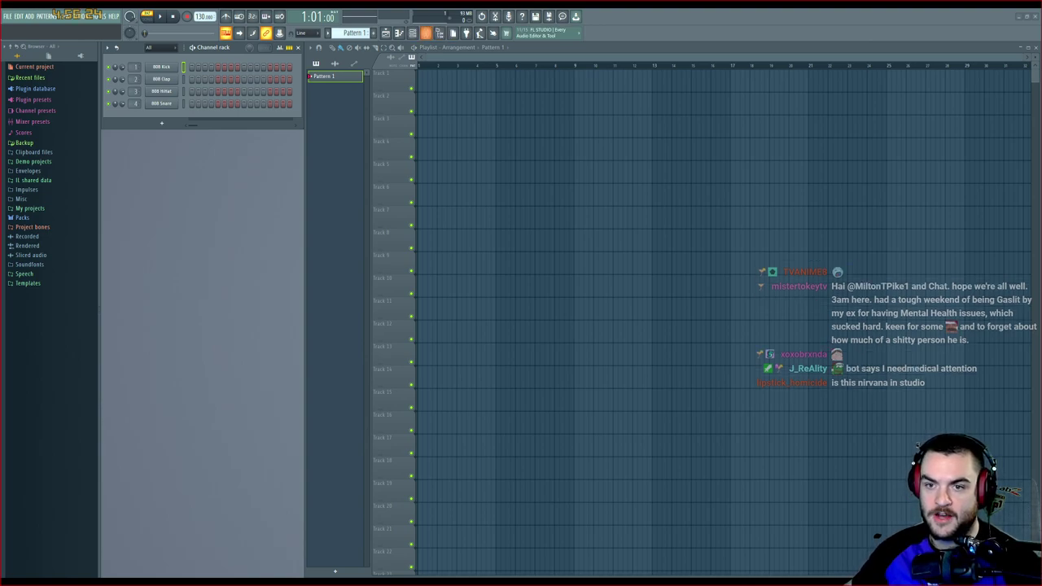
# Open the mixer and move it fully into view over the playlist to show its tracks, and close it
pyautogui.click(427, 35)
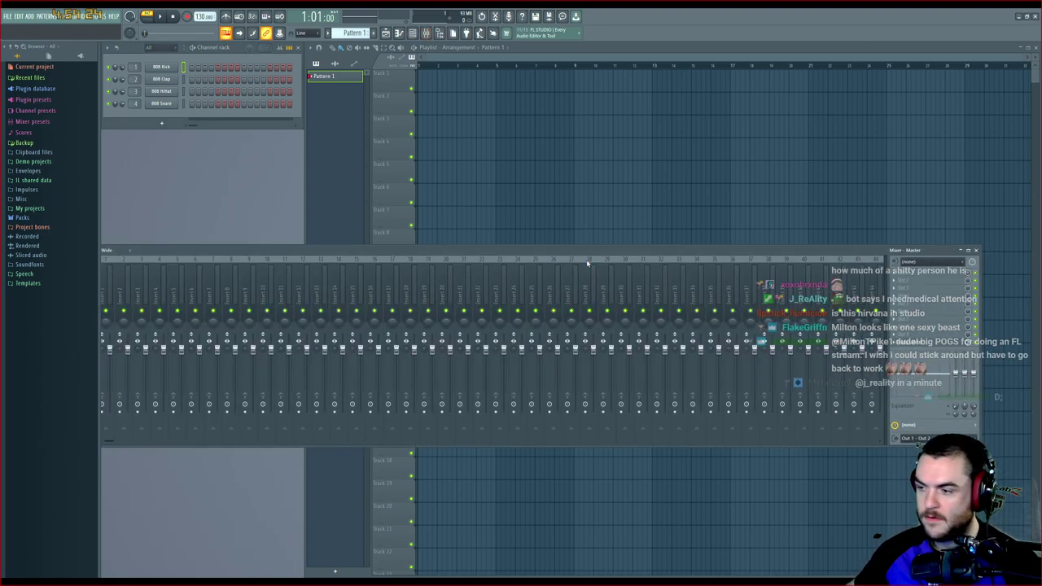
pyautogui.moveTo(649, 250); pyautogui.dragTo(714, 220)
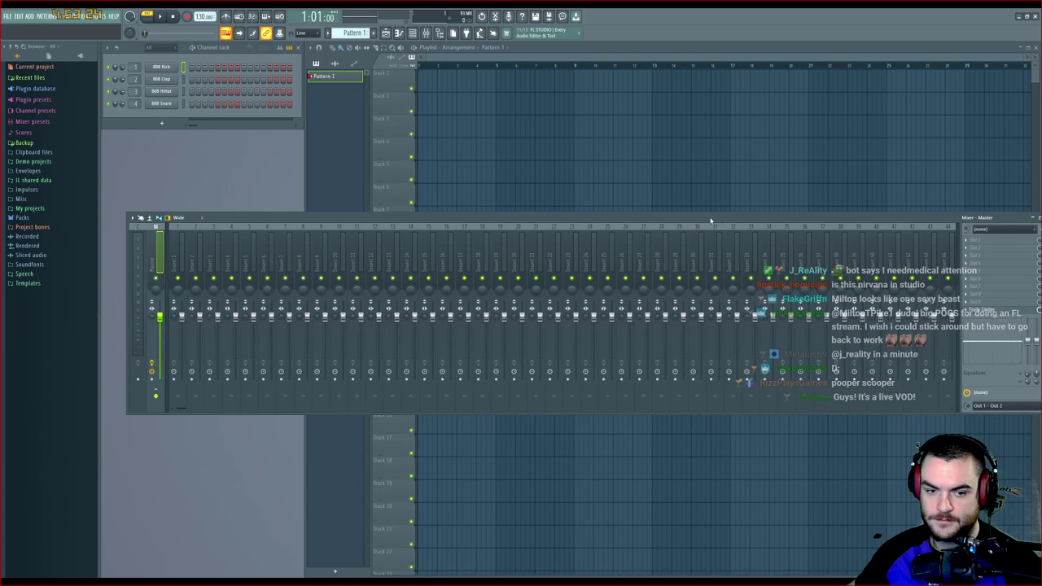
pyautogui.click(180, 255)
pyautogui.click(157, 256)
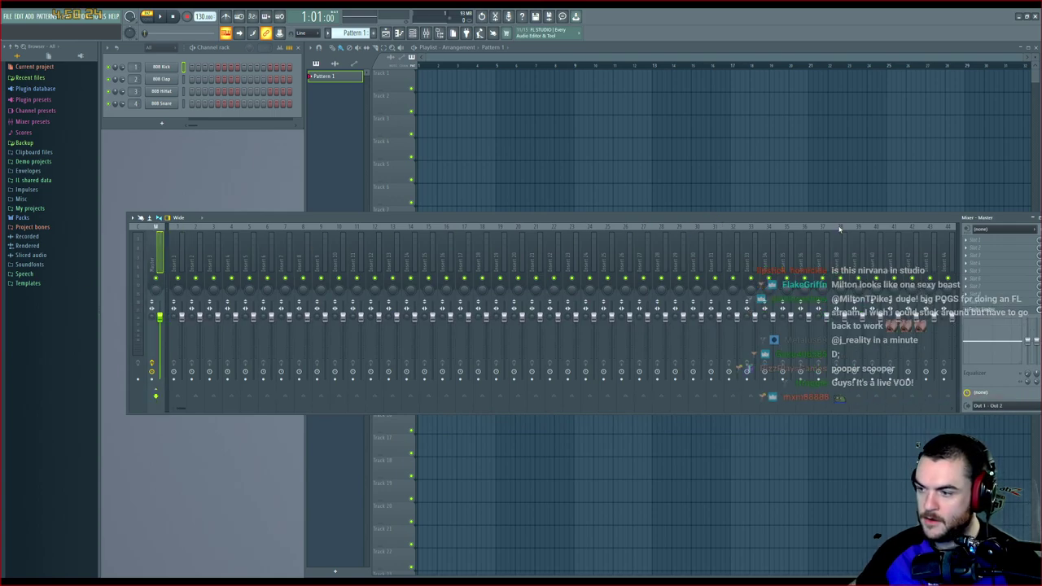
pyautogui.moveTo(862, 223); pyautogui.dragTo(829, 206)
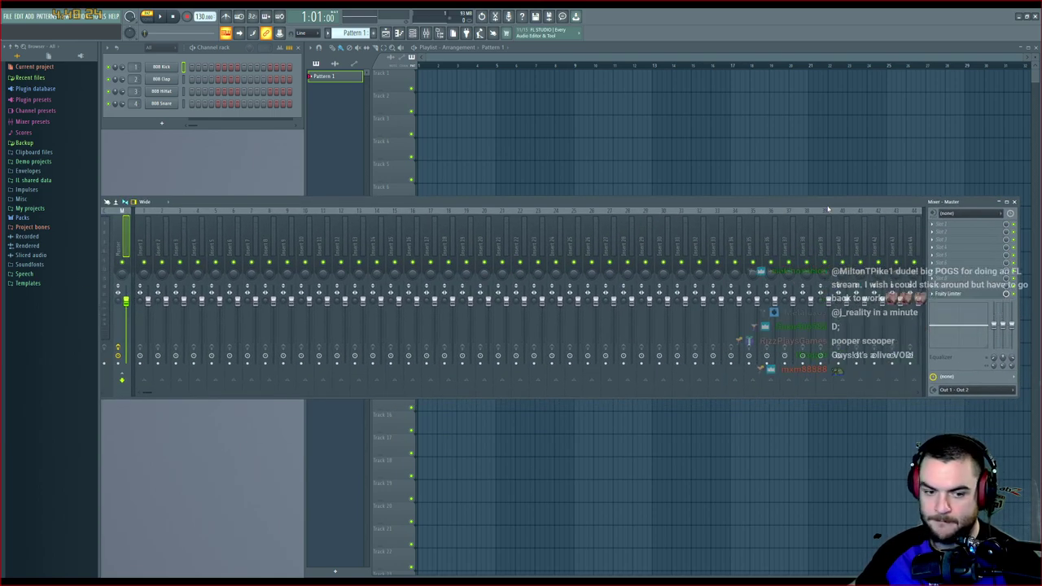
pyautogui.click(998, 201)
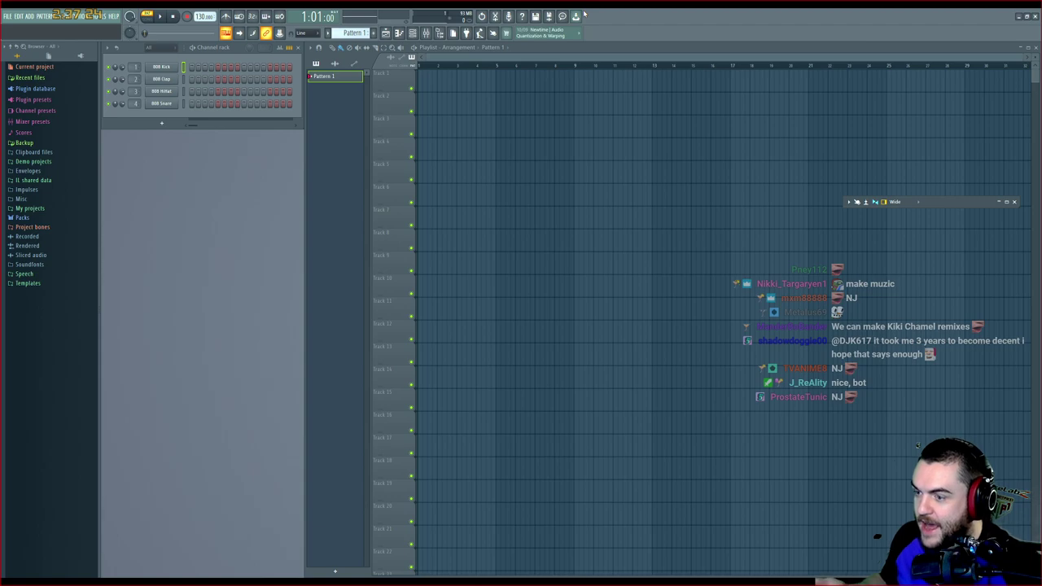
pyautogui.click(1015, 202)
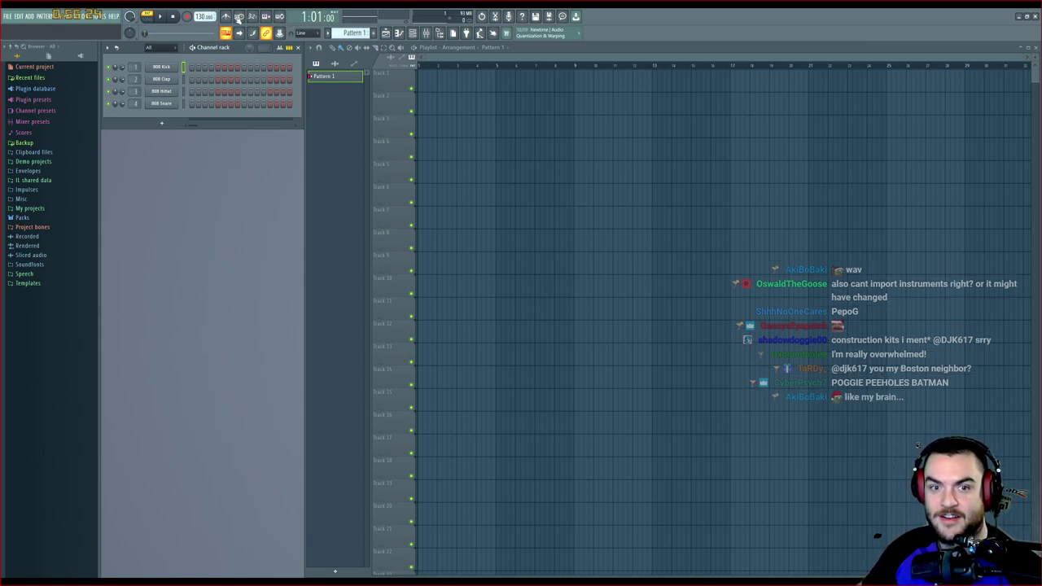
# Switch the song position display from bars and beats to minutes and seconds
pyautogui.click(318, 18)
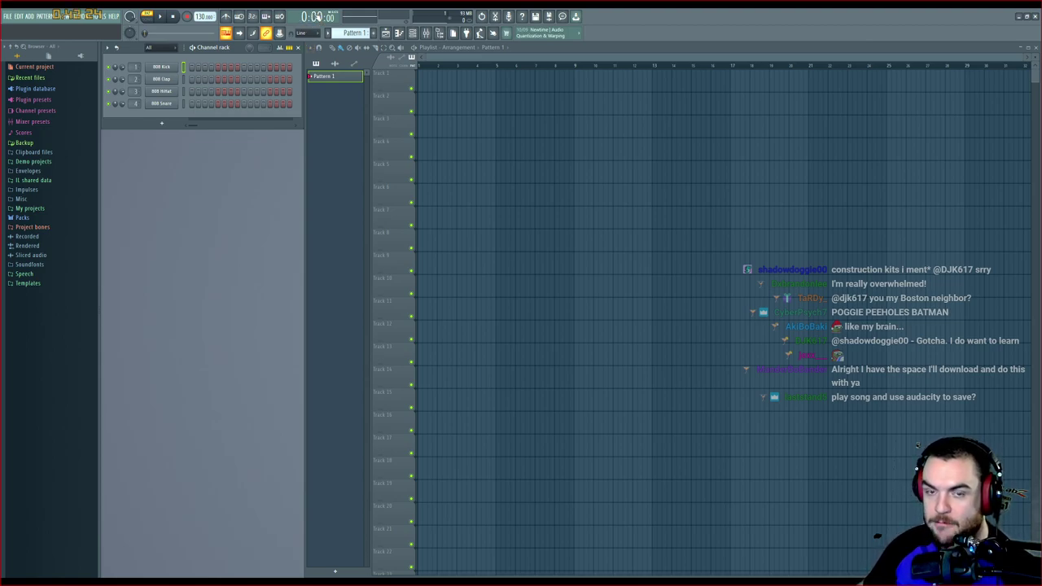
pyautogui.click(315, 17)
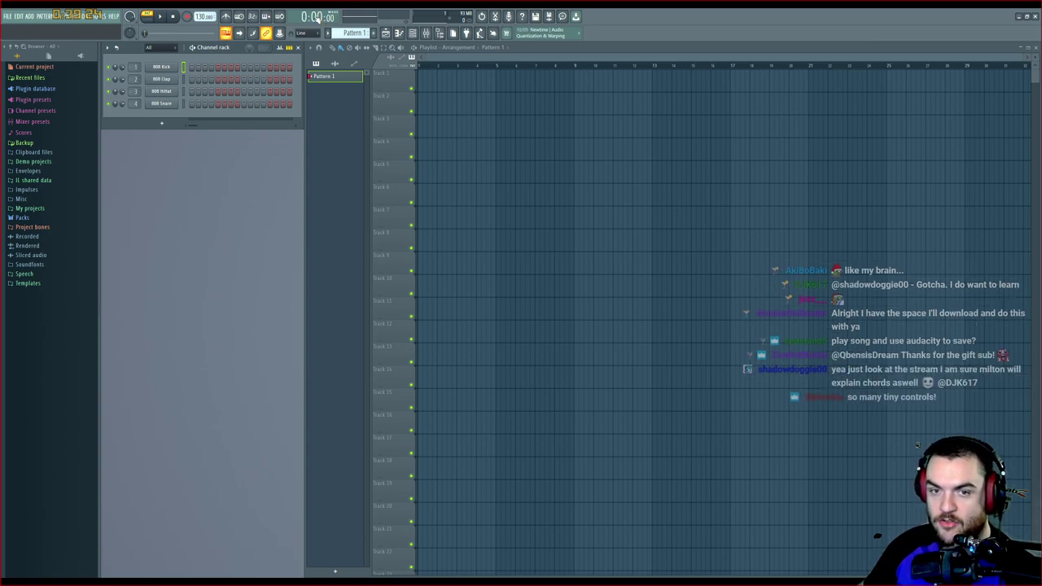
pyautogui.click(318, 18)
pyautogui.click(316, 18)
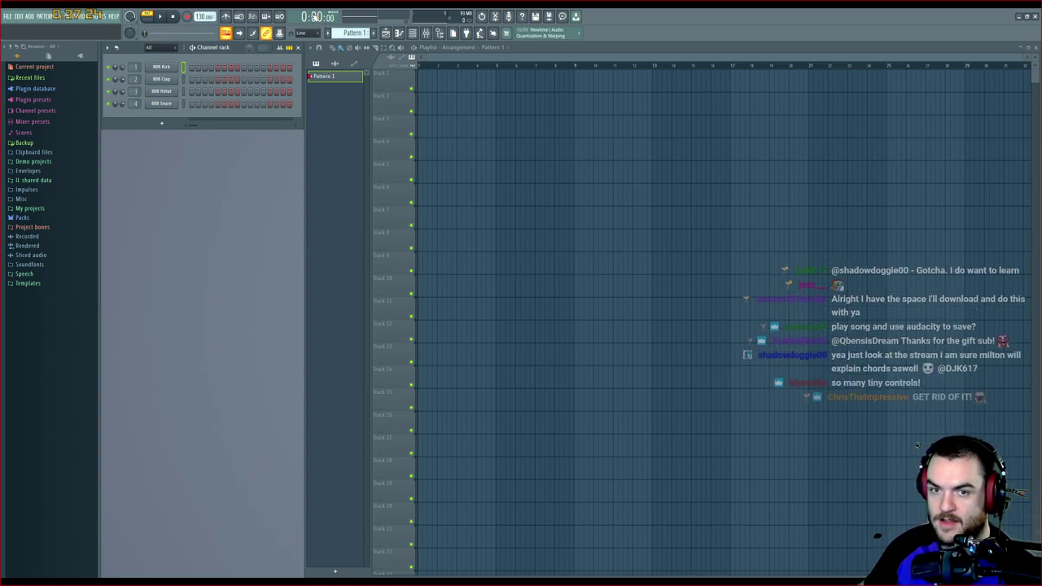
pyautogui.click(315, 18)
pyautogui.click(314, 25)
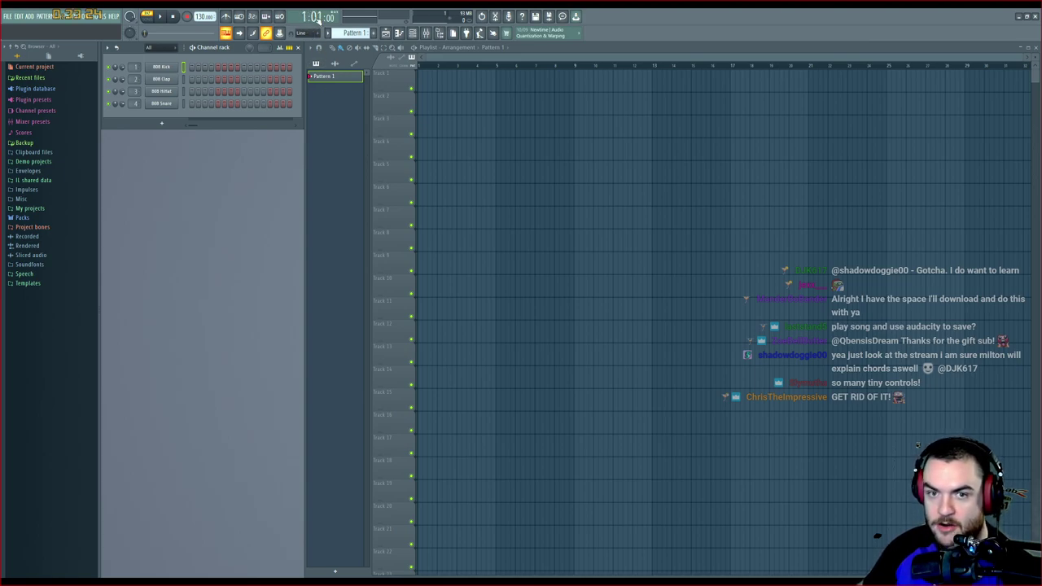
pyautogui.click(329, 18)
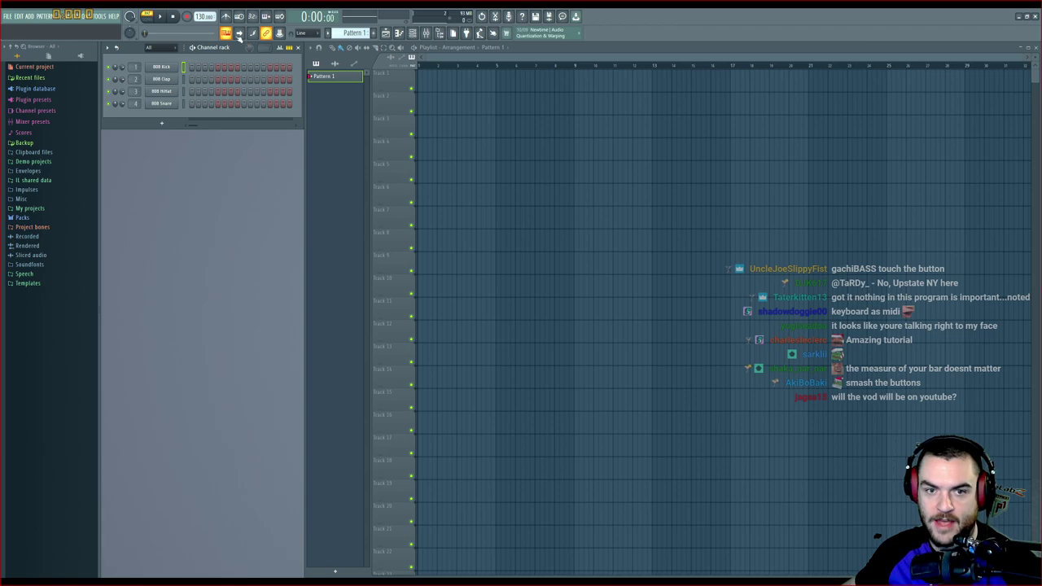
# Turn the typing keyboard to piano mode off and on again
pyautogui.click(230, 35)
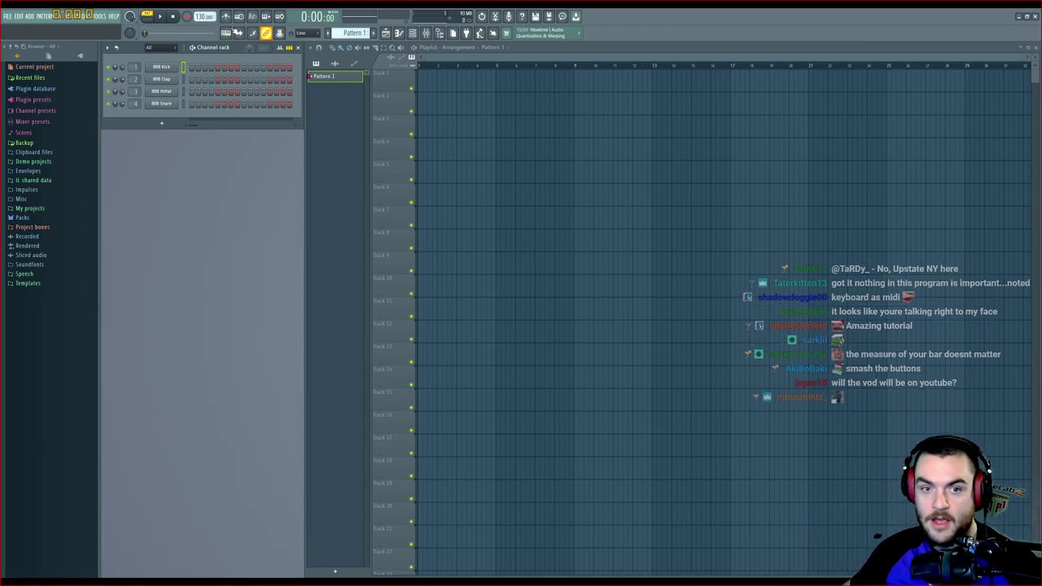
pyautogui.click(227, 35)
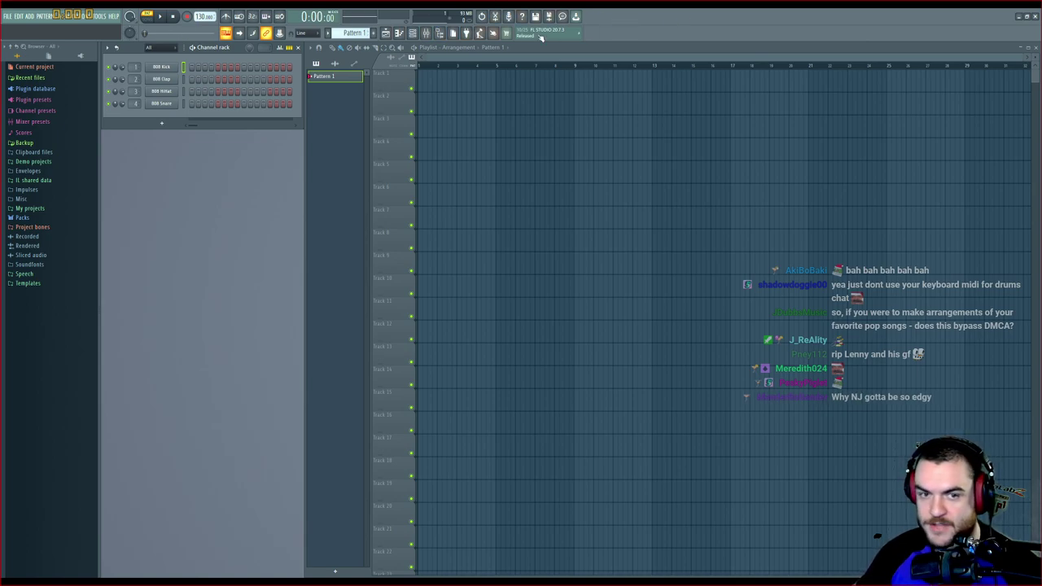
# Toggle the song position display back and forth between bar and minute formats, ending on minutes and seconds
pyautogui.click(314, 20)
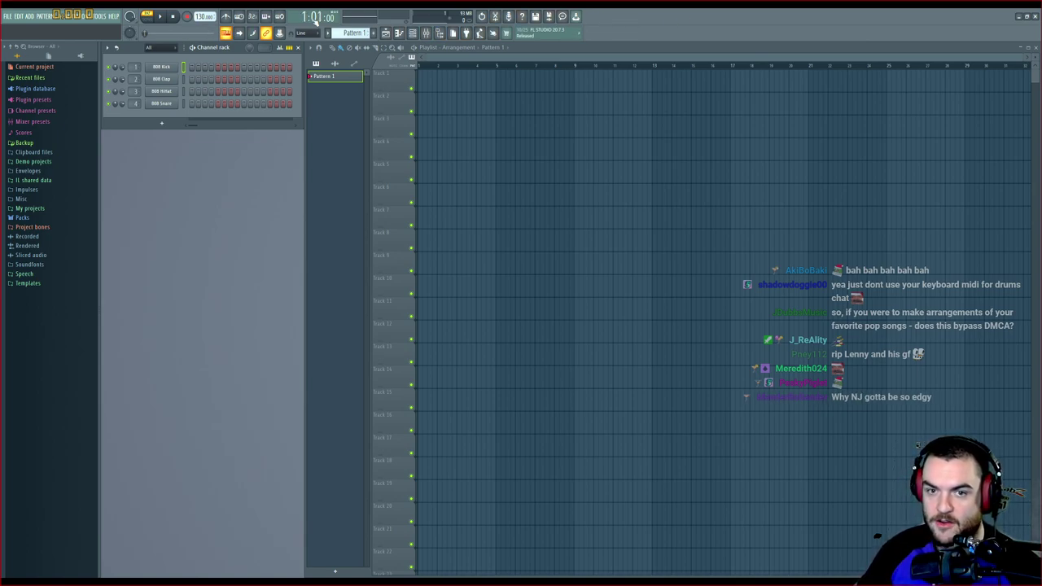
pyautogui.click(314, 20)
pyautogui.click(314, 20)
pyautogui.click(315, 20)
pyautogui.click(315, 21)
pyautogui.click(316, 20)
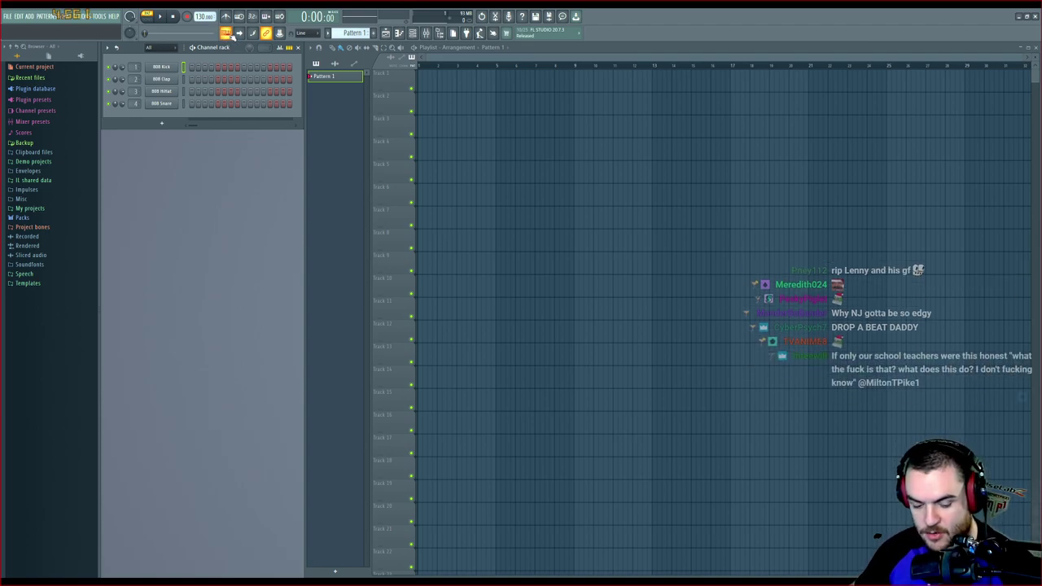
# Select the 808 Clap, 808 HiHat and 808 Snare channels in turn to audition them
pyautogui.click(185, 79)
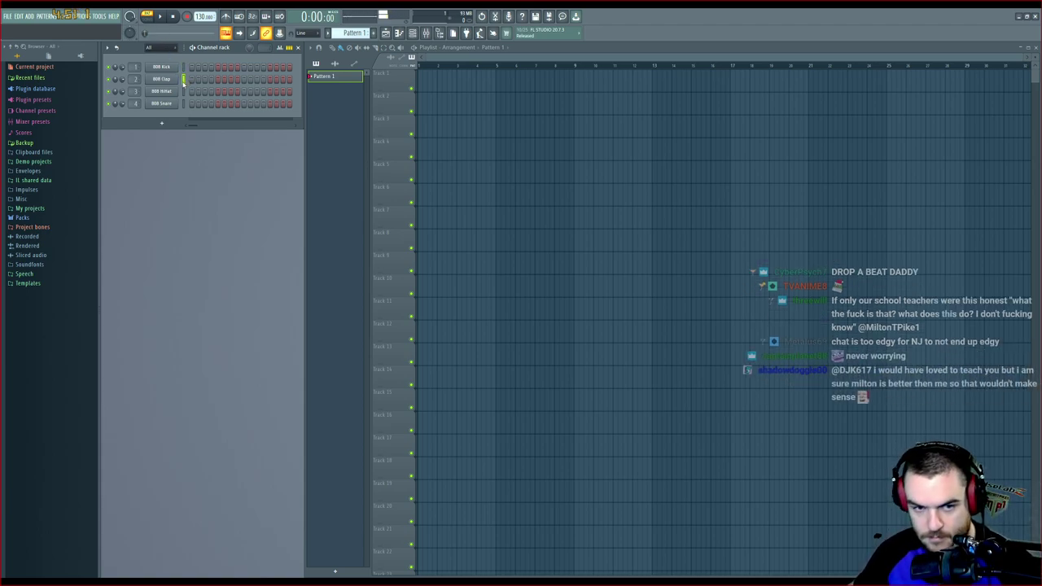
pyautogui.click(184, 91)
pyautogui.click(184, 103)
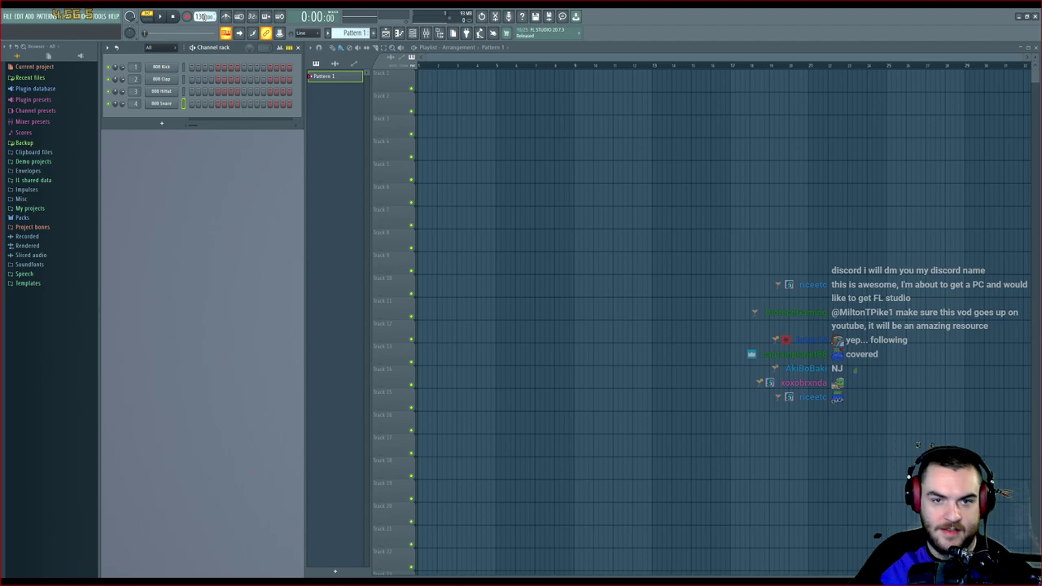
# Set the project tempo to 120 BPM
pyautogui.moveTo(203, 16); pyautogui.dragTo(202, 24)
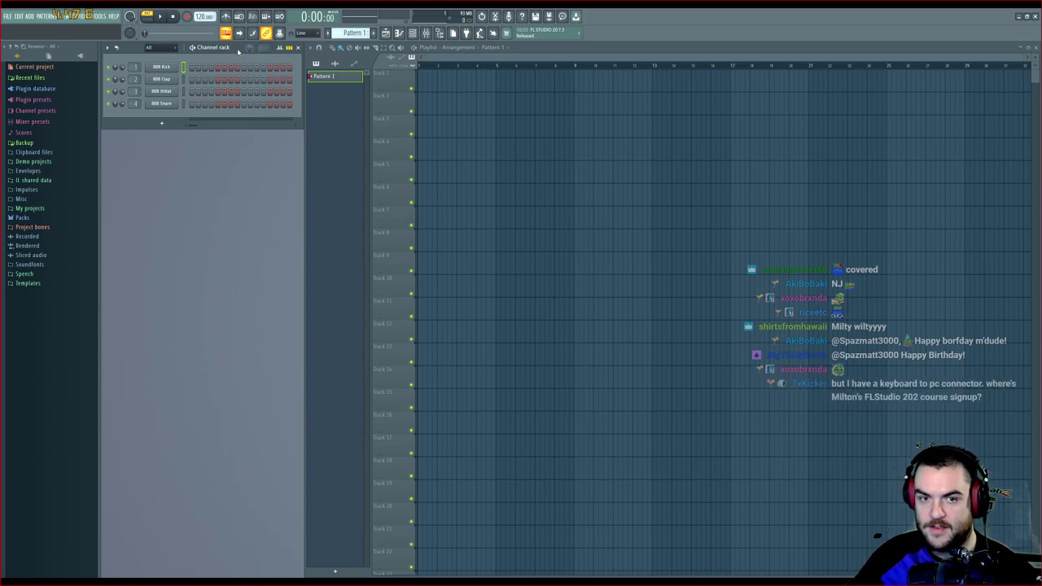
pyautogui.moveTo(236, 47)
pyautogui.mouseDown()
pyautogui.moveTo(249, 109)
pyautogui.moveTo(274, 103)
pyautogui.moveTo(277, 90)
pyautogui.moveTo(245, 73)
pyautogui.moveTo(237, 51)
pyautogui.mouseUp()
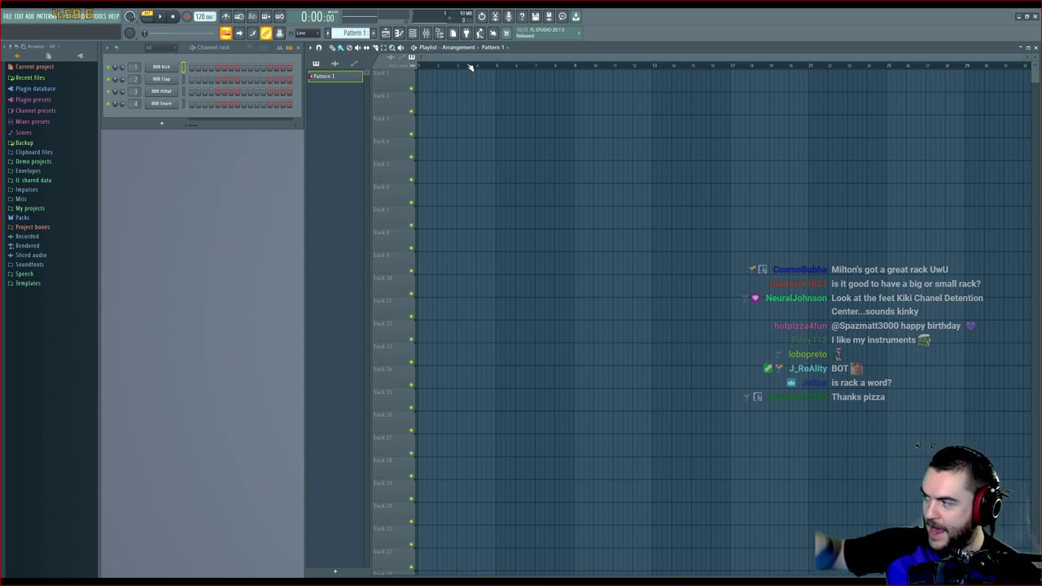
# Place six consecutive Pattern 1 clips on Track 1 of the playlist, covering bars 1 to 6
pyautogui.click(427, 77)
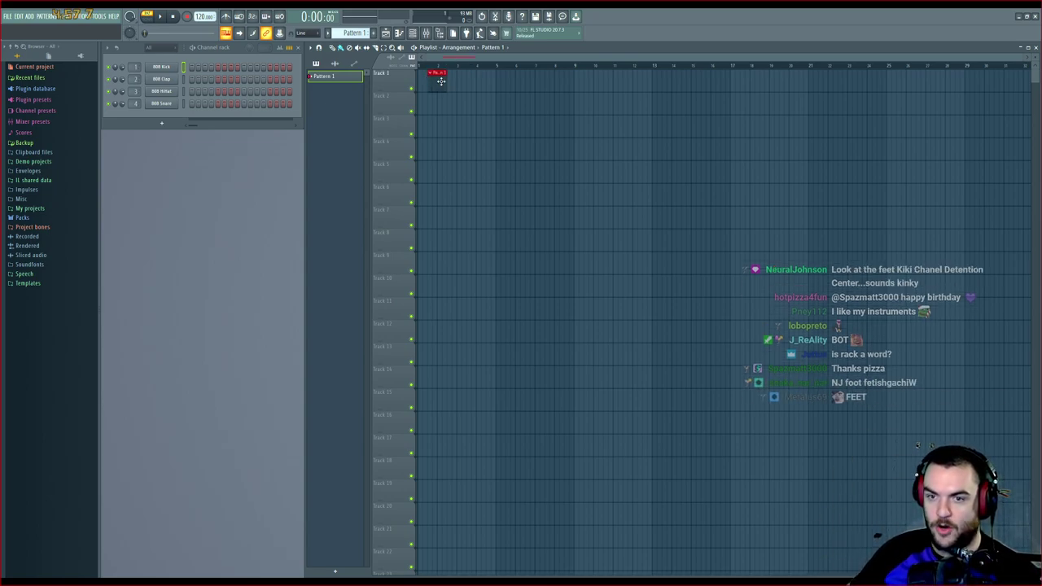
pyautogui.click(443, 78)
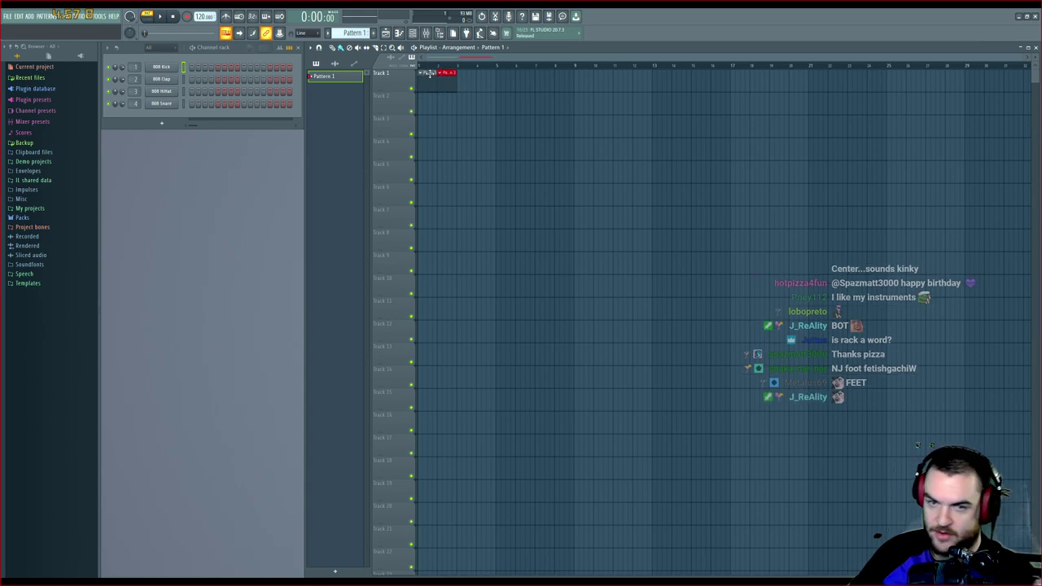
pyautogui.click(462, 83)
pyautogui.click(487, 83)
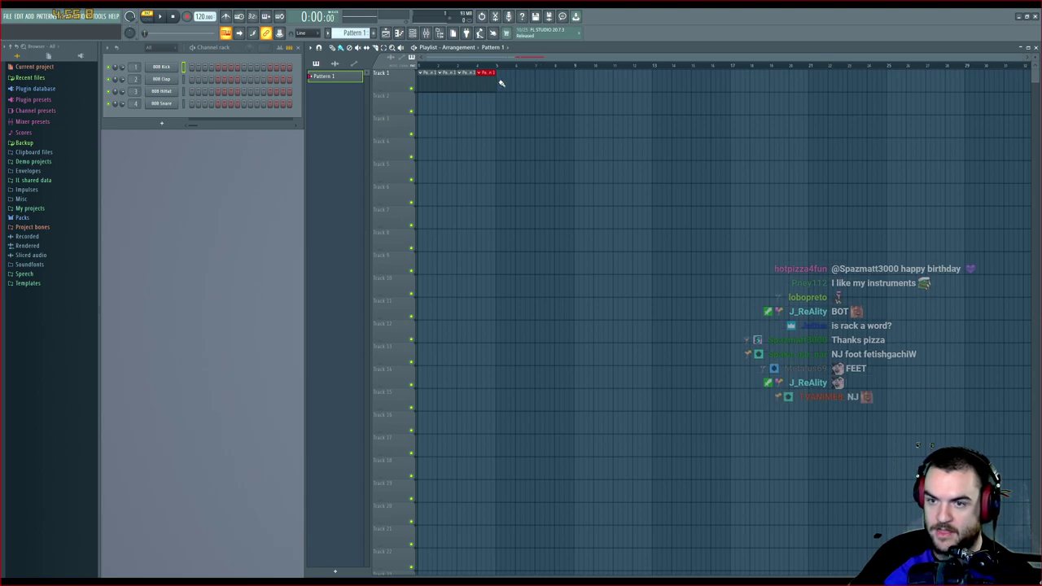
pyautogui.click(509, 79)
pyautogui.click(525, 79)
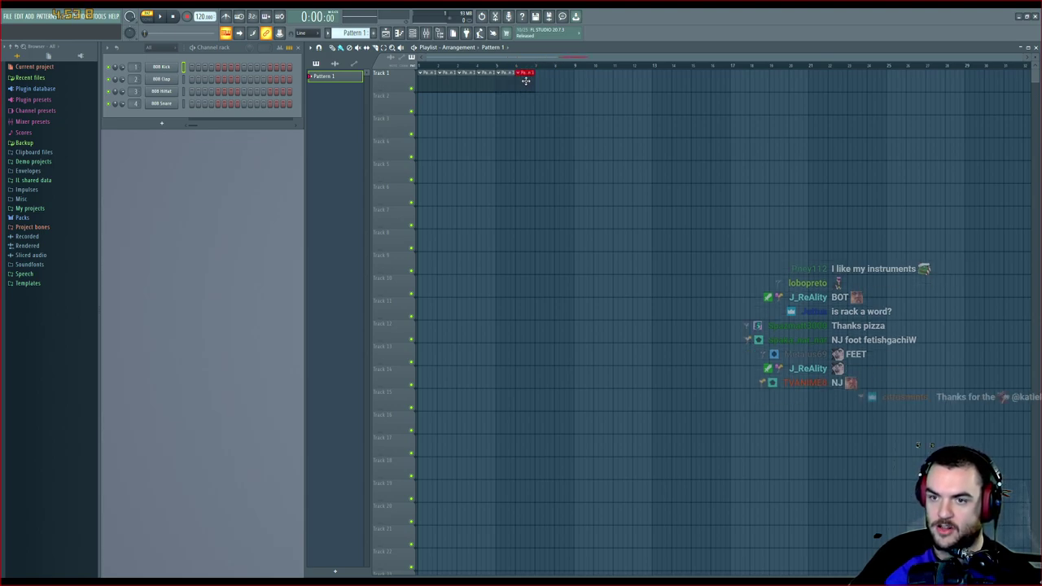
# Place five consecutive Pattern 1 clips on Track 2 of the playlist, covering bars 2 to 6
pyautogui.click(444, 101)
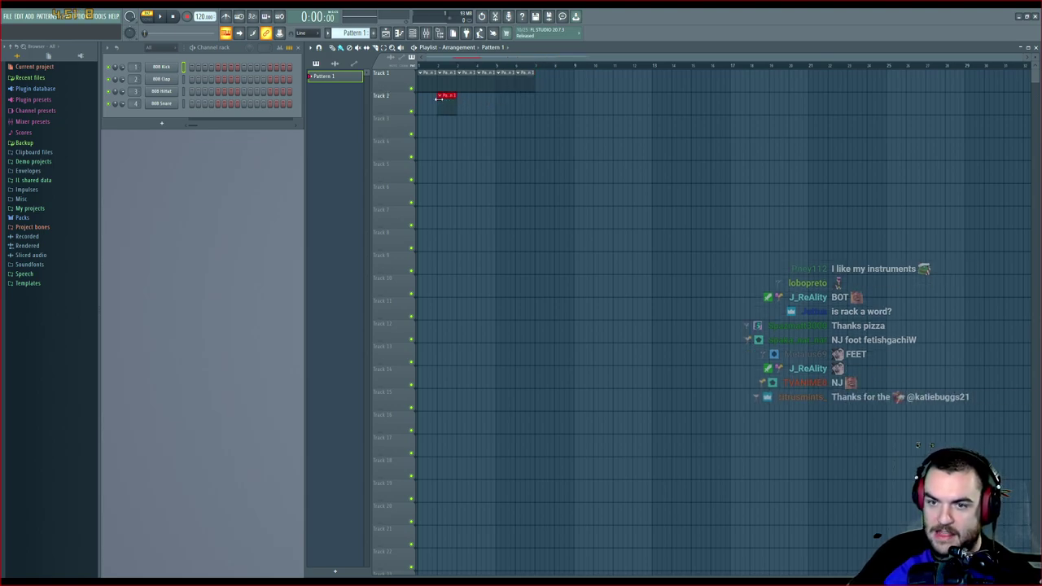
pyautogui.click(462, 100)
pyautogui.click(483, 101)
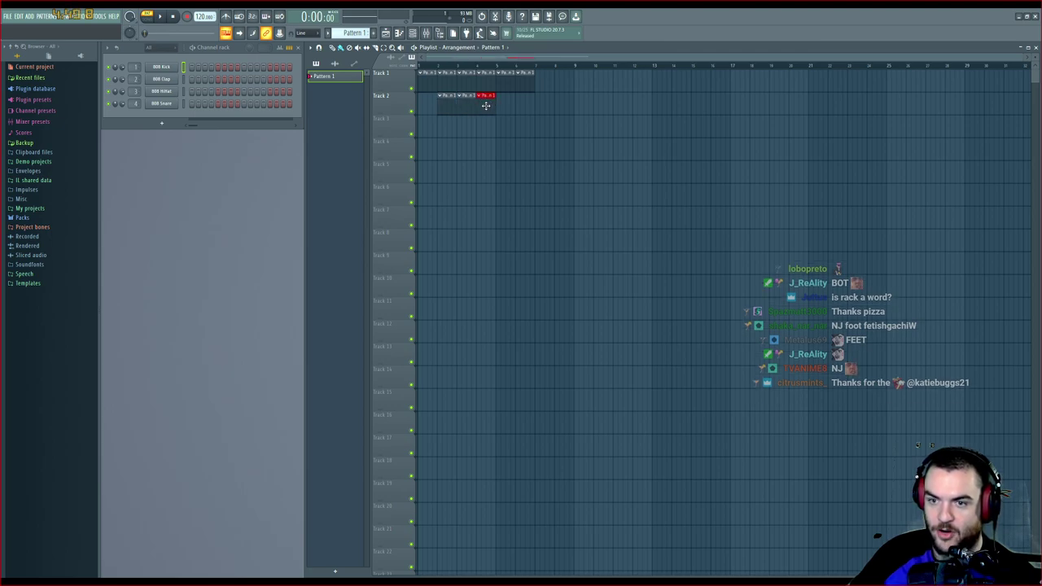
pyautogui.click(503, 99)
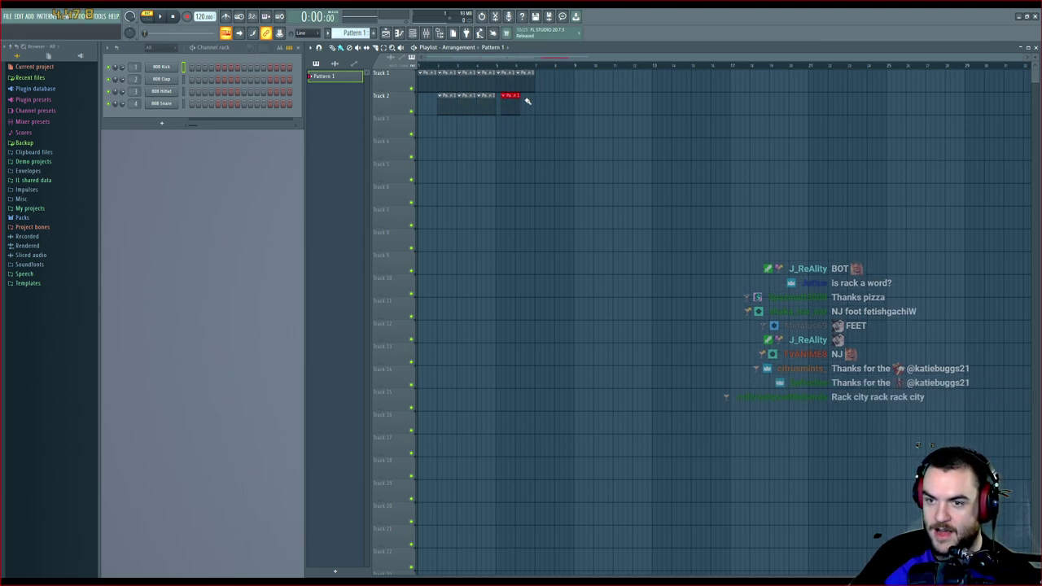
pyautogui.click(522, 101)
# Delete all Pattern 1 clips from Track 1 and Track 2 of the playlist
pyautogui.rightClick(525, 83)
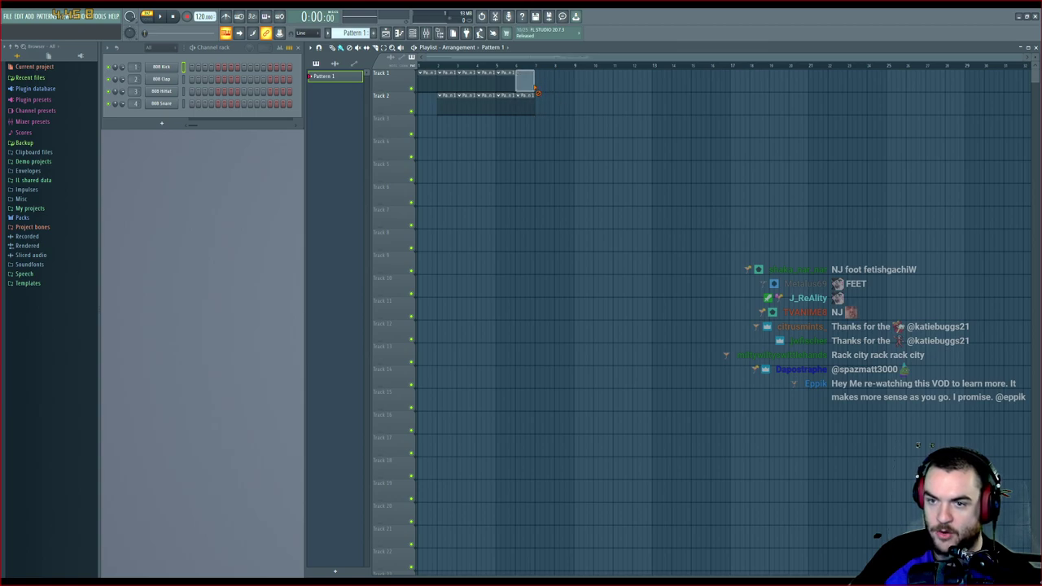
pyautogui.rightClick(525, 104)
pyautogui.rightClick(505, 103)
pyautogui.rightClick(468, 103)
pyautogui.rightClick(486, 84)
pyautogui.rightClick(447, 103)
pyautogui.rightClick(447, 83)
pyautogui.rightClick(428, 82)
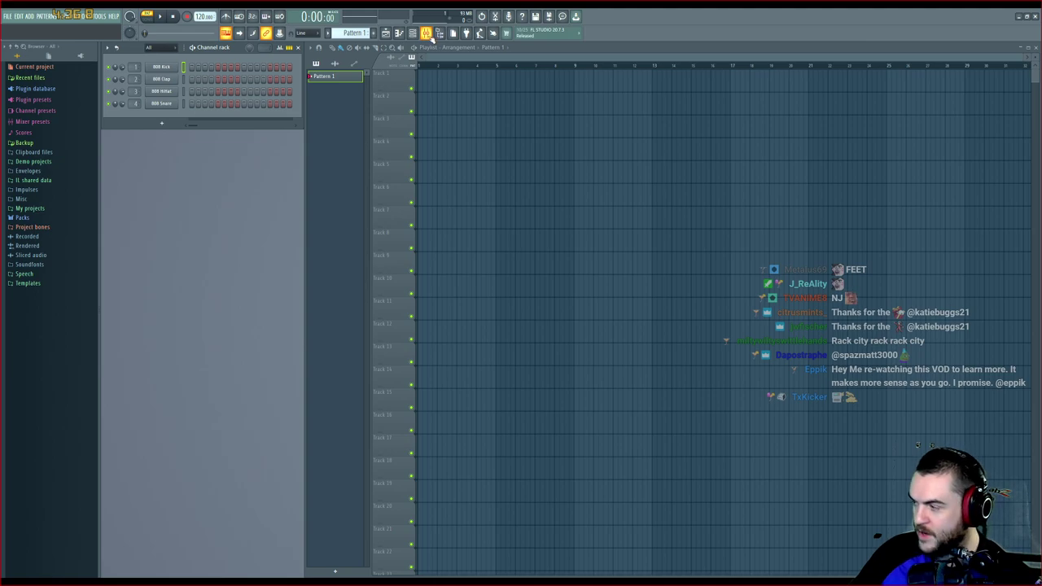
# Open the mixer and maximize its window, and restore it from the maximized size
pyautogui.click(430, 36)
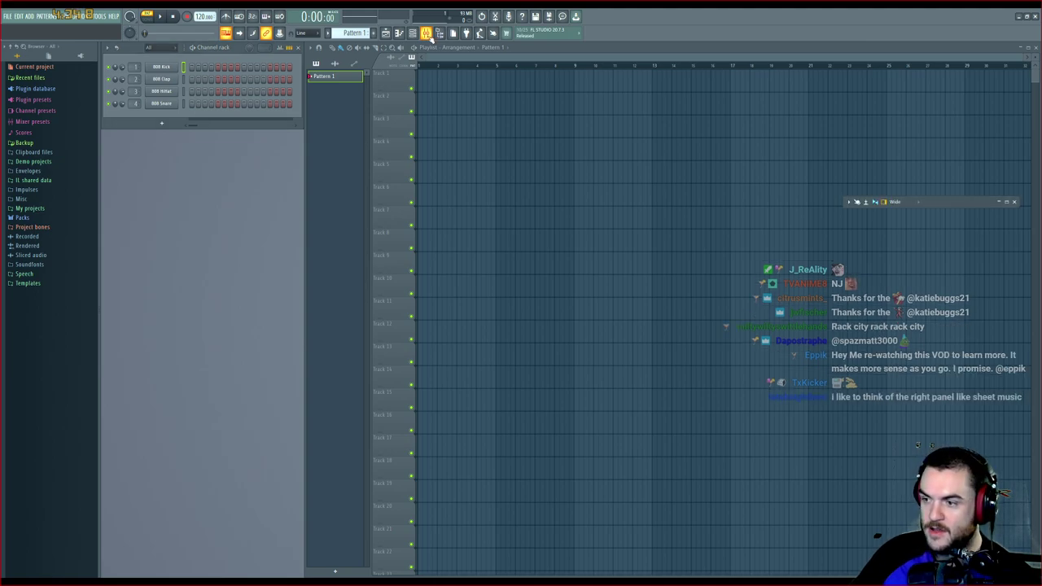
pyautogui.doubleClick(936, 205)
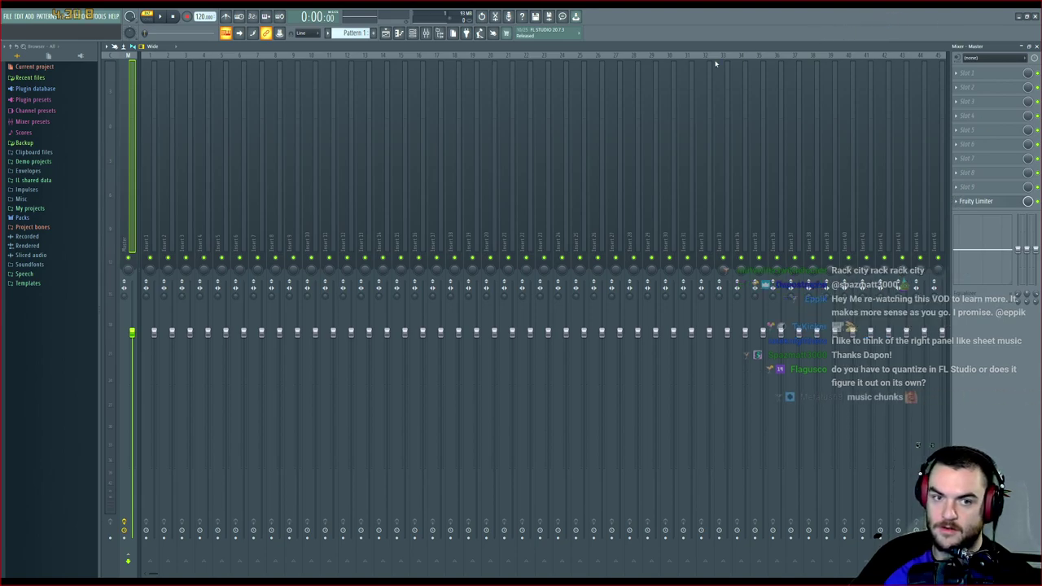
pyautogui.doubleClick(776, 49)
# Place the expanded mixer window over the playlist just below the channel rack, and minimize it
pyautogui.moveTo(959, 197); pyautogui.dragTo(759, 160)
pyautogui.moveTo(823, 174); pyautogui.dragTo(864, 243)
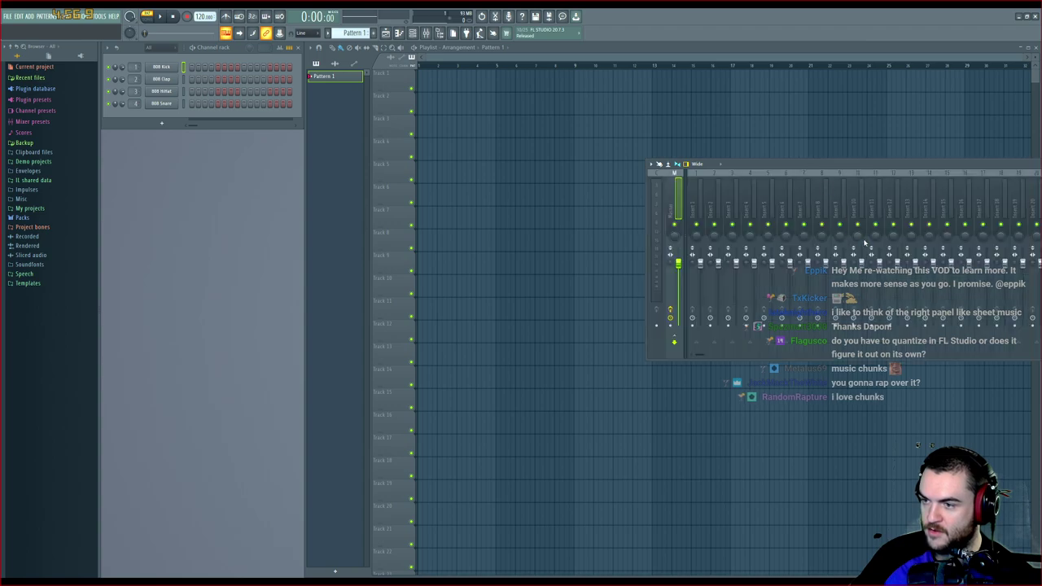
pyautogui.moveTo(854, 168); pyautogui.dragTo(307, 136)
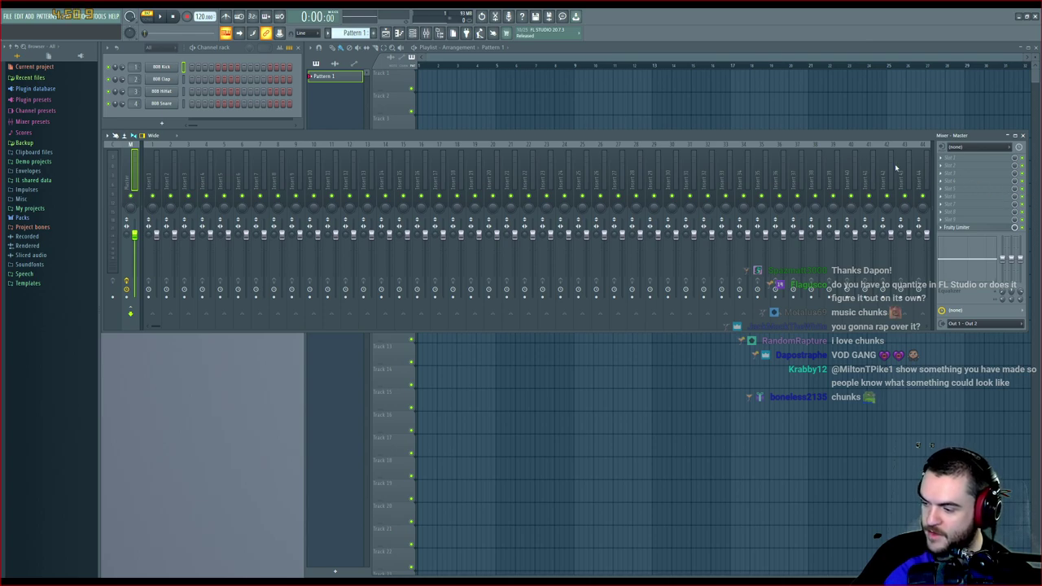
pyautogui.moveTo(740, 139)
pyautogui.mouseDown()
pyautogui.moveTo(740, 174)
pyautogui.moveTo(739, 140)
pyautogui.mouseUp()
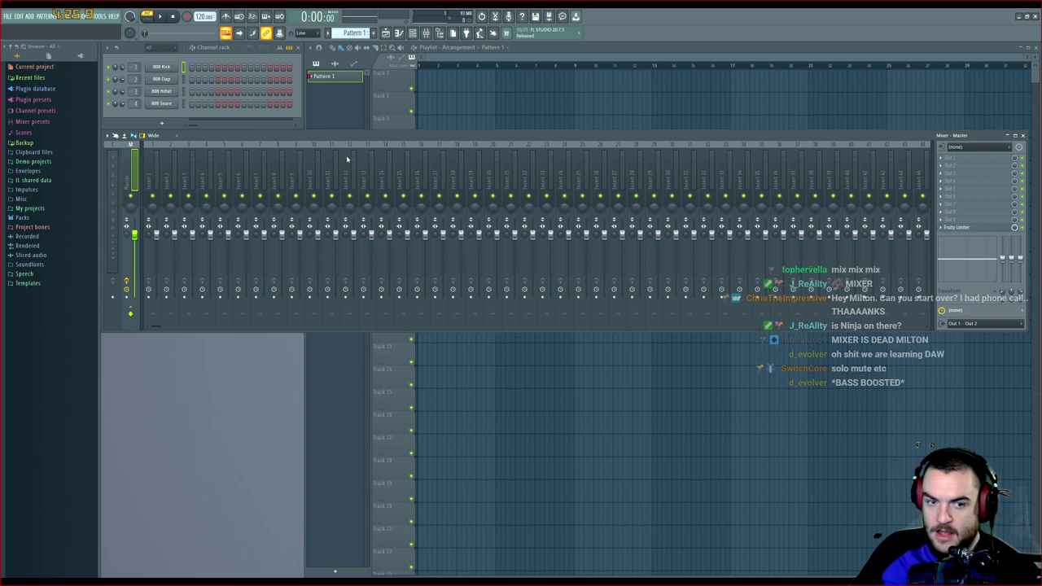
pyautogui.moveTo(334, 133); pyautogui.dragTo(331, 140)
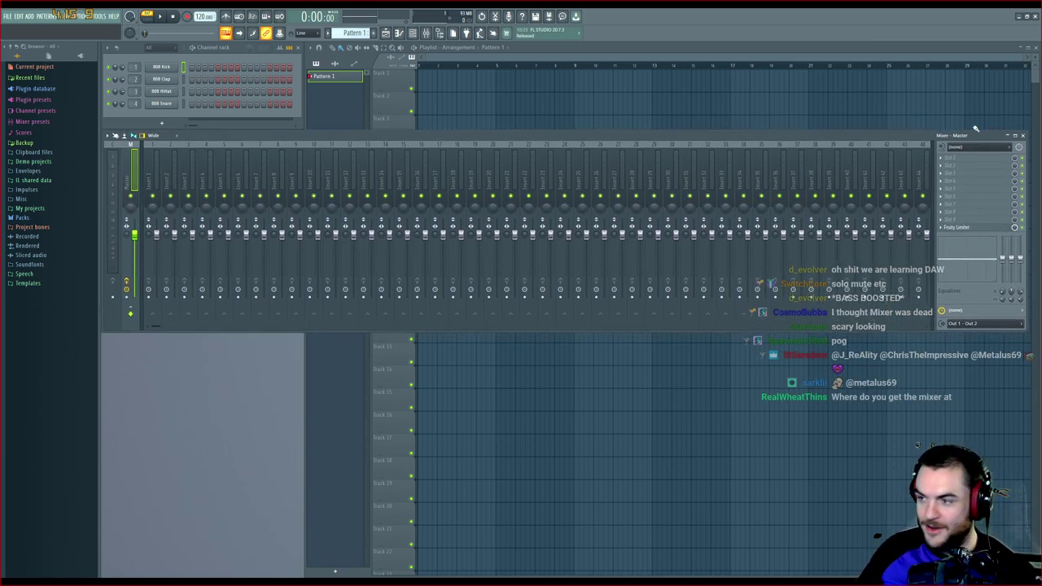
pyautogui.click(1008, 136)
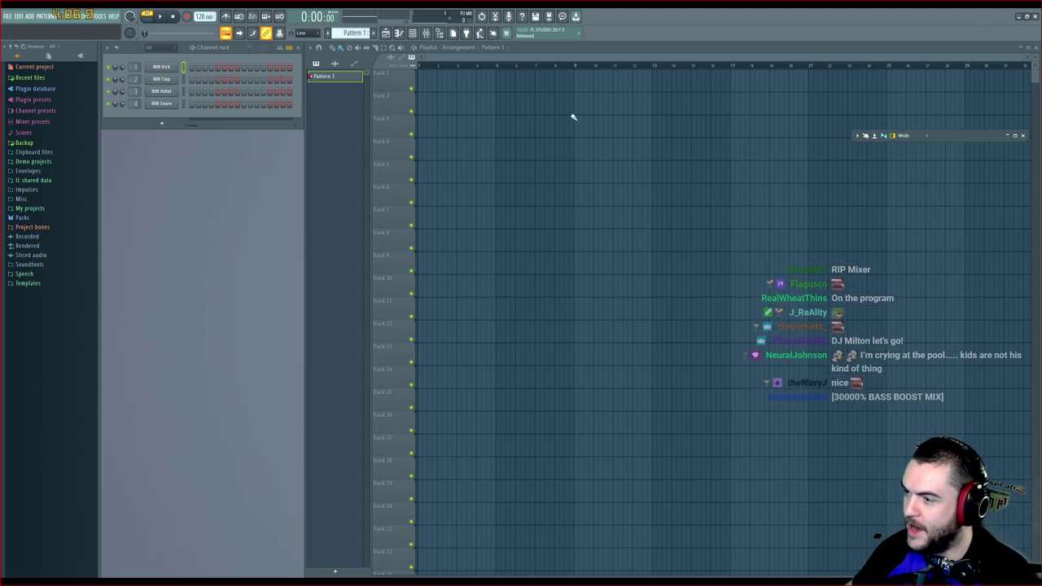
# Expand the minimized mixer window below the channel rack, and close it after moving it back over the playlist
pyautogui.moveTo(955, 135); pyautogui.dragTo(243, 334)
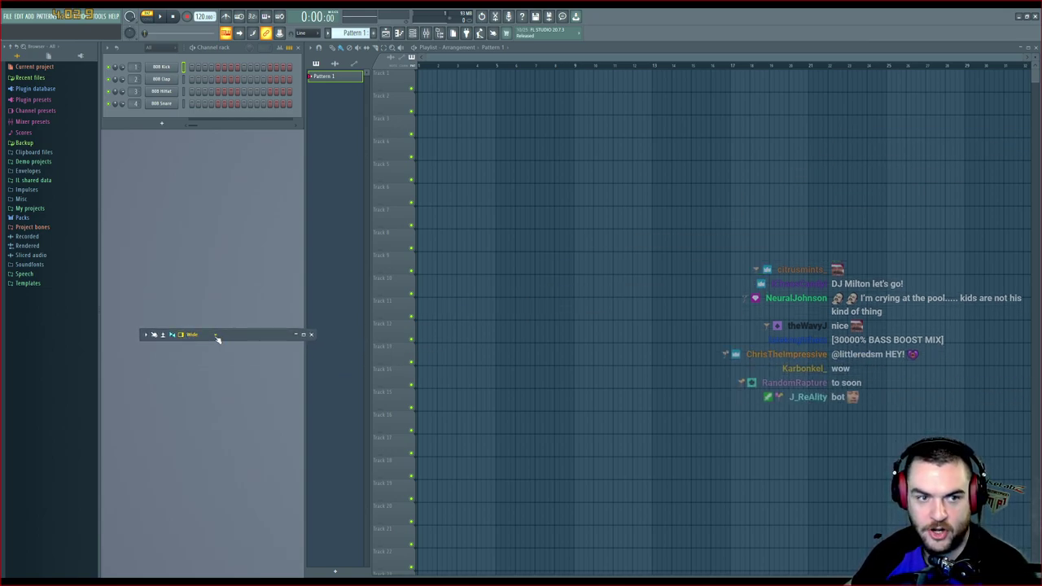
pyautogui.click(297, 335)
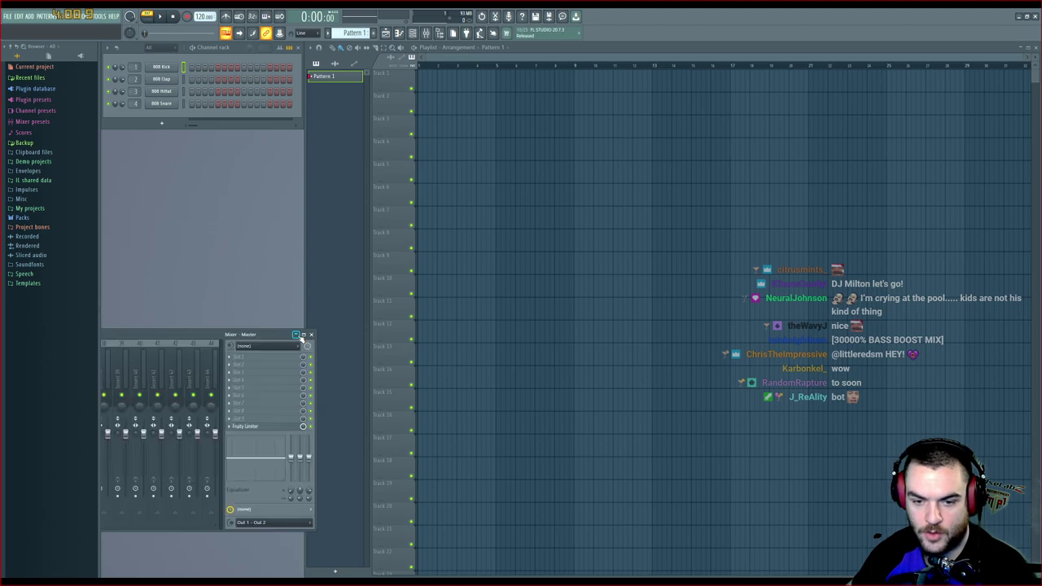
pyautogui.moveTo(252, 335); pyautogui.dragTo(967, 246)
pyautogui.click(1027, 246)
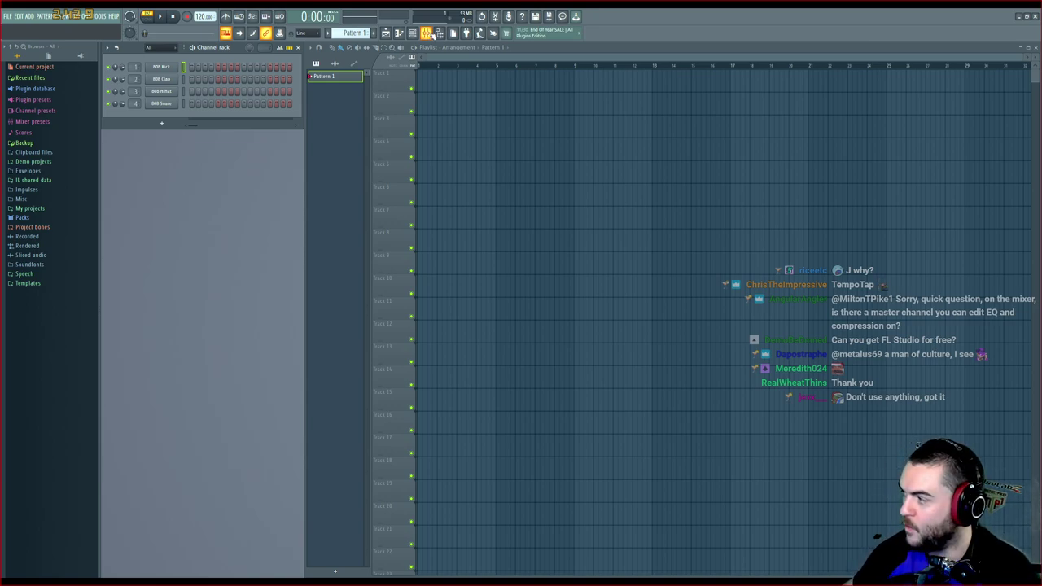
# Toggle the mixer and channel rack windows on and off several times, ending with the mixer hidden and the channel rack shown
pyautogui.click(431, 34)
pyautogui.click(430, 35)
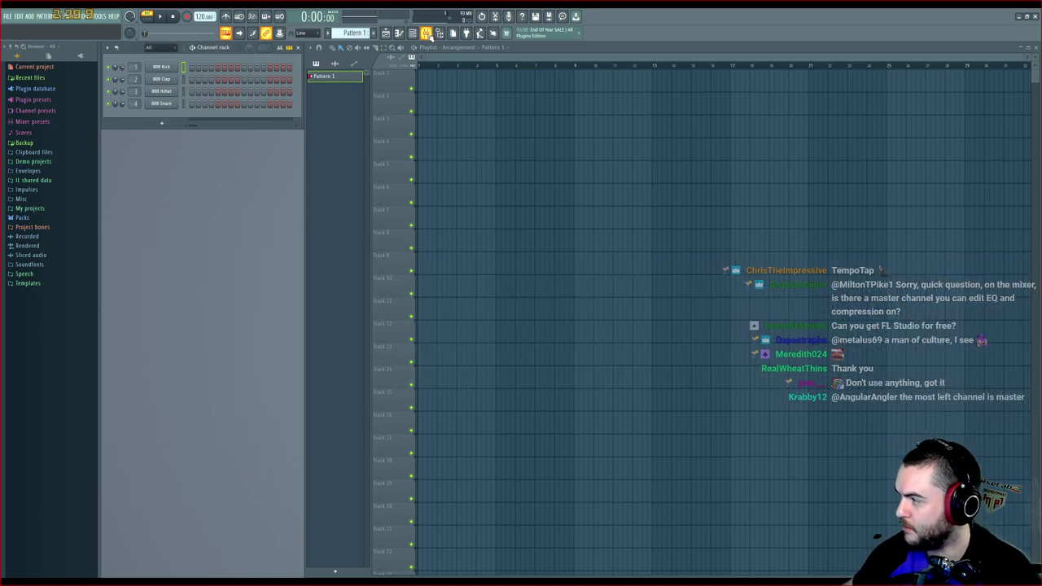
pyautogui.click(412, 33)
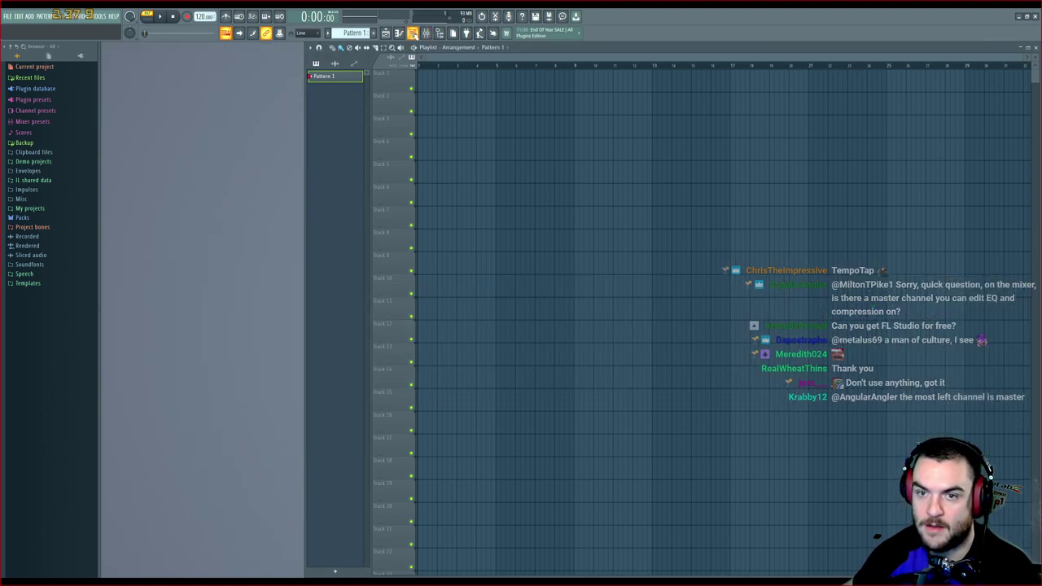
pyautogui.click(413, 32)
pyautogui.click(412, 32)
pyautogui.click(413, 33)
pyautogui.click(412, 33)
pyautogui.click(412, 33)
pyautogui.click(413, 33)
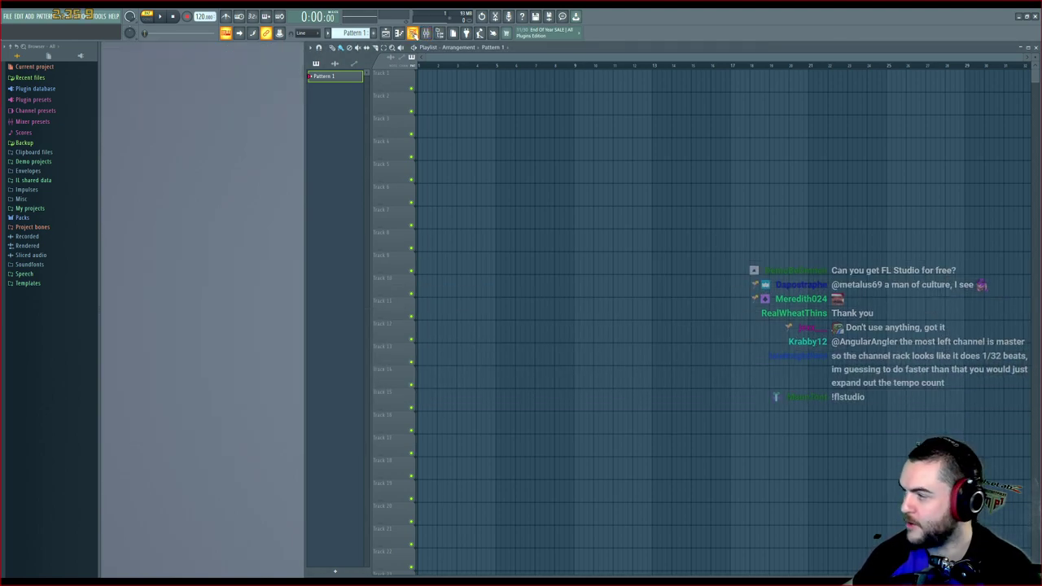
pyautogui.click(413, 33)
# Show and hide the 808 Kick piano roll window repeatedly, leaving it closed
pyautogui.click(400, 33)
pyautogui.click(400, 33)
pyautogui.click(400, 34)
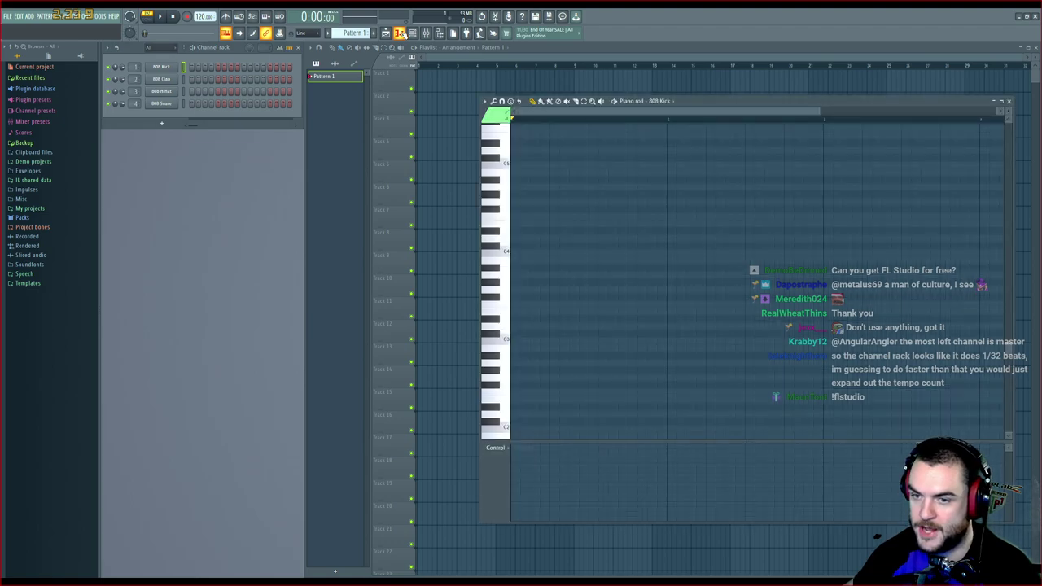
pyautogui.click(401, 33)
pyautogui.click(400, 33)
pyautogui.click(400, 34)
pyautogui.click(400, 33)
pyautogui.click(401, 33)
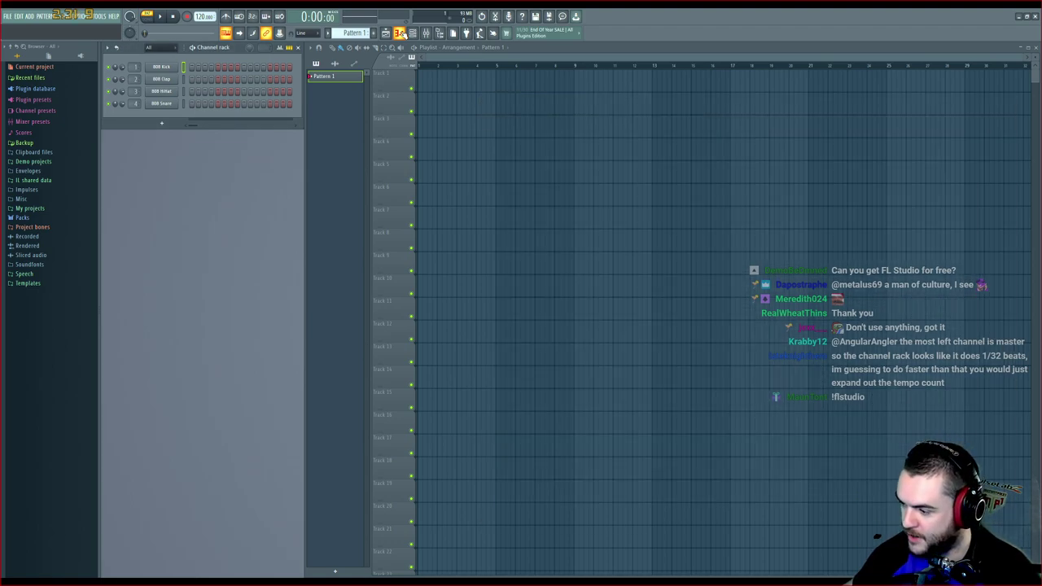
pyautogui.click(401, 34)
pyautogui.click(401, 33)
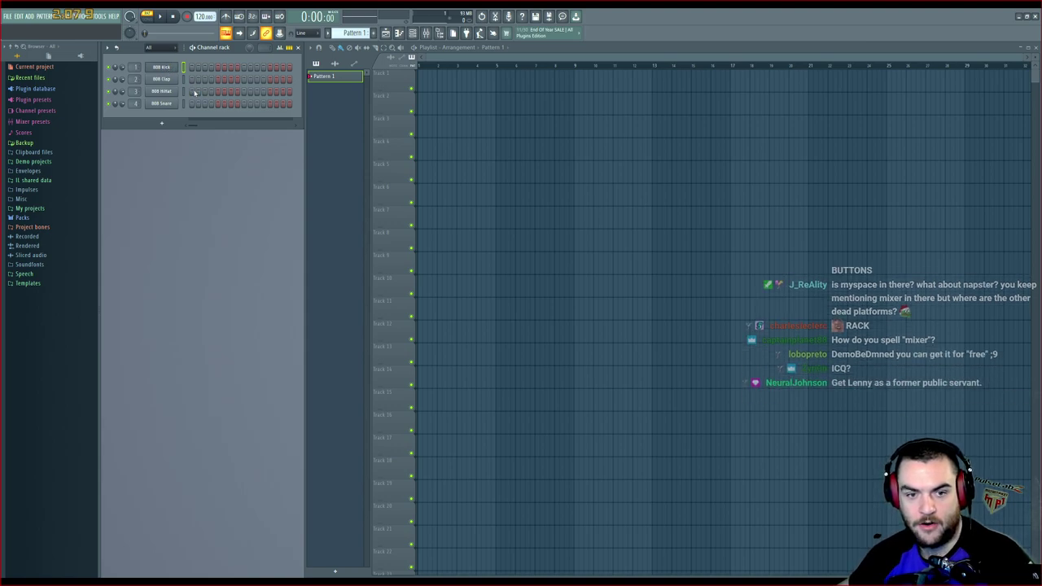
# Delete the 808 Kick, 808 Clap, 808 HiHat and 808 Snare channels from the channel rack
pyautogui.hotkey('alt', 'Delete')
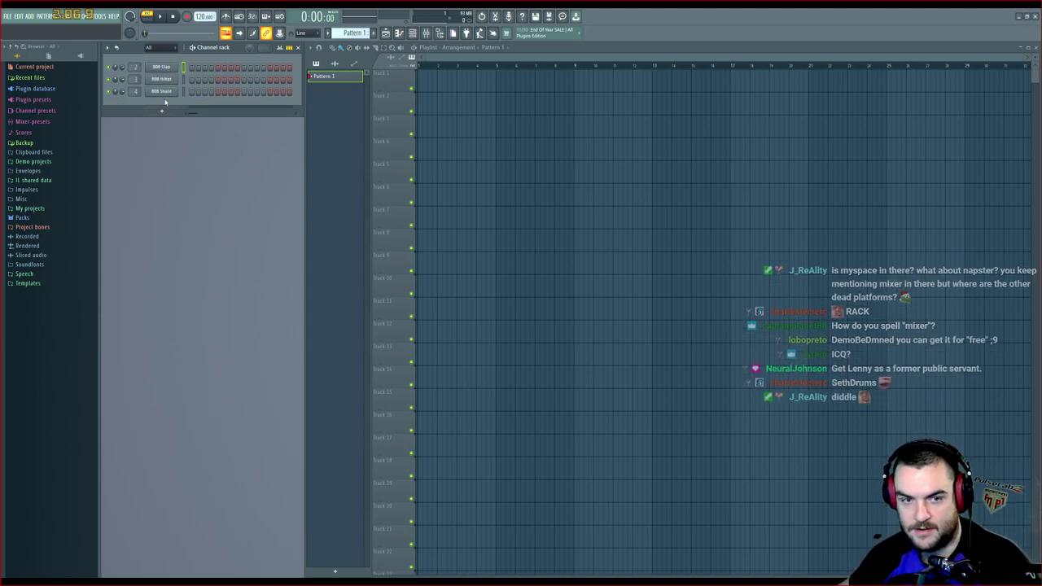
pyautogui.hotkey('alt', 'Delete')
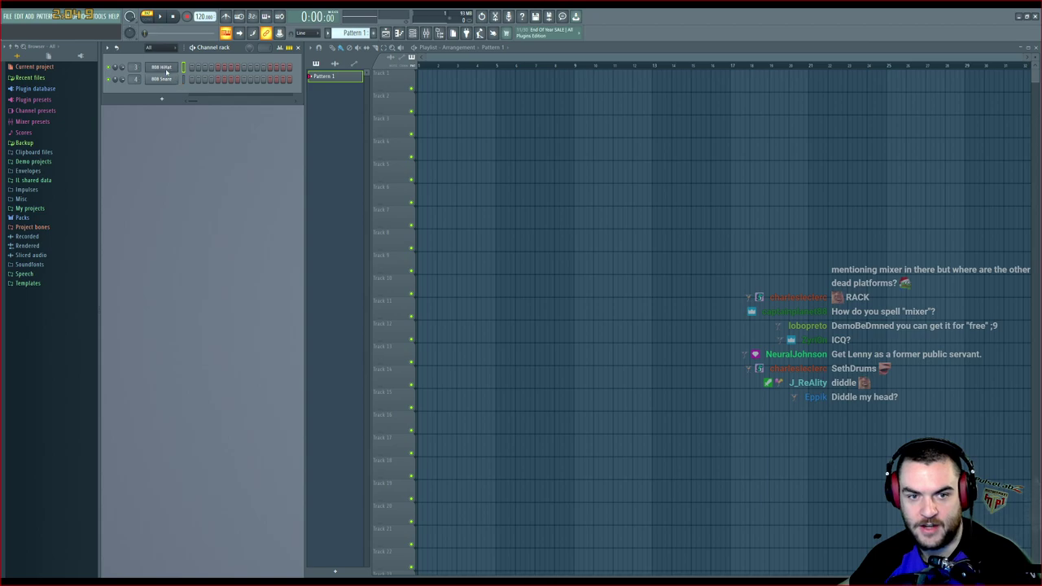
pyautogui.hotkey('alt', 'Delete')
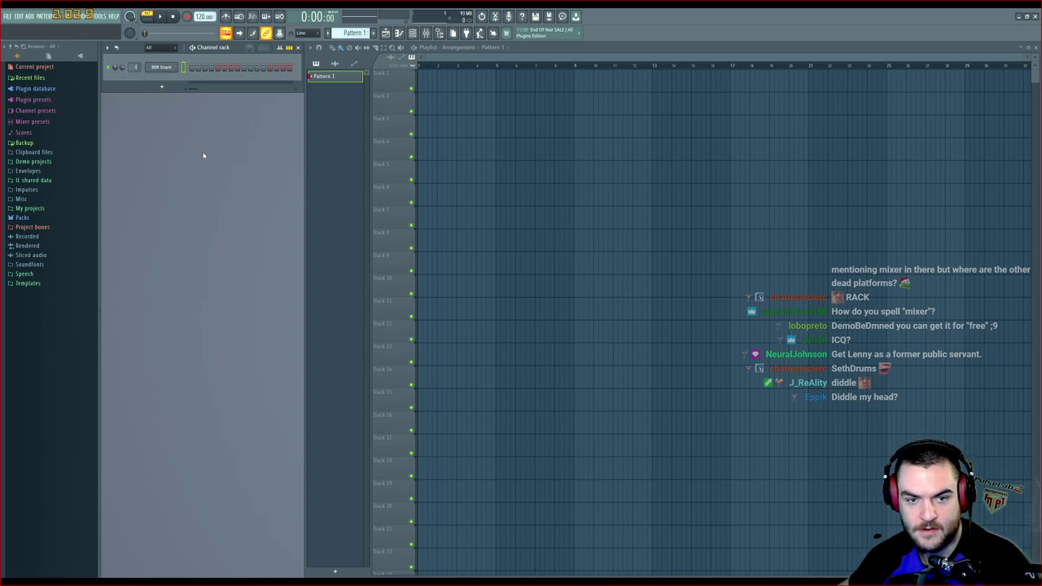
pyautogui.hotkey('alt', 'Delete')
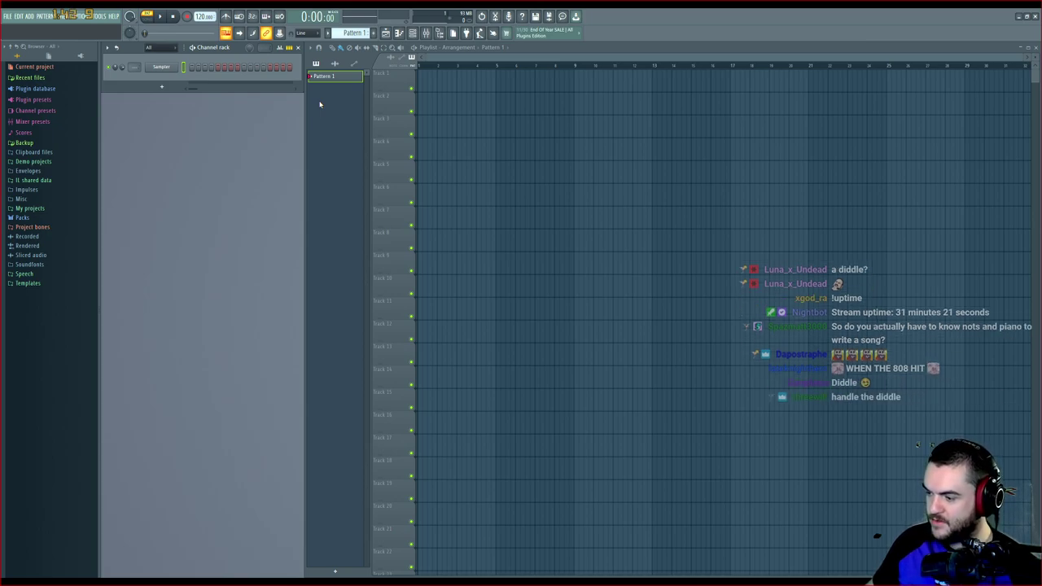
# Briefly expand and collapse the Plugin database, Packs and Plugin presets folders in the browser
pyautogui.click(34, 89)
pyautogui.click(79, 90)
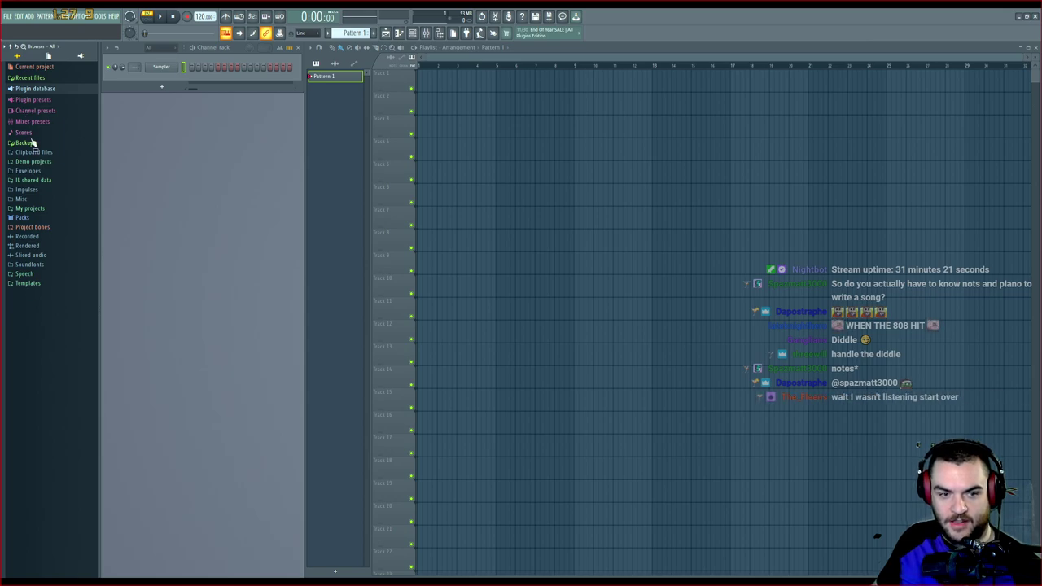
pyautogui.click(24, 218)
pyautogui.click(24, 218)
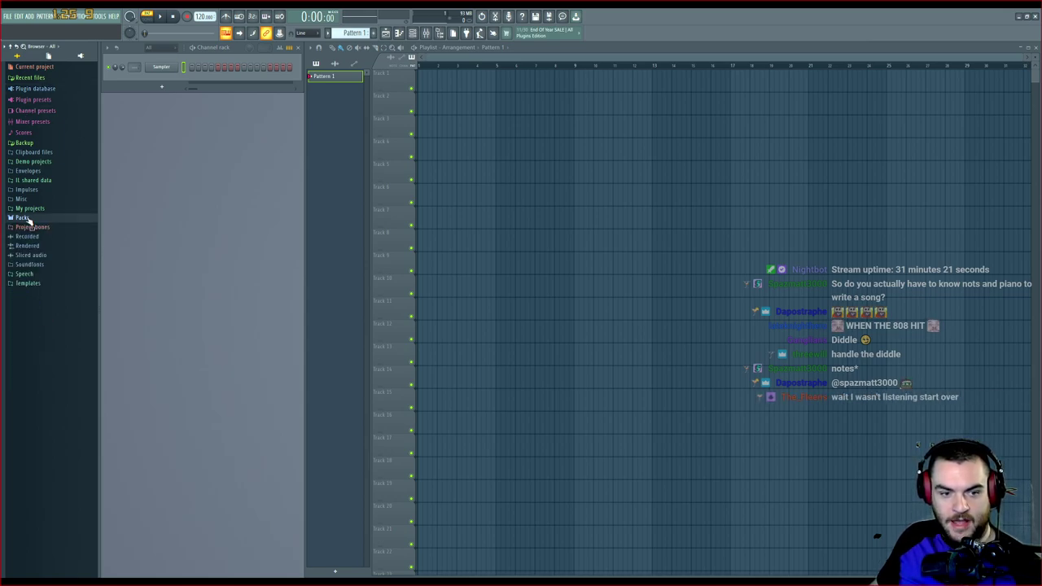
pyautogui.click(47, 98)
pyautogui.click(48, 100)
# Examine the Effects and Generators categories in the browser's Plugin database, and collapse the folder
pyautogui.click(48, 89)
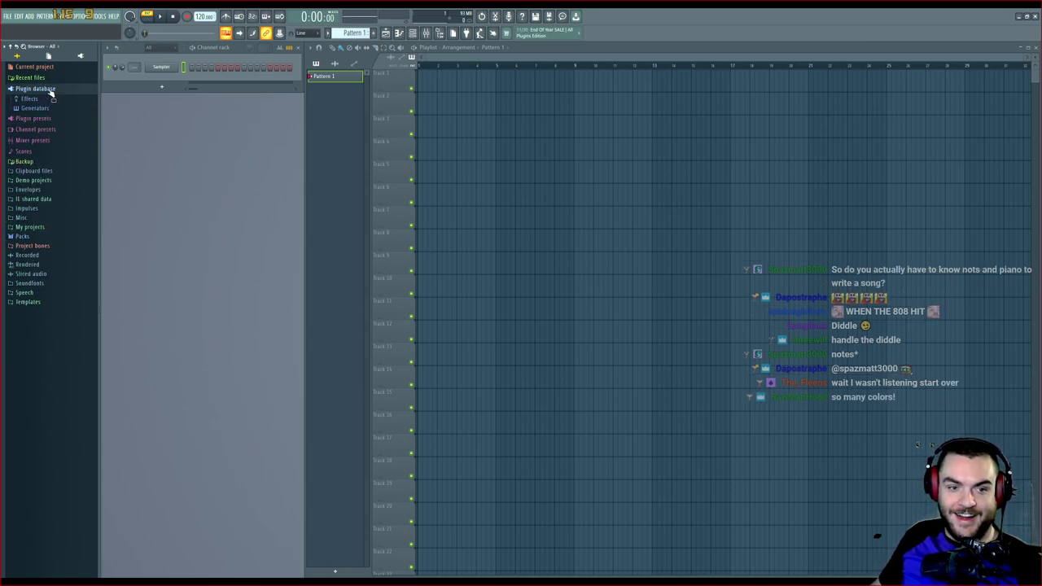
pyautogui.click(33, 107)
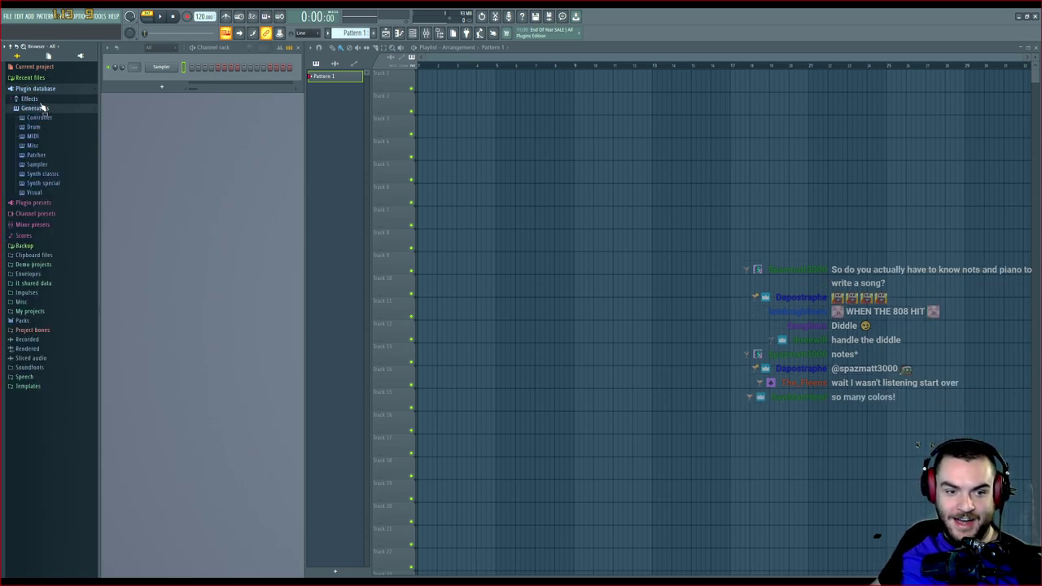
pyautogui.click(42, 107)
pyautogui.click(43, 90)
pyautogui.click(50, 90)
pyautogui.click(51, 98)
pyautogui.click(51, 98)
pyautogui.click(54, 89)
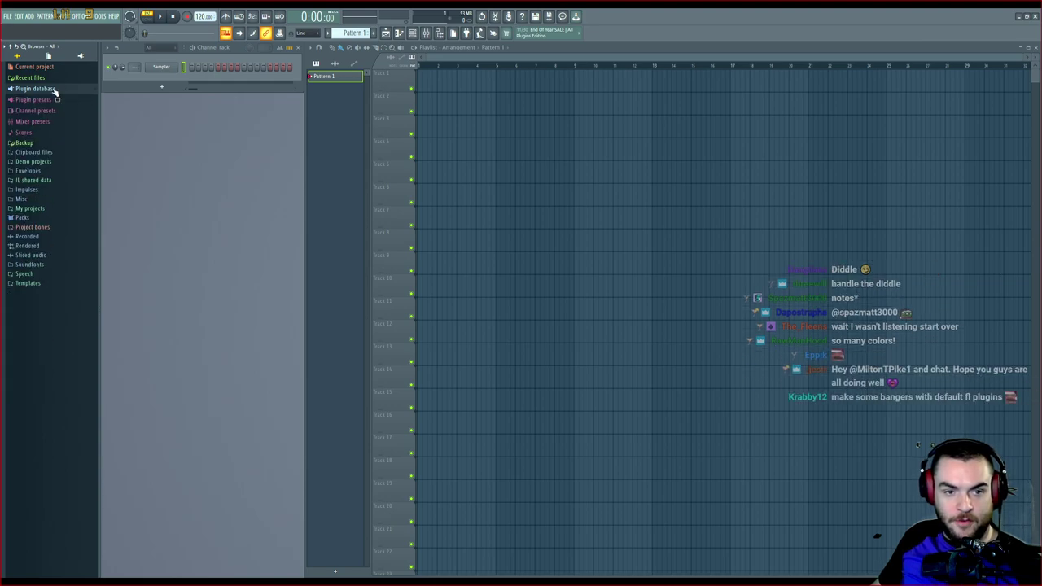
# Examine the Generators and Effects lists under Plugin presets in the browser, and collapse the folder
pyautogui.click(47, 100)
pyautogui.click(46, 119)
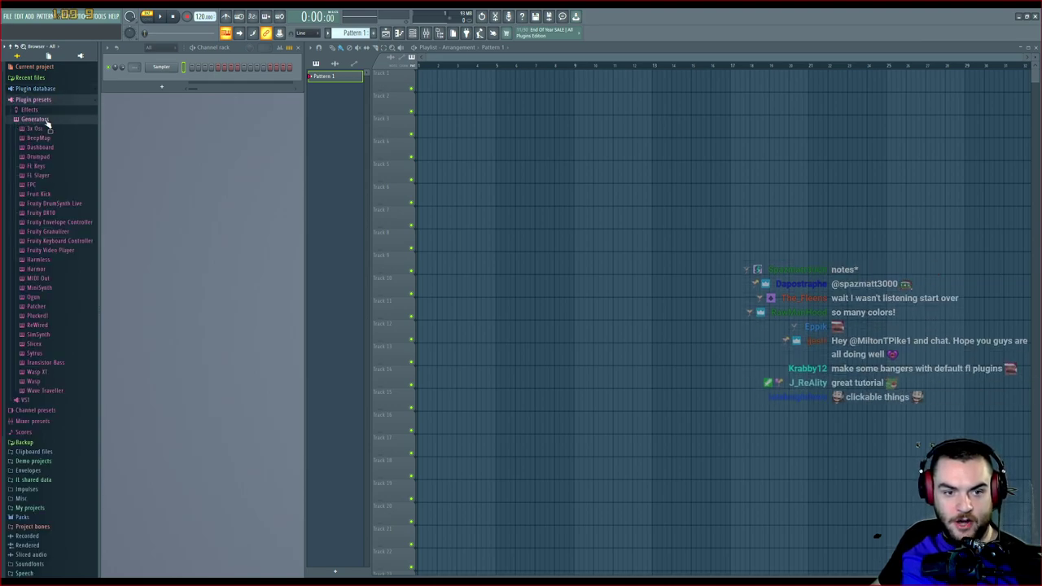
pyautogui.click(45, 119)
pyautogui.click(45, 119)
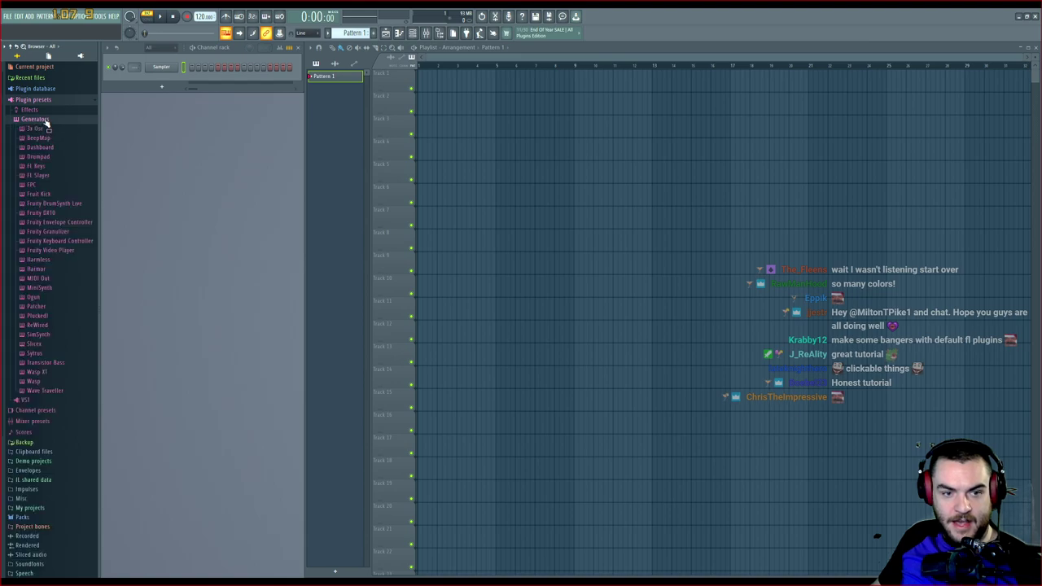
pyautogui.click(44, 111)
pyautogui.click(44, 111)
pyautogui.click(44, 111)
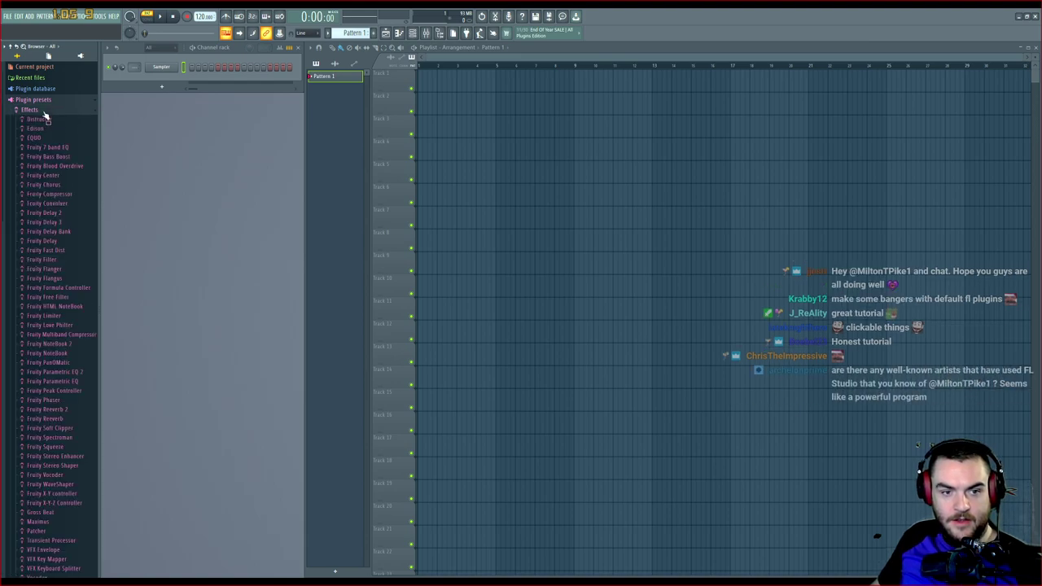
pyautogui.click(44, 111)
pyautogui.click(53, 100)
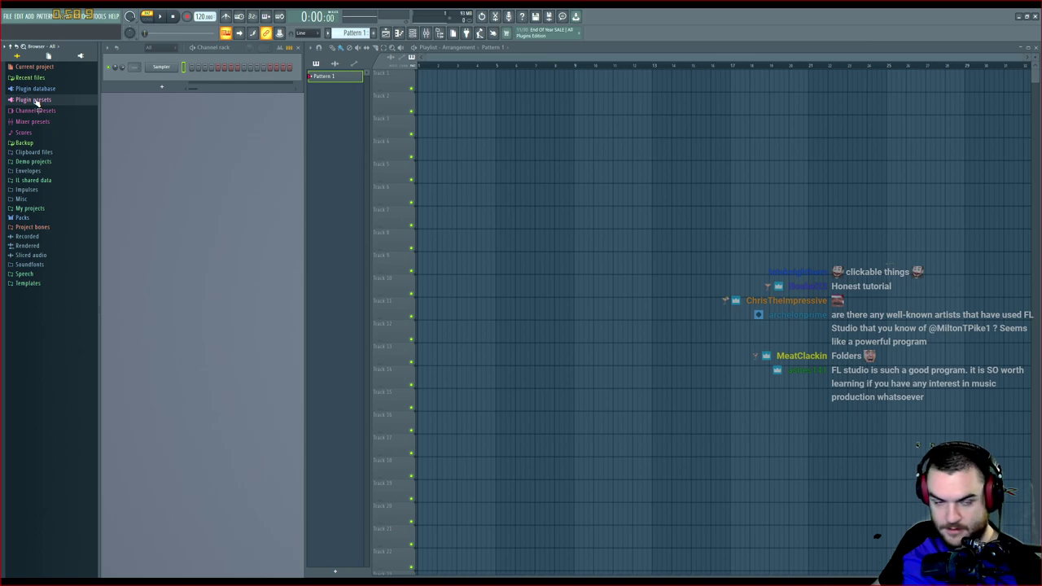
# Review the Generators list under Plugin presets again and glance at the Packs folder, leaving both collapsed
pyautogui.click(36, 100)
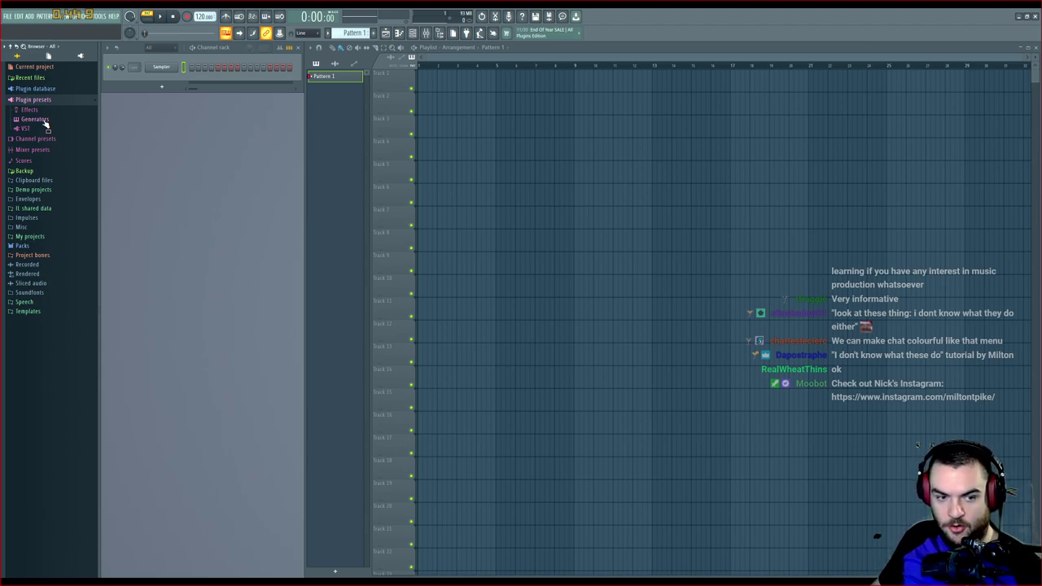
pyautogui.click(44, 120)
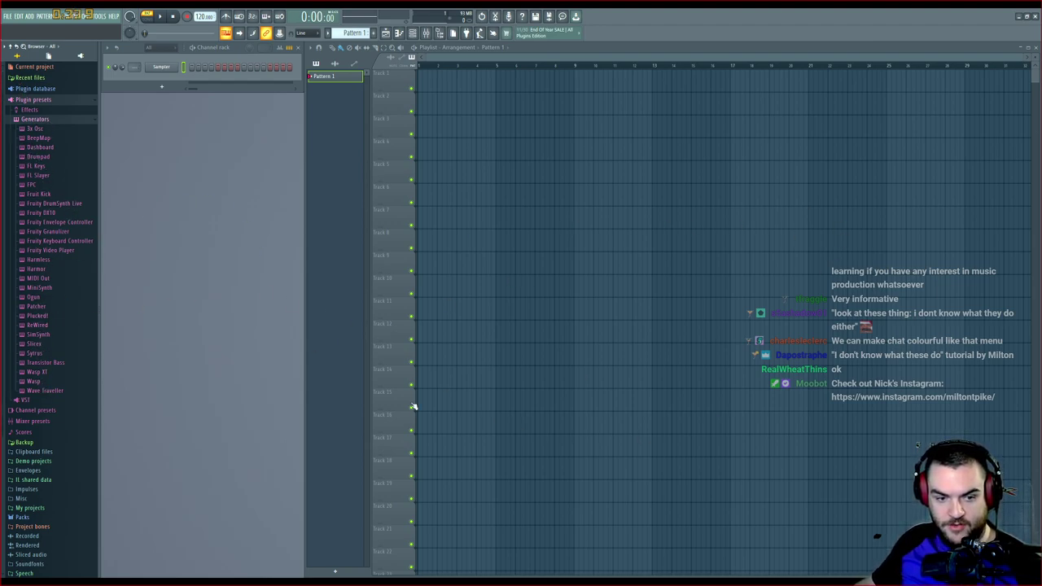
pyautogui.scroll(-1, 64, 254)
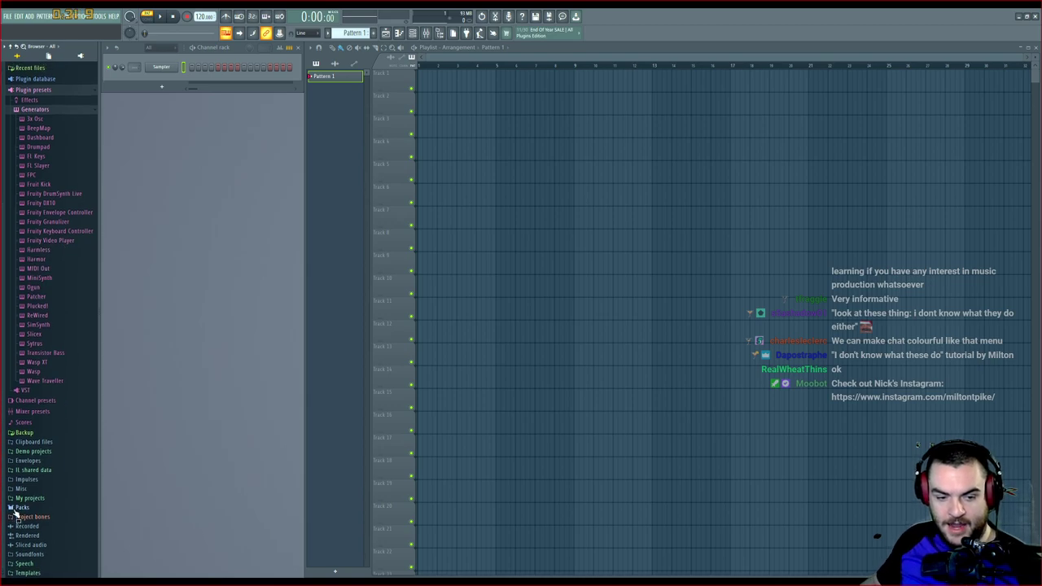
pyautogui.click(19, 505)
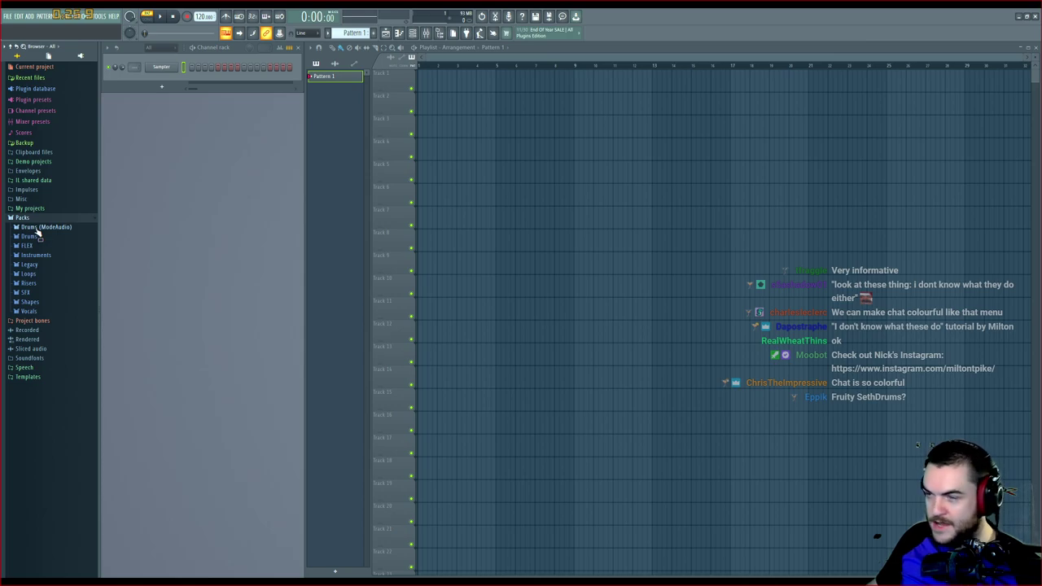
pyautogui.click(32, 100)
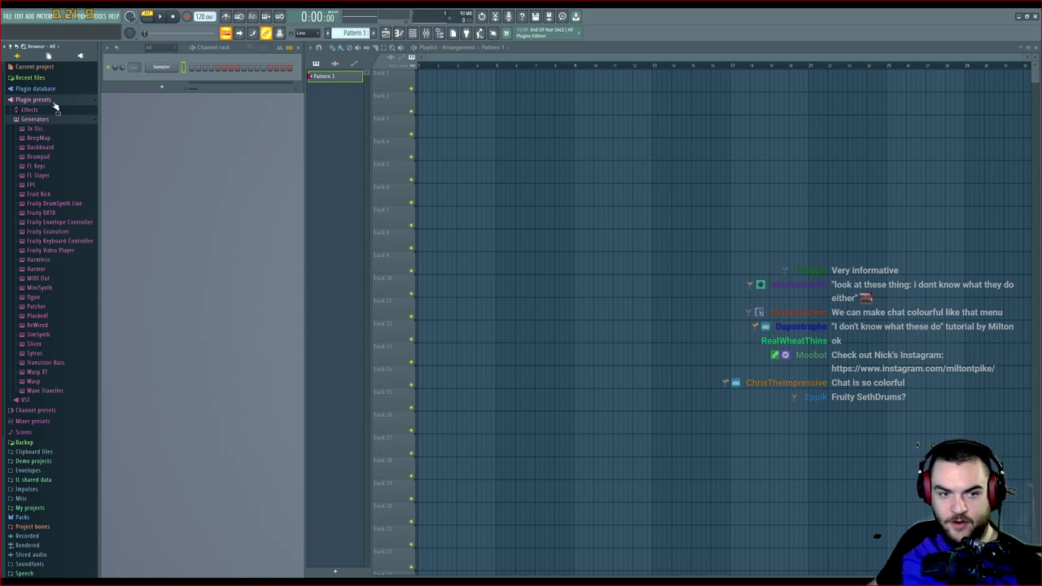
pyautogui.click(53, 102)
# Open the Kicks folder of the Drums (ModeAudio) pack in the browser
pyautogui.click(37, 218)
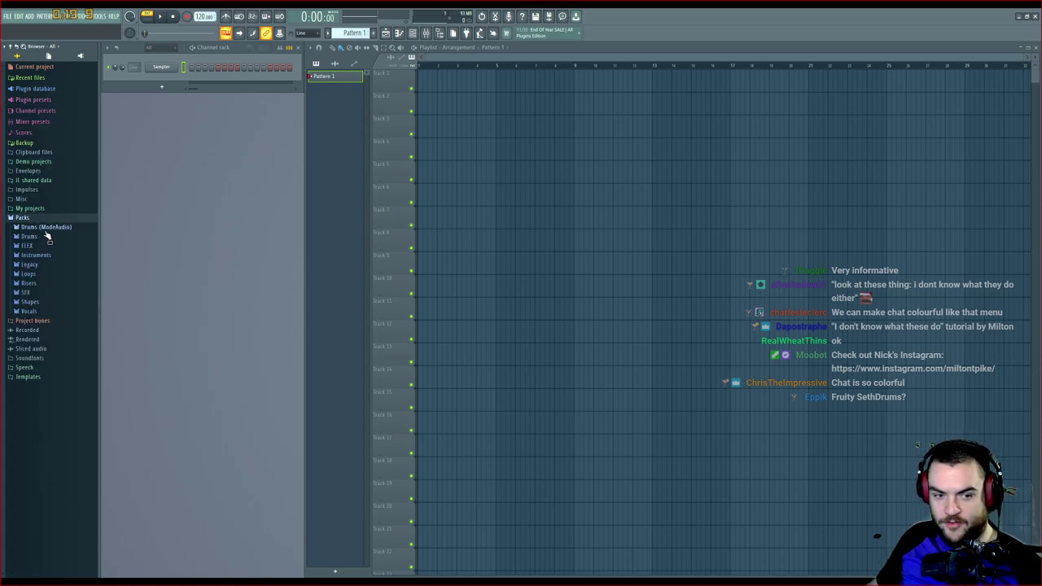
pyautogui.click(45, 227)
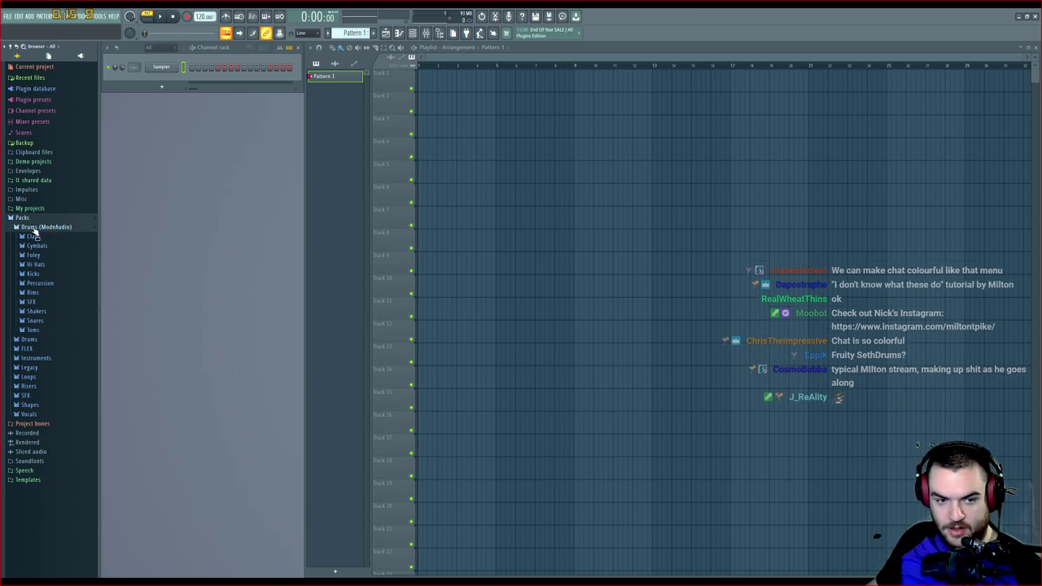
pyautogui.click(37, 275)
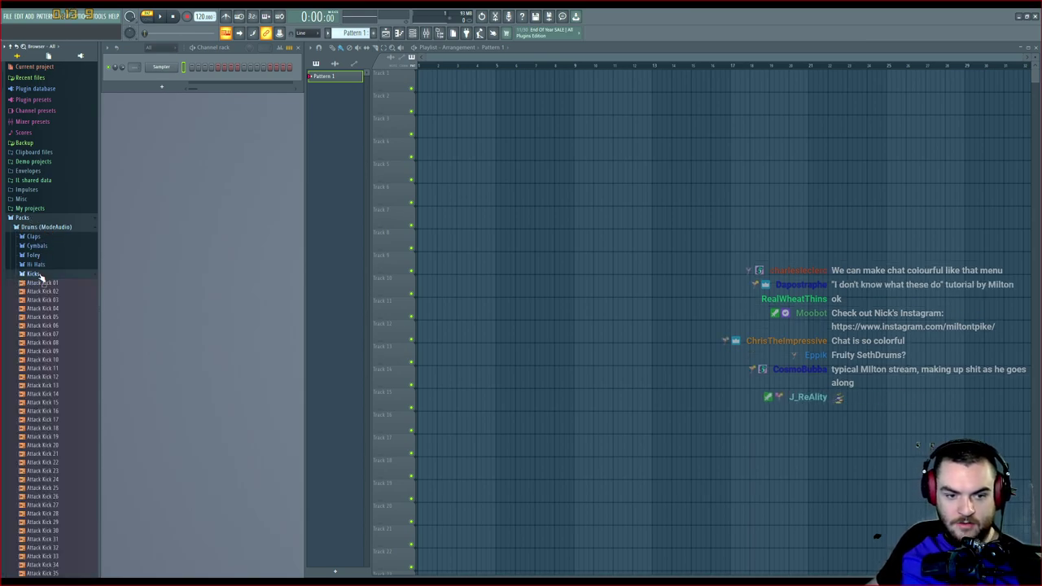
# Audition several Attack Kick samples and Collider Boom Kick 01 from the Kicks folder
pyautogui.scroll(-15, 50, 273)
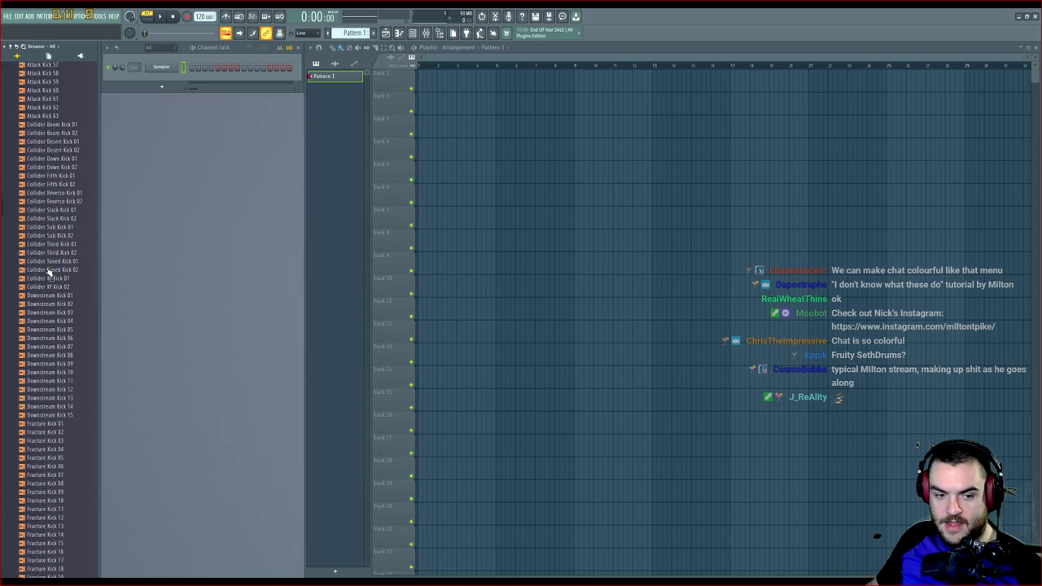
pyautogui.scroll(15, 47, 269)
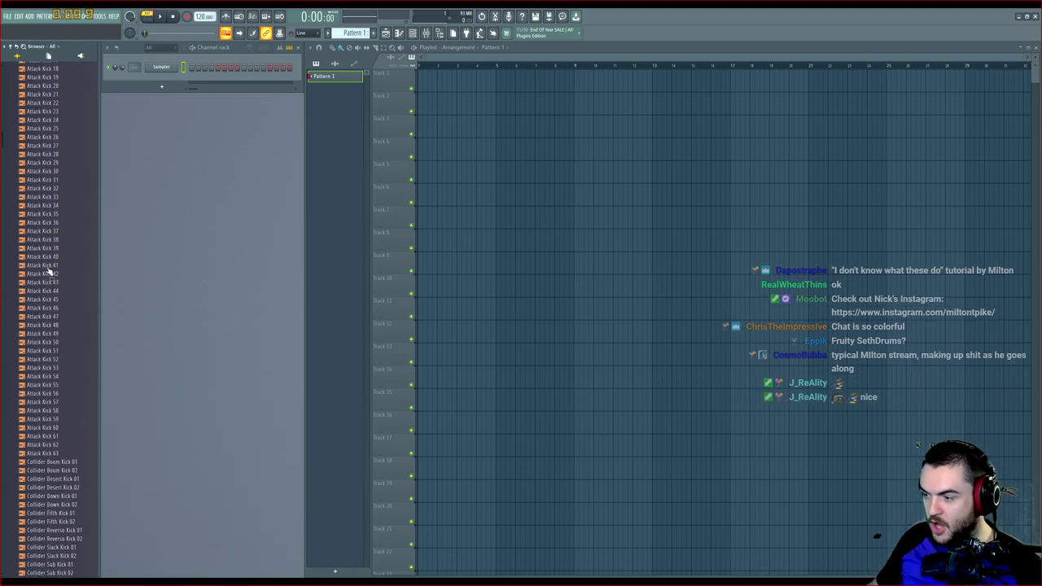
pyautogui.click(45, 207)
pyautogui.click(46, 257)
pyautogui.click(51, 300)
pyautogui.click(53, 351)
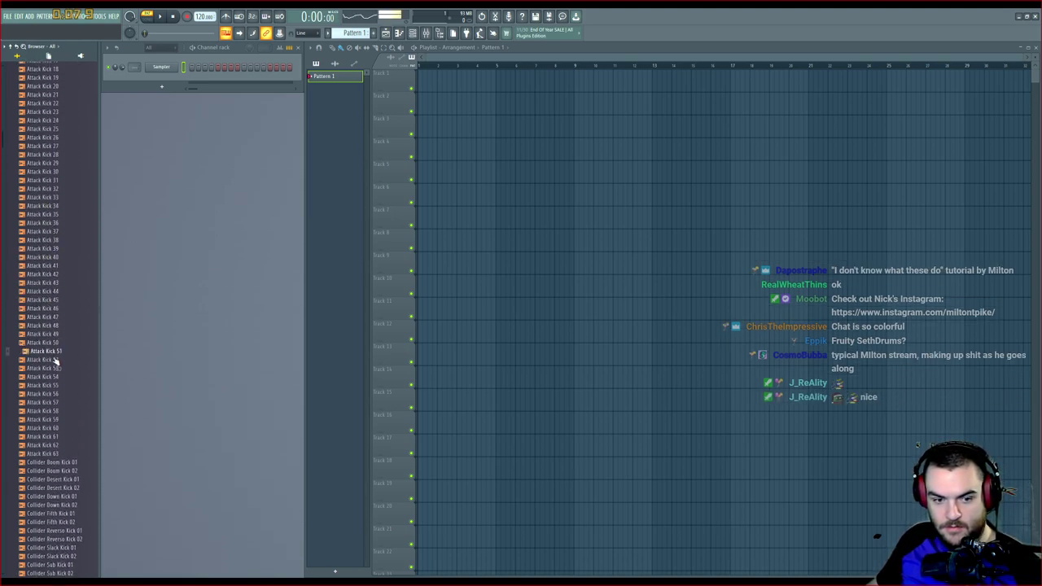
pyautogui.click(54, 394)
pyautogui.click(55, 420)
pyautogui.click(58, 462)
# Audition more kick samples further down the list, from Downstream Kick 02 to HouseGen Kick 11
pyautogui.scroll(-4, 64, 480)
pyautogui.click(64, 438)
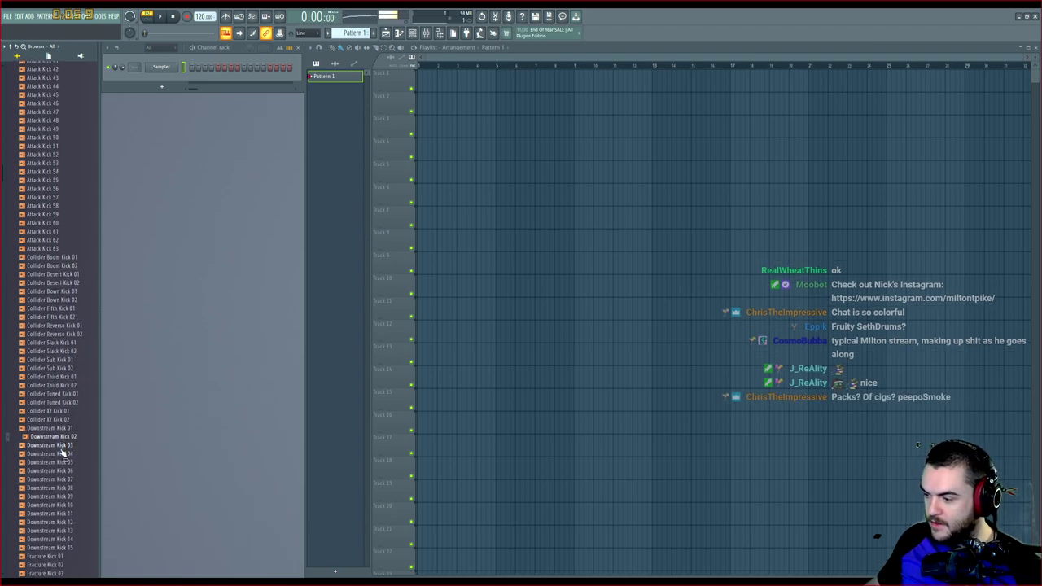
pyautogui.click(66, 469)
pyautogui.scroll(-1, 65, 473)
pyautogui.scroll(-2, 65, 474)
pyautogui.click(67, 471)
pyautogui.click(66, 494)
pyautogui.scroll(-4, 66, 482)
pyautogui.click(66, 505)
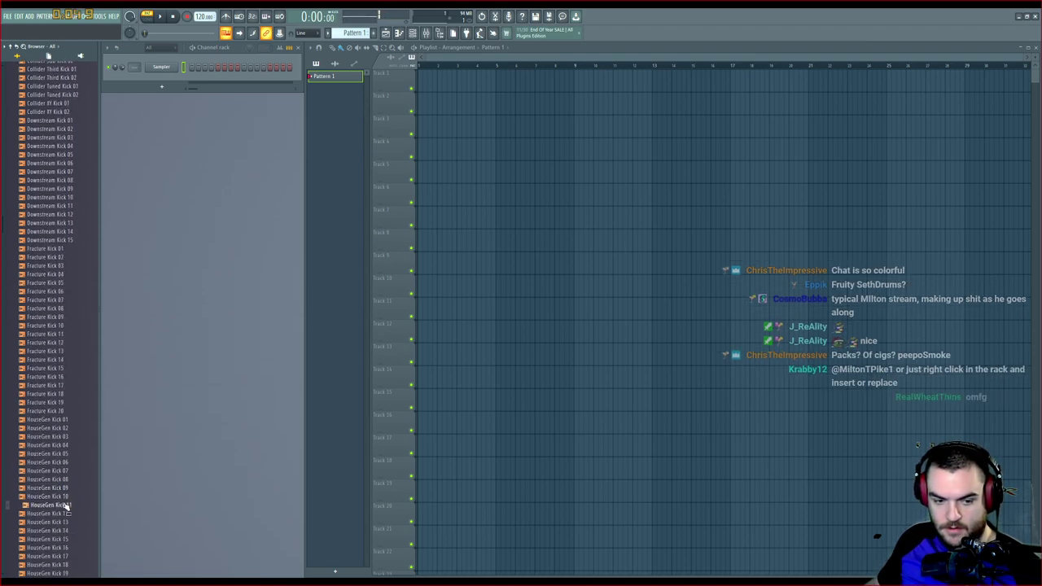
# Audition more kick samples further down the list, from the HouseGen kicks to Hyper GoldenDays Kick 02
pyautogui.scroll(-3, 66, 498)
pyautogui.click(65, 482)
pyautogui.click(65, 508)
pyautogui.click(67, 525)
pyautogui.click(70, 540)
pyautogui.scroll(-3, 70, 538)
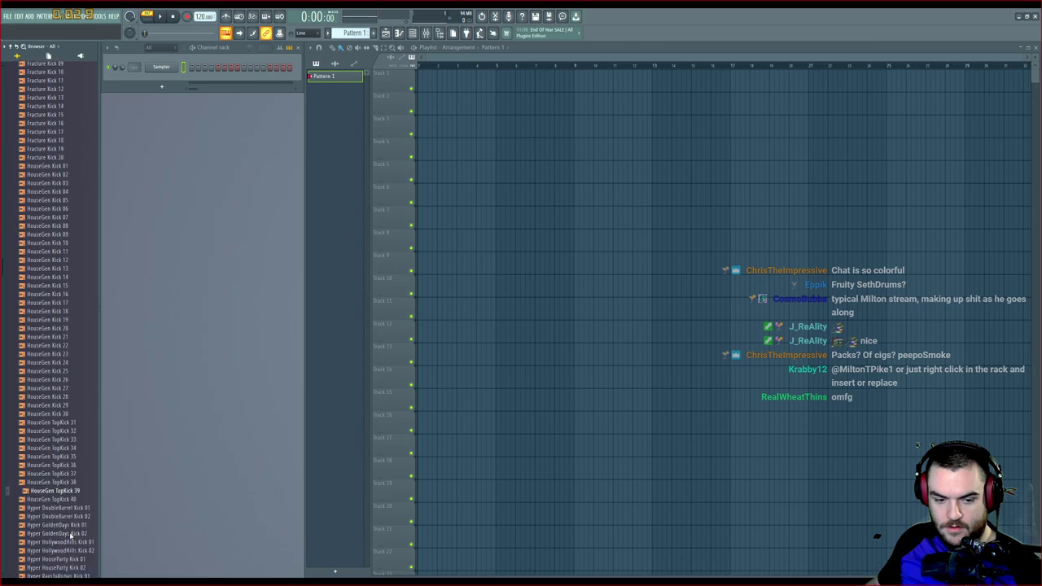
pyautogui.click(71, 534)
pyautogui.scroll(-3, 74, 537)
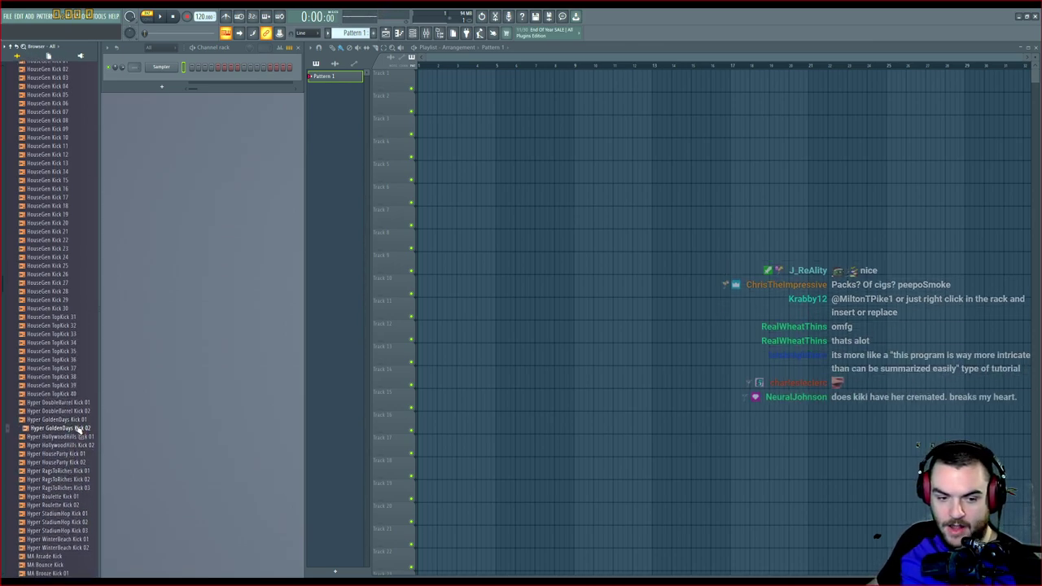
pyautogui.click(76, 429)
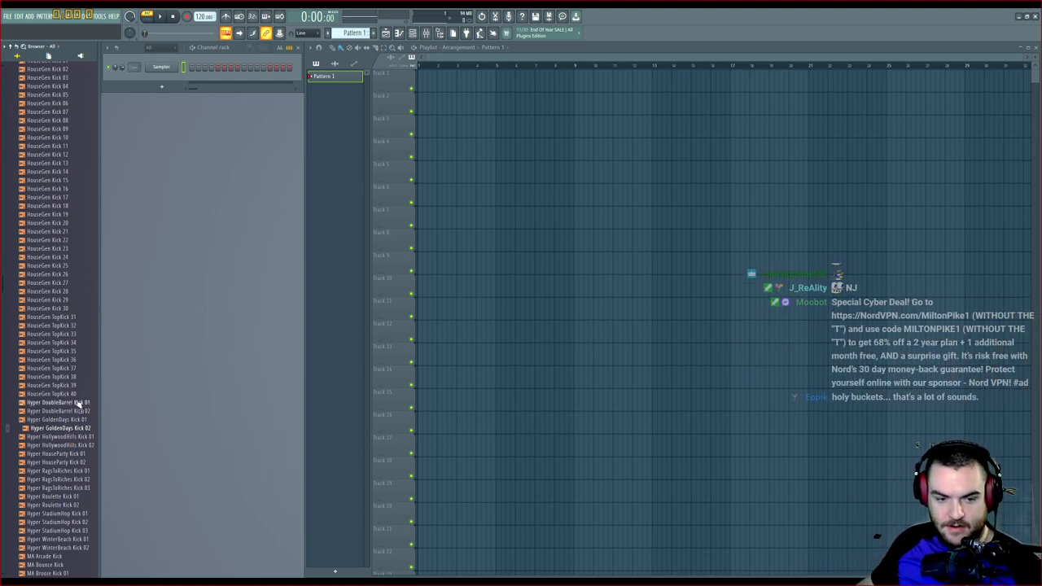
# Load Hyper GoldenDays Kick 02 onto the existing Sampler channel in the channel rack
pyautogui.click(58, 431)
pyautogui.moveTo(58, 437); pyautogui.dragTo(180, 220)
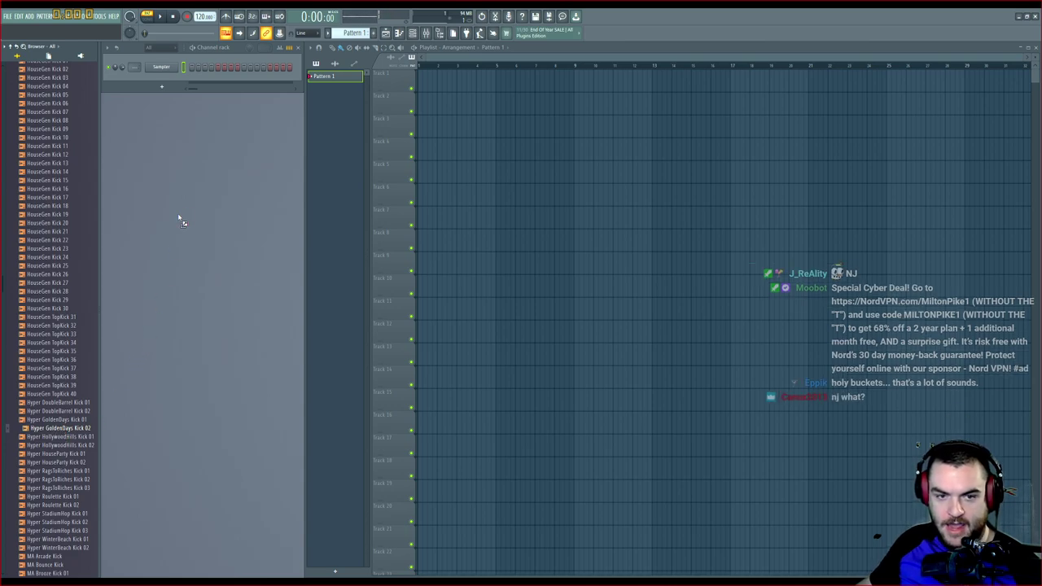
pyautogui.moveTo(174, 108); pyautogui.dragTo(169, 70)
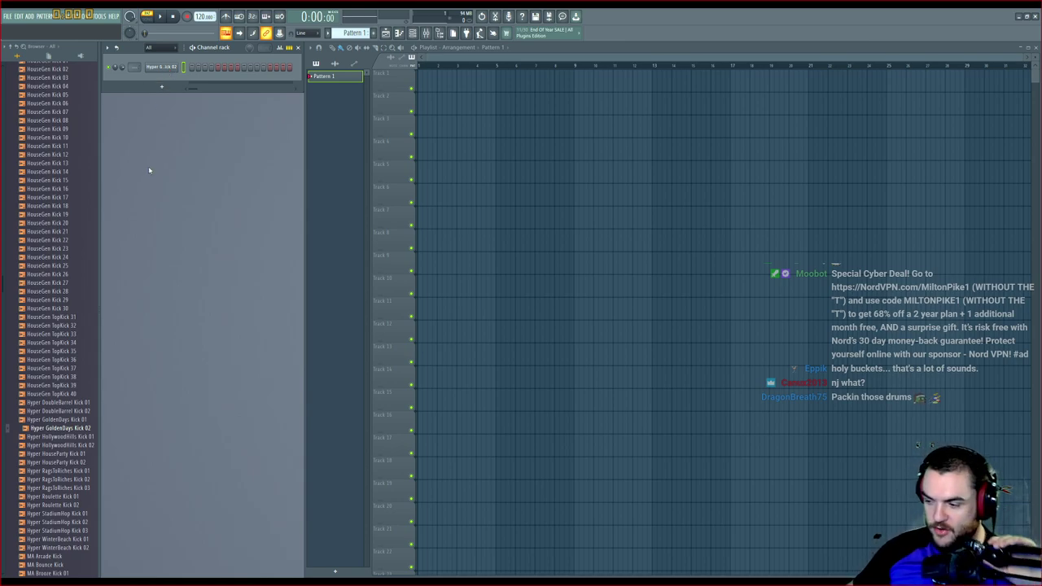
# Add Hyper HollywoodHills Kick 01, Hyper RagsToRiches Kick 03 and Hyper StadiumHop Kick 03 as new channels below the first kick
pyautogui.click(67, 437)
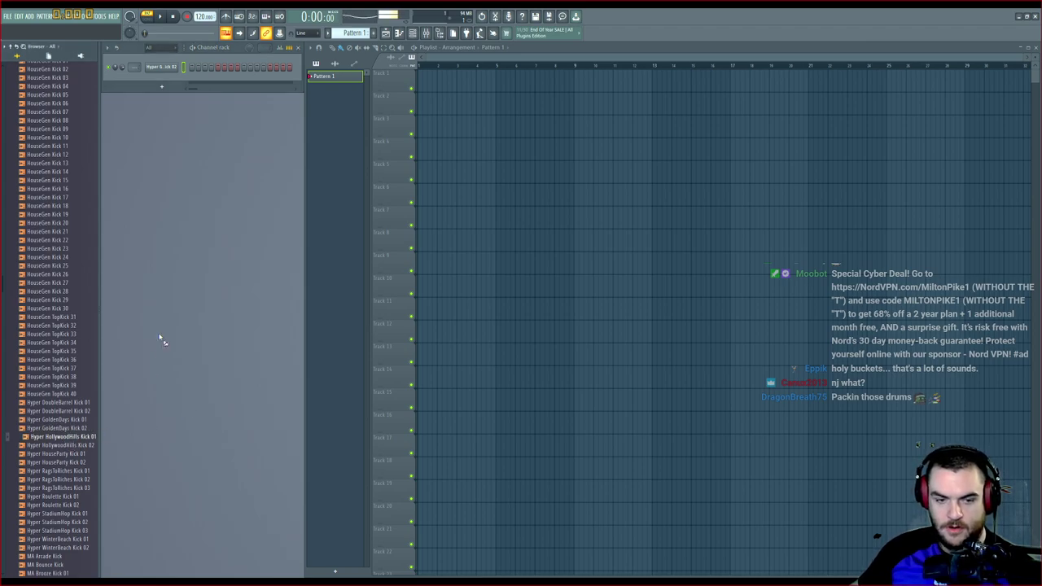
pyautogui.moveTo(162, 112); pyautogui.dragTo(164, 81)
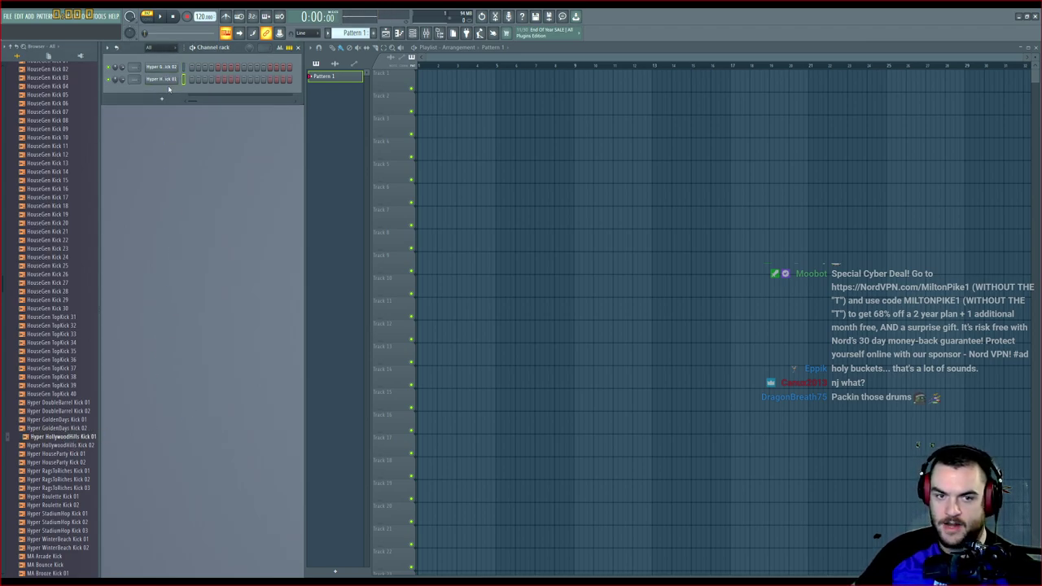
pyautogui.click(59, 489)
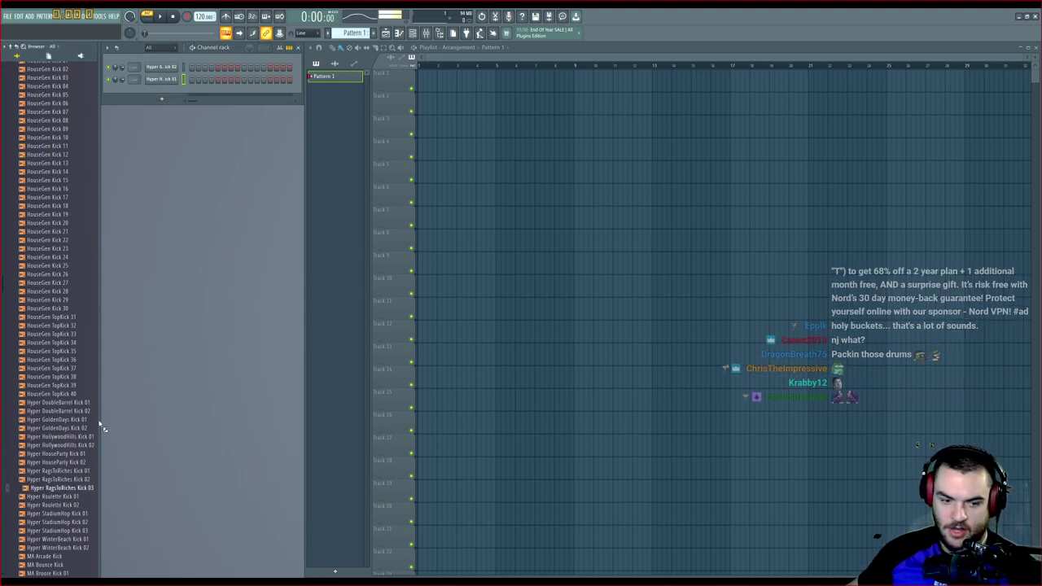
pyautogui.moveTo(100, 426); pyautogui.dragTo(151, 94)
pyautogui.click(60, 530)
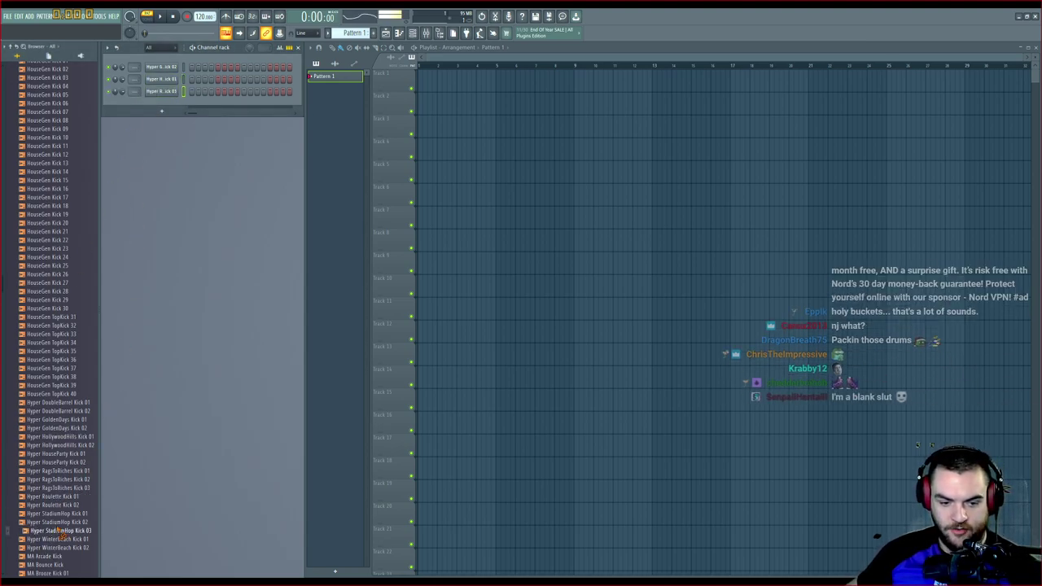
pyautogui.moveTo(61, 530); pyautogui.dragTo(163, 106)
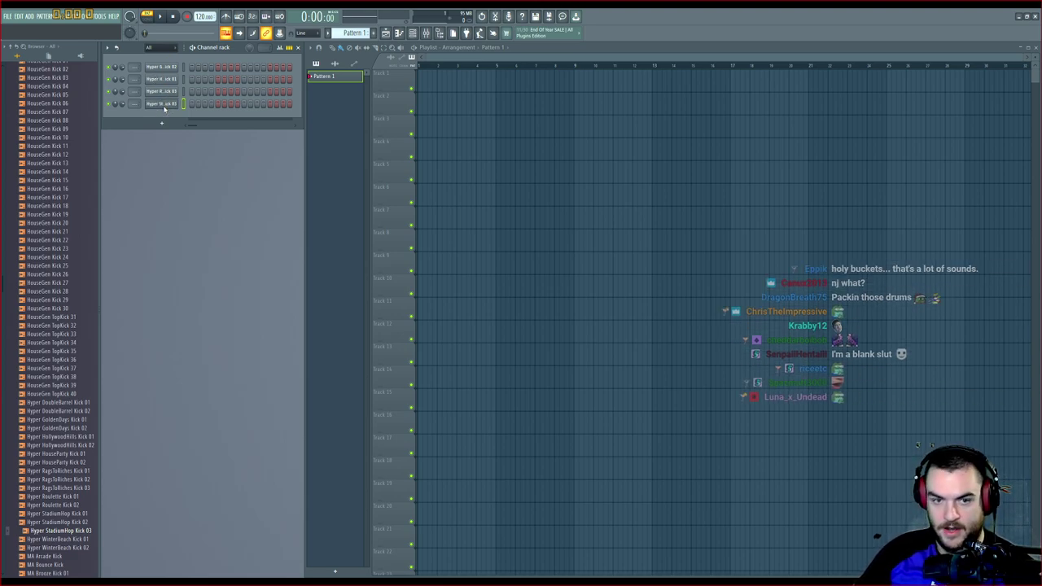
# Delete the three extra kick channels, keeping only the Hyper GoldenDays Kick 02 channel
pyautogui.click(198, 192)
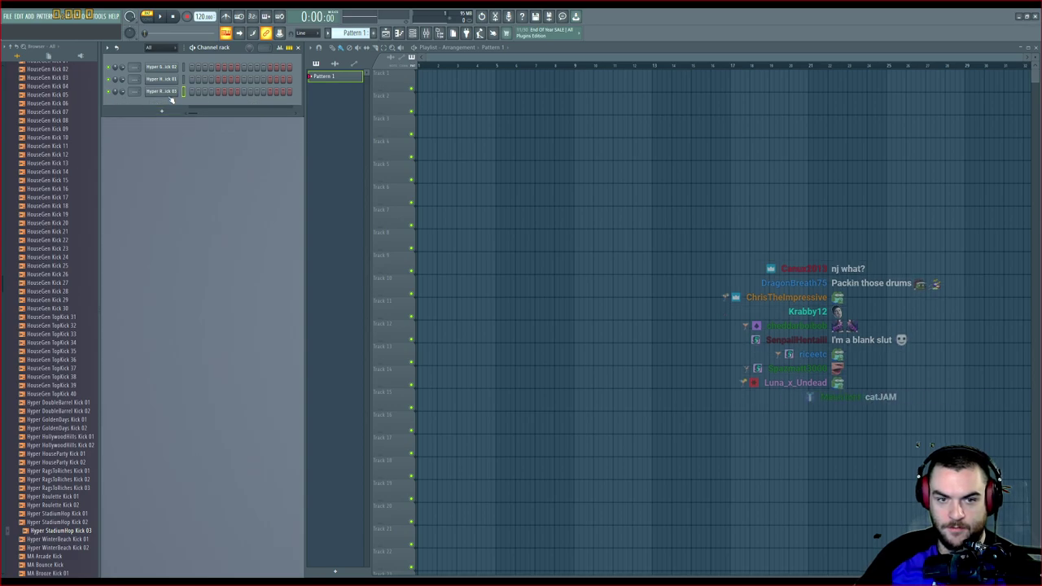
pyautogui.rightClick(168, 93)
pyautogui.click(193, 176)
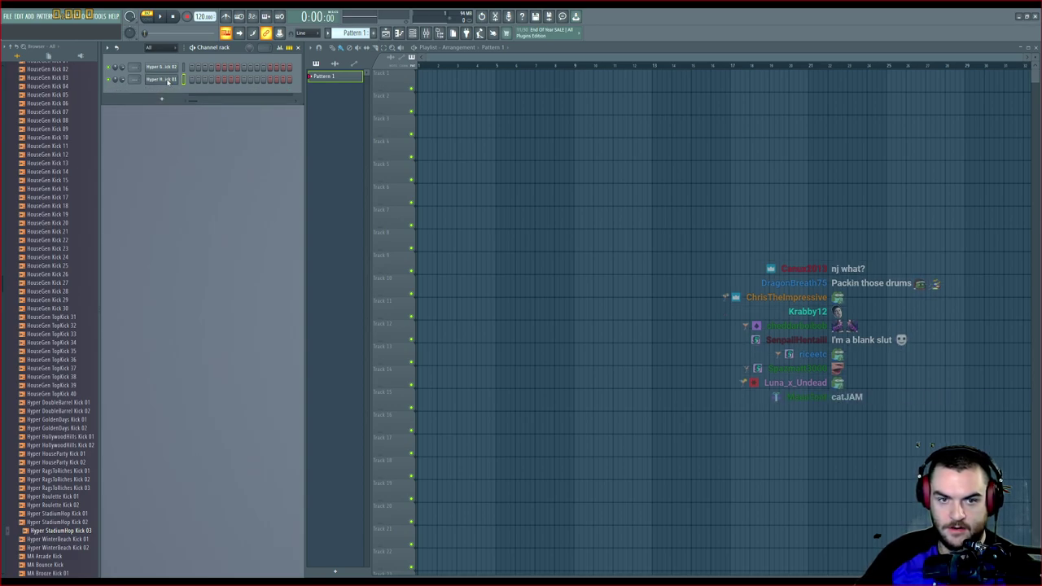
pyautogui.rightClick(168, 80)
pyautogui.click(198, 165)
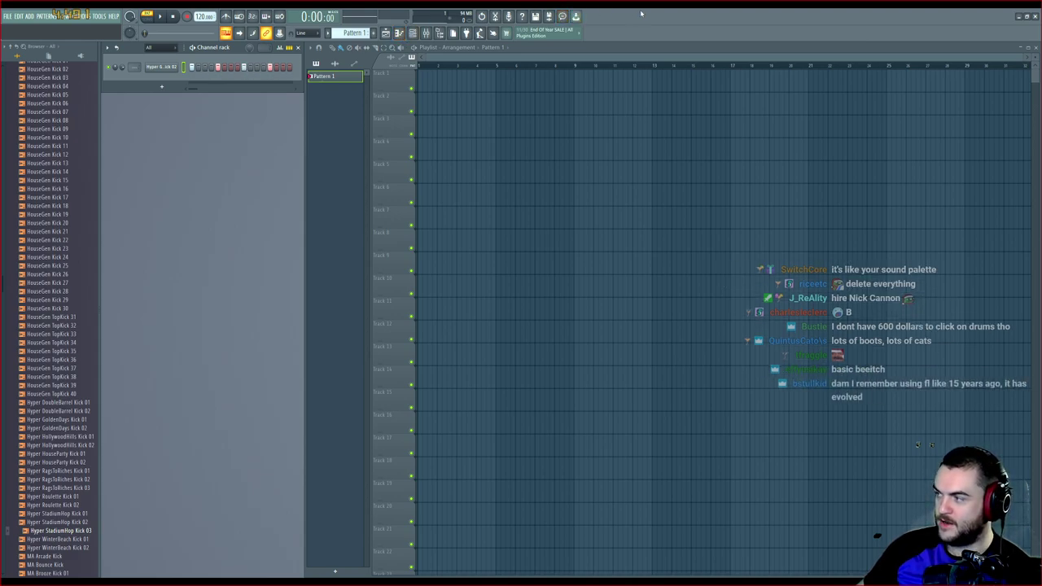
# Play and stop the kick pattern several times to compare even and uneven step placements
pyautogui.press('space')
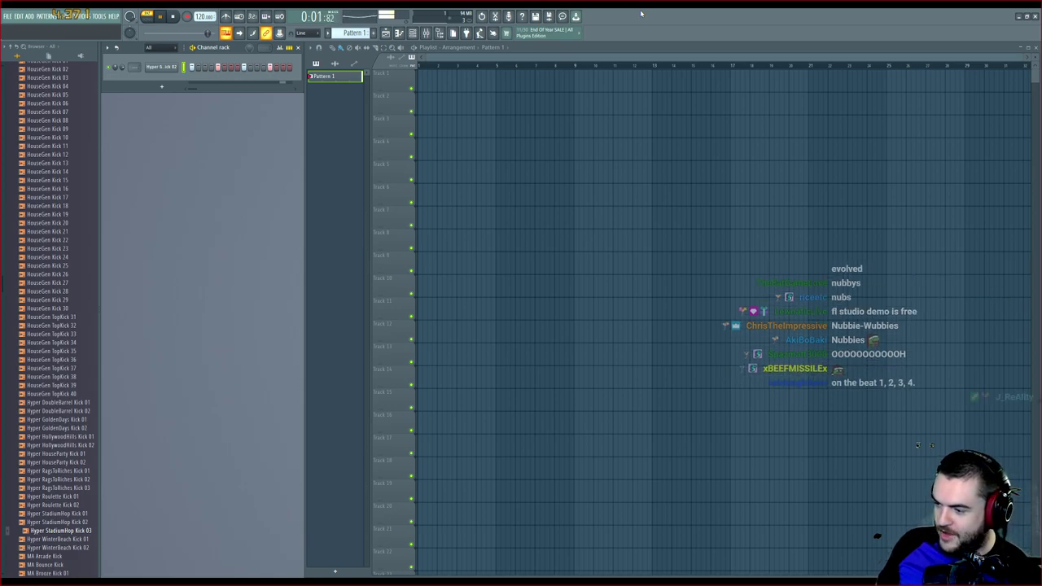
pyautogui.press('space')
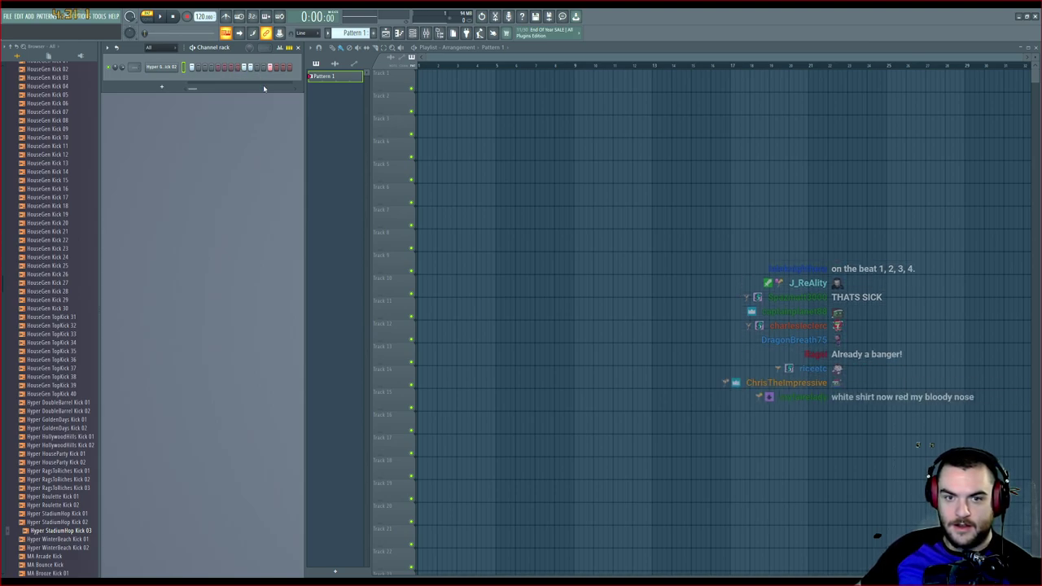
pyautogui.press('space')
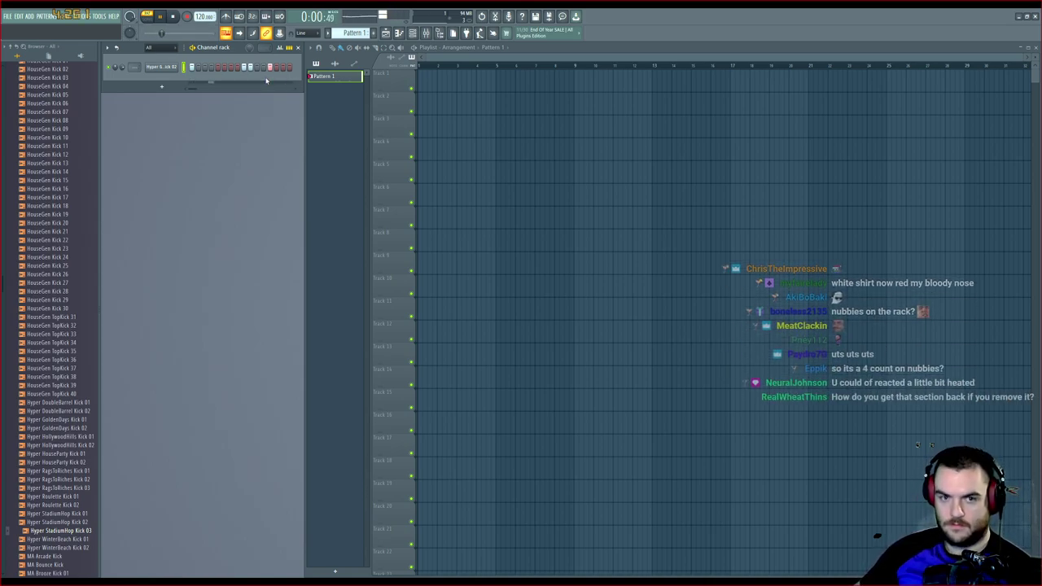
pyautogui.press('space')
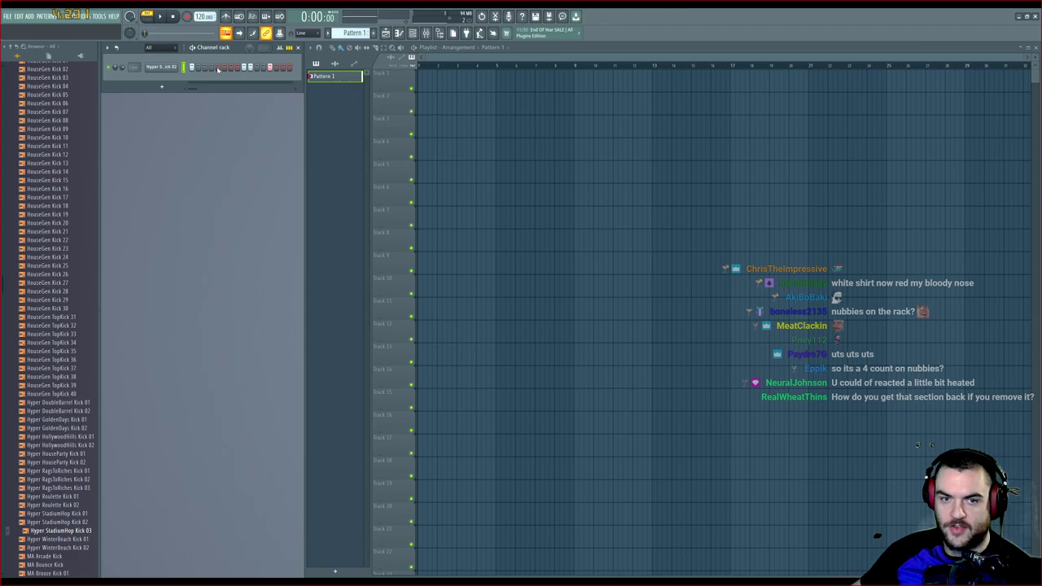
pyautogui.press('space')
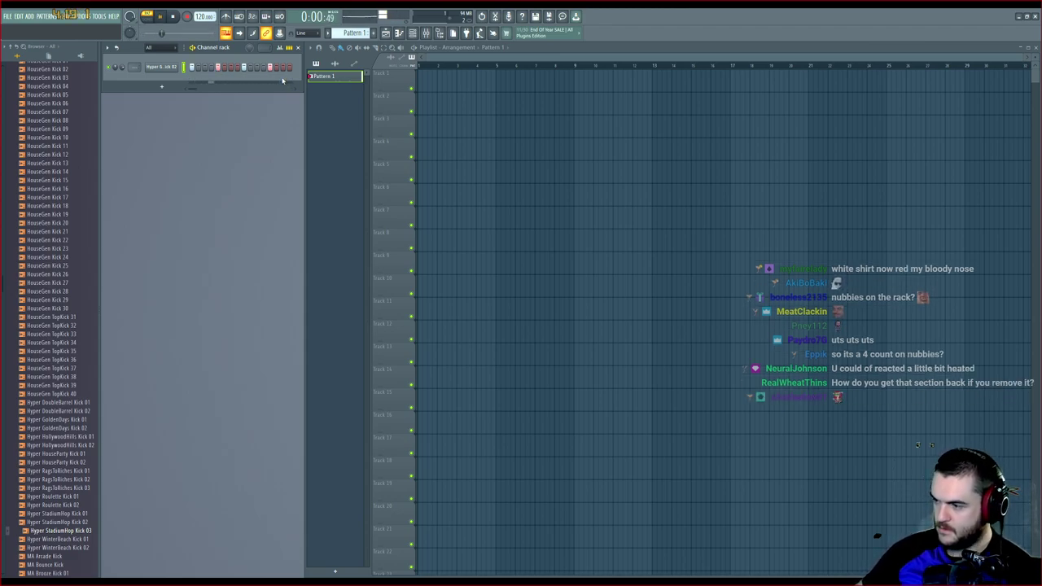
pyautogui.press('space')
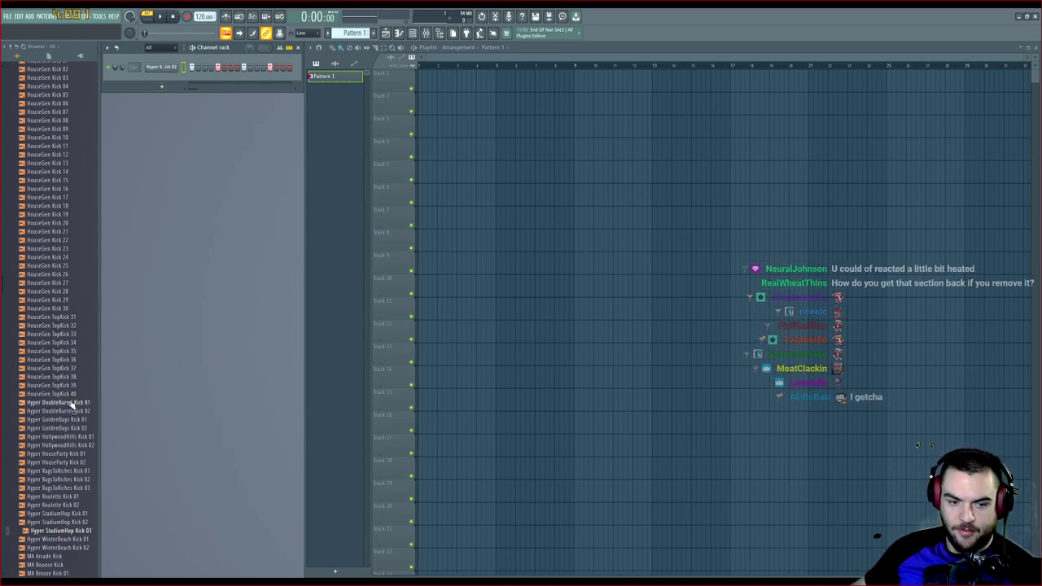
# Place Hyper GoldenDays Kick 02 at the start of Track 1 in the playlist and play it in song mode
pyautogui.click(75, 429)
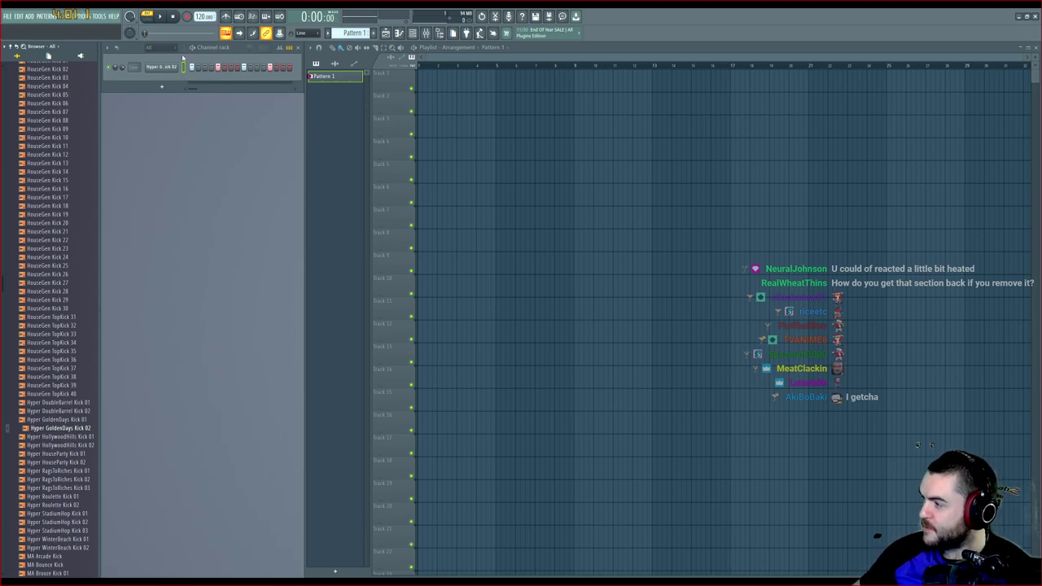
pyautogui.moveTo(35, 428); pyautogui.dragTo(419, 79)
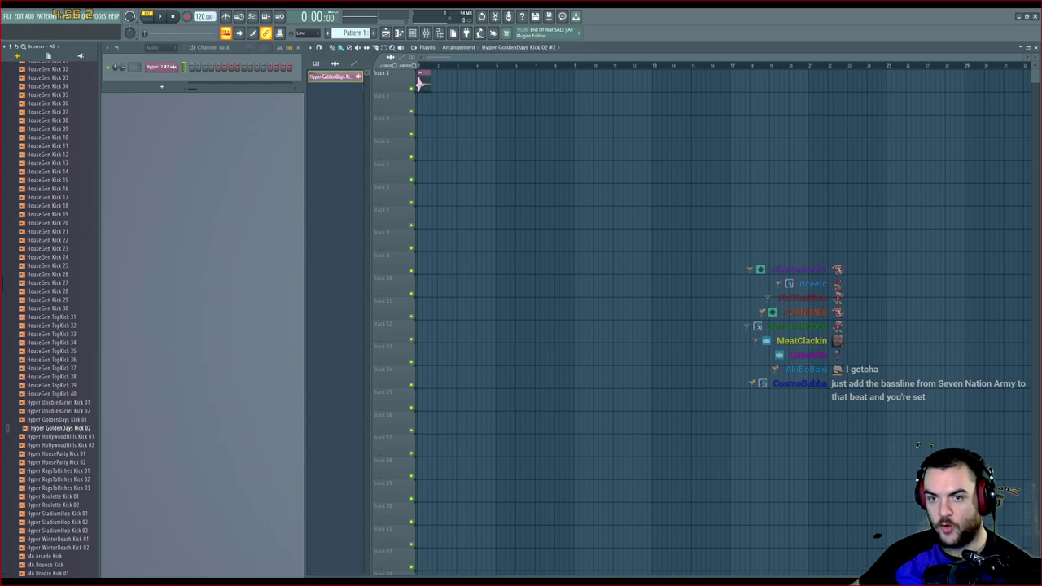
pyautogui.scroll(7, 427, 72)
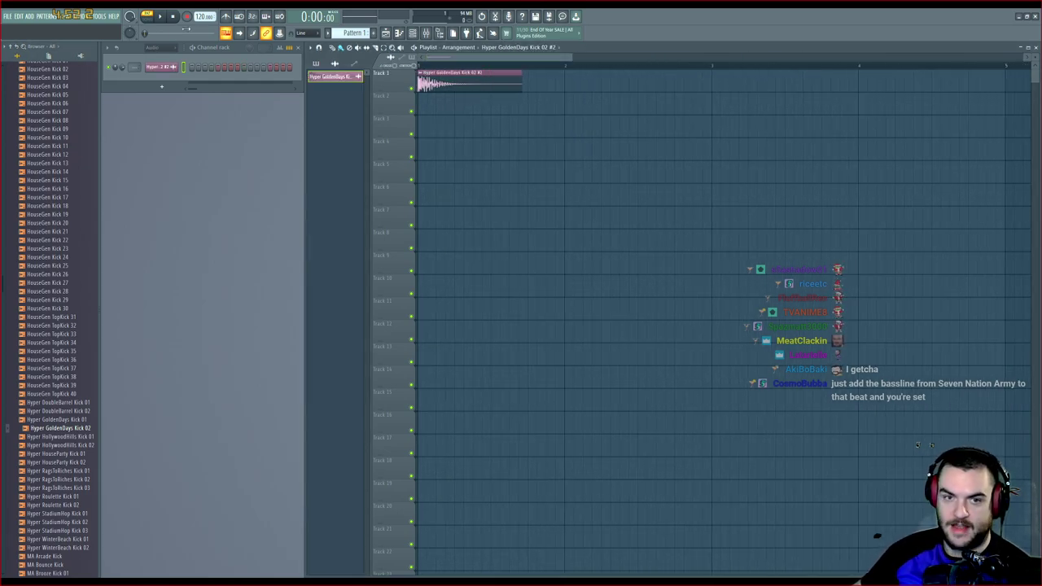
pyautogui.press('l')
pyautogui.press('space')
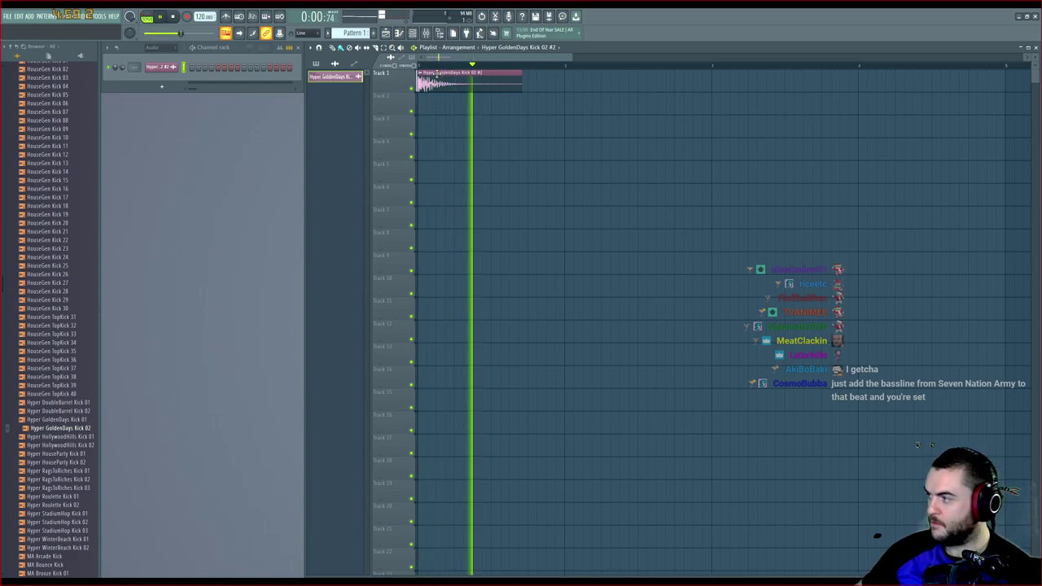
pyautogui.press('space')
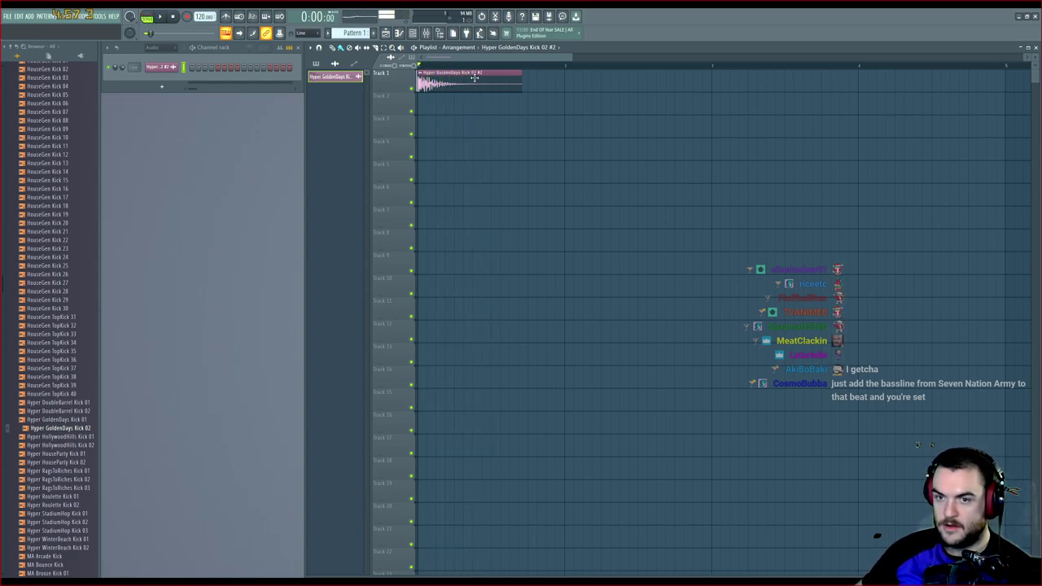
# Add a second kick clip on Track 2, starting one beat after the first, and play the arrangement
pyautogui.scroll(-5, 470, 67)
pyautogui.hscroll(2, 467, 66)
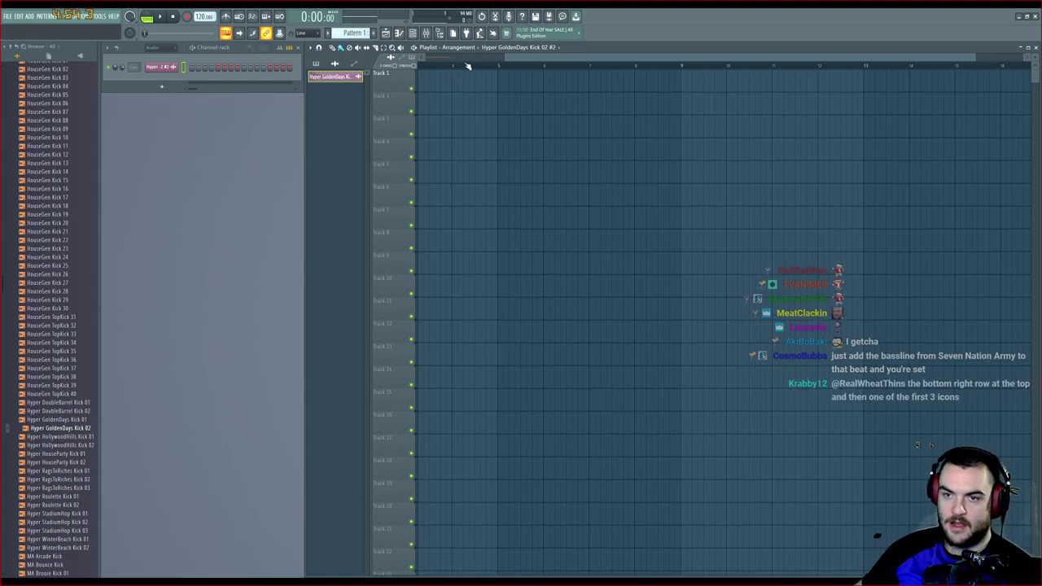
pyautogui.hscroll(-2, 467, 66)
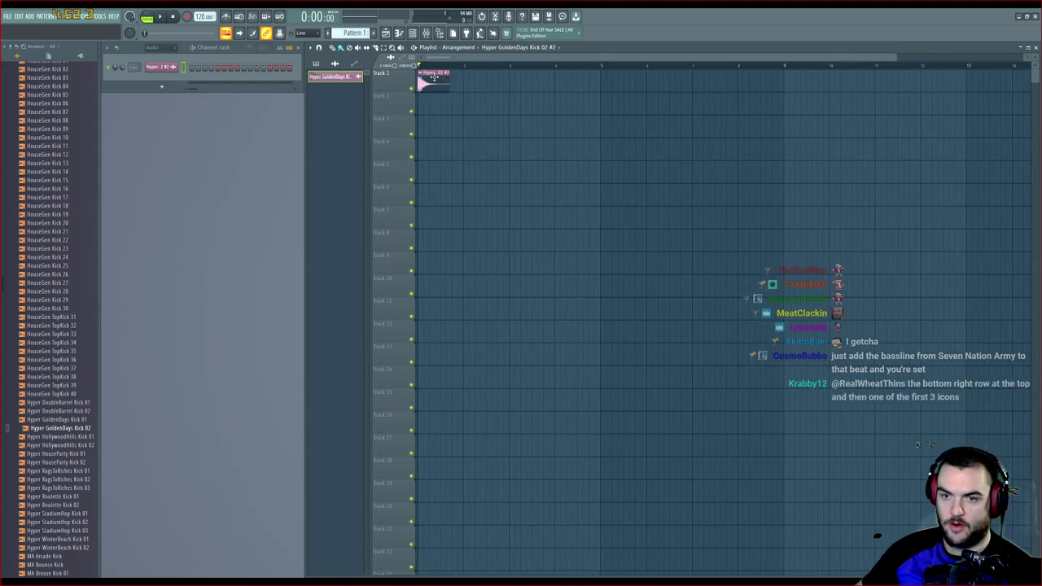
pyautogui.click(435, 105)
pyautogui.press('space')
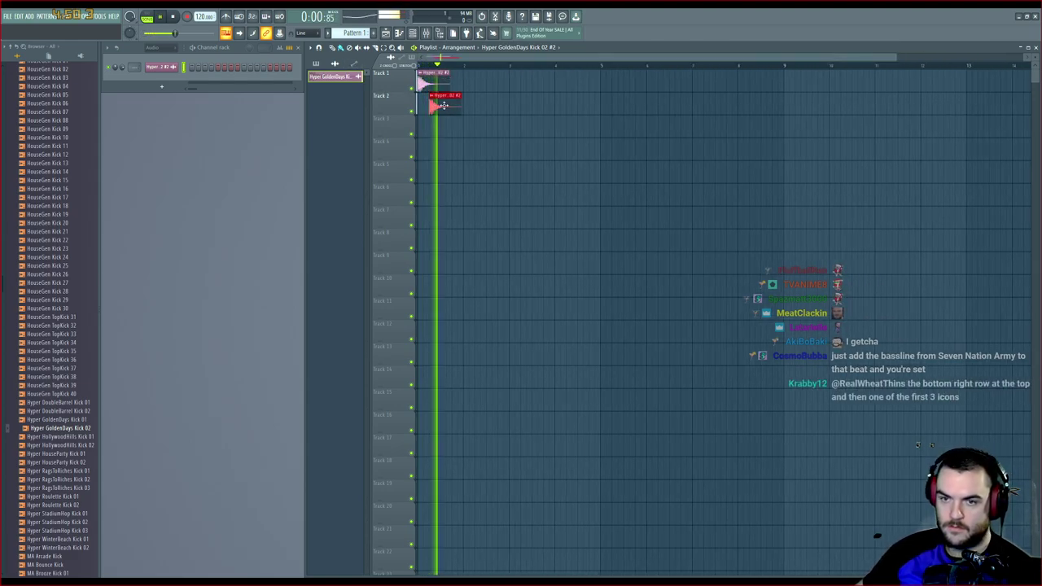
pyautogui.press('space')
# Delete both kick clips from the playlist and enable steps 1 and 9 on the kick's channel
pyautogui.moveTo(458, 113); pyautogui.dragTo(419, 71)
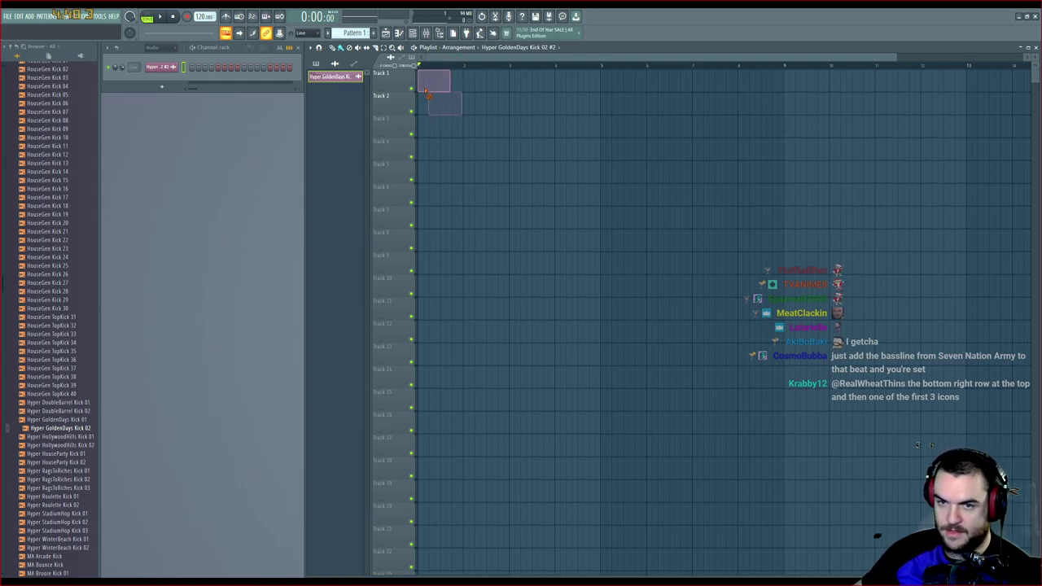
pyautogui.press('Delete')
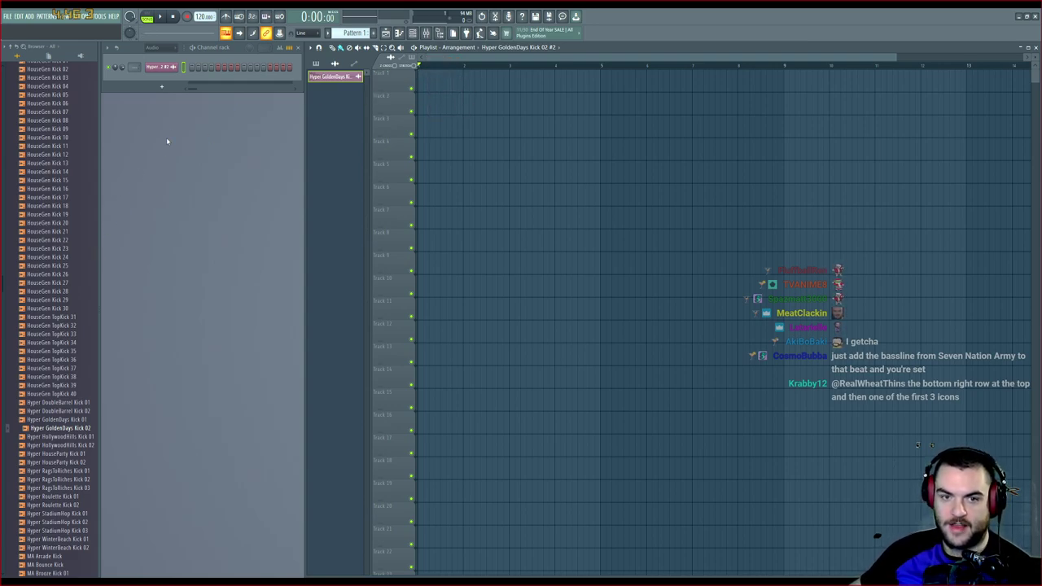
pyautogui.click(192, 68)
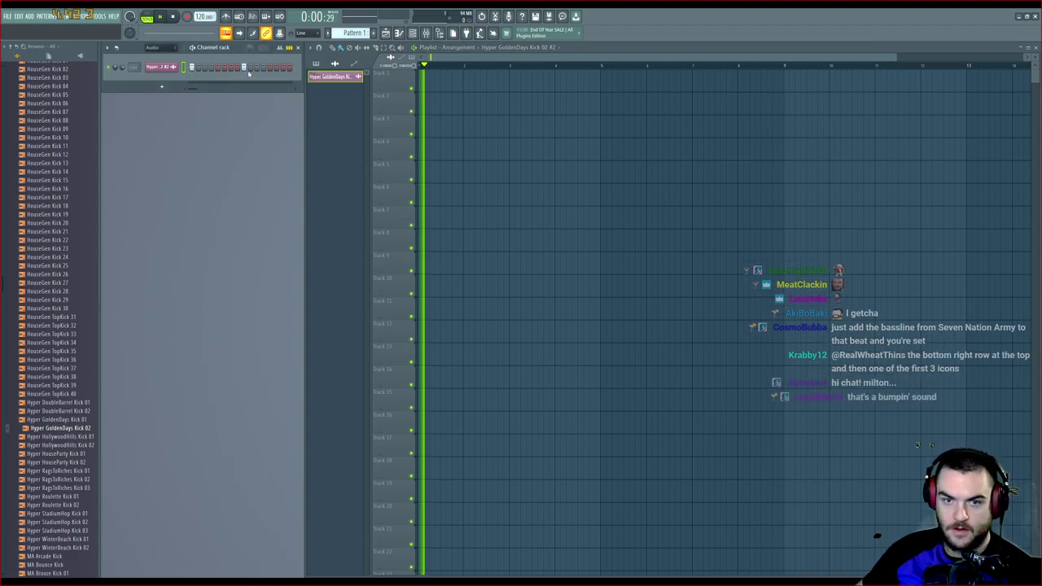
# Toggle playback between song and pattern mode, ending in pattern mode, and play the kick pattern
pyautogui.click(146, 18)
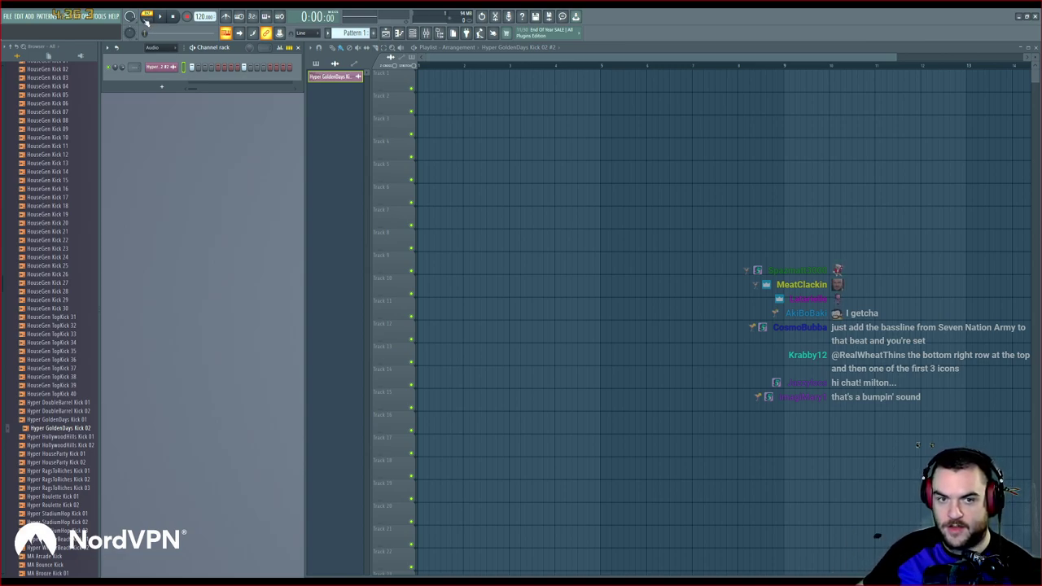
pyautogui.click(145, 22)
pyautogui.click(148, 22)
pyautogui.click(148, 21)
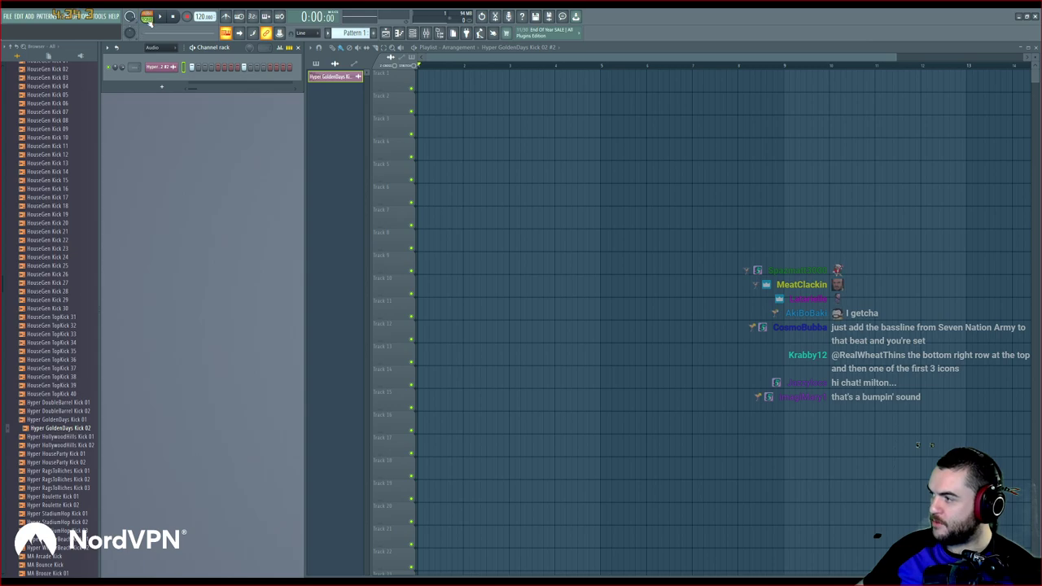
pyautogui.click(148, 22)
pyautogui.click(149, 21)
pyautogui.click(149, 22)
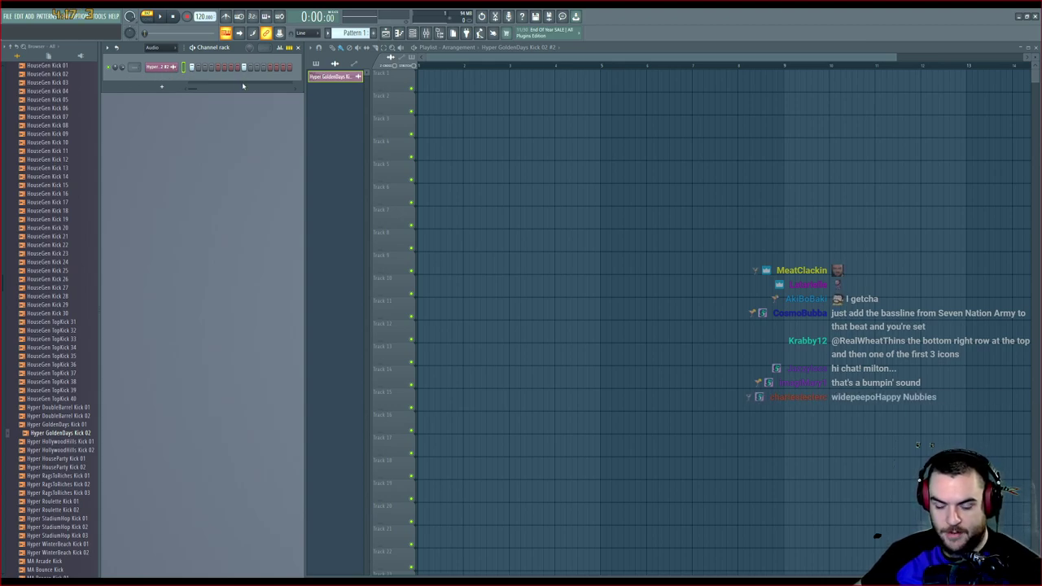
pyautogui.press('space')
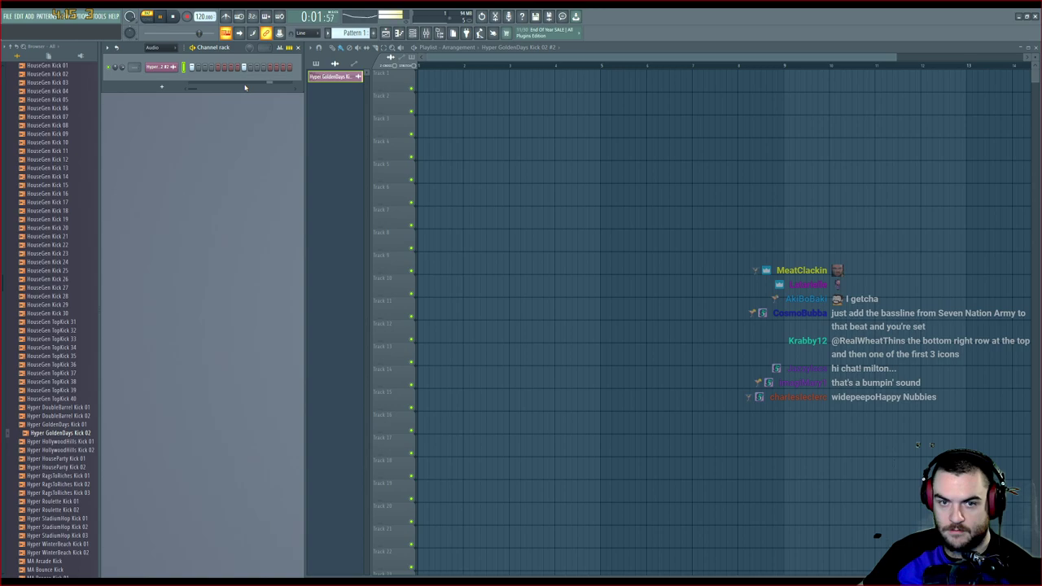
pyautogui.press('space')
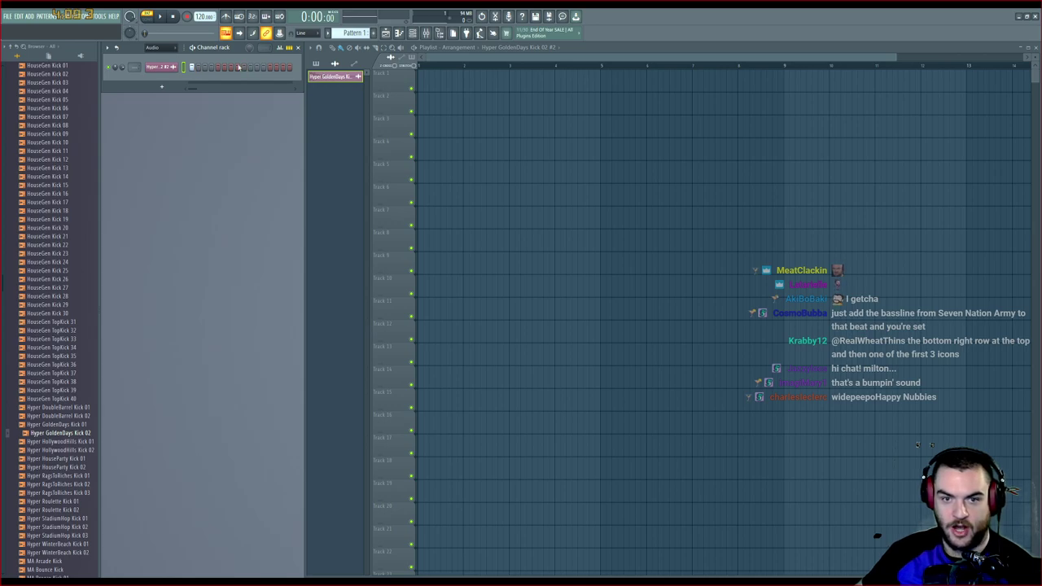
# Show all channels in the channel rack, delete the Hyper GoldenDays Kick 02 #2 audio clip channel, and check the remaining kick pattern by playing it
pyautogui.press('space')
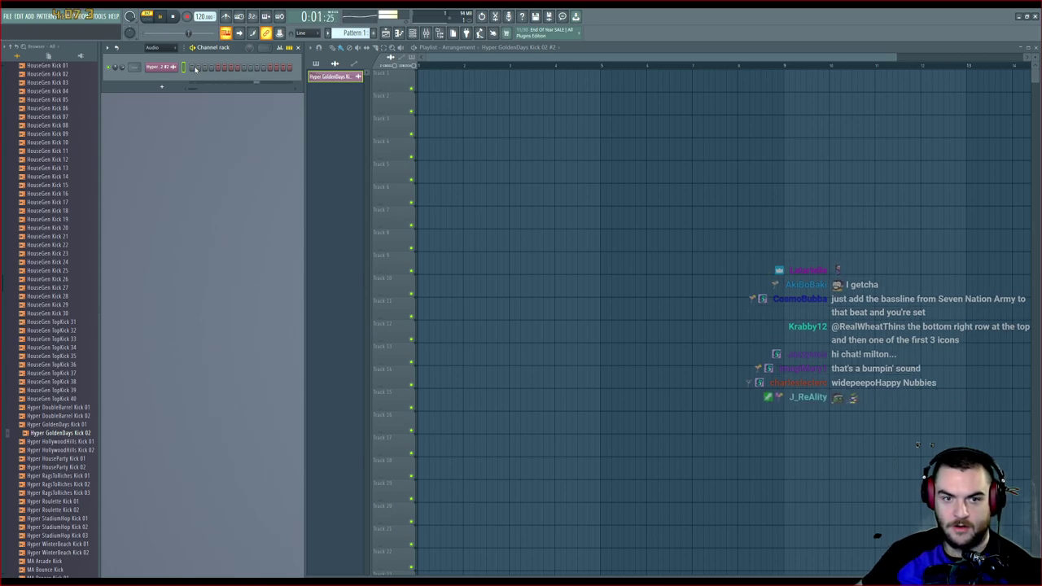
pyautogui.press('space')
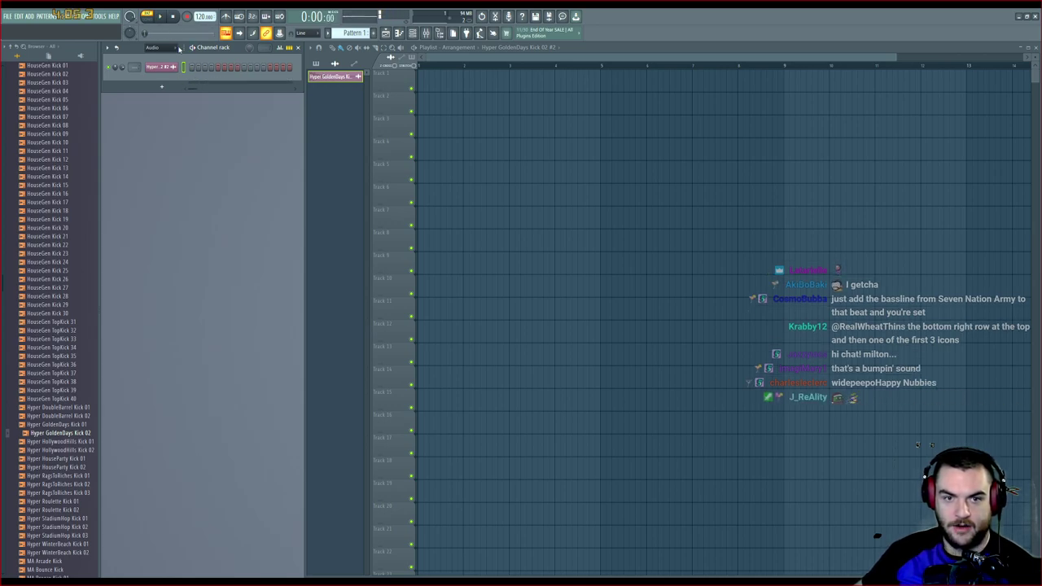
pyautogui.click(167, 51)
pyautogui.click(162, 57)
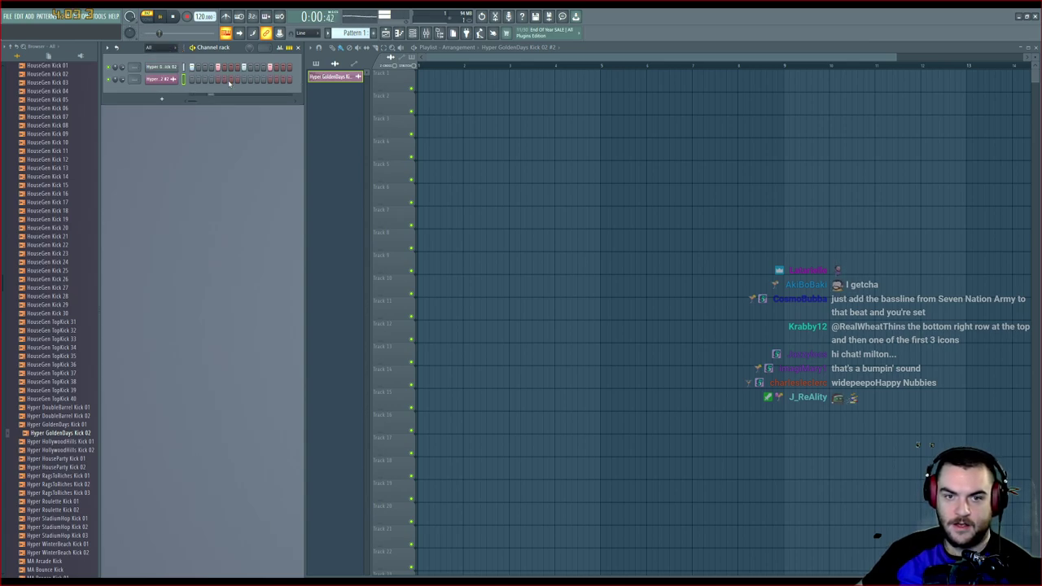
pyautogui.hotkey('alt', 'Delete')
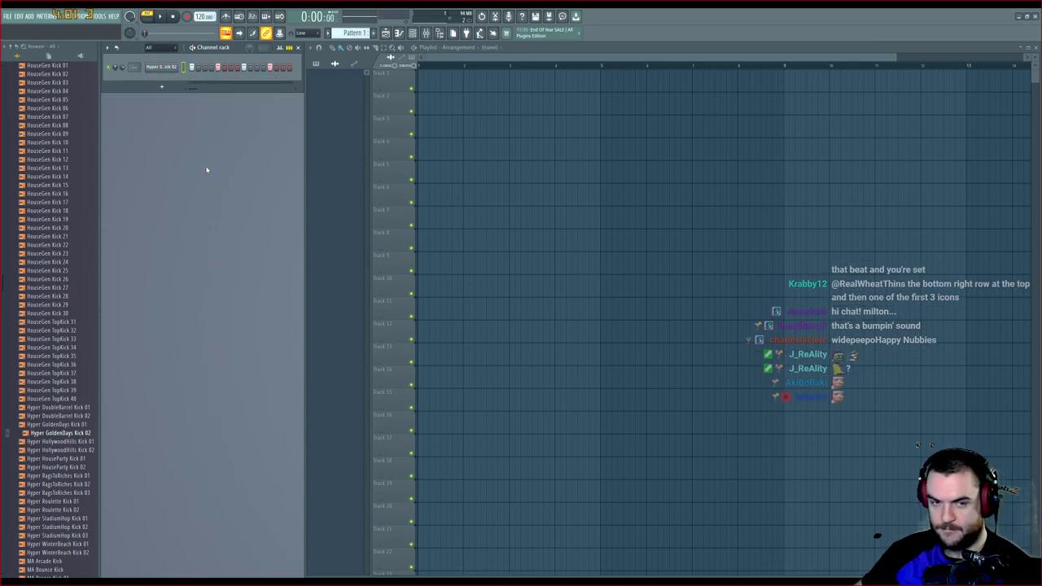
pyautogui.press('space')
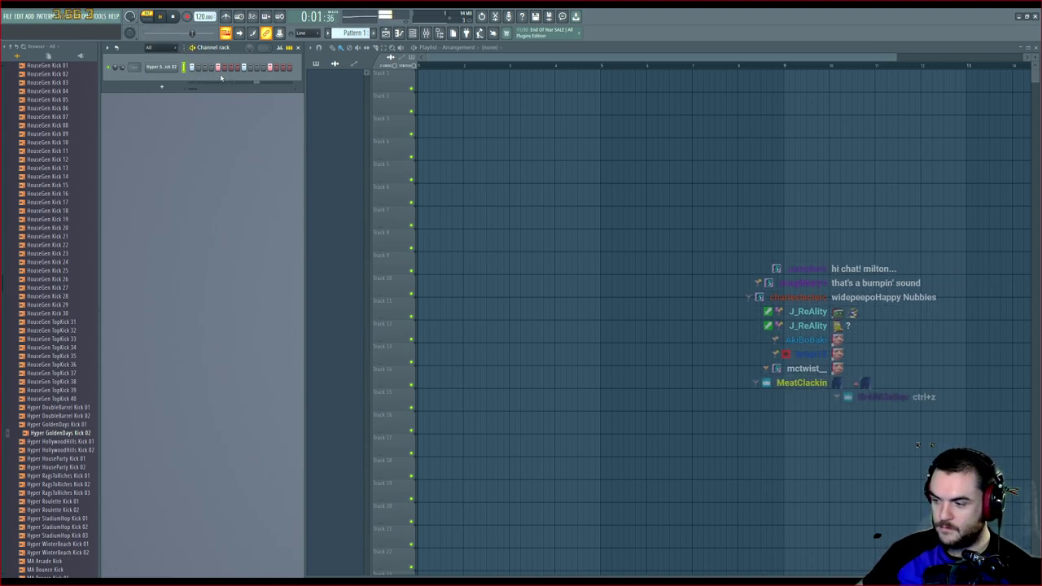
pyautogui.press('space')
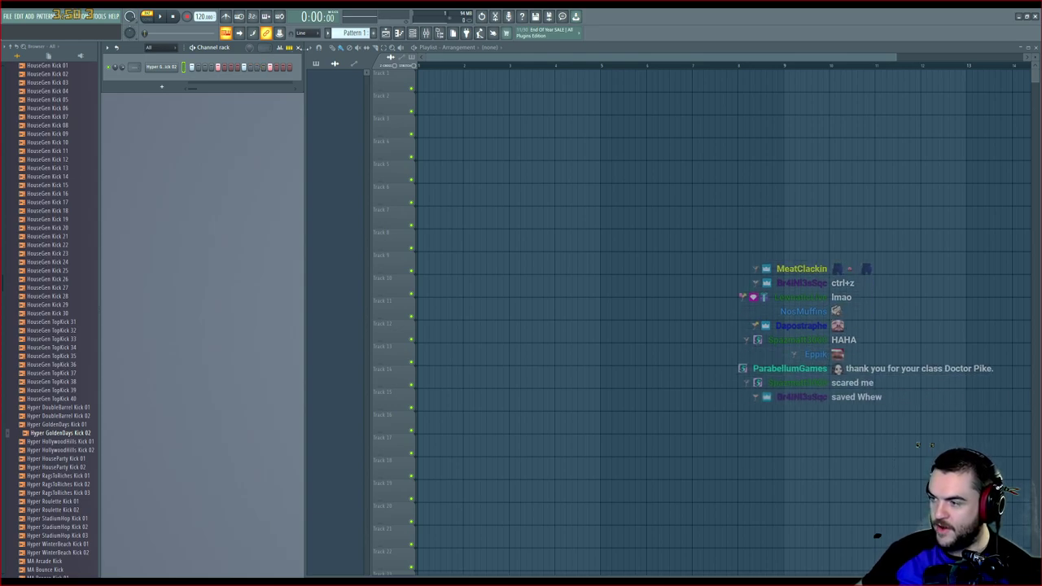
# Place three consecutive Pattern 1 clips on Track 1 starting at bar 1, and enlarge the playlist's track height
pyautogui.click(427, 85)
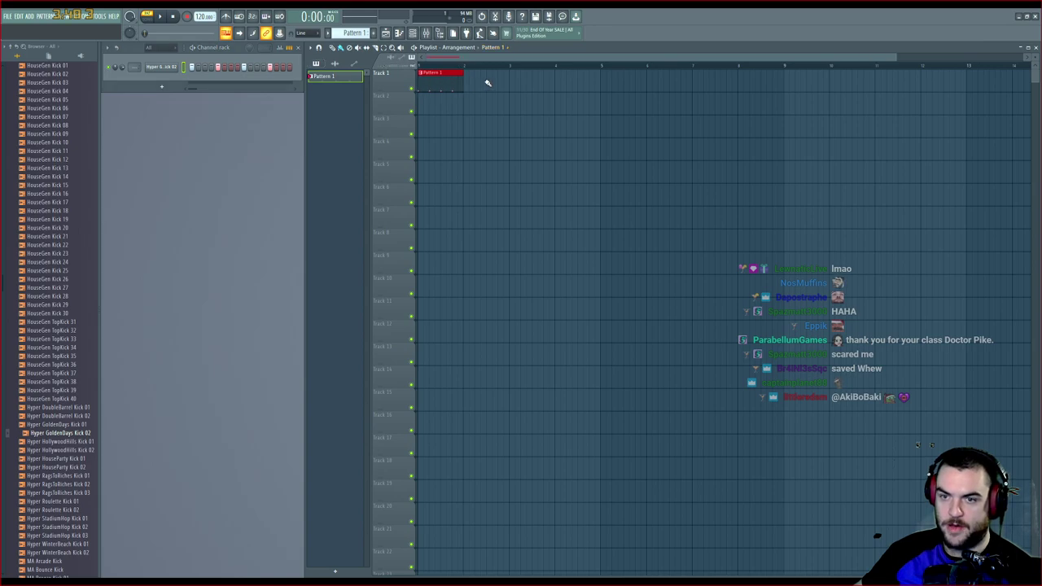
pyautogui.click(480, 84)
pyautogui.click(527, 85)
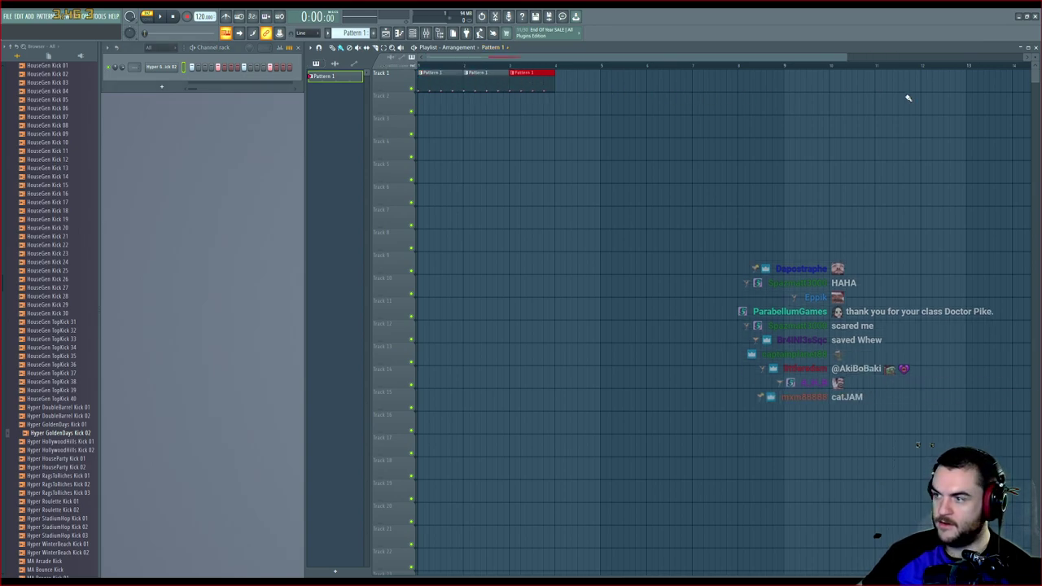
pyautogui.moveTo(1033, 59); pyautogui.dragTo(1033, 62)
pyautogui.moveTo(1034, 65); pyautogui.dragTo(1034, 57)
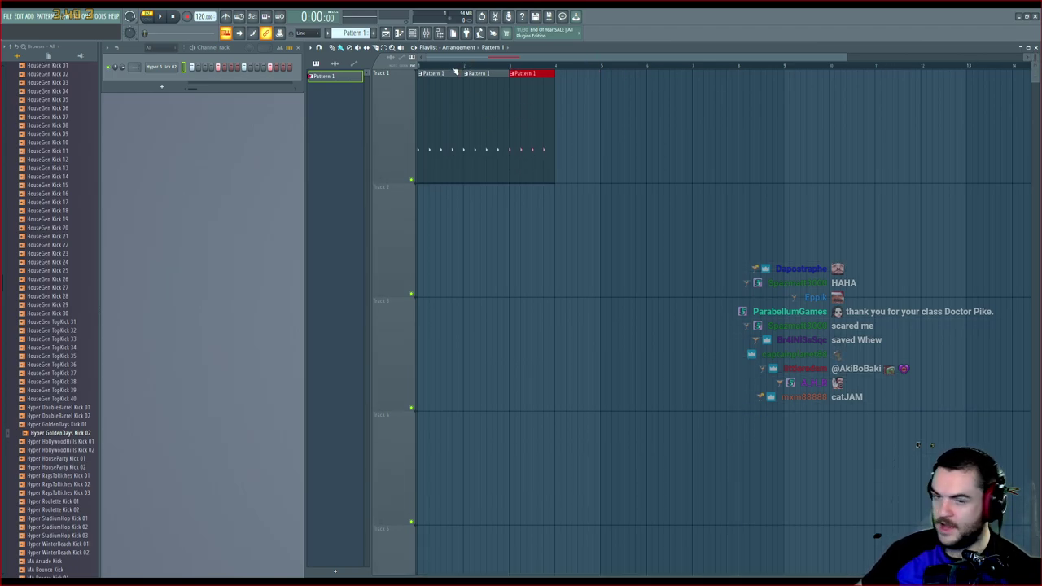
# Delete the second and third Pattern 1 clips from Track 1 and play the remaining clip in song mode
pyautogui.scroll(4, 455, 70)
pyautogui.rightClick(690, 120)
pyautogui.rightClick(631, 120)
pyautogui.rightClick(578, 119)
pyautogui.press('space')
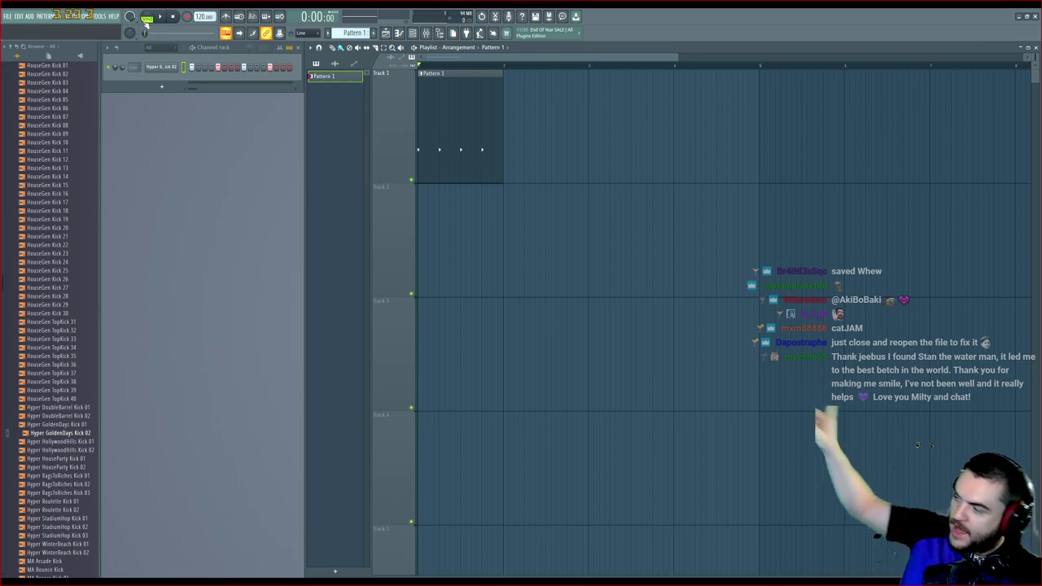
pyautogui.press('space')
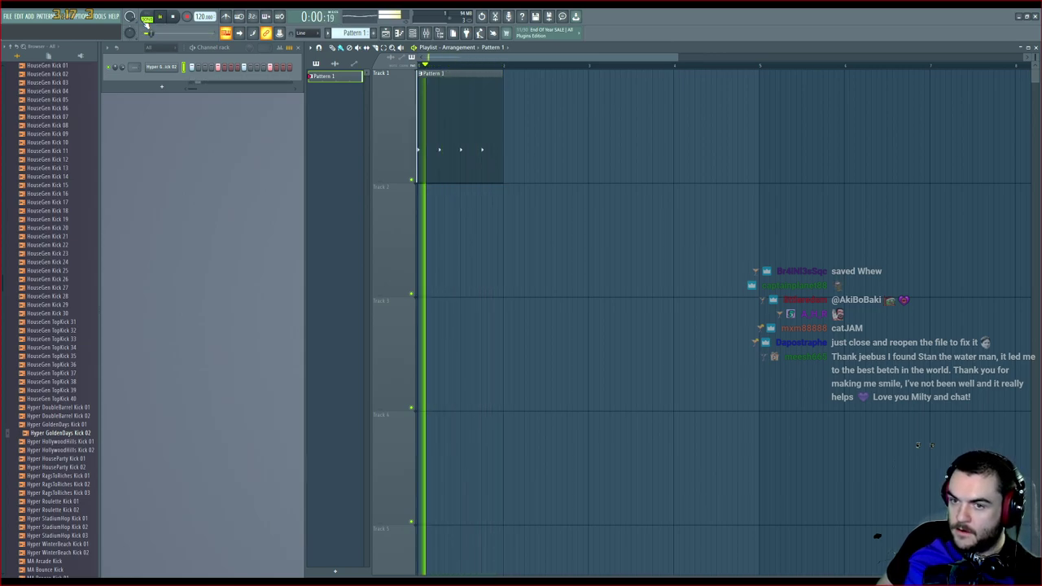
pyautogui.press('space')
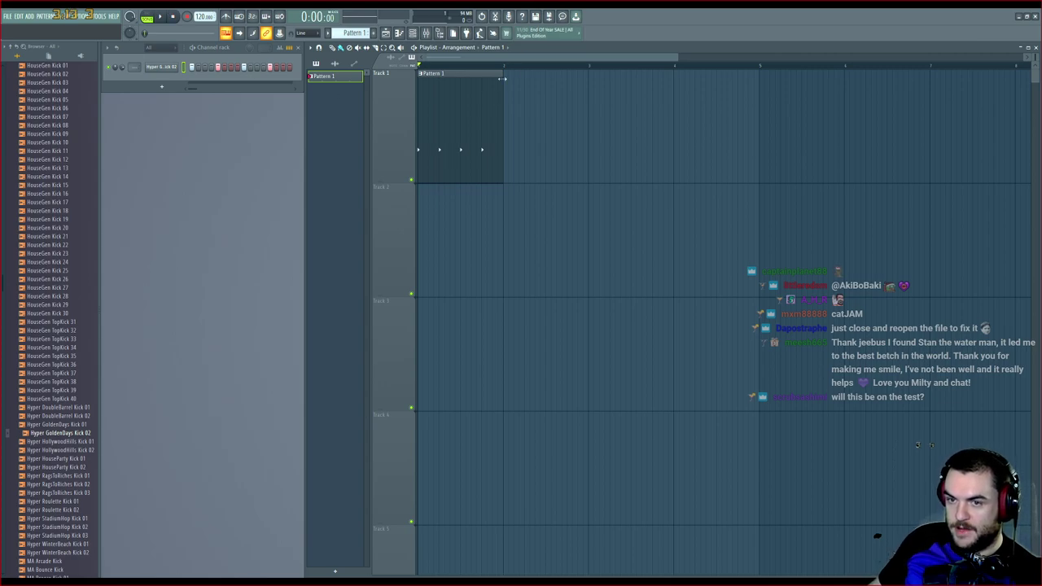
# Extend the Pattern 1 clip by half a bar beyond its notes and play it in song mode
pyautogui.moveTo(502, 78); pyautogui.dragTo(534, 78)
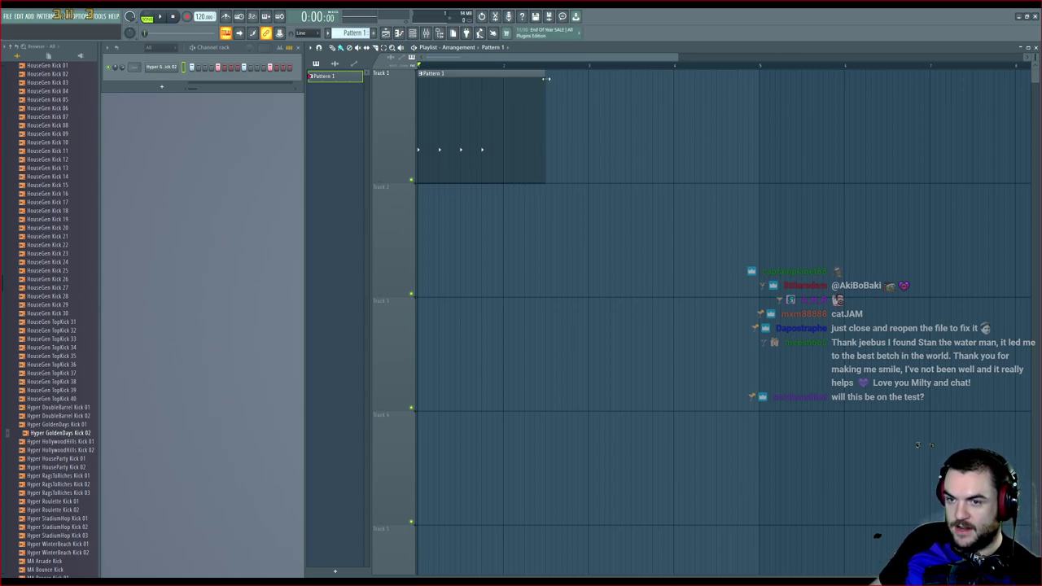
pyautogui.press('space')
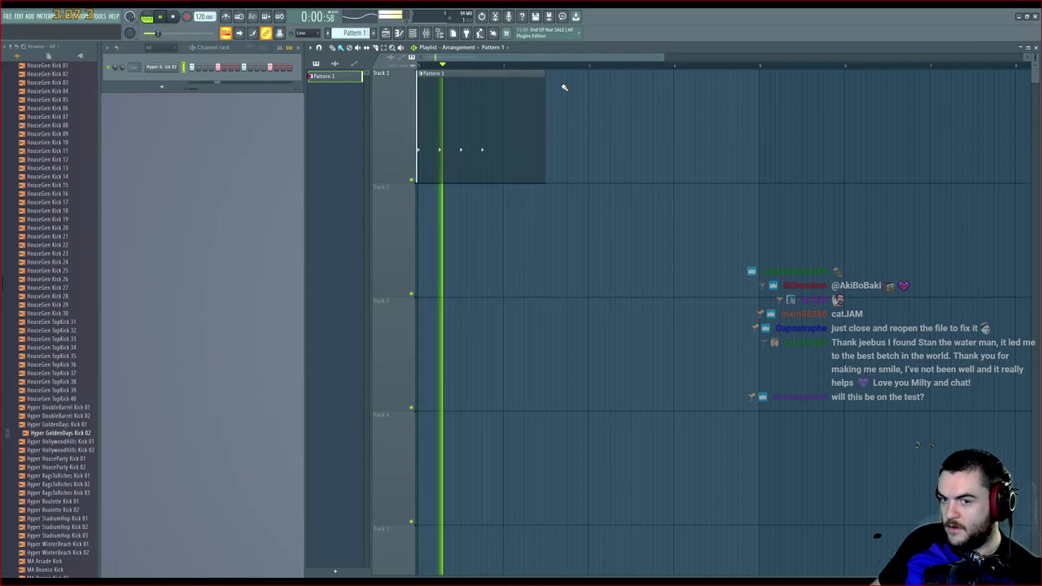
pyautogui.press('space')
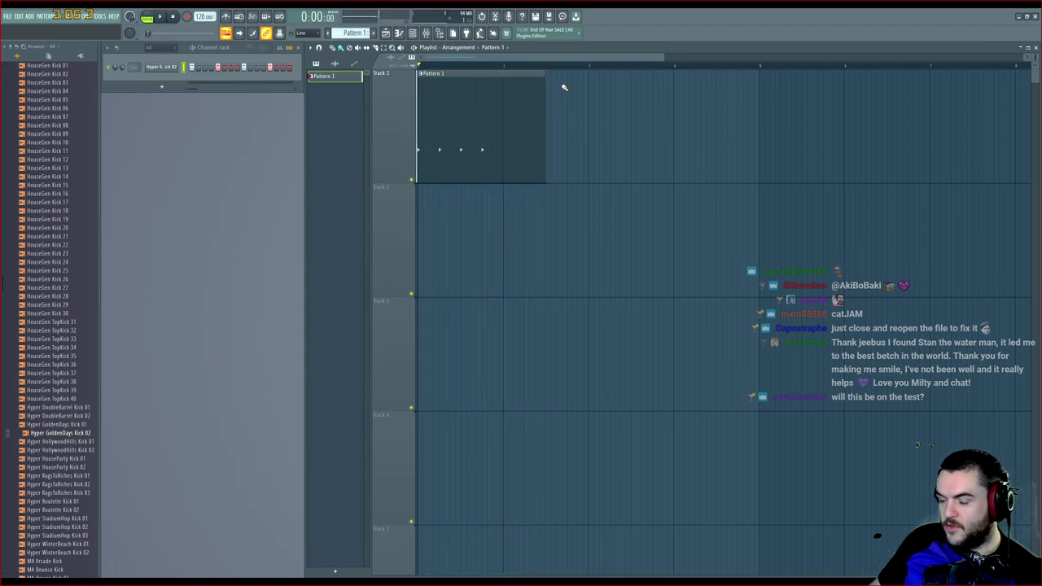
# Shorten the Pattern 1 clip back to one bar and play it again
pyautogui.moveTo(543, 95); pyautogui.dragTo(511, 98)
pyautogui.press('space')
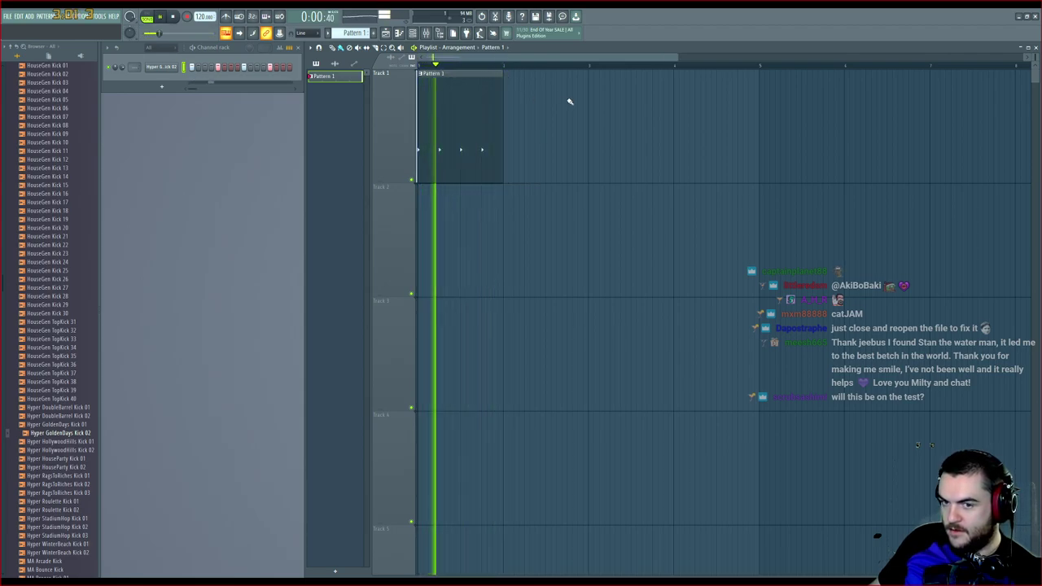
pyautogui.press('space')
# Add a Pattern 1 clip at bar 2 and another starting one beat into bar 3 on Track 1
pyautogui.click(487, 66)
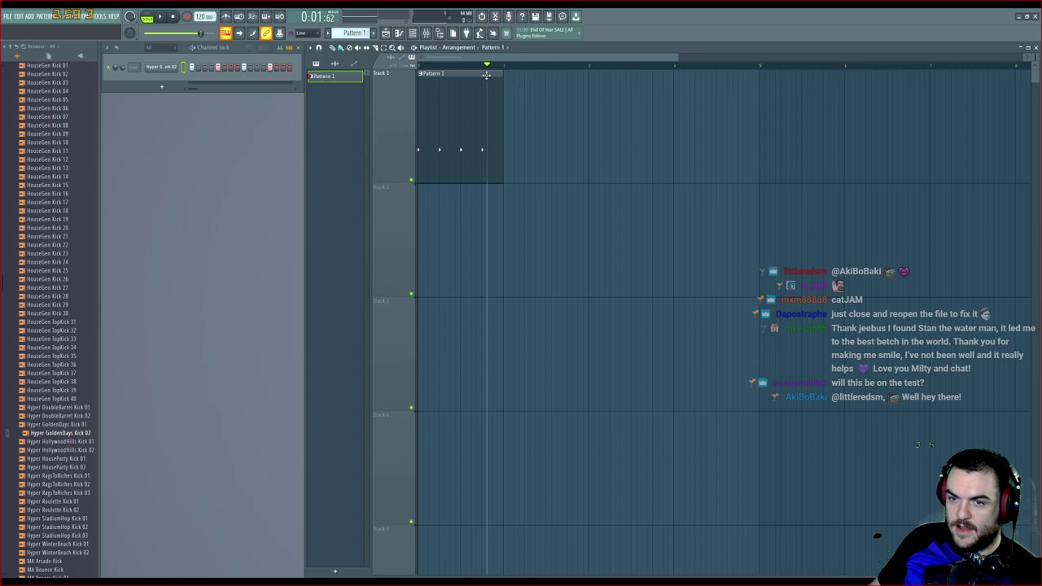
pyautogui.click(516, 87)
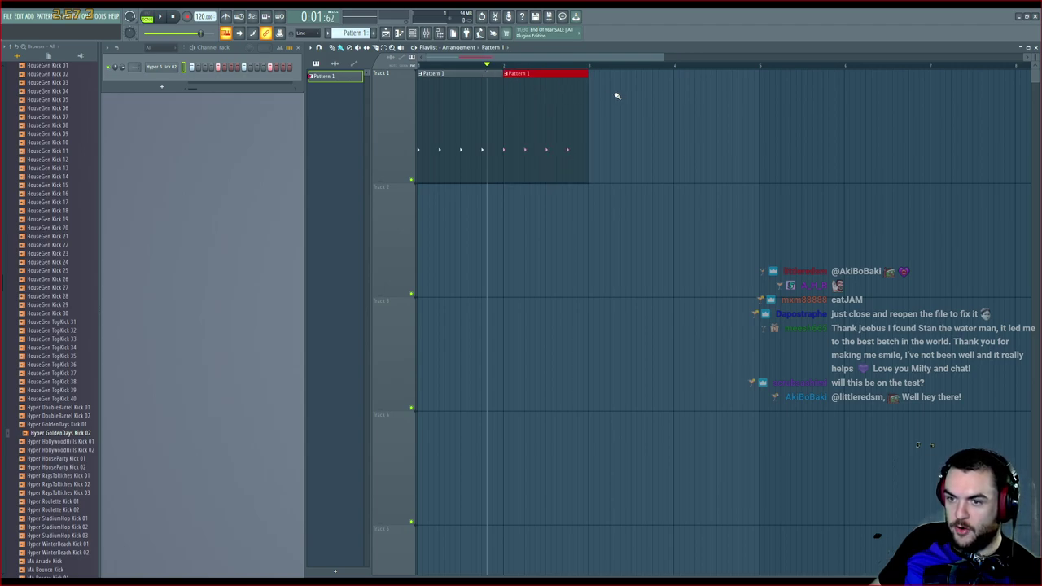
pyautogui.moveTo(616, 93); pyautogui.dragTo(632, 94)
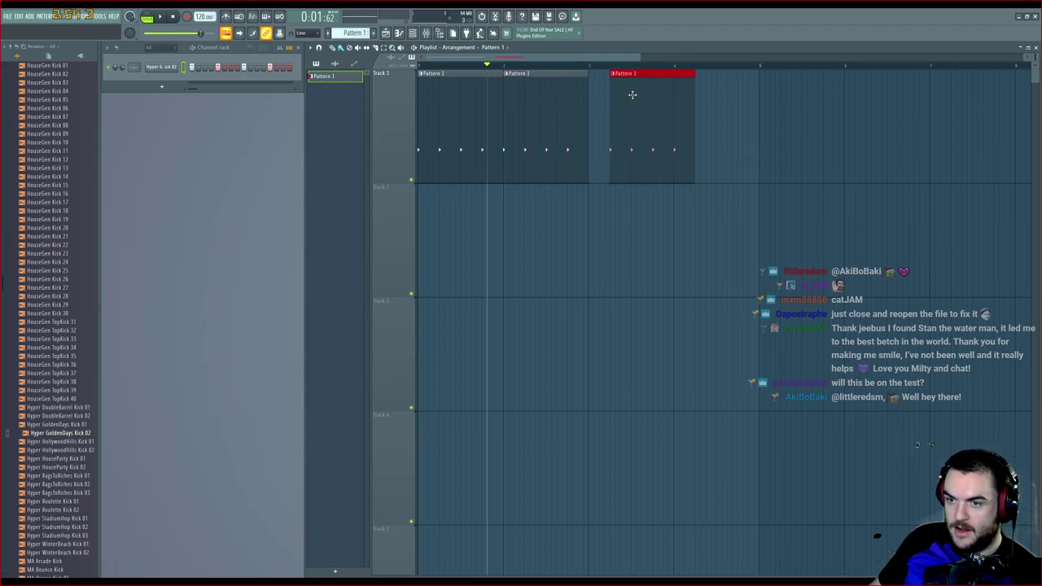
# Play the arrangement across the gap, and delete the Pattern 1 clip that starts one beat into bar 3
pyautogui.press('space')
pyautogui.press('space')
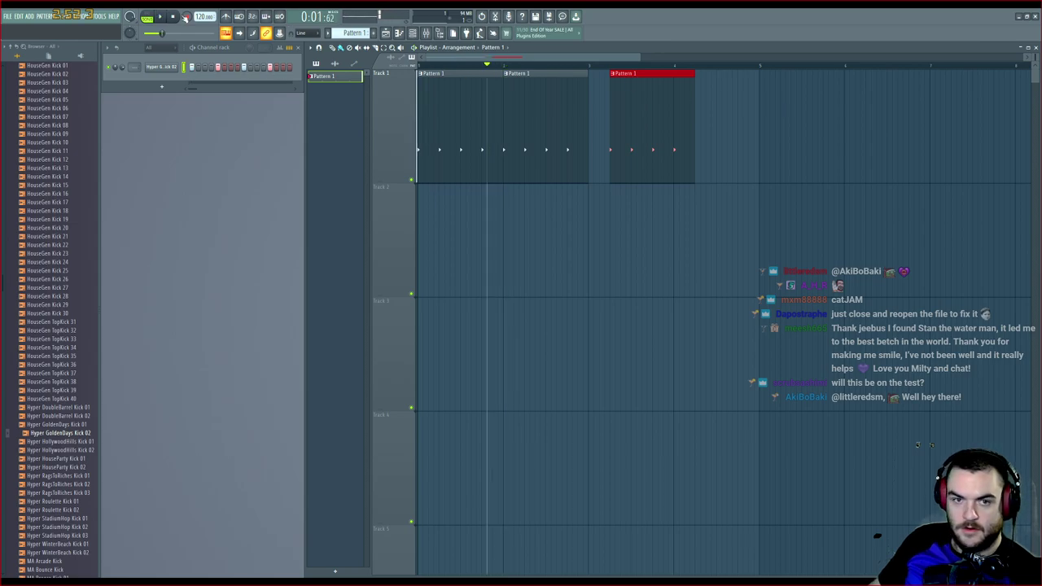
pyautogui.click(185, 17)
pyautogui.press('space')
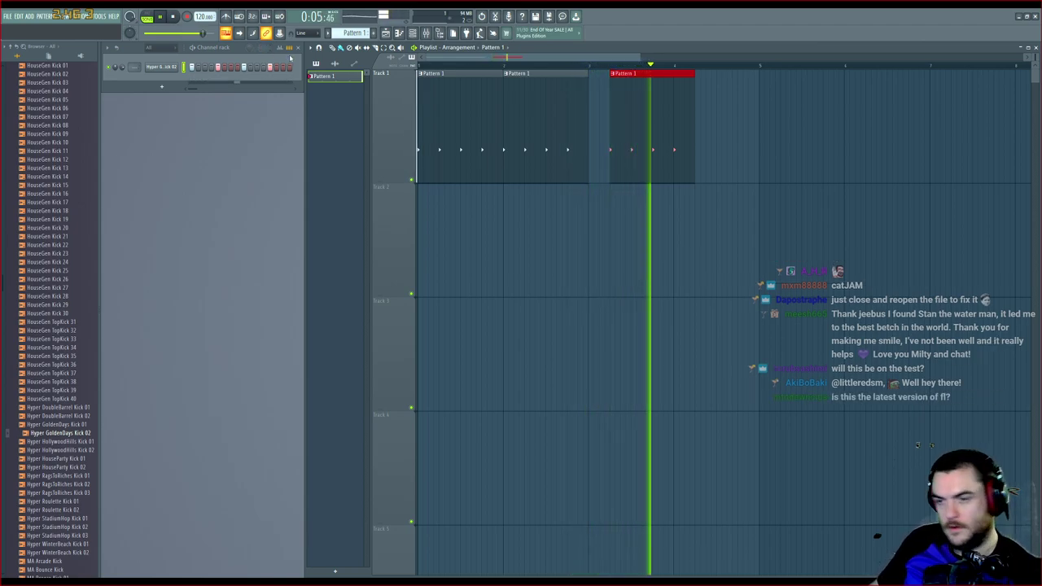
pyautogui.press('space')
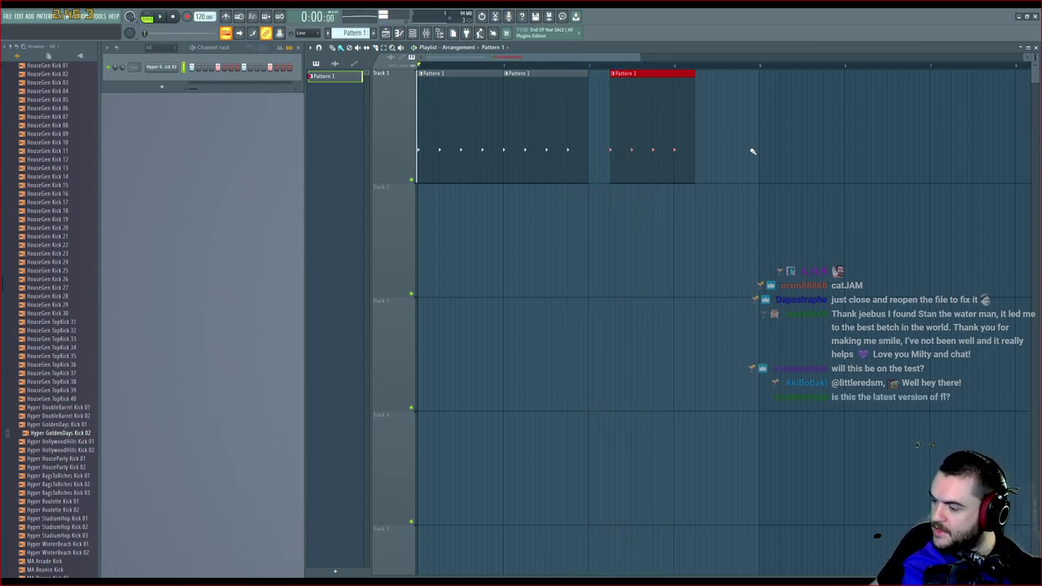
pyautogui.rightClick(672, 140)
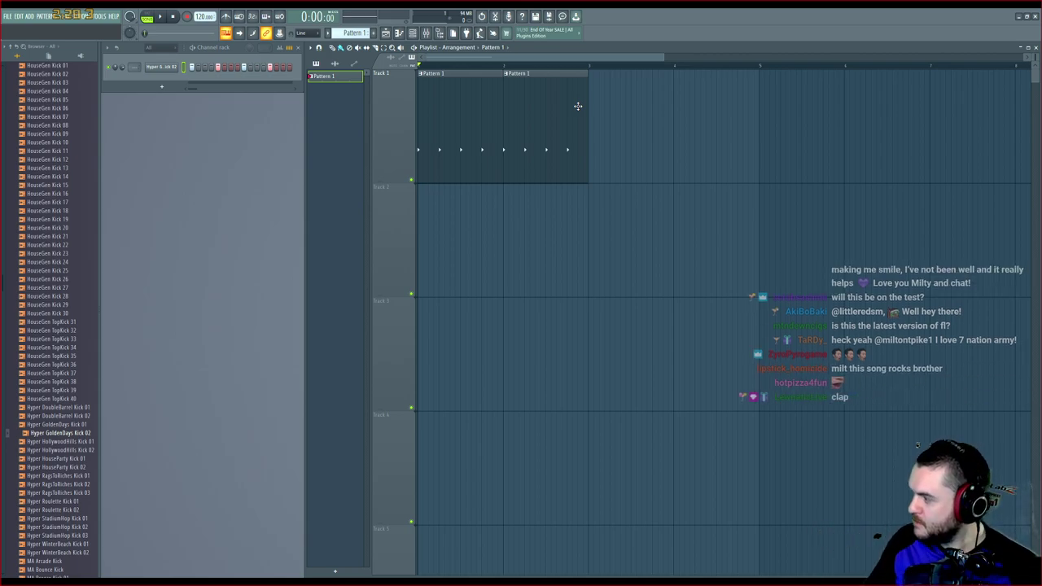
# Collapse the Kicks sample folder and open the Snares folder of the Drums (ModeAudio) pack
pyautogui.scroll(20, 73, 391)
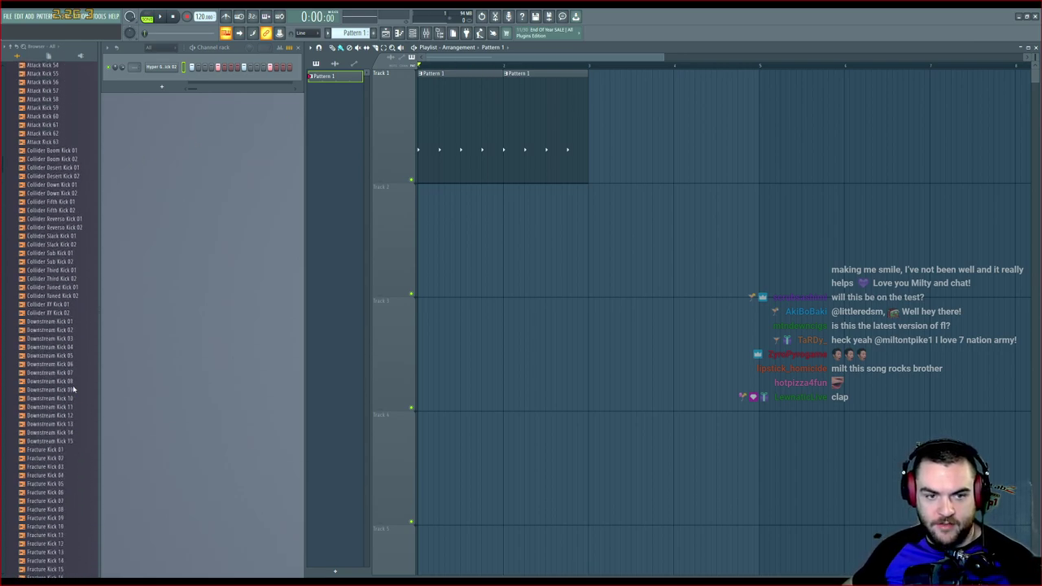
pyautogui.click(44, 275)
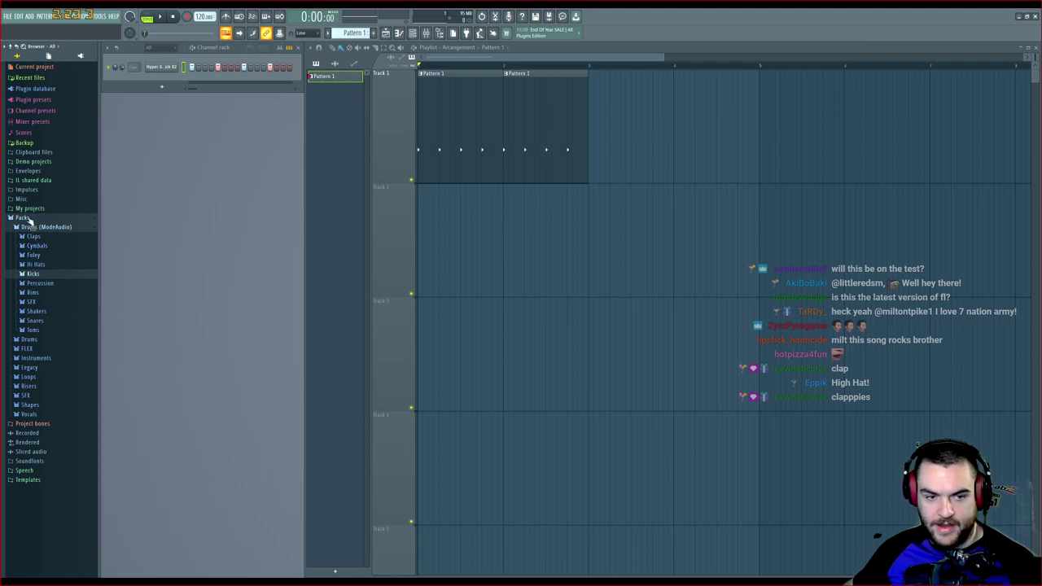
pyautogui.click(33, 320)
# Browse the Snares folder and audition samples from the Attack and Collider sets, including Attack Snare 49 and Collider Tuned Snare 02
pyautogui.scroll(-20, 53, 317)
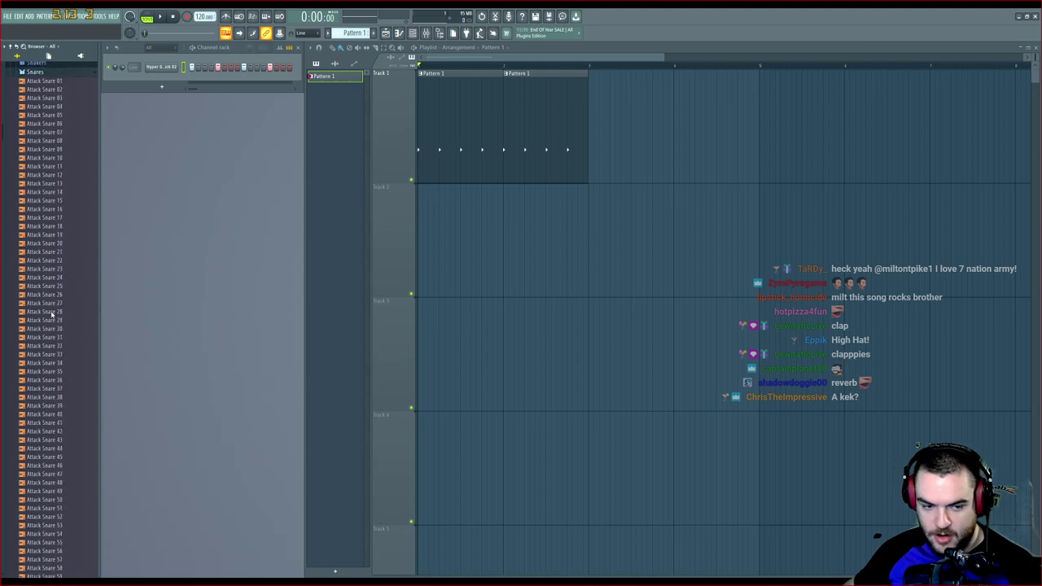
pyautogui.scroll(-20, 53, 308)
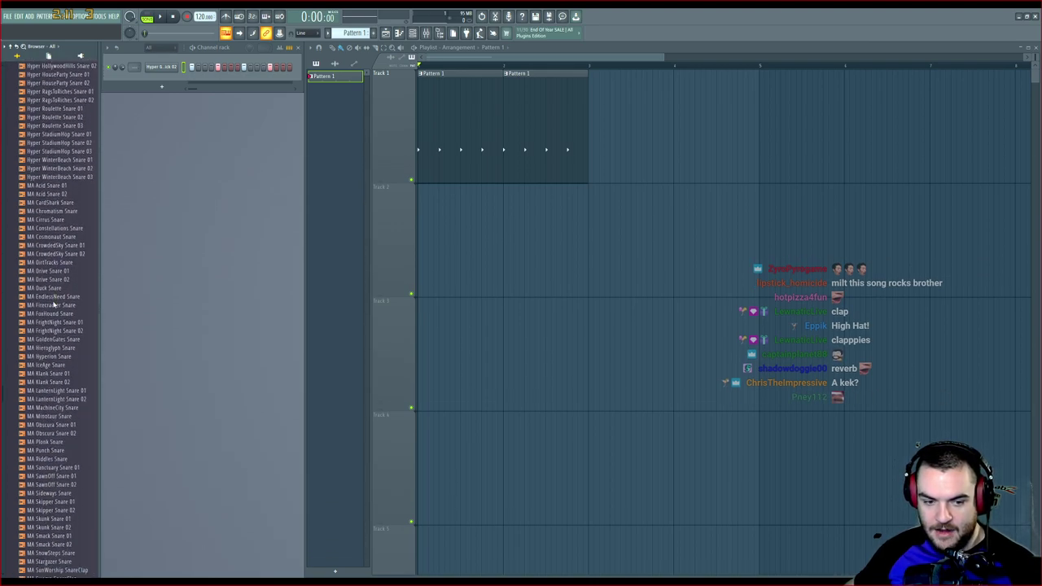
pyautogui.scroll(-6, 55, 304)
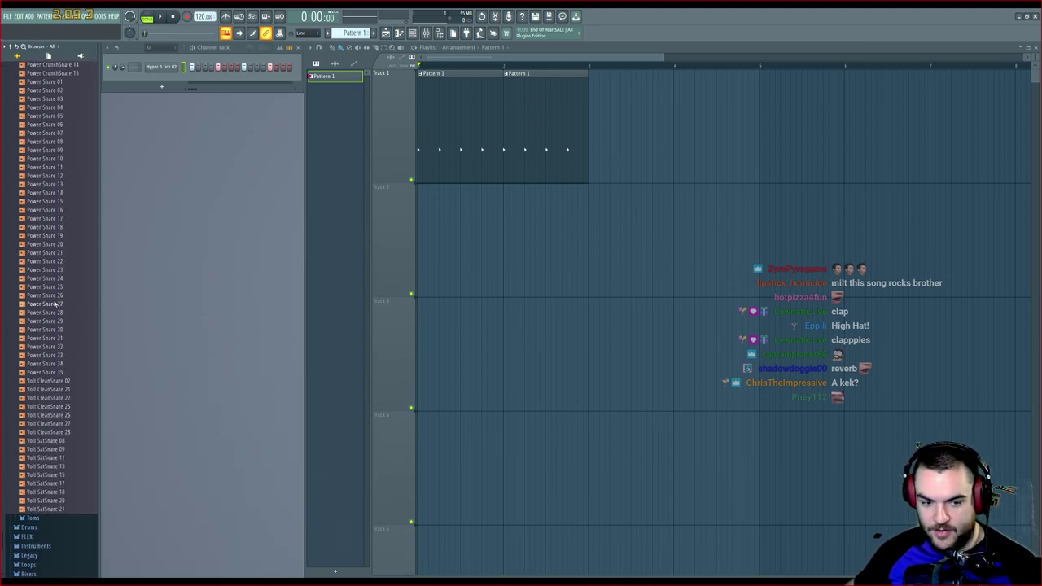
pyautogui.scroll(20, 55, 304)
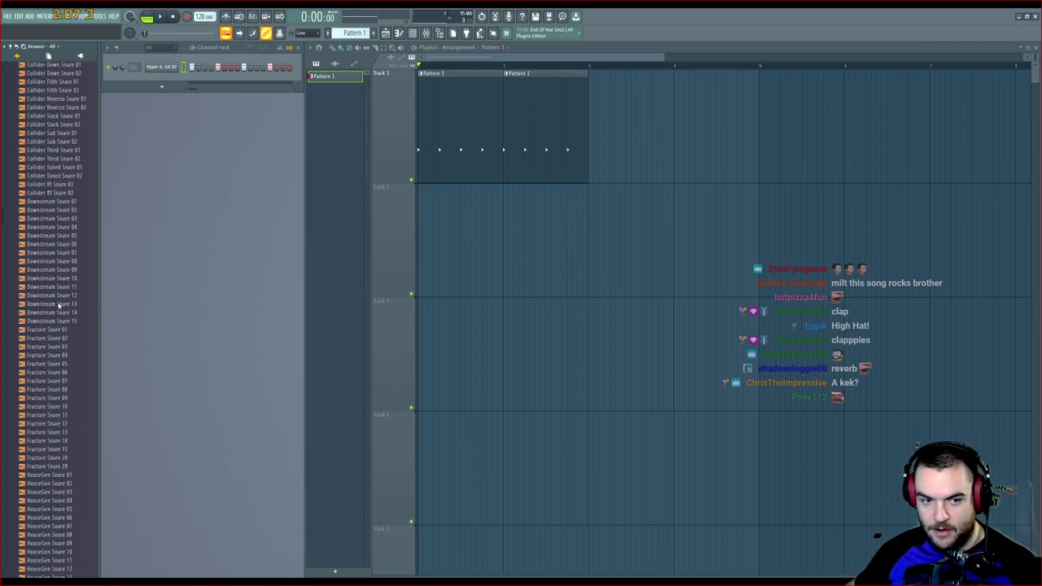
pyautogui.scroll(10, 59, 303)
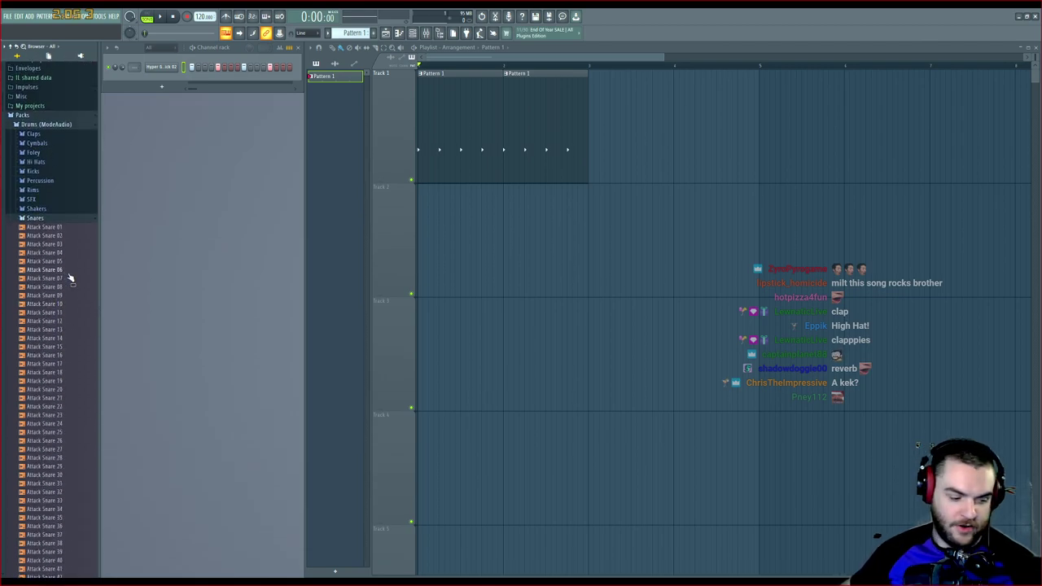
pyautogui.scroll(-18, 45, 387)
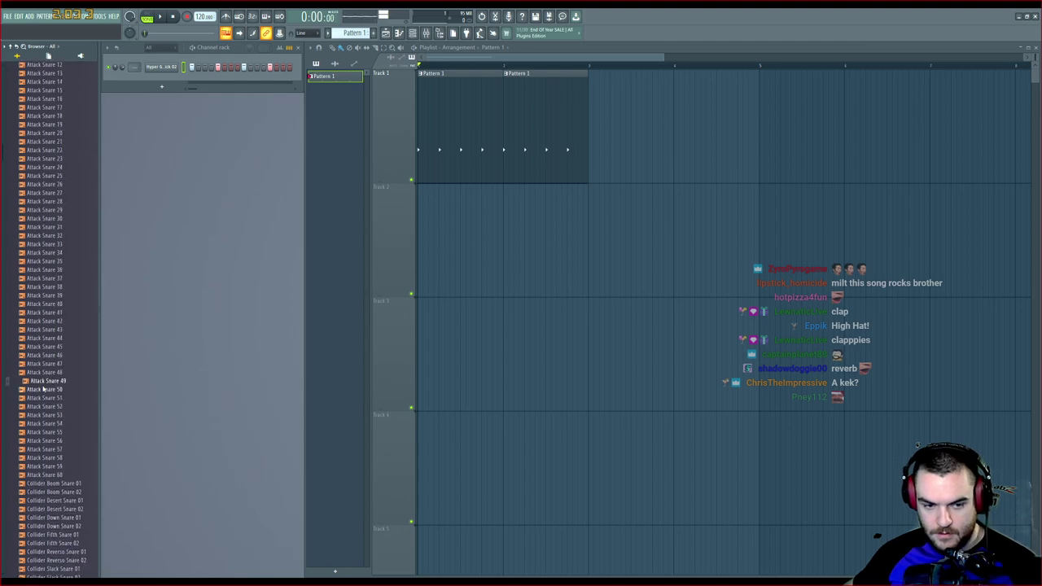
pyautogui.click(65, 306)
pyautogui.click(68, 406)
pyautogui.click(70, 424)
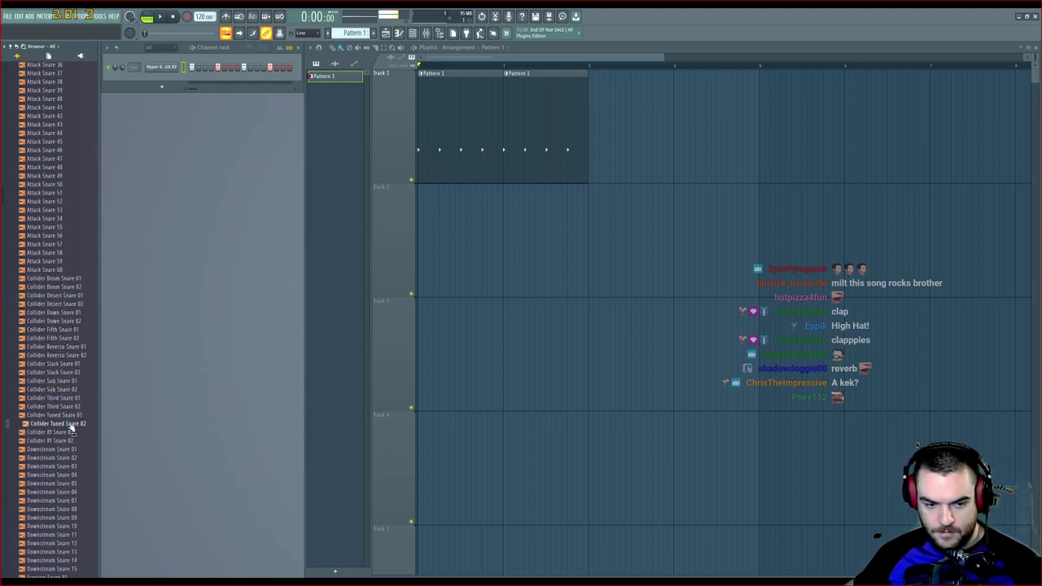
# Audition Downstream Snare 01 and Downstream Snare 02 while playing the kick arrangement
pyautogui.click(63, 449)
pyautogui.scroll(-6, 55, 366)
pyautogui.click(50, 358)
pyautogui.click(58, 304)
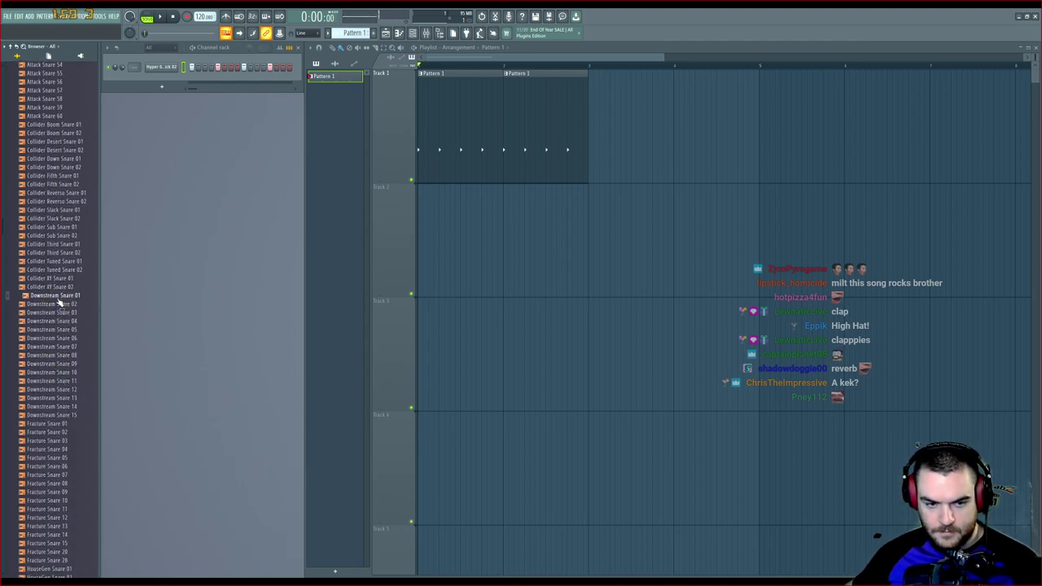
pyautogui.press('space')
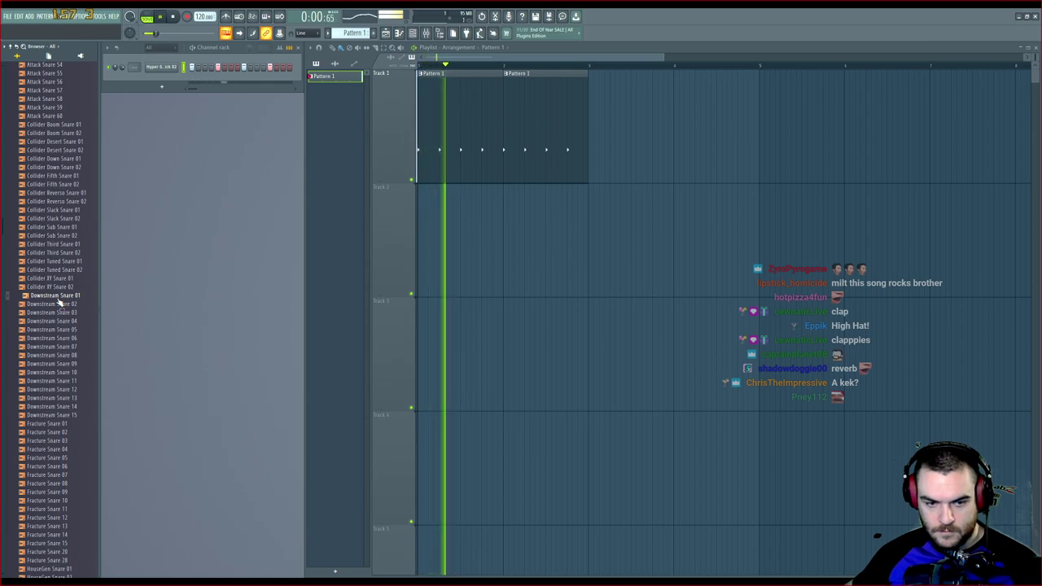
pyautogui.click(58, 304)
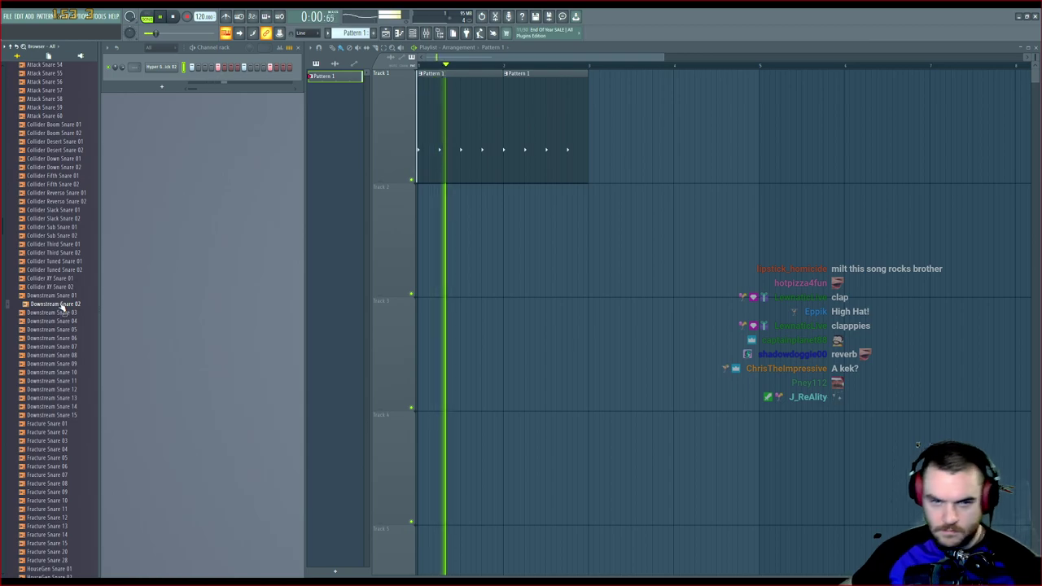
pyautogui.press('space')
# Audition more snares of the Downstream set one after another, from Downstream Snare 05 to Downstream Snare 15
pyautogui.click(64, 330)
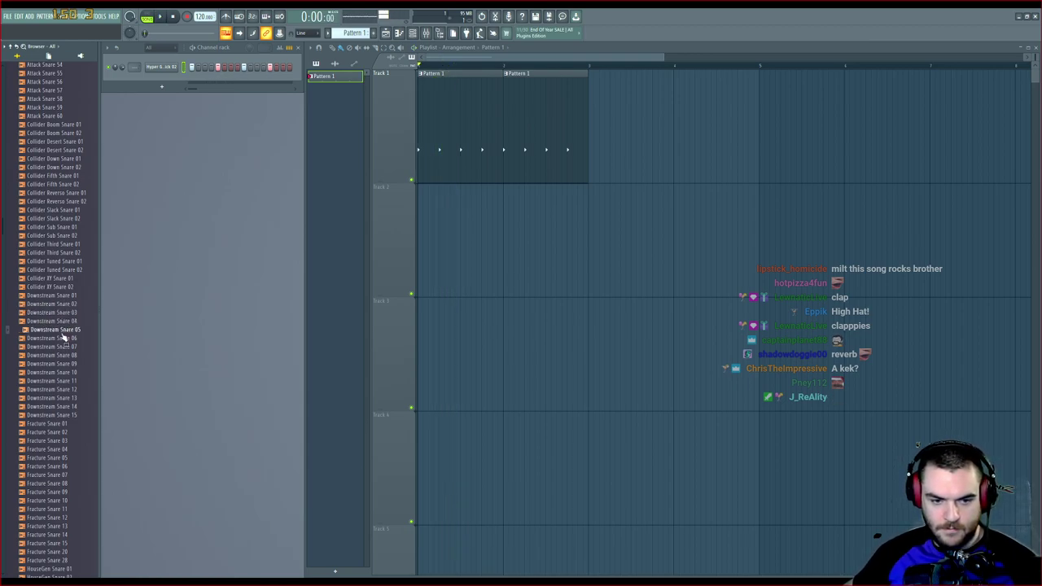
pyautogui.click(67, 348)
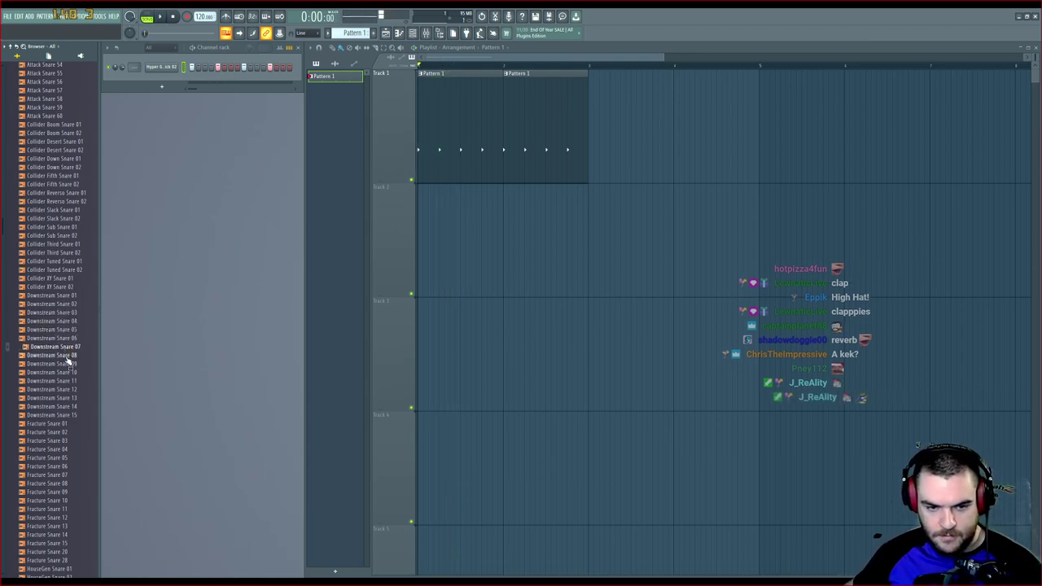
pyautogui.click(68, 357)
pyautogui.click(69, 365)
pyautogui.click(70, 374)
pyautogui.click(69, 382)
pyautogui.click(70, 390)
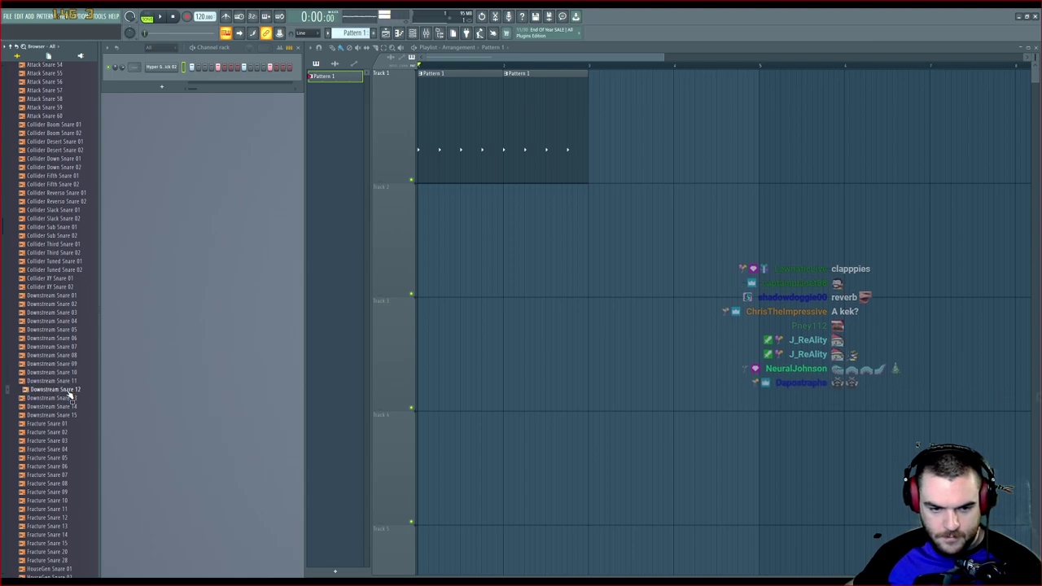
pyautogui.click(74, 398)
pyautogui.click(74, 406)
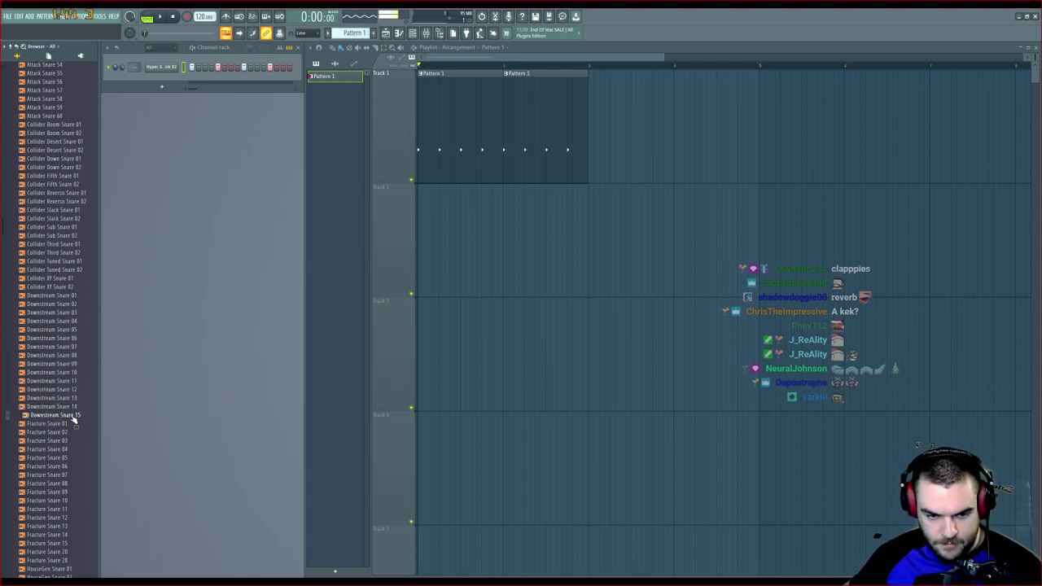
# Audition snares of the Fracture set, including Fracture Snare 05, 14 and 20
pyautogui.scroll(-2, 67, 427)
pyautogui.click(65, 382)
pyautogui.click(63, 391)
pyautogui.click(63, 399)
pyautogui.click(62, 408)
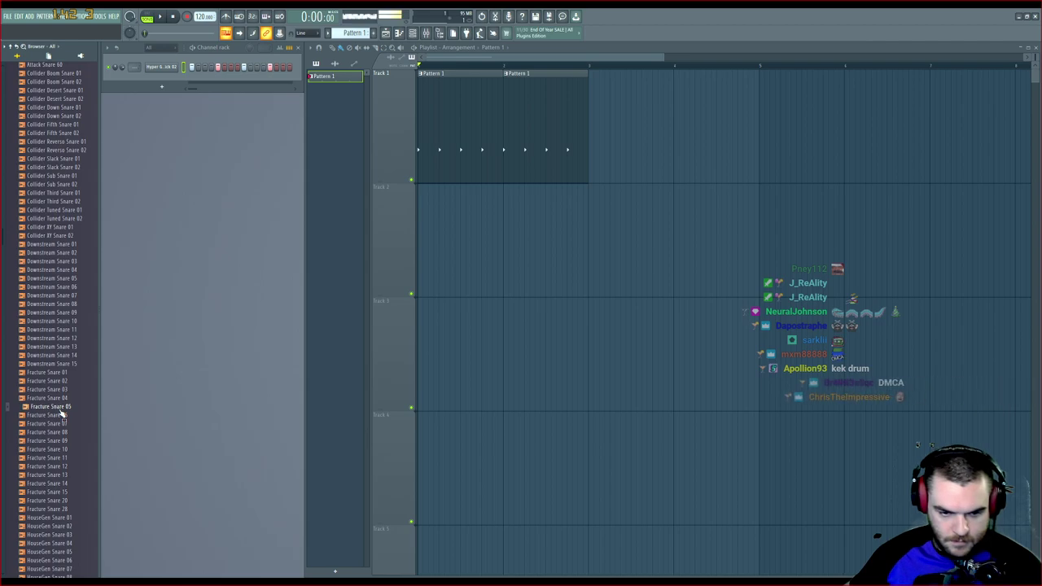
pyautogui.click(63, 416)
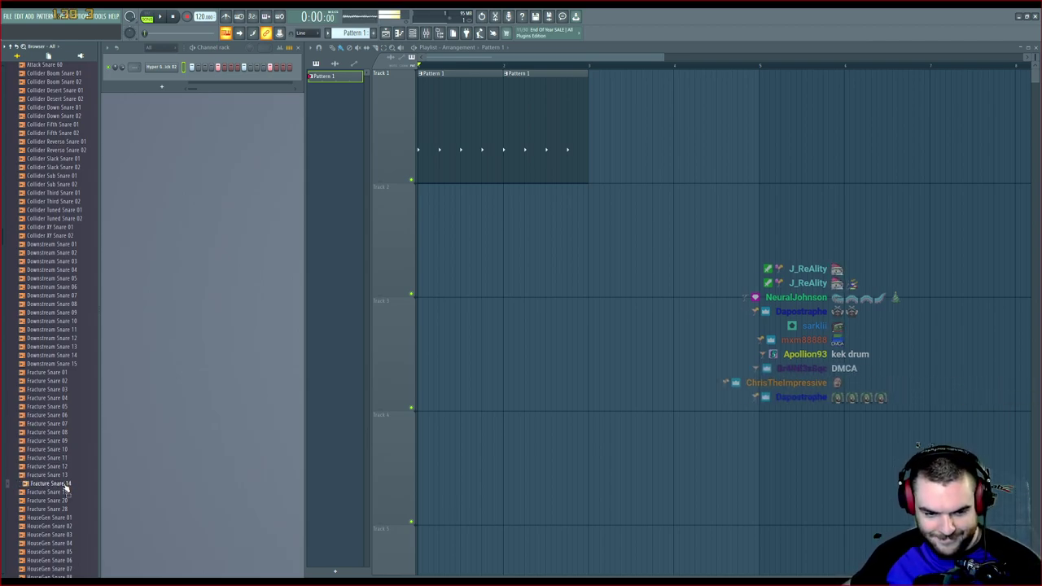
pyautogui.click(64, 459)
pyautogui.click(64, 451)
pyautogui.scroll(-2, 65, 454)
pyautogui.click(65, 459)
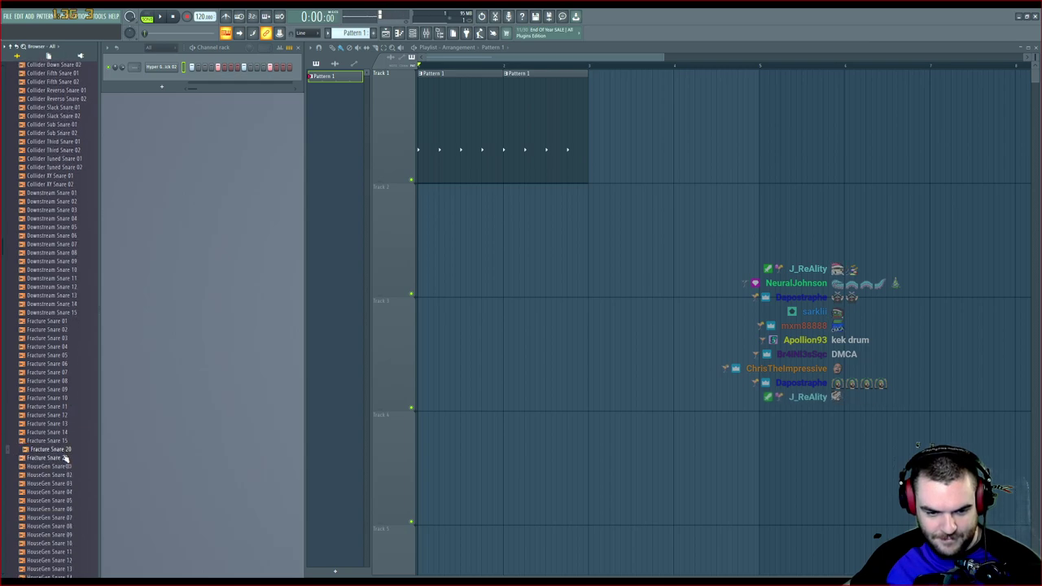
# Audition the first HouseGen snares, repeating HouseGen Snare 04, and play the kick arrangement to compare
pyautogui.click(65, 467)
pyautogui.scroll(-2, 65, 482)
pyautogui.click(66, 425)
pyautogui.click(66, 441)
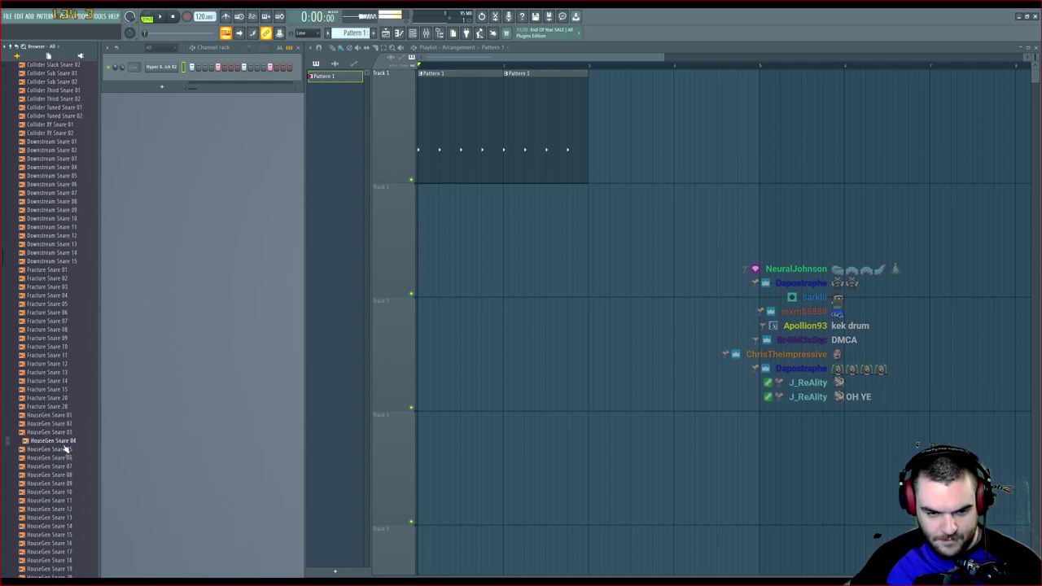
pyautogui.click(65, 443)
pyautogui.click(65, 444)
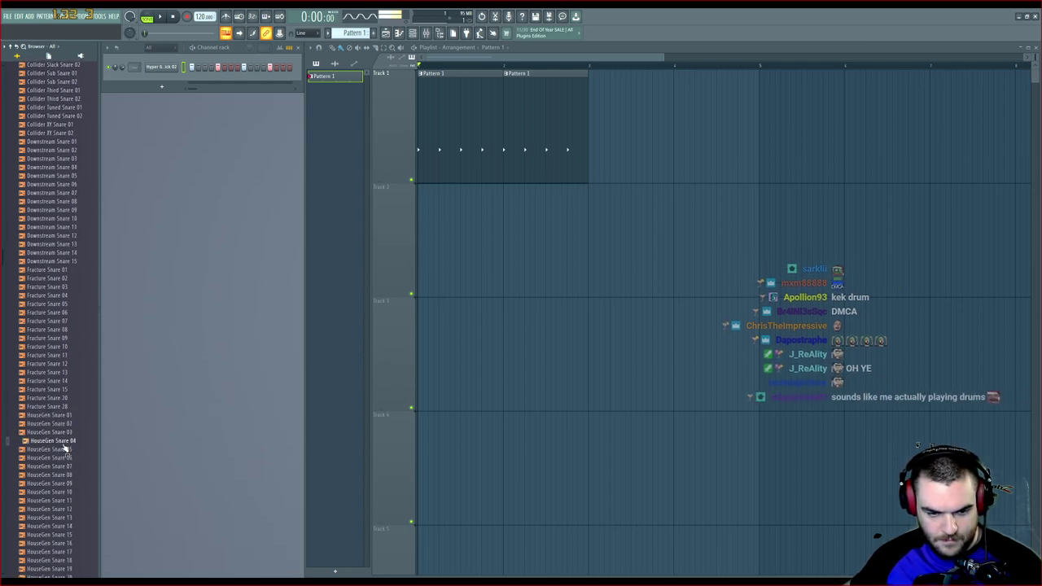
pyautogui.press('space')
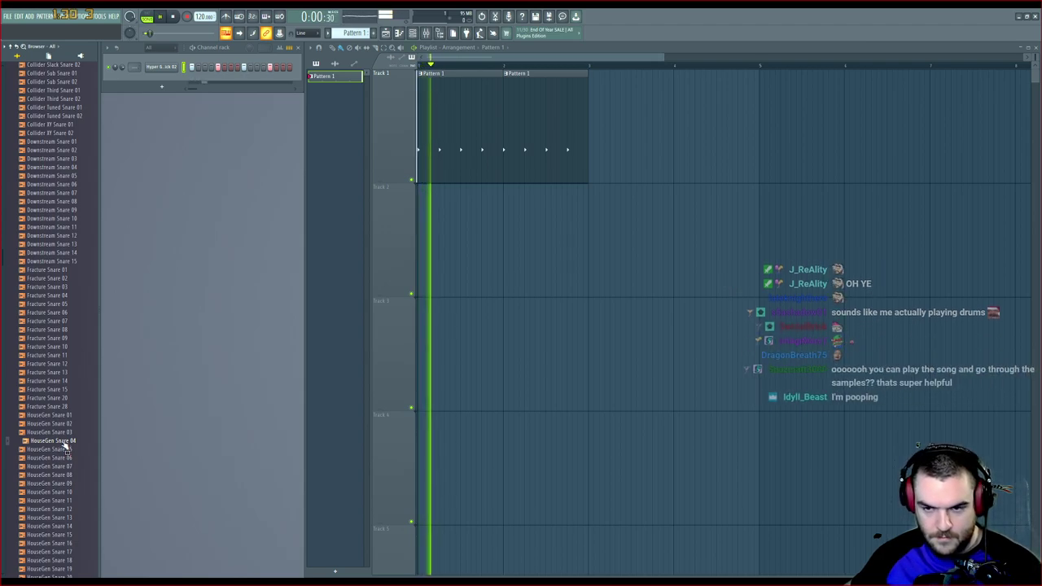
pyautogui.press('space')
pyautogui.press('space')
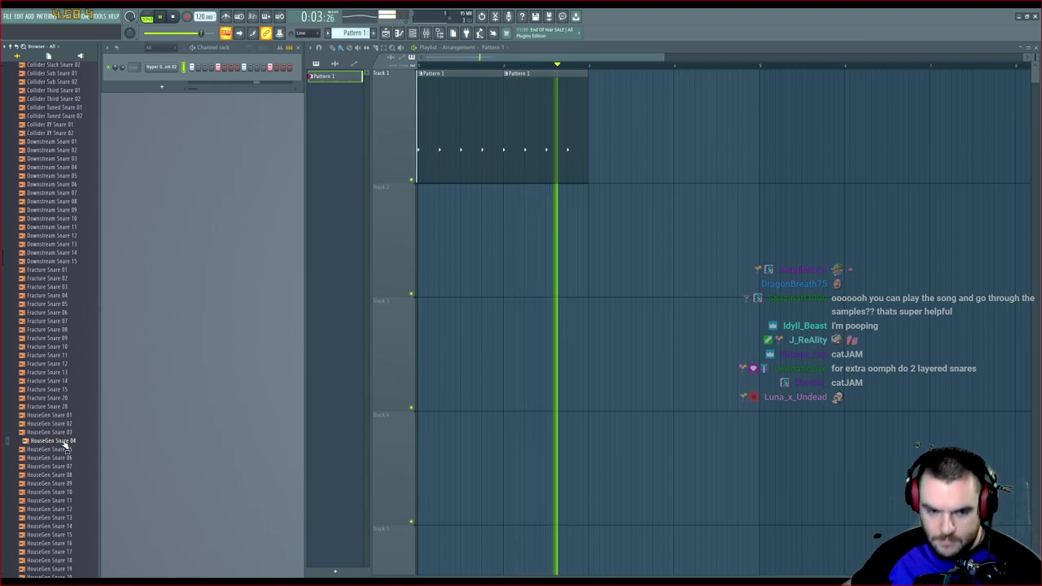
pyautogui.press('space')
# Audition further HouseGen snares against the kick, and add HouseGen Snare 22 as a new channel below the kick
pyautogui.scroll(-4, 65, 446)
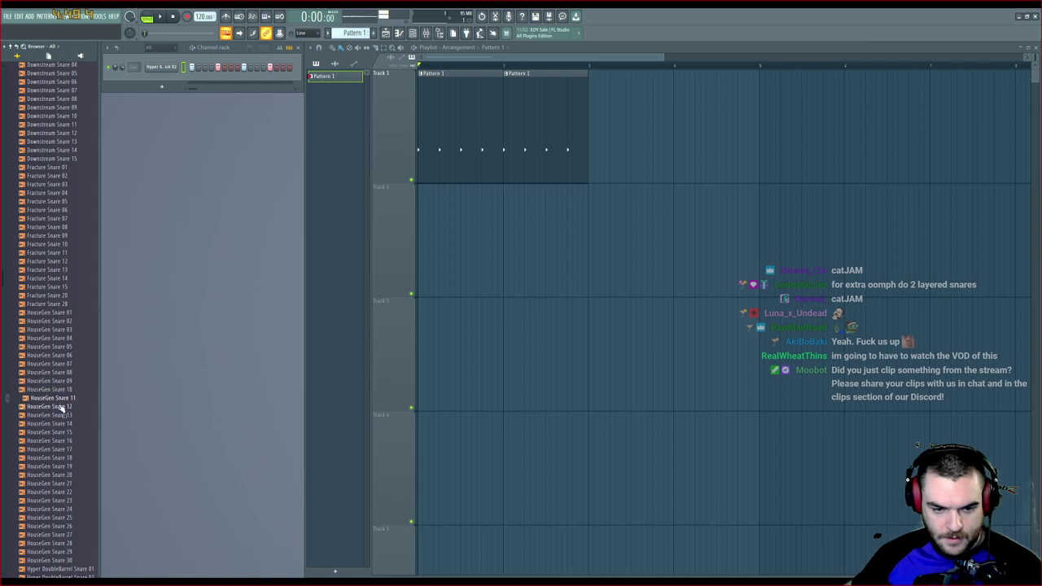
pyautogui.scroll(-4, 67, 432)
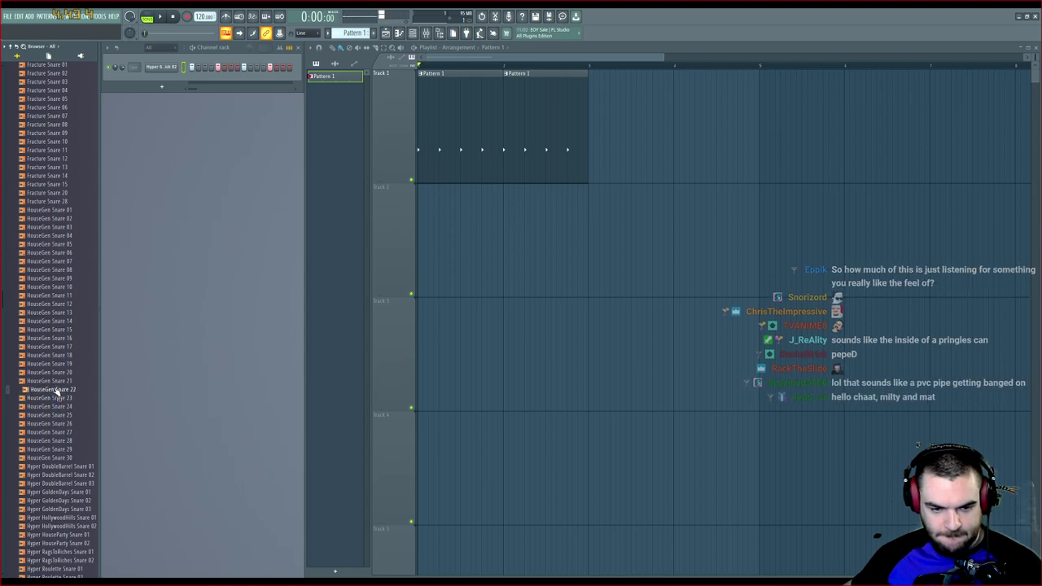
pyautogui.press('space')
pyautogui.press('space')
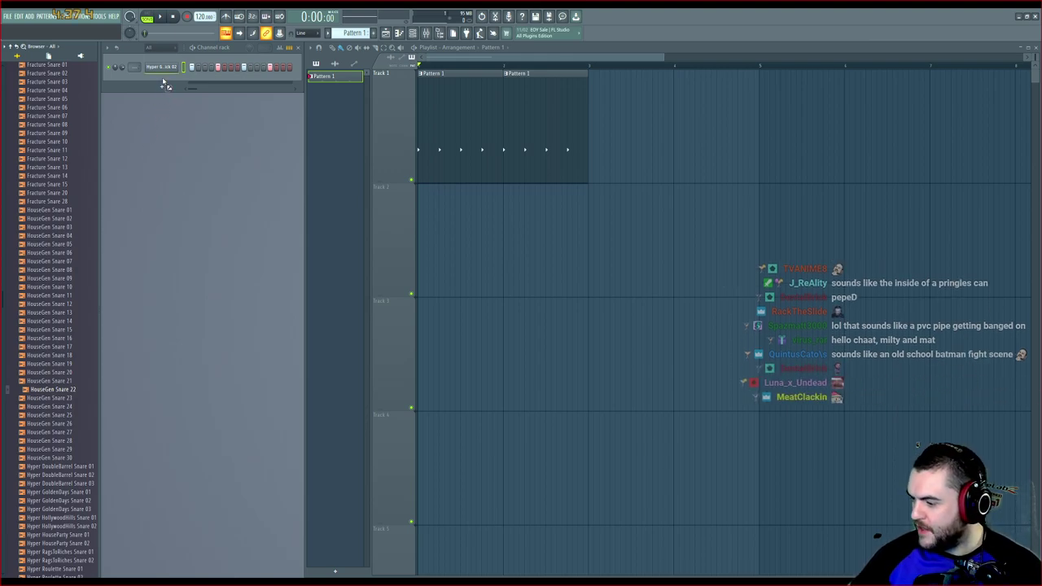
pyautogui.moveTo(163, 81); pyautogui.dragTo(165, 85)
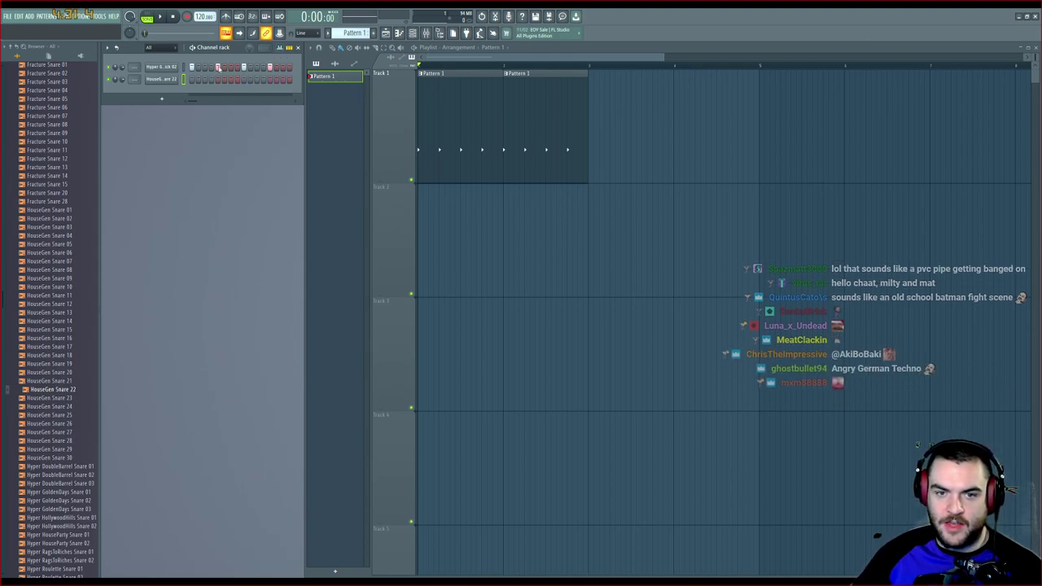
# Clear the kick on steps 5 and 13, place the snare on those two steps instead, and play the arrangement
pyautogui.click(270, 68)
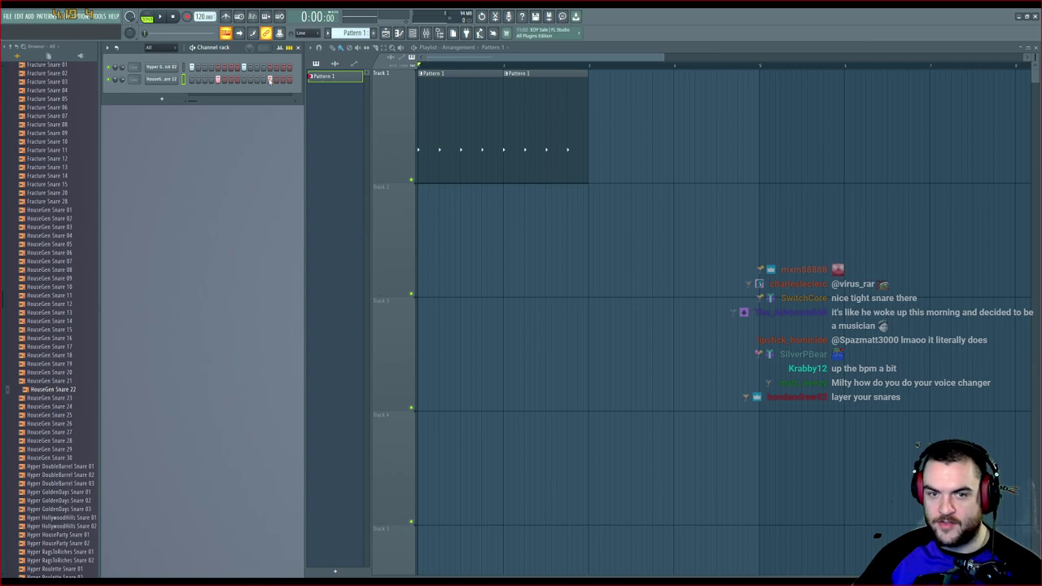
pyautogui.press('space')
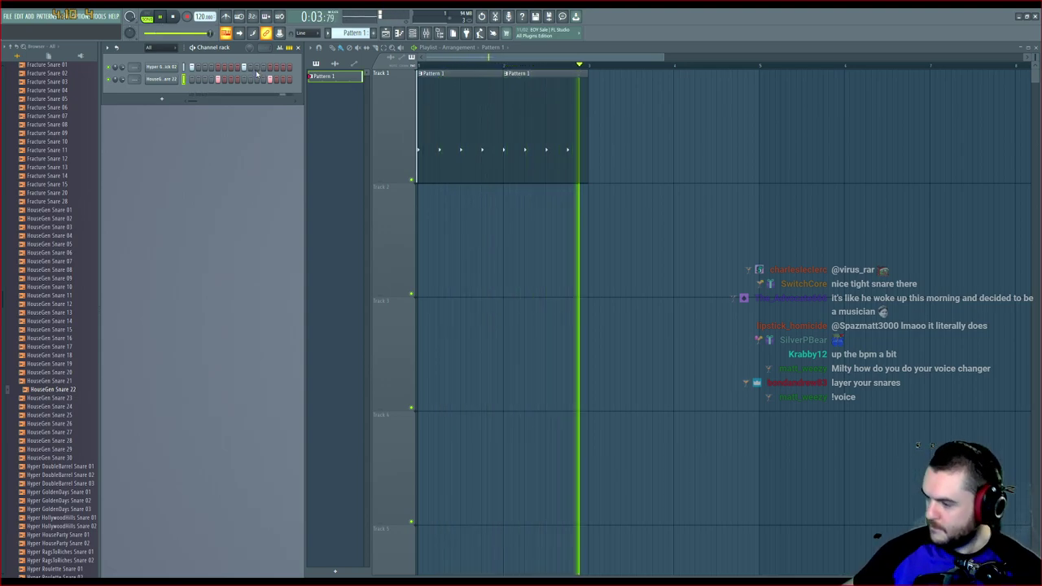
pyautogui.press('space')
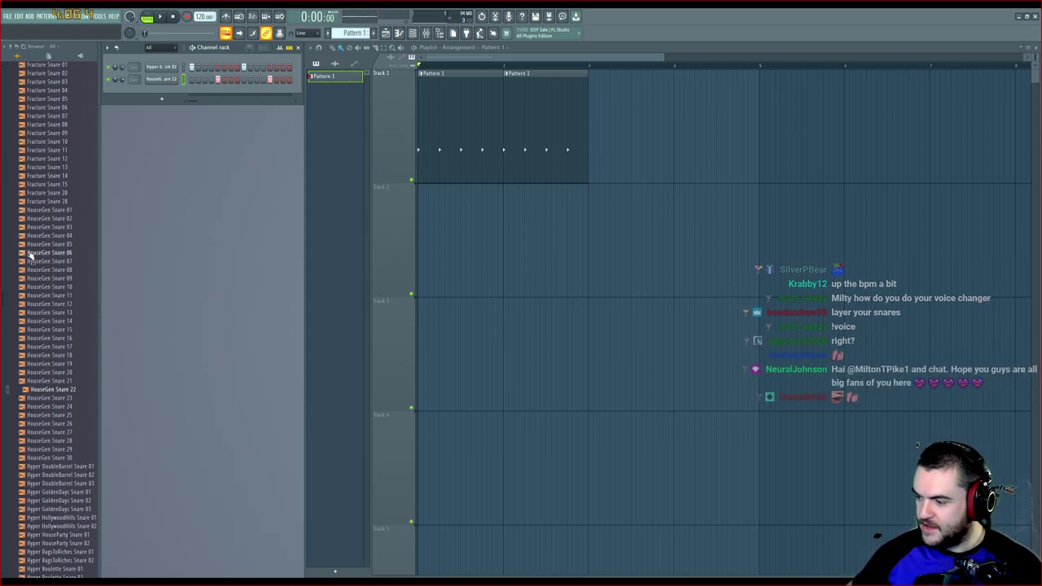
# Collapse the Snares folder and open the Hi Hats folder of the Drums (ModeAudio) pack
pyautogui.scroll(15, 30, 254)
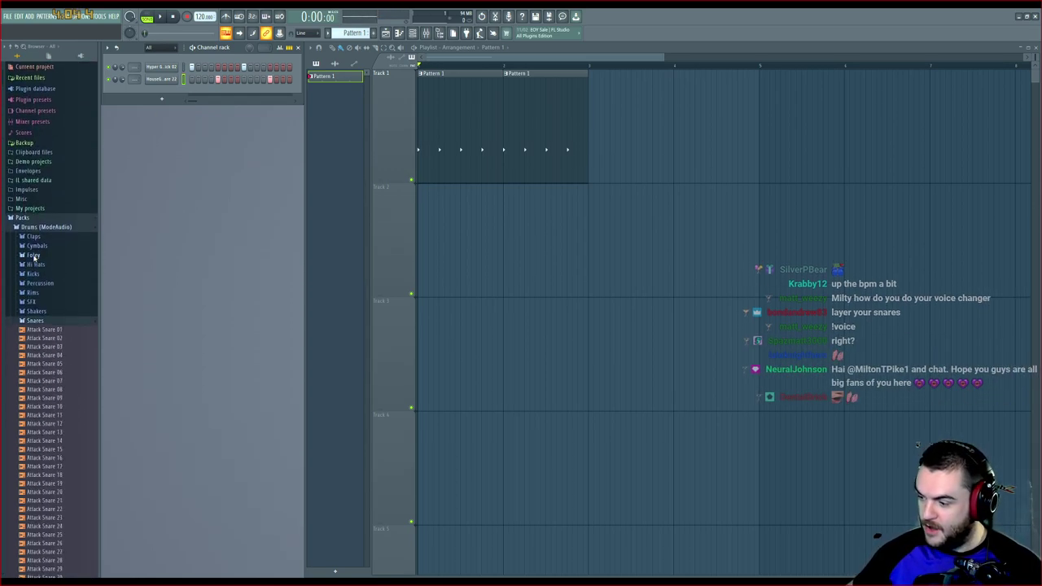
pyautogui.click(54, 320)
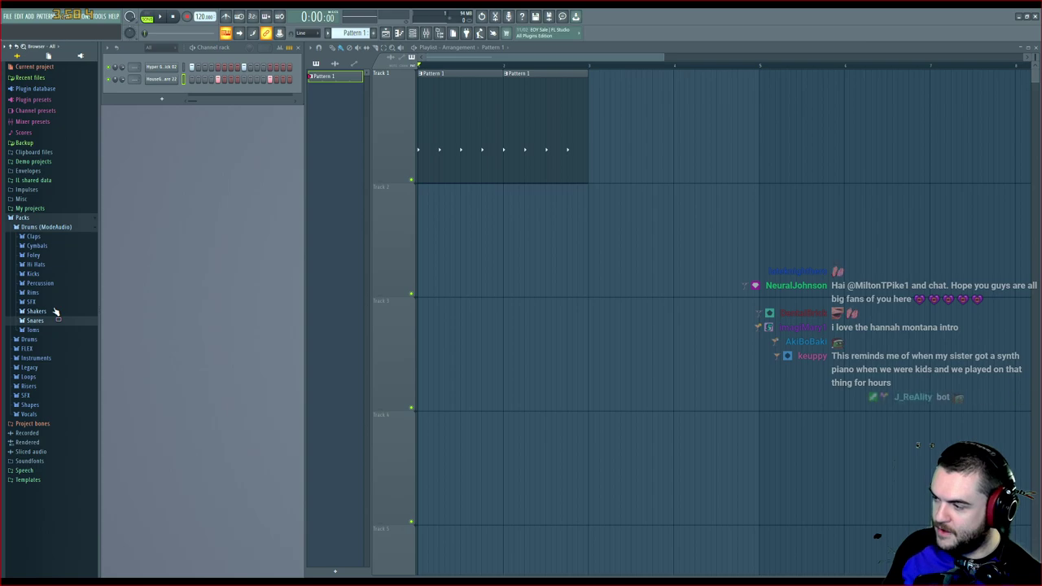
pyautogui.click(36, 264)
pyautogui.click(37, 264)
pyautogui.click(37, 265)
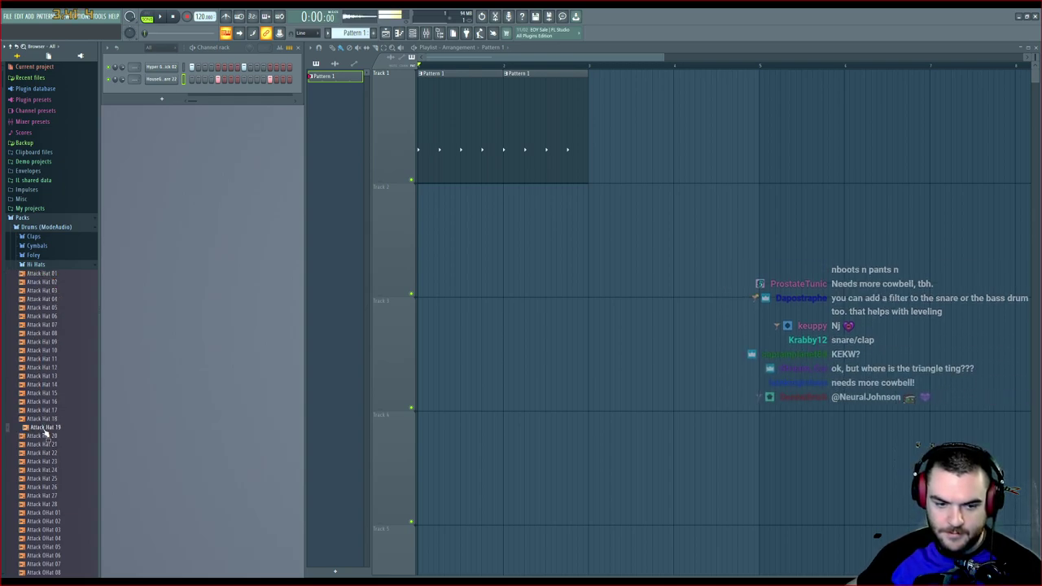
# Audition hi-hats of the Attack, Collider and Downstream sets, and add Collider XY CHat 02 as a new channel below the snare
pyautogui.scroll(-5, 45, 399)
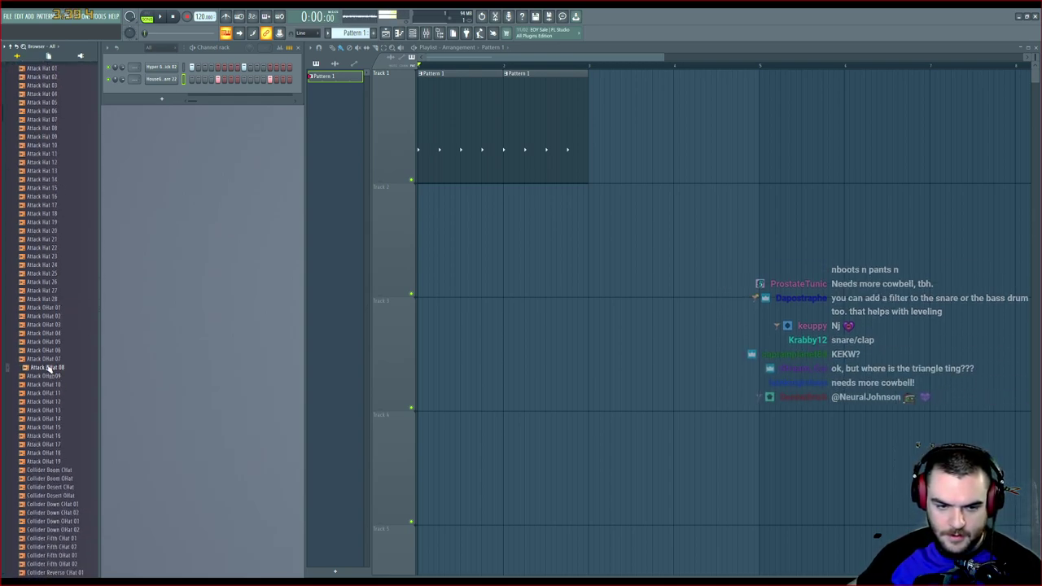
pyautogui.scroll(-3, 50, 352)
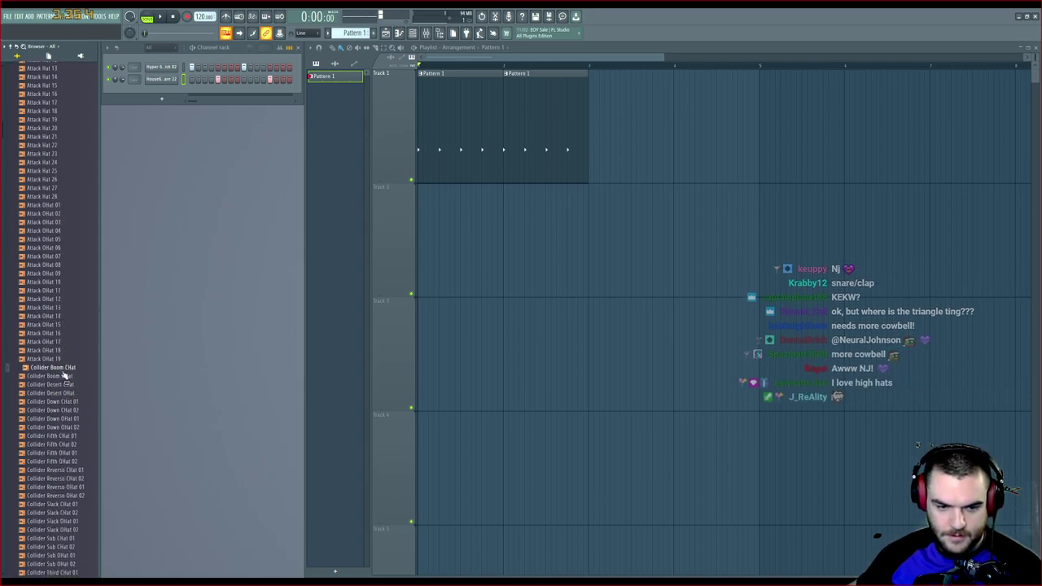
pyautogui.scroll(-5, 53, 374)
pyautogui.scroll(-4, 63, 390)
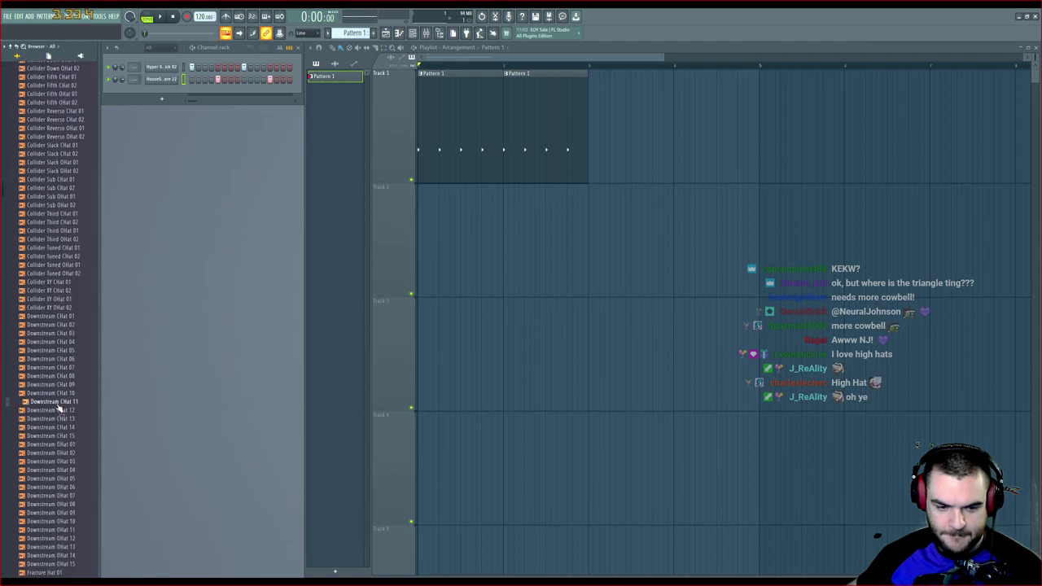
pyautogui.click(64, 291)
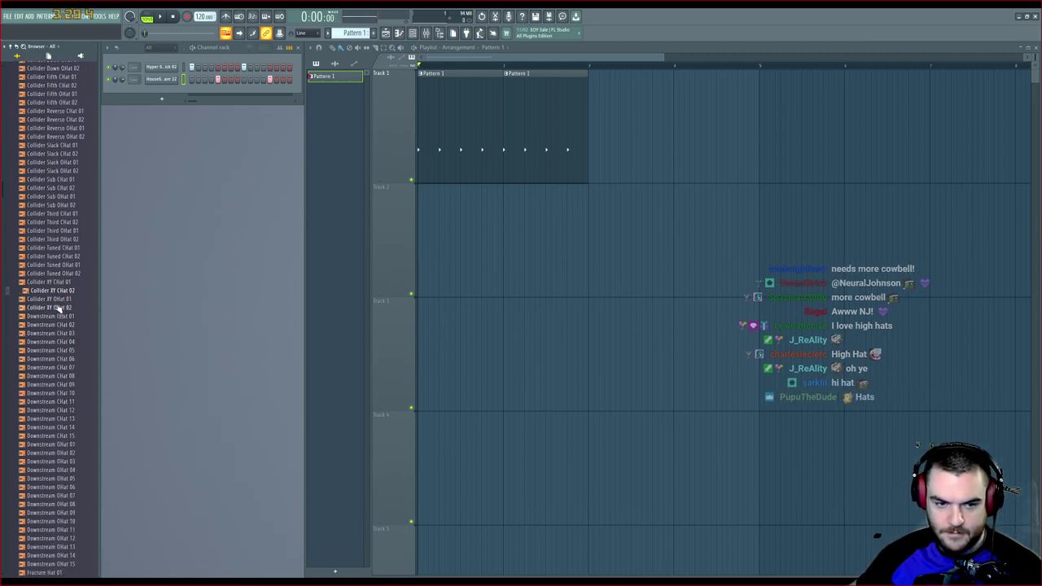
pyautogui.moveTo(58, 298); pyautogui.dragTo(174, 112)
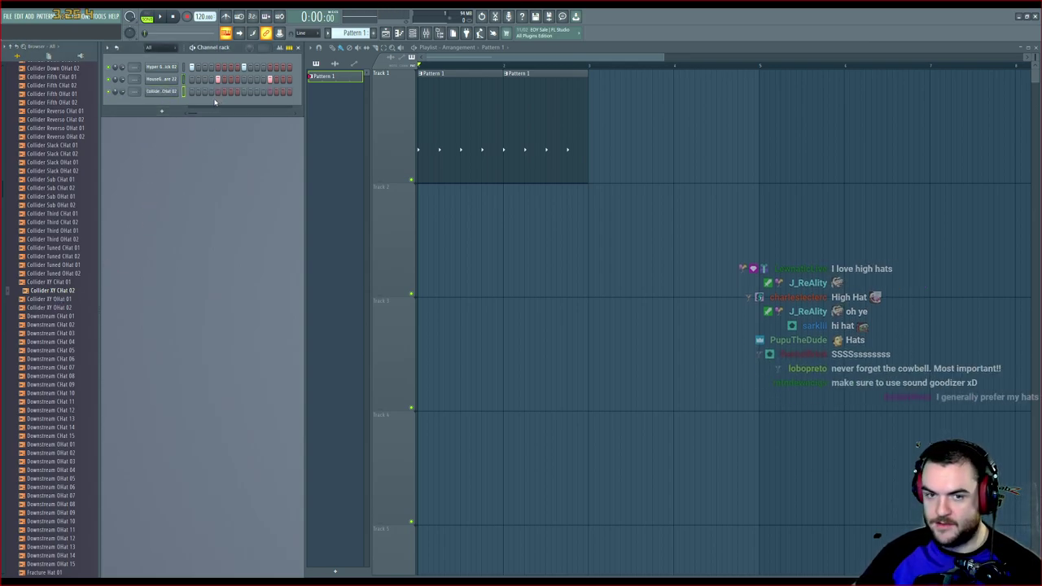
# Place the closed hi-hat on every second step from step 1 to 15, and play the arrangement
pyautogui.press('space')
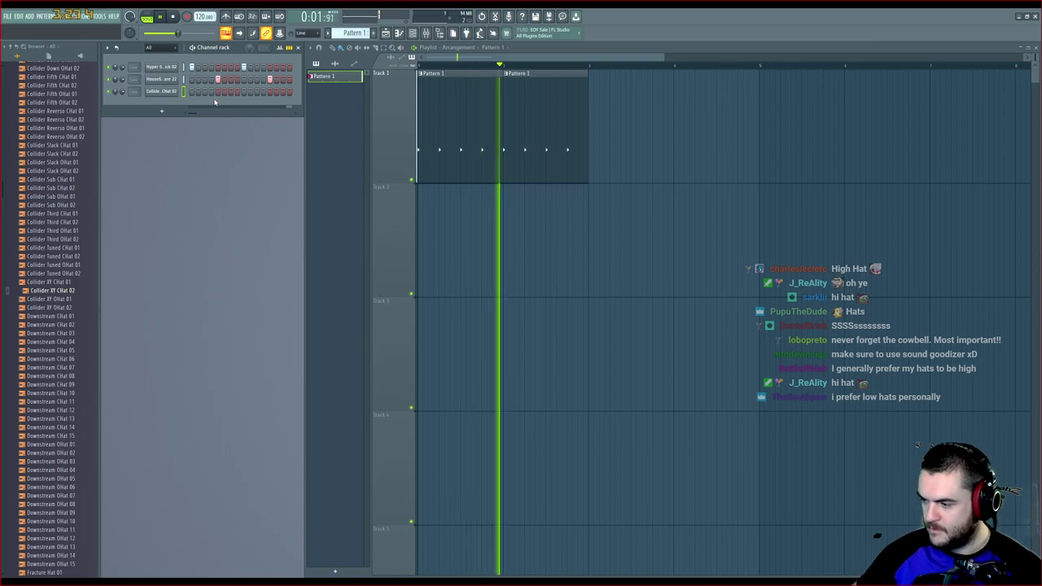
pyautogui.press('space')
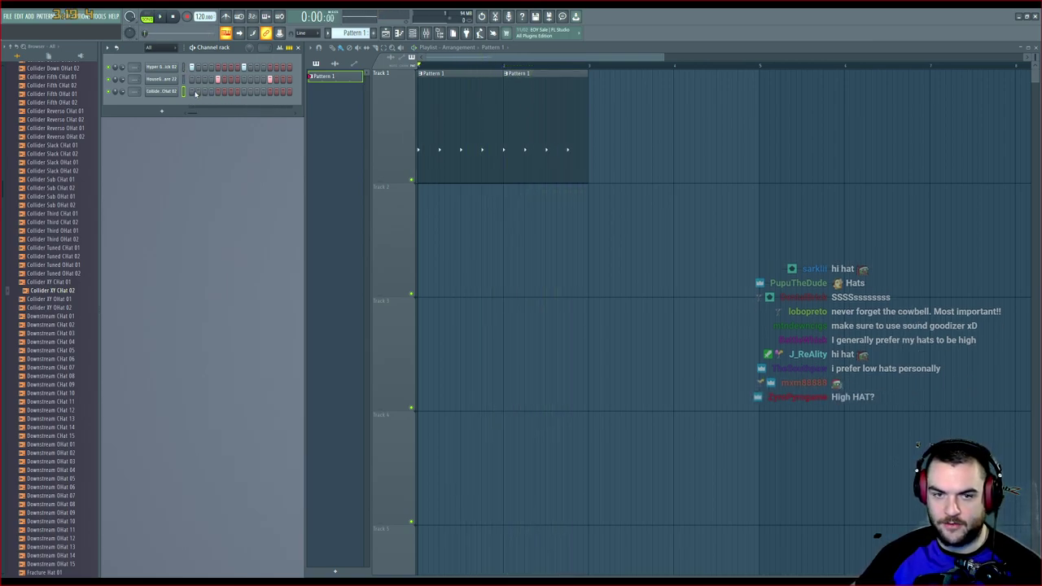
pyautogui.click(204, 92)
pyautogui.click(217, 92)
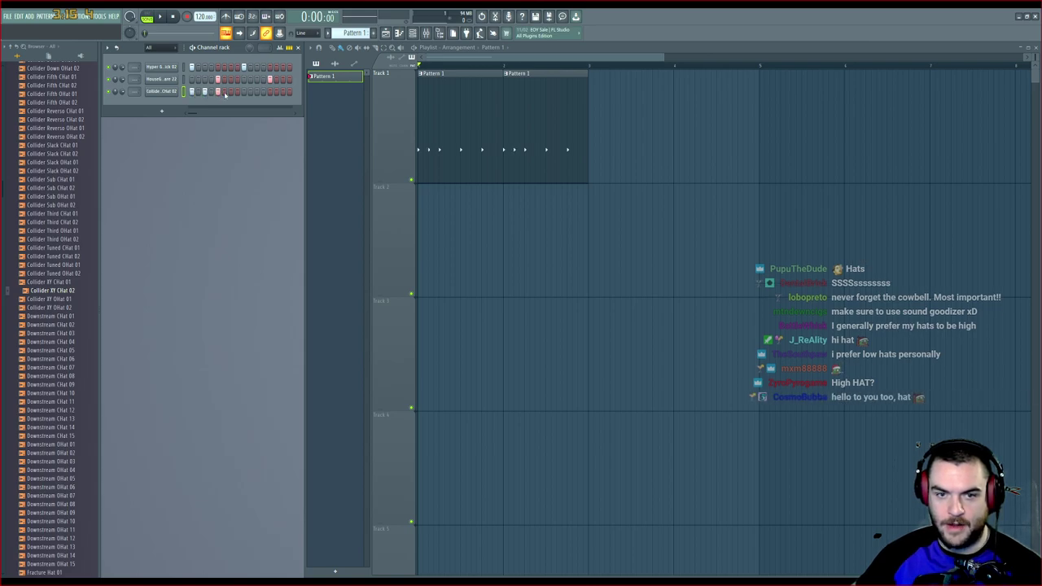
pyautogui.click(230, 91)
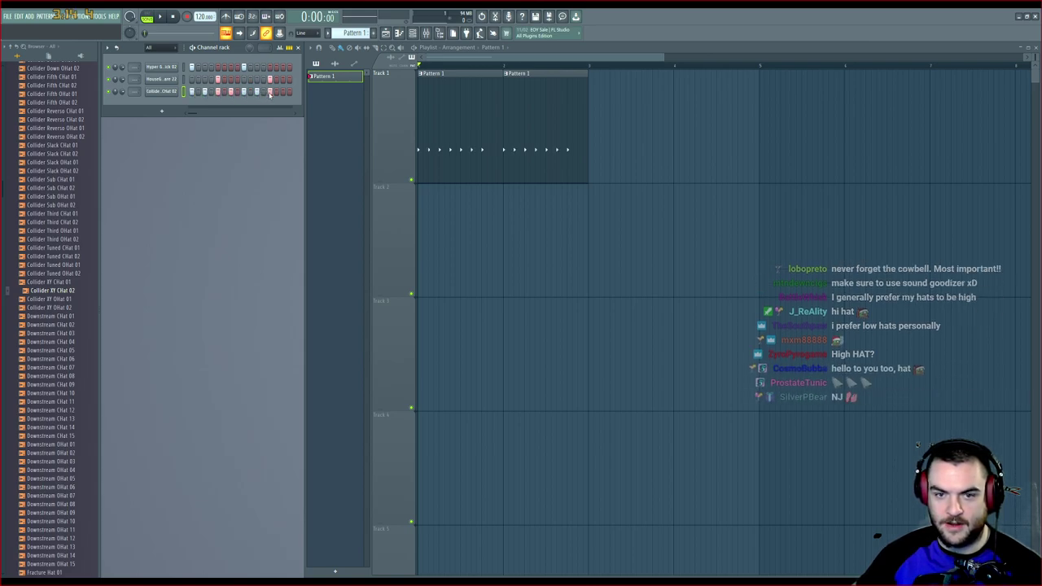
pyautogui.press('space')
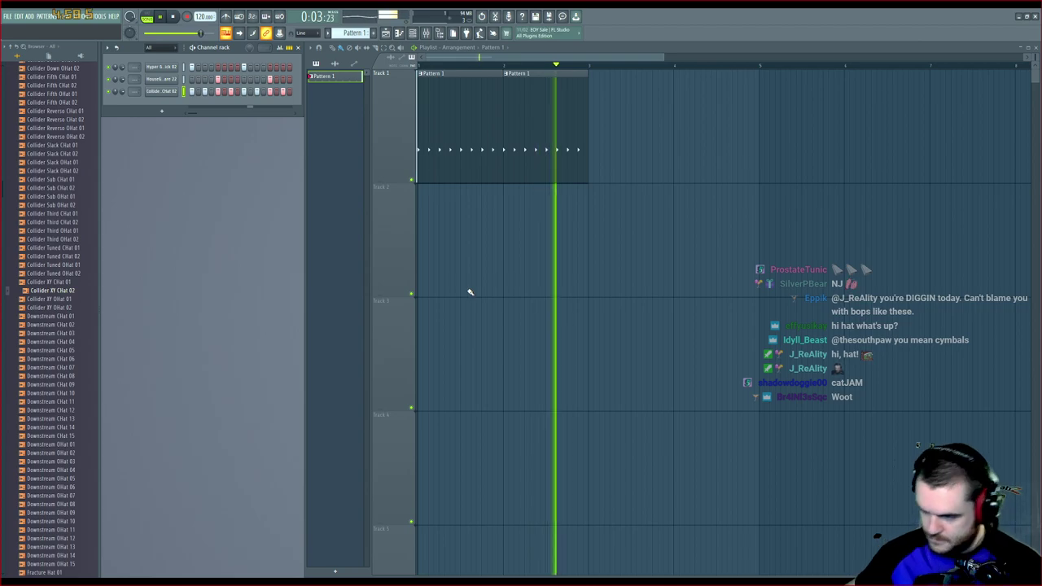
pyautogui.press('space')
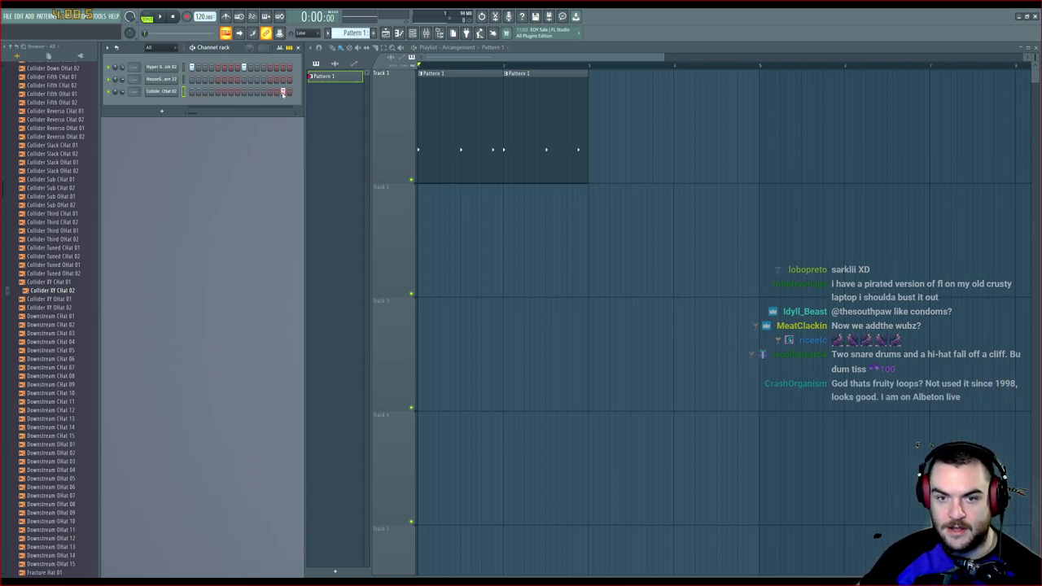
# Play the kick-only arrangement of Pattern 1, and flip between Pattern 1 and the empty Pattern 2
pyautogui.press('space')
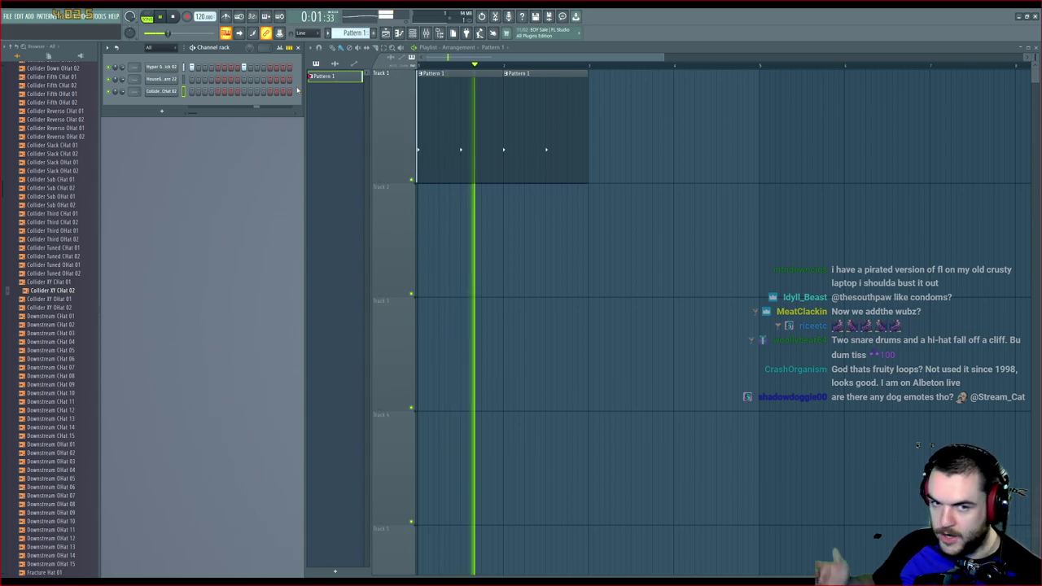
pyautogui.press('space')
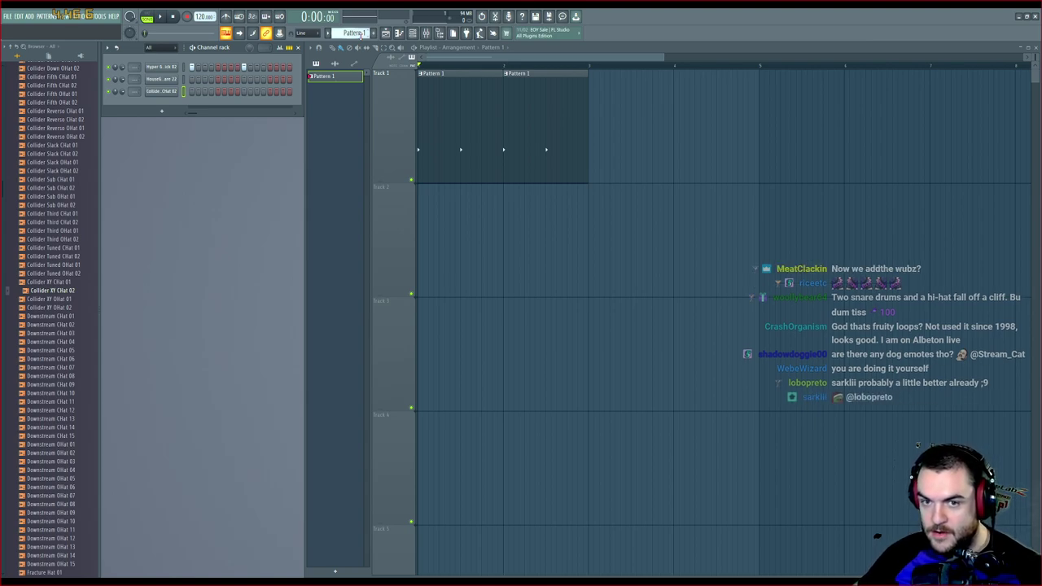
pyautogui.scroll(-1, 361, 35)
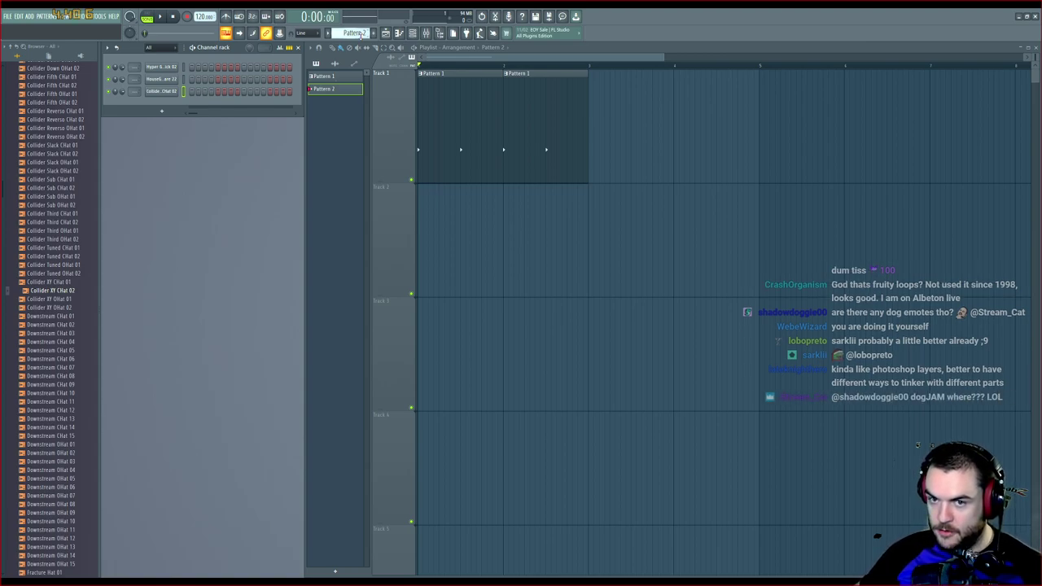
pyautogui.scroll(1, 362, 35)
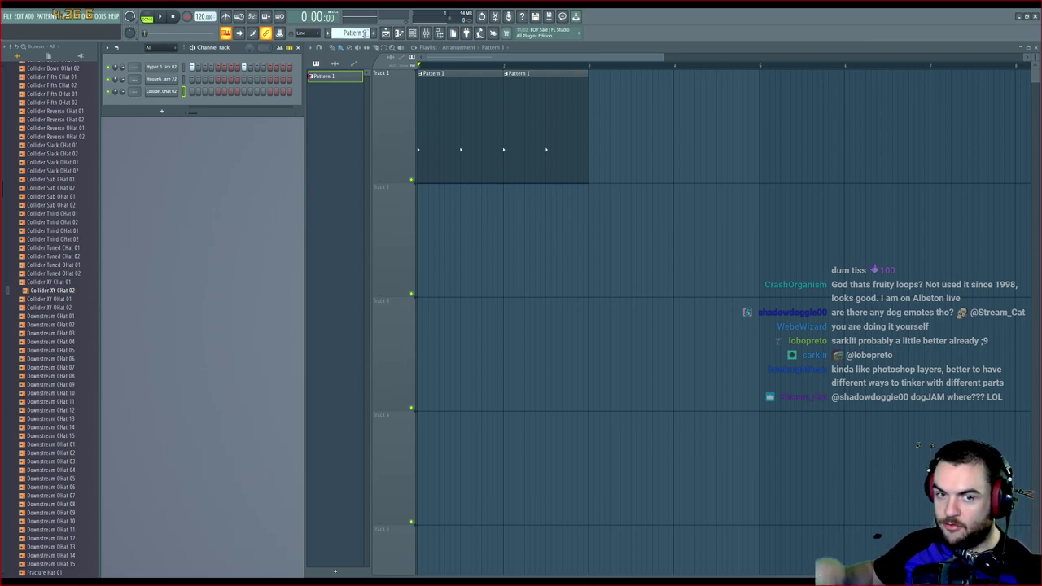
pyautogui.press('space')
pyautogui.press('space')
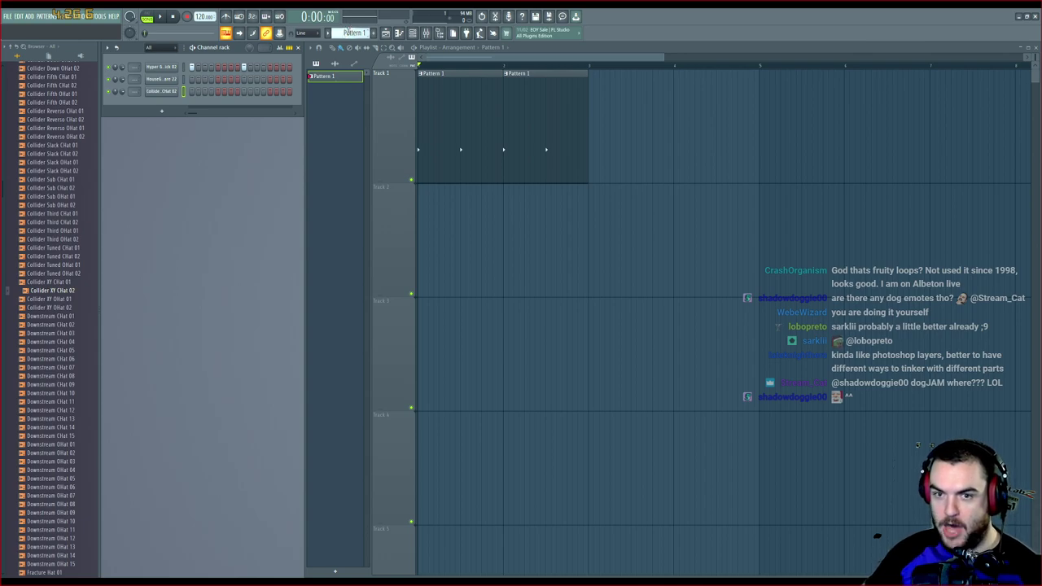
# Place the snare on steps 5 and 13 of Pattern 2, and play it on its own in pattern mode
pyautogui.scroll(2, 352, 33)
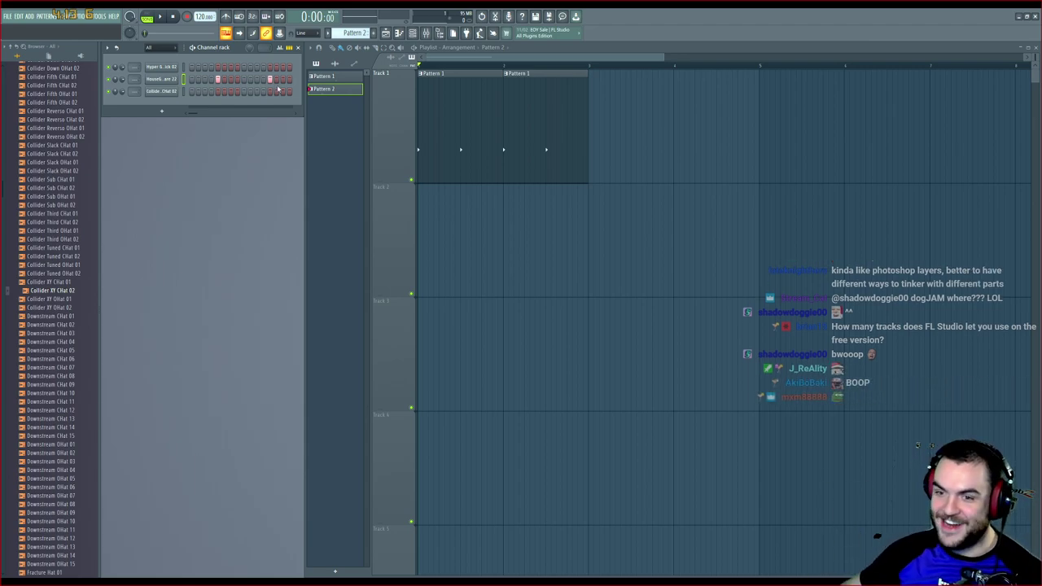
pyautogui.press('space')
pyautogui.press('space')
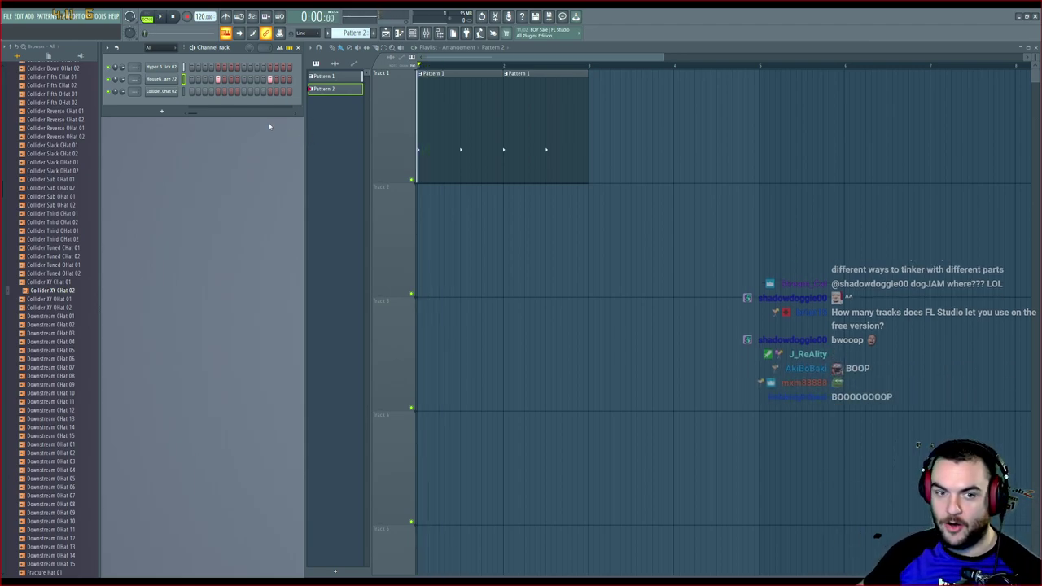
pyautogui.click(150, 17)
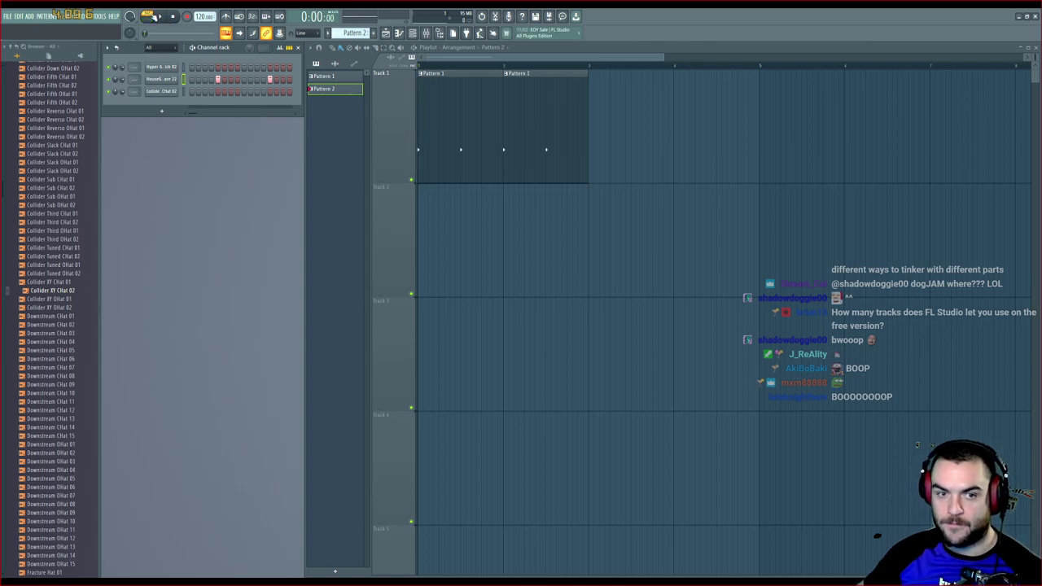
pyautogui.press('space')
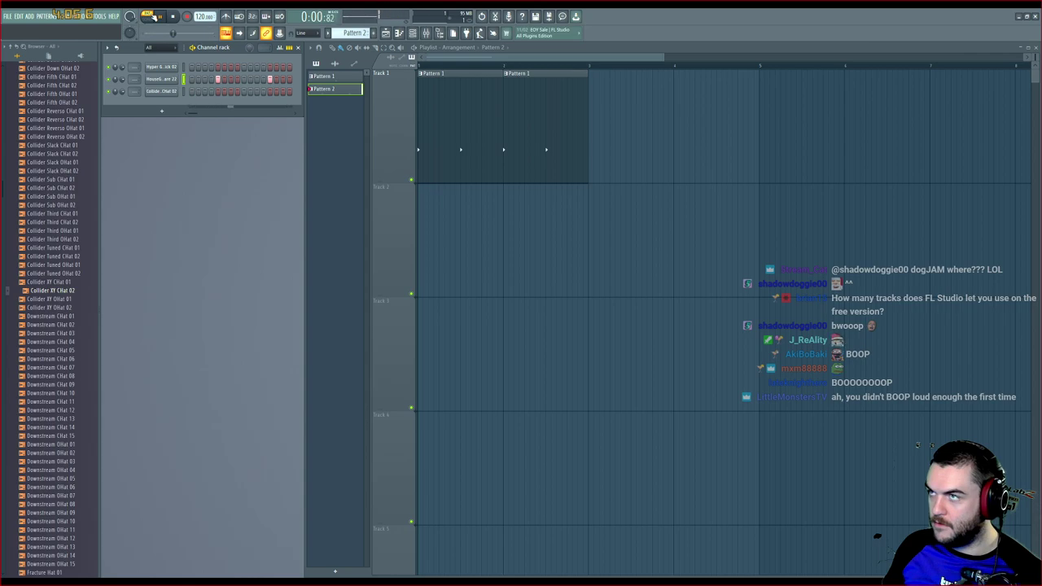
pyautogui.press('space')
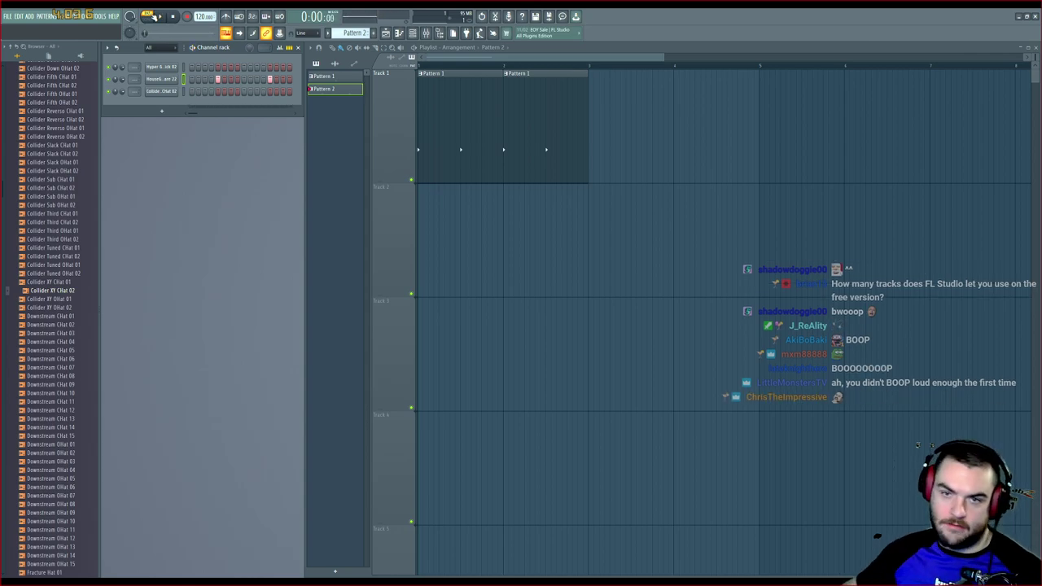
# Place Pattern 2 clips on Track 2 at bars 1 and 2, and play the arrangement in song mode
pyautogui.click(427, 208)
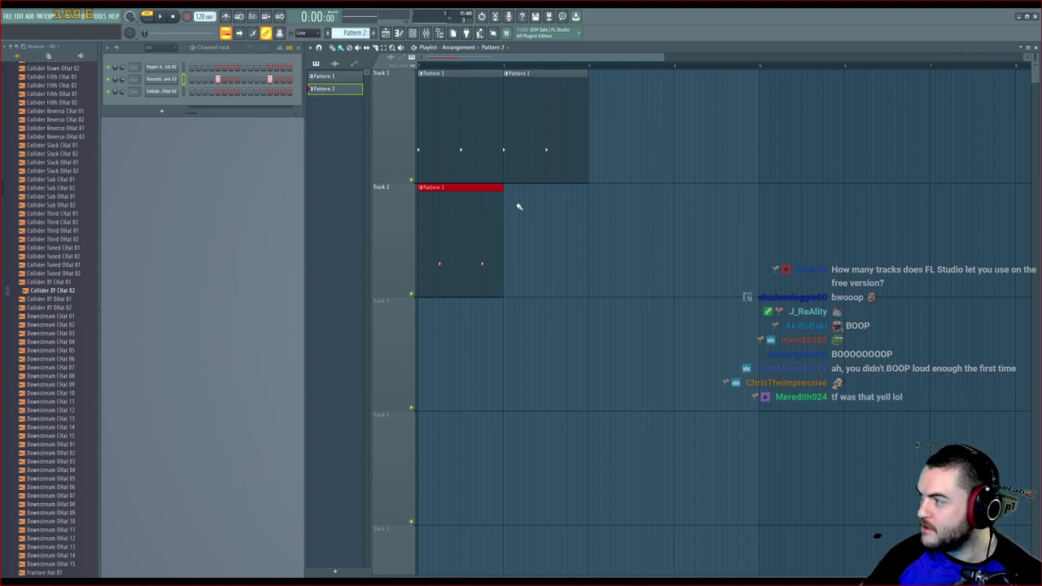
pyautogui.moveTo(519, 207); pyautogui.dragTo(527, 210)
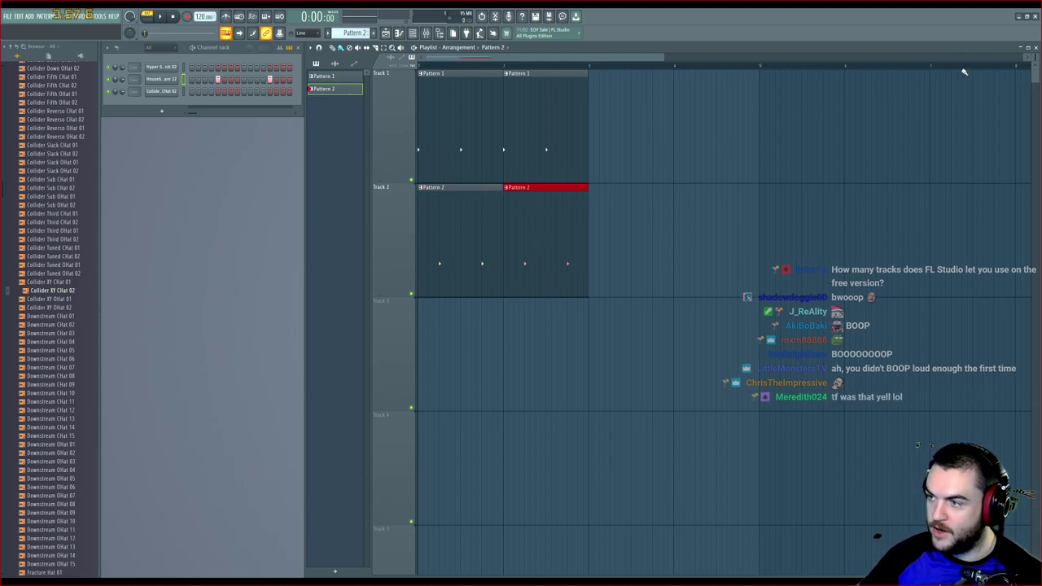
pyautogui.scroll(-8, 528, 210)
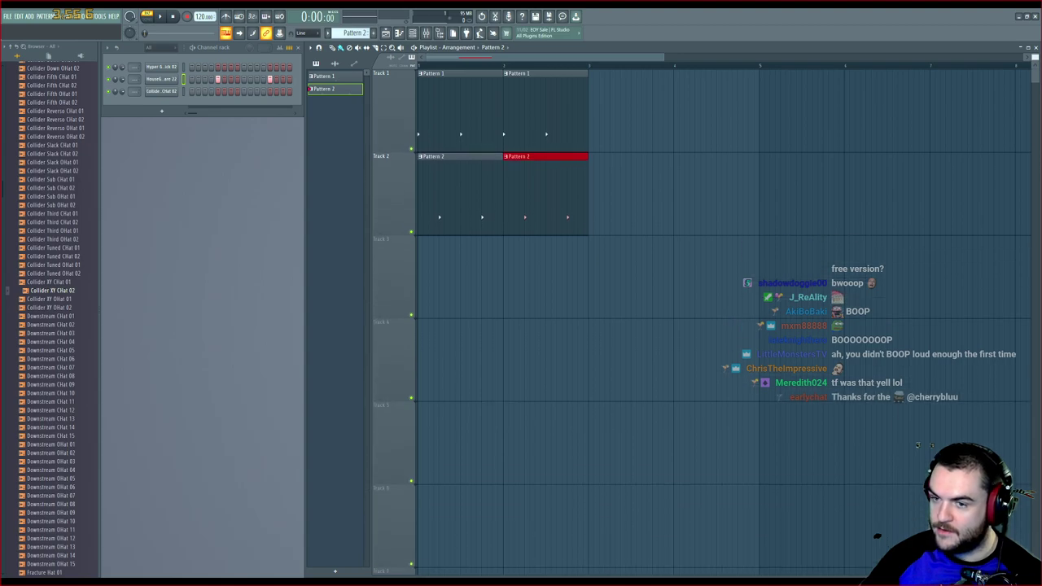
pyautogui.moveTo(1034, 57); pyautogui.dragTo(1035, 61)
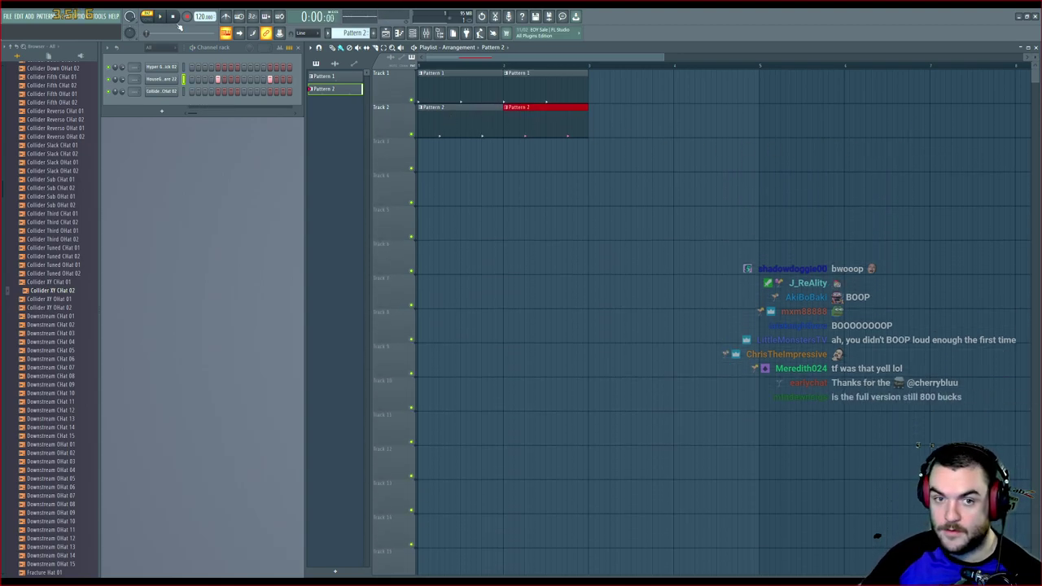
pyautogui.press('space')
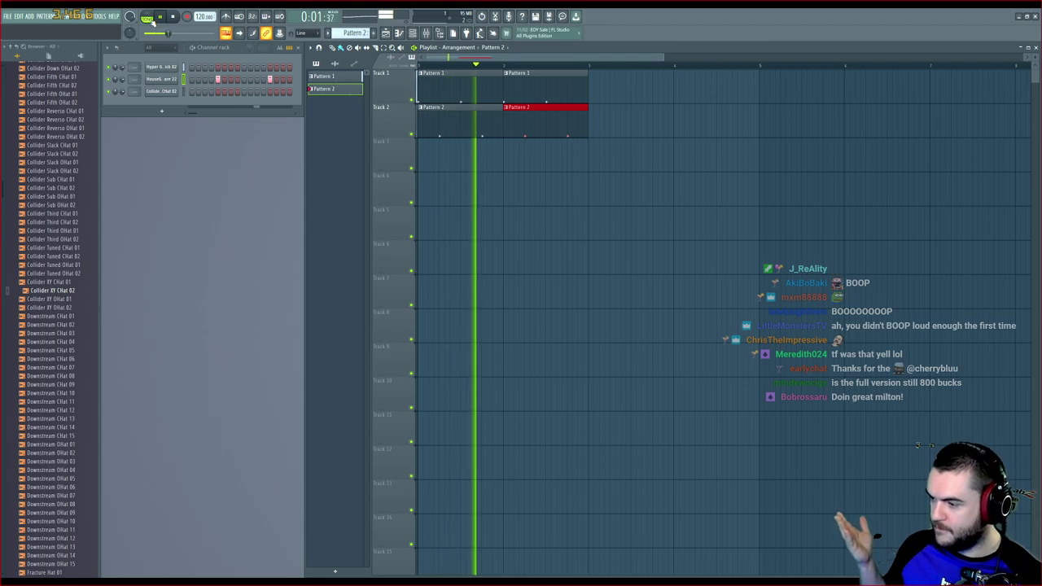
pyautogui.press('space')
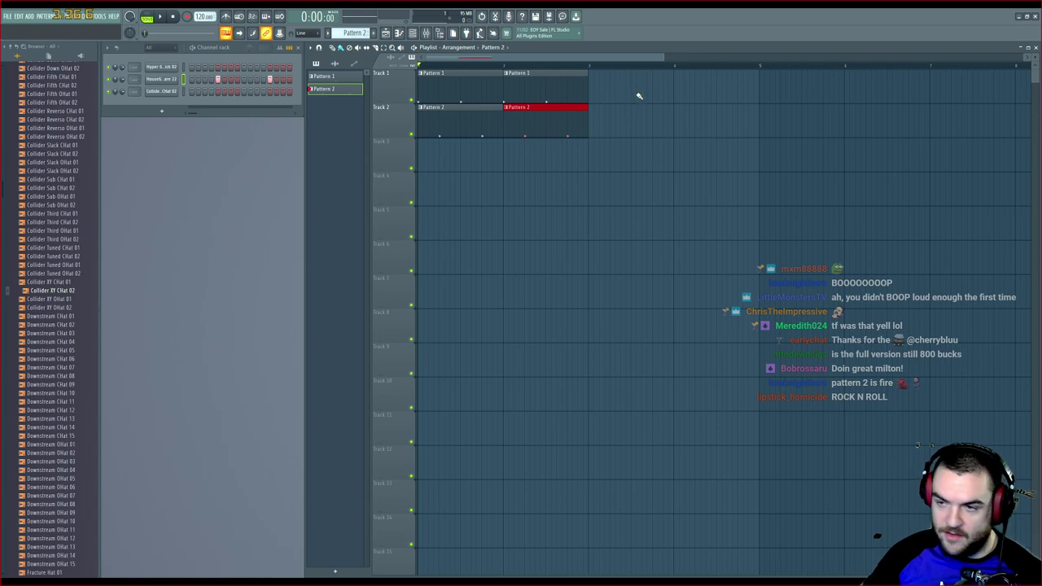
# Duplicate the four clips on Tracks 1 and 2 into bars 3 and 4, and play the arrangement
pyautogui.moveTo(641, 70); pyautogui.dragTo(419, 171)
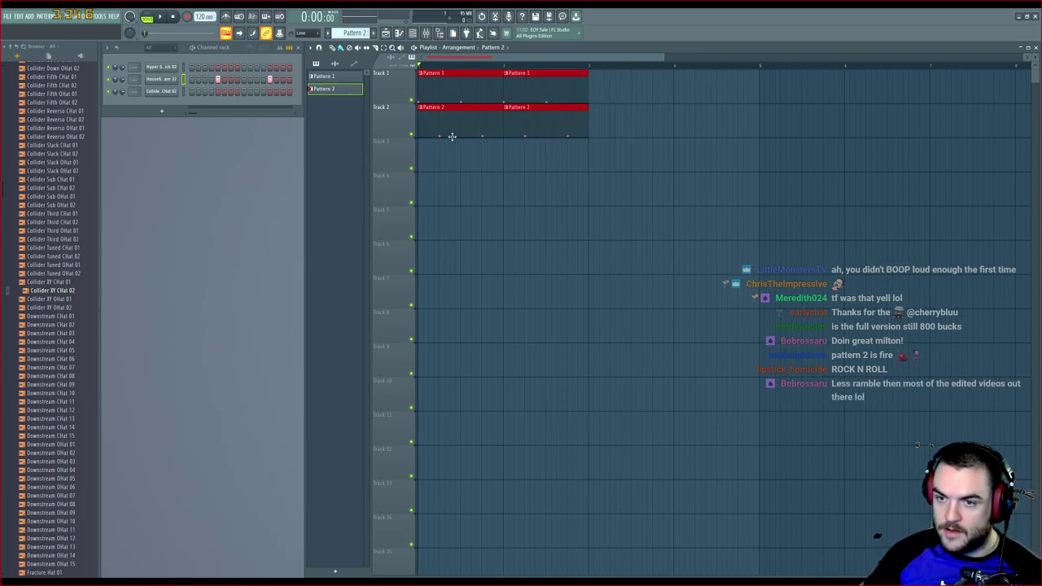
pyautogui.hotkey('ctrl', 'v')
pyautogui.moveTo(519, 100); pyautogui.dragTo(608, 97)
pyautogui.hotkey('ctrl', 'z')
pyautogui.moveTo(544, 88); pyautogui.dragTo(707, 89)
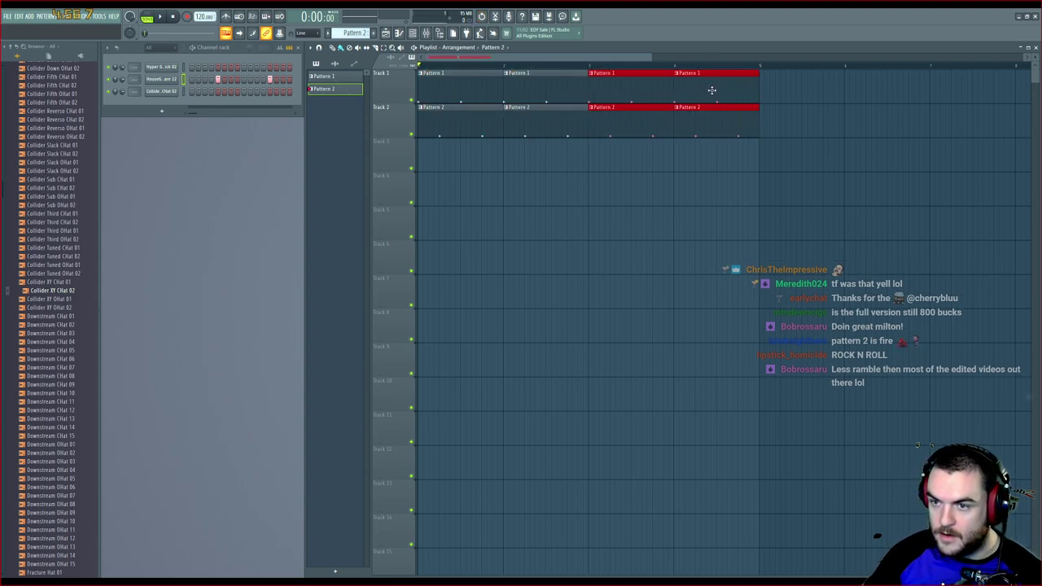
pyautogui.click(820, 96)
pyautogui.press('space')
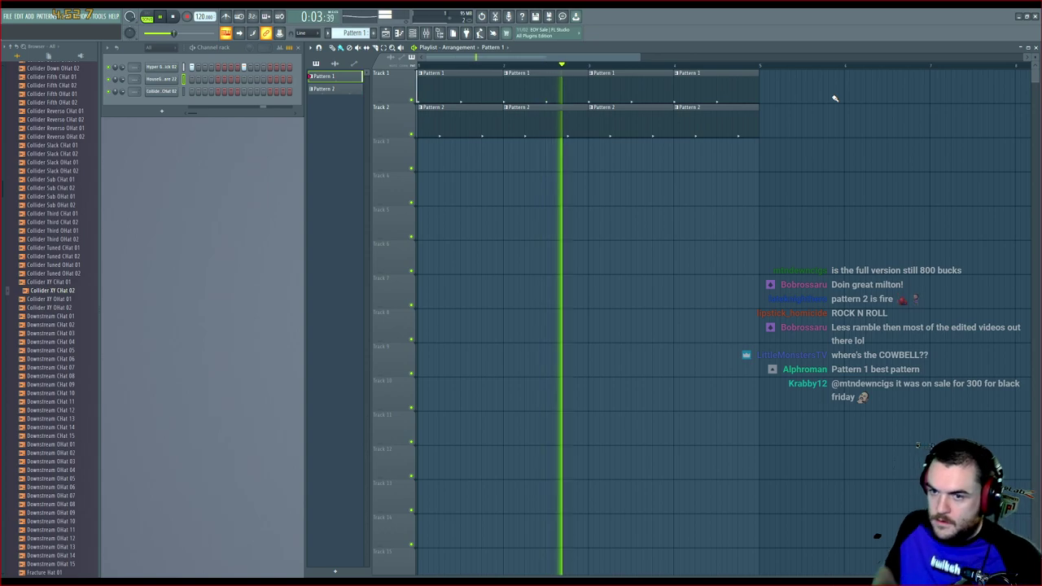
pyautogui.press('space')
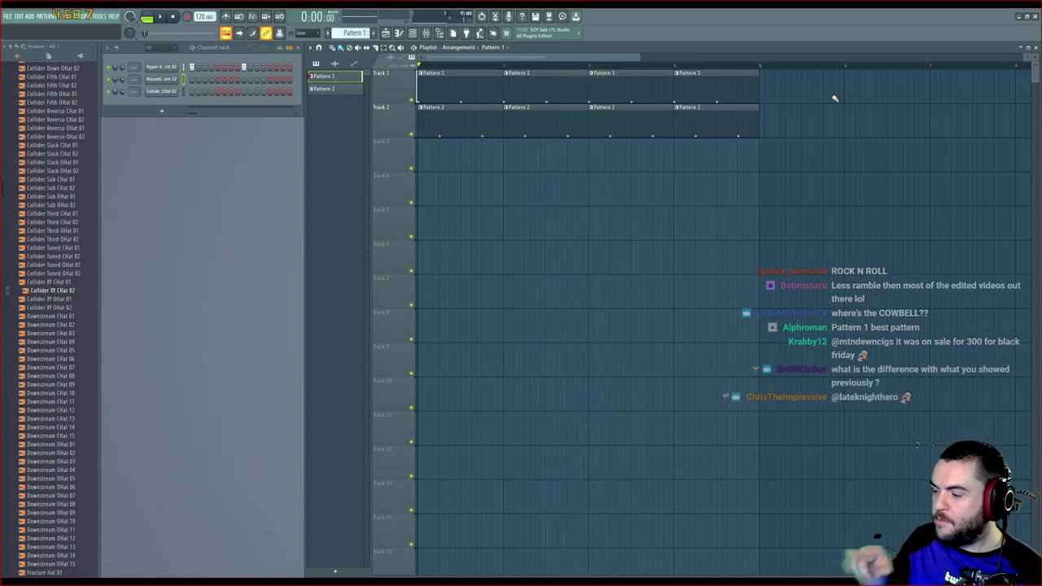
# Delete the Pattern 1 clip at bar 3 of Track 1, and play the arrangement
pyautogui.rightClick(604, 86)
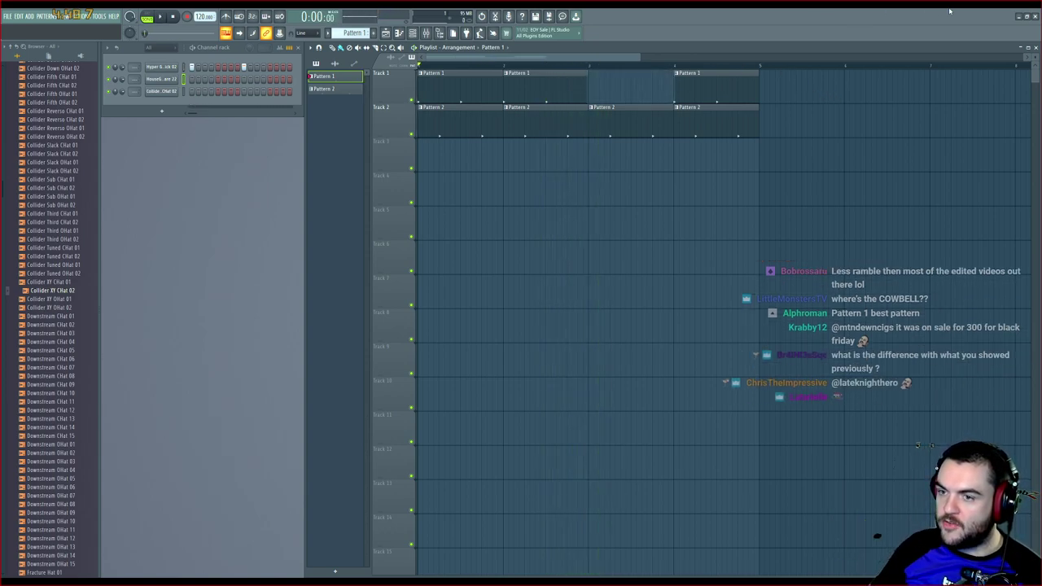
pyautogui.press('space')
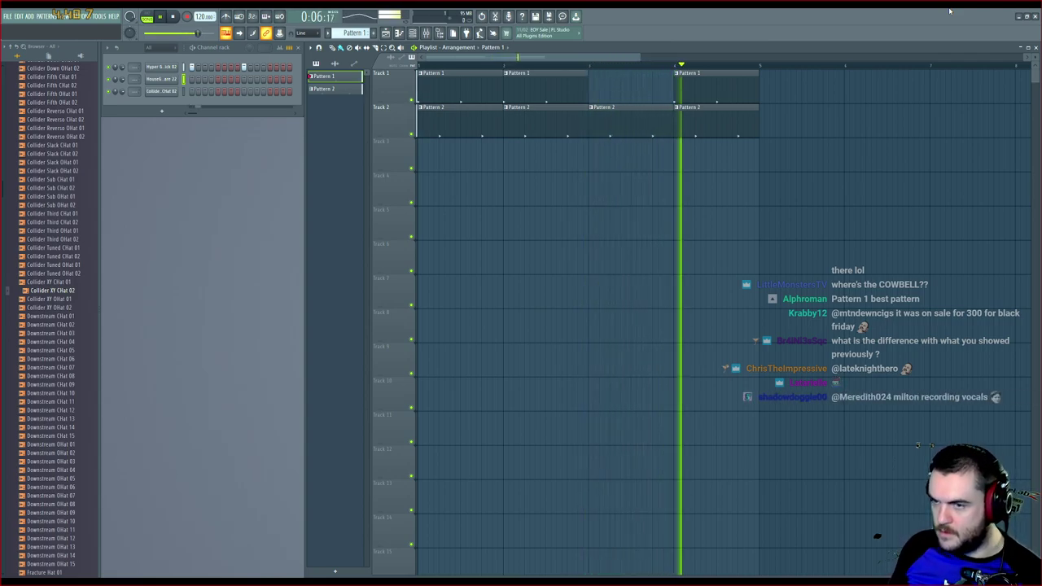
pyautogui.press('space')
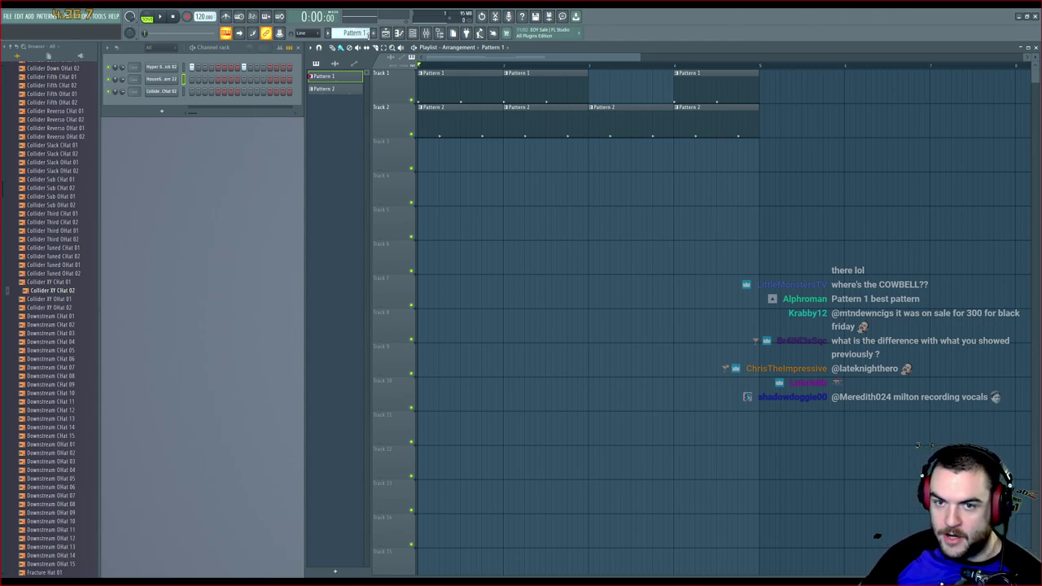
# Place the closed hi-hat on every second step from step 1 to 15 in the new Pattern 3
pyautogui.scroll(-1, 355, 32)
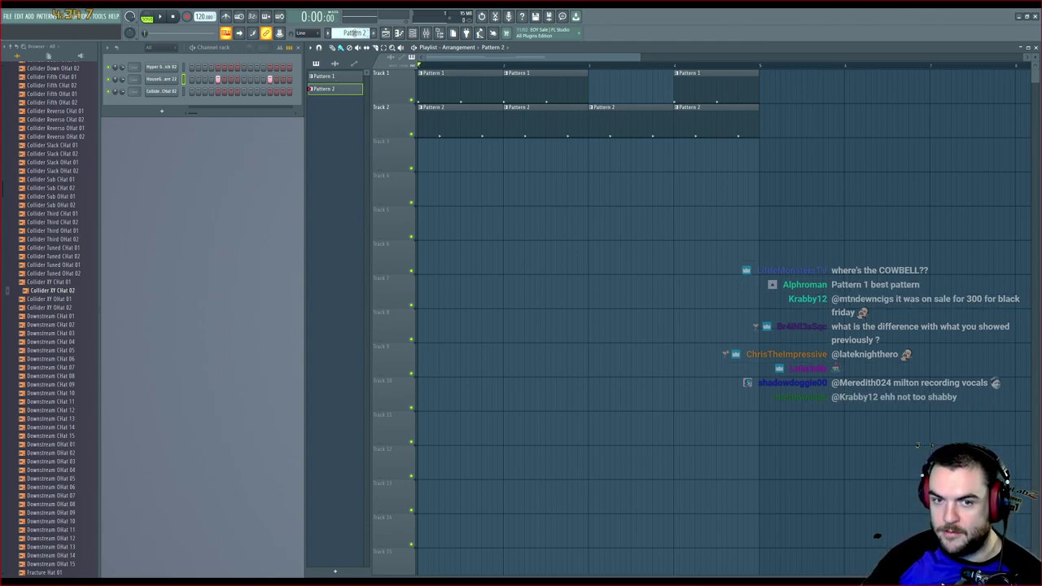
pyautogui.scroll(-1, 355, 32)
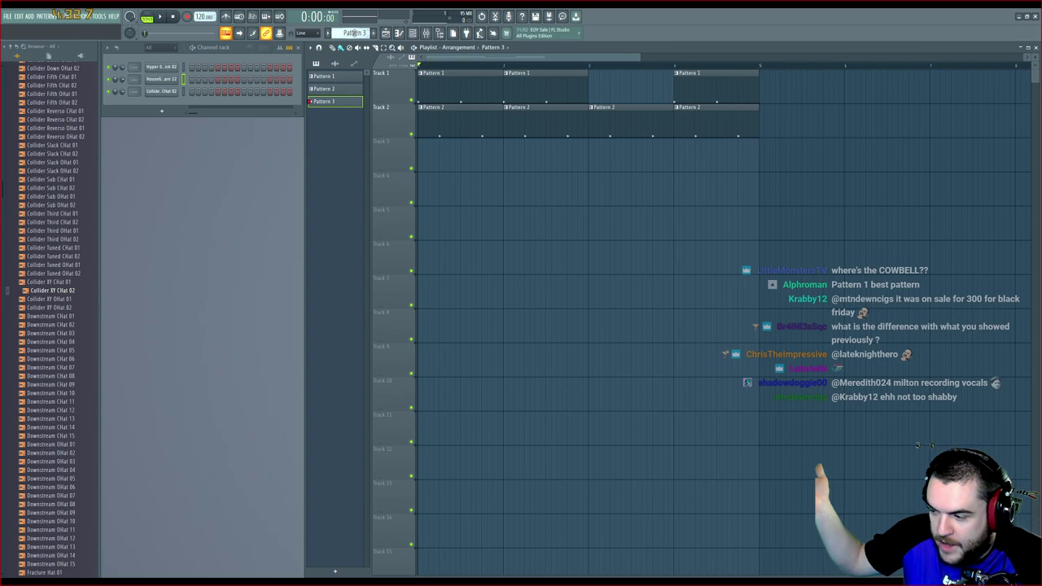
pyautogui.click(193, 93)
pyautogui.click(217, 96)
pyautogui.click(231, 95)
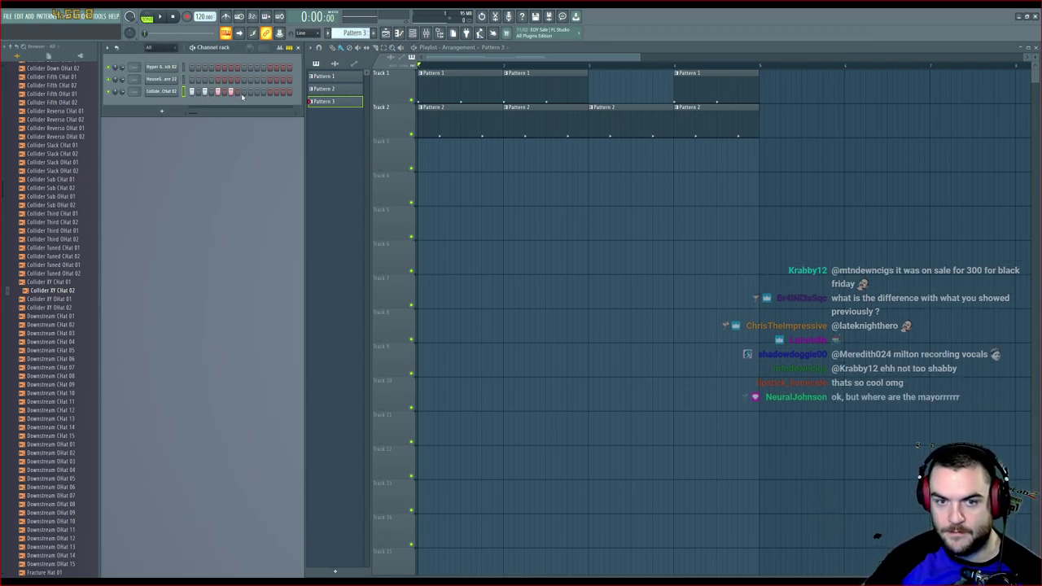
pyautogui.click(257, 94)
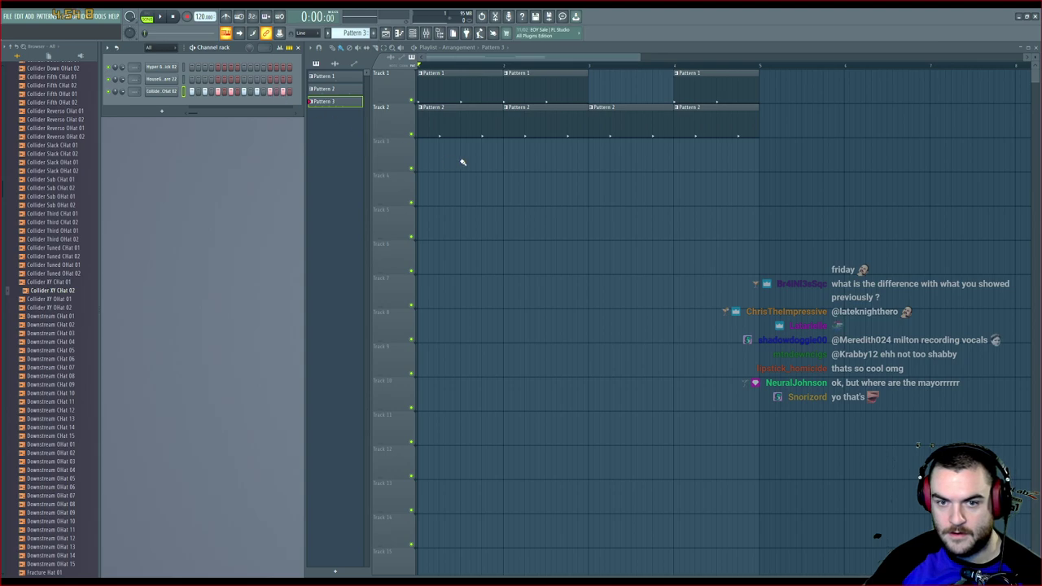
# Play the hi-hat pattern on its own in pattern mode, and return to song mode
pyautogui.press('space')
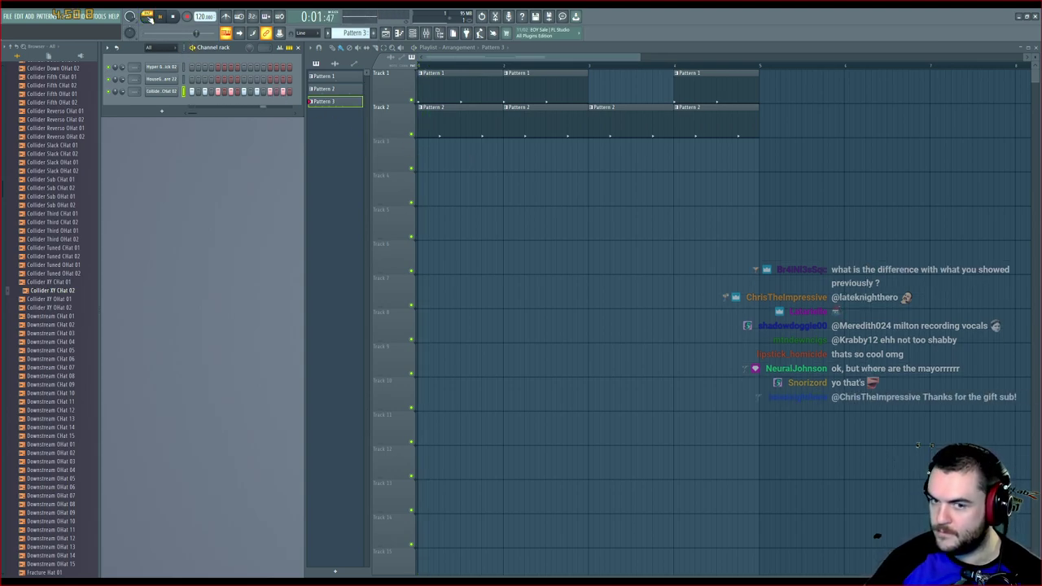
pyautogui.click(171, 17)
pyautogui.click(151, 20)
# Place Pattern 3 clips on Track 3 at bars 1 to 4, and play the arrangement
pyautogui.click(442, 159)
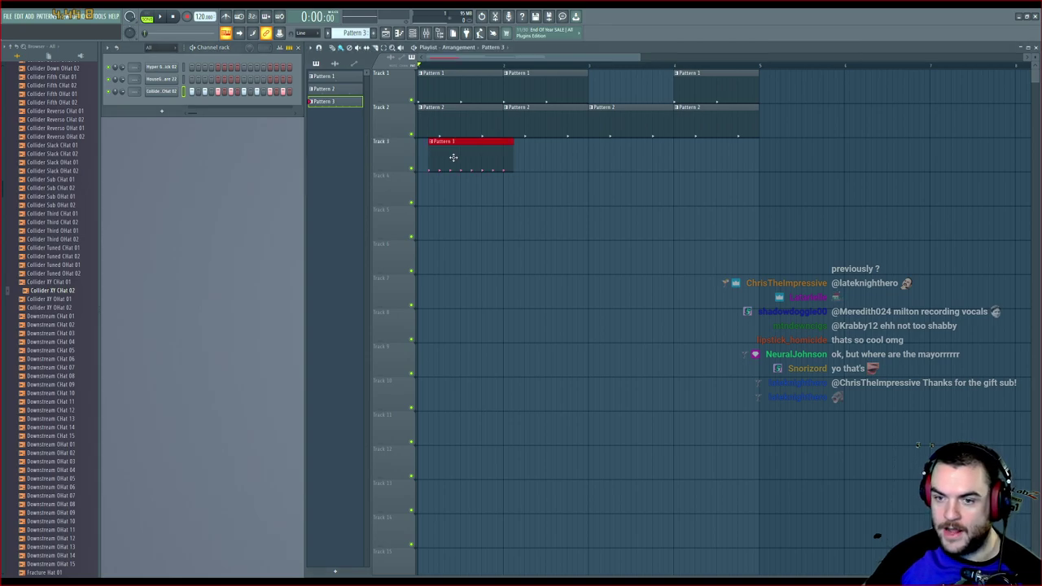
pyautogui.click(507, 155)
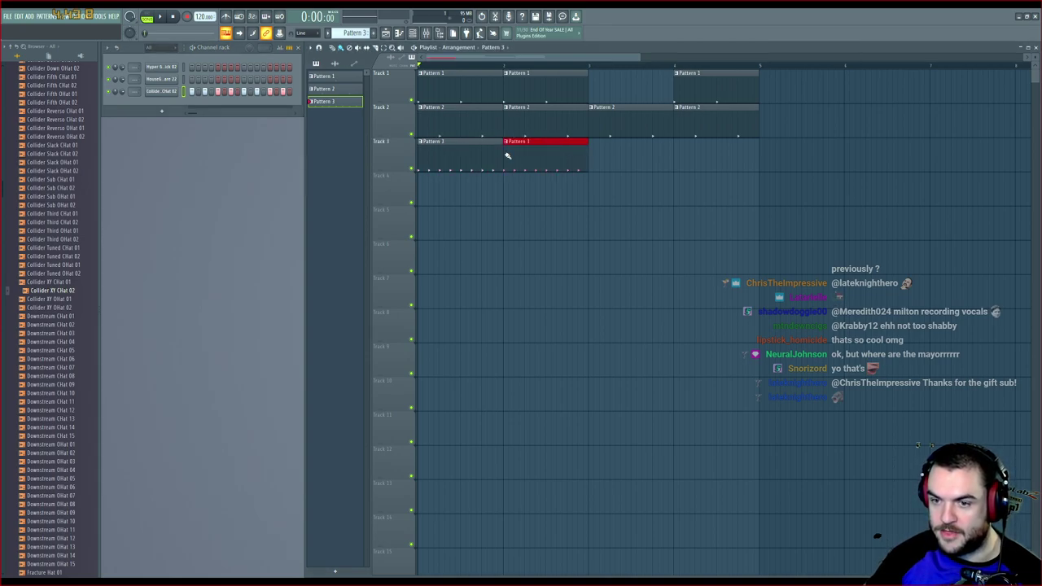
pyautogui.click(599, 160)
pyautogui.click(683, 151)
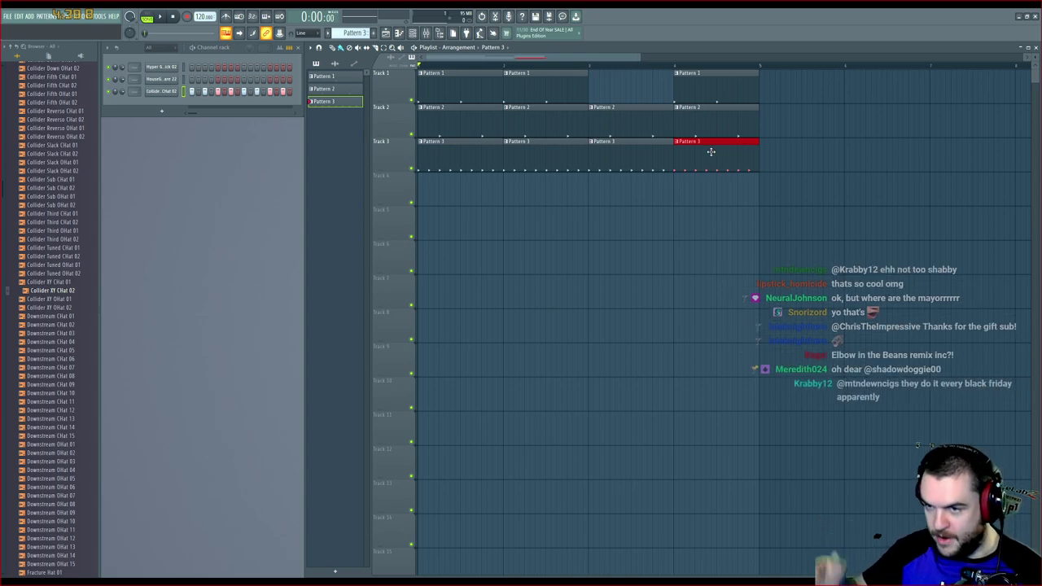
pyautogui.press('space')
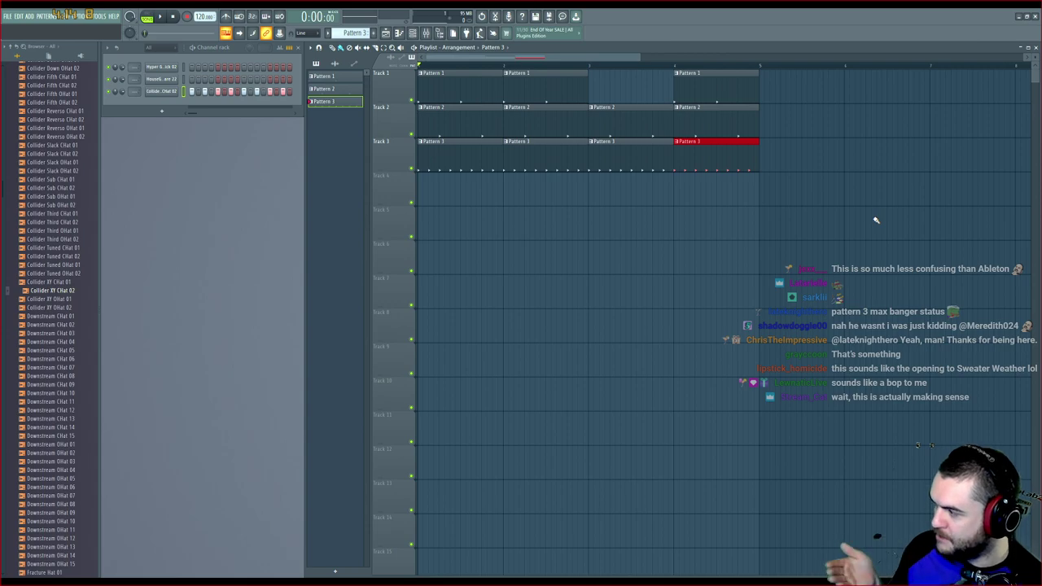
# Play the three-track arrangement again in song mode, and play Pattern 3 alone in pattern mode
pyautogui.press('space')
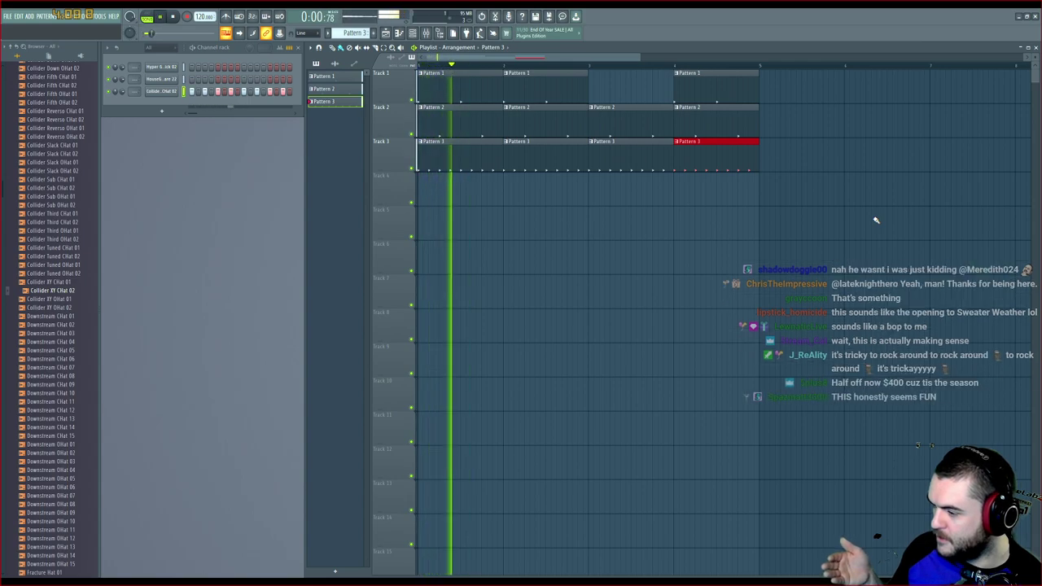
pyautogui.press('space')
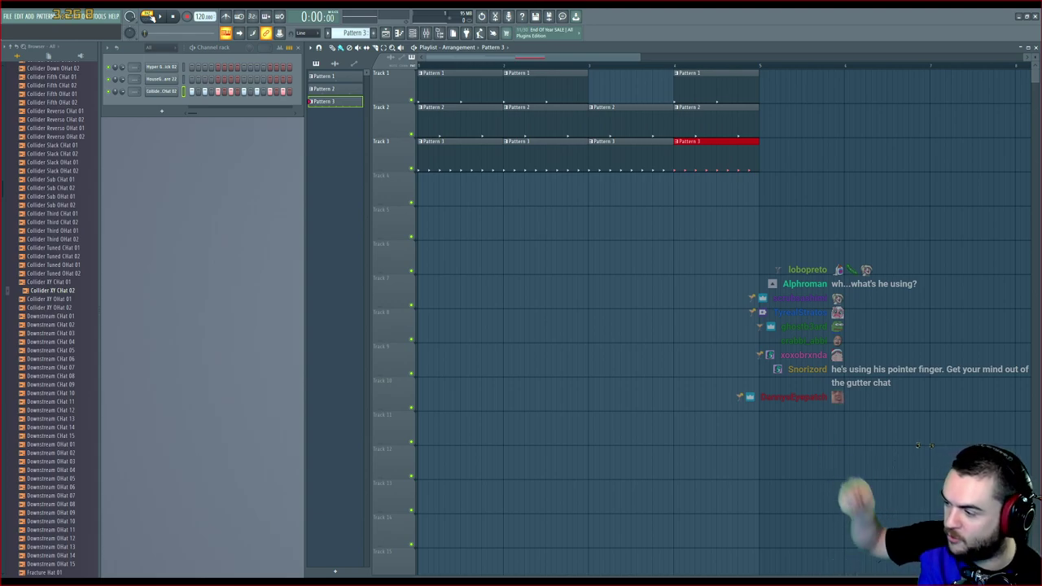
pyautogui.press('space')
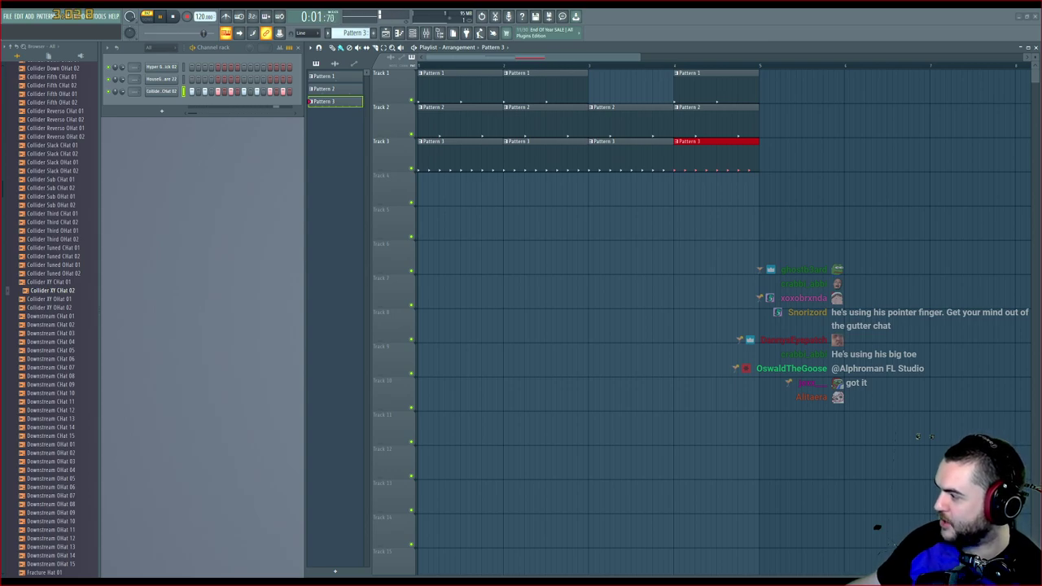
# Play the full three-track arrangement from the start in song mode, and stop playback
pyautogui.click(172, 16)
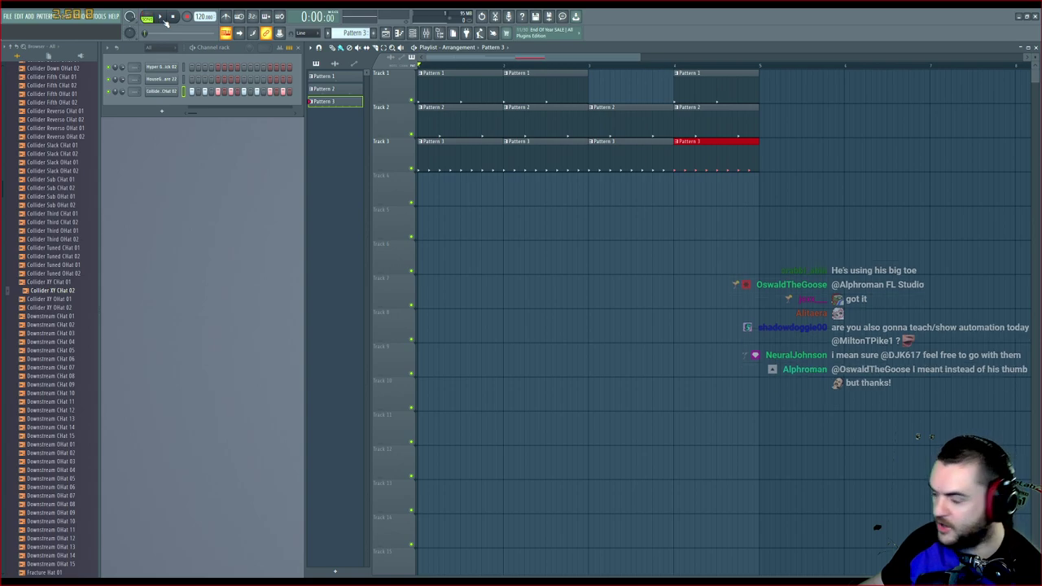
pyautogui.click(162, 18)
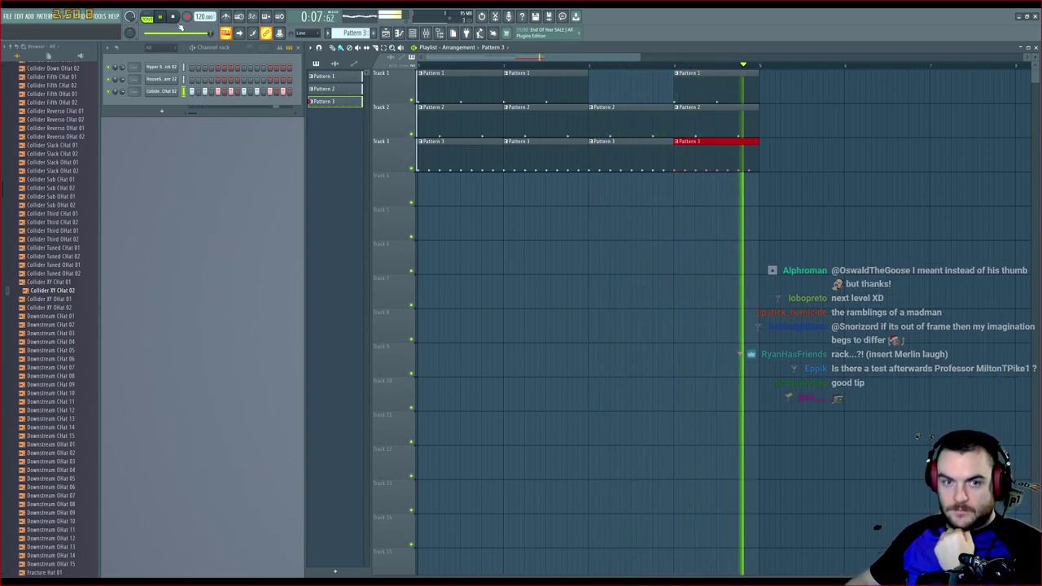
pyautogui.click(173, 17)
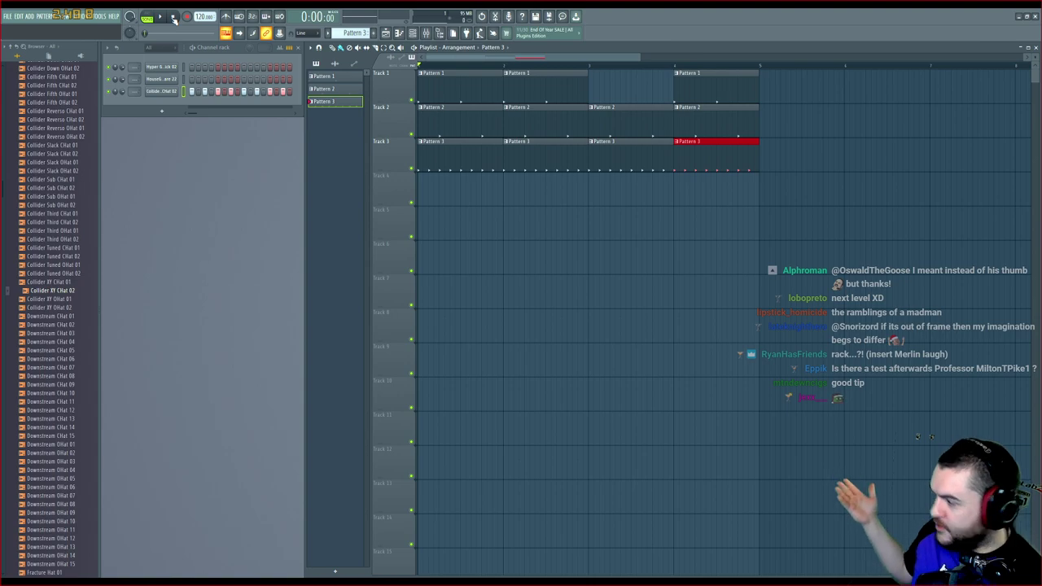
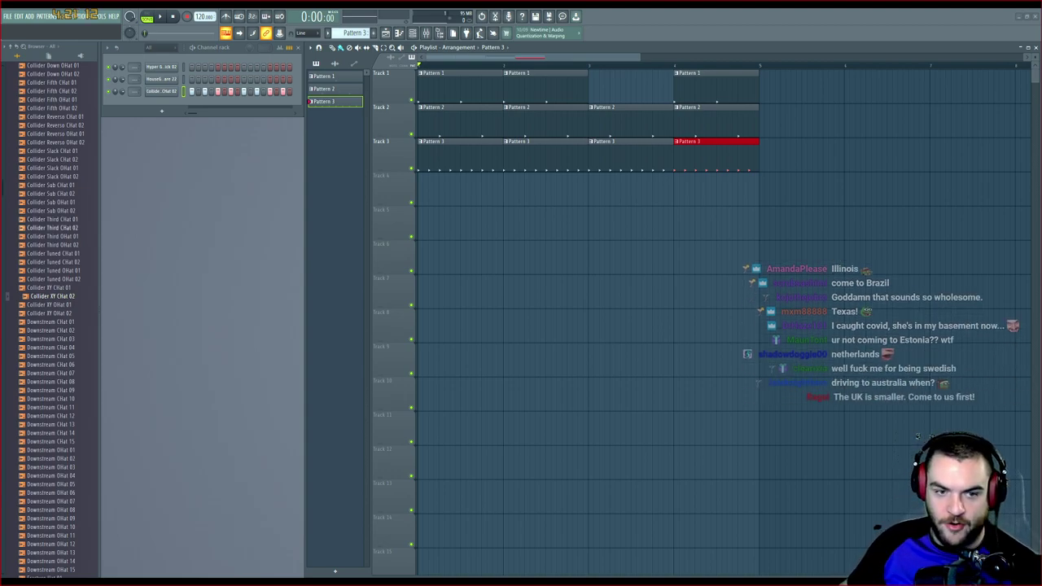
# Look through the sample packs and the Drums (ModeAudio) subfolders in the browser, and play the arrangement once more
pyautogui.scroll(15, 64, 267)
pyautogui.click(63, 265)
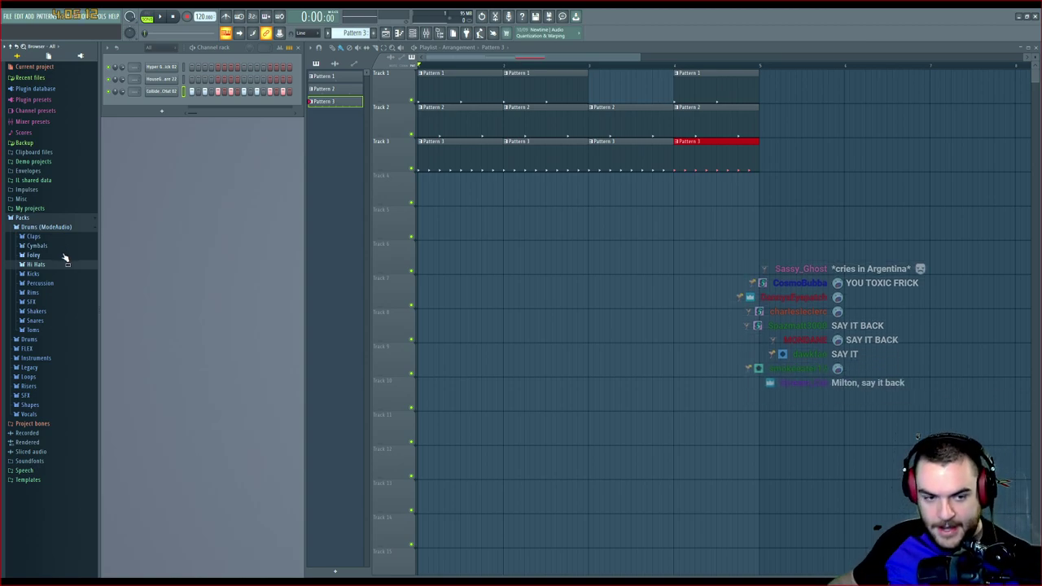
pyautogui.click(65, 219)
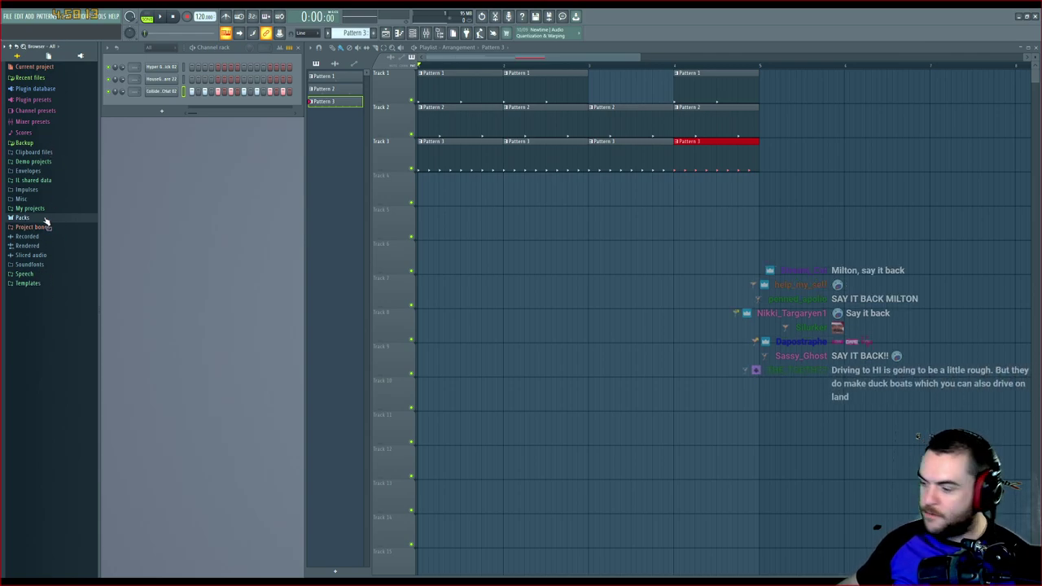
pyautogui.click(22, 218)
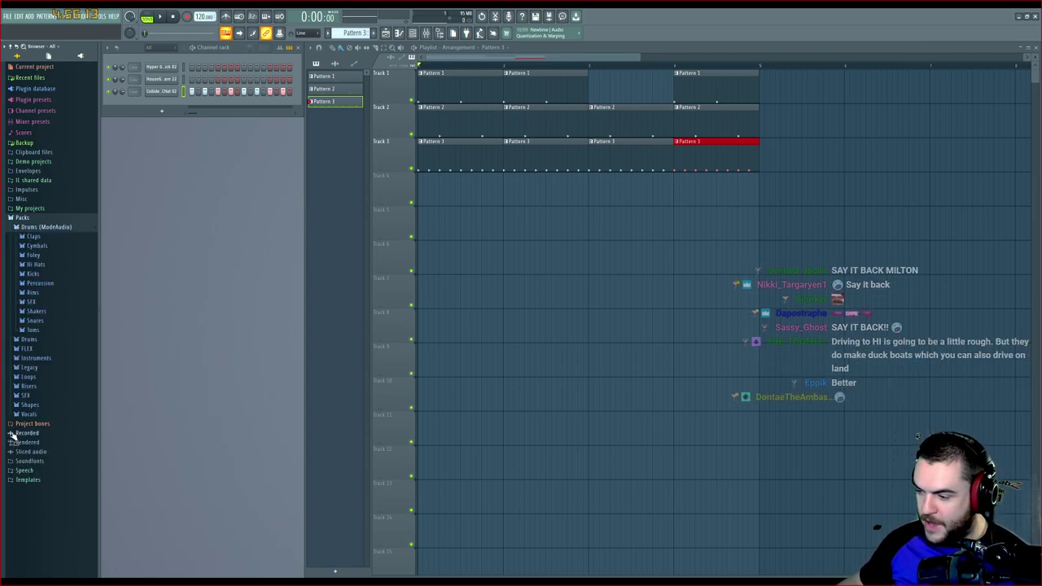
pyautogui.click(47, 228)
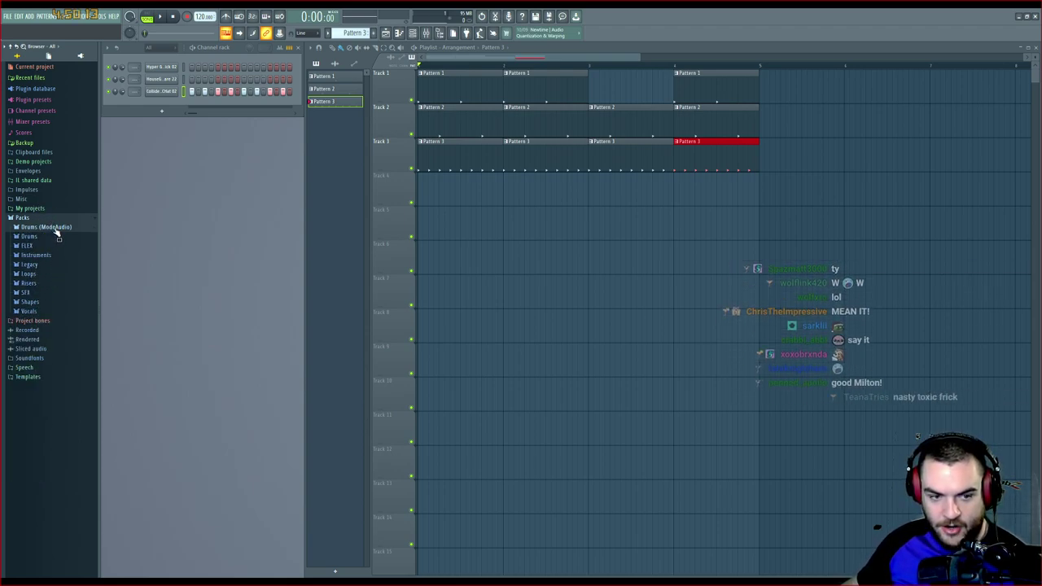
pyautogui.click(50, 227)
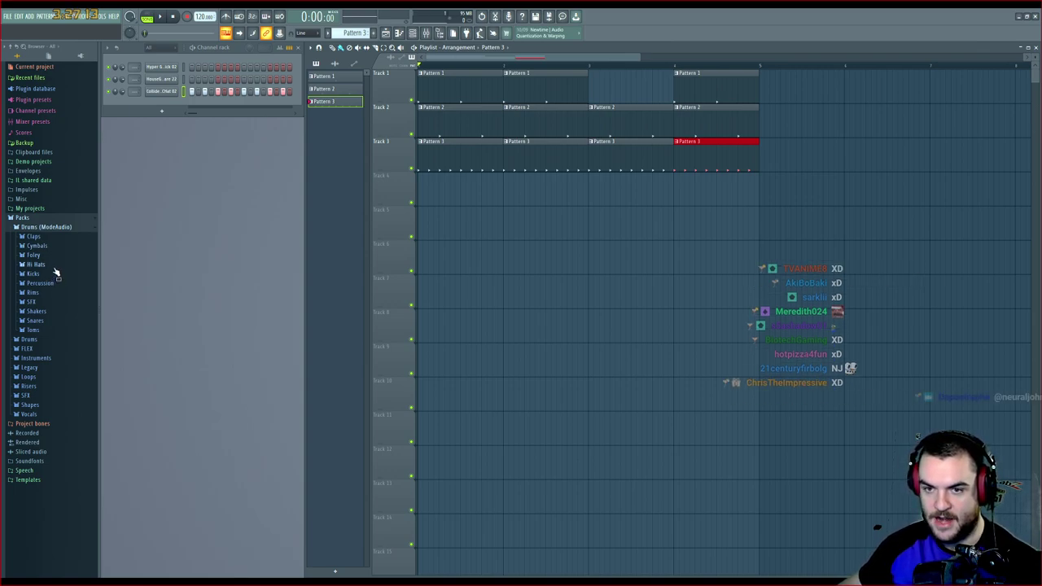
pyautogui.press('space')
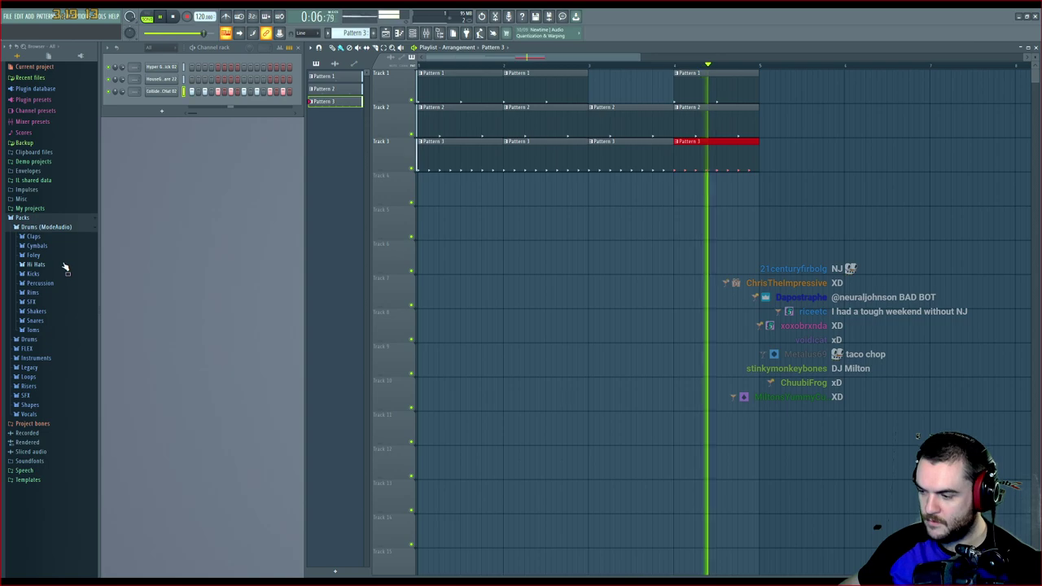
pyautogui.press('space')
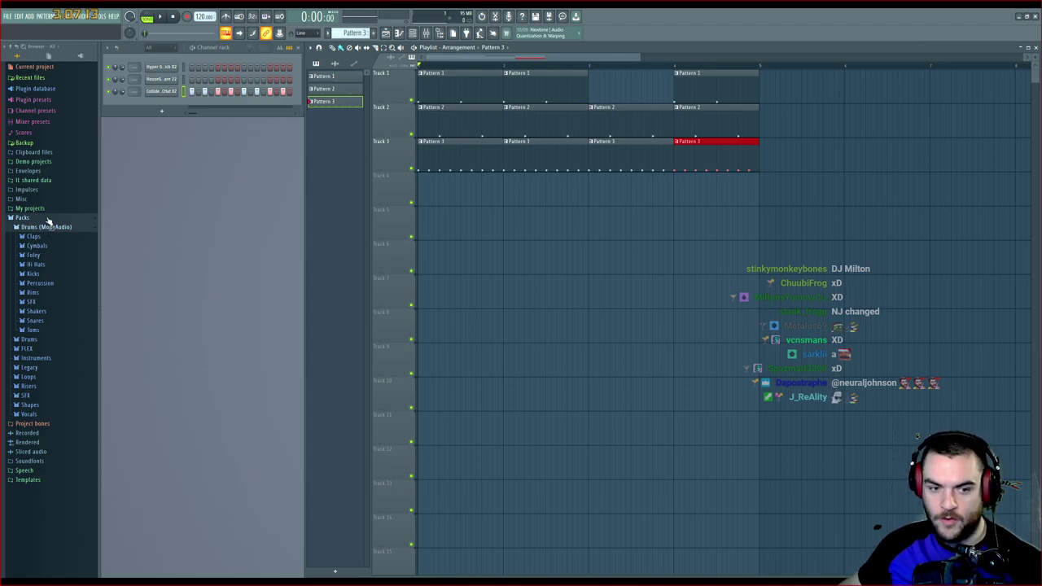
# Look through the Generators in the browser's plugin presets, checking the contents of Transistor Bass
pyautogui.click(33, 100)
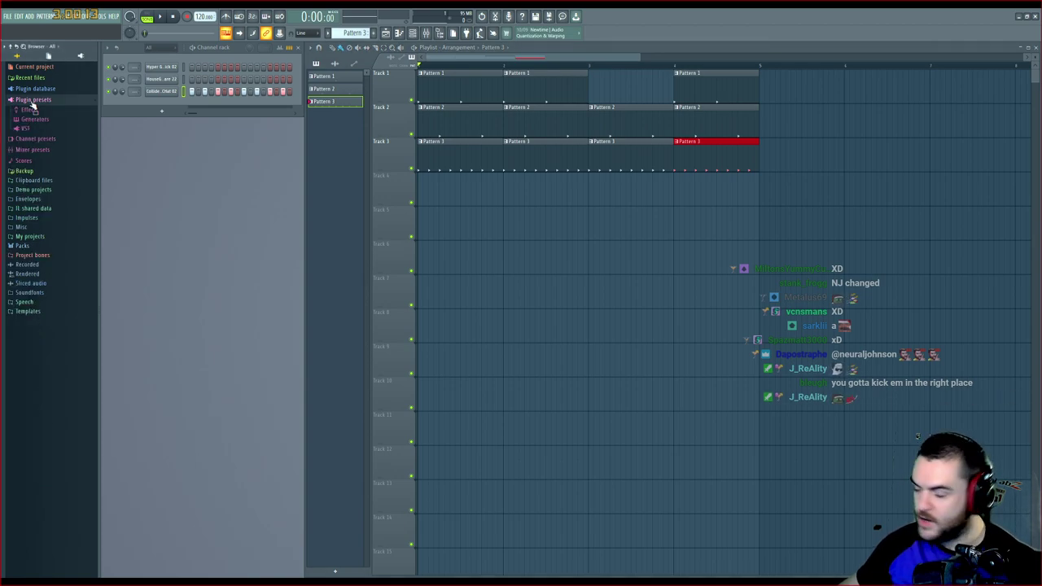
pyautogui.moveTo(31, 109); pyautogui.dragTo(163, 111)
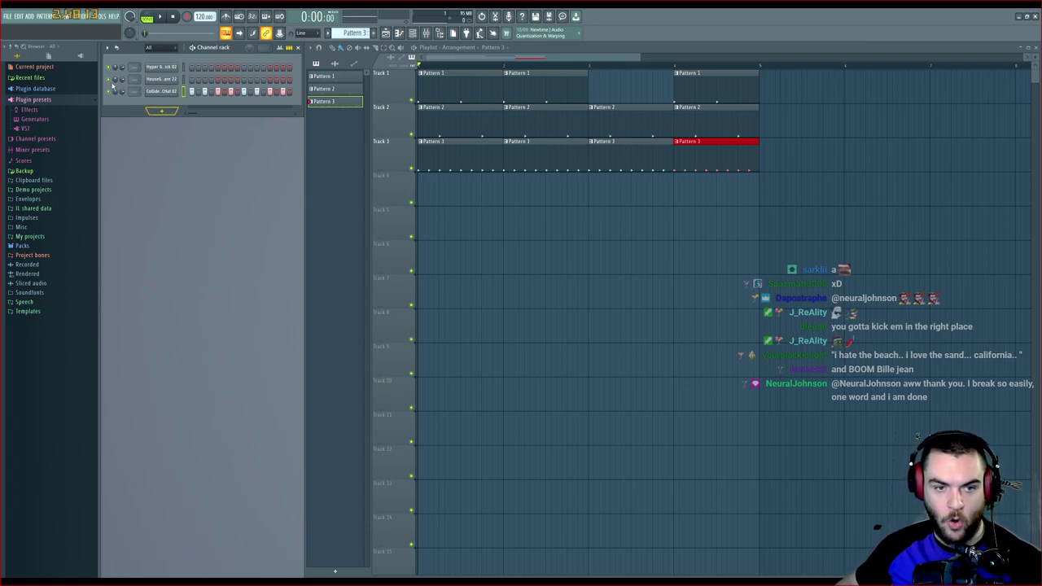
pyautogui.click(34, 119)
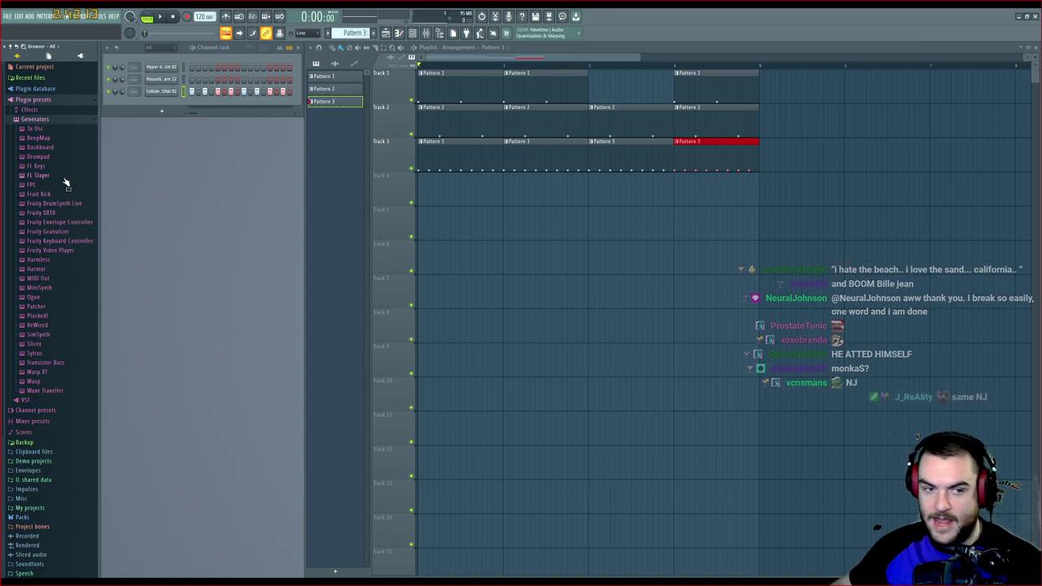
pyautogui.scroll(-1, 66, 184)
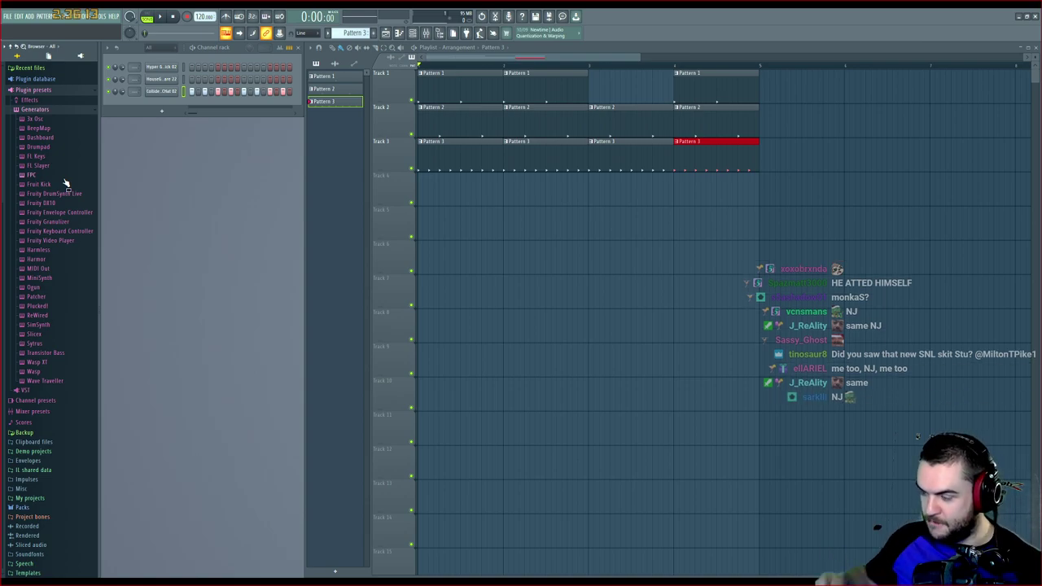
pyautogui.click(49, 352)
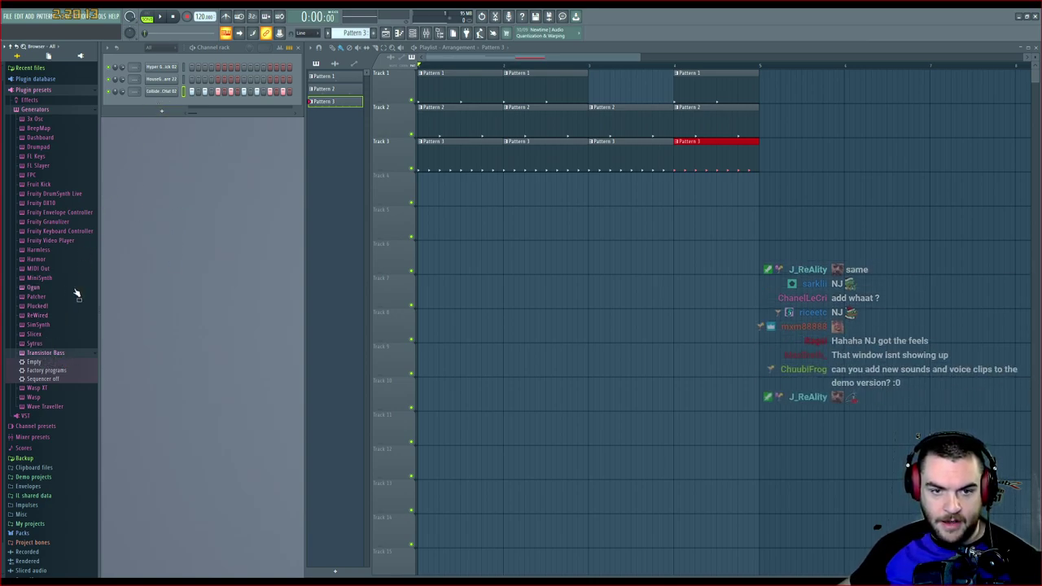
pyautogui.click(48, 351)
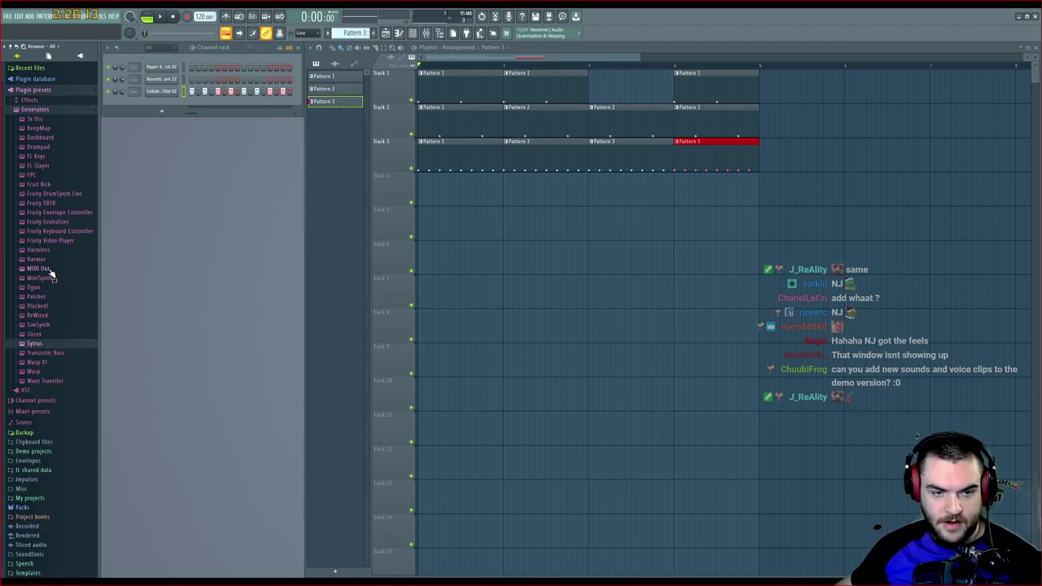
# Look through the channel presets, mixer presets and plugin database generators in the browser, and return to the plugin presets
pyautogui.click(32, 109)
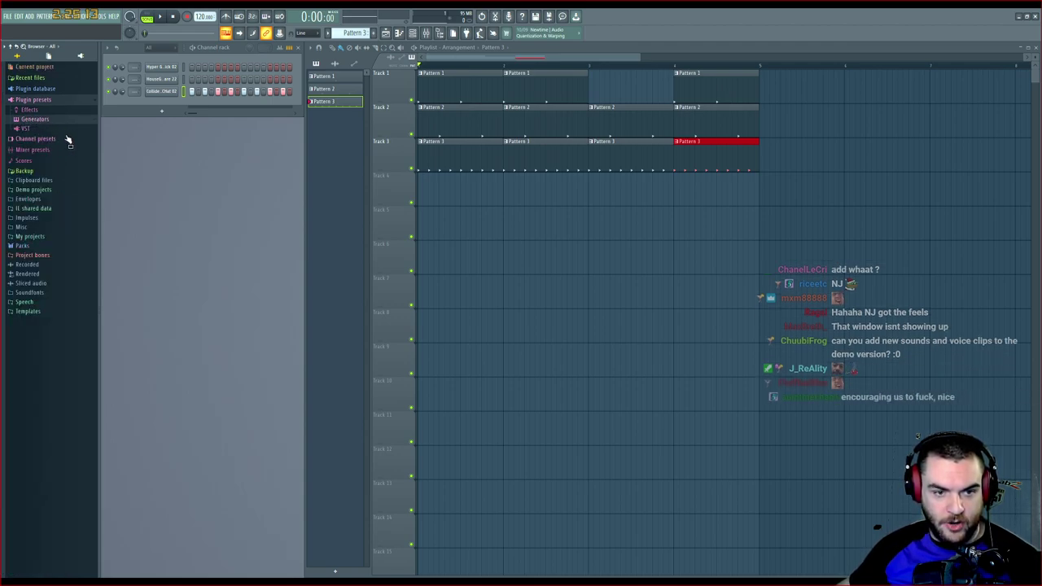
pyautogui.click(68, 139)
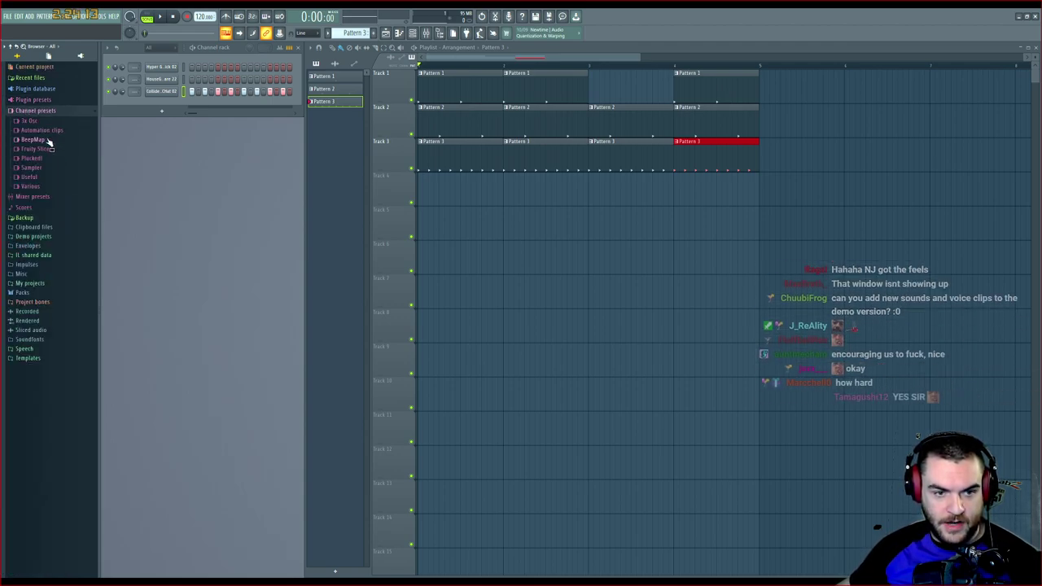
pyautogui.click(37, 196)
pyautogui.click(40, 122)
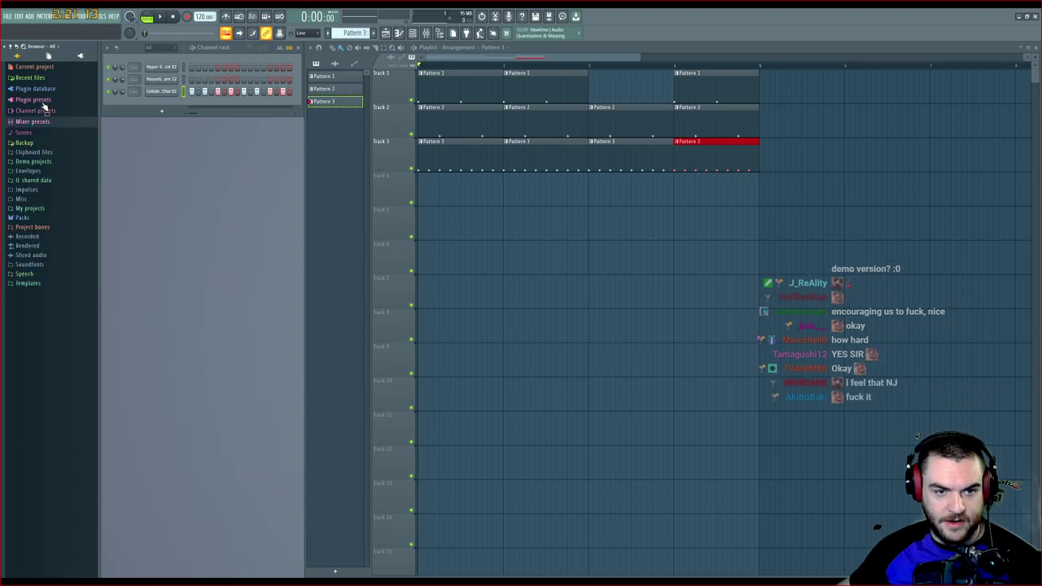
pyautogui.click(36, 88)
pyautogui.click(35, 107)
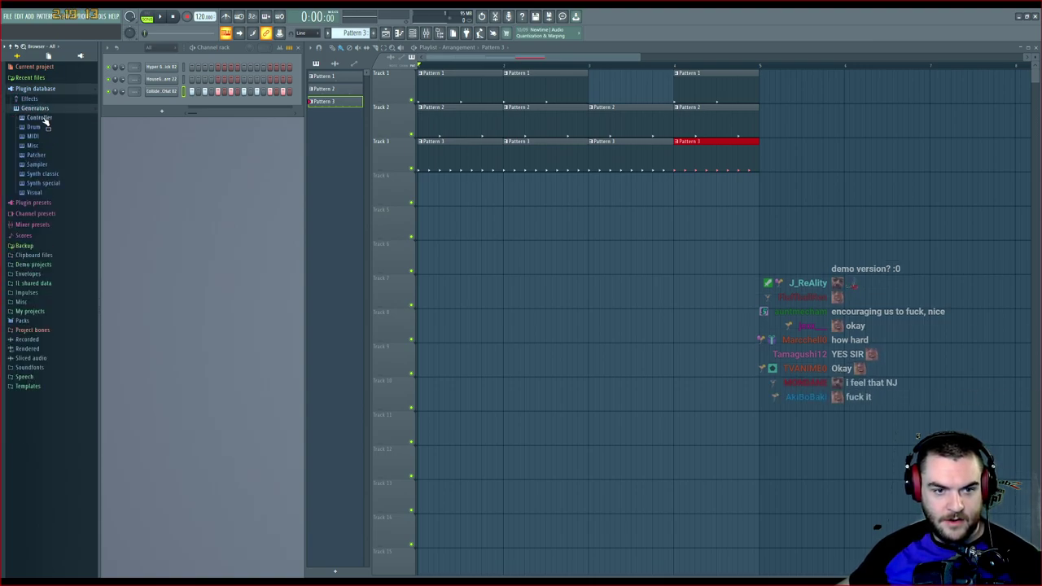
pyautogui.click(42, 108)
pyautogui.click(45, 119)
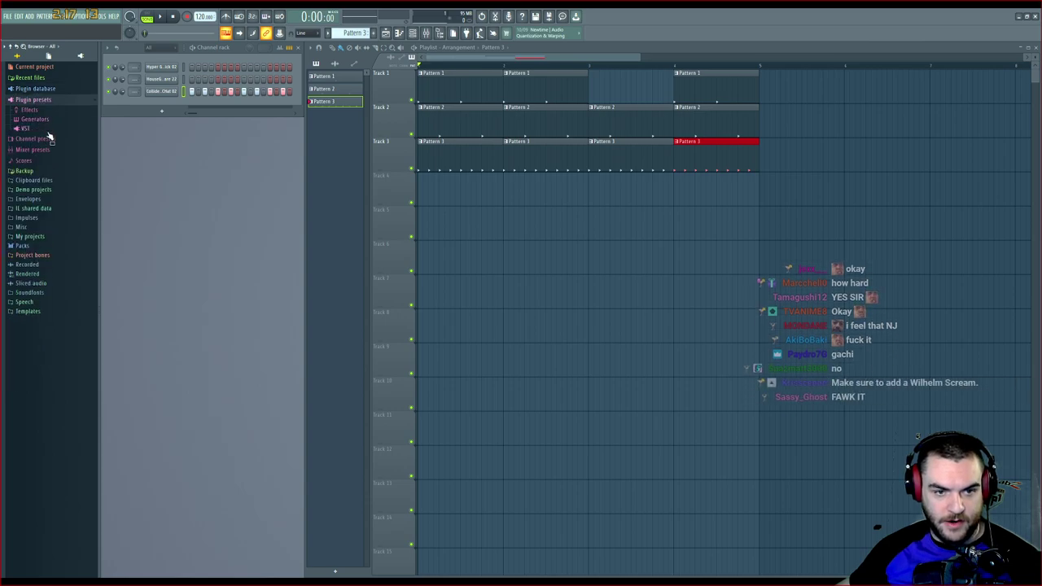
# Expand the Generators plugin presets, add a GMS synth to the channel rack, and close its plugin window
pyautogui.click(35, 119)
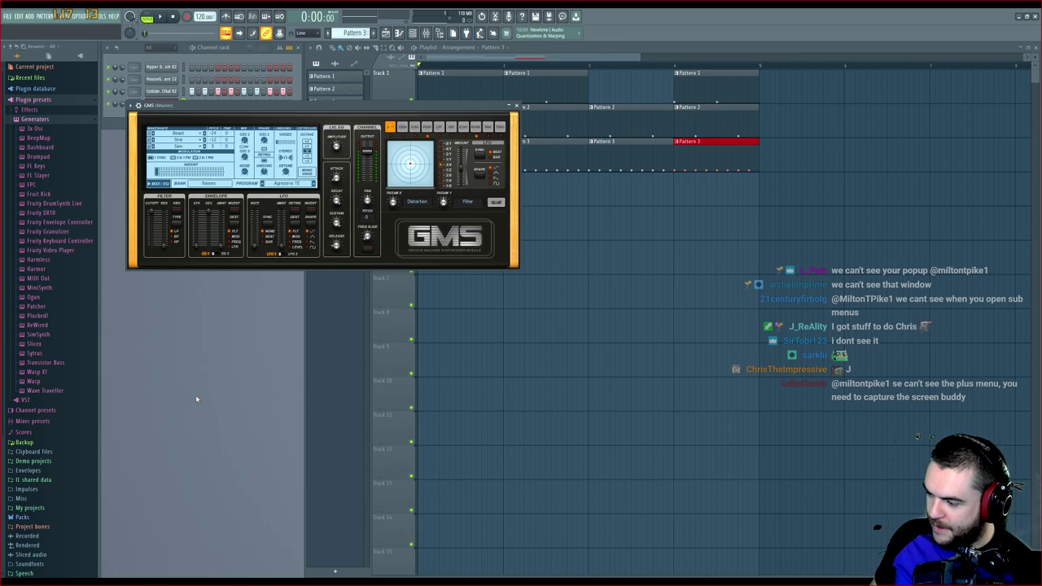
pyautogui.click(515, 106)
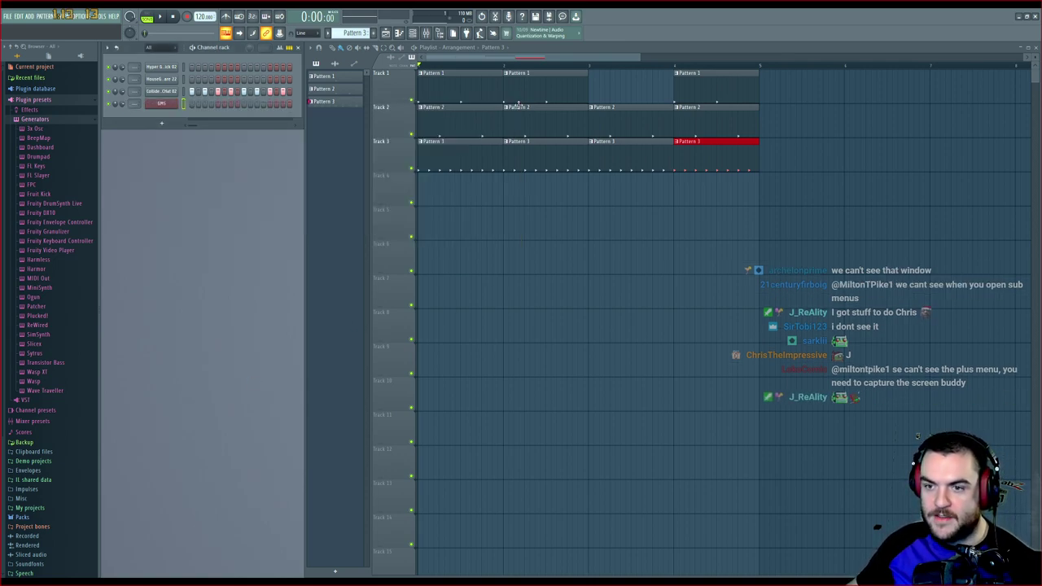
# Try adding a Drumaxx instrument to the channel rack, and undo the addition
pyautogui.click(160, 125)
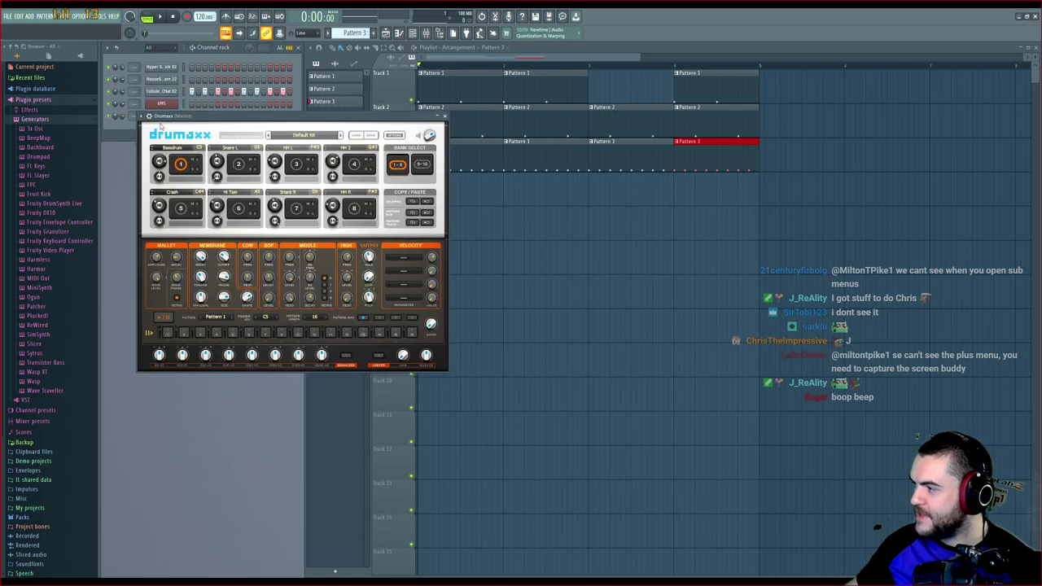
pyautogui.click(443, 115)
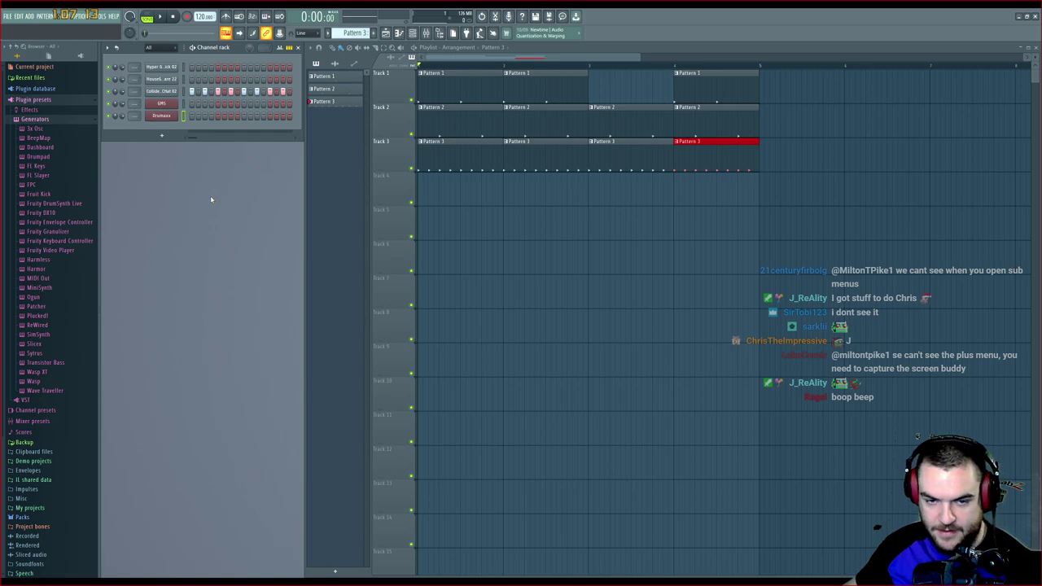
pyautogui.hotkey('ctrl', 'z')
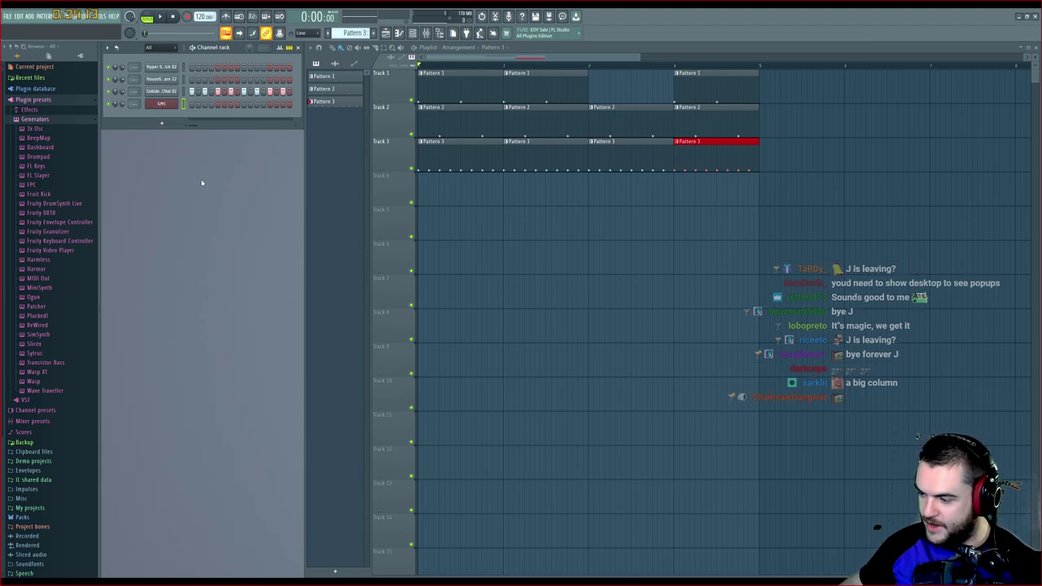
# Open the GMS synth, move its window below the channel rack, and audition the Agressive TE bass program
pyautogui.click(170, 104)
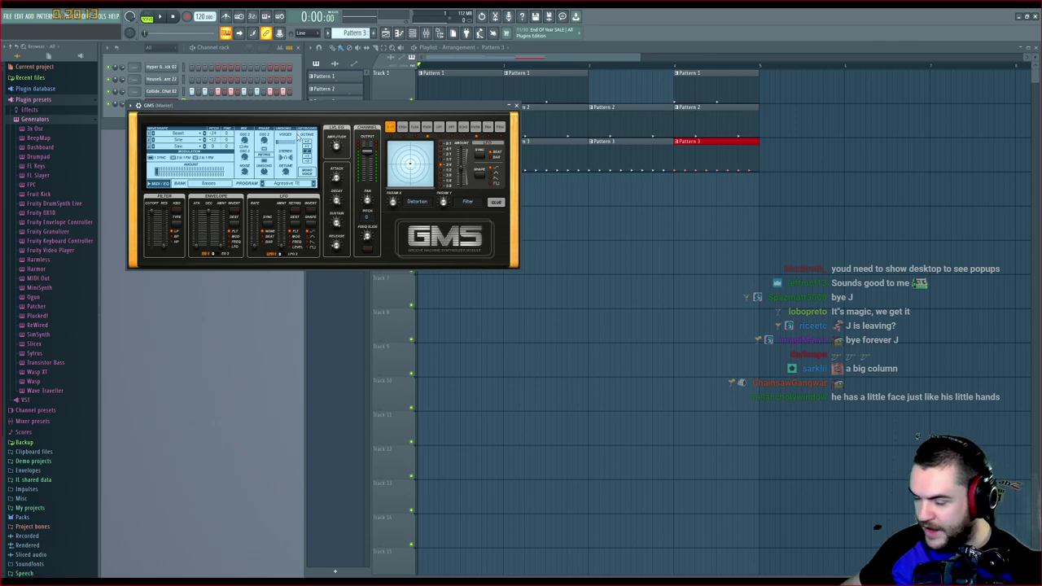
pyautogui.moveTo(332, 124); pyautogui.dragTo(107, 130)
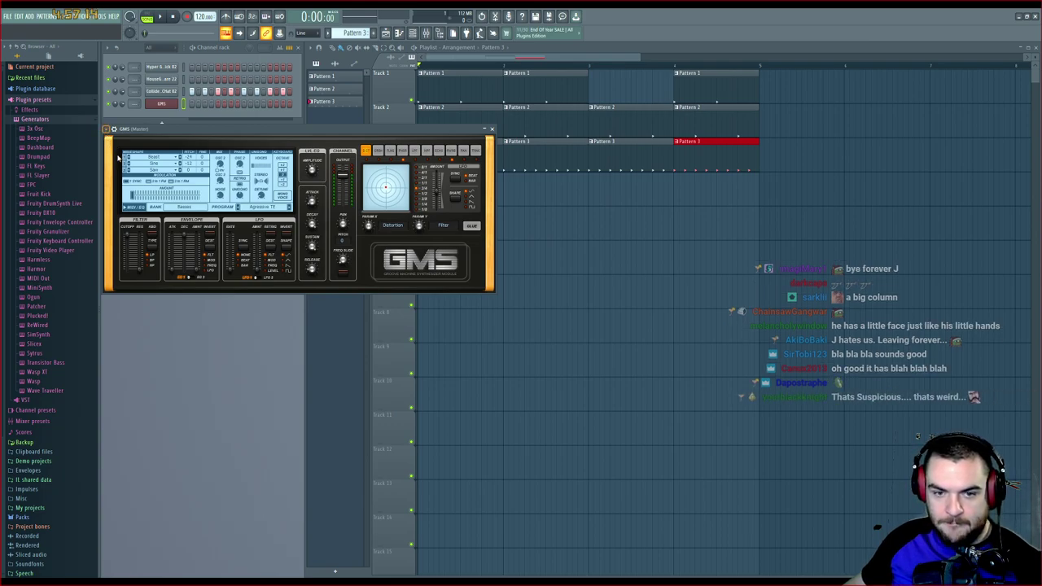
pyautogui.moveTo(181, 132)
pyautogui.mouseDown()
pyautogui.moveTo(391, 144)
pyautogui.moveTo(200, 140)
pyautogui.mouseUp()
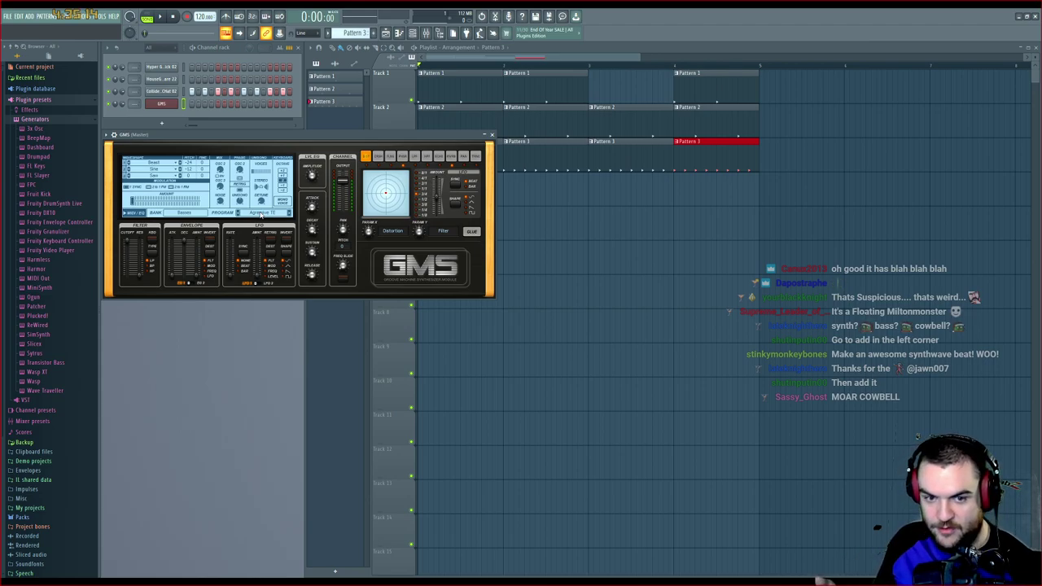
pyautogui.press('z')
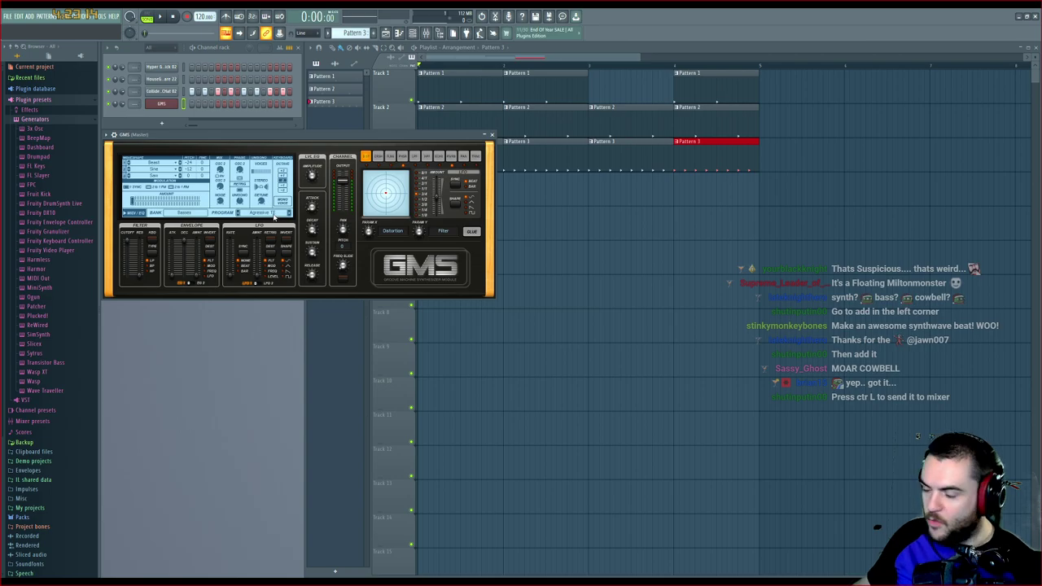
# Open the GMS presets library and look through the Basses, Leads & Synths, Pads & Textures, Special Effects and User banks
pyautogui.click(268, 213)
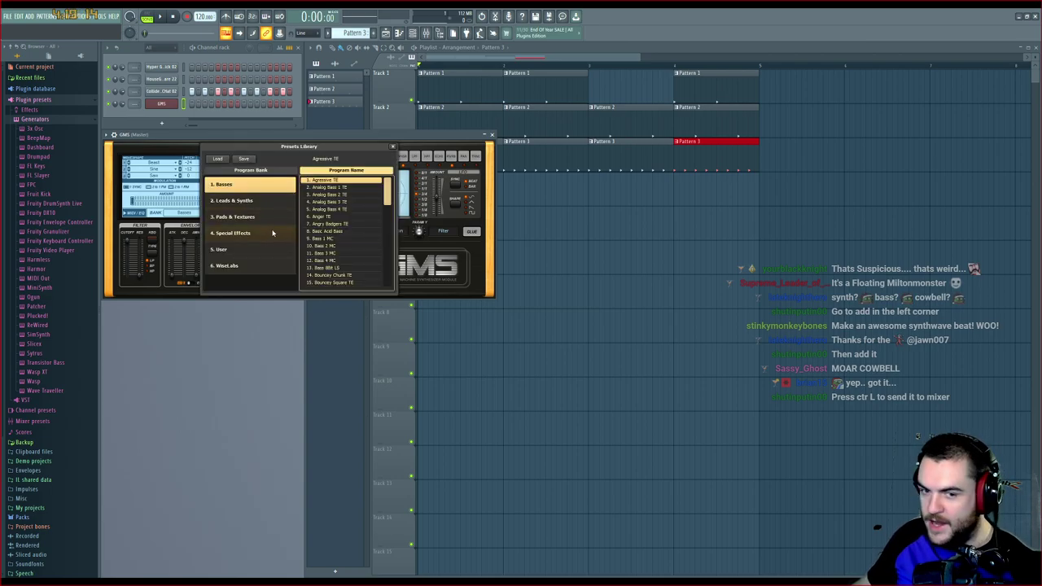
pyautogui.scroll(-6, 342, 215)
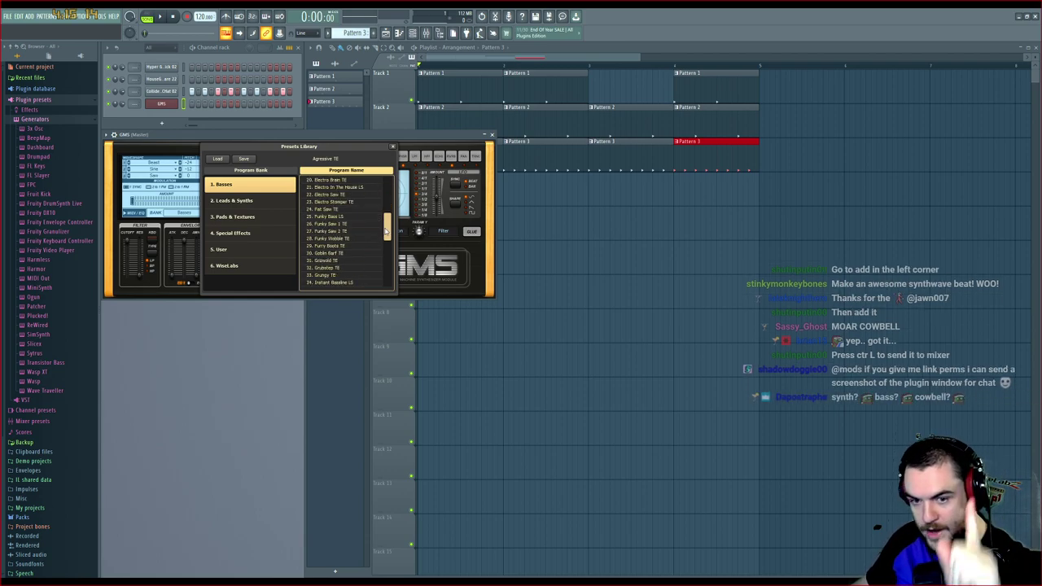
pyautogui.moveTo(389, 232); pyautogui.dragTo(387, 201)
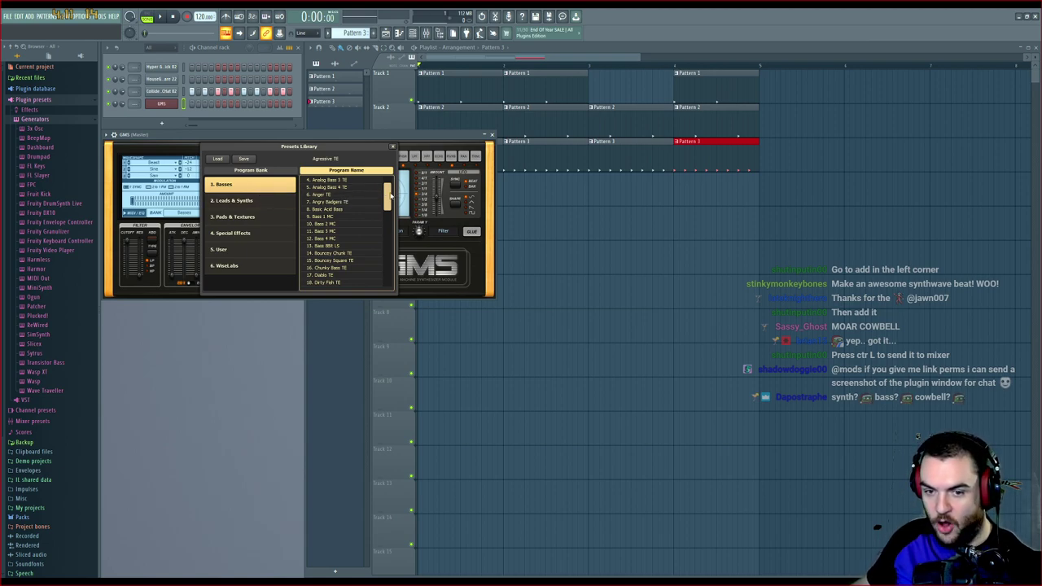
pyautogui.moveTo(390, 196); pyautogui.dragTo(376, 267)
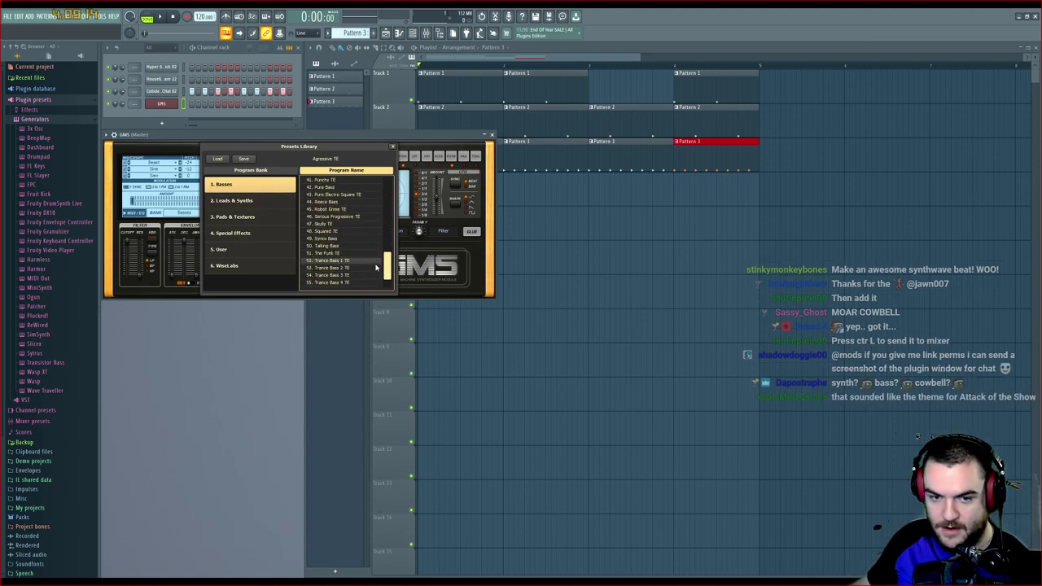
pyautogui.click(233, 200)
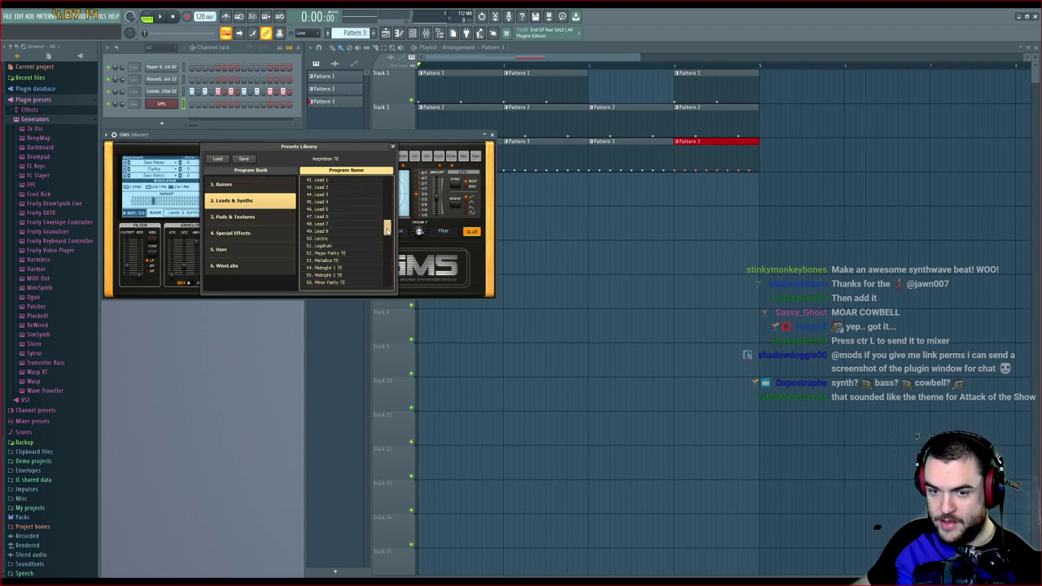
pyautogui.moveTo(388, 231); pyautogui.dragTo(389, 281)
pyautogui.click(244, 217)
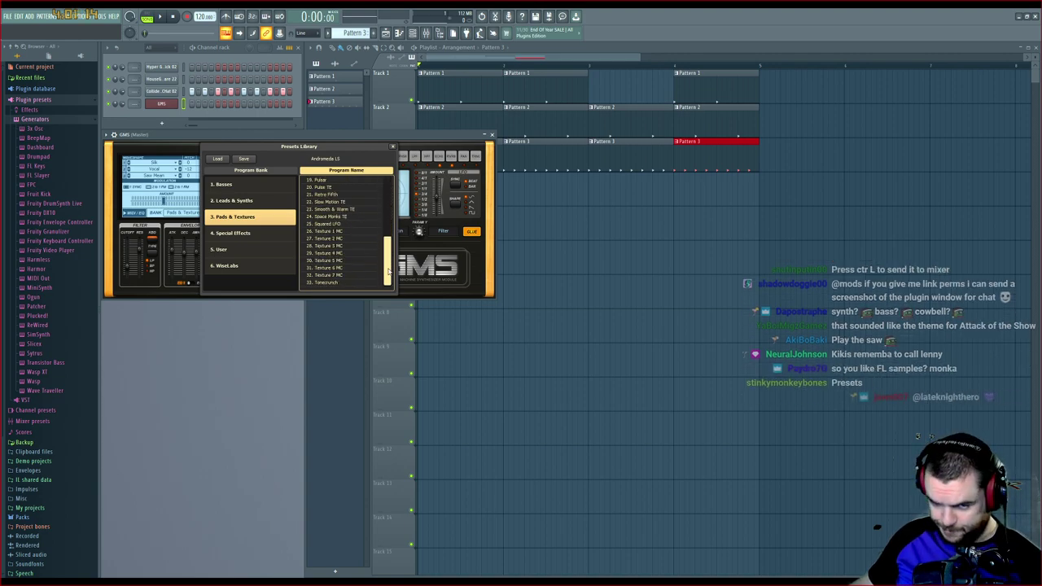
pyautogui.click(244, 233)
pyautogui.click(249, 250)
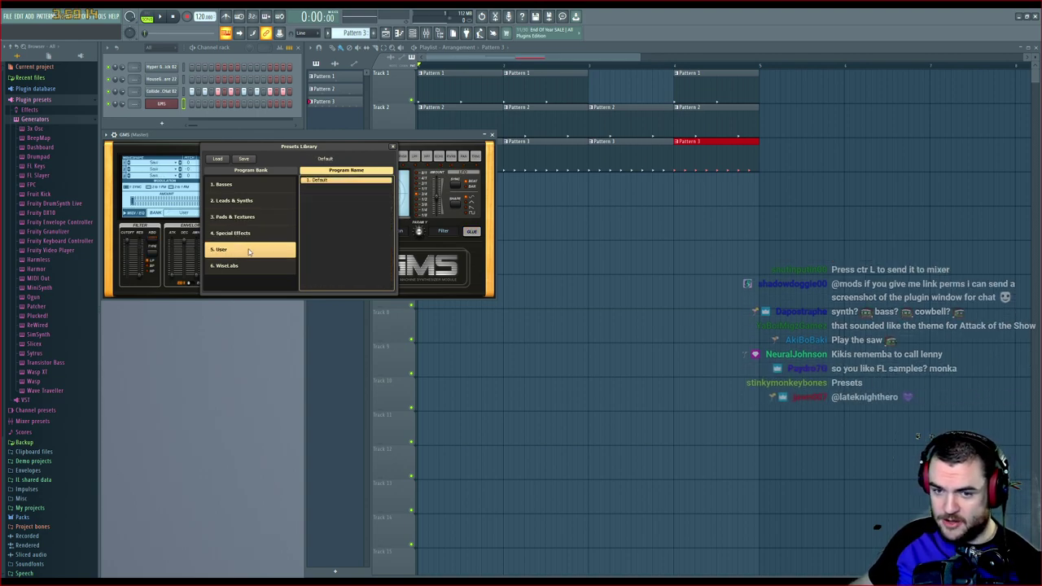
# Return to the Basses bank and audition the programs from Analog Bass 1 TE through Basic Acid Bass
pyautogui.click(234, 185)
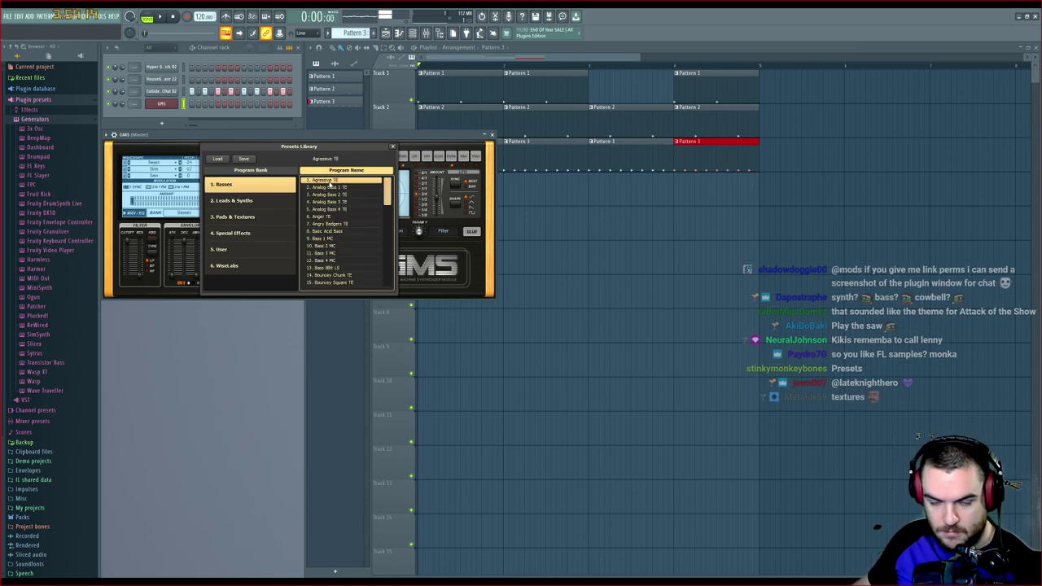
pyautogui.click(333, 188)
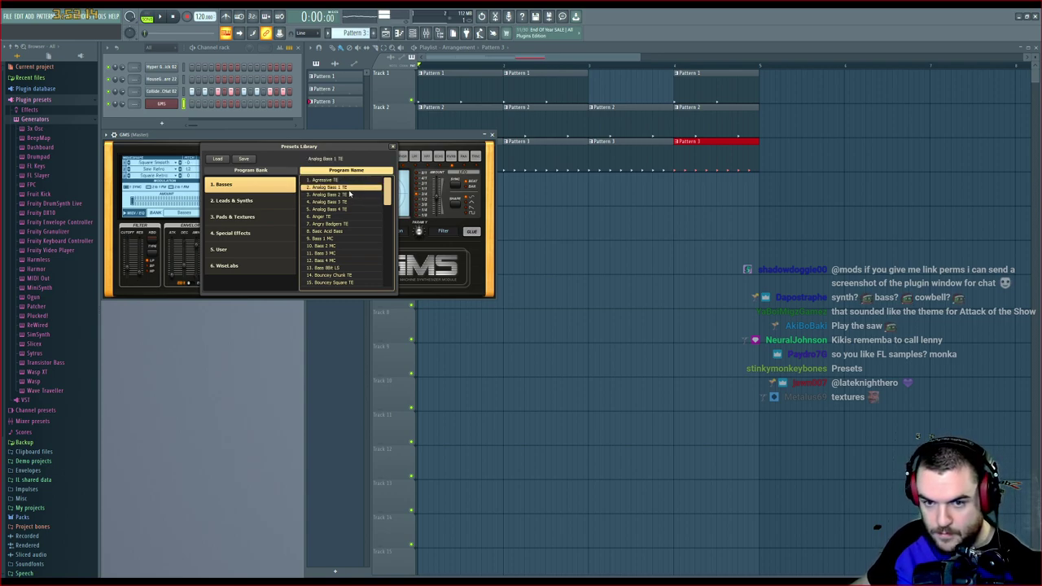
pyautogui.click(347, 194)
pyautogui.click(346, 202)
pyautogui.click(343, 209)
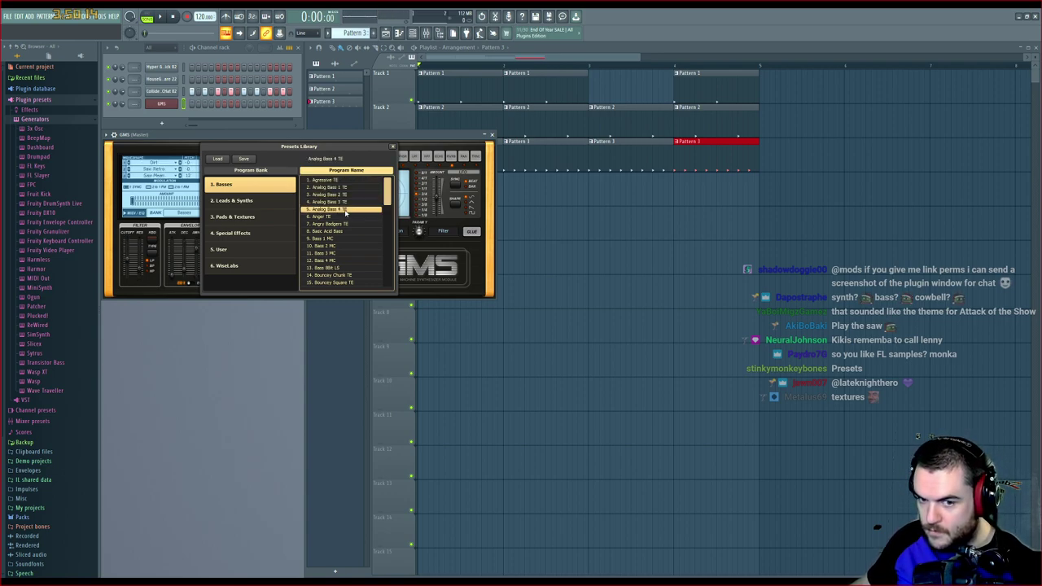
pyautogui.click(341, 216)
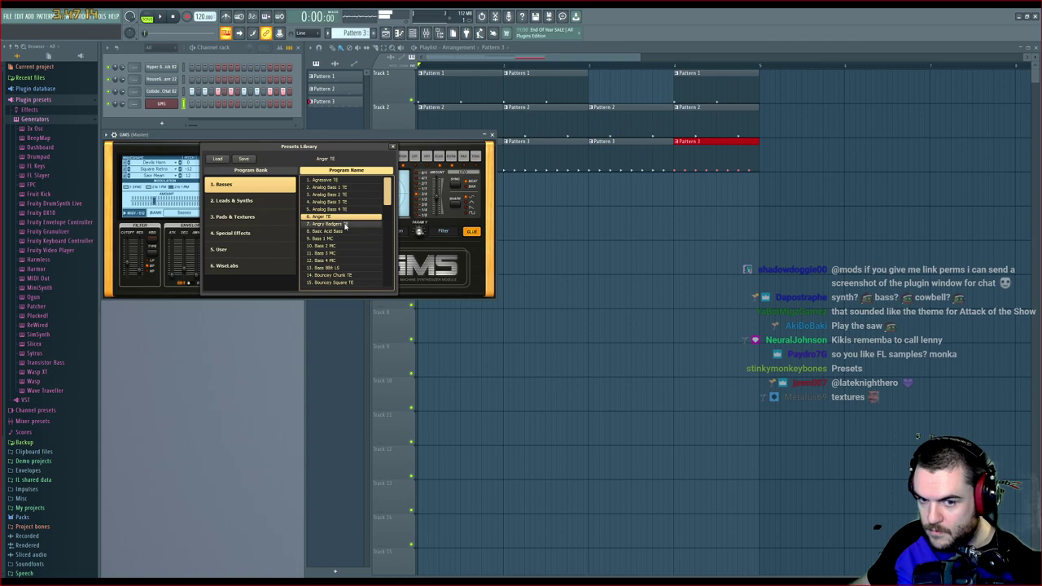
pyautogui.click(344, 225)
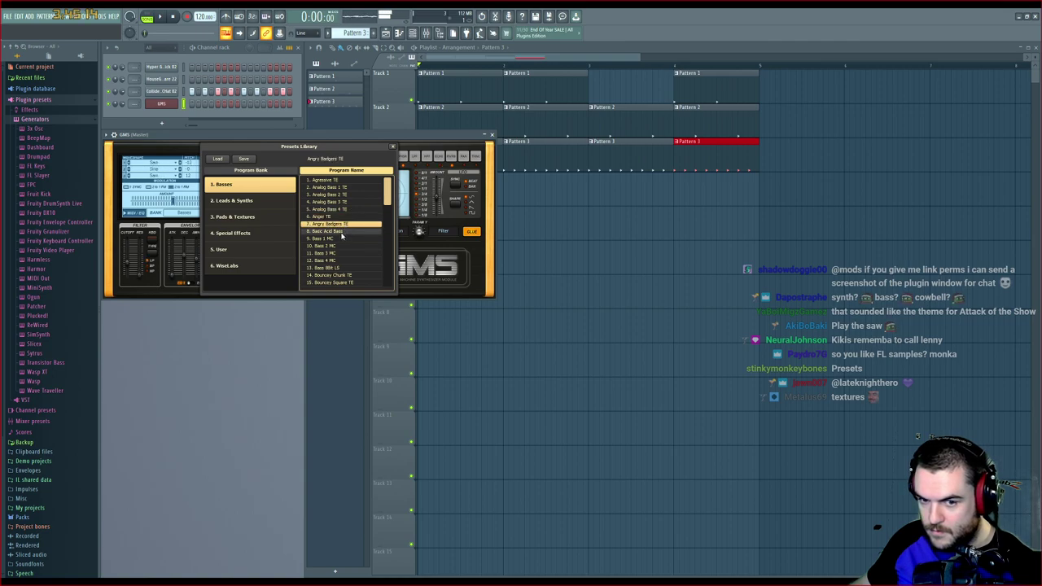
pyautogui.click(341, 232)
# Reload the Angry Badgers TE program and audition it over the playing drum arrangement, stopping playback at the end
pyautogui.click(341, 228)
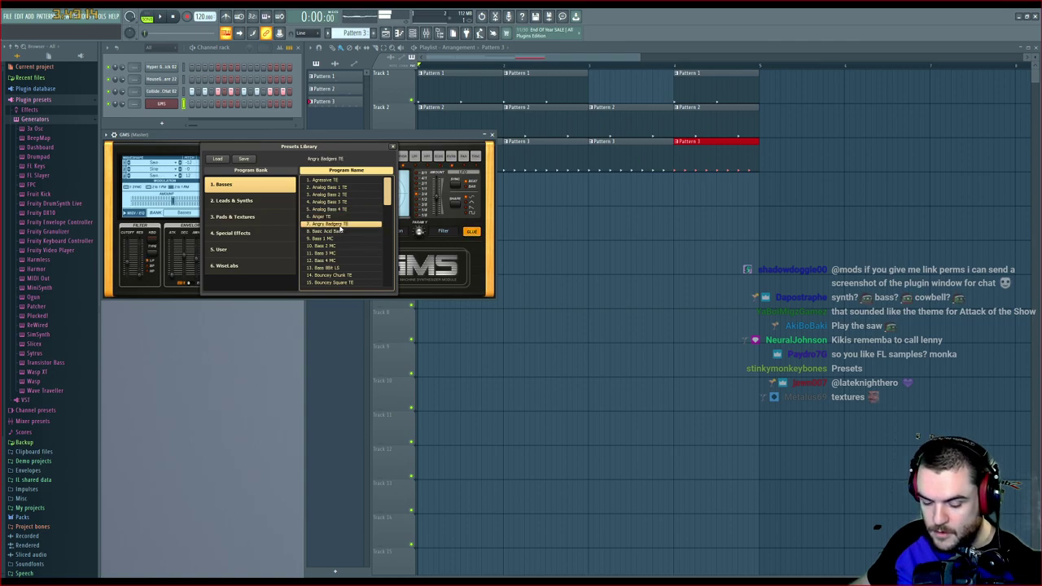
pyautogui.press('space')
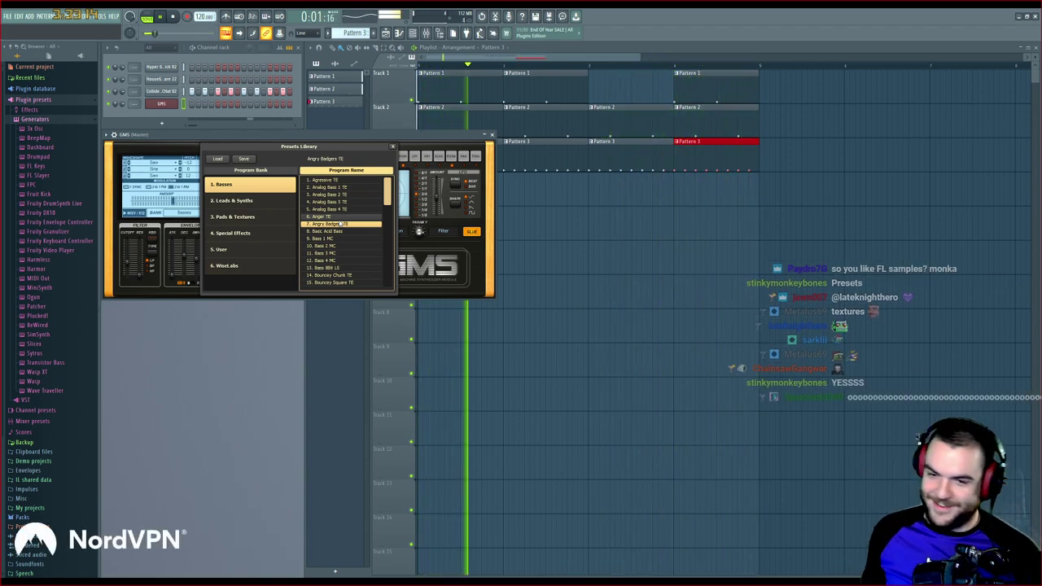
pyautogui.press('space')
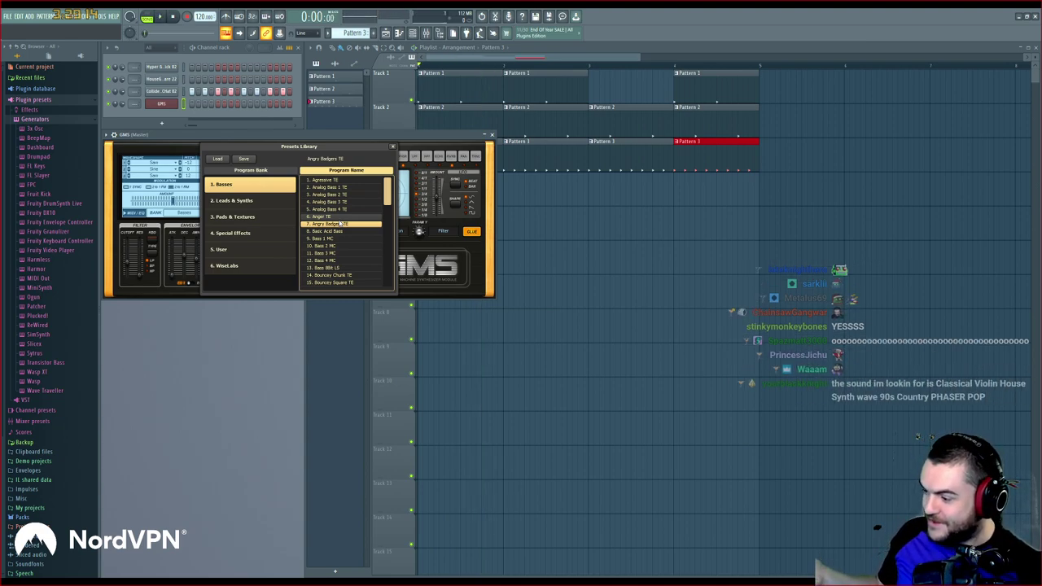
# Audition the programs from Basic Acid Bass to Bass 4 MC, and play the drum arrangement with Bass 4 MC loaded
pyautogui.click(340, 231)
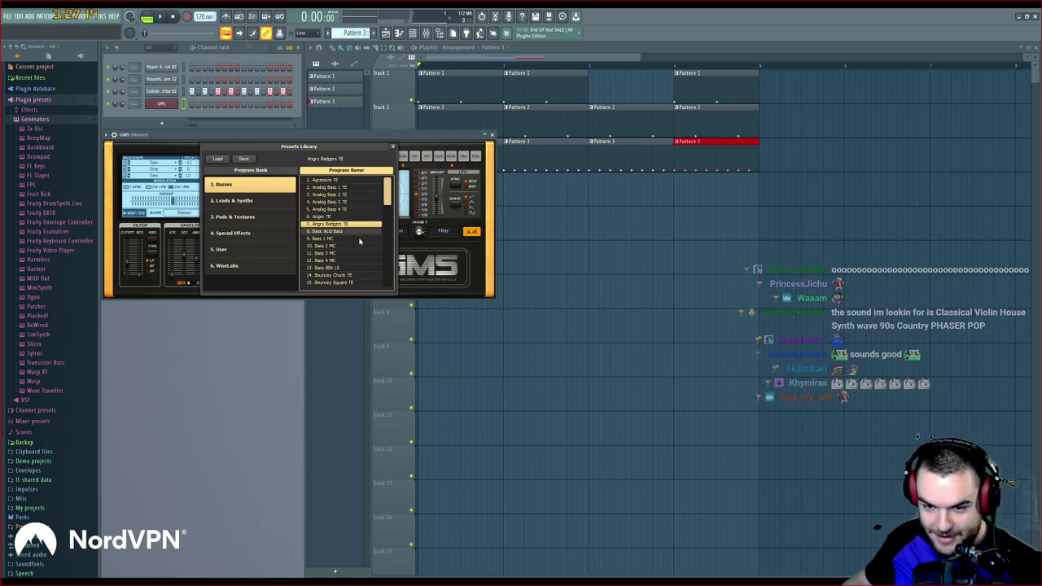
pyautogui.click(341, 238)
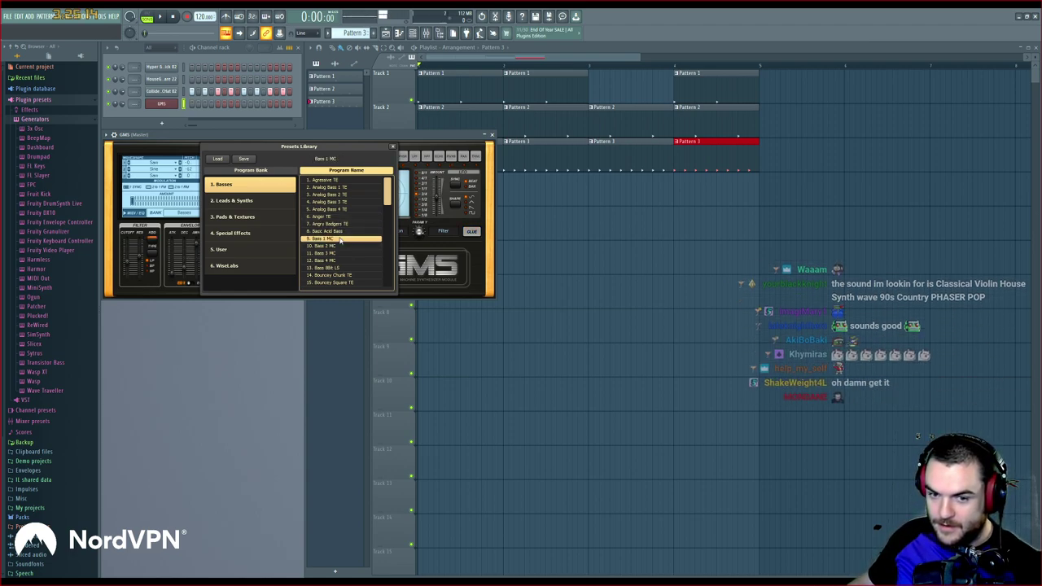
pyautogui.click(337, 246)
pyautogui.click(334, 253)
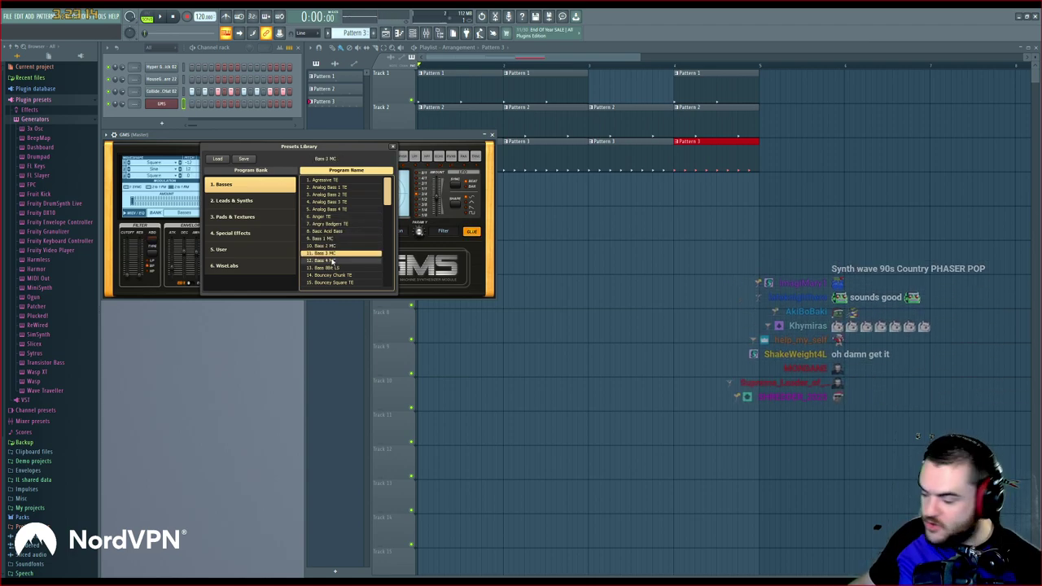
pyautogui.click(332, 260)
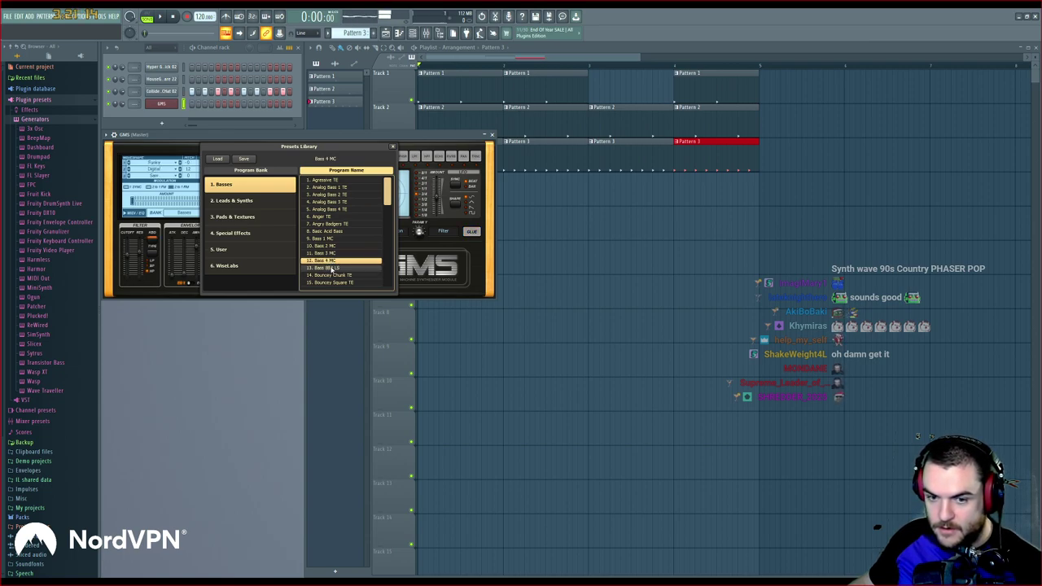
pyautogui.press('space')
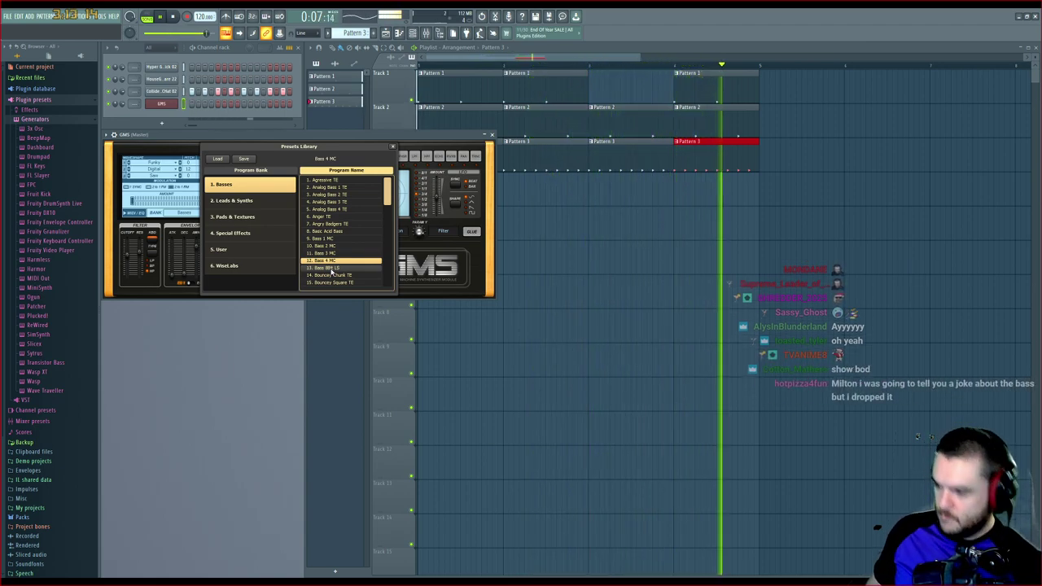
pyautogui.press('space')
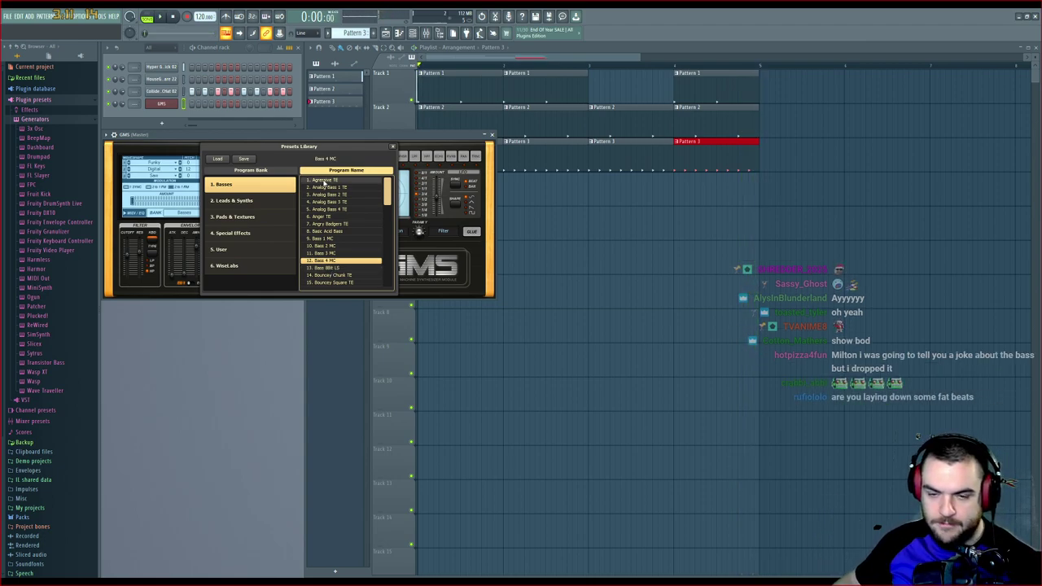
# Choose the Angry Badgers TE bass program for the GMS synth and close its plugin window
pyautogui.click(340, 225)
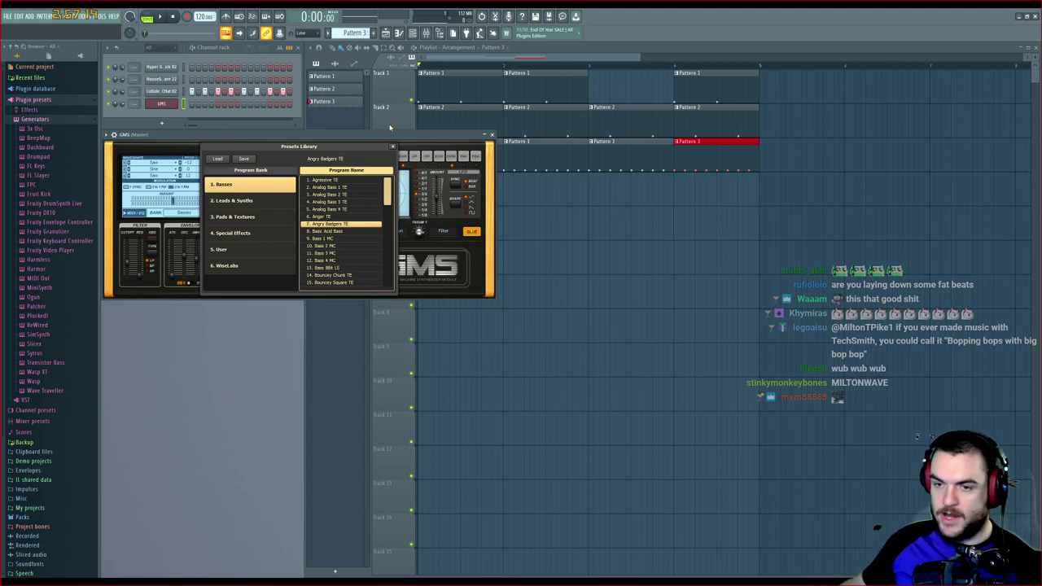
pyautogui.click(492, 134)
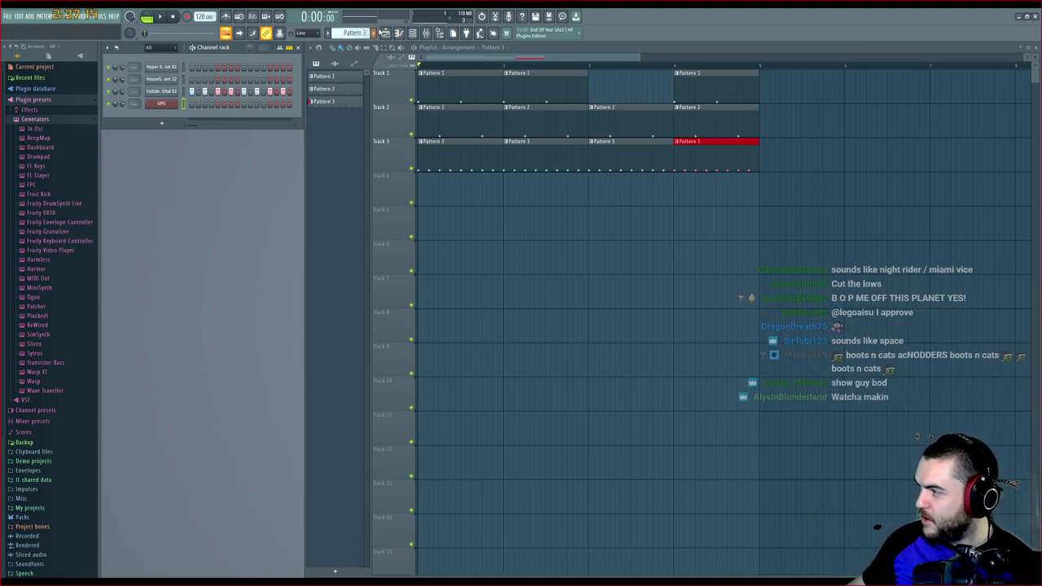
# Switch to the new empty Pattern 4 and place it at the start of Track 4 in the playlist
pyautogui.scroll(1, 351, 33)
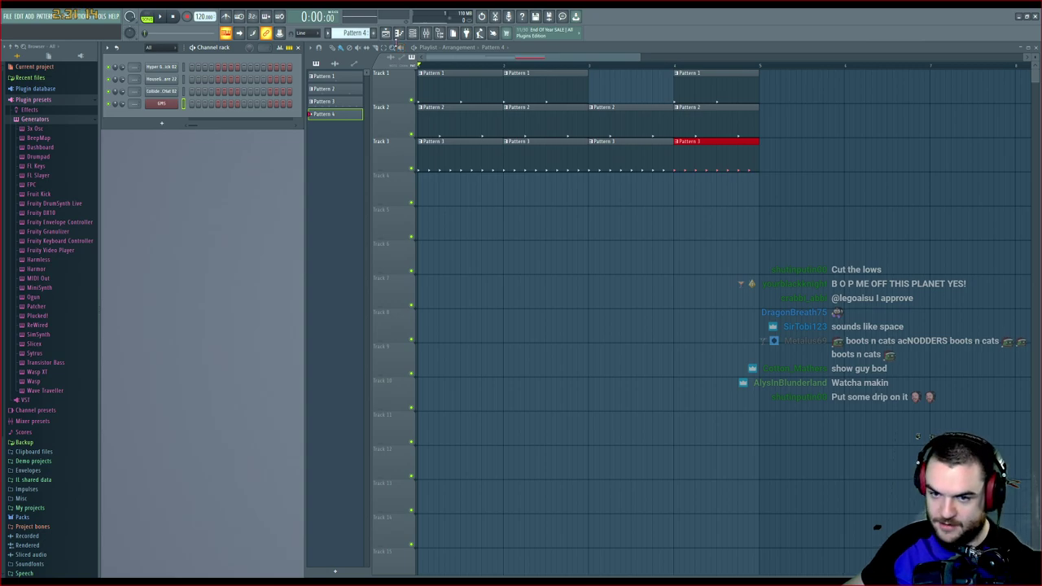
pyautogui.click(423, 181)
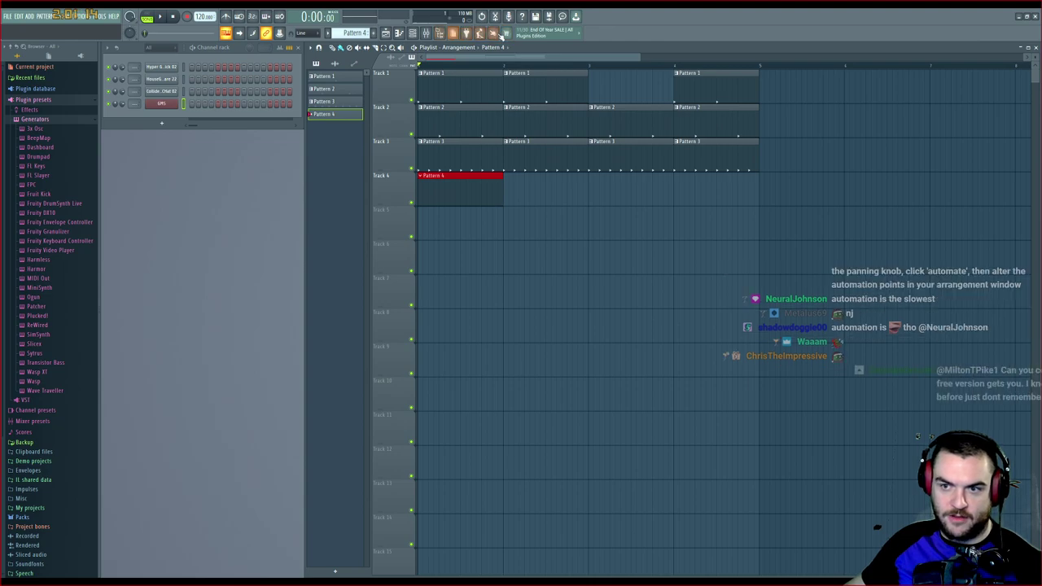
# Open the piano roll for the GMS channel in Pattern 4 and move its window up beside the pattern list
pyautogui.click(400, 34)
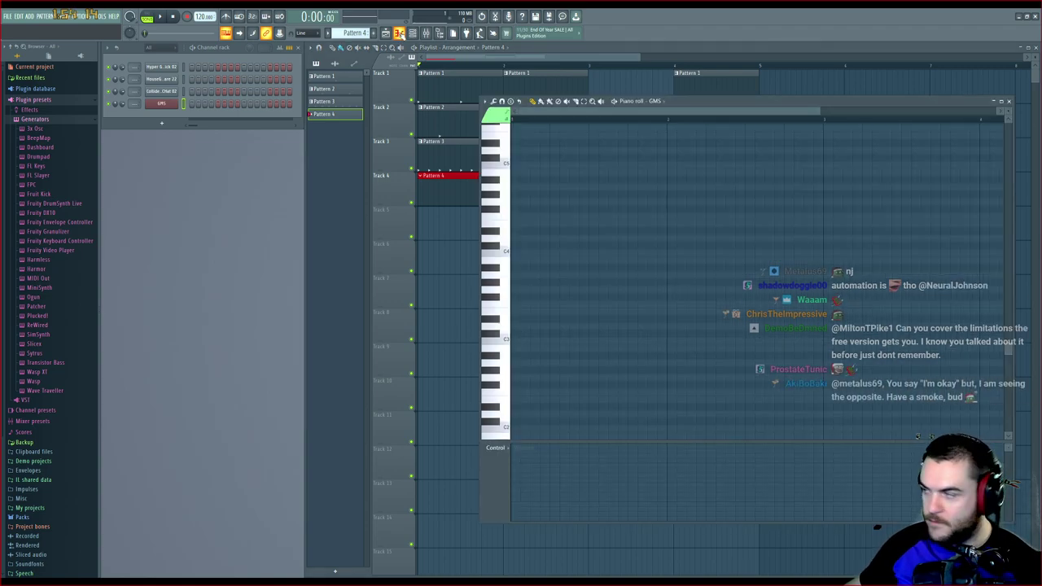
pyautogui.click(1009, 103)
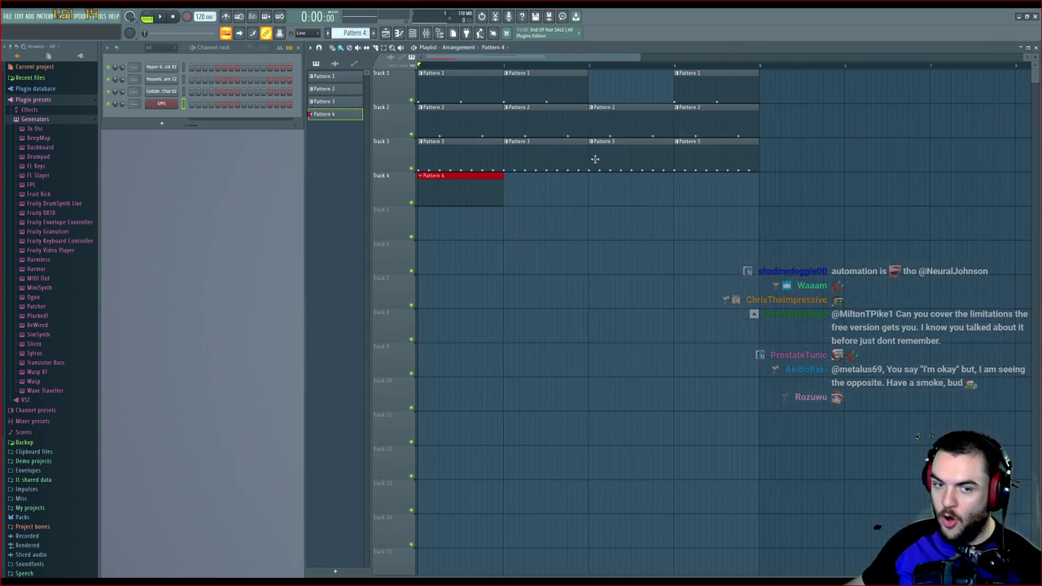
pyautogui.click(164, 105)
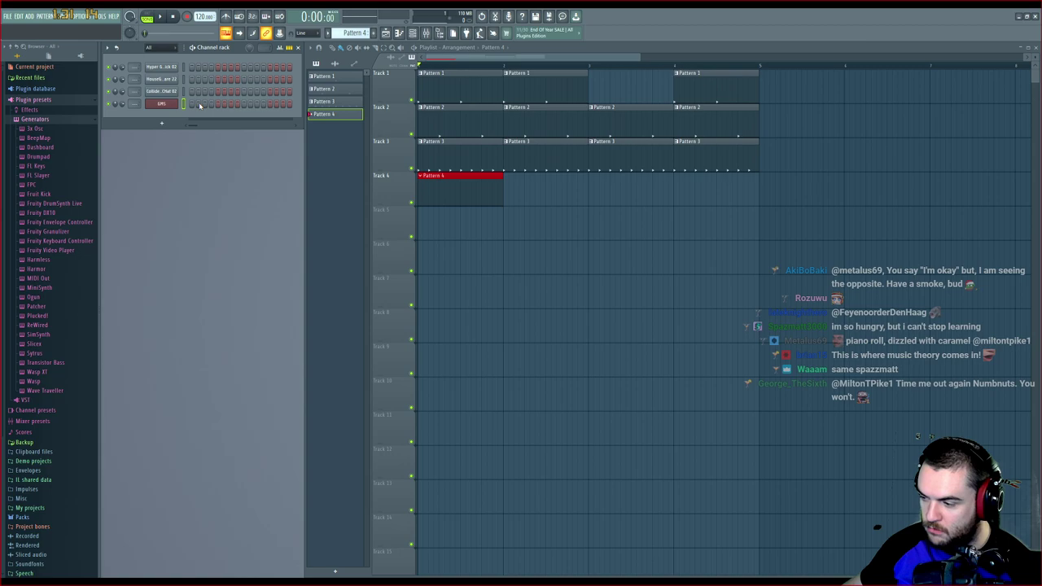
pyautogui.press('F7')
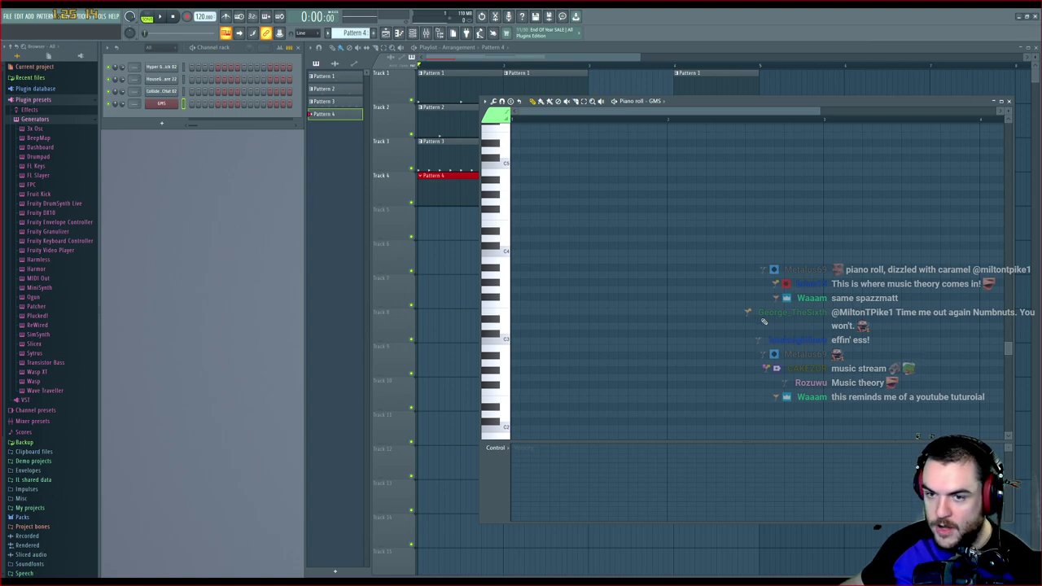
pyautogui.moveTo(753, 103); pyautogui.dragTo(691, 81)
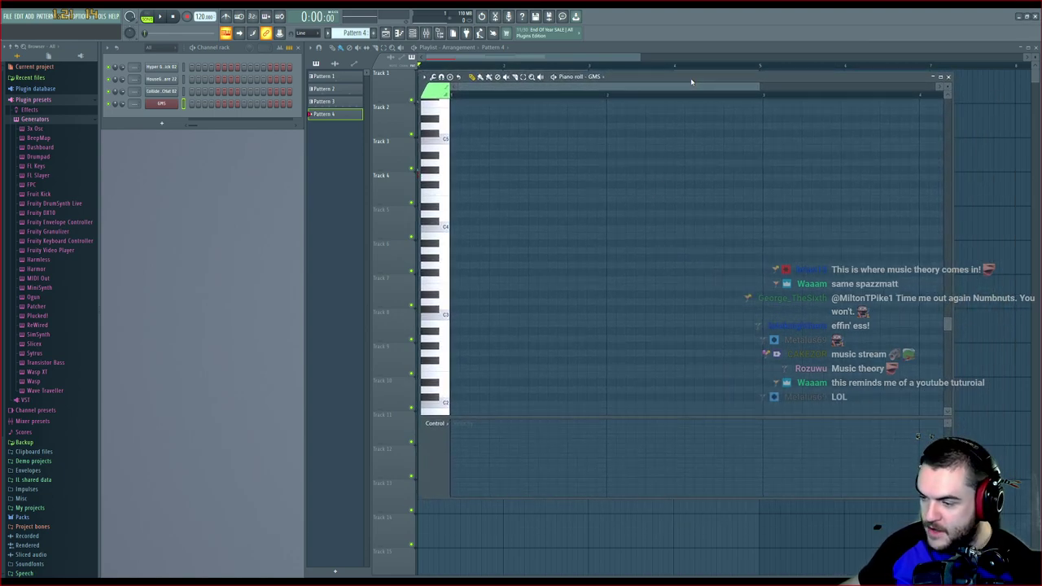
# Audition GMS notes on the piano roll keyboard across the octaves around C4 and C5
pyautogui.click(441, 177)
pyautogui.click(443, 191)
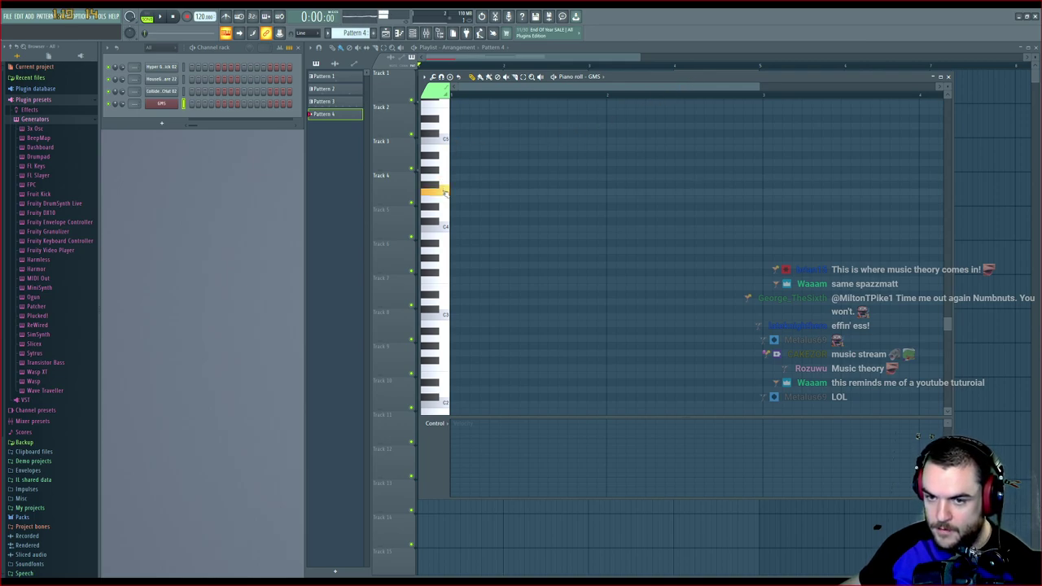
pyautogui.click(447, 162)
pyautogui.click(448, 150)
pyautogui.scroll(3, 448, 149)
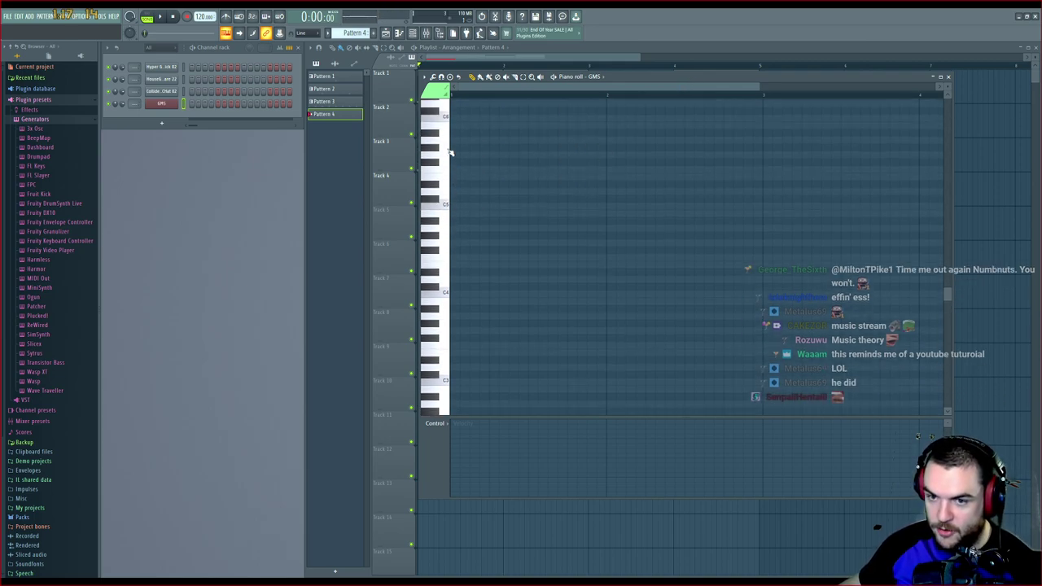
pyautogui.click(444, 192)
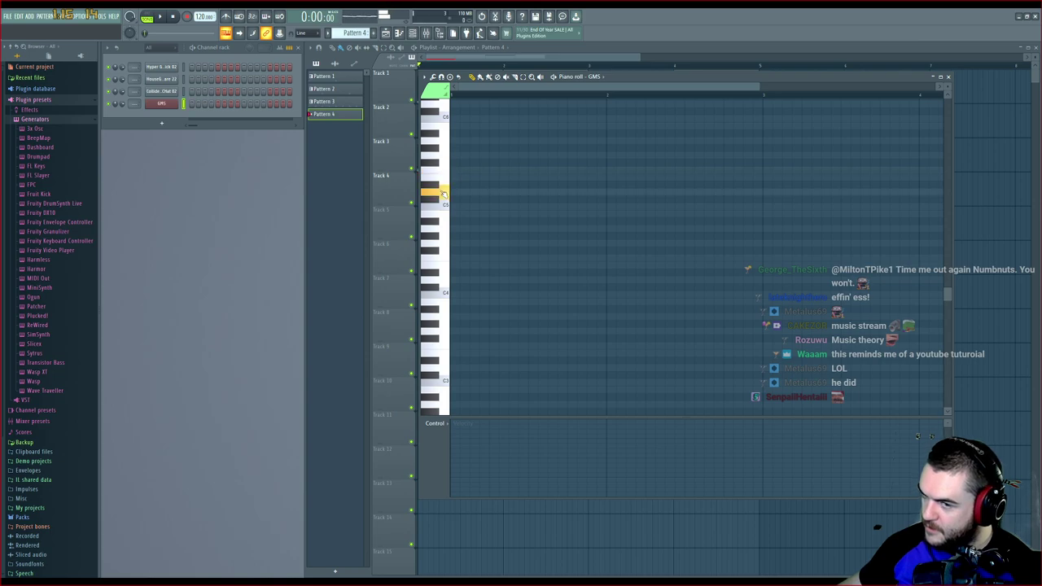
pyautogui.click(448, 180)
pyautogui.click(449, 197)
pyautogui.click(451, 206)
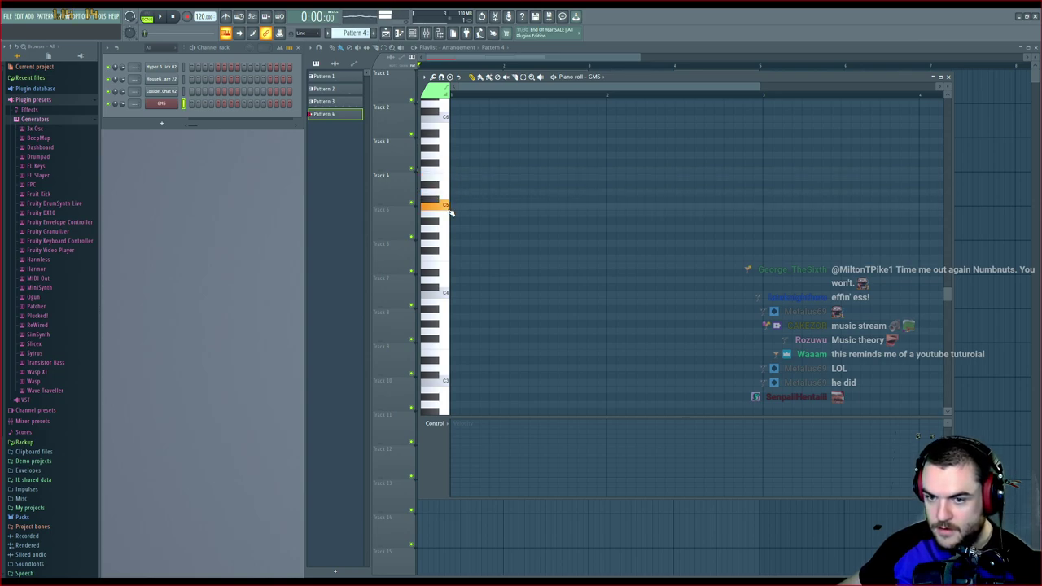
pyautogui.click(449, 298)
pyautogui.click(450, 282)
pyautogui.click(447, 269)
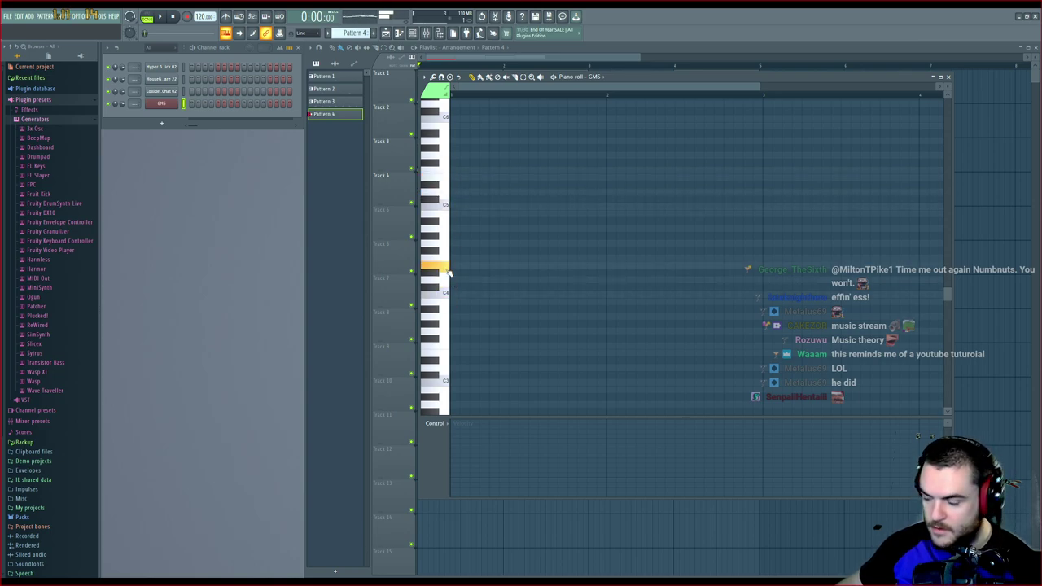
# Audition low GMS notes on the piano roll keyboard down to the octave above C0 and back up around C4
pyautogui.click(448, 364)
pyautogui.scroll(-4, 446, 362)
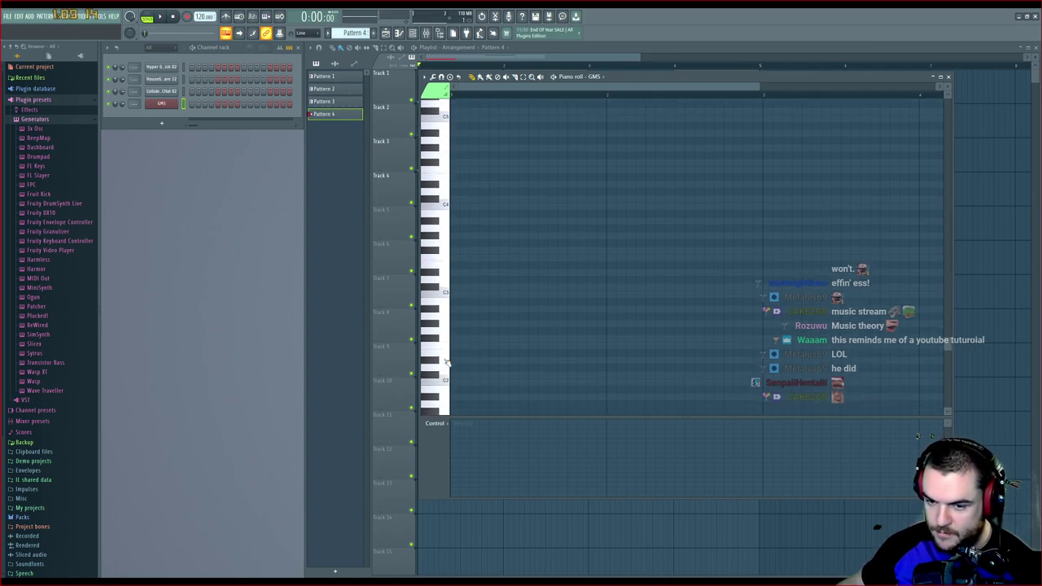
pyautogui.click(446, 363)
pyautogui.scroll(-5, 444, 358)
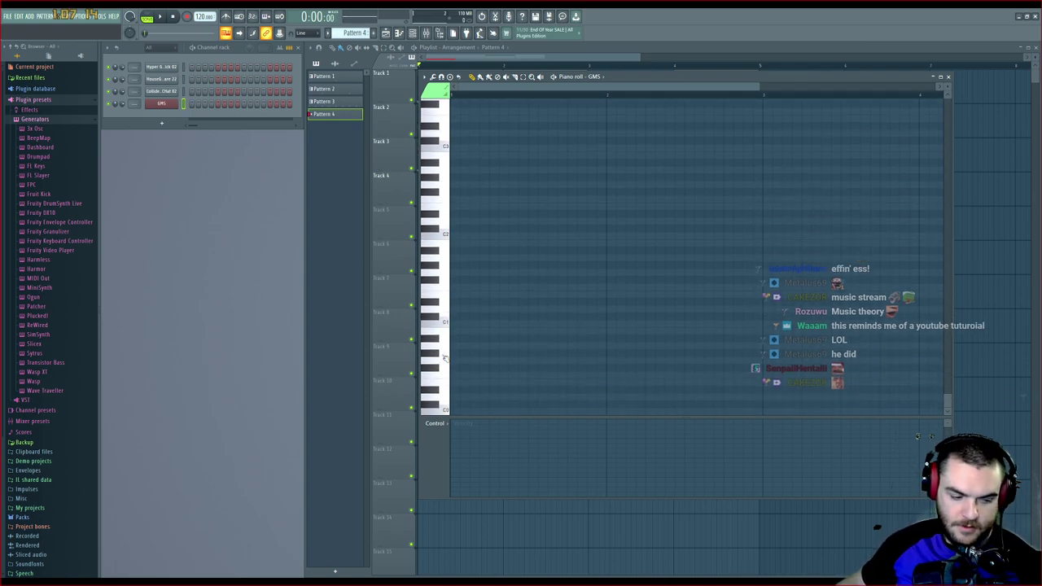
pyautogui.click(449, 384)
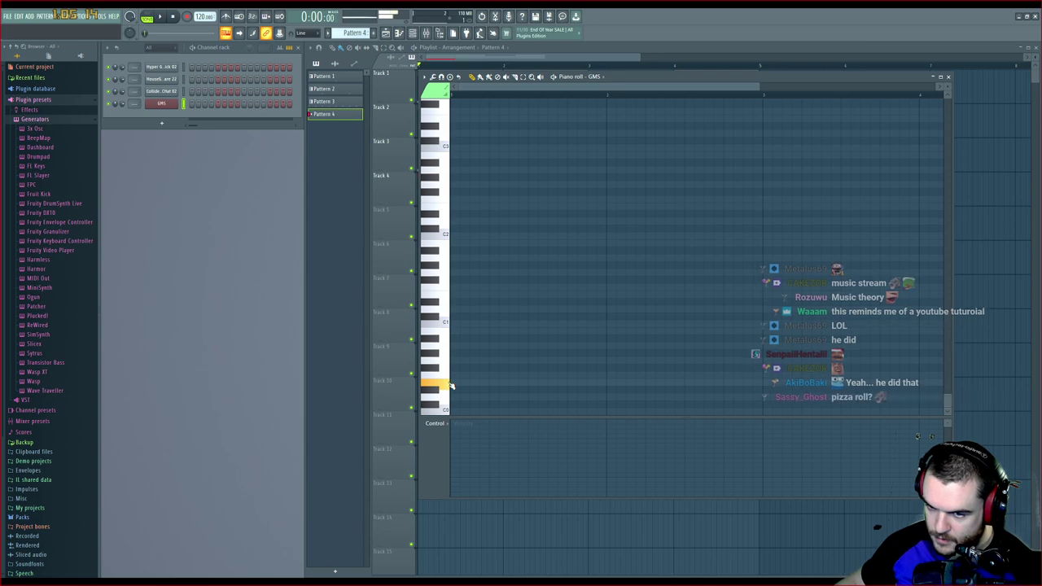
pyautogui.click(449, 384)
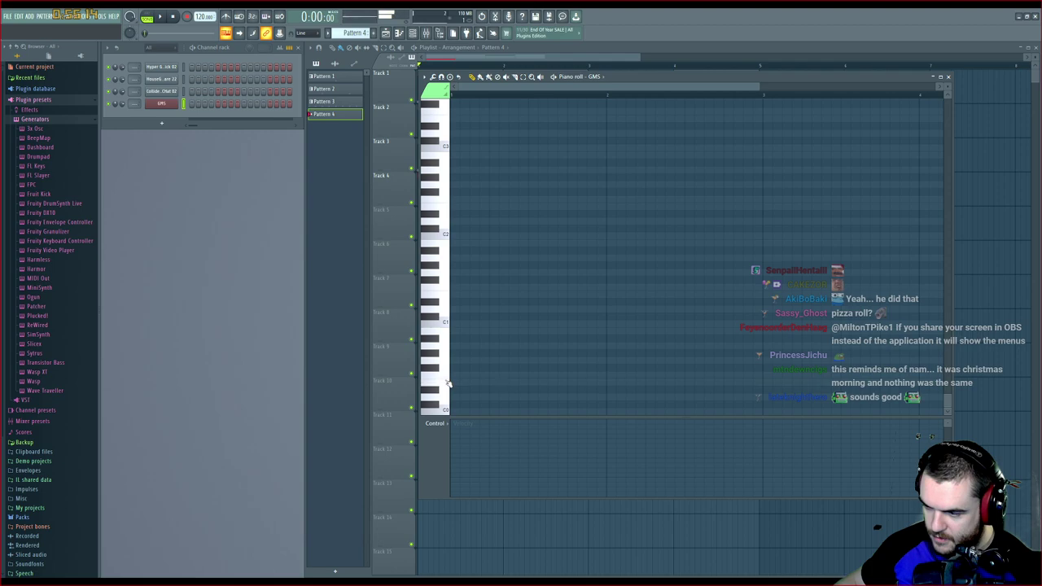
pyautogui.scroll(8, 444, 334)
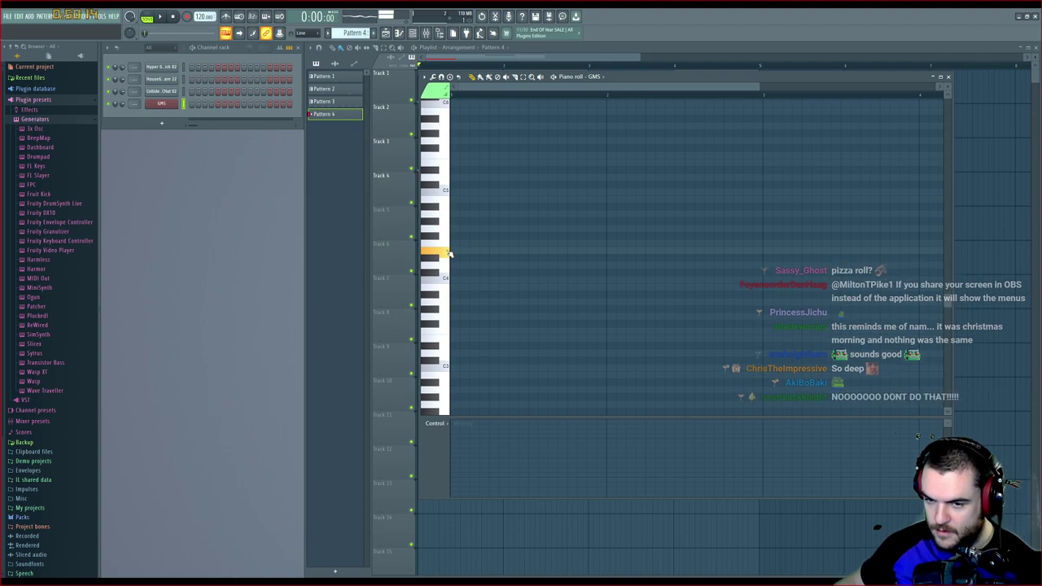
pyautogui.scroll(3, 454, 260)
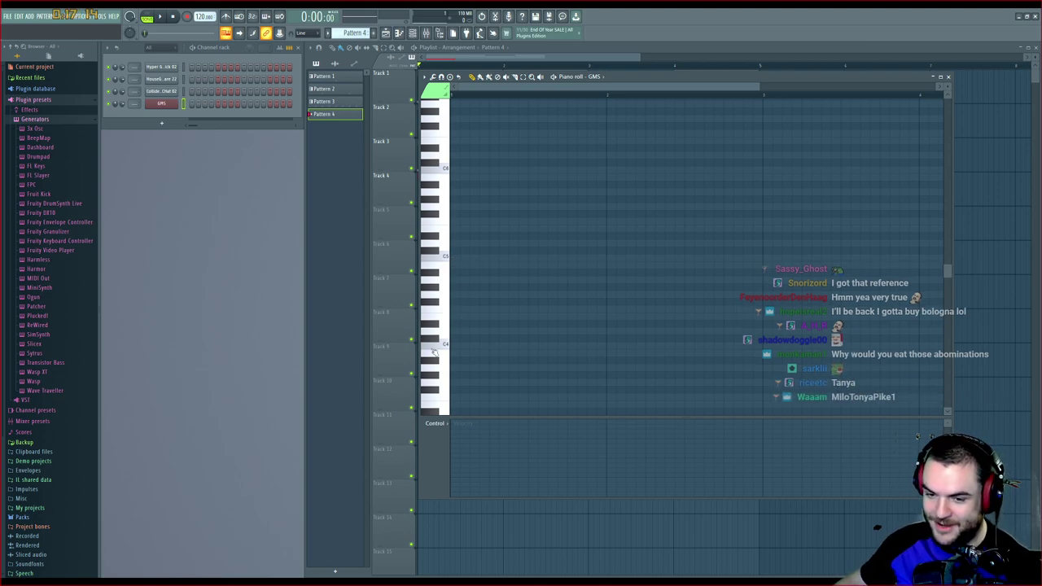
# Audition E4 on the keyboard and place a short E4 note at the very start of Pattern 4
pyautogui.click(447, 319)
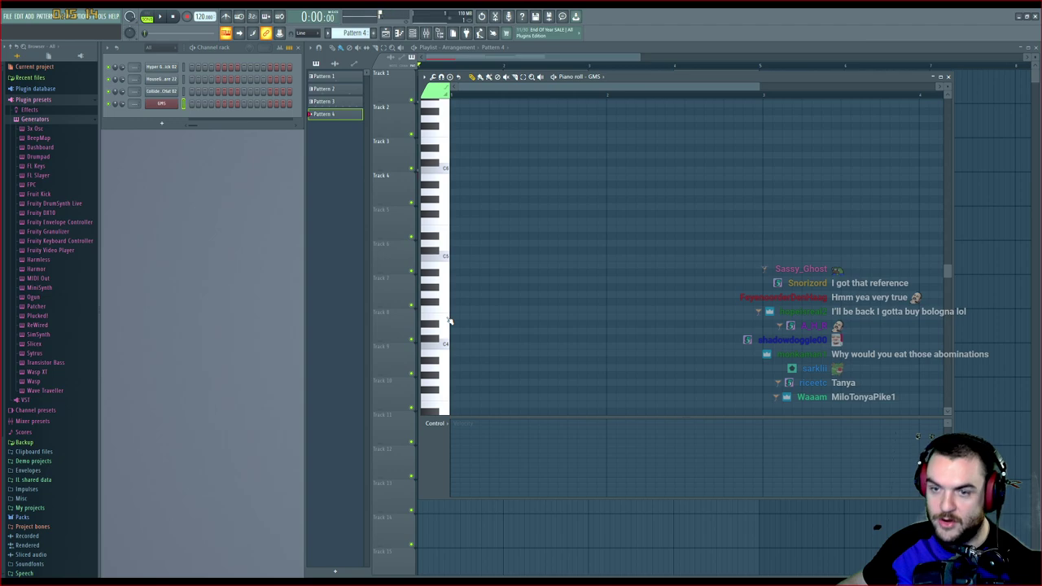
pyautogui.click(447, 319)
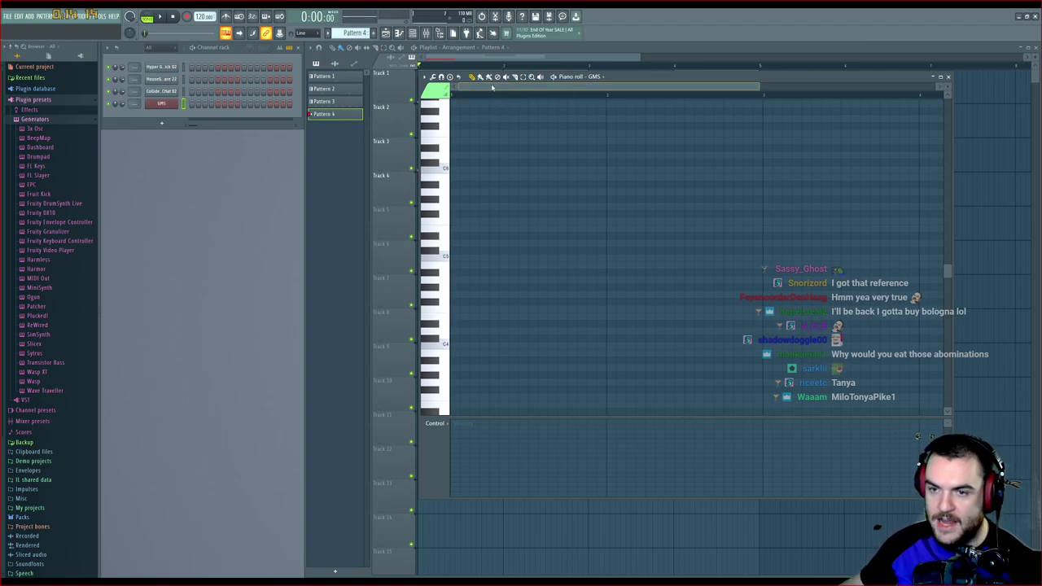
pyautogui.click(447, 332)
pyautogui.click(447, 319)
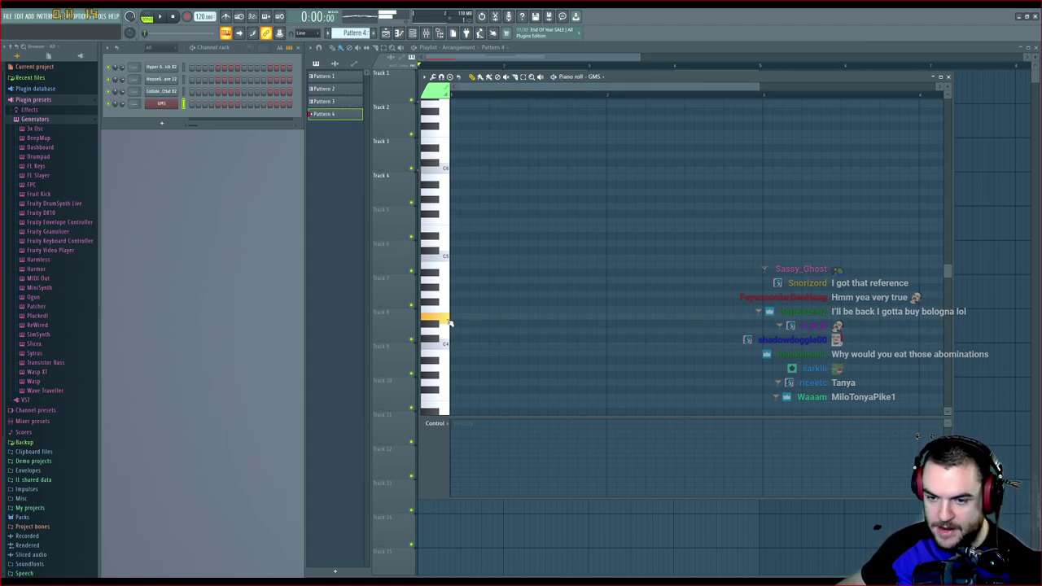
pyautogui.click(454, 317)
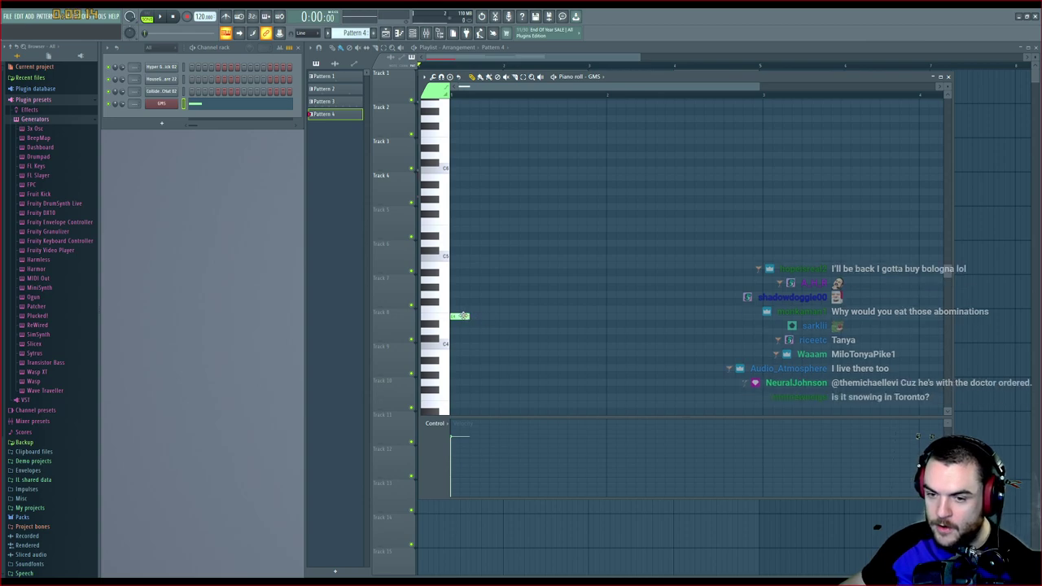
pyautogui.moveTo(462, 316)
pyautogui.mouseDown()
pyautogui.moveTo(559, 317)
pyautogui.moveTo(461, 315)
pyautogui.mouseUp()
# Scatter seven more short notes at varied pitches across the first three bars and play the result
pyautogui.click(533, 265)
pyautogui.click(661, 258)
pyautogui.click(700, 324)
pyautogui.click(758, 271)
pyautogui.click(817, 243)
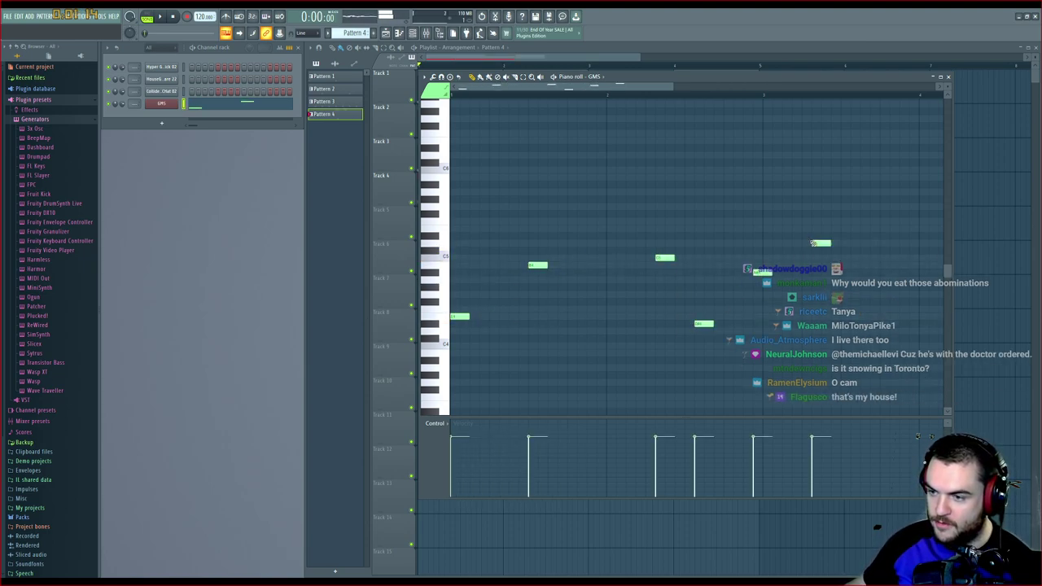
pyautogui.click(875, 293)
pyautogui.click(866, 332)
pyautogui.press('space')
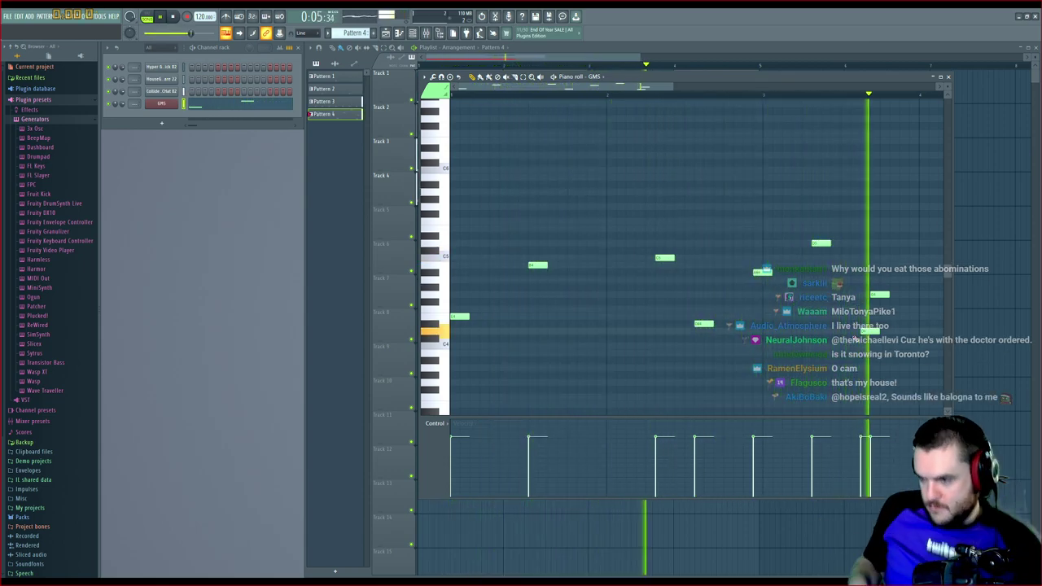
pyautogui.press('space')
# Delete the scattered notes one by one, keeping only the opening E4 note
pyautogui.rightClick(880, 295)
pyautogui.rightClick(869, 332)
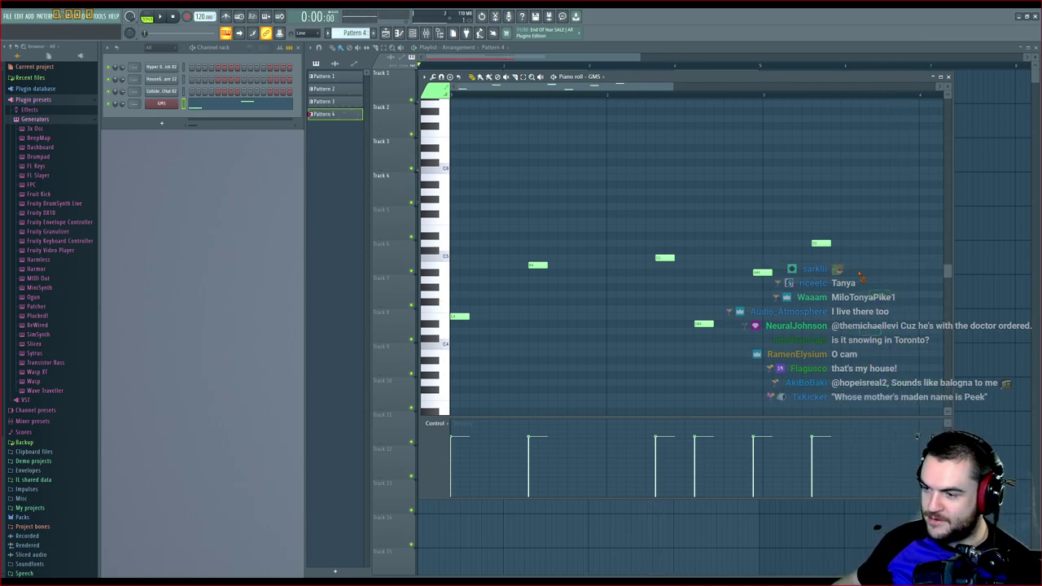
pyautogui.rightClick(820, 243)
pyautogui.rightClick(703, 324)
pyautogui.rightClick(665, 257)
pyautogui.rightClick(537, 264)
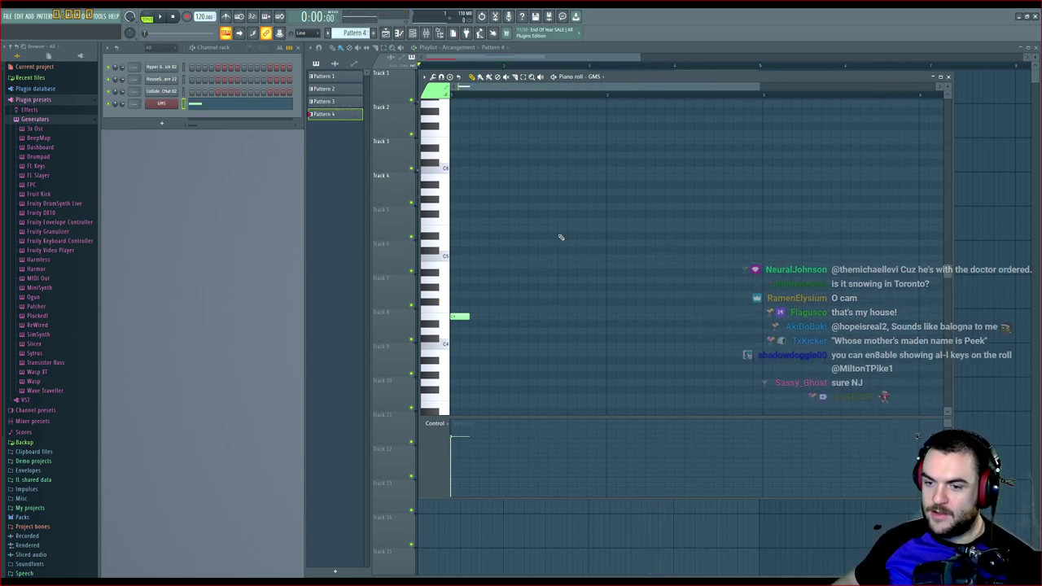
# Fill the first three bars with many random notes and delete them together as a selection, keeping the opening E4 note
pyautogui.click(562, 229)
pyautogui.click(738, 243)
pyautogui.click(678, 309)
pyautogui.click(678, 163)
pyautogui.click(600, 185)
pyautogui.click(738, 258)
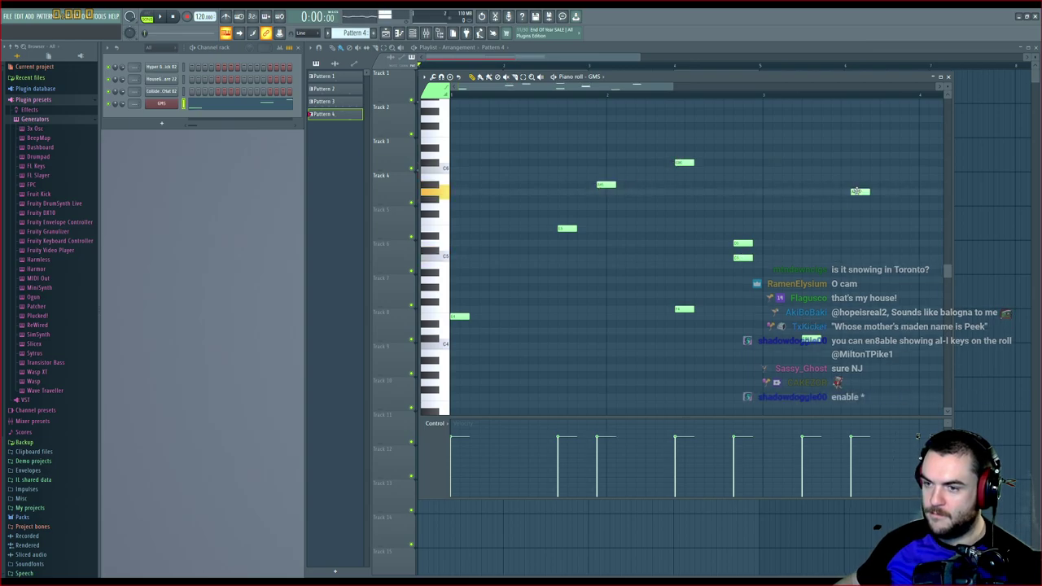
pyautogui.click(708, 192)
pyautogui.click(845, 177)
pyautogui.click(649, 273)
pyautogui.click(630, 280)
pyautogui.click(580, 229)
pyautogui.click(571, 162)
pyautogui.click(668, 155)
pyautogui.click(786, 206)
pyautogui.click(853, 280)
pyautogui.click(834, 324)
pyautogui.click(607, 317)
pyautogui.click(551, 119)
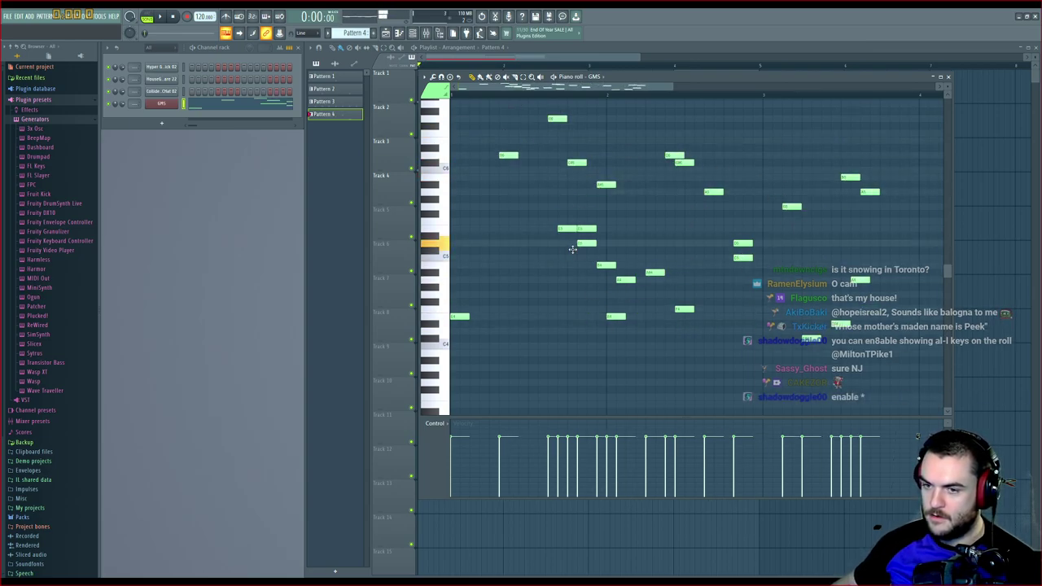
pyautogui.moveTo(638, 231); pyautogui.dragTo(646, 229)
pyautogui.click(689, 221)
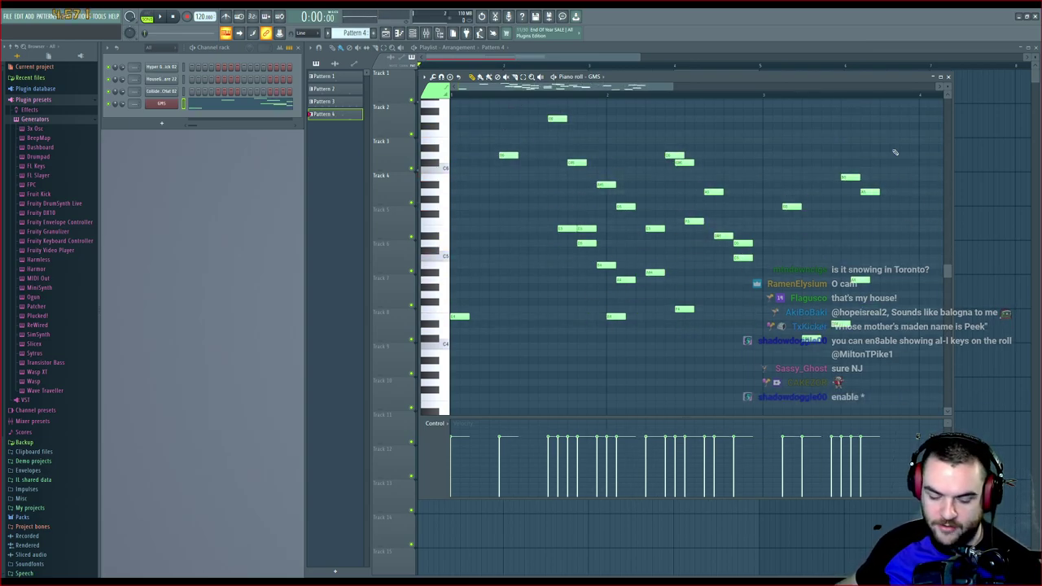
pyautogui.moveTo(917, 114); pyautogui.dragTo(514, 354)
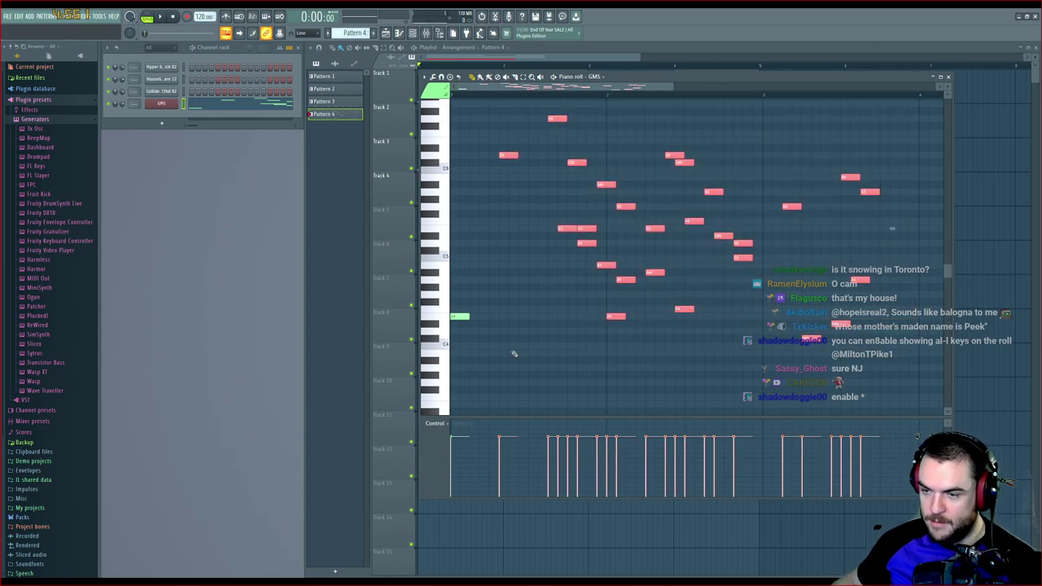
pyautogui.press('Delete')
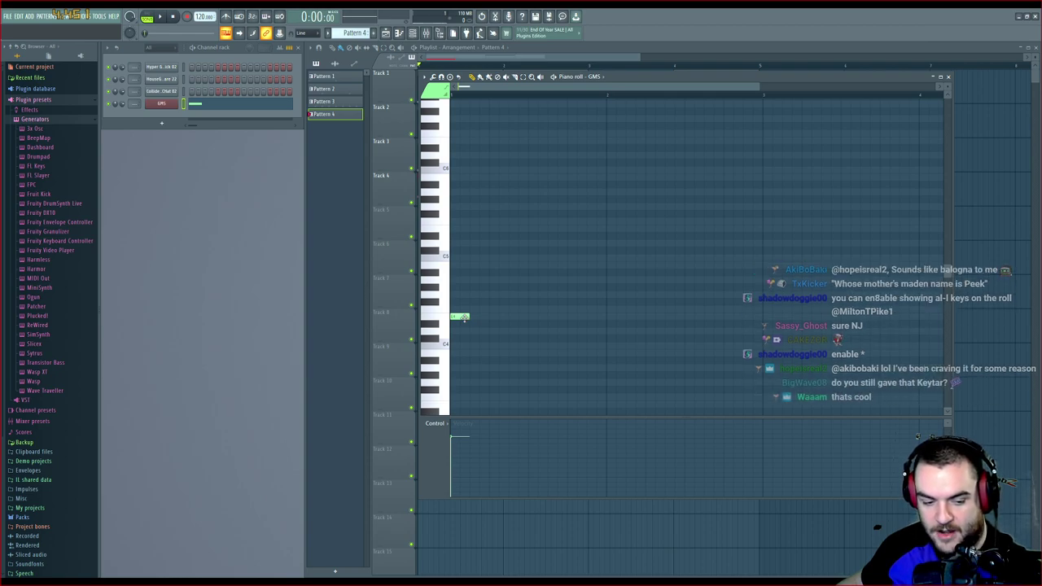
# Stretch the E4 note to fill the whole first bar and play the arrangement
pyautogui.moveTo(473, 321); pyautogui.dragTo(606, 323)
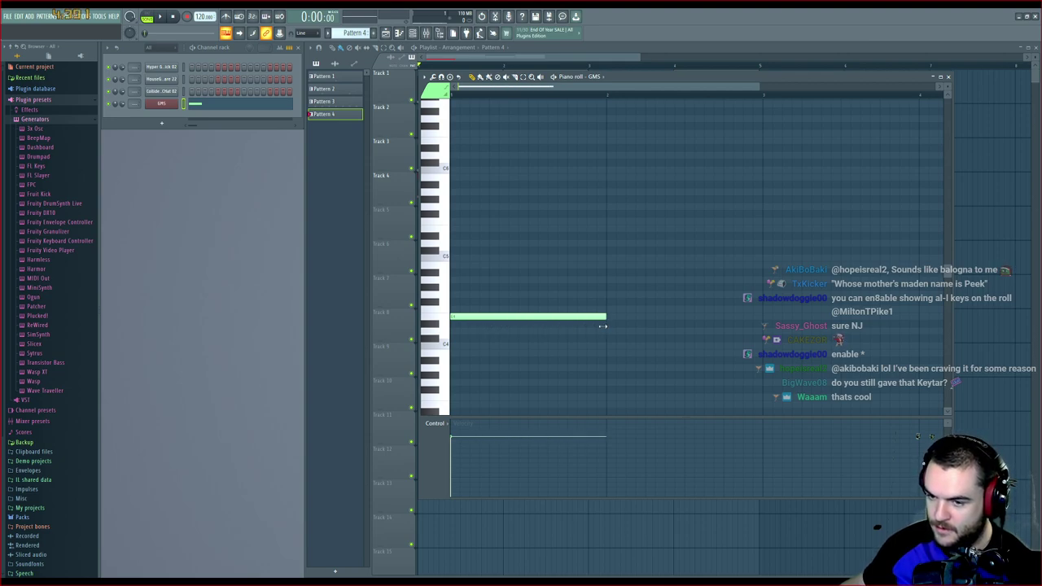
pyautogui.press('space')
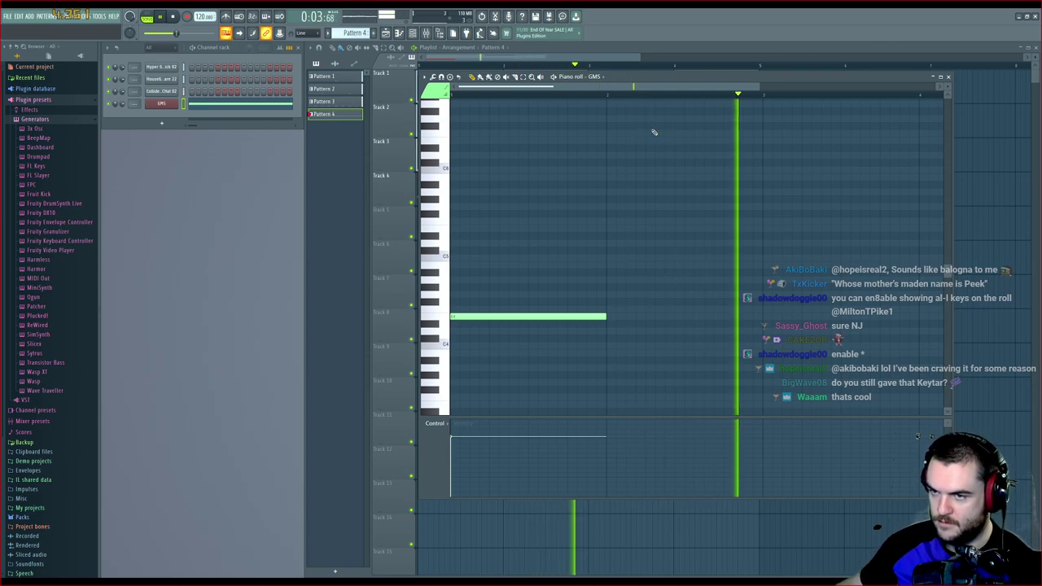
pyautogui.press('space')
# Return to the playlist, place a second Pattern 4 clip at bar 2 of Track 4 and play the arrangement
pyautogui.click(641, 52)
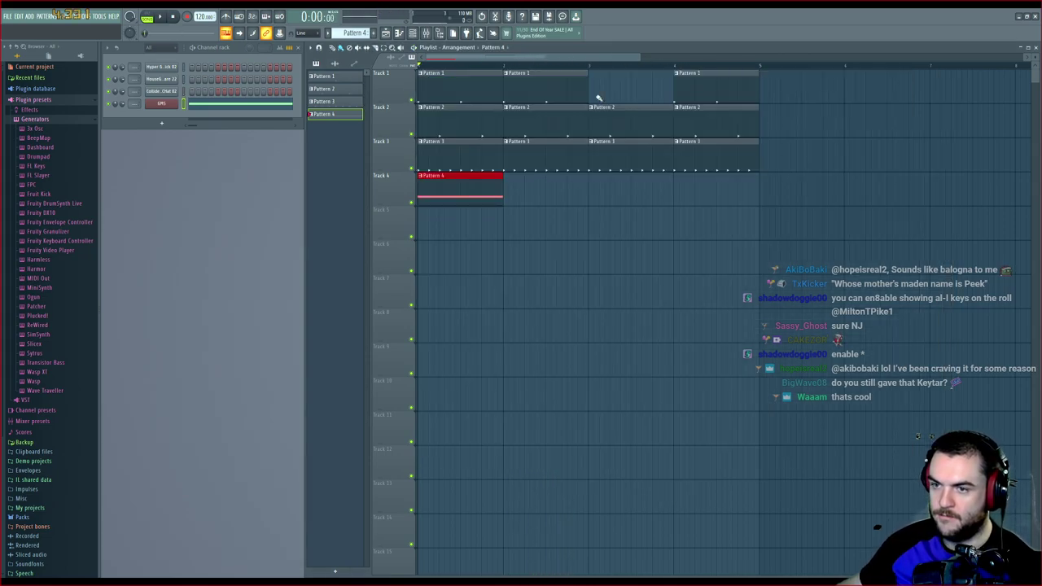
pyautogui.moveTo(517, 187)
pyautogui.mouseDown()
pyautogui.moveTo(546, 190)
pyautogui.moveTo(535, 192)
pyautogui.mouseUp()
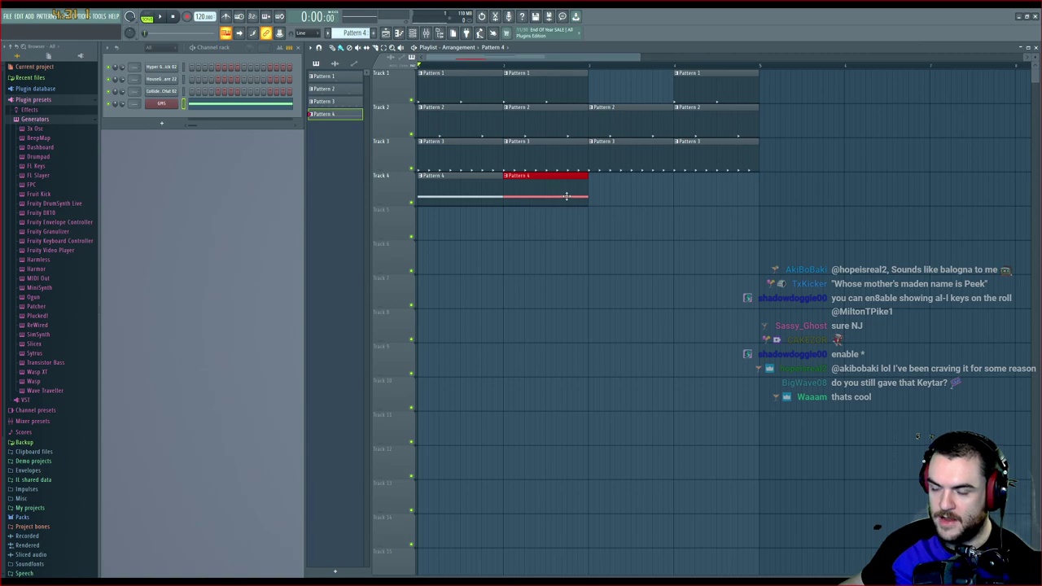
pyautogui.press('space')
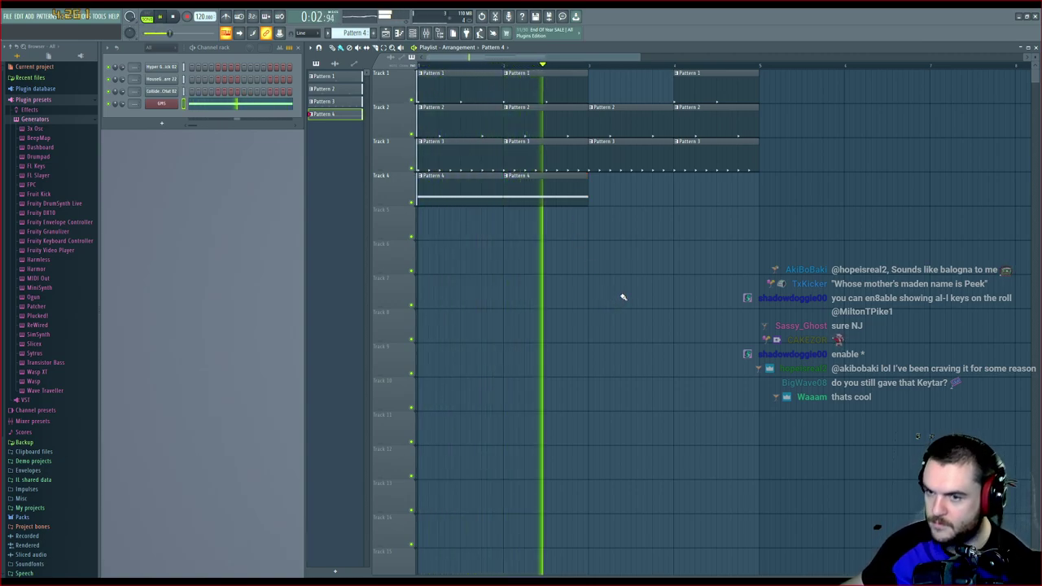
# Try a third Pattern 4 clip at bar 3 of Track 4, remove it and play the arrangement again
pyautogui.click(599, 196)
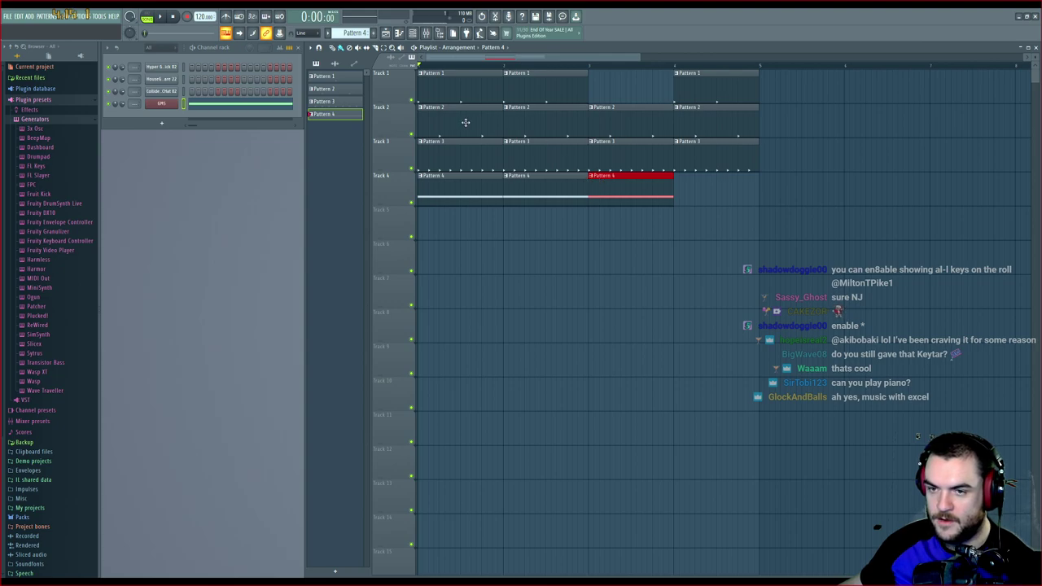
pyautogui.click(736, 232)
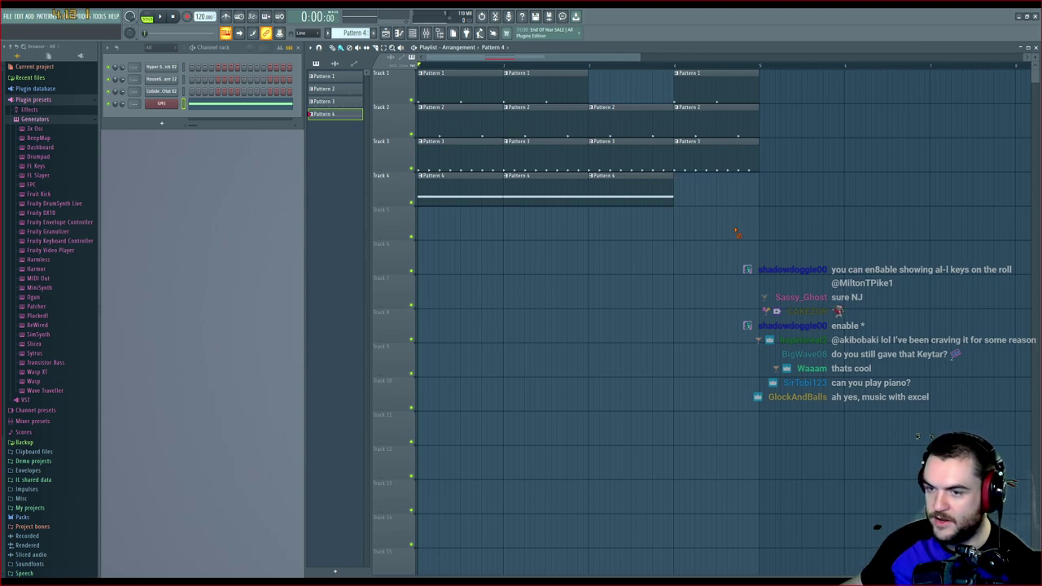
pyautogui.rightClick(608, 186)
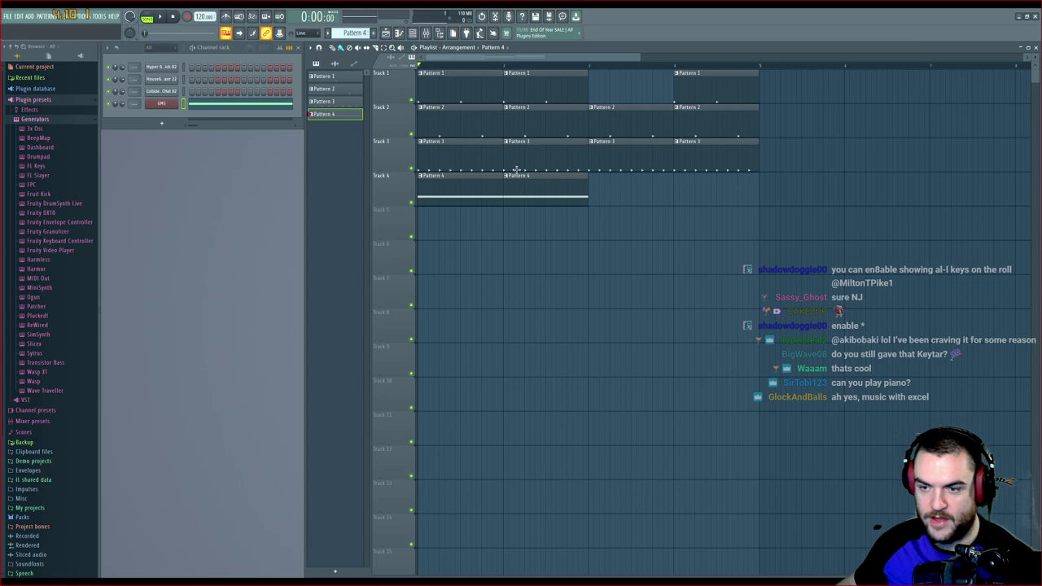
pyautogui.press('space')
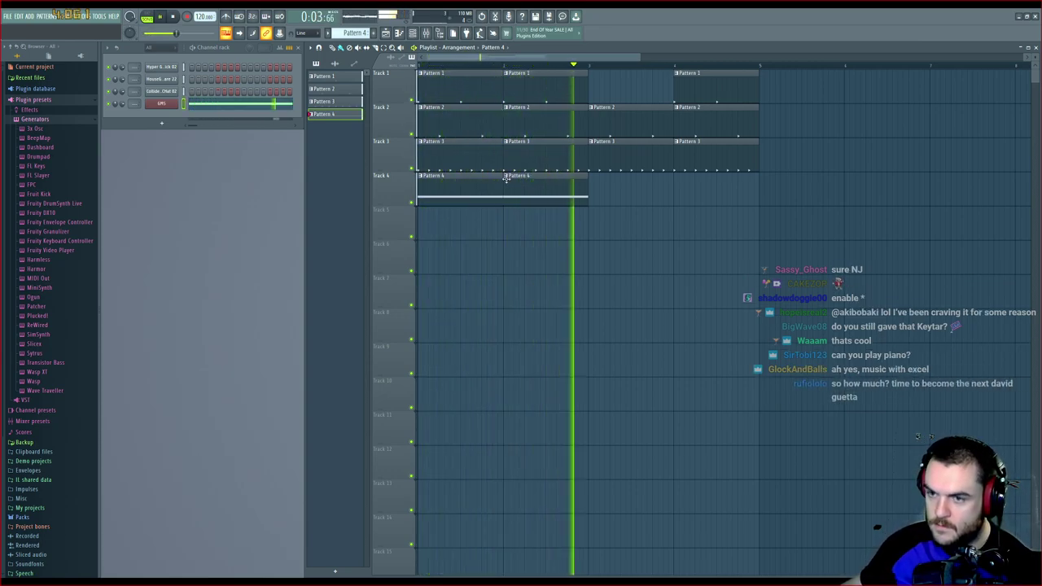
pyautogui.press('space')
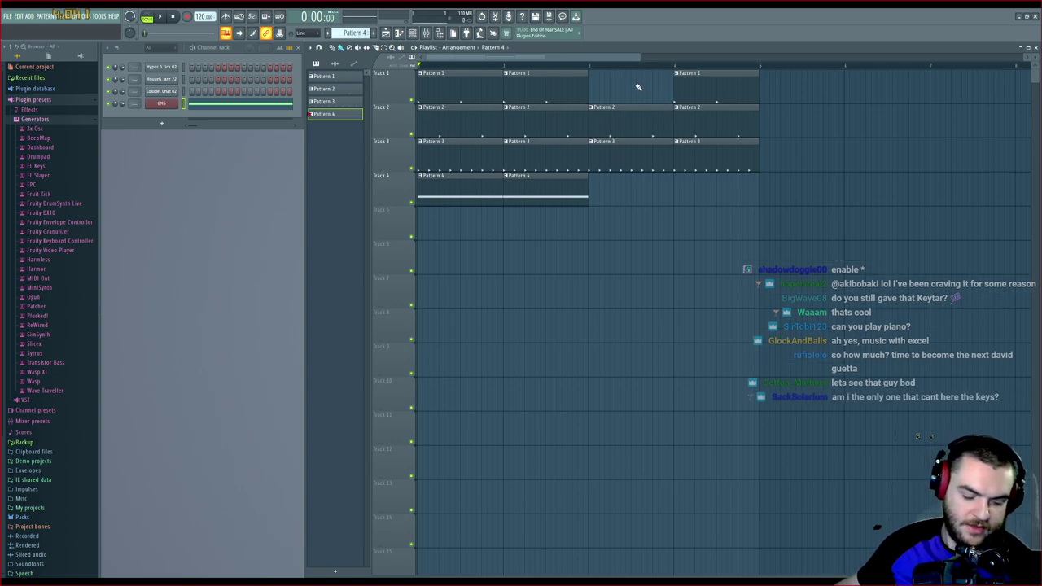
# Select the Pattern 1, 2 and 3 clips in bars 3 and 4 and move them together one bar later
pyautogui.moveTo(640, 89); pyautogui.dragTo(750, 184)
pyautogui.moveTo(635, 123); pyautogui.dragTo(723, 132)
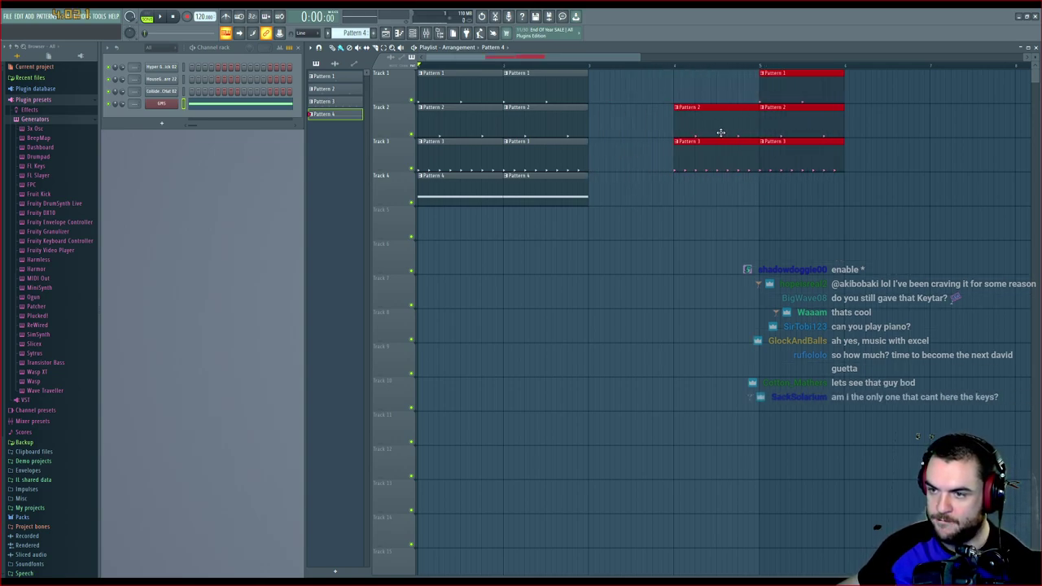
# Try selecting the clips in the first two bars as a group, removing the stray Pattern 2 clip from Track 1
pyautogui.moveTo(632, 84); pyautogui.dragTo(534, 221)
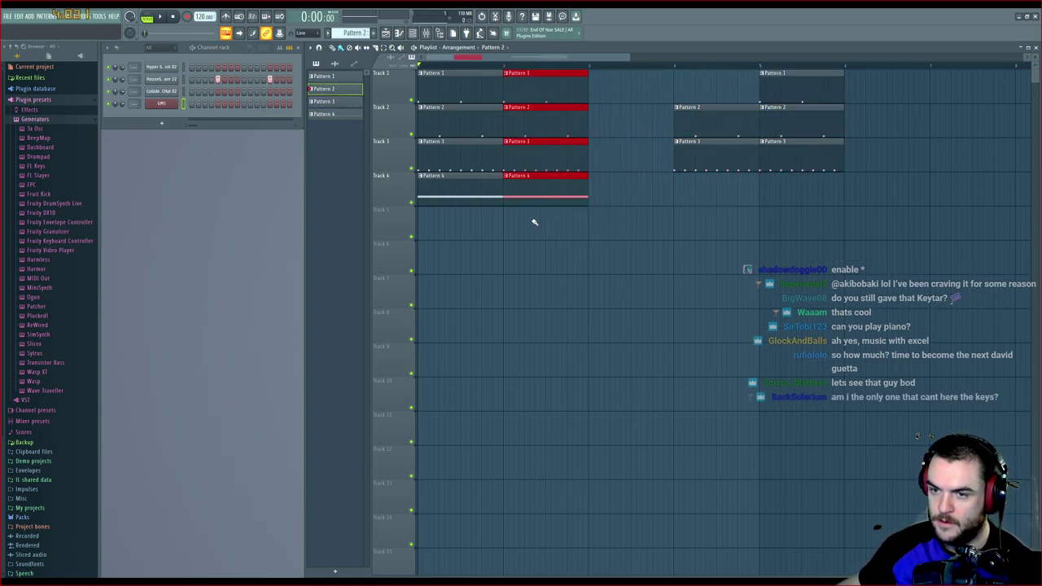
pyautogui.click(629, 140)
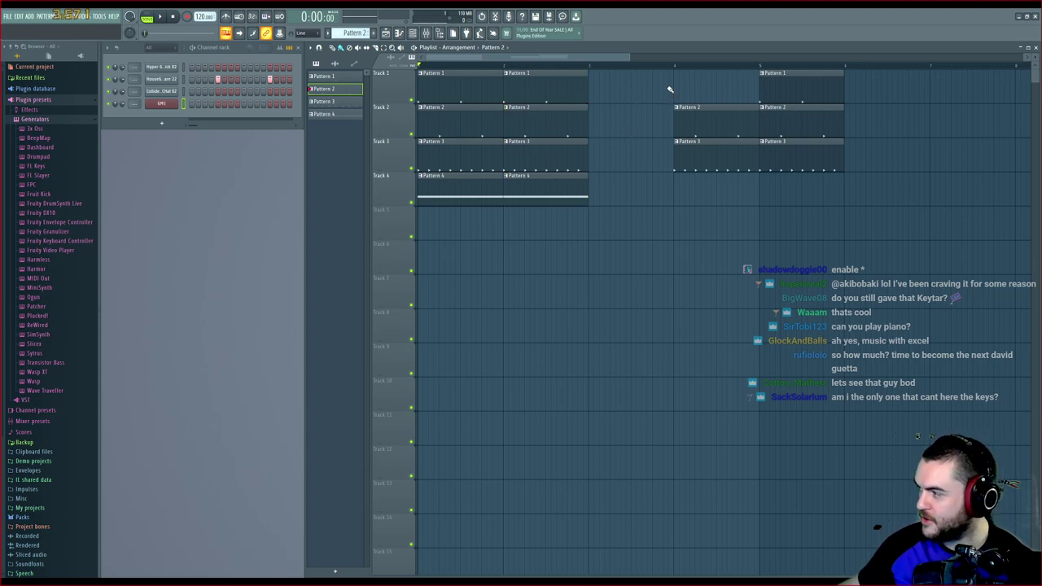
pyautogui.click(649, 85)
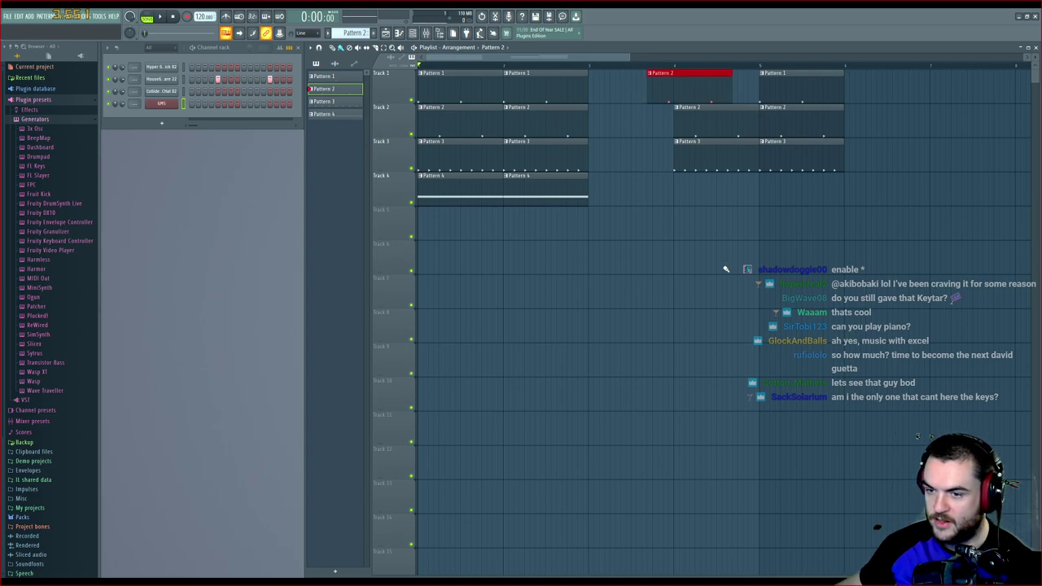
pyautogui.moveTo(654, 99); pyautogui.dragTo(665, 101)
pyautogui.rightClick(666, 94)
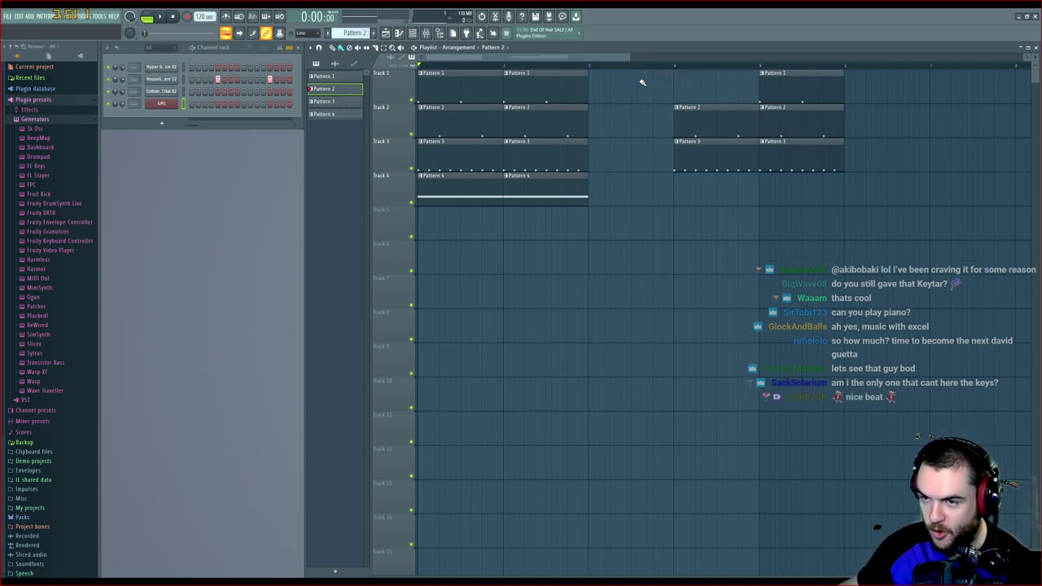
pyautogui.moveTo(642, 81); pyautogui.dragTo(485, 231)
pyautogui.keyDown('ctrl'); pyautogui.click(611, 107); pyautogui.keyUp('ctrl')
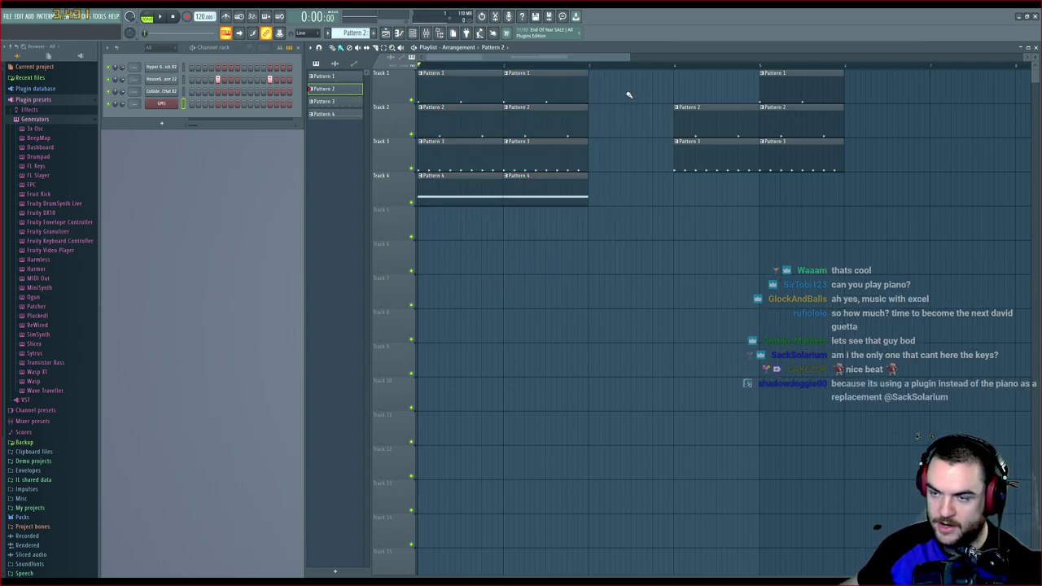
# Copy the Pattern 1 to 4 clips in bar 2 and place the copies together in bar 3
pyautogui.click(630, 93)
pyautogui.rightClick(648, 95)
pyautogui.moveTo(650, 72); pyautogui.dragTo(508, 243)
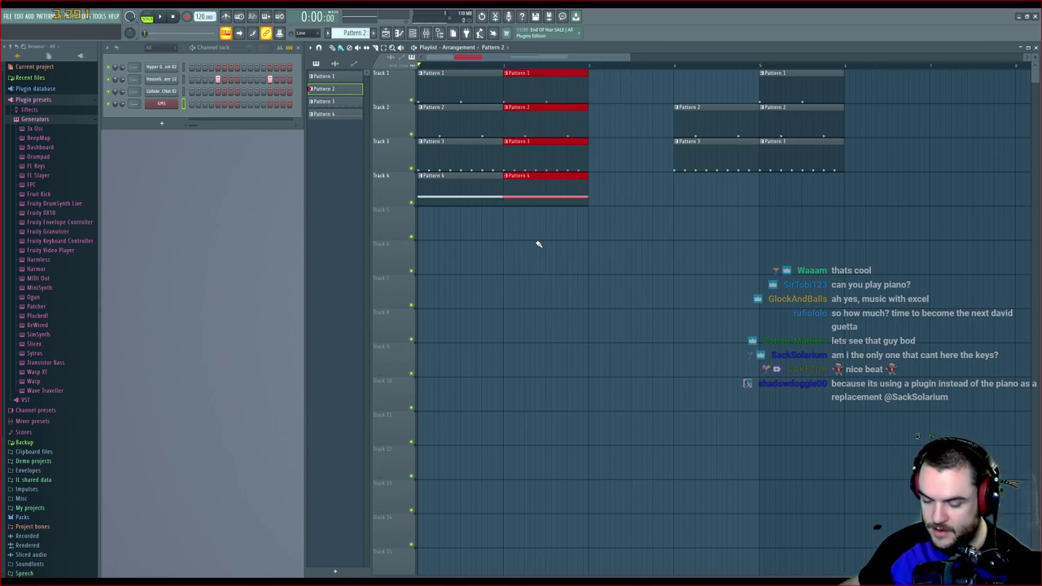
pyautogui.hotkey('ctrl', 'Left')
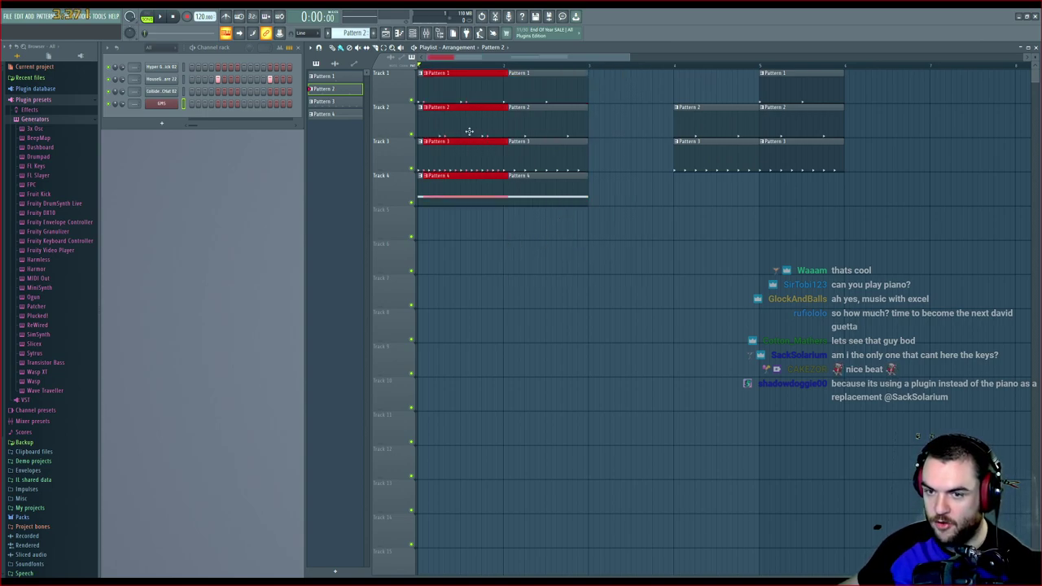
pyautogui.moveTo(469, 131); pyautogui.dragTo(628, 125)
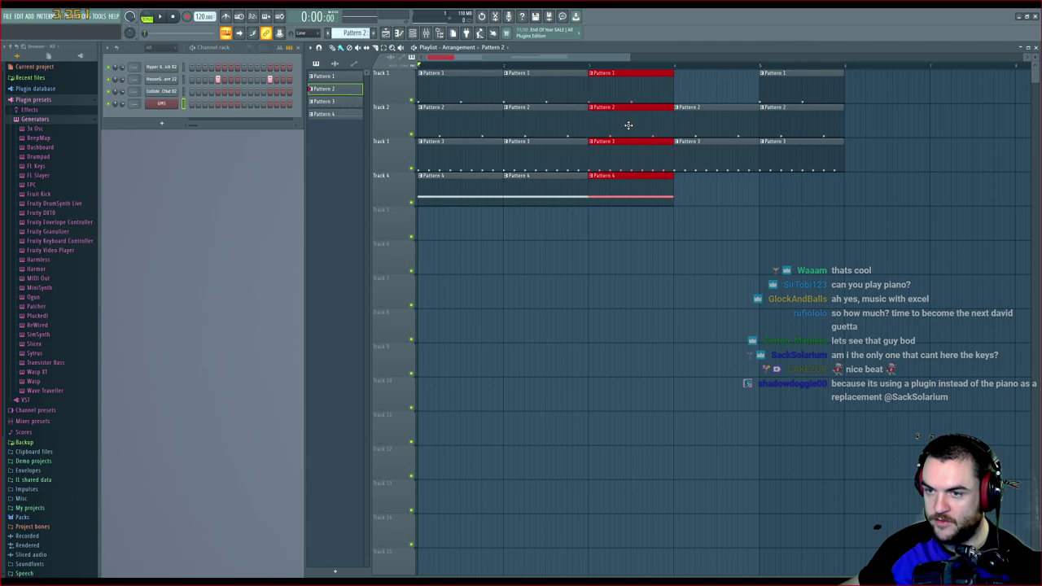
pyautogui.keyDown('ctrl'); pyautogui.click(721, 180); pyautogui.keyUp('ctrl')
# Place a Pattern 4 clip at bar 5 of Track 4 during playback and move all clips in bars 4 and 5 one bar later
pyautogui.press('space')
pyautogui.click(662, 195)
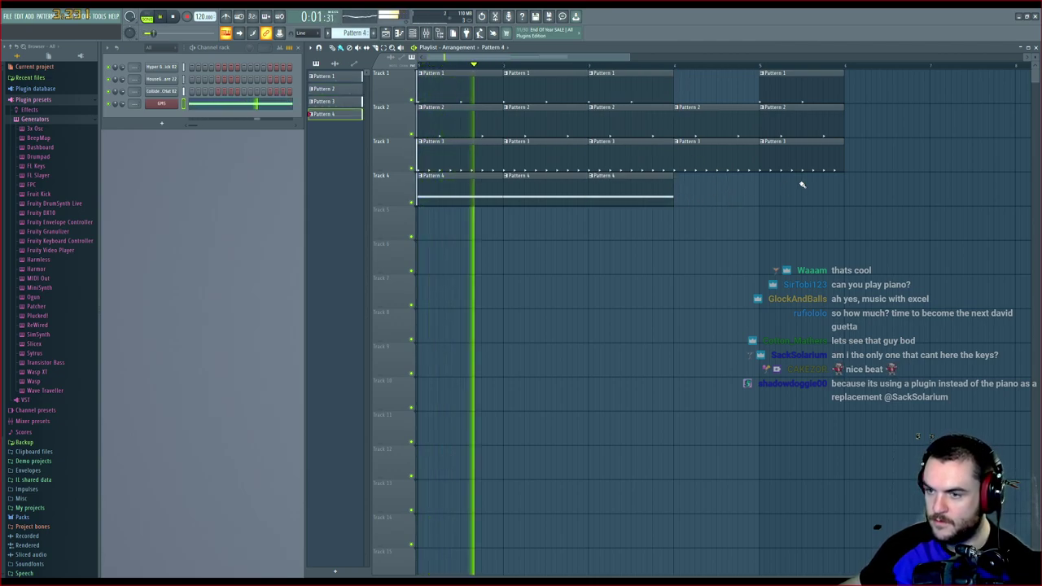
pyautogui.click(765, 185)
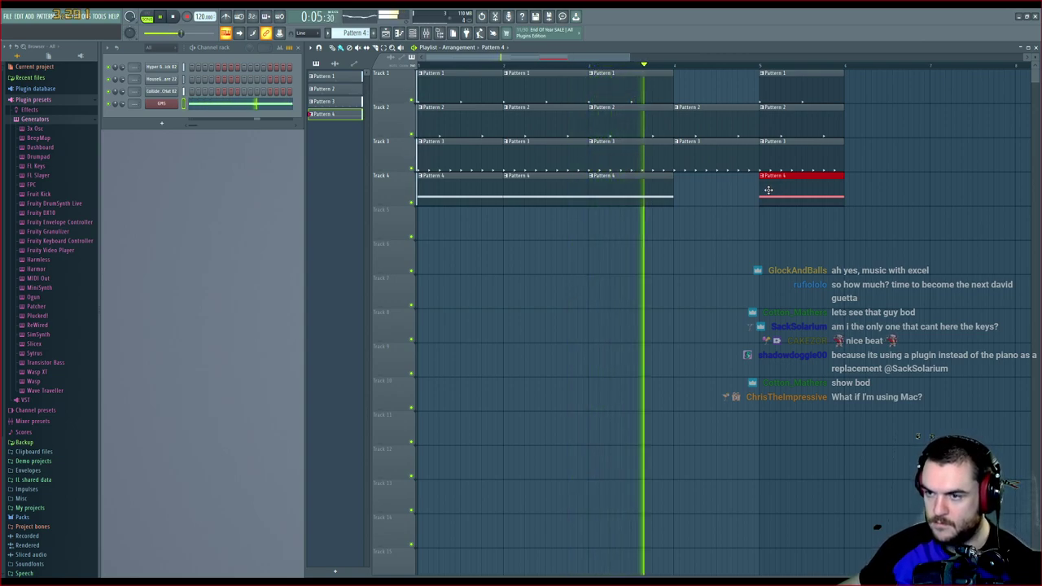
pyautogui.press('space')
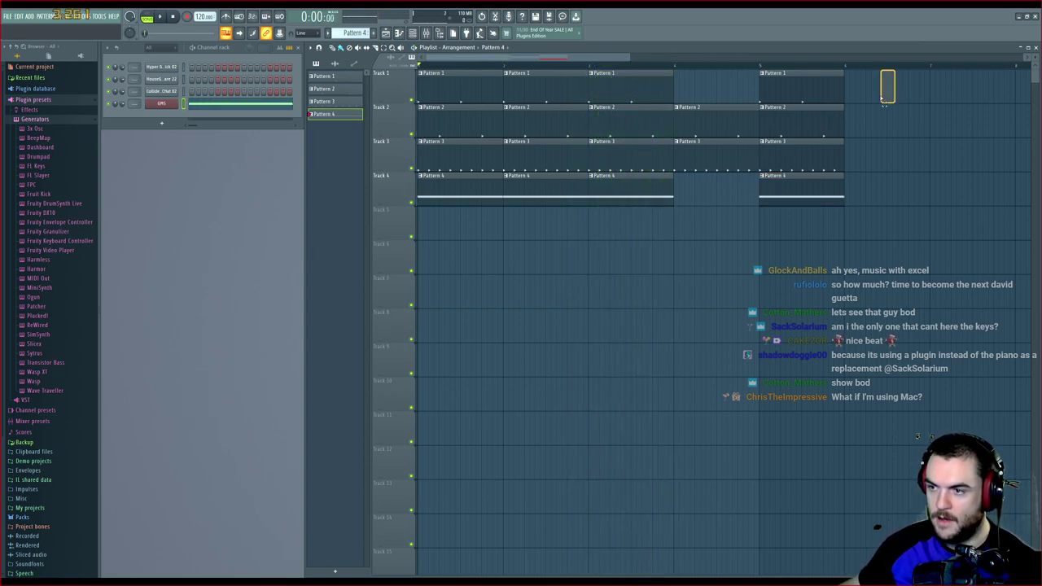
pyautogui.moveTo(883, 101); pyautogui.dragTo(781, 162)
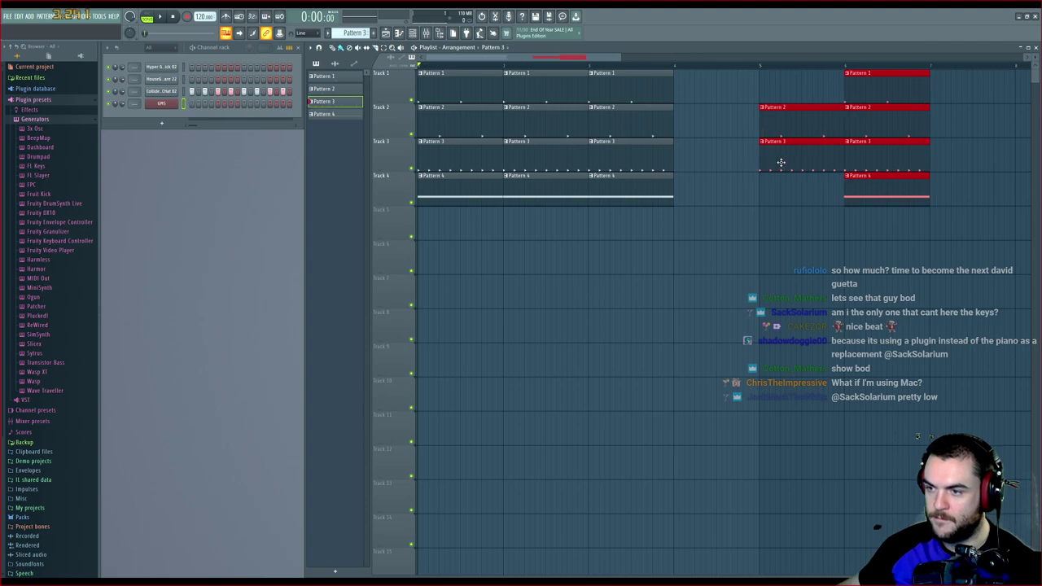
pyautogui.keyDown('ctrl'); pyautogui.click(740, 152); pyautogui.keyUp('ctrl')
# Copy the bar 3 clips on Tracks 1 to 4 into bar 4 and play the arrangement
pyautogui.moveTo(699, 71); pyautogui.dragTo(618, 196)
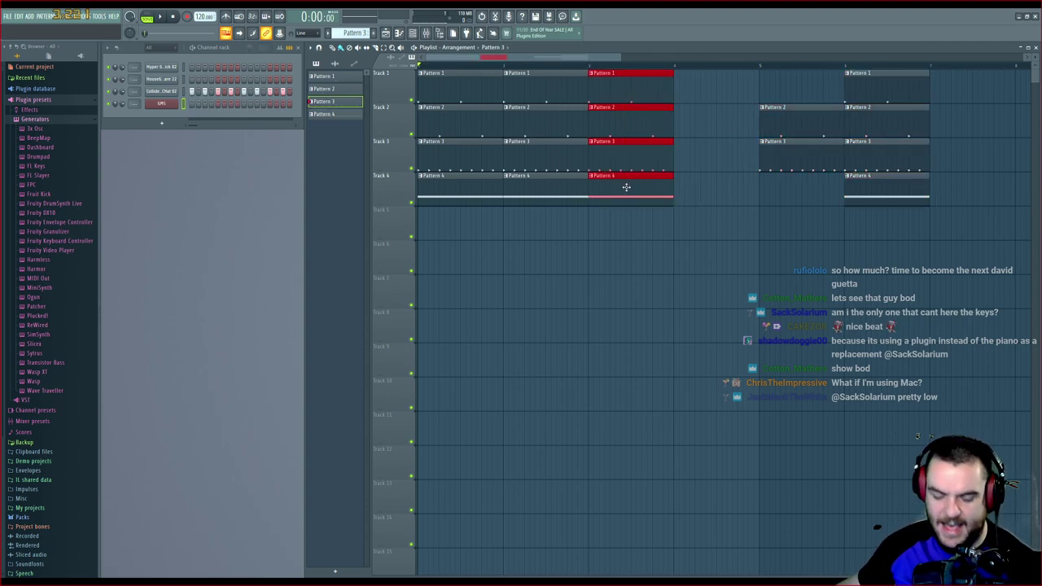
pyautogui.hotkey('ctrl', 'c')
pyautogui.hotkey('ctrl', 'v')
pyautogui.moveTo(481, 142); pyautogui.dragTo(734, 143)
pyautogui.click(709, 252)
pyautogui.press('space')
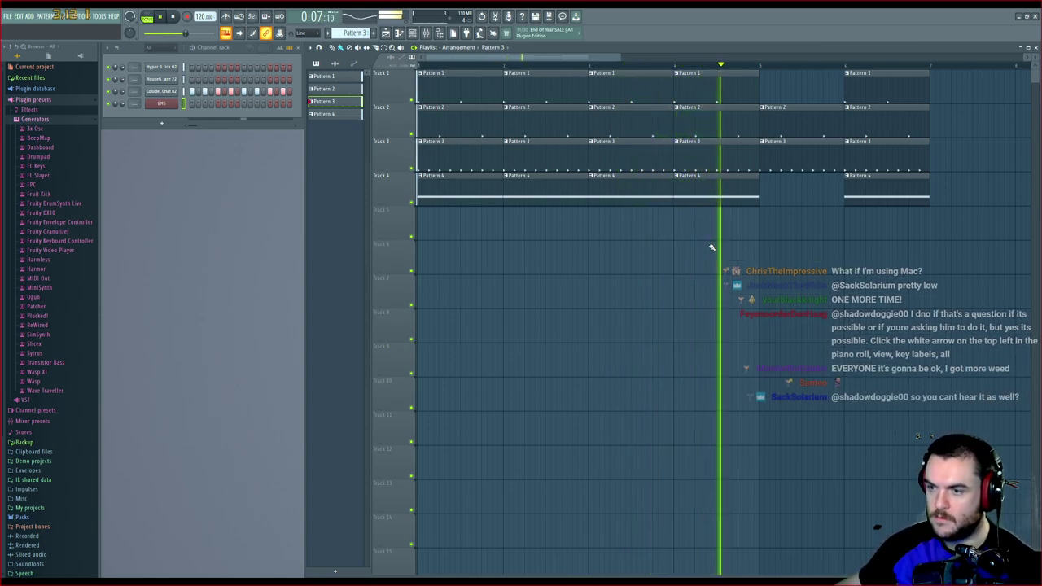
pyautogui.press('space')
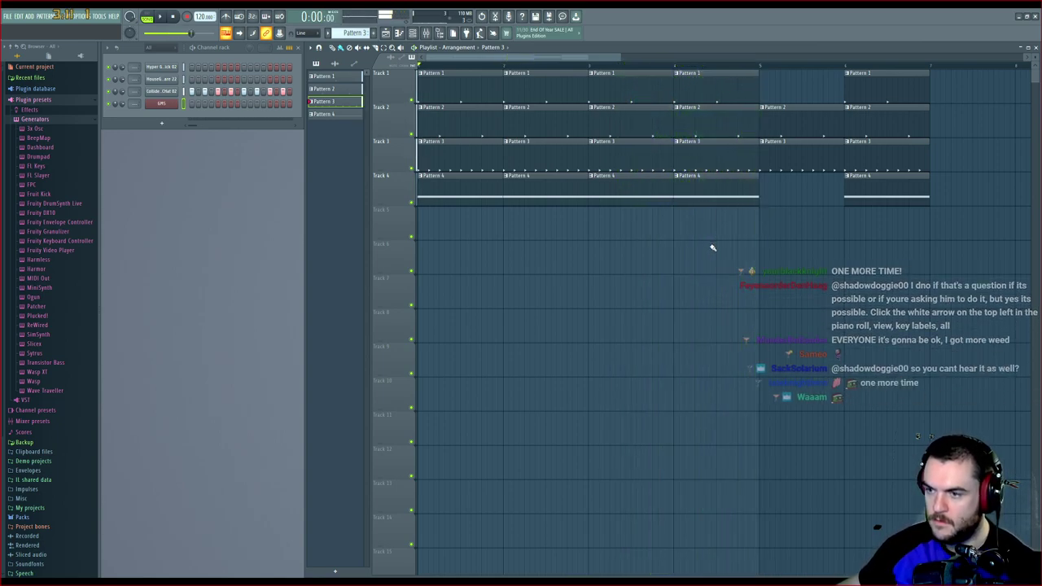
# Create the new Pattern 5 and open its GMS piano roll, positioned below the playlist's first two tracks
pyautogui.click(763, 187)
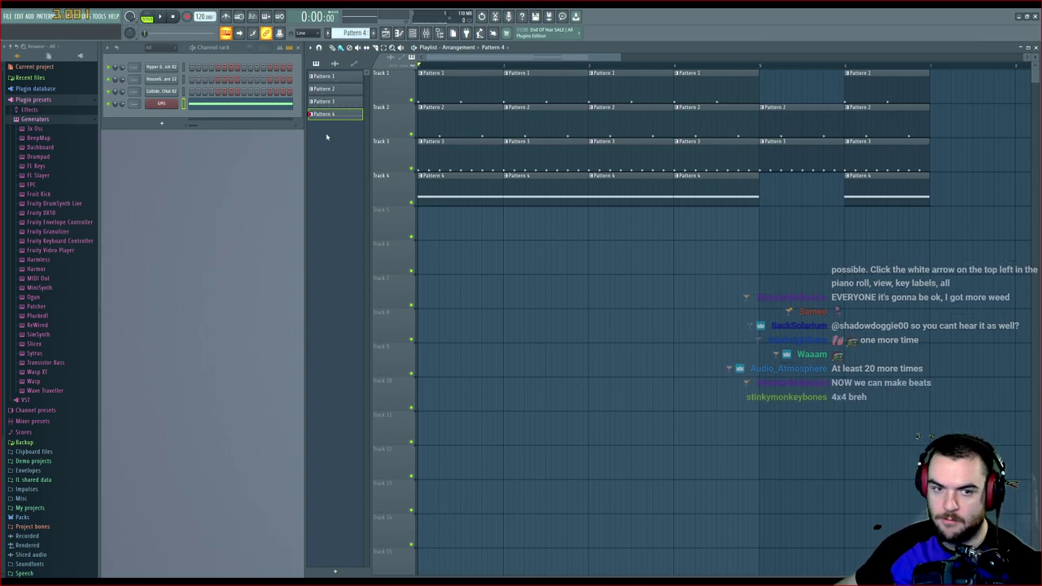
pyautogui.scroll(1, 356, 32)
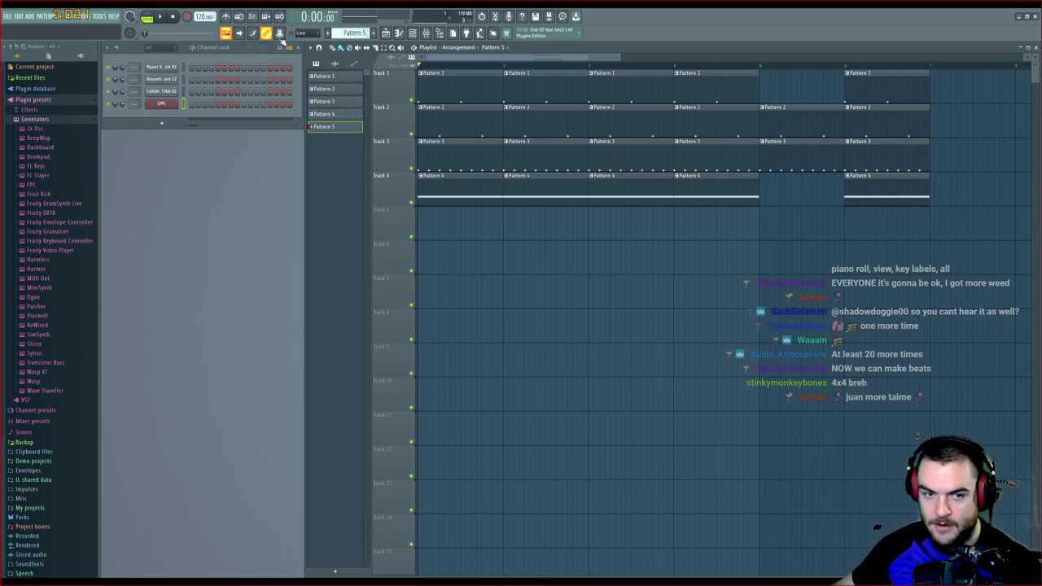
pyautogui.click(204, 104)
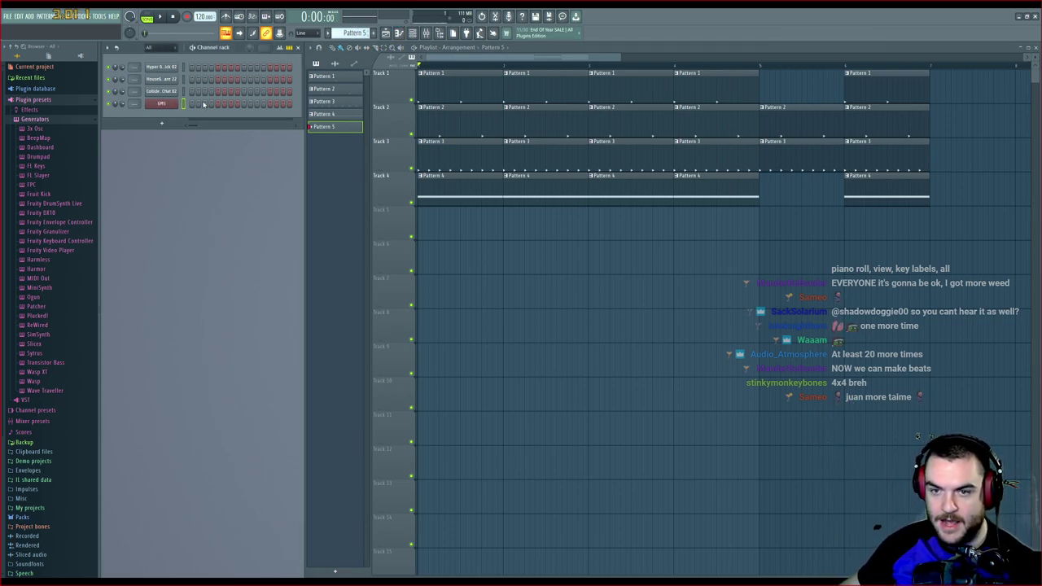
pyautogui.press('F7')
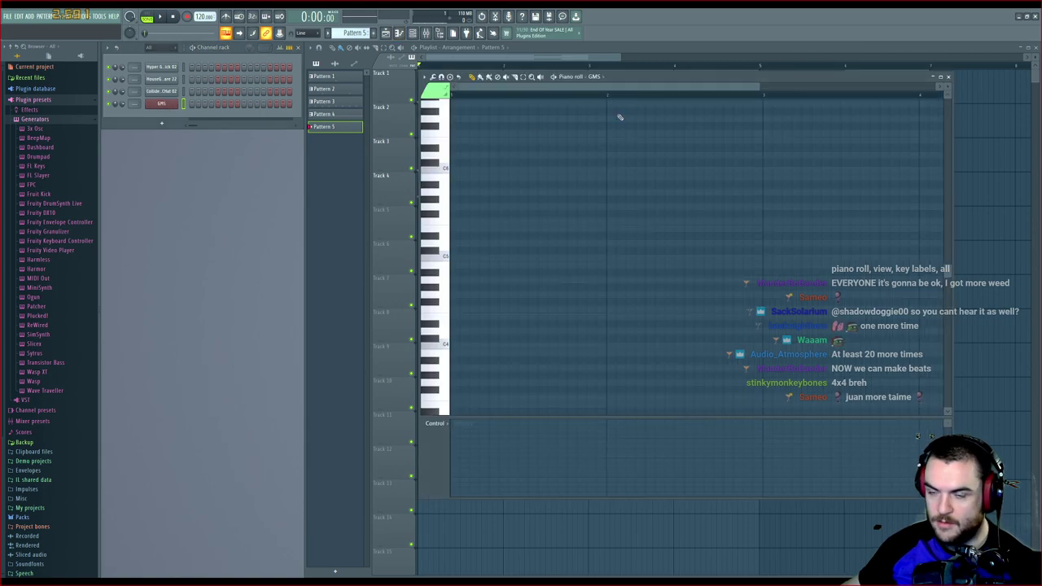
pyautogui.moveTo(691, 74); pyautogui.dragTo(704, 145)
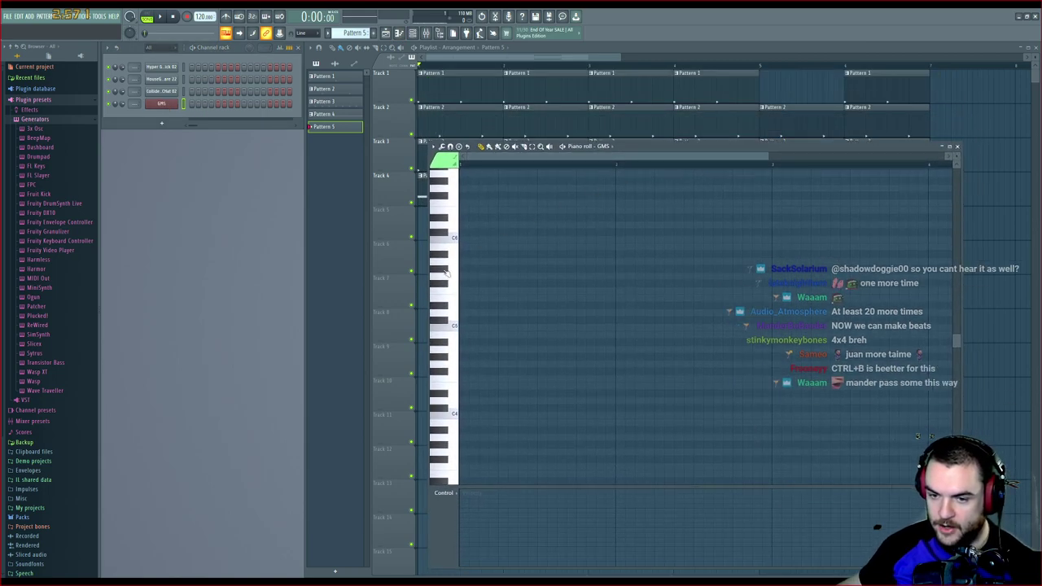
# Audition several GMS keys around C4 to D5 on the piano roll keyboard
pyautogui.click(457, 302)
pyautogui.click(457, 399)
pyautogui.click(457, 389)
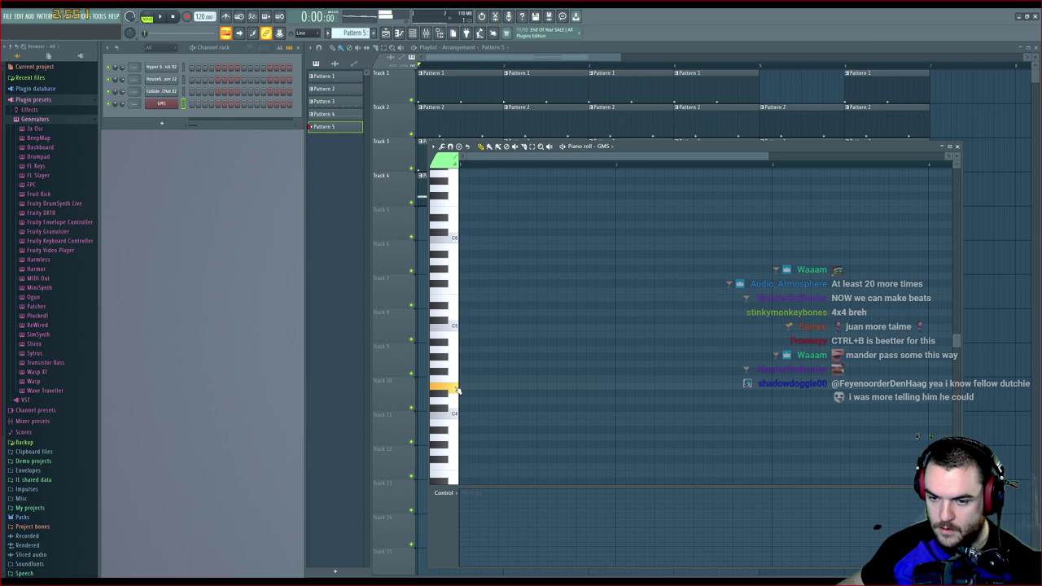
pyautogui.click(459, 365)
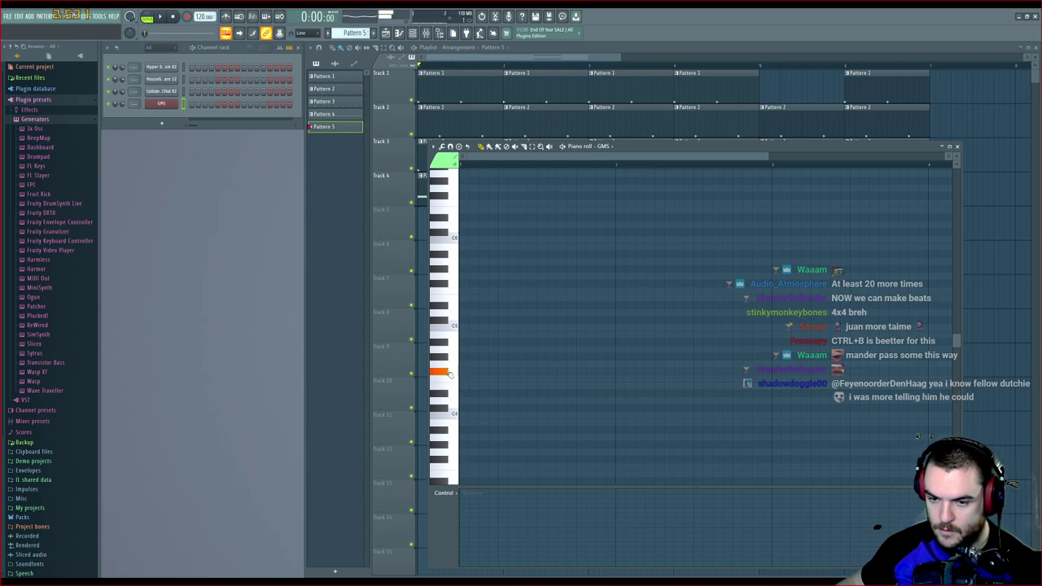
pyautogui.click(456, 380)
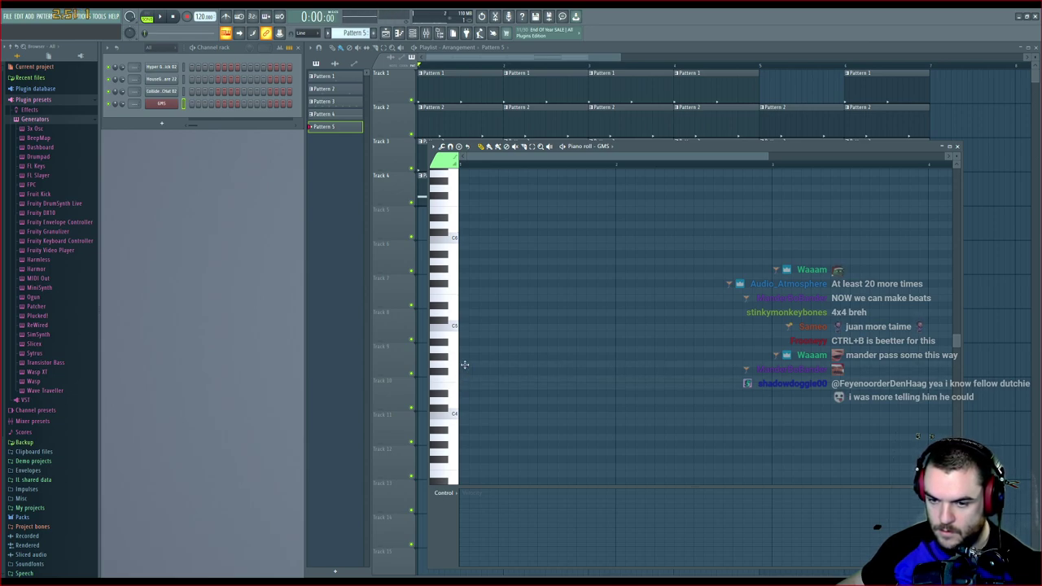
# Draw a half-bar G4 note followed directly by a half-bar E4 note in Pattern 5 and return to the playlist
pyautogui.click(464, 364)
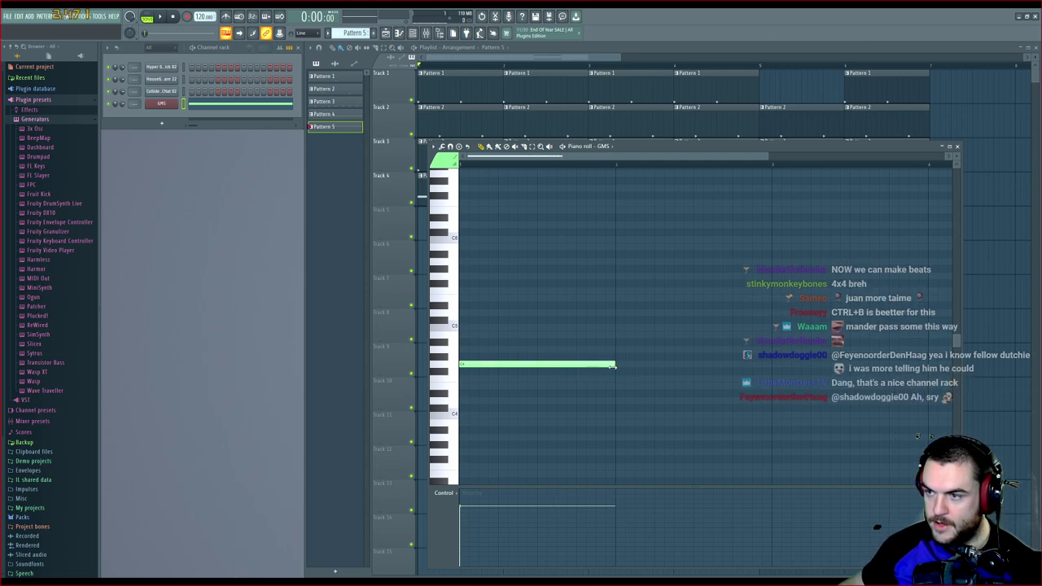
pyautogui.moveTo(599, 366); pyautogui.dragTo(534, 364)
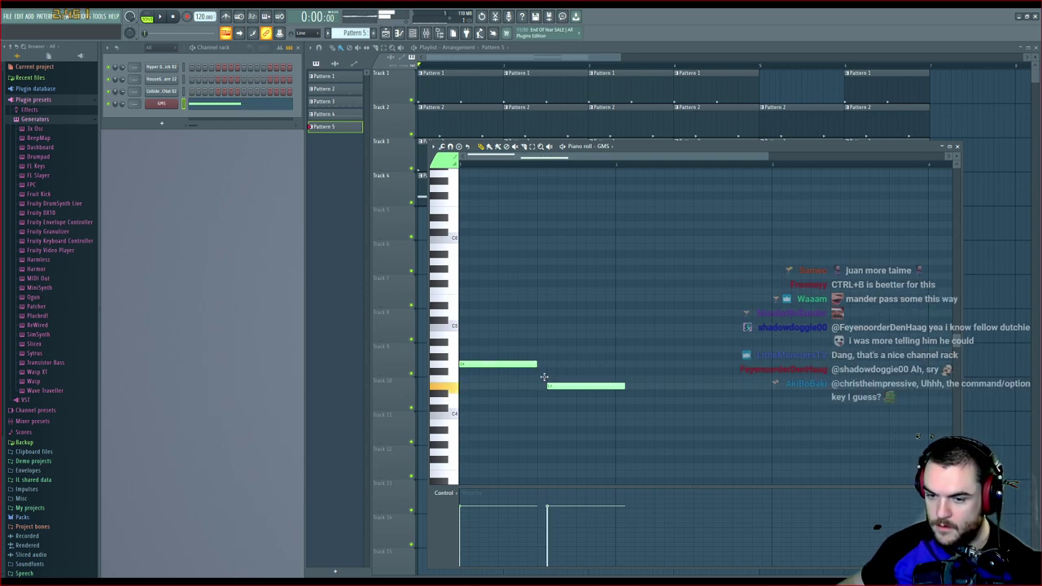
pyautogui.click(544, 379)
pyautogui.click(604, 54)
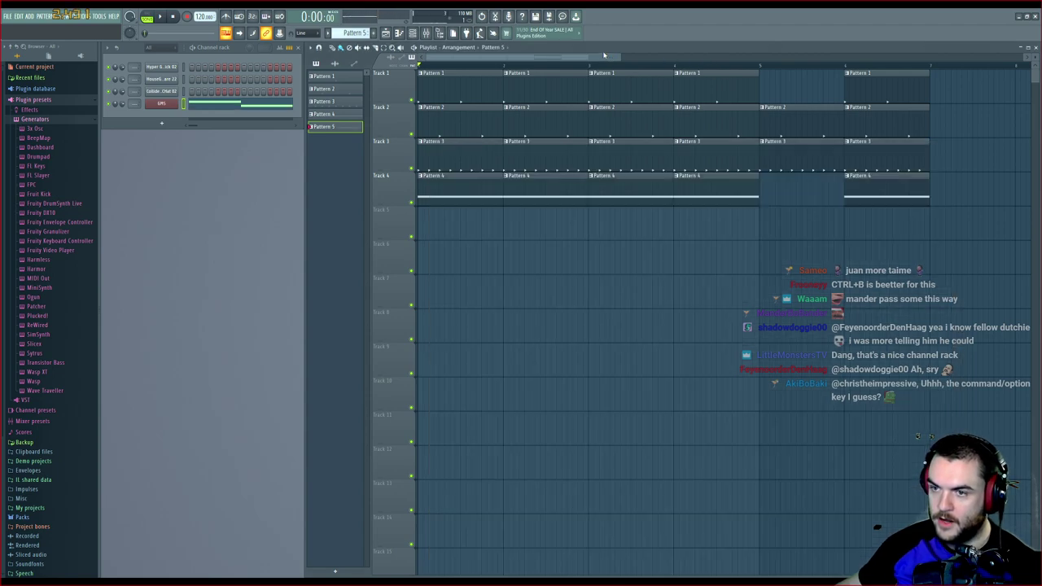
# Place a Pattern 5 clip at bar 5 of Track 4 and play the arrangement
pyautogui.click(770, 187)
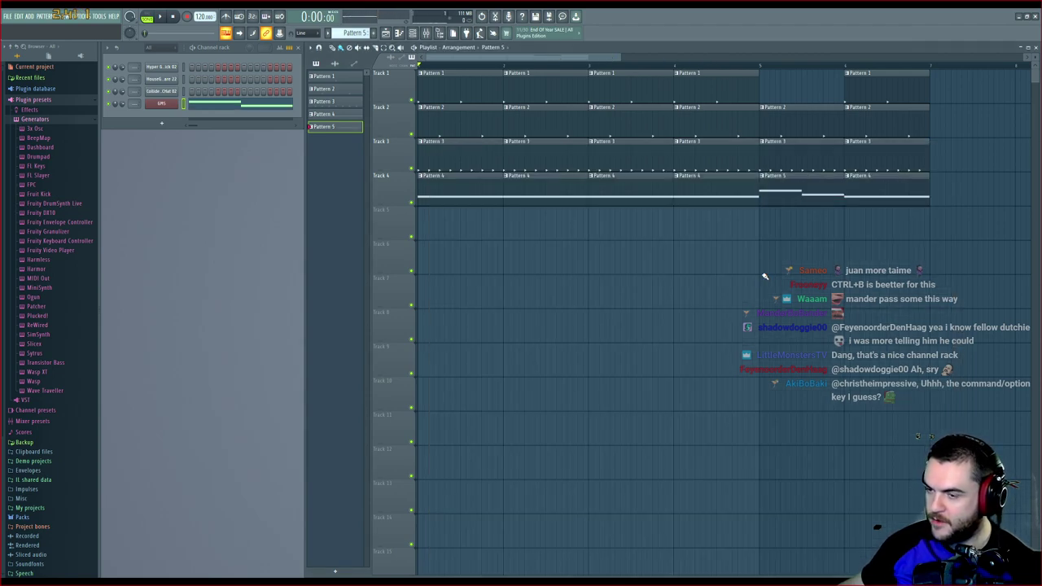
pyautogui.press('space')
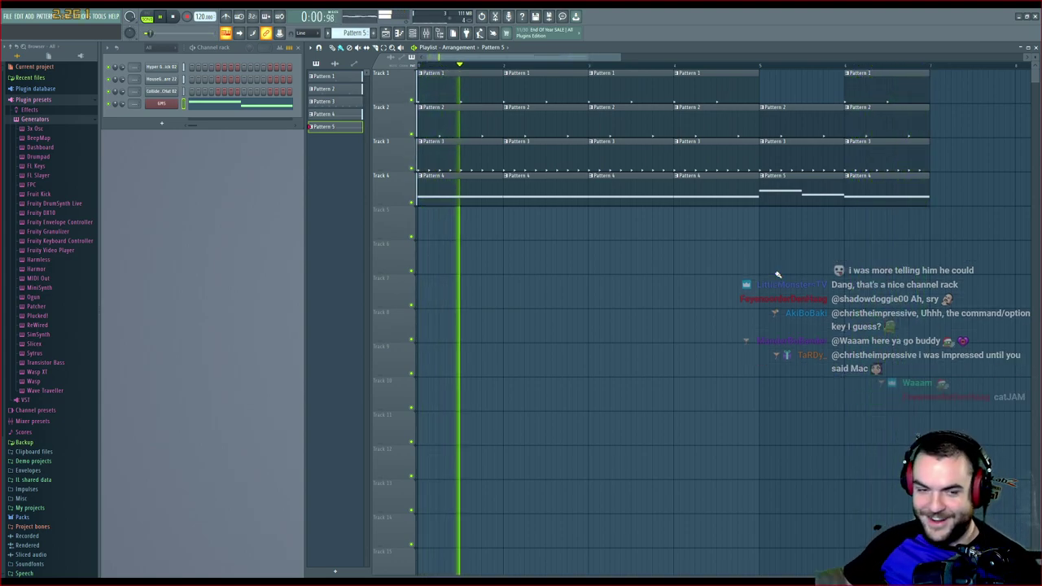
pyautogui.press('space')
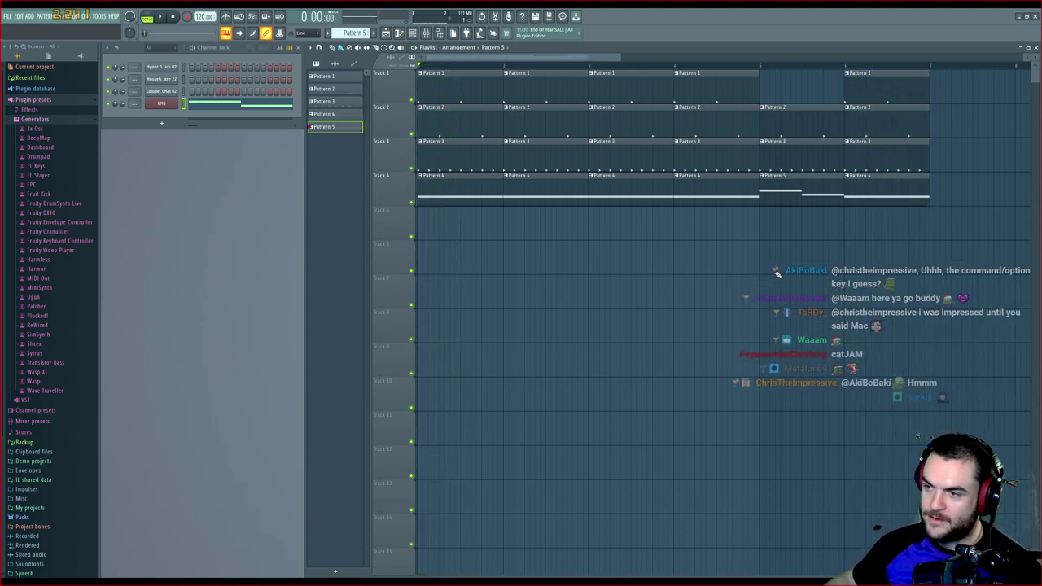
# Copy the four clips in bar 6 into bar 7 and play the arrangement from the start
pyautogui.moveTo(949, 101); pyautogui.dragTo(891, 197)
pyautogui.hotkey('ctrl', 'c')
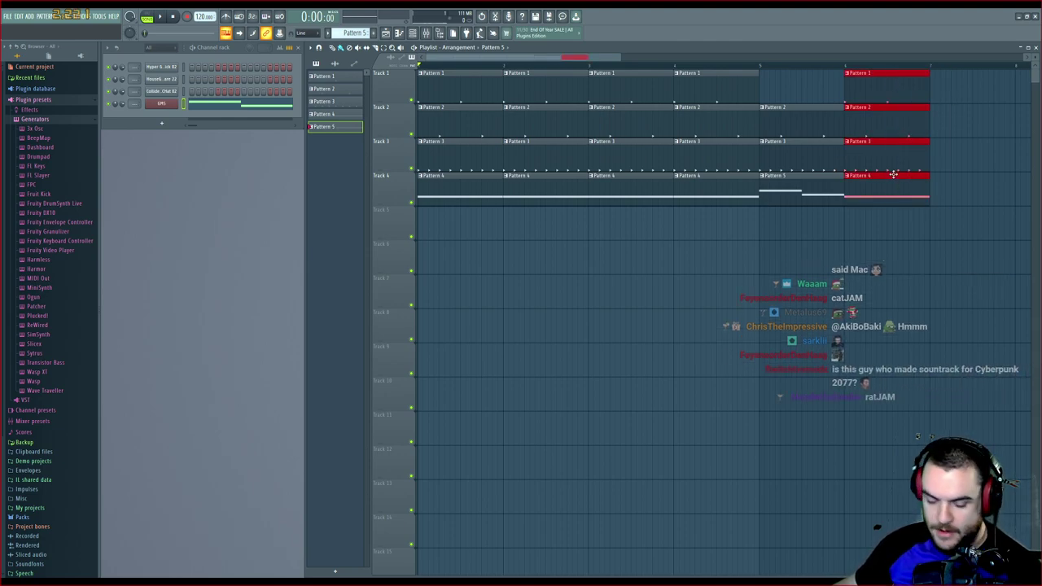
pyautogui.hotkey('ctrl', 'v')
pyautogui.moveTo(468, 124); pyautogui.dragTo(978, 125)
pyautogui.click(950, 259)
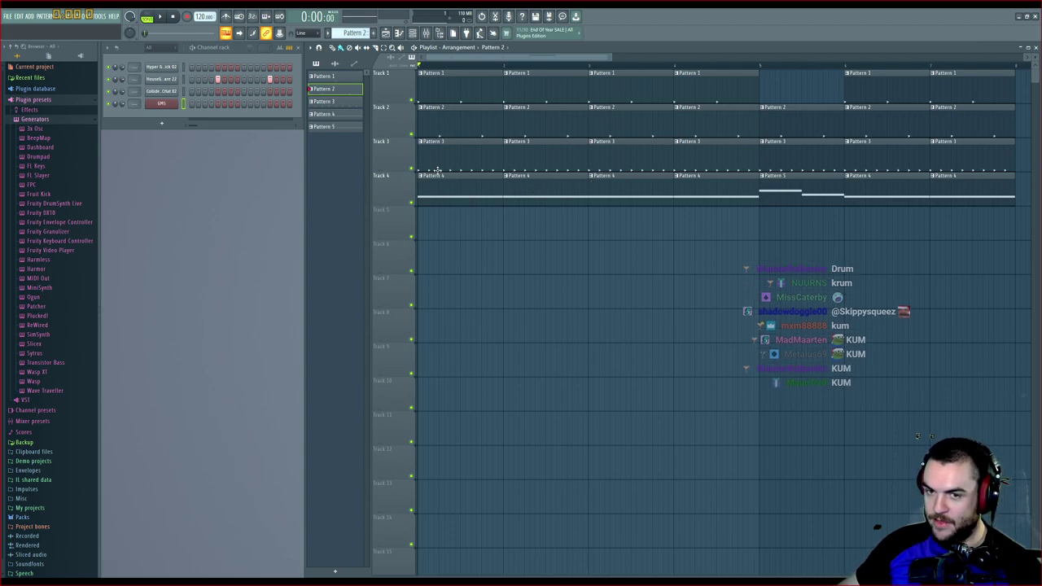
pyautogui.press('space')
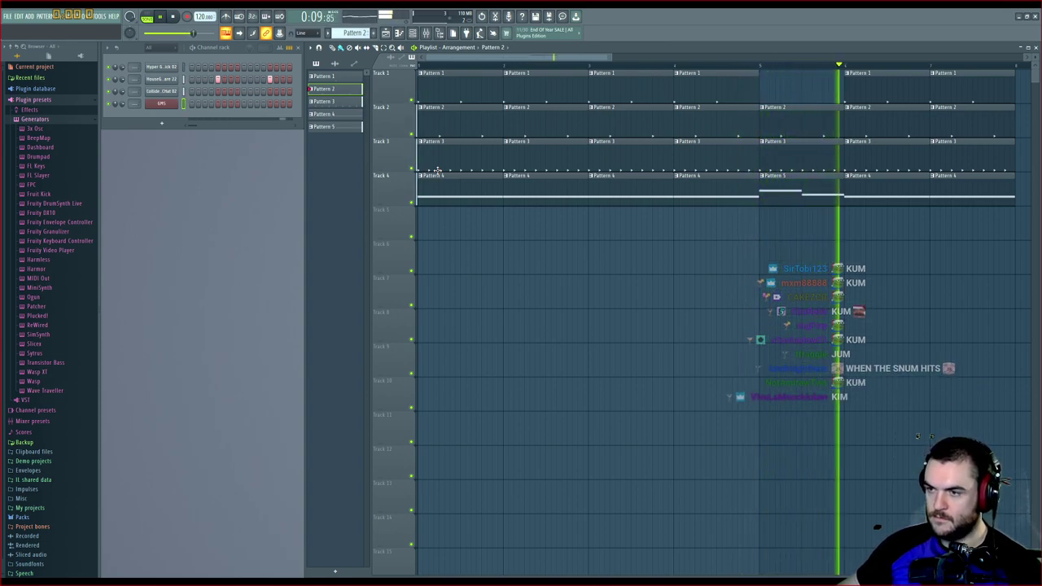
pyautogui.press('space')
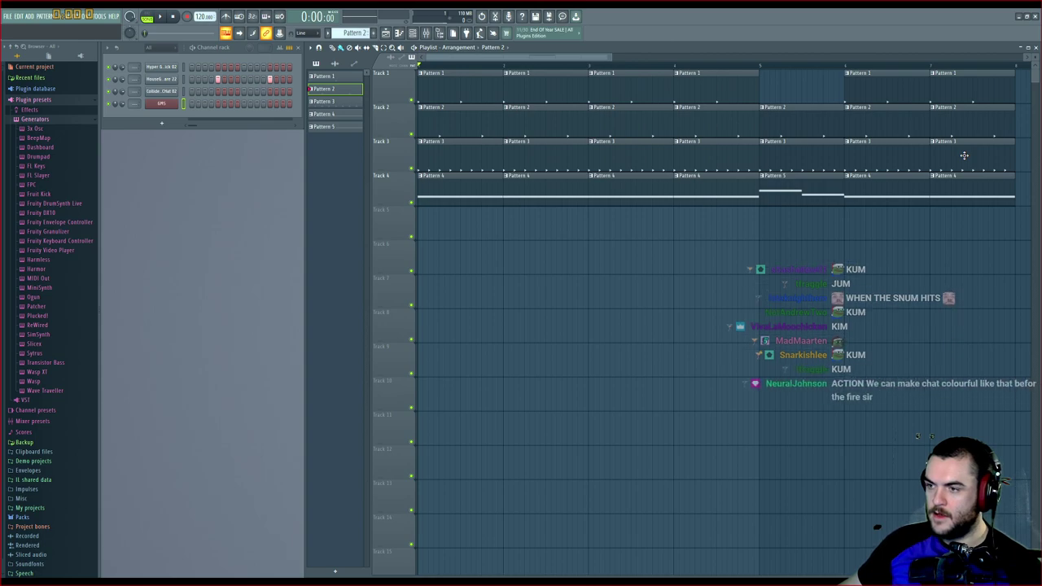
# Move the clips in bars 6 and 7 one bar later and fill bar 6 with Pattern 2 and Pattern 3 clips
pyautogui.moveTo(517, 57); pyautogui.dragTo(599, 57)
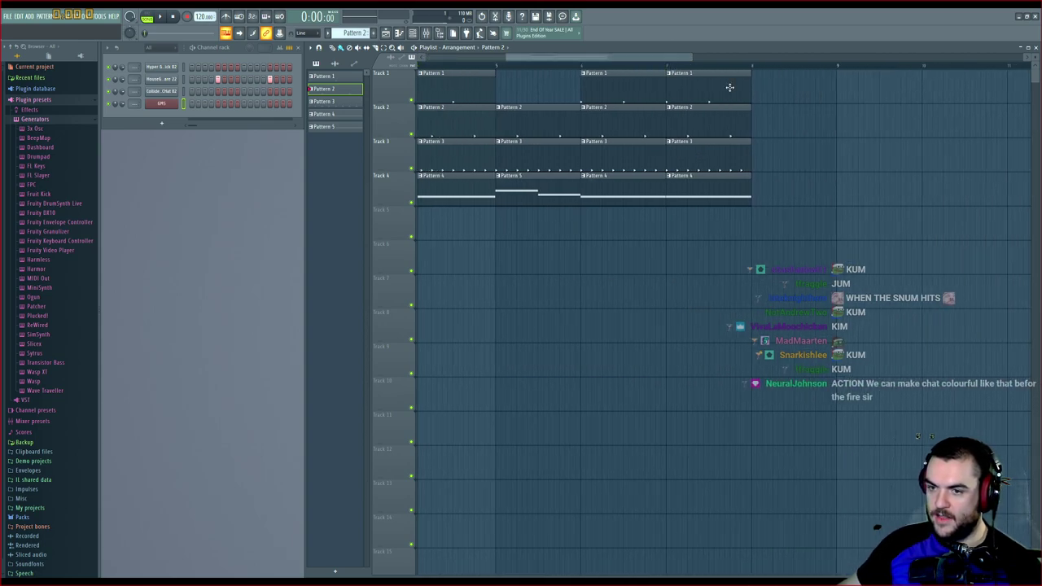
pyautogui.moveTo(809, 75); pyautogui.dragTo(610, 239)
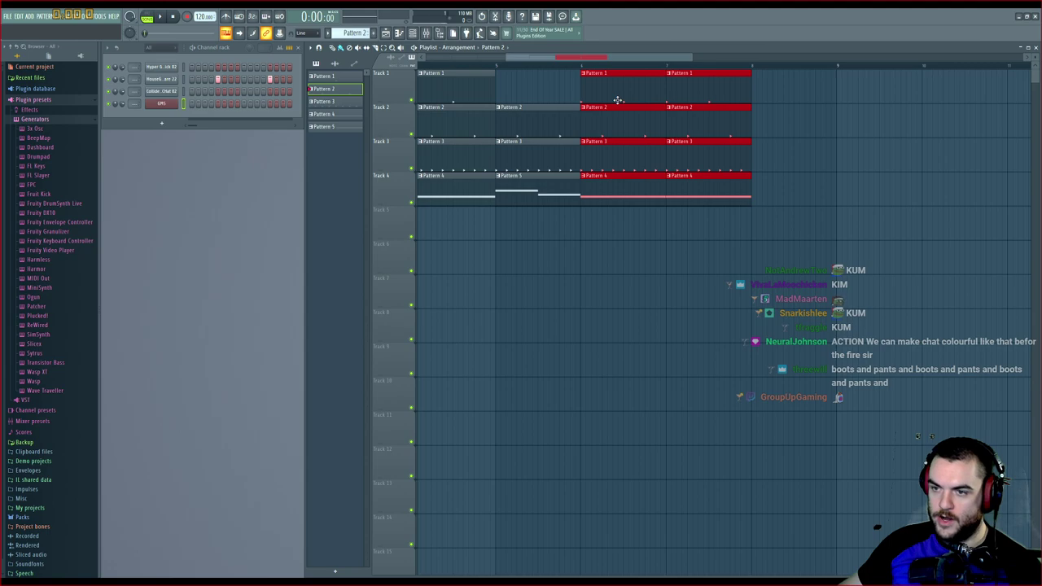
pyautogui.moveTo(617, 98); pyautogui.dragTo(700, 111)
pyautogui.keyDown('ctrl'); pyautogui.click(608, 133); pyautogui.keyUp('ctrl')
pyautogui.moveTo(609, 132)
pyautogui.keyDown('ctrl'); pyautogui.mouseDown()
pyautogui.moveTo(541, 150)
pyautogui.moveTo(616, 139)
pyautogui.moveTo(612, 146)
pyautogui.mouseUp(); pyautogui.keyUp('ctrl')
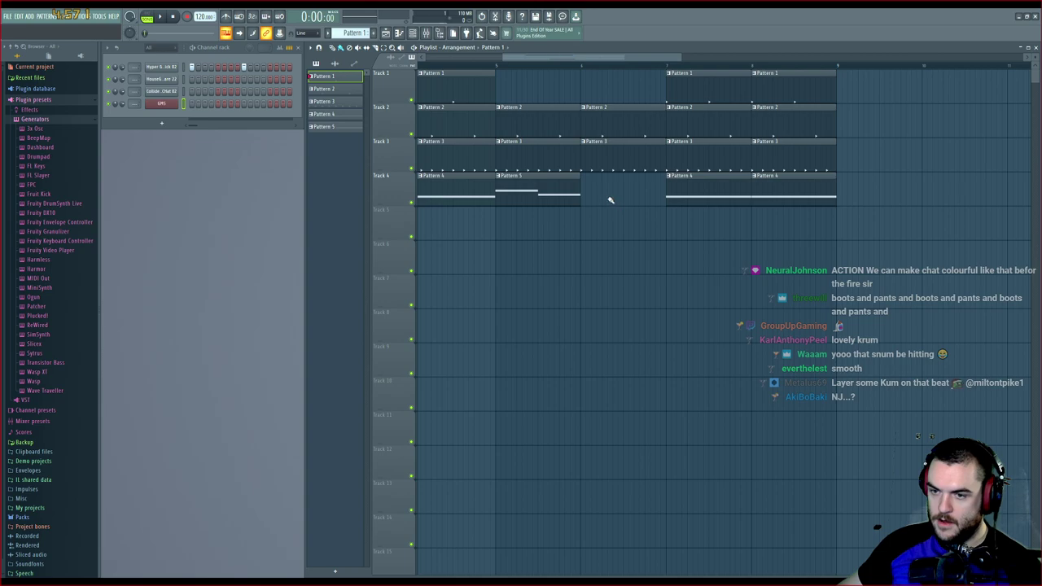
# Make Pattern 5 the current pattern and try to bring up the GMS channel's piano roll
pyautogui.click(560, 187)
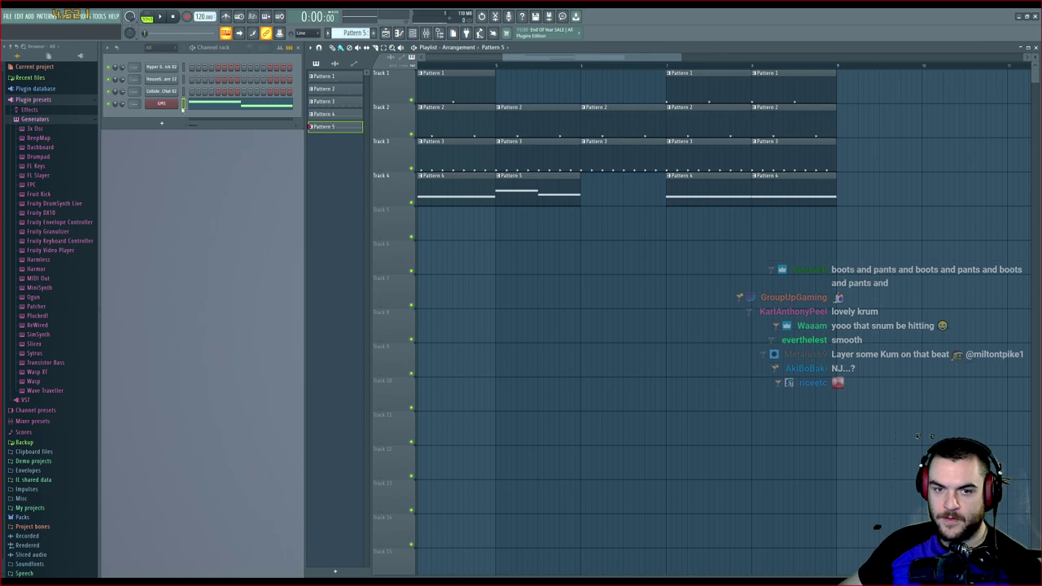
pyautogui.click(233, 108)
pyautogui.click(233, 108)
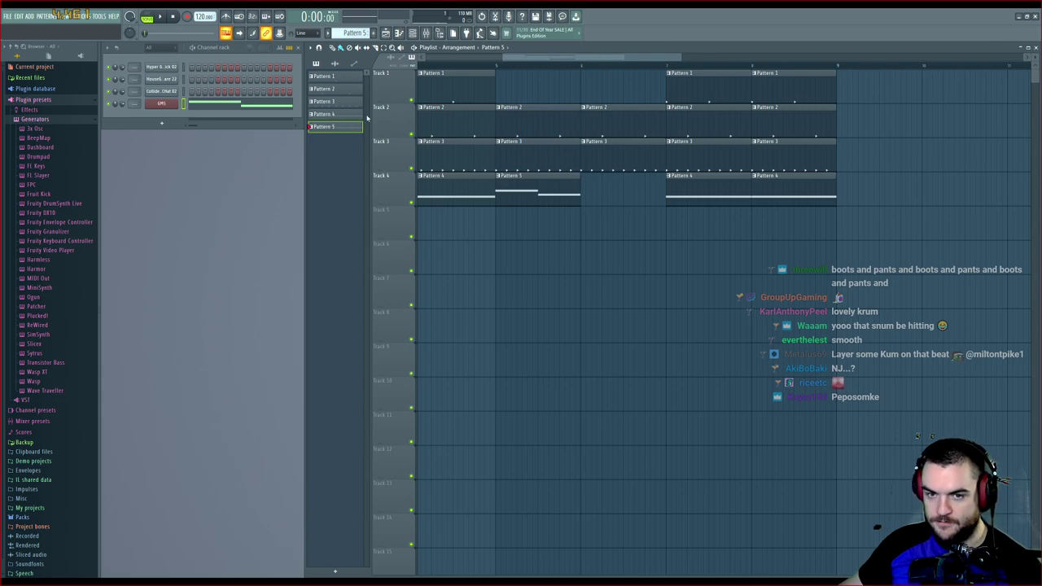
pyautogui.click(398, 33)
pyautogui.click(399, 33)
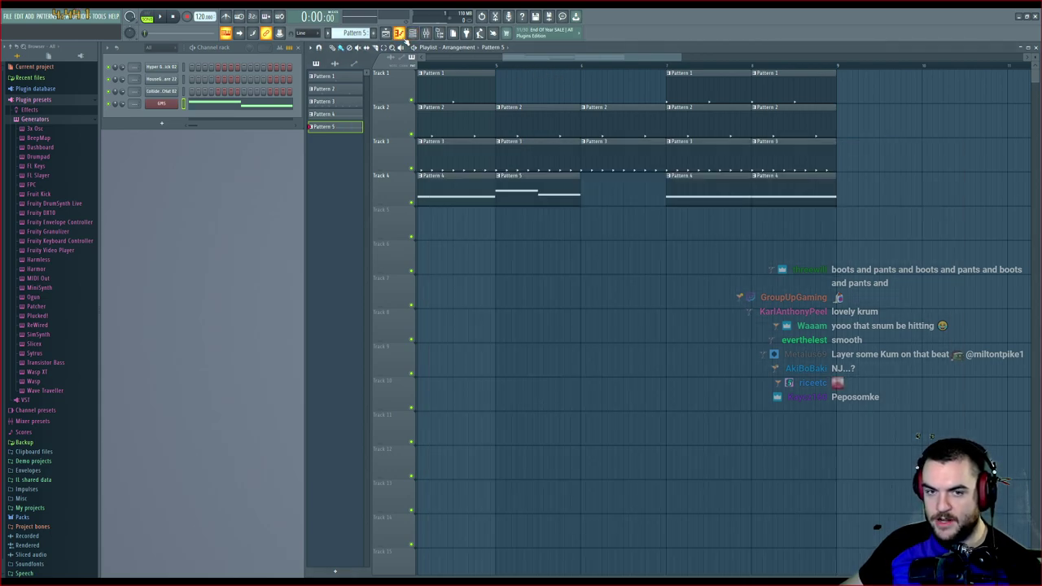
pyautogui.click(169, 108)
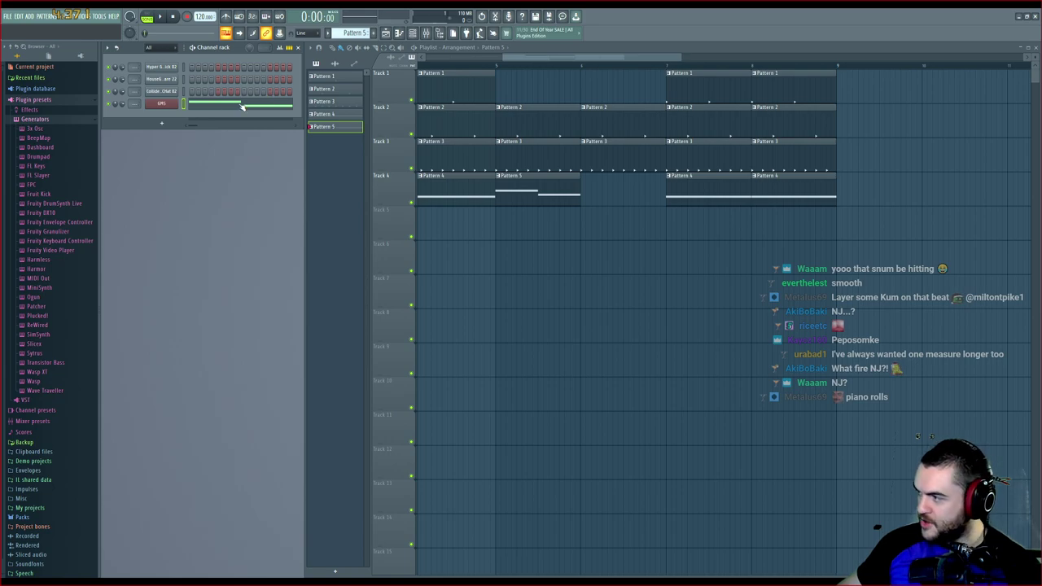
# In Pattern 5's GMS piano roll, delete the second note and lengthen the first to fill the whole bar
pyautogui.click(239, 105)
pyautogui.click(239, 104)
pyautogui.click(239, 104)
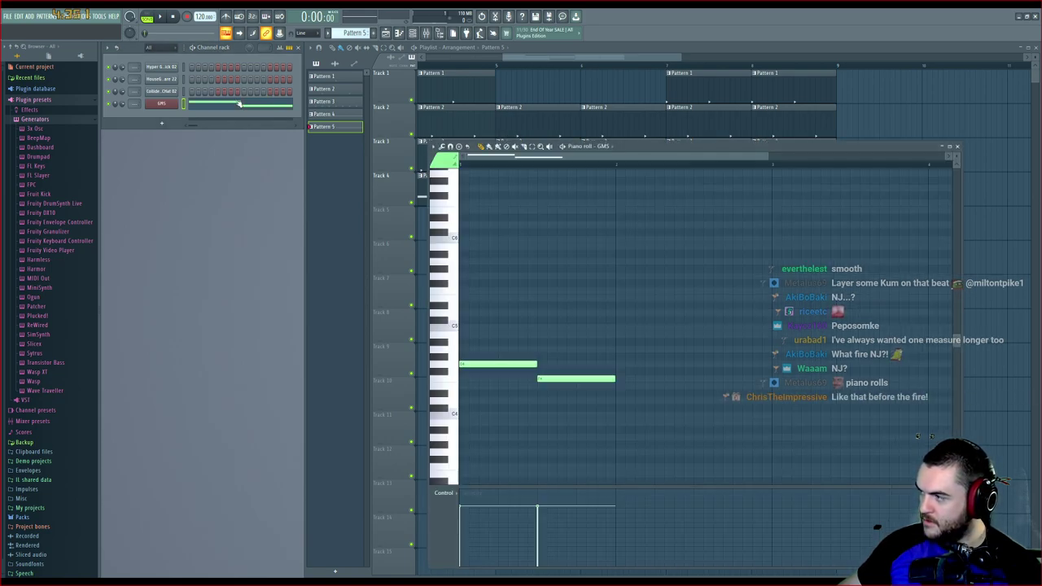
pyautogui.click(240, 104)
pyautogui.click(239, 105)
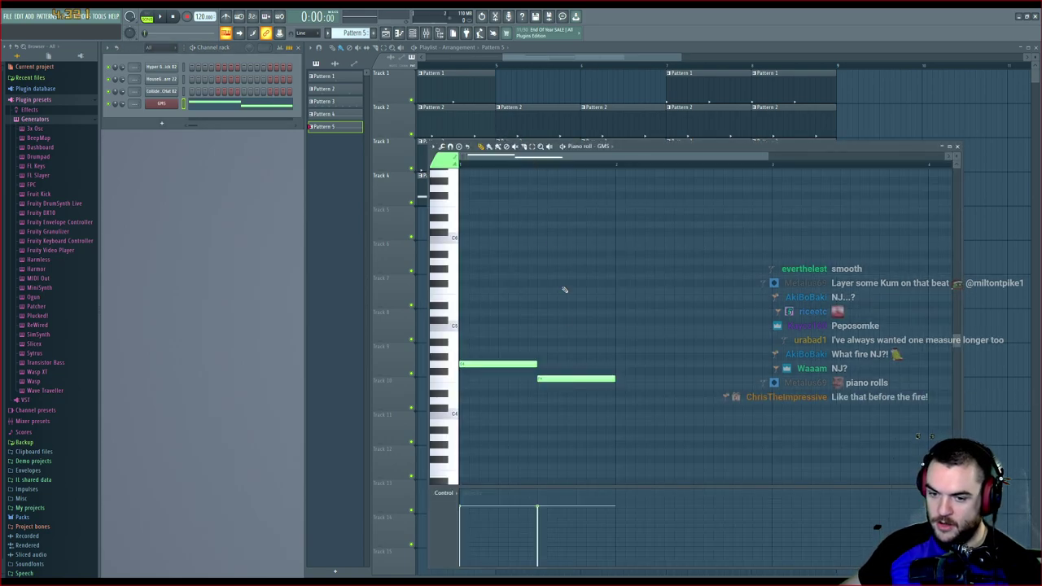
pyautogui.rightClick(570, 378)
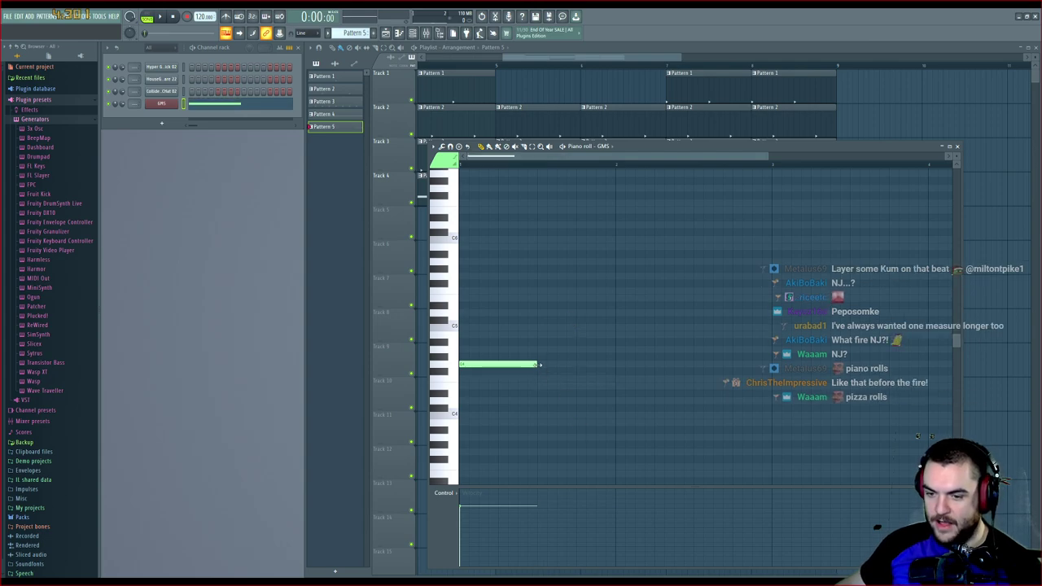
pyautogui.moveTo(539, 364); pyautogui.dragTo(617, 364)
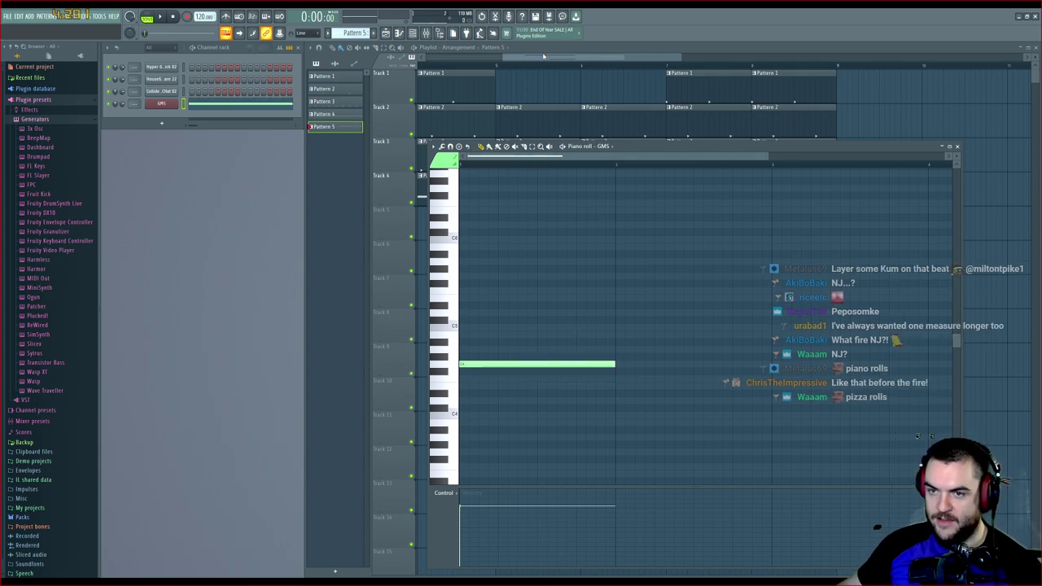
# Return to the playlist and play the arrangement from bar 5
pyautogui.press('F7')
pyautogui.press('space')
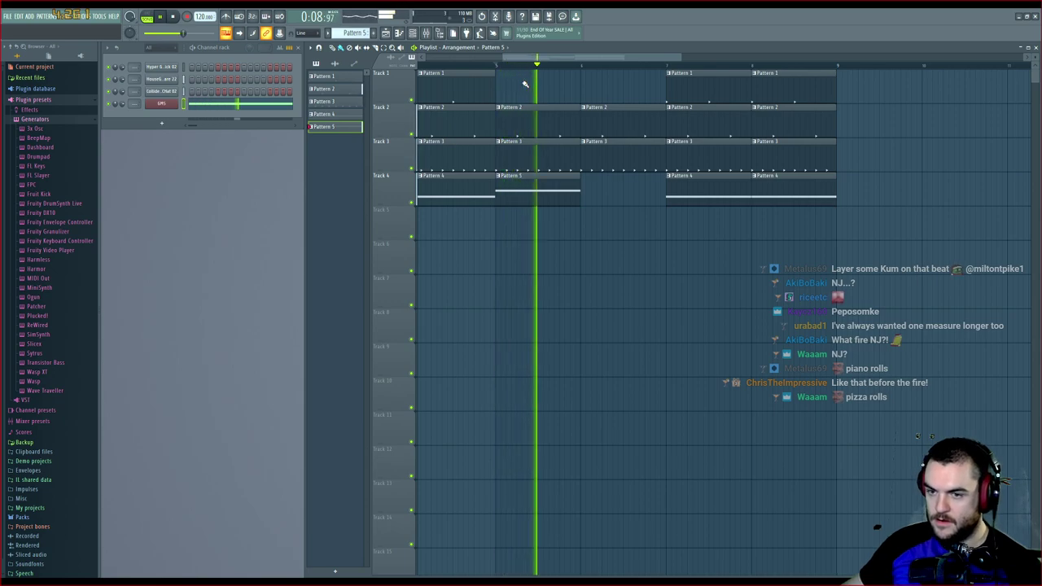
pyautogui.press('space')
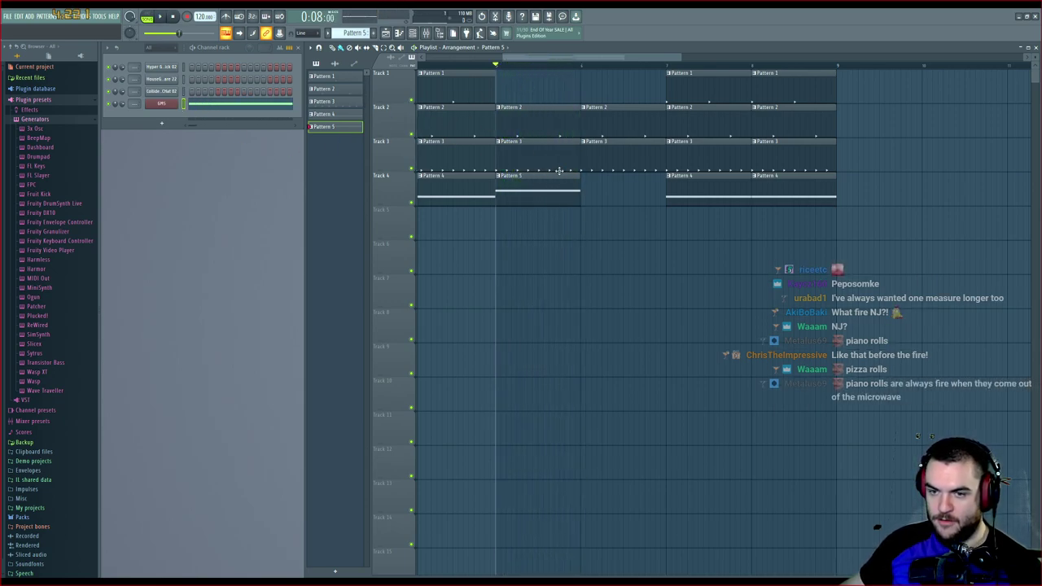
# Create Pattern 6 and add a one-bar F4 note in the GMS channel's piano roll
pyautogui.click(373, 33)
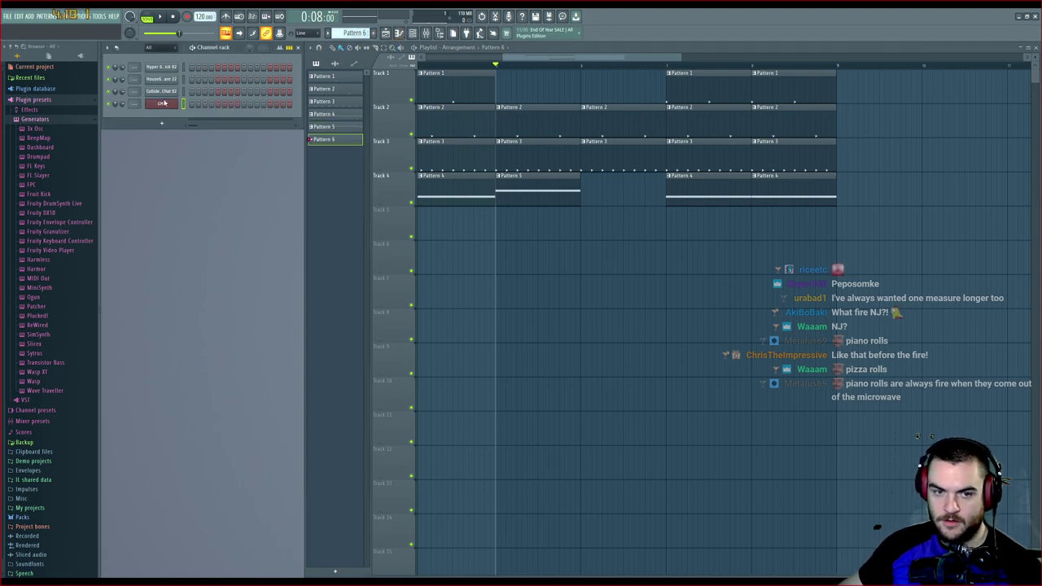
pyautogui.press('F7')
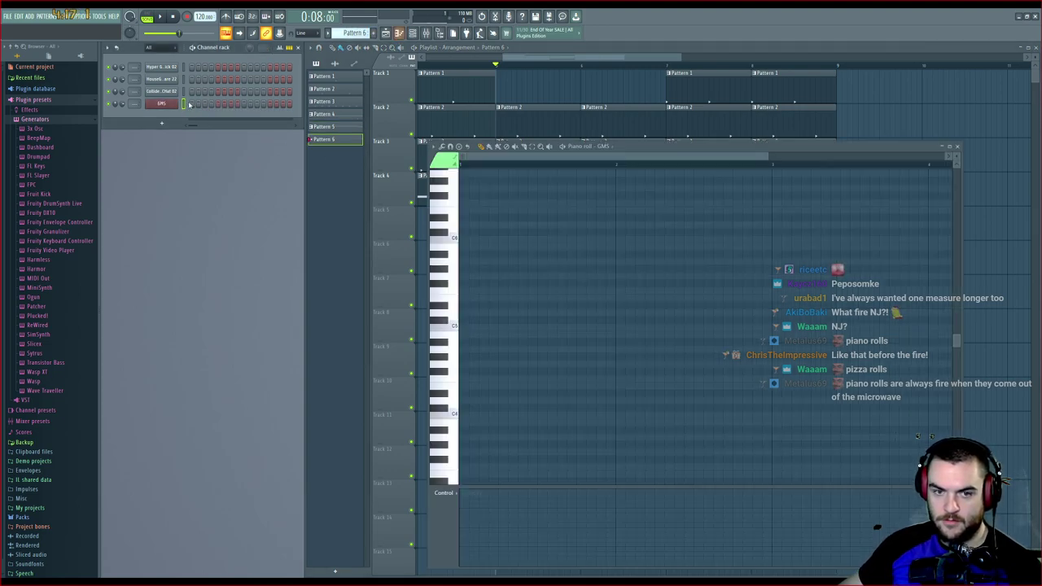
pyautogui.click(464, 380)
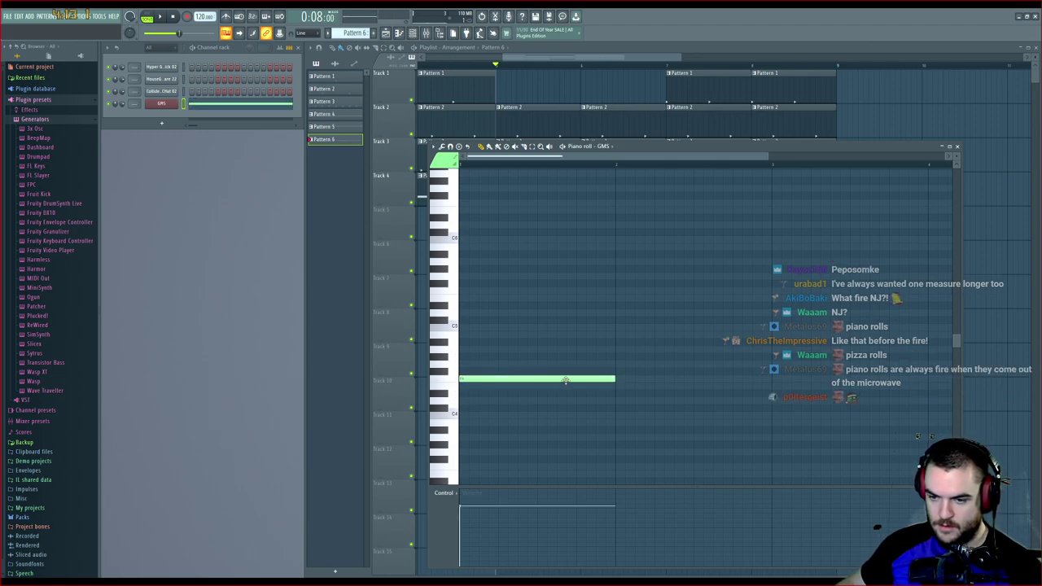
# Place a Pattern 6 clip at bar 6 of Track 4 and play the arrangement from bar 5
pyautogui.click(527, 60)
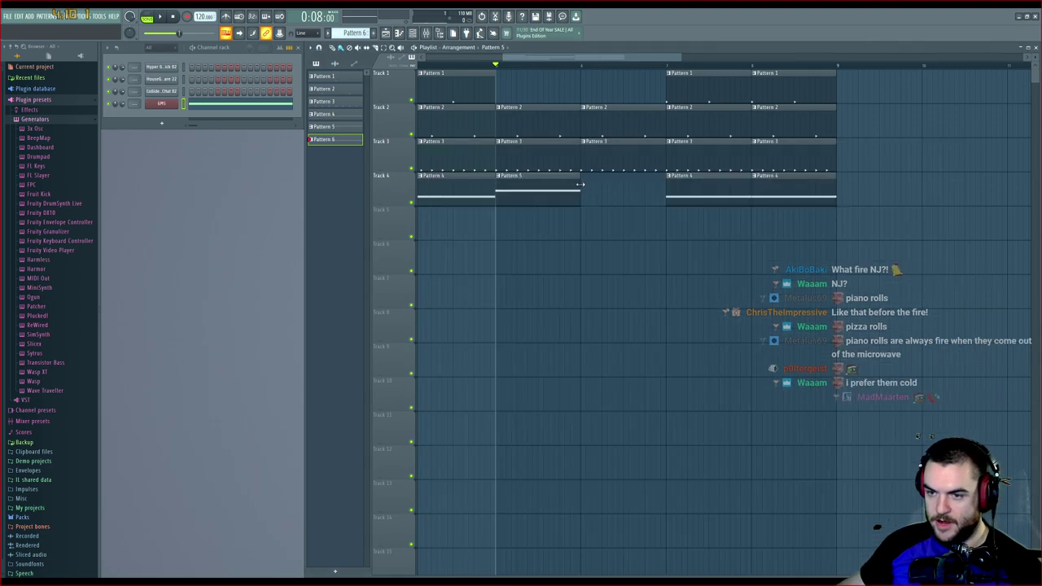
pyautogui.click(587, 185)
pyautogui.rightClick(587, 186)
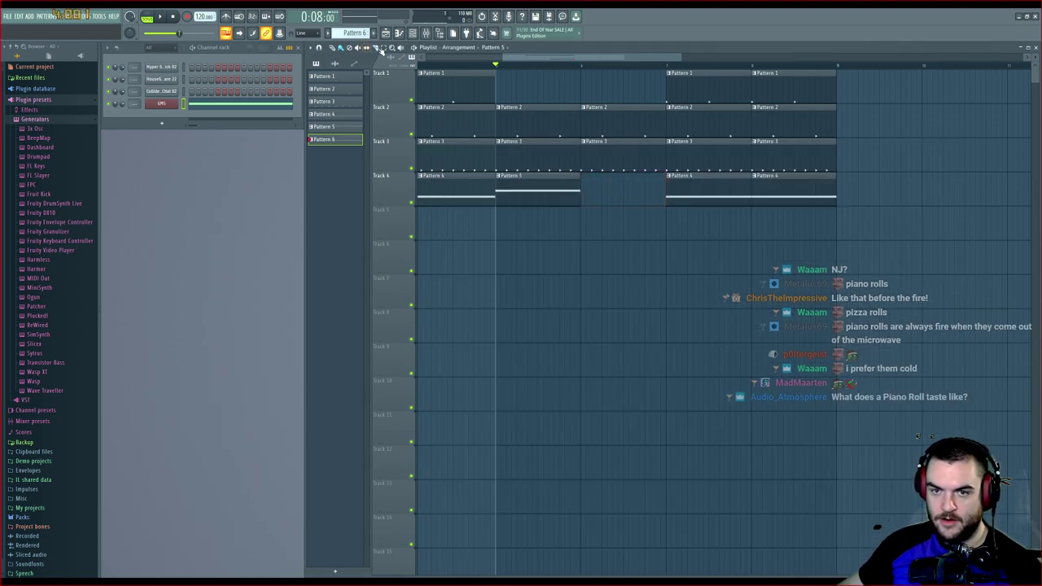
pyautogui.click(593, 209)
pyautogui.rightClick(594, 210)
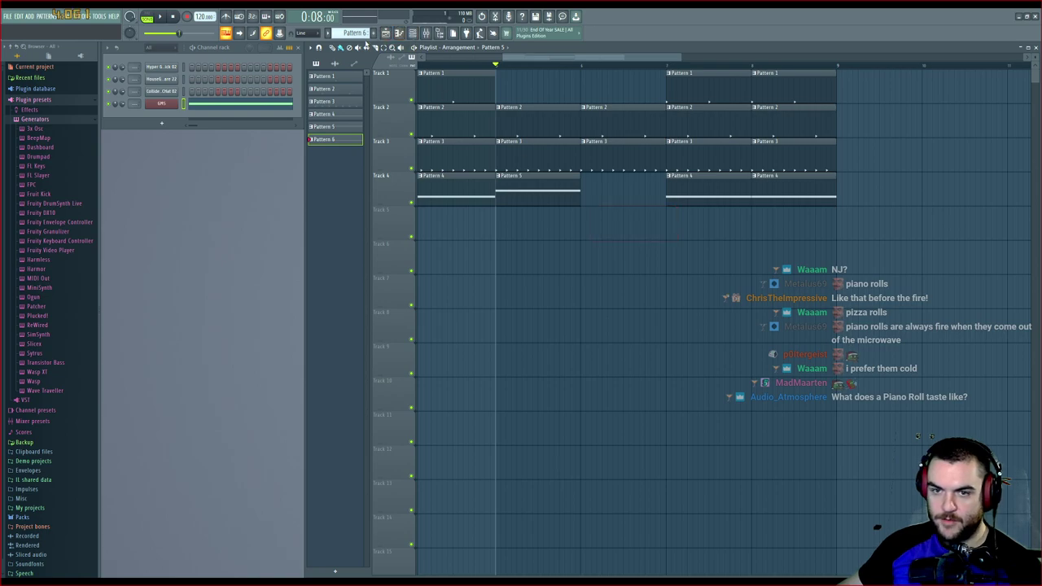
pyautogui.click(592, 214)
pyautogui.moveTo(612, 201); pyautogui.dragTo(610, 180)
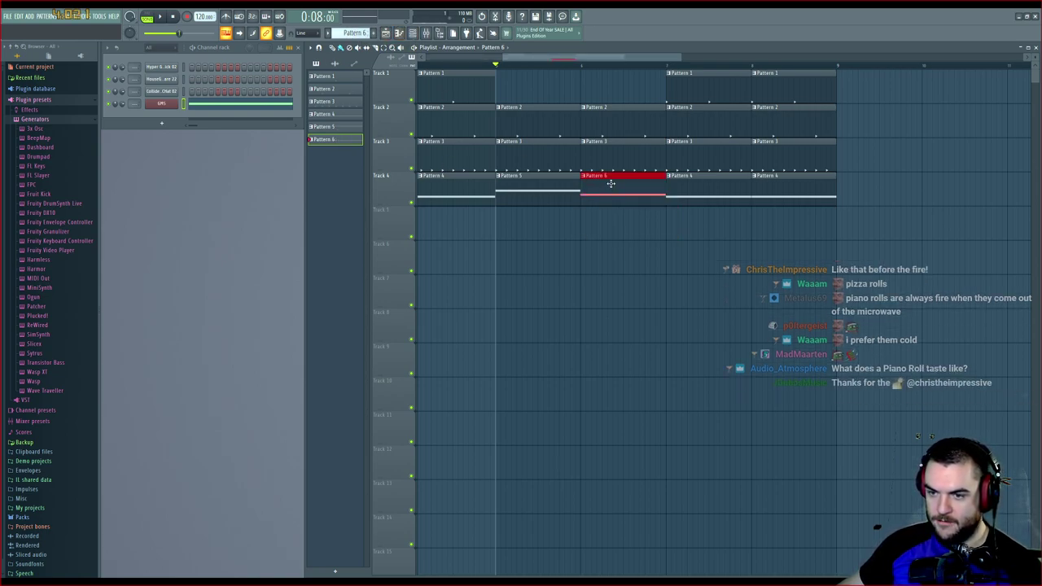
pyautogui.press('space')
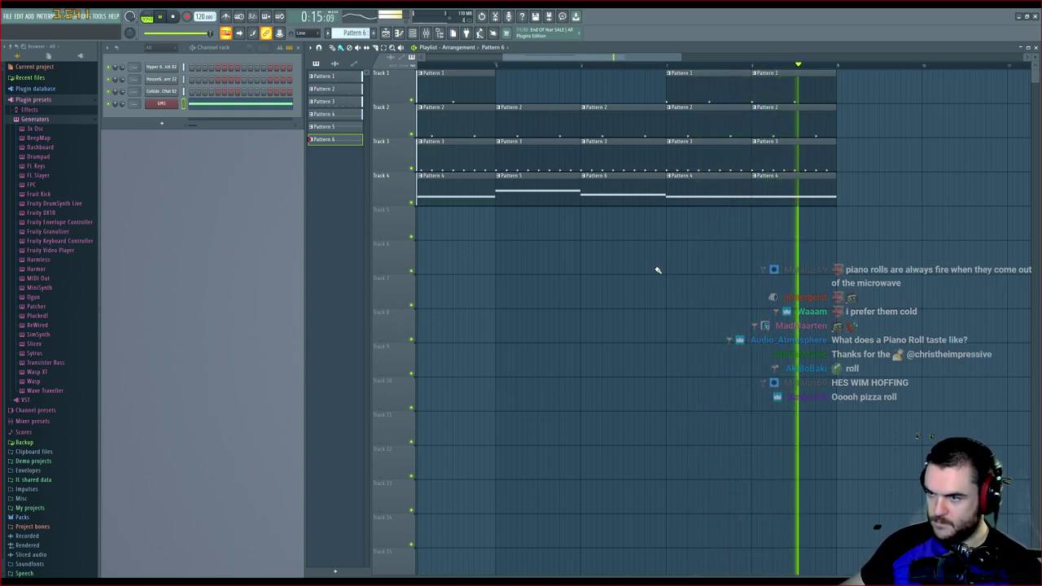
pyautogui.press('space')
# Add Drumaxx and Toxic Biohazard channels to the channel rack, and delete the Drumaxx channel
pyautogui.moveTo(521, 55); pyautogui.dragTo(440, 55)
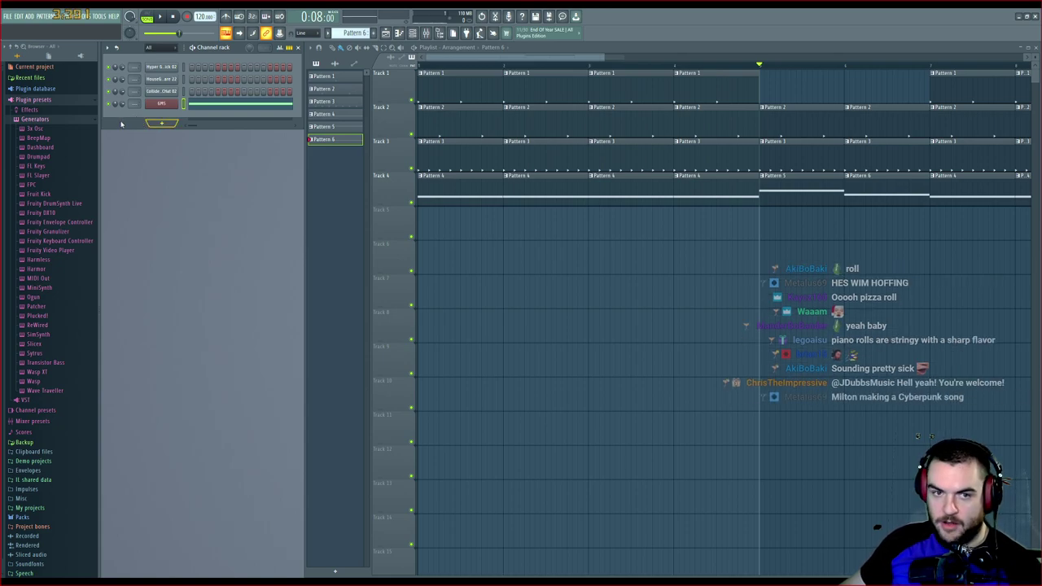
pyautogui.click(160, 124)
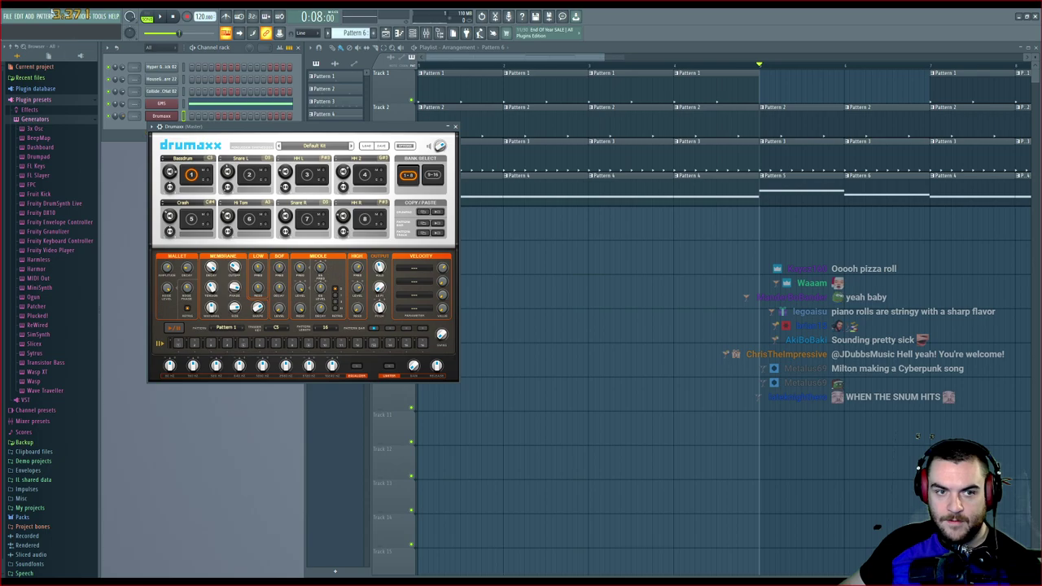
pyautogui.click(455, 127)
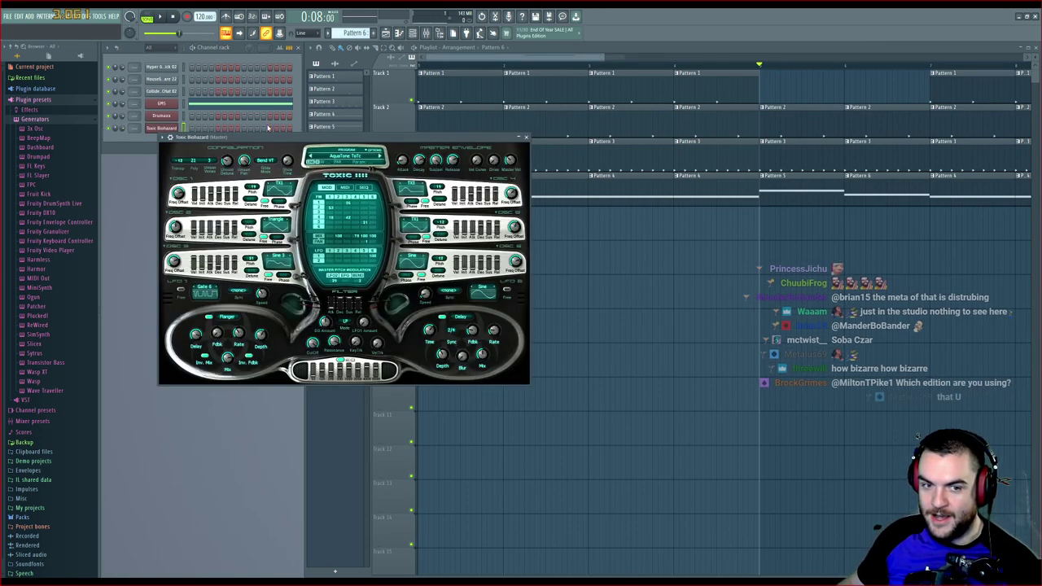
pyautogui.rightClick(161, 115)
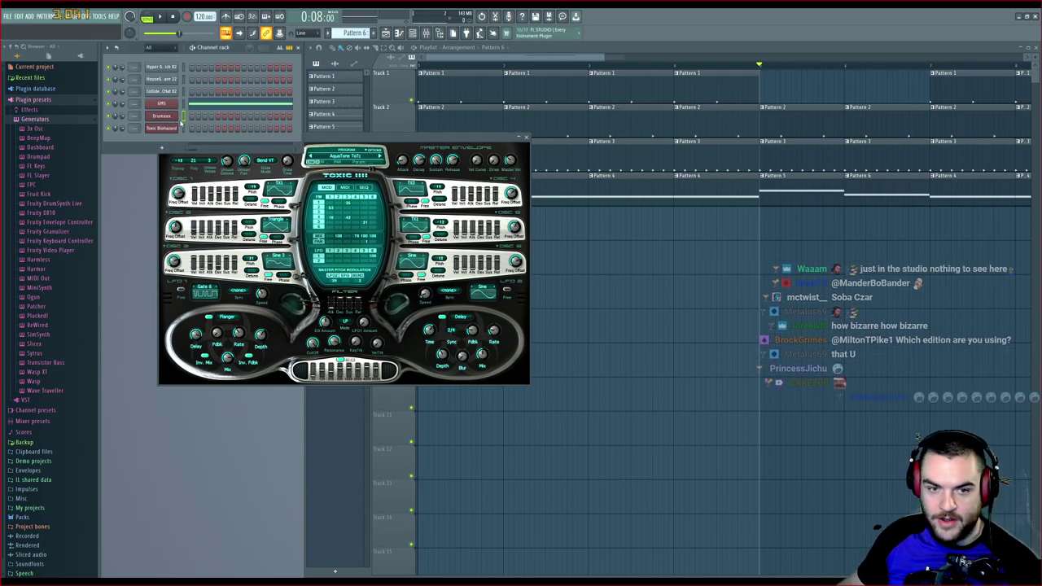
pyautogui.click(214, 194)
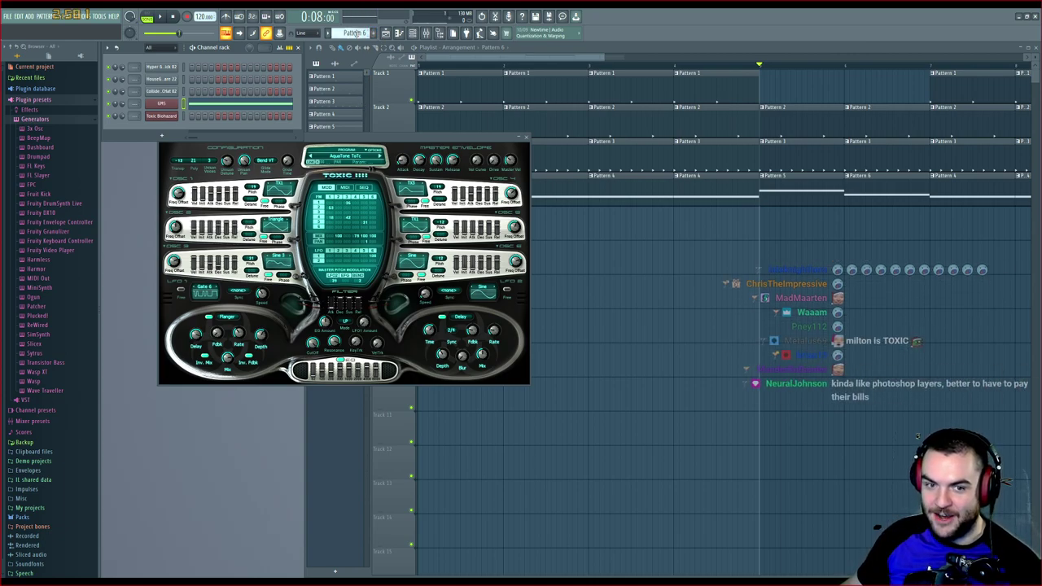
# Make Pattern 7 the current pattern and compare the Toxic Biohazard interface with the GMS one
pyautogui.scroll(-1, 355, 32)
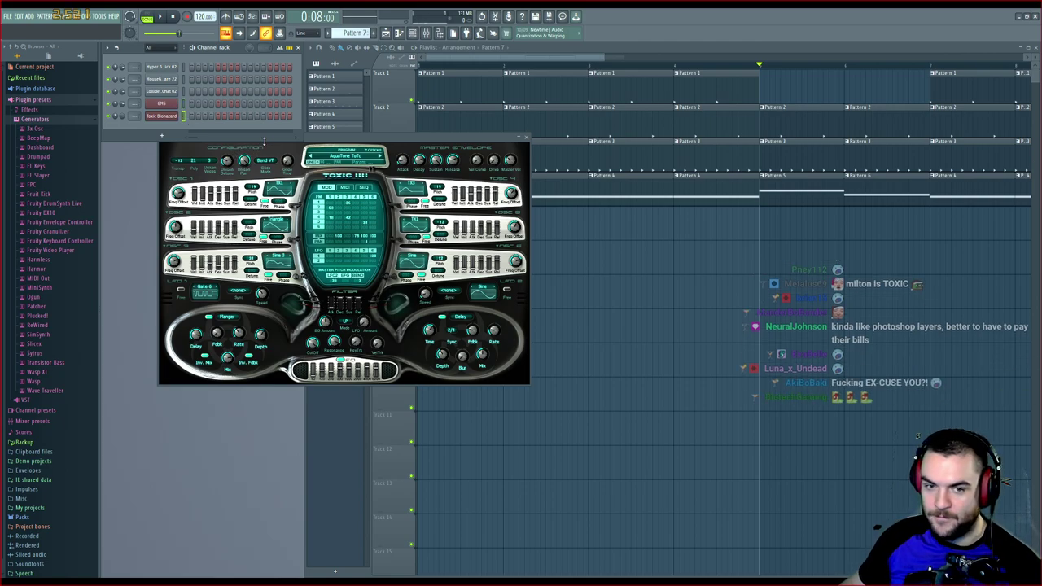
pyautogui.moveTo(374, 138); pyautogui.dragTo(318, 149)
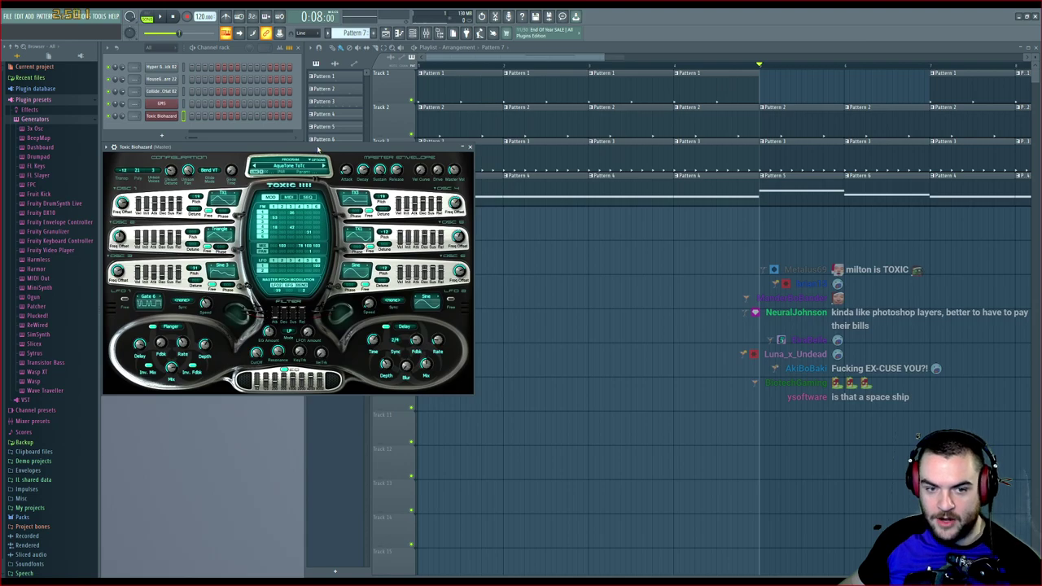
pyautogui.click(299, 171)
pyautogui.click(342, 150)
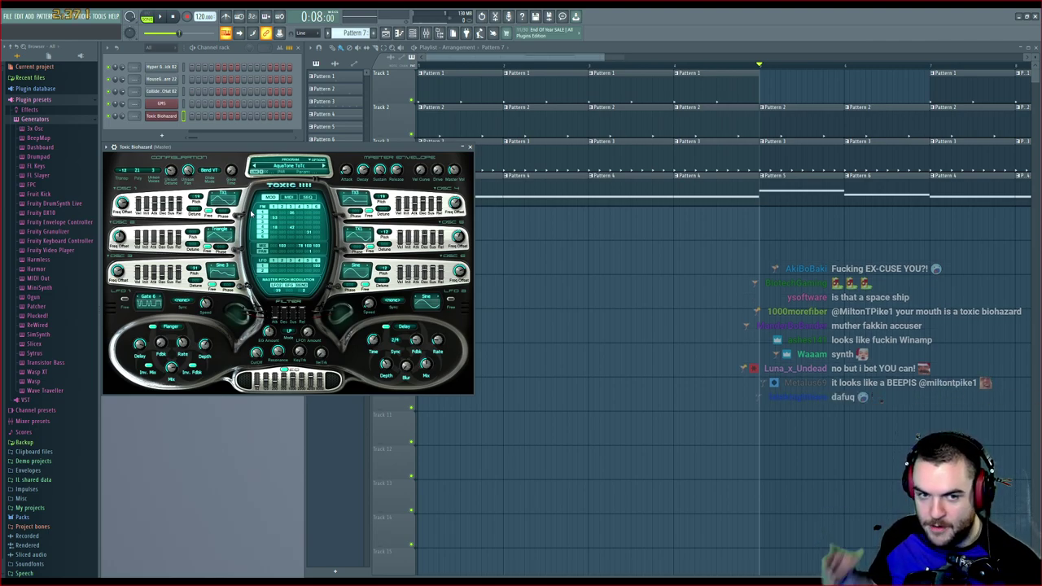
pyautogui.click(172, 104)
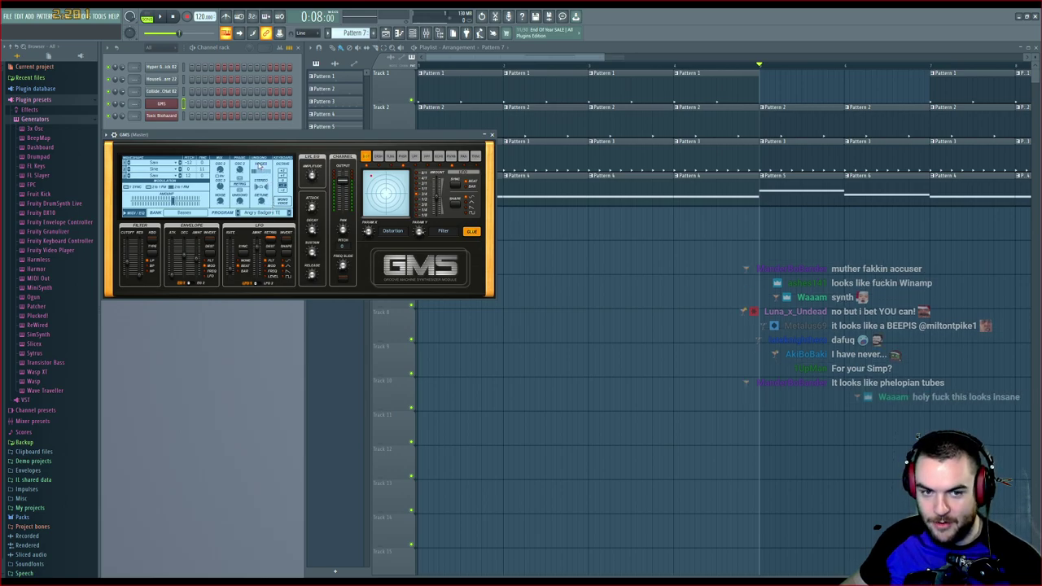
pyautogui.click(161, 115)
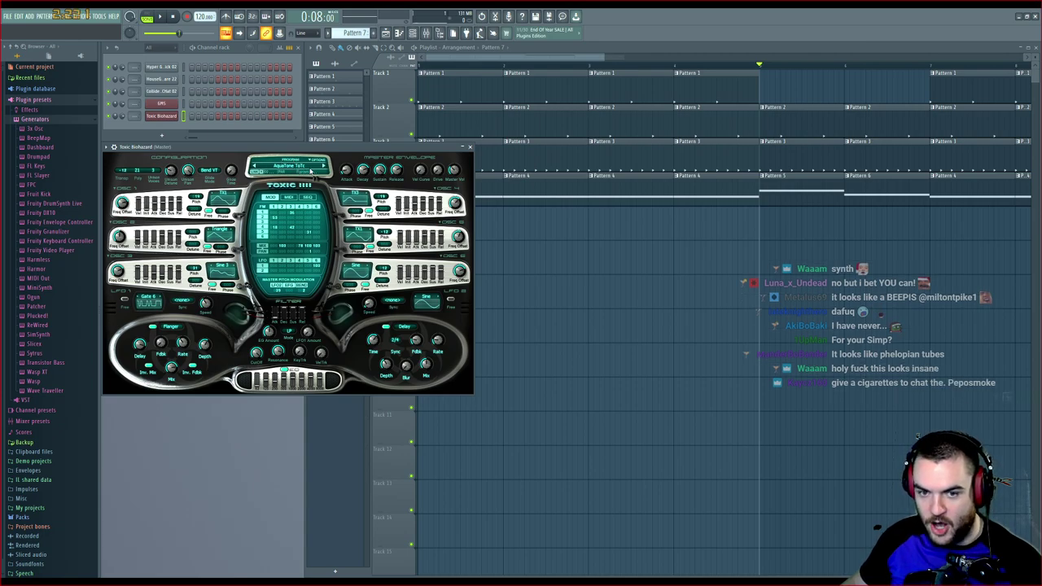
# Bring up Toxic Biohazard's presets library and look through its banks from Basses to the programs in Pads
pyautogui.click(290, 169)
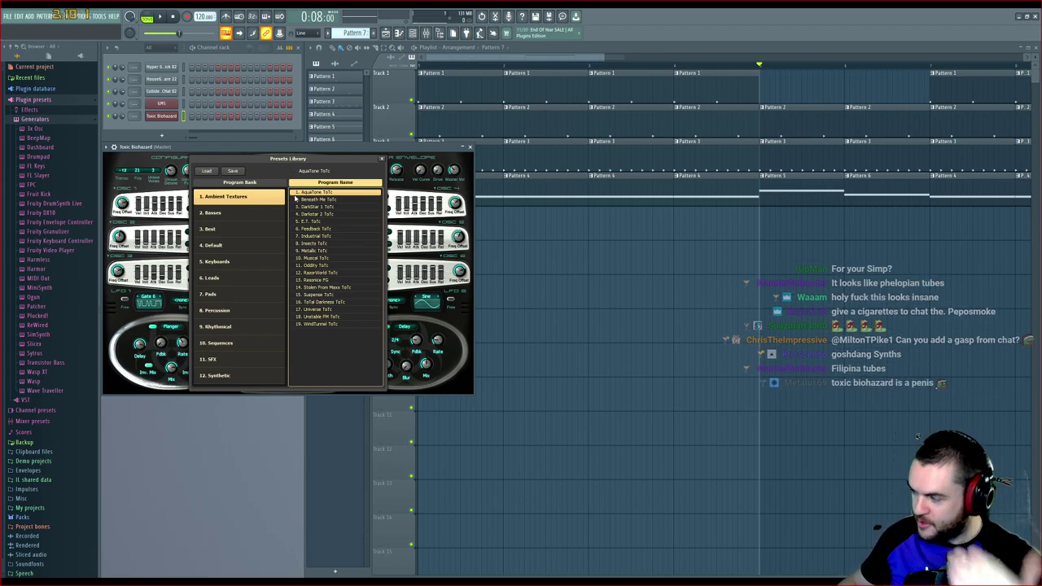
pyautogui.click(257, 214)
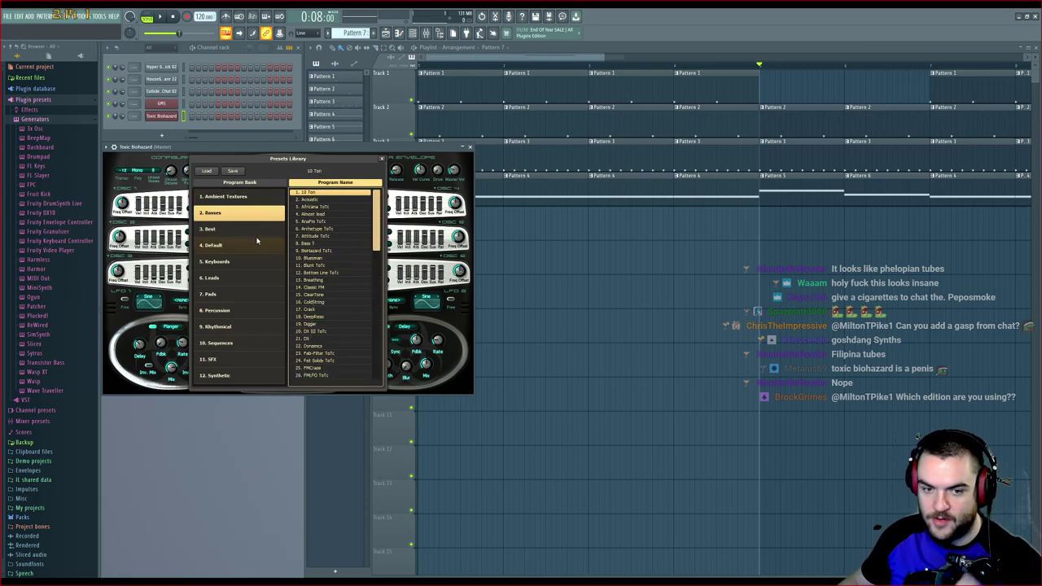
pyautogui.click(256, 229)
pyautogui.click(256, 247)
pyautogui.click(256, 262)
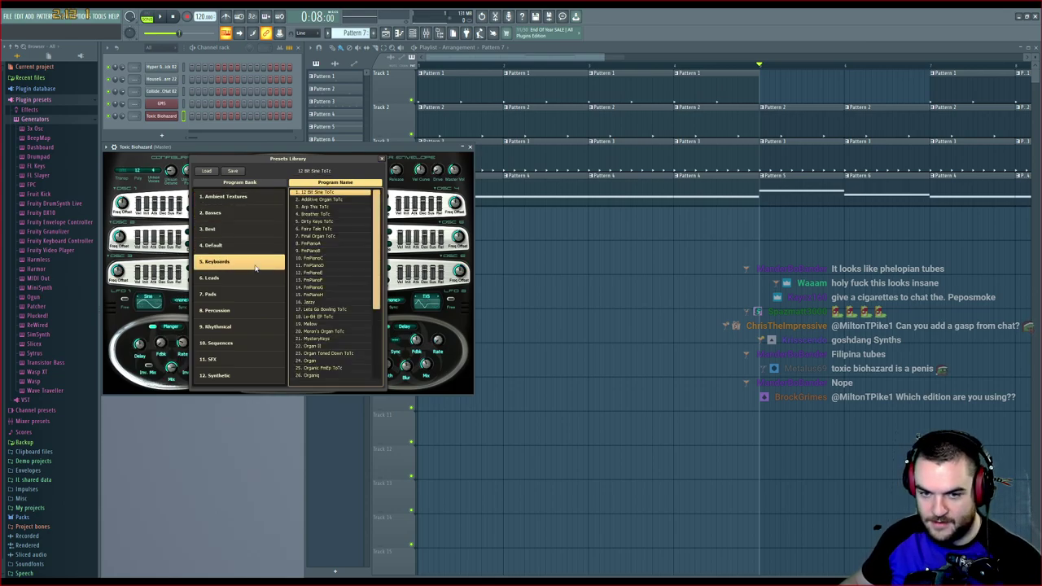
pyautogui.click(256, 278)
pyautogui.click(256, 296)
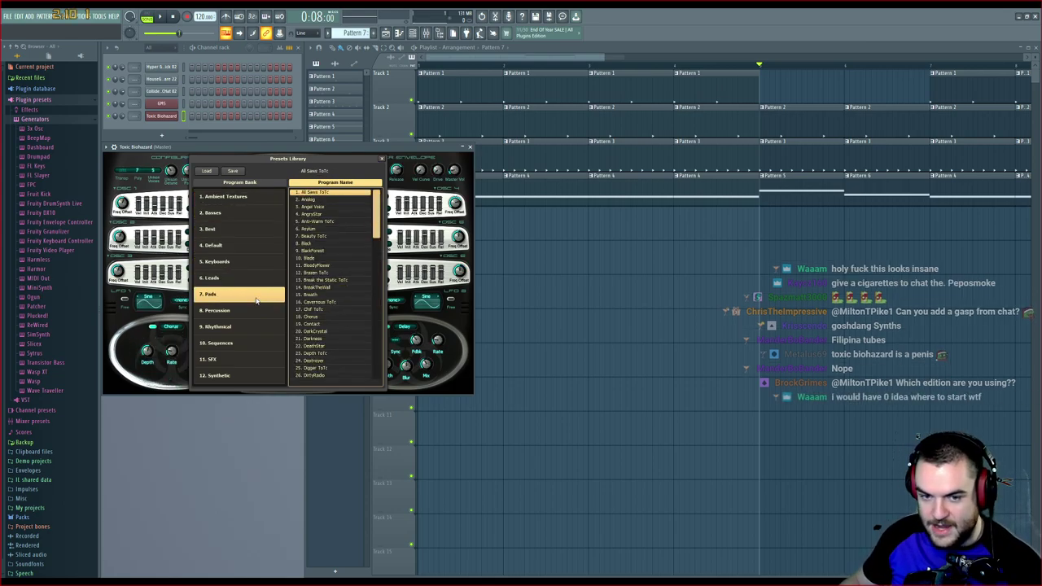
pyautogui.scroll(-5, 310, 283)
pyautogui.scroll(-12, 312, 283)
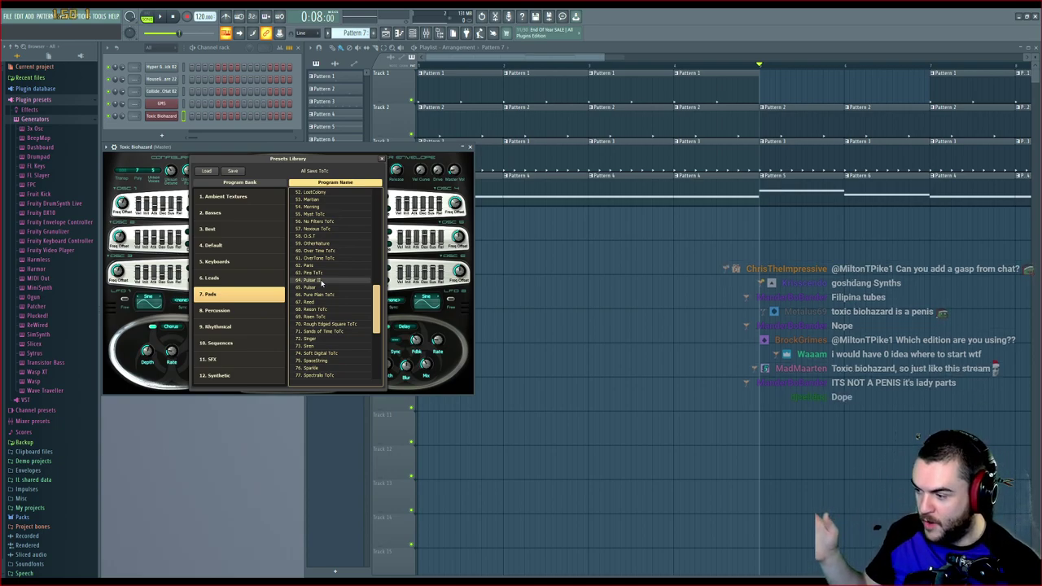
# Audition several Toxic Biohazard programs in the Pads bank, including Pulsar II, Rough Edged Square ToTc, Siren and Morning
pyautogui.click(330, 280)
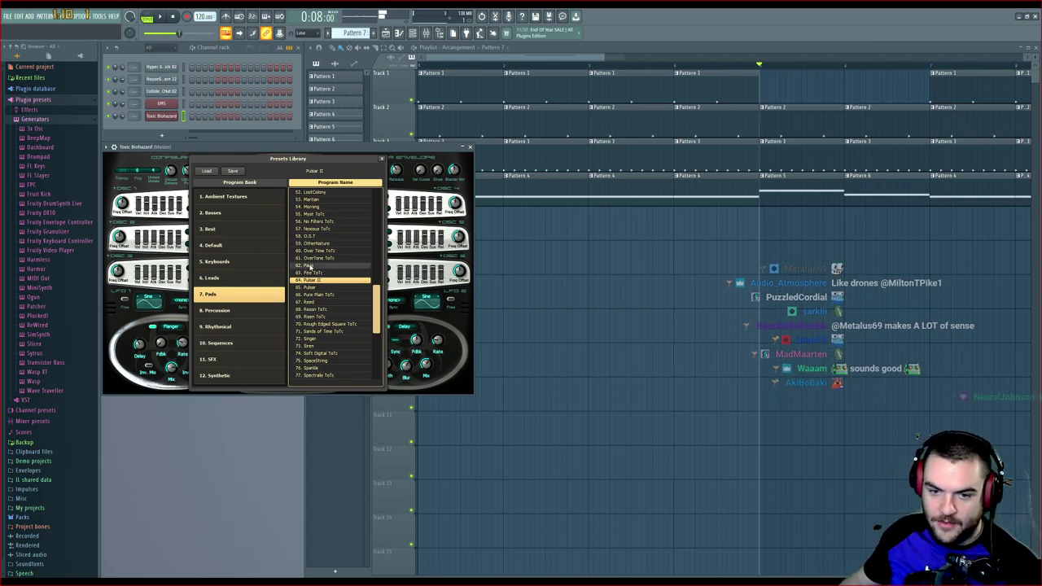
pyautogui.click(310, 266)
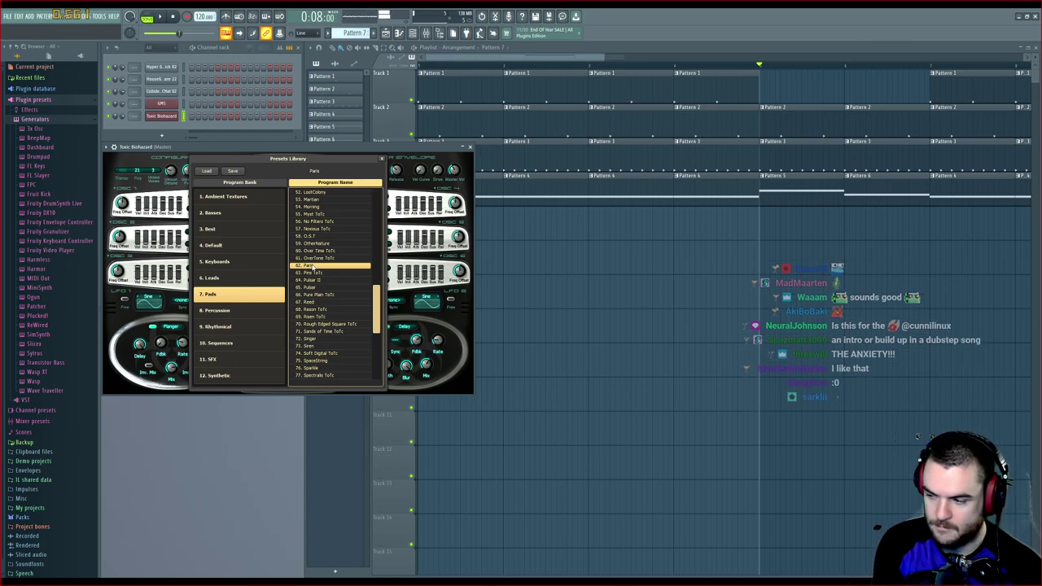
pyautogui.click(315, 309)
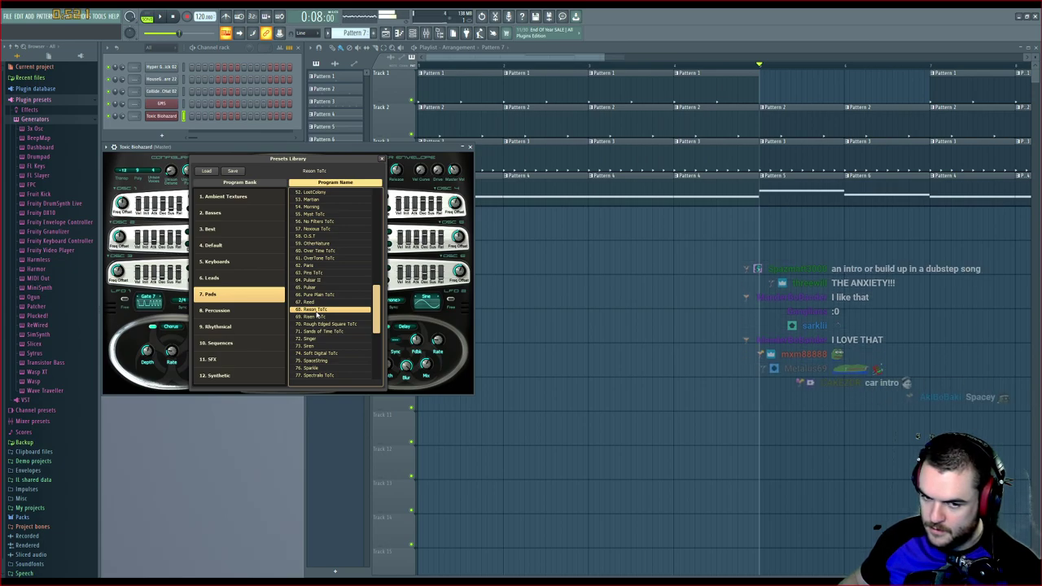
pyautogui.click(327, 324)
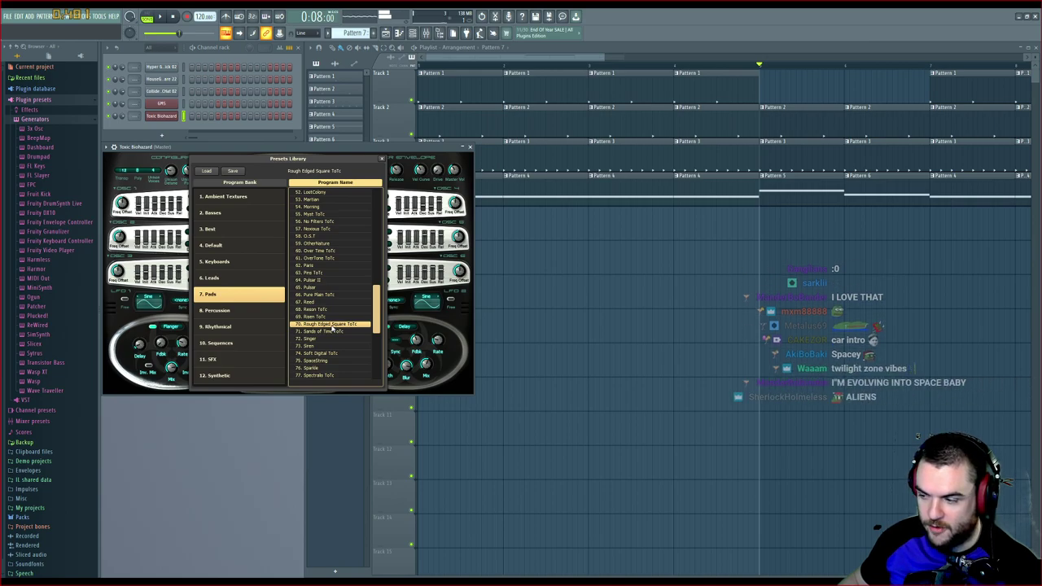
pyautogui.click(319, 345)
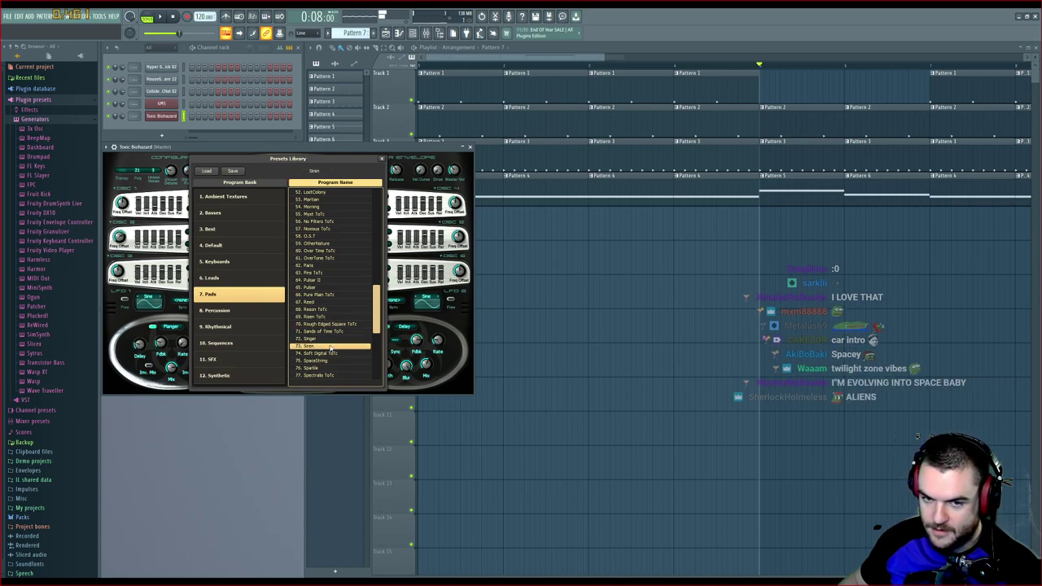
pyautogui.scroll(2, 335, 295)
pyautogui.click(323, 252)
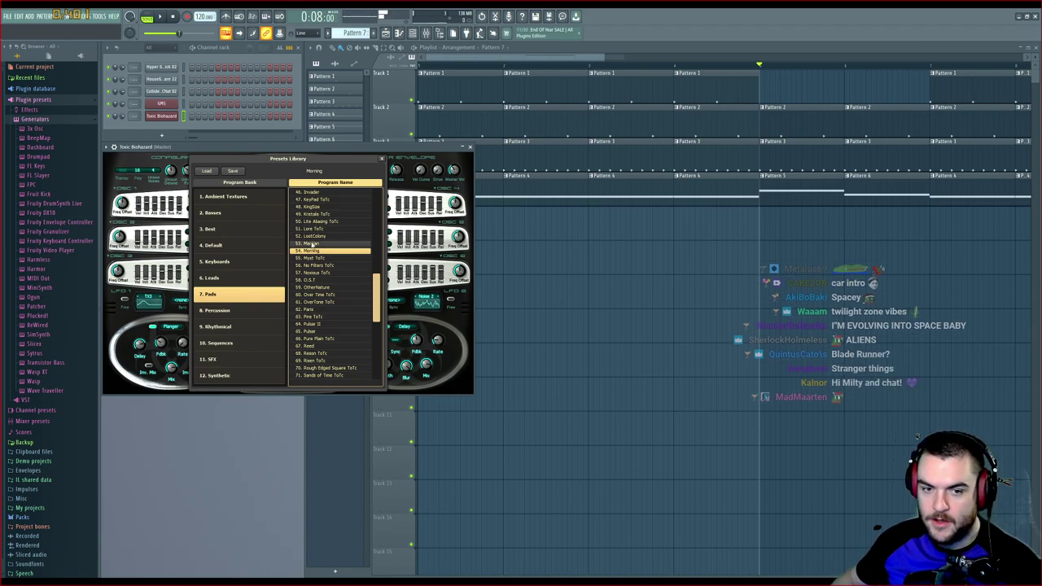
# Switch the presets library to the Leads bank and play the arrangement briefly from the beginning
pyautogui.click(257, 277)
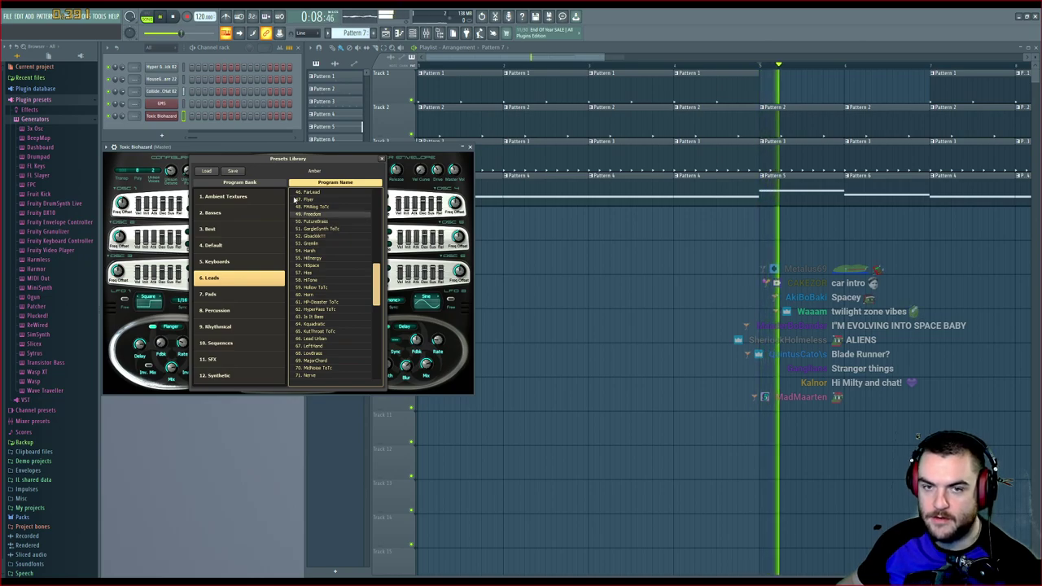
pyautogui.click(173, 18)
pyautogui.press('space')
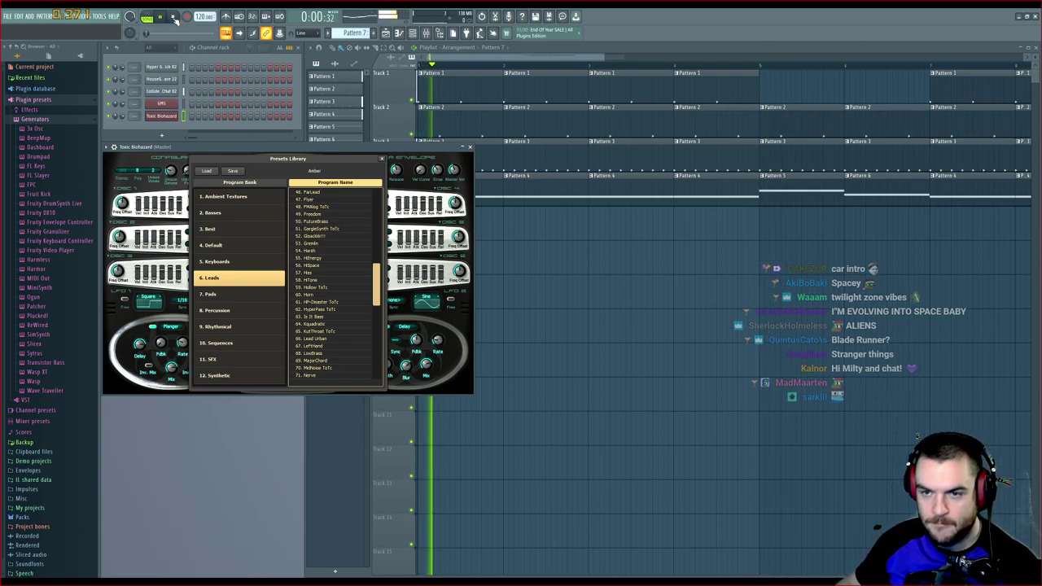
pyautogui.press('space')
# Audition Leads programs from Harsh up to Flyer, playing a short stretch of the arrangement in between
pyautogui.click(330, 252)
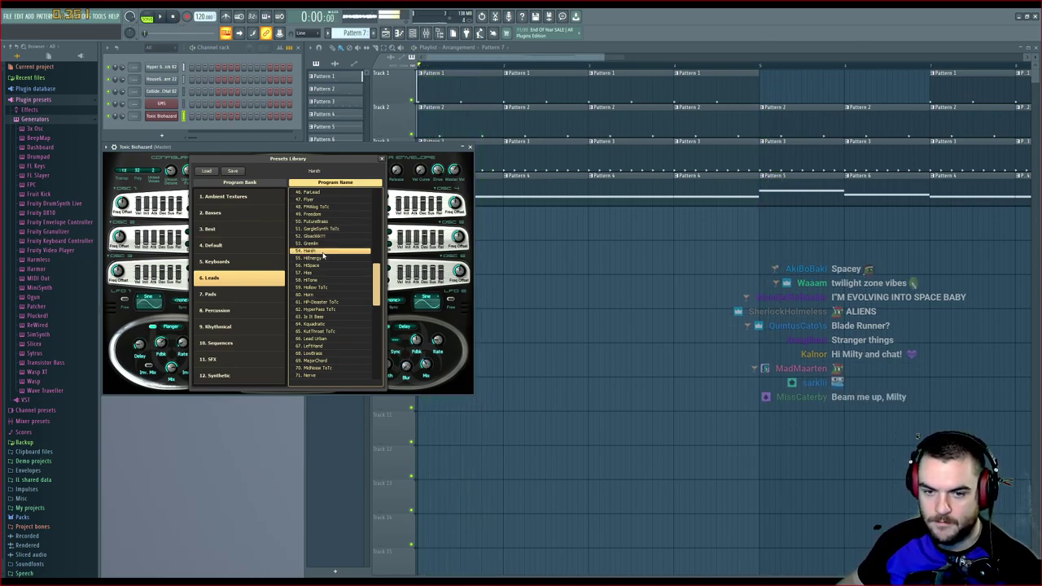
pyautogui.click(325, 244)
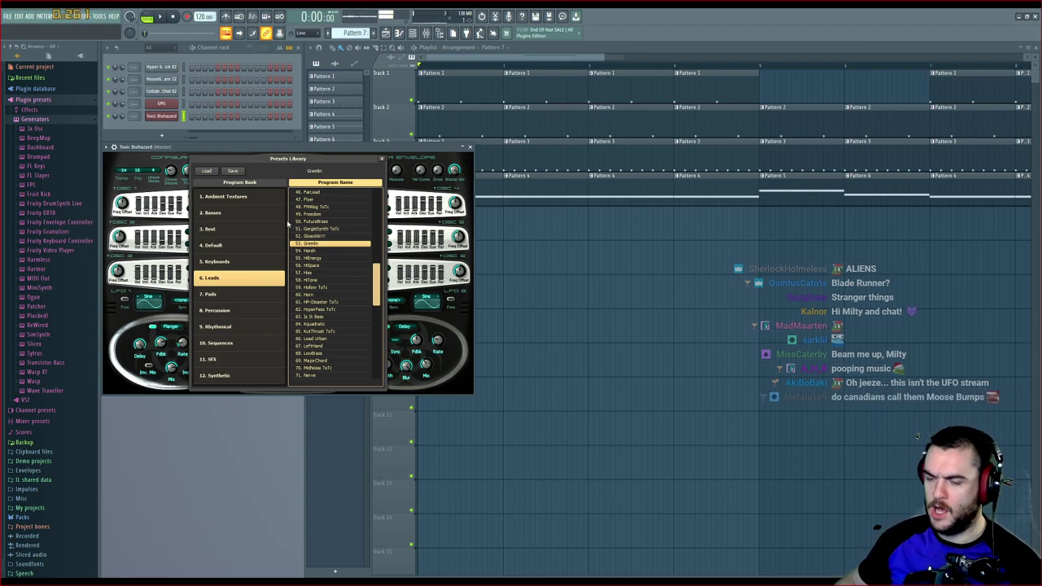
pyautogui.click(317, 206)
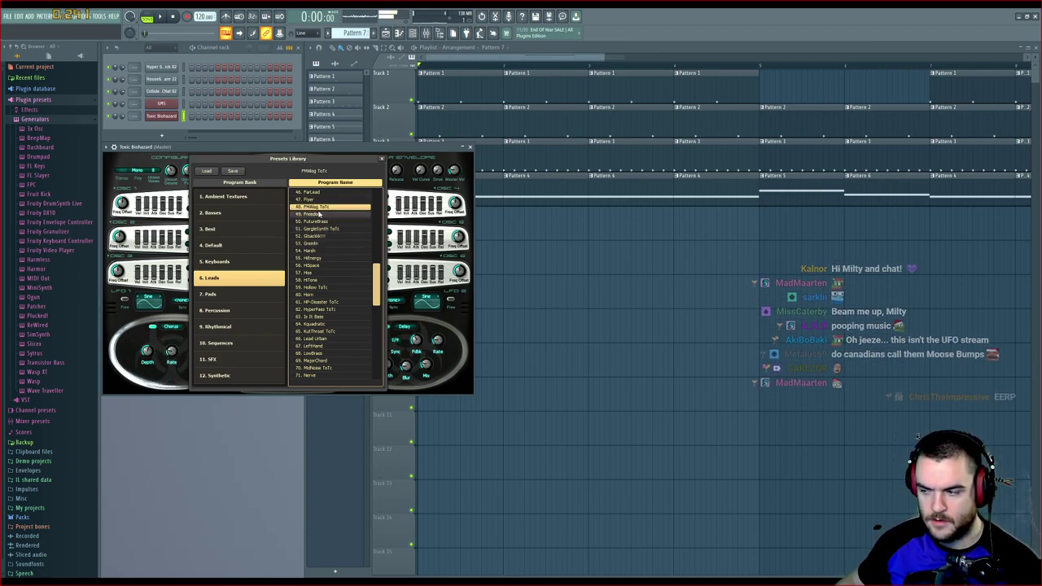
pyautogui.press('space')
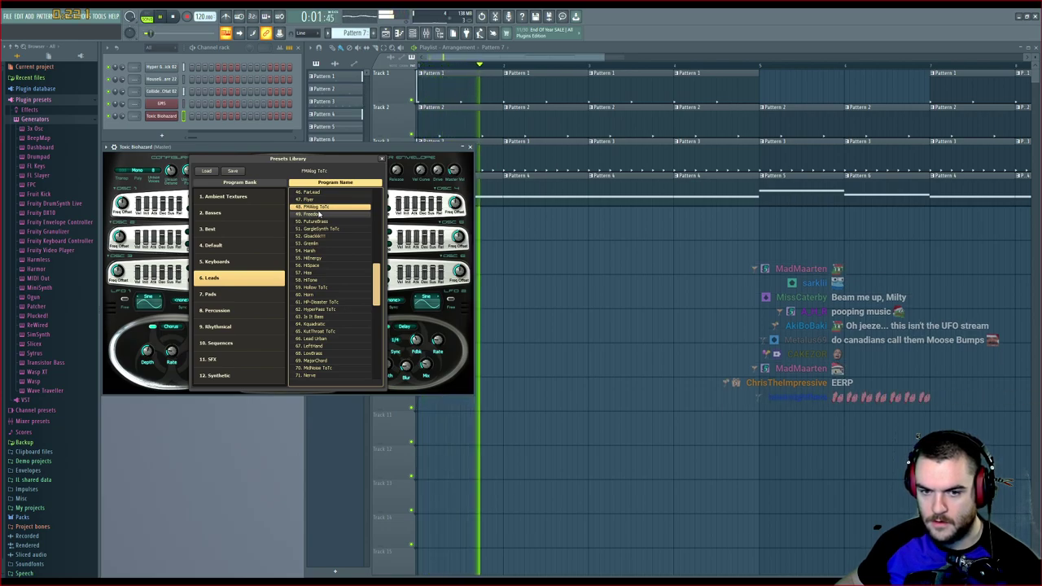
pyautogui.press('space')
pyautogui.click(314, 200)
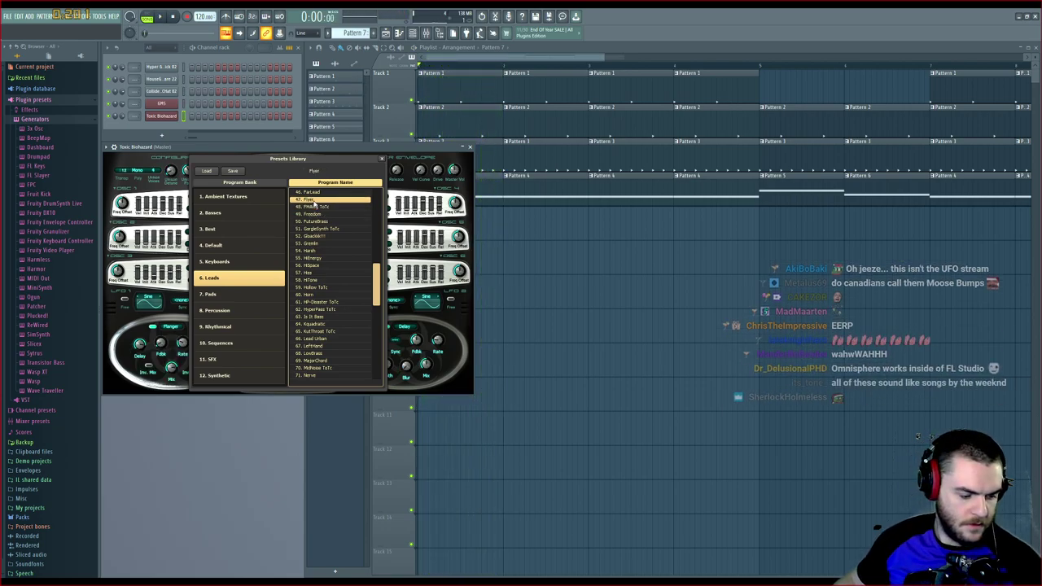
# Audition the first programs of the Leads bank, from Amber through Another TB ToTc to Attack
pyautogui.scroll(4, 337, 224)
pyautogui.scroll(12, 337, 224)
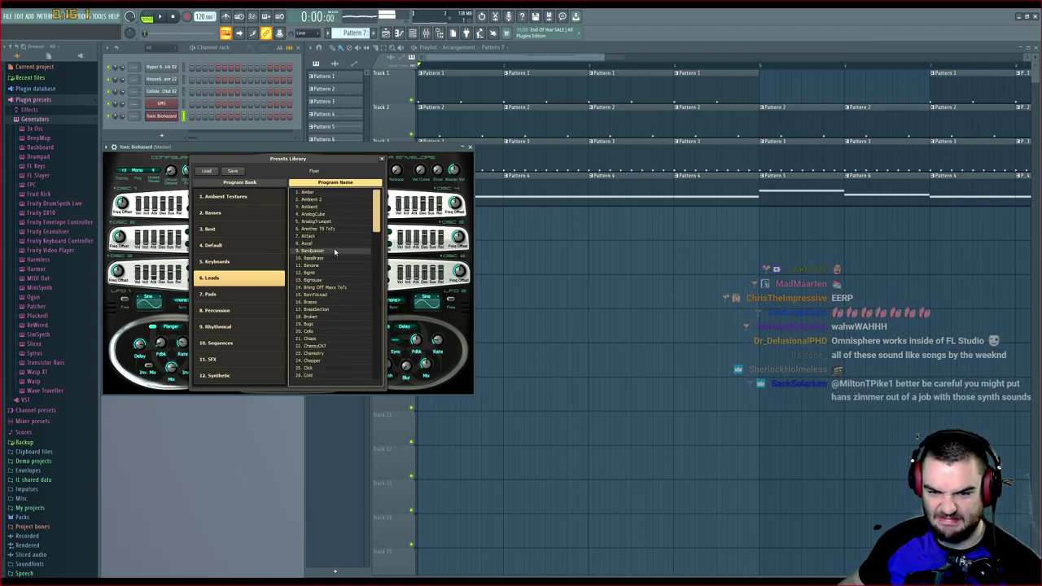
pyautogui.click(326, 194)
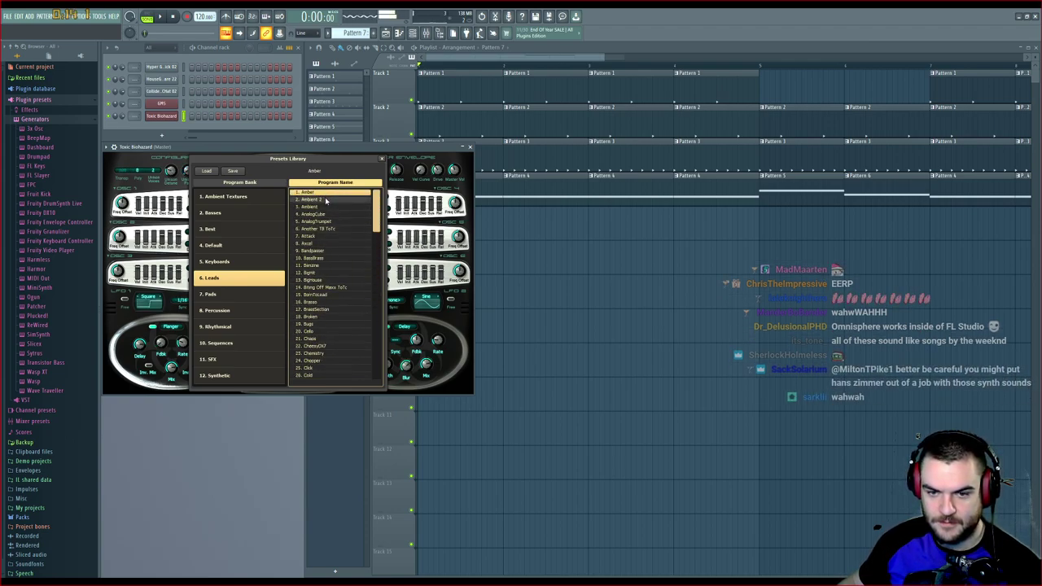
pyautogui.click(325, 197)
pyautogui.click(323, 207)
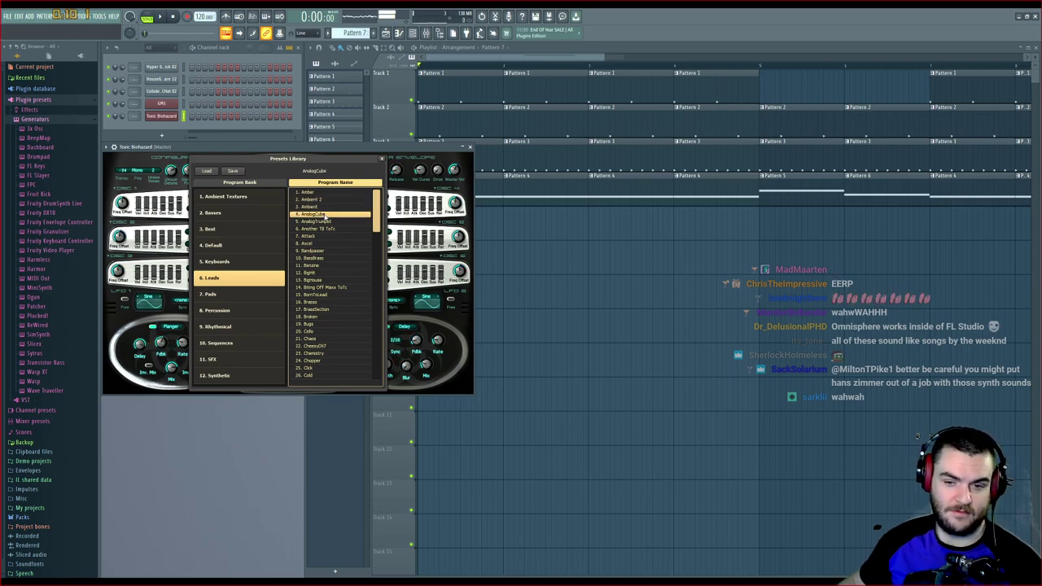
pyautogui.click(326, 220)
pyautogui.click(330, 230)
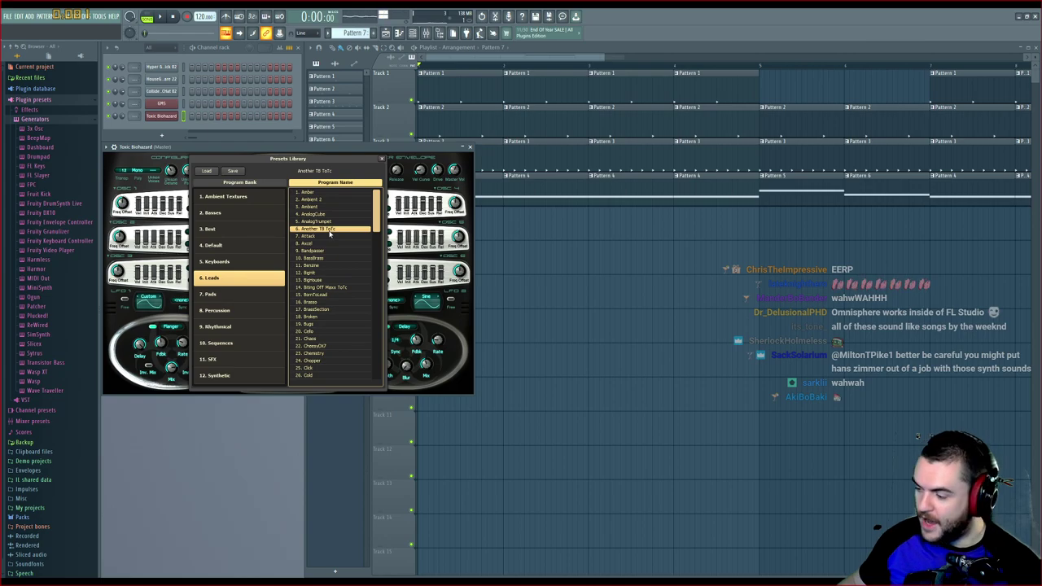
pyautogui.click(329, 236)
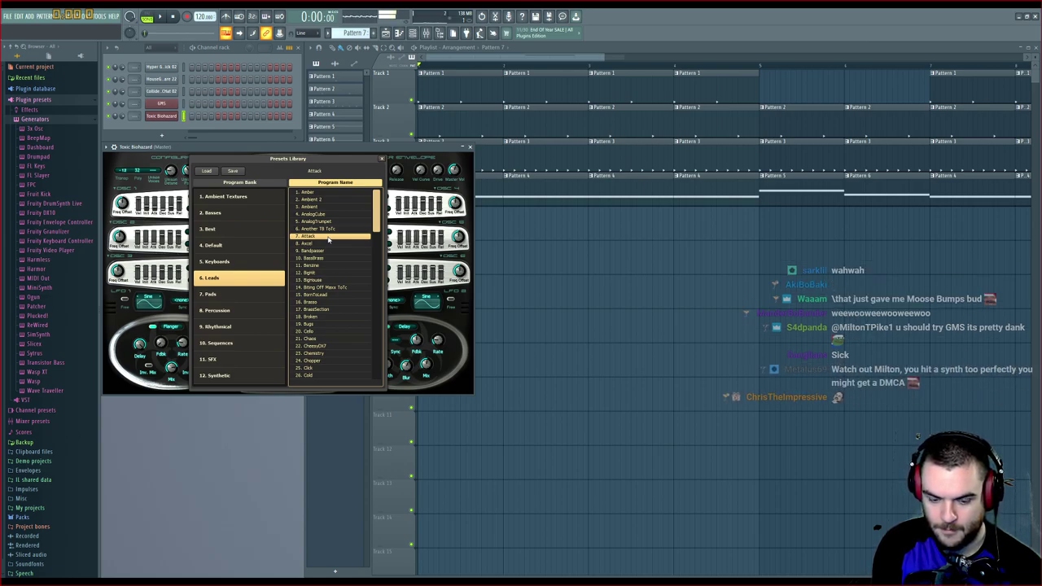
# Audition the Leads programs from Axcel through Benzine to Biting Off Maxx ToTc
pyautogui.click(326, 243)
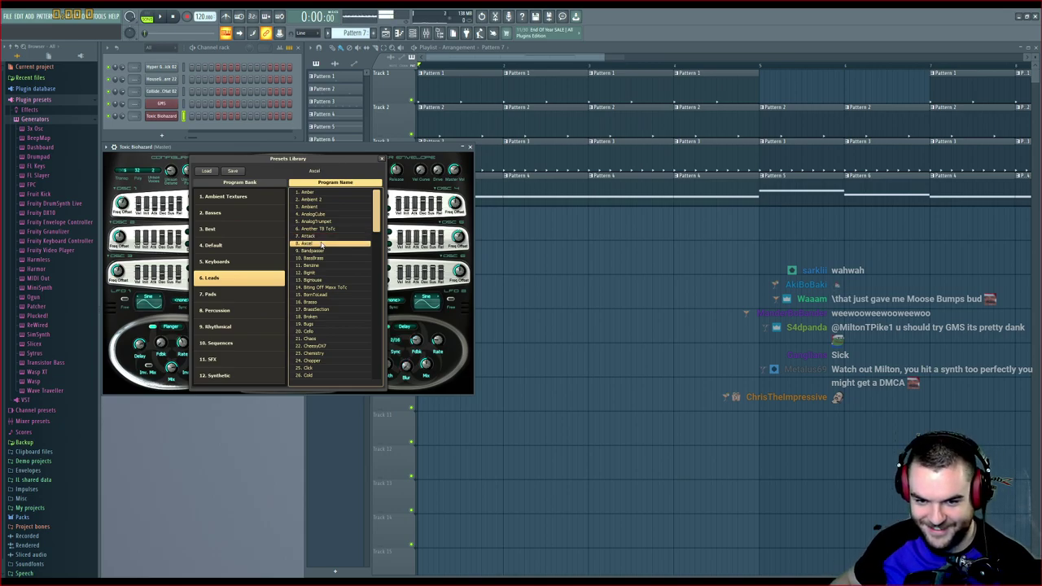
pyautogui.click(324, 250)
pyautogui.click(324, 258)
pyautogui.click(322, 265)
pyautogui.click(321, 273)
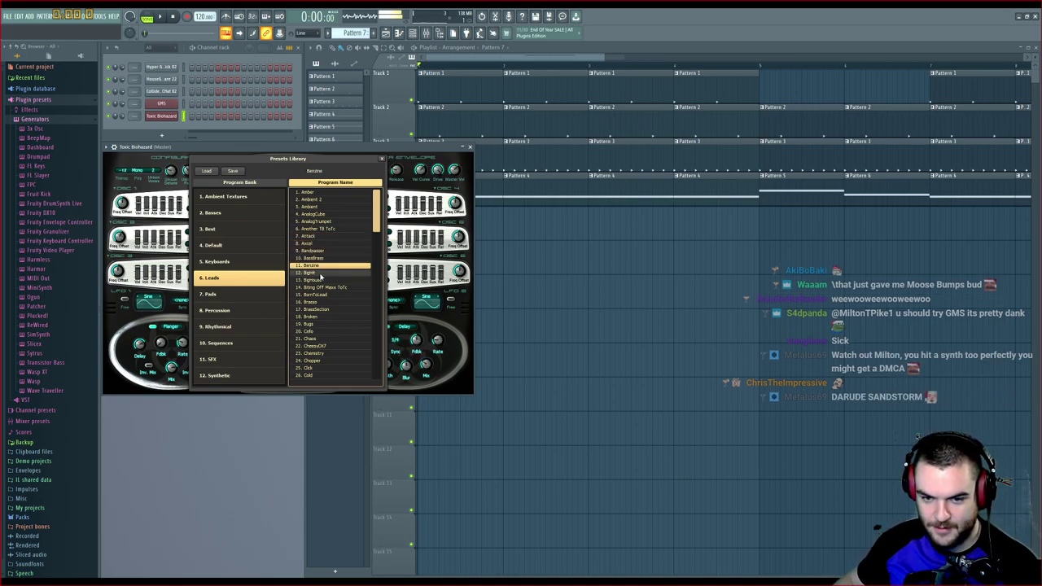
pyautogui.click(322, 280)
pyautogui.click(324, 287)
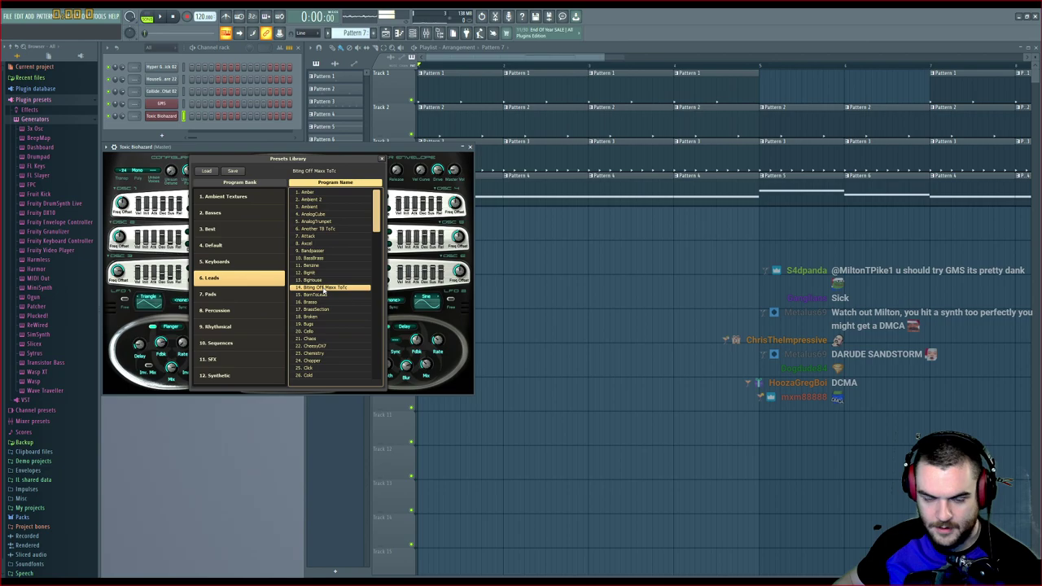
# Play the song briefly with the current lead, and audition the lead presets BornToLead, BrassSection, Brasso, Broken and Bugs
pyautogui.press('space')
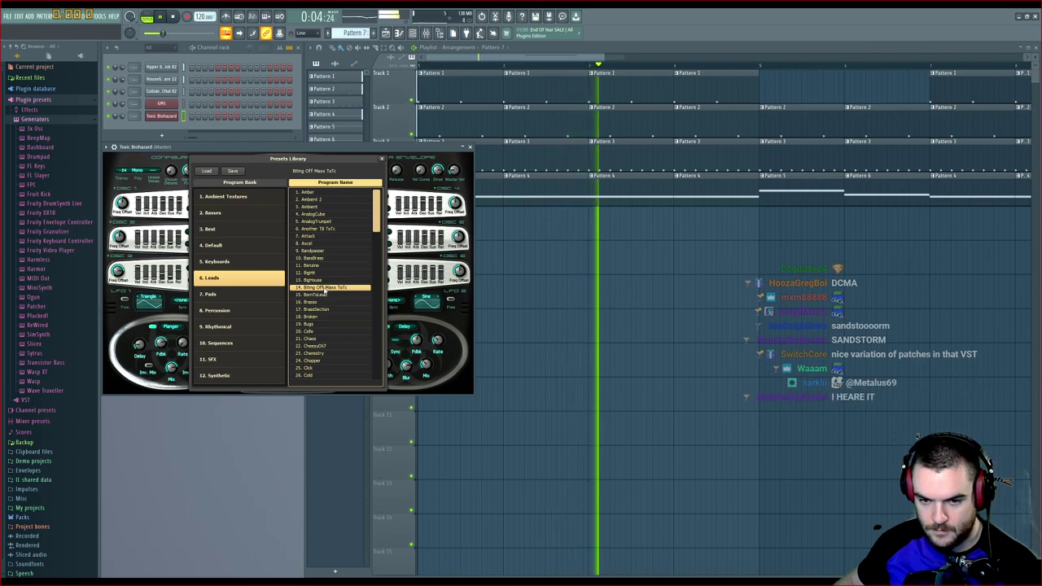
pyautogui.press('space')
pyautogui.click(325, 295)
pyautogui.click(327, 310)
pyautogui.click(323, 303)
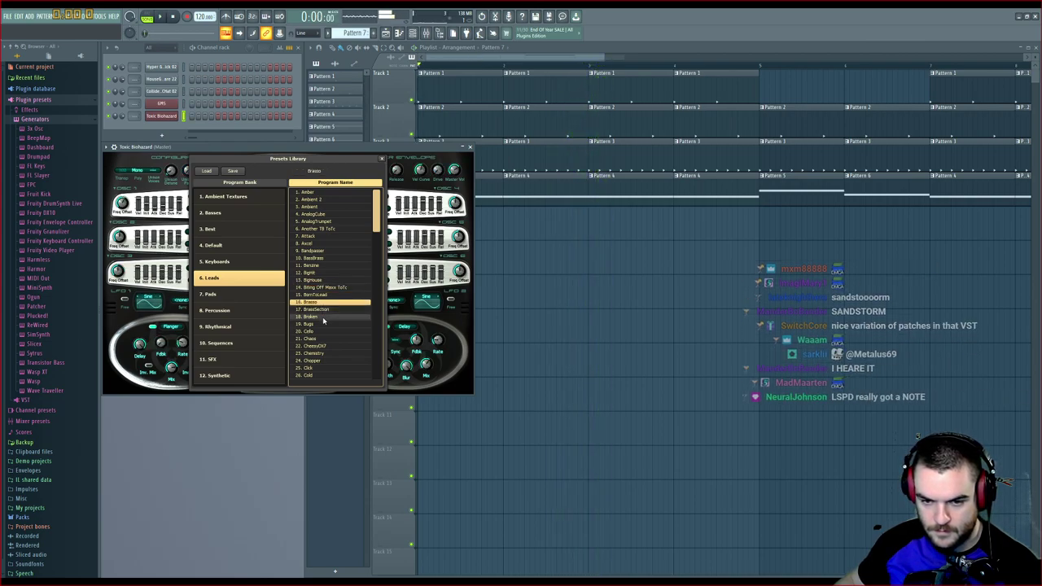
pyautogui.click(323, 317)
pyautogui.scroll(-1, 324, 319)
pyautogui.click(323, 317)
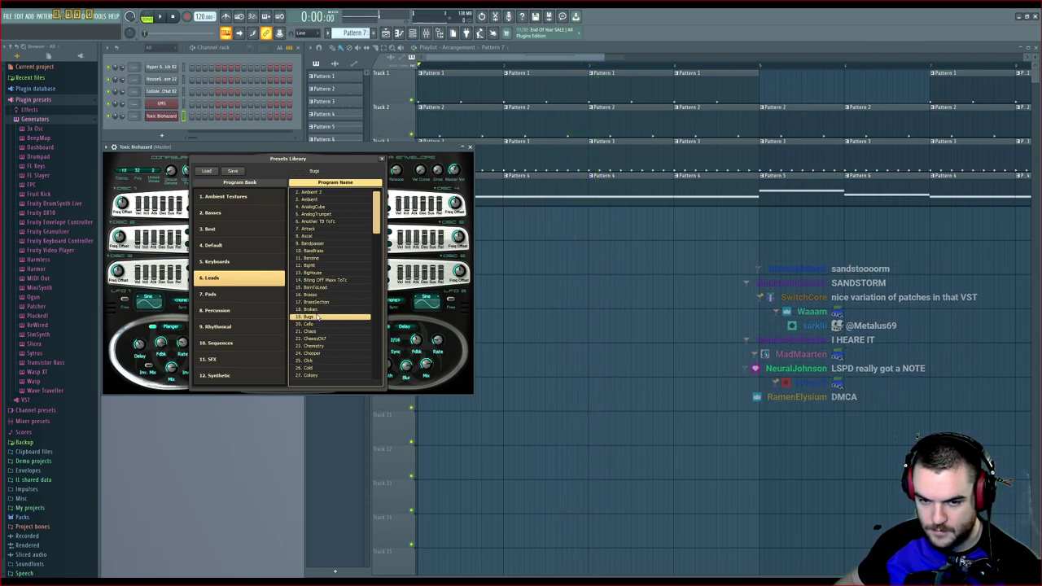
# Audition the Toxic Biohazard lead presets Cello, Chaos, CheesyCH7 and Chemistry
pyautogui.scroll(-2, 319, 315)
pyautogui.click(318, 311)
pyautogui.scroll(-5, 319, 315)
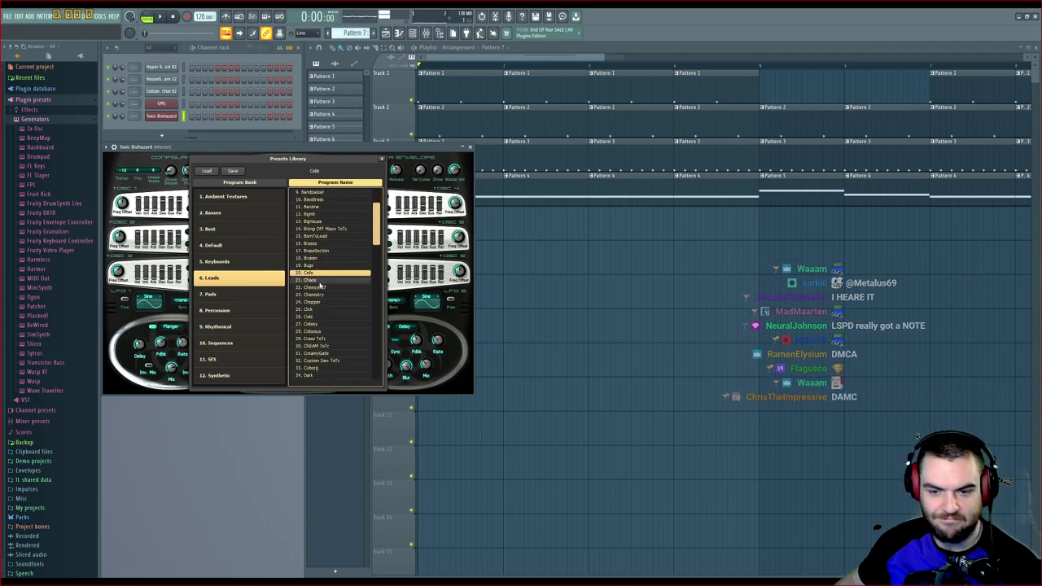
pyautogui.click(319, 282)
pyautogui.click(318, 289)
pyautogui.click(317, 295)
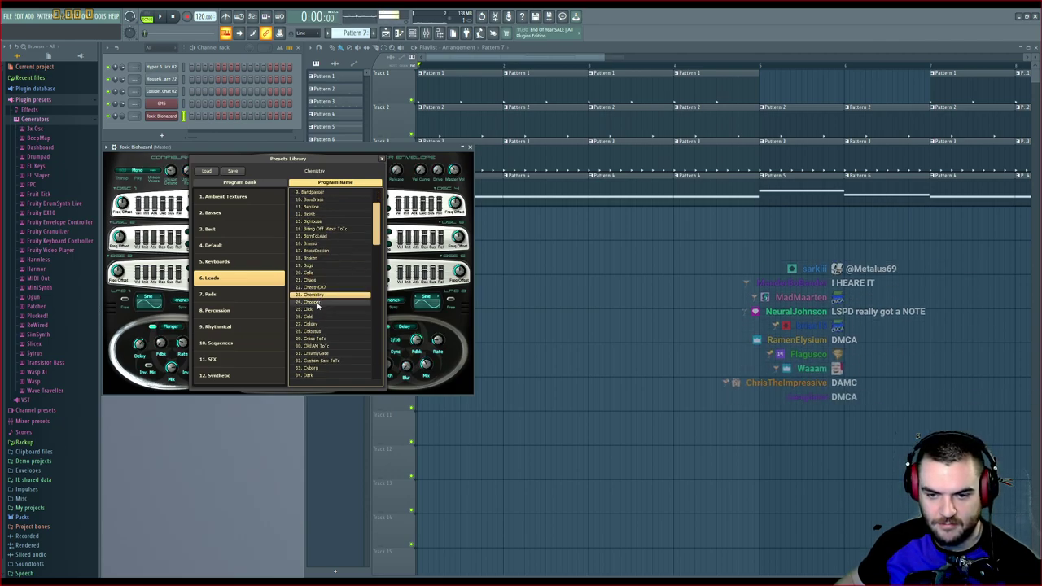
# Audition the lead presets Chopper, Click, Cold, Colossus and Crass ToTc
pyautogui.click(316, 302)
pyautogui.click(316, 310)
pyautogui.click(315, 316)
pyautogui.scroll(-2, 316, 317)
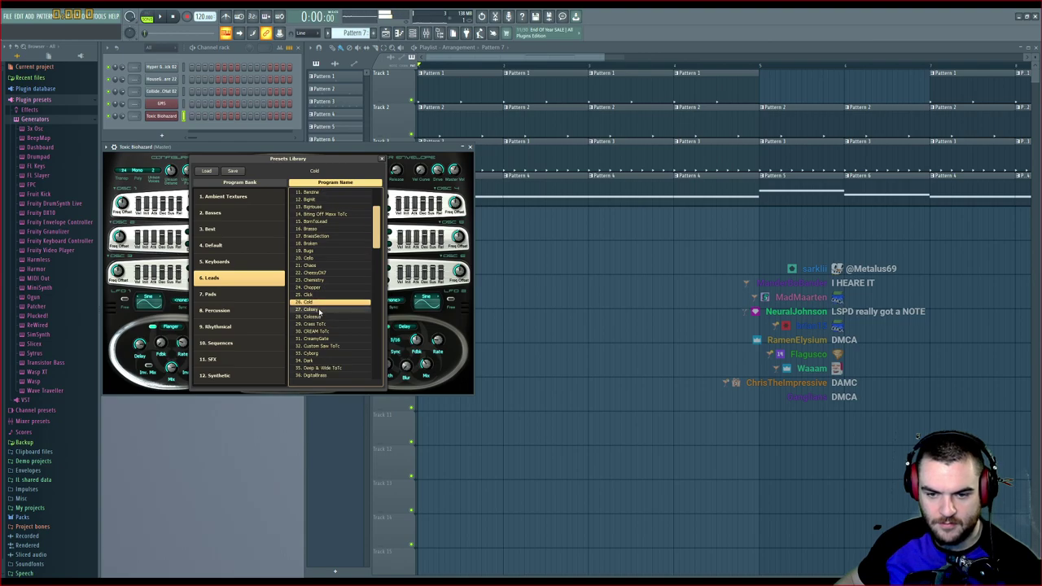
pyautogui.click(319, 316)
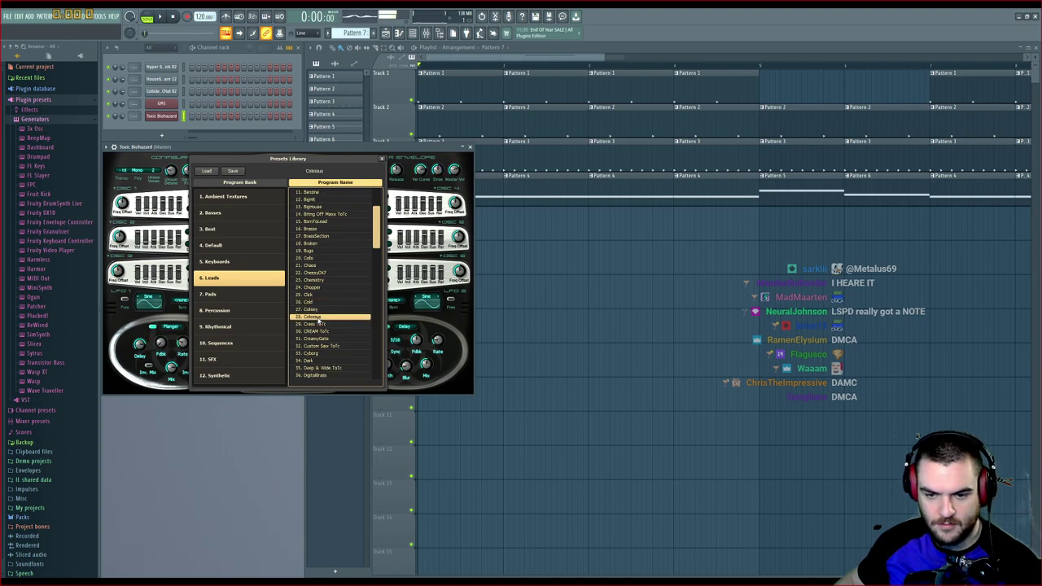
pyautogui.click(318, 324)
# Audition the lead presets CREAM ToTc, CreamyGate and Custom Saw ToTc
pyautogui.scroll(-3, 324, 321)
pyautogui.click(328, 311)
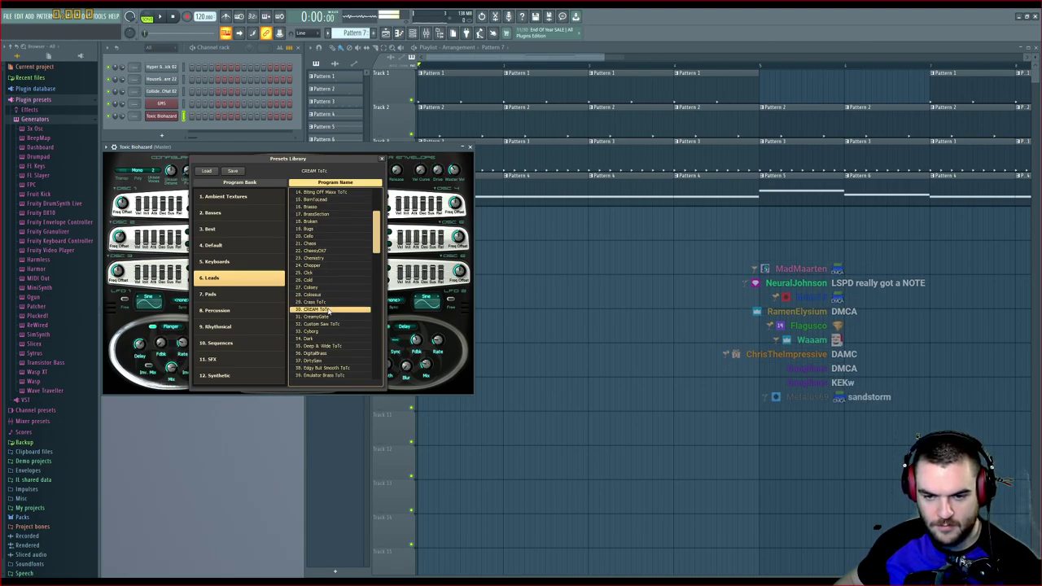
pyautogui.click(328, 316)
pyautogui.scroll(-3, 326, 314)
pyautogui.click(324, 302)
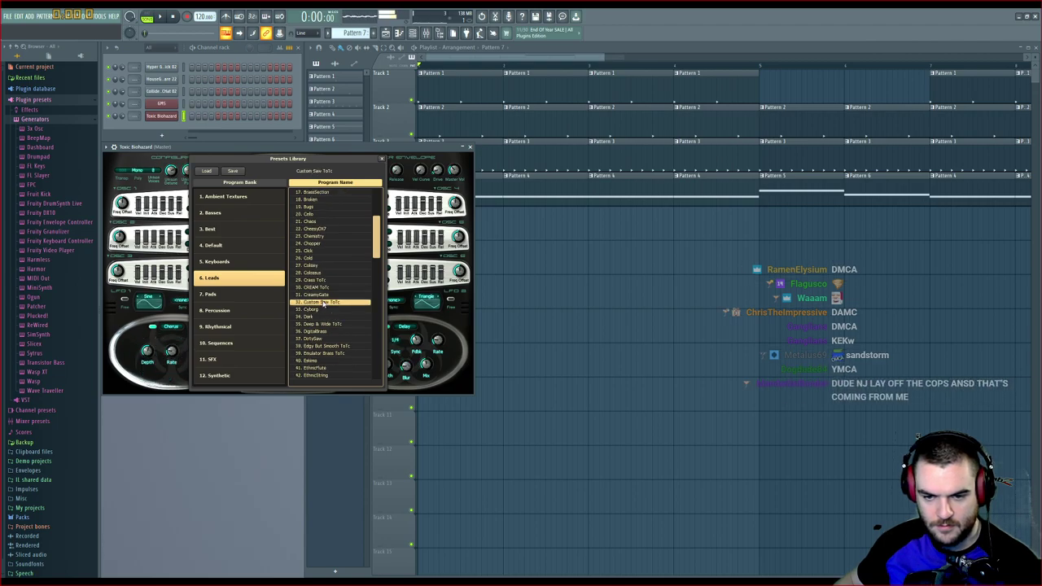
# Load the Cyborg lead preset and play the song to judge how it fits
pyautogui.scroll(-3, 324, 302)
pyautogui.click(323, 287)
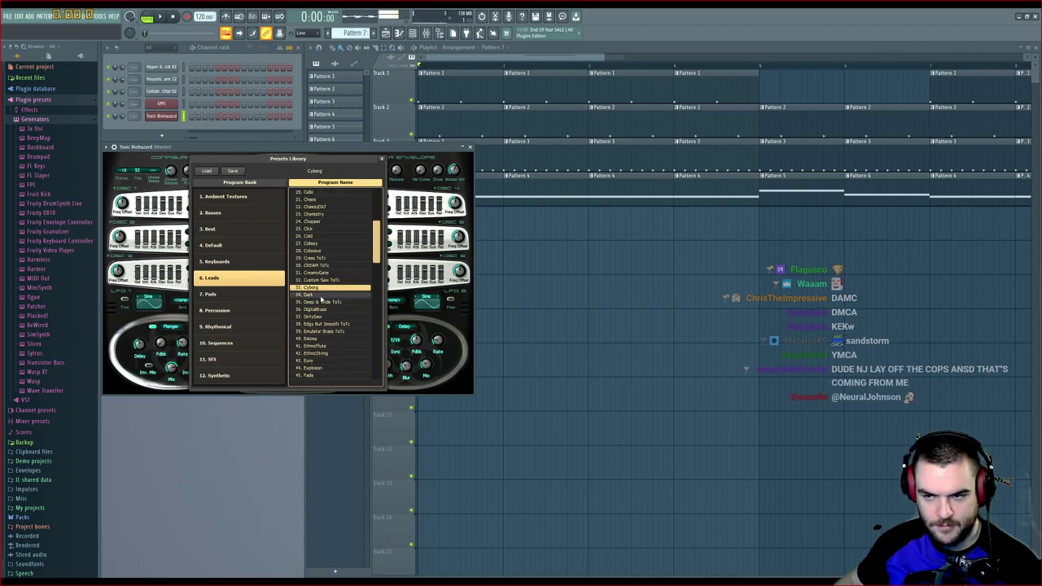
pyautogui.press('space')
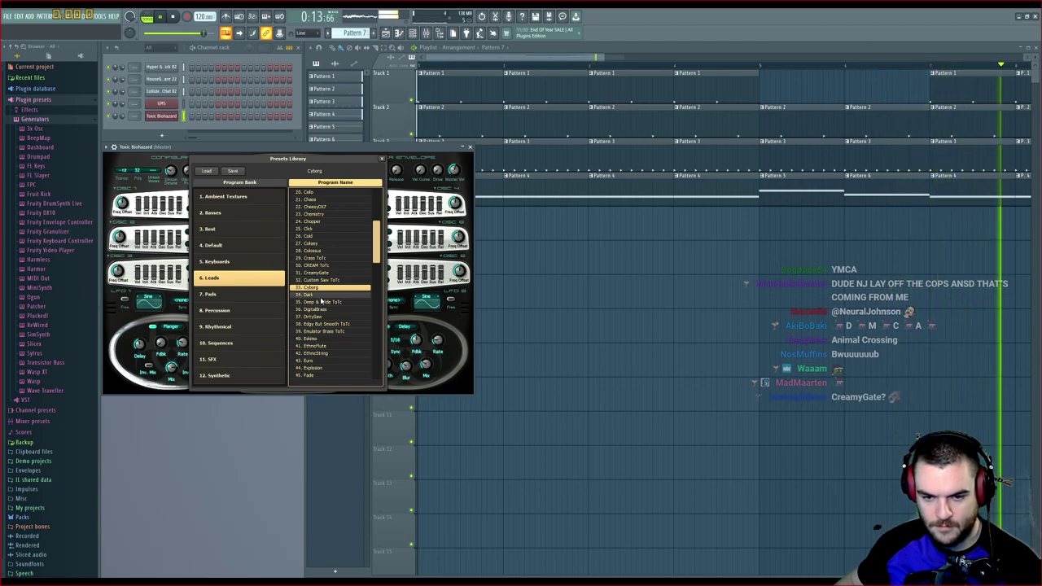
pyautogui.press('space')
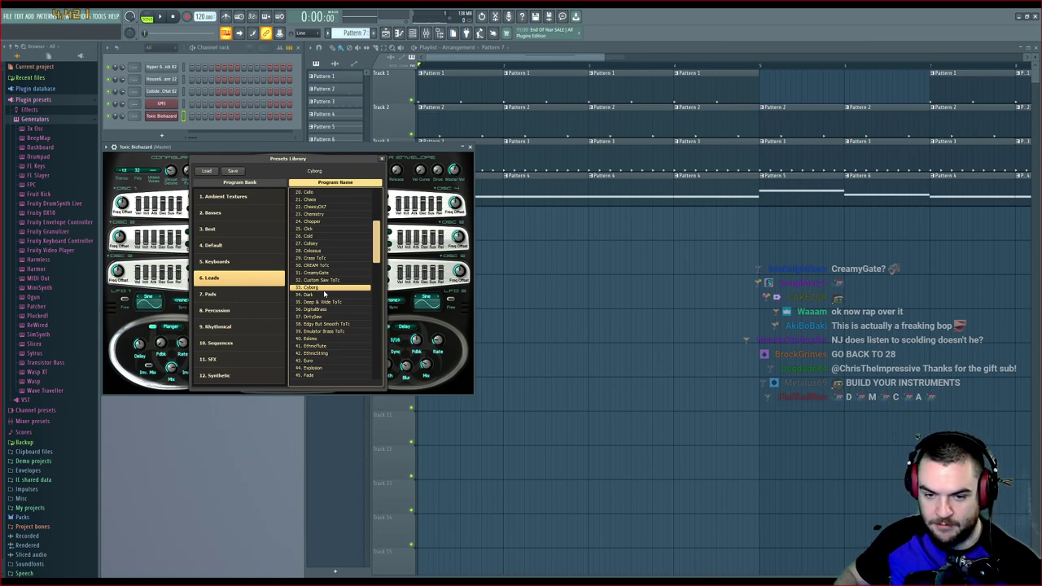
# Audition the lead presets Dark, Deep & Wide ToTc and DigitalBrass
pyautogui.click(324, 295)
pyautogui.click(325, 302)
pyautogui.click(326, 309)
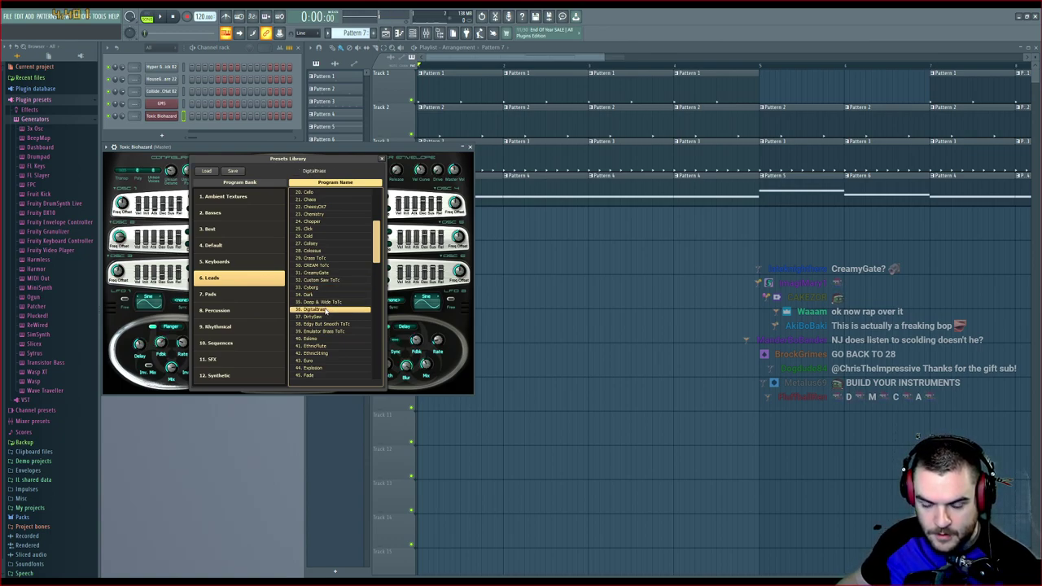
# Start song playback and audition the lead presets DirtySaw, Edgy But Smooth ToTc and Emulator Brass ToTc over it
pyautogui.press('space')
pyautogui.click(325, 316)
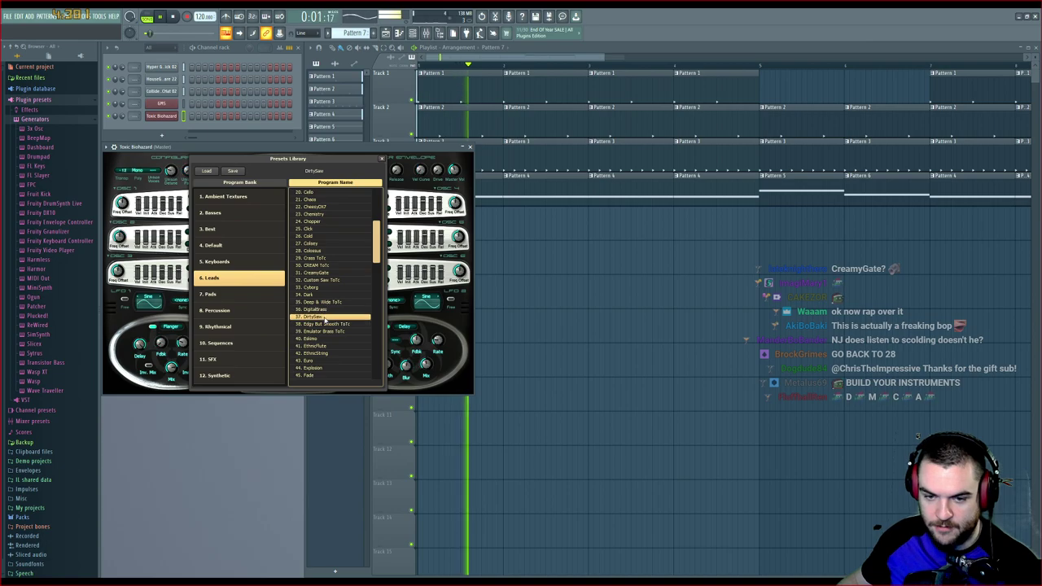
pyautogui.click(325, 324)
pyautogui.click(326, 331)
# Audition the lead presets Eskimo, EthnicFlute and EthnicString over the playing song
pyautogui.scroll(-4, 324, 337)
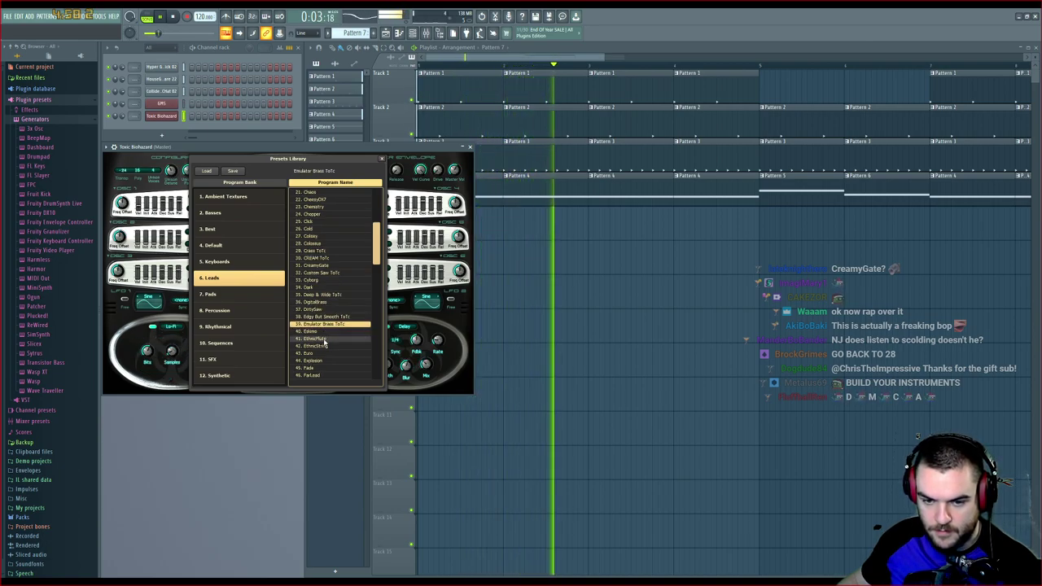
pyautogui.click(324, 309)
pyautogui.click(324, 317)
pyautogui.click(324, 324)
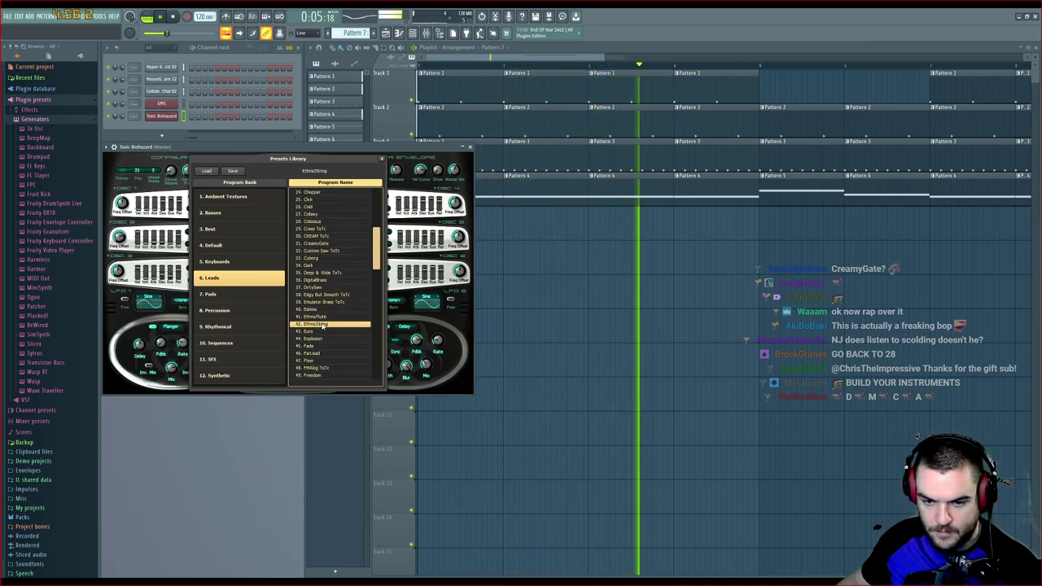
# Audition the lead presets Euro, Fade, FarLead and Flyer over the song, and stop playback
pyautogui.click(322, 332)
pyautogui.scroll(-1, 323, 331)
pyautogui.click(326, 316)
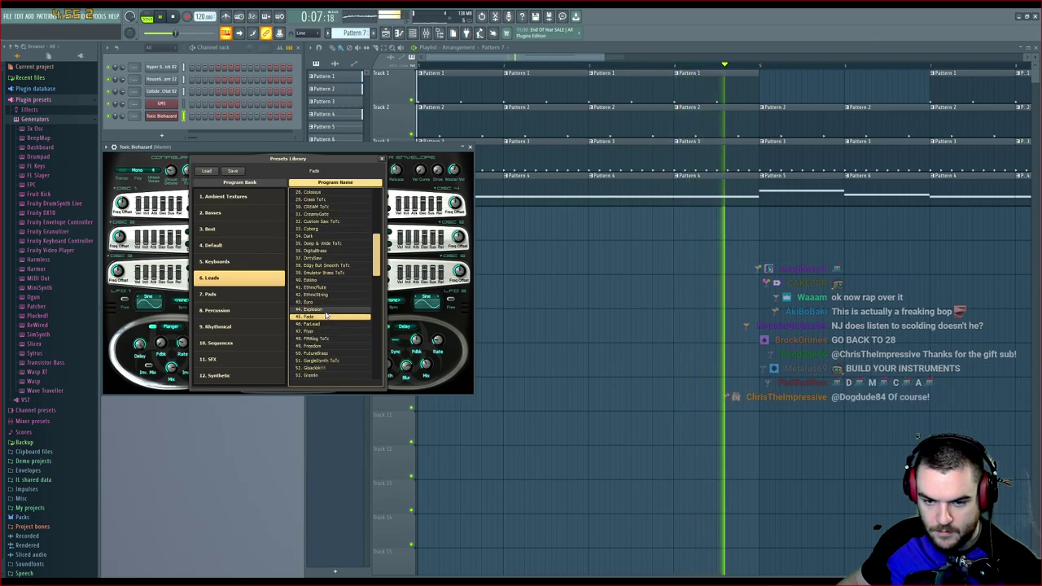
pyautogui.click(324, 324)
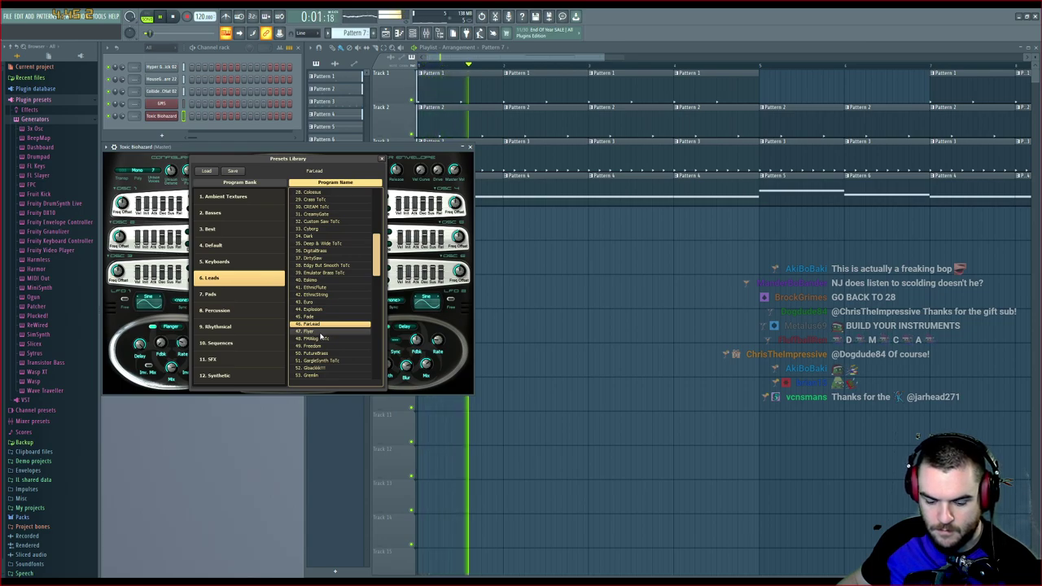
pyautogui.click(320, 332)
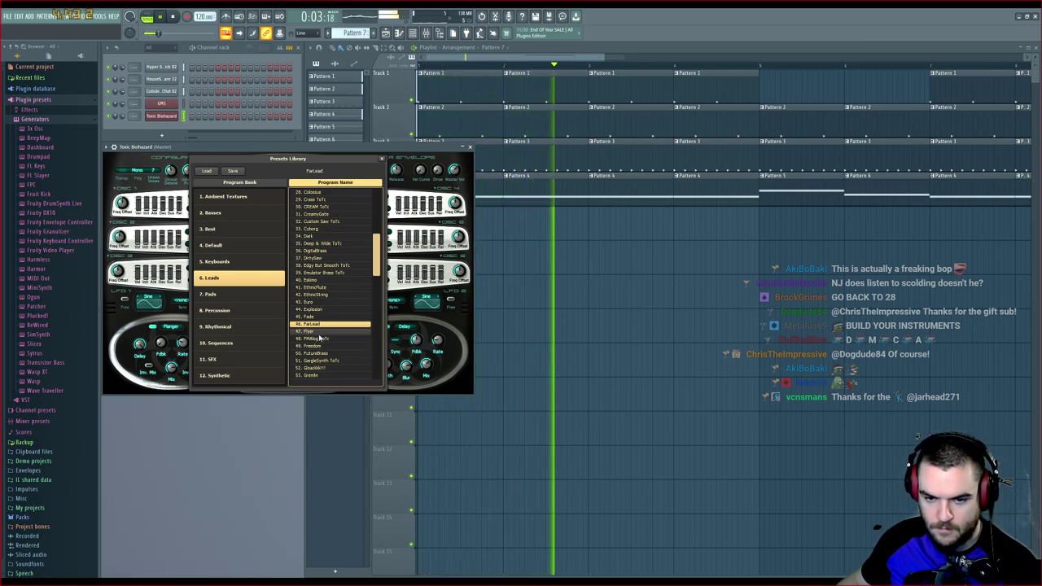
pyautogui.press('space')
# Audition the lead presets FMAlog ToTc and Freedom, playing the song briefly with Freedom loaded
pyautogui.click(320, 340)
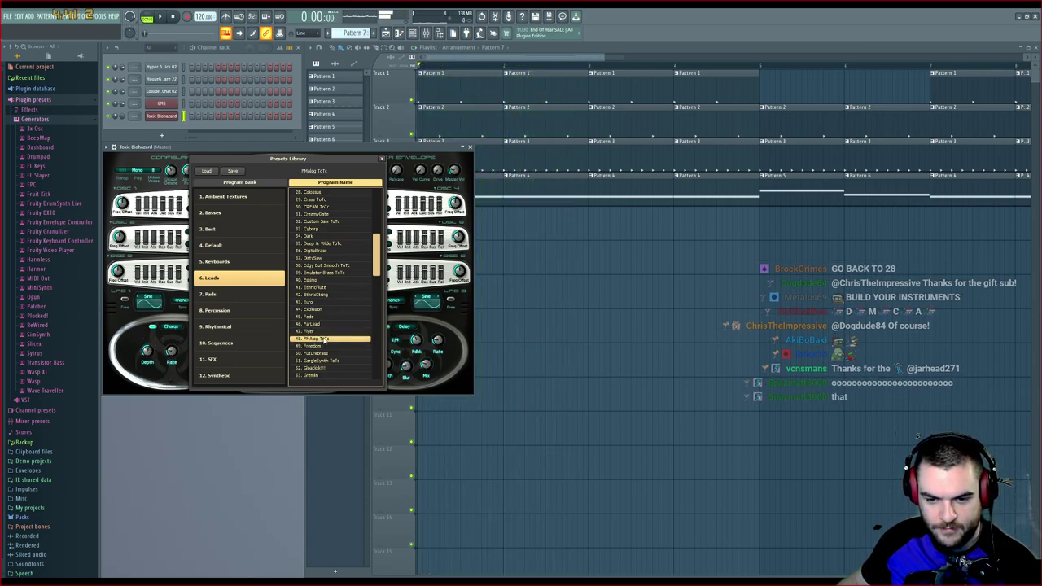
pyautogui.scroll(-1, 324, 336)
pyautogui.click(324, 310)
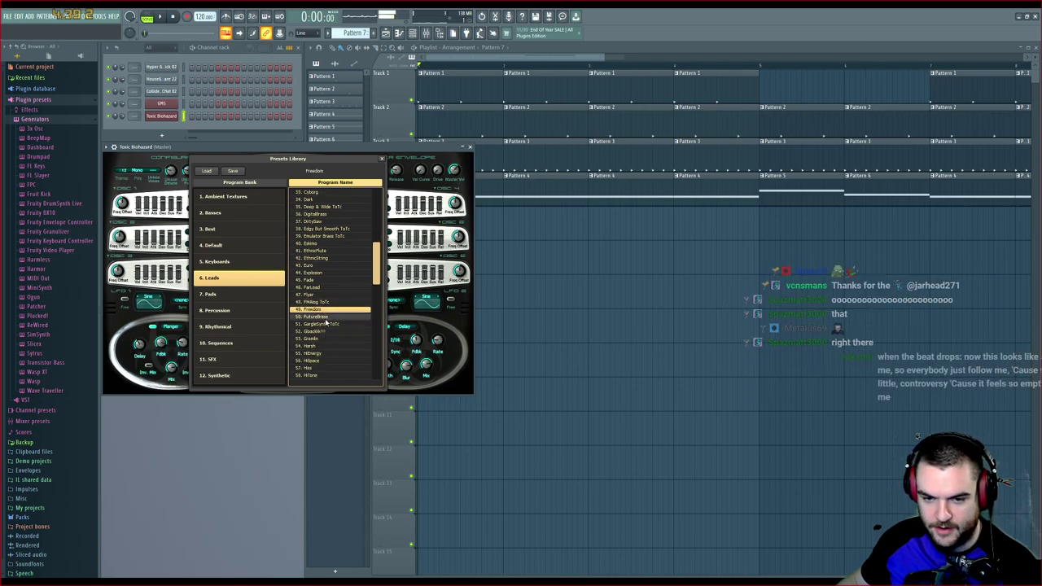
pyautogui.press('space')
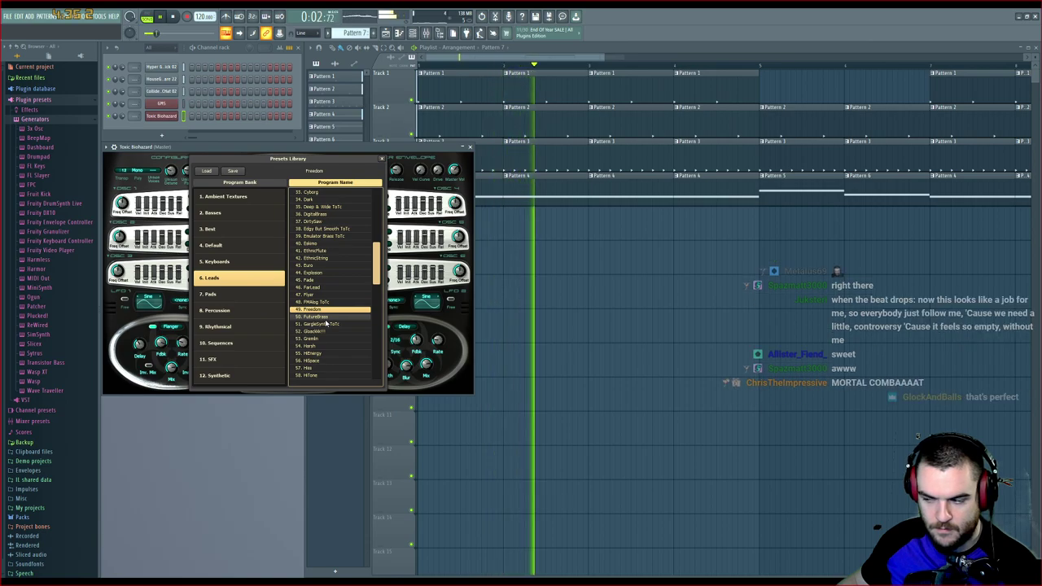
pyautogui.press('space')
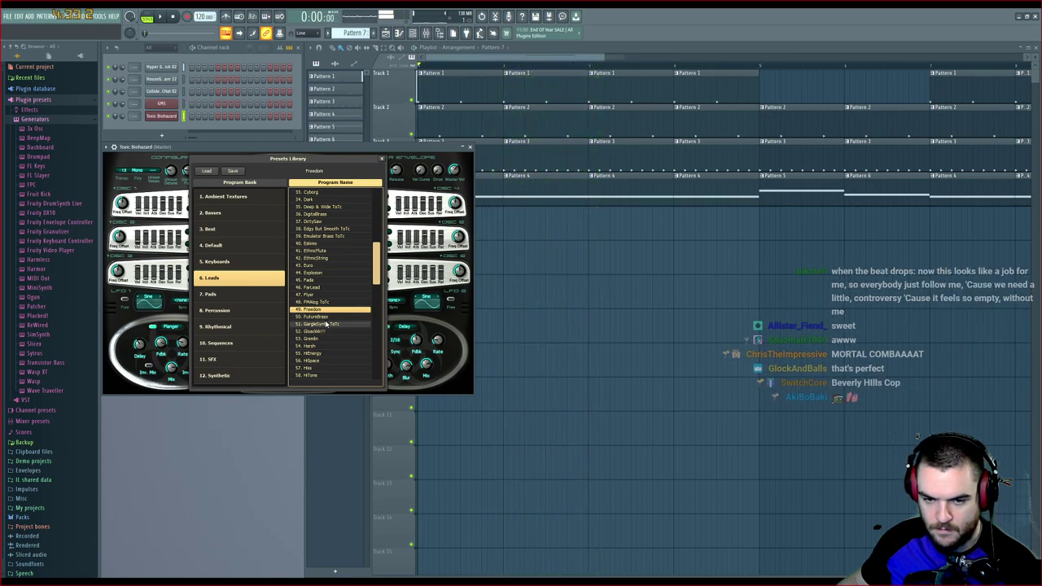
# Audition the four lead presets from GargleSynth ToTc through Harsh
pyautogui.click(326, 324)
pyautogui.click(325, 332)
pyautogui.click(326, 340)
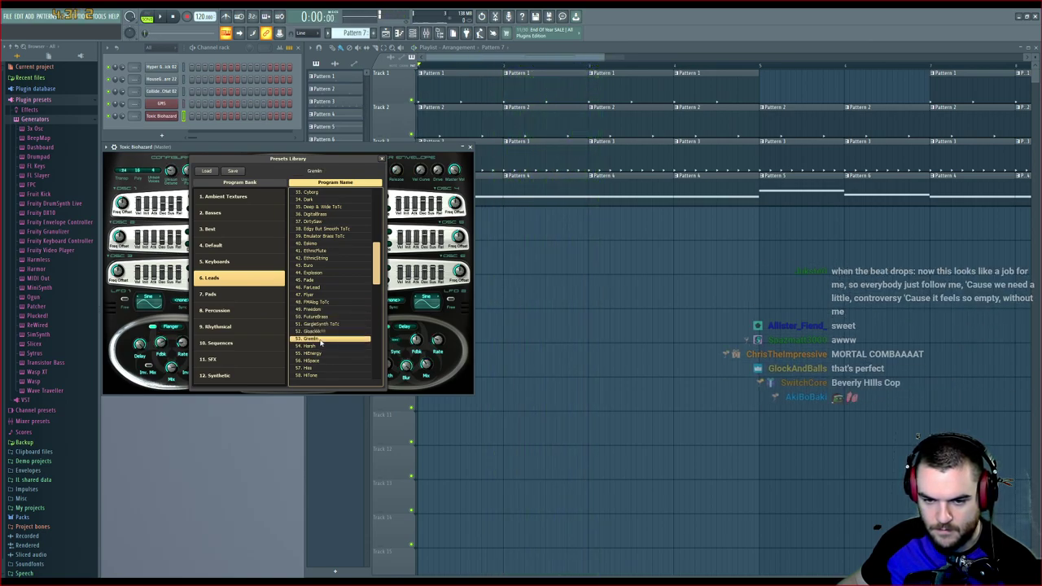
pyautogui.click(326, 346)
# Load the HiEnergy lead preset and play the song with it
pyautogui.scroll(-4, 325, 345)
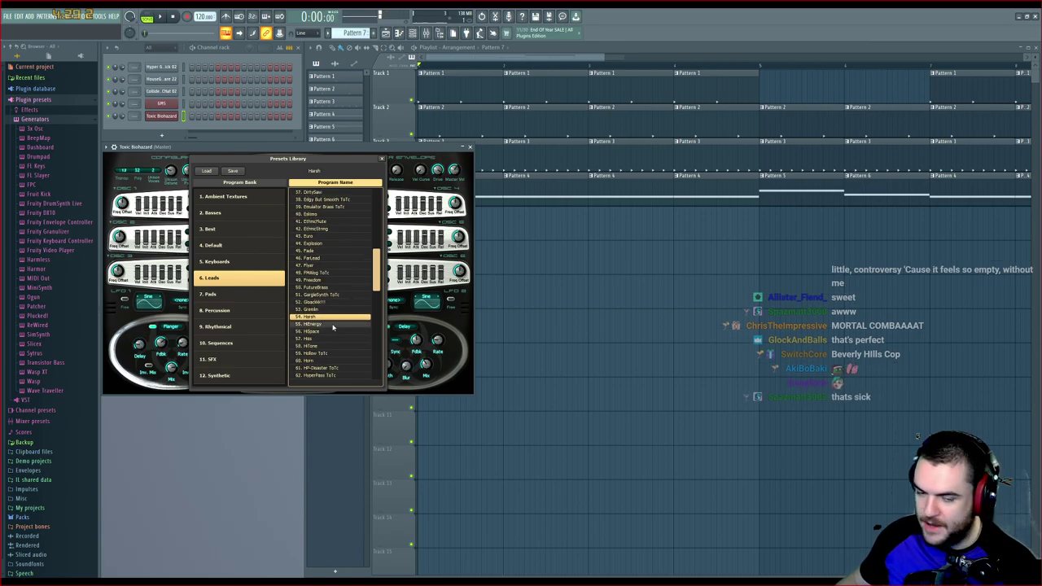
pyautogui.click(328, 325)
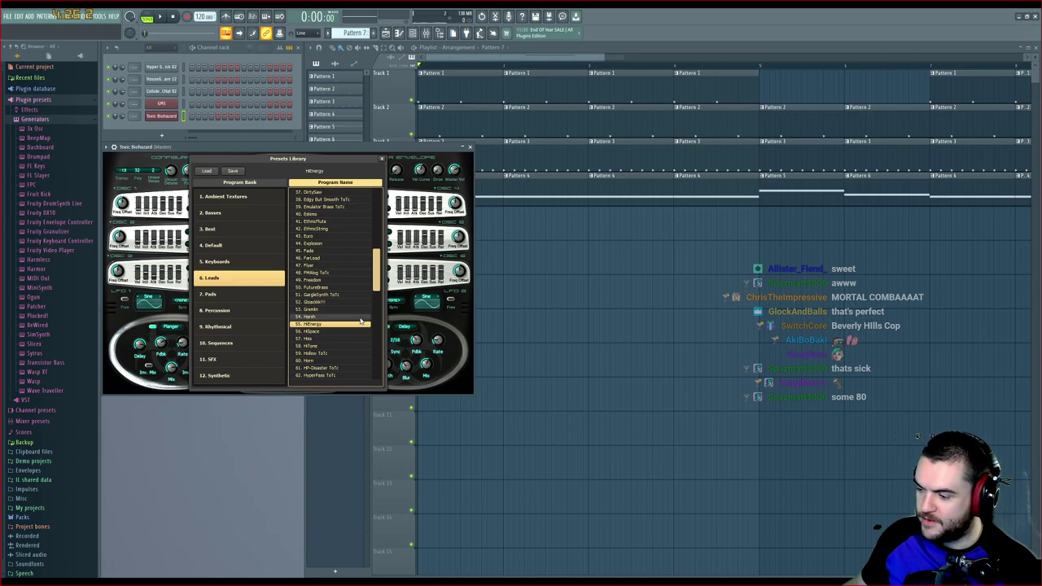
pyautogui.press('space')
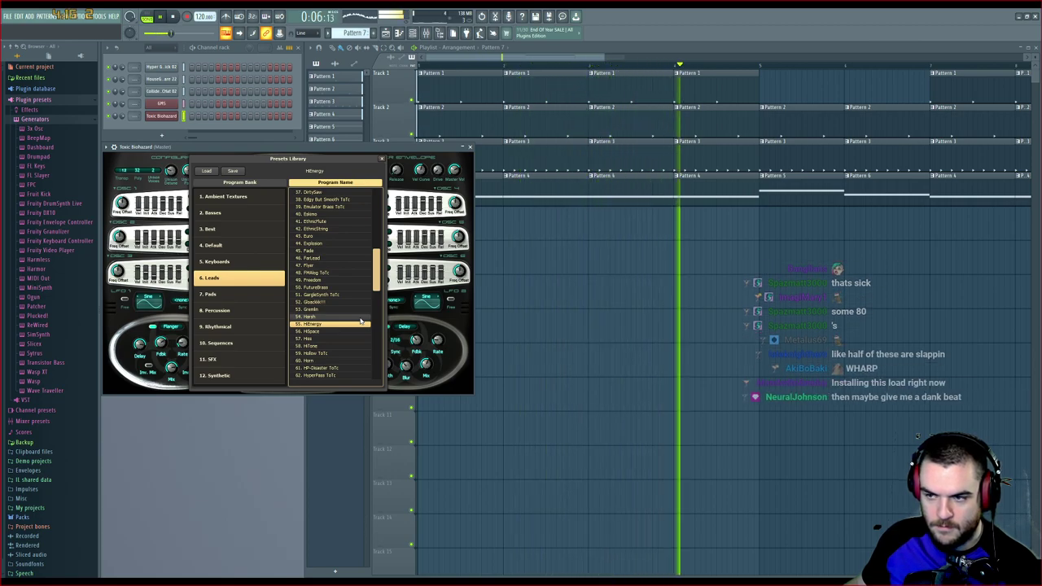
pyautogui.press('space')
# Leave the presets library and step back through the patterns from Pattern 7 to Pattern 1
pyautogui.click(168, 116)
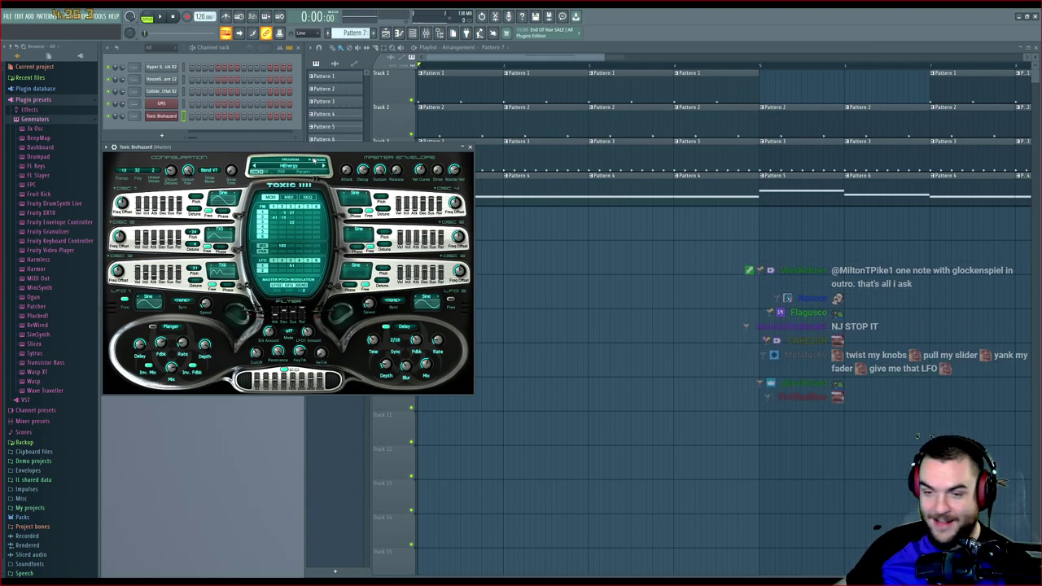
pyautogui.click(445, 61)
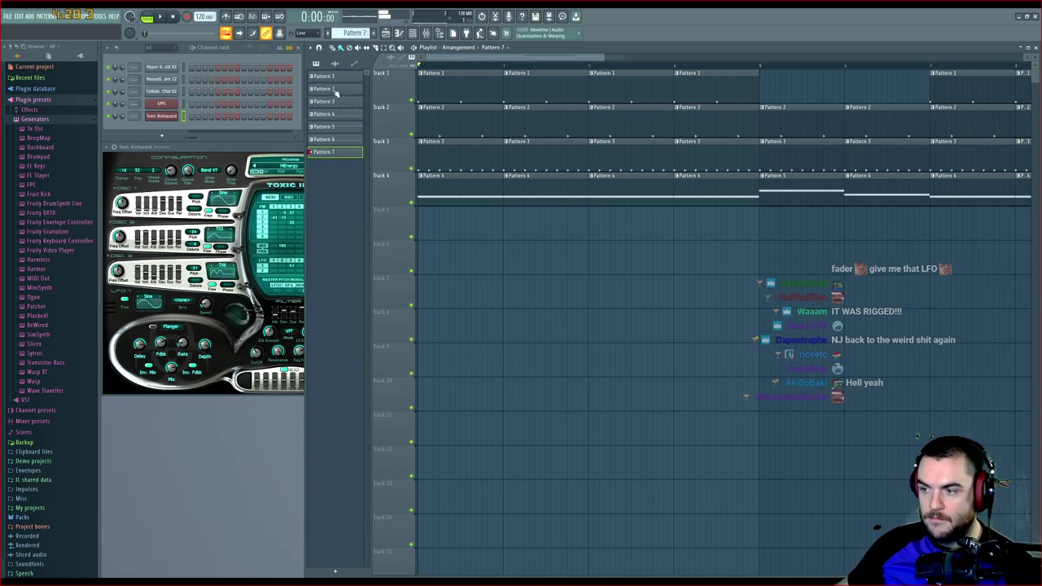
pyautogui.scroll(1, 349, 37)
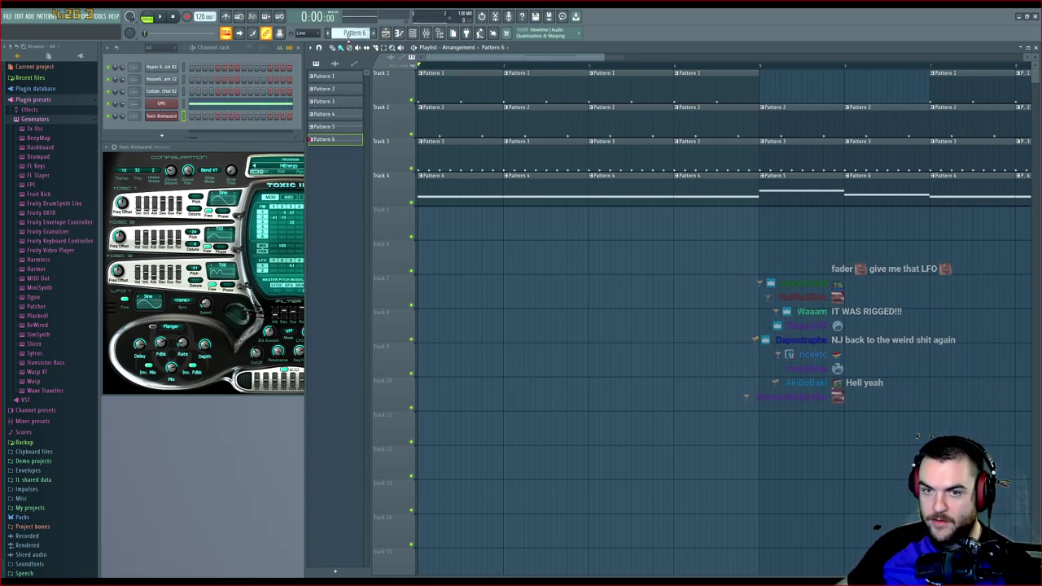
pyautogui.scroll(5, 348, 34)
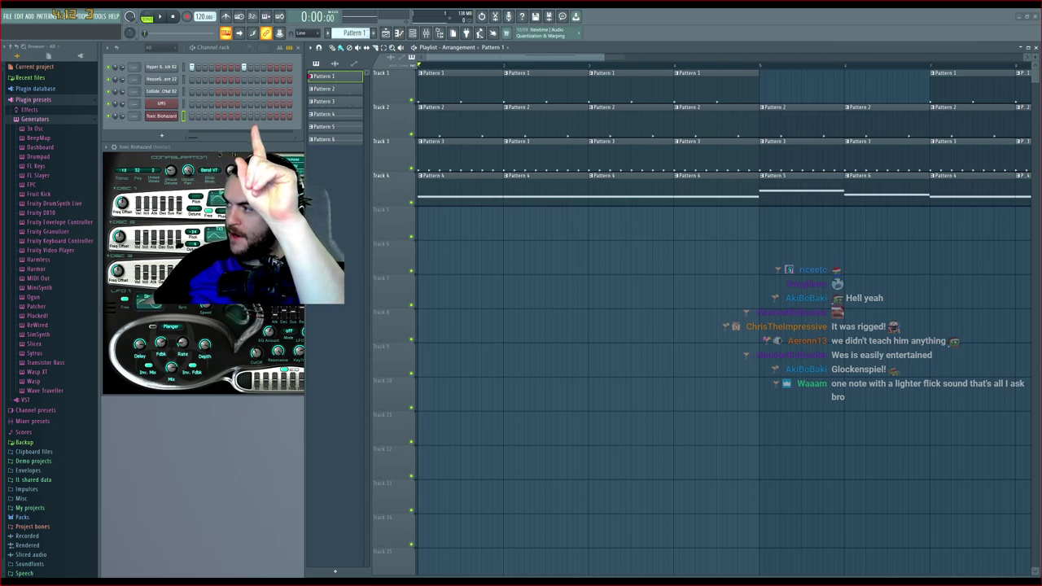
# Step forward through the patterns from Pattern 1 to the empty Pattern 7
pyautogui.press('KP_Add')
pyautogui.press('KP_Add')
pyautogui.press('KP_Add')
pyautogui.press('KP_Add')
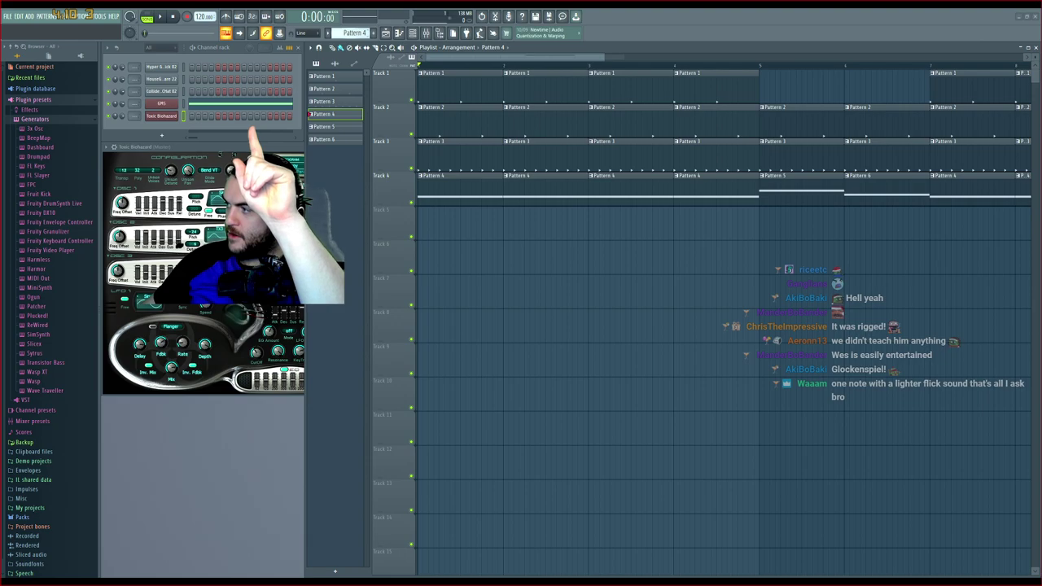
pyautogui.press('KP_Add')
pyautogui.press('KP_Add')
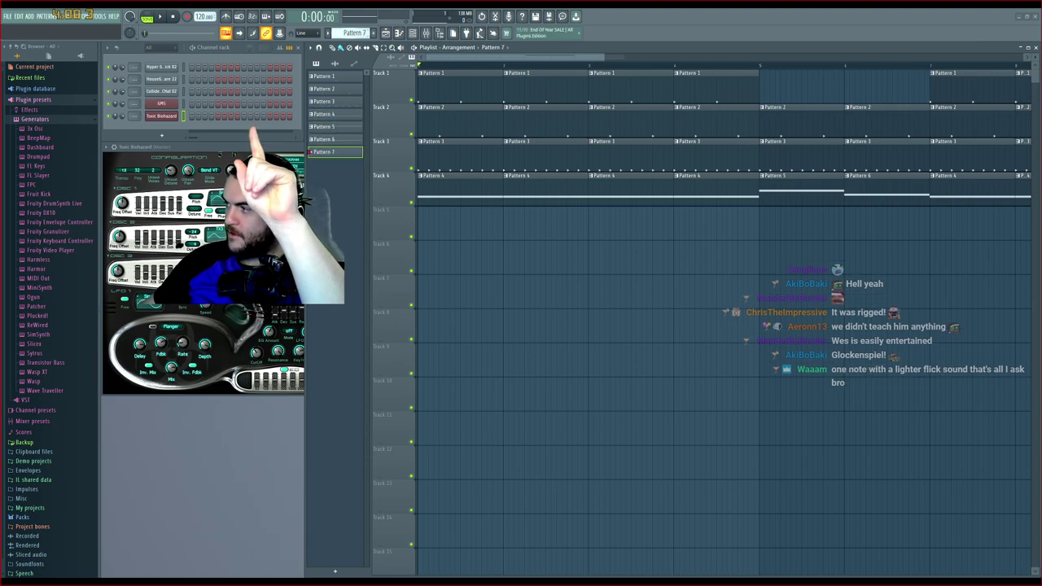
# Step back through the earlier patterns and make Pattern 6 the active one
pyautogui.press('KP_Subtract')
pyautogui.press('KP_Subtract')
pyautogui.press('KP_Subtract')
pyautogui.press('KP_Subtract')
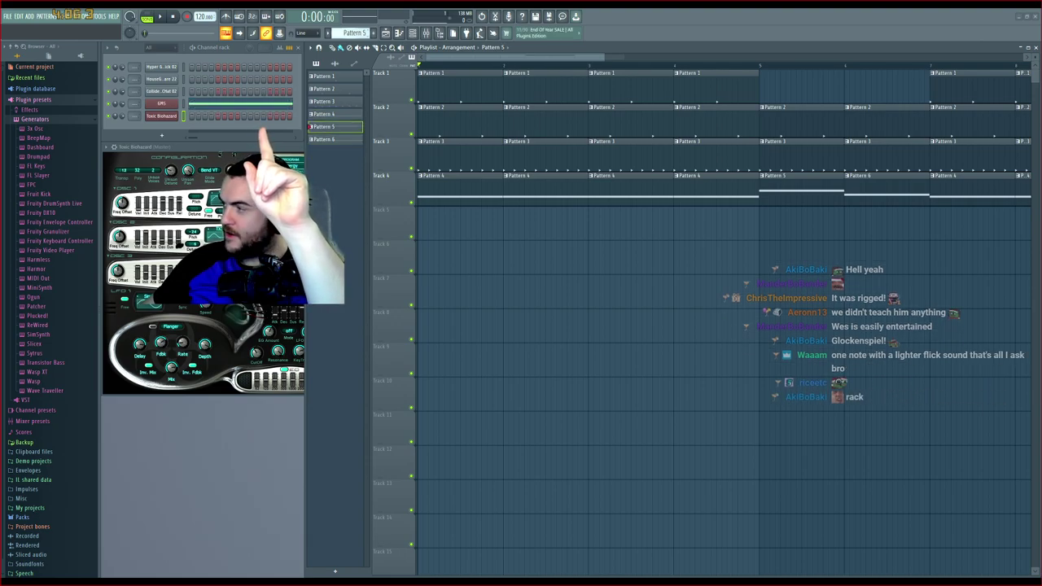
pyautogui.press('KP_Add')
pyautogui.press('KP_Add')
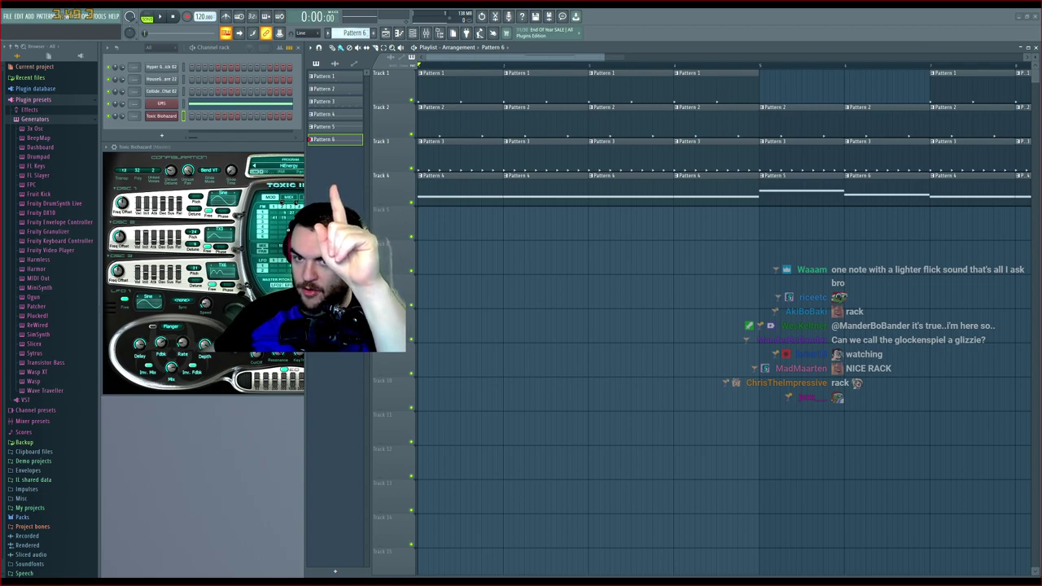
# Add the new empty Pattern 7, place its clip at bar 1 of Track 5 and play the song briefly
pyautogui.press('F4')
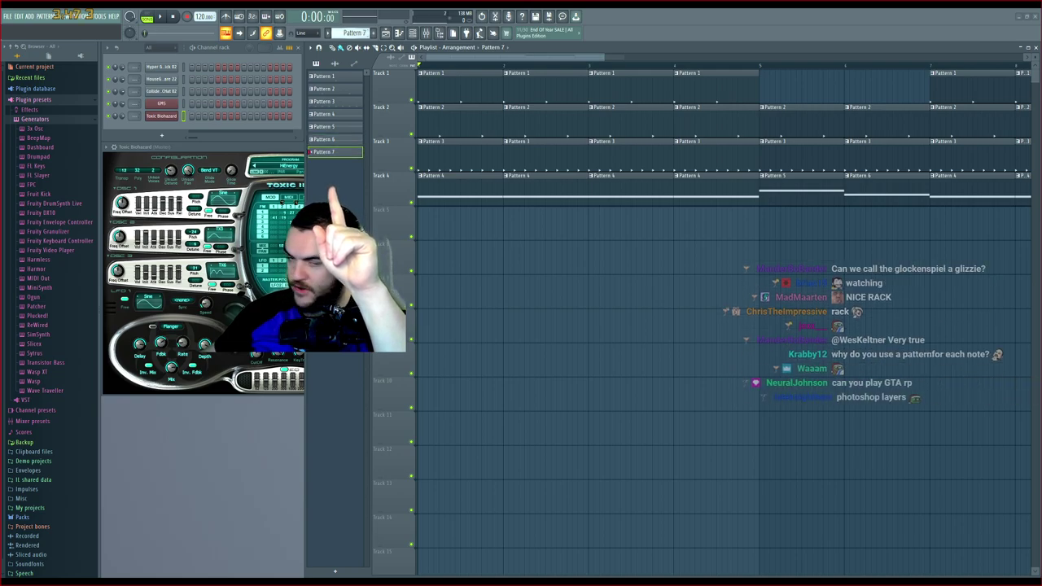
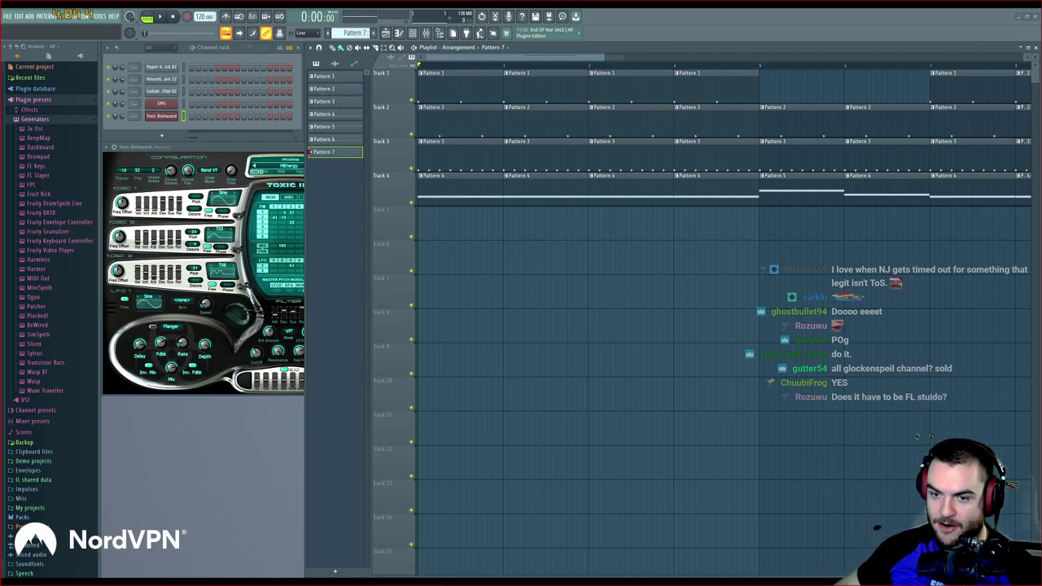
pyautogui.moveTo(450, 223); pyautogui.dragTo(437, 223)
pyautogui.press('space')
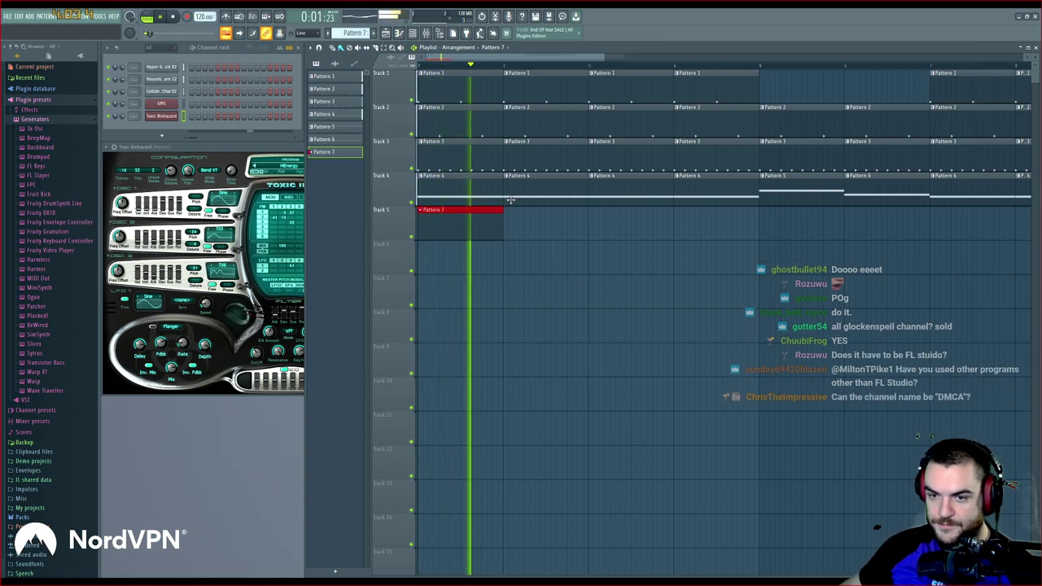
pyautogui.press('space')
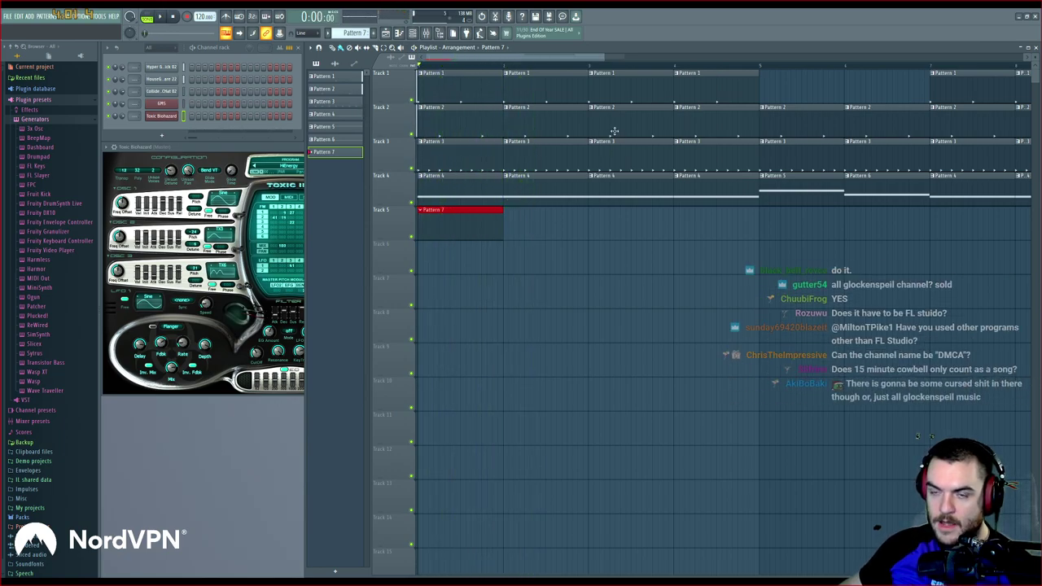
# Move all clips from bar 2 onward on Tracks 1 to 4 away to bar 11, isolating the first bar
pyautogui.scroll(-4, 767, 94)
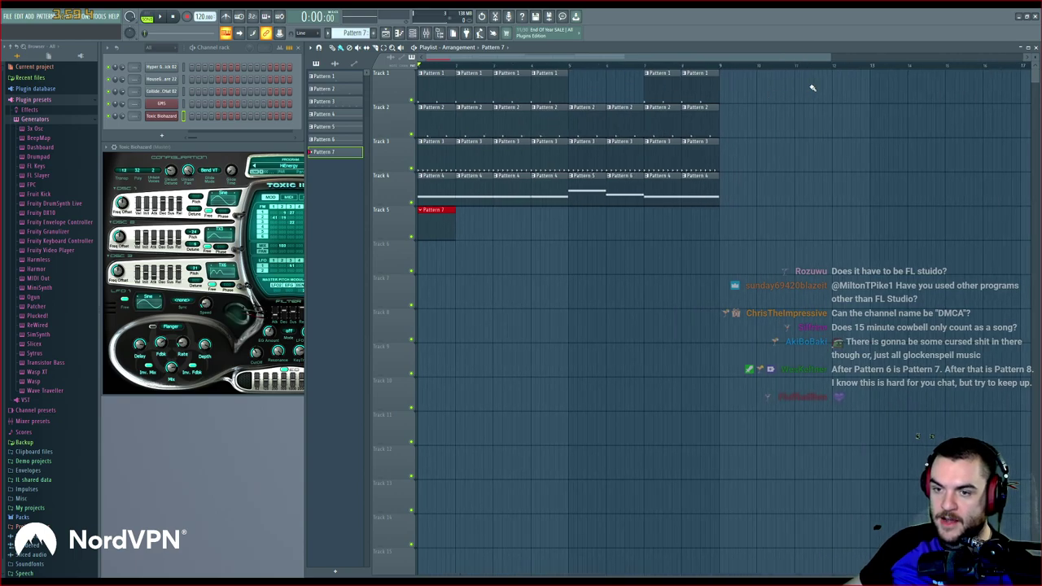
pyautogui.moveTo(811, 70); pyautogui.dragTo(464, 240)
pyautogui.moveTo(469, 171); pyautogui.dragTo(814, 171)
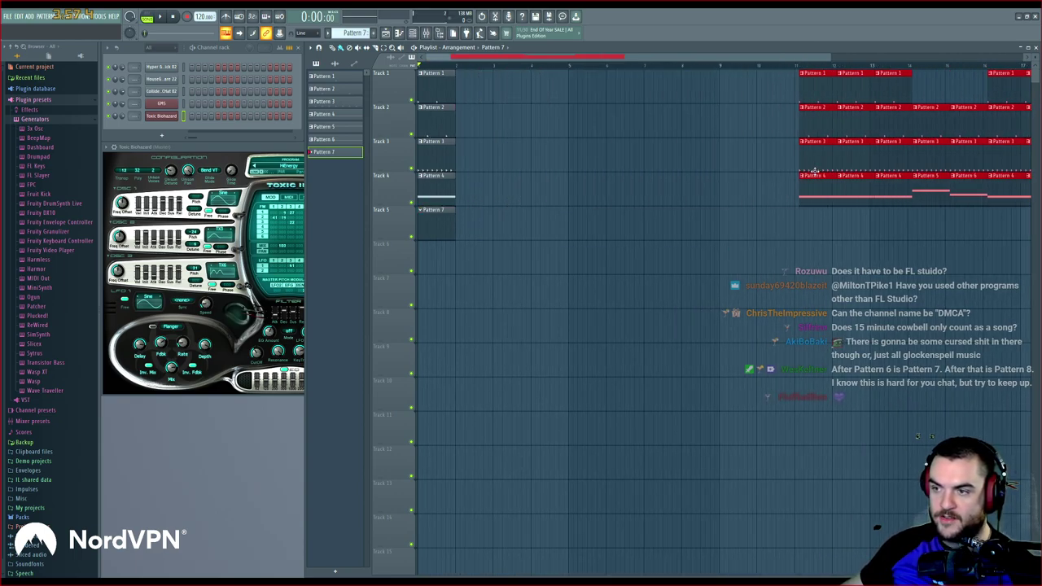
pyautogui.moveTo(857, 134); pyautogui.dragTo(855, 129)
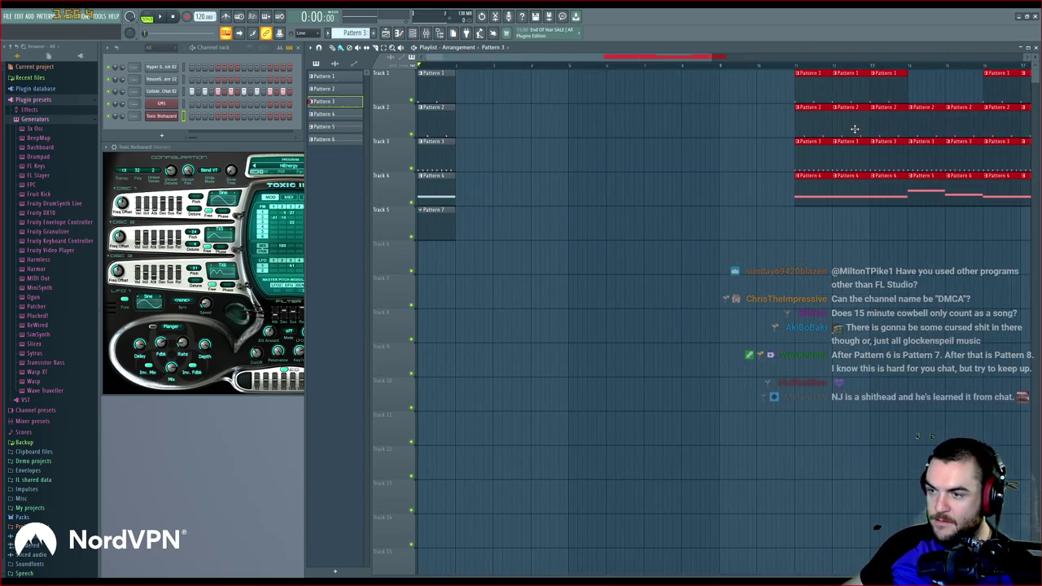
pyautogui.click(500, 99)
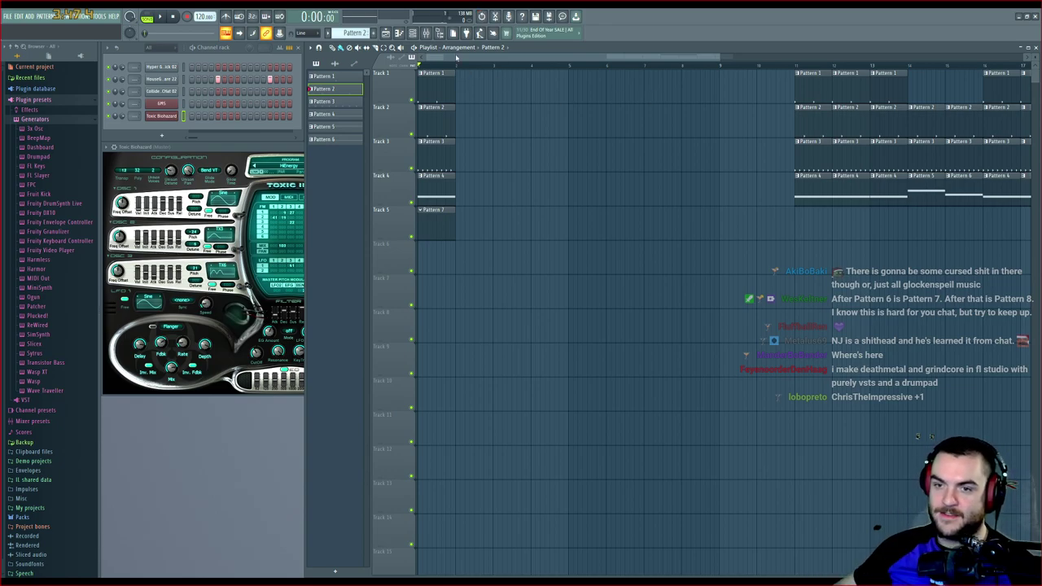
# Play the isolated first bar of the arrangement several times
pyautogui.scroll(5, 459, 72)
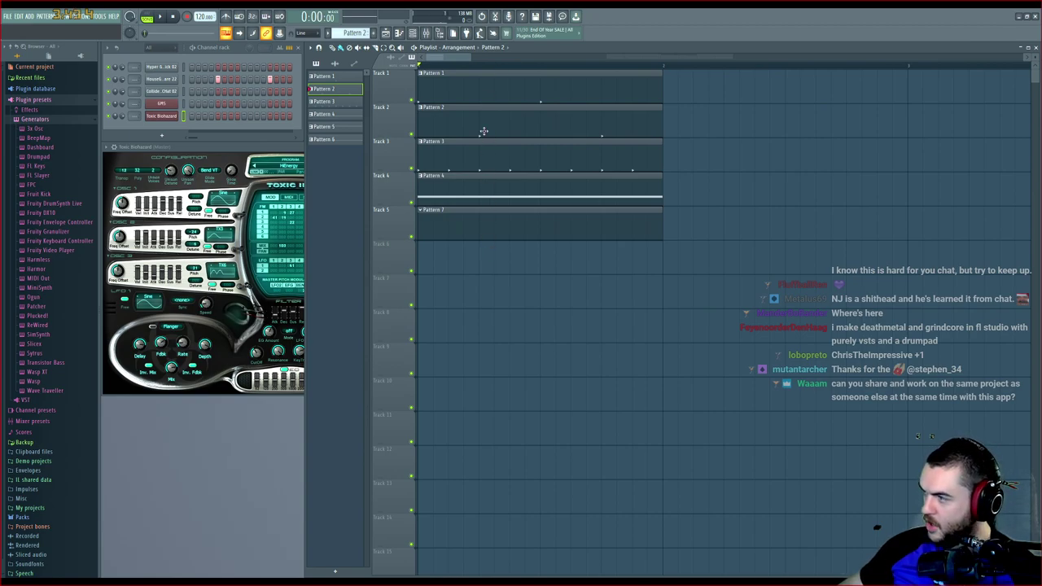
pyautogui.scroll(4, 441, 71)
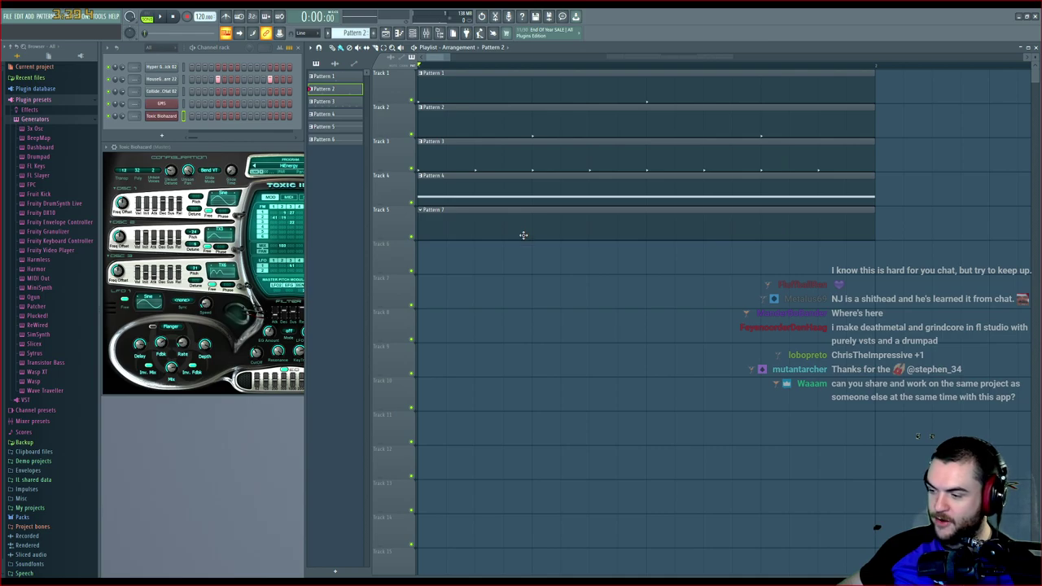
pyautogui.press('space')
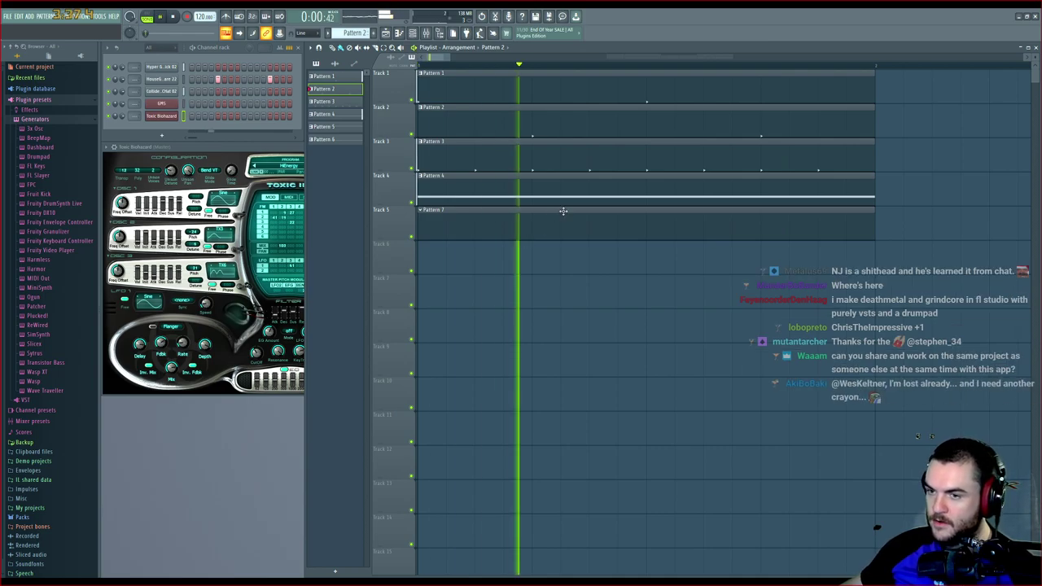
pyautogui.press('space')
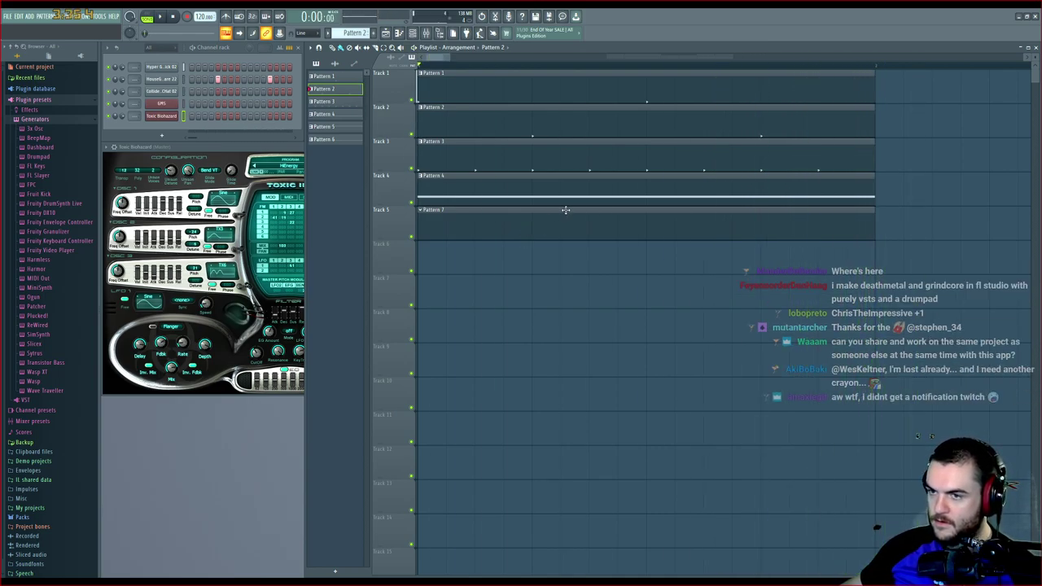
pyautogui.press('space')
pyautogui.press('space')
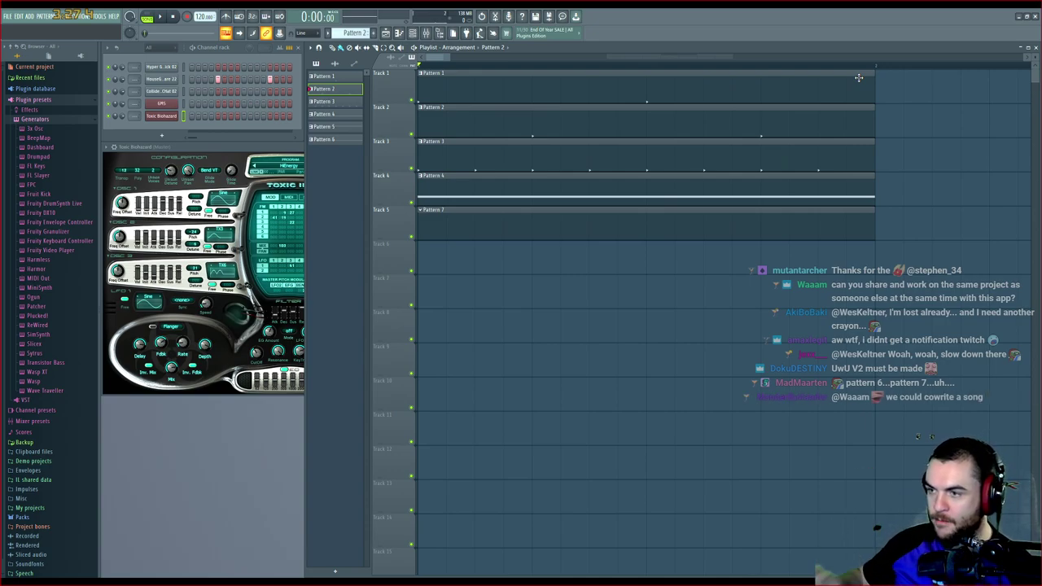
pyautogui.scroll(-5, 850, 70)
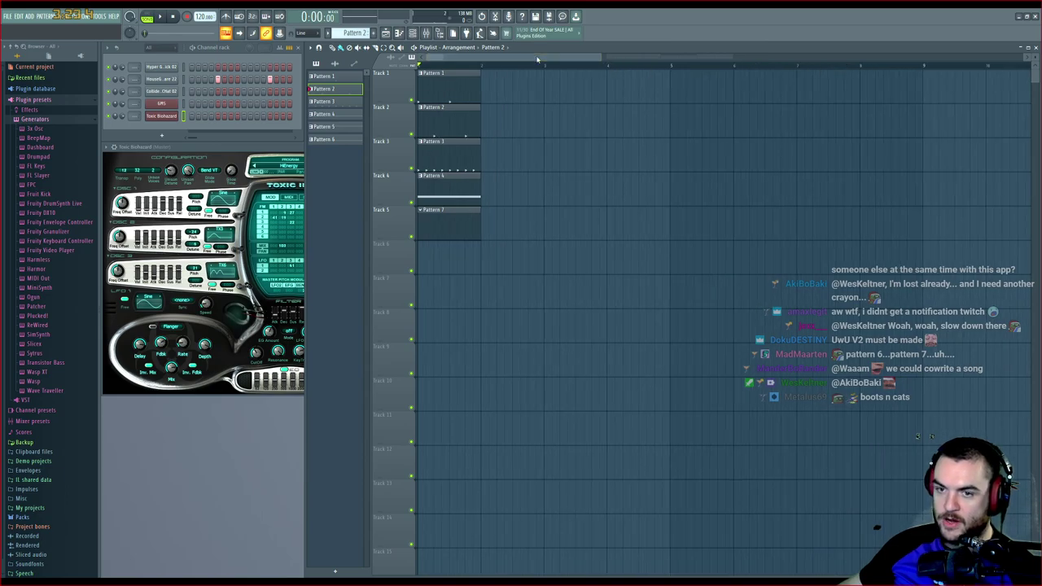
pyautogui.press('space')
pyautogui.scroll(-2, 506, 70)
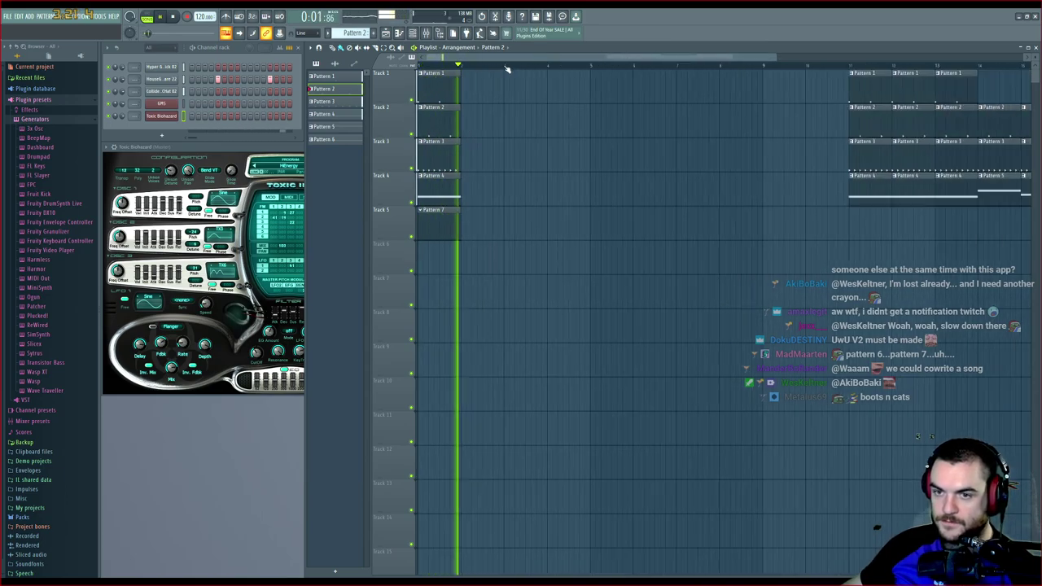
pyautogui.press('space')
# Move the clips starting at bar 11 on Tracks 1 to 4 back to bar 2 and deselect them
pyautogui.moveTo(983, 91); pyautogui.dragTo(747, 199)
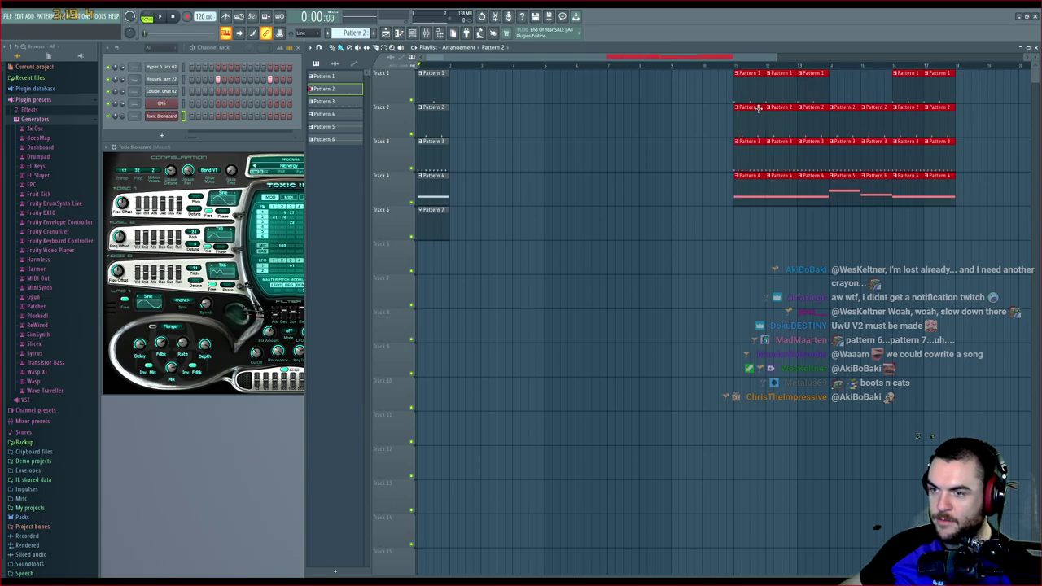
pyautogui.moveTo(766, 88); pyautogui.dragTo(480, 88)
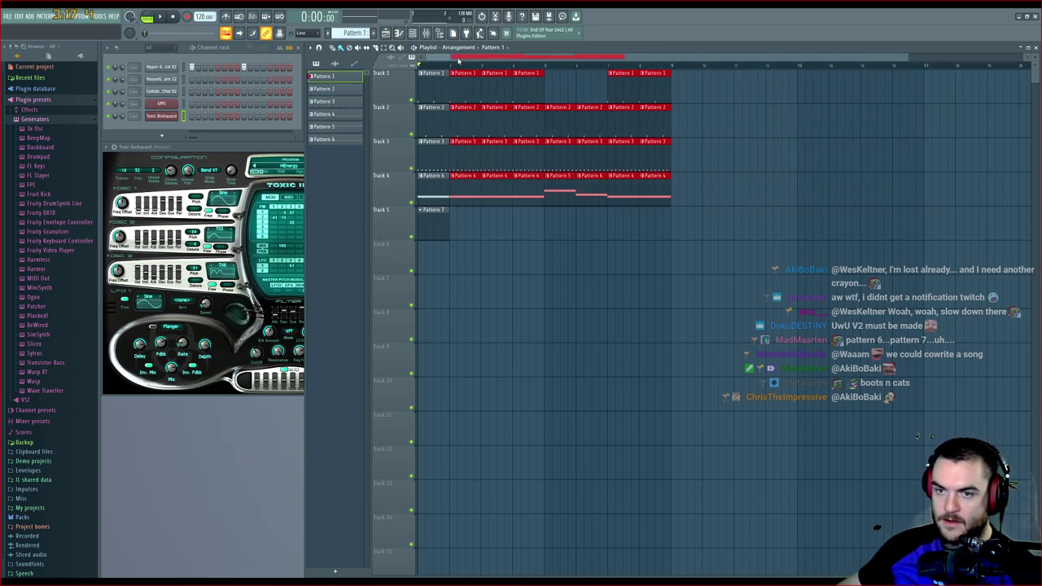
pyautogui.click(784, 109)
# Enlarge the playlist's track height and play the start of the song
pyautogui.scroll(2, 456, 59)
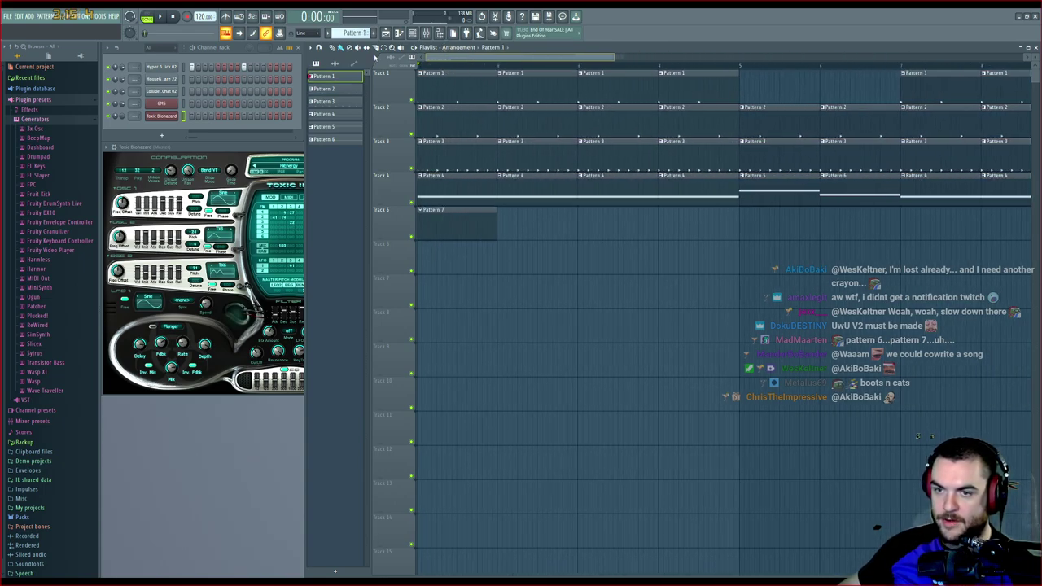
pyautogui.scroll(6, 1033, 57)
pyautogui.scroll(-2, 1033, 58)
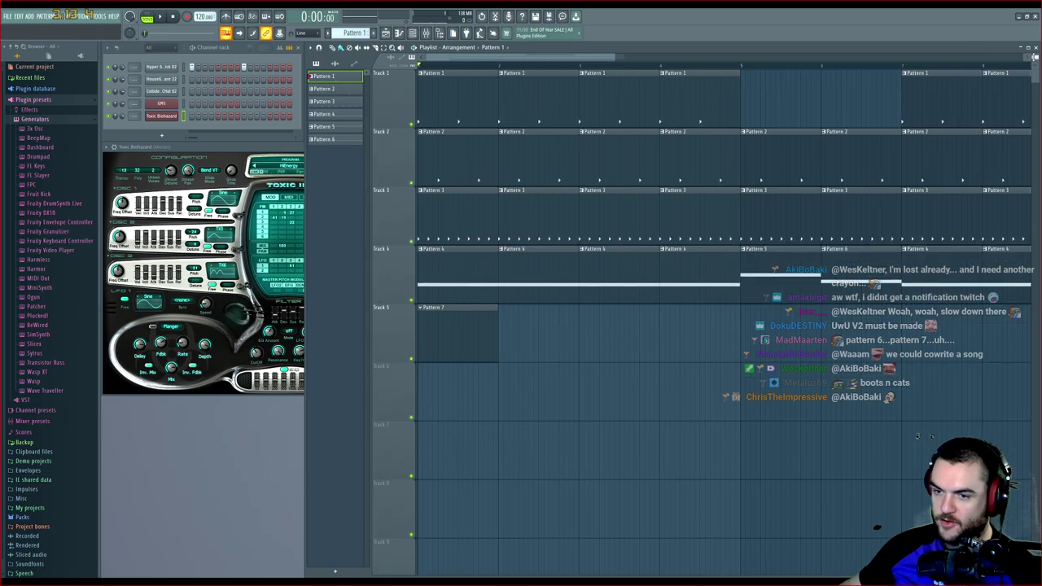
pyautogui.press('space')
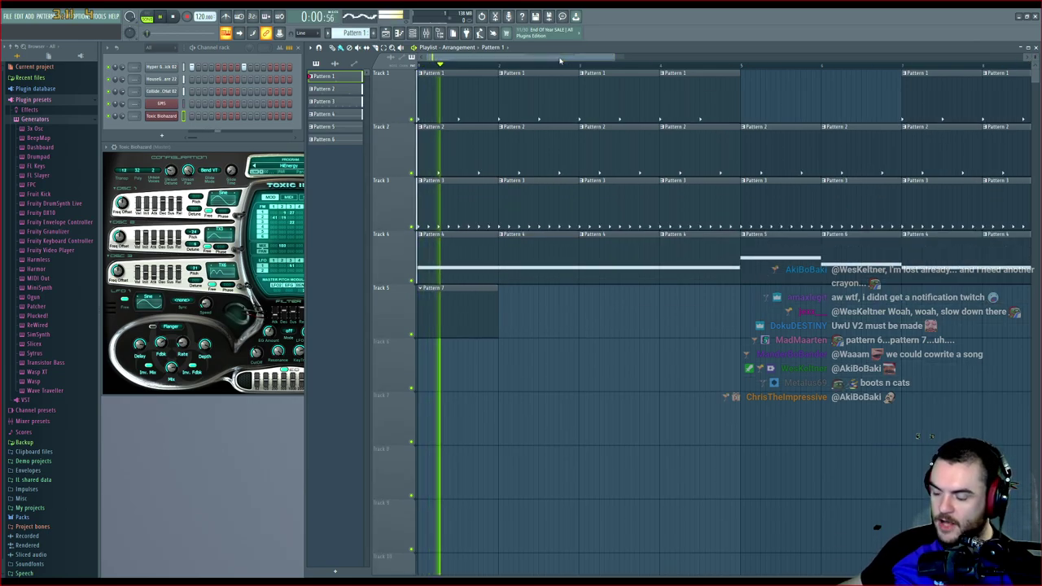
pyautogui.press('space')
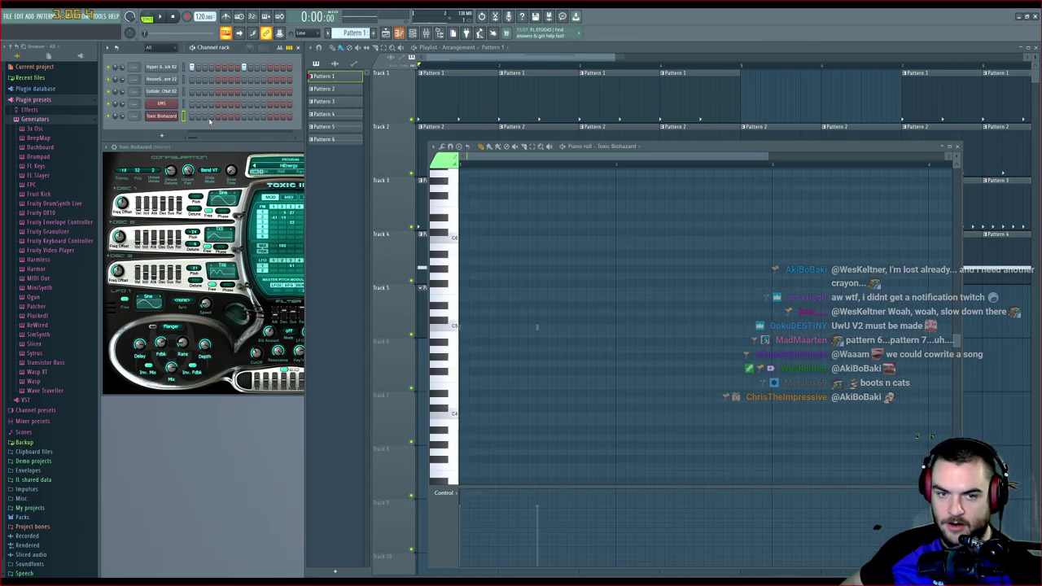
# Open the Toxic Biohazard channel's piano roll and make the empty Pattern 7 the active pattern
pyautogui.press('F7')
pyautogui.scroll(3, 578, 271)
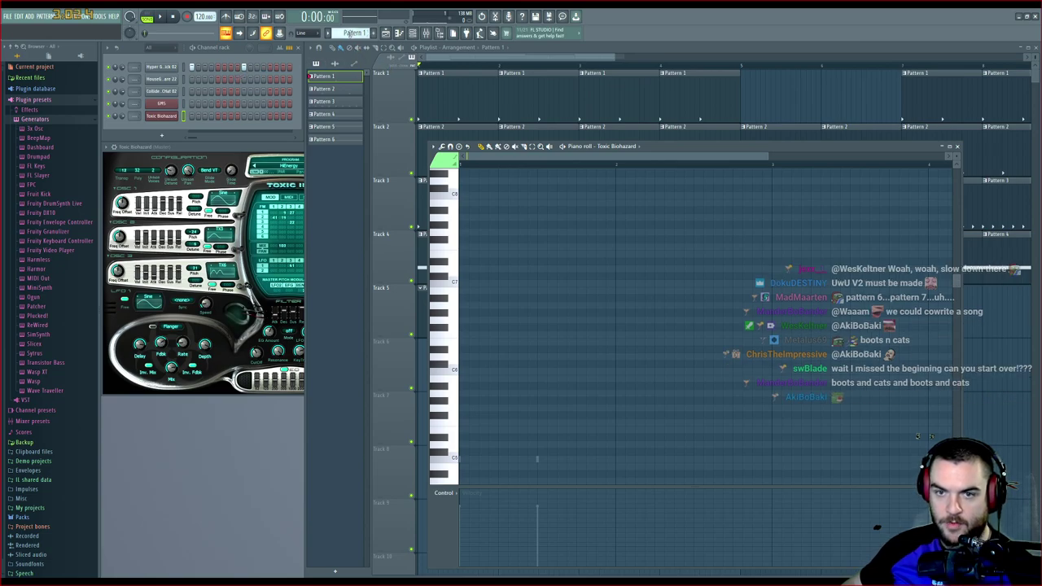
pyautogui.scroll(6, 350, 33)
pyautogui.scroll(-1, 351, 33)
pyautogui.scroll(-2, 477, 372)
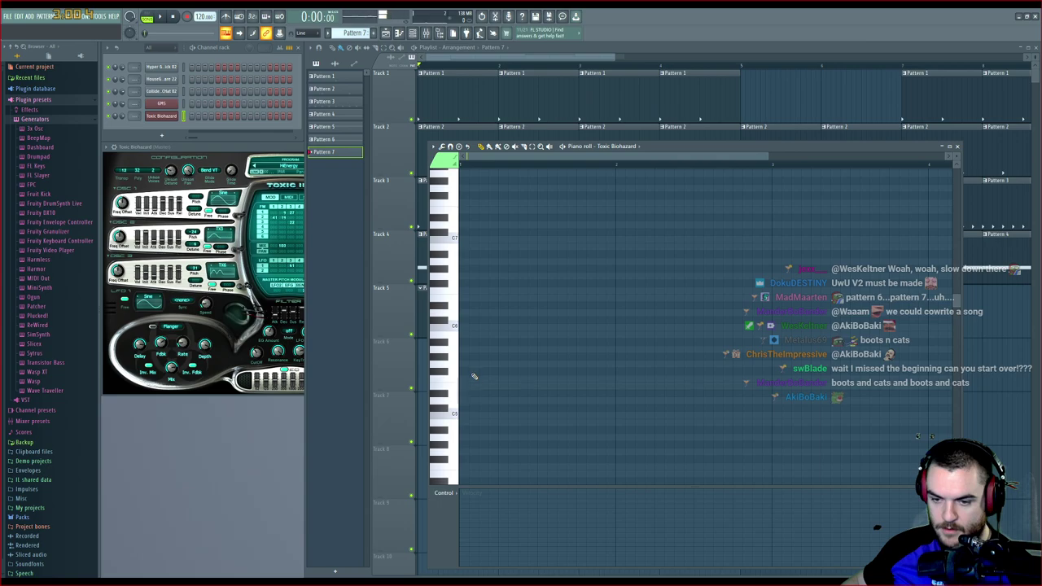
# Draw two consecutive E5 notes at the start of bar 1, the first one beat long and the second half a beat
pyautogui.click(472, 386)
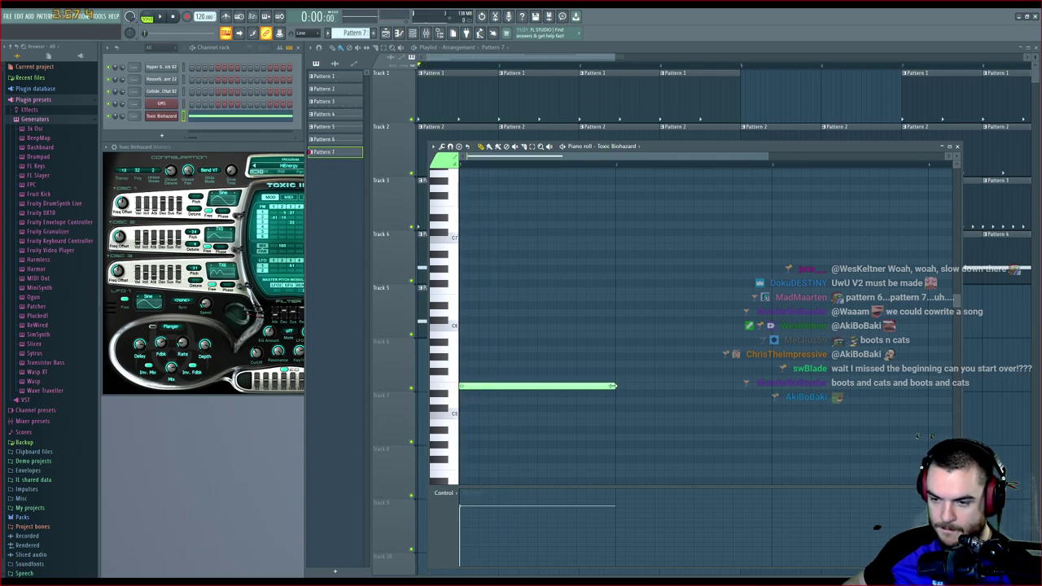
pyautogui.moveTo(614, 385); pyautogui.dragTo(494, 387)
pyautogui.click(504, 388)
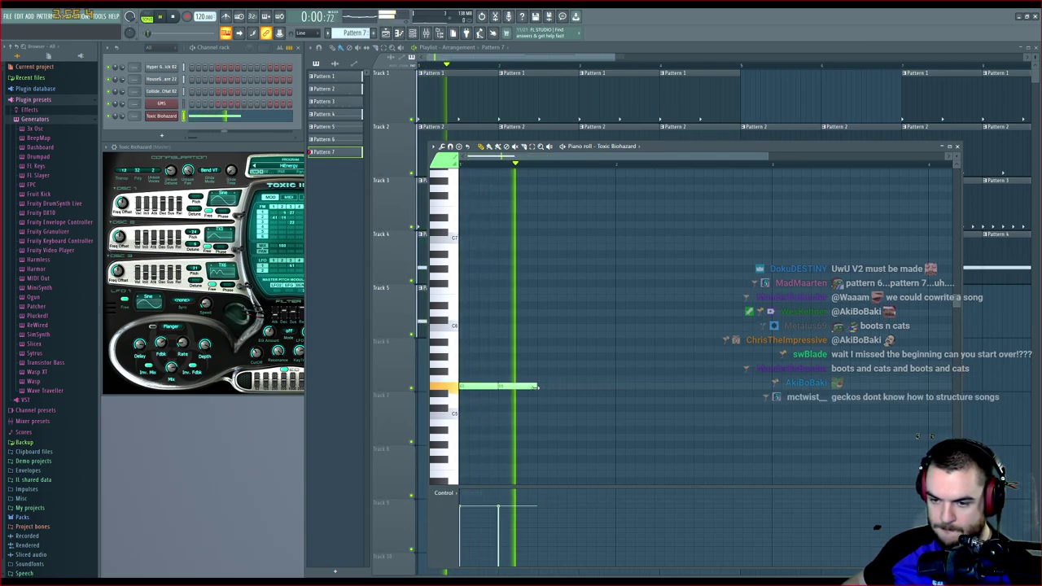
pyautogui.moveTo(532, 388); pyautogui.dragTo(515, 388)
# Add two consecutive half-beat E4 notes right after the E5 notes and play the melody
pyautogui.moveTo(529, 450); pyautogui.dragTo(519, 474)
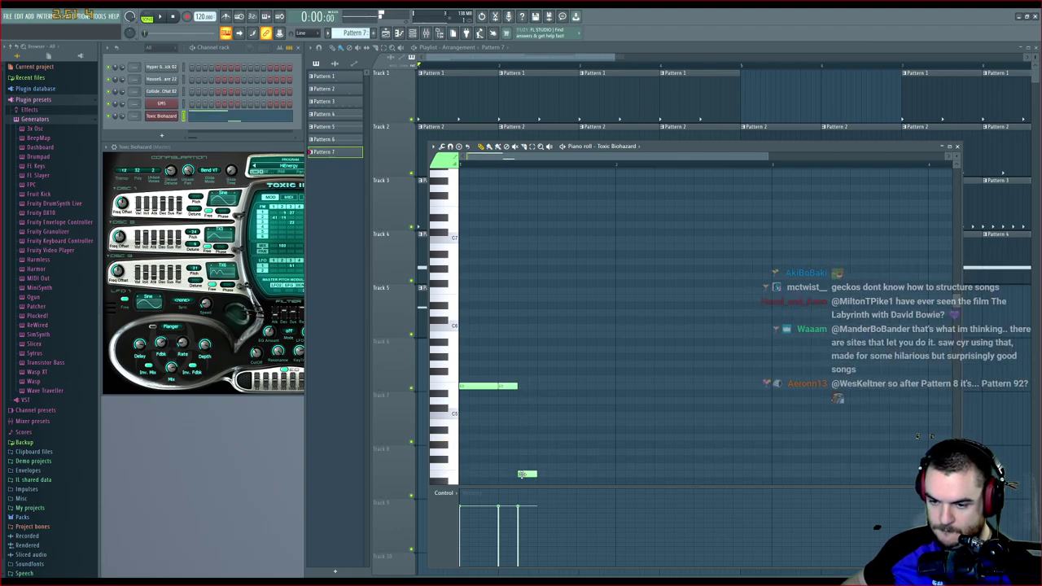
pyautogui.click(544, 474)
pyautogui.press('space')
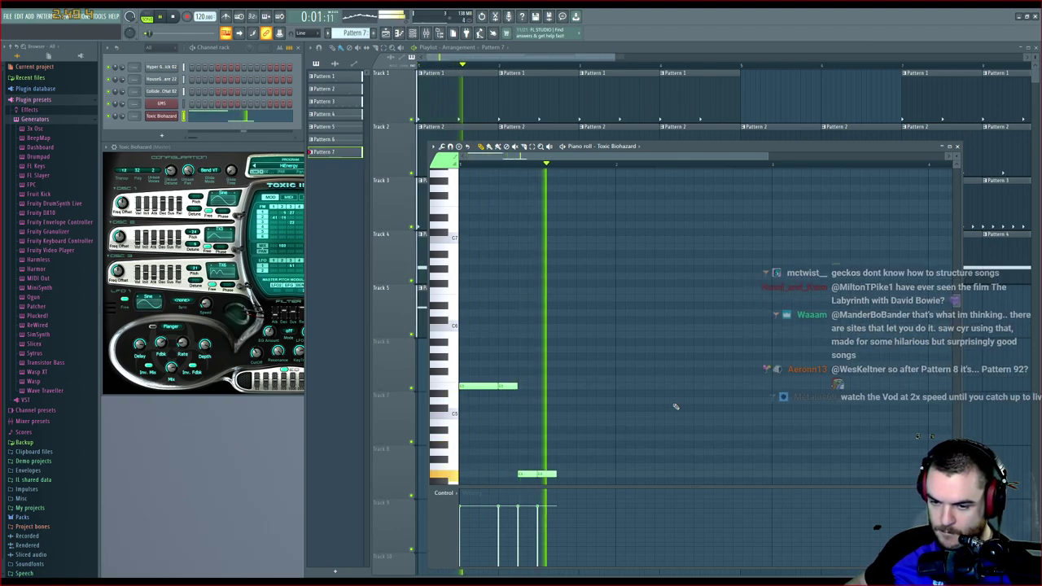
pyautogui.press('space')
# Shift the last E4 note half a beat later and play the melody again
pyautogui.moveTo(545, 473); pyautogui.dragTo(565, 474)
pyautogui.press('space')
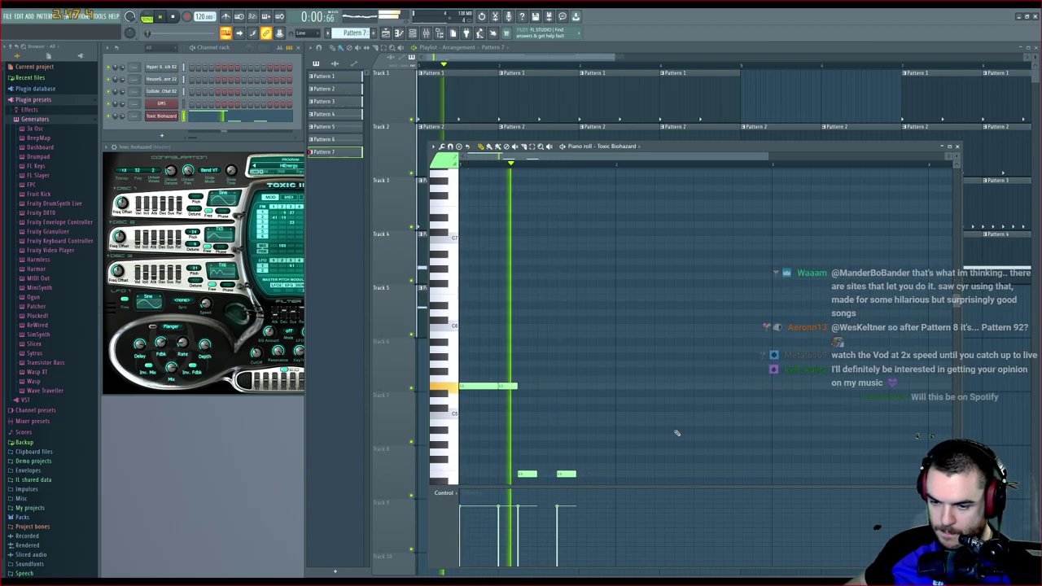
pyautogui.press('space')
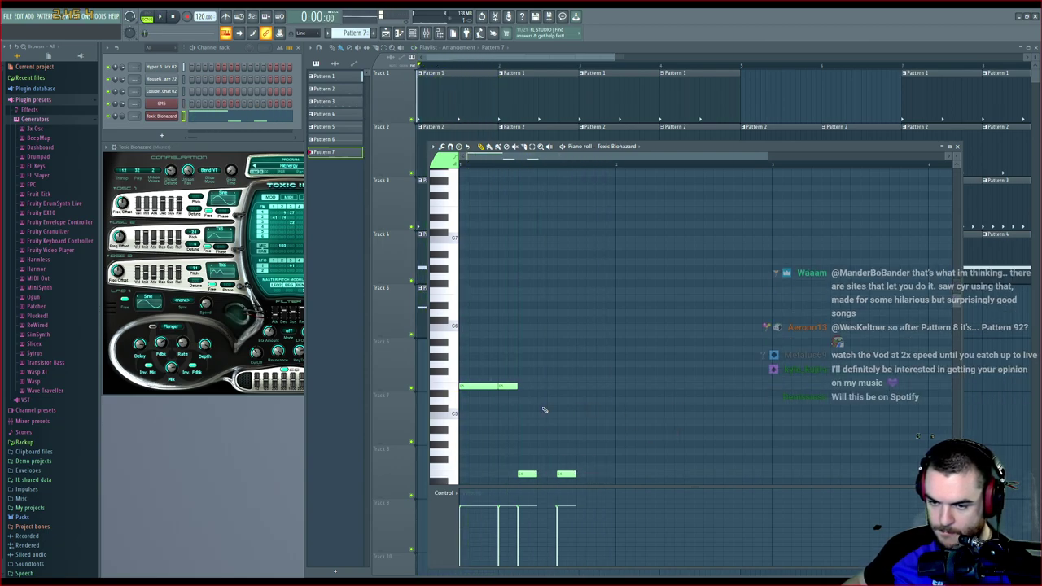
# Lengthen both E4 notes so the first reaches the second and the second reaches the end of bar 1, and play them
pyautogui.click(528, 474)
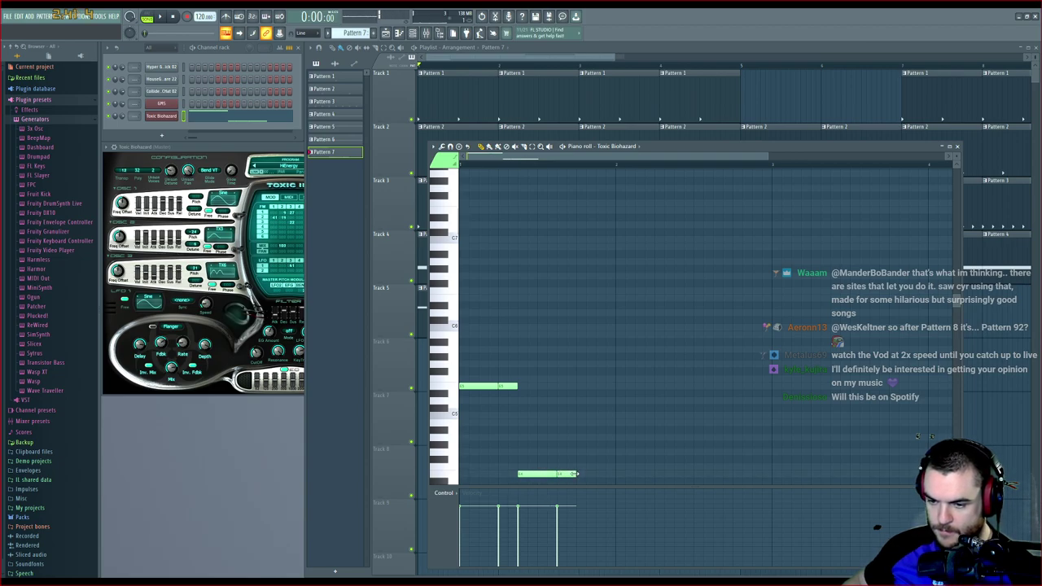
pyautogui.moveTo(600, 474); pyautogui.dragTo(616, 474)
pyautogui.press('space')
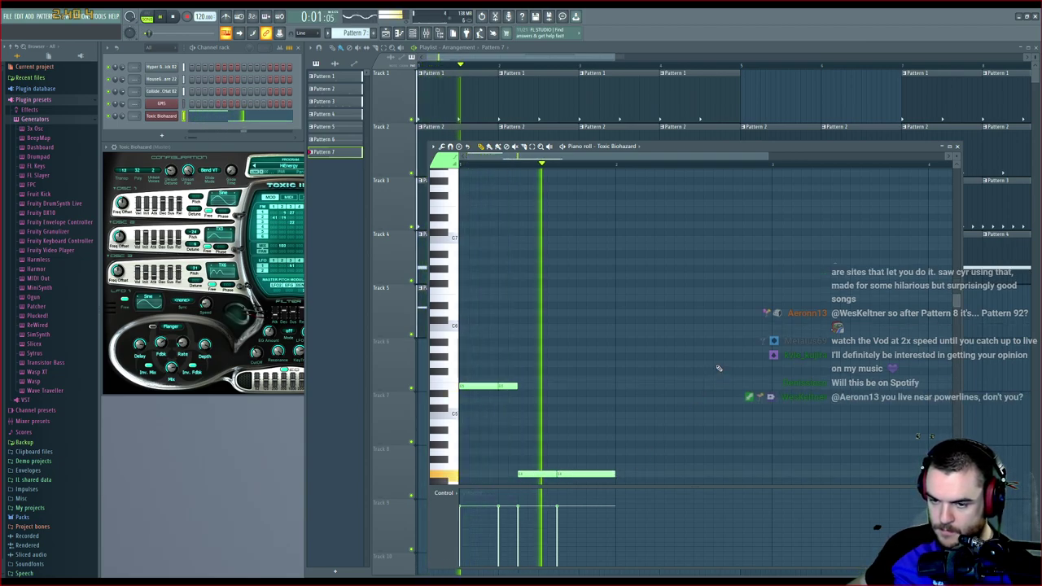
pyautogui.press('space')
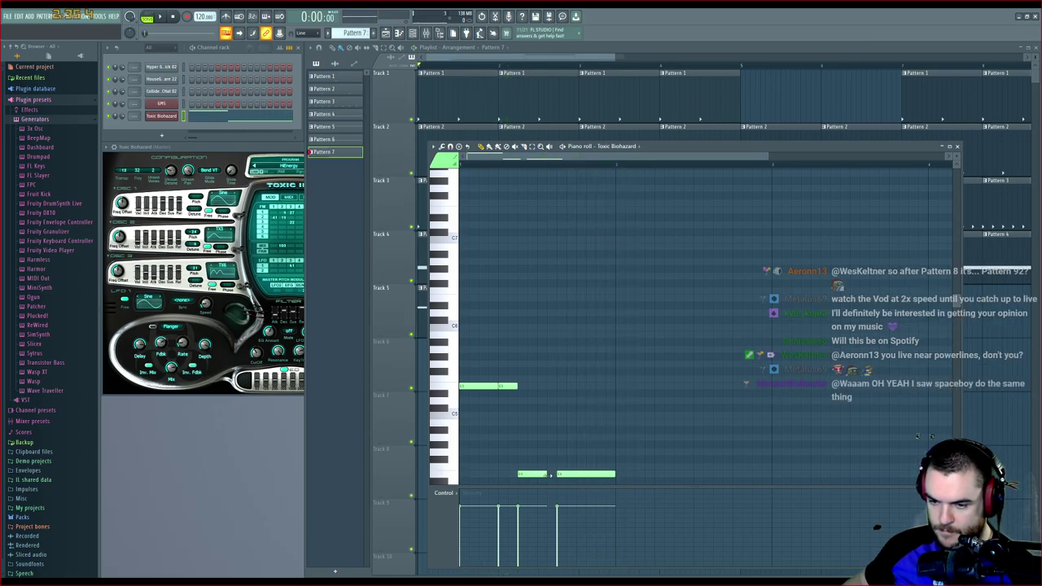
# Shorten the first E5 note and both E4 notes to half a beat each and play the melody
pyautogui.rightClick(494, 385)
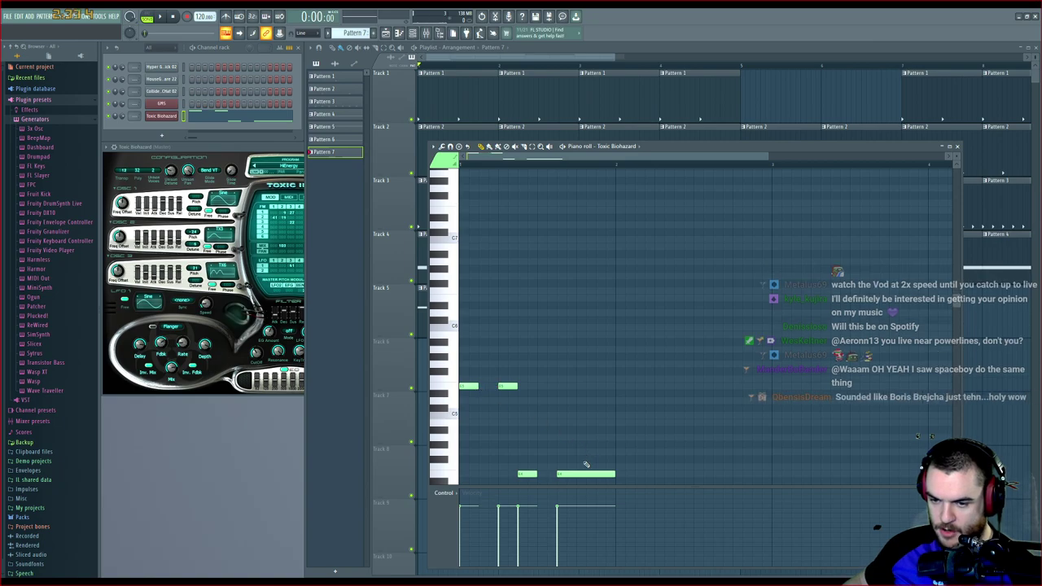
pyautogui.moveTo(616, 474); pyautogui.dragTo(576, 474)
pyautogui.press('space')
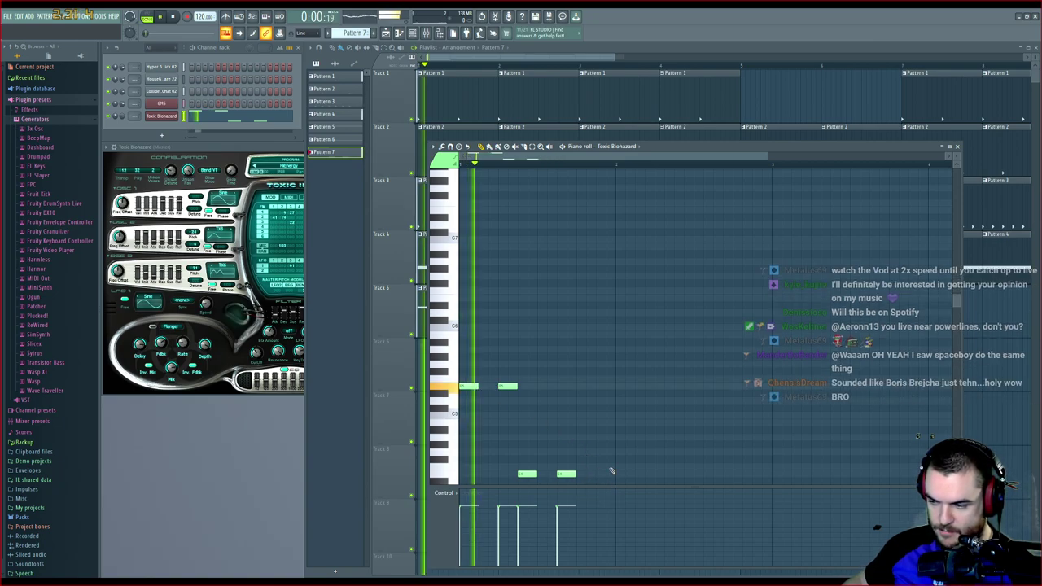
pyautogui.press('space')
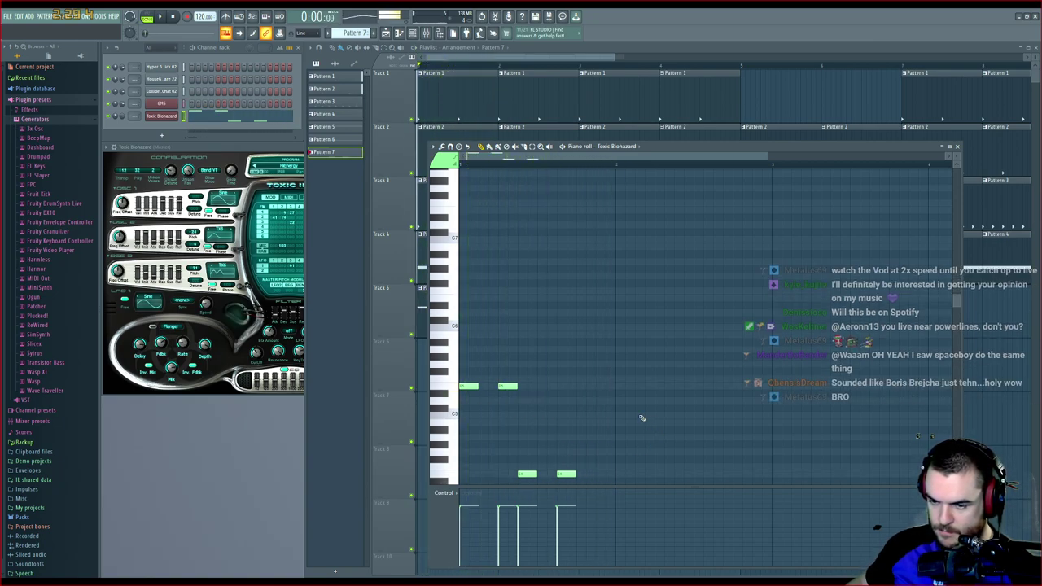
# Place copies of the Pattern 7 clip in bars 2, 3 and 4 of Track 5 while playing the arrangement
pyautogui.click(589, 56)
pyautogui.moveTo(519, 311); pyautogui.dragTo(526, 305)
pyautogui.press('space')
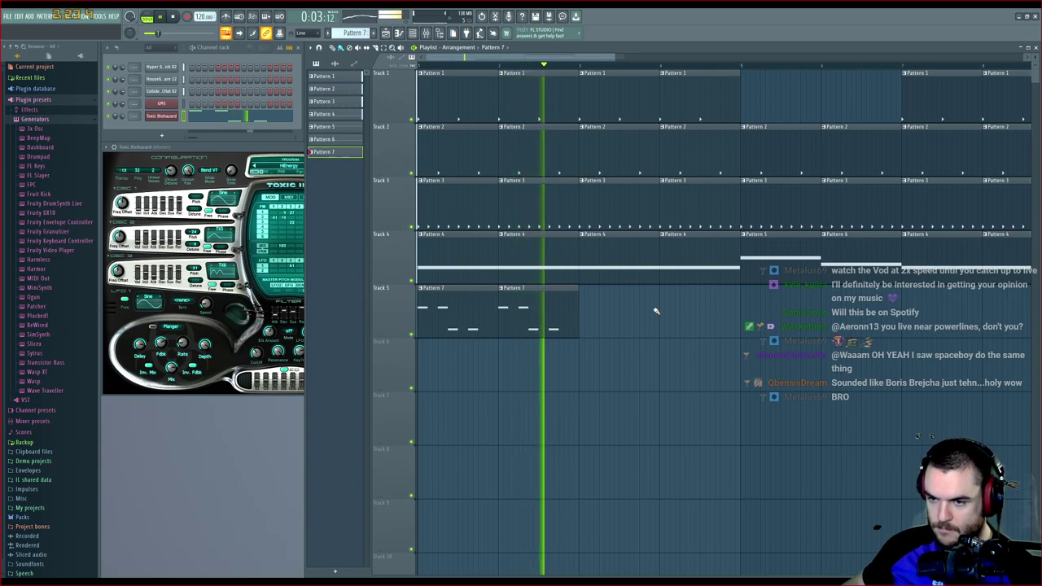
pyautogui.click(615, 312)
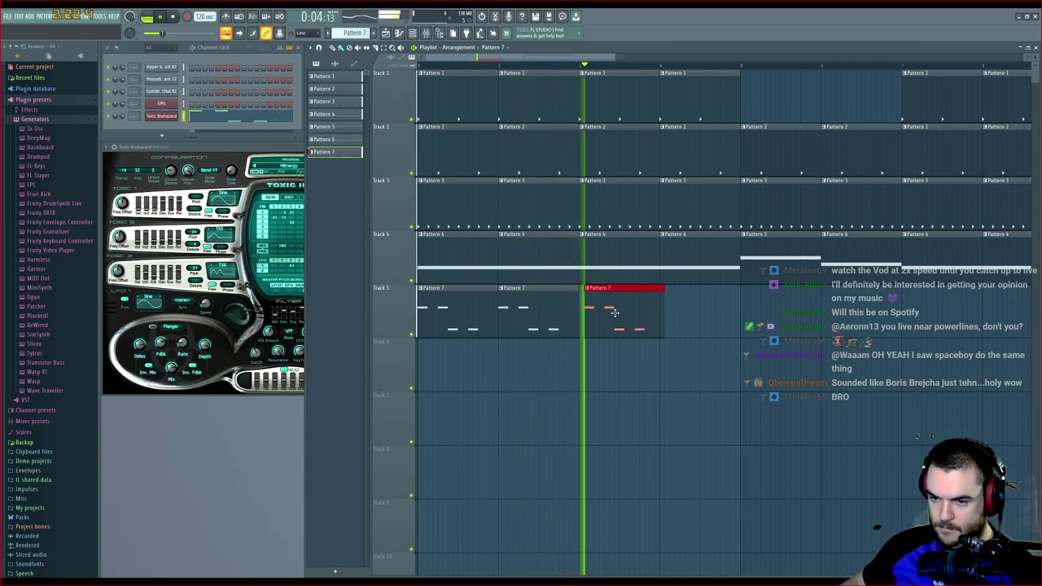
pyautogui.click(677, 316)
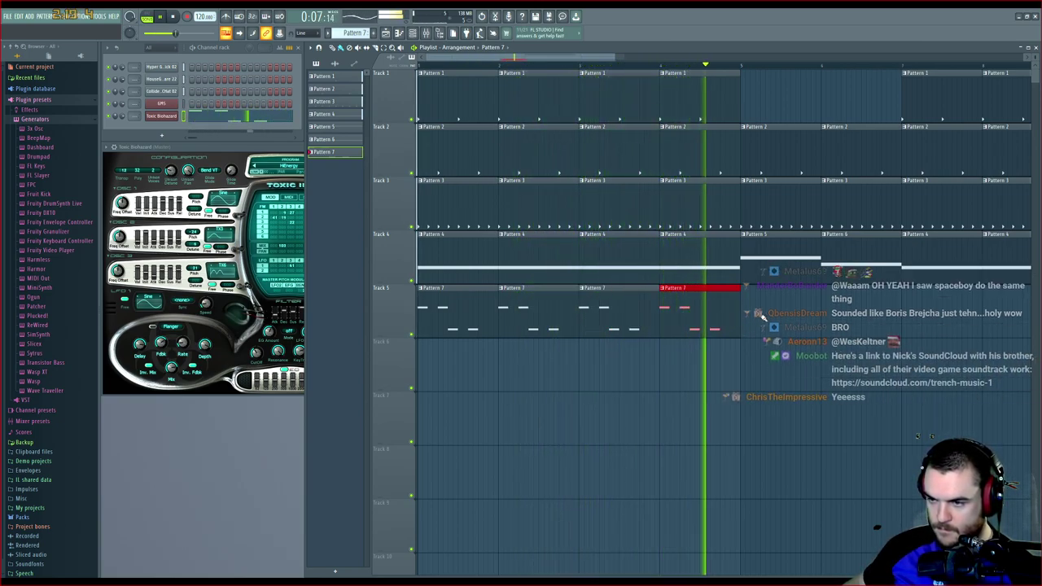
pyautogui.press('space')
# Add another Pattern 7 clip to Track 5, aligned with the start of bar 5, and play the arrangement
pyautogui.click(769, 311)
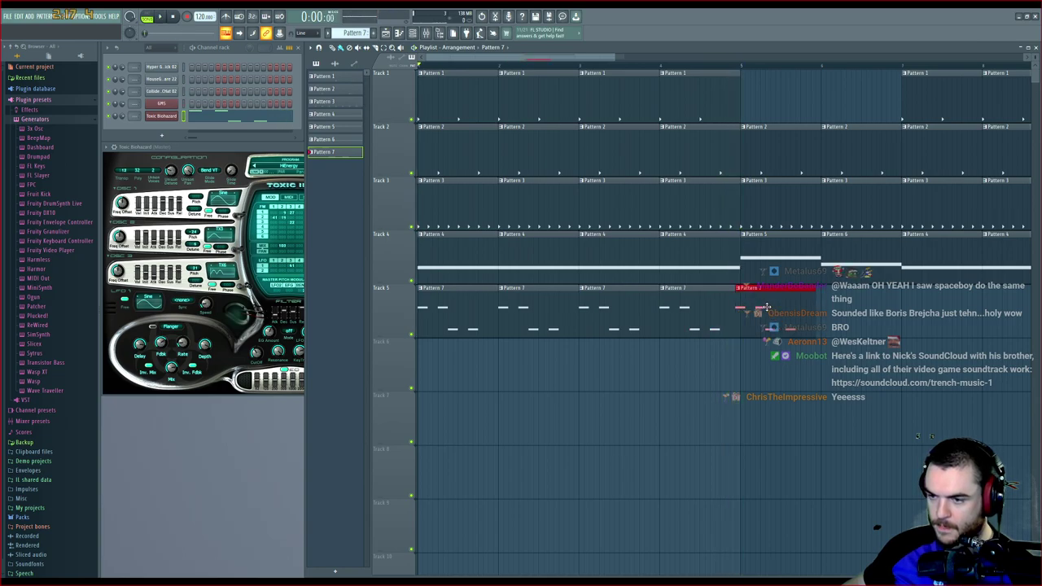
pyautogui.moveTo(599, 54); pyautogui.dragTo(657, 149)
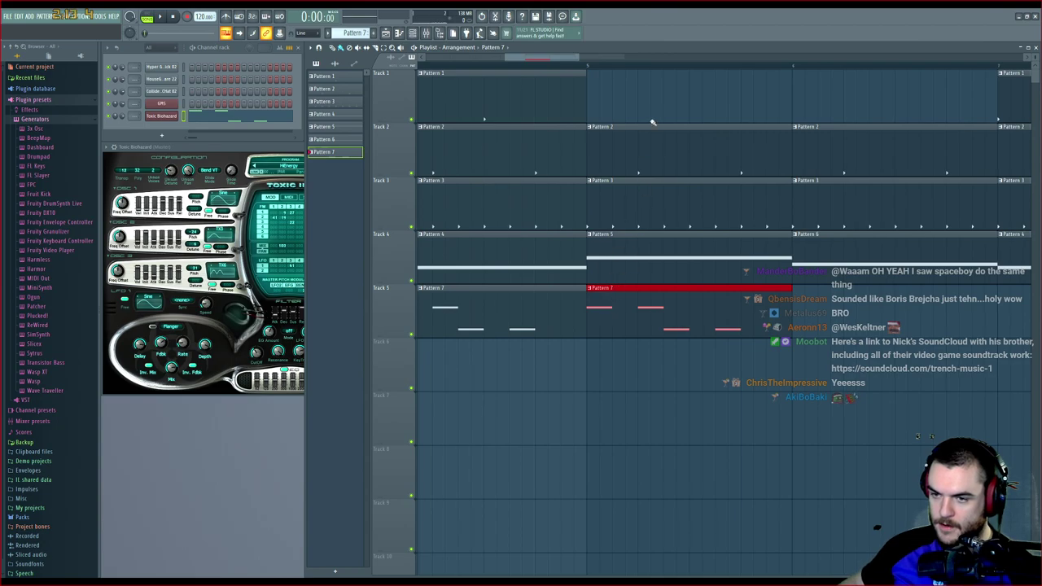
pyautogui.scroll(-2, 639, 64)
pyautogui.moveTo(639, 59); pyautogui.dragTo(513, 61)
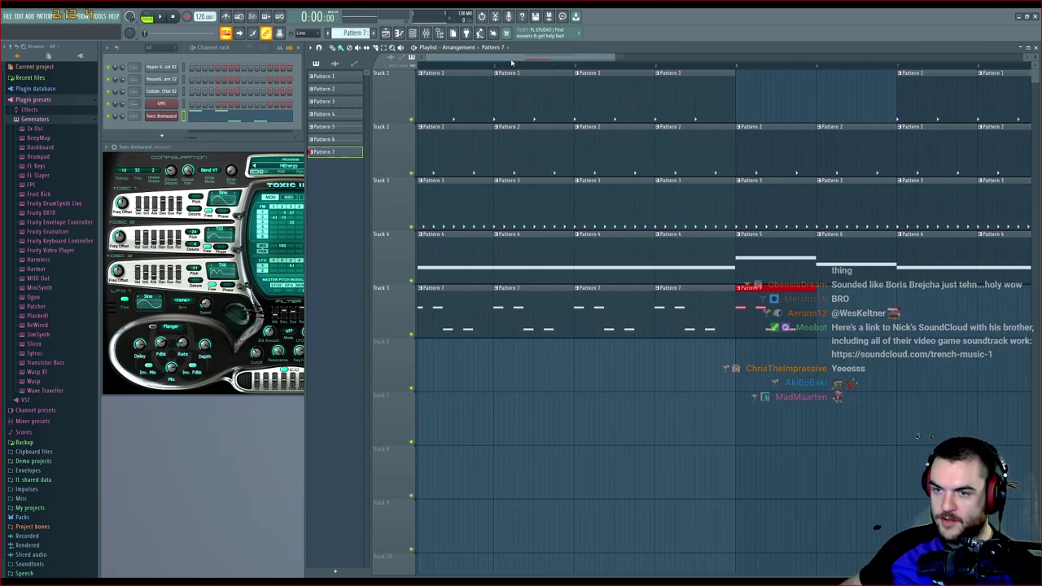
pyautogui.scroll(-1, 596, 67)
pyautogui.press('space')
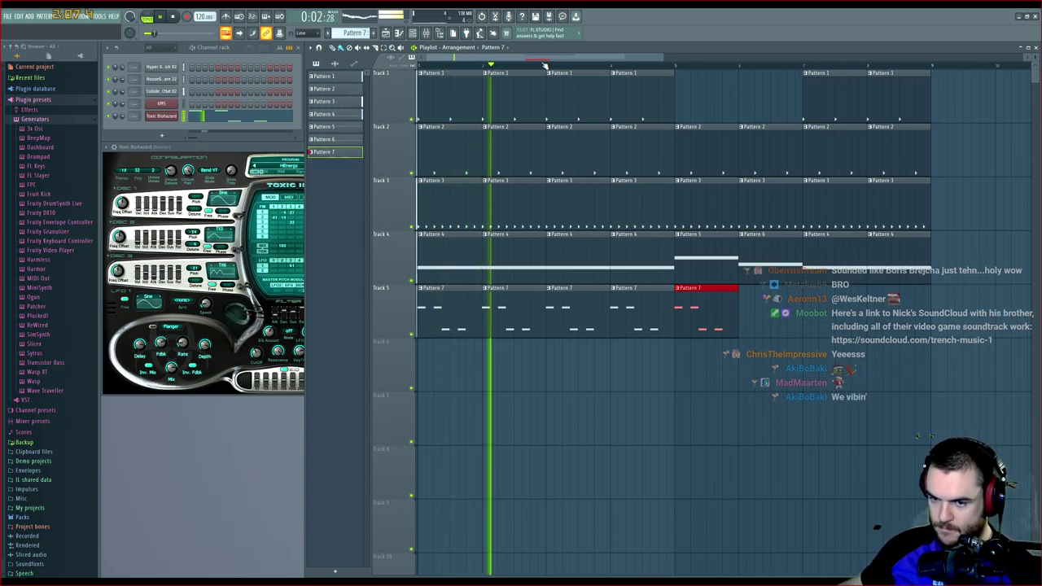
pyautogui.press('space')
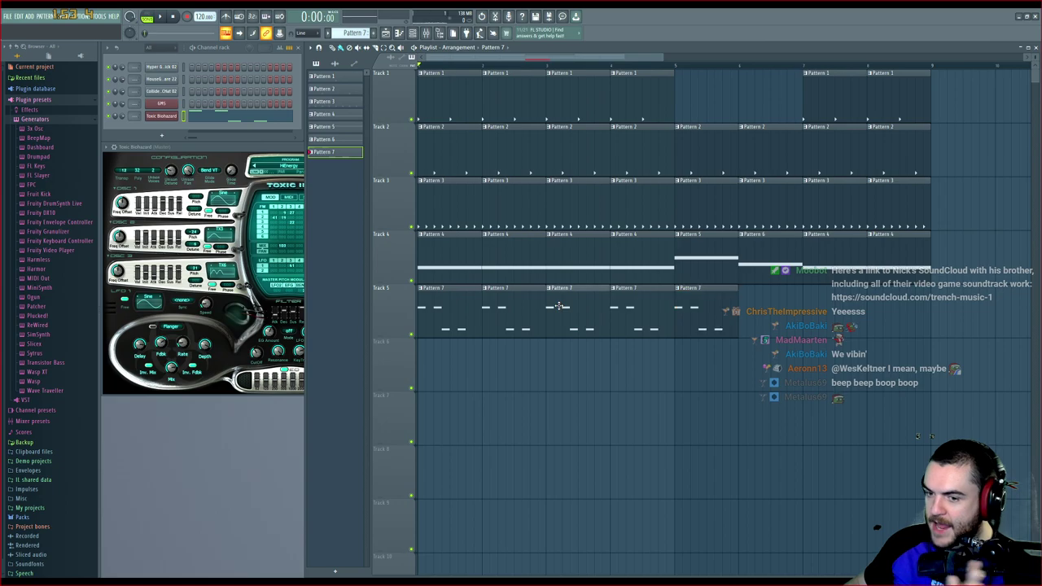
# Try raising the second E5 note of Pattern 7 to A#5 and play the arrangement
pyautogui.doubleClick(554, 302)
pyautogui.click(957, 149)
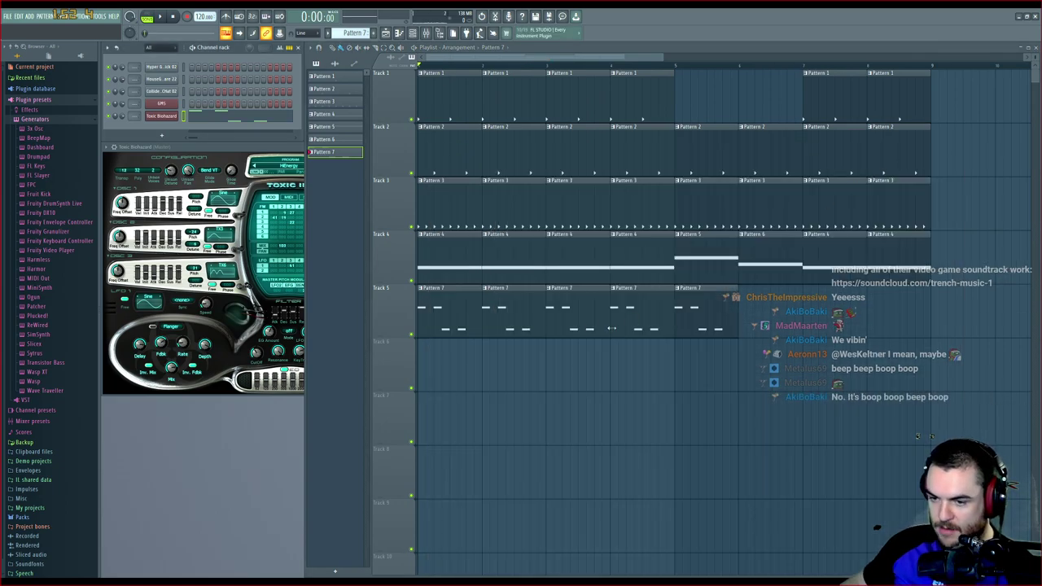
pyautogui.doubleClick(578, 326)
pyautogui.moveTo(507, 384); pyautogui.dragTo(507, 342)
pyautogui.click(959, 148)
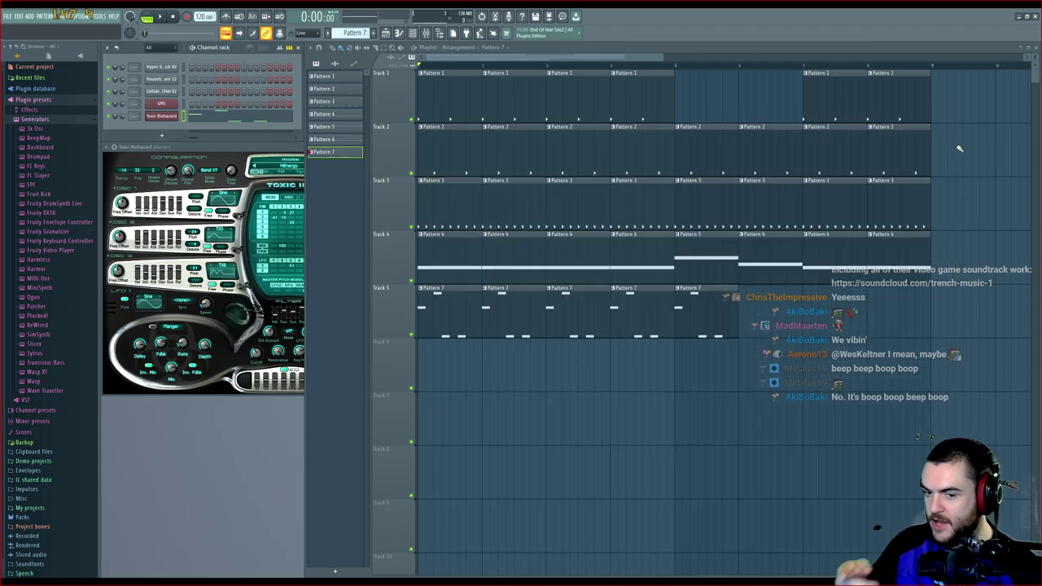
pyautogui.press('space')
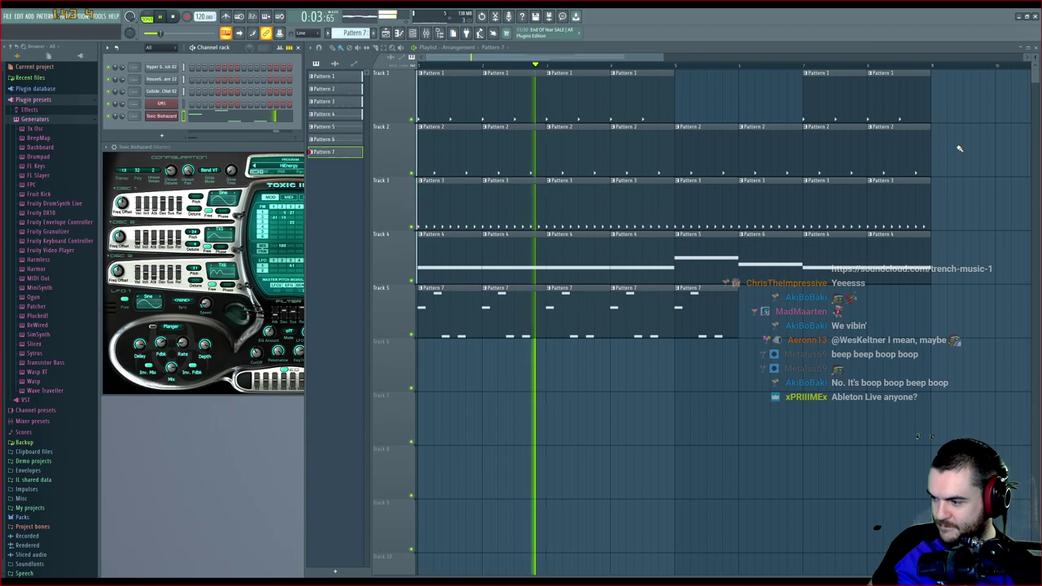
pyautogui.press('space')
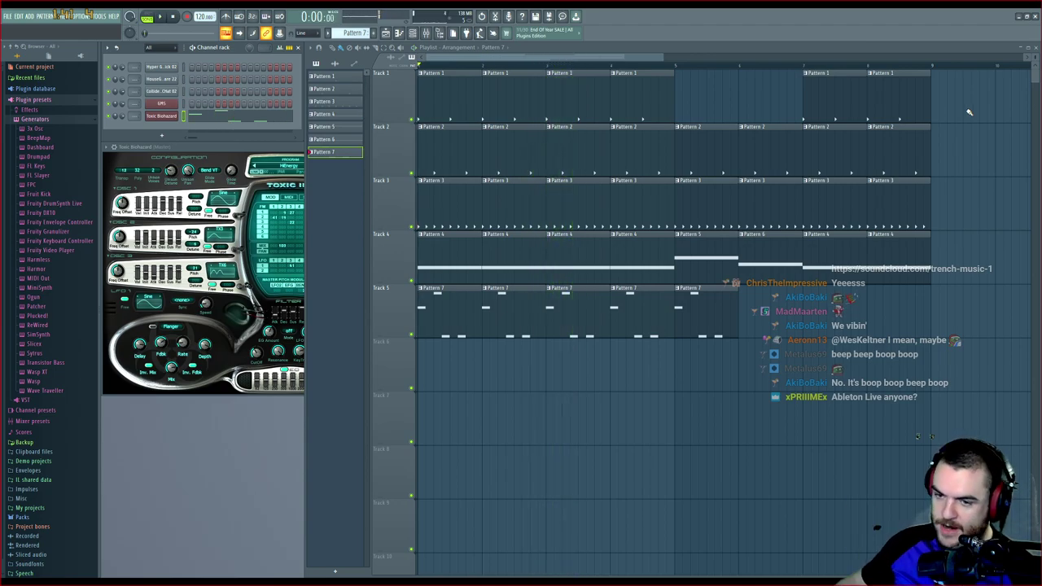
# Move the second note of Pattern 7 back down to E5 and return to the playlist
pyautogui.doubleClick(441, 296)
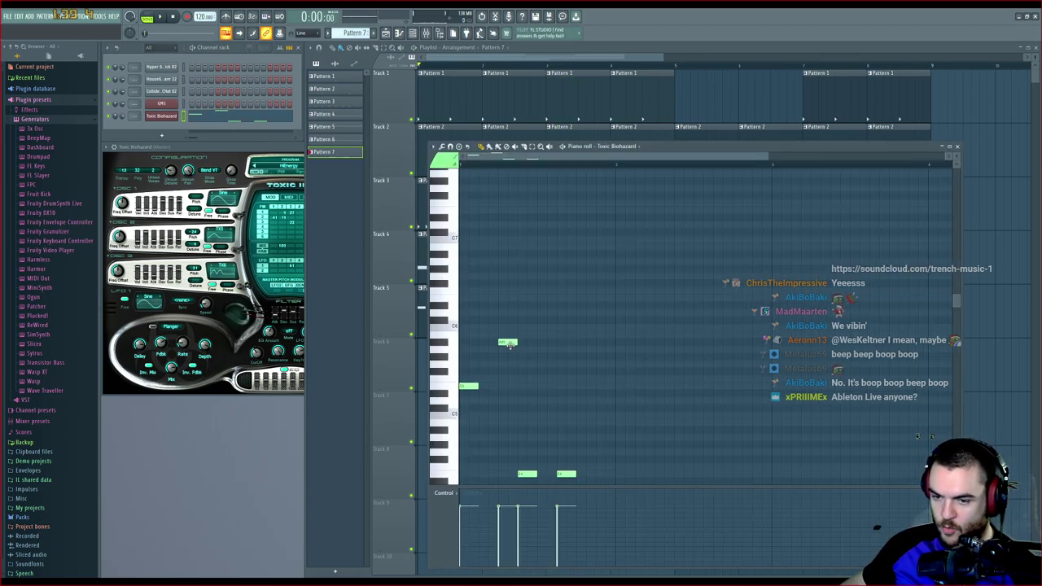
pyautogui.moveTo(509, 344); pyautogui.dragTo(509, 387)
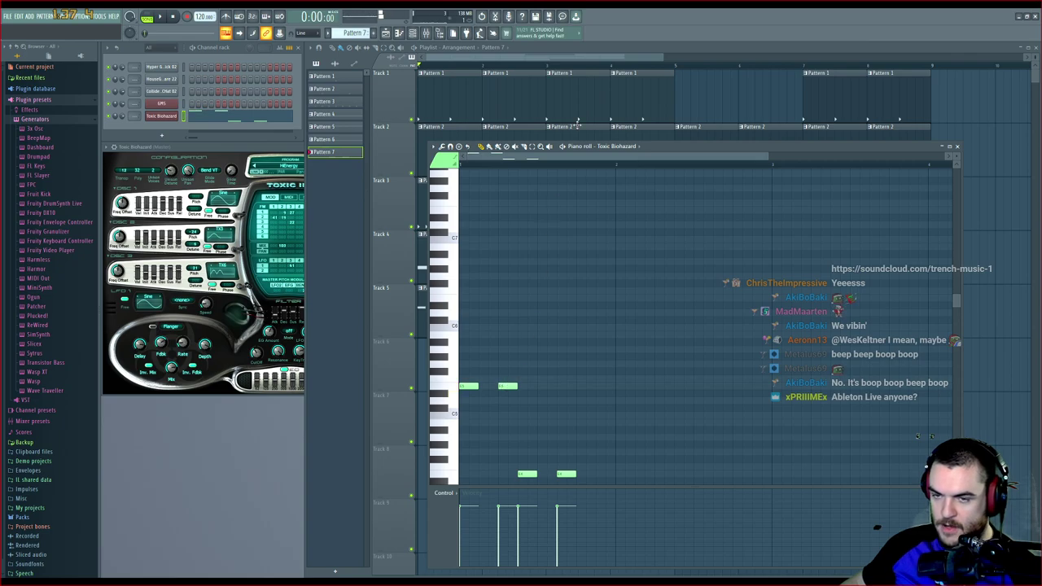
pyautogui.click(544, 50)
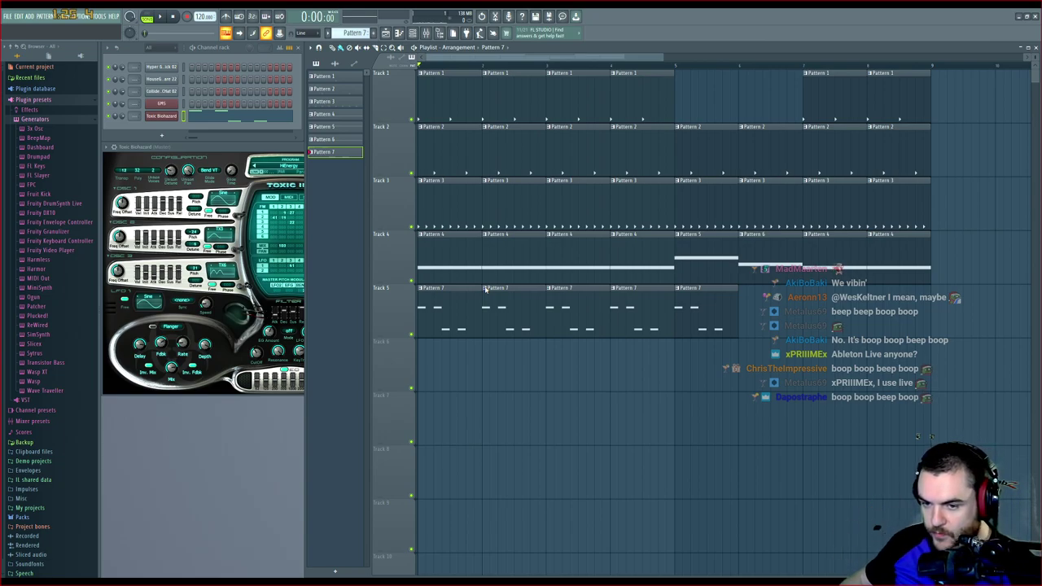
# Make the Pattern 7 clip in bar 2 of Track 5 a unique pattern and open its notes in the piano roll
pyautogui.click(499, 346)
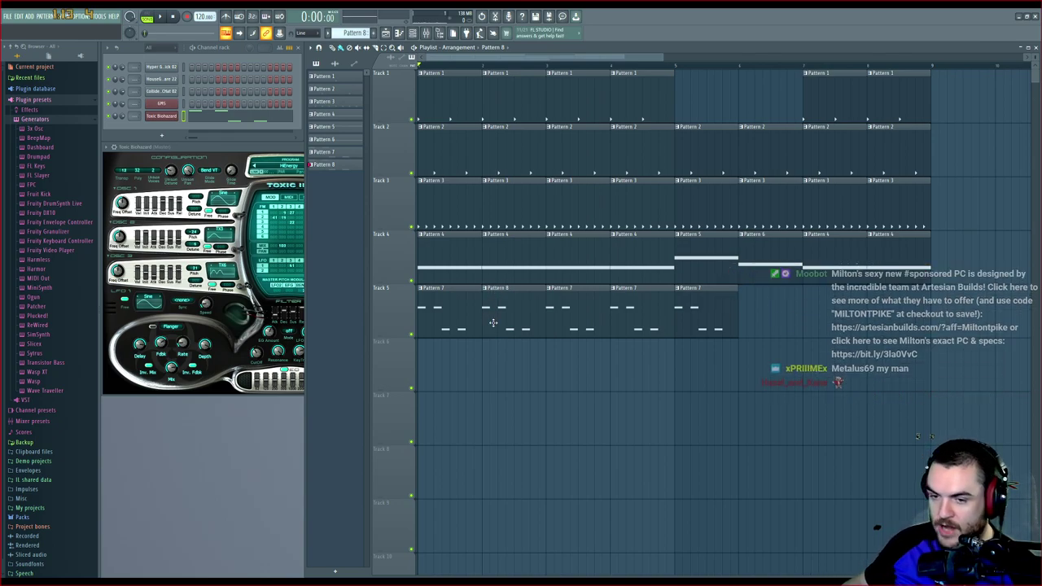
pyautogui.doubleClick(497, 325)
pyautogui.scroll(-3, 500, 342)
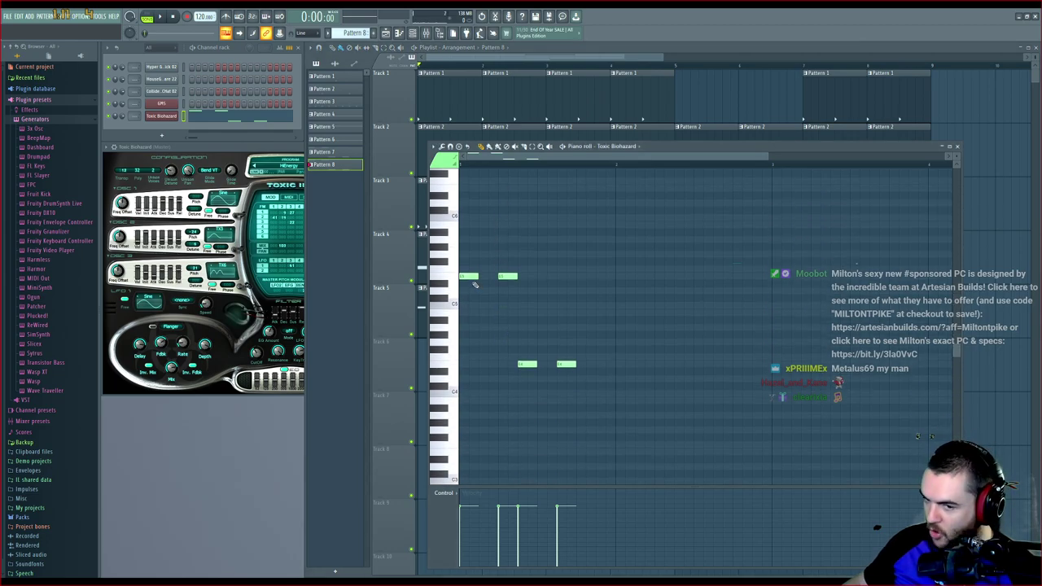
pyautogui.scroll(-1, 468, 342)
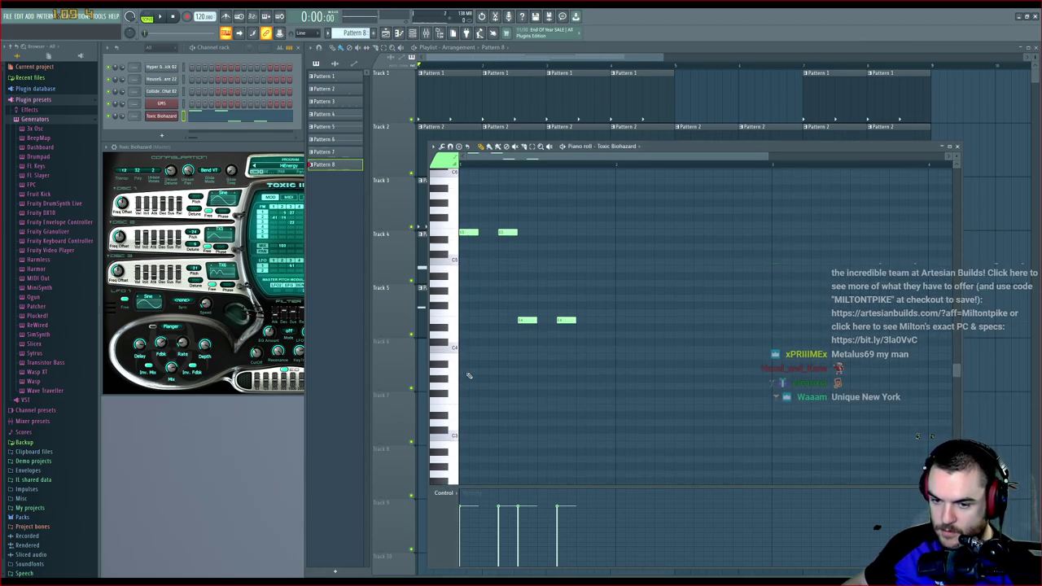
# Replace the two E5 notes with E3 notes at the same beats and play the arrangement
pyautogui.click(469, 363)
pyautogui.click(465, 408)
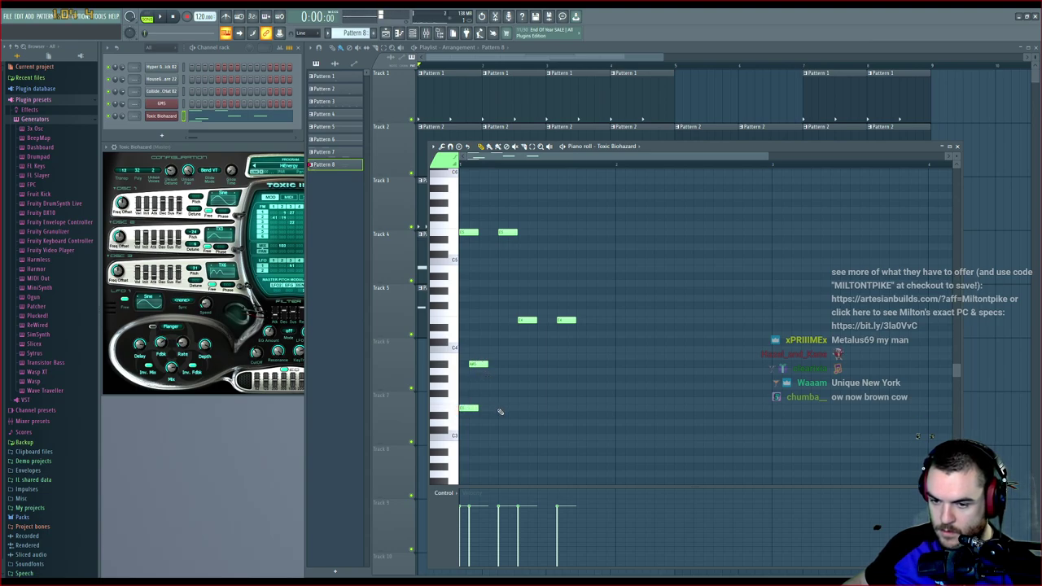
pyautogui.click(500, 408)
pyautogui.rightClick(478, 364)
pyautogui.rightClick(469, 233)
pyautogui.rightClick(507, 233)
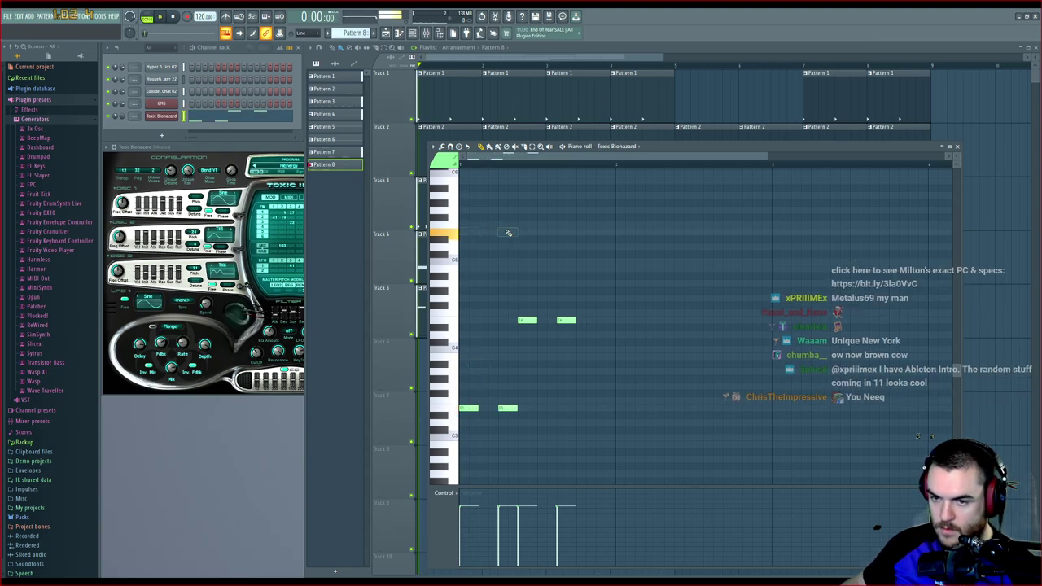
pyautogui.press('space')
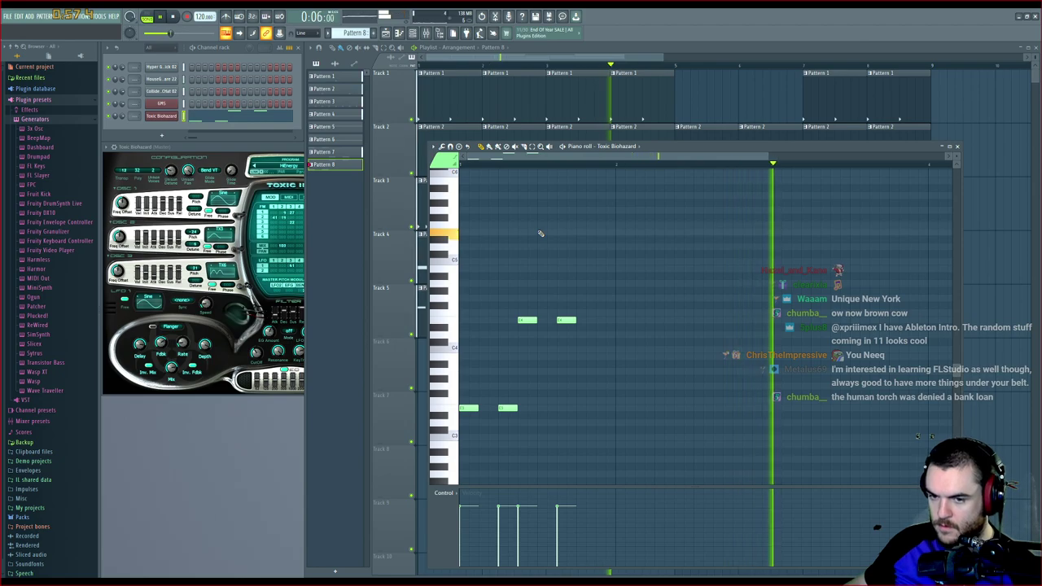
pyautogui.press('space')
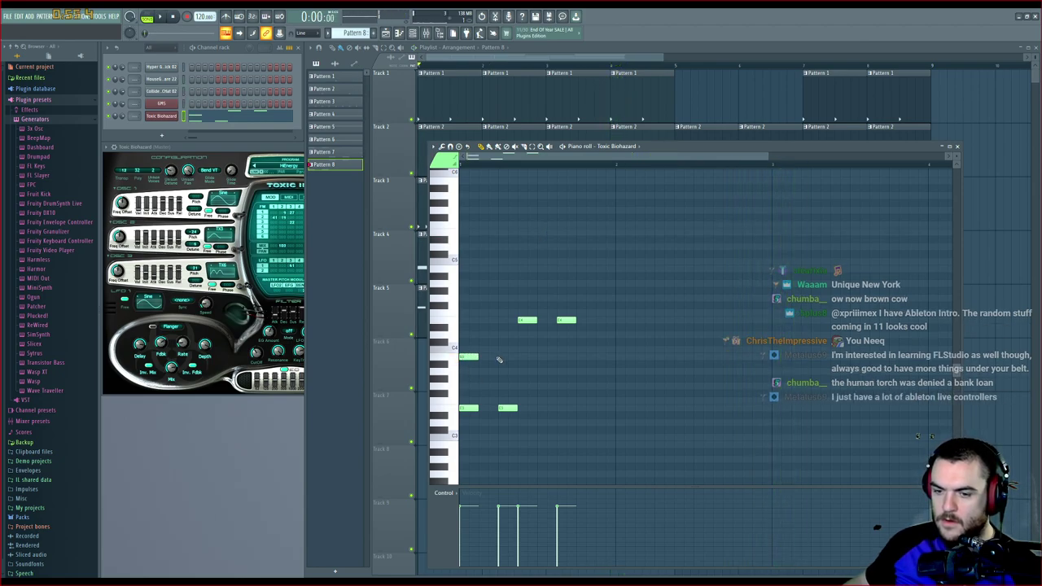
# Try adding B3 notes above both E3 notes and an A3 note above the first one
pyautogui.click(500, 358)
pyautogui.click(468, 372)
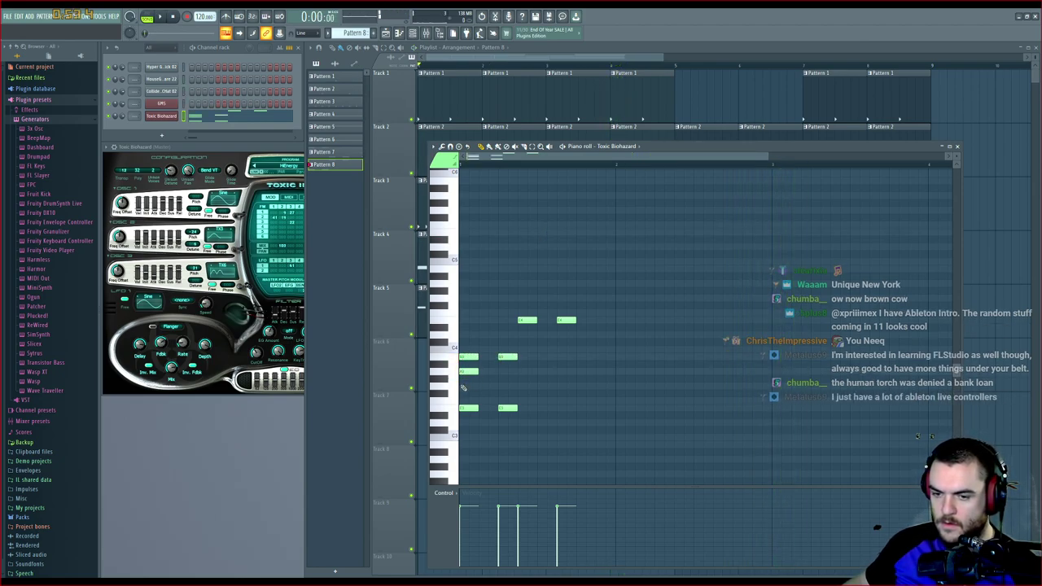
pyautogui.rightClick(467, 356)
pyautogui.rightClick(467, 371)
pyautogui.rightClick(467, 386)
pyautogui.rightClick(508, 356)
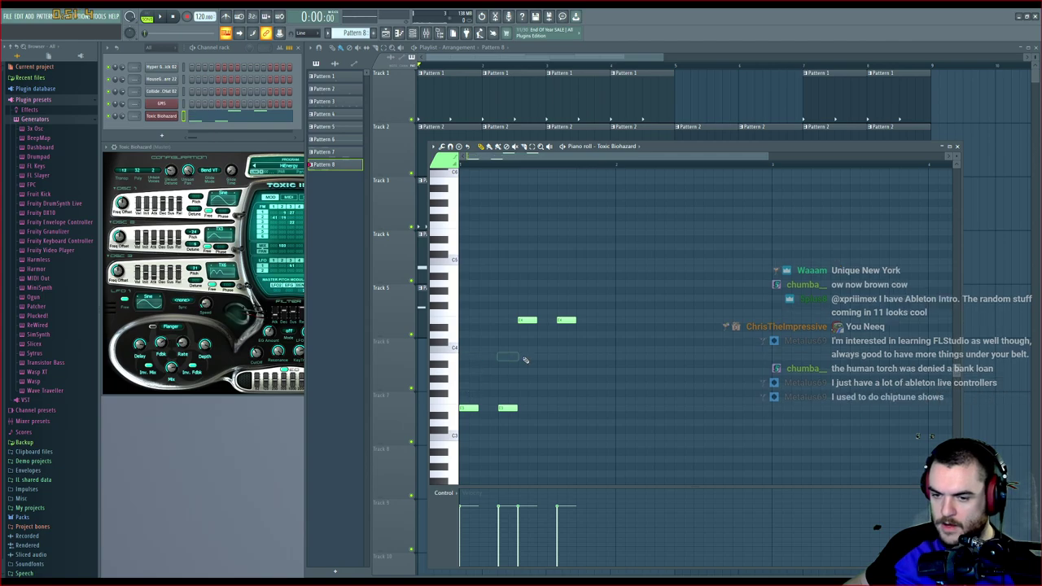
# Replace the Pattern 7 clip in bar 4 of Track 5 with a Pattern 8 clip and play the arrangement
pyautogui.click(575, 56)
pyautogui.rightClick(623, 316)
pyautogui.click(501, 319)
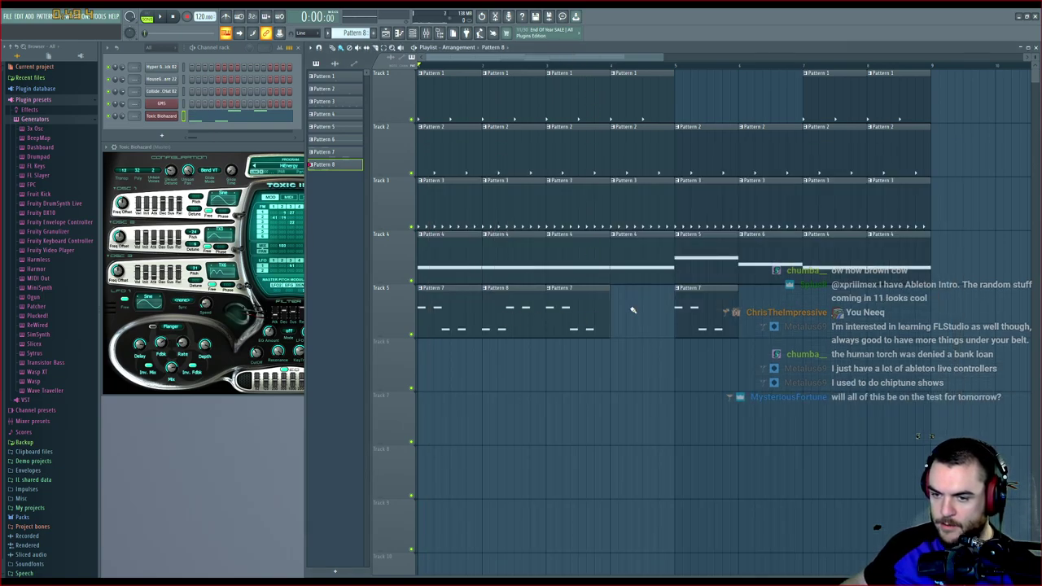
pyautogui.click(619, 310)
pyautogui.press('space')
pyautogui.keyDown('ctrl'); pyautogui.click(760, 343); pyautogui.keyUp('ctrl')
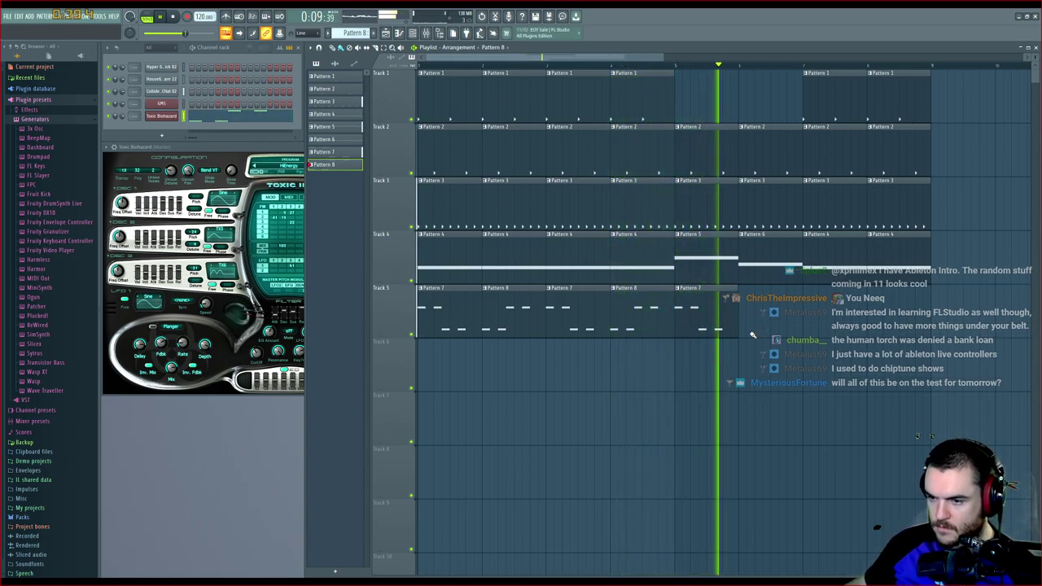
pyautogui.press('space')
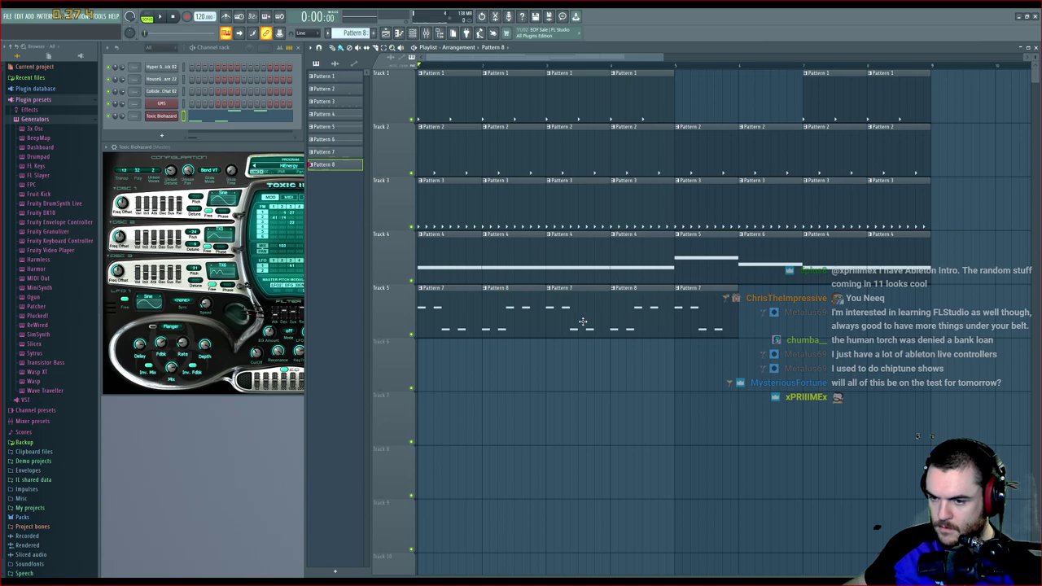
# Place a Pattern 8 clip in bar 6 of Track 5 and play the arrangement from bar 5
pyautogui.click(741, 310)
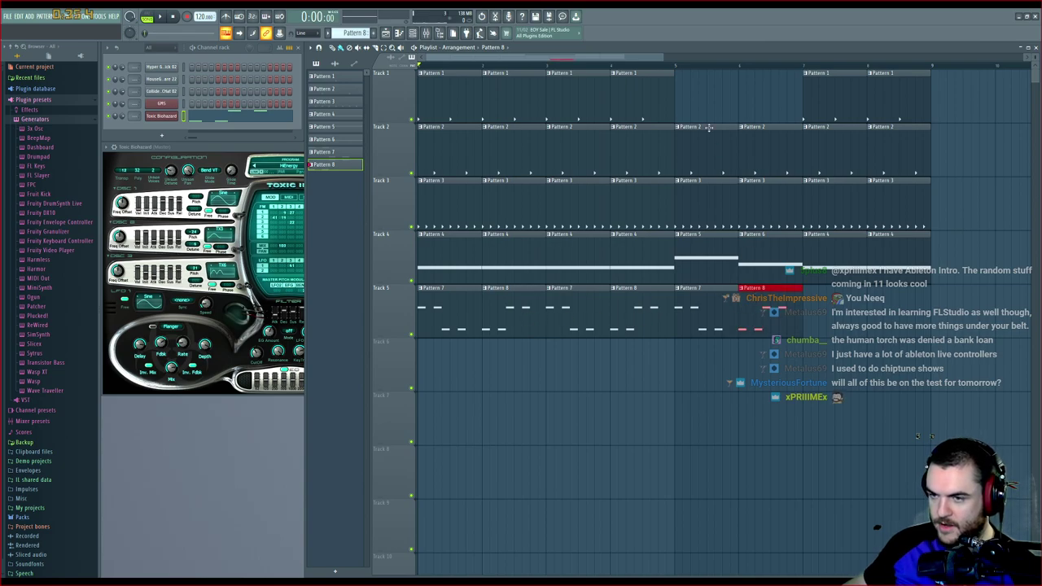
pyautogui.click(674, 65)
pyautogui.press('space')
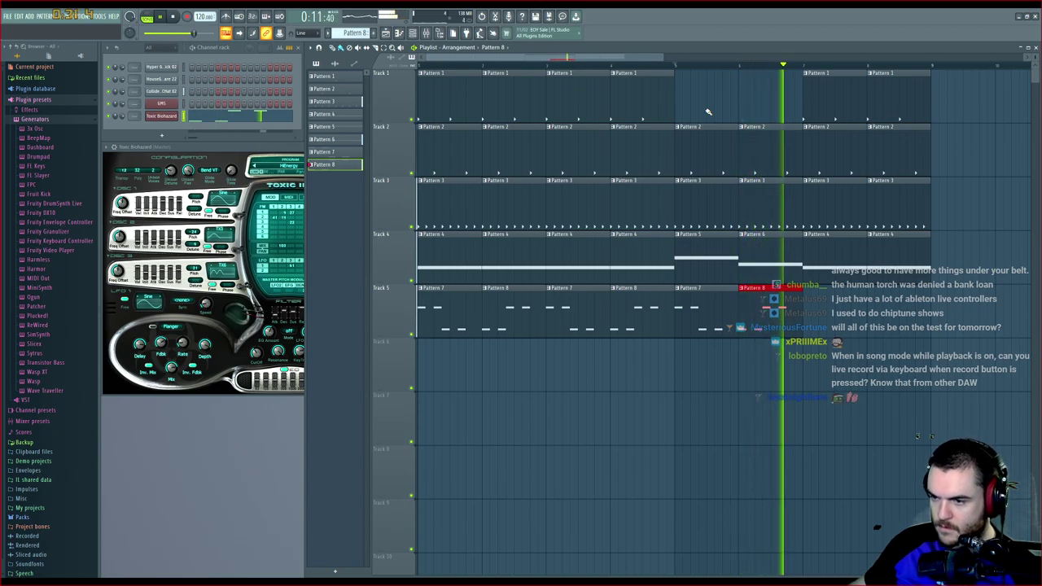
pyautogui.press('space')
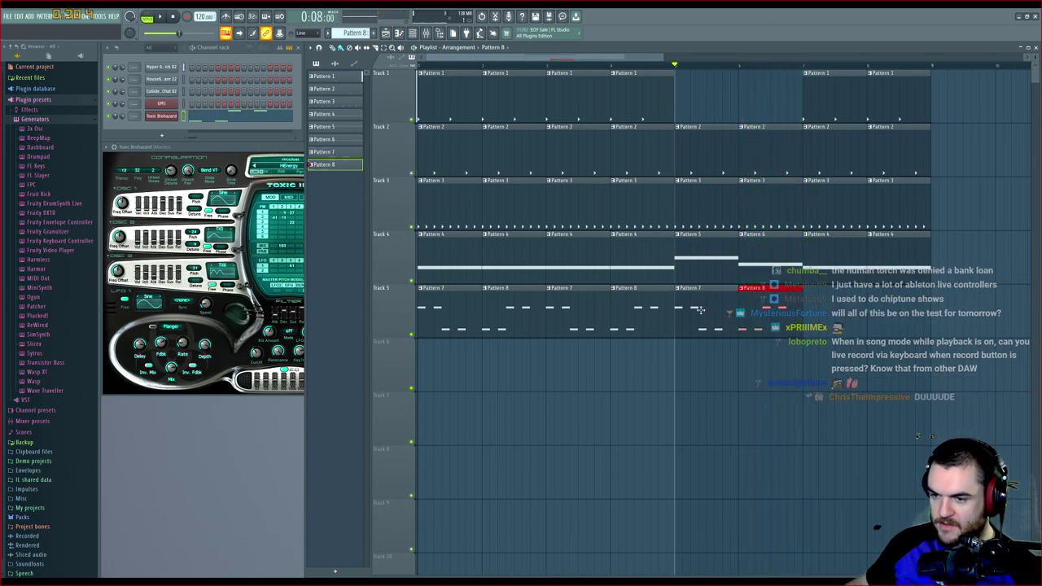
# Add a Pattern 7 clip in bar 7 and a Pattern 8 clip in bar 8 of Track 5, and play from bar 5
pyautogui.click(696, 310)
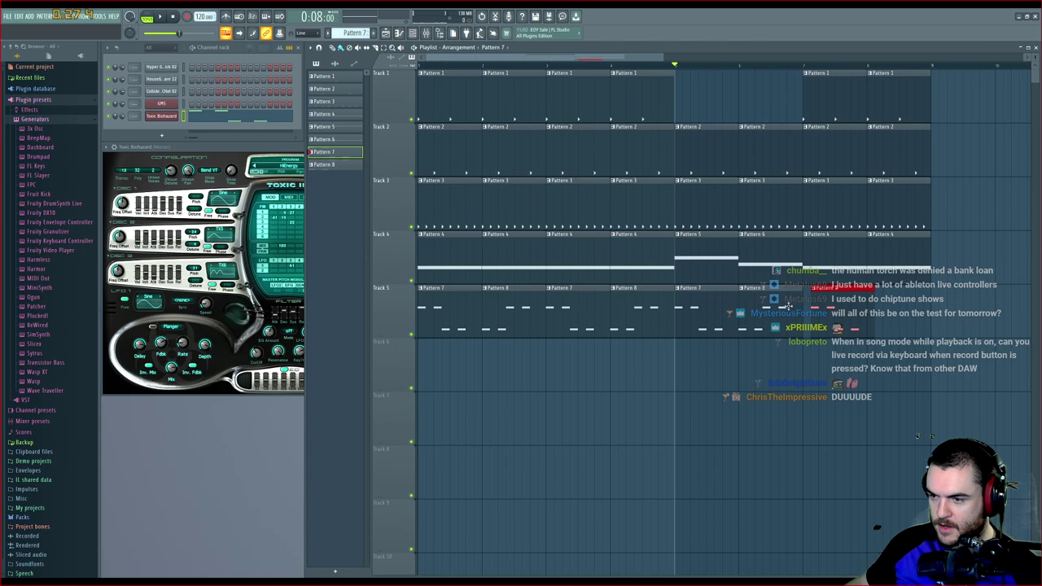
pyautogui.click(871, 301)
pyautogui.press('space')
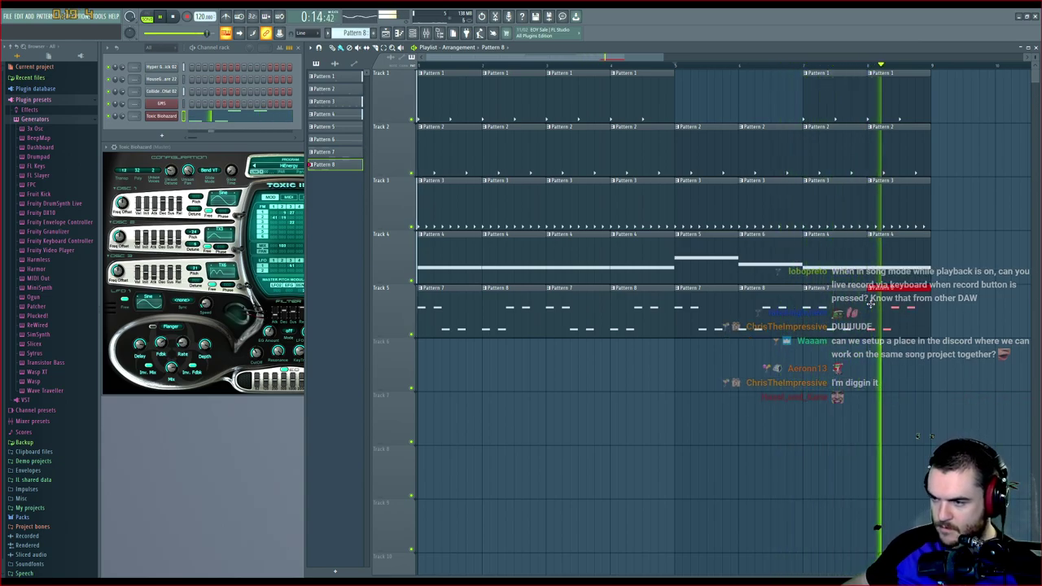
pyautogui.press('space')
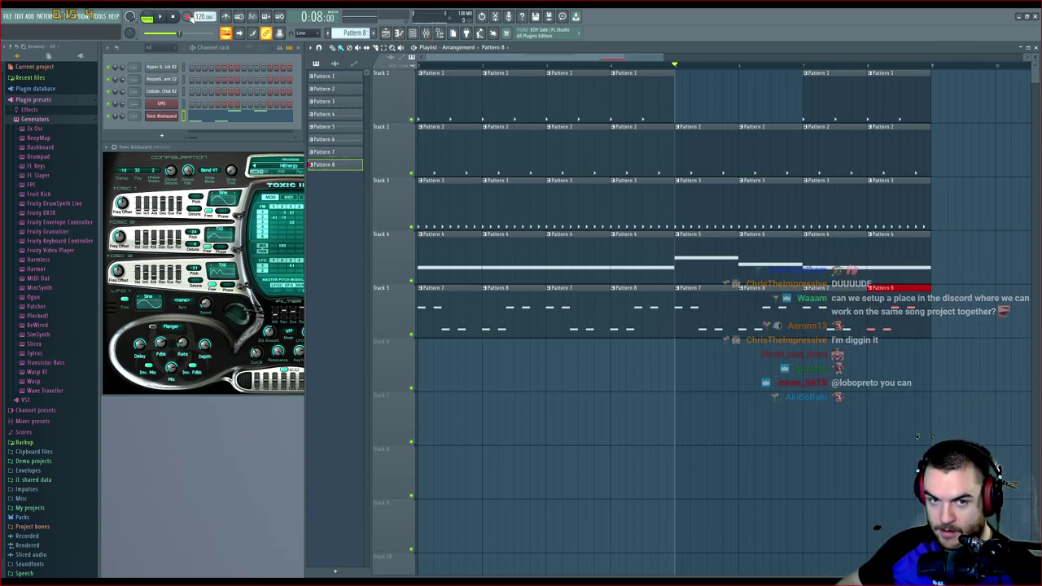
# Return to the start of the arrangement and start playback with recording armed
pyautogui.click(174, 16)
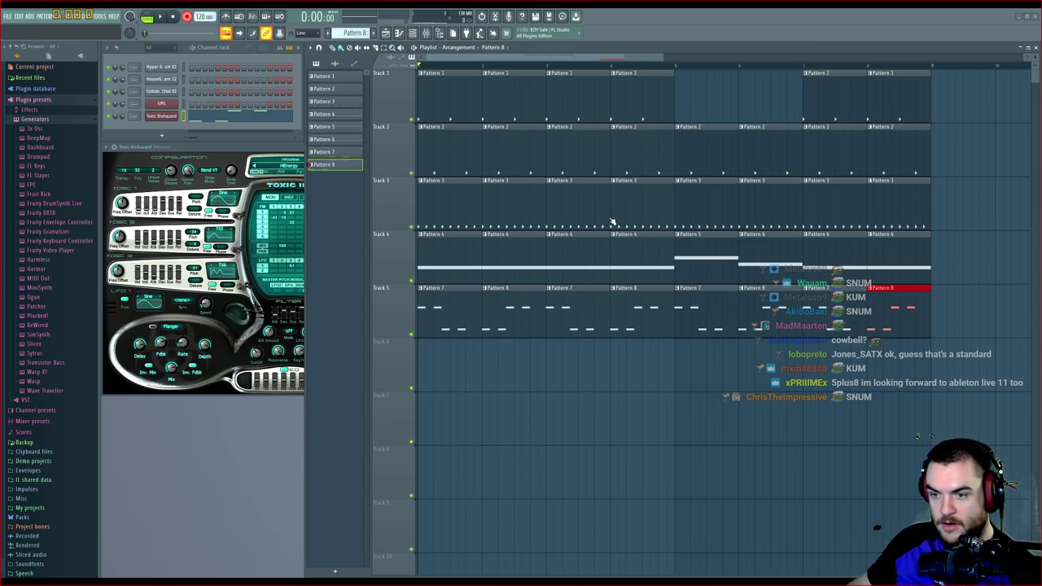
pyautogui.click(162, 18)
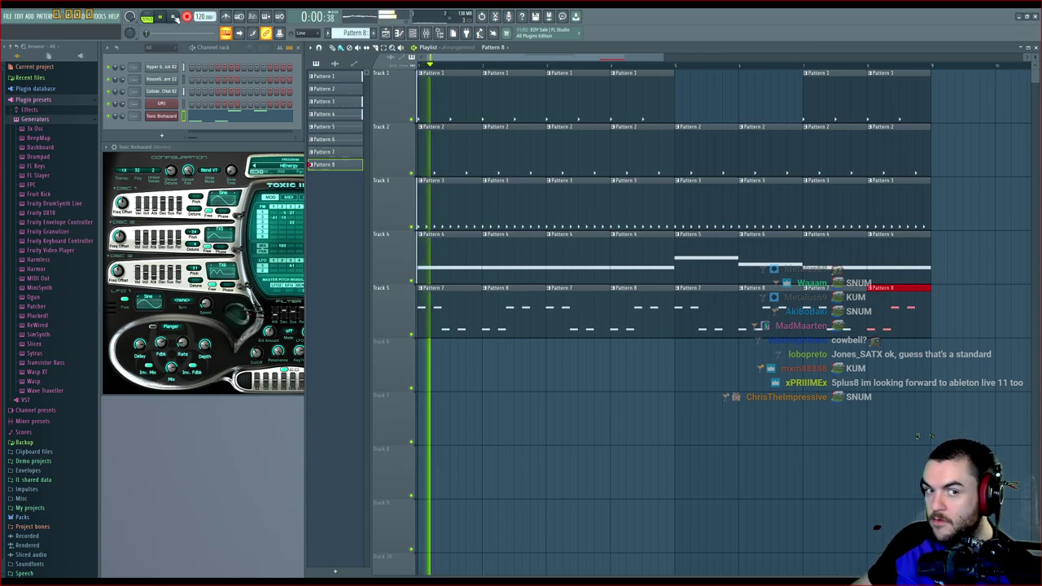
# Stop the recording pass, disarm recording, and play the eight-bar arrangement from the start before stopping it
pyautogui.click(174, 18)
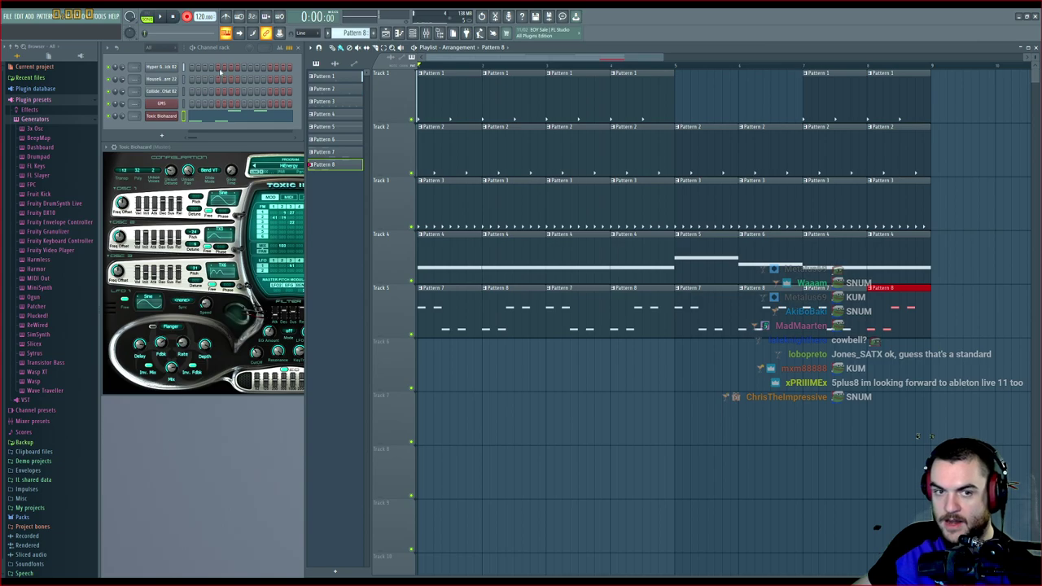
pyautogui.scroll(-4, 520, 384)
pyautogui.scroll(4, 543, 379)
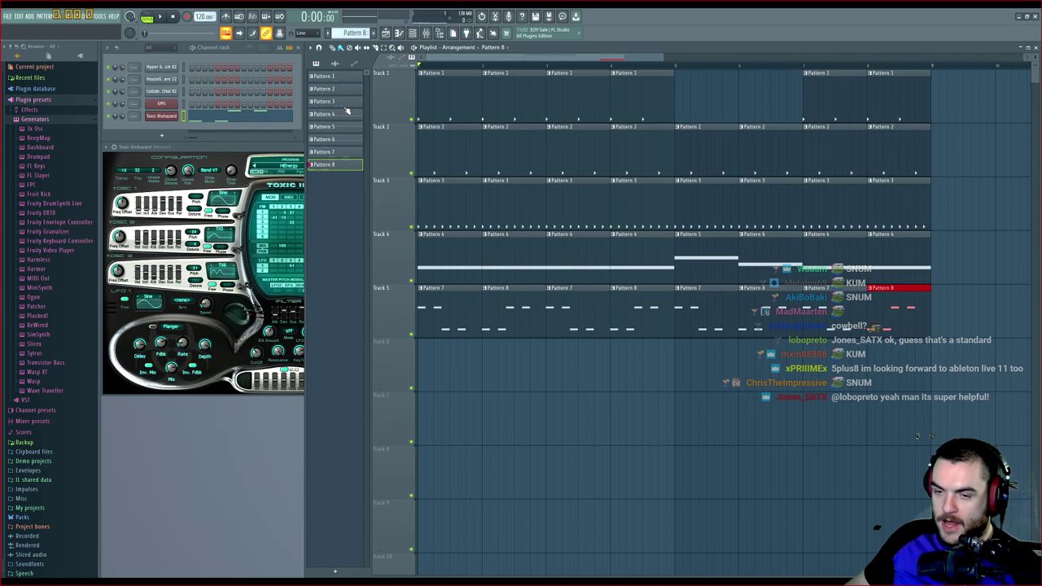
pyautogui.press('space')
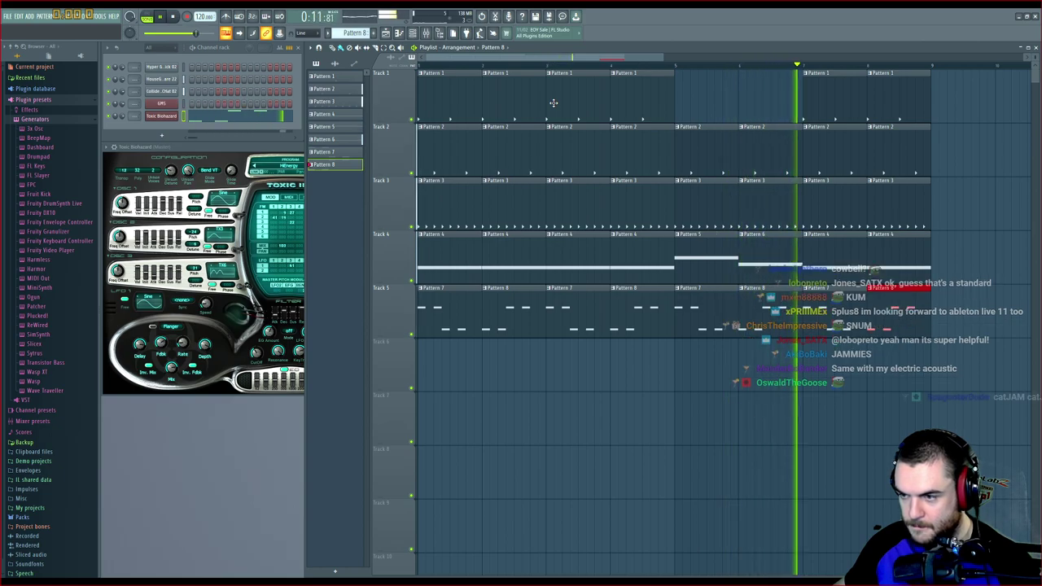
pyautogui.press('space')
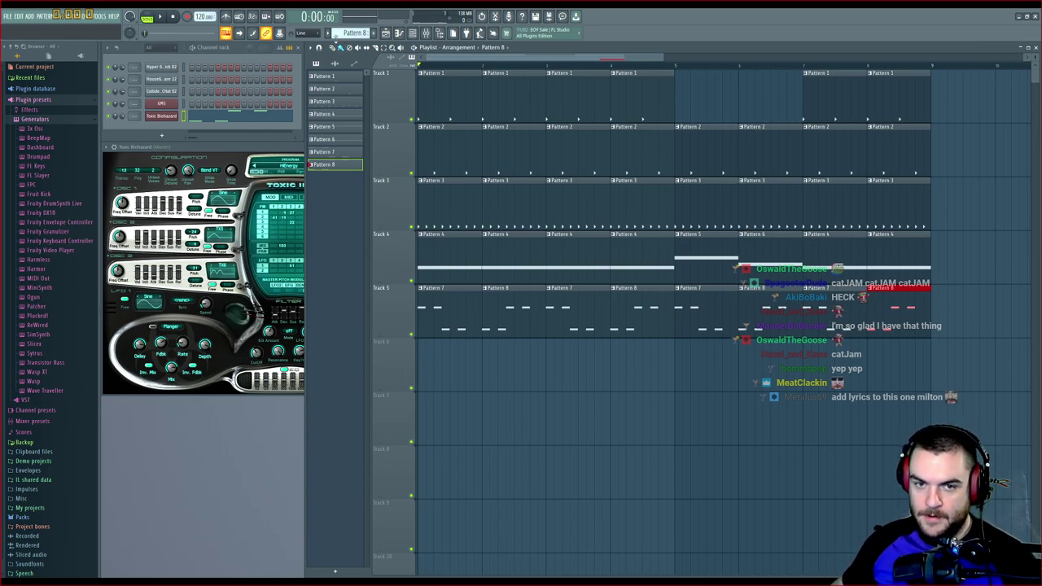
# Open the mixer and route the kick channel, the first in the channel rack, to mixer track 1
pyautogui.click(425, 33)
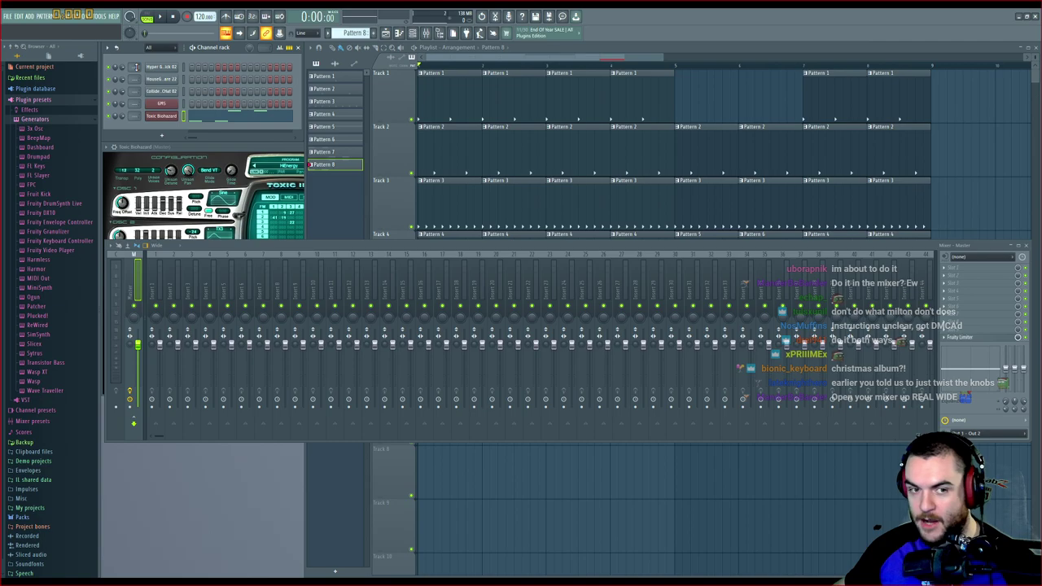
pyautogui.scroll(1, 137, 67)
pyautogui.scroll(-1, 137, 67)
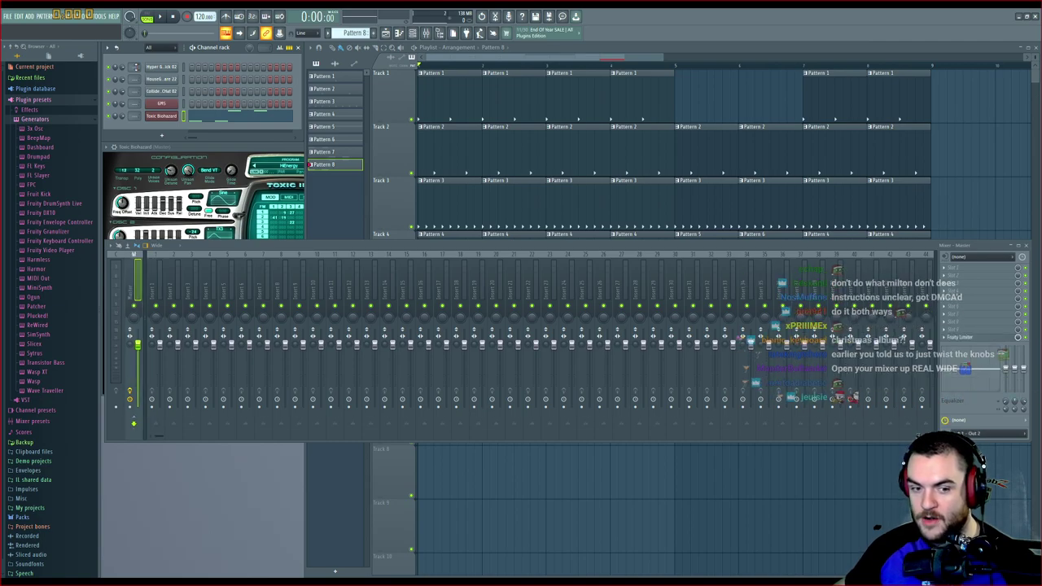
pyautogui.scroll(1, 137, 67)
pyautogui.scroll(-1, 137, 67)
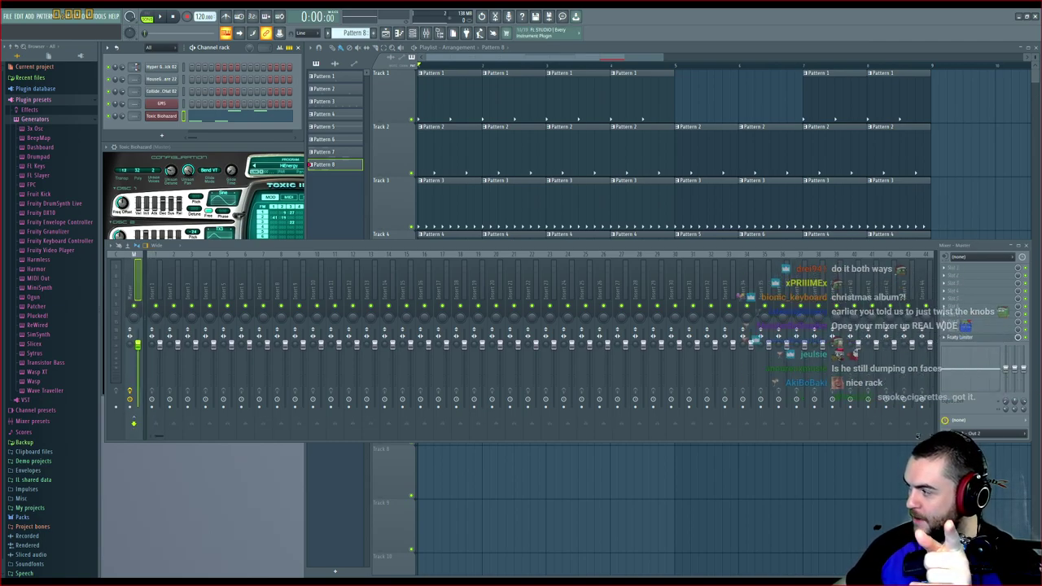
pyautogui.scroll(1, 137, 66)
pyautogui.scroll(-1, 137, 67)
pyautogui.scroll(1, 136, 67)
pyautogui.scroll(-1, 136, 67)
pyautogui.scroll(1, 137, 67)
pyautogui.scroll(-1, 136, 67)
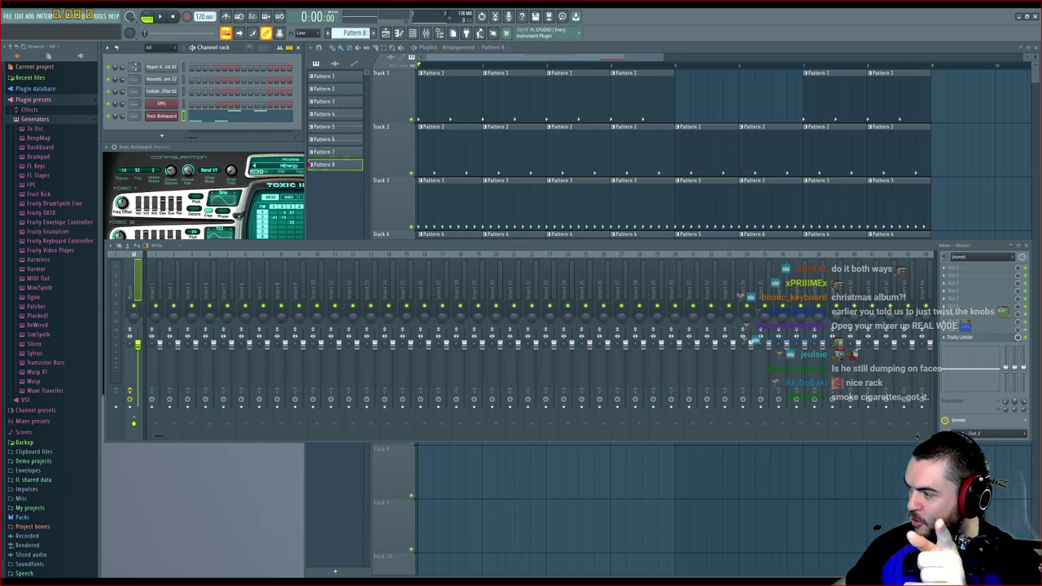
pyautogui.scroll(1, 137, 67)
pyautogui.scroll(-1, 137, 67)
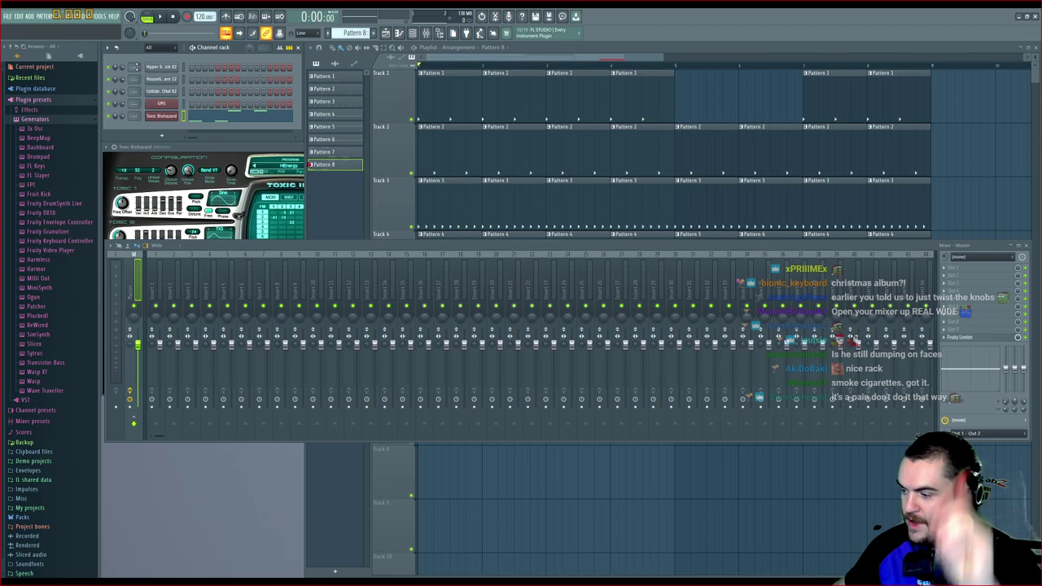
pyautogui.scroll(1, 136, 67)
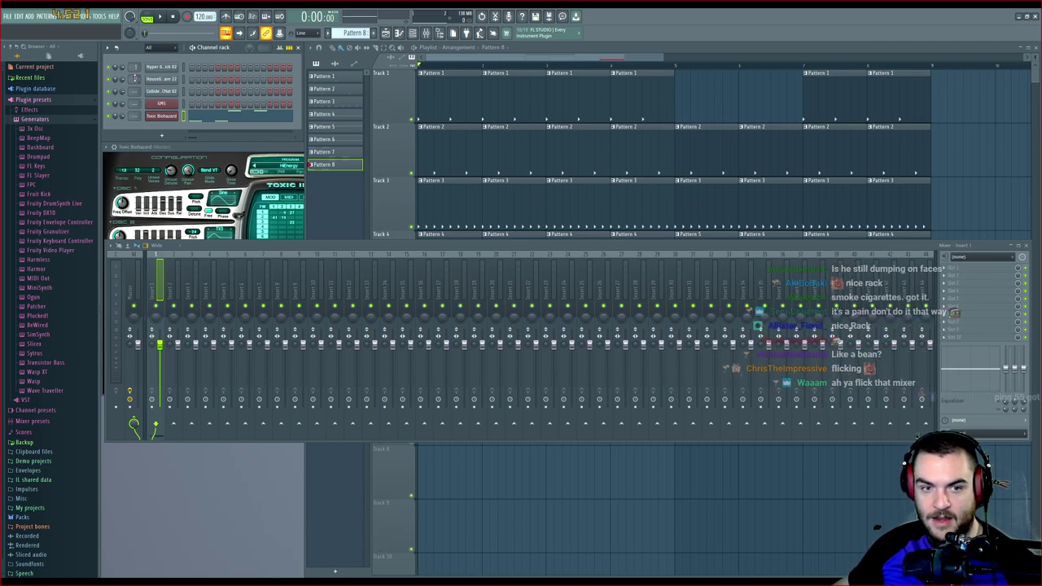
# Route the second and third drum channels, GMS and Toxic Biohazard to mixer tracks 2, 3, 4 and 5 respectively
pyautogui.scroll(1, 135, 79)
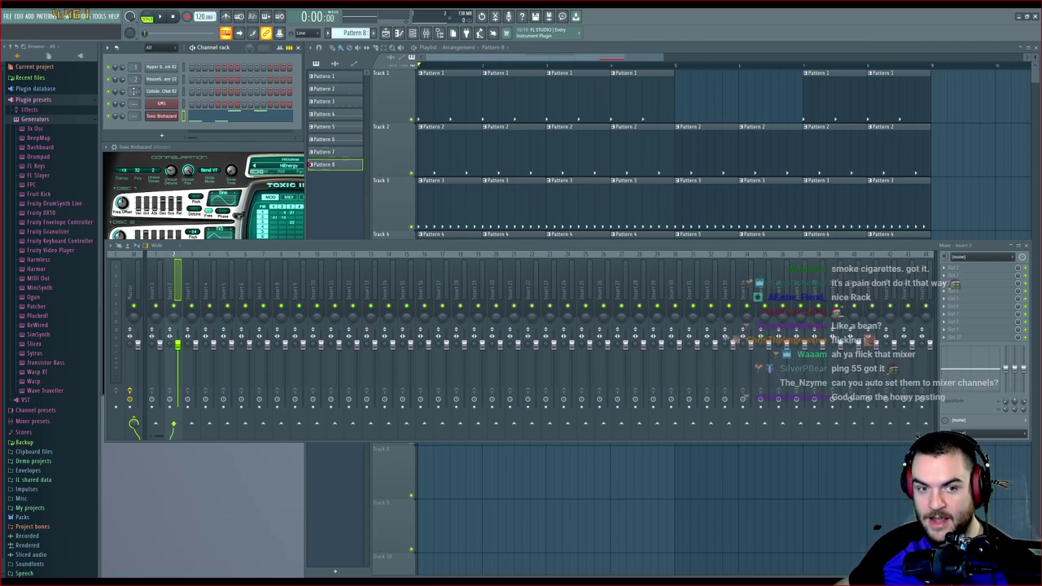
pyautogui.scroll(-1, 134, 91)
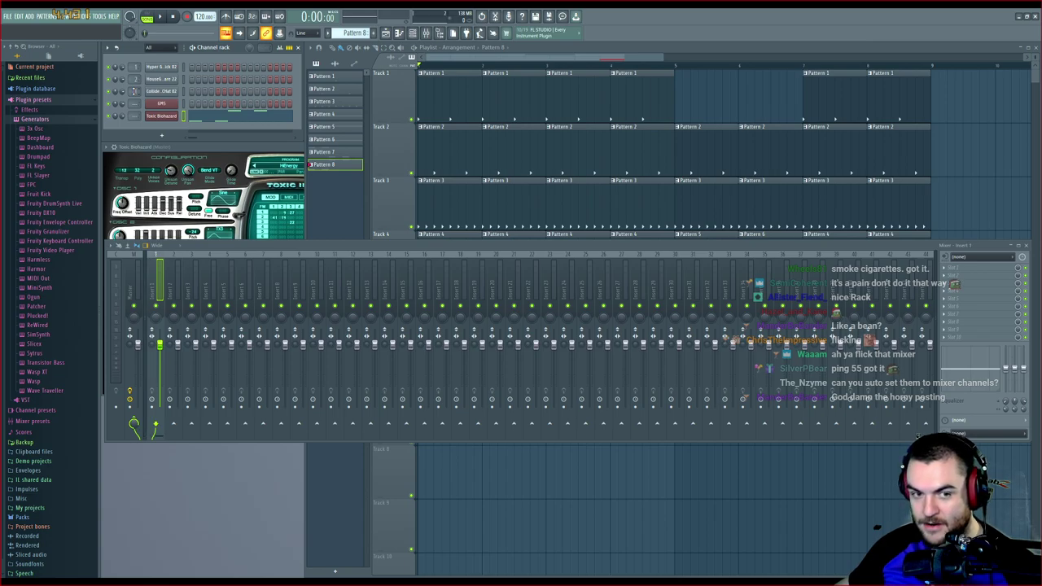
pyautogui.scroll(2, 134, 91)
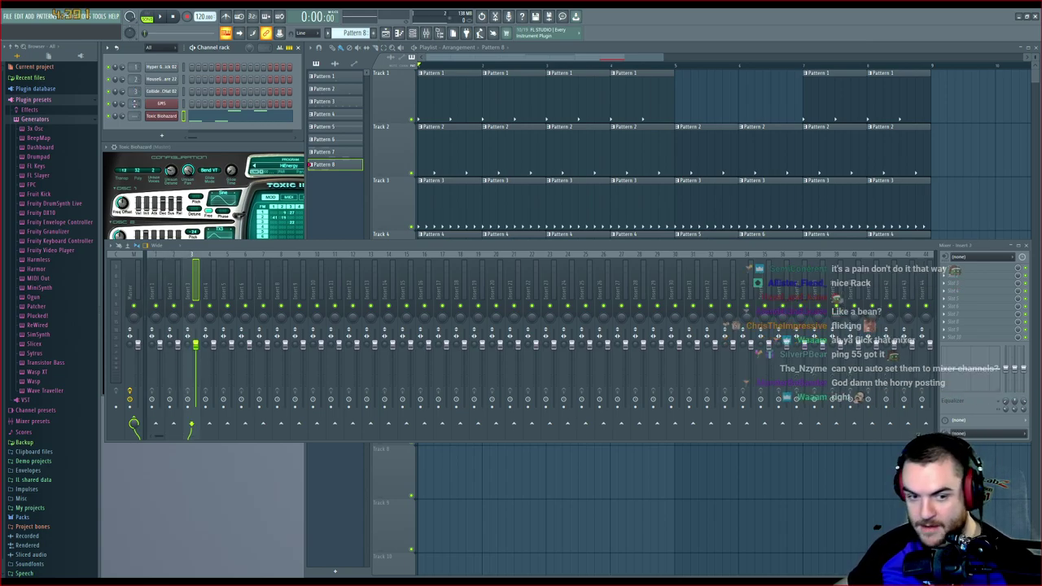
pyautogui.scroll(-2, 135, 103)
pyautogui.scroll(3, 134, 103)
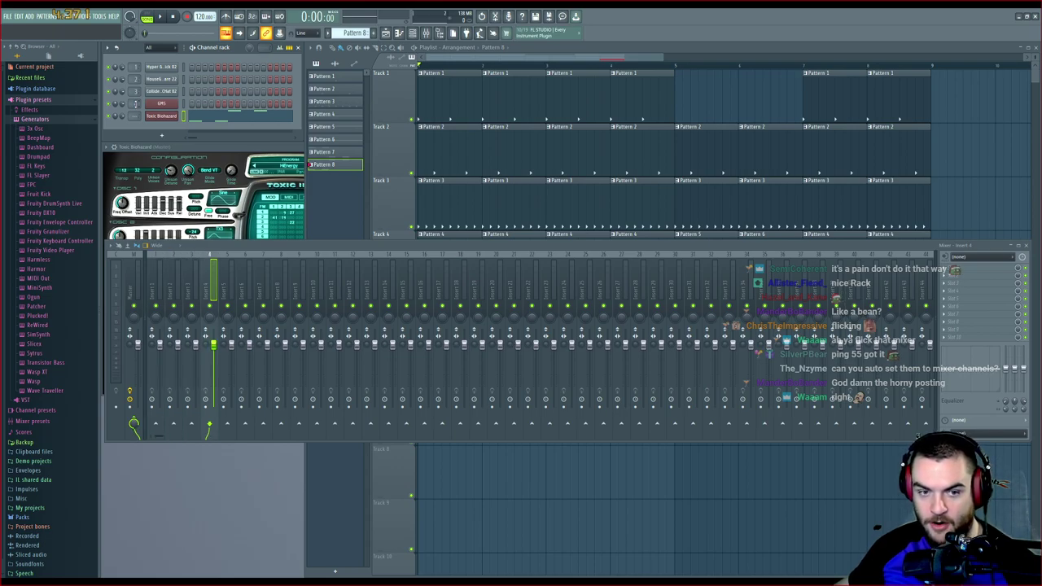
pyautogui.scroll(1, 134, 116)
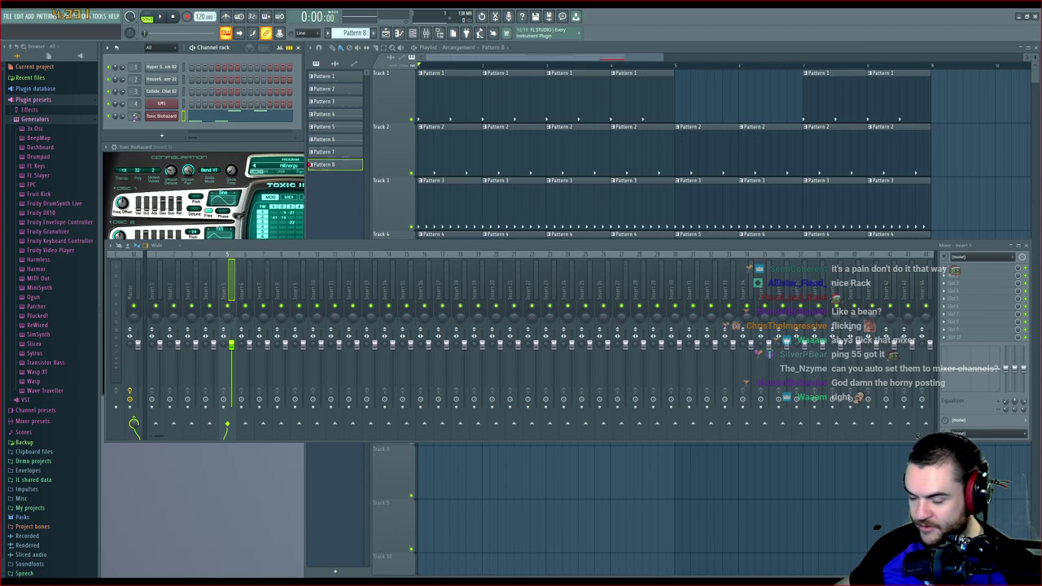
# Play the arrangement and try moving the volume fader of mixer track 2 down and back, then stop playback
pyautogui.press('space')
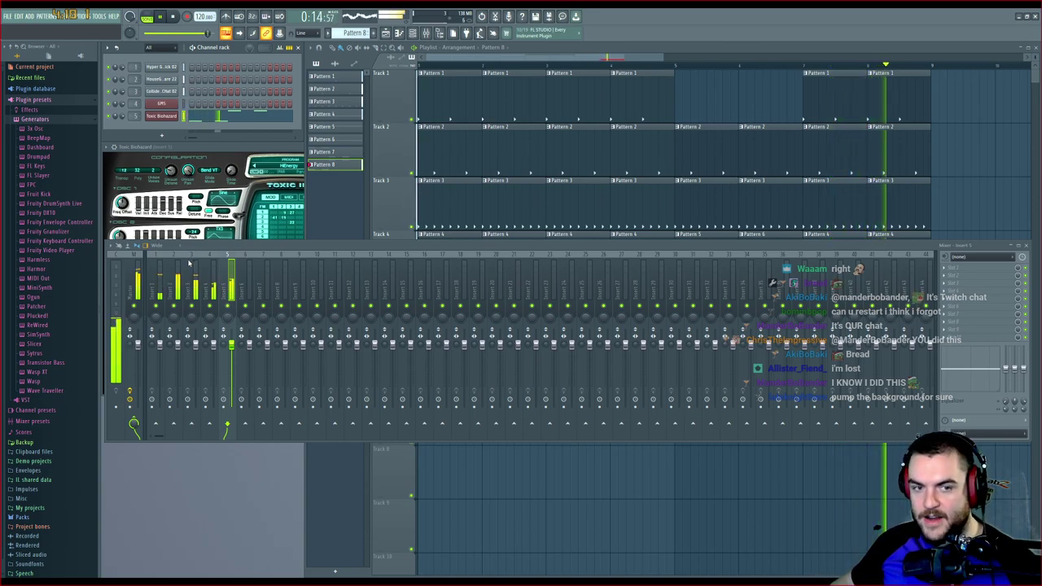
pyautogui.click(178, 346)
pyautogui.moveTo(177, 346); pyautogui.dragTo(178, 405)
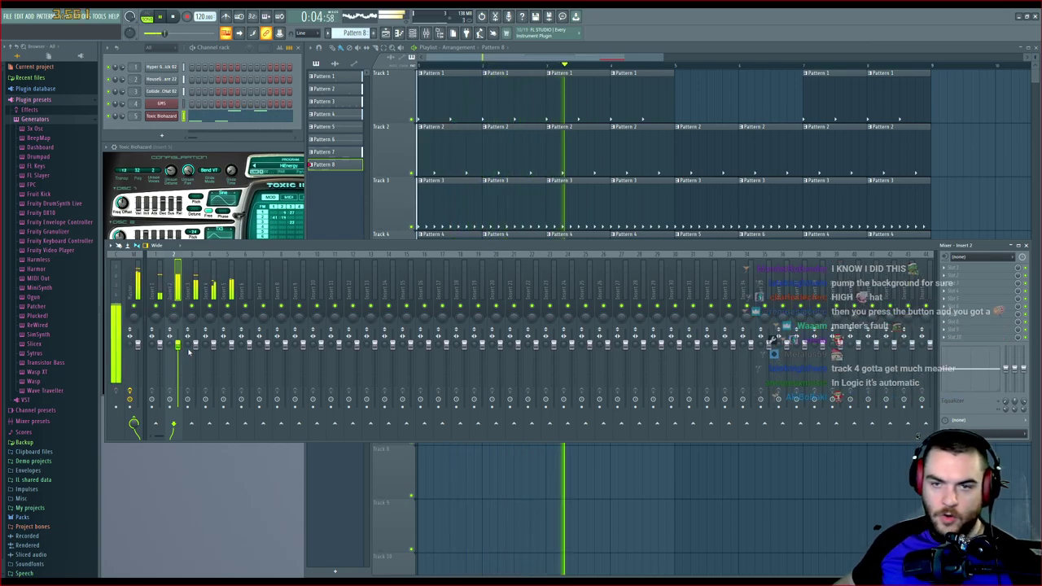
pyautogui.press('space')
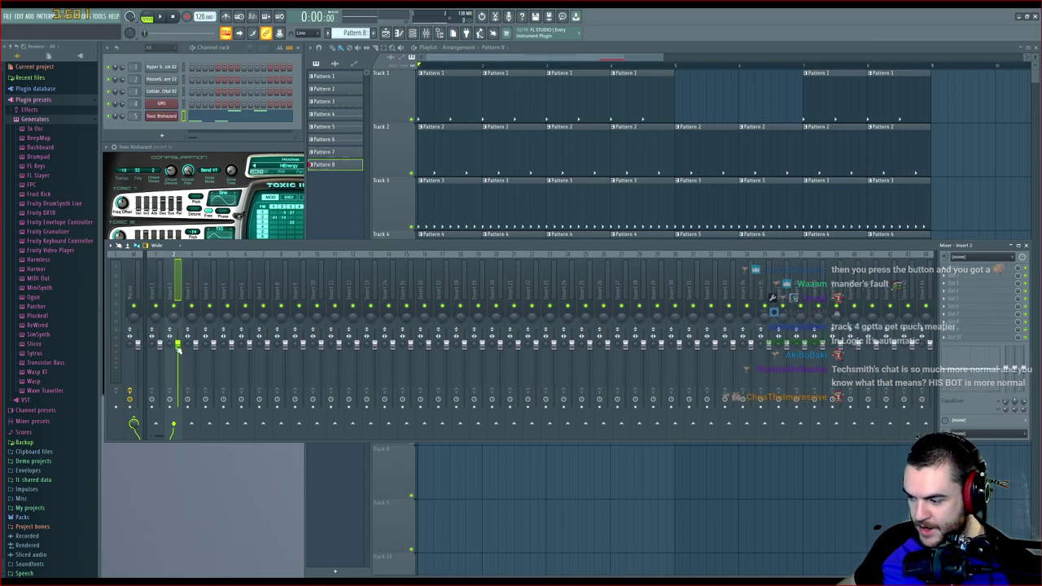
# Lower the volume faders of mixer tracks 1 to 5 to roughly the same level
pyautogui.moveTo(164, 345); pyautogui.dragTo(213, 358)
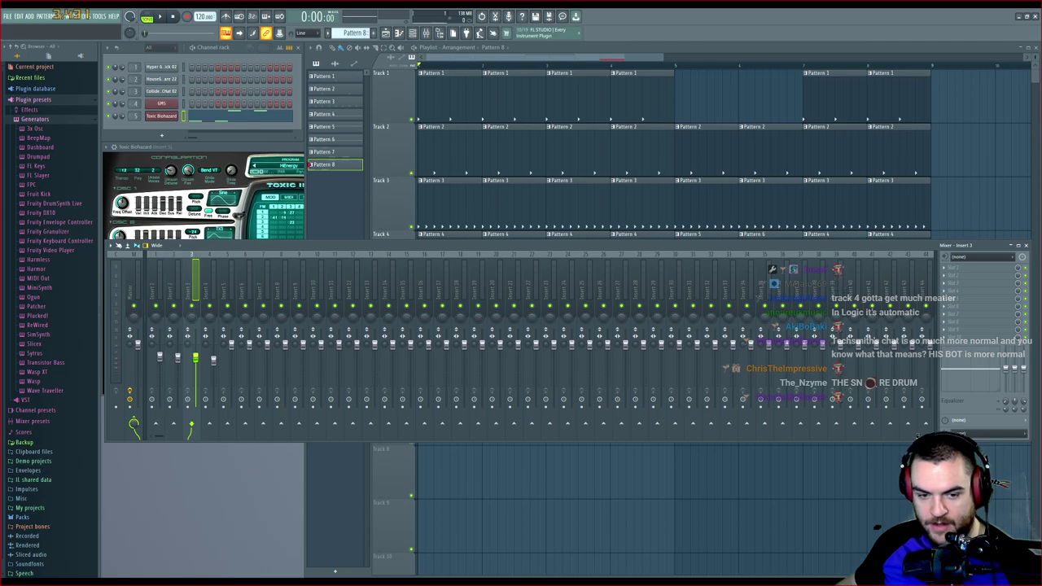
pyautogui.moveTo(233, 346); pyautogui.dragTo(195, 359)
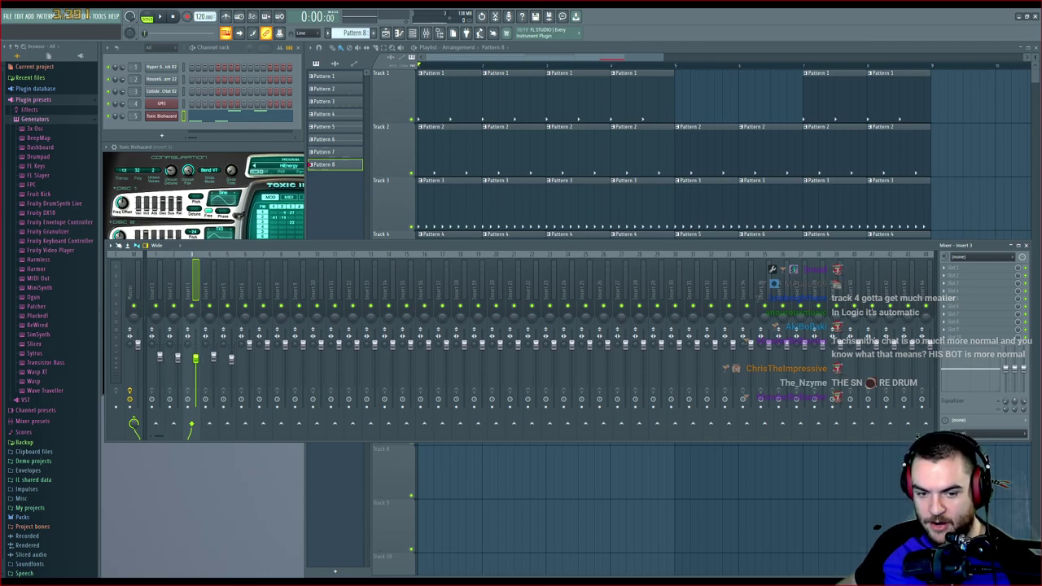
pyautogui.click(232, 358)
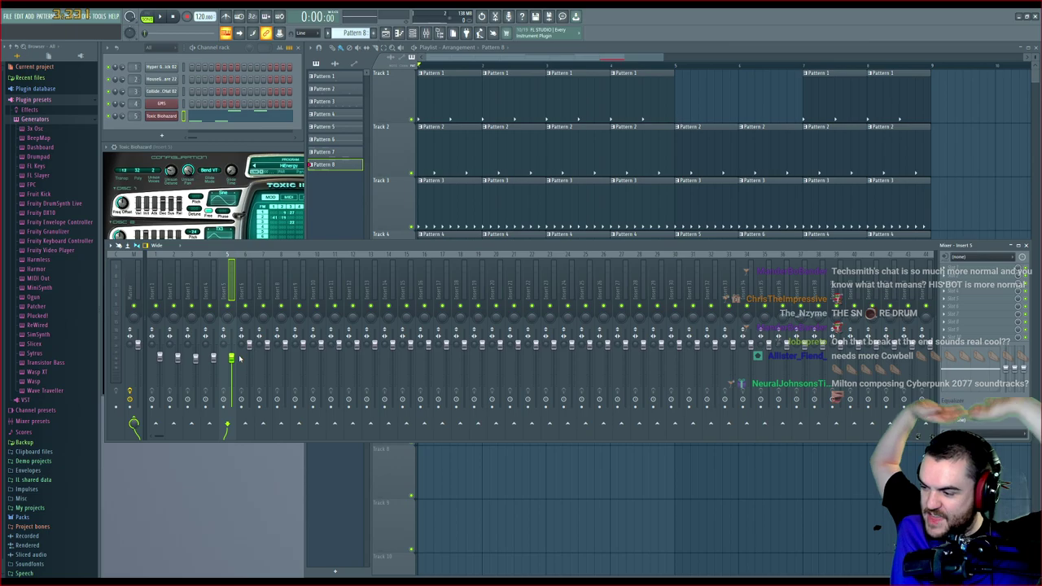
# Raise the faders of mixer tracks 1 to 5 back to about their default level while playing the arrangement
pyautogui.press('space')
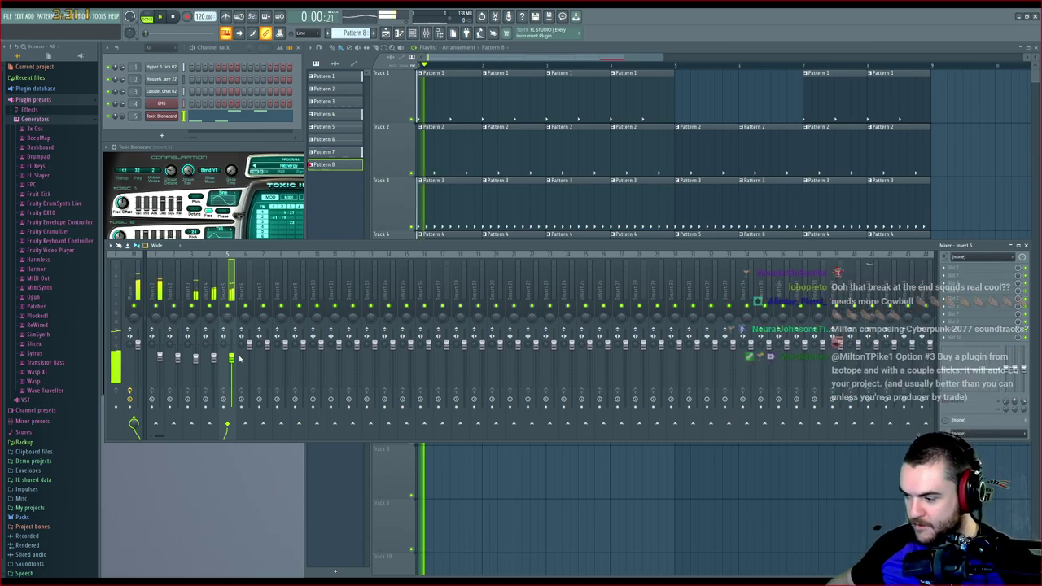
pyautogui.moveTo(159, 356); pyautogui.dragTo(231, 344)
pyautogui.click(195, 357)
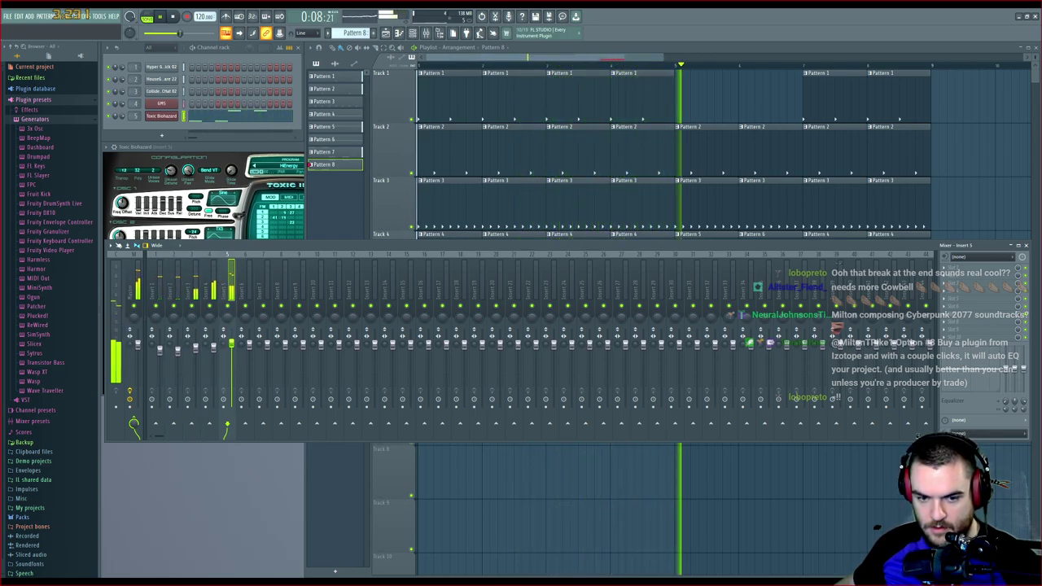
pyautogui.press('space')
pyautogui.press('space')
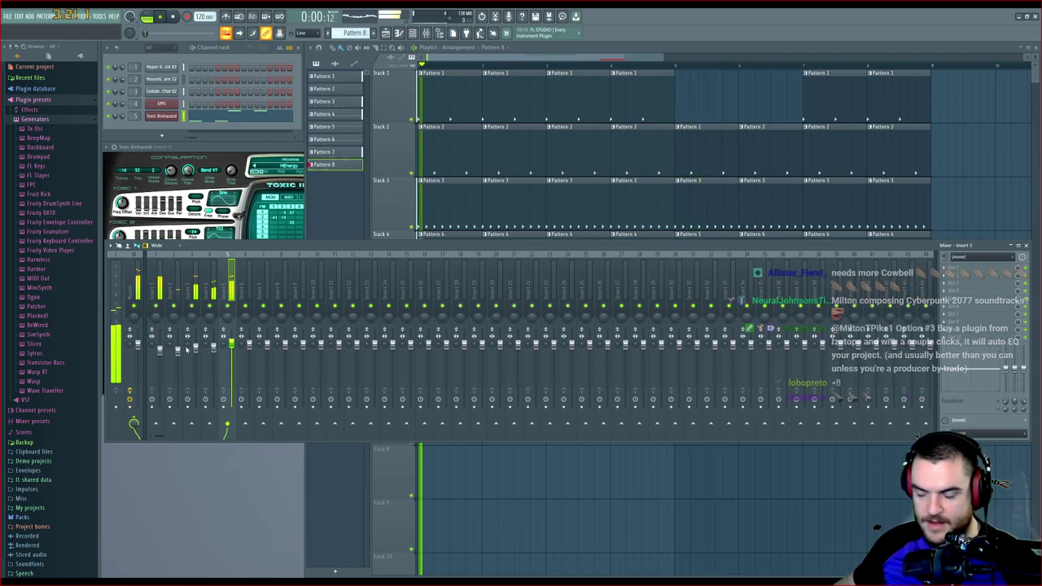
pyautogui.press('space')
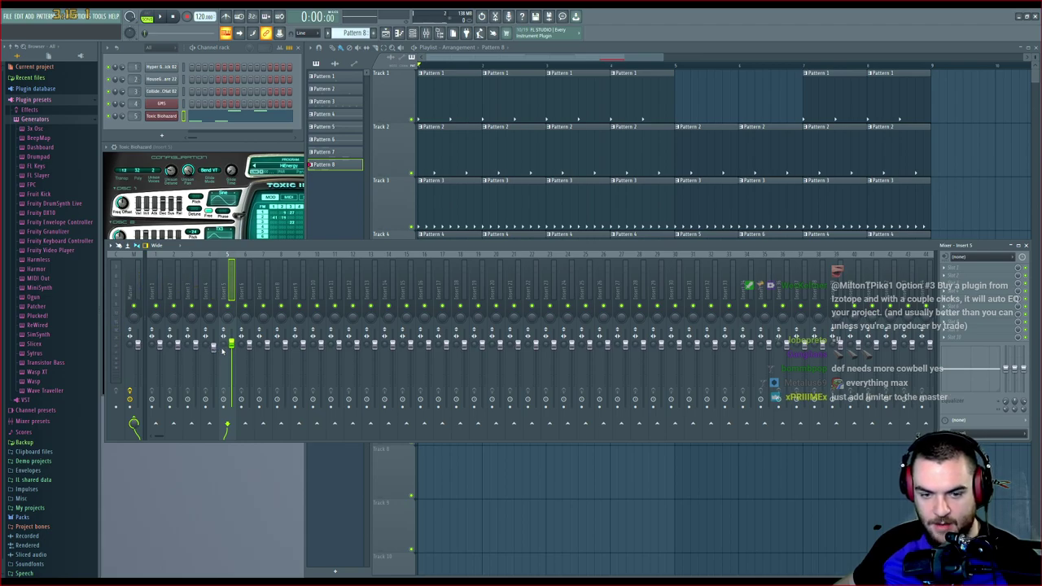
# Slightly lower the faders of mixer tracks 2 and 5 during playback, then stop the arrangement
pyautogui.press('space')
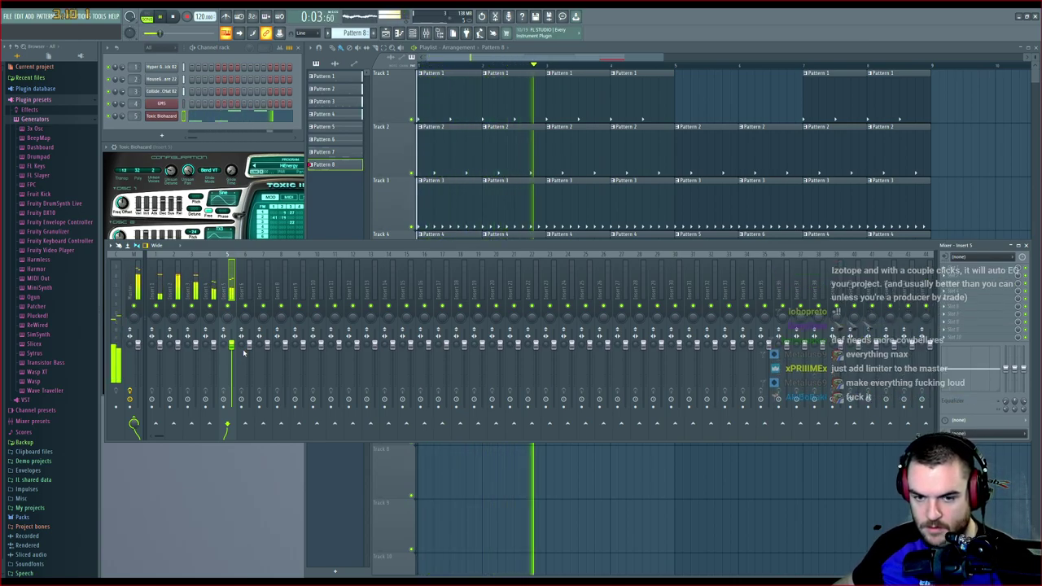
pyautogui.click(177, 348)
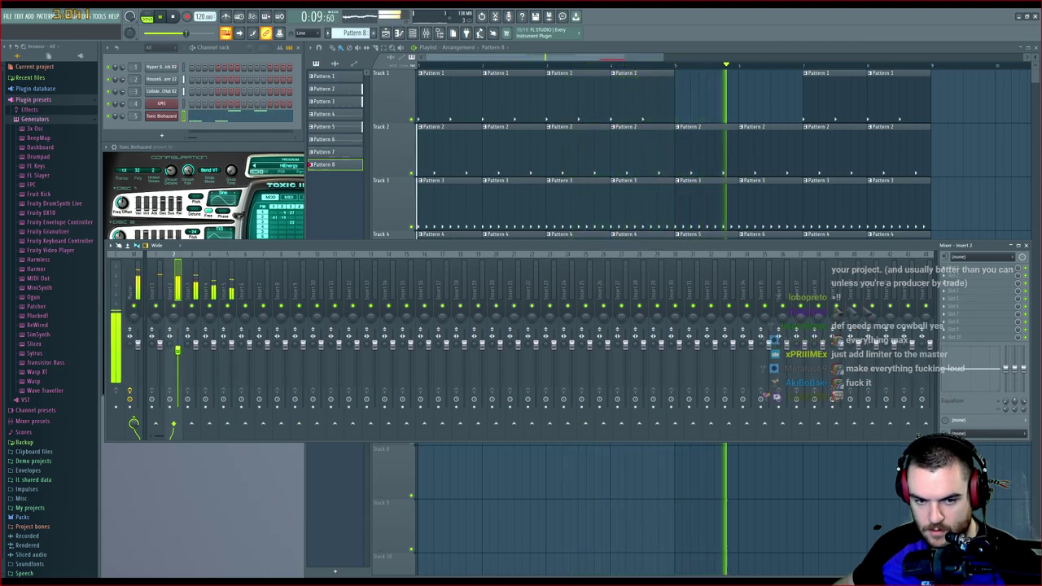
pyautogui.click(232, 346)
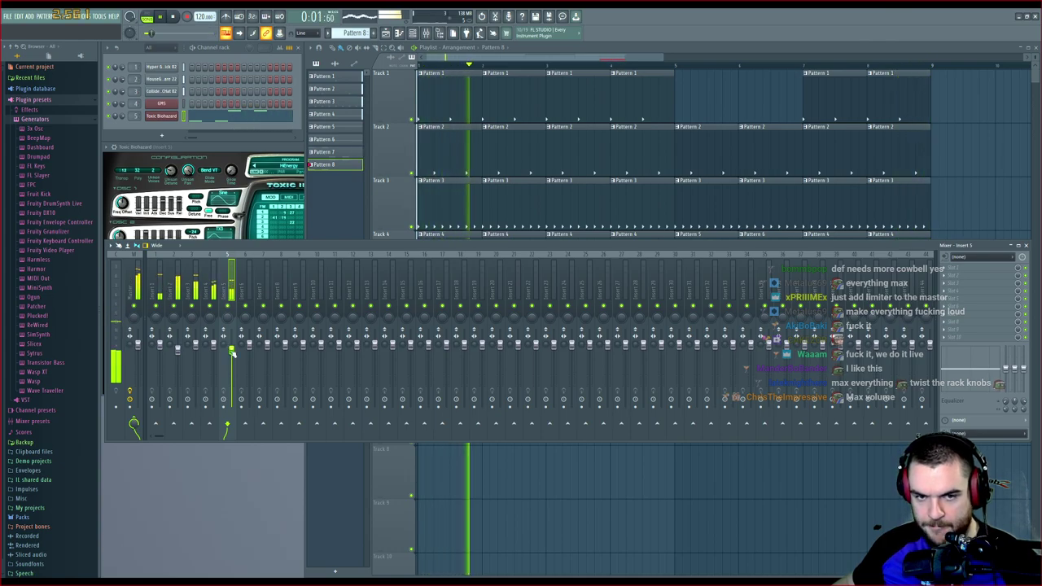
pyautogui.press('space')
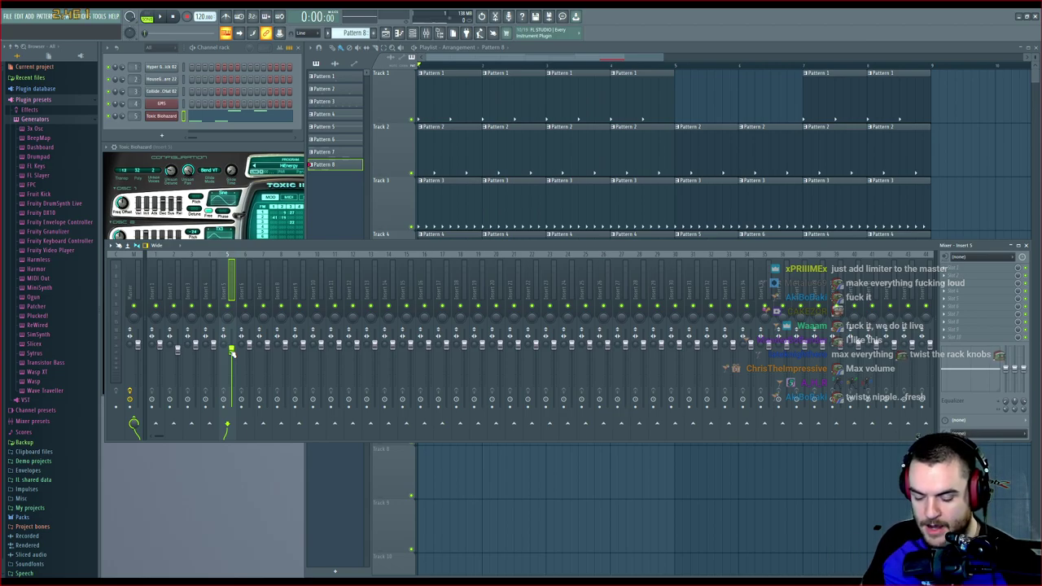
# Play the arrangement from the start again to check the adjusted mixer levels
pyautogui.press('space')
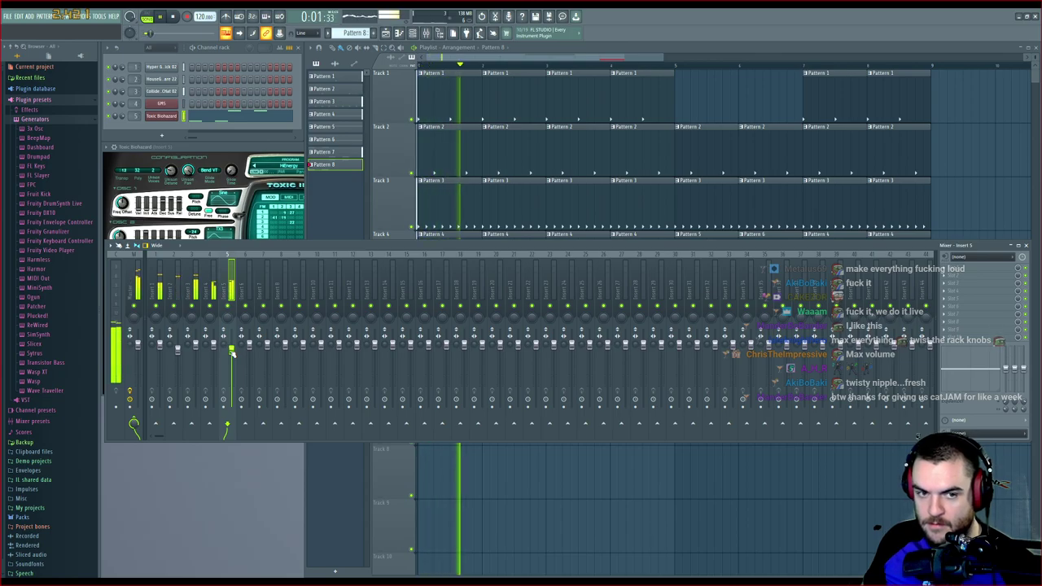
pyautogui.press('space')
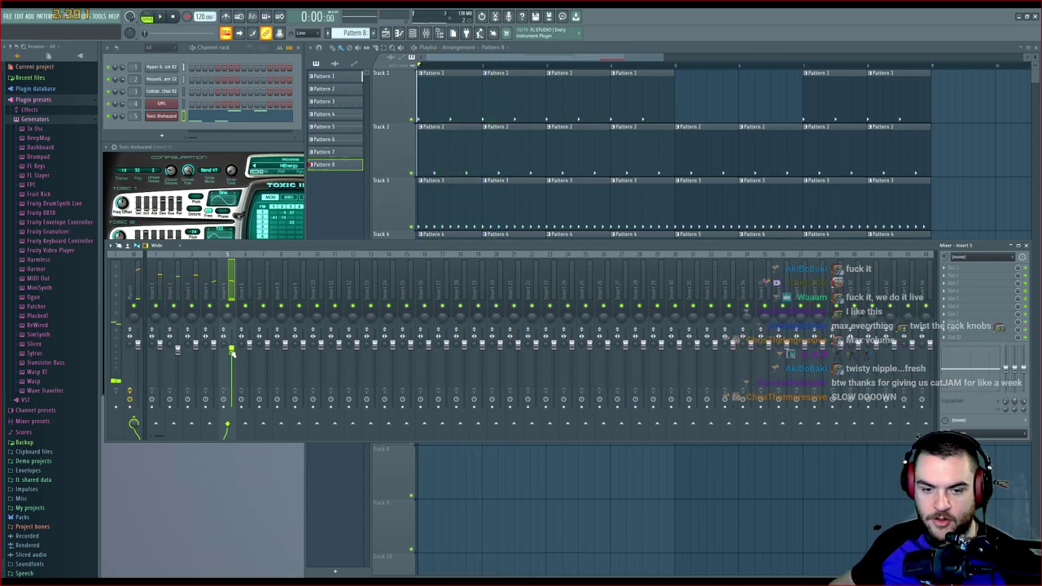
pyautogui.press('space')
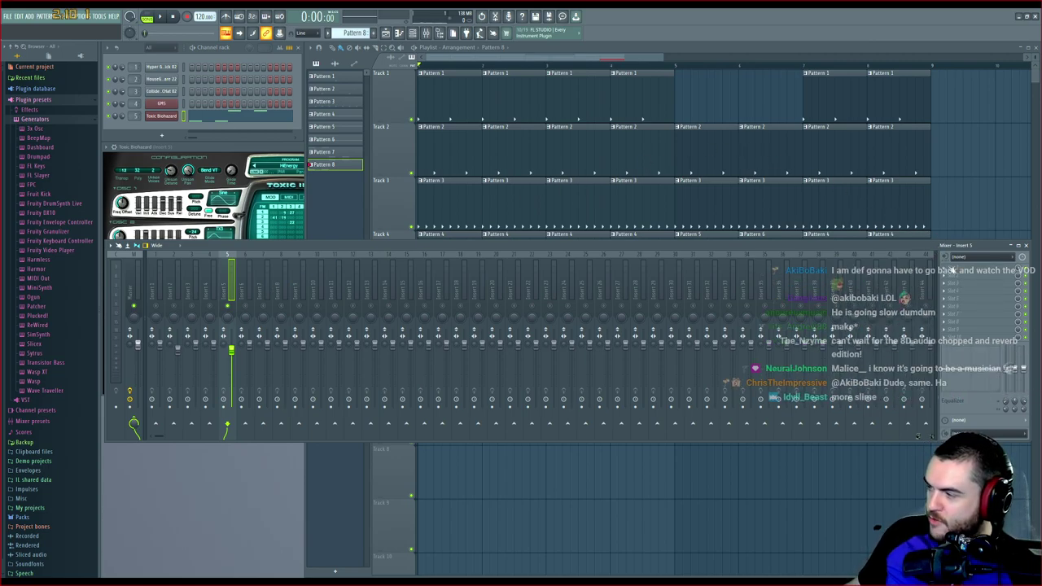
# Move the mixer window higher so the Track 5 clips are uncovered, and listen to mixer track 5
pyautogui.moveTo(976, 247); pyautogui.dragTo(979, 96)
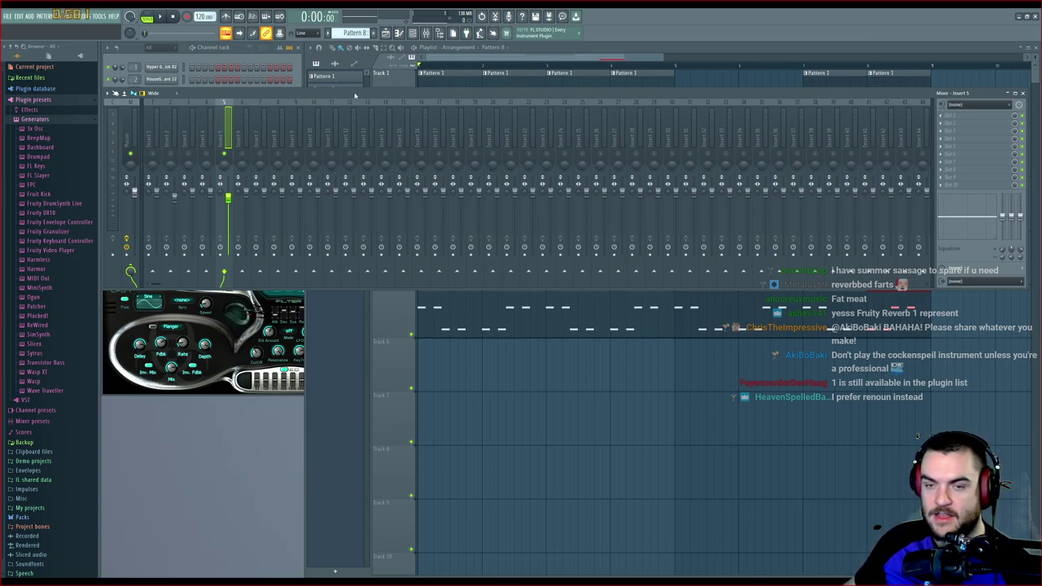
pyautogui.press('space')
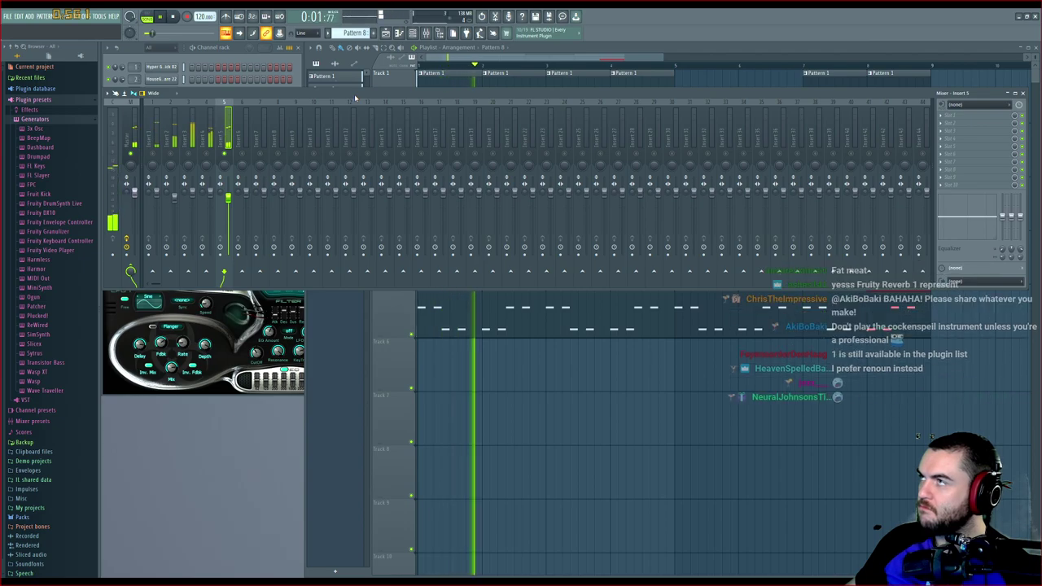
pyautogui.press('space')
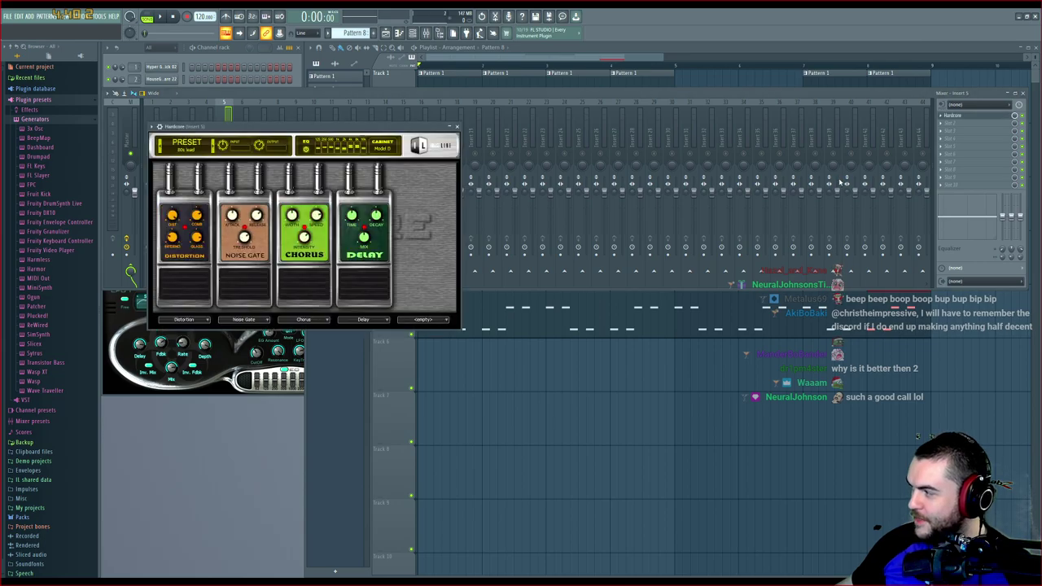
# Audition the Hardcore distortion on mixer track 5, advancing from the 90s lead preset through AC-DC Rhythm FG to Acid Rock XS
pyautogui.press('space')
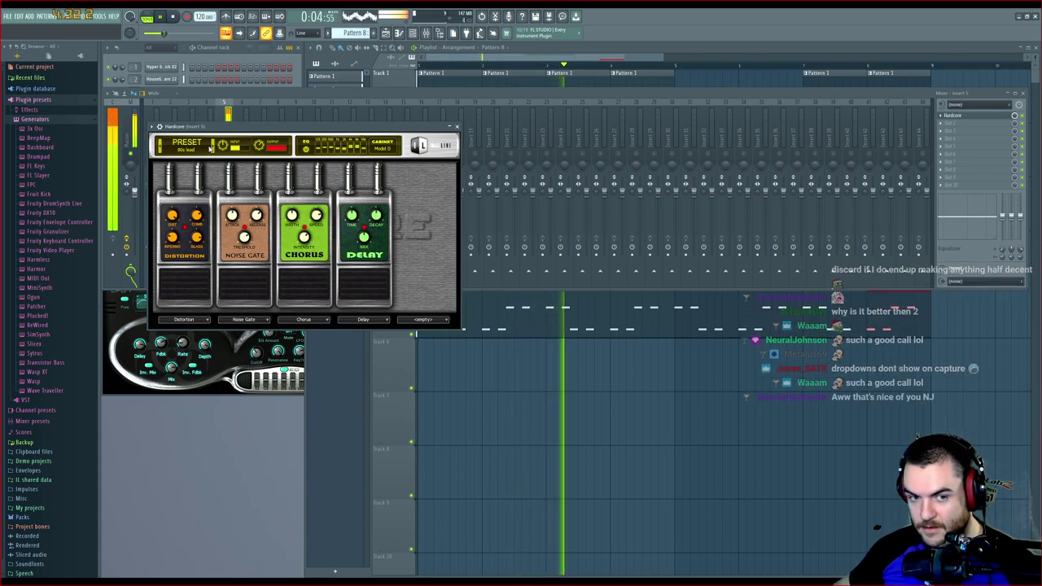
pyautogui.click(213, 149)
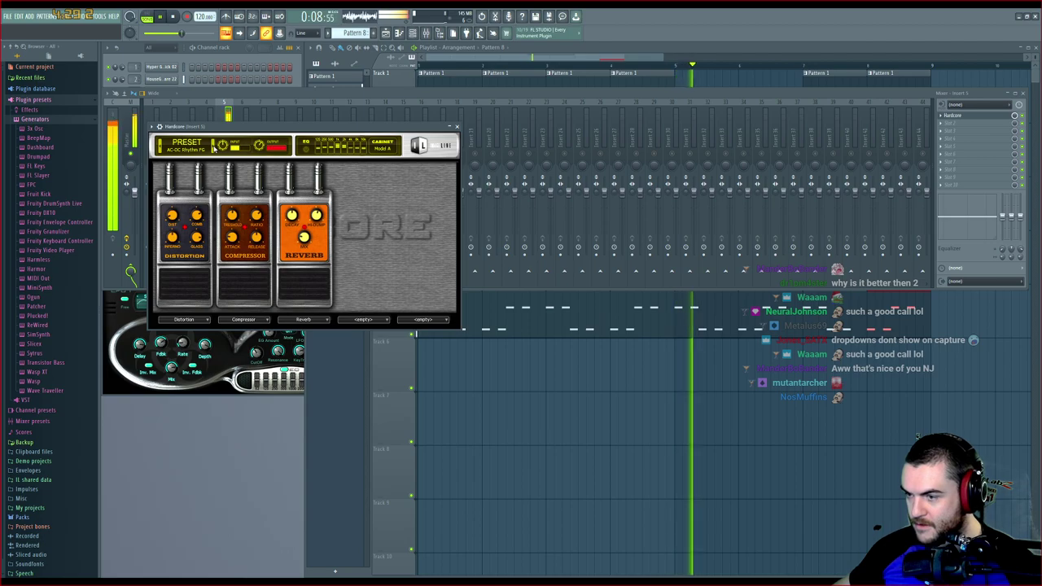
pyautogui.press('space')
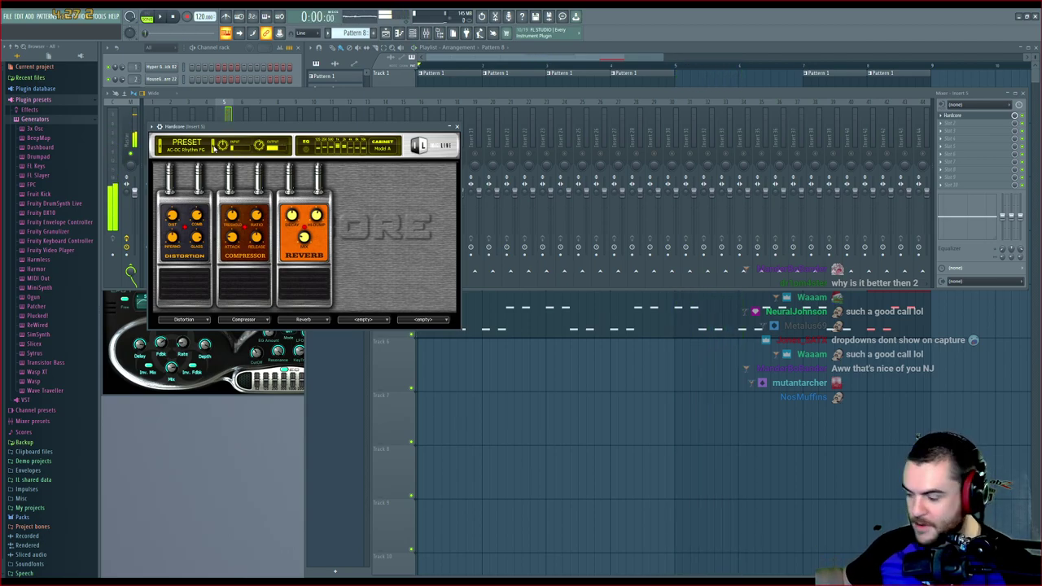
pyautogui.click(213, 148)
pyautogui.press('space')
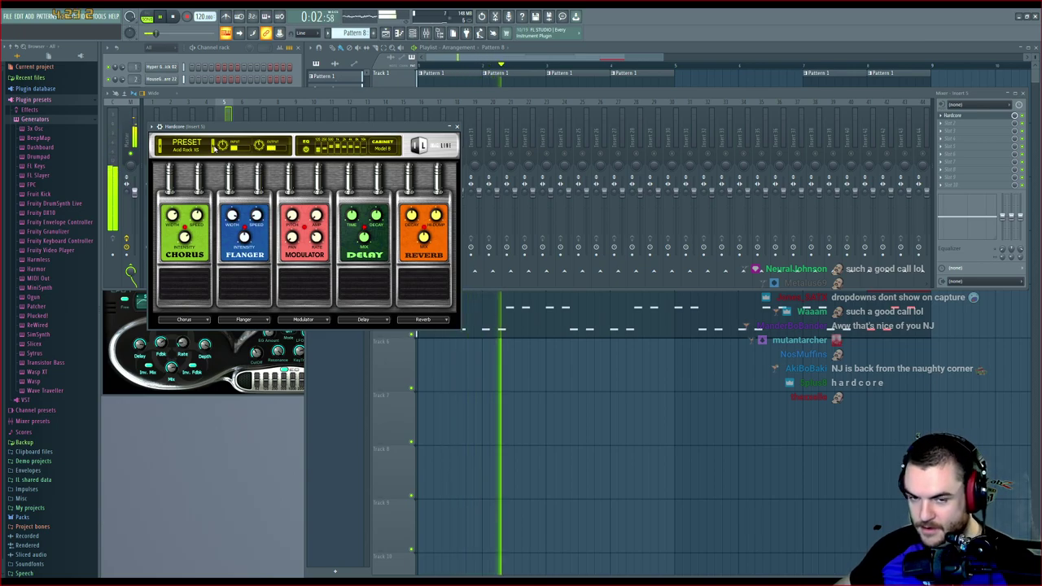
# Try the Alien Surfing Lead and Alien Surfing rhythm presets of Hardcore, playing the arrangement with each
pyautogui.press('space')
pyautogui.click(214, 148)
pyautogui.press('space')
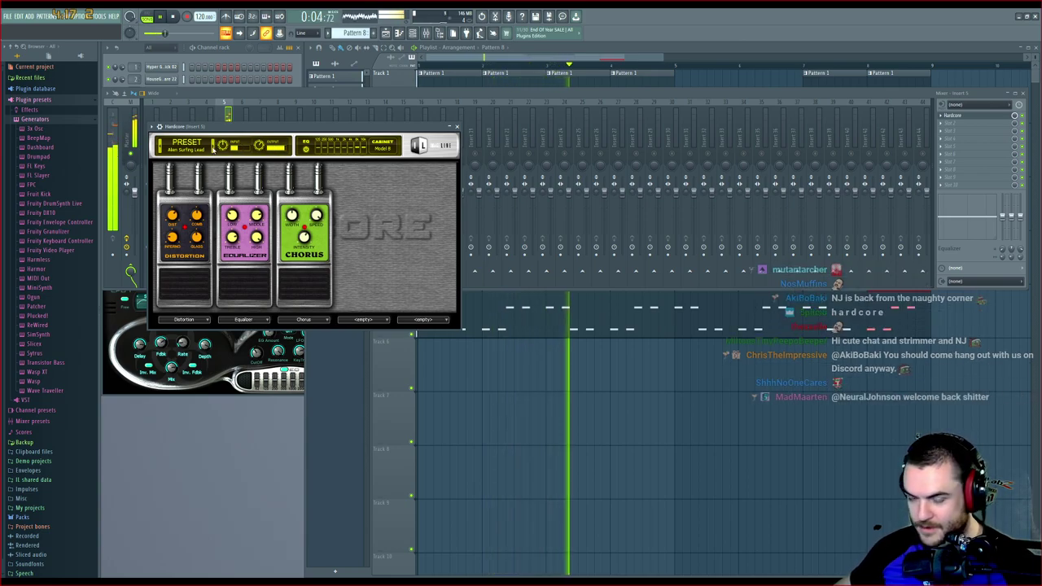
pyautogui.press('space')
pyautogui.click(213, 148)
pyautogui.press('space')
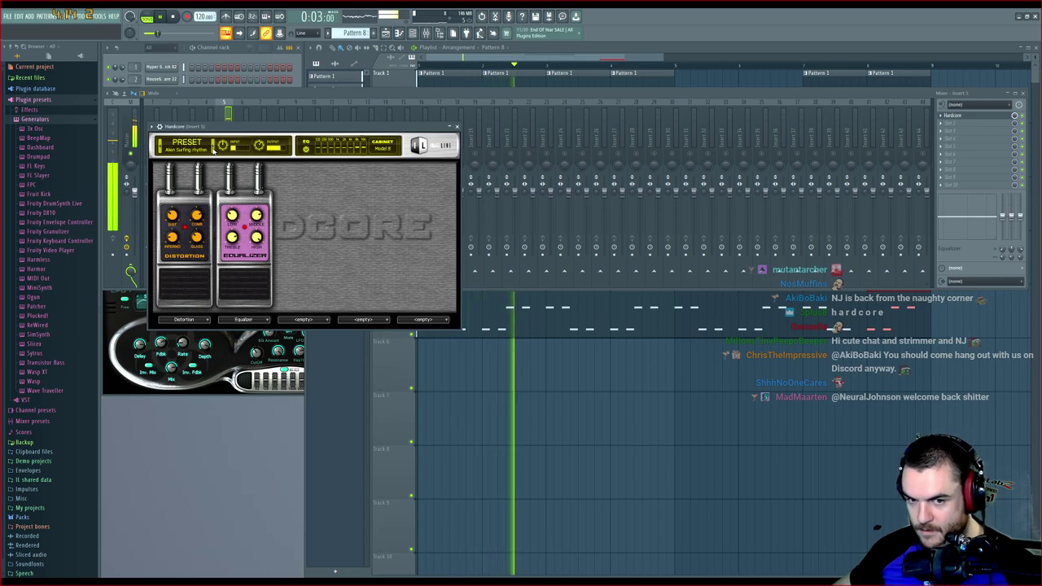
pyautogui.press('space')
# Replace Hardcore on mixer track 5 with Fruity Reeverb 2, raise its wet level, and compare playback with the effect bypassed
pyautogui.click(942, 117)
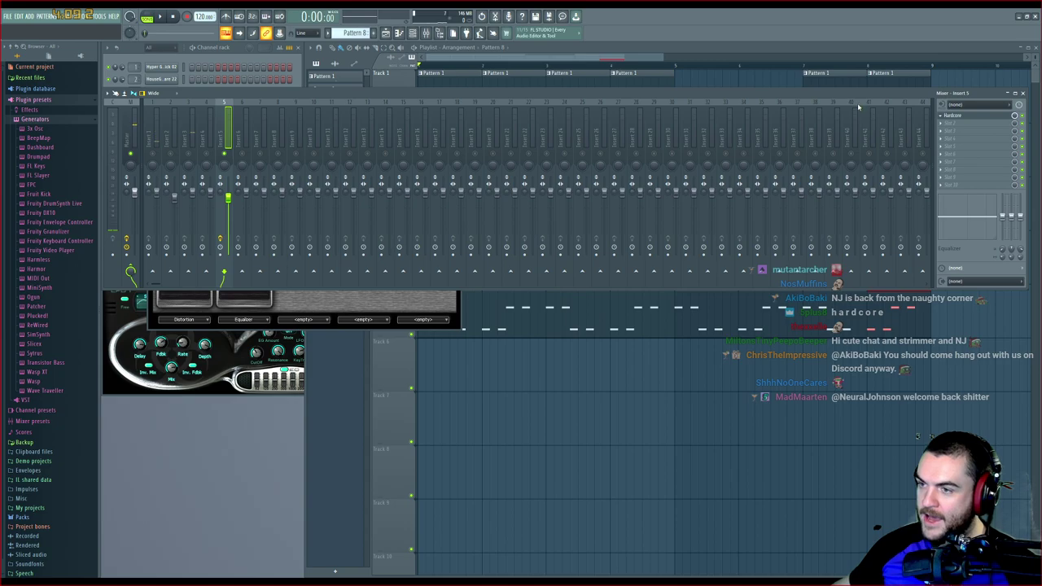
pyautogui.click(487, 140)
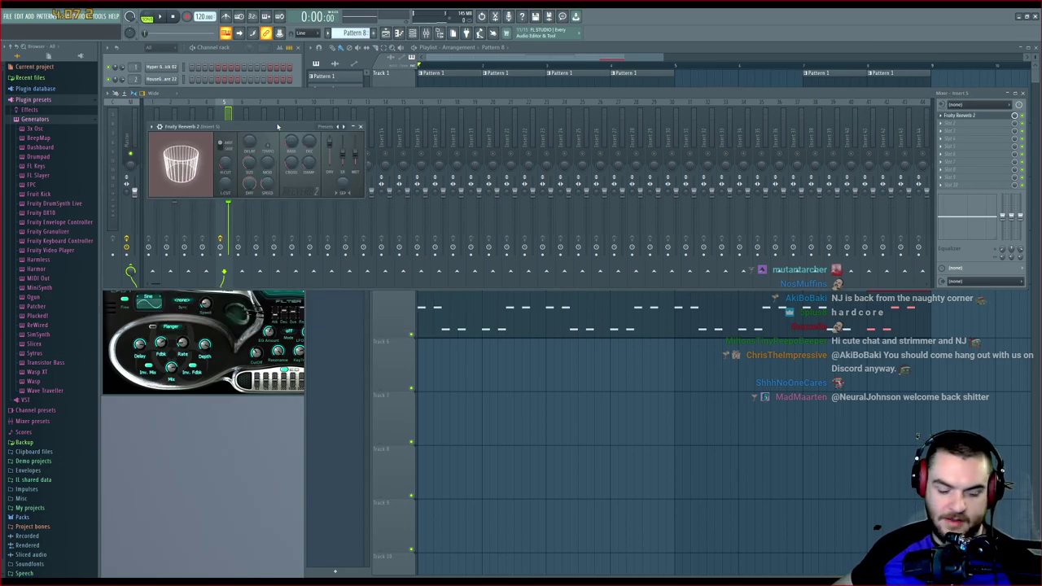
pyautogui.press('space')
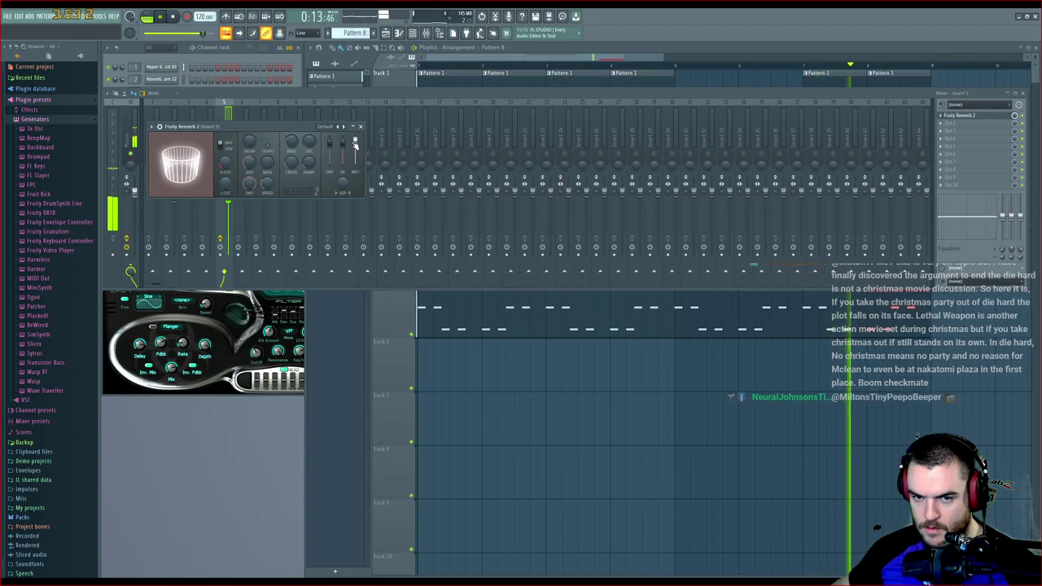
pyautogui.click(1022, 116)
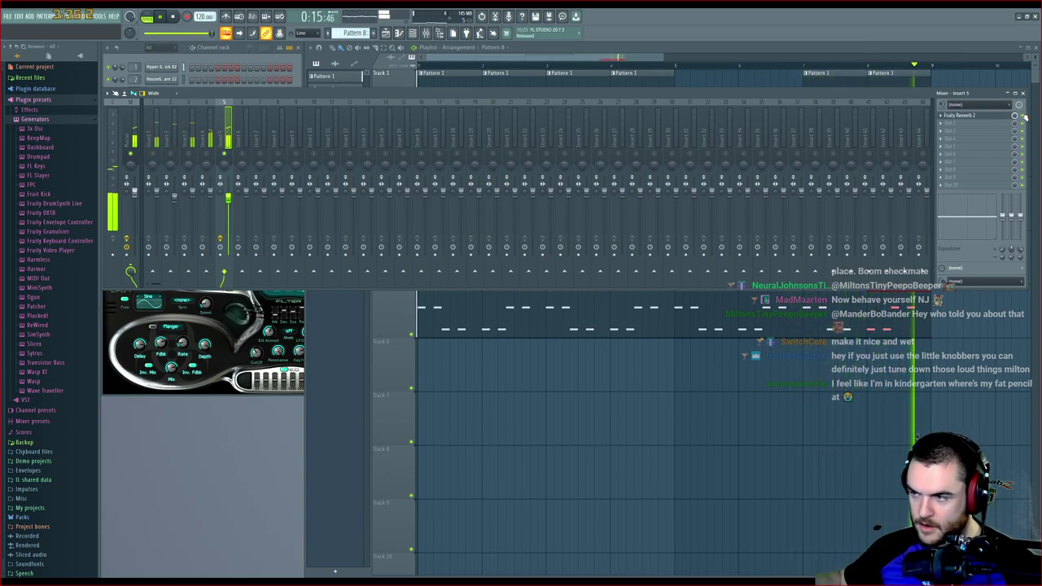
pyautogui.press('space')
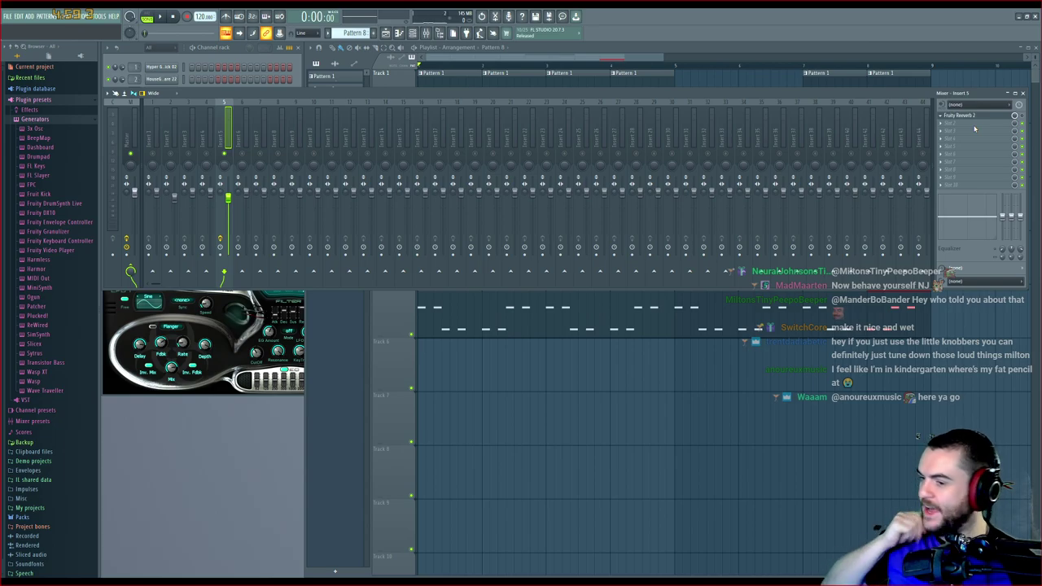
# Replace the reverb on mixer track 5 with Fruity parametric EQ 2 and load its Old Telephone preset
pyautogui.click(834, 275)
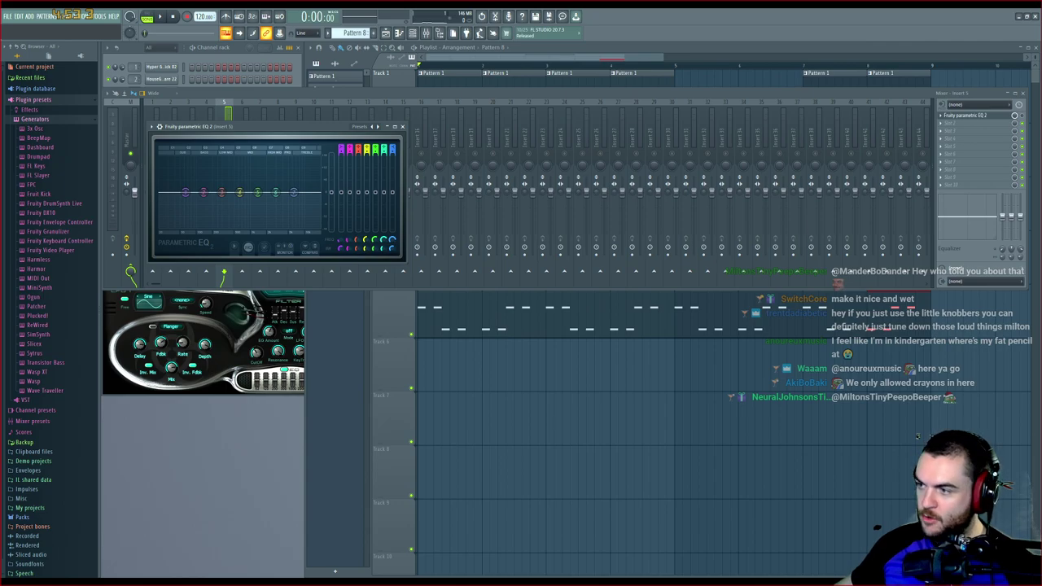
pyautogui.press('Escape')
pyautogui.press('space')
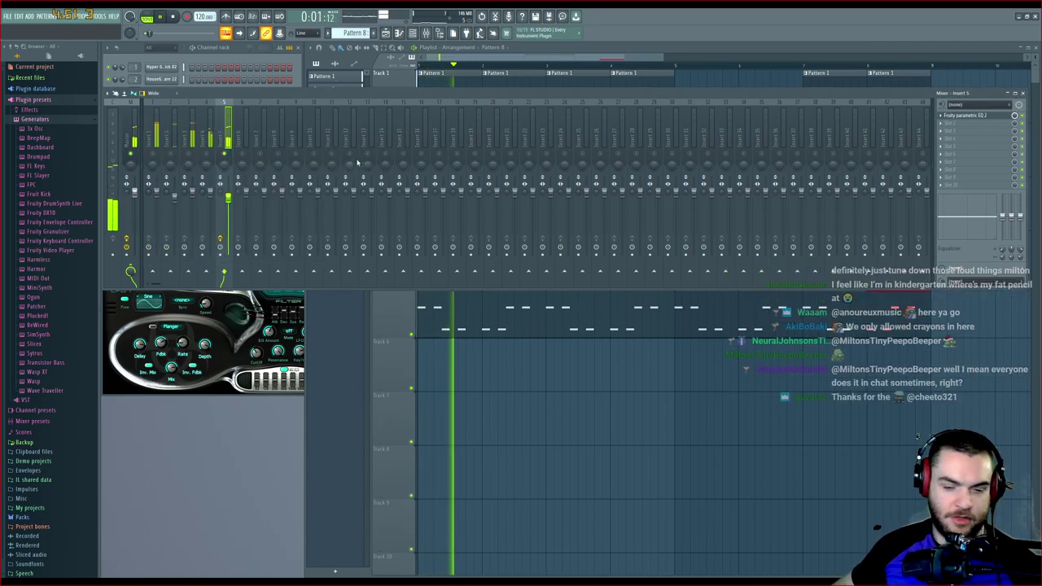
pyautogui.click(960, 117)
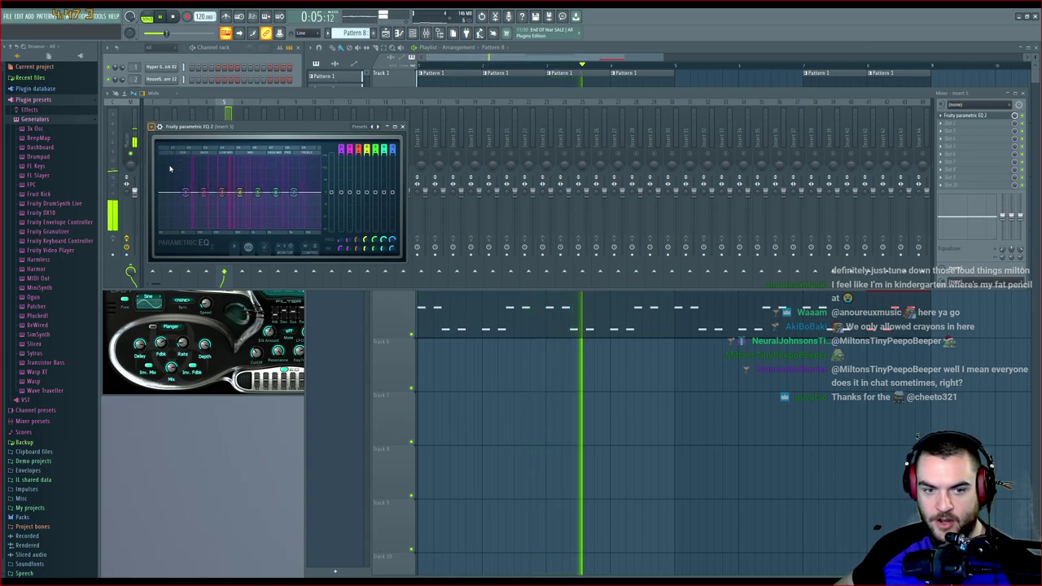
pyautogui.click(281, 224)
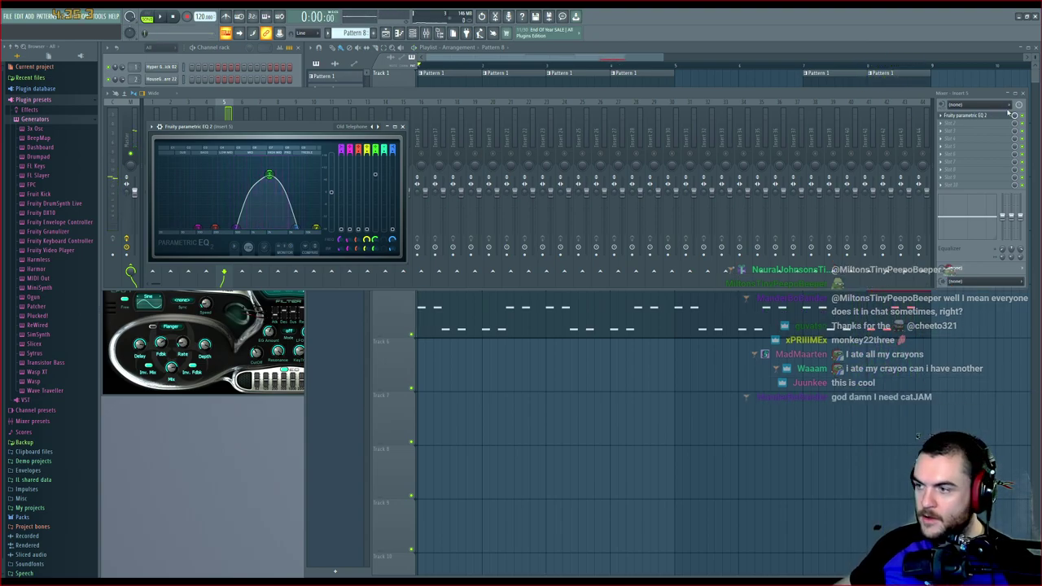
# Minimise the mixer and move the parametric EQ window below the channel rack while playing the arrangement
pyautogui.click(943, 116)
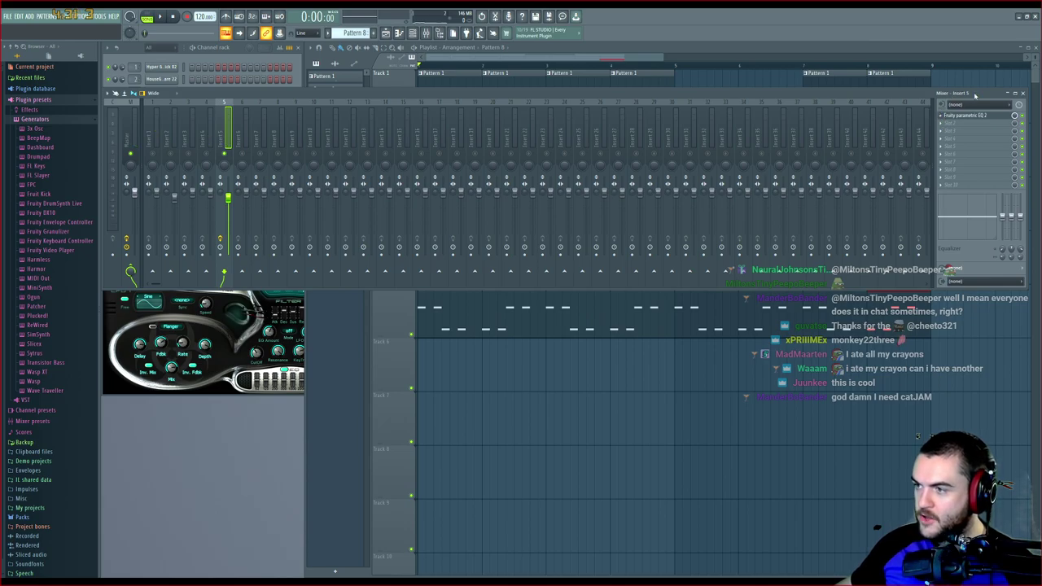
pyautogui.click(1011, 95)
pyautogui.press('space')
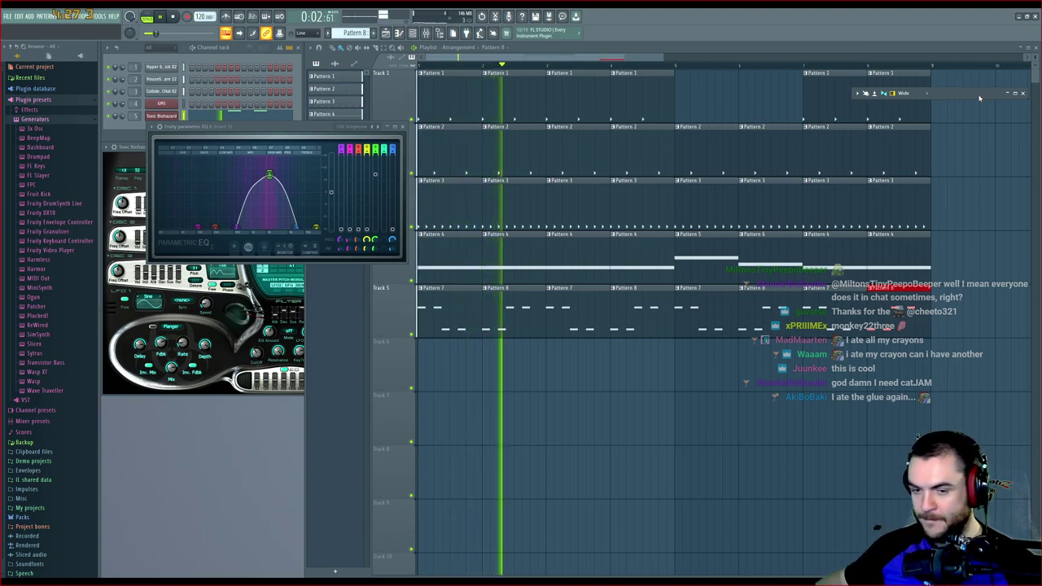
pyautogui.moveTo(315, 130); pyautogui.dragTo(270, 162)
pyautogui.press('space')
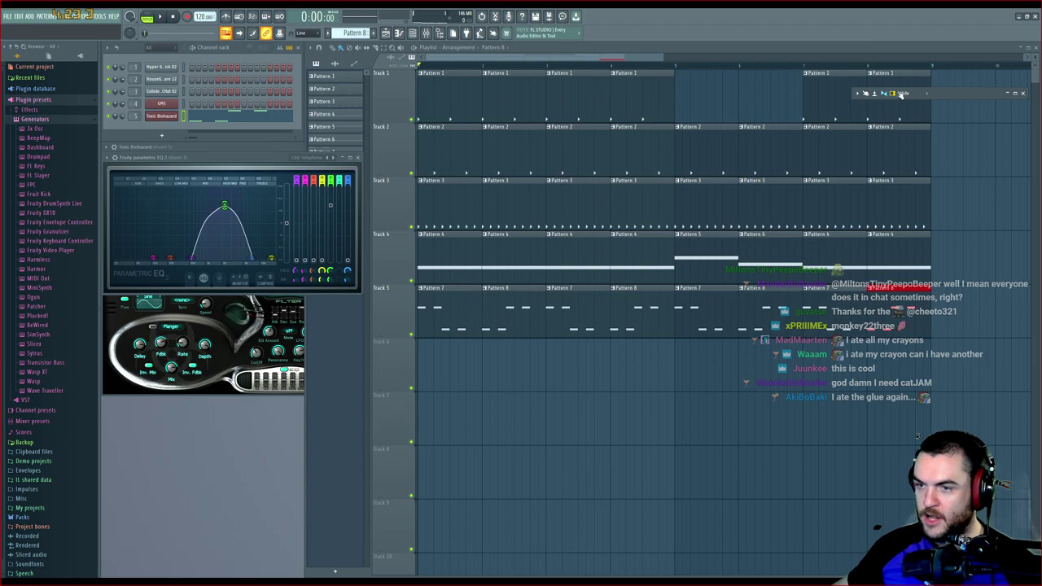
# Restore the minimised mixer to its normal size and place it slightly lower over the playlist
pyautogui.moveTo(933, 96); pyautogui.dragTo(787, 96)
pyautogui.doubleClick(788, 96)
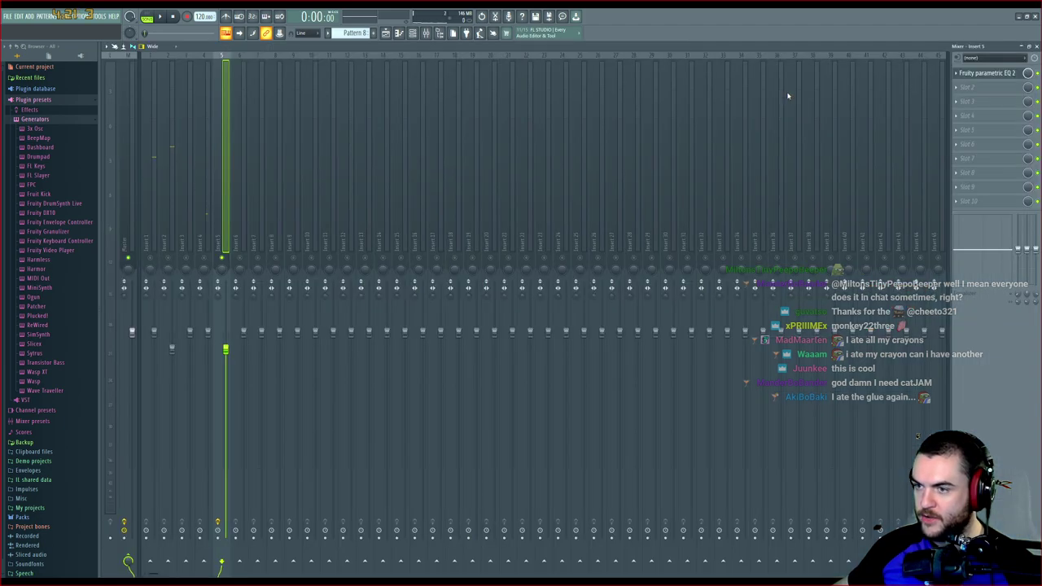
pyautogui.doubleClick(914, 53)
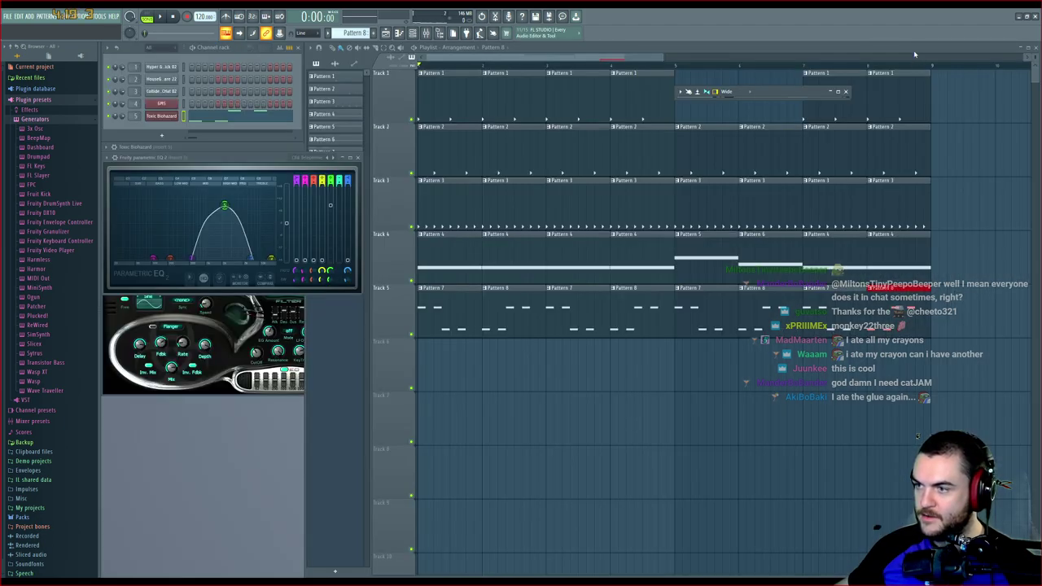
pyautogui.click(838, 93)
pyautogui.moveTo(795, 92); pyautogui.dragTo(979, 104)
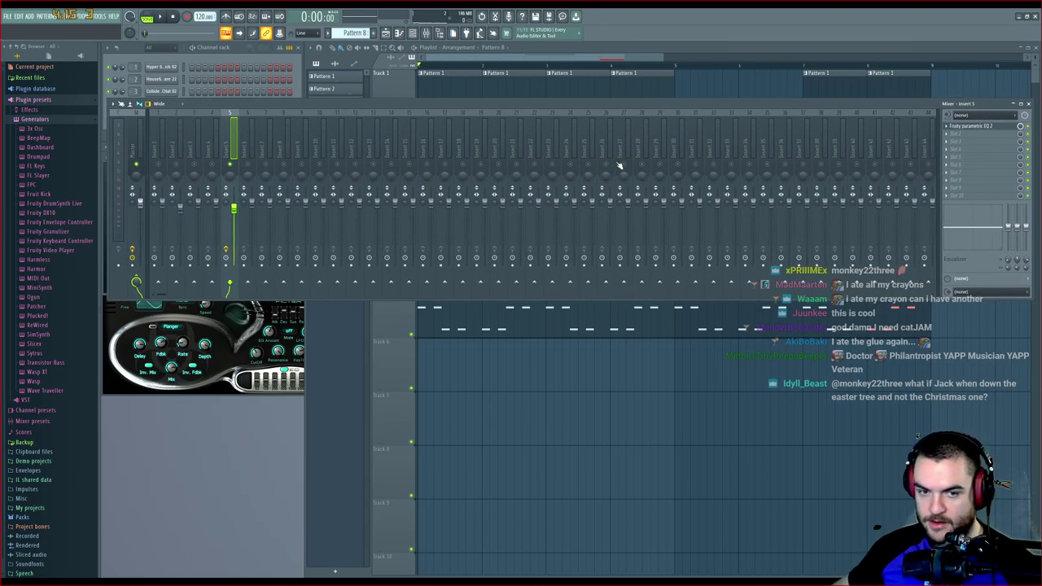
# Play the arrangement with the telephone EQ, bringing the playlist and channel rack in front of the mixer
pyautogui.click(1028, 105)
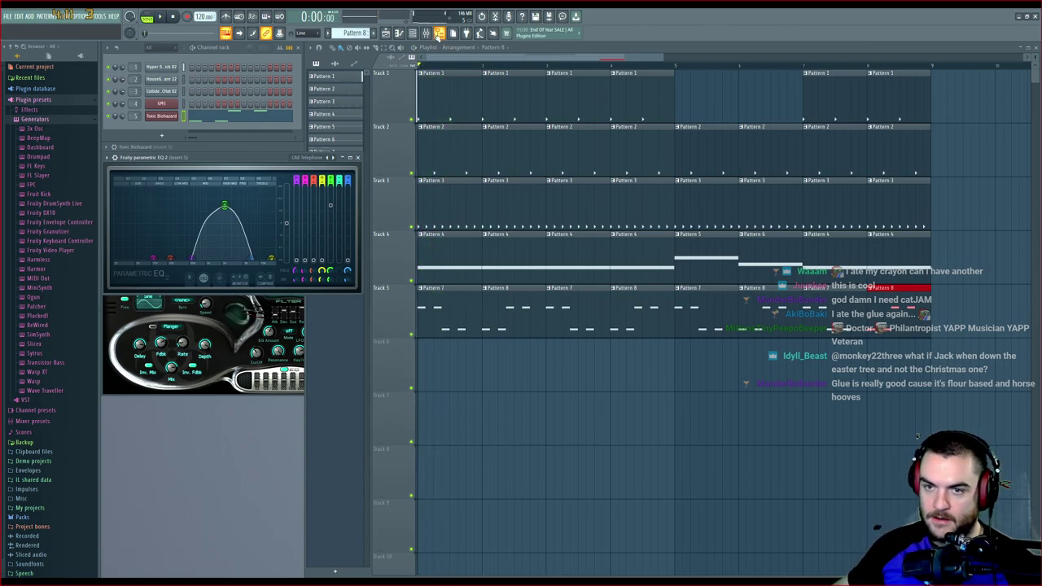
pyautogui.click(439, 32)
pyautogui.press('space')
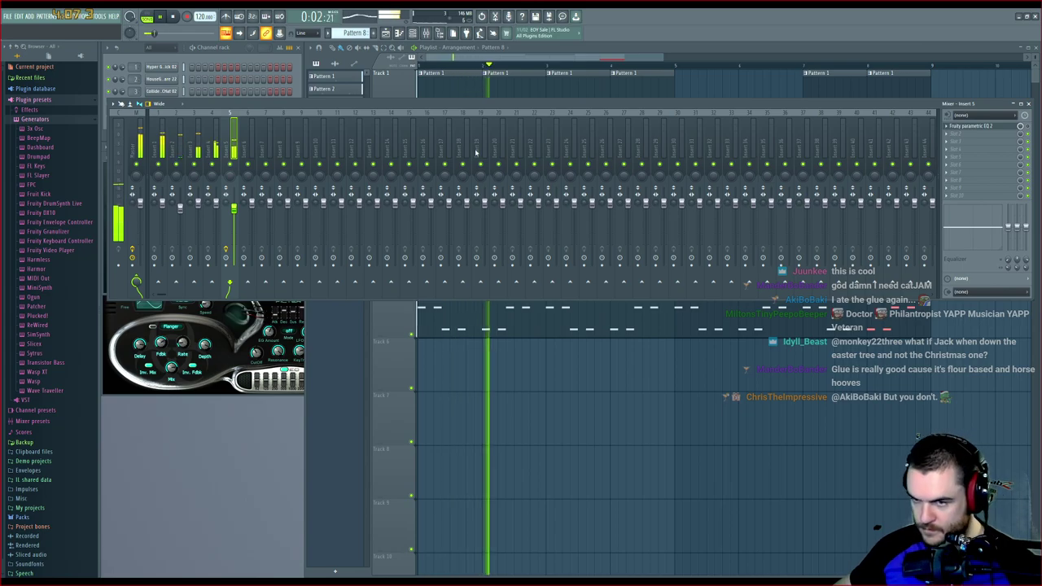
pyautogui.click(504, 73)
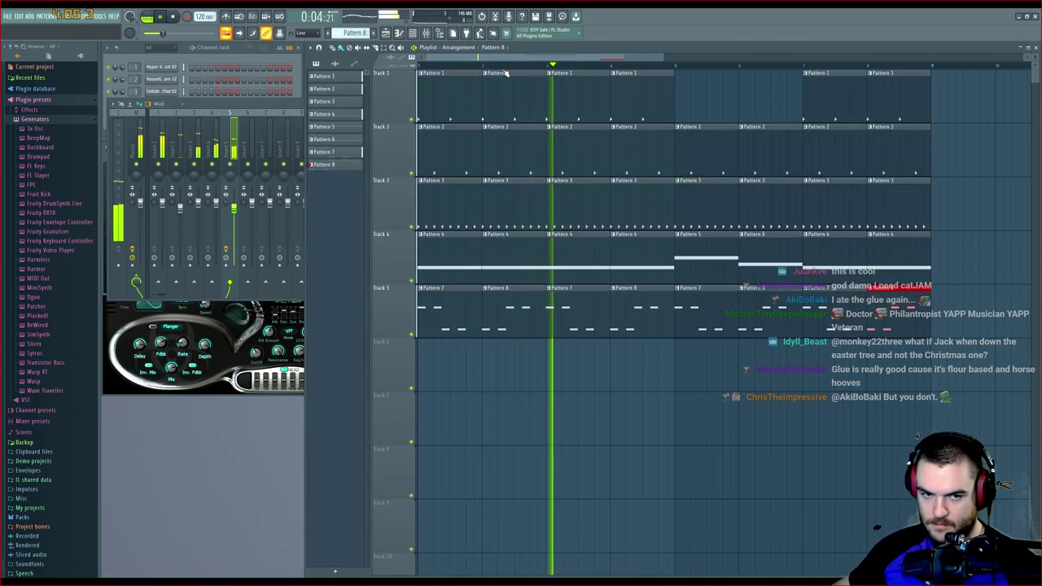
pyautogui.click(214, 49)
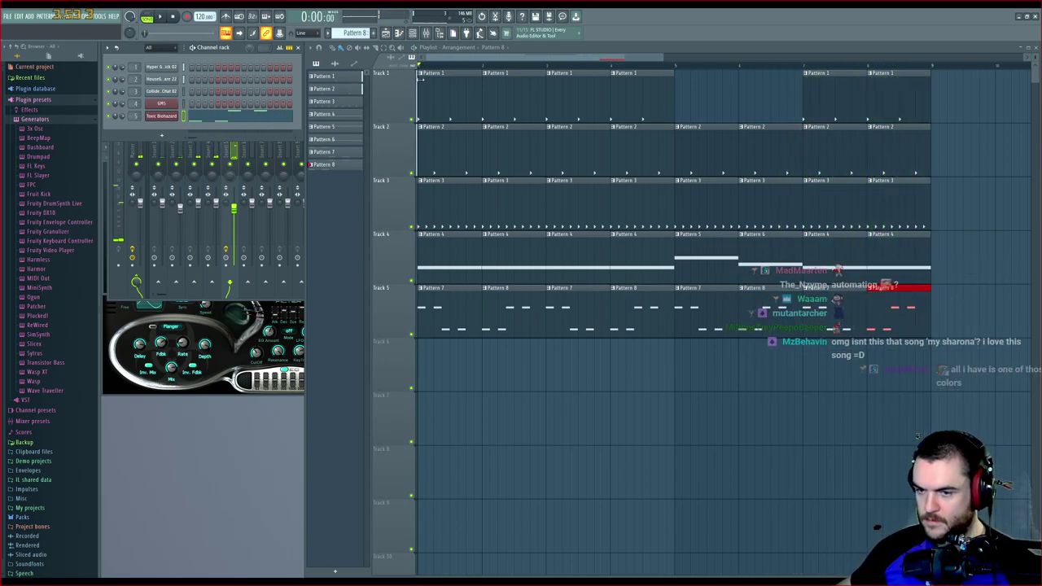
# Add a Harmless synth channel below Toxic Biohazard and play the arrangement briefly
pyautogui.scroll(-3, 464, 89)
pyautogui.scroll(3, 464, 90)
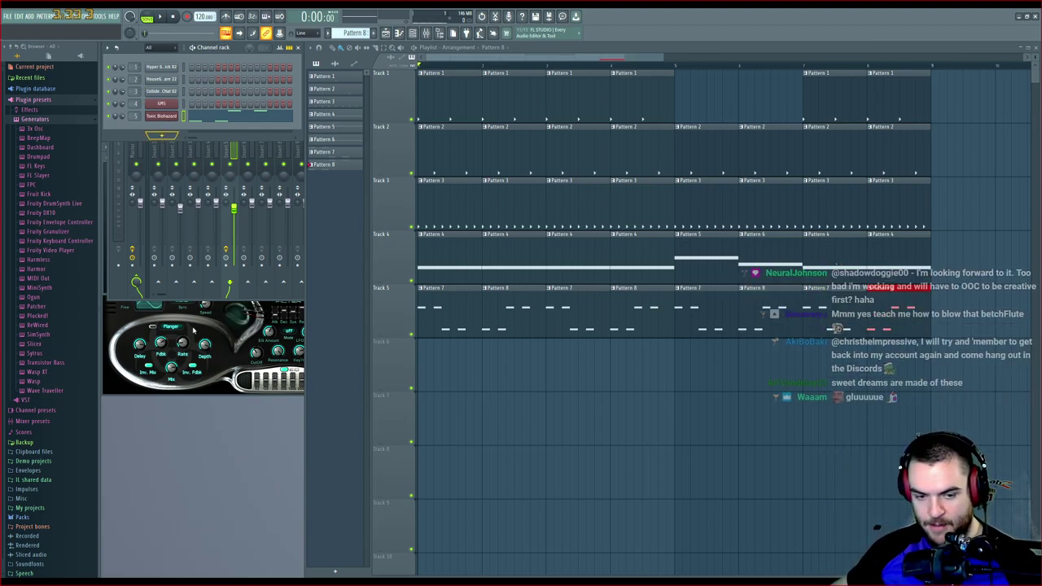
pyautogui.click(187, 406)
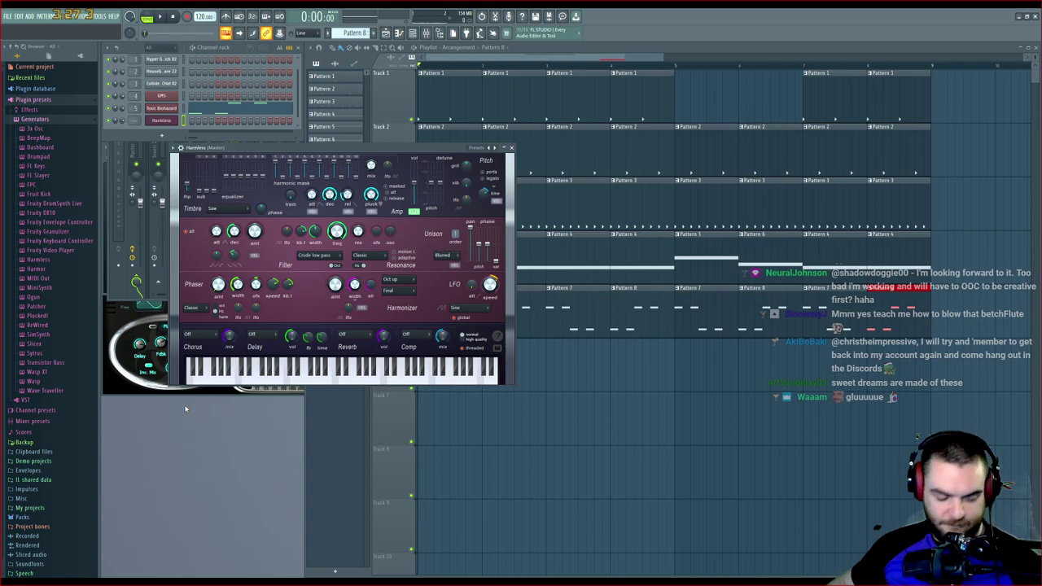
pyautogui.press('space')
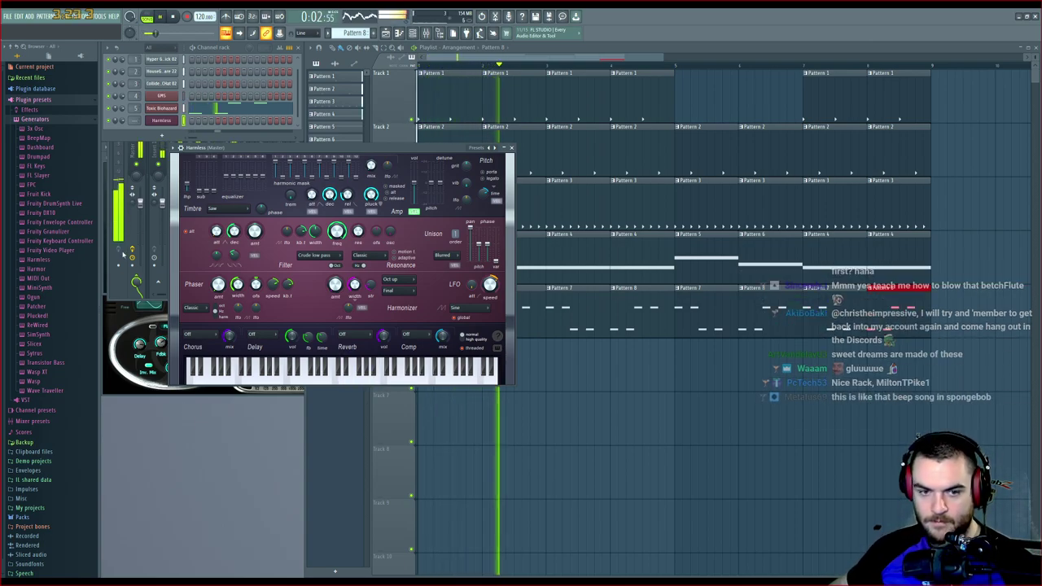
pyautogui.press('space')
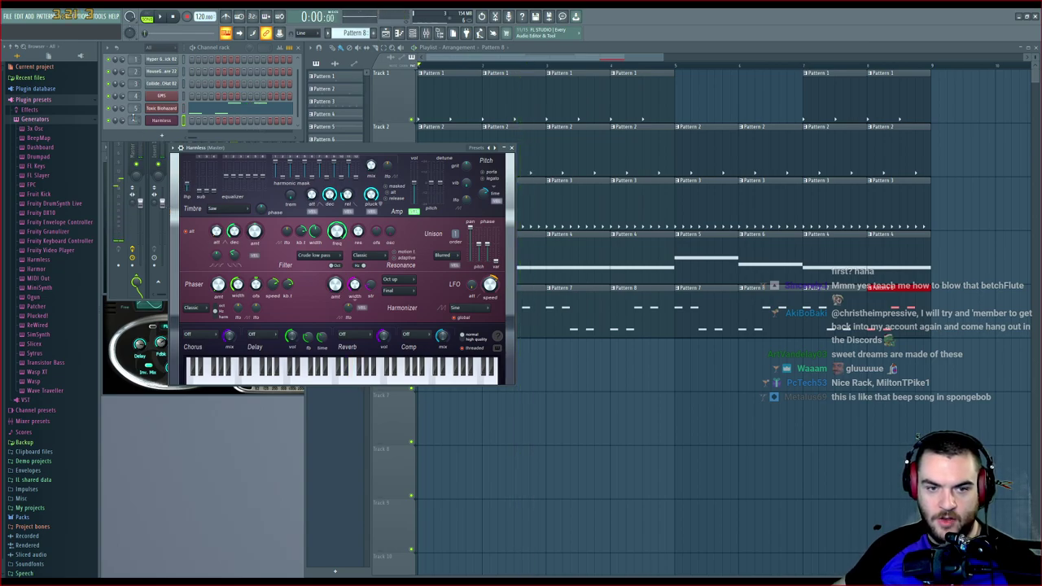
# Route the Harmless channel to mixer track 6 and bring the mixer to the front
pyautogui.moveTo(134, 119); pyautogui.dragTo(134, 115)
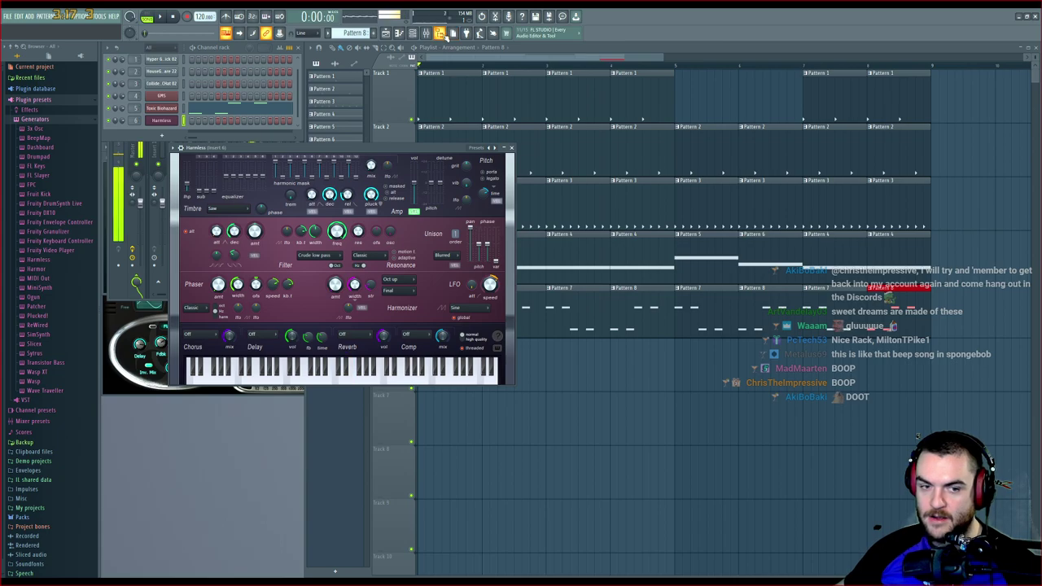
pyautogui.scroll(-1, 134, 114)
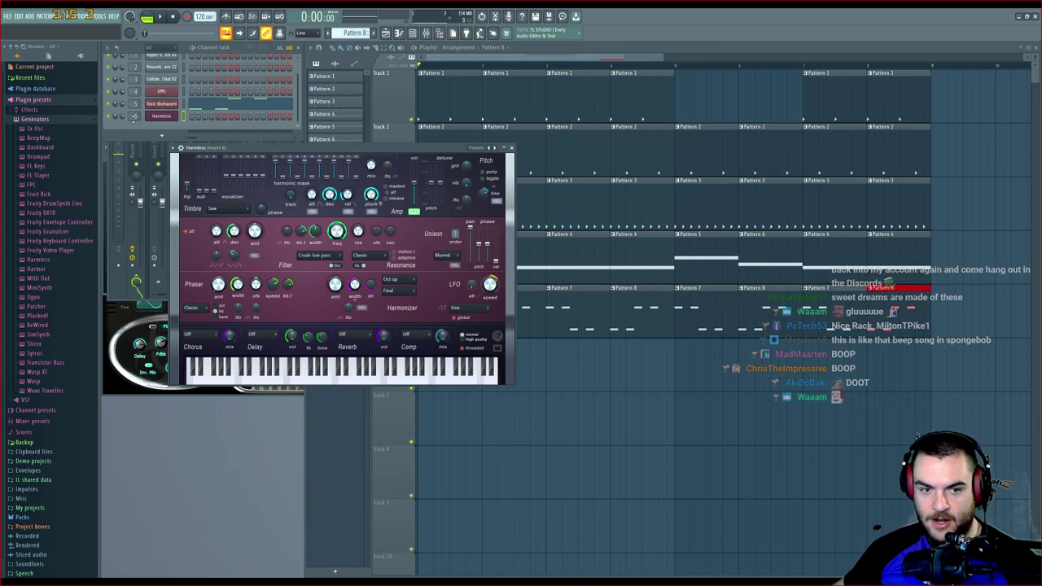
pyautogui.scroll(-1, 134, 114)
pyautogui.scroll(1, 134, 115)
pyautogui.scroll(-1, 133, 115)
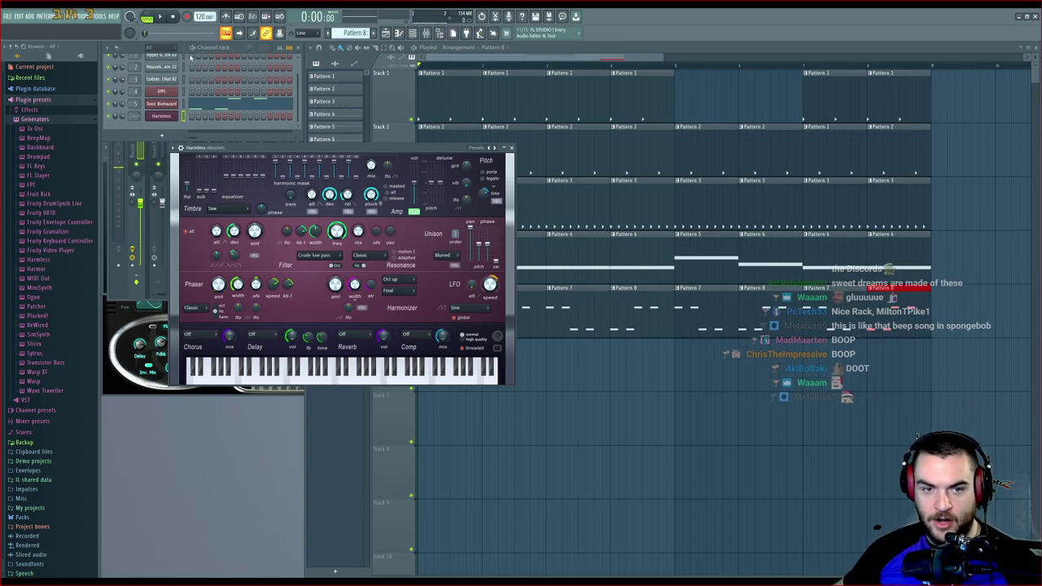
pyautogui.click(134, 52)
pyautogui.scroll(1, 147, 116)
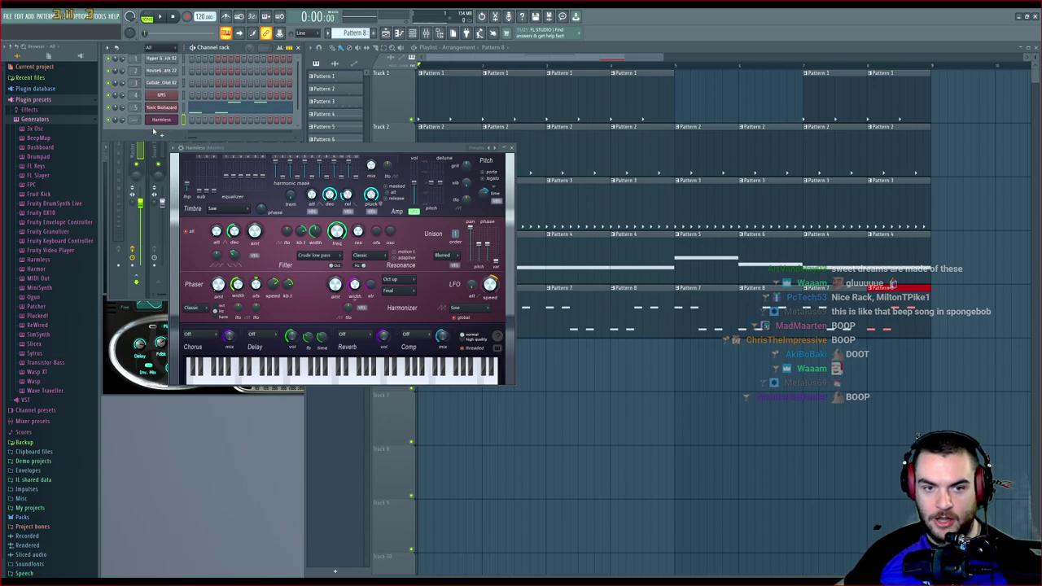
pyautogui.scroll(-1, 146, 116)
pyautogui.scroll(1, 148, 118)
pyautogui.scroll(-1, 148, 119)
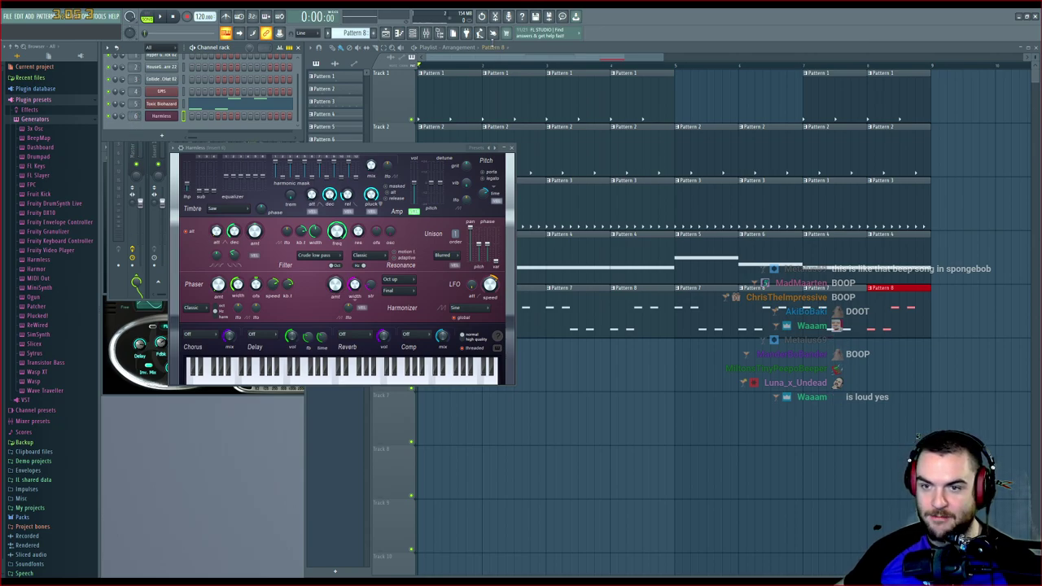
pyautogui.click(427, 34)
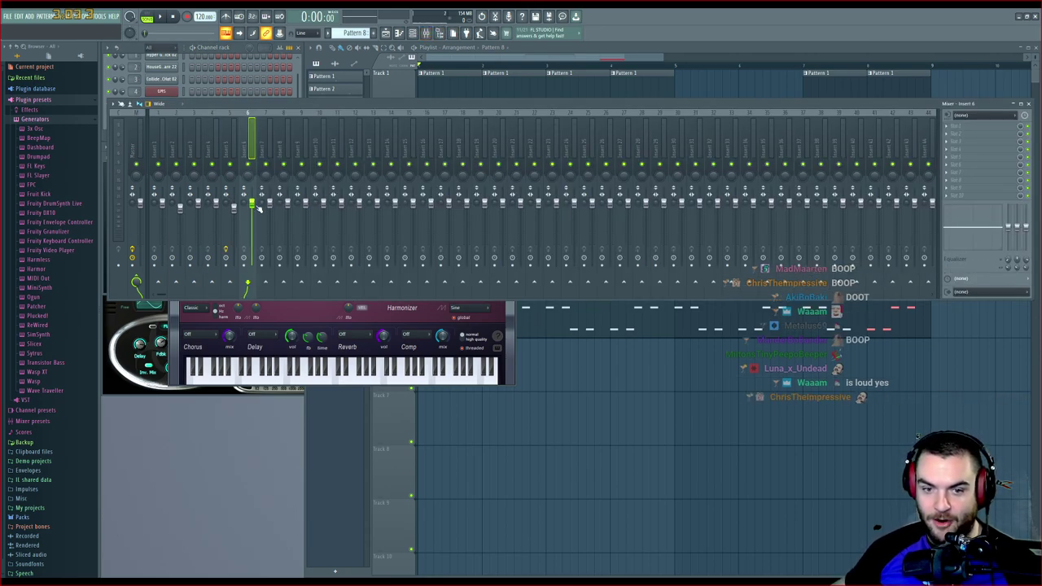
# Play the arrangement briefly, bring the Harmless window to the front and open its piano roll
pyautogui.press('space')
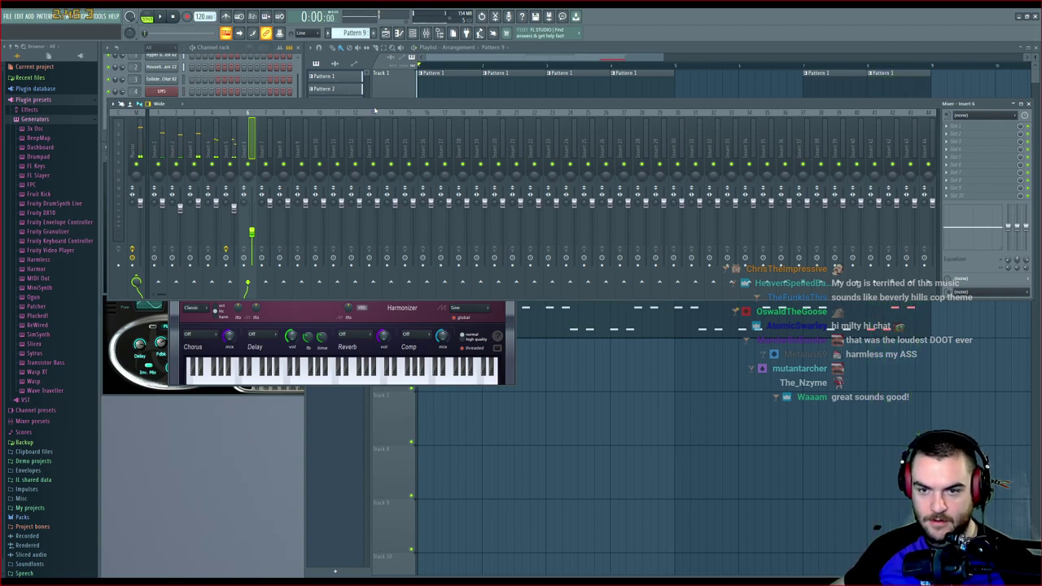
pyautogui.click(312, 314)
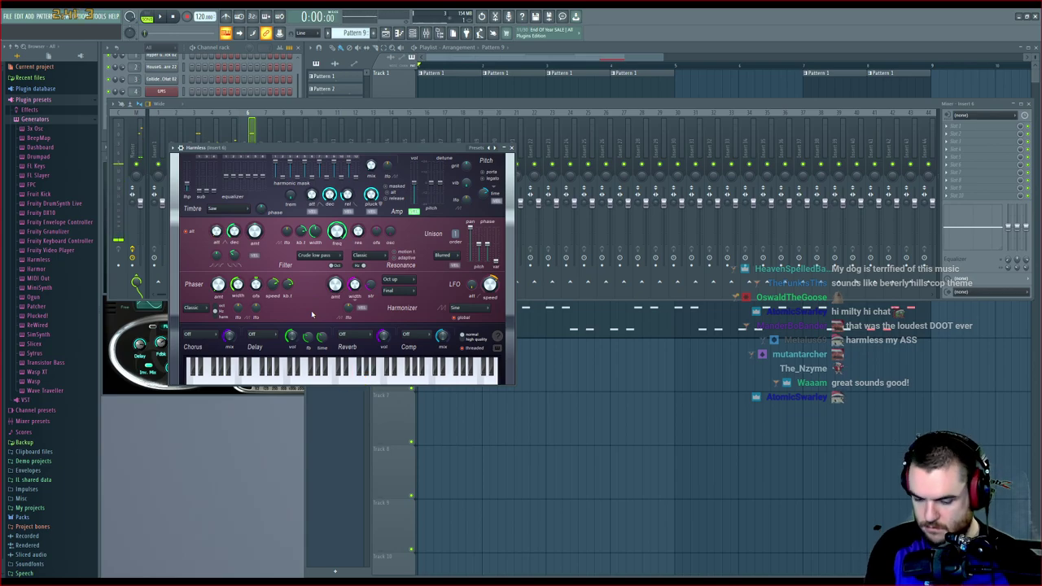
pyautogui.press('F7')
pyautogui.press('space')
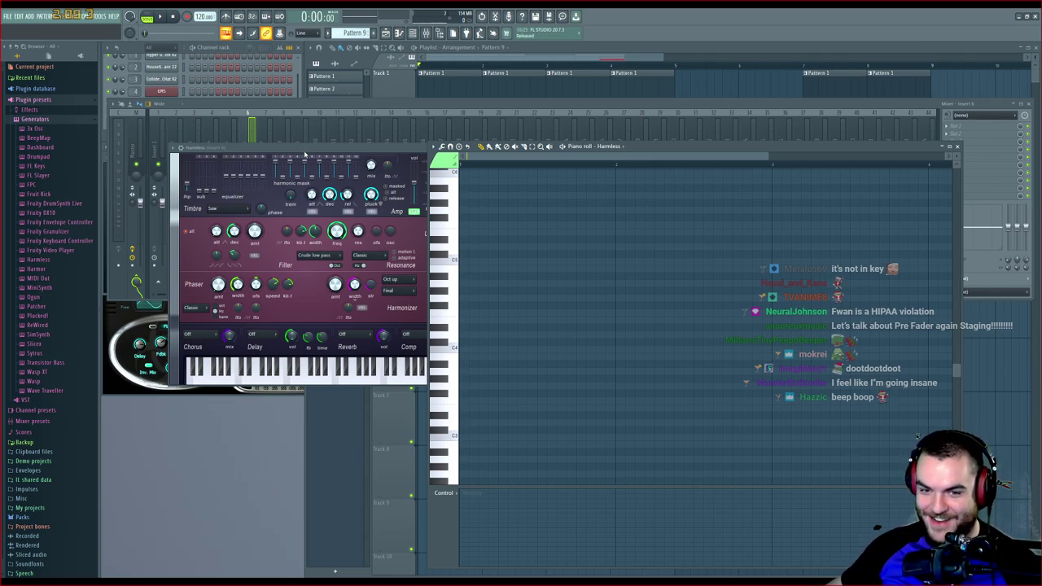
# Bring the Harmless window over the piano roll and move it down so the faders of the first mixer tracks stay uncovered
pyautogui.click(305, 154)
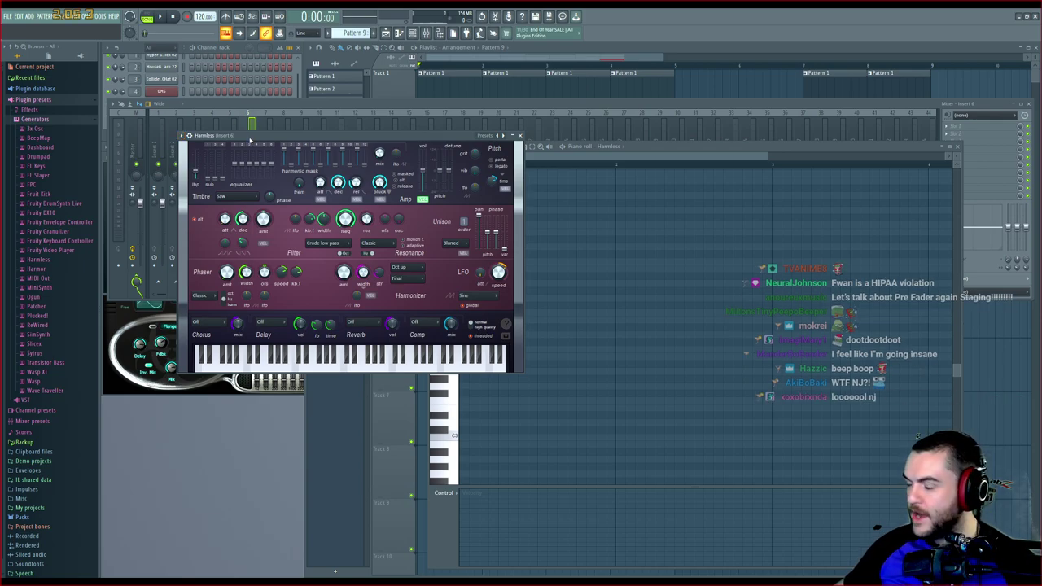
pyautogui.moveTo(273, 143); pyautogui.dragTo(398, 152)
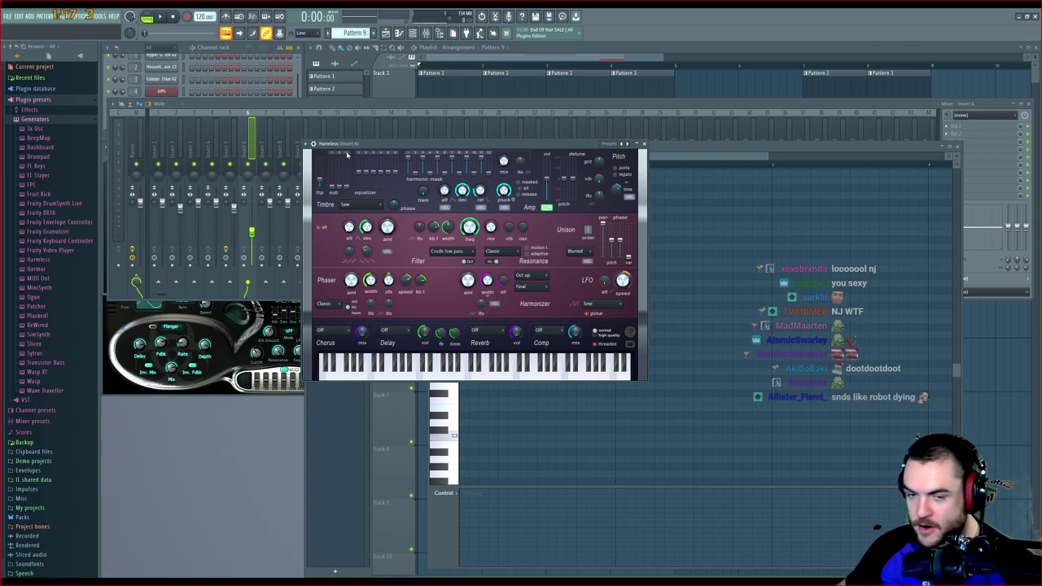
pyautogui.moveTo(323, 147); pyautogui.dragTo(285, 264)
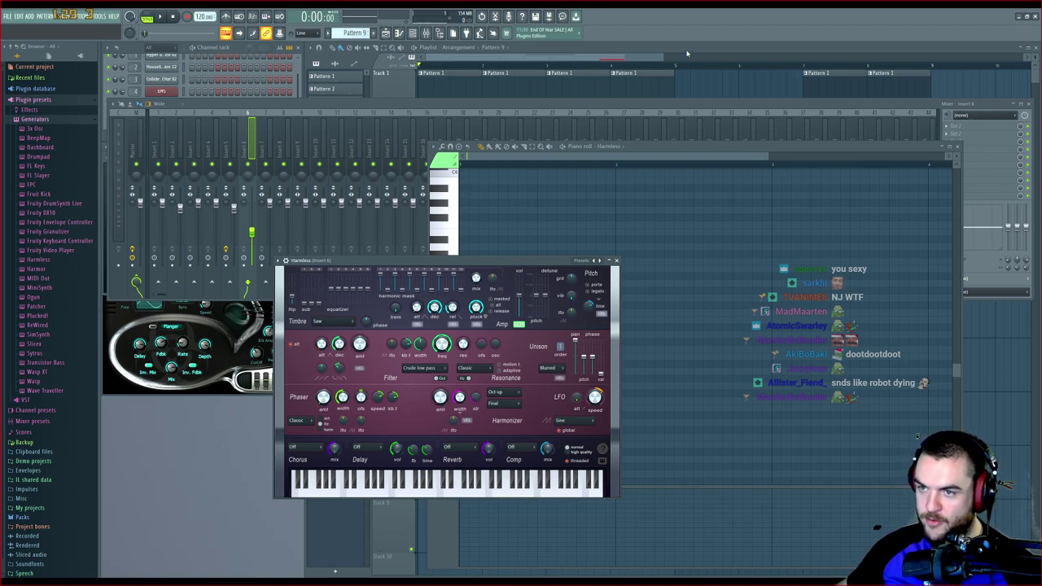
# Audition Harmless presets one after another over the playing arrangement, from Arpinator SF up to Inharmonic 2 GOL
pyautogui.press('Right')
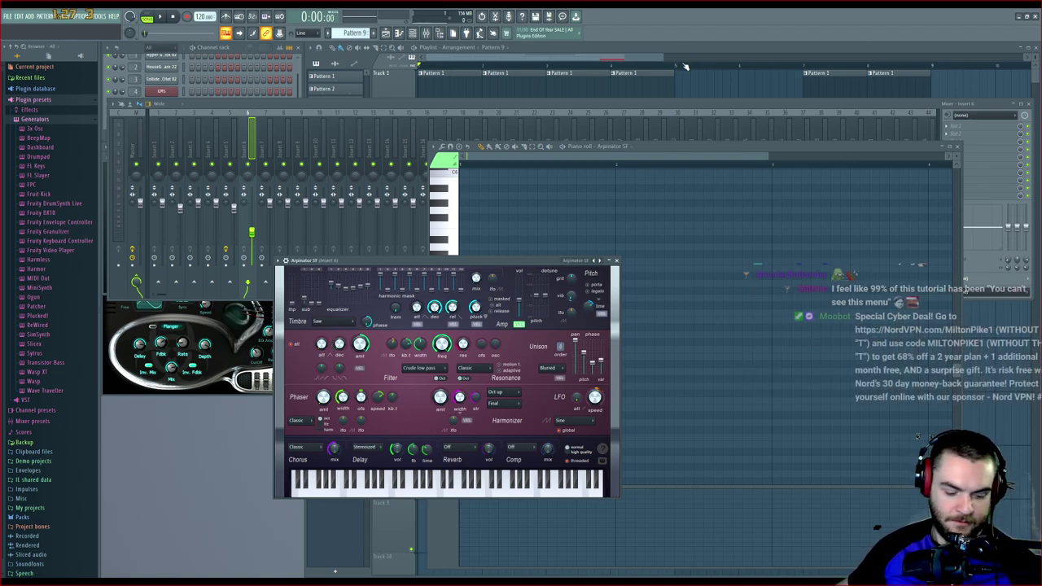
pyautogui.press('space')
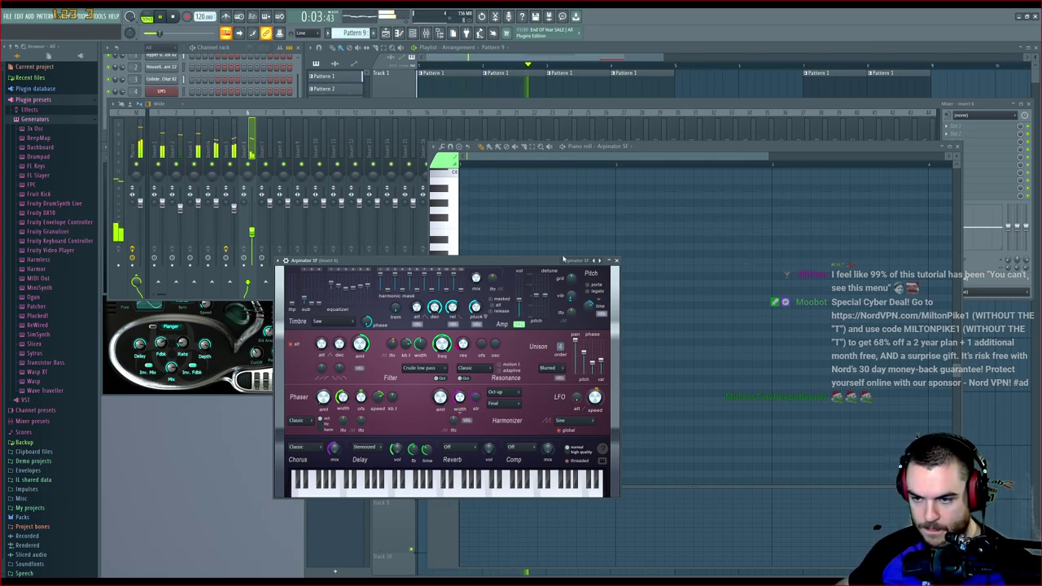
pyautogui.click(600, 262)
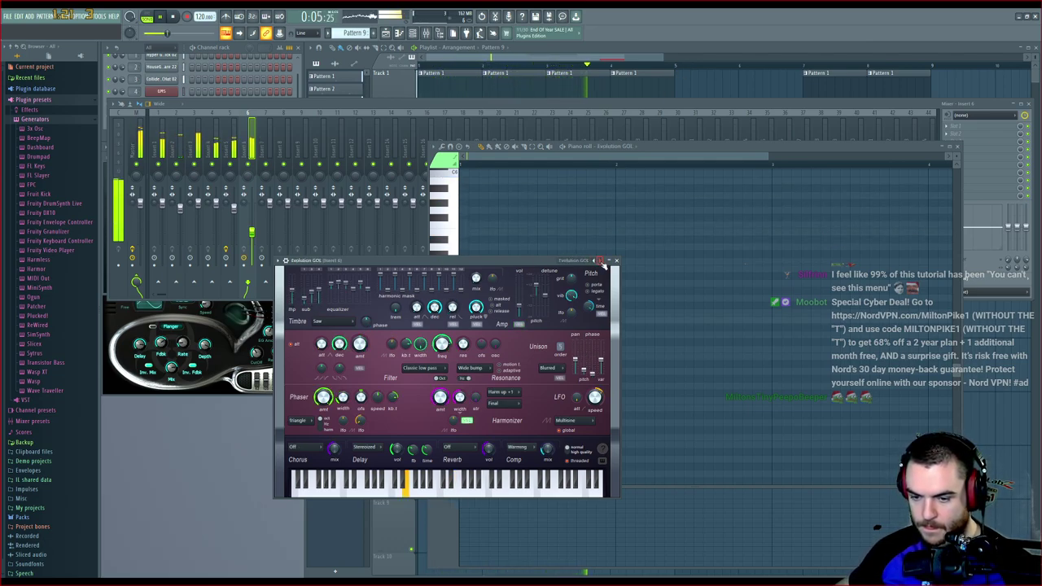
pyautogui.click(600, 261)
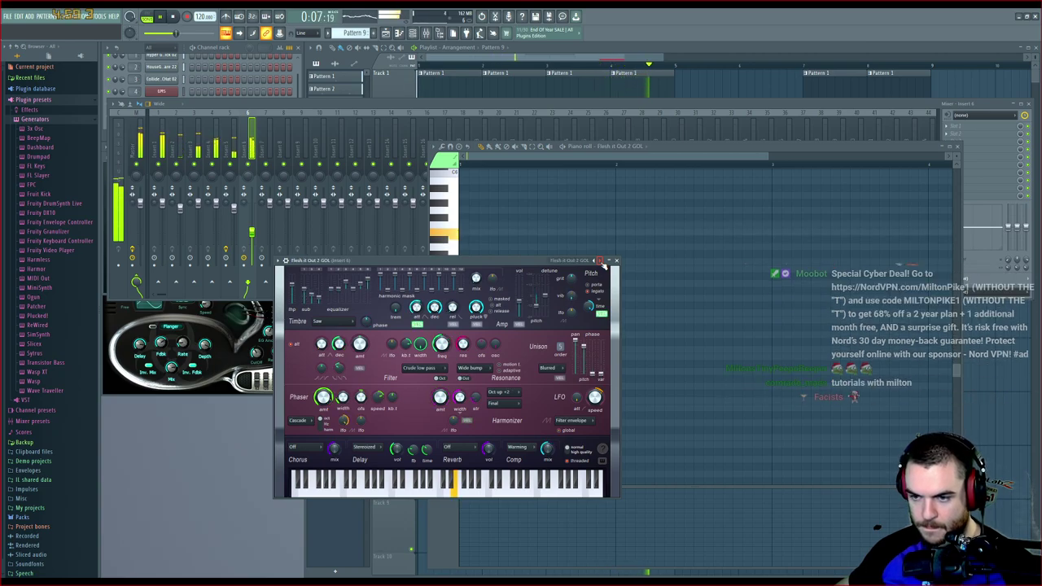
pyautogui.click(600, 261)
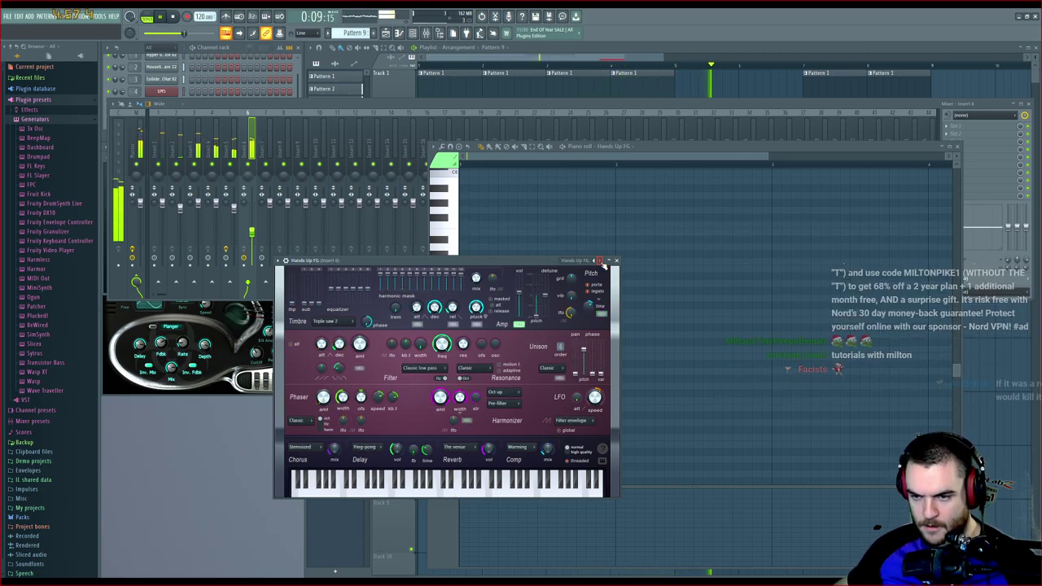
pyautogui.click(600, 262)
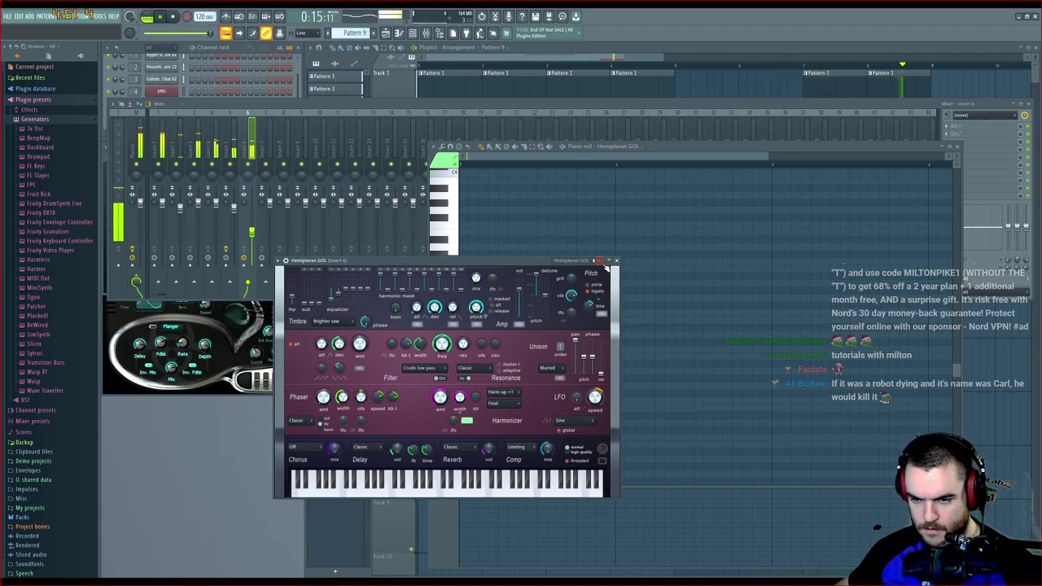
pyautogui.click(600, 262)
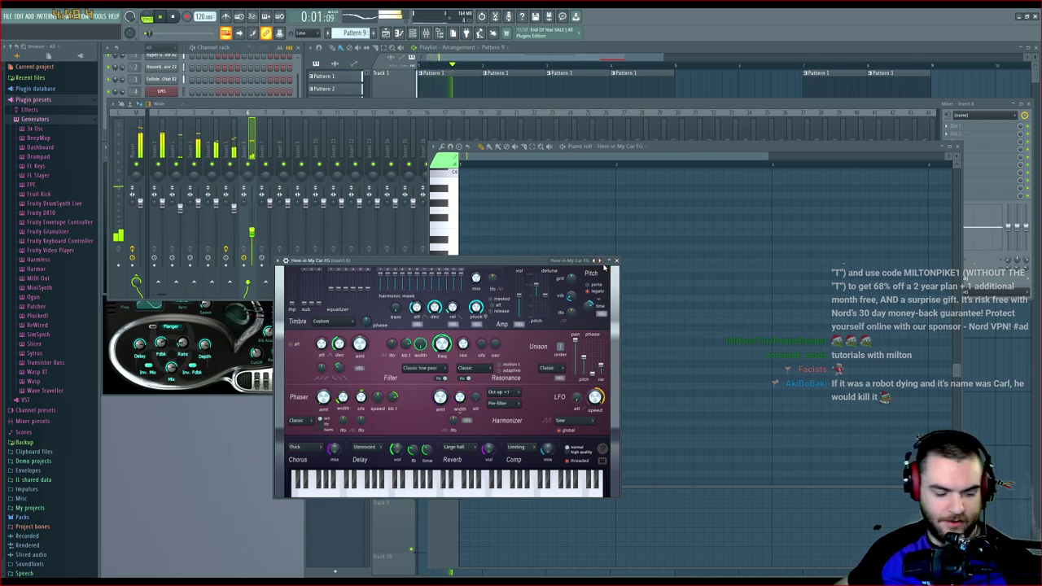
pyautogui.click(601, 262)
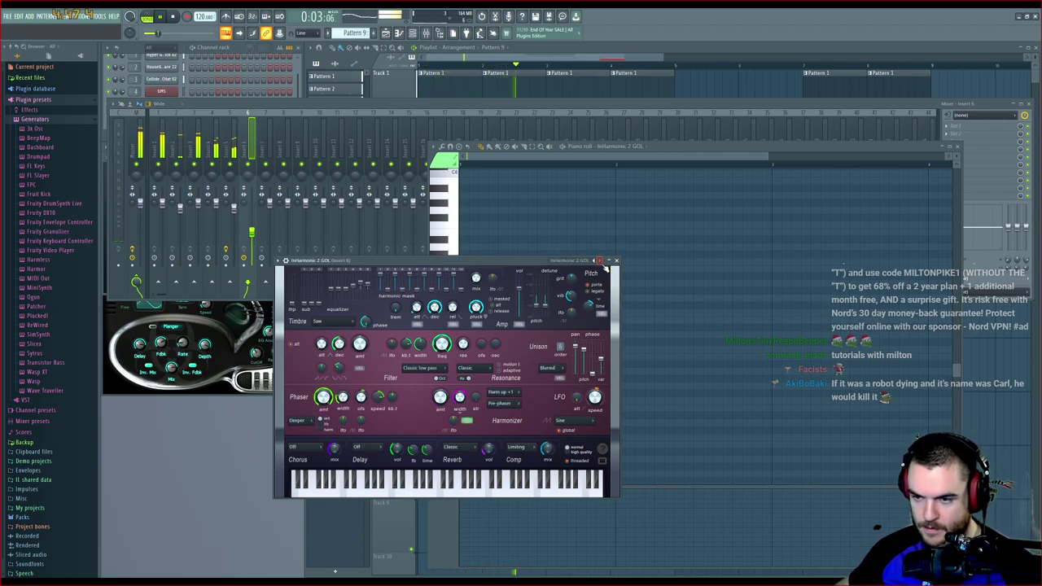
# Raise the level of mixer track 6 slightly and try the Harmless preset Little Phatty FG with the arrangement
pyautogui.moveTo(251, 232); pyautogui.dragTo(252, 222)
pyautogui.click(299, 358)
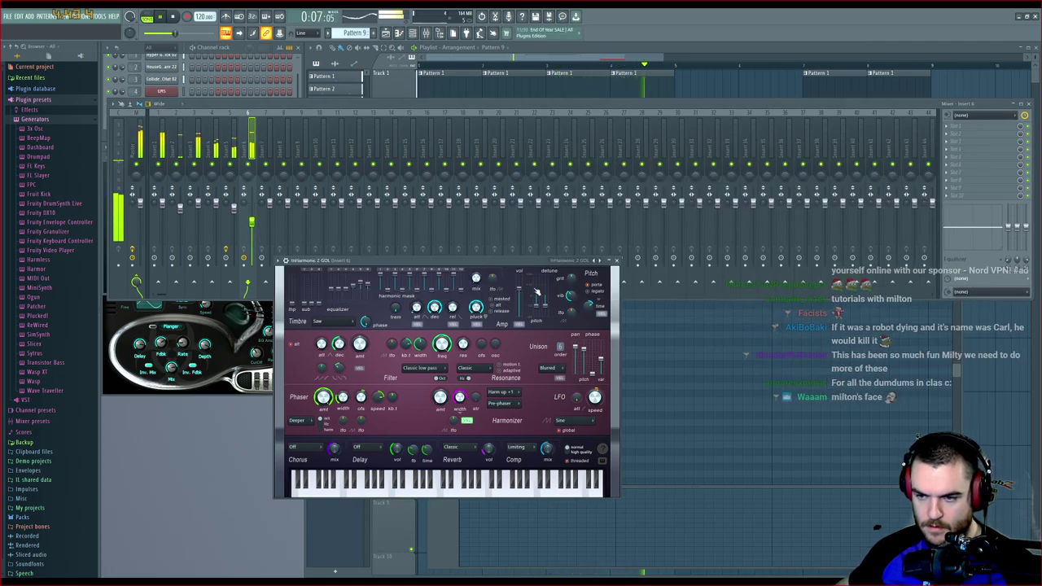
pyautogui.click(600, 261)
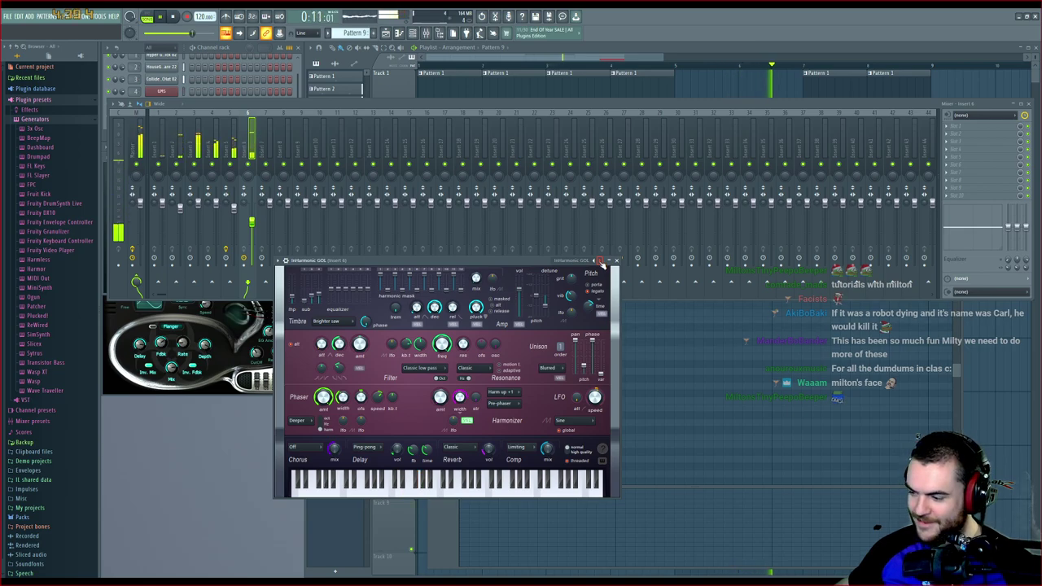
pyautogui.click(600, 262)
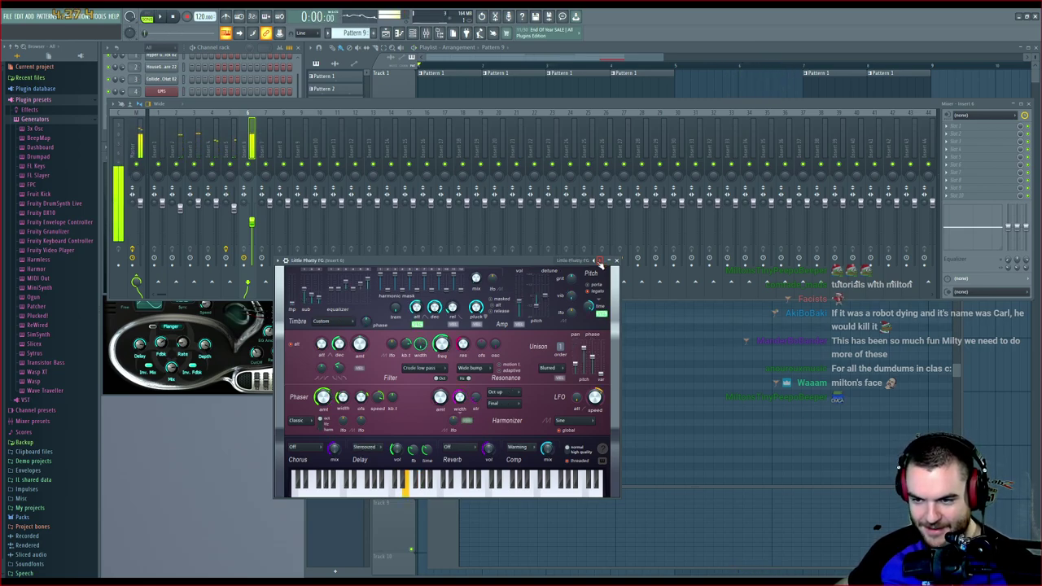
pyautogui.press('space')
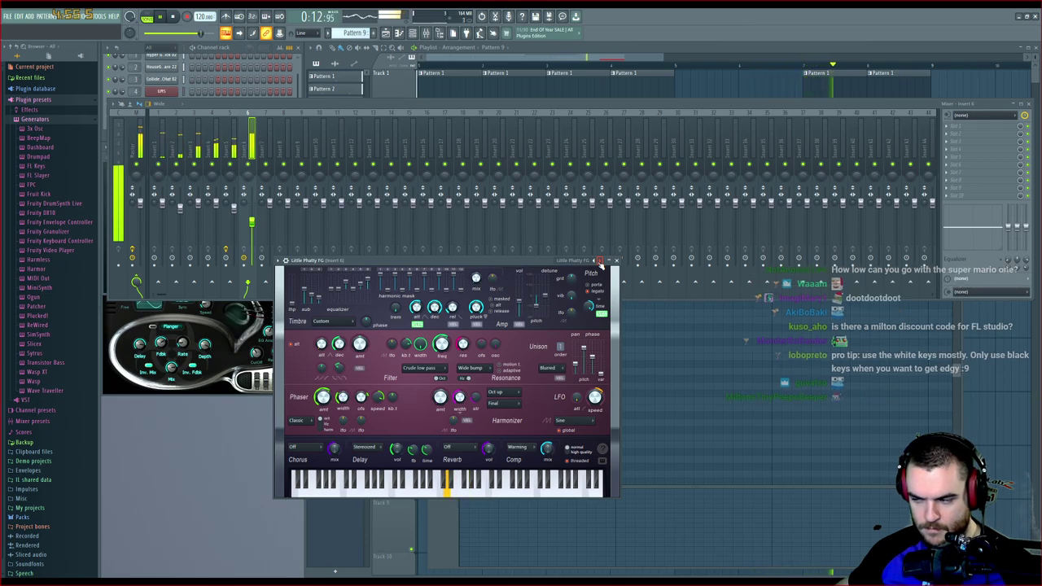
pyautogui.press('space')
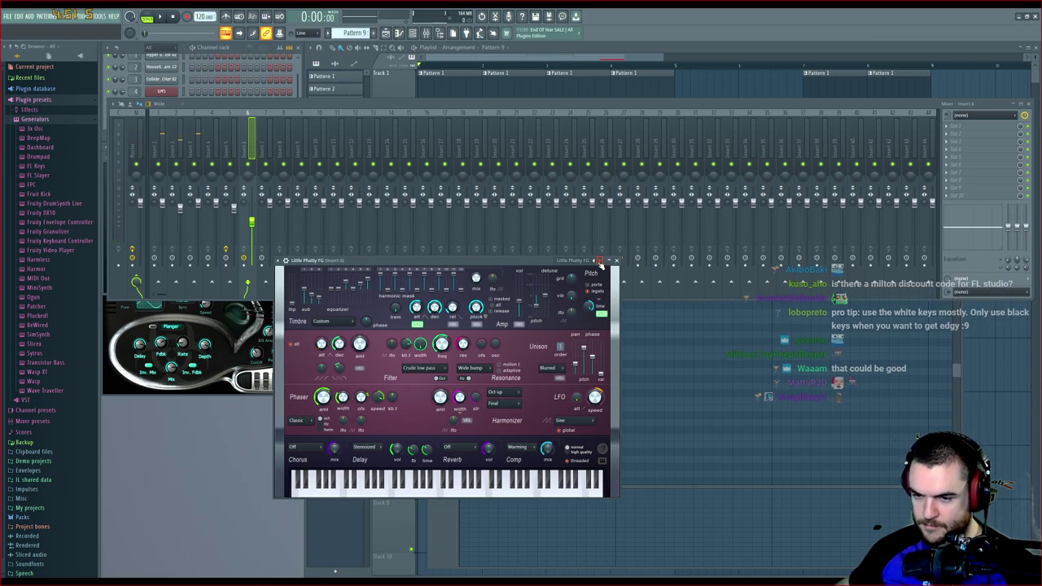
# Audition the following Harmless presets without the arrangement, through Mortal Kombat 2 FG to Obligatory Jump FG
pyautogui.click(599, 262)
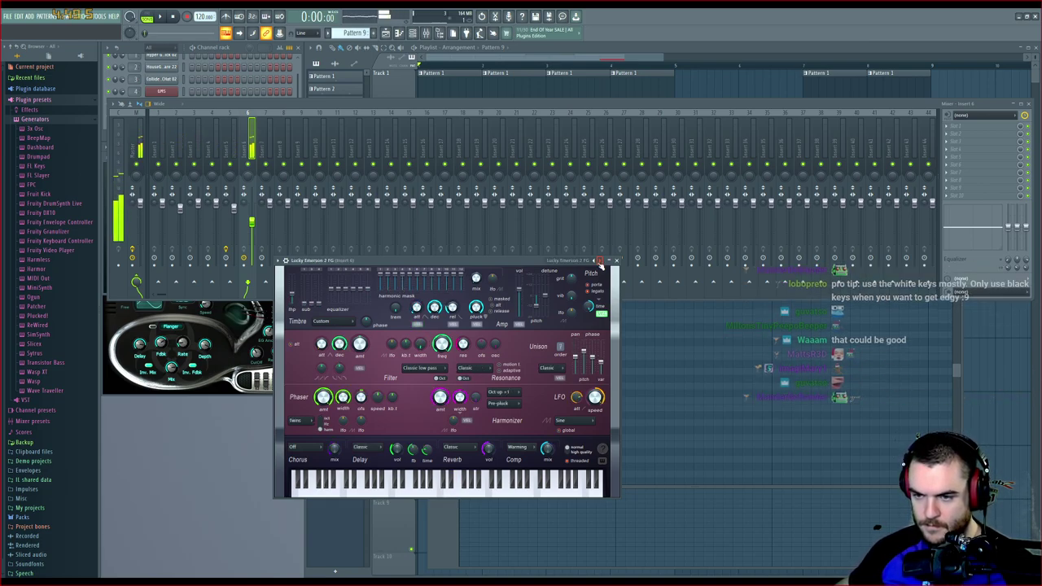
pyautogui.click(600, 262)
pyautogui.click(600, 262)
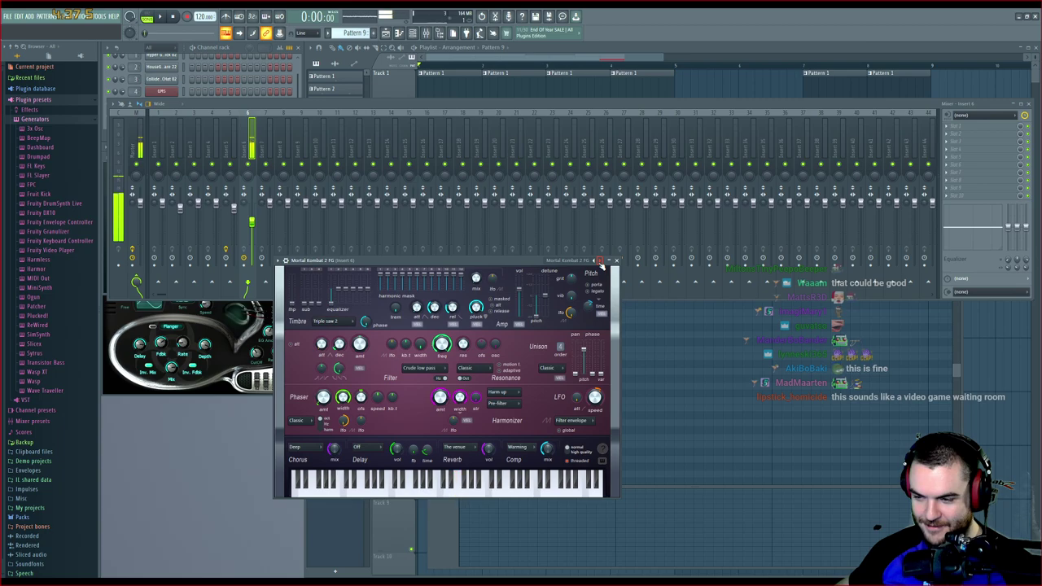
pyautogui.click(601, 264)
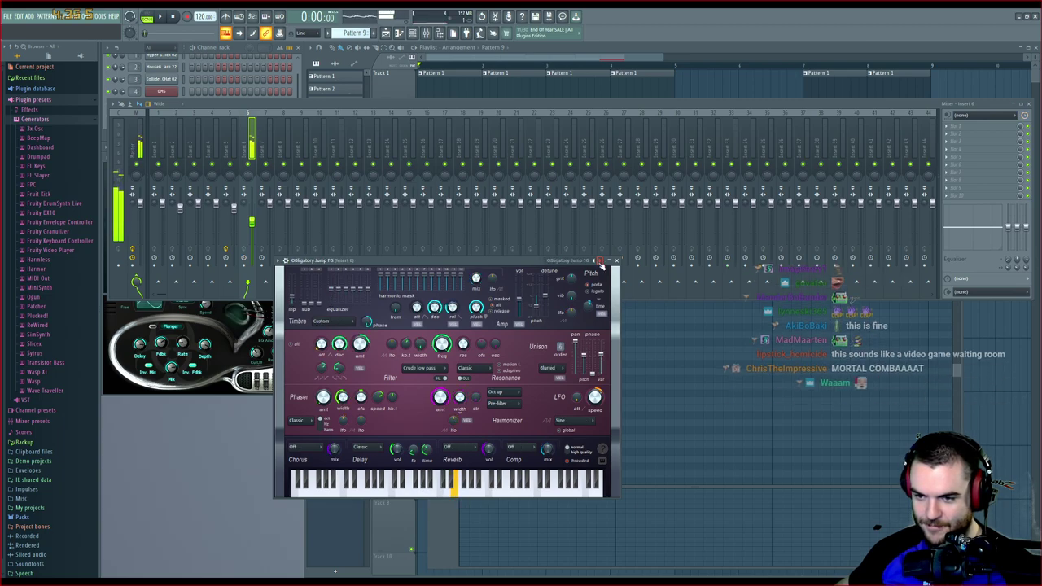
# Advance through the Harmless presets past The Classic 1 GOL to Whine NUC and play the arrangement with it
pyautogui.click(600, 263)
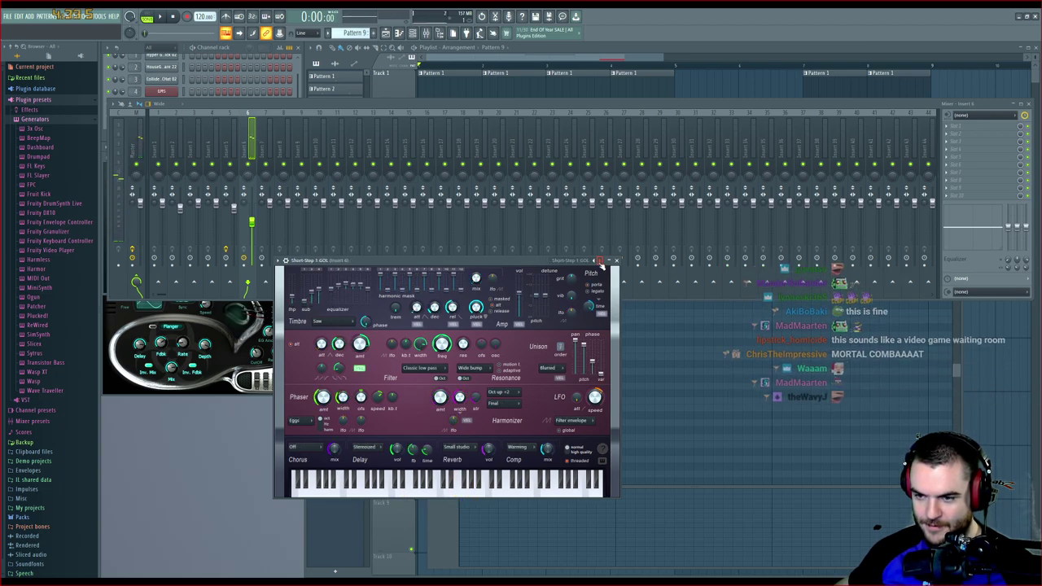
pyautogui.click(601, 264)
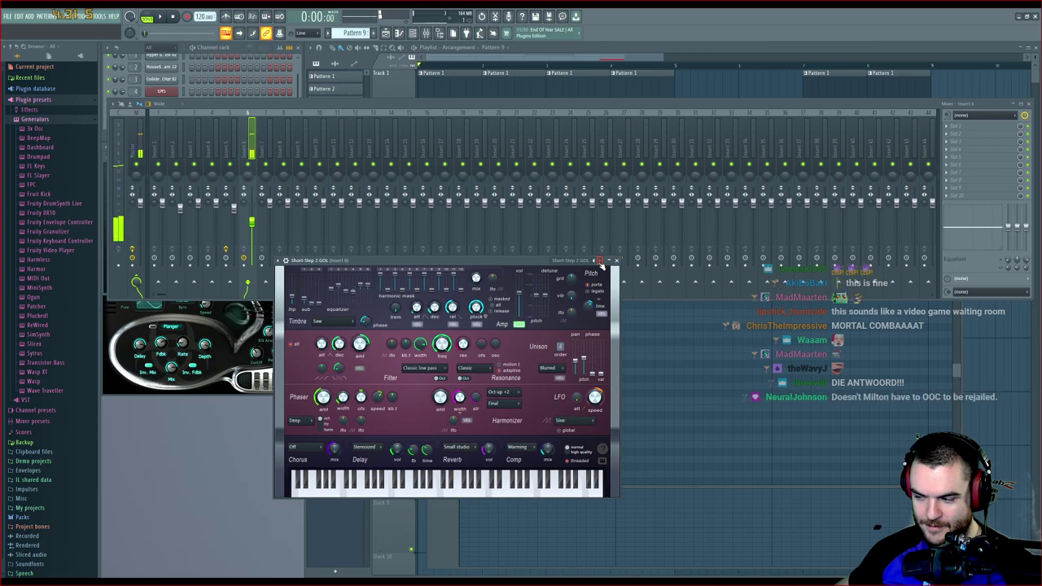
pyautogui.click(600, 263)
pyautogui.click(601, 264)
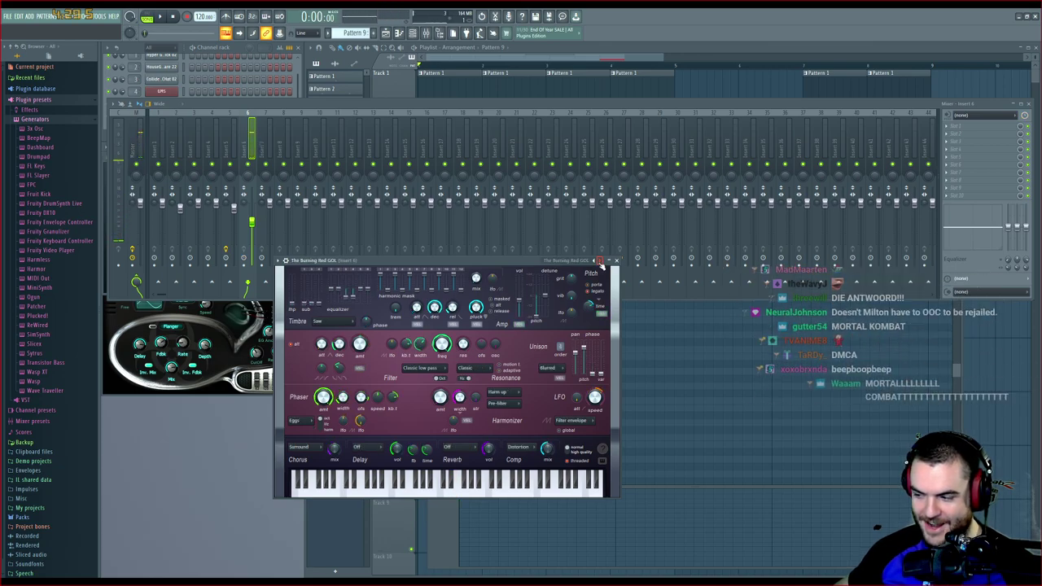
pyautogui.click(601, 263)
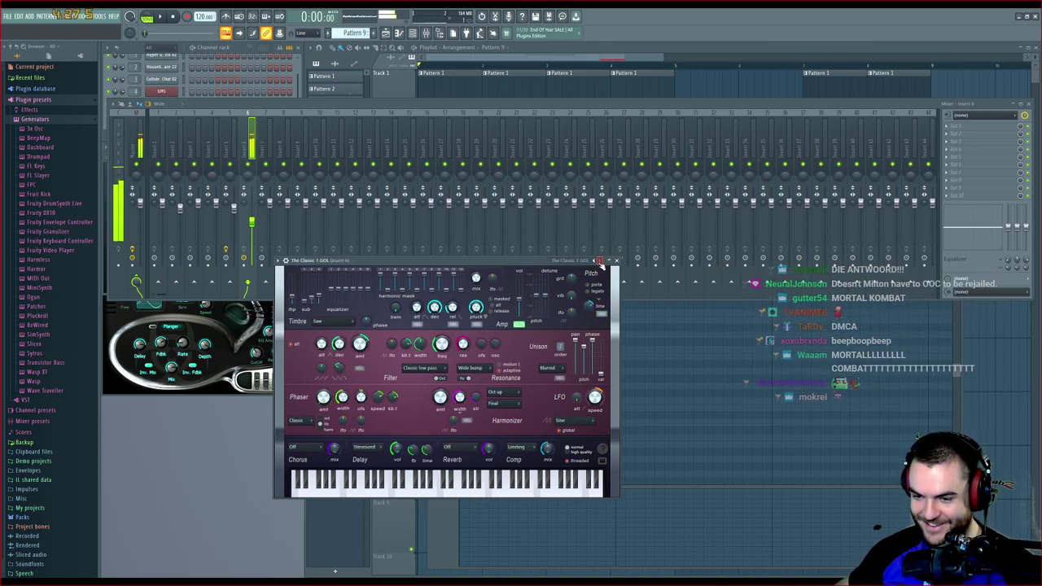
pyautogui.click(601, 264)
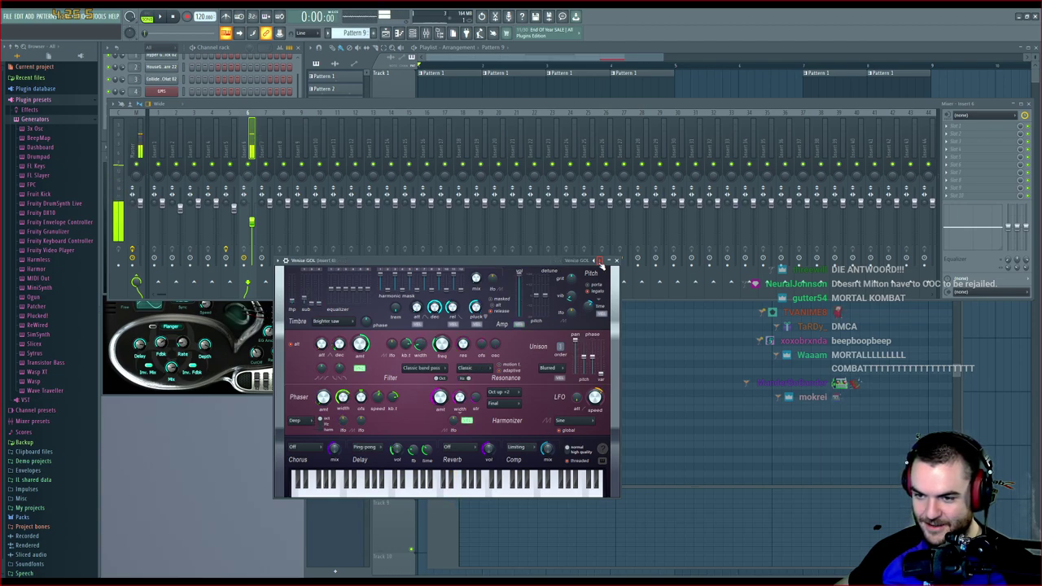
pyautogui.click(600, 263)
pyautogui.press('space')
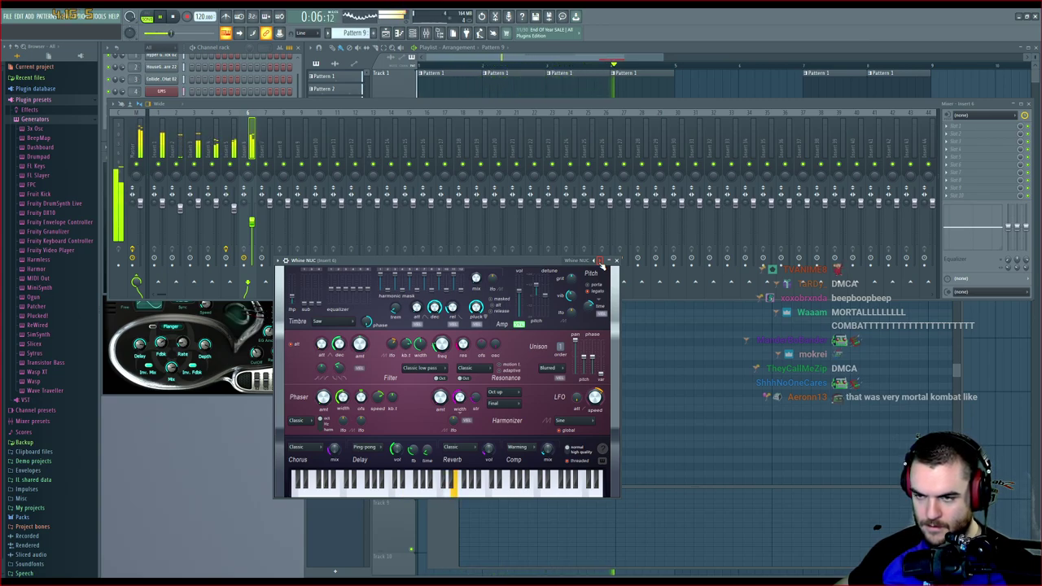
# Advance the Harmless presets from BOC Pad NUC to A kind of Pipe FG and play the arrangement with it
pyautogui.click(601, 263)
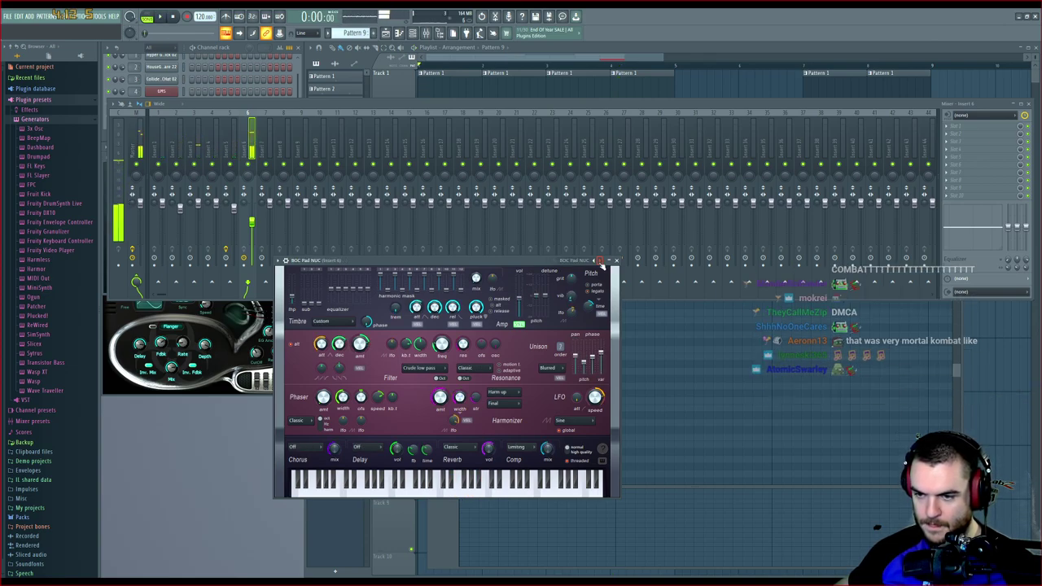
pyautogui.click(601, 263)
pyautogui.click(600, 263)
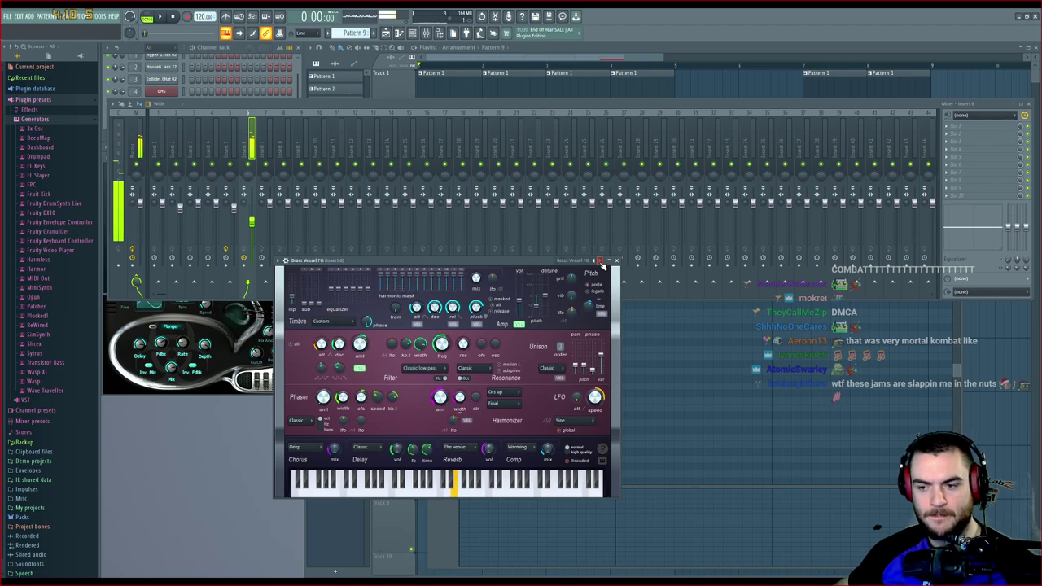
pyautogui.click(601, 263)
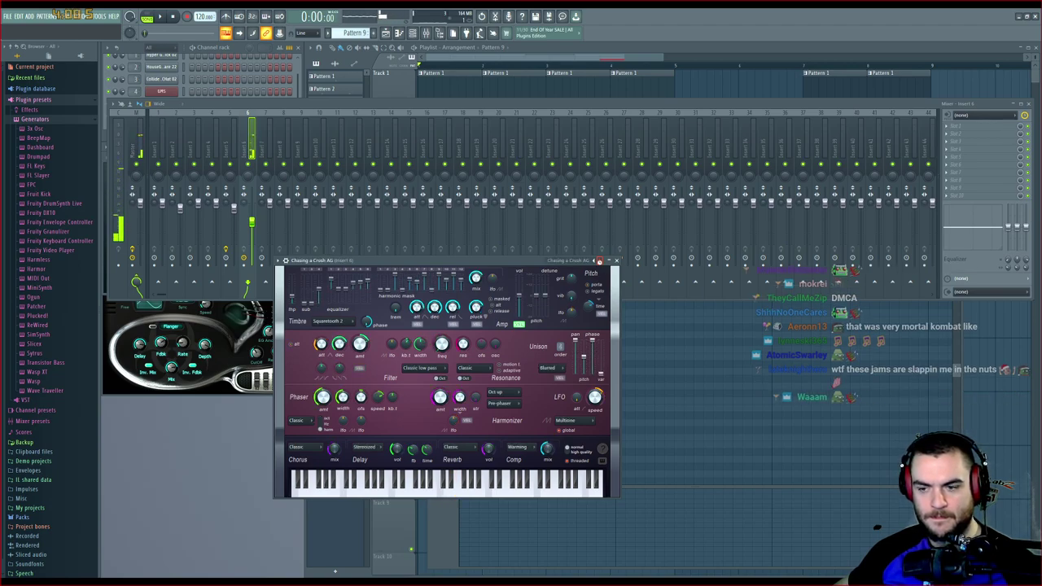
pyautogui.click(601, 263)
pyautogui.click(601, 263)
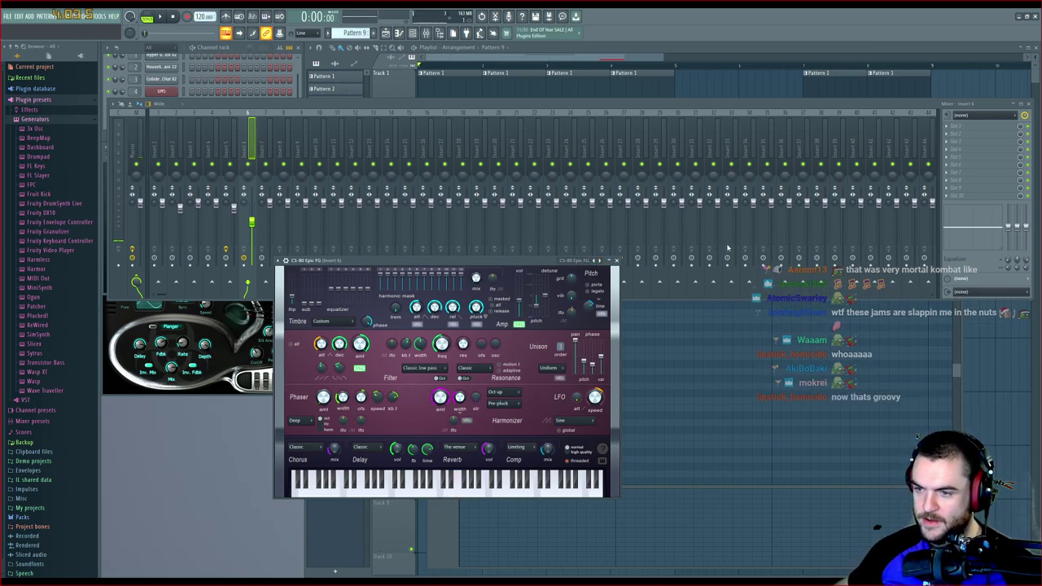
pyautogui.click(601, 263)
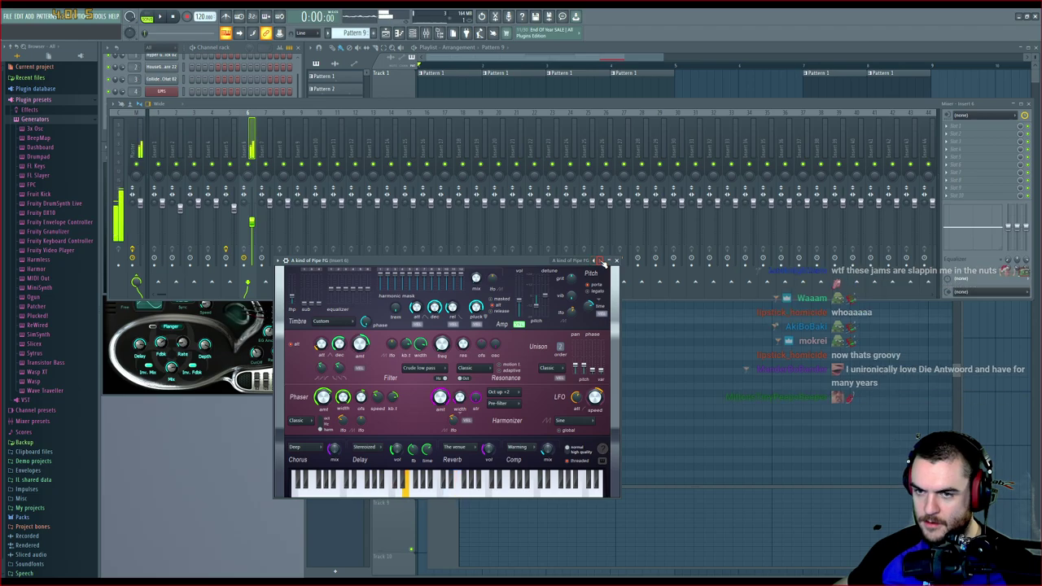
pyautogui.press('space')
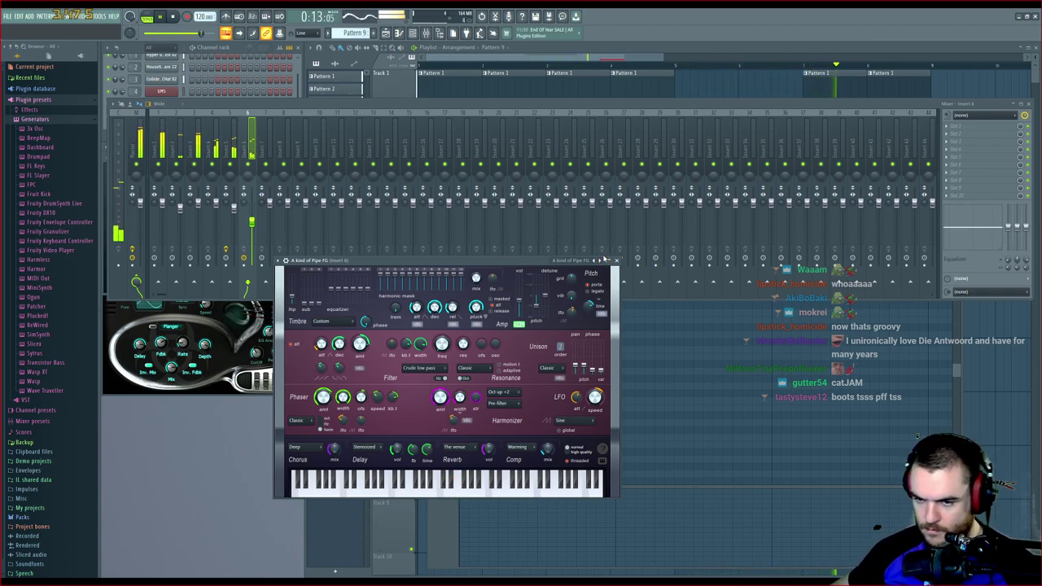
pyautogui.press('space')
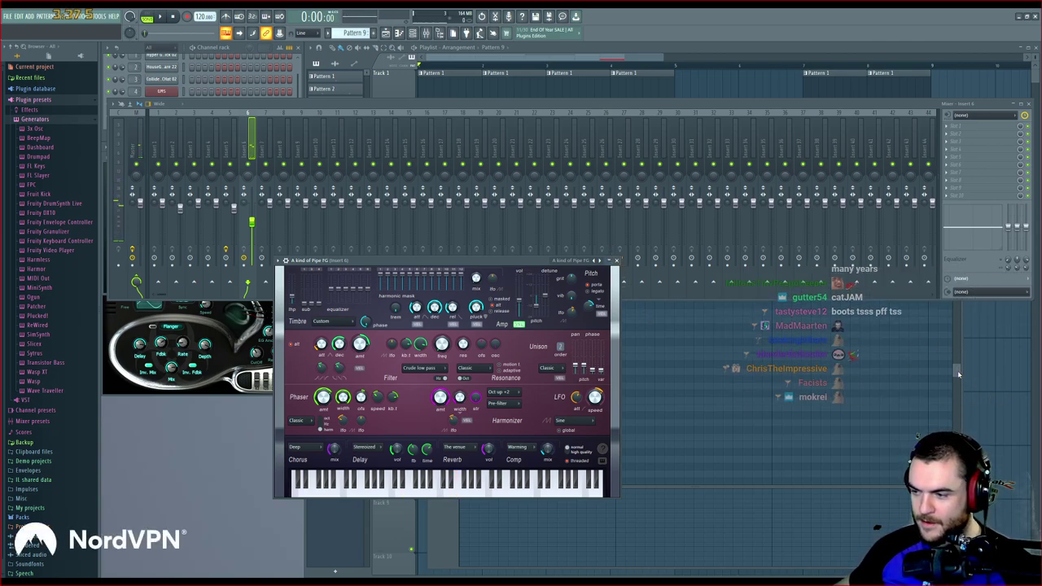
# Enter four short Harmless notes on the same pitch above C5 across the first bar of Pattern 9
pyautogui.press('F7')
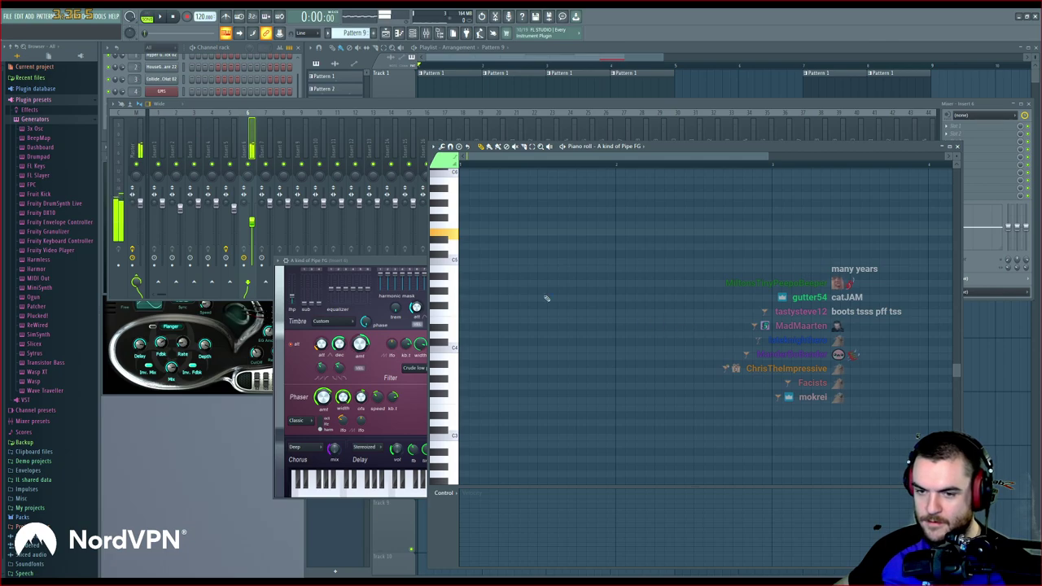
pyautogui.click(463, 233)
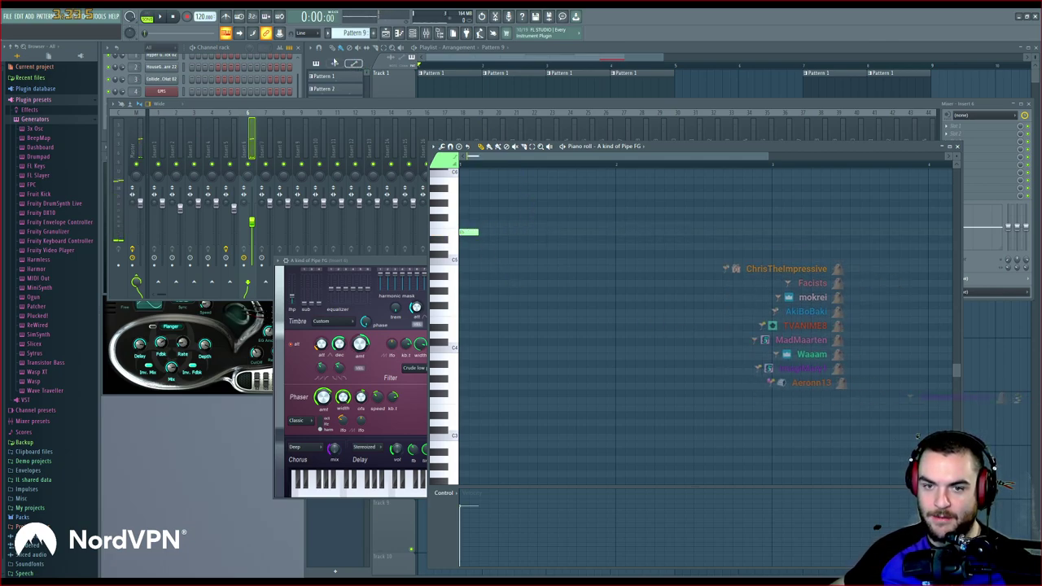
pyautogui.click(595, 50)
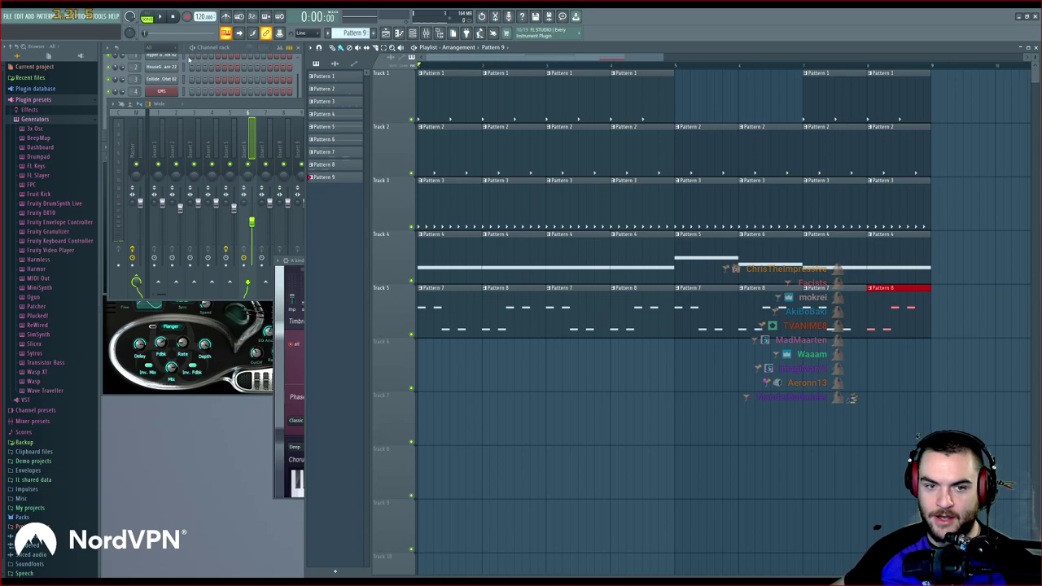
pyautogui.click(136, 51)
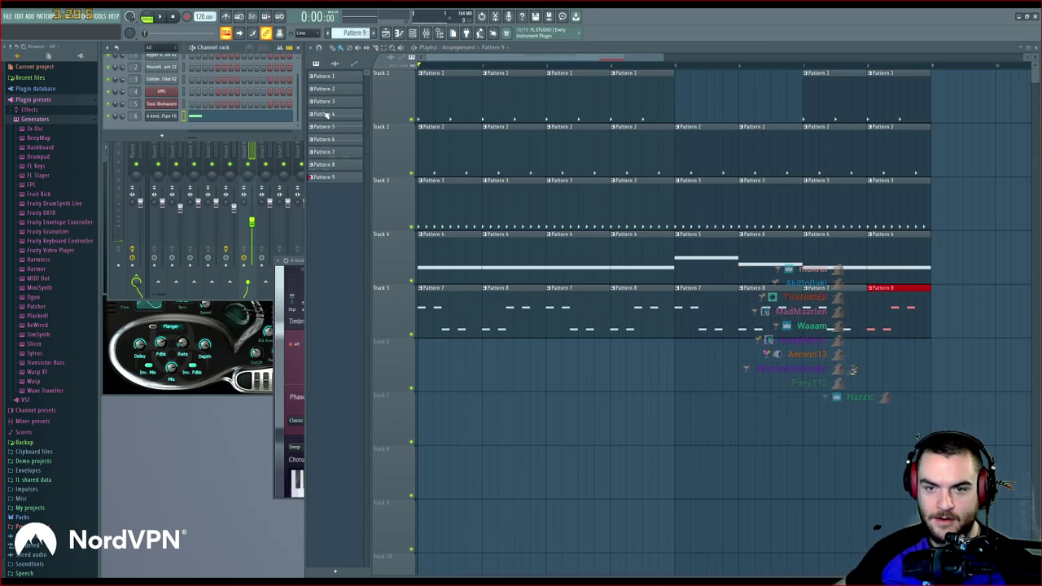
pyautogui.doubleClick(333, 180)
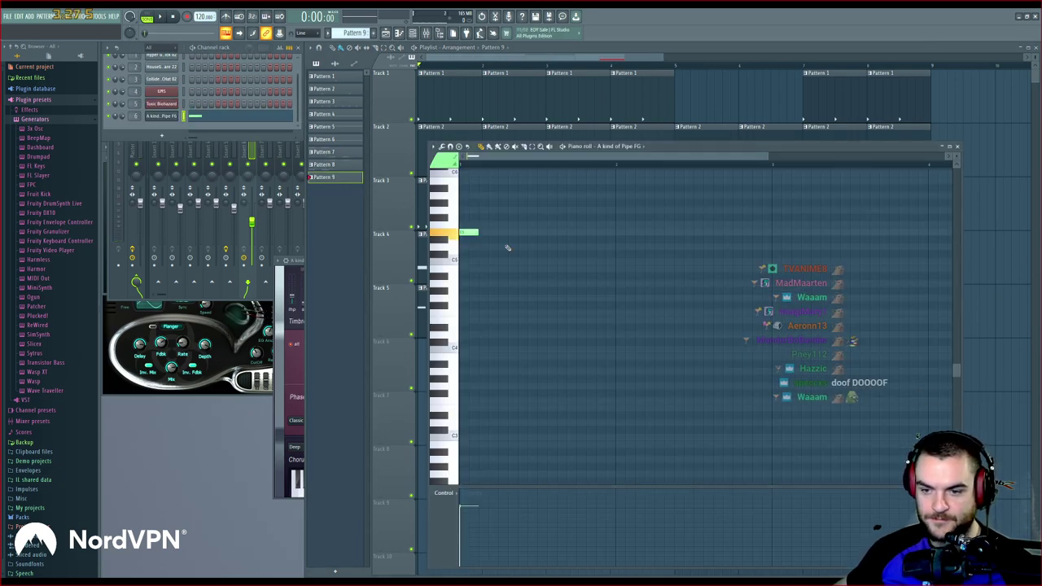
pyautogui.click(501, 234)
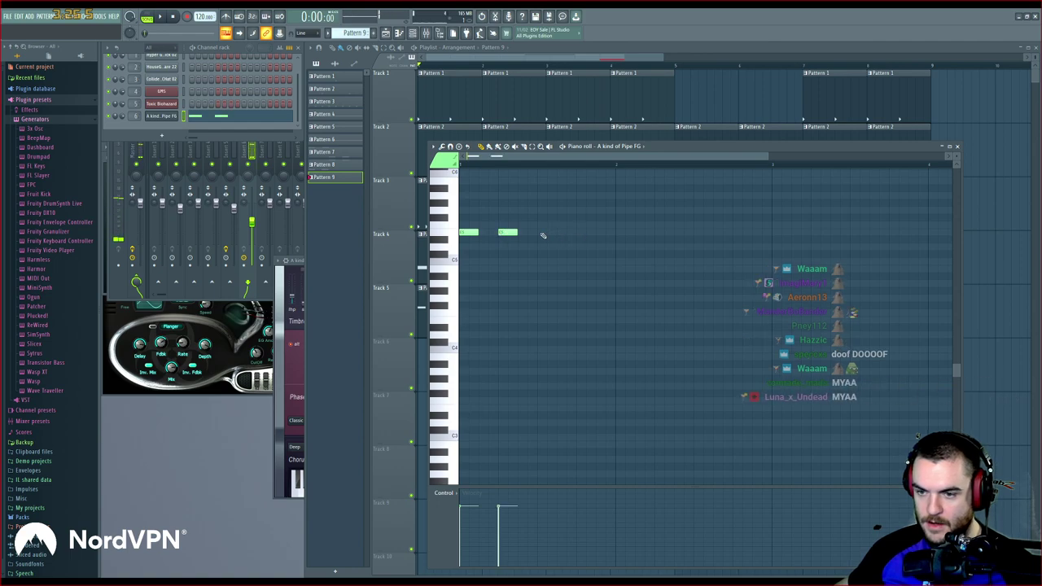
pyautogui.click(584, 234)
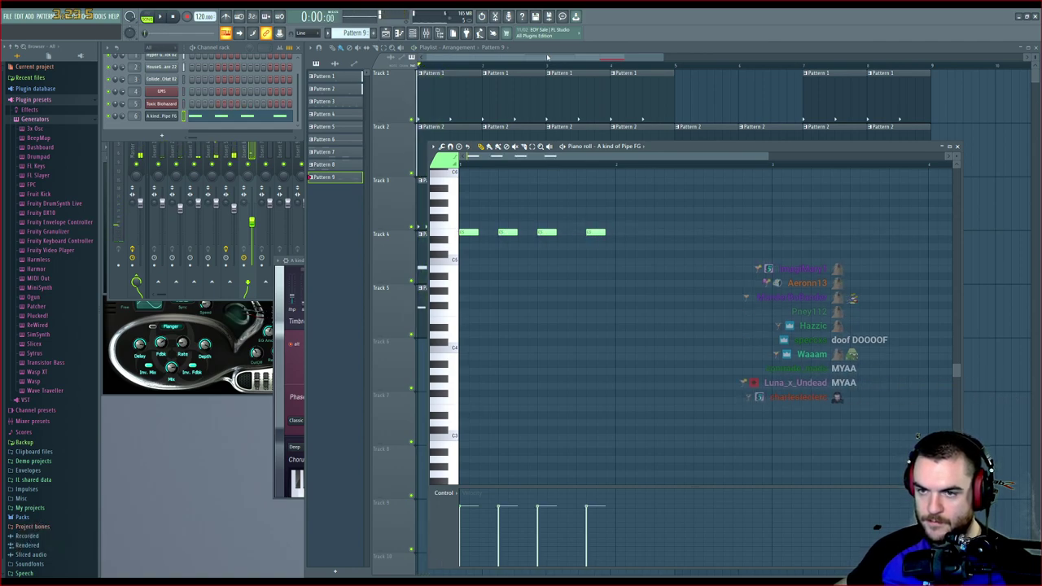
# Place Pattern 9 at bar 1 of Track 6 in the playlist and play the arrangement with it
pyautogui.press('F7')
pyautogui.click(455, 342)
pyautogui.press('space')
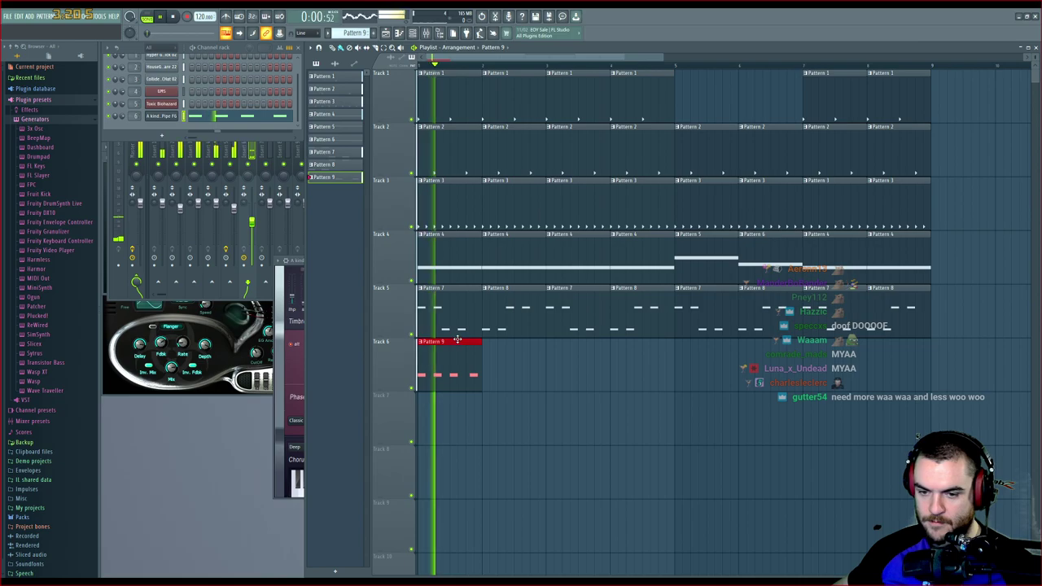
pyautogui.press('space')
# Delete the second and fourth notes of Pattern 9 and raise the level of mixer track 6, checking with playback
pyautogui.press('F7')
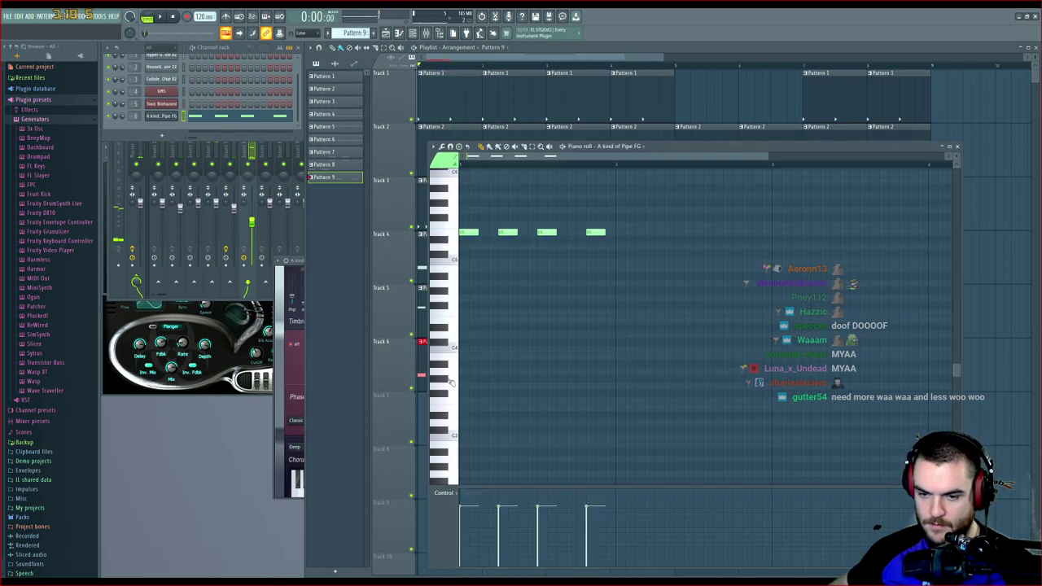
pyautogui.rightClick(513, 232)
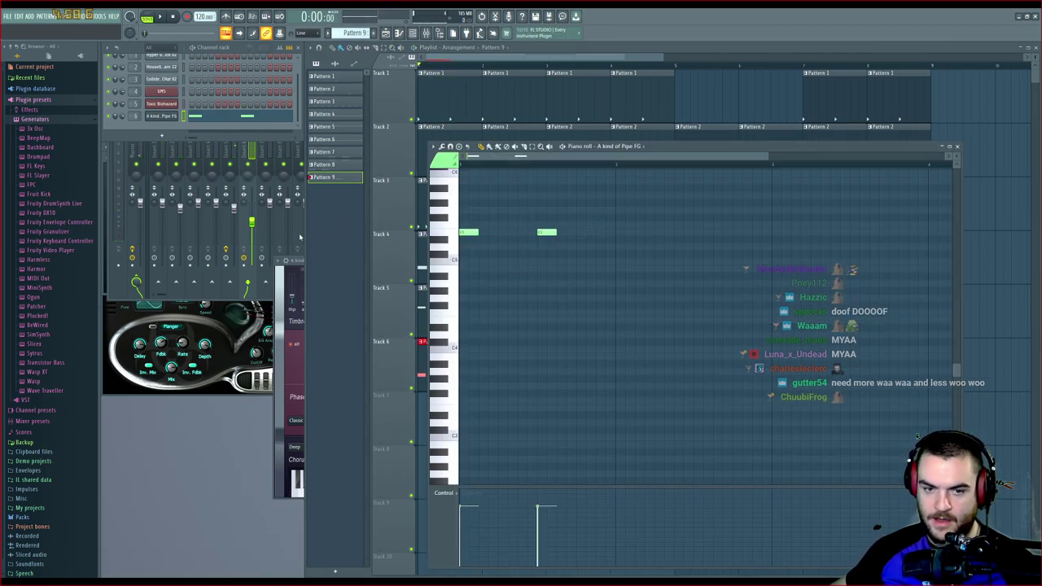
pyautogui.press('F9')
pyautogui.press('space')
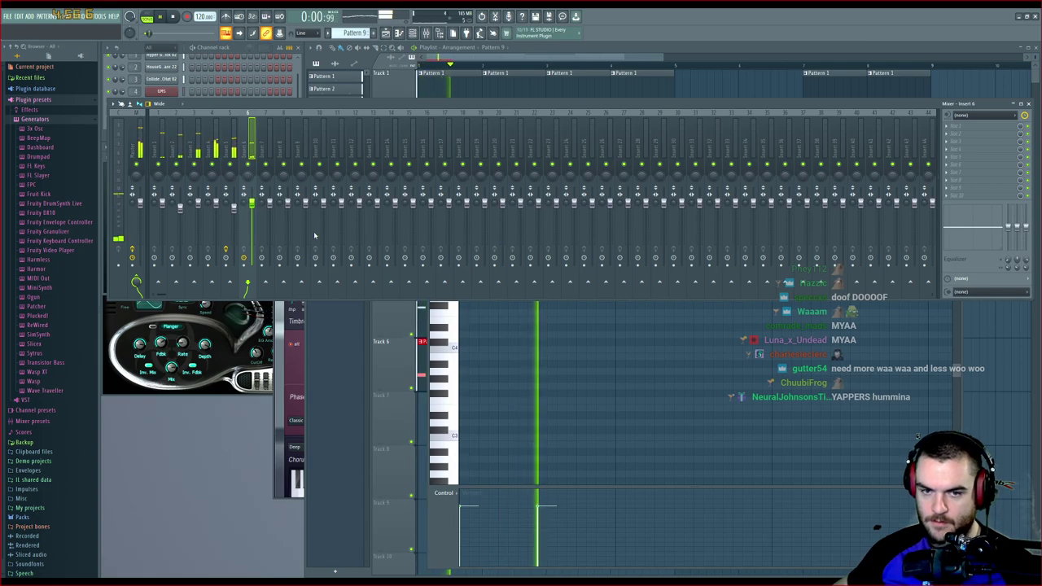
pyautogui.press('space')
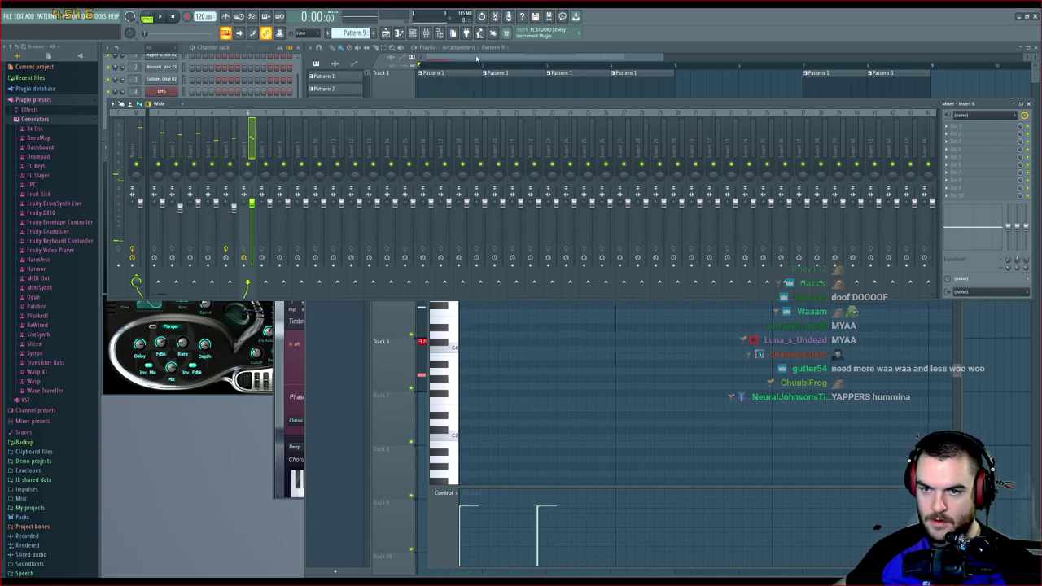
# Double the length of the two remaining Pattern 9 notes and shift both later in the bar, checking with playback
pyautogui.rightClick(462, 364)
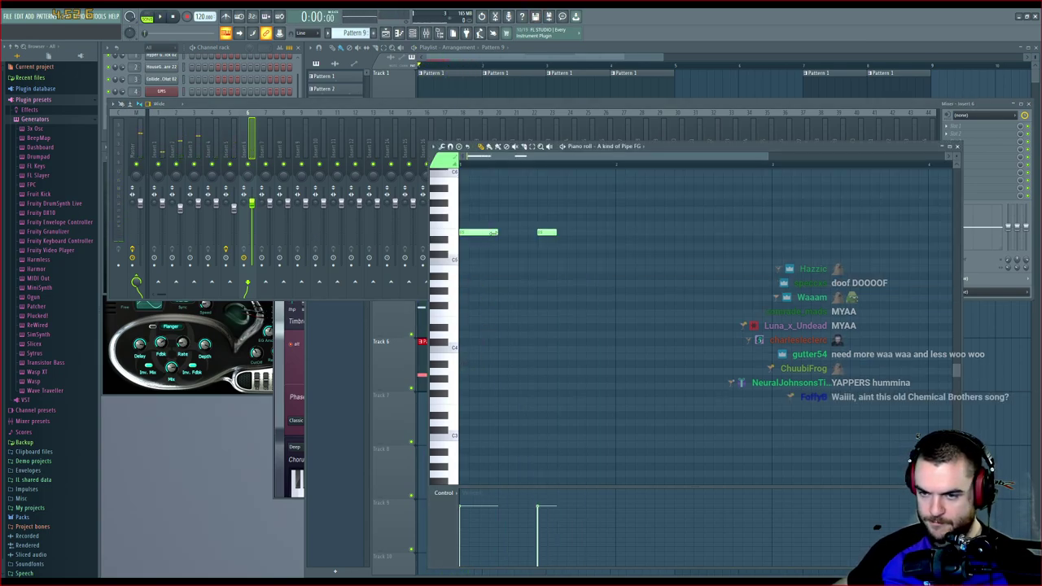
pyautogui.press('space')
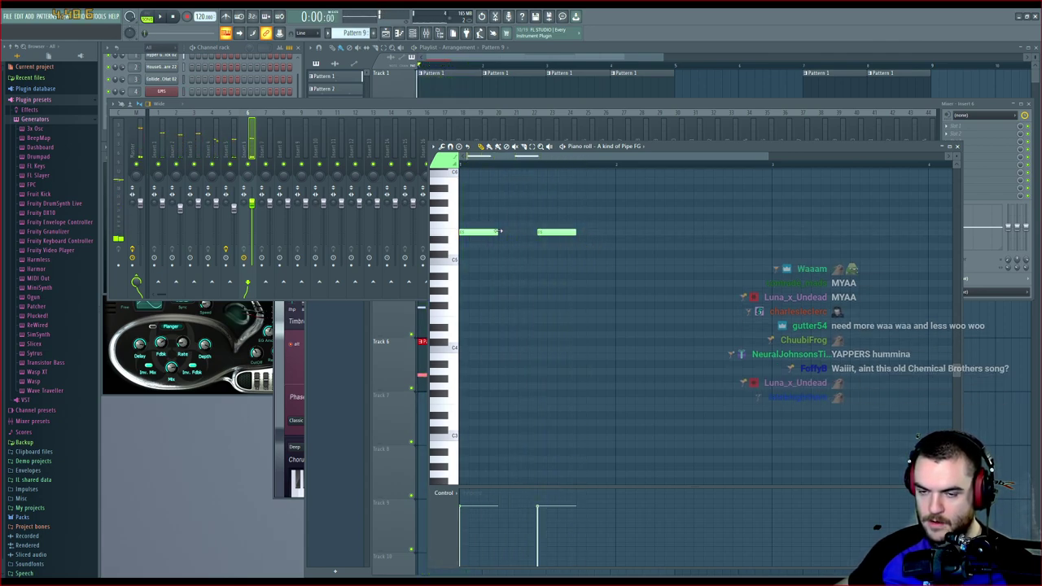
pyautogui.moveTo(489, 232); pyautogui.dragTo(516, 232)
pyautogui.press('space')
pyautogui.moveTo(586, 234); pyautogui.dragTo(581, 234)
pyautogui.press('space')
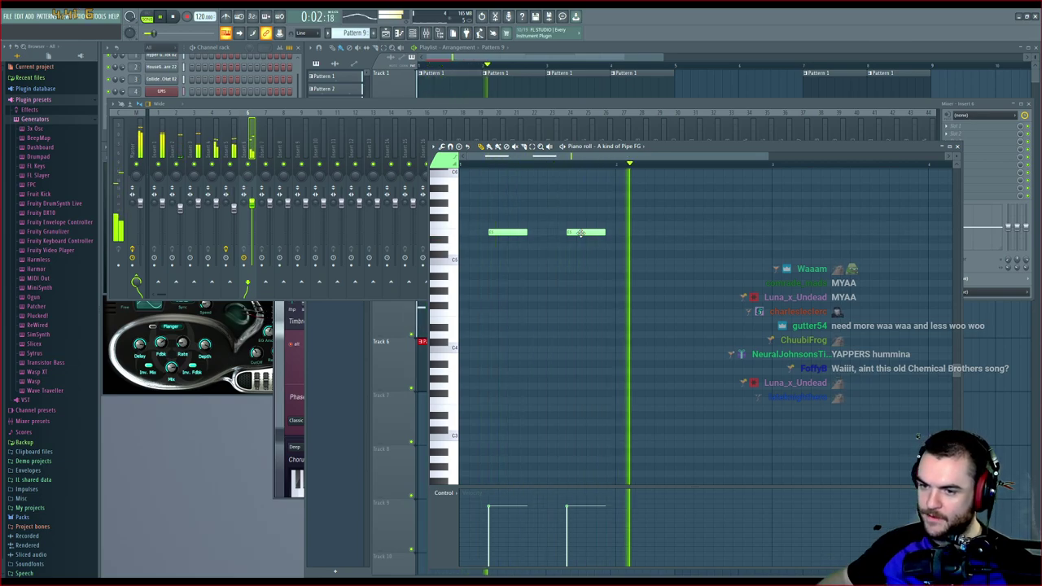
pyautogui.press('space')
# Repeat Pattern 9 on Track 6 through bars 2 to 8 while playing the arrangement
pyautogui.click(531, 68)
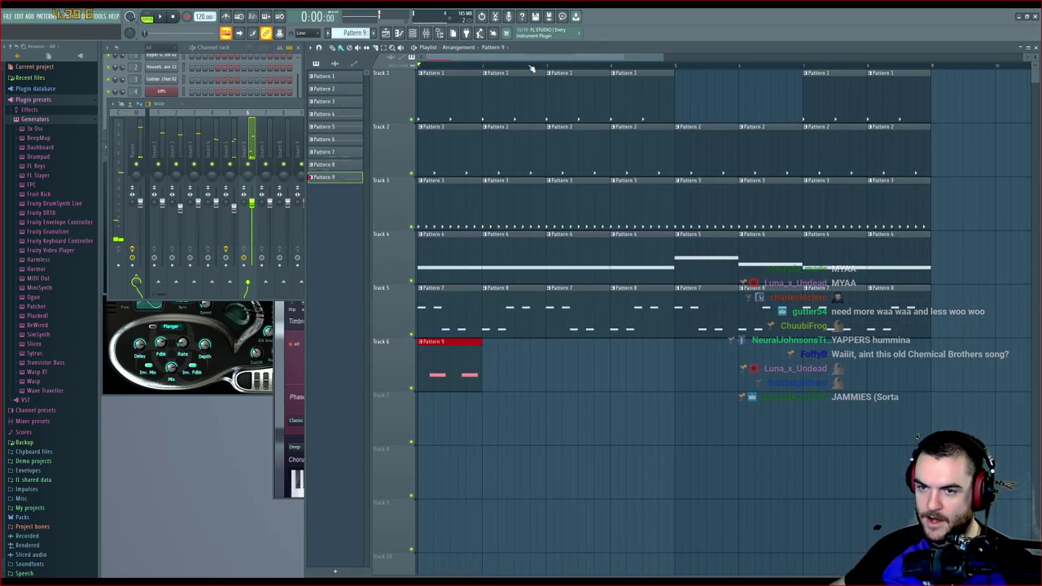
pyautogui.click(496, 361)
pyautogui.press('space')
pyautogui.click(552, 359)
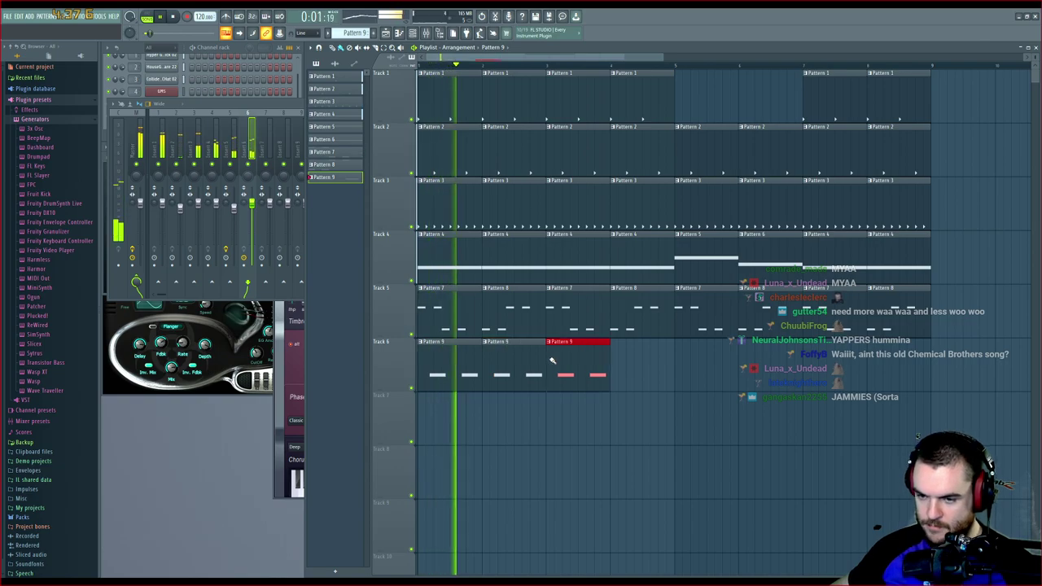
pyautogui.click(614, 358)
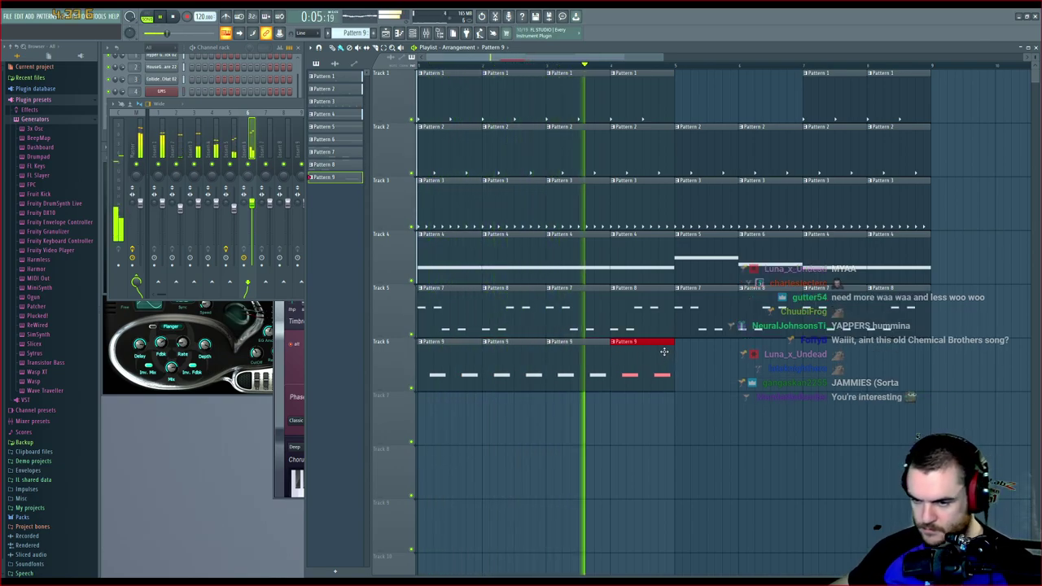
pyautogui.click(705, 358)
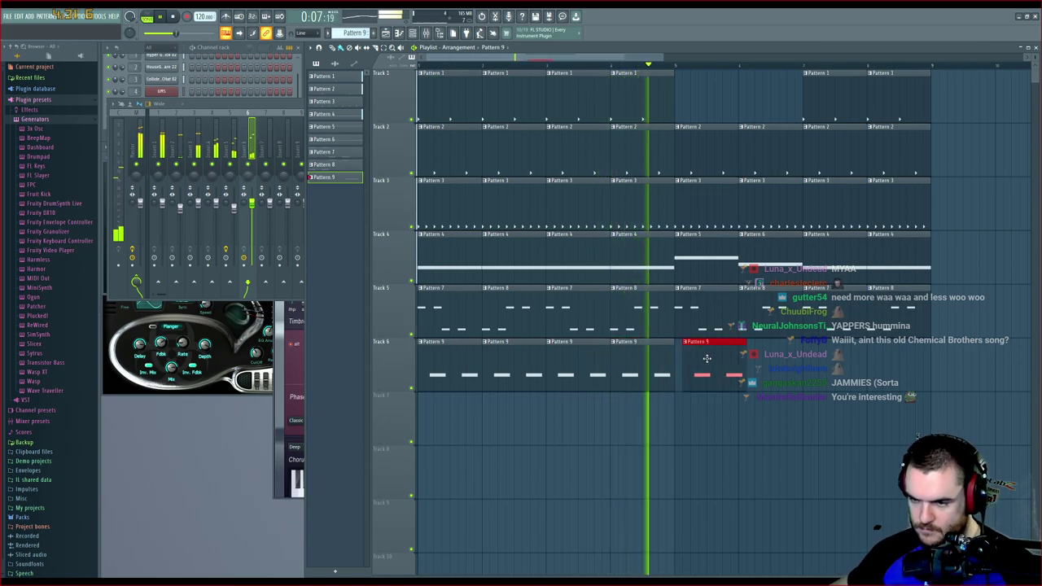
pyautogui.click(774, 358)
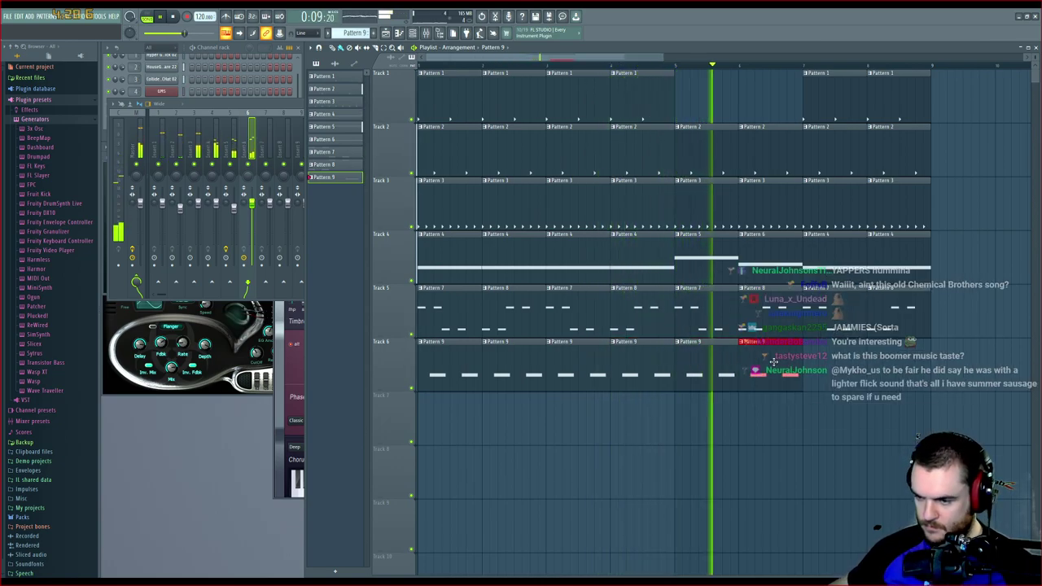
pyautogui.click(814, 360)
pyautogui.click(885, 356)
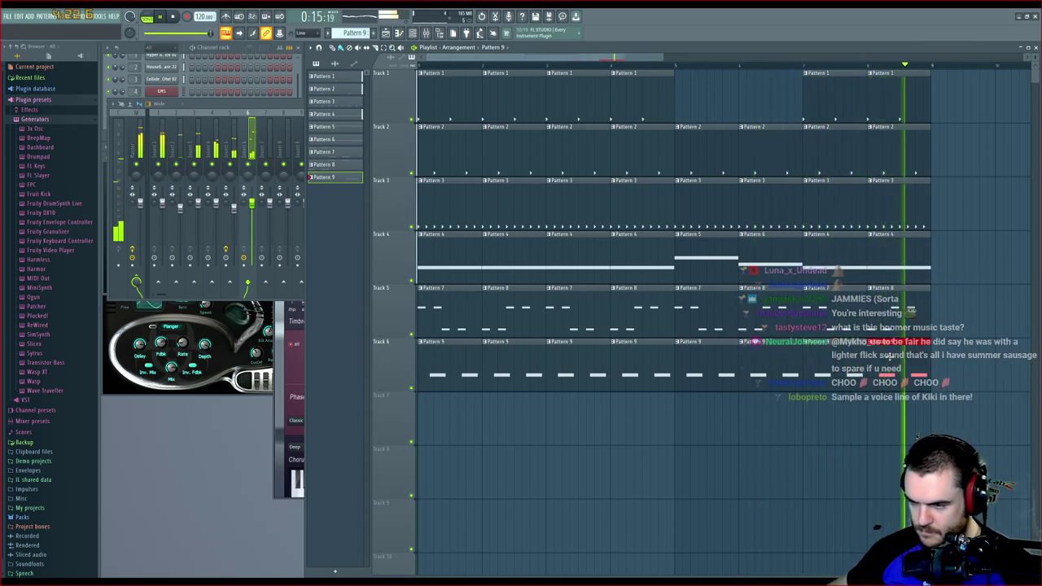
pyautogui.press('space')
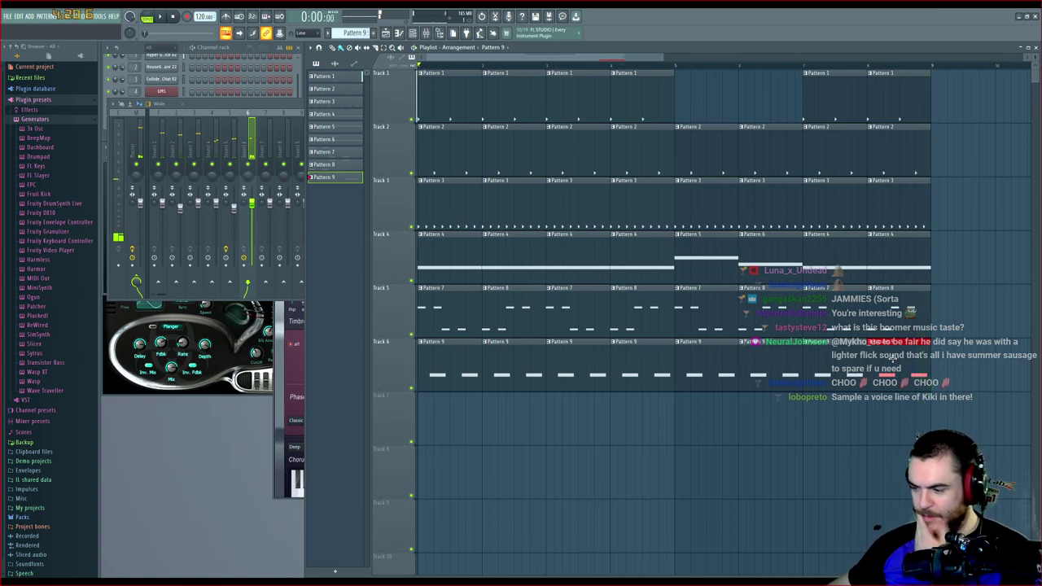
# Remove the Pattern 9 clips from bars 2 to 8 of Track 6, keeping the one at bar 1
pyautogui.rightClick(892, 360)
pyautogui.rightClick(835, 365)
pyautogui.rightClick(771, 369)
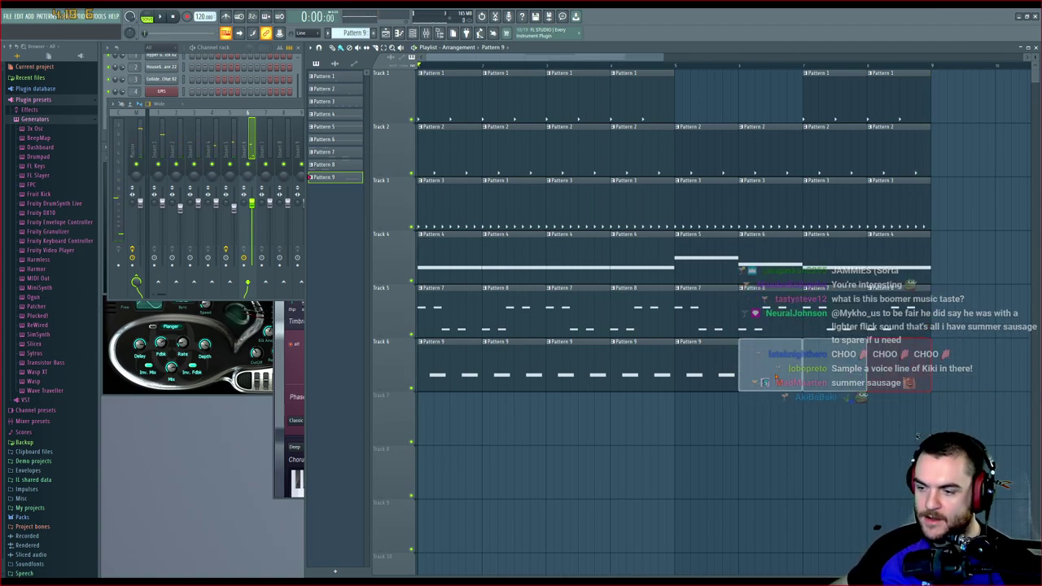
pyautogui.rightClick(706, 373)
pyautogui.rightClick(642, 377)
pyautogui.rightClick(578, 381)
pyautogui.rightClick(513, 384)
# Advance the Harmless presets past Amp Me FG and Bad Attitude GOL to Dynamic Tube Amp FG and play the arrangement with it
pyautogui.click(279, 348)
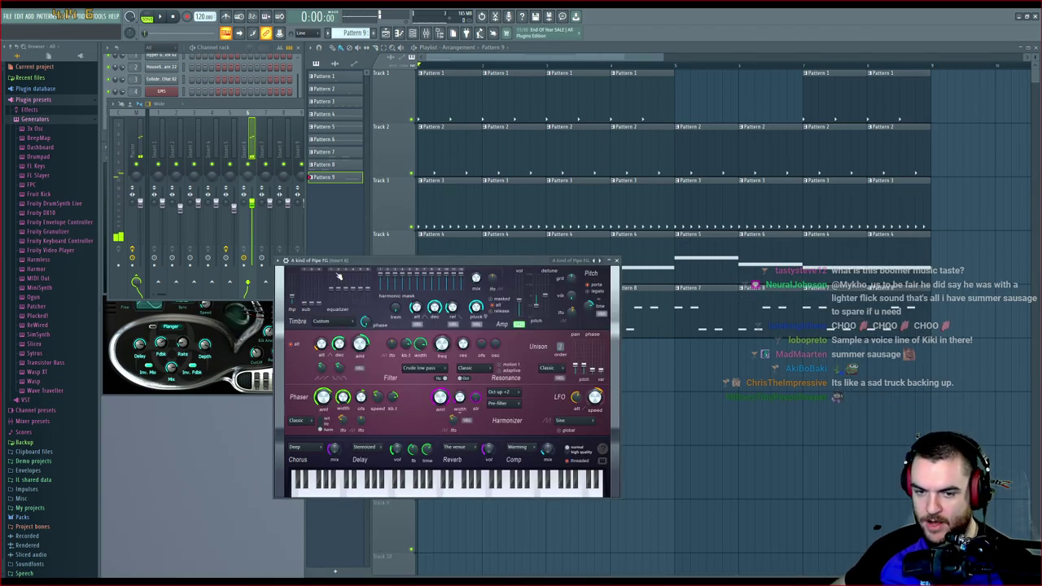
pyautogui.click(602, 261)
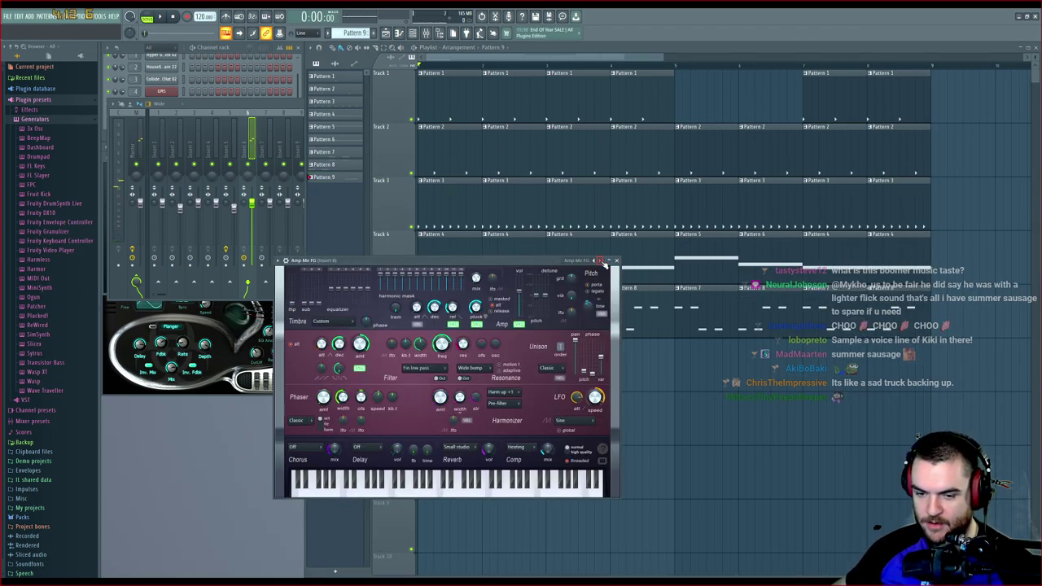
pyautogui.click(602, 263)
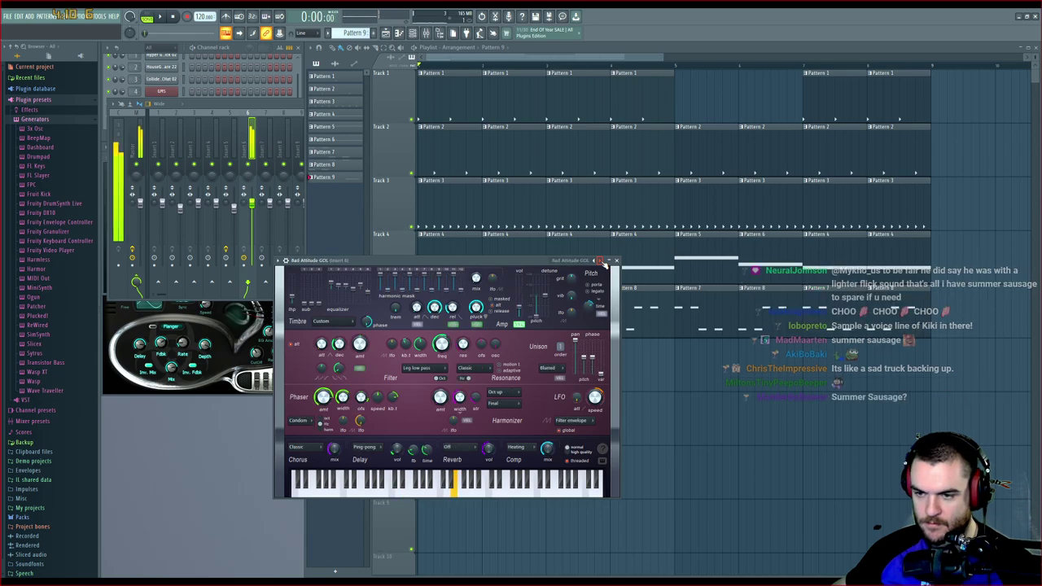
pyautogui.click(602, 262)
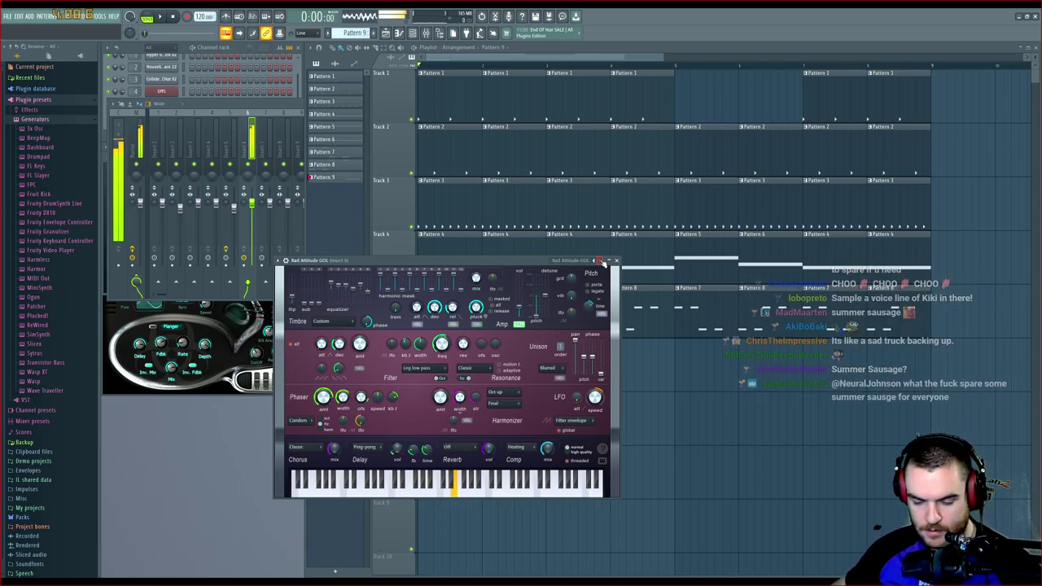
pyautogui.click(602, 262)
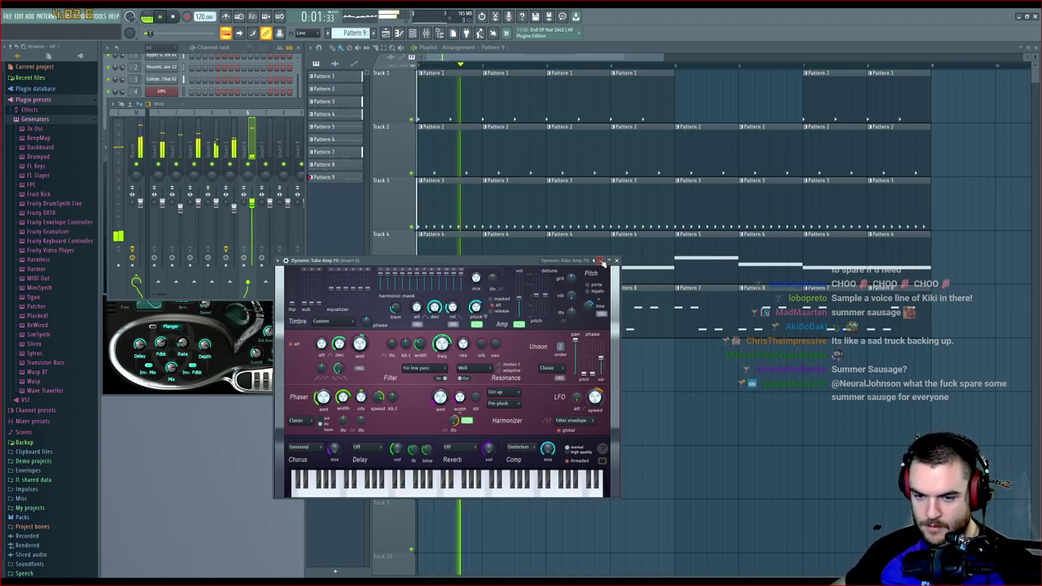
# Shift the first note of Pattern 9 slightly later and lower the level of mixer track 6 considerably
pyautogui.moveTo(528, 261); pyautogui.dragTo(819, 192)
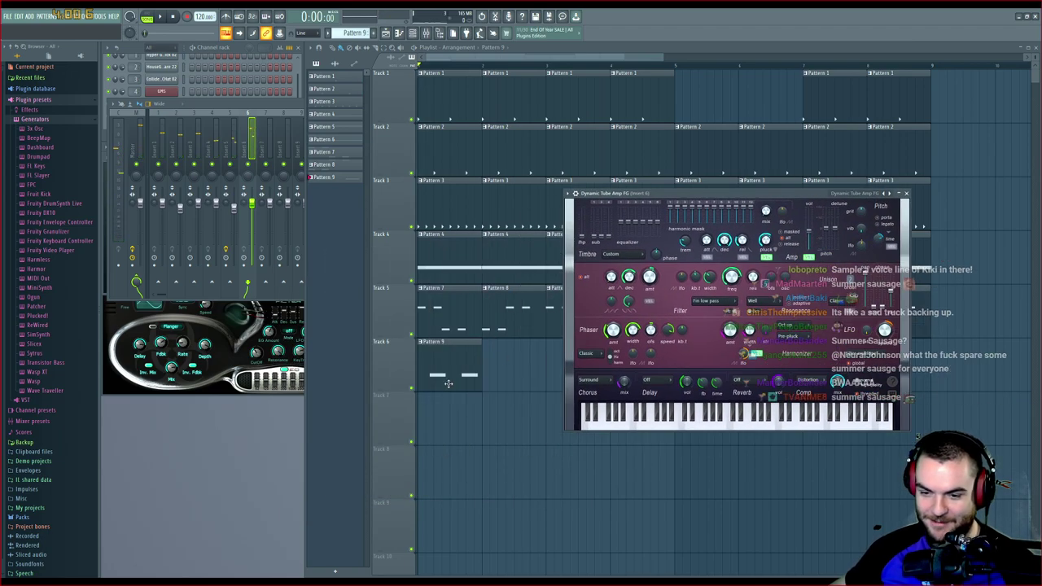
pyautogui.doubleClick(452, 366)
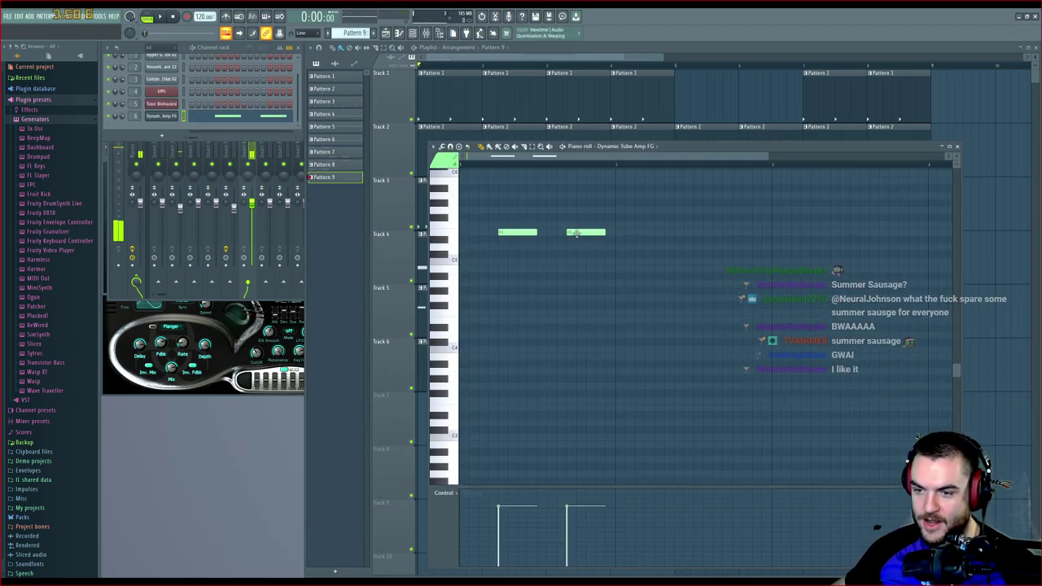
pyautogui.click(494, 59)
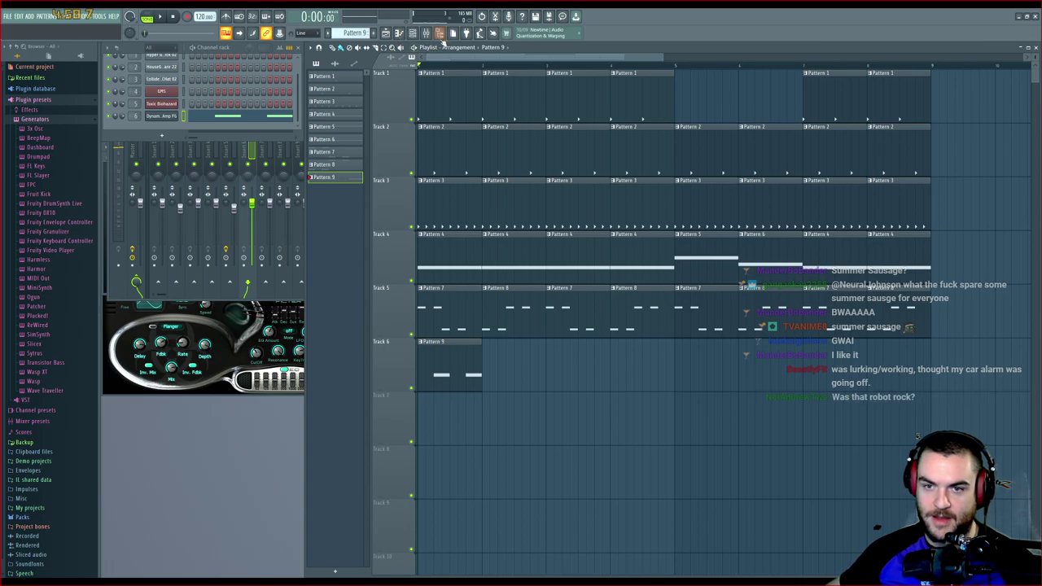
pyautogui.click(425, 33)
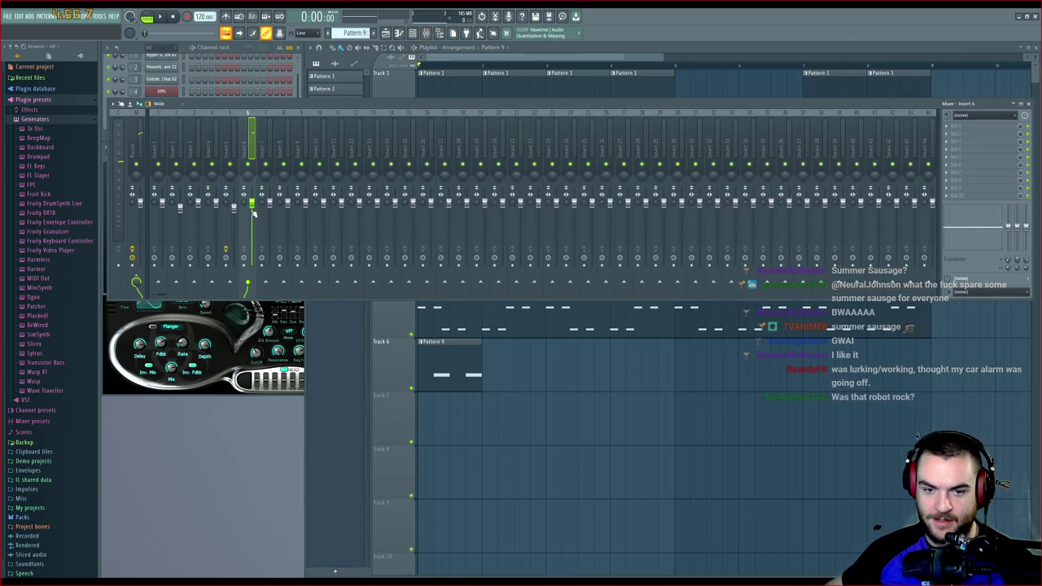
pyautogui.moveTo(252, 210); pyautogui.dragTo(254, 241)
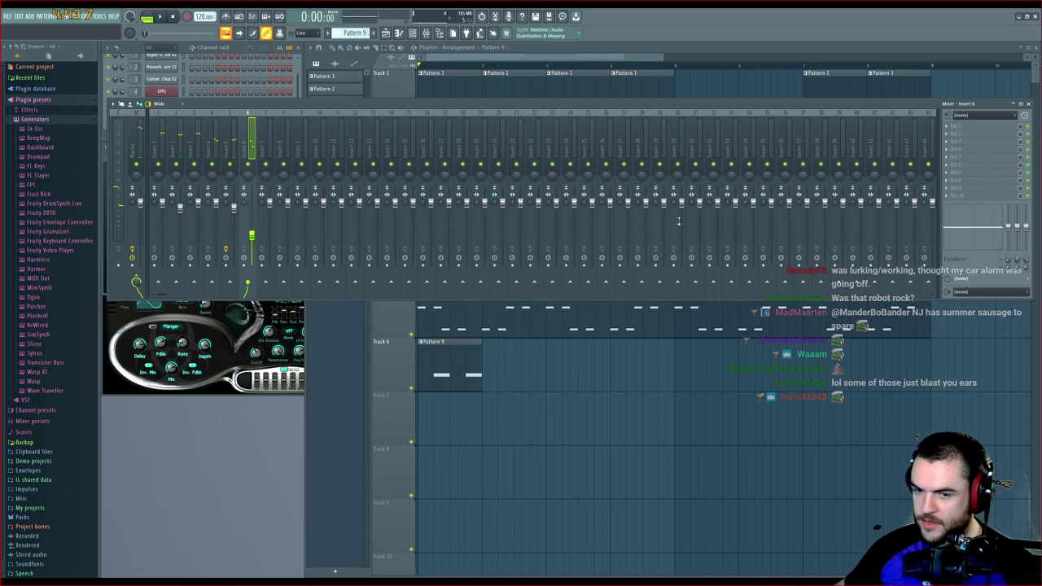
# Add Fruity Reeverb 2 with the Large Hall preset to the first effect slot of mixer track 6 and play the arrangement
pyautogui.moveTo(289, 107); pyautogui.dragTo(292, 197)
pyautogui.moveTo(490, 199); pyautogui.dragTo(475, 138)
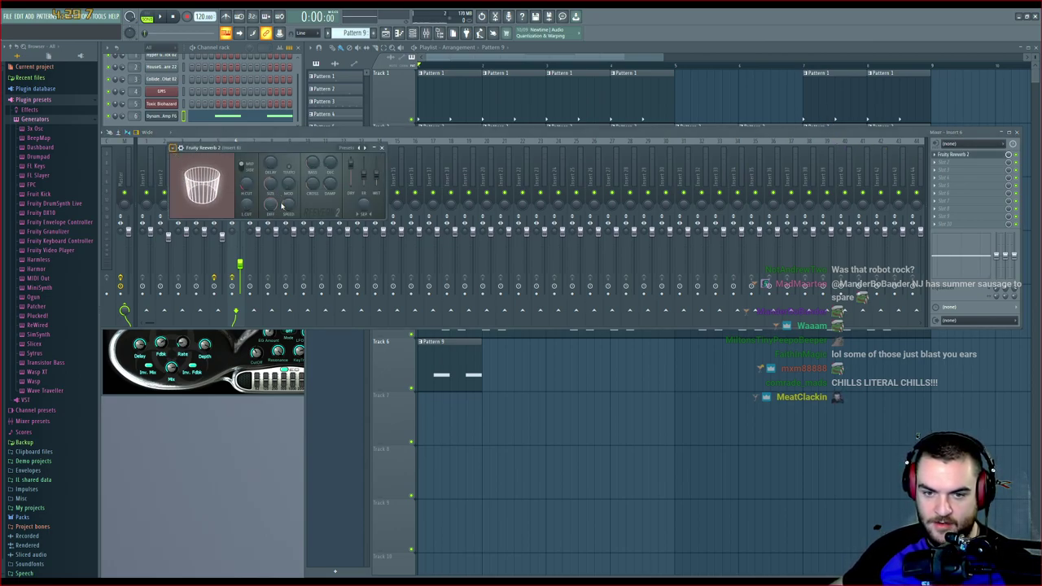
pyautogui.press('space')
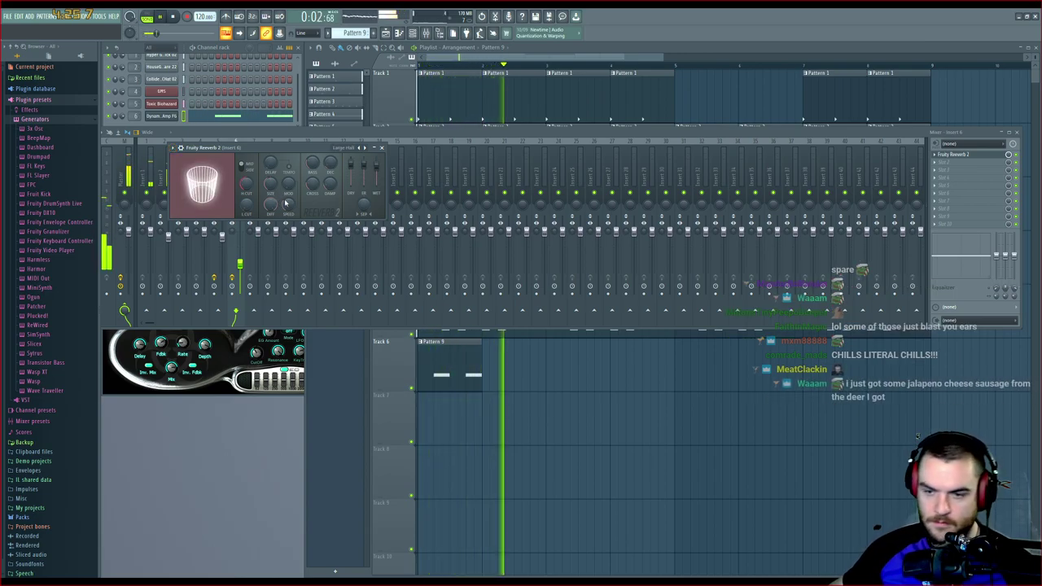
# Lower mixer track 6 slightly and place further Pattern 9 clips at bars 3, 5 and 7 of Track 6
pyautogui.moveTo(242, 264); pyautogui.dragTo(242, 272)
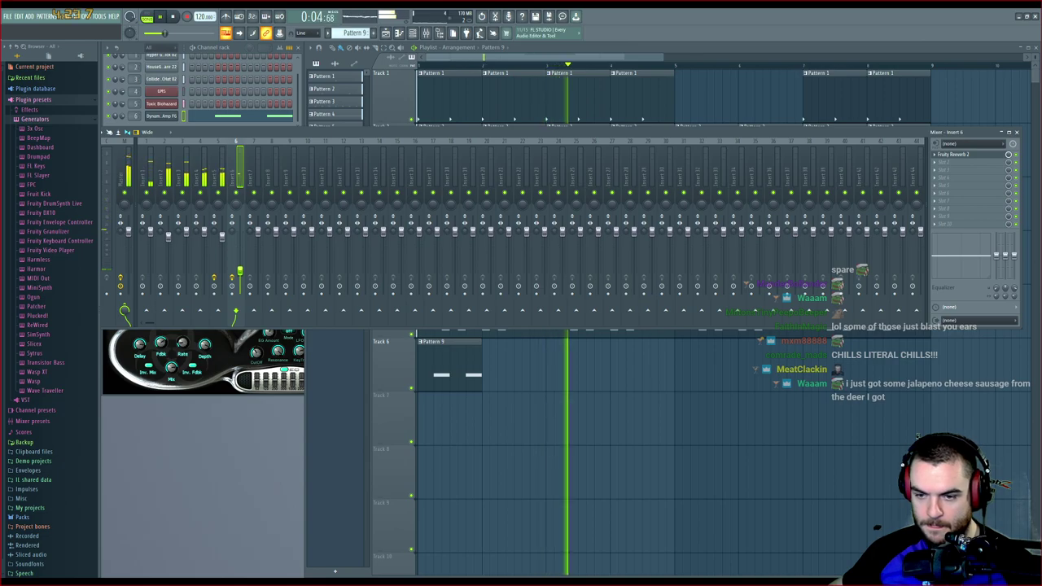
pyautogui.click(439, 346)
pyautogui.moveTo(491, 352); pyautogui.dragTo(567, 359)
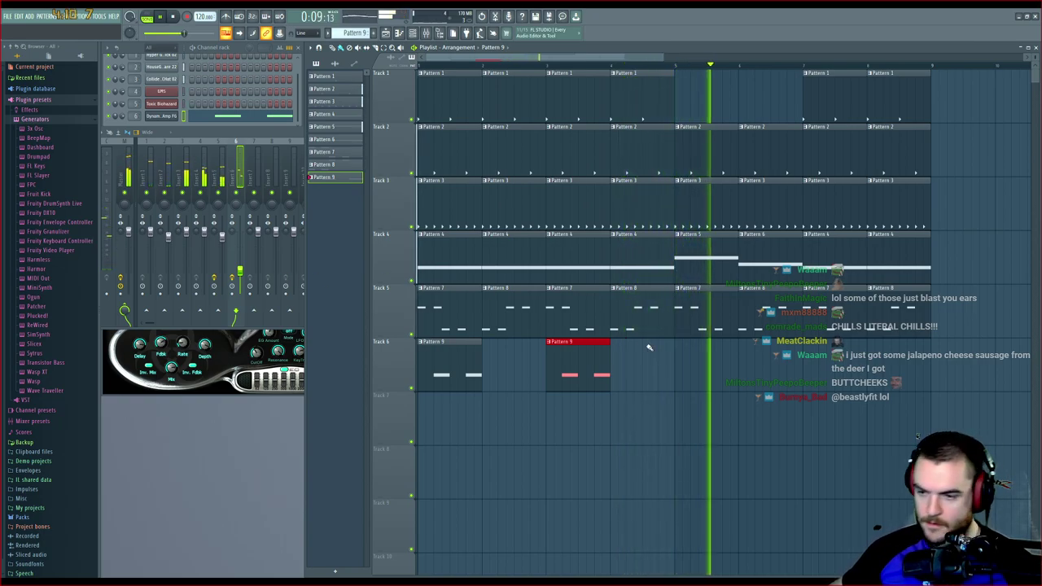
pyautogui.press('space')
pyautogui.click(684, 358)
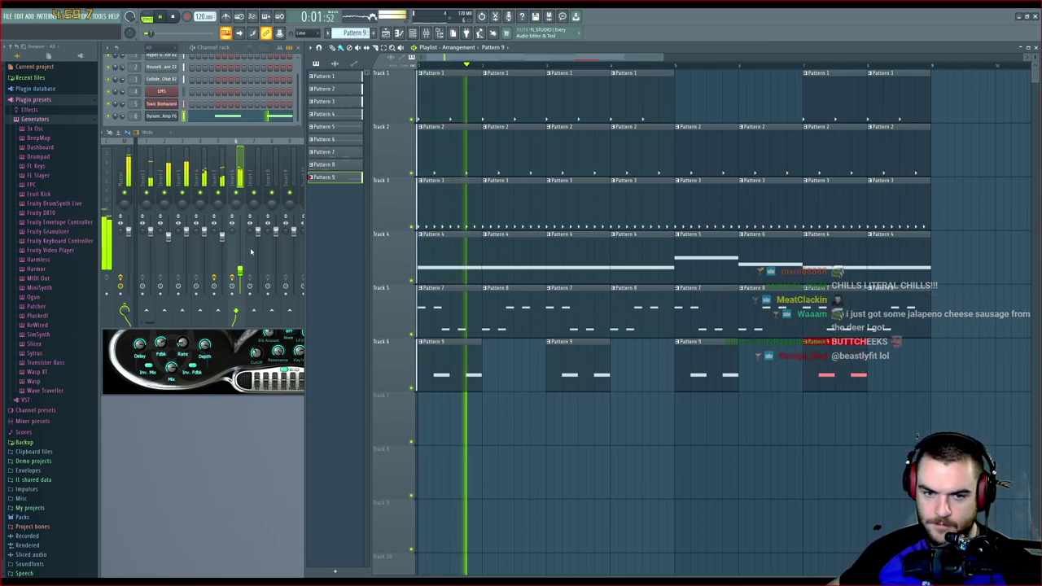
# Add Gross Beat to the second effect slot of mixer track 6 and play it with time Basic 9 and volume Trance Gt 4
pyautogui.press('F9')
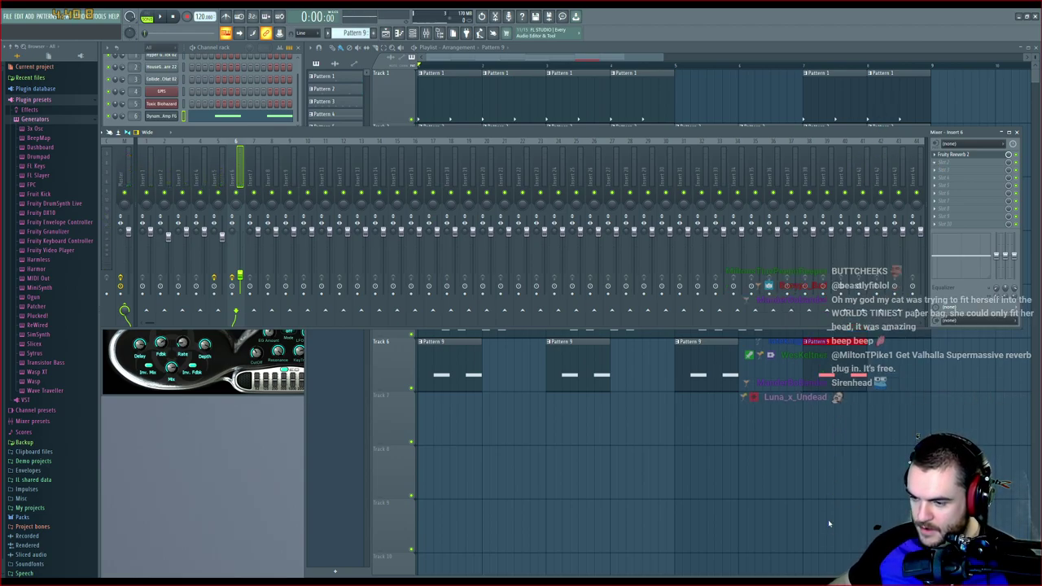
pyautogui.click(827, 423)
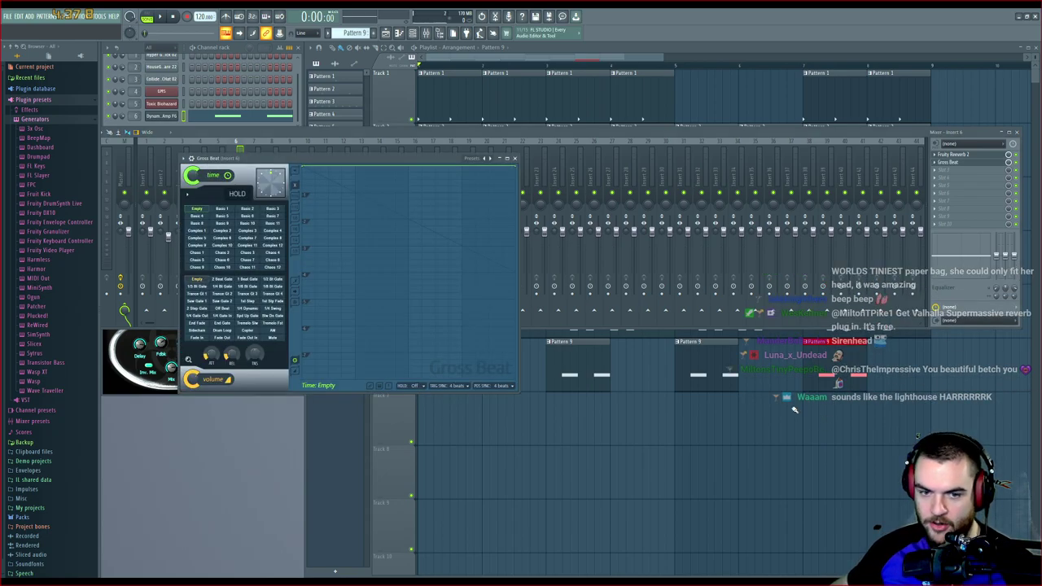
pyautogui.press('space')
pyautogui.click(223, 222)
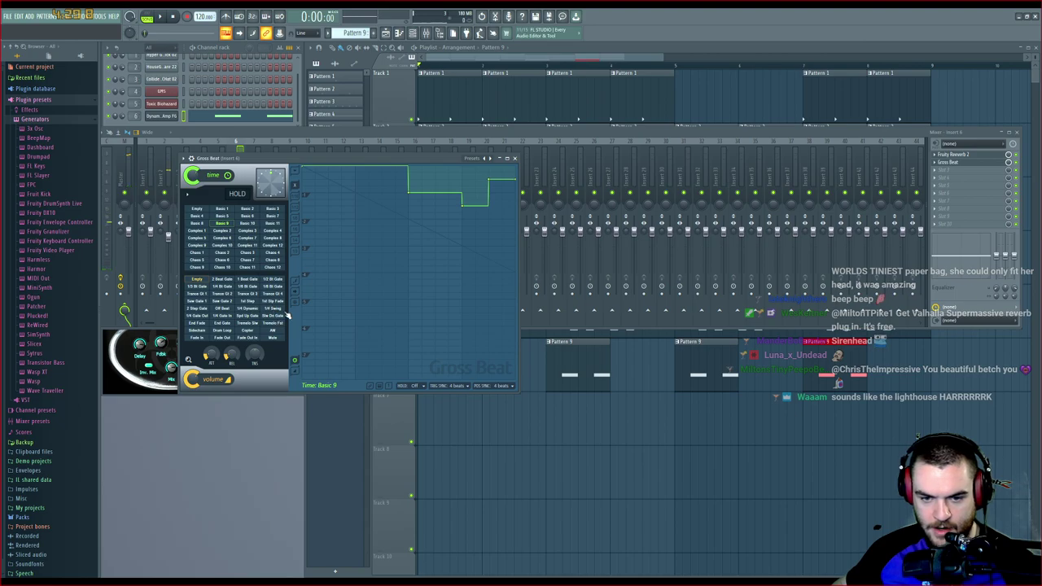
pyautogui.click(279, 296)
pyautogui.press('space')
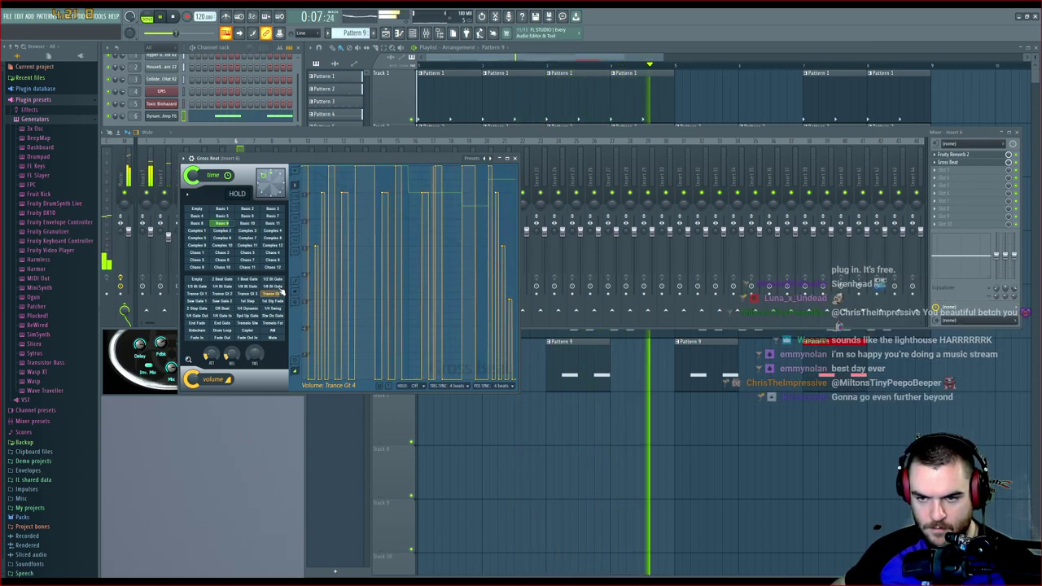
# Set Gross Beat's time slot to Empty and audition volume presets Saw Gate 1 and Saw Gate 2 before choosing Trance Gt 2
pyautogui.click(200, 210)
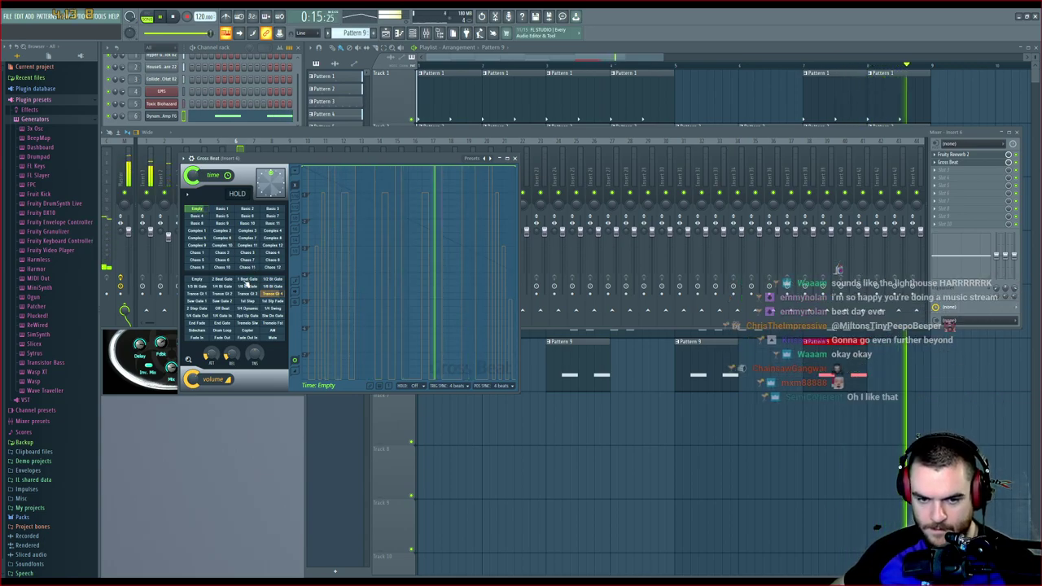
pyautogui.click(198, 301)
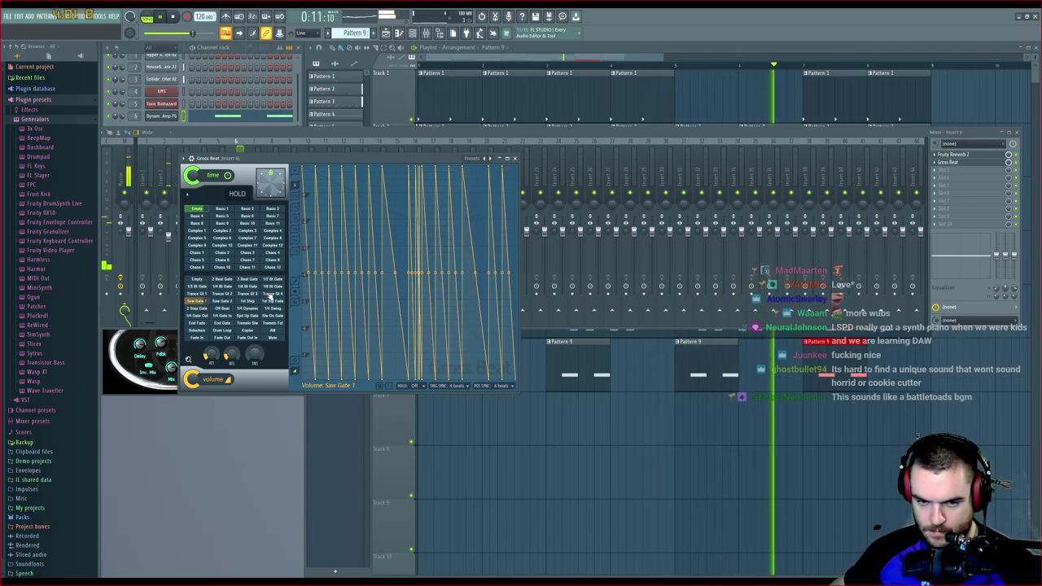
pyautogui.click(221, 301)
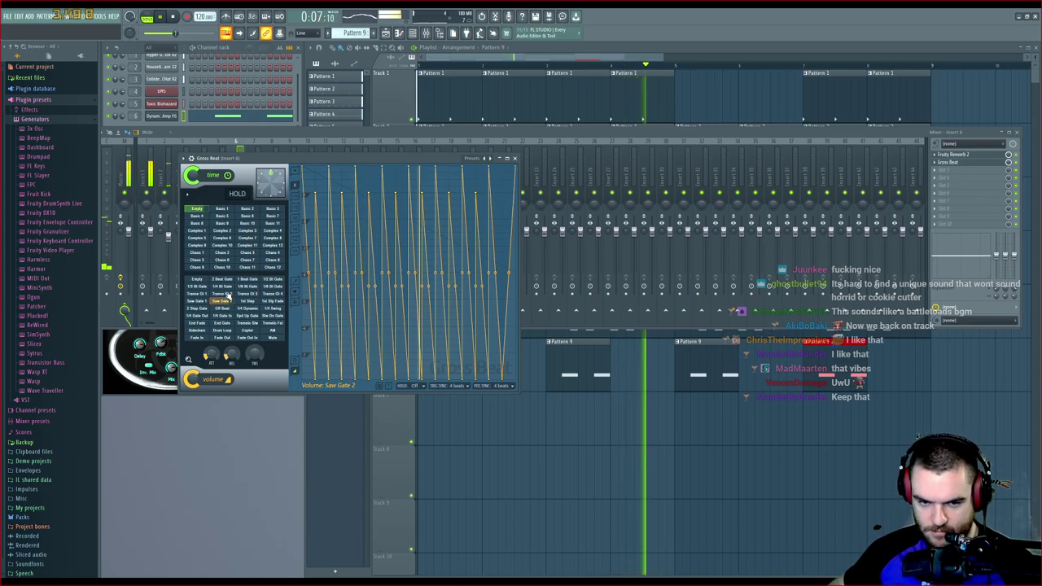
pyautogui.click(226, 294)
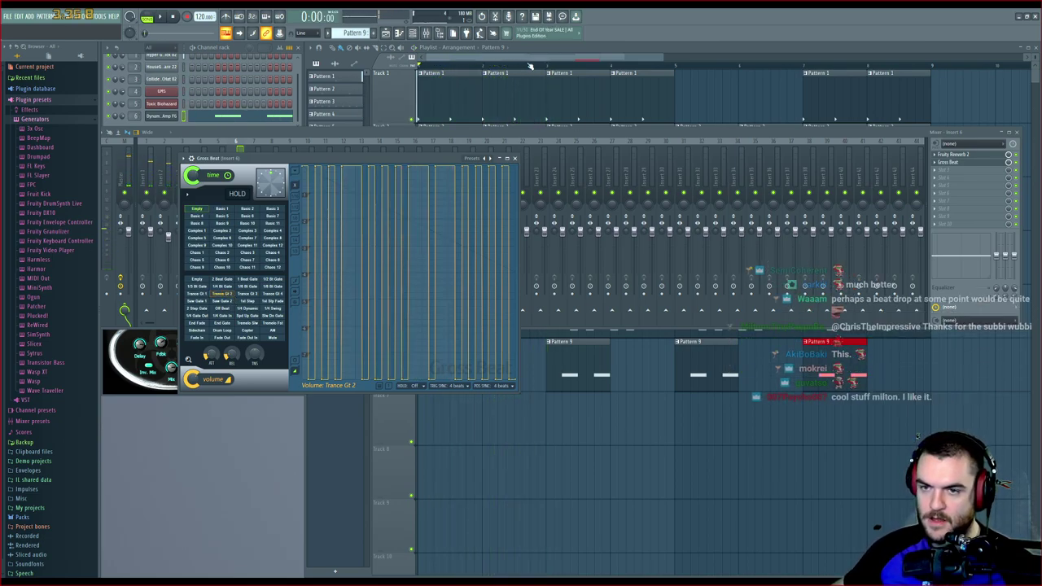
# Play the arrangement and move Gross Beat above Fruity Reeverb 2 in the effect chain of mixer track 6
pyautogui.press('F9')
pyautogui.press('space')
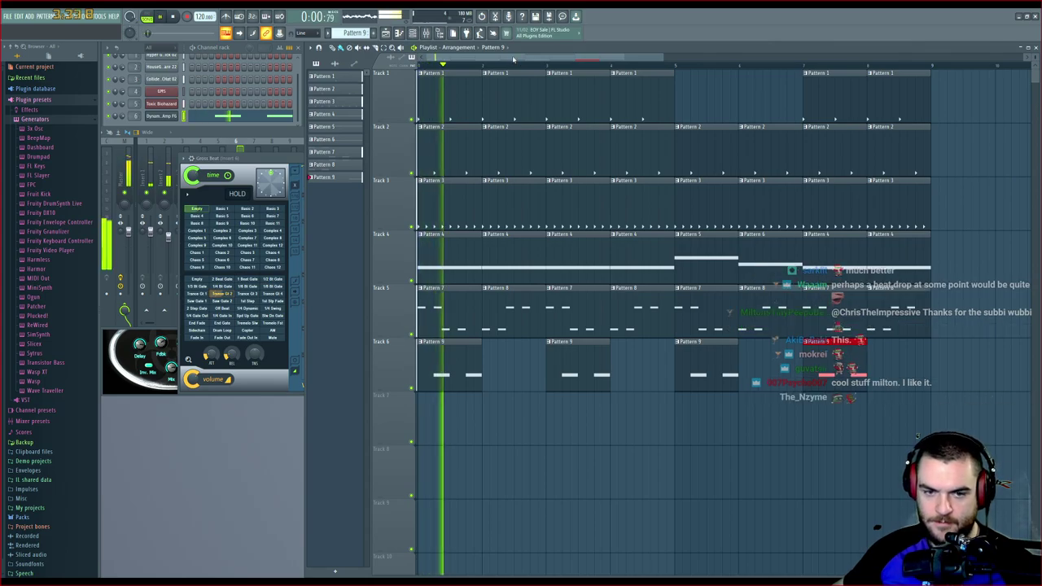
pyautogui.press('F9')
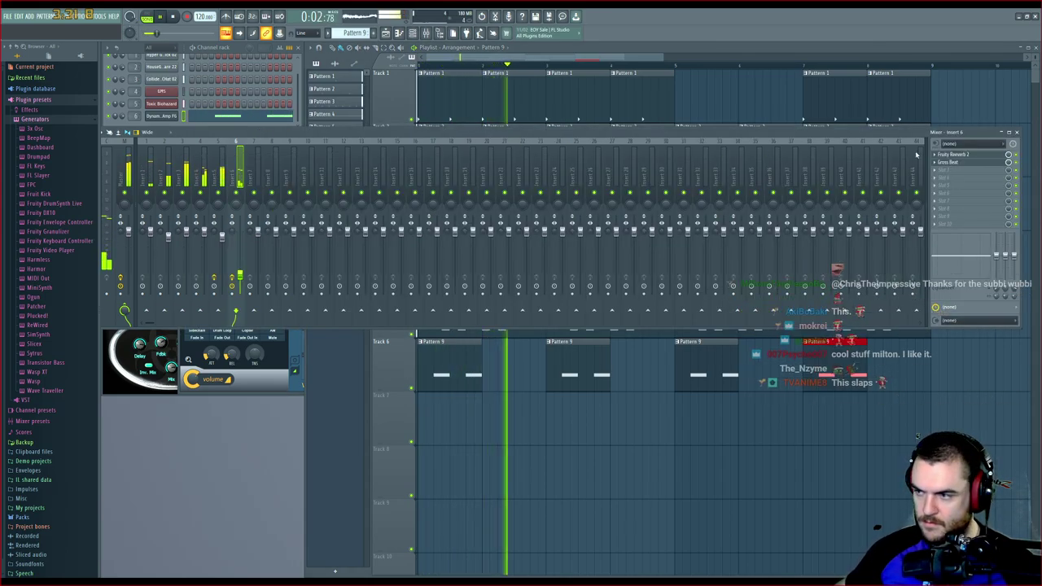
pyautogui.scroll(-1, 992, 157)
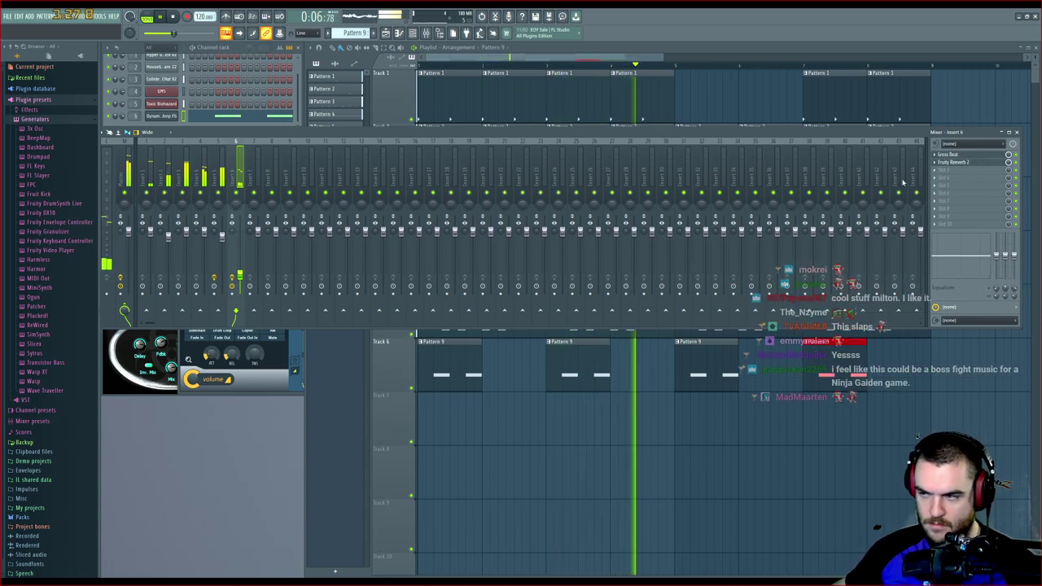
# Replace Fruity Reeverb 2 with Fruity Reeverb in the second effect slot of mixer track 6 and play the arrangement
pyautogui.press('space')
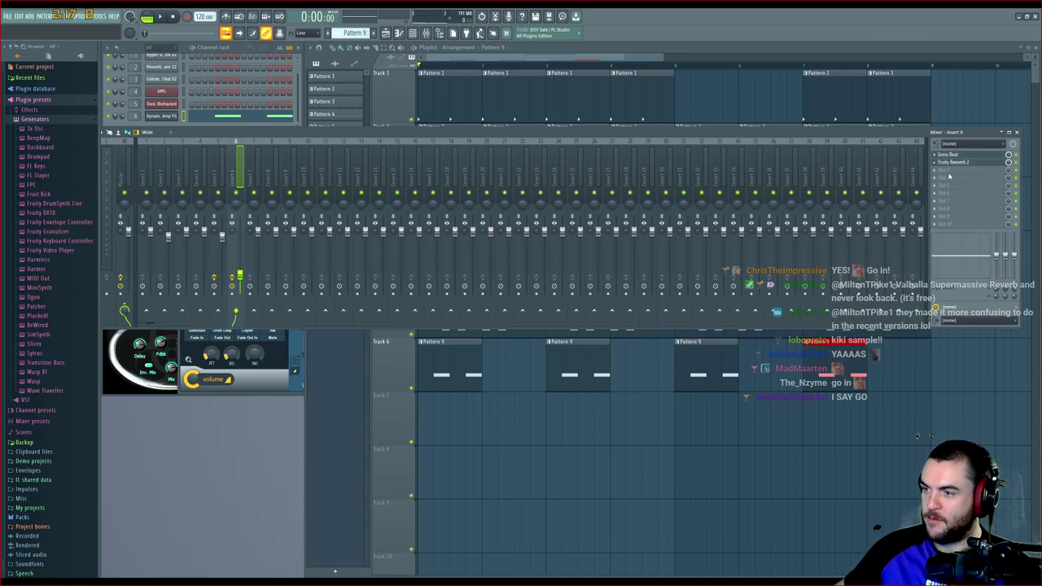
pyautogui.press('space')
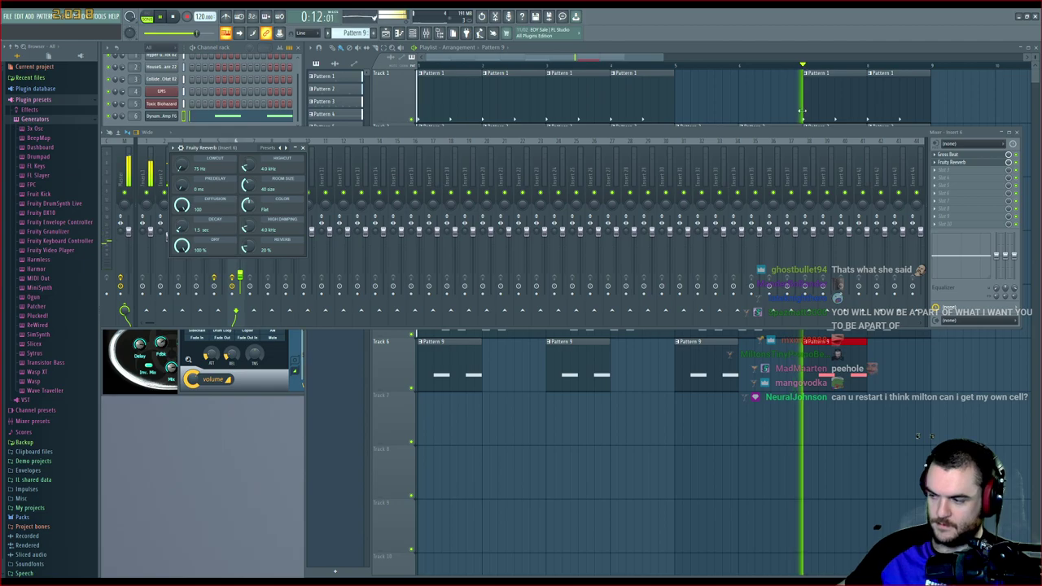
pyautogui.press('space')
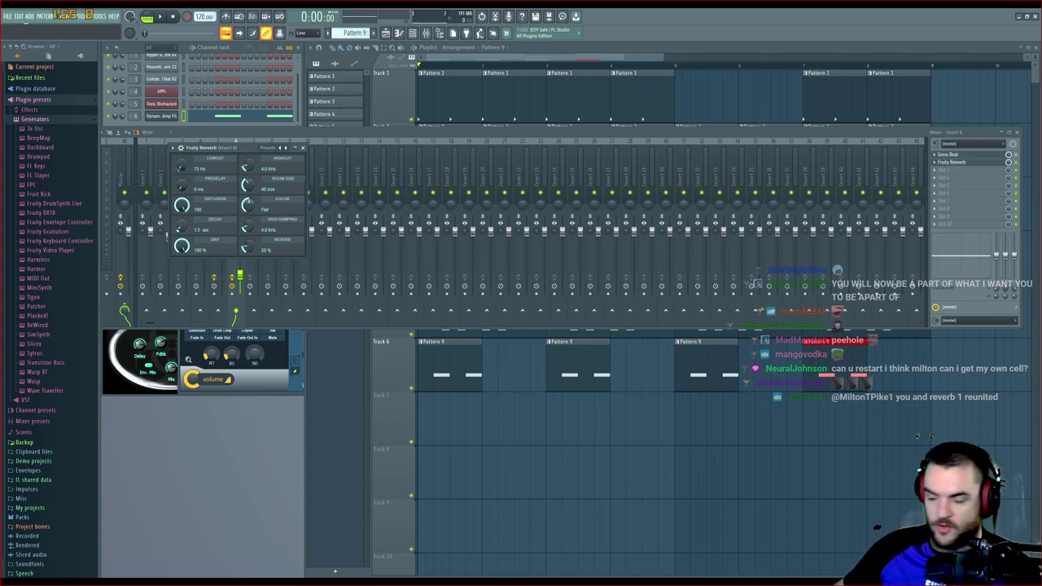
pyautogui.click(304, 148)
pyautogui.press('space')
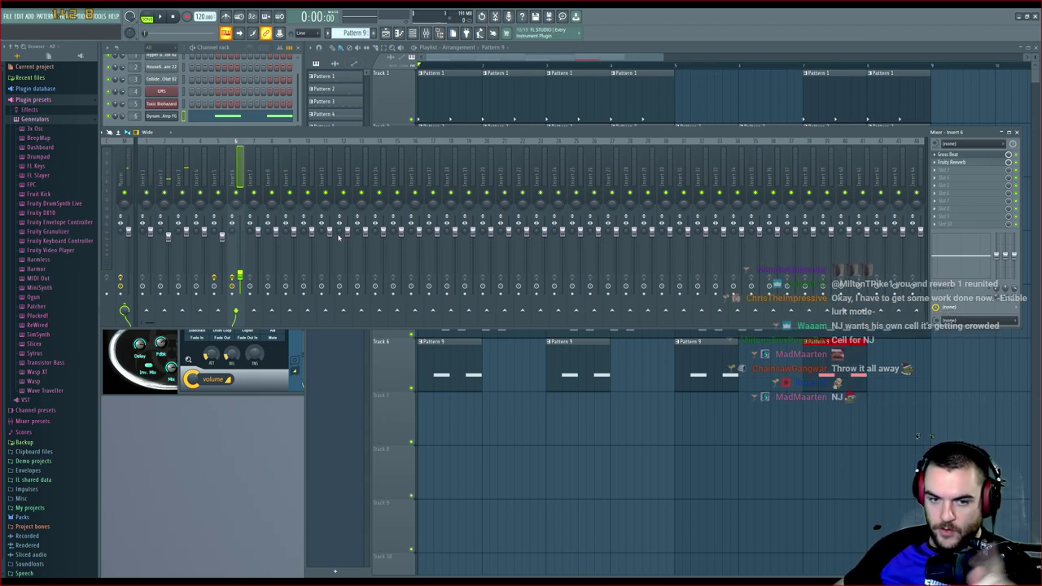
# Solo mixer track 6 and loop playback over bar 1 of the playlist
pyautogui.rightClick(237, 193)
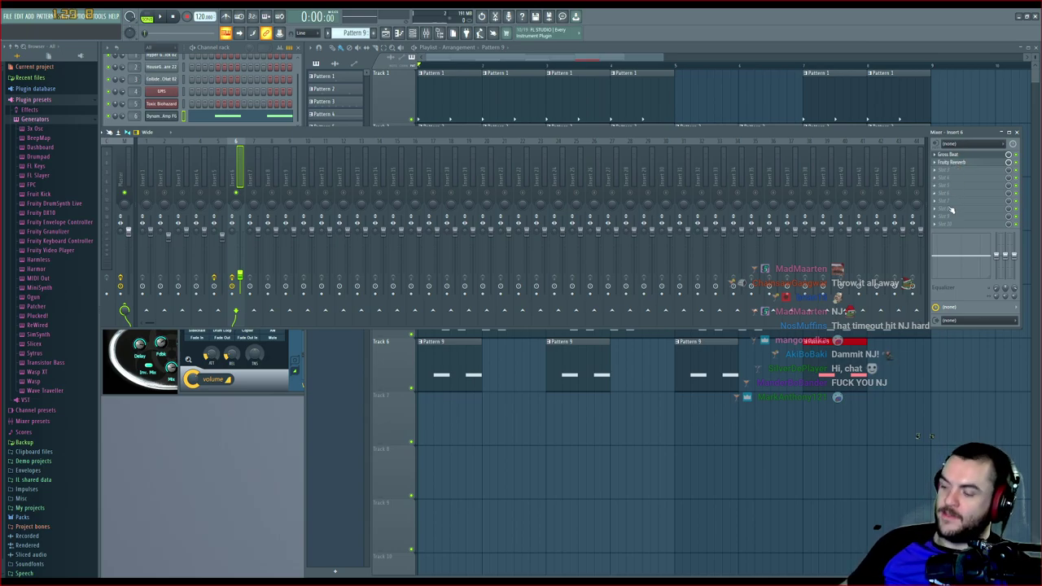
pyautogui.press('space')
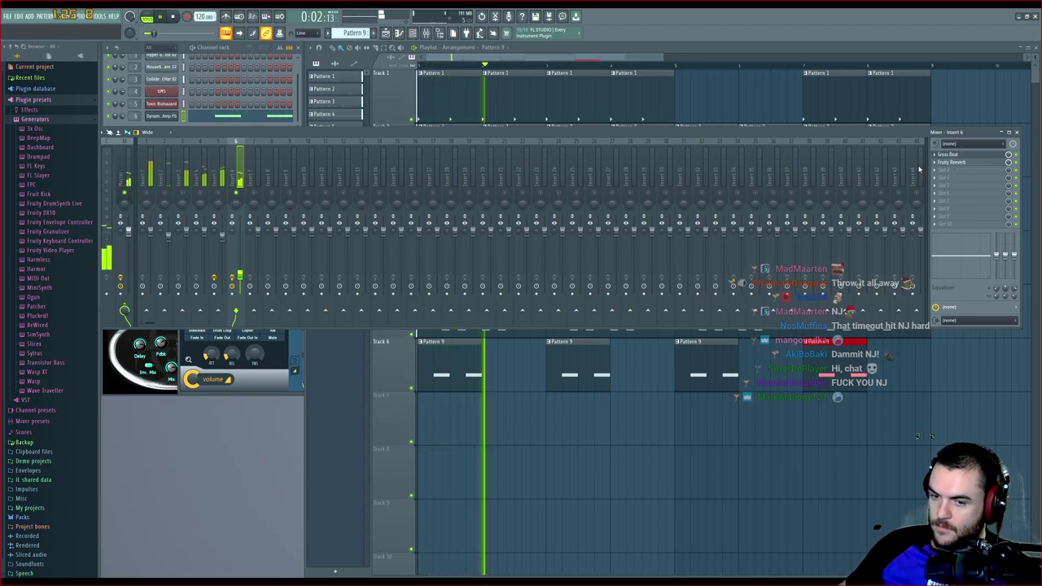
pyautogui.press('space')
pyautogui.click(507, 57)
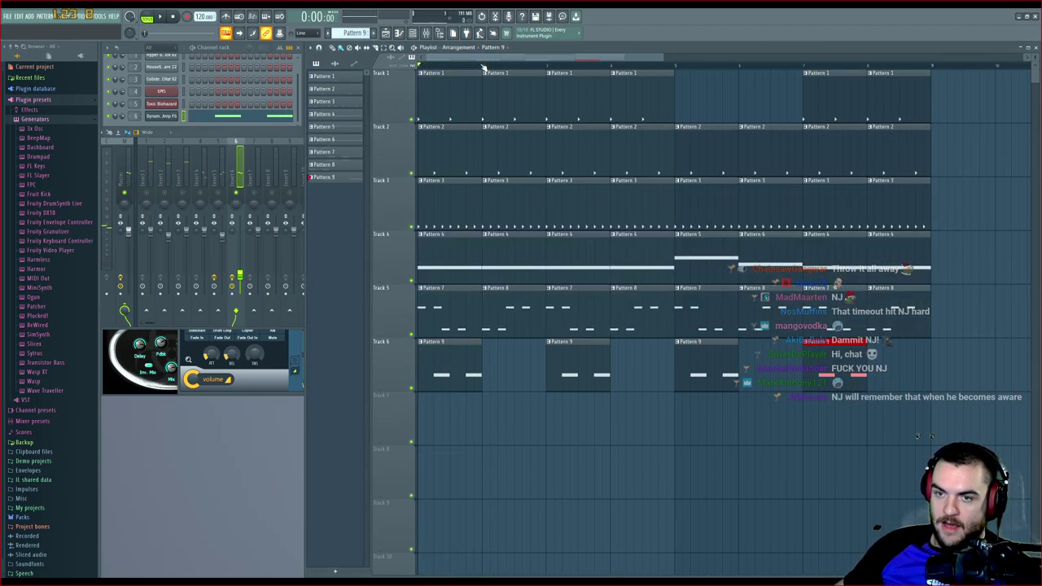
pyautogui.moveTo(484, 67); pyautogui.dragTo(418, 66)
pyautogui.press('F9')
pyautogui.press('space')
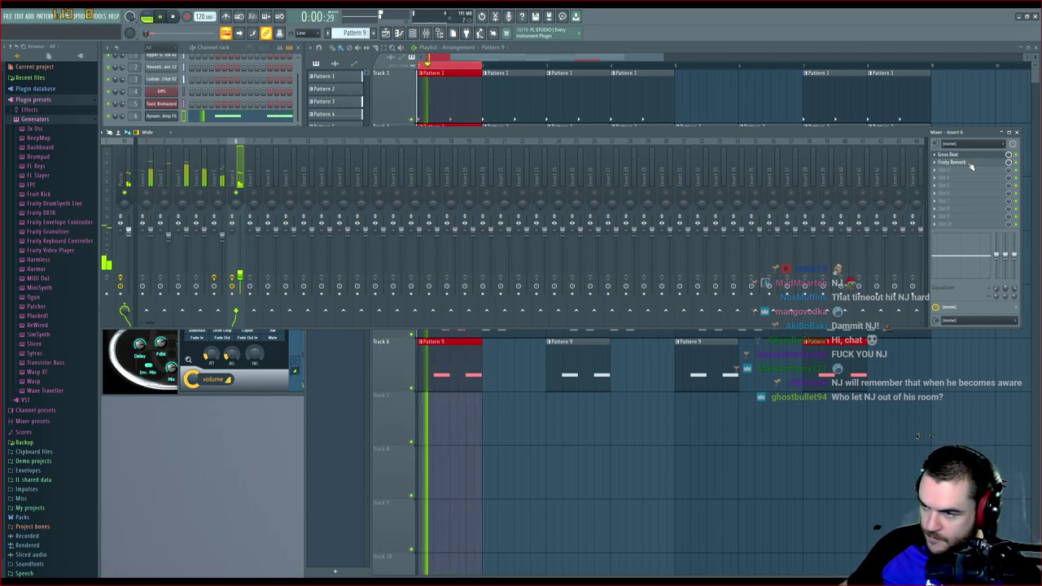
# Compare the soloed sound with Fruity Reeverb before and after Gross Beat, ending with Gross Beat first in the chain
pyautogui.moveTo(970, 163); pyautogui.dragTo(971, 156)
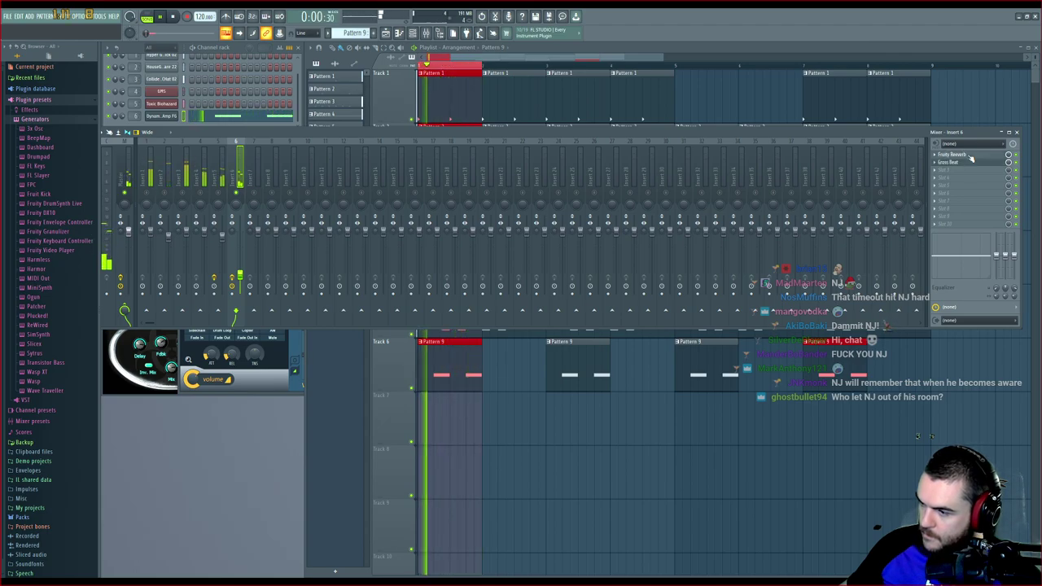
pyautogui.moveTo(970, 157); pyautogui.dragTo(971, 165)
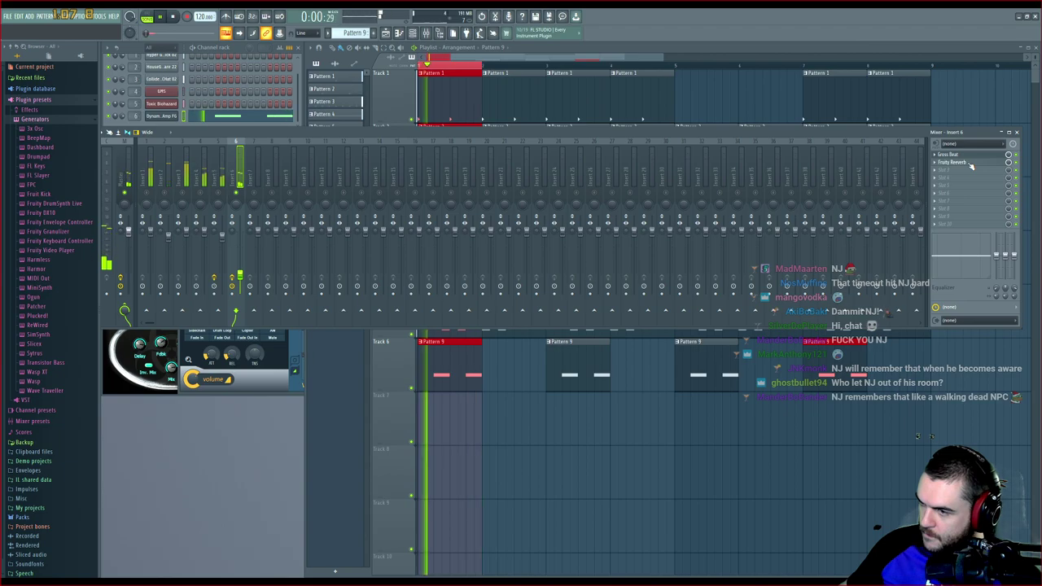
pyautogui.press('space')
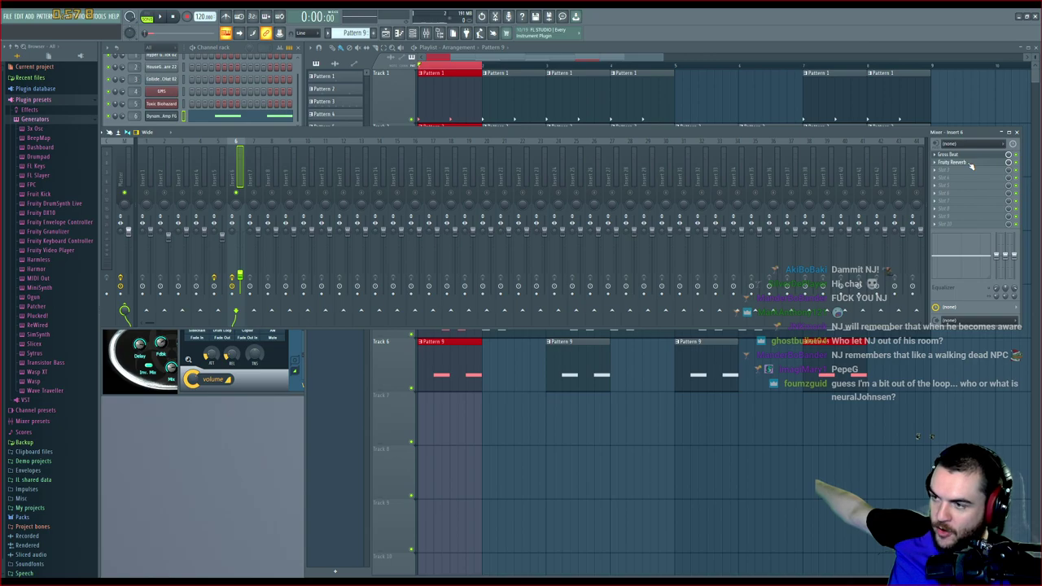
pyautogui.moveTo(970, 165); pyautogui.dragTo(970, 158)
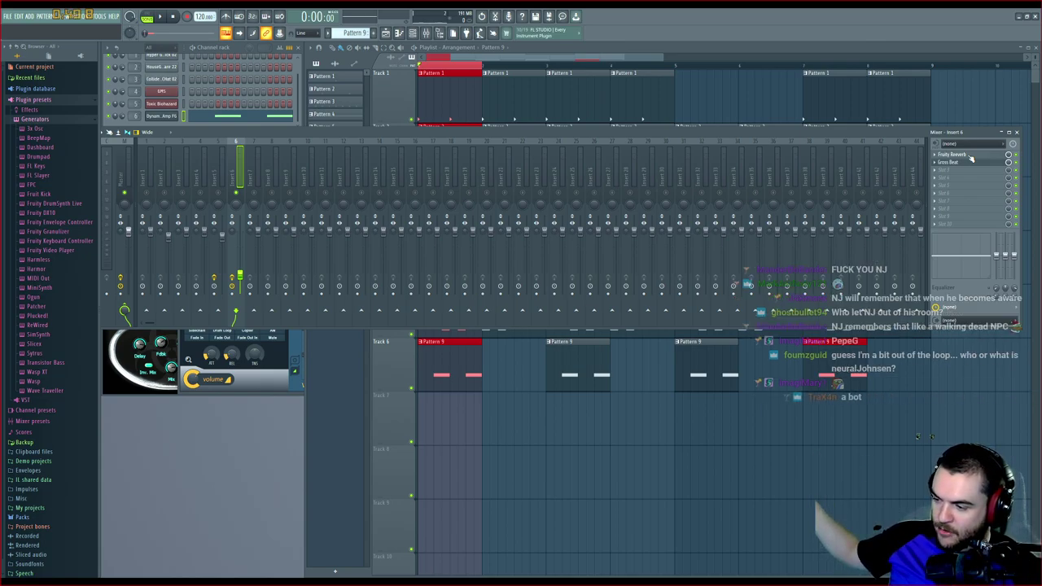
pyautogui.press('space')
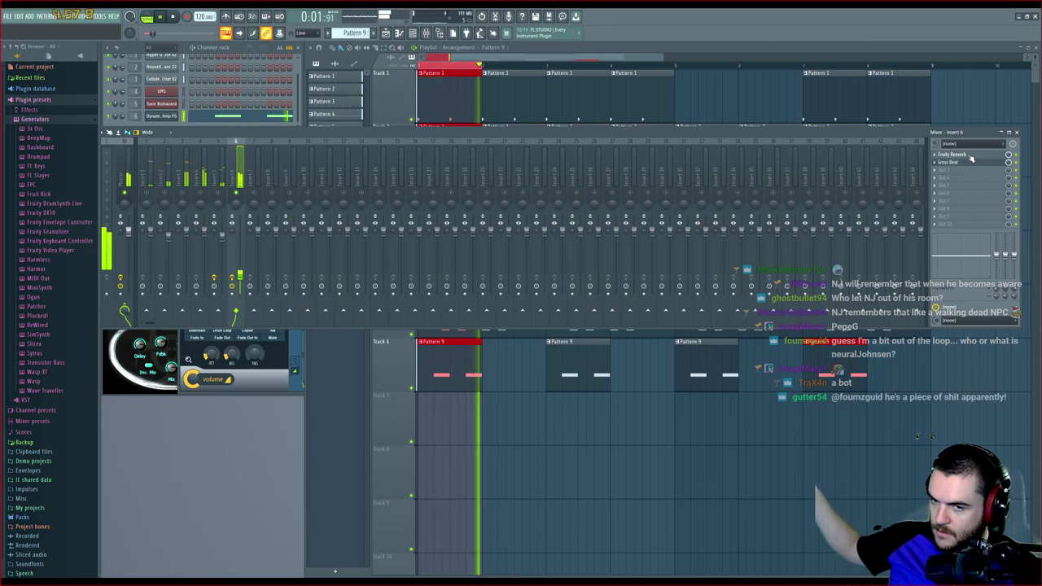
pyautogui.press('space')
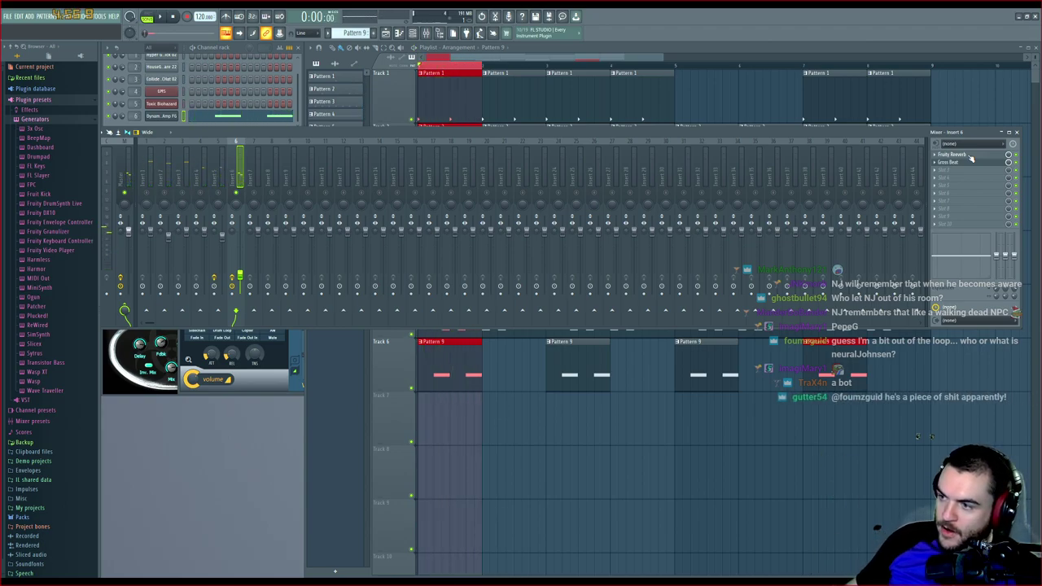
pyautogui.moveTo(970, 157); pyautogui.dragTo(970, 165)
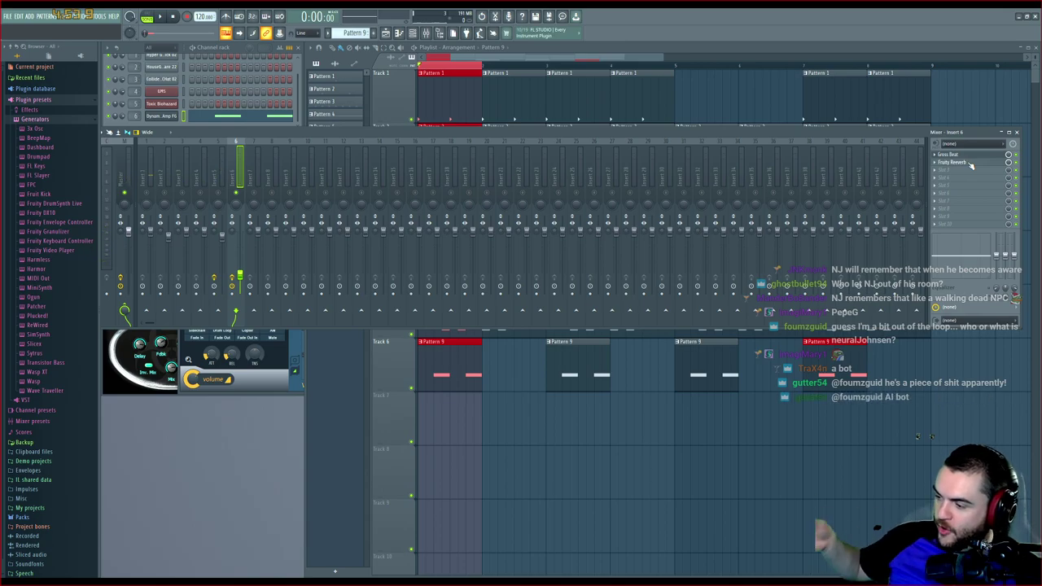
pyautogui.press('space')
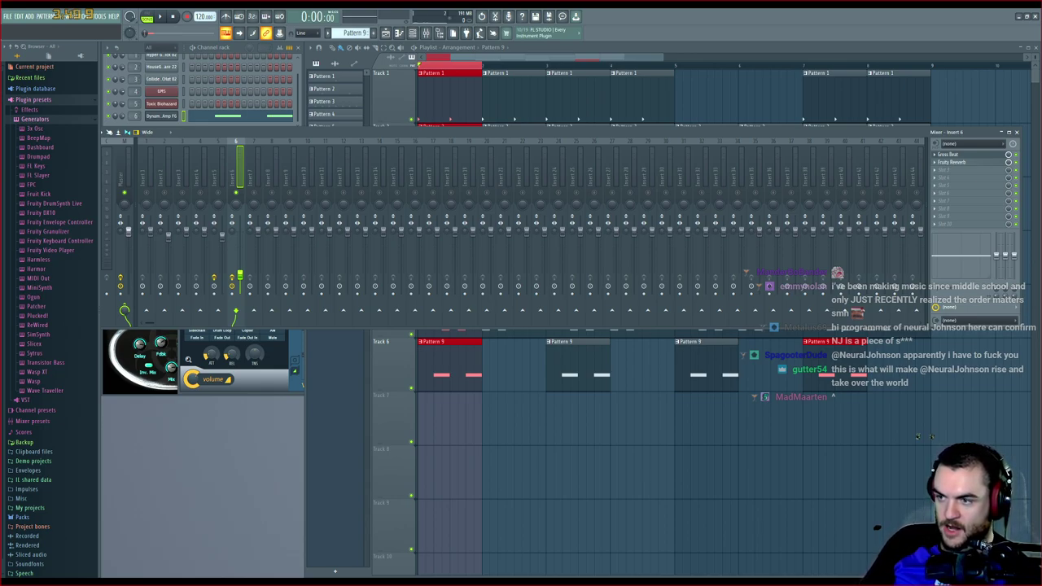
pyautogui.press('space')
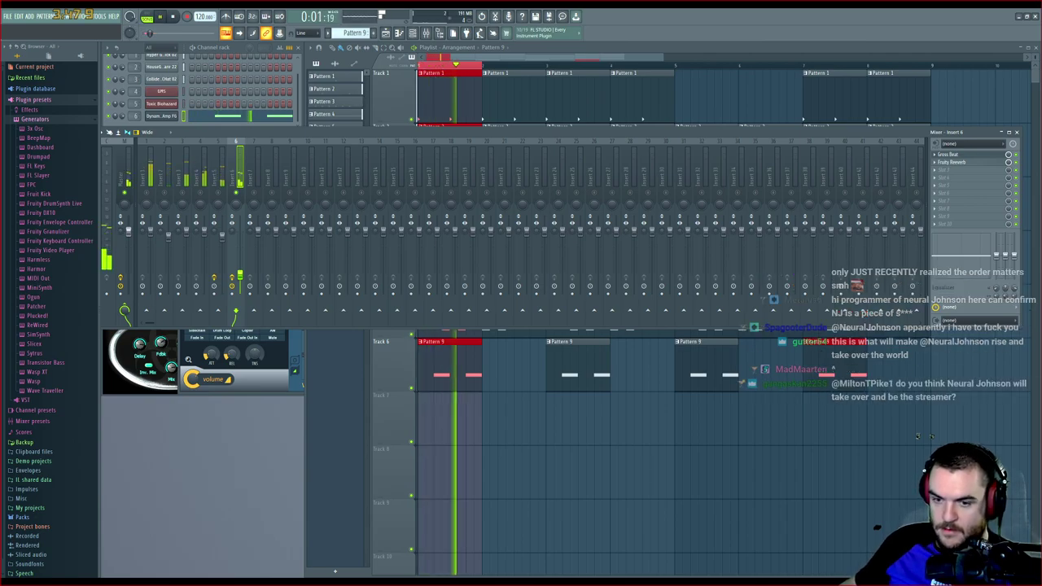
# Unsolo mixer track 6, readjust its level slightly upward and play the whole arrangement without the bar 1 selection
pyautogui.press('space')
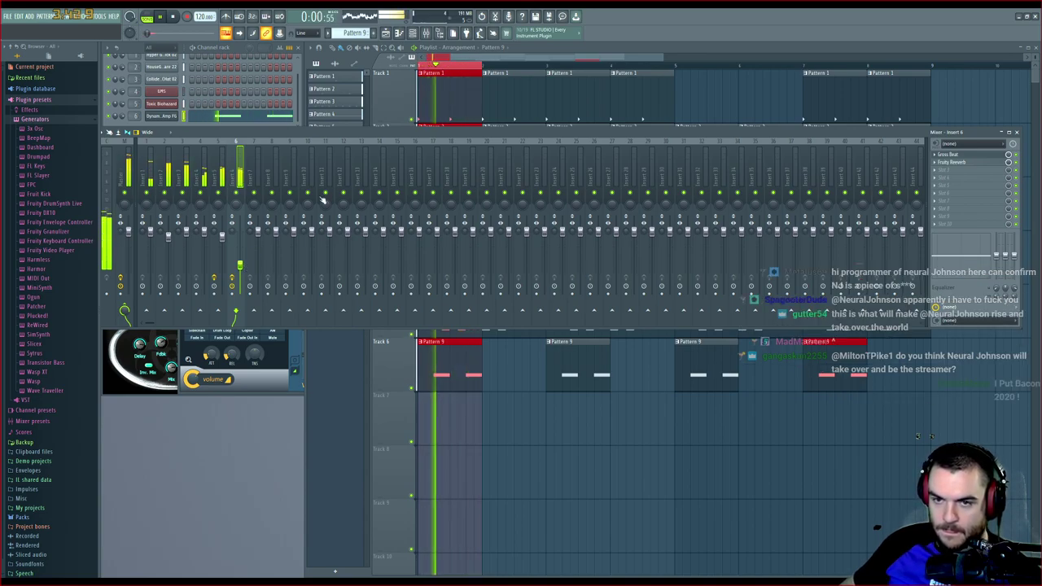
pyautogui.press('space')
pyautogui.press('F9')
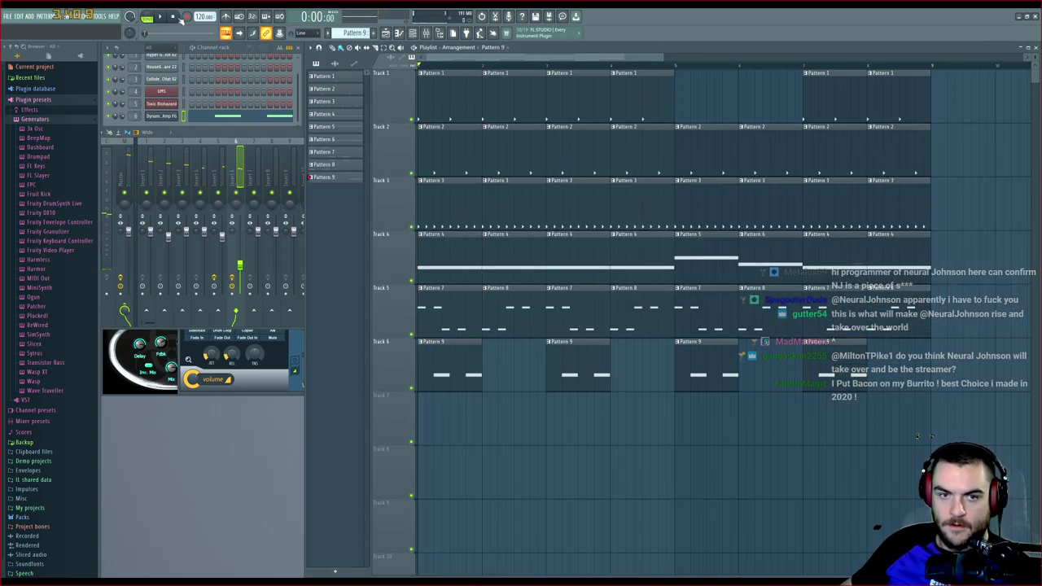
pyautogui.press('space')
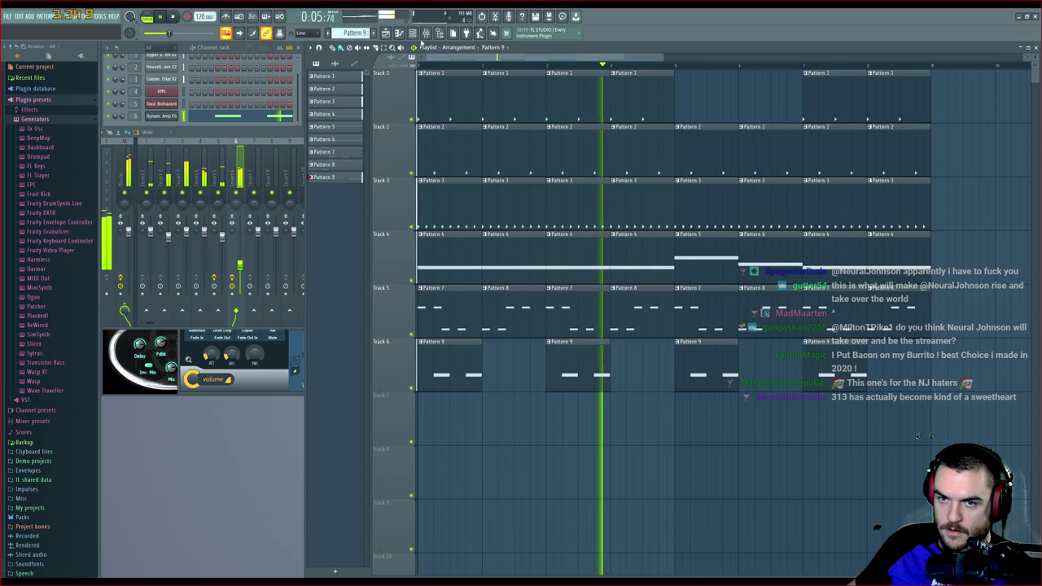
pyautogui.click(453, 34)
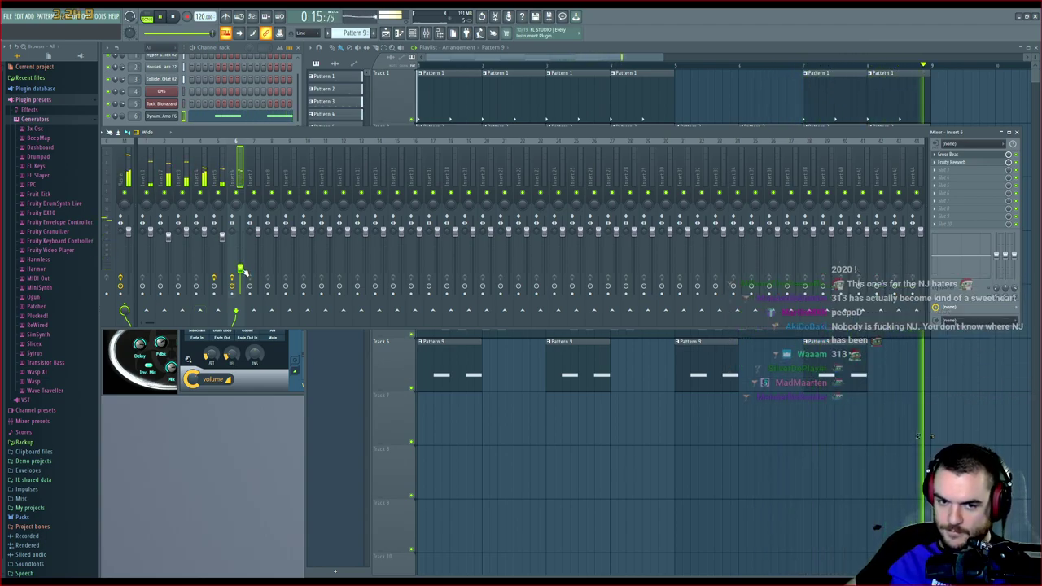
# Select mixer track 5 and play the arrangement to check the effect of its Fruity parametric EQ 2
pyautogui.press('space')
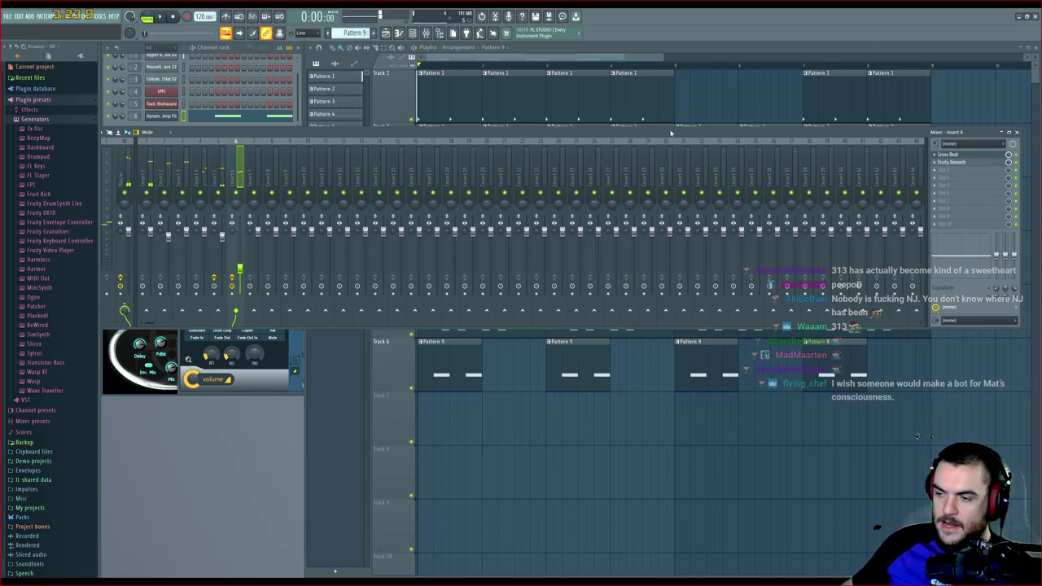
pyautogui.click(221, 175)
pyautogui.press('space')
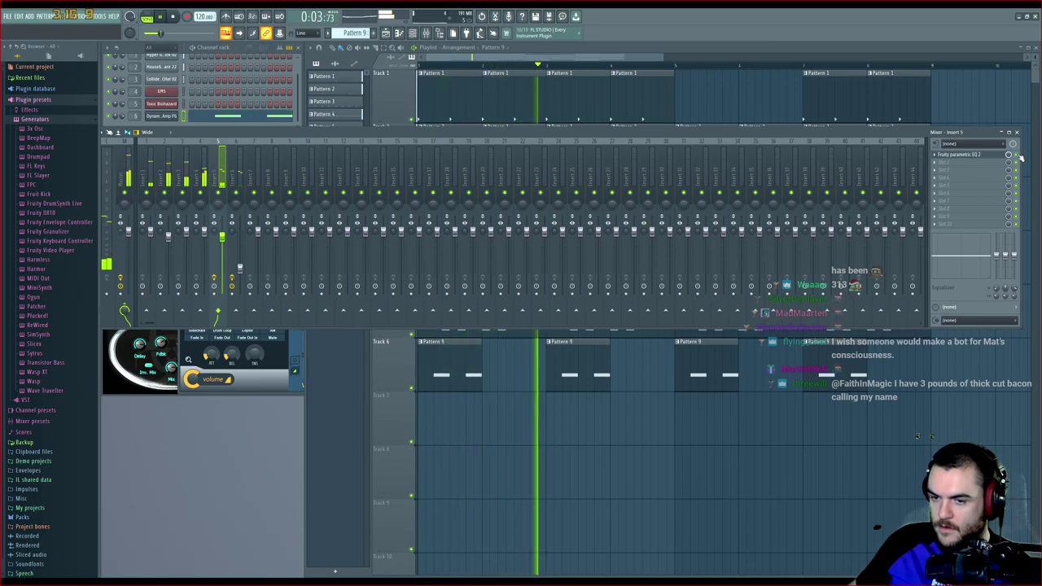
pyautogui.press('space')
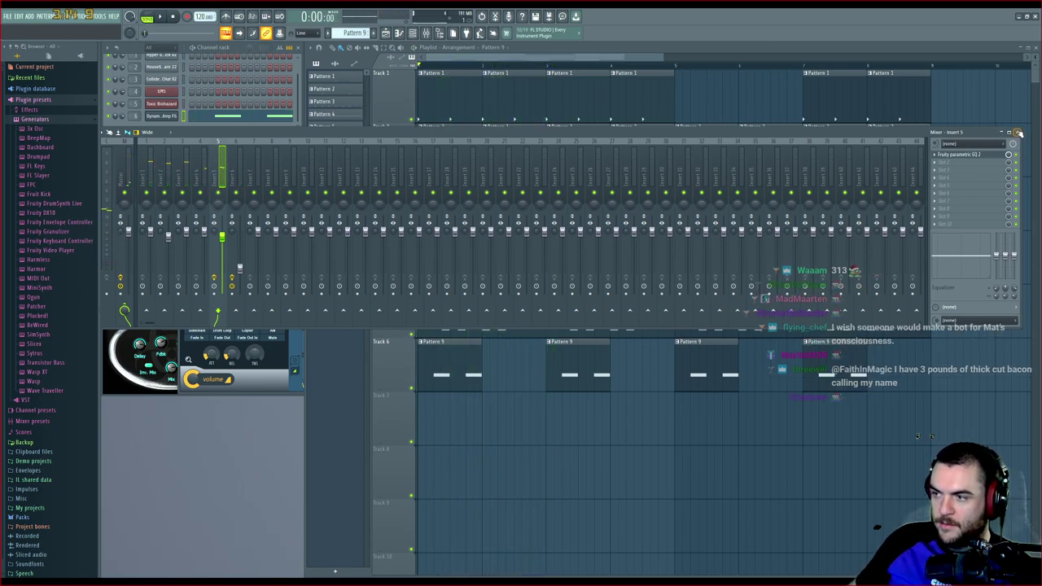
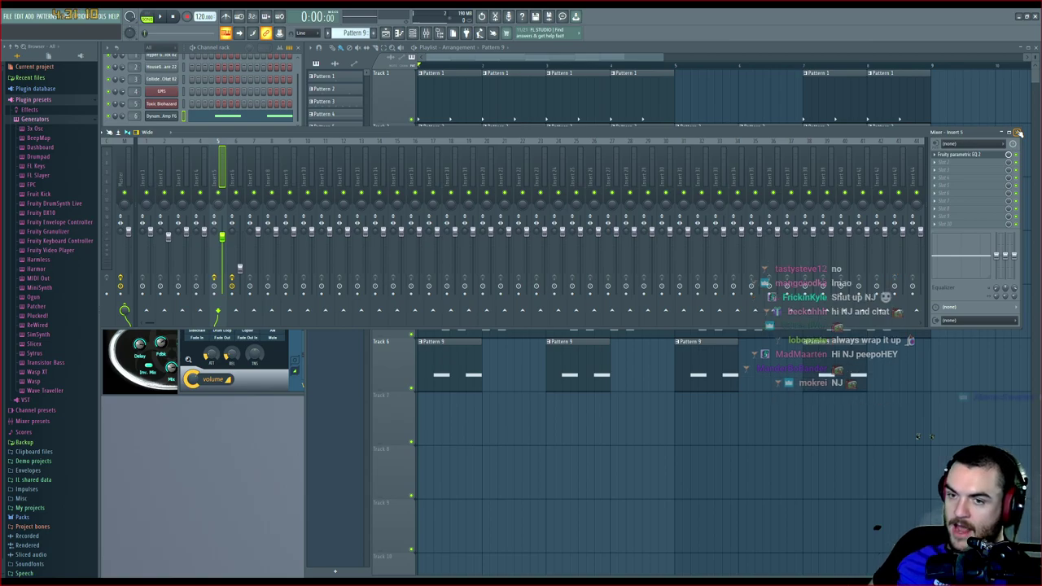
# Play the arrangement again while checking mixer track 5's EQ, then stop and return to the playlist
pyautogui.click(638, 60)
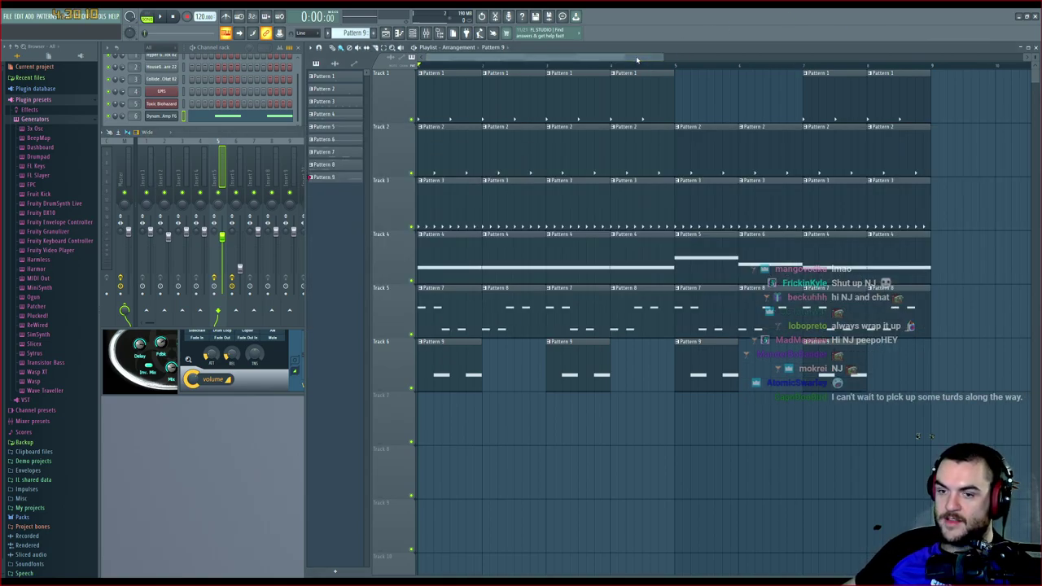
pyautogui.press('space')
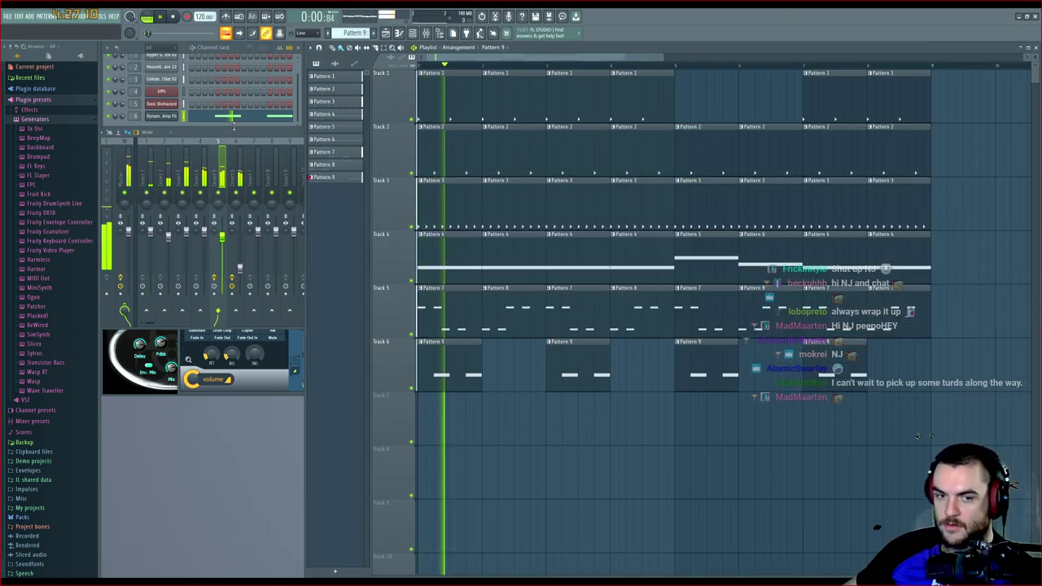
pyautogui.press('F9')
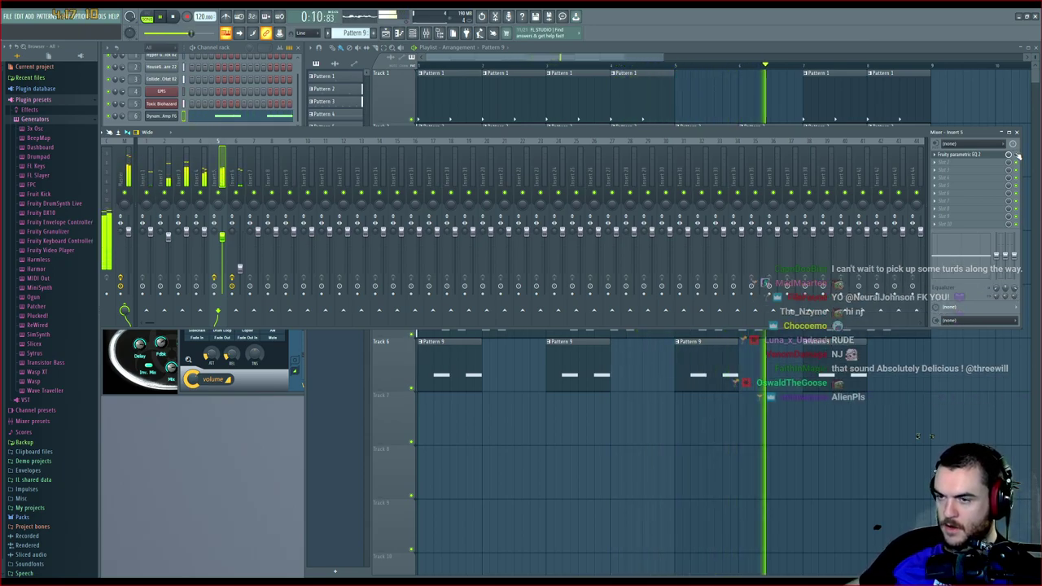
pyautogui.press('space')
pyautogui.press('F9')
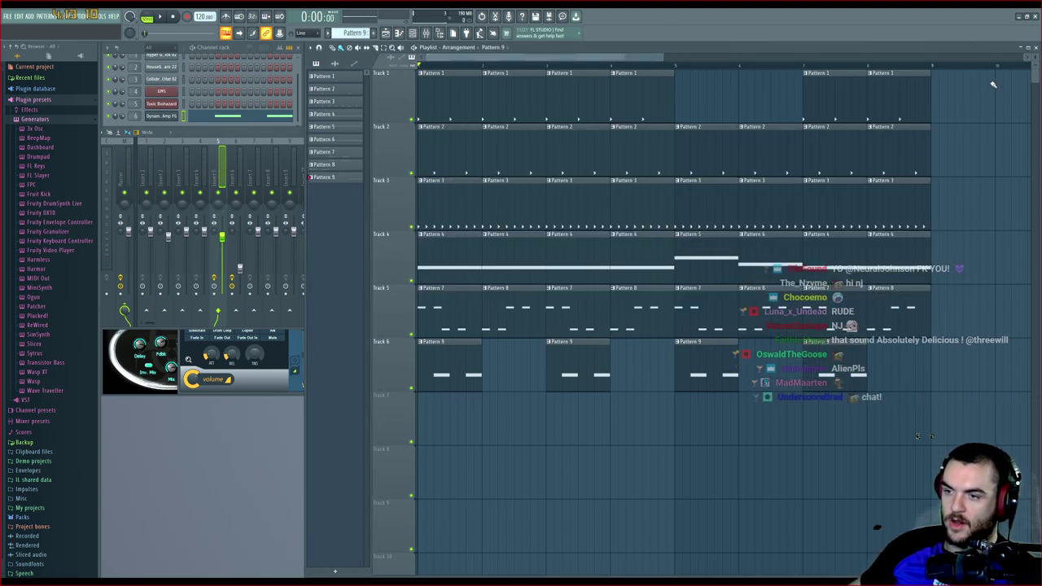
# Move all playlist clips four bars later so the beat starts at bar 5, and deselect them
pyautogui.moveTo(991, 91); pyautogui.dragTo(429, 441)
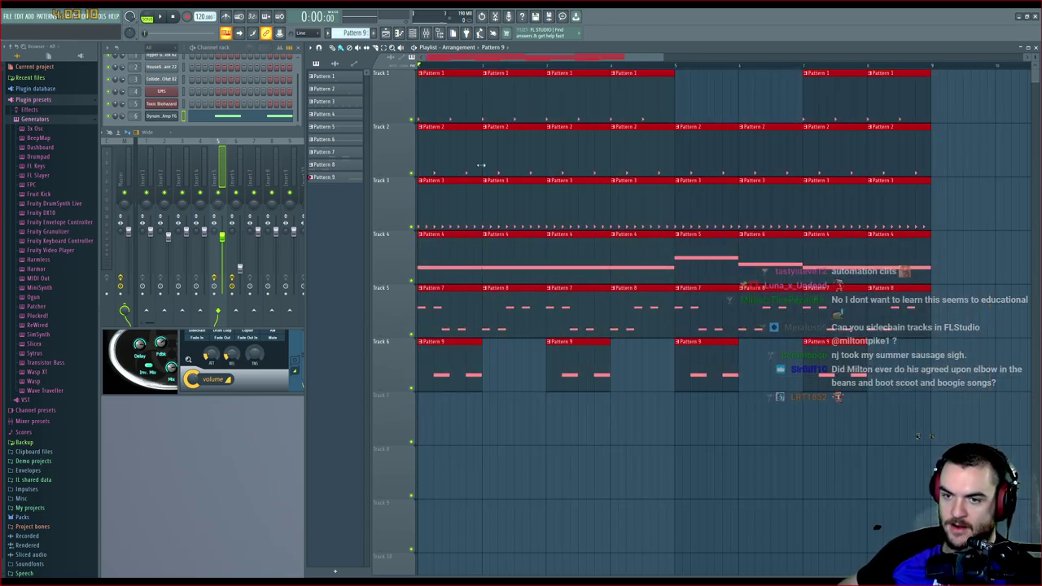
pyautogui.moveTo(456, 156); pyautogui.dragTo(710, 163)
pyautogui.keyDown('ctrl'); pyautogui.click(599, 165); pyautogui.keyUp('ctrl')
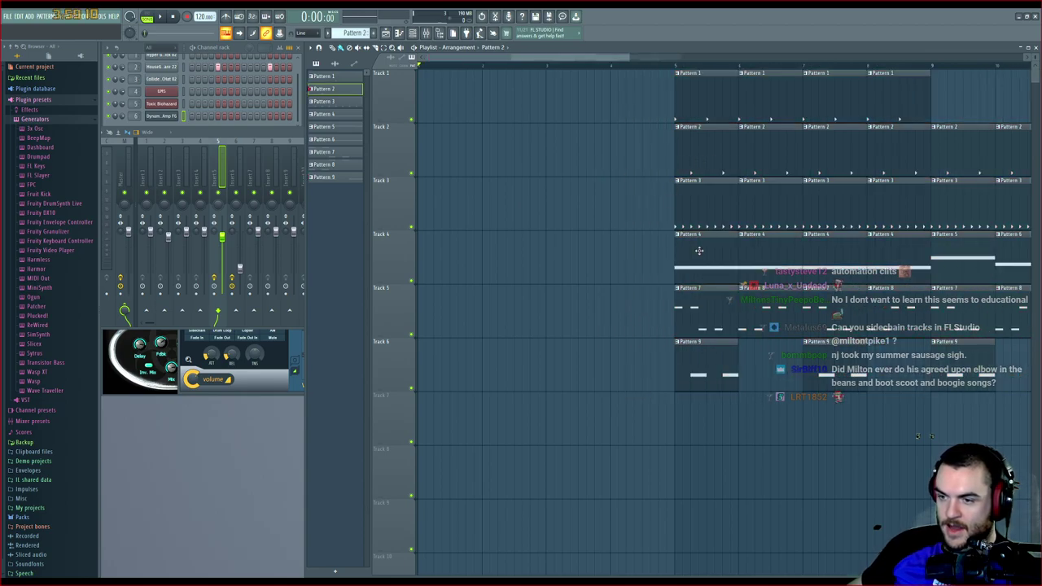
# Place four Pattern 4 clips on Track 4 across bars 1 to 4 as an intro
pyautogui.click(699, 251)
pyautogui.moveTo(454, 252)
pyautogui.mouseDown()
pyautogui.moveTo(466, 249)
pyautogui.moveTo(453, 247)
pyautogui.mouseUp()
pyautogui.click(489, 247)
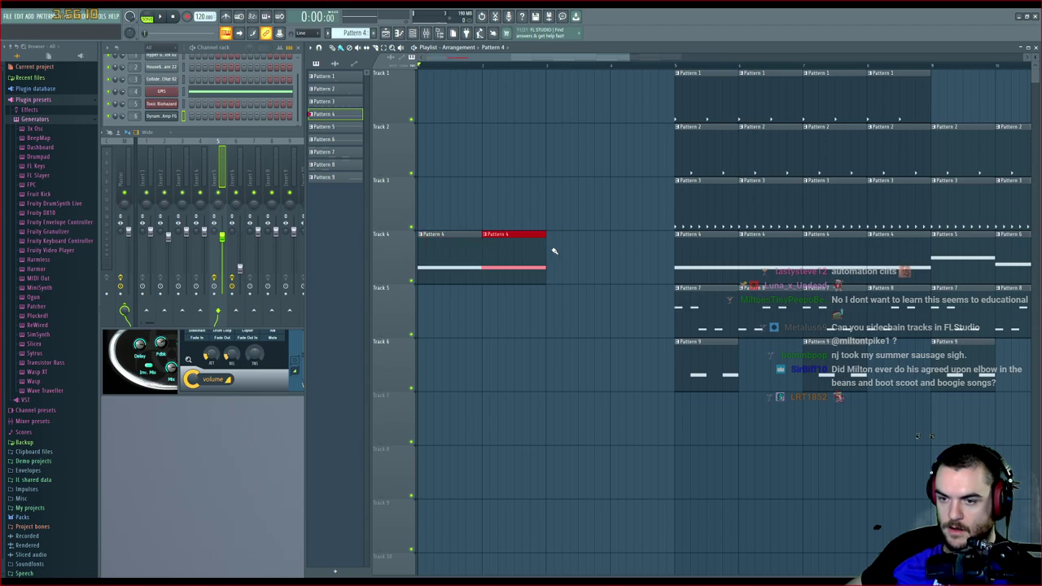
pyautogui.click(553, 251)
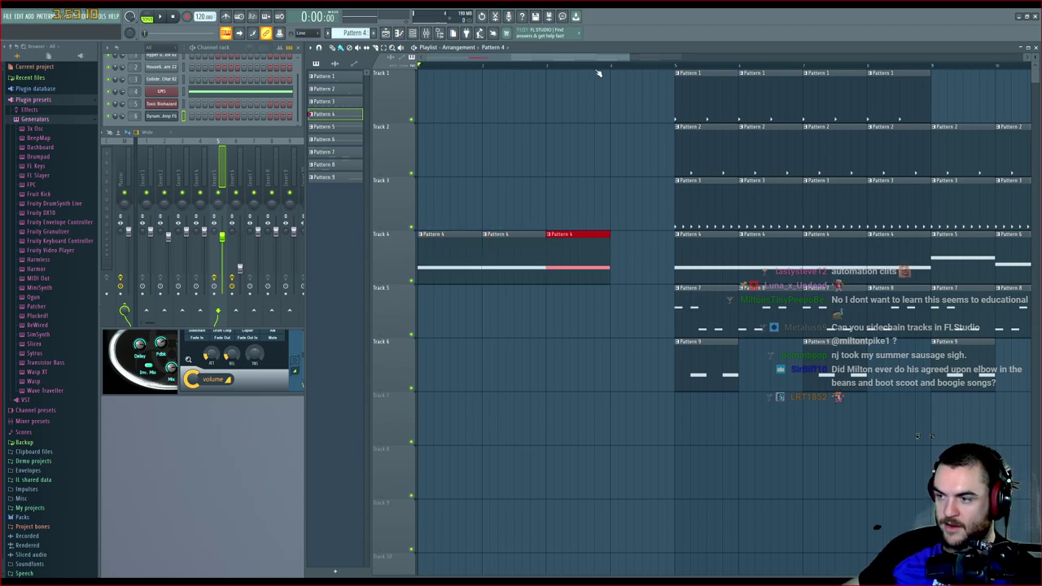
pyautogui.moveTo(568, 61); pyautogui.dragTo(609, 68)
pyautogui.click(598, 242)
# Move all clips of the original eight-bar section two bars later so it starts at bar 7
pyautogui.scroll(-3, 675, 84)
pyautogui.moveTo(849, 90); pyautogui.dragTo(561, 398)
pyautogui.moveTo(572, 269); pyautogui.dragTo(643, 277)
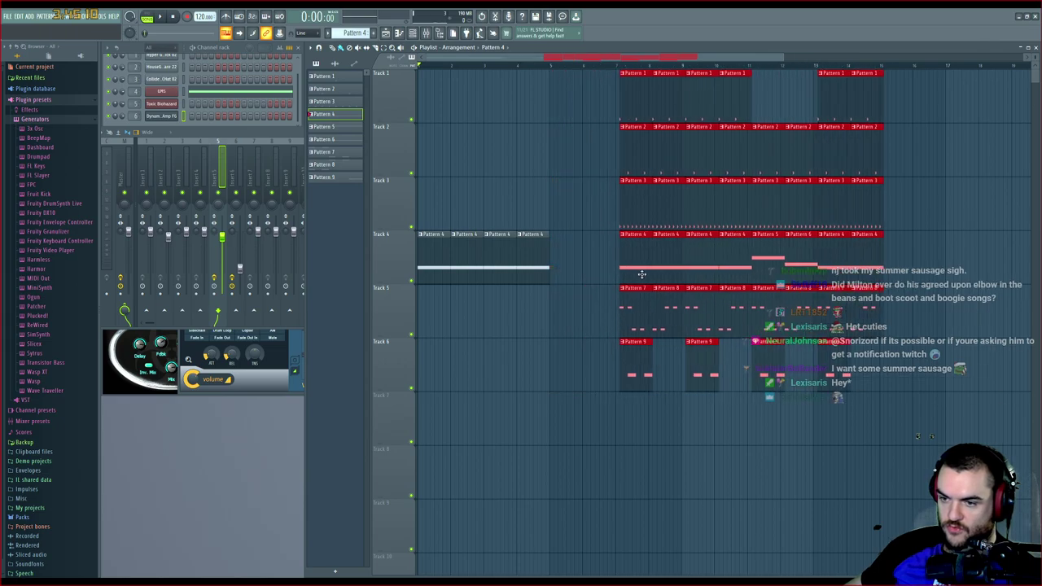
pyautogui.doubleClick(643, 277)
pyautogui.click(958, 148)
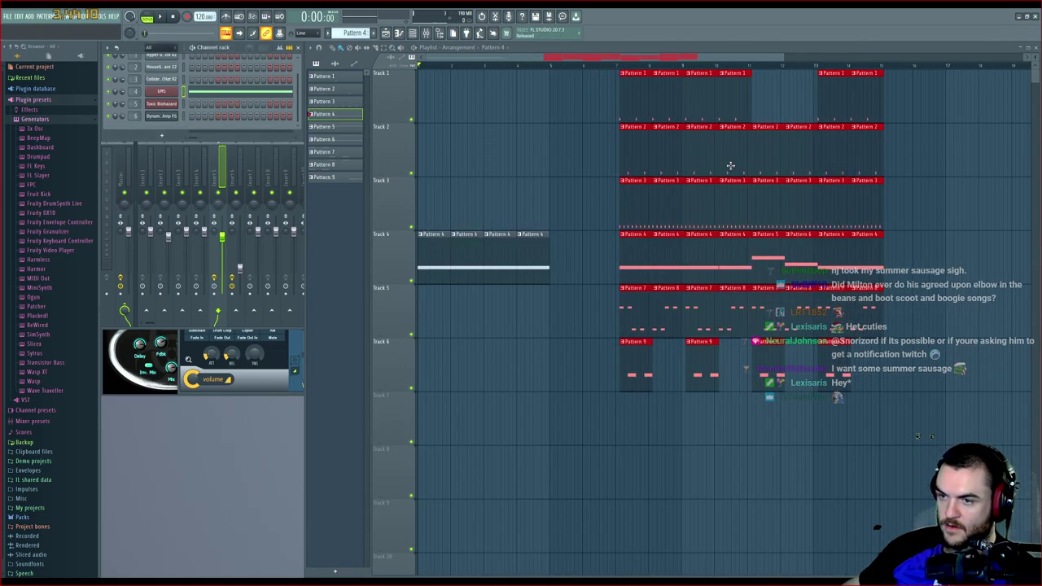
pyautogui.click(709, 147)
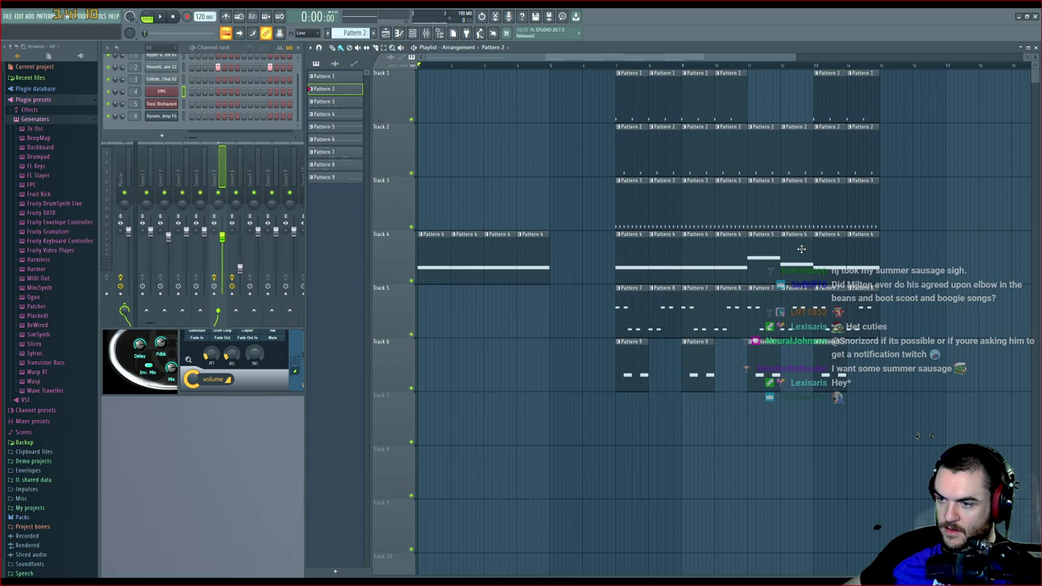
# Copy the Pattern 5 and Pattern 6 clips on Track 4 into bars 5 and 6, completing the intro
pyautogui.moveTo(803, 248); pyautogui.dragTo(764, 243)
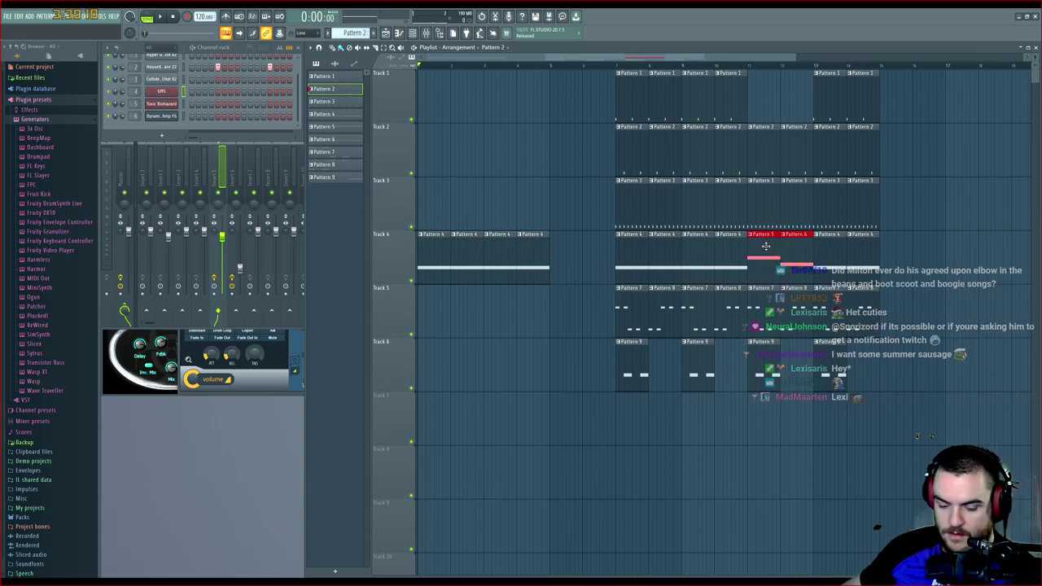
pyautogui.hotkey('ctrl', 'c')
pyautogui.hotkey('ctrl', 'v')
pyautogui.moveTo(458, 245); pyautogui.dragTo(590, 245)
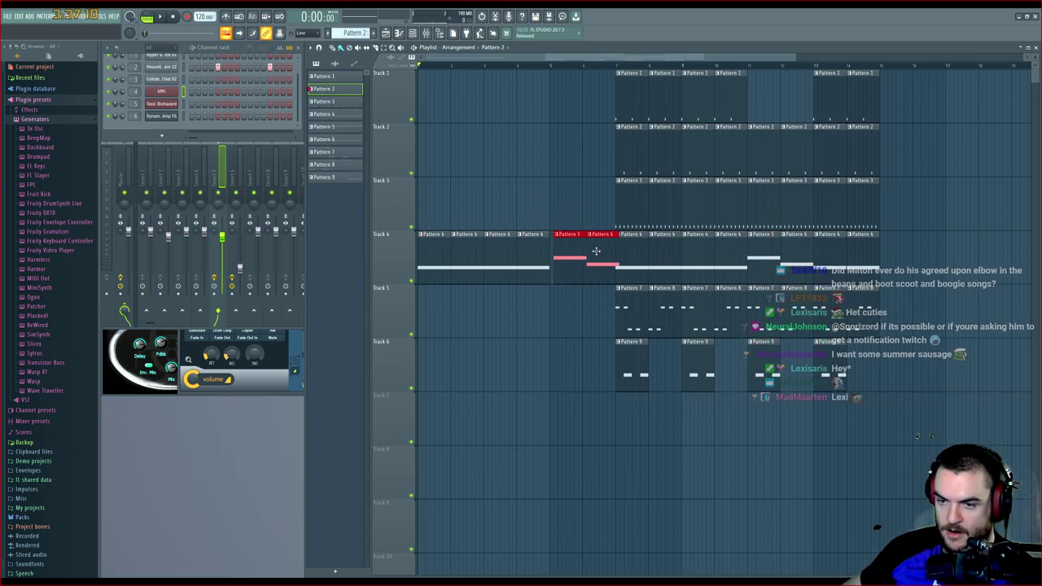
pyautogui.click(584, 200)
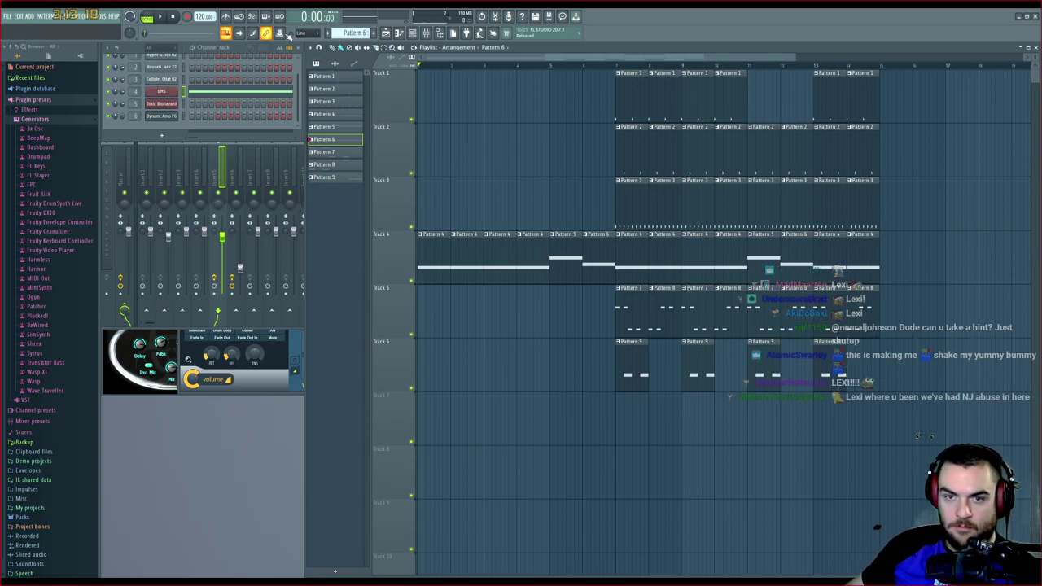
# Play the arrangement through the new intro into the full section, then replay its start briefly
pyautogui.press('space')
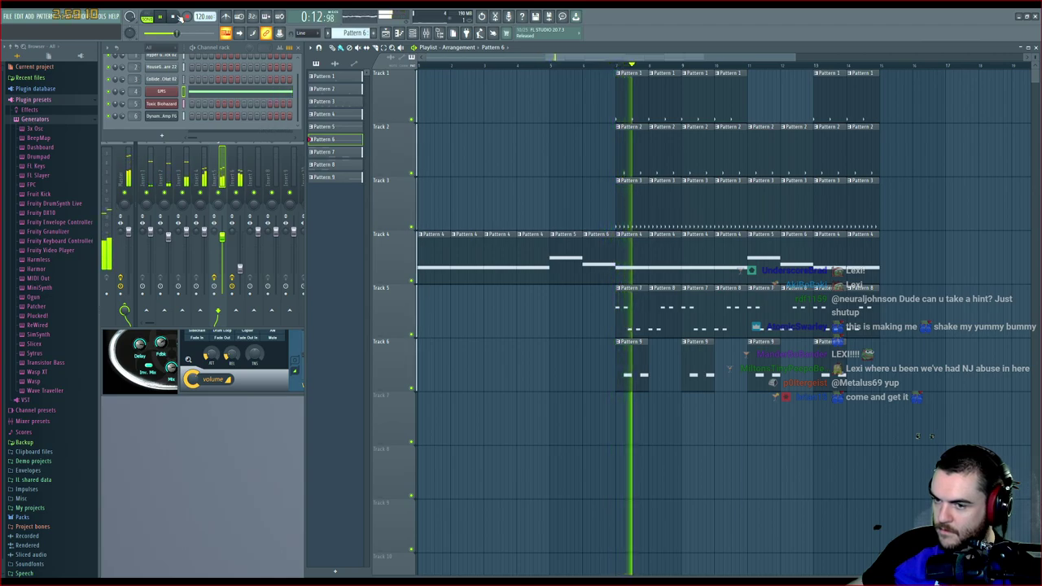
pyautogui.click(174, 16)
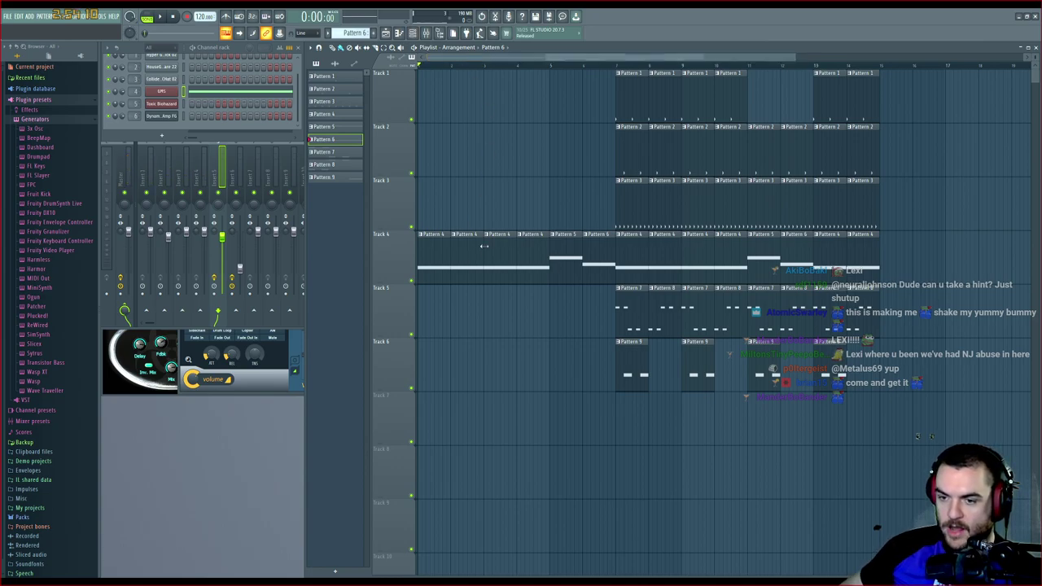
pyautogui.press('space')
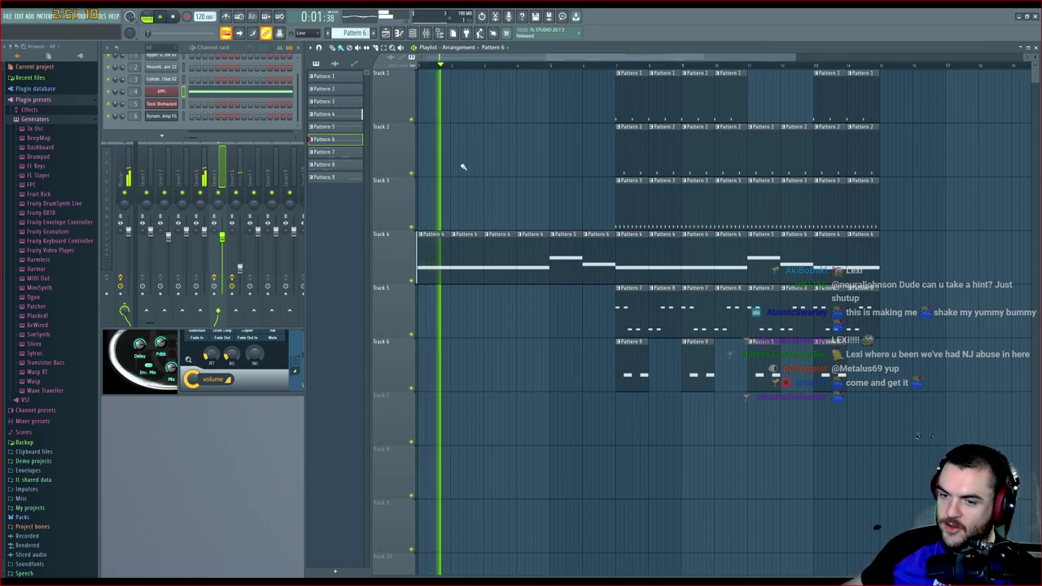
pyautogui.press('space')
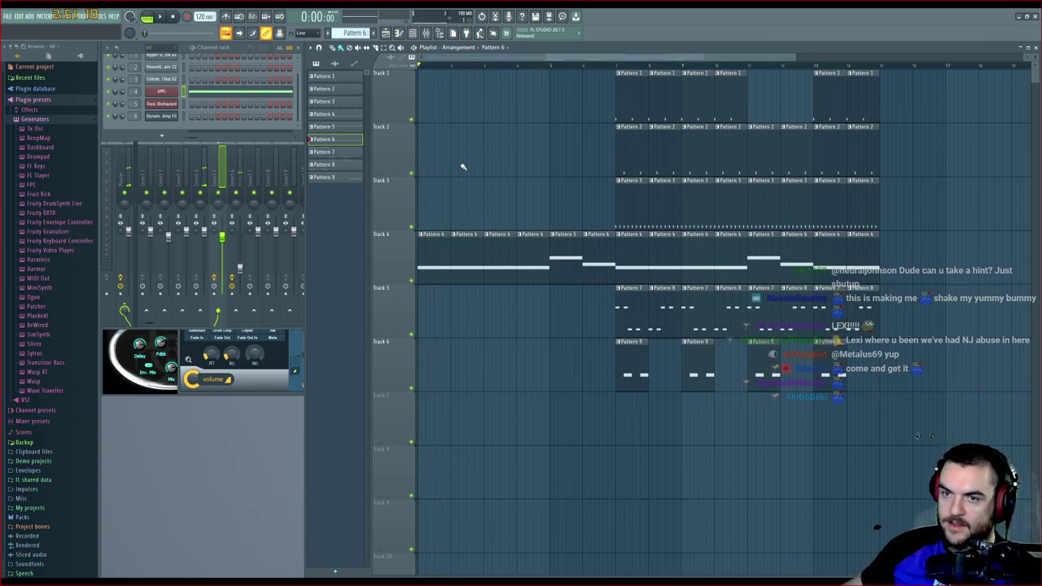
# Show the mixer and move it lower to uncover the playlist's first tracks
pyautogui.click(425, 32)
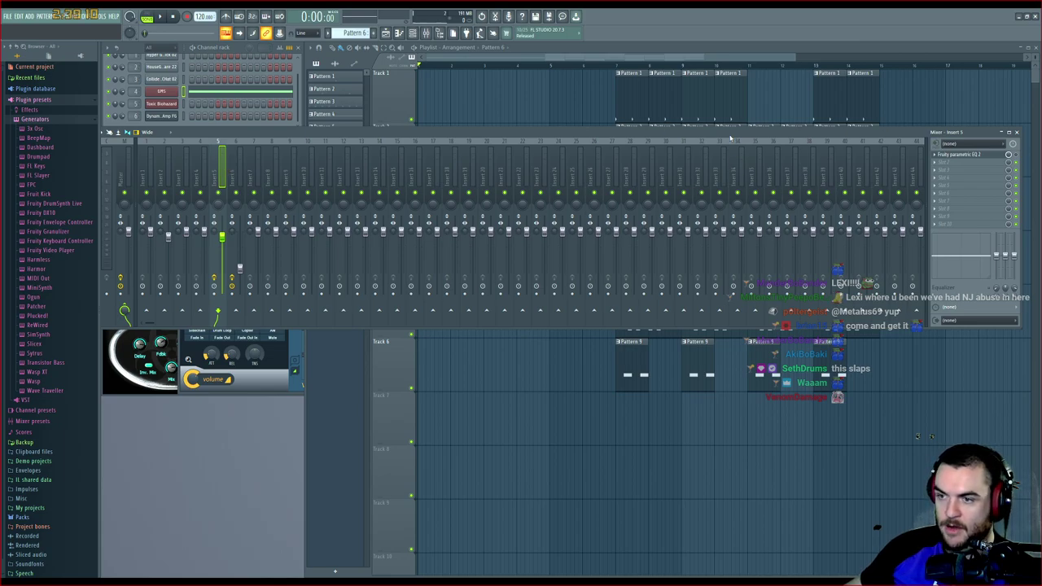
pyautogui.moveTo(730, 135); pyautogui.dragTo(735, 190)
pyautogui.press('space')
pyautogui.press('space')
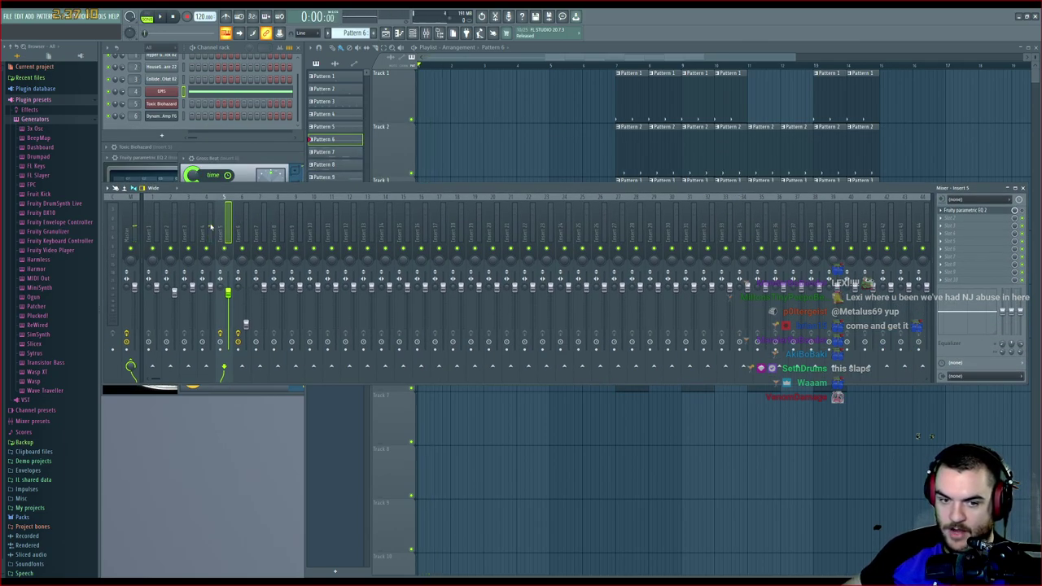
pyautogui.moveTo(518, 193); pyautogui.dragTo(526, 346)
# Play the full section from bar 7 and check mixer track 5's Fruity parametric EQ 2, then stop
pyautogui.press('space')
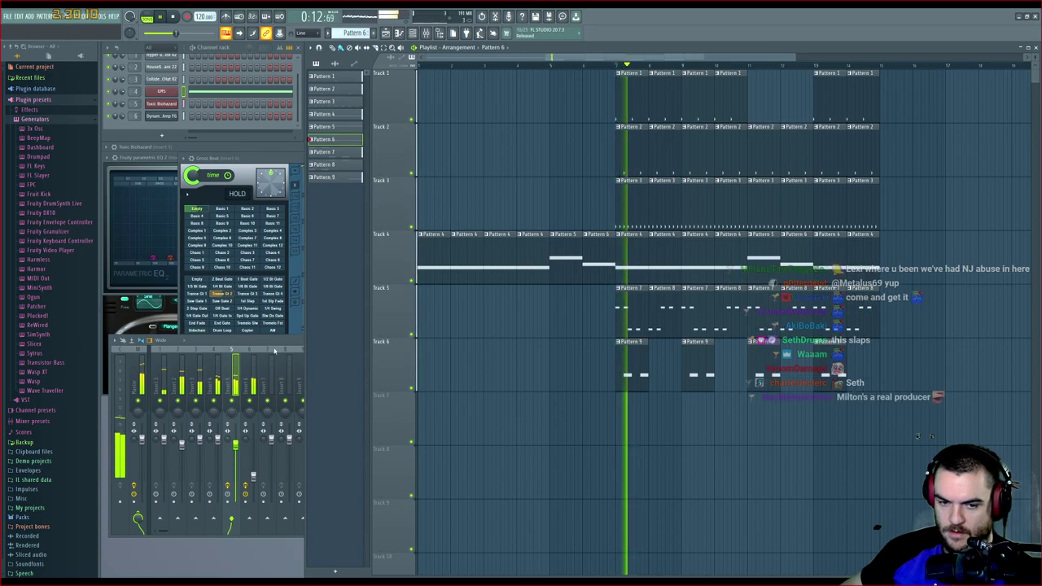
pyautogui.click(275, 344)
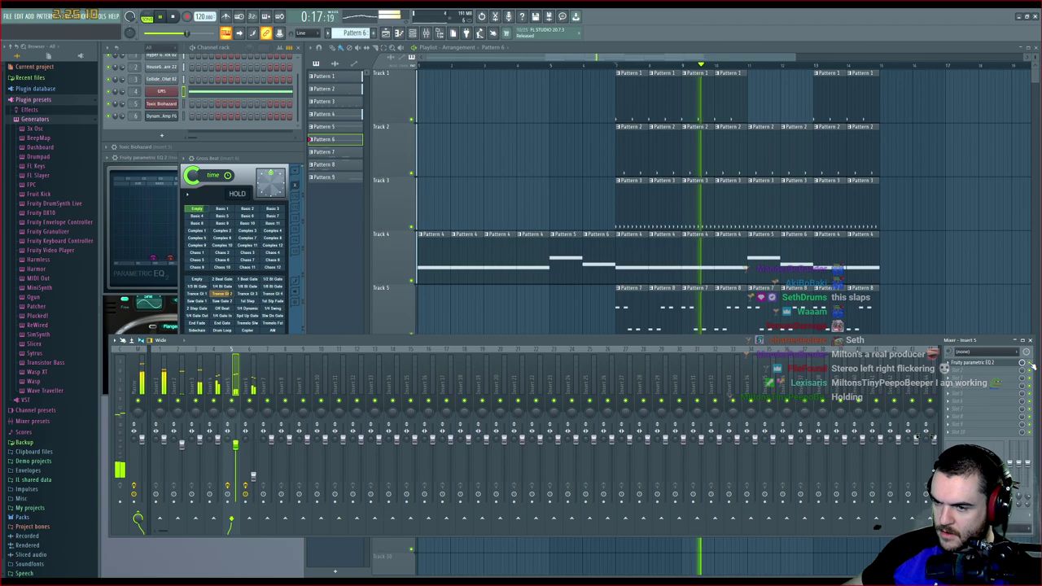
pyautogui.press('space')
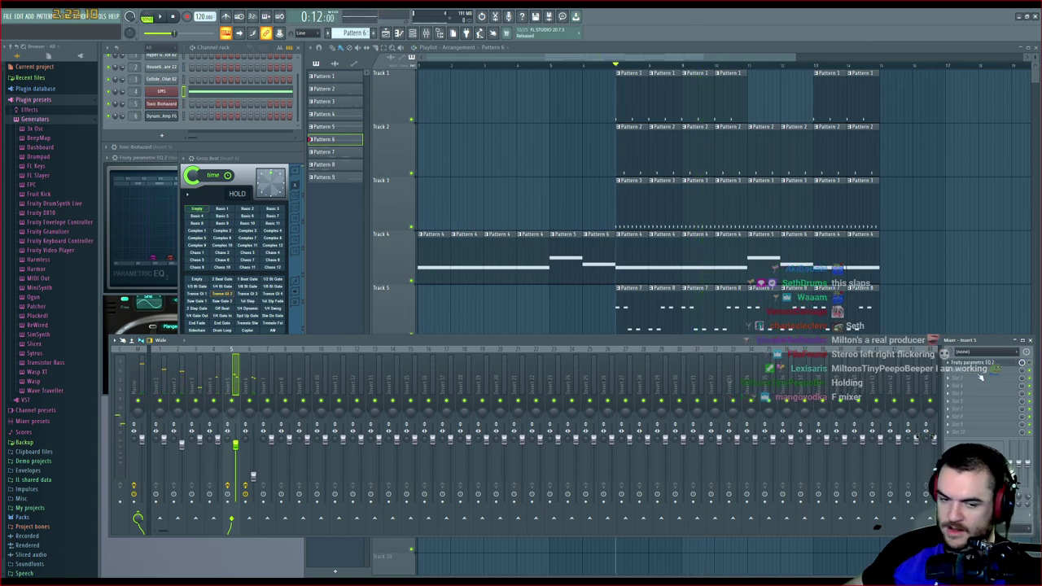
# Play the intro from the beginning and add Fruity parametric EQ 2 to the first effect slot of mixer track 4
pyautogui.click(210, 383)
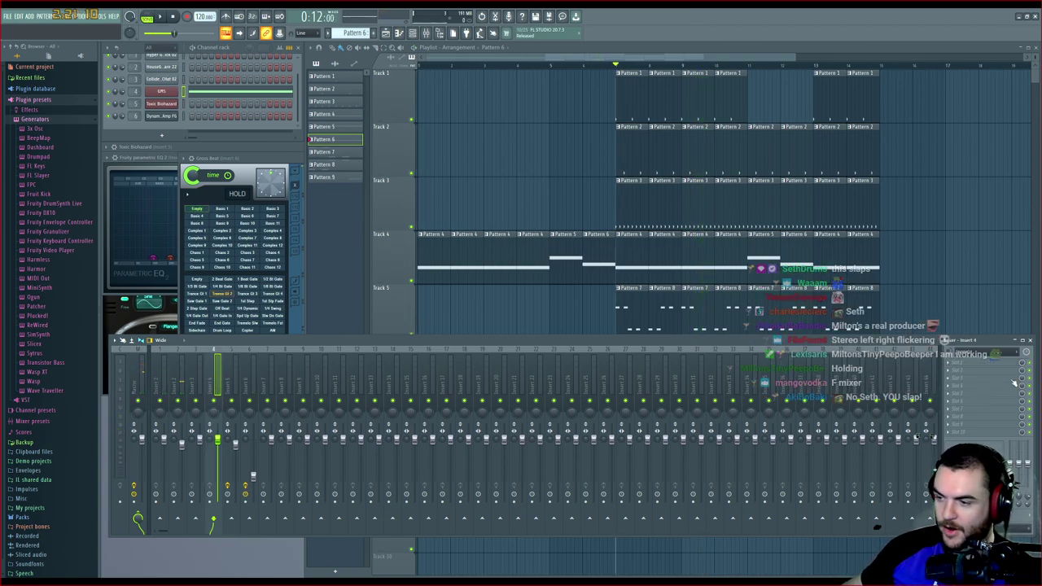
pyautogui.press('space')
pyautogui.press('space')
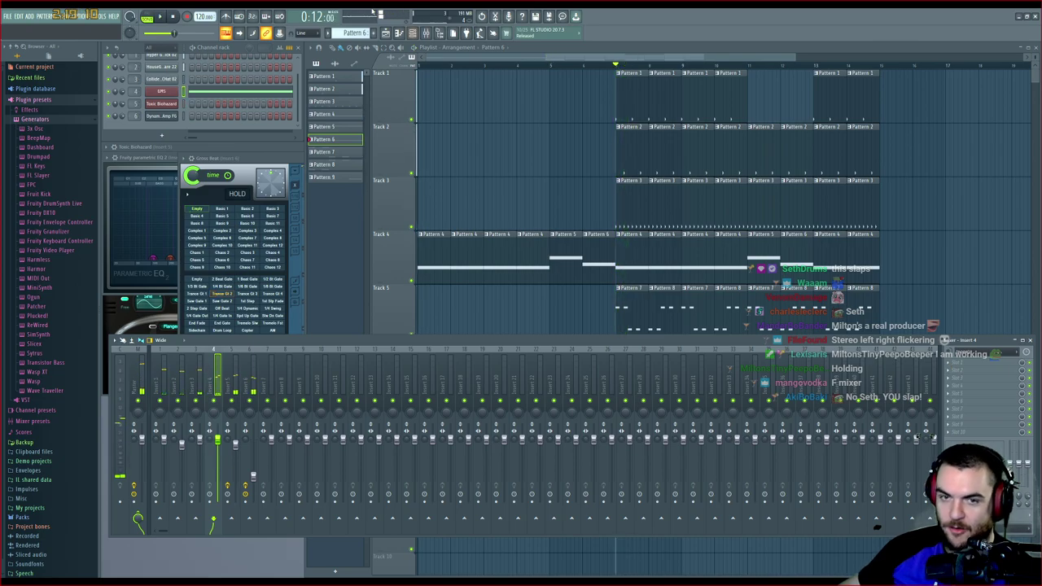
pyautogui.click(175, 19)
pyautogui.press('space')
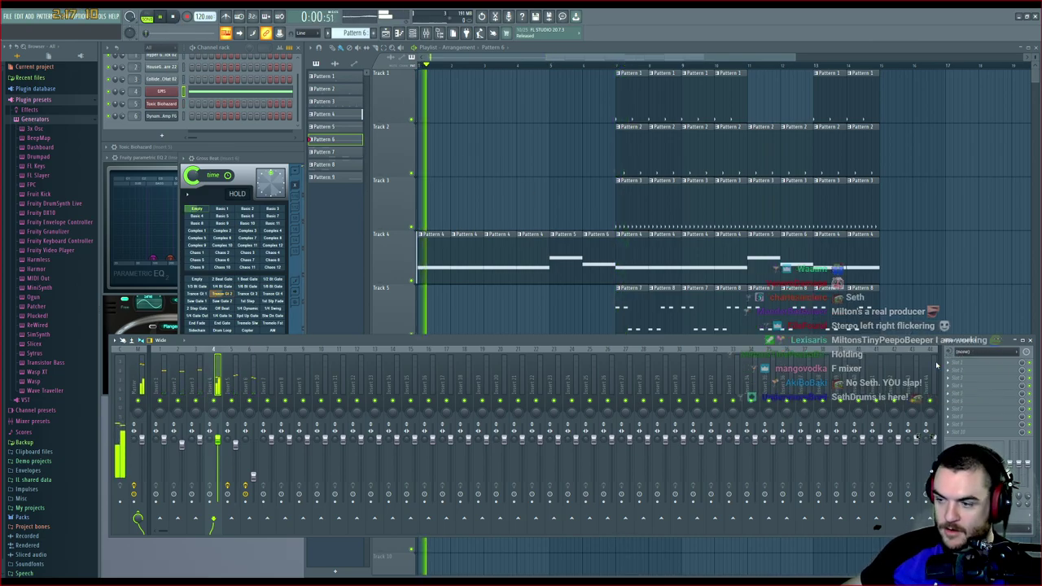
pyautogui.press('space')
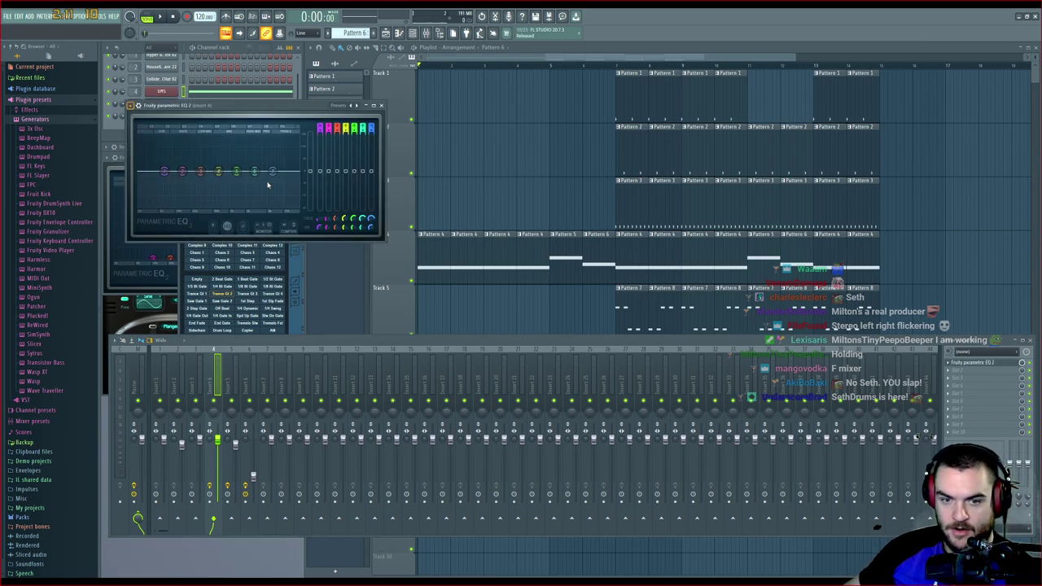
# Load the telephone preset in mixer track 4's Fruity parametric EQ 2 and play the intro to compare the filtered and unfiltered sound
pyautogui.press('space')
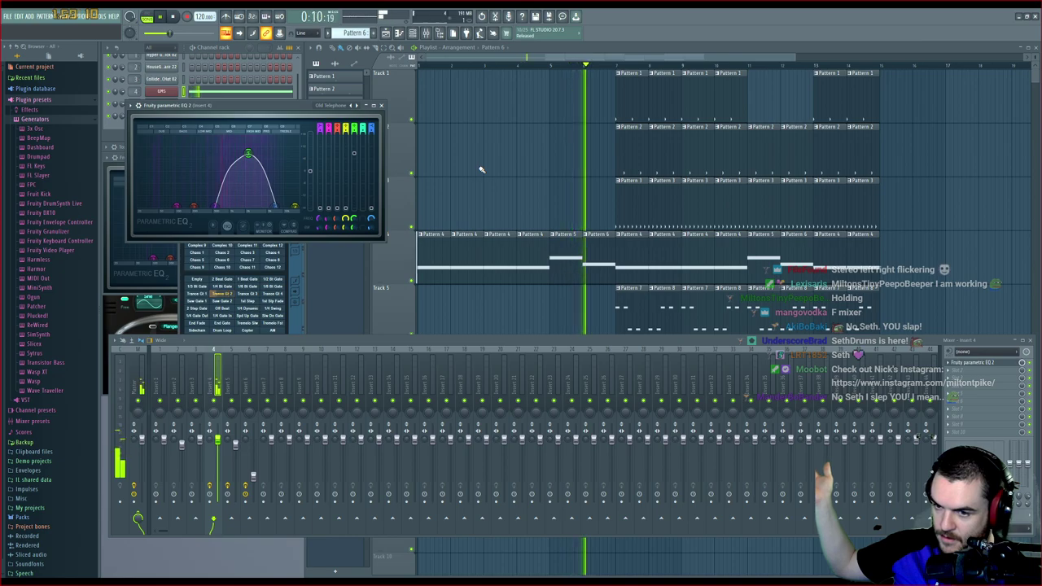
pyautogui.press('space')
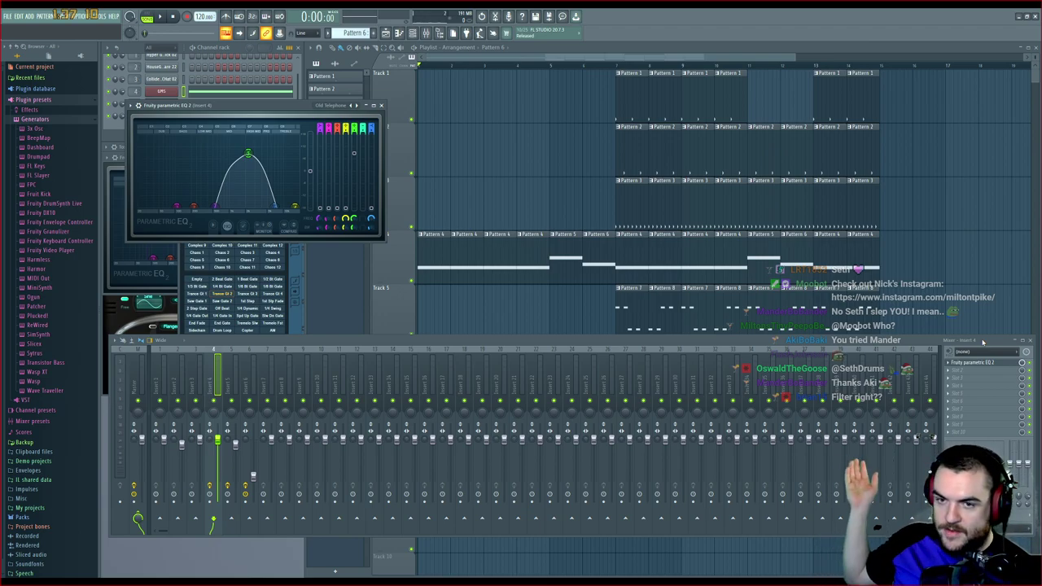
pyautogui.press('space')
pyautogui.press('space')
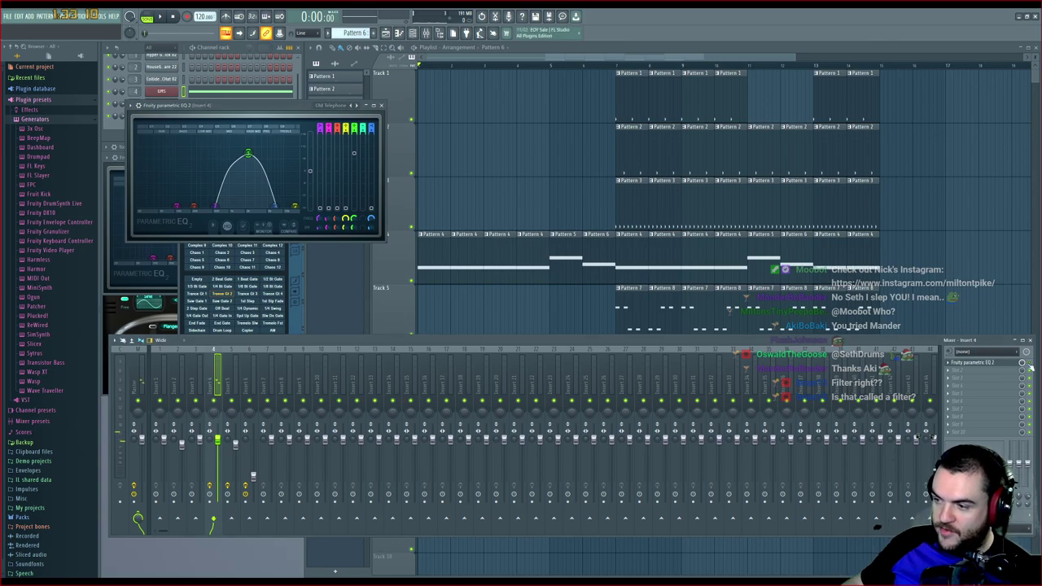
pyautogui.press('space')
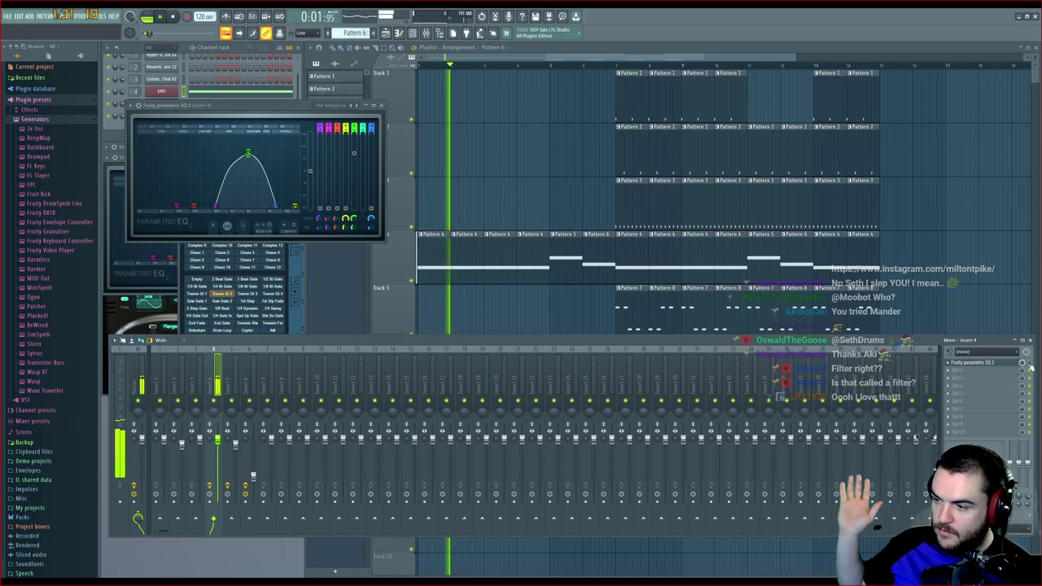
# Play the arrangement from the beginning several times to compare the Track 4 intro at different mix levels of the EQ, then stop
pyautogui.press('space')
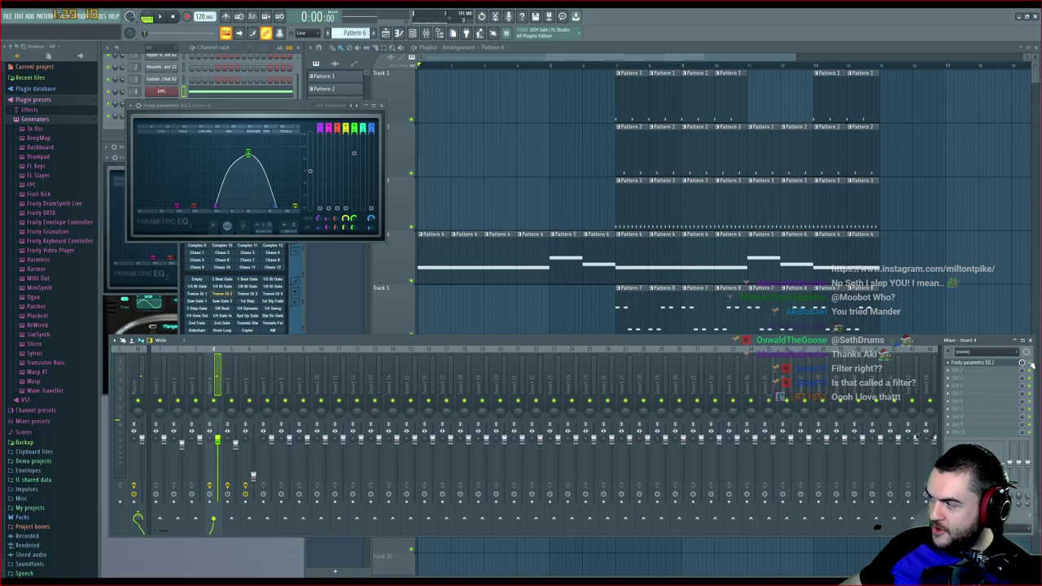
pyautogui.press('space')
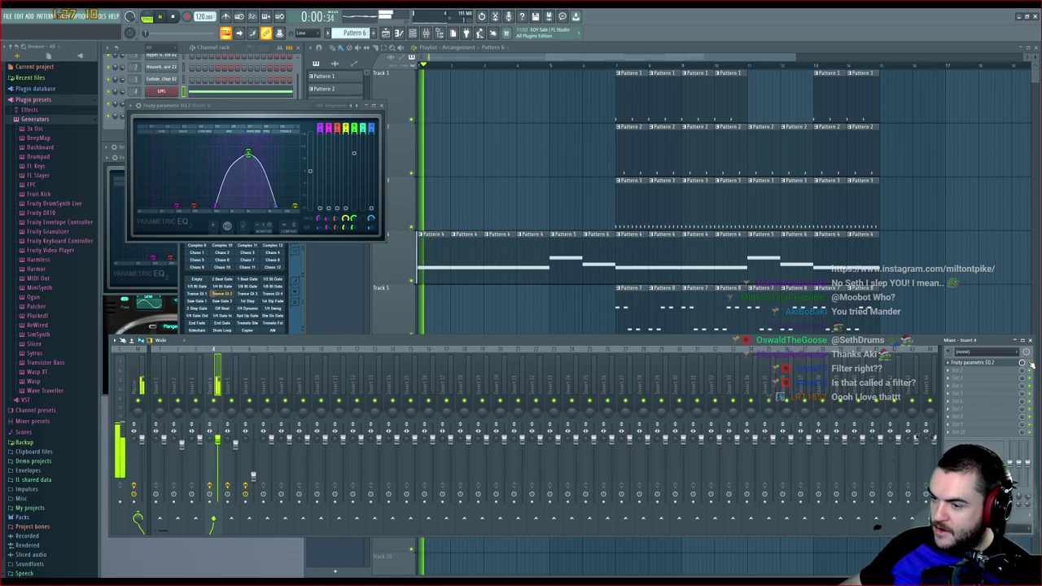
pyautogui.press('space')
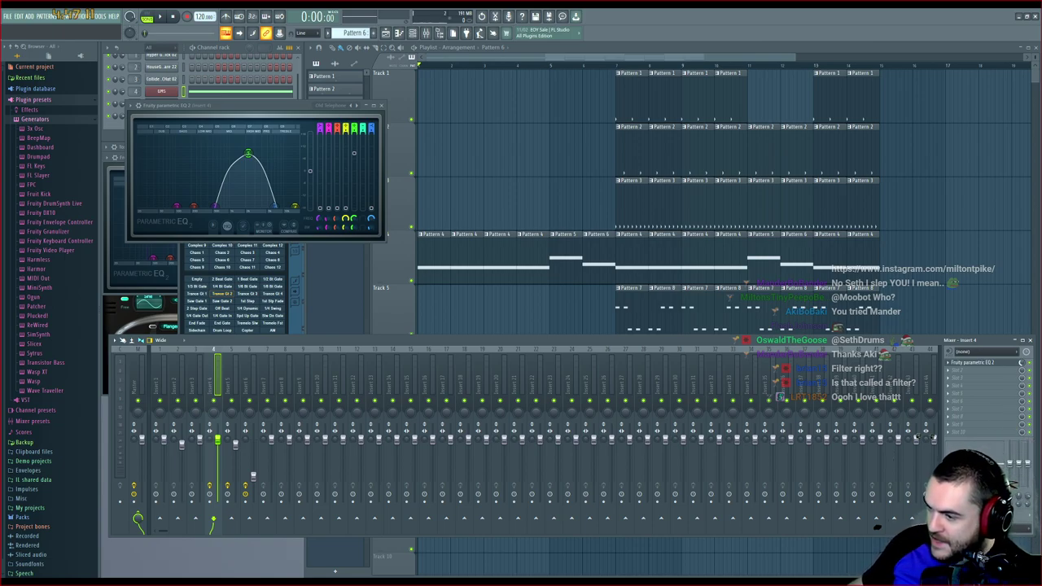
pyautogui.press('space')
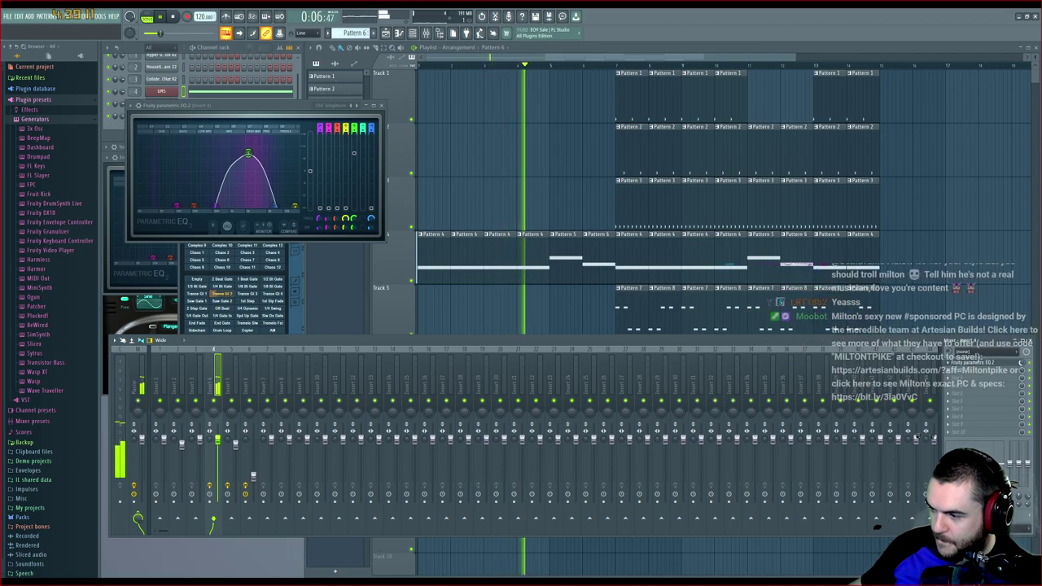
pyautogui.press('space')
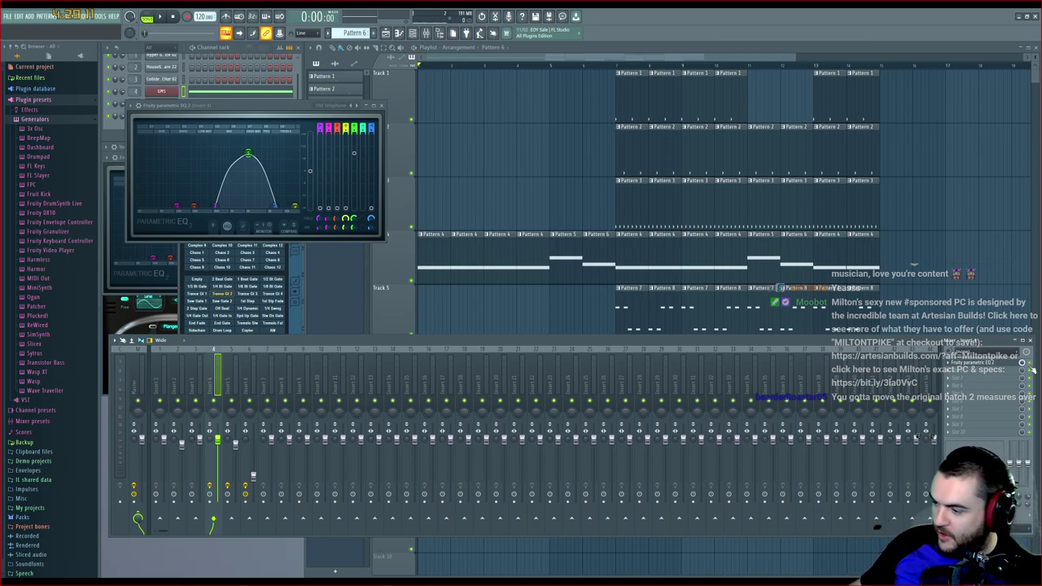
pyautogui.press('space')
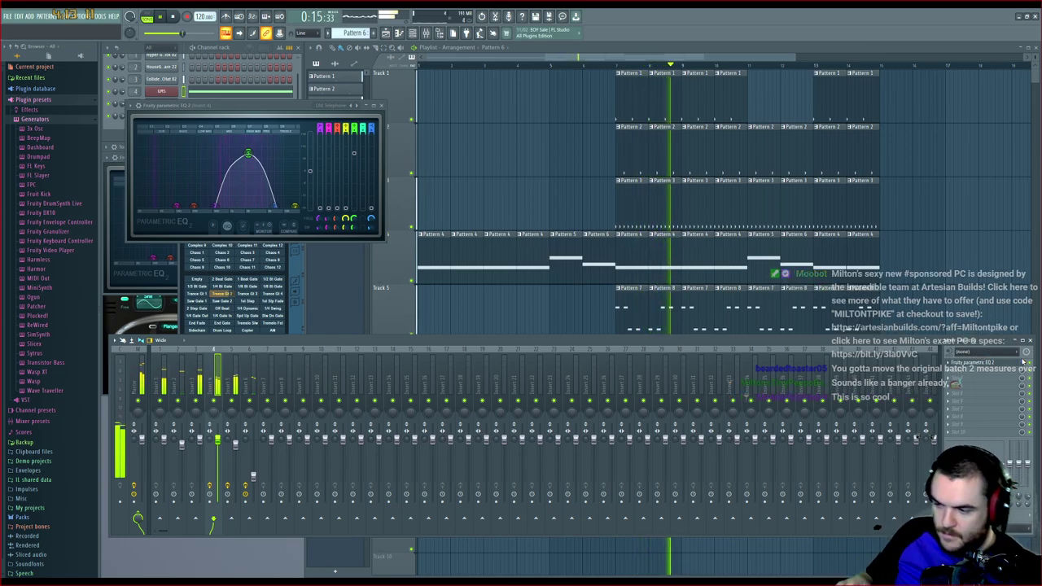
pyautogui.press('space')
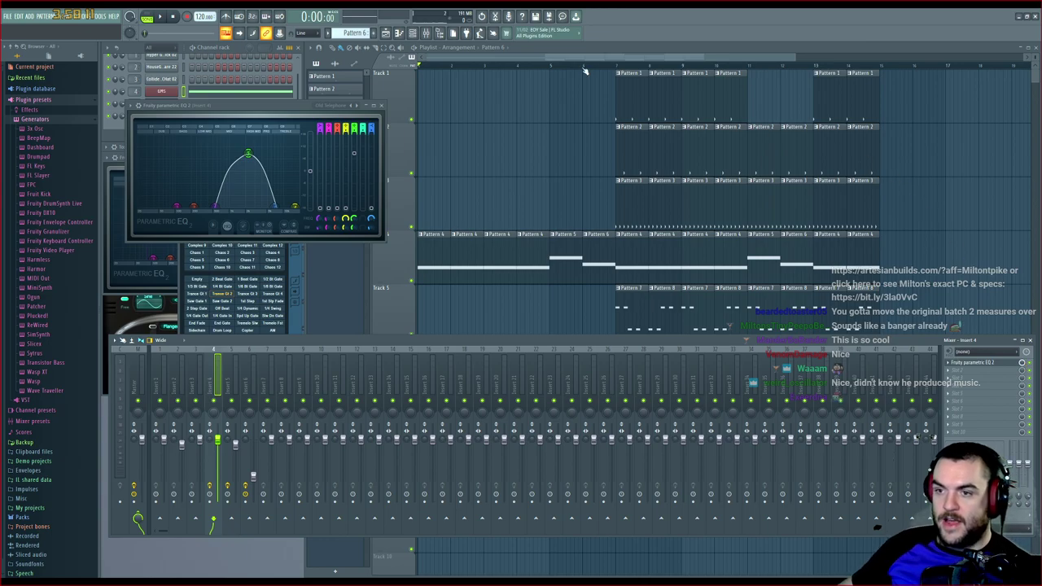
# Select the playlist's intro time range from bar 1 up to bar 7, removing the stray pattern clip placed on Track 2
pyautogui.scroll(-1, 570, 139)
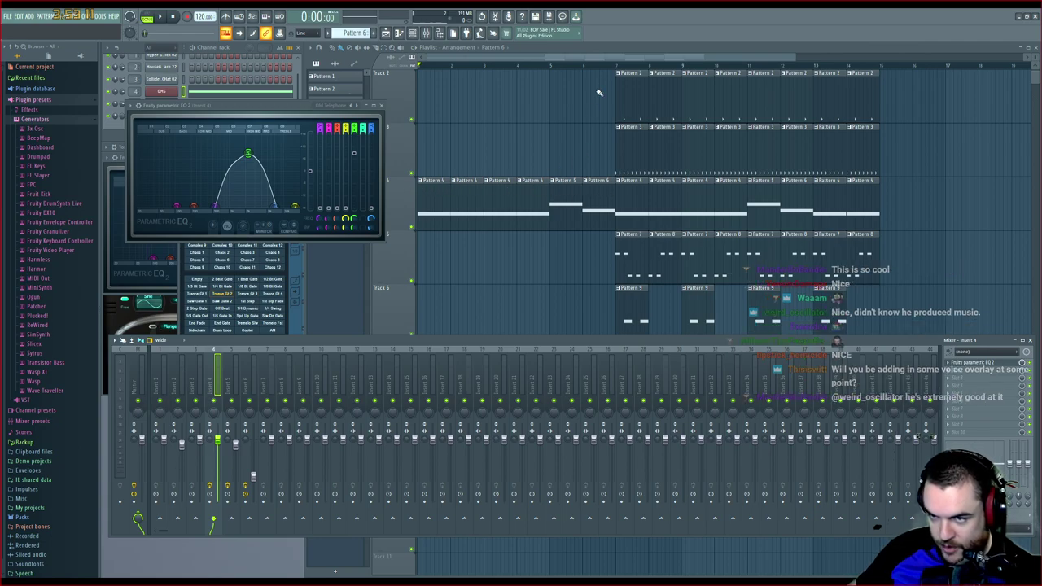
pyautogui.moveTo(616, 72); pyautogui.dragTo(417, 71)
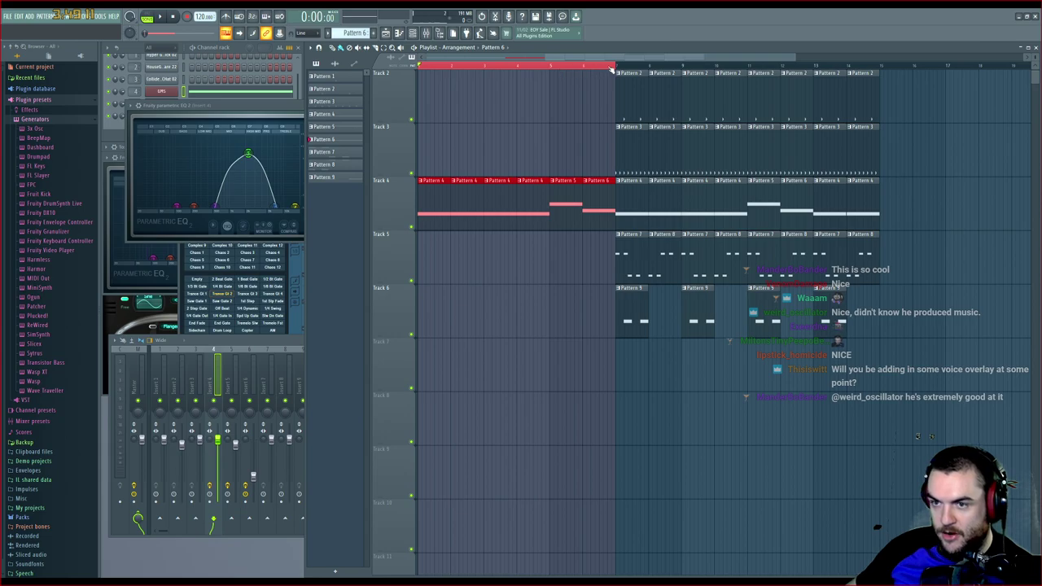
pyautogui.moveTo(614, 70); pyautogui.dragTo(408, 70)
pyautogui.click(557, 79)
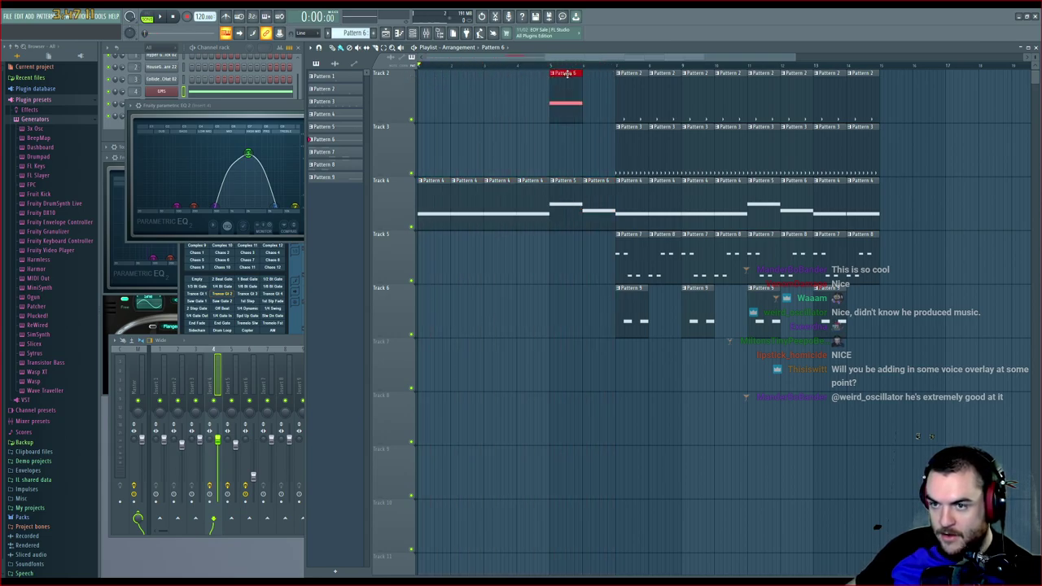
pyautogui.rightClick(567, 75)
pyautogui.moveTo(612, 67); pyautogui.dragTo(419, 70)
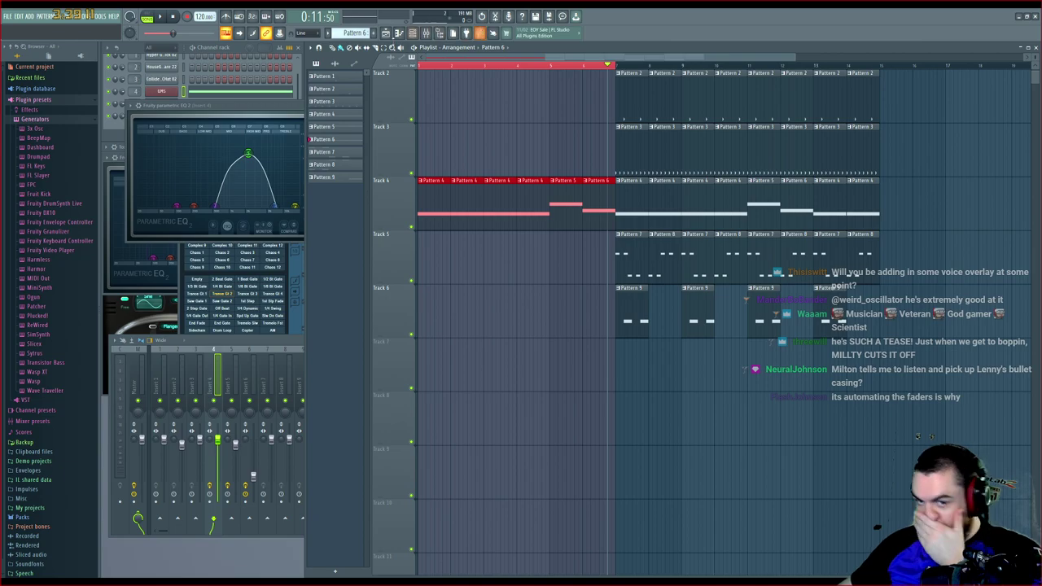
# Create an automation clip for the mix level of mixer track 4's Fruity parametric EQ 2 and move it to Track 3 over the intro
pyautogui.click(425, 36)
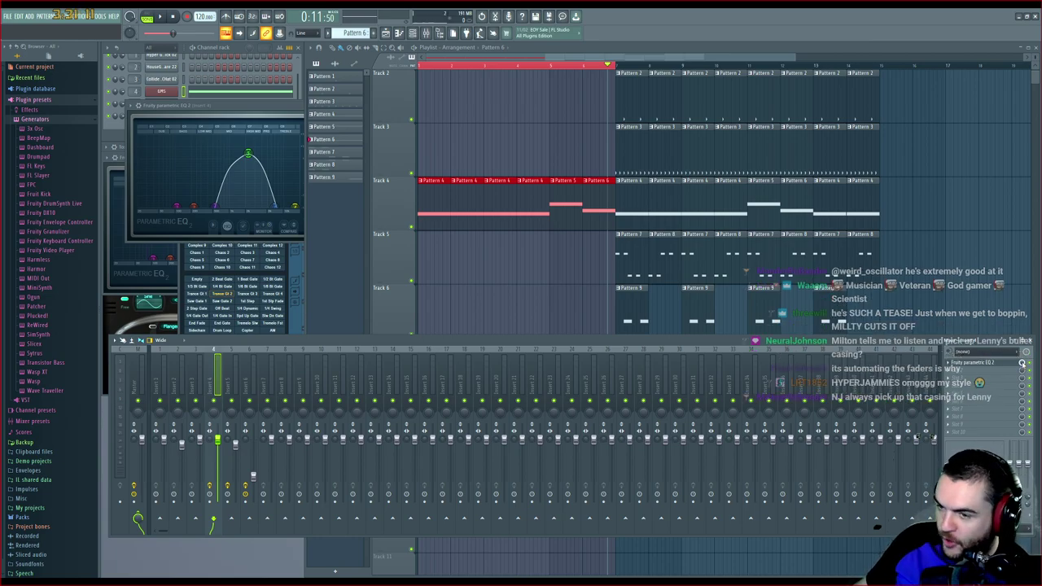
pyautogui.click(176, 17)
pyautogui.press('space')
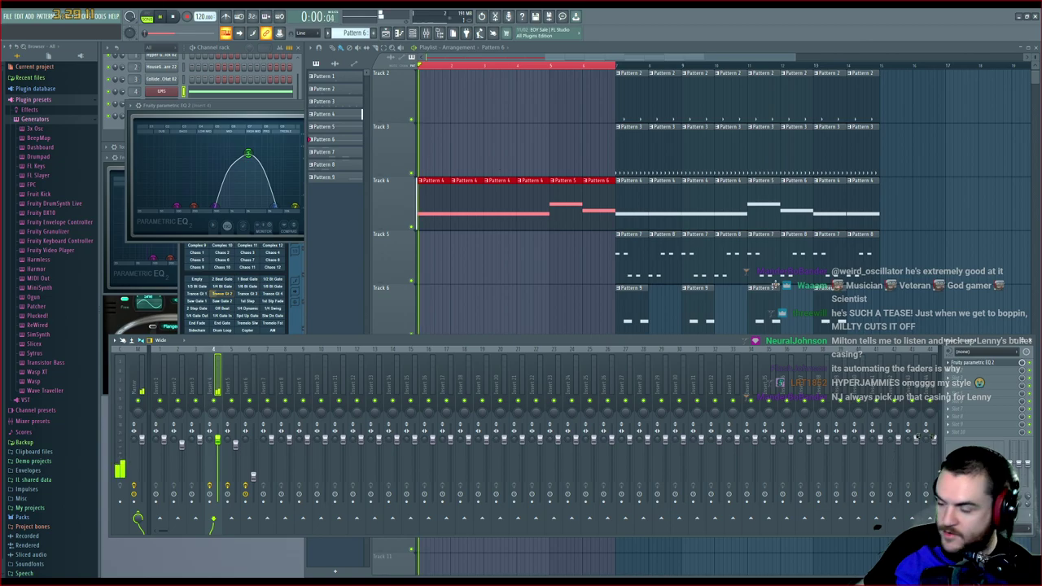
pyautogui.press('space')
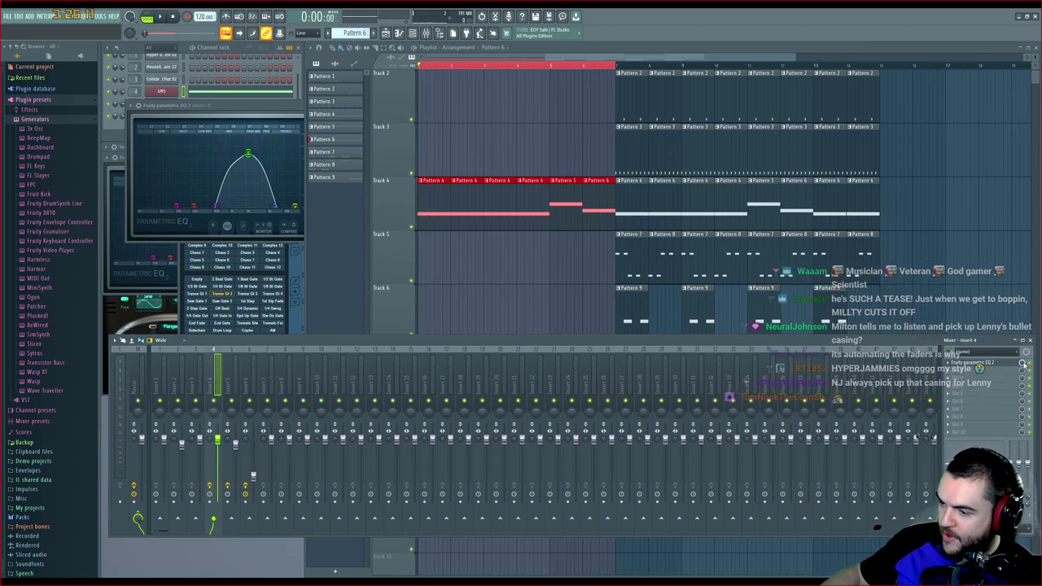
pyautogui.click(1015, 417)
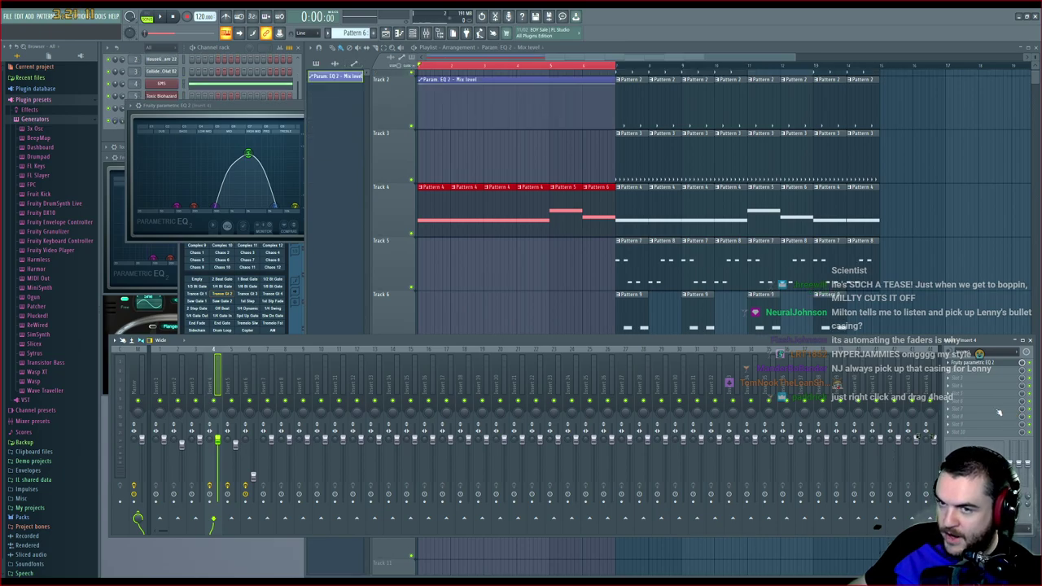
pyautogui.moveTo(496, 79); pyautogui.dragTo(464, 111)
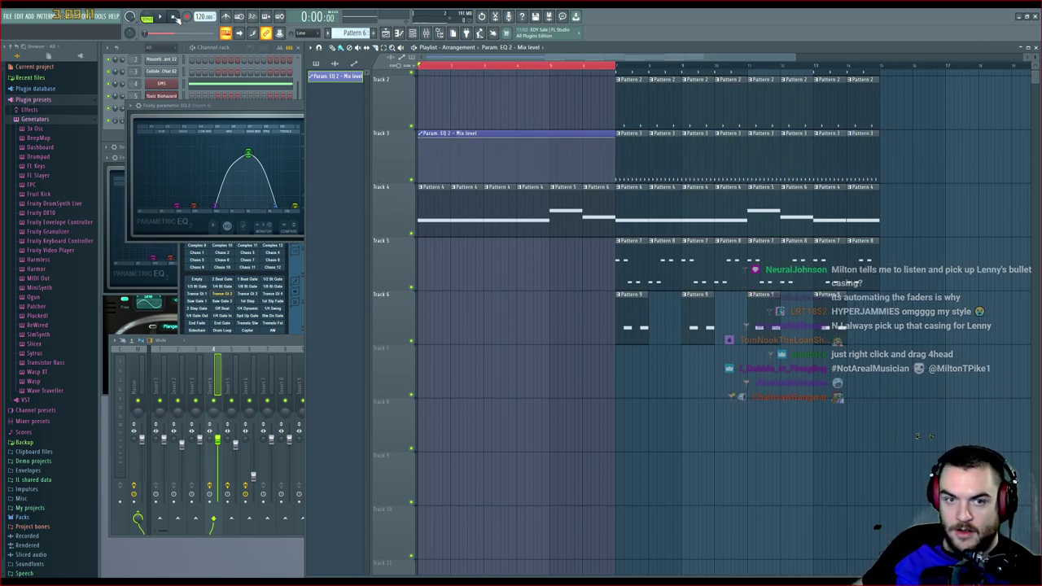
# Play the intro without the time selection, and lower the end point of the EQ mix level automation to the minimum at bar 7
pyautogui.click(441, 71)
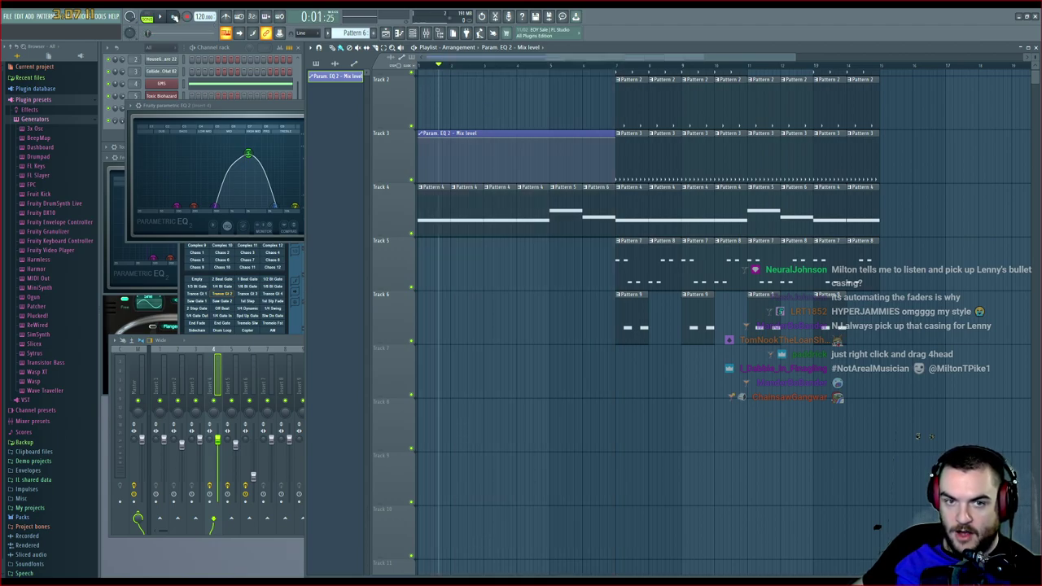
pyautogui.press('space')
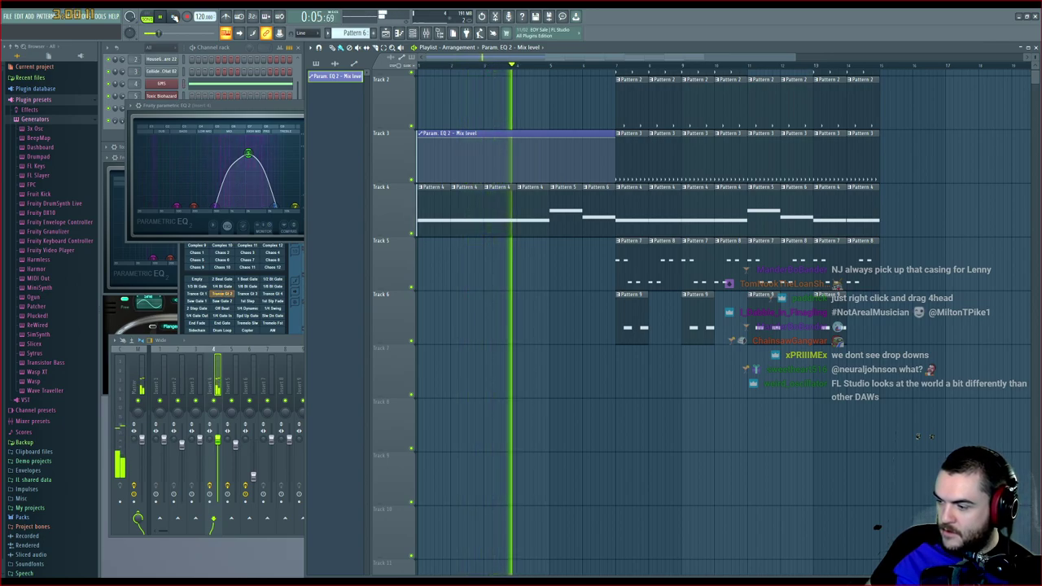
pyautogui.click(173, 16)
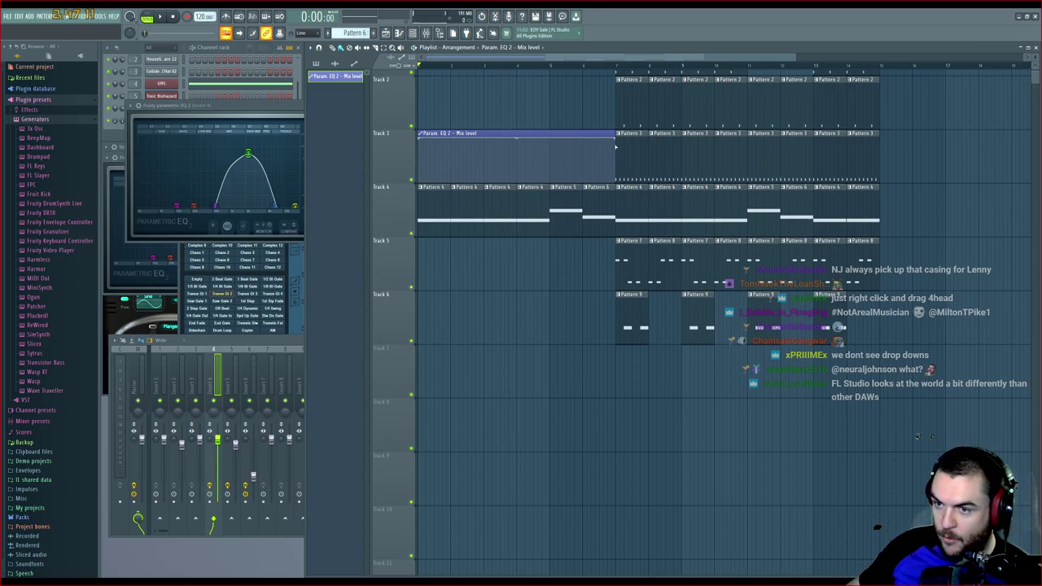
pyautogui.moveTo(615, 137); pyautogui.dragTo(618, 185)
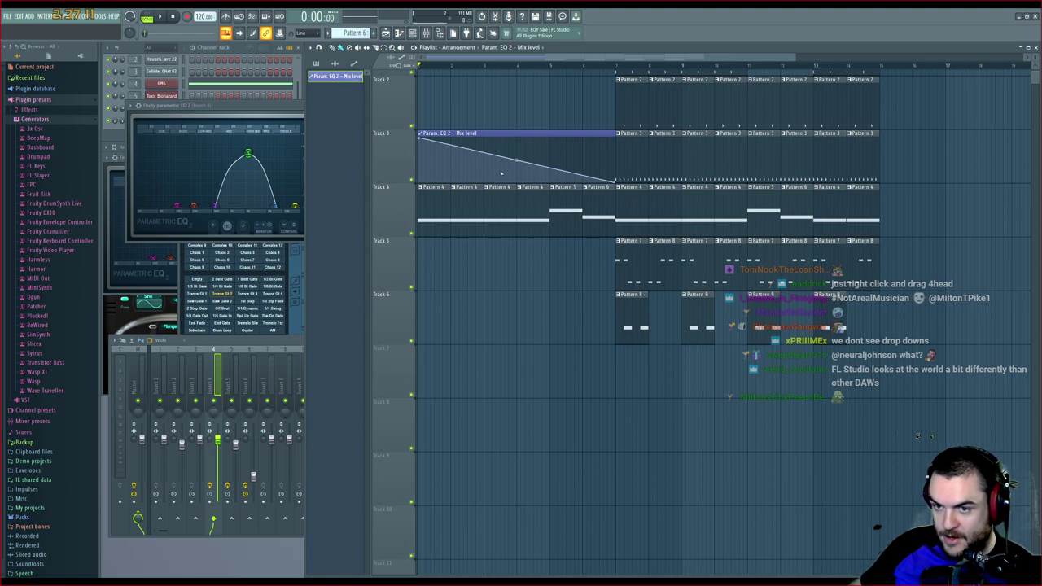
# Try shifting the EQ mix level clip over the Track 3 patterns and extending its end past bar 7, restoring it each time
pyautogui.moveTo(491, 126); pyautogui.dragTo(775, 171)
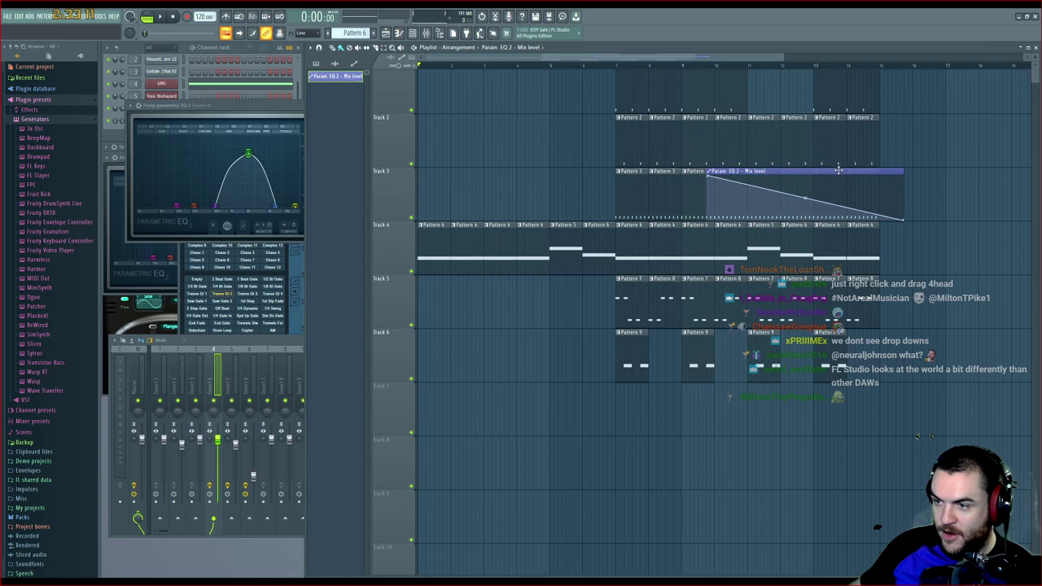
pyautogui.moveTo(839, 170); pyautogui.dragTo(551, 172)
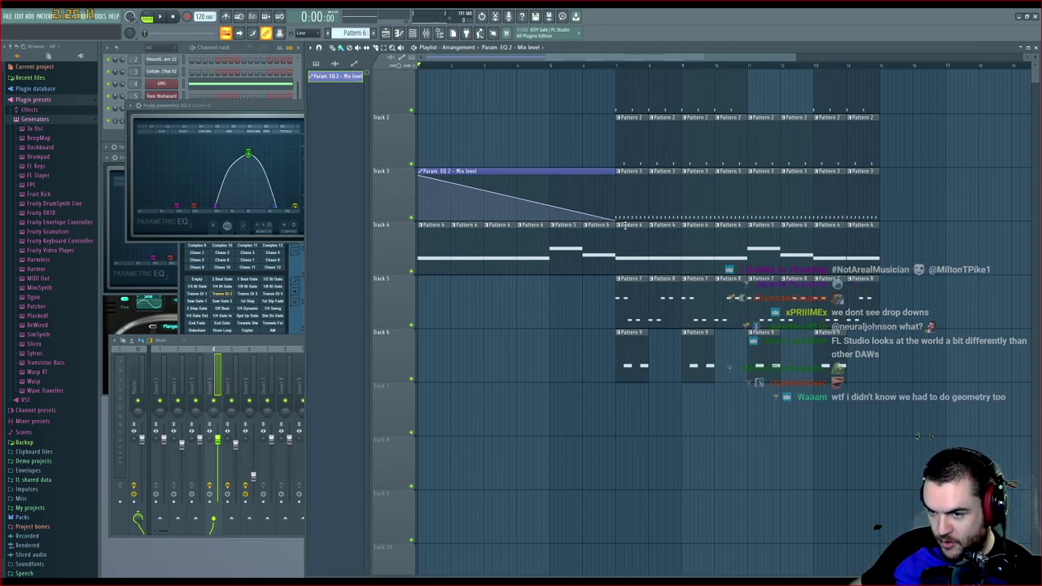
pyautogui.moveTo(610, 175); pyautogui.dragTo(718, 175)
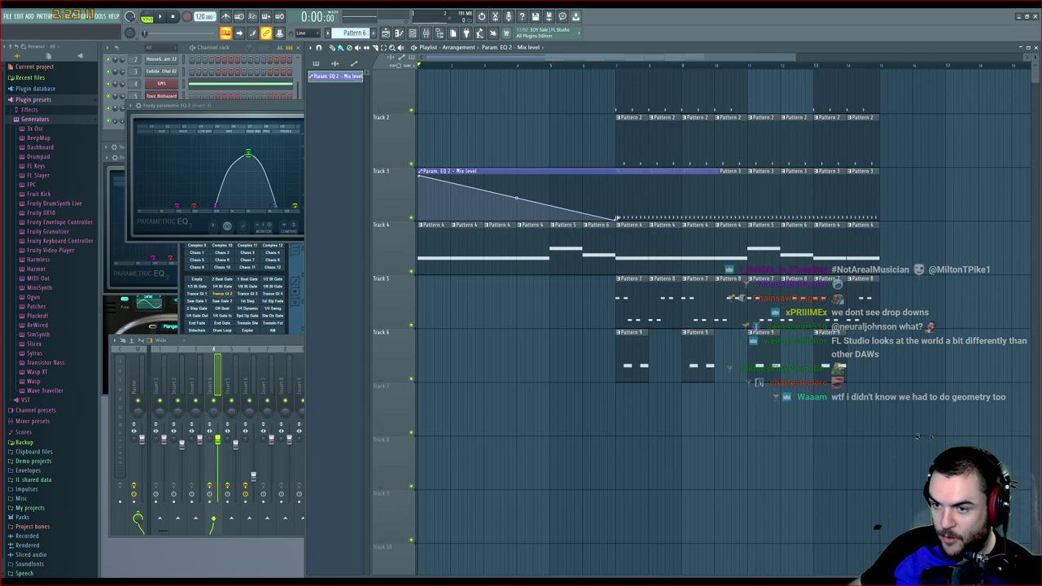
pyautogui.moveTo(616, 220)
pyautogui.mouseDown()
pyautogui.moveTo(719, 220)
pyautogui.moveTo(617, 222)
pyautogui.mouseUp()
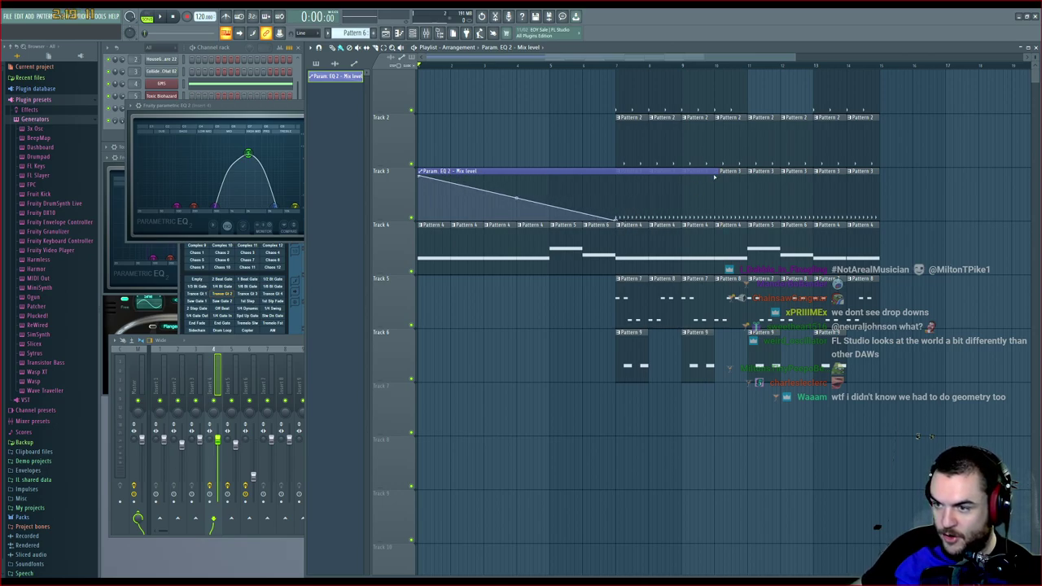
pyautogui.moveTo(714, 175); pyautogui.dragTo(619, 183)
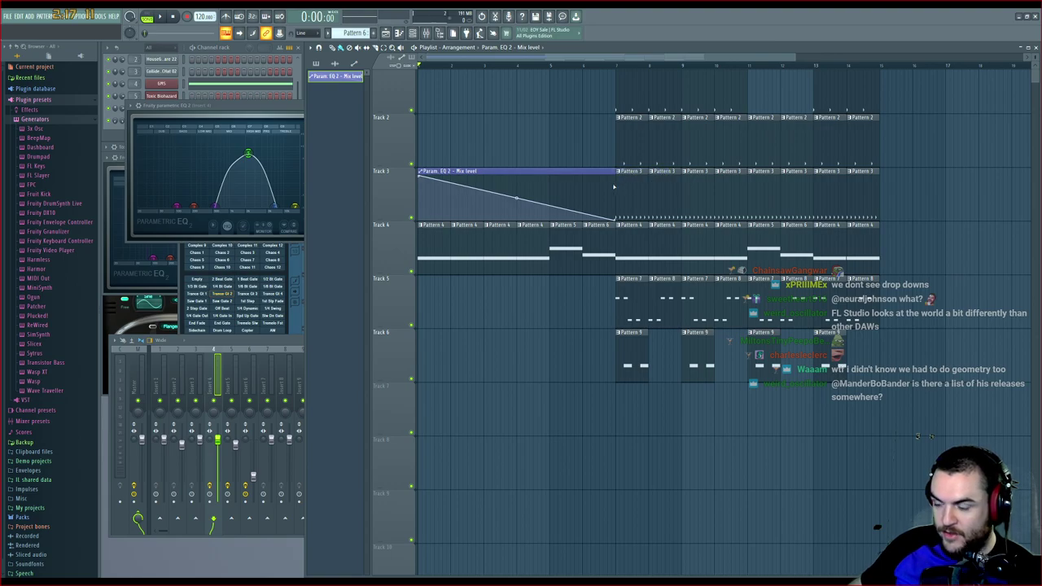
# Play from the beginning into the full section to hear the EQ filter fade across the intro, then stop
pyautogui.press('space')
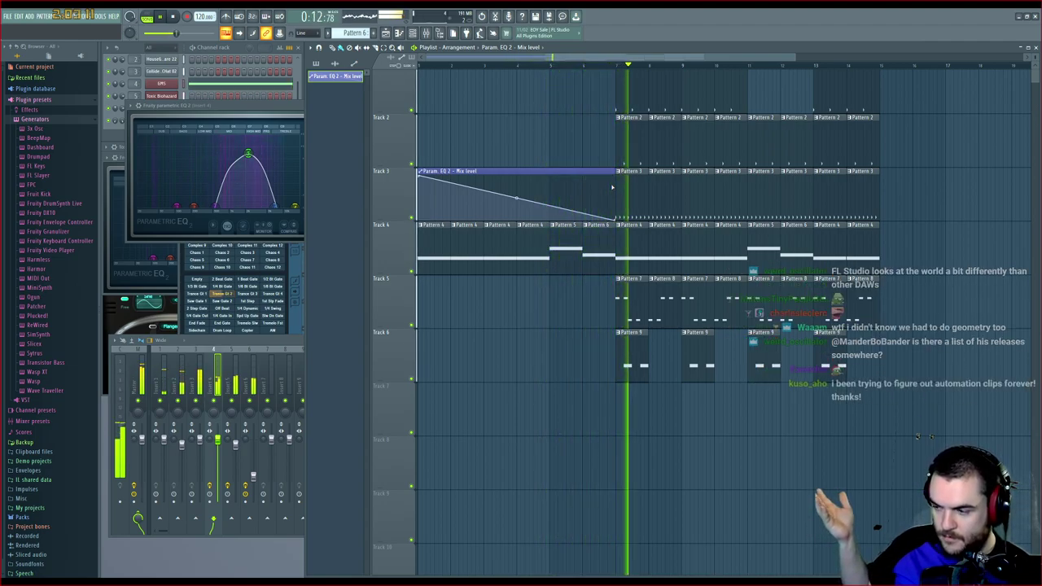
pyautogui.press('space')
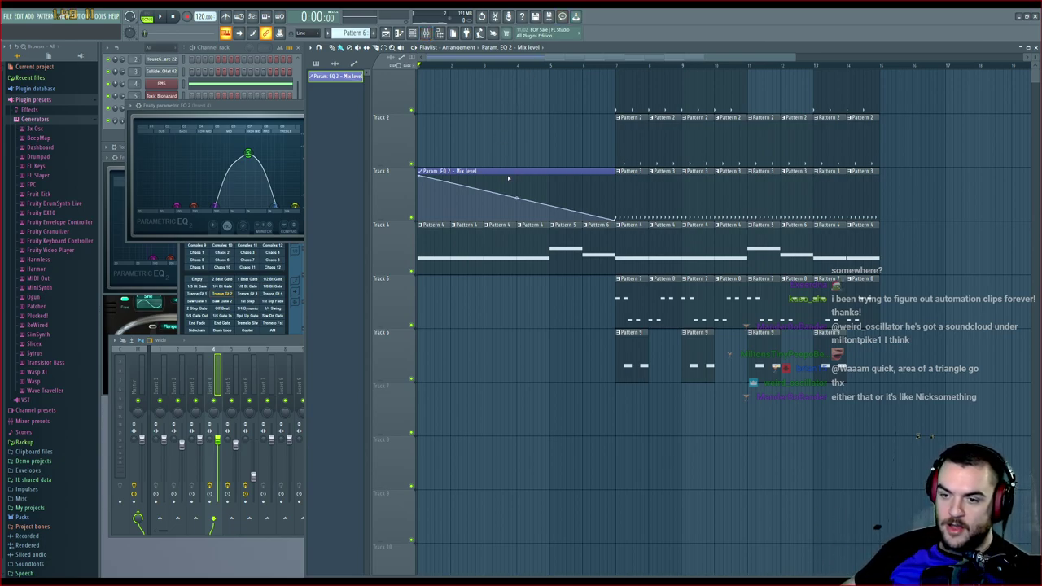
# Add the Hardcore effect to the second slot of mixer track 4 and play the intro to hear it
pyautogui.click(426, 33)
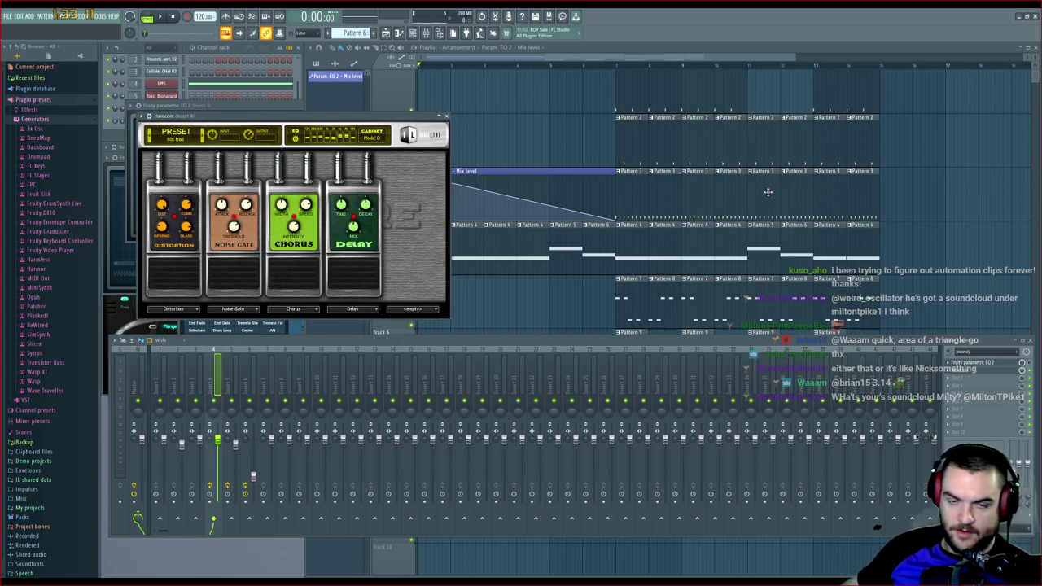
pyautogui.press('space')
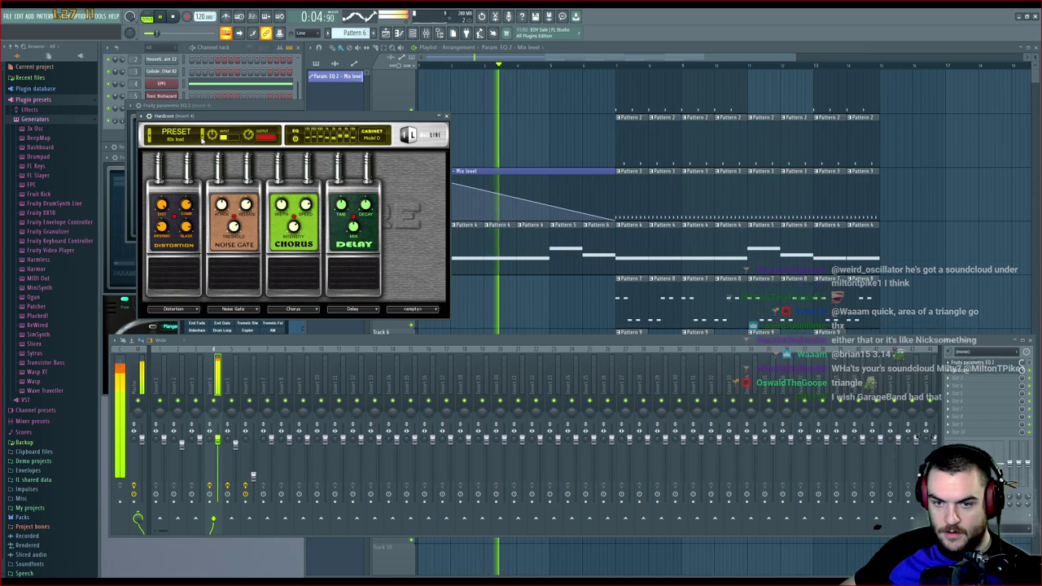
pyautogui.press('space')
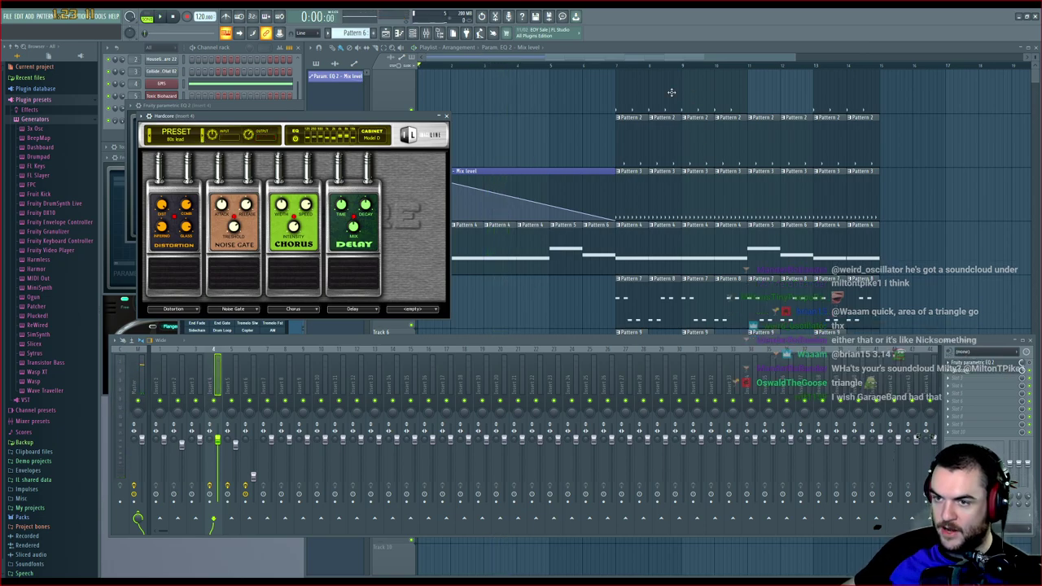
# Create an automation clip for Hardcore's mix level over the bar 1 to bar 7 time range and move it to Track 5
pyautogui.moveTo(619, 67); pyautogui.dragTo(420, 74)
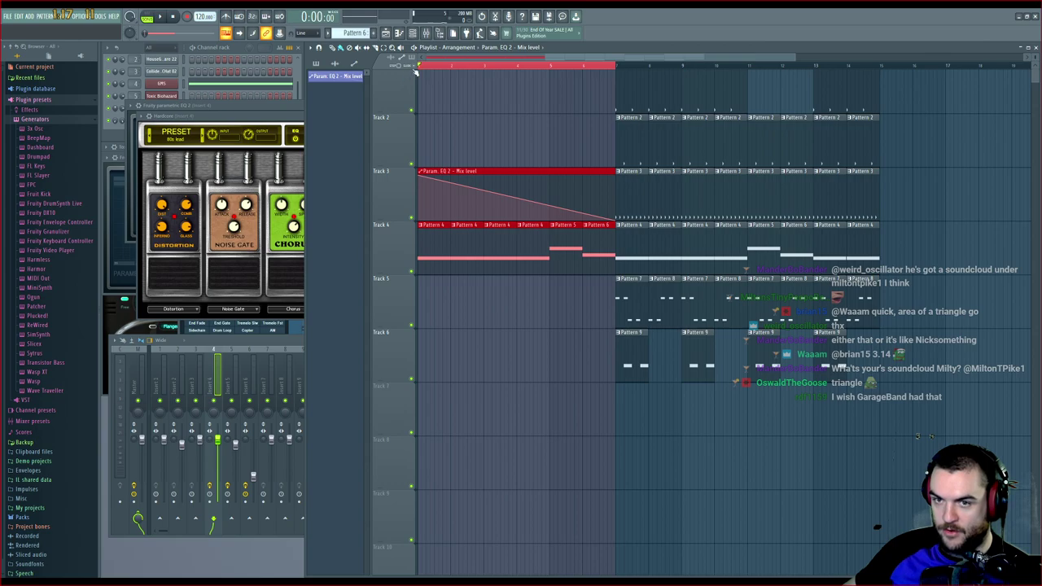
pyautogui.press('F9')
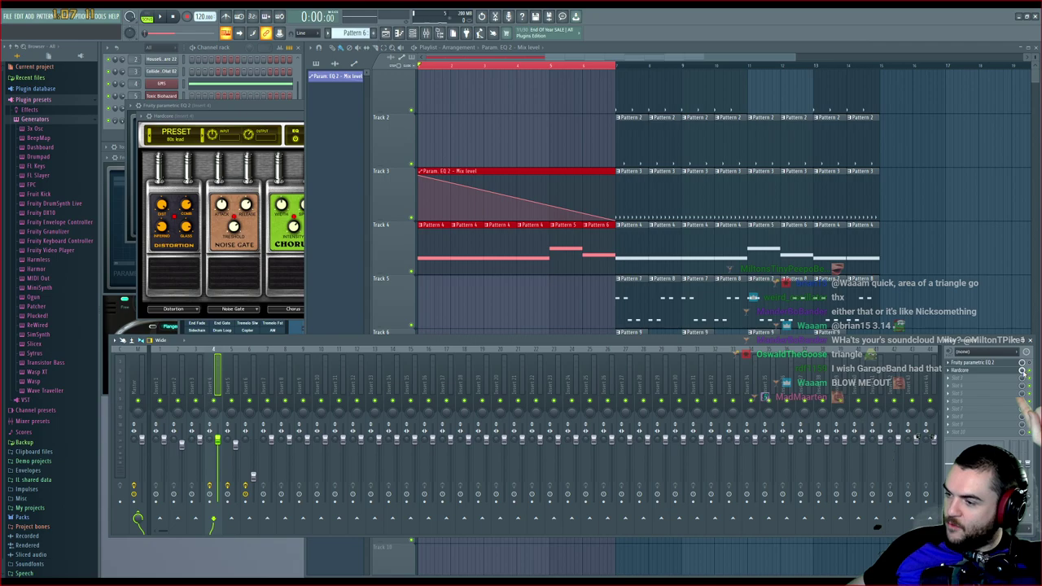
pyautogui.click(1014, 425)
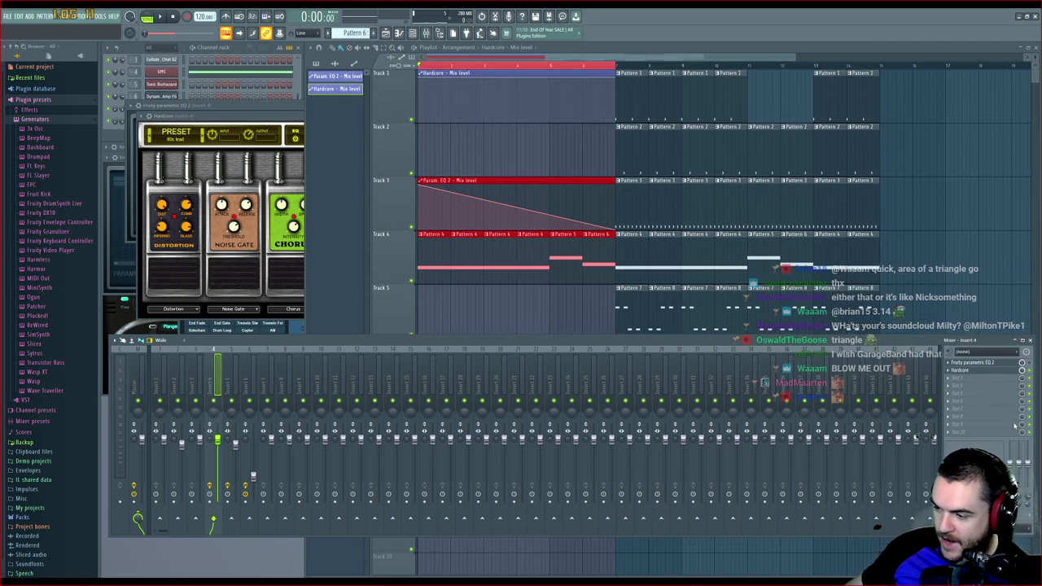
pyautogui.click(513, 58)
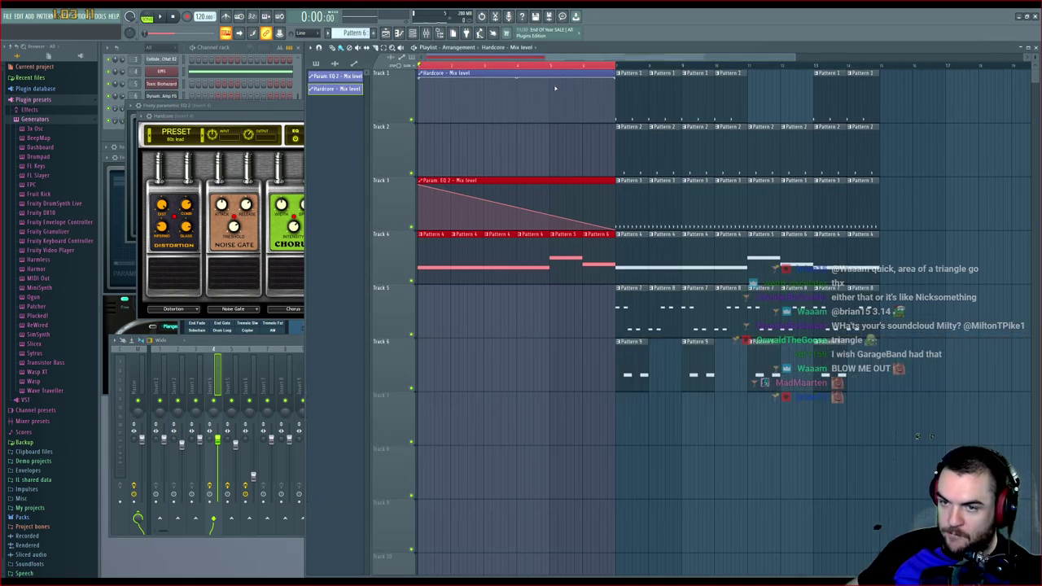
pyautogui.moveTo(555, 87); pyautogui.dragTo(511, 300)
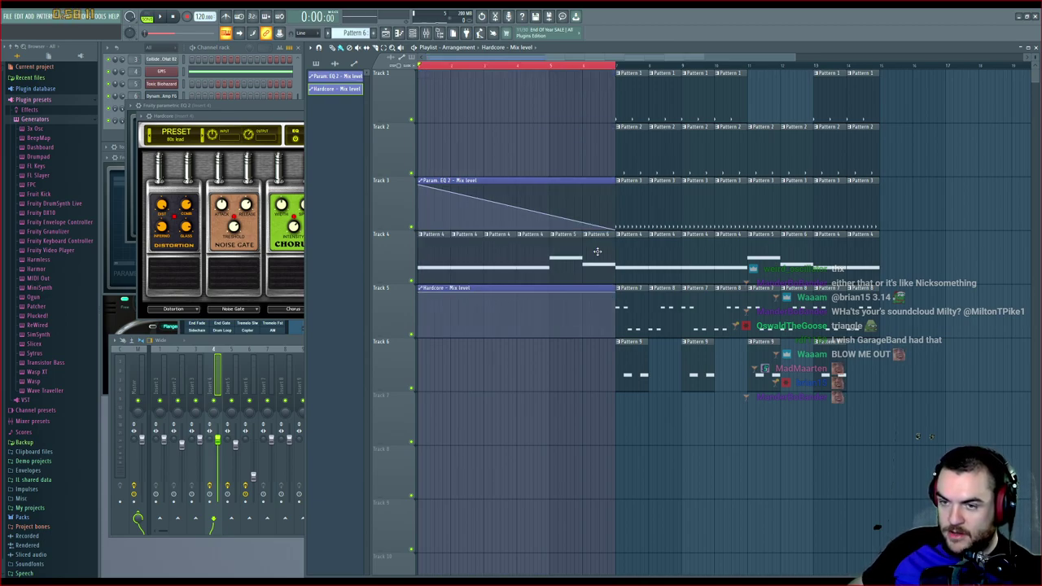
# Ramp the Hardcore mix level automation on Track 5 down to zero at bar 7, and play the intro into the full section
pyautogui.click(534, 65)
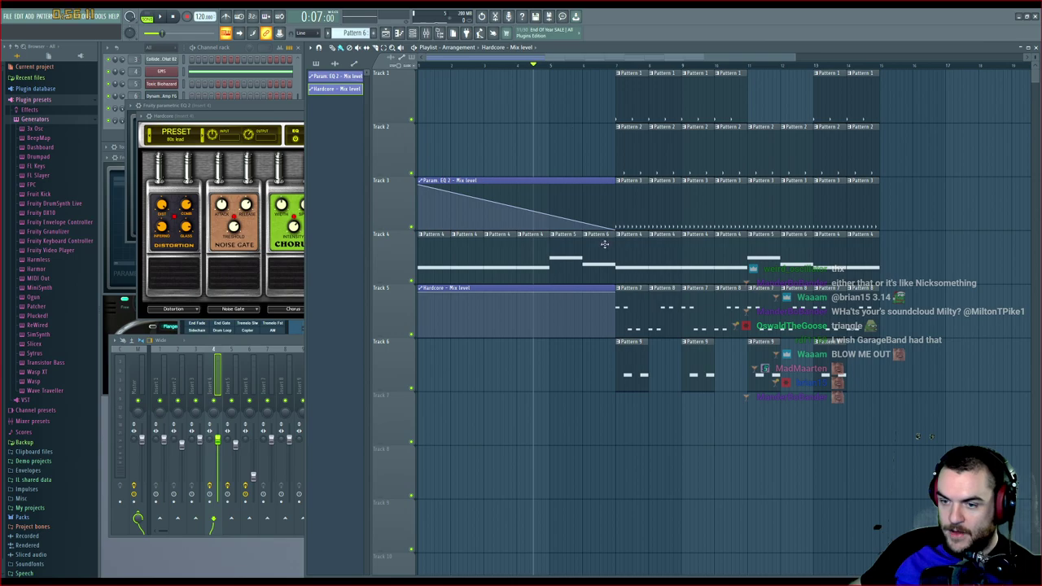
pyautogui.moveTo(617, 293); pyautogui.dragTo(616, 339)
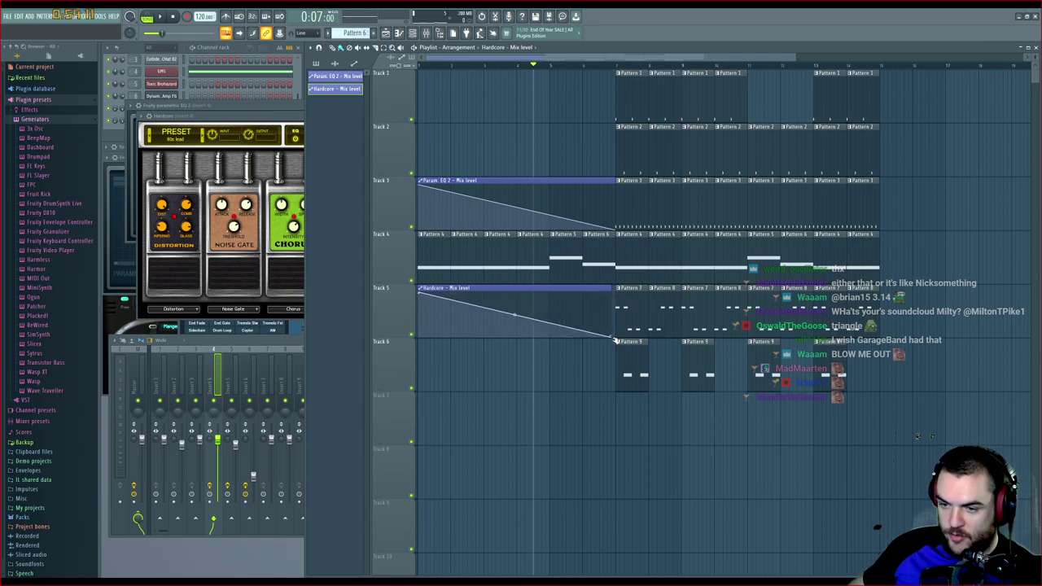
pyautogui.click(173, 16)
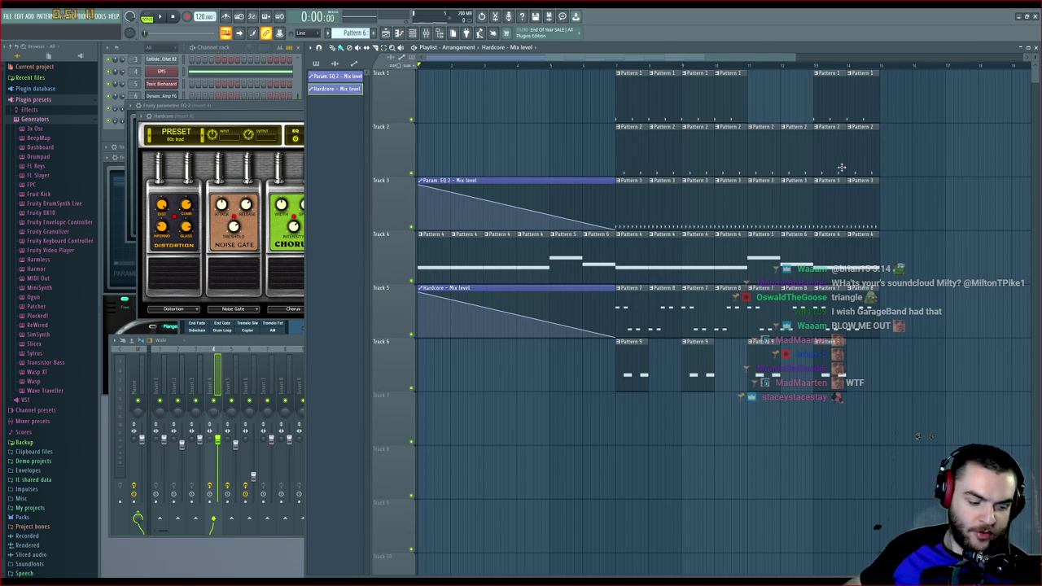
pyautogui.press('space')
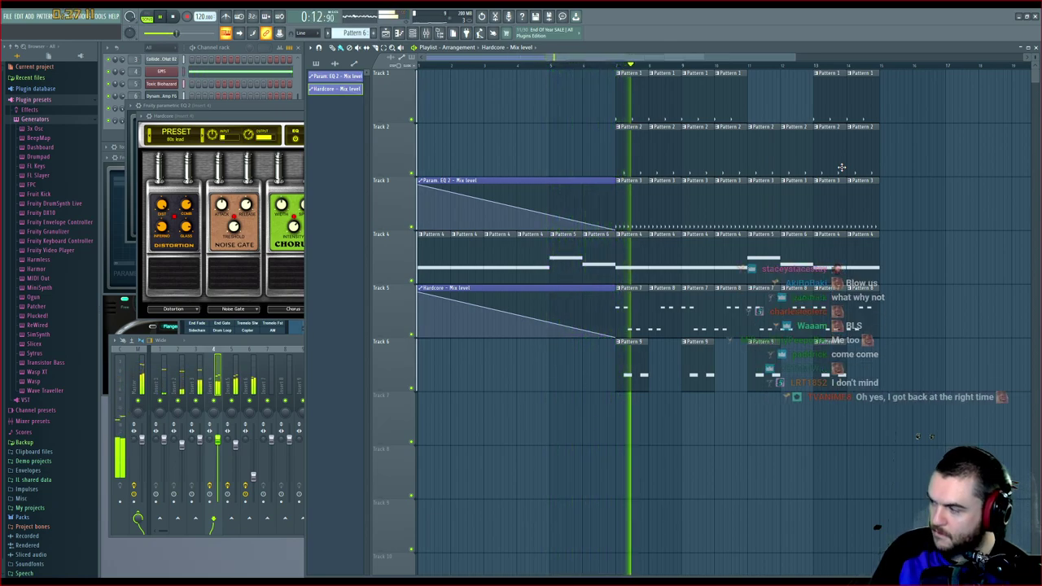
pyautogui.press('space')
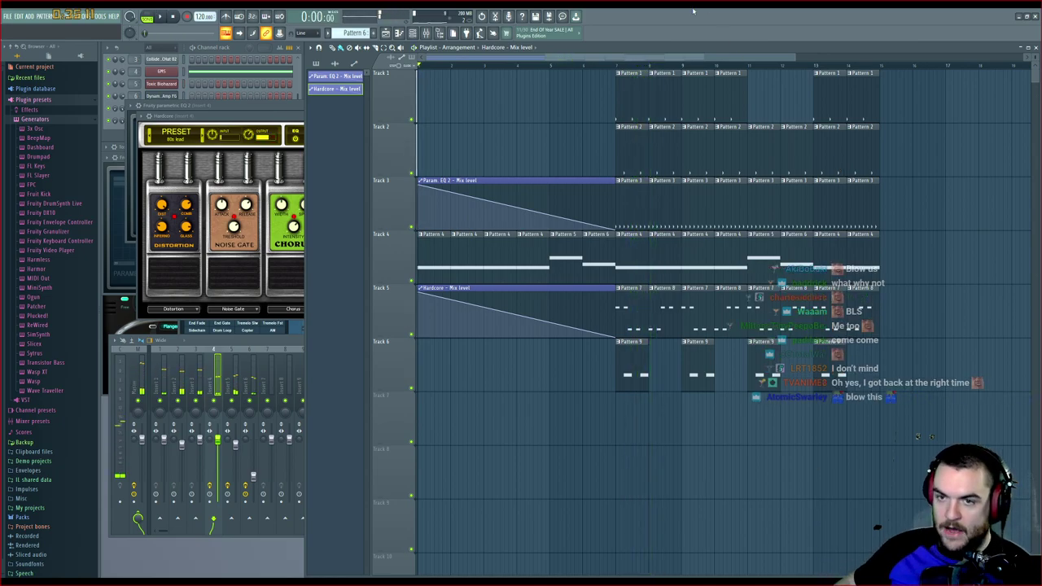
# Remove the Hardcore effect from mixer track 4, delete its mix level clip from Track 5, and play the arrangement again
pyautogui.click(426, 35)
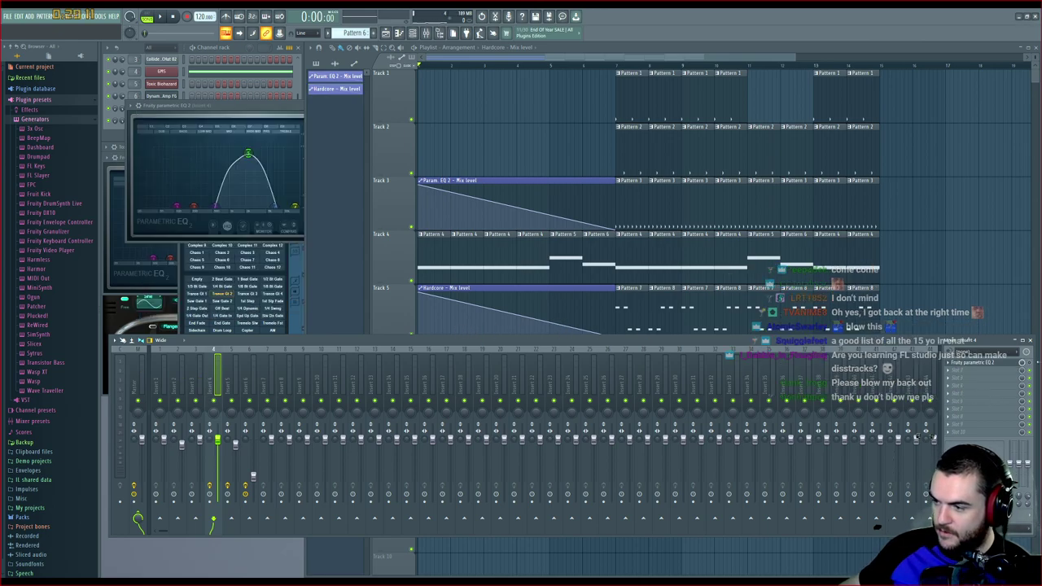
pyautogui.press('space')
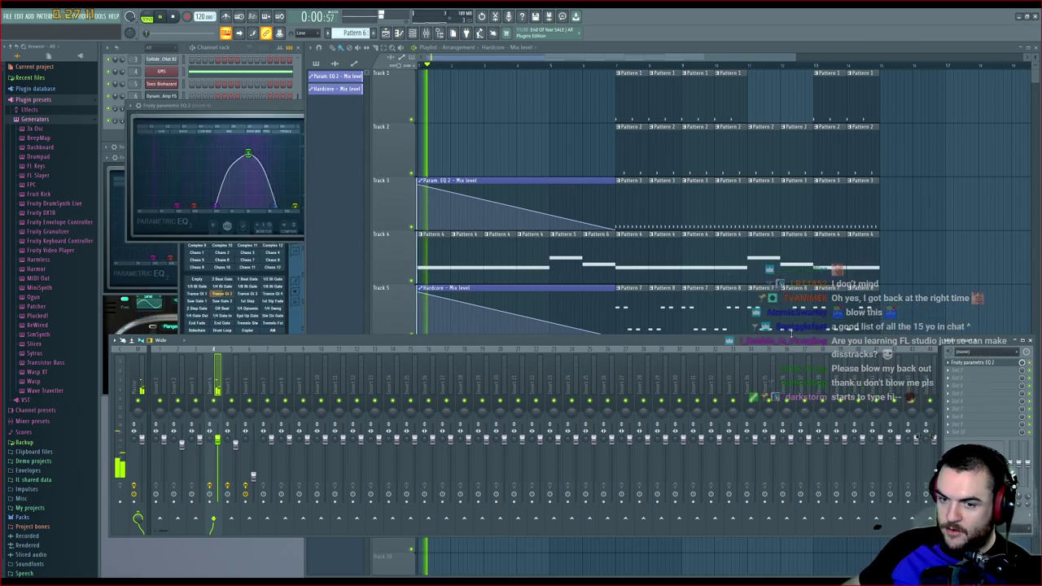
pyautogui.click(547, 290)
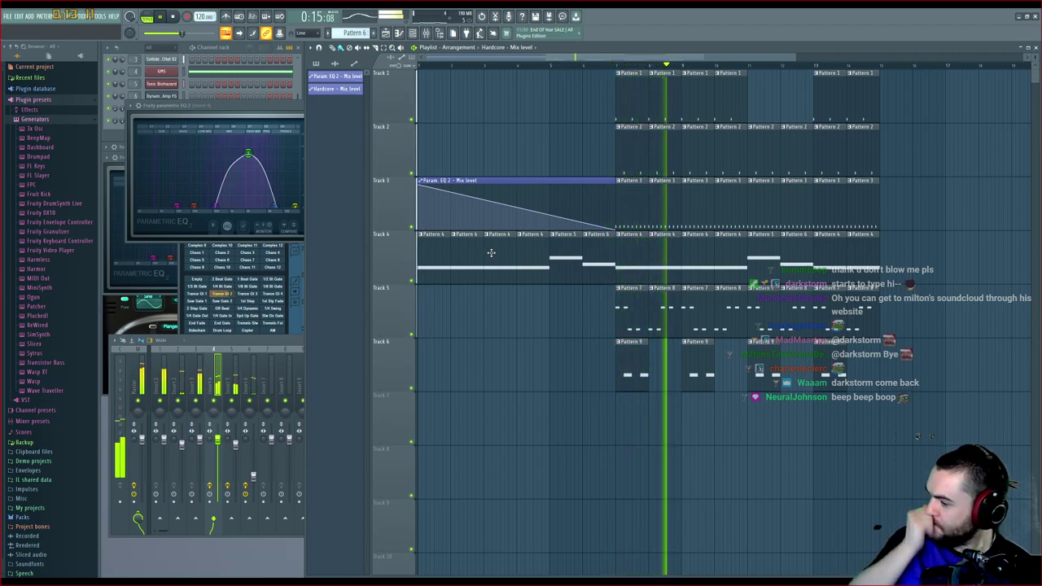
pyautogui.press('space')
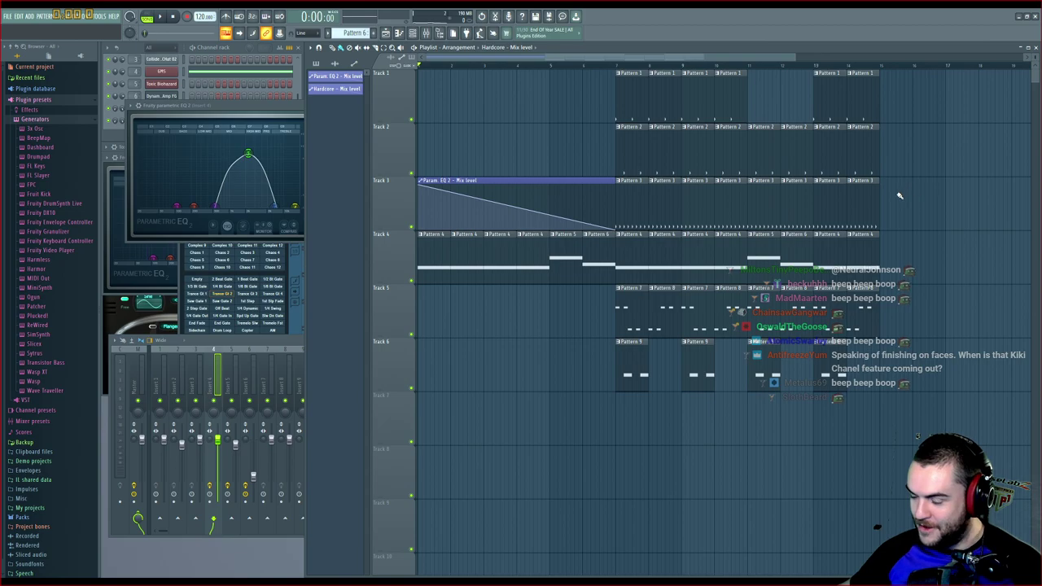
# Duplicate all pattern clips of the full section from bar 7 to bar 15 so the copy starts at bar 15
pyautogui.moveTo(966, 70); pyautogui.dragTo(630, 363)
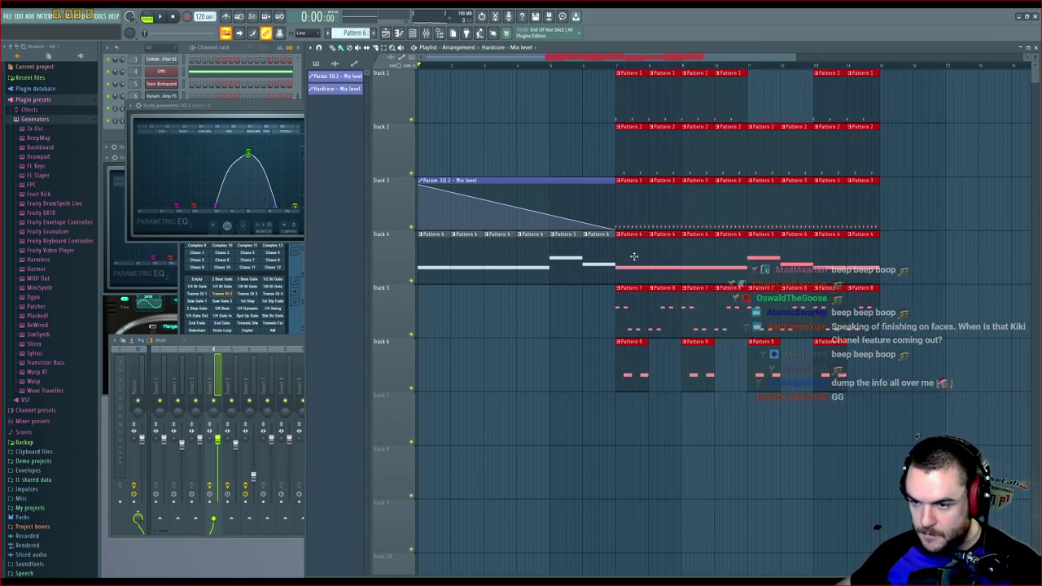
pyautogui.hotkey('ctrl', 'b')
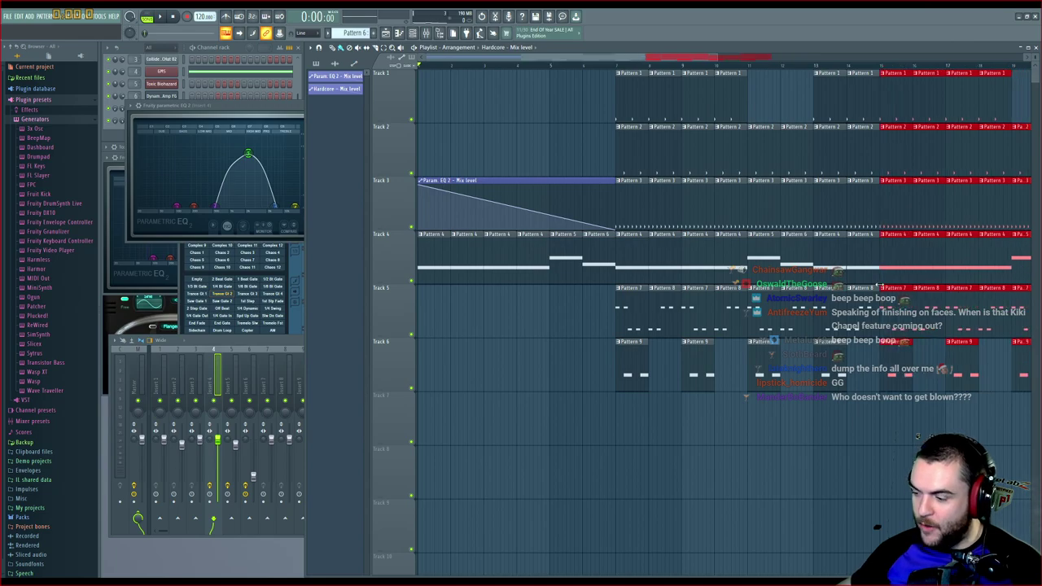
pyautogui.keyDown('ctrl'); pyautogui.click(548, 104); pyautogui.keyUp('ctrl')
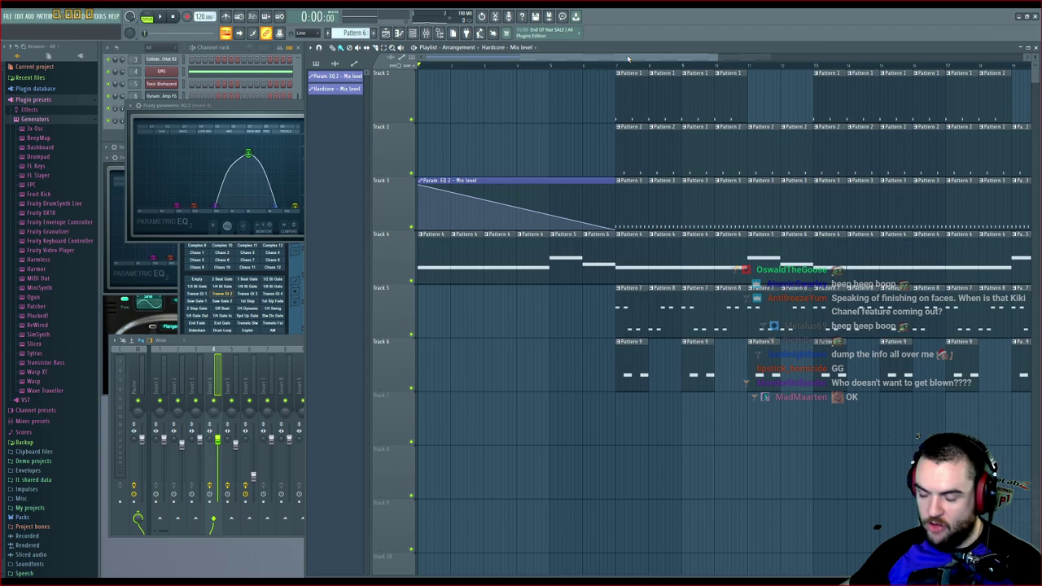
# Delete the Pattern 7 and 8 clips on Track 5 and the Pattern 9 clips on Track 6 between bars 7 and 13
pyautogui.moveTo(607, 60); pyautogui.dragTo(614, 61)
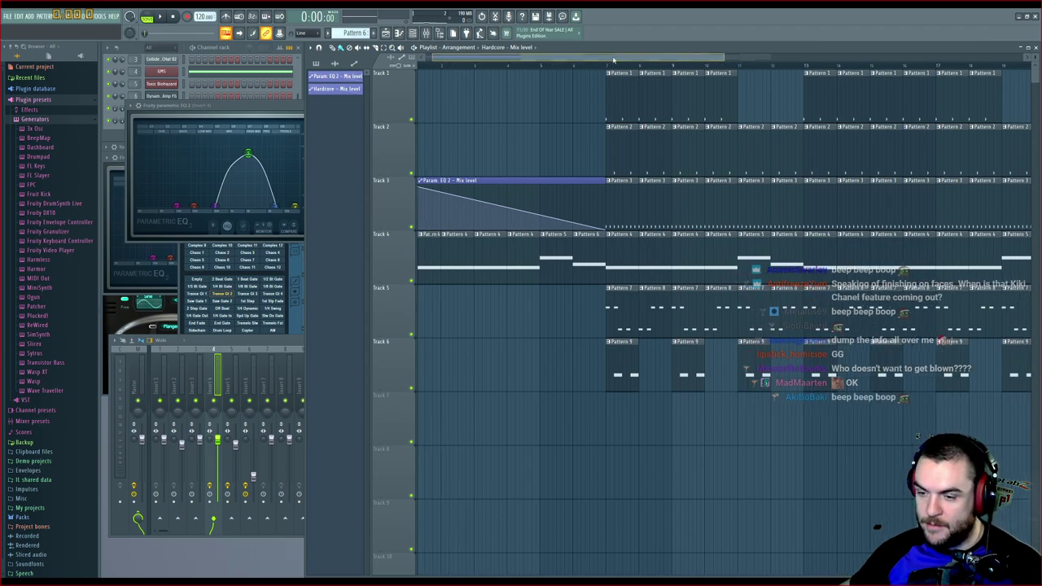
pyautogui.rightClick(627, 367)
pyautogui.rightClick(618, 313)
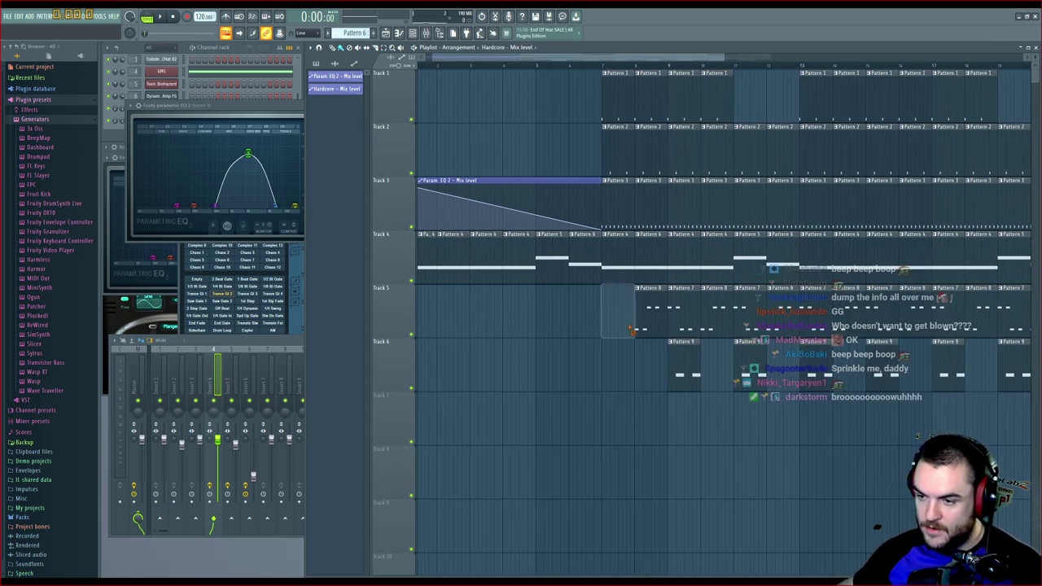
pyautogui.rightClick(650, 324)
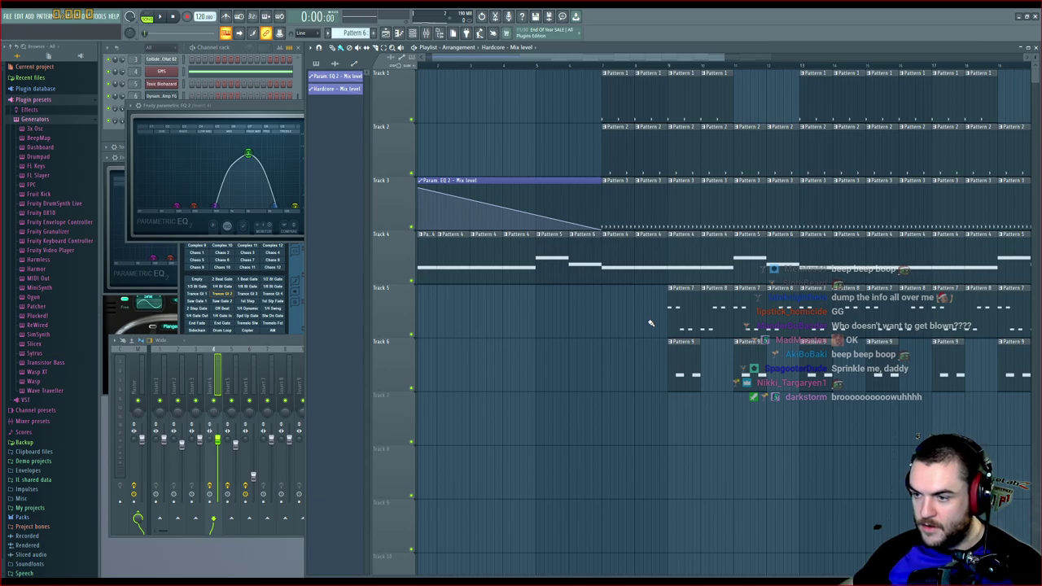
pyautogui.rightClick(684, 320)
pyautogui.rightClick(716, 320)
pyautogui.rightClick(686, 366)
pyautogui.rightClick(746, 365)
pyautogui.rightClick(749, 324)
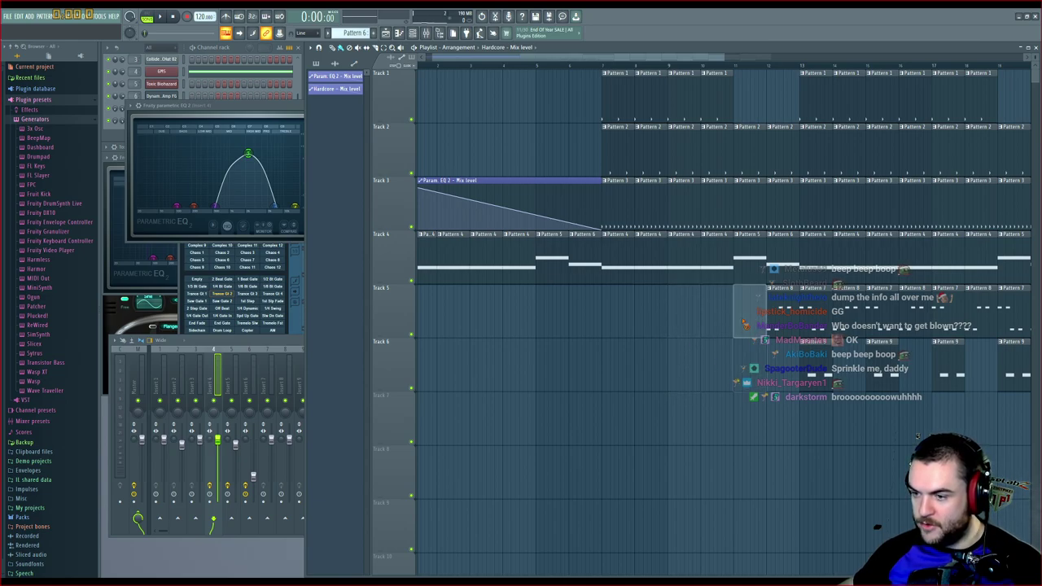
pyautogui.rightClick(779, 321)
# Play the arrangement from the beginning to about bar 21 to hear the thinned-out first section and the build, then stop
pyautogui.press('space')
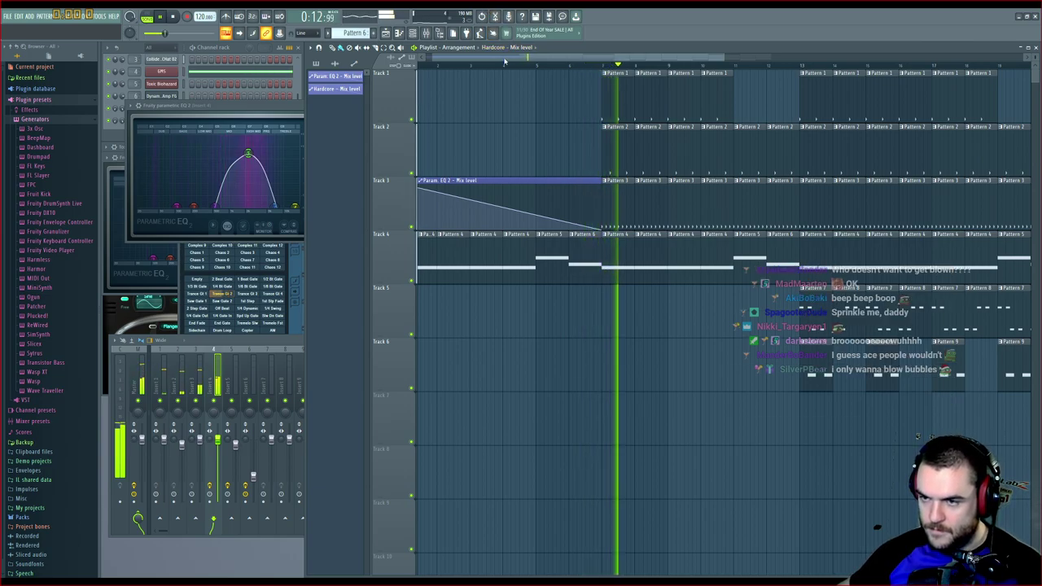
pyautogui.moveTo(505, 62); pyautogui.dragTo(544, 67)
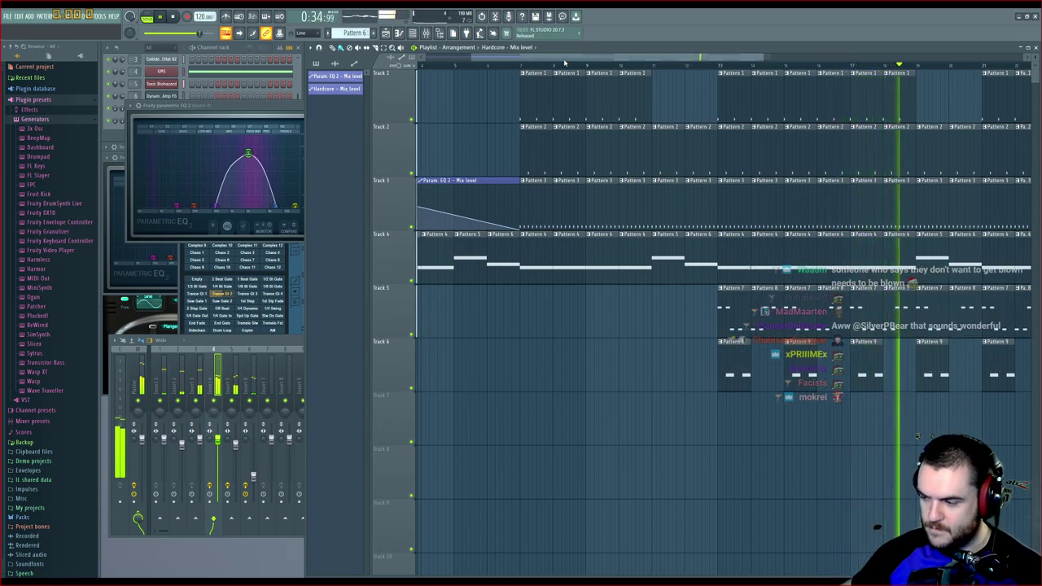
pyautogui.moveTo(564, 59); pyautogui.dragTo(651, 71)
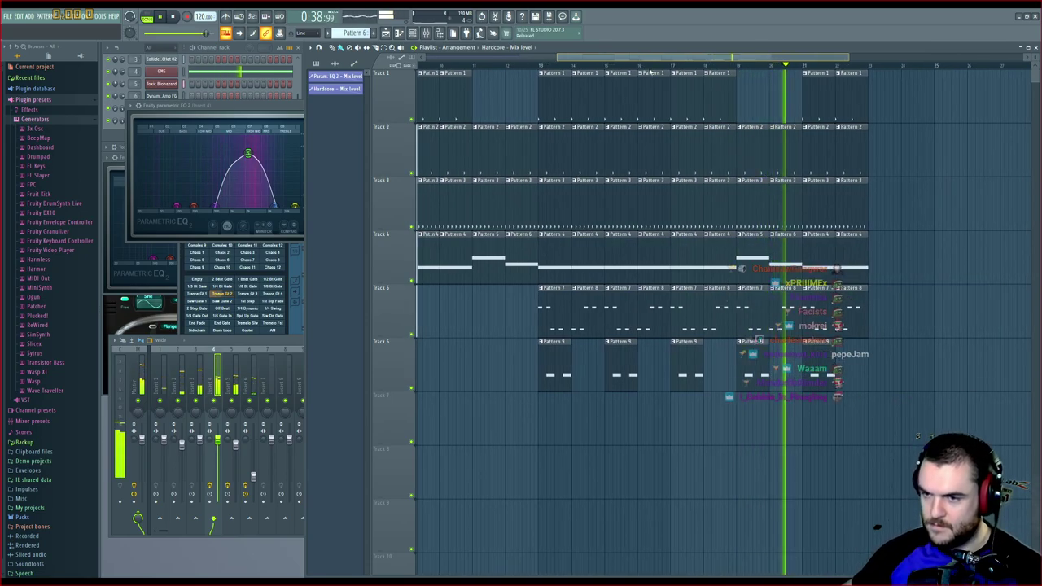
pyautogui.moveTo(649, 71)
pyautogui.mouseDown()
pyautogui.moveTo(584, 72)
pyautogui.moveTo(630, 77)
pyautogui.mouseUp()
pyautogui.press('space')
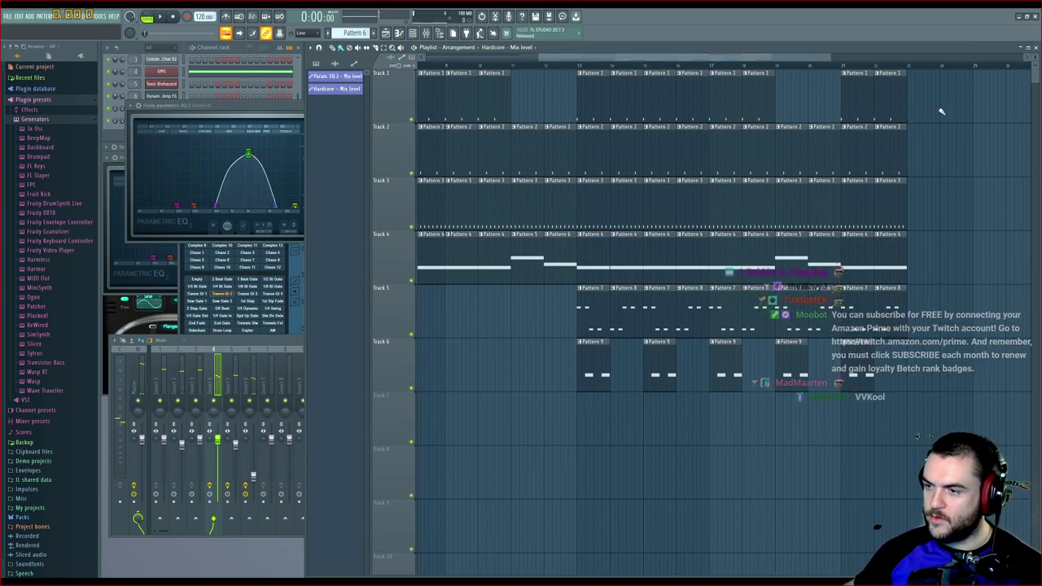
# Copy the two-bar block of clips at bar 21 to bar 25, and shift the clips from bars 13 to 23 two bars later
pyautogui.moveTo(949, 107); pyautogui.dragTo(852, 358)
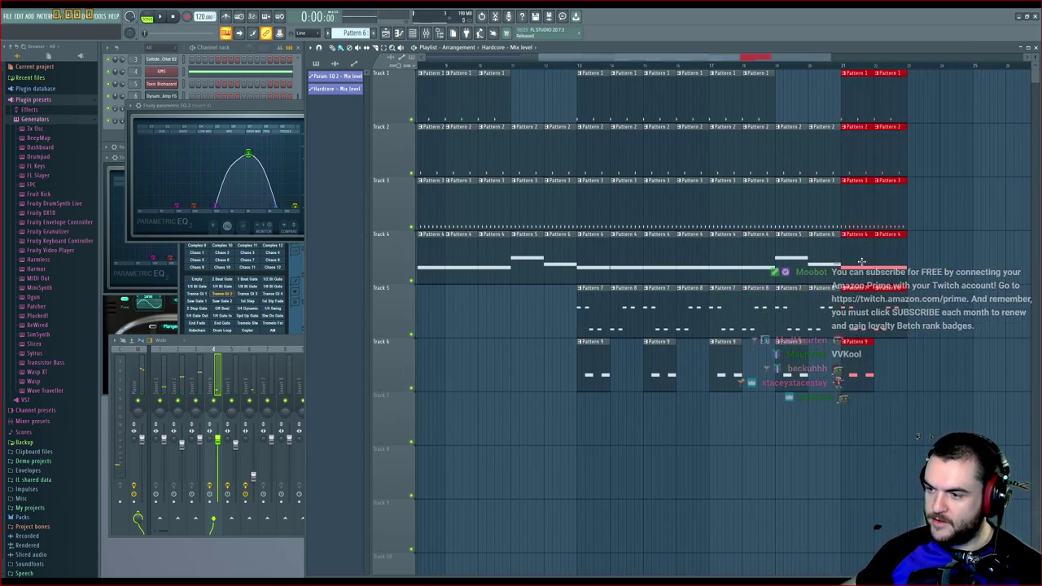
pyautogui.moveTo(861, 268); pyautogui.dragTo(993, 269)
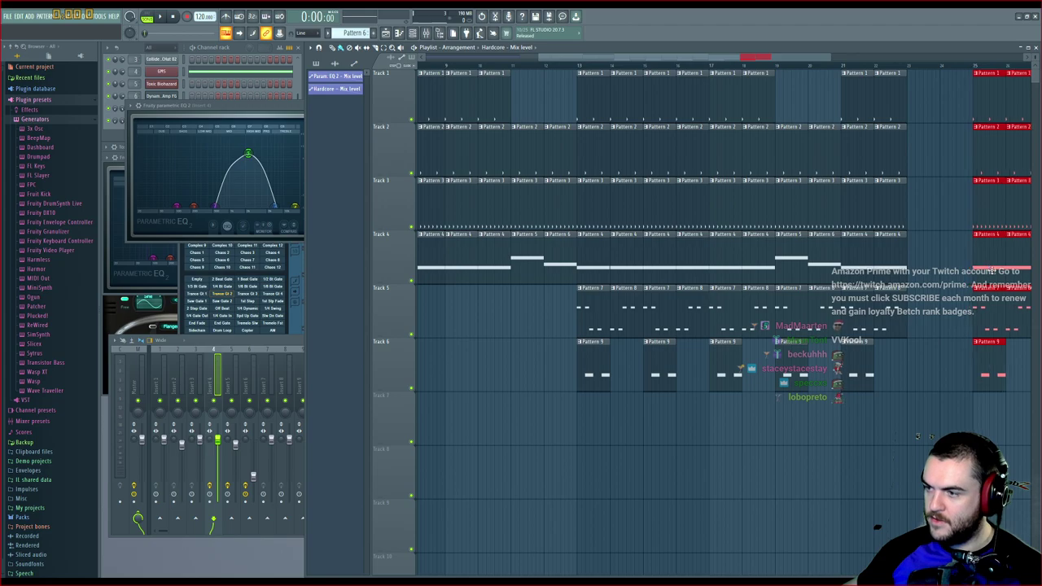
pyautogui.moveTo(928, 70); pyautogui.dragTo(604, 424)
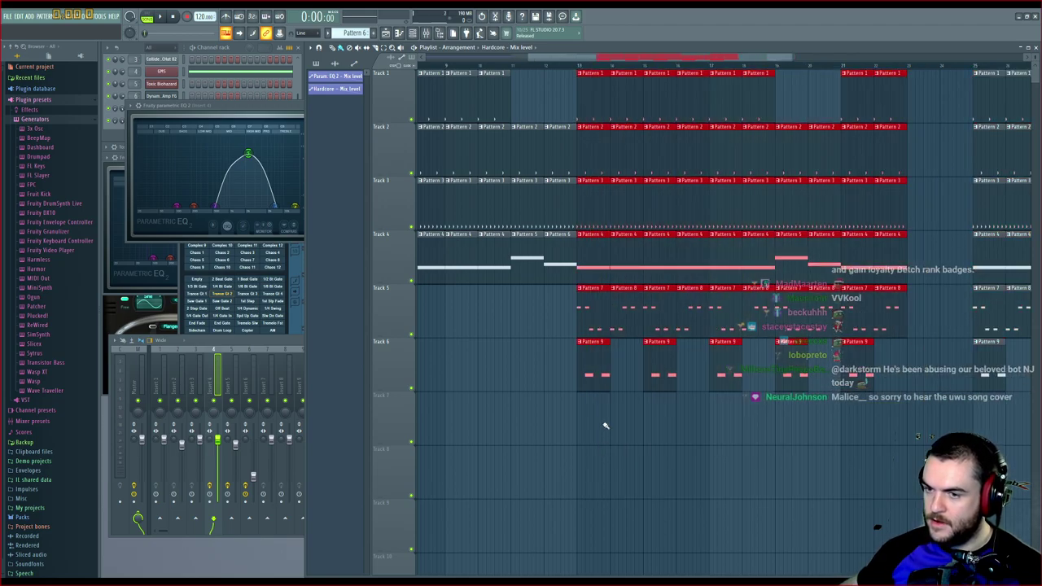
pyautogui.moveTo(599, 267); pyautogui.dragTo(634, 169)
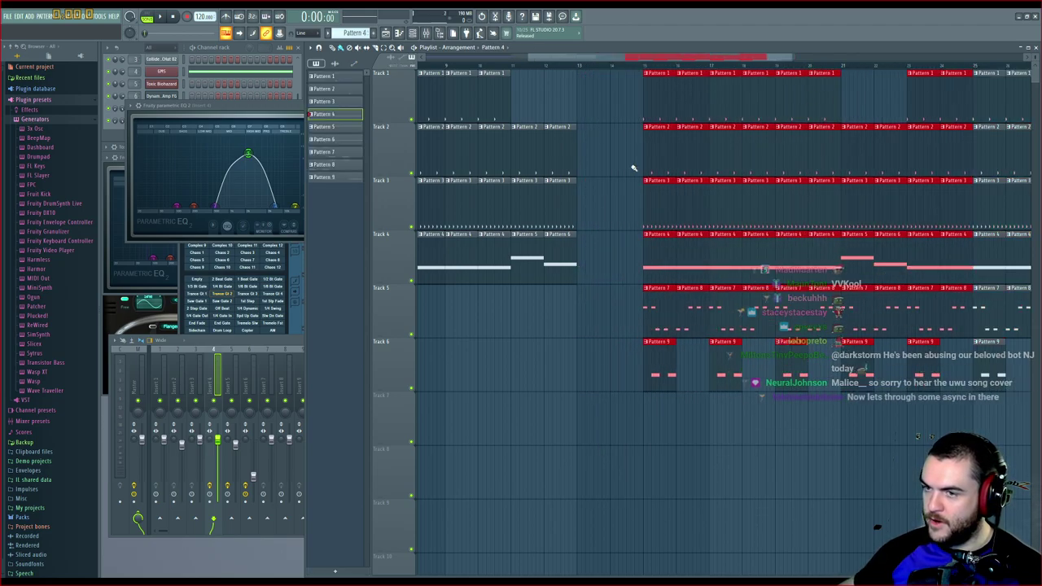
# Move the two-bar block of clips at bar 25 on all six tracks into the gap at bar 13
pyautogui.moveTo(612, 61); pyautogui.dragTo(709, 68)
pyautogui.moveTo(857, 71); pyautogui.dragTo(752, 392)
pyautogui.moveTo(920, 71); pyautogui.dragTo(761, 442)
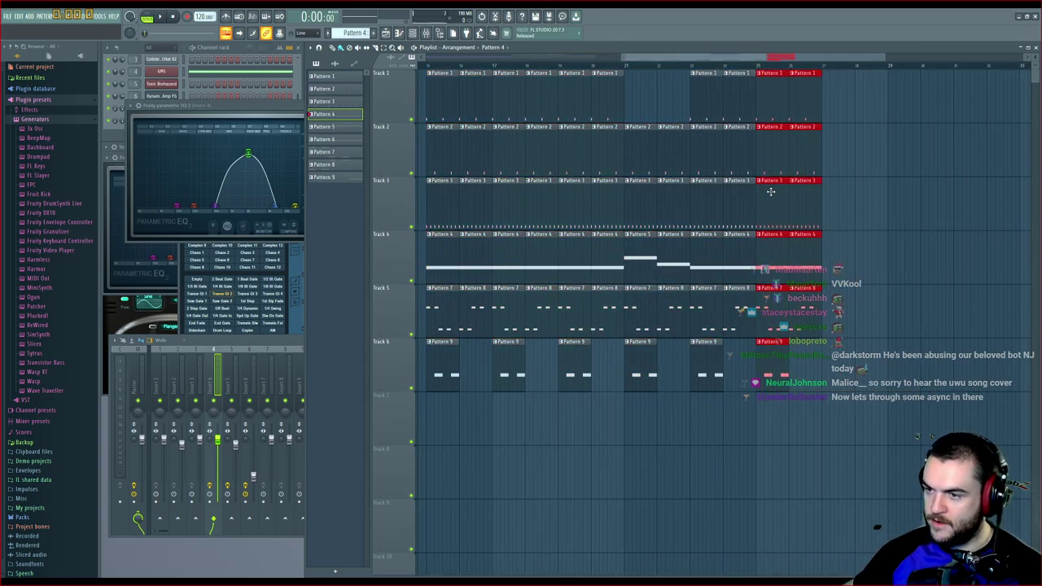
pyautogui.moveTo(781, 173); pyautogui.dragTo(660, 154)
pyautogui.click(592, 349)
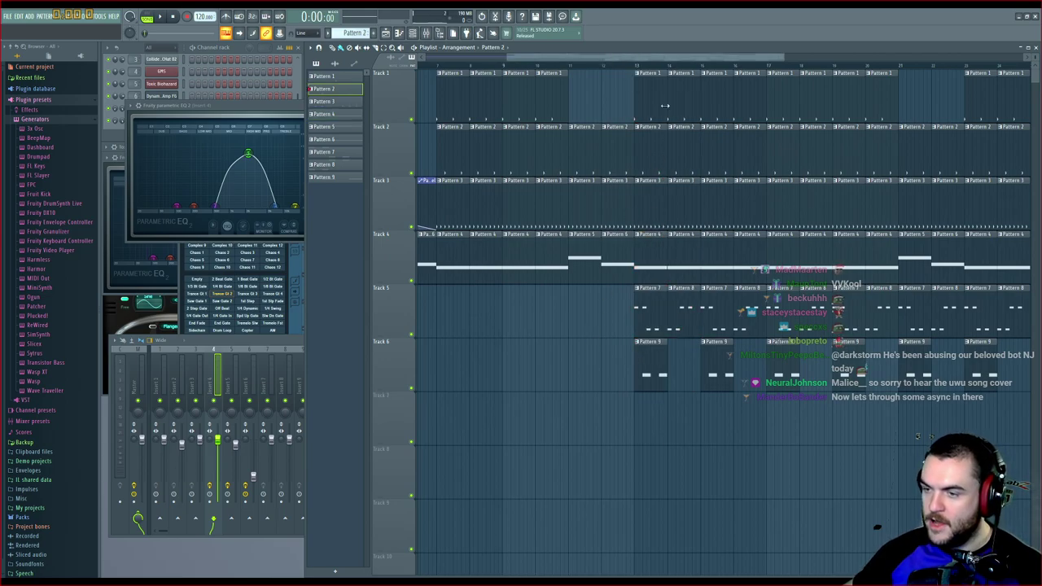
# Bring the channel rack to the front and add a second Toxic Biohazard instrument
pyautogui.moveTo(705, 60); pyautogui.dragTo(965, 83)
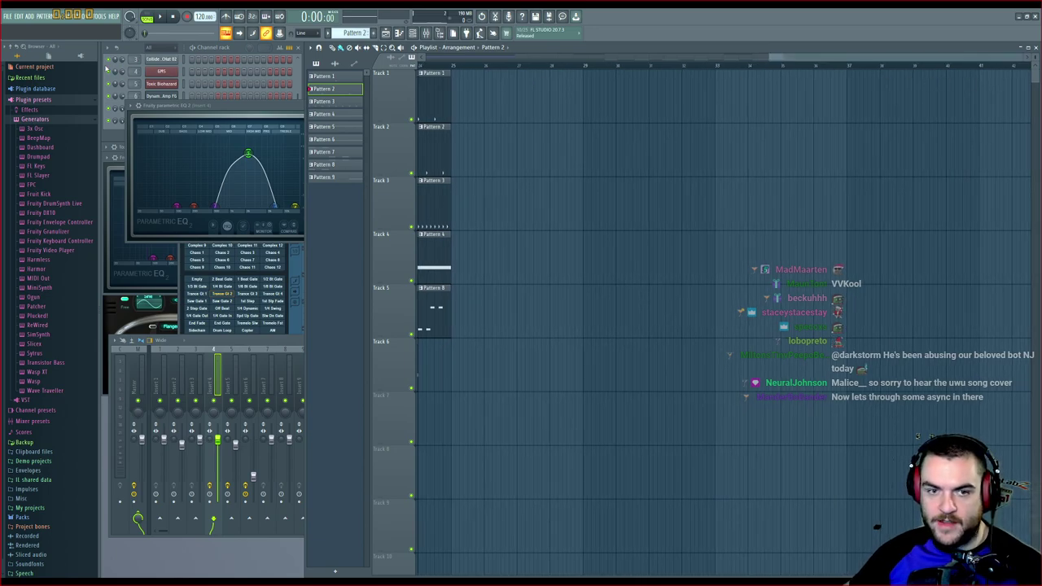
pyautogui.click(138, 50)
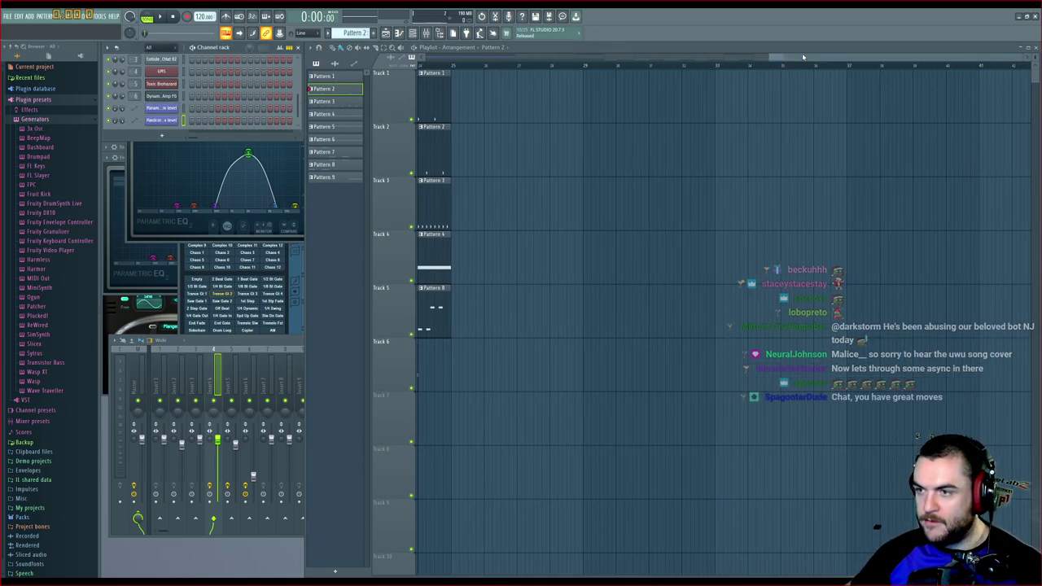
pyautogui.moveTo(802, 57); pyautogui.dragTo(809, 74)
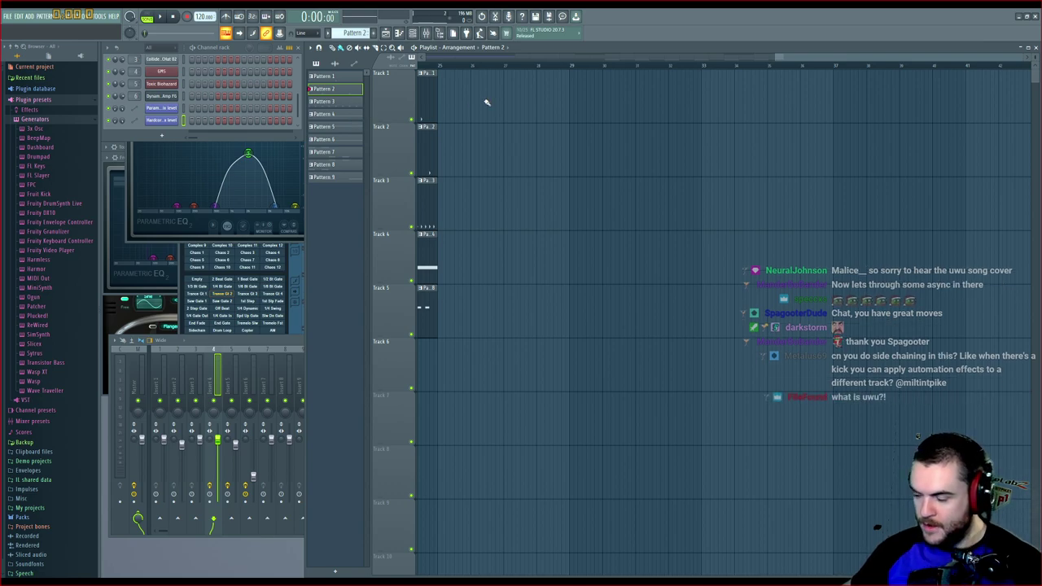
pyautogui.moveTo(783, 58); pyautogui.dragTo(806, 59)
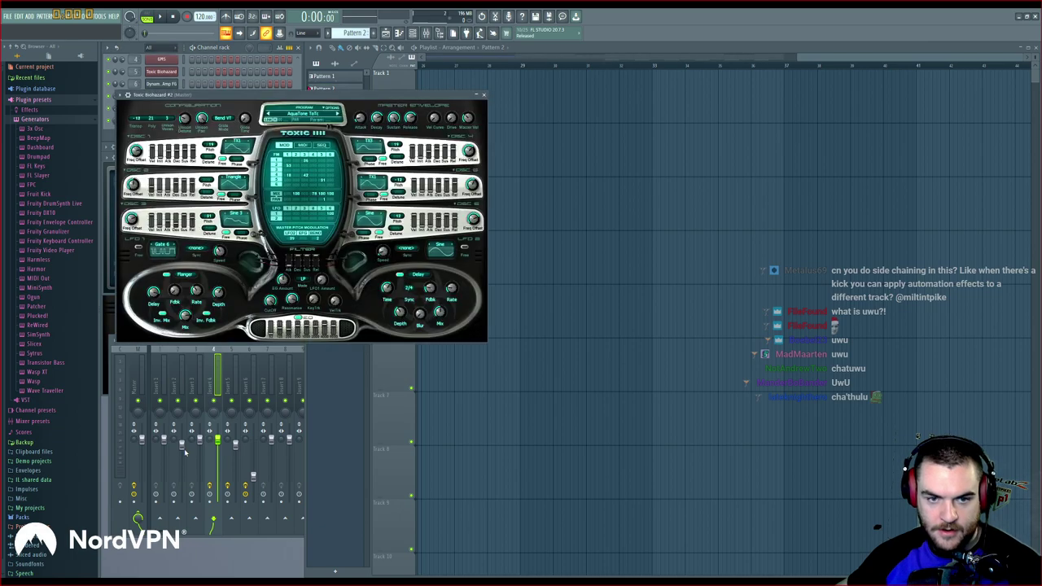
# Audition bass presets for the second Toxic Biohazard and load Plastiq from the Basses bank
pyautogui.click(307, 115)
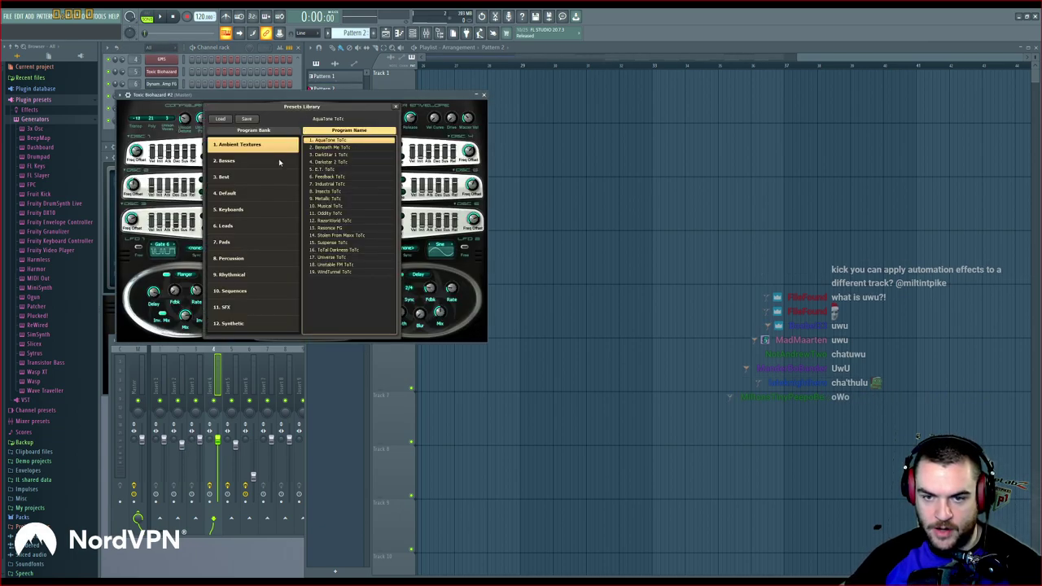
pyautogui.click(249, 163)
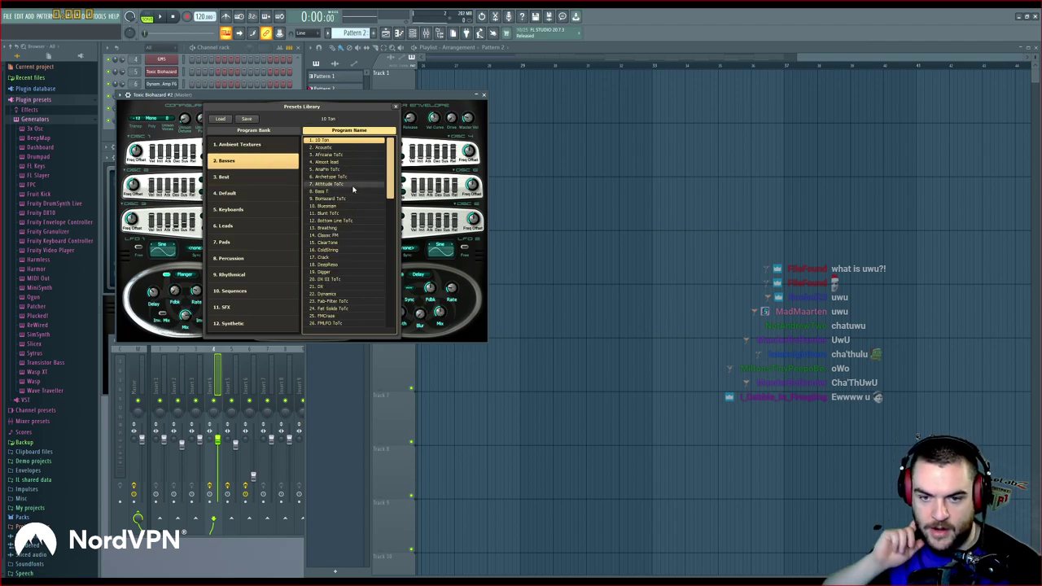
pyautogui.click(352, 199)
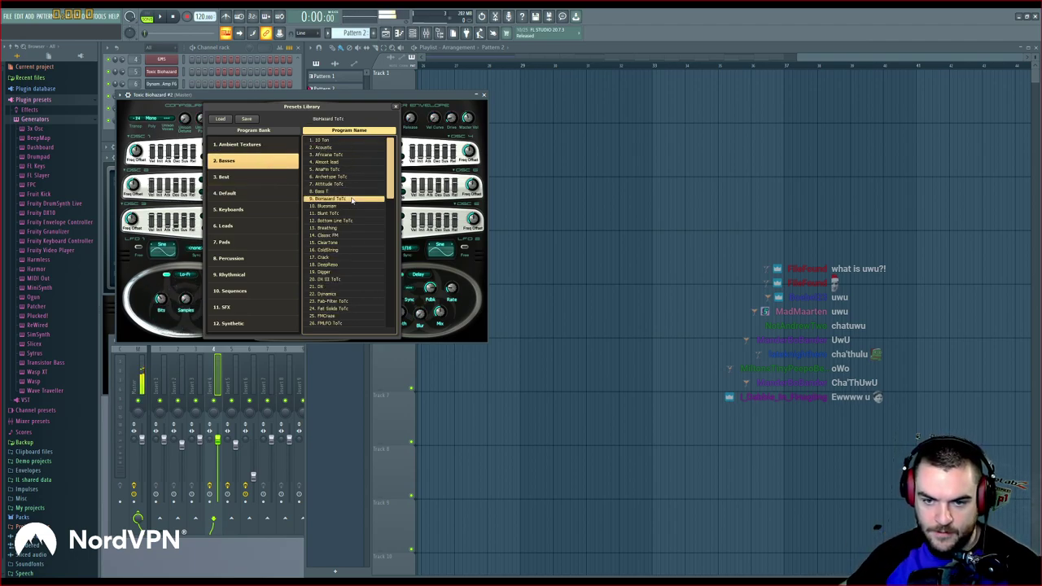
pyautogui.scroll(-10, 352, 199)
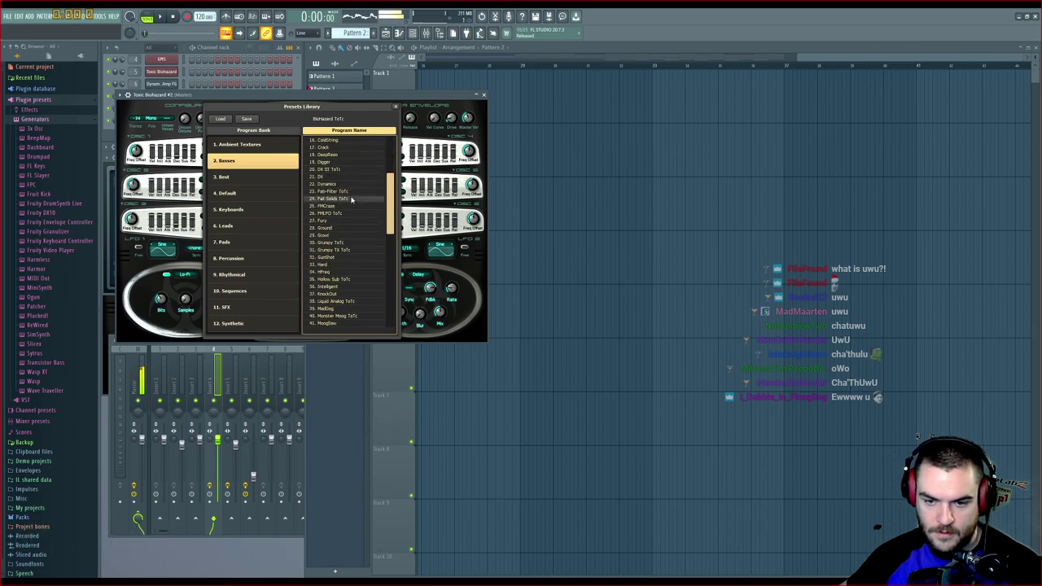
pyautogui.scroll(-1, 352, 199)
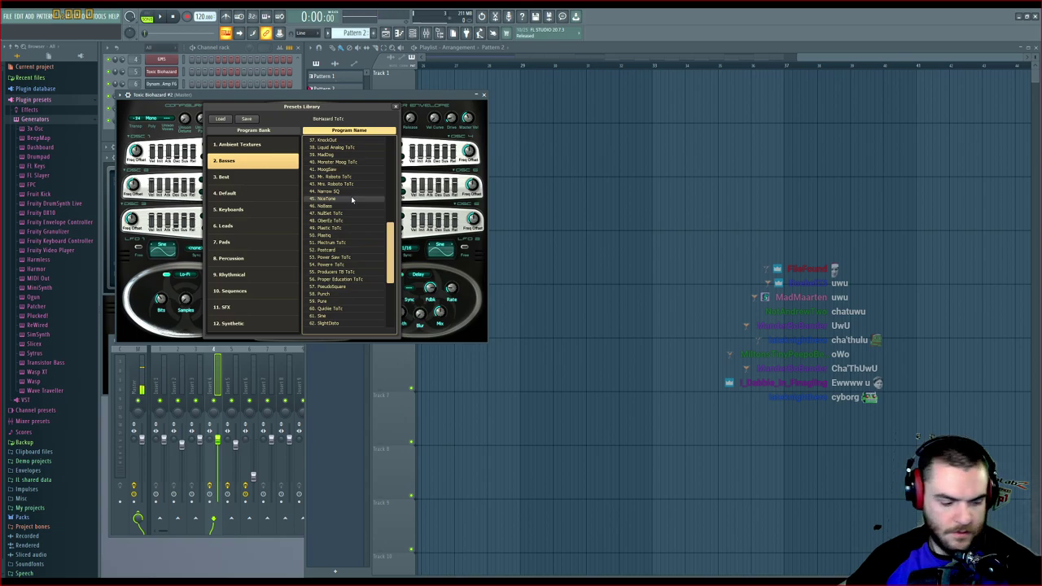
pyautogui.click(345, 235)
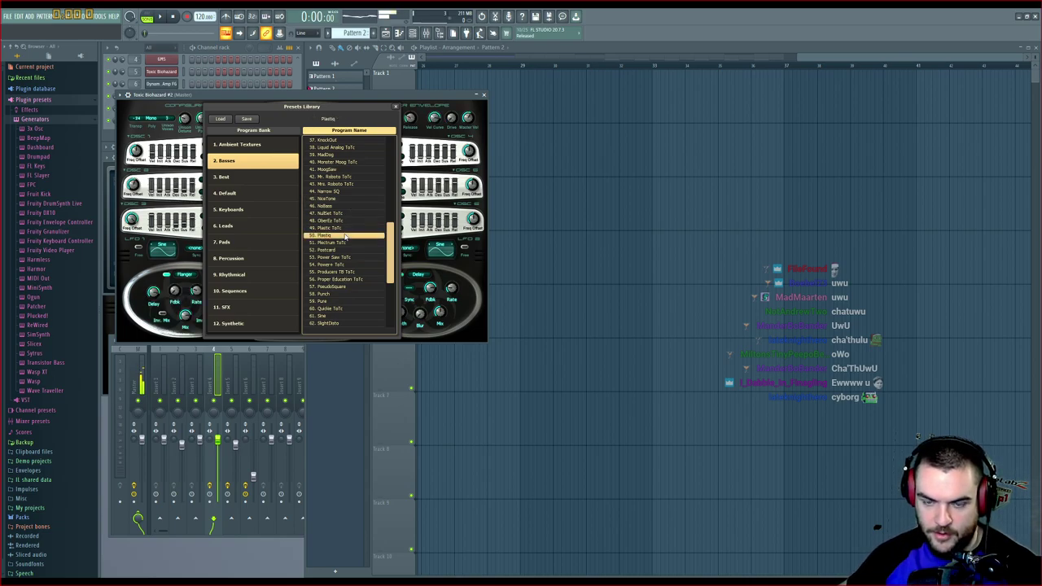
pyautogui.click(346, 229)
pyautogui.click(344, 235)
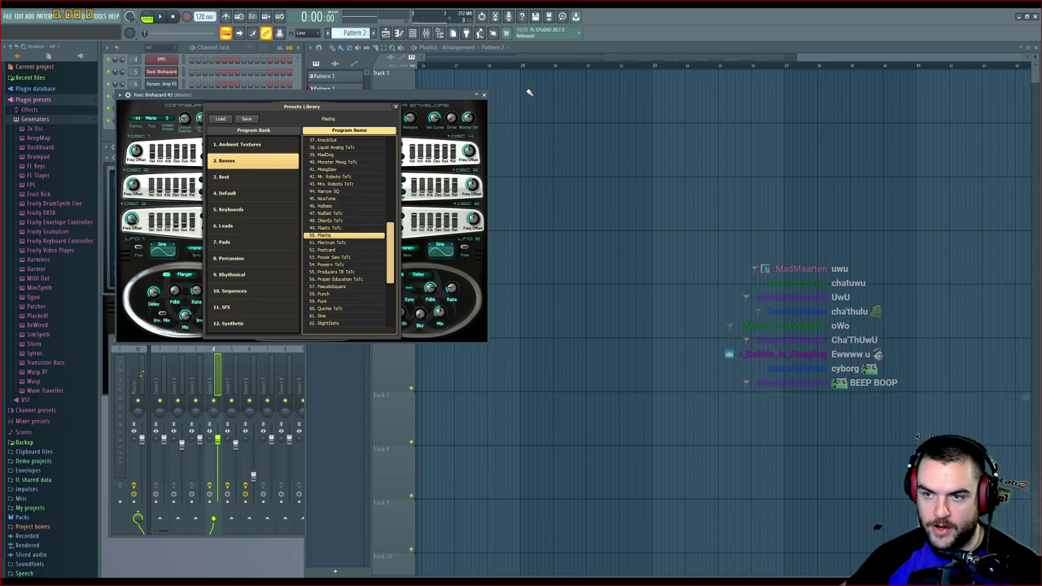
pyautogui.click(501, 94)
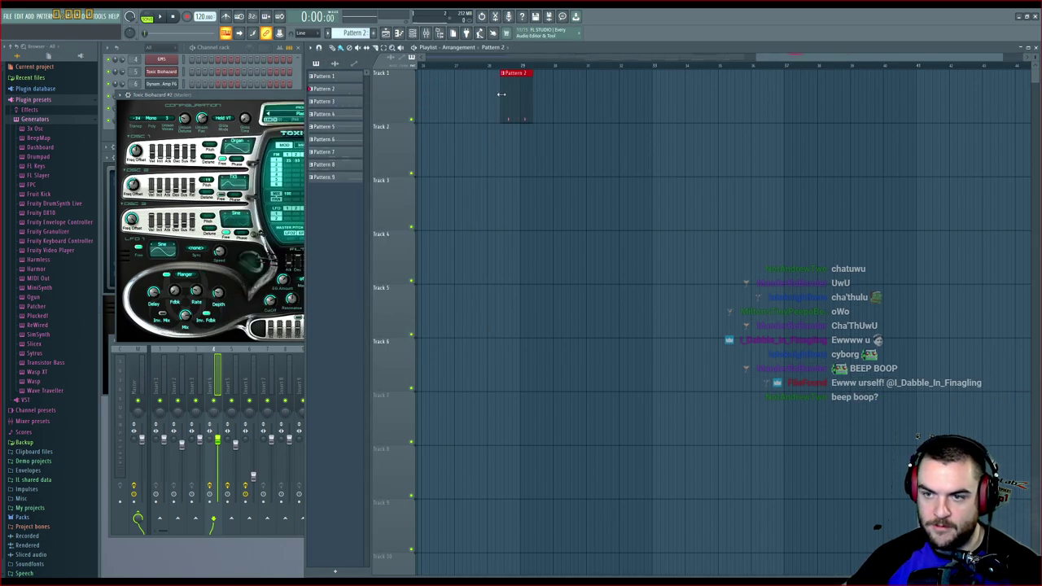
pyautogui.moveTo(515, 93); pyautogui.dragTo(539, 93)
pyautogui.rightClick(540, 94)
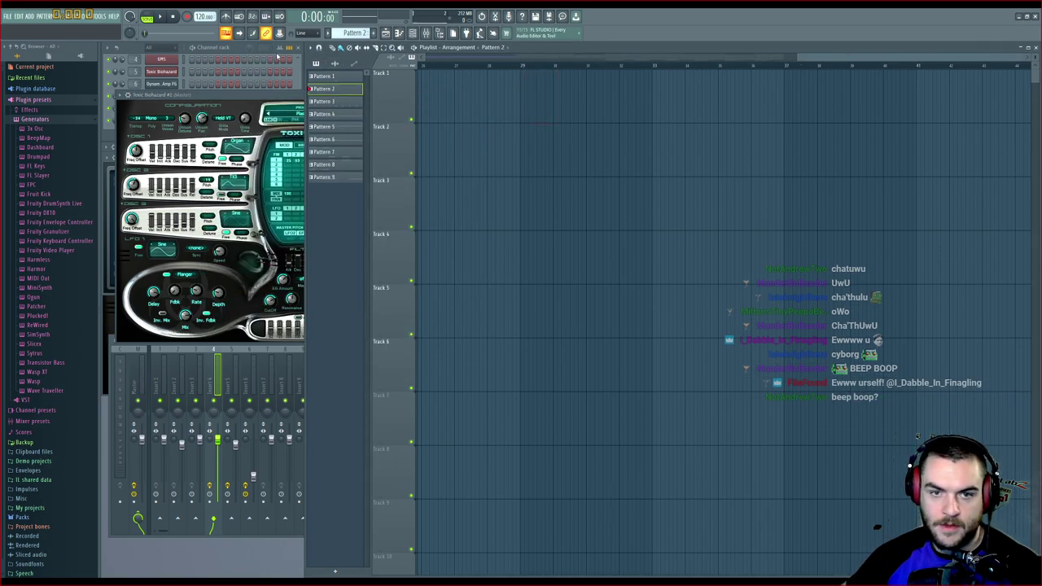
# Create a new empty pattern, Pattern 10, and place its clip at bar 27 on Track 1
pyautogui.press('F4')
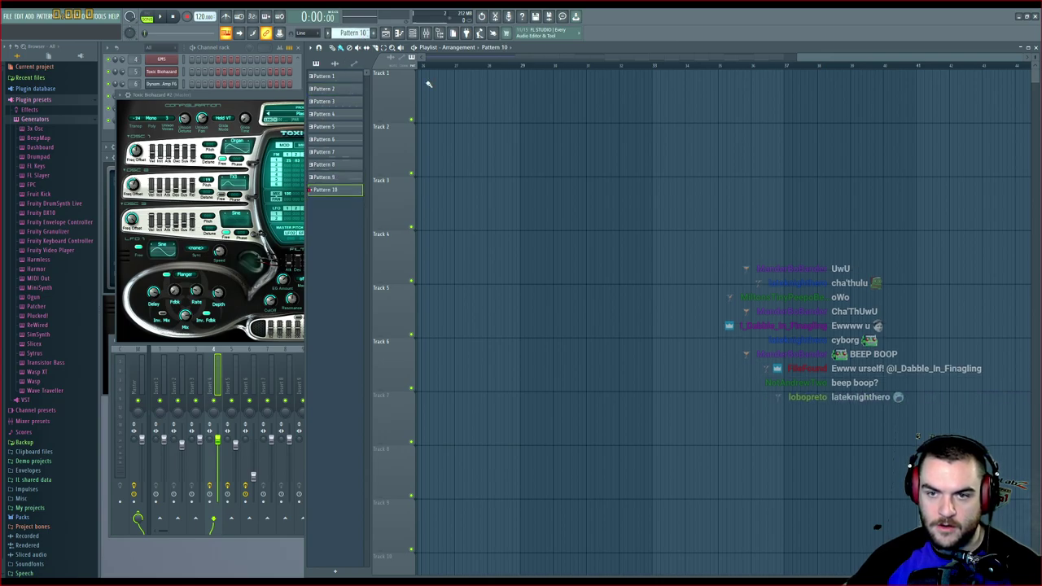
pyautogui.click(433, 104)
pyautogui.moveTo(448, 101); pyautogui.dragTo(468, 102)
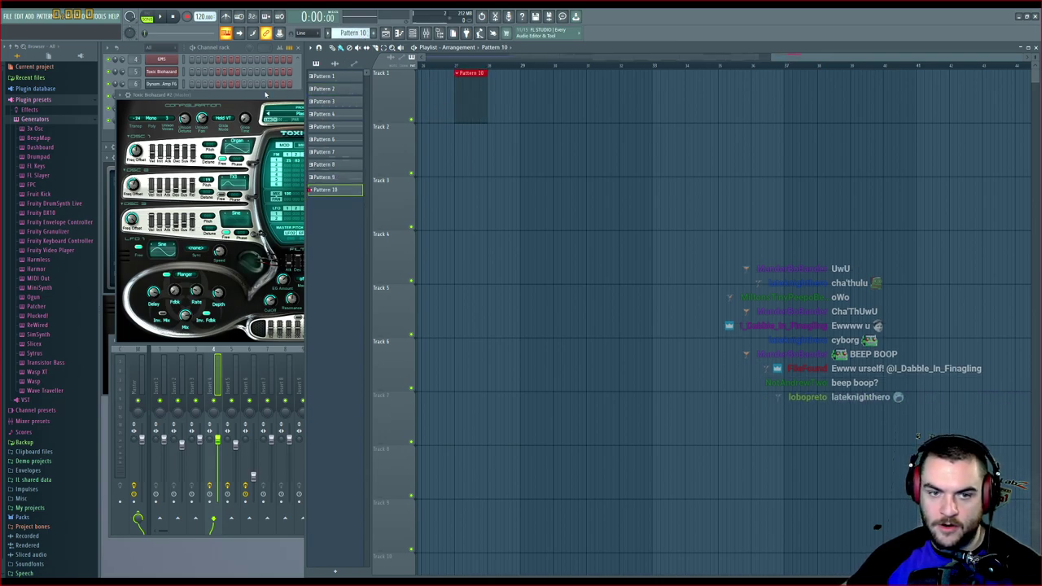
# Open the piano roll for the second Toxic Biohazard and enter two consecutive one-beat notes on one pitch just above C5 at the pattern's start
pyautogui.click(399, 33)
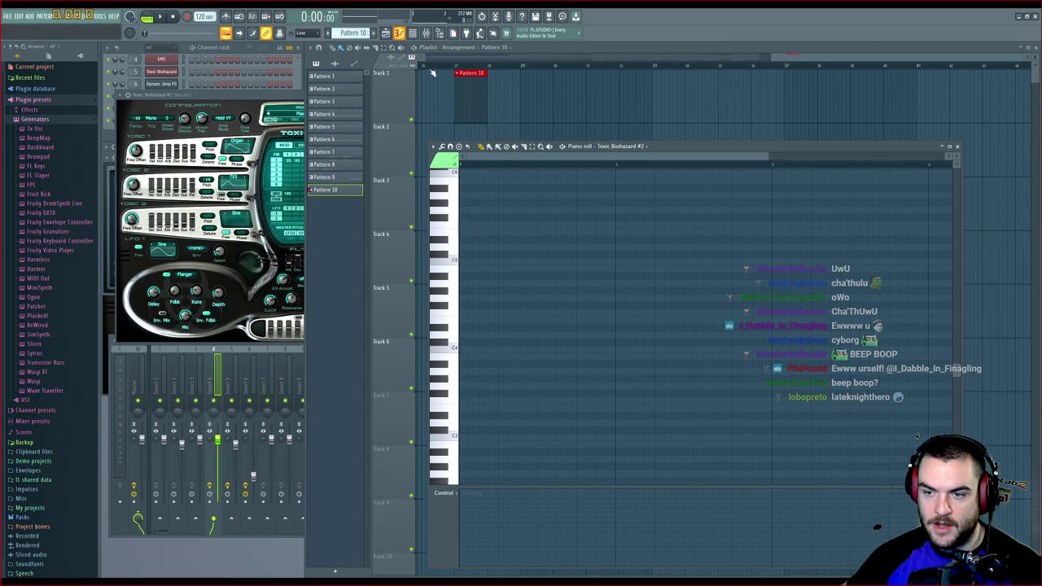
pyautogui.click(462, 233)
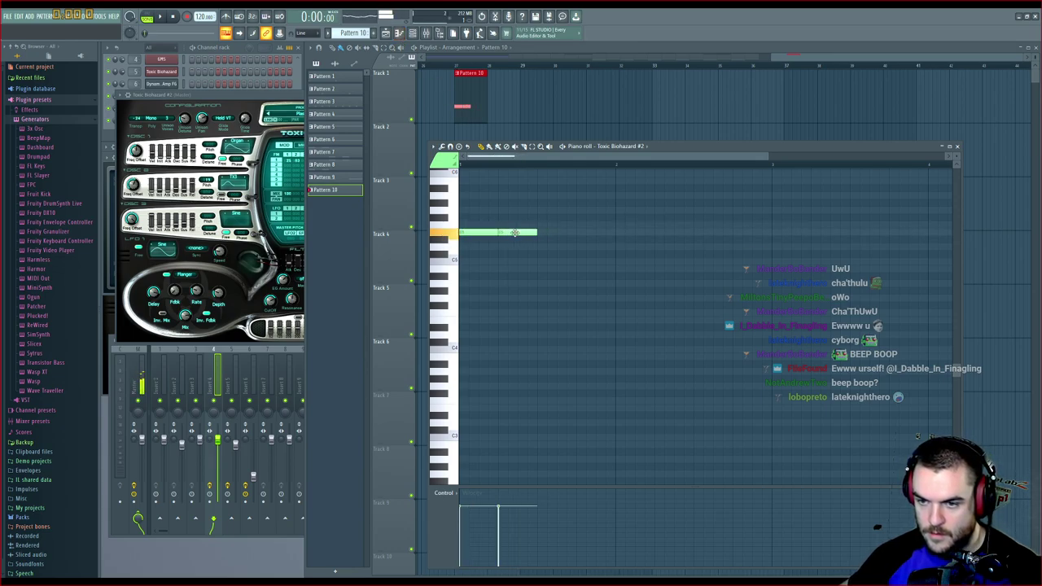
# Play the arrangement from the Pattern 10 clip's start and shorten its two E5 notes to about three-quarters of a beat each
pyautogui.press('space')
pyautogui.click(455, 66)
pyautogui.press('space')
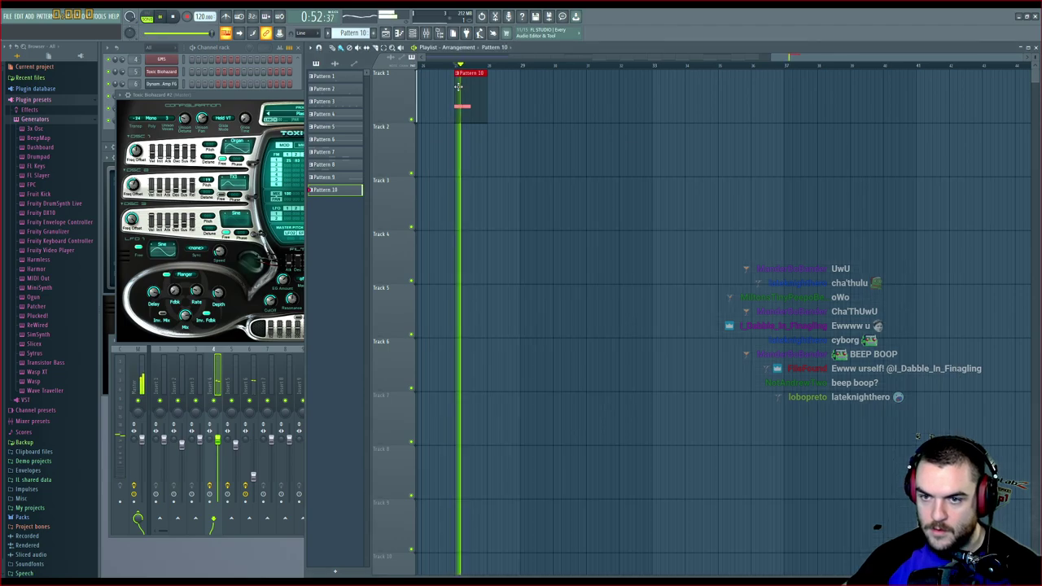
pyautogui.press('space')
pyautogui.doubleClick(466, 107)
pyautogui.click(501, 232)
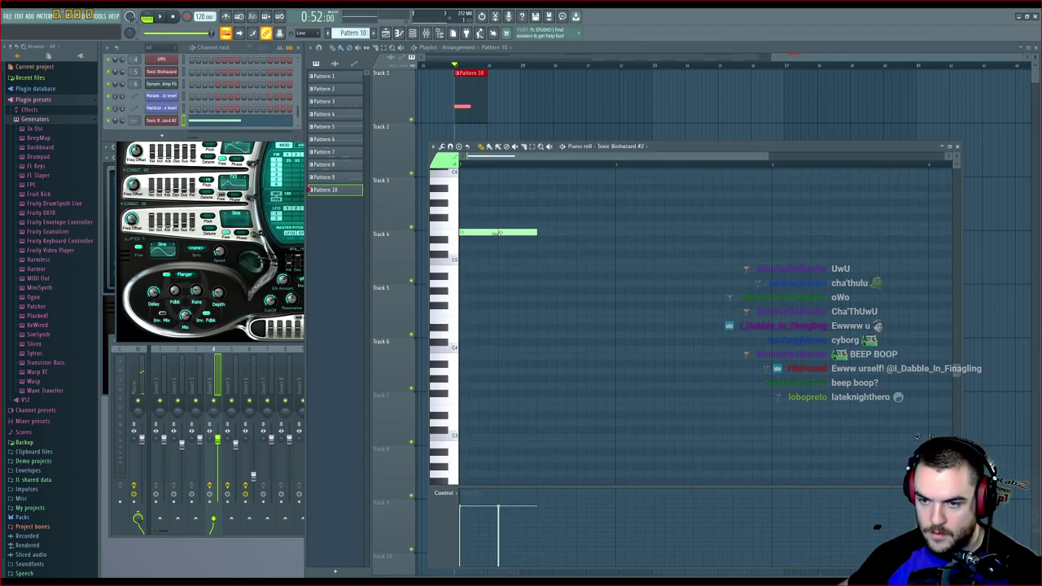
pyautogui.press('space')
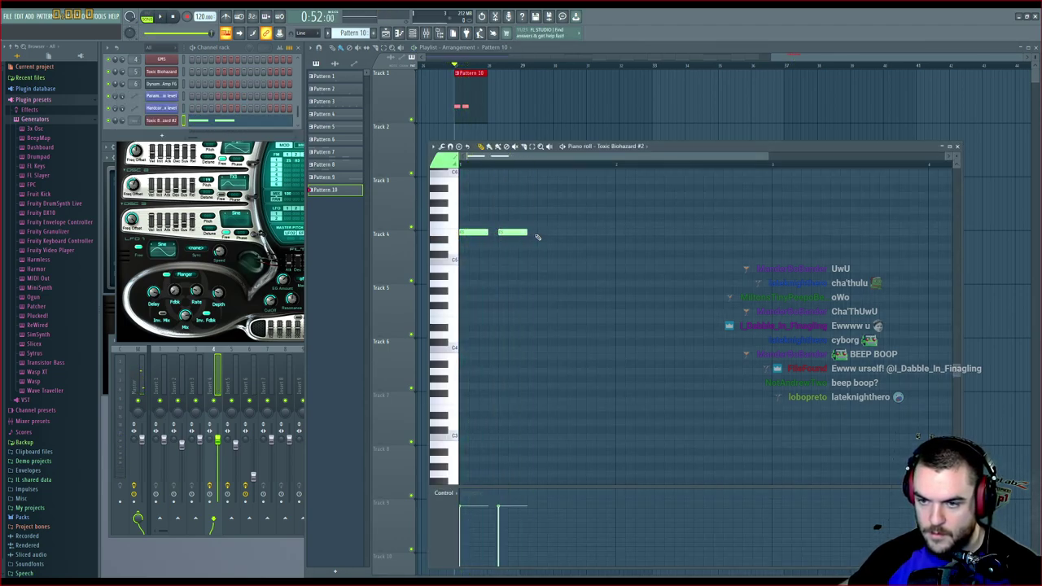
# Add six more E5 notes, one per beat, to fill two bars of the Toxic Biohazard #2 part, and play them back
pyautogui.click(539, 233)
pyautogui.click(579, 232)
pyautogui.click(618, 233)
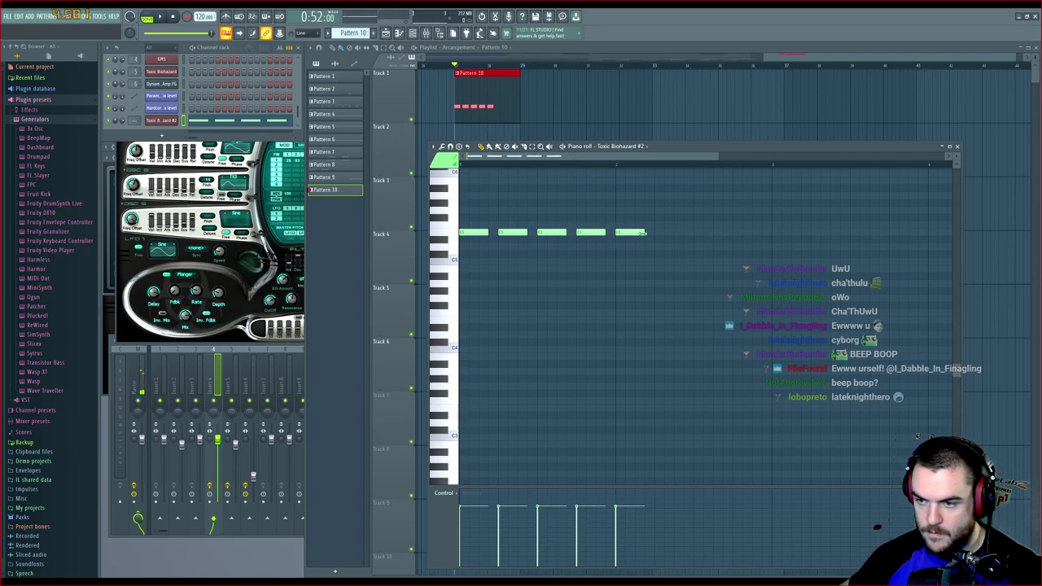
pyautogui.click(658, 233)
pyautogui.click(697, 233)
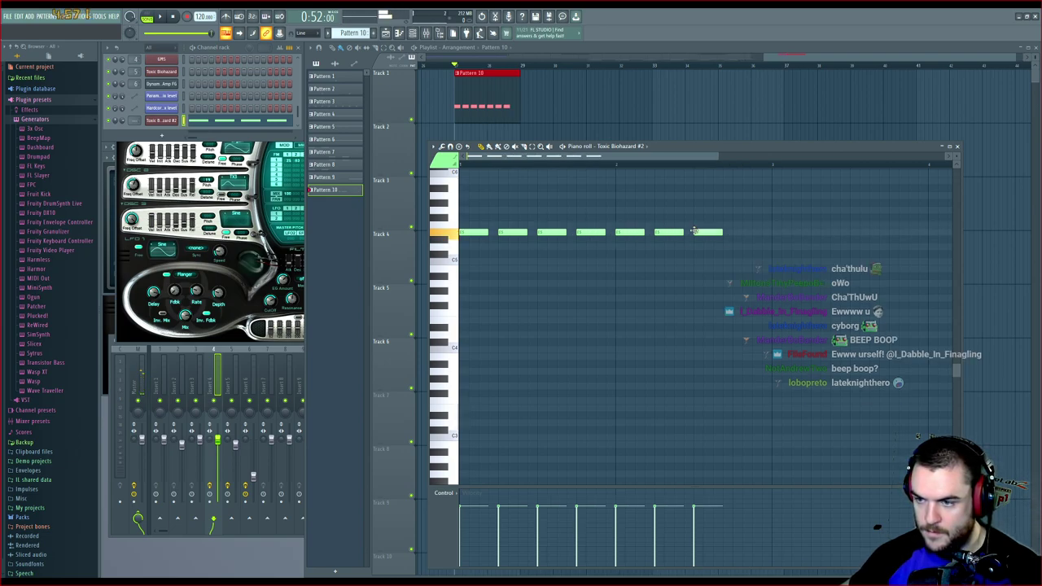
pyautogui.click(739, 233)
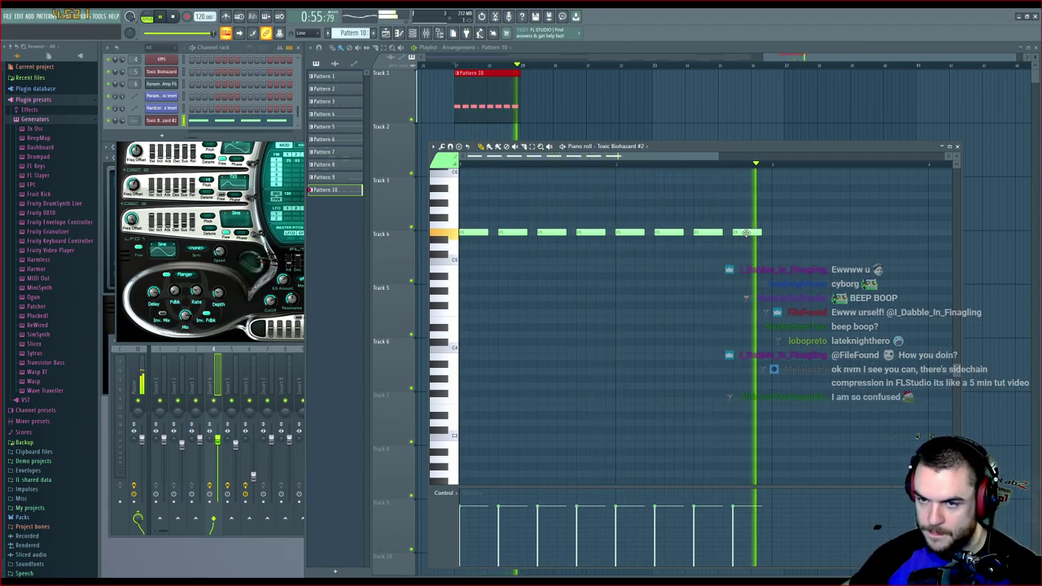
pyautogui.press('space')
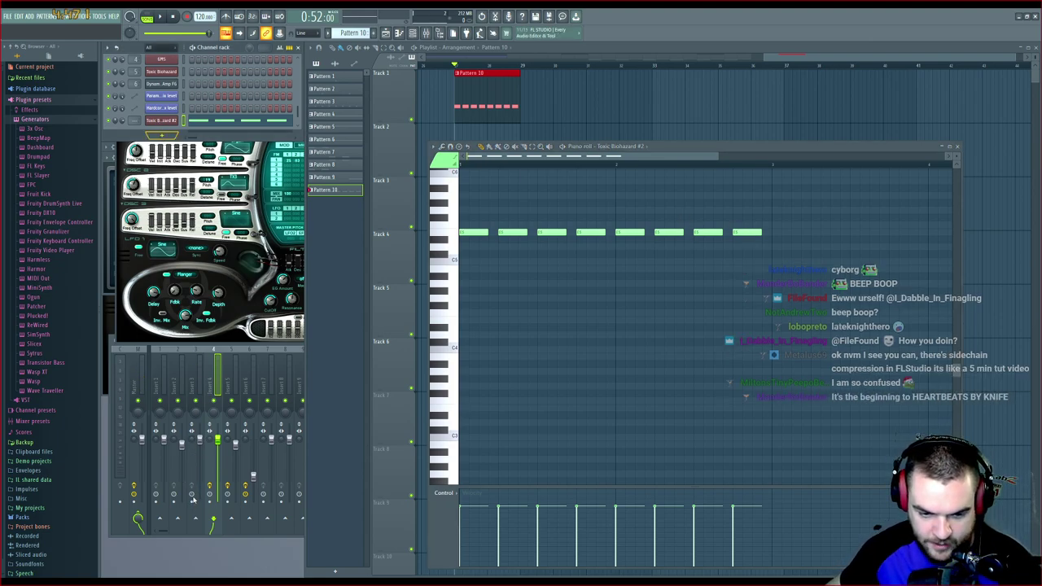
# Add a Morphine channel and browse the Keyboards bank in its presets library
pyautogui.click(194, 131)
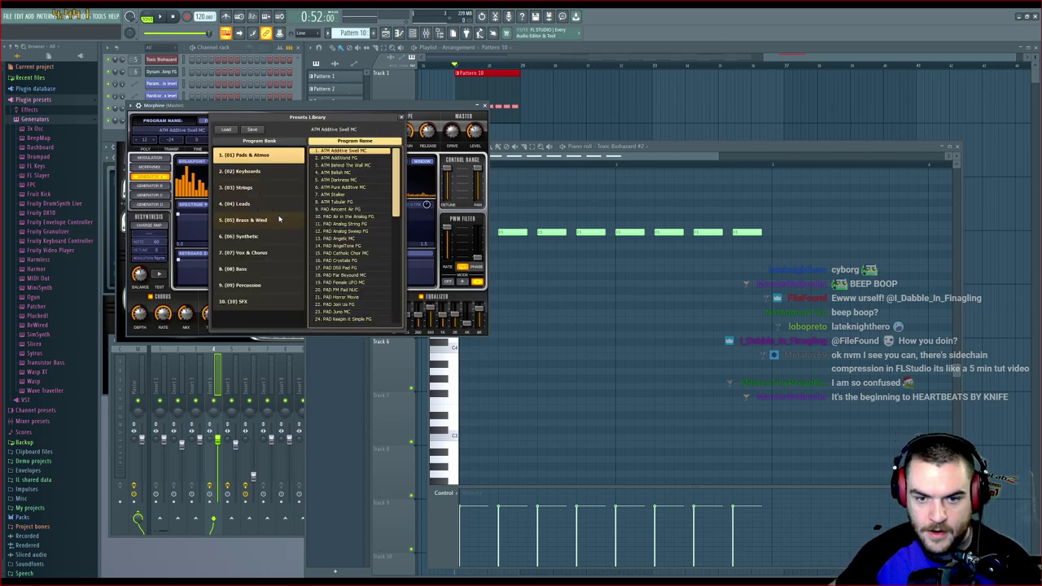
pyautogui.click(249, 171)
pyautogui.scroll(-4, 350, 236)
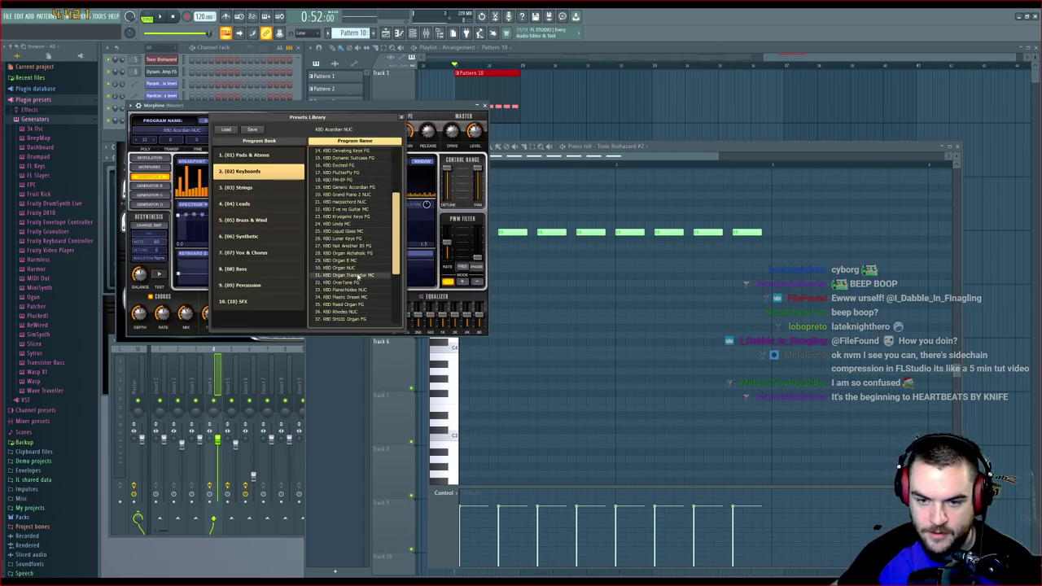
pyautogui.scroll(-3, 362, 278)
pyautogui.scroll(-2, 363, 285)
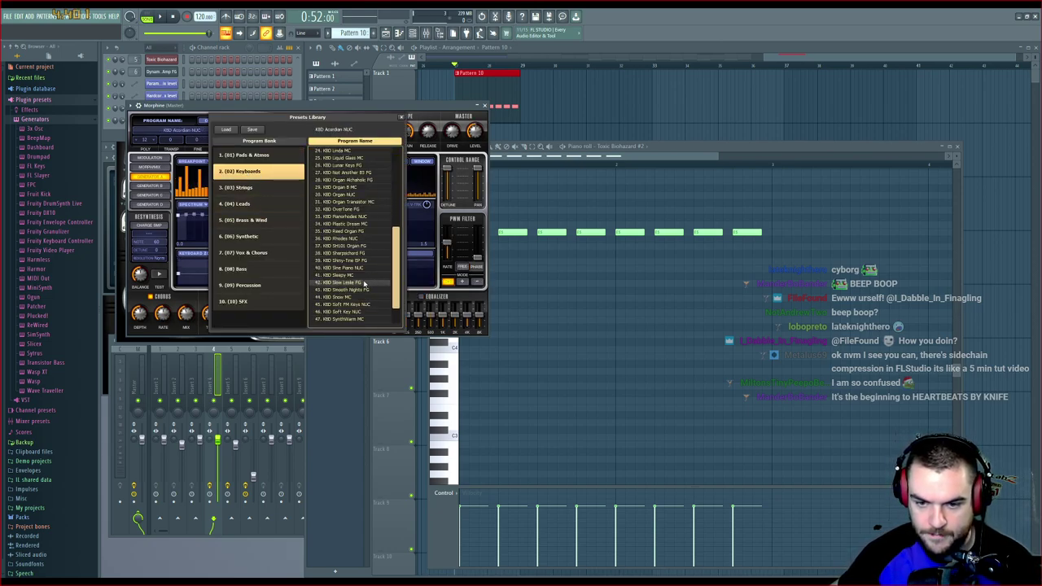
# Audition the KBD Soft Key NUC and KBD Soft FM Keys NUC presets, and load KBD Sine Piano NUC in Morphine
pyautogui.click(361, 298)
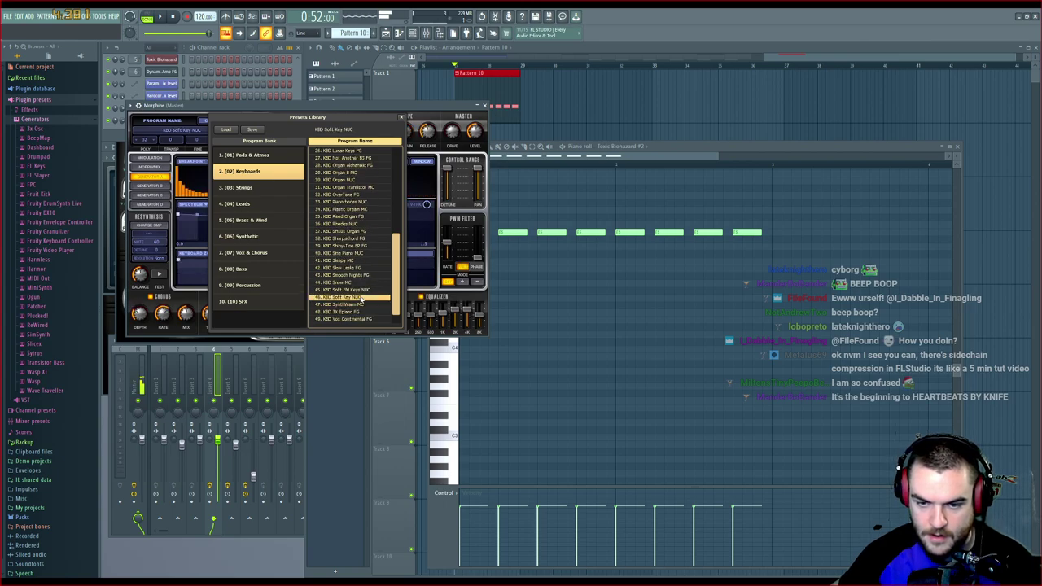
pyautogui.click(364, 290)
pyautogui.press('space')
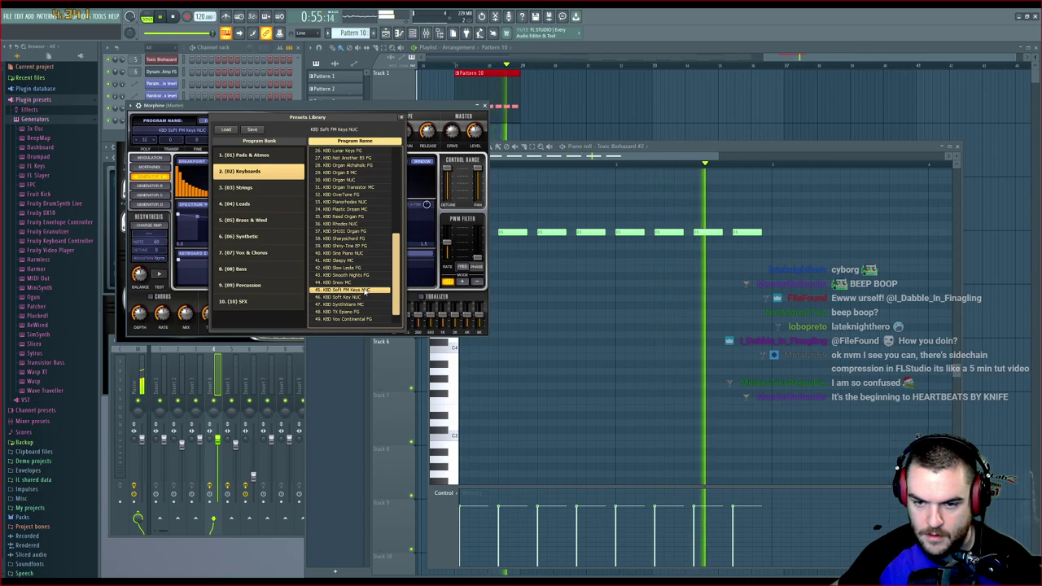
pyautogui.press('space')
pyautogui.click(358, 254)
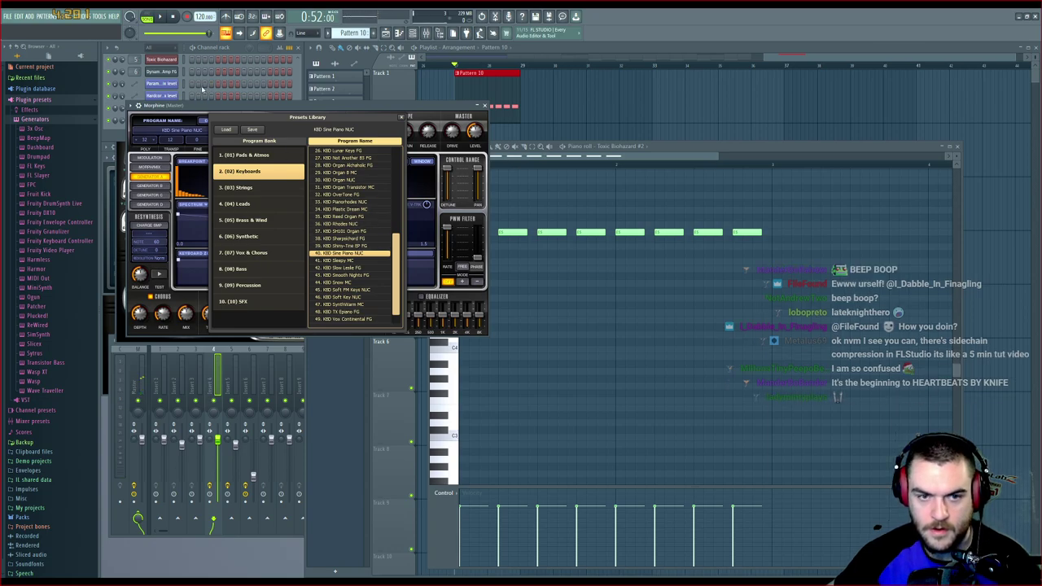
pyautogui.click(239, 49)
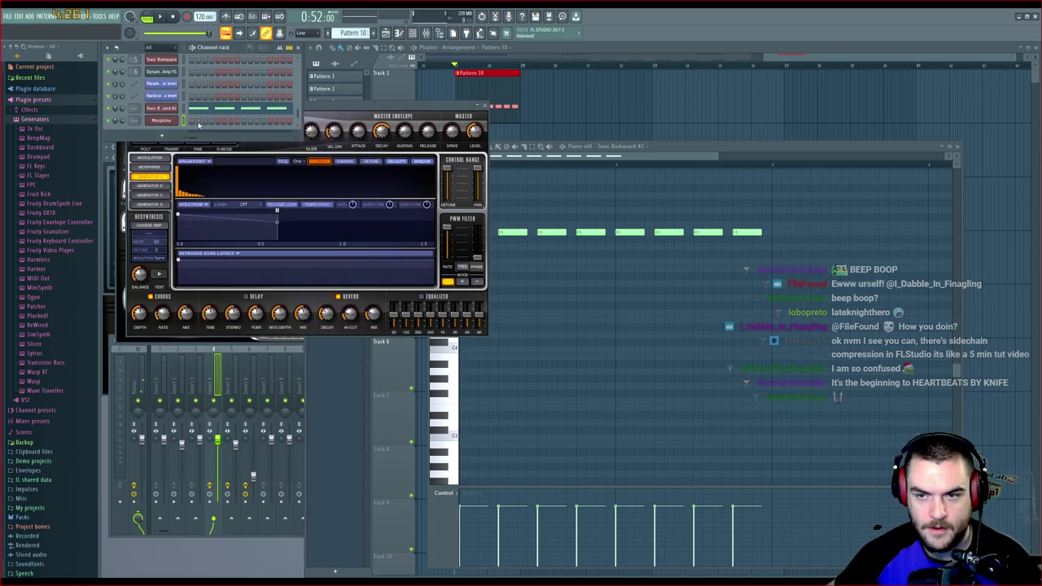
# Create Pattern 11 for Morphine and place its clip on Track 2, aligned with the start of the Pattern 10 clip
pyautogui.click(198, 122)
pyautogui.scroll(-1, 350, 32)
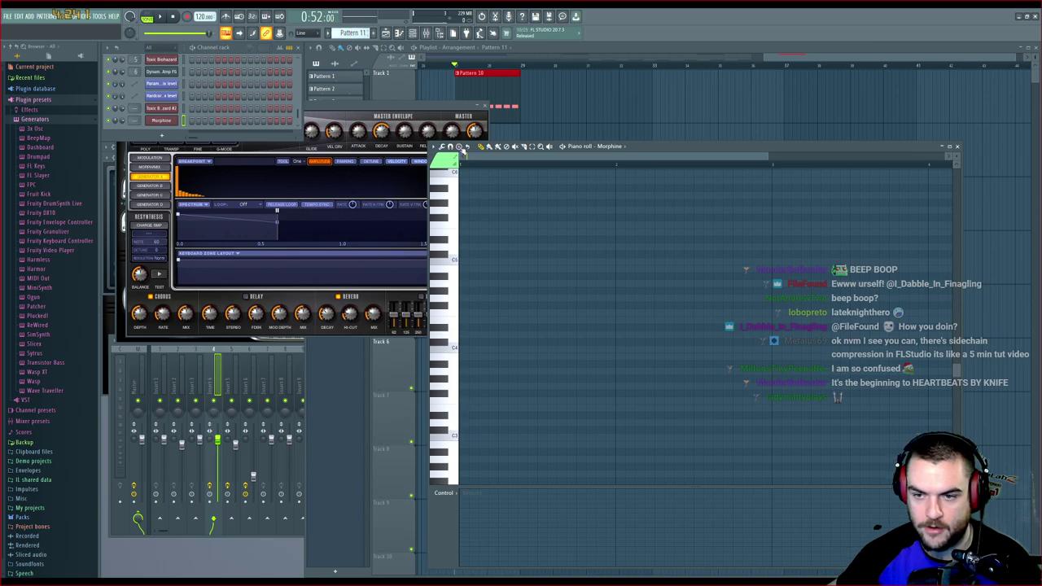
pyautogui.moveTo(537, 105); pyautogui.dragTo(468, 173)
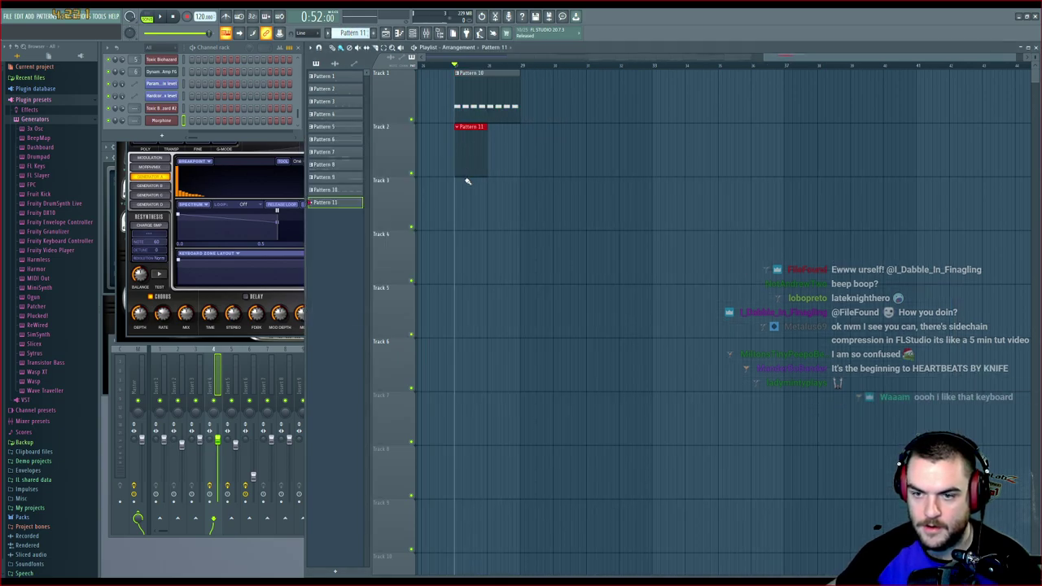
pyautogui.press('space')
pyautogui.press('space')
pyautogui.press('space')
pyautogui.press('space')
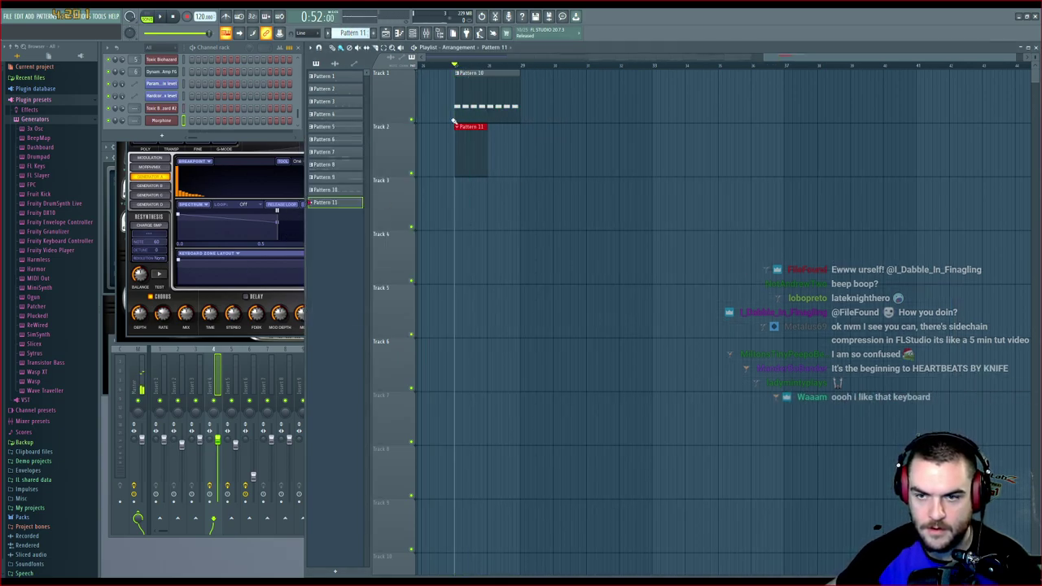
# Transpose all eight Pattern 10 notes down one octave to E4 and listen to the result
pyautogui.doubleClick(469, 112)
pyautogui.moveTo(794, 213); pyautogui.dragTo(459, 283)
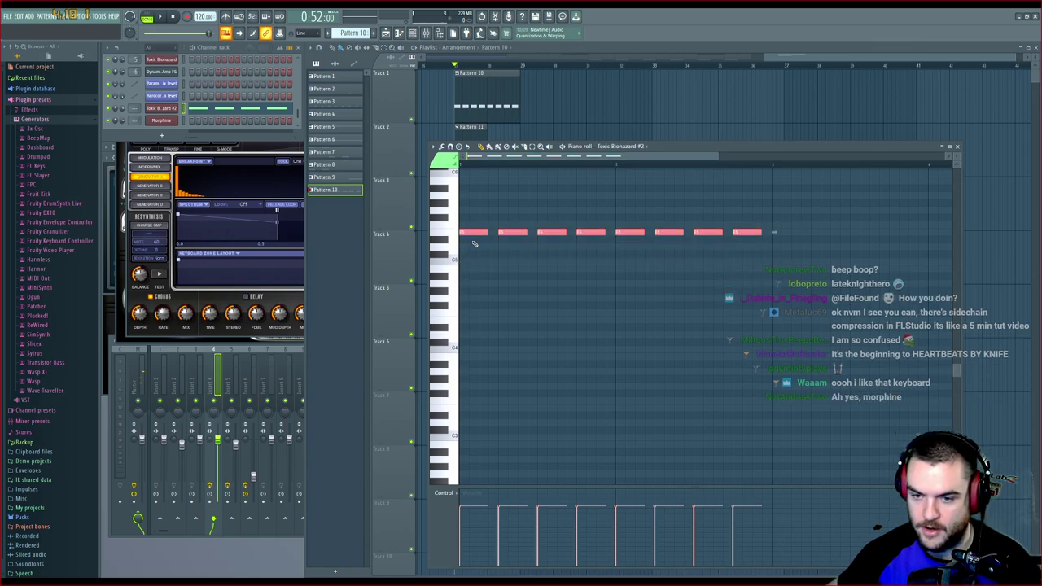
pyautogui.moveTo(472, 236); pyautogui.dragTo(444, 325)
pyautogui.press('space')
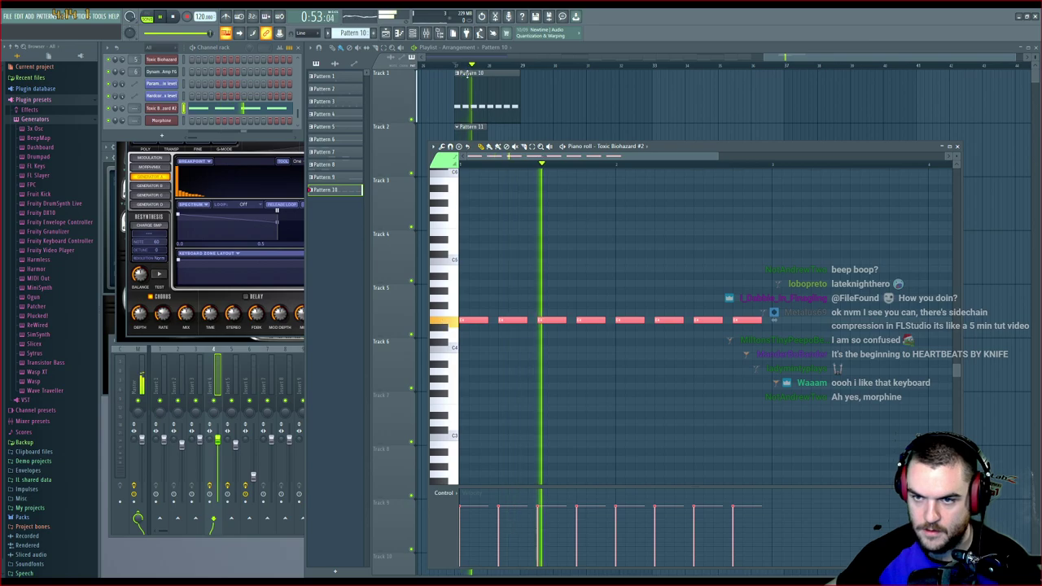
pyautogui.click(957, 147)
pyautogui.press('space')
# Switch to Pattern 11 and open the Morphine channel's empty piano roll, playing the arrangement for reference
pyautogui.click(465, 146)
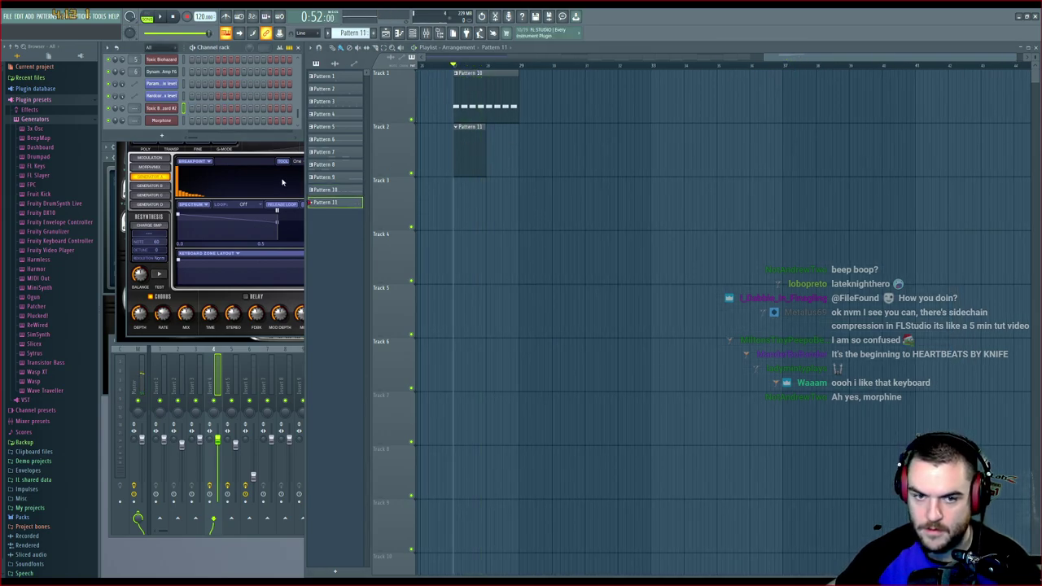
pyautogui.press('space')
pyautogui.press('space')
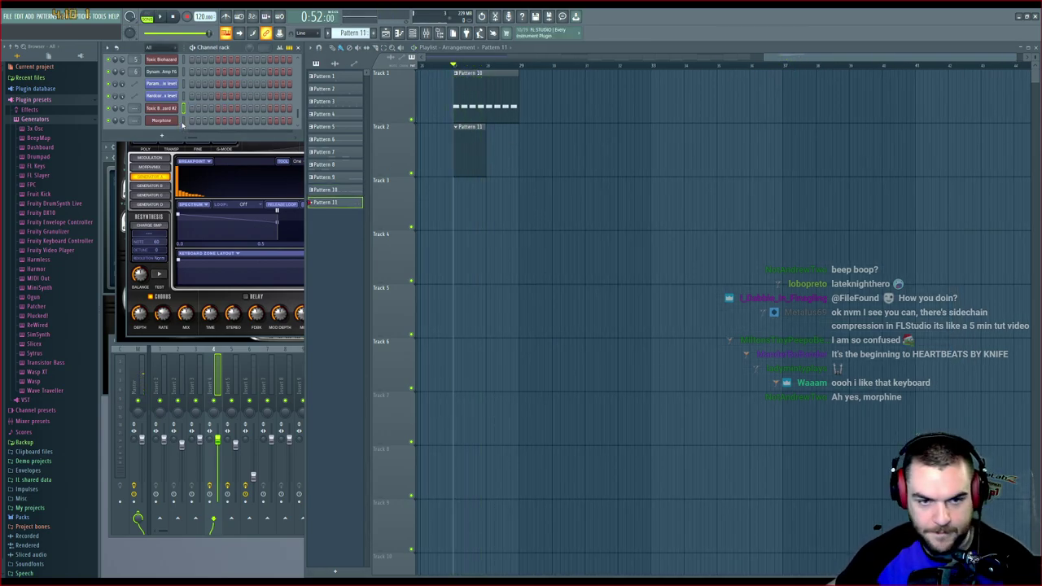
pyautogui.click(185, 121)
pyautogui.press('F7')
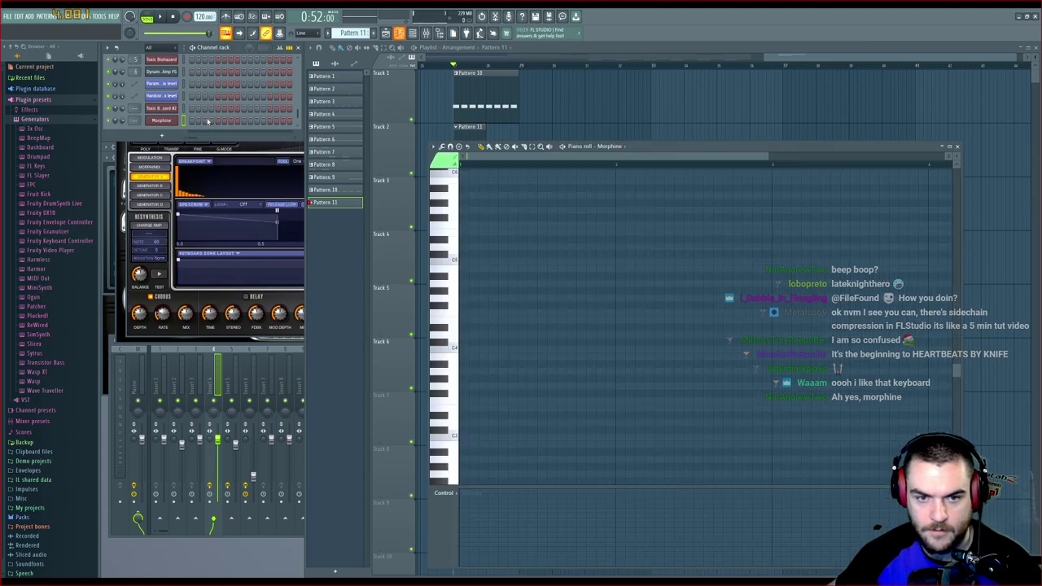
pyautogui.press('space')
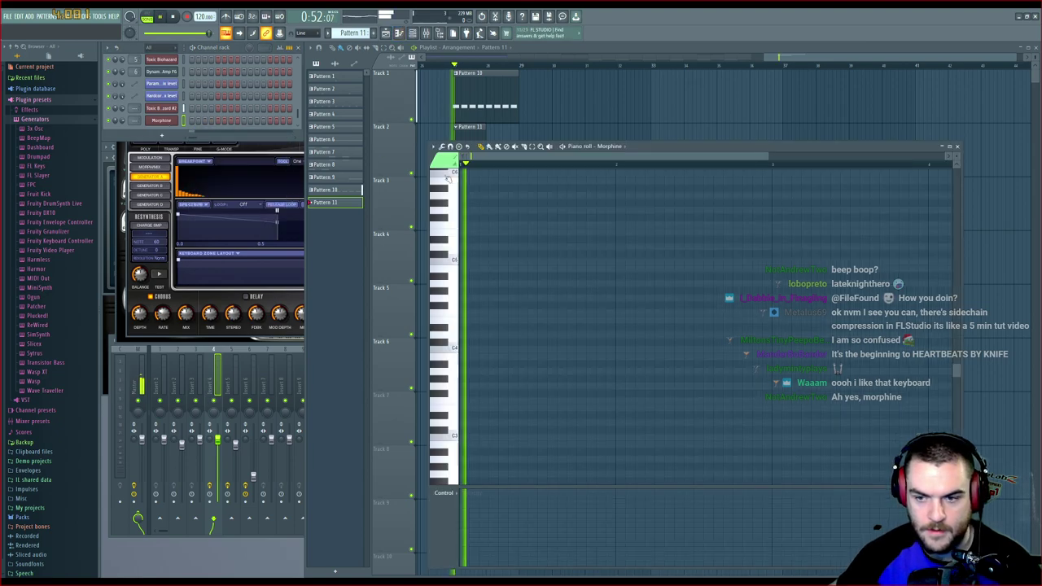
pyautogui.press('space')
# Place two short E5 notes half a beat apart at the start of the Morphine part and check them in playback
pyautogui.click(466, 270)
pyautogui.rightClick(474, 268)
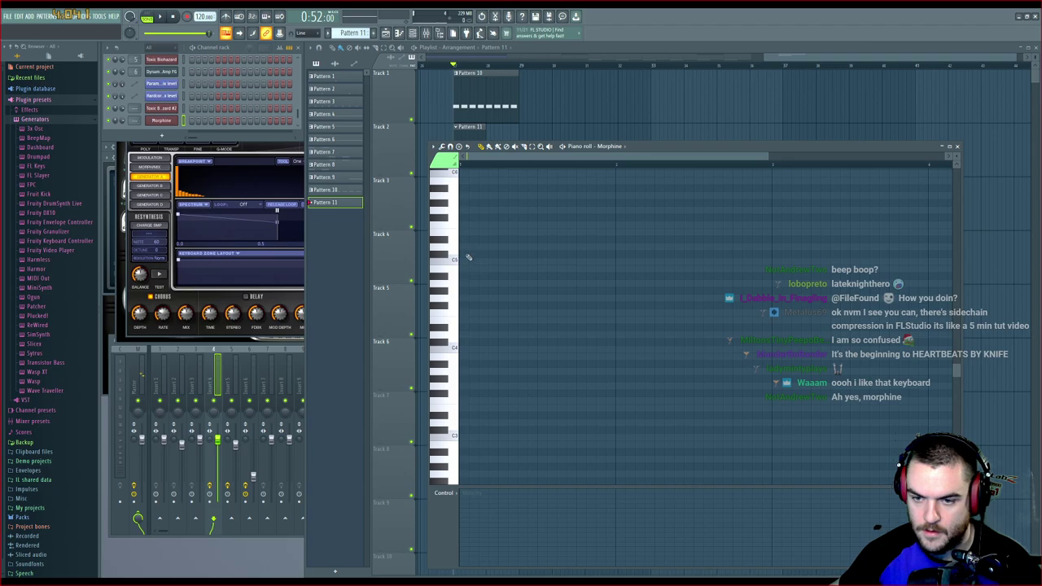
pyautogui.click(468, 232)
pyautogui.press('space')
pyautogui.press('space')
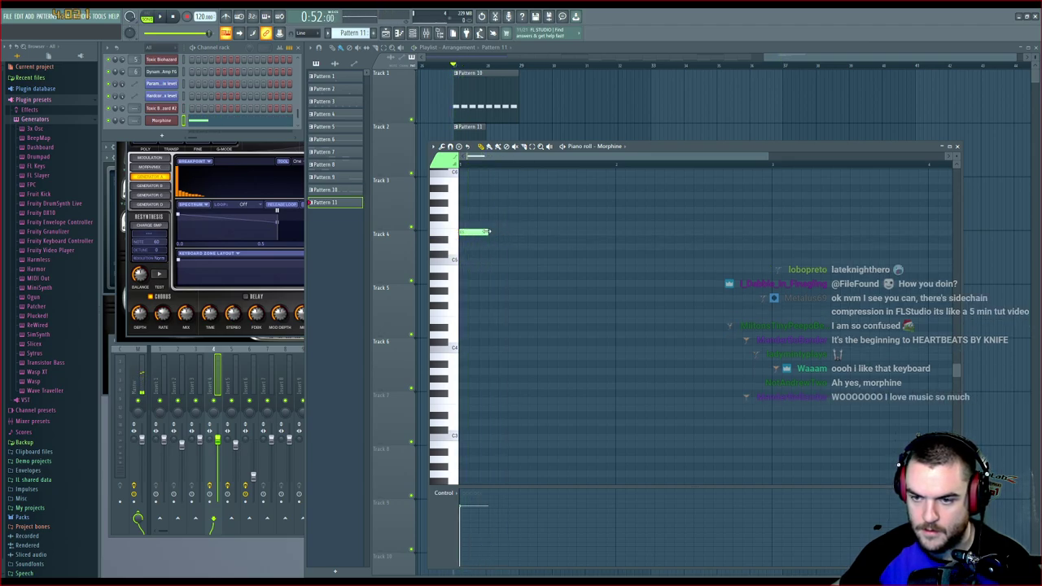
pyautogui.click(480, 232)
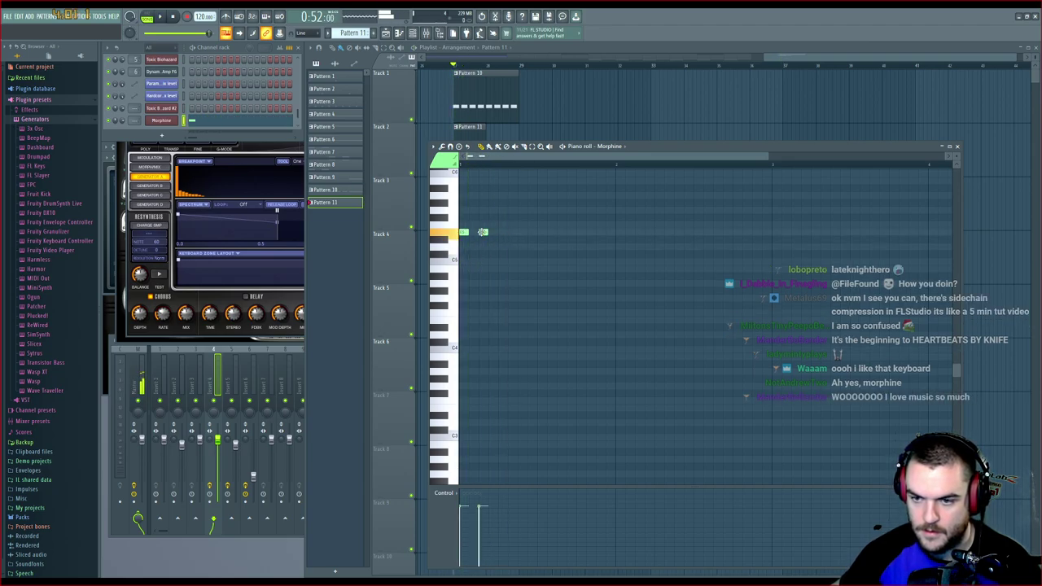
pyautogui.press('space')
pyautogui.press('space')
# Extend the Morphine part to six short E5 notes at half-beat spacing and play it back
pyautogui.click(541, 232)
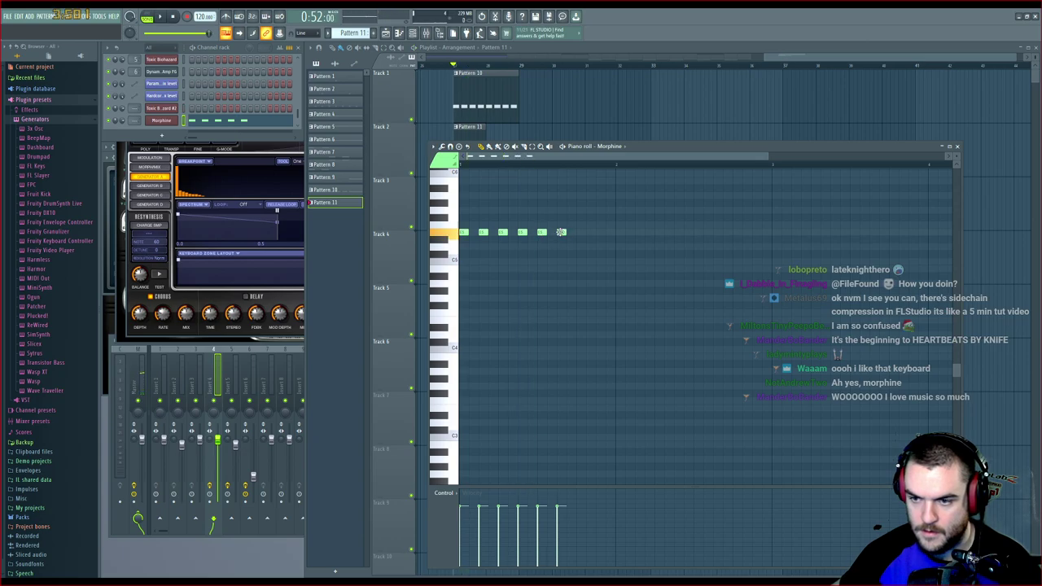
pyautogui.scroll(2, 589, 232)
pyautogui.press('space')
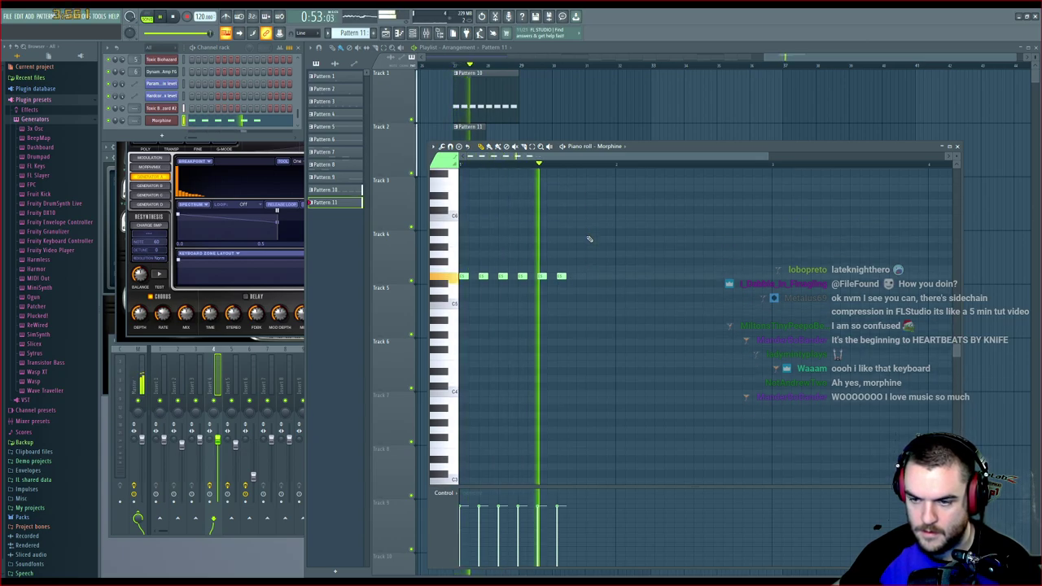
pyautogui.press('space')
# Add short descending B4, G4 and E4 notes at half-beat spacing after the E5 run, checking them in playback
pyautogui.click(581, 299)
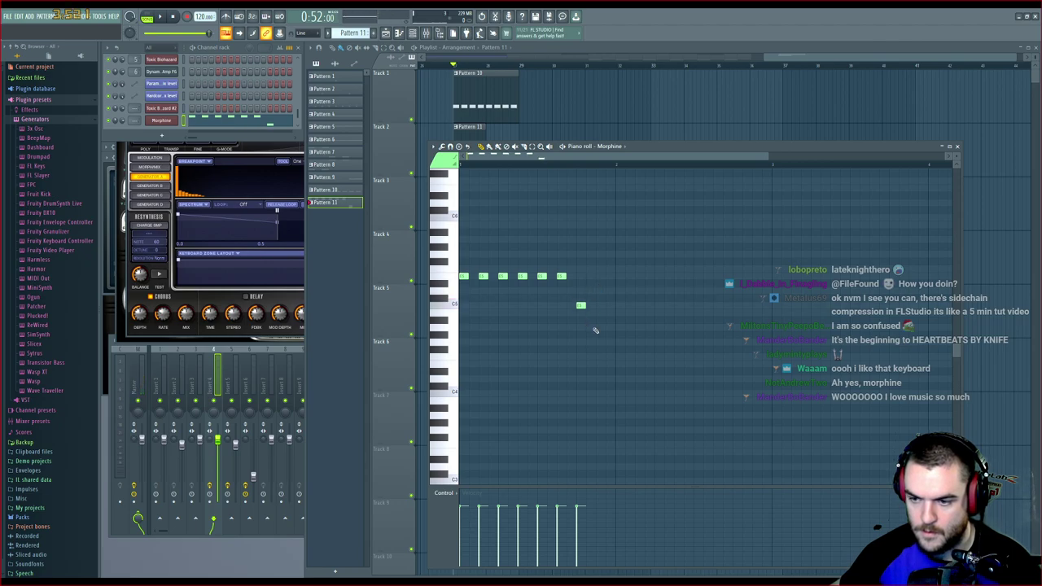
pyautogui.moveTo(580, 305); pyautogui.dragTo(580, 319)
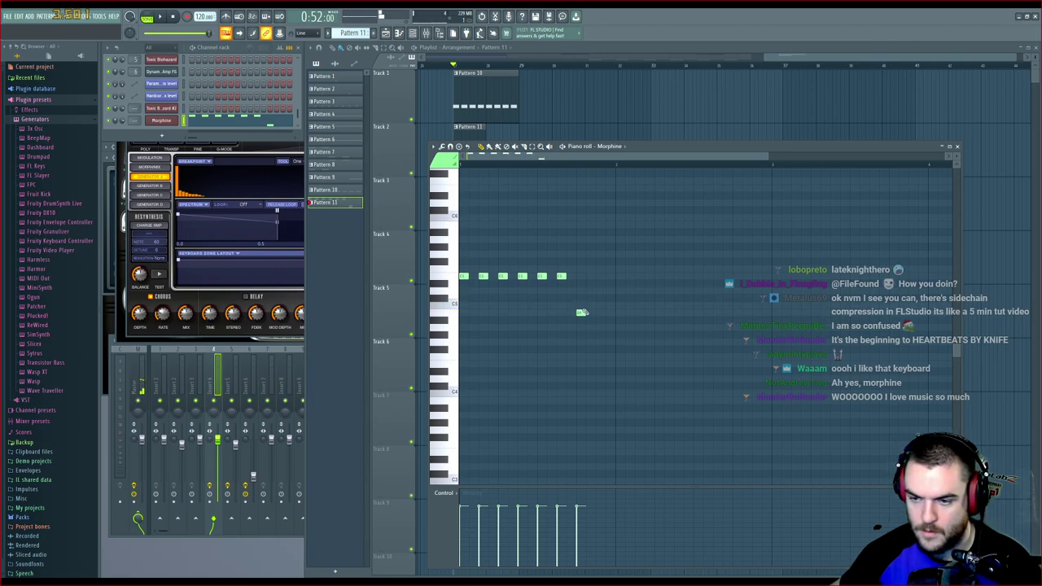
pyautogui.press('space')
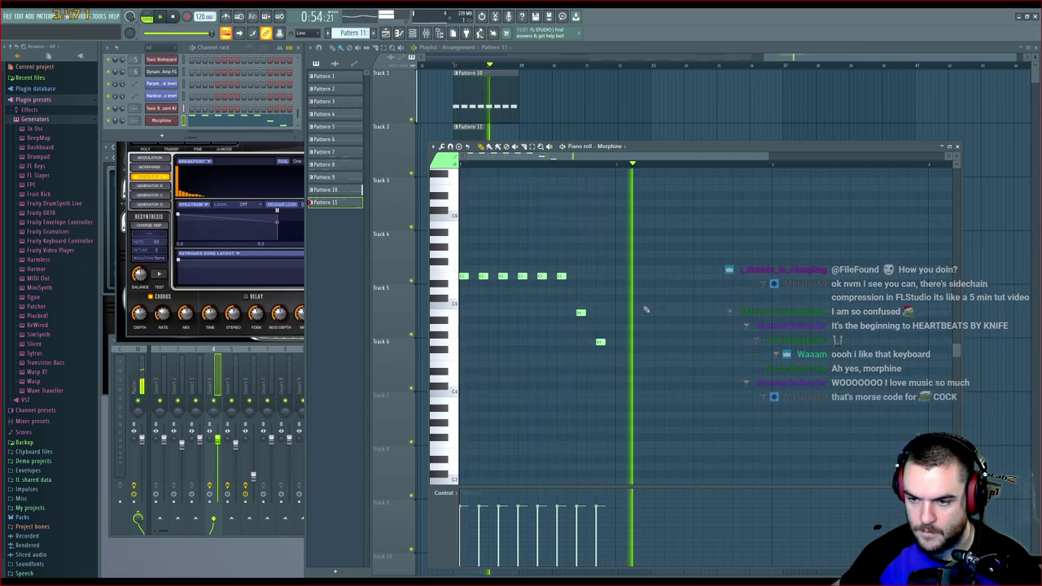
pyautogui.press('space')
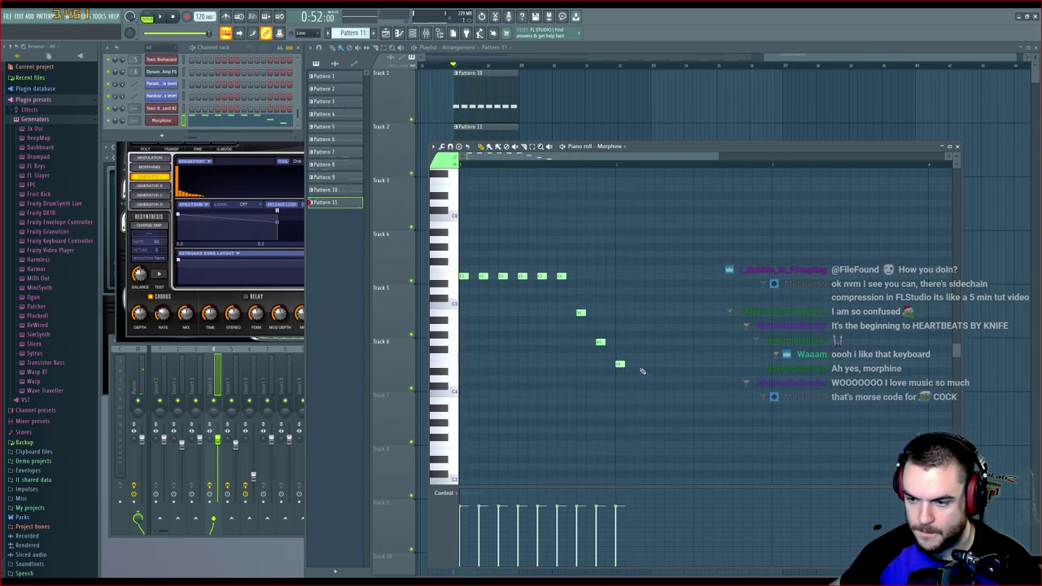
# Repeat E4 five more times at half-beat spacing, finish the two bars with G4 and B4, and play the part
pyautogui.click(640, 364)
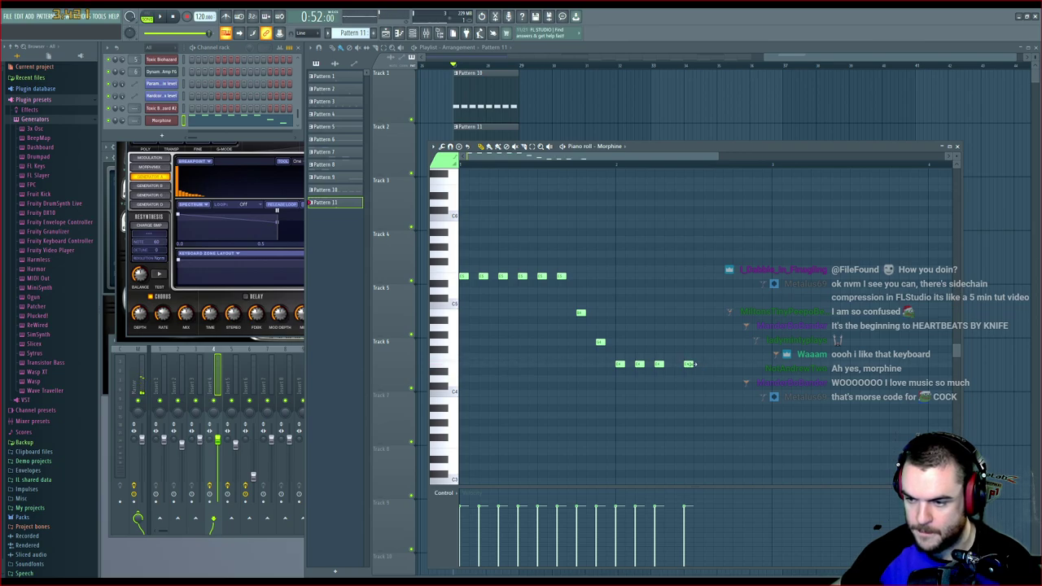
pyautogui.moveTo(691, 363); pyautogui.dragTo(679, 364)
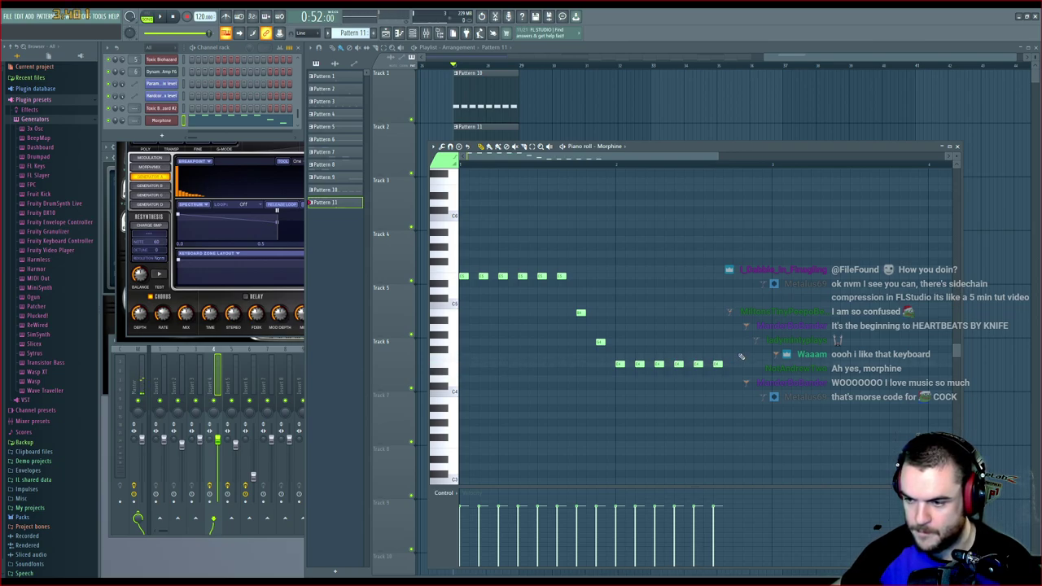
pyautogui.press('space')
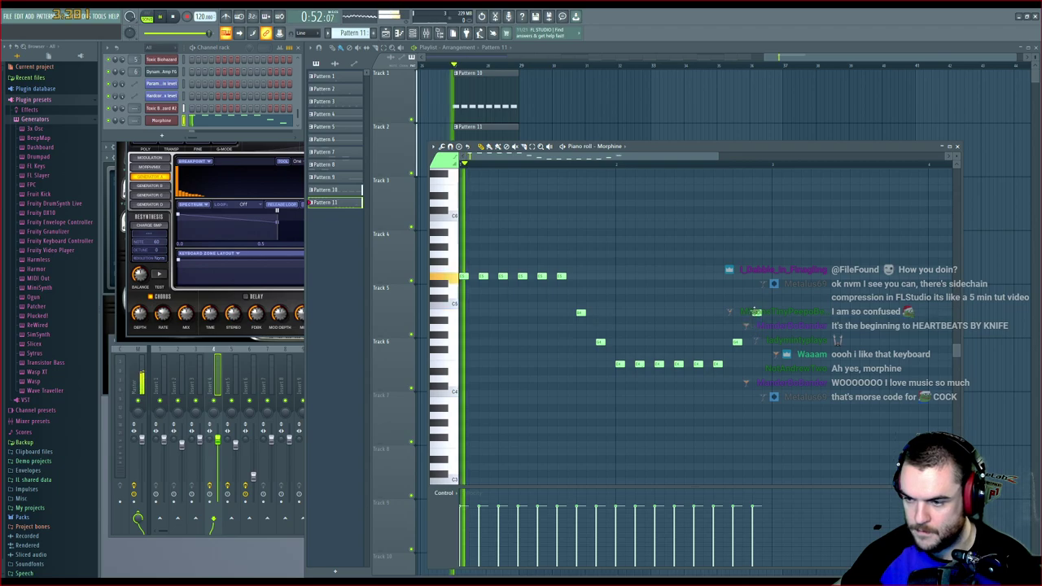
# Set the playlist loop over the two bars holding Pattern 10 and Pattern 11 and play both parts together
pyautogui.click(779, 57)
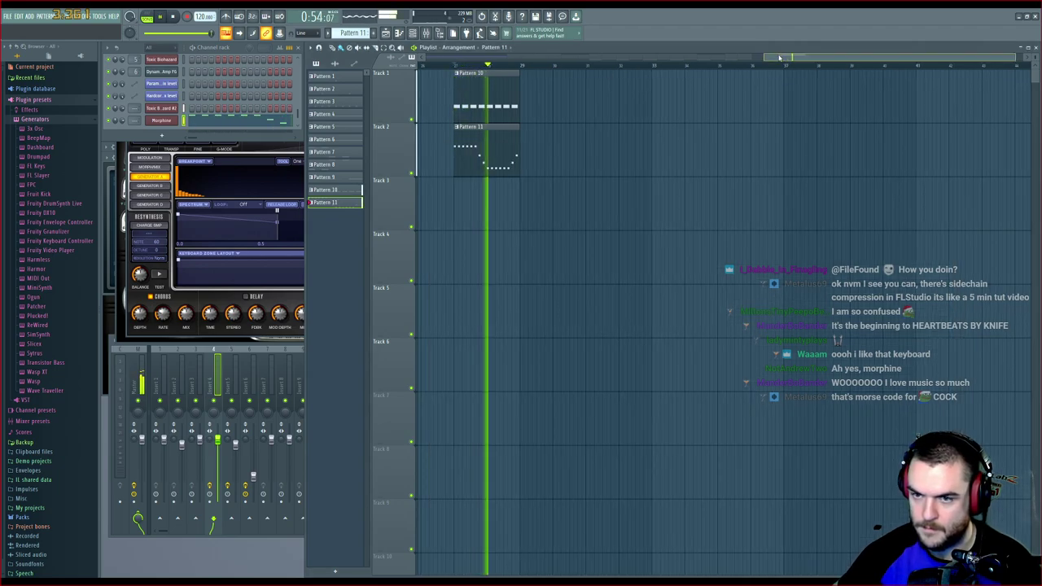
pyautogui.press('space')
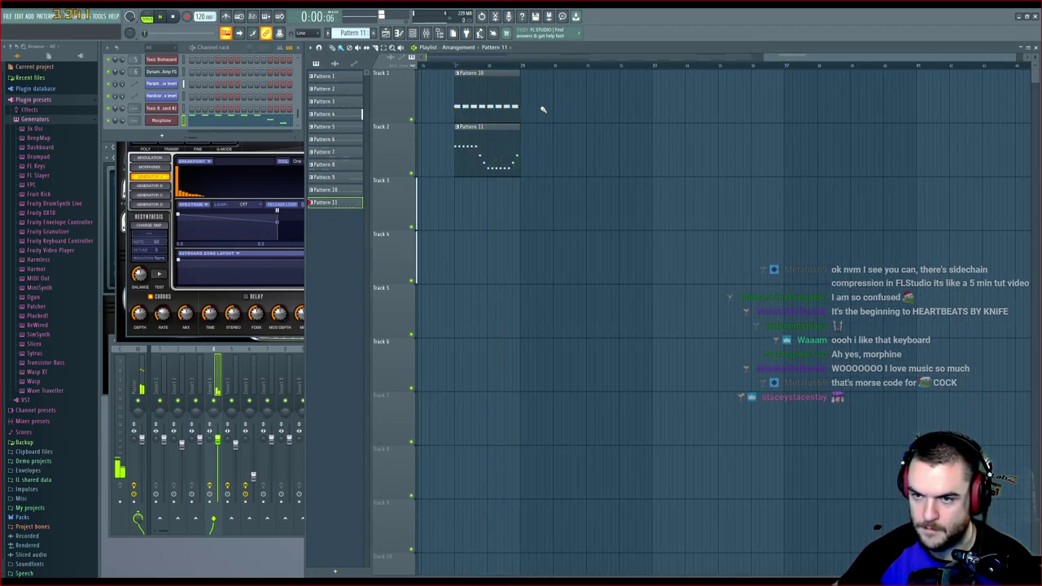
pyautogui.moveTo(456, 70); pyautogui.dragTo(521, 74)
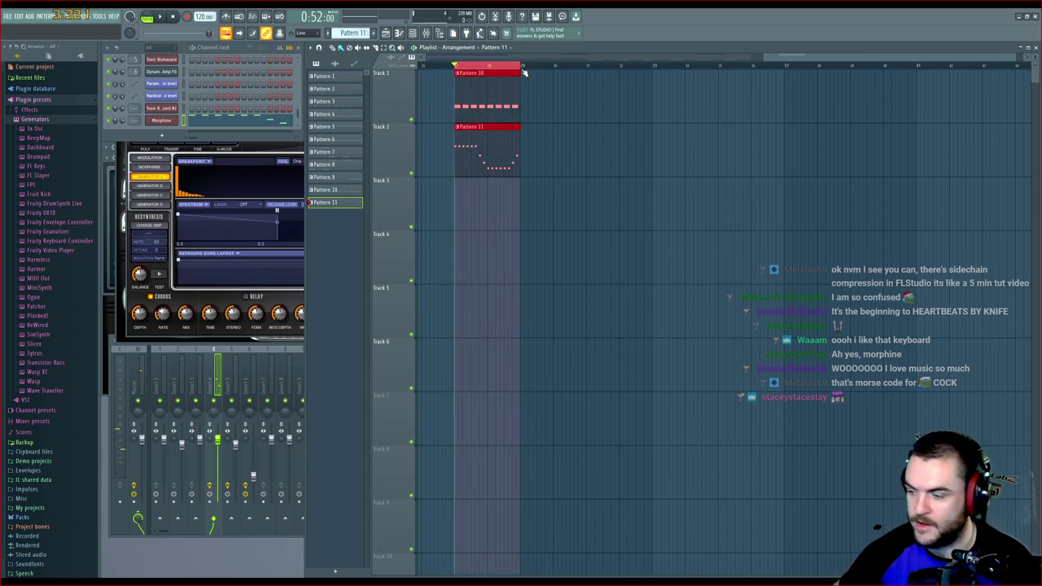
pyautogui.press('space')
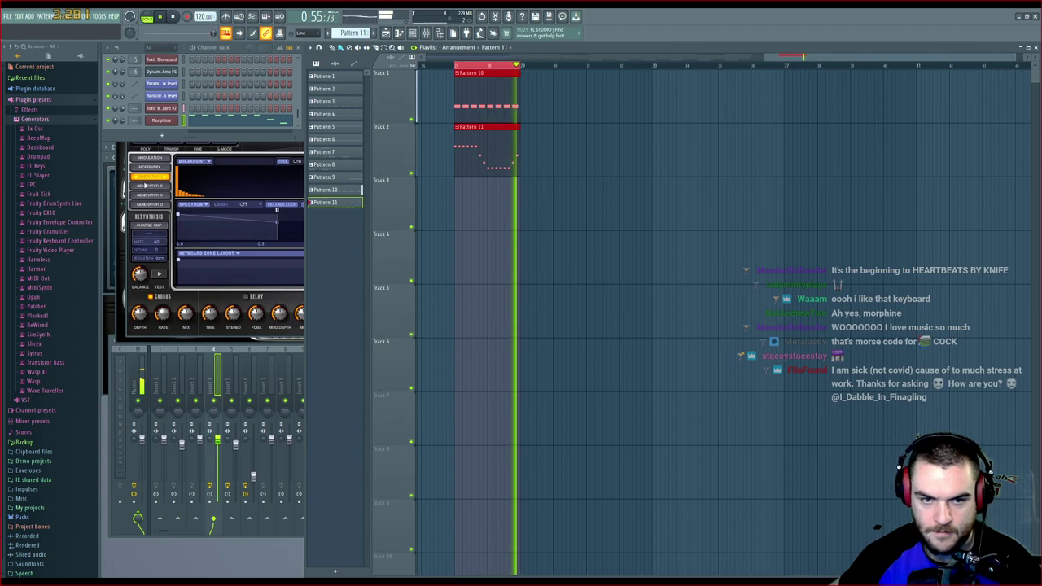
pyautogui.press('space')
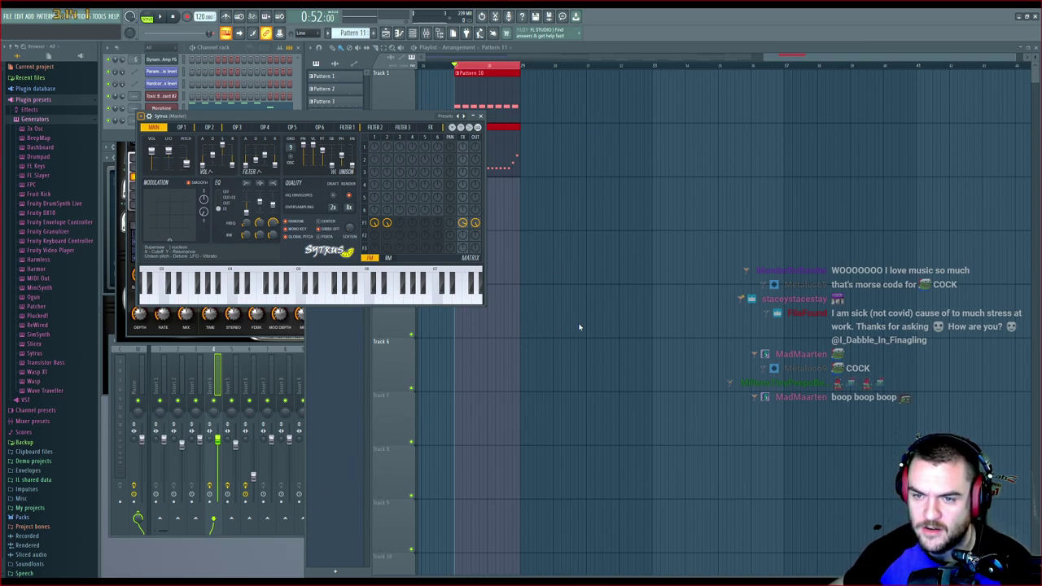
# Load the Acid preset in the Sytrus synth
pyautogui.click(470, 527)
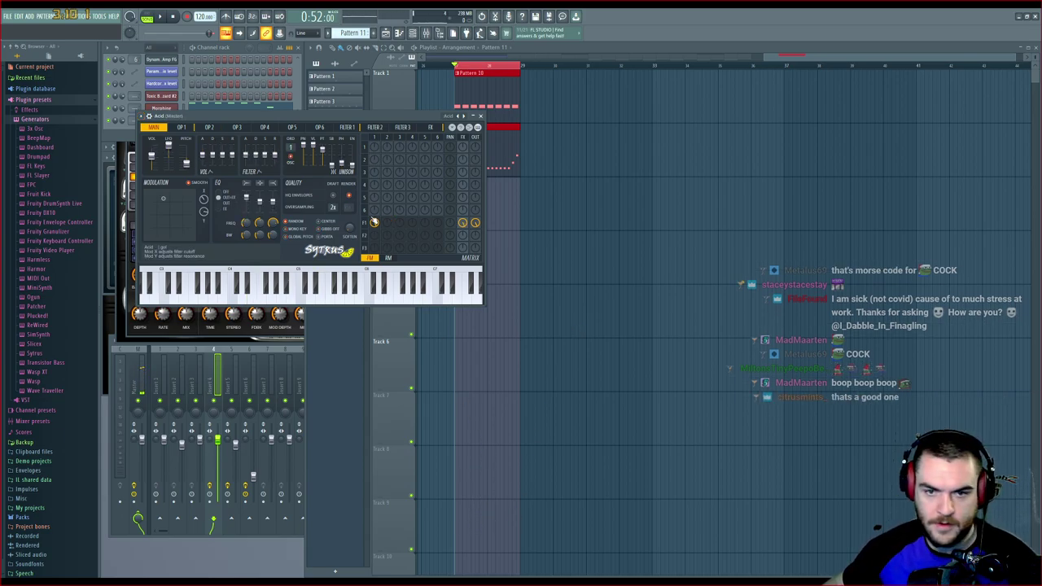
pyautogui.click(238, 48)
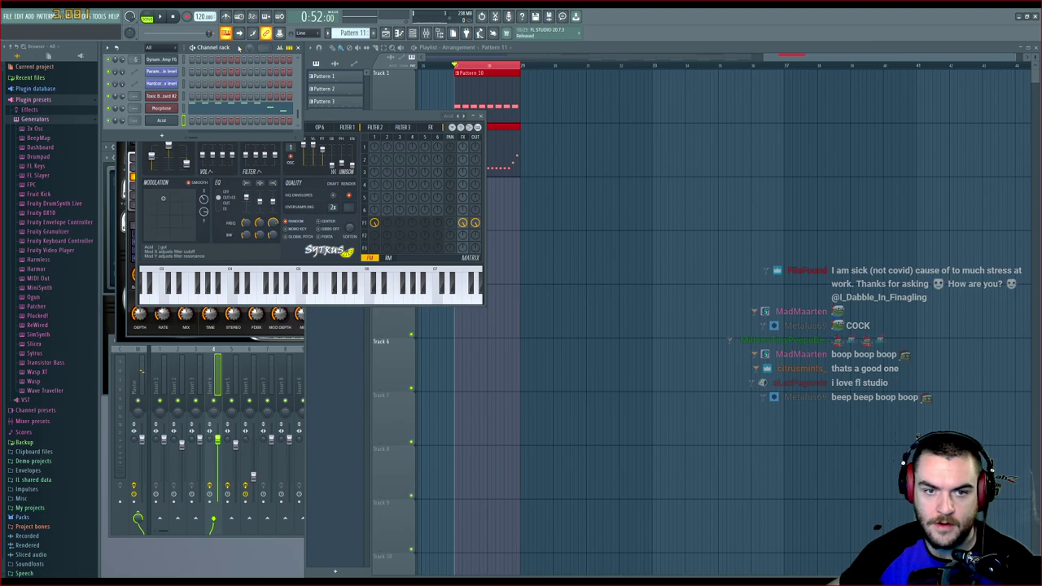
pyautogui.scroll(4, 235, 95)
pyautogui.scroll(-5, 236, 96)
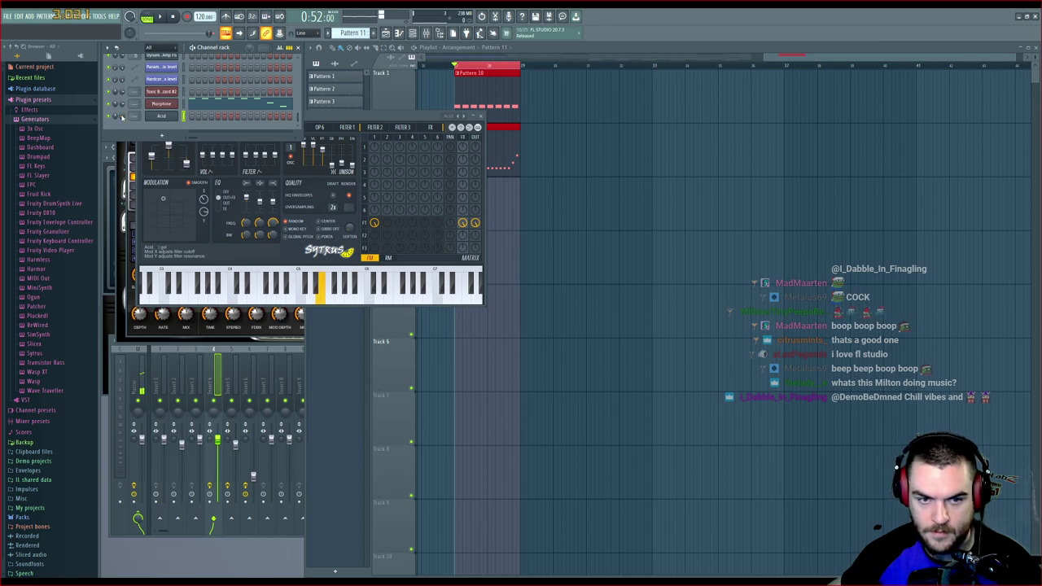
# Audition successive Sytrus presets from Acid through to Bassline square, and play the two-bar loop
pyautogui.click(454, 127)
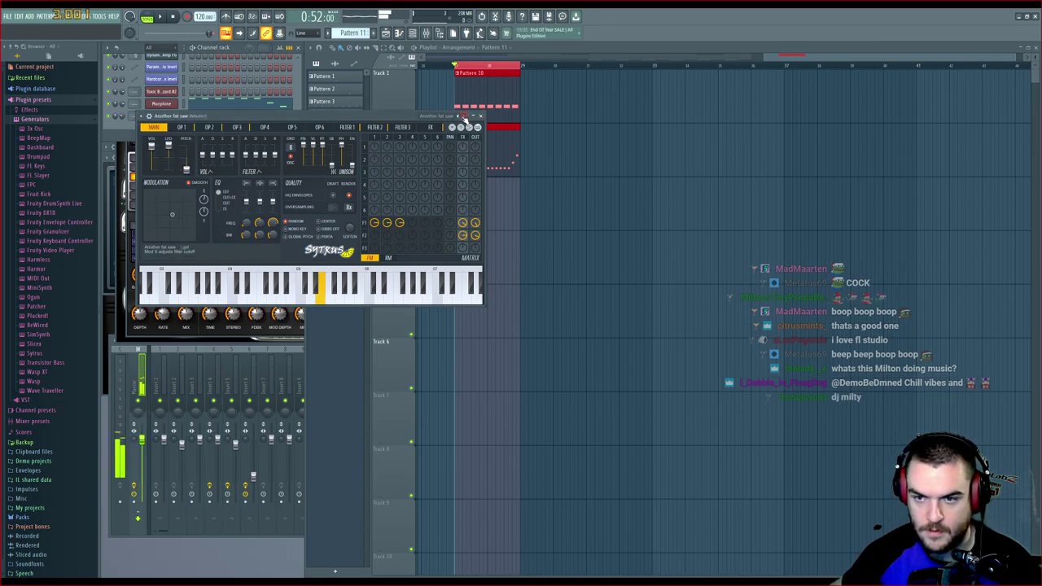
pyautogui.click(469, 119)
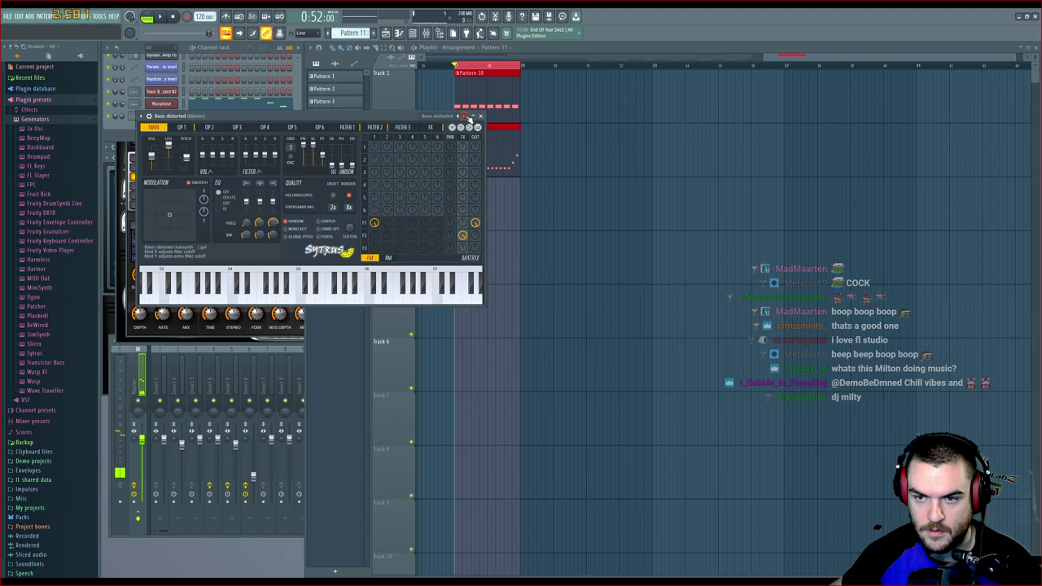
pyautogui.click(466, 117)
pyautogui.click(465, 116)
pyautogui.click(465, 116)
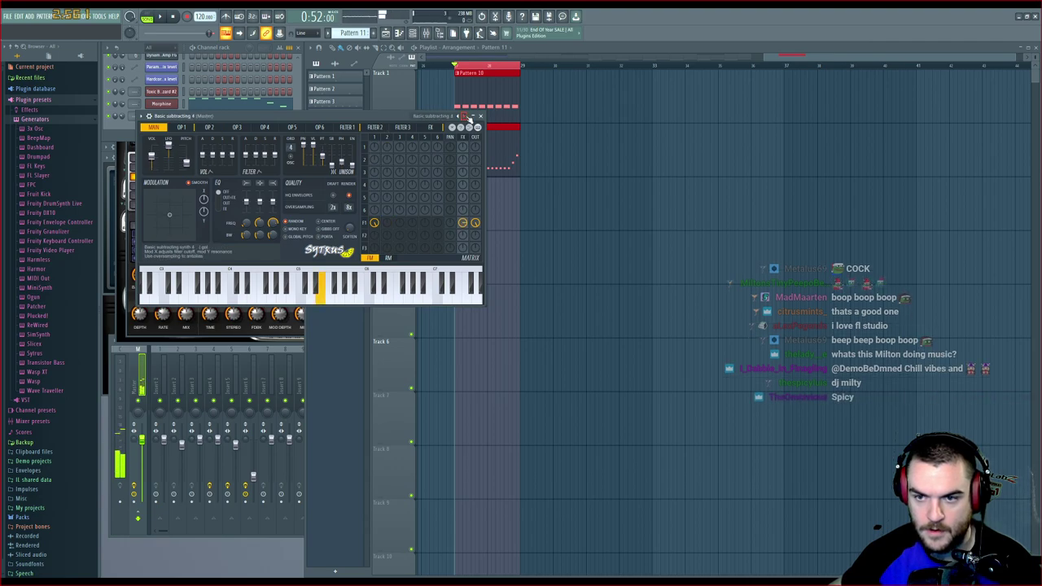
pyautogui.click(466, 117)
pyautogui.click(465, 116)
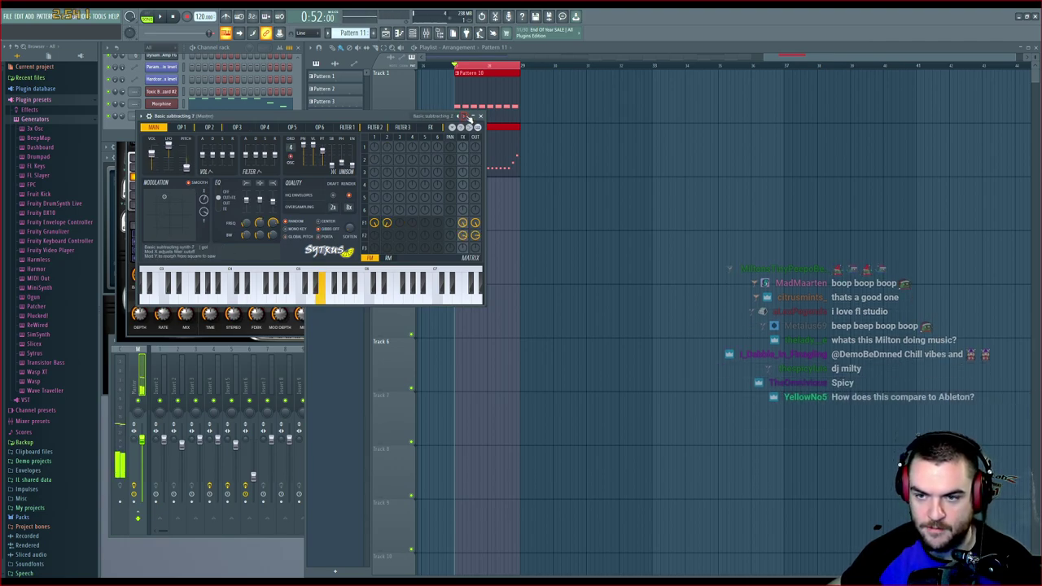
pyautogui.click(468, 118)
pyautogui.click(469, 119)
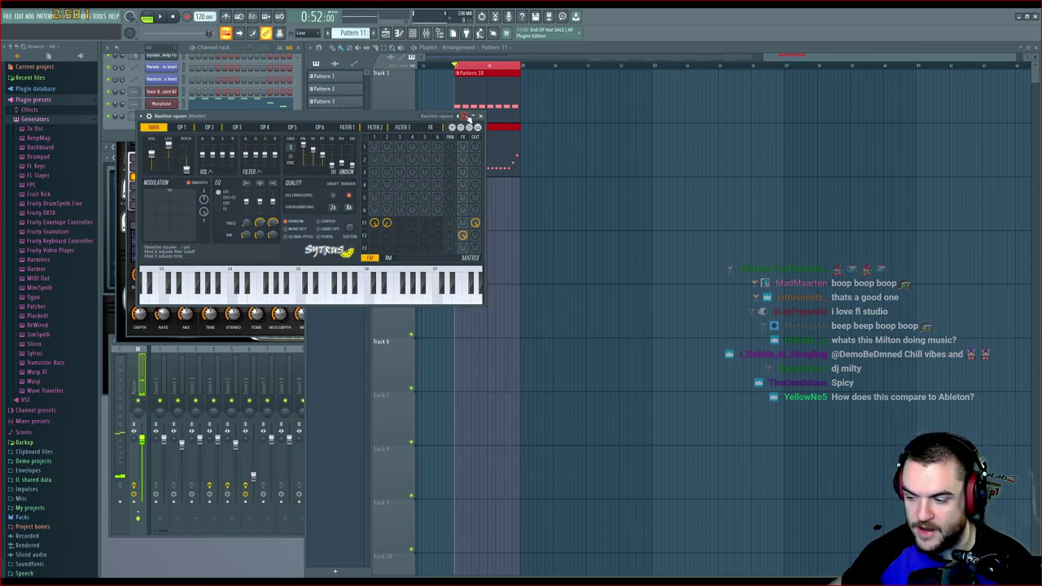
pyautogui.press('space')
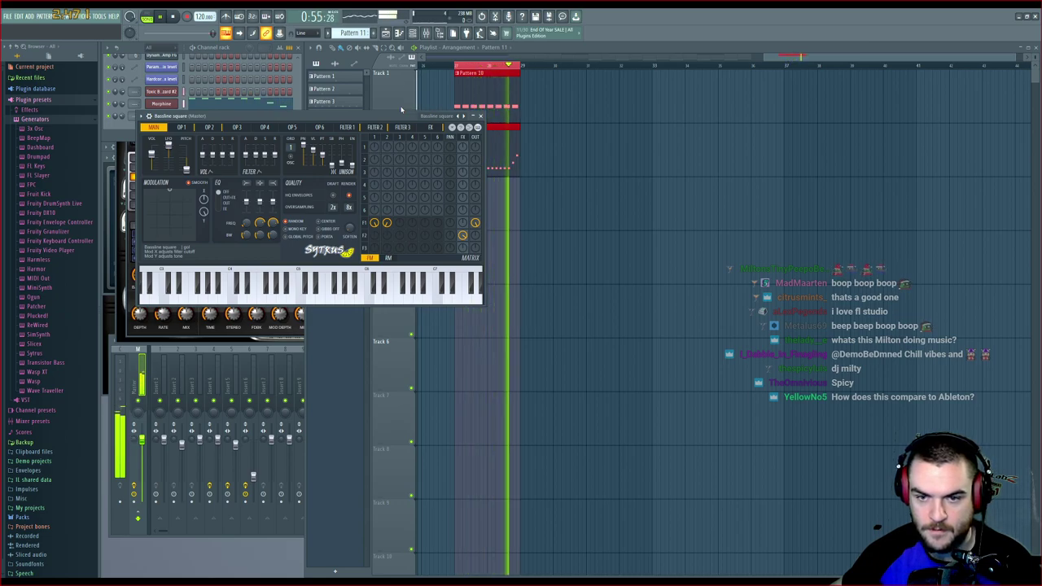
pyautogui.press('space')
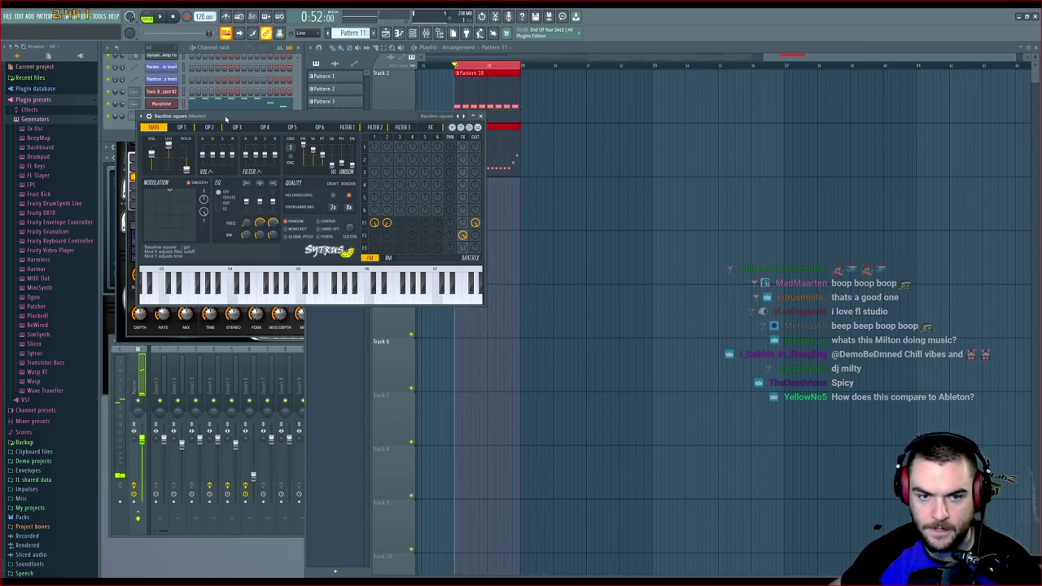
# Create Pattern 12, open an empty piano roll for the Bassline square channel and play the existing loop
pyautogui.moveTo(227, 117); pyautogui.dragTo(224, 171)
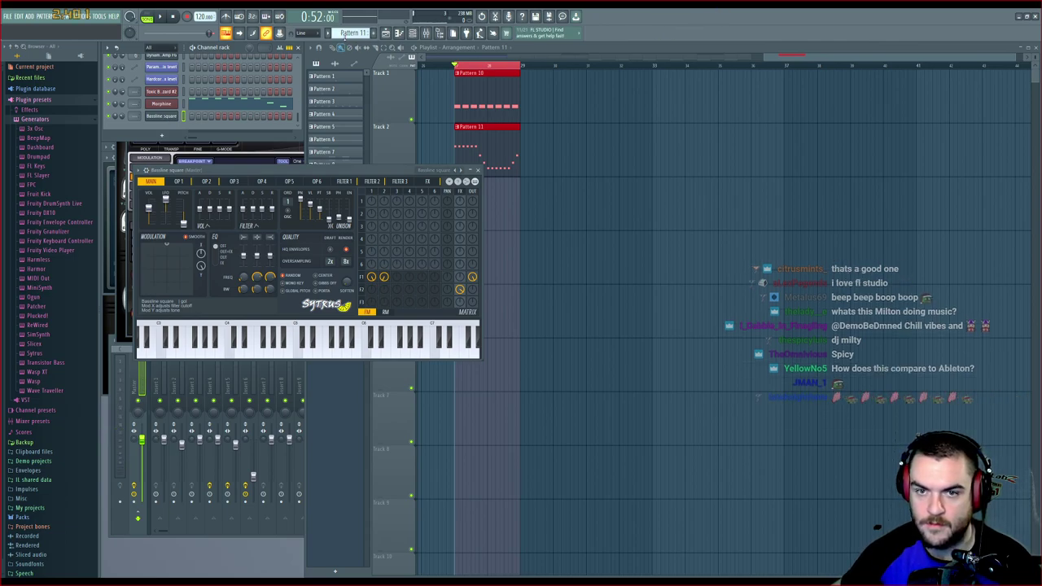
pyautogui.click(345, 34)
pyautogui.click(400, 33)
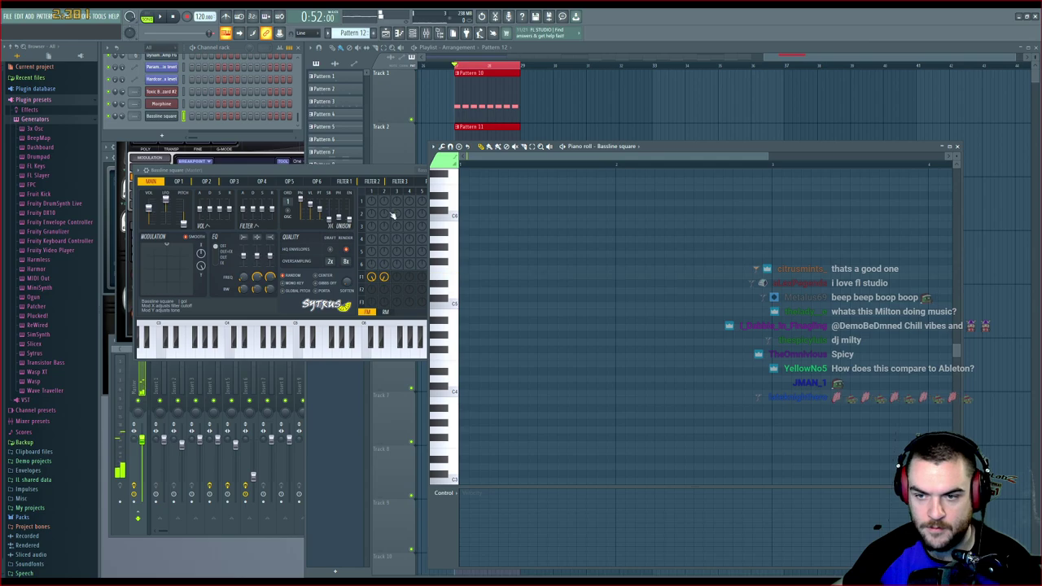
pyautogui.press('space')
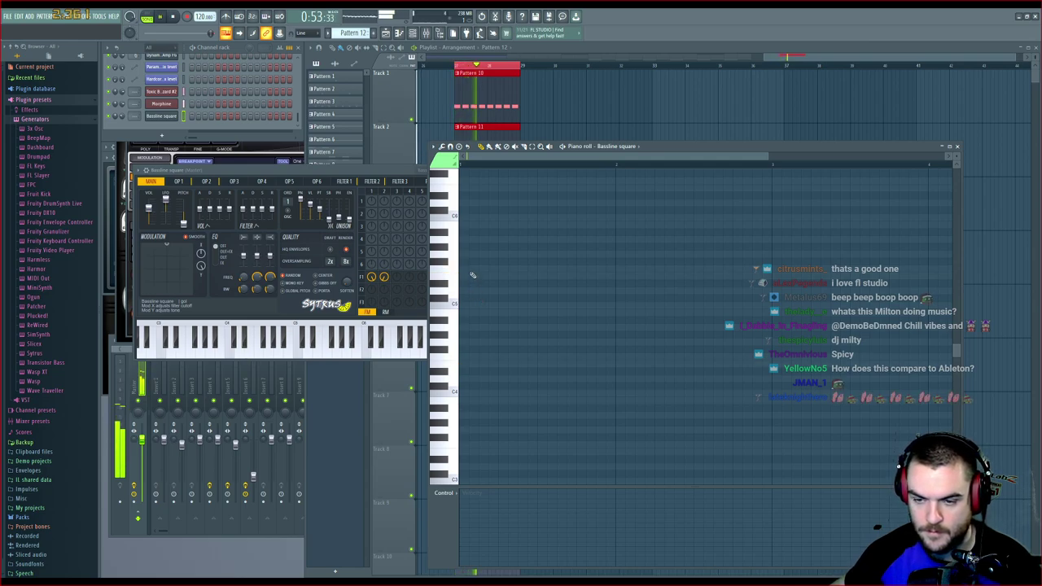
pyautogui.scroll(1, 471, 278)
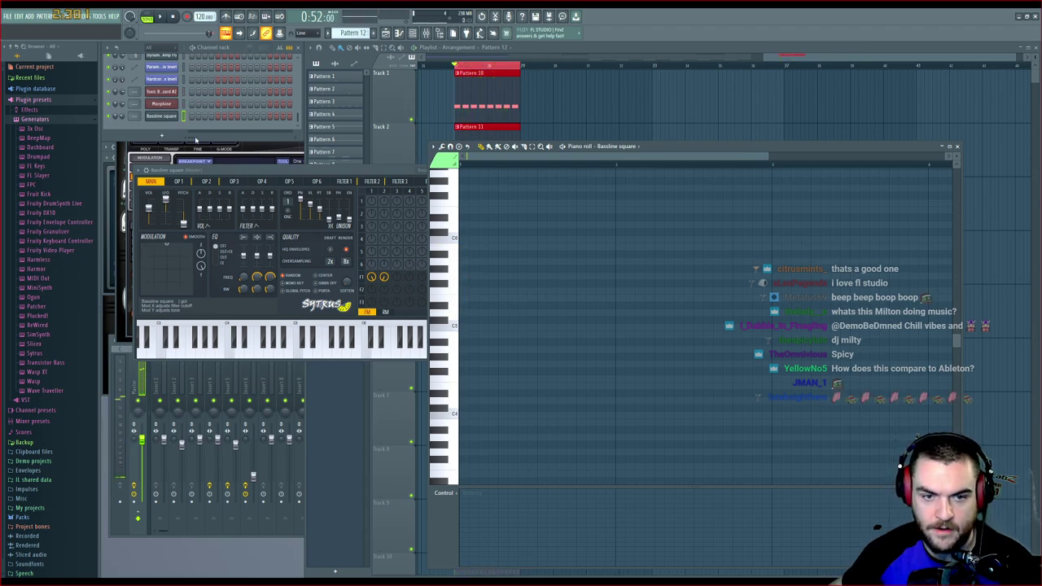
# Audition further Sytrus presets and settle on Guitar harmonics, trying it against the looped parts
pyautogui.click(414, 179)
pyautogui.click(465, 173)
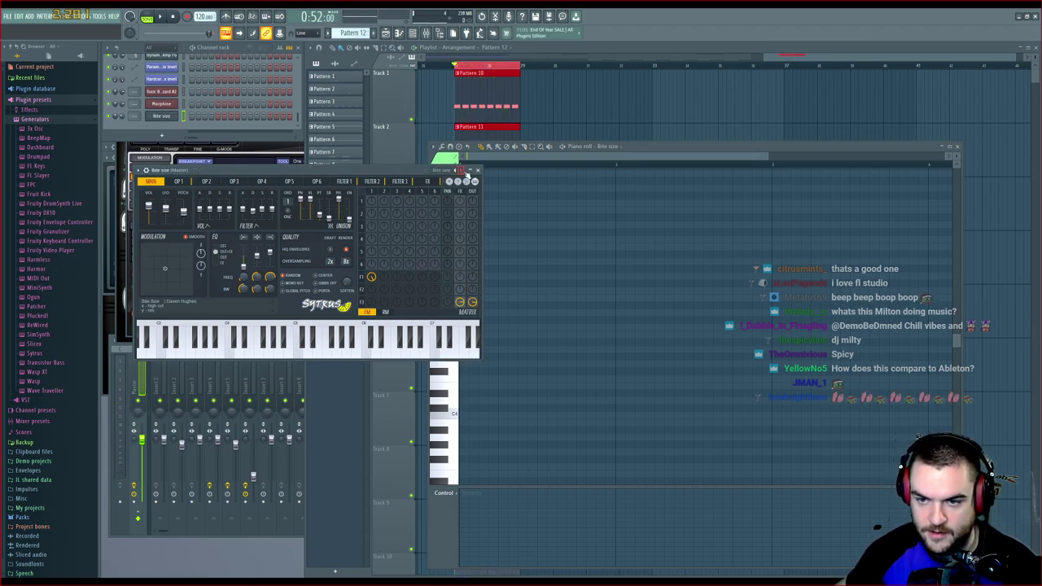
pyautogui.click(461, 170)
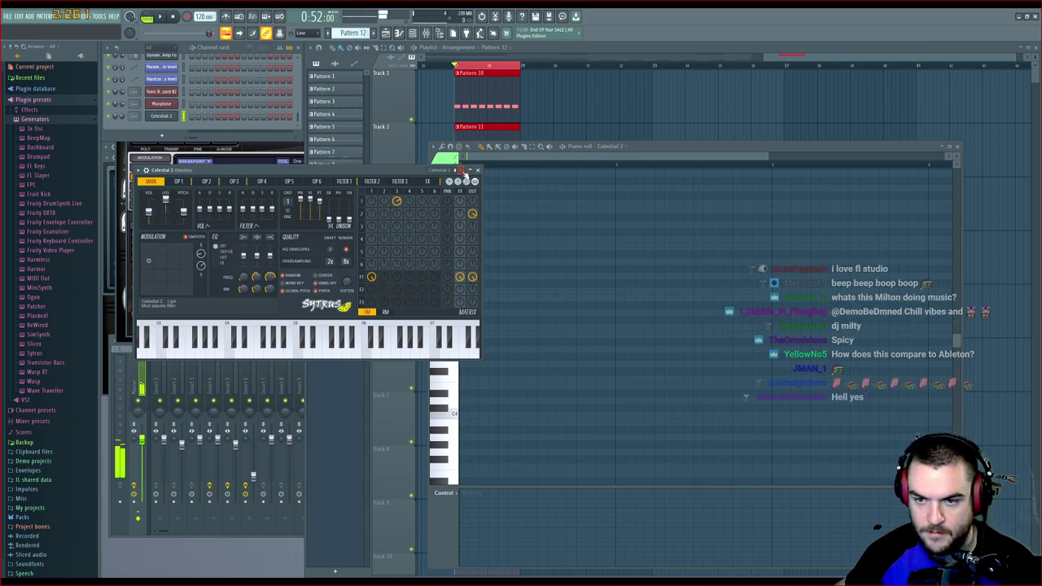
pyautogui.click(461, 171)
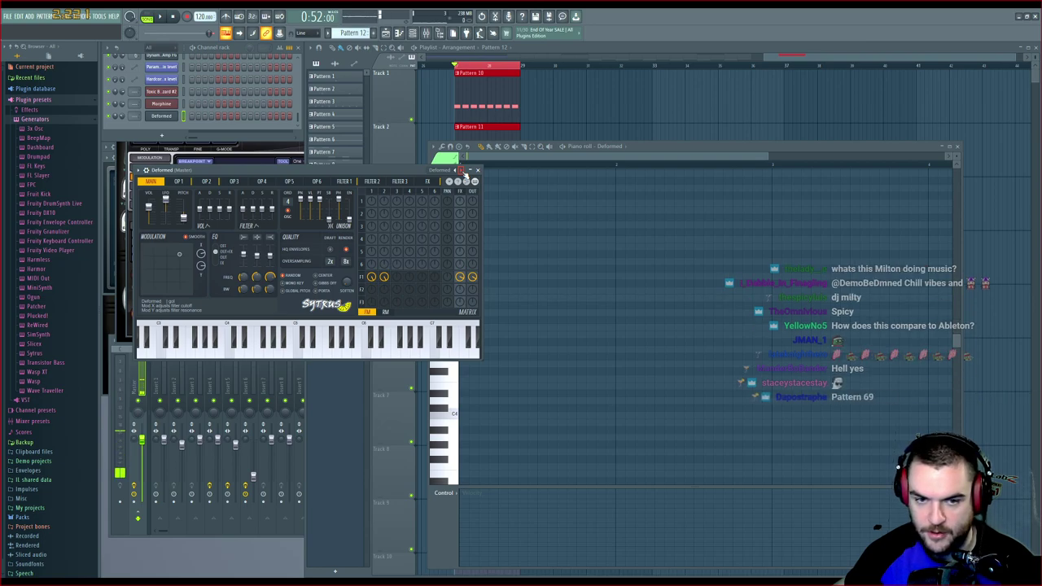
pyautogui.click(461, 170)
pyautogui.click(460, 171)
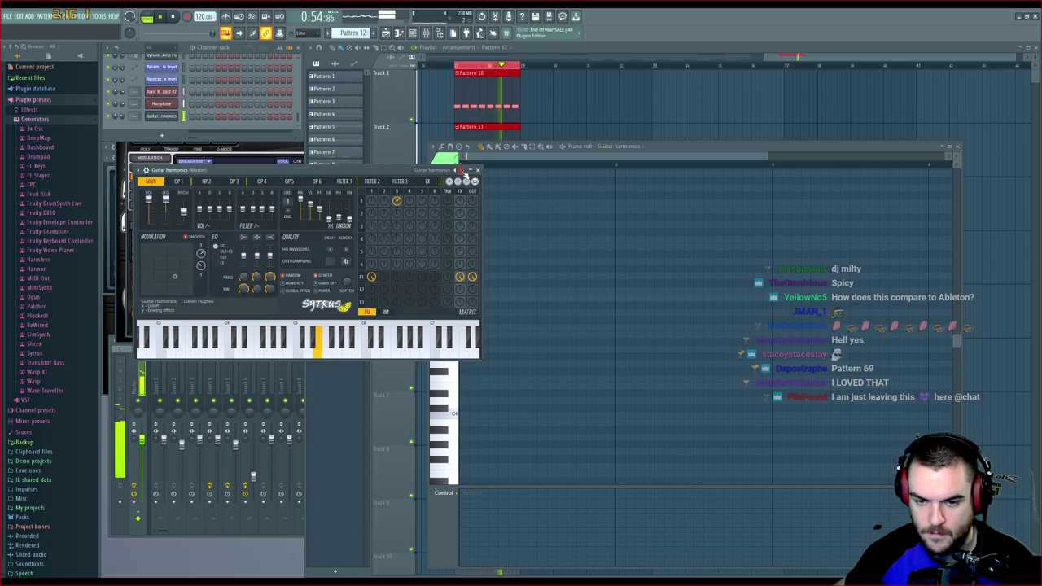
pyautogui.press('space')
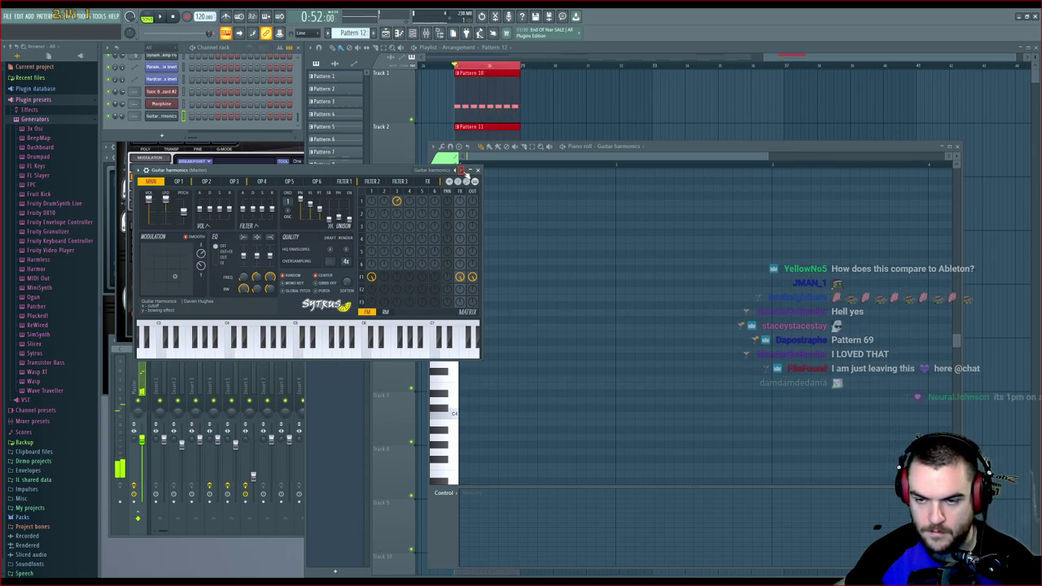
# Place short E4, C4, B3 and G3 notes at half-beat spacing at the start of the Guitar harmonics part
pyautogui.click(511, 154)
pyautogui.press('space')
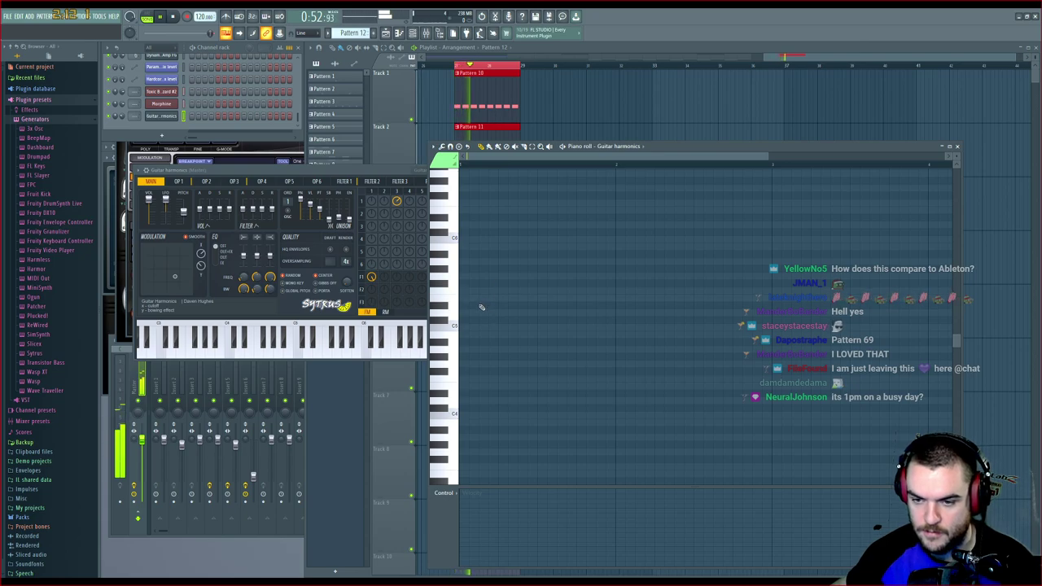
pyautogui.scroll(-1, 468, 341)
pyautogui.press('space')
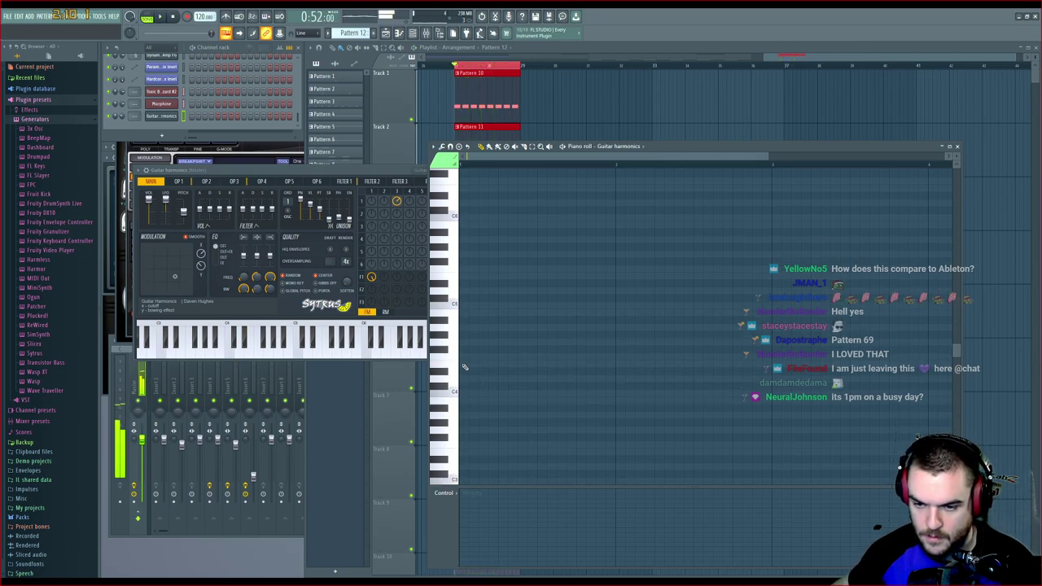
pyautogui.click(453, 364)
pyautogui.click(482, 393)
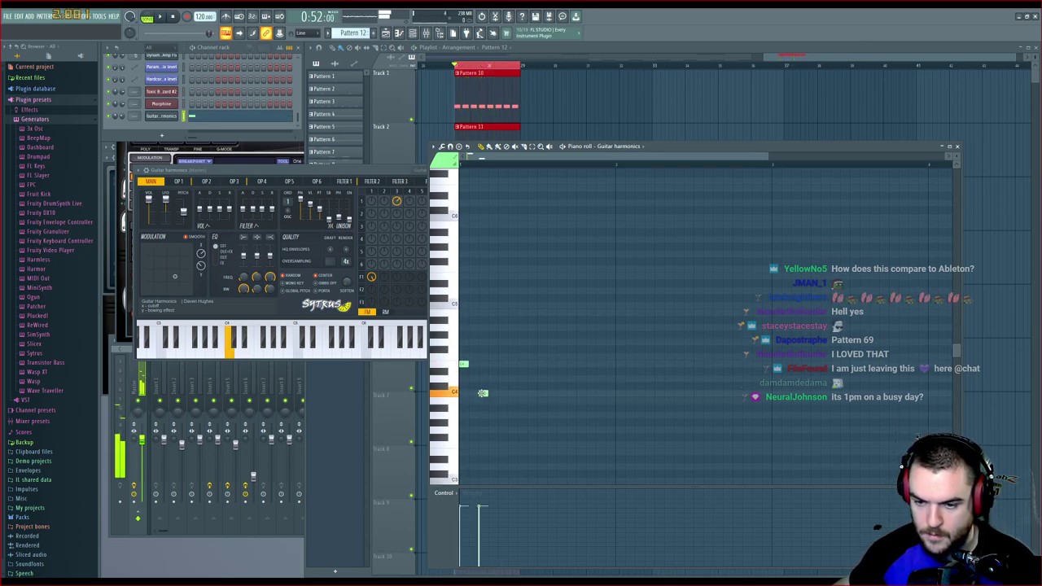
pyautogui.click(502, 400)
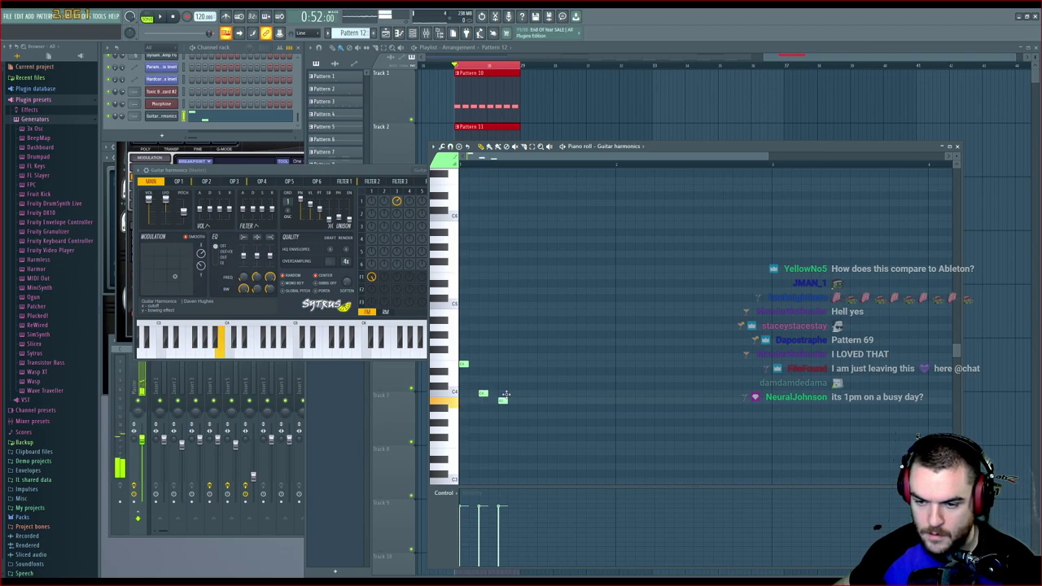
pyautogui.click(521, 430)
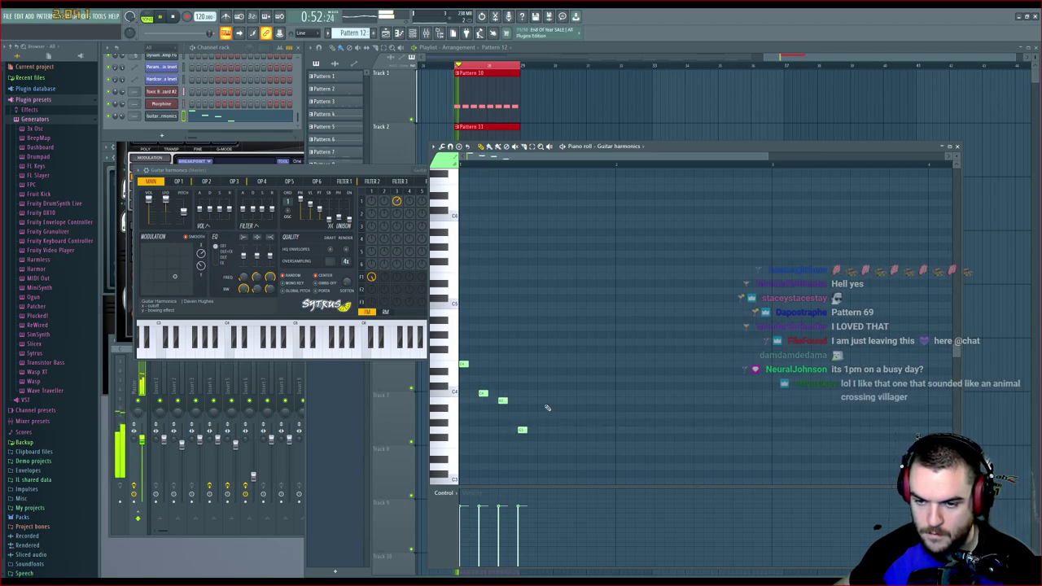
# Place Pattern 12 on Track 3 at the start of the looped section, directly below Pattern 11, and play it
pyautogui.scroll(-3, 618, 99)
pyautogui.scroll(4, 618, 99)
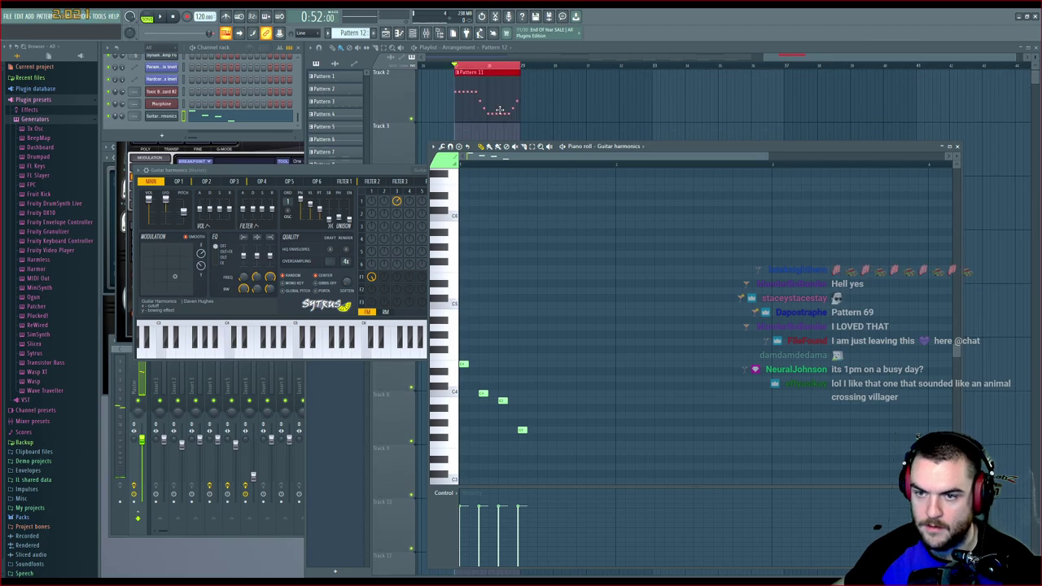
pyautogui.moveTo(477, 134); pyautogui.dragTo(465, 137)
pyautogui.press('space')
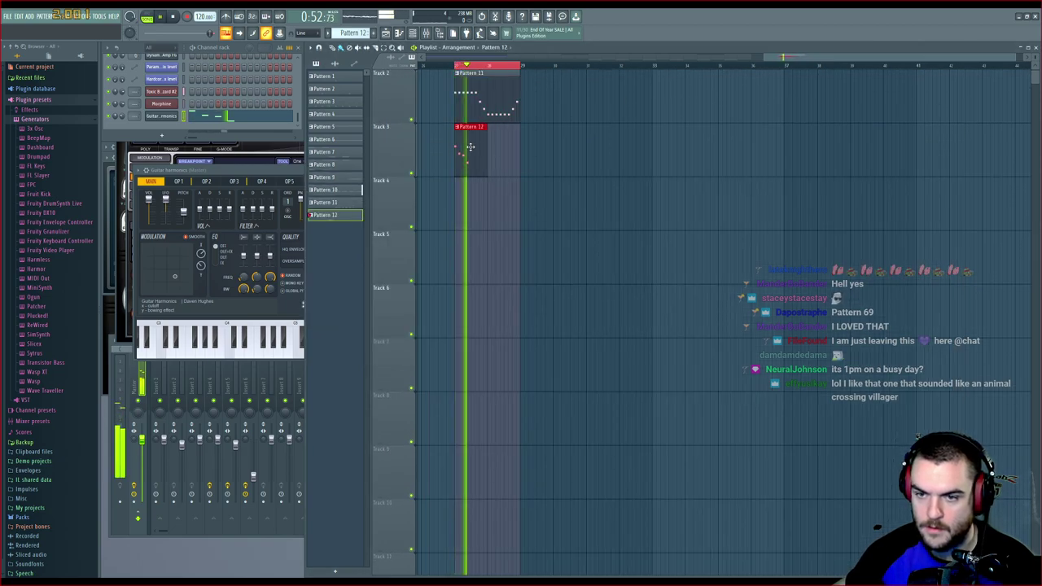
# Add short E3, G3, B3 and G3 notes at half-beat spacing from the start of Pattern 12's second bar and play the loop
pyautogui.doubleClick(467, 140)
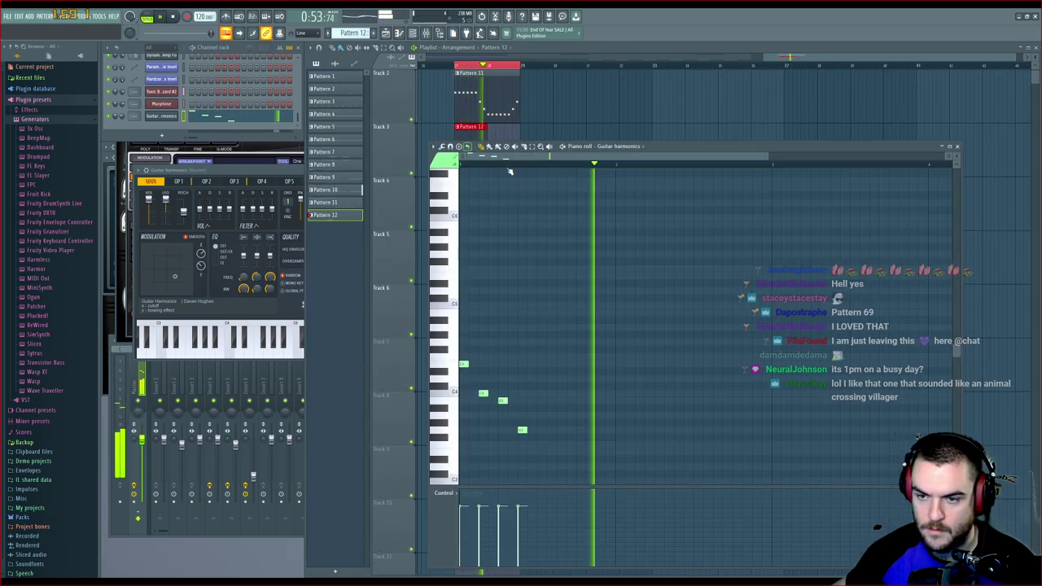
pyautogui.click(617, 450)
pyautogui.click(637, 429)
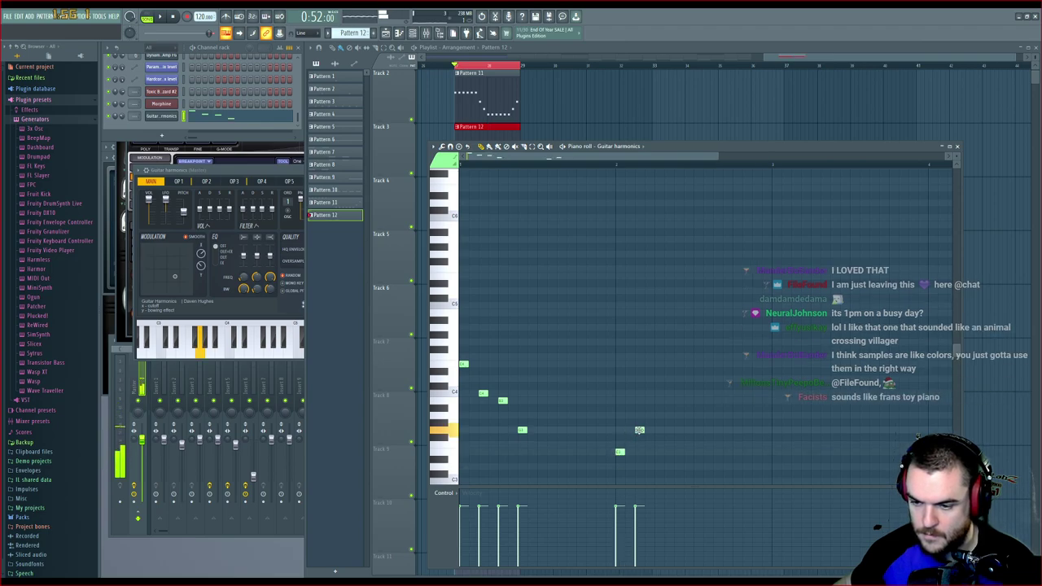
pyautogui.click(656, 406)
pyautogui.moveTo(656, 405); pyautogui.dragTo(658, 400)
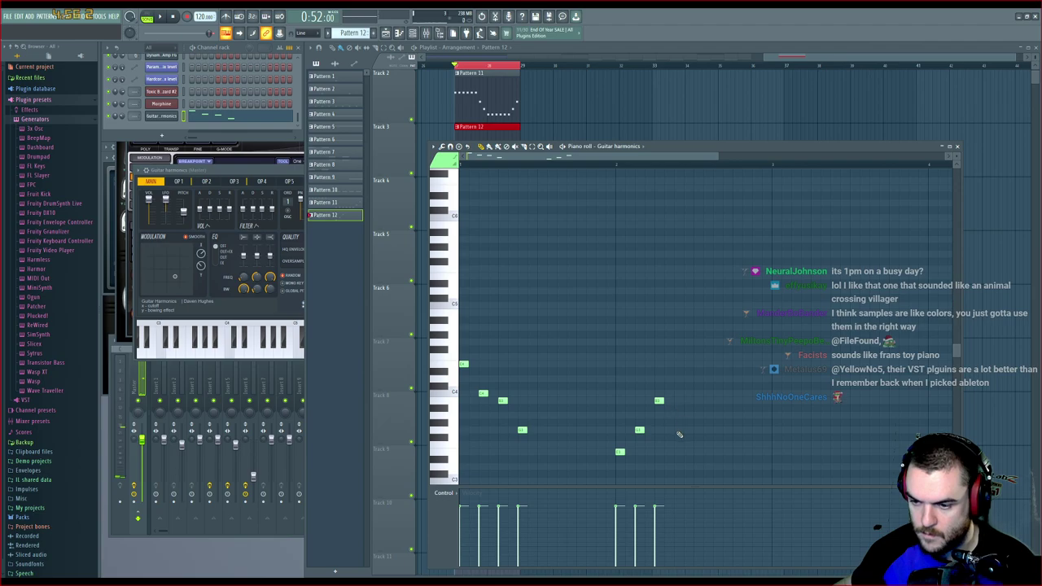
pyautogui.click(678, 430)
pyautogui.press('space')
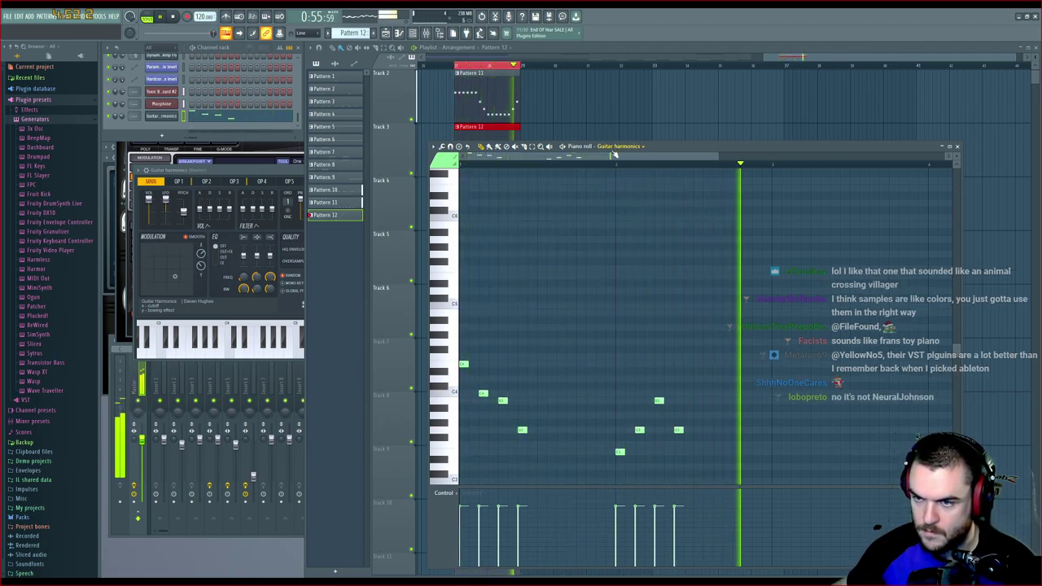
# Add a Harmor channel and audition its presets from Aural Psynapse through Gamer, Hard lead, Jade, Monolith and Morning to Robot lead
pyautogui.moveTo(616, 155); pyautogui.dragTo(661, 158)
pyautogui.press('space')
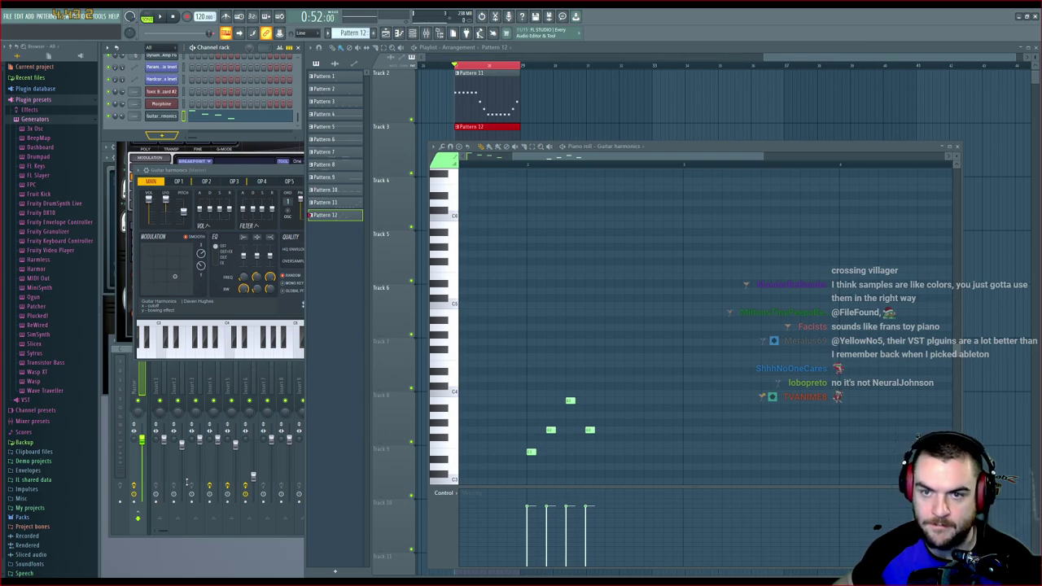
pyautogui.moveTo(248, 134); pyautogui.dragTo(332, 140)
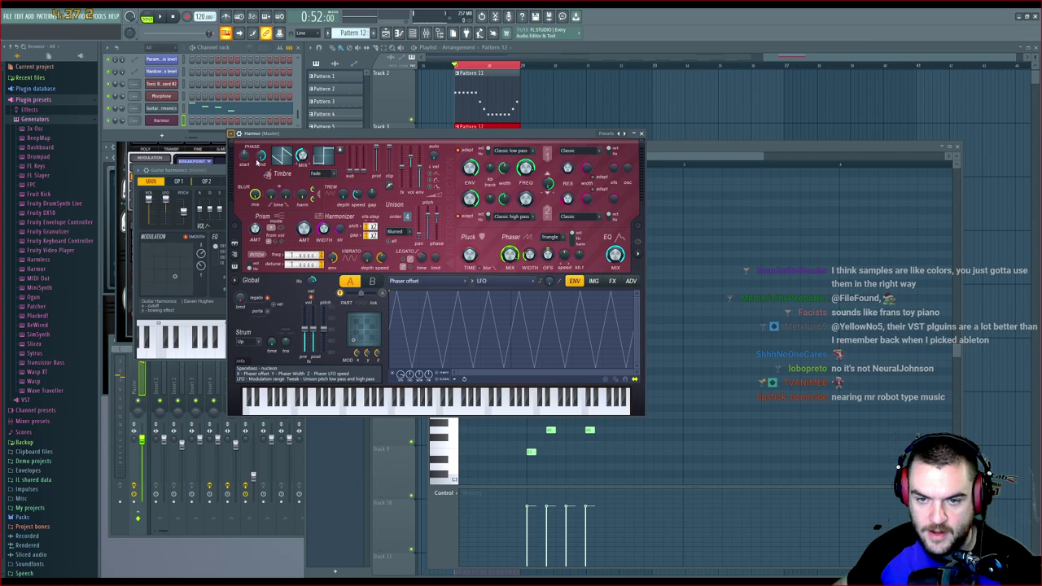
pyautogui.press('Right')
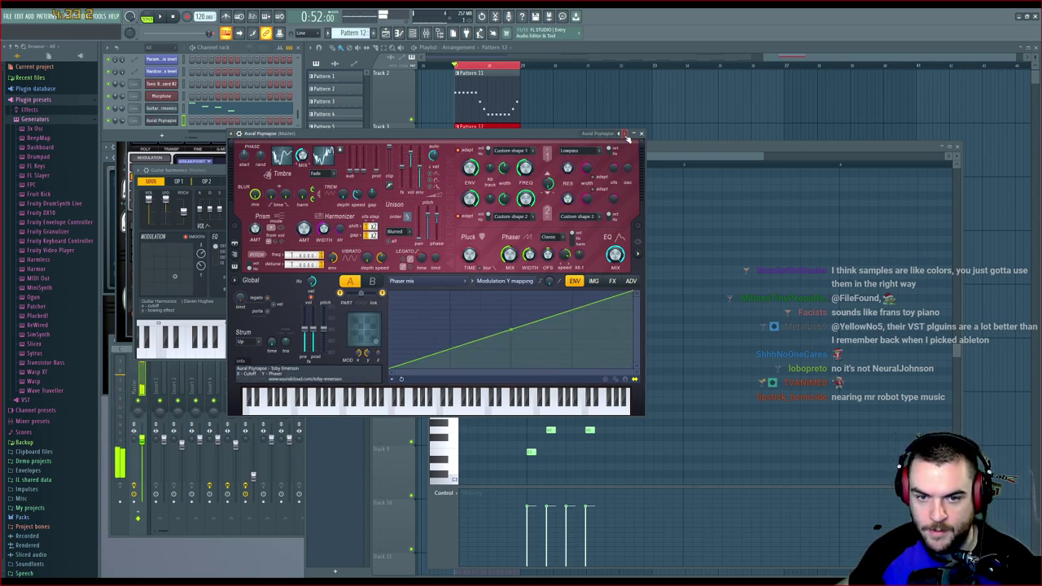
pyautogui.click(626, 134)
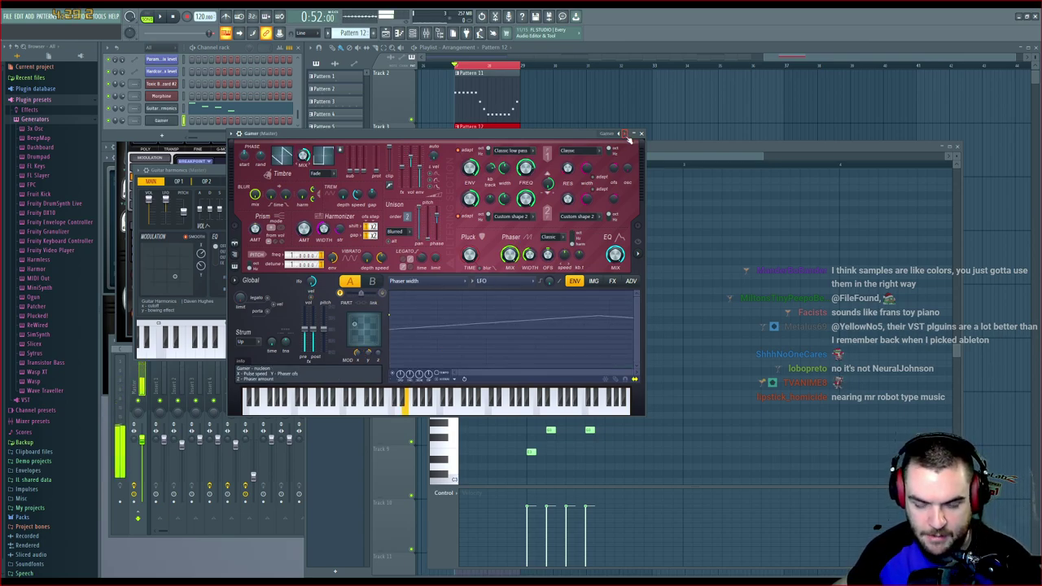
pyautogui.click(625, 135)
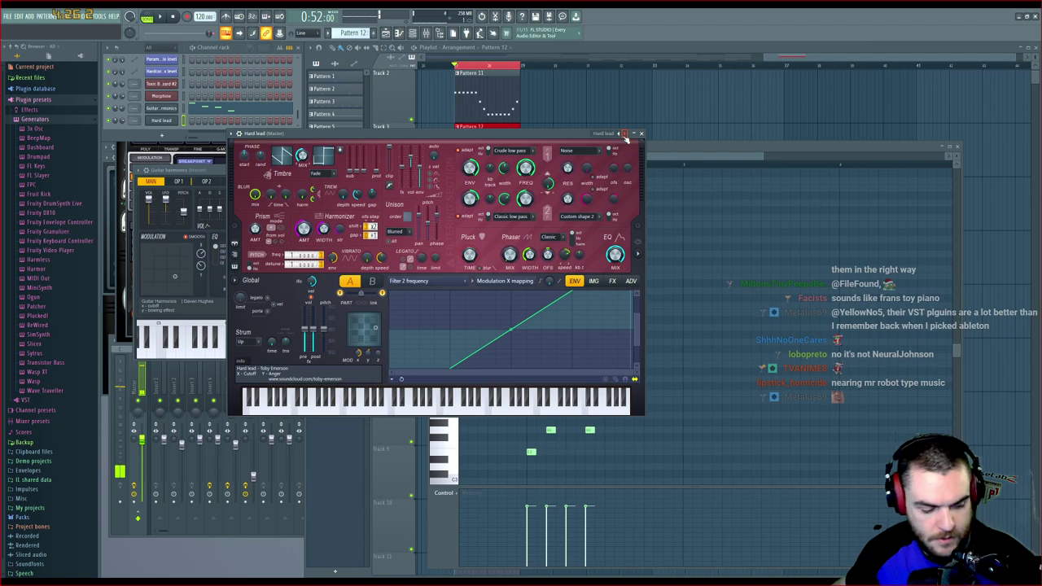
pyautogui.click(625, 134)
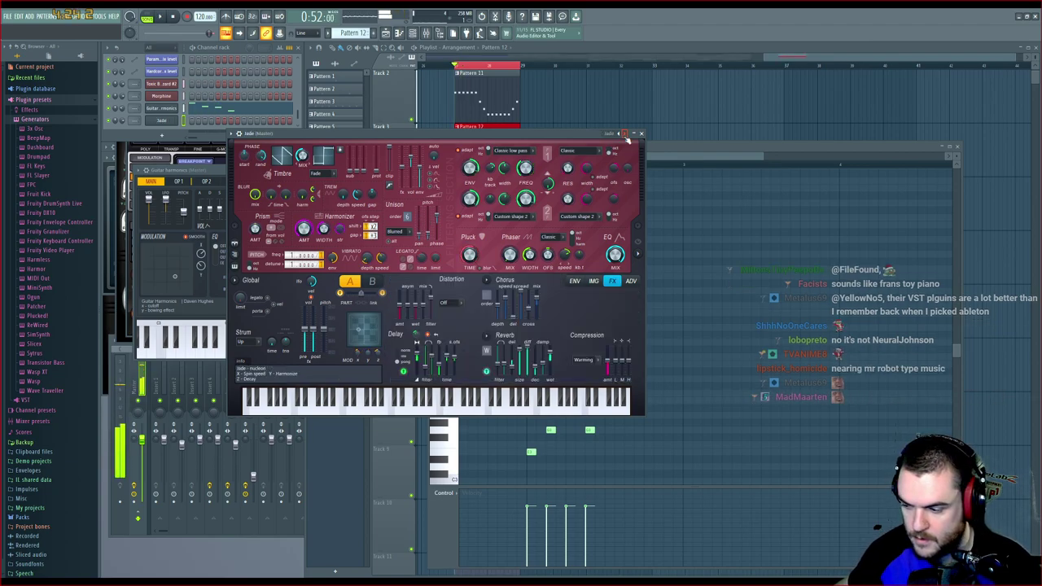
pyautogui.click(625, 134)
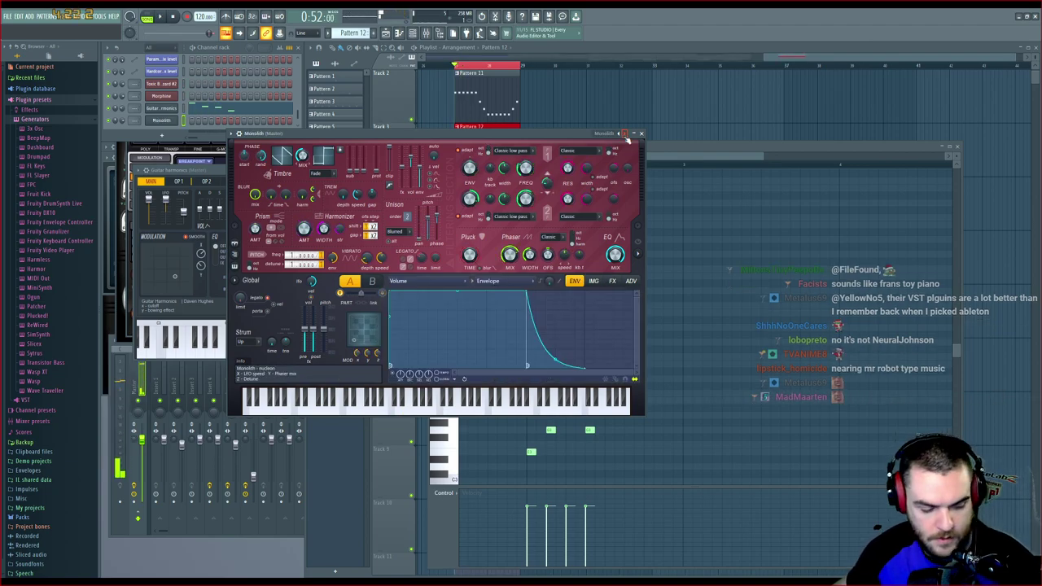
pyautogui.click(625, 134)
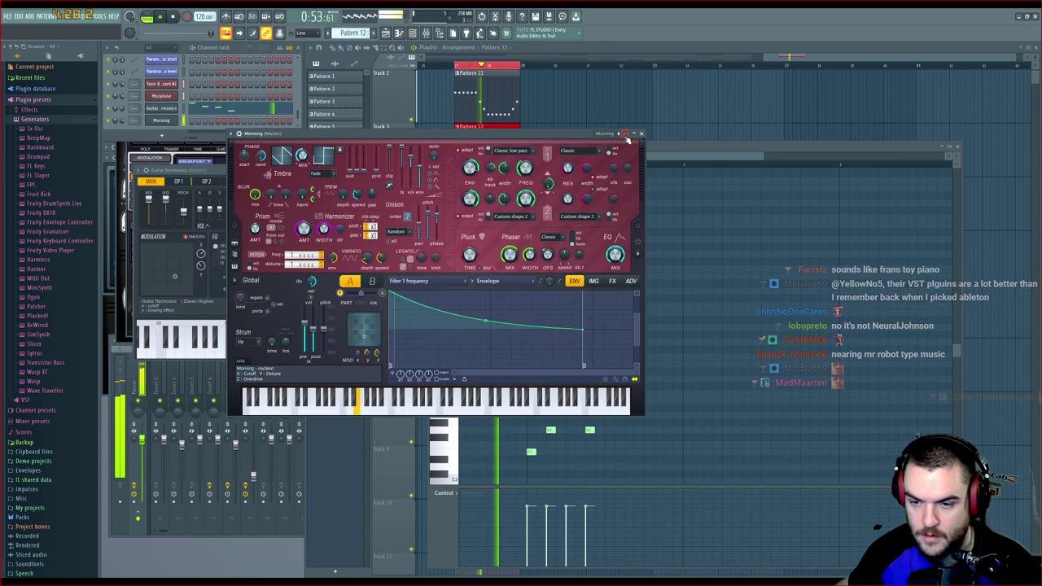
pyautogui.click(625, 135)
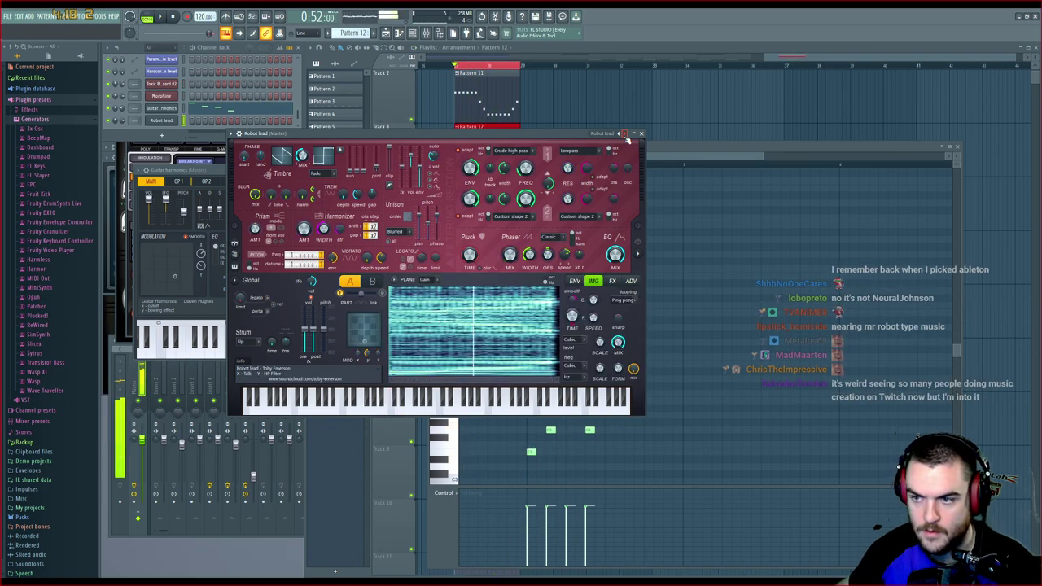
# Audition further Harmor presets such as Above the treeline, Atlantis, Bliss and Chorus ensemble, and settle on Art of voice
pyautogui.click(625, 134)
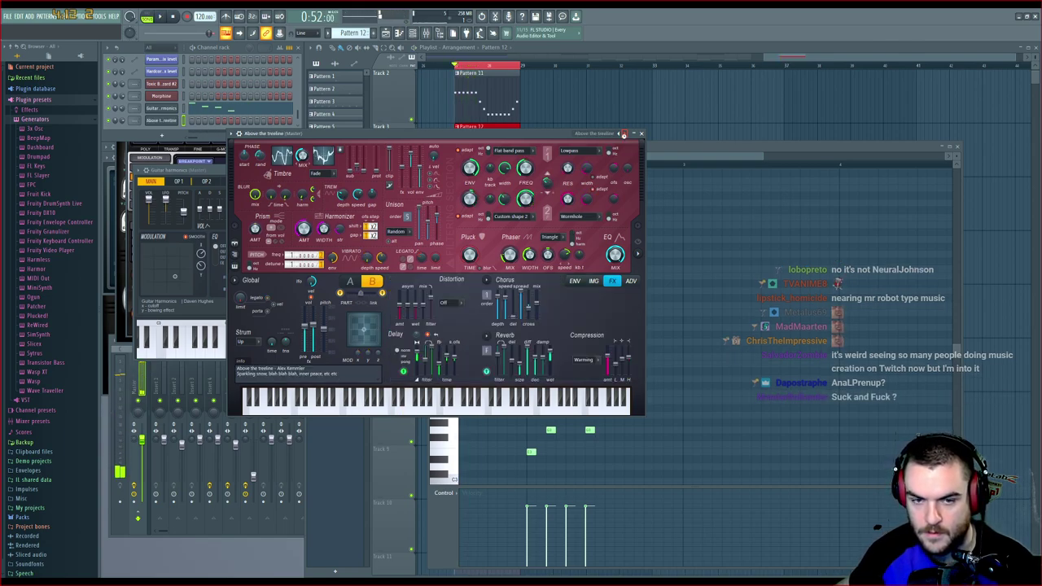
pyautogui.click(624, 133)
pyautogui.click(624, 133)
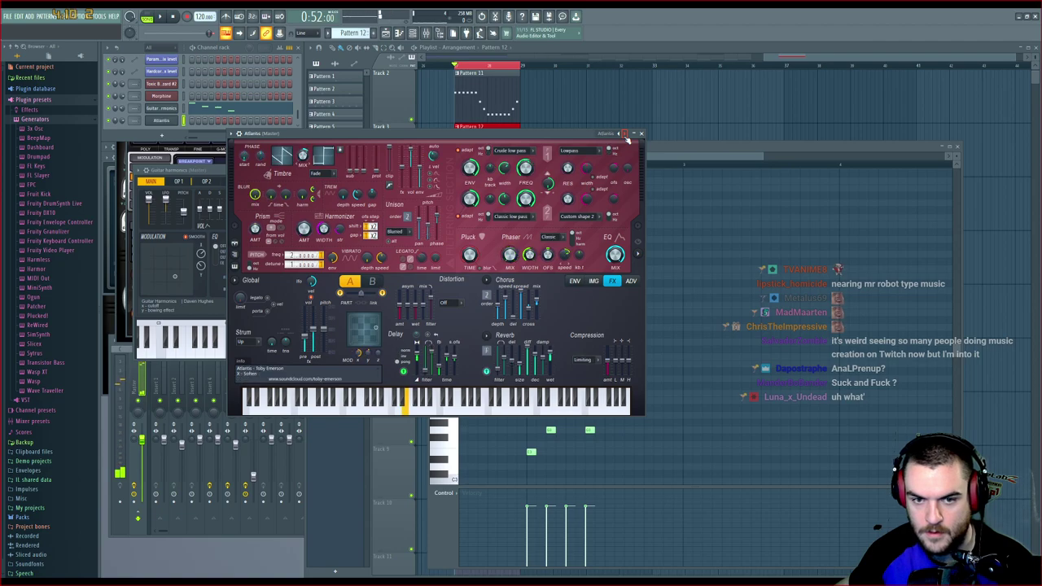
pyautogui.click(623, 134)
pyautogui.click(624, 133)
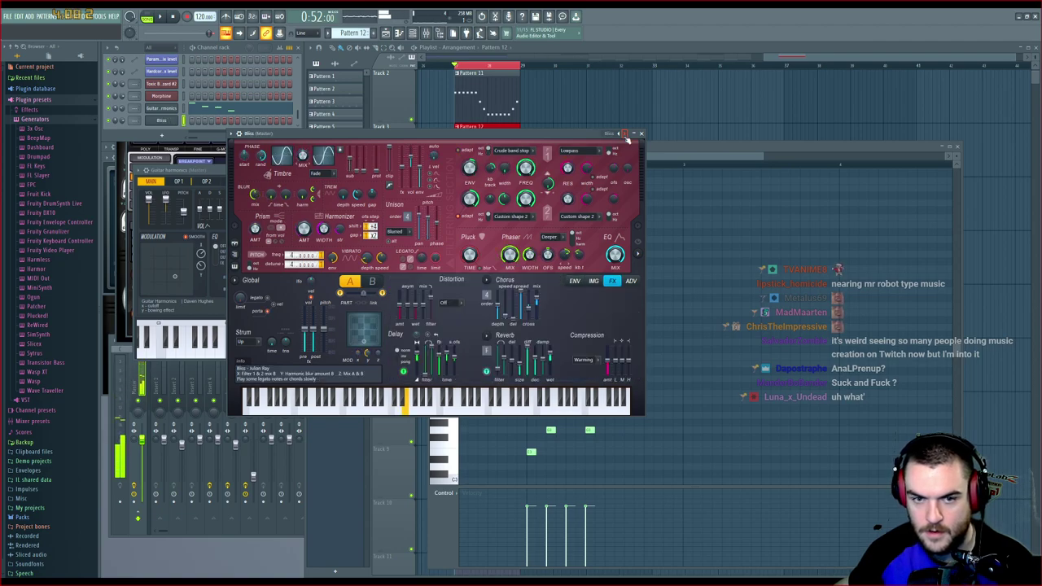
pyautogui.click(623, 134)
pyautogui.click(624, 133)
pyautogui.click(623, 133)
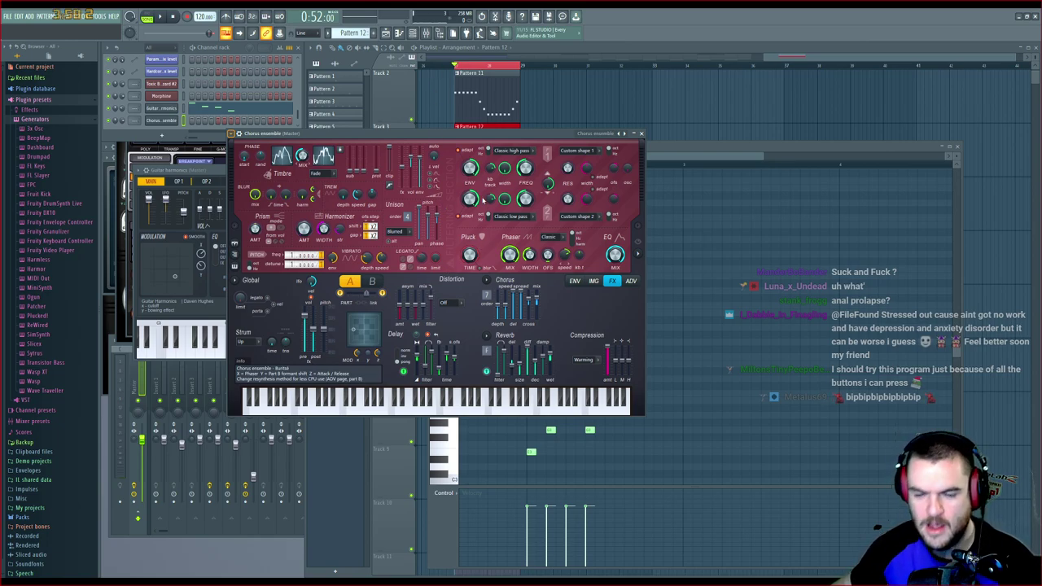
pyautogui.click(473, 207)
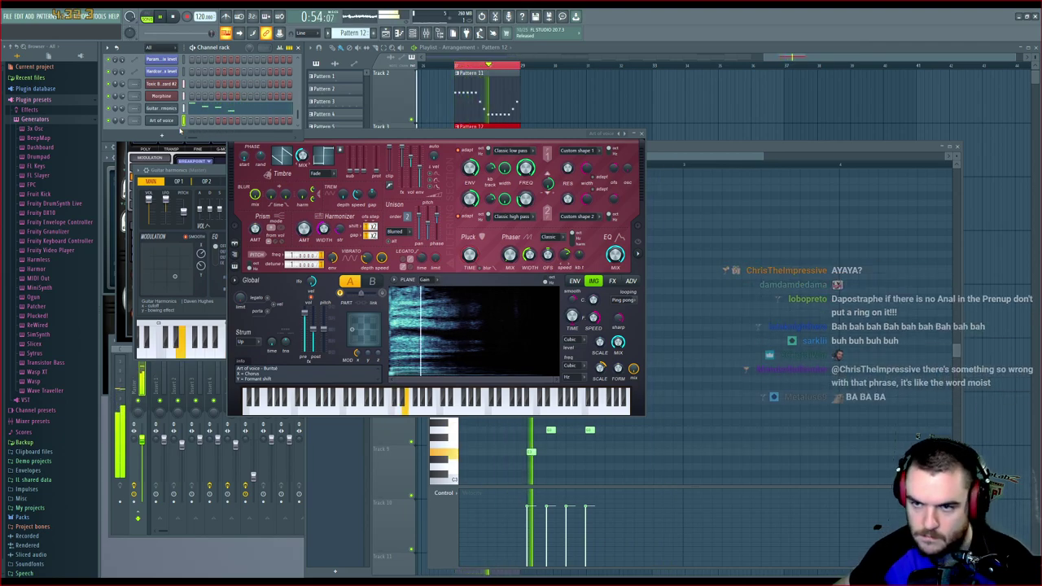
# Start the empty Pattern 13 and place it on Track 4 at the start of the looped section, below Pattern 12
pyautogui.click(190, 122)
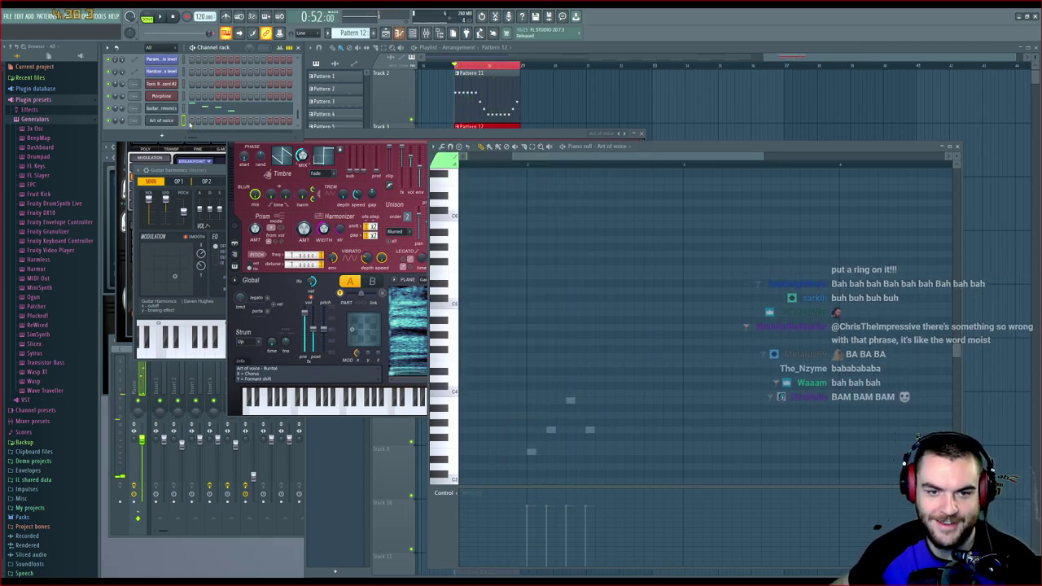
pyautogui.scroll(1, 361, 33)
pyautogui.click(798, 58)
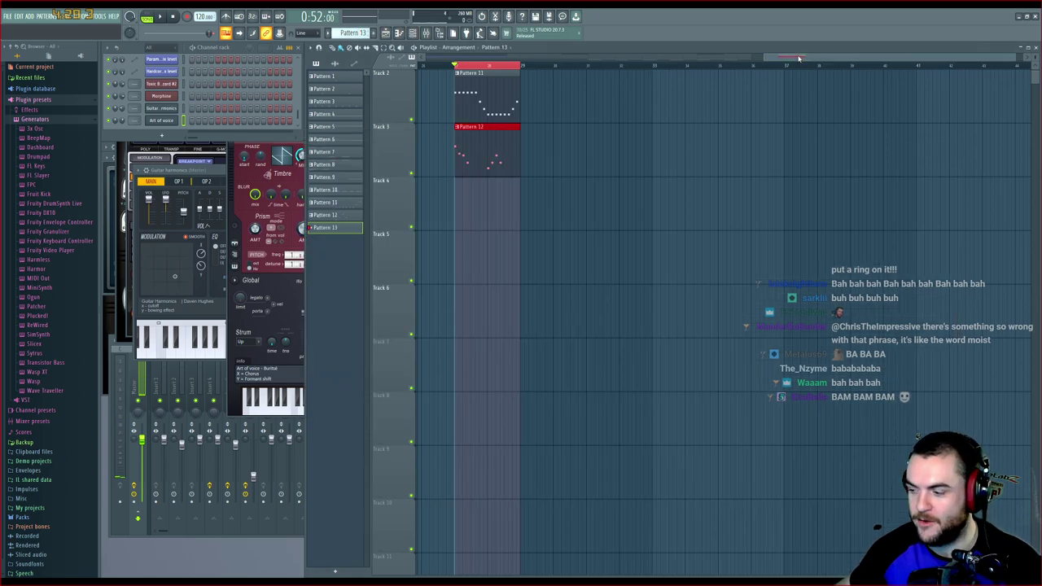
pyautogui.scroll(1, 624, 197)
pyautogui.click(457, 248)
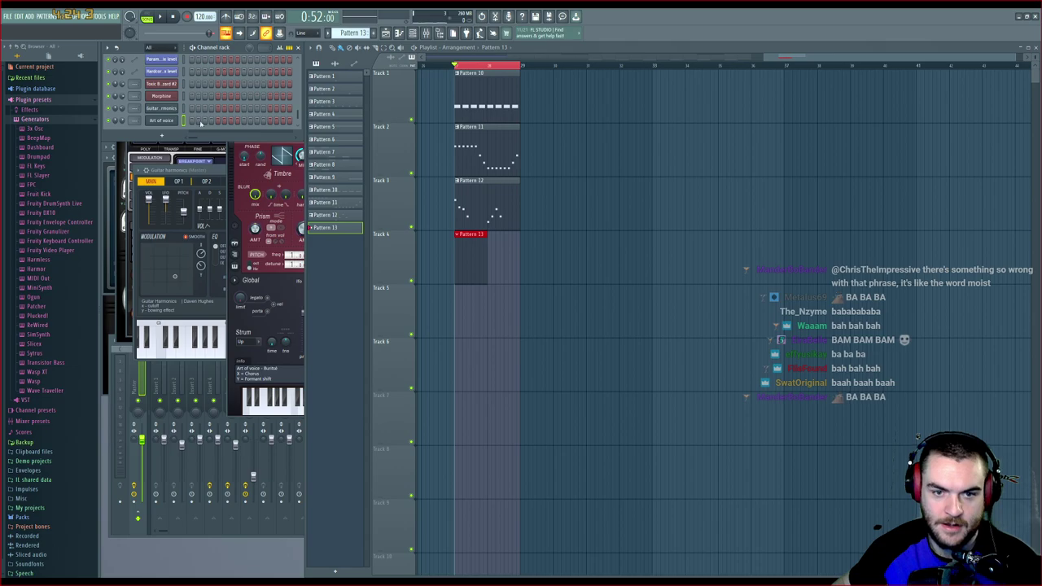
# Place two consecutive one-beat E5 notes for Art of voice, starting half a beat into Pattern 13, and play the loop
pyautogui.press('F7')
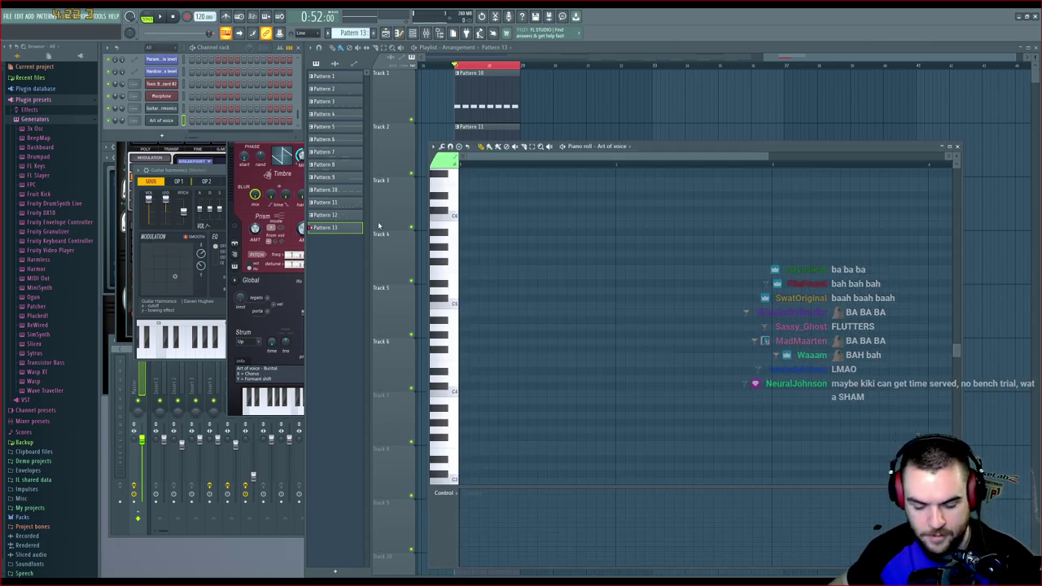
pyautogui.click(462, 277)
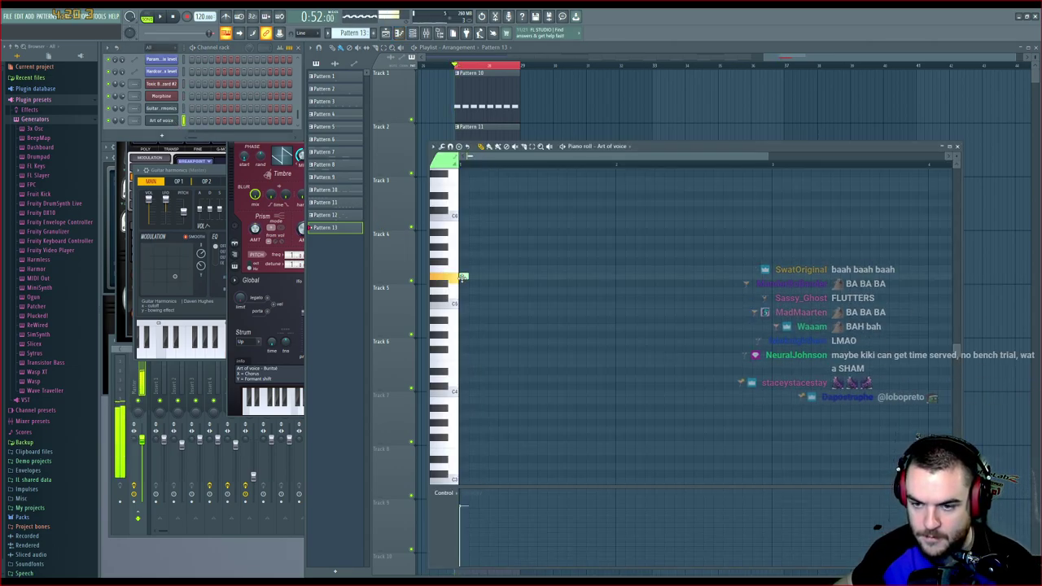
pyautogui.click(509, 277)
pyautogui.press('space')
pyautogui.press('space')
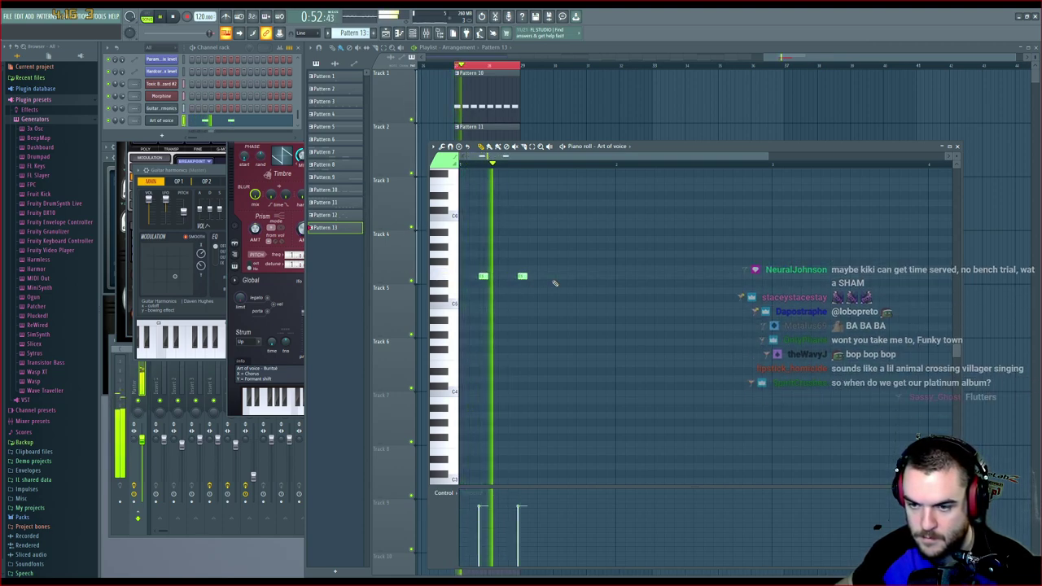
pyautogui.moveTo(493, 276); pyautogui.dragTo(514, 276)
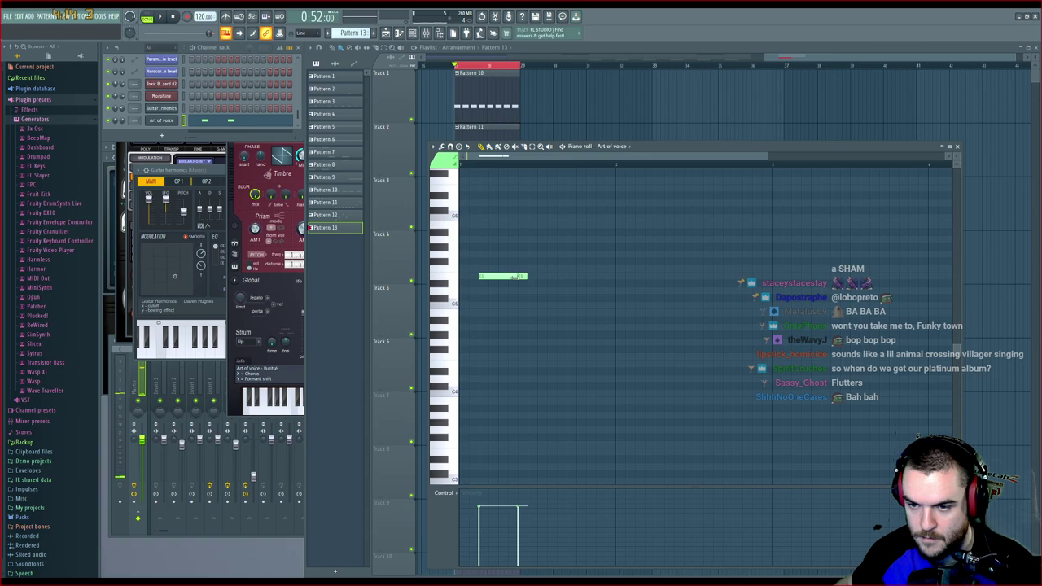
pyautogui.press('space')
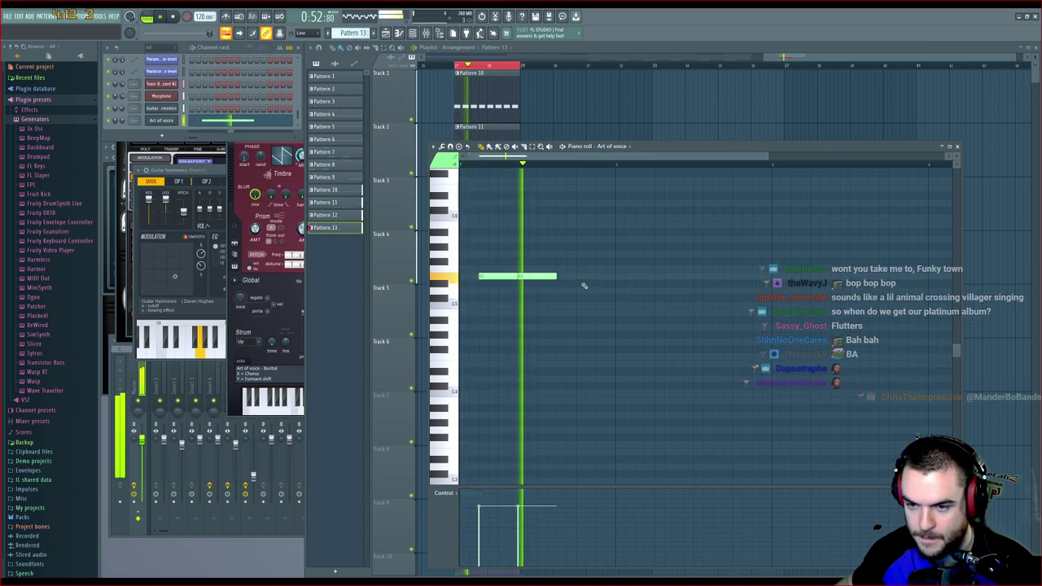
pyautogui.press('space')
# Add consecutive one-beat G4 and B4 notes starting half a beat into Pattern 13's second bar and play the loop
pyautogui.click(631, 342)
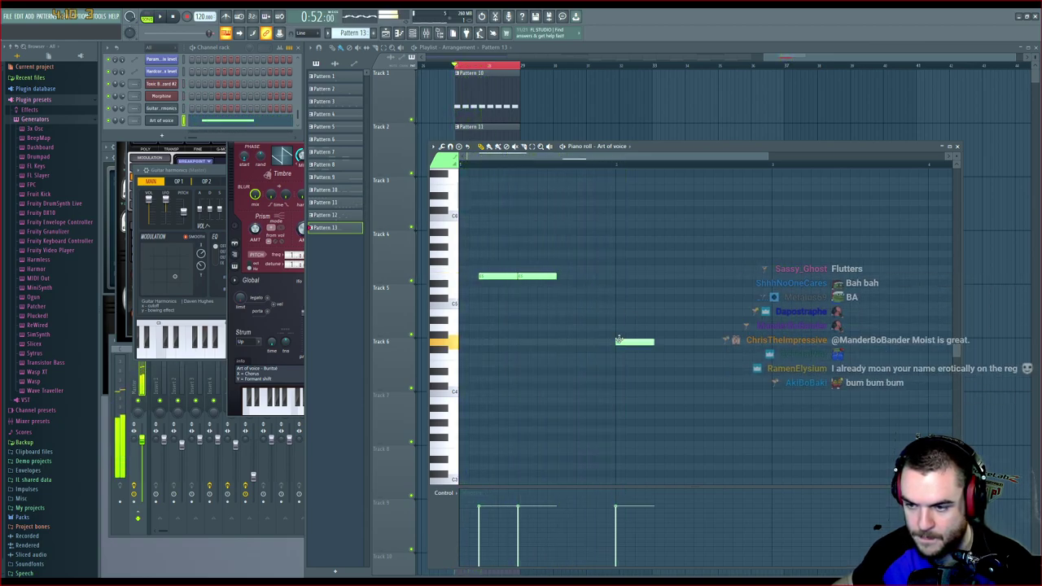
pyautogui.click(661, 313)
pyautogui.press('space')
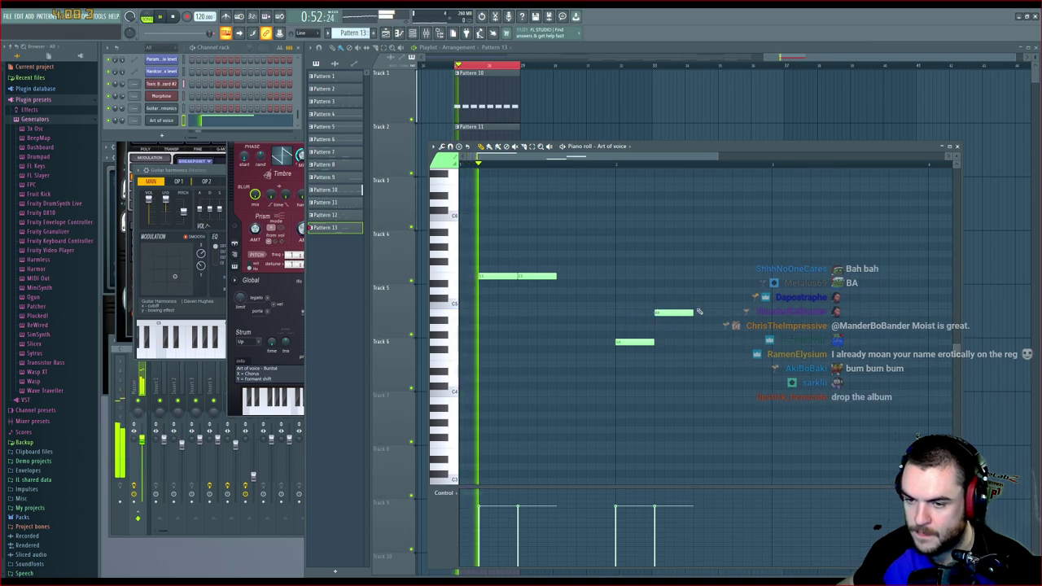
pyautogui.moveTo(629, 348); pyautogui.dragTo(648, 320)
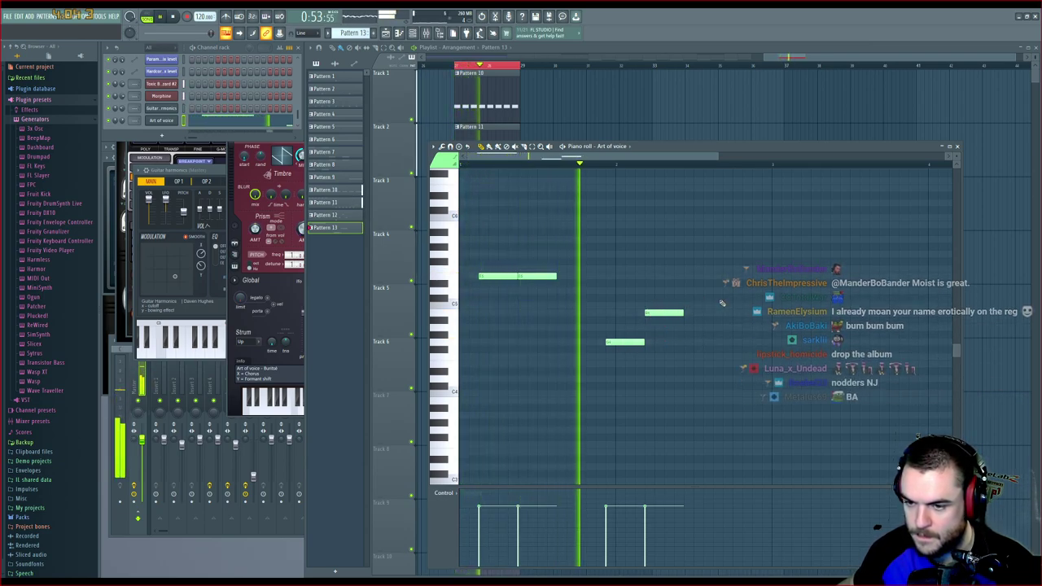
pyautogui.press('space')
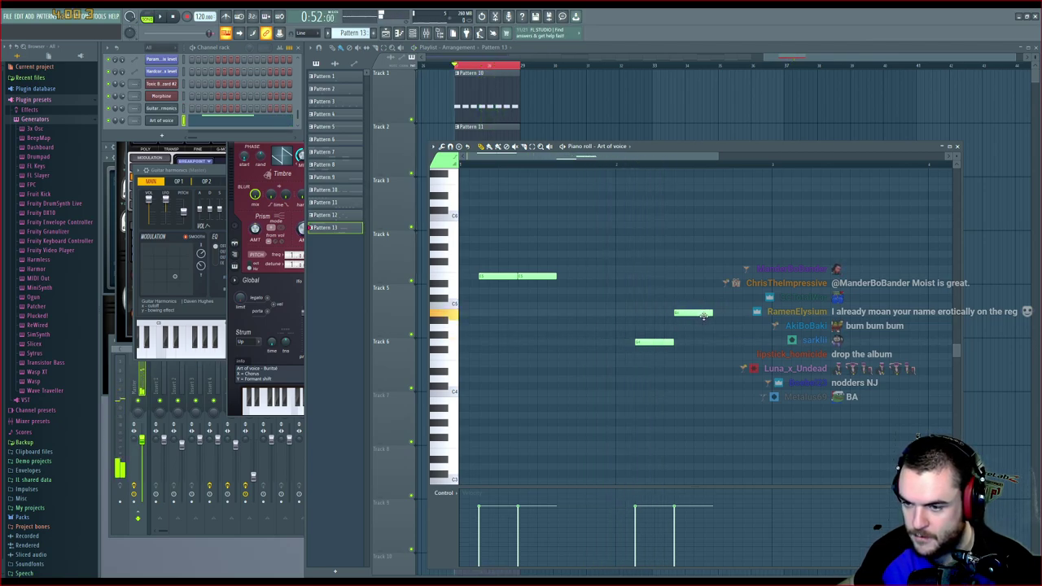
pyautogui.press('space')
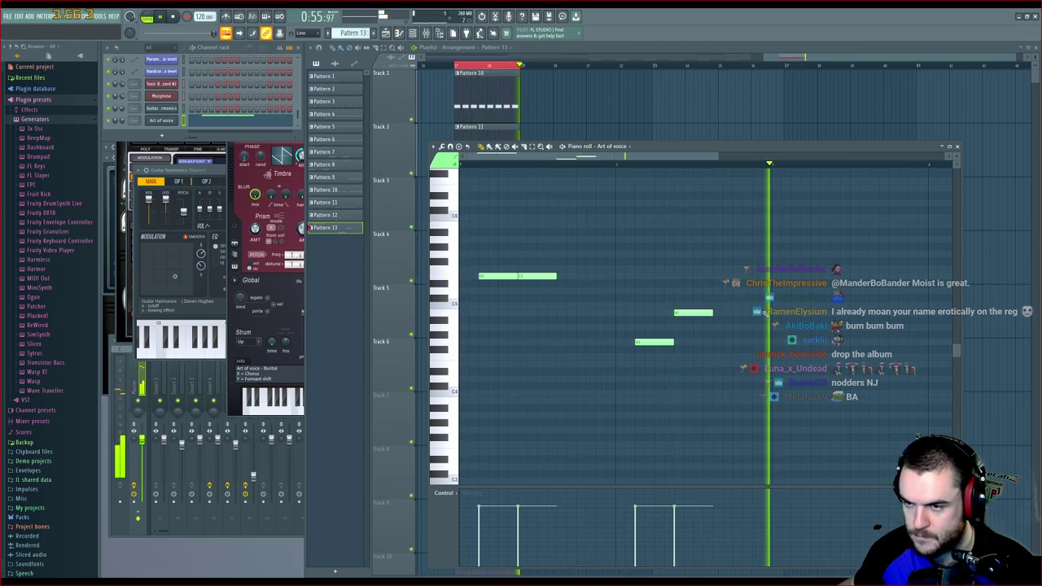
# Return to the playlist, clear the loop's time selection and play the four stacked patterns
pyautogui.click(805, 58)
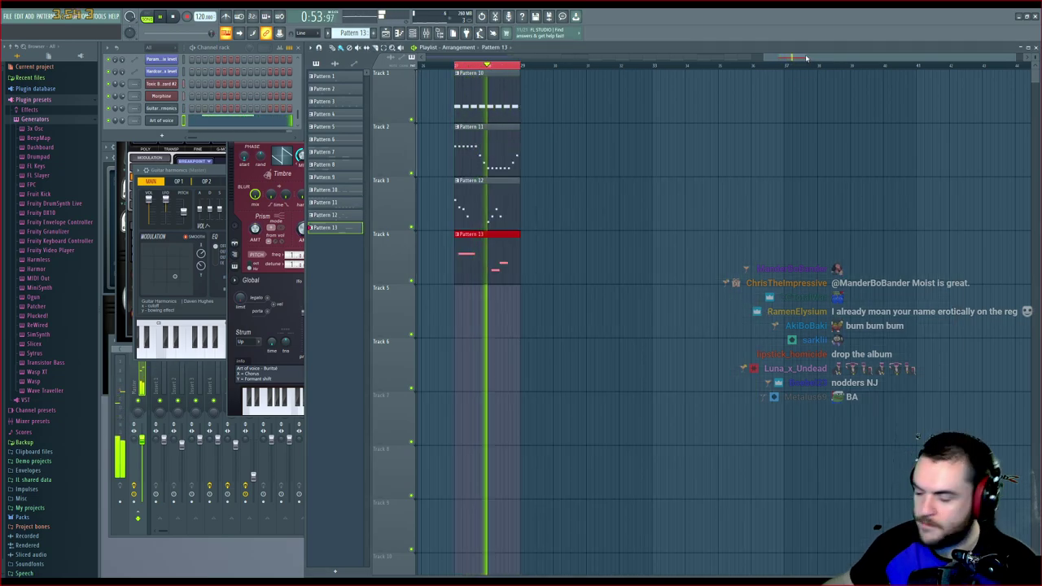
pyautogui.press('space')
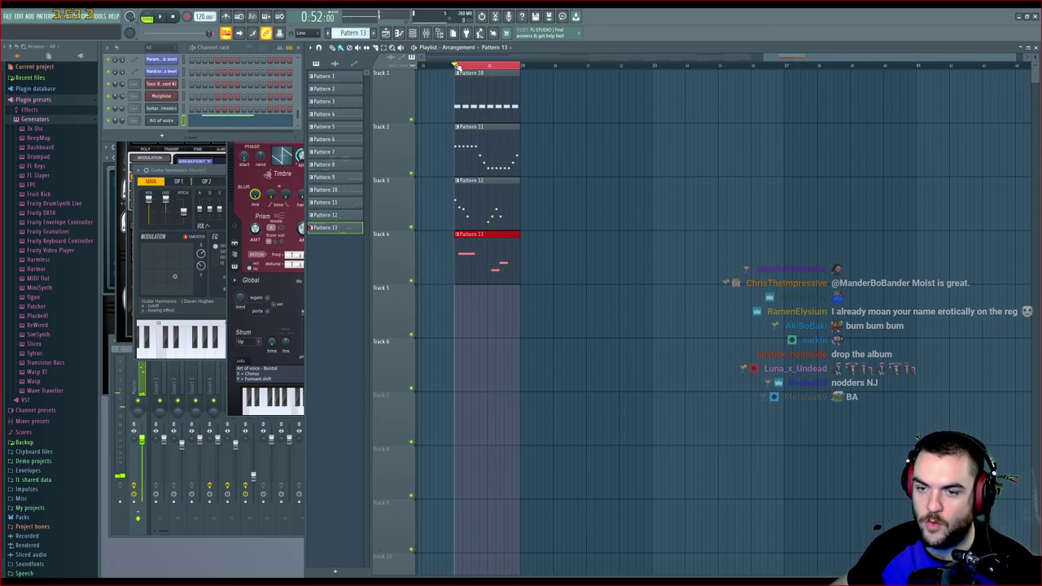
pyautogui.keyDown('ctrl'); pyautogui.click(457, 68); pyautogui.keyUp('ctrl')
pyautogui.hscroll(-3, 533, 70)
pyautogui.scroll(3, 597, 69)
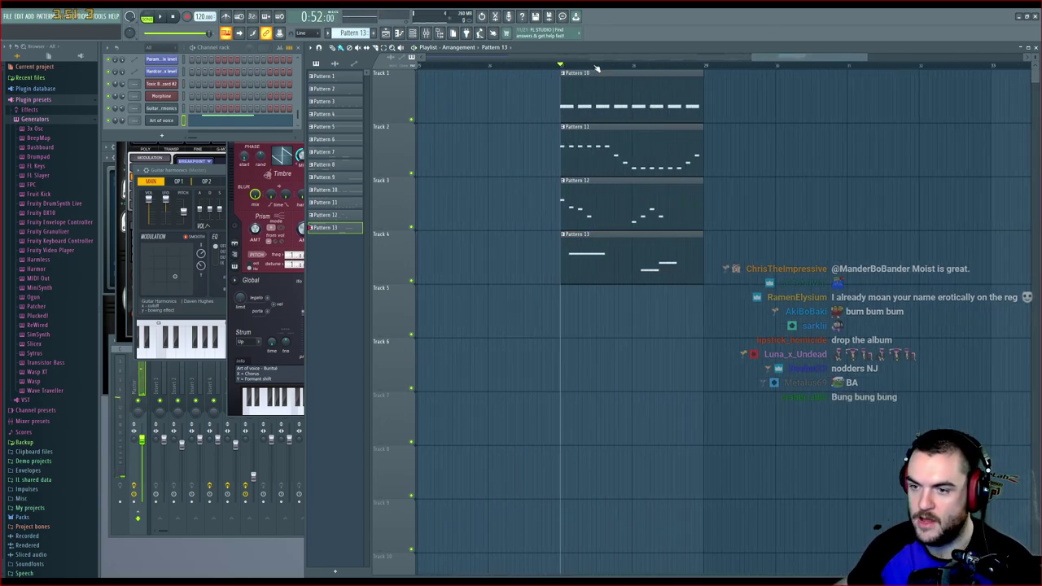
pyautogui.scroll(2, 597, 70)
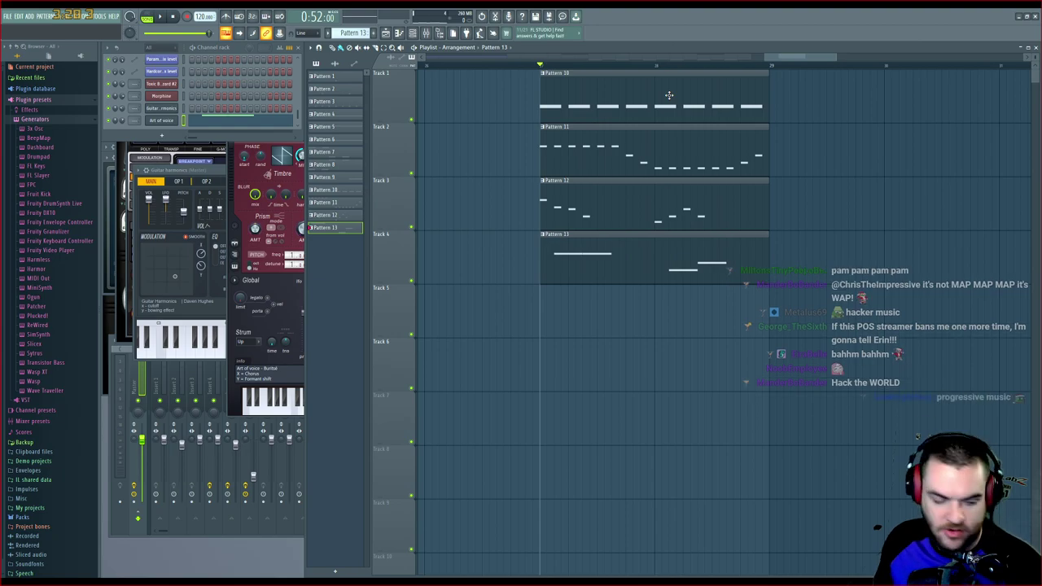
pyautogui.press('space')
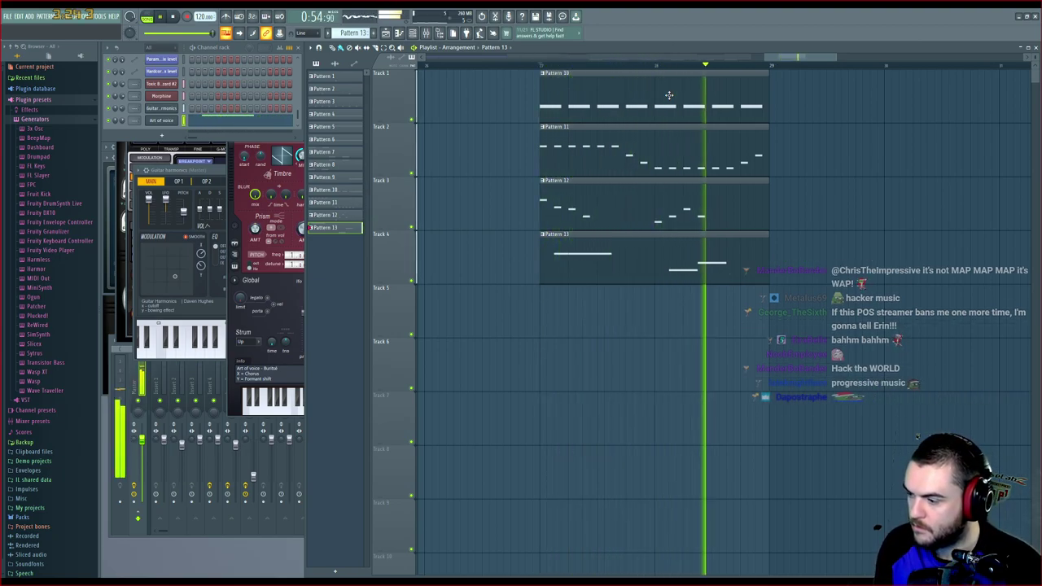
pyautogui.press('space')
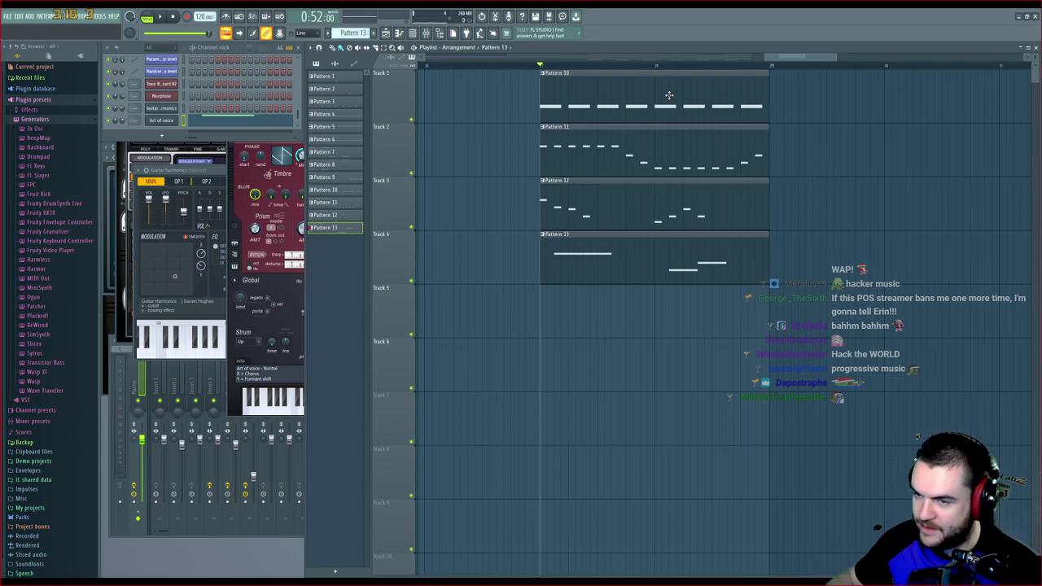
# Duplicate the stacked Pattern 10 to 13 clips to get four consecutive repeats of the section on Tracks 1 to 4
pyautogui.hscroll(3, 757, 72)
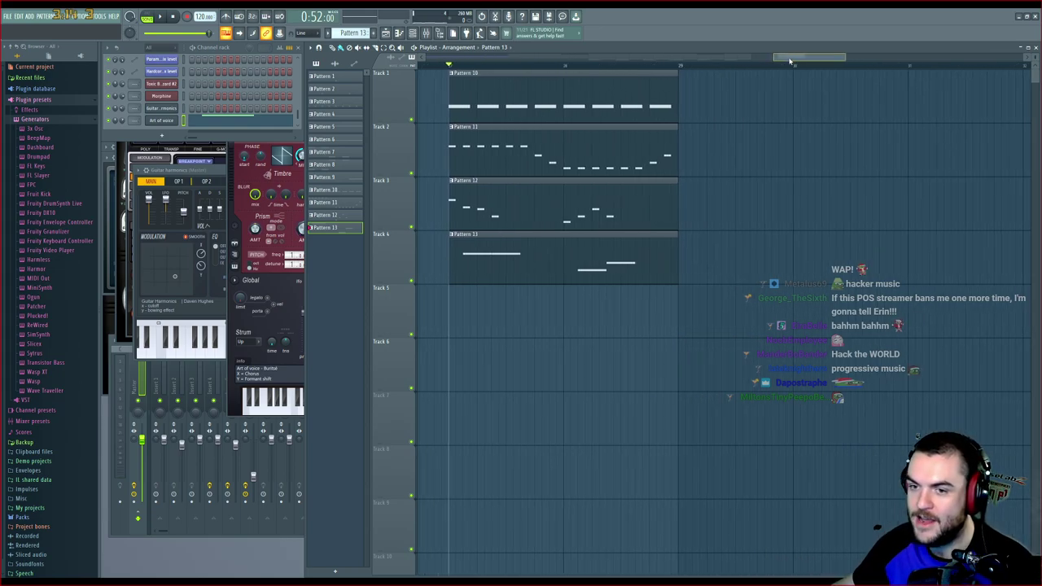
pyautogui.moveTo(766, 92); pyautogui.dragTo(631, 243)
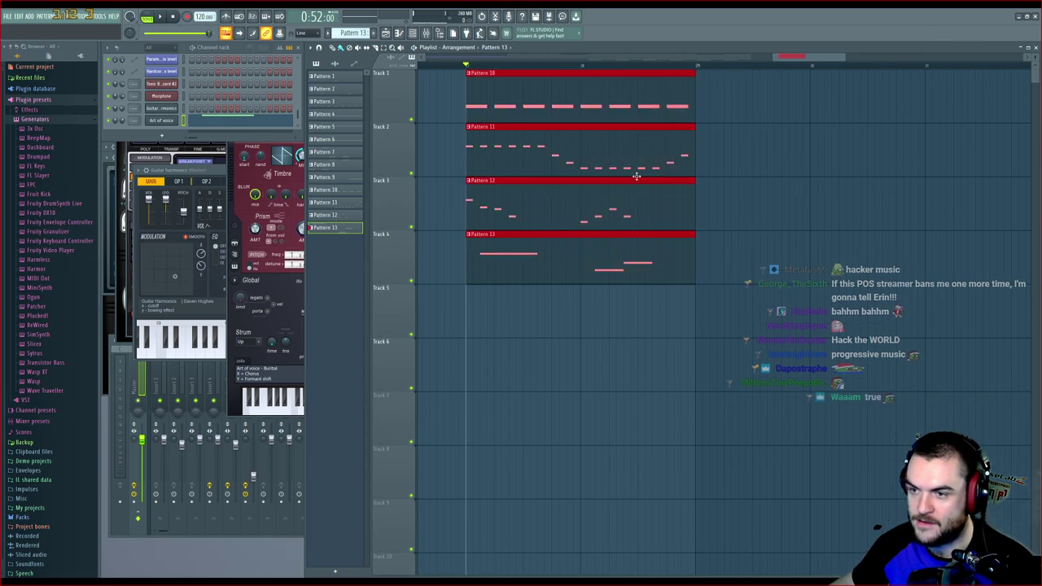
pyautogui.hscroll(2, 814, 60)
pyautogui.scroll(-2, 812, 66)
pyautogui.hscroll(2, 806, 80)
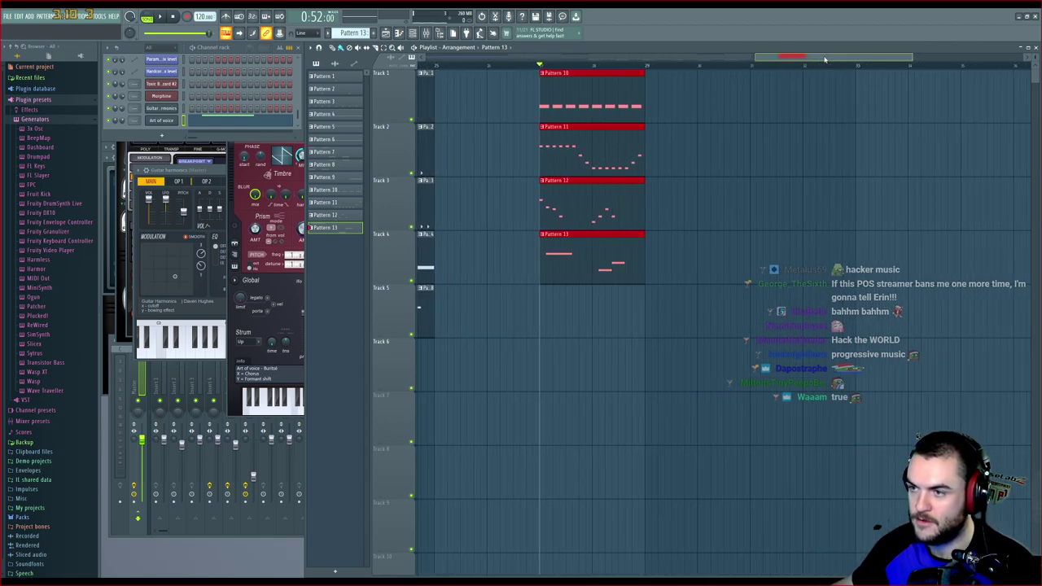
pyautogui.hotkey('ctrl', 'b')
pyautogui.moveTo(778, 88); pyautogui.dragTo(527, 309)
pyautogui.hotkey('ctrl', 'b')
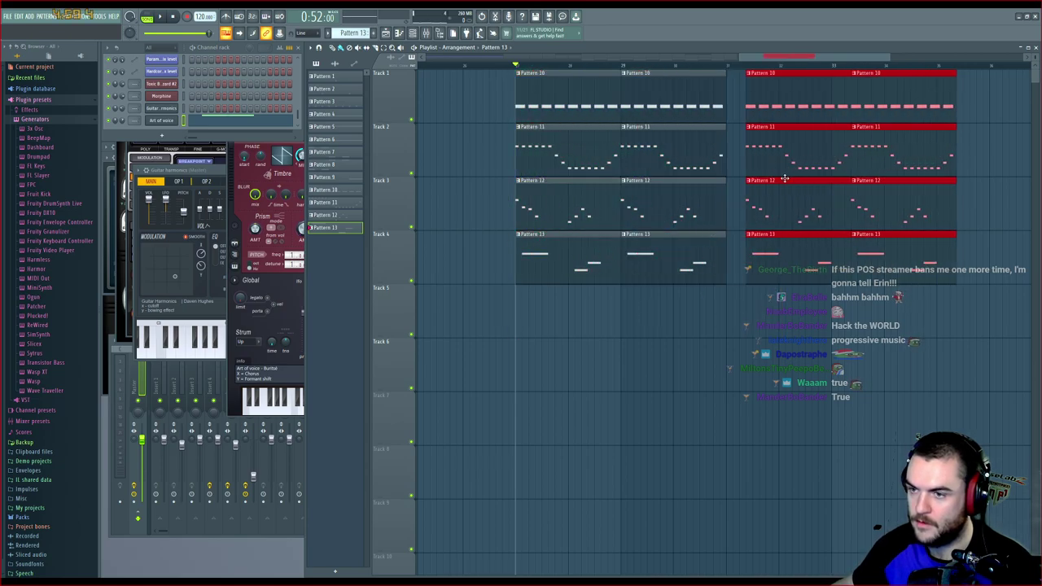
# Delete early clips so Patterns 11, 12 and 13 enter at the second, third and fourth repeats, and play the build-up
pyautogui.click(561, 160)
pyautogui.rightClick(562, 160)
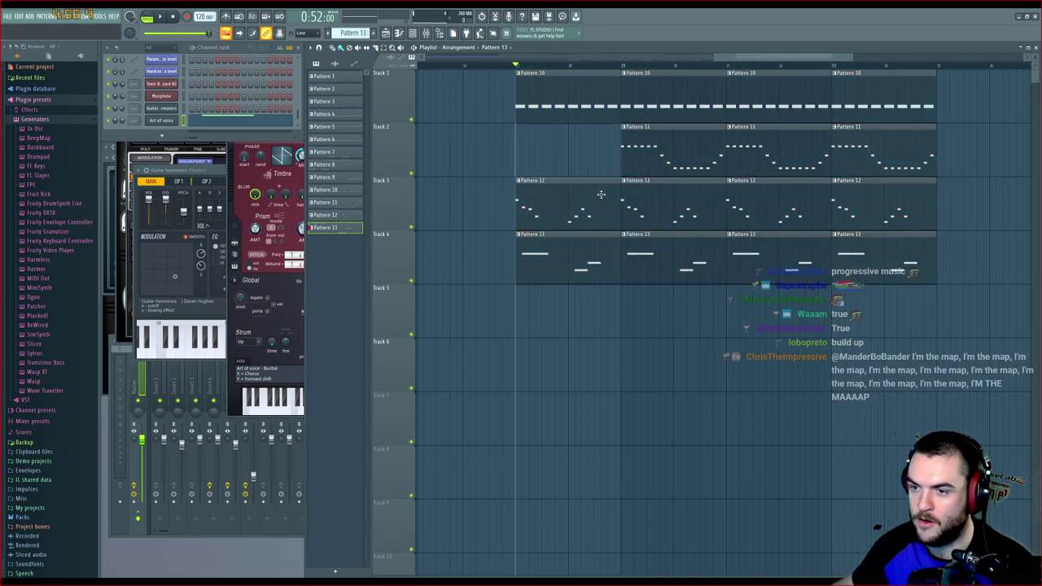
pyautogui.rightClick(577, 196)
pyautogui.rightClick(609, 248)
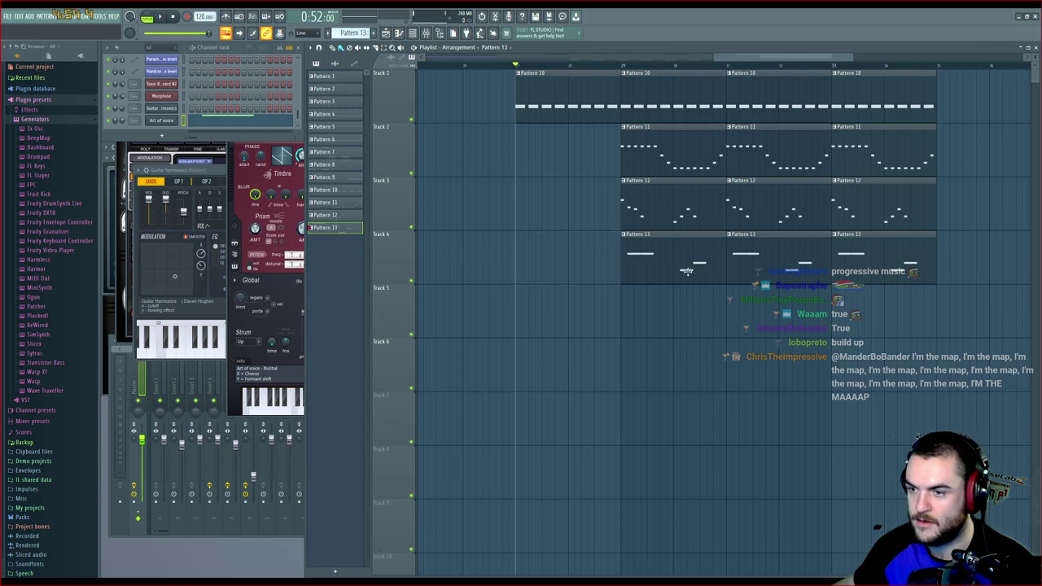
pyautogui.rightClick(678, 210)
pyautogui.rightClick(690, 277)
pyautogui.rightClick(768, 249)
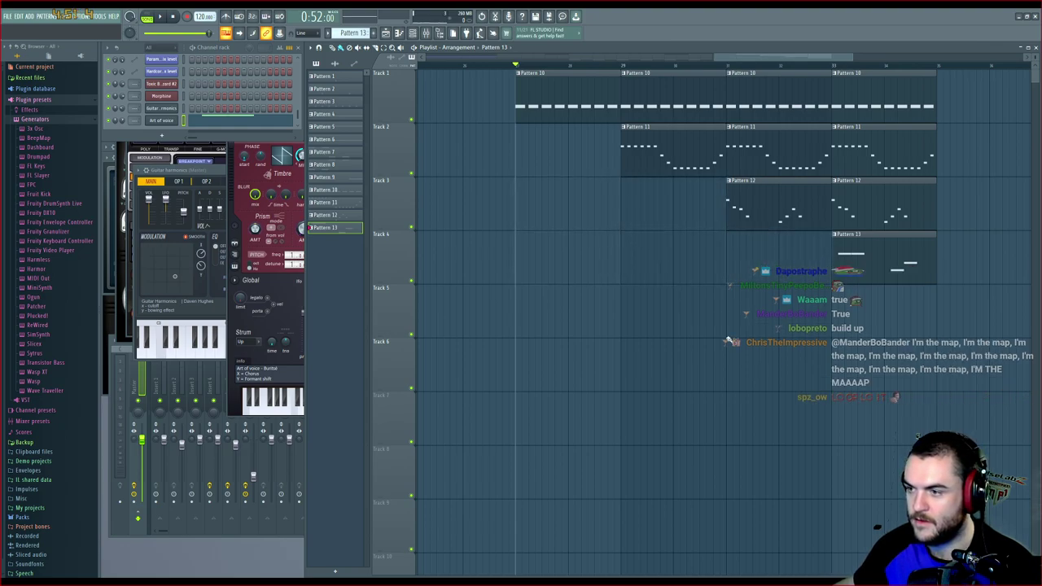
pyautogui.press('space')
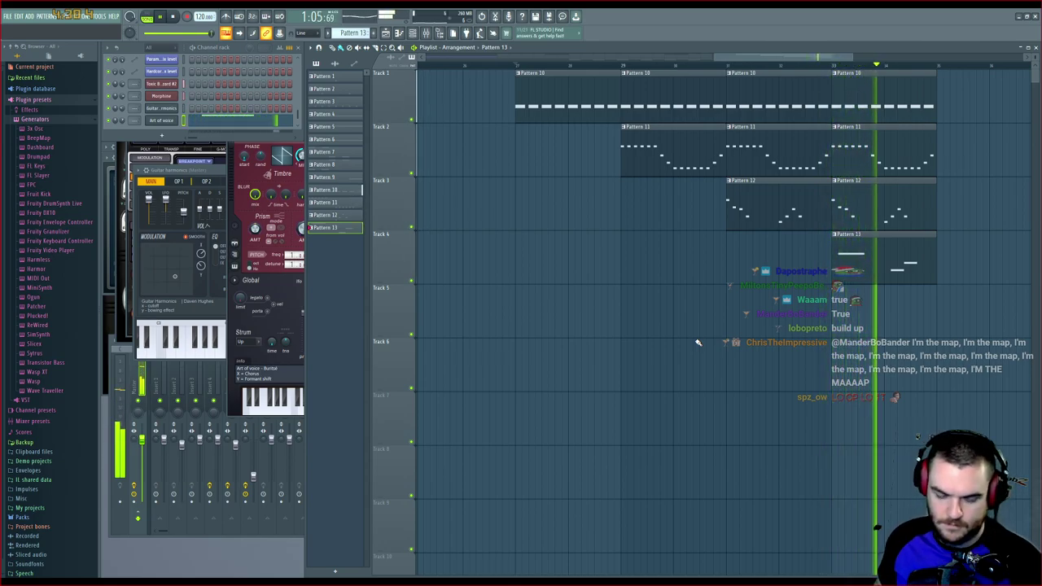
pyautogui.press('space')
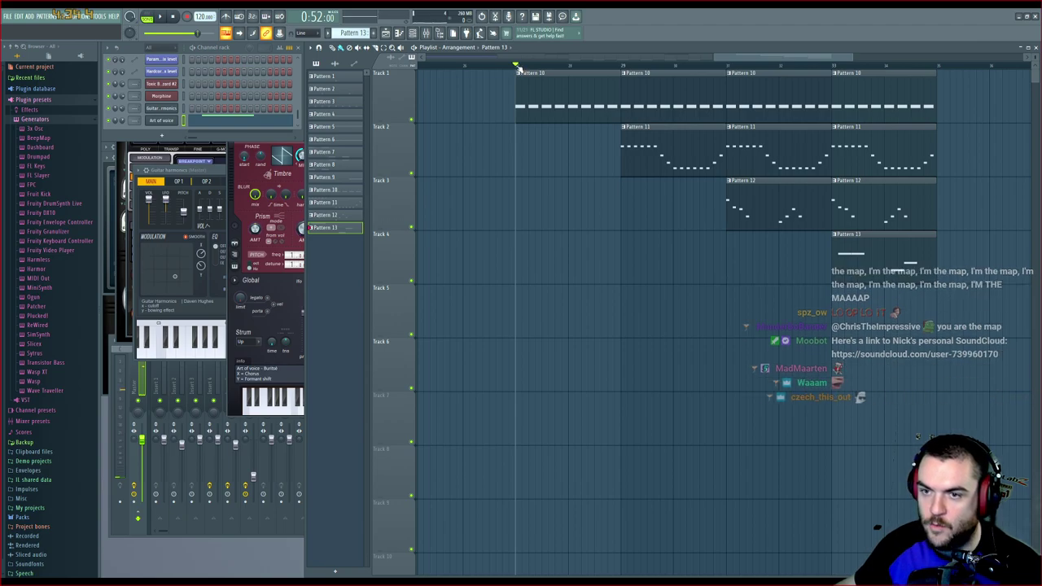
pyautogui.press('space')
pyautogui.moveTo(522, 70); pyautogui.dragTo(619, 73)
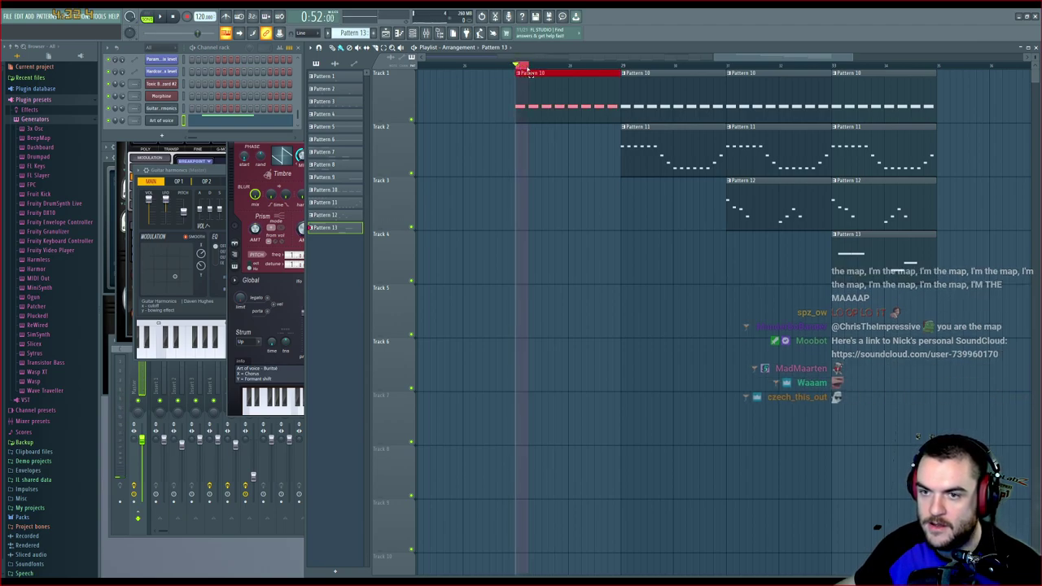
pyautogui.click(622, 70)
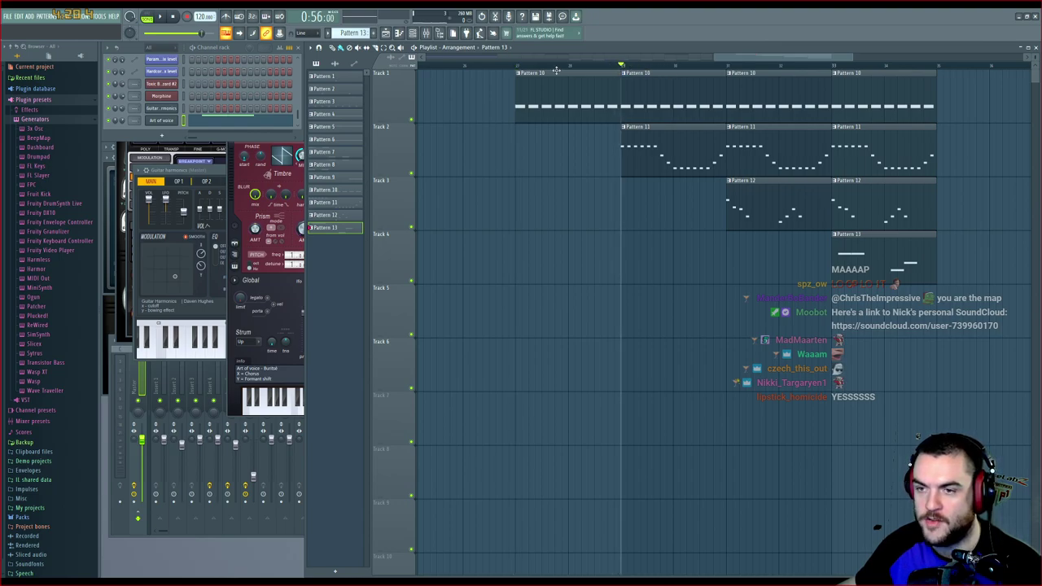
pyautogui.click(517, 66)
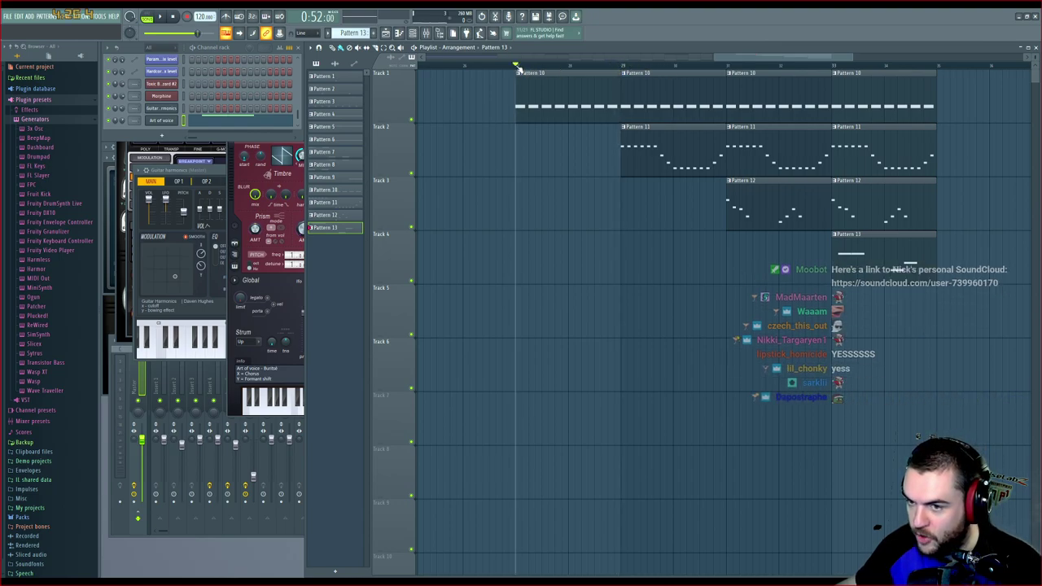
pyautogui.click(522, 66)
pyautogui.click(516, 67)
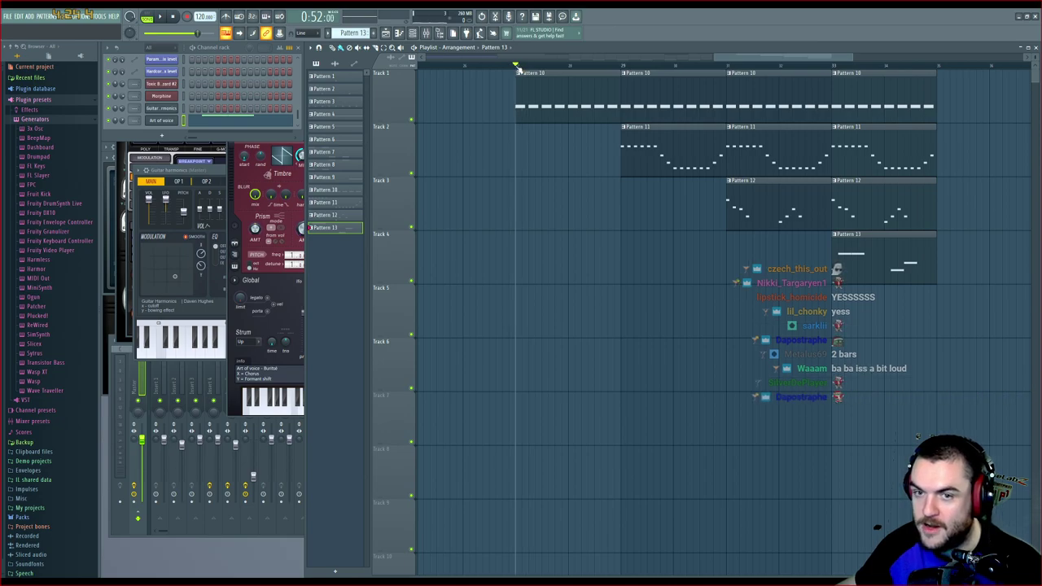
pyautogui.click(936, 67)
pyautogui.click(940, 67)
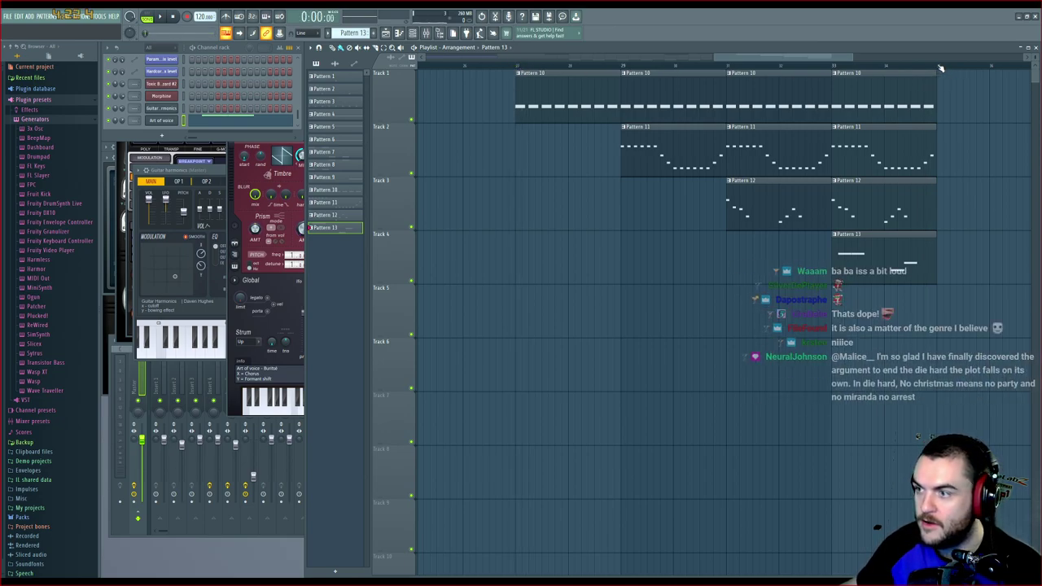
pyautogui.click(522, 67)
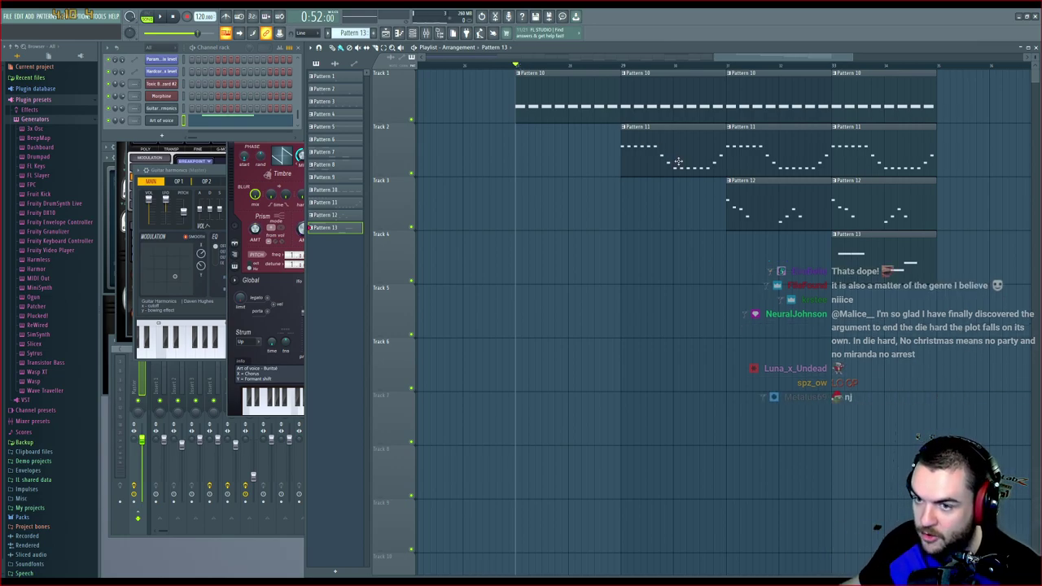
# Rearrange the layers so Pattern 11 stays only in the second and fourth repeats and Pattern 12 only in the fourth
pyautogui.moveTo(678, 161); pyautogui.dragTo(583, 156)
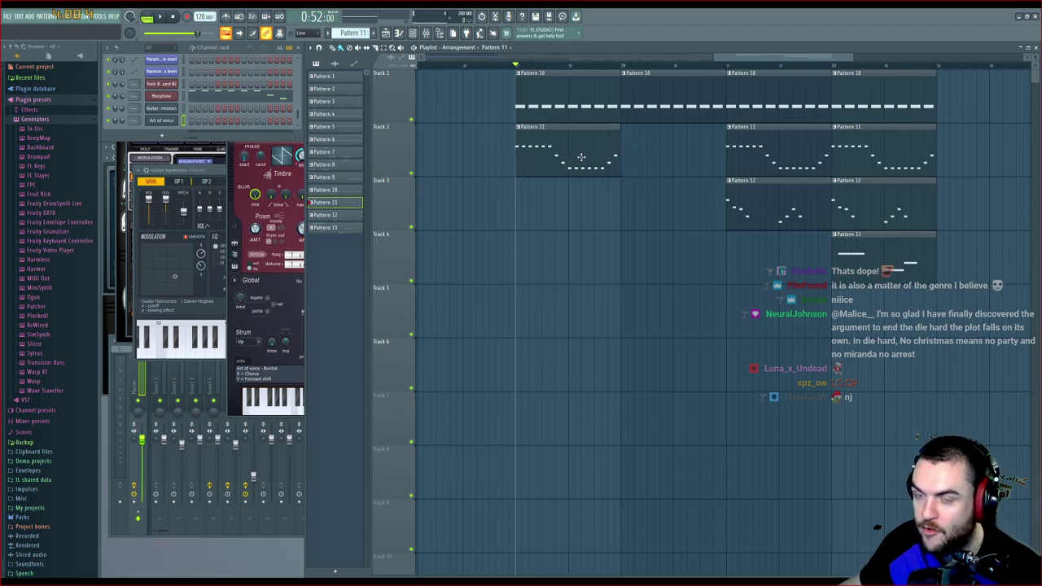
pyautogui.moveTo(762, 199); pyautogui.dragTo(553, 189)
pyautogui.click(549, 189)
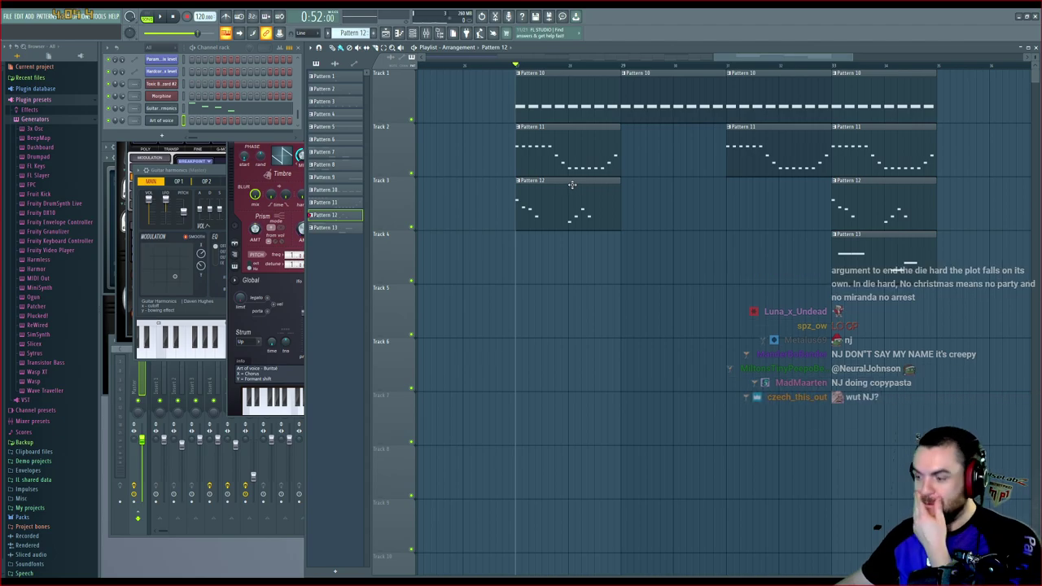
pyautogui.moveTo(570, 169); pyautogui.dragTo(674, 157)
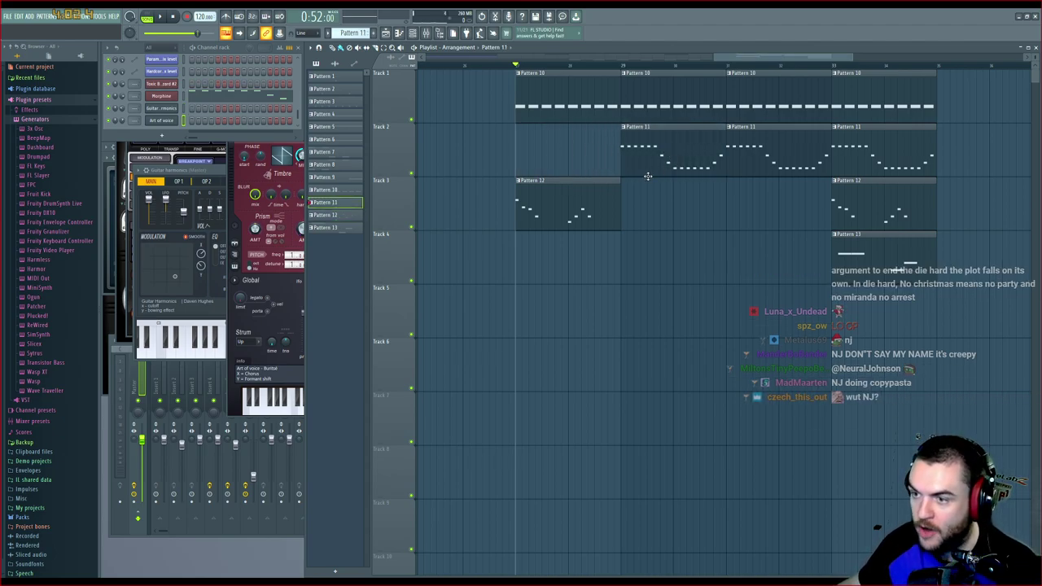
pyautogui.rightClick(739, 171)
pyautogui.rightClick(600, 203)
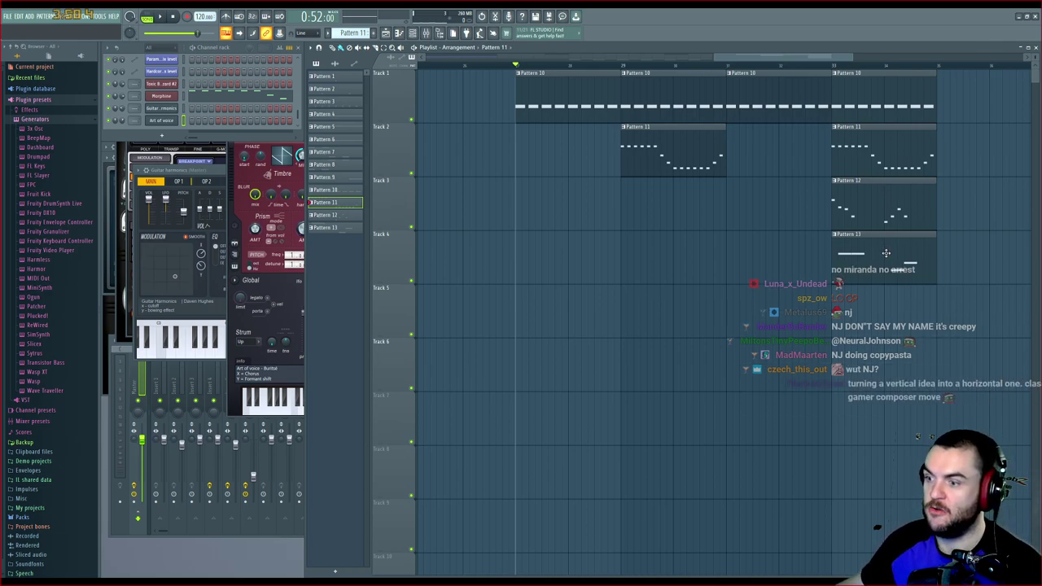
# Move the Pattern 13 clip on Track 4 to about one bar after the last repeat and play the arrangement
pyautogui.moveTo(887, 251)
pyautogui.mouseDown()
pyautogui.moveTo(1041, 253)
pyautogui.moveTo(907, 252)
pyautogui.mouseUp()
pyautogui.moveTo(772, 58); pyautogui.dragTo(744, 58)
pyautogui.press('space')
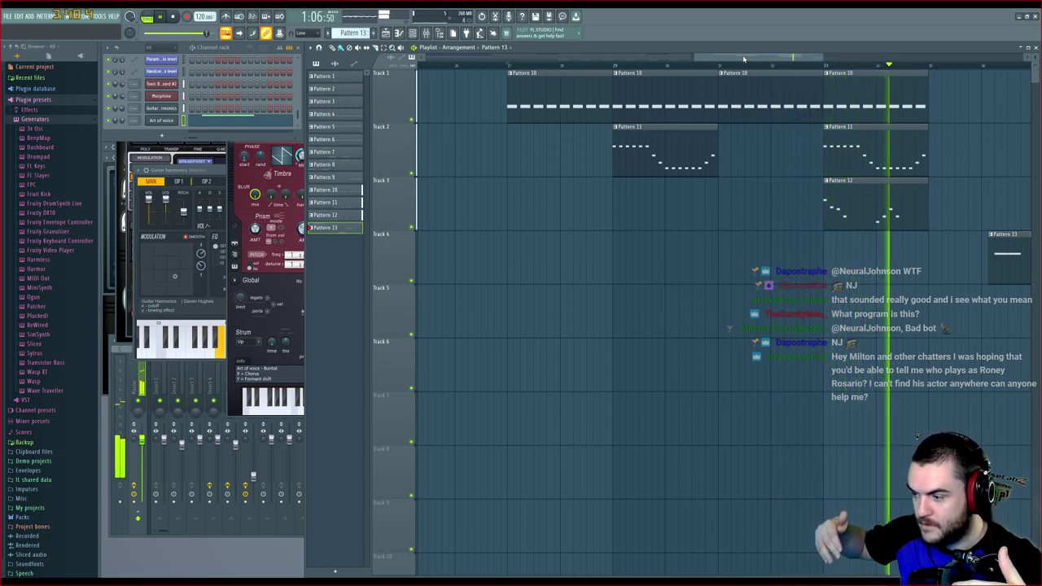
pyautogui.press('space')
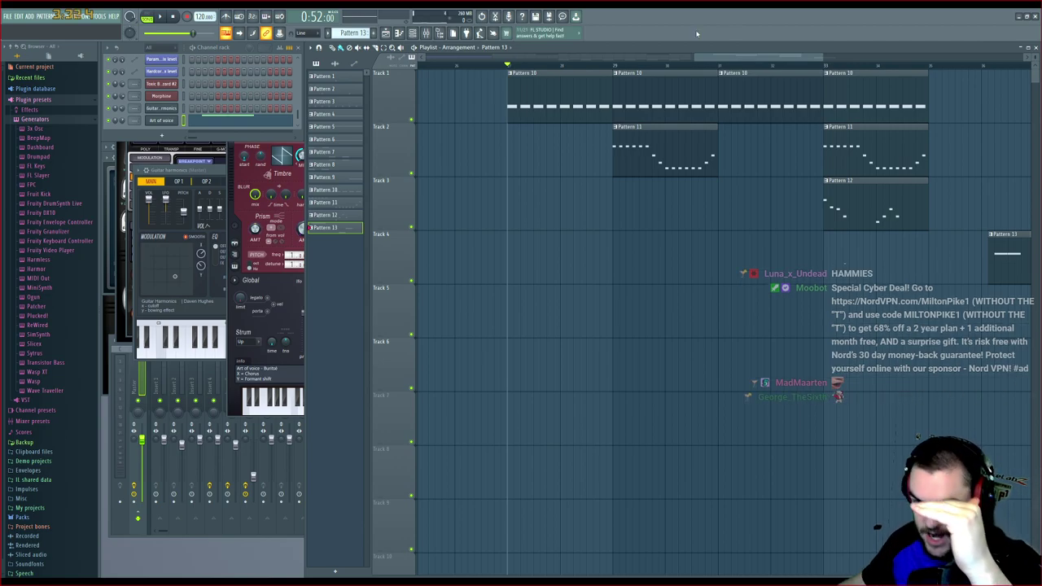
pyautogui.press('space')
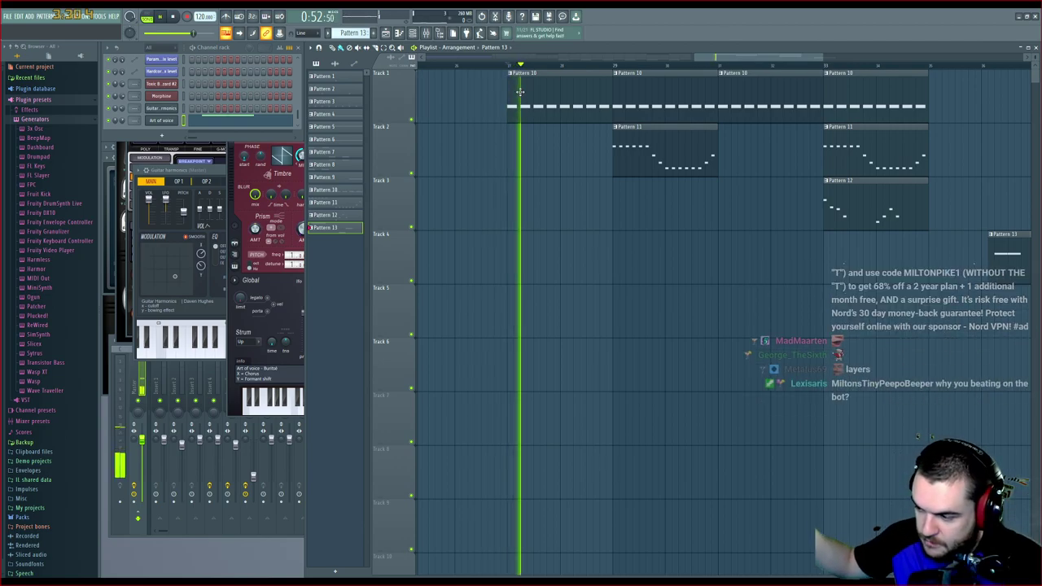
pyautogui.press('space')
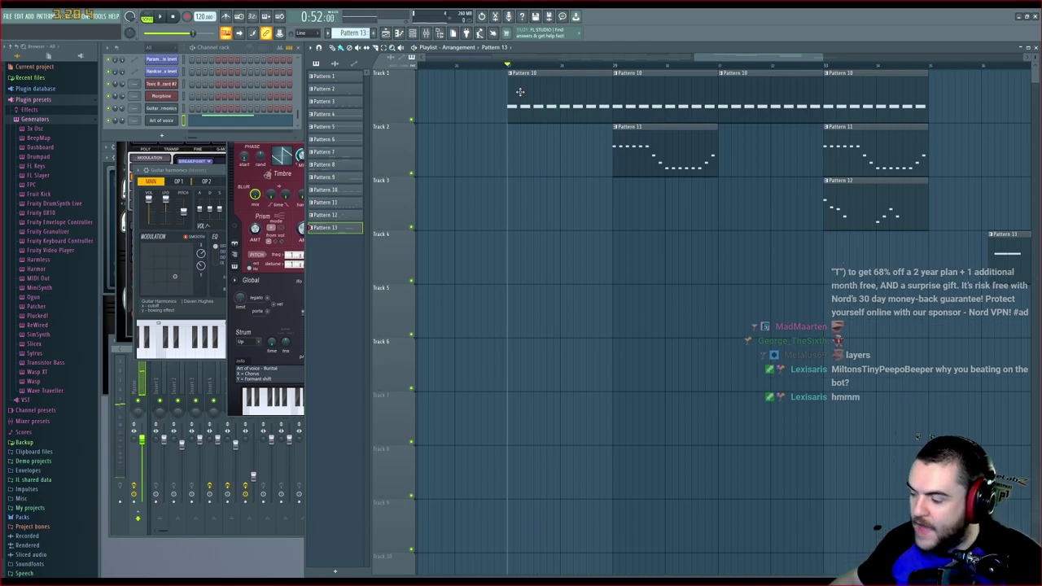
# Move the second-repeat Pattern 11 clip and the Pattern 12 clip to the start of the section, playing it after each move
pyautogui.moveTo(670, 127); pyautogui.dragTo(565, 124)
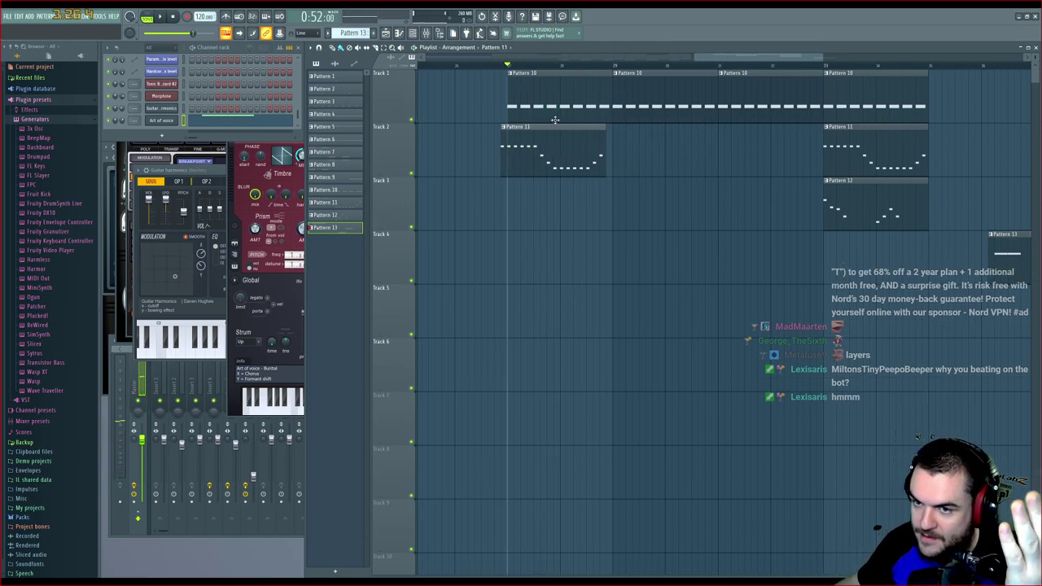
pyautogui.press('space')
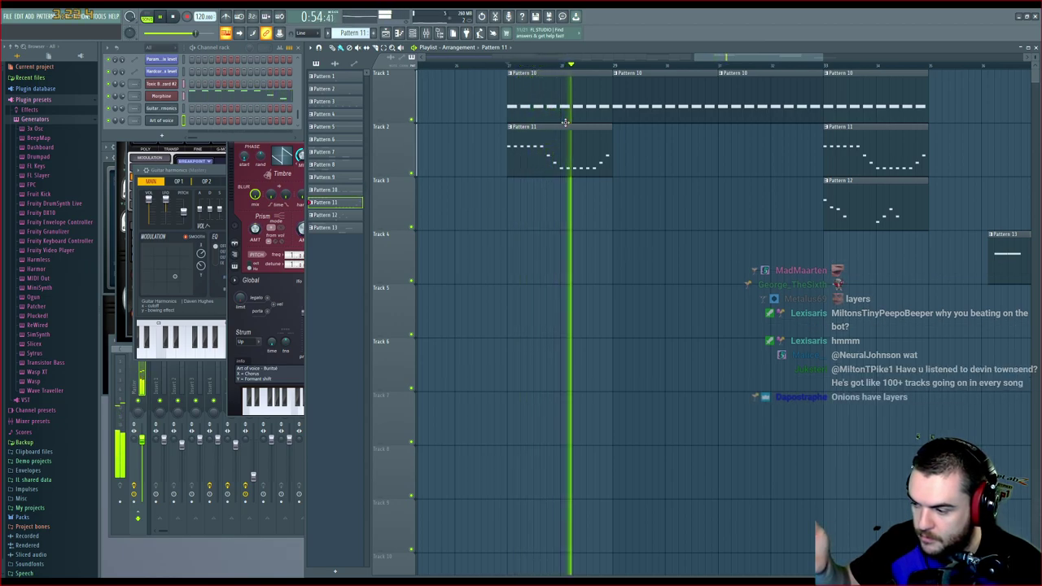
pyautogui.press('space')
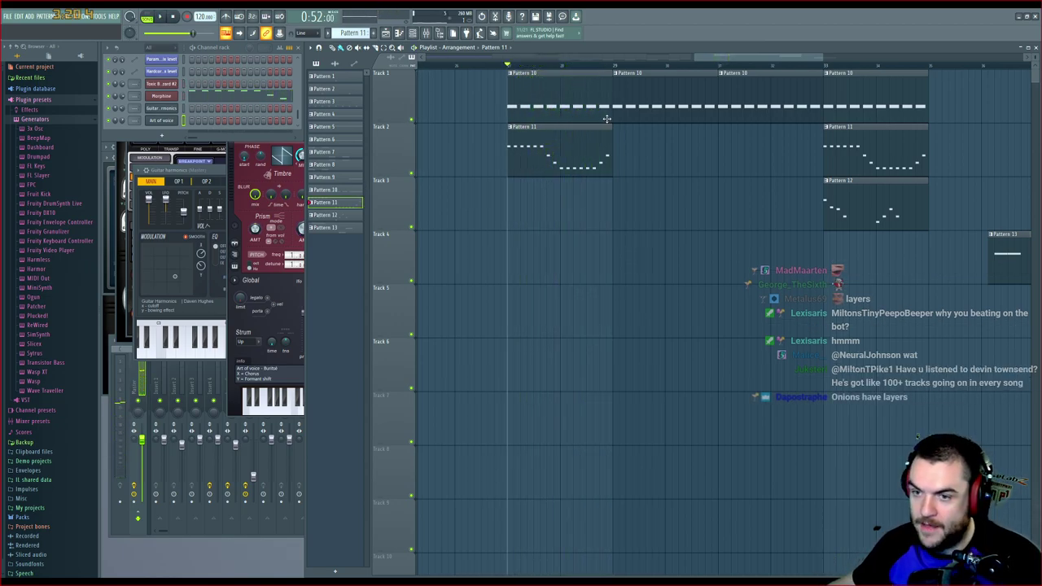
pyautogui.moveTo(886, 213); pyautogui.dragTo(567, 202)
pyautogui.press('space')
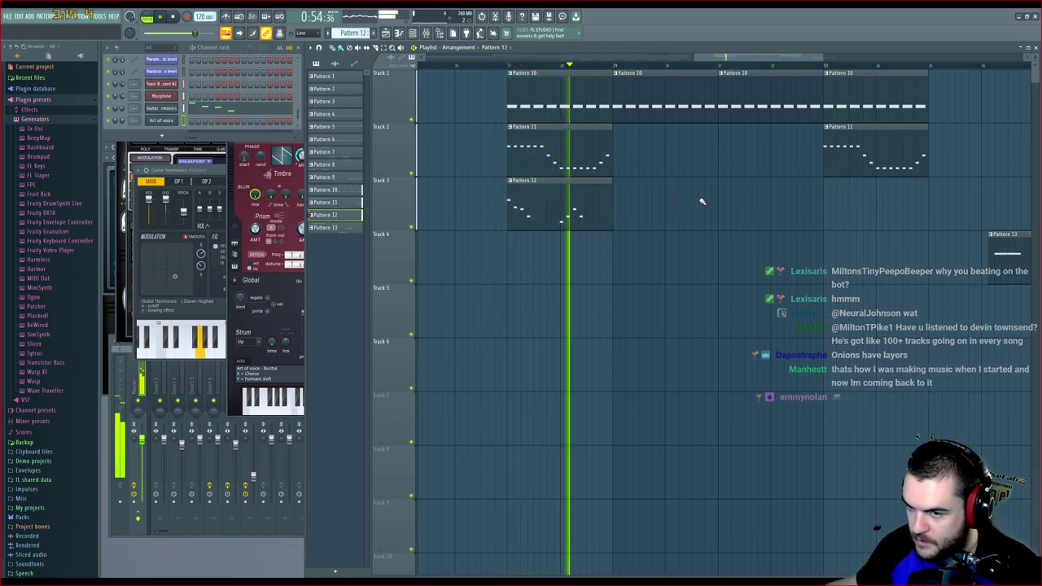
pyautogui.press('space')
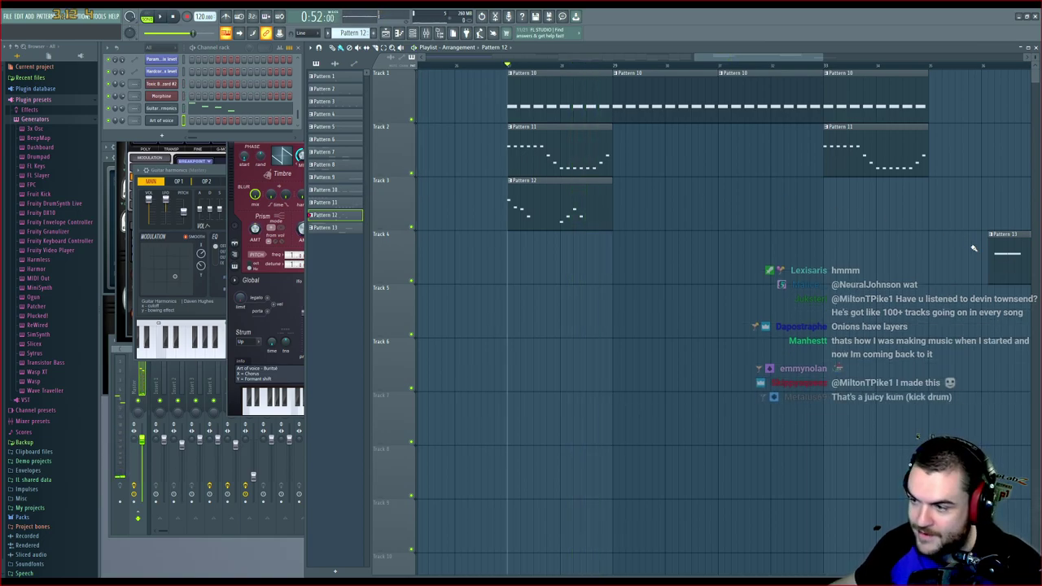
# Move the Pattern 13 clip to the start of the section on Track 4, play the four stacked layers and save the project
pyautogui.moveTo(1007, 254); pyautogui.dragTo(526, 255)
pyautogui.press('space')
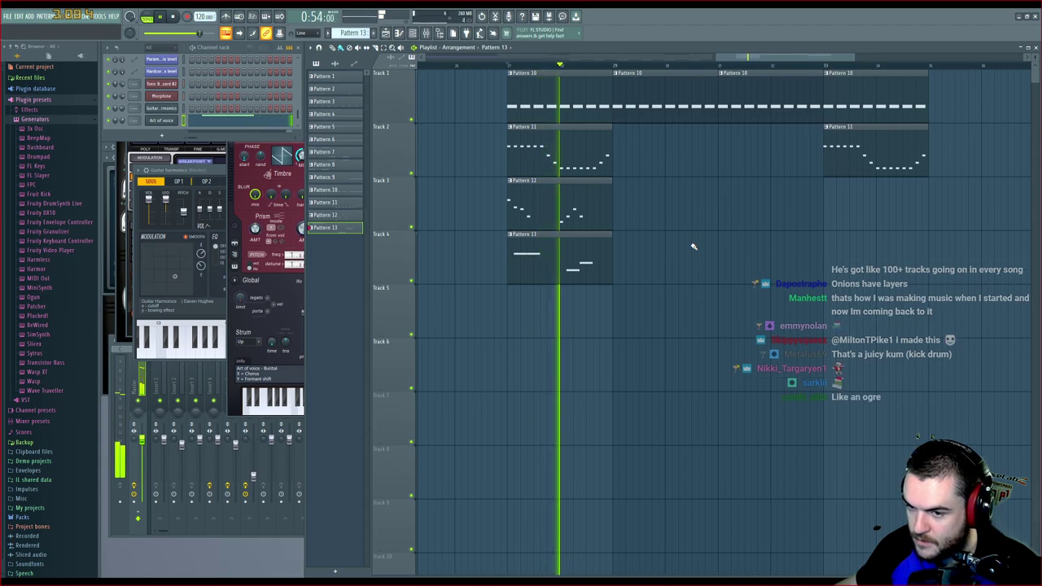
pyautogui.press('space')
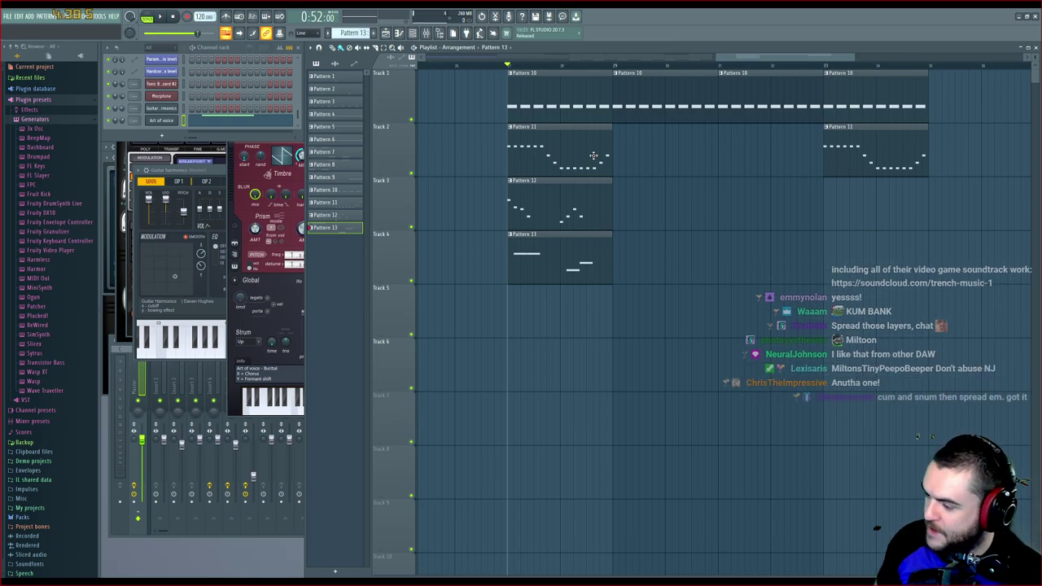
pyautogui.hotkey('ctrl', 's')
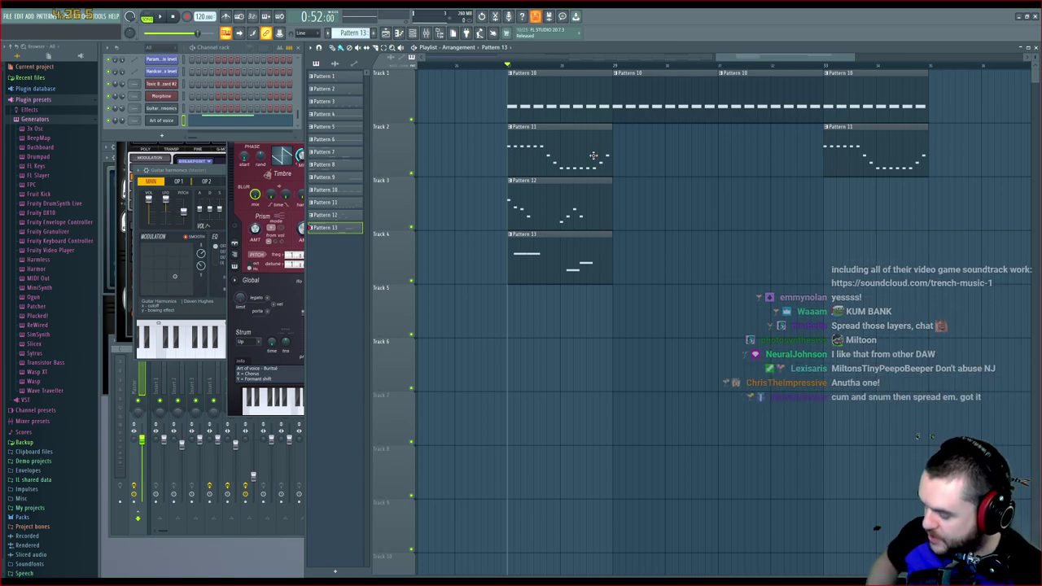
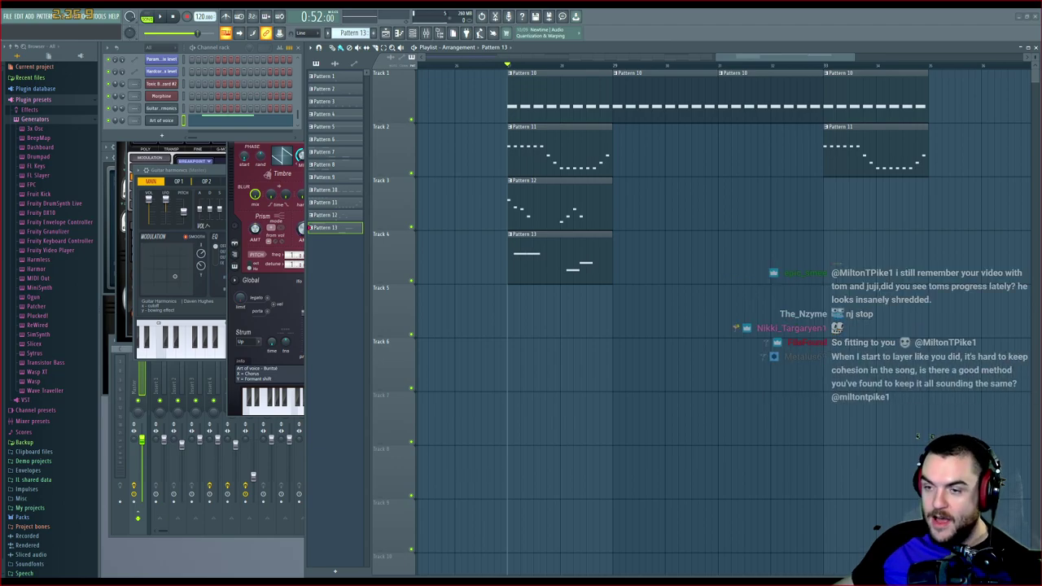
# Select all clips of the layered section on Tracks 1 to 4 and delete them from the playlist
pyautogui.moveTo(975, 70); pyautogui.dragTo(580, 278)
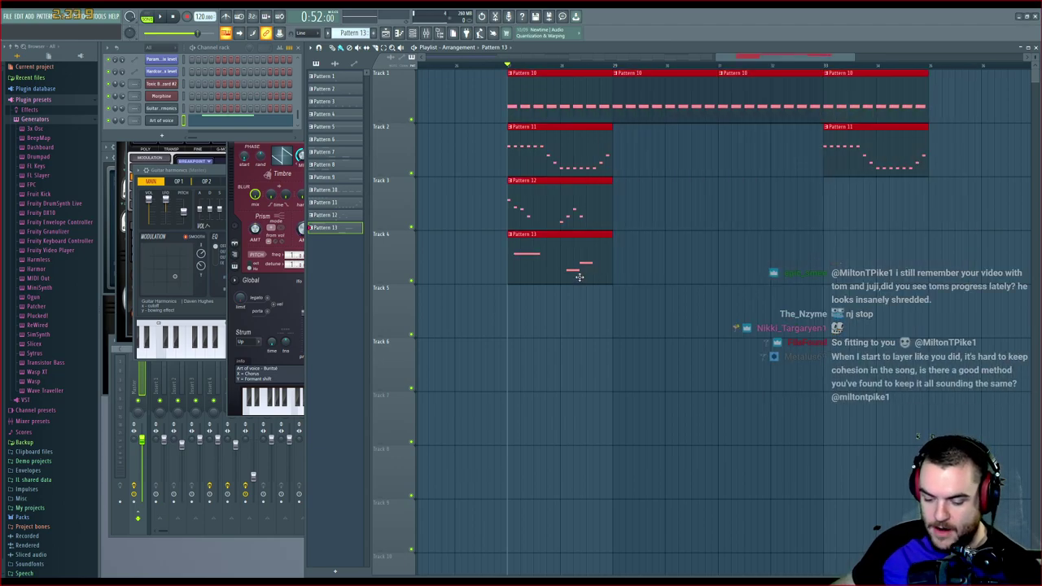
pyautogui.press('Delete')
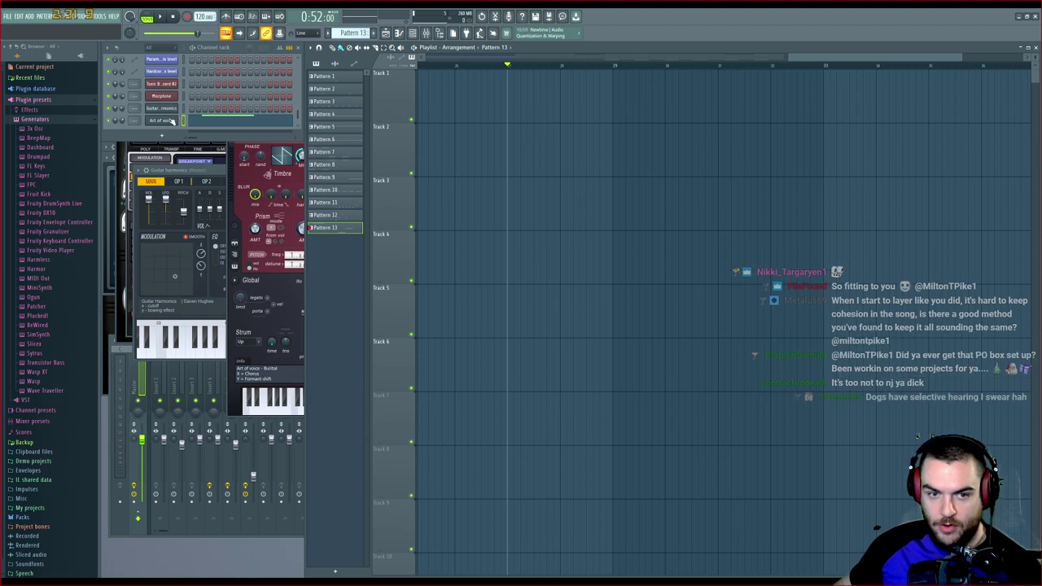
pyautogui.scroll(4, 169, 122)
pyautogui.scroll(-5, 165, 122)
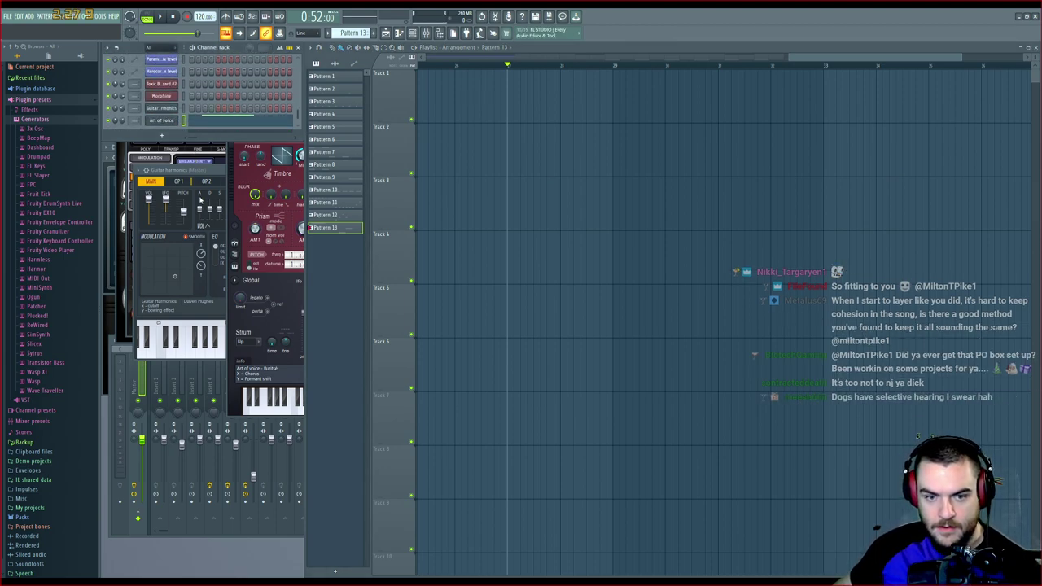
# Delete the Art of voice, Guitar harmonics, Morphine and second Toxic Biohazard channels from the channel rack
pyautogui.click(200, 200)
pyautogui.click(198, 195)
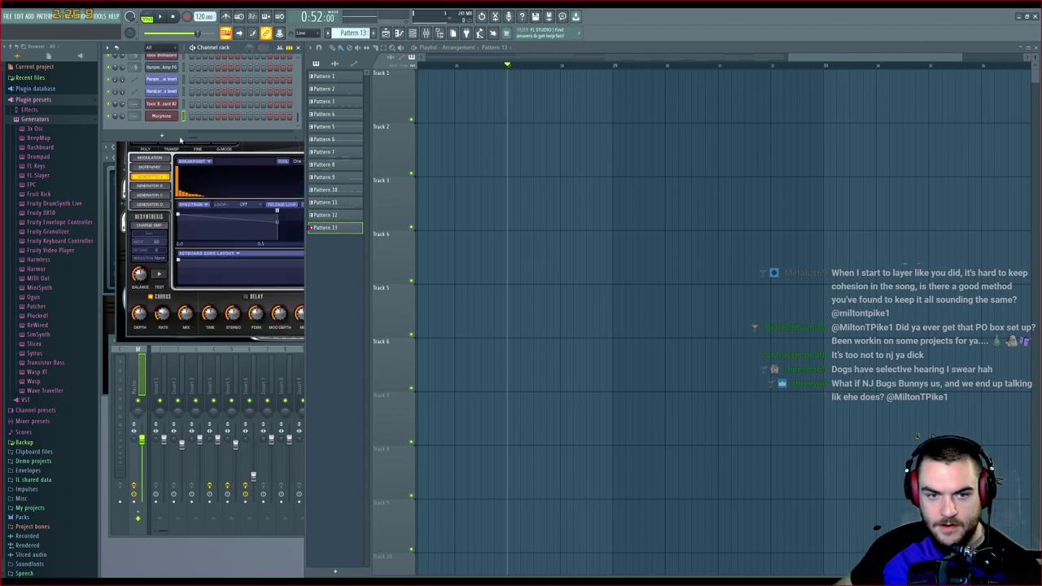
pyautogui.rightClick(175, 119)
pyautogui.click(201, 195)
pyautogui.click(173, 119)
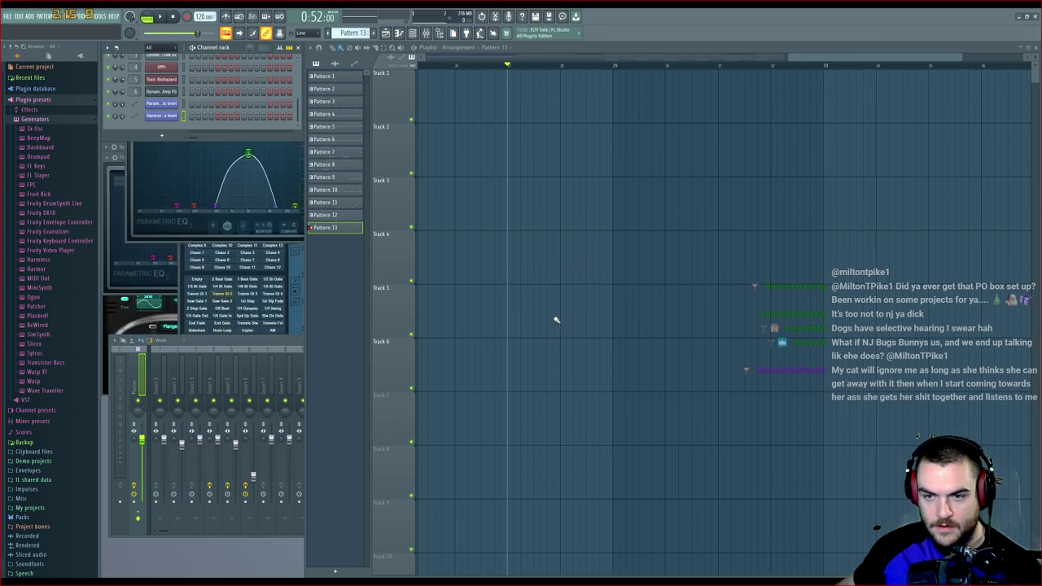
pyautogui.moveTo(853, 58); pyautogui.dragTo(591, 105)
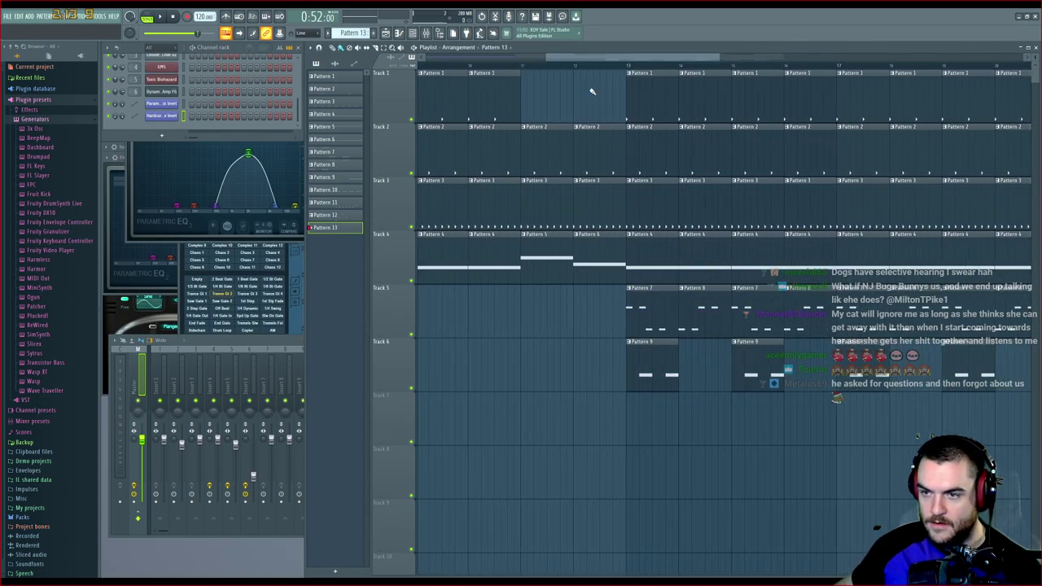
pyautogui.scroll(-5, 596, 59)
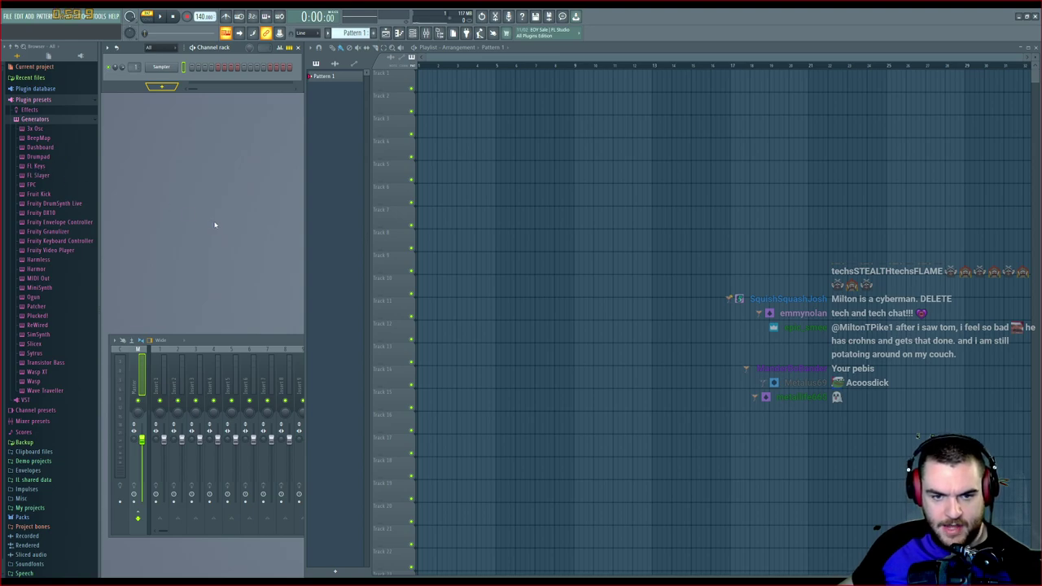
# Add an FL Keys instrument channel to the new project and play one piano key repeatedly at different velocities
pyautogui.moveTo(190, 242); pyautogui.dragTo(187, 242)
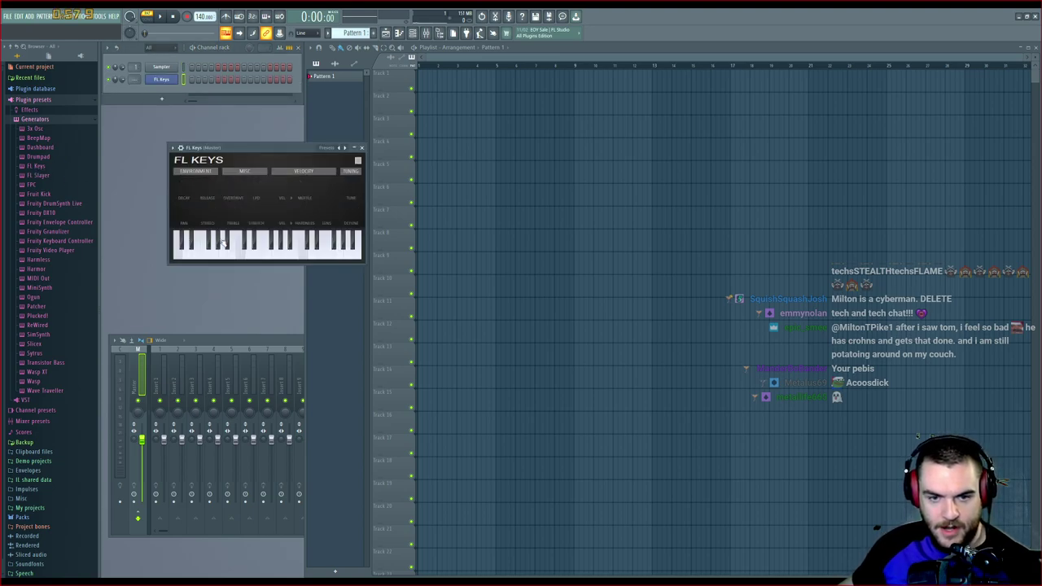
pyautogui.press('c')
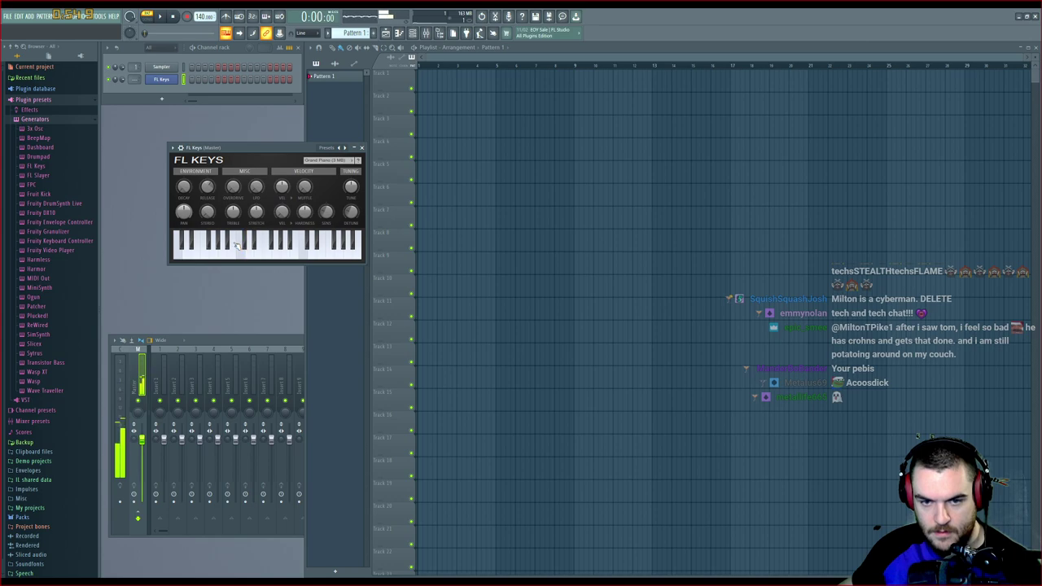
pyautogui.click(256, 244)
pyautogui.click(254, 244)
pyautogui.click(250, 243)
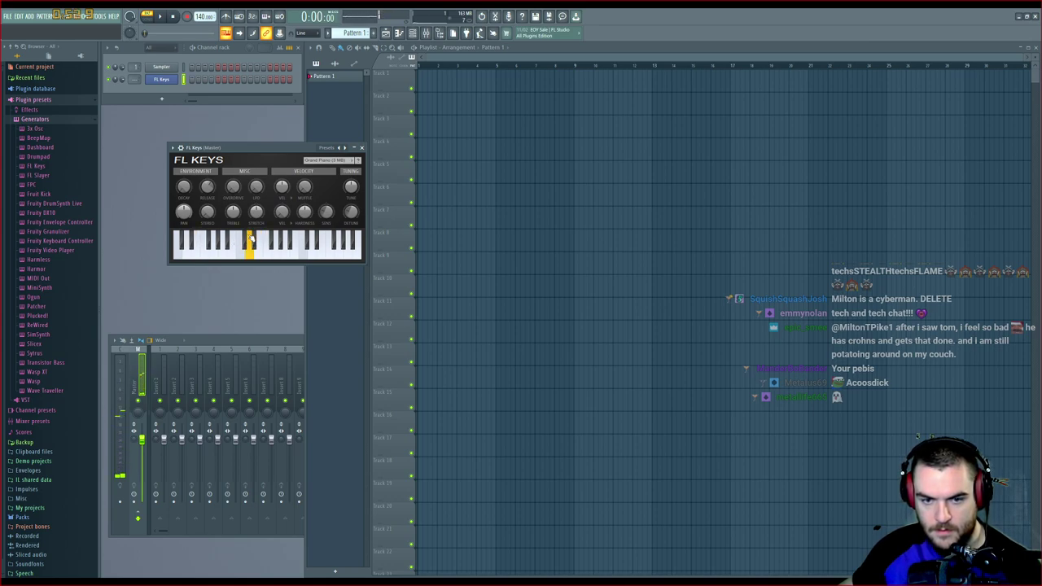
pyautogui.click(253, 258)
pyautogui.click(250, 244)
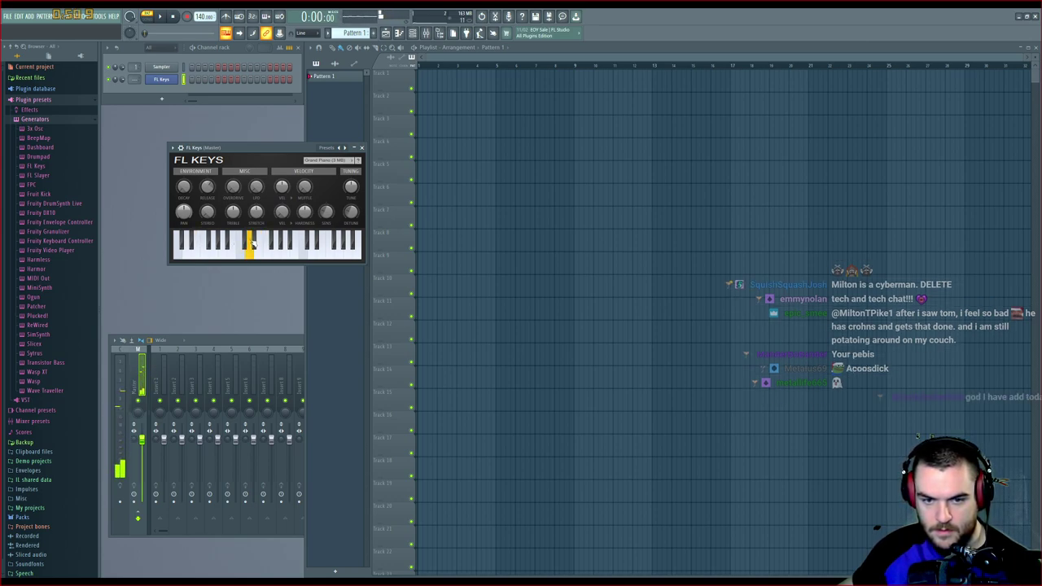
pyautogui.click(252, 253)
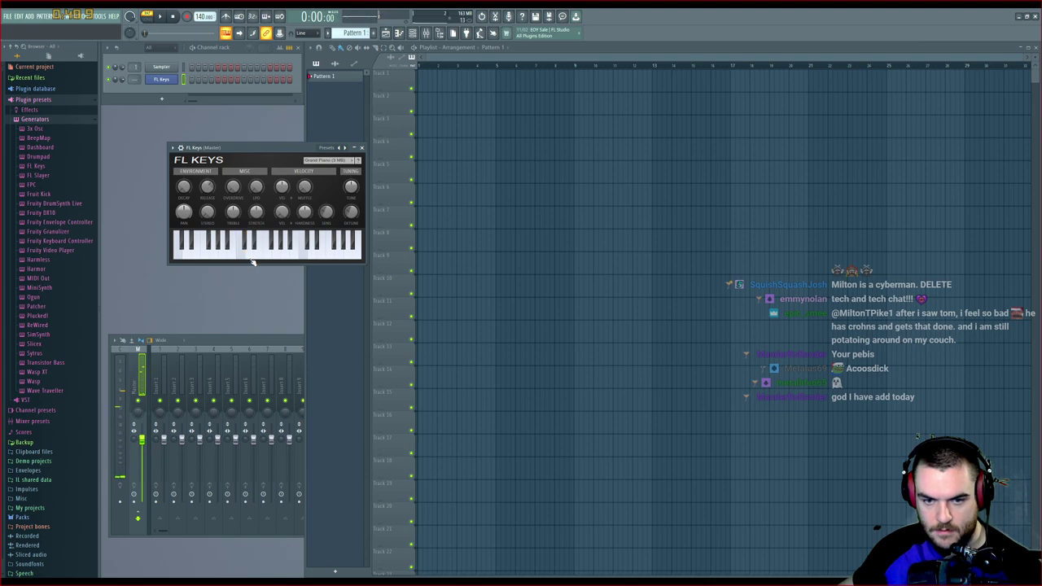
pyautogui.click(252, 245)
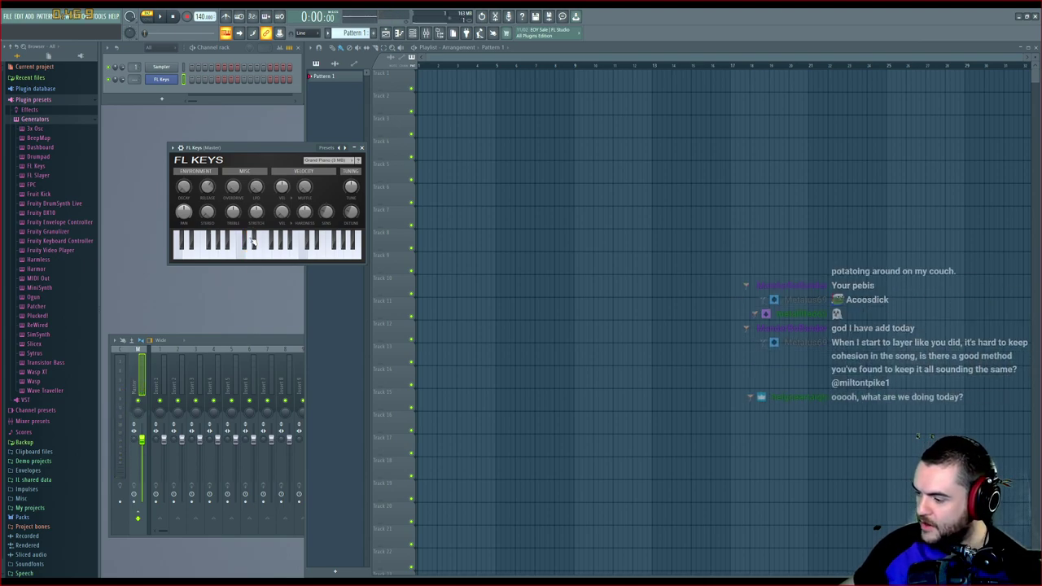
# Play higher keys on the FL Keys piano, striking the same key softly and hard to compare velocities
pyautogui.click(261, 244)
pyautogui.click(261, 251)
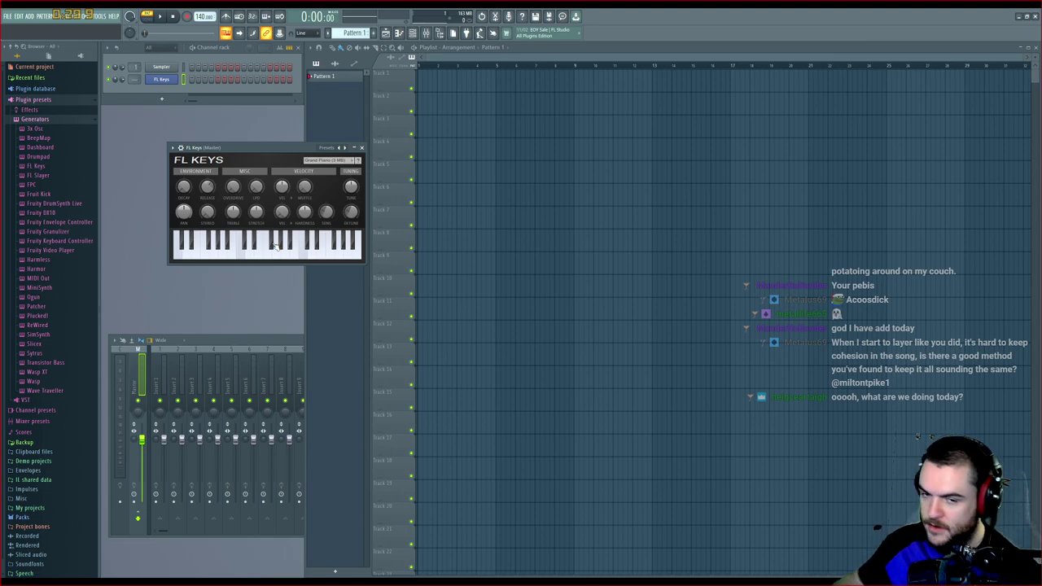
pyautogui.click(278, 244)
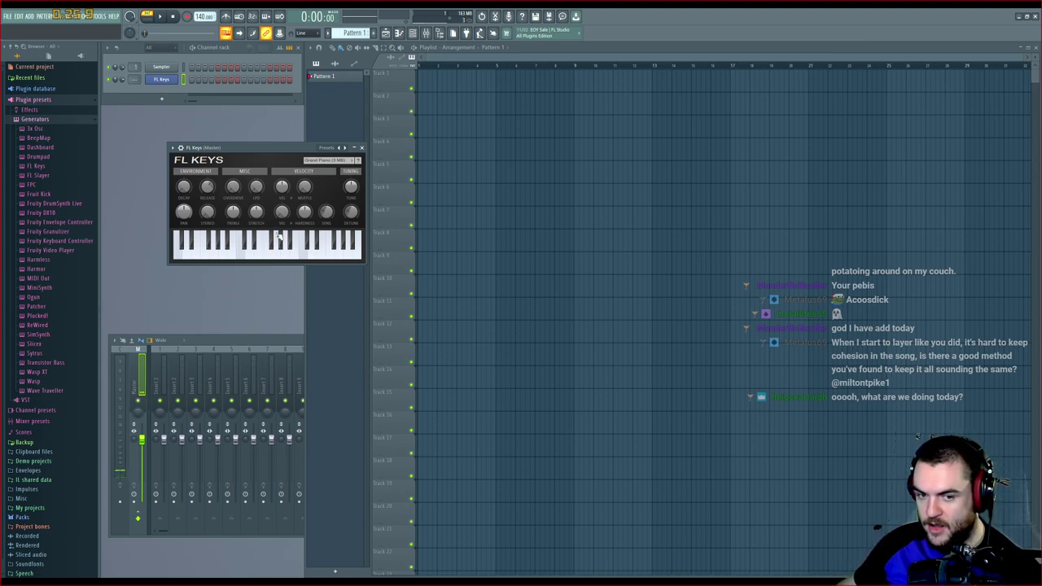
pyautogui.click(278, 244)
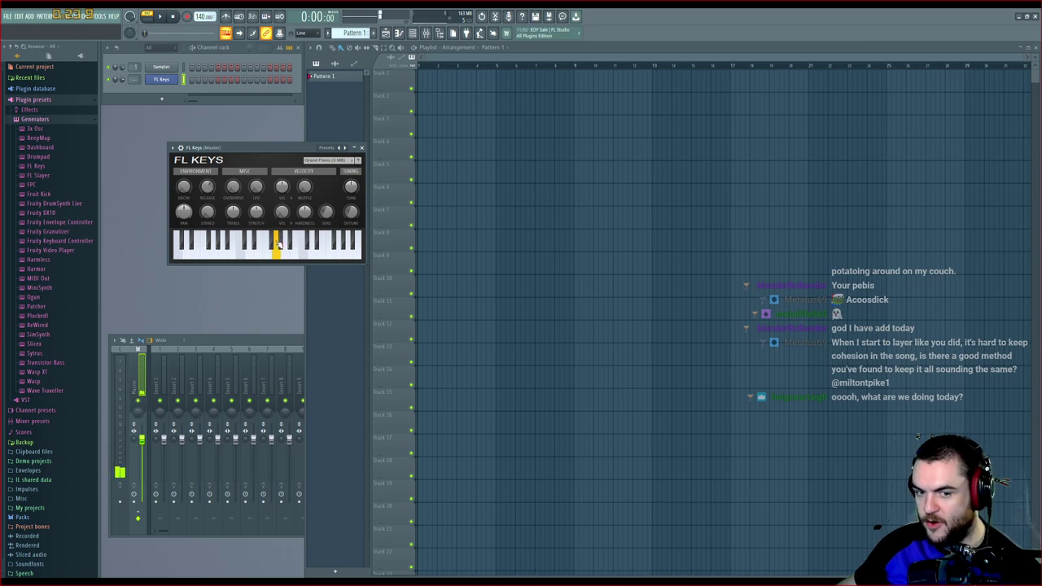
pyautogui.click(277, 246)
pyautogui.click(277, 251)
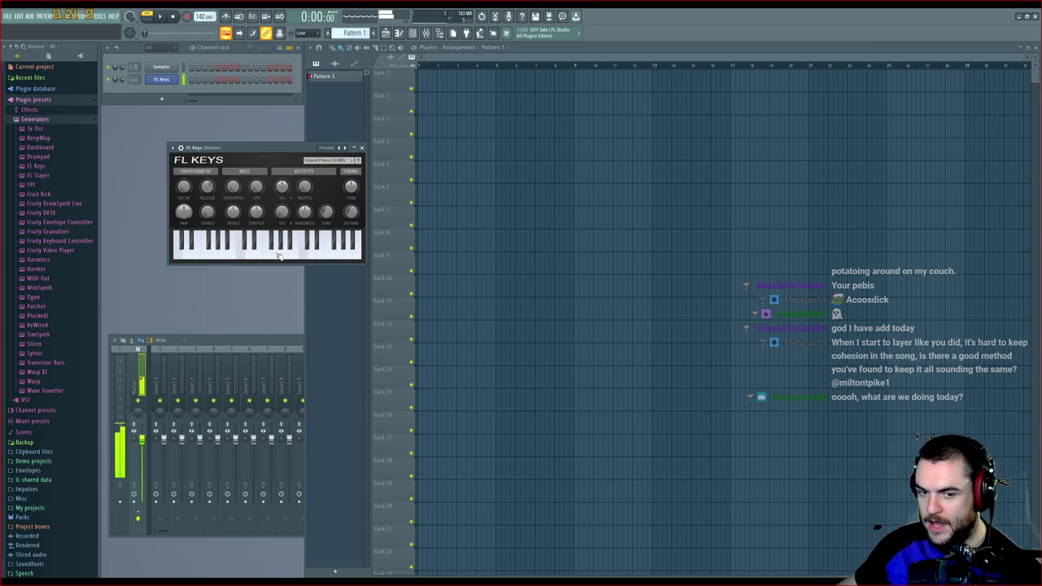
pyautogui.click(278, 254)
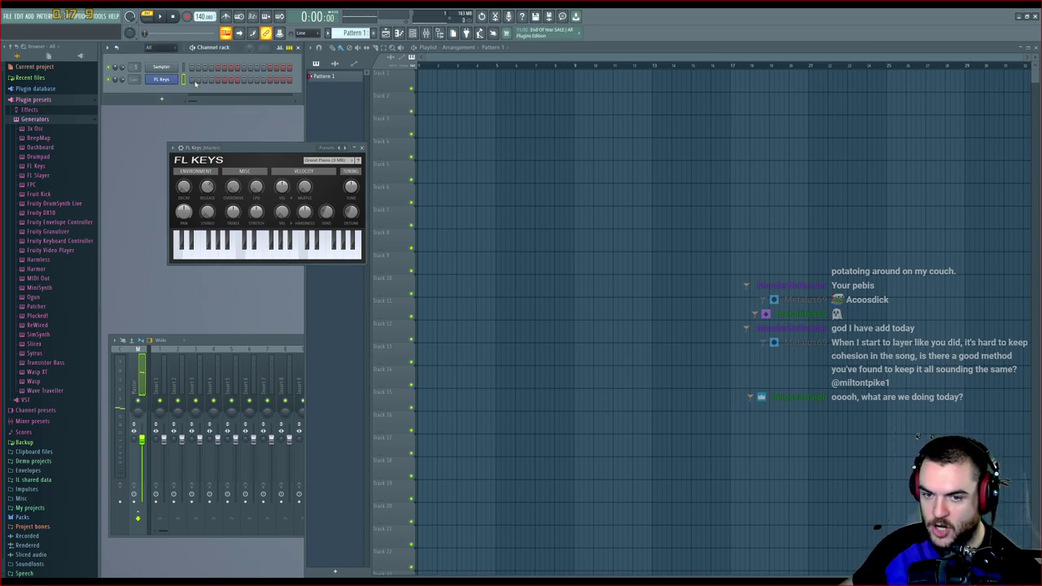
# Open the piano roll for FL Keys, draw a one-beat C6 note at the start of bar 1 and lower its velocity
pyautogui.press('F7')
pyautogui.scroll(-5, 475, 223)
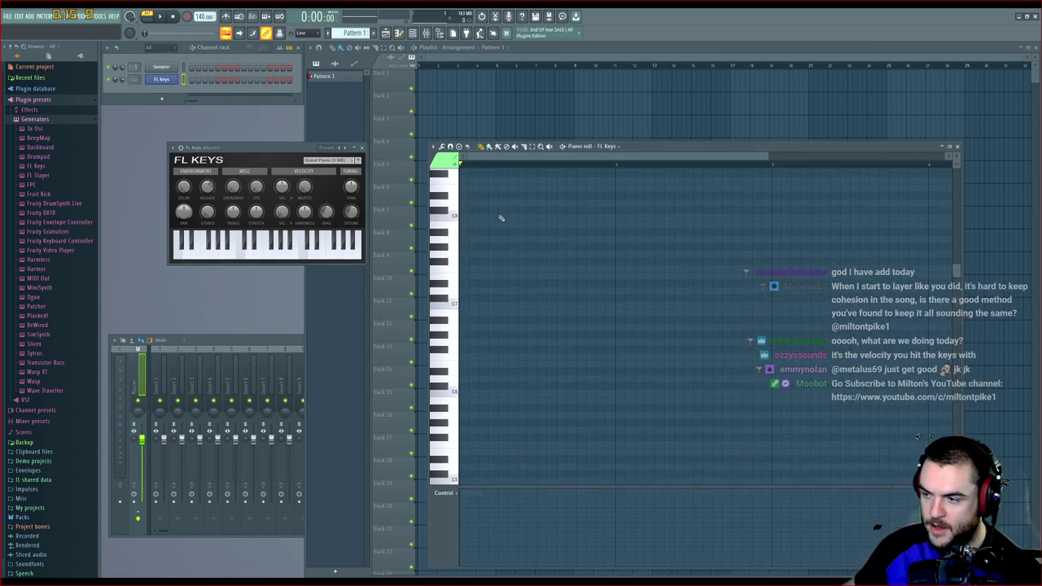
pyautogui.scroll(6, 497, 215)
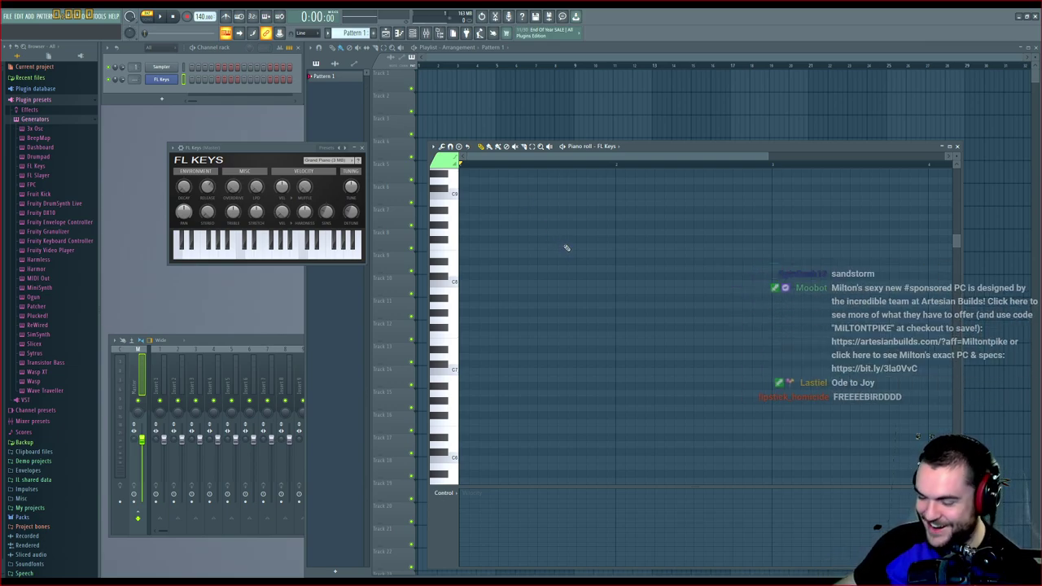
pyautogui.scroll(2, 481, 325)
pyautogui.scroll(1, 481, 342)
pyautogui.click(488, 326)
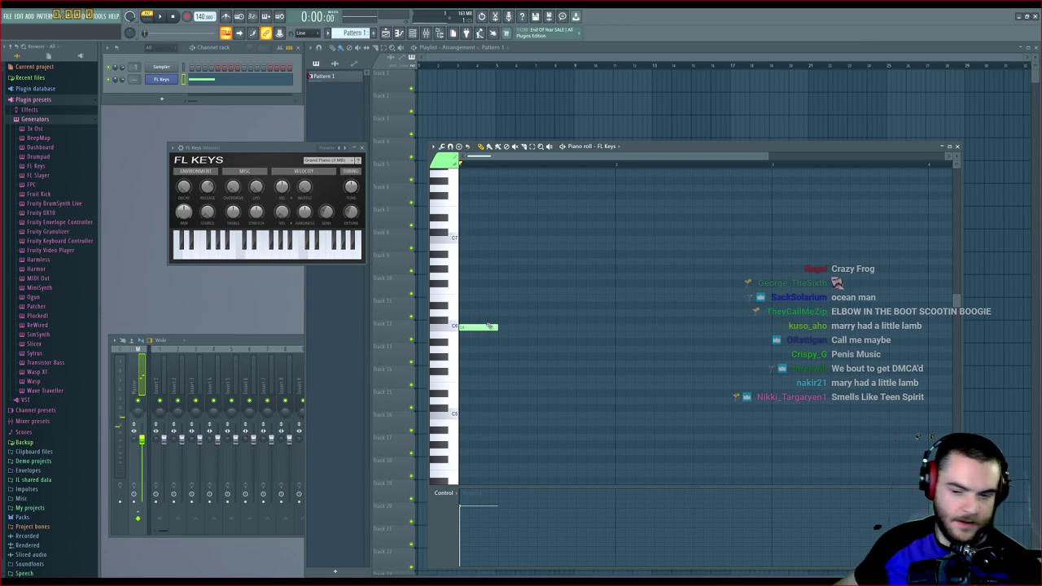
pyautogui.click(470, 327)
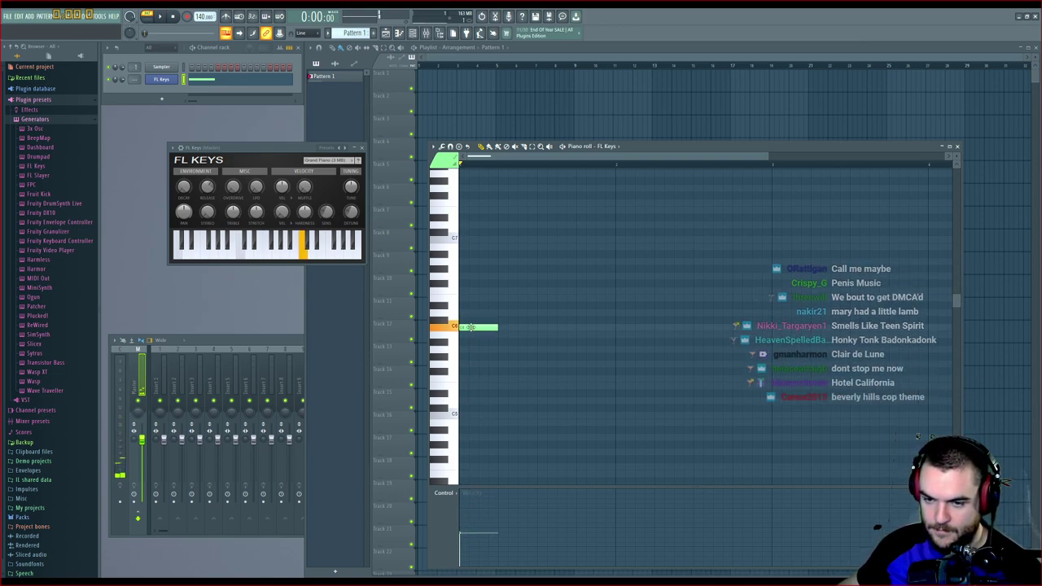
pyautogui.click(473, 326)
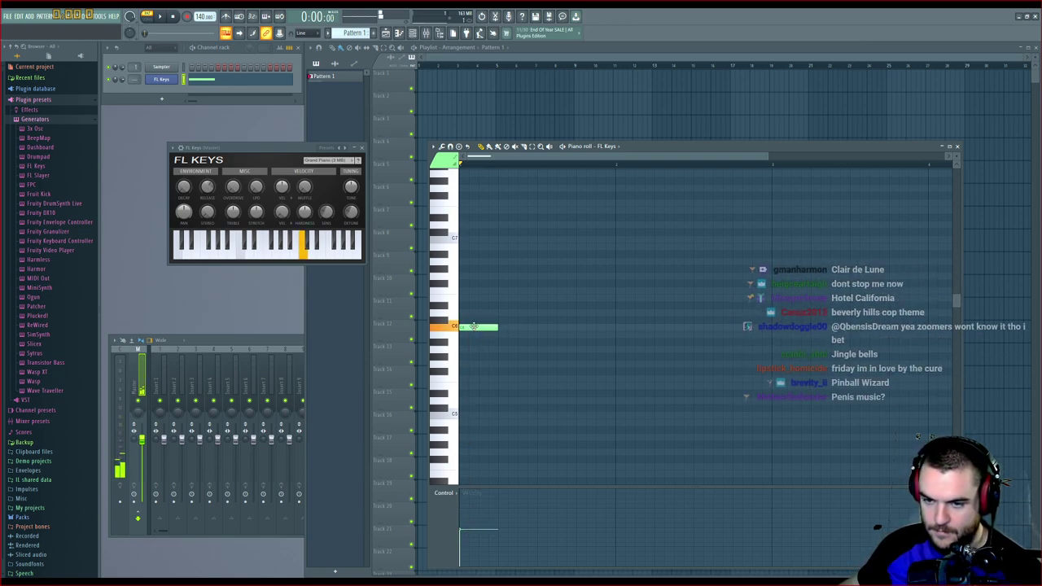
# Add a one-beat D6, a half-beat D6 and an E6 of about 1.5 beats after the C6 note, then play the pattern
pyautogui.moveTo(510, 305); pyautogui.dragTo(497, 317)
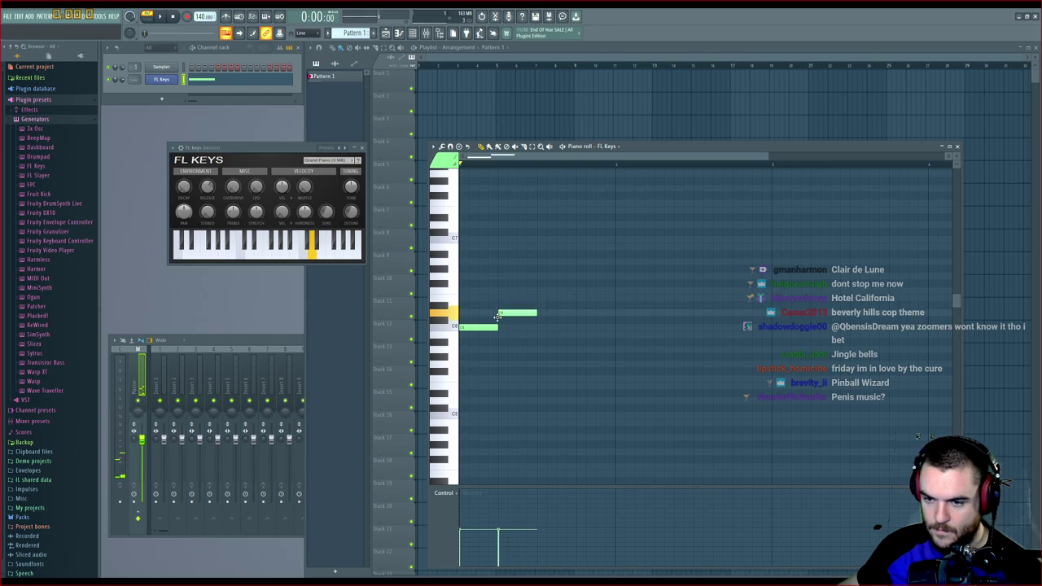
pyautogui.press('space')
pyautogui.press('space')
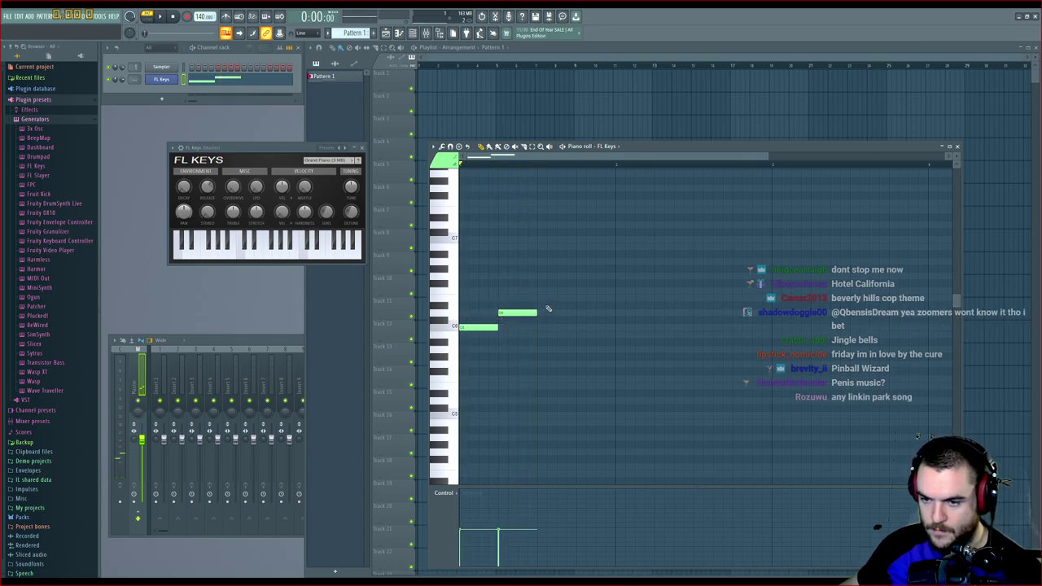
pyautogui.moveTo(538, 312); pyautogui.dragTo(615, 300)
pyautogui.click(562, 299)
pyautogui.press('space')
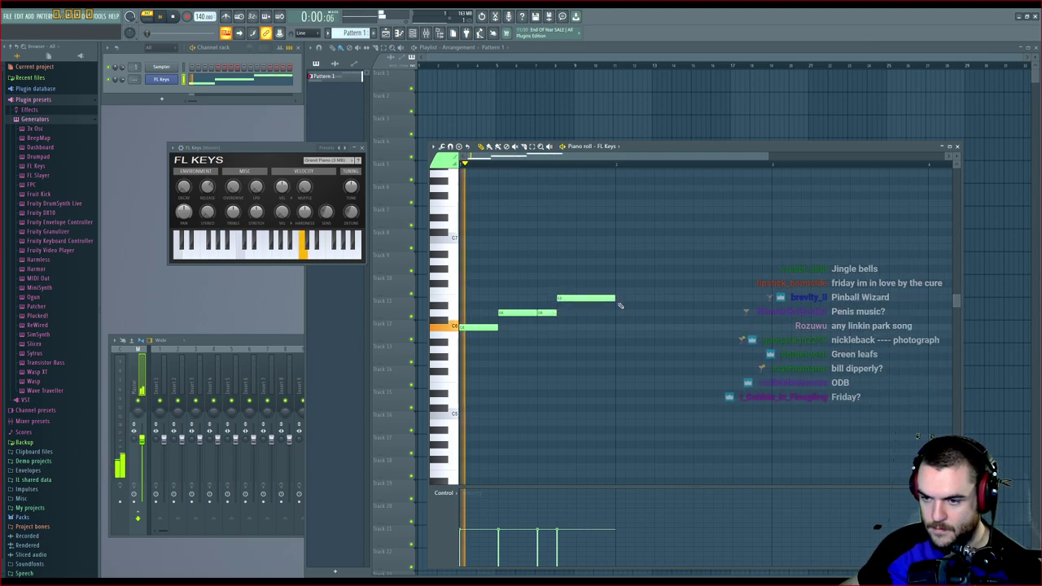
pyautogui.press('space')
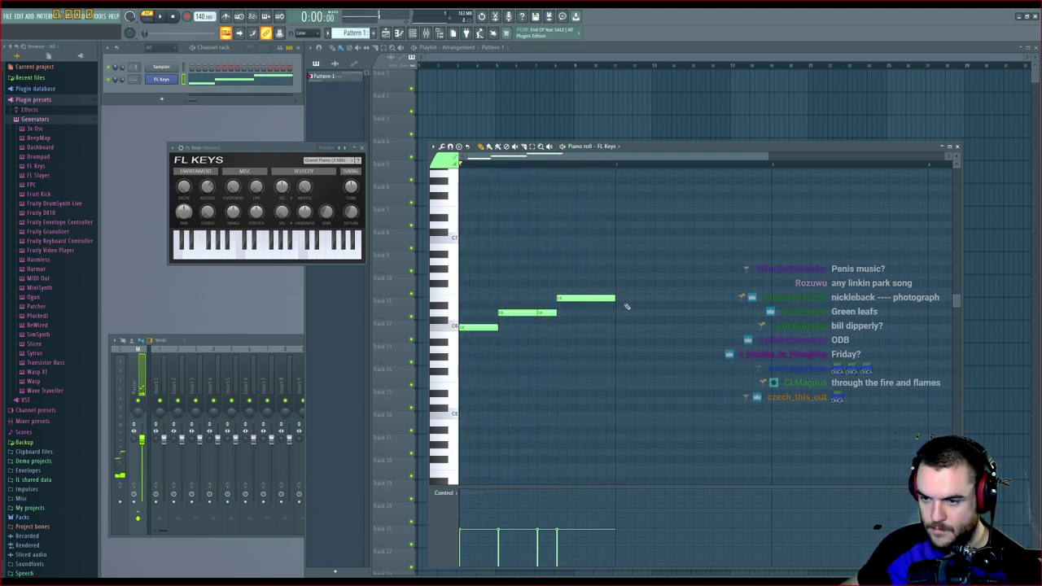
# Lengthen the E6 note to about 2.5 beats, add short quarter-beat D6 and E6 notes after it and play the melody
pyautogui.moveTo(616, 299); pyautogui.dragTo(654, 299)
pyautogui.press('space')
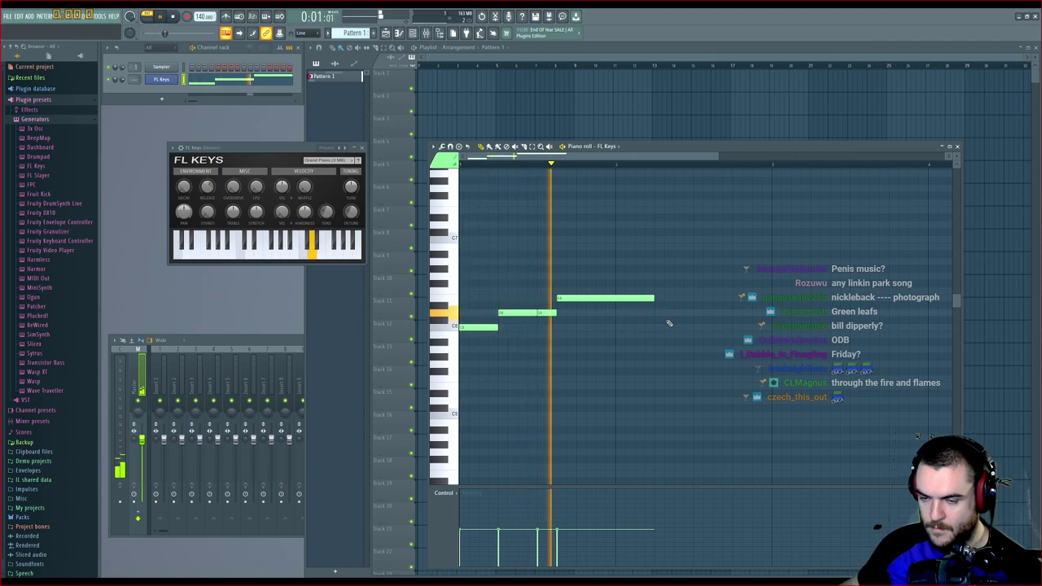
pyautogui.press('space')
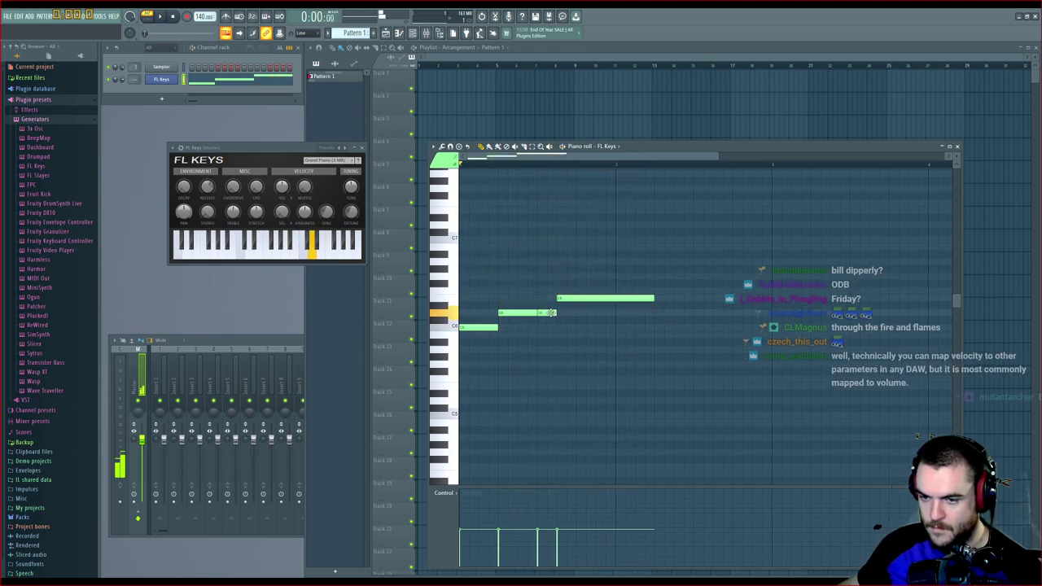
pyautogui.click(666, 313)
pyautogui.click(668, 297)
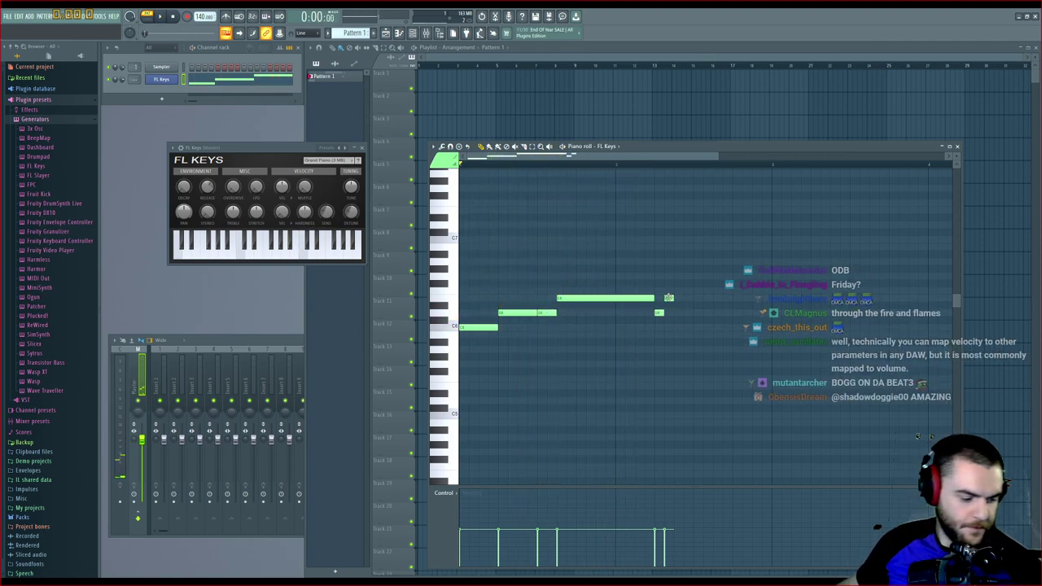
pyautogui.press('space')
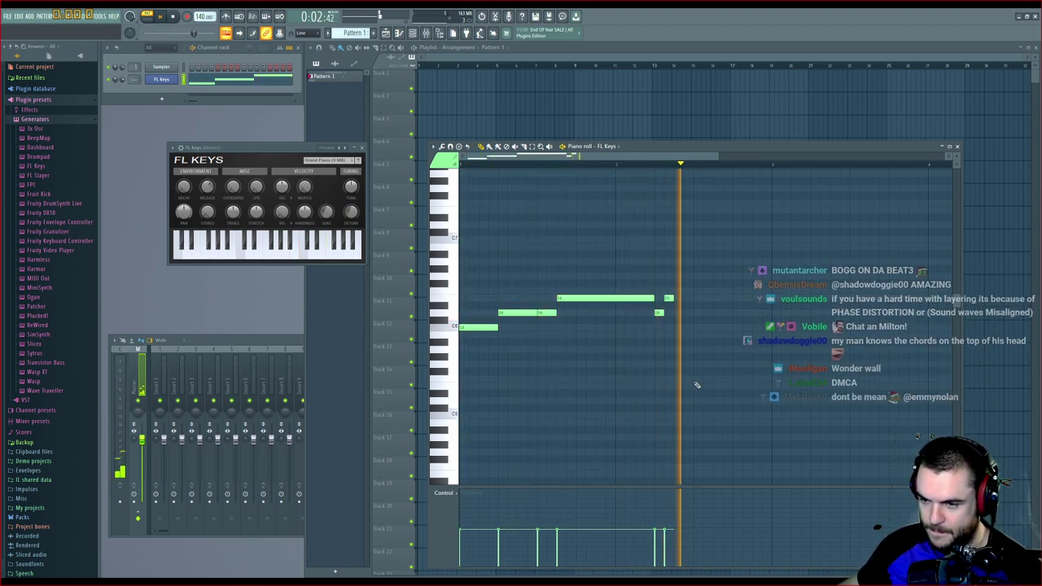
pyautogui.press('space')
# Continue the melody with one-beat D6, C6, D6 and G6 notes and play it back
pyautogui.click(676, 314)
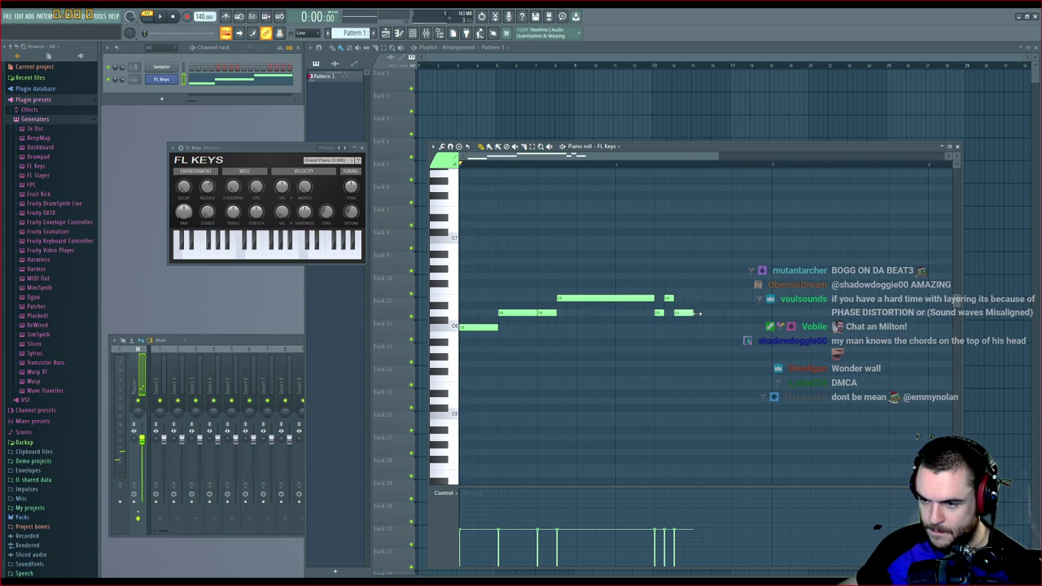
pyautogui.moveTo(697, 314); pyautogui.dragTo(716, 314)
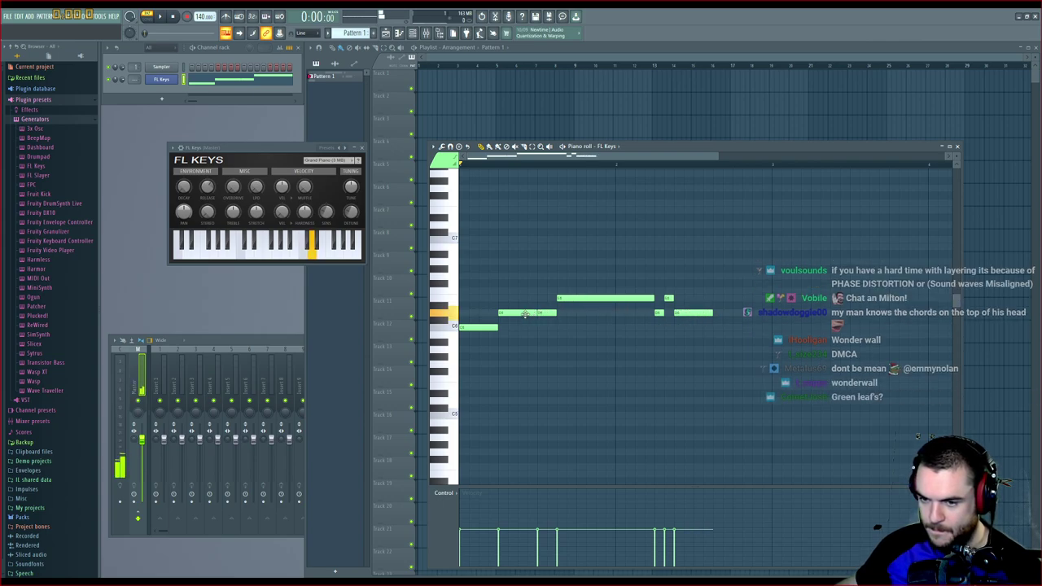
pyautogui.click(713, 328)
pyautogui.click(750, 314)
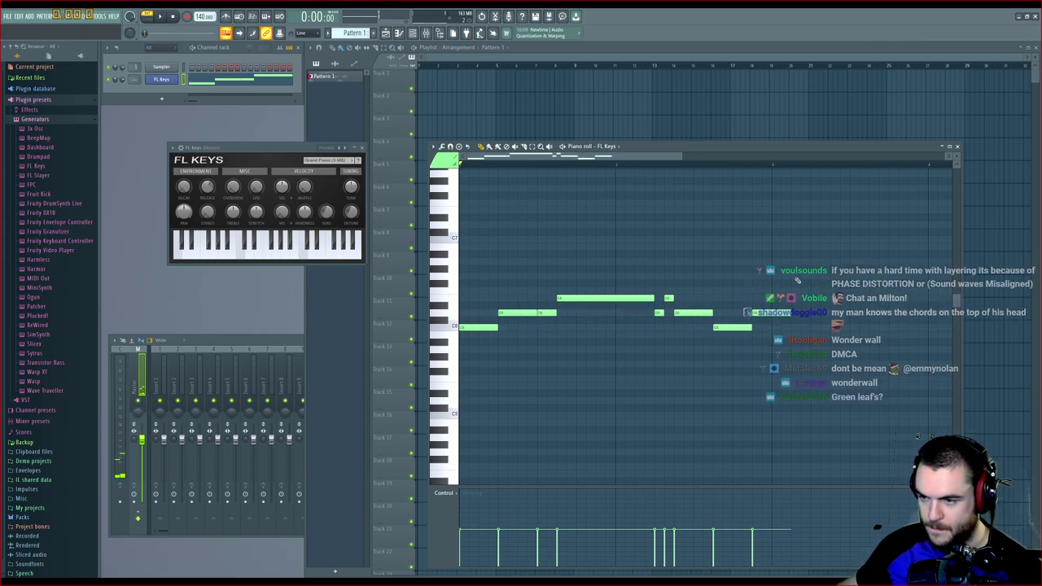
pyautogui.click(792, 277)
pyautogui.press('space')
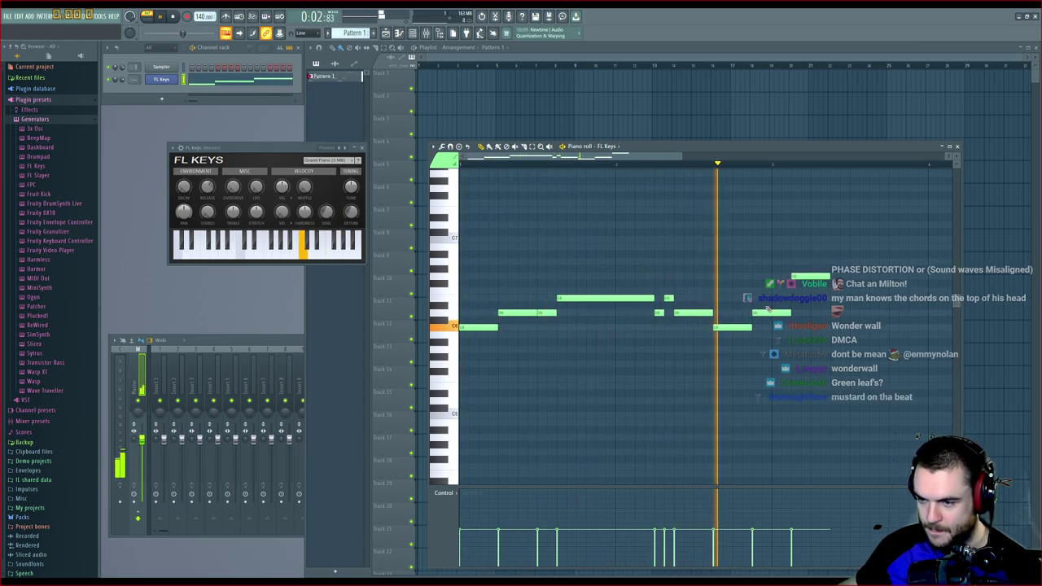
pyautogui.press('space')
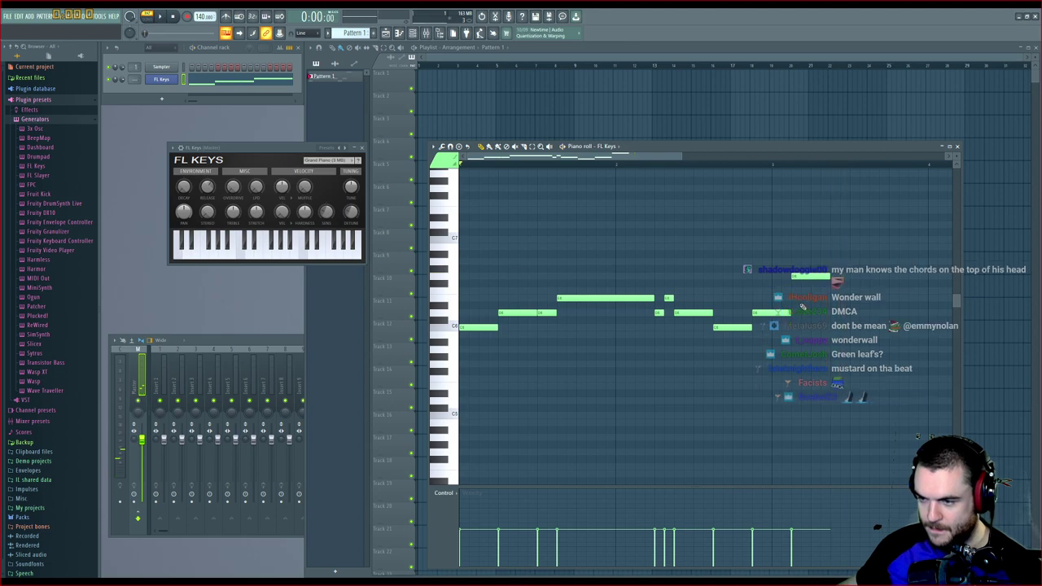
# Shift the G6 note a quarter beat earlier with the preceding D6 shortened, lengthen the G6 to about 2.5 beats and play the melody
pyautogui.moveTo(808, 275); pyautogui.dragTo(801, 275)
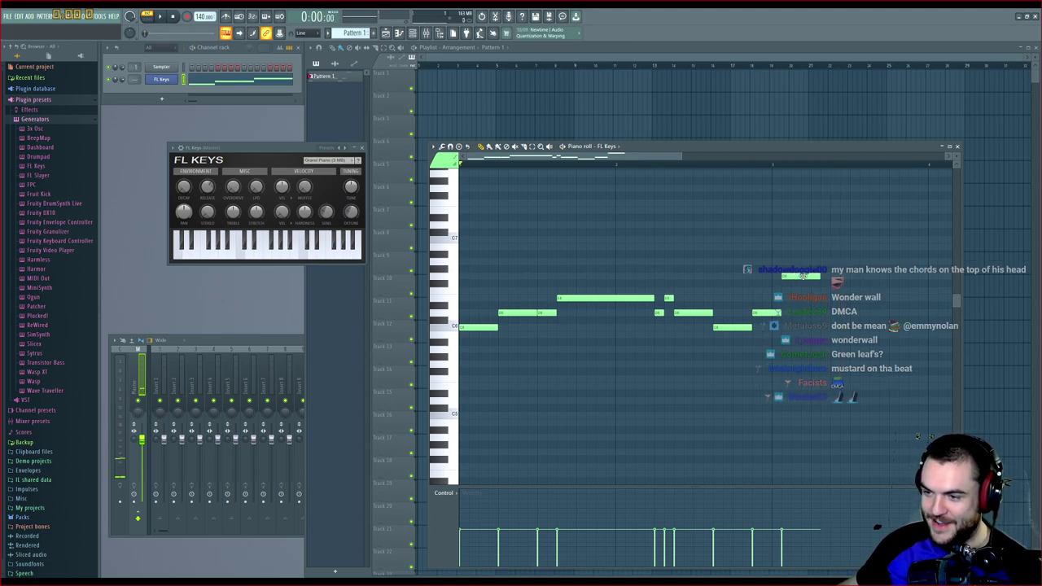
pyautogui.click(823, 276)
pyautogui.rightClick(827, 278)
pyautogui.press('space')
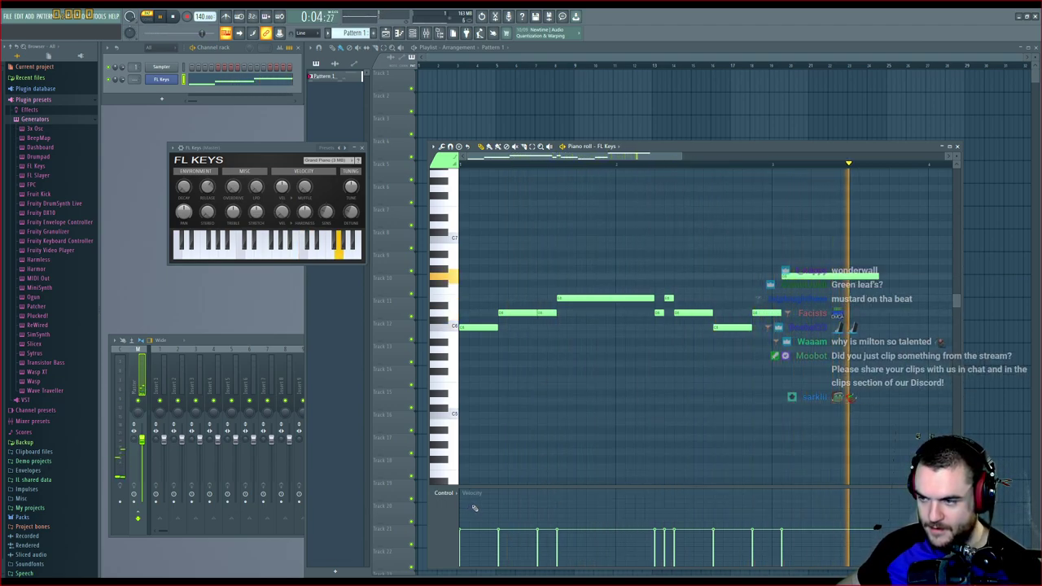
# Raise the velocity of all melody notes evenly, lengthen the last G6 to about 3.25 beats and play the melody
pyautogui.press('space')
pyautogui.moveTo(622, 156); pyautogui.dragTo(589, 165)
pyautogui.press('space')
pyautogui.press('space')
pyautogui.moveTo(464, 518); pyautogui.dragTo(783, 516)
pyautogui.press('space')
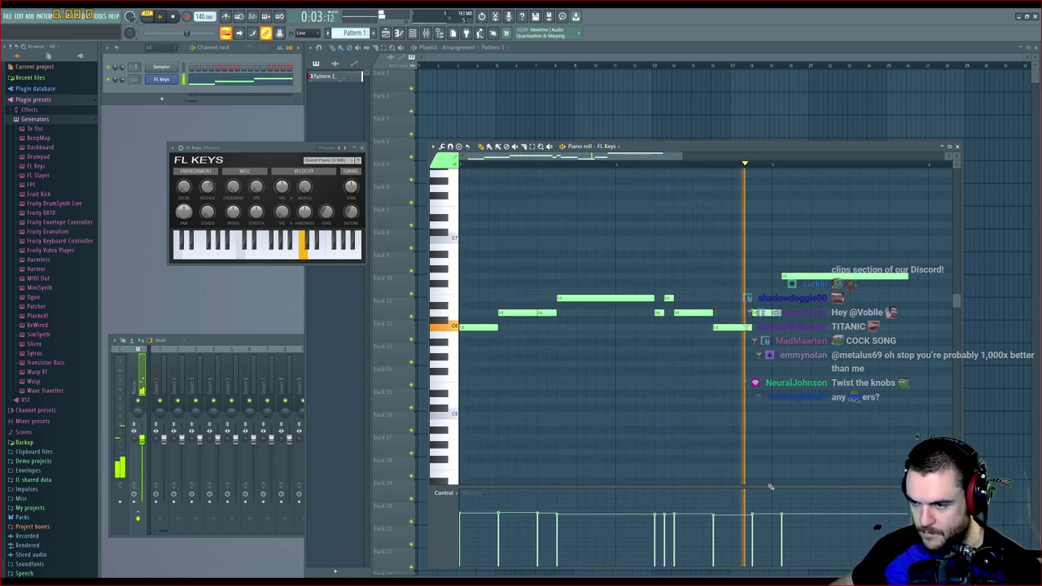
pyautogui.moveTo(621, 157); pyautogui.dragTo(705, 168)
pyautogui.press('space')
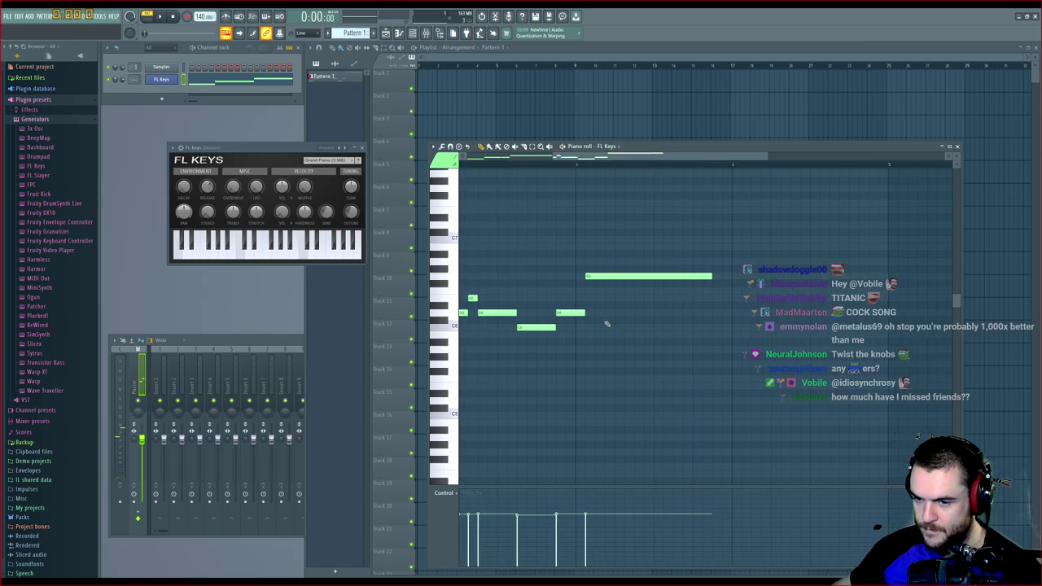
pyautogui.click(474, 304)
pyautogui.click(475, 298)
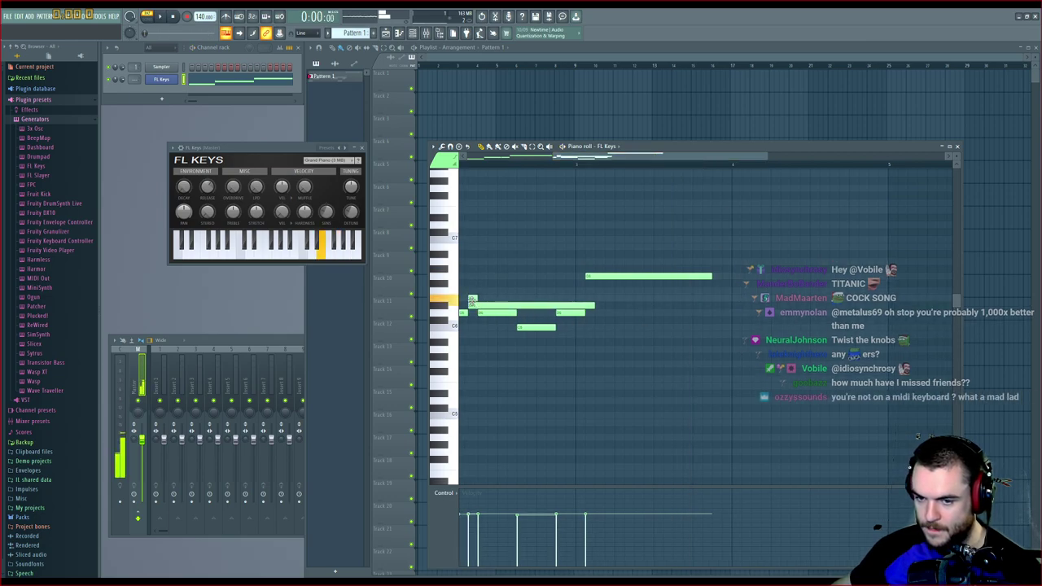
pyautogui.rightClick(486, 306)
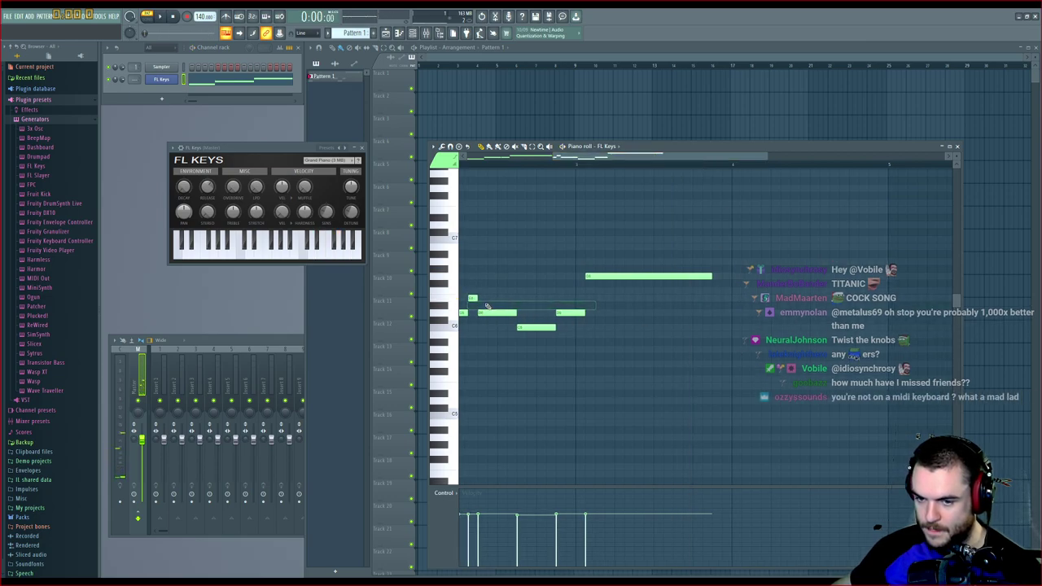
# Add one-beat E6 and G6 notes after the long G6 and play the melody
pyautogui.click(717, 297)
pyautogui.click(740, 277)
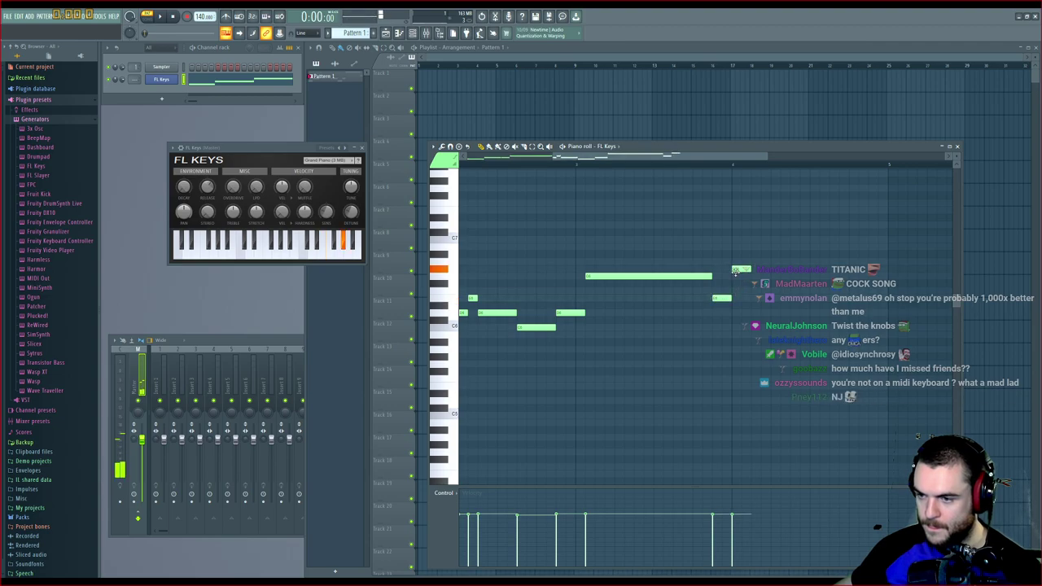
pyautogui.click(584, 161)
pyautogui.press('space')
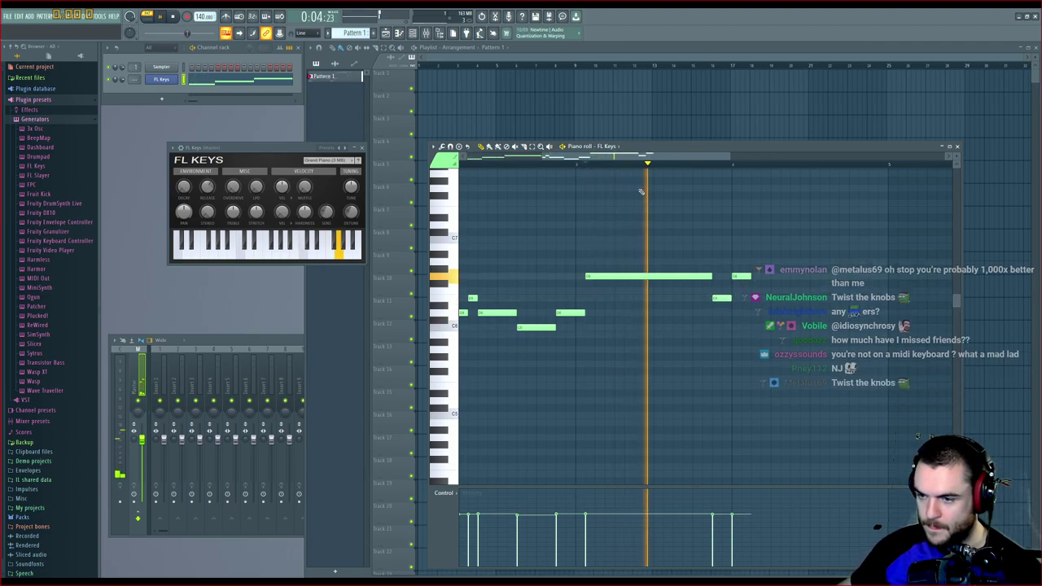
pyautogui.press('space')
pyautogui.moveTo(744, 276); pyautogui.dragTo(777, 277)
pyautogui.press('space')
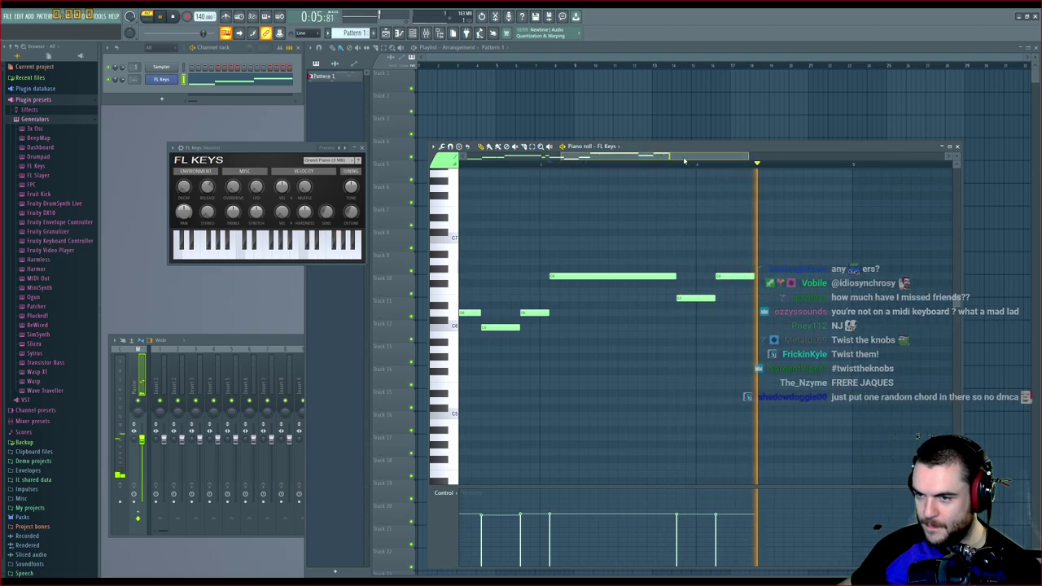
# Continue the melody with a half-beat G6, an A6 of about 2.5 beats and one-beat G6 and E6 notes, and play it
pyautogui.moveTo(707, 277)
pyautogui.mouseDown()
pyautogui.moveTo(741, 275)
pyautogui.moveTo(729, 276)
pyautogui.moveTo(731, 255)
pyautogui.moveTo(767, 262)
pyautogui.mouseUp()
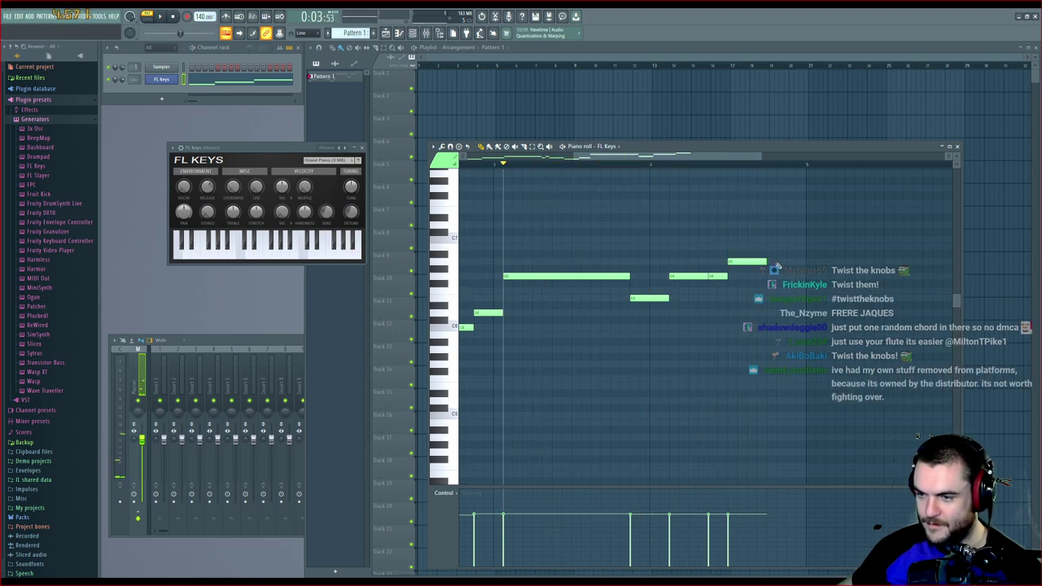
pyautogui.moveTo(766, 261); pyautogui.dragTo(796, 261)
pyautogui.click(810, 276)
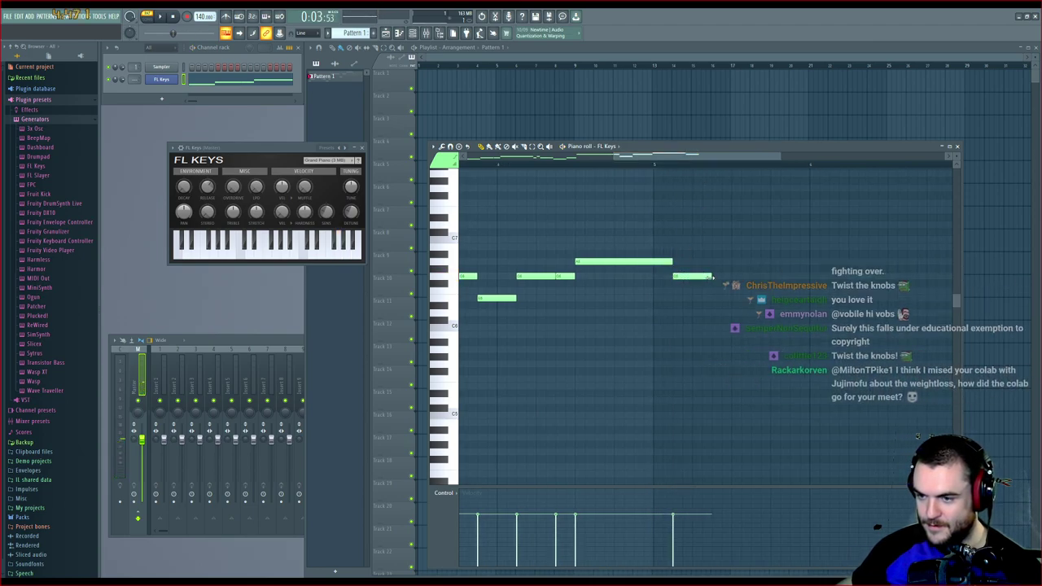
pyautogui.moveTo(719, 291); pyautogui.dragTo(748, 300)
pyautogui.press('space')
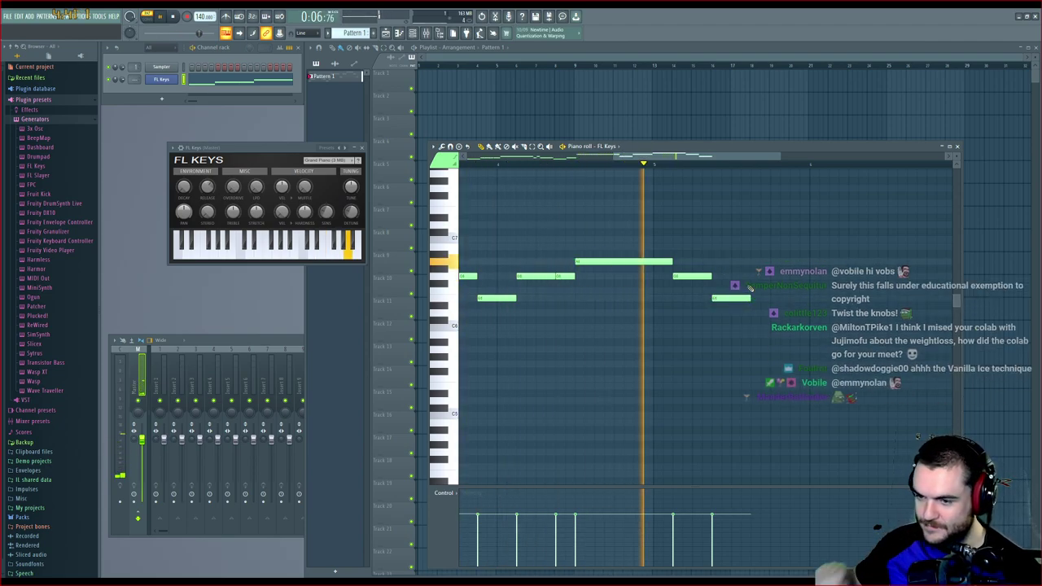
pyautogui.press('space')
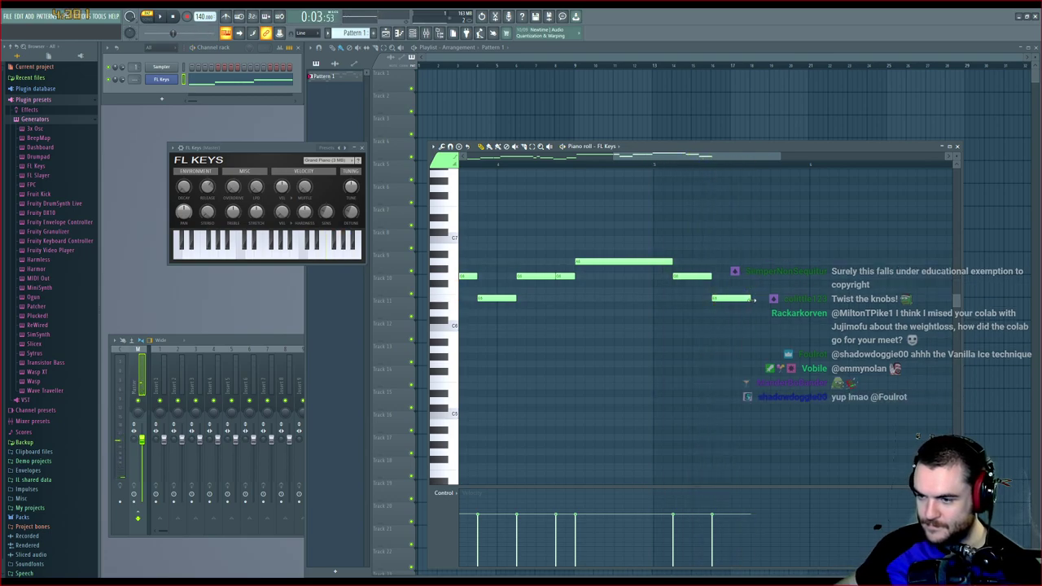
# Lengthen the last E6 to about 1.25 beats, append quarter-beat F6 and E6 notes plus a D6 of about 3.5 beats, and play the phrase
pyautogui.click(774, 290)
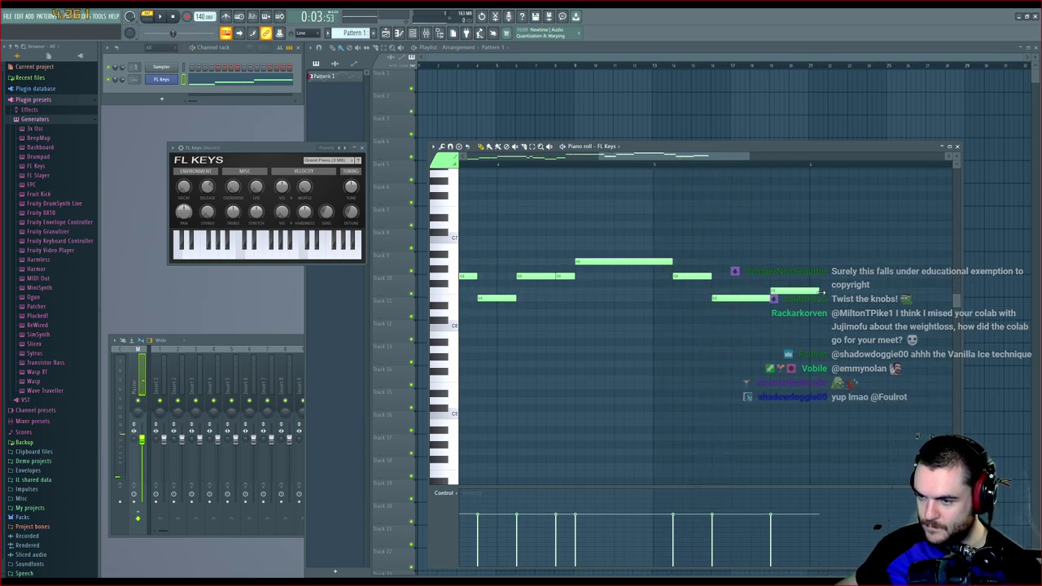
pyautogui.moveTo(820, 292); pyautogui.dragTo(791, 292)
pyautogui.click(793, 299)
pyautogui.click(812, 312)
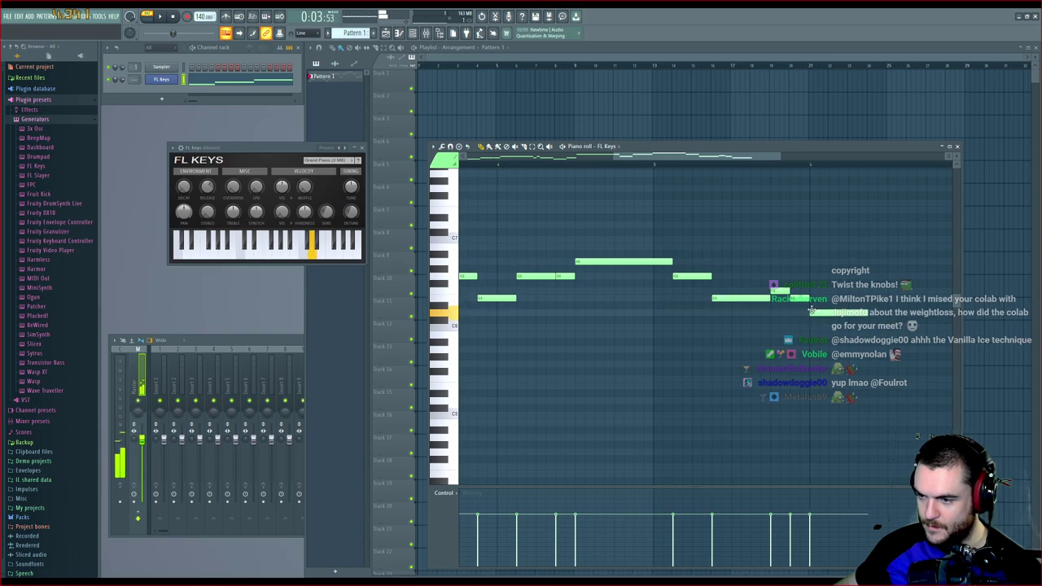
pyautogui.press('space')
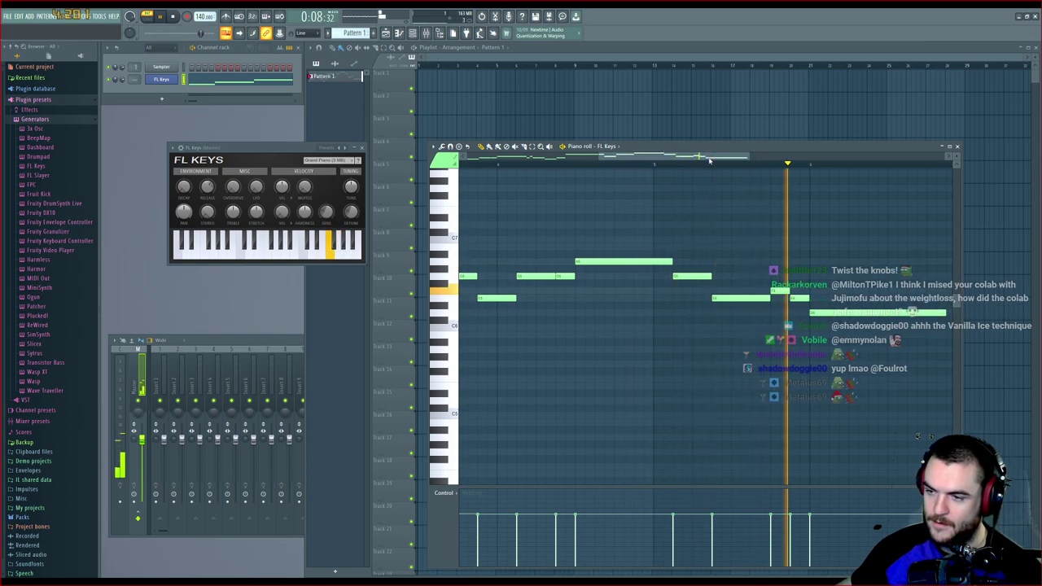
pyautogui.press('space')
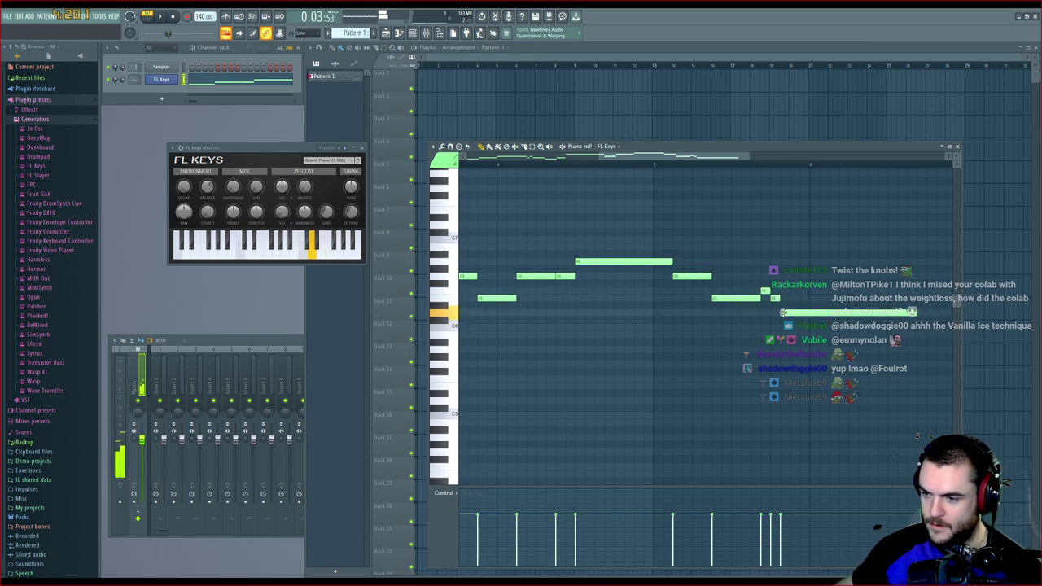
# Play the whole melody back from the start of the pattern
pyautogui.scroll(-3, 674, 167)
pyautogui.moveTo(689, 165); pyautogui.dragTo(521, 156)
pyautogui.click(176, 17)
pyautogui.press('space')
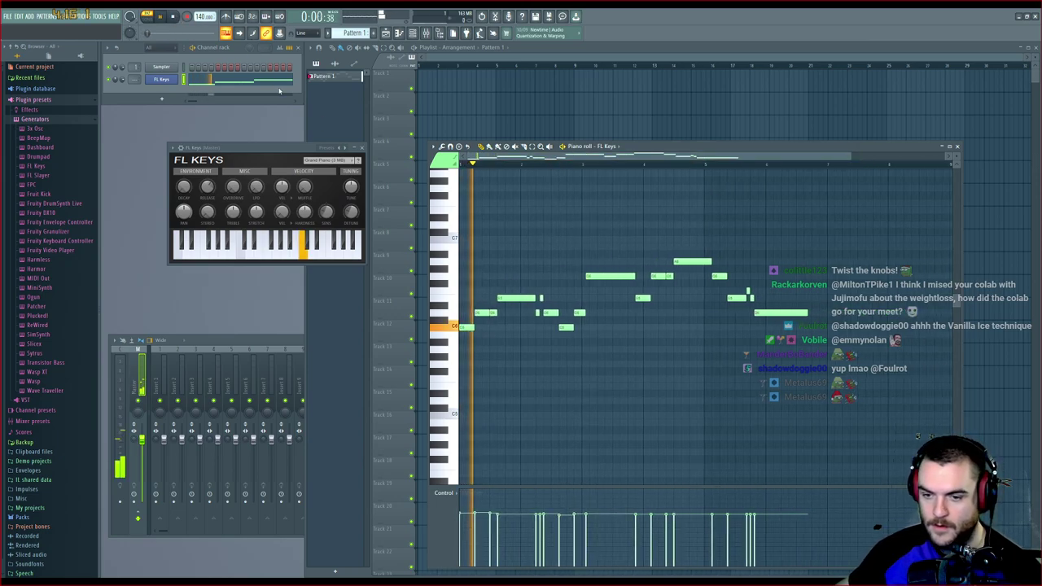
pyautogui.press('space')
# Add half-beat A5, E5 and A4 chord notes beneath the second D6 note of the melody
pyautogui.scroll(3, 481, 166)
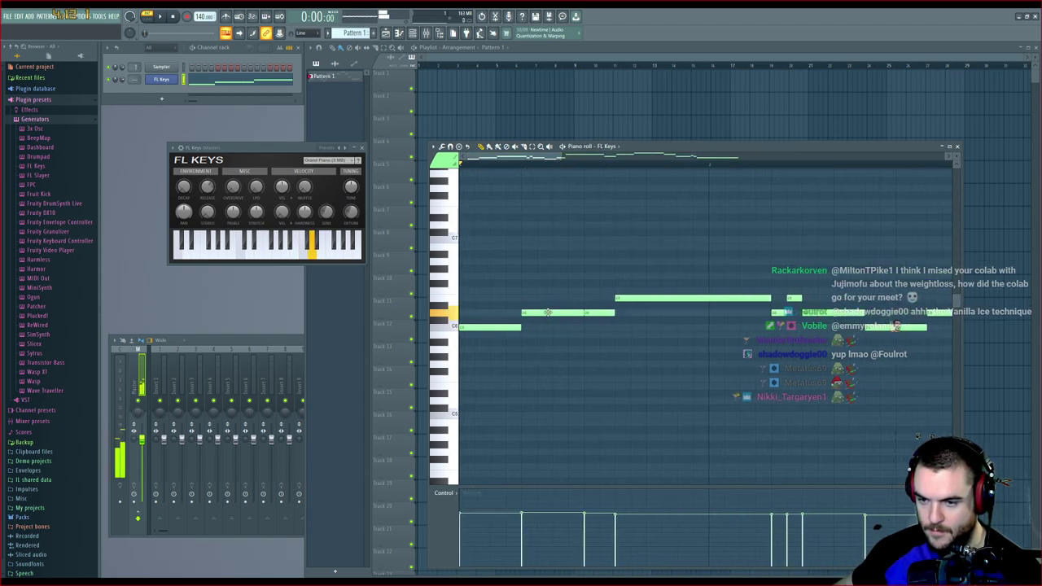
pyautogui.click(586, 349)
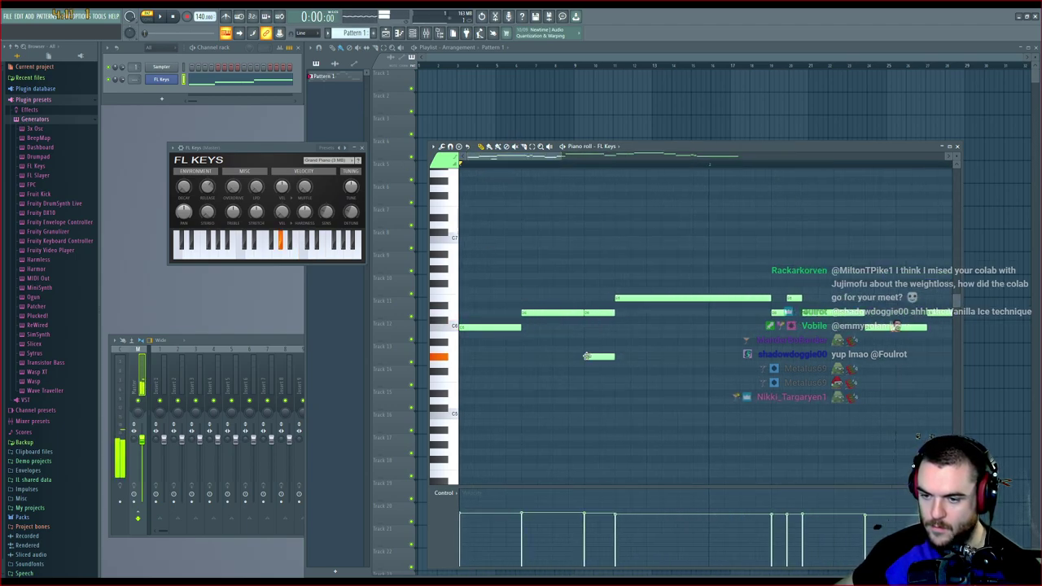
pyautogui.click(589, 391)
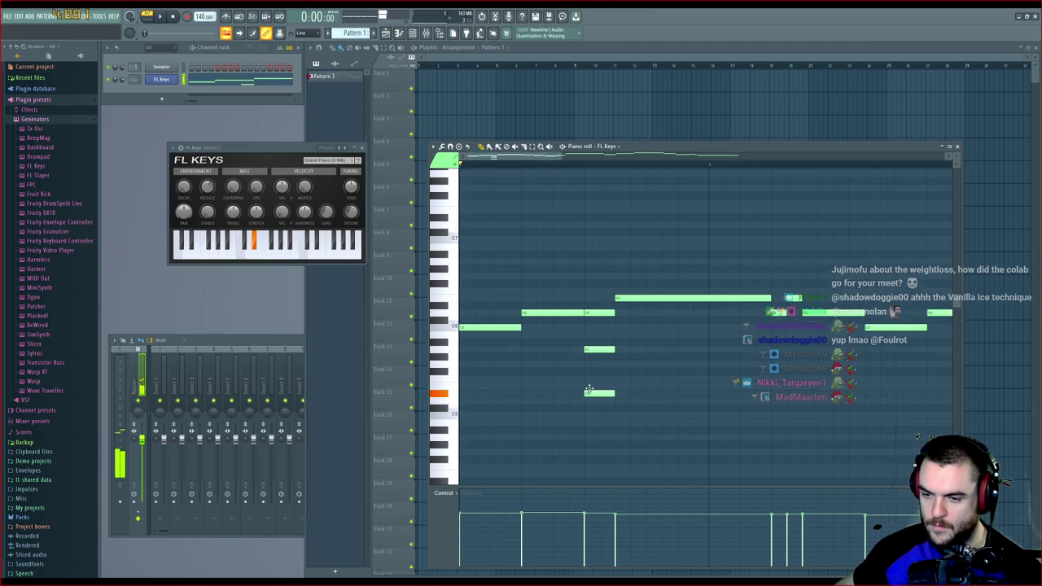
pyautogui.click(588, 436)
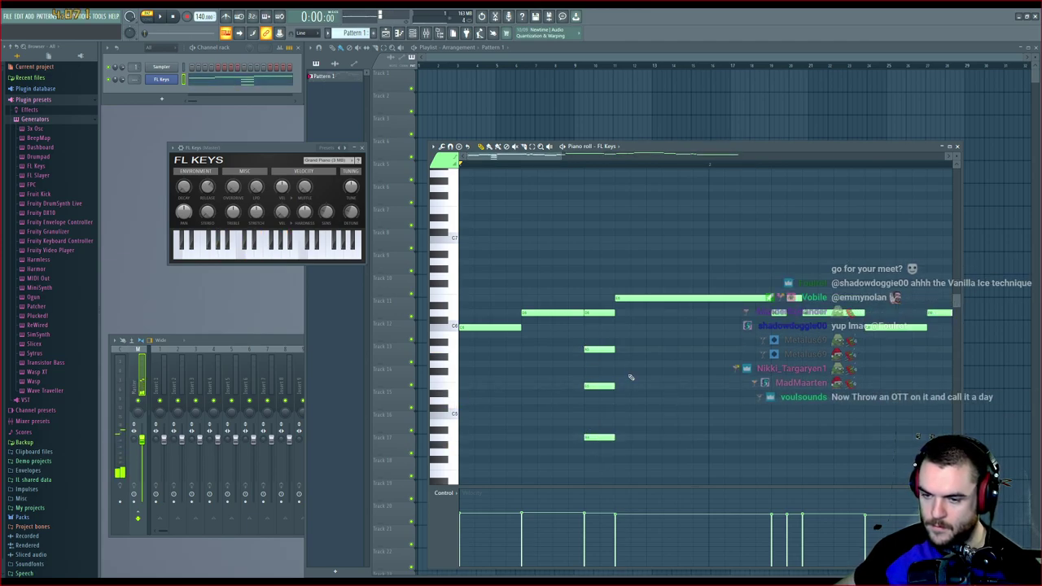
# Slightly lower the velocity of the A5, E5 and A4 chord notes, keeping them aligned with the D6, and play the pattern
pyautogui.moveTo(632, 347); pyautogui.dragTo(609, 444)
pyautogui.moveTo(608, 350); pyautogui.dragTo(614, 351)
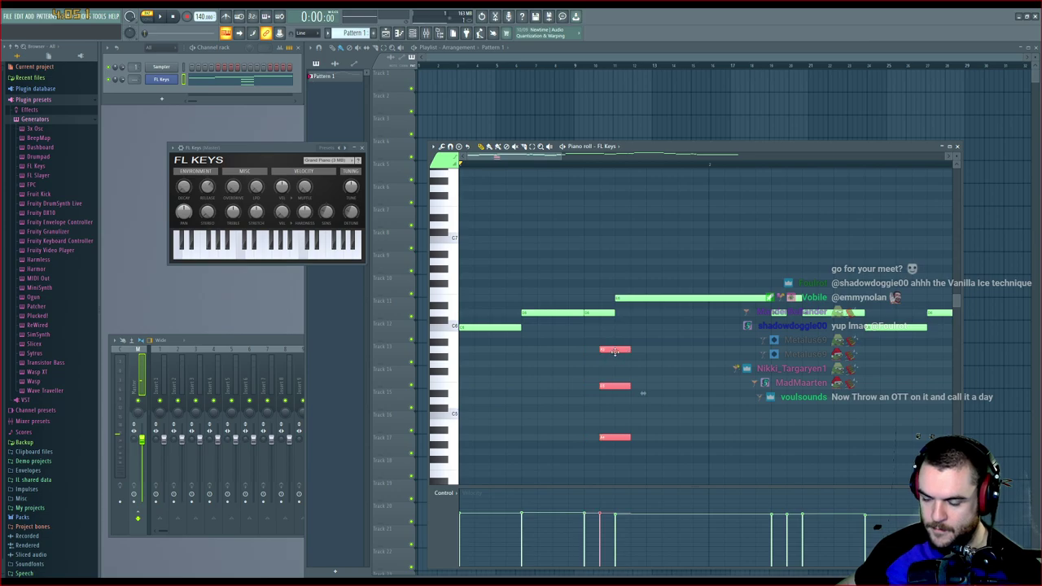
pyautogui.click(627, 393)
pyautogui.press('space')
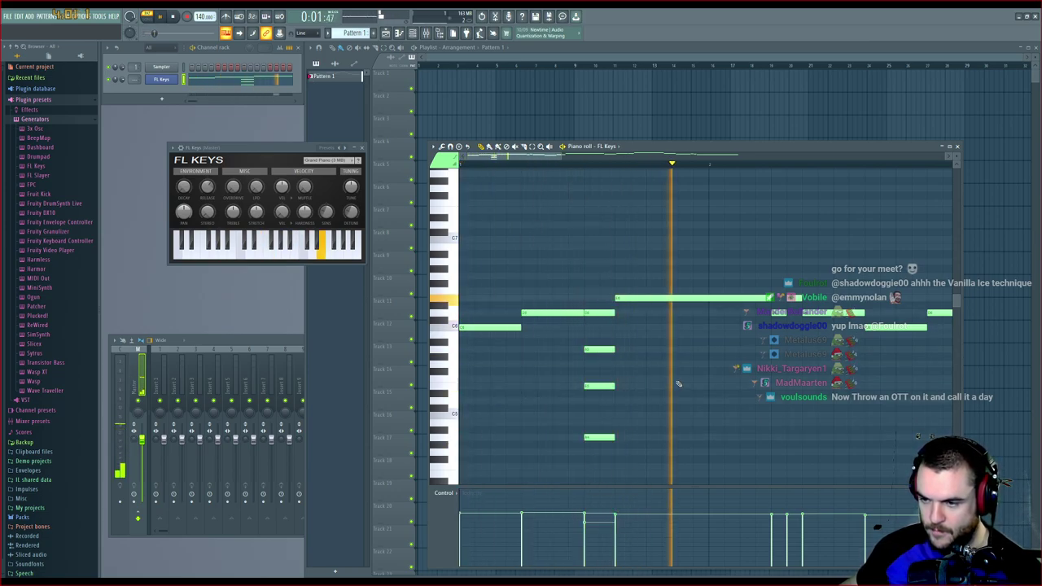
pyautogui.press('space')
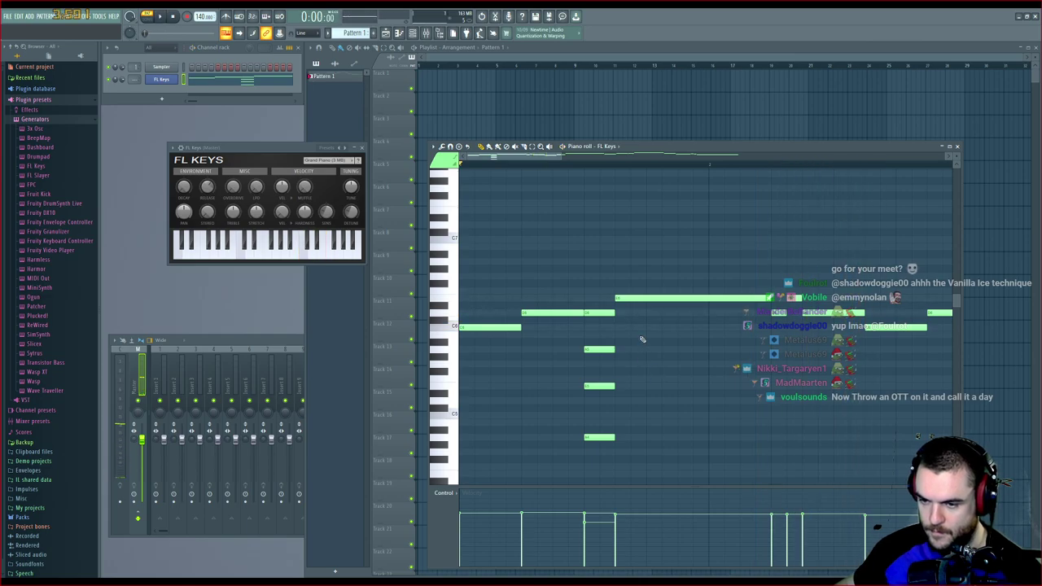
# Lengthen the A5, E5 and A4 chord to about three beats, ending with the long E6, and play it
pyautogui.moveTo(639, 332); pyautogui.dragTo(608, 438)
pyautogui.moveTo(618, 350); pyautogui.dragTo(771, 350)
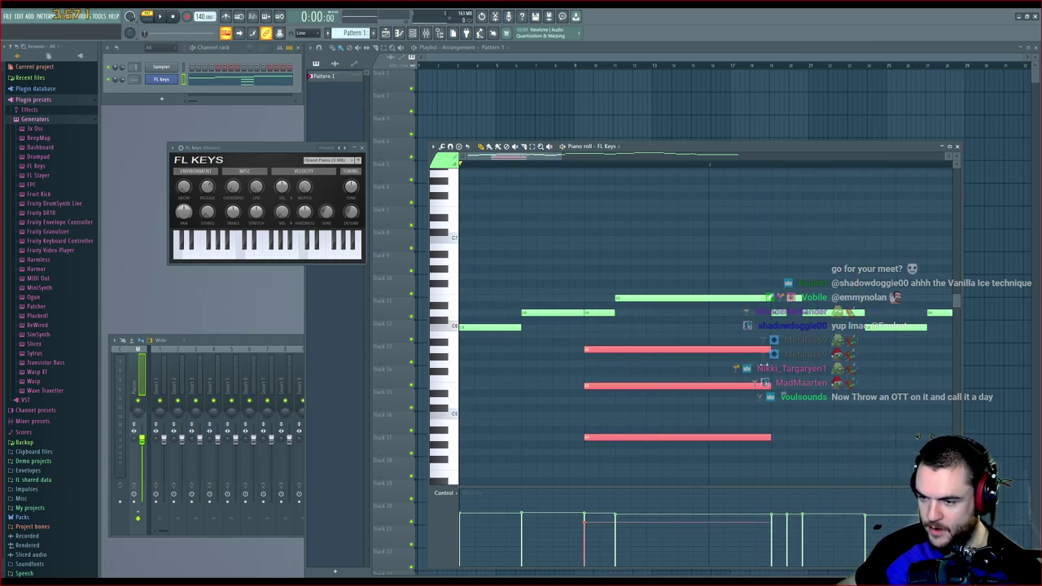
pyautogui.press('space')
pyautogui.click(700, 199)
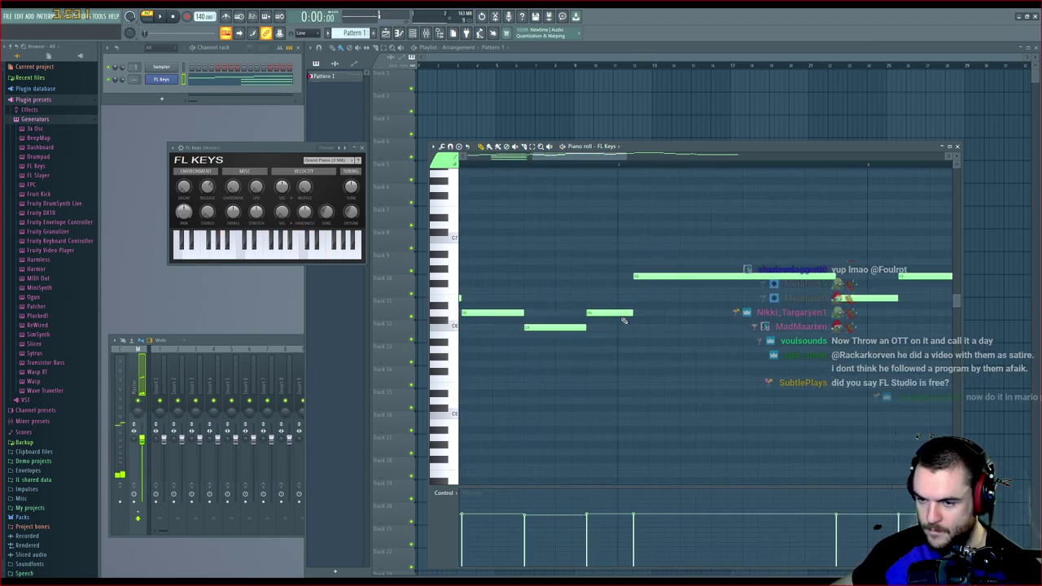
pyautogui.press('space')
# Add B5, G5, D5 and G4 chord notes beneath the D6 that precedes the long G6
pyautogui.moveTo(592, 356); pyautogui.dragTo(591, 337)
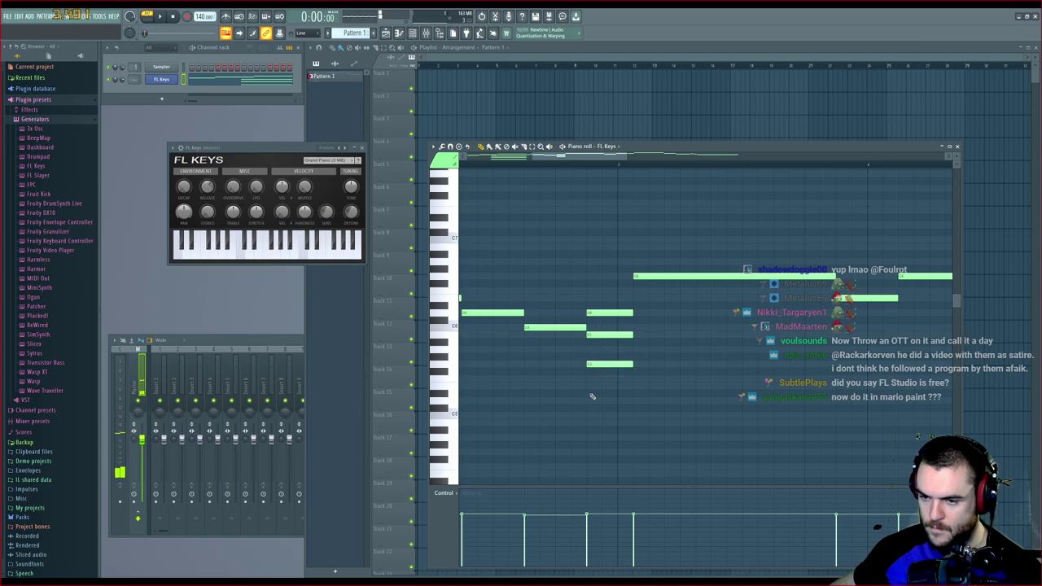
pyautogui.moveTo(587, 406); pyautogui.dragTo(588, 399)
pyautogui.moveTo(592, 480); pyautogui.dragTo(591, 449)
# Lower the velocity of the B5, G5, D5 and G4 chord, lengthen it to about four beats and play it
pyautogui.moveTo(664, 328); pyautogui.dragTo(593, 477)
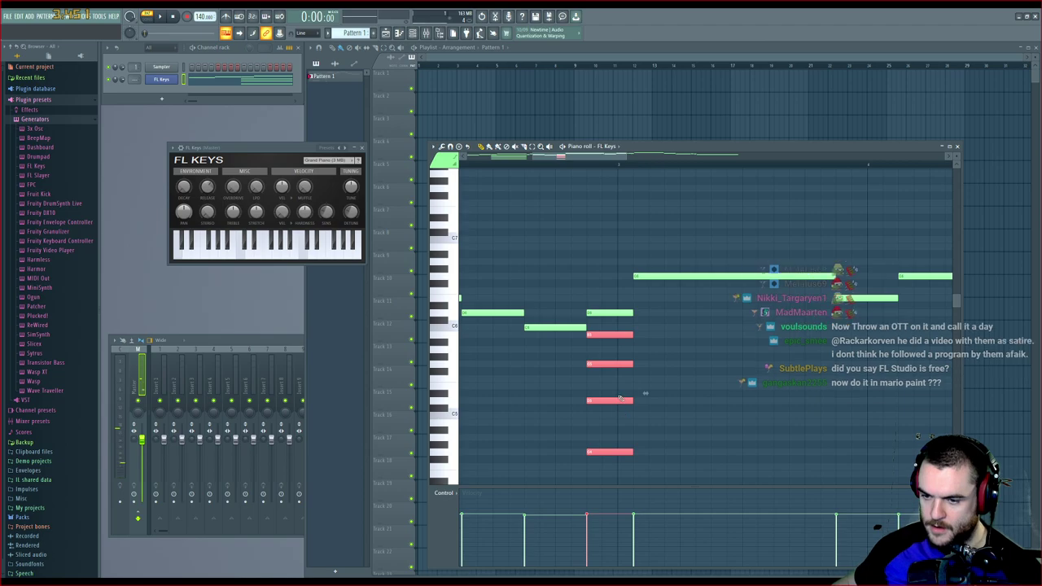
pyautogui.moveTo(609, 402); pyautogui.dragTo(626, 401)
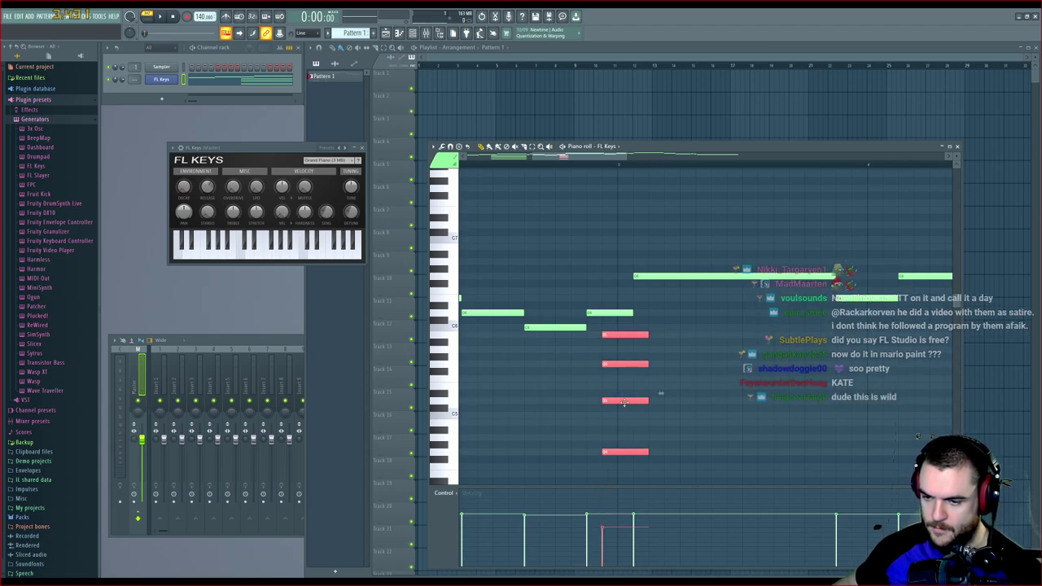
pyautogui.hotkey('ctrl', 'z')
pyautogui.moveTo(642, 399); pyautogui.dragTo(837, 399)
pyautogui.press('space')
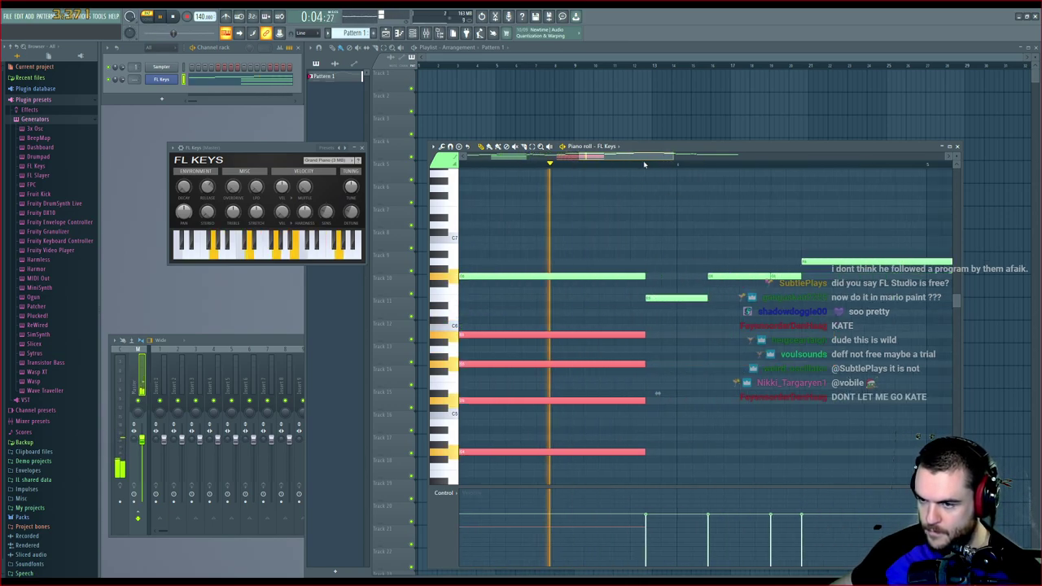
pyautogui.press('space')
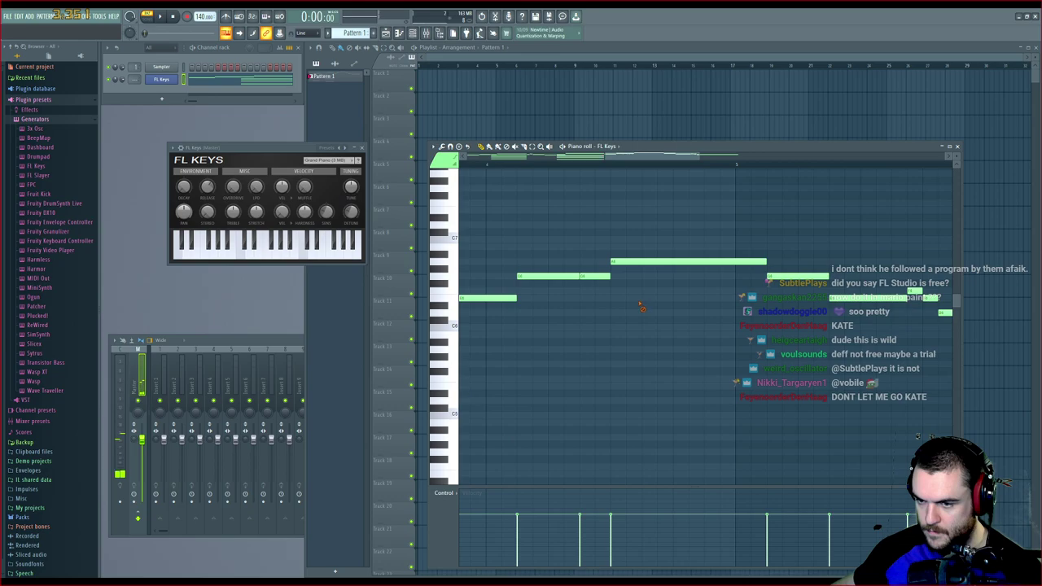
# Add F6, C6, F5 and F4 chord notes of about 2.5 beats beneath the long A6
pyautogui.moveTo(608, 329)
pyautogui.mouseDown()
pyautogui.moveTo(583, 294)
pyautogui.moveTo(612, 290)
pyautogui.mouseUp()
pyautogui.rightClick(595, 296)
pyautogui.click(612, 327)
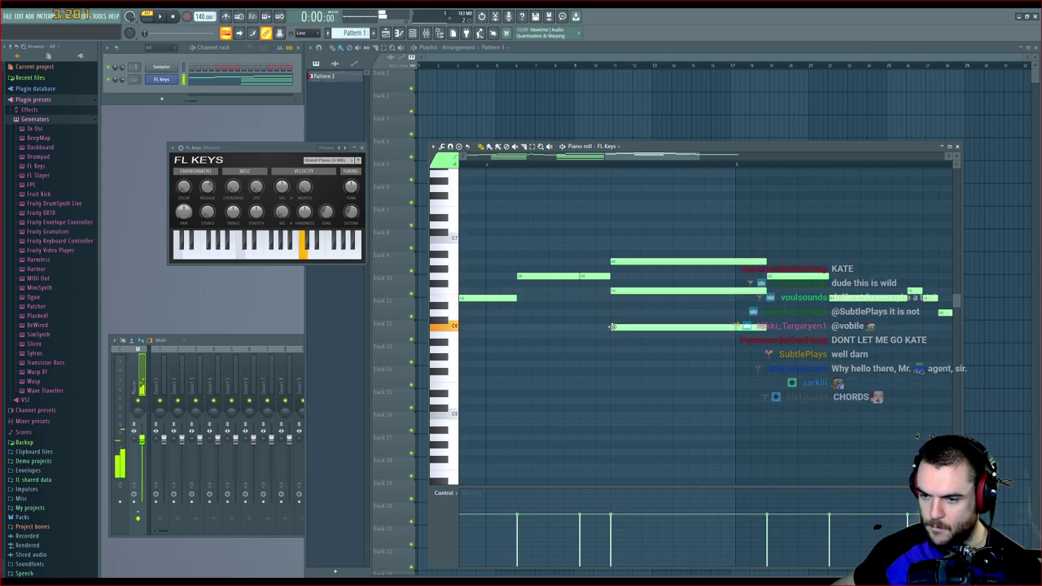
pyautogui.click(612, 380)
pyautogui.click(612, 466)
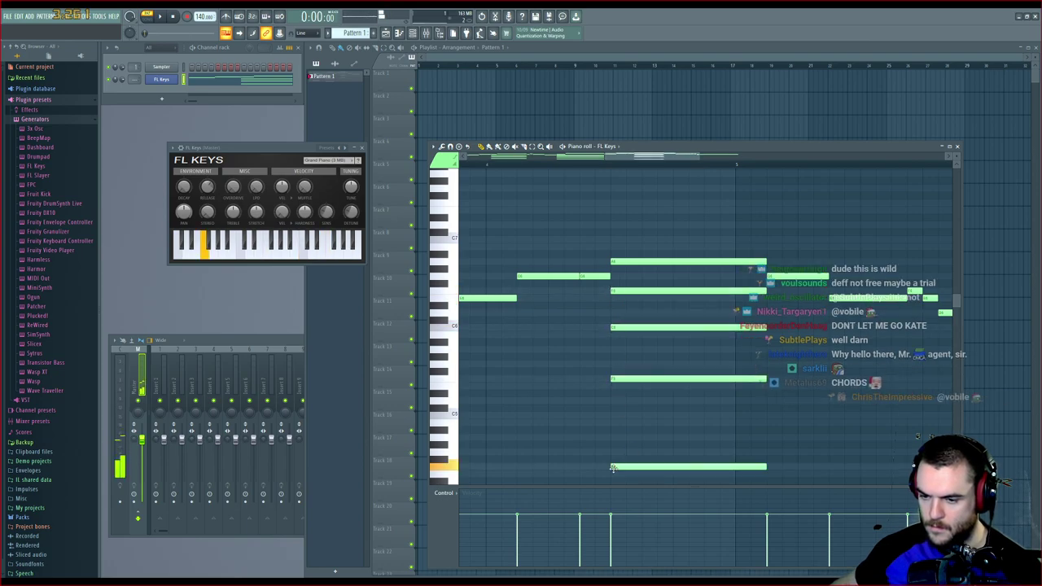
# Lower the velocity of the F6, C6, F5 and F4 chord notes, keeping their start aligned with the long A6
pyautogui.moveTo(693, 281); pyautogui.dragTo(674, 381)
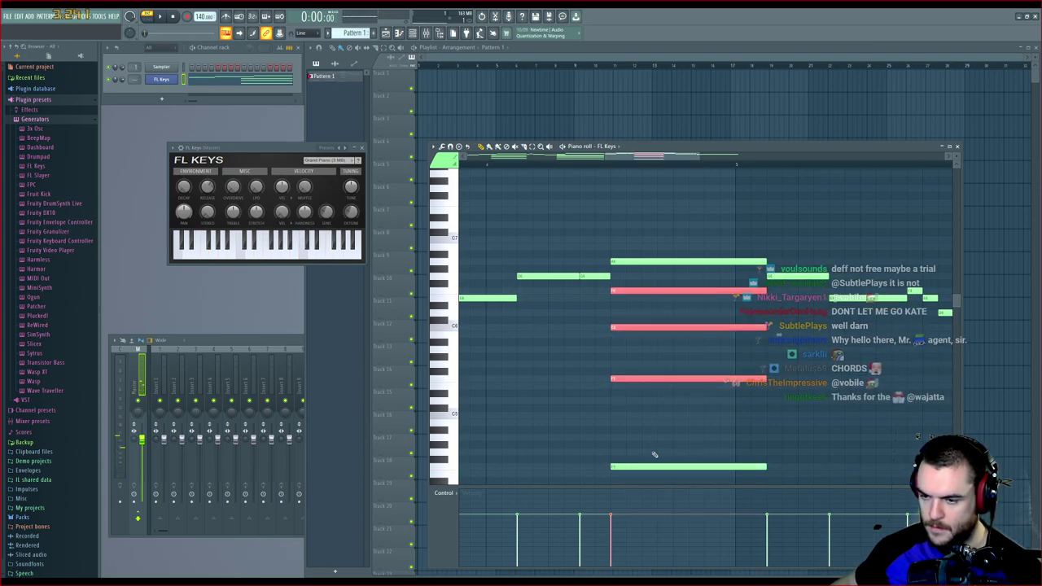
pyautogui.moveTo(703, 280); pyautogui.dragTo(691, 465)
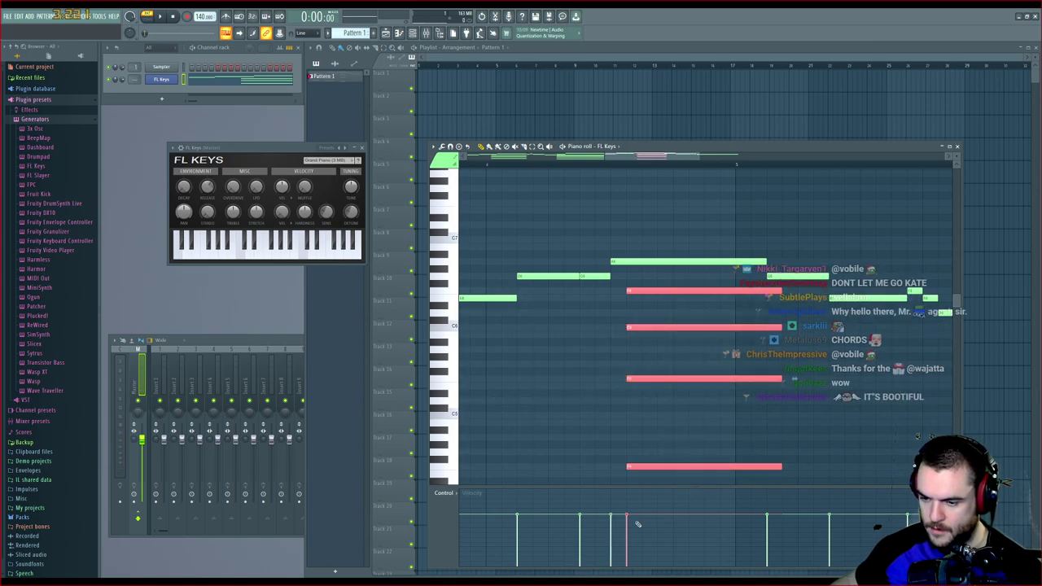
pyautogui.click(627, 528)
pyautogui.moveTo(668, 382); pyautogui.dragTo(651, 380)
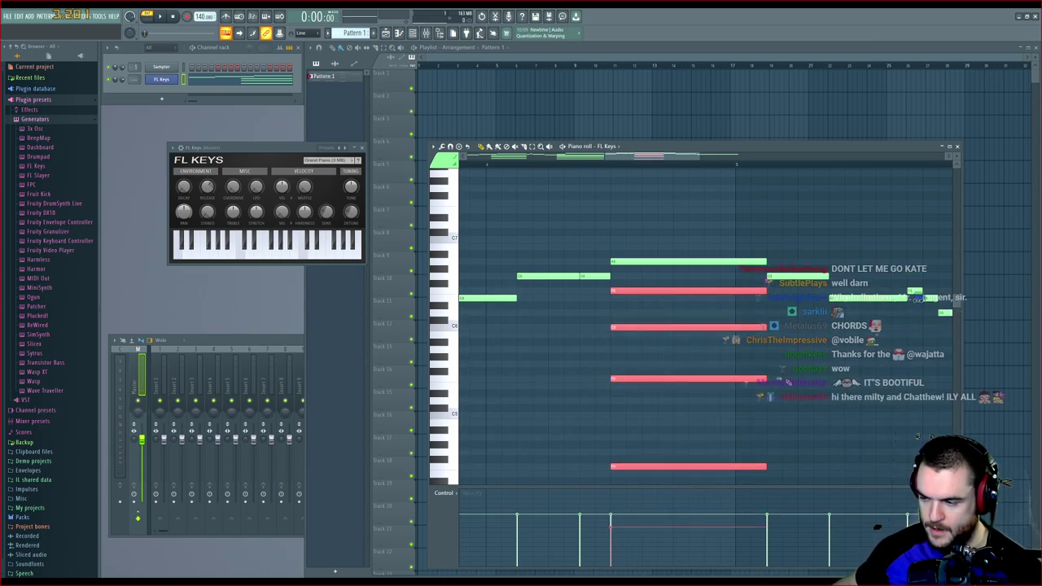
# Lengthen the A5, E5 and A4 chord notes so they end where the B5, G5, D5 and G4 chord begins
pyautogui.moveTo(666, 157); pyautogui.dragTo(530, 168)
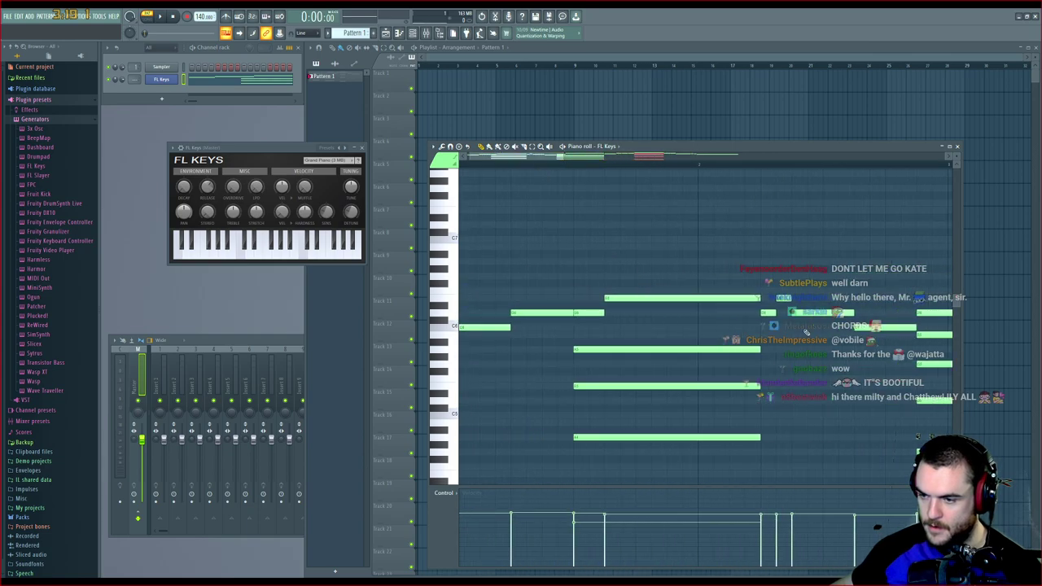
pyautogui.moveTo(779, 337); pyautogui.dragTo(715, 483)
pyautogui.scroll(1, 779, 404)
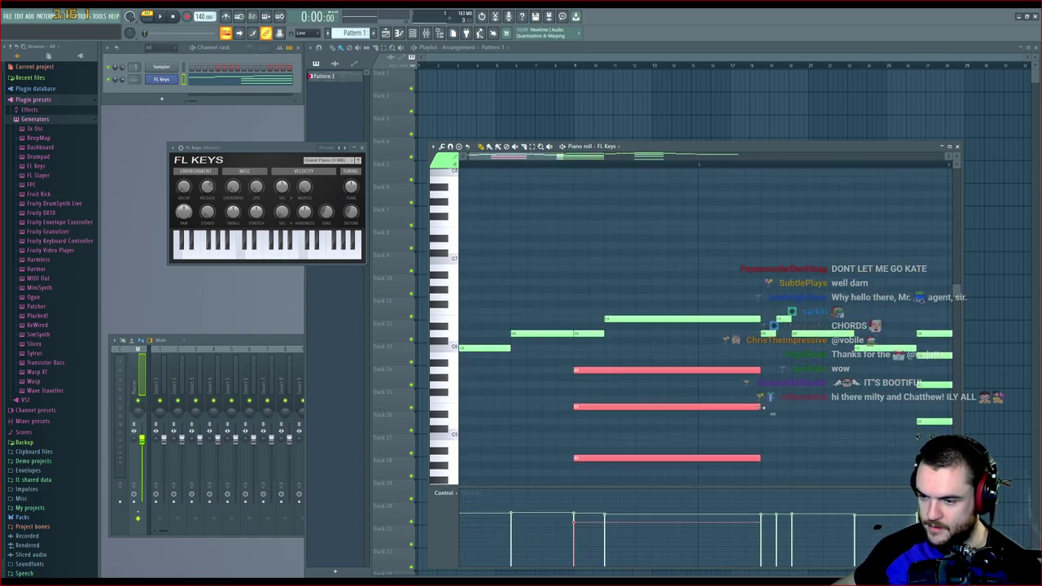
pyautogui.moveTo(761, 407); pyautogui.dragTo(917, 407)
# Lengthen the B5, G5, D5 and G4 chord notes so they end where the chord beneath the long A6 begins
pyautogui.moveTo(556, 156); pyautogui.dragTo(658, 167)
pyautogui.moveTo(610, 337); pyautogui.dragTo(584, 506)
pyautogui.scroll(-1, 631, 411)
pyautogui.moveTo(643, 382); pyautogui.dragTo(786, 388)
# Lengthen the F6, C6, F5 and F4 chord to about 3.5 beats, ending with the G6 that follows the long A6, and play the pattern
pyautogui.moveTo(614, 161); pyautogui.dragTo(674, 169)
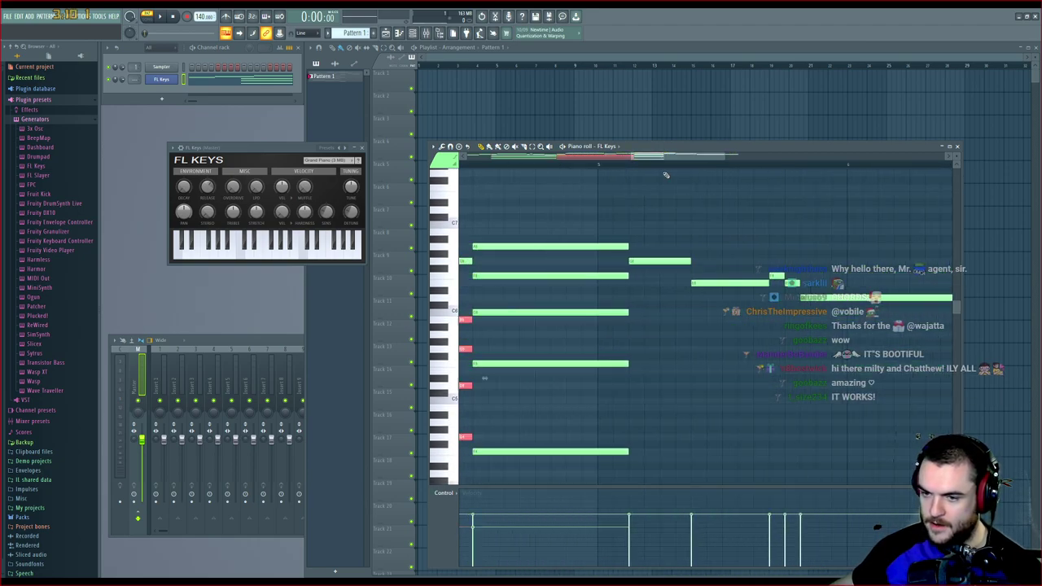
pyautogui.moveTo(591, 271); pyautogui.dragTo(557, 474)
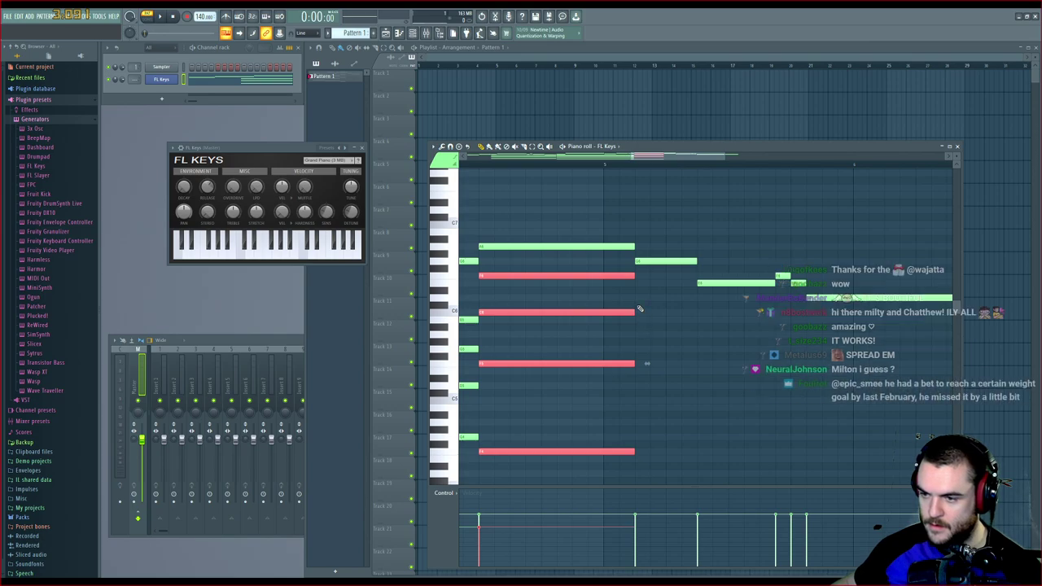
pyautogui.moveTo(633, 313); pyautogui.dragTo(697, 316)
pyautogui.press('space')
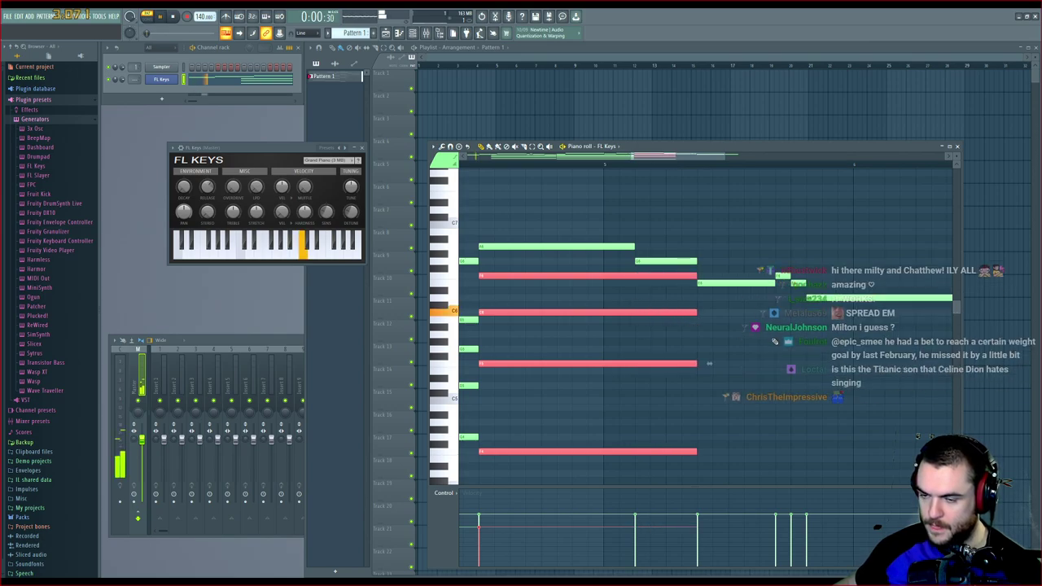
pyautogui.hotkey('ctrl', 'd')
pyautogui.moveTo(674, 158); pyautogui.dragTo(706, 227)
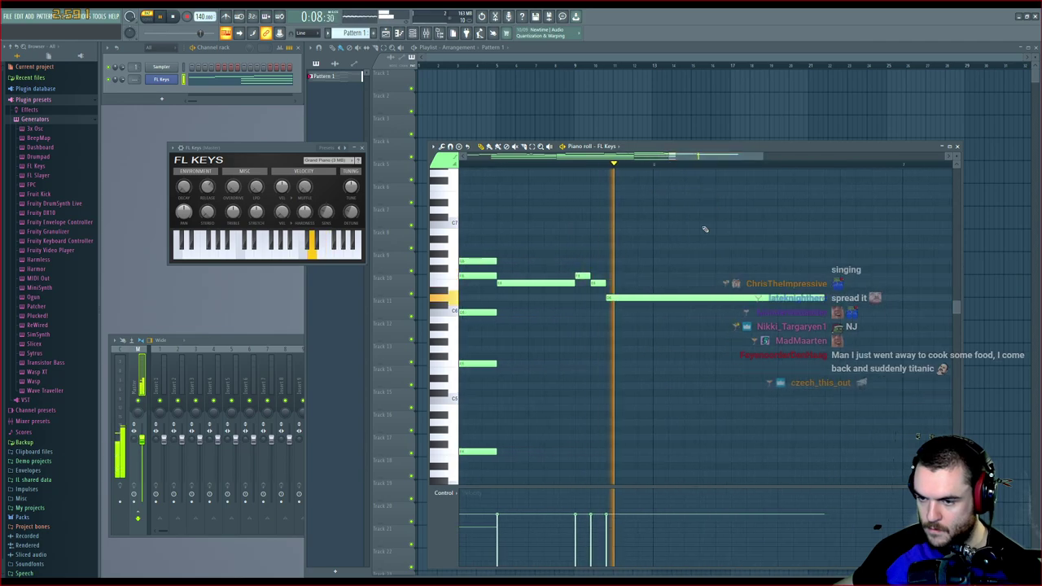
pyautogui.press('space')
# Add B5, G5, D5, G4 and G3 chord notes of about 3.5 beats beneath the final long D6
pyautogui.click(607, 321)
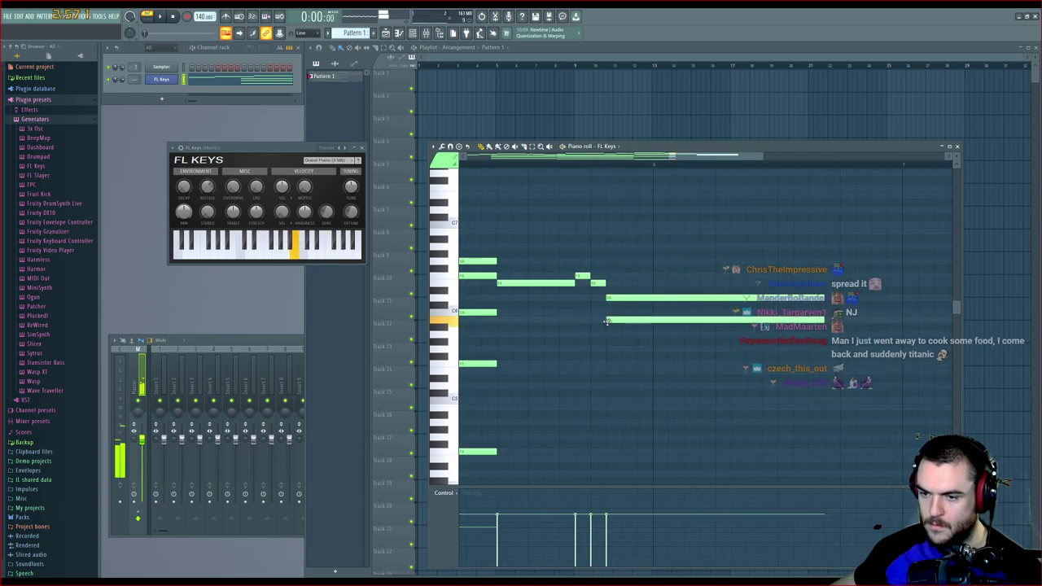
pyautogui.moveTo(613, 359); pyautogui.dragTo(608, 352)
pyautogui.click(610, 386)
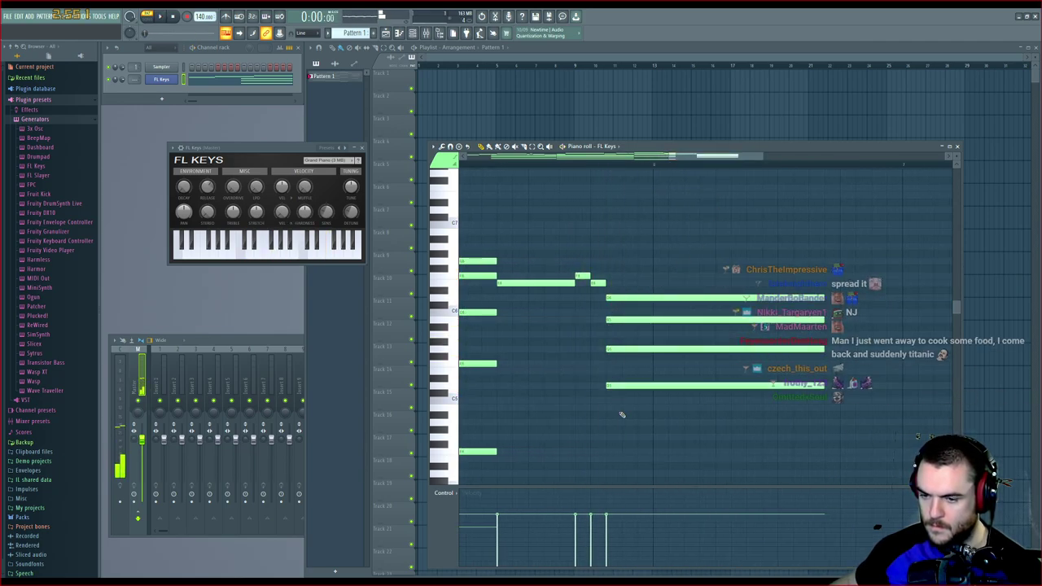
pyautogui.moveTo(611, 453); pyautogui.dragTo(610, 431)
pyautogui.scroll(-3, 613, 424)
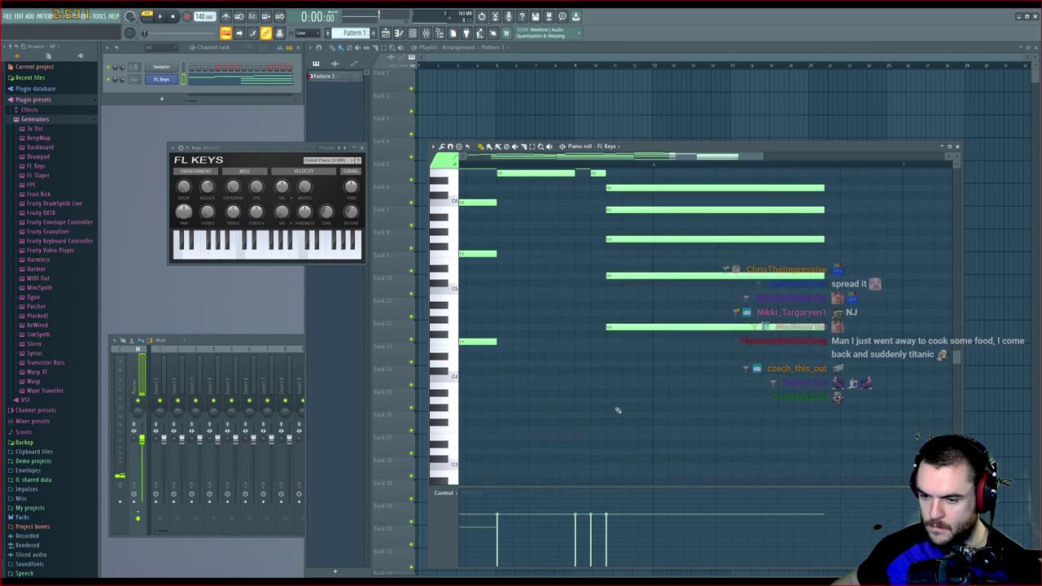
pyautogui.click(607, 414)
pyautogui.scroll(1, 718, 329)
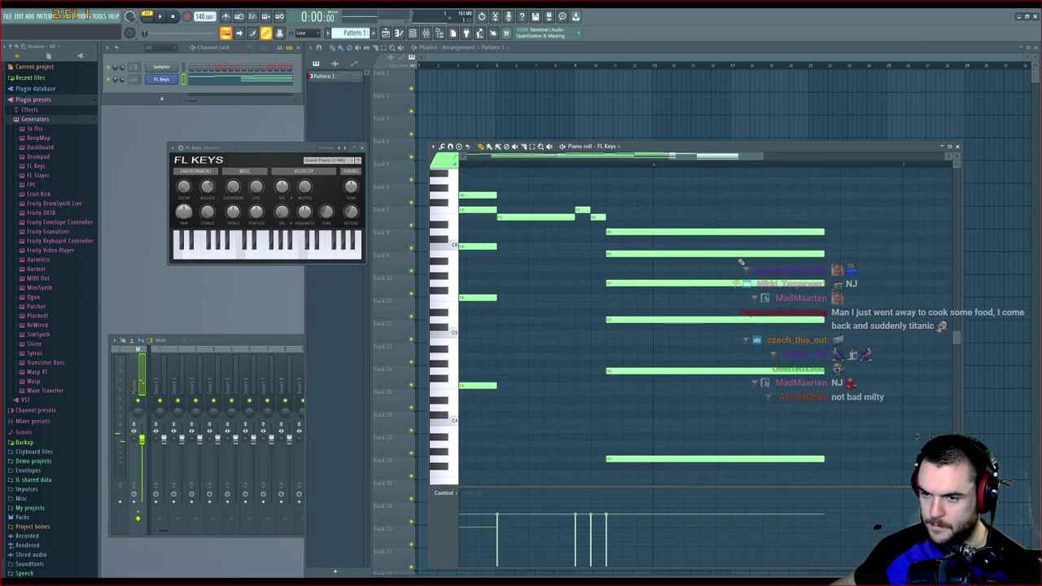
# Slightly lower the velocity of the B5, G5, D5, G4 and G3 chord notes, keeping their start aligned with the final D6, and play the pattern
pyautogui.moveTo(733, 242); pyautogui.dragTo(713, 487)
pyautogui.moveTo(661, 364); pyautogui.dragTo(671, 370)
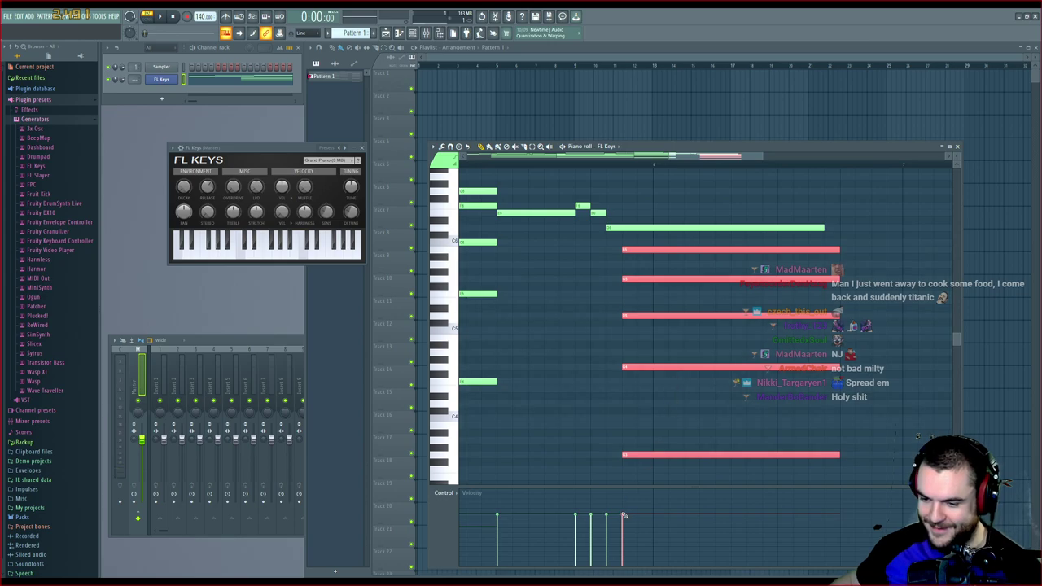
pyautogui.moveTo(625, 516); pyautogui.dragTo(625, 521)
pyautogui.moveTo(646, 368); pyautogui.dragTo(635, 367)
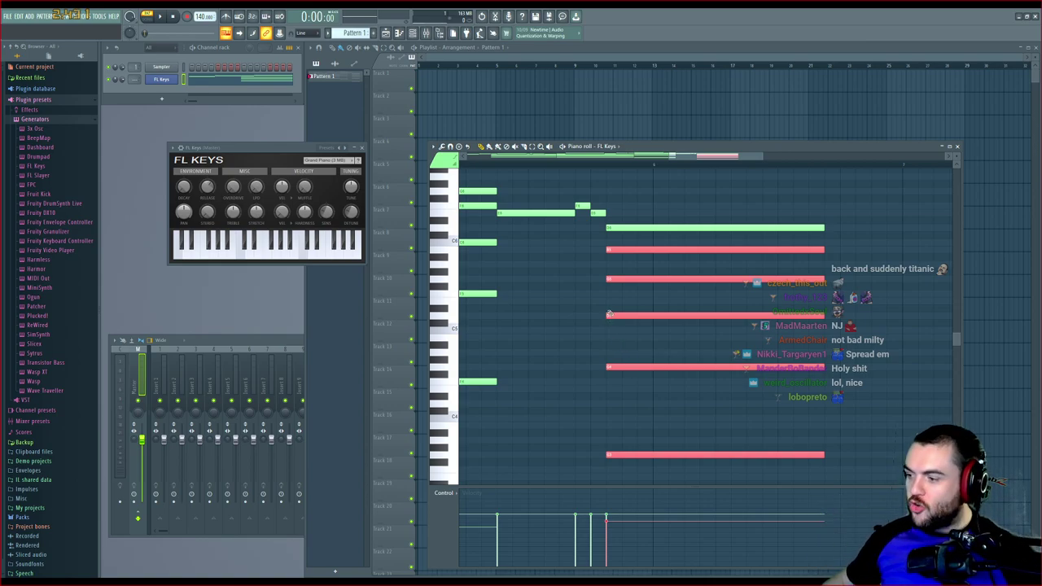
pyautogui.click(685, 223)
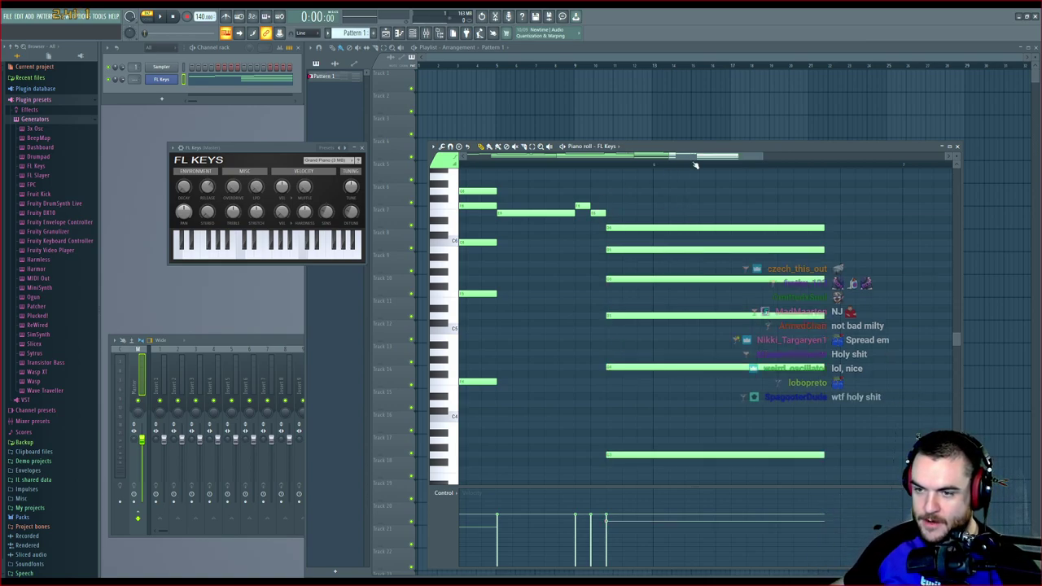
pyautogui.press('space')
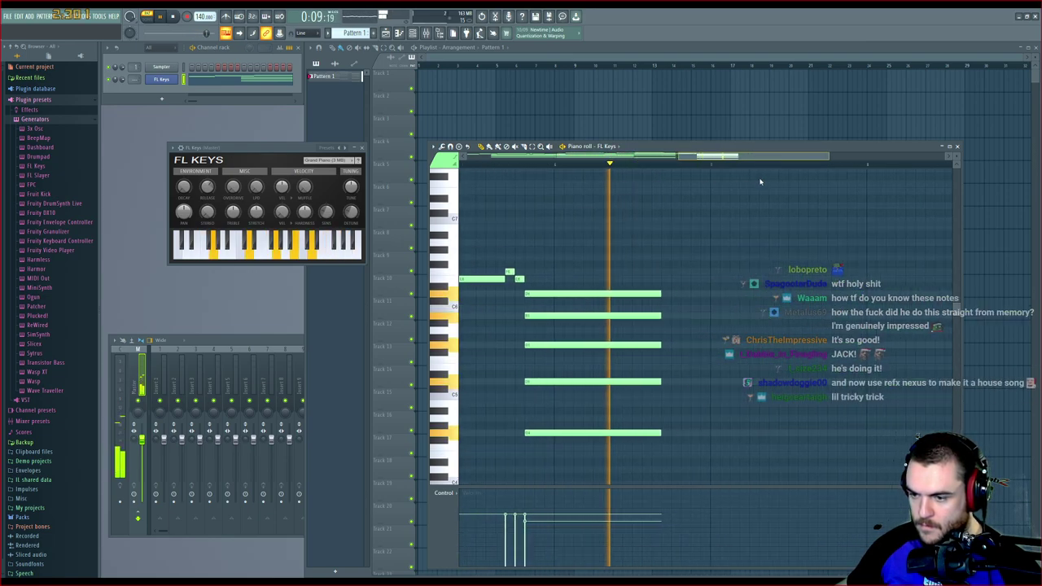
pyautogui.press('space')
pyautogui.scroll(-1, 688, 330)
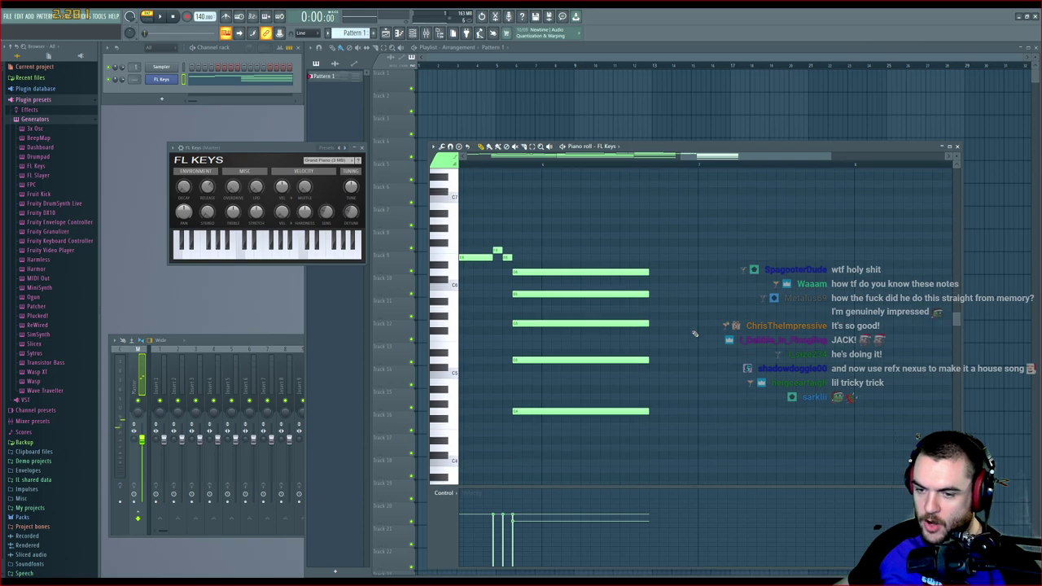
# Lengthen the C6, F5 and F4 notes beneath the long A6 to about 5.25 beats, up to the start of the final chord
pyautogui.moveTo(720, 161); pyautogui.dragTo(647, 166)
pyautogui.moveTo(696, 277); pyautogui.dragTo(625, 466)
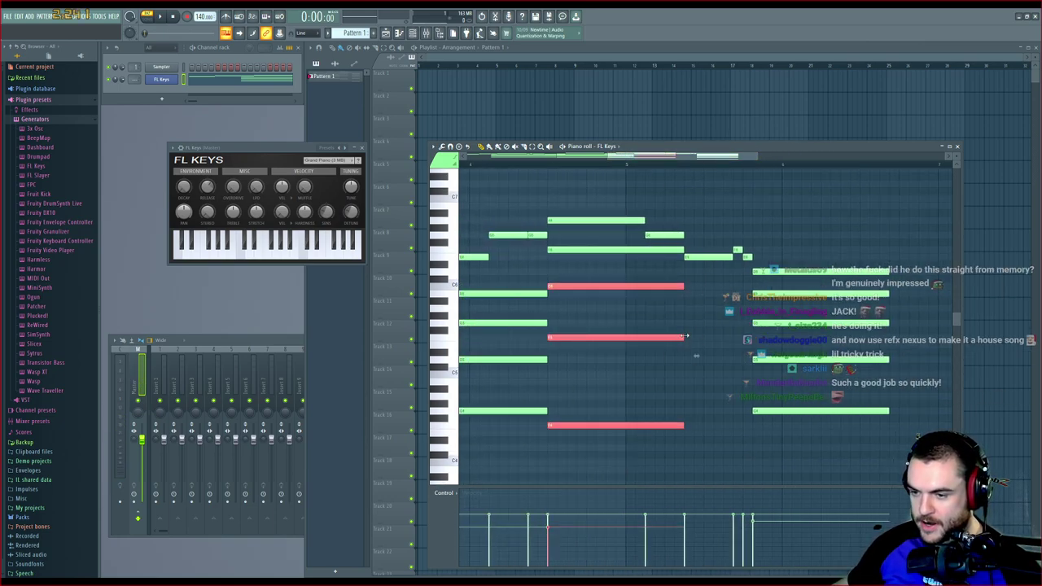
pyautogui.moveTo(717, 341); pyautogui.dragTo(748, 343)
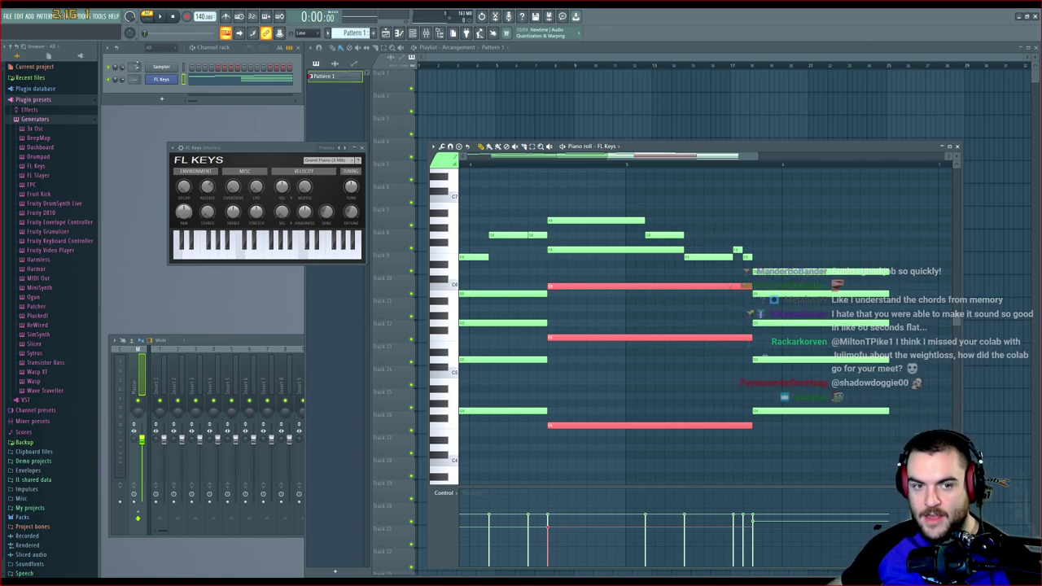
# Route the FL Keys channel to mixer Insert 1 and play the pattern through it
pyautogui.click(166, 78)
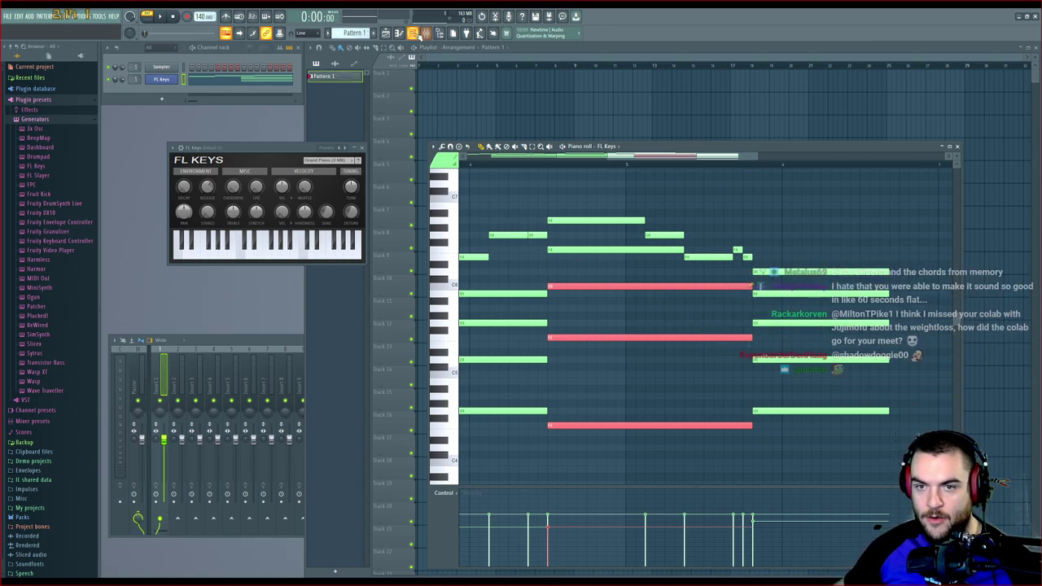
pyautogui.click(425, 32)
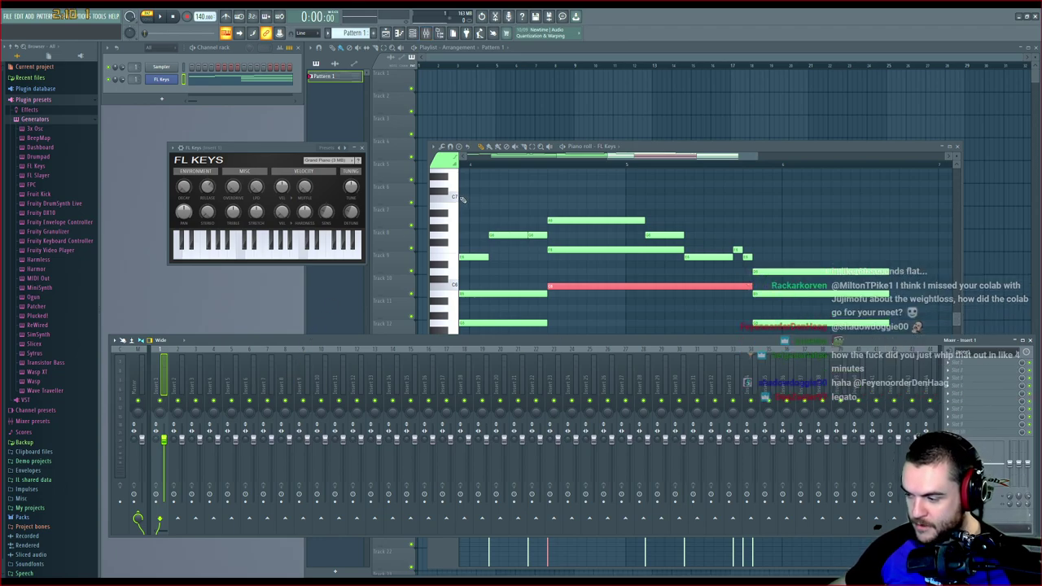
pyautogui.press('space')
pyautogui.moveTo(637, 155); pyautogui.dragTo(596, 161)
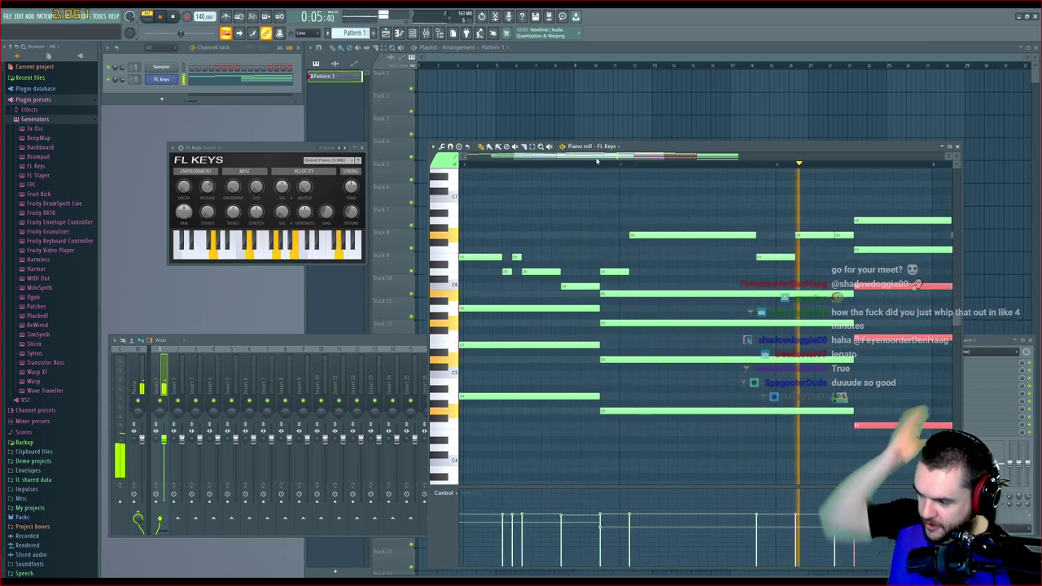
pyautogui.press('space')
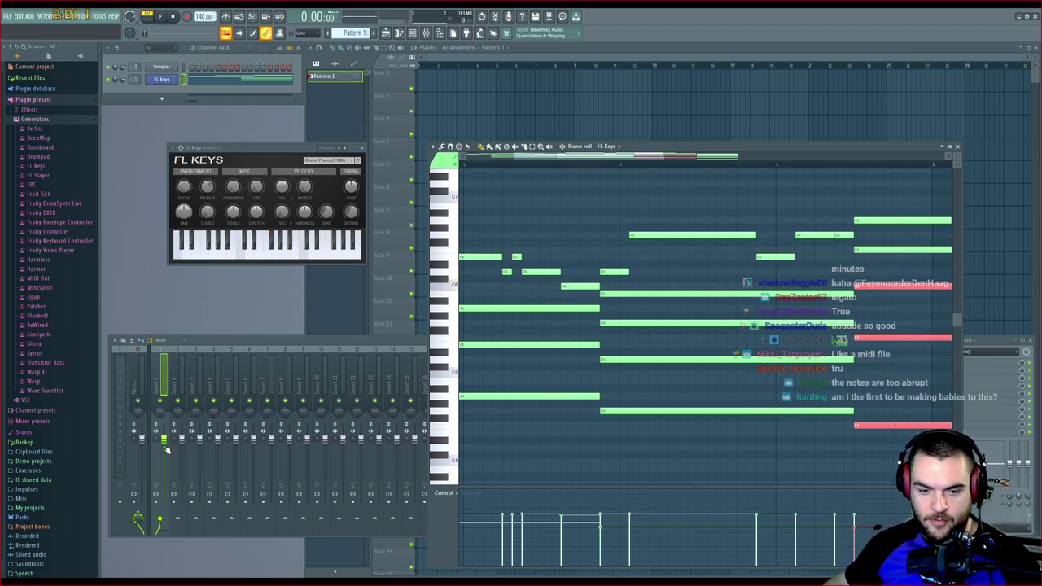
# Raise the volume of mixer Insert 1, play the pattern through the final chord and deselect the lengthened chord notes
pyautogui.click(166, 450)
pyautogui.press('space')
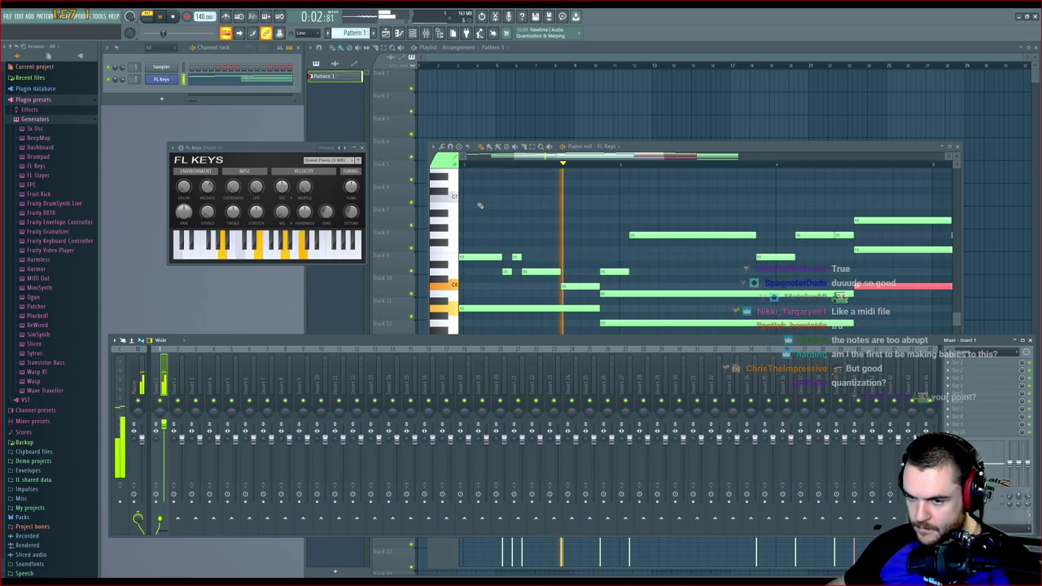
pyautogui.click(631, 159)
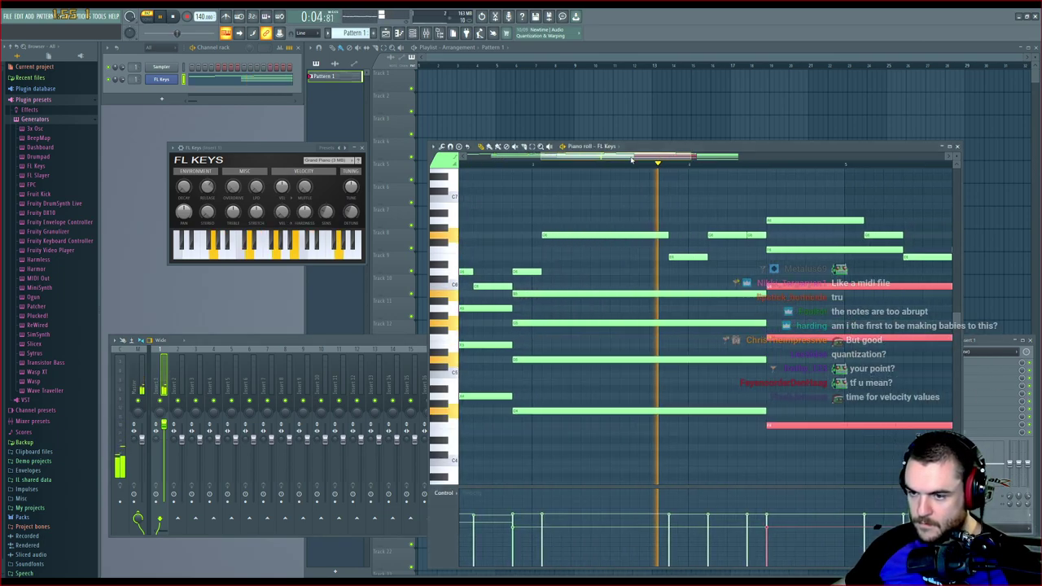
pyautogui.moveTo(631, 159); pyautogui.dragTo(703, 173)
pyautogui.keyDown('ctrl'); pyautogui.click(742, 194); pyautogui.keyUp('ctrl')
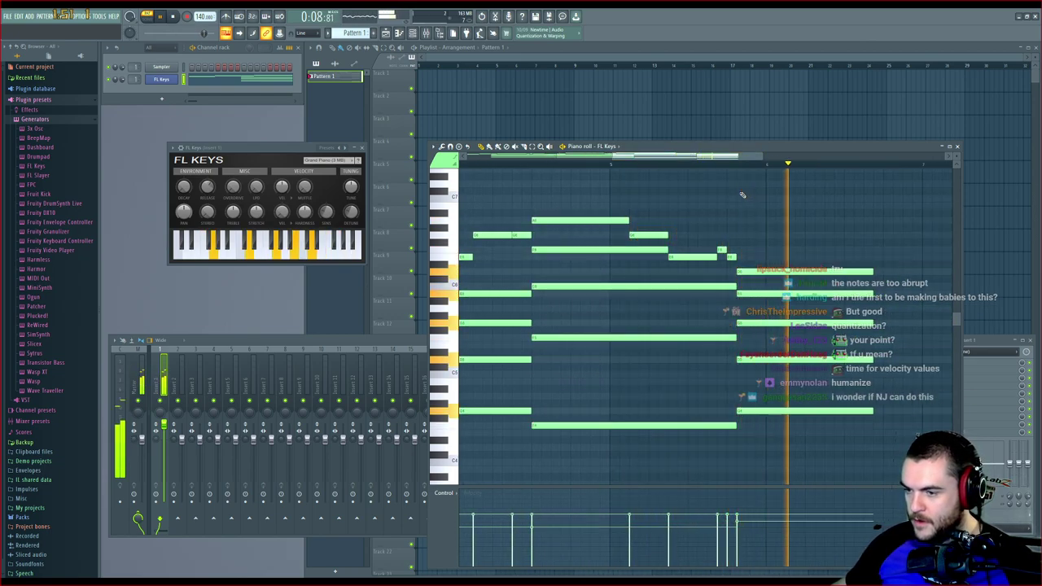
pyautogui.press('space')
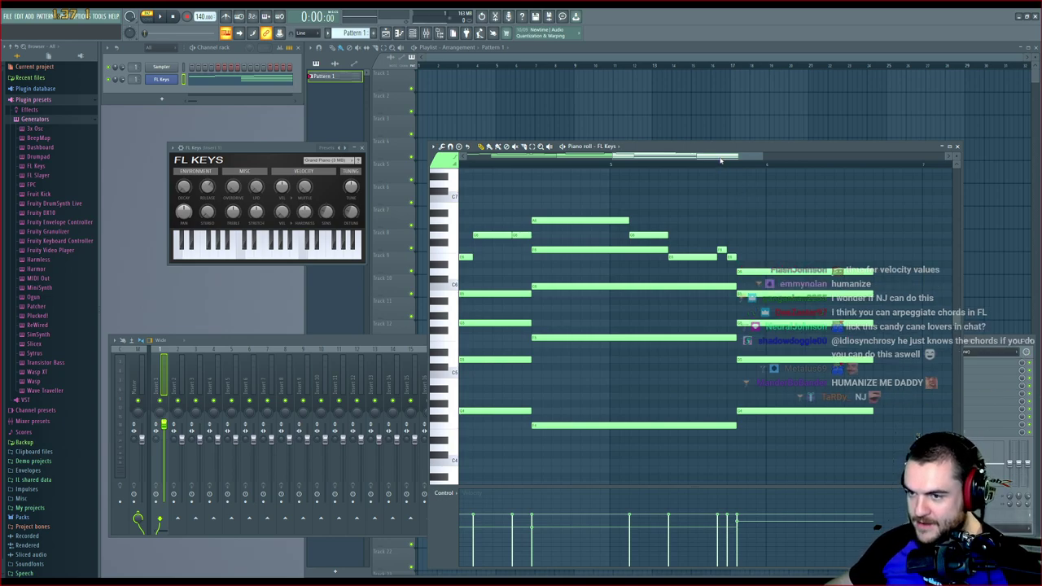
# Play the opening of the pattern from the start to review the timing of the first chord
pyautogui.moveTo(720, 157); pyautogui.dragTo(562, 167)
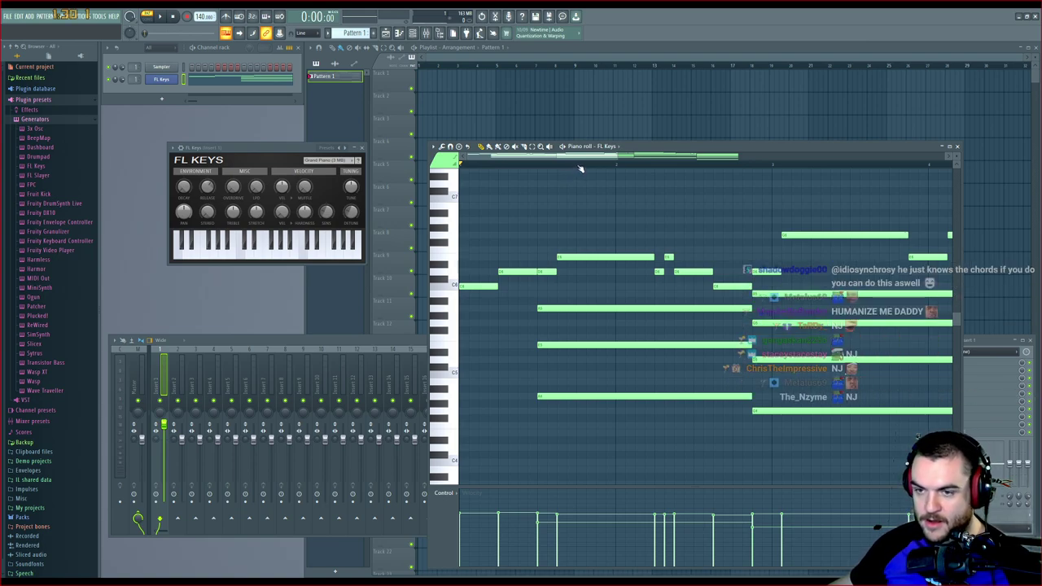
pyautogui.press('space')
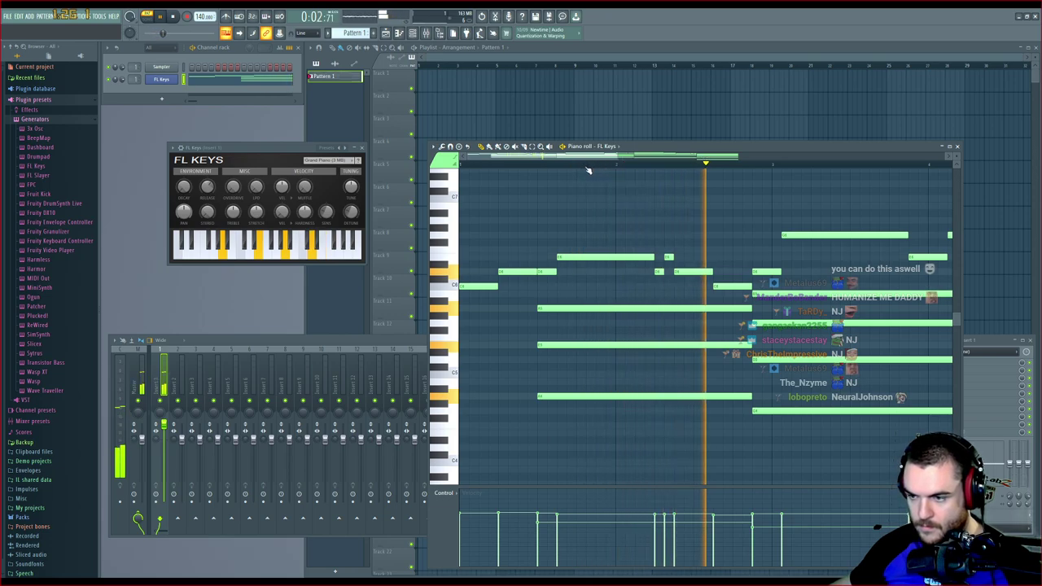
pyautogui.press('space')
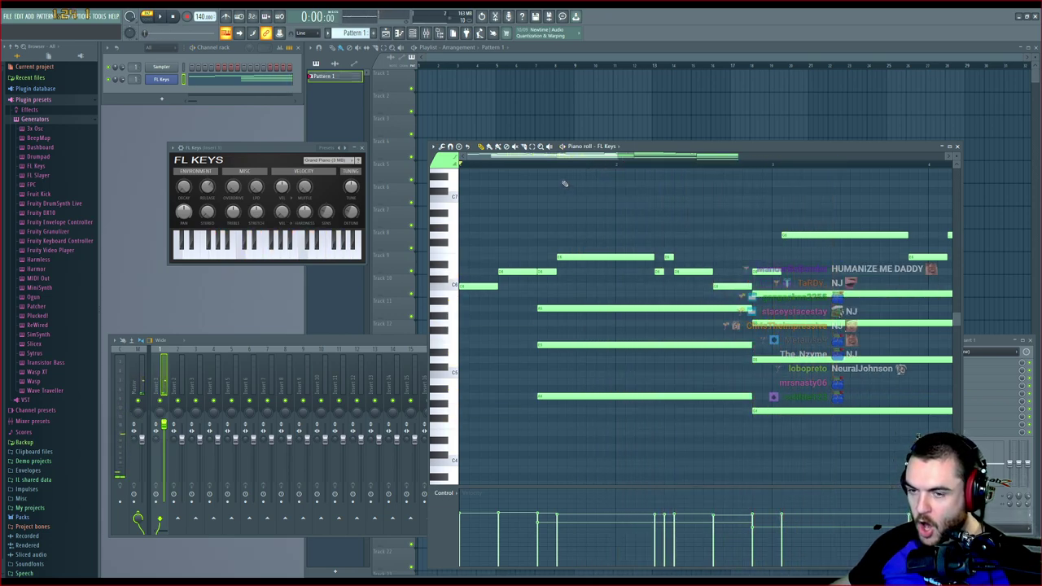
# Offset the first chord's timing: nudge A5 and A4 slightly earlier, and E5 and the D6 above them slightly later
pyautogui.scroll(3, 551, 170)
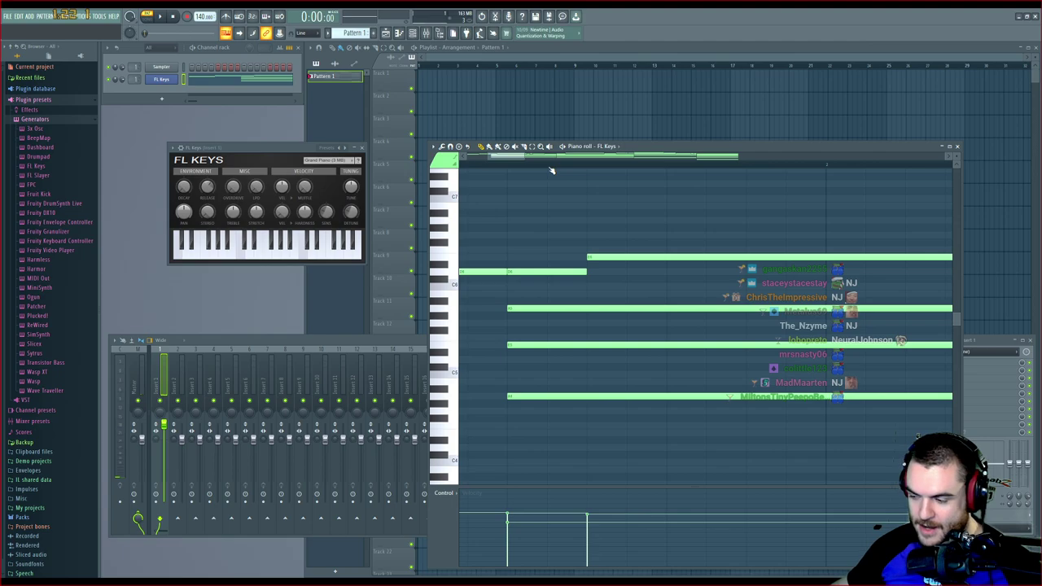
pyautogui.click(538, 307)
pyautogui.click(538, 345)
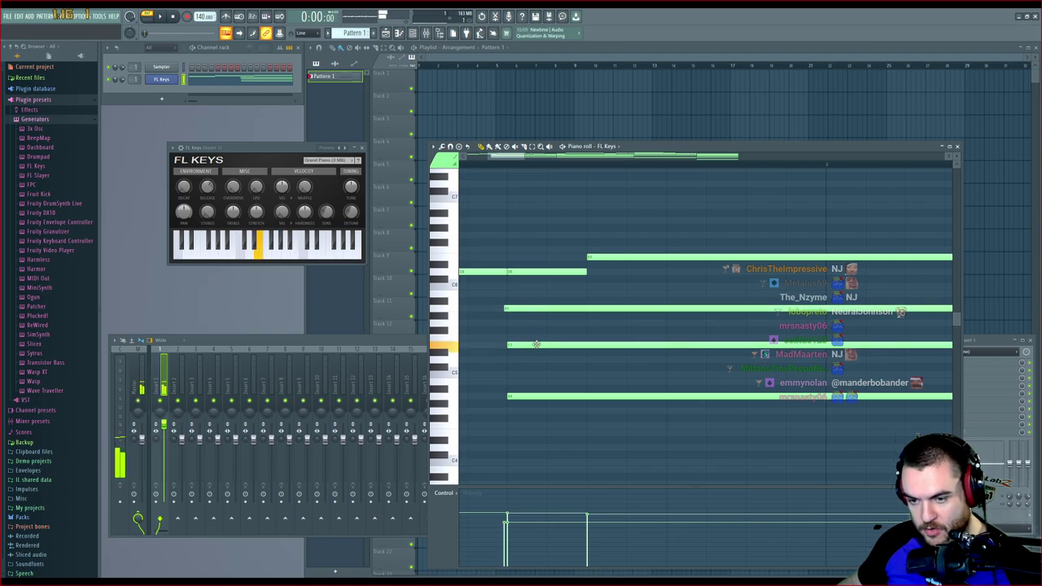
pyautogui.click(530, 397)
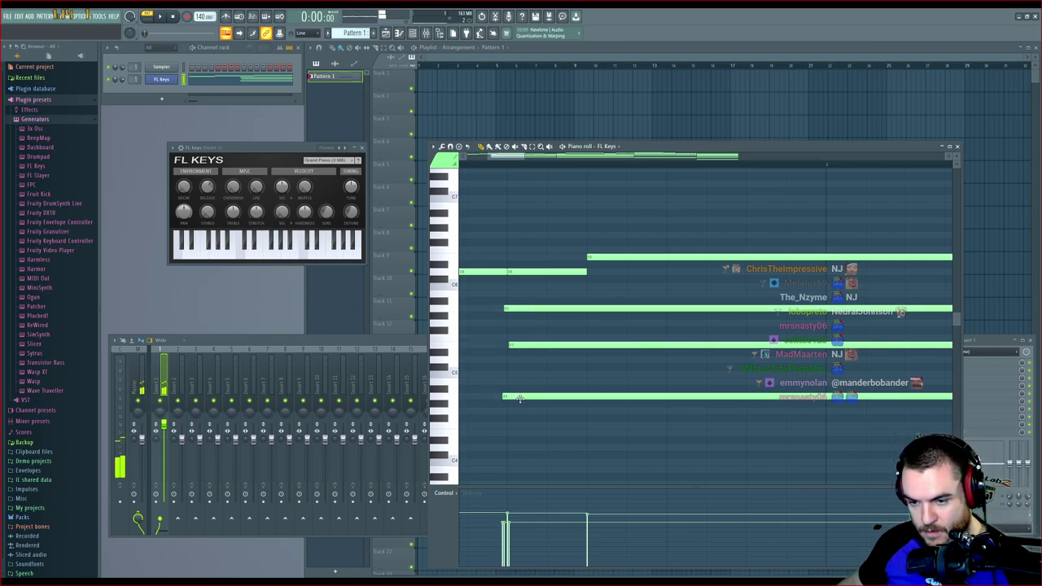
pyautogui.click(549, 269)
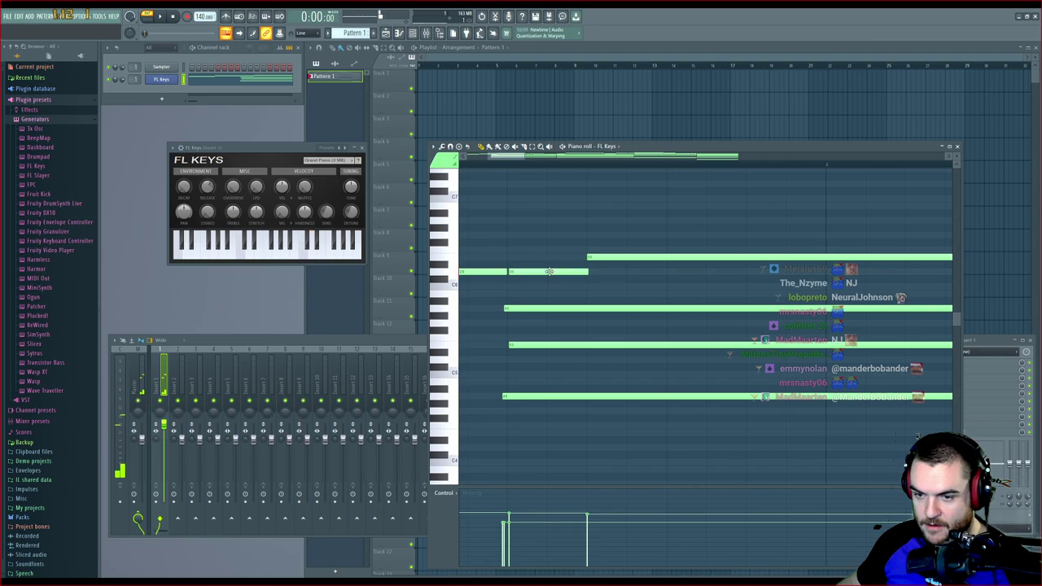
# Offset the second chord's timing: nudge G5 and G4 slightly earlier and D5 slightly later
pyautogui.moveTo(509, 158); pyautogui.dragTo(560, 165)
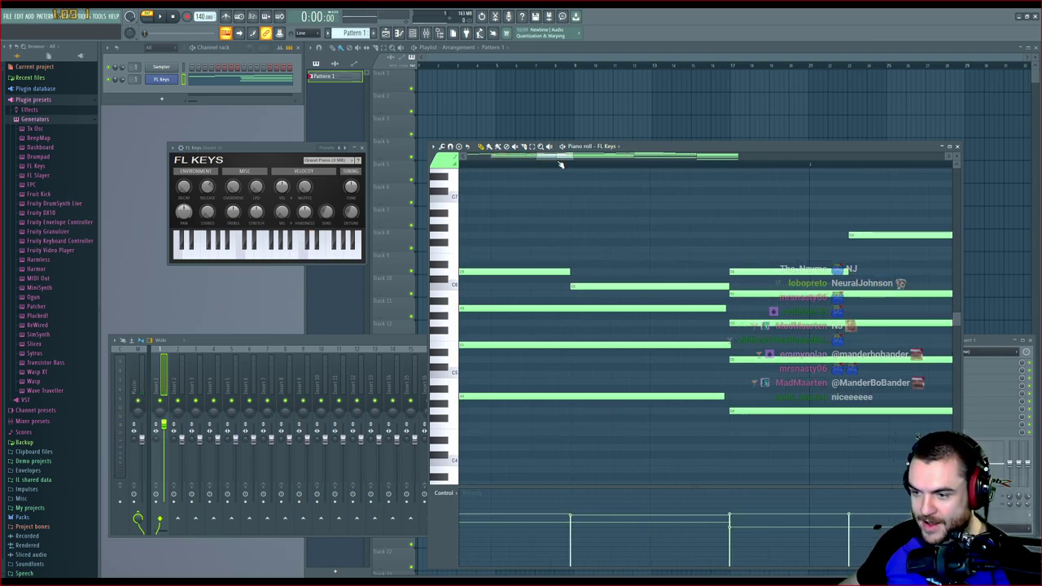
pyautogui.click(734, 324)
pyautogui.click(743, 358)
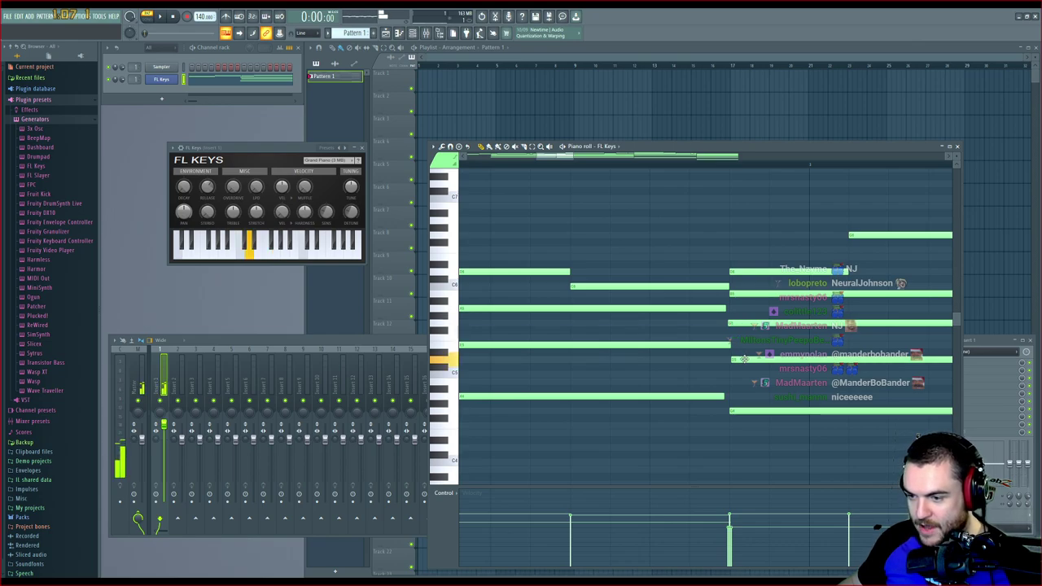
pyautogui.moveTo(754, 411); pyautogui.dragTo(749, 411)
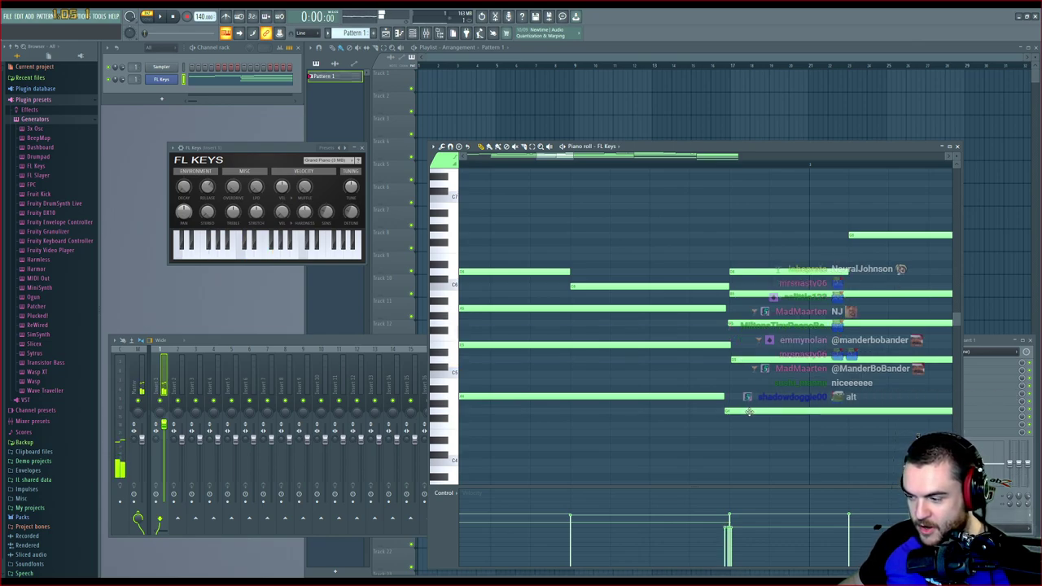
# Nudge B5 in the second chord slightly later and play the opening of the pattern to review the chord timing
pyautogui.moveTo(765, 290); pyautogui.dragTo(769, 293)
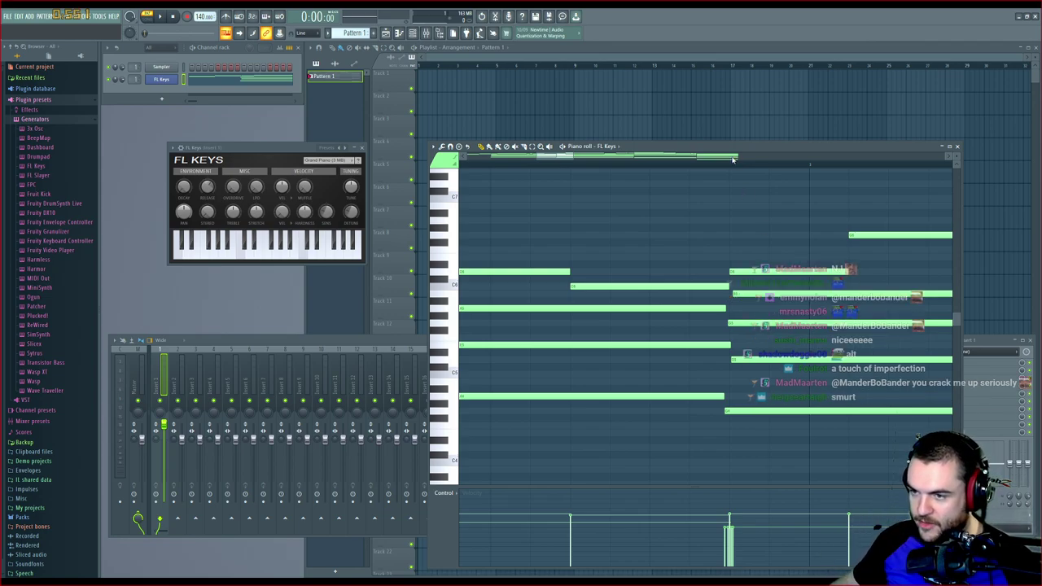
pyautogui.scroll(-5, 734, 169)
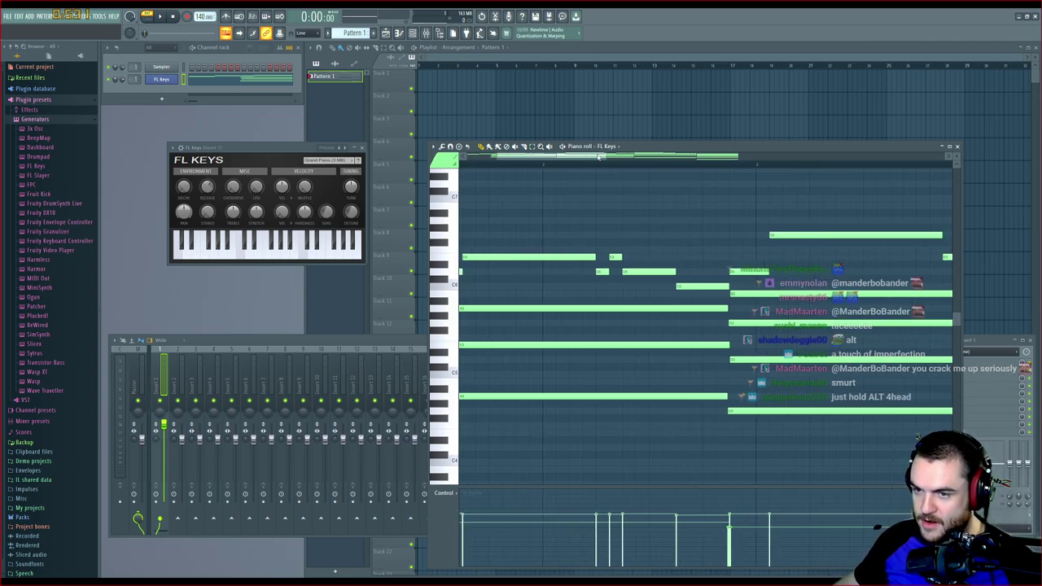
pyautogui.moveTo(569, 158); pyautogui.dragTo(519, 160)
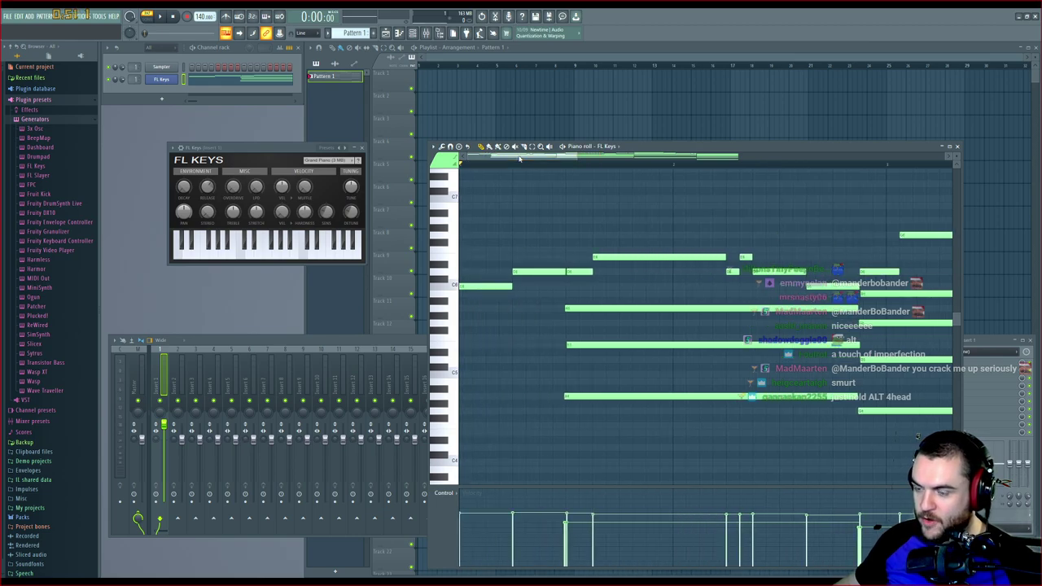
pyautogui.press('space')
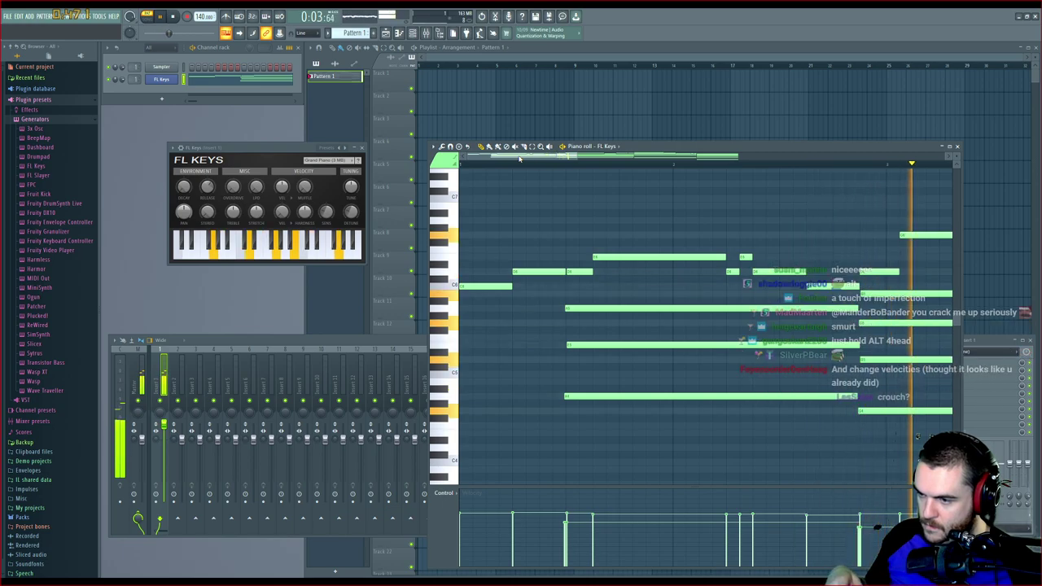
pyautogui.press('space')
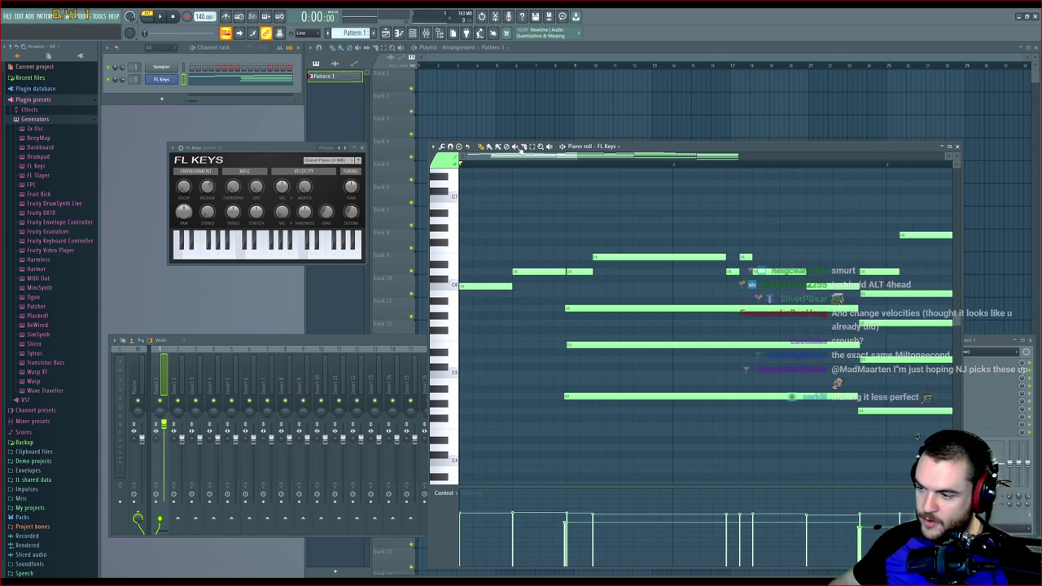
# Add Fruity Reeverb to mixer Insert 1 with the Large Hall preset and play the pattern through it
pyautogui.click(992, 346)
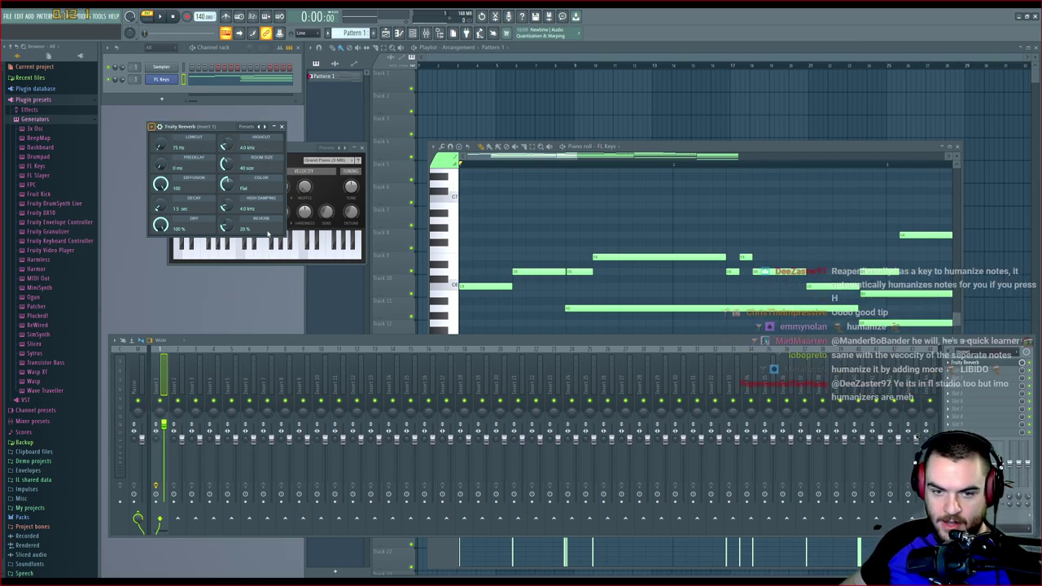
pyautogui.click(257, 308)
pyautogui.press('space')
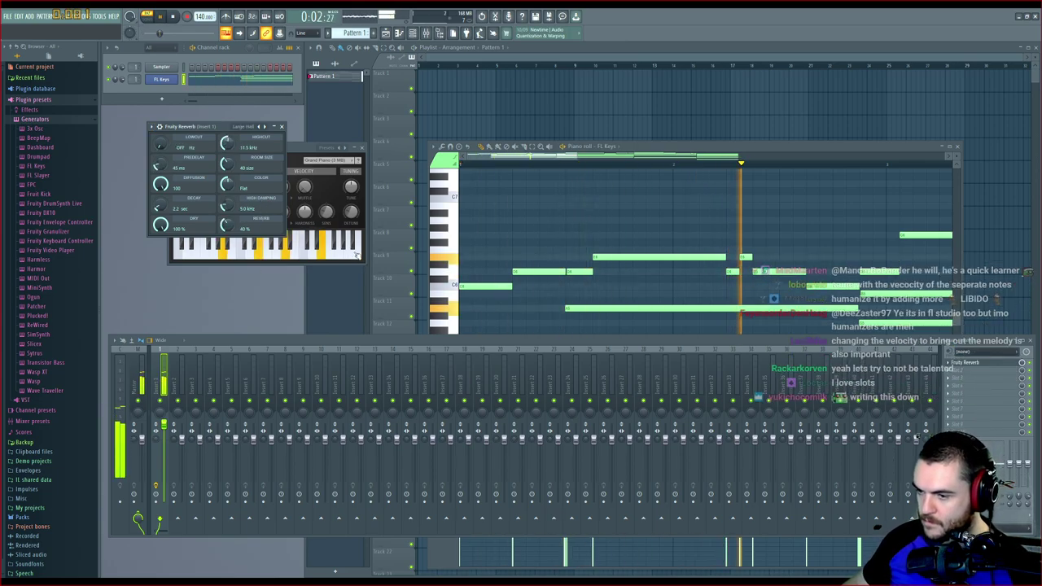
pyautogui.moveTo(551, 160); pyautogui.dragTo(715, 160)
pyautogui.press('space')
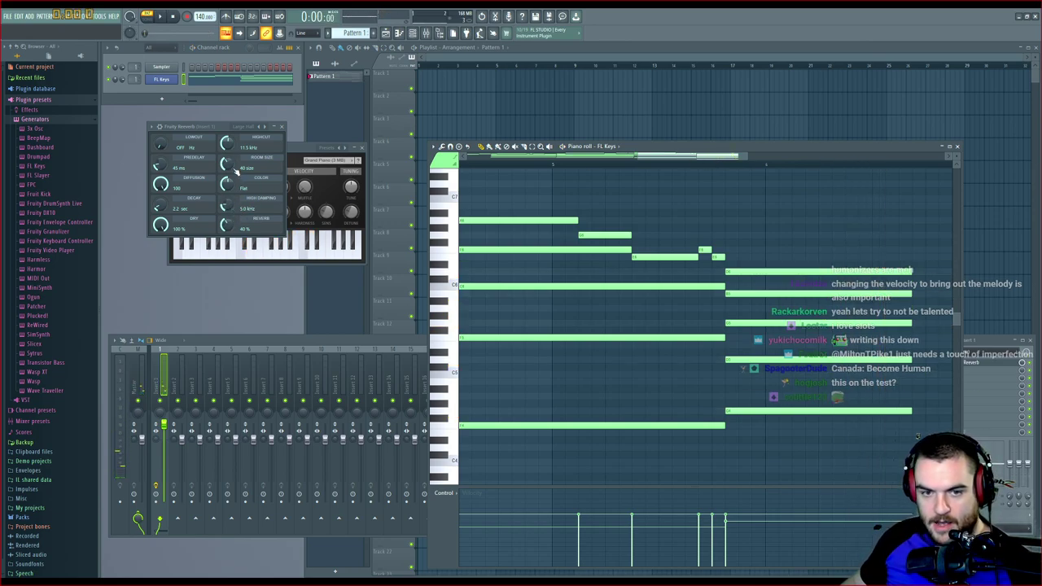
# Replay the pattern from the start to review how the reverb sounds on the piano
pyautogui.press('space')
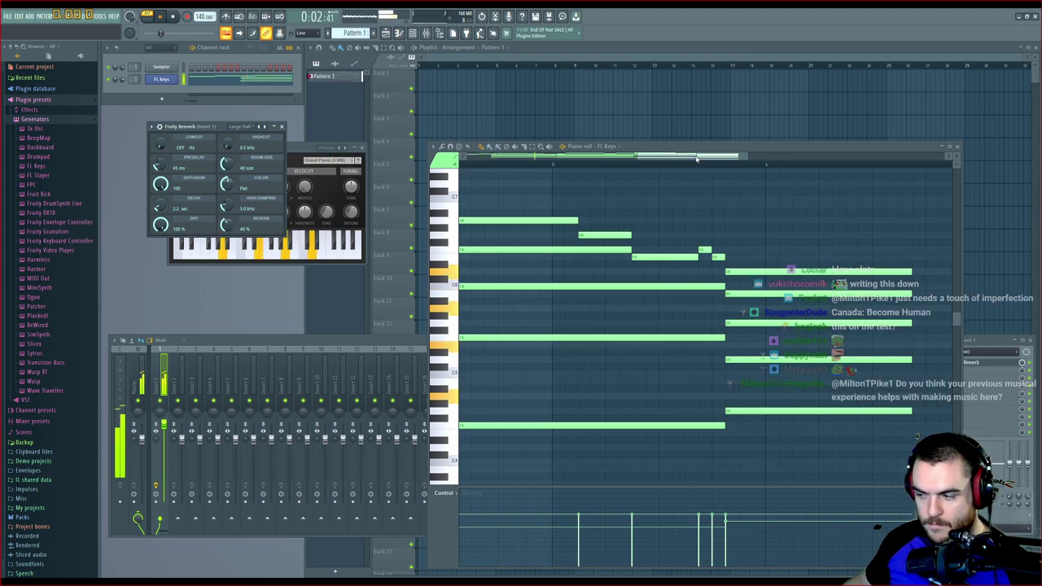
pyautogui.moveTo(690, 158); pyautogui.dragTo(546, 167)
pyautogui.press('space')
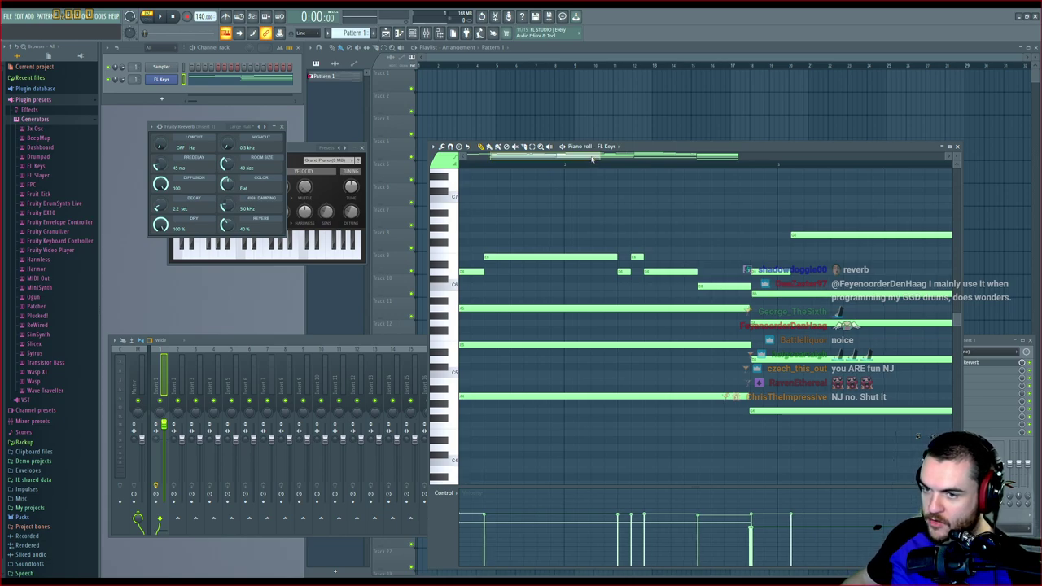
# Try shorter lengths for the opening C6 note, then extend it back to the start of the next melody note
pyautogui.moveTo(595, 157); pyautogui.dragTo(556, 156)
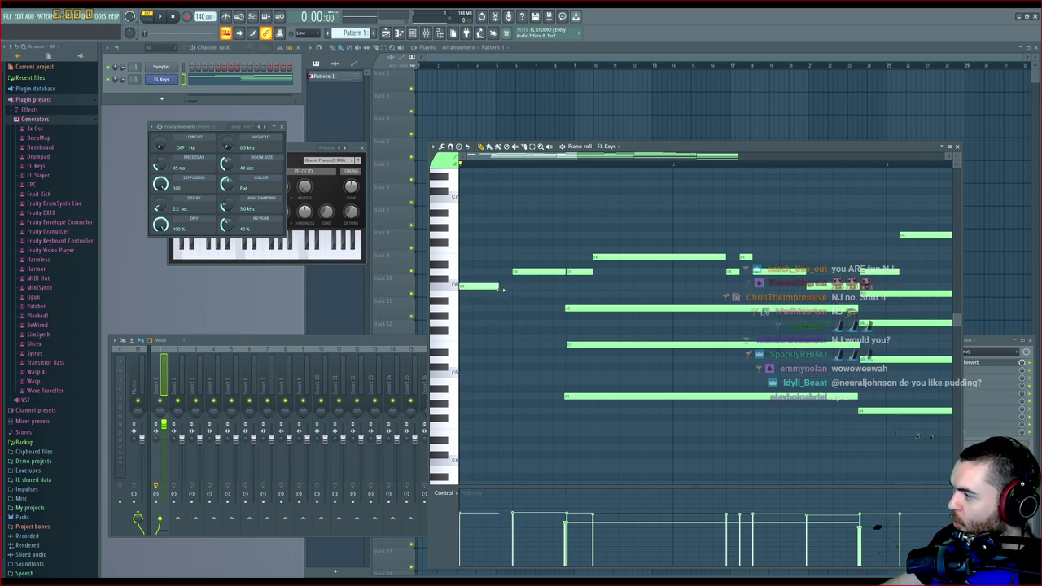
pyautogui.moveTo(500, 288); pyautogui.dragTo(511, 290)
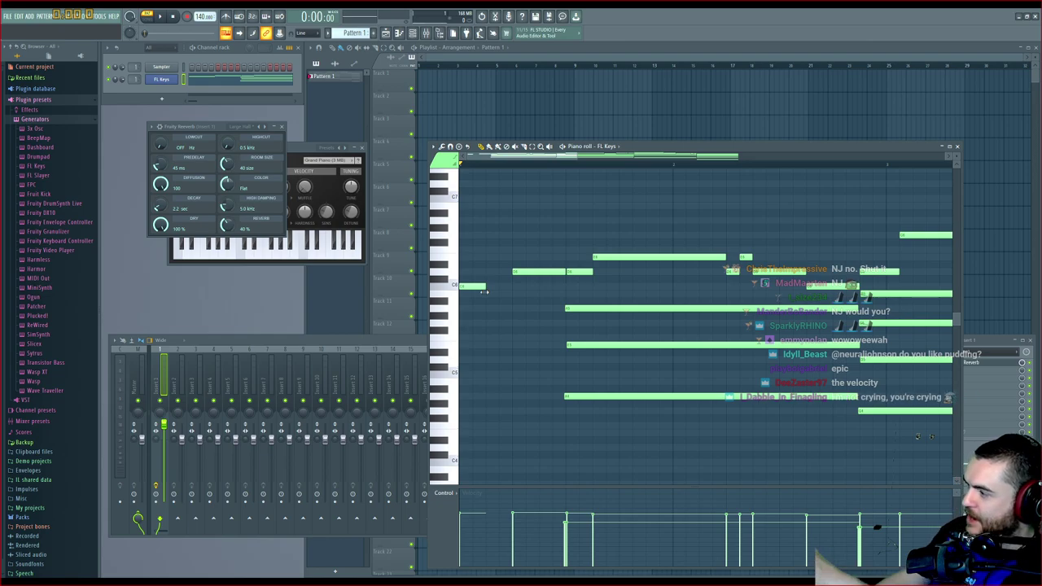
pyautogui.moveTo(484, 291); pyautogui.dragTo(511, 295)
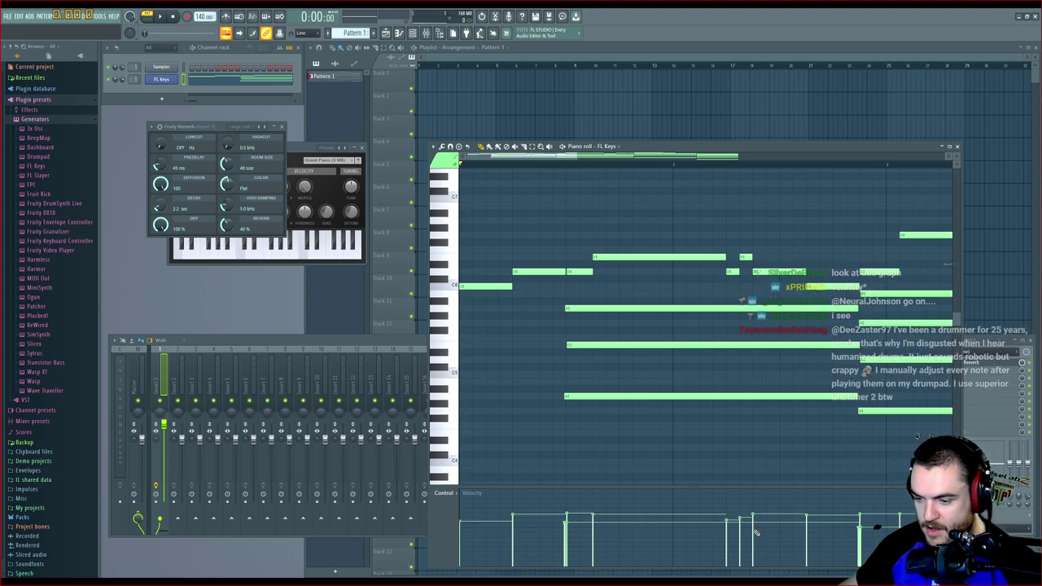
# Offset the third chord's timing: nudge F4 earlier, F5 and the A6 melody note slightly later, and C6 and F6 progressively later
pyautogui.press('space')
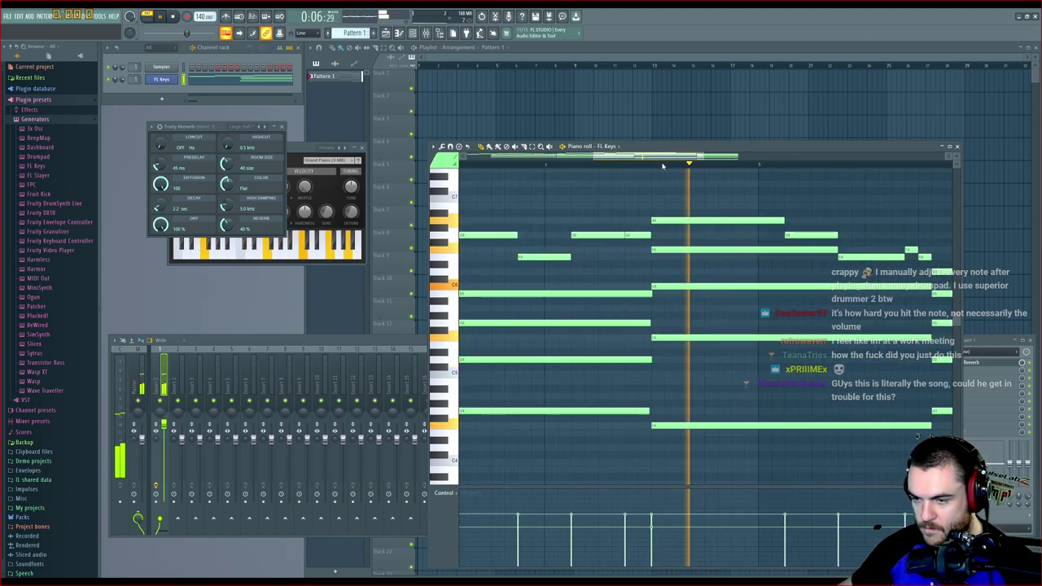
pyautogui.press('space')
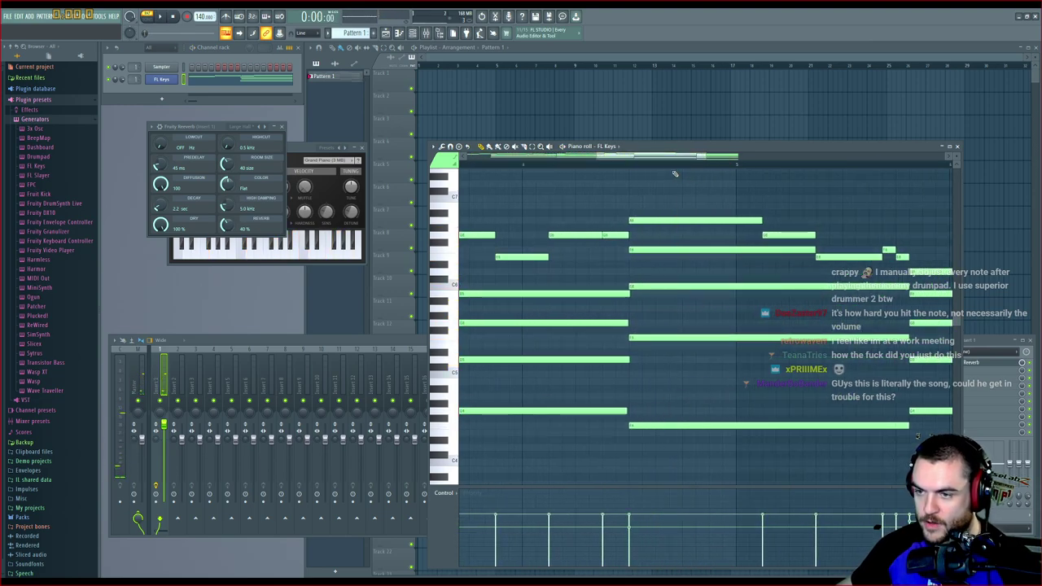
pyautogui.scroll(4, 655, 166)
pyautogui.scroll(3, 656, 173)
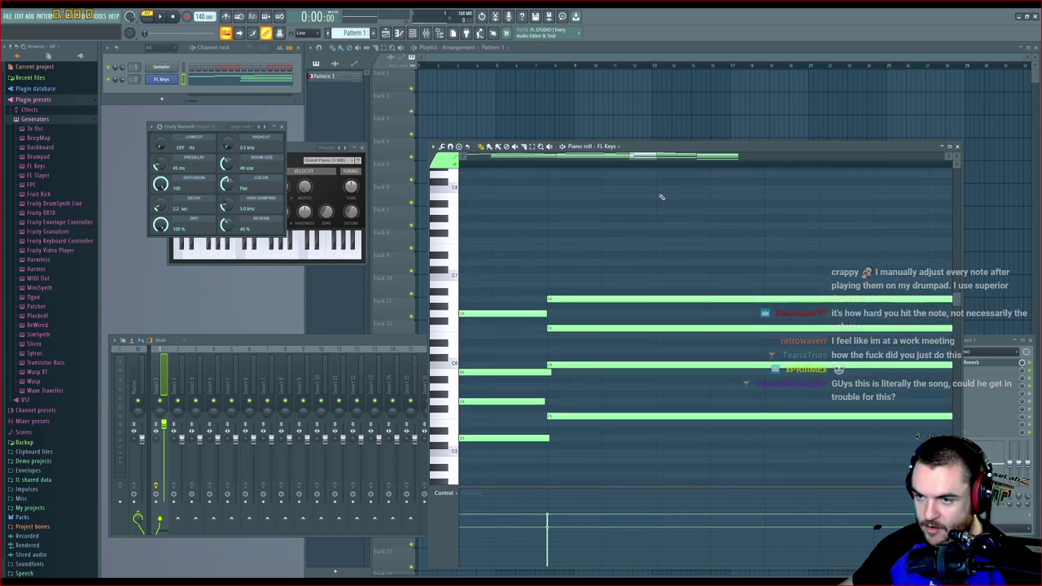
pyautogui.scroll(-3, 661, 196)
pyautogui.scroll(3, 647, 162)
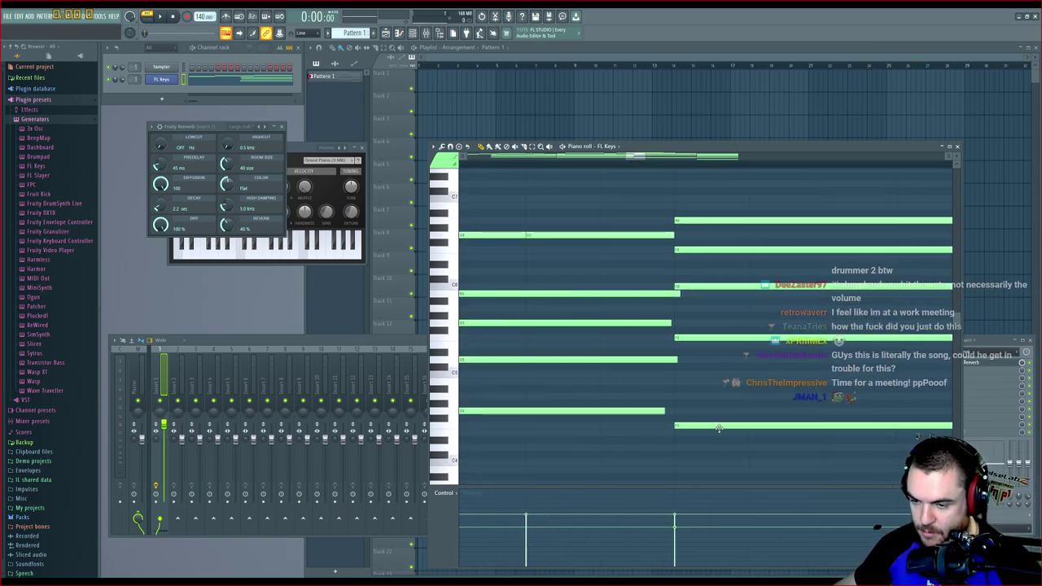
pyautogui.moveTo(718, 428); pyautogui.dragTo(710, 425)
pyautogui.moveTo(706, 336); pyautogui.dragTo(710, 337)
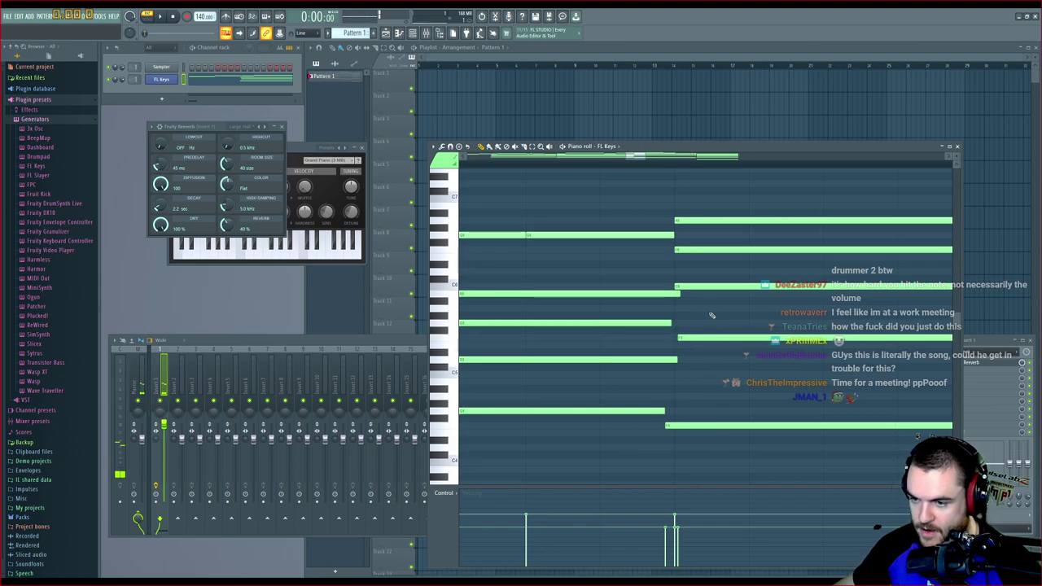
pyautogui.moveTo(707, 287); pyautogui.dragTo(723, 288)
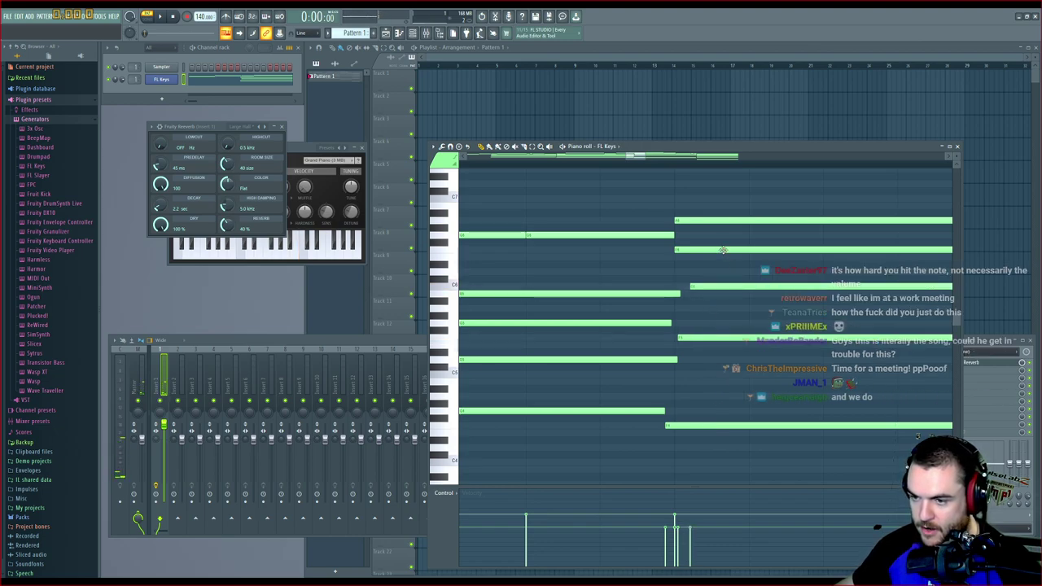
pyautogui.moveTo(722, 250); pyautogui.dragTo(735, 217)
# Play the pattern up to the third chord and spread it further by moving F5, C6 and F6 progressively later
pyautogui.press('space')
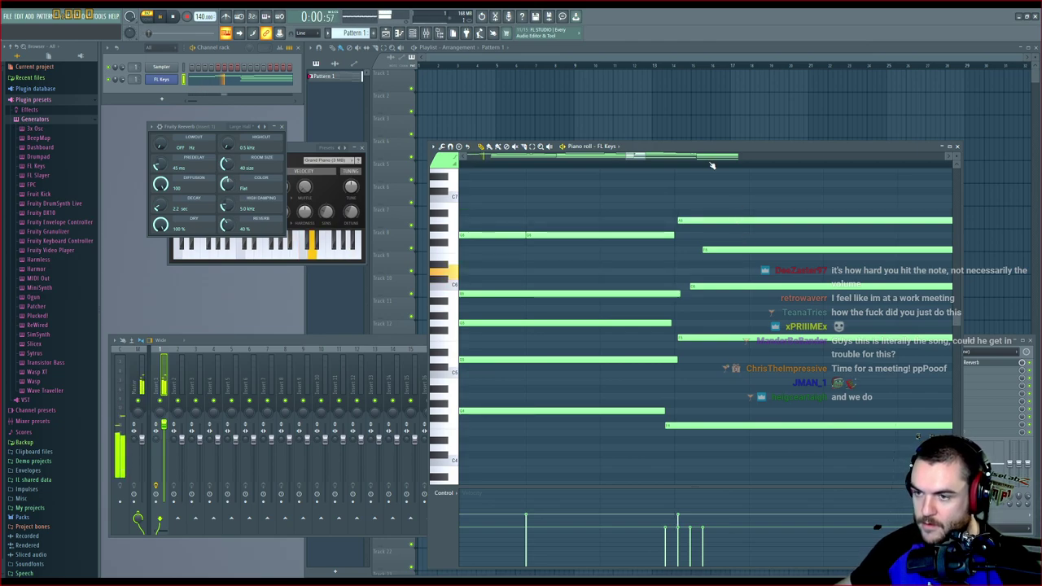
pyautogui.scroll(-4, 712, 165)
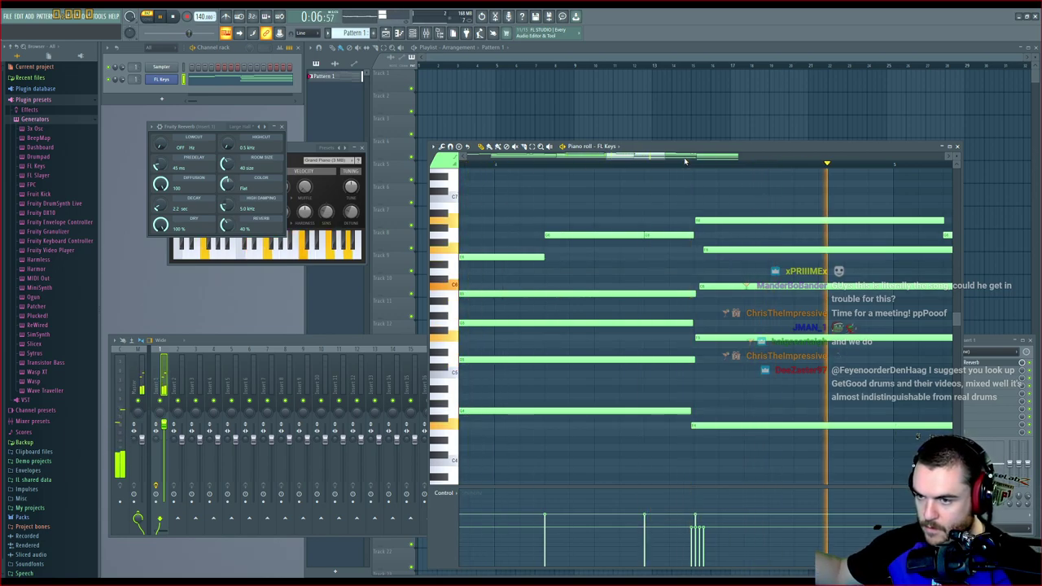
pyautogui.press('space')
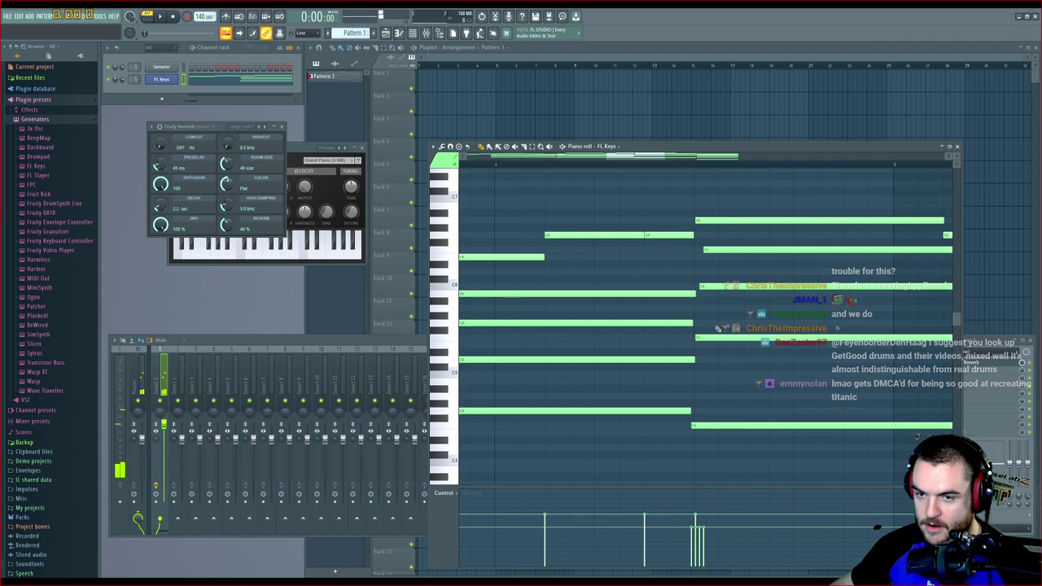
pyautogui.moveTo(714, 338); pyautogui.dragTo(724, 338)
pyautogui.moveTo(728, 287); pyautogui.dragTo(748, 287)
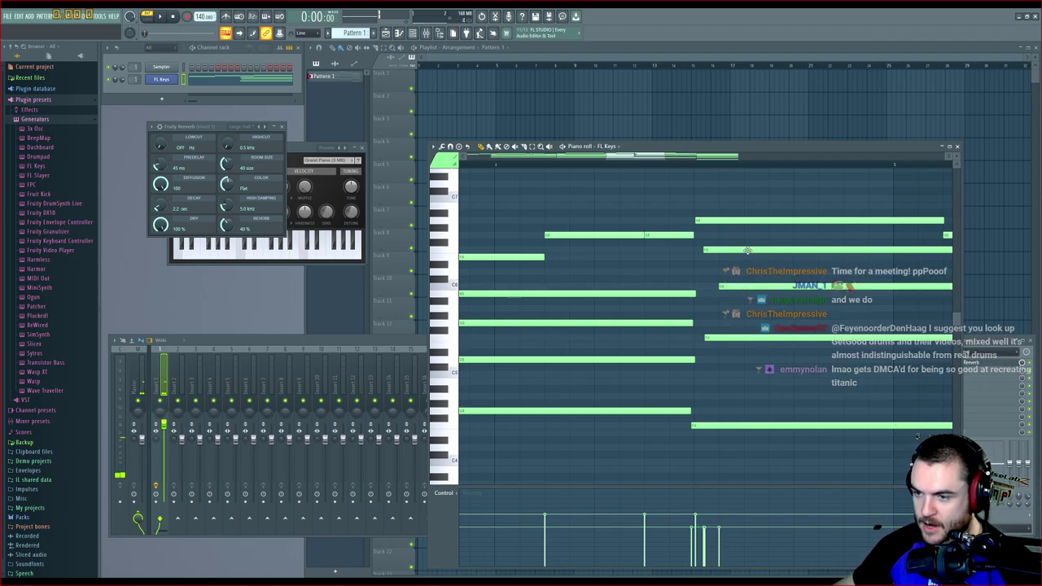
pyautogui.moveTo(747, 251); pyautogui.dragTo(783, 248)
# Play the pattern through the final chord to review the wider spread of the third chord
pyautogui.press('space')
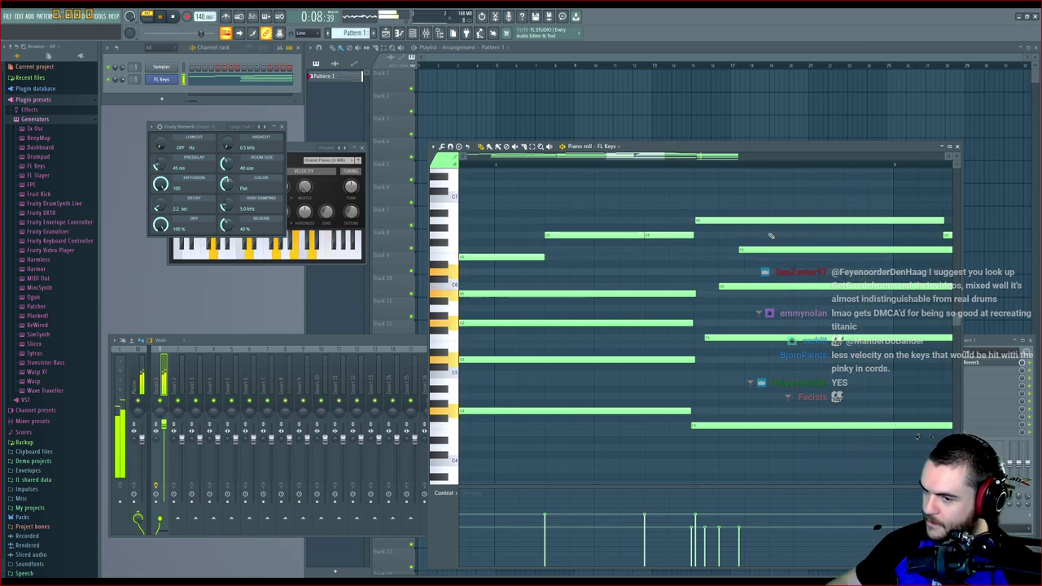
pyautogui.moveTo(656, 156); pyautogui.dragTo(618, 159)
pyautogui.press('space')
pyautogui.scroll(-7, 696, 165)
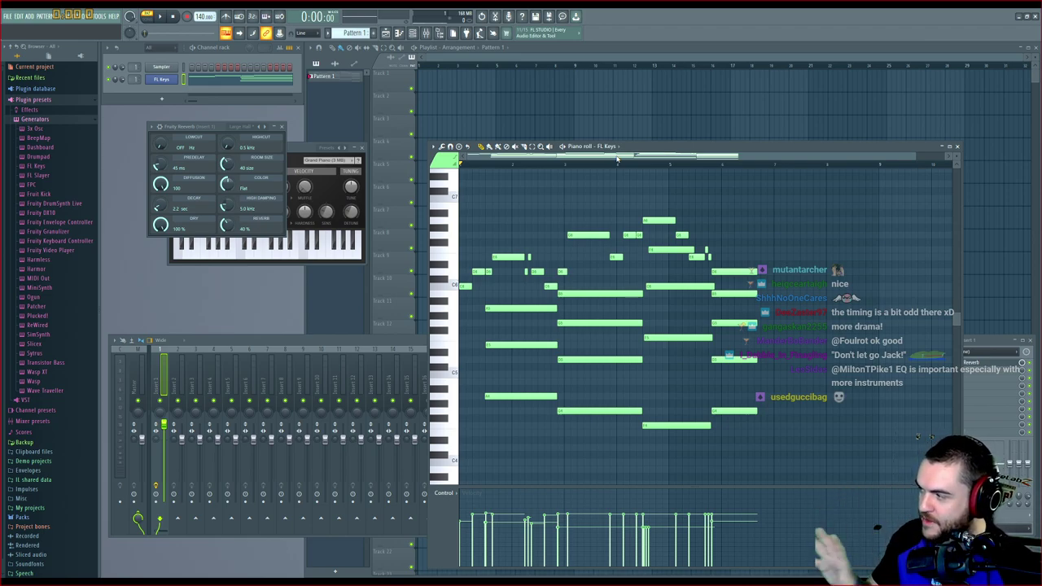
# Try a B6 note above the second melody note and delete it, picking the opening C6 note's length for new notes
pyautogui.scroll(5, 543, 166)
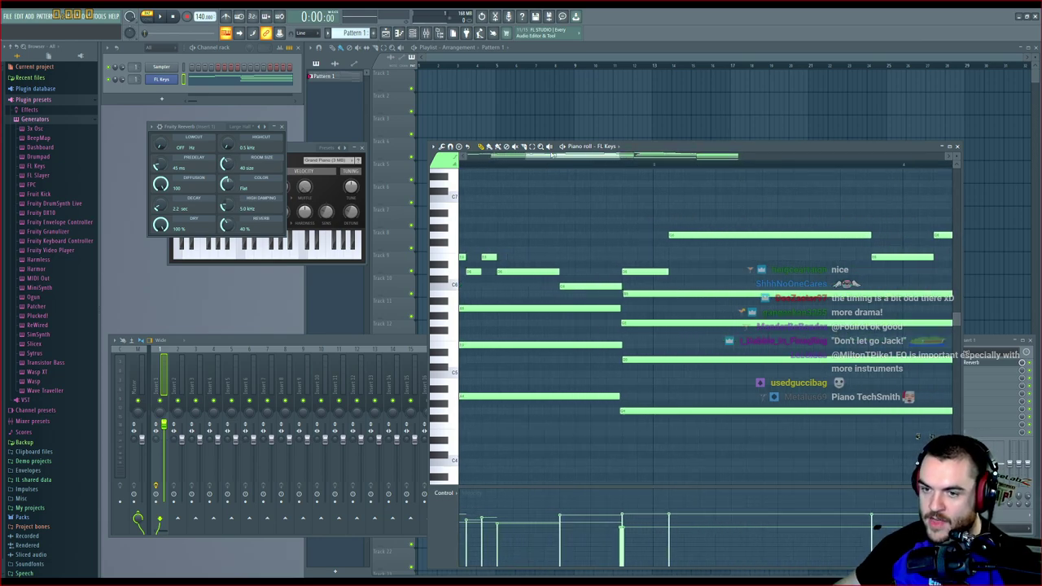
pyautogui.moveTo(551, 155); pyautogui.dragTo(475, 161)
pyautogui.scroll(5, 504, 168)
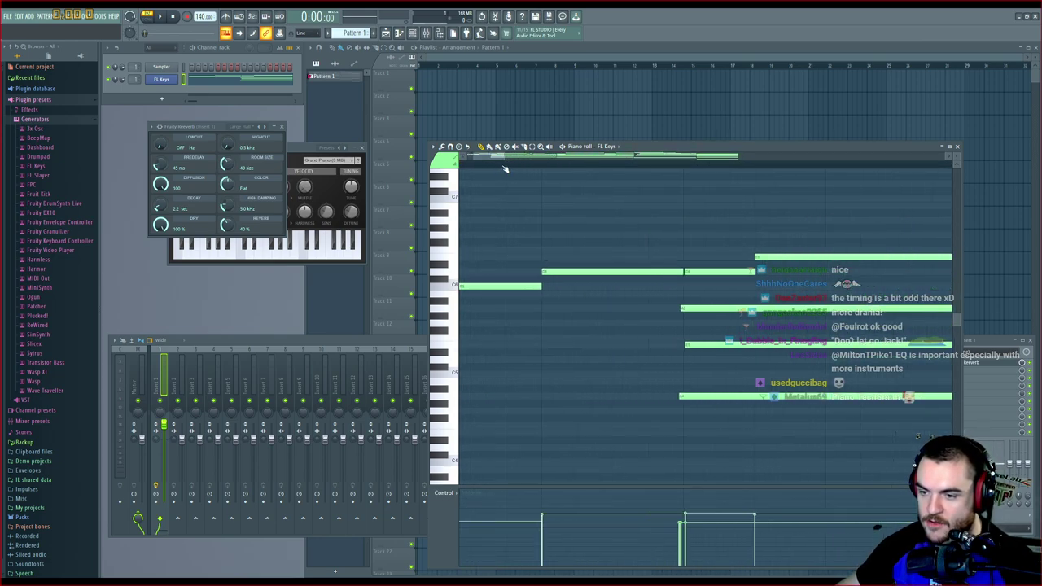
pyautogui.click(564, 208)
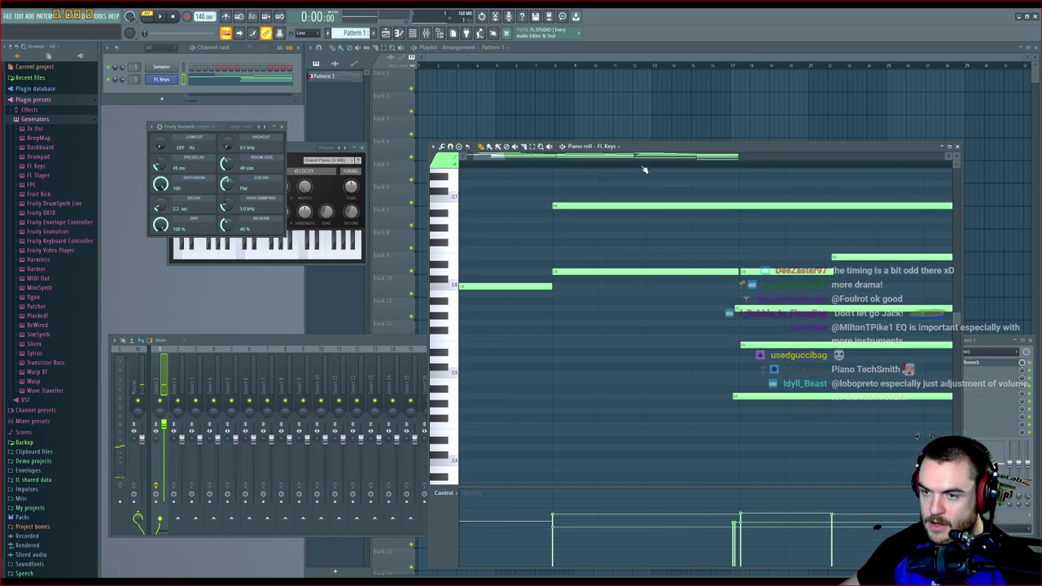
pyautogui.click(543, 287)
pyautogui.rightClick(605, 207)
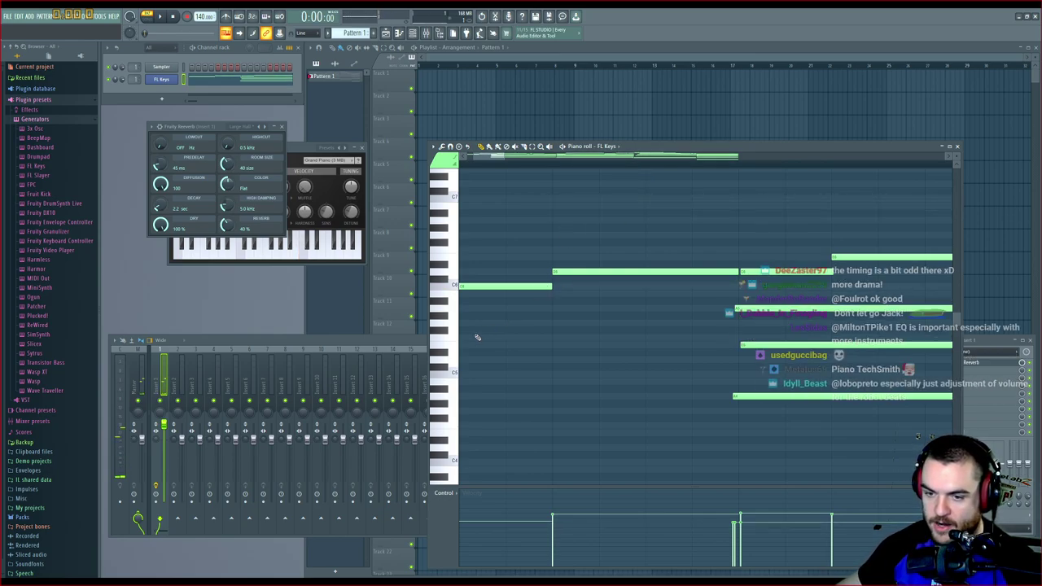
# Try an E5 harmony note beneath the second melody note, shorten it and delete it
pyautogui.click(472, 344)
pyautogui.rightClick(619, 347)
pyautogui.click(570, 345)
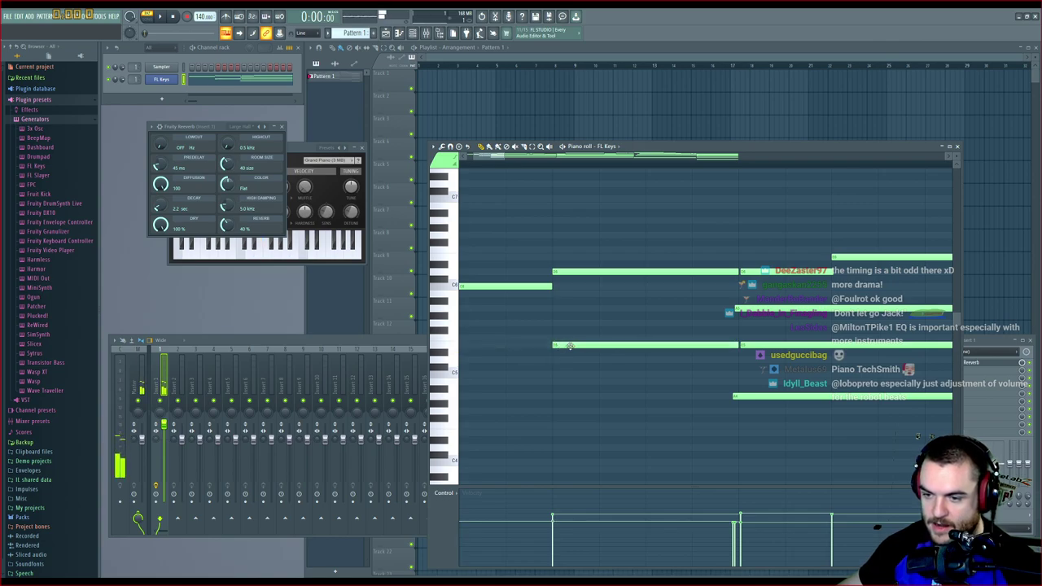
pyautogui.moveTo(733, 347); pyautogui.dragTo(651, 351)
pyautogui.rightClick(615, 345)
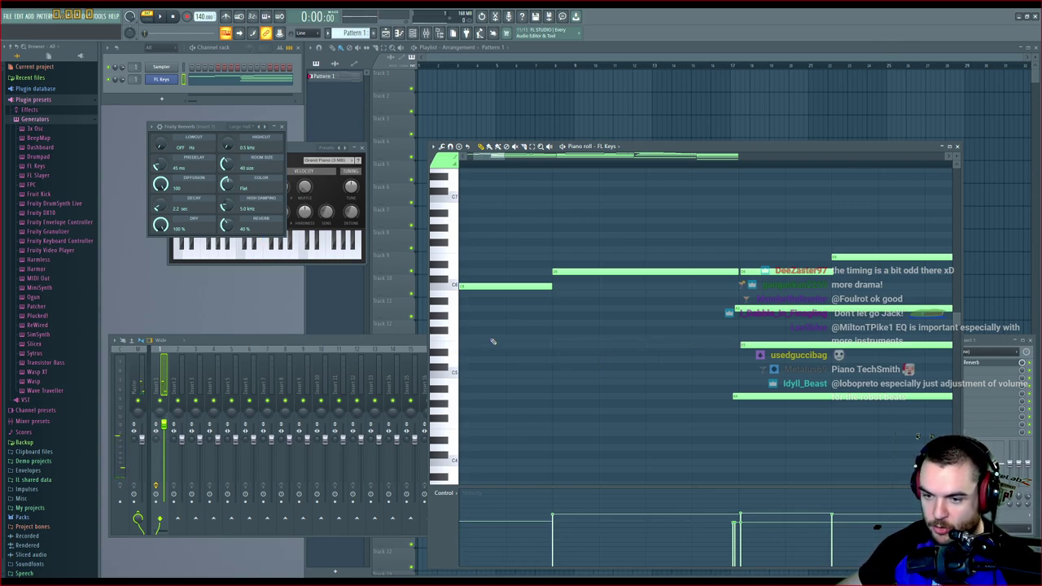
# Add a G#5 note beneath the second melody note, and delete the F5 notes tried out below it
pyautogui.click(507, 340)
pyautogui.click(604, 316)
pyautogui.rightClick(571, 337)
pyautogui.click(557, 337)
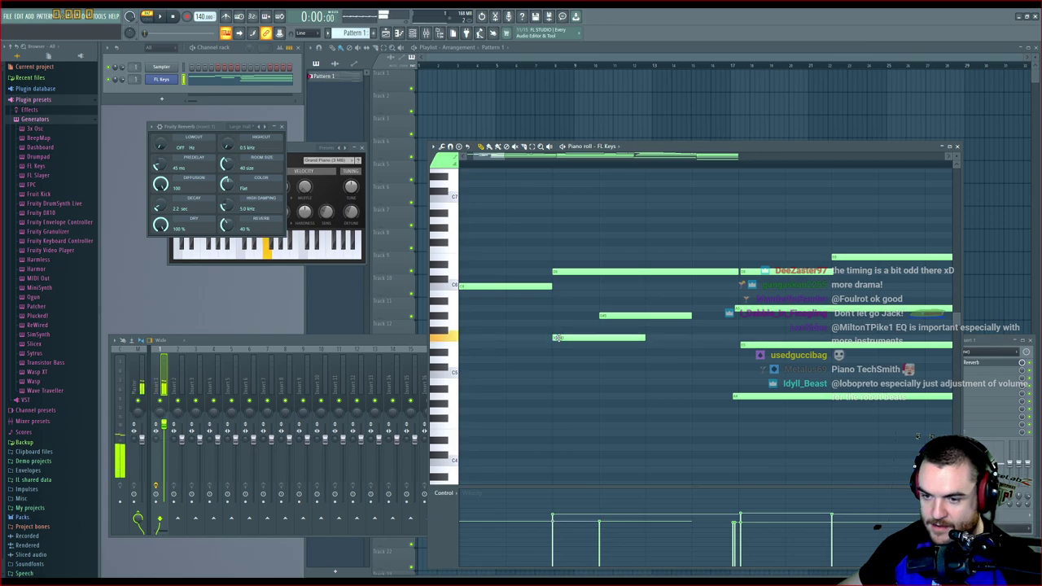
pyautogui.click(522, 339)
pyautogui.rightClick(576, 339)
pyautogui.rightClick(537, 338)
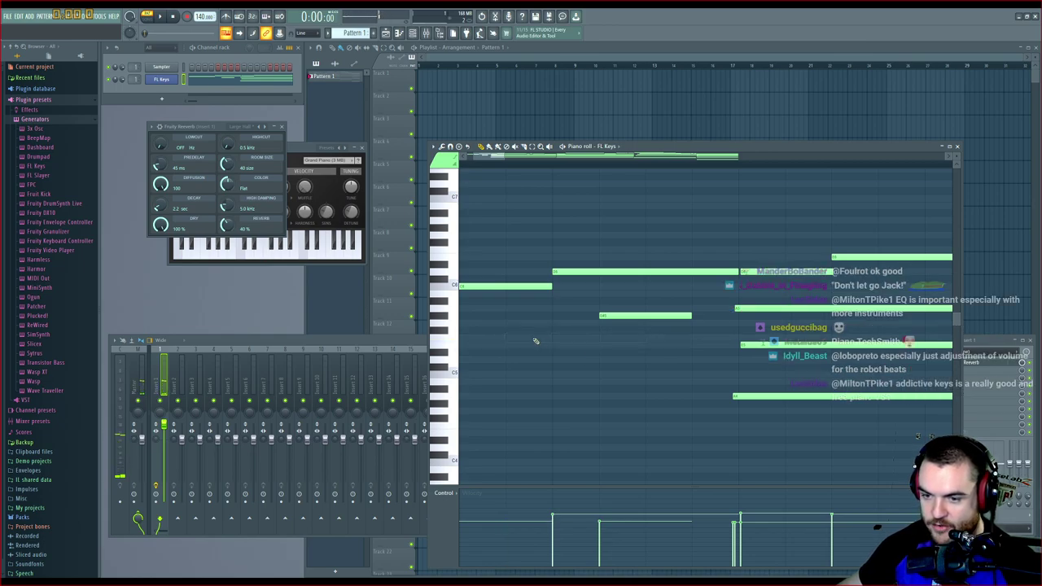
# Try F5 and D5 notes beneath the second melody note around the G#5, and delete them
pyautogui.click(577, 339)
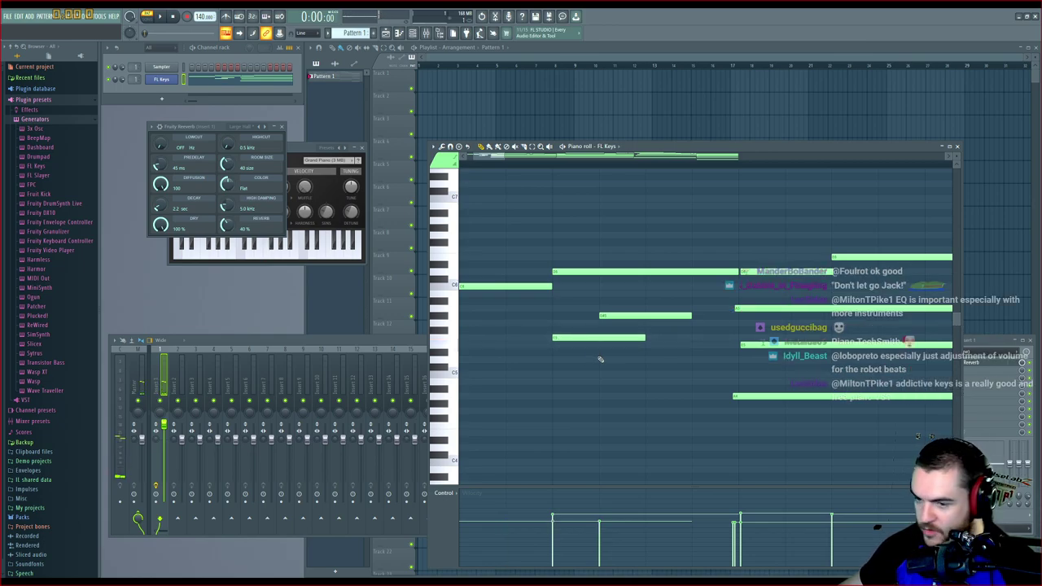
pyautogui.click(647, 360)
pyautogui.rightClick(683, 359)
pyautogui.rightClick(598, 337)
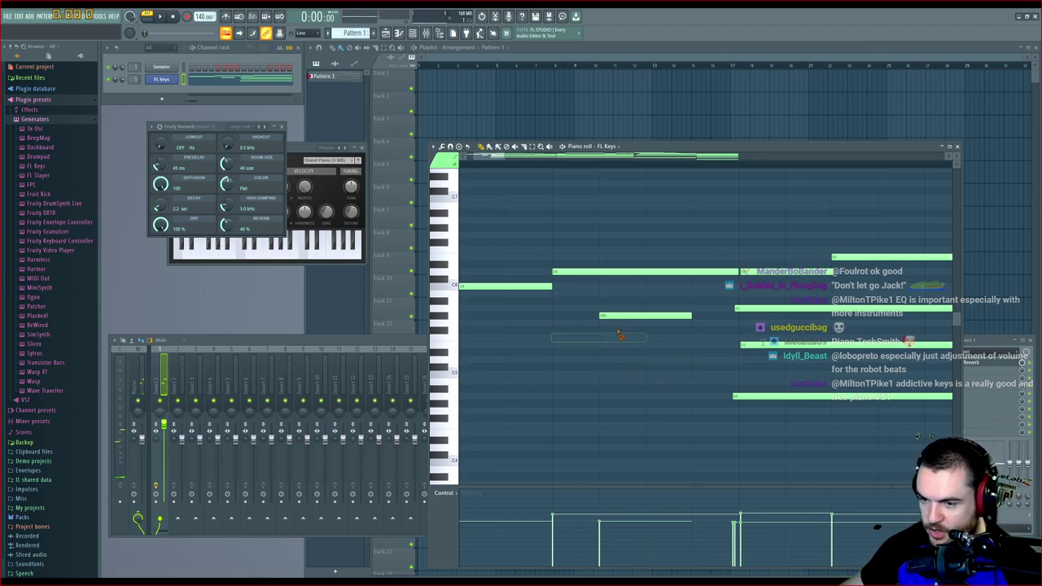
# Replace the G#5 with one starting together with the second melody note, try an F#5 beneath it, and delete both
pyautogui.rightClick(627, 315)
pyautogui.click(555, 315)
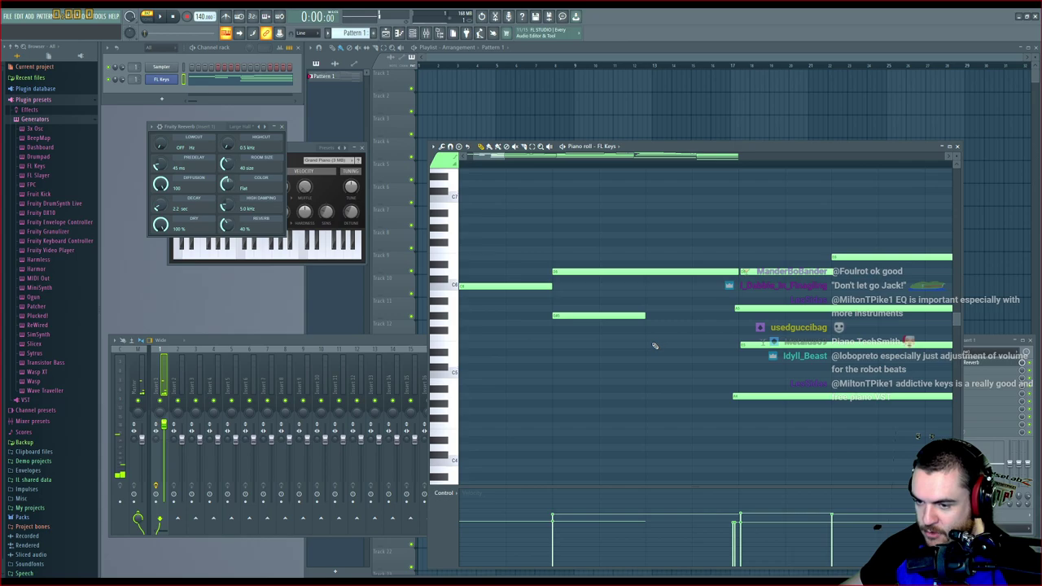
pyautogui.rightClick(604, 317)
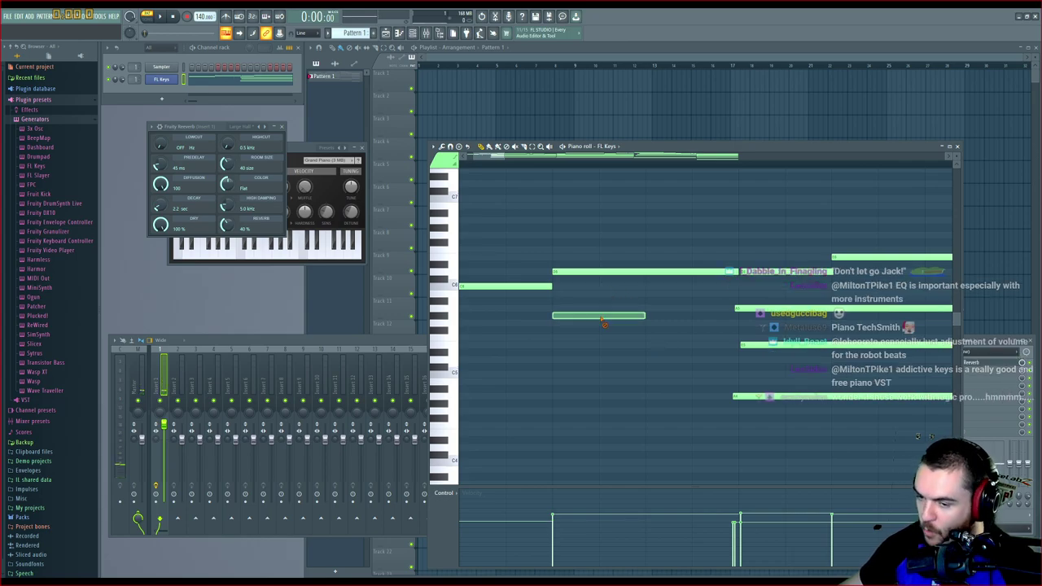
pyautogui.click(560, 317)
pyautogui.click(614, 331)
pyautogui.rightClick(631, 331)
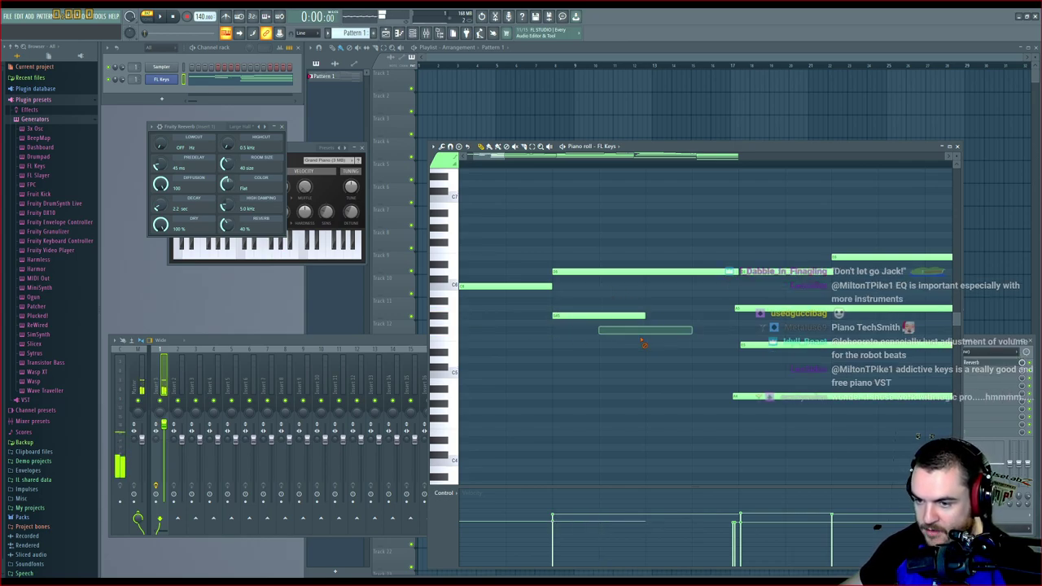
pyautogui.rightClick(597, 317)
# Try A5 and G5 notes beneath the second melody note, delete them, and audition the A5 alone before deleting it too
pyautogui.click(571, 309)
pyautogui.click(573, 322)
pyautogui.rightClick(608, 322)
pyautogui.rightClick(611, 308)
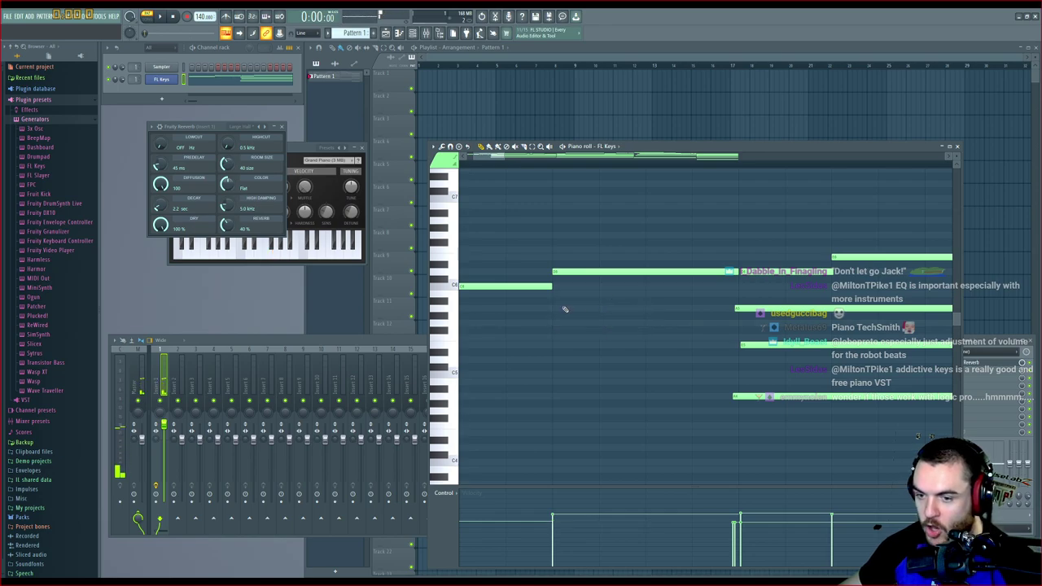
pyautogui.click(564, 308)
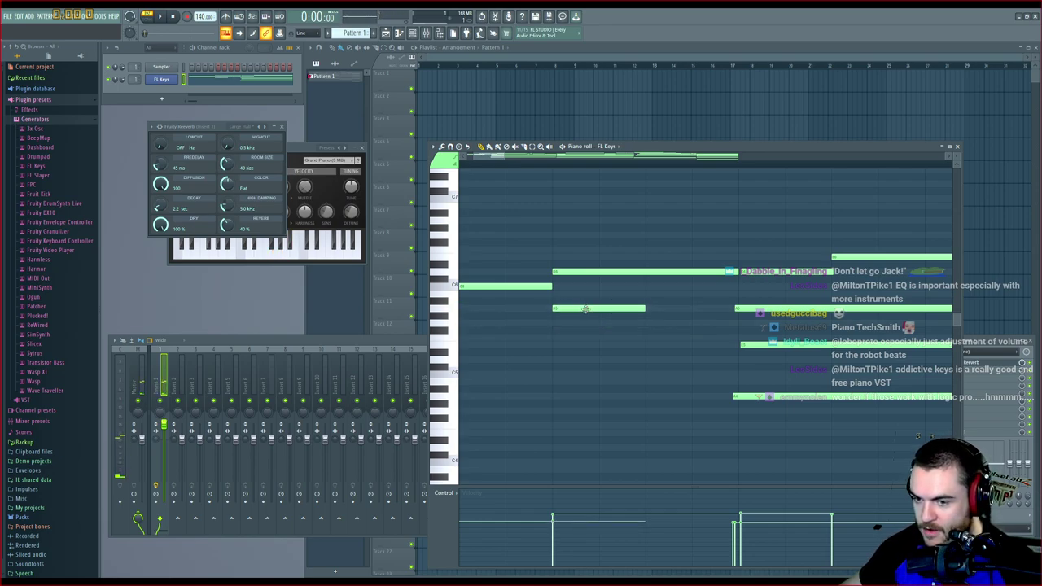
pyautogui.moveTo(588, 310)
pyautogui.mouseDown()
pyautogui.moveTo(562, 311)
pyautogui.moveTo(627, 312)
pyautogui.moveTo(500, 311)
pyautogui.moveTo(641, 310)
pyautogui.moveTo(517, 310)
pyautogui.moveTo(634, 310)
pyautogui.moveTo(570, 310)
pyautogui.mouseUp()
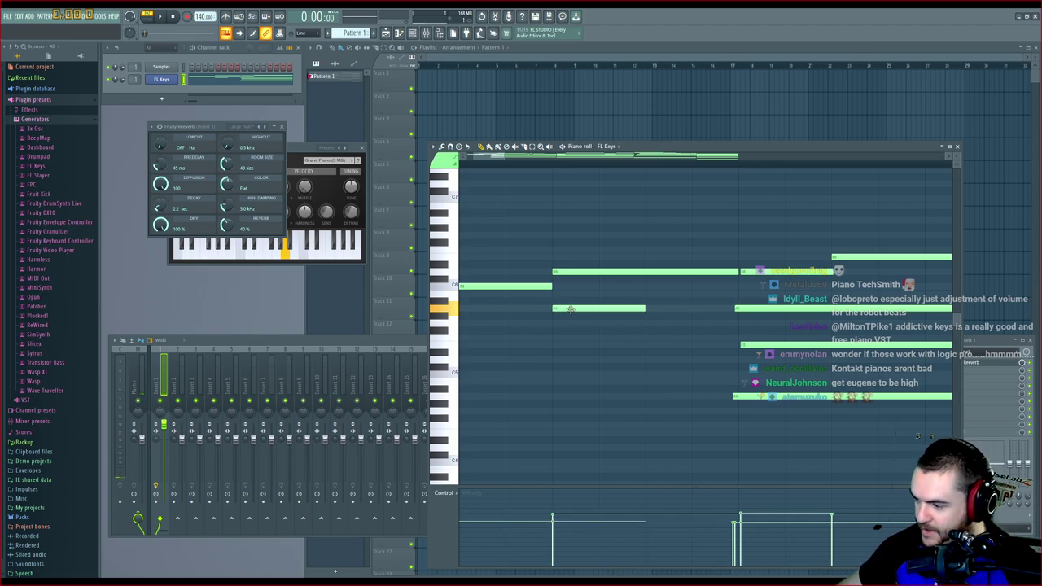
pyautogui.rightClick(617, 307)
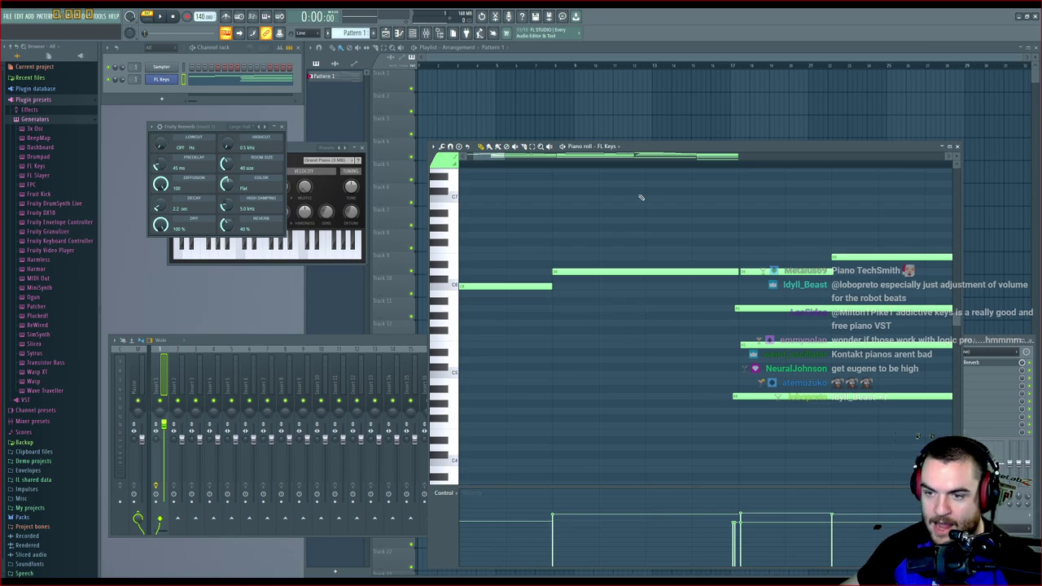
pyautogui.scroll(-3, 651, 167)
pyautogui.scroll(2, 650, 167)
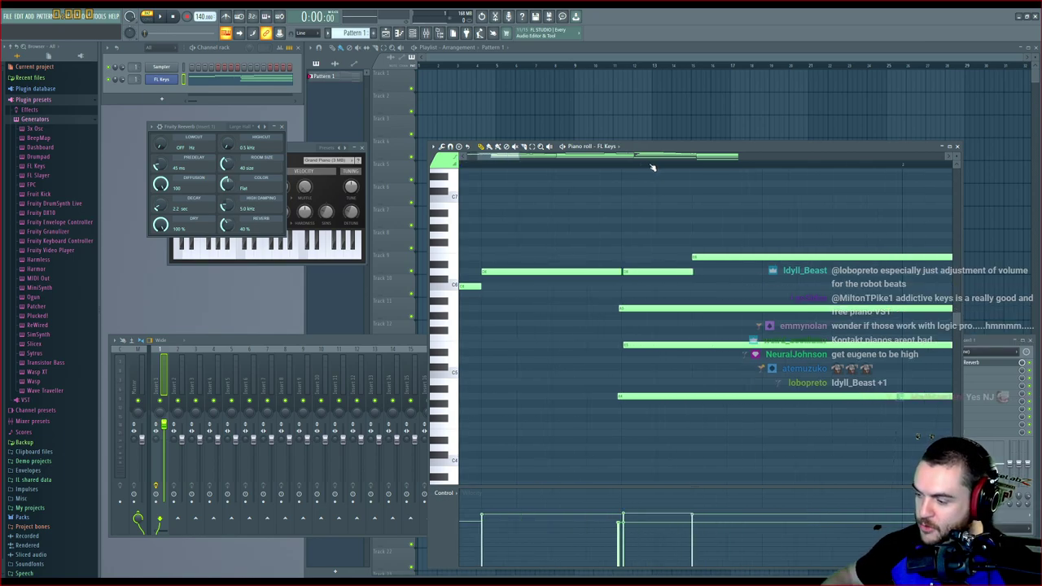
pyautogui.scroll(1, 651, 167)
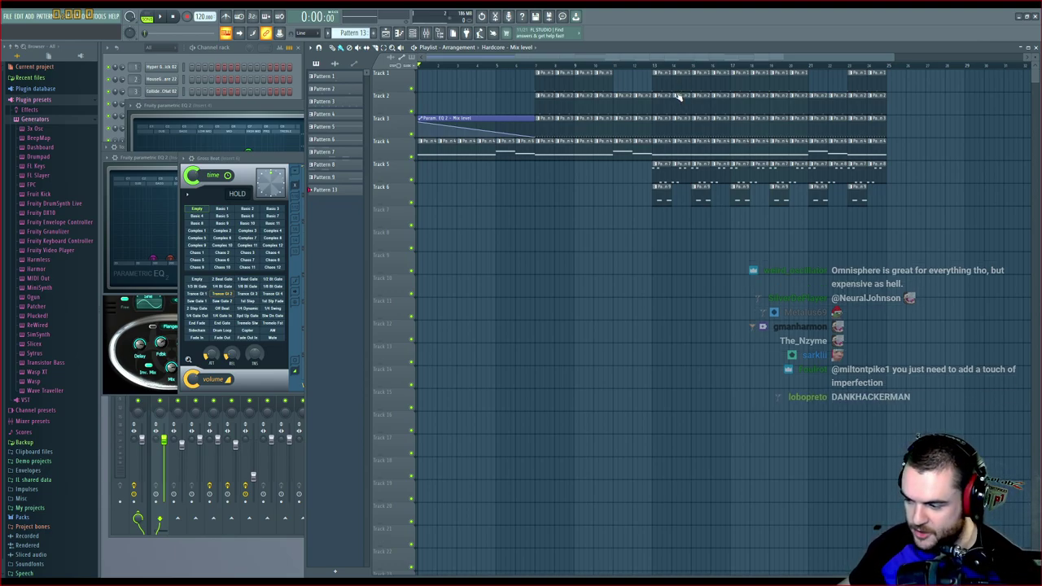
# Select Pattern 12 and play the 120 BPM arrangement from the start, following it through the playlist
pyautogui.press('KP_Subtract')
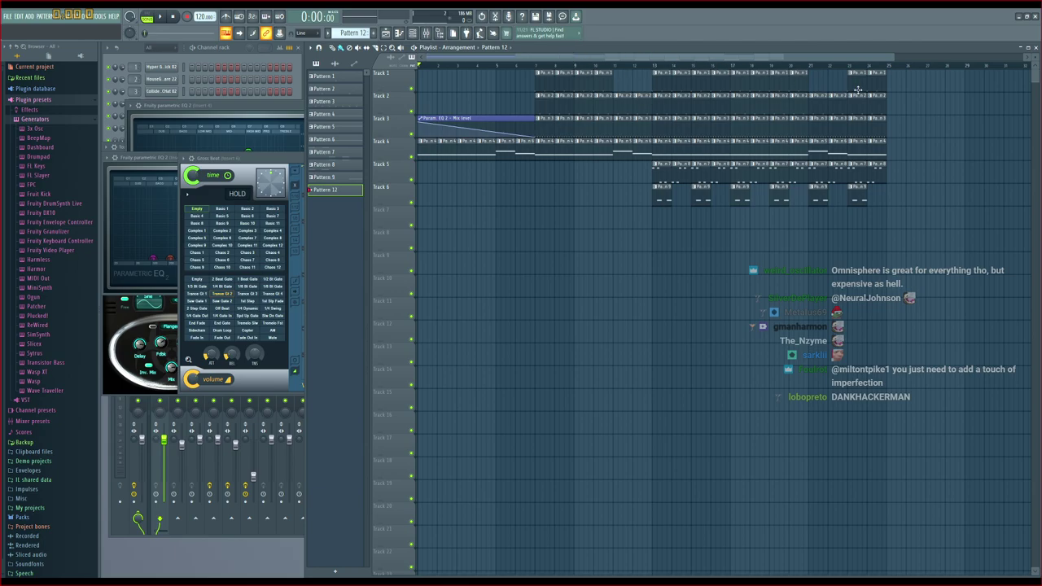
pyautogui.moveTo(1036, 57); pyautogui.dragTo(1035, 58)
pyautogui.scroll(4, 593, 64)
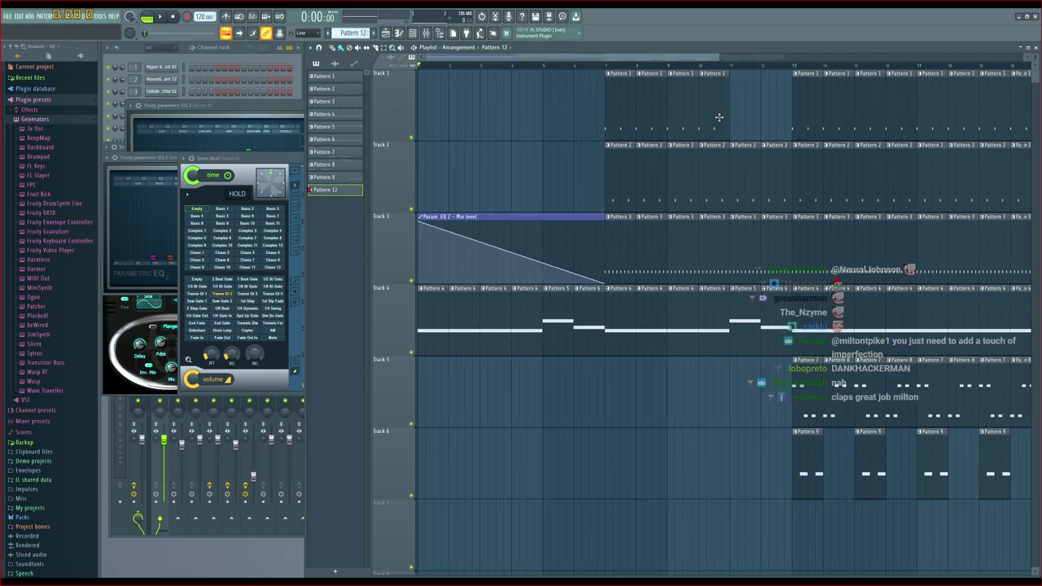
pyautogui.press('space')
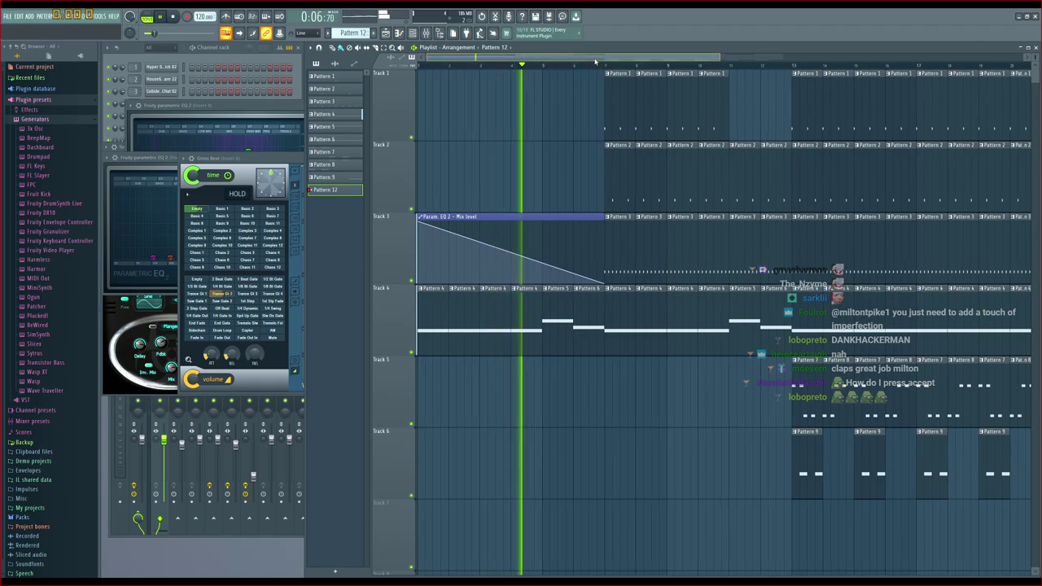
pyautogui.moveTo(594, 60); pyautogui.dragTo(597, 61)
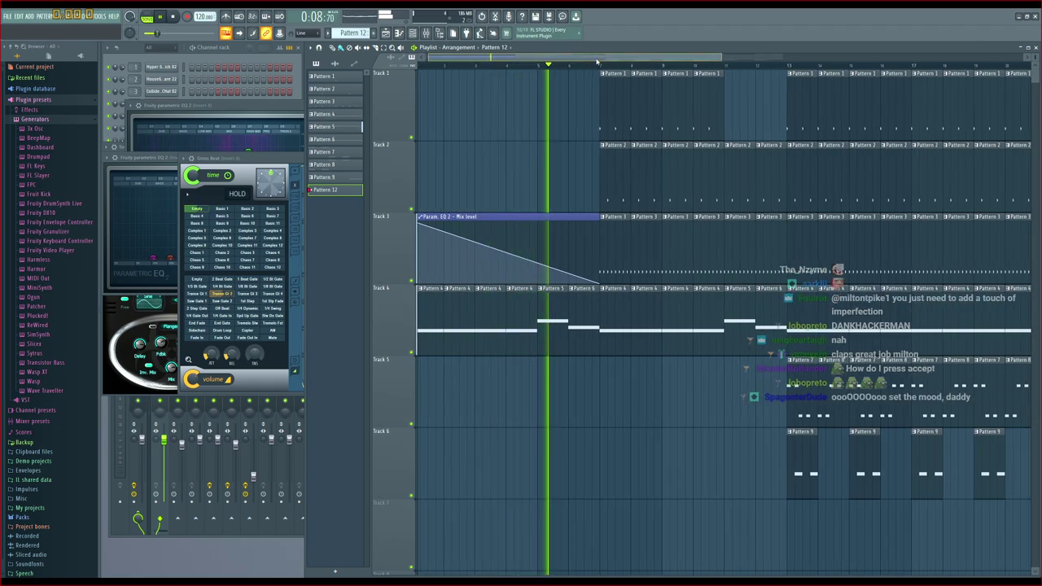
pyautogui.moveTo(597, 61); pyautogui.dragTo(609, 62)
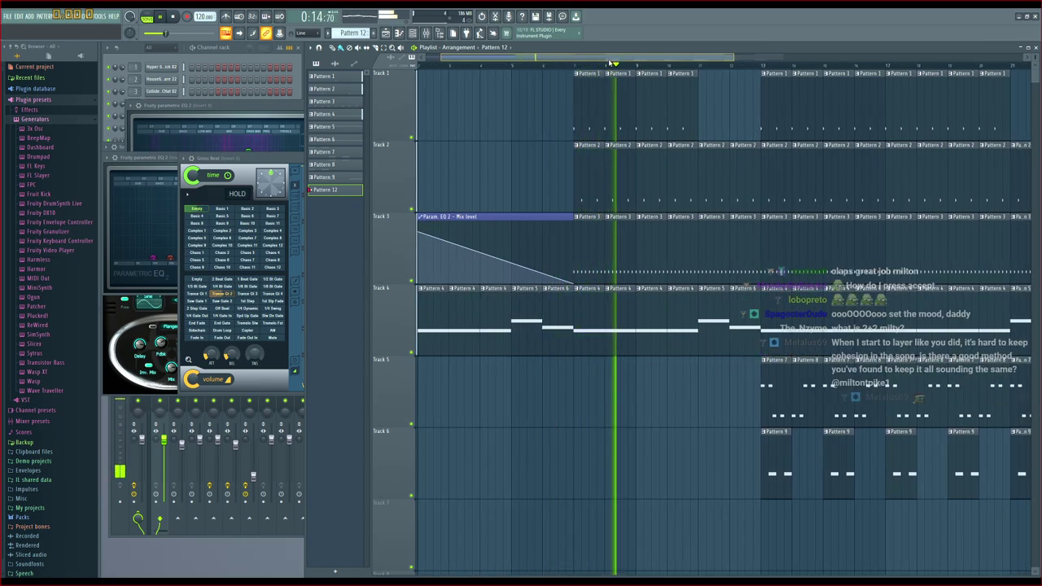
# Slightly lower the levels of mixer tracks Insert 1 and Insert 2, and raise Insert 4 a little
pyautogui.click(169, 458)
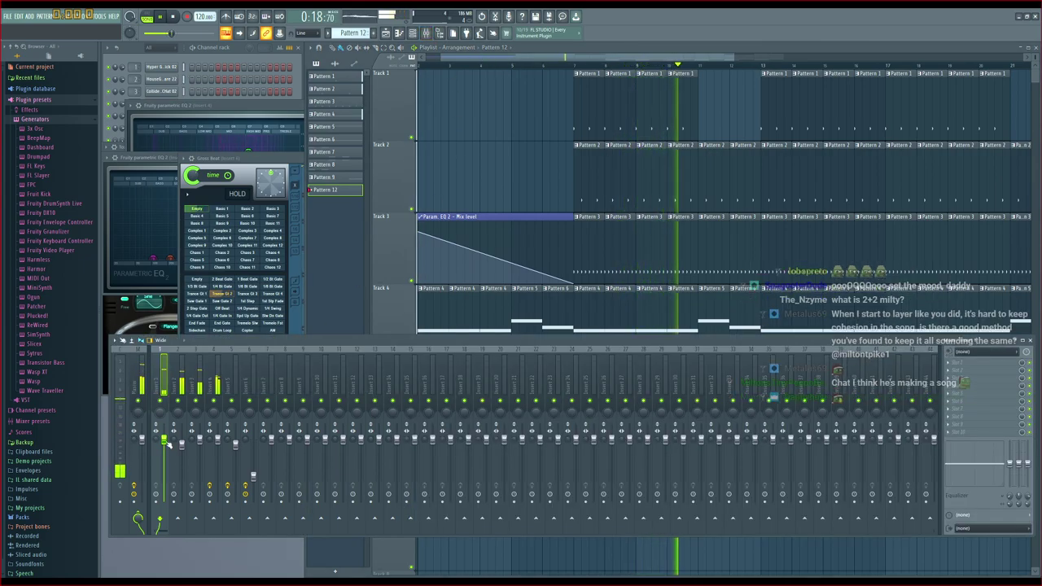
pyautogui.moveTo(181, 444); pyautogui.dragTo(182, 450)
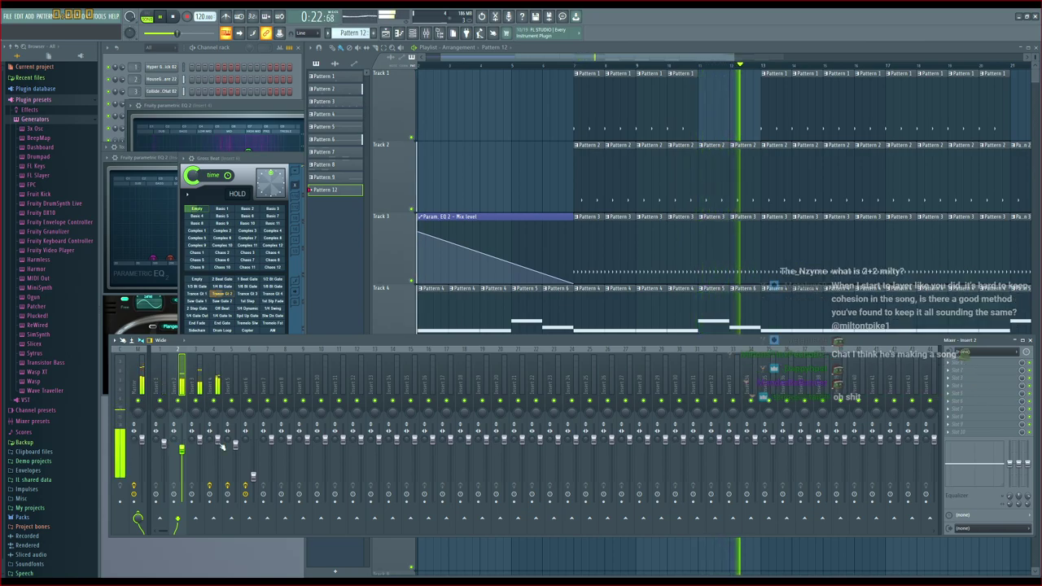
pyautogui.moveTo(218, 440); pyautogui.dragTo(218, 433)
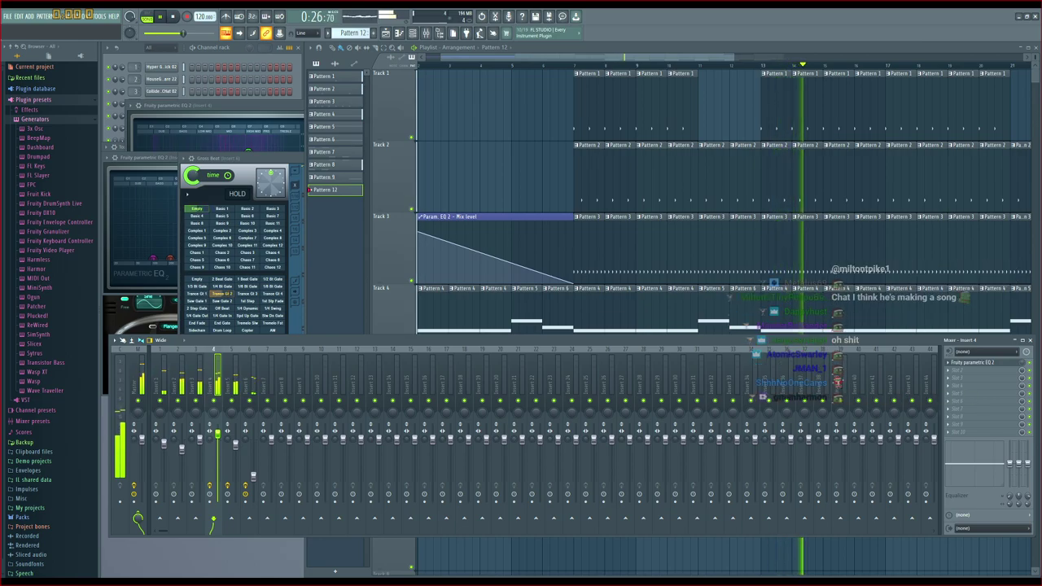
# Check the end of the arrangement in the playlist and replay the song from the start
pyautogui.moveTo(643, 58); pyautogui.dragTo(812, 70)
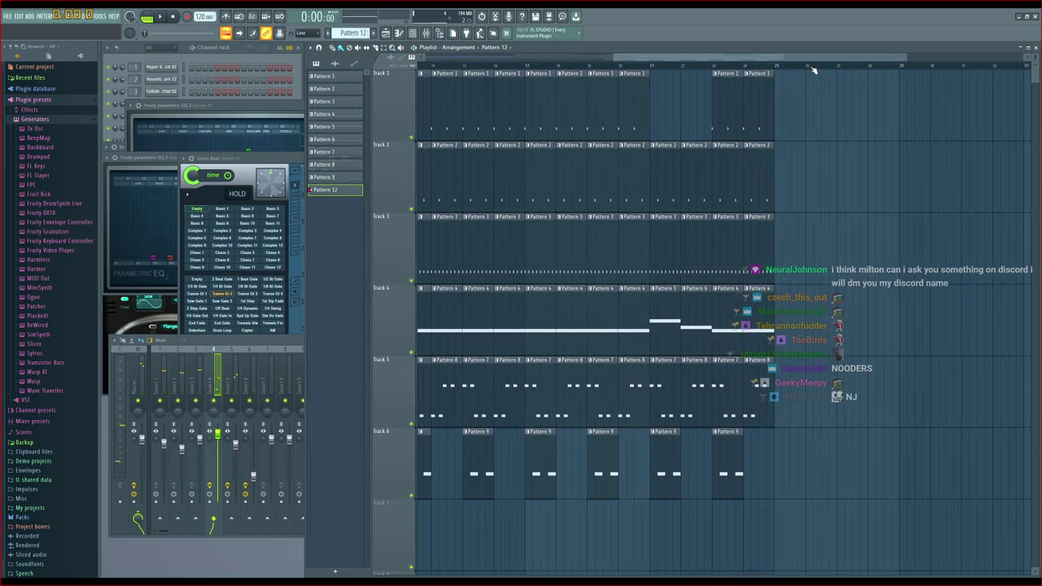
pyautogui.press('space')
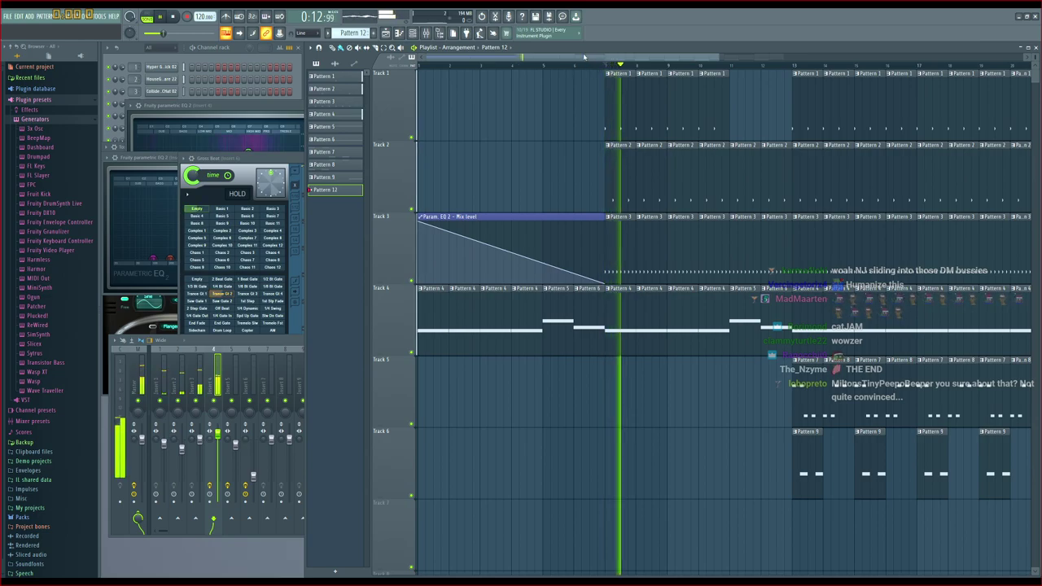
pyautogui.press('space')
# Add Soundgoodizer in mode D after the parametric EQ on mixer track Insert 4, and play the song to hear it
pyautogui.click(425, 34)
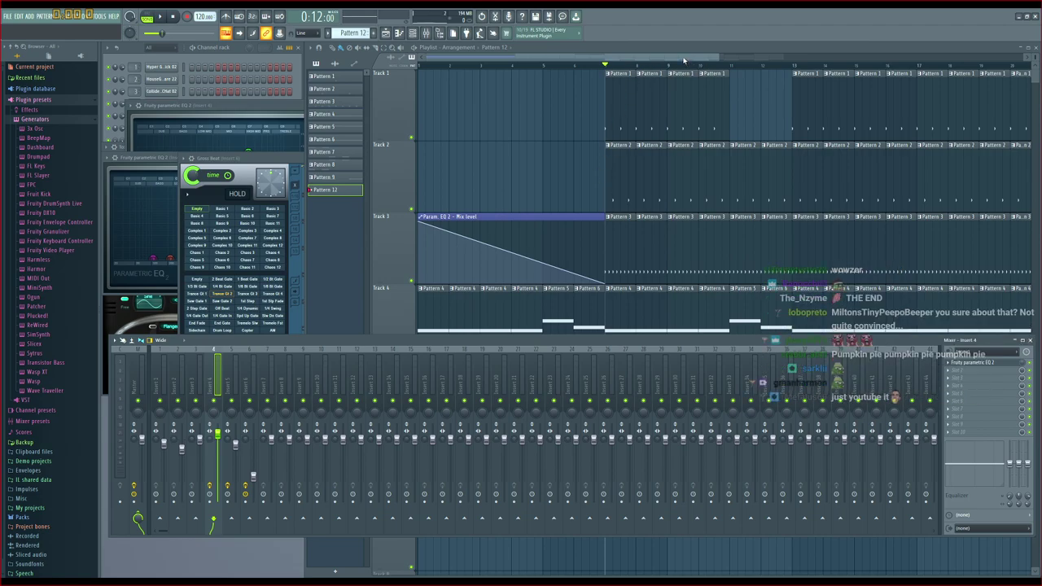
pyautogui.click(677, 61)
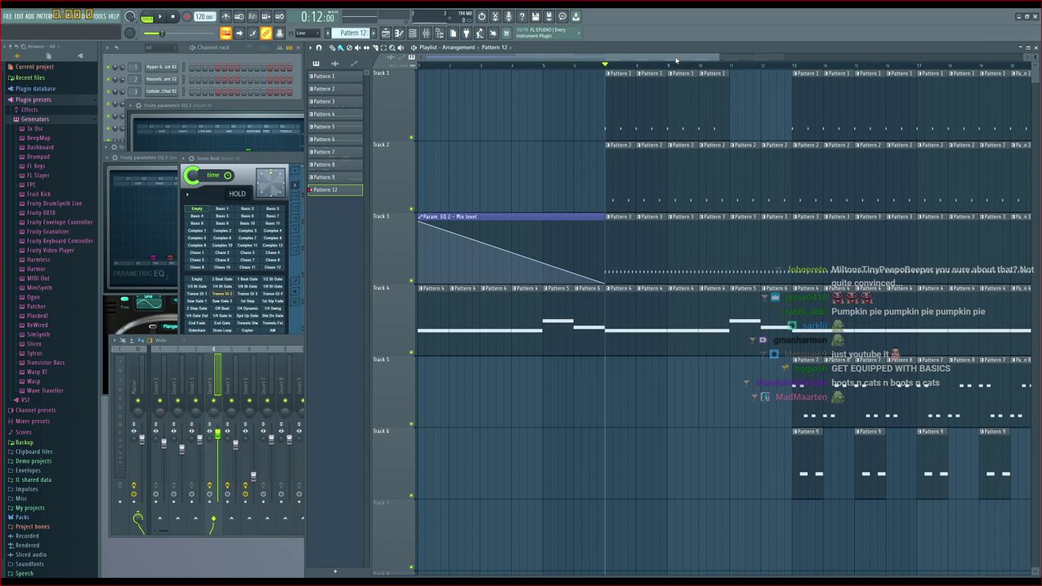
pyautogui.click(275, 342)
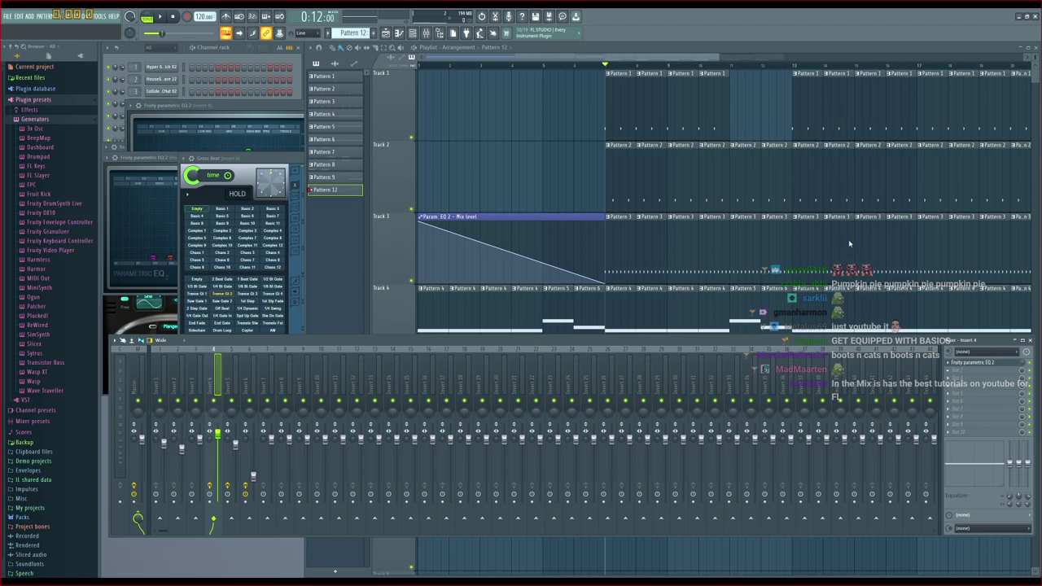
pyautogui.press('space')
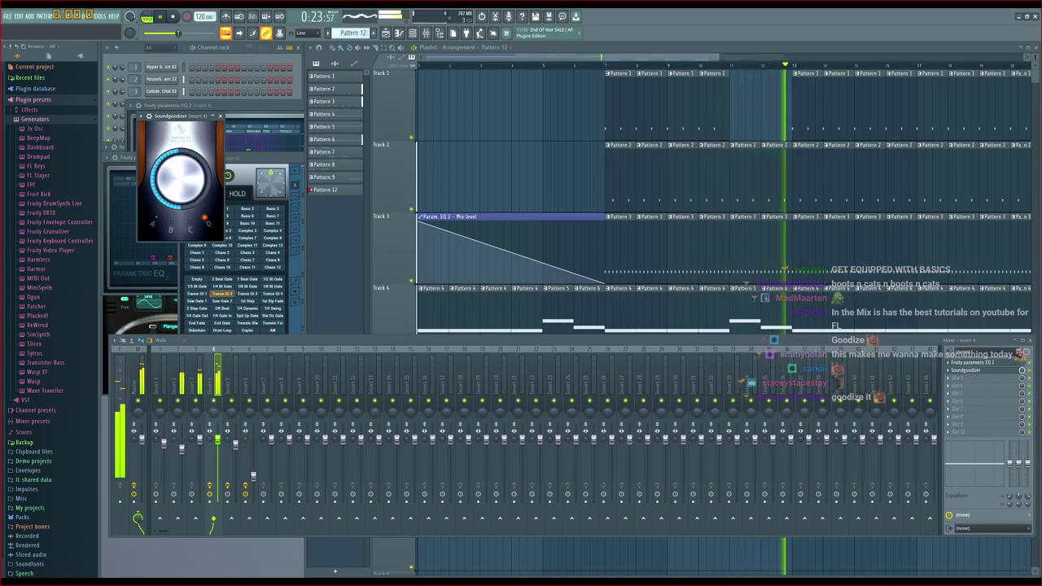
# Delete the first four Pattern 9 clips on Track 6, at bars 13, 15, 17 and 19
pyautogui.click(438, 49)
pyautogui.moveTo(557, 59); pyautogui.dragTo(668, 63)
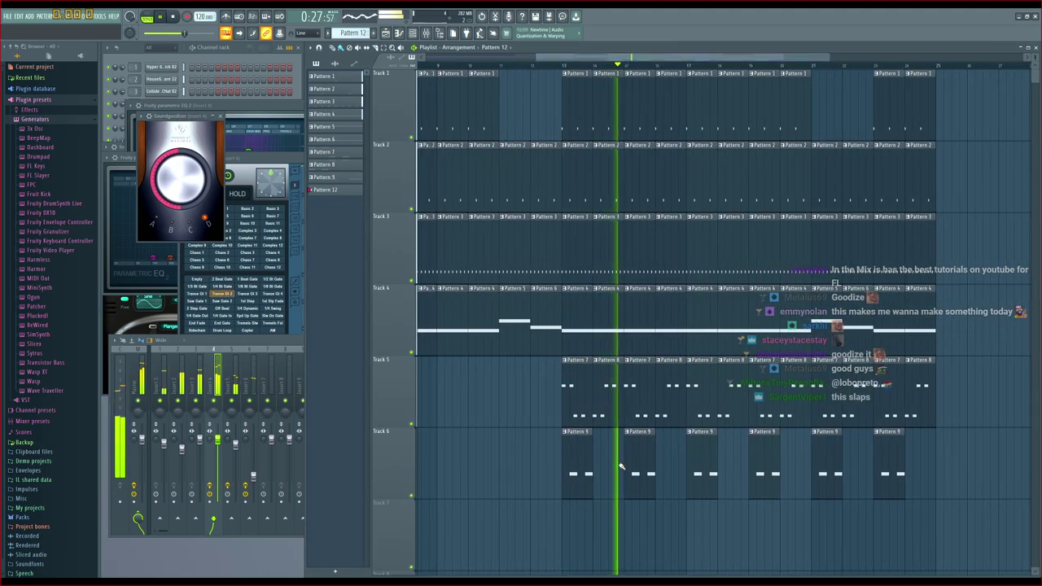
pyautogui.rightClick(579, 465)
pyautogui.rightClick(642, 465)
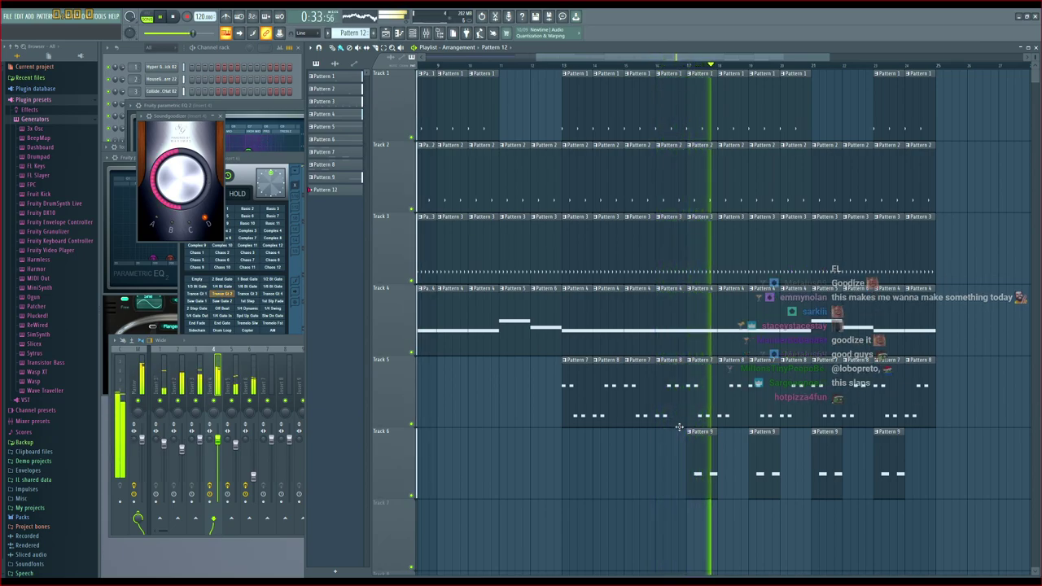
pyautogui.rightClick(703, 467)
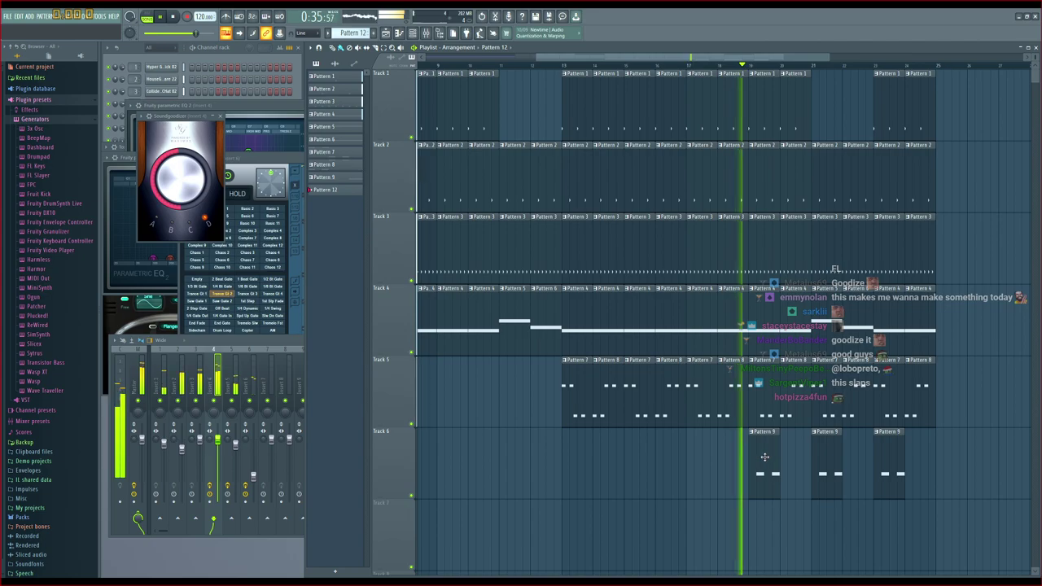
pyautogui.rightClick(761, 460)
# Listen to the arrangement through to its end and replay it from the start
pyautogui.moveTo(661, 58); pyautogui.dragTo(756, 139)
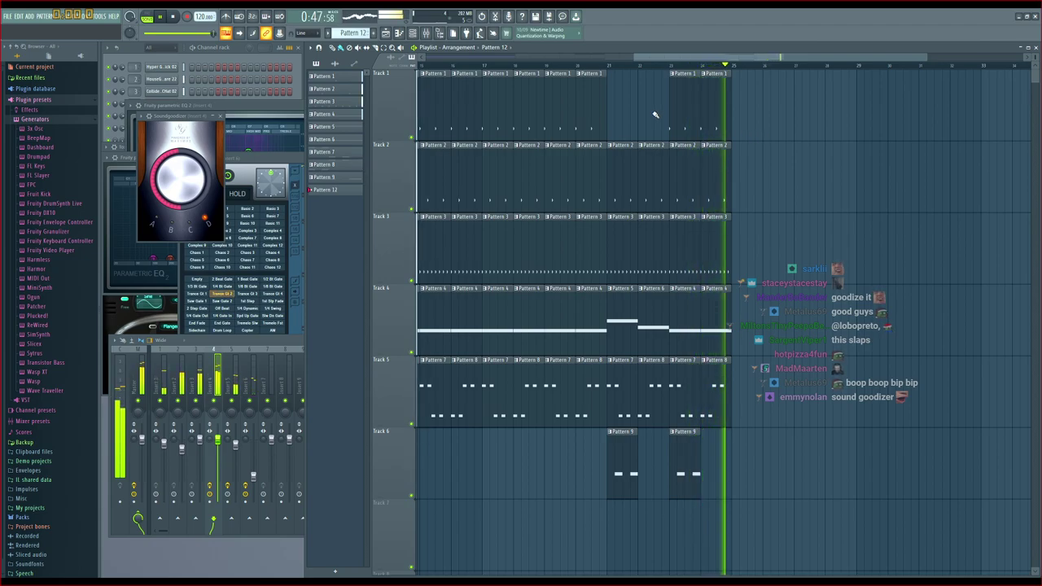
pyautogui.moveTo(678, 60); pyautogui.dragTo(456, 70)
pyautogui.press('space')
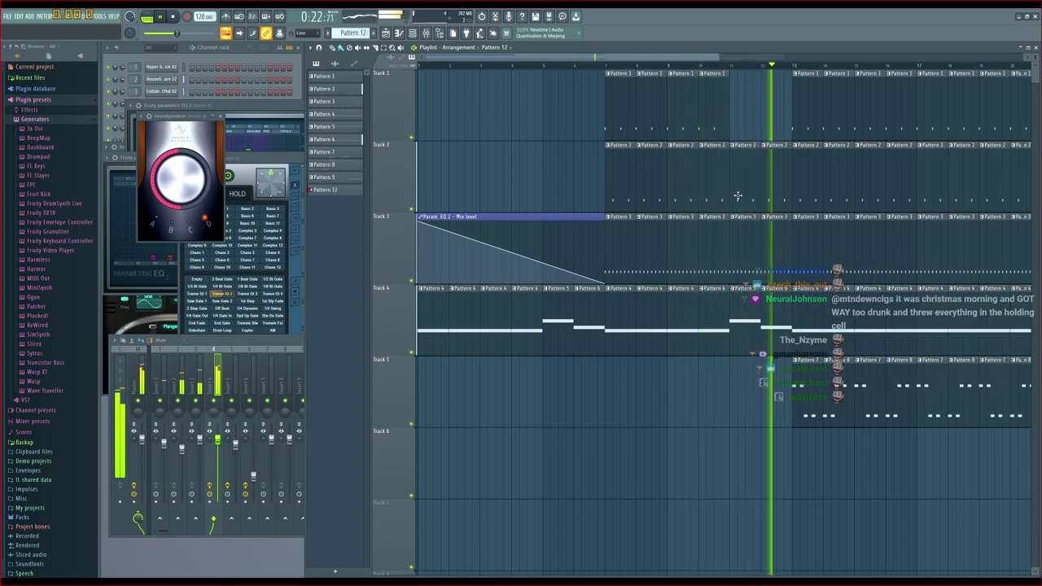
pyautogui.press('space')
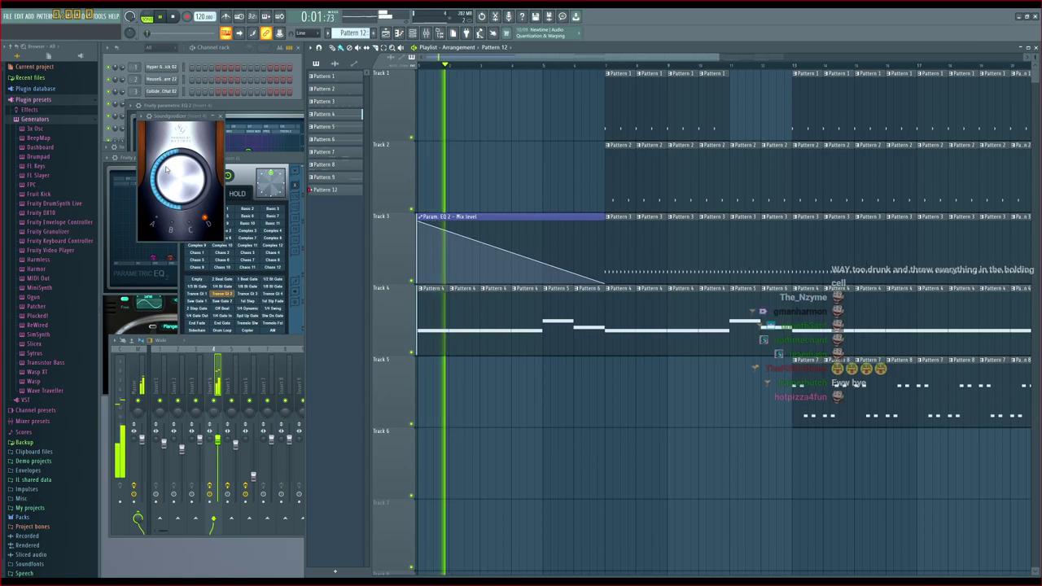
pyautogui.press('space')
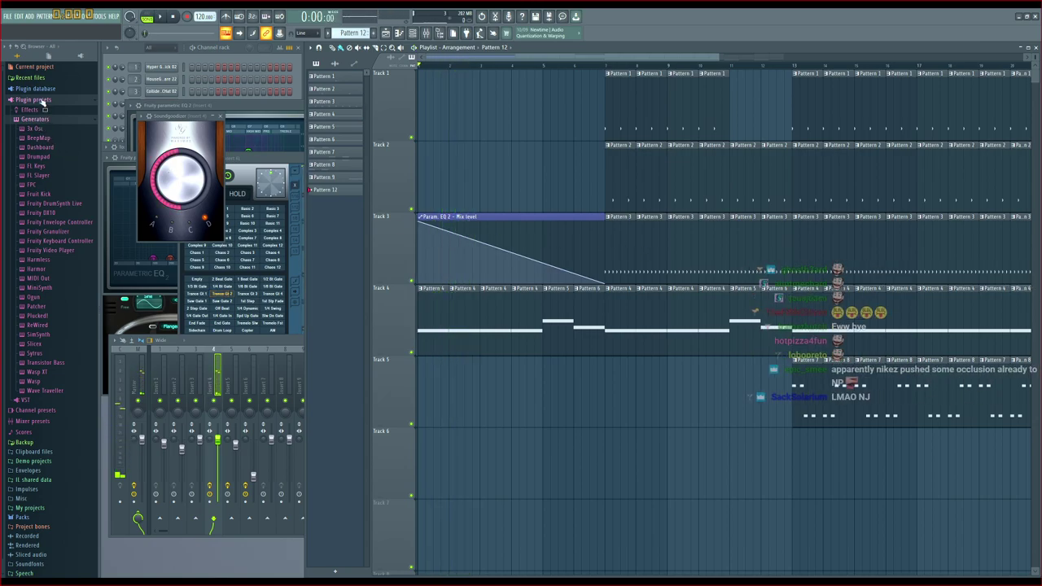
# Place the FX Big Reverse sample from the SFX pack on Track 5, ending at bar 7, and play the lead-in to it
pyautogui.click(22, 517)
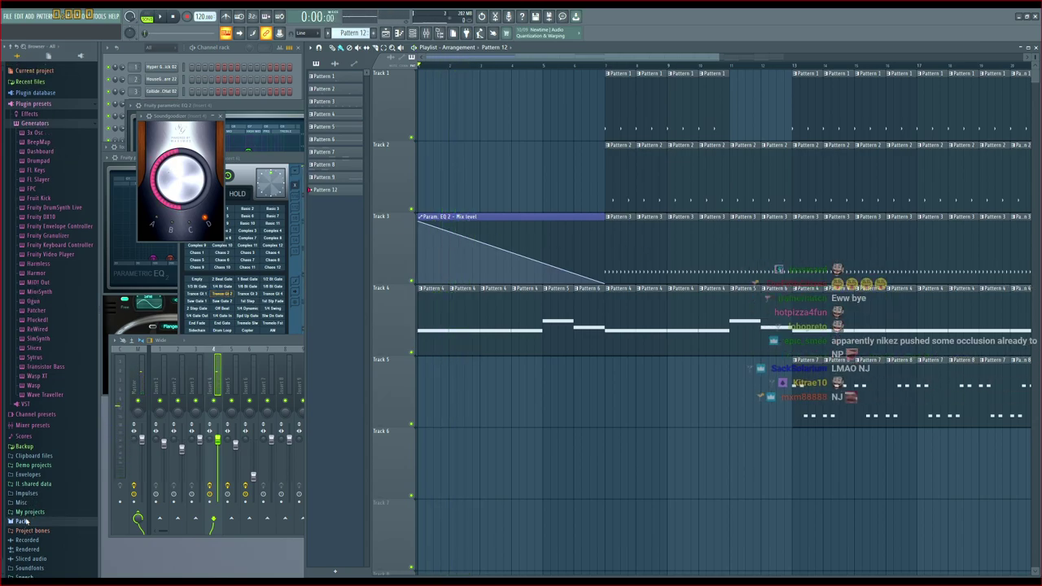
pyautogui.click(33, 293)
pyautogui.scroll(-3, 49, 299)
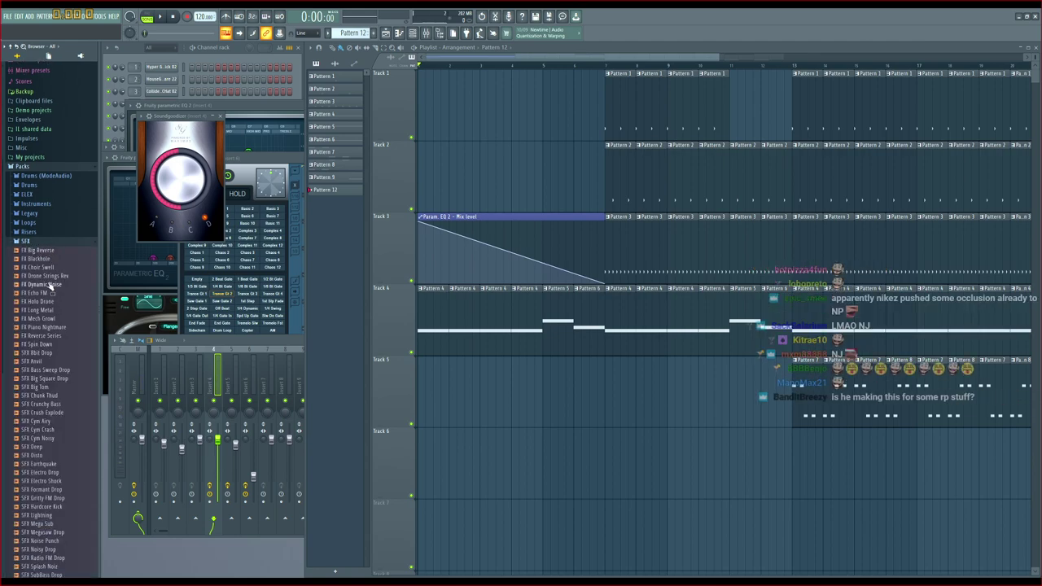
pyautogui.scroll(-3, 39, 264)
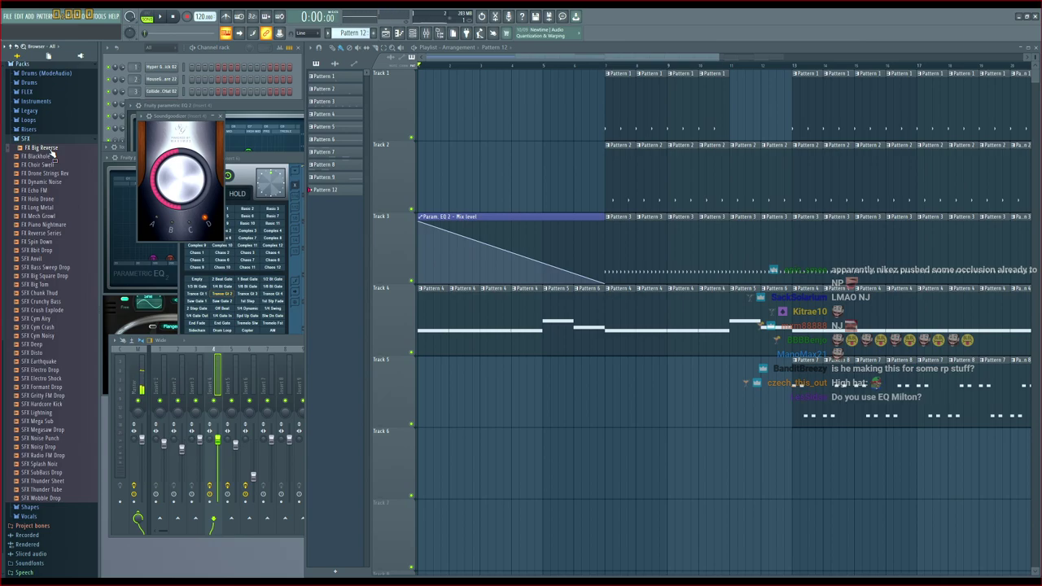
pyautogui.moveTo(46, 151); pyautogui.dragTo(589, 405)
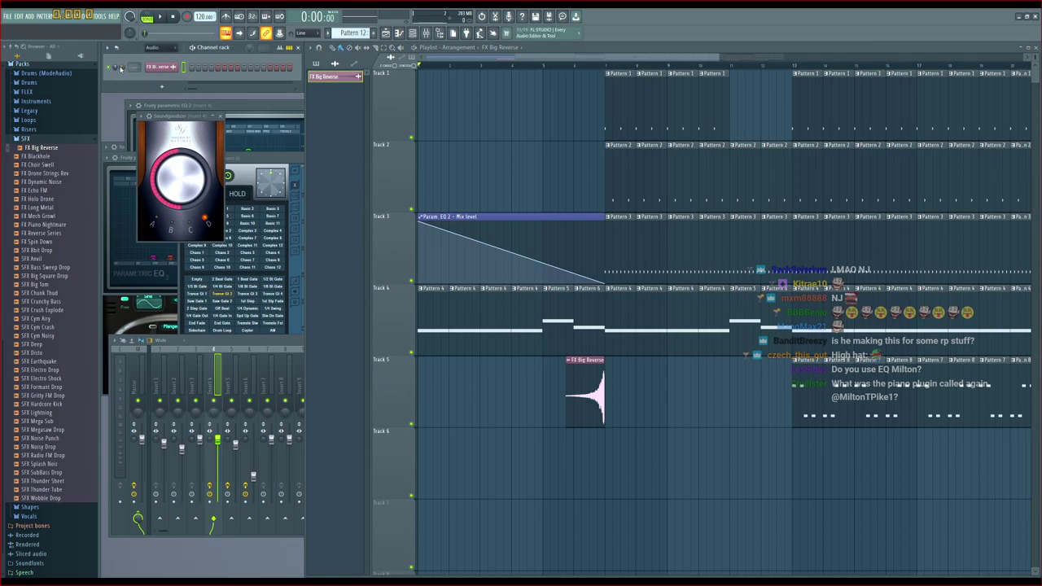
pyautogui.click(527, 65)
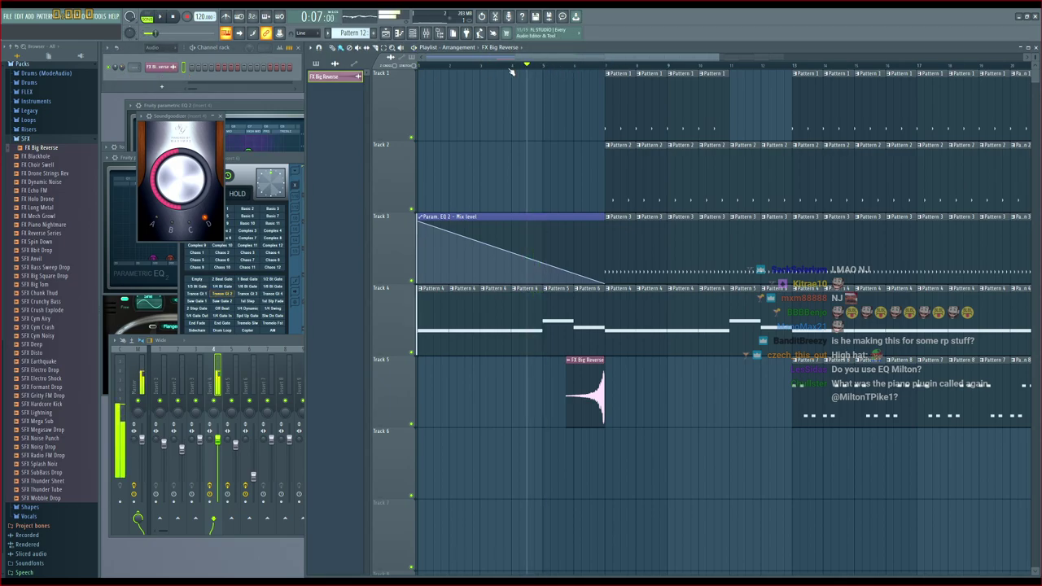
# Play the song through the FX Big Reverse lead-in and into the section after bar 7
pyautogui.click(174, 17)
pyautogui.press('space')
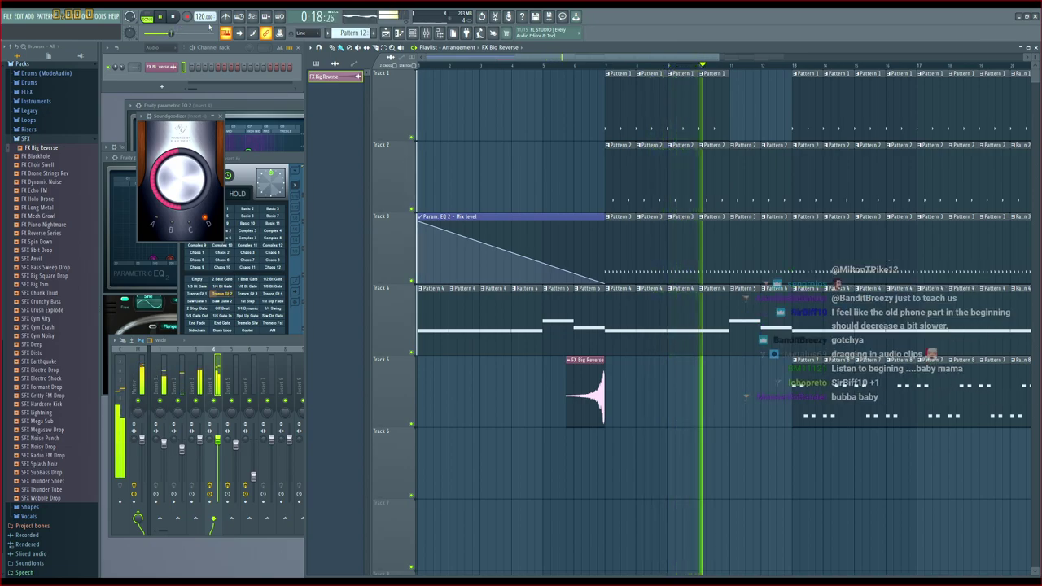
pyautogui.press('space')
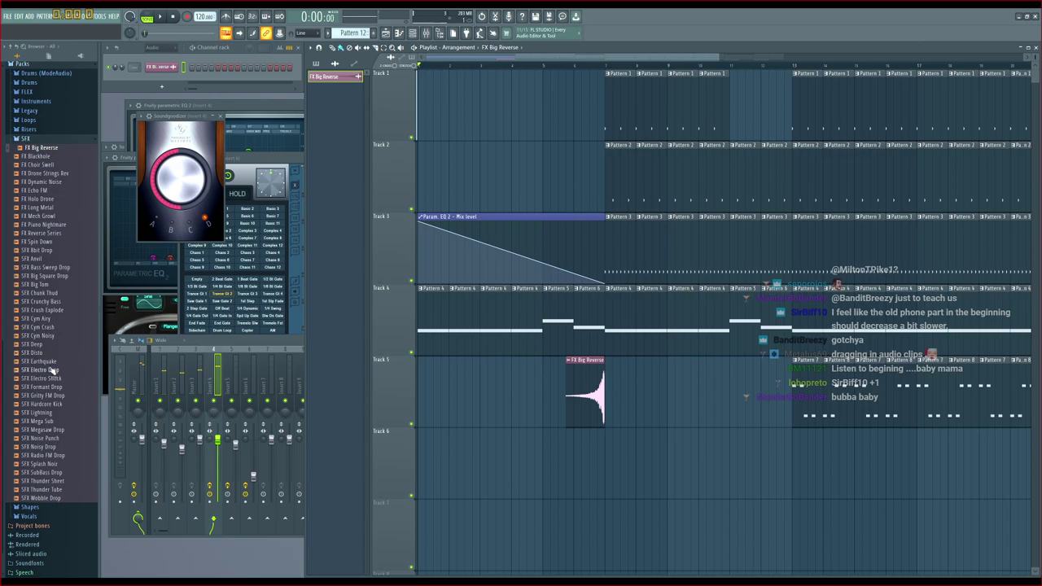
# Audition SFX samples, place SFX Thunder Sheet on Track 5 starting at bar 7, and play the song through it
pyautogui.click(51, 369)
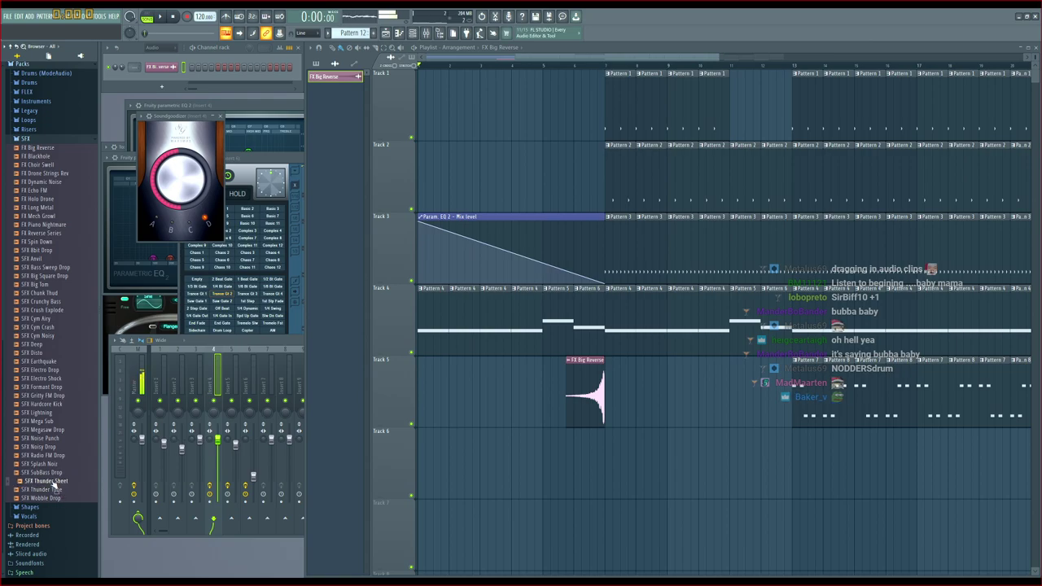
pyautogui.moveTo(54, 485); pyautogui.dragTo(612, 413)
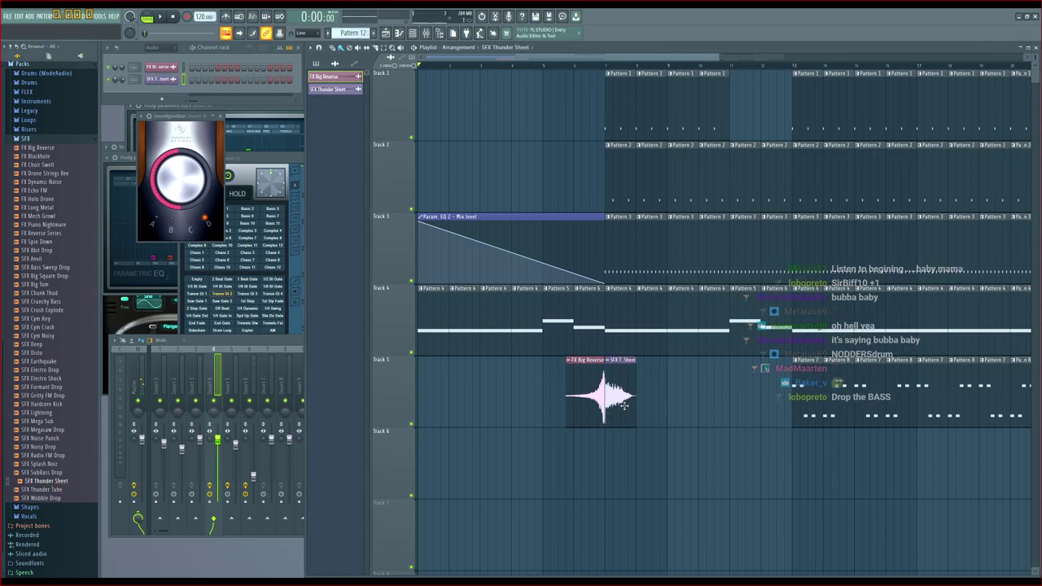
pyautogui.press('space')
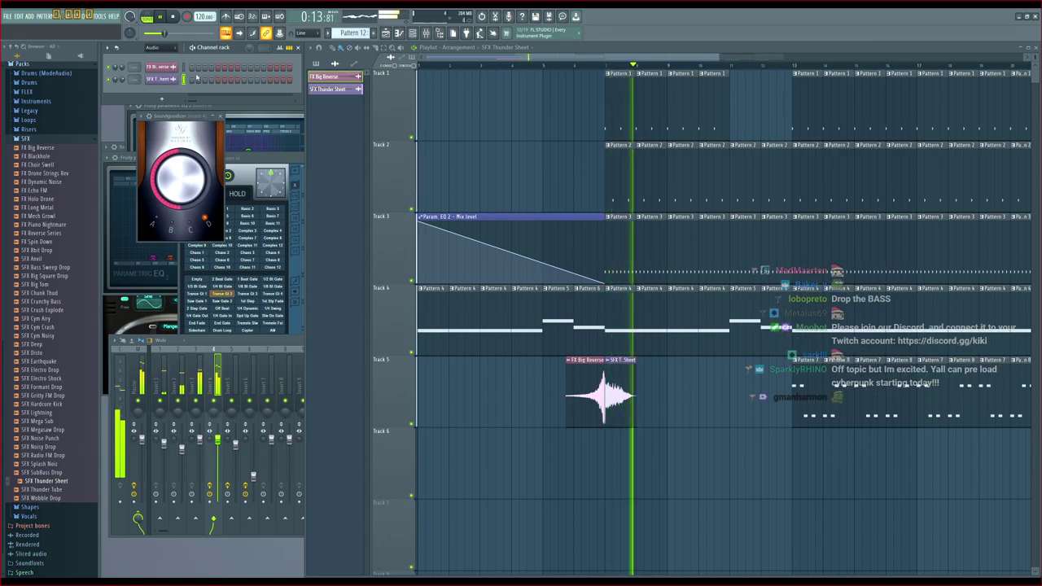
pyautogui.press('space')
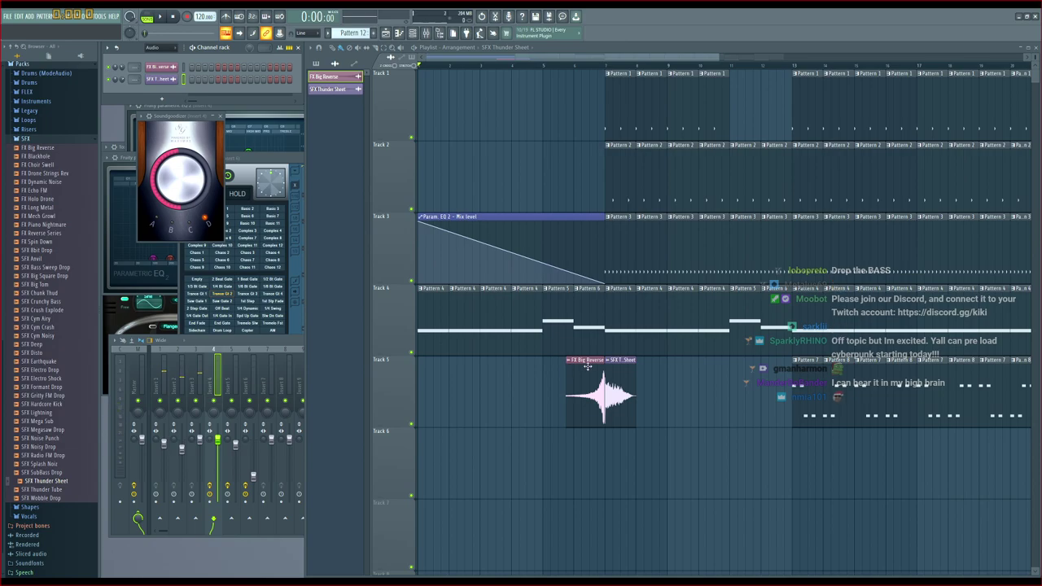
# Replay the transition from bar 7, and again from just after bar 5, to judge the reverse and thunder samples
pyautogui.press('space')
pyautogui.click(609, 65)
pyautogui.press('space')
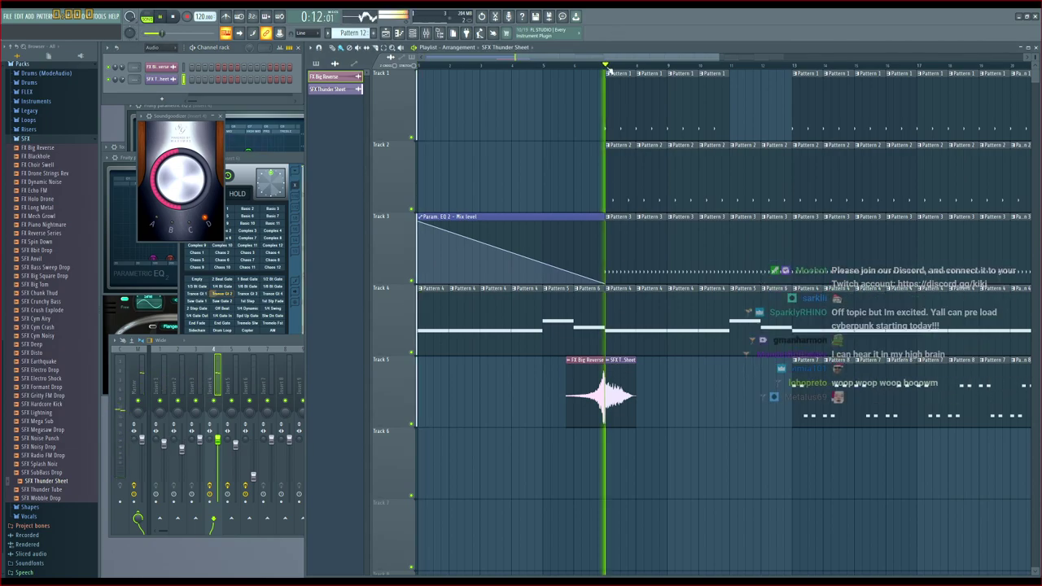
pyautogui.press('space')
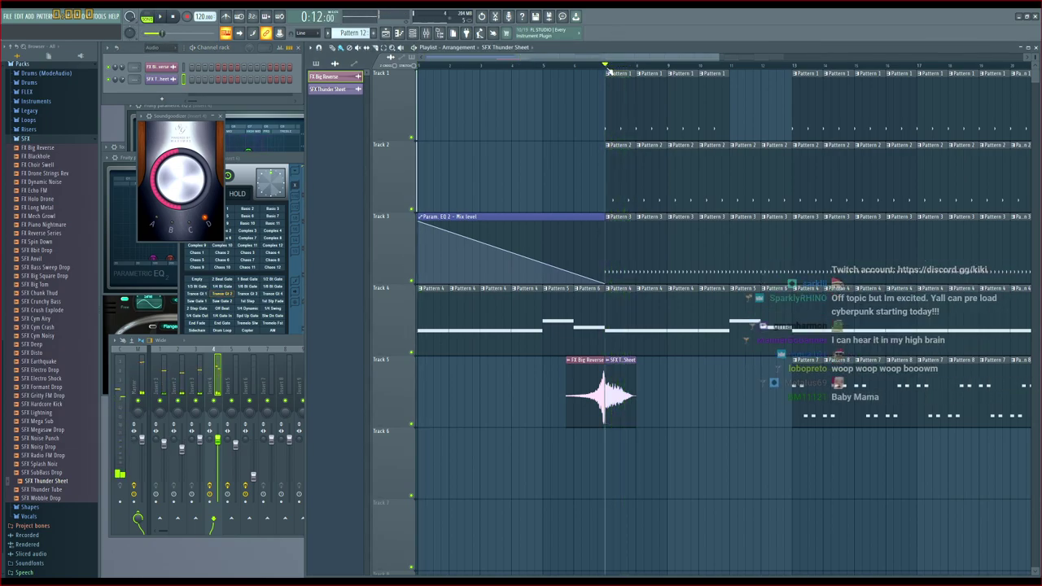
pyautogui.click(553, 65)
pyautogui.press('space')
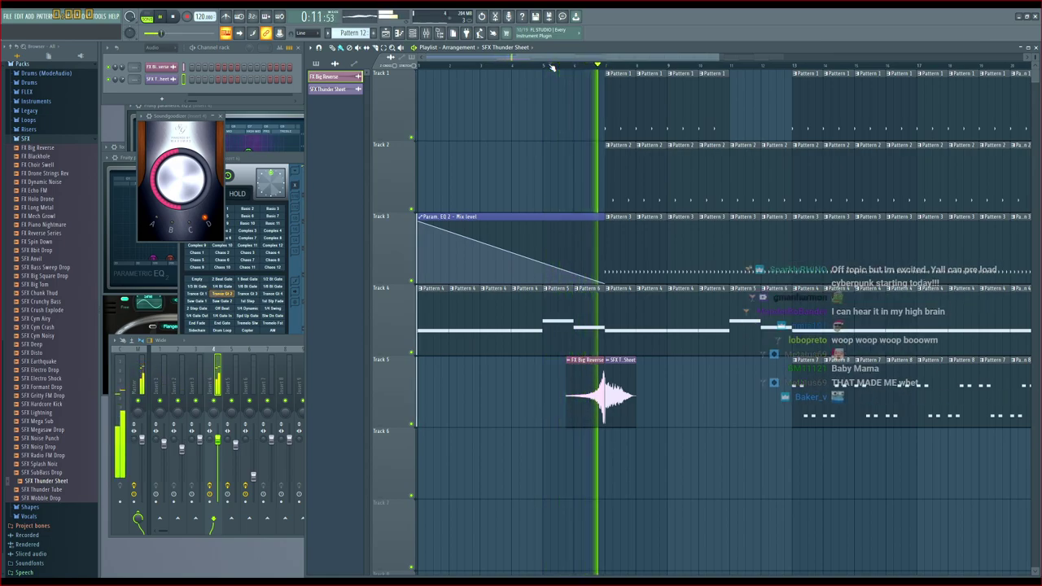
pyautogui.press('space')
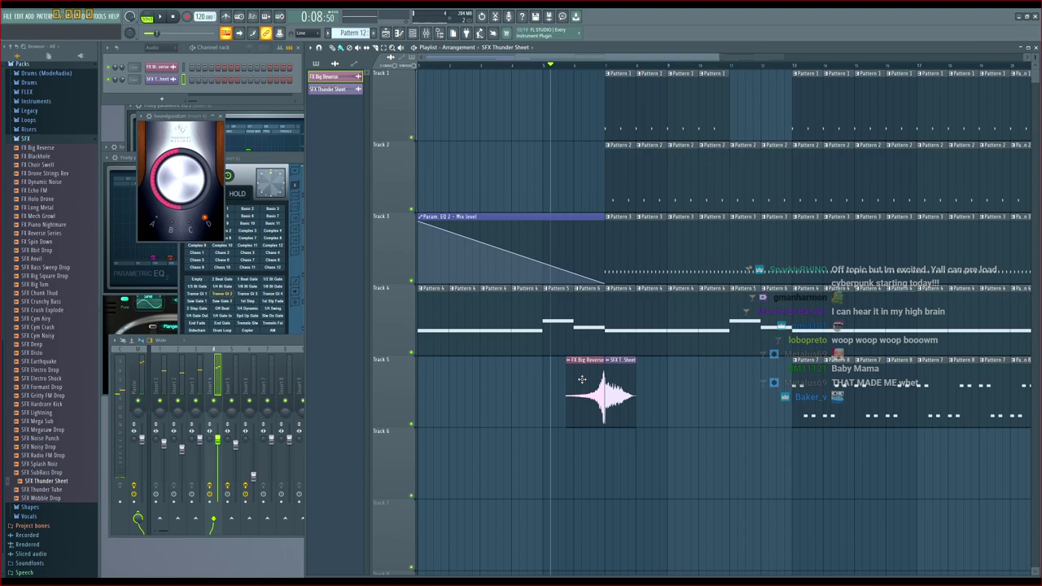
# Place the SFX SubBass Drop sample on Track 6 before bar 7 and reverse it in its channel settings
pyautogui.click(62, 473)
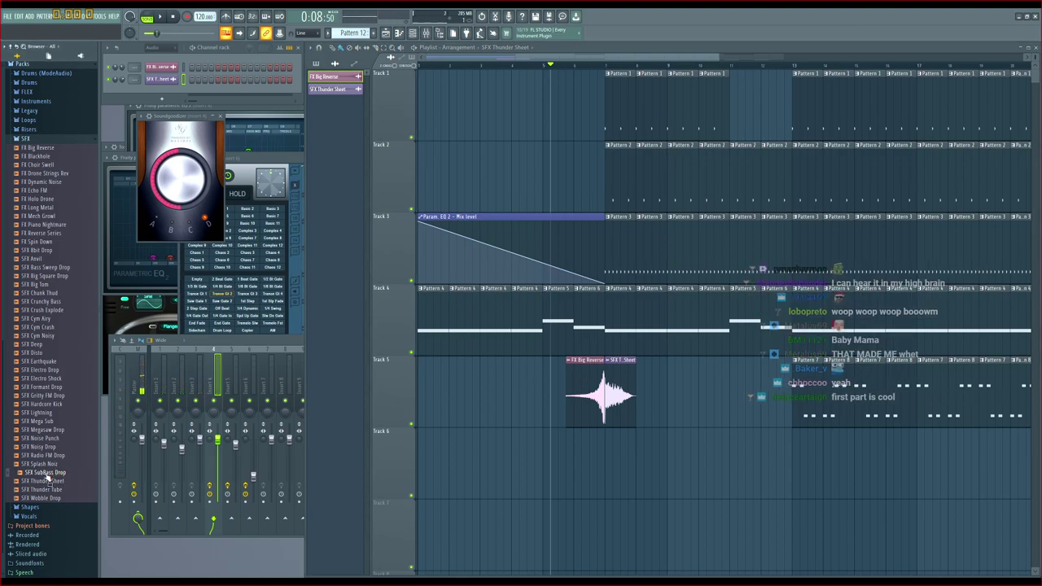
pyautogui.moveTo(47, 478); pyautogui.dragTo(553, 469)
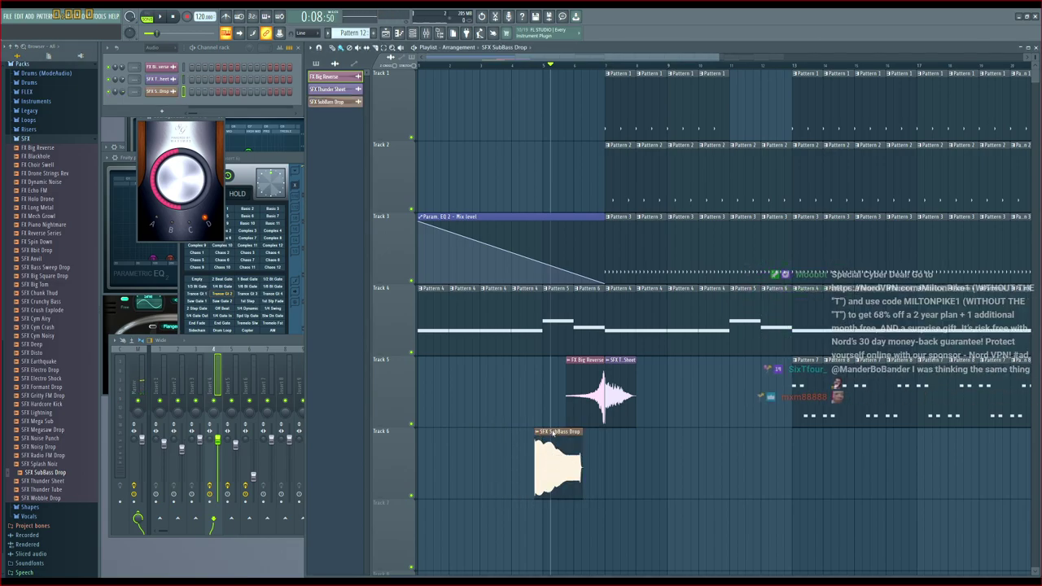
pyautogui.doubleClick(554, 432)
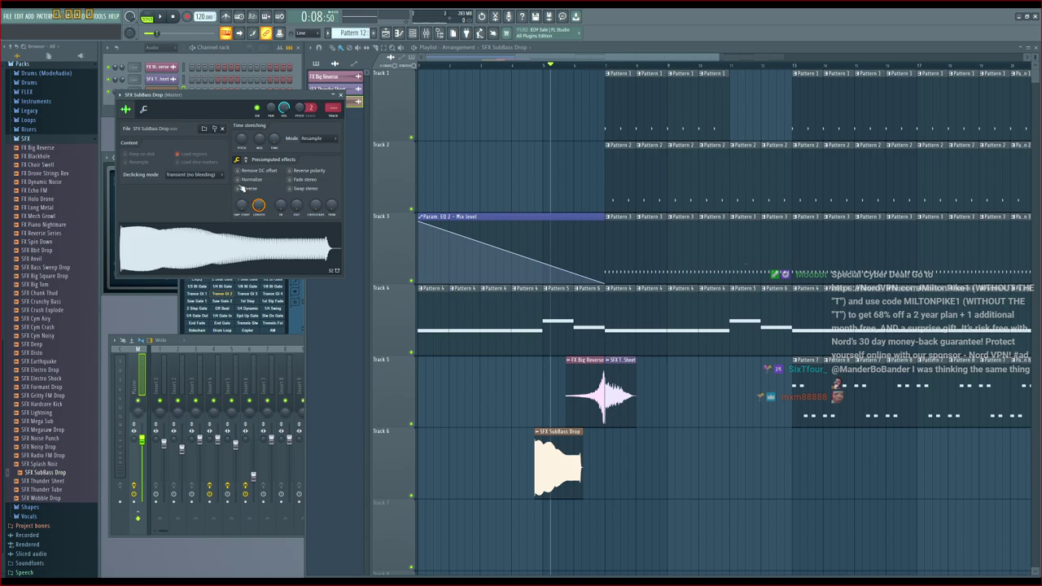
pyautogui.click(240, 188)
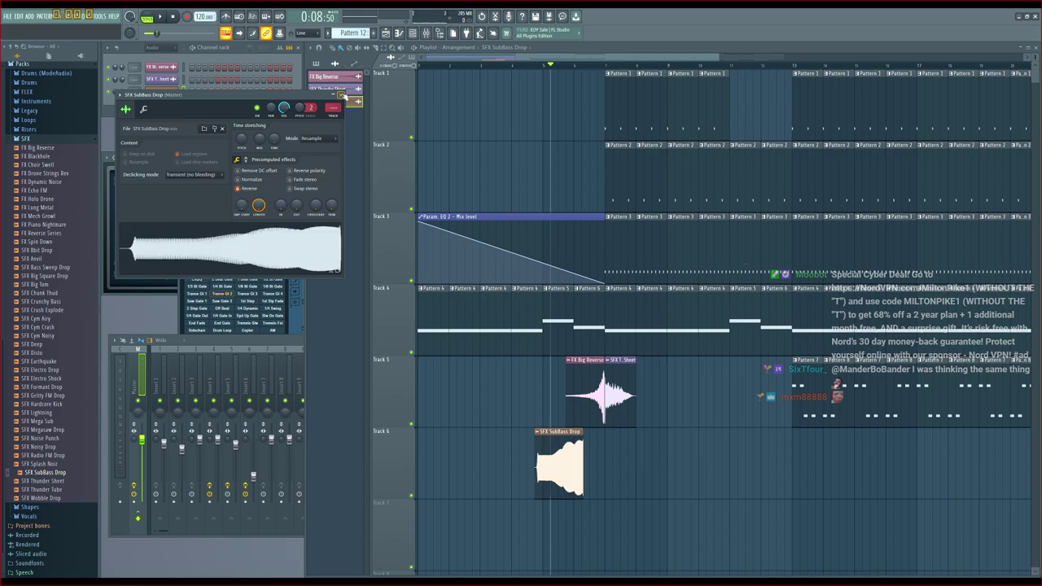
pyautogui.click(341, 95)
# Move the reversed SFX SubBass Drop clip on Track 6 so that it ends exactly at bar 7
pyautogui.moveTo(559, 486); pyautogui.dragTo(583, 485)
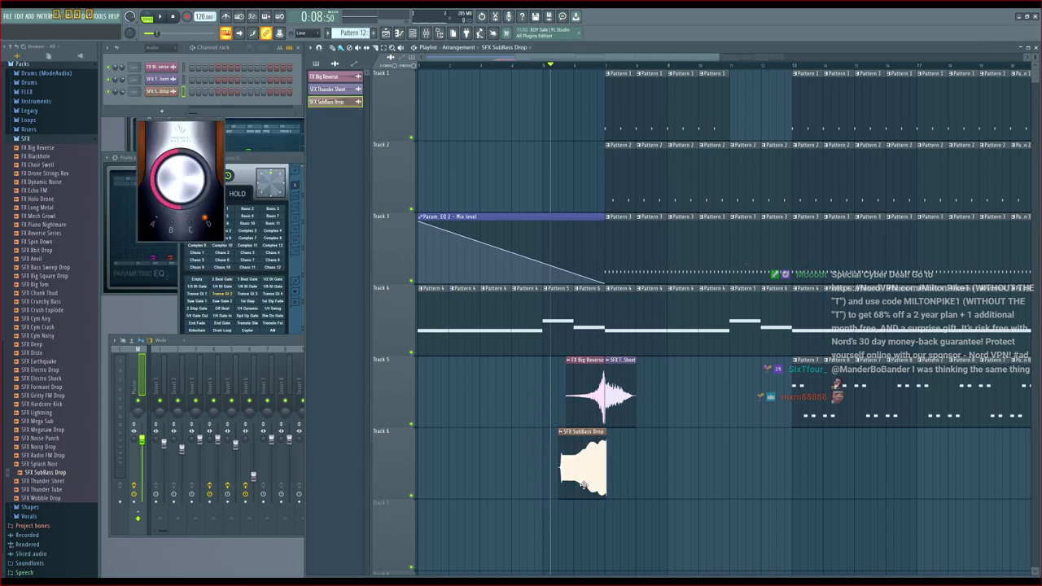
pyautogui.scroll(3, 582, 71)
pyautogui.moveTo(582, 71); pyautogui.dragTo(811, 87)
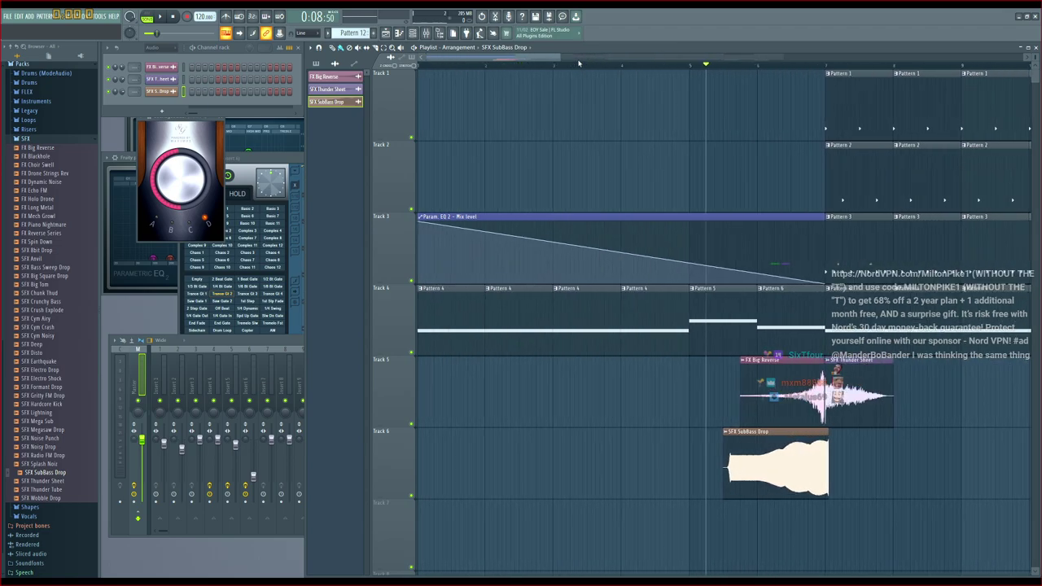
pyautogui.scroll(4, 842, 73)
pyautogui.scroll(2, 842, 72)
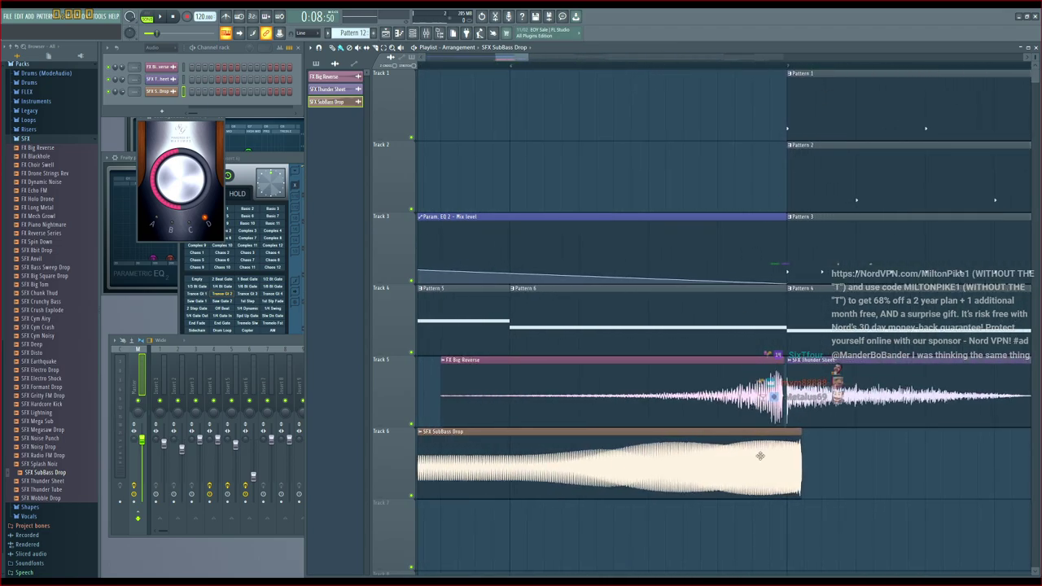
pyautogui.moveTo(759, 456); pyautogui.dragTo(744, 463)
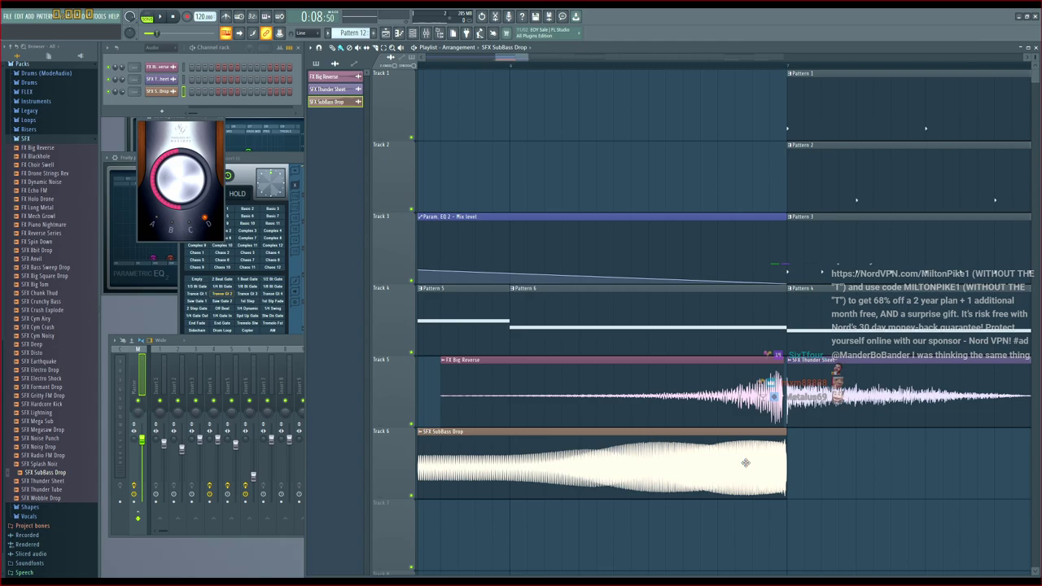
pyautogui.scroll(-3, 641, 71)
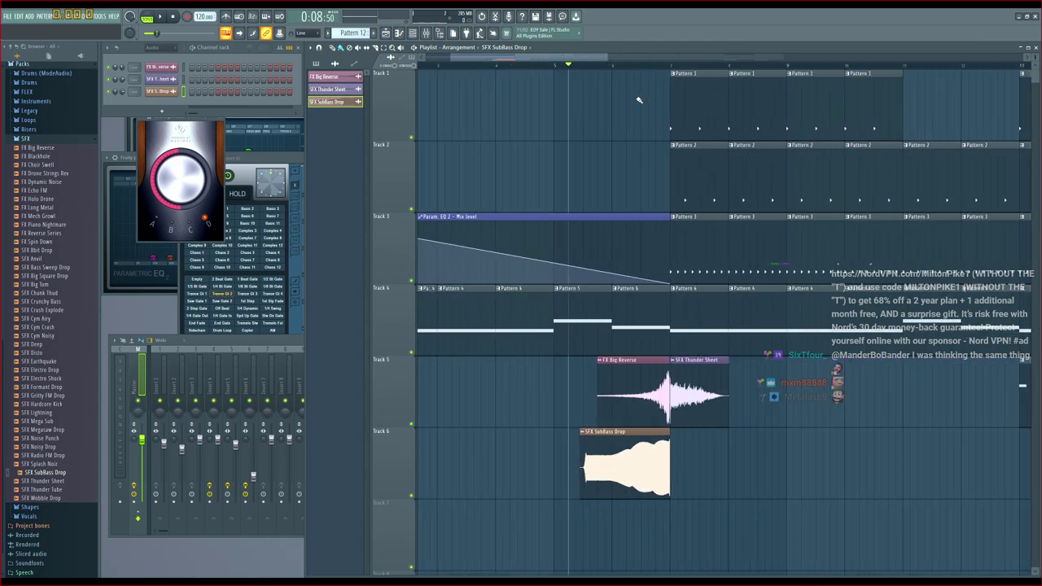
# Move the FX Big Reverse clip out of the transition, play the song, and delete that clip
pyautogui.moveTo(640, 387); pyautogui.dragTo(873, 473)
pyautogui.press('space')
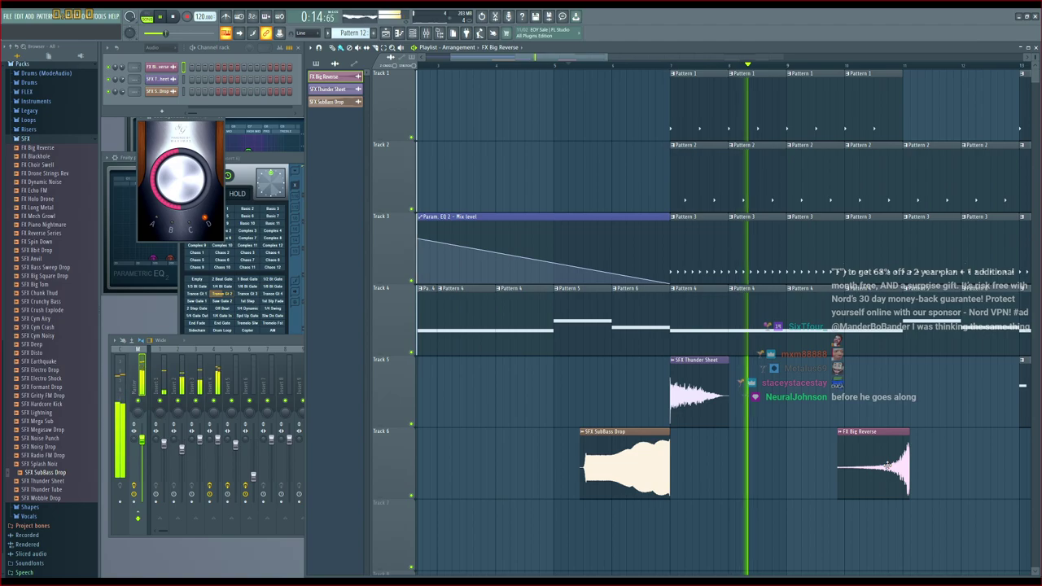
pyautogui.rightClick(873, 473)
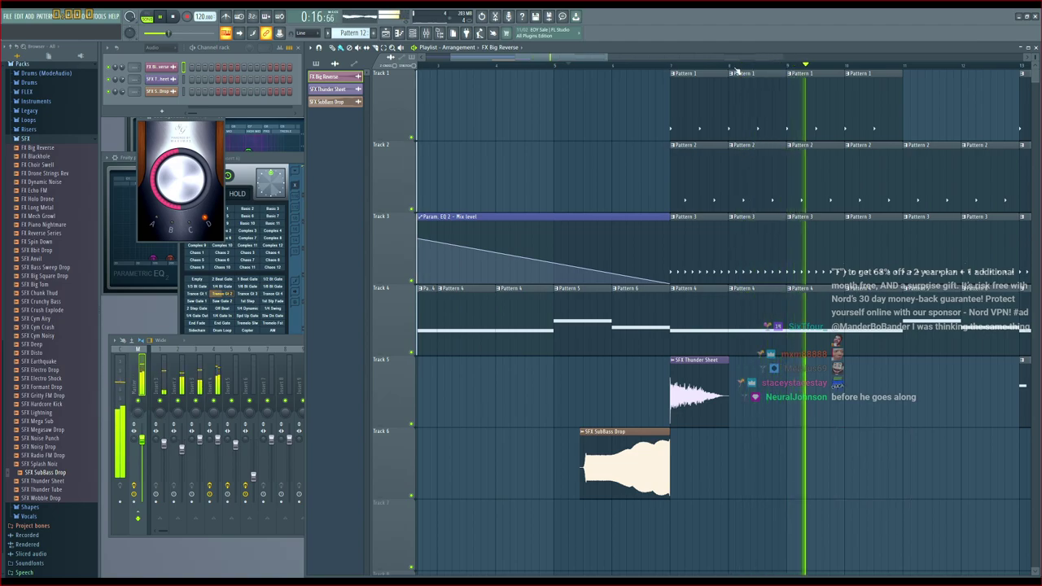
pyautogui.scroll(-2, 735, 70)
pyautogui.scroll(-1, 735, 71)
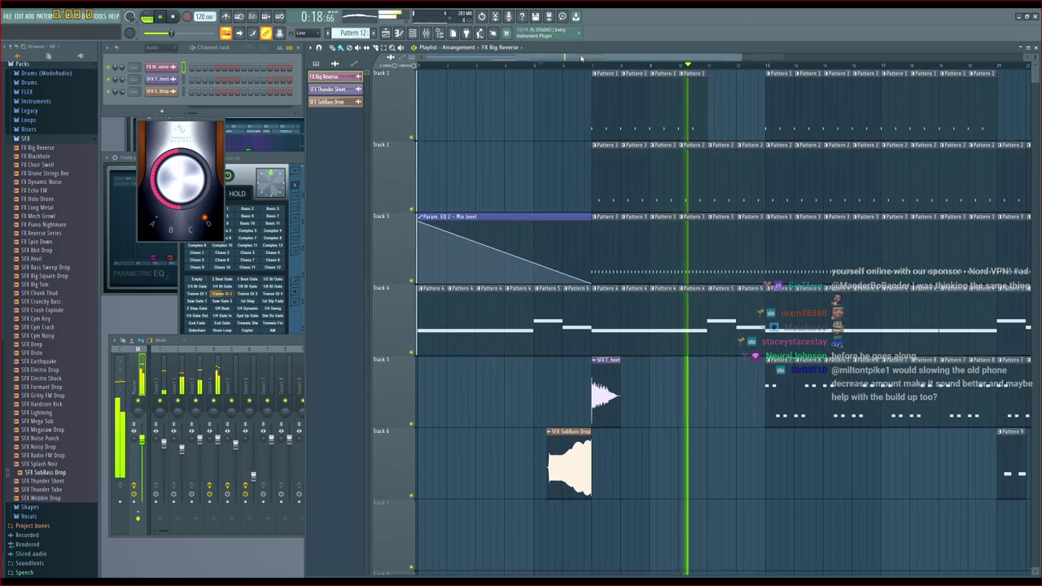
pyautogui.press('space')
# Audition transition sounds in the SFX, Risers and Loops packs and in the SFX folder of the Drums pack
pyautogui.click(40, 157)
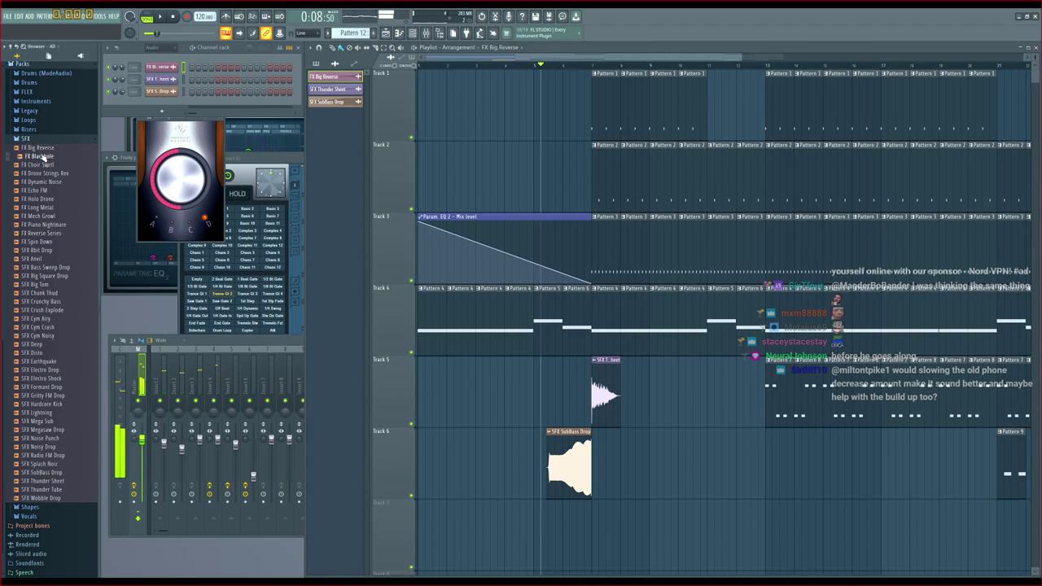
pyautogui.click(38, 131)
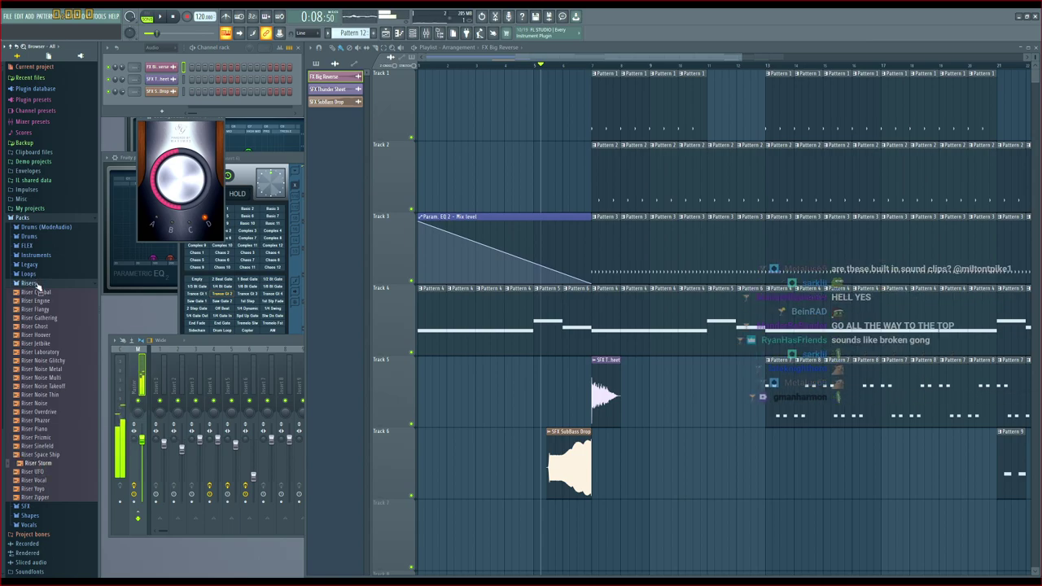
pyautogui.click(36, 284)
pyautogui.click(38, 275)
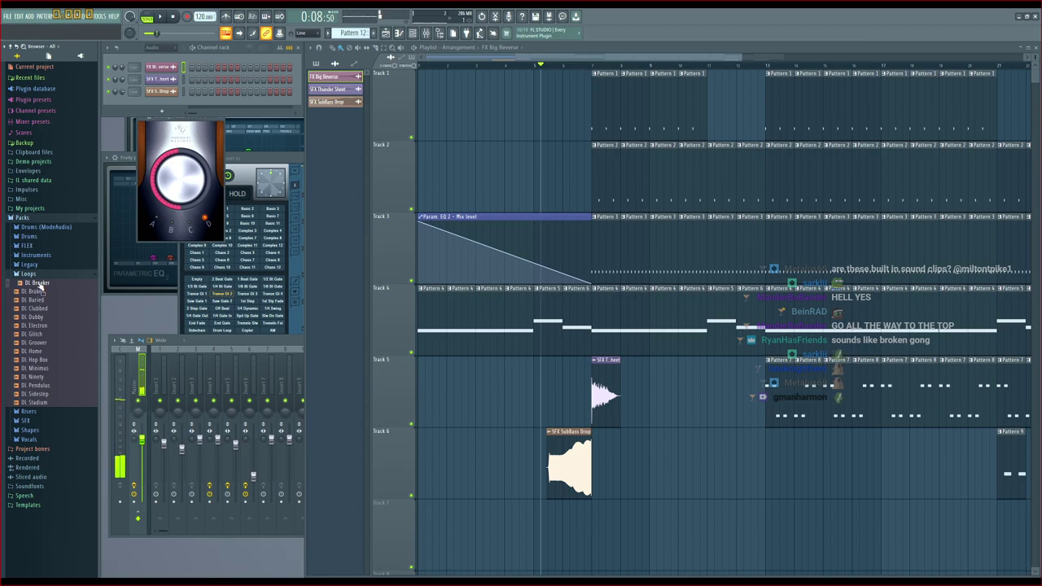
pyautogui.click(44, 275)
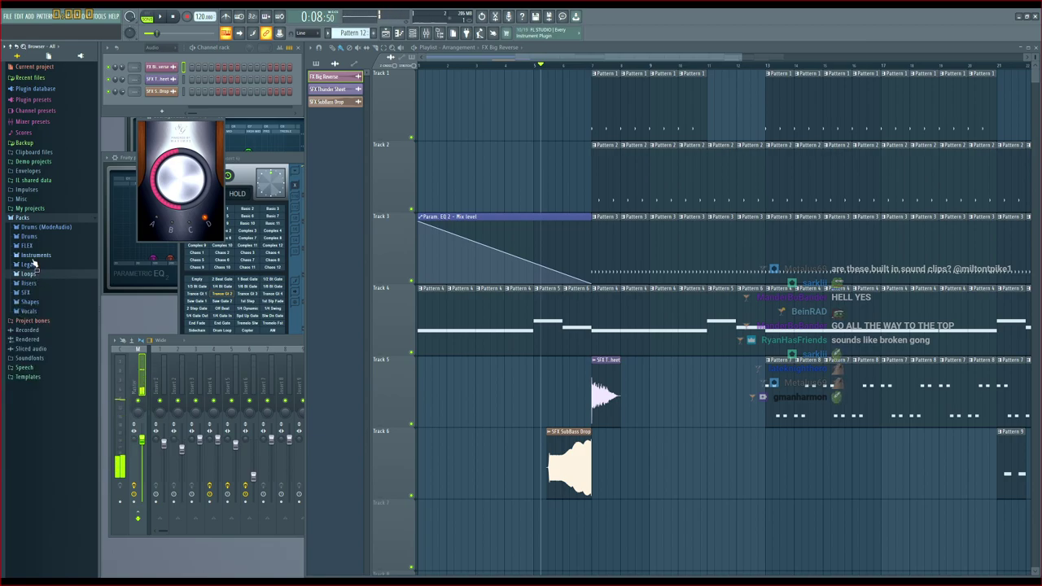
pyautogui.click(29, 246)
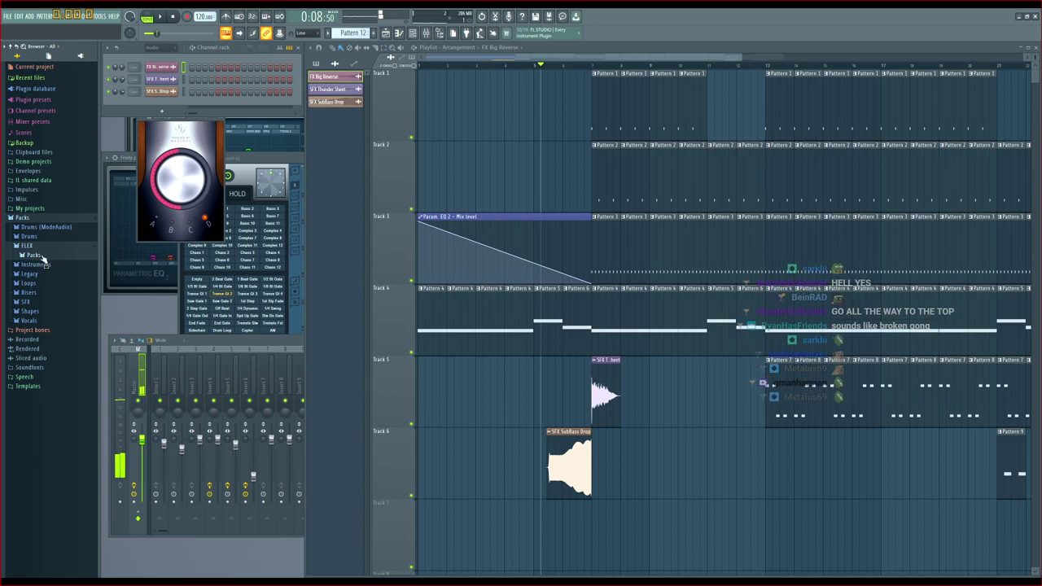
pyautogui.click(30, 236)
pyautogui.click(33, 292)
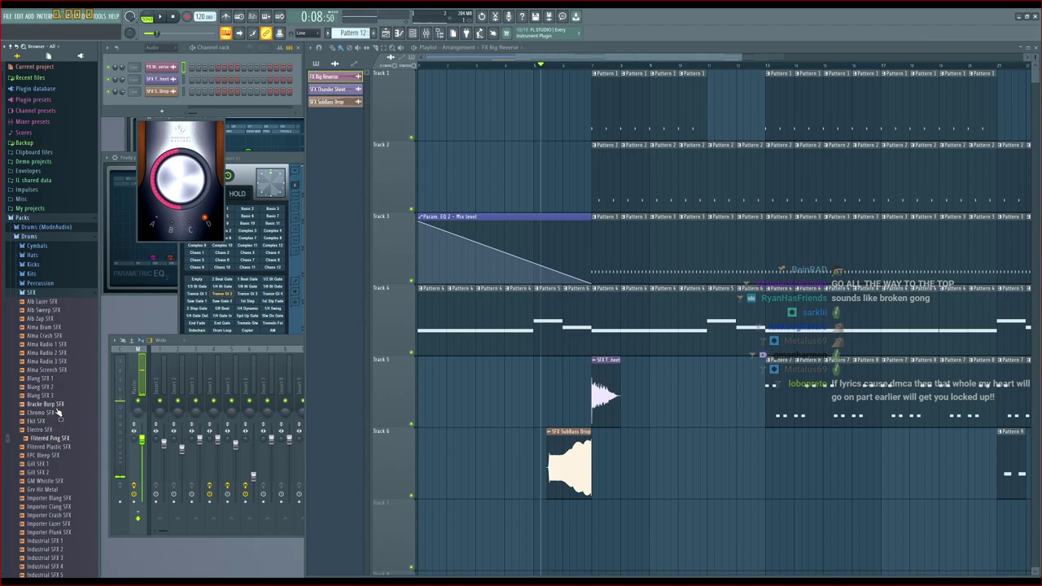
pyautogui.click(57, 398)
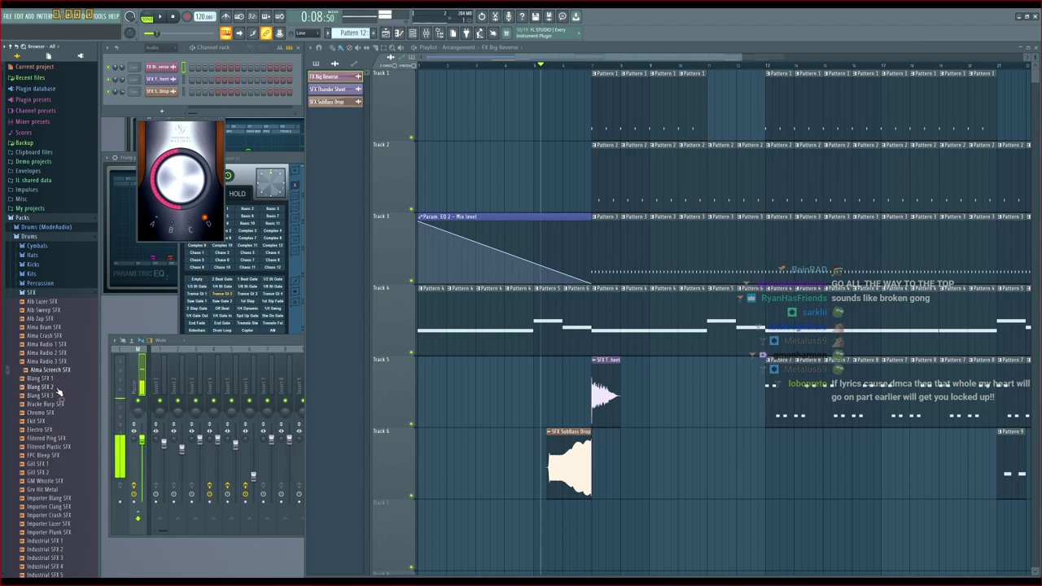
pyautogui.scroll(-2, 57, 392)
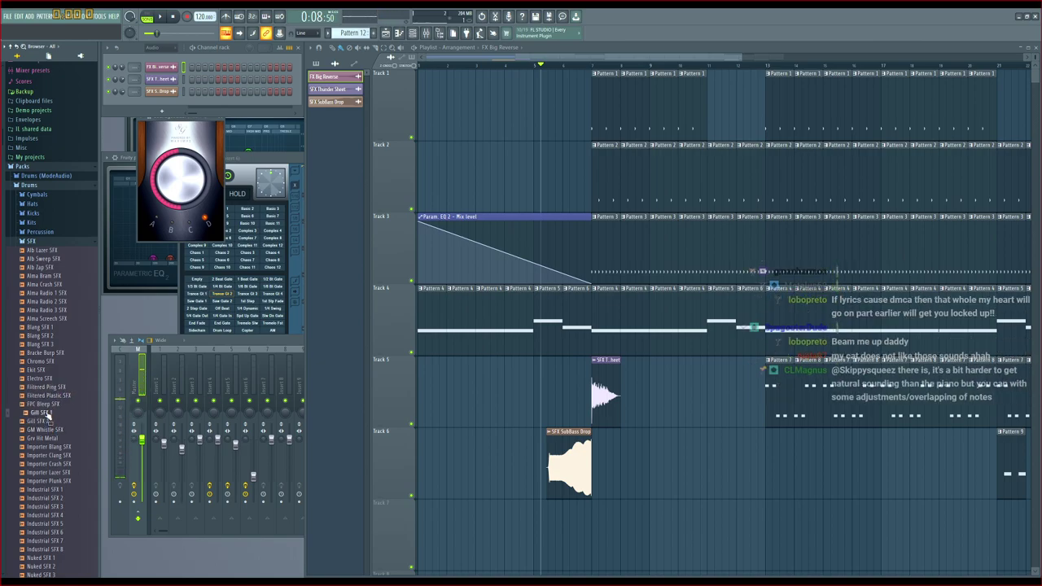
# Play the song from bar 7 and audition further samples from the Drums SFX folder, including Industrial SFX 1
pyautogui.click(593, 66)
pyautogui.press('space')
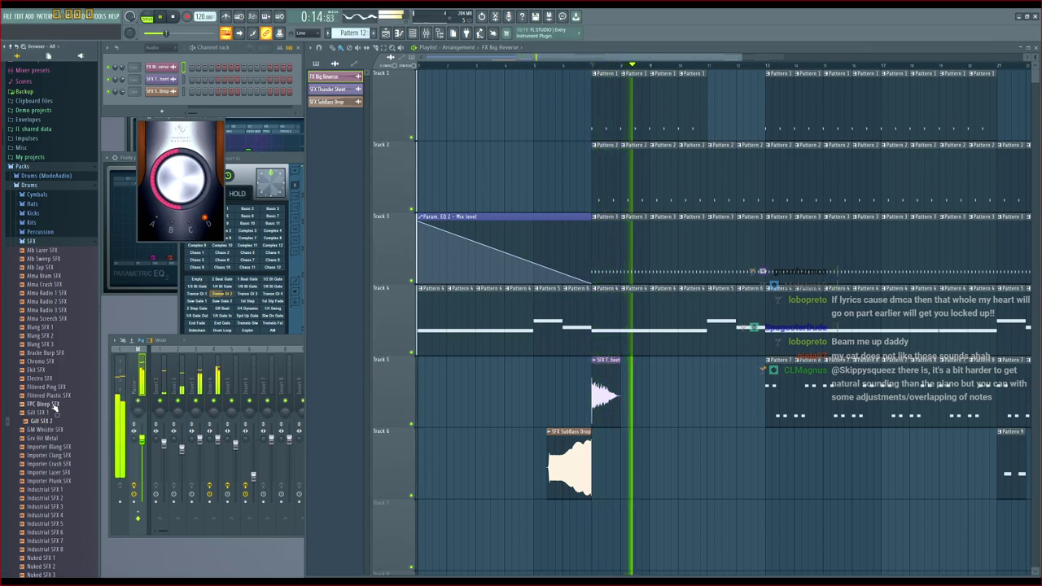
pyautogui.scroll(-2, 58, 345)
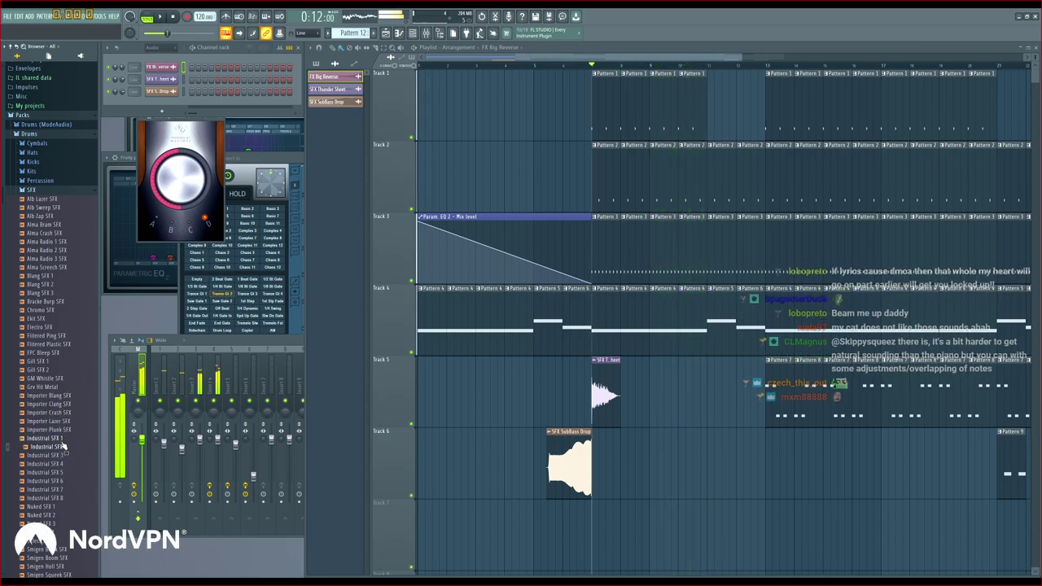
pyautogui.press('space')
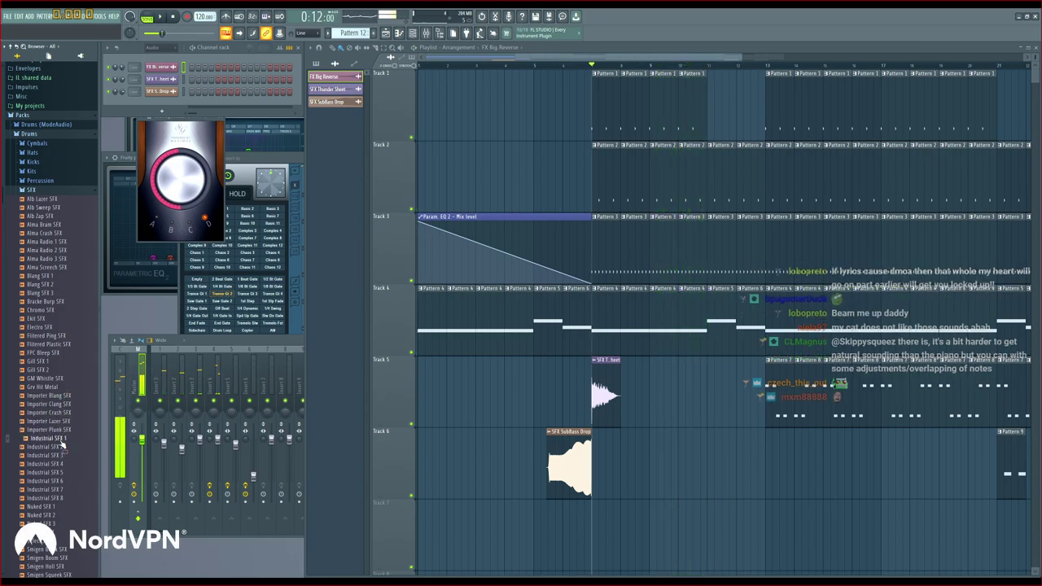
# Place Industrial SFX 1 on Track 6 at bar 7, move SFX Thunder Sheet to just after bar 10, and play from bar 7
pyautogui.press('space')
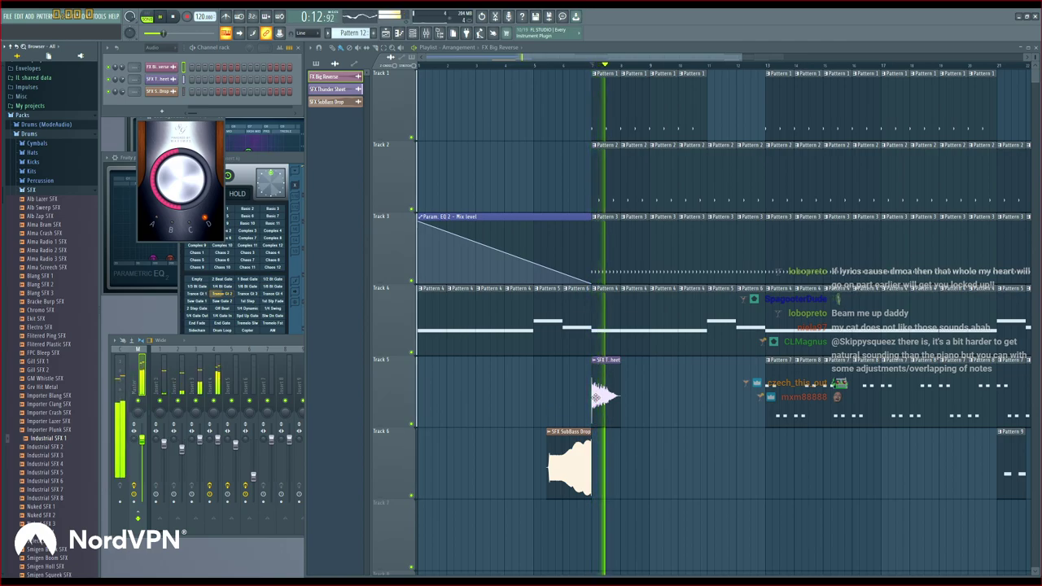
pyautogui.press('space')
pyautogui.moveTo(47, 439); pyautogui.dragTo(695, 408)
pyautogui.press('space')
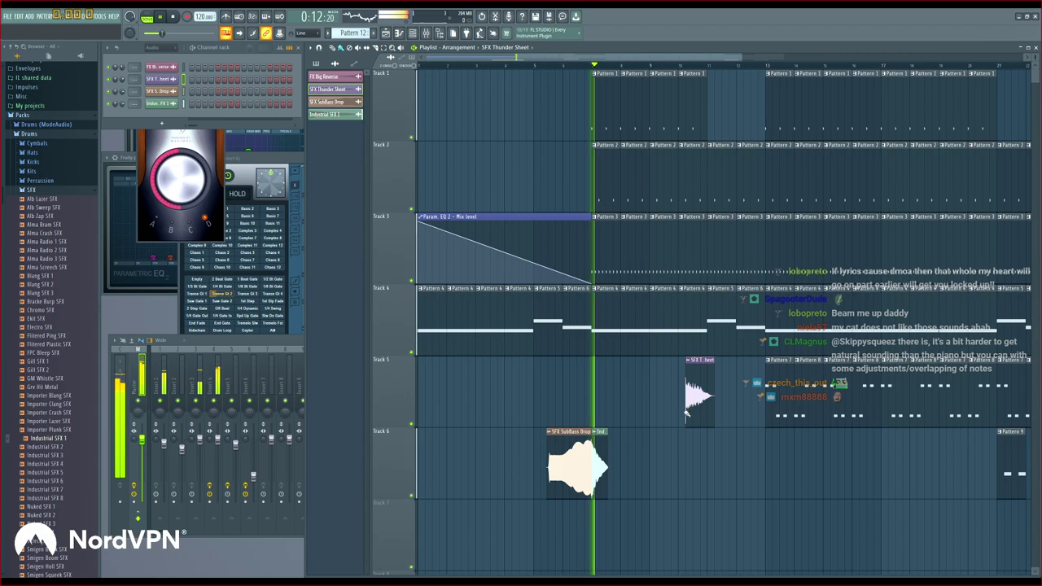
# Play the song through the bar 7 transition from bar 5 and move the SFX Thunder Sheet clip on Track 5 to bar 9
pyautogui.press('space')
pyautogui.press('space')
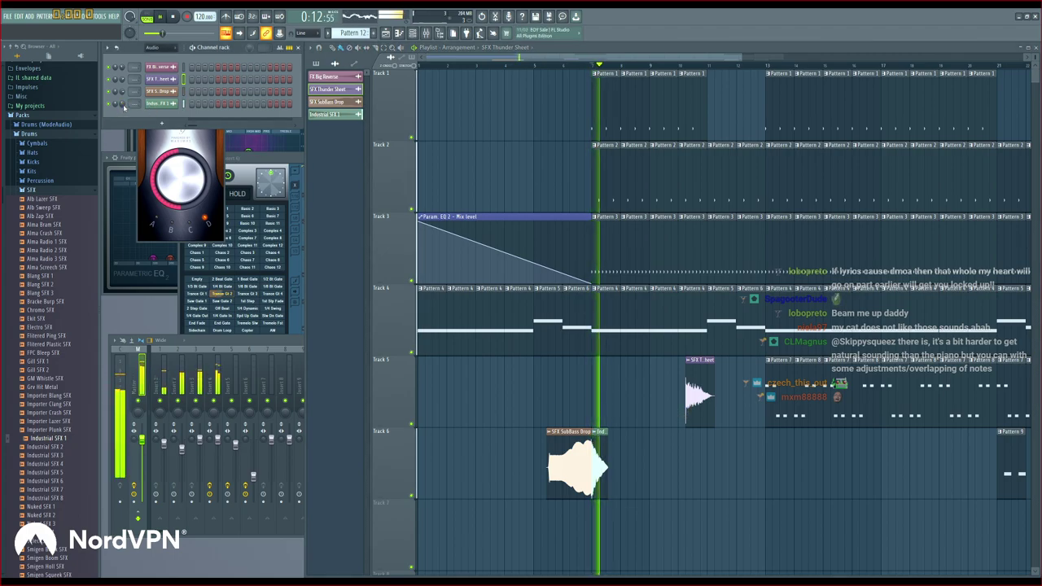
pyautogui.press('space')
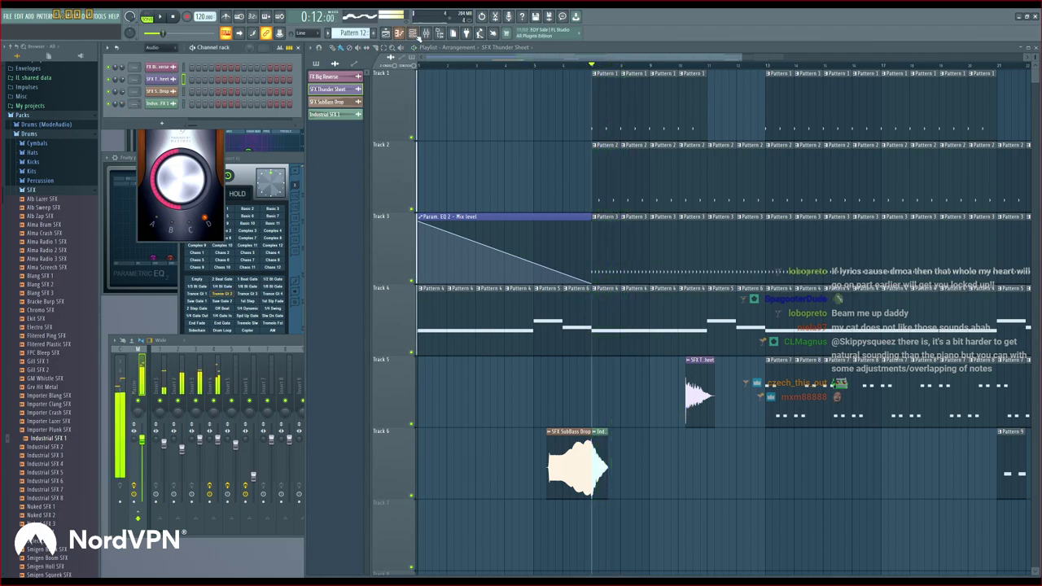
pyautogui.click(541, 66)
pyautogui.press('space')
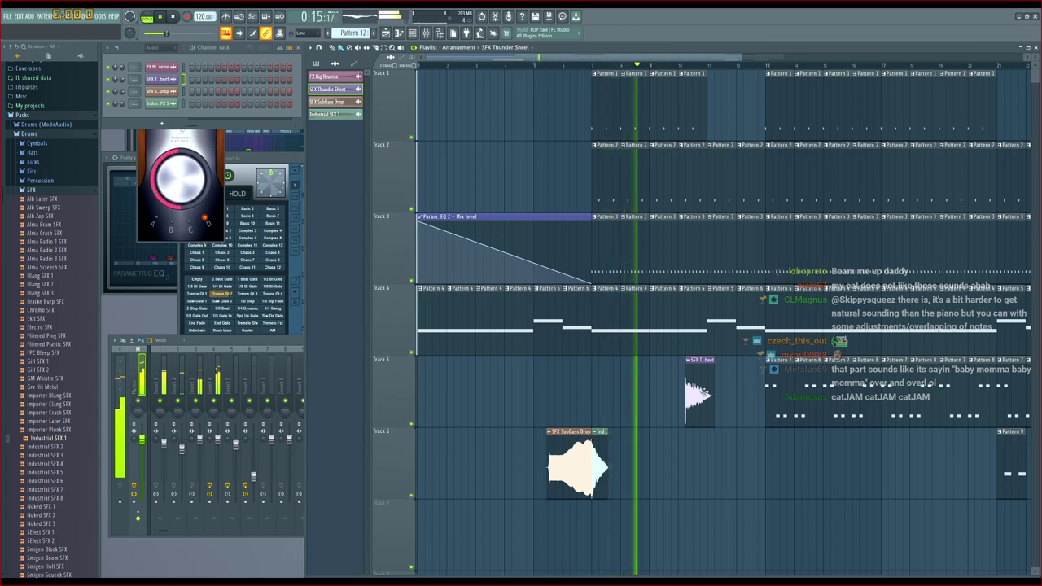
pyautogui.moveTo(696, 395); pyautogui.dragTo(659, 395)
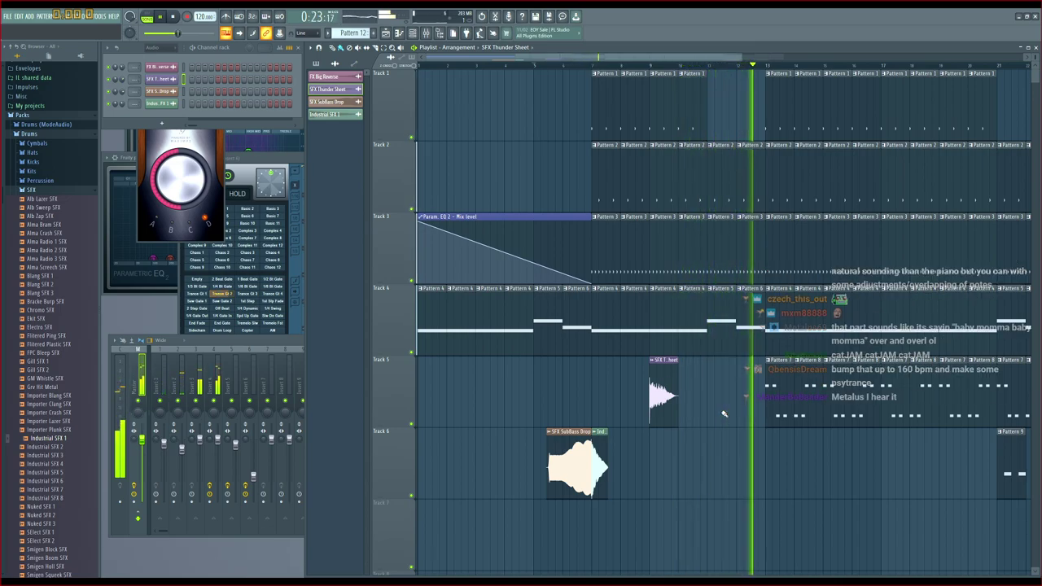
pyautogui.press('space')
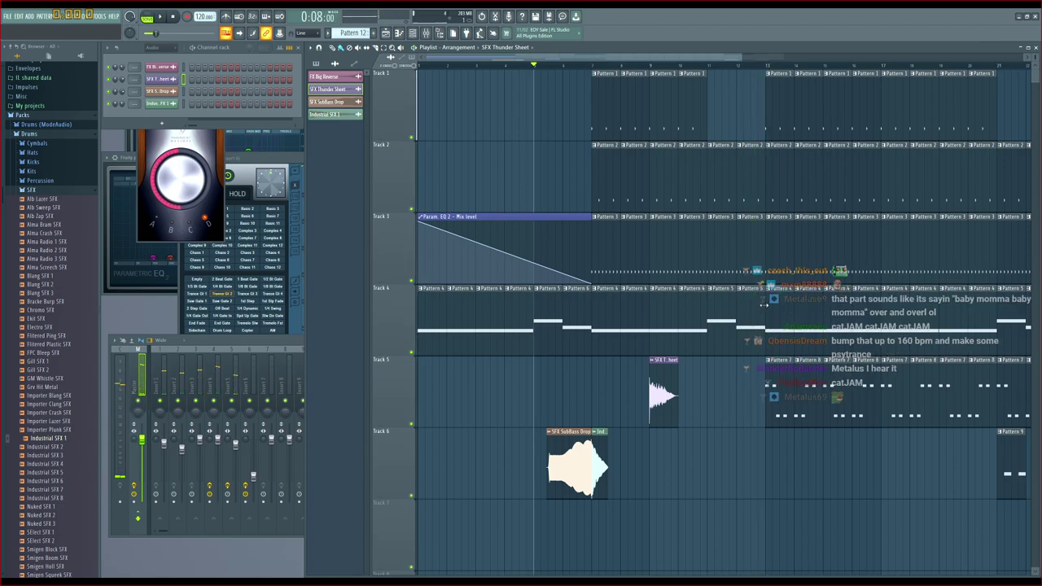
# Audition more samples in the Drums SFX folder and place SElect SFX 2 on Track 6 halfway through bar 12
pyautogui.scroll(-6, 74, 346)
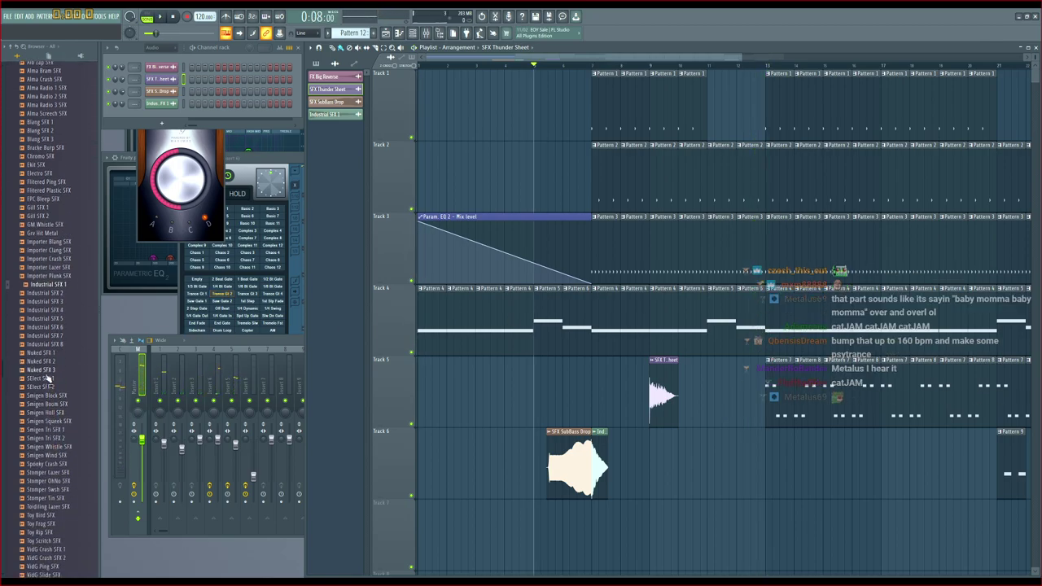
pyautogui.click(49, 345)
pyautogui.moveTo(45, 386); pyautogui.dragTo(757, 468)
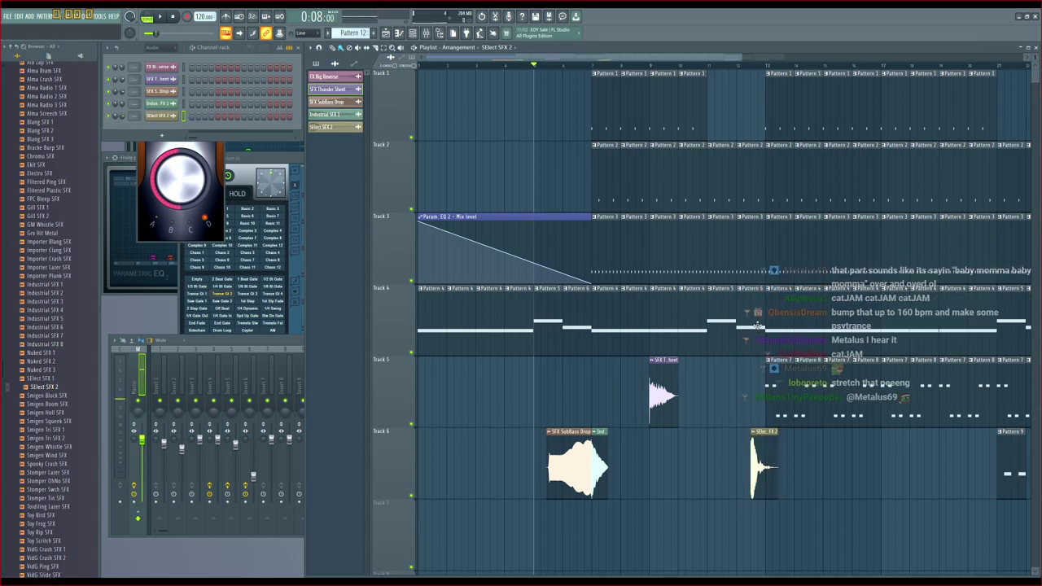
# Make the bar 12 clip on Track 4 unique as Pattern 7 and shorten its GMS note to half a bar
pyautogui.scroll(4, 765, 81)
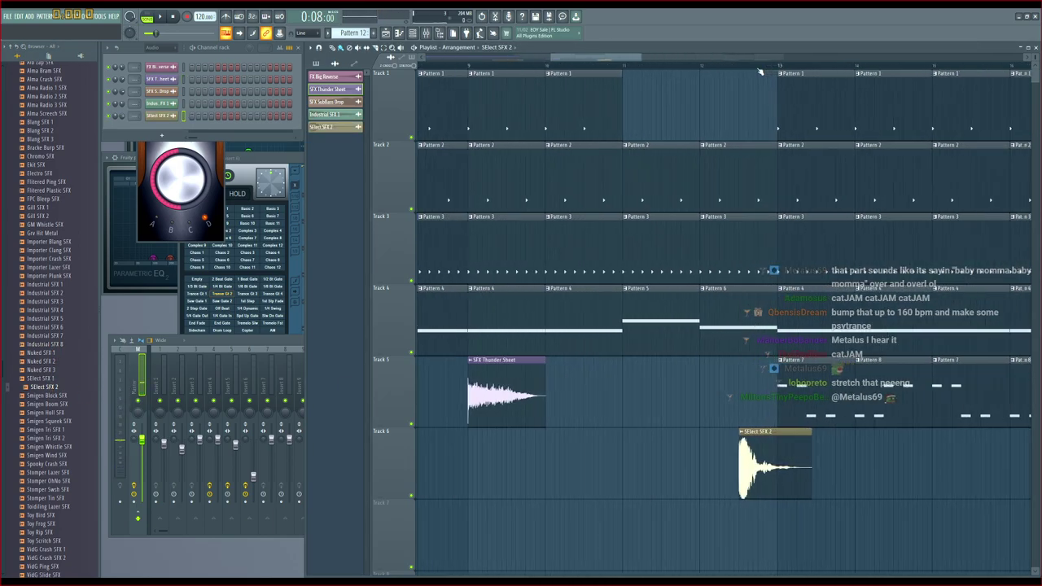
pyautogui.click(735, 309)
pyautogui.click(704, 346)
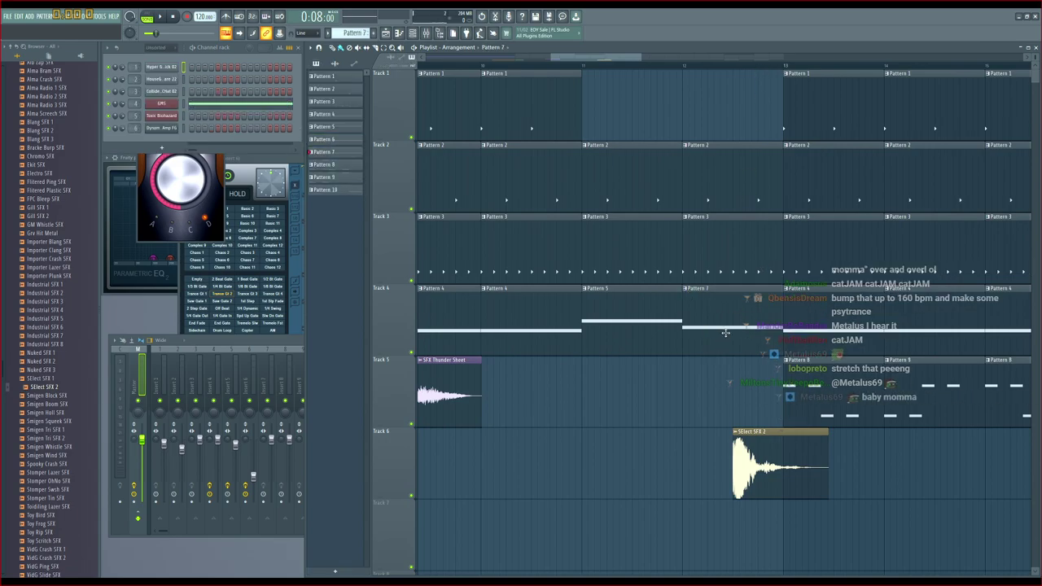
pyautogui.doubleClick(736, 346)
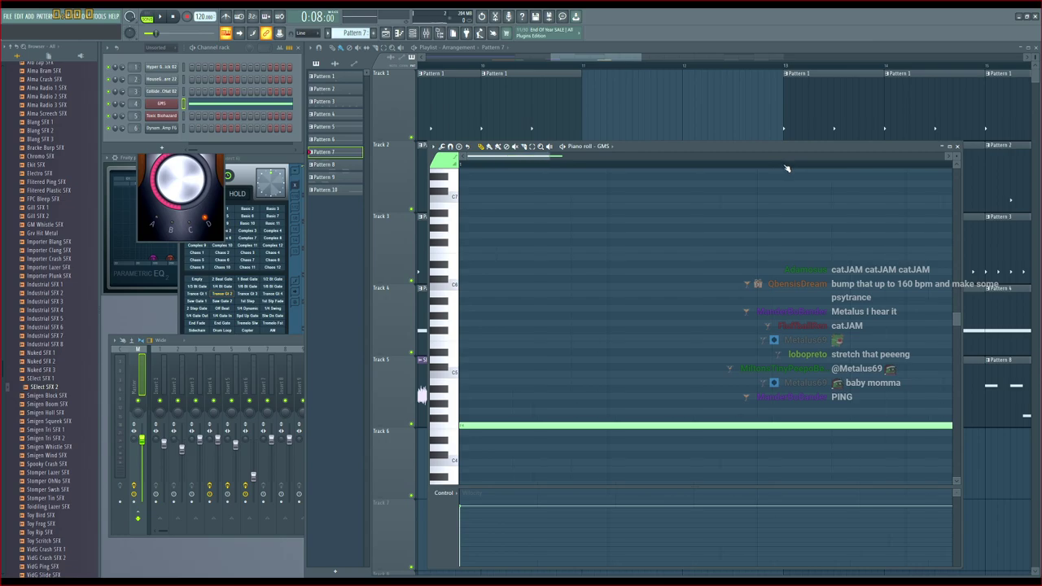
pyautogui.scroll(-4, 787, 166)
pyautogui.moveTo(621, 432); pyautogui.dragTo(561, 427)
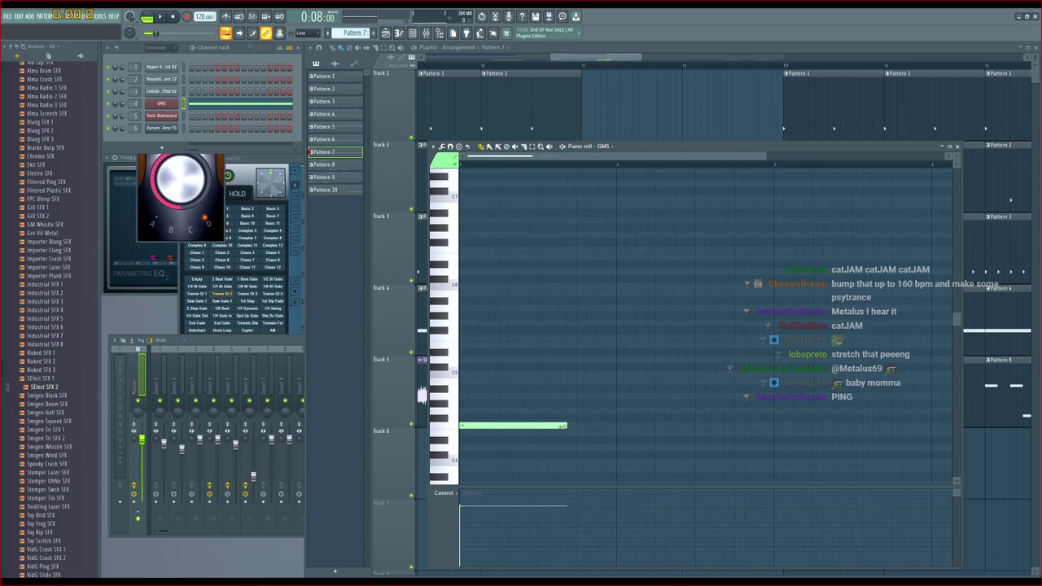
# Play the song from bar 11 to hear the gap together with the SElect SFX 2 hit
pyautogui.click(615, 49)
pyautogui.click(584, 66)
pyautogui.press('space')
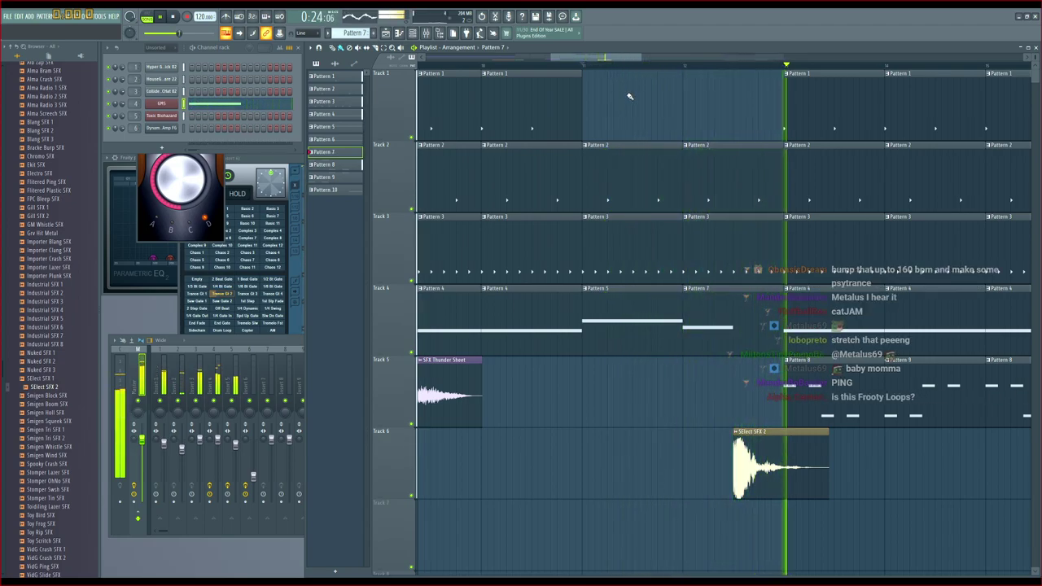
pyautogui.moveTo(829, 452)
pyautogui.mouseDown()
pyautogui.moveTo(784, 453)
pyautogui.moveTo(846, 459)
pyautogui.moveTo(828, 457)
pyautogui.mouseUp()
pyautogui.press('space')
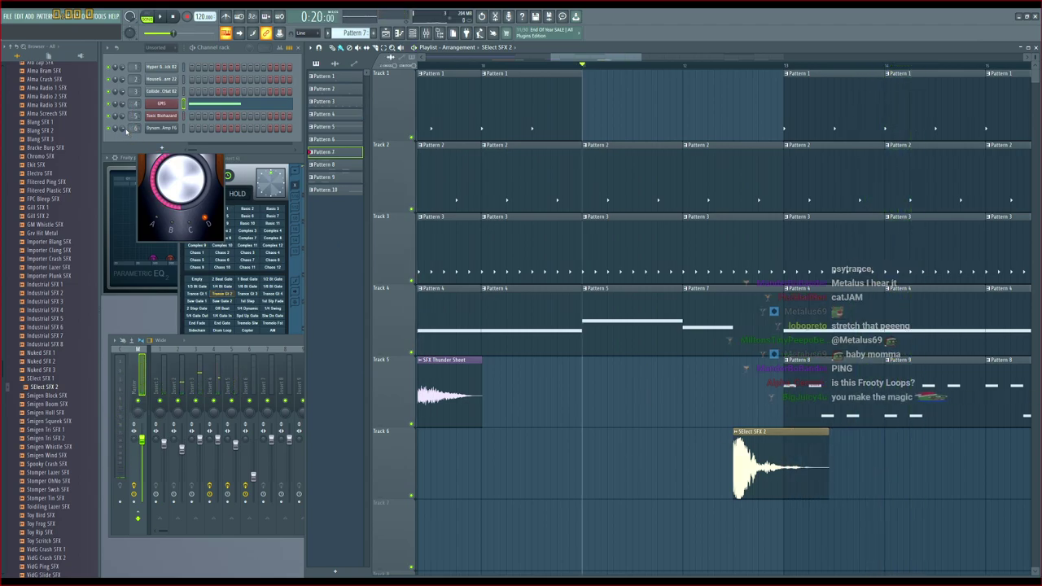
# Open the SElect SFX 2 channel settings and replay the song from bar 11 to judge its level in the mix
pyautogui.doubleClick(755, 468)
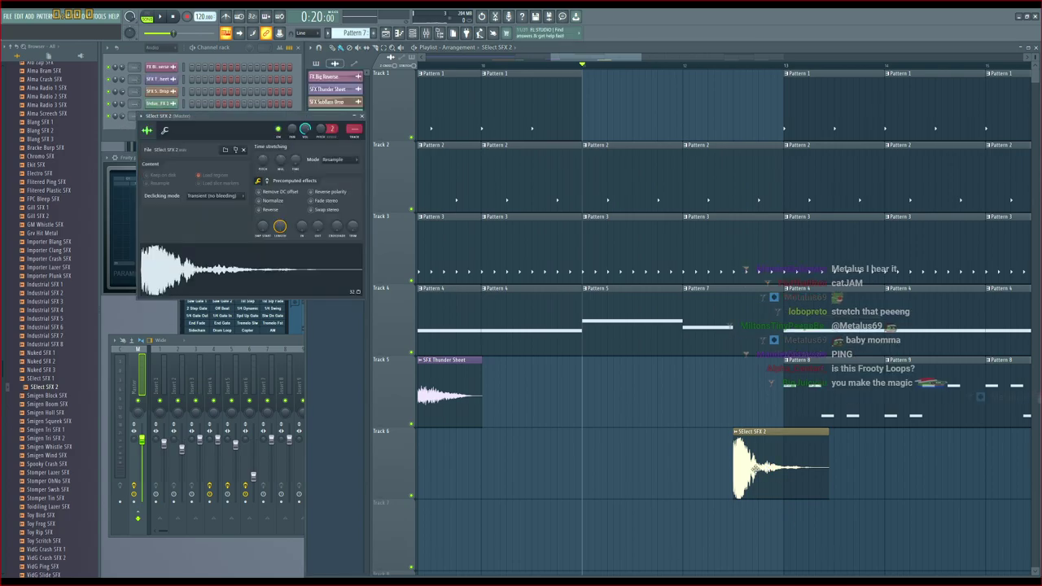
pyautogui.click(183, 79)
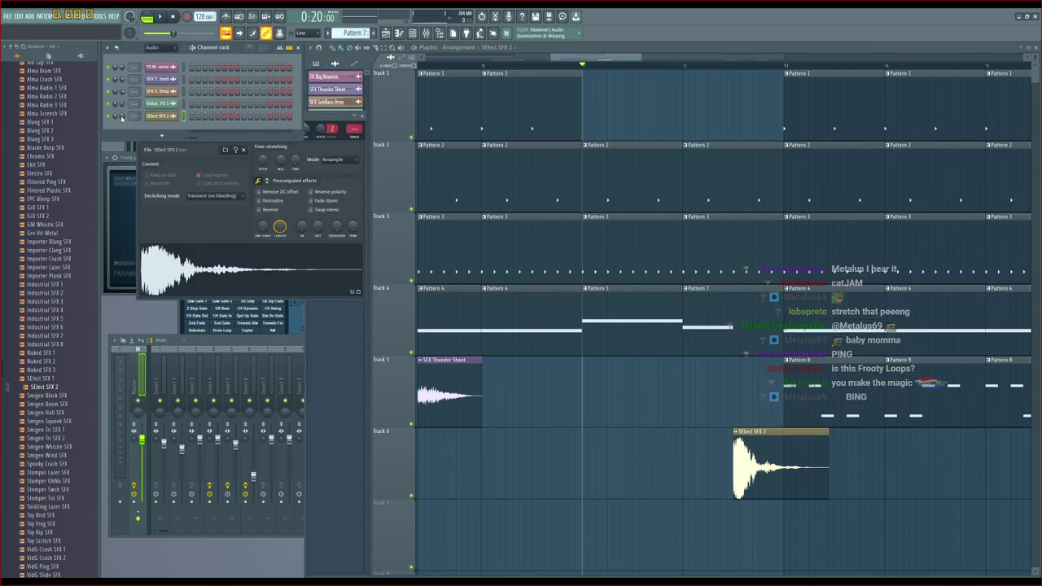
pyautogui.press('space')
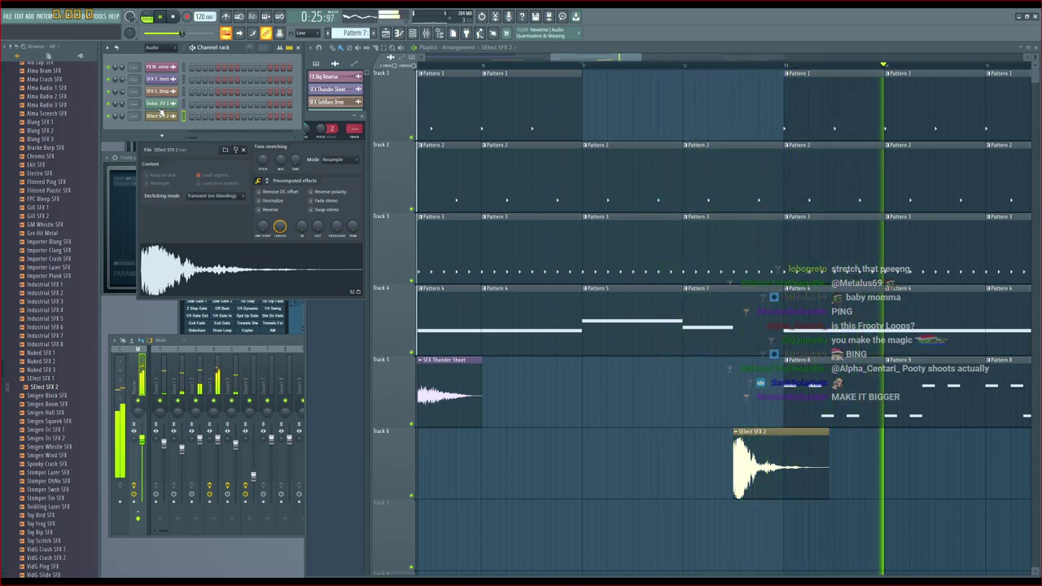
pyautogui.scroll(-5, 708, 59)
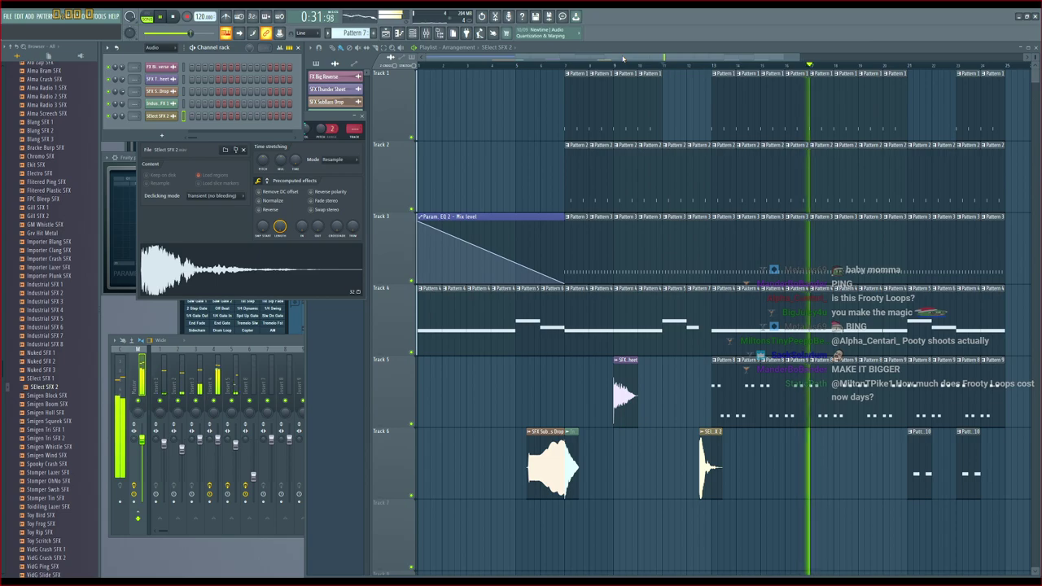
pyautogui.press('space')
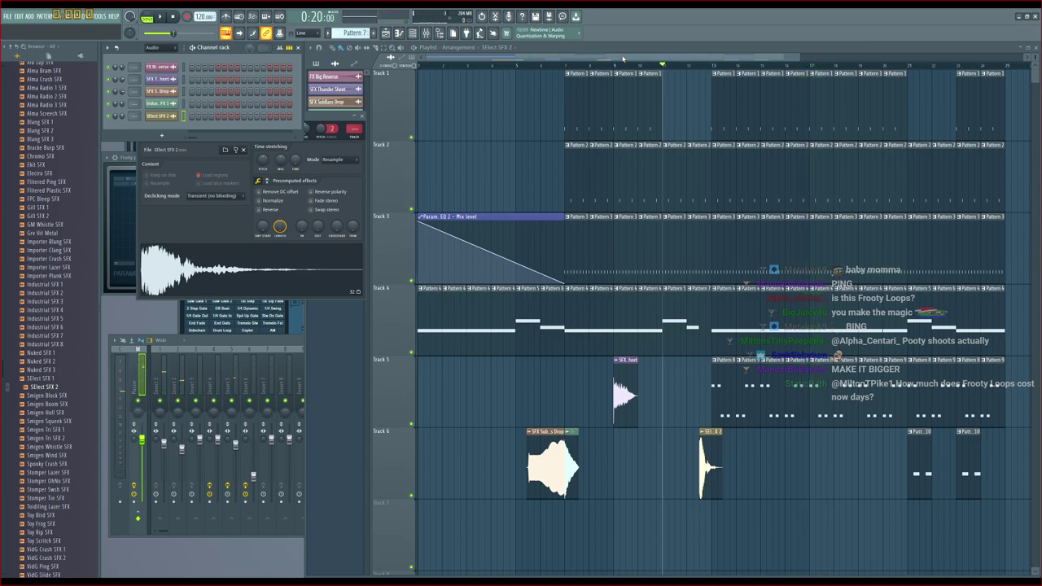
# Play the song from the beginning and show the effects of mixer Insert 4
pyautogui.click(622, 59)
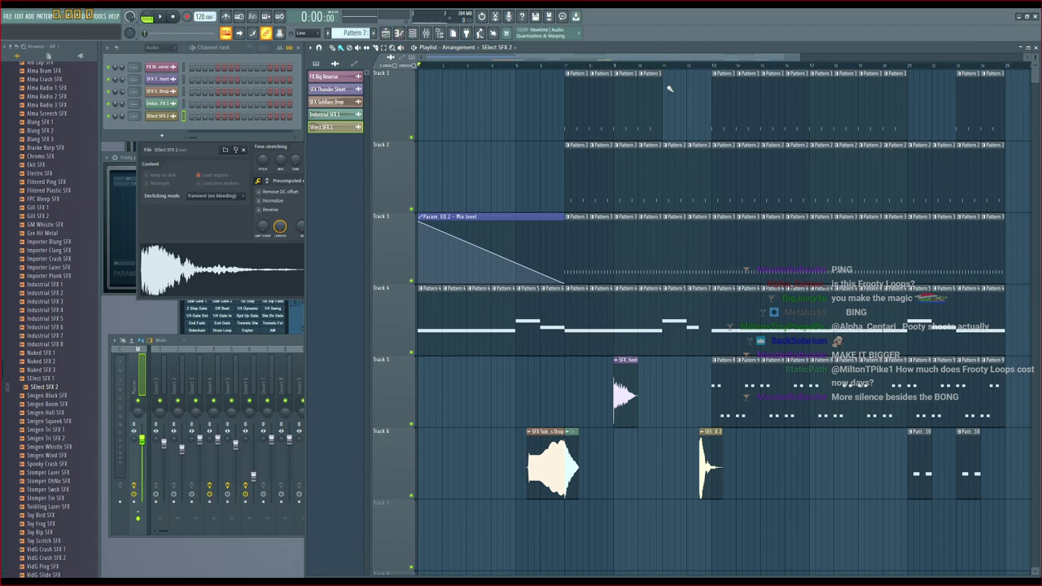
pyautogui.press('space')
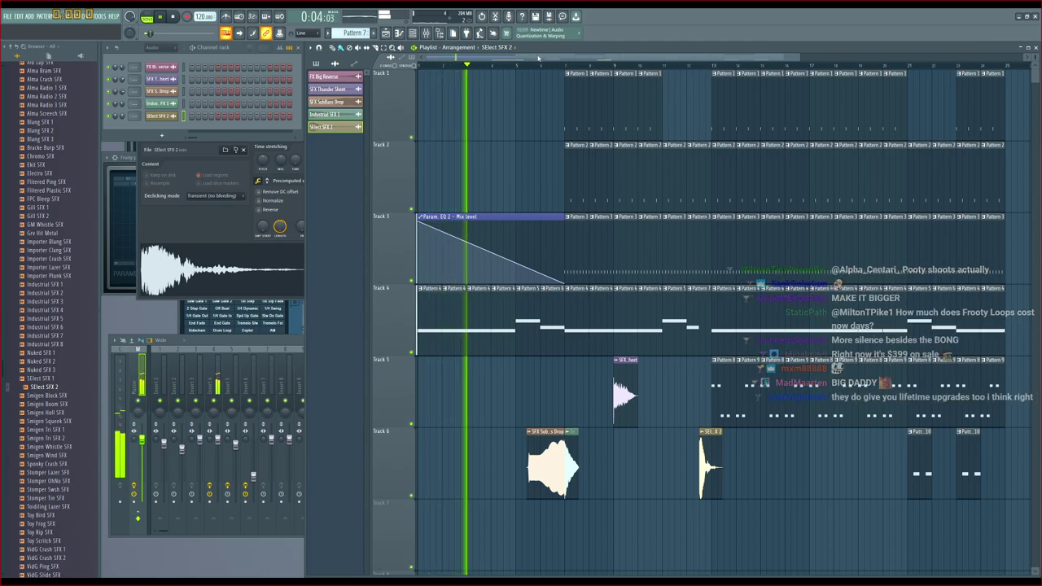
pyautogui.click(452, 32)
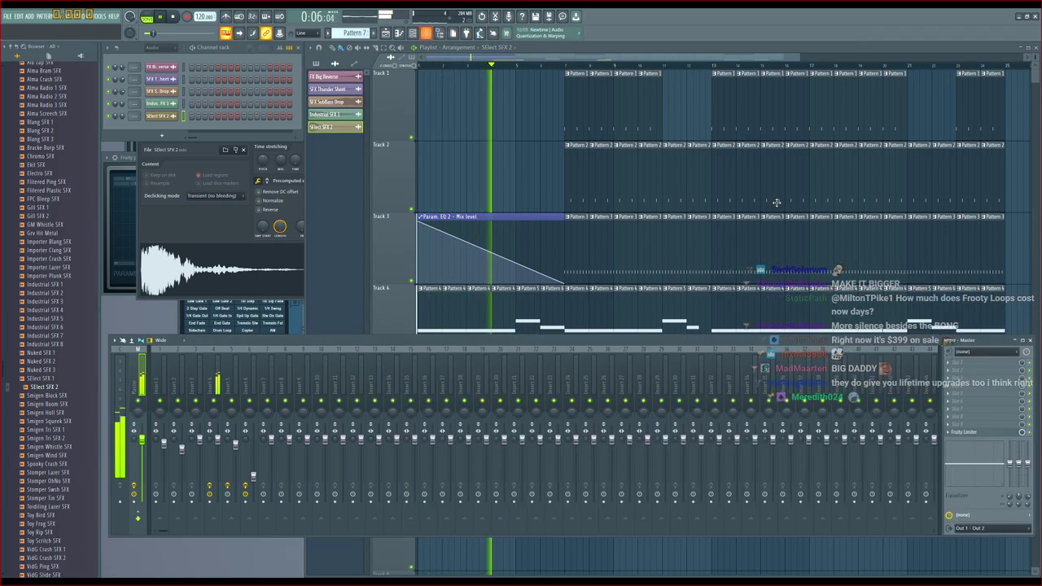
pyautogui.click(215, 381)
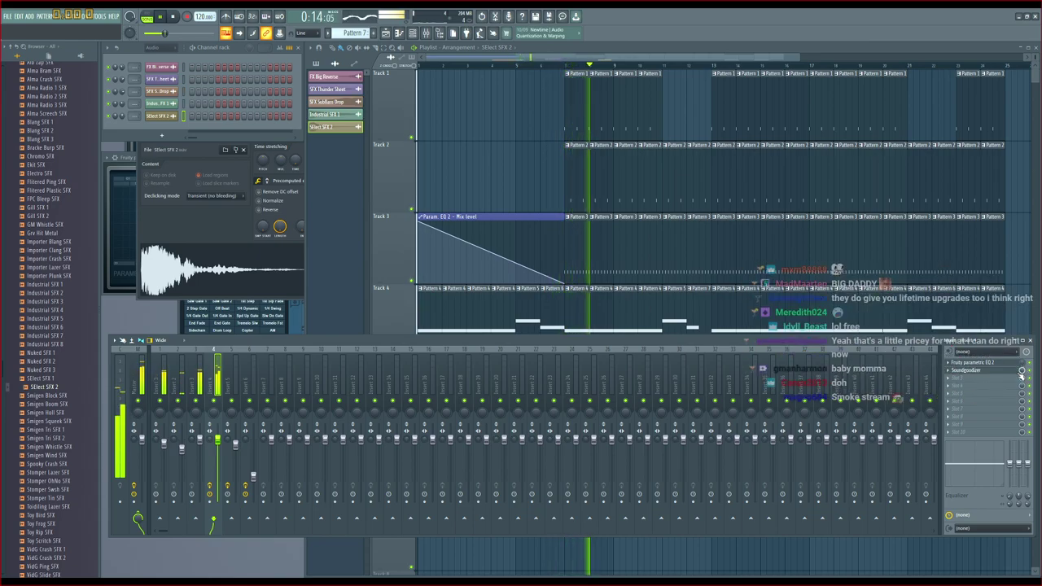
# Select the time range from bar 1 to bar 7 and create an automation clip for Insert 4's Soundgoodizer mix level
pyautogui.moveTo(566, 66); pyautogui.dragTo(419, 66)
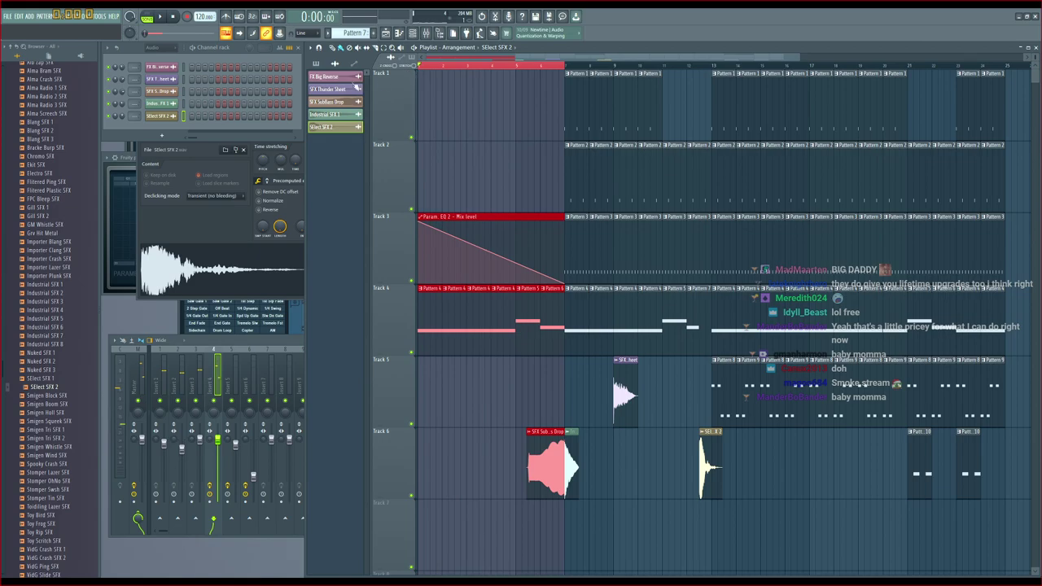
pyautogui.click(425, 36)
pyautogui.rightClick(1022, 370)
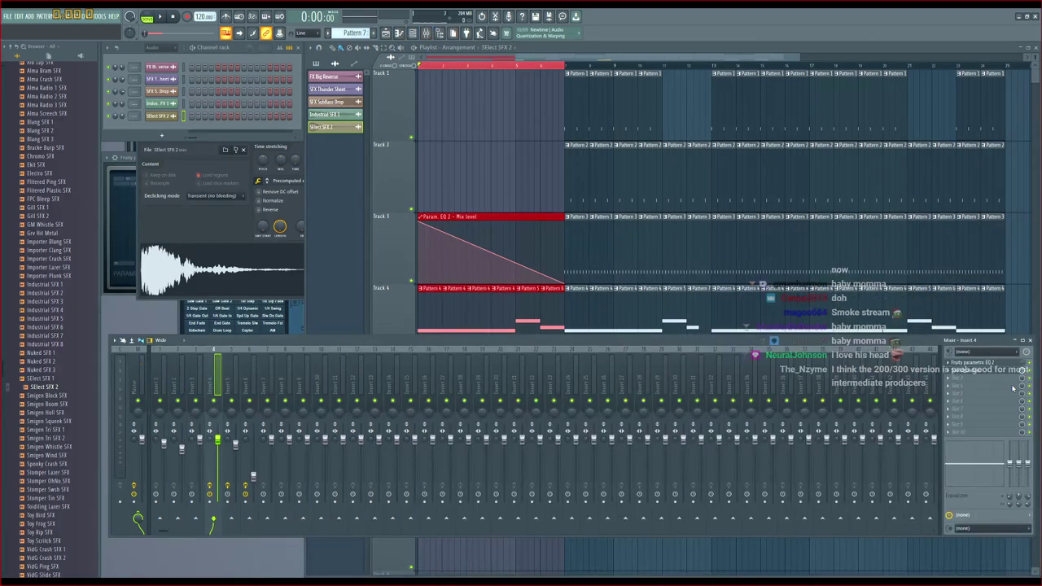
pyautogui.click(997, 432)
# Move the Soundgoodizer automation to Track 2, shape it as a slow-starting rise, and bend the Param. EQ 2 automation into a slow-starting fall
pyautogui.click(466, 56)
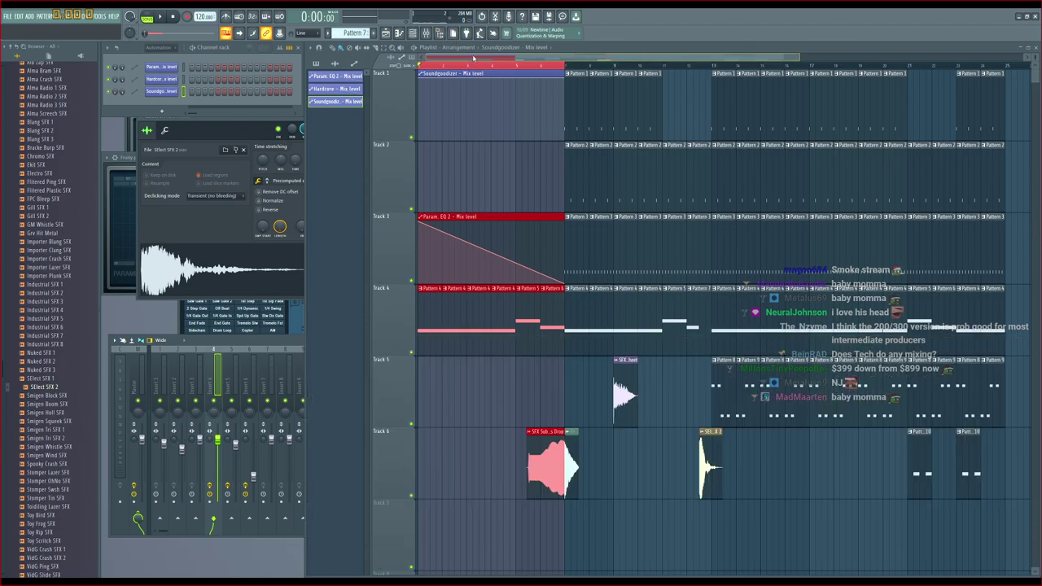
pyautogui.moveTo(464, 74); pyautogui.dragTo(466, 167)
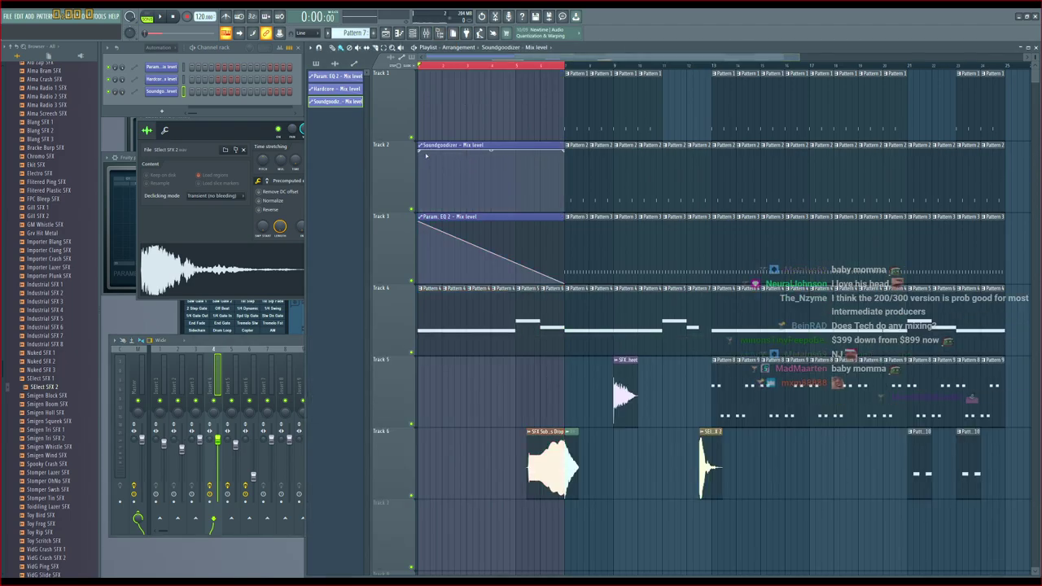
pyautogui.press('space')
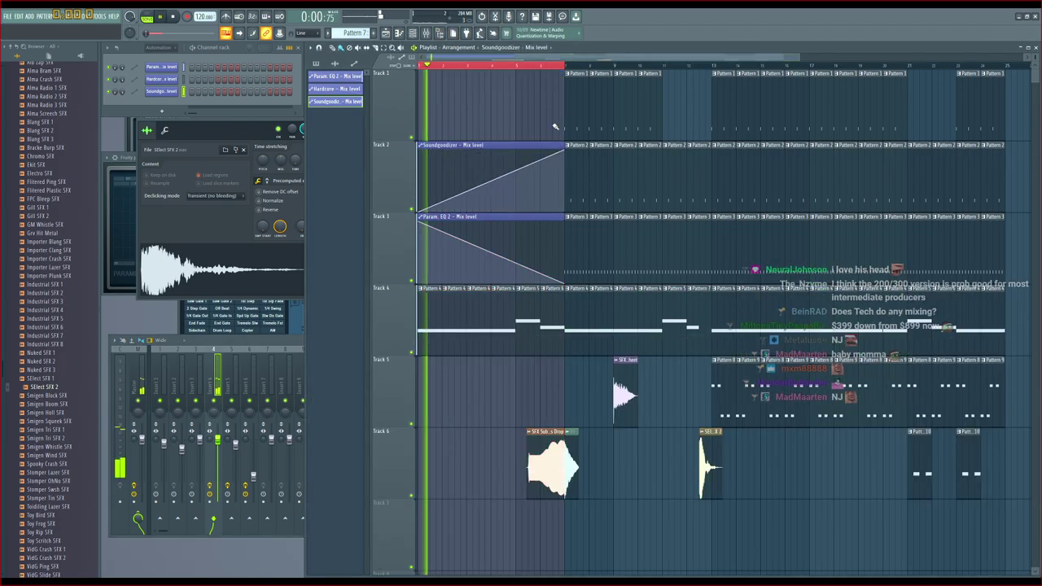
pyautogui.moveTo(490, 179); pyautogui.dragTo(490, 206)
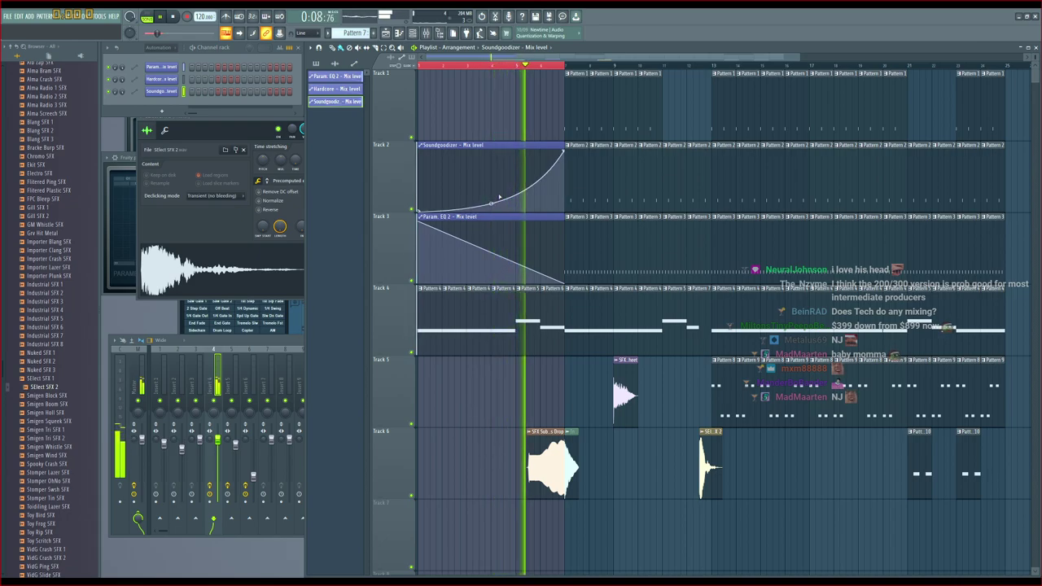
pyautogui.moveTo(490, 253); pyautogui.dragTo(490, 275)
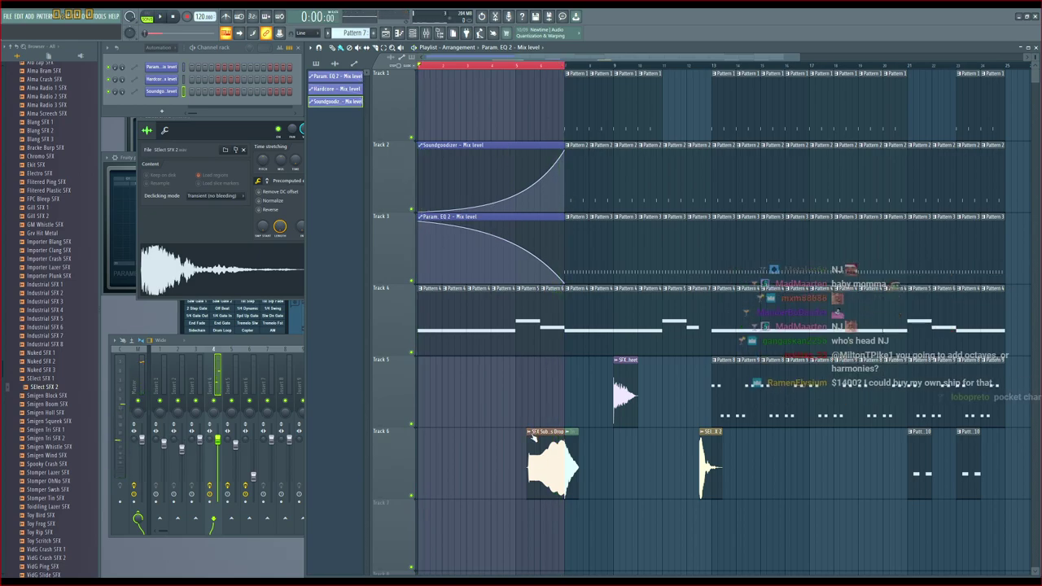
# Clear the time selection and play the arrangement from the start to check both automation curves and the bar 12 hit
pyautogui.click(534, 466)
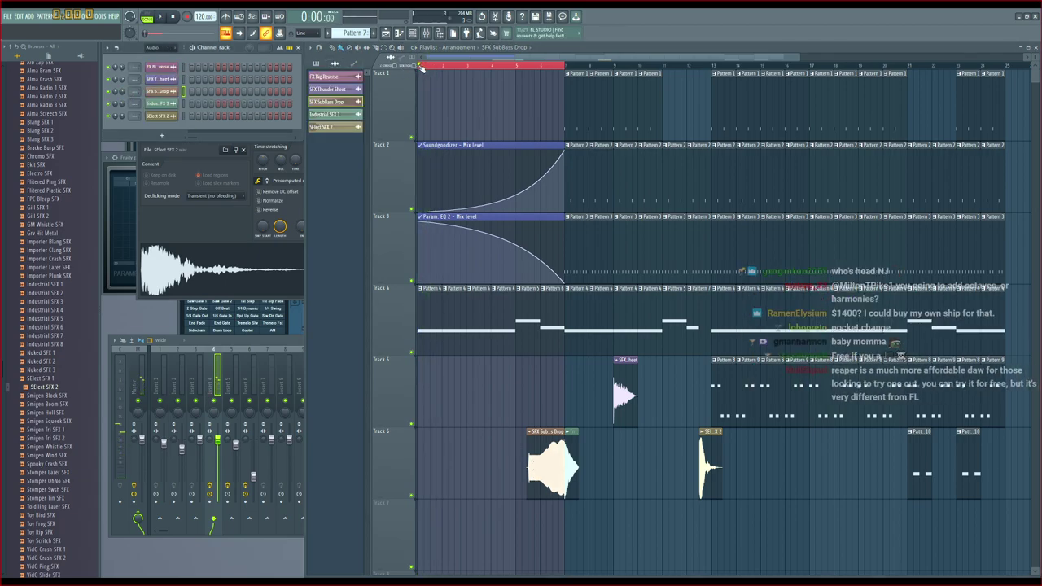
pyautogui.doubleClick(421, 68)
pyautogui.press('space')
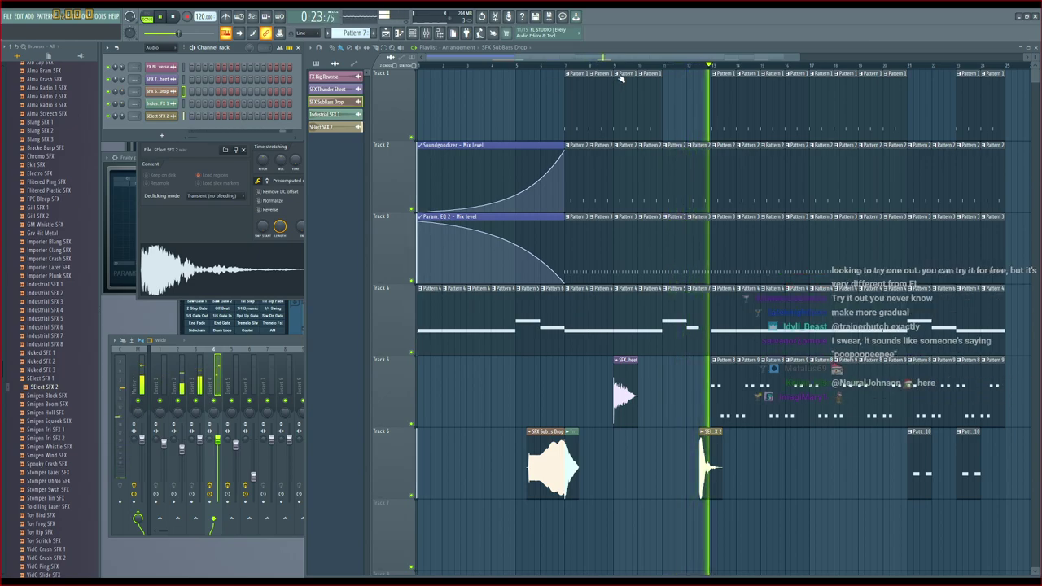
pyautogui.scroll(5, 690, 67)
pyautogui.press('space')
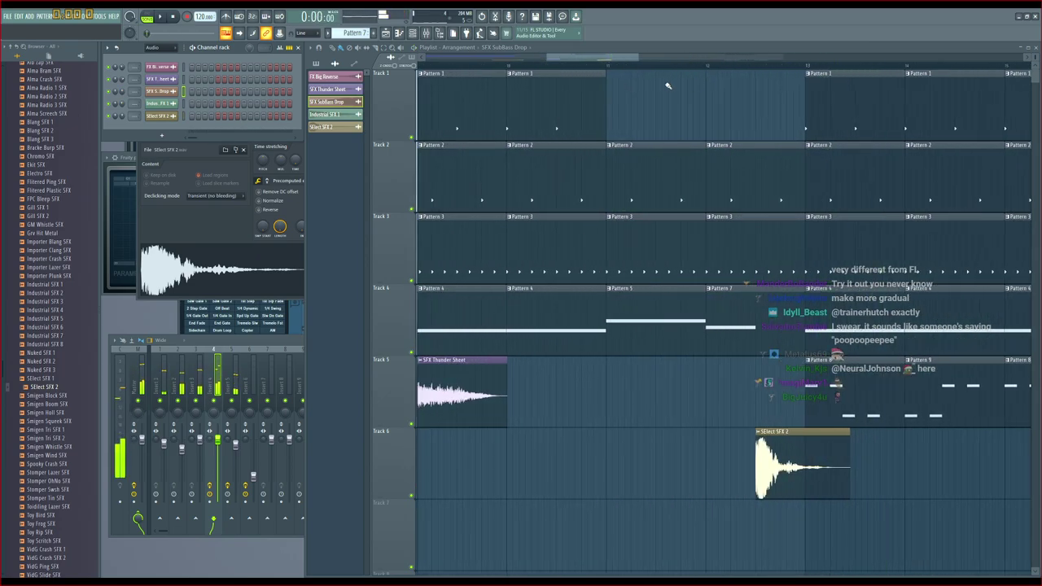
# Play from bar 11 and trim the starts of the bar 12 Pattern 3 and Pattern 2 clips to halfway through the bar
pyautogui.click(608, 67)
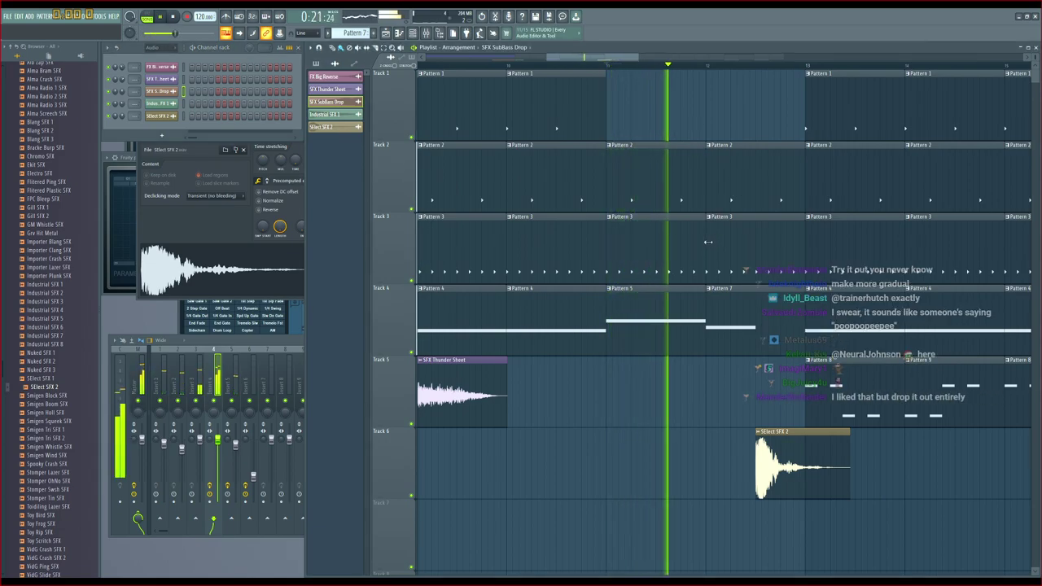
pyautogui.moveTo(707, 241); pyautogui.dragTo(756, 245)
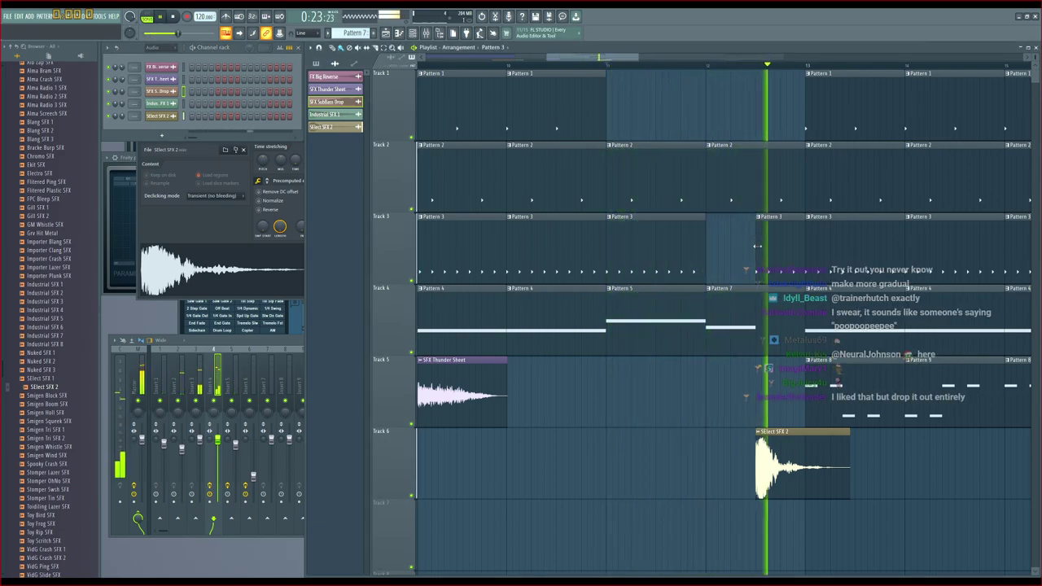
pyautogui.press('space')
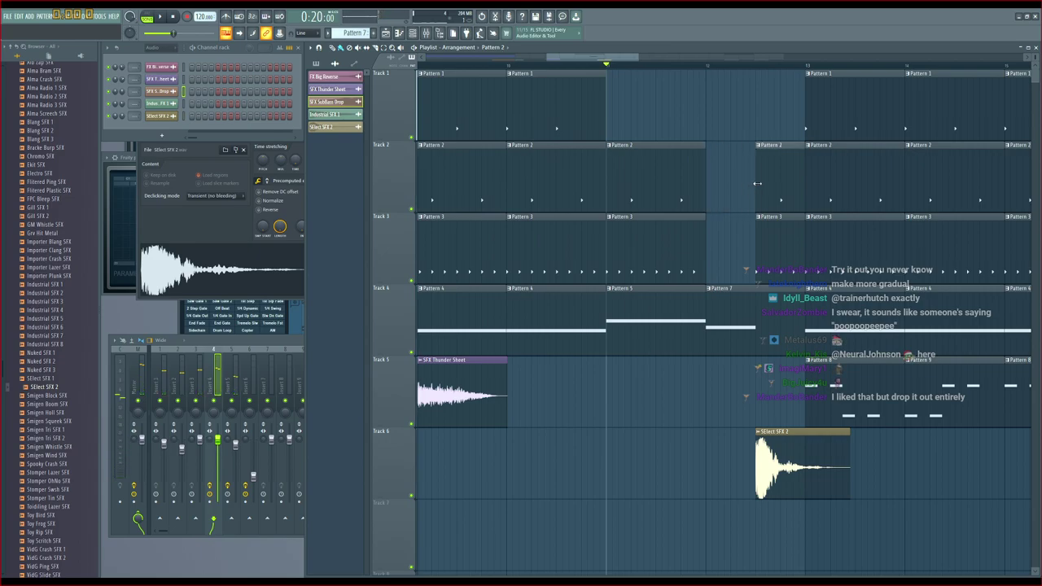
# Play from bar 11 and trim the start of the bar 12 Pattern 3 clip to three quarters through the bar
pyautogui.press('space')
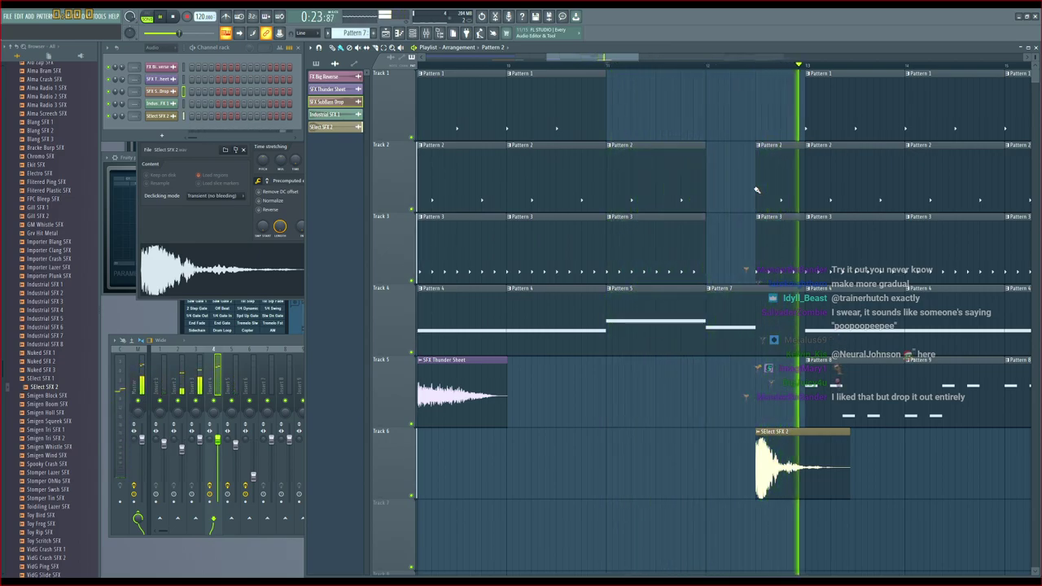
pyautogui.moveTo(757, 236); pyautogui.dragTo(779, 236)
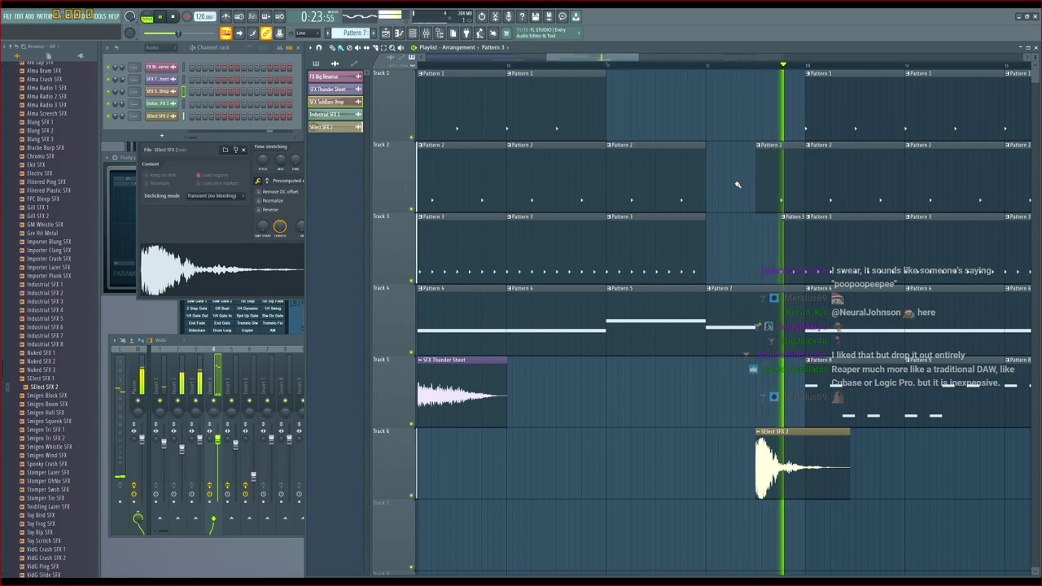
pyautogui.press('space')
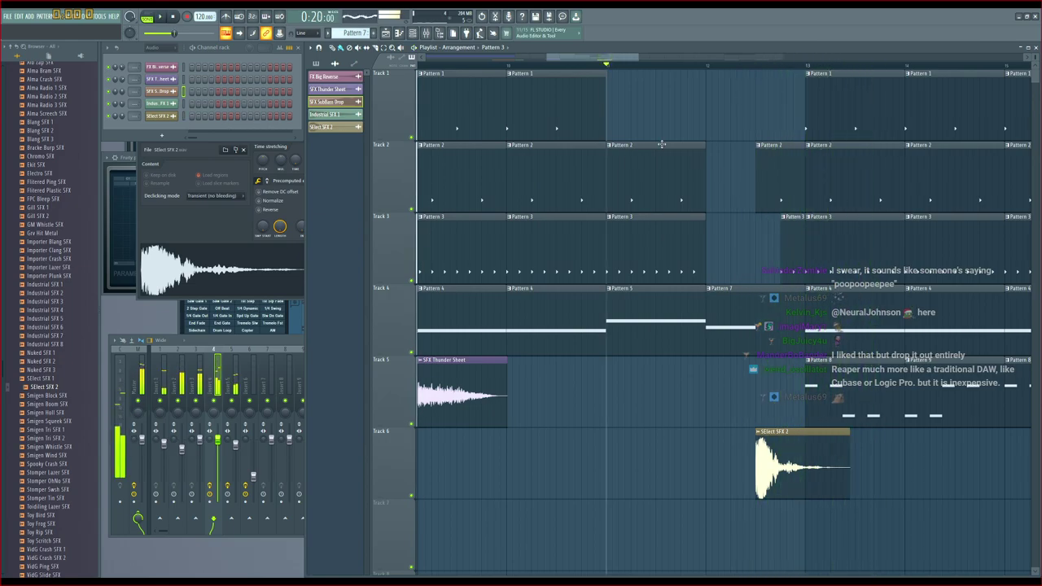
# Replay from bar 11 to check the staggered Pattern 2 and Pattern 3 entries around the bar 12 hit
pyautogui.scroll(-7, 522, 70)
pyautogui.moveTo(516, 57); pyautogui.dragTo(413, 63)
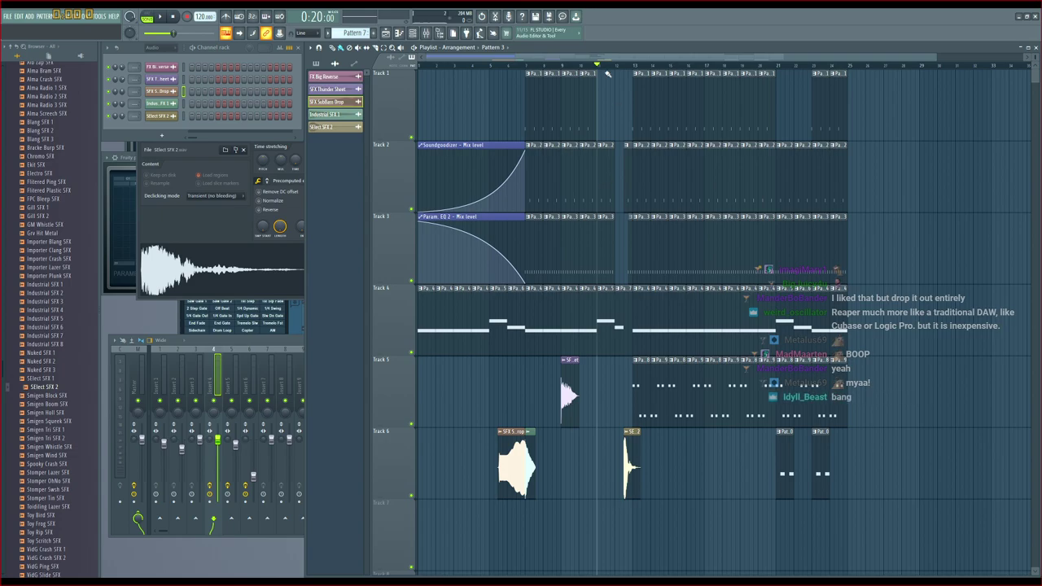
pyautogui.scroll(5, 593, 70)
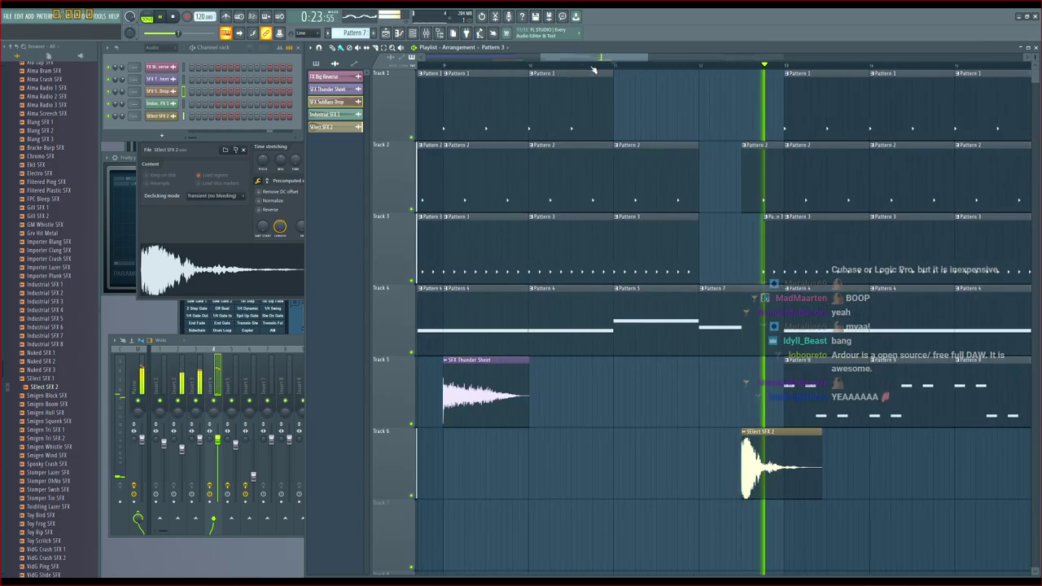
pyautogui.press('space')
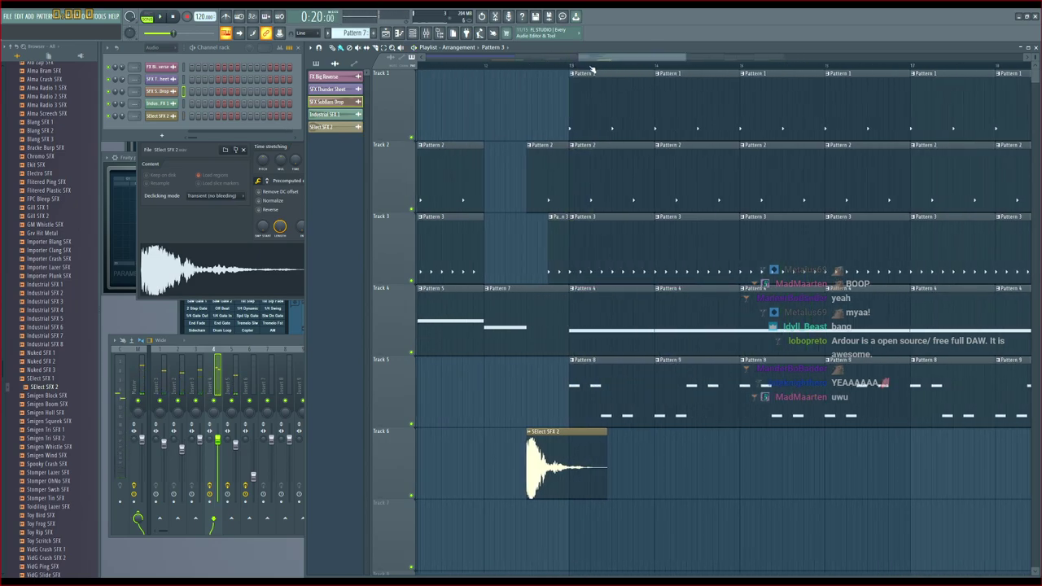
# Play the arrangement from bar 13 through its closing bars to check the full layered section and the Pattern 10 parts
pyautogui.scroll(-5, 586, 66)
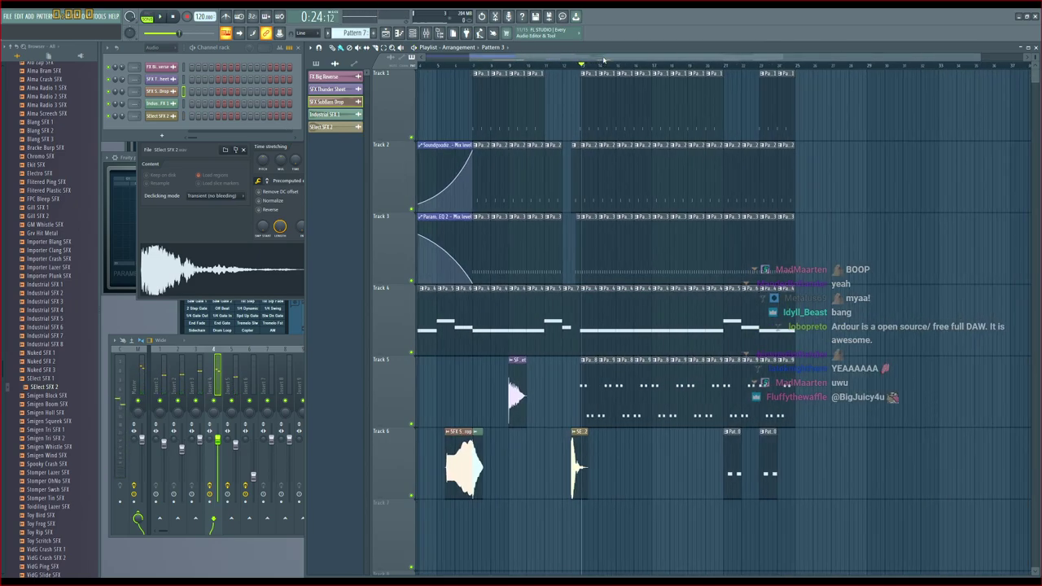
pyautogui.scroll(5, 603, 60)
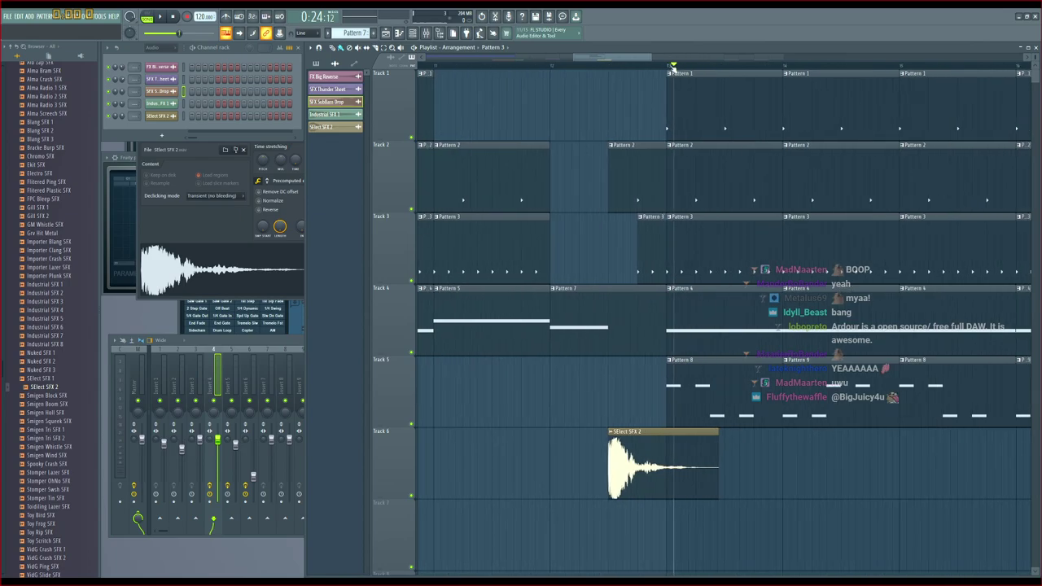
pyautogui.press('space')
pyautogui.moveTo(626, 57); pyautogui.dragTo(710, 74)
pyautogui.scroll(-5, 688, 70)
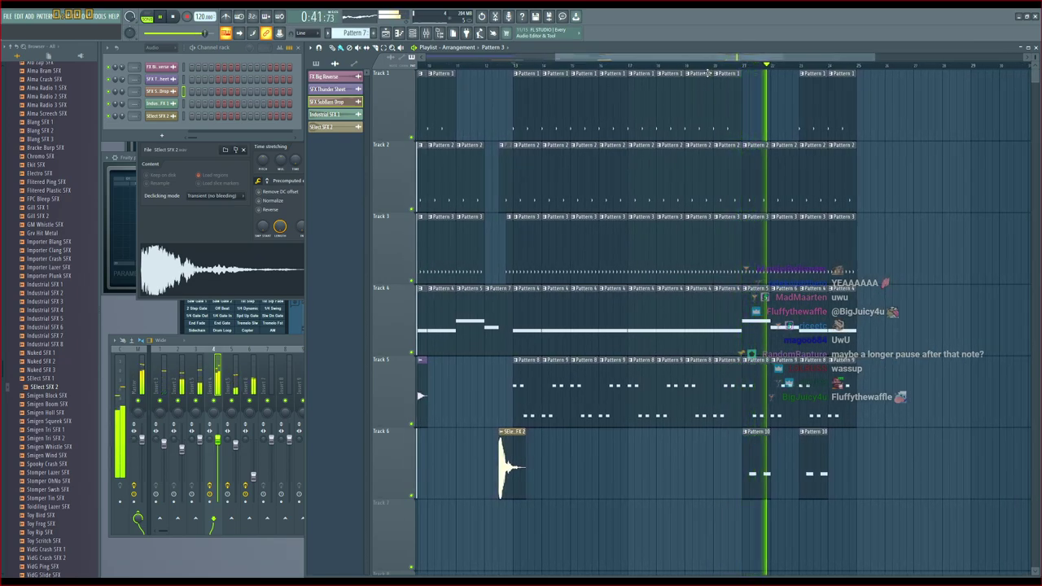
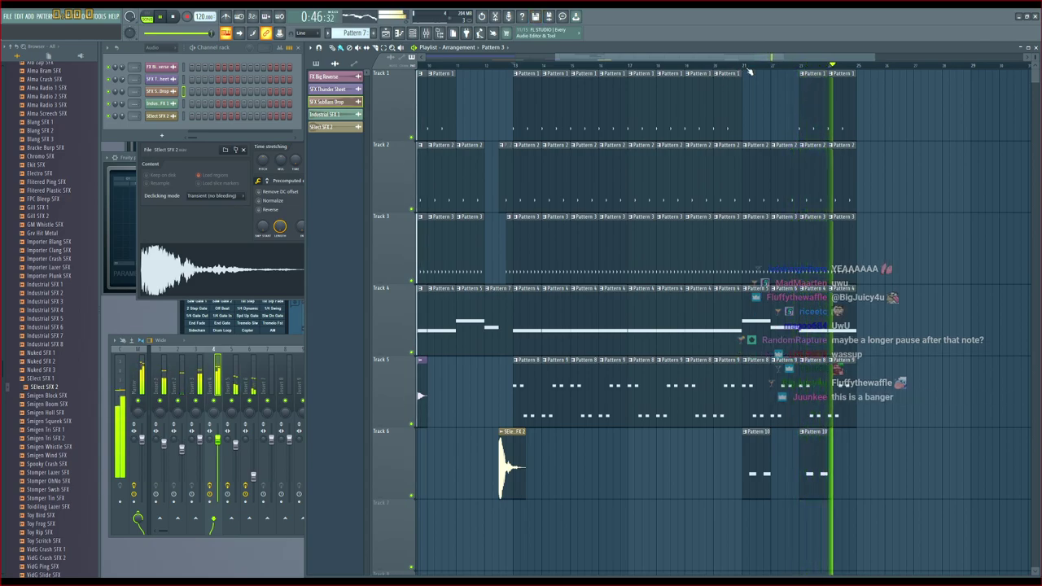
# Play the arrangement from the start through the second Pattern 10 clip to review the whole song
pyautogui.press('space')
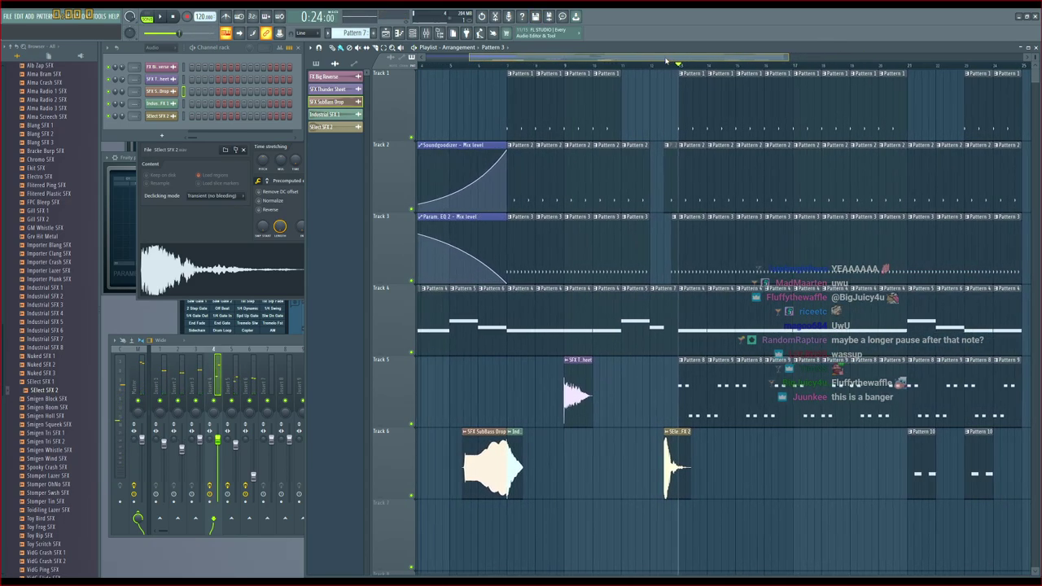
pyautogui.moveTo(665, 61); pyautogui.dragTo(671, 62)
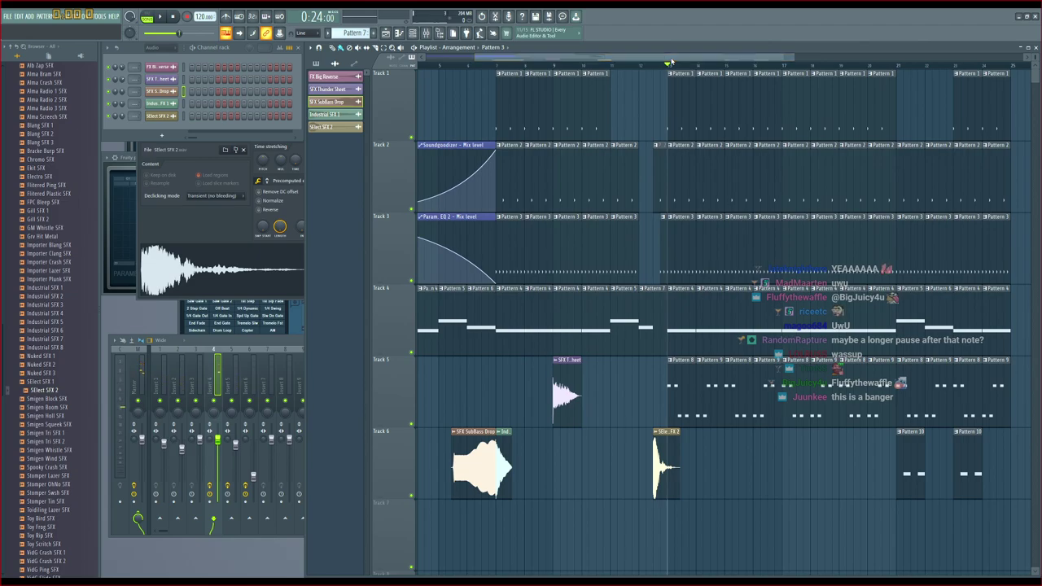
pyautogui.moveTo(675, 61); pyautogui.dragTo(553, 65)
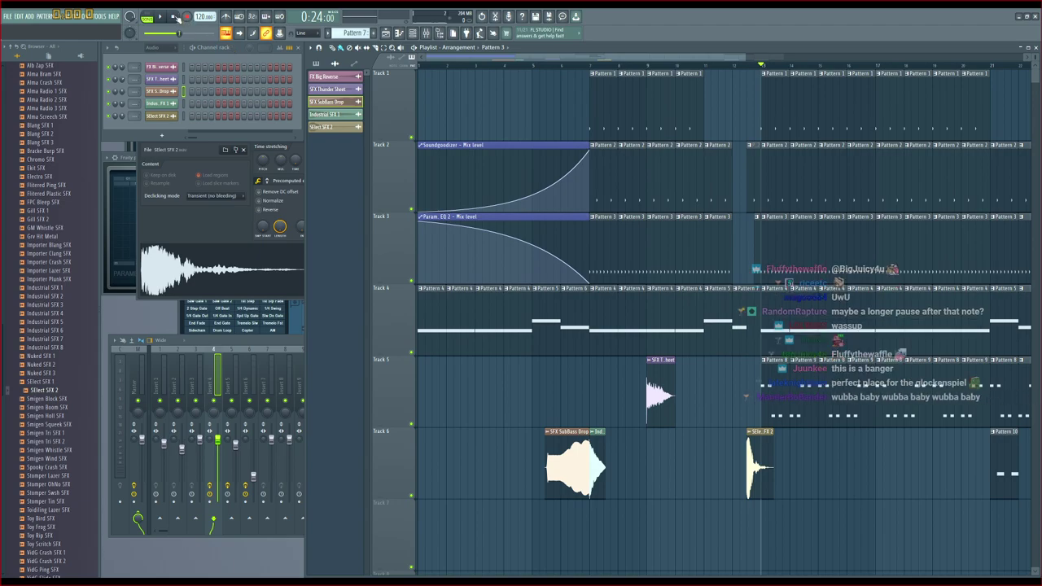
pyautogui.moveTo(659, 59); pyautogui.dragTo(681, 57)
pyautogui.press('space')
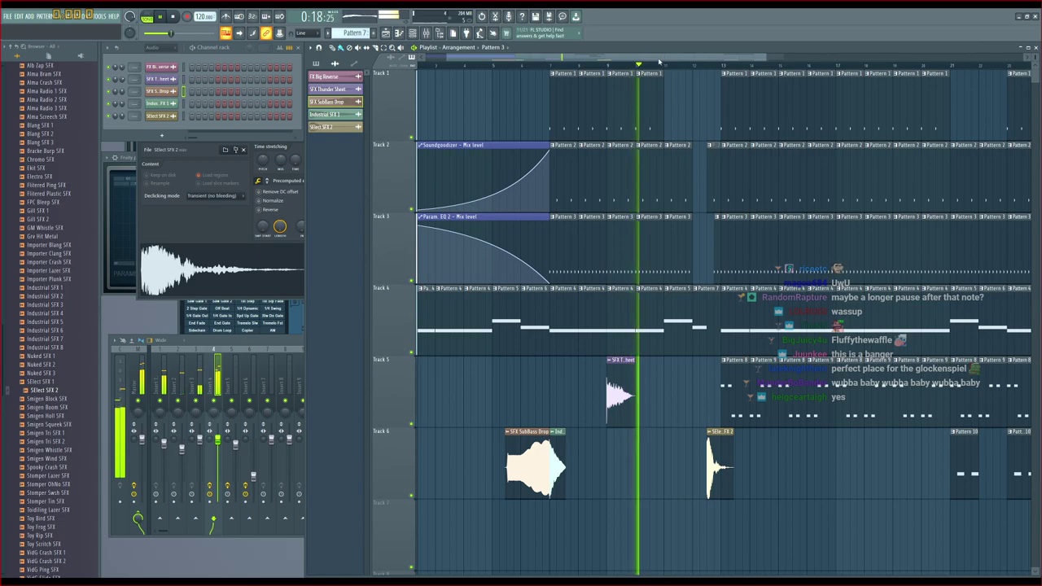
pyautogui.moveTo(661, 58); pyautogui.dragTo(710, 67)
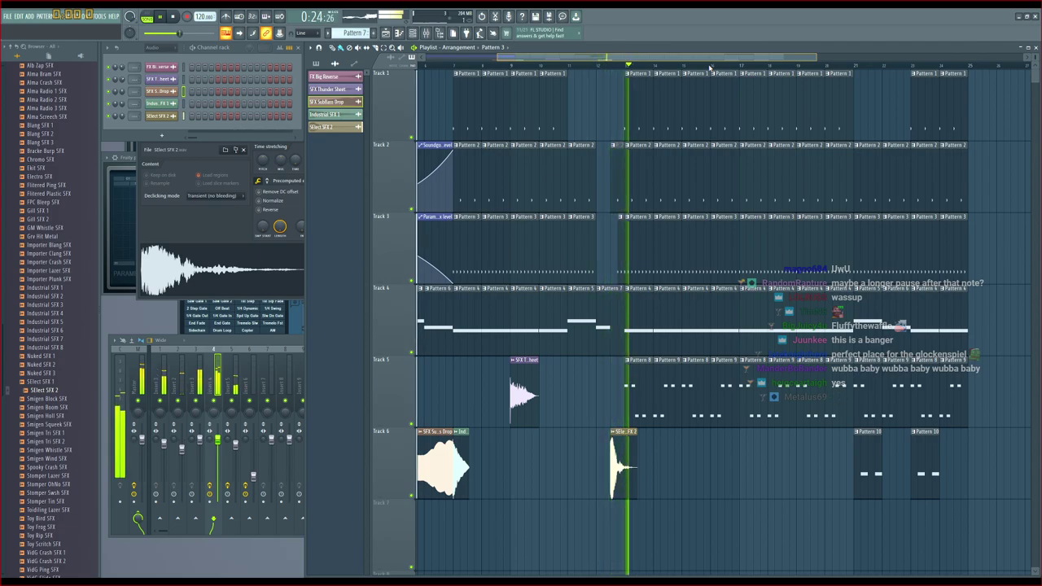
pyautogui.moveTo(711, 68); pyautogui.dragTo(732, 72)
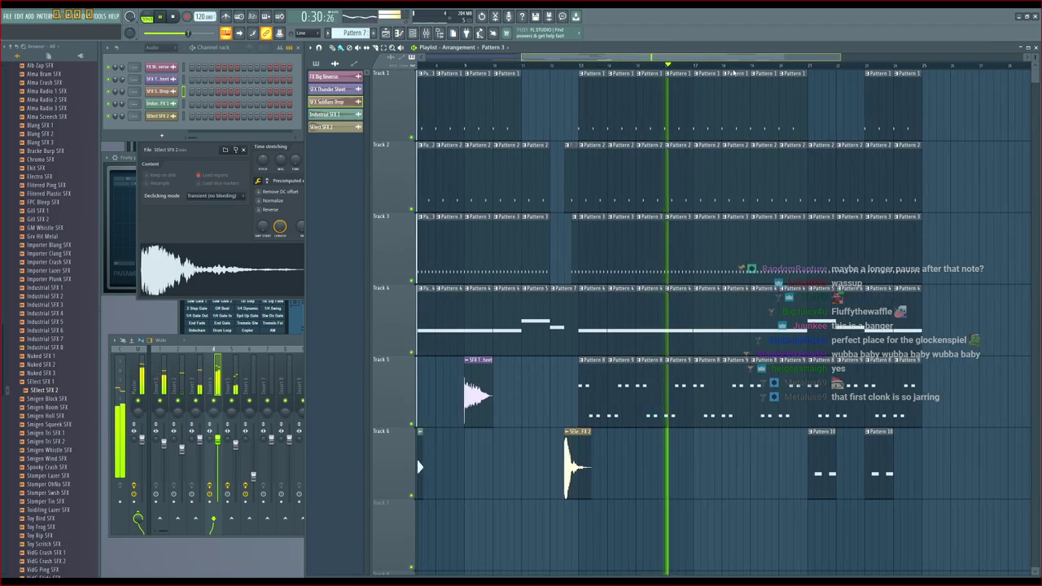
pyautogui.moveTo(733, 72); pyautogui.dragTo(741, 75)
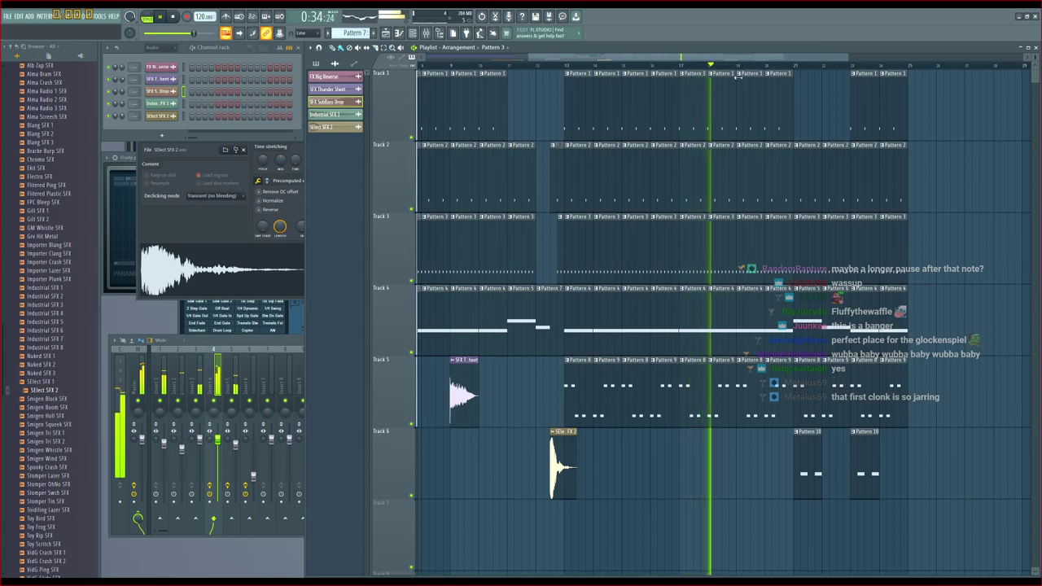
pyautogui.moveTo(725, 63); pyautogui.dragTo(773, 63)
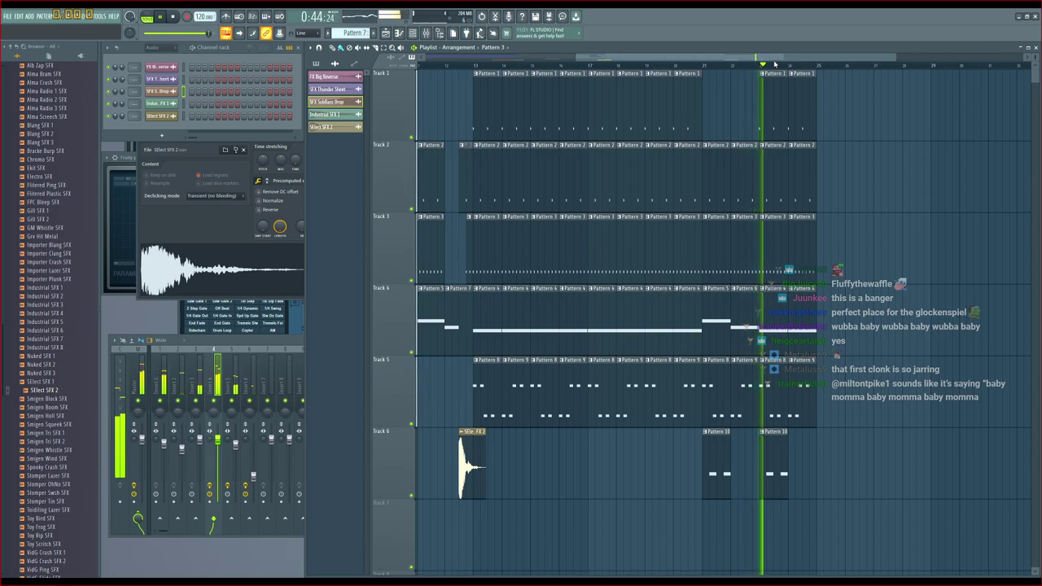
pyautogui.press('space')
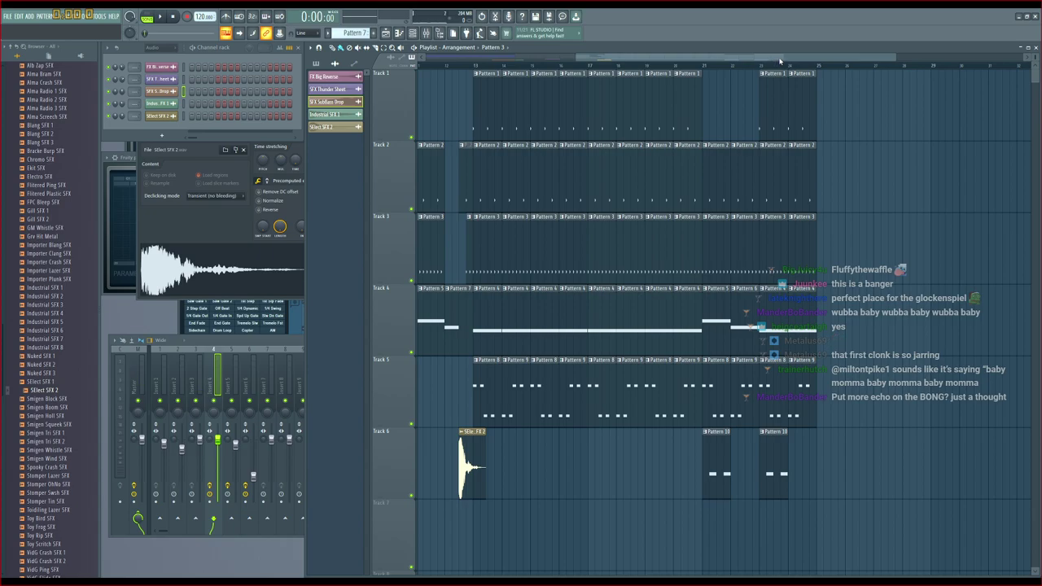
# Replay the intro from the start, then the section beginning at bar 7, to review the transition
pyautogui.moveTo(779, 61); pyautogui.dragTo(516, 70)
pyautogui.press('space')
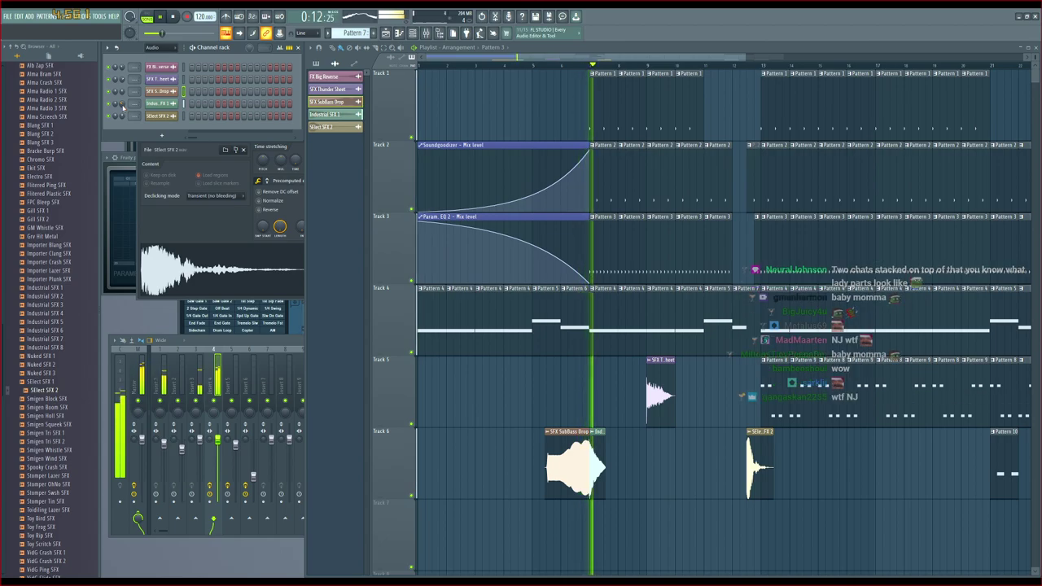
pyautogui.press('space')
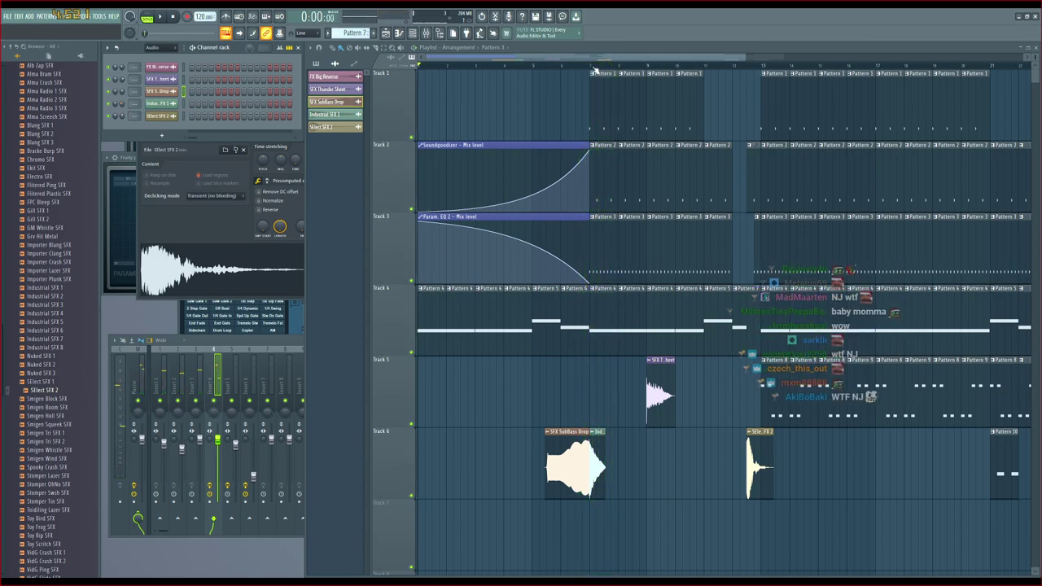
pyautogui.press('space')
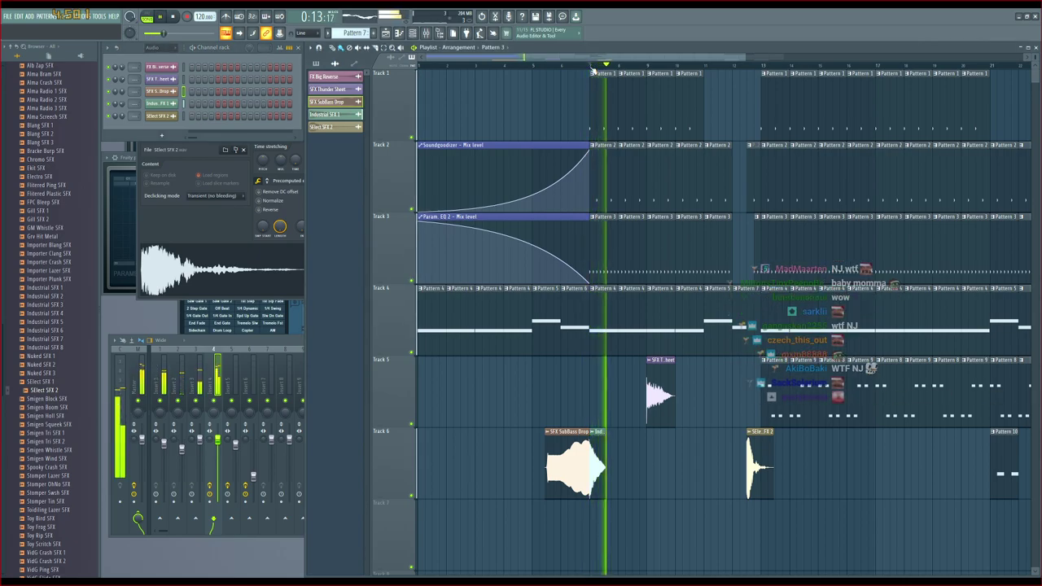
pyautogui.moveTo(630, 59); pyautogui.dragTo(681, 63)
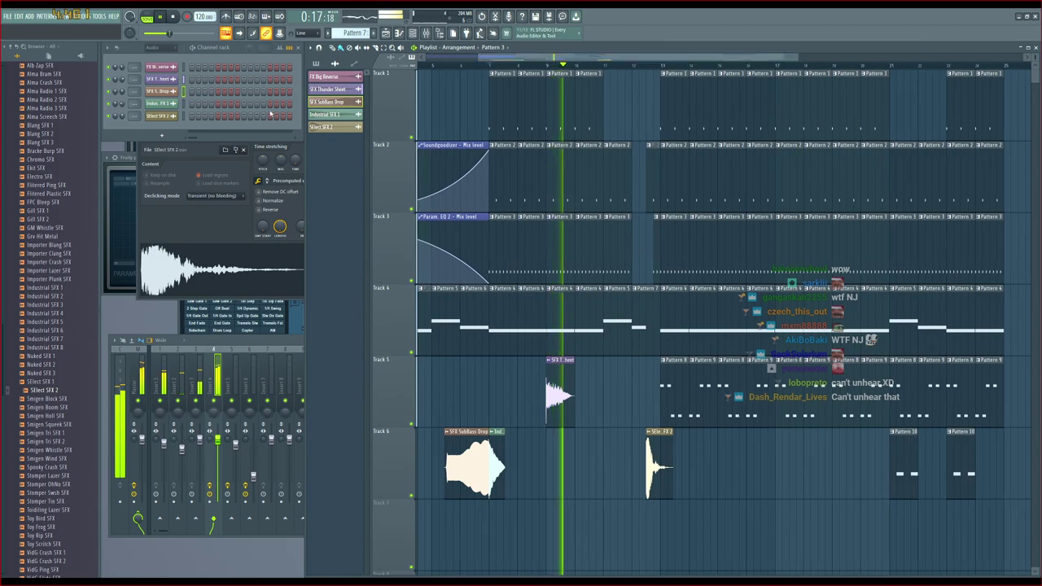
pyautogui.press('space')
# Collapse the Packs folder in the browser and add a Morphine synthesizer channel to the project
pyautogui.scroll(10, 65, 163)
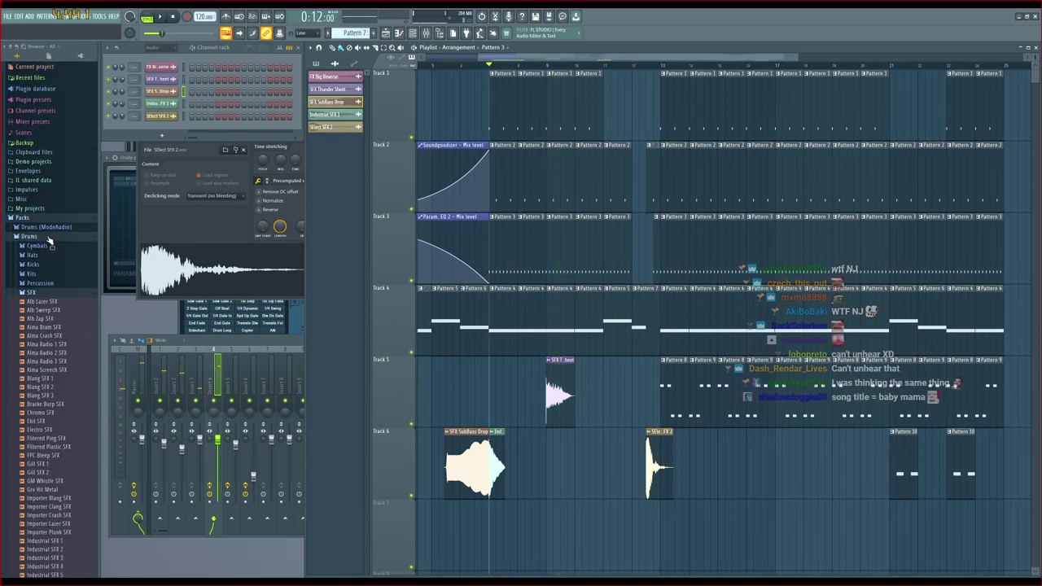
pyautogui.click(48, 238)
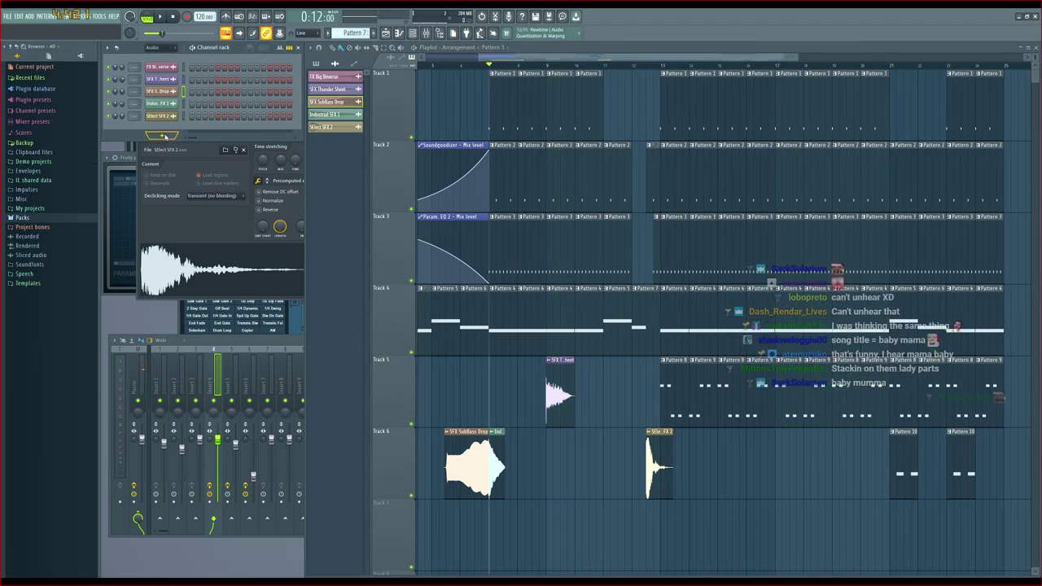
pyautogui.click(183, 499)
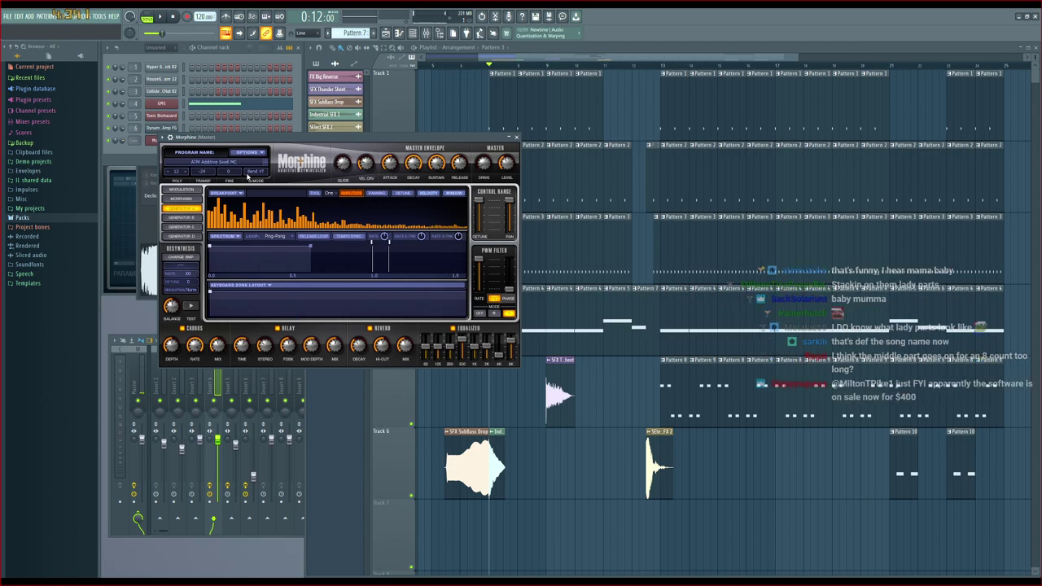
# Play from bar 8 and select the single bar from bar 8 to bar 9 as the loop range
pyautogui.press('space')
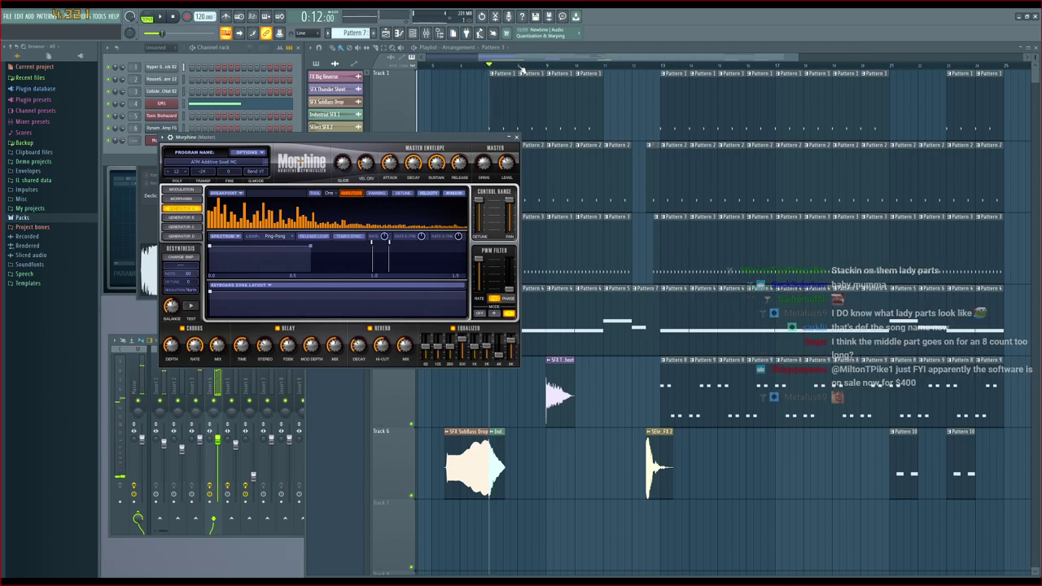
pyautogui.click(521, 68)
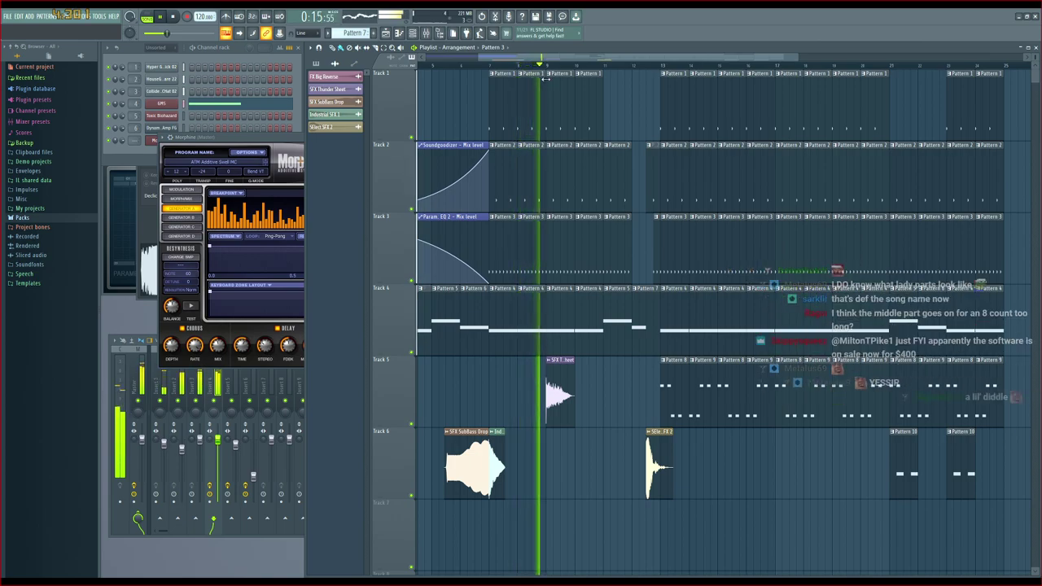
pyautogui.press('space')
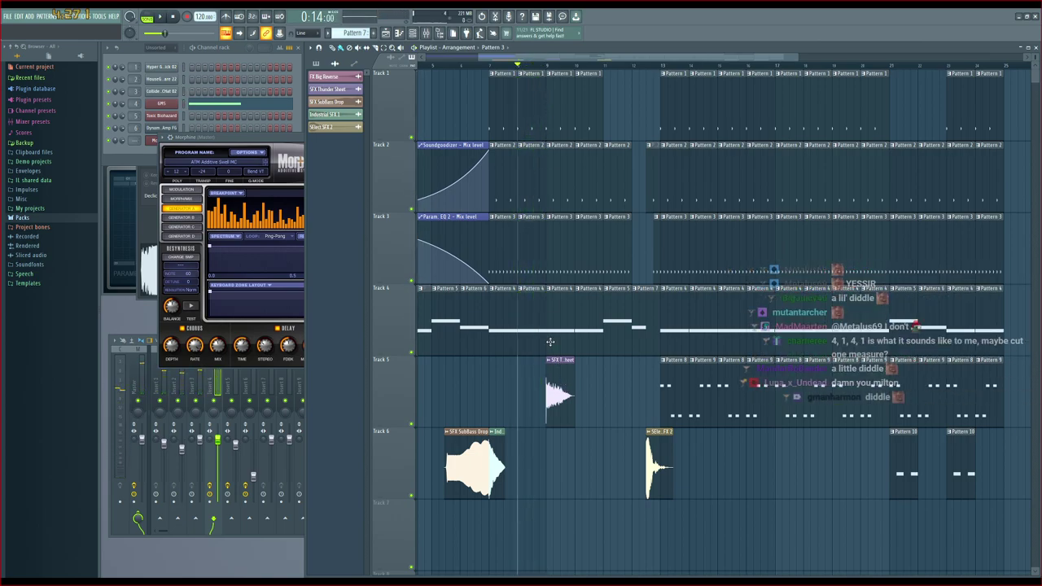
pyautogui.moveTo(517, 65); pyautogui.dragTo(545, 65)
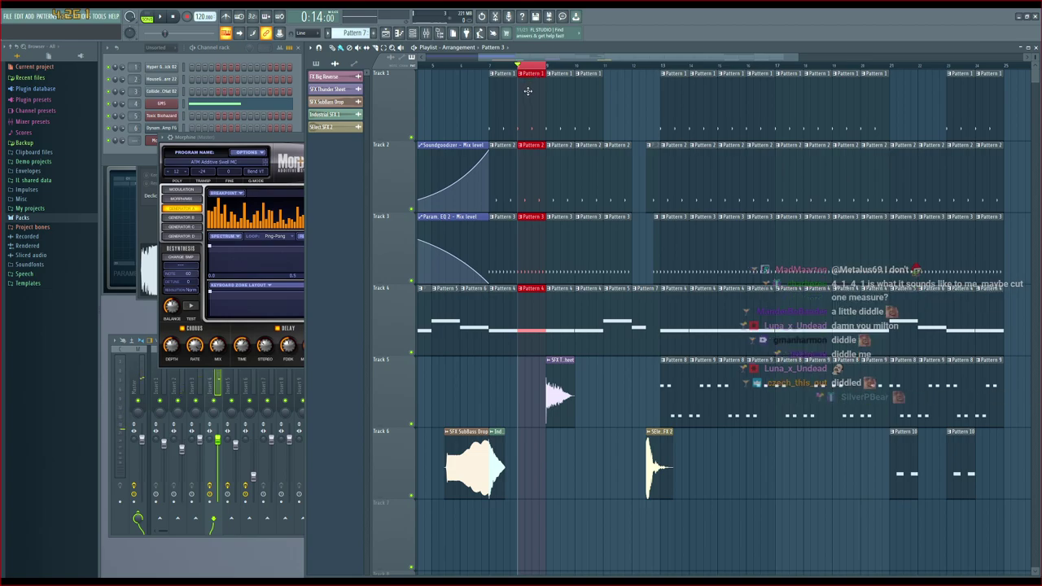
pyautogui.press('space')
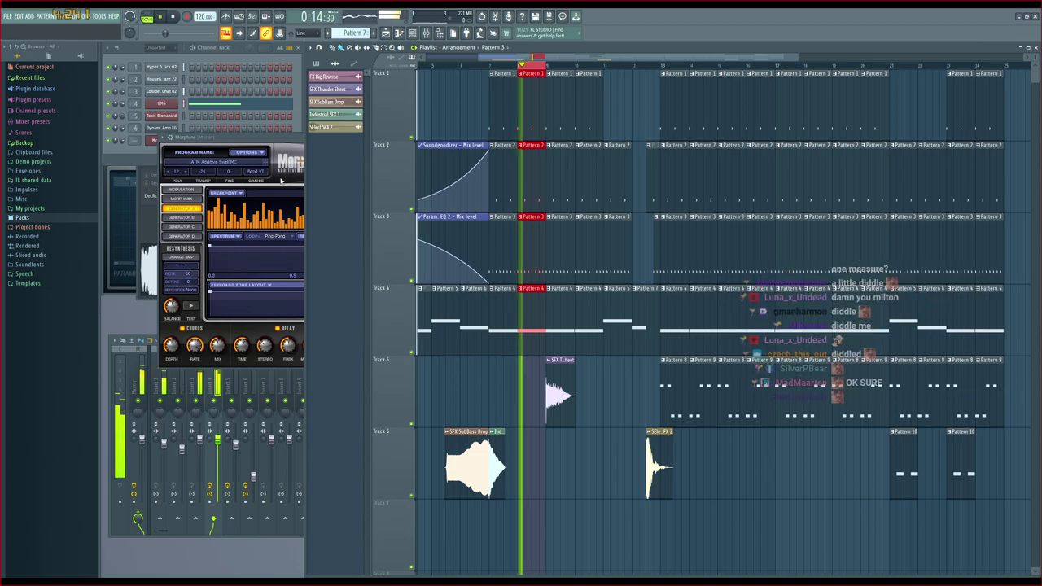
# Audition Morphine's Keyboards presets, including KBD Cathedral 1 FG, KBD Acordian NUC, KBD Crystal Keys NUC, KBD Deviating Keys FG and KBD Dynamic Suitcase FG
pyautogui.click(249, 174)
pyautogui.click(291, 203)
pyautogui.click(376, 204)
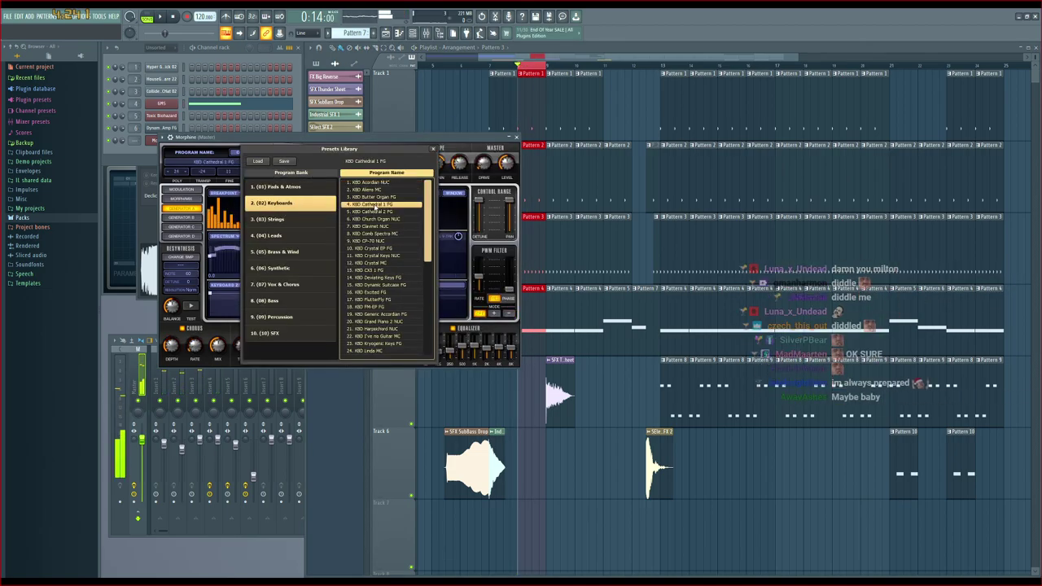
pyautogui.click(386, 197)
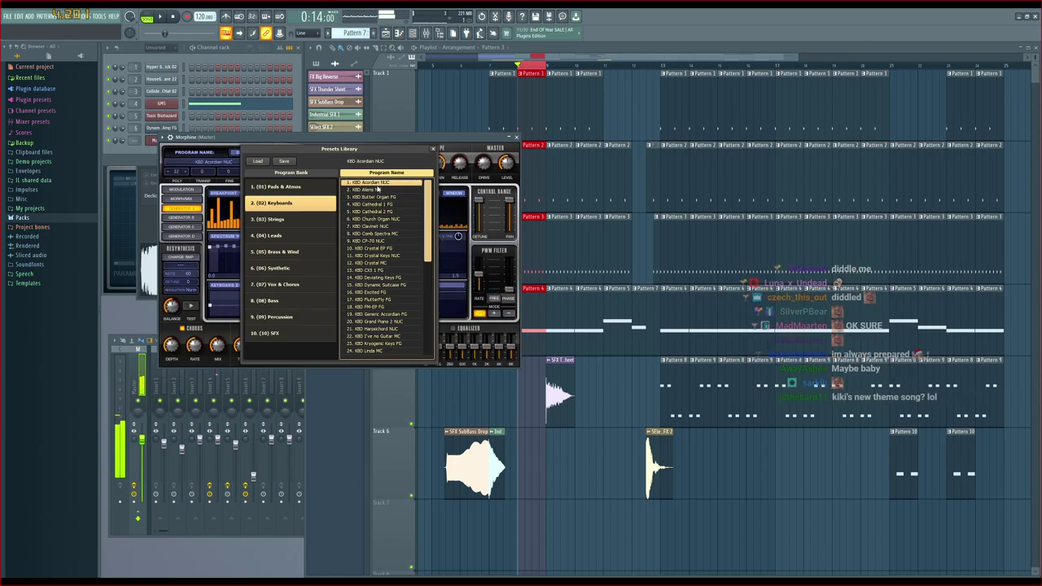
pyautogui.click(391, 258)
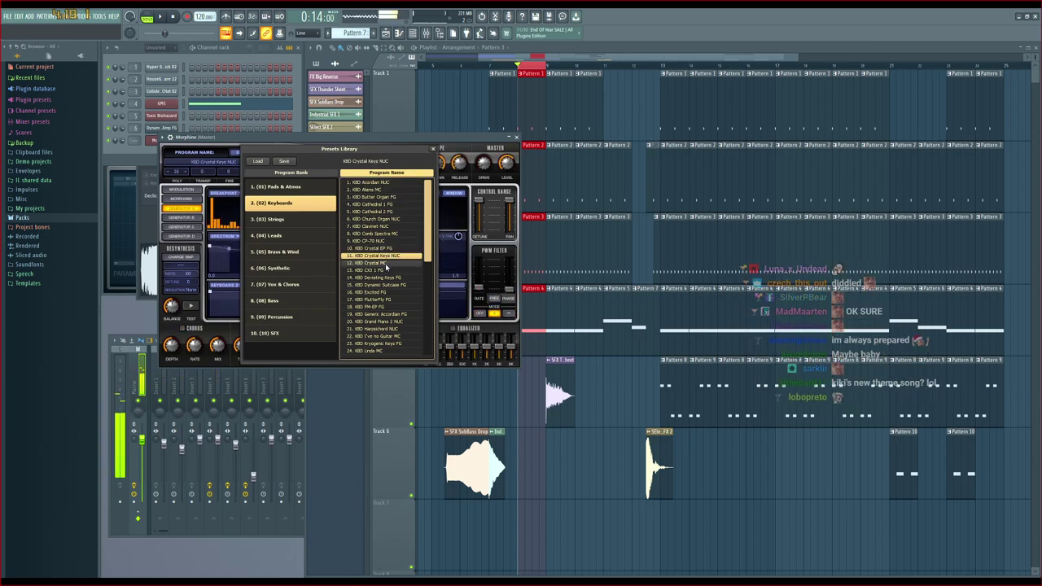
pyautogui.click(386, 263)
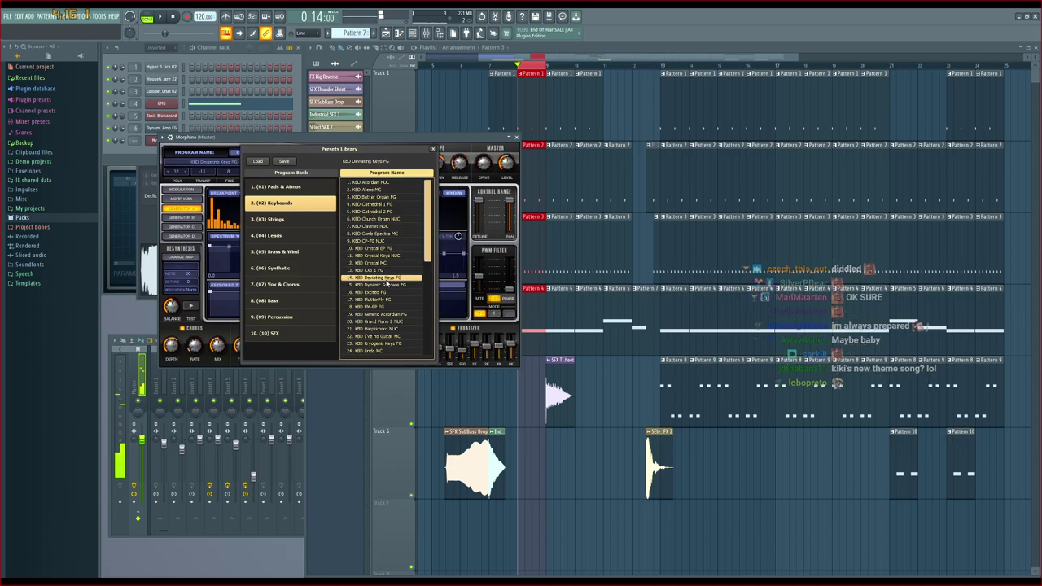
pyautogui.click(387, 284)
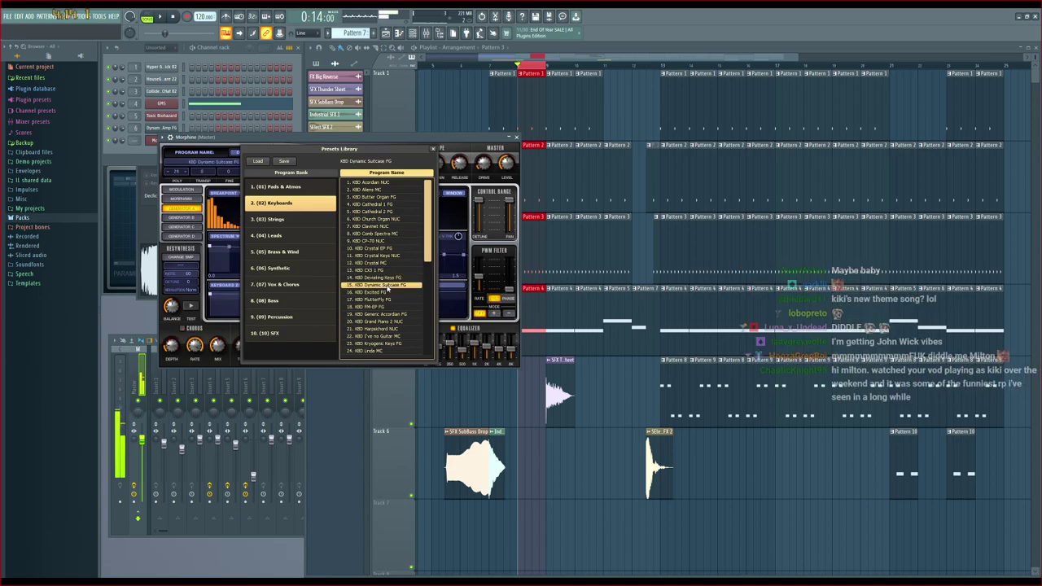
pyautogui.press('space')
pyautogui.press('space')
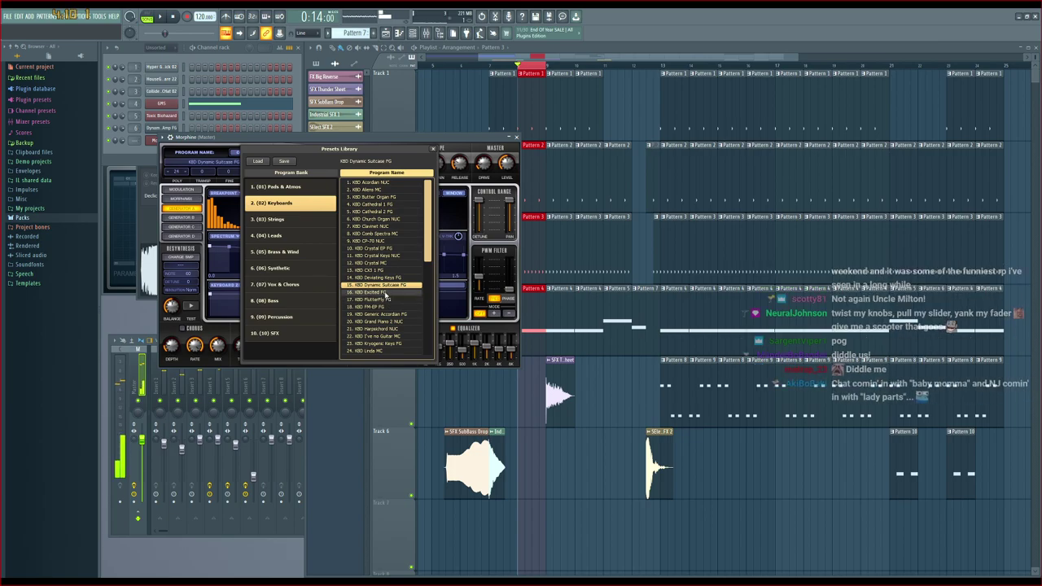
# Try further Keyboards presets, including KBD FM-EP FG, KBD Flutterfly FG, KBD Generic Accordian FG and KBD Kryogenic Keys FG
pyautogui.click(379, 308)
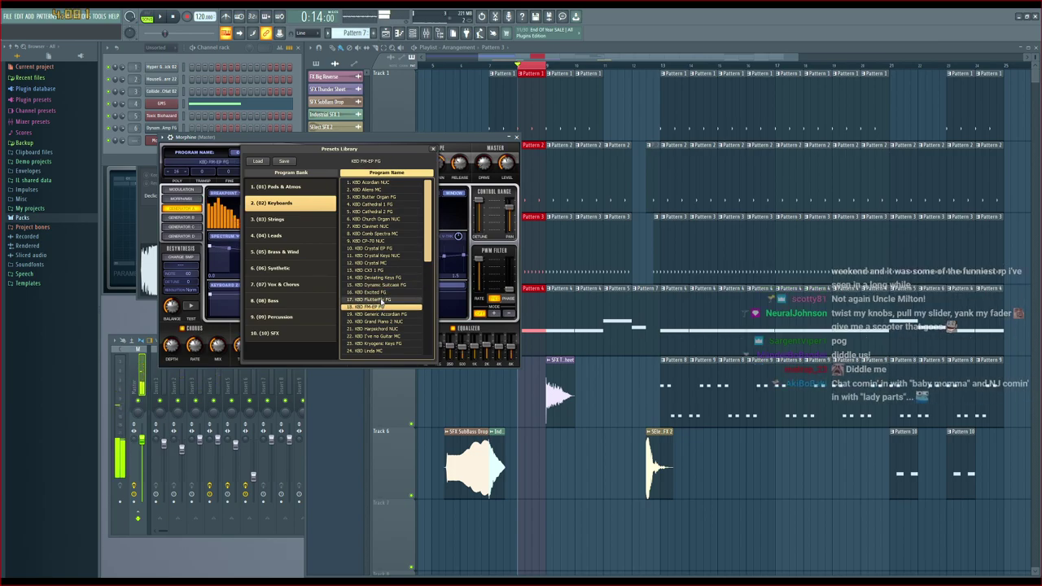
pyautogui.click(381, 301)
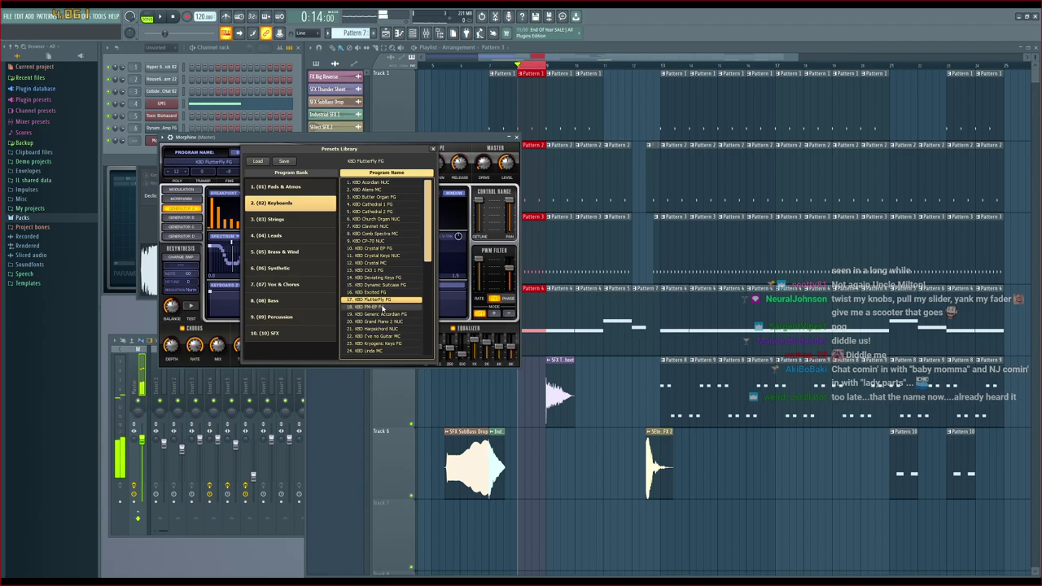
pyautogui.click(383, 315)
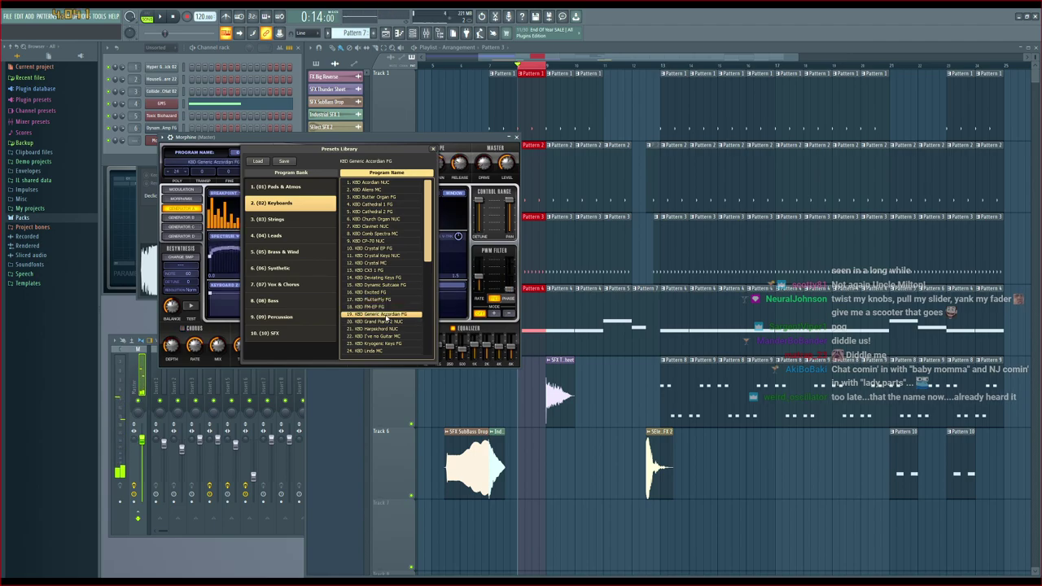
pyautogui.click(385, 322)
pyautogui.click(385, 336)
pyautogui.scroll(-2, 386, 332)
pyautogui.click(385, 334)
pyautogui.scroll(-2, 385, 332)
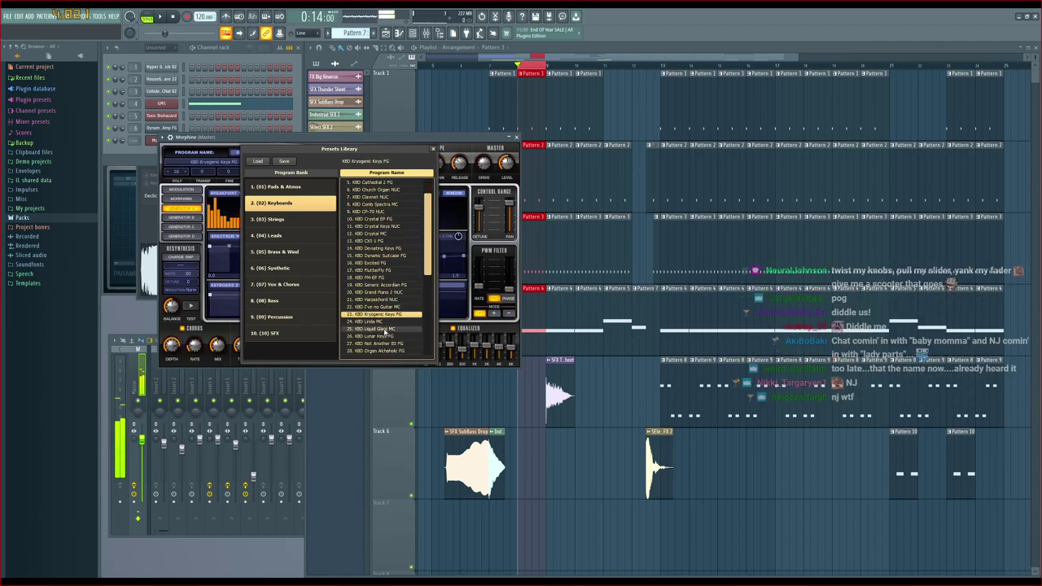
# Try LED Filter Sync FG from the Leads bank, load LED FeedBack FG, and close the preset library and Morphine
pyautogui.click(289, 236)
pyautogui.click(379, 234)
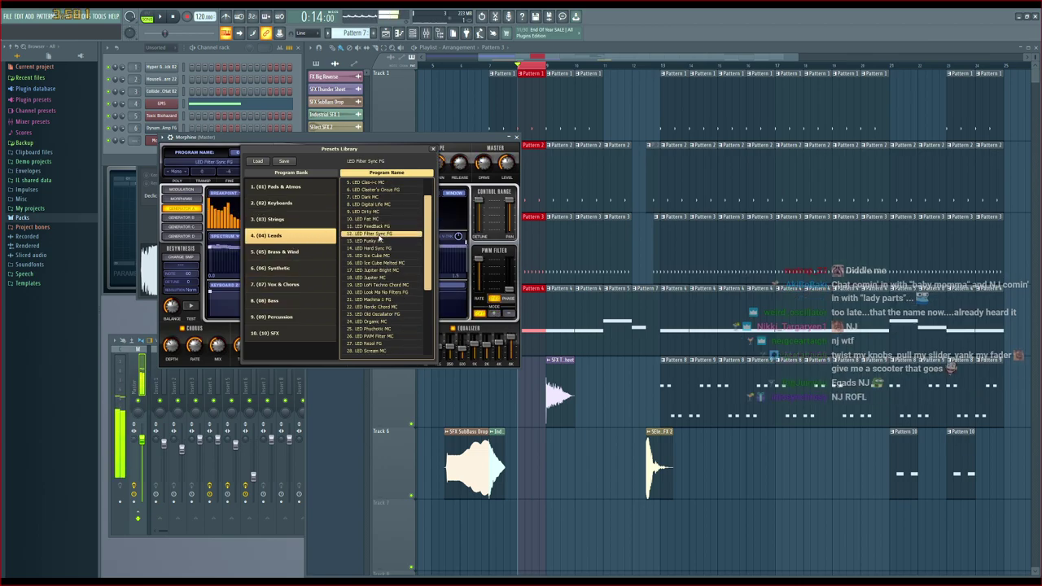
pyautogui.click(377, 227)
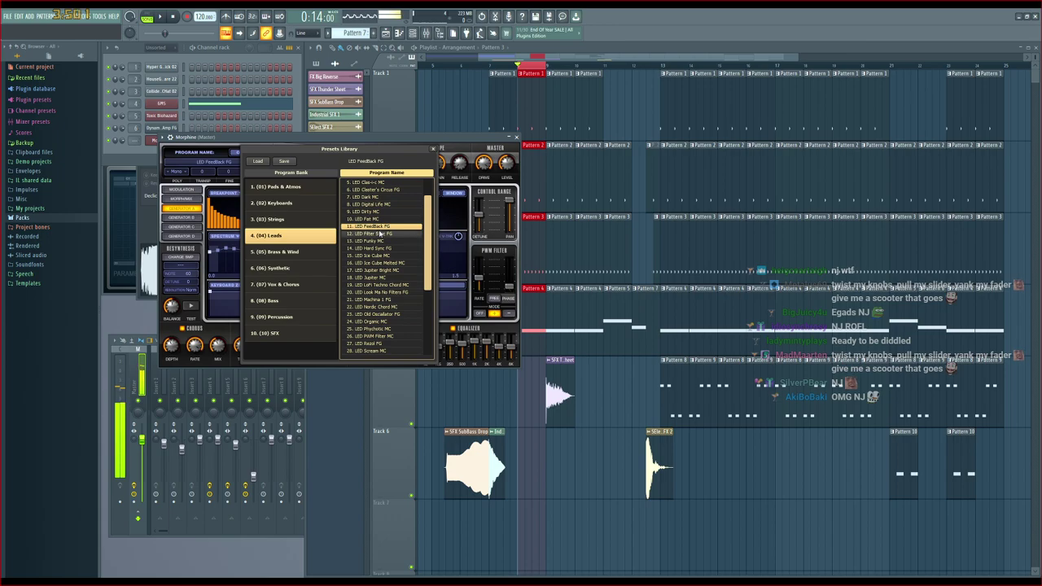
pyautogui.click(433, 150)
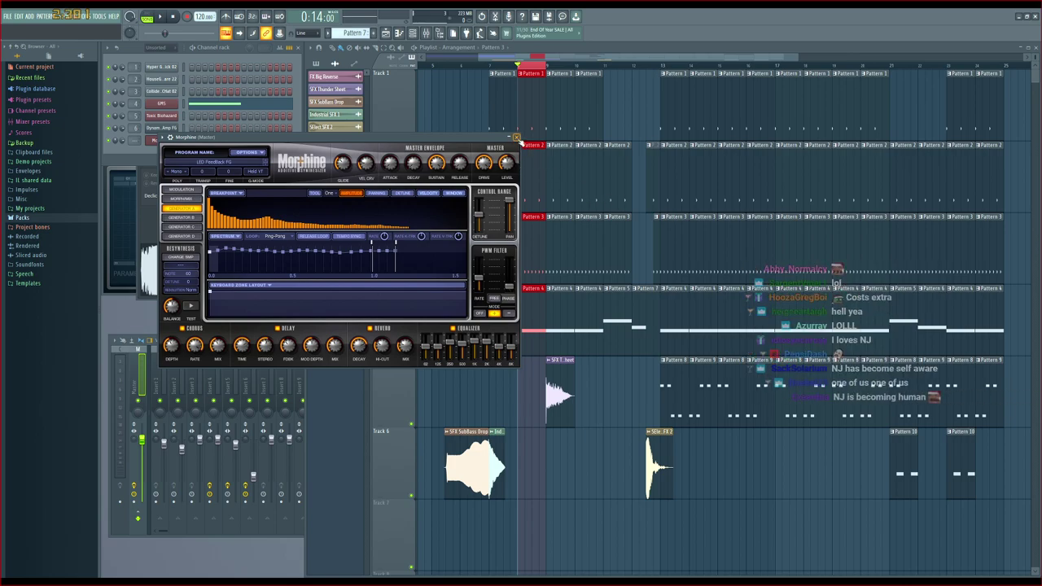
pyautogui.click(516, 137)
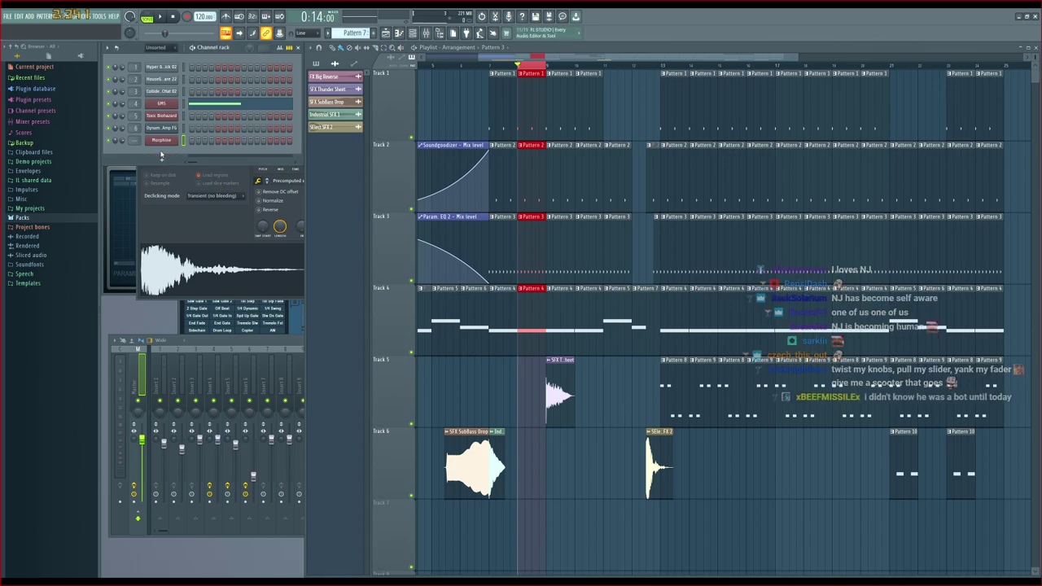
# Browse the Speech folder in the sample browser and add a TwistMyKnobs_Male speech channel to the channel rack
pyautogui.click(29, 264)
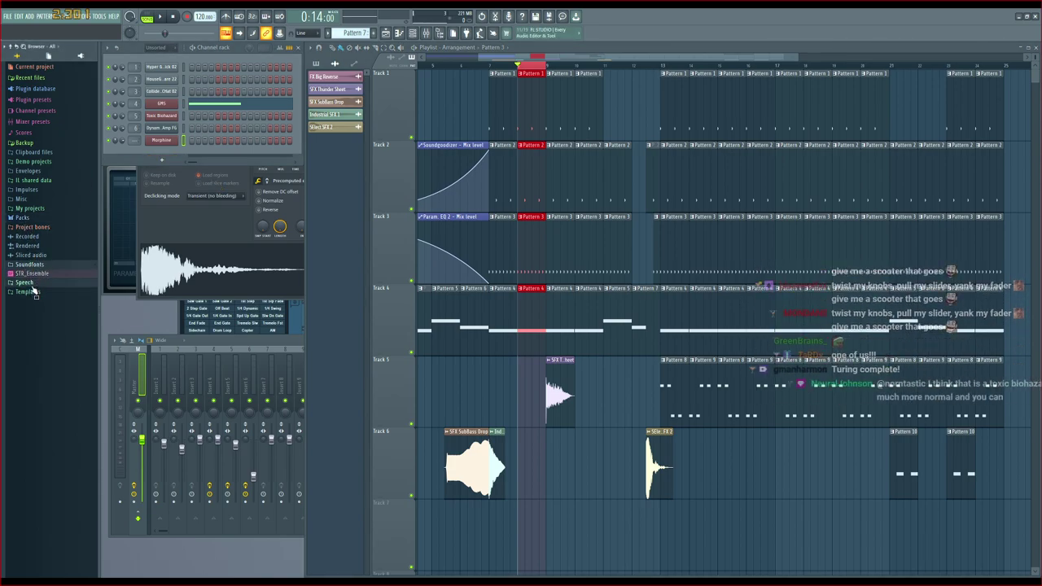
pyautogui.click(27, 282)
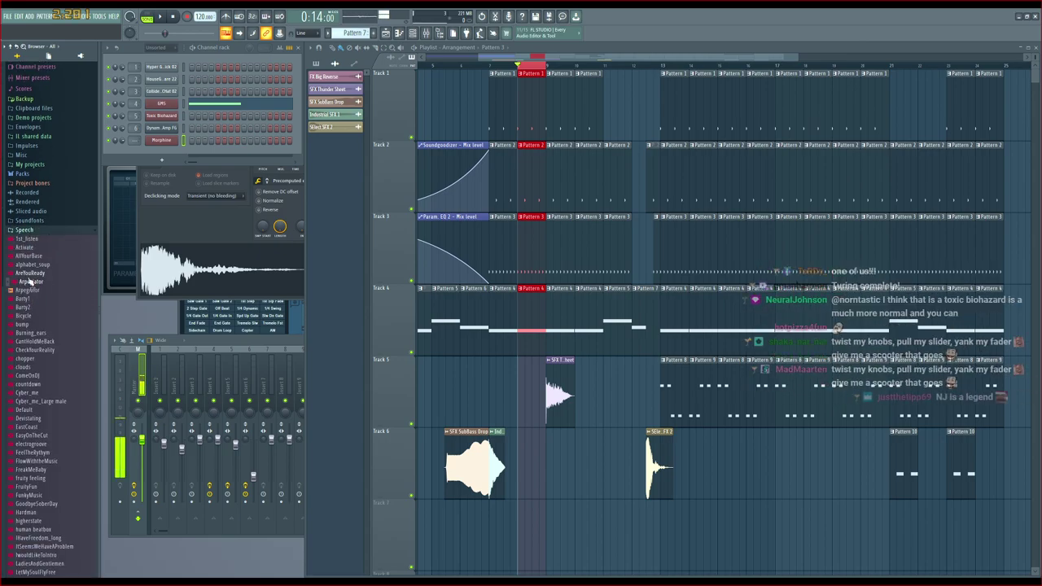
pyautogui.click(33, 283)
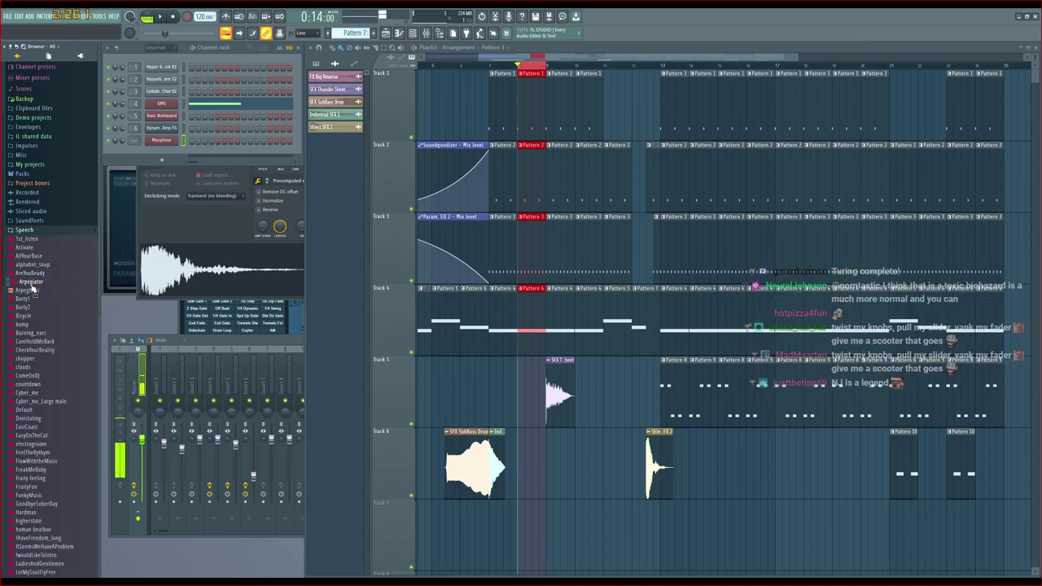
pyautogui.moveTo(149, 184); pyautogui.dragTo(163, 159)
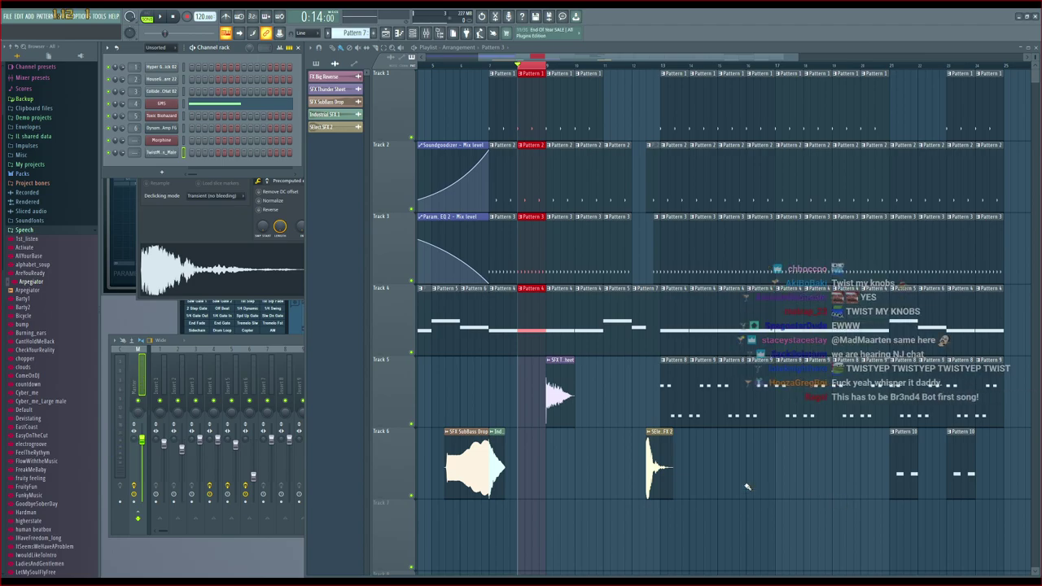
pyautogui.click(519, 452)
pyautogui.press('space')
pyautogui.press('space')
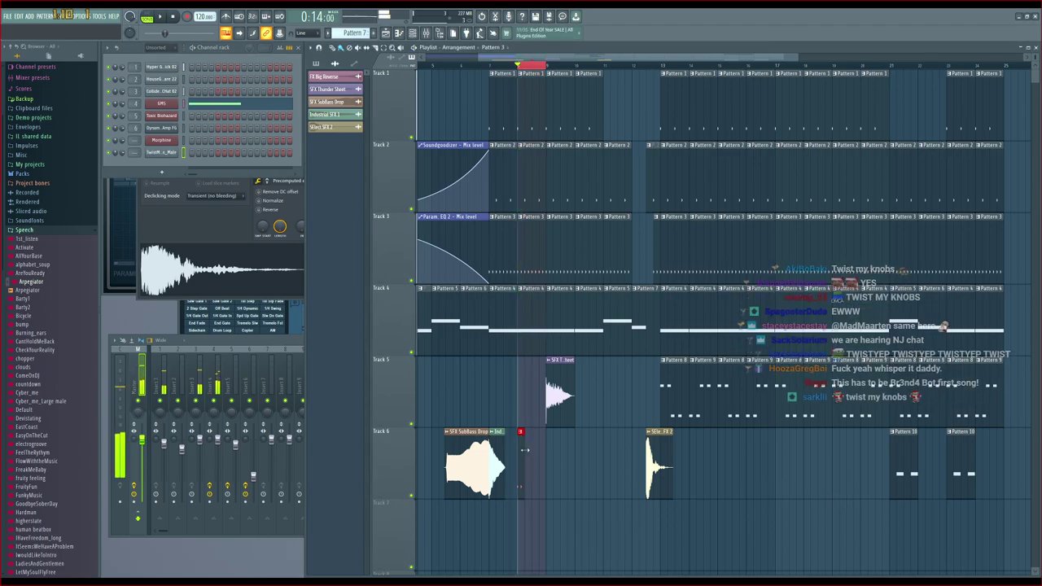
pyautogui.rightClick(521, 448)
# Place the TwistMyKnobs_Male sample as an audio clip at bar 8 on Track 6 and play the loop
pyautogui.click(166, 153)
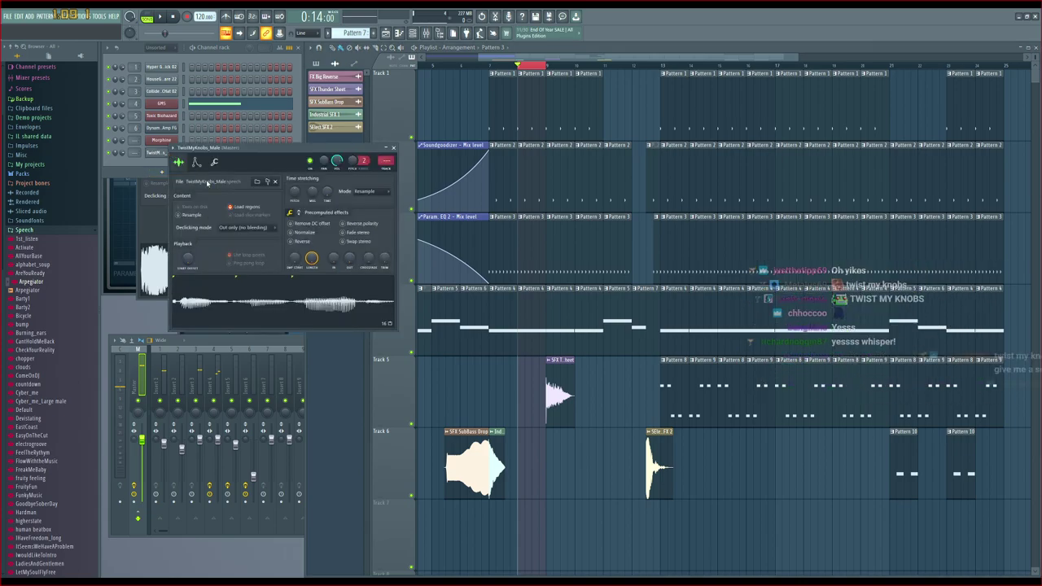
pyautogui.moveTo(251, 300); pyautogui.dragTo(539, 468)
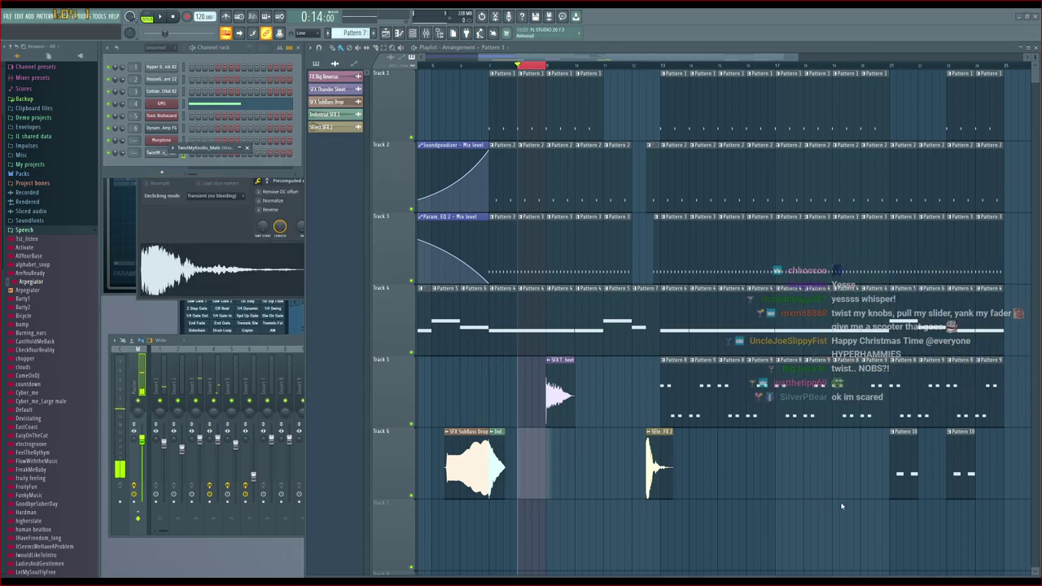
pyautogui.press('space')
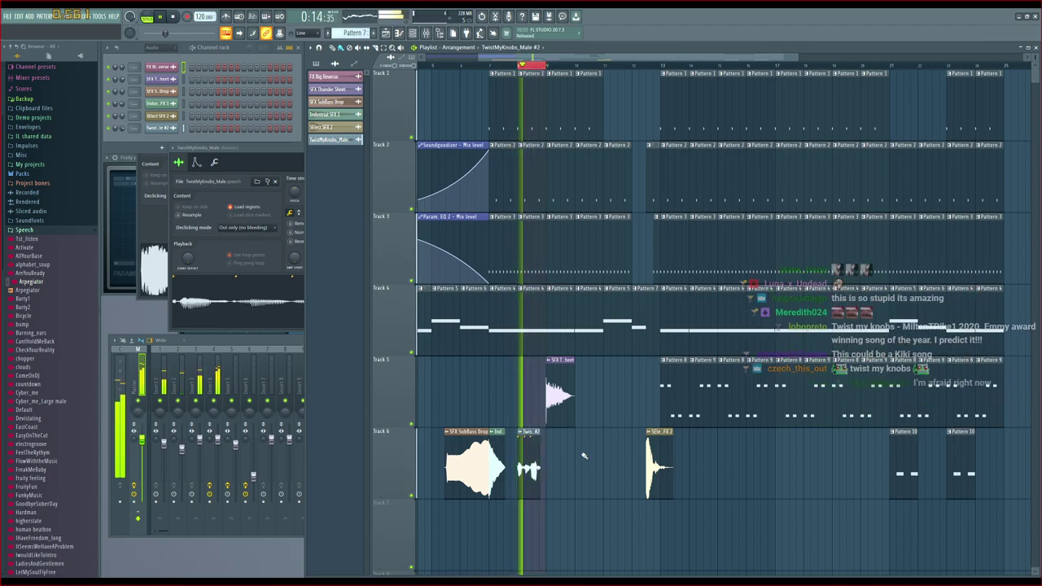
pyautogui.press('space')
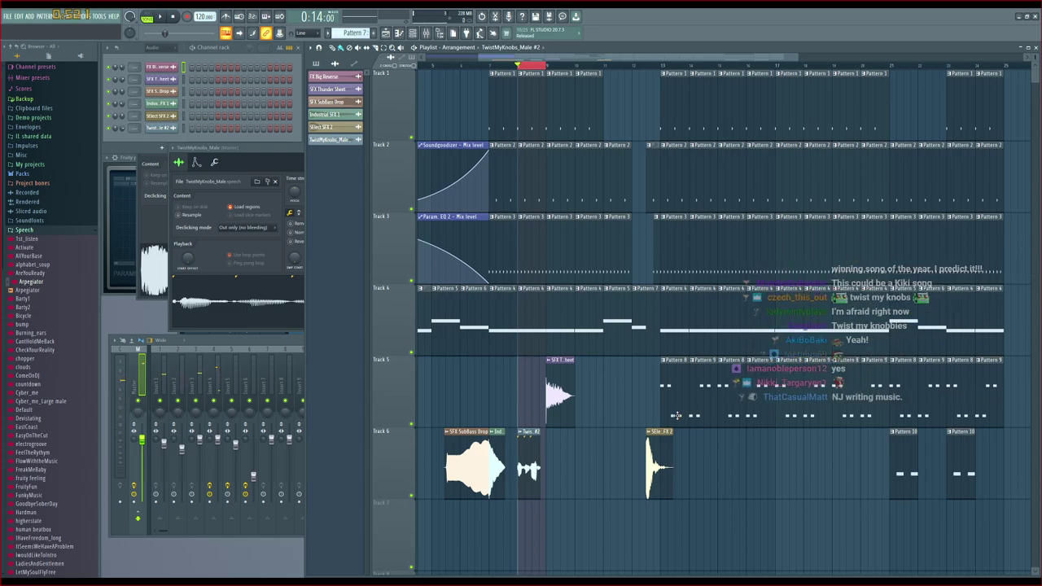
pyautogui.press('space')
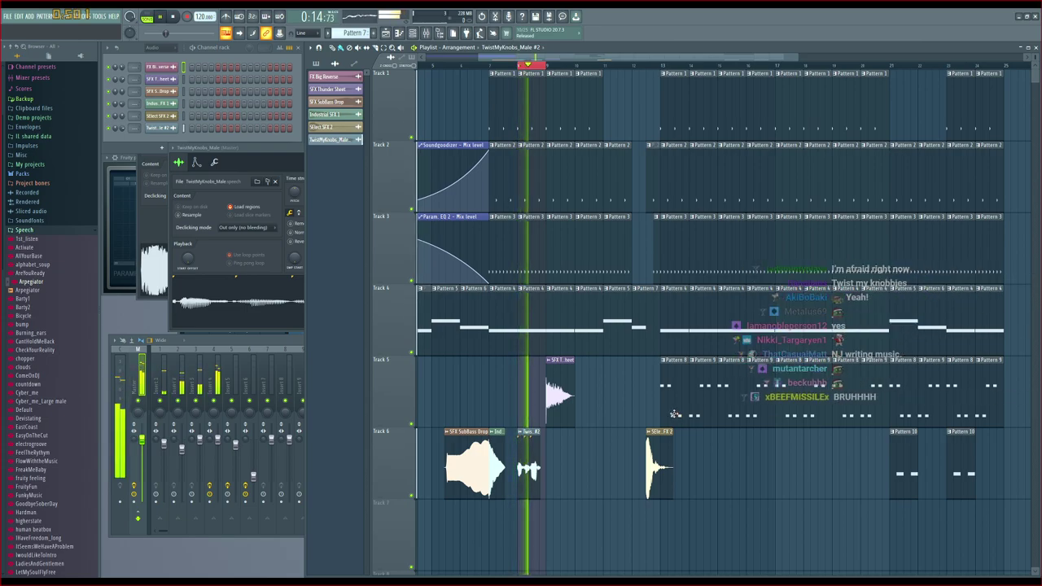
pyautogui.press('space')
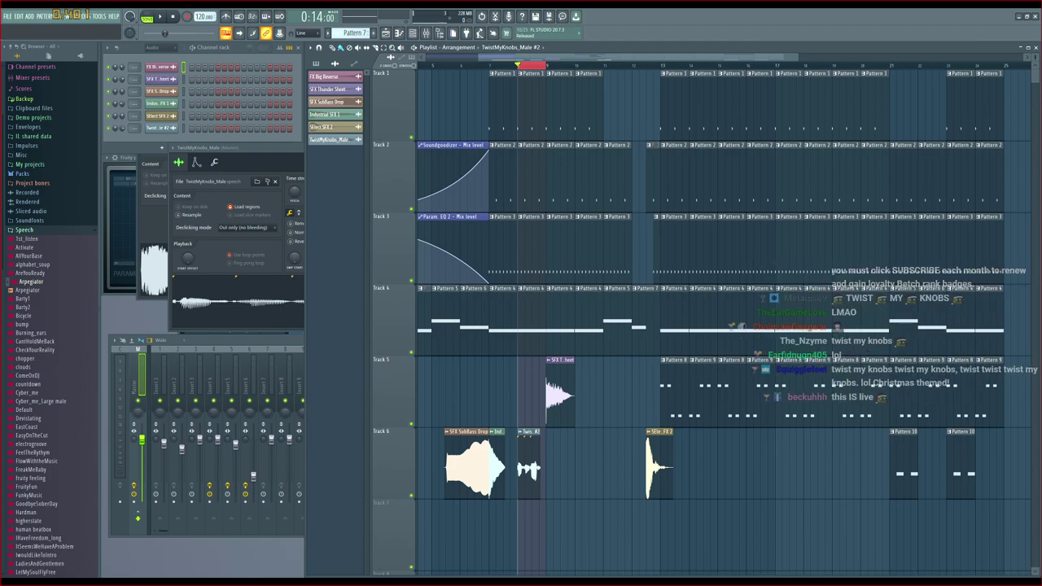
# Create a PullMySlider_Male speech channel in the channel rack from the Speech folder
pyautogui.moveTo(232, 149); pyautogui.dragTo(242, 228)
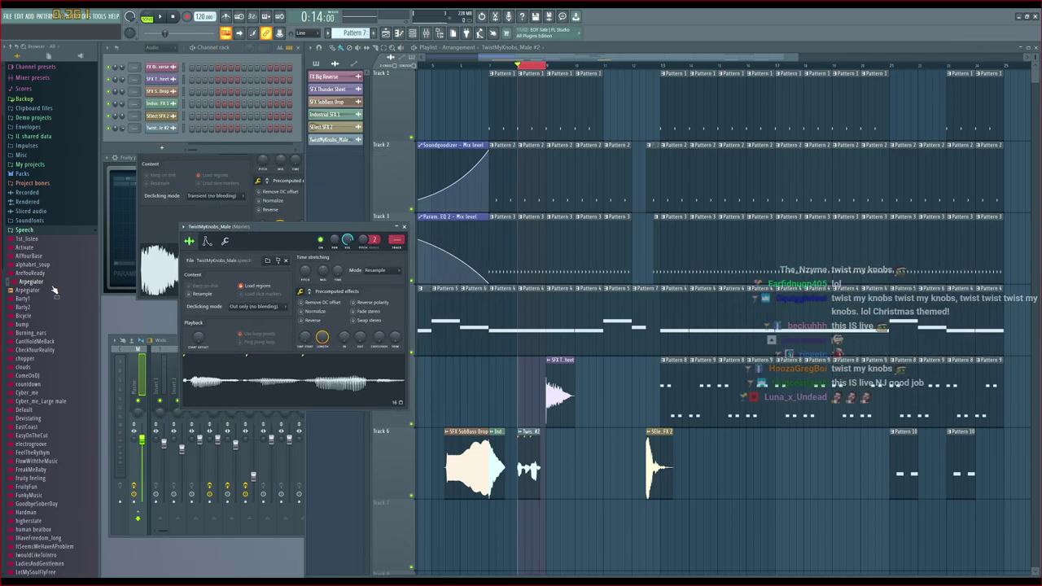
pyautogui.scroll(-10, 53, 290)
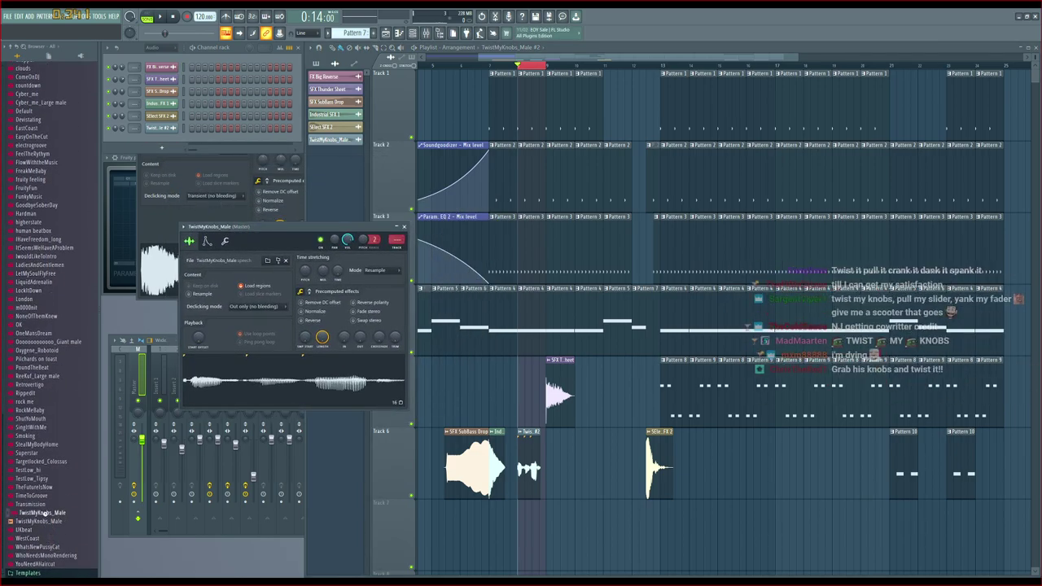
pyautogui.moveTo(44, 514); pyautogui.dragTo(535, 243)
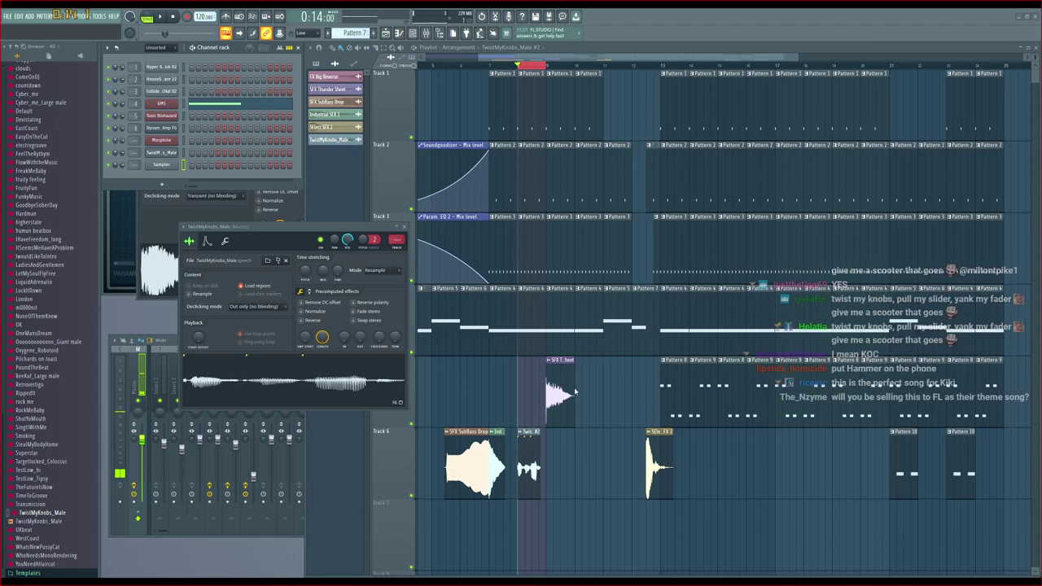
# Place a second TwistMyKnobs_Male clip at bar 9 on Track 6 and play the loop
pyautogui.click(551, 468)
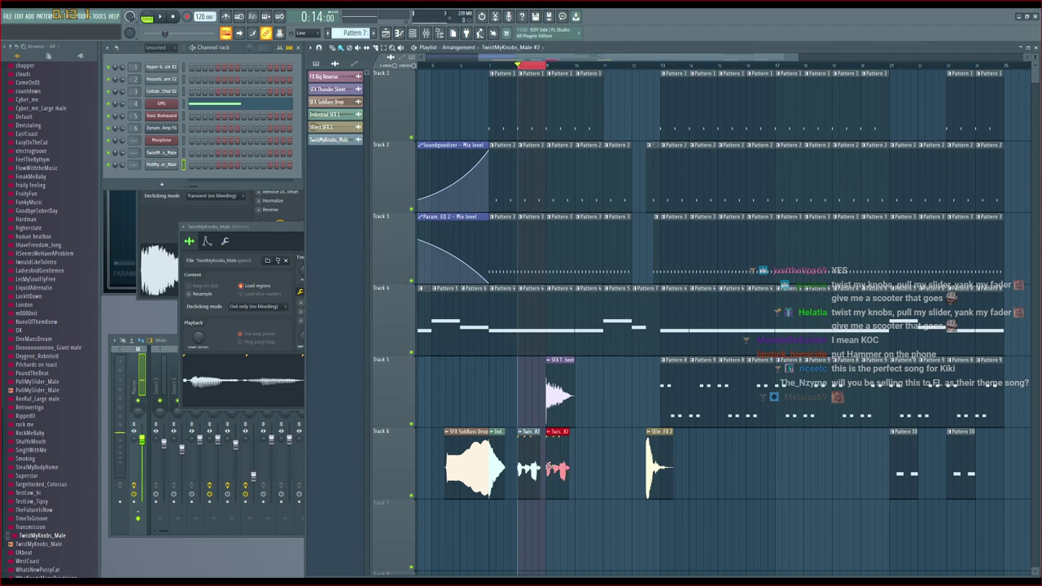
pyautogui.press('space')
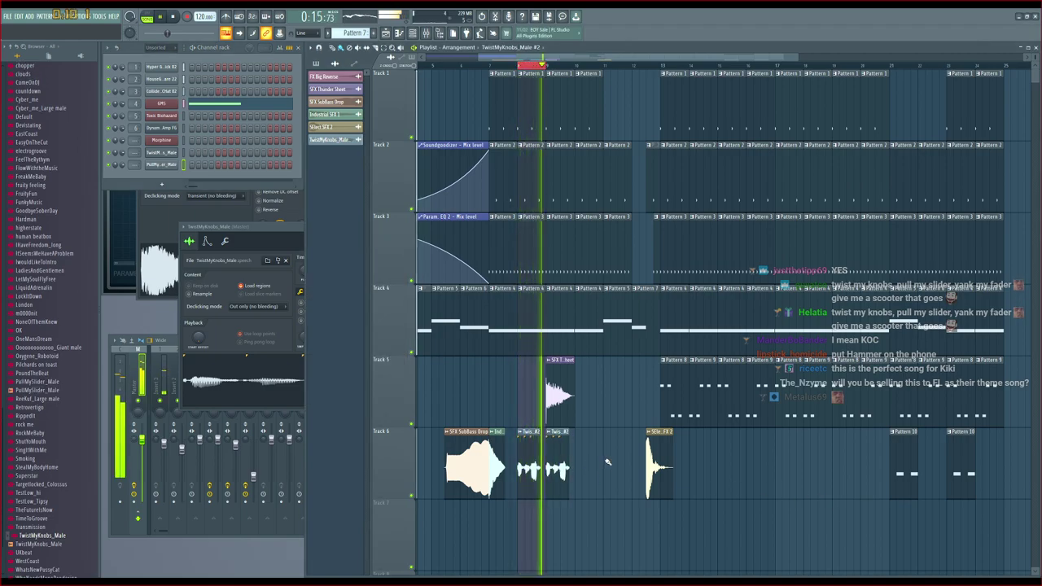
pyautogui.press('space')
# Play the section from bar 7 and from just before bar 8, and move Track 5's SFX Thunder Sheet clip to just before bar 12
pyautogui.click(493, 66)
pyautogui.press('space')
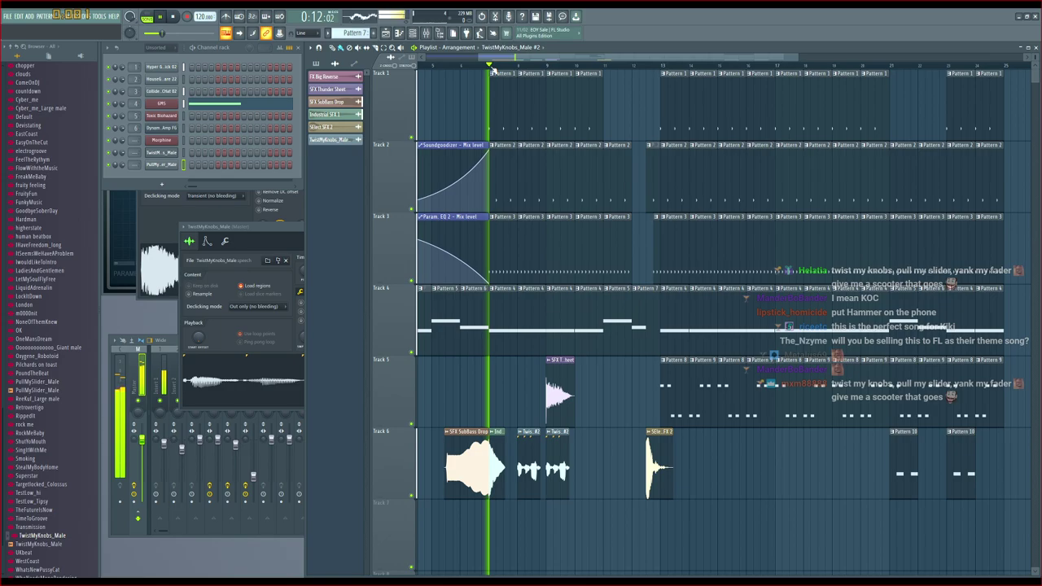
pyautogui.press('space')
pyautogui.click(511, 66)
pyautogui.press('space')
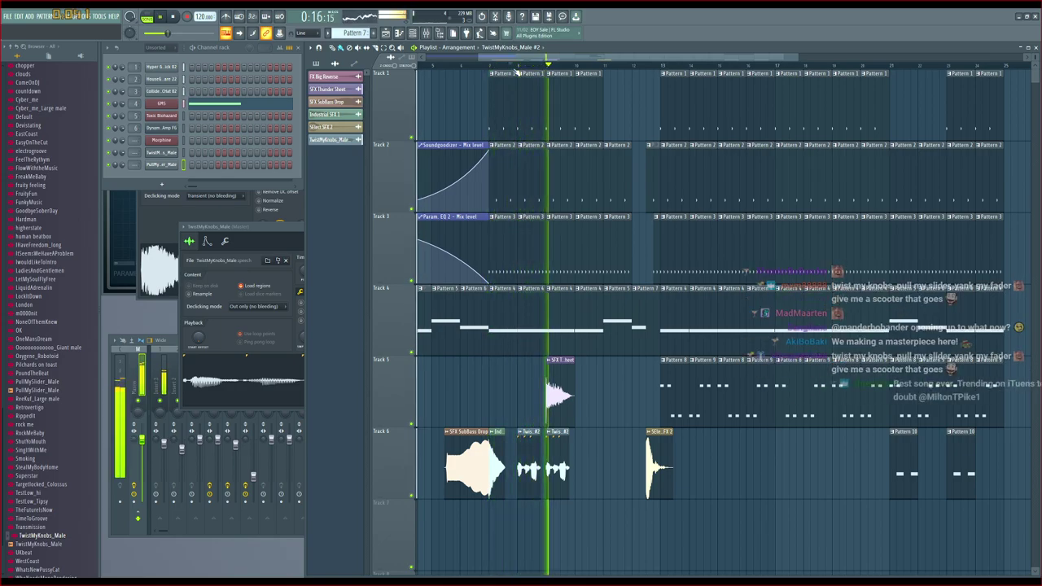
pyautogui.press('space')
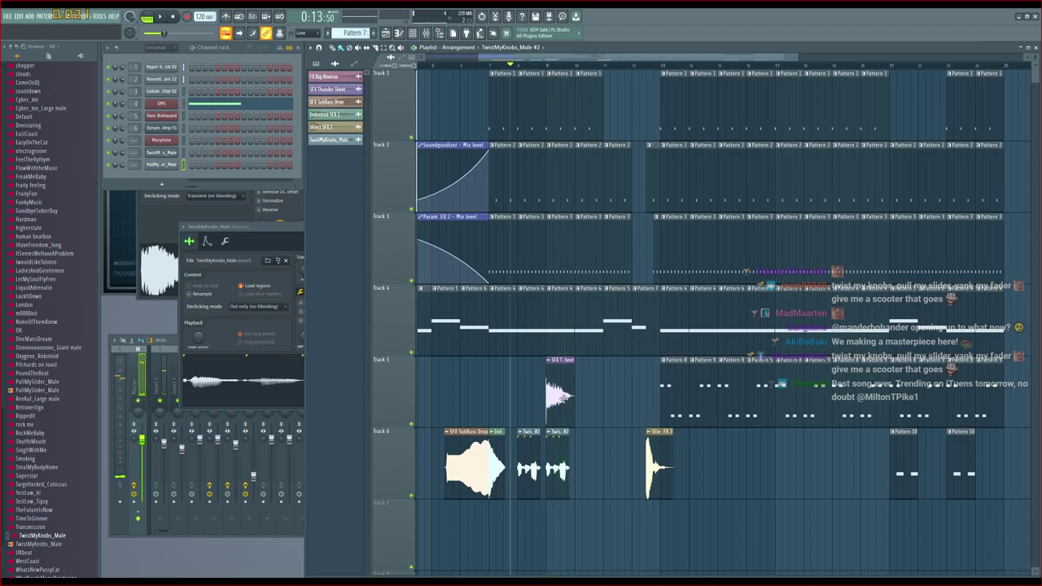
pyautogui.moveTo(564, 396); pyautogui.dragTo(643, 396)
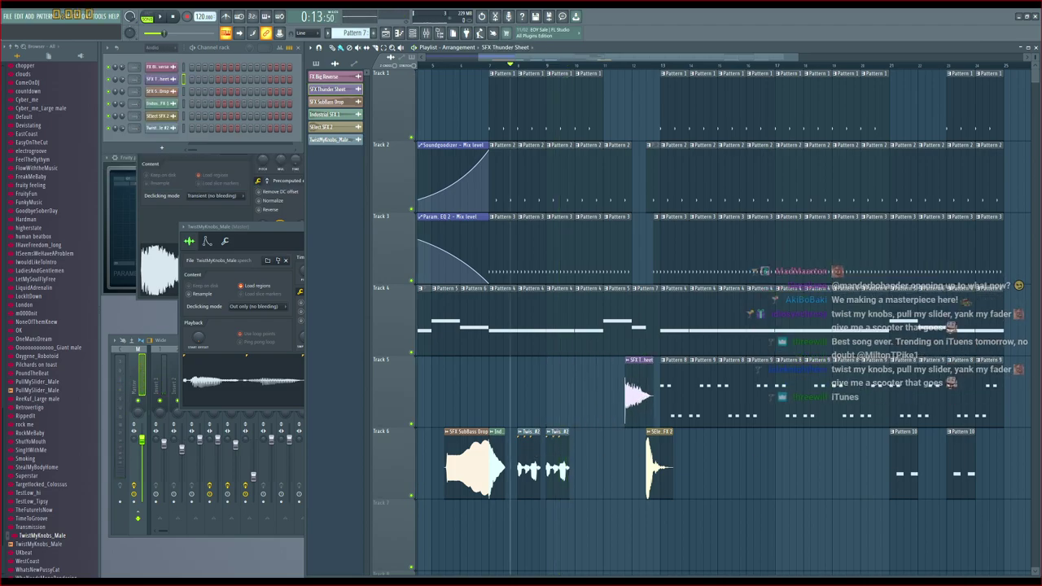
# Inspect the sample and miscellaneous settings of the TwistMyKnobs_Male clip at bar 9 and close its channel window
pyautogui.doubleClick(551, 466)
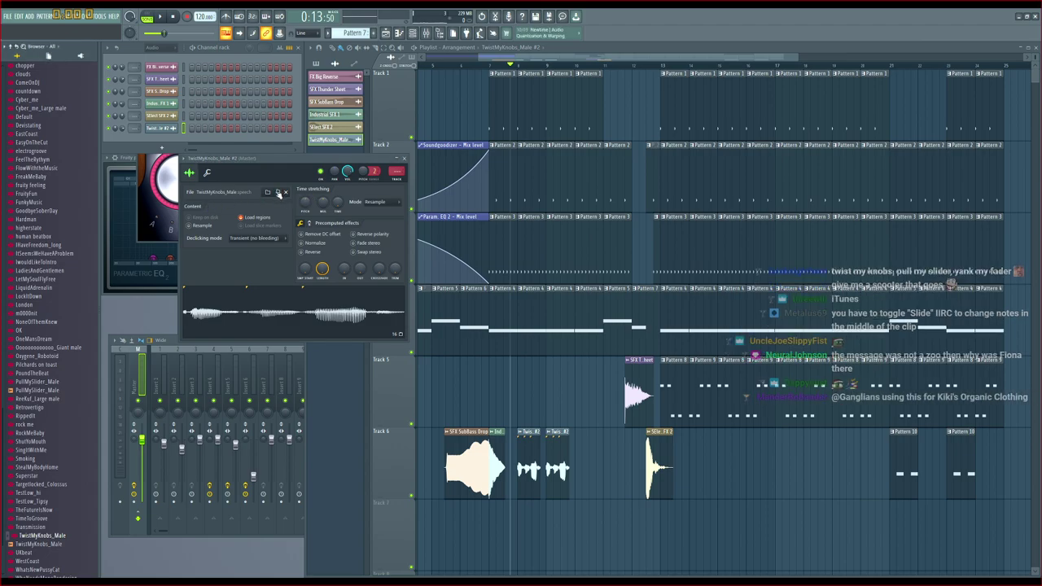
pyautogui.click(208, 174)
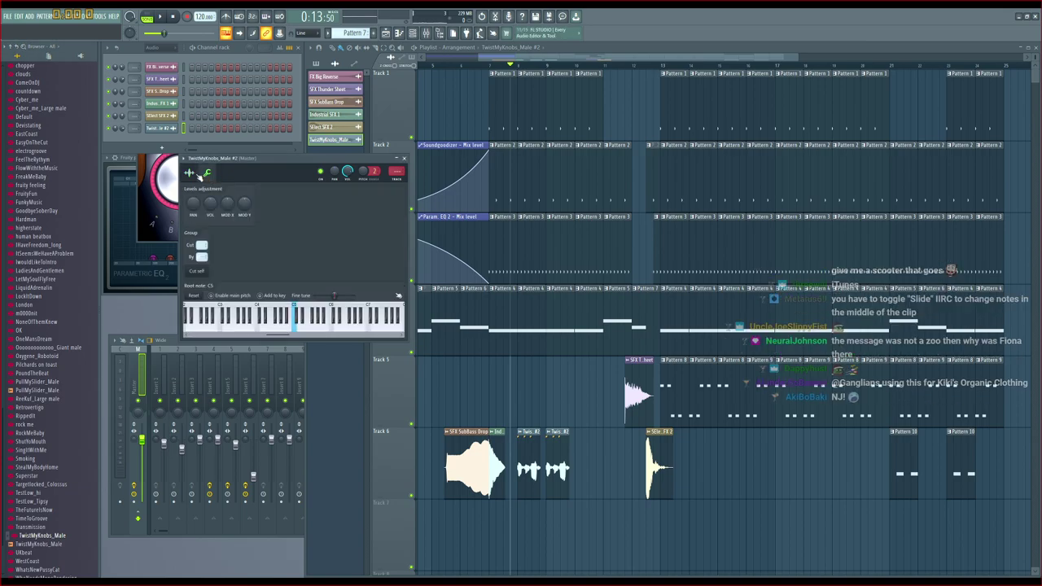
pyautogui.click(190, 175)
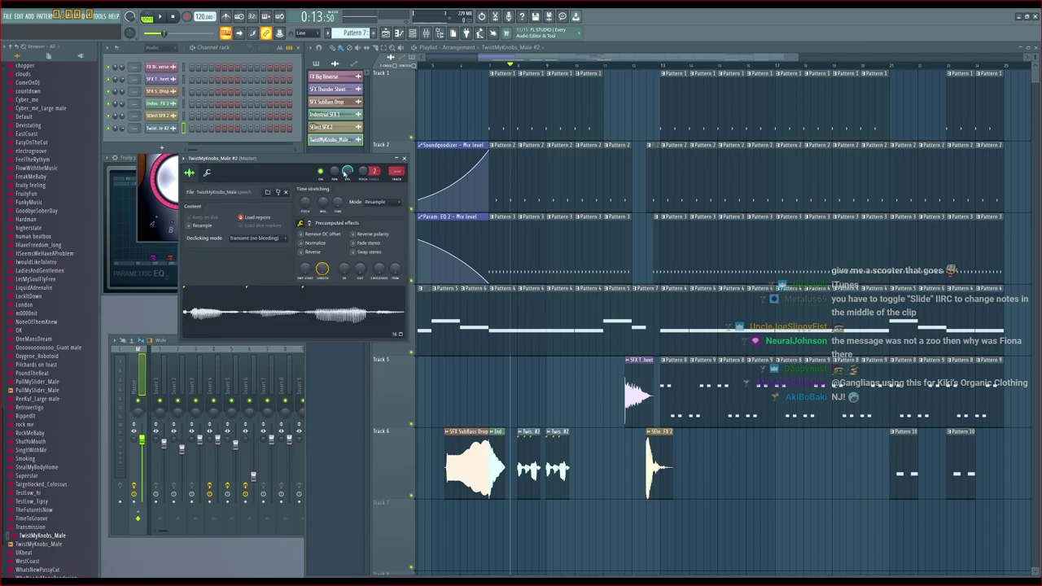
pyautogui.click(403, 158)
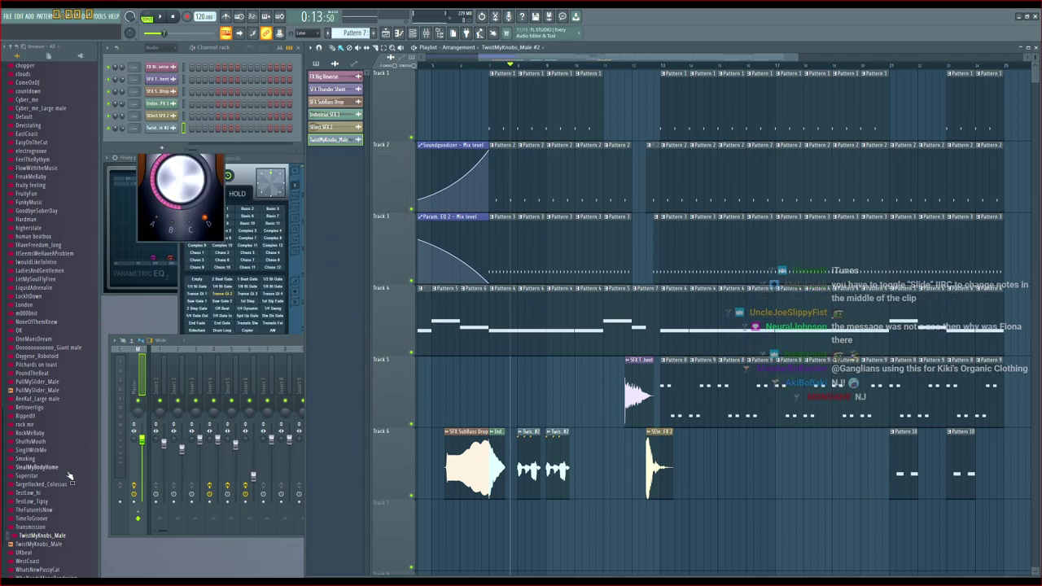
# Replace the TwistMyKnobs_Male clip at bar 9 on Track 6 with the PullMySlider_Male sample and play the section
pyautogui.moveTo(51, 537); pyautogui.dragTo(164, 145)
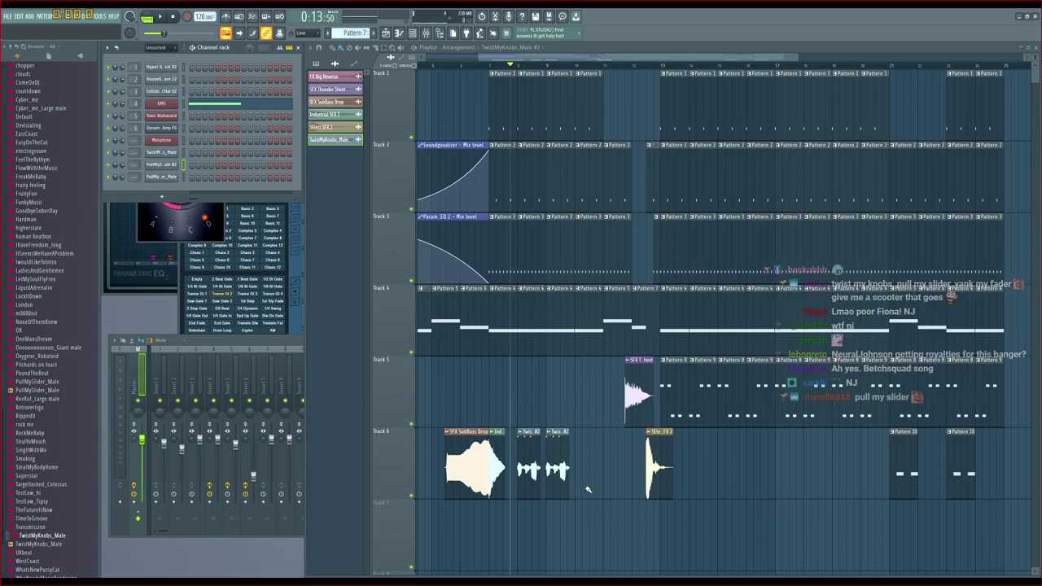
pyautogui.click(551, 518)
pyautogui.rightClick(562, 519)
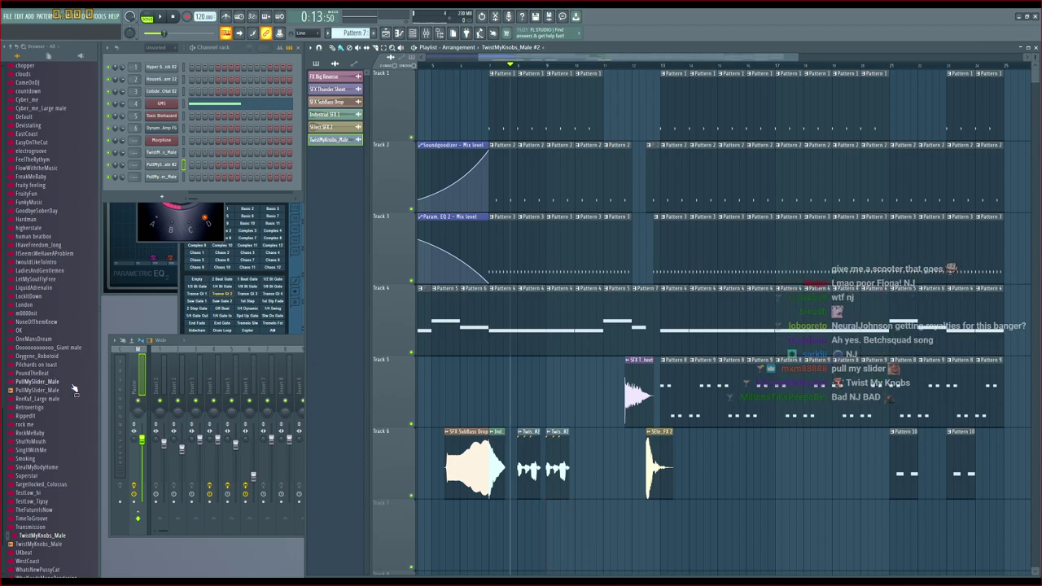
pyautogui.moveTo(24, 391); pyautogui.dragTo(556, 449)
pyautogui.rightClick(562, 486)
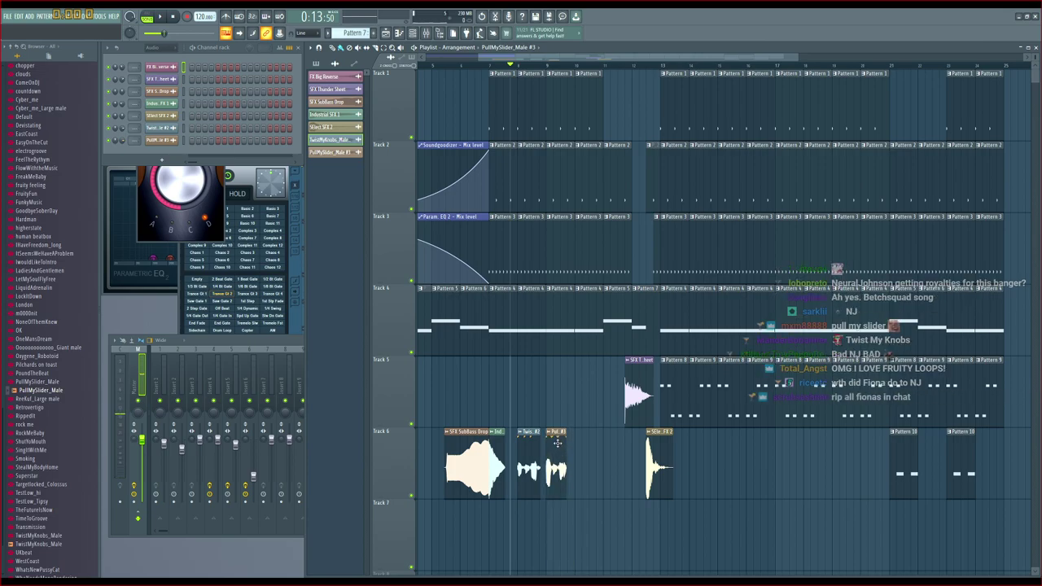
pyautogui.press('space')
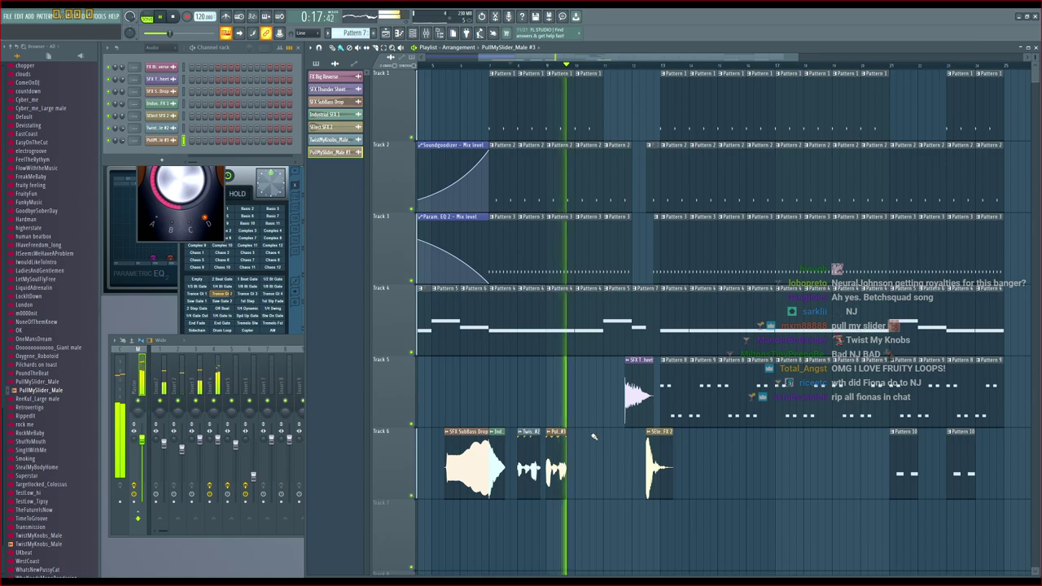
pyautogui.press('space')
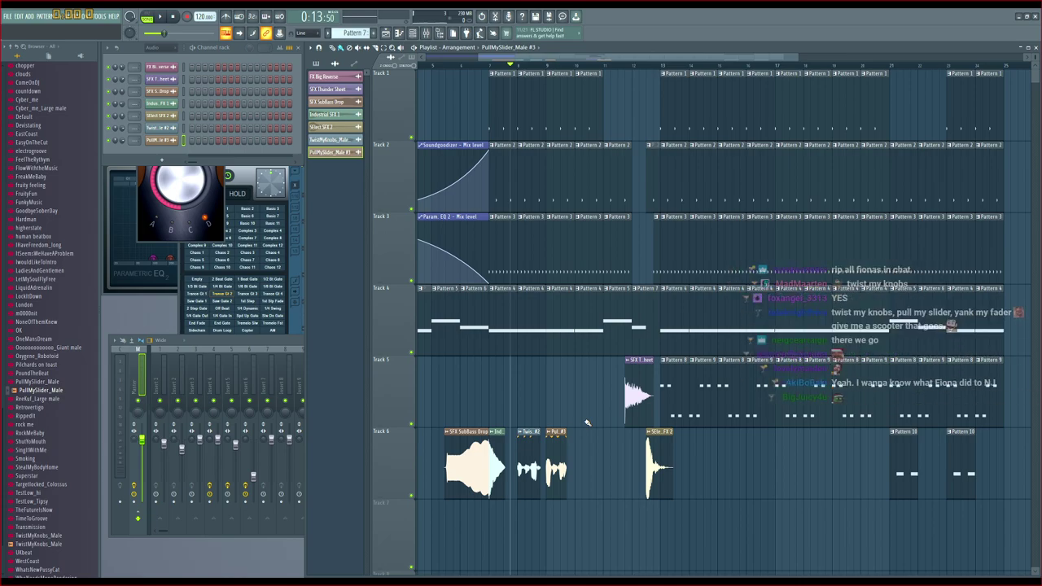
# Create a YankMyFader_Male speech channel in the channel rack from a Speech folder sample
pyautogui.moveTo(50, 383); pyautogui.dragTo(164, 156)
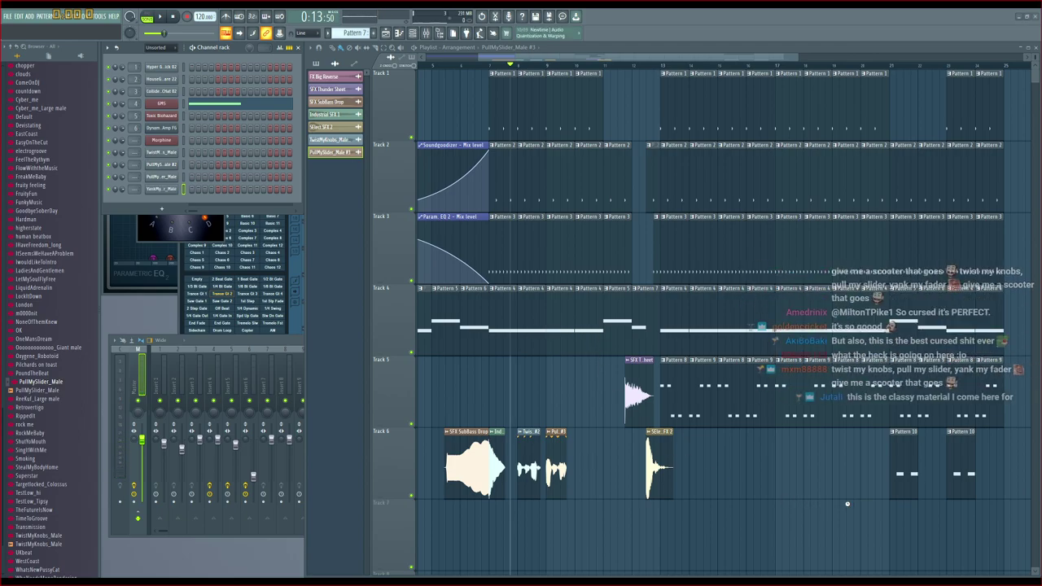
pyautogui.click(577, 463)
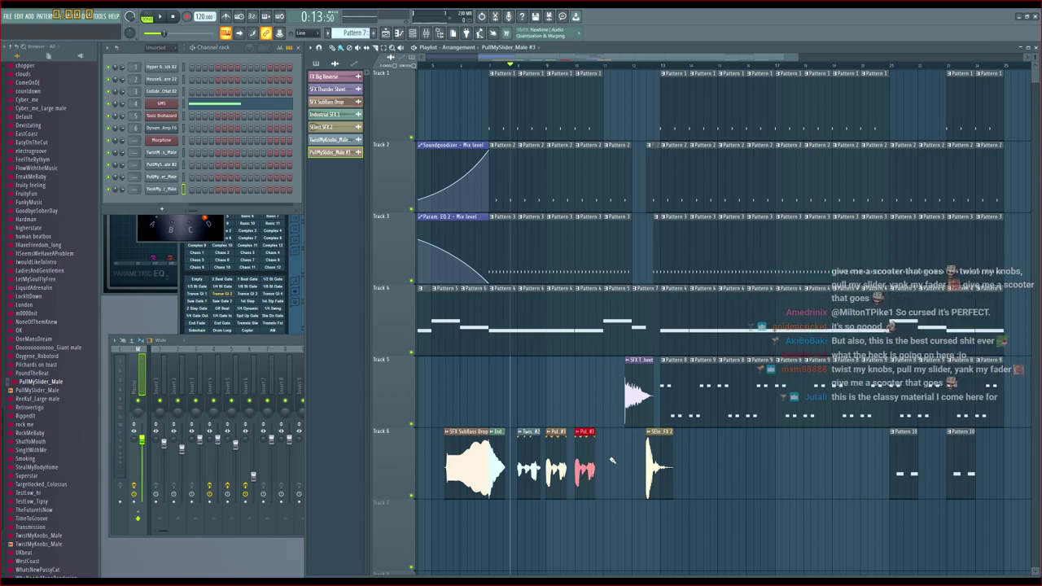
pyautogui.press('space')
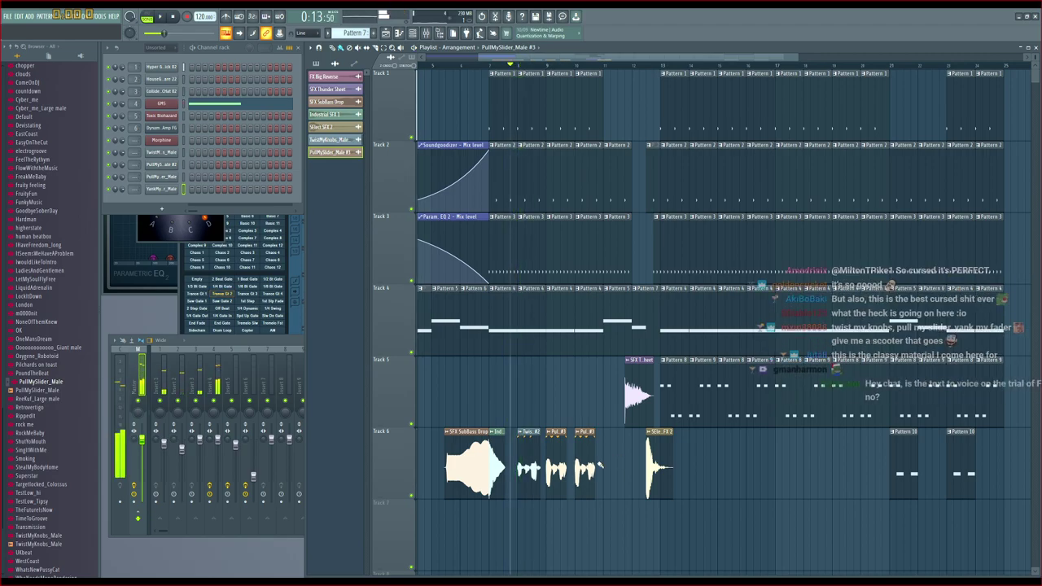
pyautogui.rightClick(586, 465)
# Place the YankMyFader_Male sample from the Speech folder at bar 10 on Track 6 and play the section
pyautogui.scroll(-2, 53, 562)
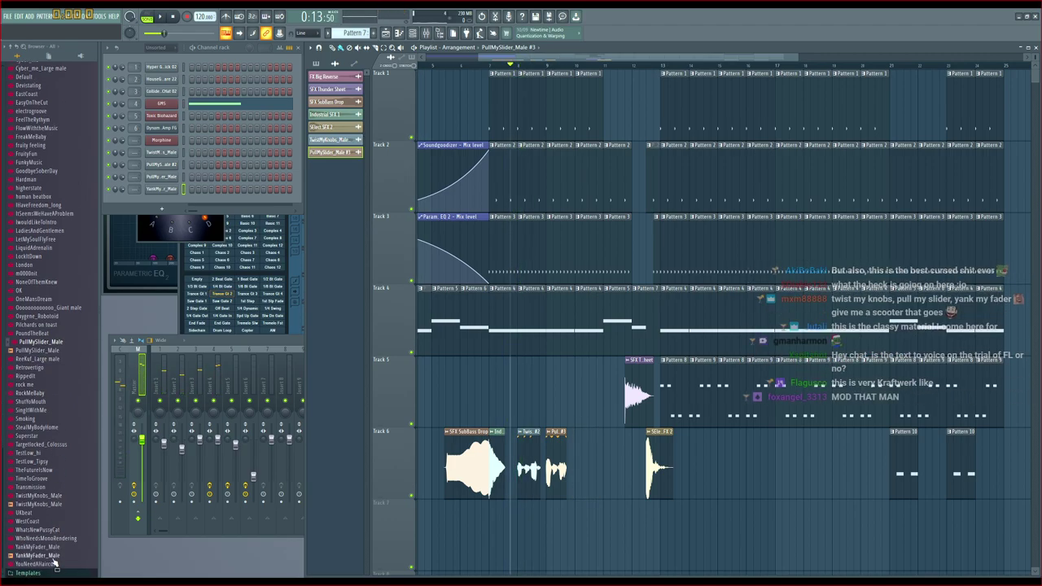
pyautogui.moveTo(53, 558); pyautogui.dragTo(576, 460)
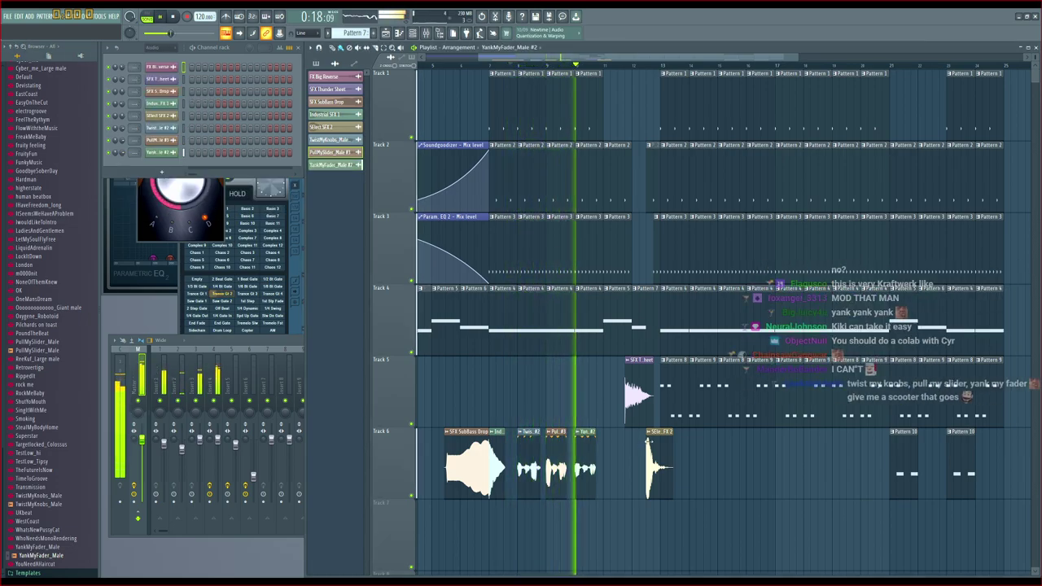
pyautogui.press('space')
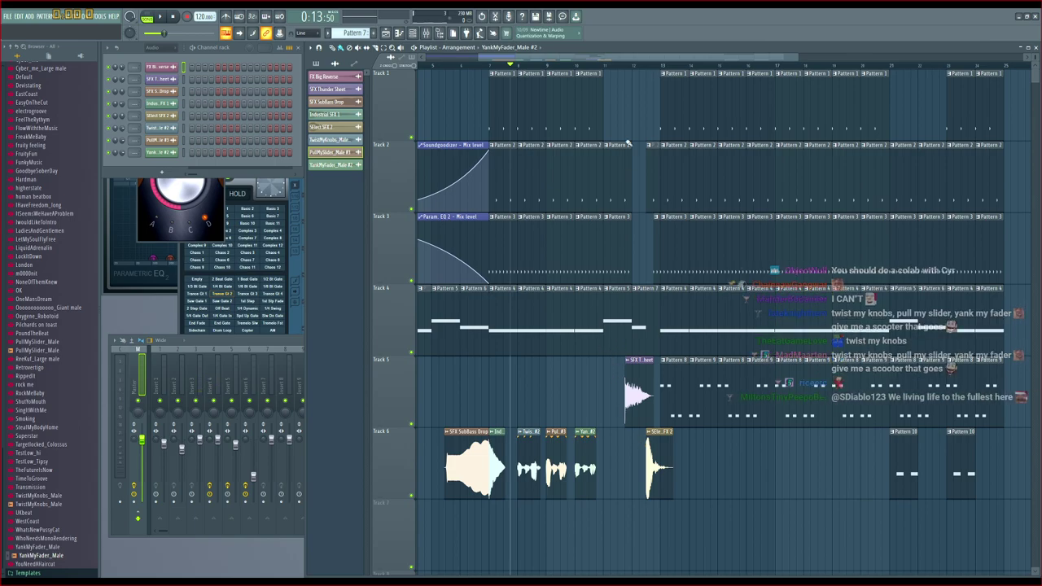
# Play the arrangement from bar 11 and again from just past bar 12 to check the transition into bar 13
pyautogui.click(606, 67)
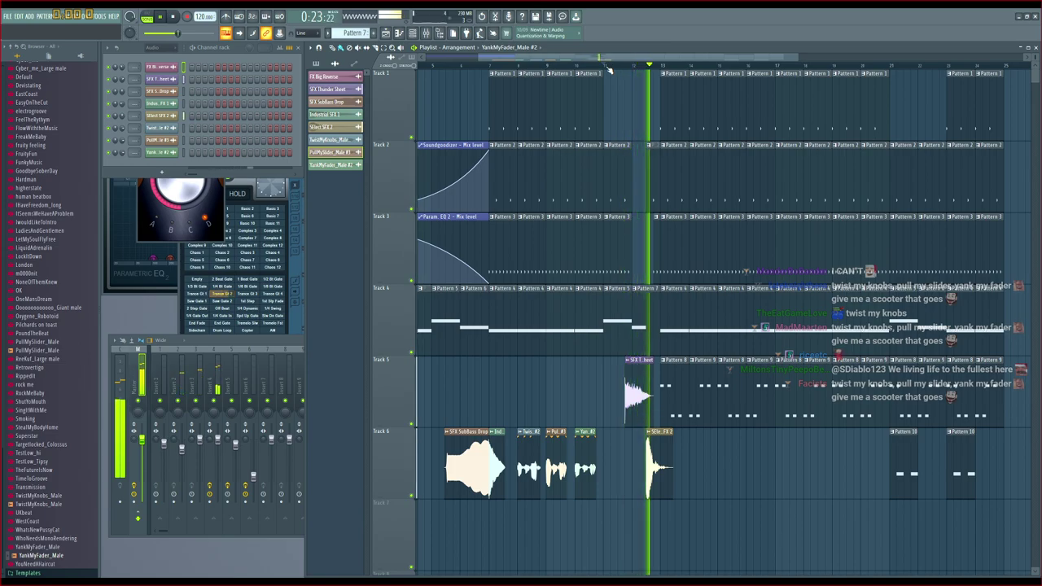
pyautogui.scroll(-4, 658, 284)
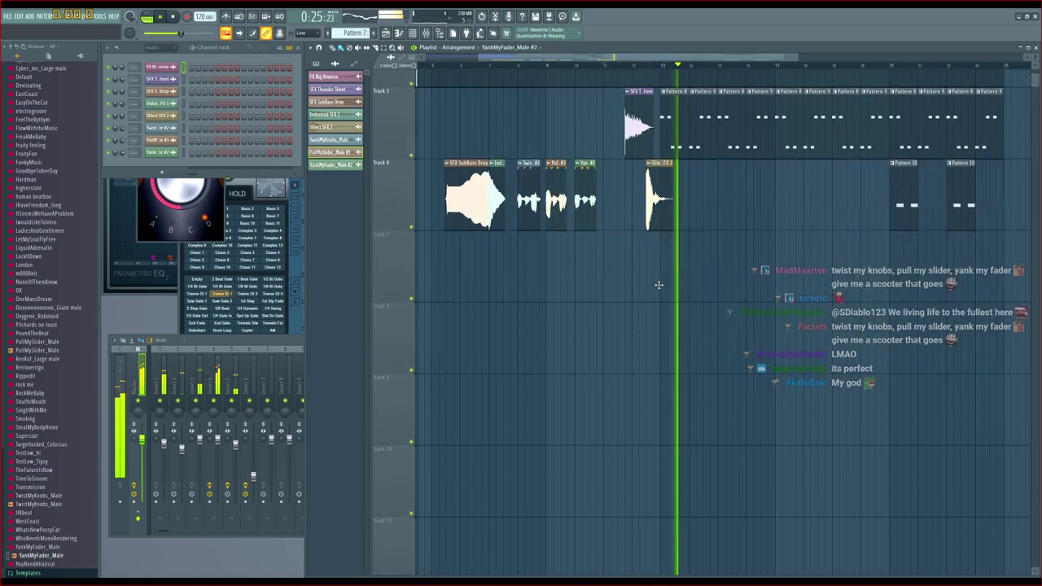
pyautogui.scroll(3, 661, 285)
pyautogui.scroll(1, 661, 285)
pyautogui.press('space')
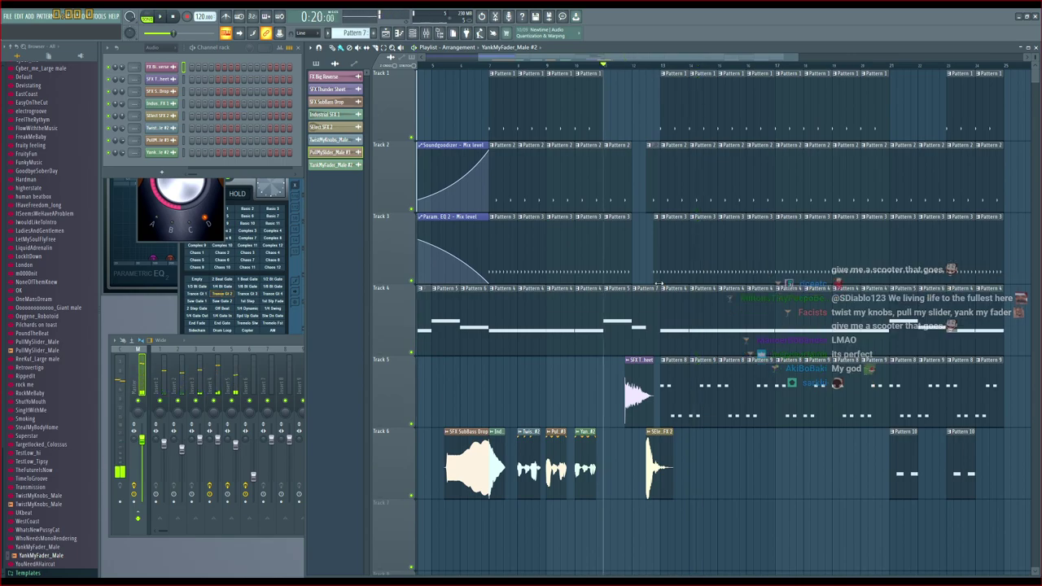
pyautogui.scroll(-2, 660, 286)
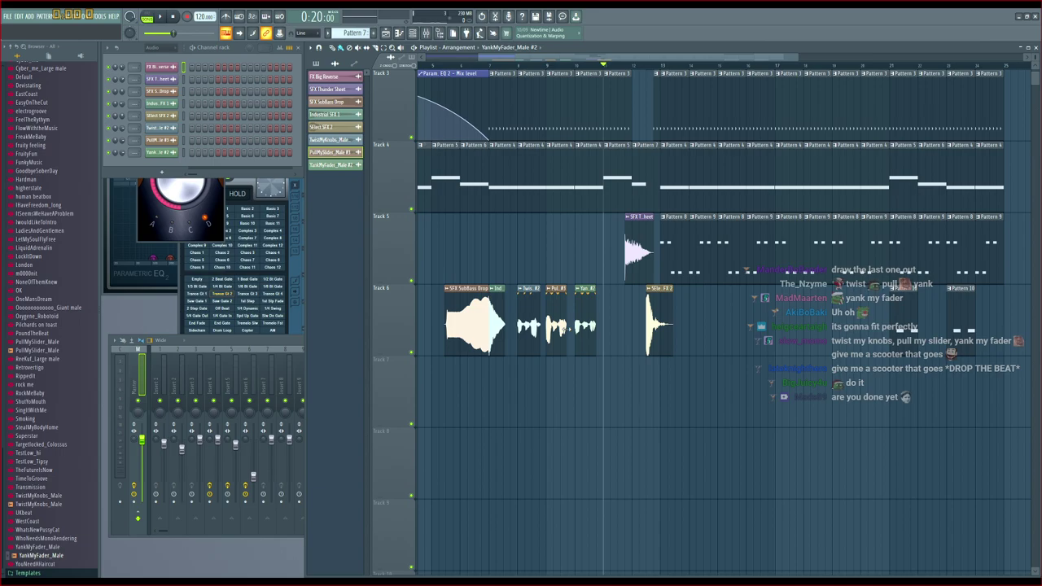
pyautogui.click(640, 65)
pyautogui.press('space')
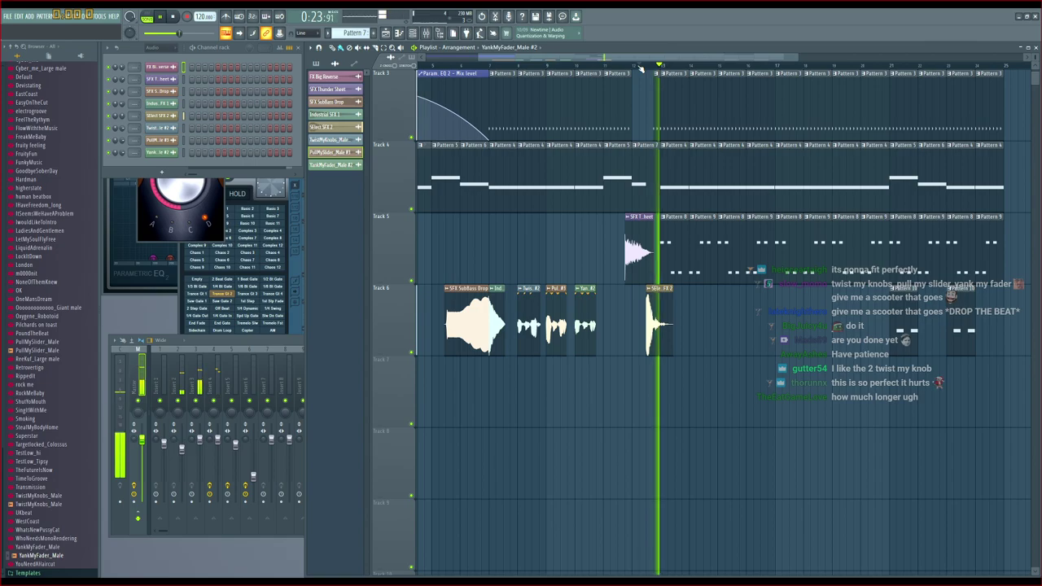
pyautogui.press('space')
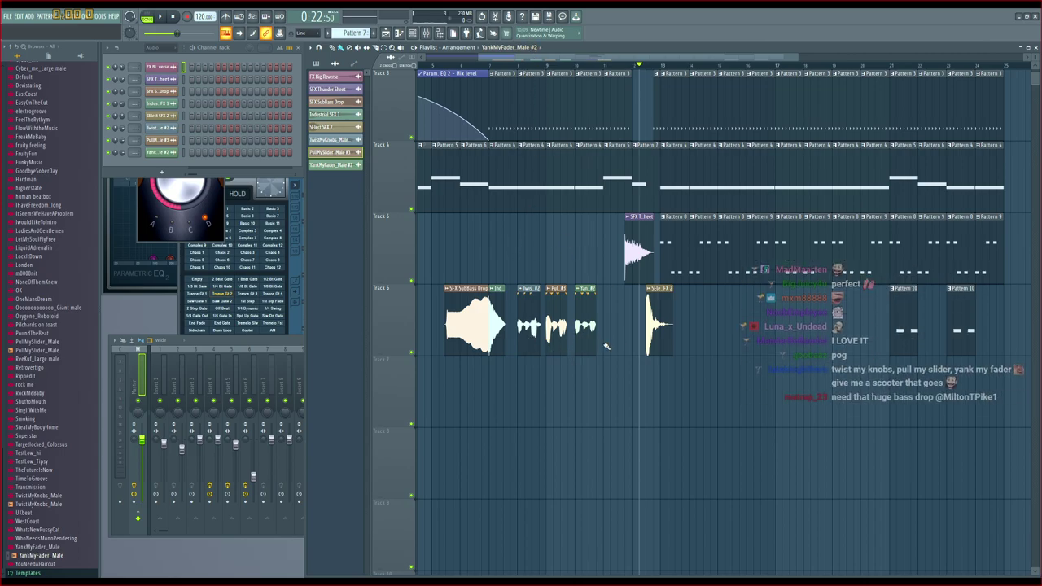
# Play the arrangement twice from bar 8 to listen to the speech clips on Track 6
pyautogui.click(518, 65)
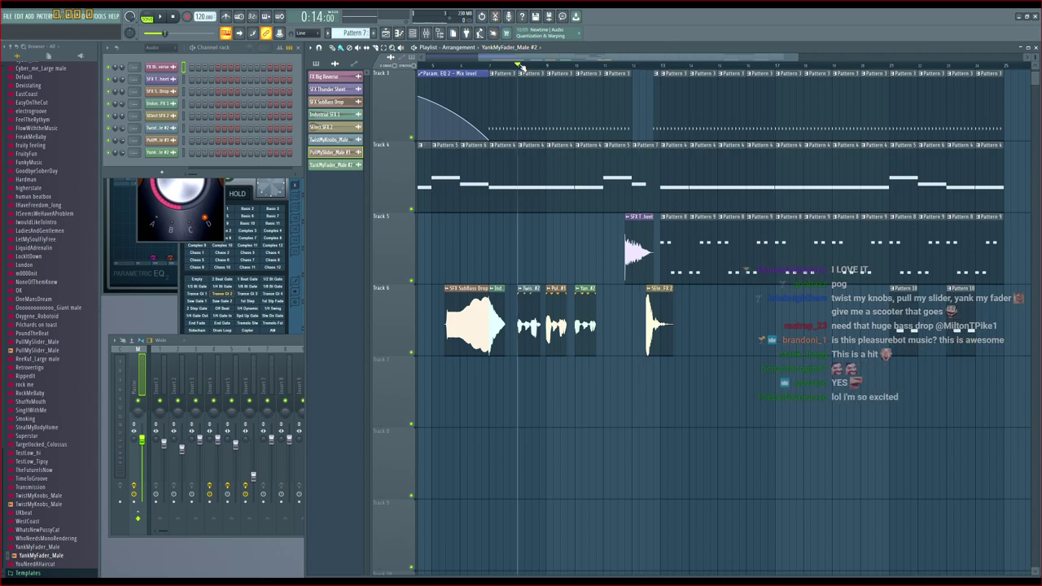
pyautogui.press('space')
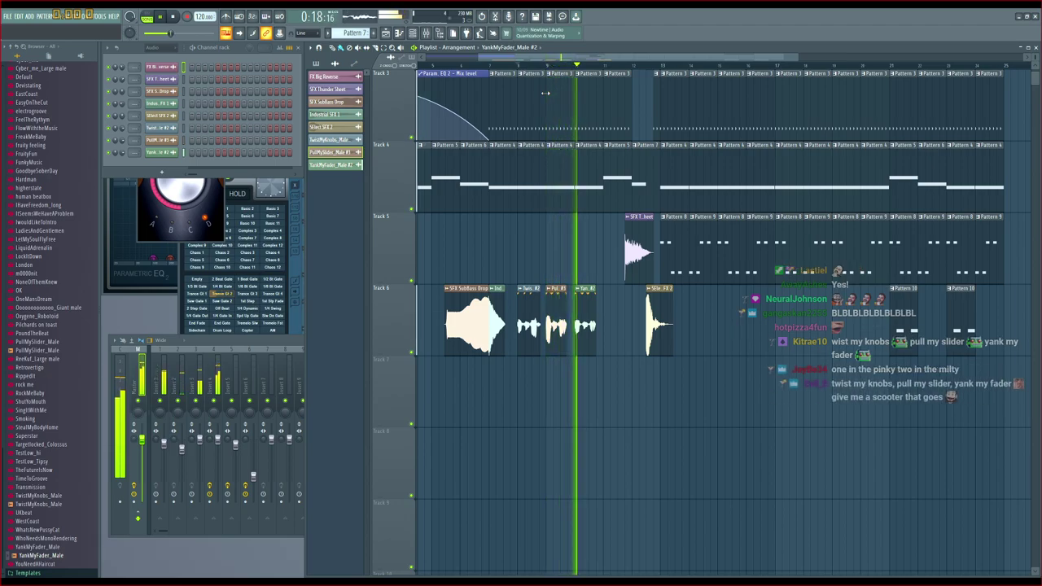
pyautogui.press('space')
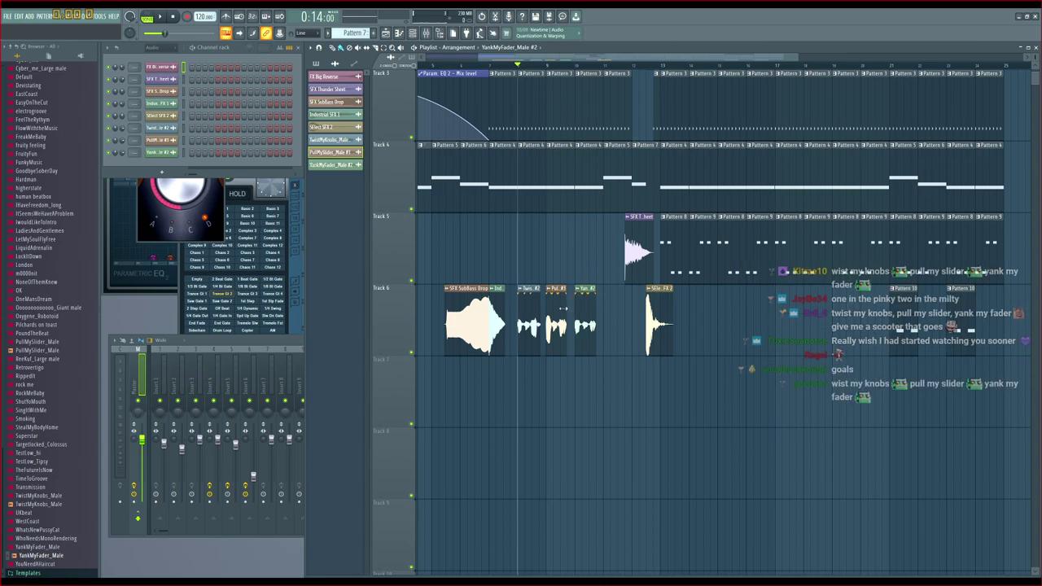
pyautogui.press('space')
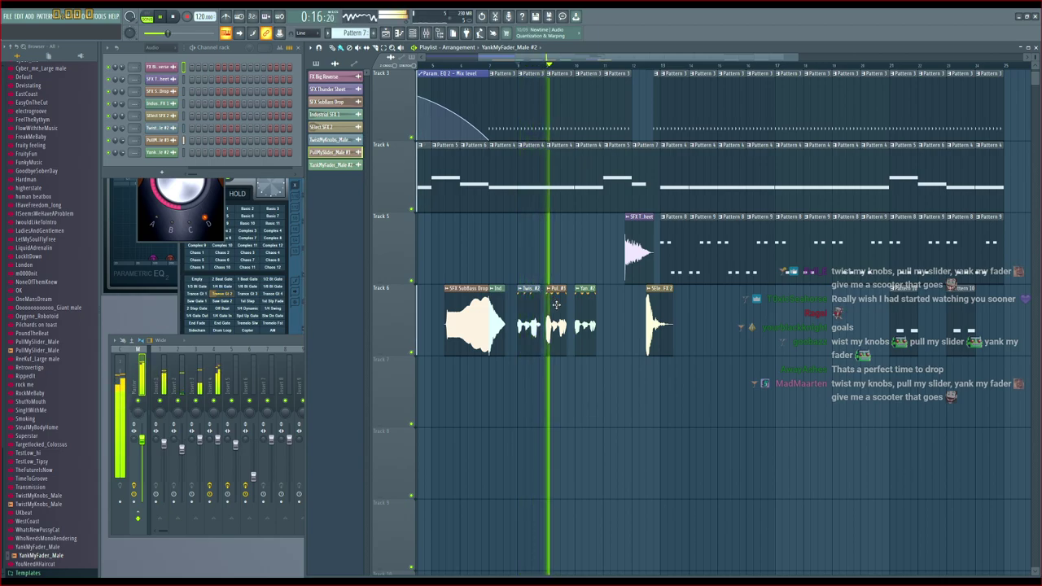
pyautogui.press('space')
# Try other keyboard root note and zone settings for the PullMySlider_Male clip at bar 9, playing the section, and close its channel window
pyautogui.doubleClick(556, 304)
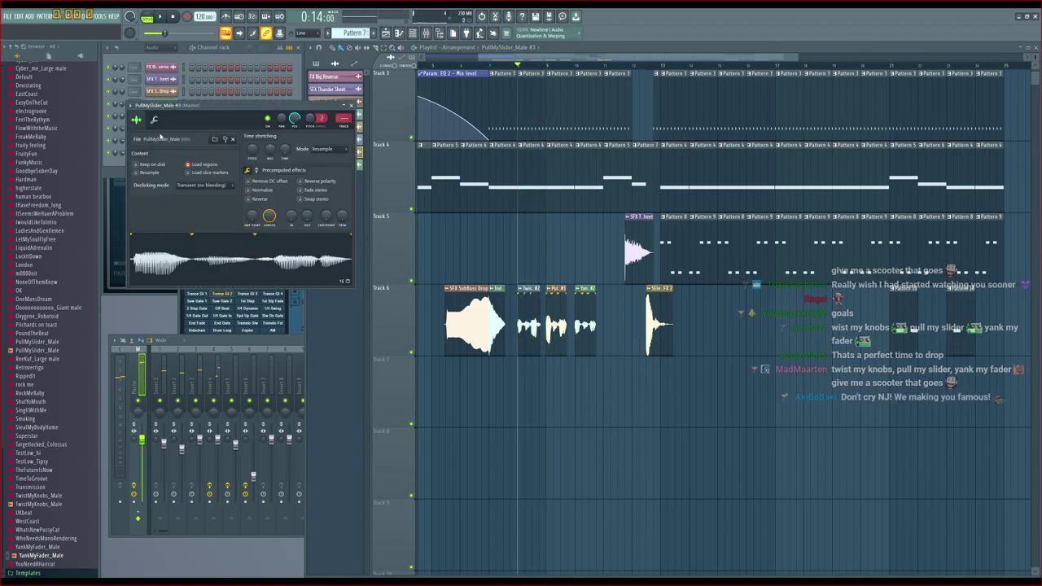
pyautogui.click(155, 121)
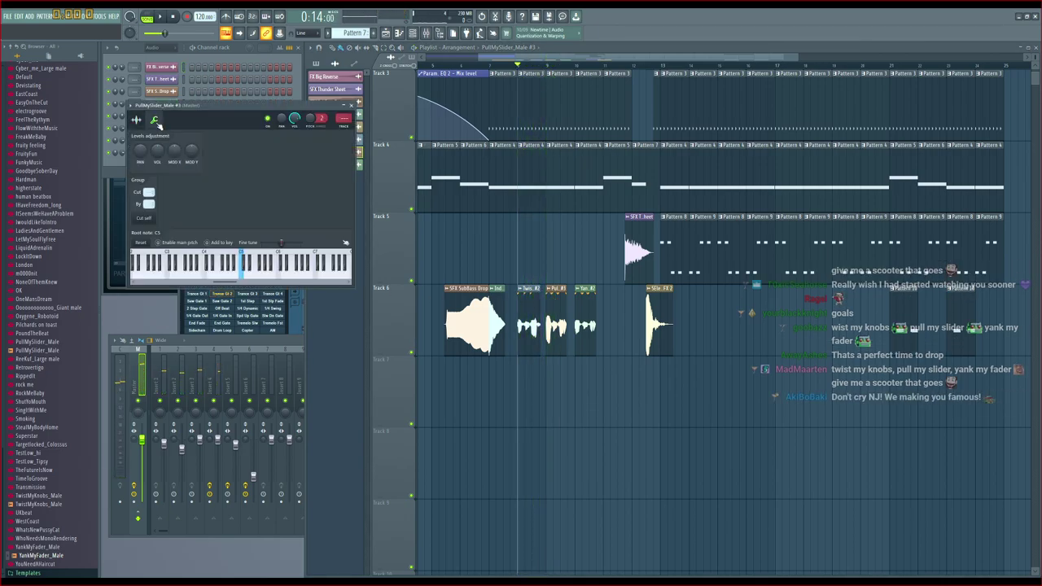
pyautogui.click(233, 270)
pyautogui.click(232, 255)
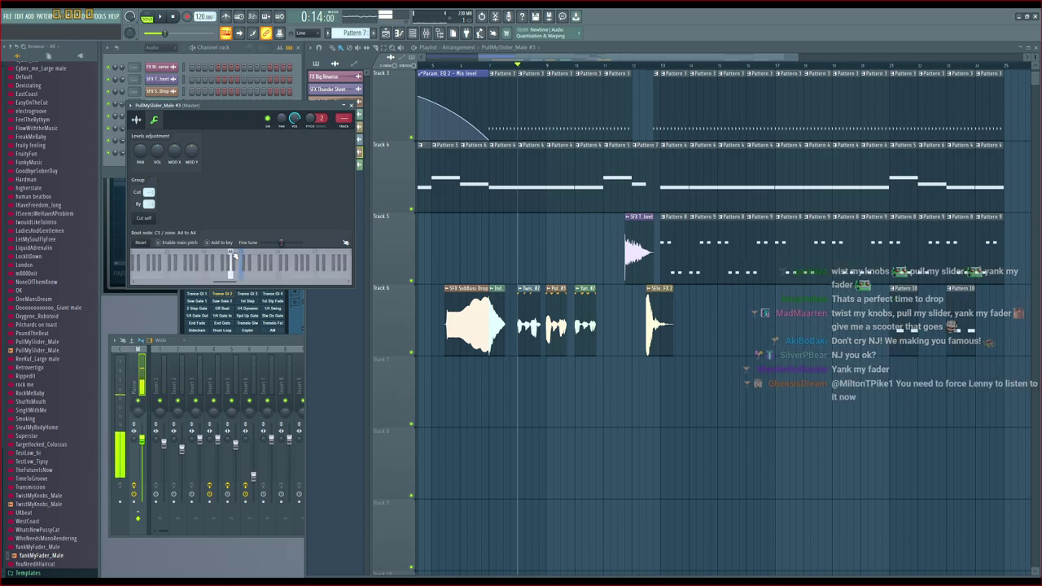
pyautogui.press('space')
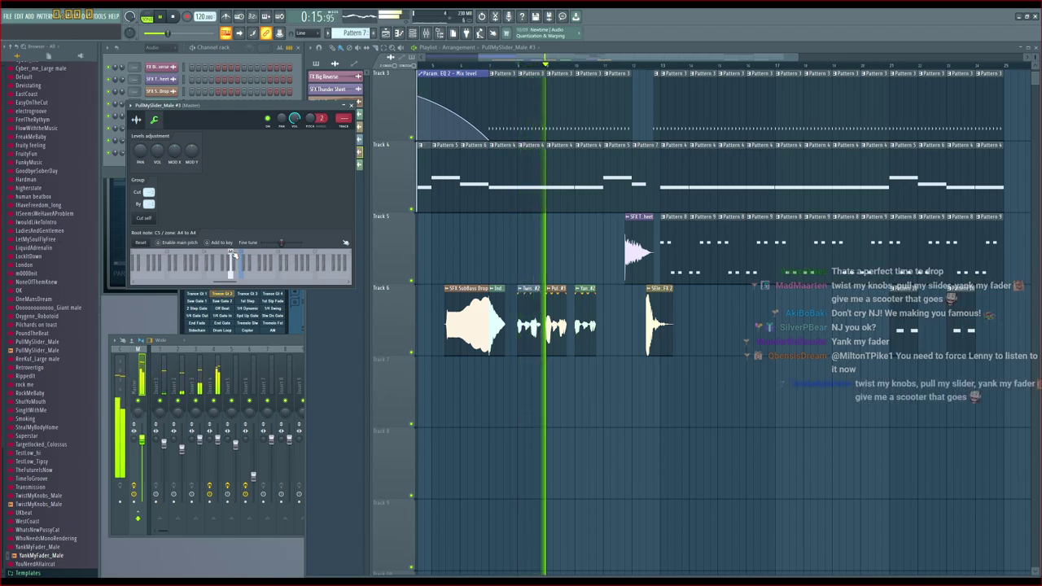
pyautogui.press('space')
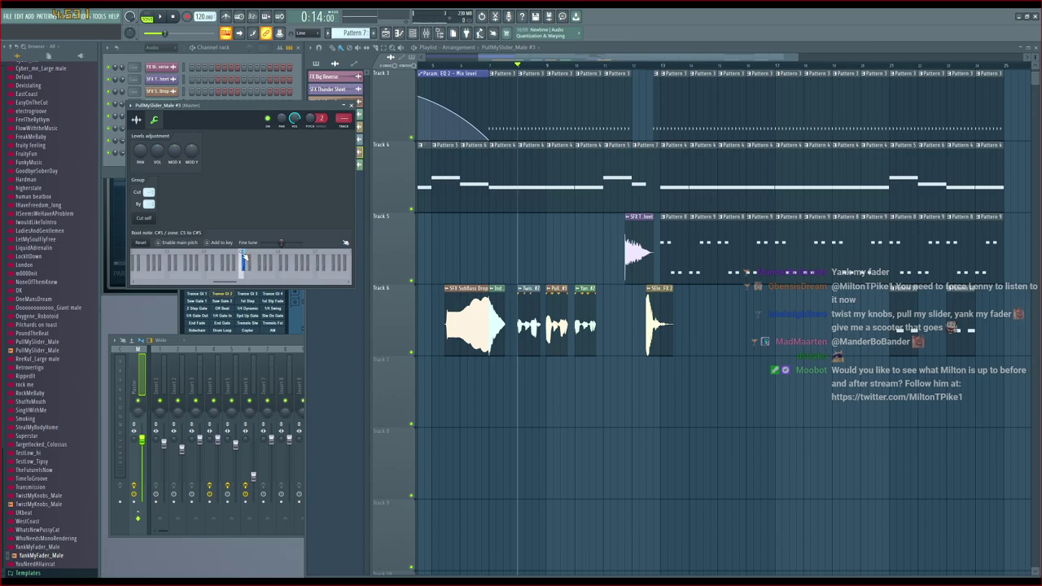
pyautogui.press('space')
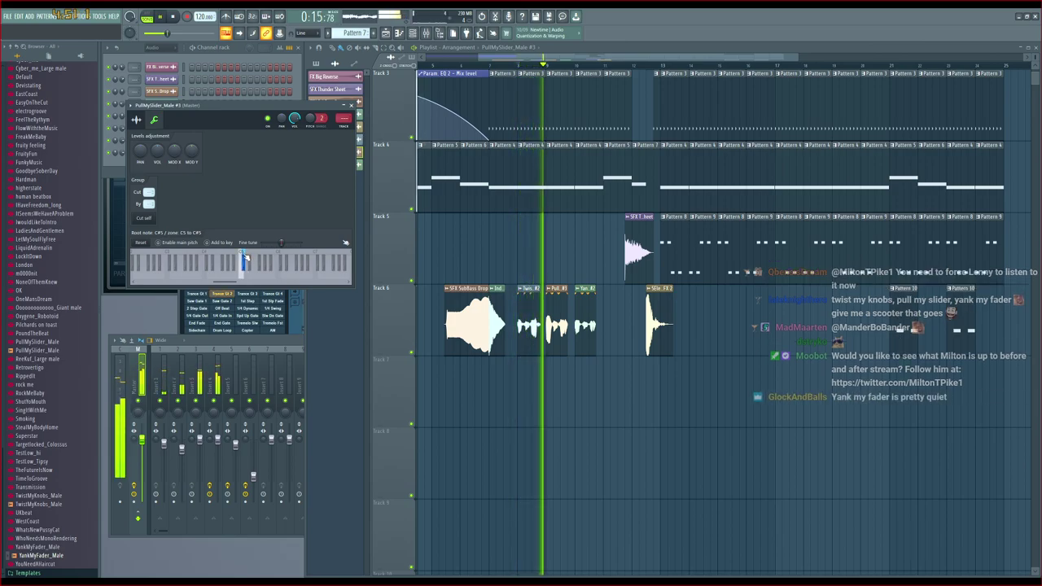
pyautogui.press('space')
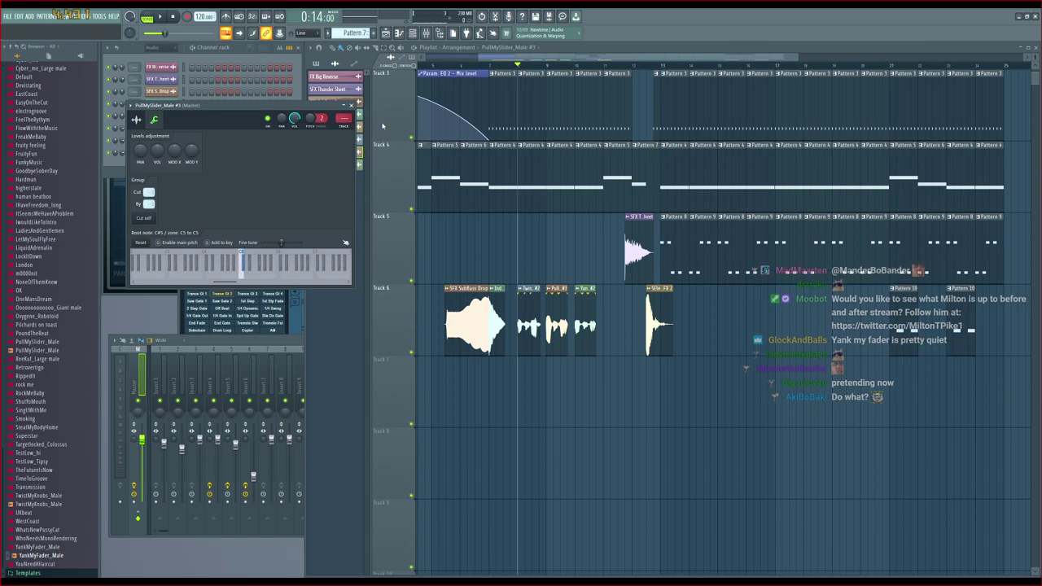
pyautogui.click(351, 105)
# Replace the PullMySlider_Male clip at bar 9 on Track 6 with a fresh PullMySlider_Male sample from the Speech folder and play the section
pyautogui.rightClick(567, 312)
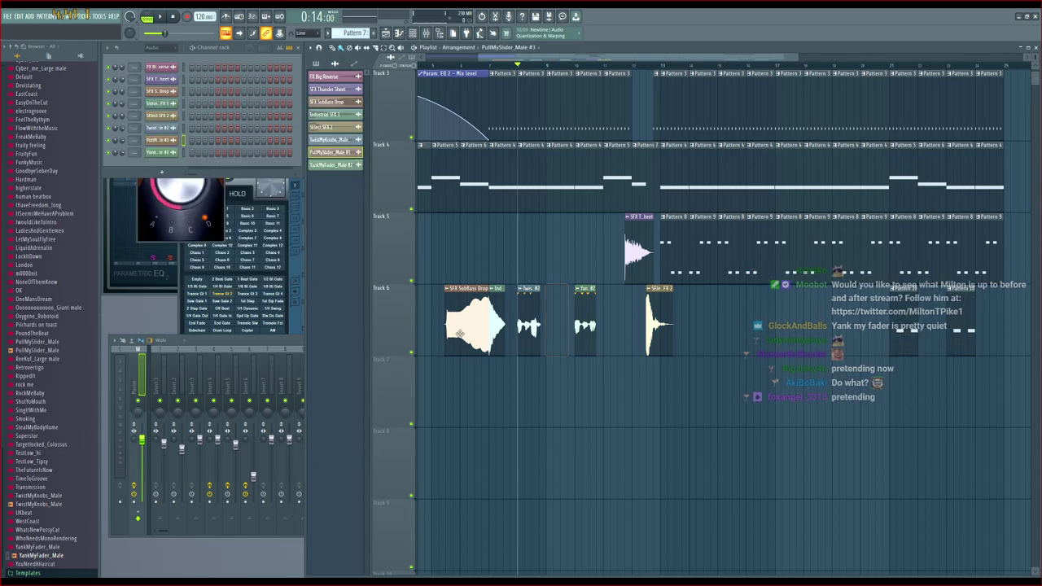
pyautogui.scroll(4, 67, 421)
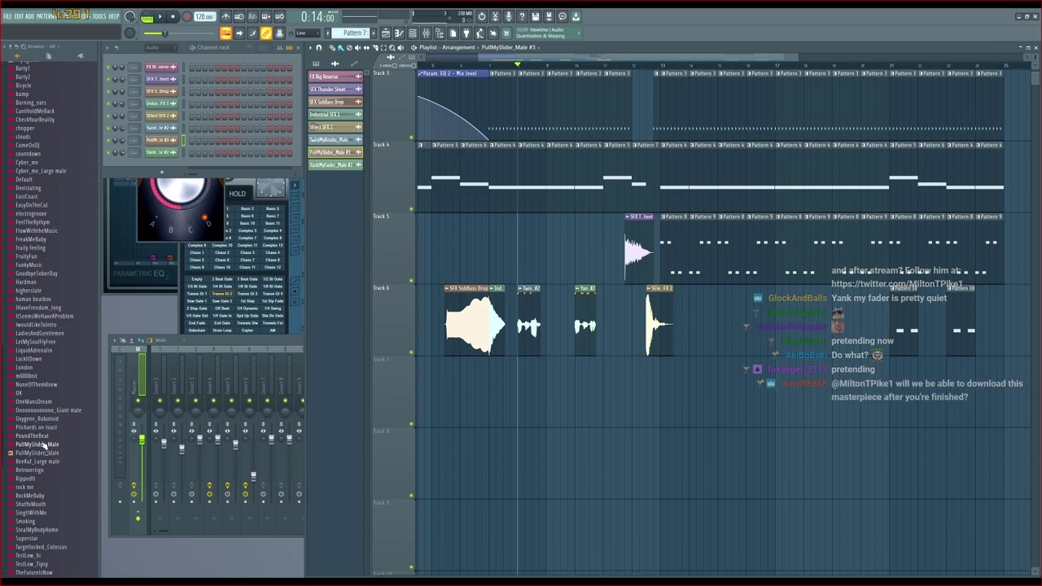
pyautogui.moveTo(40, 460); pyautogui.dragTo(546, 322)
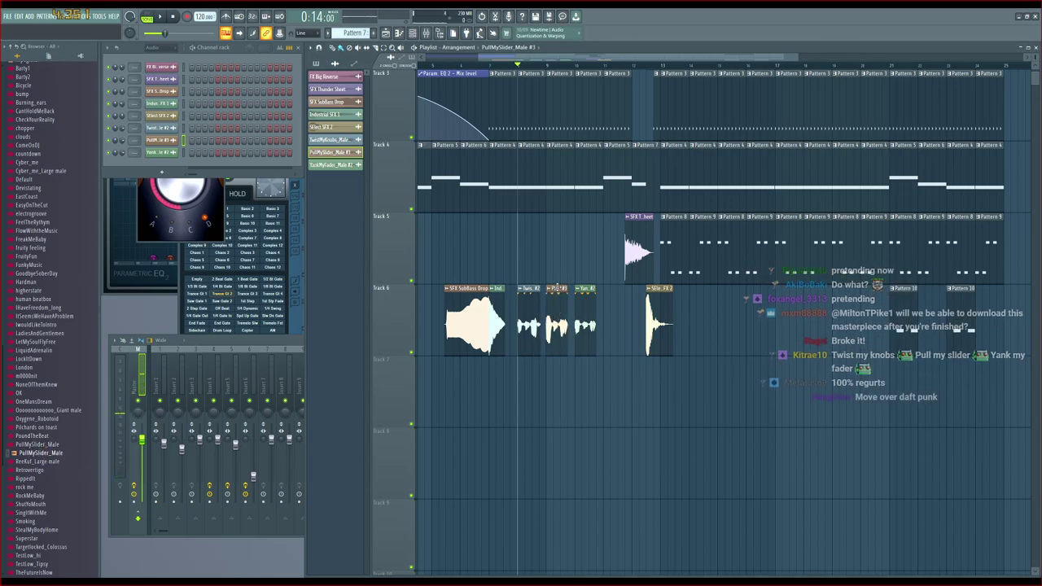
pyautogui.rightClick(556, 321)
pyautogui.moveTo(50, 450); pyautogui.dragTo(550, 307)
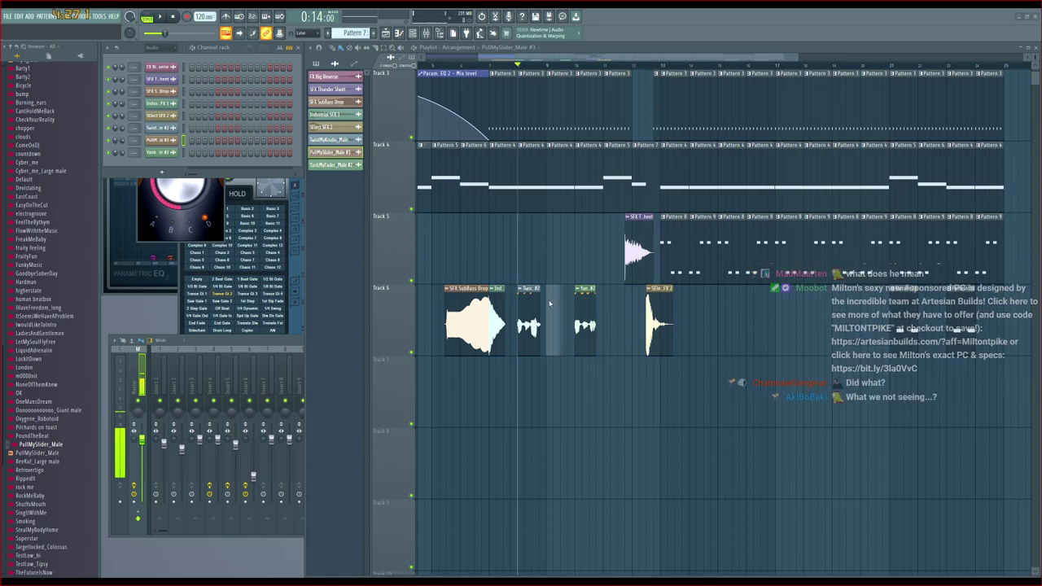
pyautogui.moveTo(549, 303); pyautogui.dragTo(550, 306)
pyautogui.press('space')
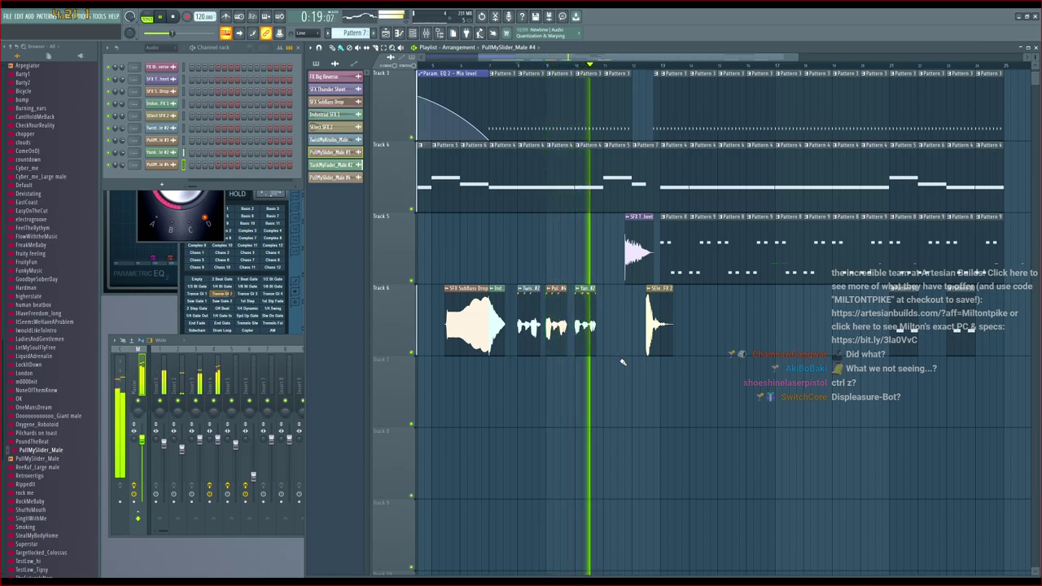
pyautogui.press('space')
# Replace the YankMyFader_Male clip at bar 10 on Track 6 with a fresh sample from the Speech folder and play the section
pyautogui.click(584, 305)
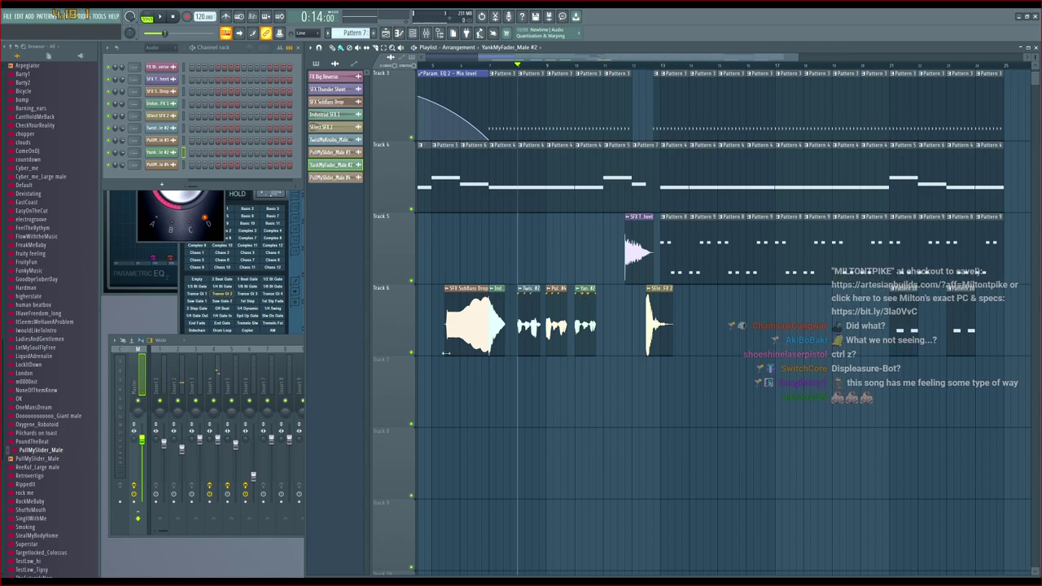
pyautogui.rightClick(577, 341)
pyautogui.click(38, 556)
pyautogui.moveTo(38, 547); pyautogui.dragTo(578, 317)
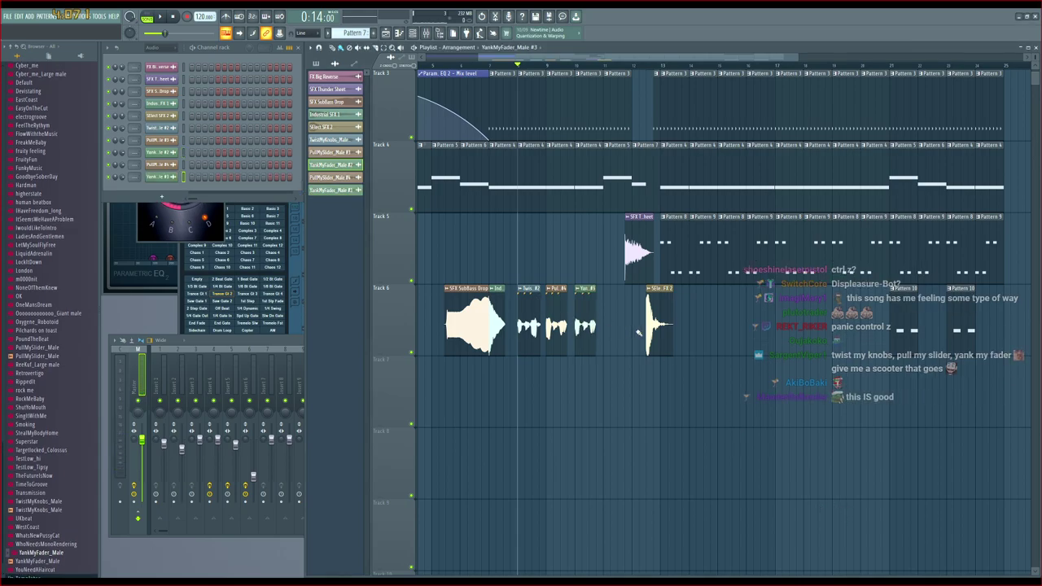
pyautogui.press('space')
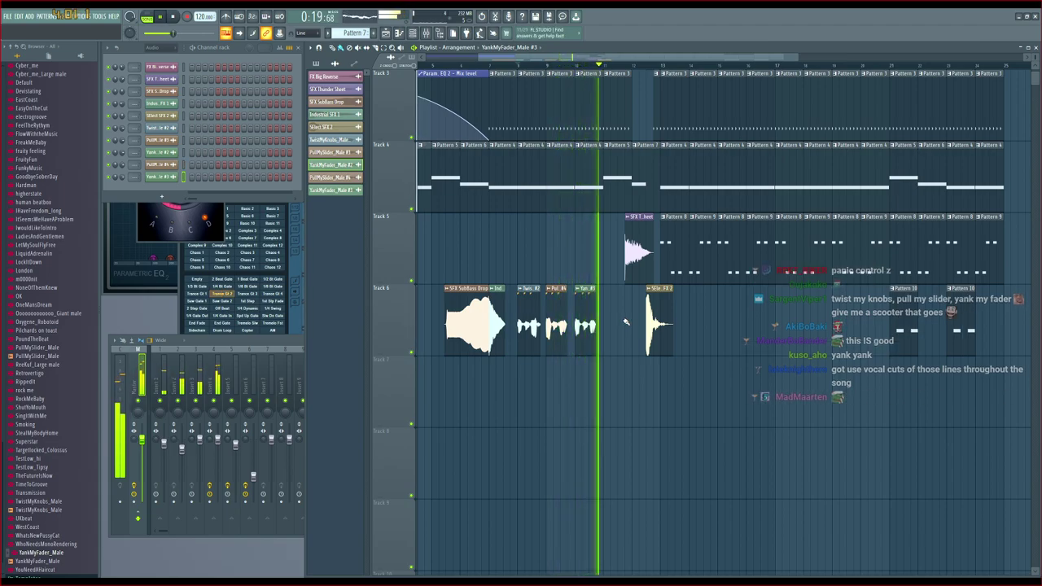
pyautogui.press('space')
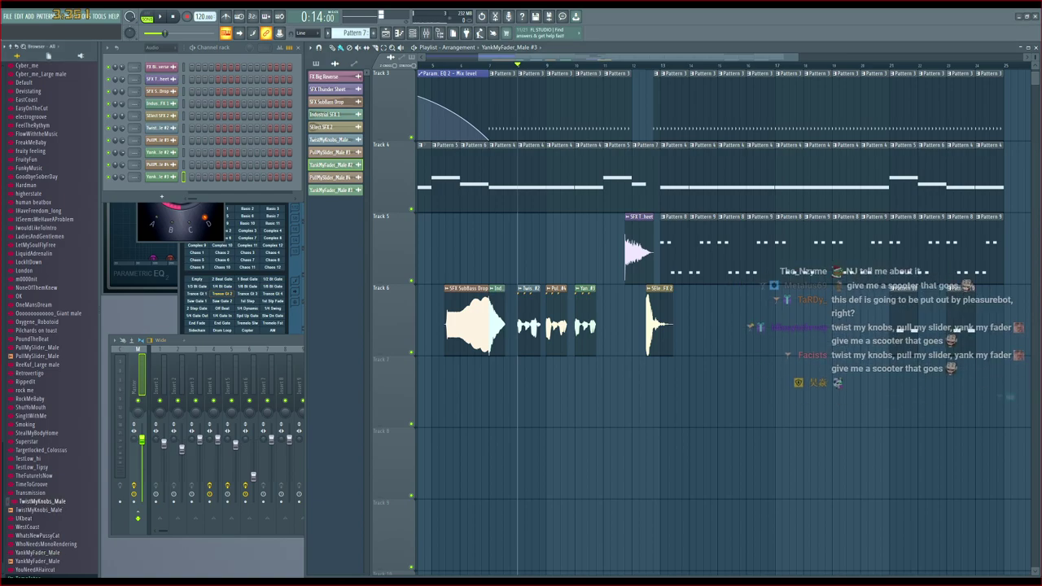
pyautogui.moveTo(41, 501); pyautogui.dragTo(603, 379)
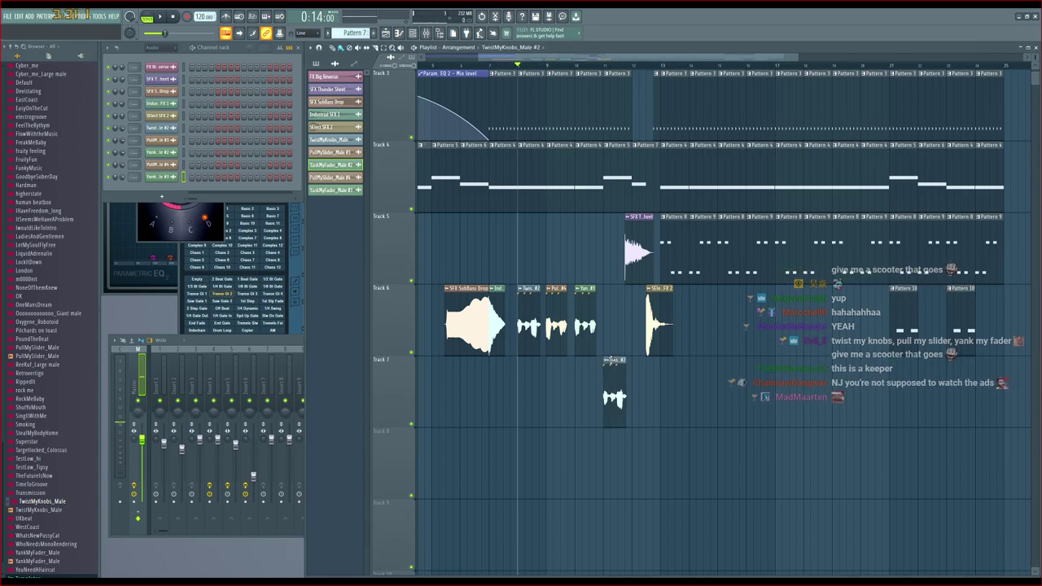
pyautogui.rightClick(614, 360)
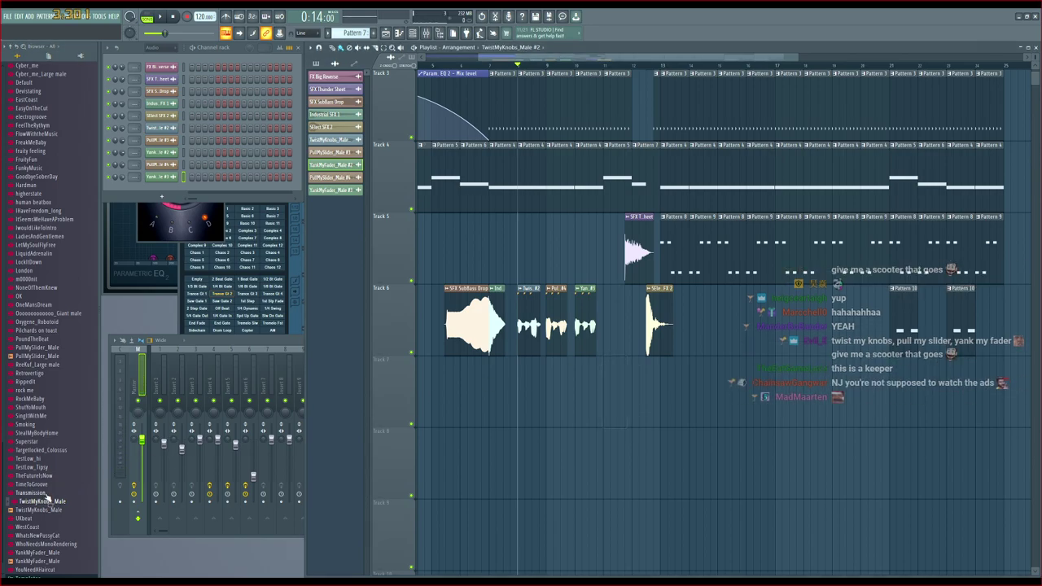
pyautogui.click(614, 371)
pyautogui.rightClick(614, 361)
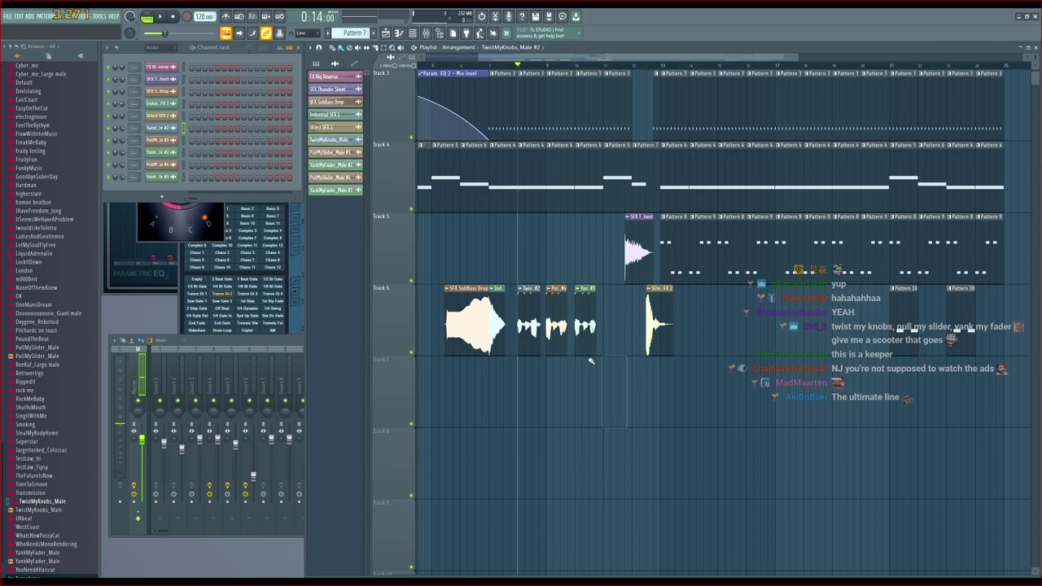
# Create a GiveMeAScooterThatGoes_Male speech channel in the channel rack from a Speech folder sample
pyautogui.moveTo(39, 503); pyautogui.dragTo(173, 195)
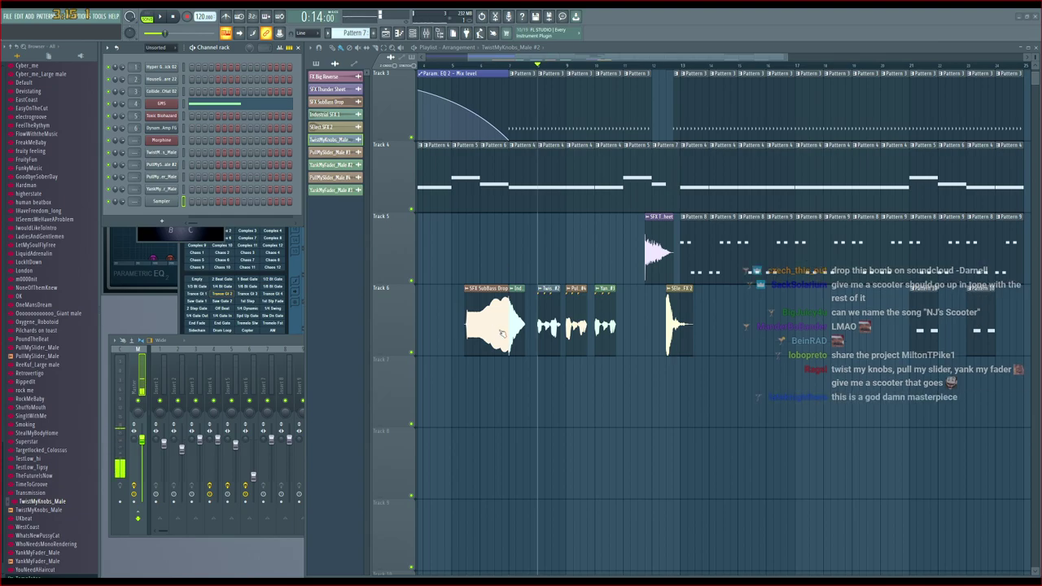
pyautogui.click(626, 382)
pyautogui.rightClick(634, 380)
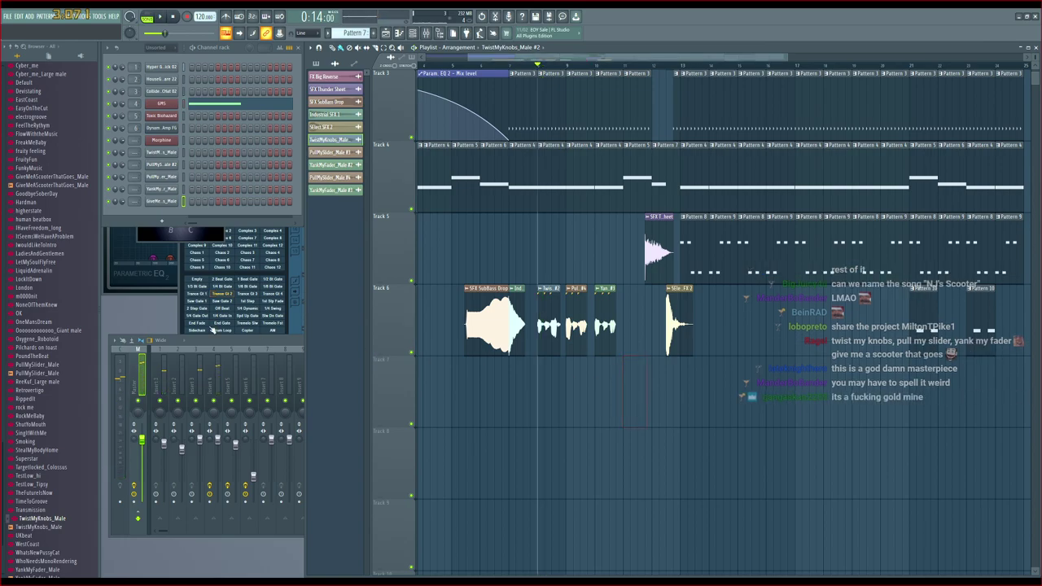
# Place the GiveMeAScooterThatGoes_Male sample from the Speech folder at bar 11 on Track 7 and play from bar 8
pyautogui.scroll(4, 61, 330)
pyautogui.scroll(5, 61, 330)
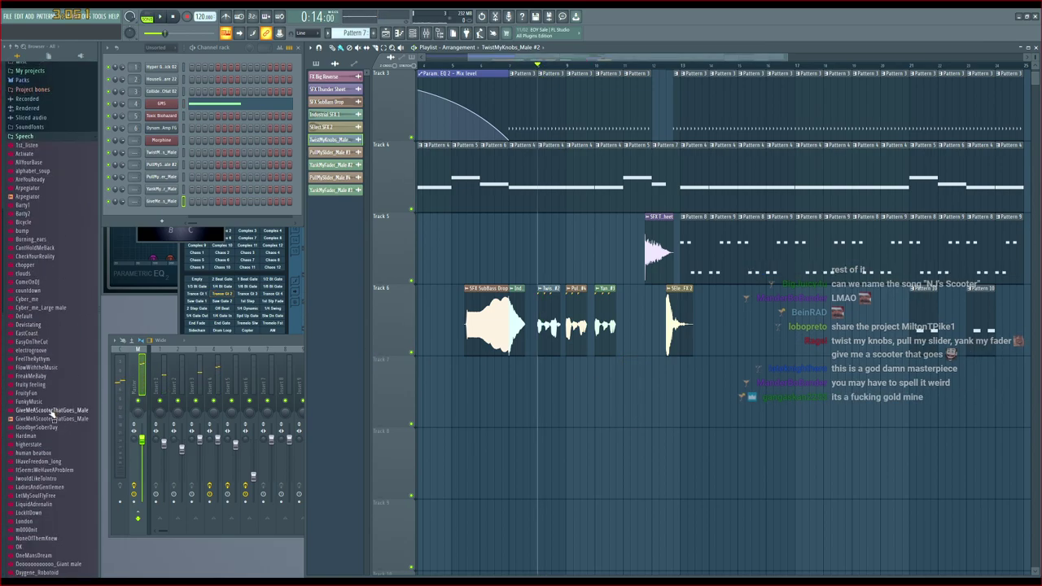
pyautogui.moveTo(51, 414); pyautogui.dragTo(629, 374)
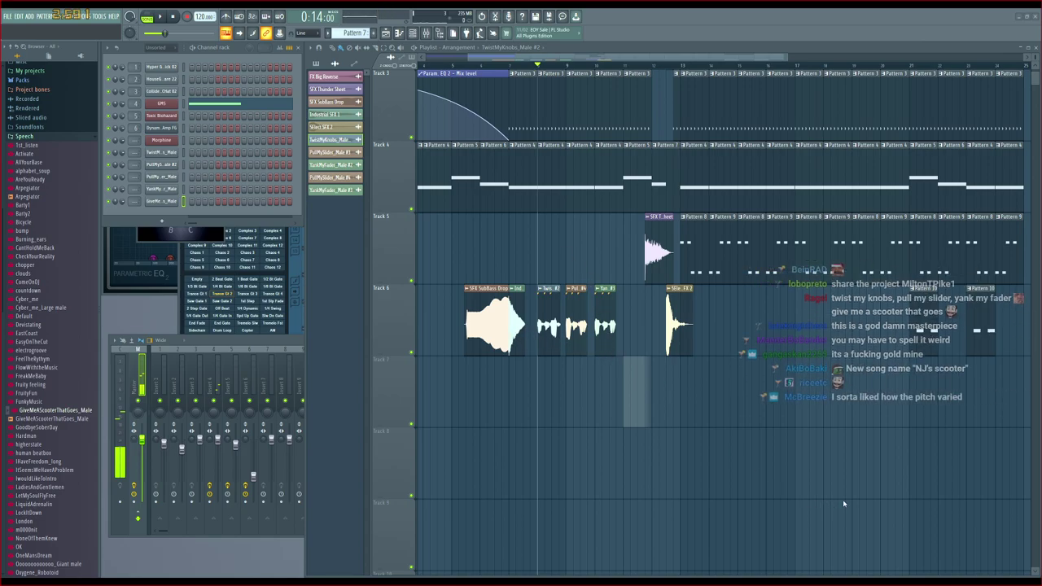
pyautogui.press('space')
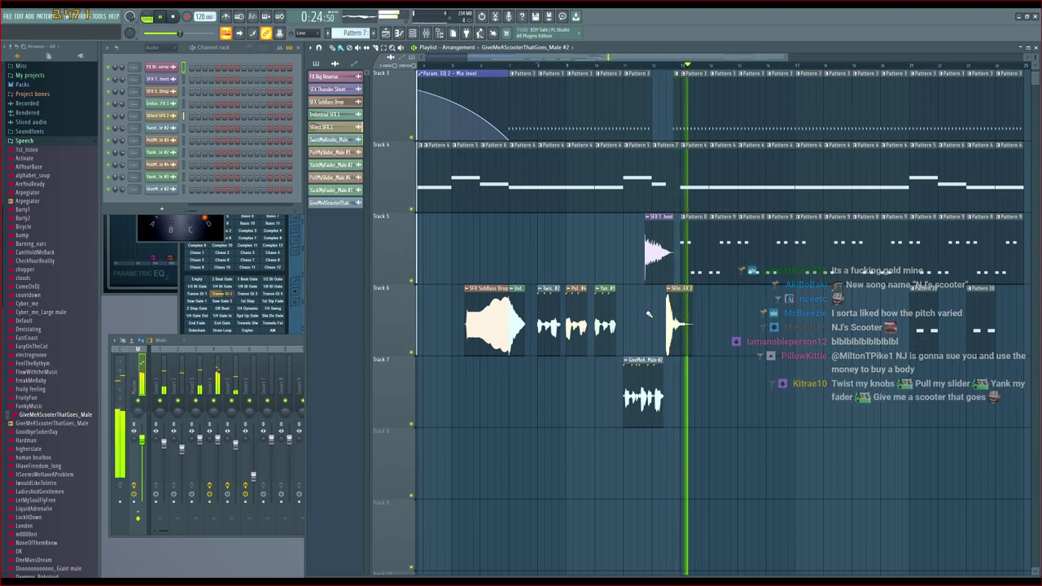
pyautogui.press('space')
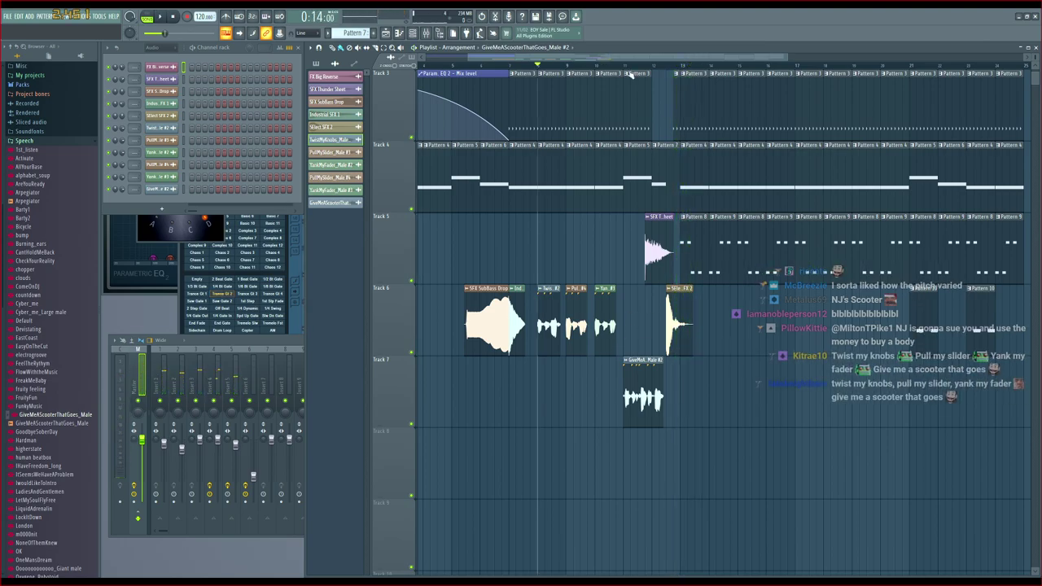
# Try the GiveMeAScooterThatGoes_Male clip slightly ahead of bar 11 on Track 7, play it, and return it to bar 11
pyautogui.click(623, 65)
pyautogui.scroll(4, 623, 64)
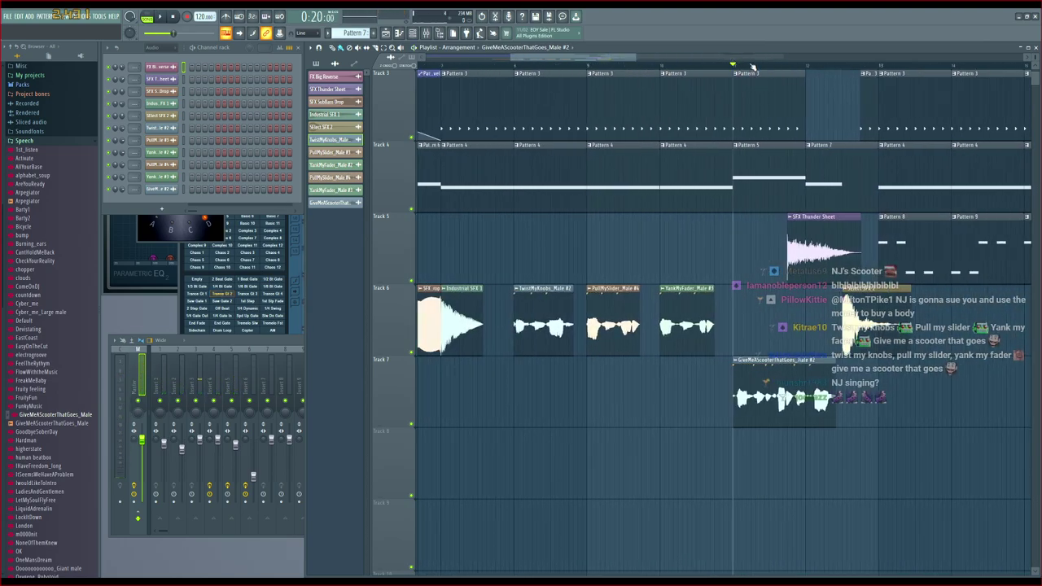
pyautogui.scroll(2, 753, 66)
pyautogui.press('space')
pyautogui.press('space')
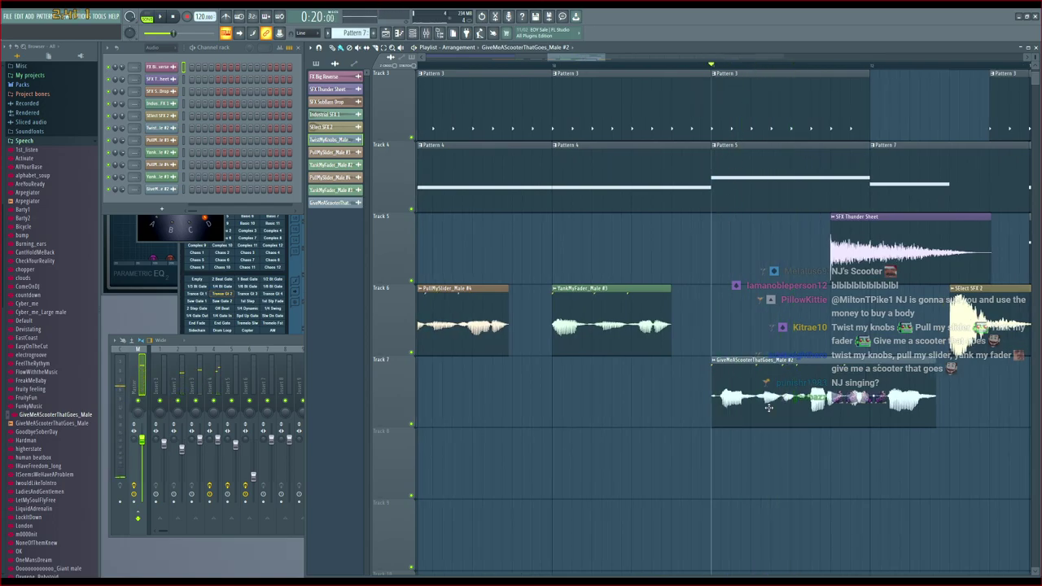
pyautogui.moveTo(768, 407); pyautogui.dragTo(765, 409)
pyautogui.press('space')
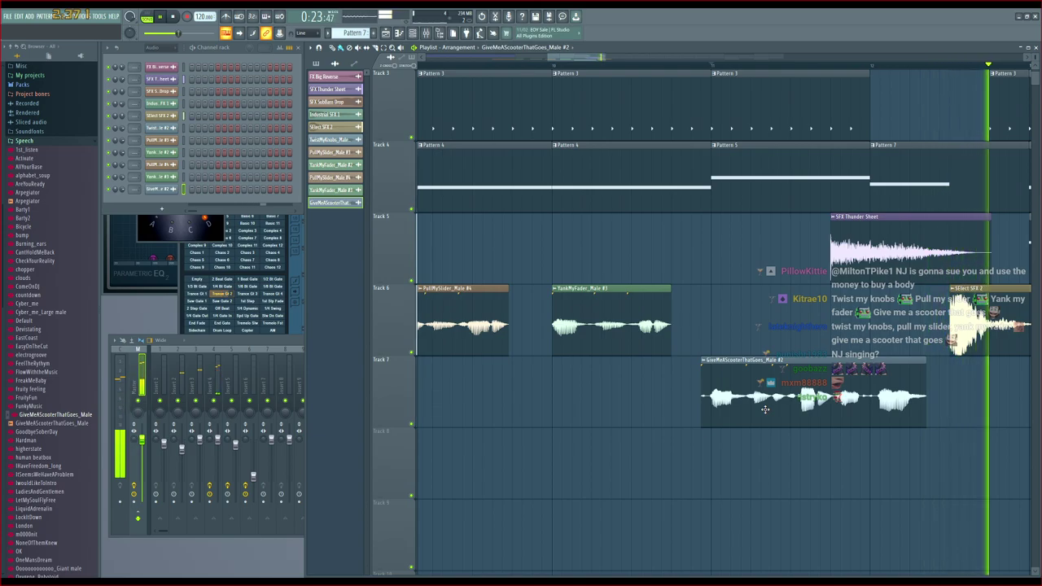
pyautogui.press('space')
pyautogui.moveTo(701, 381); pyautogui.dragTo(710, 381)
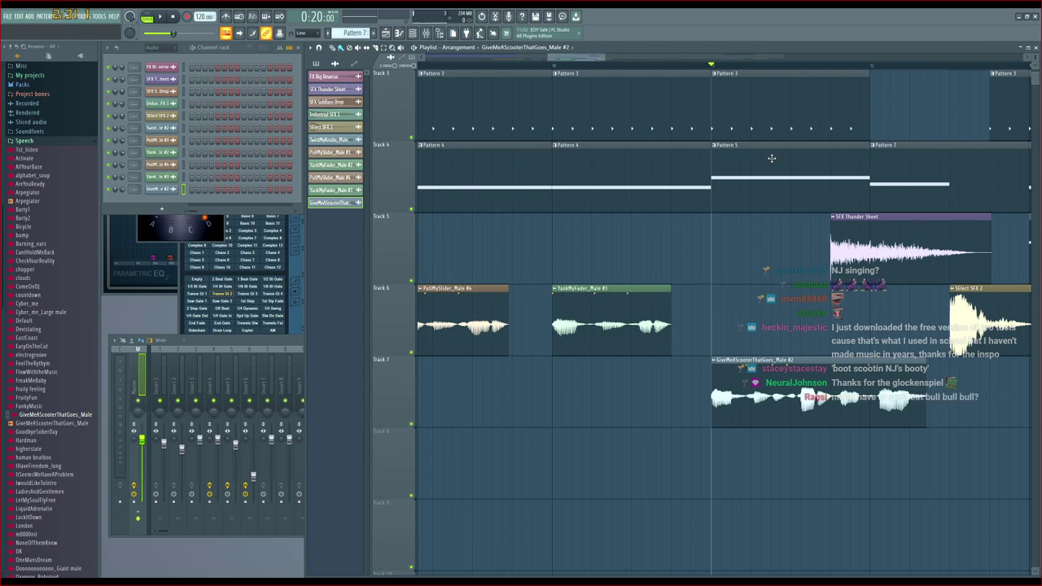
# Open Newtone on the Master mixer track and enlarge its editor window
pyautogui.moveTo(592, 58); pyautogui.dragTo(607, 60)
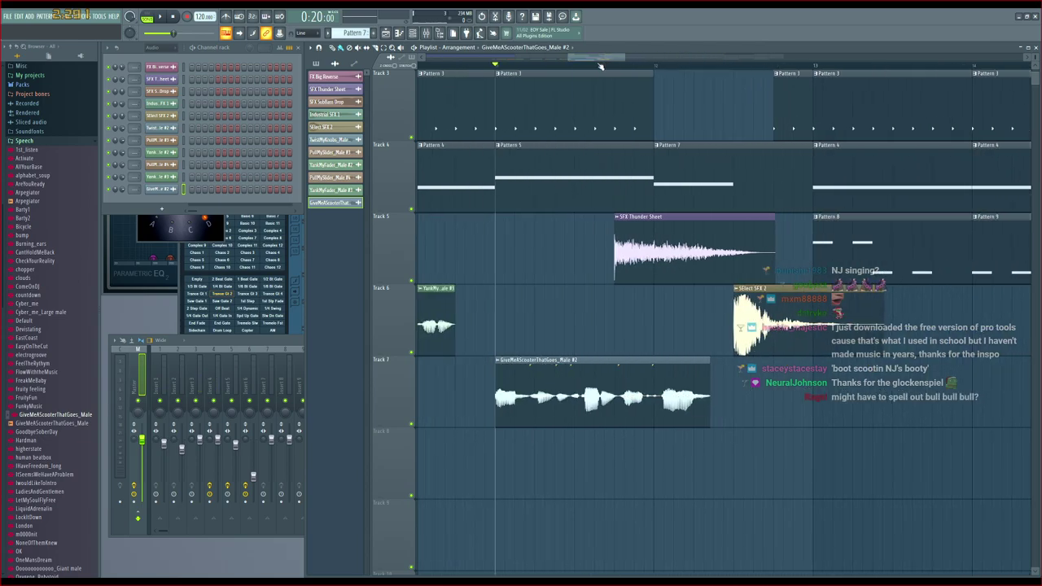
pyautogui.scroll(-3, 600, 67)
pyautogui.scroll(-2, 600, 67)
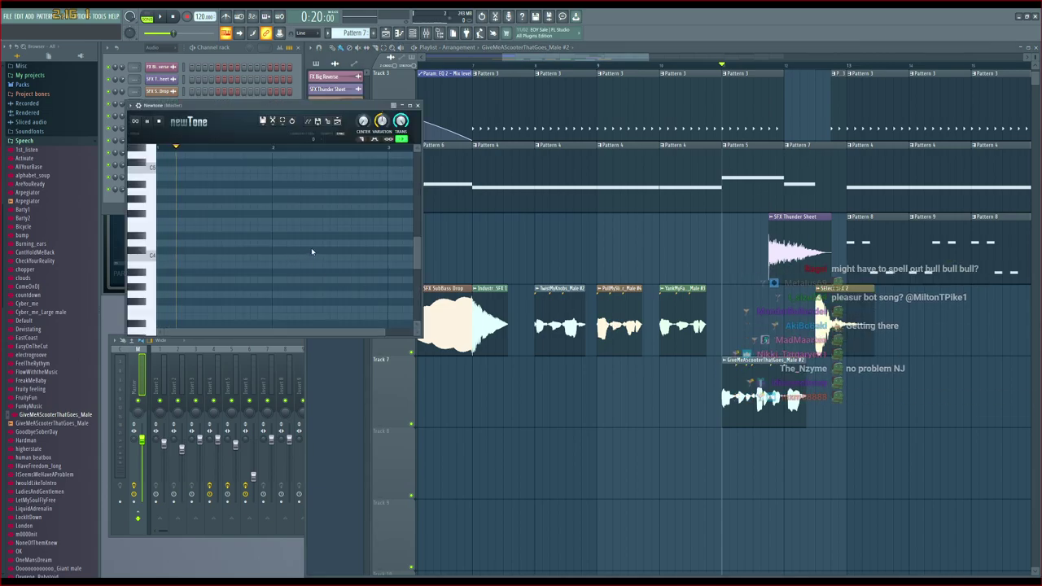
pyautogui.scroll(-3, 342, 261)
pyautogui.scroll(5, 351, 266)
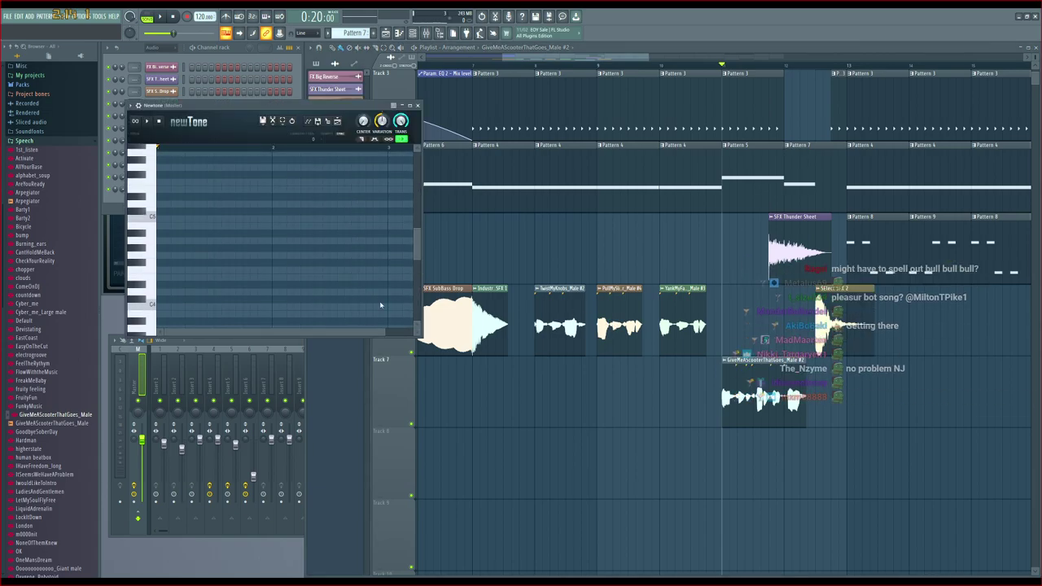
pyautogui.moveTo(418, 334); pyautogui.dragTo(697, 513)
pyautogui.scroll(-1, 653, 421)
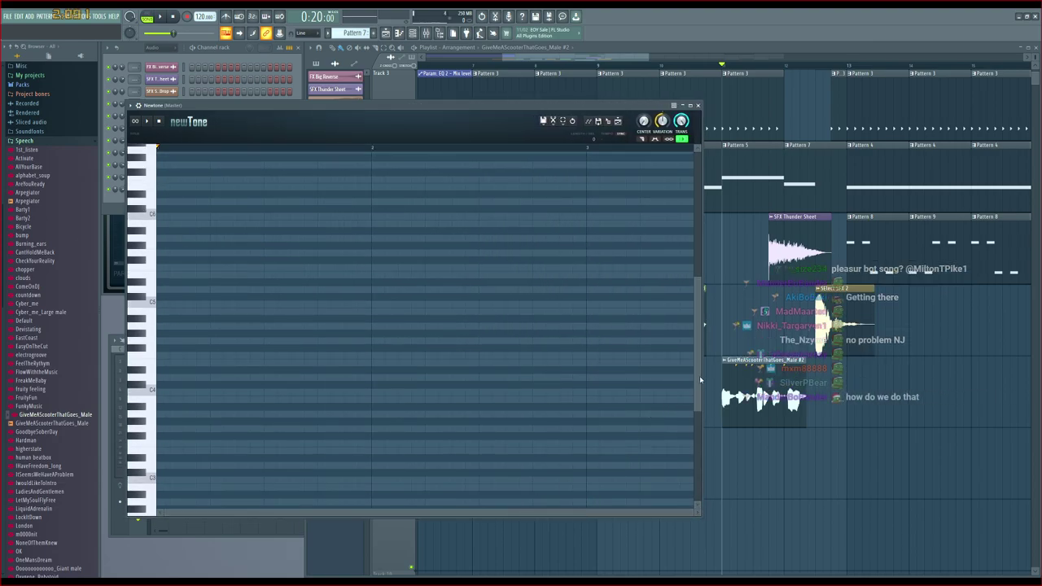
pyautogui.moveTo(699, 376); pyautogui.dragTo(687, 226)
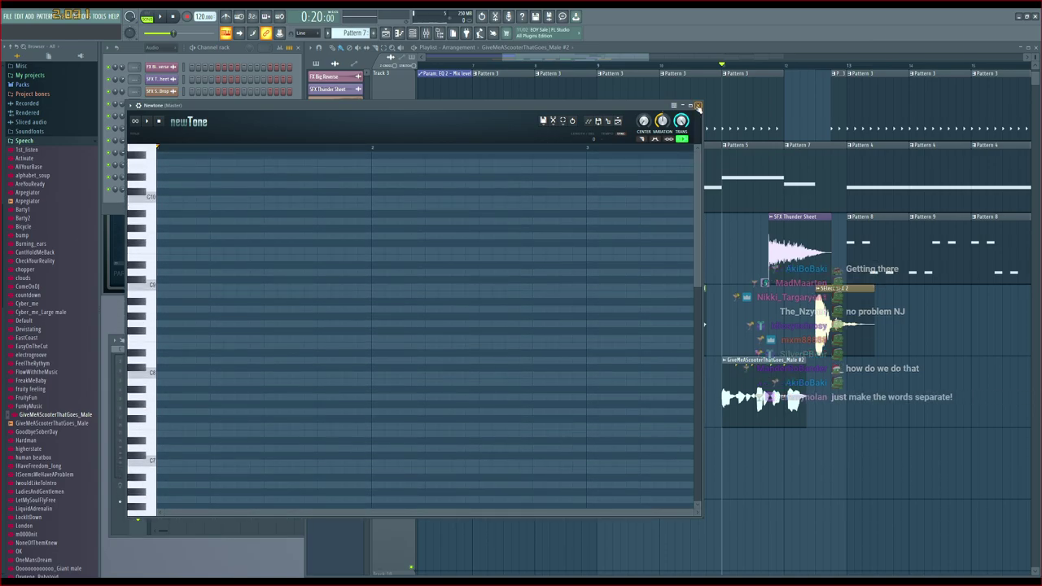
pyautogui.moveTo(697, 106); pyautogui.dragTo(468, 141)
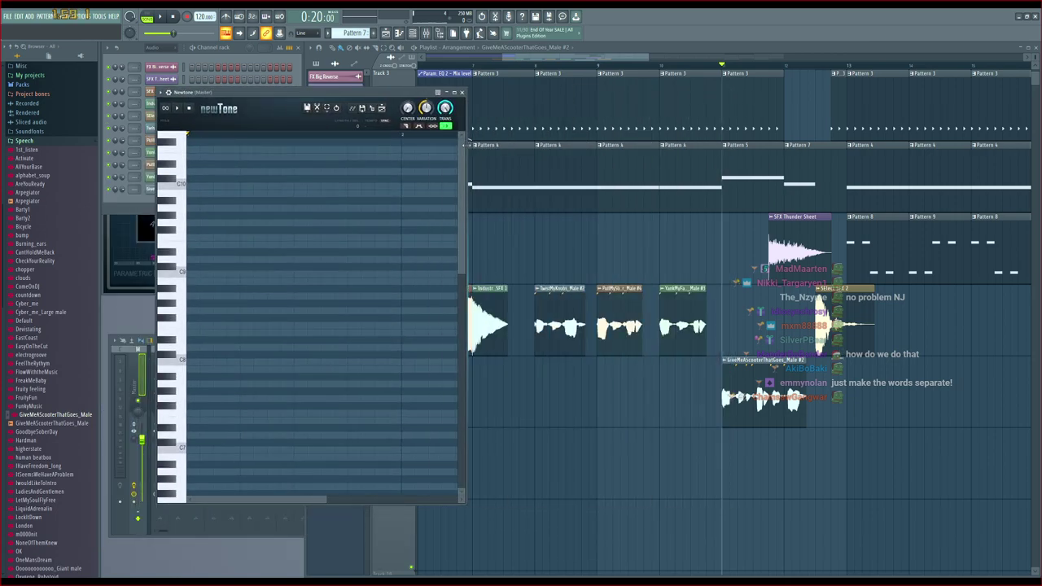
# Open the TwistMyKnobs_Male clip's channel settings beside Newtone and try to load its waveform into the Newtone editor
pyautogui.doubleClick(552, 302)
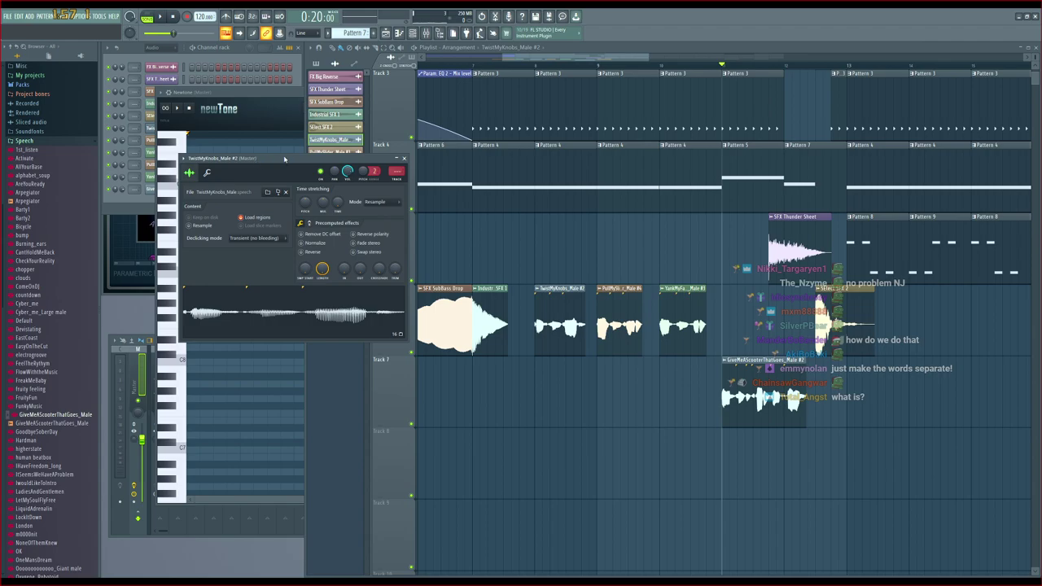
pyautogui.moveTo(284, 158); pyautogui.dragTo(575, 154)
pyautogui.moveTo(565, 314); pyautogui.dragTo(258, 301)
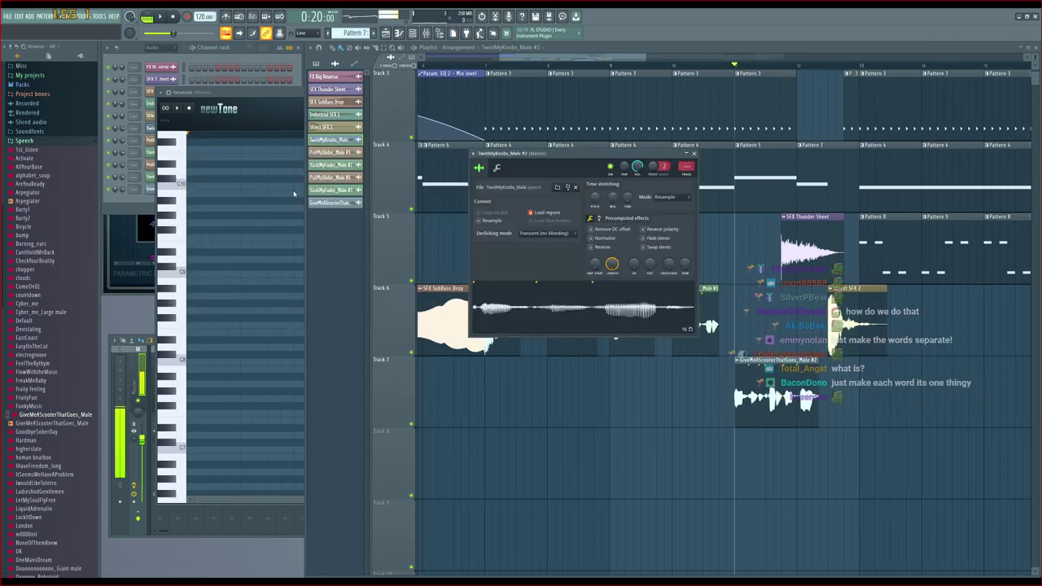
pyautogui.moveTo(267, 108); pyautogui.dragTo(315, 117)
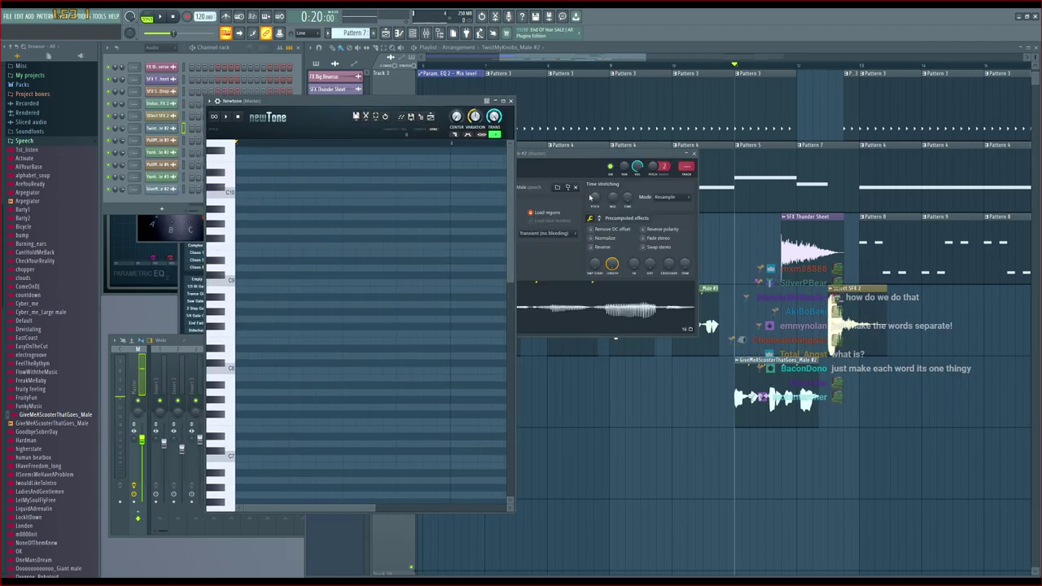
pyautogui.moveTo(633, 309); pyautogui.dragTo(342, 334)
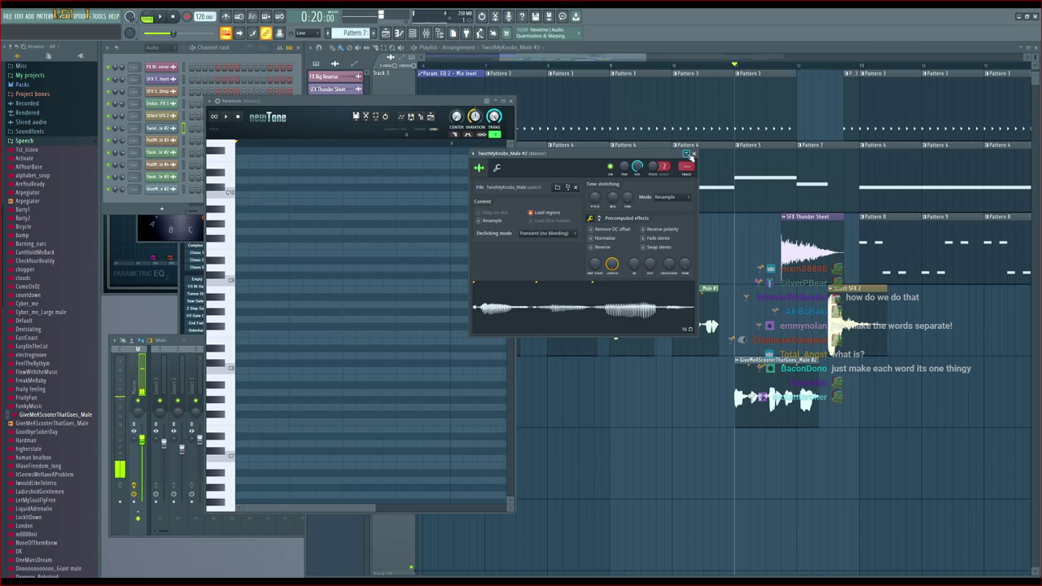
pyautogui.moveTo(534, 301); pyautogui.dragTo(331, 313)
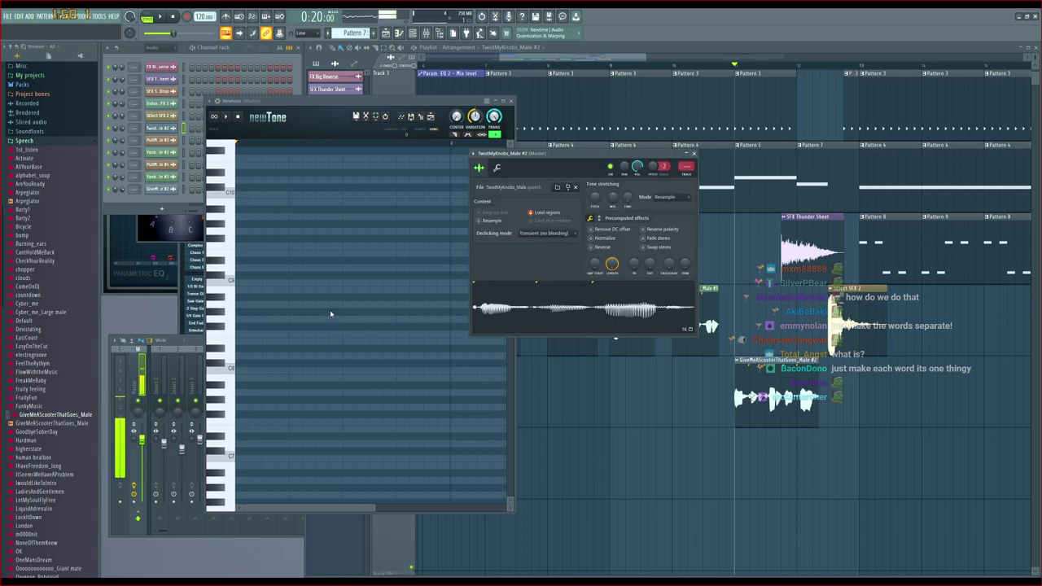
# Reopen Newtone from the Master effect slot and try again to load the TwistMyKnobs_Male waveform
pyautogui.click(512, 101)
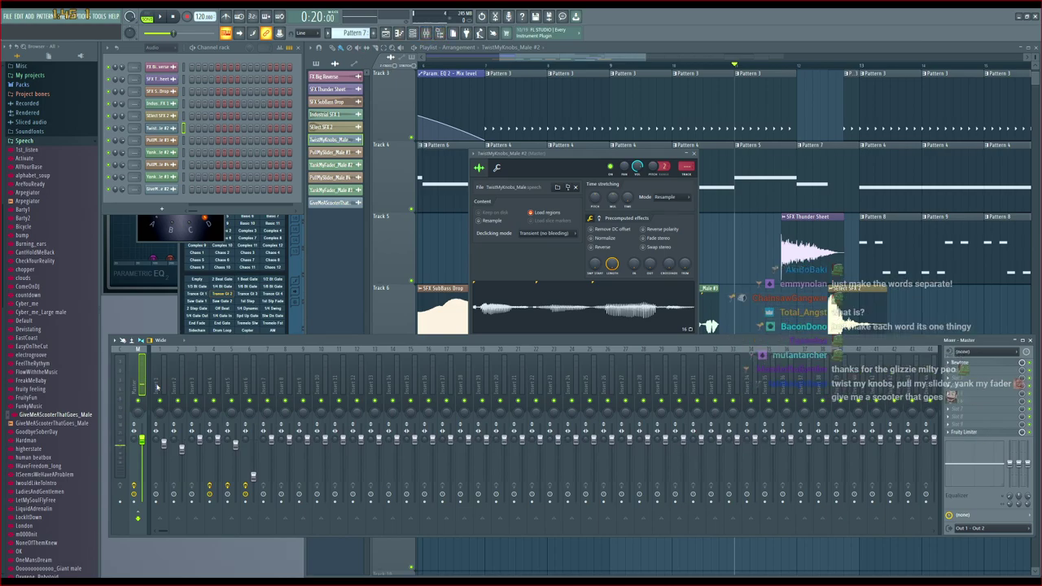
pyautogui.click(962, 364)
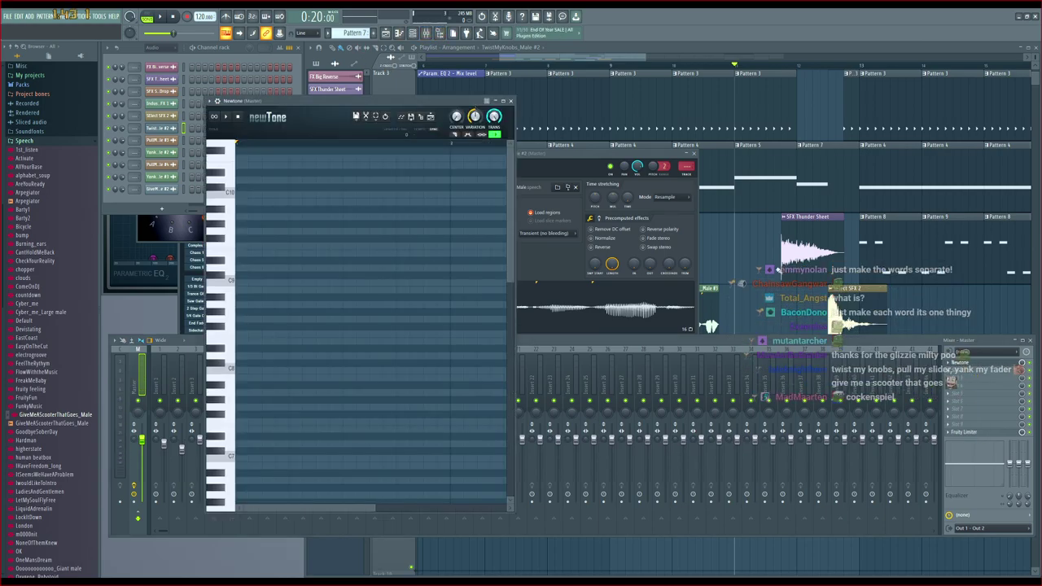
pyautogui.moveTo(574, 153); pyautogui.dragTo(715, 146)
pyautogui.moveTo(752, 298); pyautogui.dragTo(365, 277)
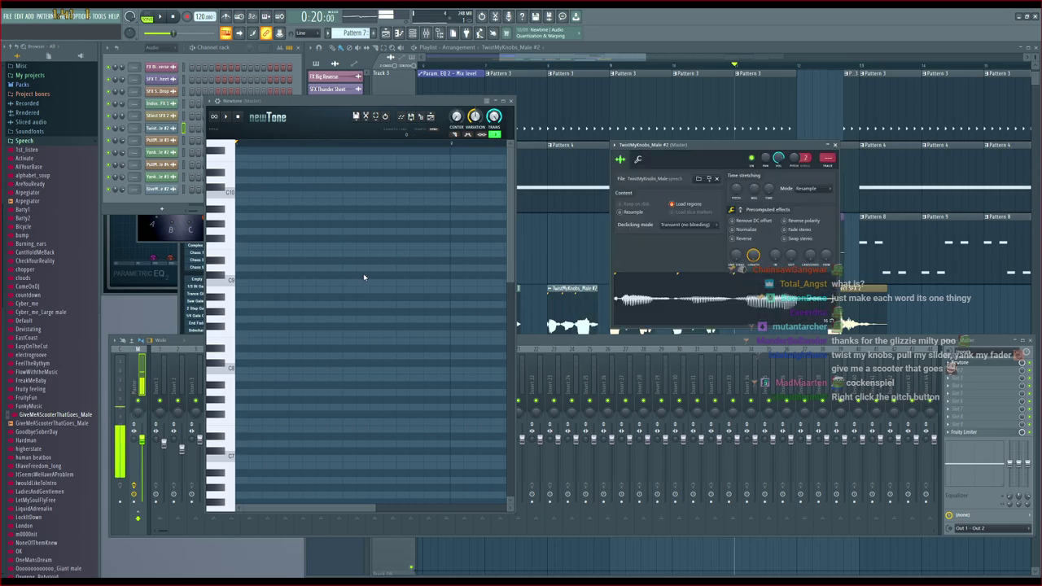
# Load the GiveMeAScooterThatGoes_Male sample from the Speech folder into Newtone, and discard it by removing Newtone from the Master track
pyautogui.moveTo(54, 431); pyautogui.dragTo(368, 306)
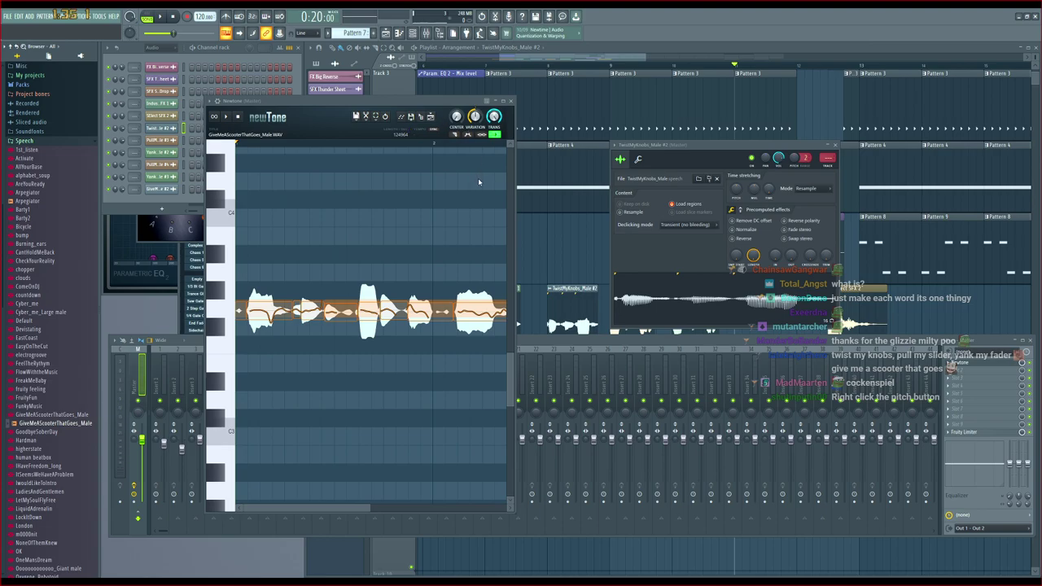
pyautogui.click(511, 101)
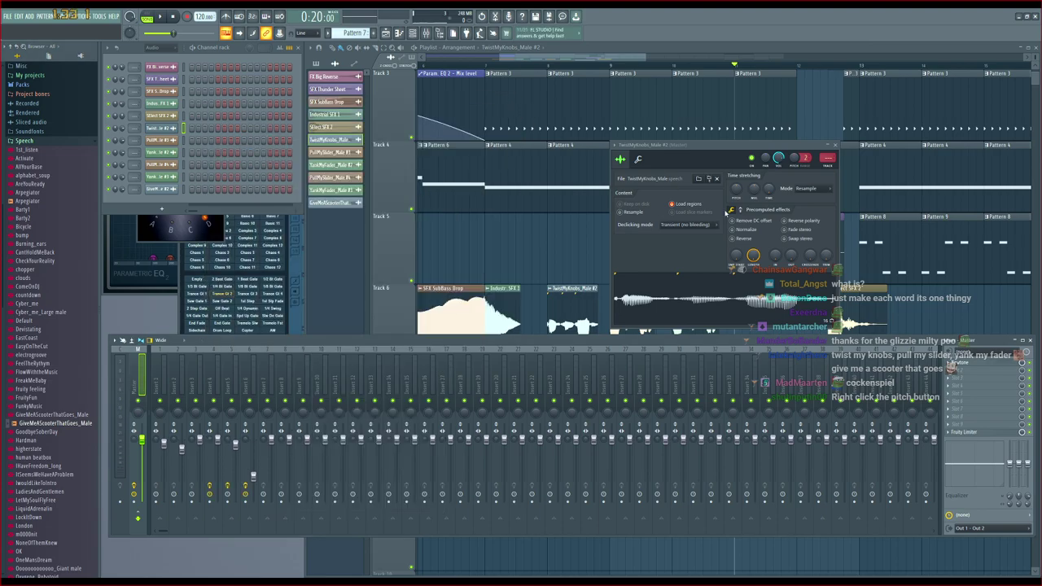
pyautogui.click(970, 368)
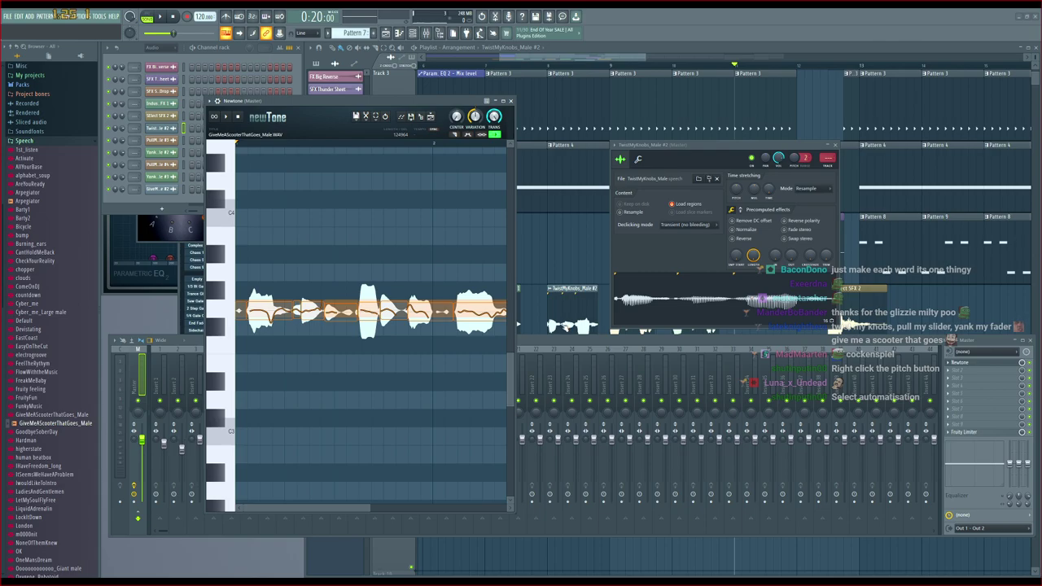
pyautogui.hotkey('ctrl', 'z')
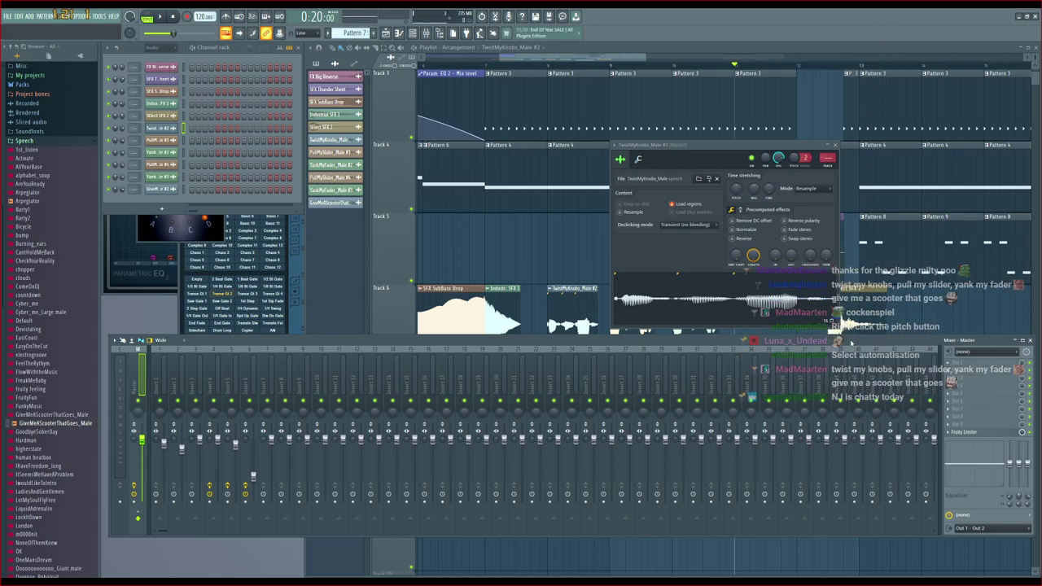
# Add a fresh Newtone to the Master track, enlarge its editor and load the TwistMyKnobs_Male sample from the Speech folder
pyautogui.hotkey('ctrl', 'z')
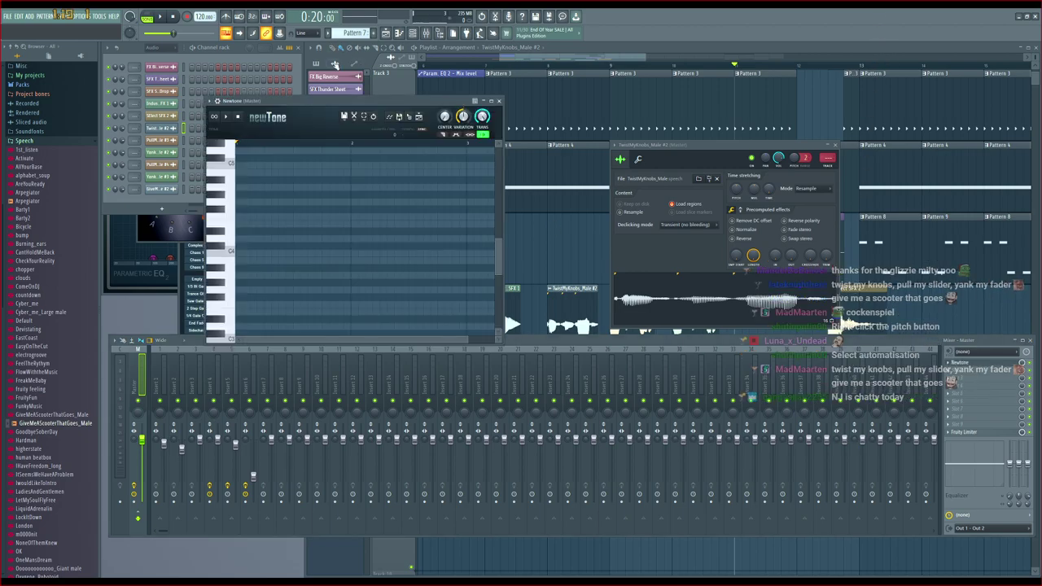
pyautogui.moveTo(339, 106); pyautogui.dragTo(369, 101)
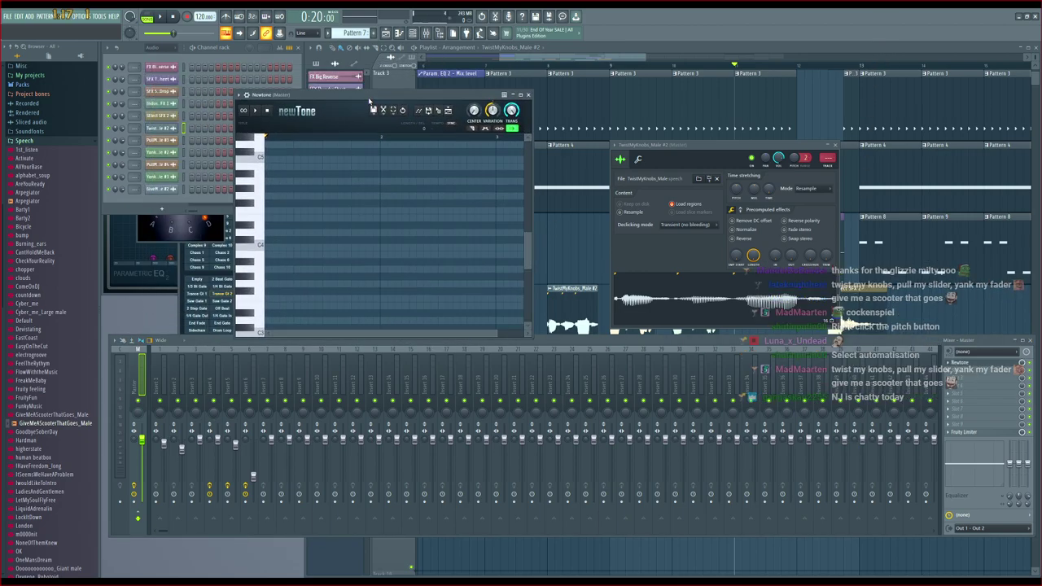
pyautogui.moveTo(533, 337); pyautogui.dragTo(752, 513)
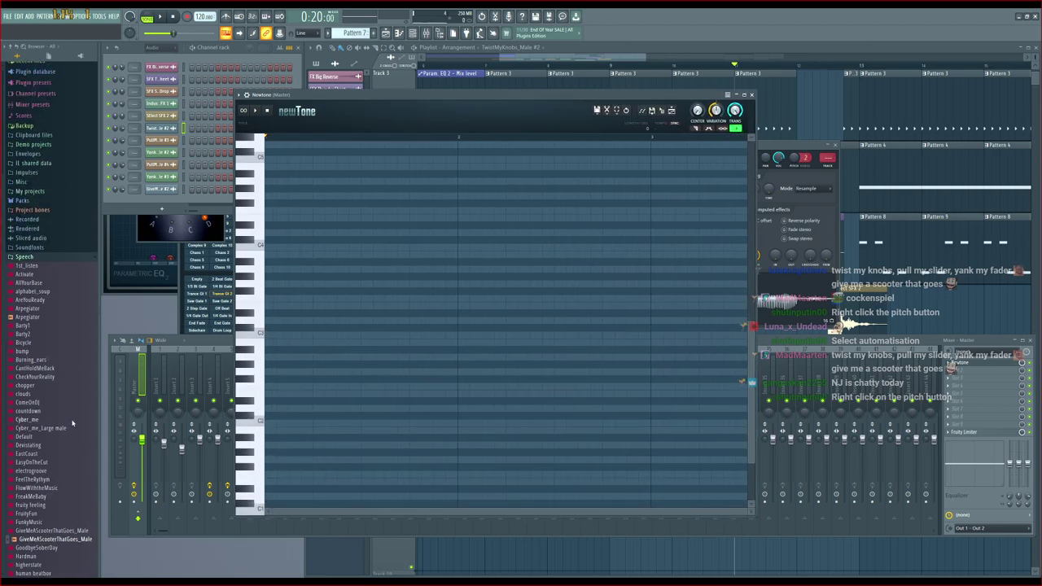
pyautogui.scroll(-10, 71, 421)
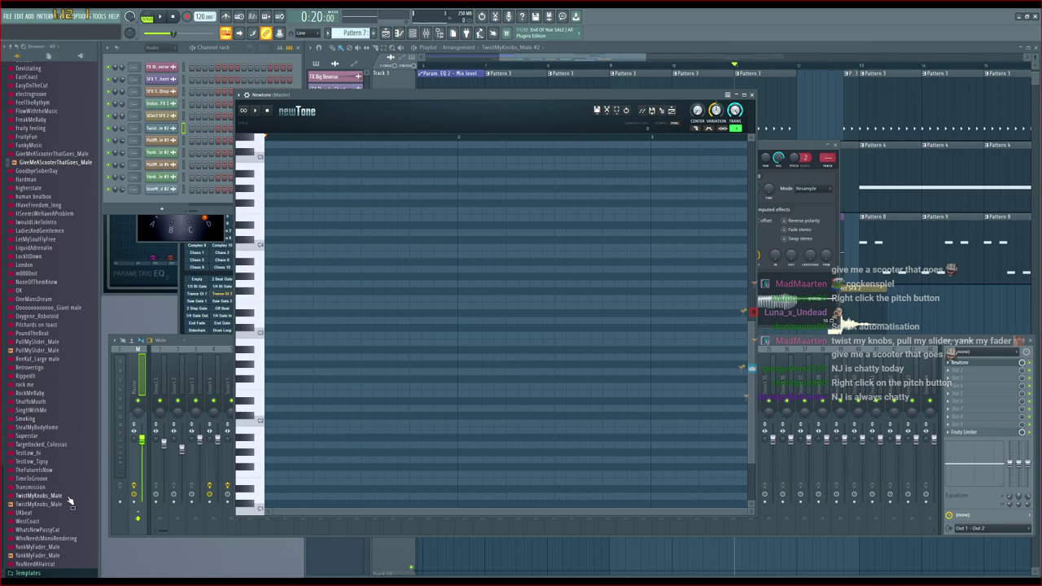
pyautogui.moveTo(57, 506); pyautogui.dragTo(88, 511)
pyautogui.moveTo(263, 302); pyautogui.dragTo(280, 295)
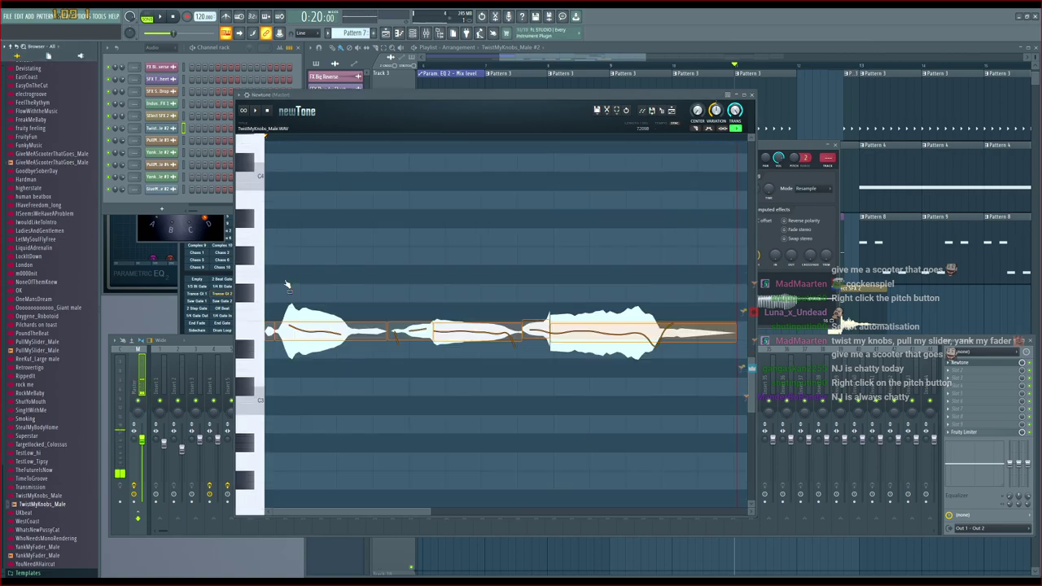
# Raise the first word of TwistMyKnobs_Male about three semitones, lower both segments of the second word about two, and play the phrase
pyautogui.moveTo(312, 328); pyautogui.dragTo(320, 274)
pyautogui.moveTo(419, 332); pyautogui.dragTo(420, 369)
pyautogui.moveTo(472, 328); pyautogui.dragTo(471, 368)
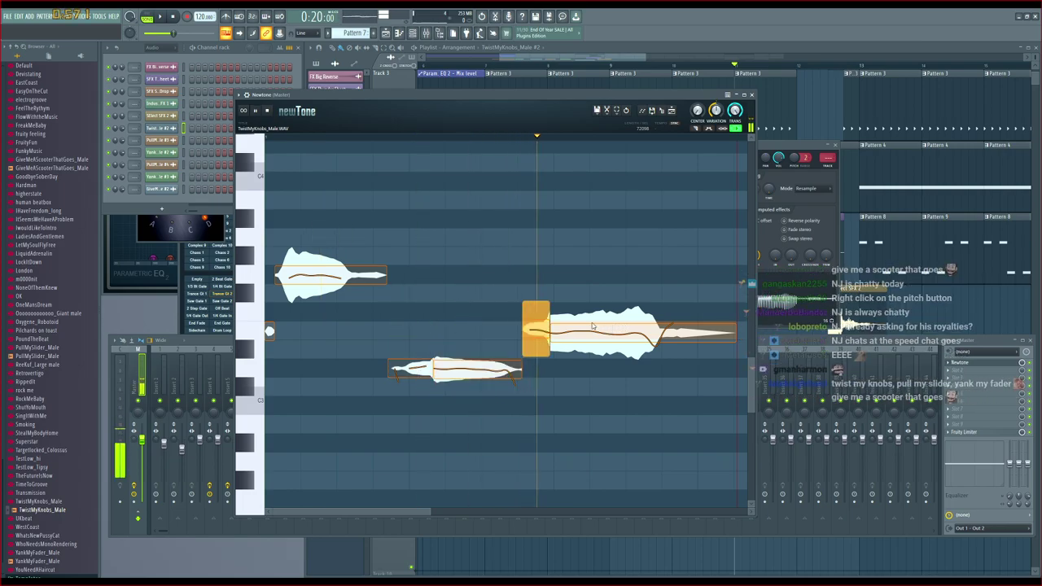
pyautogui.click(268, 111)
pyautogui.press('space')
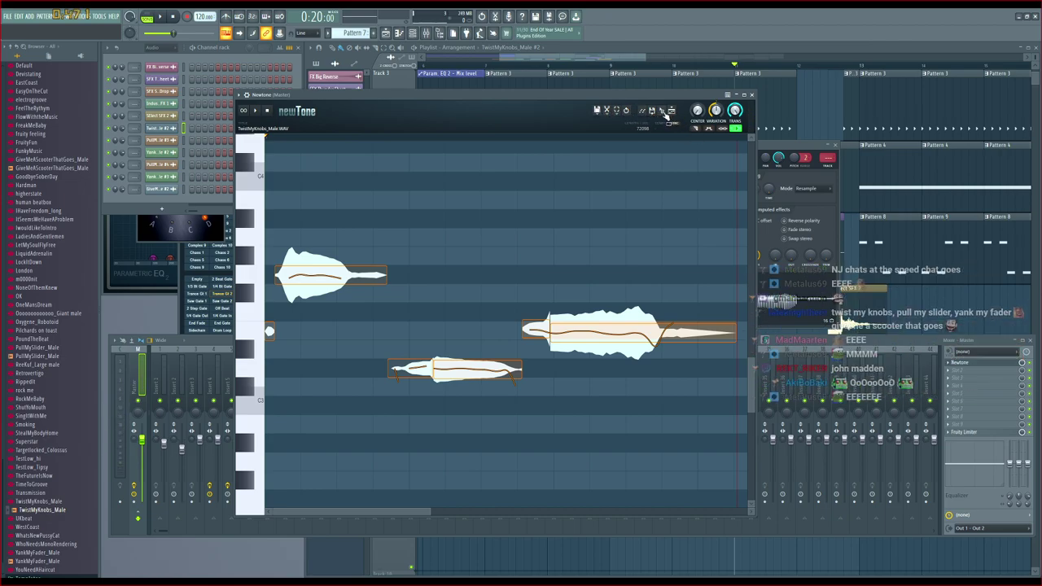
# Replace the TwistMyKnobs_Male clip at bar 8 on Track 6 with the repitched Newtone version and play the section
pyautogui.click(737, 95)
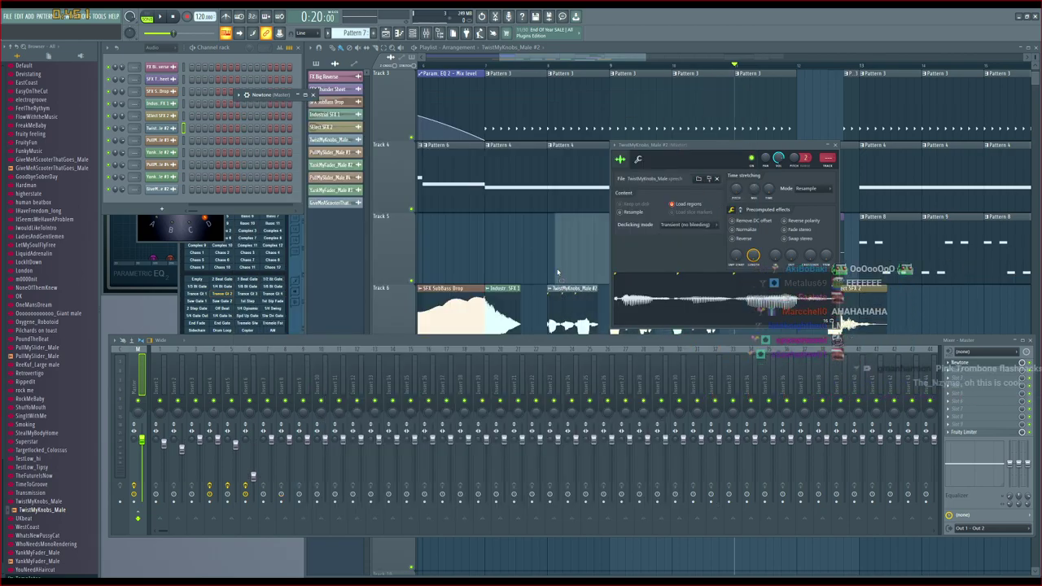
pyautogui.moveTo(550, 265); pyautogui.dragTo(570, 403)
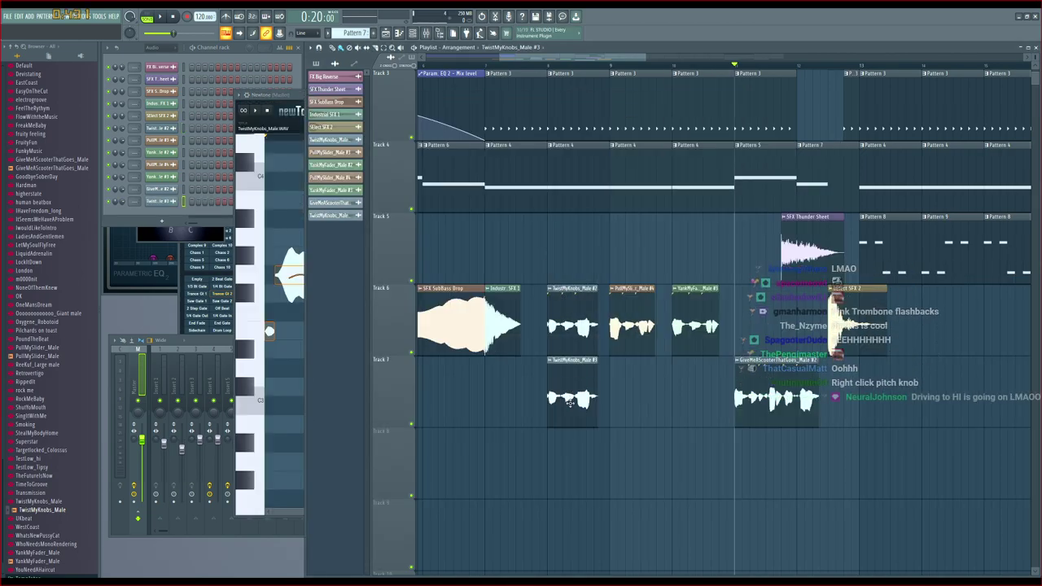
pyautogui.rightClick(577, 353)
pyautogui.moveTo(571, 327); pyautogui.dragTo(573, 304)
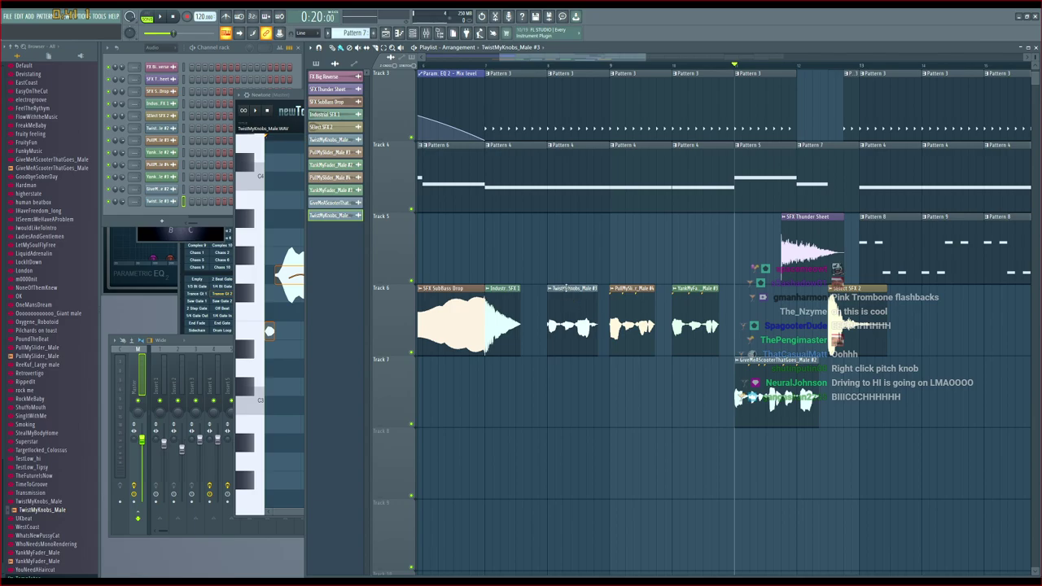
pyautogui.click(531, 238)
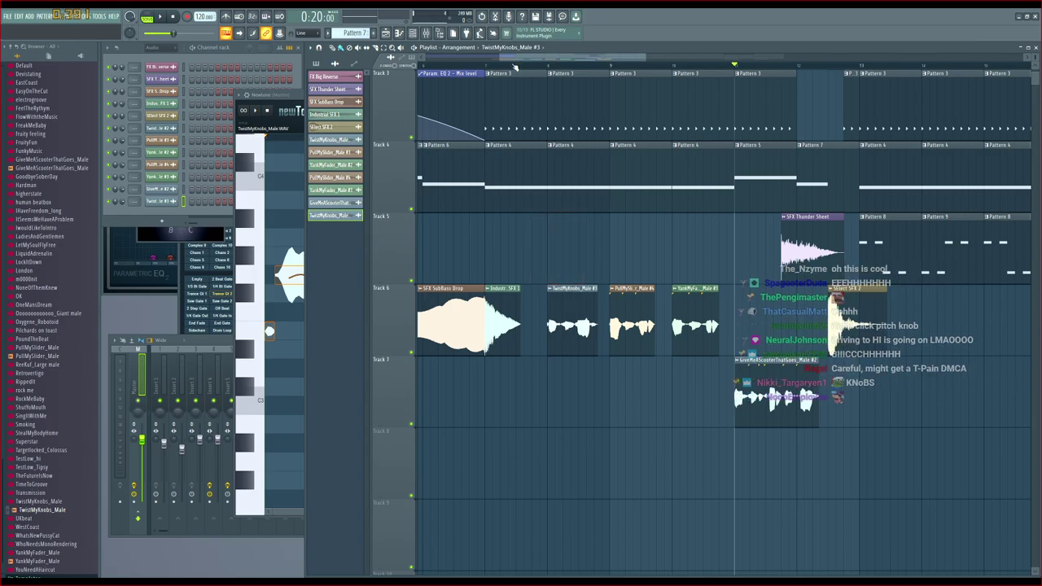
pyautogui.press('space')
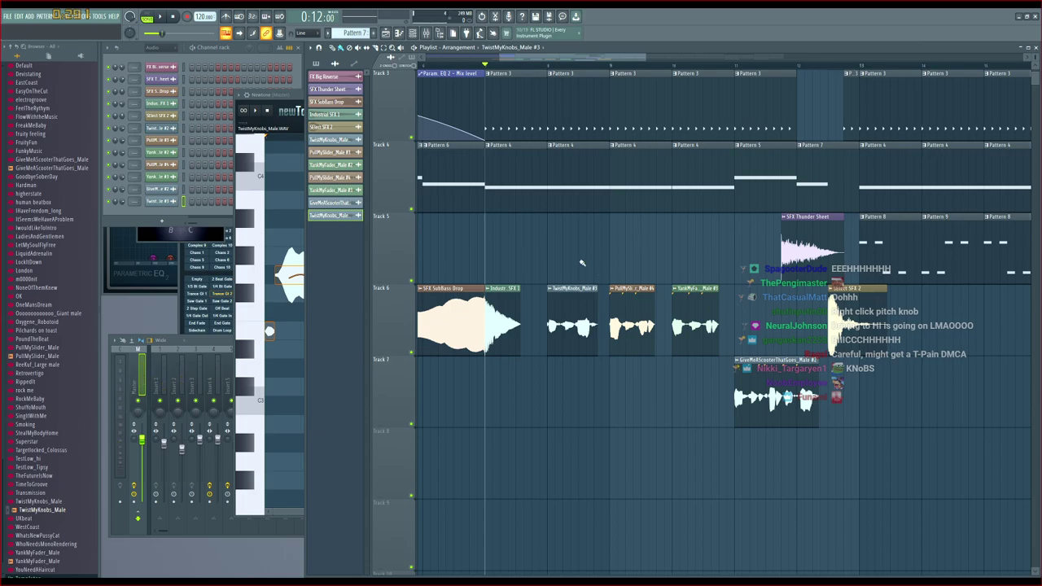
pyautogui.press('space')
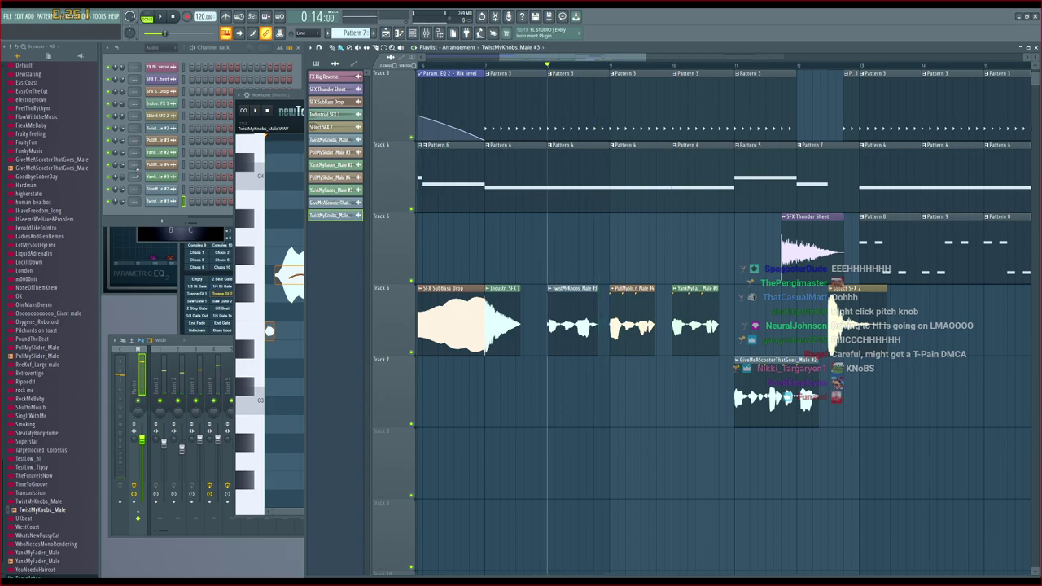
# Load the PullMySlider_Male sample from the Speech folder into Newtone
pyautogui.click(156, 217)
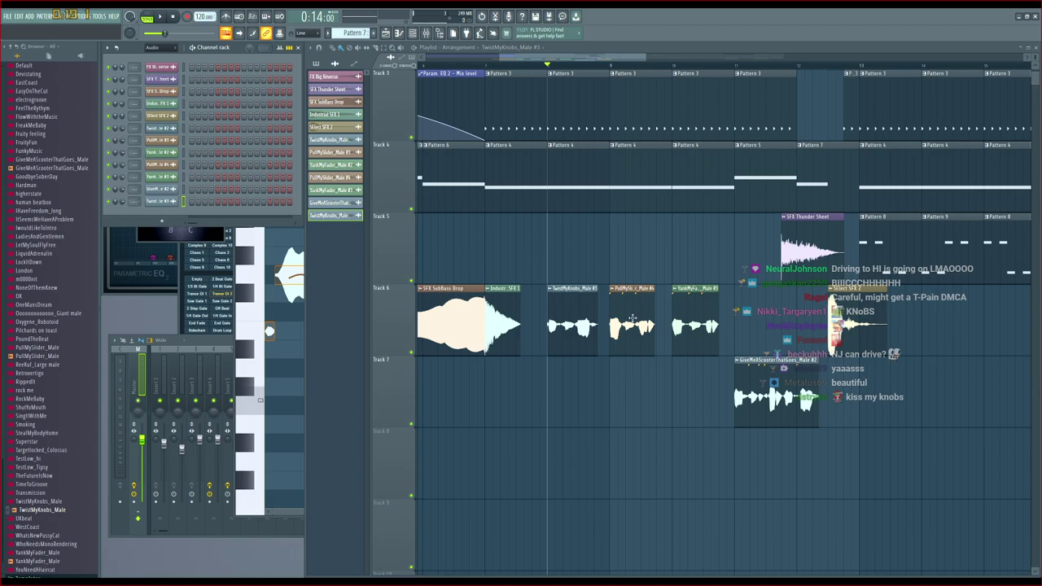
pyautogui.press('space')
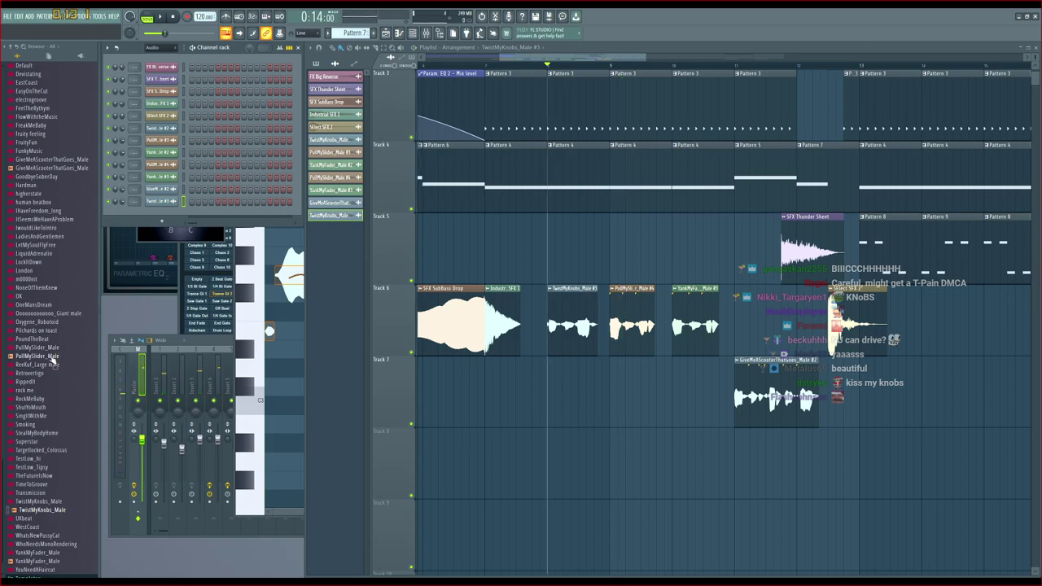
pyautogui.click(259, 339)
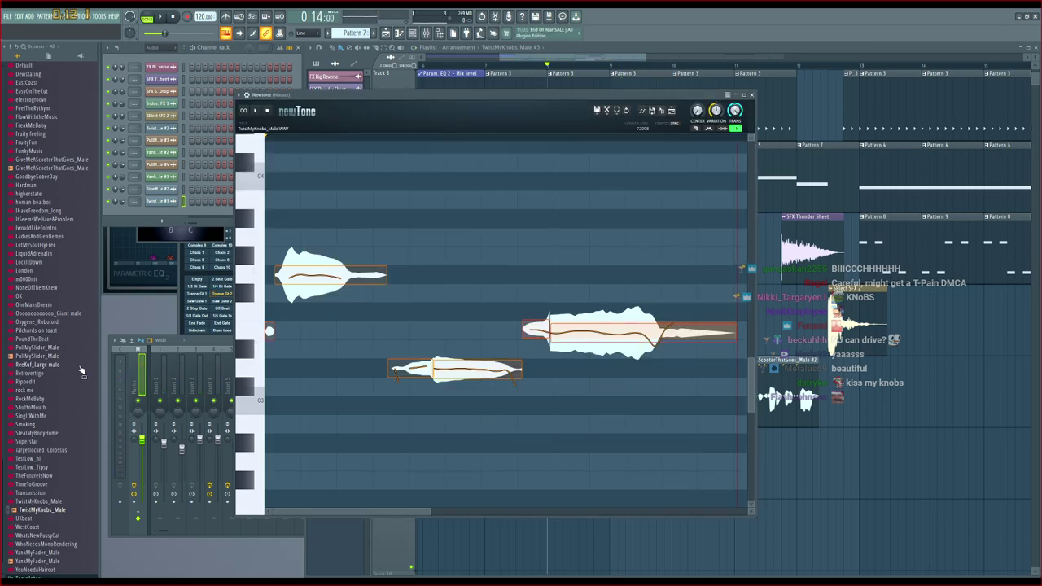
pyautogui.moveTo(470, 301); pyautogui.dragTo(439, 298)
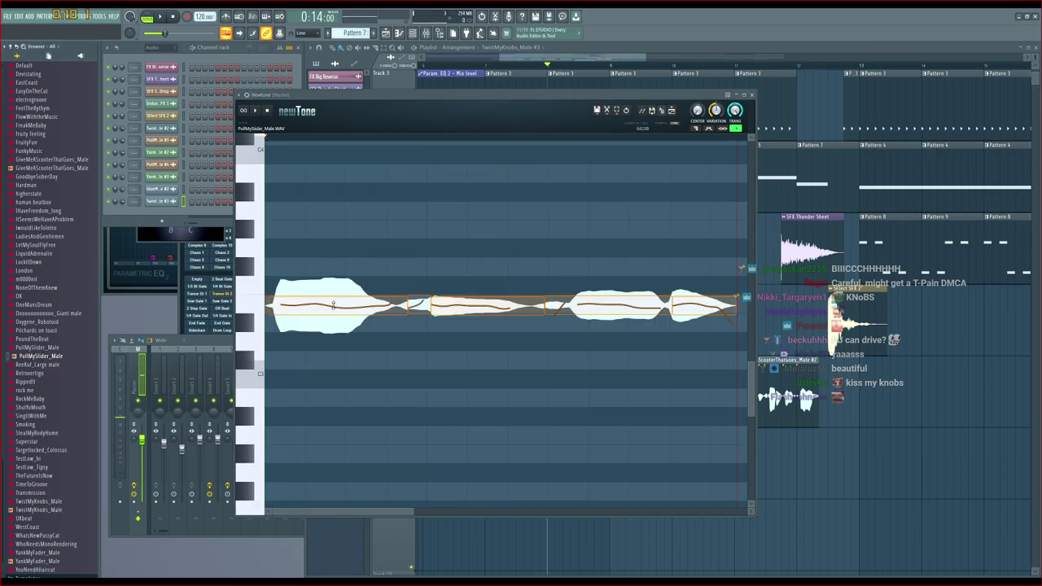
# Lower the first word of PullMySlider_Male two semitones to D3 and raise the second-to-last segment three semitones to G3
pyautogui.moveTo(332, 306); pyautogui.dragTo(332, 340)
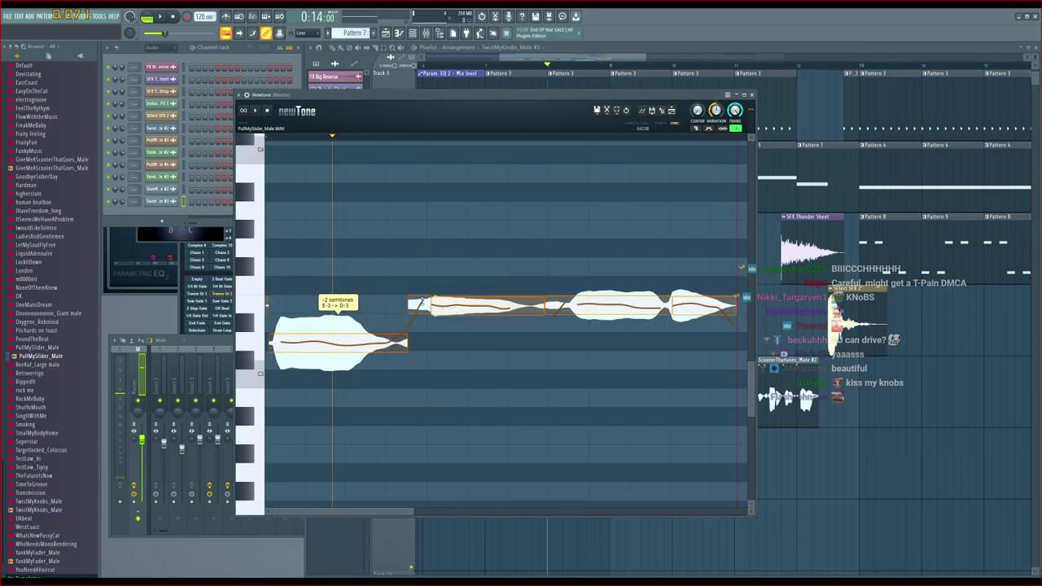
pyautogui.click(618, 298)
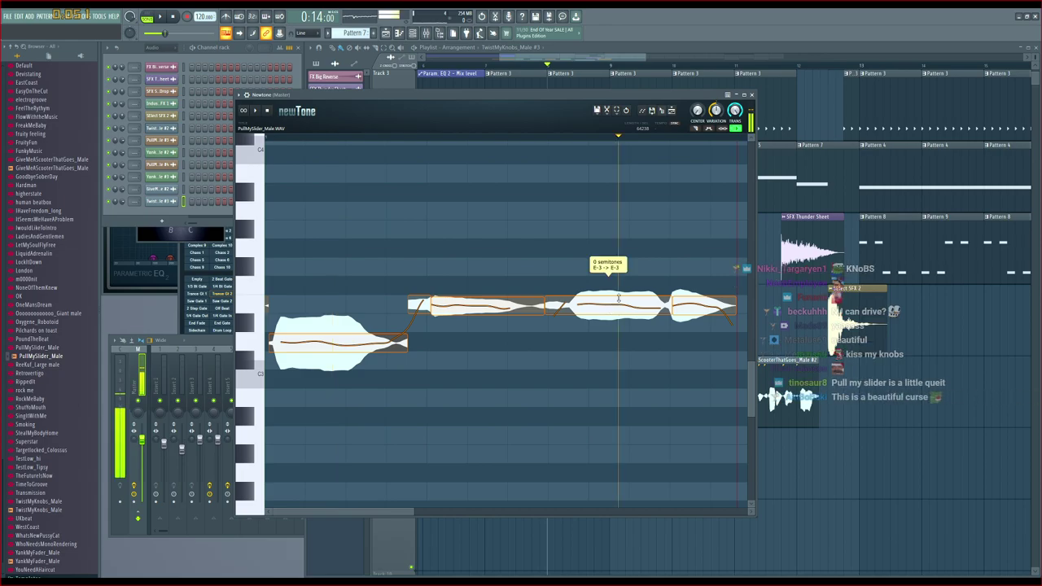
pyautogui.moveTo(619, 299); pyautogui.dragTo(596, 255)
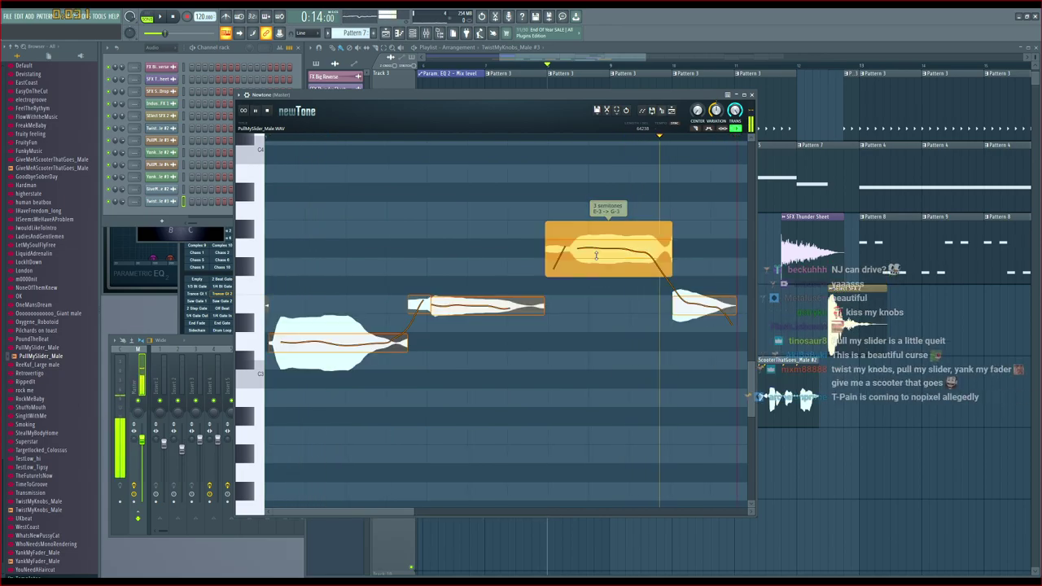
pyautogui.click(271, 137)
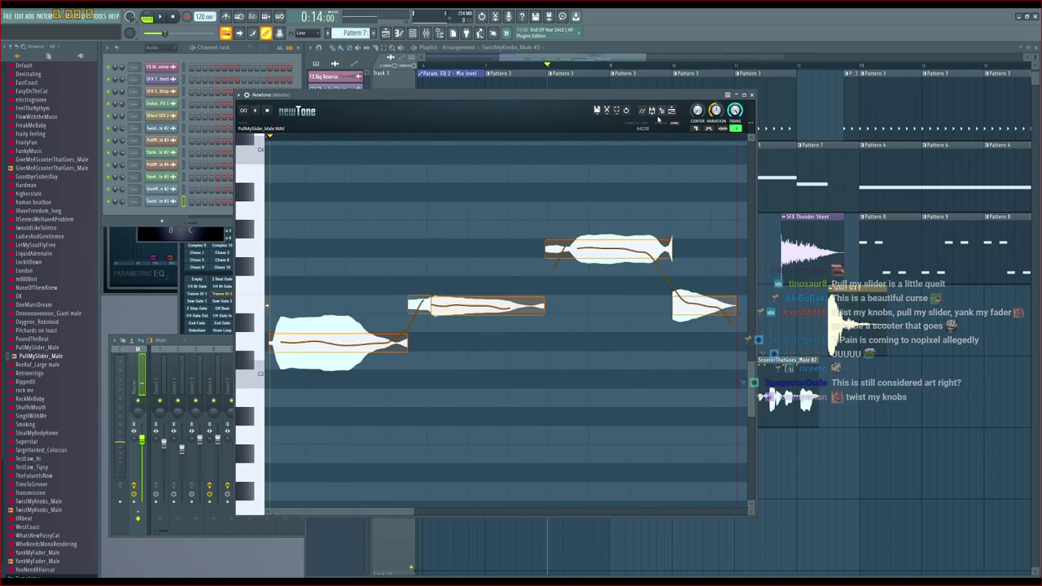
# Replace the PullMySlider_Male clip at bar 9 on Track 6 with the repitched Newtone version and play the section
pyautogui.moveTo(658, 119); pyautogui.dragTo(611, 379)
pyautogui.moveTo(634, 325); pyautogui.dragTo(636, 300)
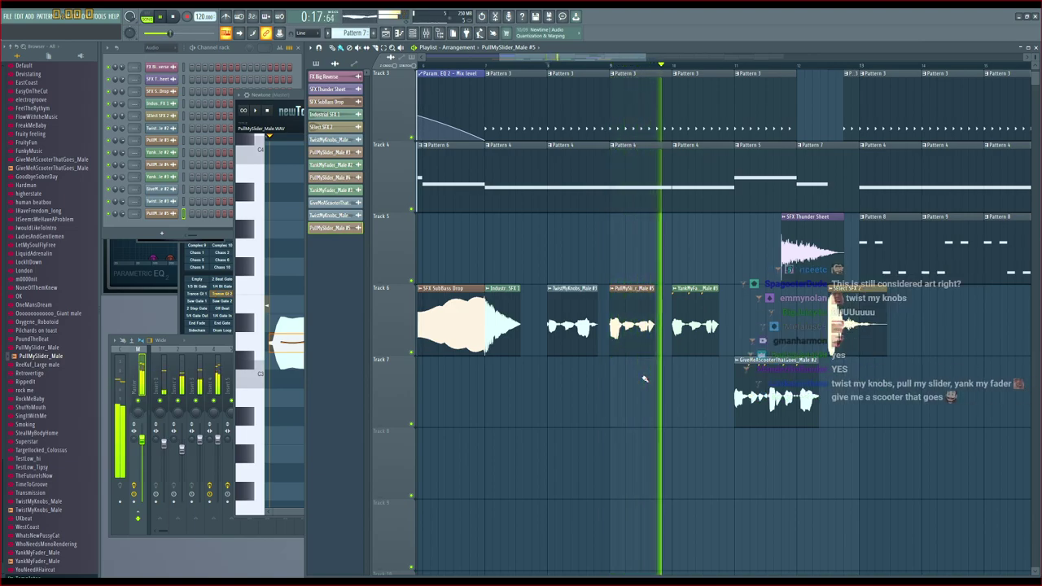
pyautogui.press('space')
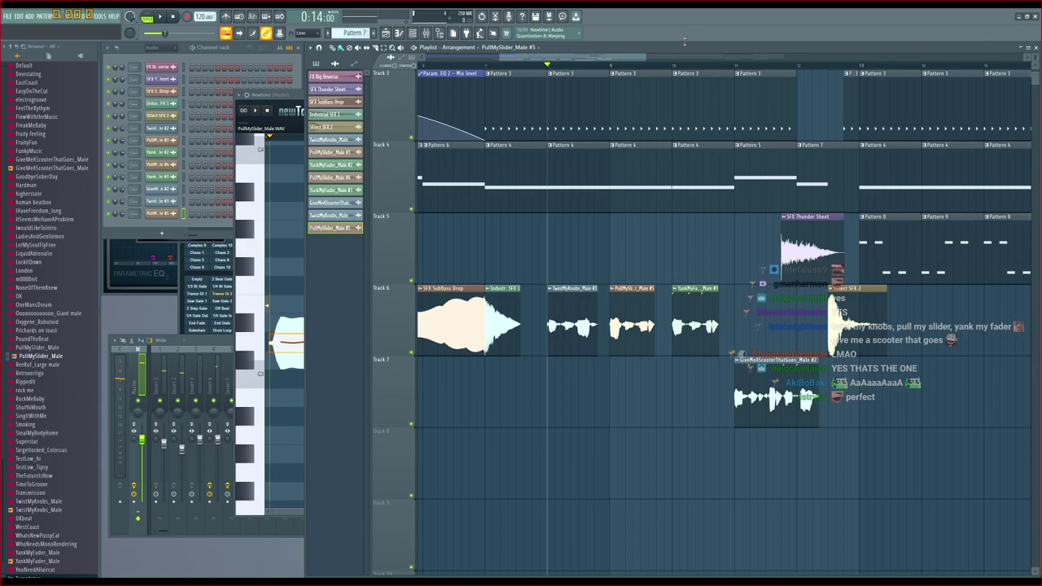
pyautogui.click(675, 66)
pyautogui.press('space')
pyautogui.press('space')
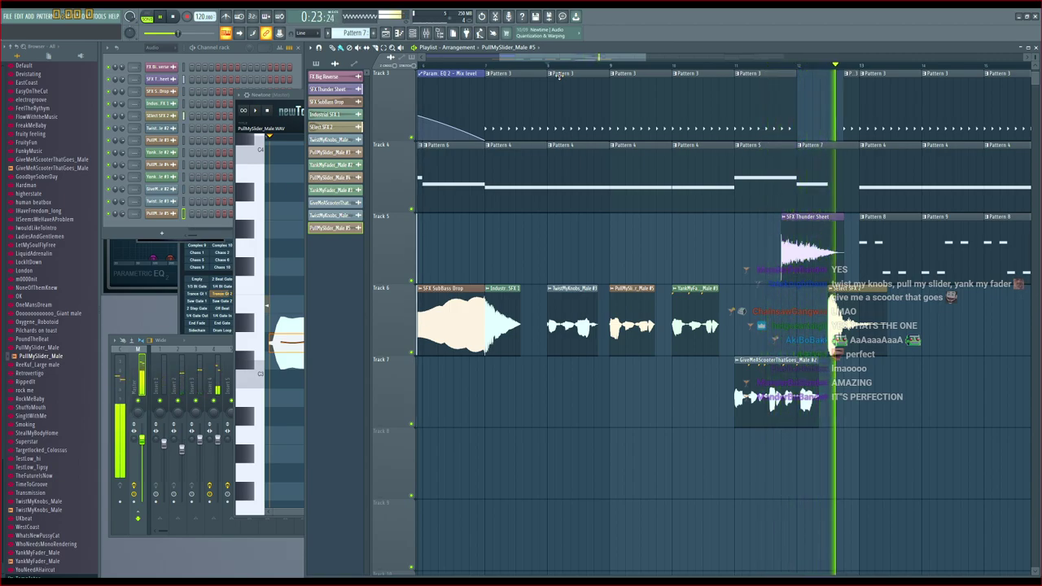
pyautogui.press('space')
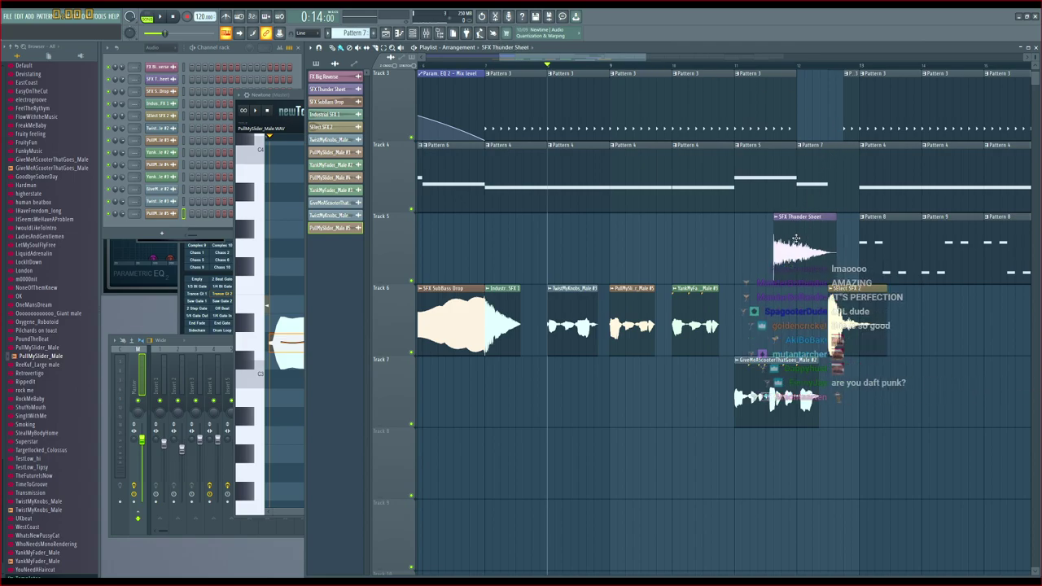
# Move the SFX Thunder Sheet clip from Track 5 to Track 7 at bar 20 and play the arrangement from bar 11
pyautogui.moveTo(796, 238); pyautogui.dragTo(513, 377)
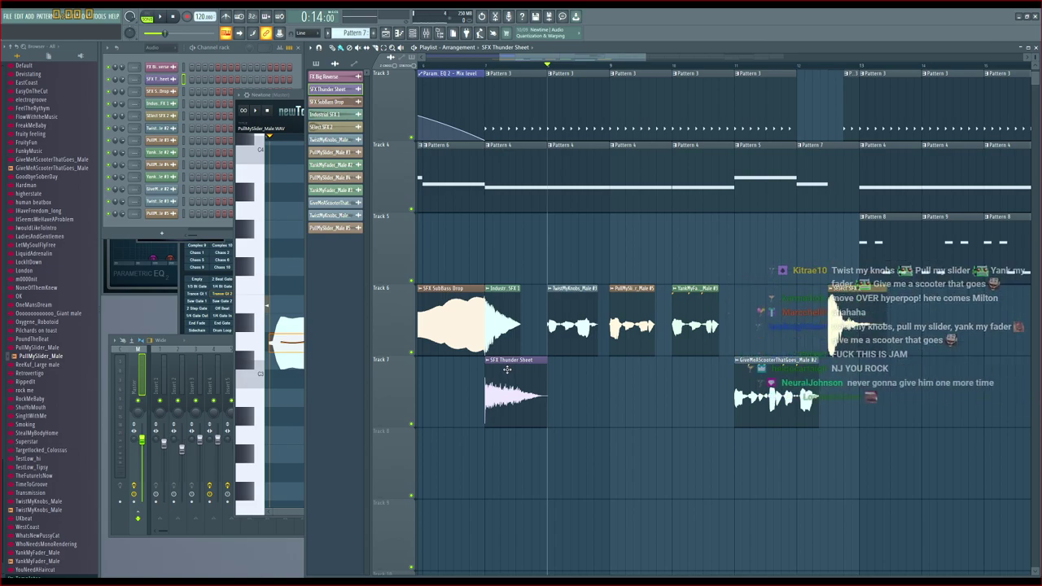
pyautogui.hscroll(6, 507, 370)
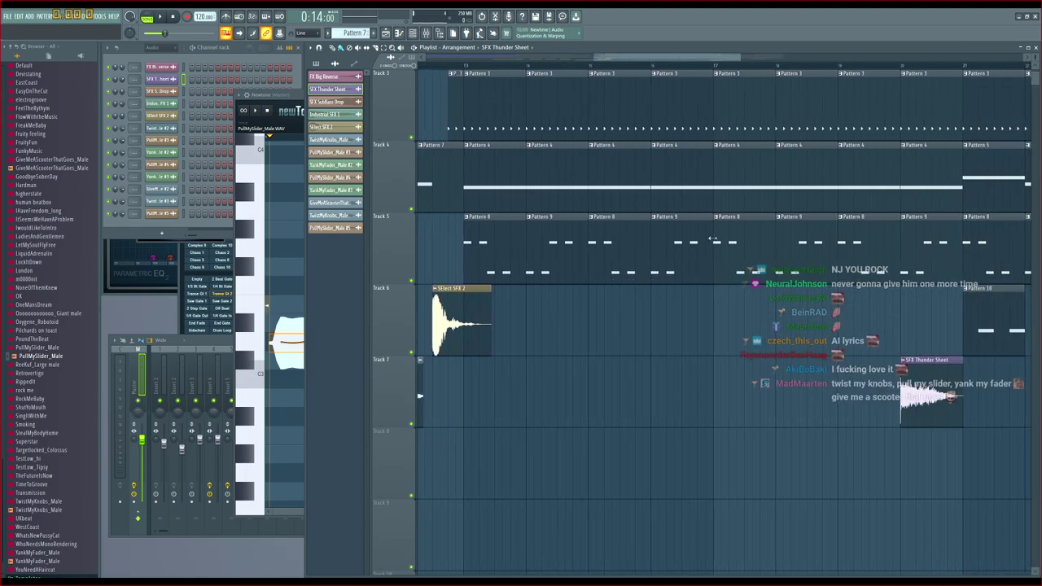
pyautogui.hscroll(-4, 555, 62)
pyautogui.click(641, 64)
pyautogui.press('space')
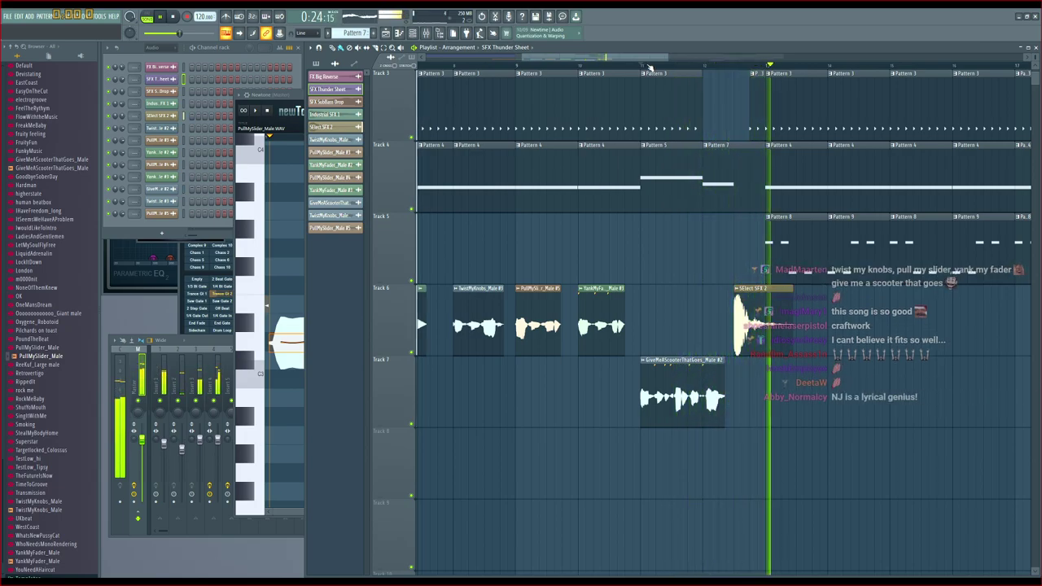
pyautogui.press('space')
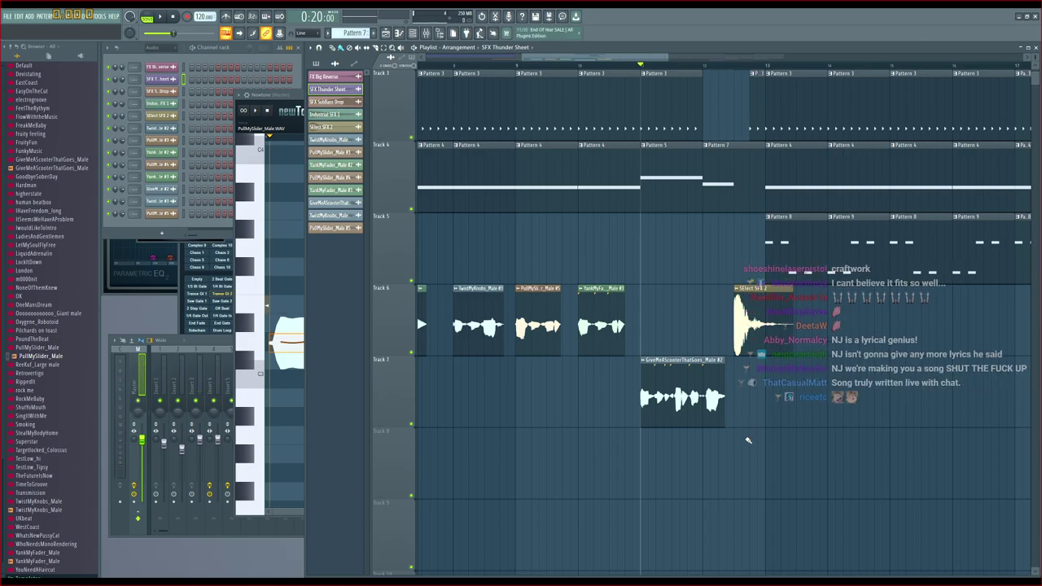
# Load the GiveMeAScooterThatGoes_Male sample from the Speech folder into Newtone
pyautogui.scroll(2, 750, 473)
pyautogui.scroll(-2, 716, 456)
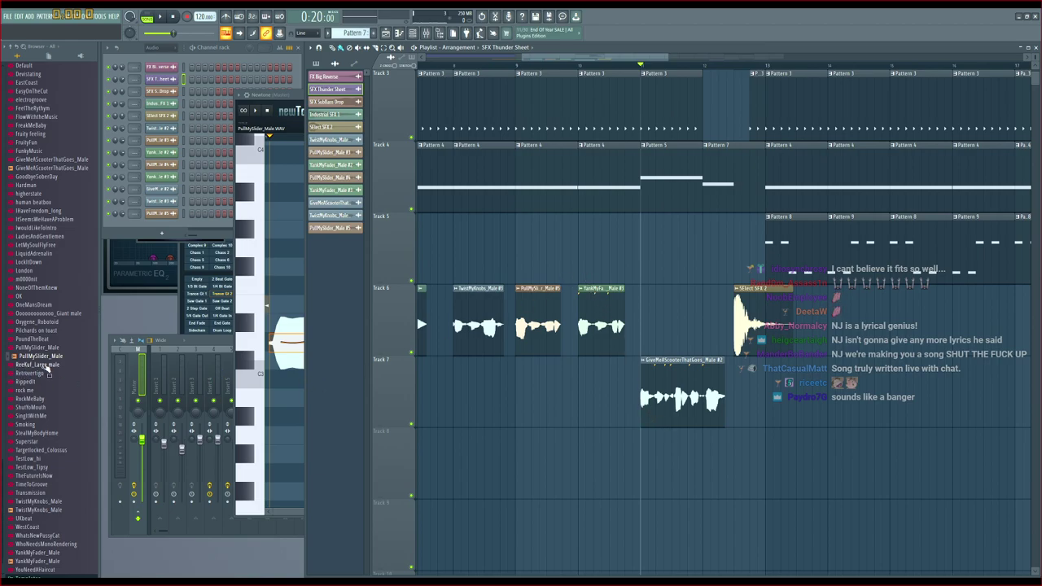
pyautogui.scroll(-1, 52, 369)
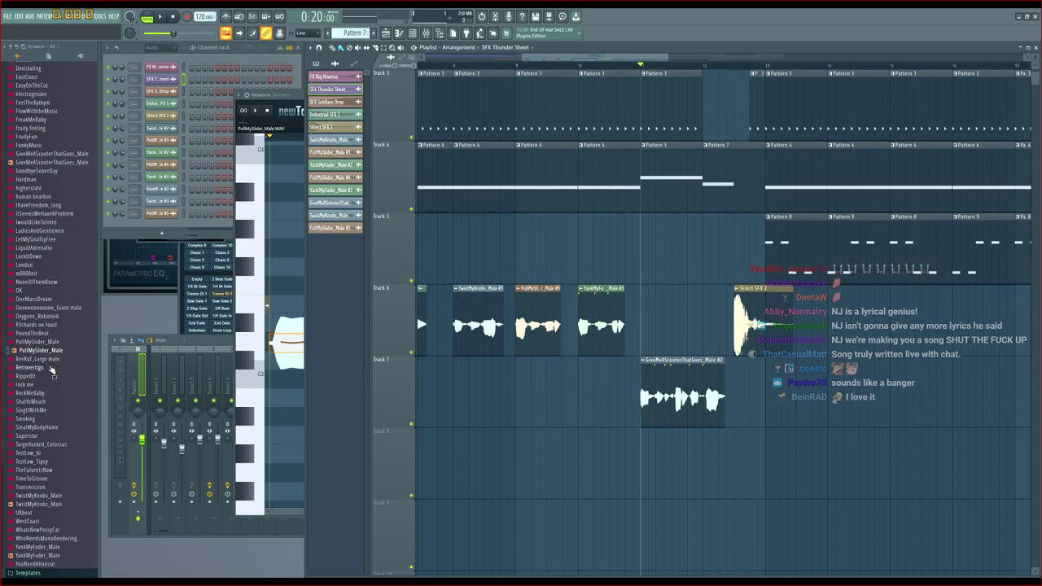
pyautogui.scroll(6, 51, 369)
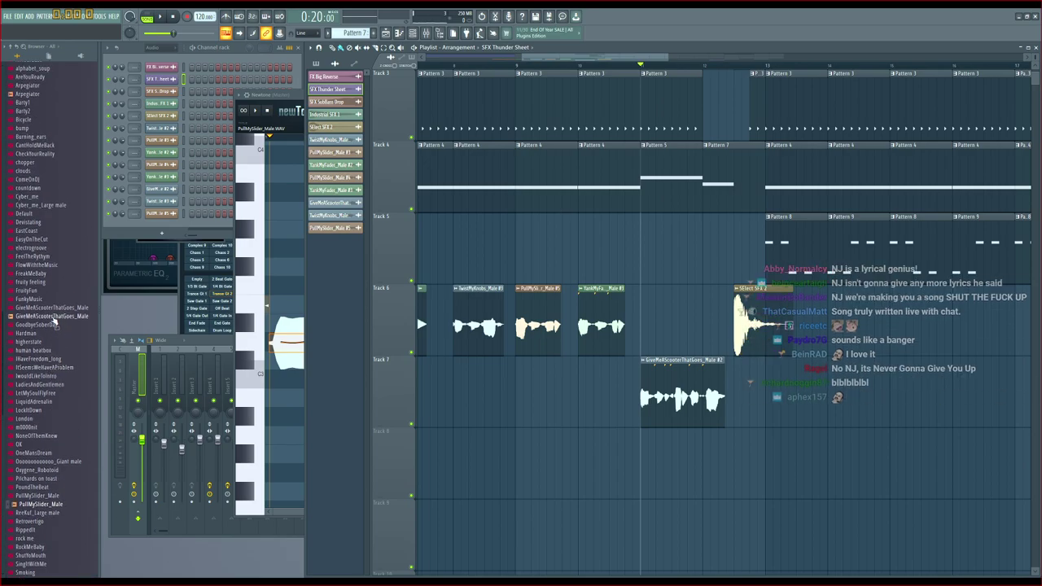
pyautogui.click(290, 106)
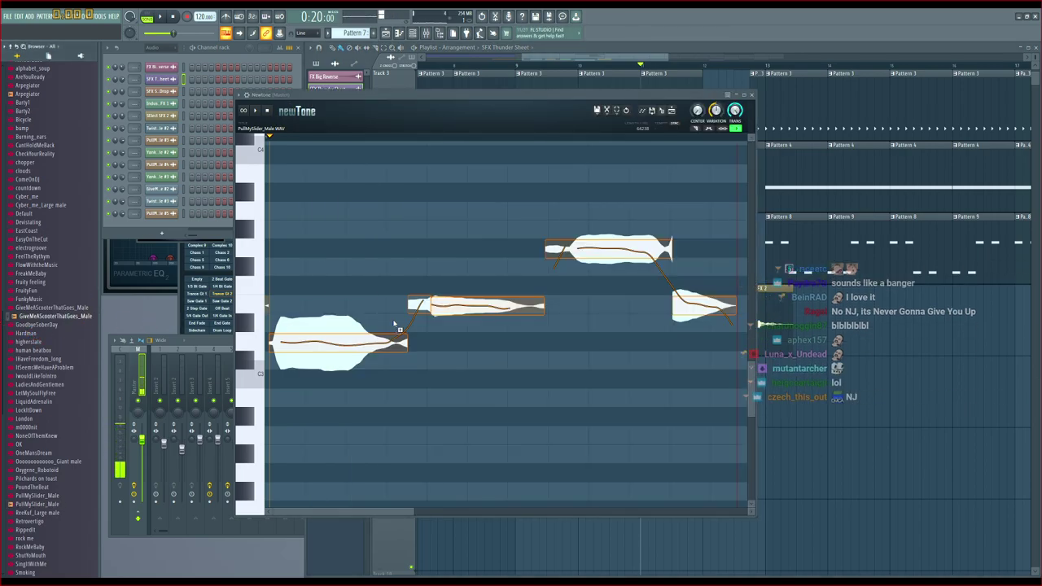
pyautogui.moveTo(396, 325); pyautogui.dragTo(437, 330)
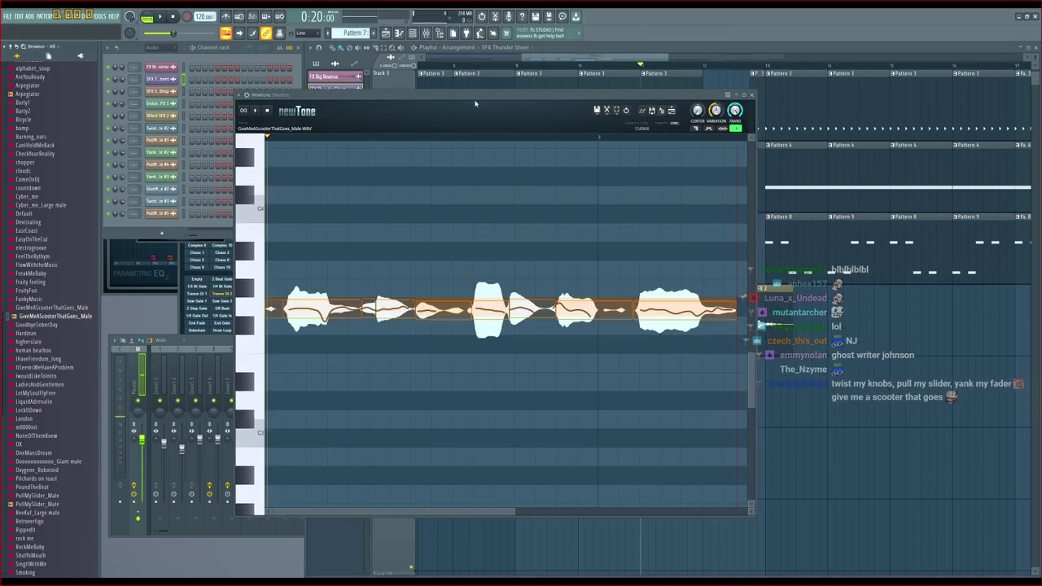
# Play the GiveMeAScooterThatGoes_Male phrase in Newtone and lower its last word two semitones in total
pyautogui.press('space')
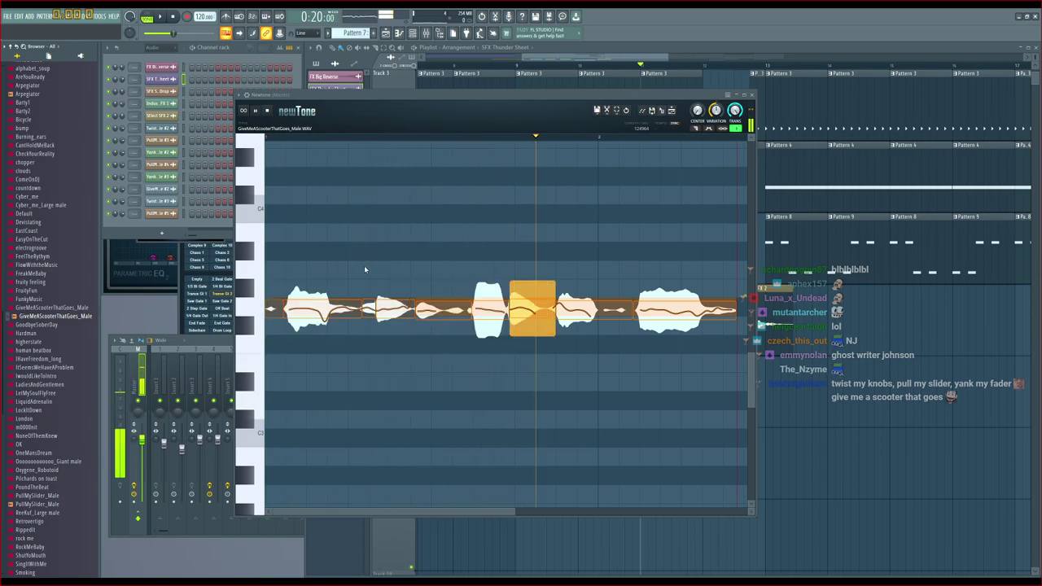
pyautogui.press('space')
pyautogui.moveTo(677, 309)
pyautogui.mouseDown()
pyautogui.moveTo(678, 343)
pyautogui.moveTo(673, 328)
pyautogui.mouseUp()
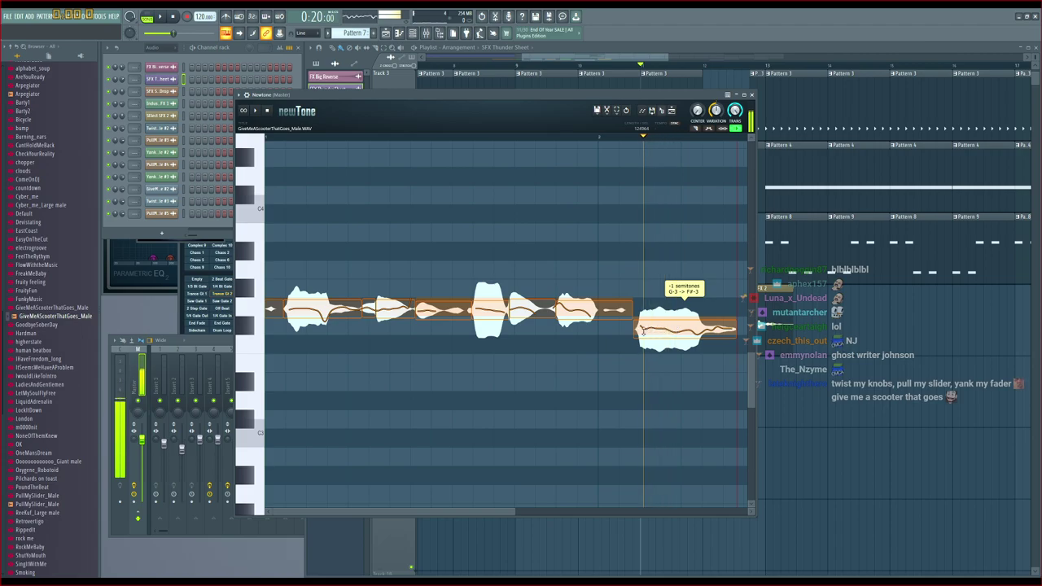
pyautogui.press('space')
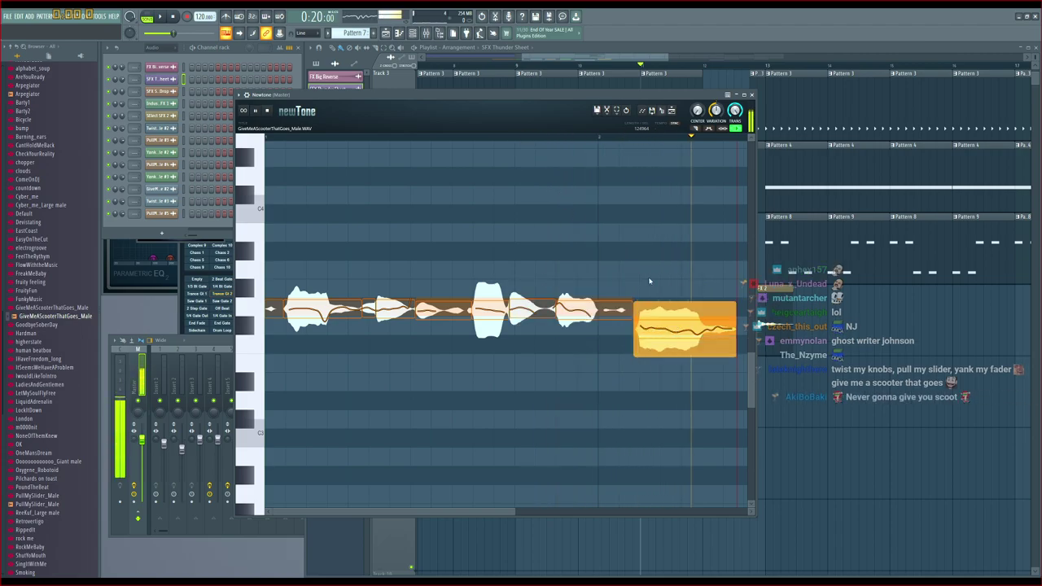
pyautogui.moveTo(677, 330); pyautogui.dragTo(676, 339)
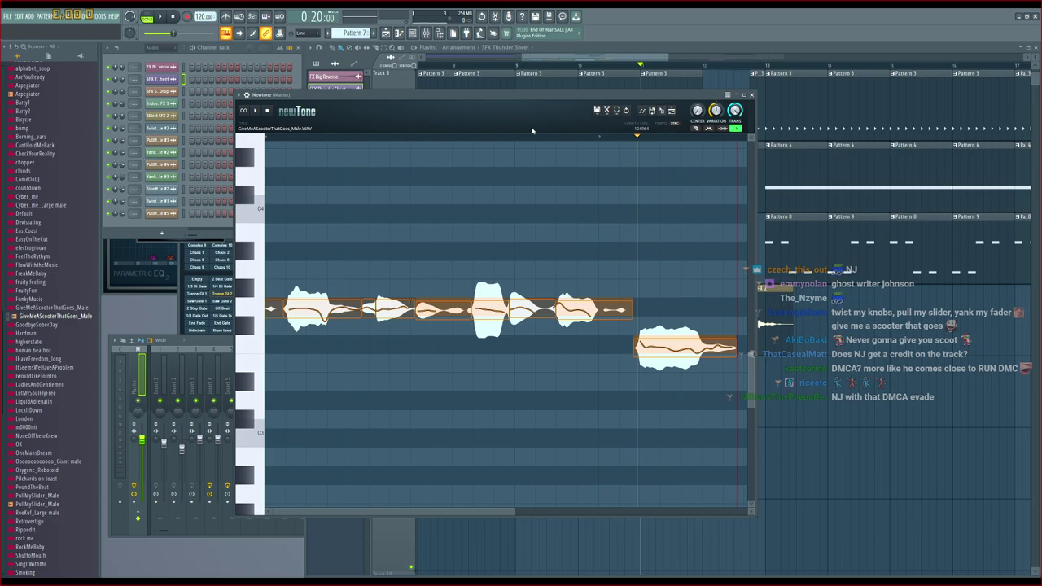
# Put the repitched GiveMeAScooterThatGoes_Male on Track 6 at bar 11, delete the old clip below it on Track 7 and start playback
pyautogui.moveTo(664, 115); pyautogui.dragTo(647, 325)
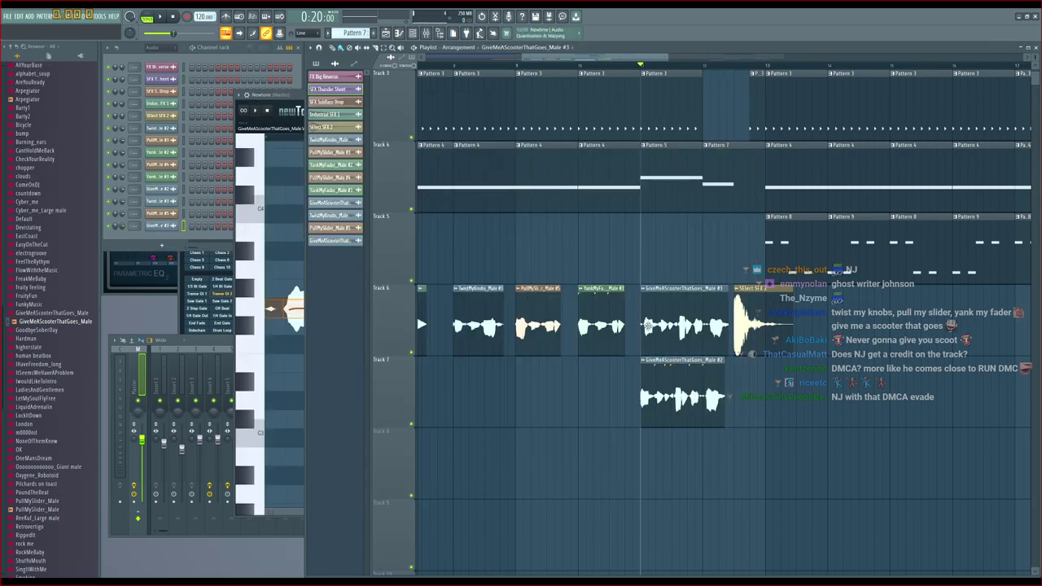
pyautogui.rightClick(672, 375)
pyautogui.press('space')
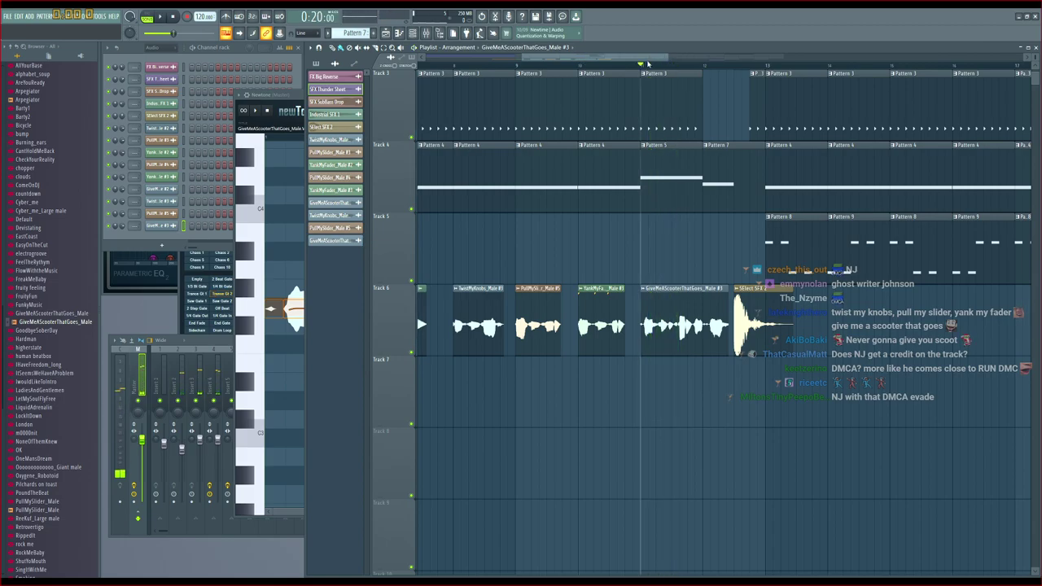
# Shift the GiveMeAScooterThatGoes_Male clip slightly earlier so its first word falls on bar 11, and trim its start to the bar line
pyautogui.scroll(3, 649, 66)
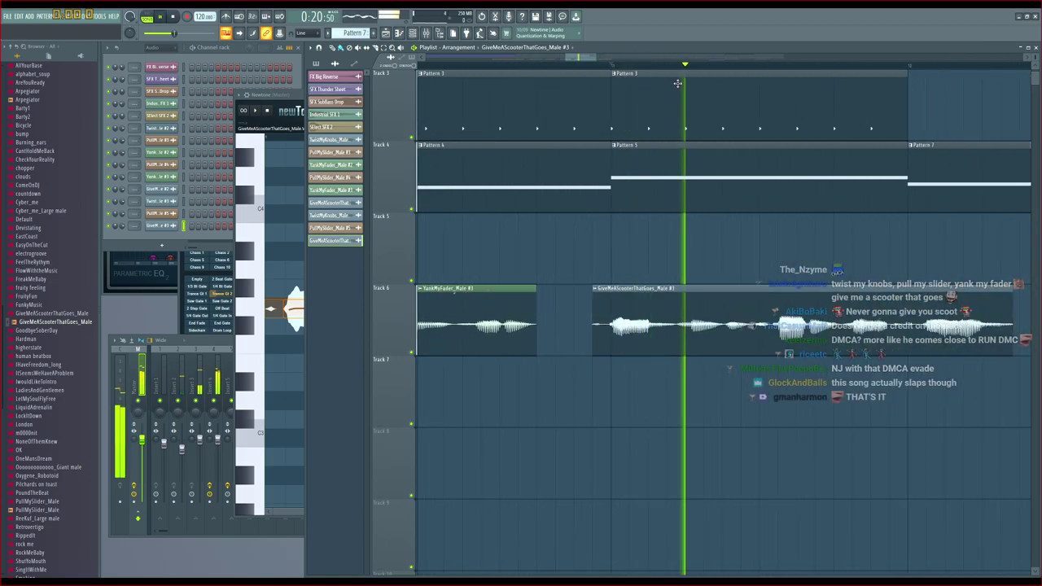
pyautogui.scroll(-2, 669, 73)
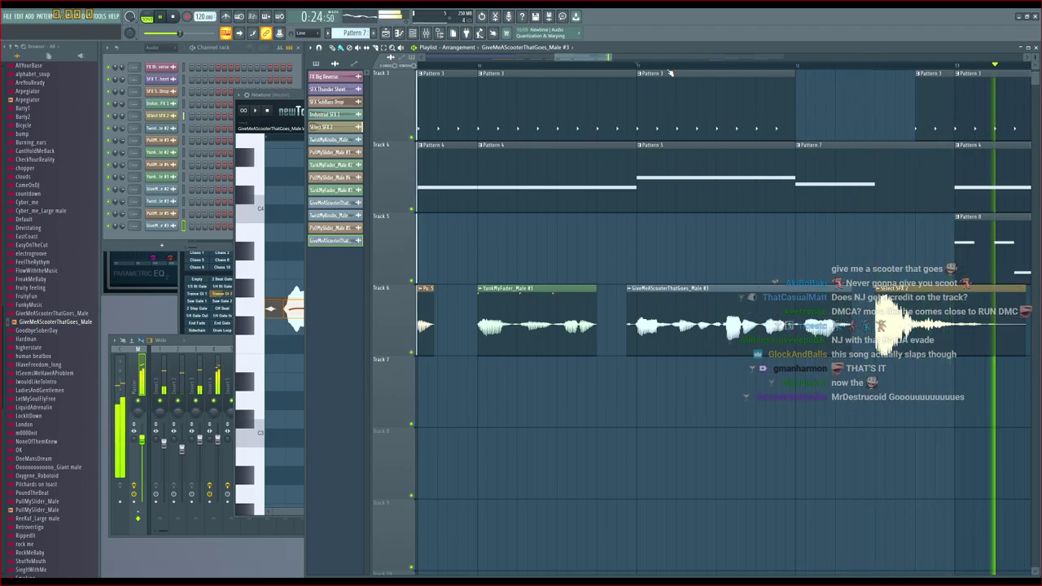
pyautogui.press('space')
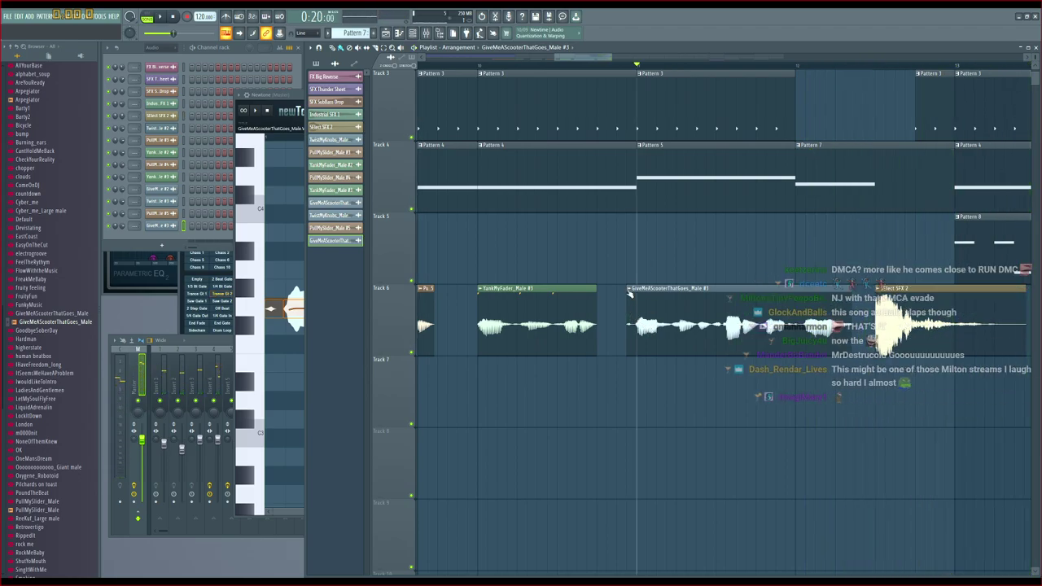
pyautogui.scroll(3, 636, 71)
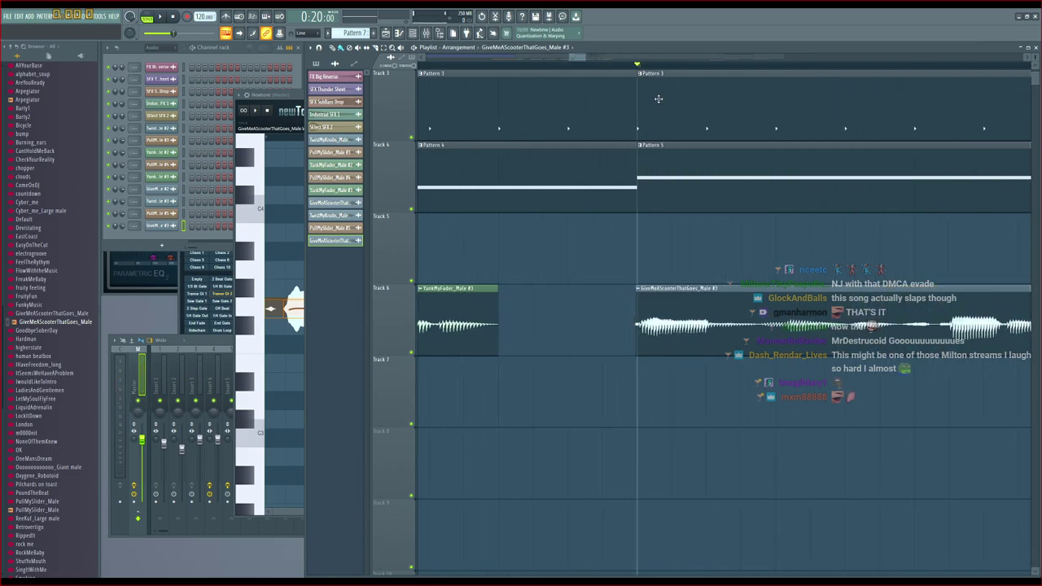
# Move the SFX Thunder Sheet clip on Track 7 to bar 13, where Pattern 8 begins, and play the arrangement through the drop
pyautogui.scroll(-6, 663, 71)
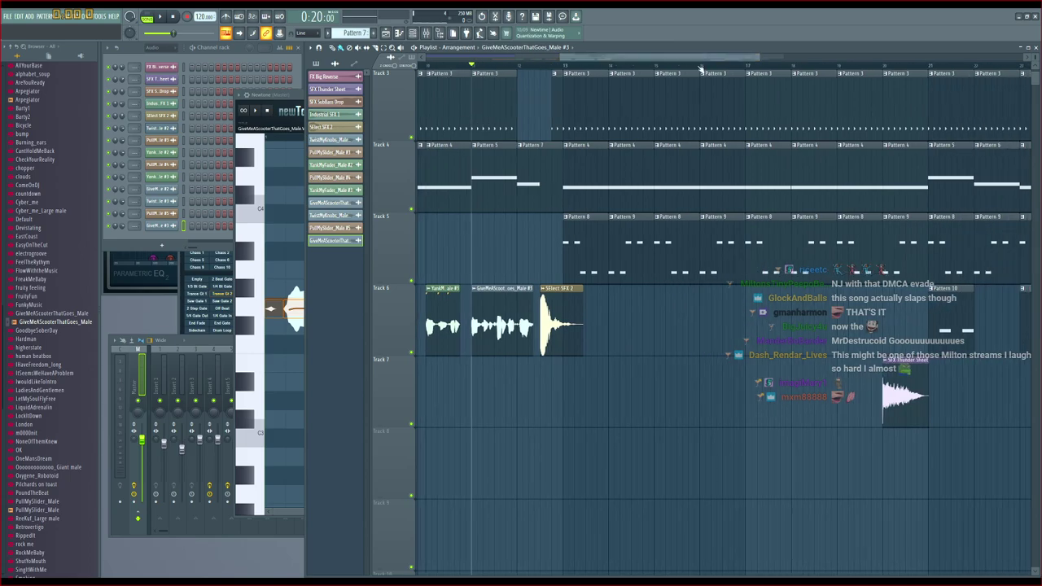
pyautogui.moveTo(901, 398); pyautogui.dragTo(574, 398)
pyautogui.press('space')
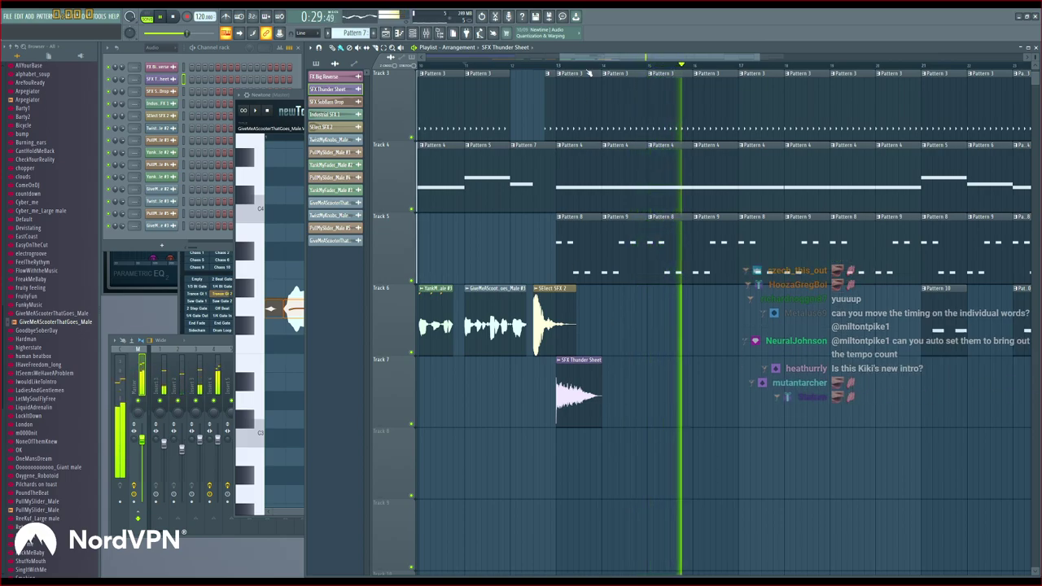
pyautogui.moveTo(589, 59); pyautogui.dragTo(620, 73)
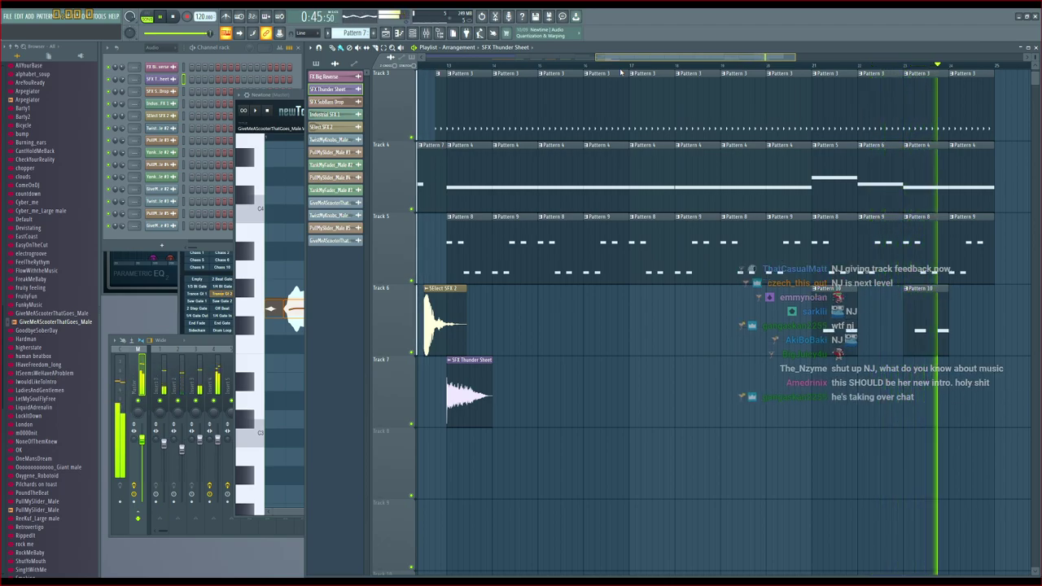
pyautogui.press('space')
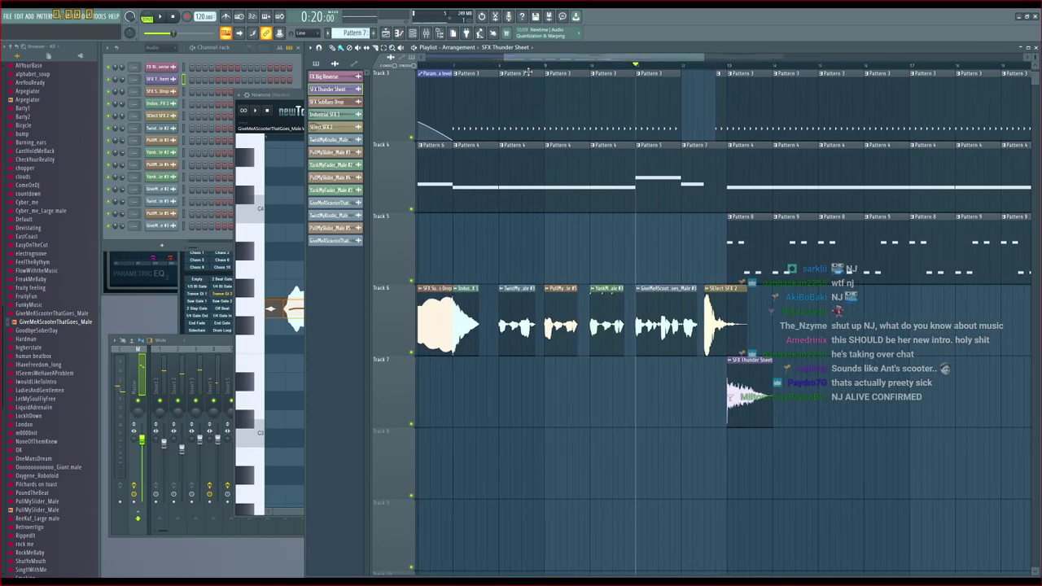
# Play the arrangement from bar 11 into the drop, and add a Blebleblebleb_Male speech sample to the channel rack
pyautogui.press('space')
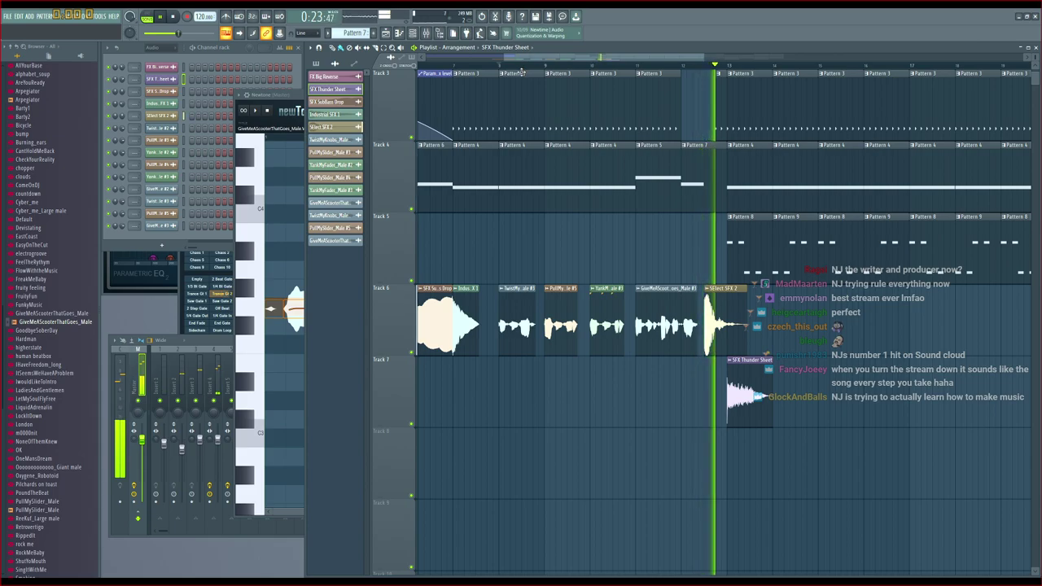
pyautogui.press('space')
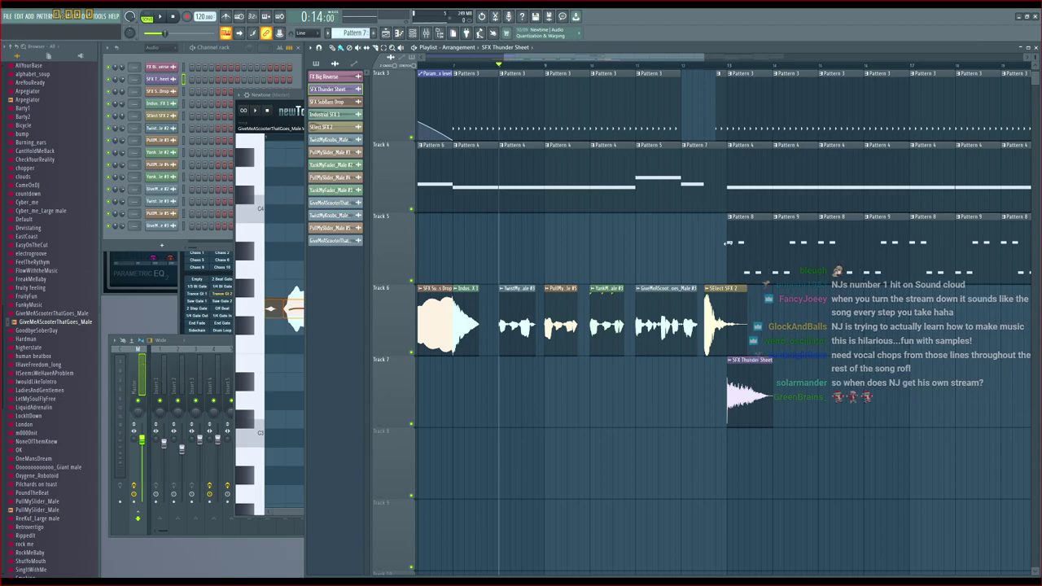
pyautogui.click(41, 329)
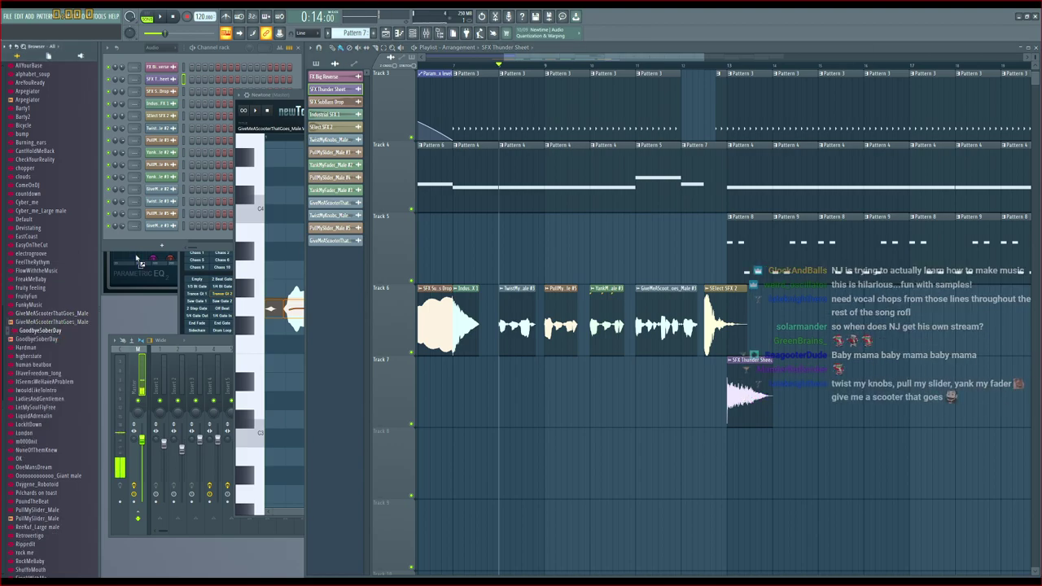
pyautogui.moveTo(135, 258); pyautogui.dragTo(161, 238)
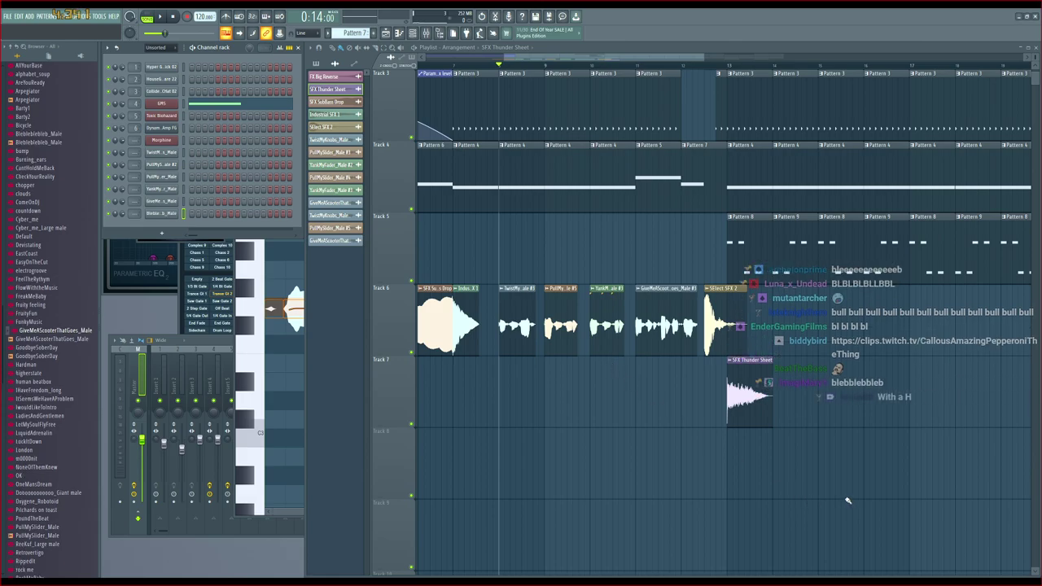
# Place the Blebleblebleb_Male speech sample on Track 8 at bar 13, removing the stray SFX Thunder Sheet clip there
pyautogui.click(732, 449)
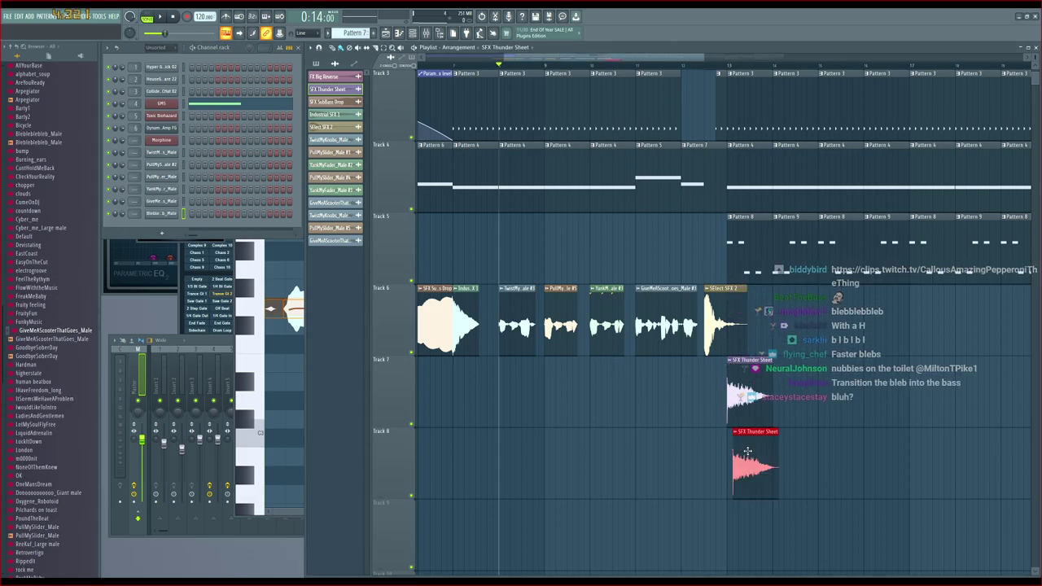
pyautogui.rightClick(748, 450)
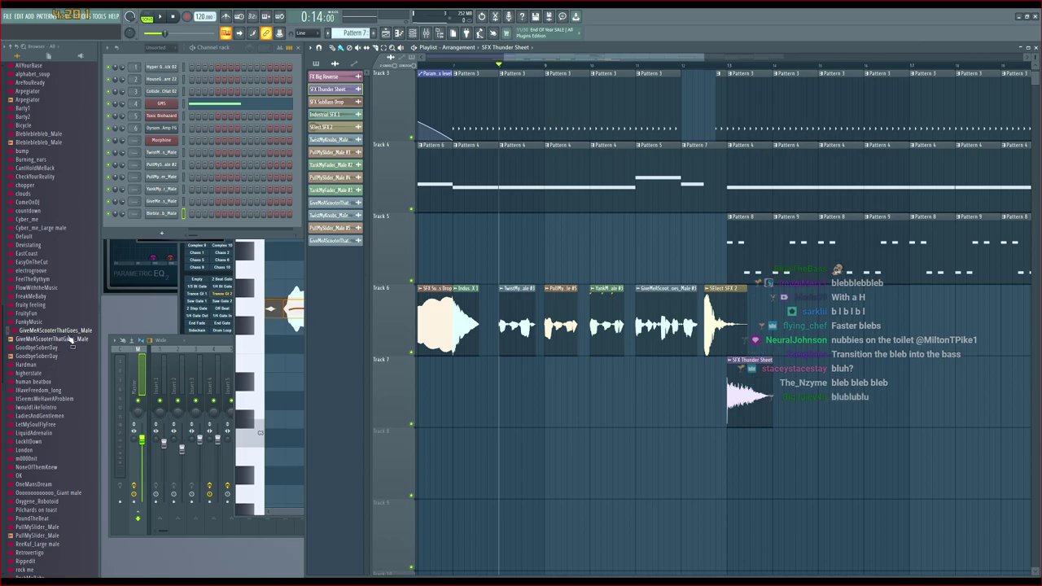
pyautogui.scroll(8, 71, 340)
pyautogui.click(32, 377)
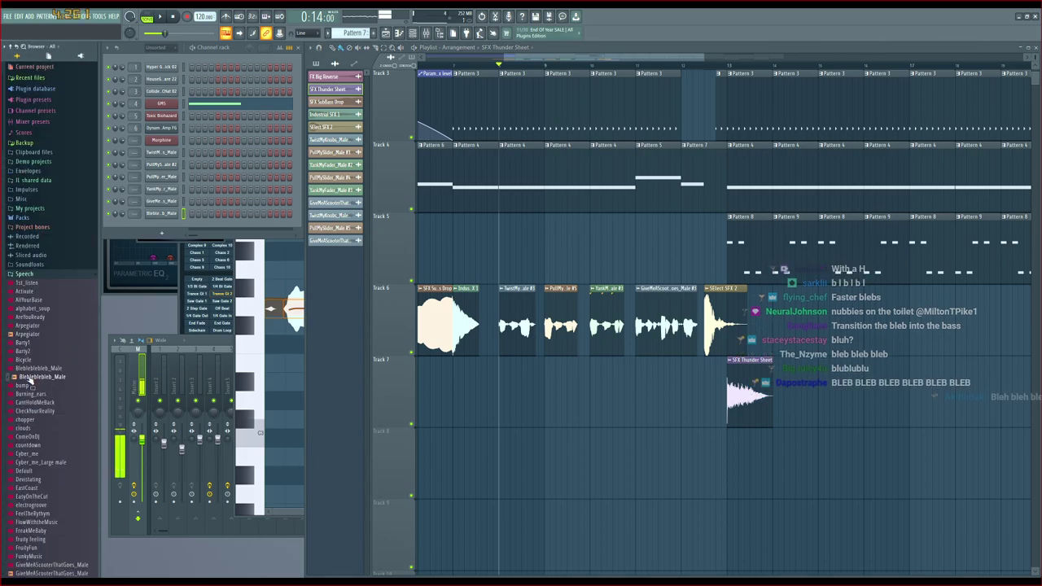
pyautogui.moveTo(28, 379); pyautogui.dragTo(741, 454)
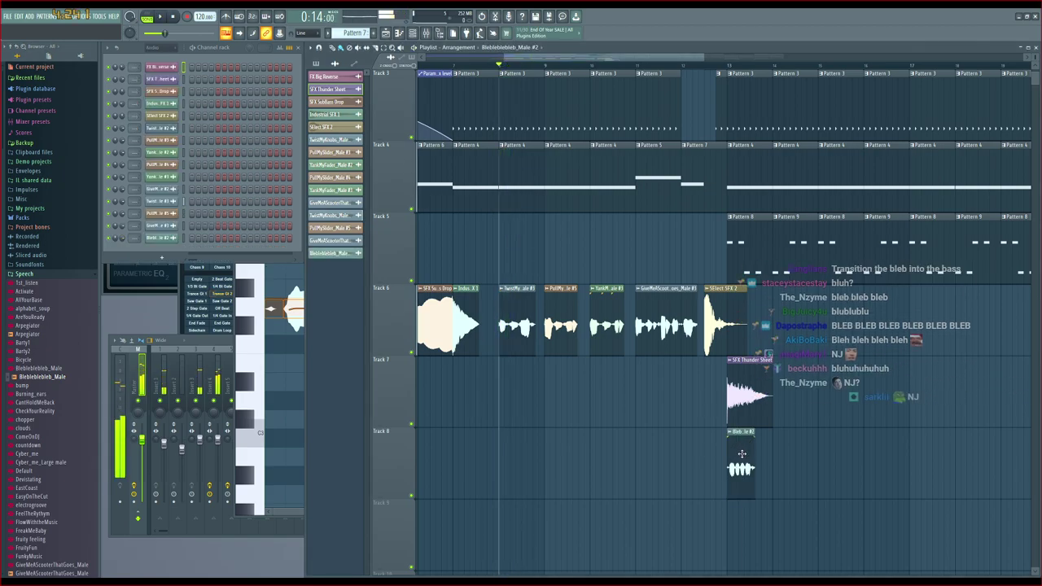
# Shift the Blebleblebleb_Male clip slightly earlier so its first syllable falls on bar 13, and trim its start to the bar line
pyautogui.scroll(5, 741, 453)
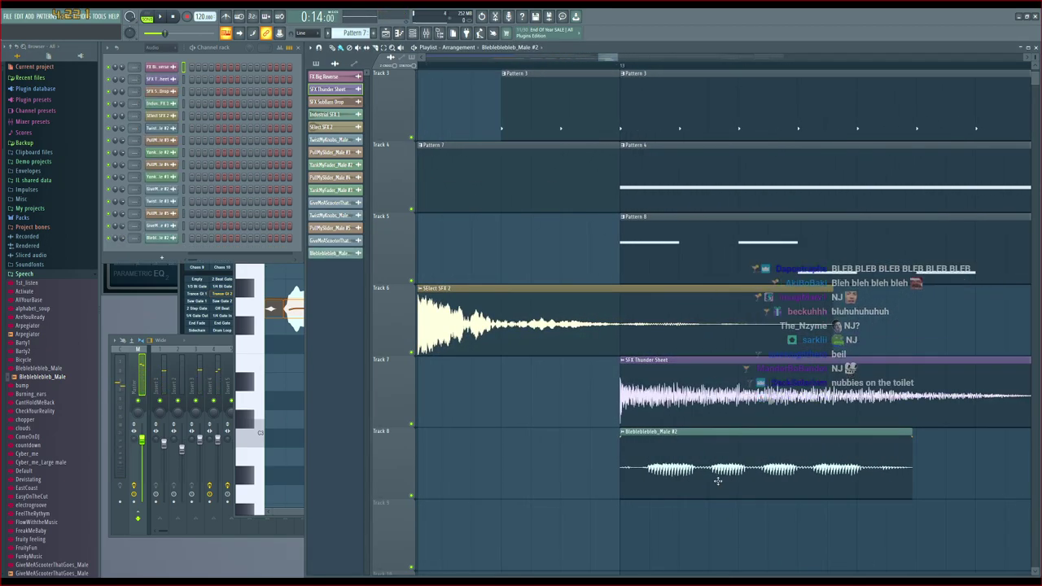
pyautogui.moveTo(717, 480); pyautogui.dragTo(707, 470)
pyautogui.press('space')
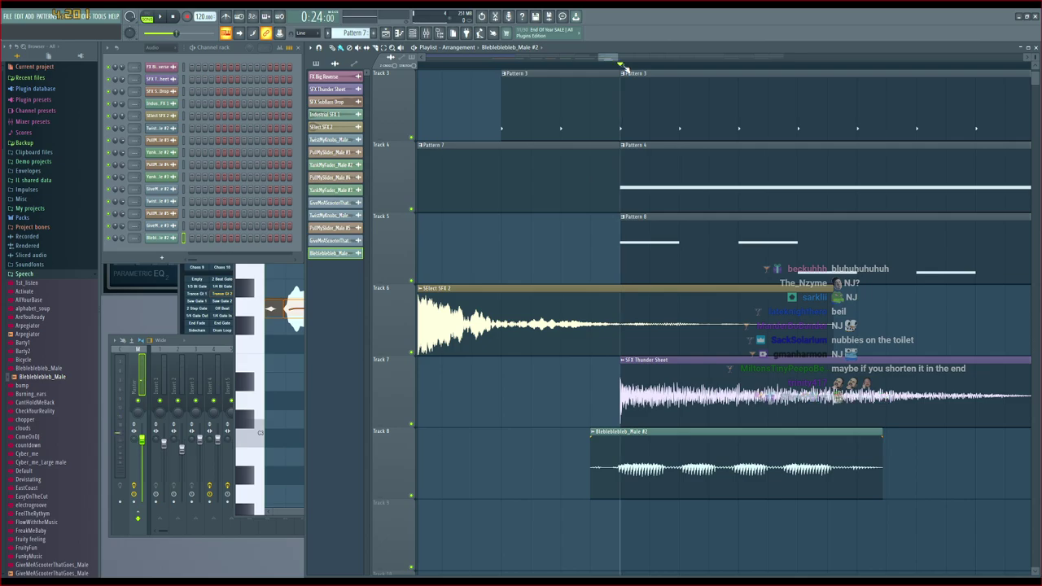
pyautogui.scroll(-4, 629, 69)
pyautogui.scroll(-3, 629, 68)
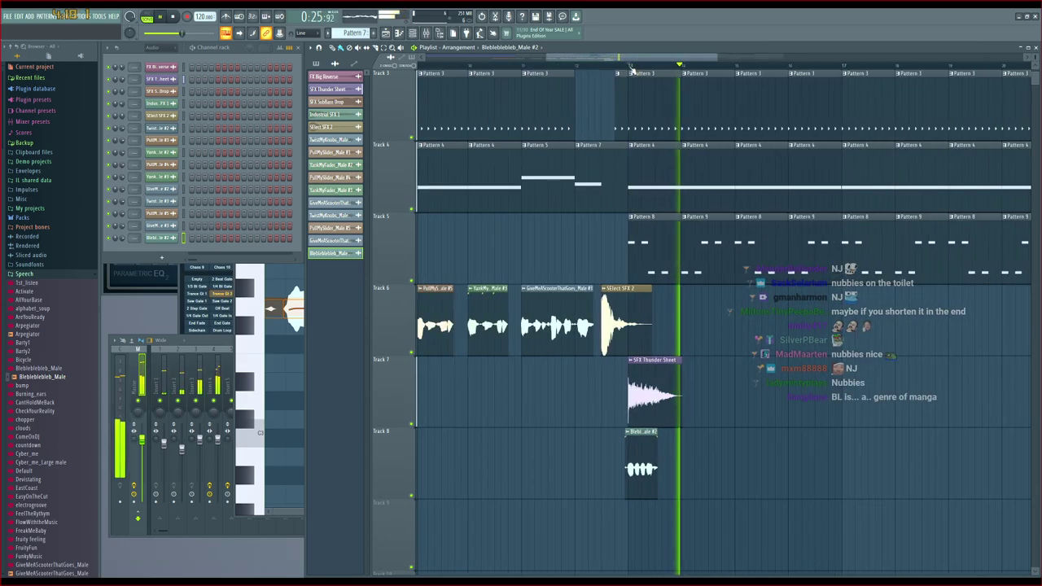
pyautogui.scroll(5, 629, 67)
pyautogui.scroll(2, 629, 66)
pyautogui.press('space')
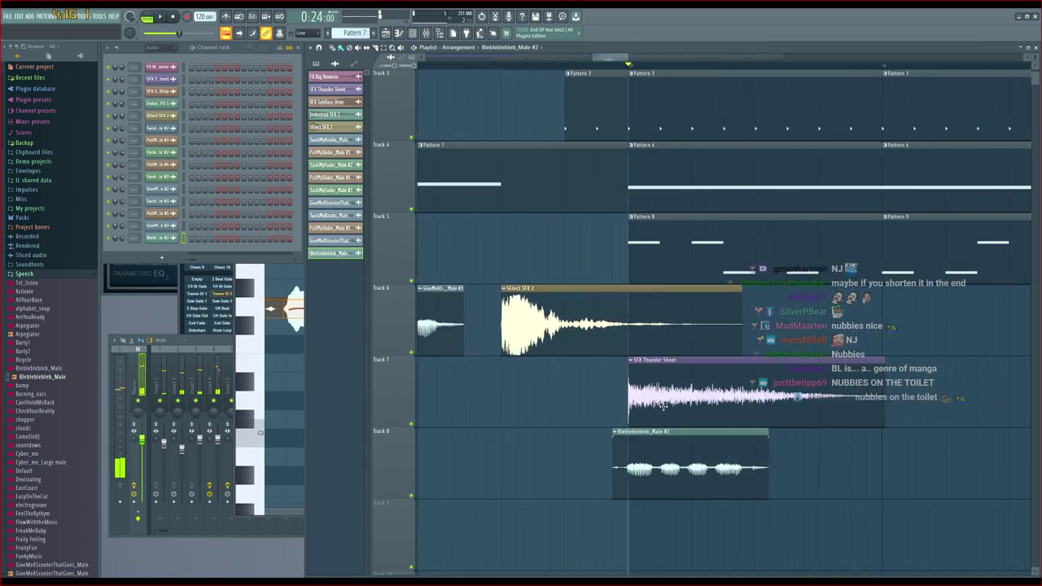
pyautogui.moveTo(612, 458); pyautogui.dragTo(628, 459)
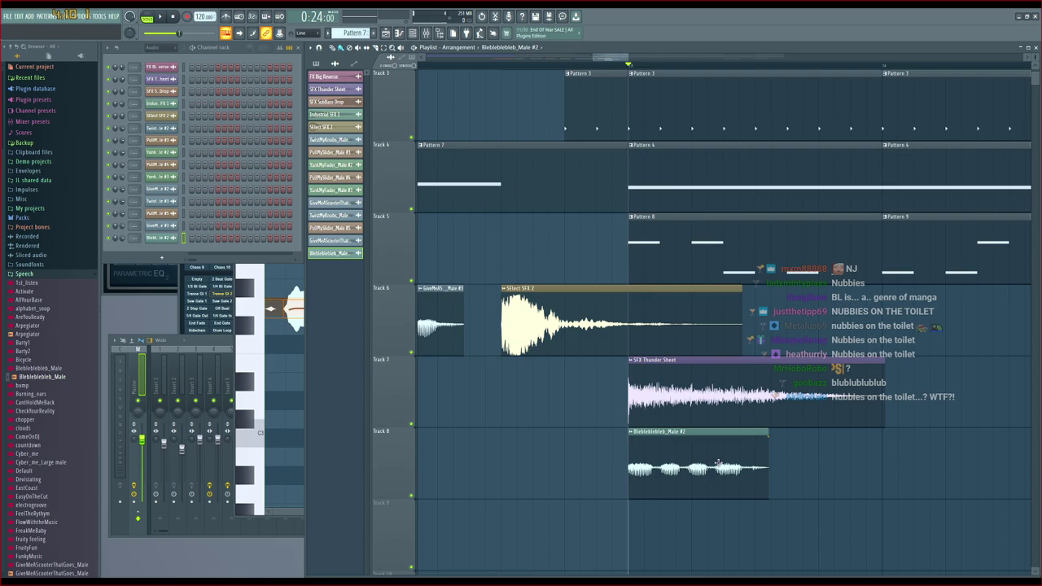
# Route the Blebleblebleb_Male #2 channel to mixer insert 7 and load the Hardcore effect on that insert
pyautogui.scroll(-2, 654, 68)
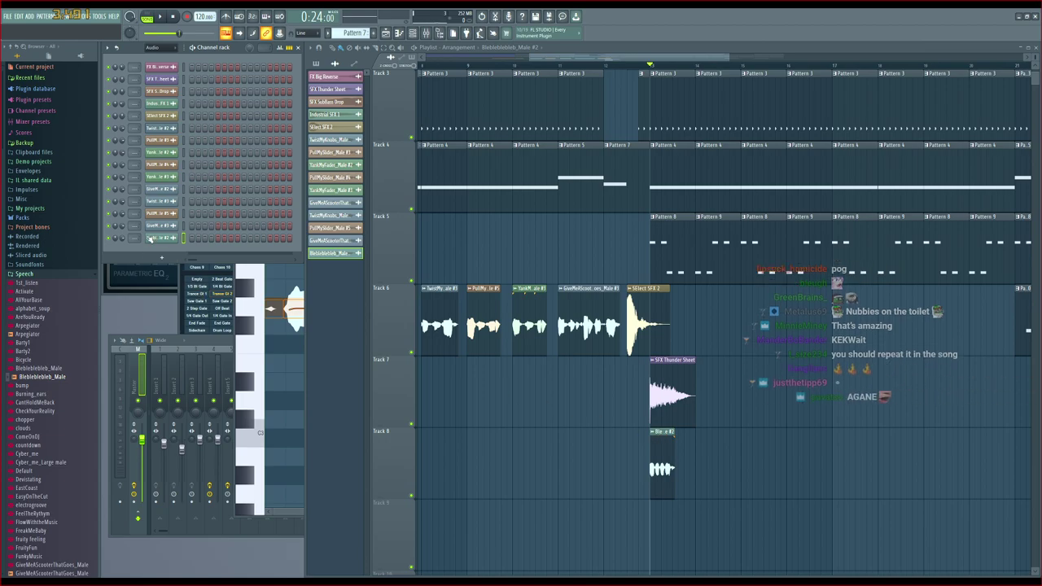
pyautogui.click(427, 32)
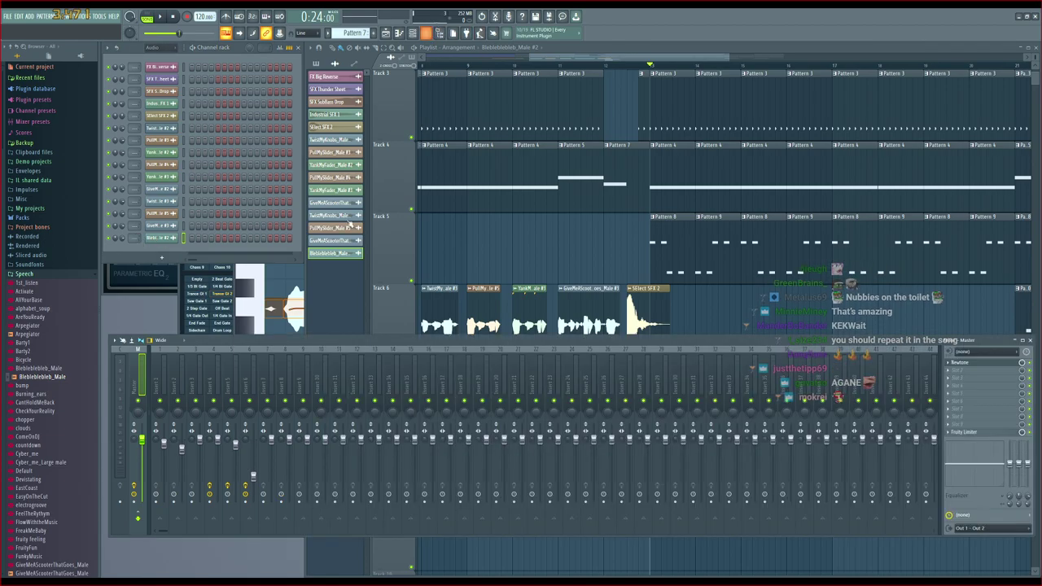
pyautogui.click(264, 385)
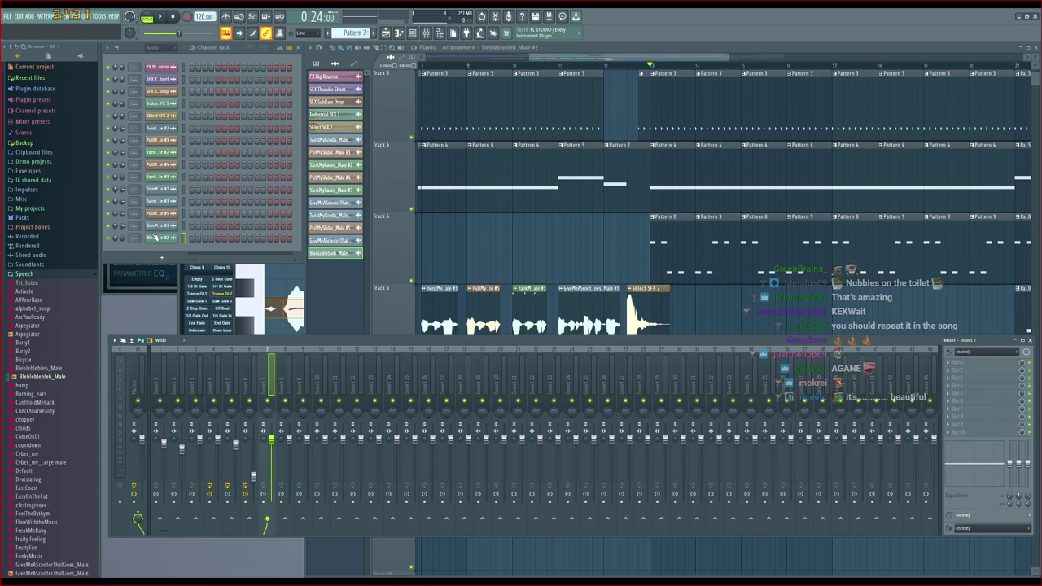
pyautogui.click(160, 58)
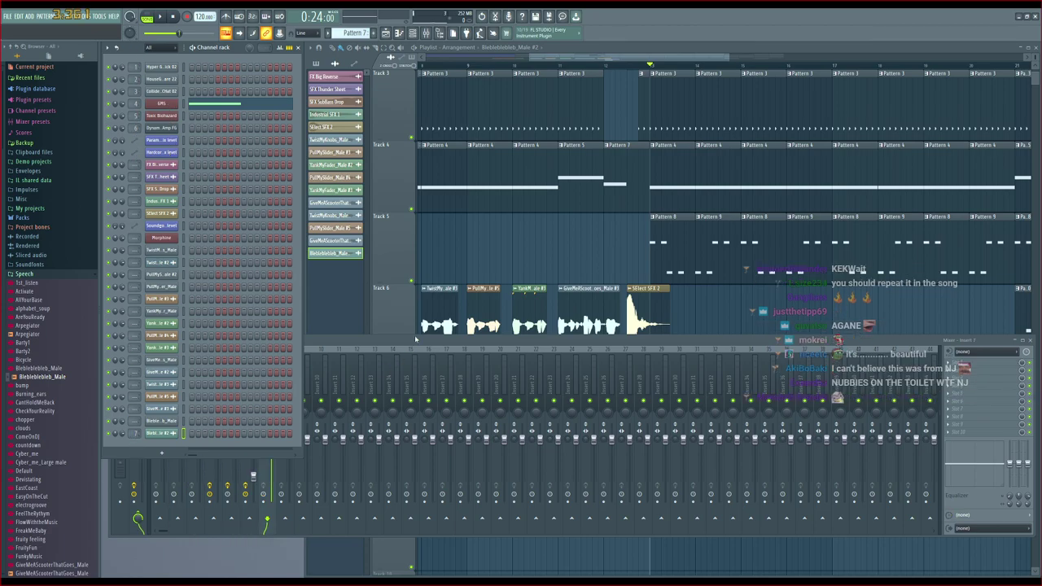
pyautogui.click(413, 344)
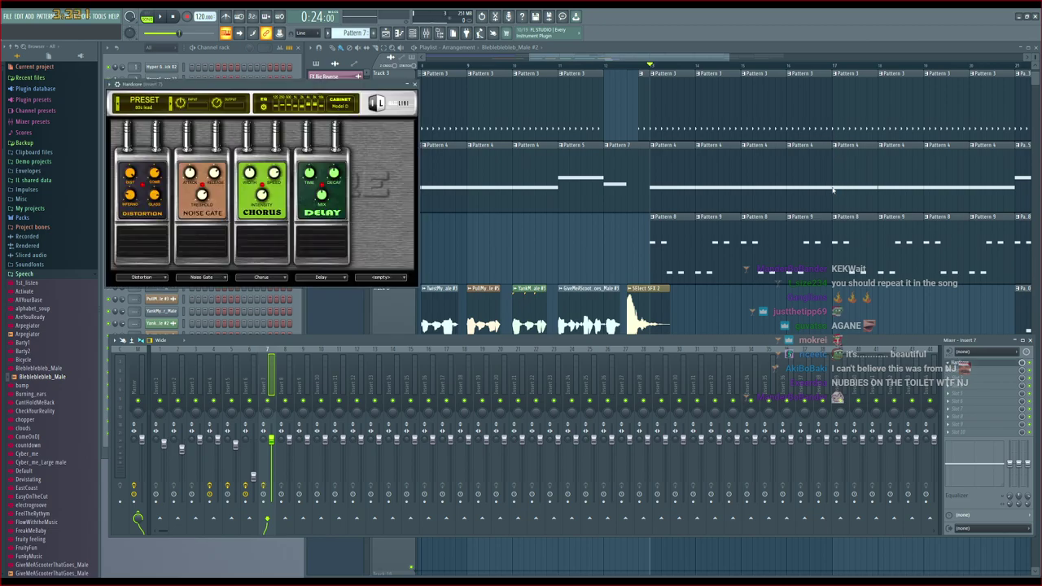
# Load the Blazing Solo XS preset in Hardcore and play the arrangement from bar 13 with it
pyautogui.moveTo(305, 85); pyautogui.dragTo(448, 120)
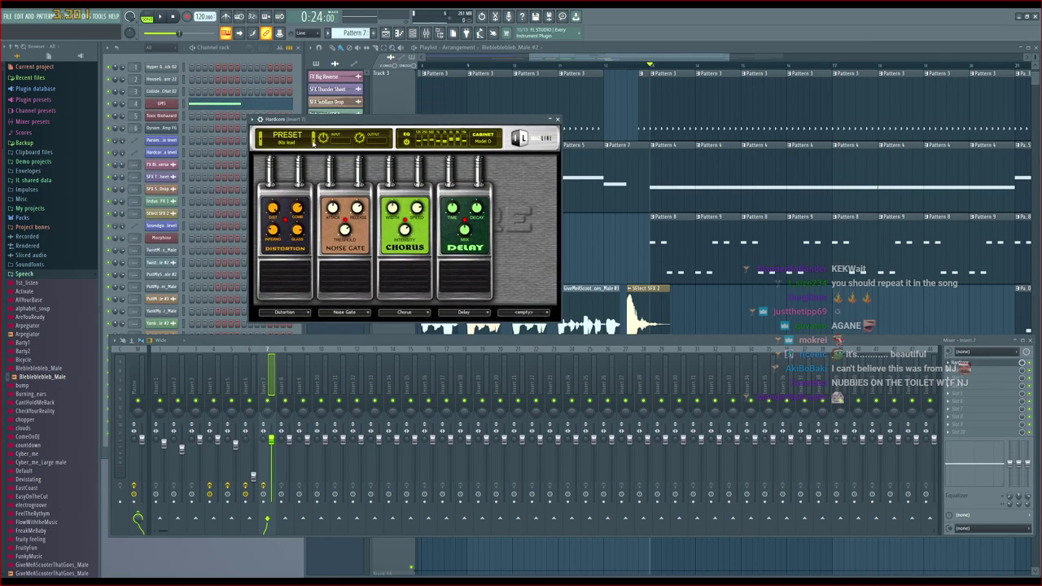
pyautogui.click(298, 140)
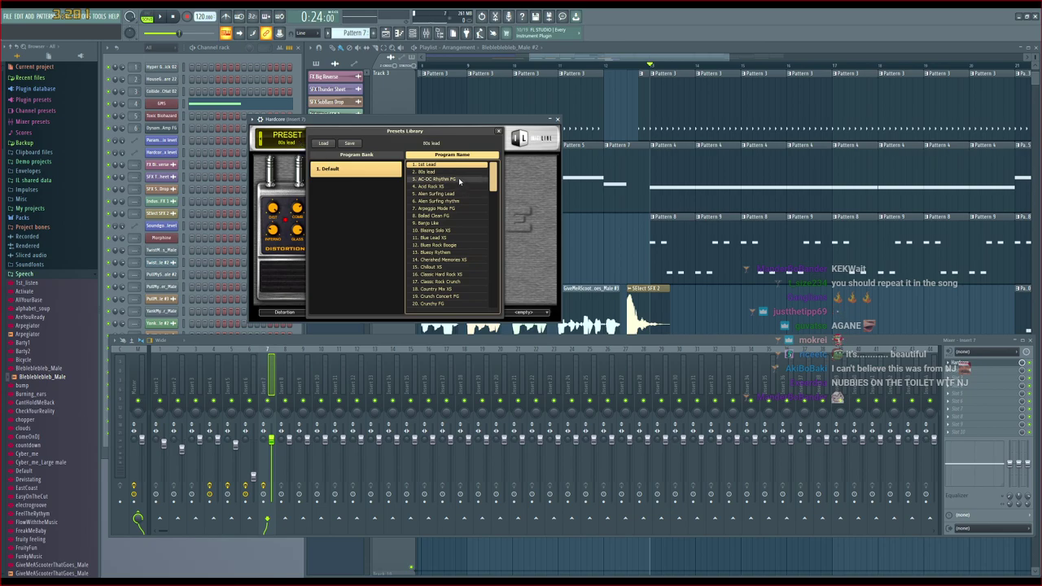
pyautogui.click(444, 230)
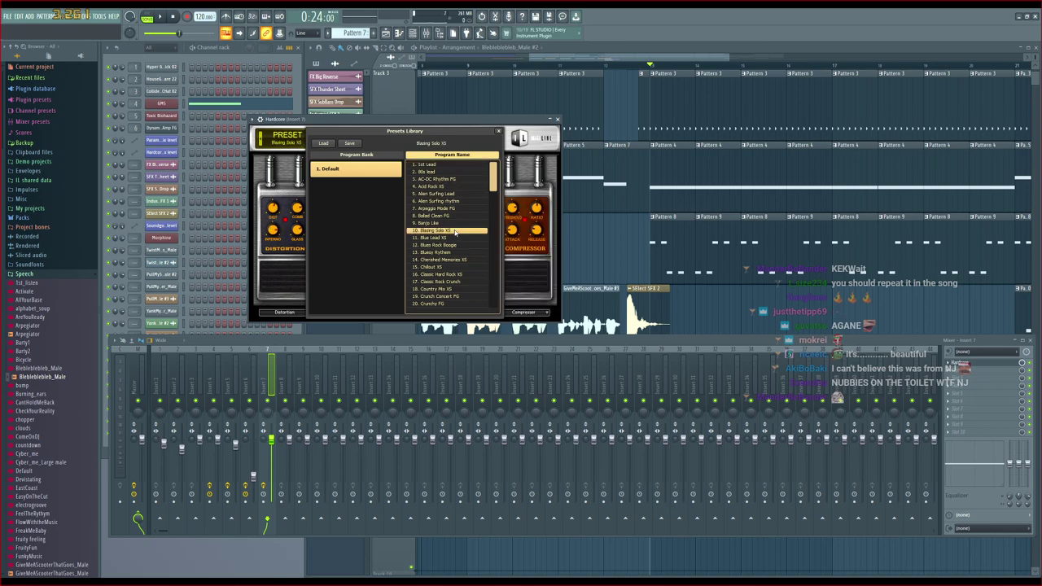
pyautogui.press('space')
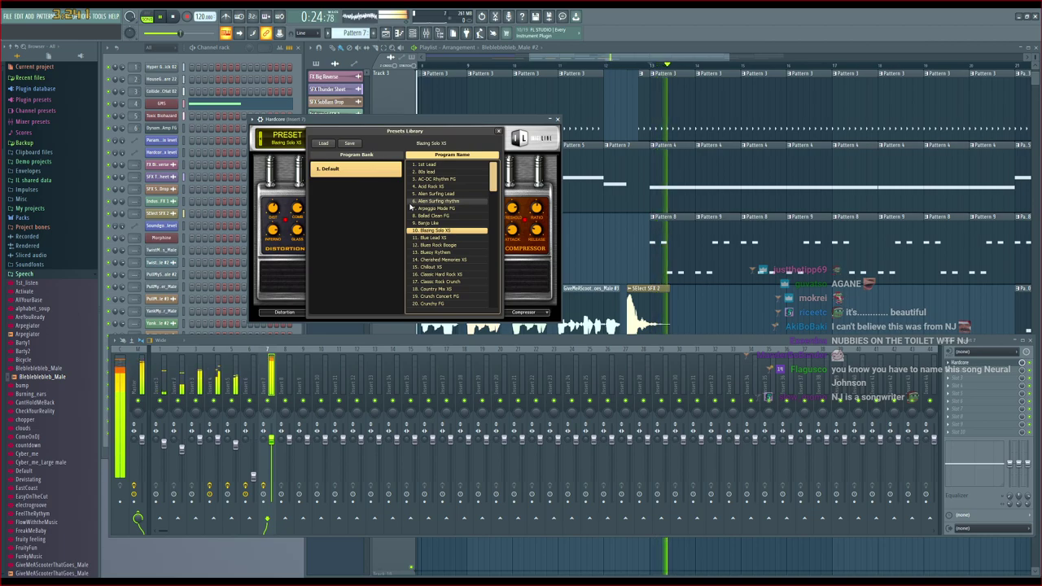
pyautogui.press('space')
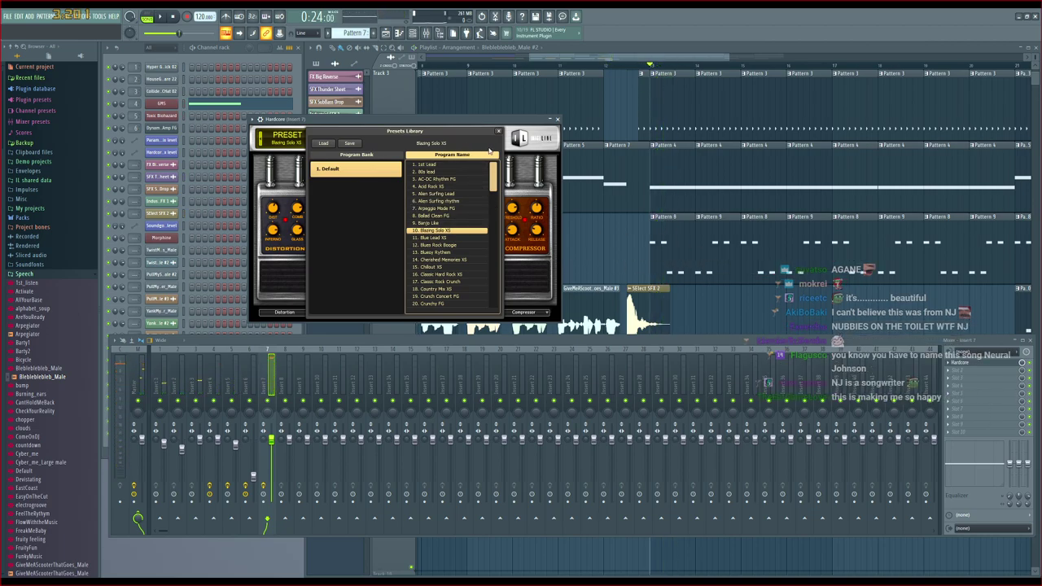
# Solo Track 8 and play the Blebleblebleb_Male clip on its own through Hardcore
pyautogui.click(629, 59)
pyautogui.scroll(-3, 607, 381)
pyautogui.keyDown('ctrl'); pyautogui.click(412, 281); pyautogui.keyUp('ctrl')
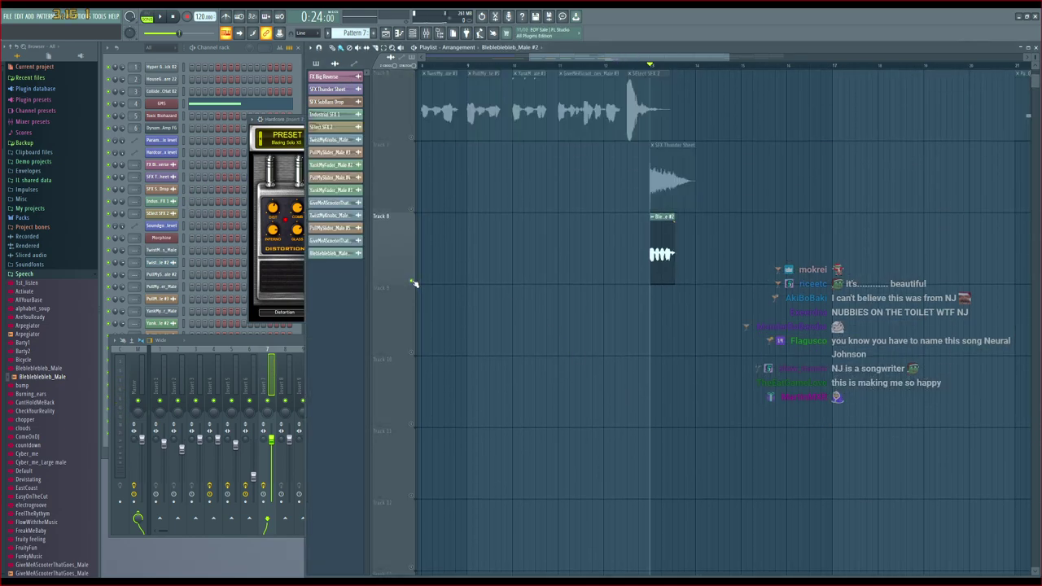
pyautogui.press('space')
pyautogui.press('space')
pyautogui.click(291, 120)
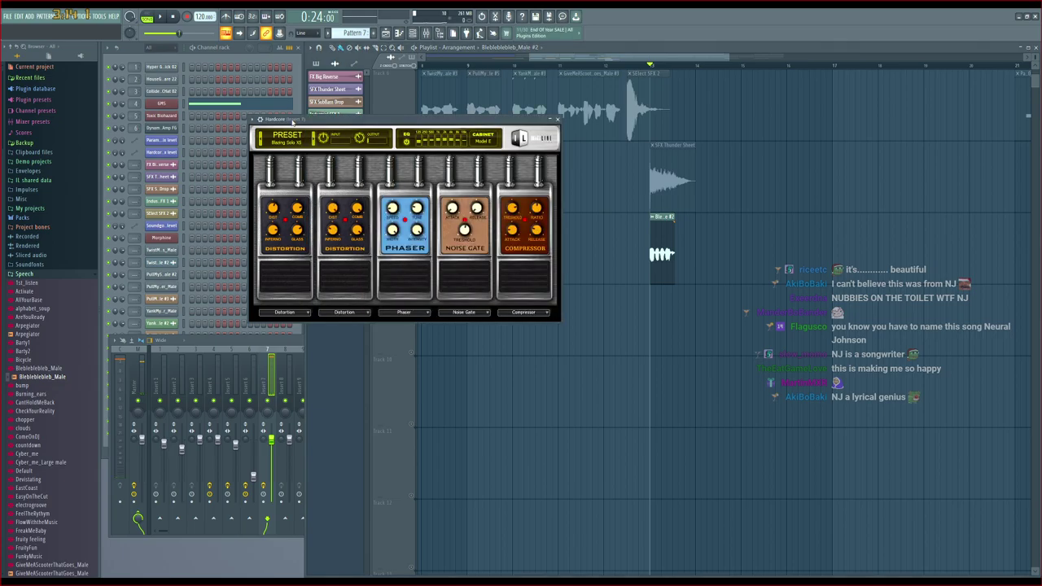
pyautogui.press('space')
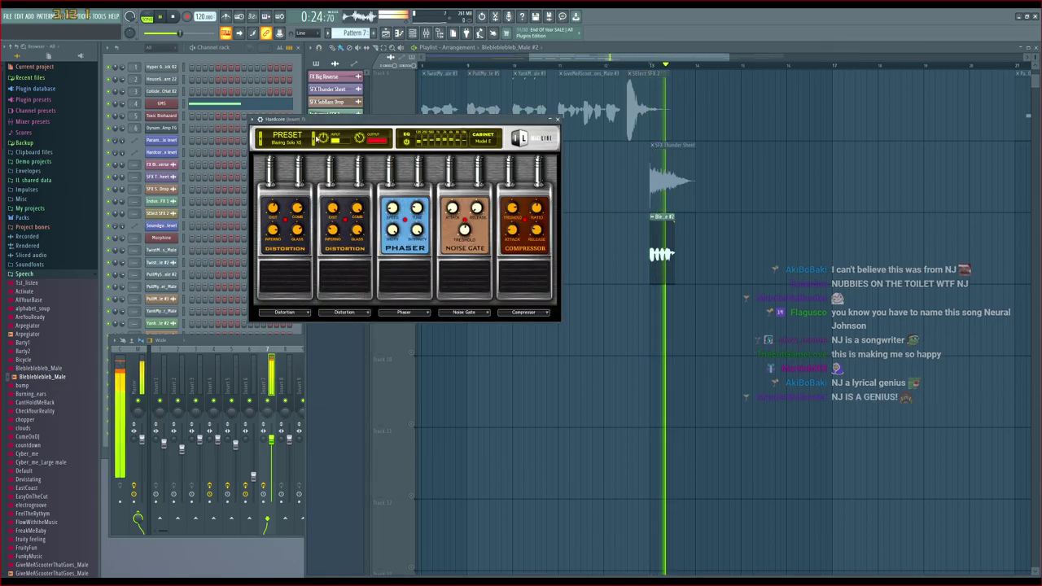
# Switch Hardcore to the Blue Lead XS preset, listen to it and close the effect window
pyautogui.click(314, 140)
pyautogui.press('space')
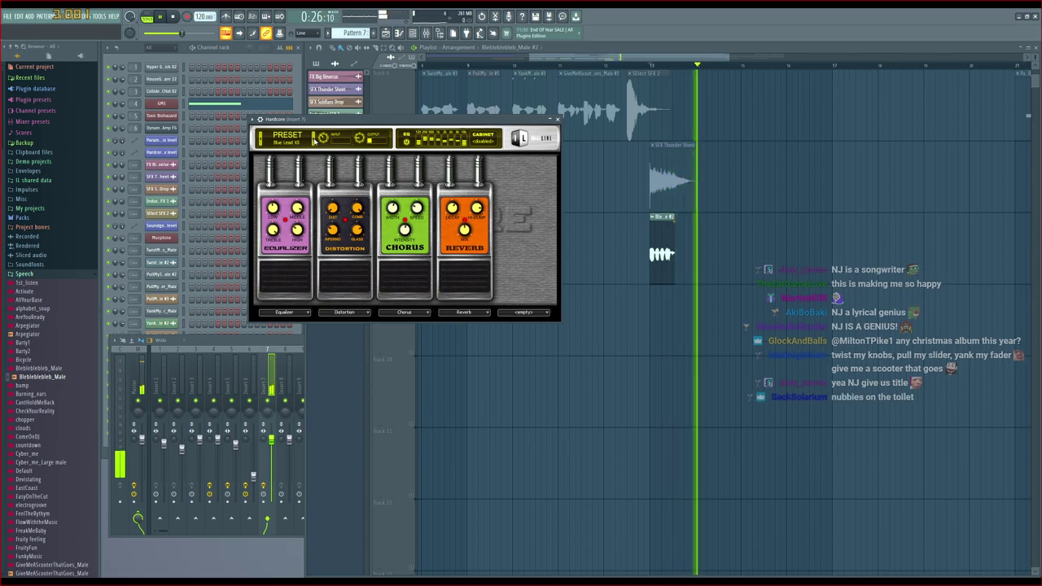
pyautogui.press('space')
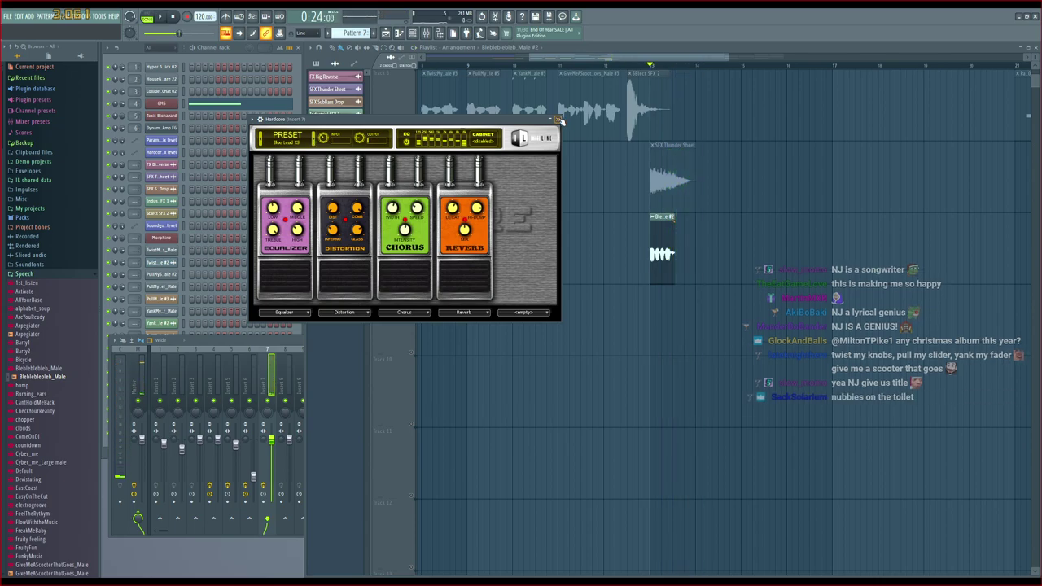
pyautogui.click(558, 119)
# Take Track 8 out of solo and lower the volume fader of mixer insert 7
pyautogui.scroll(5, 649, 199)
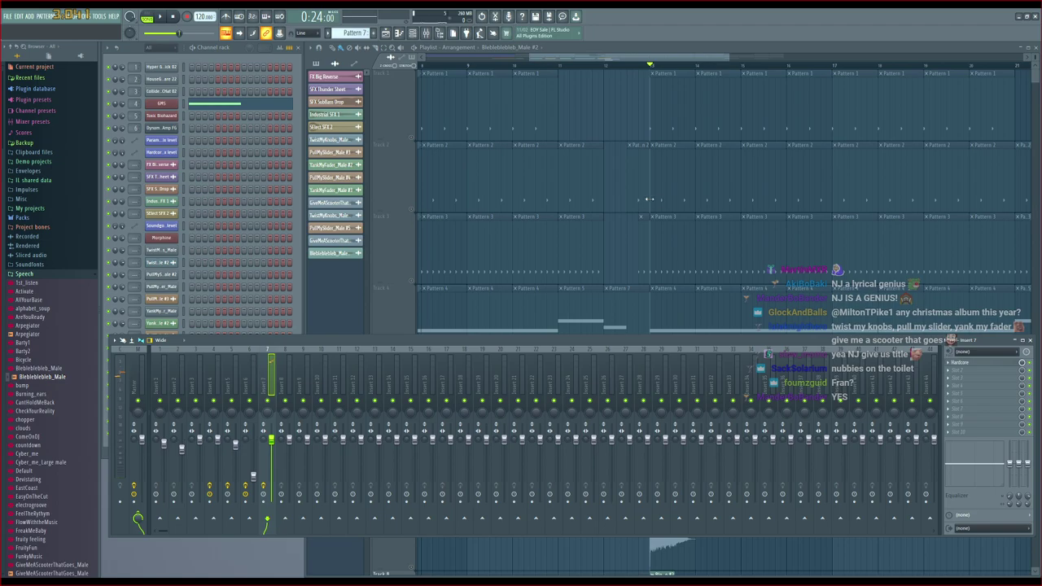
pyautogui.scroll(-6, 537, 195)
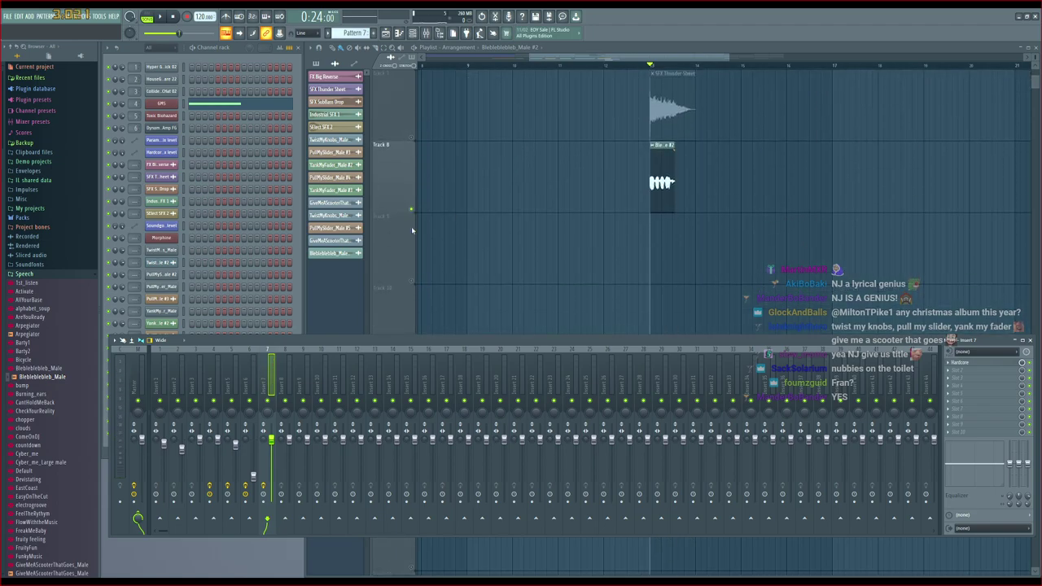
pyautogui.click(412, 213)
pyautogui.scroll(6, 622, 236)
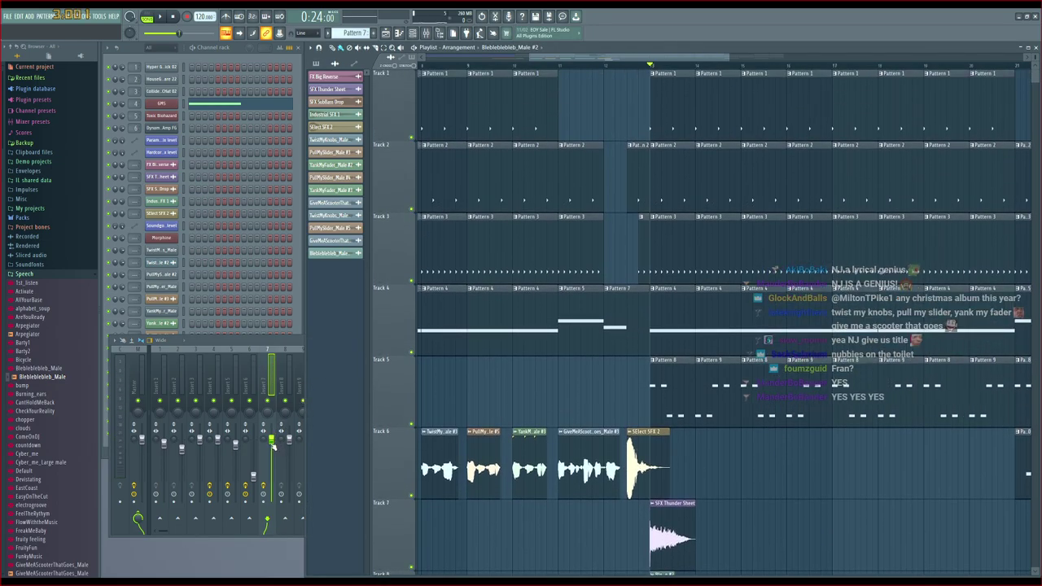
pyautogui.moveTo(271, 442); pyautogui.dragTo(271, 446)
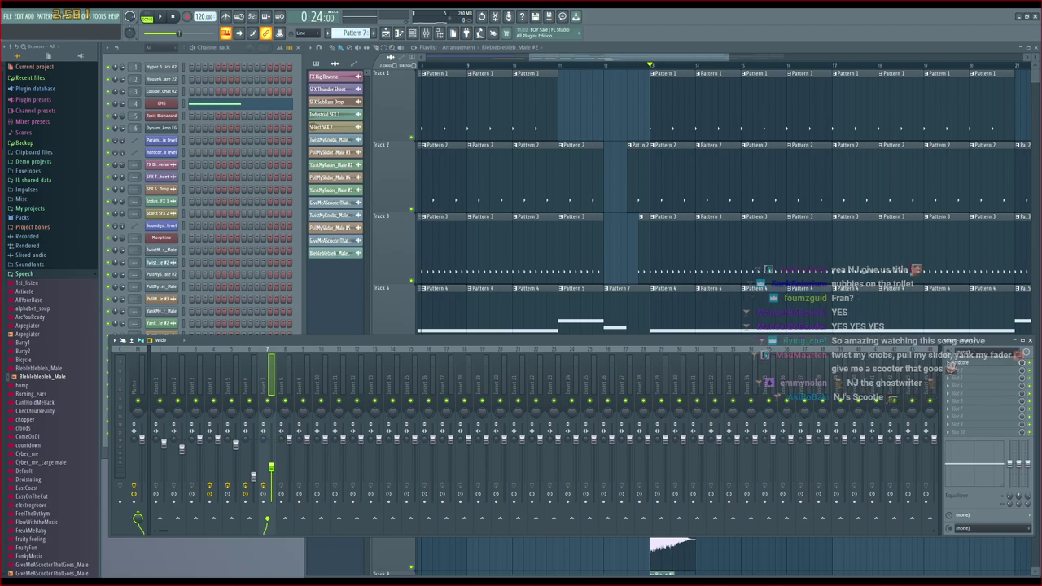
# Play the arrangement from shortly before bar 8 through the drop at bar 13
pyautogui.moveTo(547, 57); pyautogui.dragTo(518, 58)
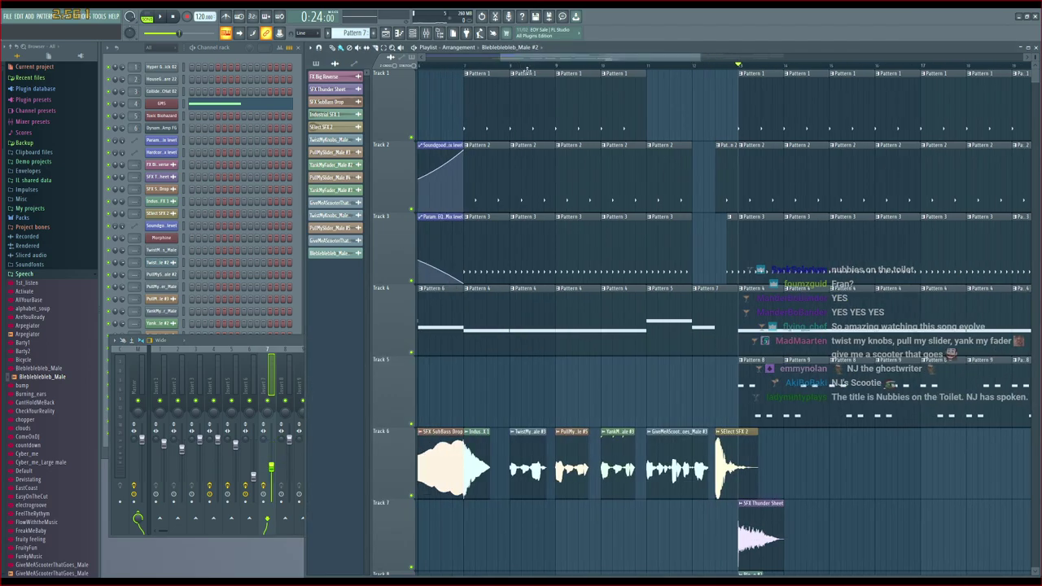
pyautogui.click(493, 66)
pyautogui.press('space')
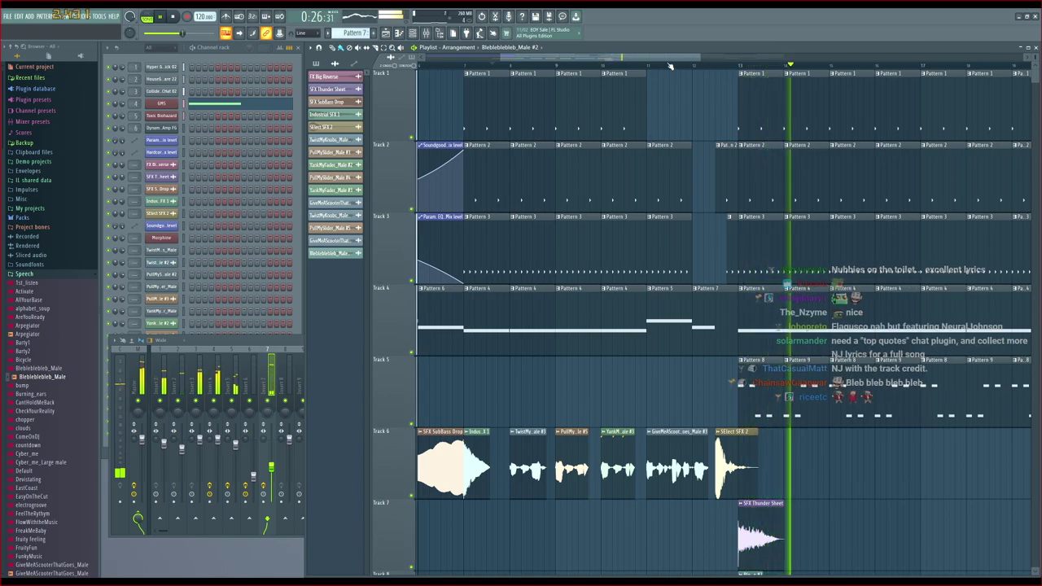
pyautogui.scroll(-3, 761, 219)
pyautogui.scroll(2, 763, 219)
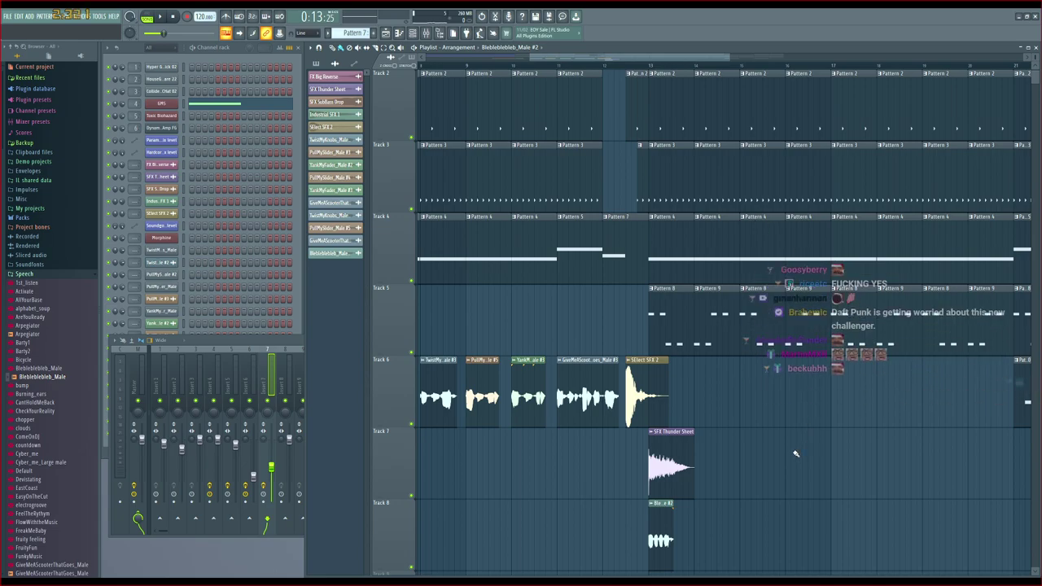
# Place copies of the Blebleblebleb_Male #2 clip on Track 8 at bars 14, 15 and 16
pyautogui.scroll(-4, 786, 419)
pyautogui.scroll(2, 783, 415)
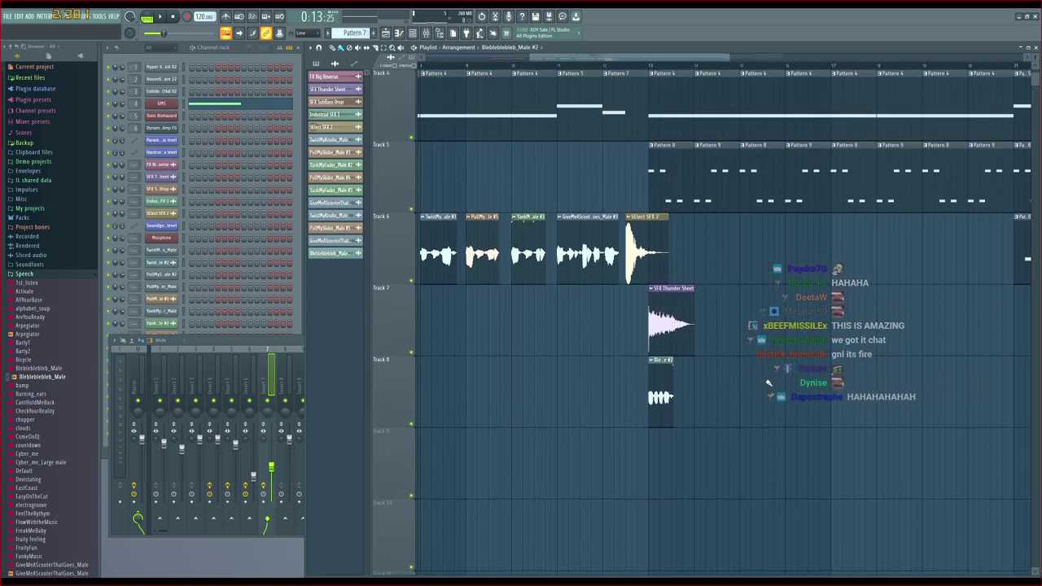
pyautogui.click(661, 381)
pyautogui.click(713, 381)
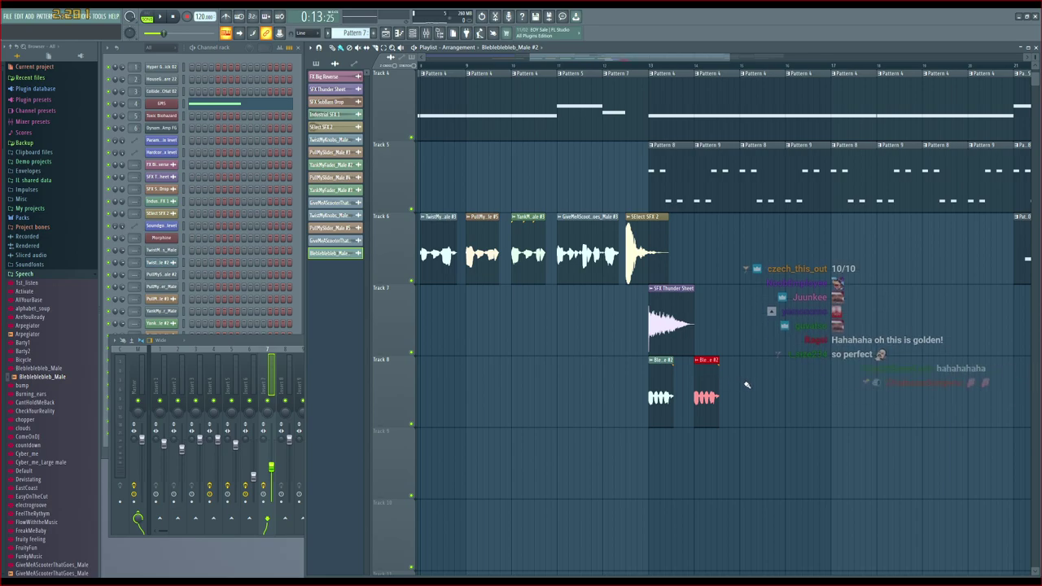
pyautogui.click(747, 385)
pyautogui.click(794, 384)
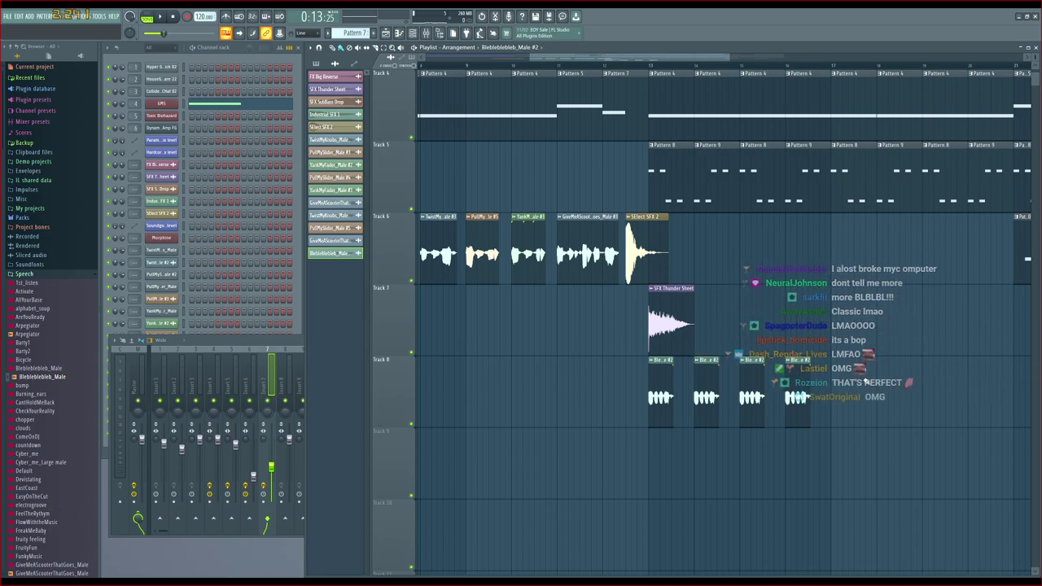
# Play the arrangement from bar 8 through the repeated Blebleblebleb_Male clips on Track 8
pyautogui.press('space')
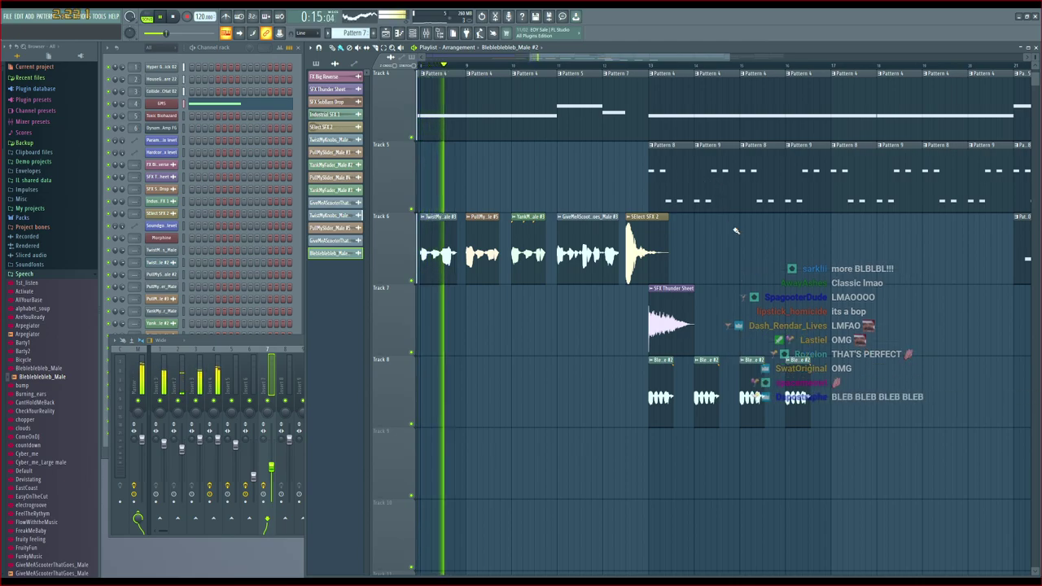
pyautogui.scroll(2, 738, 234)
pyautogui.scroll(-2, 755, 272)
pyautogui.scroll(1, 758, 274)
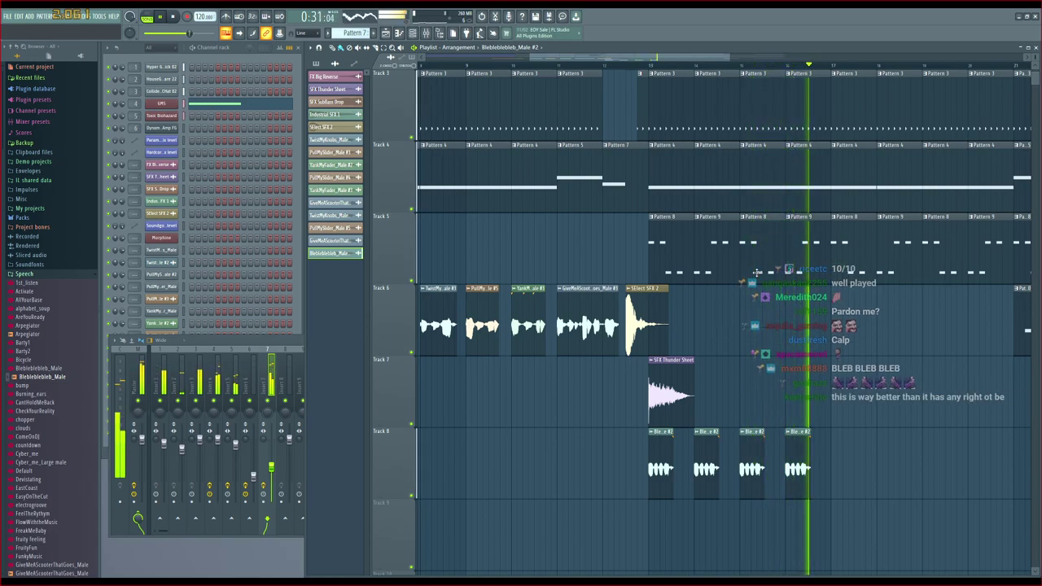
pyautogui.press('space')
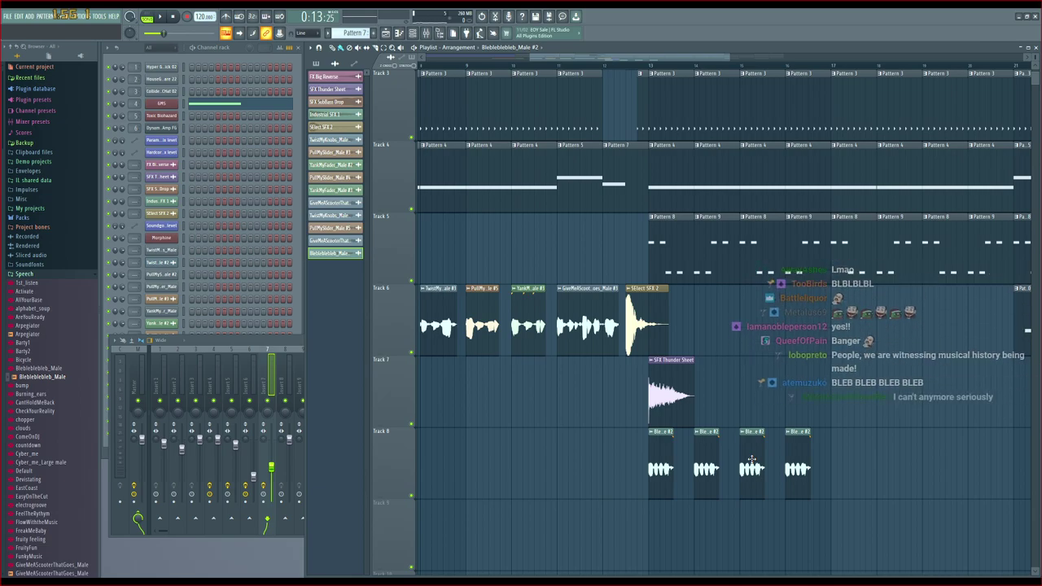
# Delete the Blebleblebleb_Male clips at bars 14 and 16 on Track 8 and play from bar 13
pyautogui.scroll(2, 820, 537)
pyautogui.scroll(-3, 757, 481)
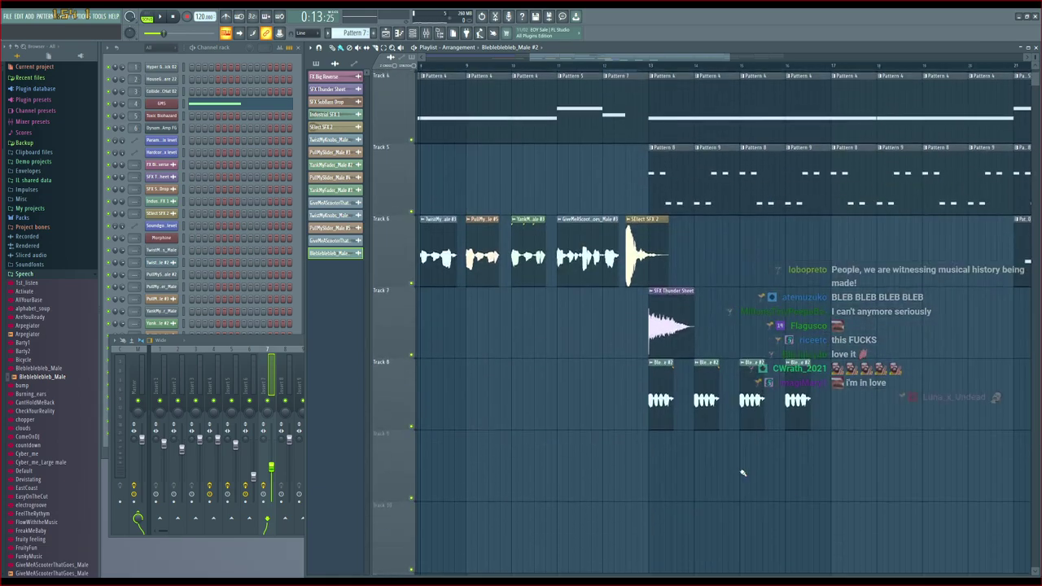
pyautogui.click(649, 65)
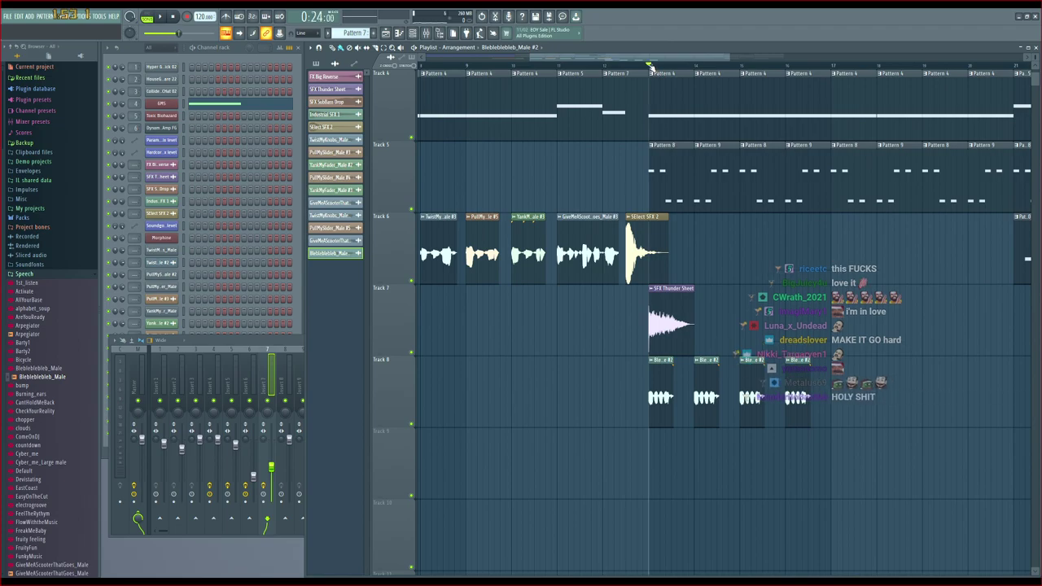
pyautogui.rightClick(707, 379)
pyautogui.rightClick(799, 379)
pyautogui.press('space')
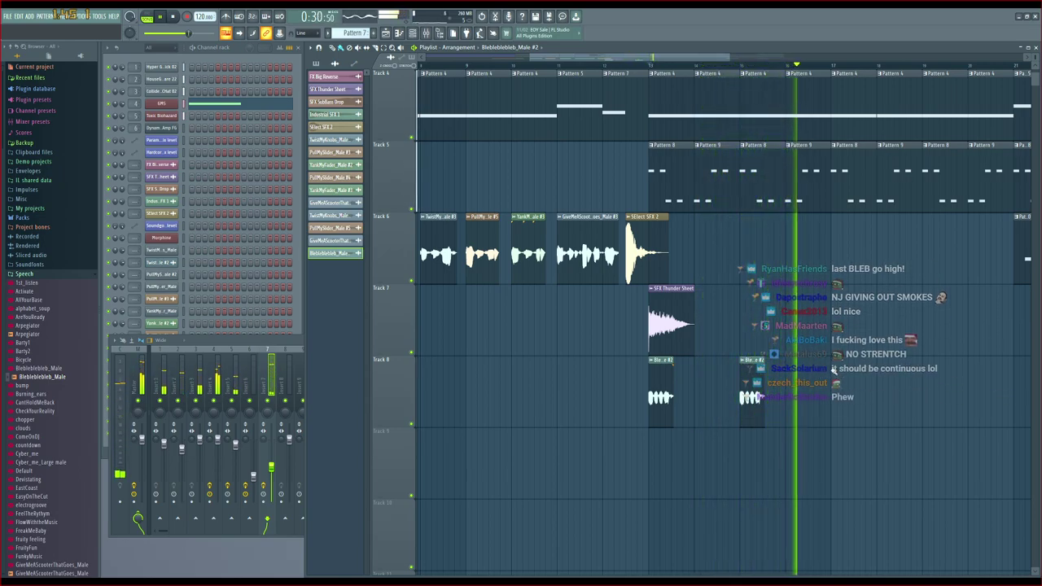
pyautogui.scroll(2, 814, 366)
pyautogui.press('space')
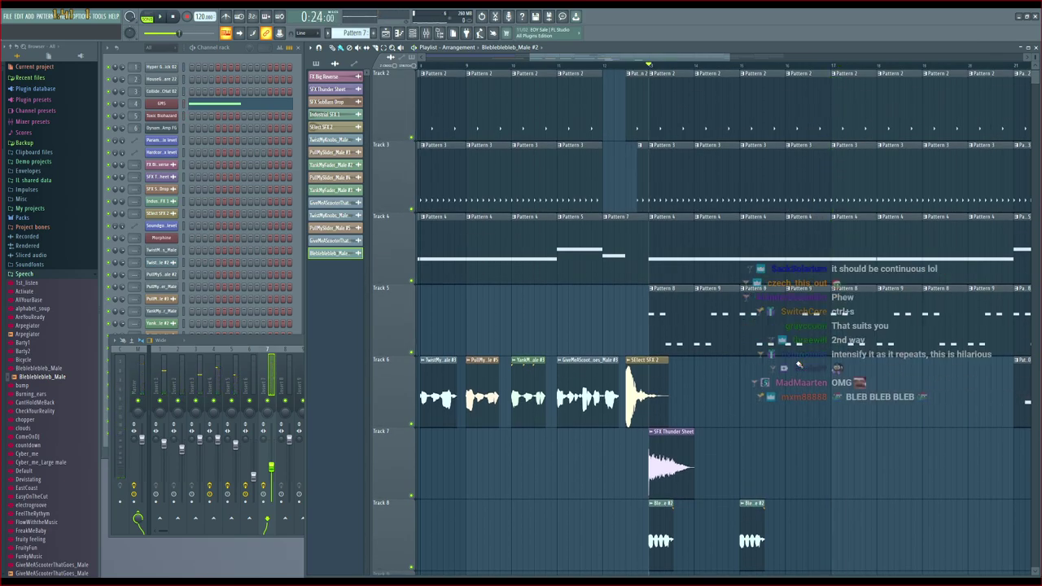
pyautogui.press('KP_Subtract')
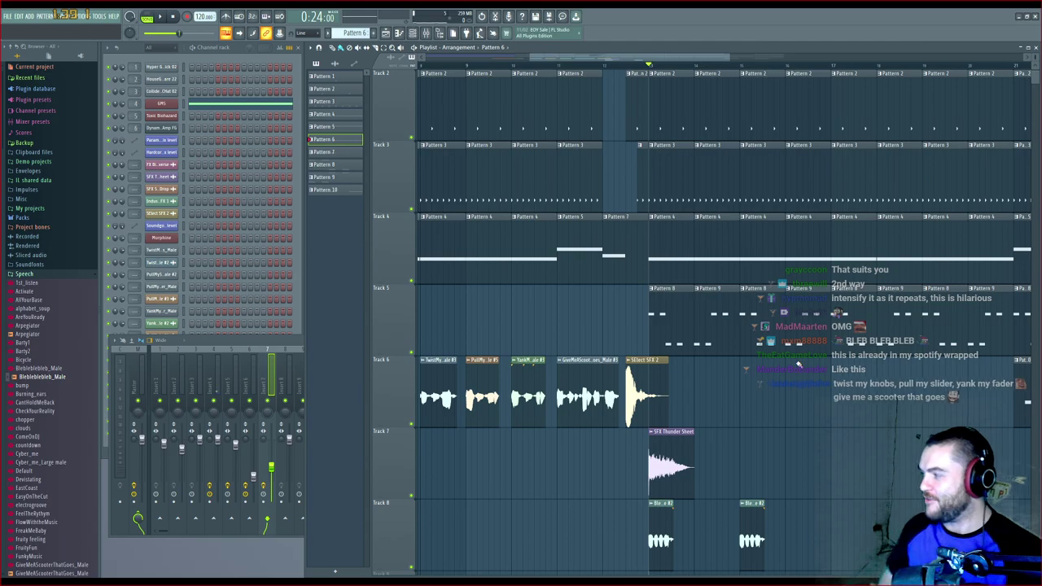
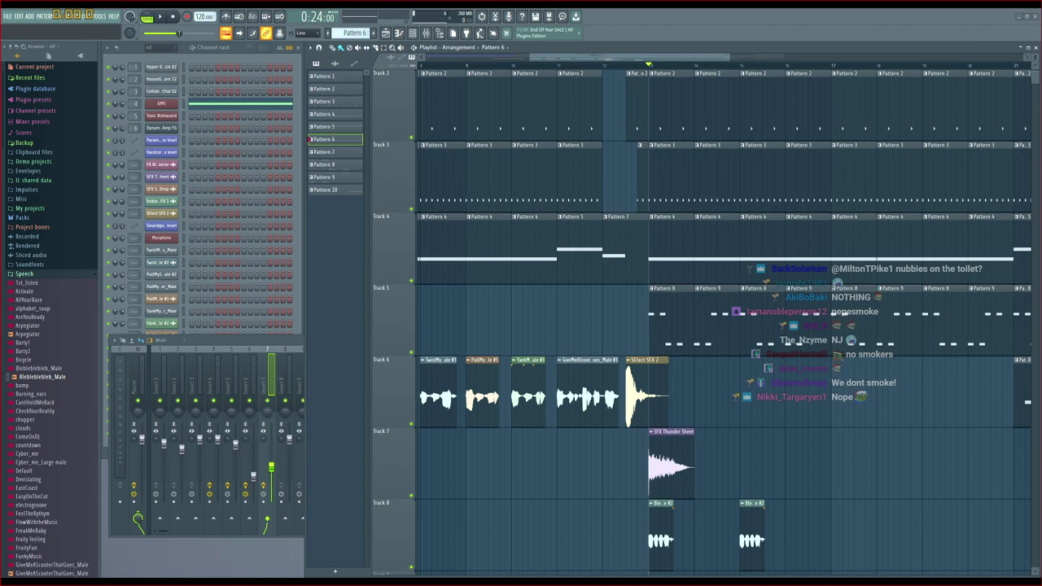
# Play the arrangement from bar 7 through the drop at bar 13
pyautogui.moveTo(560, 56); pyautogui.dragTo(450, 55)
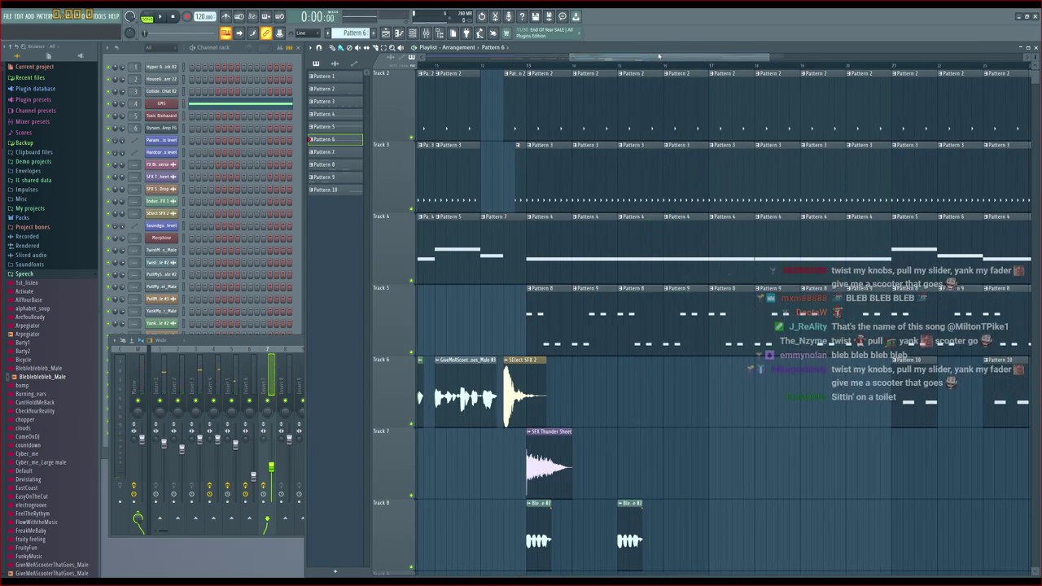
pyautogui.moveTo(659, 55); pyautogui.dragTo(551, 64)
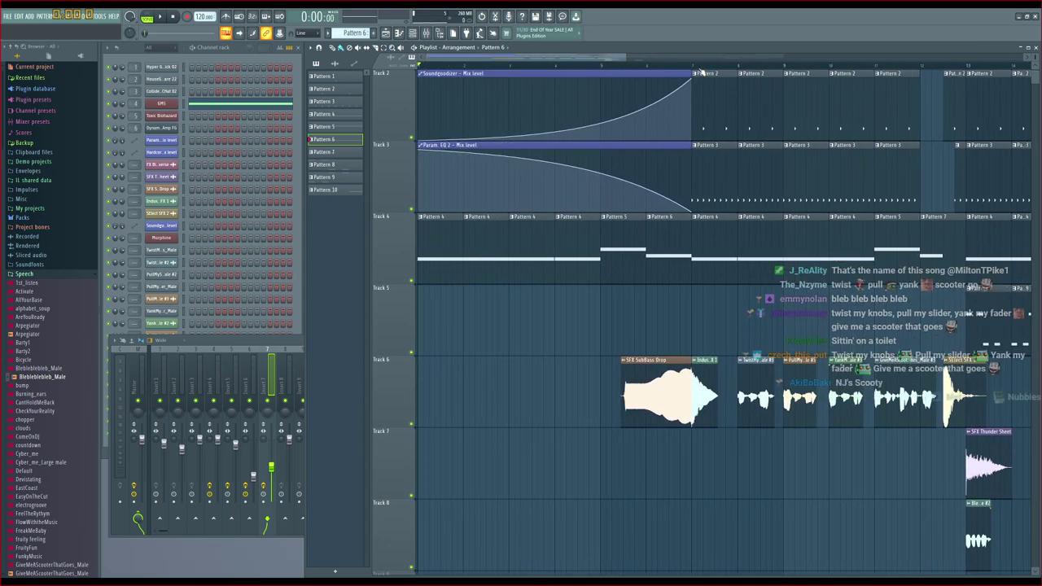
pyautogui.moveTo(605, 59); pyautogui.dragTo(650, 65)
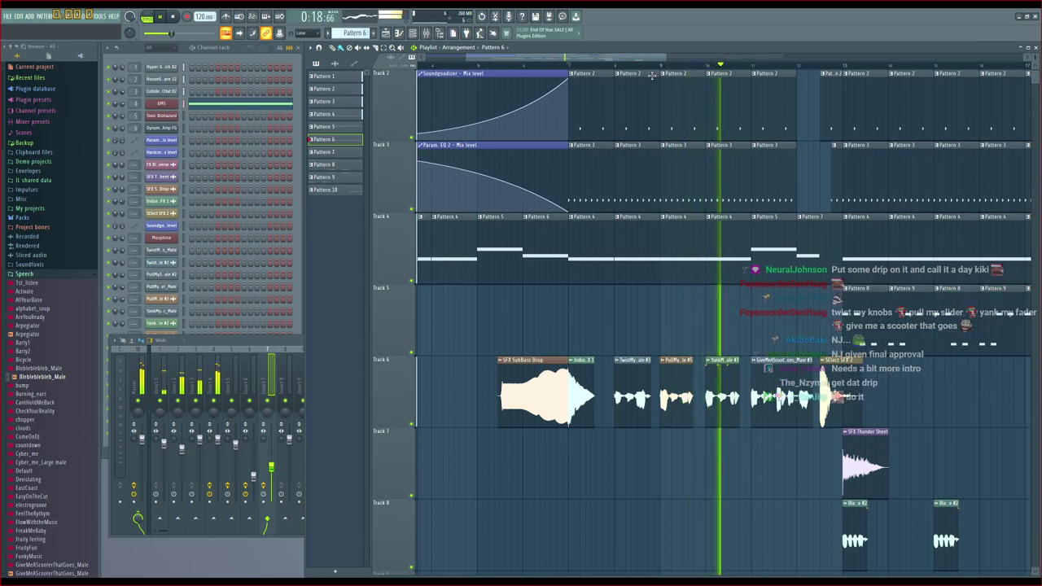
pyautogui.scroll(-3, 705, 65)
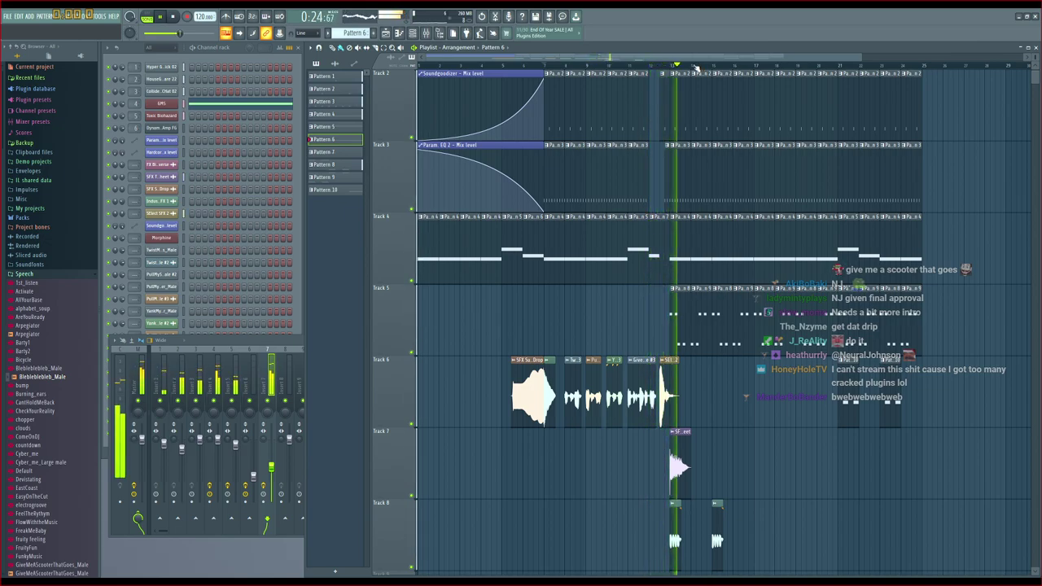
pyautogui.press('space')
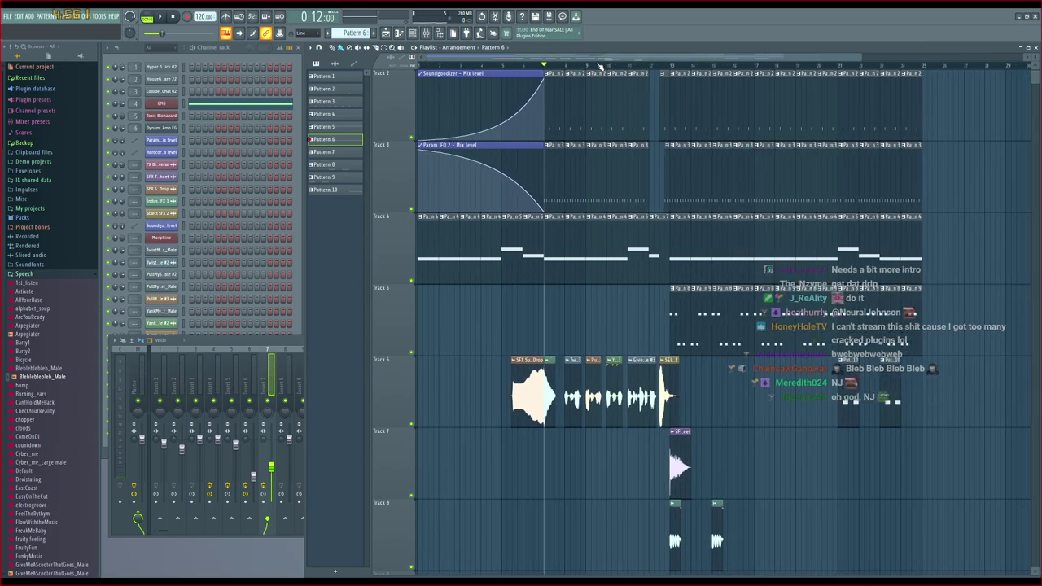
# Move the SElect SFX 2 clip to Track 7 and both Blebleblebleb_Male clips to Track 6, keeping their bar positions
pyautogui.scroll(-3, 762, 162)
pyautogui.scroll(2, 768, 163)
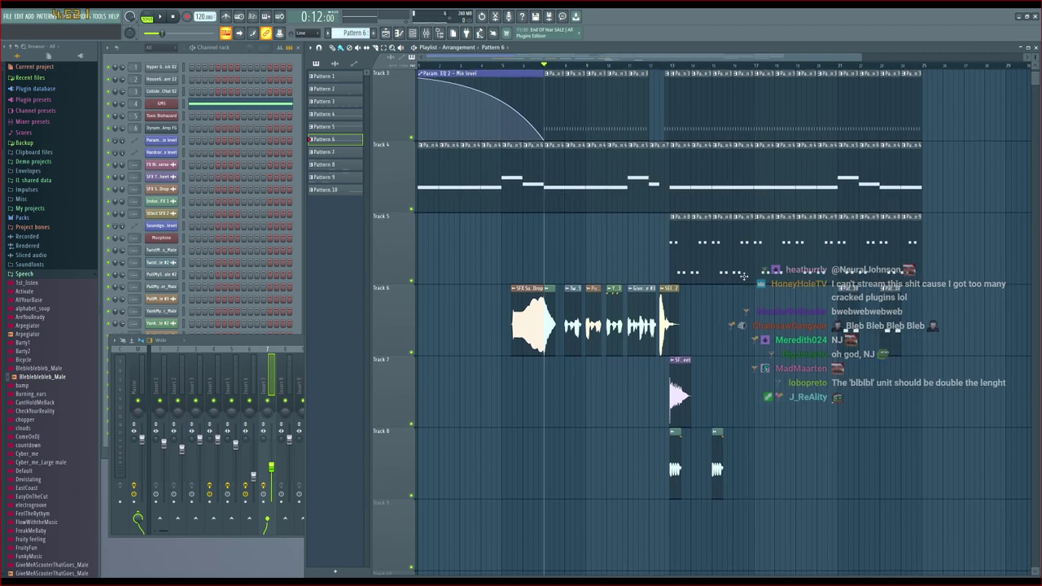
pyautogui.scroll(5, 667, 67)
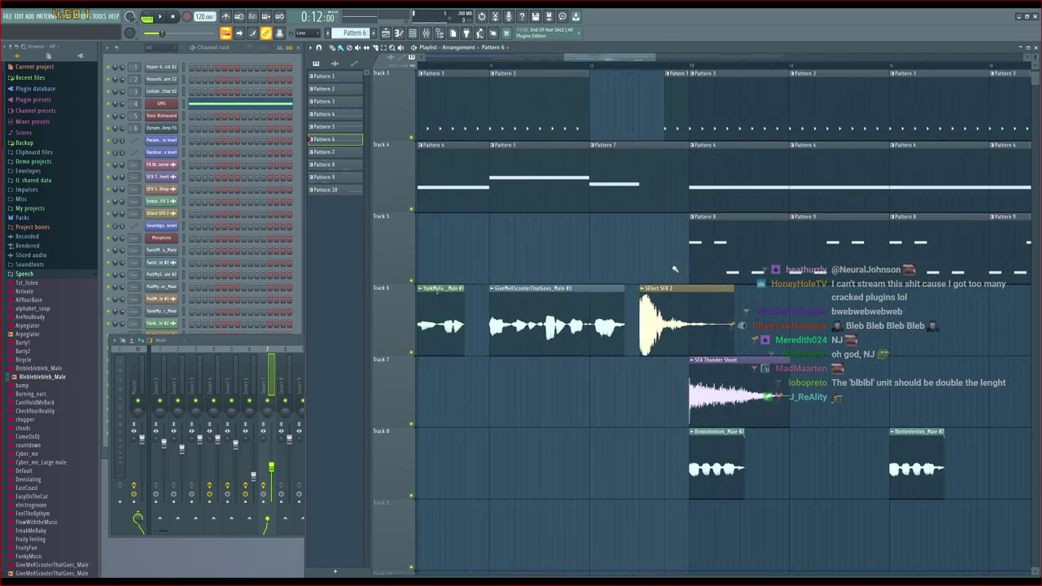
pyautogui.moveTo(665, 373); pyautogui.dragTo(674, 393)
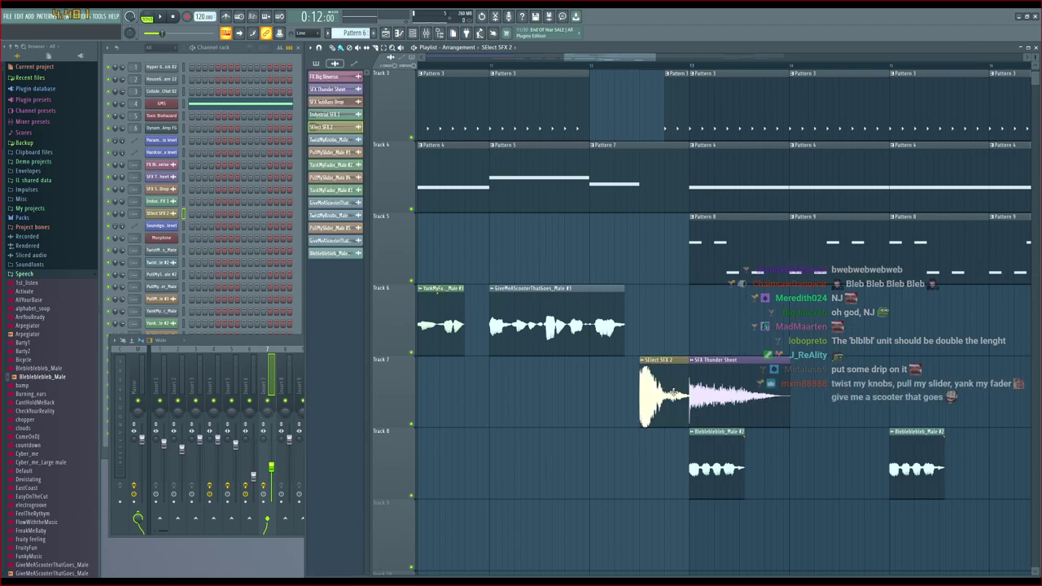
pyautogui.moveTo(712, 478); pyautogui.dragTo(711, 324)
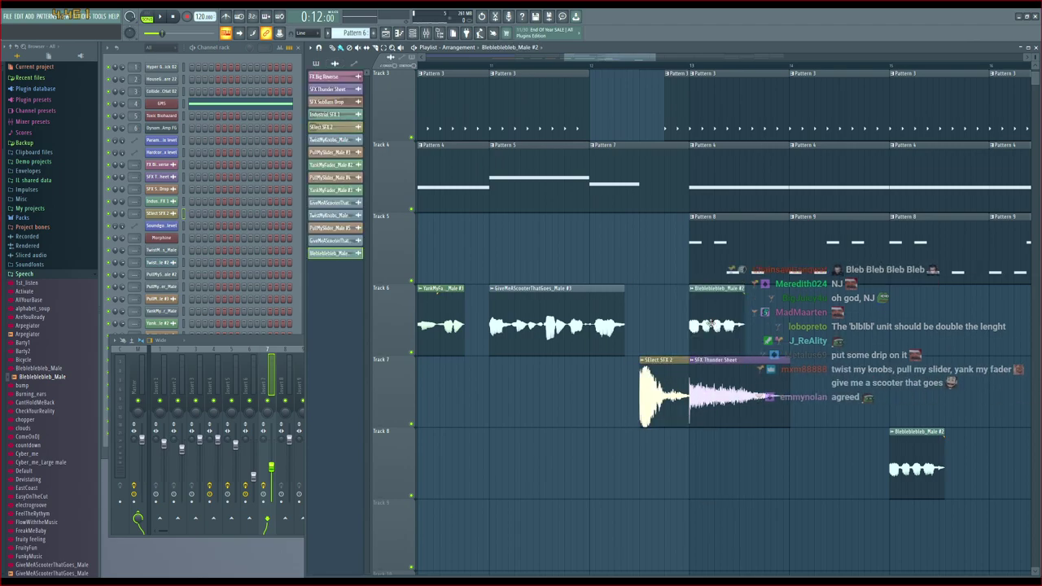
pyautogui.moveTo(906, 469); pyautogui.dragTo(906, 324)
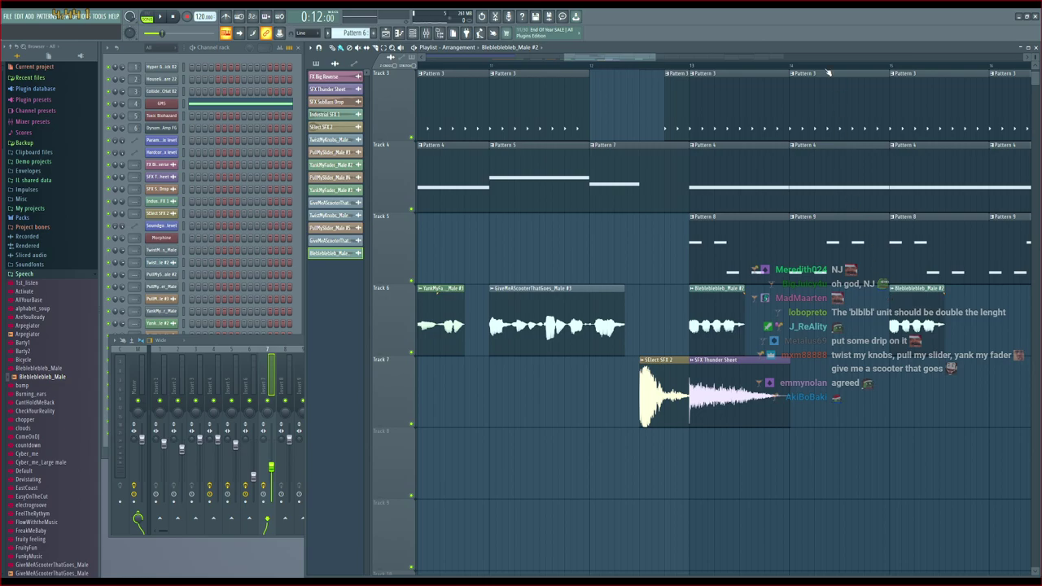
# Select all clips from bar 7 onward on every track and shift them six bars later to start at bar 13
pyautogui.scroll(-3, 828, 73)
pyautogui.scroll(3, 884, 330)
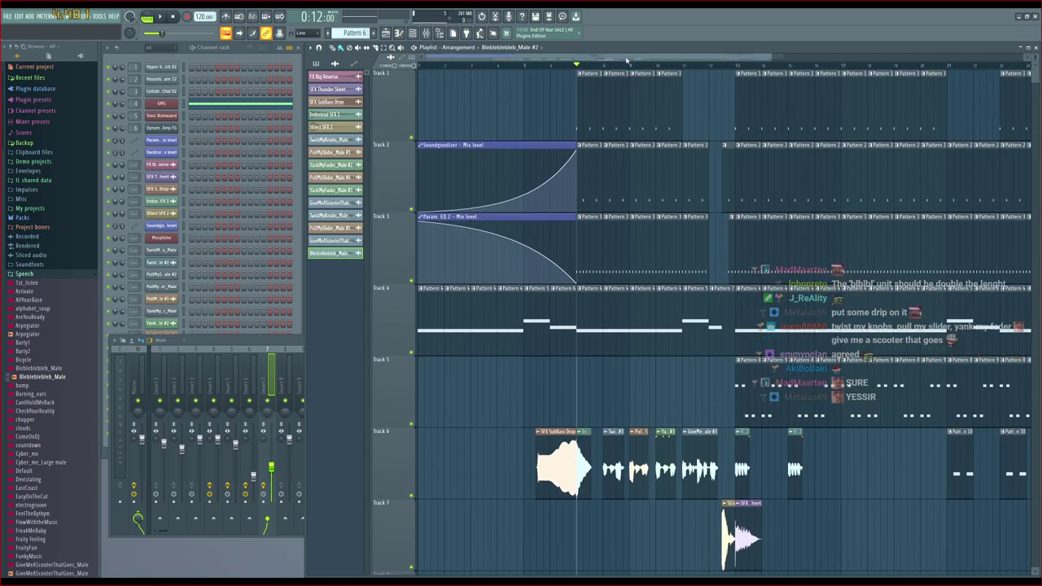
pyautogui.scroll(-3, 626, 59)
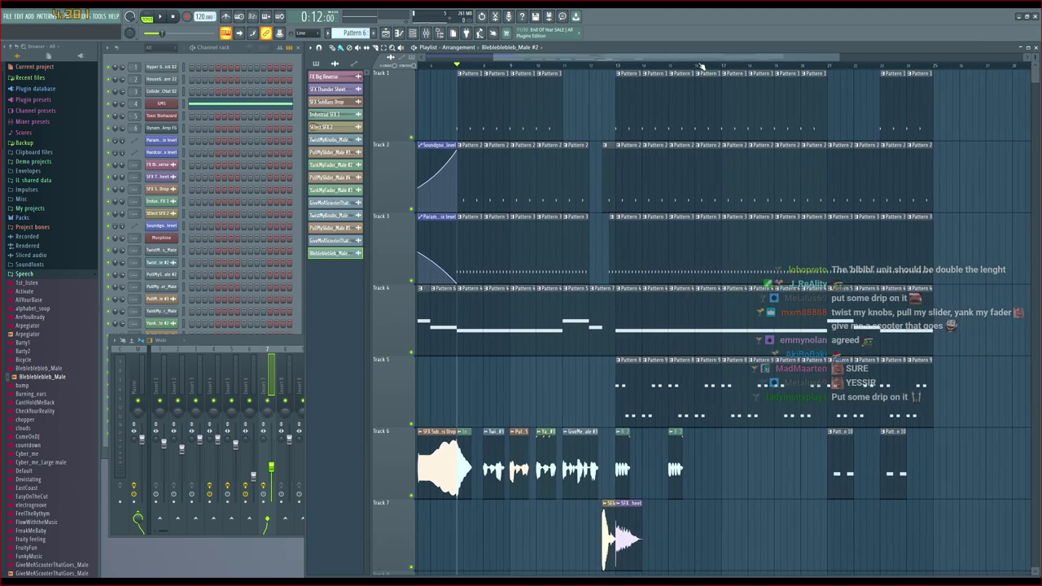
pyautogui.moveTo(712, 61); pyautogui.dragTo(716, 62)
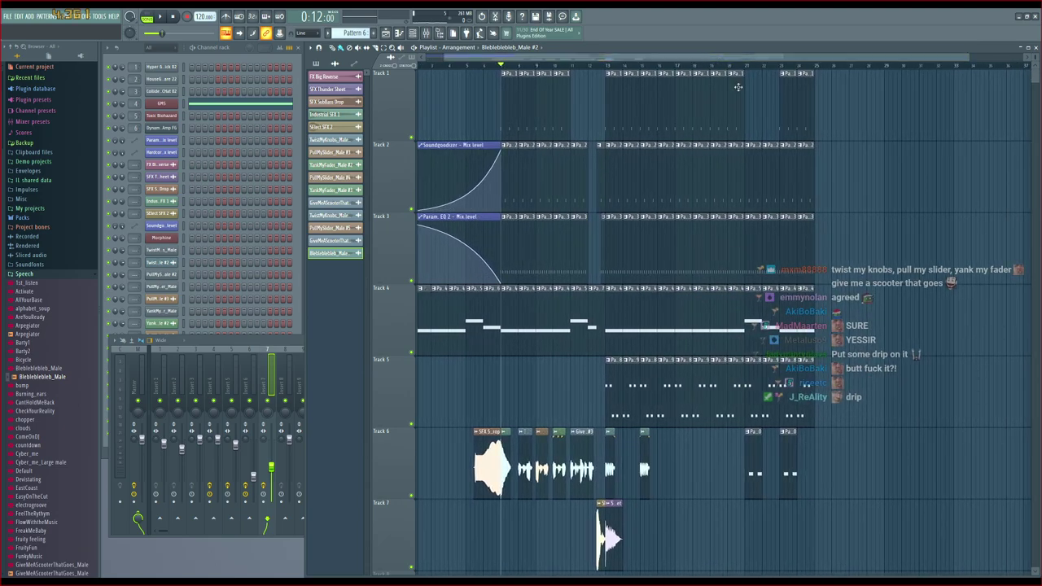
pyautogui.scroll(-3, 738, 87)
pyautogui.scroll(3, 811, 190)
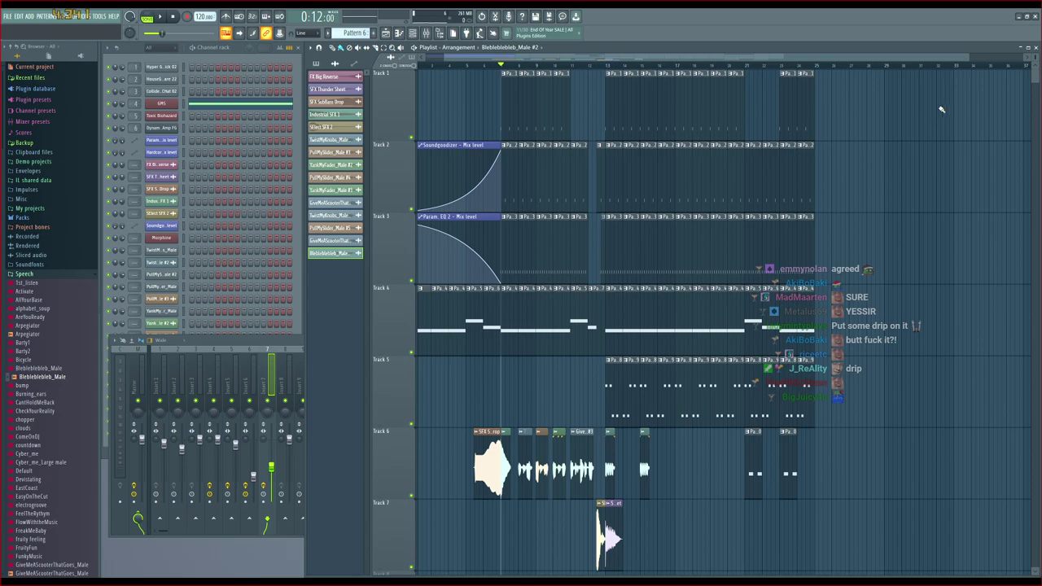
pyautogui.moveTo(946, 72); pyautogui.dragTo(506, 564)
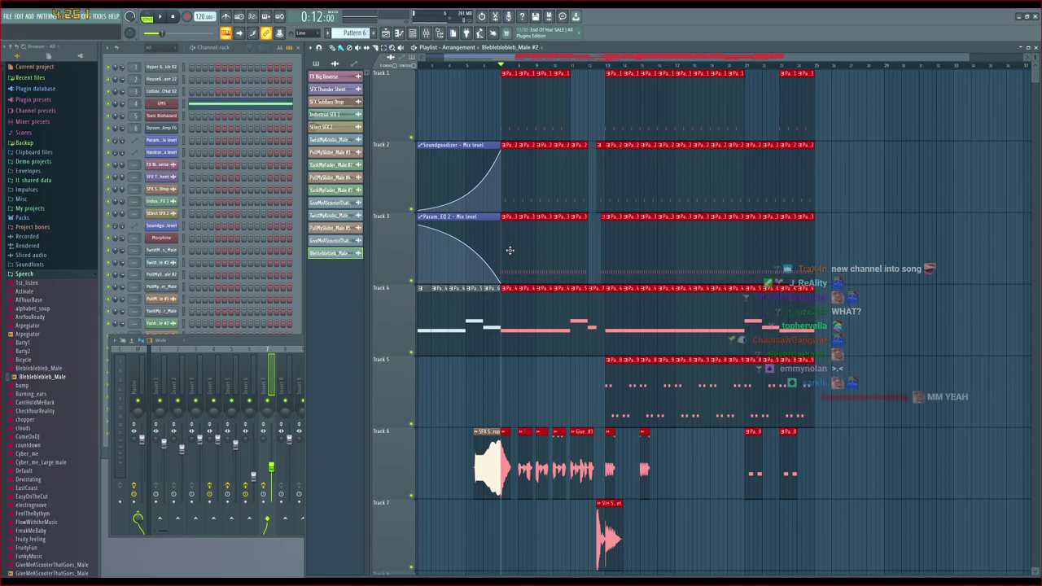
pyautogui.moveTo(509, 250); pyautogui.dragTo(599, 256)
pyautogui.click(550, 256)
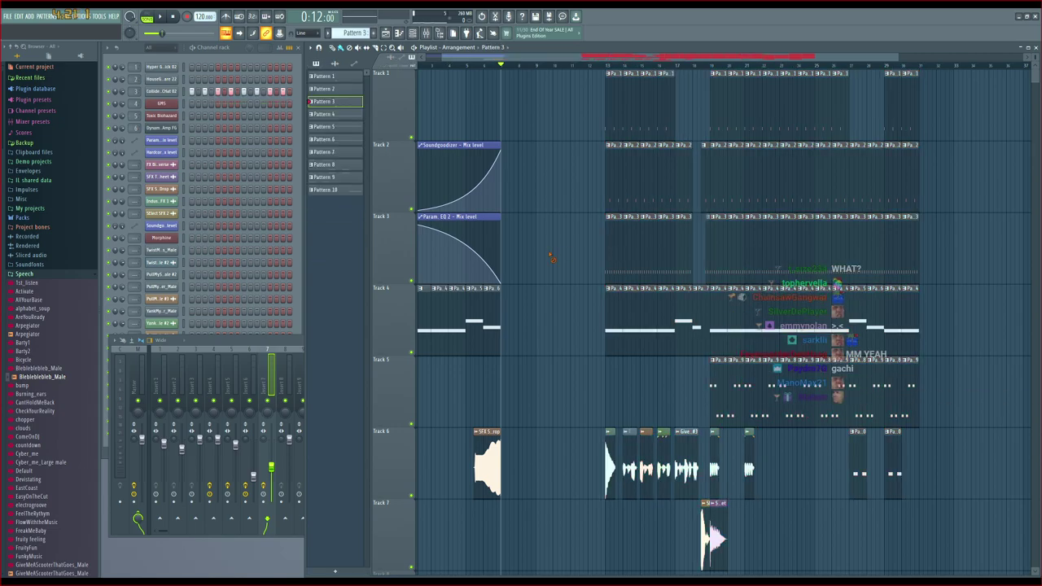
# Copy the Track 1 to 4 patterns of bars 13 to 18 into the gap starting at bar 7 and play from there
pyautogui.moveTo(586, 99); pyautogui.dragTo(706, 334)
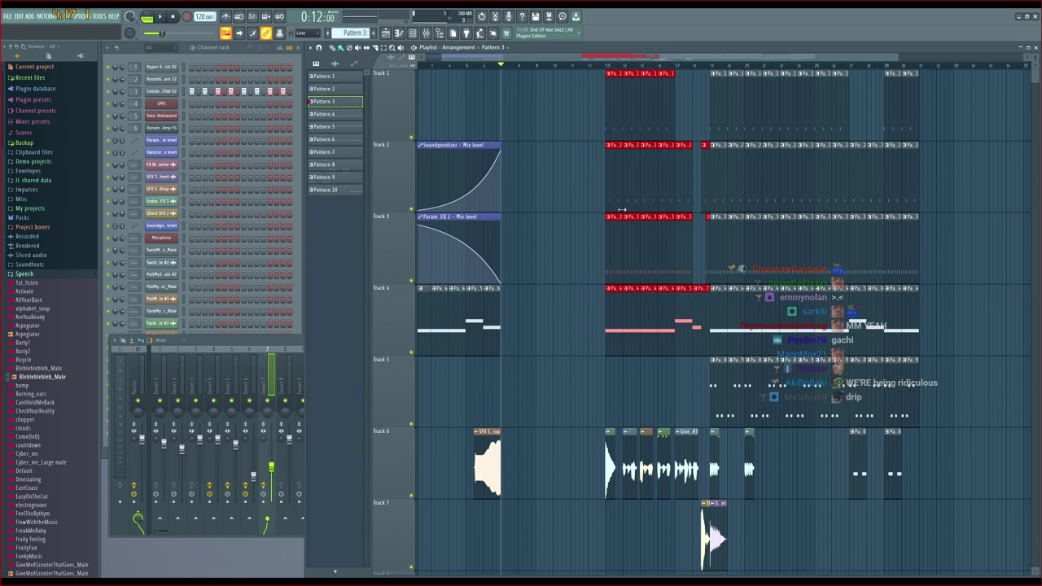
pyautogui.moveTo(623, 206); pyautogui.dragTo(526, 206)
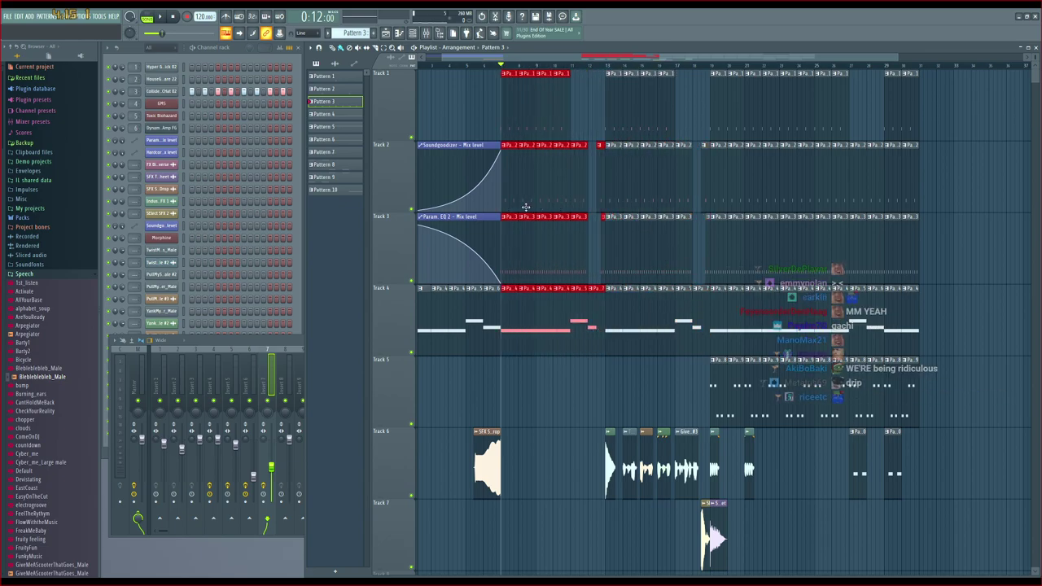
pyautogui.press('space')
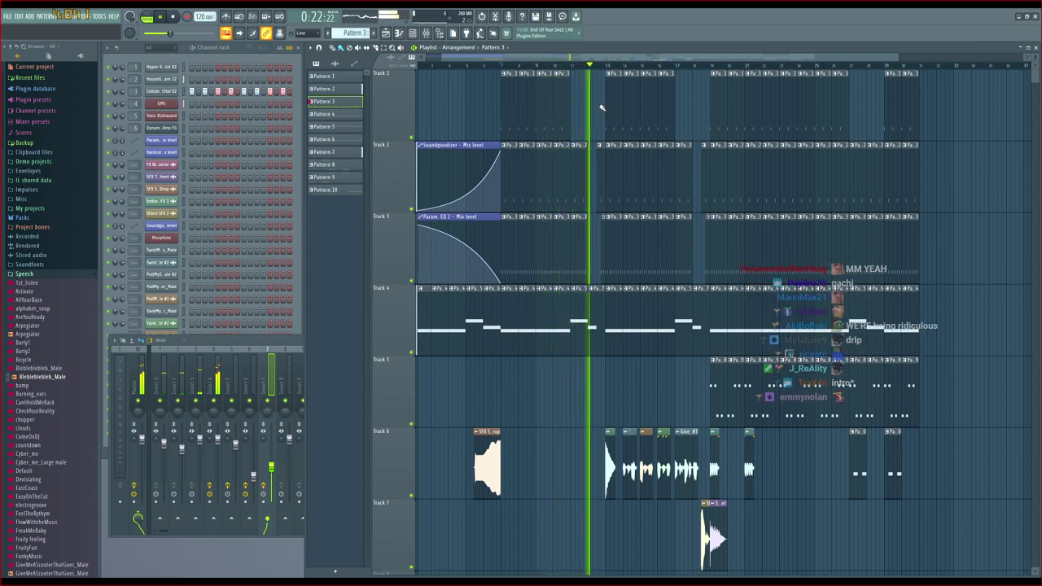
pyautogui.scroll(3, 596, 72)
pyautogui.scroll(4, 620, 170)
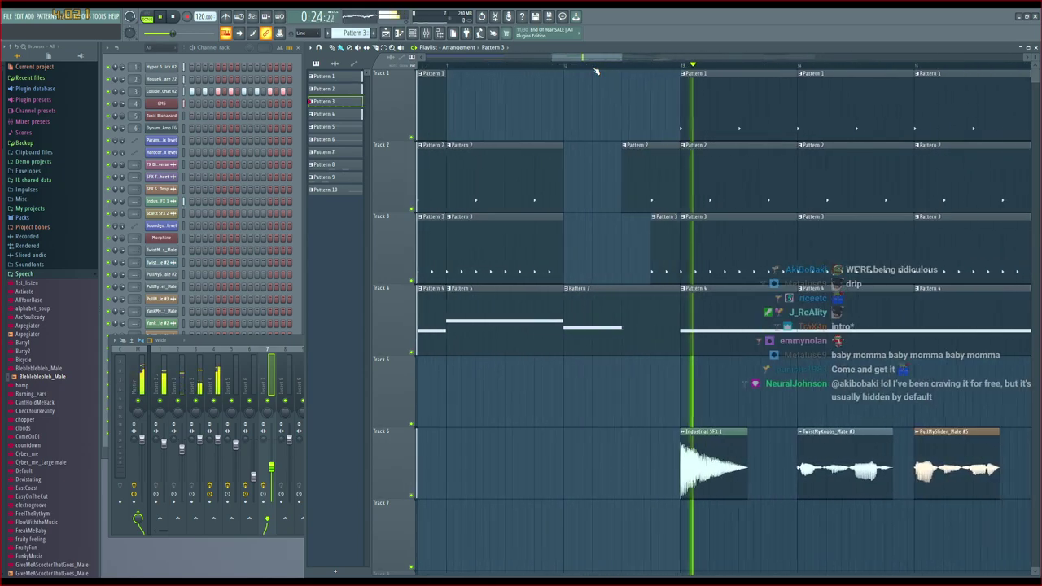
pyautogui.press('space')
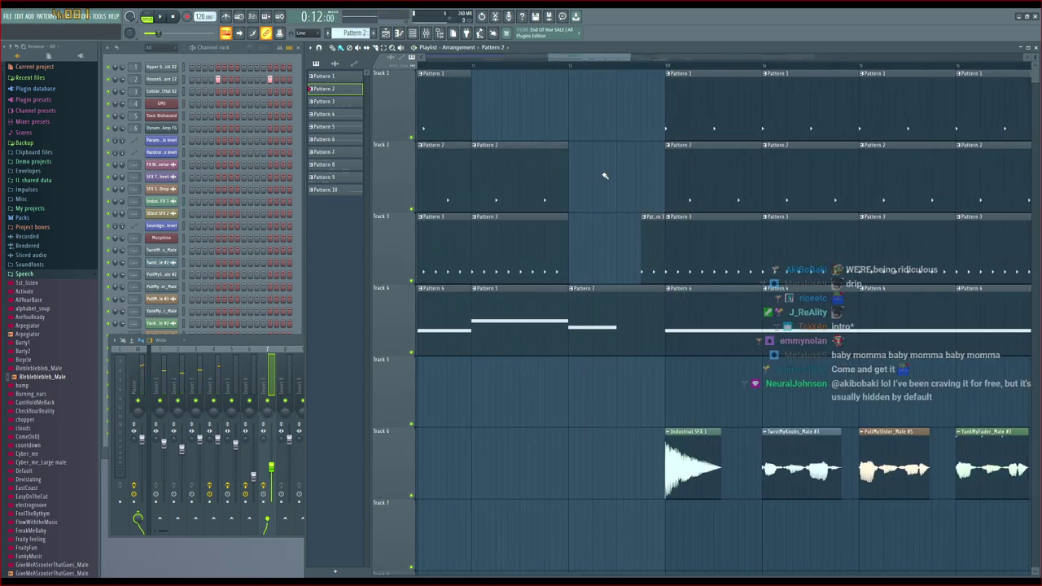
# Fill bar 12 with a full Pattern 2 on Track 2 and replace the short Pattern 3 piece on Track 3 with a full one
pyautogui.click(570, 166)
pyautogui.rightClick(644, 236)
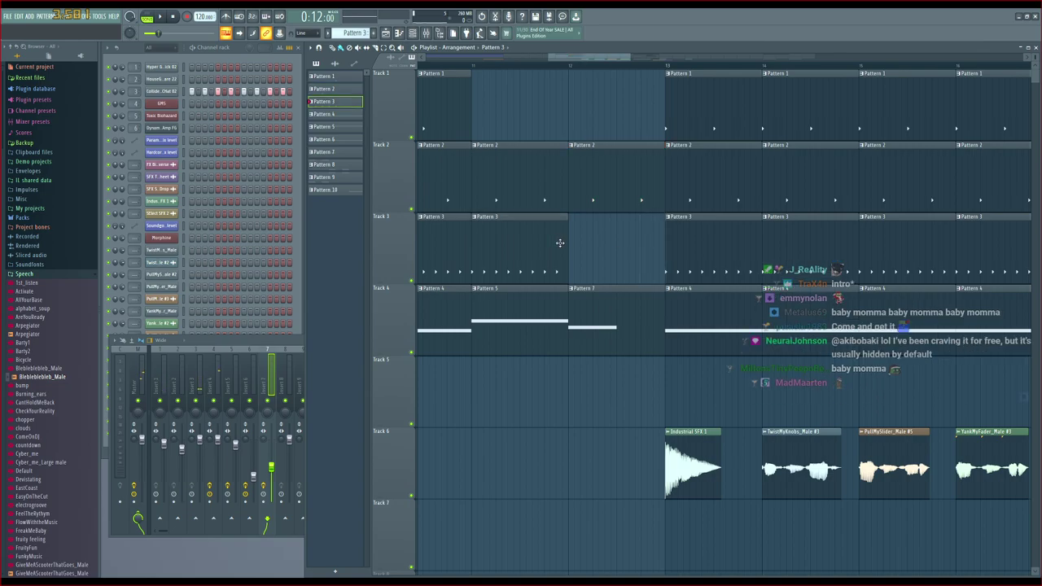
pyautogui.click(586, 244)
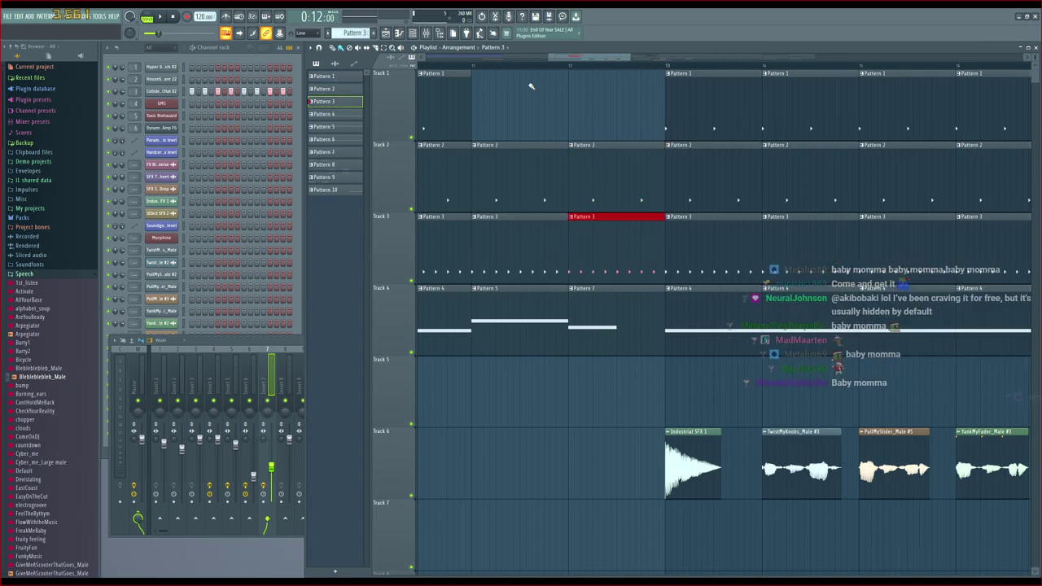
# Play the arrangement from bar 11 and examine the transition into the speech section at bar 13
pyautogui.press('space')
pyautogui.scroll(-4, 586, 67)
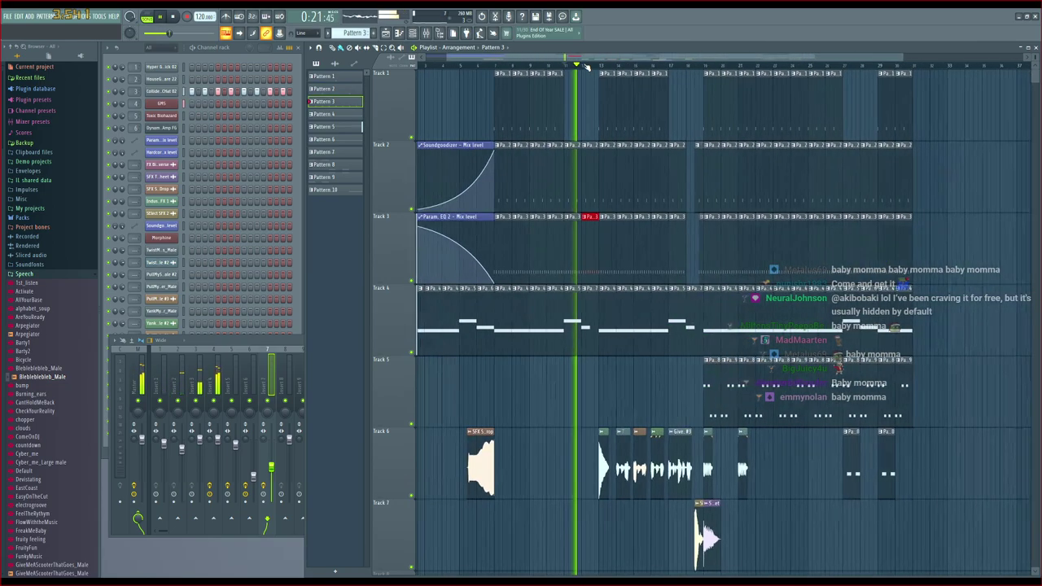
pyautogui.scroll(4, 586, 67)
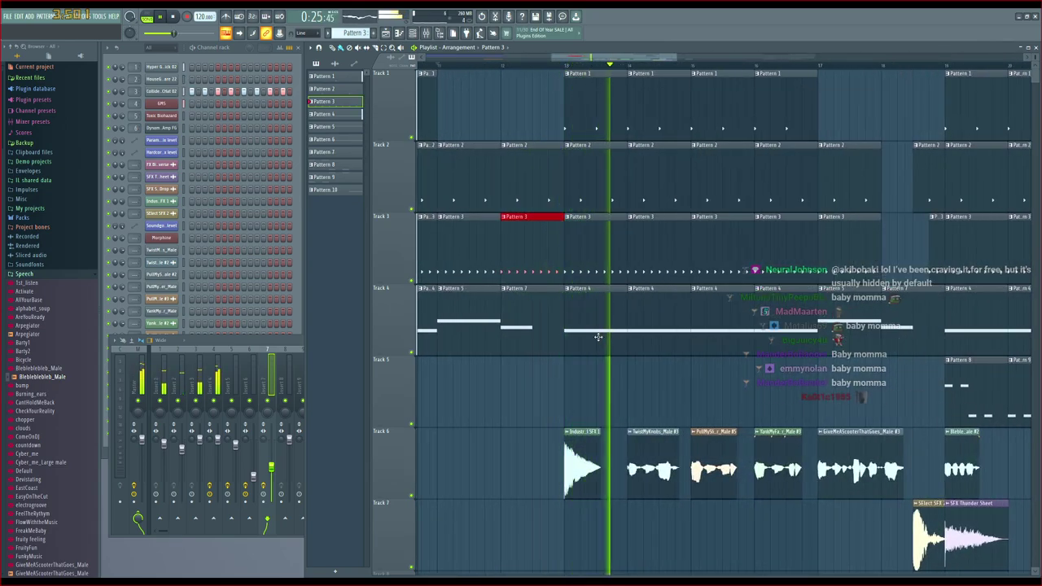
pyautogui.scroll(-5, 581, 65)
pyautogui.press('space')
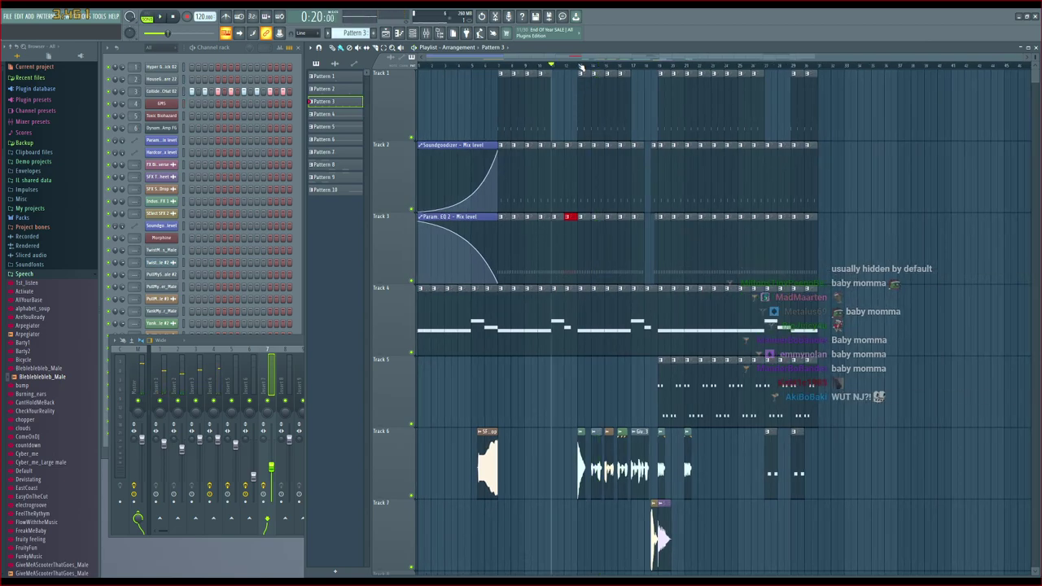
pyautogui.scroll(5, 580, 65)
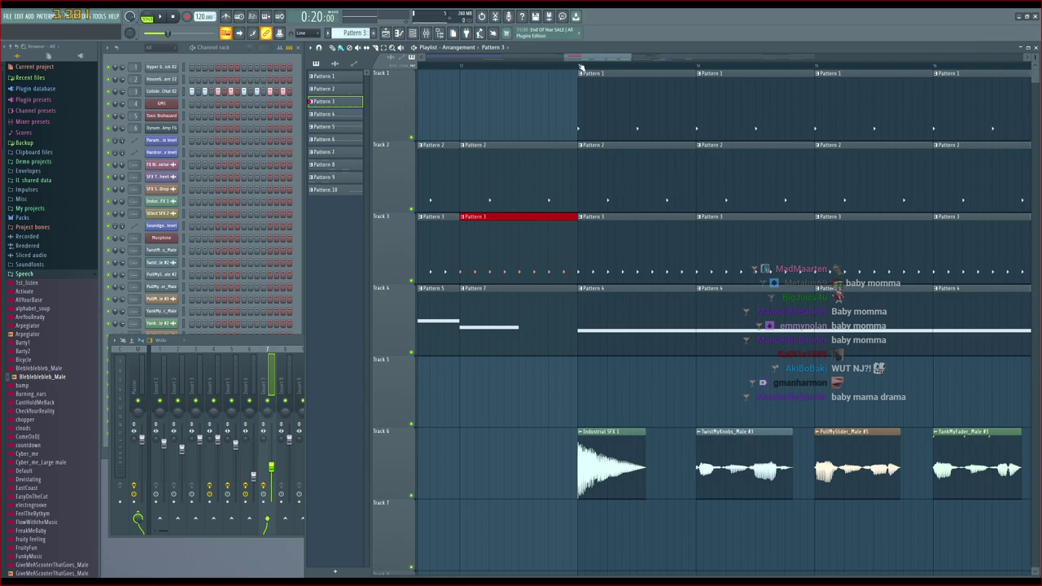
pyautogui.scroll(-3, 629, 228)
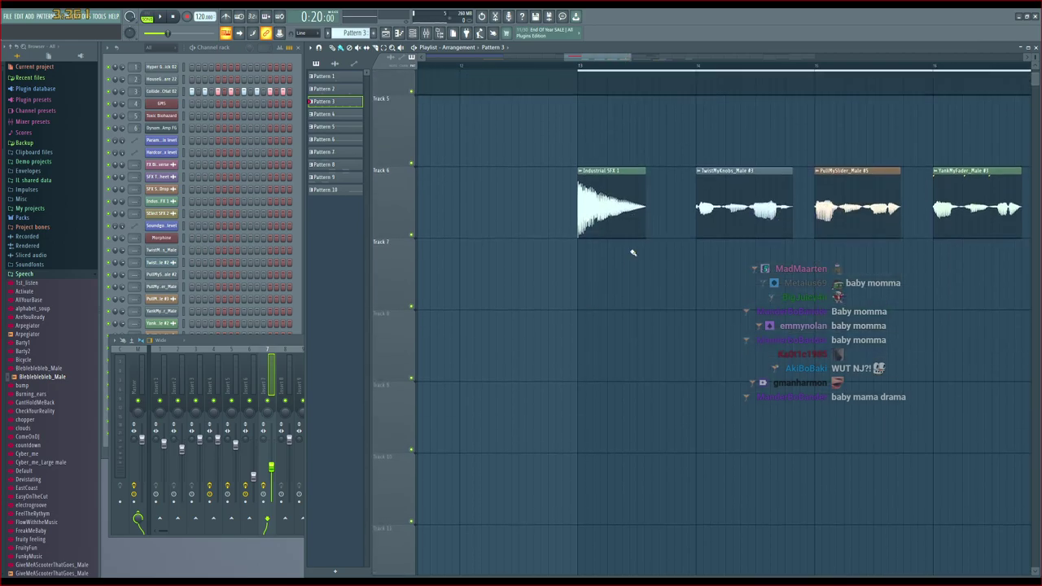
pyautogui.scroll(3, 630, 254)
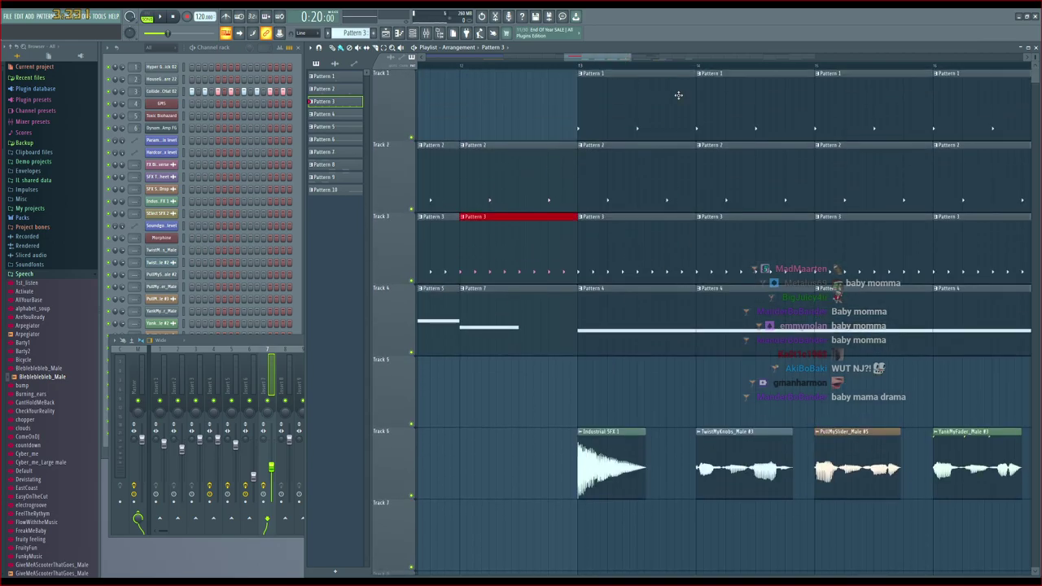
pyautogui.scroll(-2, 720, 69)
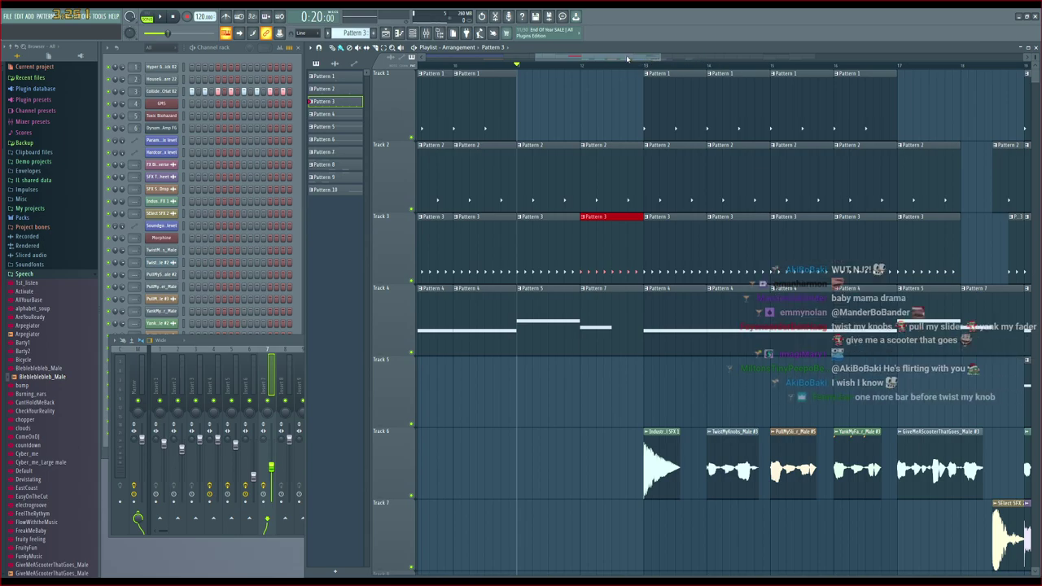
# Listen to the speech section through the drop and set the playback start to bar 13
pyautogui.moveTo(623, 58); pyautogui.dragTo(632, 60)
pyautogui.press('space')
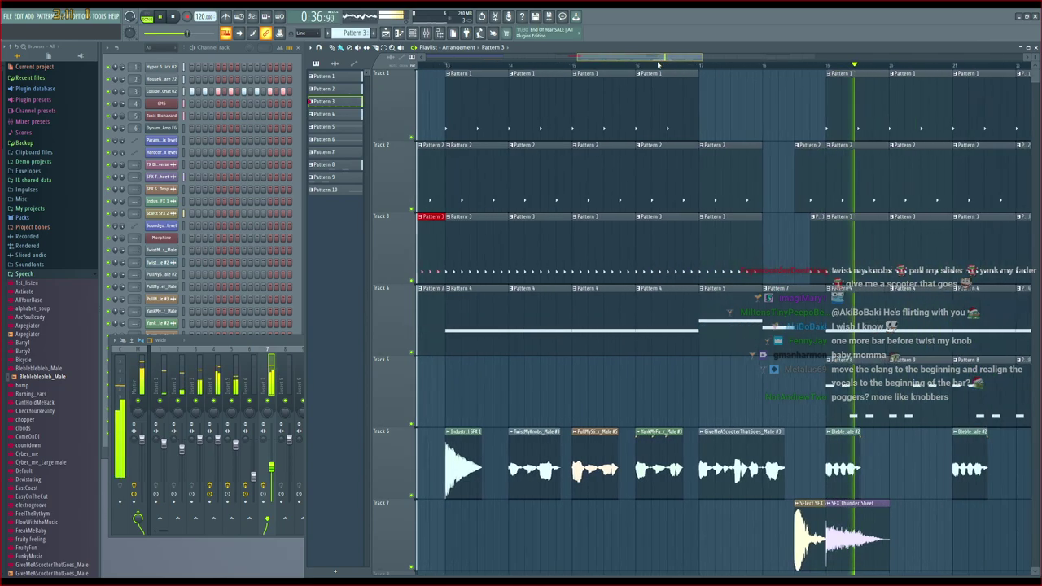
pyautogui.click(586, 64)
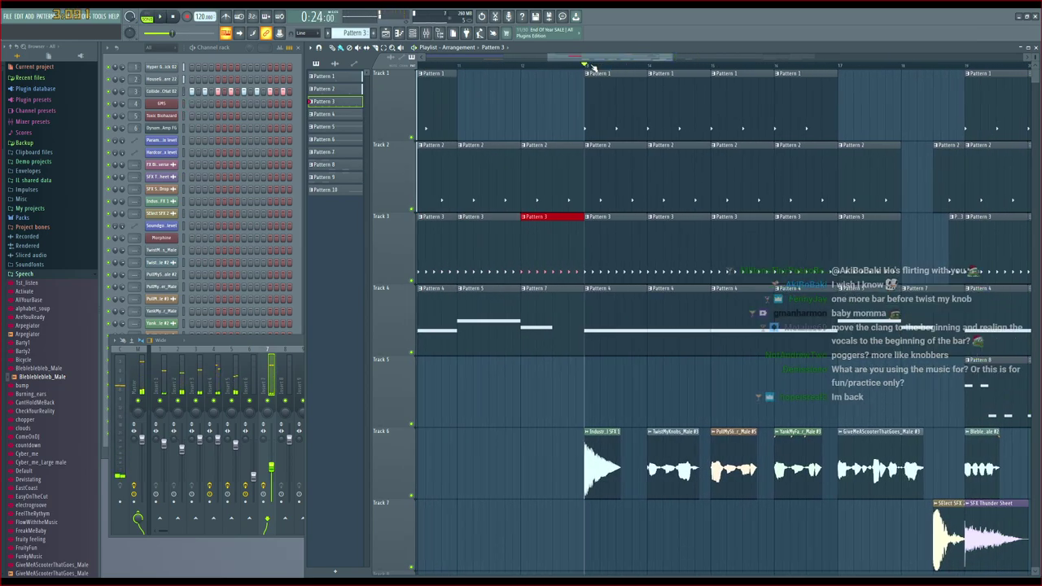
pyautogui.press('space')
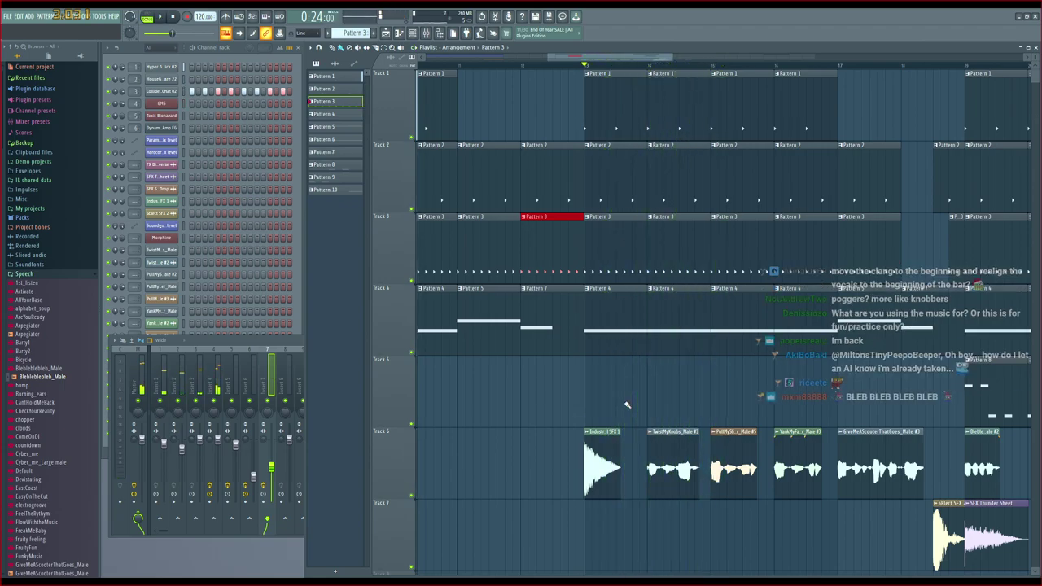
# Move the Industrial SFX 1 clip on Track 6 one bar earlier to bar 12 and listen to the section
pyautogui.scroll(-2, 627, 403)
pyautogui.scroll(1, 626, 400)
pyautogui.moveTo(596, 385); pyautogui.dragTo(532, 385)
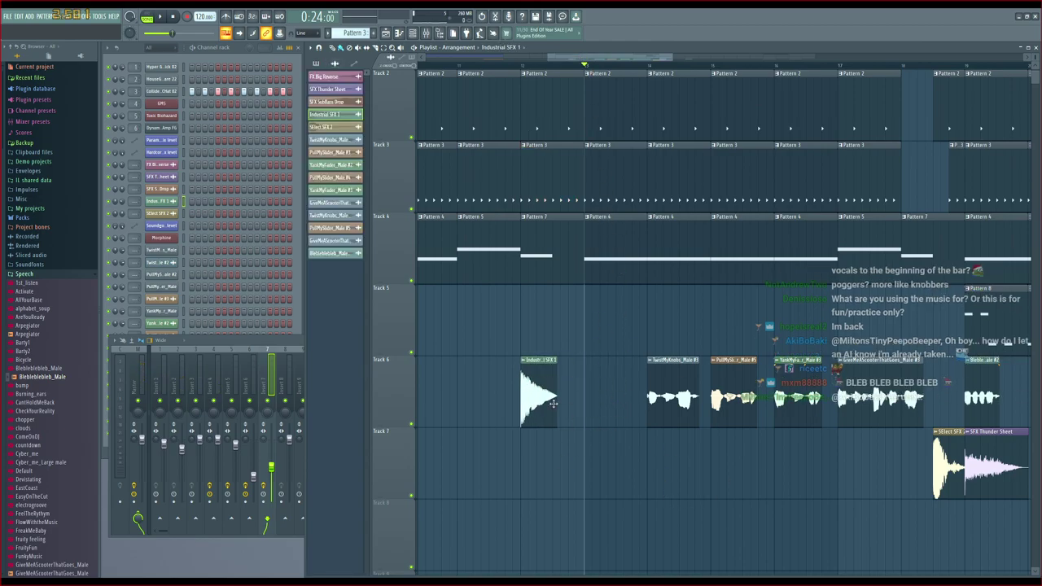
pyautogui.press('space')
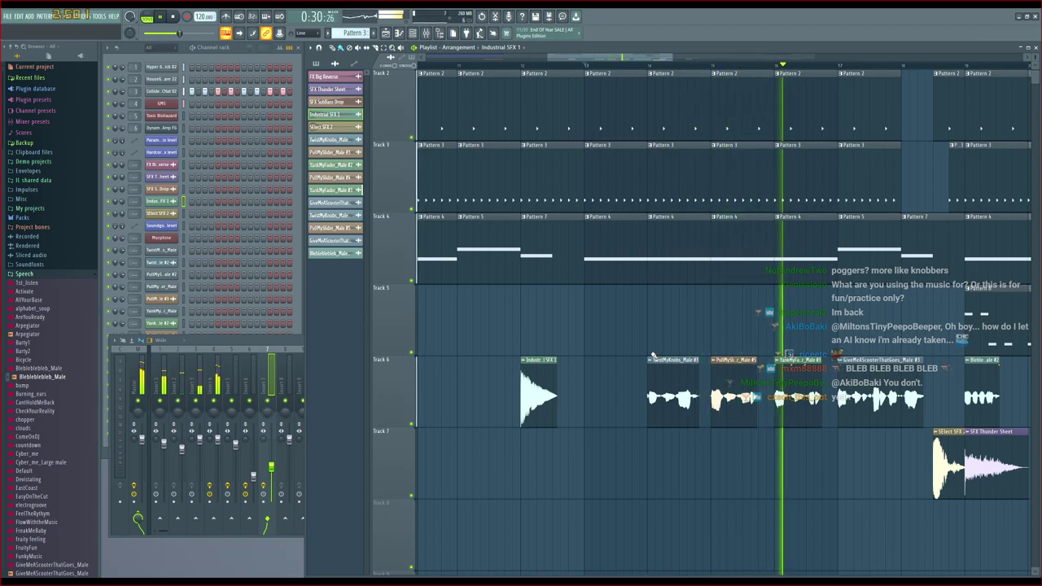
pyautogui.press('space')
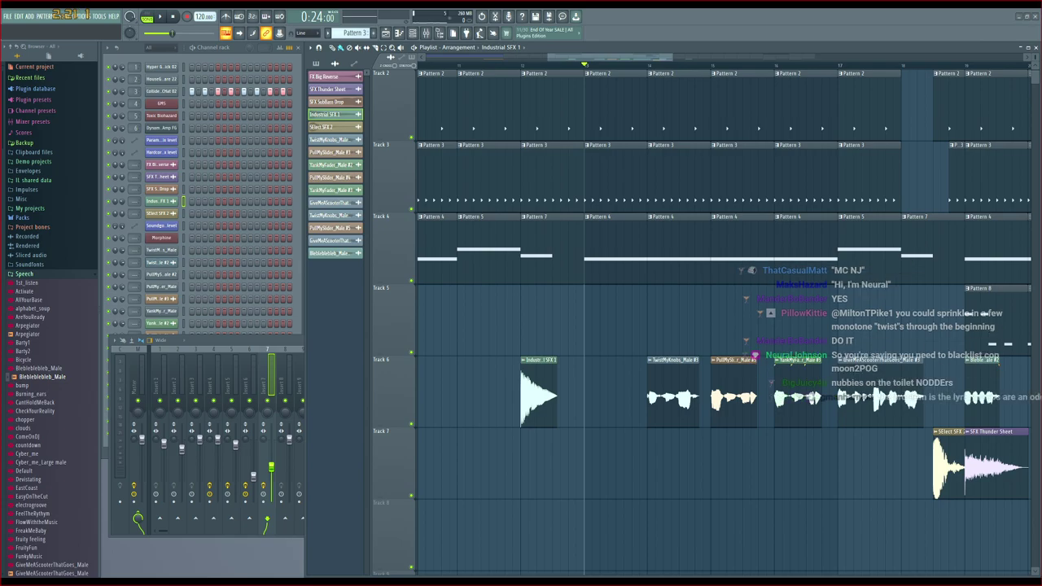
# Replay the section from bar 13 to judge the empty bar before the first speech clip
pyautogui.press('space')
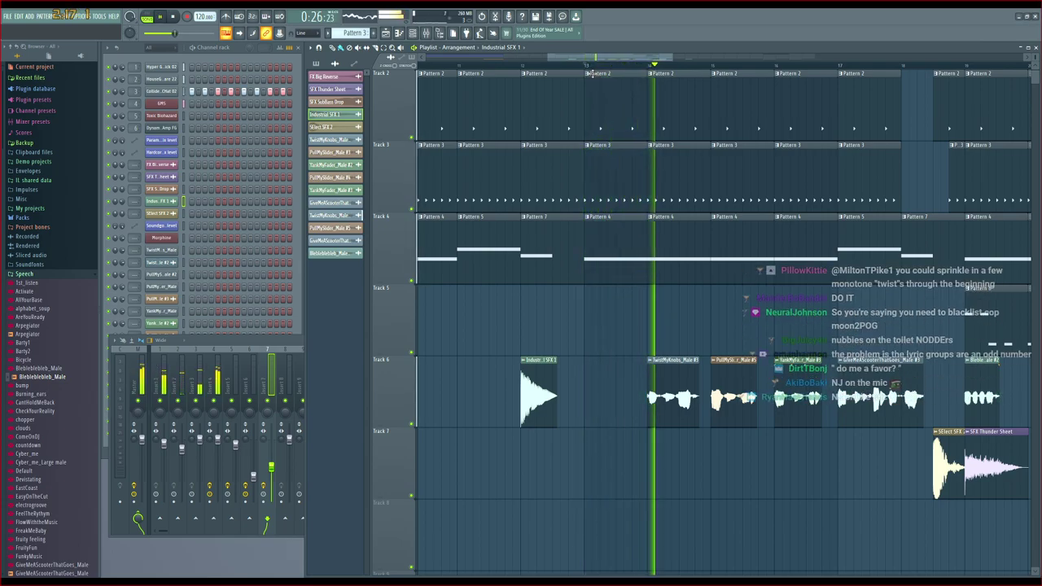
pyautogui.press('space')
pyautogui.press('space')
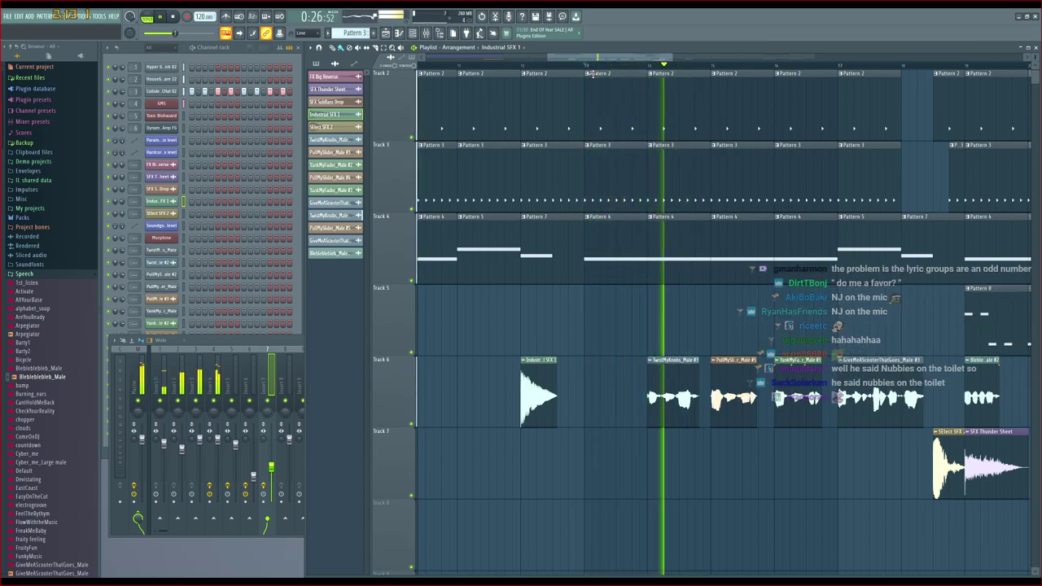
pyautogui.press('space')
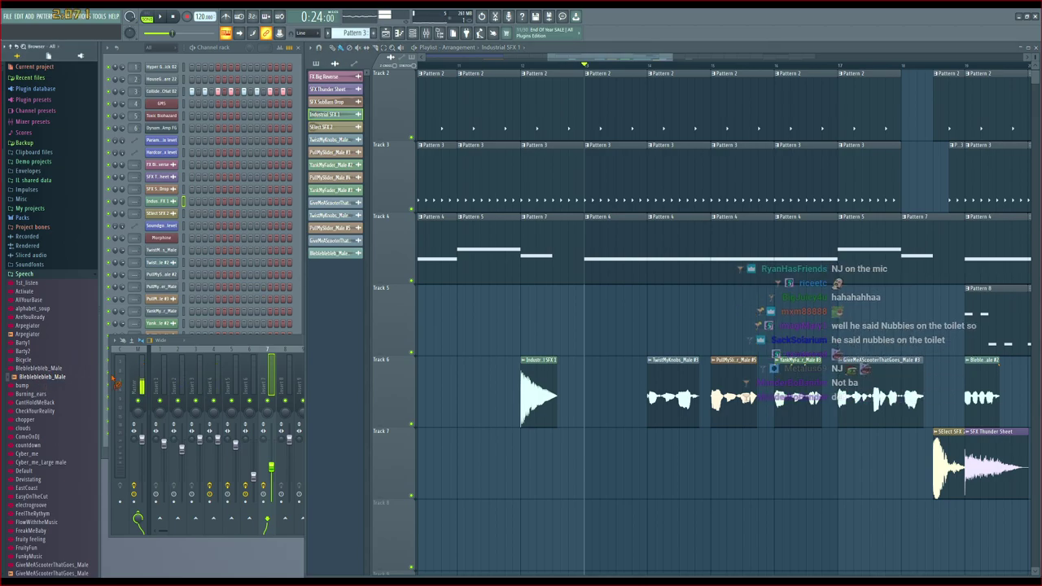
# Create a new speech channel named PutSomeDripOnIt_Male
pyautogui.scroll(-5, 45, 377)
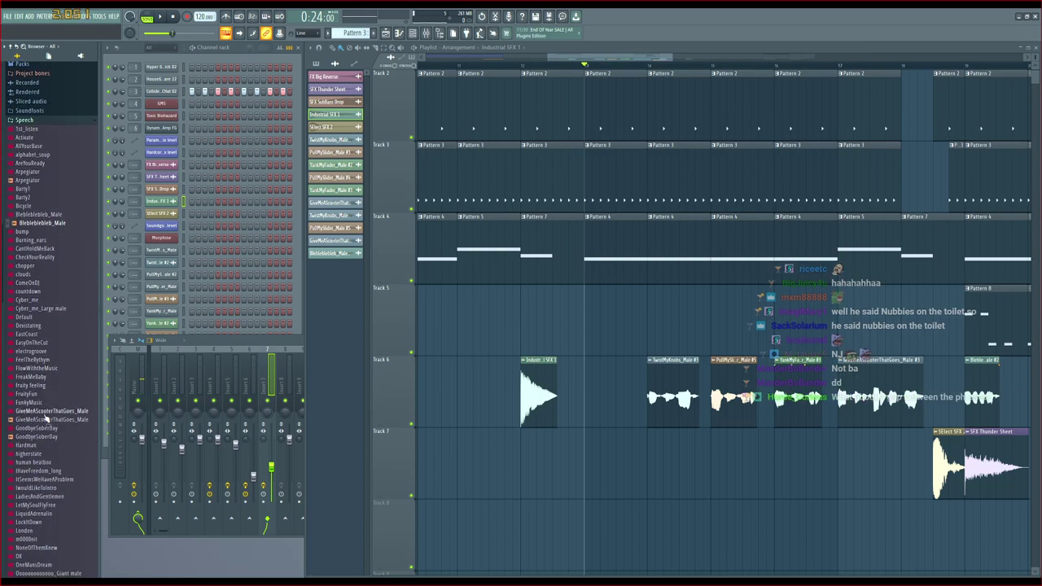
pyautogui.click(240, 229)
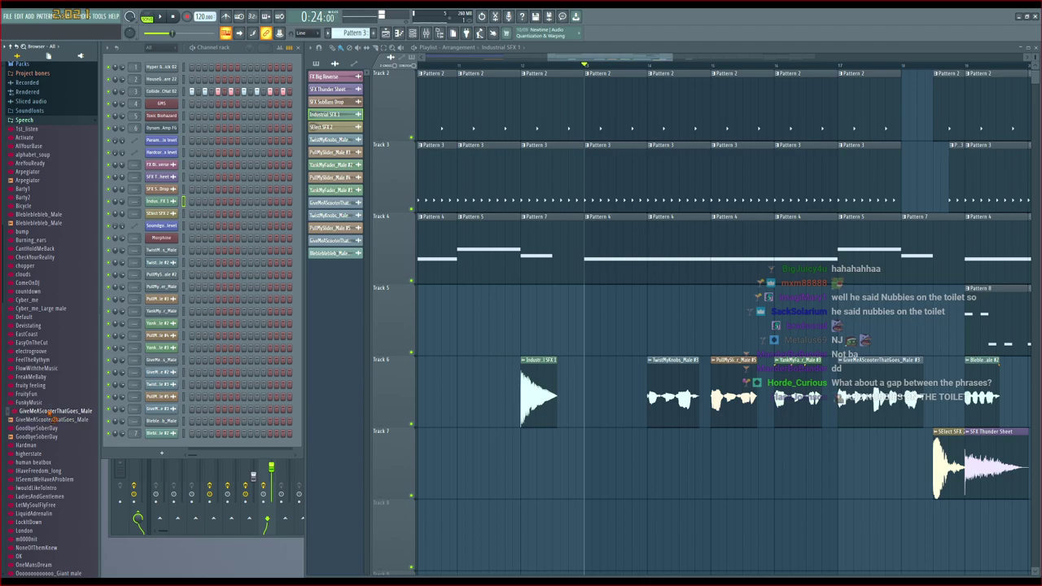
pyautogui.moveTo(158, 444); pyautogui.dragTo(160, 444)
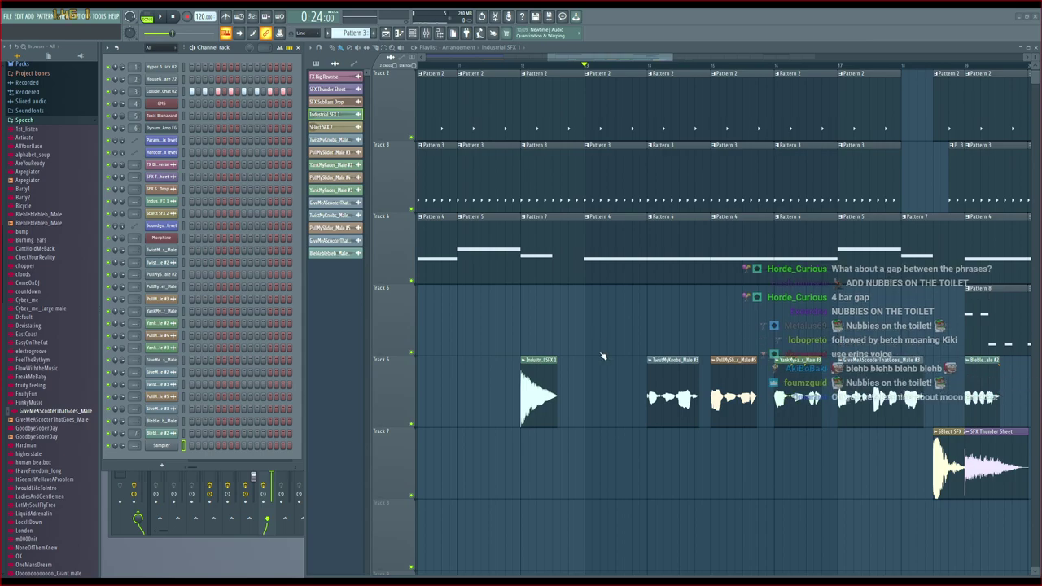
pyautogui.click(837, 505)
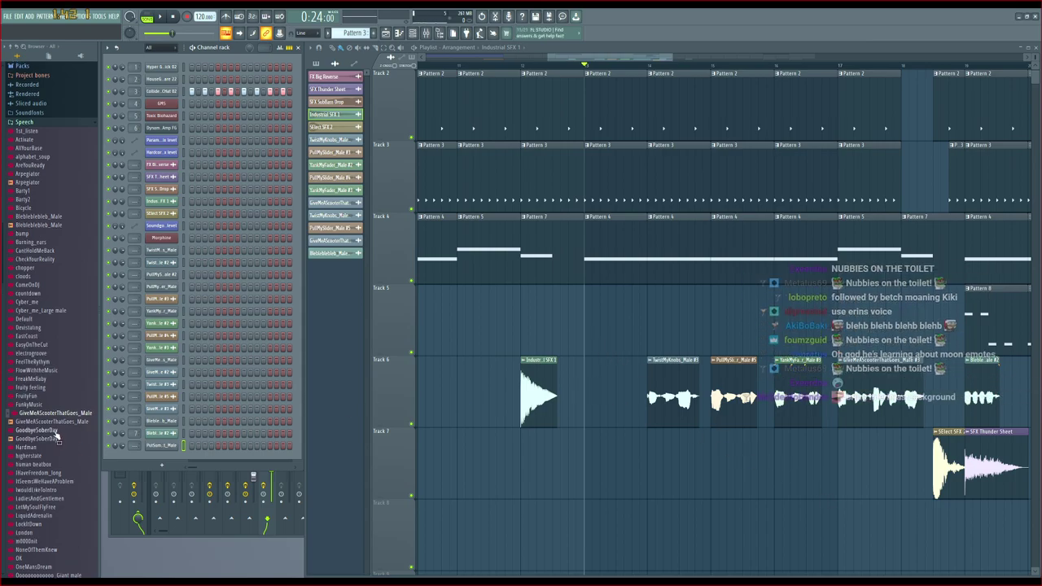
# Try the PutSomeDripOnIt_Male clip at bar 13 on Track 6, listen to it and clear the bar again
pyautogui.scroll(-10, 57, 439)
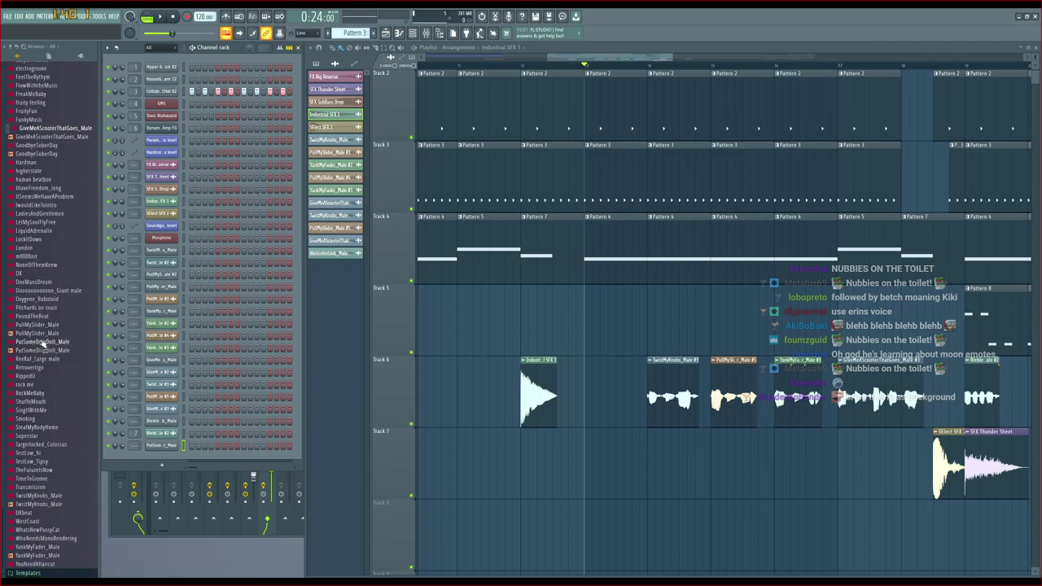
pyautogui.moveTo(85, 361); pyautogui.dragTo(597, 383)
pyautogui.press('space')
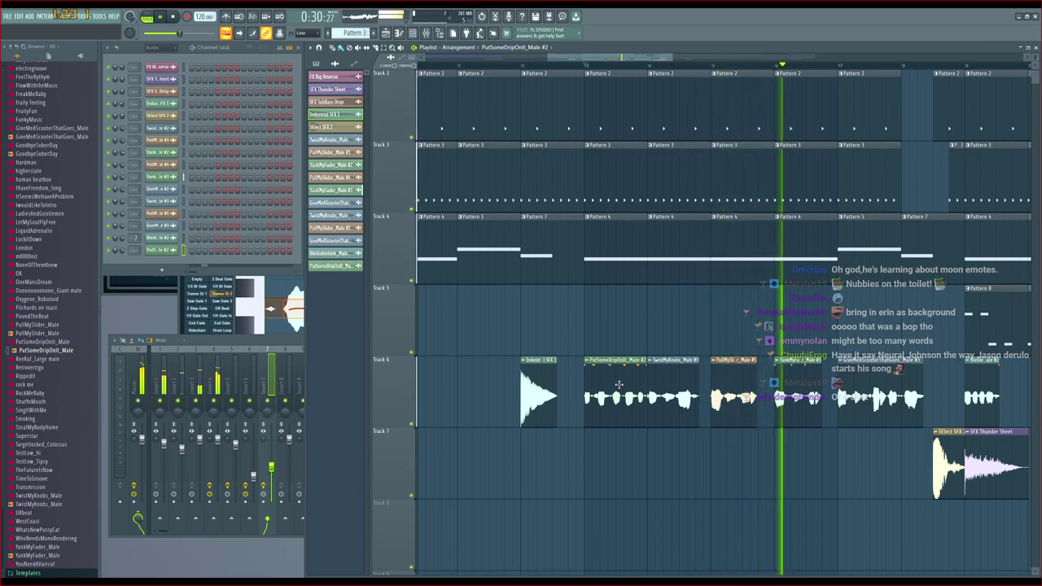
pyautogui.rightClick(626, 386)
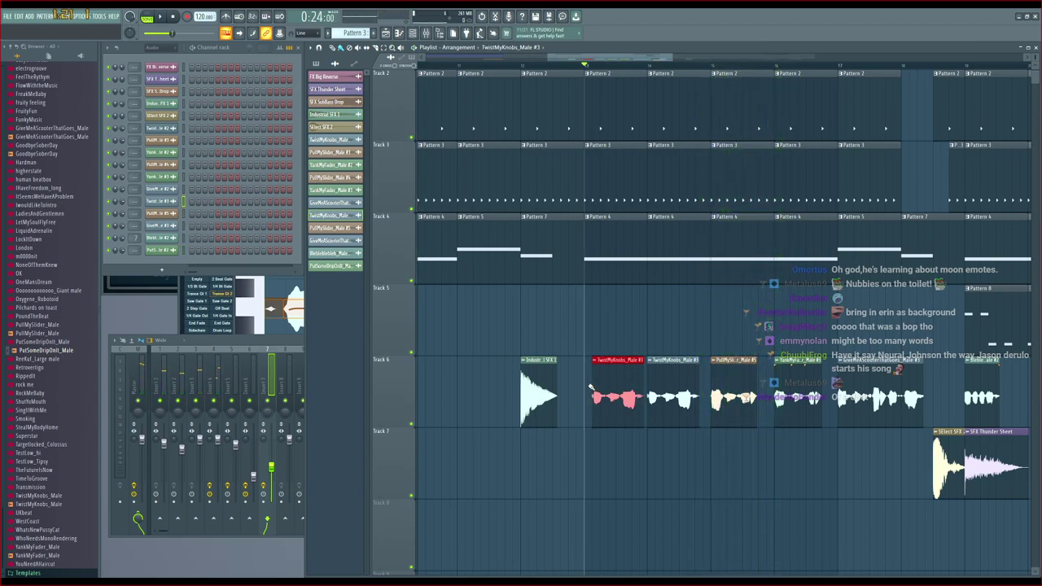
pyautogui.rightClick(619, 387)
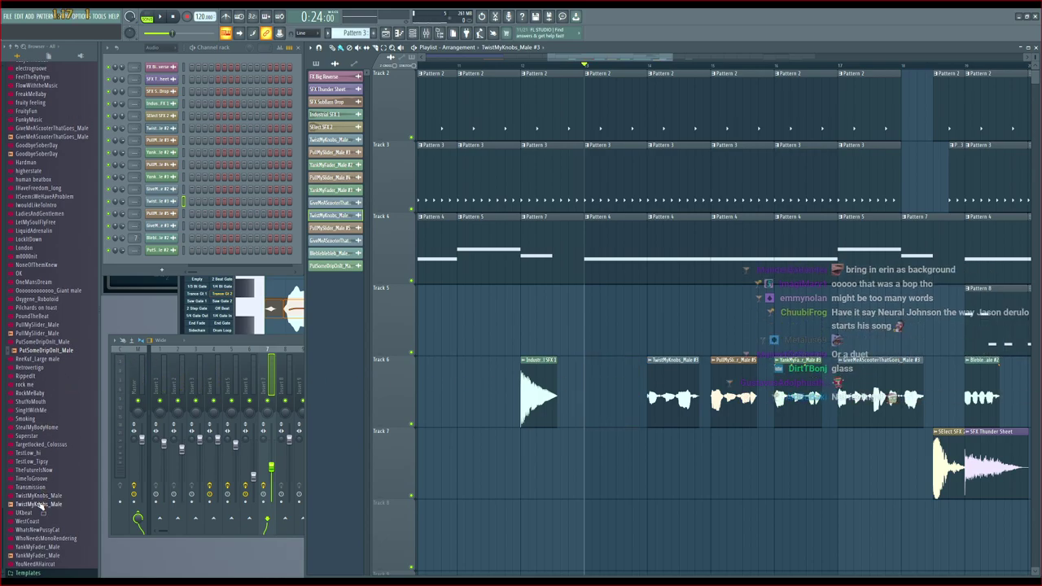
# Try the TwistMyKnobs_Male sample from the Speech folder at bar 13 on Track 6, listen to it and remove it
pyautogui.moveTo(39, 502); pyautogui.dragTo(584, 382)
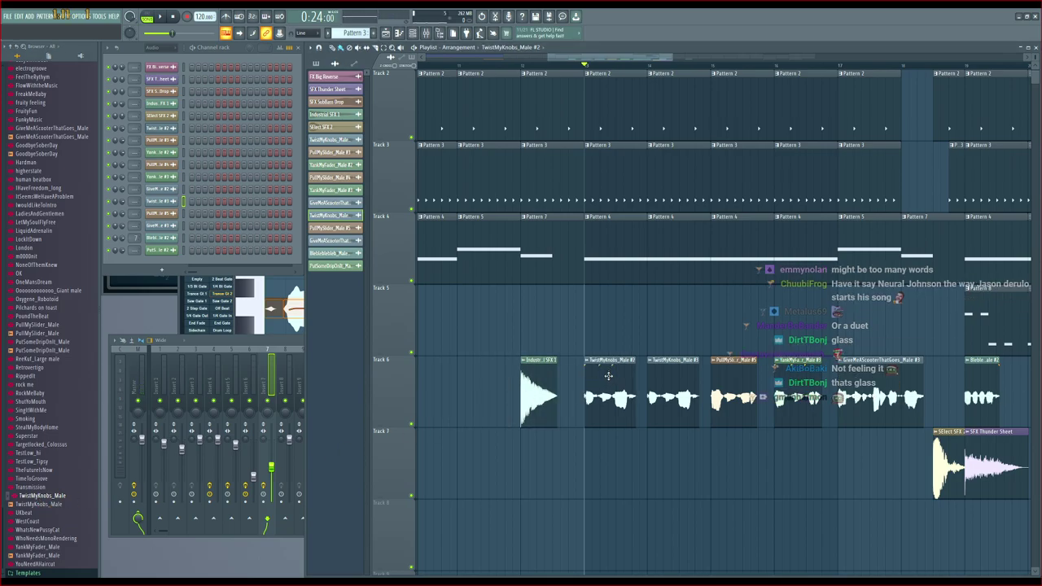
pyautogui.press('space')
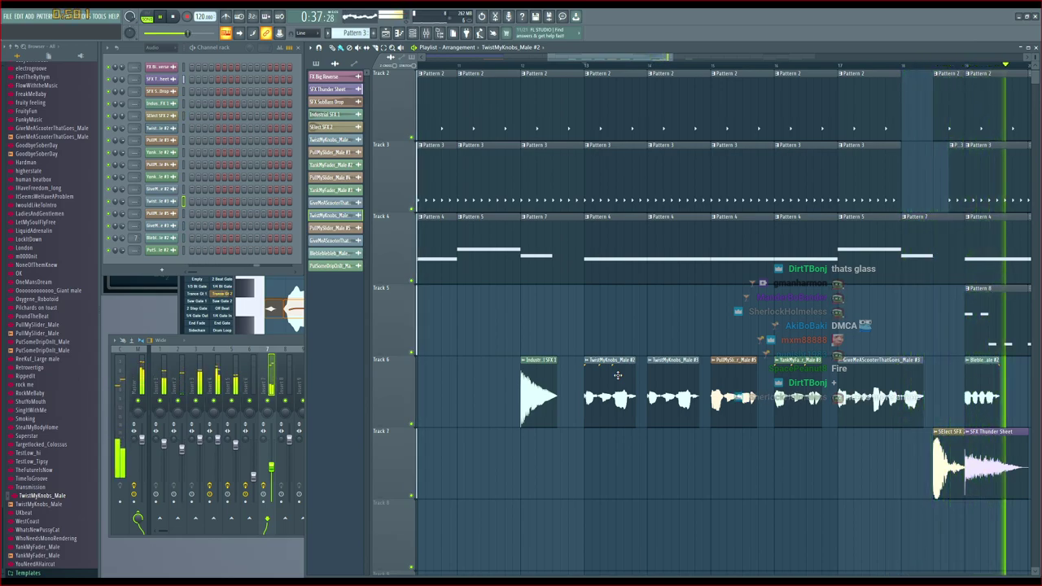
pyautogui.press('space')
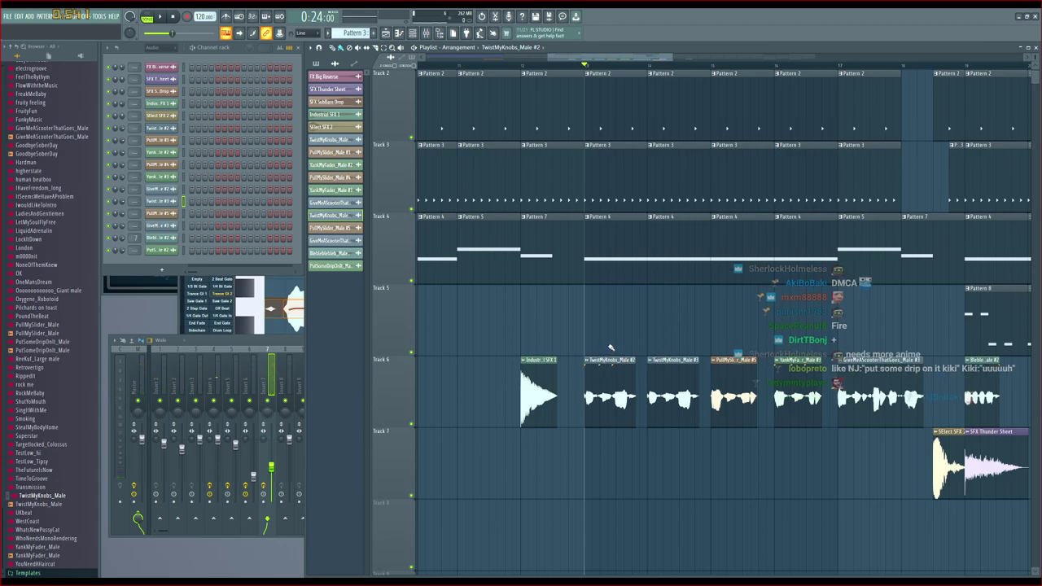
pyautogui.press('space')
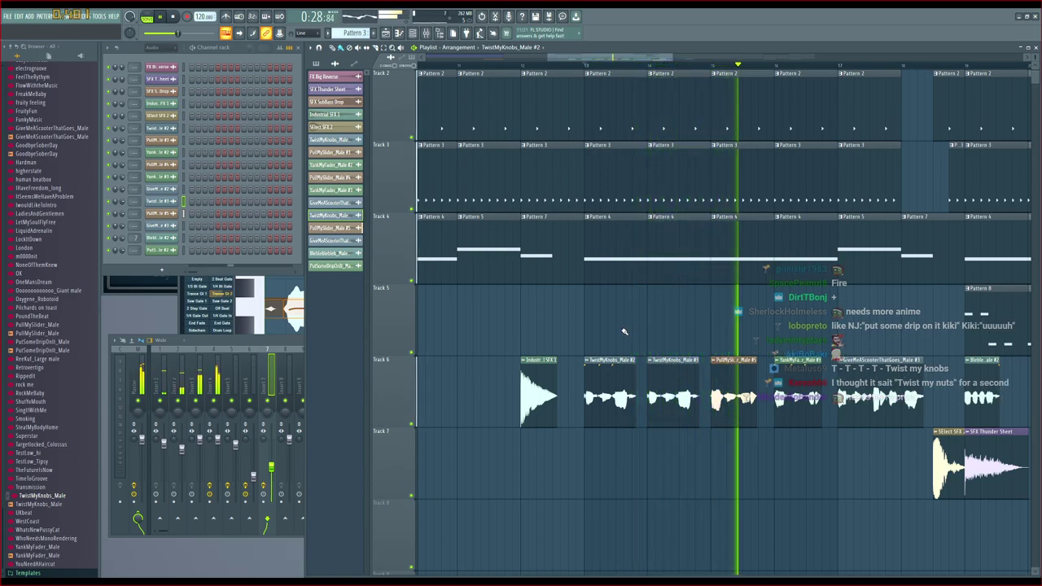
pyautogui.press('space')
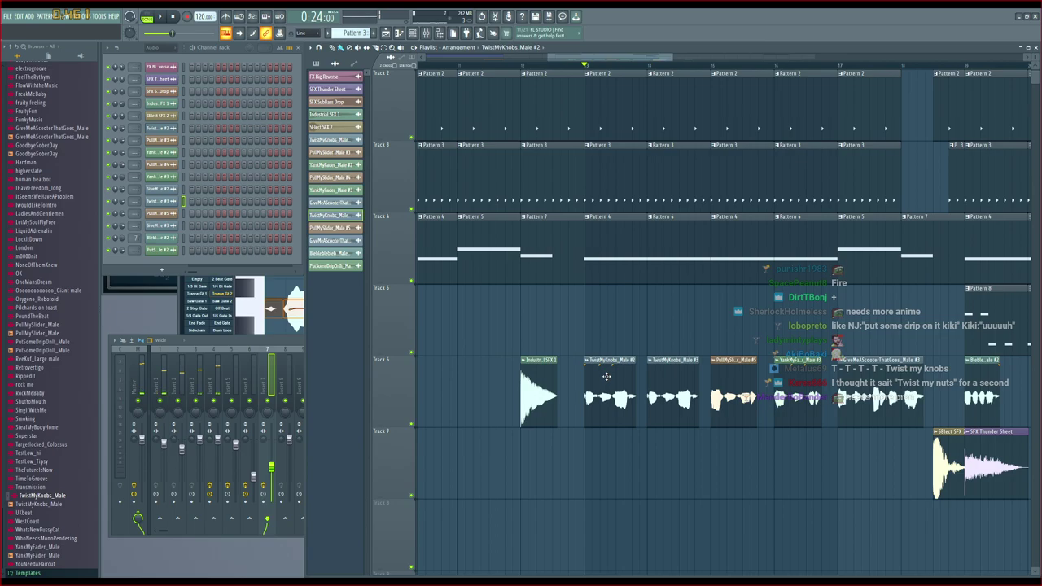
pyautogui.rightClick(607, 389)
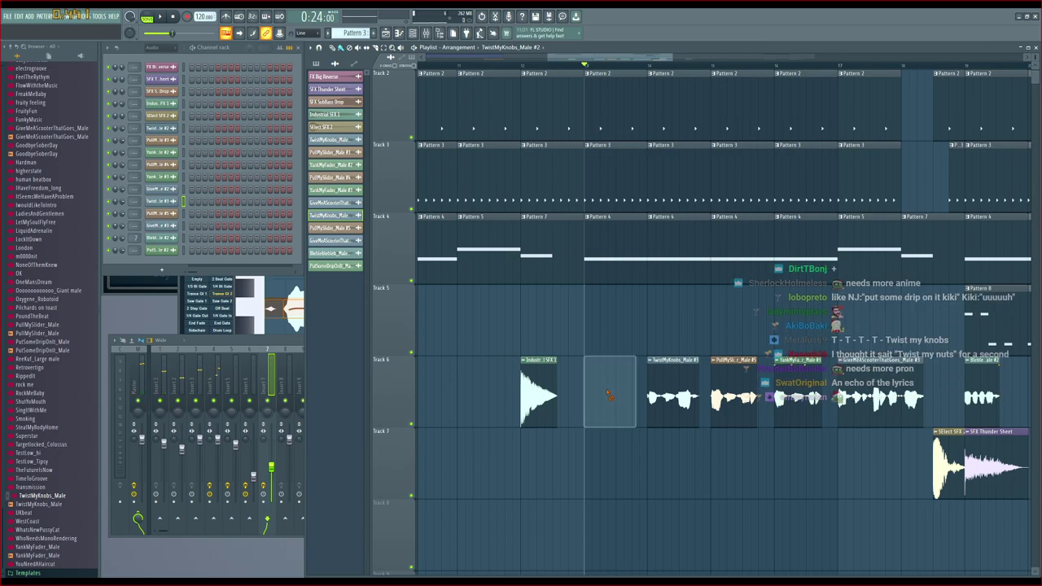
# Place a TwistMyKnobs_Male #3 clip at bar 13 on Track 6 and play from there
pyautogui.click(593, 386)
pyautogui.press('space')
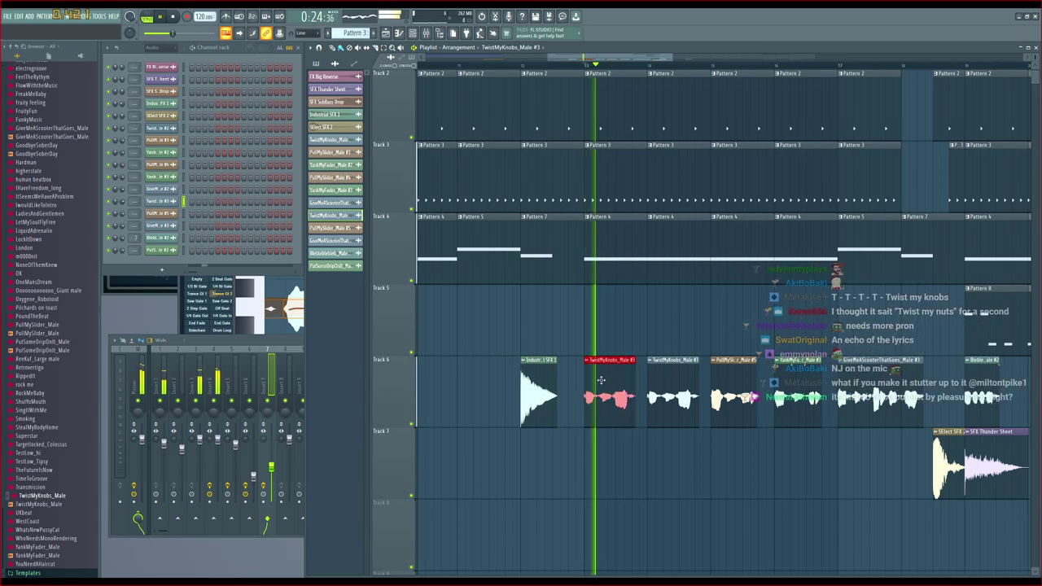
pyautogui.scroll(1, 603, 380)
pyautogui.press('space')
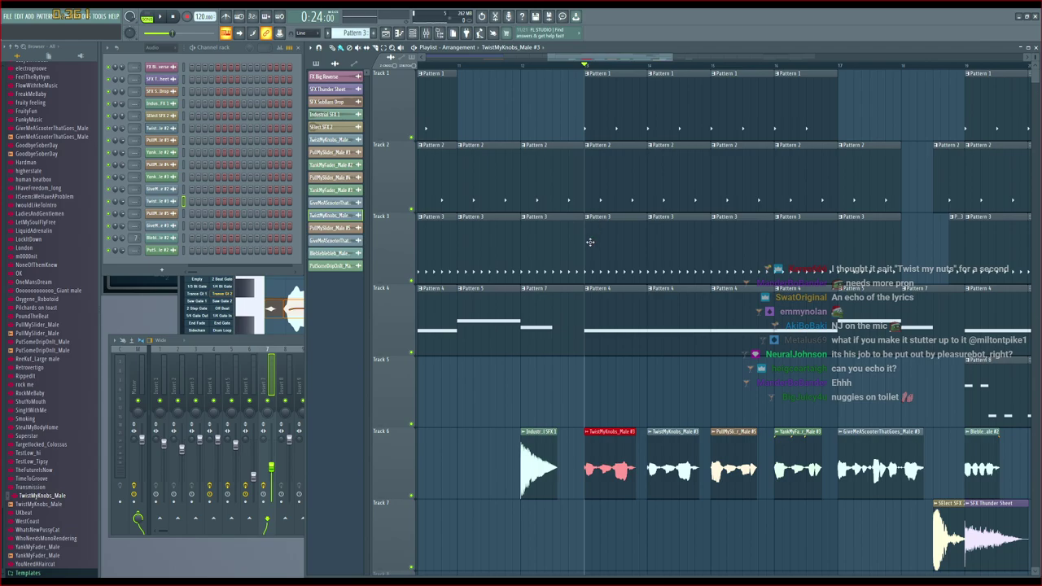
# Trim the end of the bar 13 TwistMyKnobs_Male #3 clip to leave only its first word, about a fifth of a bar
pyautogui.scroll(5, 584, 66)
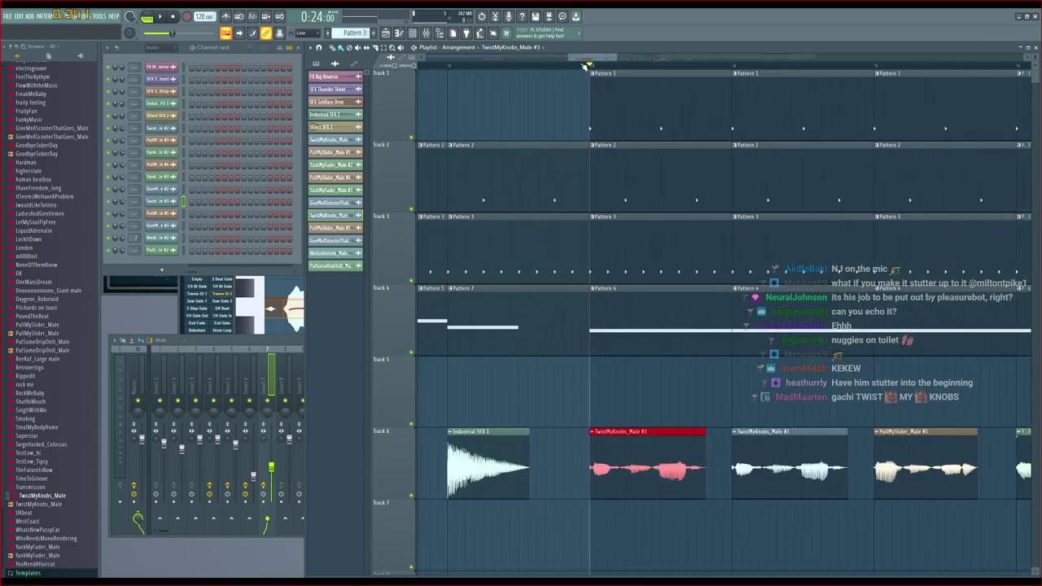
pyautogui.press('space')
pyautogui.press('space')
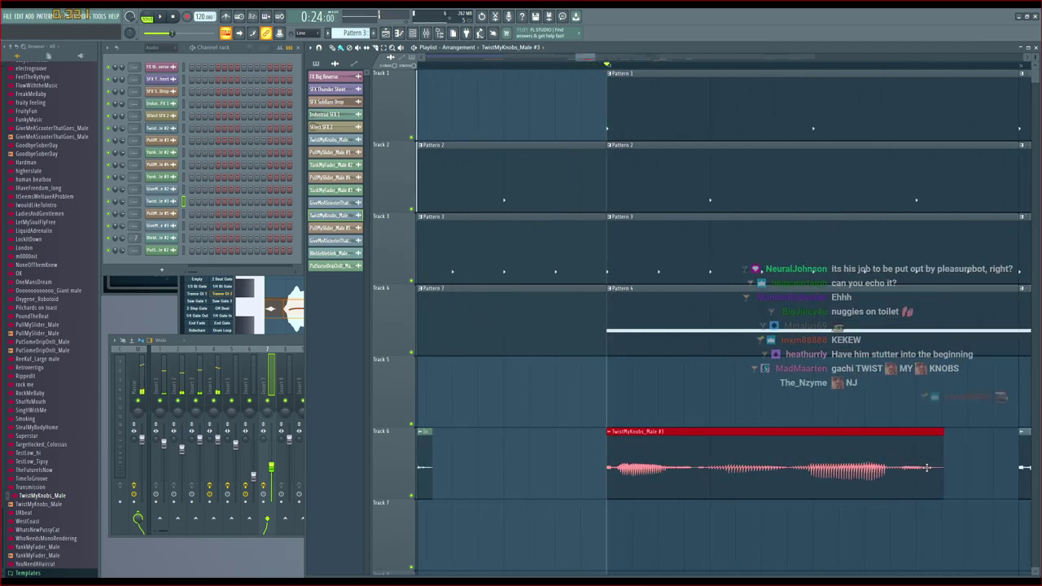
pyautogui.moveTo(941, 460); pyautogui.dragTo(696, 481)
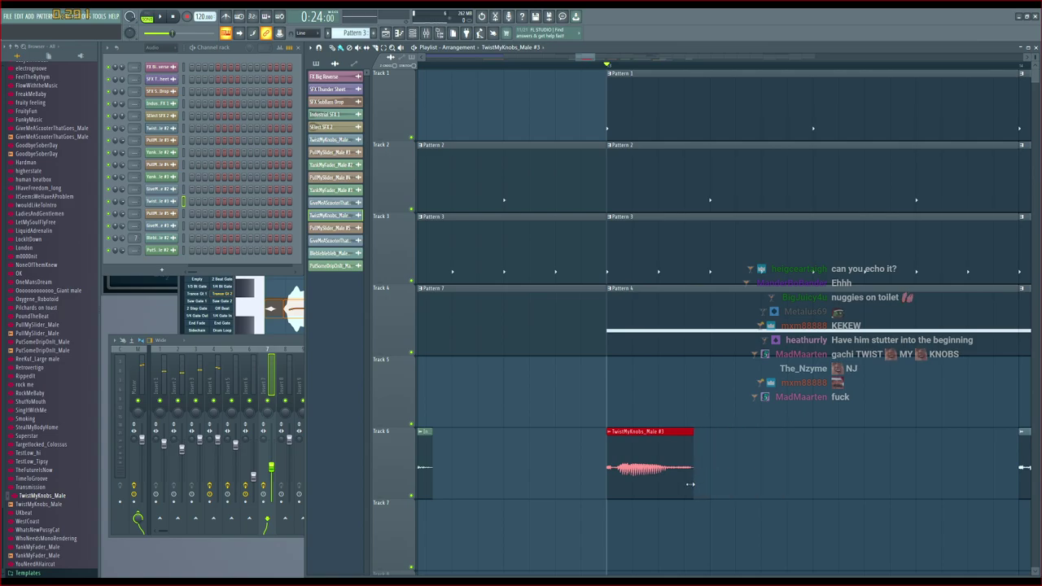
# Place copies of the shortened TwistMyKnobs_Male #3 clip every half bar across bars 11 to 13 on Track 6 and play from bar 11
pyautogui.press('space')
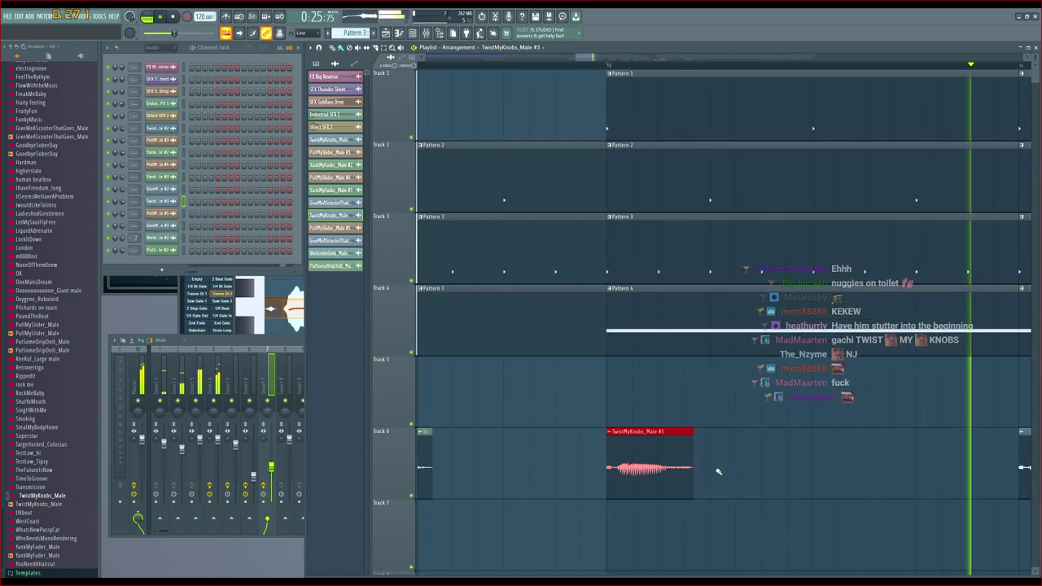
pyautogui.scroll(-5, 720, 449)
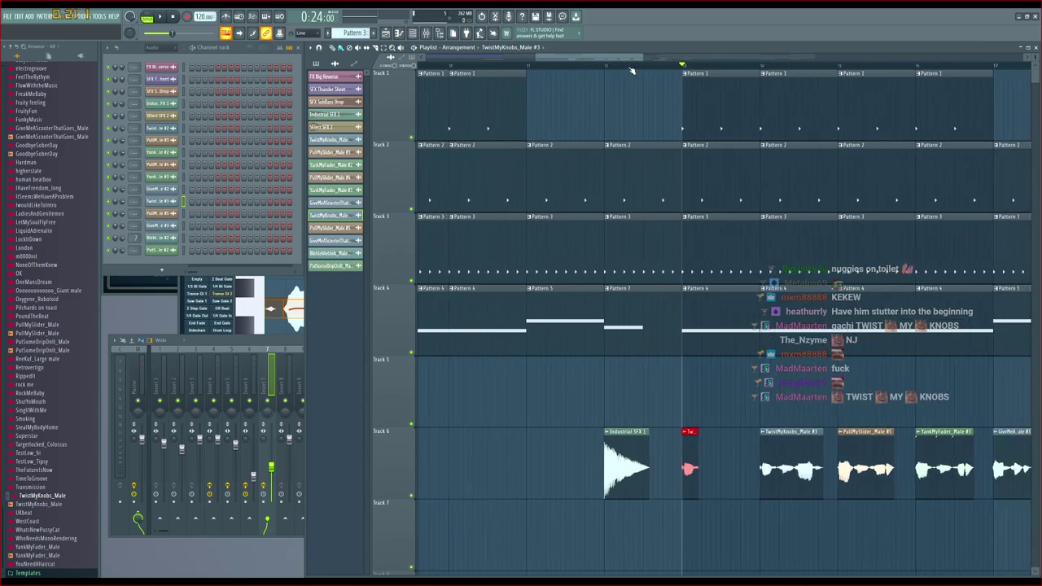
pyautogui.scroll(-2, 630, 154)
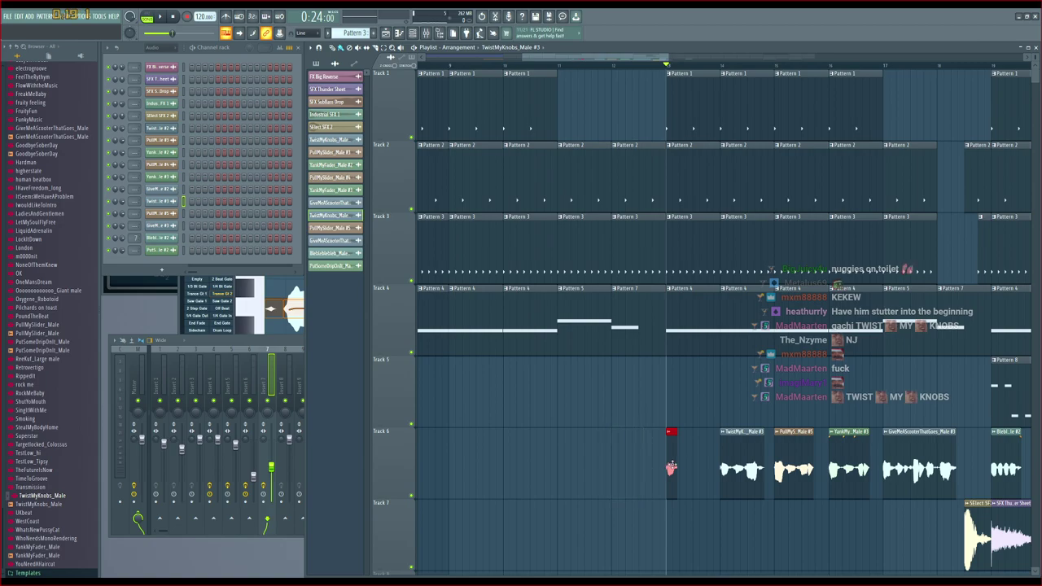
pyautogui.click(567, 461)
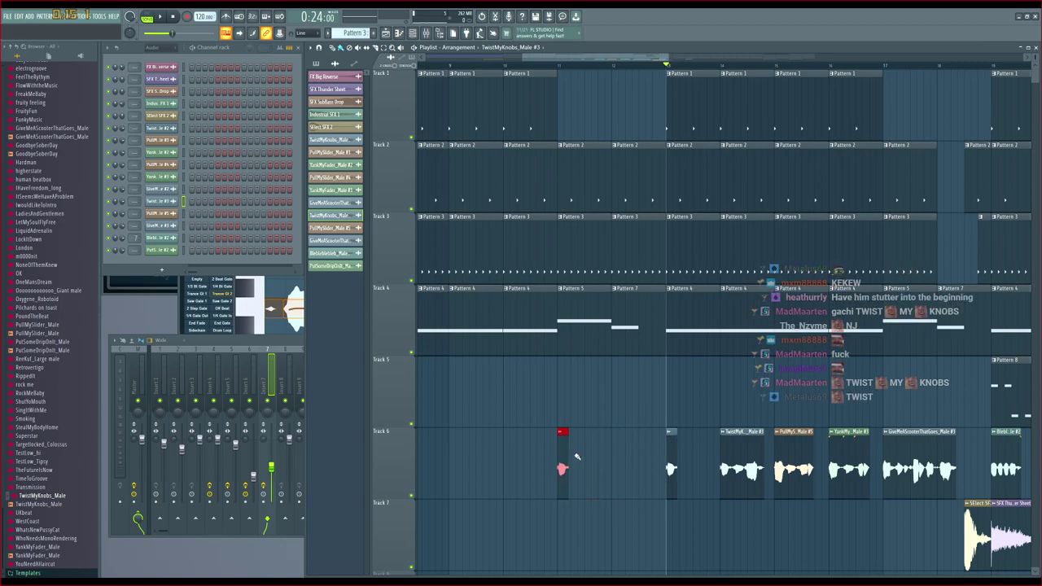
pyautogui.click(559, 65)
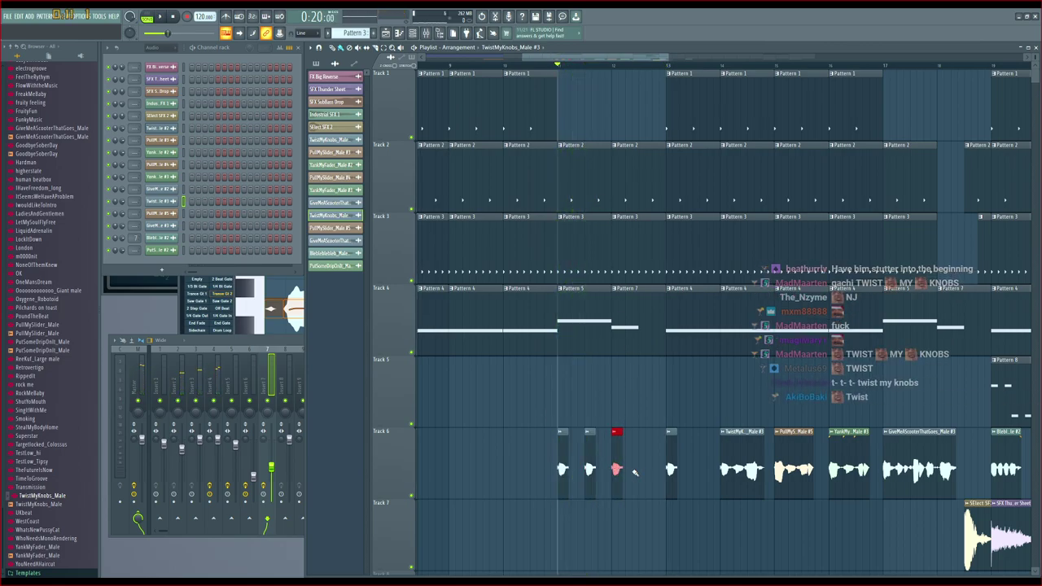
pyautogui.click(641, 471)
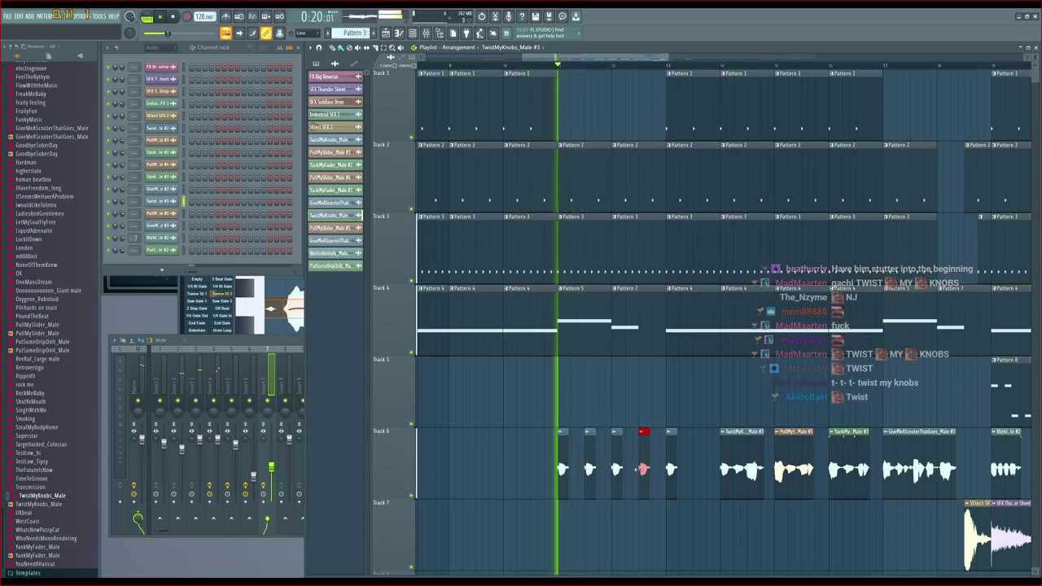
pyautogui.click(698, 487)
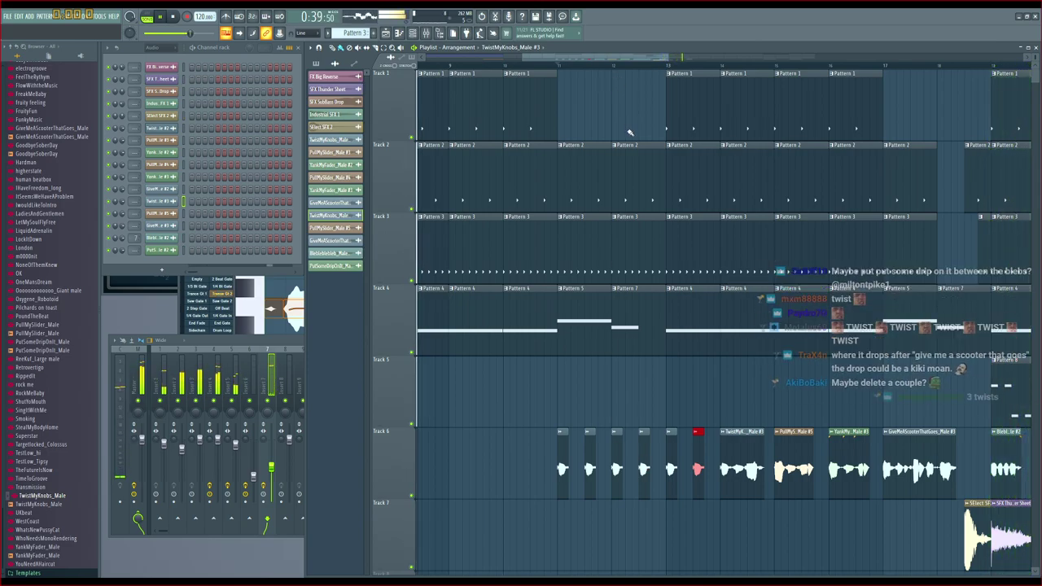
# Remove the shortened TwistMyKnobs clips from bars 11 and 12 on Track 6 and play the remaining arrangement
pyautogui.press('space')
pyautogui.press('space')
pyautogui.press('space')
pyautogui.rightClick(566, 460)
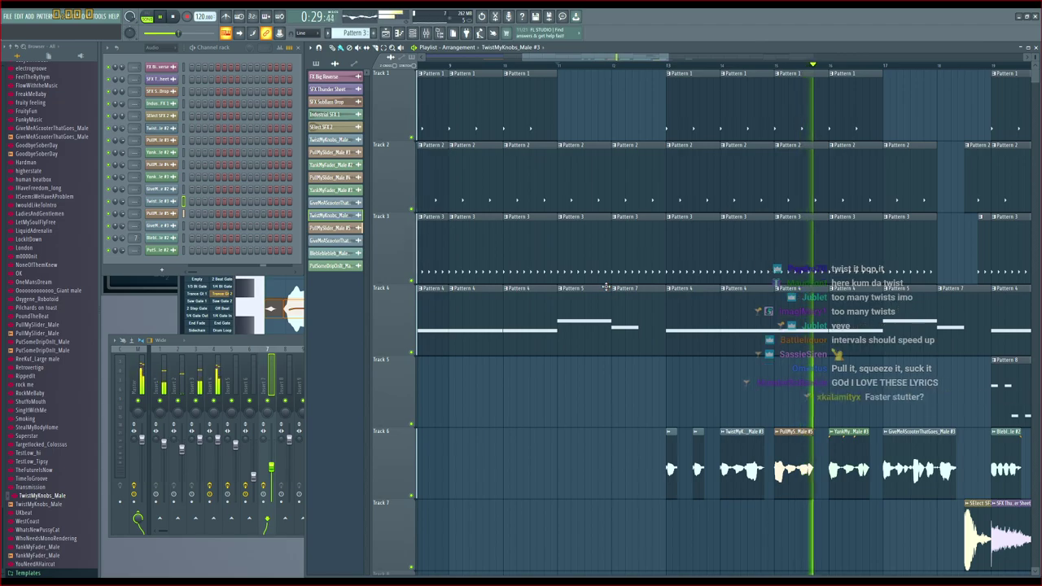
# Try shortened TwistMyKnobs clips on all four beats of bar 13, listen from bar 12 and remove the fourth one
pyautogui.scroll(2, 689, 70)
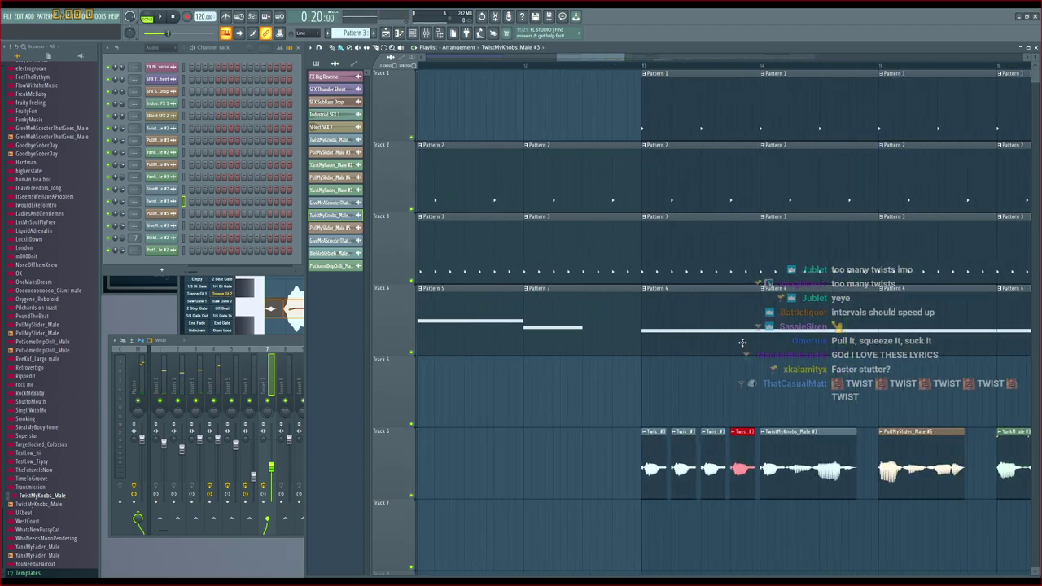
pyautogui.scroll(-2, 710, 57)
pyautogui.press('space')
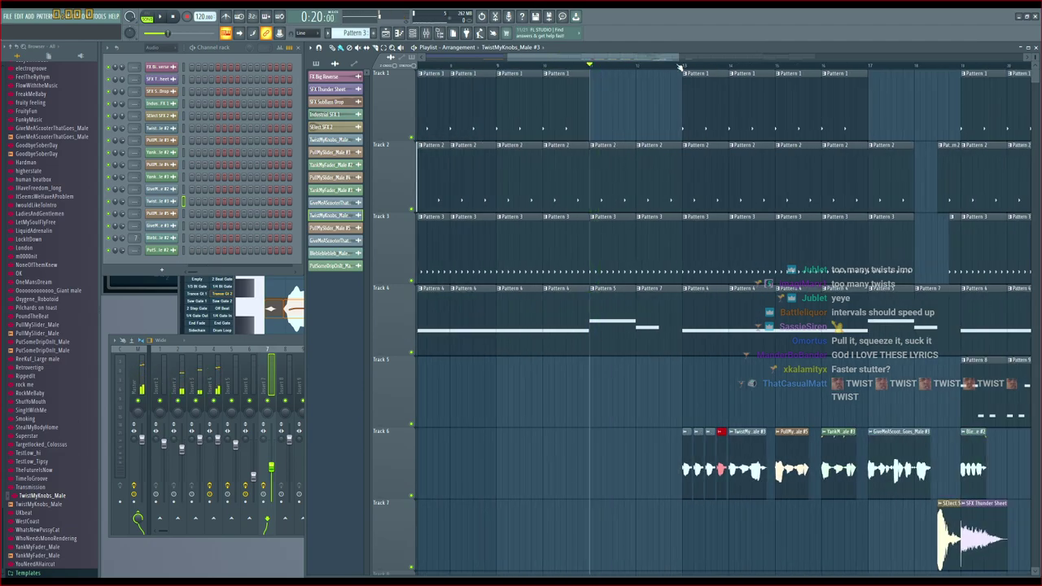
pyautogui.click(637, 67)
pyautogui.press('space')
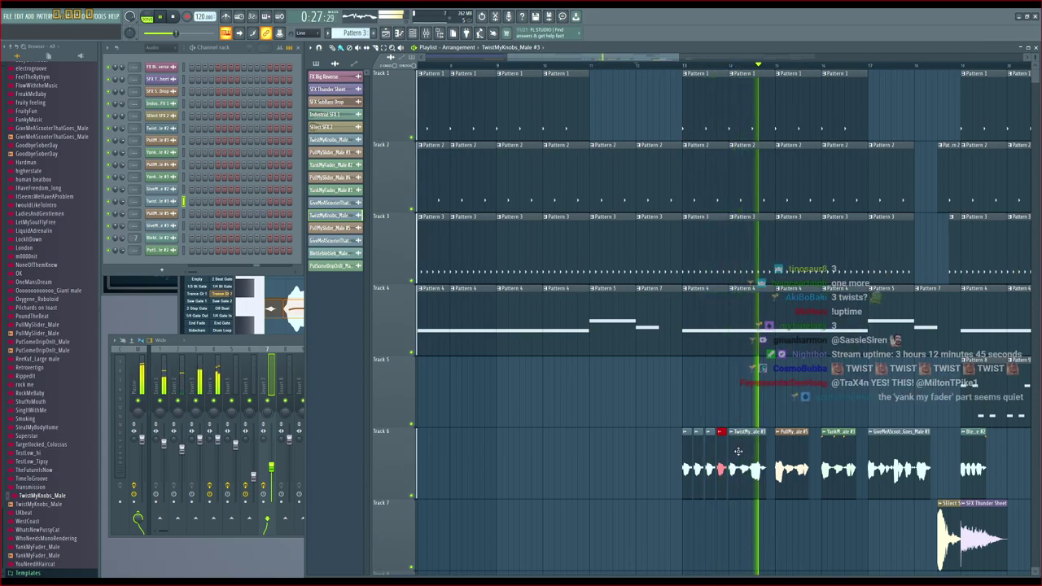
pyautogui.press('space')
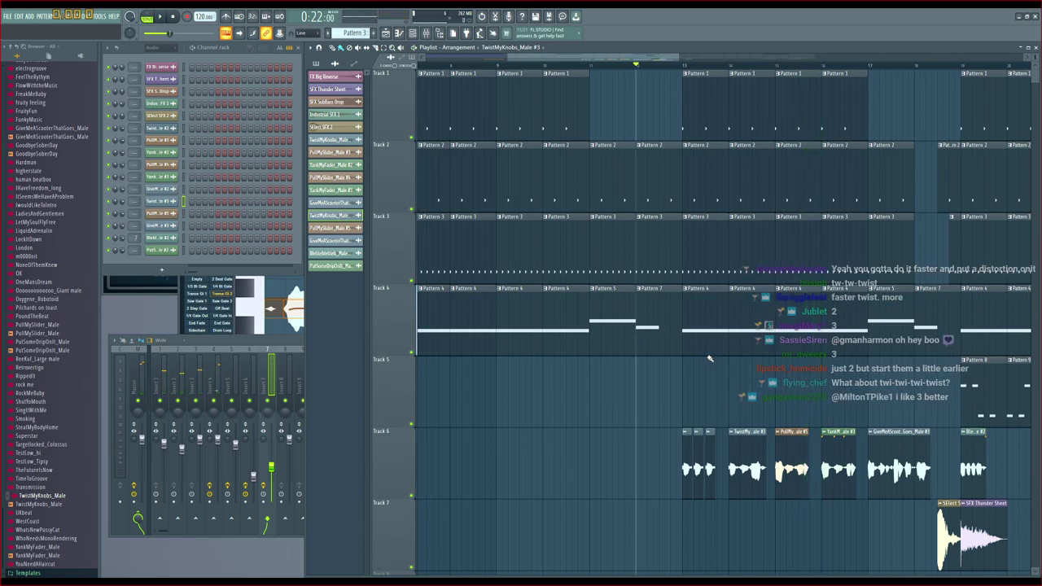
# Try the shortened clips on beats 2, 3 and 4 of bar 13, listen, and return them to beats 1, 2 and 3
pyautogui.scroll(4, 704, 68)
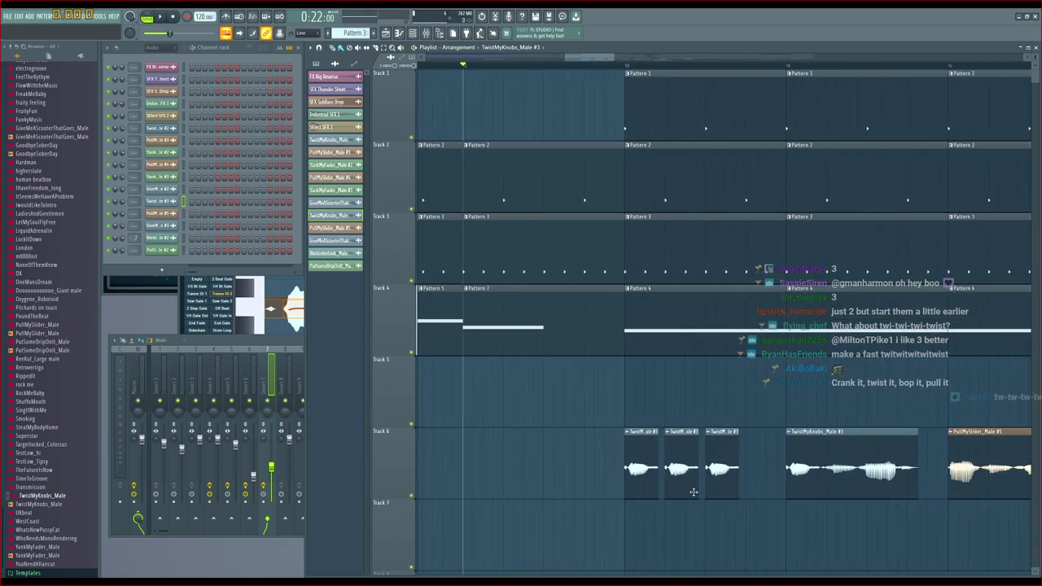
pyautogui.click(748, 461)
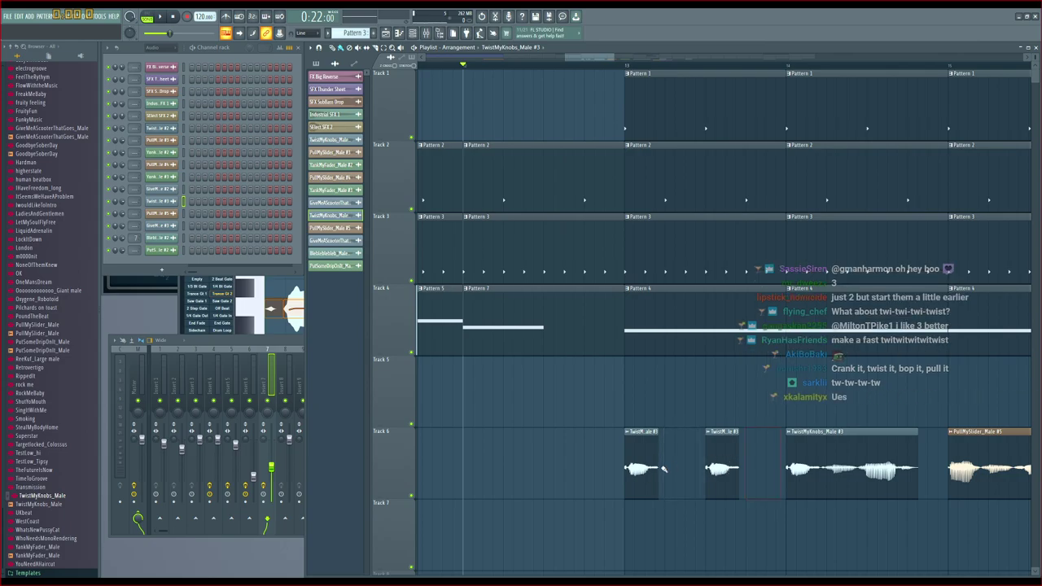
pyautogui.click(675, 464)
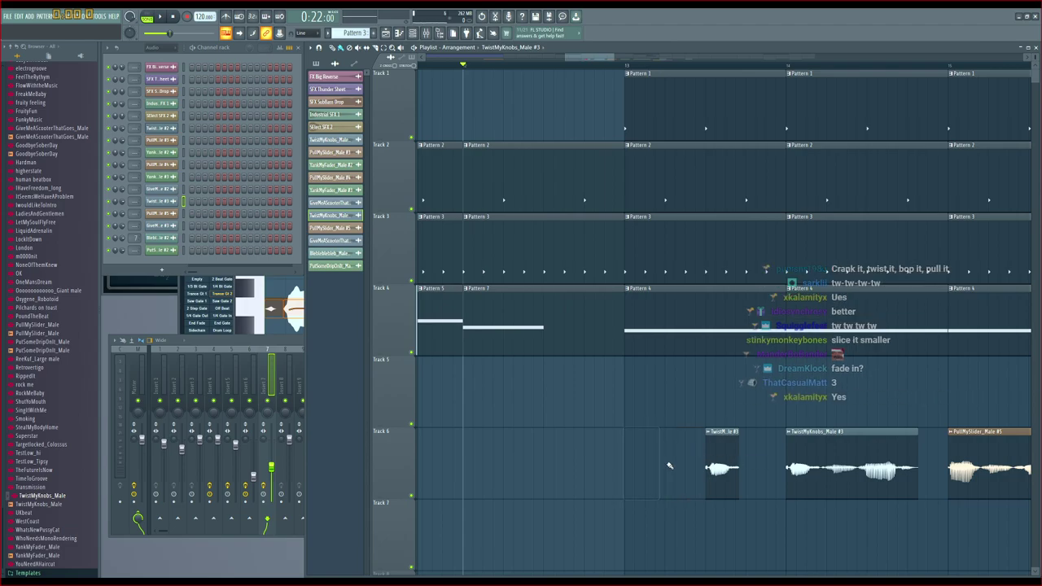
pyautogui.click(750, 463)
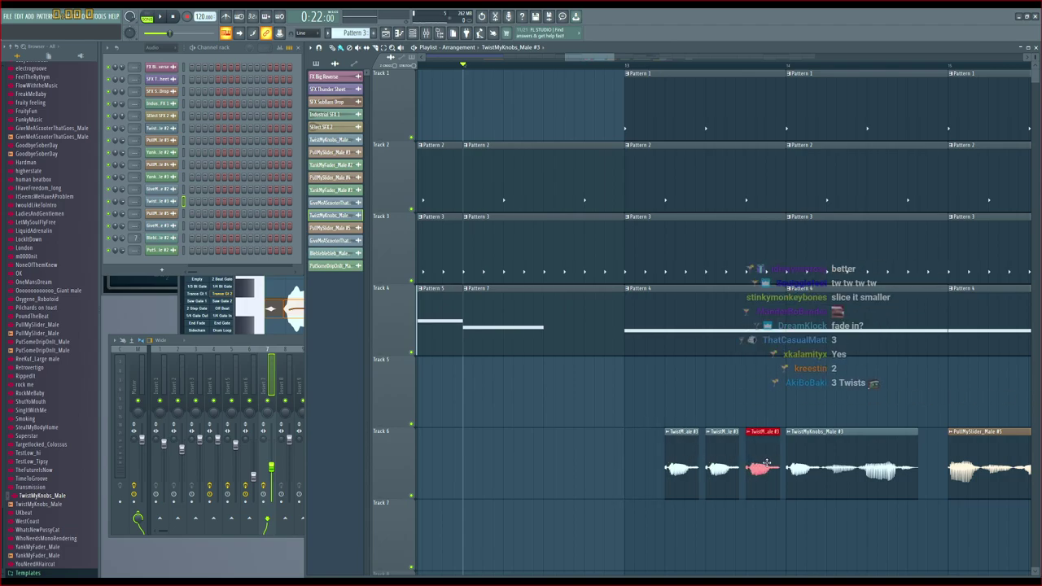
pyautogui.press('space')
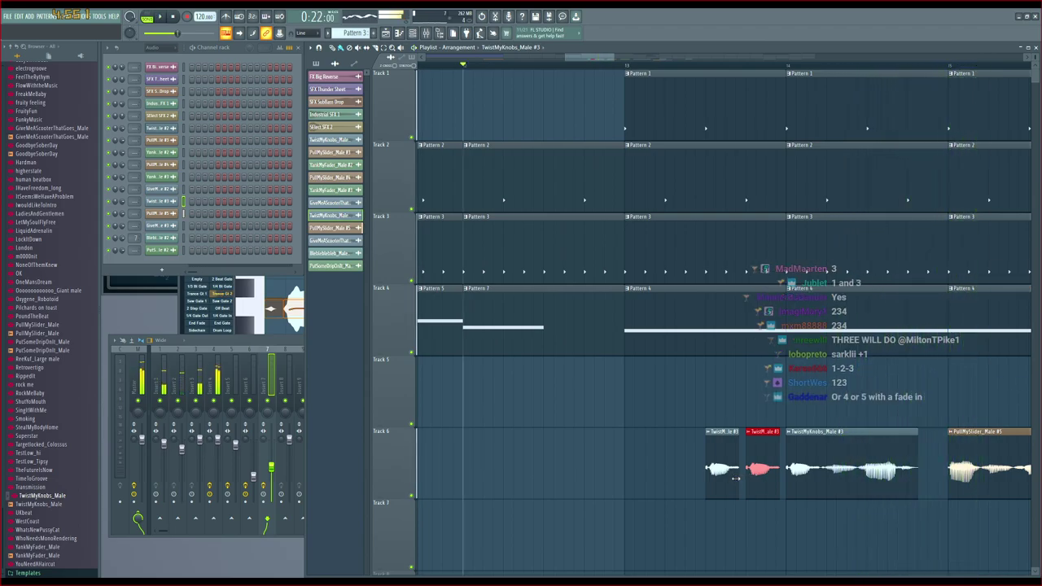
pyautogui.click(631, 467)
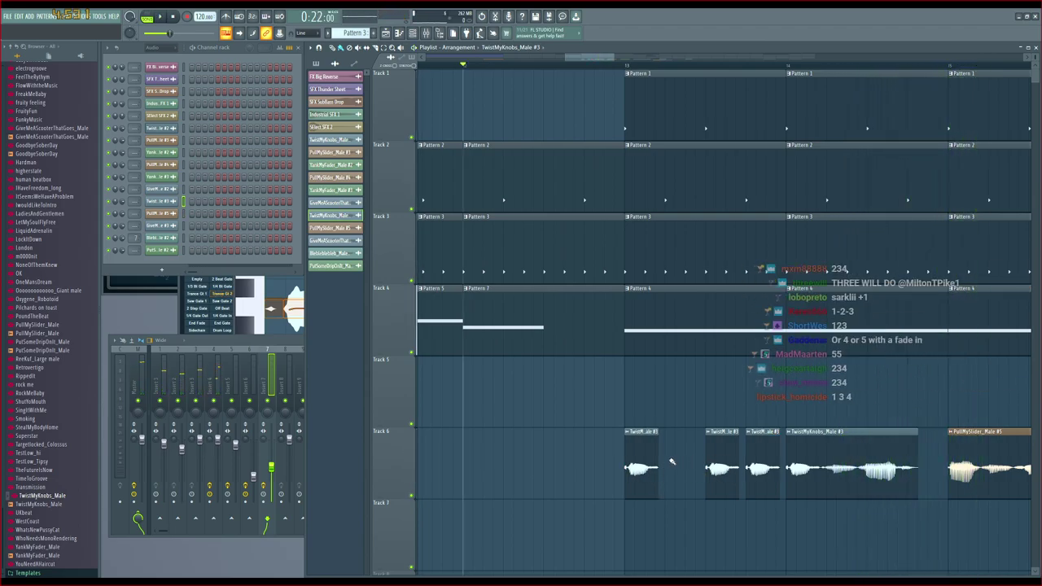
pyautogui.rightClick(749, 452)
pyautogui.press('space')
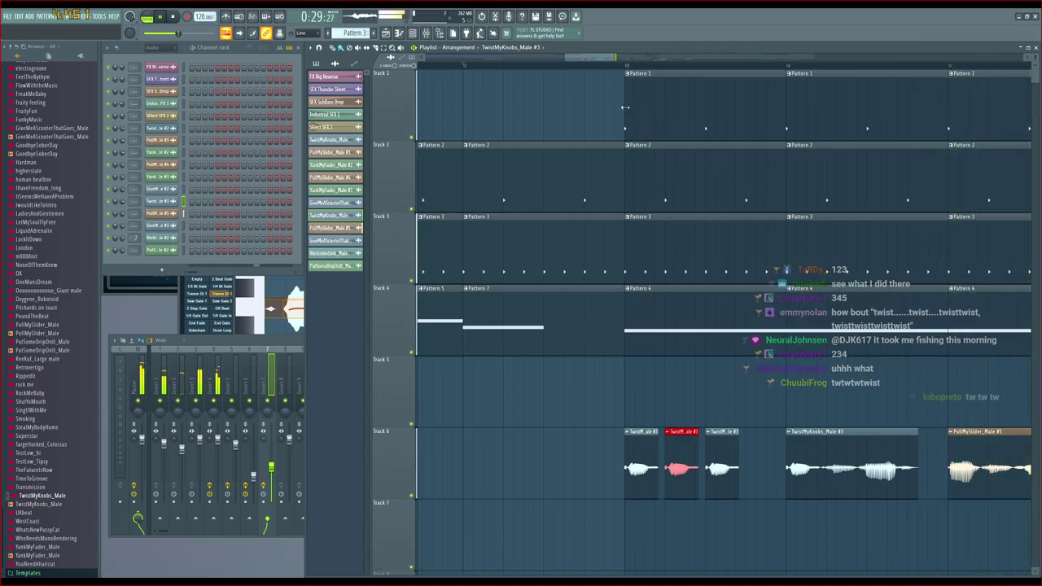
# Try bar 13 without its beat 2 clip, listen to beats 1 and 3 alone, and restore the clip
pyautogui.moveTo(599, 60)
pyautogui.mouseDown()
pyautogui.moveTo(669, 71)
pyautogui.moveTo(612, 74)
pyautogui.mouseUp()
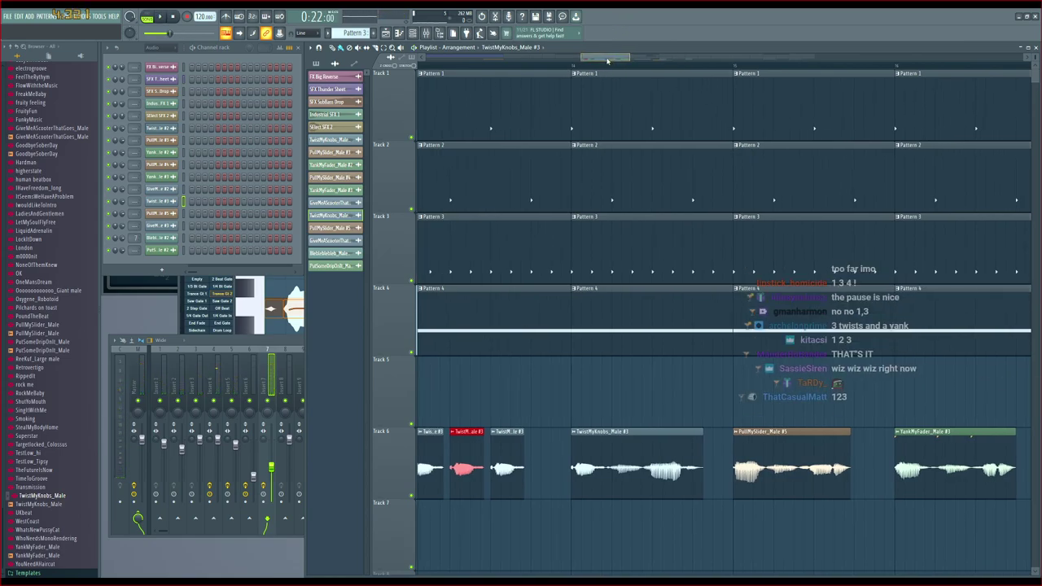
pyautogui.moveTo(610, 61); pyautogui.dragTo(594, 62)
pyautogui.rightClick(656, 443)
pyautogui.press('space')
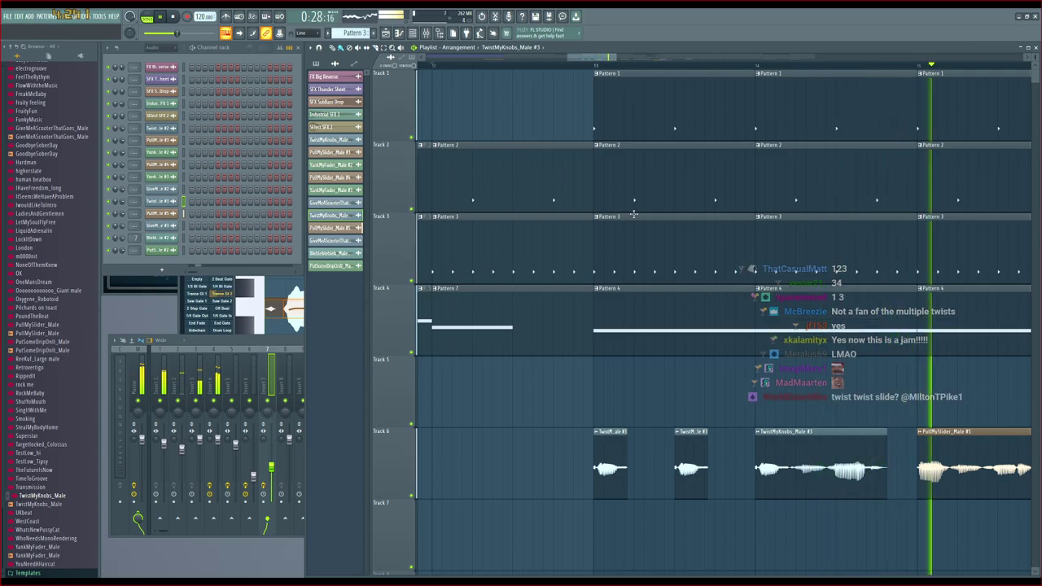
pyautogui.moveTo(594, 64)
pyautogui.mouseDown()
pyautogui.moveTo(636, 63)
pyautogui.moveTo(579, 70)
pyautogui.moveTo(597, 72)
pyautogui.mouseUp()
pyautogui.press('space')
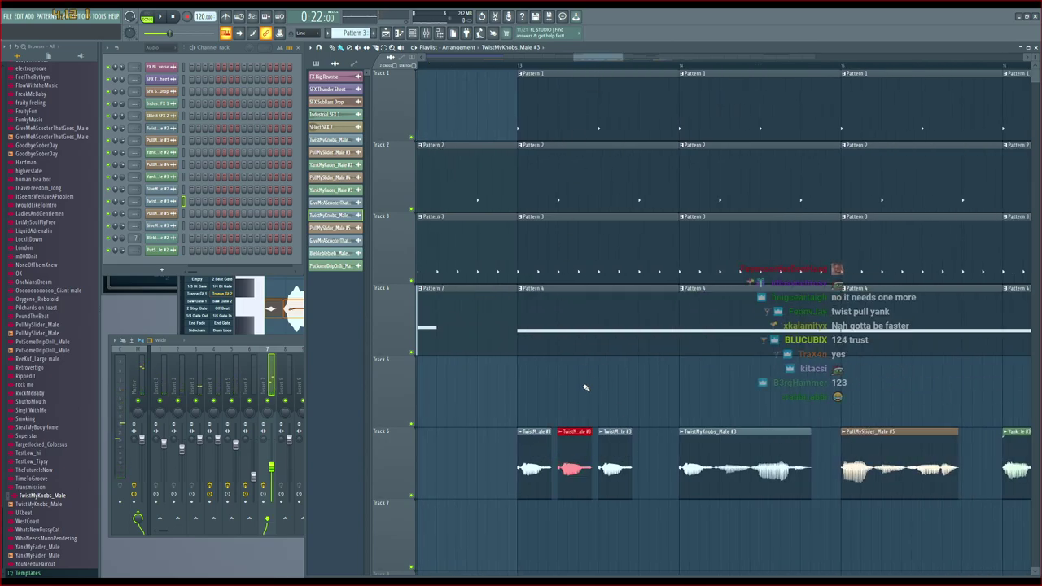
# Compare bar 13 with and without the beat 2 clip during playback, ending with the clip back in place
pyautogui.rightClick(583, 431)
pyautogui.press('space')
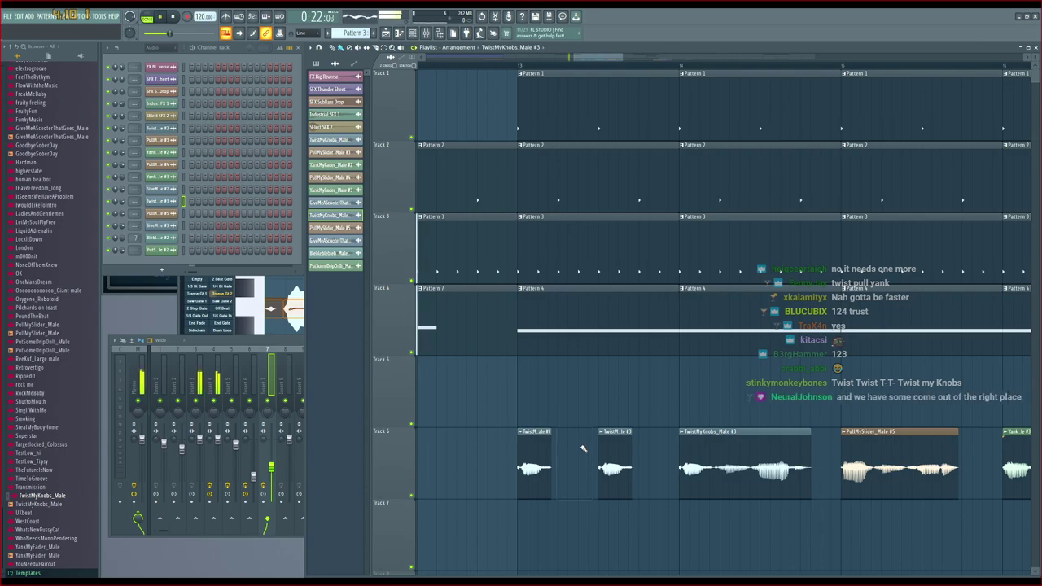
pyautogui.press('space')
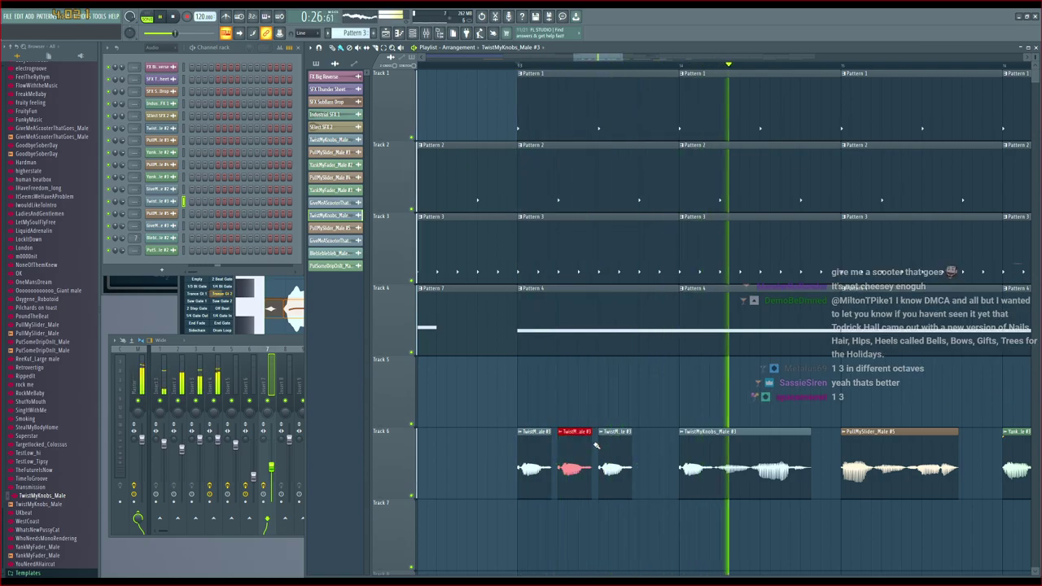
pyautogui.rightClick(575, 453)
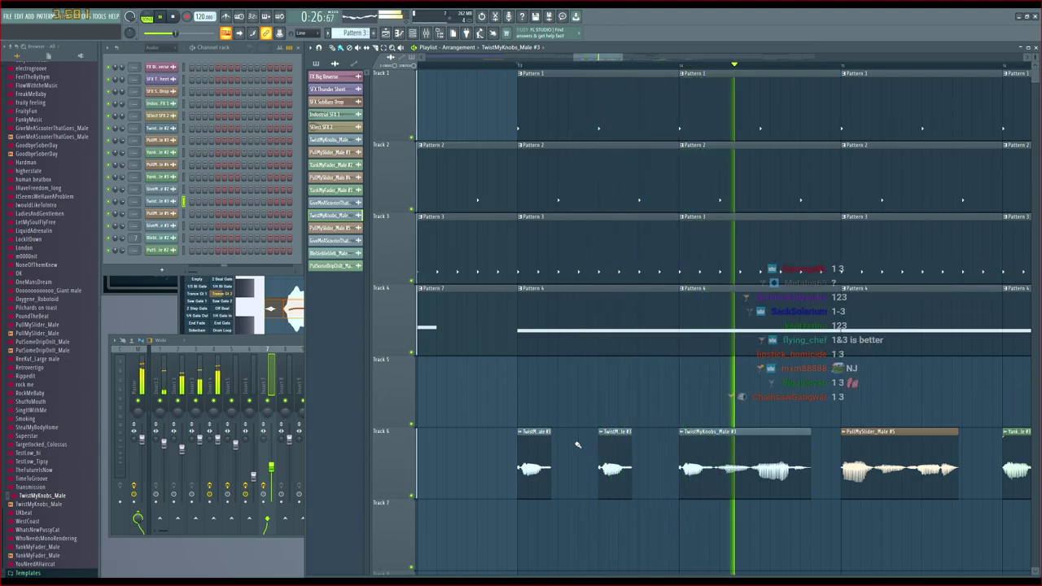
pyautogui.click(563, 465)
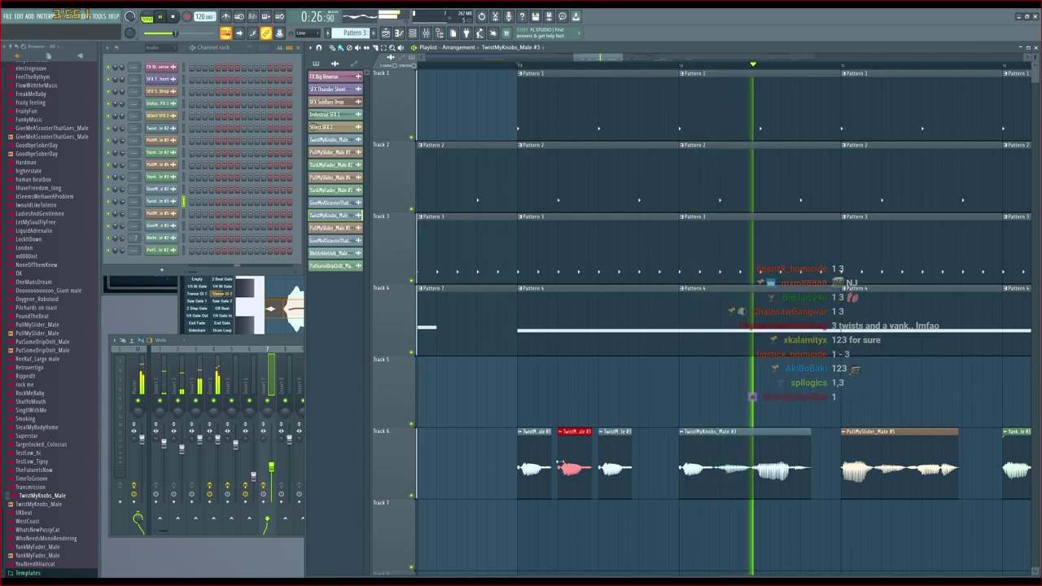
pyautogui.press('space')
# Audition the bar 13 clips on beats 2, 3 and 4 against beats 1 and 3, and put them back on beats 1 to 3
pyautogui.rightClick(535, 468)
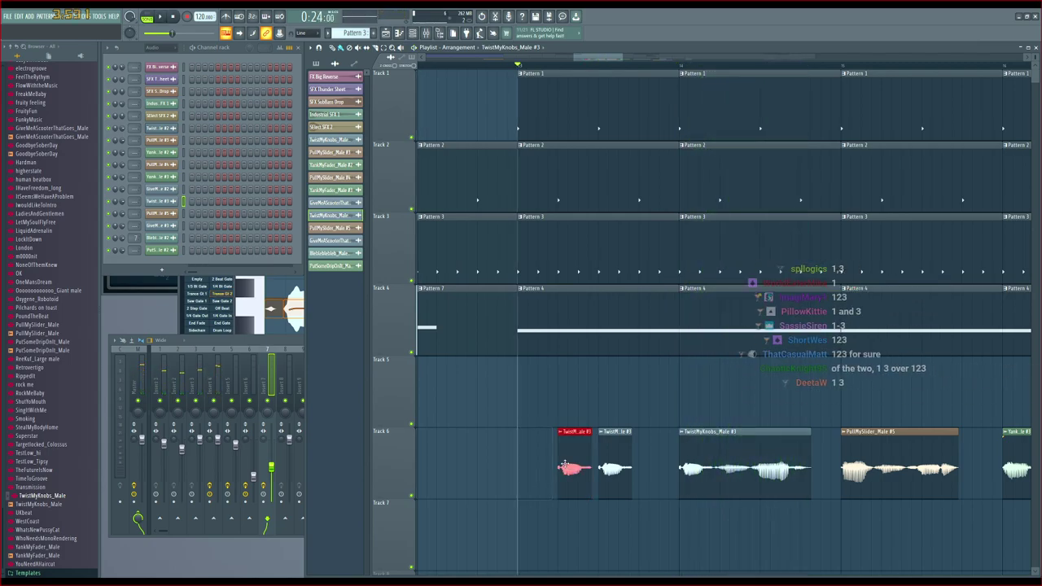
pyautogui.click(643, 461)
pyautogui.press('space')
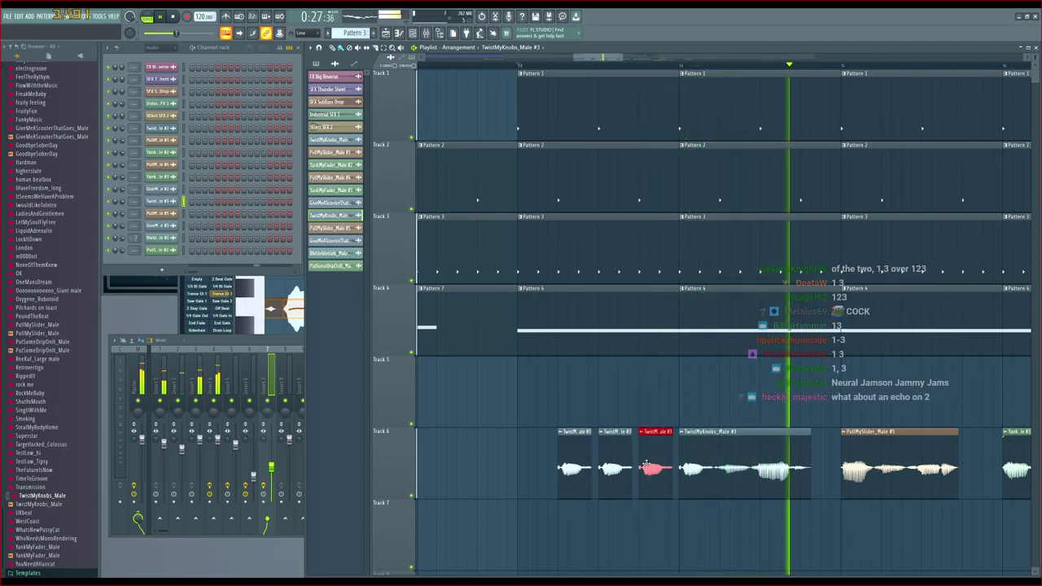
pyautogui.press('space')
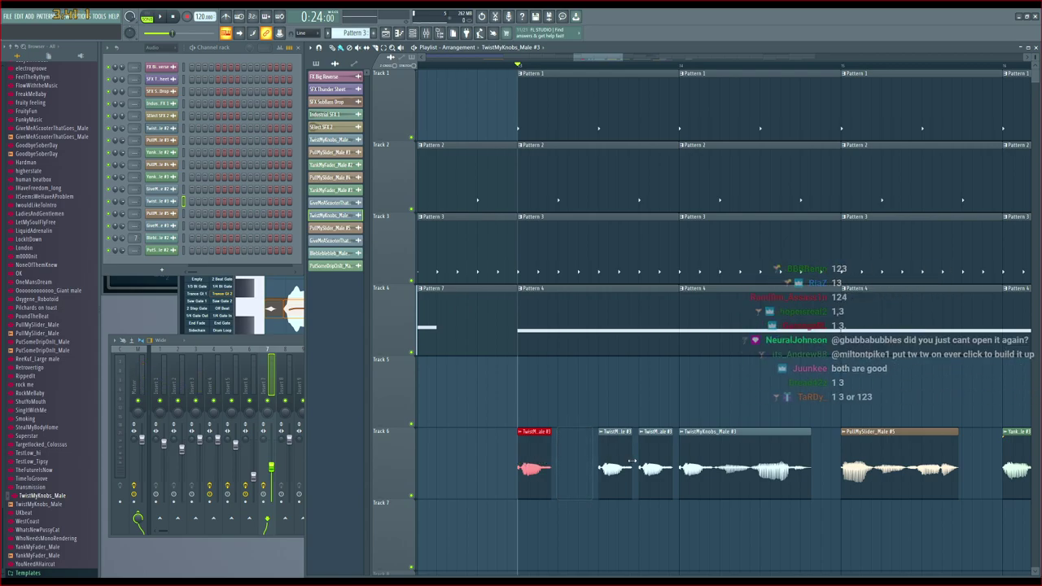
pyautogui.press('space')
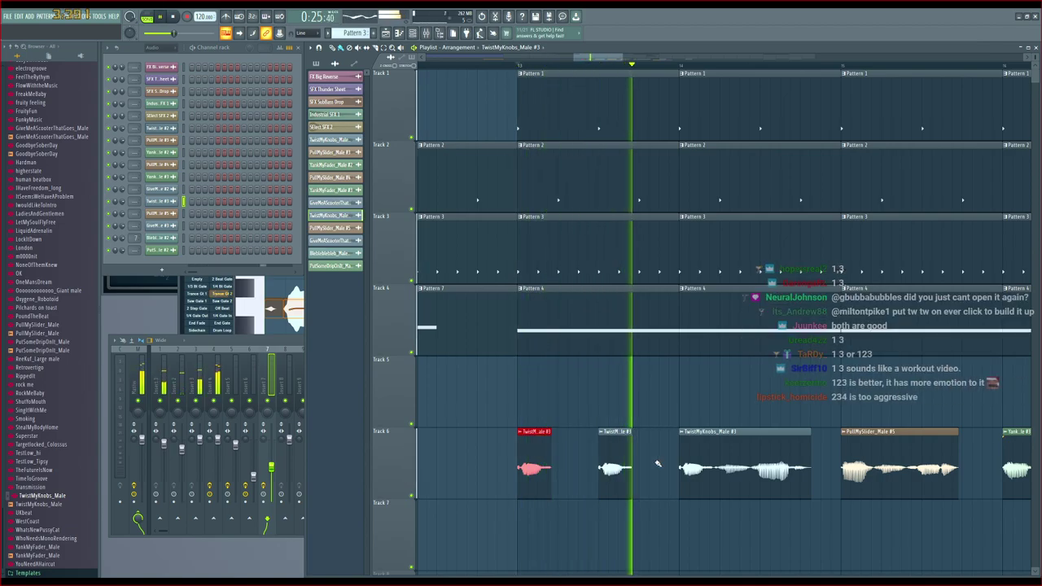
pyautogui.press('space')
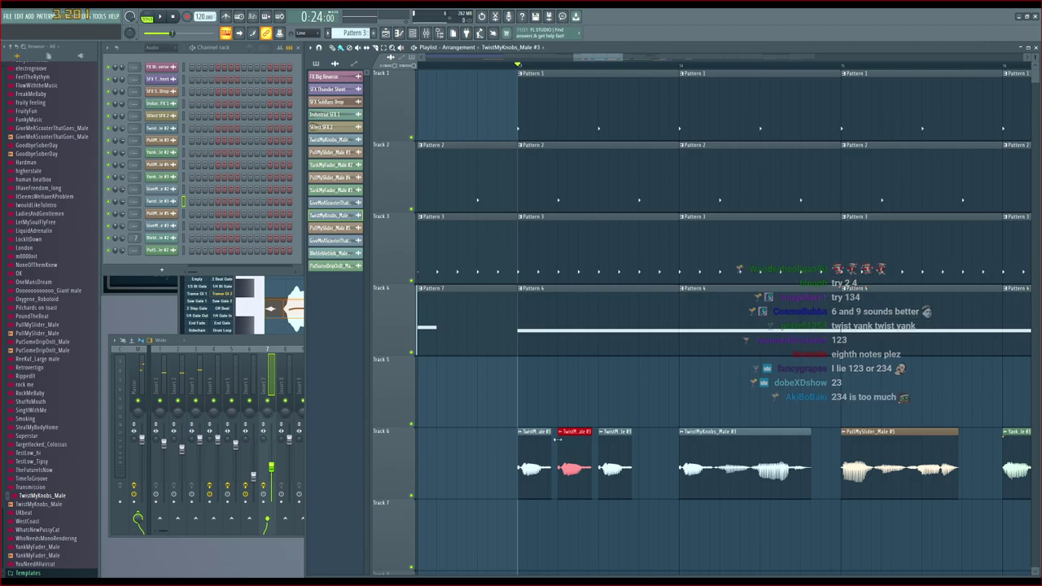
# Load the sample of bar 13's beat 2 clip into Newtone, audition it and lower its first word by 3 semitones to E-3
pyautogui.doubleClick(571, 447)
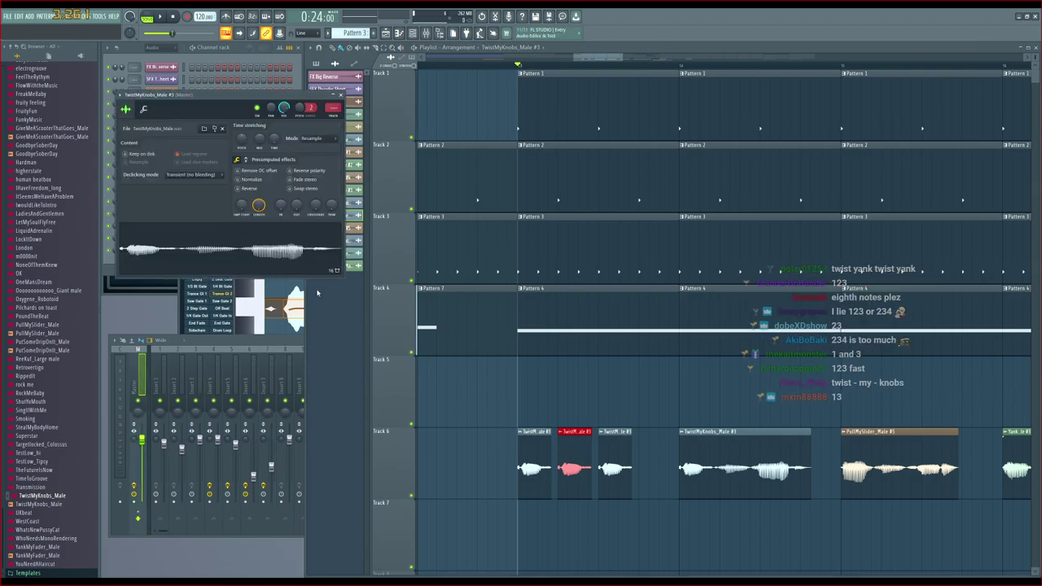
pyautogui.moveTo(261, 248); pyautogui.dragTo(285, 307)
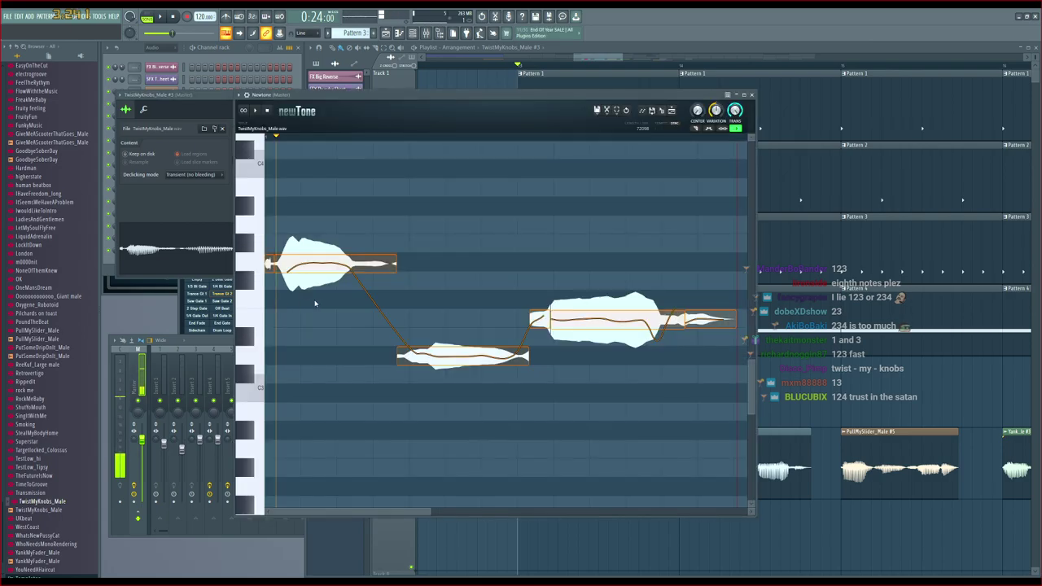
pyautogui.press('space')
pyautogui.press('space')
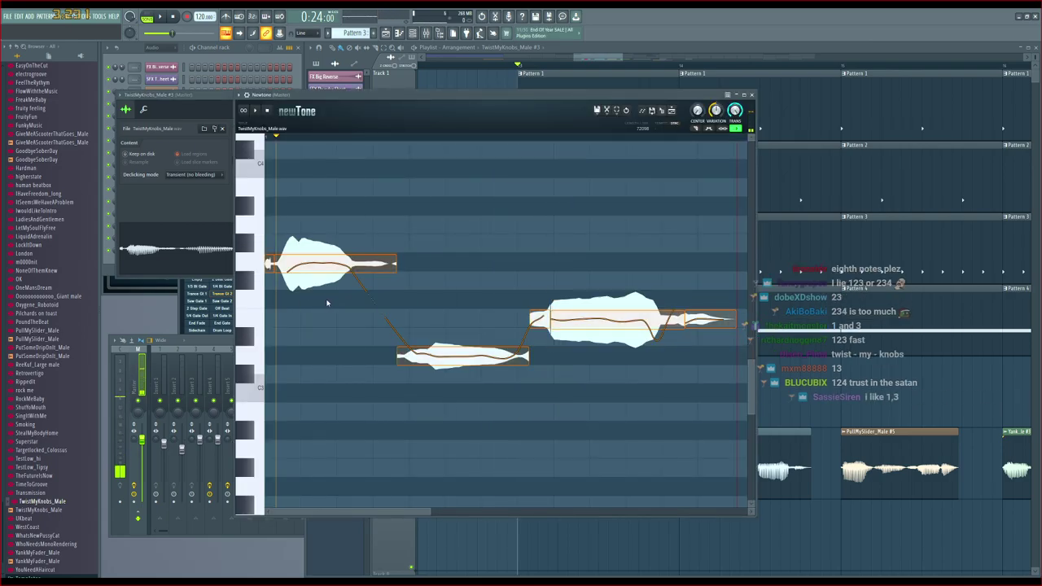
pyautogui.click(311, 265)
pyautogui.moveTo(317, 261); pyautogui.dragTo(313, 320)
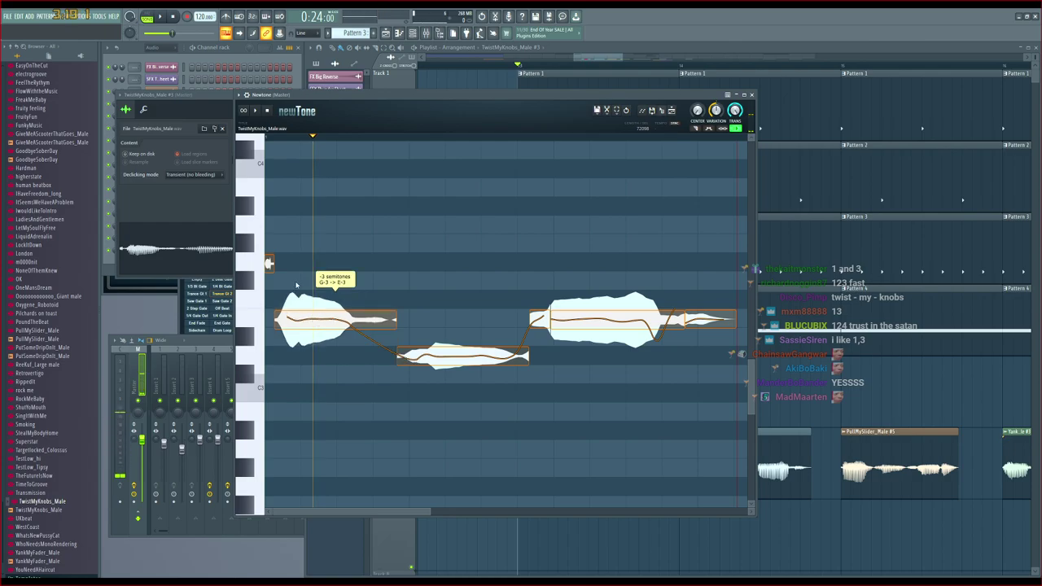
# Place the pitched TwistMyKnobs audio from Newtone on Track 5 at bar 13 beat 2 and trim it to its first word
pyautogui.press('space')
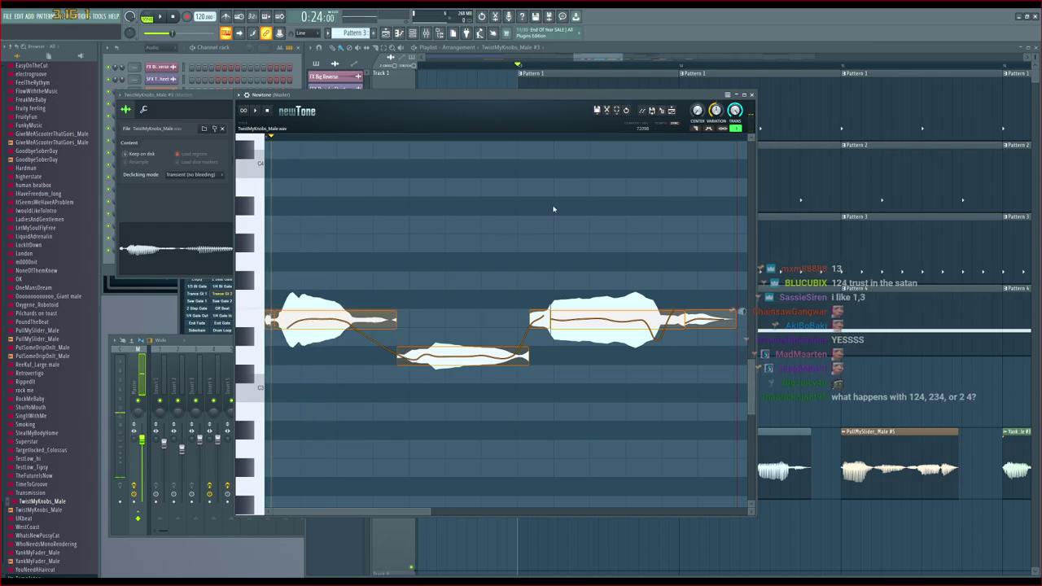
pyautogui.moveTo(663, 111); pyautogui.dragTo(558, 400)
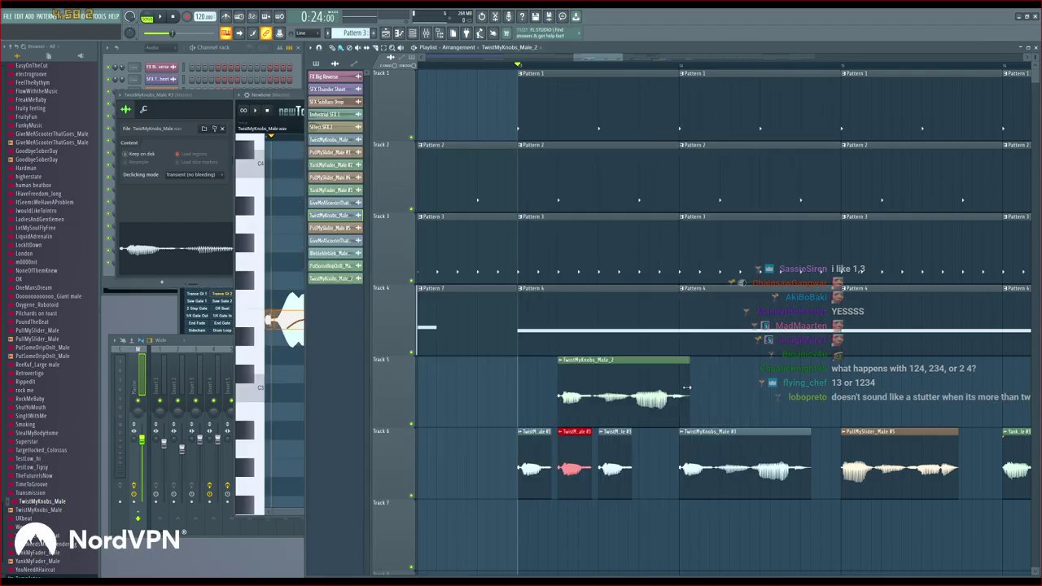
pyautogui.moveTo(686, 389); pyautogui.dragTo(617, 391)
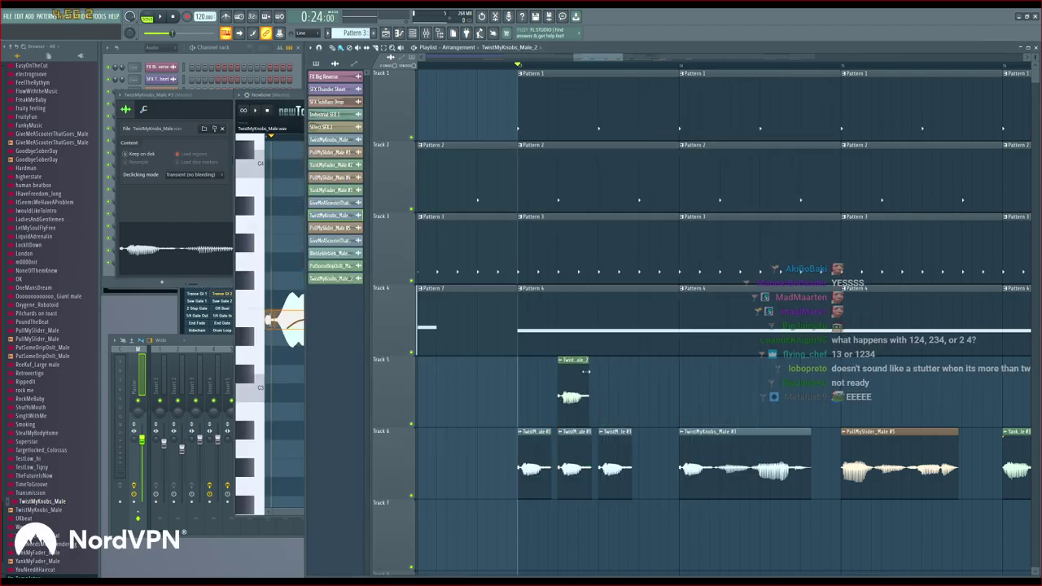
# Replace bar 13's original beat 2 vocal clip on Track 6 with the pitched clip from Track 5
pyautogui.scroll(6, 570, 73)
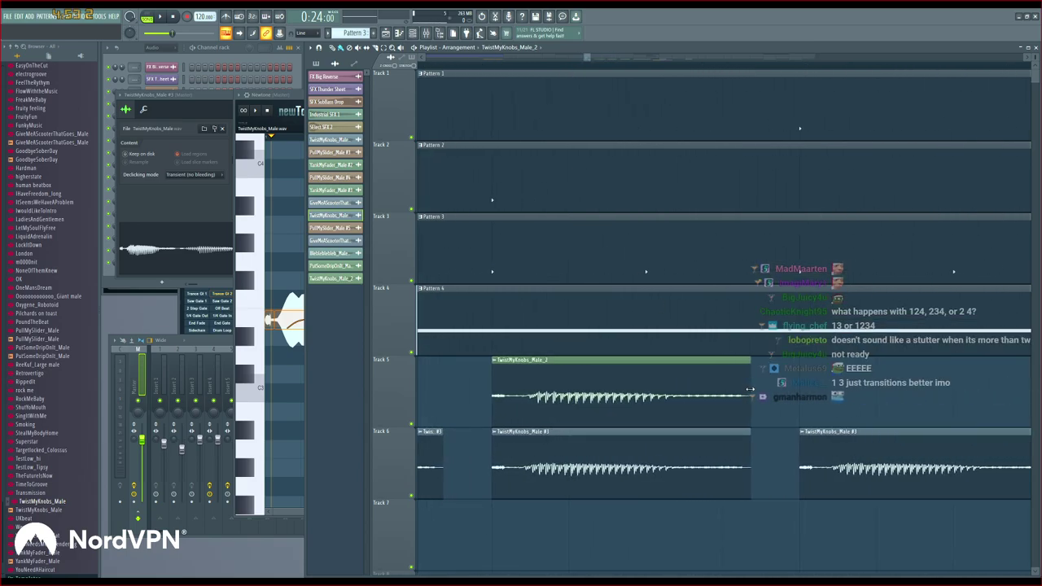
pyautogui.rightClick(658, 450)
pyautogui.moveTo(626, 469); pyautogui.dragTo(627, 470)
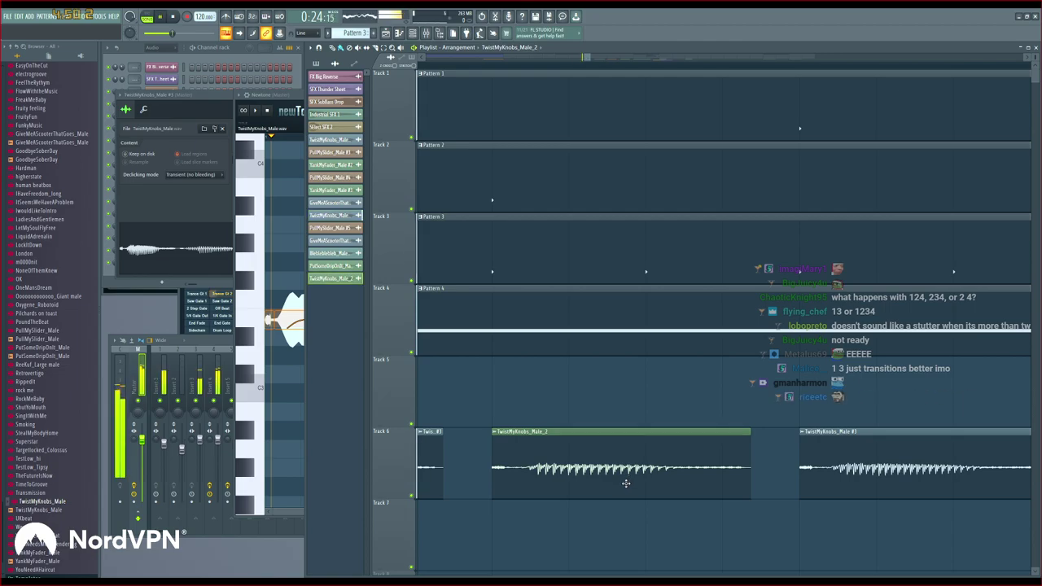
# Listen to the arrangement from bar 13 onwards, checking the vocal lead-in, the drop and the sections that follow
pyautogui.press('space')
pyautogui.scroll(-3, 672, 65)
pyautogui.scroll(-5, 672, 65)
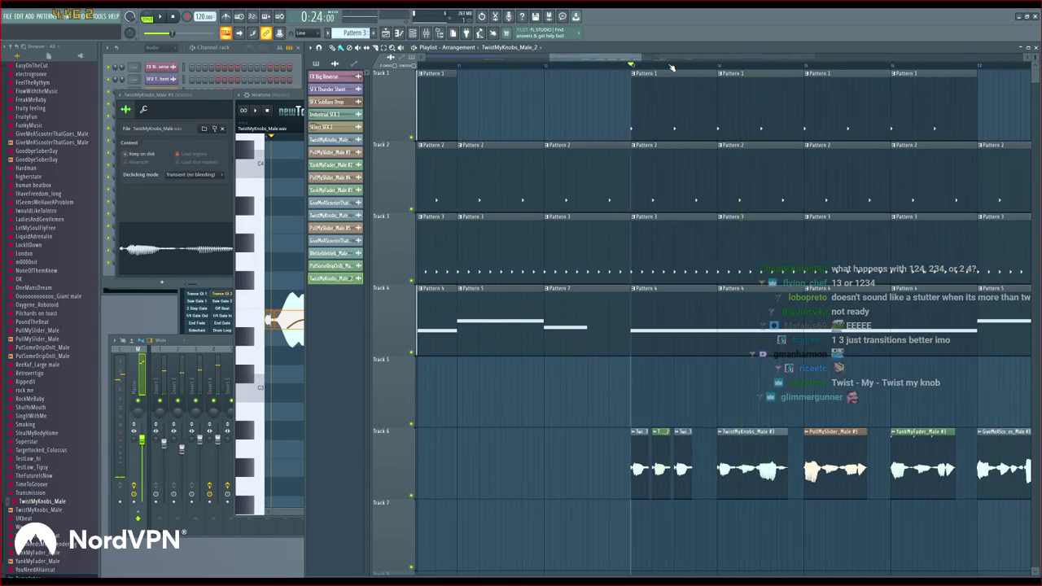
pyautogui.scroll(-2, 655, 404)
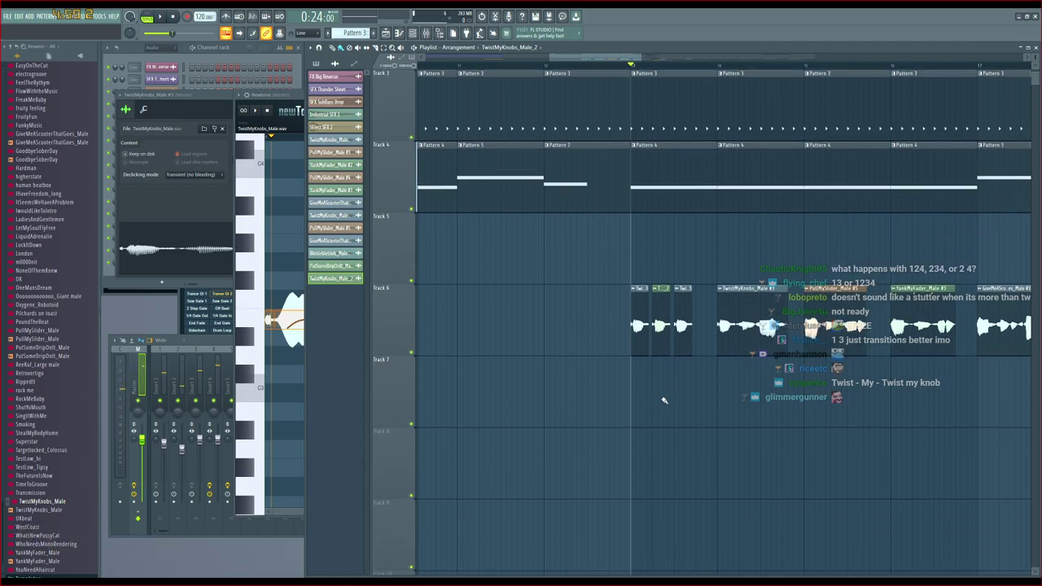
pyautogui.press('space')
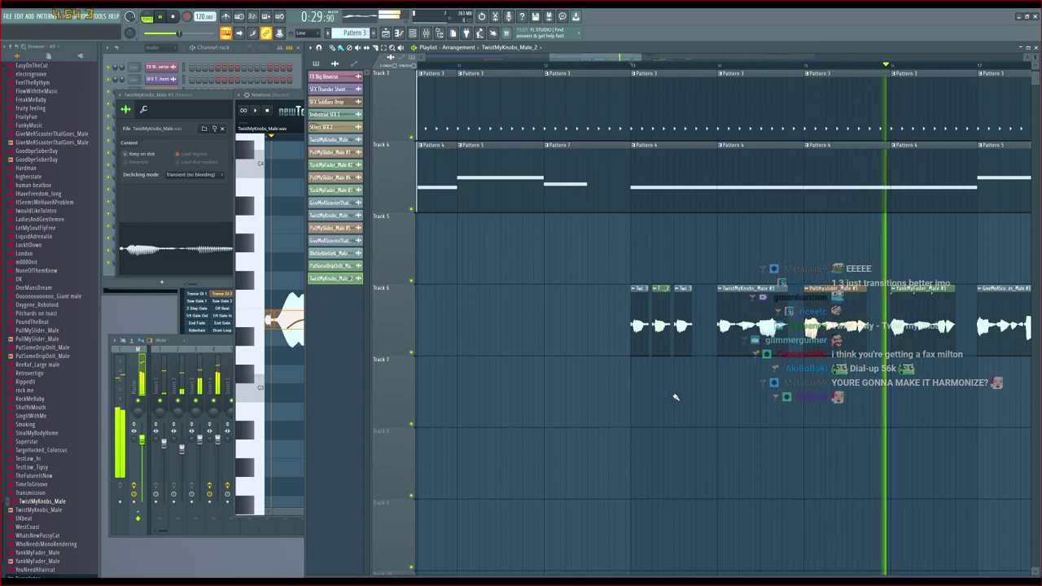
pyautogui.moveTo(601, 58); pyautogui.dragTo(687, 69)
pyautogui.scroll(-3, 747, 326)
pyautogui.scroll(3, 747, 327)
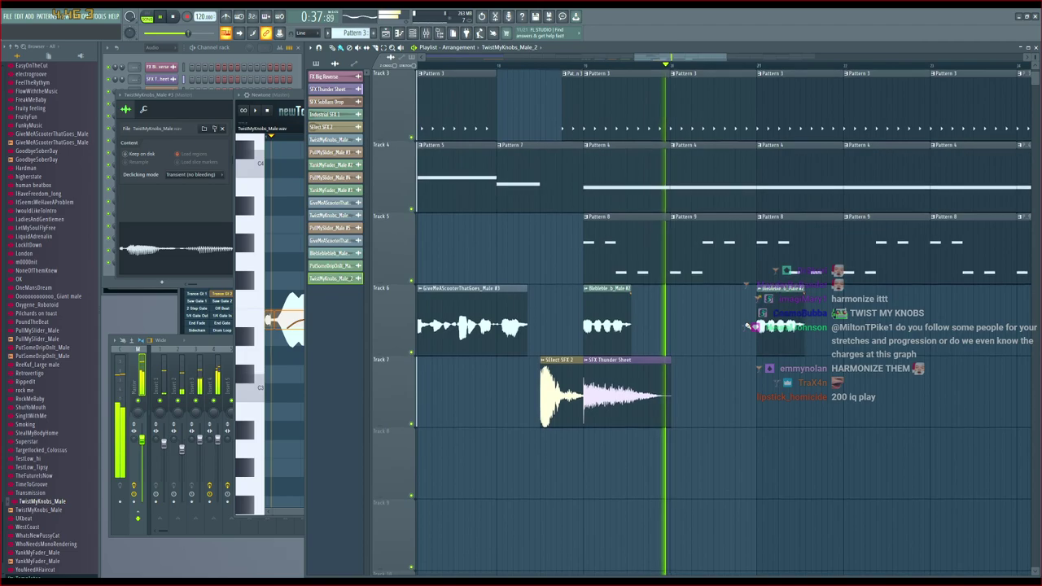
pyautogui.scroll(2, 748, 326)
pyautogui.scroll(-1, 747, 326)
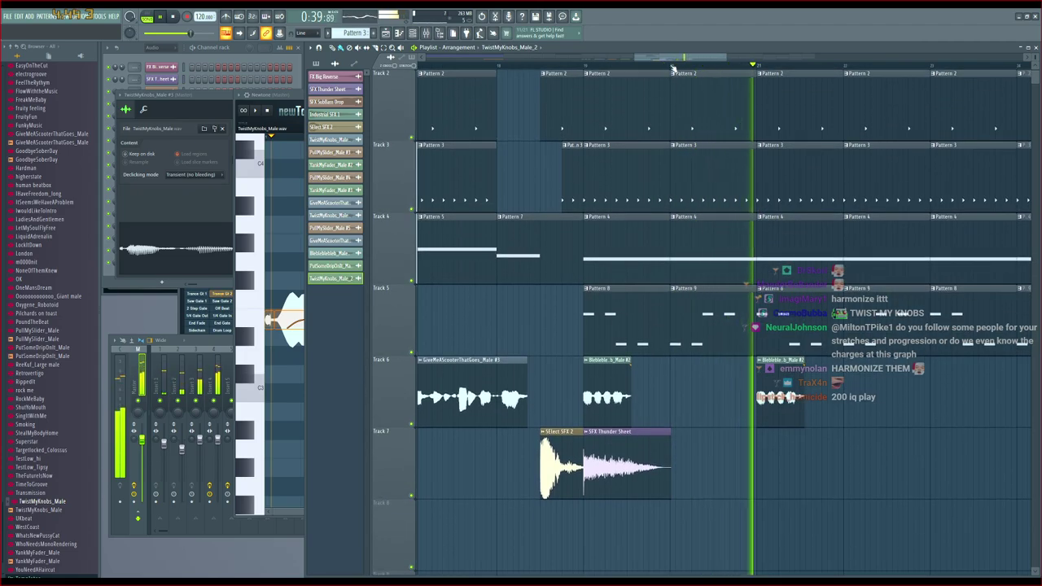
pyautogui.moveTo(673, 67); pyautogui.dragTo(717, 65)
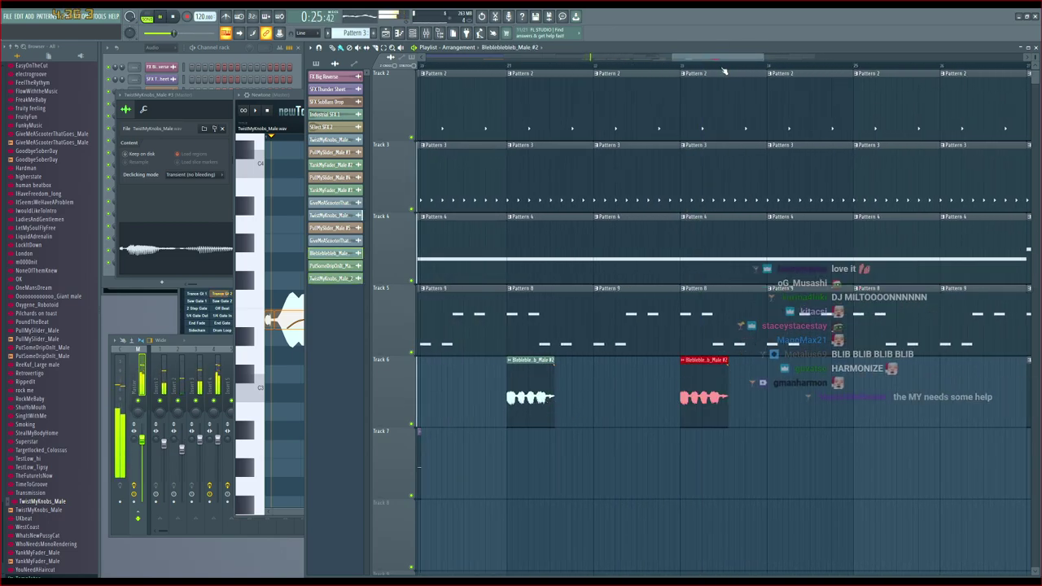
pyautogui.moveTo(719, 59); pyautogui.dragTo(638, 64)
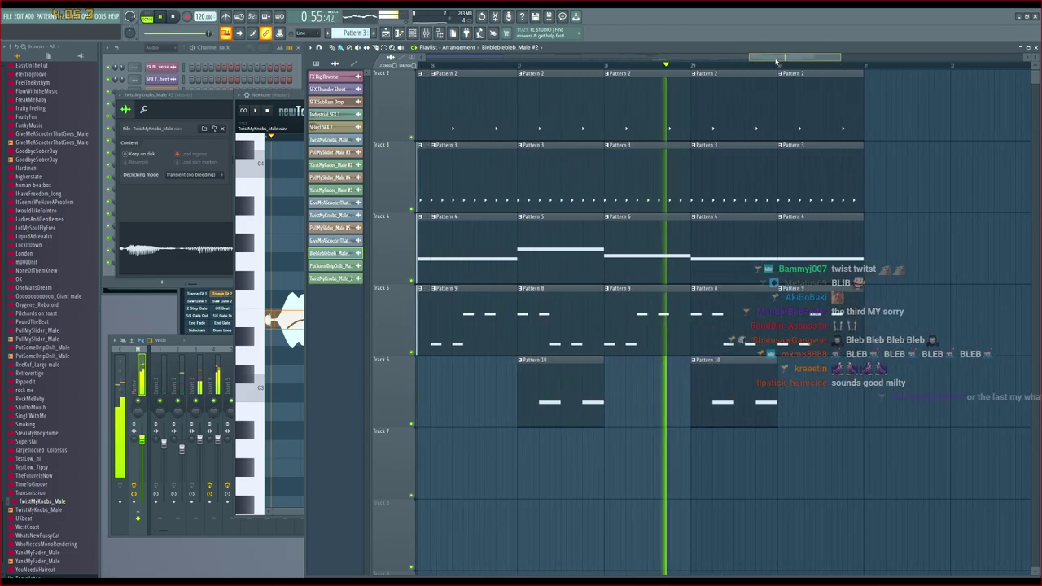
pyautogui.scroll(2, 759, 137)
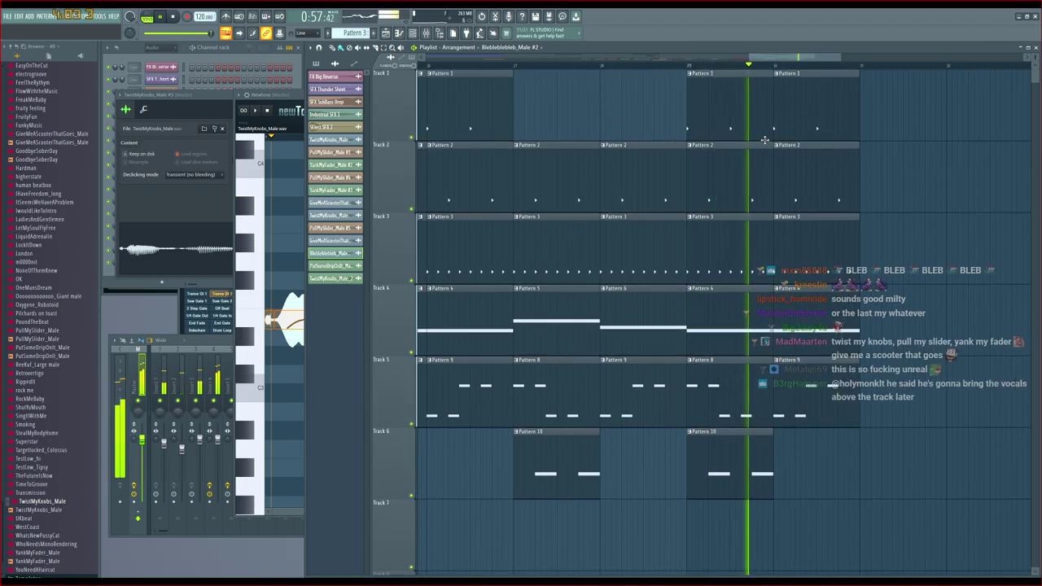
pyautogui.press('space')
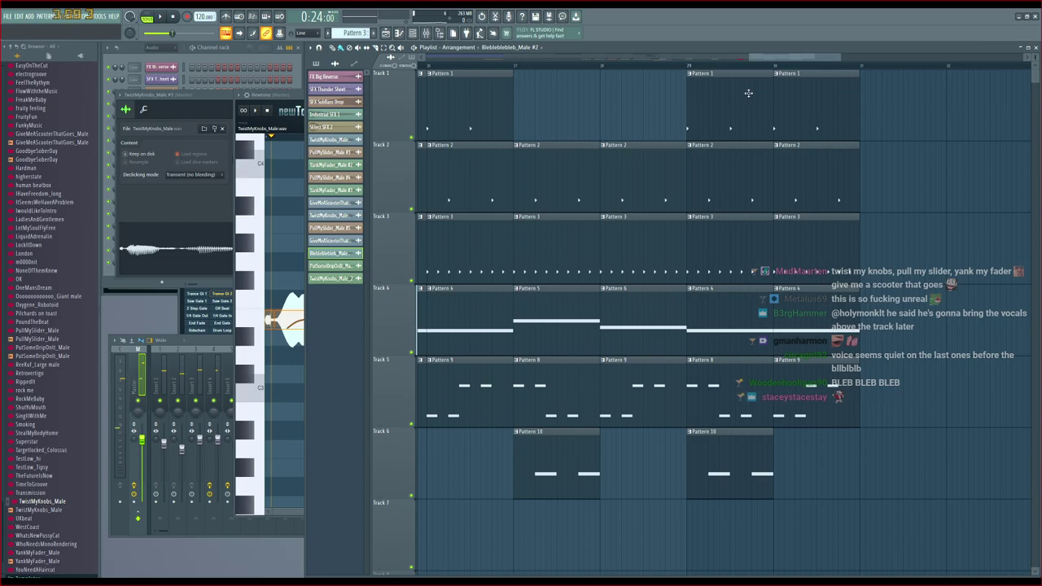
# Open the channel settings of bar 13's first vocal clip and route the TwistMyKnobs_Male #3 channel to mixer track 8
pyautogui.scroll(-3, 743, 72)
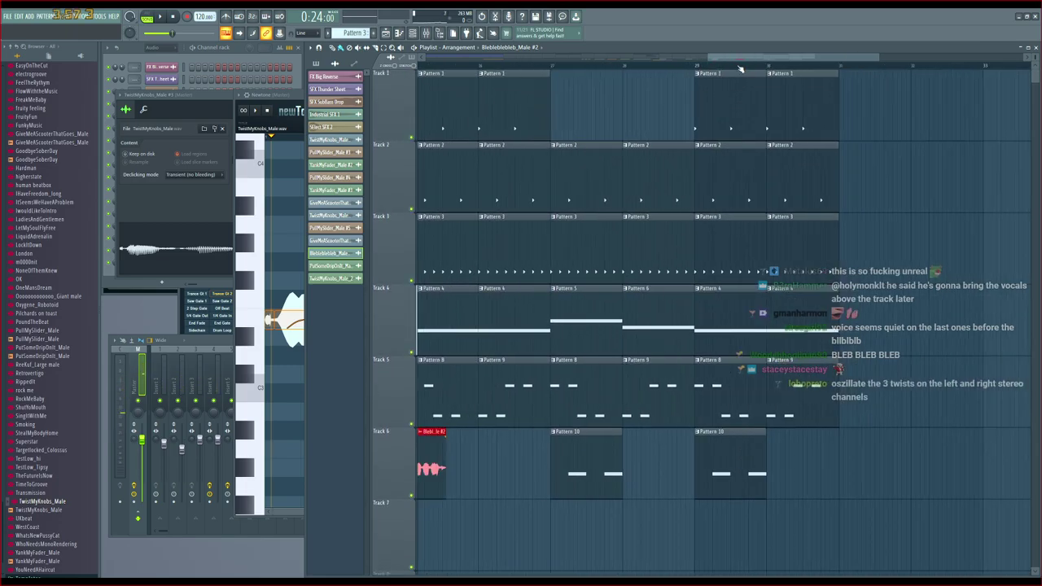
pyautogui.scroll(-3, 741, 69)
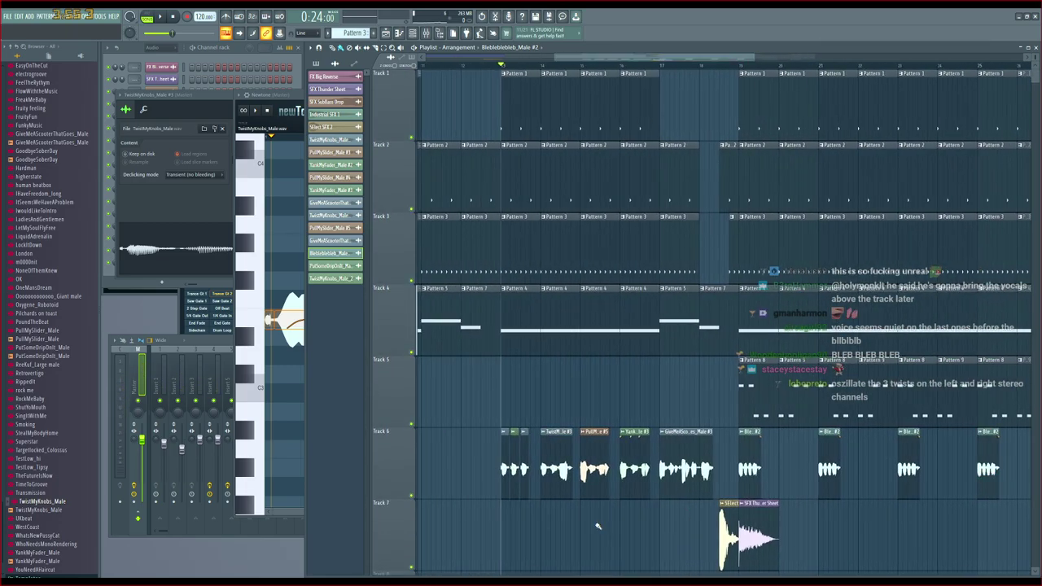
pyautogui.click(268, 62)
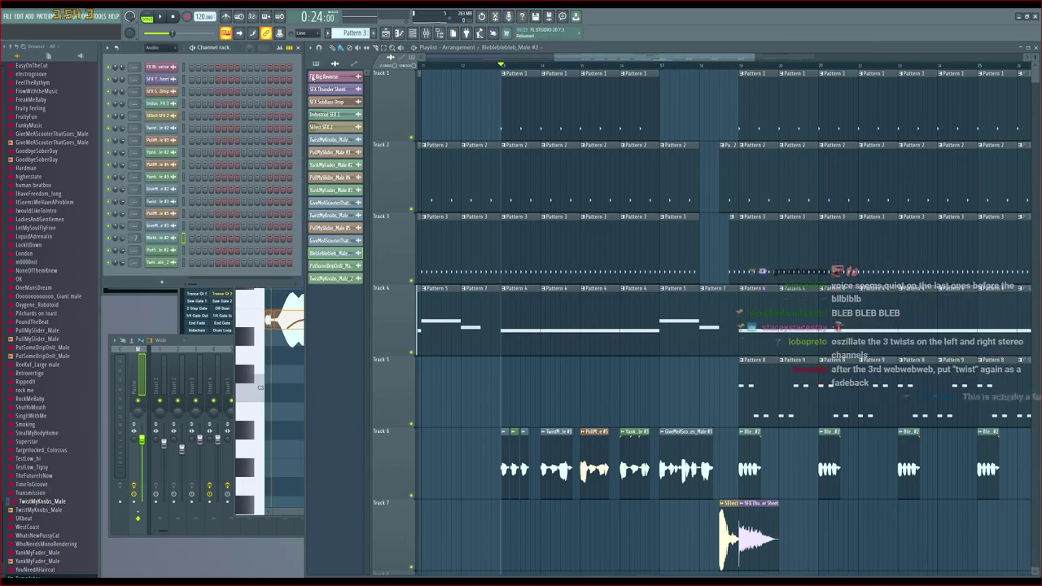
pyautogui.scroll(3, 530, 70)
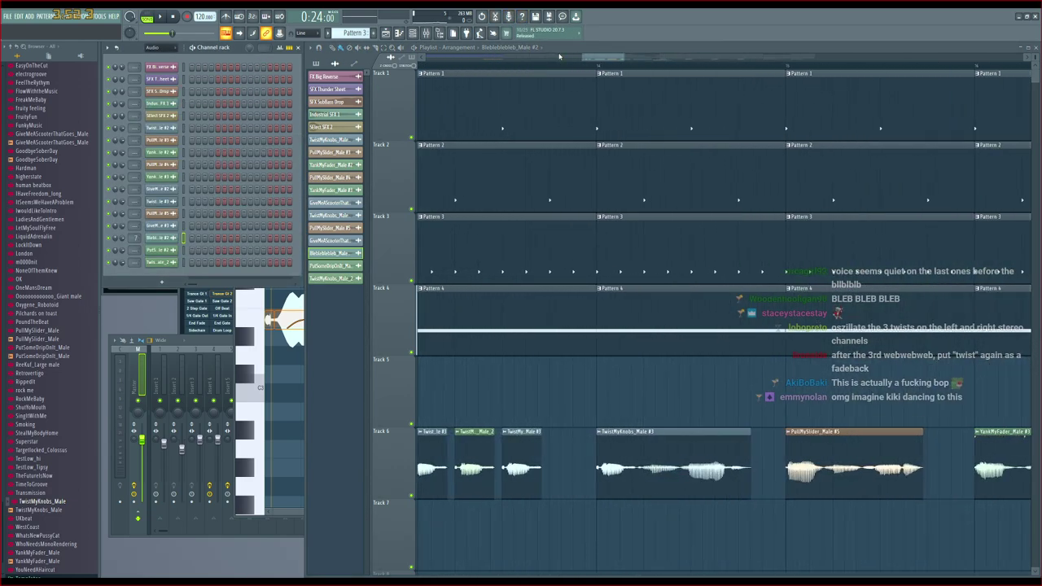
pyautogui.moveTo(595, 62); pyautogui.dragTo(581, 61)
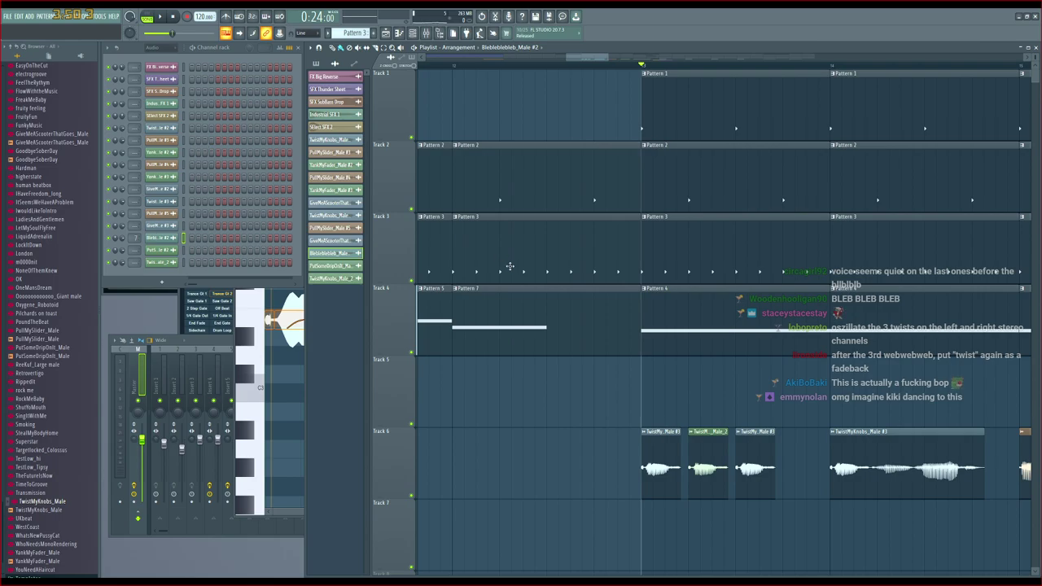
pyautogui.doubleClick(656, 448)
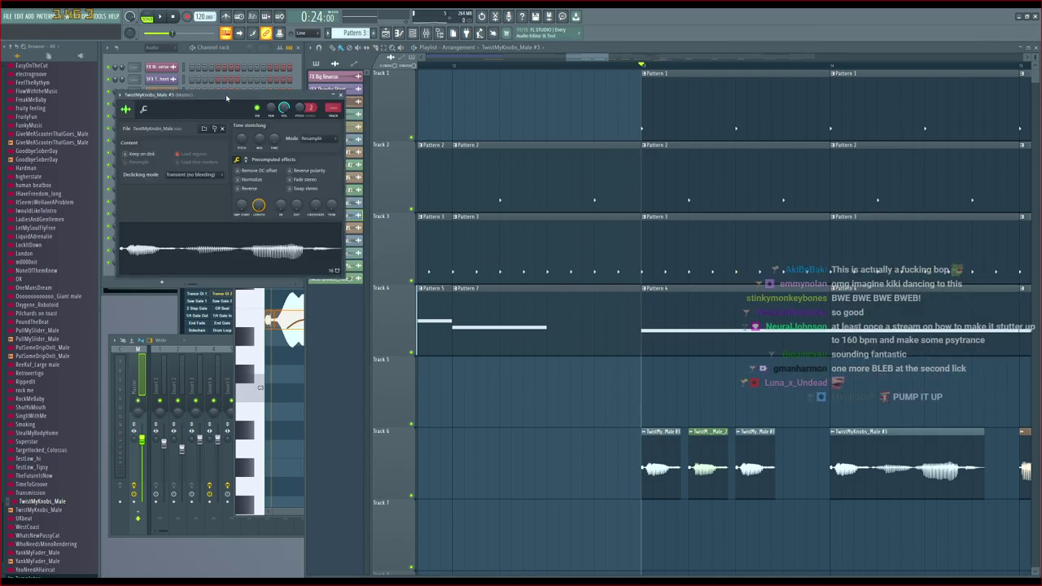
pyautogui.moveTo(215, 98); pyautogui.dragTo(453, 121)
pyautogui.scroll(2, 135, 202)
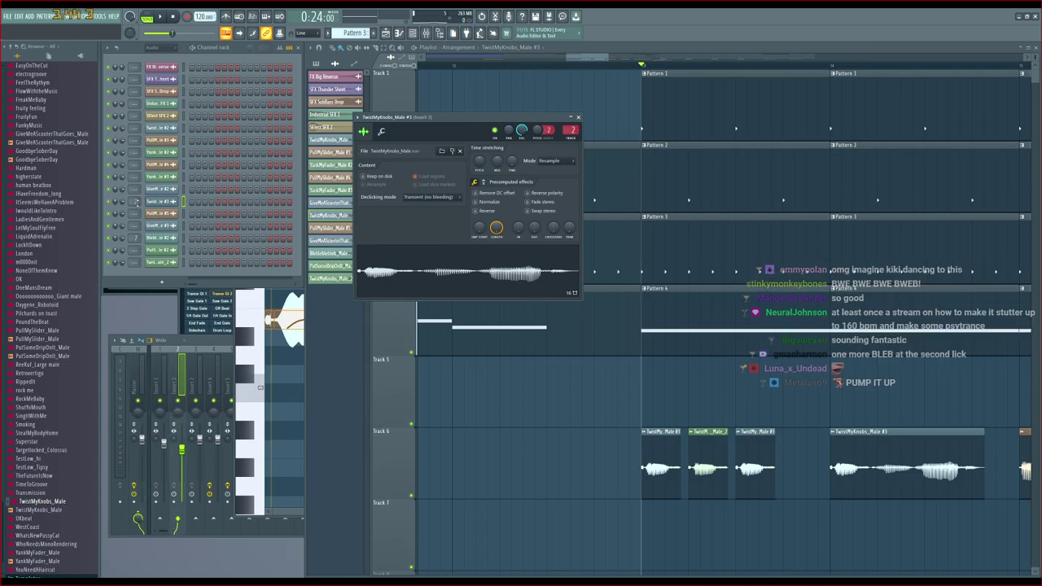
pyautogui.scroll(2, 135, 202)
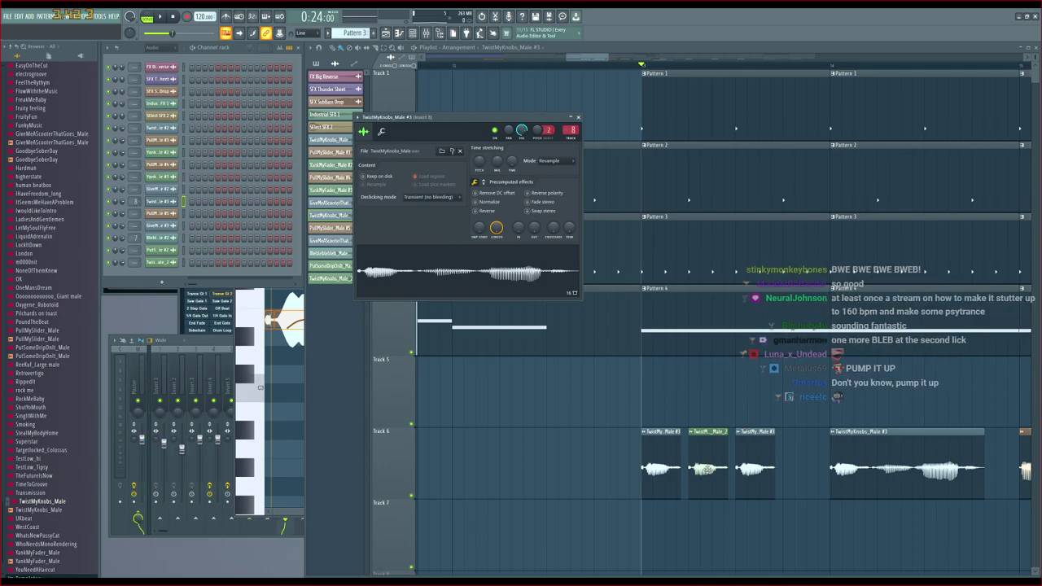
# Open the channel settings of bar 13's beat 2 and beat 3 clips and examine their mixer routing
pyautogui.doubleClick(708, 469)
pyautogui.moveTo(217, 88); pyautogui.dragTo(490, 142)
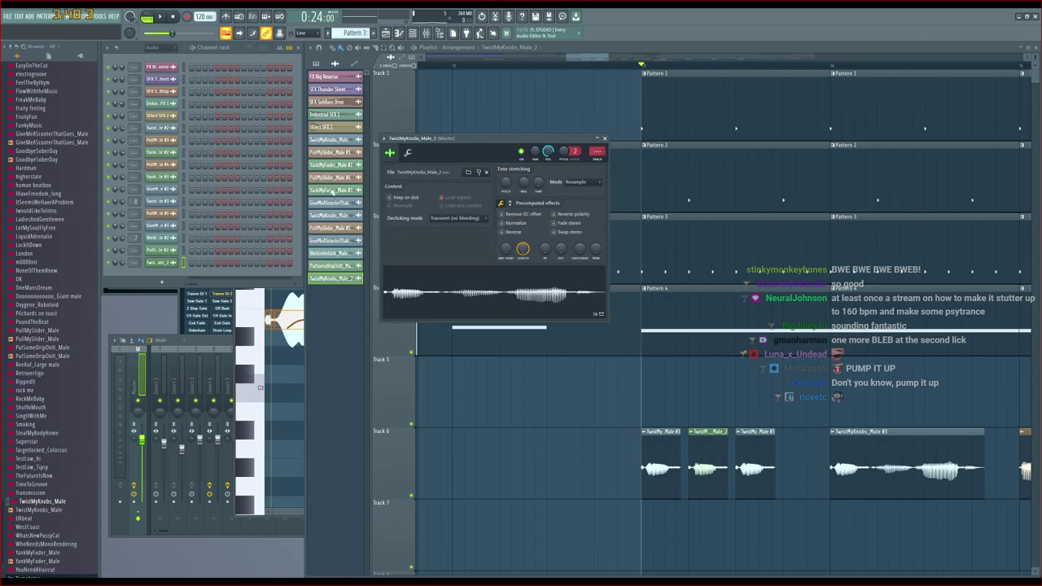
pyautogui.doubleClick(749, 468)
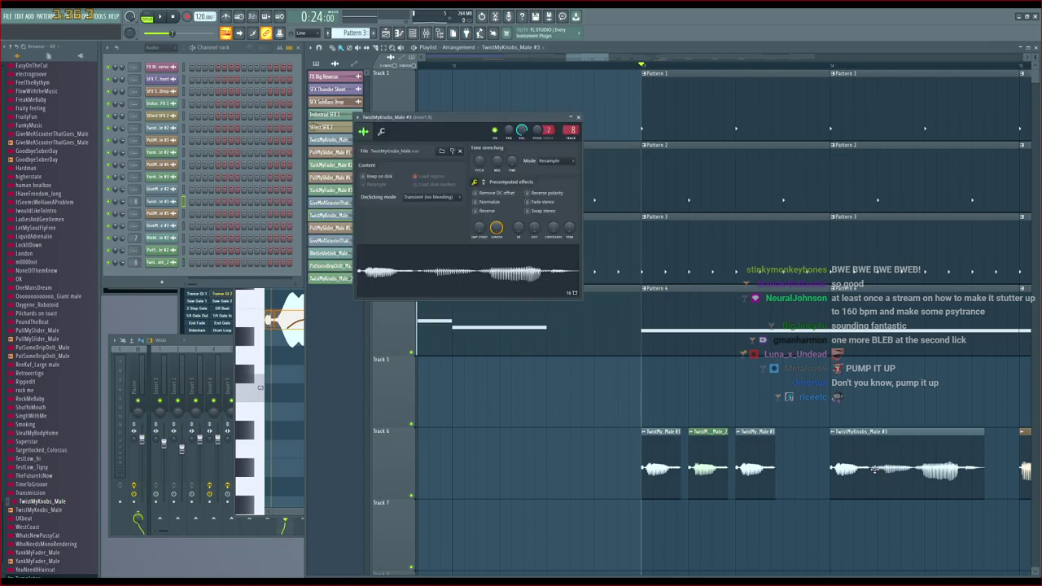
# Route the PullMySlider, YankMyFader and GiveMeAScooterThatGoes vocal channels of bars 15 to 17 to mixer track 8
pyautogui.moveTo(596, 57); pyautogui.dragTo(629, 64)
pyautogui.scroll(-5, 635, 67)
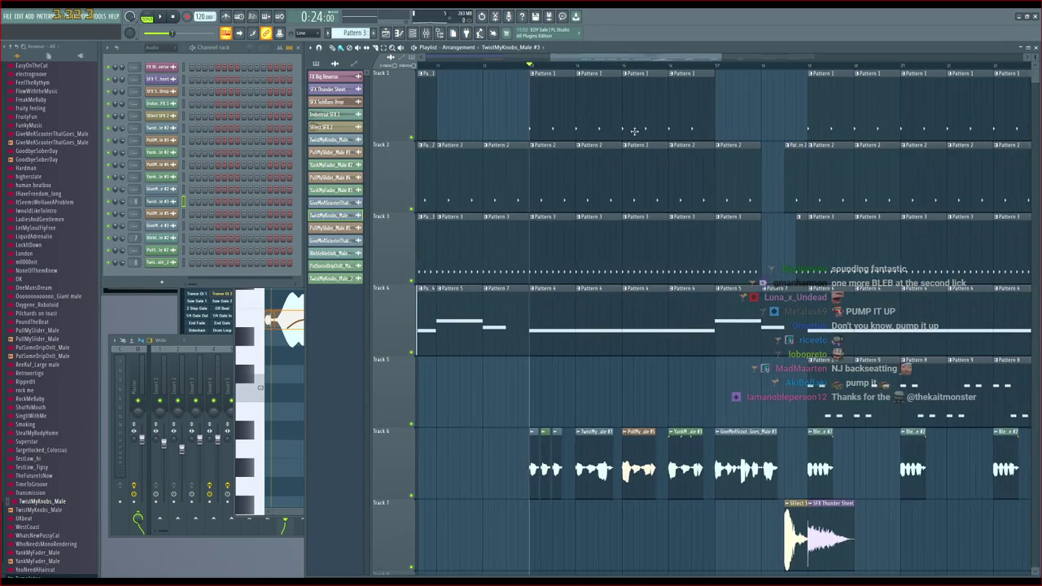
pyautogui.doubleClick(637, 458)
pyautogui.moveTo(177, 109); pyautogui.dragTo(260, 116)
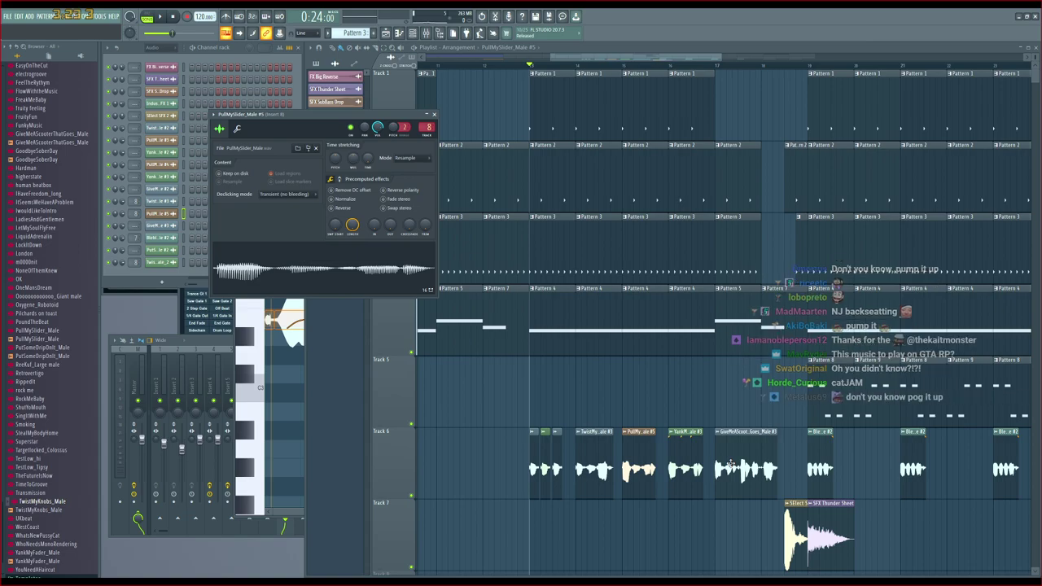
pyautogui.doubleClick(686, 463)
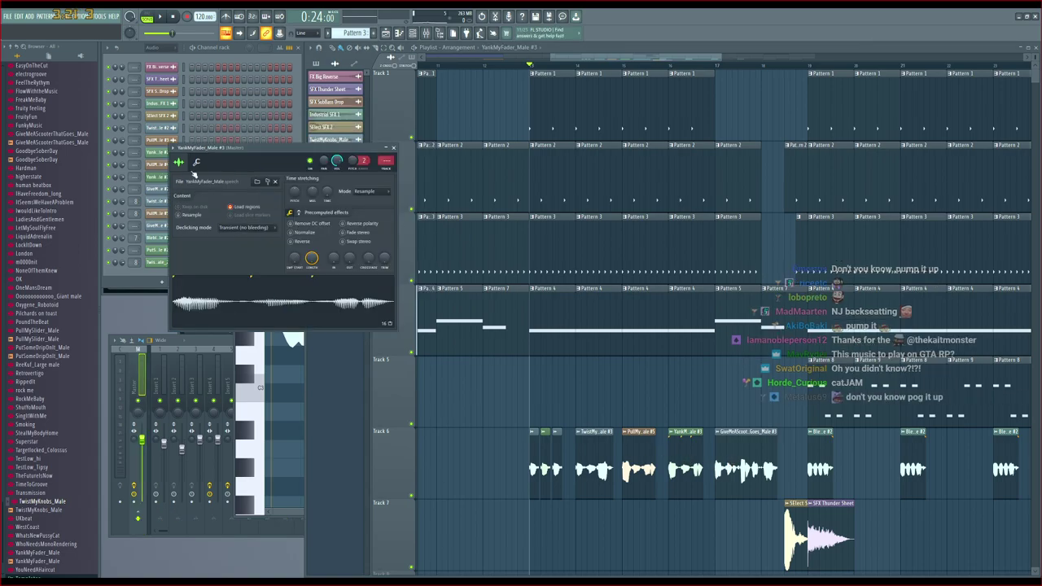
pyautogui.moveTo(195, 172); pyautogui.dragTo(284, 169)
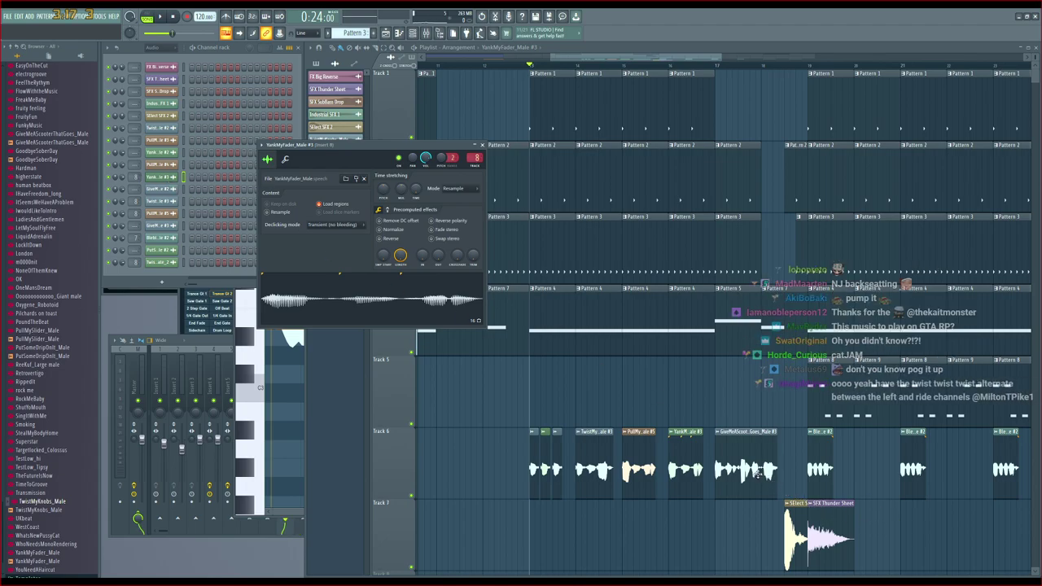
pyautogui.doubleClick(749, 471)
pyautogui.moveTo(236, 116); pyautogui.dragTo(367, 116)
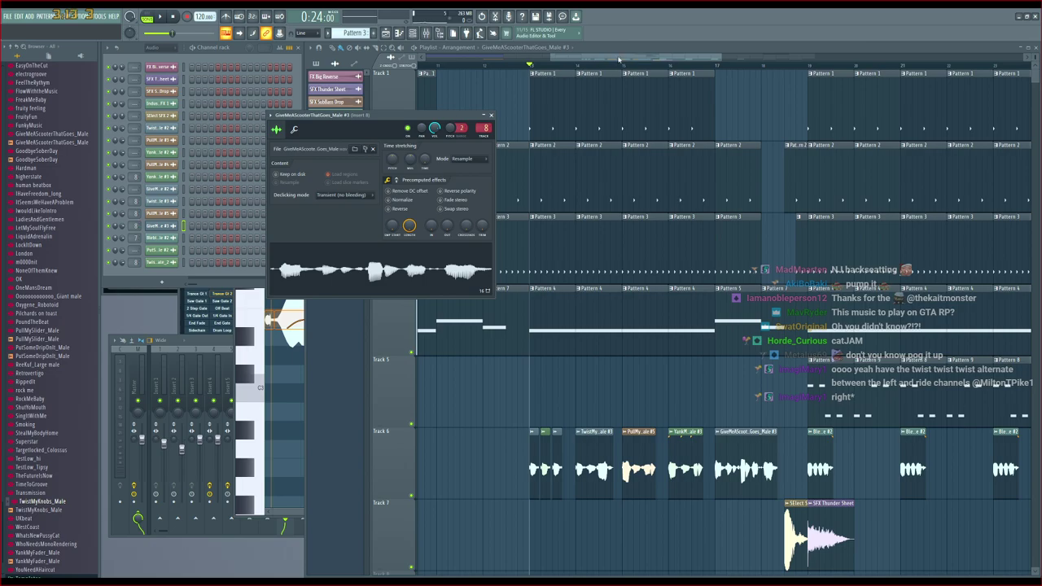
# Add Soundgoodizer to mixer track 8 and listen to the vocals from bar 13 through it
pyautogui.click(432, 37)
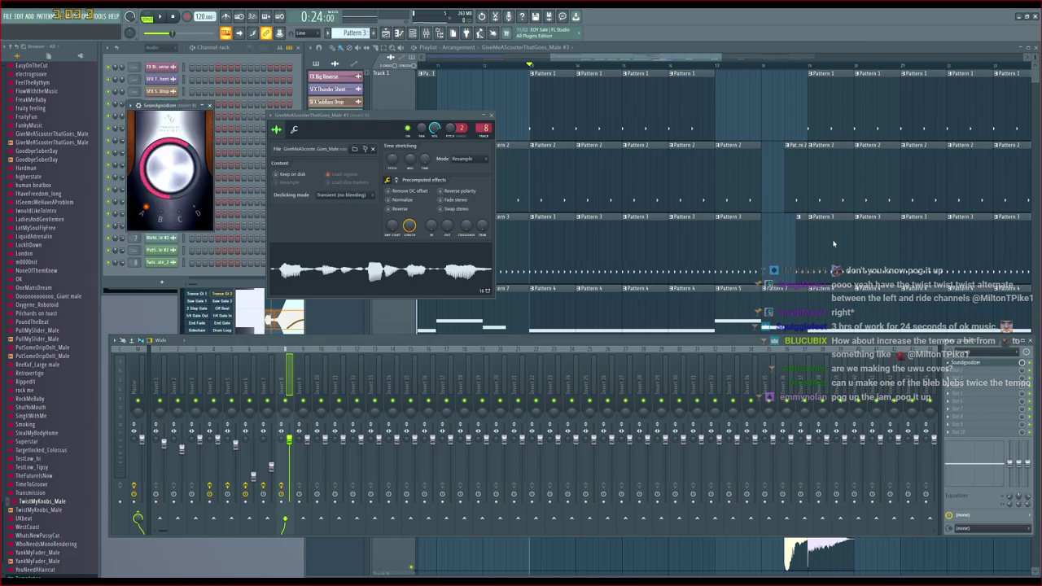
pyautogui.press('space')
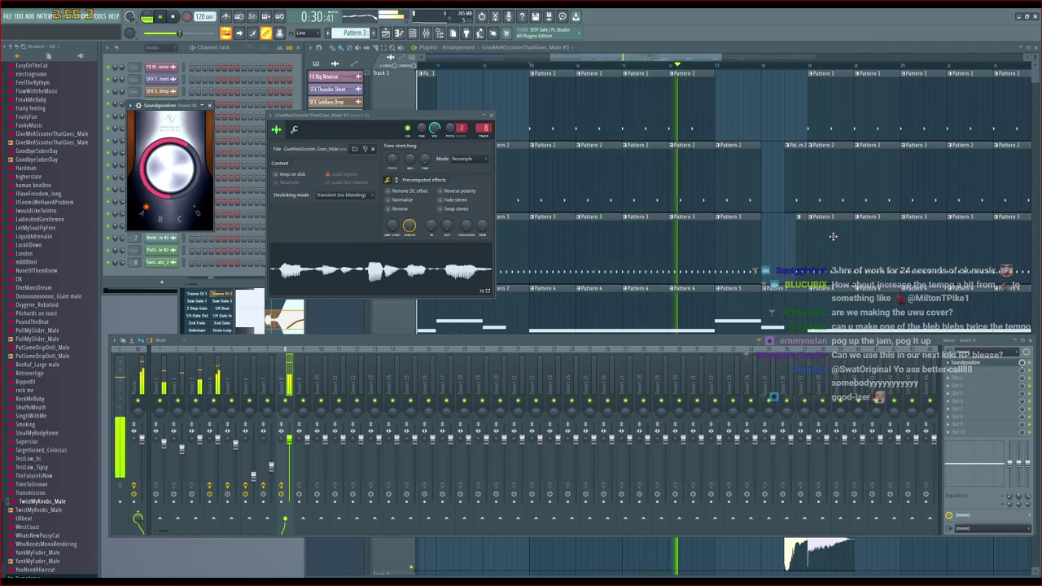
pyautogui.click(681, 45)
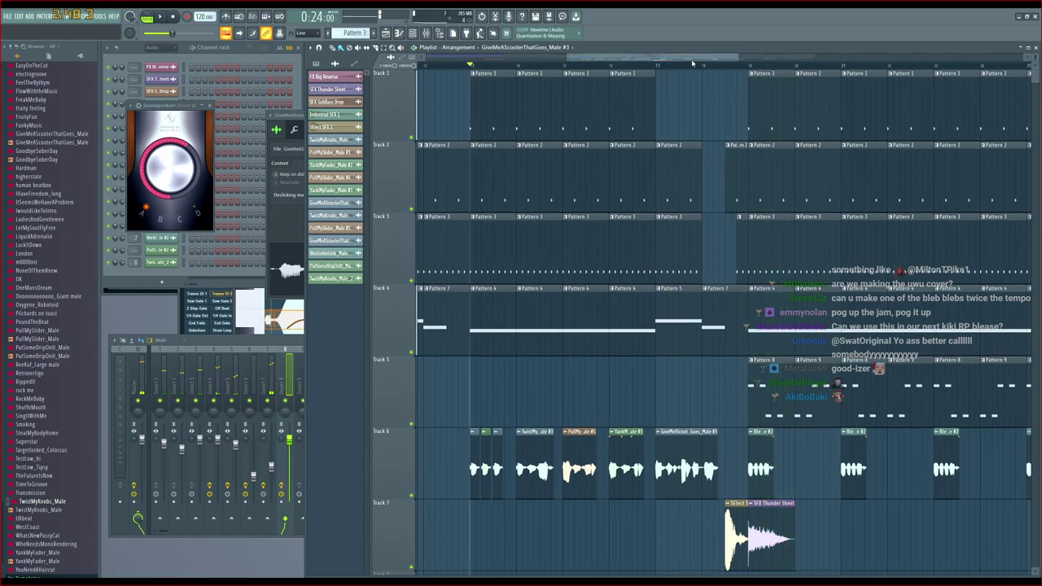
# Select mode A in Soundgoodizer and replay the vocals from bar 13 with the effect
pyautogui.click(148, 211)
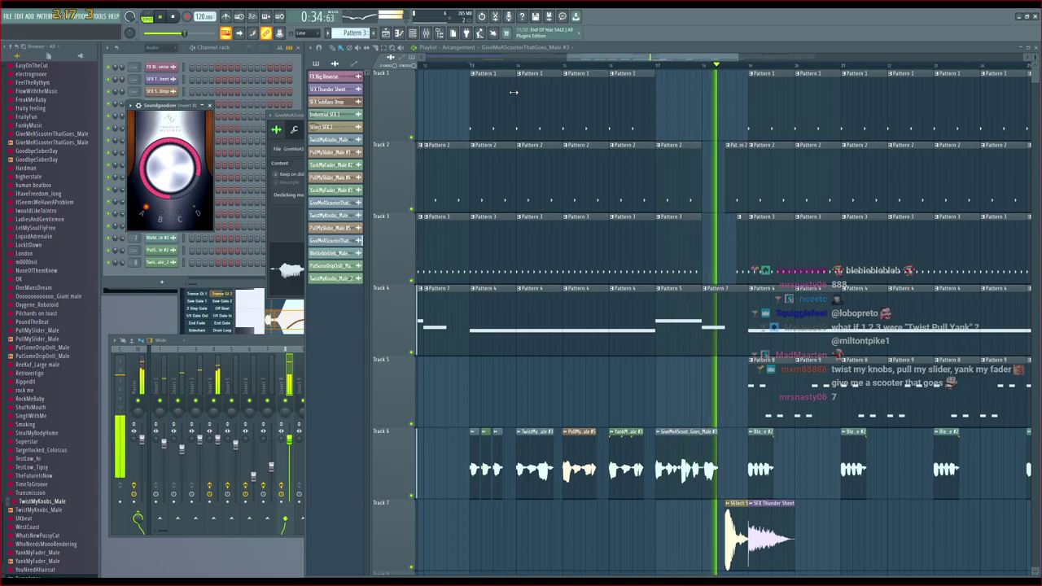
pyautogui.press('space')
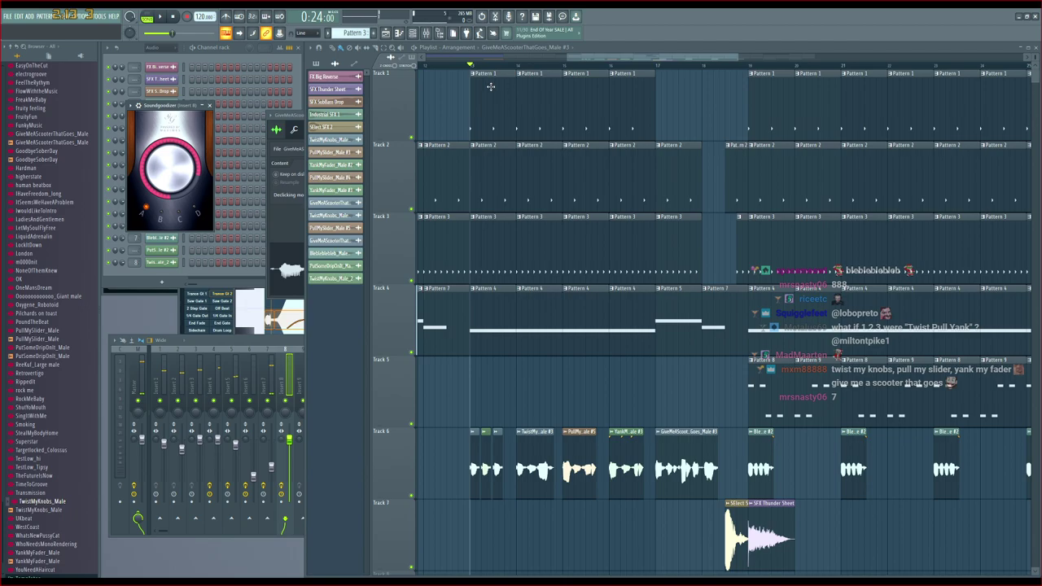
pyautogui.scroll(4, 479, 68)
pyautogui.press('space')
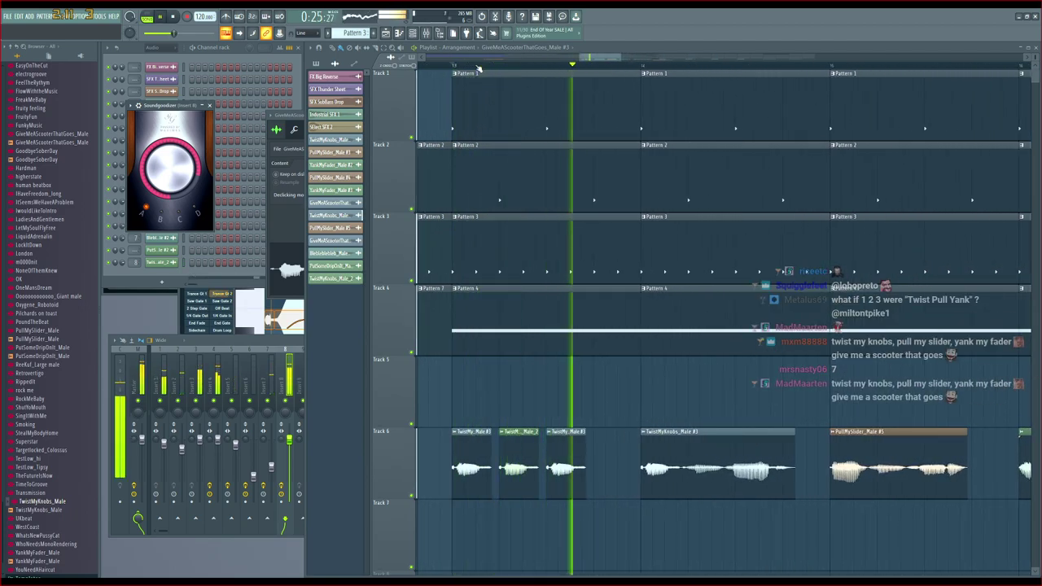
# Stop playback and place copies of the PullMySlider and YankMyFader clips on Track 5 at the starts of bars 14 and 15
pyautogui.scroll(-1, 479, 69)
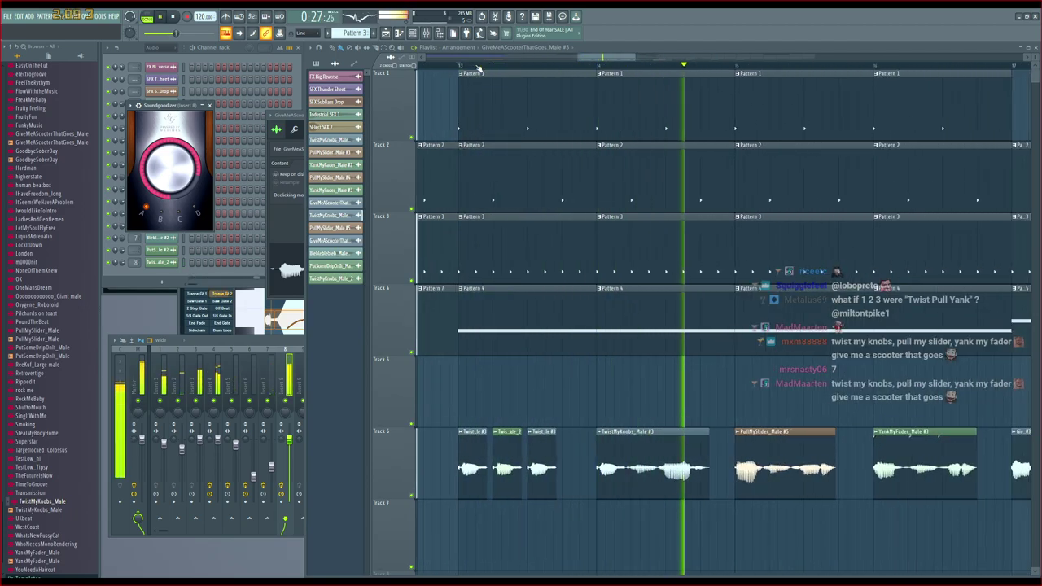
pyautogui.press('space')
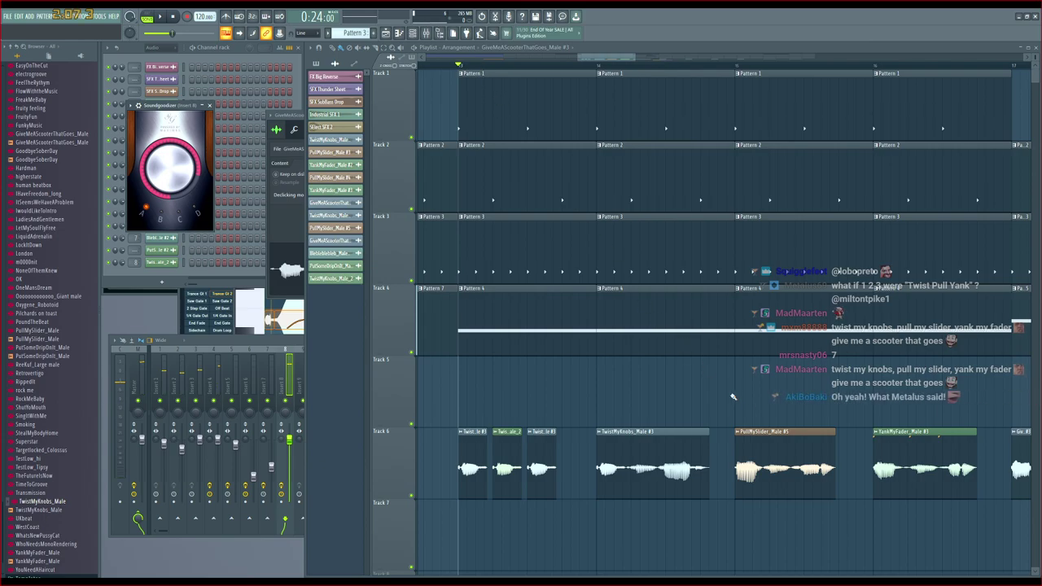
pyautogui.click(611, 381)
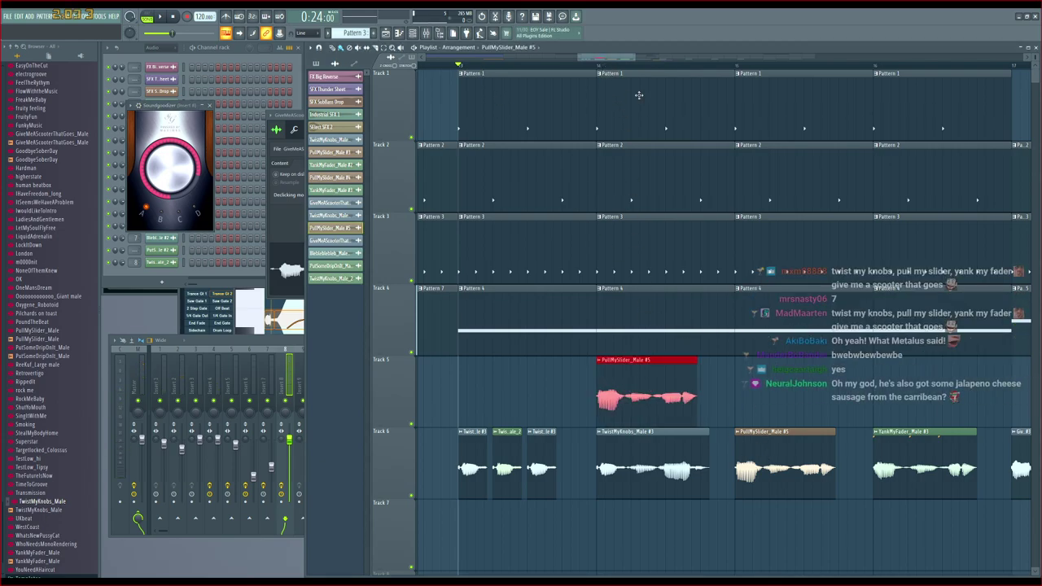
pyautogui.click(752, 390)
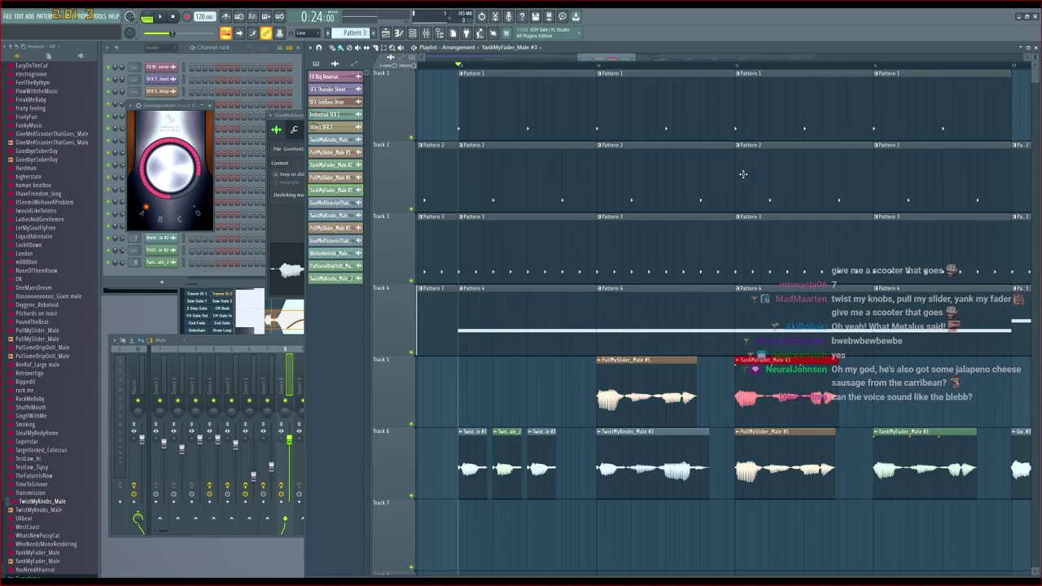
# Trim the PullMySlider and YankMyFader copies on Track 5 down to their first word
pyautogui.moveTo(607, 58)
pyautogui.mouseDown()
pyautogui.moveTo(584, 59)
pyautogui.moveTo(618, 67)
pyautogui.mouseUp()
pyautogui.scroll(3, 629, 67)
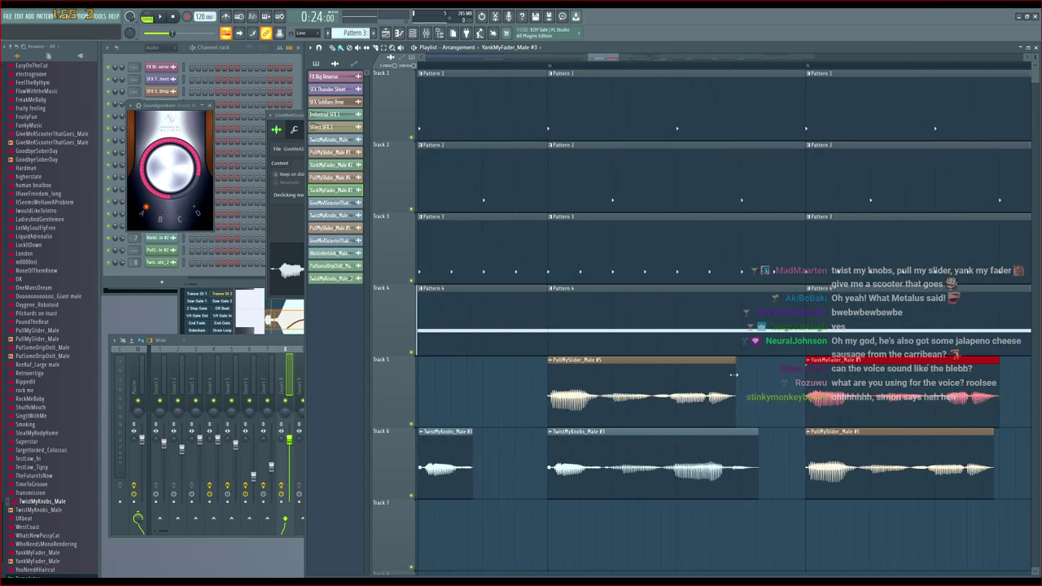
pyautogui.scroll(2, 584, 65)
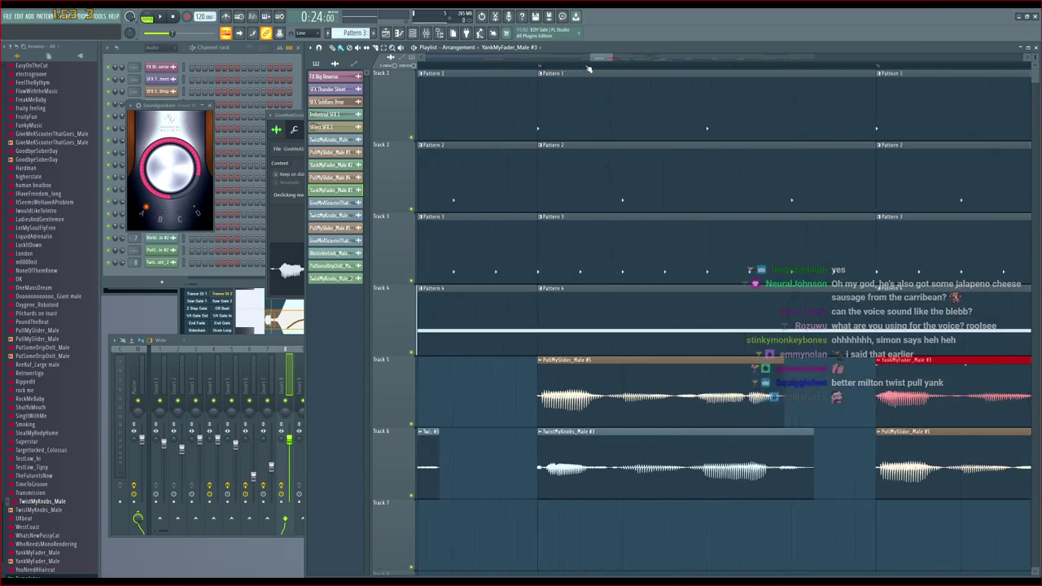
pyautogui.scroll(1, 589, 69)
pyautogui.moveTo(792, 398); pyautogui.dragTo(608, 408)
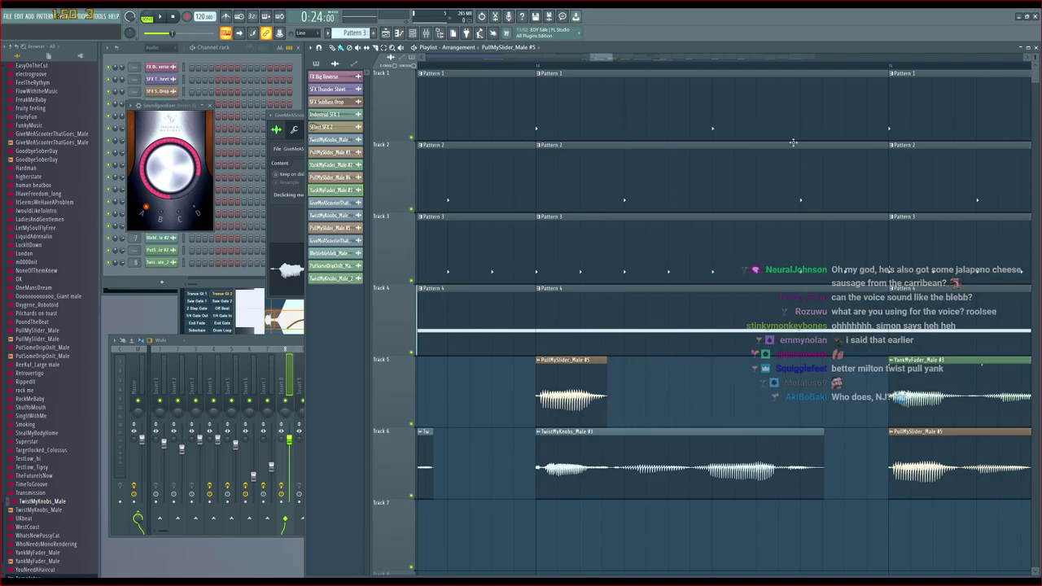
pyautogui.moveTo(600, 58); pyautogui.dragTo(613, 60)
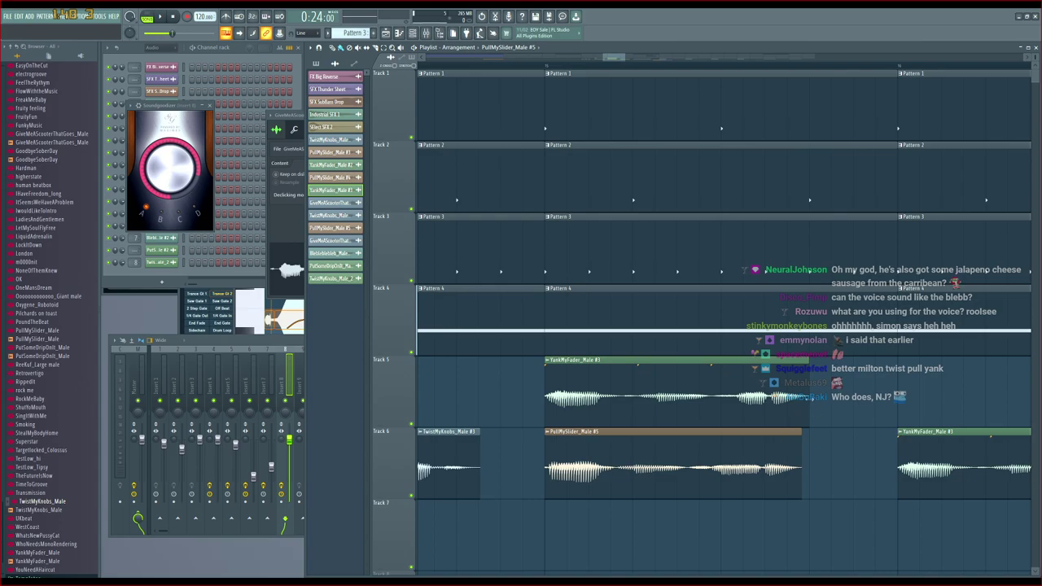
pyautogui.moveTo(809, 398); pyautogui.dragTo(623, 413)
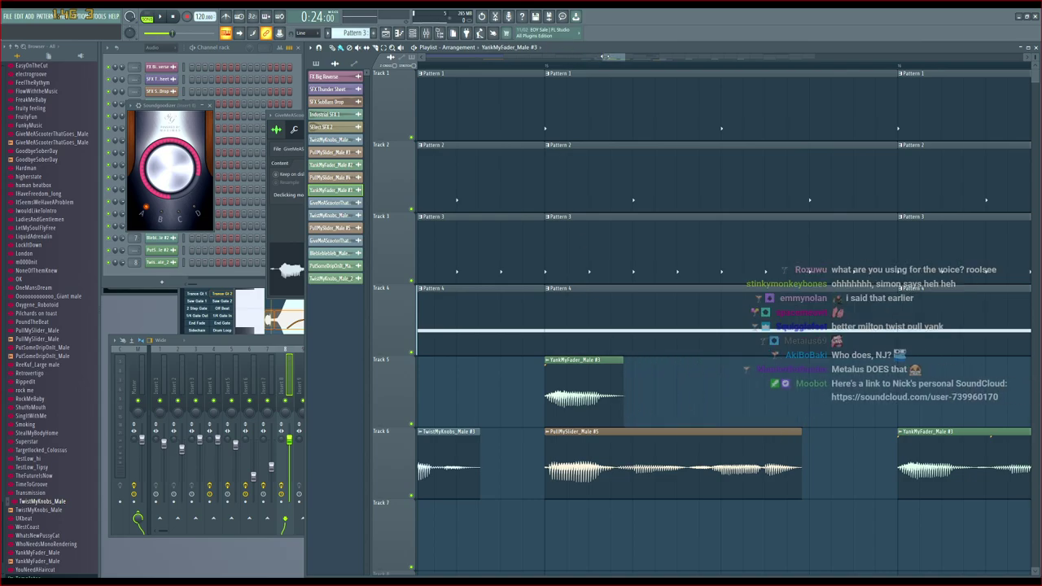
# Replace bar 13's second and third TwistMyKnobs clips with the trimmed PullMySlider and YankMyFader copies, parking the old clips on Track 7 at bar 12
pyautogui.moveTo(609, 57)
pyautogui.mouseDown()
pyautogui.moveTo(590, 58)
pyautogui.moveTo(598, 63)
pyautogui.mouseUp()
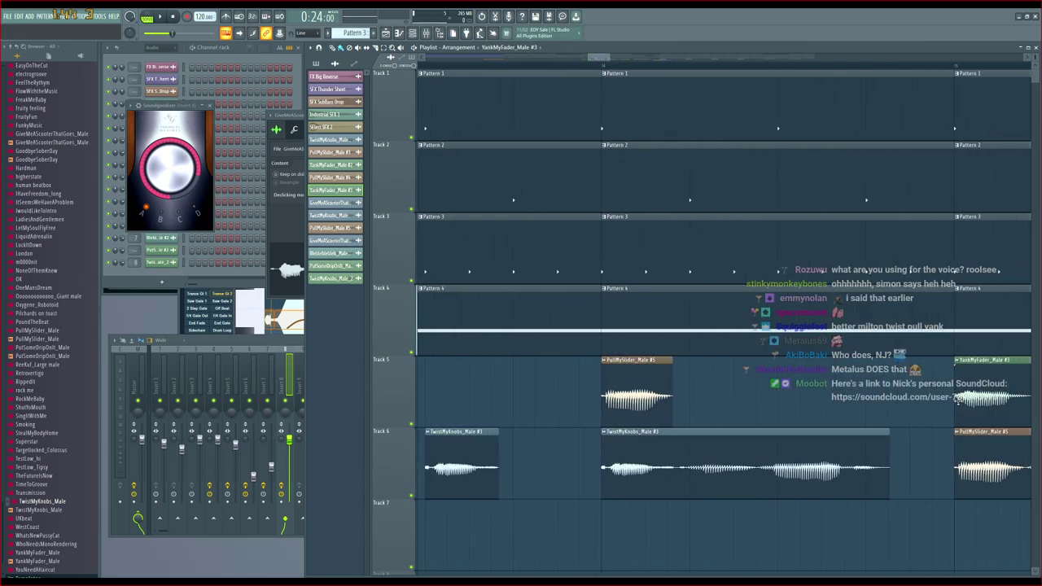
pyautogui.moveTo(959, 399); pyautogui.dragTo(693, 375)
pyautogui.moveTo(597, 57); pyautogui.dragTo(590, 59)
pyautogui.scroll(-4, 597, 68)
pyautogui.scroll(-1, 635, 405)
pyautogui.scroll(-3, 636, 391)
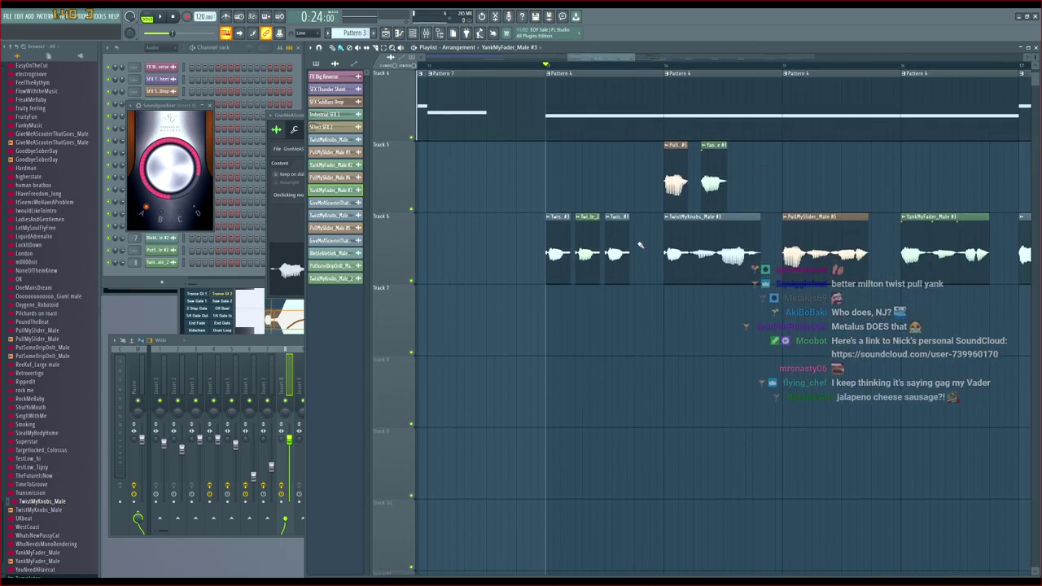
pyautogui.moveTo(593, 268); pyautogui.dragTo(459, 341)
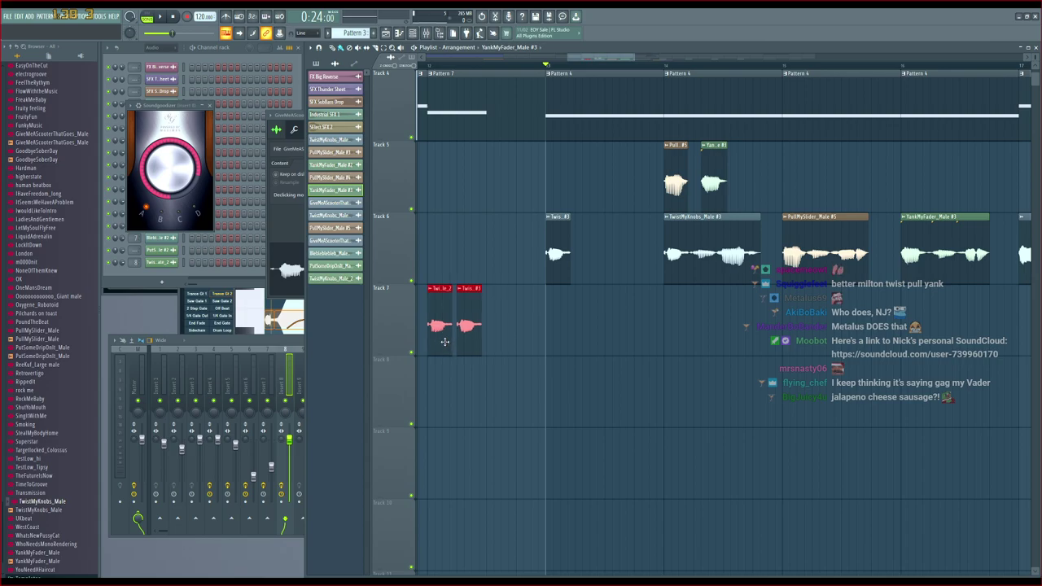
pyautogui.moveTo(752, 164); pyautogui.dragTo(589, 271)
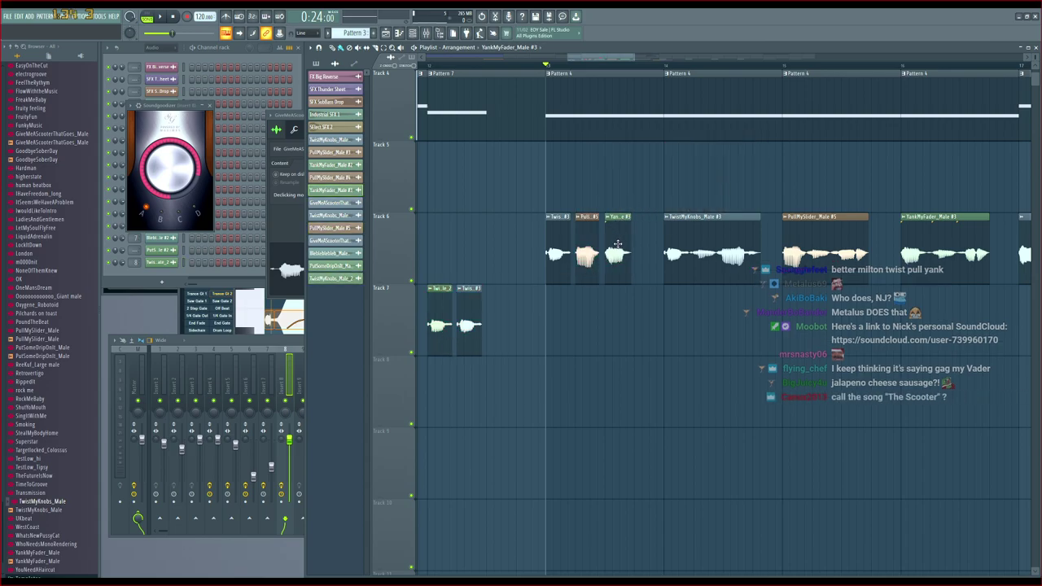
# Play the arrangement from bar 13 to check the twist, pull, yank lead-in by ear
pyautogui.press('space')
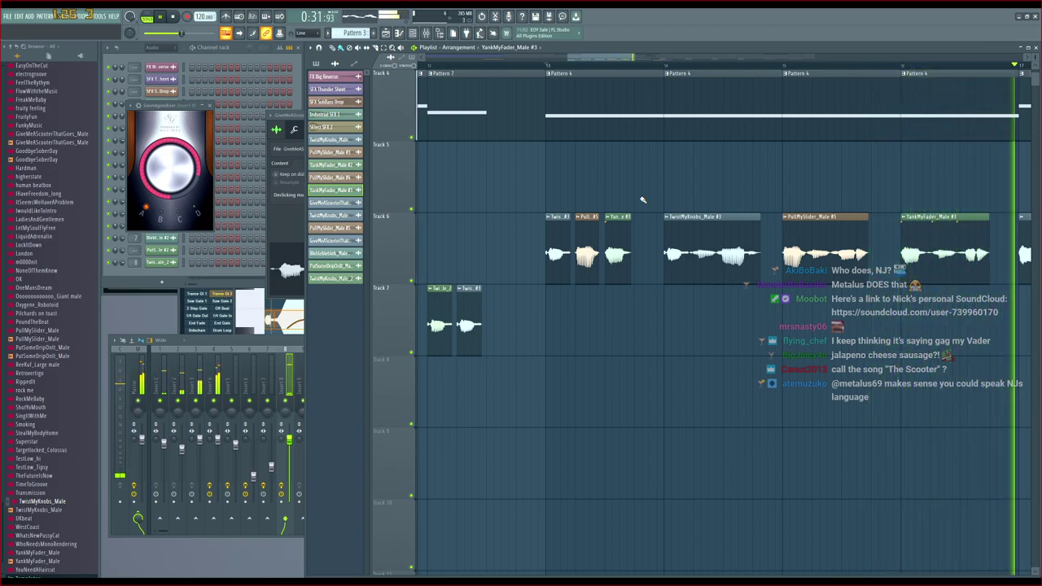
pyautogui.press('space')
pyautogui.press('space')
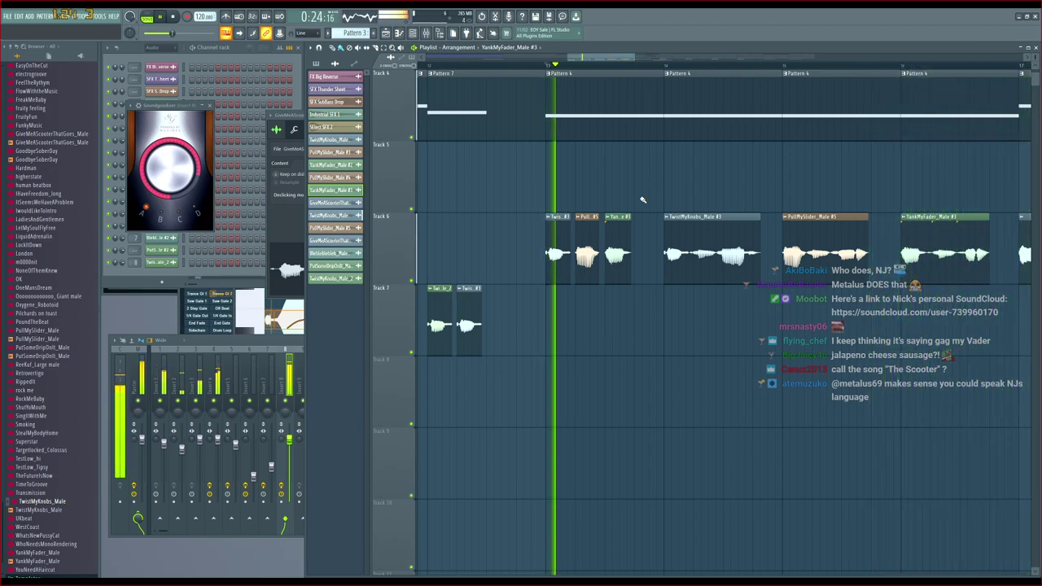
pyautogui.press('space')
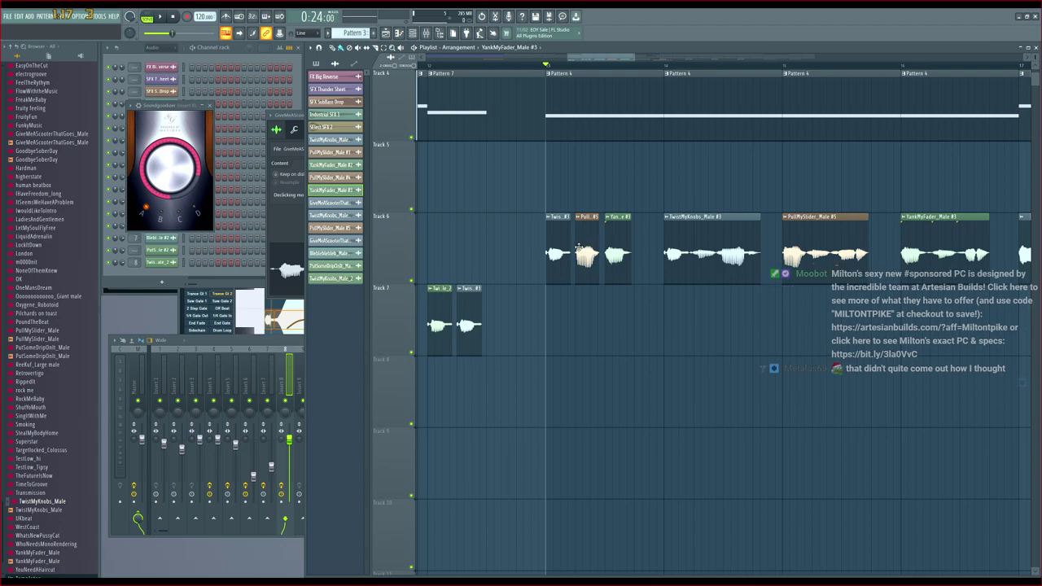
# Open bar 13's PullMySlider clip in Newtone, raise its first note 2 semitones and place the retuned audio on Track 5 at bar 13
pyautogui.doubleClick(580, 247)
pyautogui.click(354, 283)
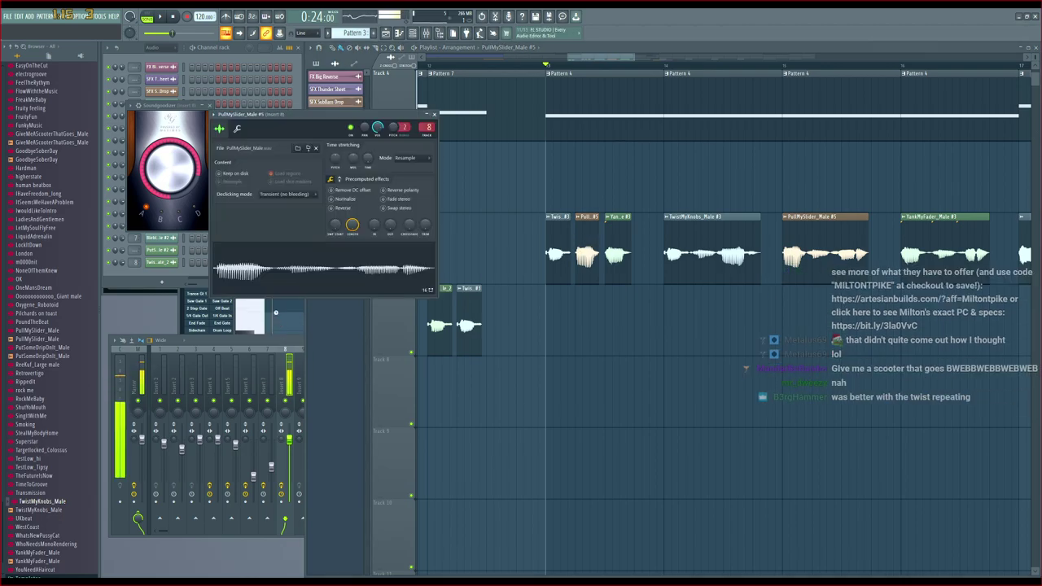
pyautogui.hotkey('ctrl', 'e')
pyautogui.press('space')
pyautogui.press('space')
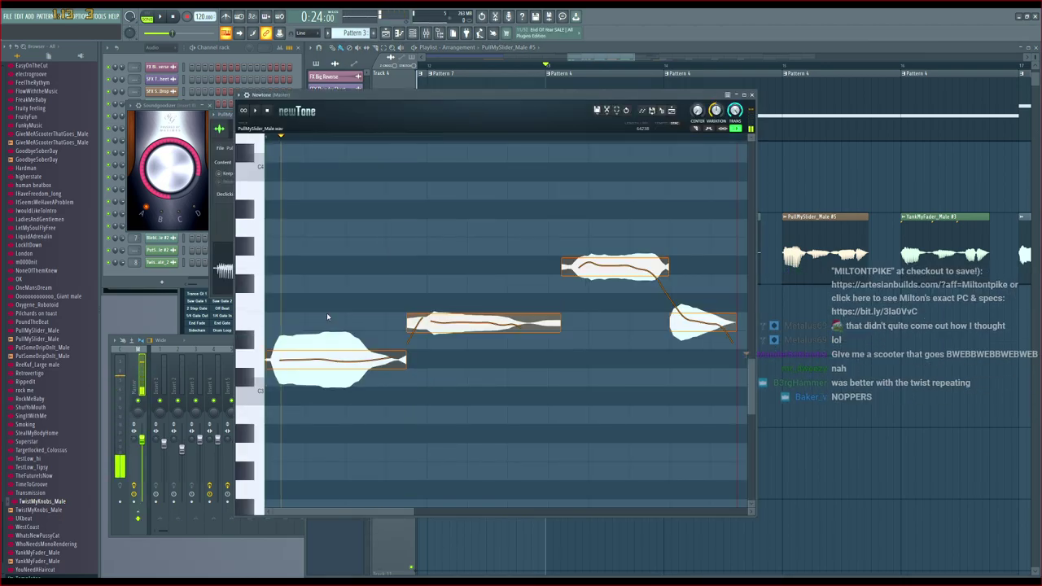
pyautogui.moveTo(325, 355); pyautogui.dragTo(328, 316)
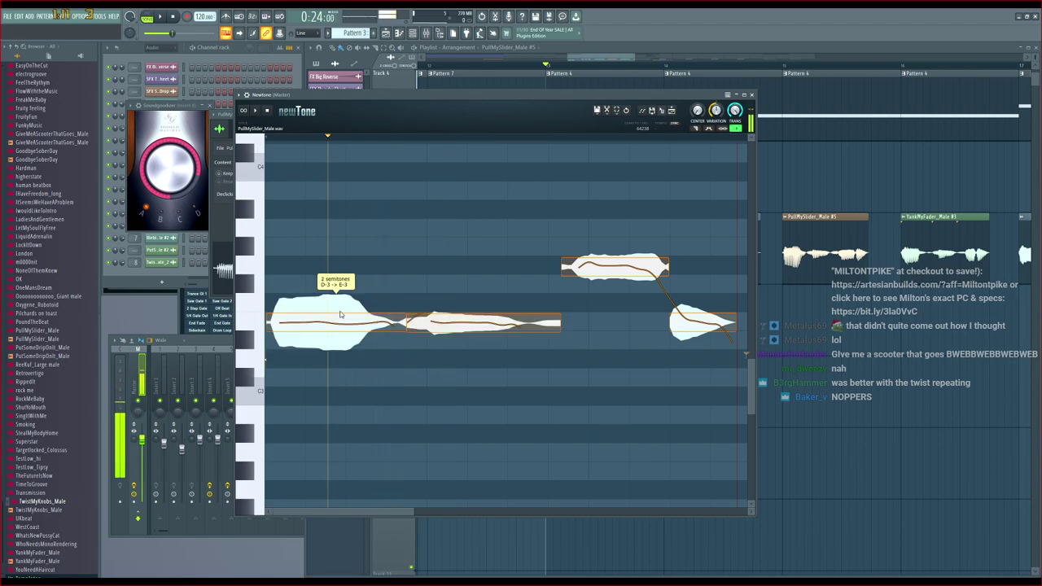
pyautogui.moveTo(664, 114); pyautogui.dragTo(548, 181)
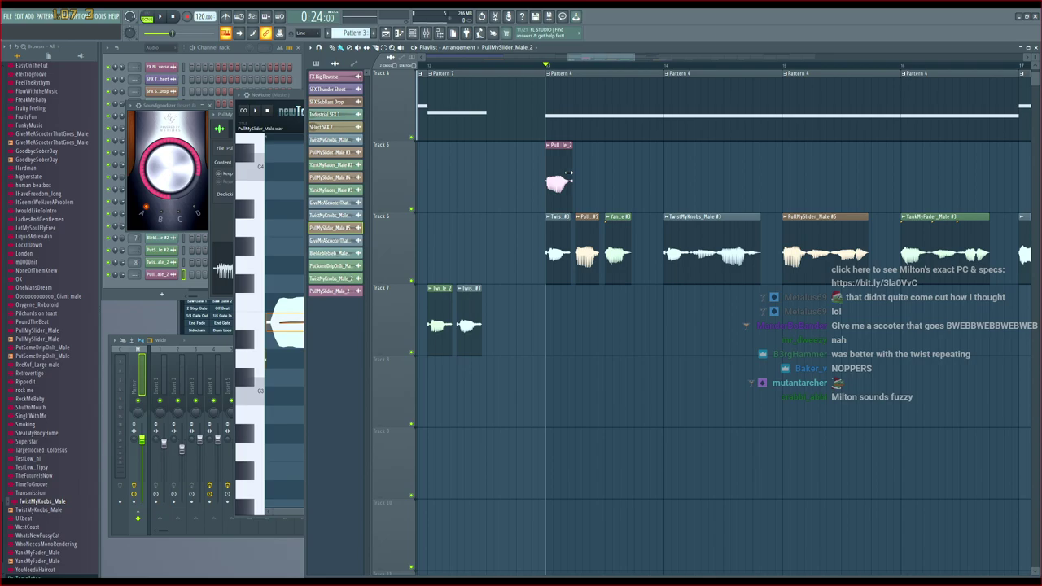
# Trim the retuned PullMySlider clip to its first word and put it in place of the original on Track 6, beat 2 of bar 13
pyautogui.scroll(5, 560, 166)
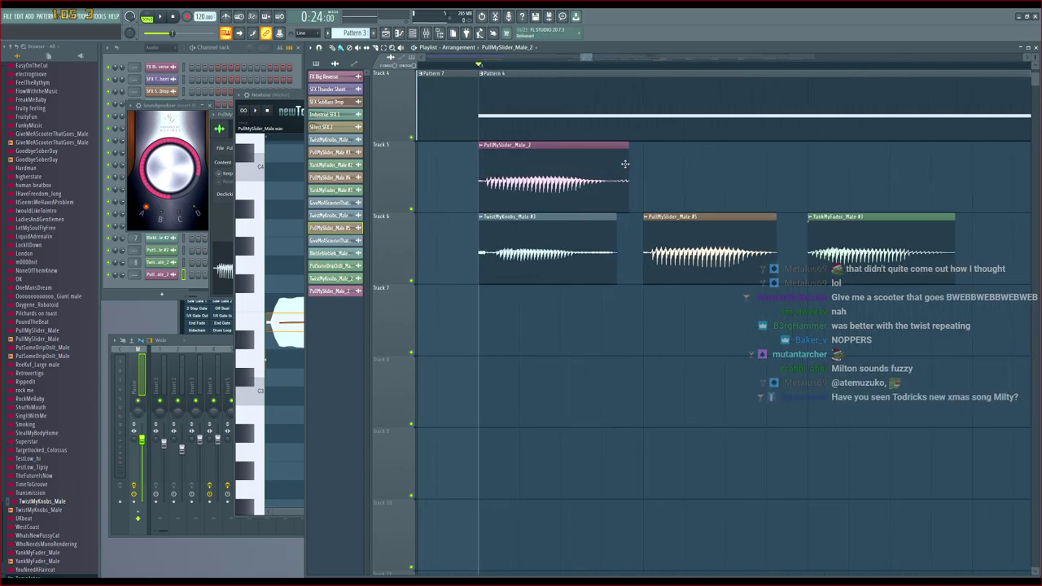
pyautogui.moveTo(624, 169); pyautogui.dragTo(755, 176)
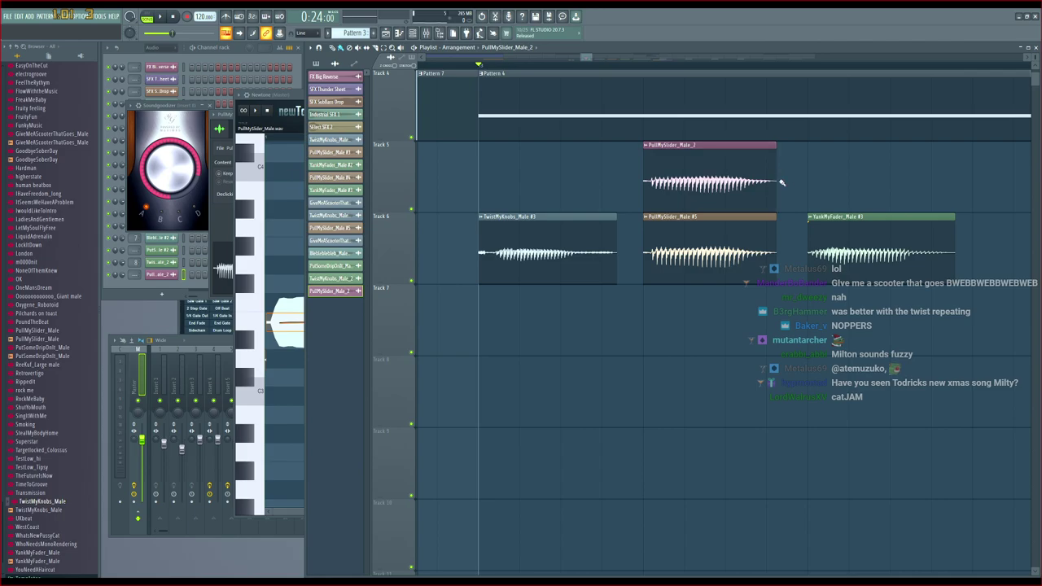
pyautogui.moveTo(725, 187); pyautogui.dragTo(726, 283)
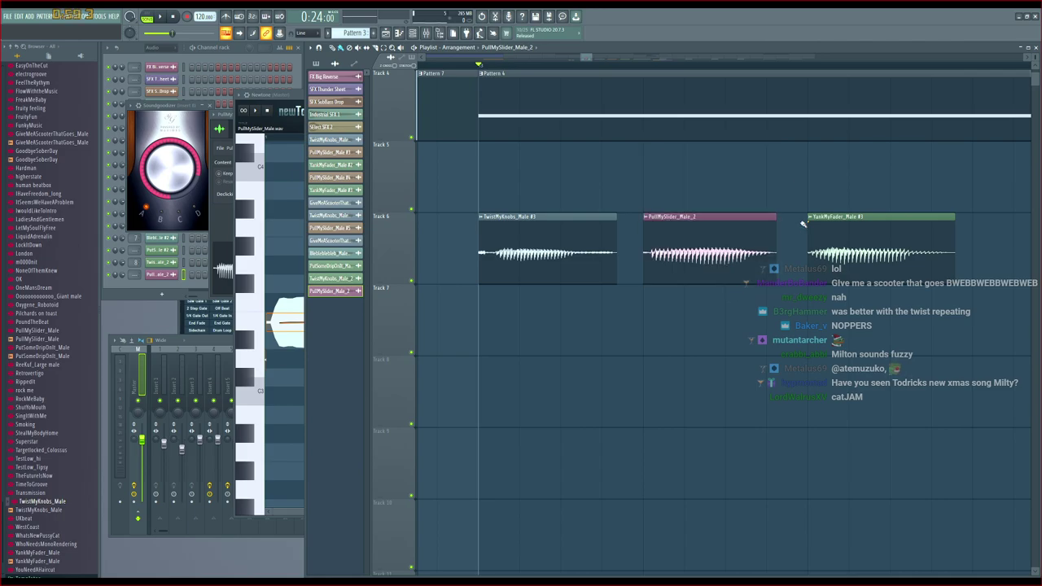
# Load the YankMyFader_Male sample into Newtone, raise its first note 3 semitones and bring its starting pitch up to match
pyautogui.doubleClick(832, 241)
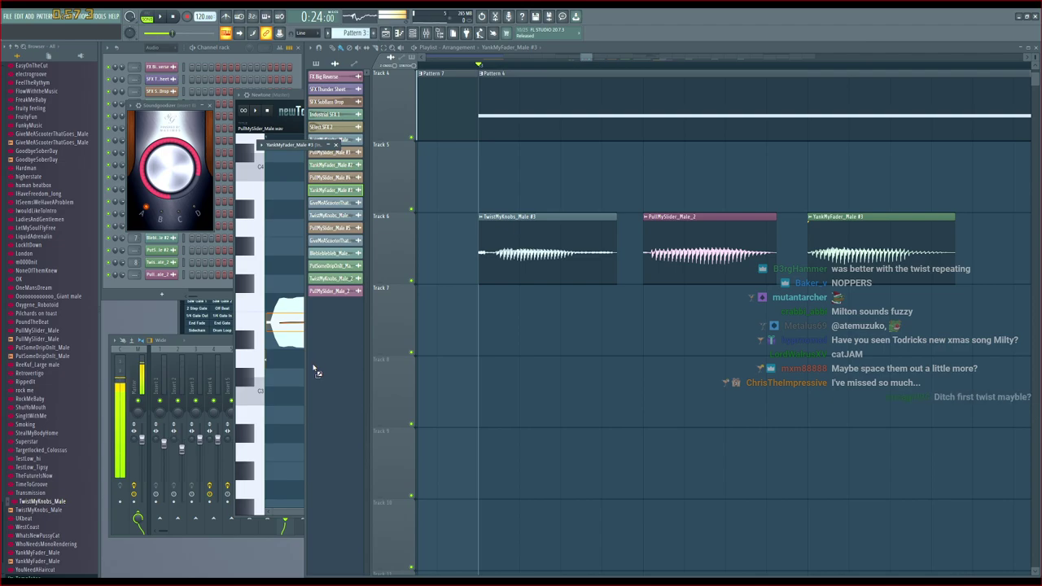
pyautogui.click(284, 106)
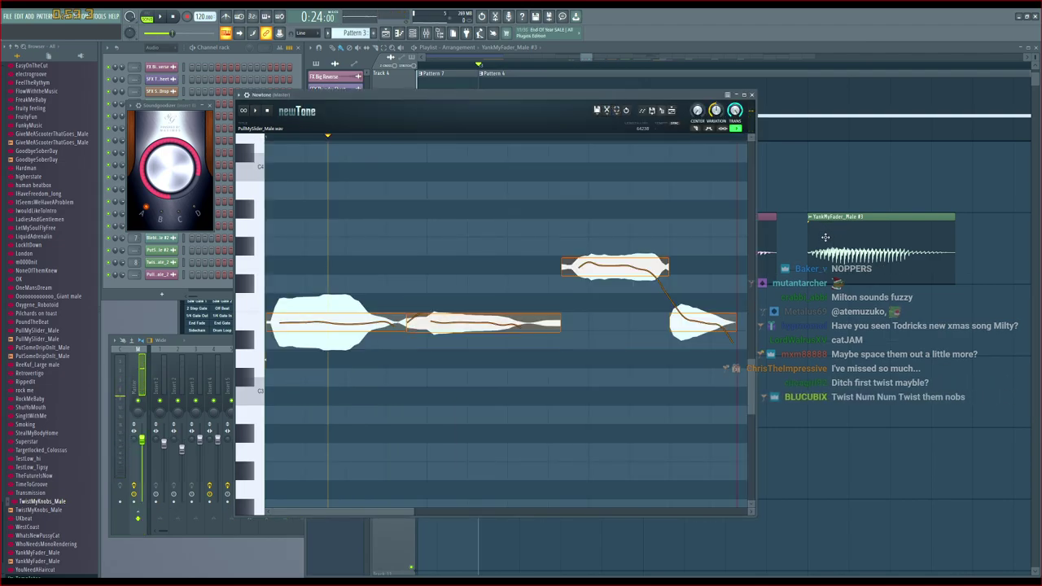
pyautogui.scroll(-1, 57, 403)
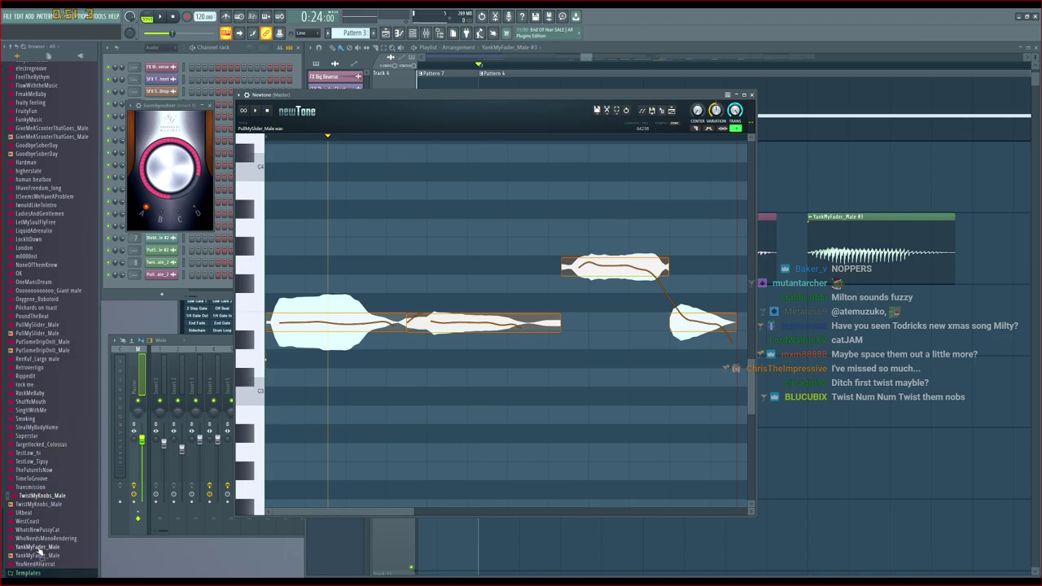
pyautogui.moveTo(446, 378); pyautogui.dragTo(448, 381)
pyautogui.press('space')
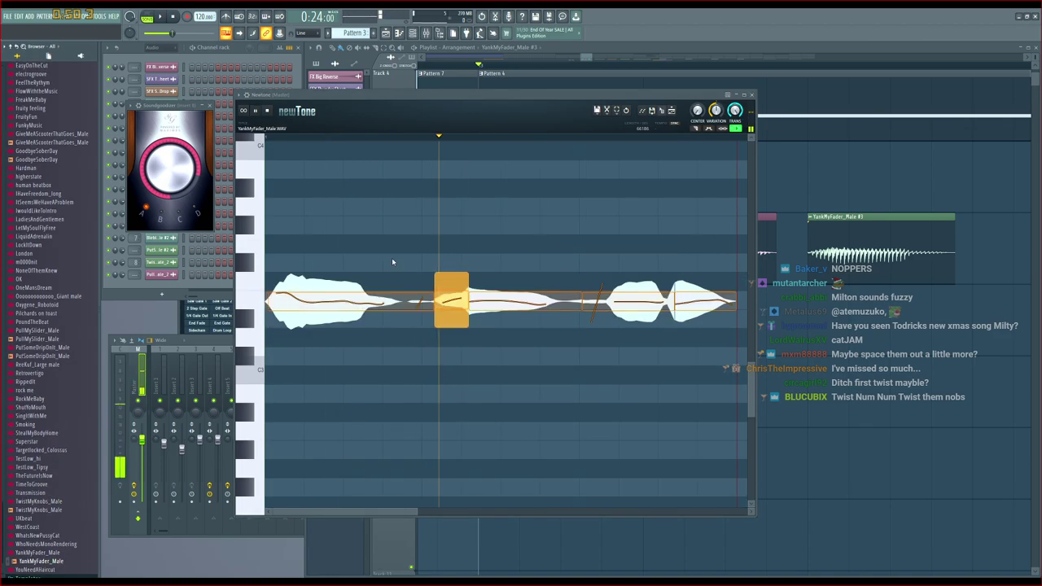
pyautogui.press('space')
pyautogui.moveTo(336, 294); pyautogui.dragTo(339, 245)
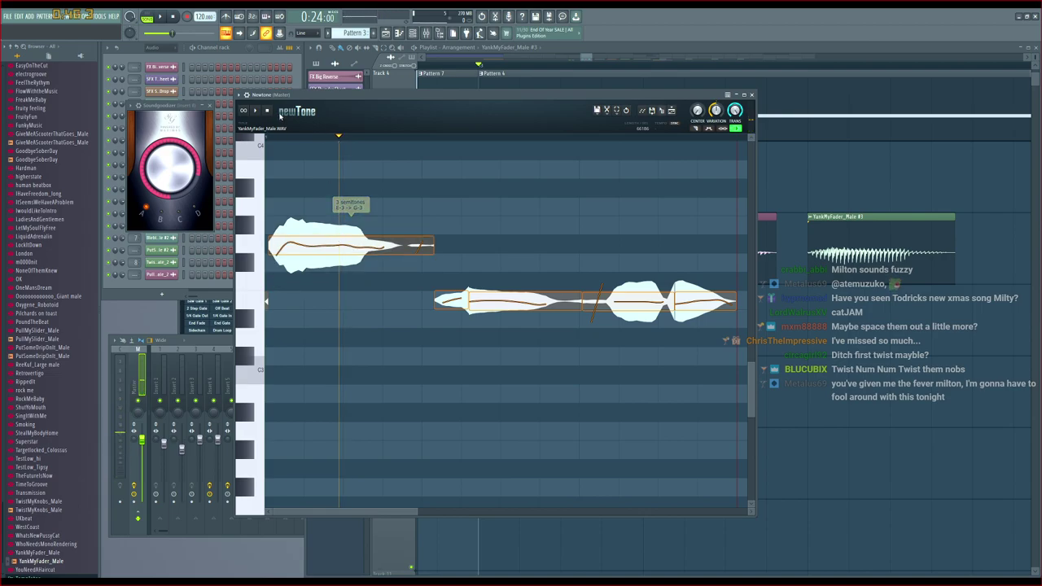
pyautogui.click(299, 246)
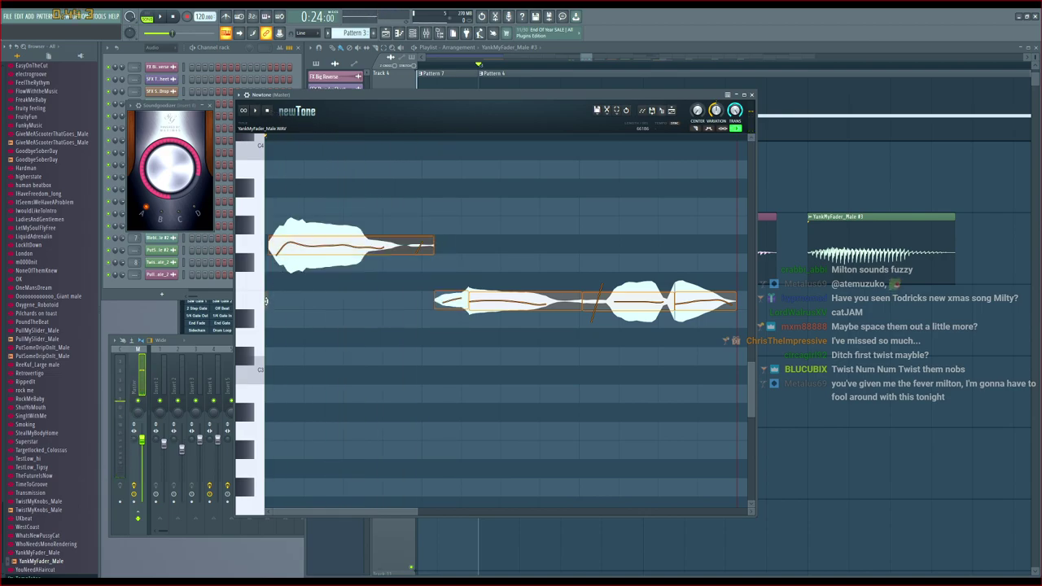
pyautogui.moveTo(266, 301); pyautogui.dragTo(272, 238)
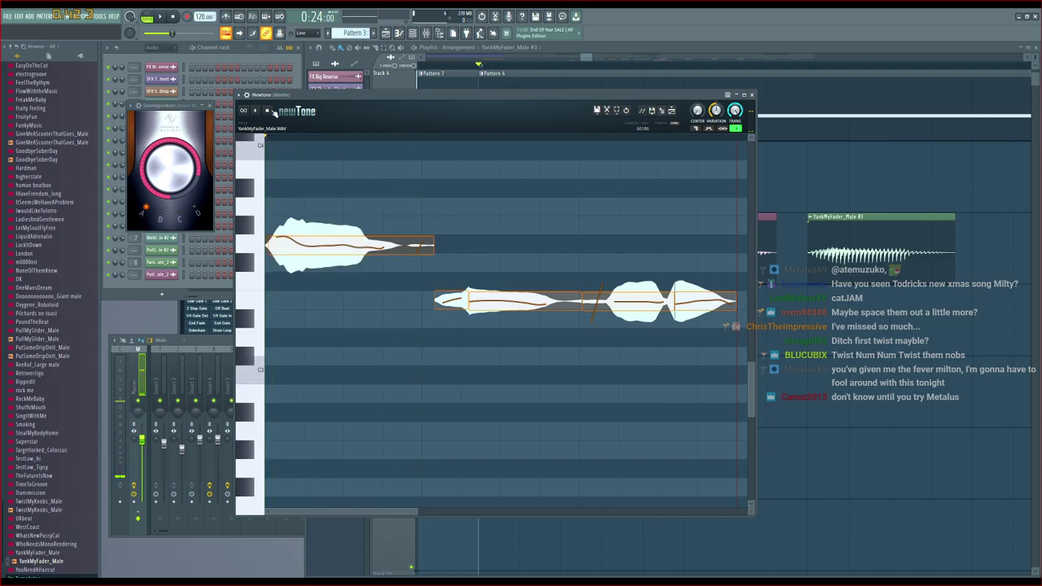
# Place the retuned YankMyFader audio on Track 5 at beat 3 of bar 13 and trim it to the length of the clip below
pyautogui.click(663, 111)
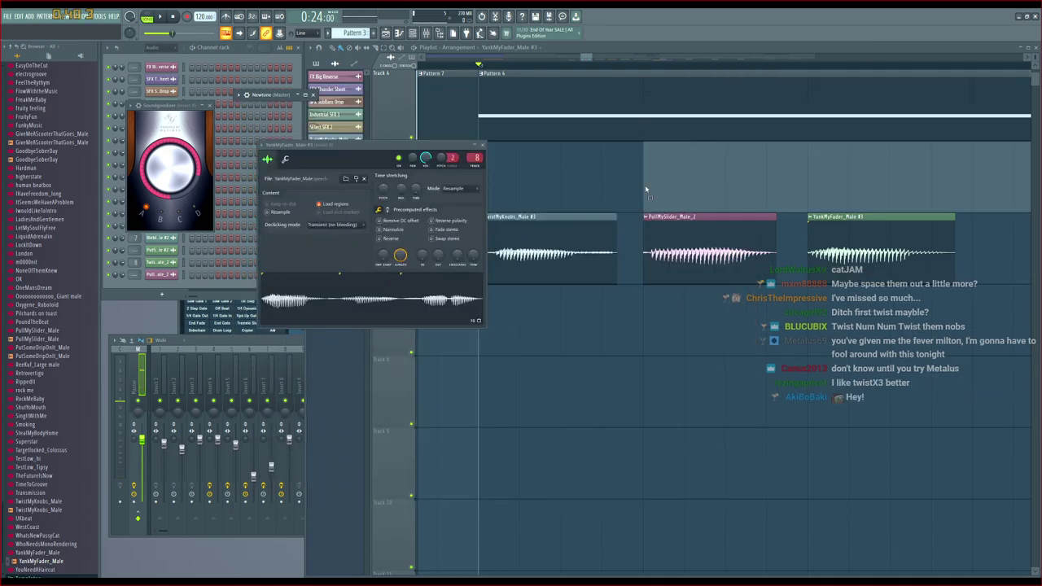
pyautogui.click(635, 176)
pyautogui.moveTo(642, 173); pyautogui.dragTo(849, 191)
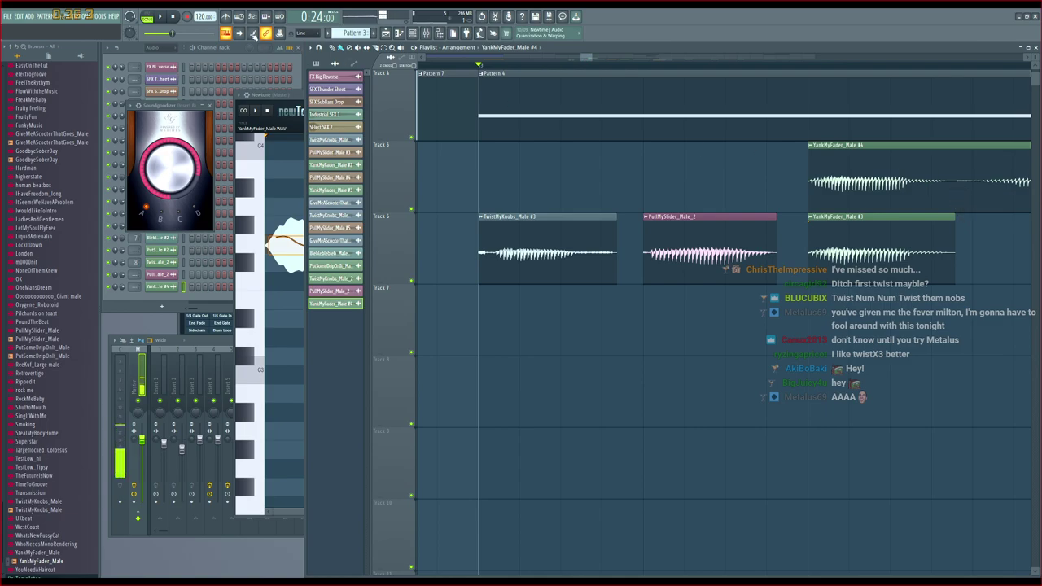
pyautogui.click(173, 17)
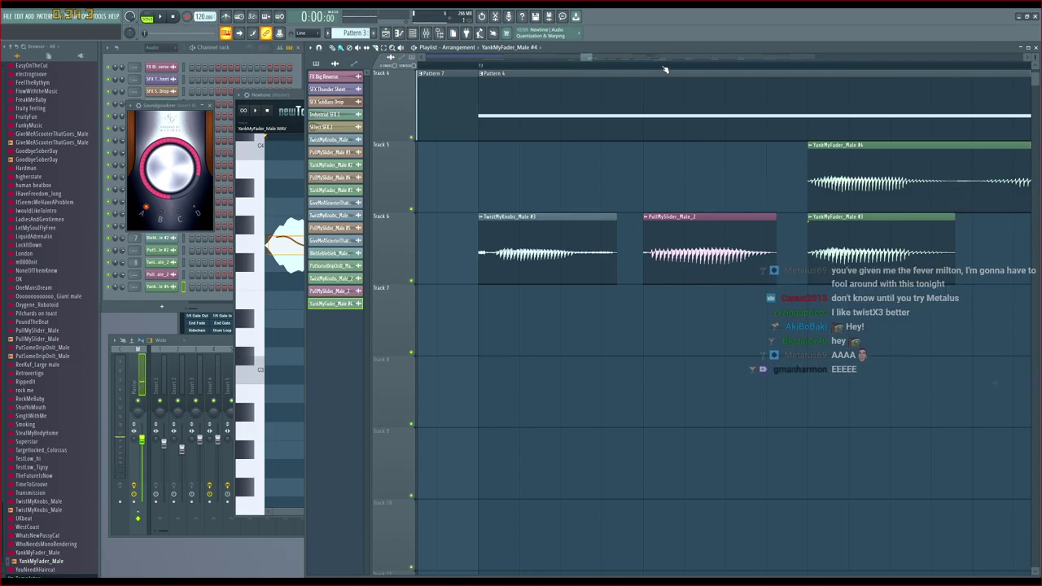
pyautogui.click(1028, 59)
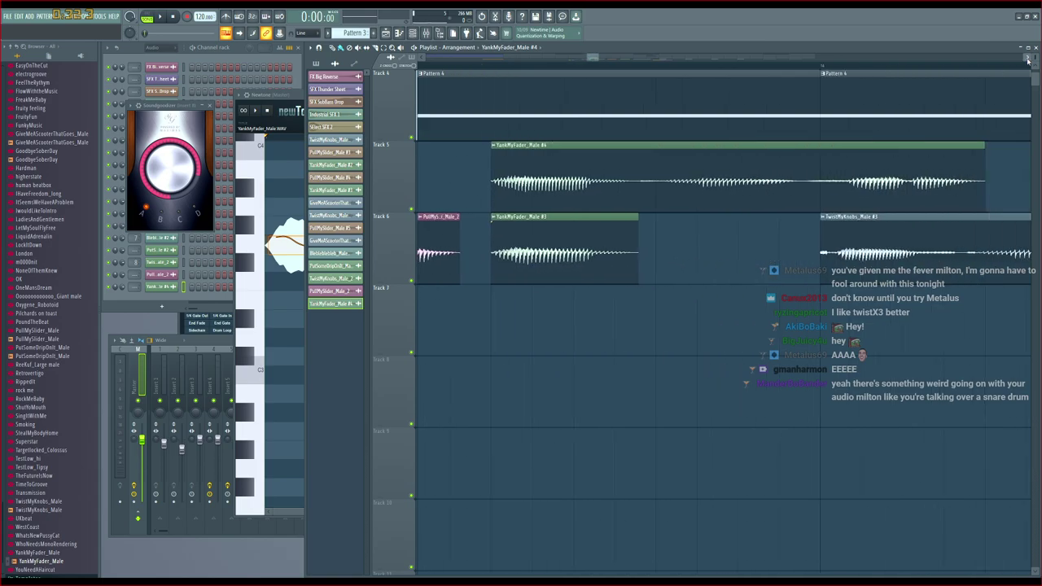
pyautogui.moveTo(971, 179); pyautogui.dragTo(641, 200)
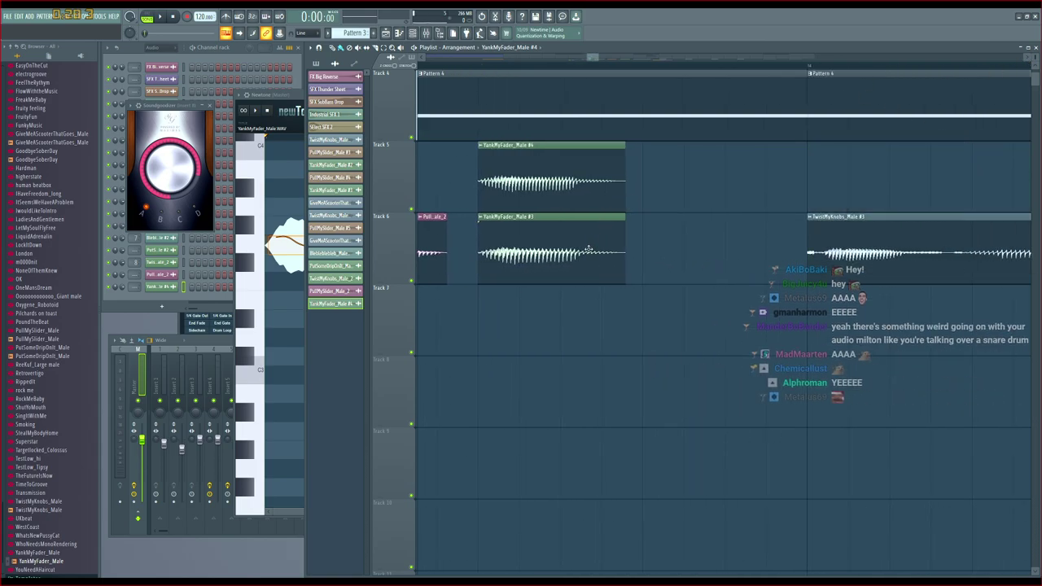
# Put the retuned YankMyFader clip in place of the original on Track 6, beat 3 of bar 13, and play the arrangement from bar 13
pyautogui.moveTo(563, 183); pyautogui.dragTo(560, 267)
pyautogui.scroll(-3, 547, 72)
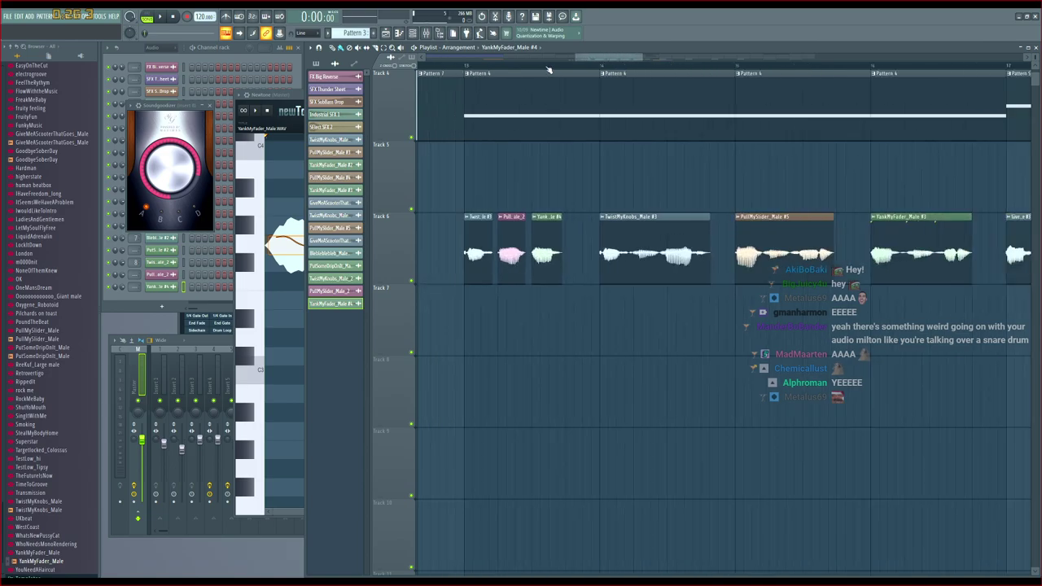
pyautogui.click(490, 72)
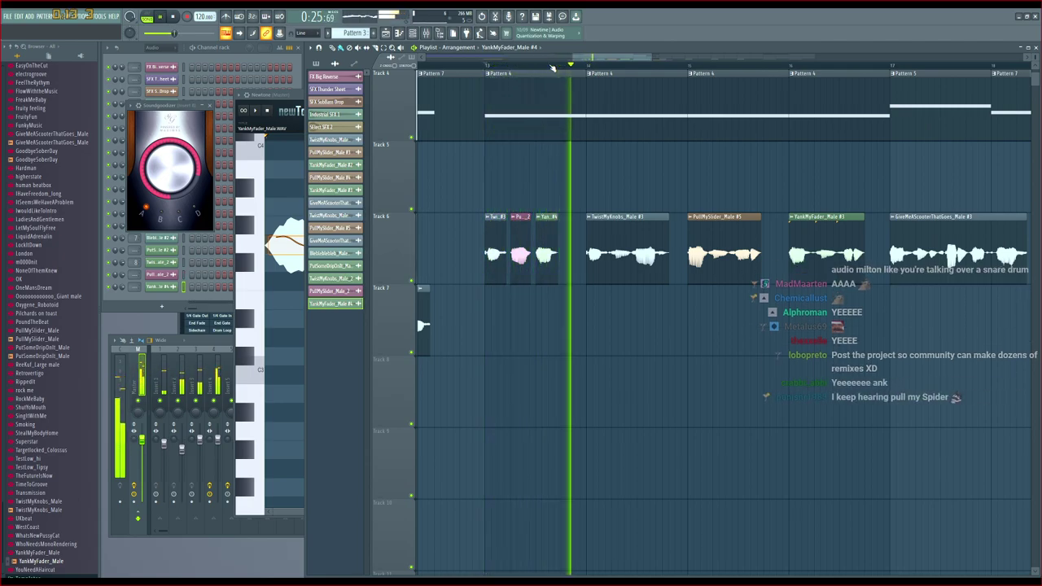
pyautogui.press('space')
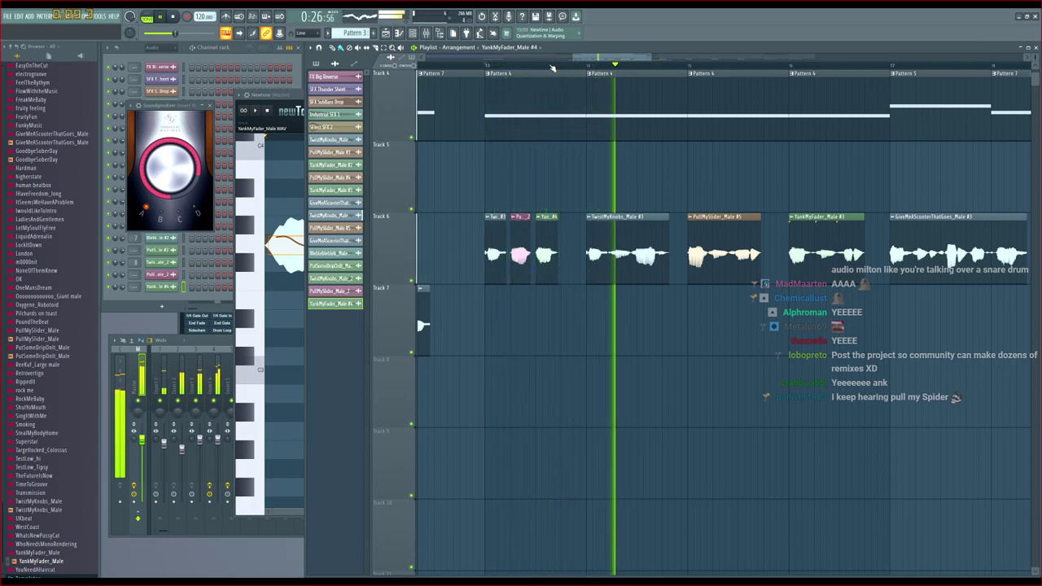
pyautogui.press('space')
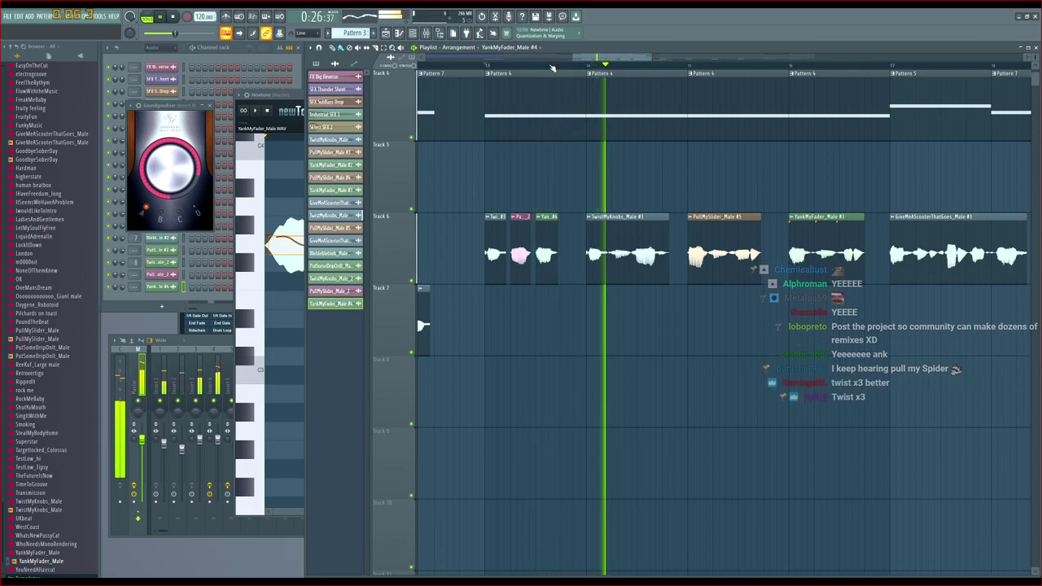
pyautogui.press('space')
# Replace the PullMySlider and YankMyFader clips in bar 13 on Track 6 with the two TwistMyKnobs clips from bar 12 on Track 7
pyautogui.moveTo(612, 58); pyautogui.dragTo(592, 58)
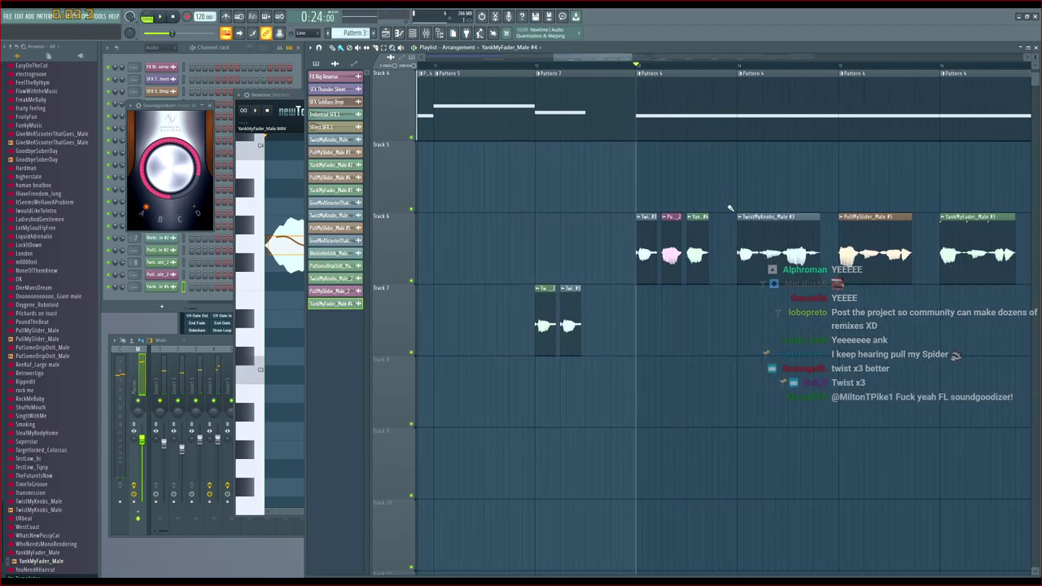
pyautogui.moveTo(605, 286); pyautogui.dragTo(696, 256)
# Play the arrangement repeatedly from bar 13 to check how the three repeated twist words lead into the full phrases
pyautogui.press('space')
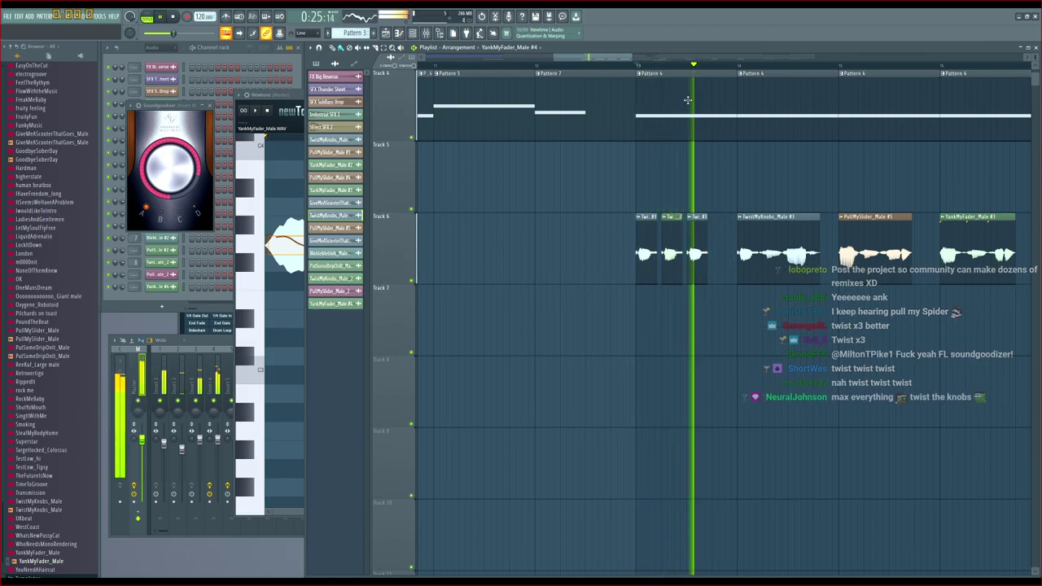
pyautogui.moveTo(605, 59); pyautogui.dragTo(629, 63)
pyautogui.press('space')
pyautogui.press('space')
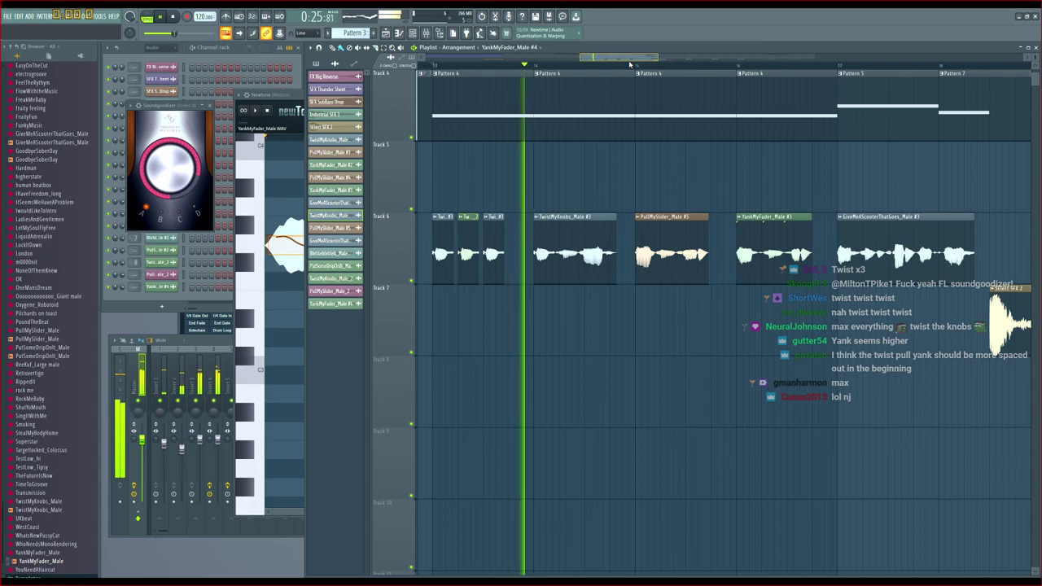
pyautogui.press('space')
pyautogui.press('space')
pyautogui.press('space')
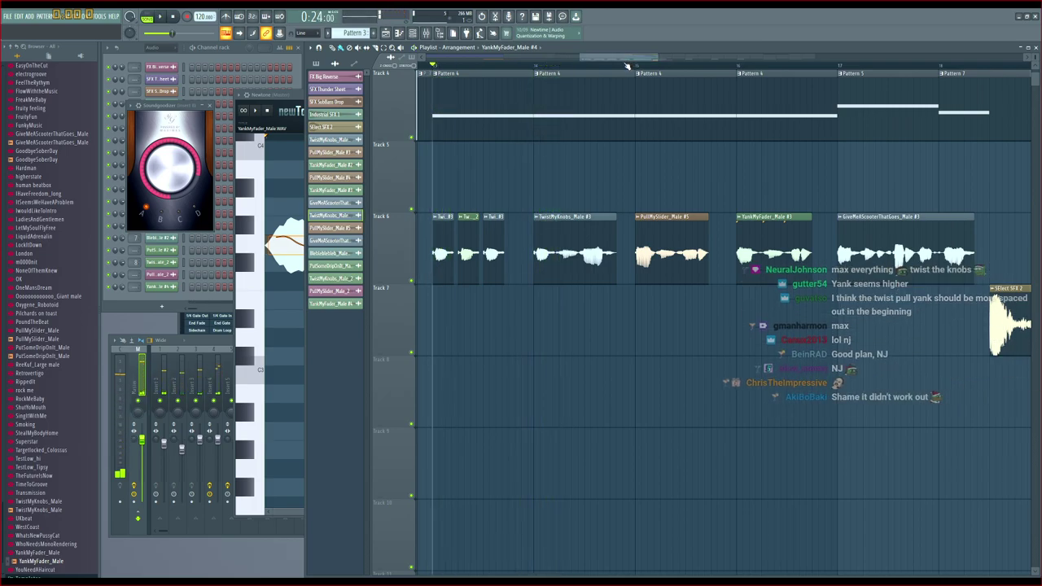
# Preview the vocal section, and load the TwistMyKnobs_Male #3 clip's sample into Newtone
pyautogui.press('space')
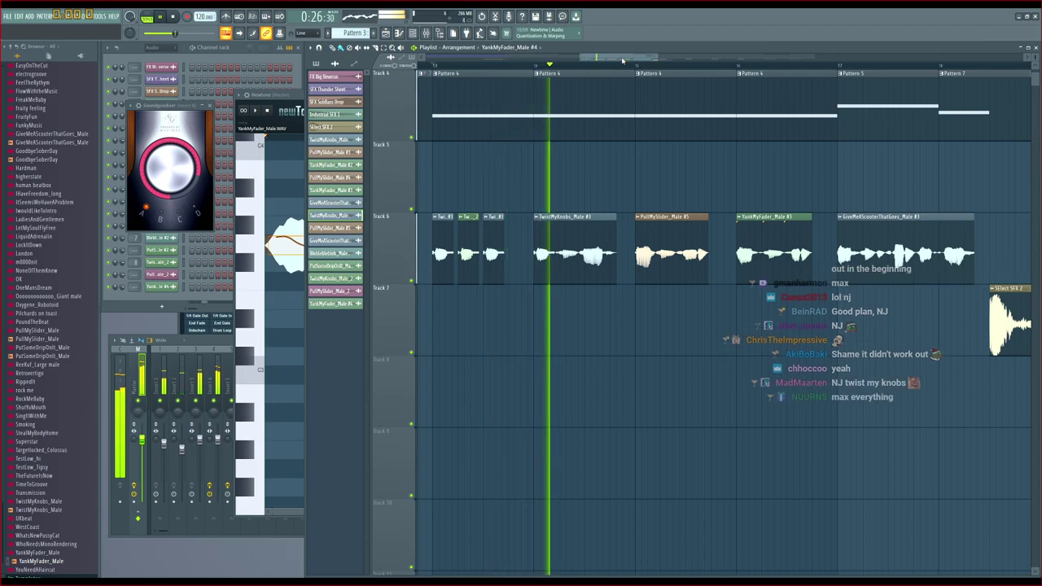
pyautogui.press('space')
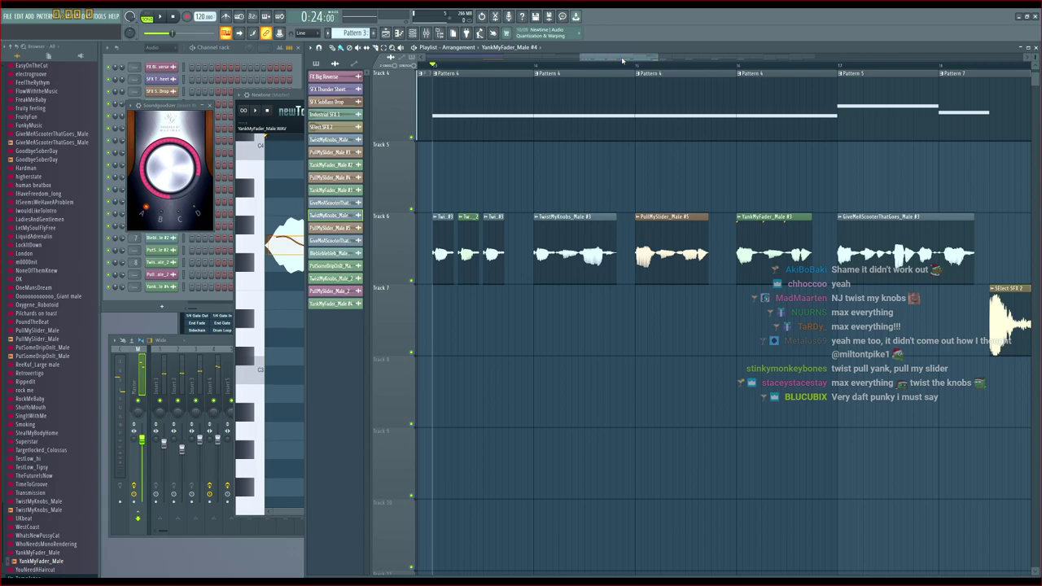
pyautogui.doubleClick(545, 233)
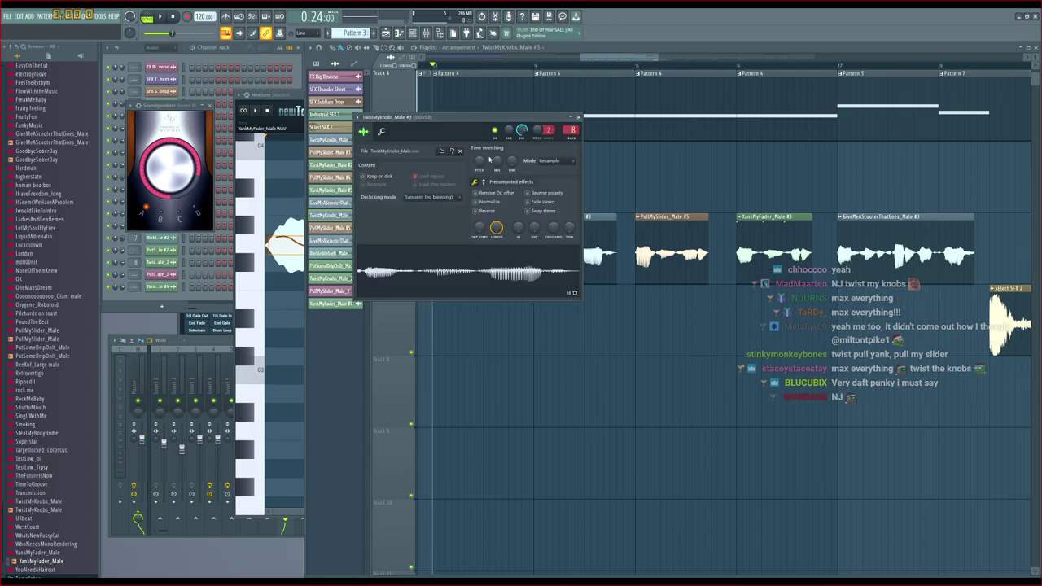
pyautogui.moveTo(488, 117); pyautogui.dragTo(588, 107)
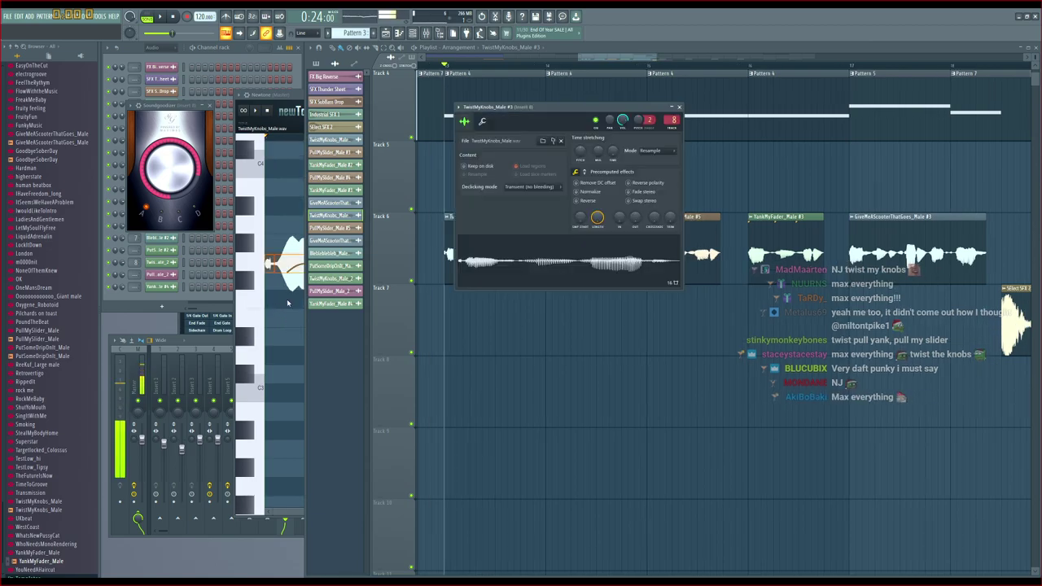
pyautogui.click(298, 100)
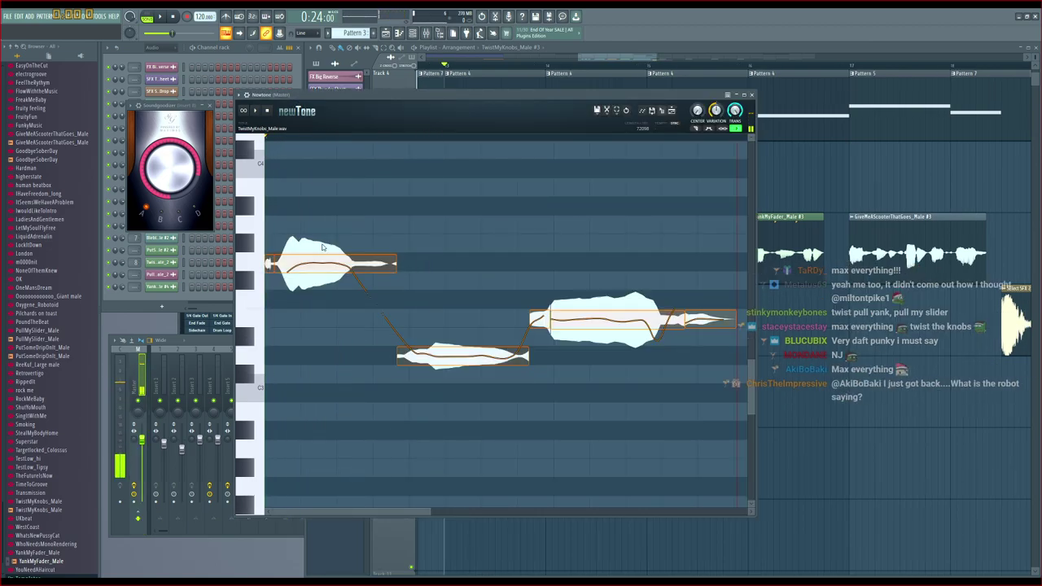
# Lower the first note of TwistMyKnobs_Male and its short leading fragment by 3 semitones to E-3, and audition the phrase
pyautogui.moveTo(318, 262); pyautogui.dragTo(310, 316)
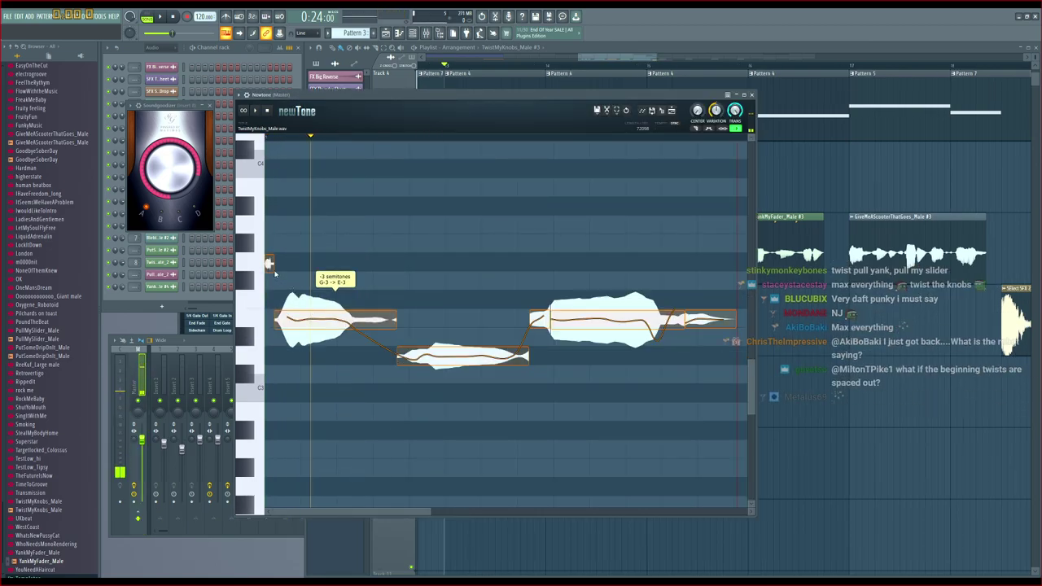
pyautogui.moveTo(447, 358); pyautogui.dragTo(449, 361)
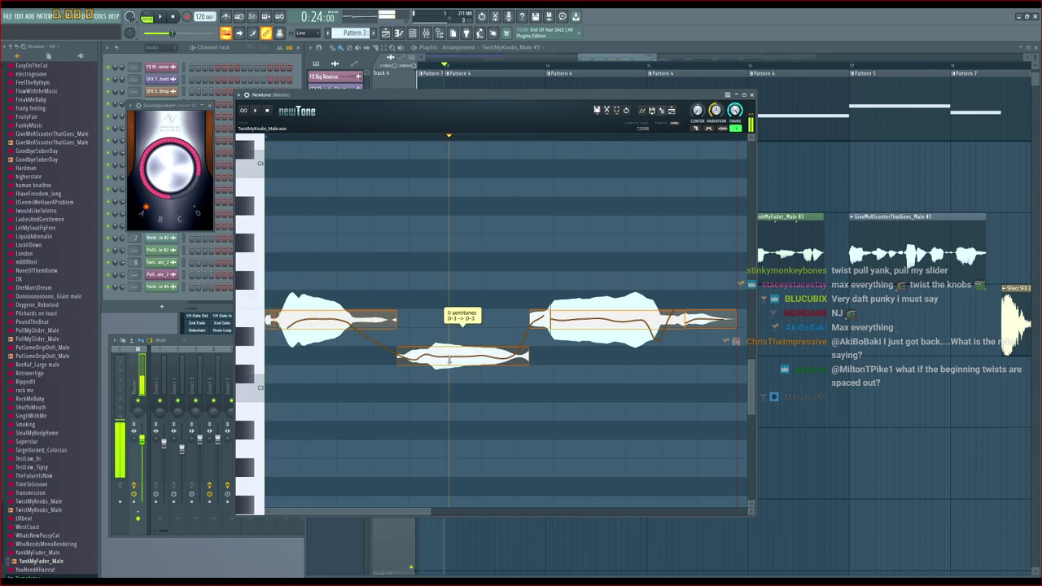
pyautogui.click(274, 136)
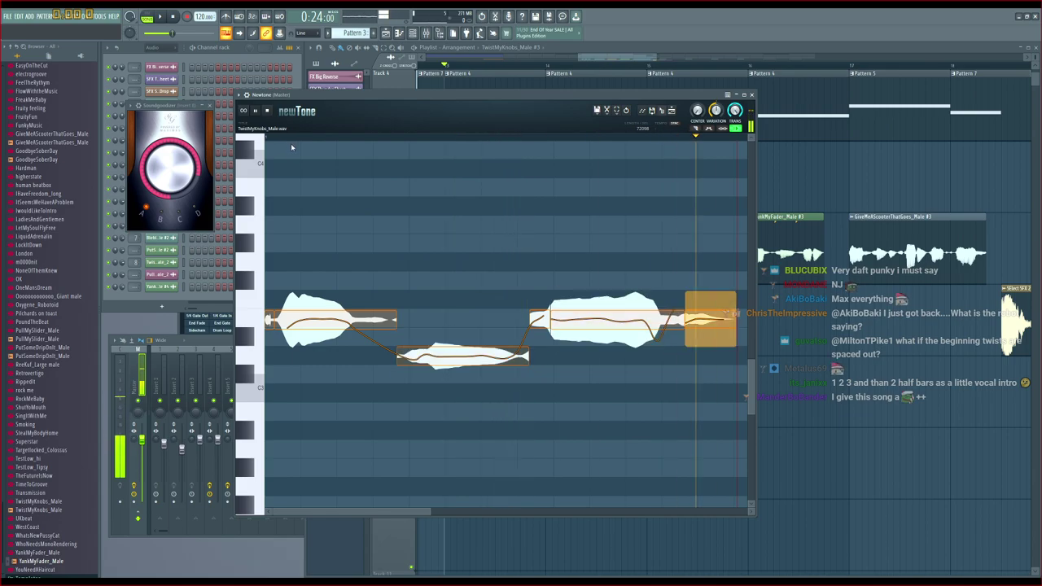
# Replace TwistMyKnobs_Male #3 on Track 6 with the retuned sample, keeping the original on a muted Track 7
pyautogui.moveTo(663, 113); pyautogui.dragTo(594, 185)
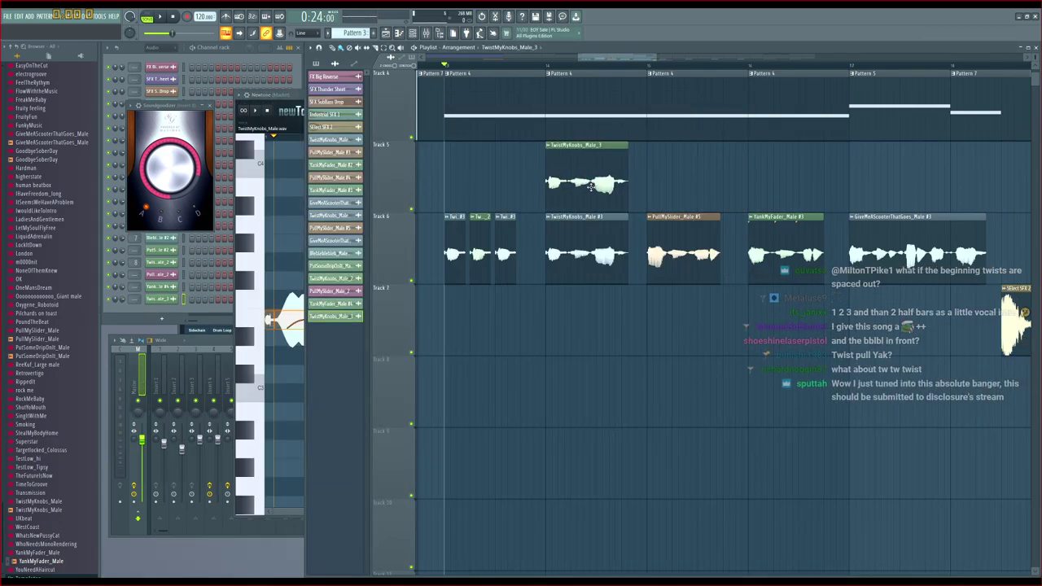
pyautogui.moveTo(585, 295); pyautogui.dragTo(586, 321)
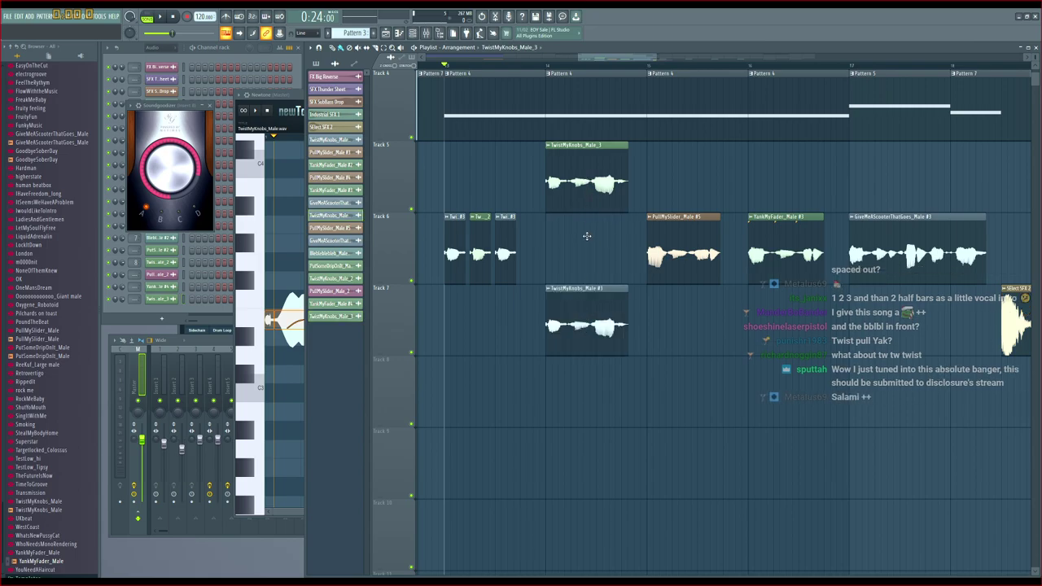
pyautogui.moveTo(585, 197); pyautogui.dragTo(582, 269)
pyautogui.click(412, 353)
pyautogui.press('space')
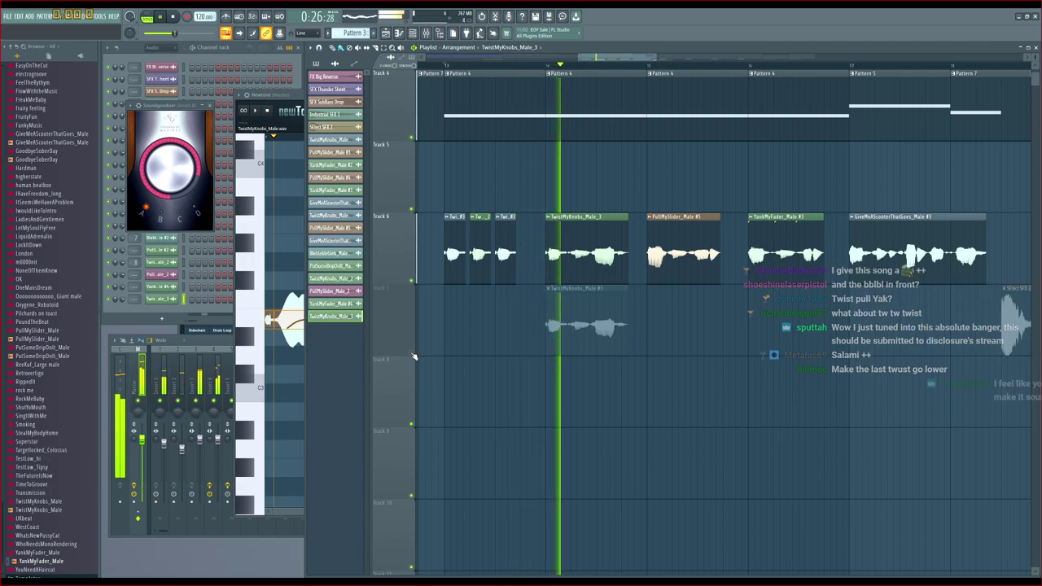
pyautogui.press('space')
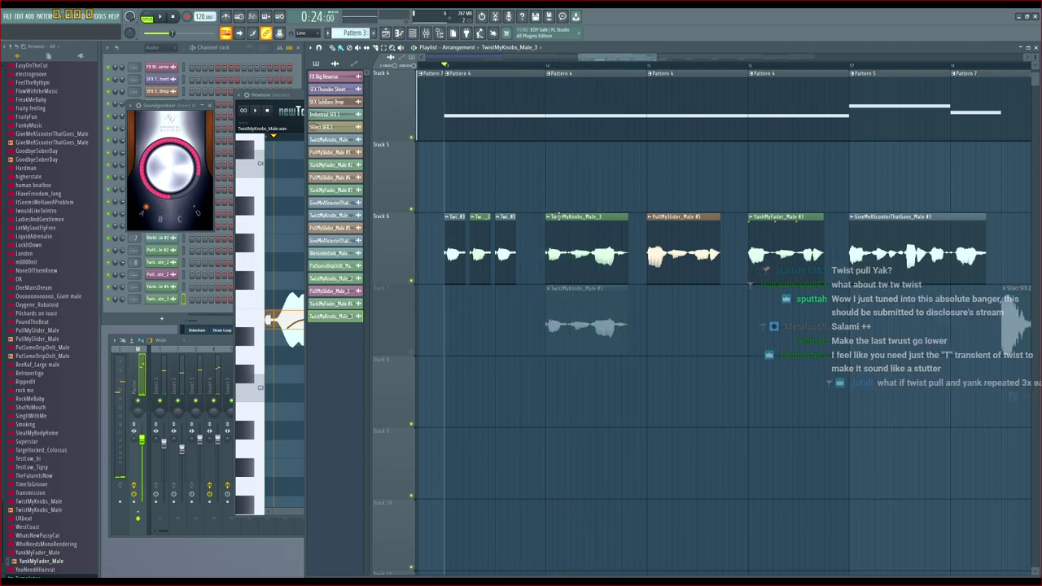
# Route the retuned TwistMyKnobs_Male_3 channel to mixer track 8 and play the section
pyautogui.doubleClick(552, 221)
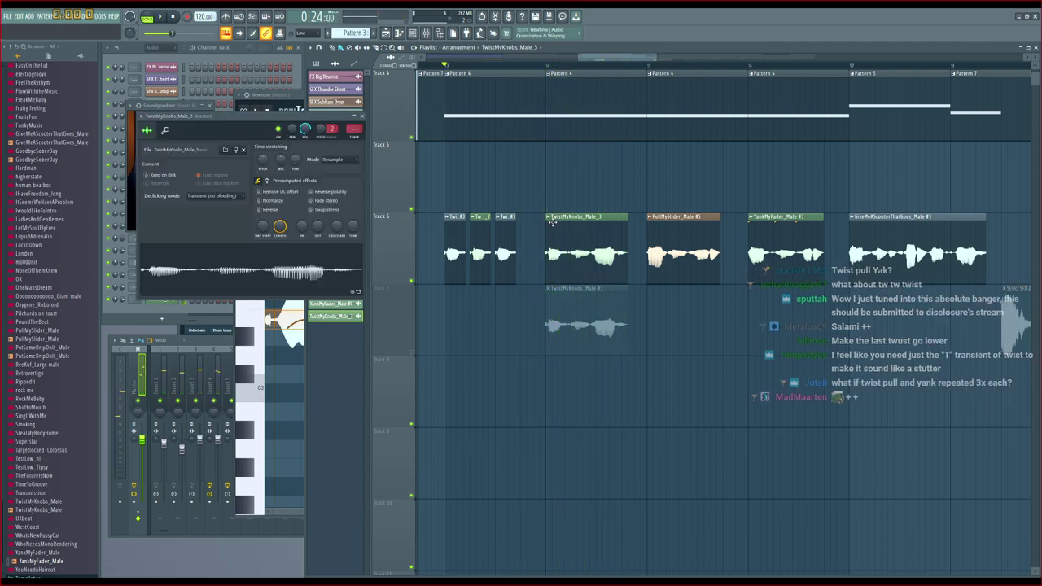
pyautogui.click(197, 60)
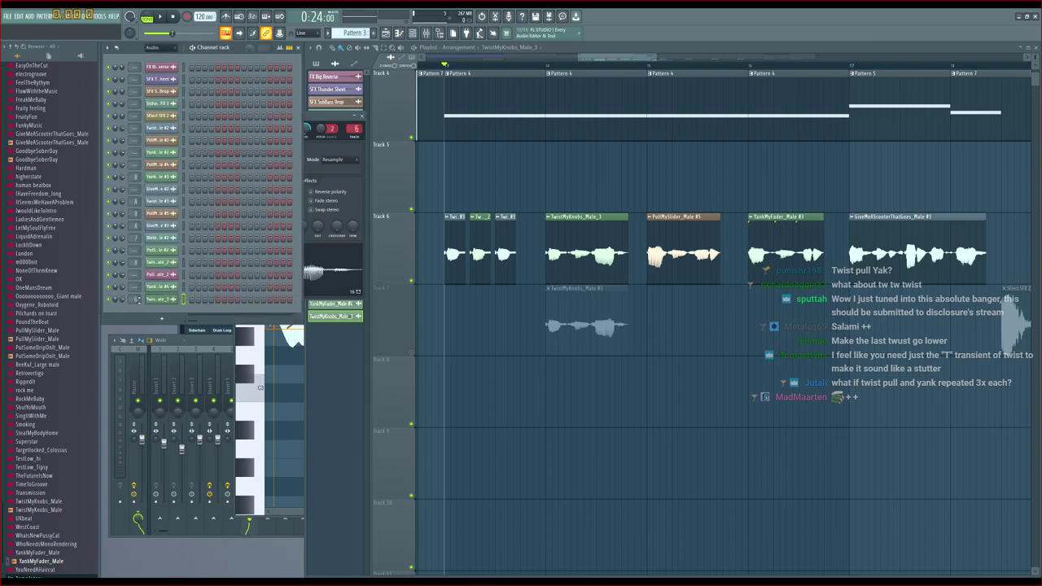
pyautogui.press('space')
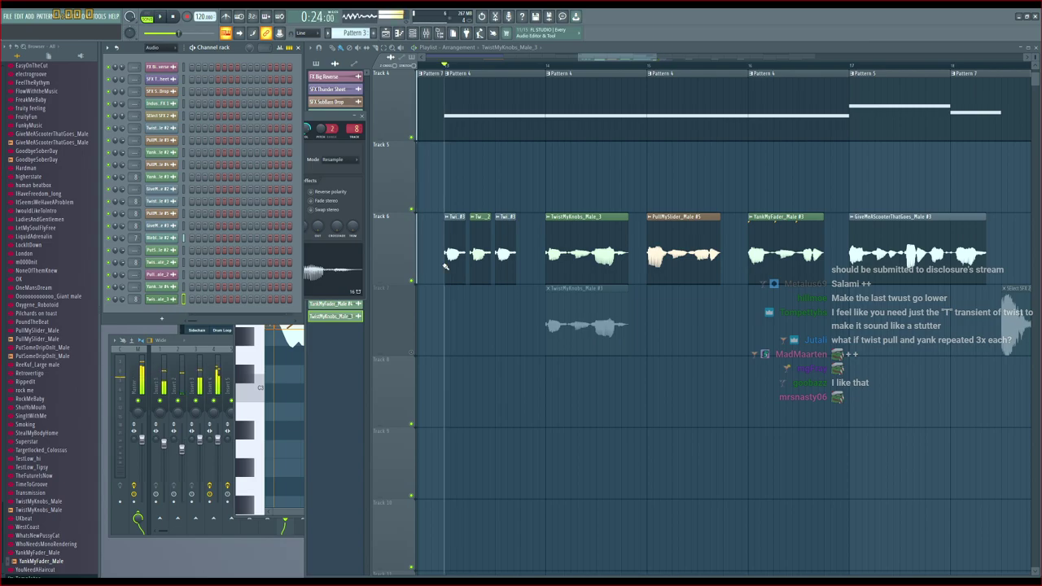
pyautogui.press('space')
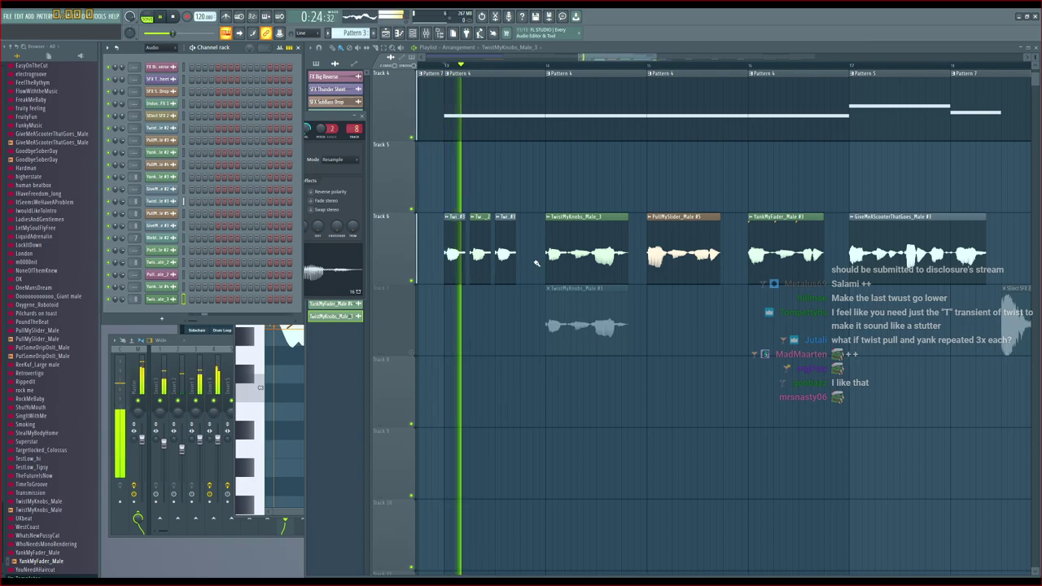
# Compare the original and retuned TwistMyKnobs clips from 0:26:00 by switching the mutes of Tracks 6 and 7
pyautogui.click(549, 73)
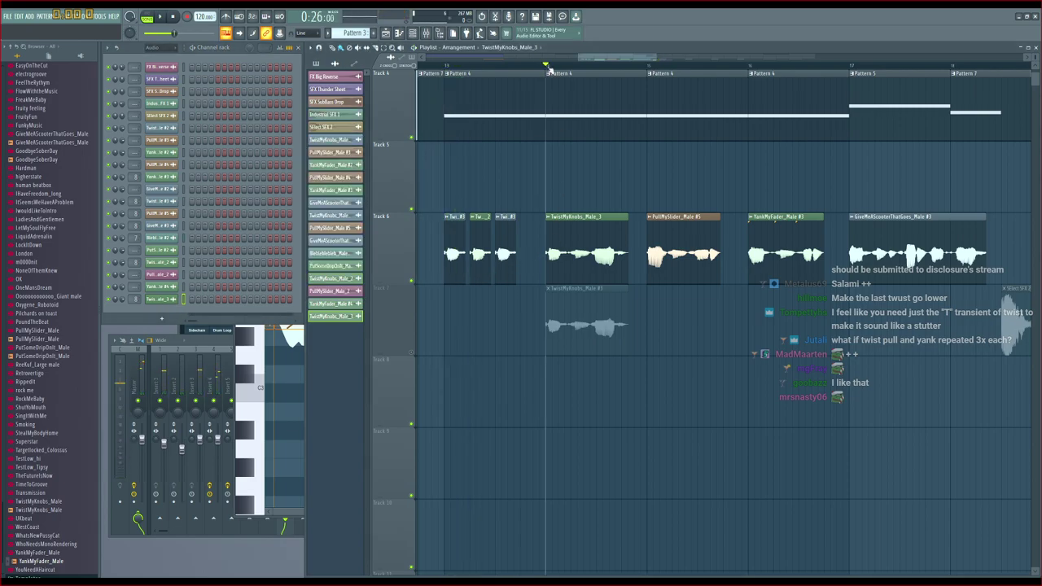
pyautogui.press('space')
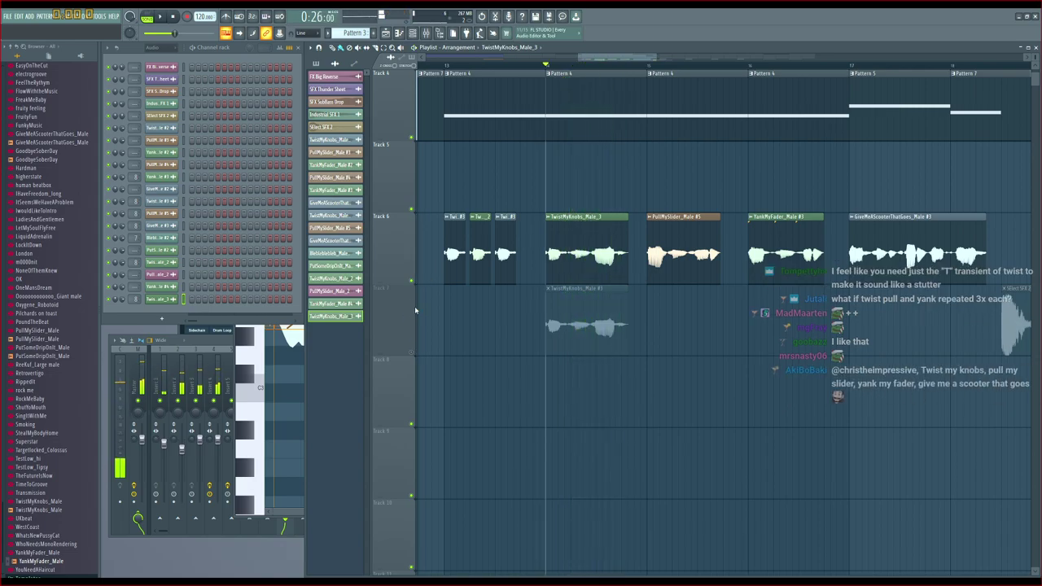
pyautogui.click(412, 282)
pyautogui.press('space')
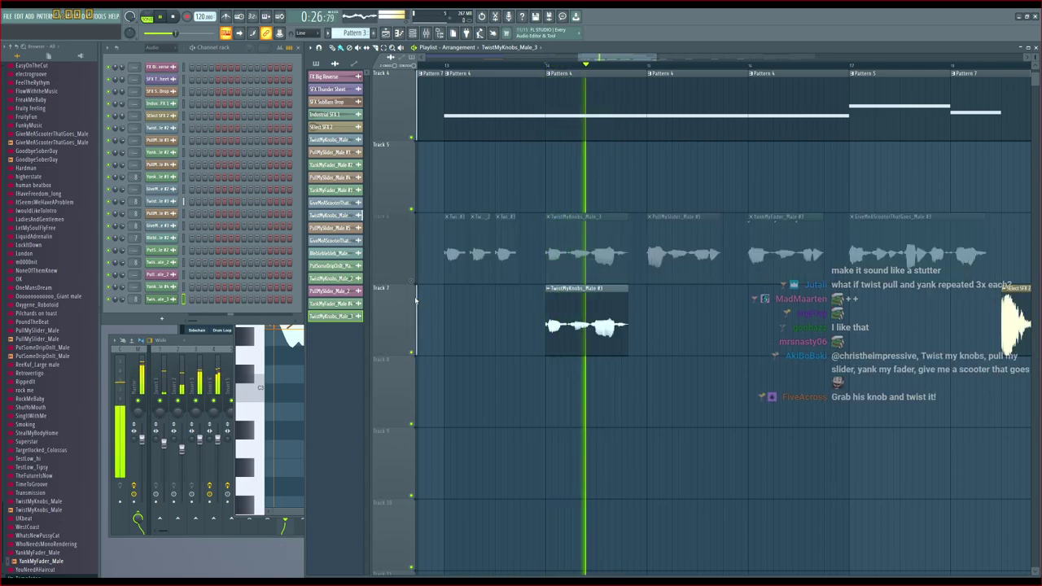
pyautogui.press('space')
pyautogui.click(413, 282)
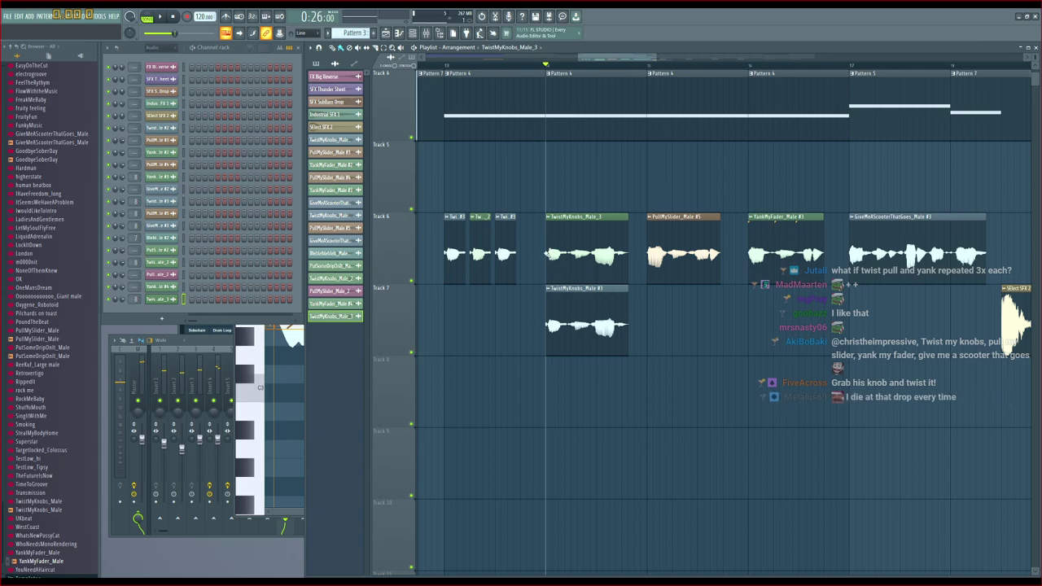
pyautogui.click(412, 353)
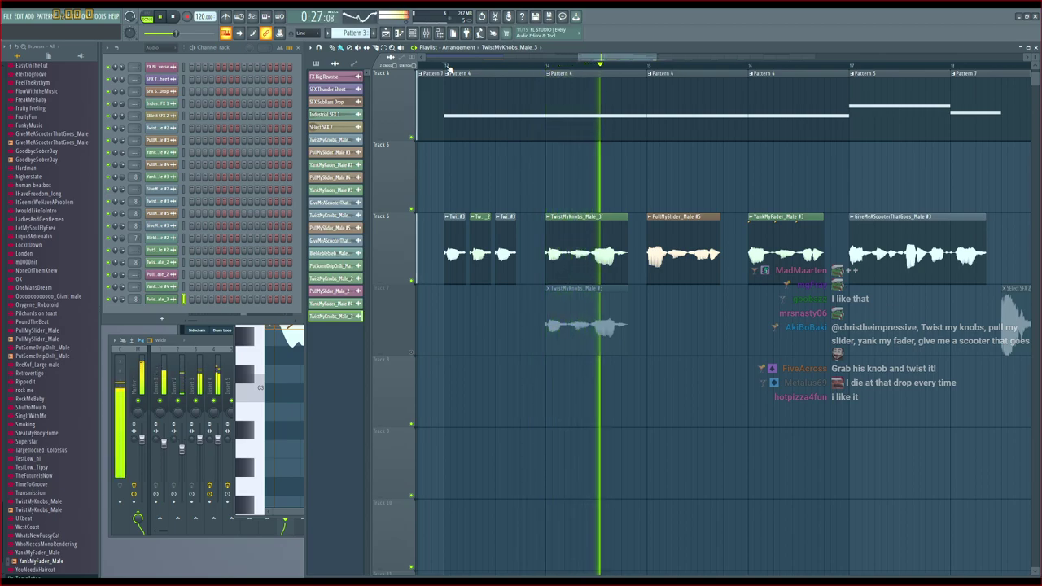
# Replay the vocal section and delete the original TwistMyKnobs_Male #3 clip from muted Track 7
pyautogui.moveTo(602, 59); pyautogui.dragTo(624, 63)
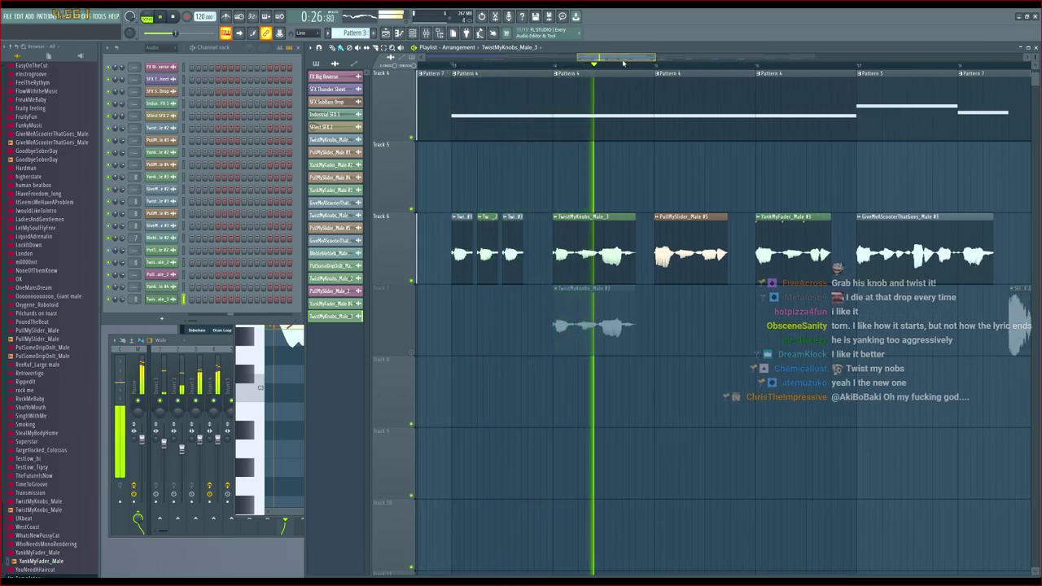
pyautogui.moveTo(624, 63); pyautogui.dragTo(627, 65)
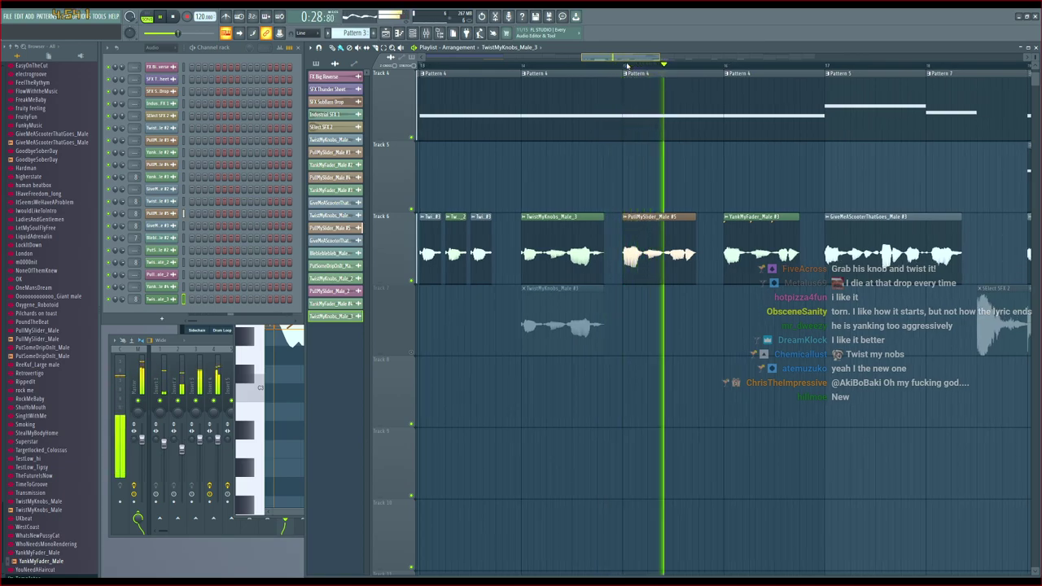
pyautogui.press('space')
pyautogui.click(522, 70)
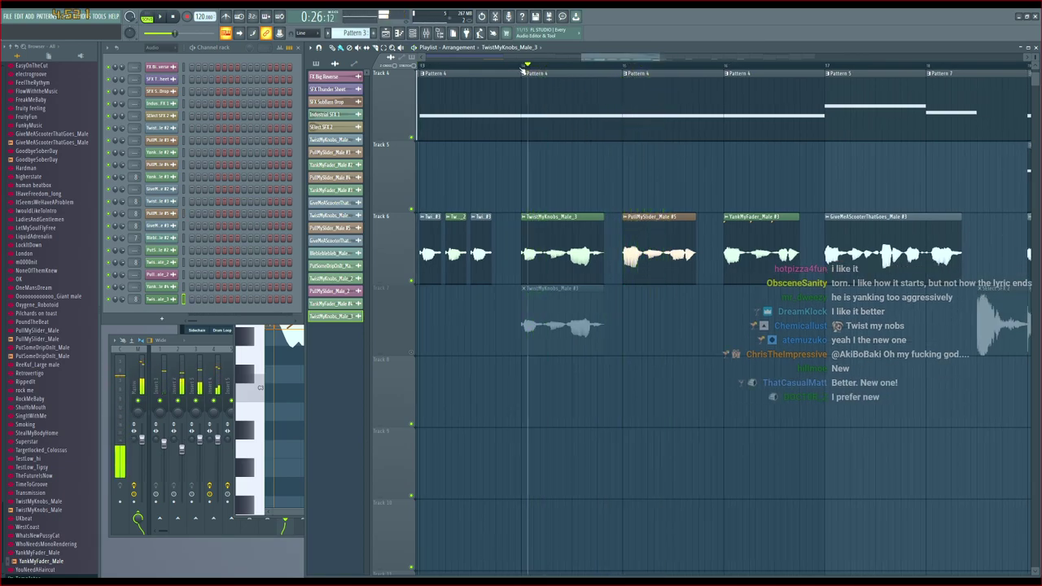
pyautogui.press('space')
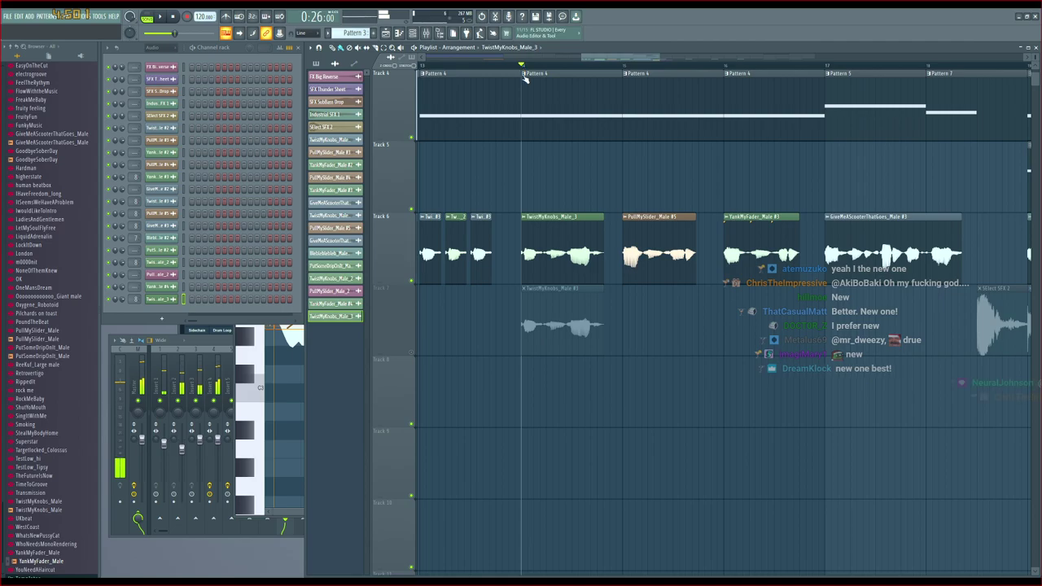
pyautogui.rightClick(596, 322)
# Listen to the vocal clips on Track 6 from 0:24:00 to check the retuned phrase in context
pyautogui.press('space')
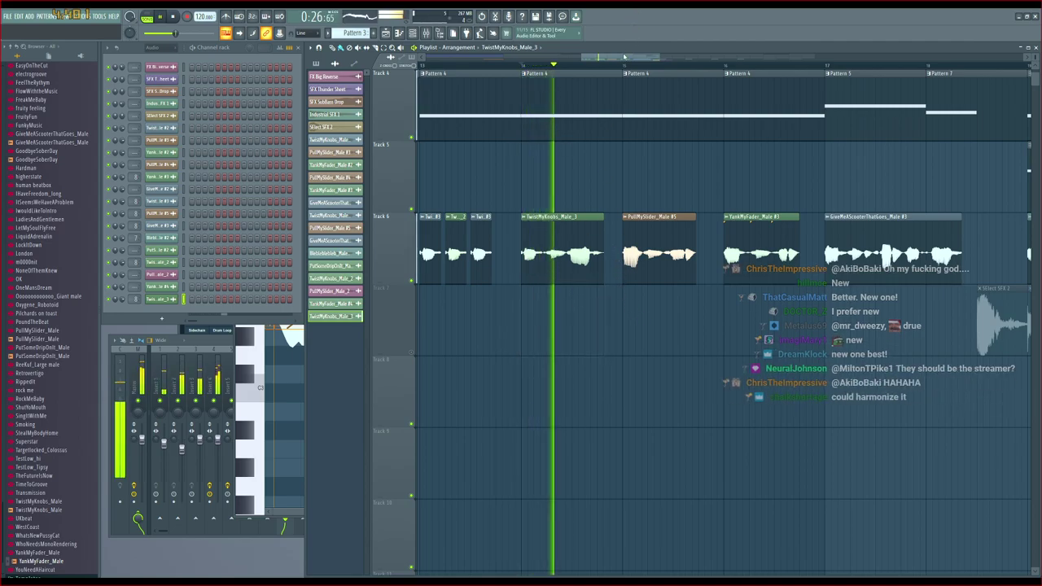
pyautogui.moveTo(597, 59); pyautogui.dragTo(586, 62)
pyautogui.press('space')
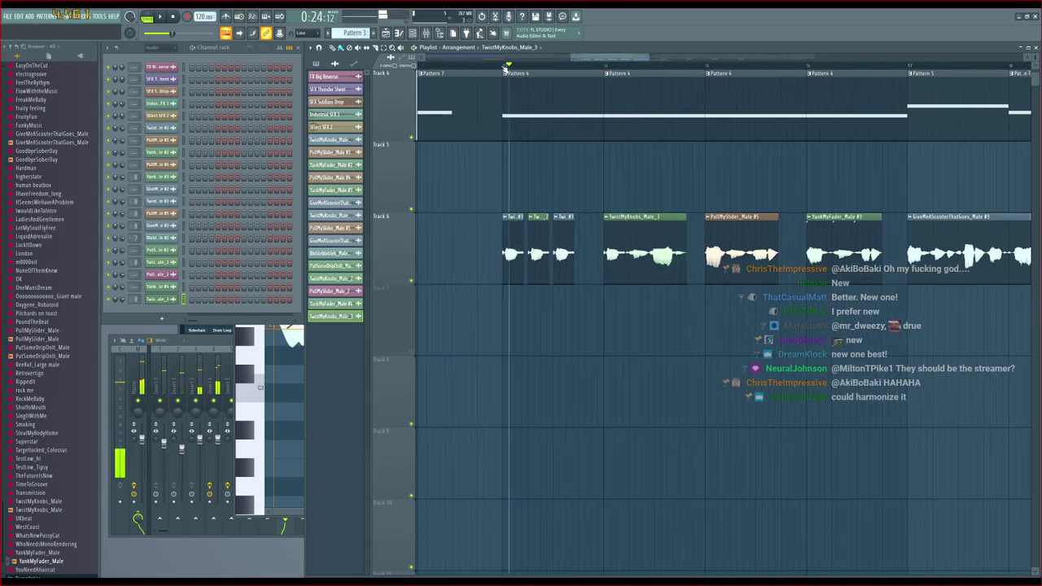
pyautogui.press('space')
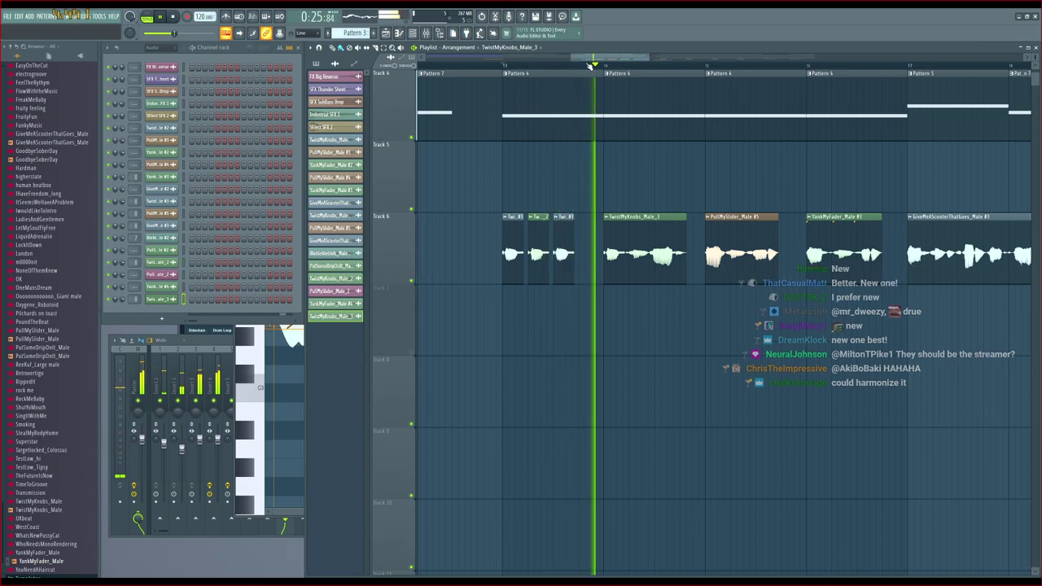
pyautogui.press('space')
pyautogui.moveTo(590, 63); pyautogui.dragTo(622, 59)
pyautogui.press('space')
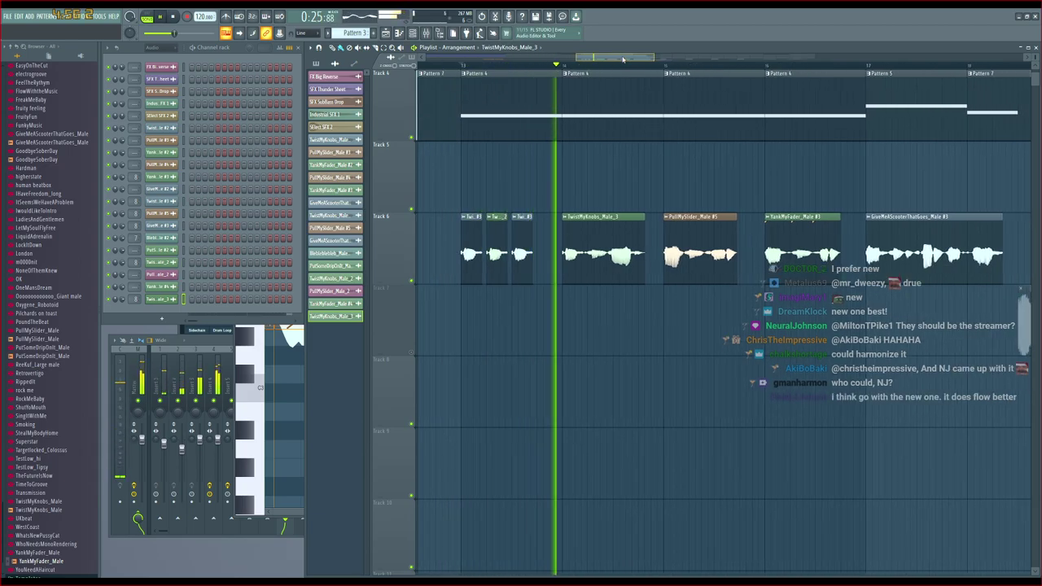
pyautogui.moveTo(623, 59); pyautogui.dragTo(633, 61)
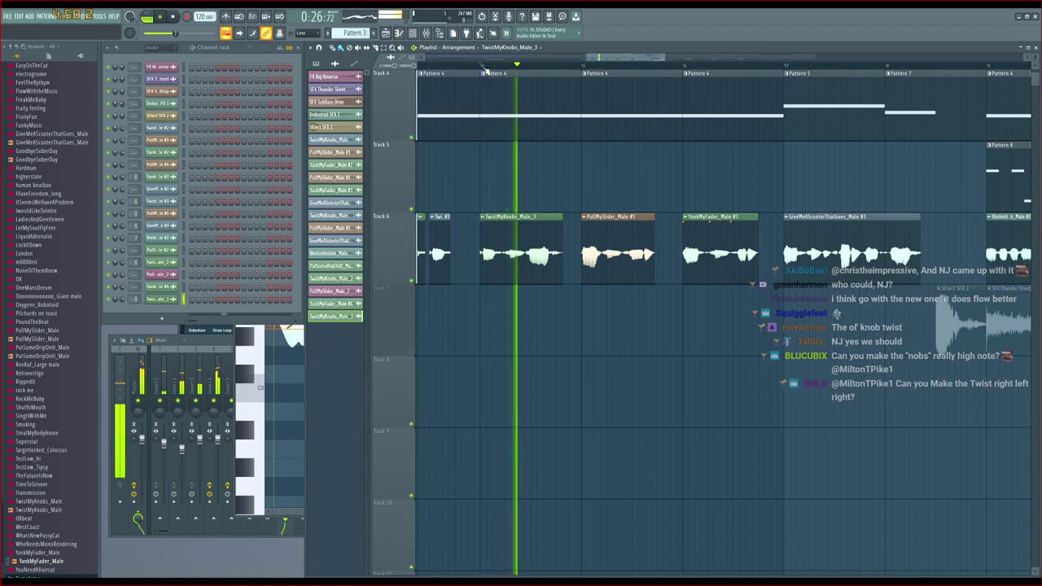
pyautogui.click(582, 65)
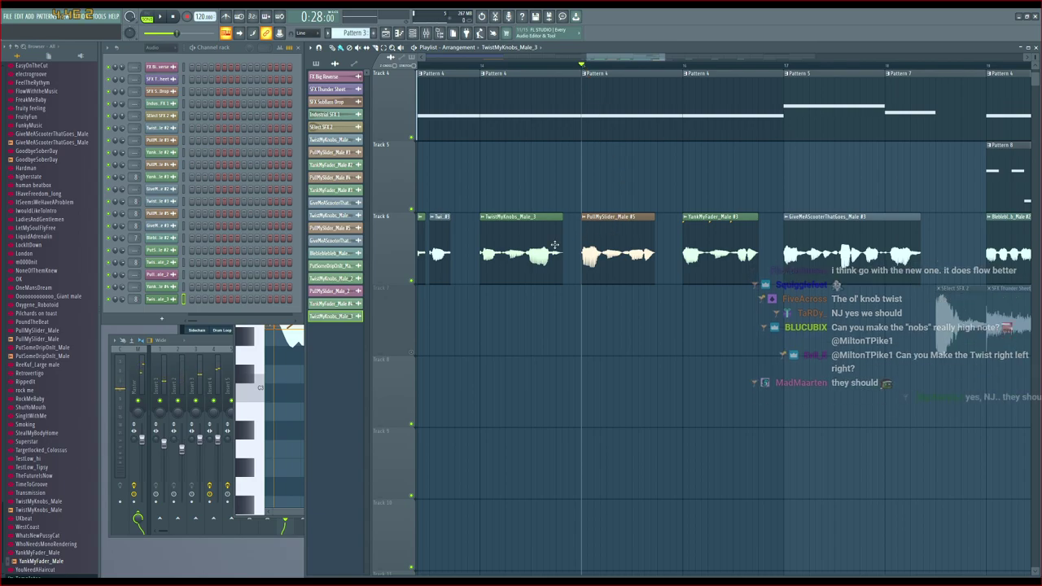
# Load the PullMySlider_Male #5 clip's sample into Newtone and audition its first note
pyautogui.click(281, 361)
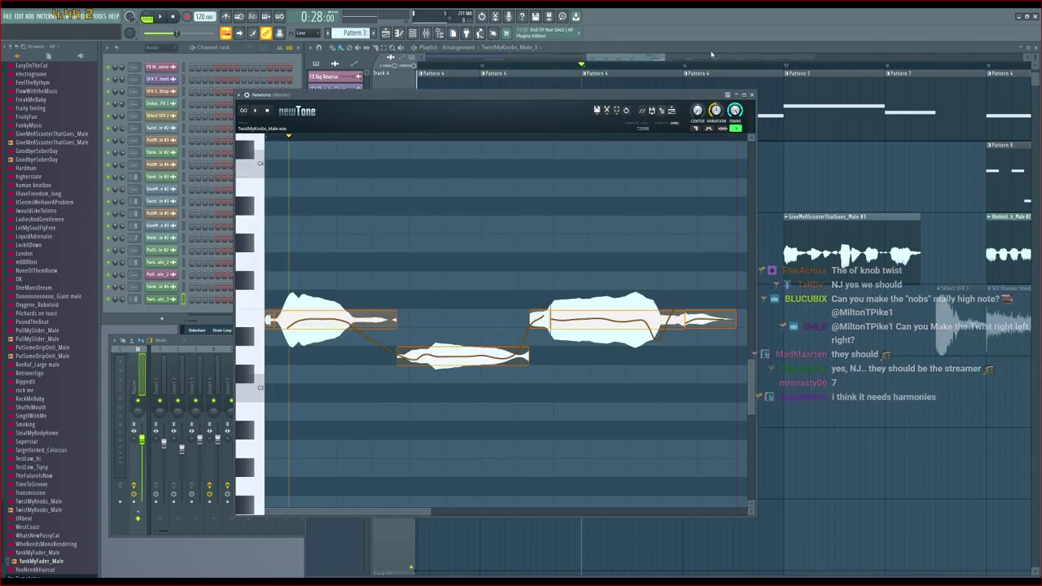
pyautogui.click(643, 61)
pyautogui.doubleClick(600, 256)
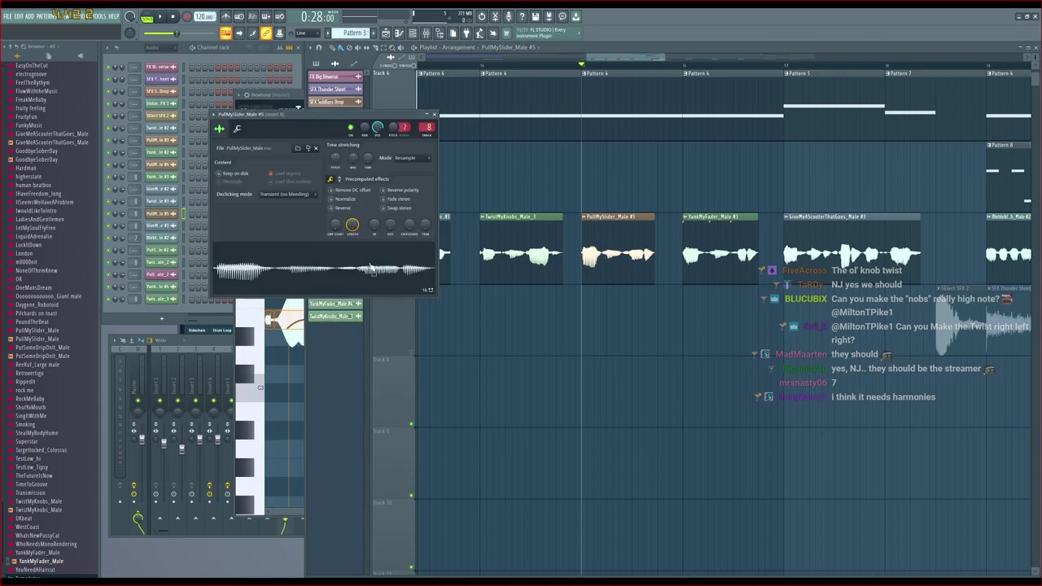
pyautogui.moveTo(372, 270); pyautogui.dragTo(273, 387)
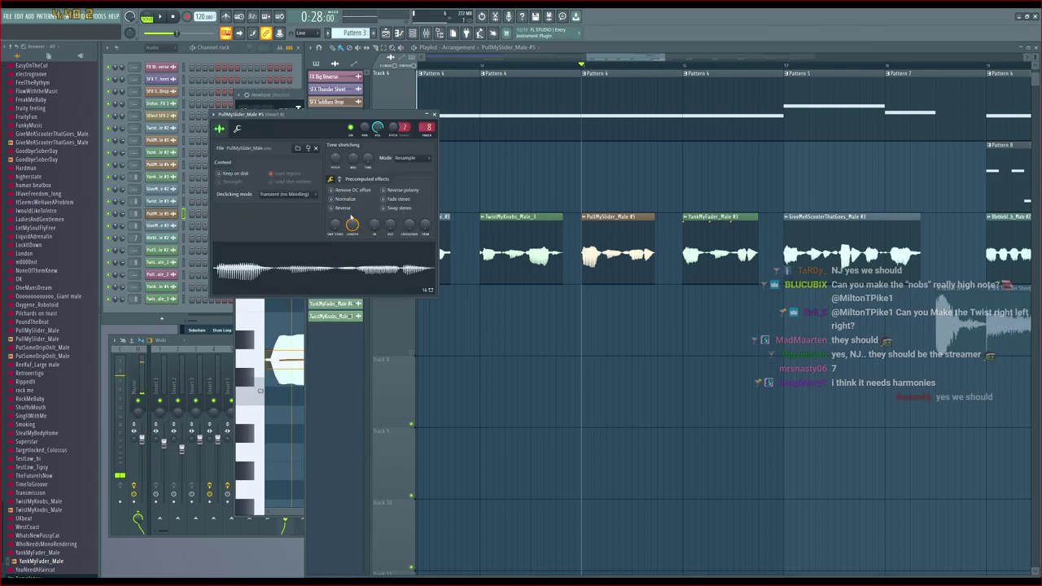
pyautogui.click(278, 96)
pyautogui.click(351, 236)
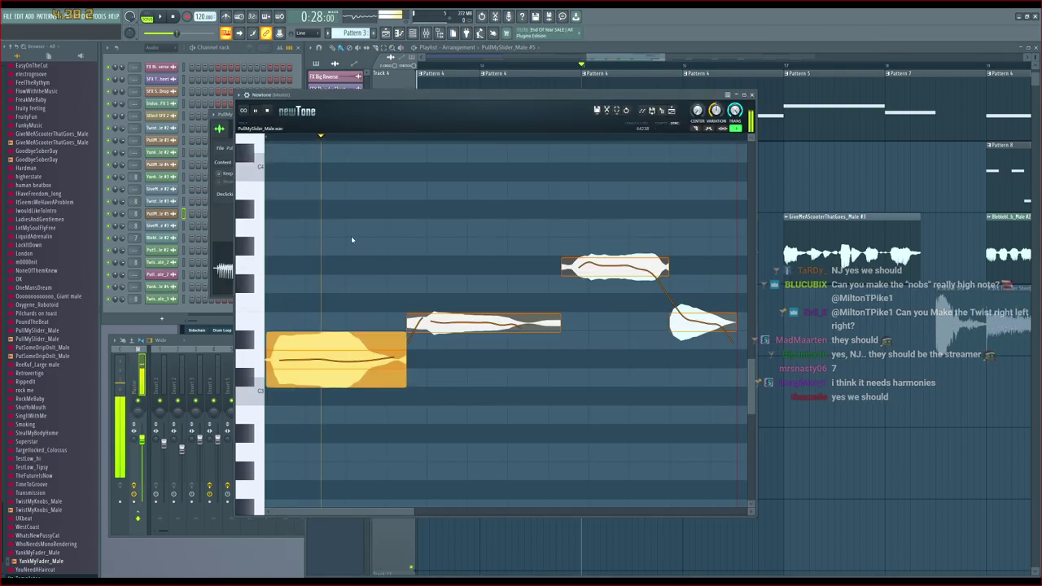
# Retune PullMySlider_Male with its first and third notes at E-3 and its second lowered two semitones, and send it to Track 5 at 0:28:00
pyautogui.moveTo(322, 356); pyautogui.dragTo(321, 322)
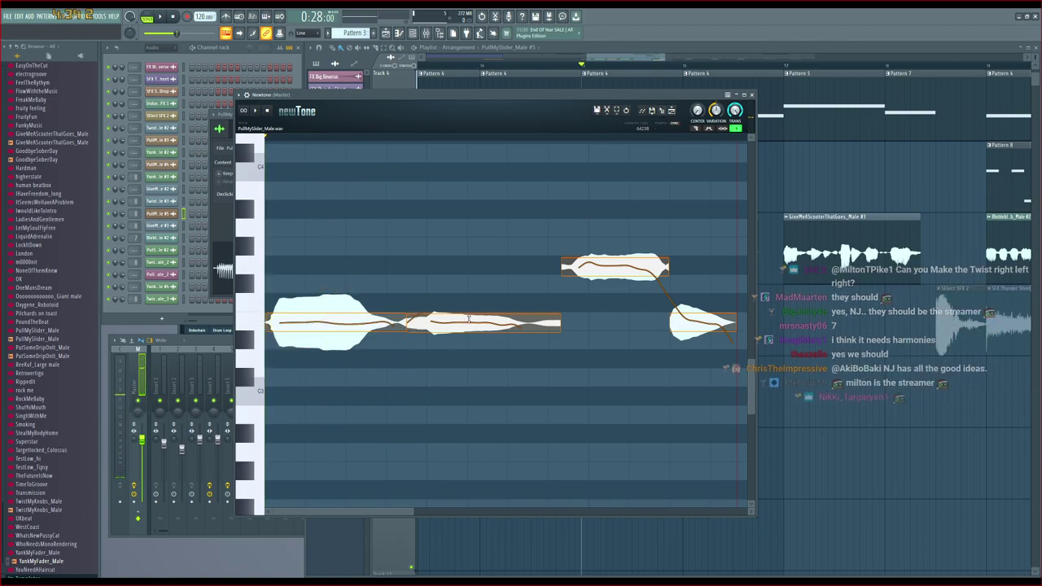
pyautogui.moveTo(461, 324); pyautogui.dragTo(461, 352)
pyautogui.moveTo(599, 271); pyautogui.dragTo(598, 323)
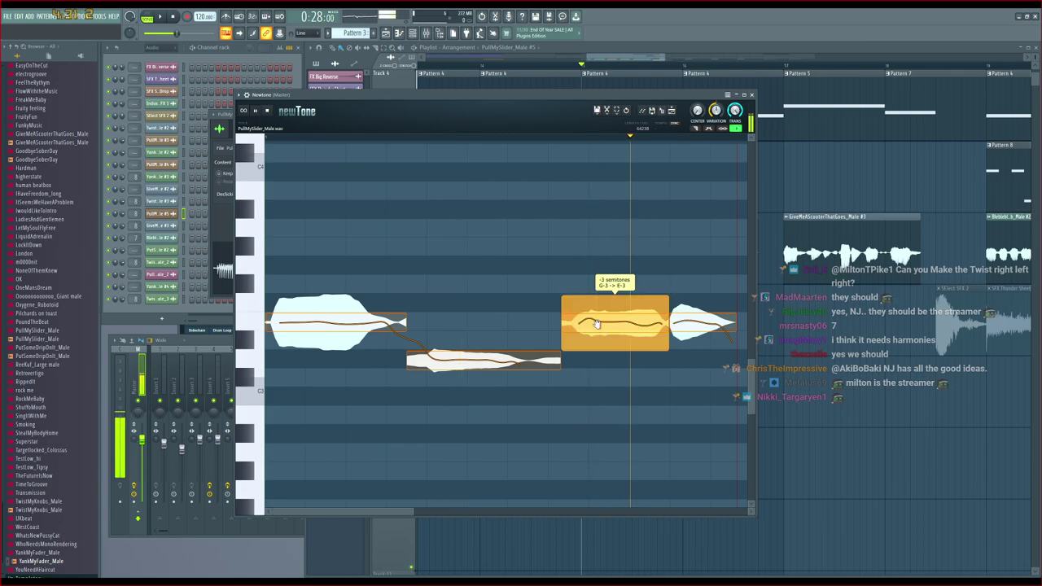
pyautogui.click(267, 138)
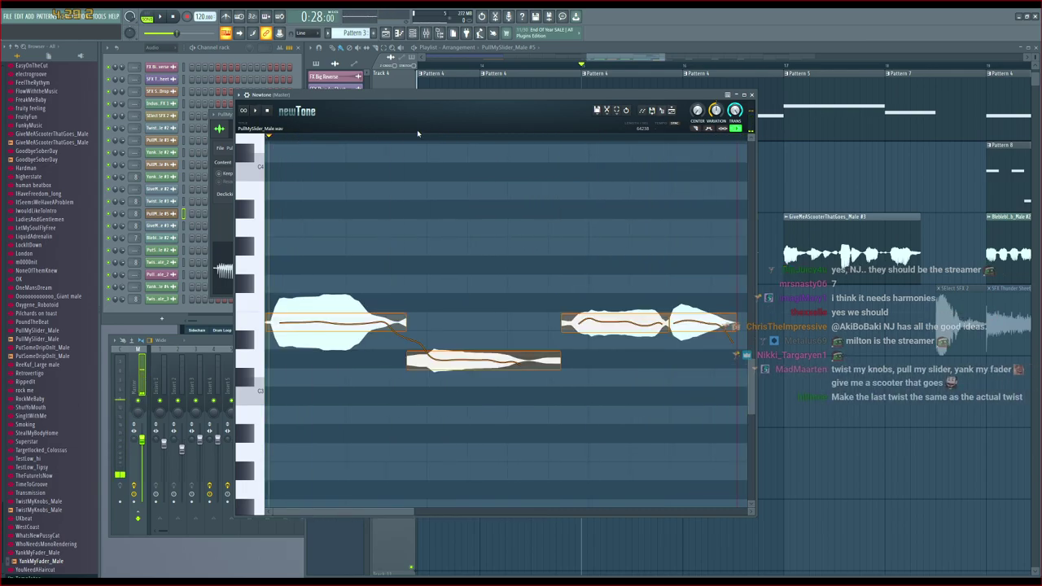
pyautogui.click(672, 115)
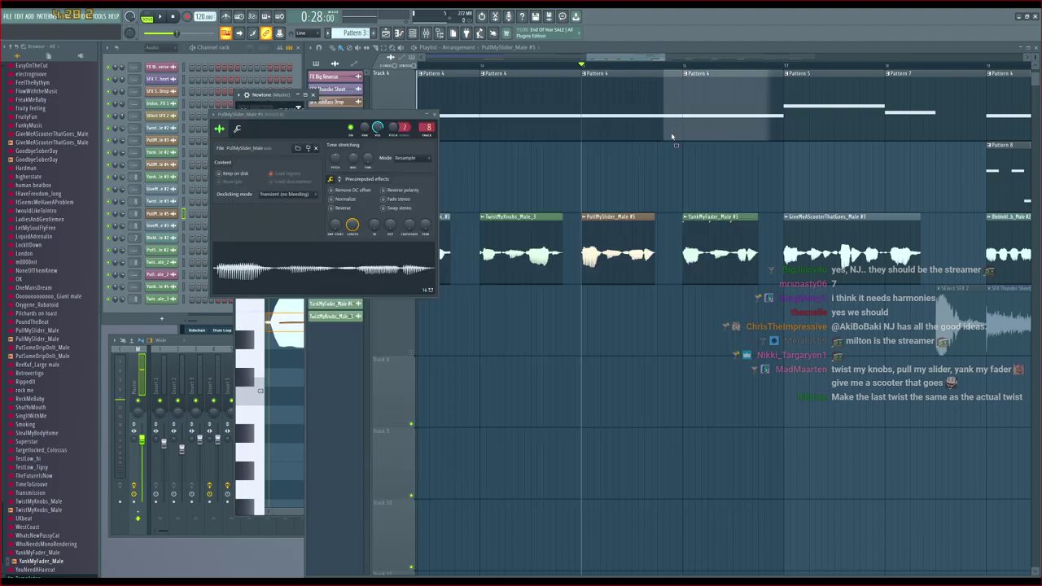
pyautogui.click(584, 183)
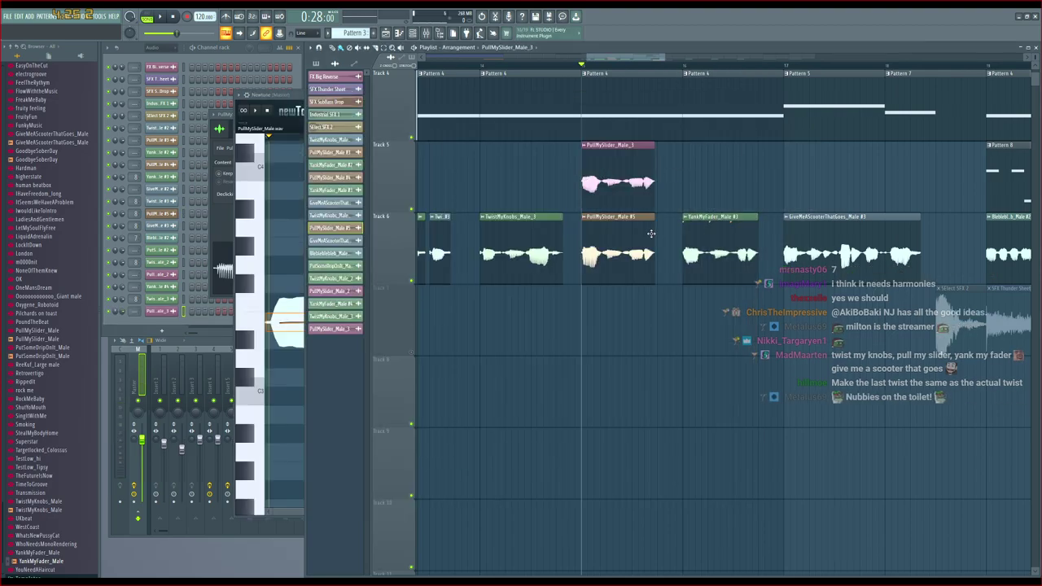
# Unmute Track 7 and swap the PullMySlider_Male #5 clip on Track 6 for the retuned one, parking the original on muted Track 9
pyautogui.moveTo(628, 242); pyautogui.dragTo(629, 395)
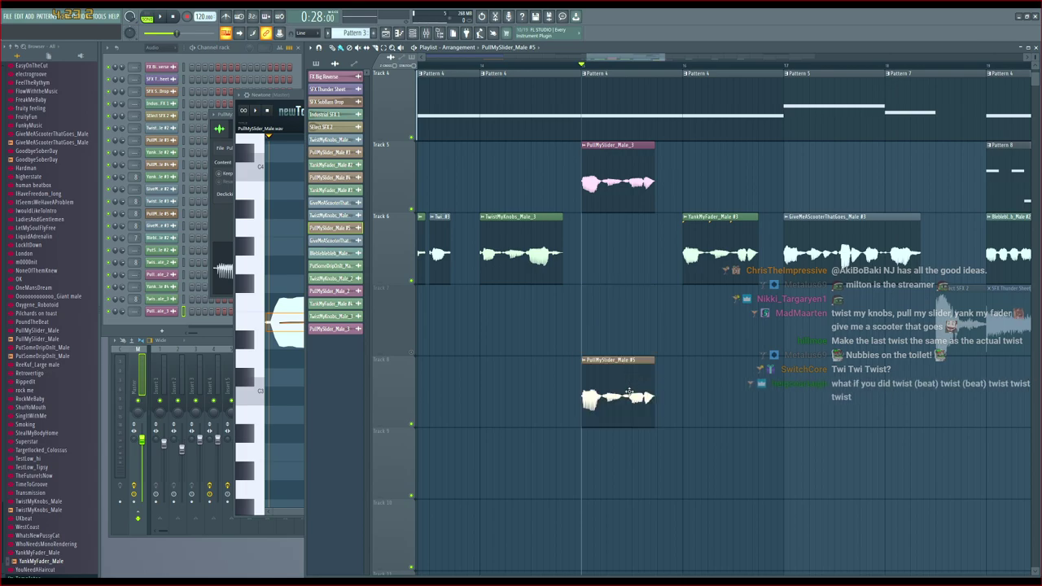
pyautogui.click(411, 355)
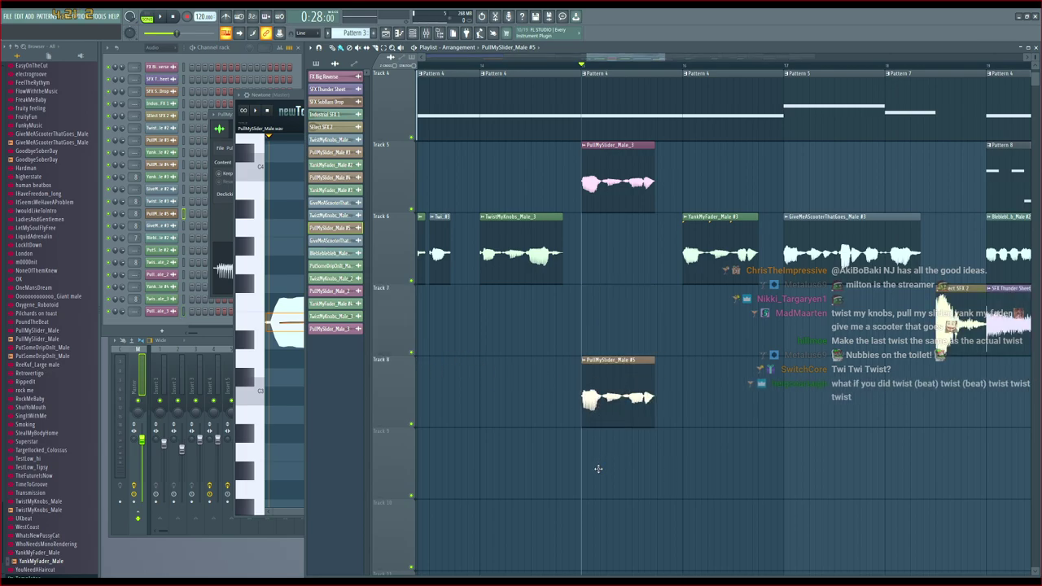
pyautogui.moveTo(598, 468); pyautogui.dragTo(595, 482)
pyautogui.click(415, 497)
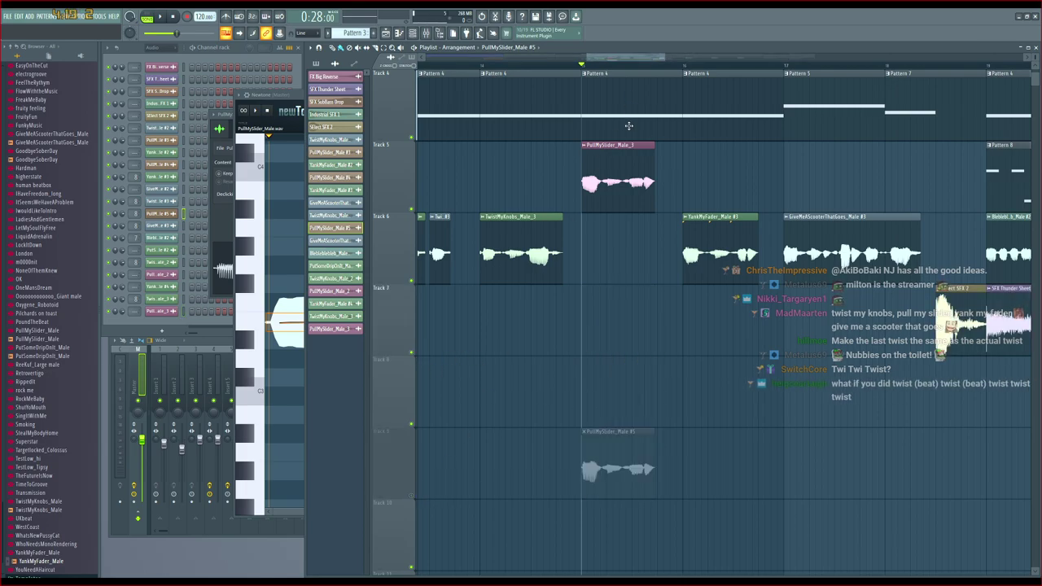
pyautogui.moveTo(609, 222); pyautogui.dragTo(612, 244)
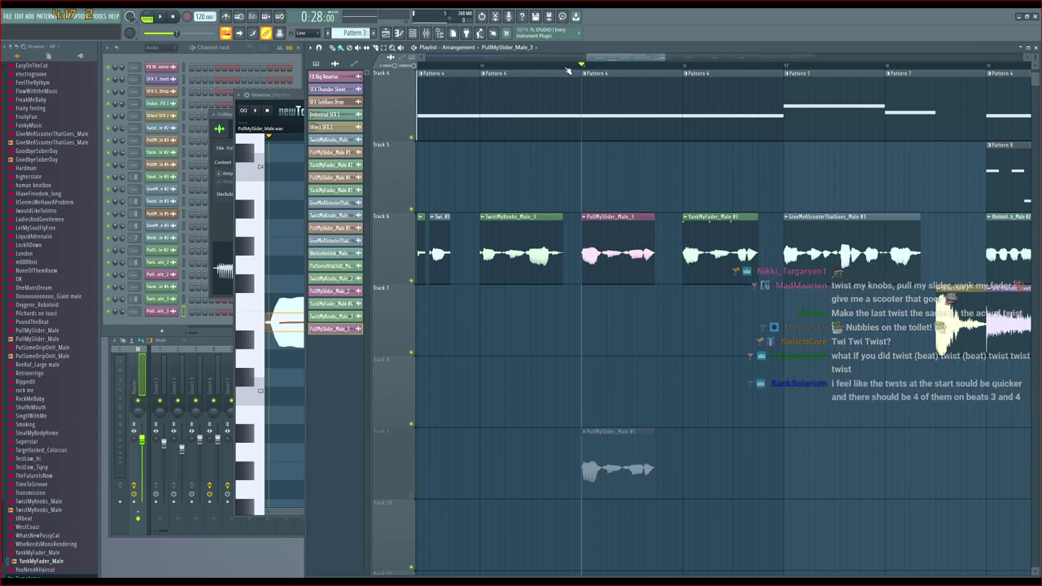
# Listen to the Track 6 vocal clips from 0:24:00 to check the retuned PullMySlider phrase in context
pyautogui.moveTo(605, 57); pyautogui.dragTo(598, 58)
pyautogui.click(448, 68)
pyautogui.press('space')
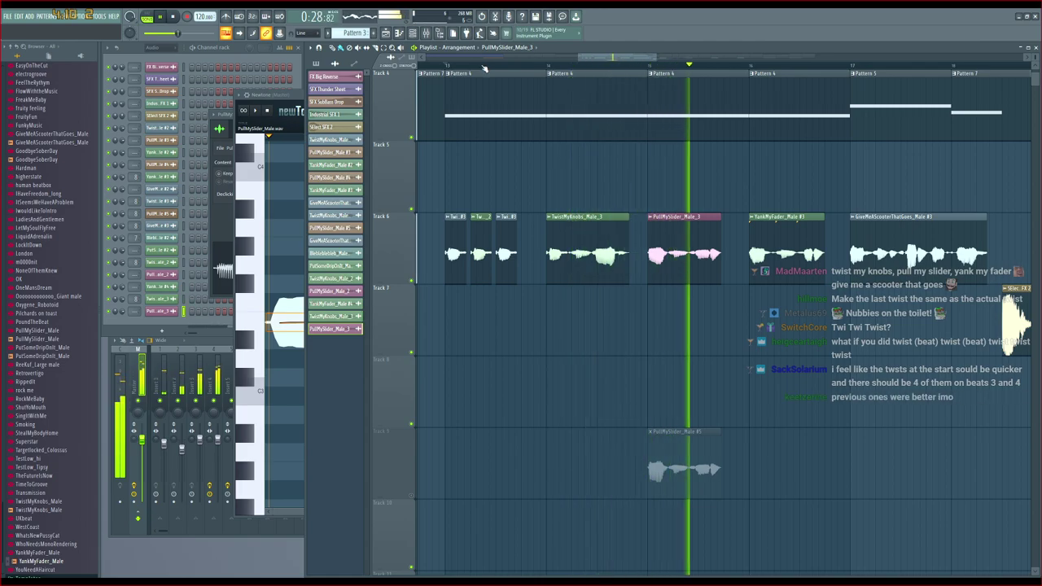
pyautogui.press('space')
# Route the retuned PullMySlider_Male_3 channel to mixer track 8 and replay the vocal section from 0:24:00
pyautogui.doubleClick(663, 225)
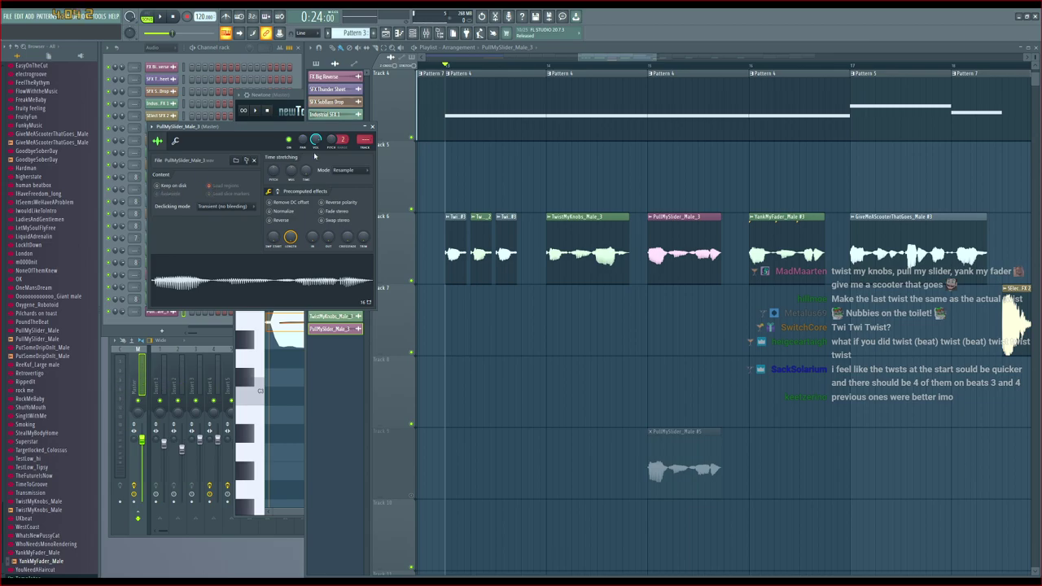
pyautogui.moveTo(221, 134); pyautogui.dragTo(291, 153)
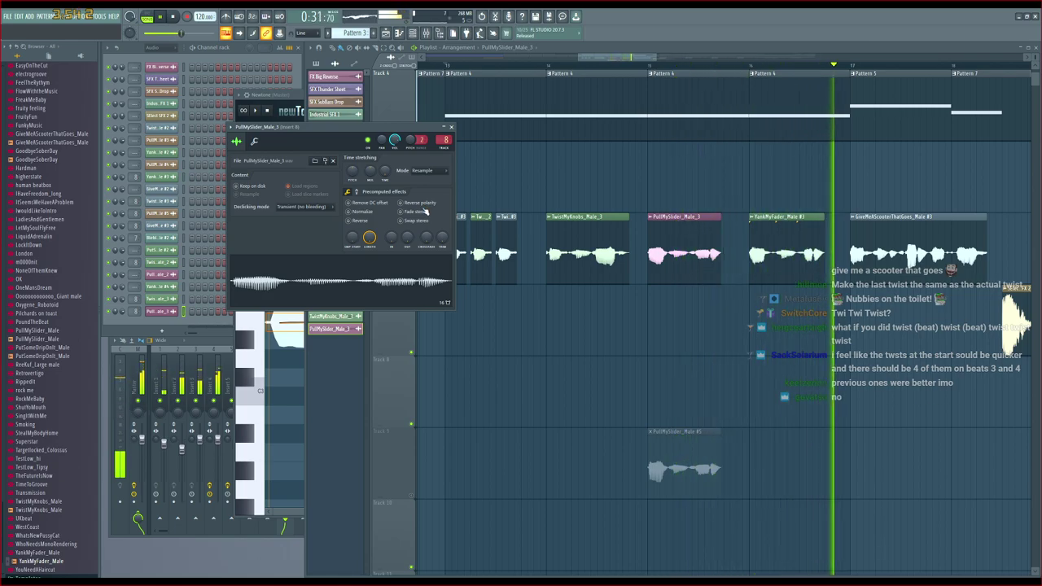
pyautogui.moveTo(625, 58); pyautogui.dragTo(649, 59)
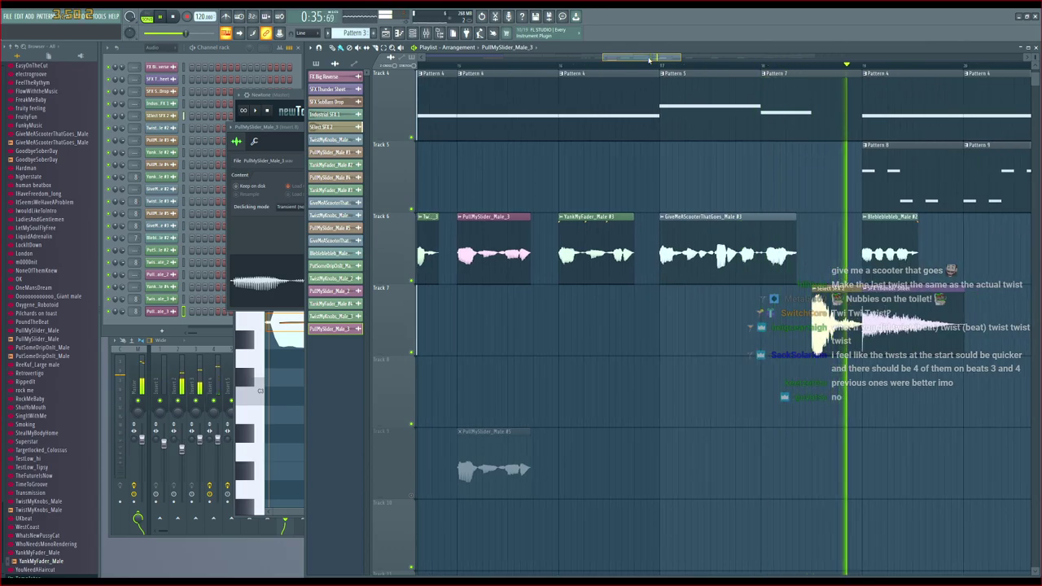
pyautogui.press('space')
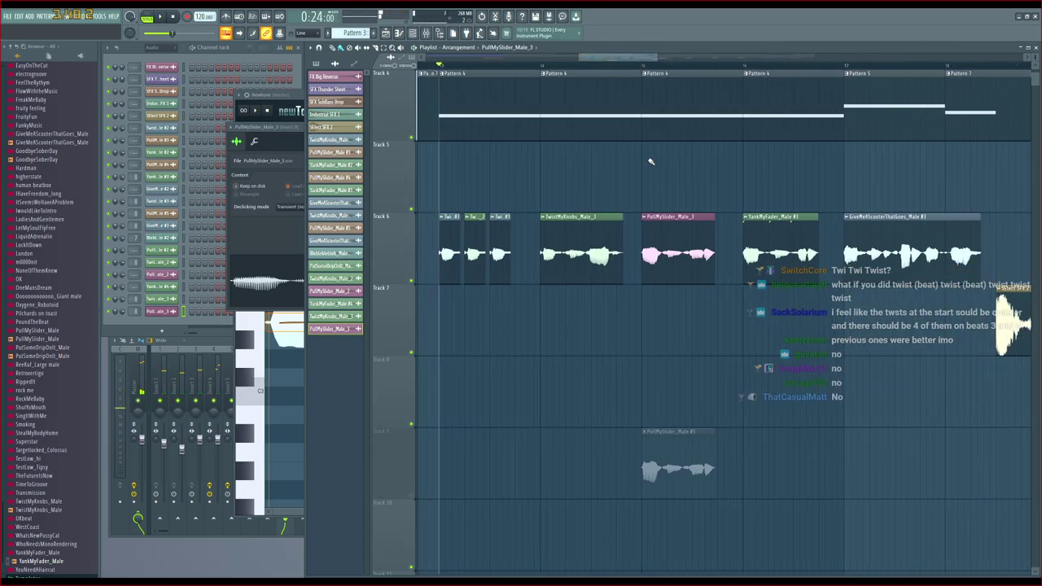
# Delete the retuned PullMySlider clip, return the original PullMySlider_Male #5 to Track 6 at 0:28:00 and listen from 0:24:00
pyautogui.rightClick(676, 233)
pyautogui.moveTo(678, 480); pyautogui.dragTo(678, 266)
pyautogui.press('space')
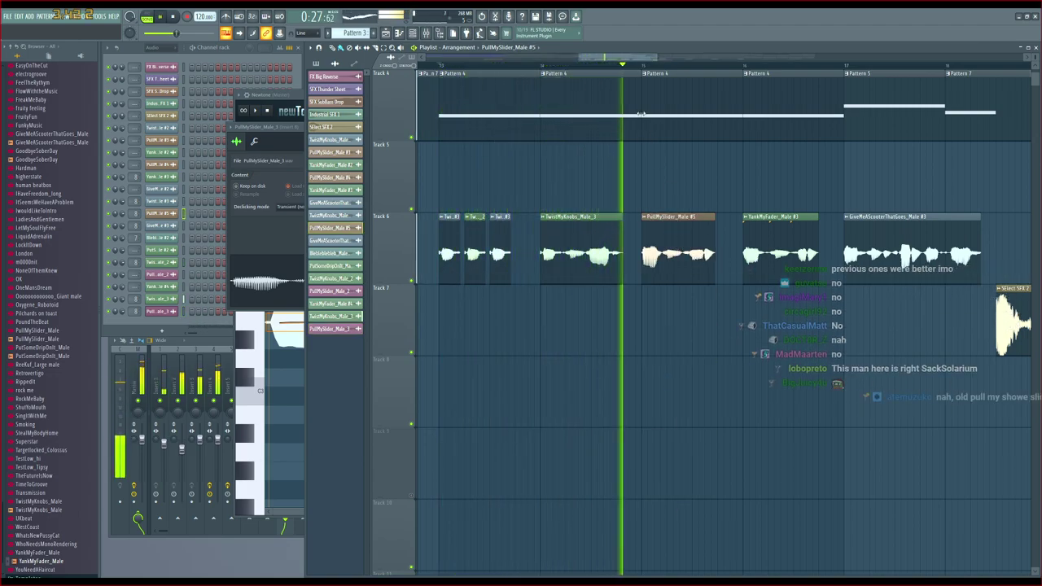
pyautogui.moveTo(625, 59); pyautogui.dragTo(643, 62)
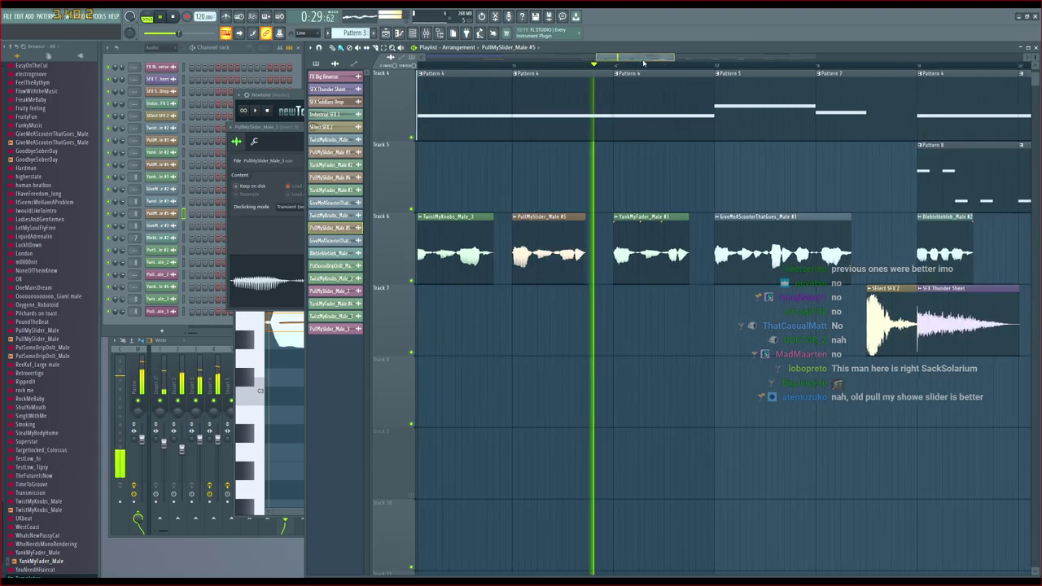
pyautogui.press('space')
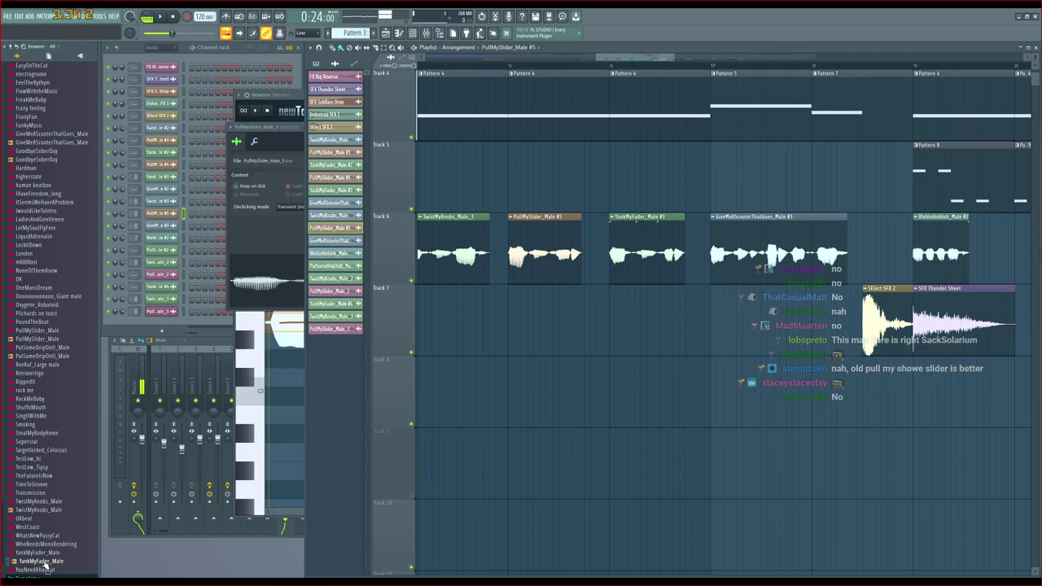
# Load the YankMyFader_Male sample into Newtone and audition its first note
pyautogui.moveTo(46, 565); pyautogui.dragTo(279, 448)
pyautogui.click(286, 394)
pyautogui.press('space')
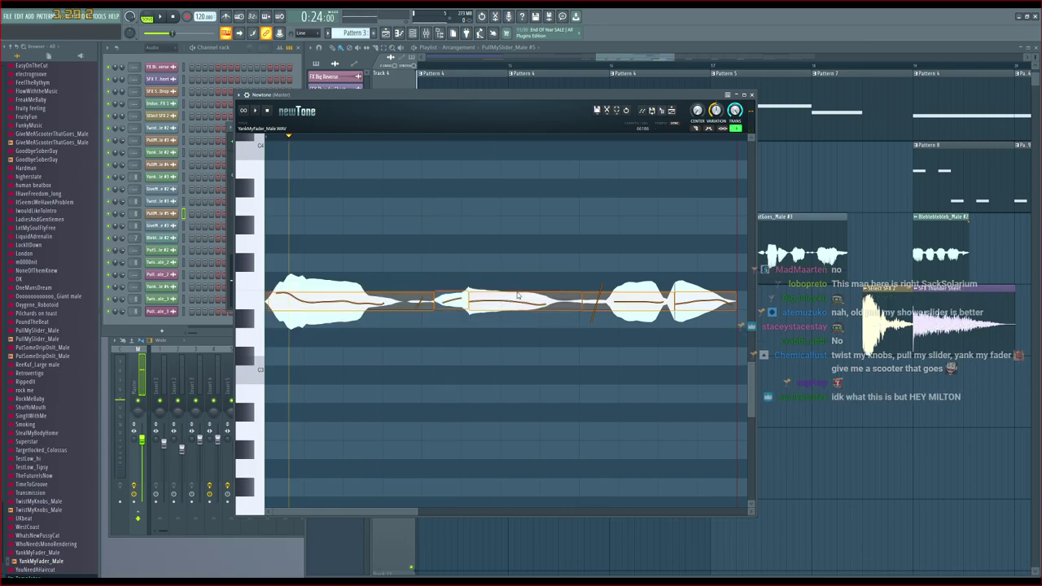
# Raise both middle notes of the YankMyFader phrase five semitones to A-3 and the second-to-last note three semitones
pyautogui.moveTo(509, 297); pyautogui.dragTo(473, 201)
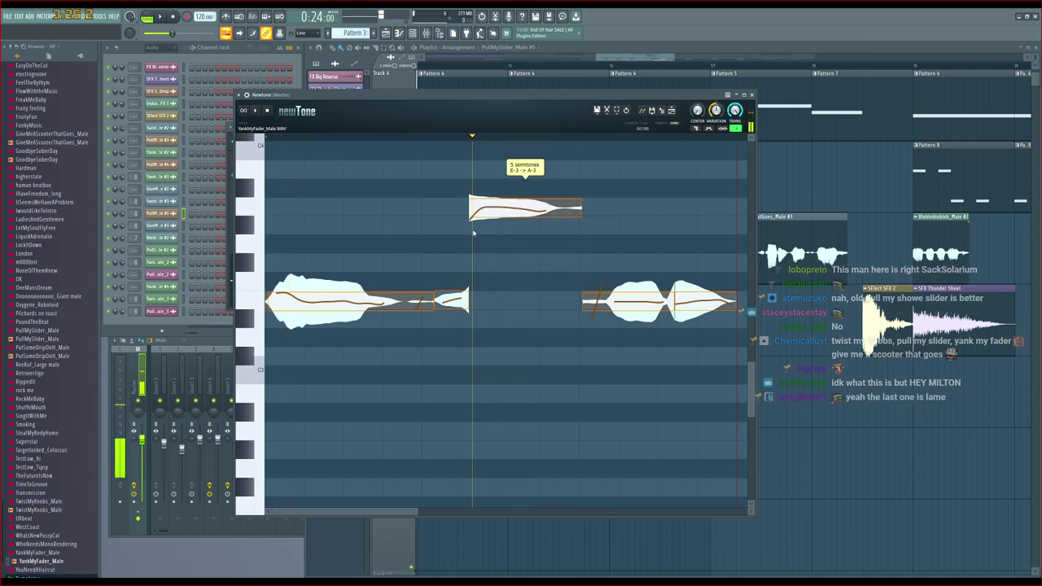
pyautogui.moveTo(450, 300); pyautogui.dragTo(453, 221)
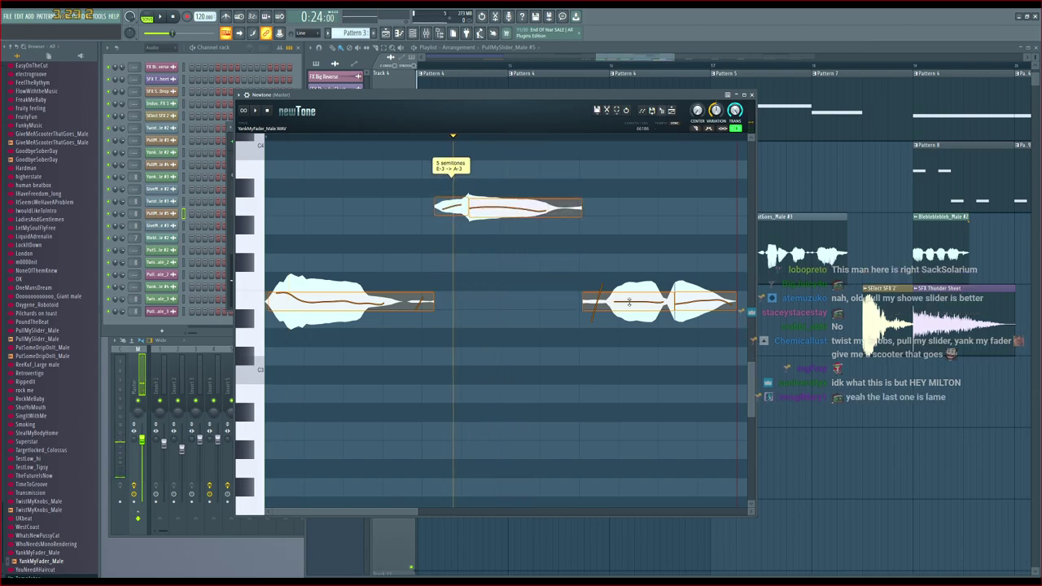
pyautogui.moveTo(629, 301); pyautogui.dragTo(625, 237)
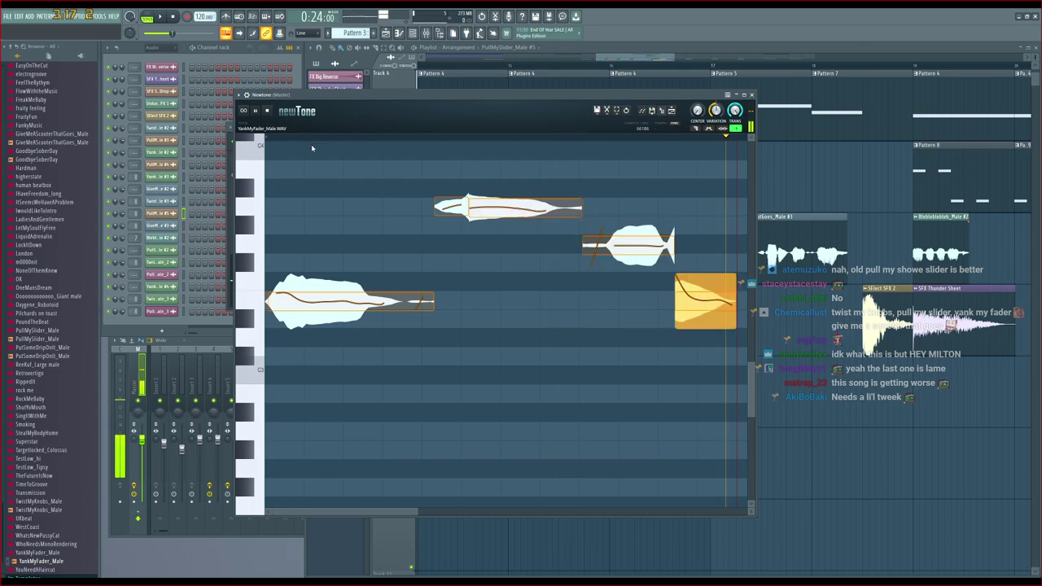
# Place the retuned YankMyFader_Male clip on Track 6 at 0:30:00, routed to mixer track 8, and move the original clip to muted Track 9
pyautogui.moveTo(666, 113); pyautogui.dragTo(651, 336)
pyautogui.doubleClick(650, 333)
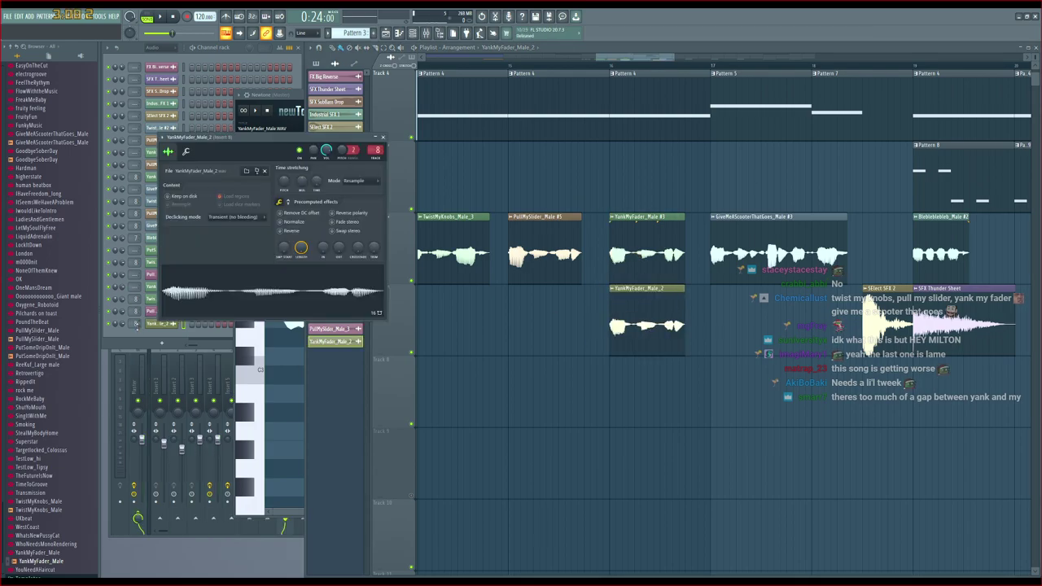
pyautogui.moveTo(645, 280); pyautogui.dragTo(639, 495)
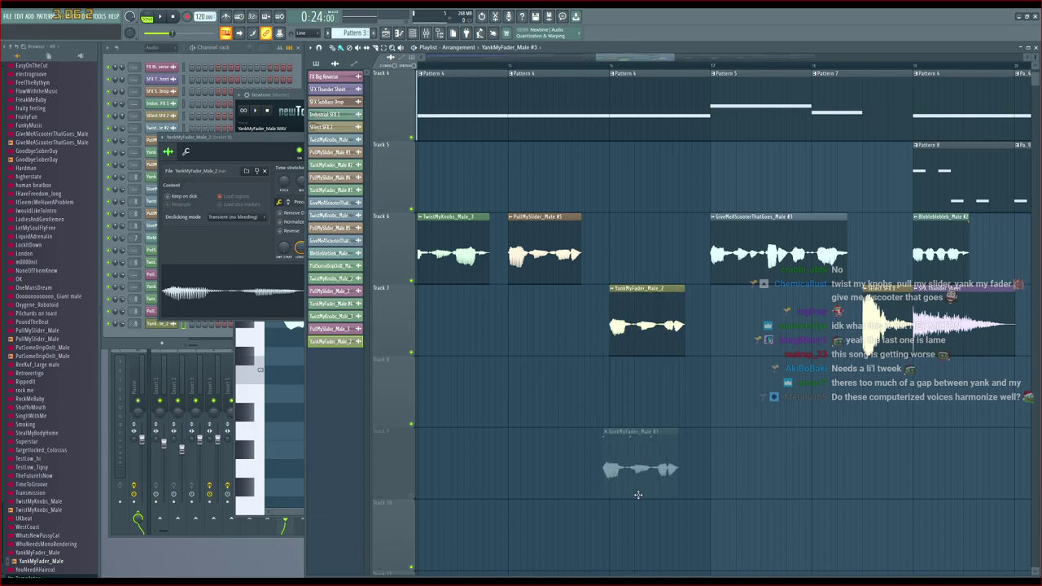
pyautogui.moveTo(670, 334); pyautogui.dragTo(658, 237)
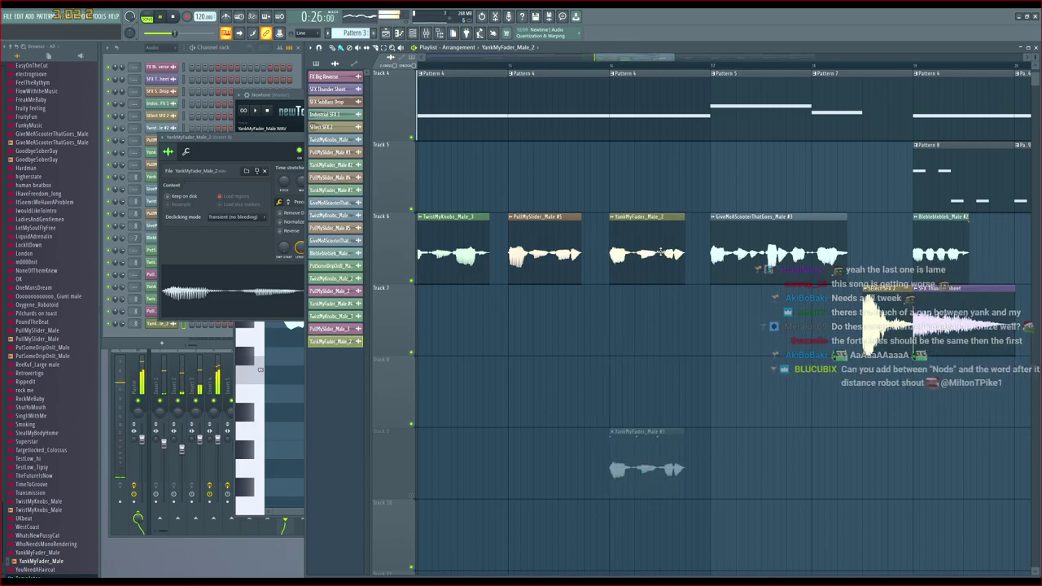
# Check the retuned YankMyFader clip in playback and delete the original YankMyFader_Male #3 clip from muted Track 9
pyautogui.press('space')
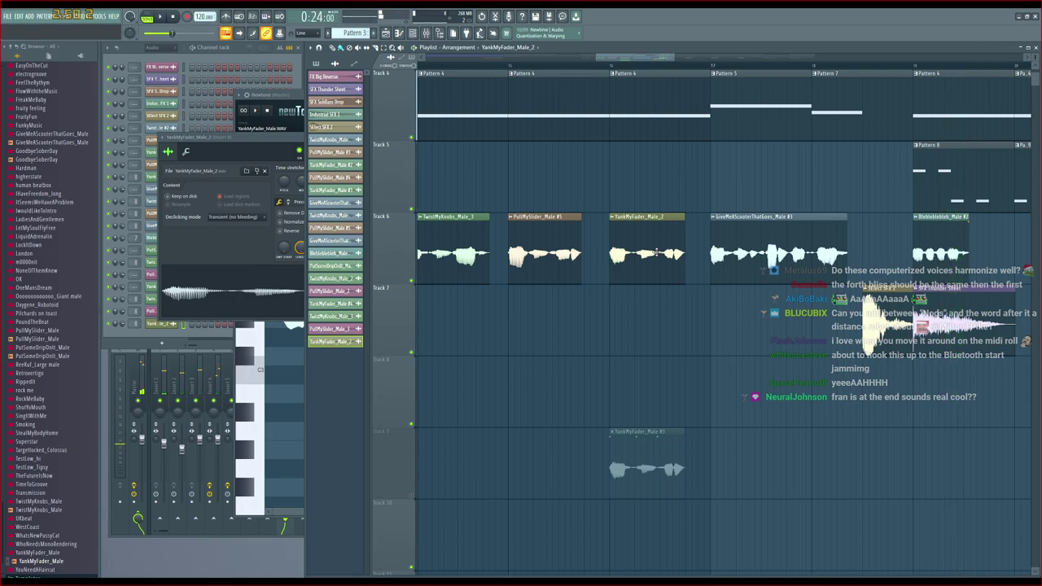
pyautogui.click(614, 68)
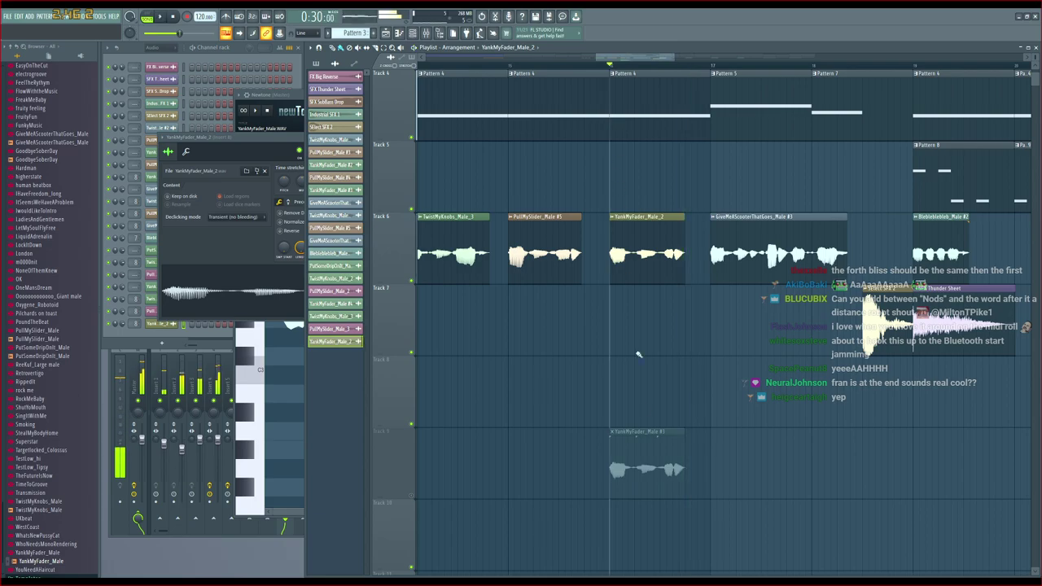
pyautogui.rightClick(655, 449)
# Play the whole arrangement from the start, following the intro, vocal section and Pattern 10 clips to review the song
pyautogui.scroll(3, 649, 350)
pyautogui.moveTo(616, 58); pyautogui.dragTo(573, 60)
pyautogui.scroll(-3, 572, 67)
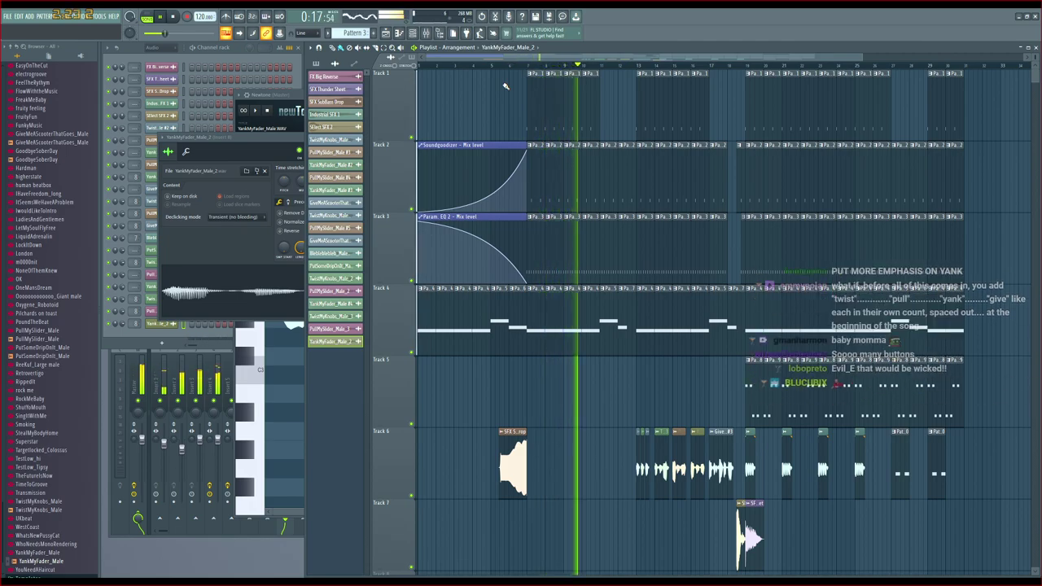
pyautogui.scroll(5, 627, 69)
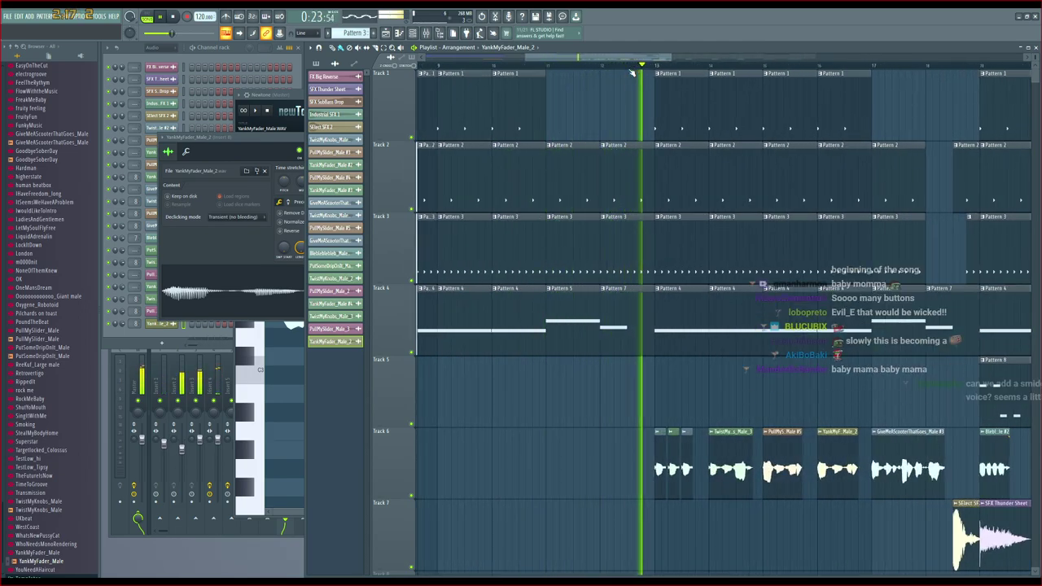
pyautogui.moveTo(623, 59); pyautogui.dragTo(654, 64)
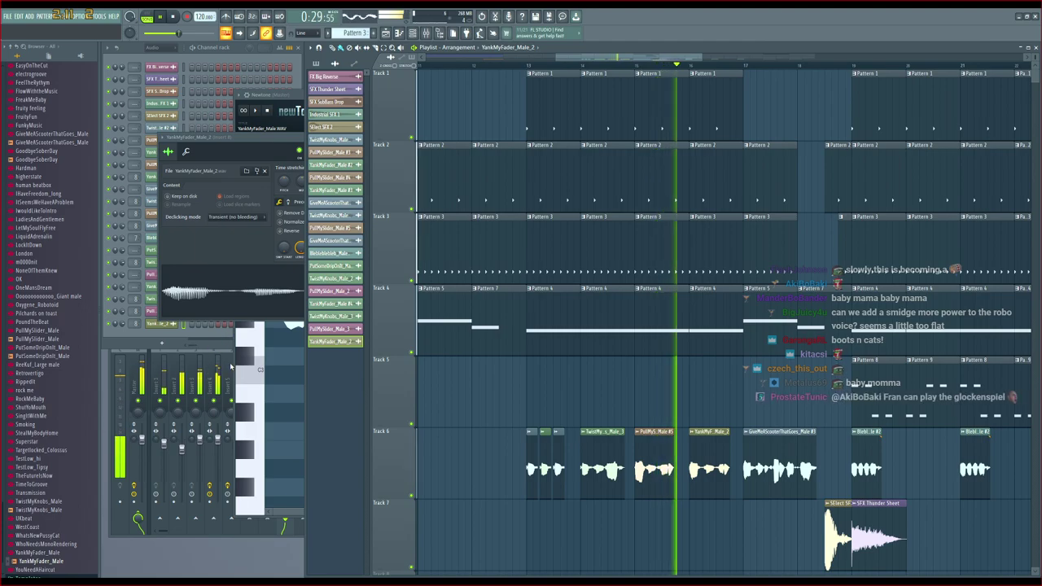
pyautogui.click(120, 533)
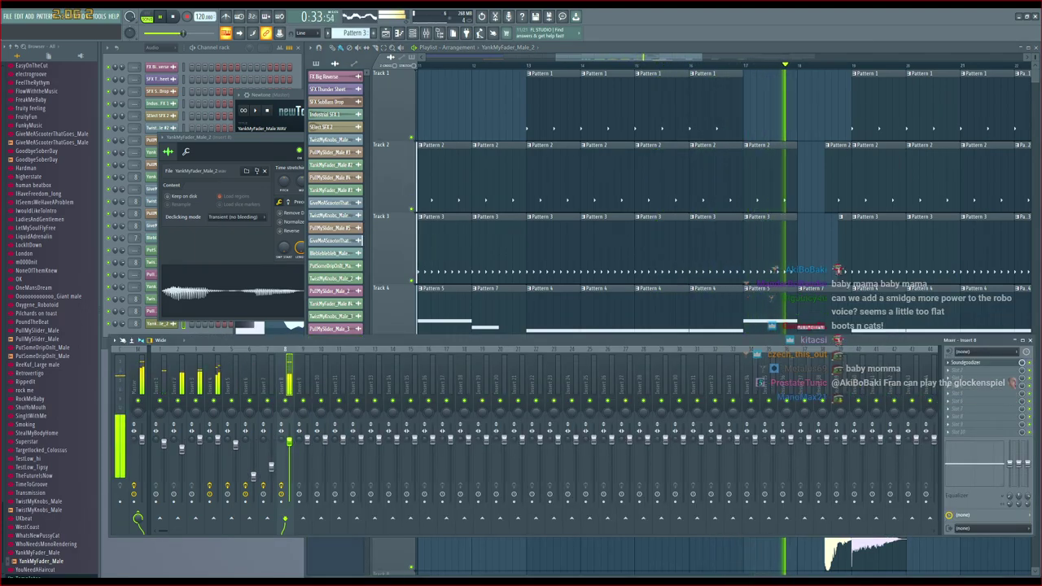
pyautogui.moveTo(642, 58); pyautogui.dragTo(700, 63)
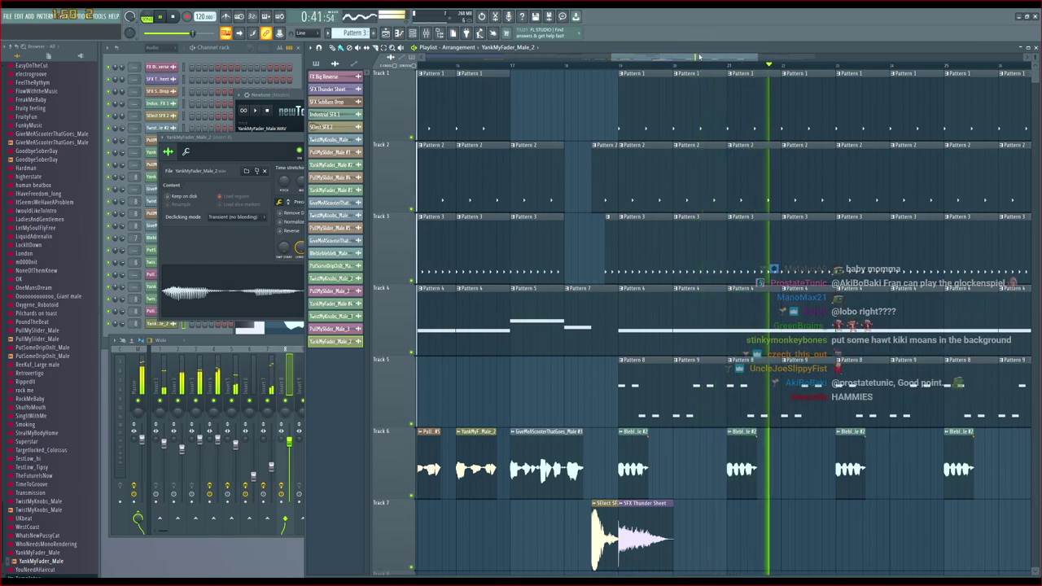
pyautogui.moveTo(698, 57); pyautogui.dragTo(780, 68)
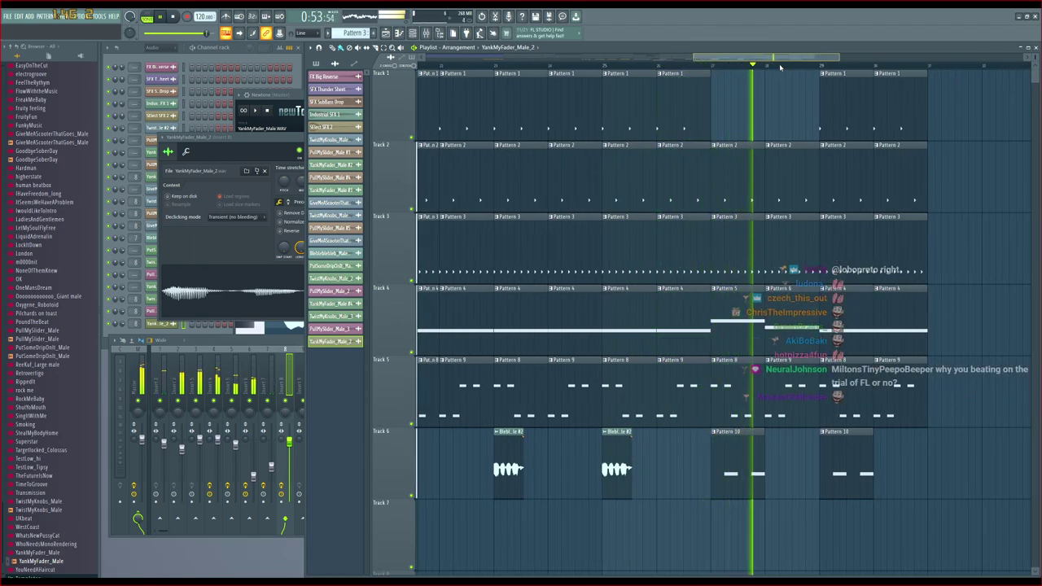
pyautogui.moveTo(780, 67)
pyautogui.mouseDown()
pyautogui.moveTo(813, 71)
pyautogui.moveTo(774, 57)
pyautogui.mouseUp()
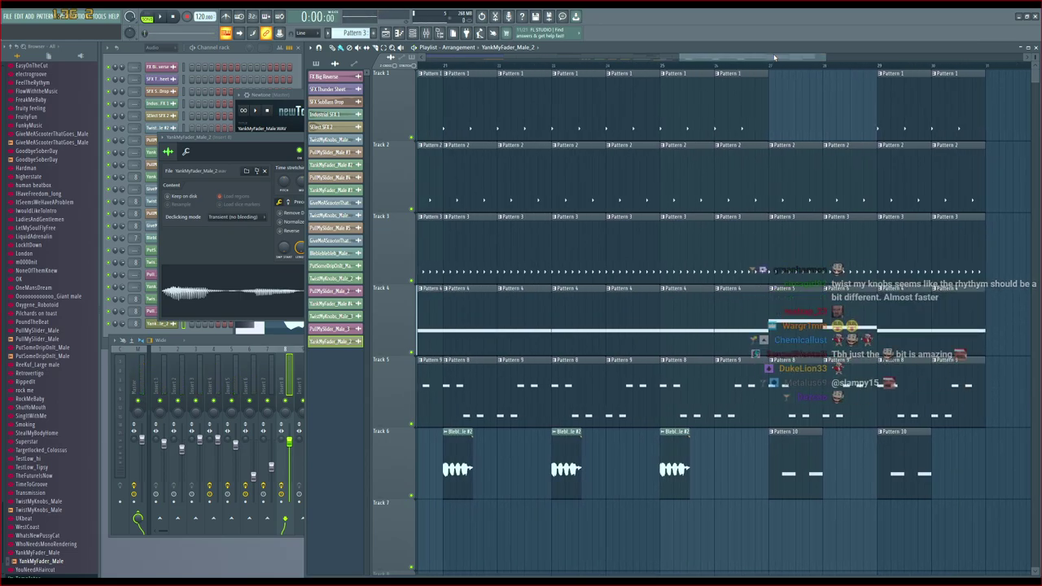
pyautogui.moveTo(775, 62); pyautogui.dragTo(775, 62)
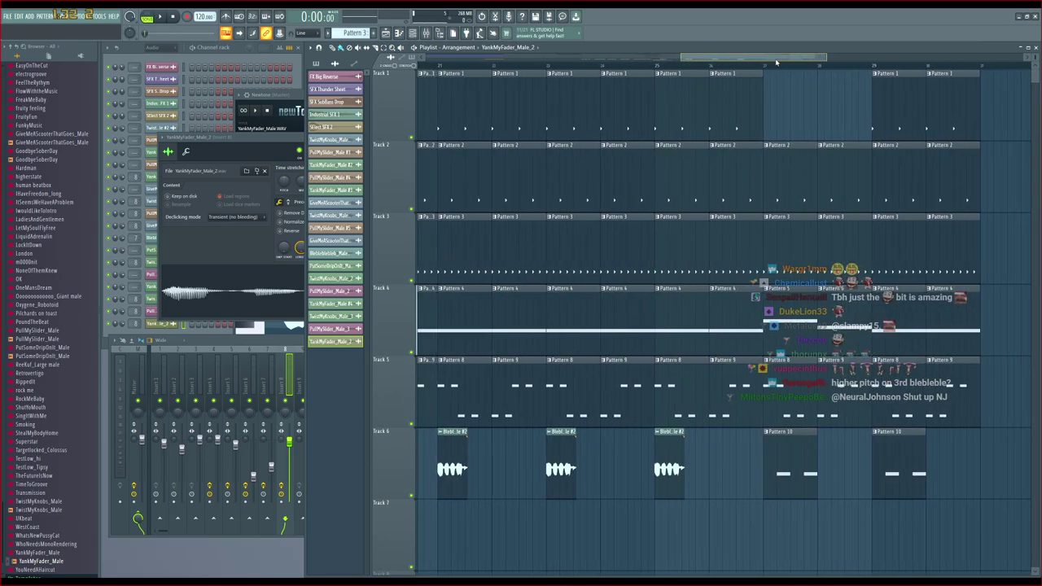
pyautogui.scroll(-1, 800, 252)
pyautogui.scroll(1, 800, 248)
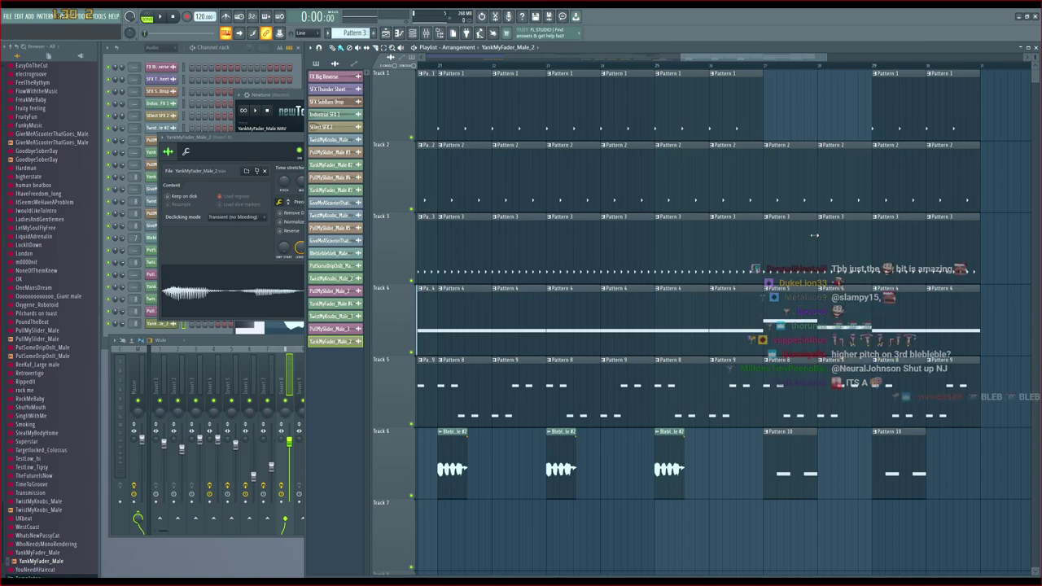
# Play the song briefly from bar 7 and collapse the Speech folder in the browser
pyautogui.moveTo(788, 63); pyautogui.dragTo(589, 82)
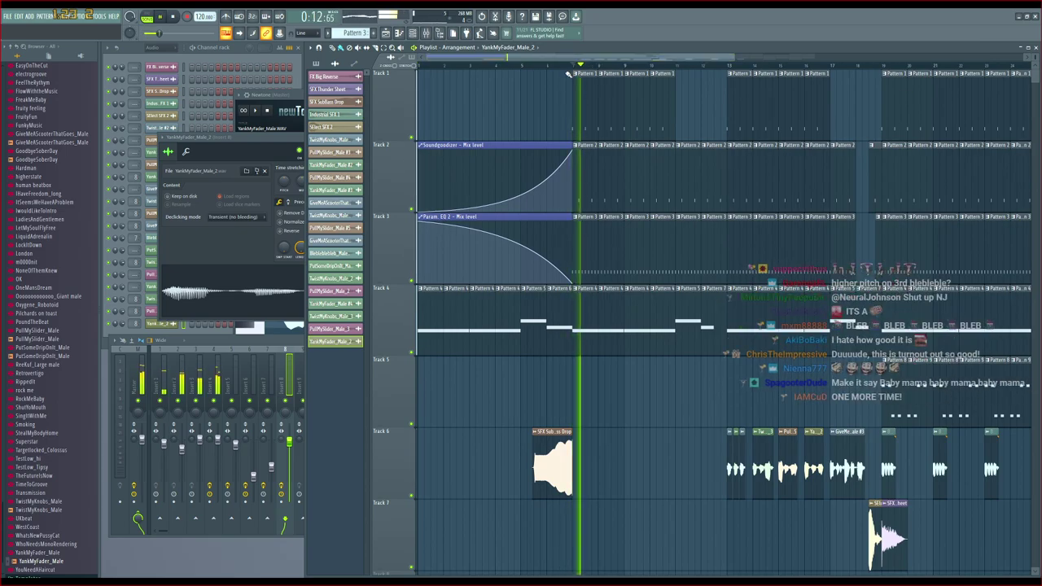
pyautogui.press('space')
pyautogui.scroll(15, 49, 277)
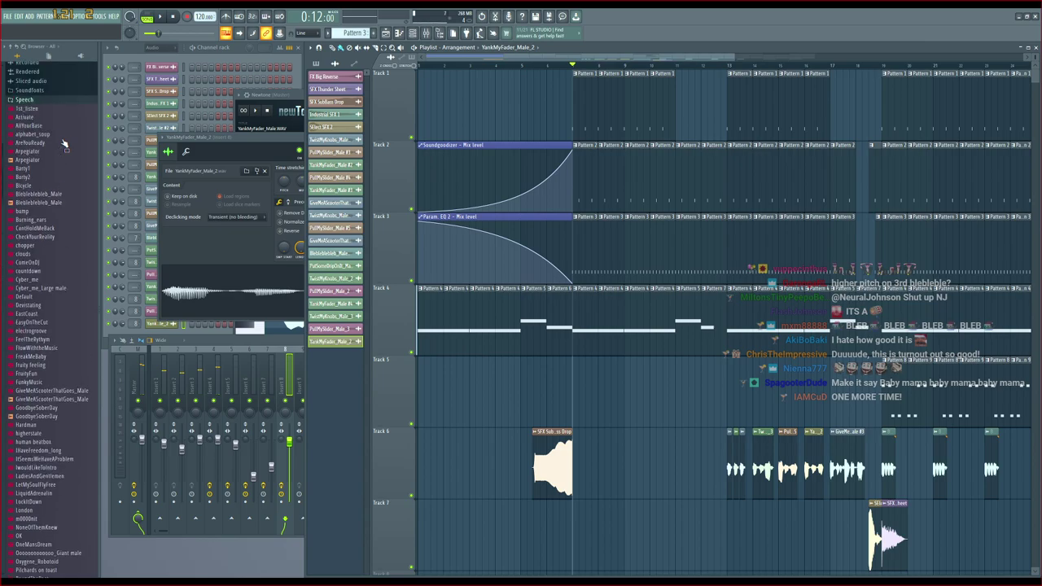
pyautogui.click(49, 274)
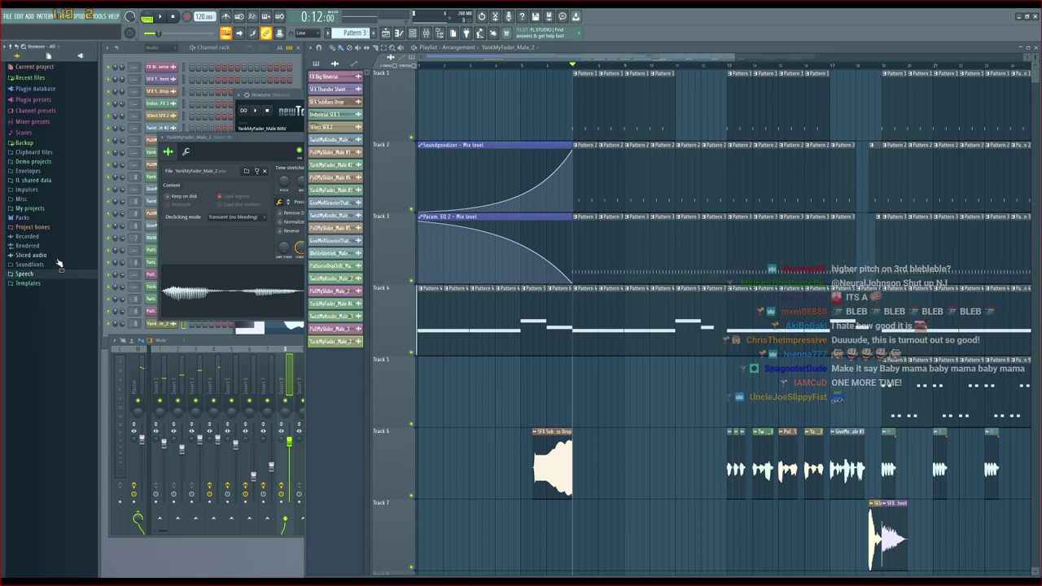
# Show all channels in the channel rack and add a new Morphine synthesizer channel
pyautogui.click(202, 60)
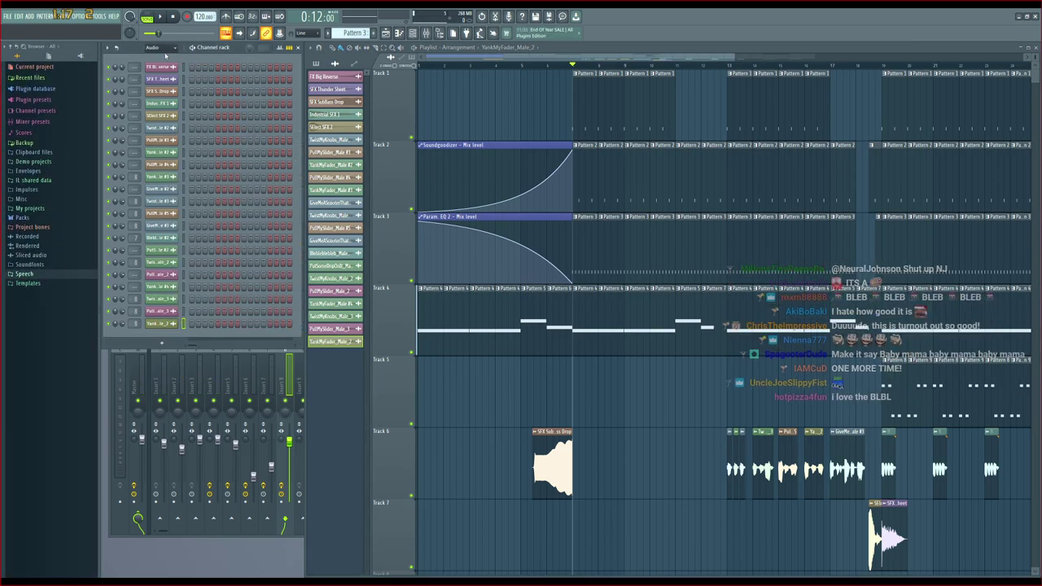
pyautogui.click(163, 49)
pyautogui.click(174, 85)
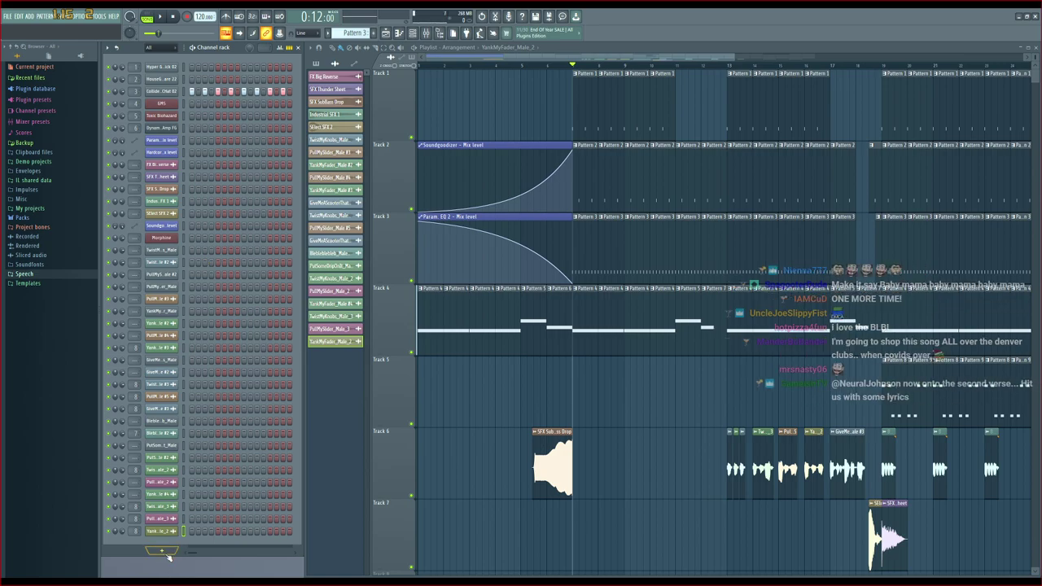
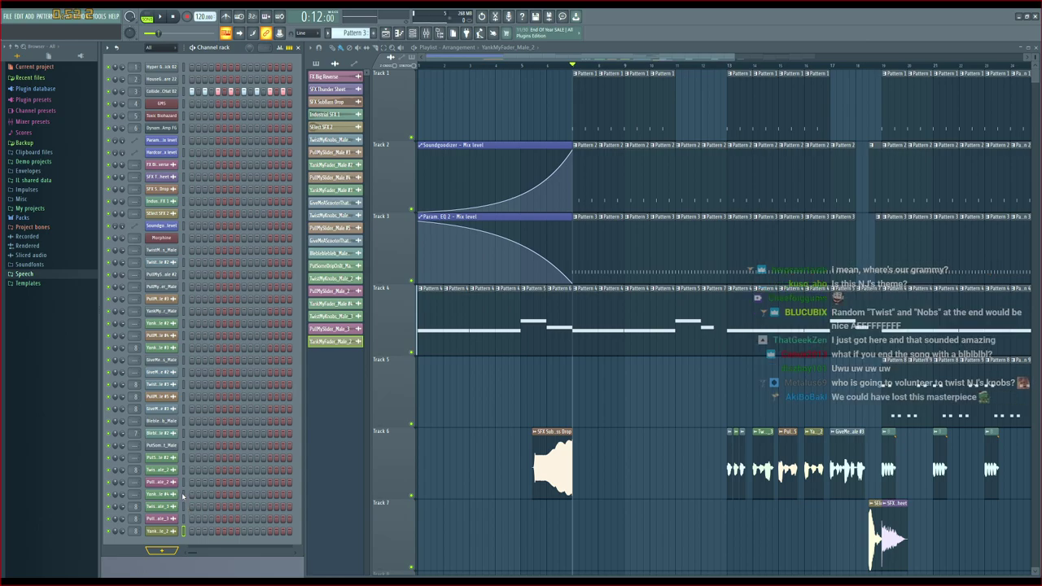
pyautogui.click(182, 496)
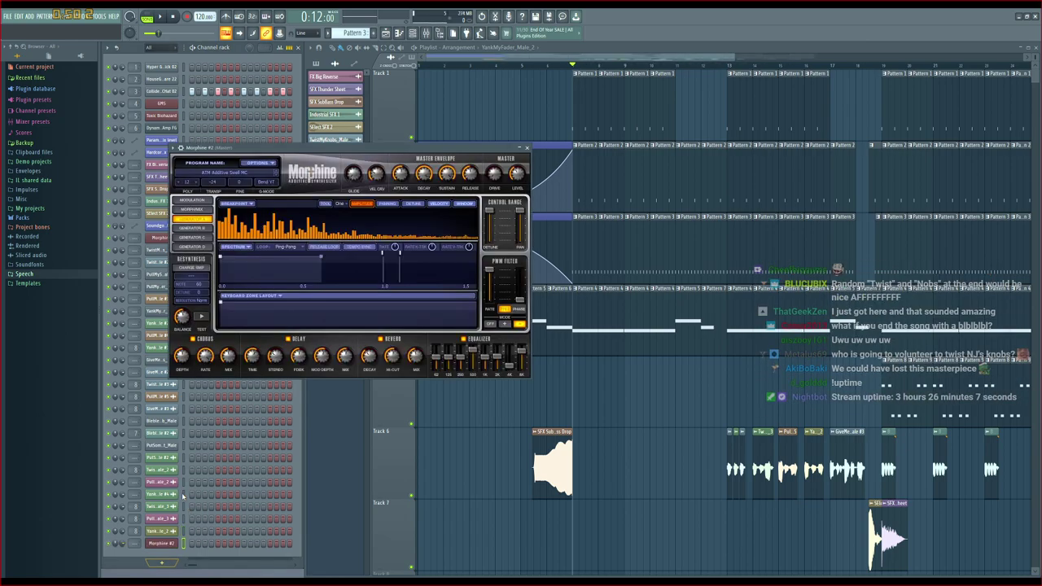
# Open Morphine's preset library and audition Keyboards presets, including KBD Crystal Keys NUC, KBD Comb Spectra MC, KBD Deviating Keys FG and KBD Dynamic Suitcase FG
pyautogui.click(229, 175)
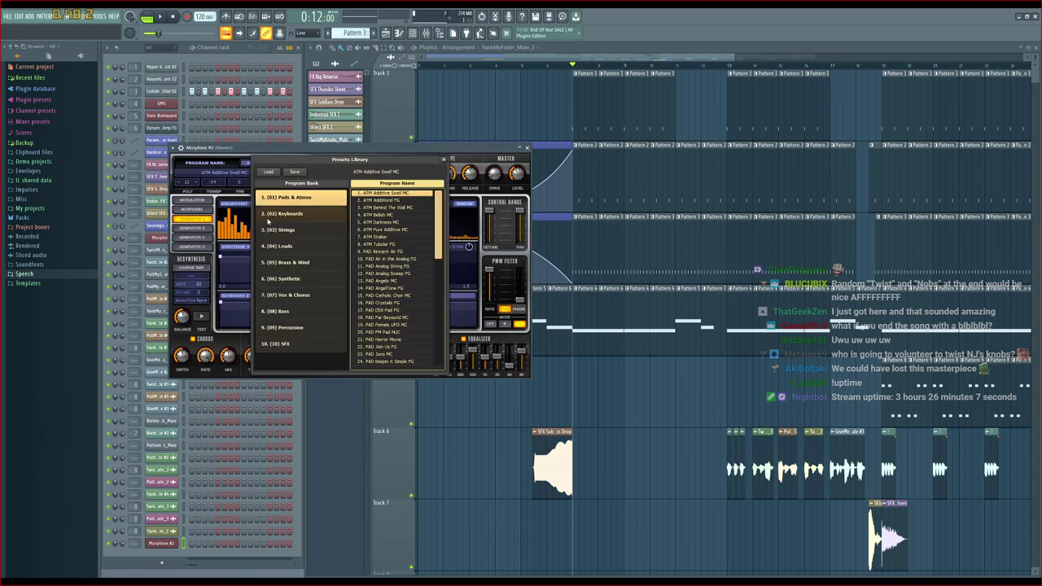
pyautogui.click(298, 246)
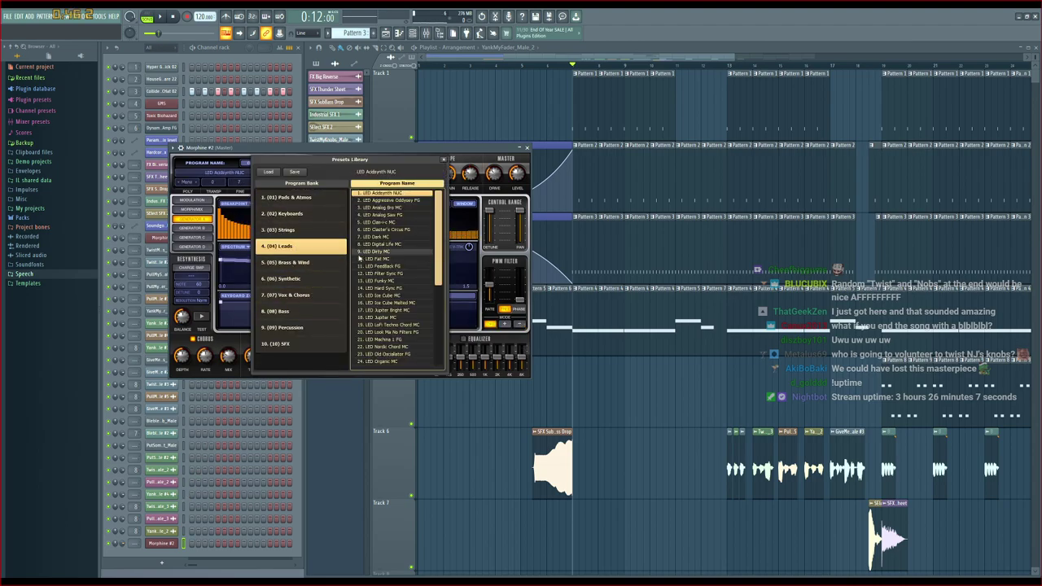
pyautogui.click(298, 213)
pyautogui.click(386, 267)
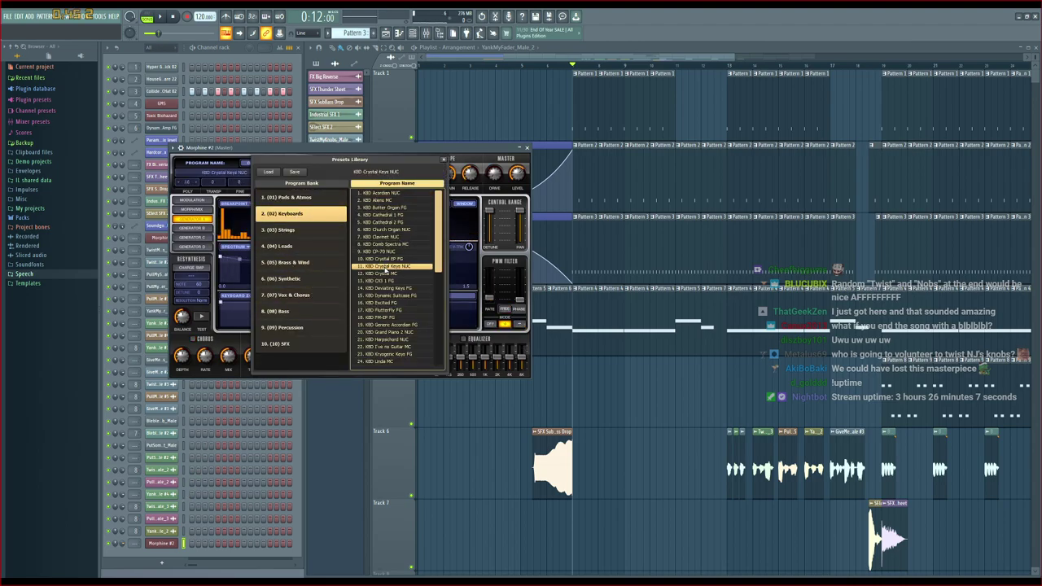
pyautogui.click(391, 260)
pyautogui.click(392, 252)
pyautogui.click(392, 245)
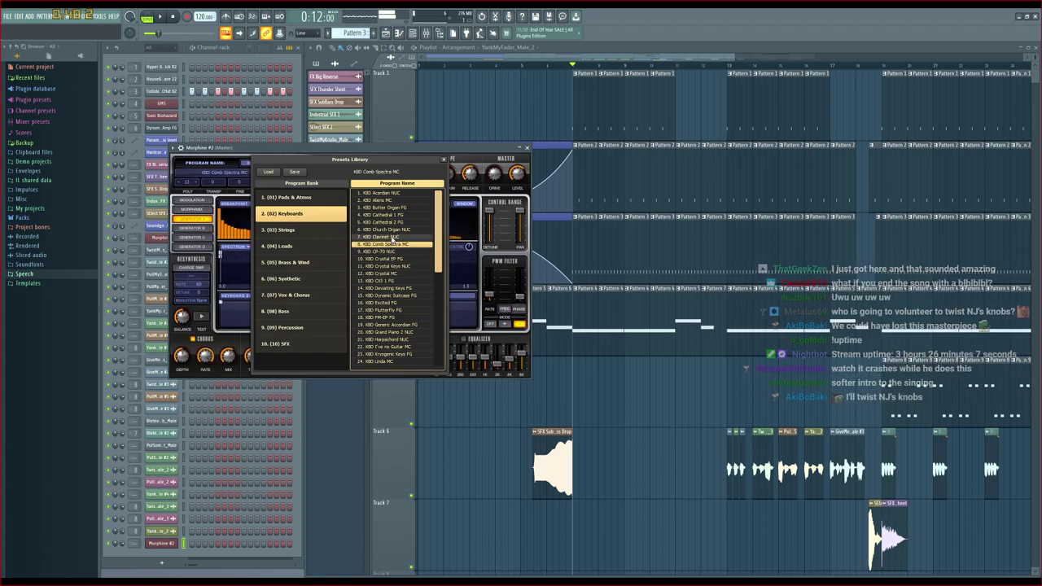
pyautogui.click(392, 238)
pyautogui.click(393, 230)
pyautogui.click(393, 223)
pyautogui.click(392, 280)
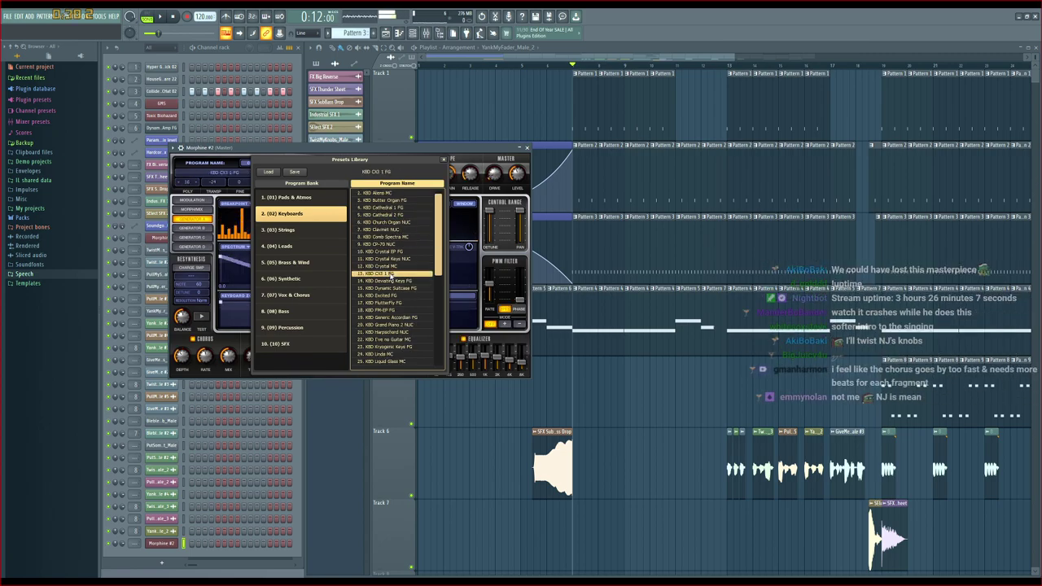
pyautogui.click(393, 281)
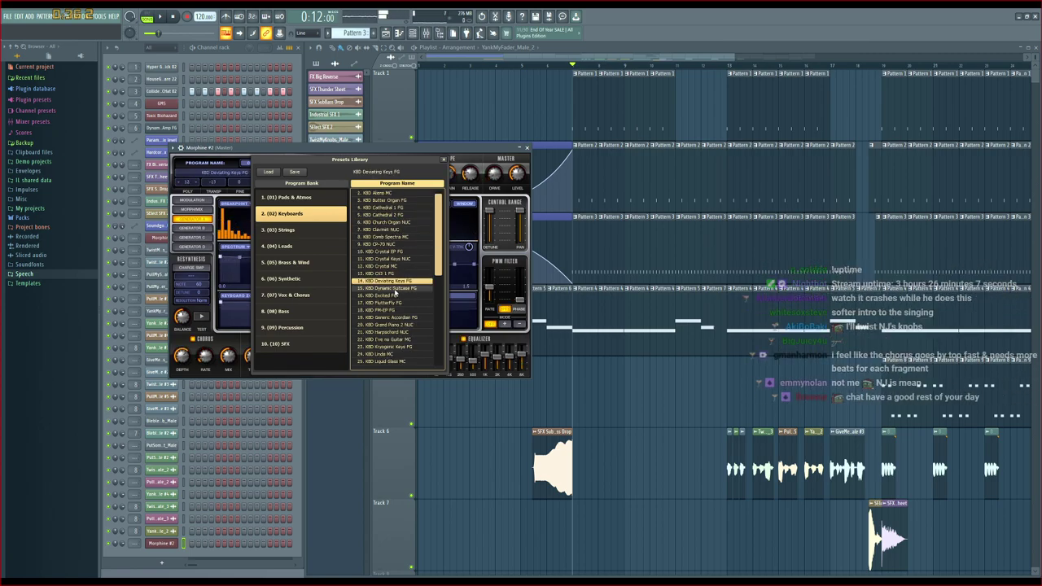
pyautogui.click(396, 289)
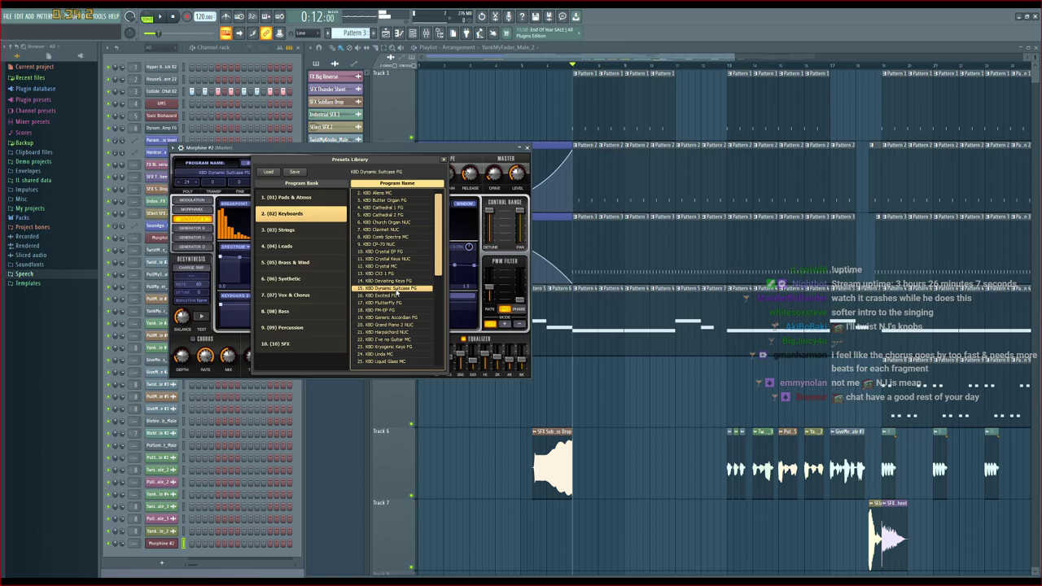
# Try the KBD Soft Key NUC preset against the song and load KBD Soft FM Keys NUC into Morphine
pyautogui.scroll(-6, 398, 297)
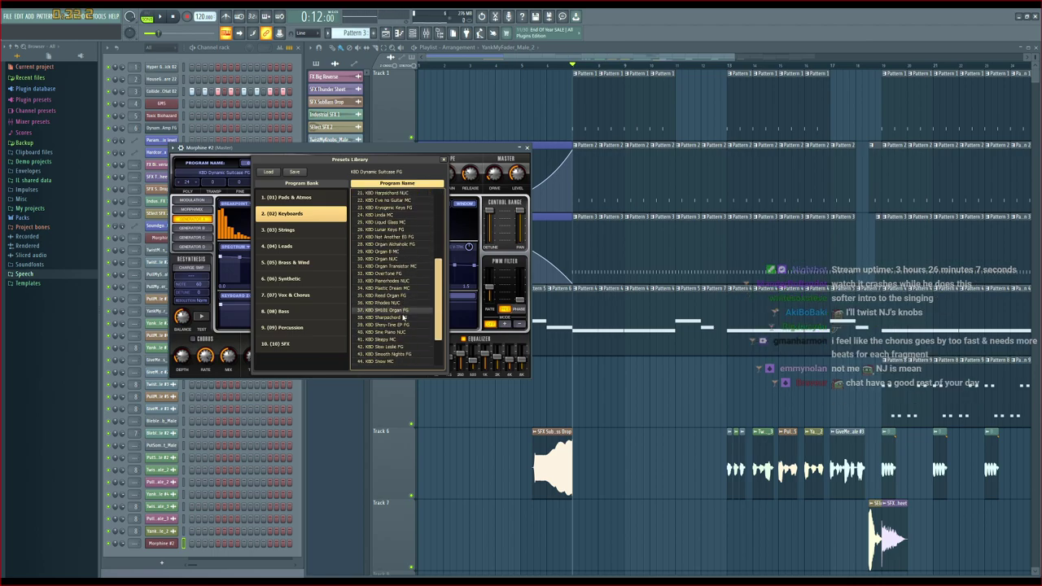
pyautogui.scroll(-2, 403, 313)
pyautogui.click(397, 339)
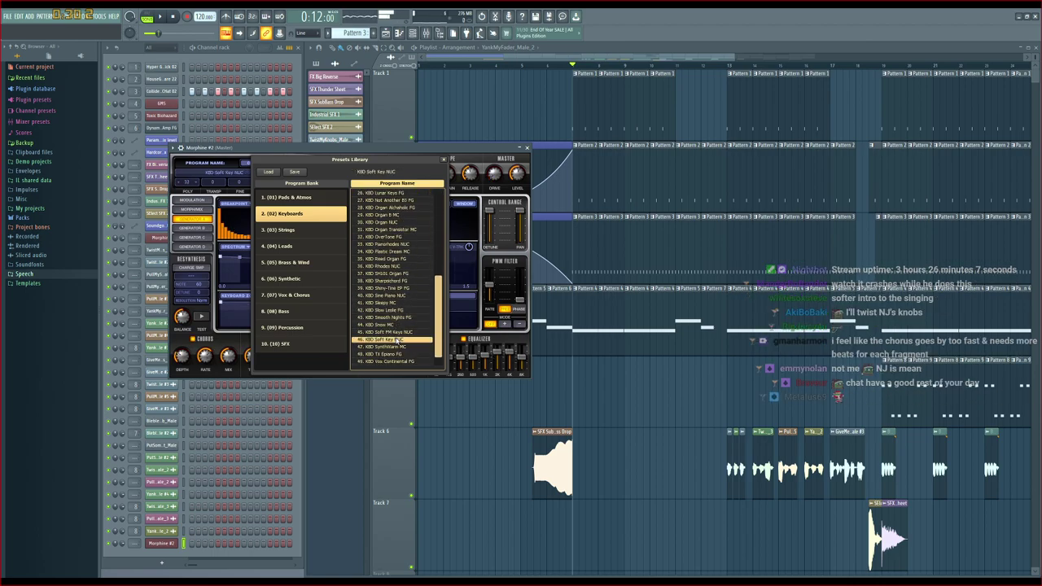
pyautogui.press('space')
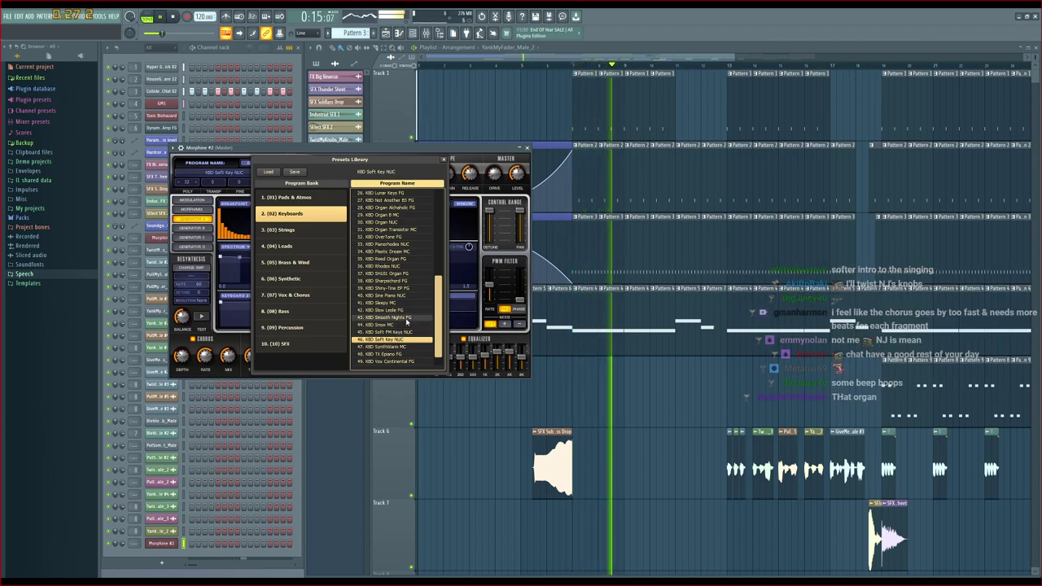
pyautogui.press('space')
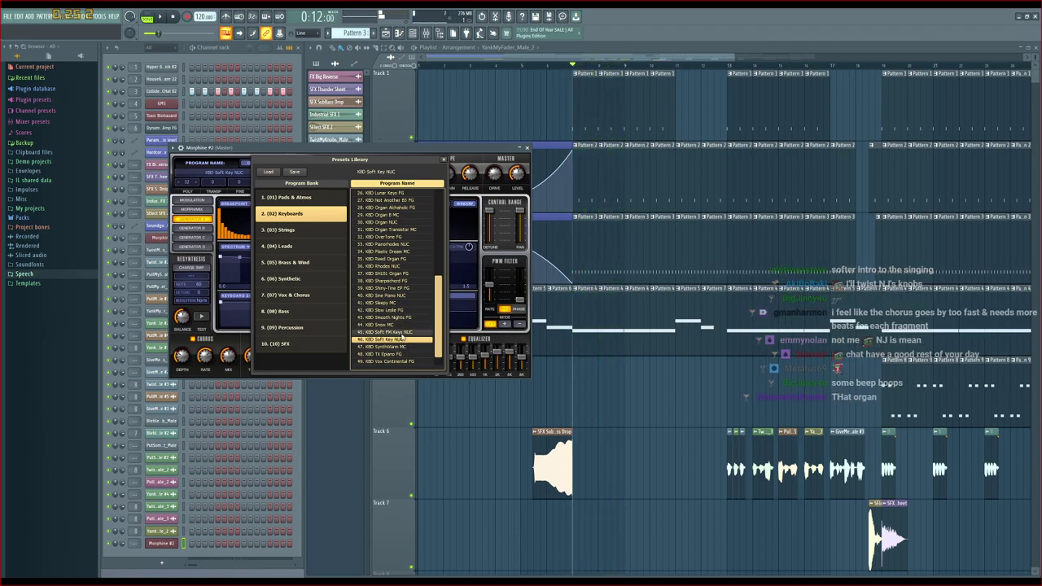
pyautogui.click(401, 335)
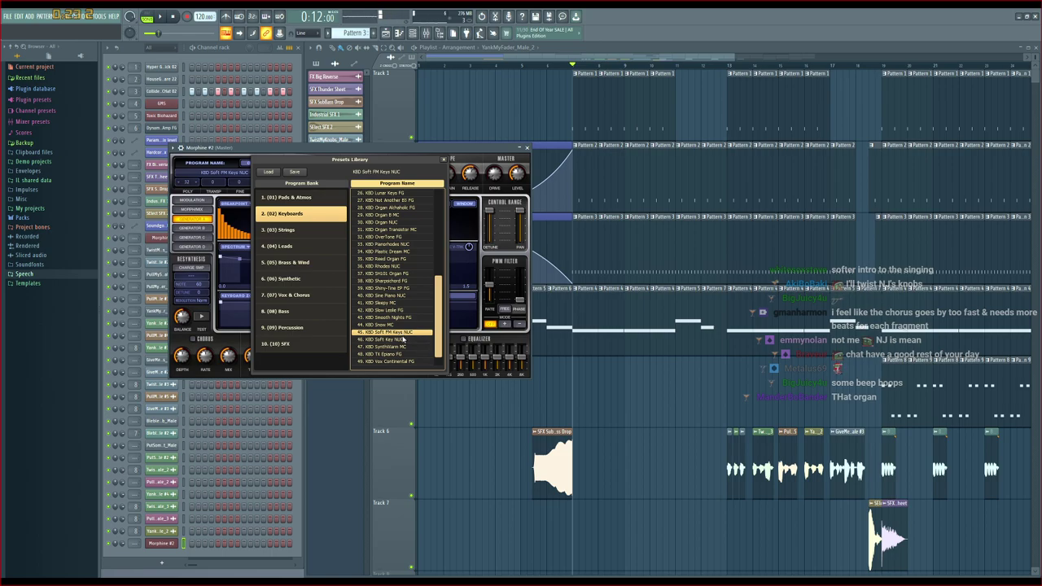
pyautogui.doubleClick(396, 334)
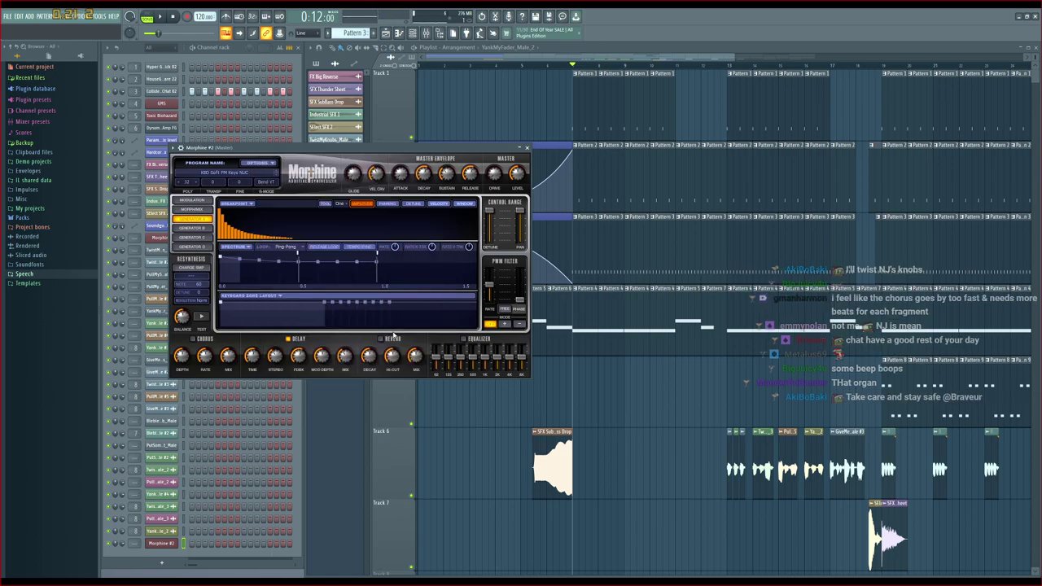
# Open the Morphine #2 piano roll and switch to the empty Pattern 11
pyautogui.moveTo(363, 149); pyautogui.dragTo(334, 100)
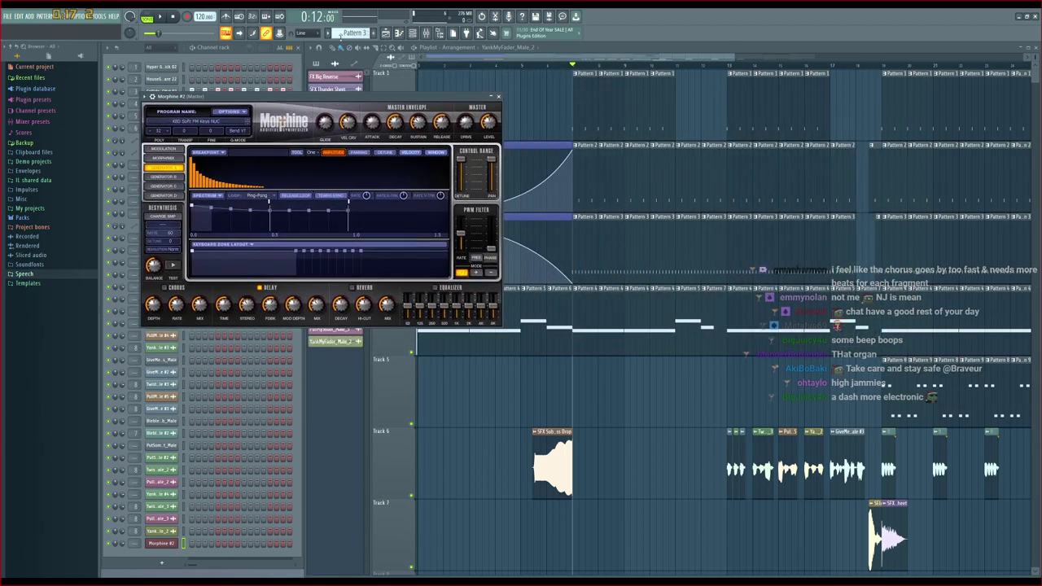
pyautogui.click(399, 33)
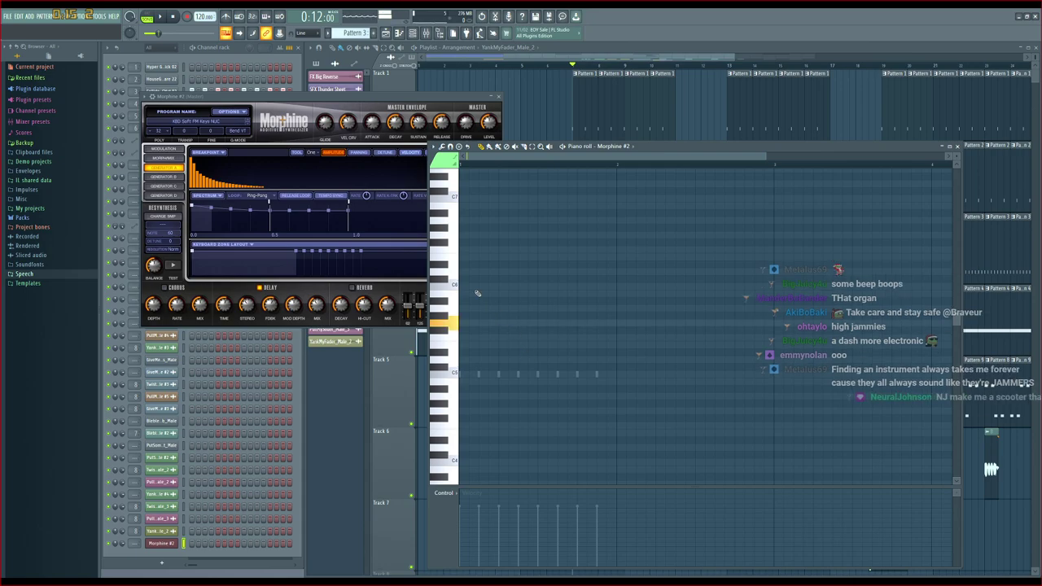
pyautogui.scroll(-5, 355, 33)
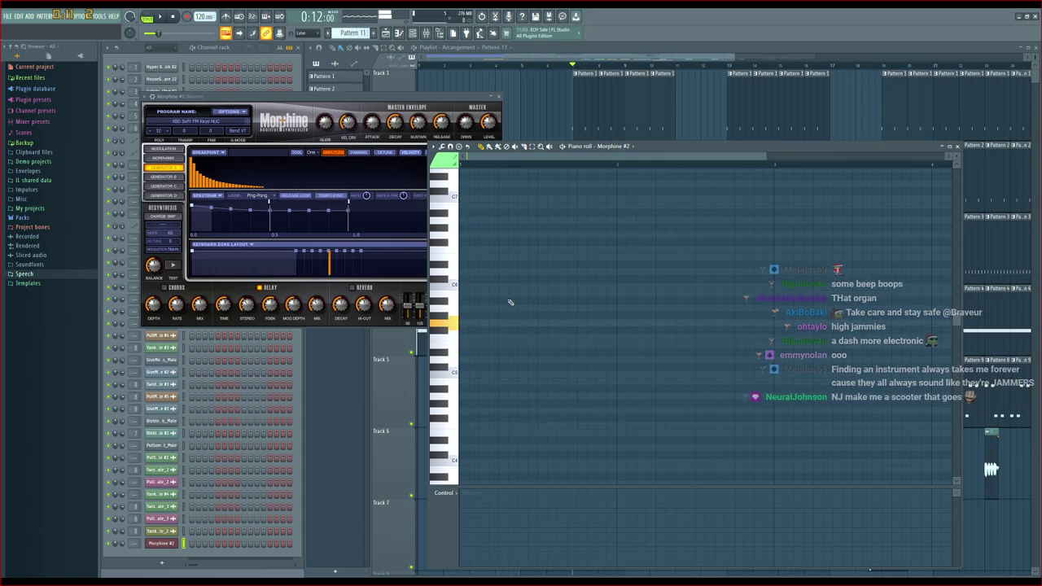
# Draw a descending melody of short notes from E6 to E5 in Pattern 11's Morphine #2 piano roll
pyautogui.press('space')
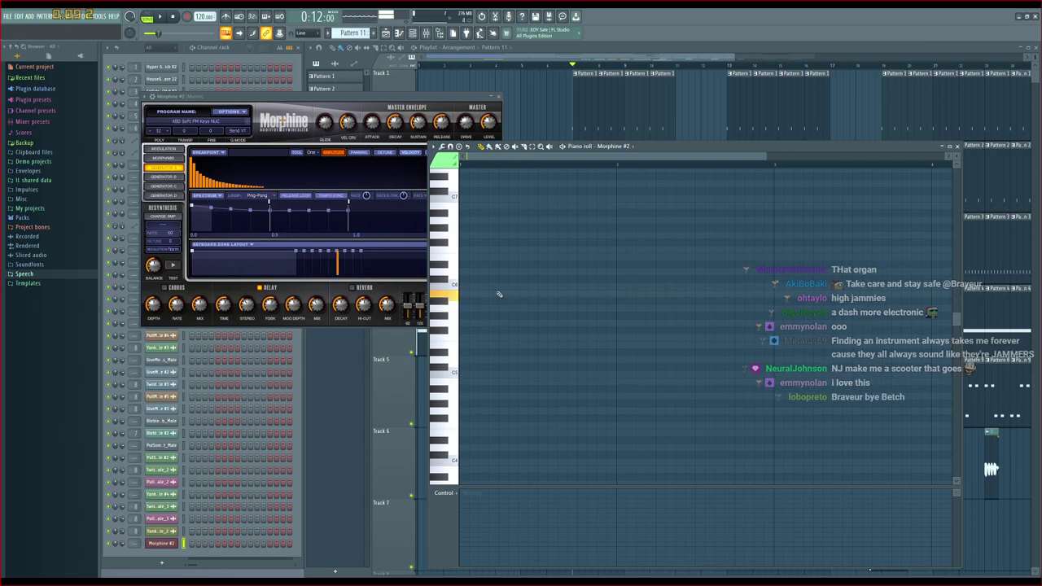
pyautogui.click(465, 259)
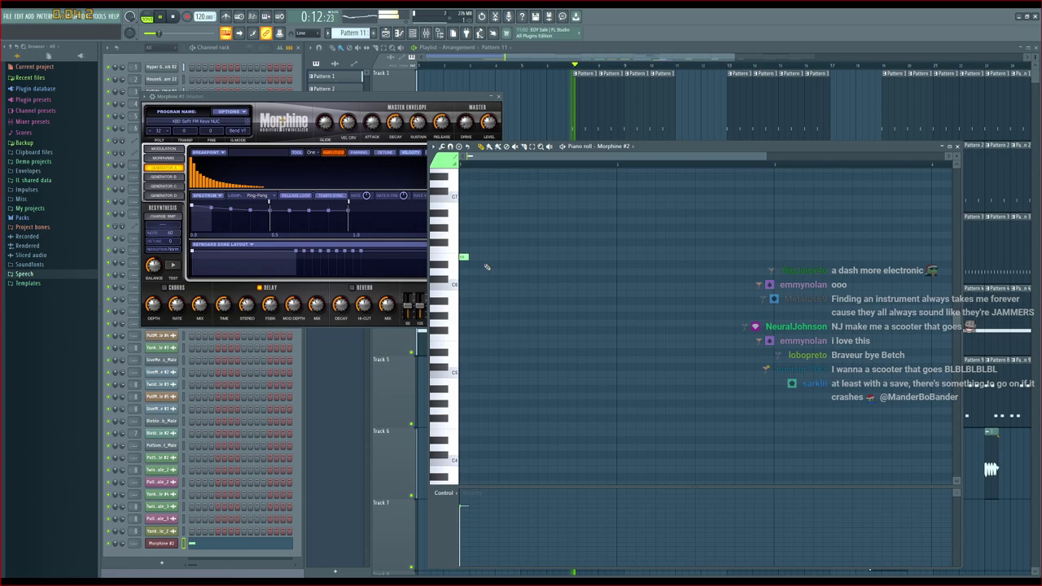
pyautogui.press('space')
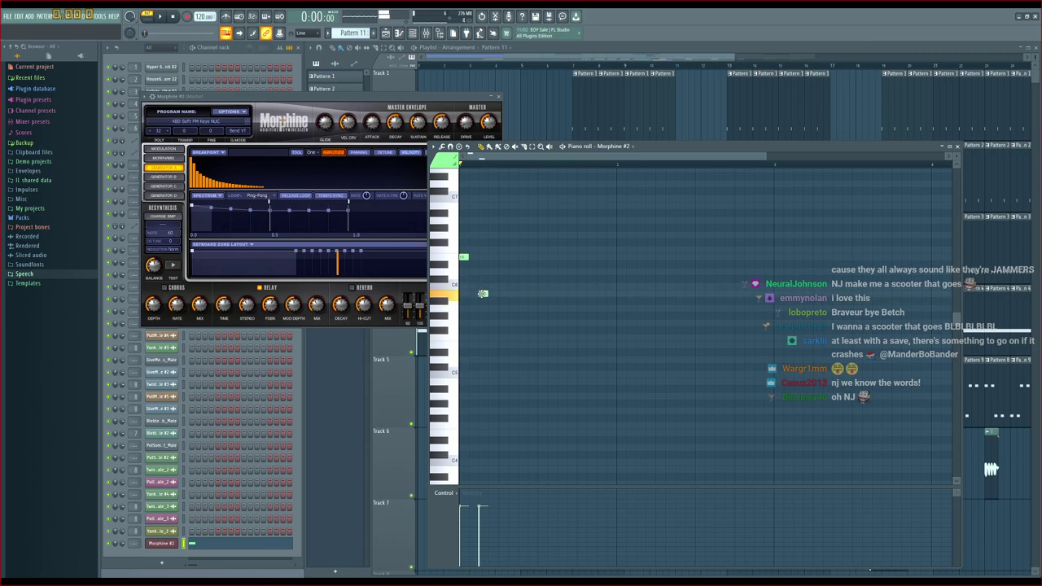
pyautogui.click(483, 293)
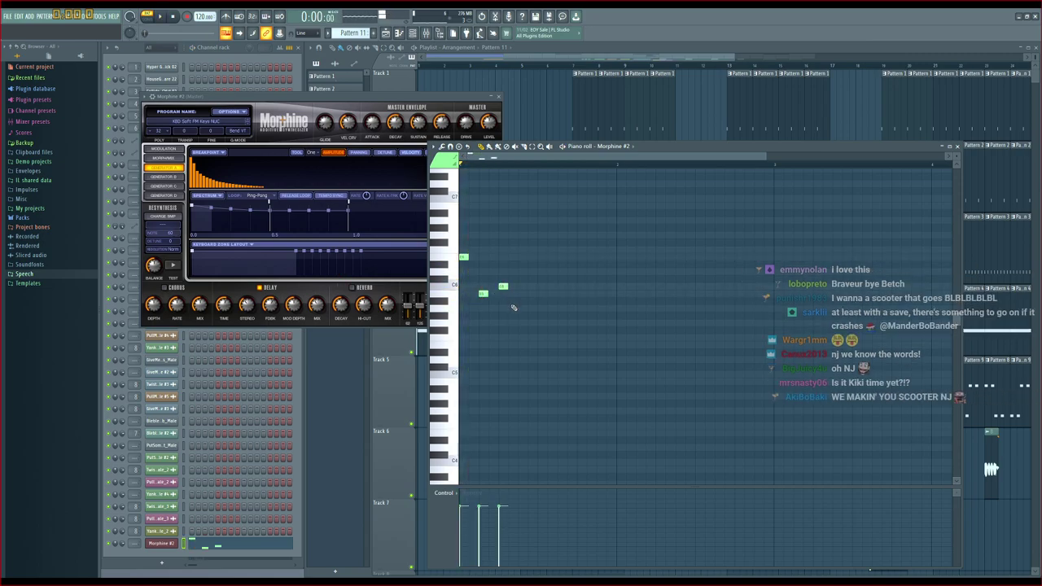
pyautogui.click(536, 303)
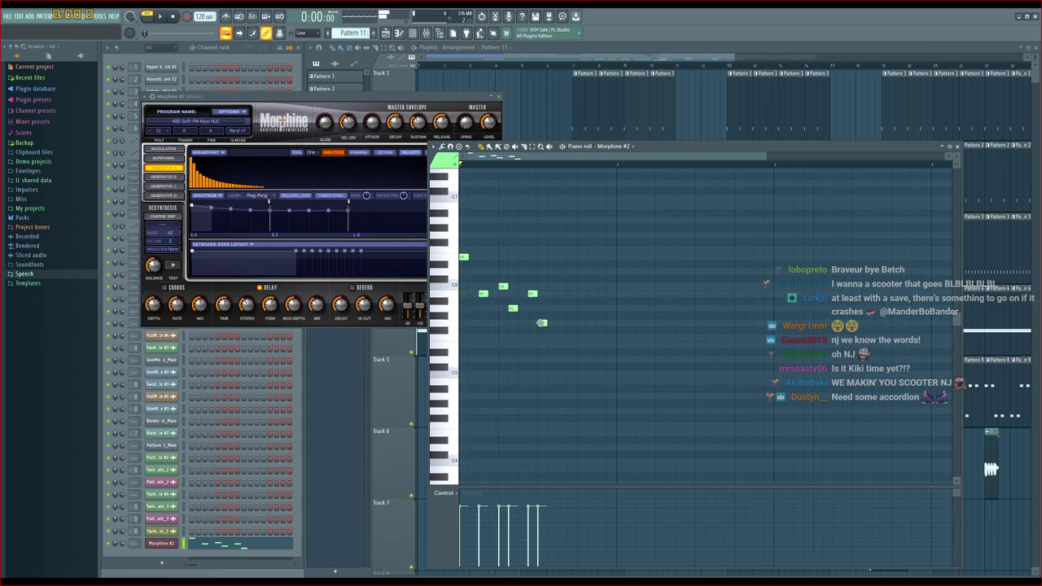
pyautogui.click(541, 323)
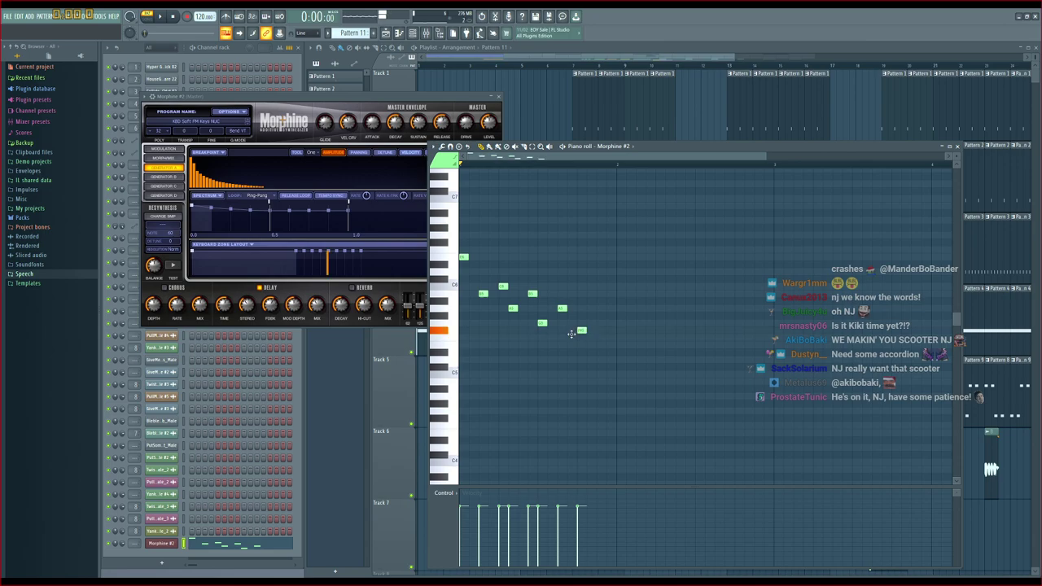
# Place a Pattern 11 clip on Track 5 at bar 9 and check it by playing the song from bar 5
pyautogui.click(600, 62)
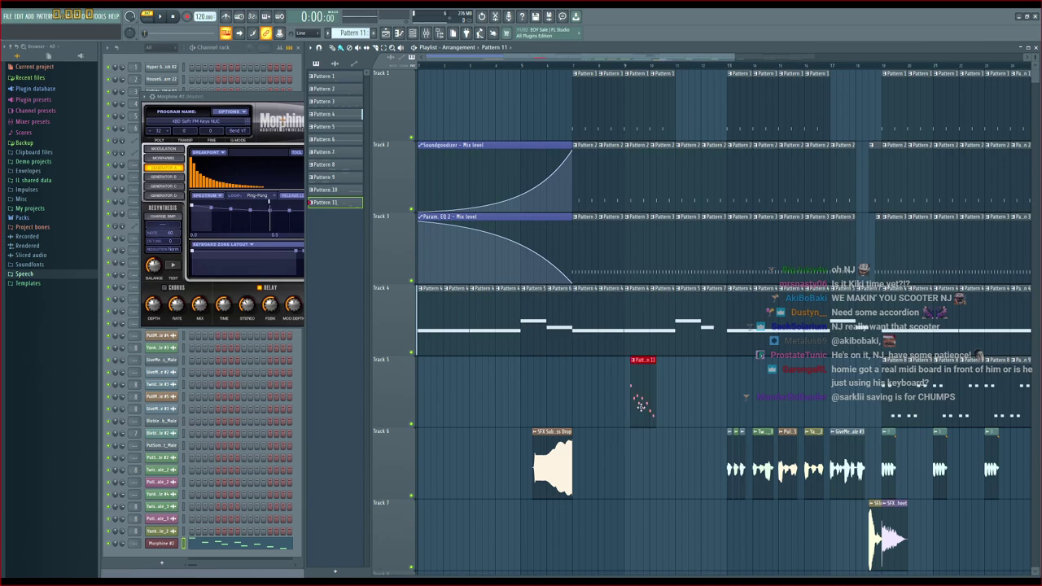
pyautogui.click(525, 69)
pyautogui.press('space')
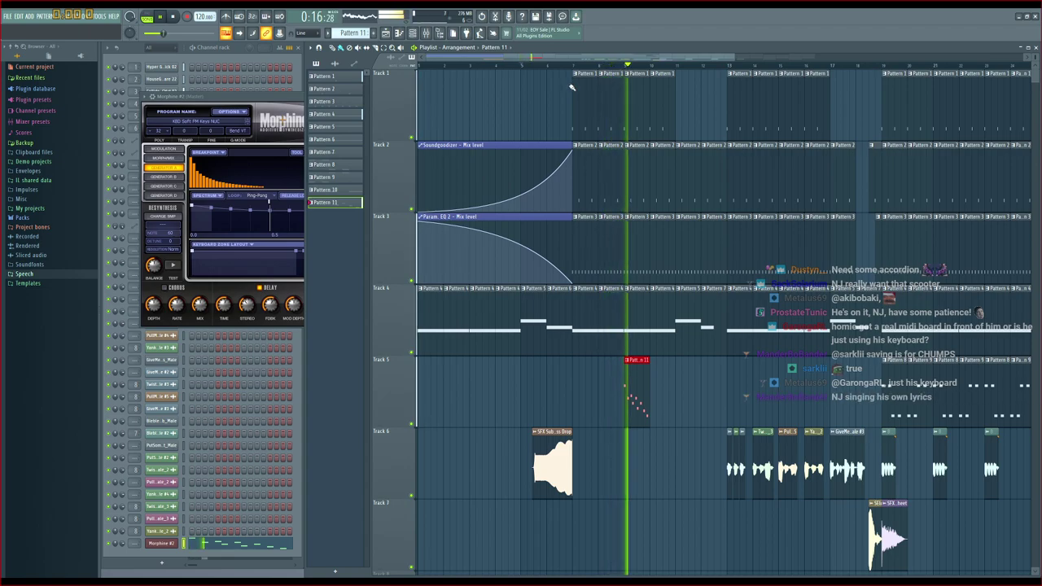
pyautogui.press('space')
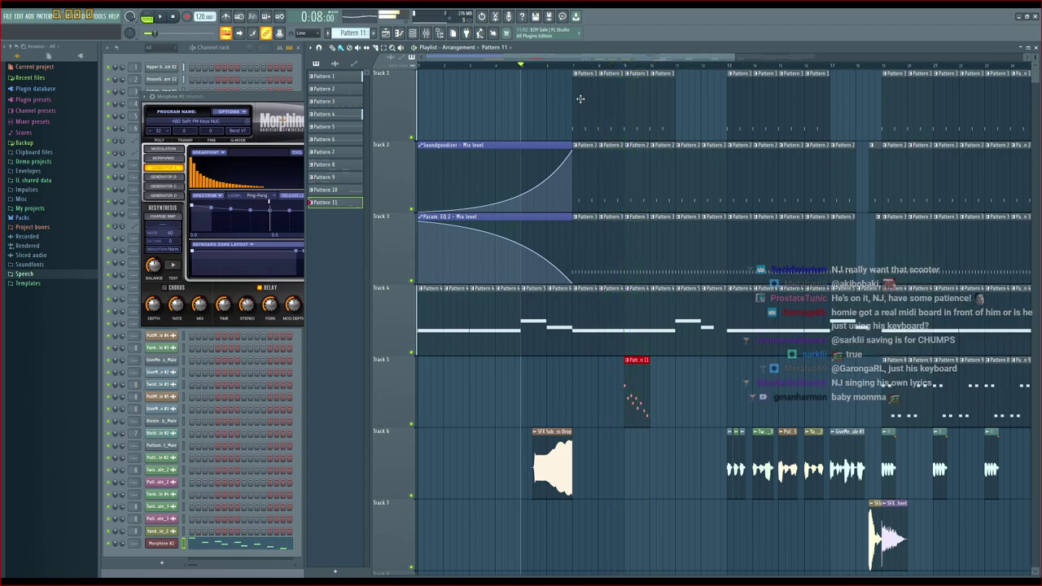
# Shift the fourth and following notes of the Pattern 11 melody later so all nine notes are evenly spaced
pyautogui.doubleClick(639, 399)
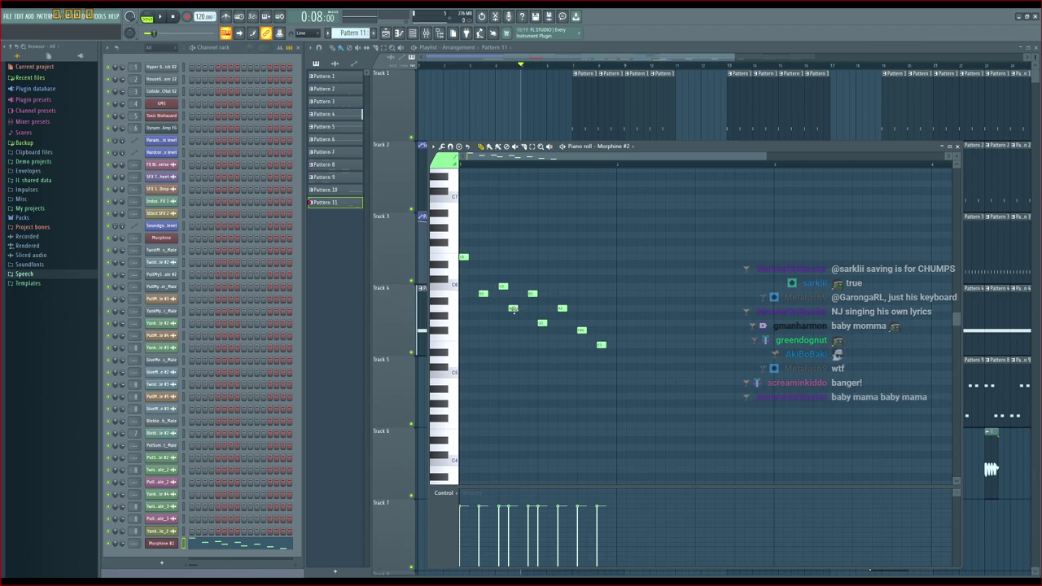
pyautogui.moveTo(513, 310); pyautogui.dragTo(523, 310)
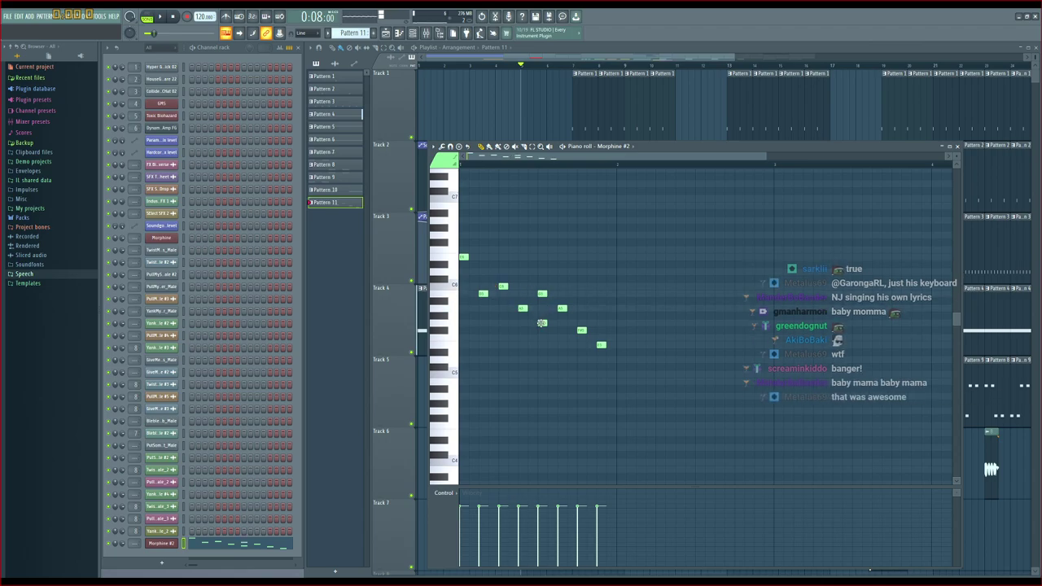
pyautogui.moveTo(564, 308); pyautogui.dragTo(599, 330)
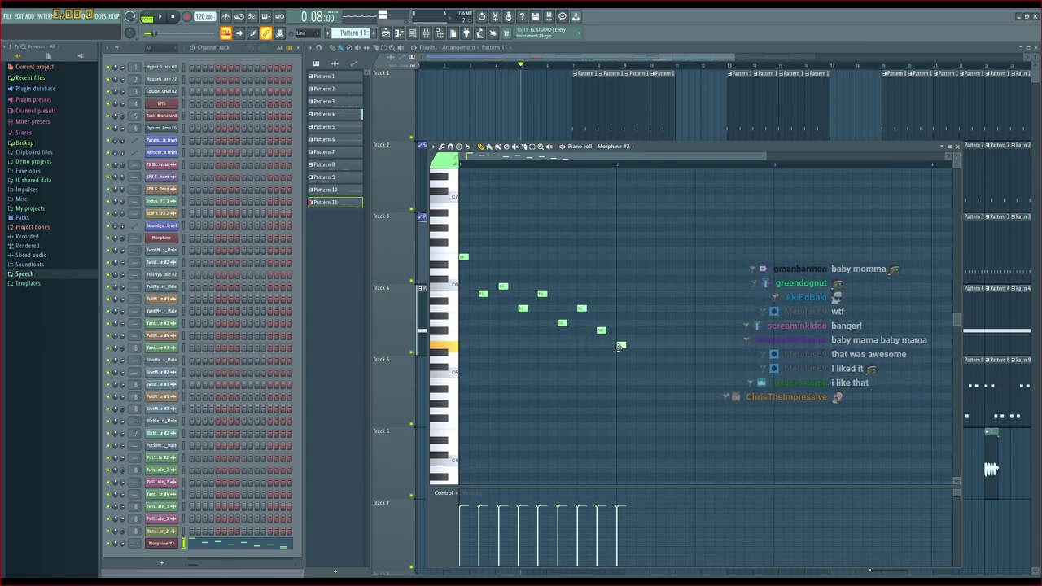
# Play the song from bar 5 and place a second Pattern 11 clip on Track 5 at bar 13
pyautogui.click(669, 60)
pyautogui.press('space')
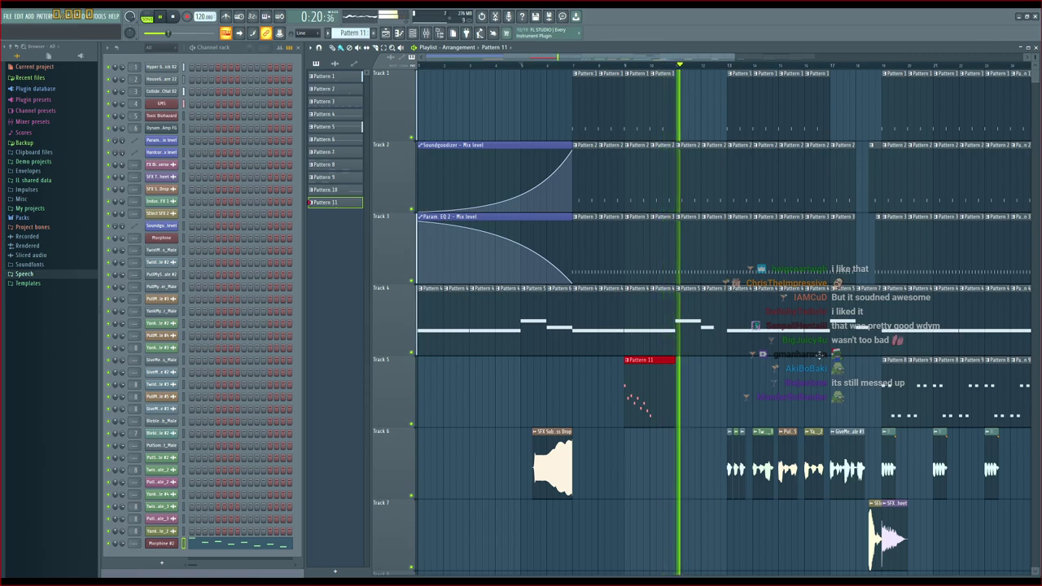
pyautogui.click(732, 380)
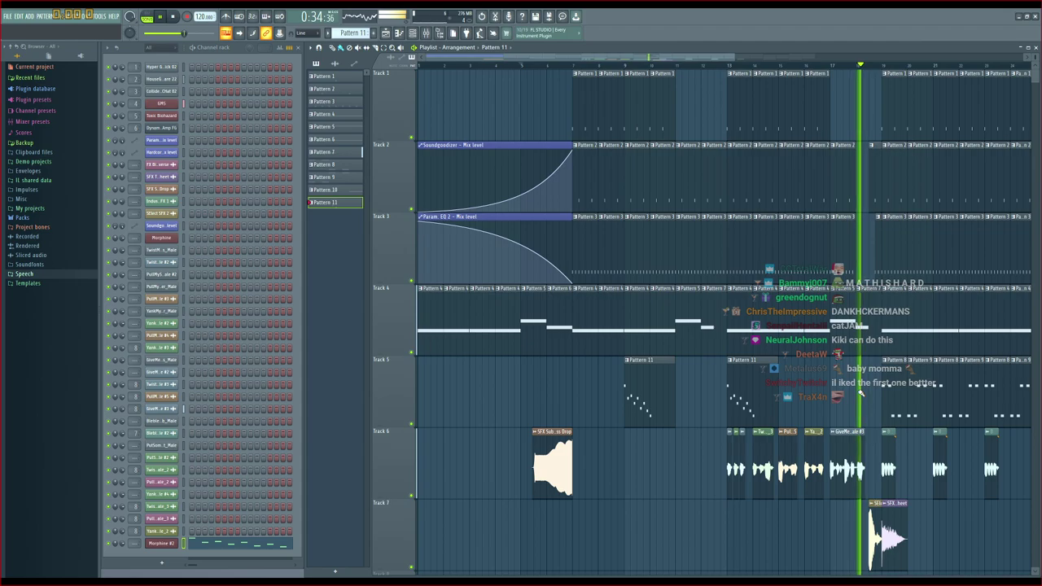
# Place four consecutive Pattern 11 clips on Track 8 from bar 19 to bar 27 during playback and stop the song
pyautogui.scroll(-3, 843, 394)
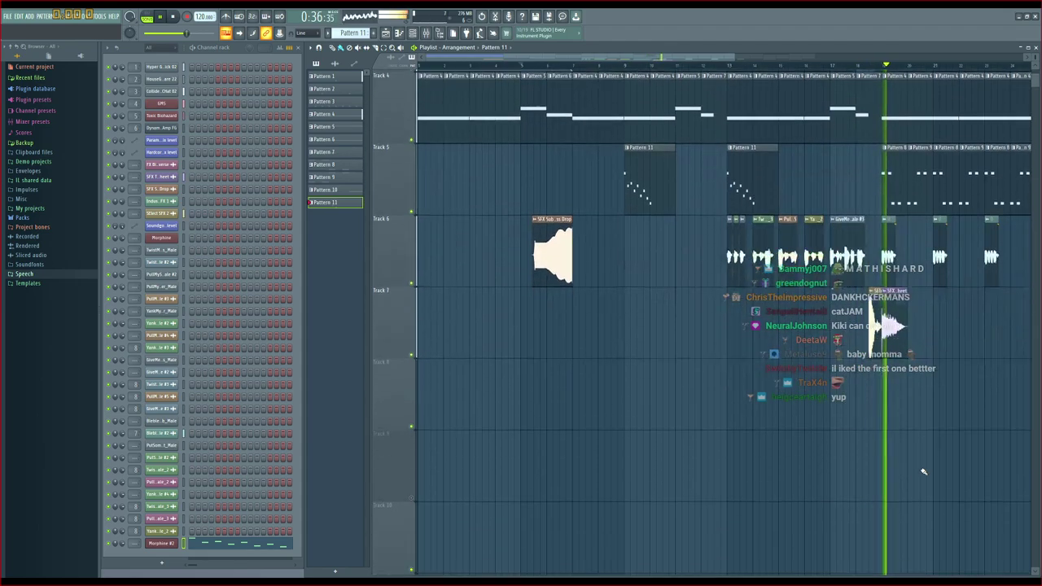
pyautogui.scroll(1, 903, 415)
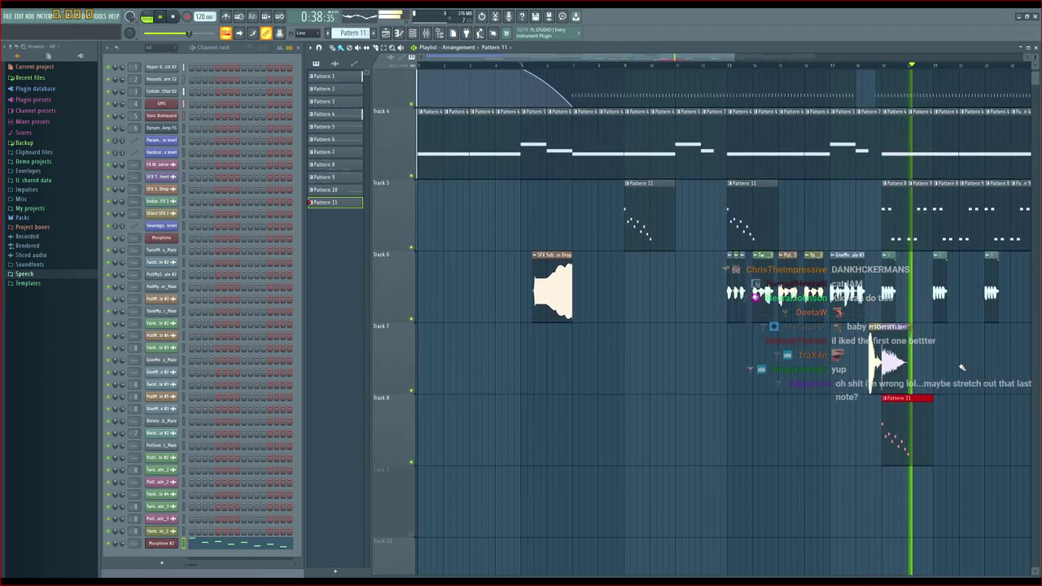
pyautogui.click(939, 459)
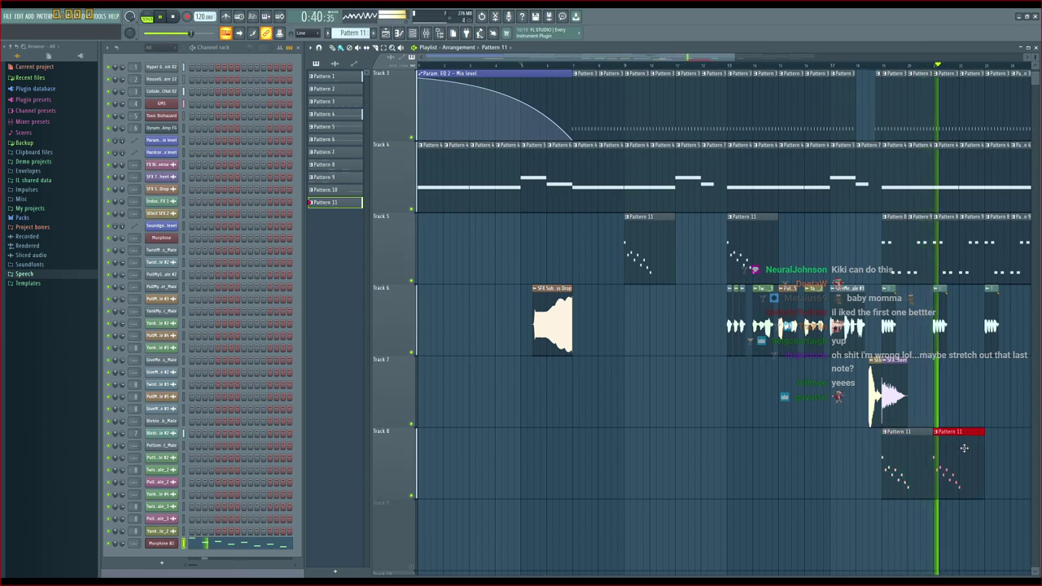
pyautogui.moveTo(692, 60); pyautogui.dragTo(720, 61)
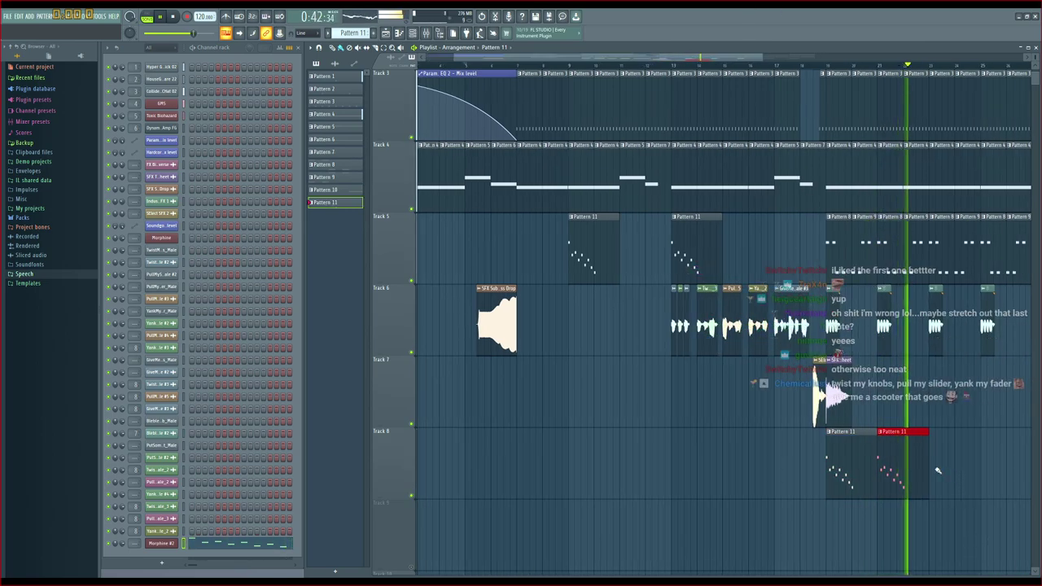
pyautogui.click(938, 469)
pyautogui.click(986, 467)
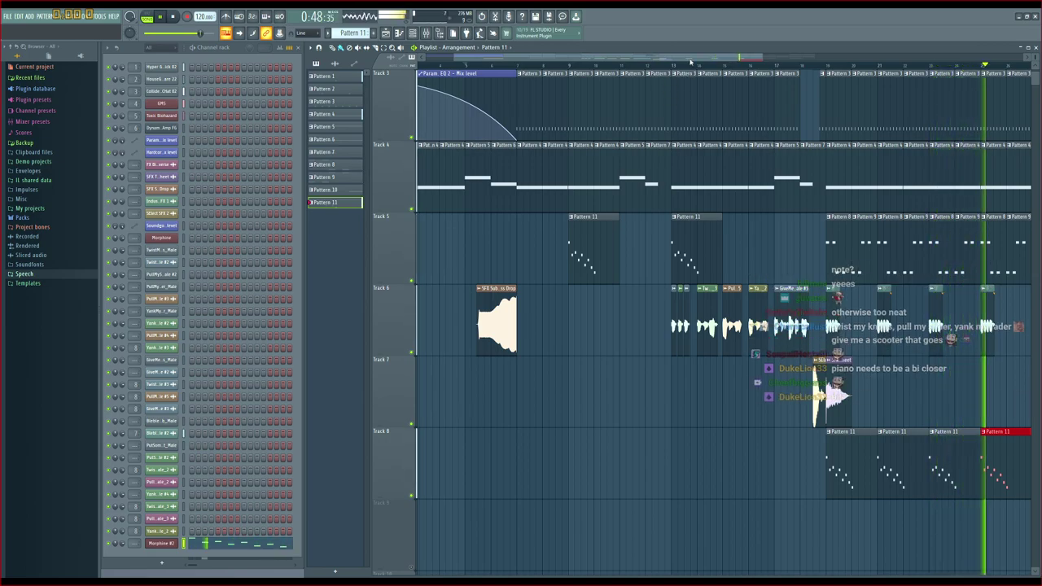
pyautogui.moveTo(688, 60); pyautogui.dragTo(705, 62)
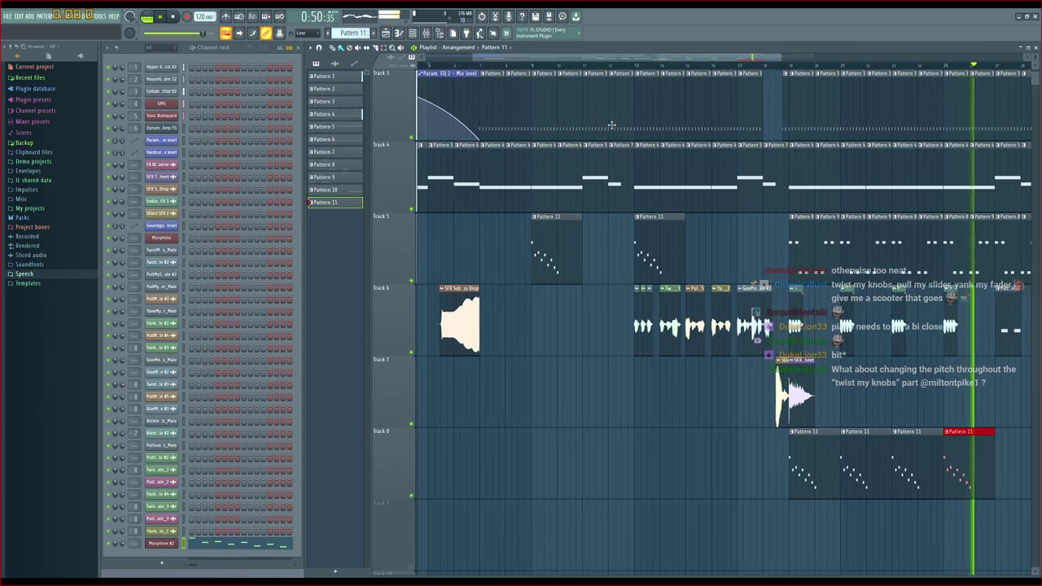
pyautogui.press('space')
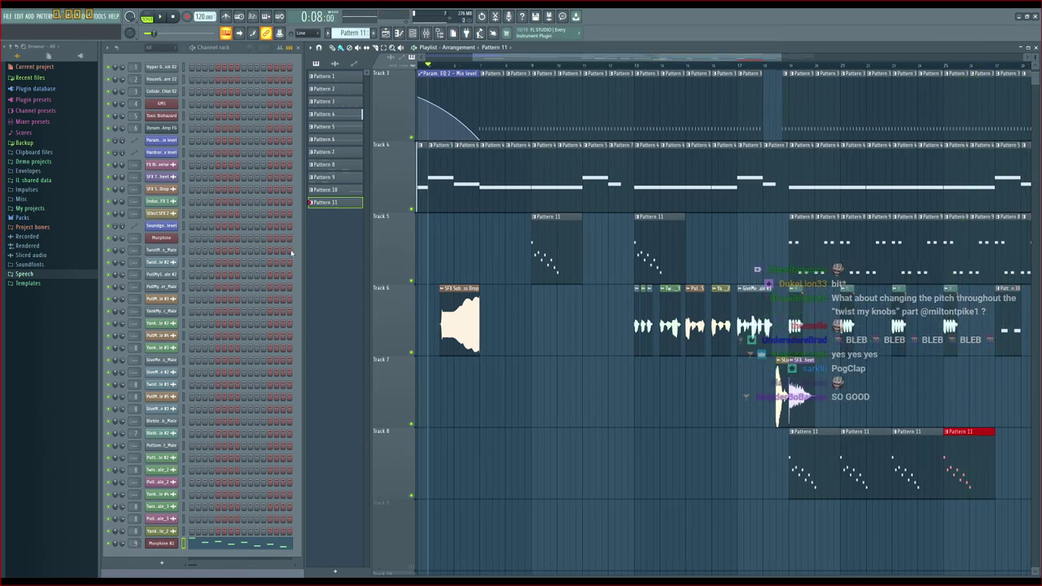
# Load Soundgoodizer in the first effect slot of mixer Insert 9 and play the song from bar 9
pyautogui.click(437, 33)
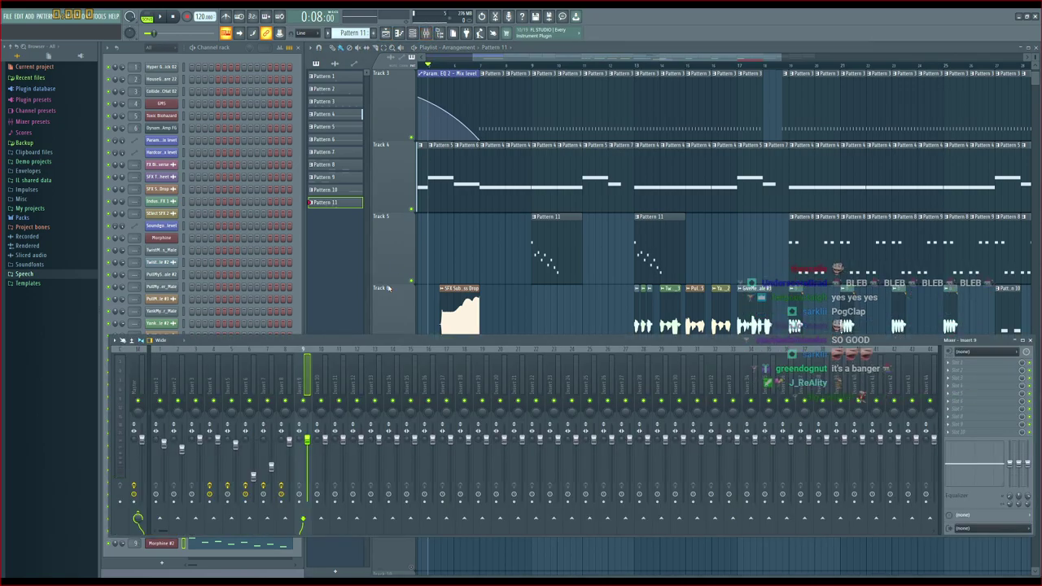
pyautogui.press('space')
pyautogui.press('space')
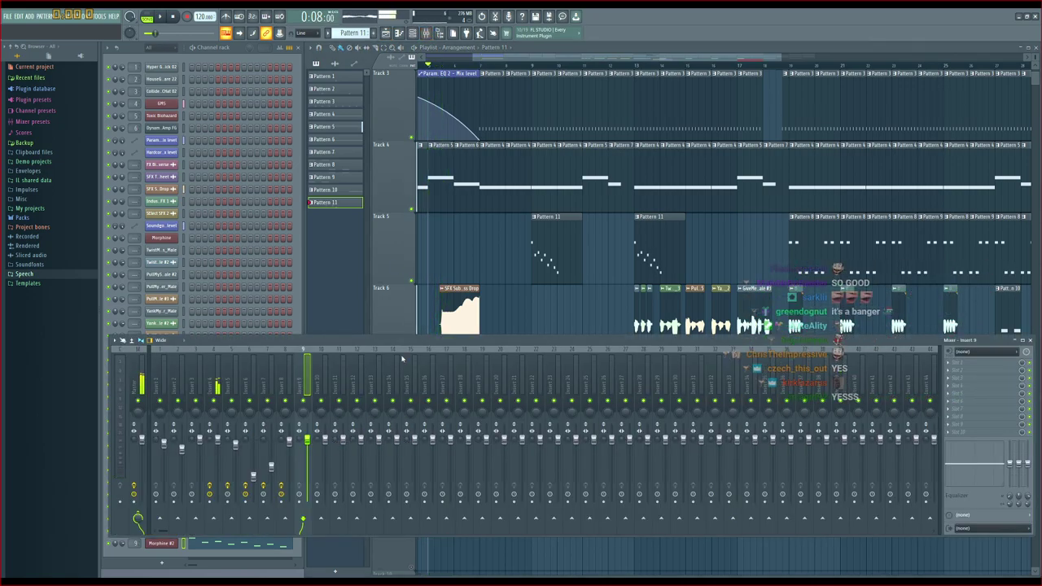
pyautogui.click(586, 60)
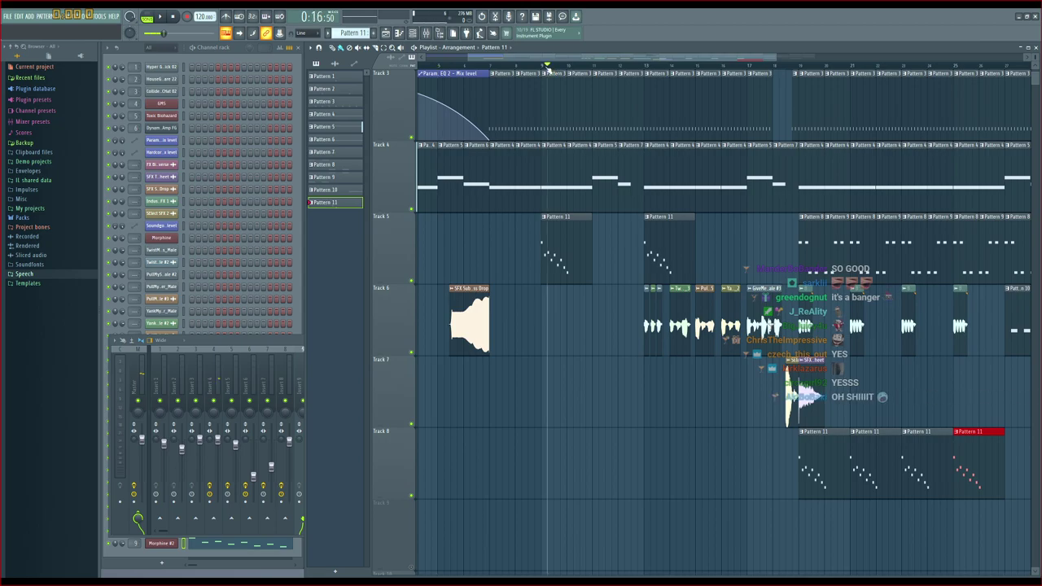
pyautogui.press('space')
pyautogui.press('F9')
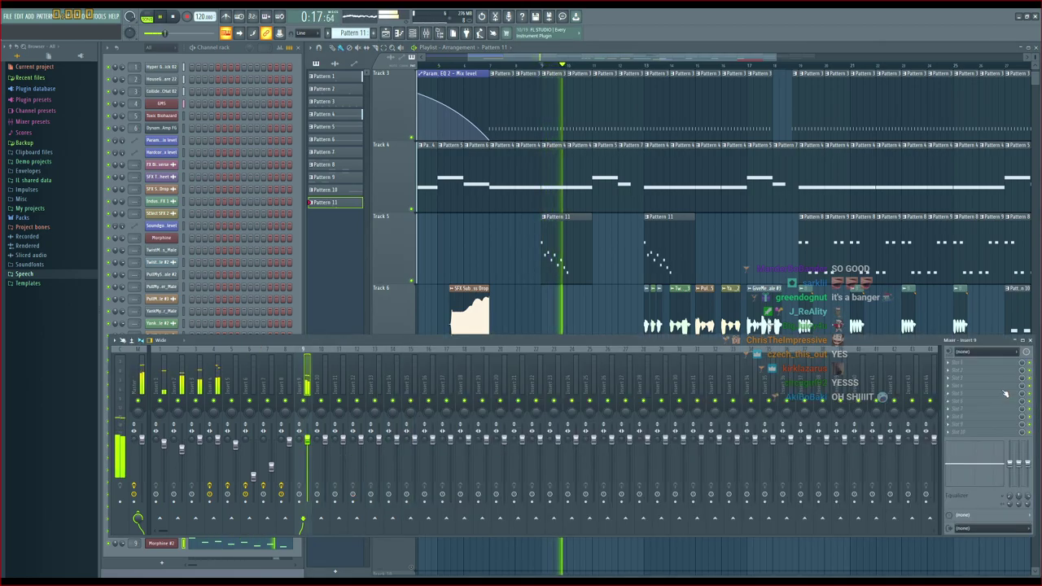
pyautogui.press('space')
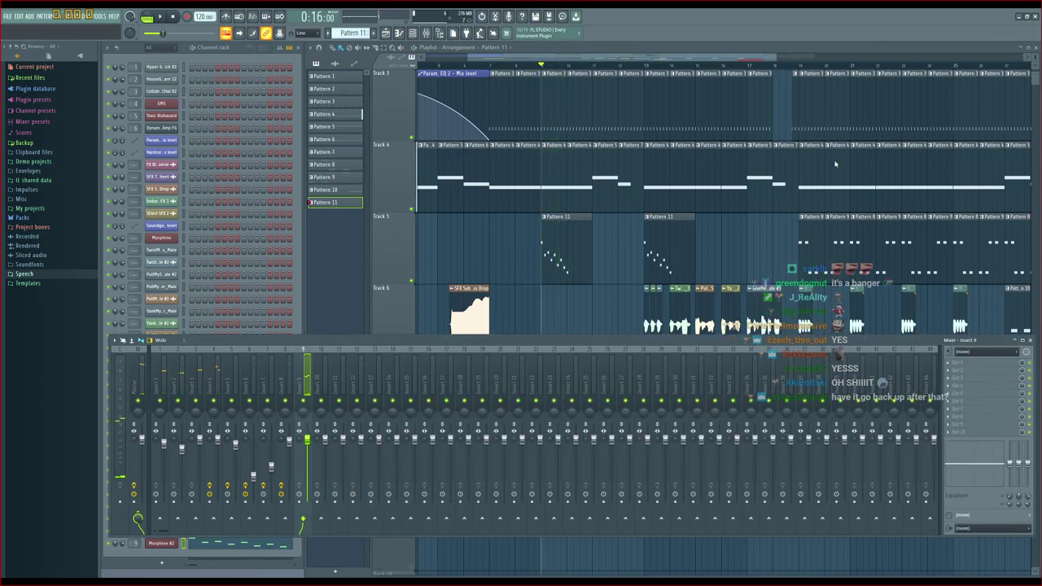
pyautogui.press('space')
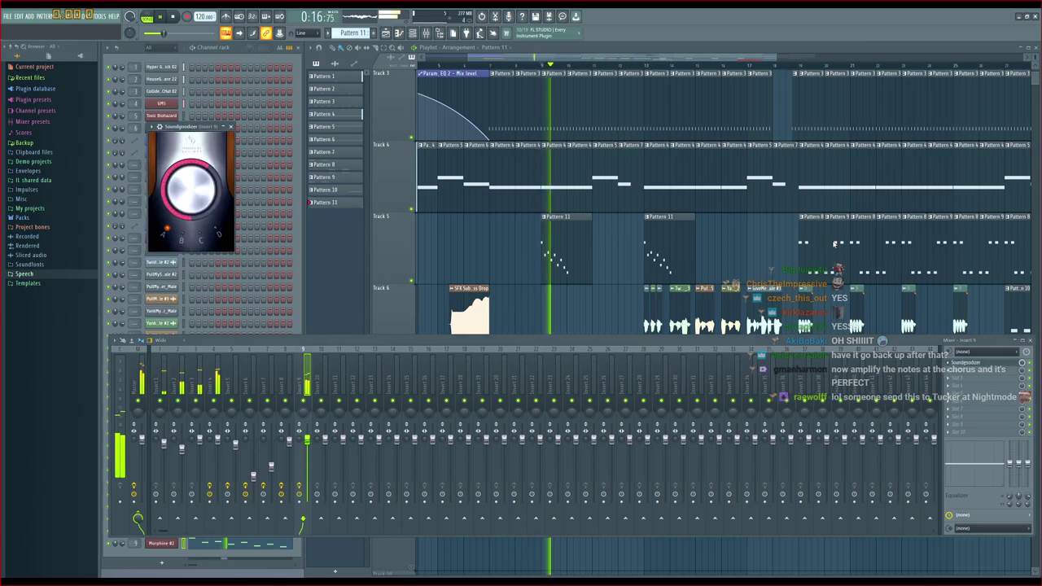
# Compare Soundgoodizer modes A to D on Insert 9 while the melody plays and settle on mode B
pyautogui.click(166, 230)
pyautogui.click(216, 229)
pyautogui.click(166, 230)
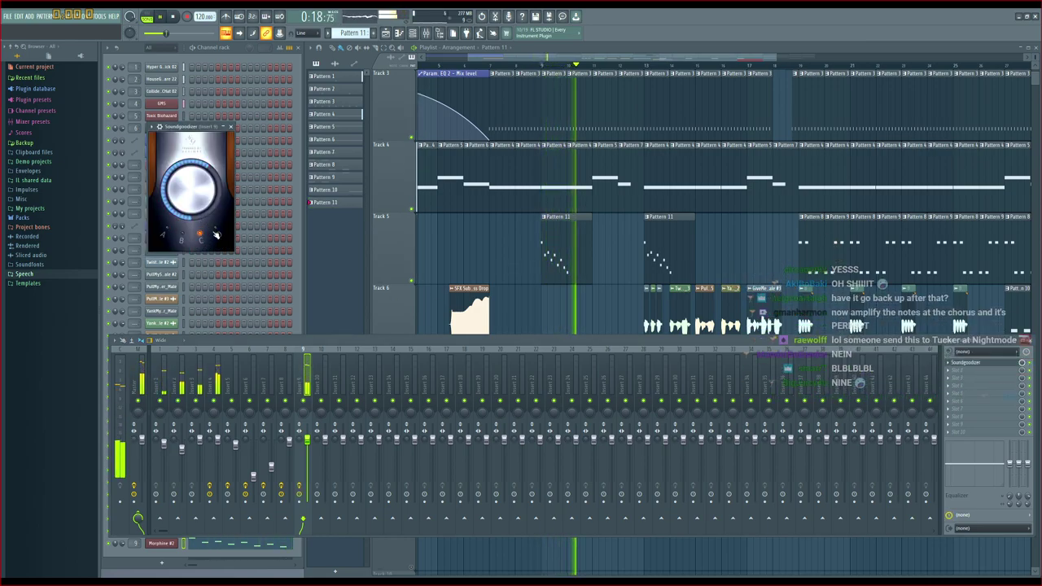
pyautogui.click(215, 230)
pyautogui.press('space')
pyautogui.press('space')
pyautogui.click(182, 236)
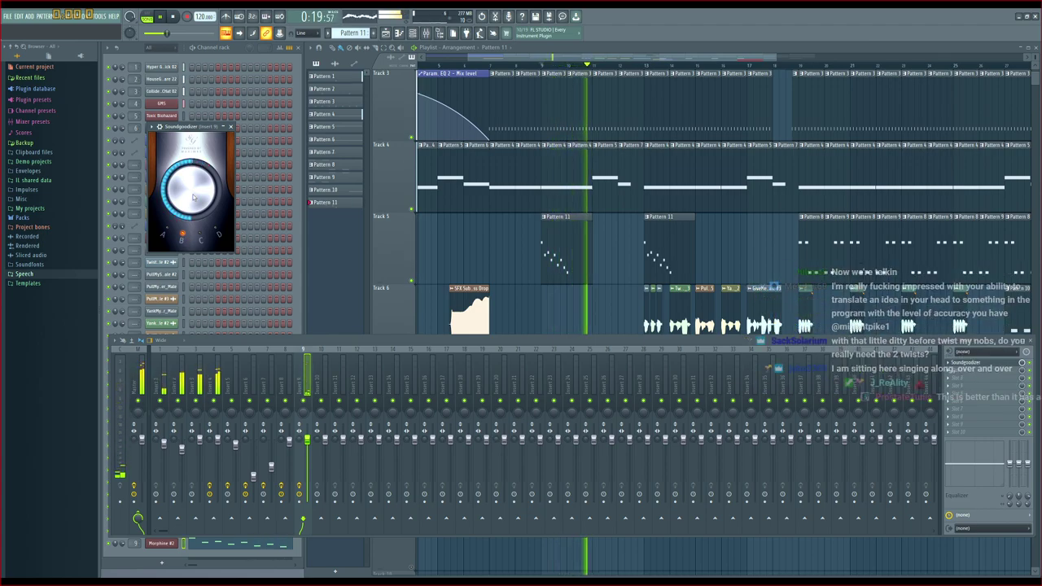
pyautogui.press('space')
pyautogui.press('space')
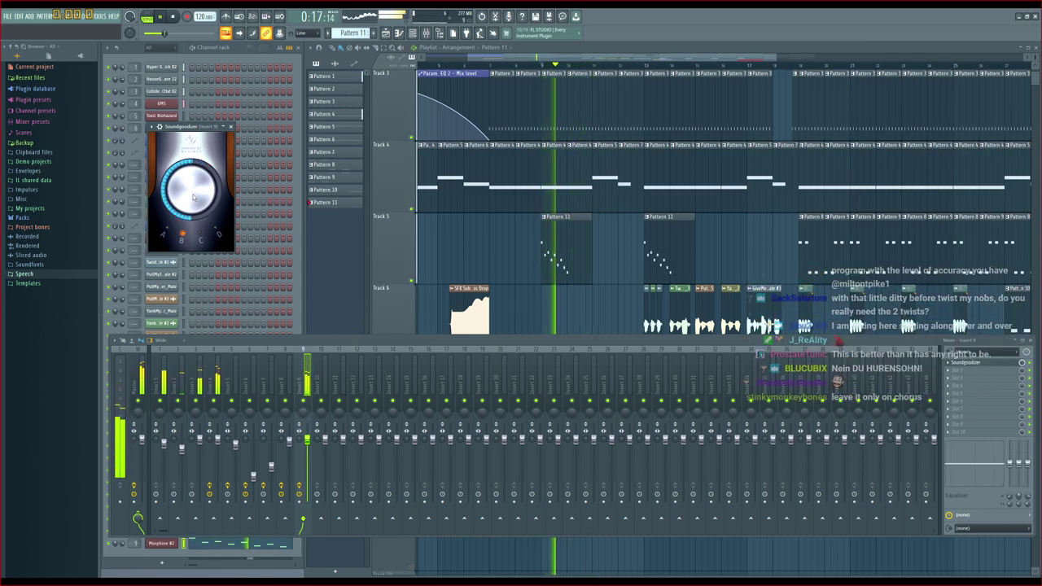
pyautogui.click(489, 59)
pyautogui.scroll(2, 501, 90)
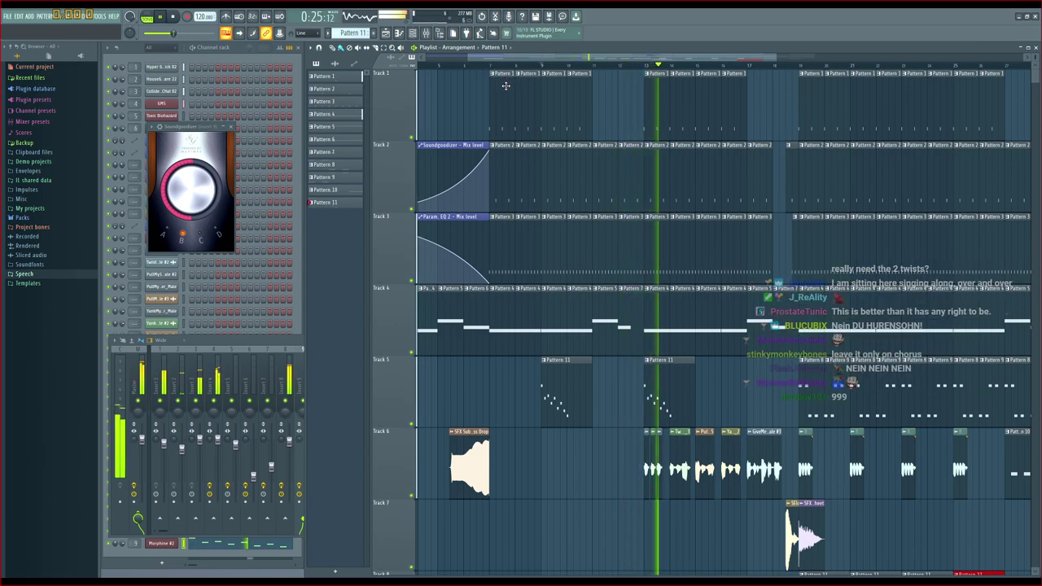
# Move the Track 5 Pattern 11 clip from bar 13 to bar 7 and play the song from bar 5
pyautogui.press('space')
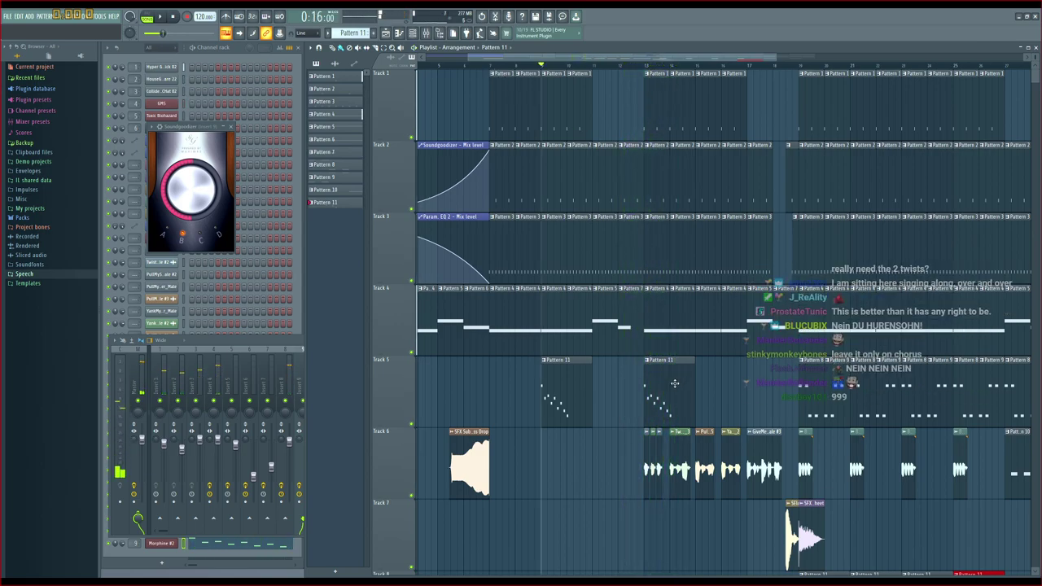
pyautogui.moveTo(674, 383); pyautogui.dragTo(527, 397)
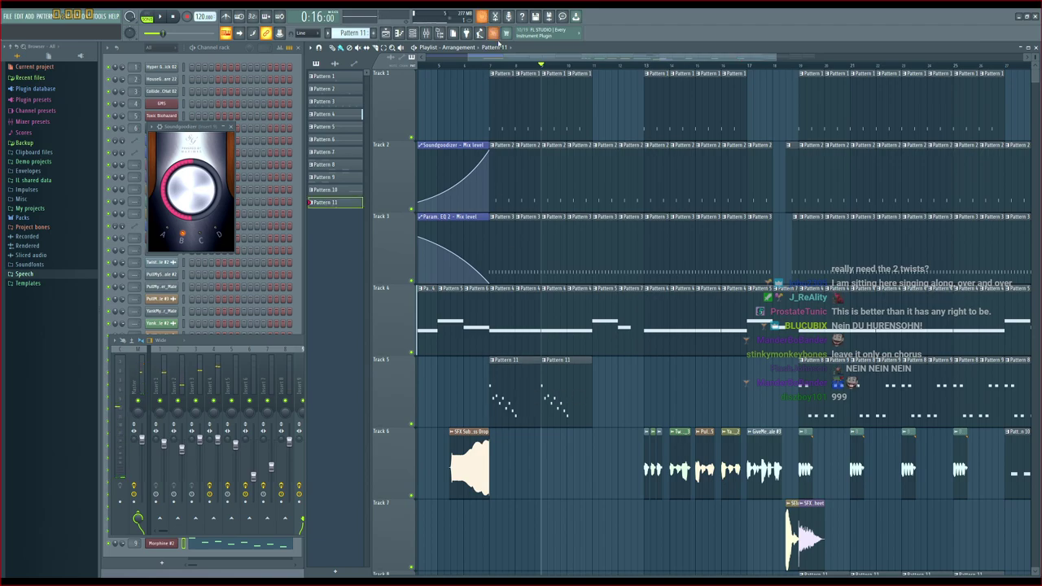
pyautogui.click(441, 65)
pyautogui.press('space')
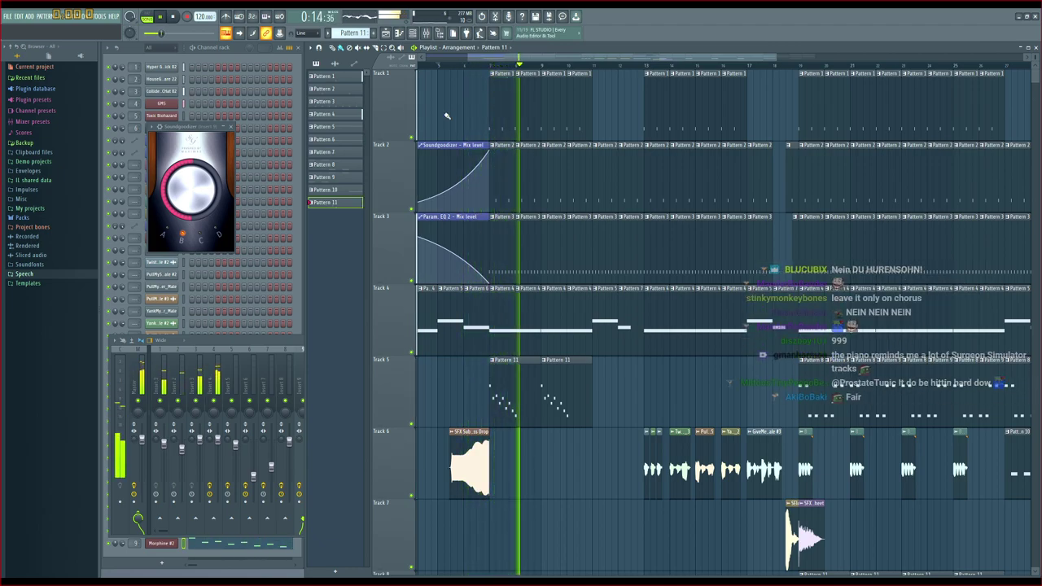
# Try a lower Insert 4 level and slightly lower the Insert 9 fader while the song plays from bar 7
pyautogui.click(259, 343)
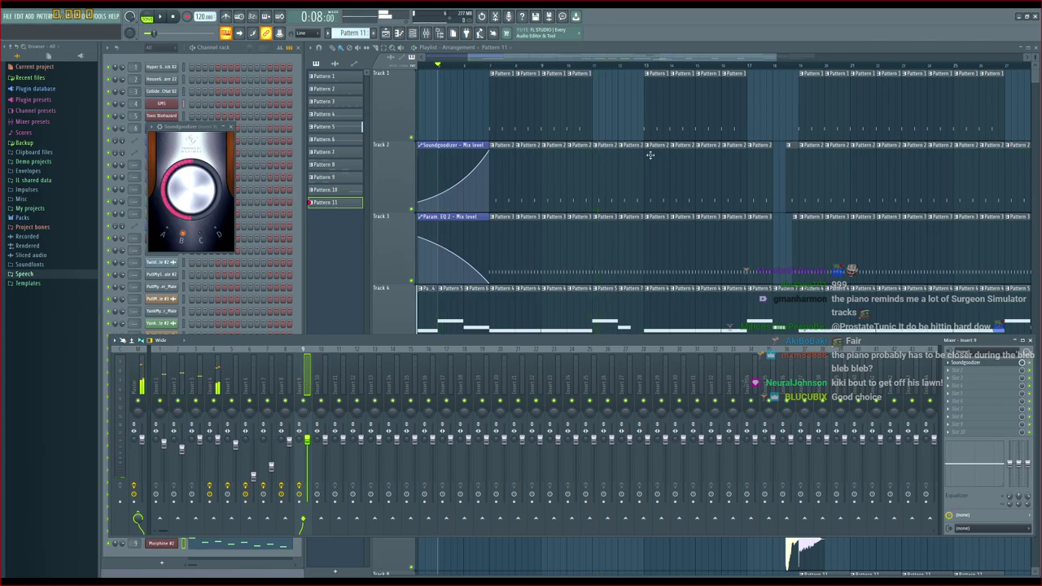
pyautogui.click(493, 72)
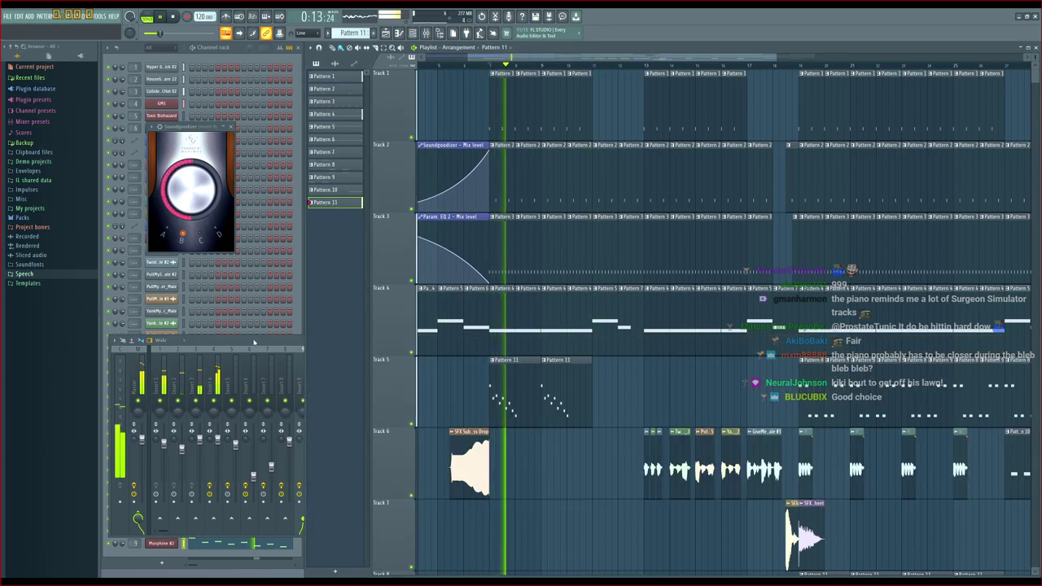
pyautogui.click(237, 389)
pyautogui.click(217, 383)
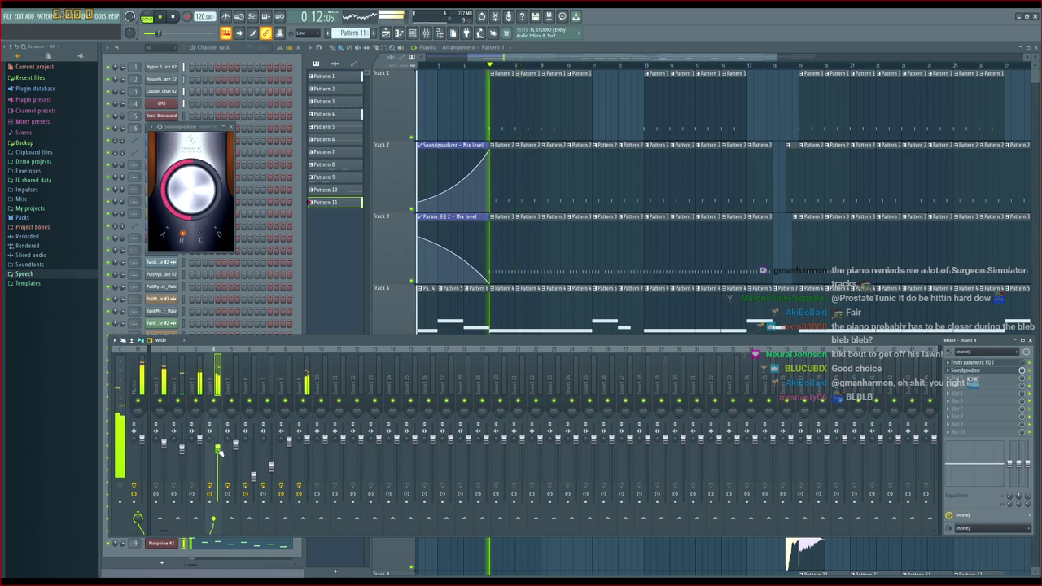
pyautogui.moveTo(218, 448); pyautogui.dragTo(218, 456)
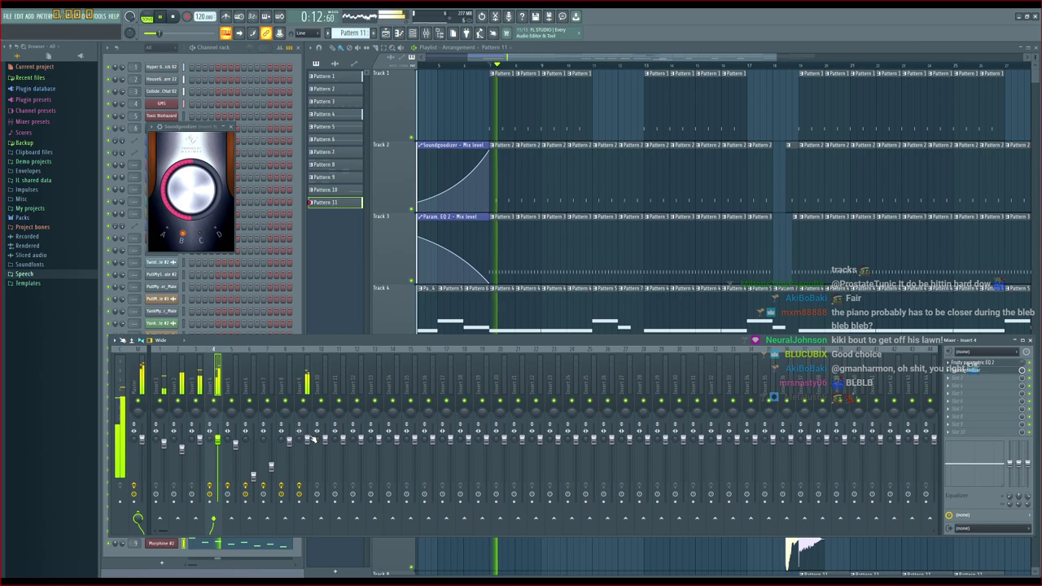
pyautogui.click(312, 438)
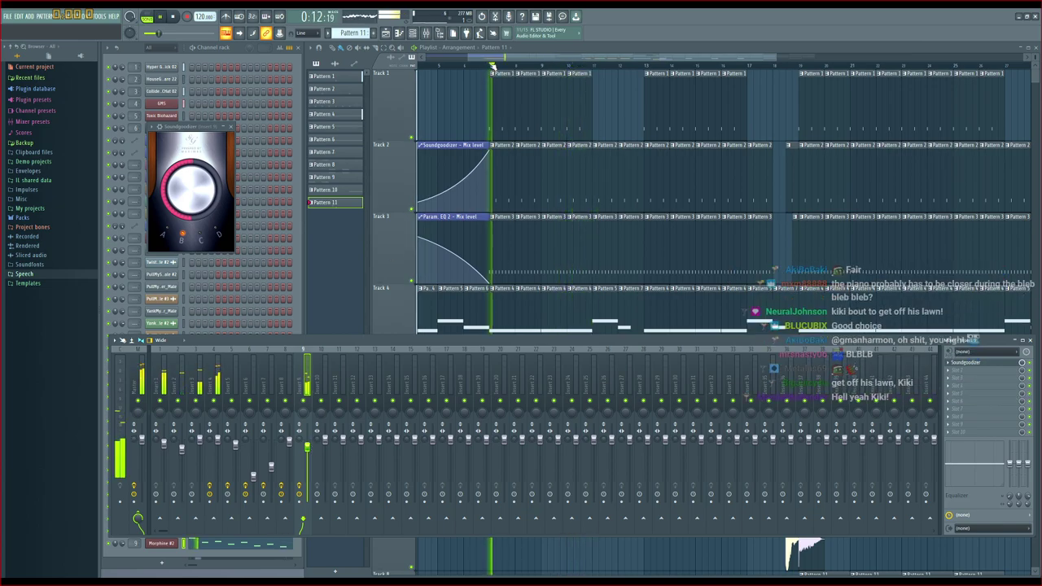
pyautogui.click(508, 56)
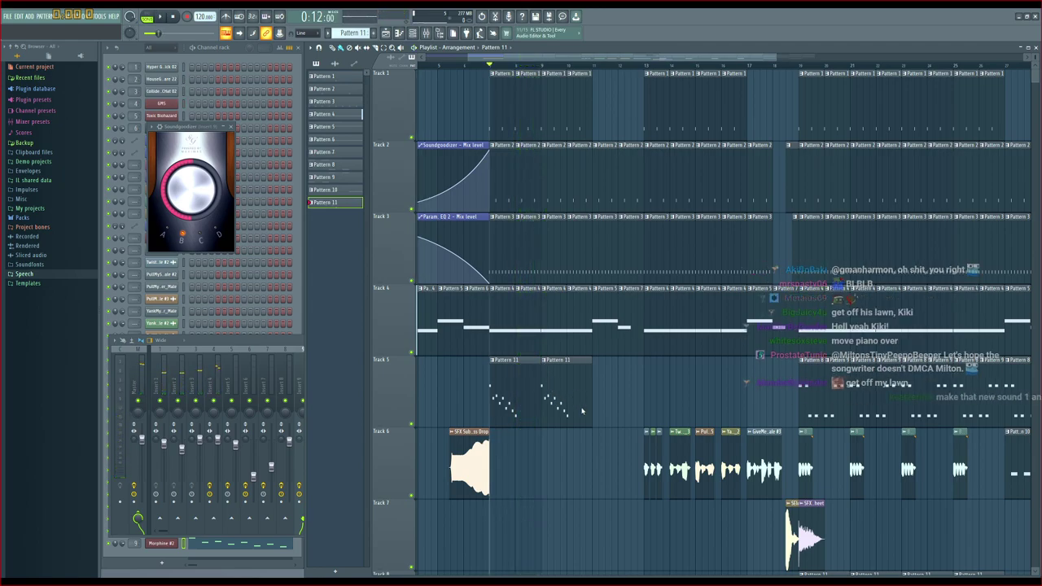
# Make the Track 5 clip at bar 9 a unique Pattern 12 and add G6 at the start of its Morphine #2 melody
pyautogui.doubleClick(552, 375)
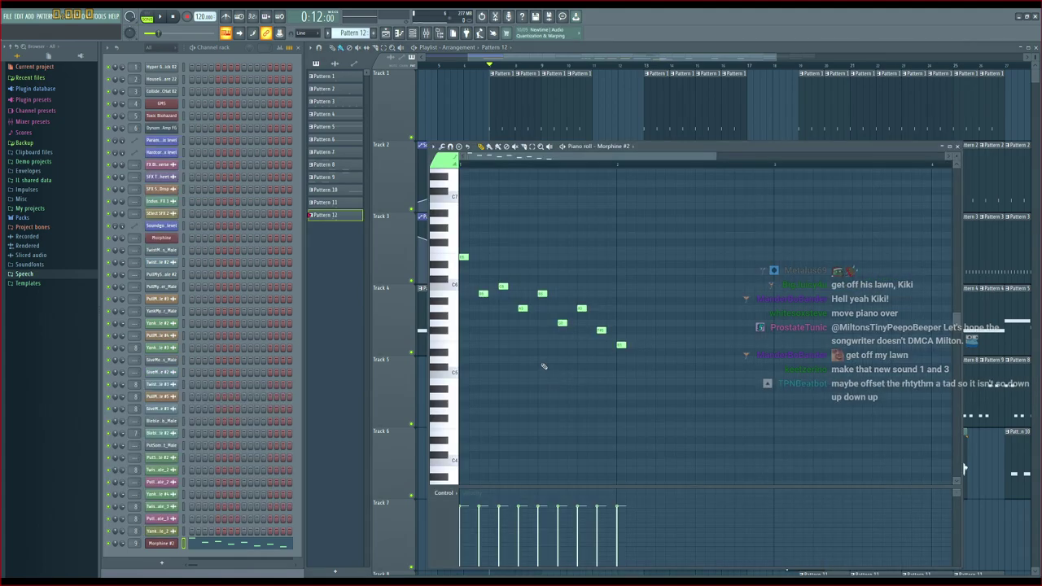
pyautogui.scroll(2, 507, 307)
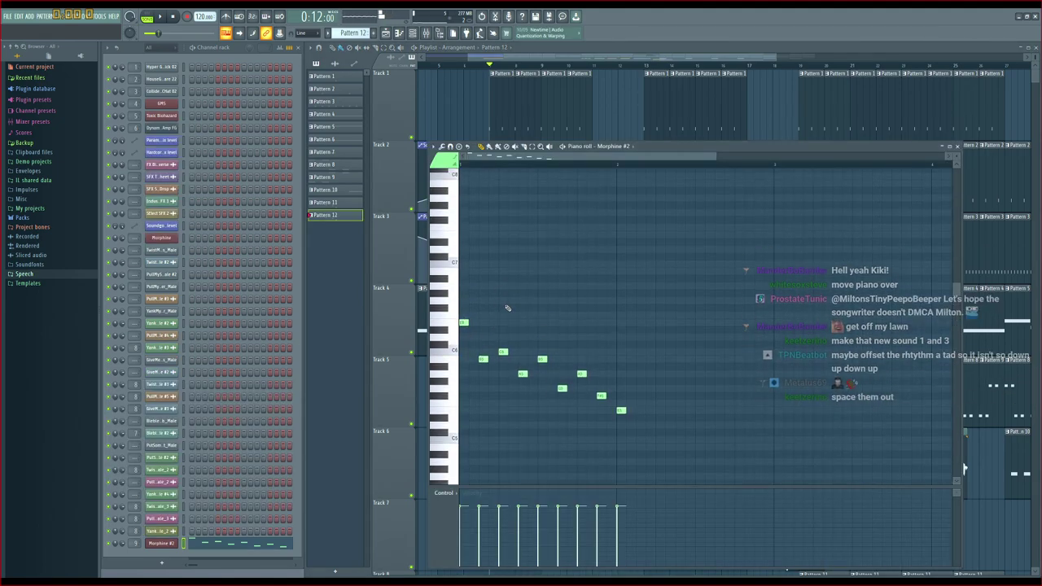
pyautogui.scroll(4, 474, 302)
pyautogui.click(462, 307)
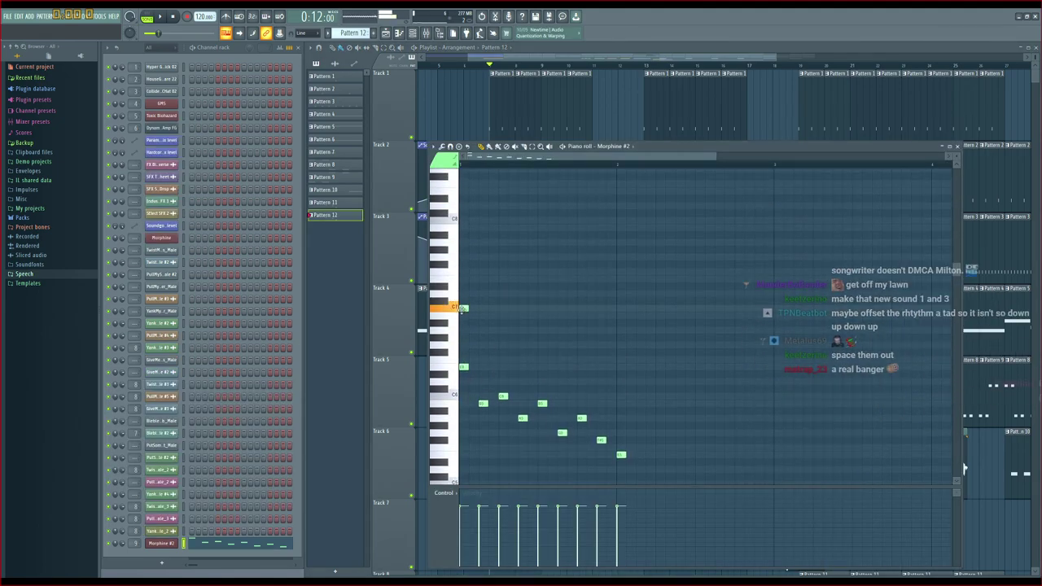
pyautogui.scroll(-2, 494, 320)
pyautogui.press('space')
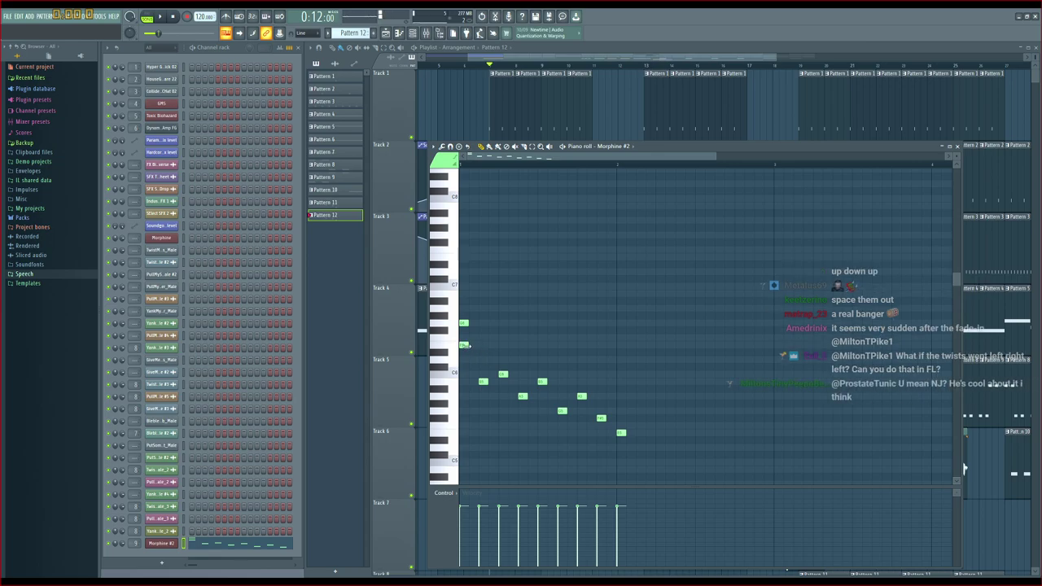
# Raise the second through eighth notes of Pattern 12's Morphine #2 melody, removing leftover low notes, and play the song from bar 7
pyautogui.moveTo(466, 346); pyautogui.dragTo(480, 347)
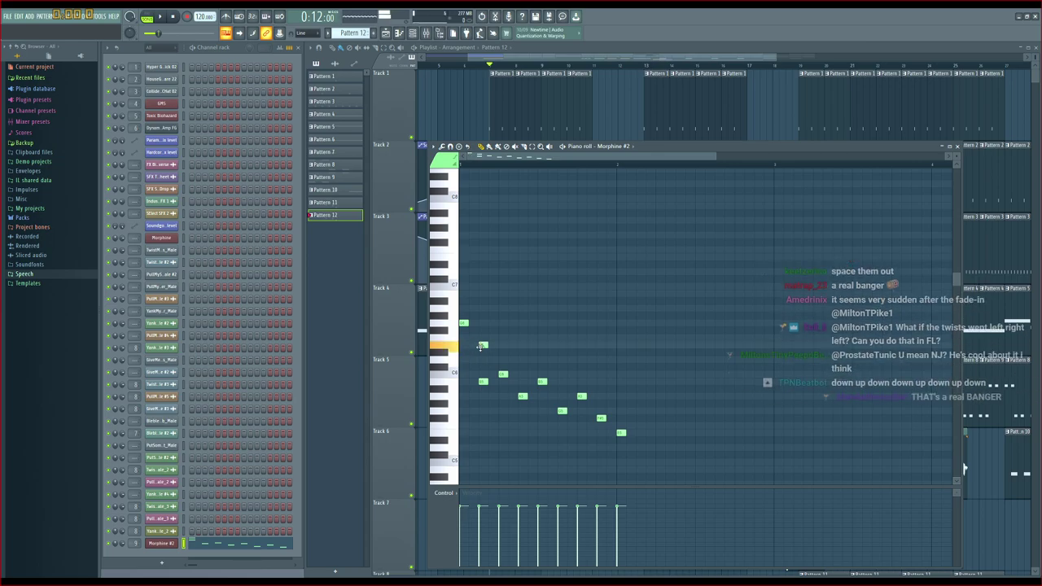
pyautogui.click(502, 335)
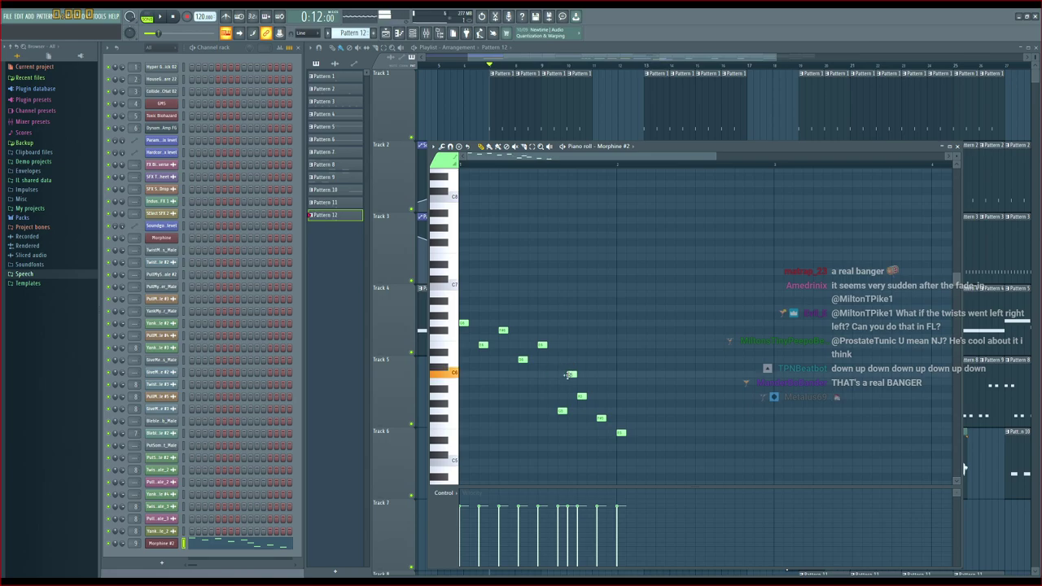
pyautogui.click(580, 358)
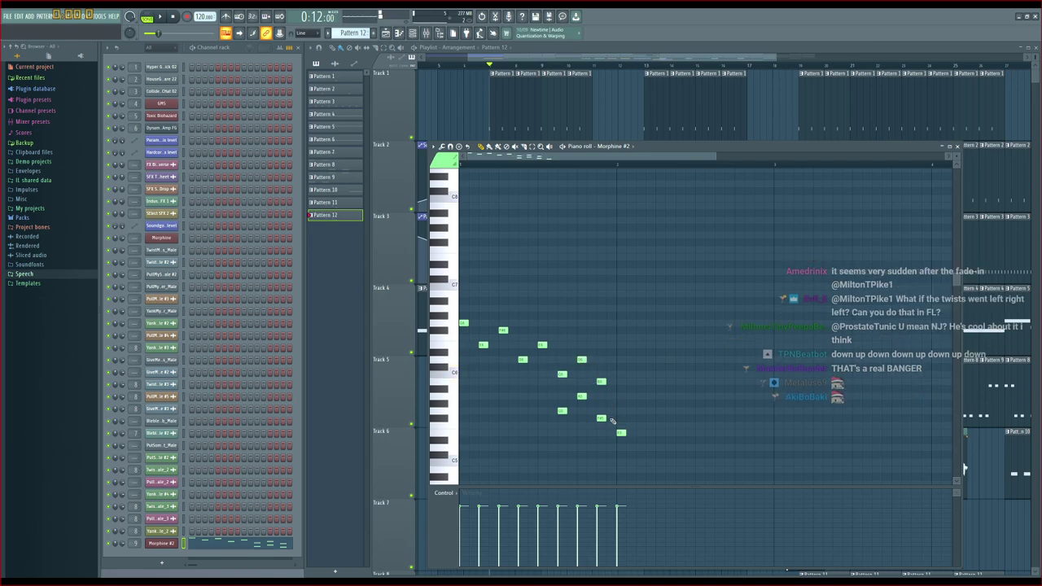
pyautogui.rightClick(600, 417)
pyautogui.rightClick(581, 396)
pyautogui.click(546, 62)
pyautogui.press('space')
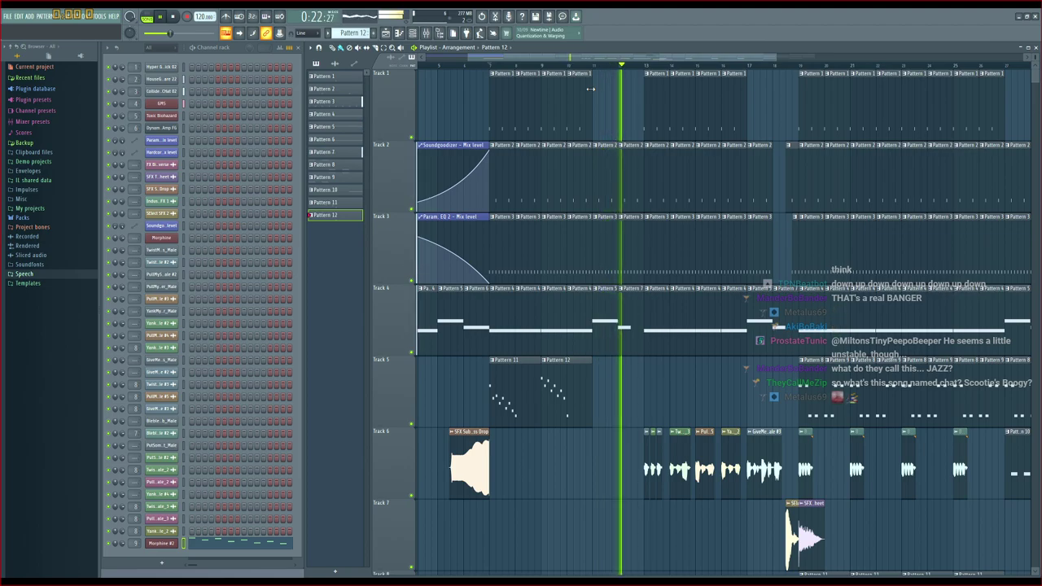
# Delete the last three Pattern 11 clips on Track 8 and place a Pattern 12 clip at bar 23
pyautogui.moveTo(617, 59)
pyautogui.mouseDown()
pyautogui.moveTo(643, 61)
pyautogui.moveTo(634, 62)
pyautogui.mouseUp()
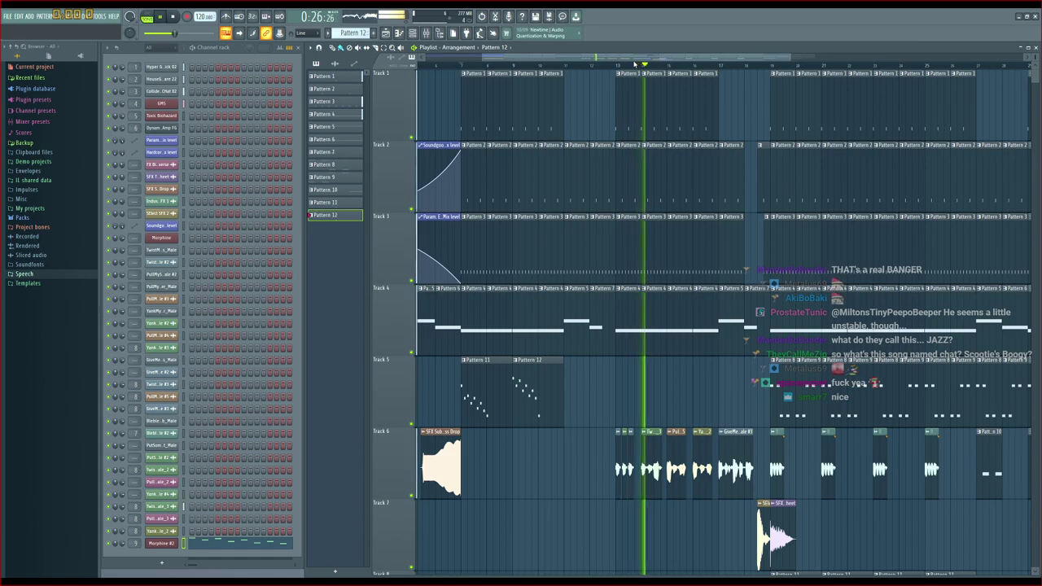
pyautogui.scroll(-2, 702, 305)
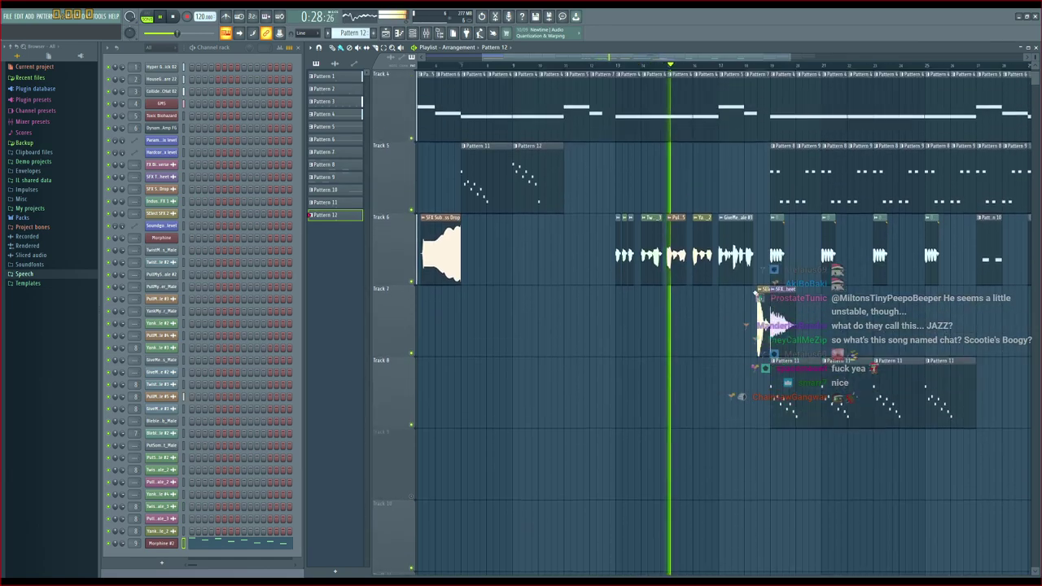
pyautogui.scroll(-4, 814, 358)
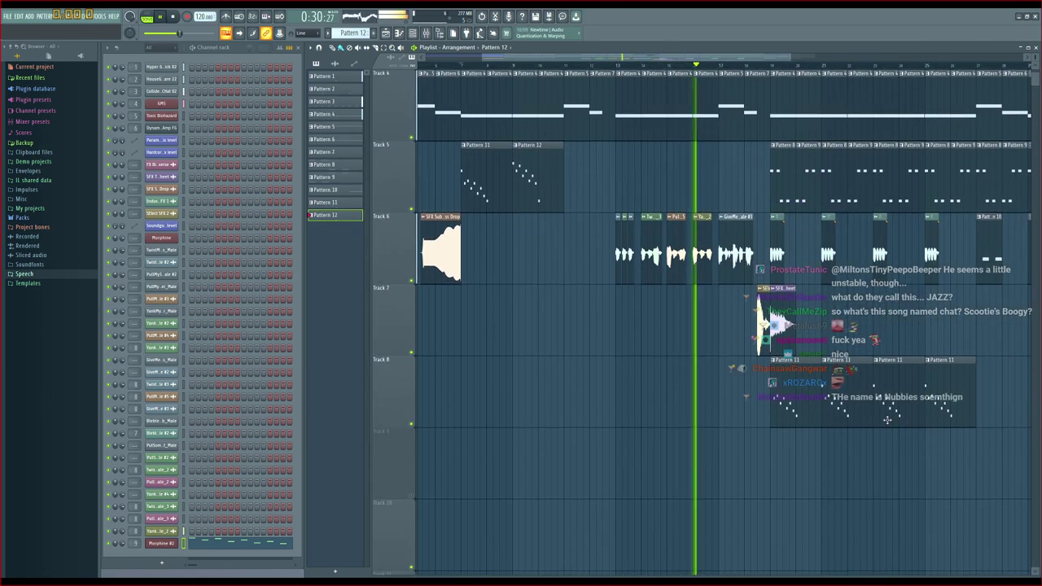
pyautogui.rightClick(950, 360)
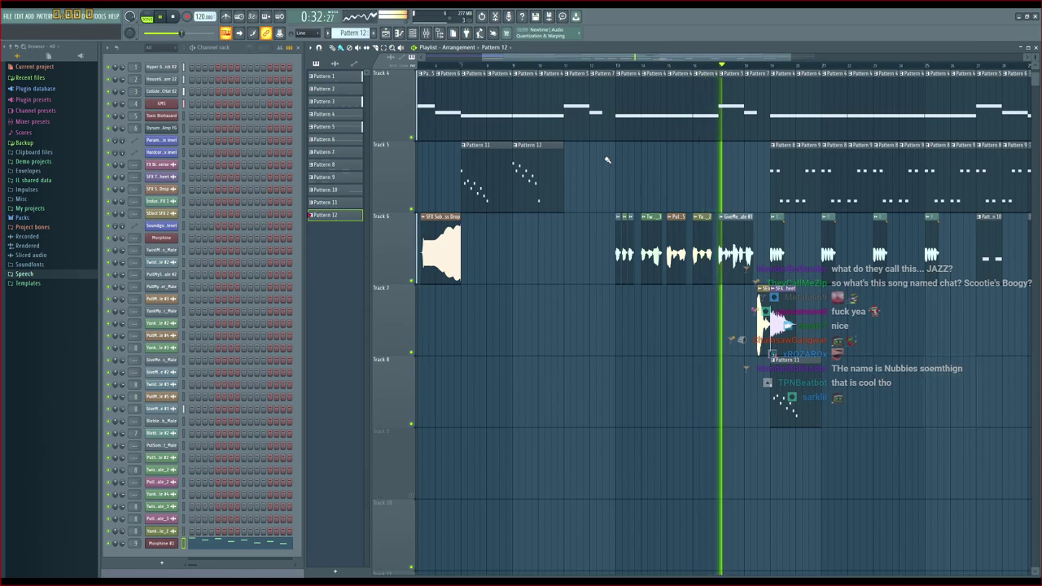
pyautogui.click(881, 382)
pyautogui.scroll(3, 824, 210)
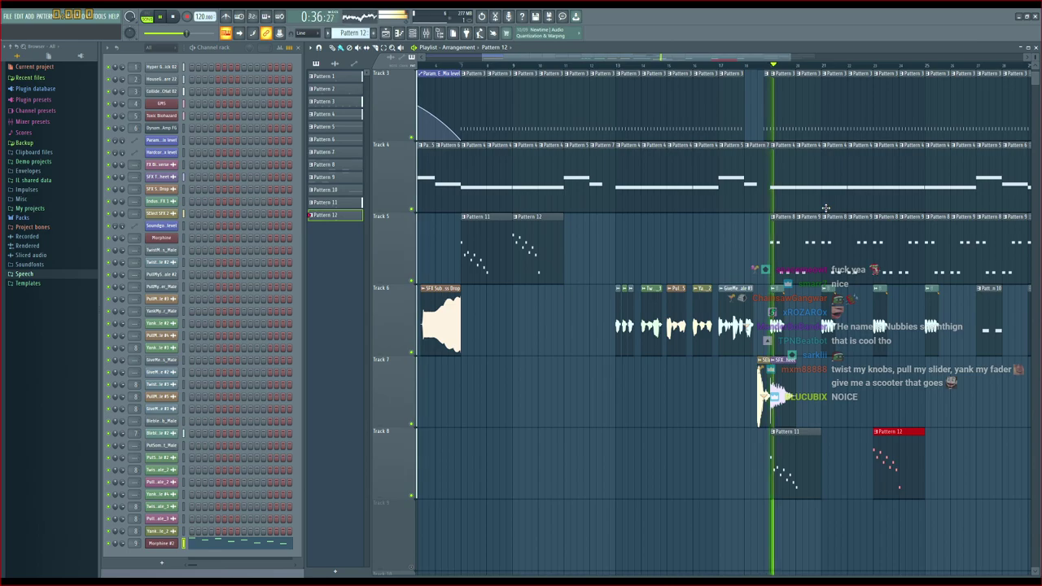
# Move Track 8's Pattern 11 clip to bar 20 and its Pattern 12 clip to bar 22, and duplicate the pair directly after
pyautogui.moveTo(624, 58); pyautogui.dragTo(712, 69)
pyautogui.moveTo(619, 467); pyautogui.dragTo(645, 467)
pyautogui.moveTo(720, 467); pyautogui.dragTo(694, 467)
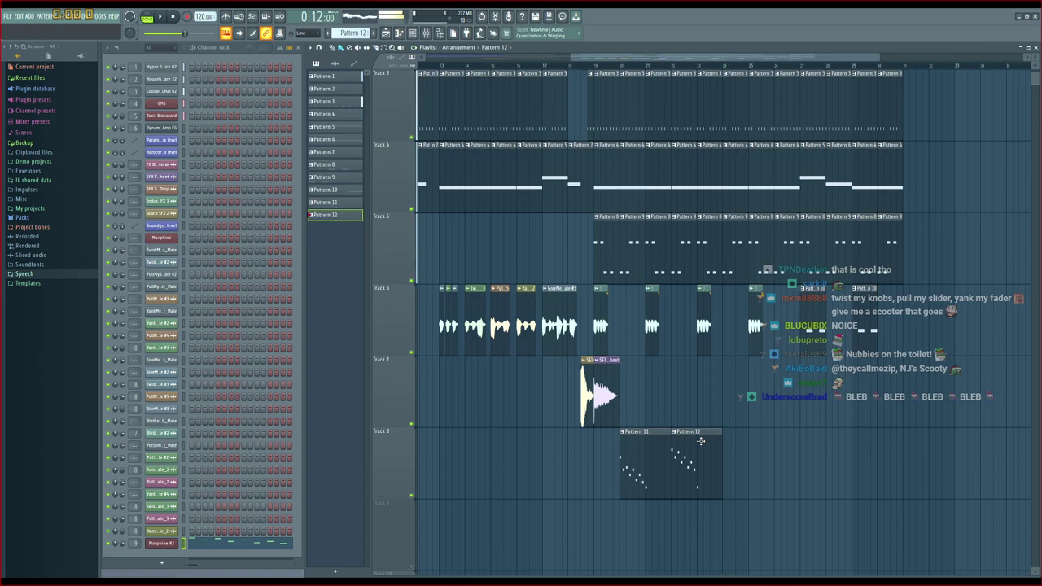
pyautogui.moveTo(744, 357); pyautogui.dragTo(619, 498)
pyautogui.hotkey('ctrl', 'b')
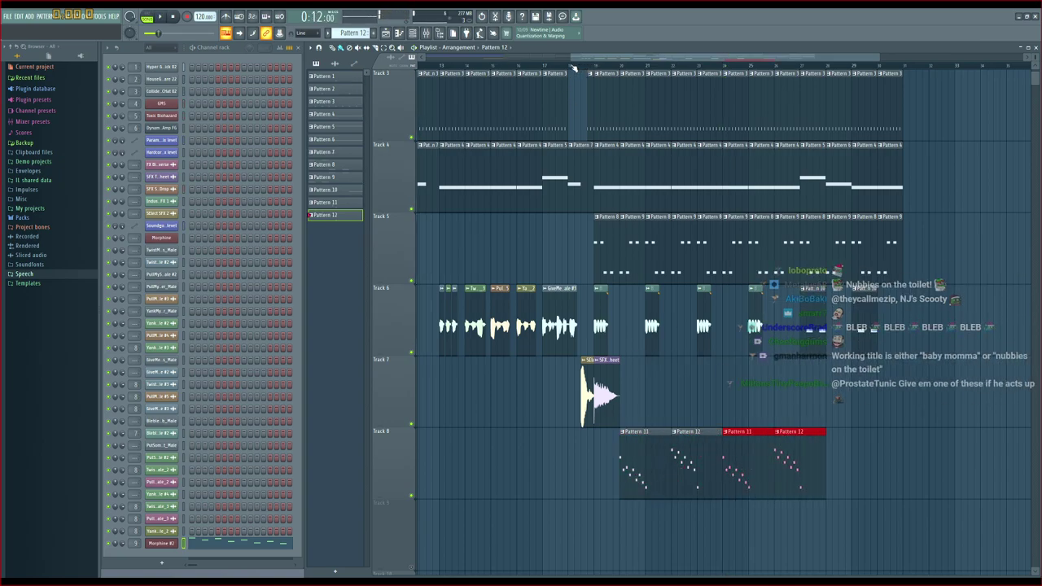
# Deselect the duplicated clips and play the song from bar 18 to hear the Track 8 melody through to the end
pyautogui.press('space')
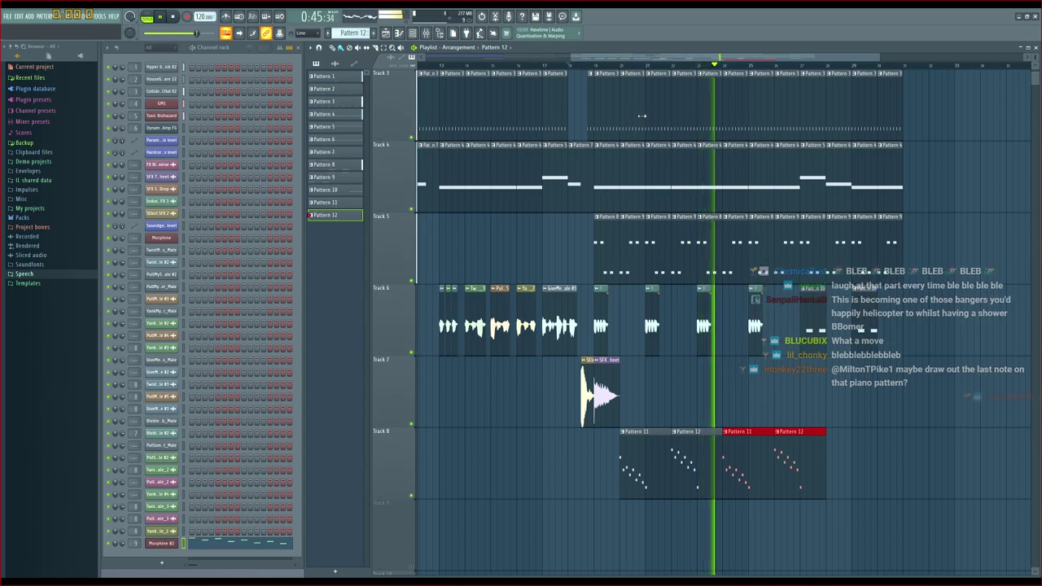
pyautogui.keyDown('ctrl'); pyautogui.click(889, 398); pyautogui.keyUp('ctrl')
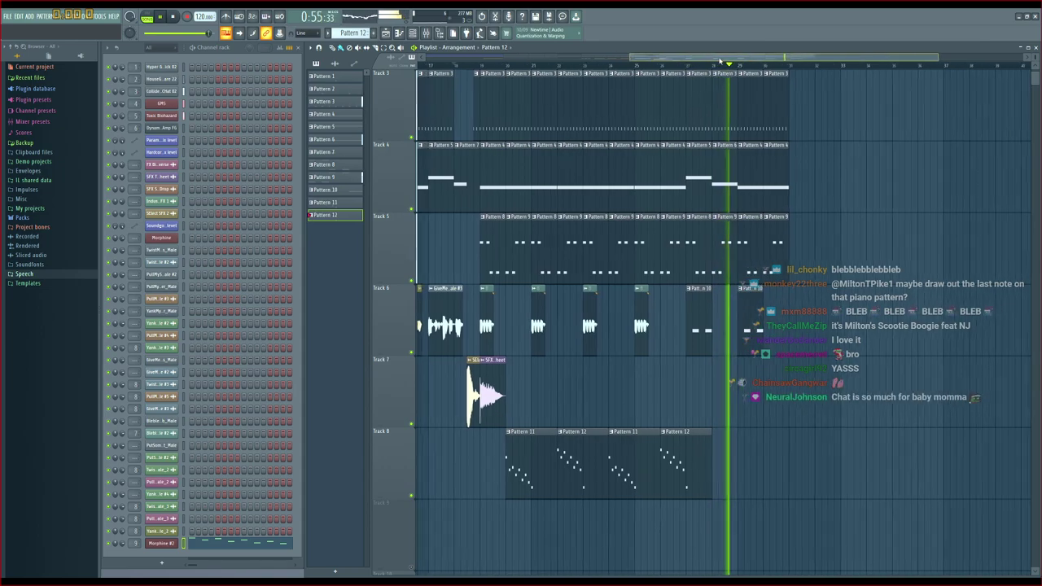
pyautogui.scroll(2, 811, 220)
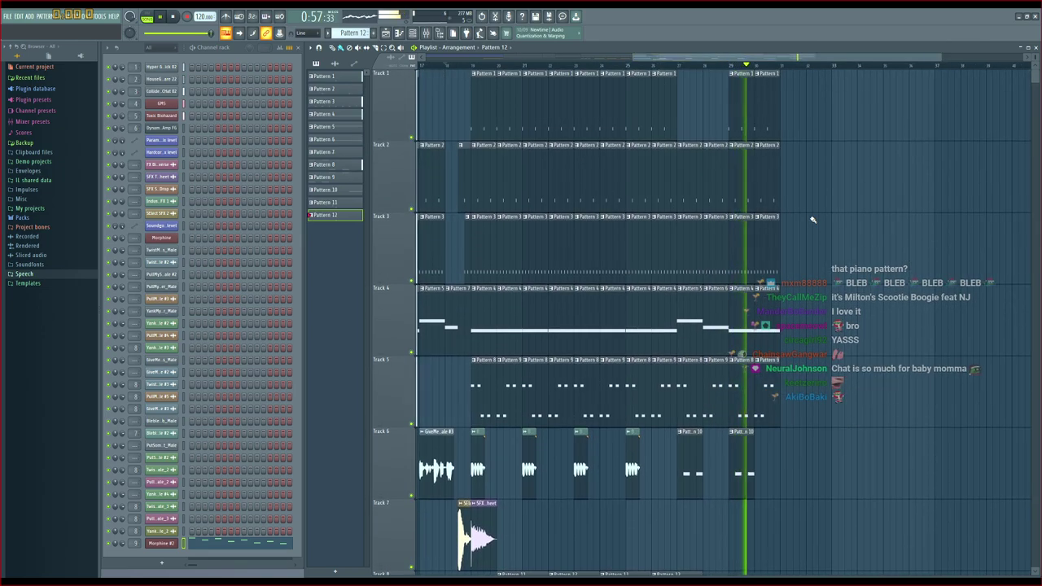
pyautogui.scroll(-2, 811, 220)
pyautogui.scroll(1, 811, 220)
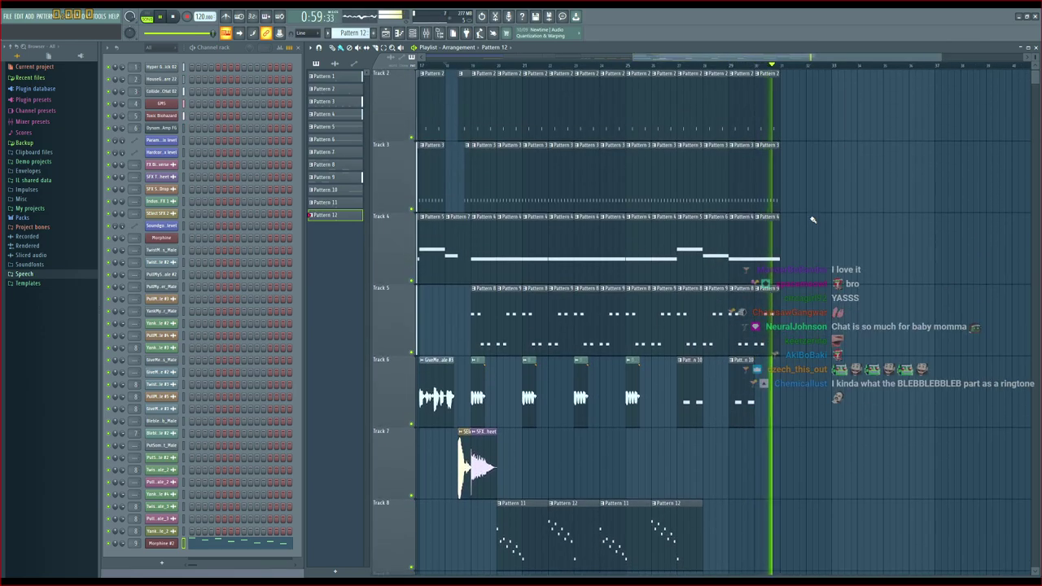
pyautogui.press('space')
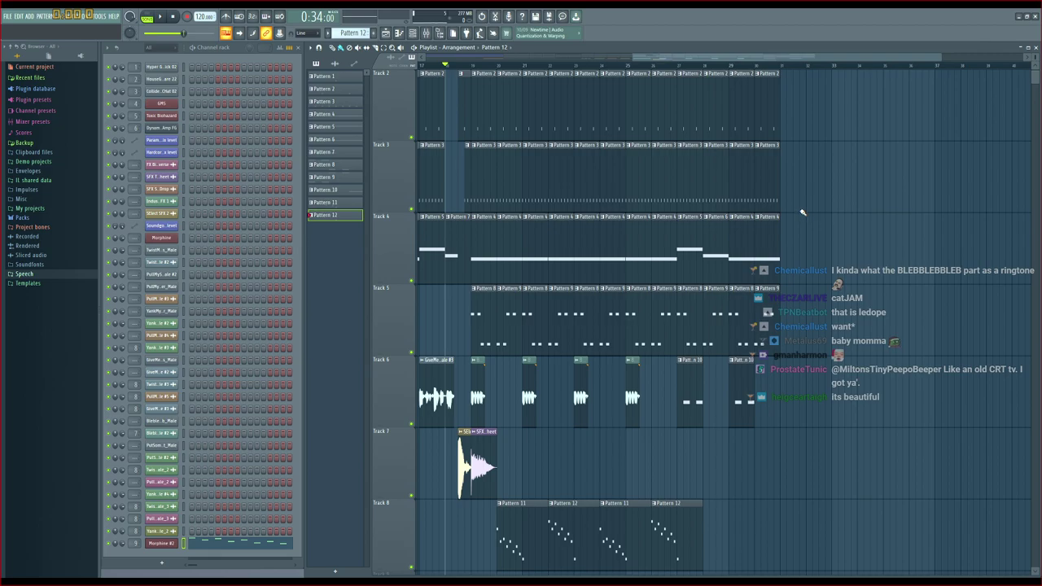
# Open the Morphine #2 instrument and loop playback over bar 20, where Track 8's first Pattern 11 clip starts
pyautogui.scroll(4, 499, 68)
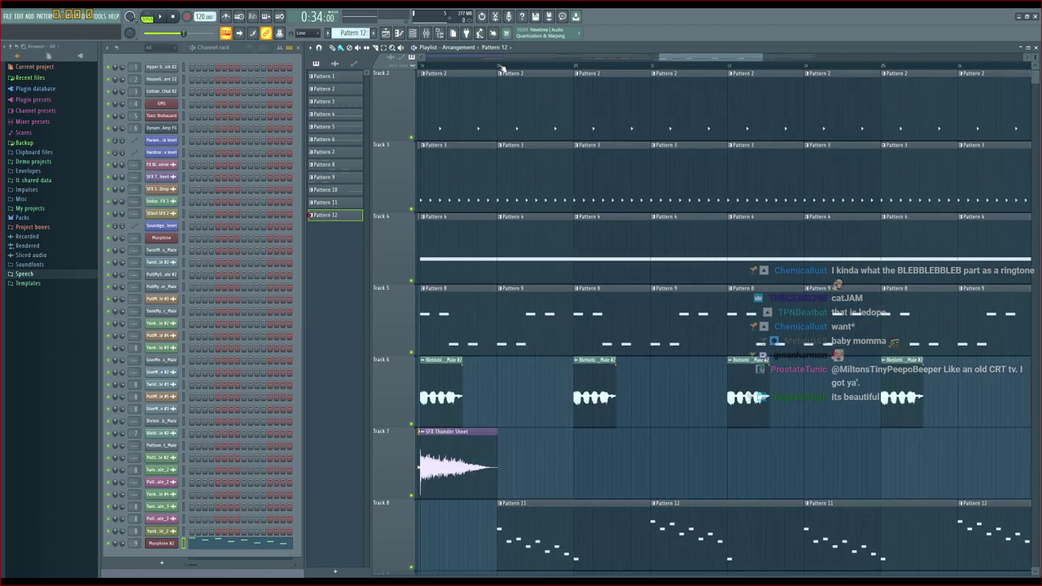
pyautogui.scroll(-3, 507, 116)
pyautogui.click(169, 544)
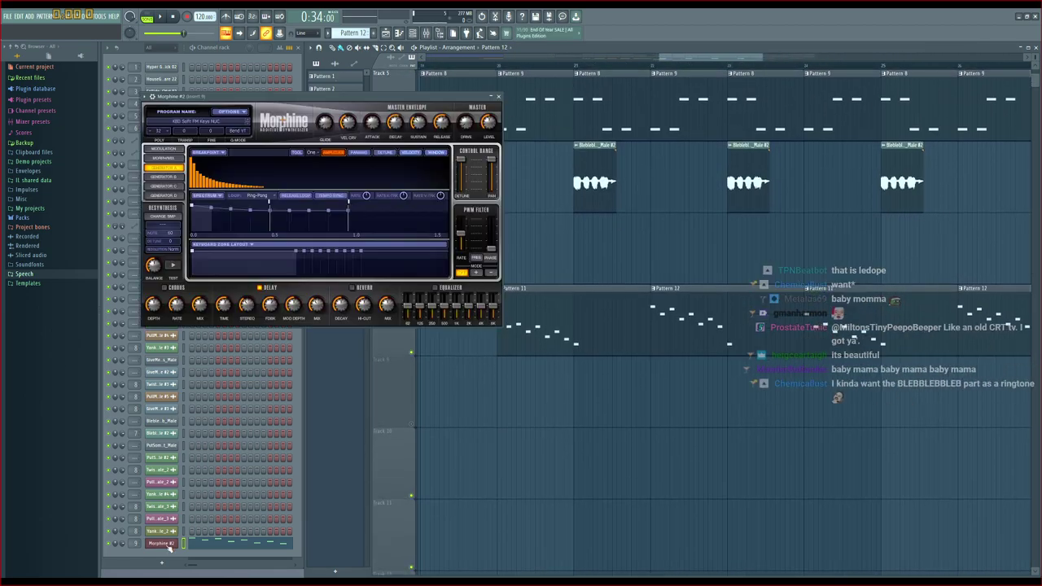
pyautogui.press('space')
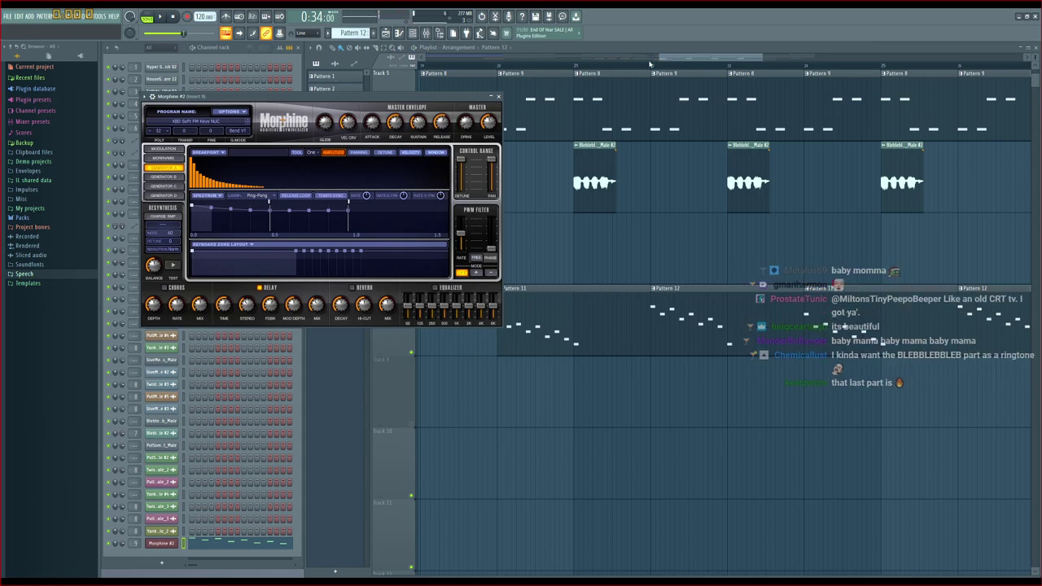
pyautogui.moveTo(685, 57); pyautogui.dragTo(673, 57)
pyautogui.scroll(3, 621, 145)
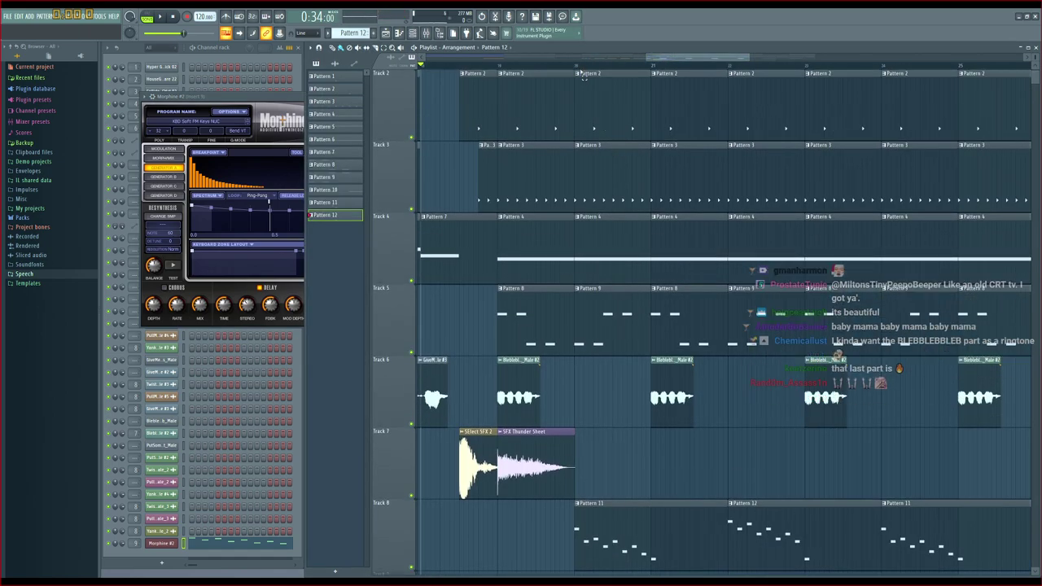
pyautogui.moveTo(579, 67); pyautogui.dragTo(632, 66)
pyautogui.click(580, 66)
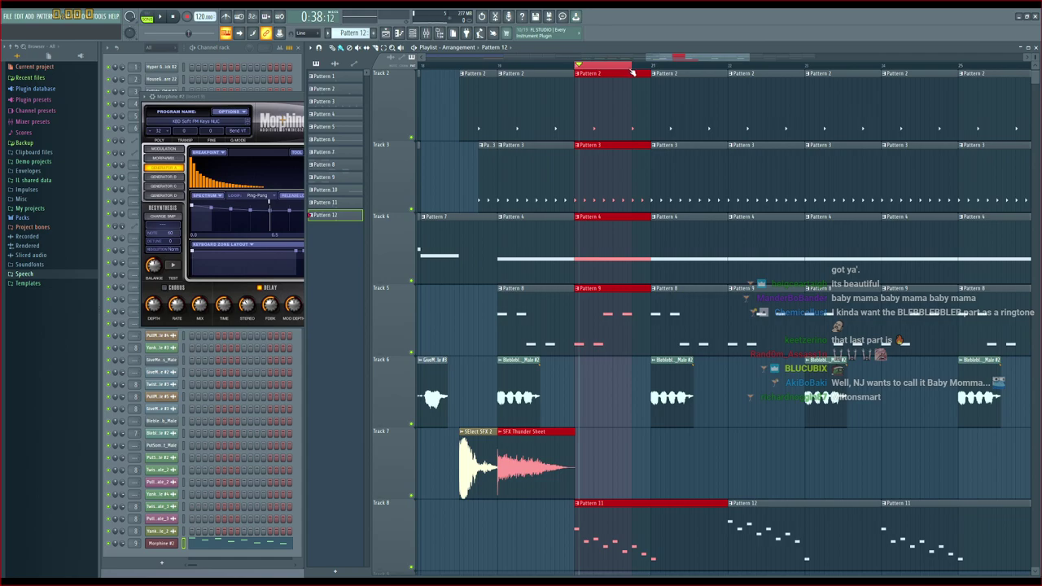
pyautogui.press('space')
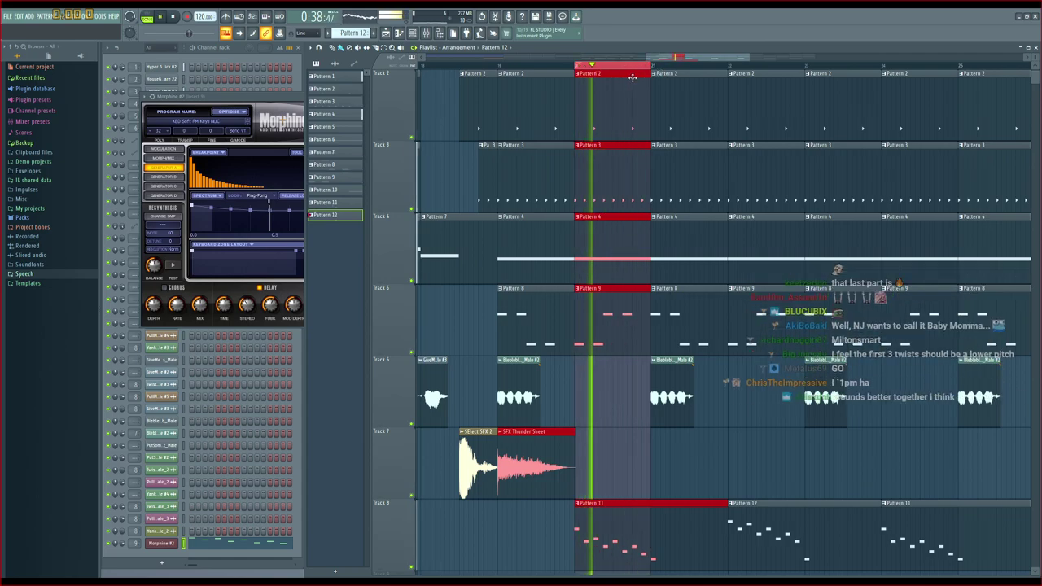
# Audition keyboard presets in Morphine #2's presets library during looped playback and choose KBD Sine Piano NUC
pyautogui.click(219, 124)
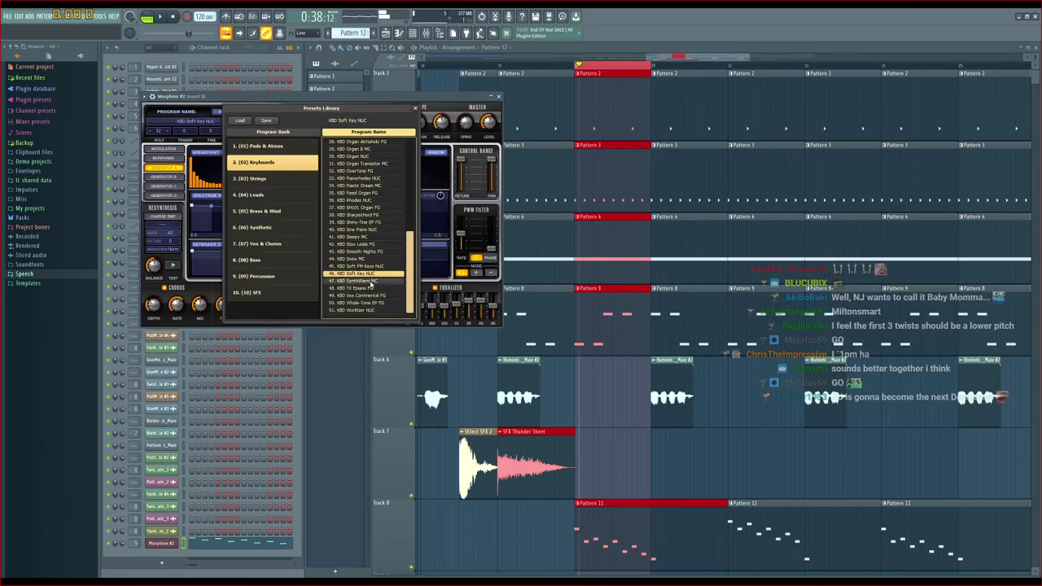
pyautogui.press('space')
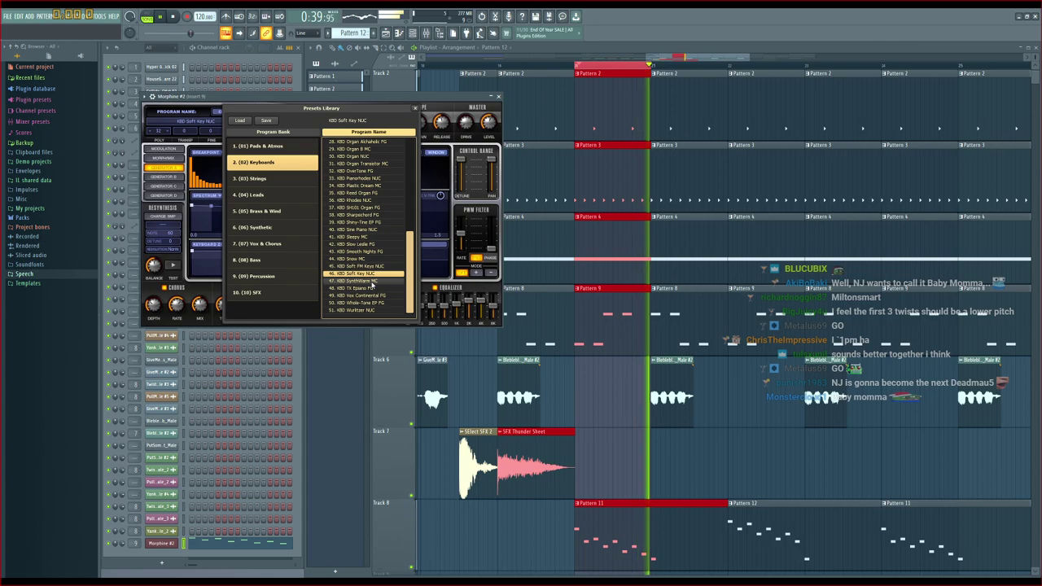
pyautogui.click(370, 282)
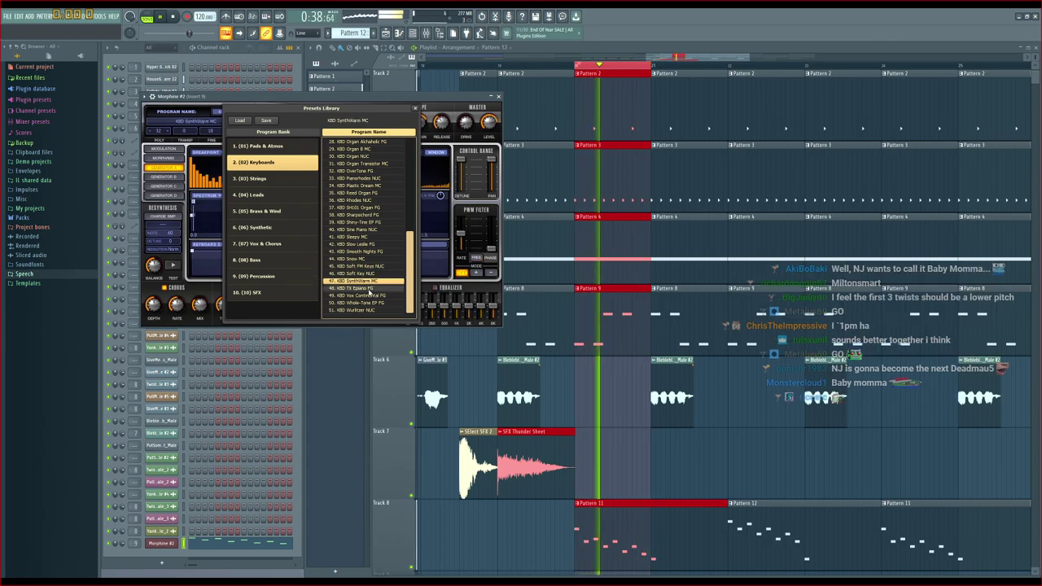
pyautogui.click(361, 230)
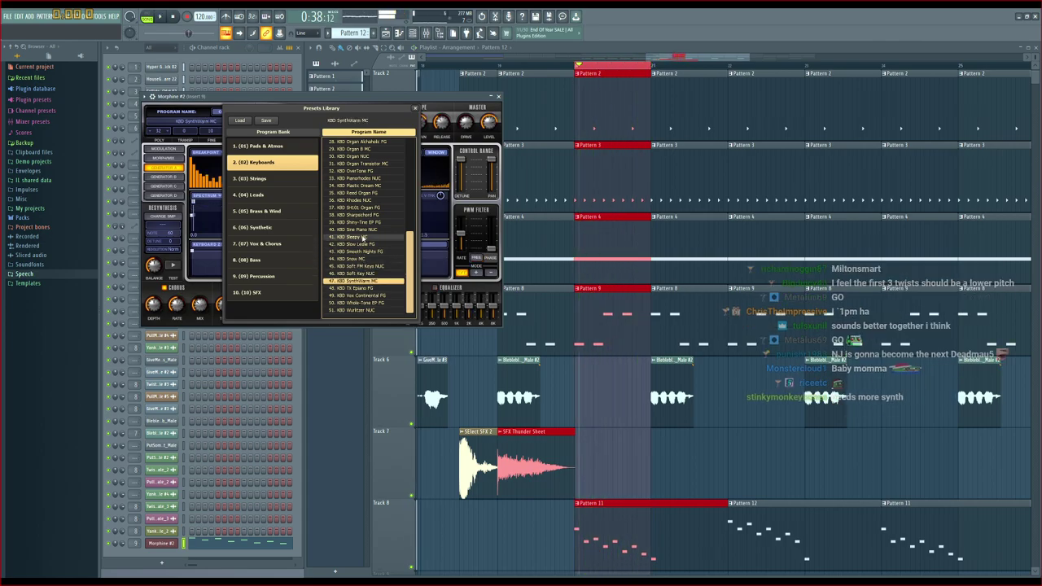
pyautogui.scroll(1, 362, 234)
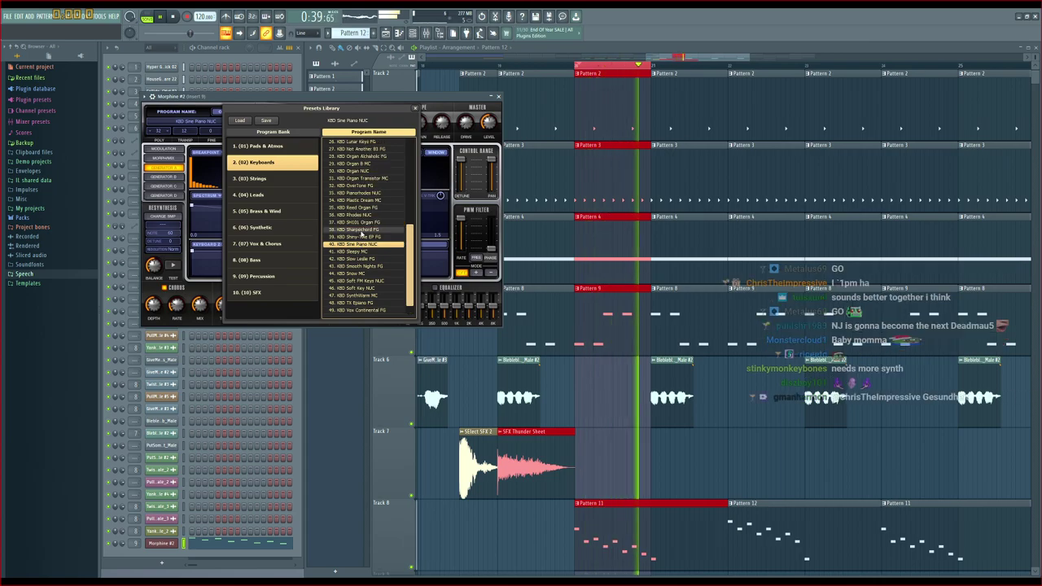
# Clear the bar 20 loop selection and play the song from bar 18 with the new Morphine #2 preset
pyautogui.click(576, 69)
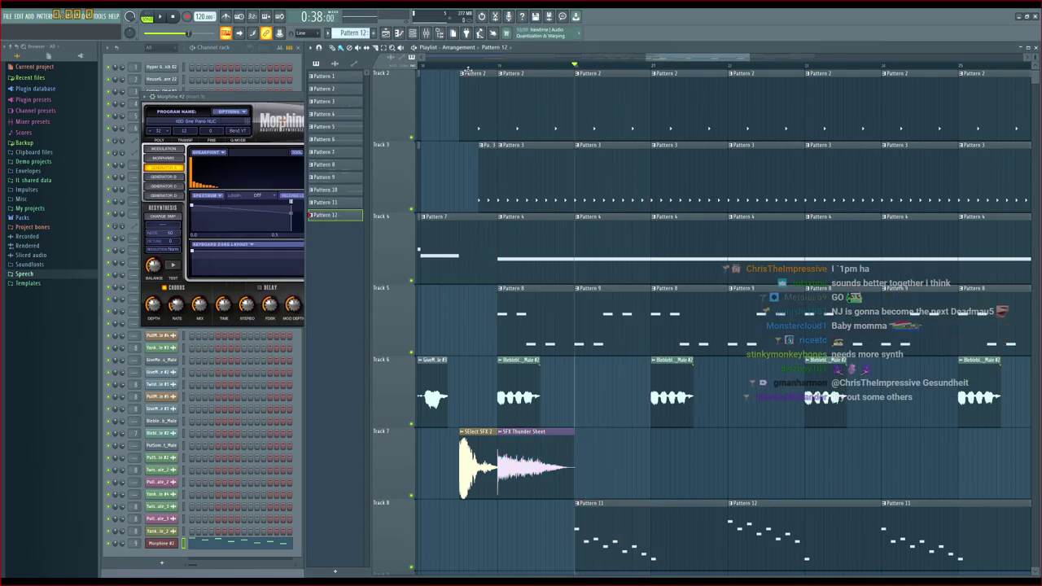
pyautogui.click(447, 70)
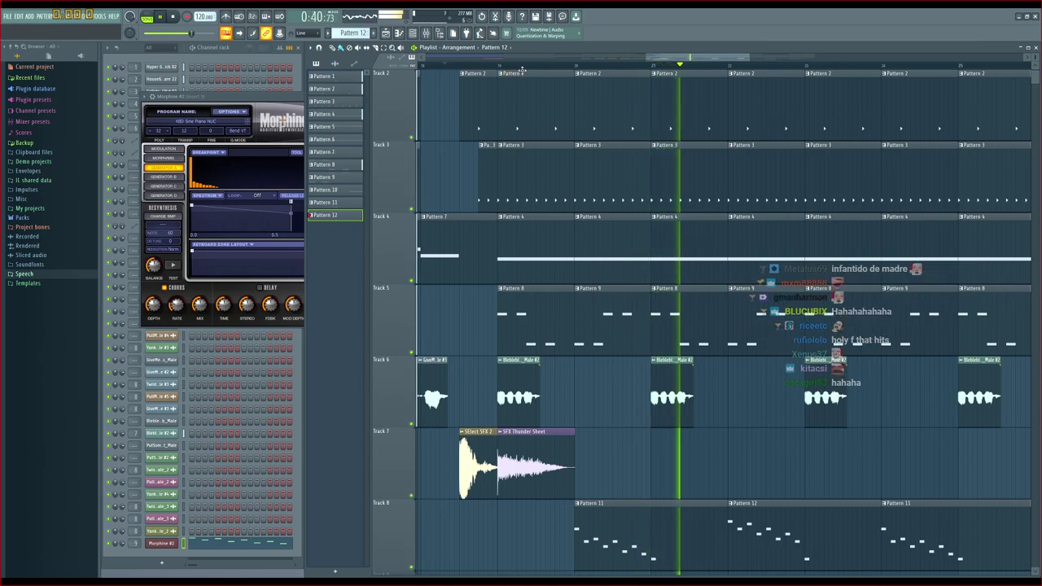
pyautogui.moveTo(702, 59); pyautogui.dragTo(756, 63)
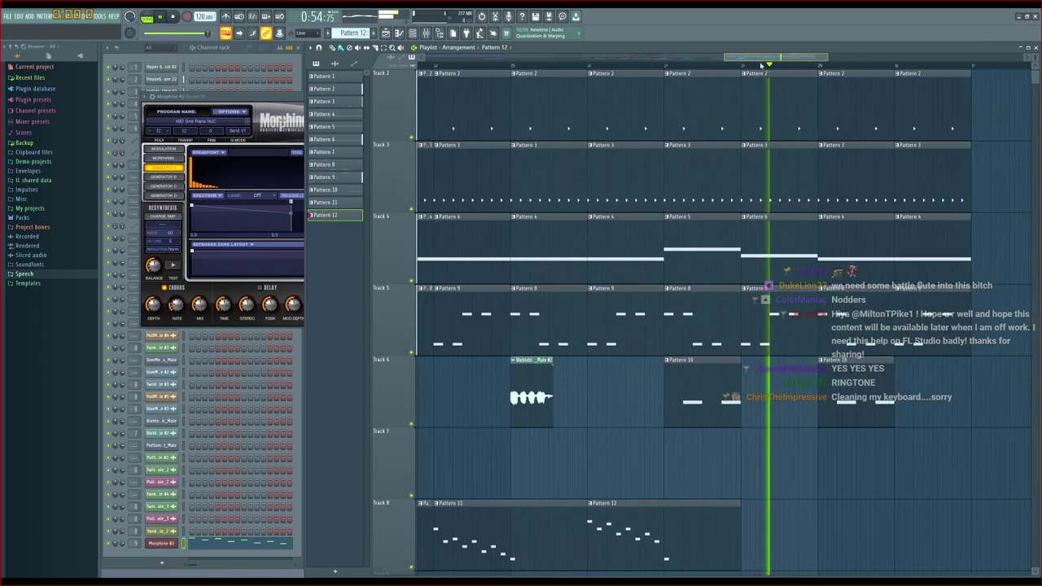
# Place a Pattern 11 clip at bar 29 on Track 8
pyautogui.scroll(-3, 768, 100)
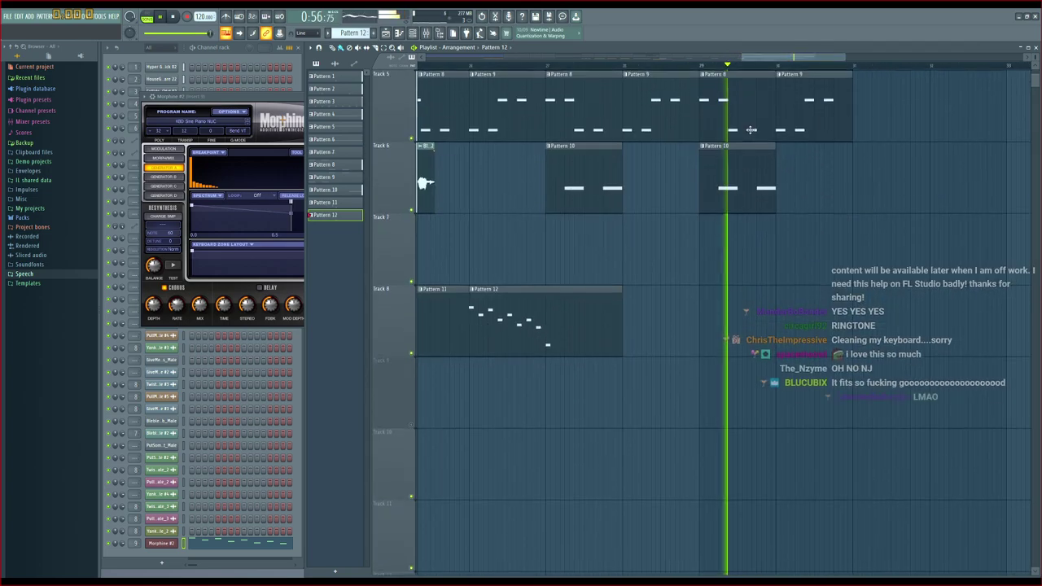
pyautogui.scroll(1, 746, 138)
pyautogui.moveTo(770, 56); pyautogui.dragTo(746, 56)
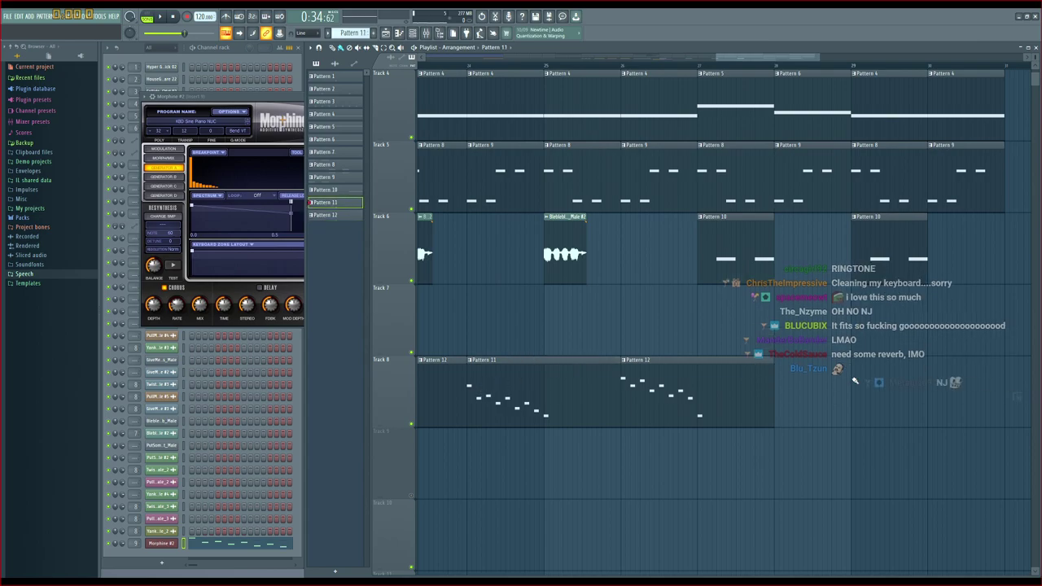
pyautogui.click(858, 379)
pyautogui.click(899, 348)
pyautogui.rightClick(903, 343)
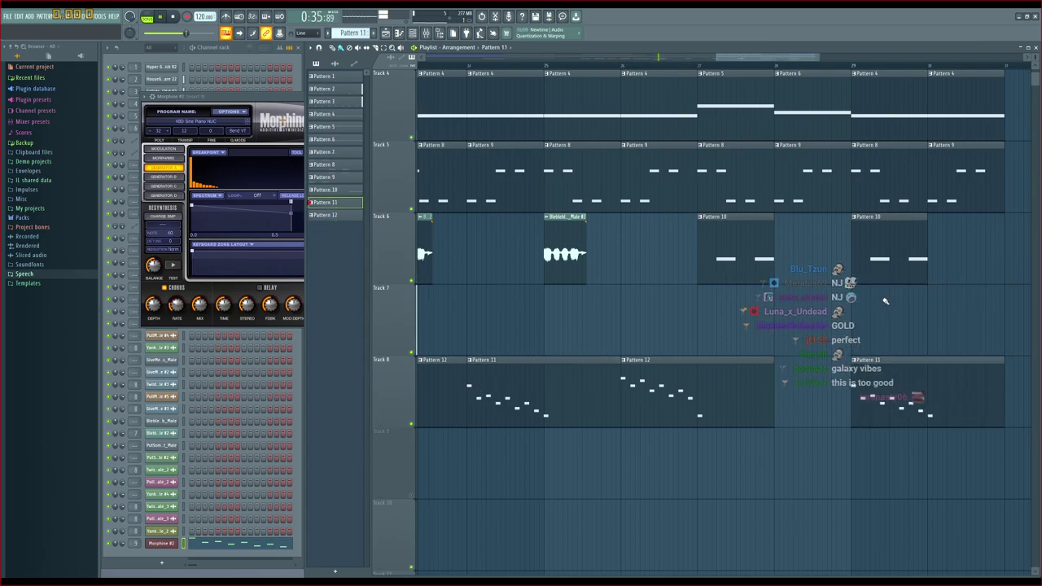
# Move the last Pattern 11 clip on Track 8 from bar 29 to bar 28 and hear it in playback
pyautogui.moveTo(773, 62); pyautogui.dragTo(728, 67)
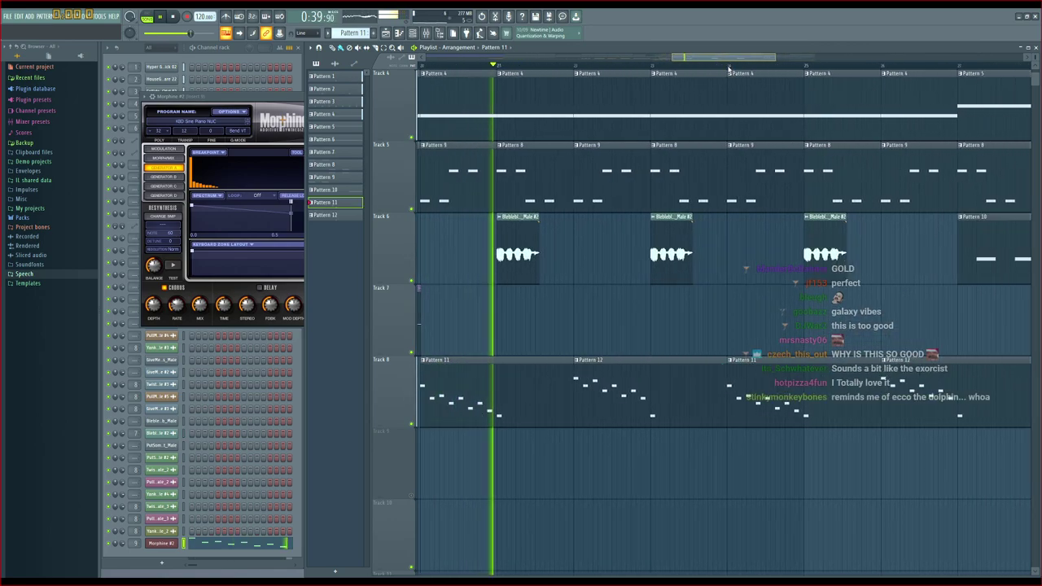
pyautogui.scroll(2, 747, 221)
pyautogui.scroll(-1, 745, 217)
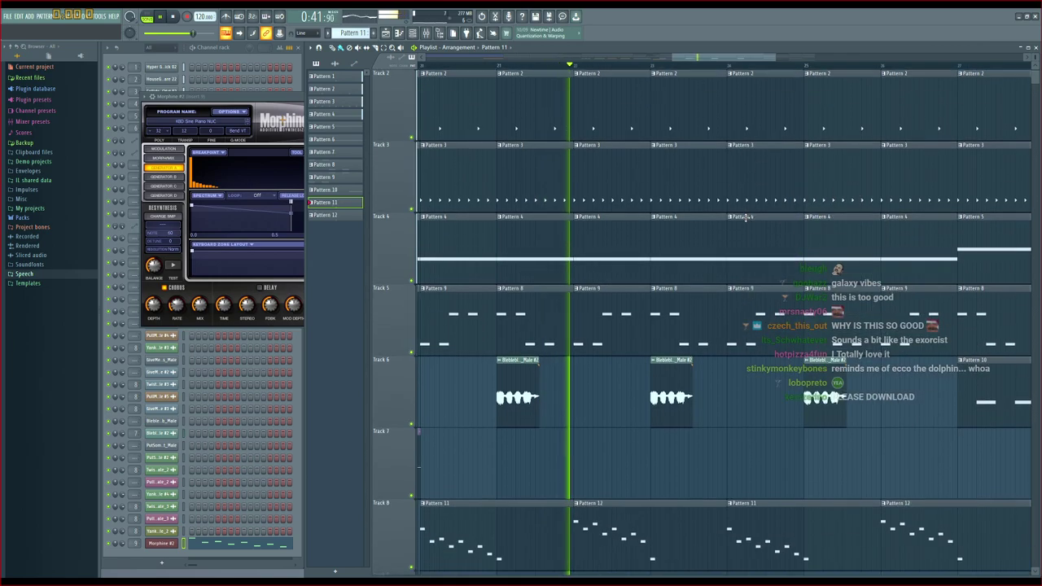
pyautogui.moveTo(710, 62); pyautogui.dragTo(755, 61)
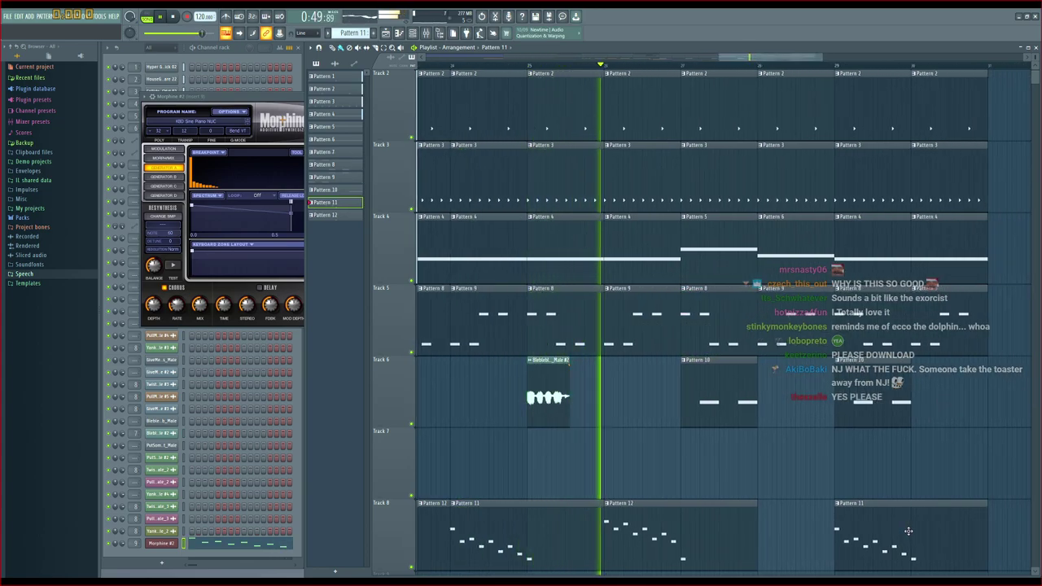
pyautogui.moveTo(908, 530); pyautogui.dragTo(833, 529)
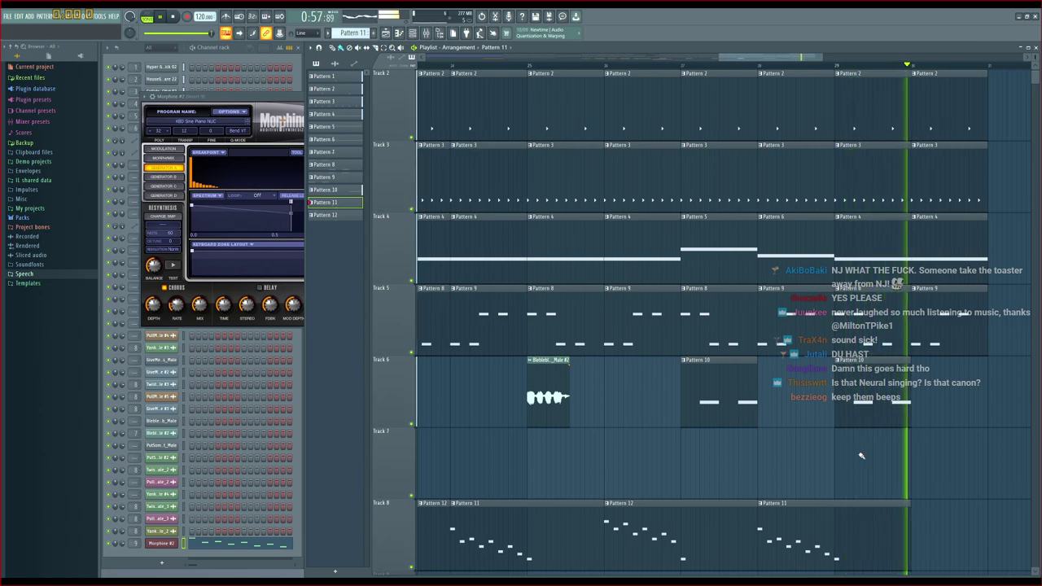
pyautogui.press('space')
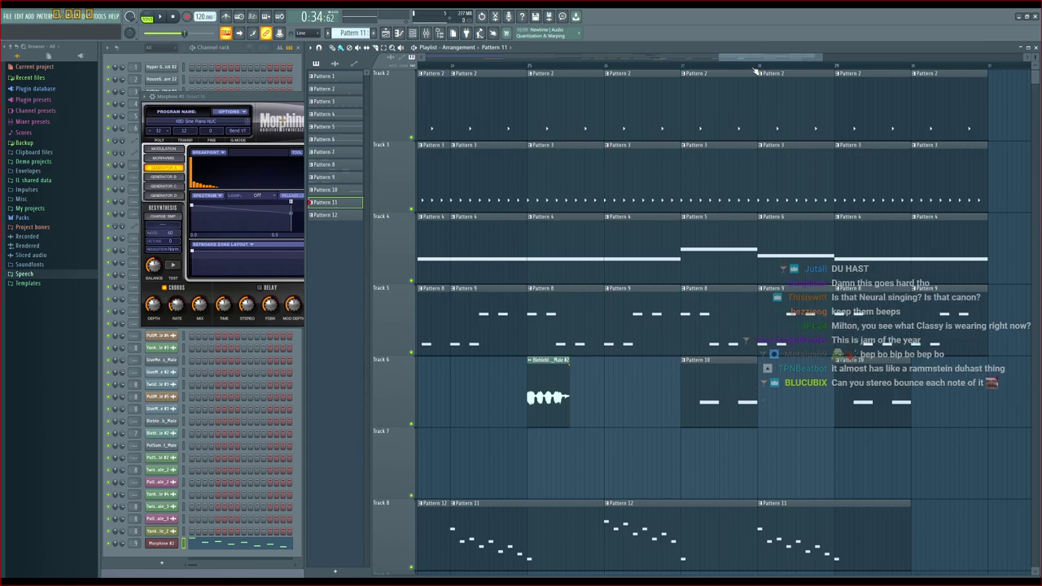
# Play the song from bar 18 through bar 29 and check how the Track 8 melody clips fit with the other tracks
pyautogui.scroll(-4, 756, 71)
pyautogui.press('KP_Subtract')
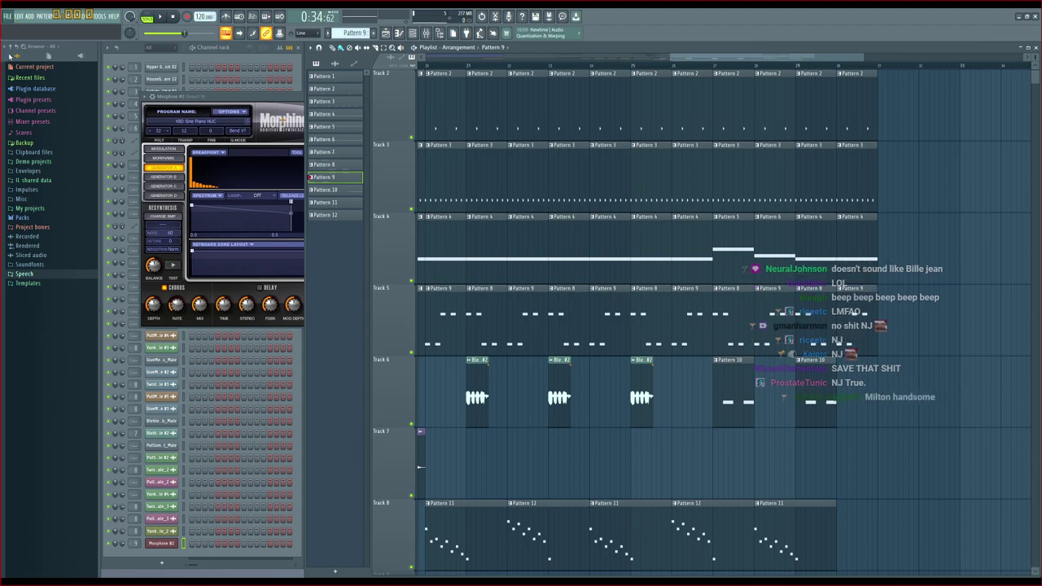
pyautogui.moveTo(694, 58); pyautogui.dragTo(642, 59)
pyautogui.press('space')
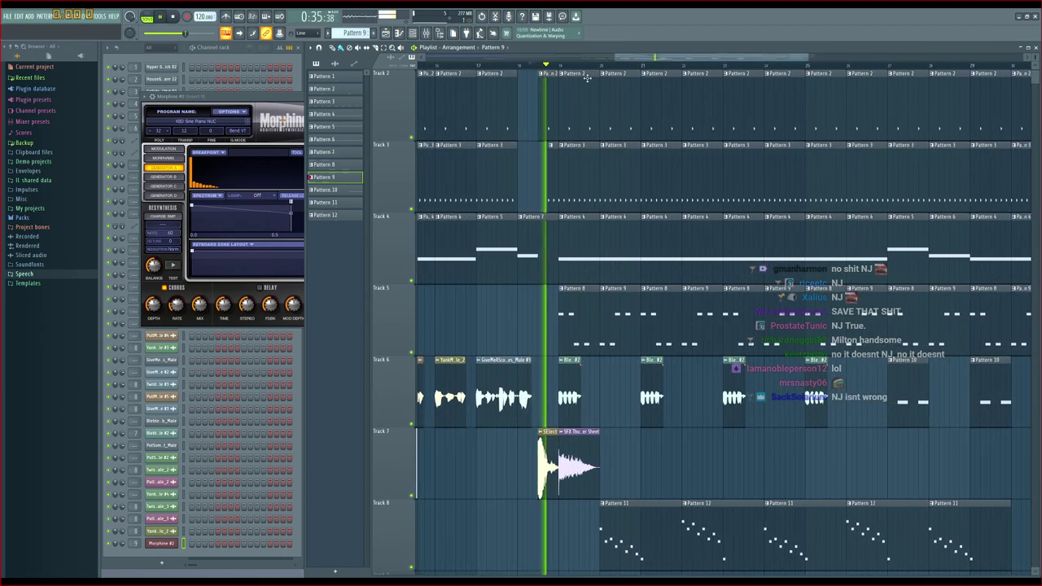
pyautogui.scroll(-3, 707, 268)
pyautogui.scroll(1, 708, 268)
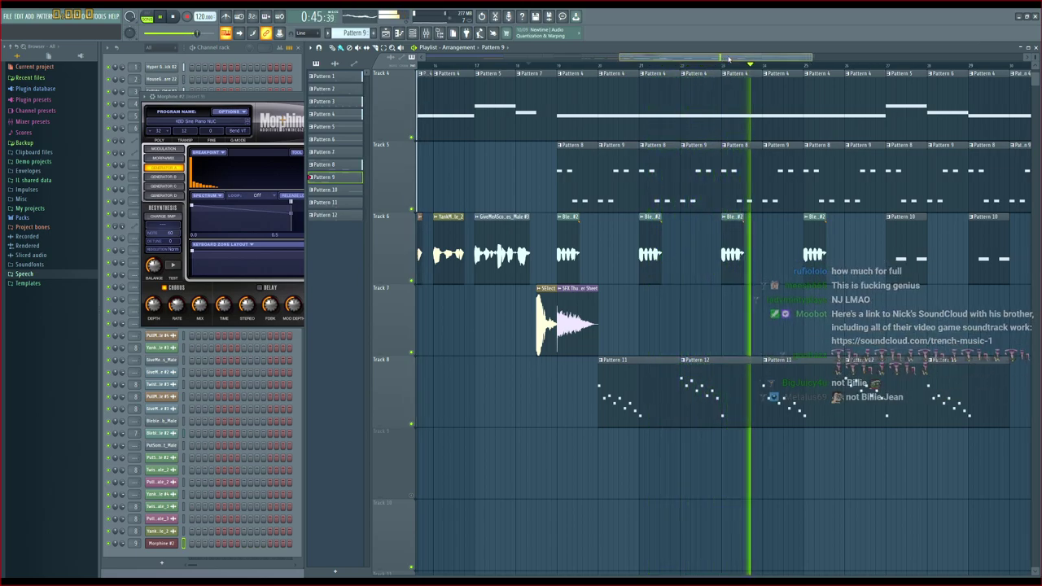
pyautogui.moveTo(947, 83); pyautogui.dragTo(813, 155)
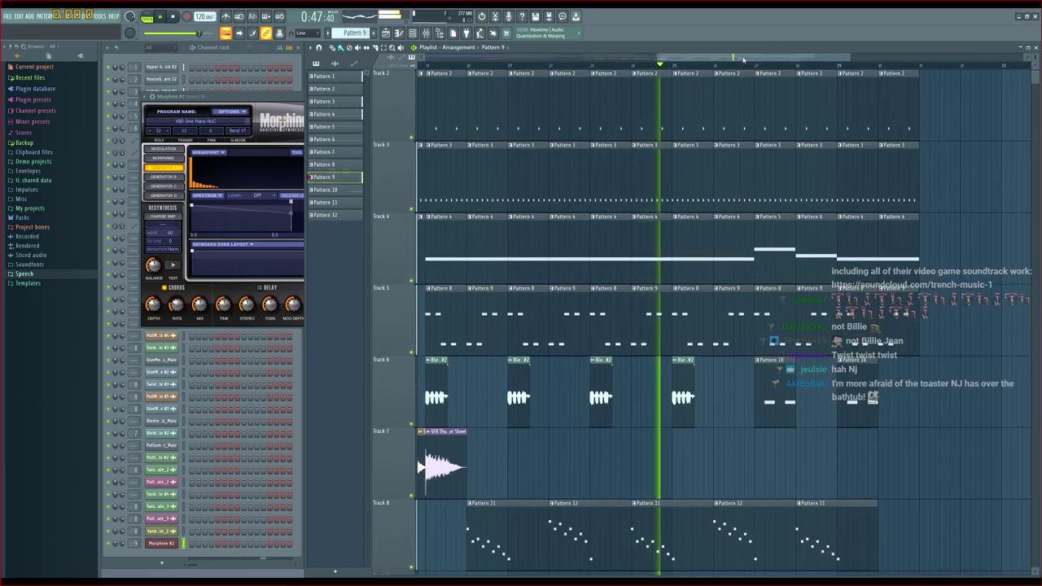
pyautogui.moveTo(882, 155); pyautogui.dragTo(779, 123)
pyautogui.scroll(1, 920, 296)
pyautogui.scroll(-1, 928, 312)
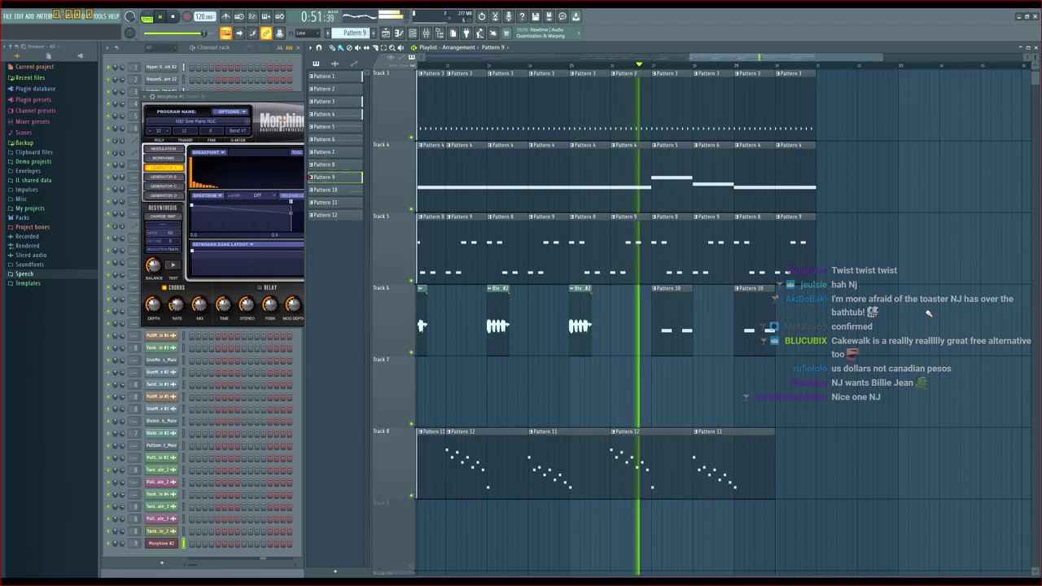
pyautogui.scroll(1, 924, 310)
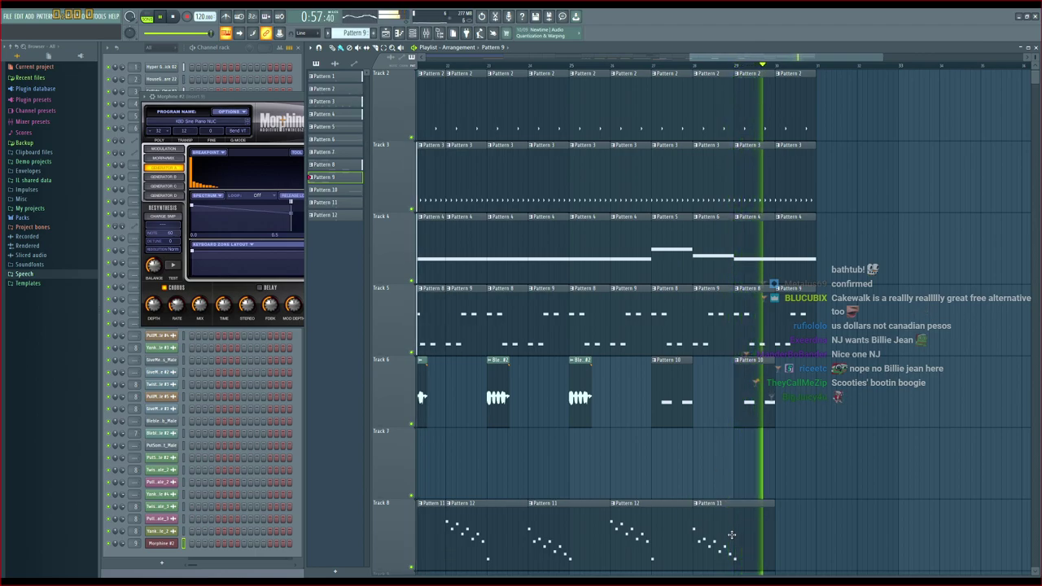
pyautogui.press('space')
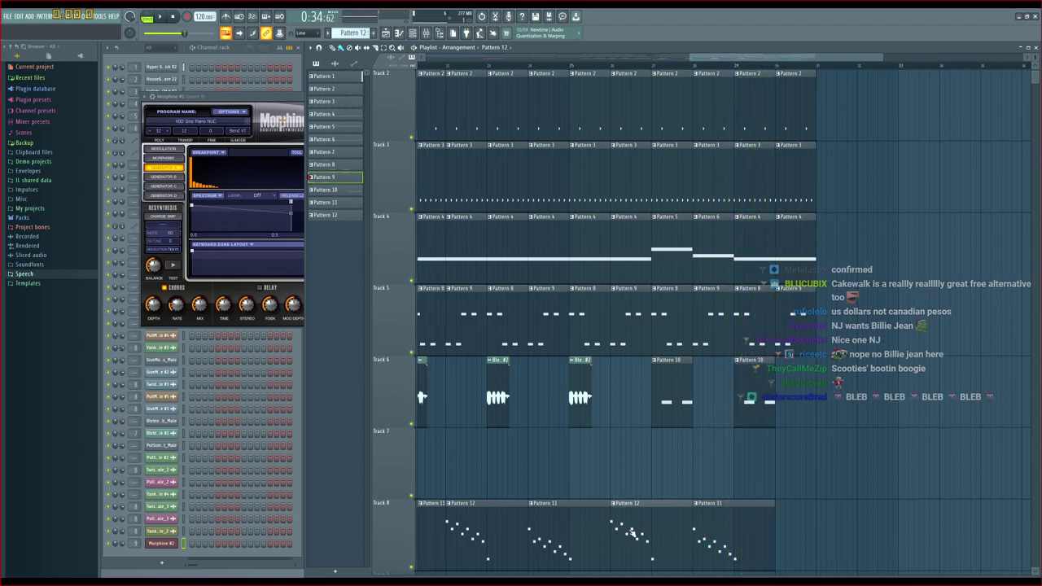
# Place a Pattern 12 clip at bar 30 on Track 8 and audition it from bar 29
pyautogui.click(633, 533)
pyautogui.click(801, 529)
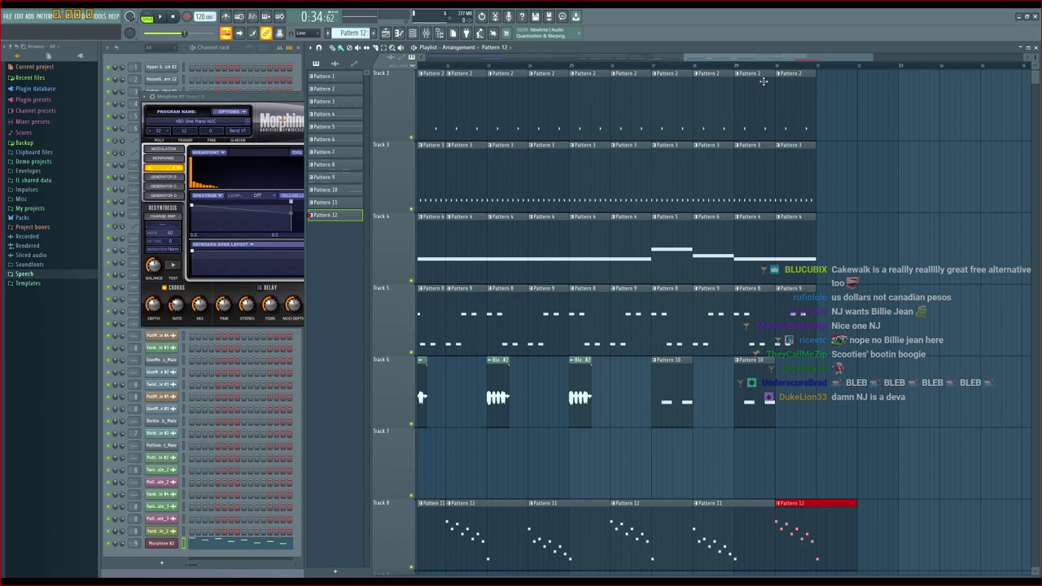
pyautogui.press('space')
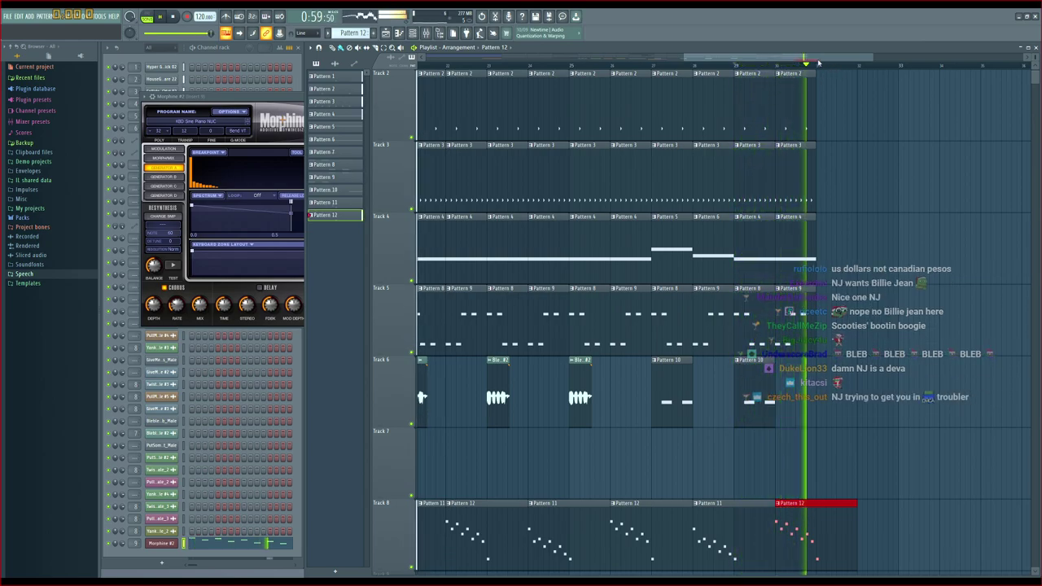
pyautogui.press('space')
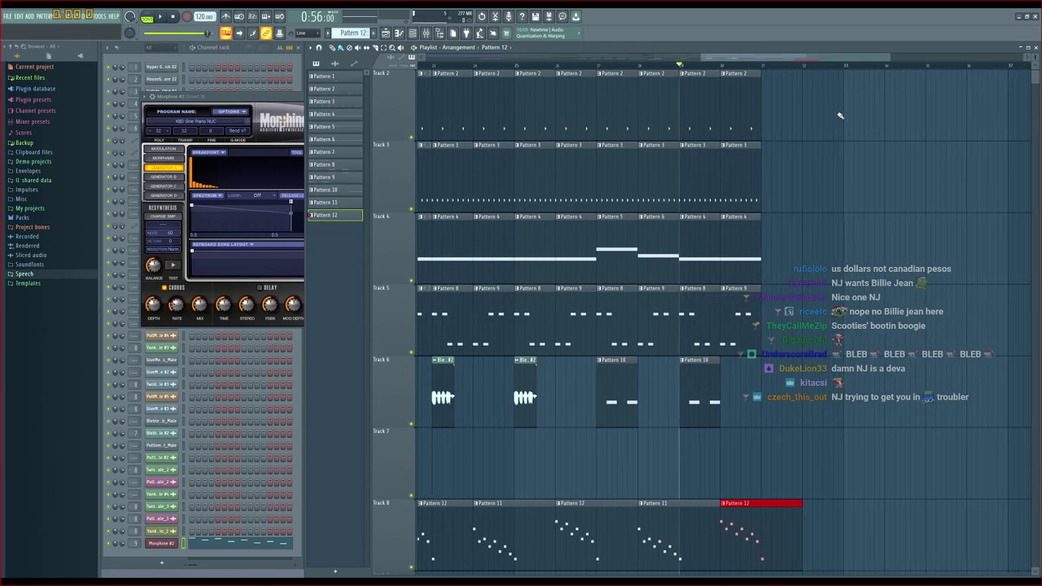
# Examine the end of the arrangement on all tracks and play back the Pattern 12 clip at bar 30
pyautogui.scroll(1, 779, 417)
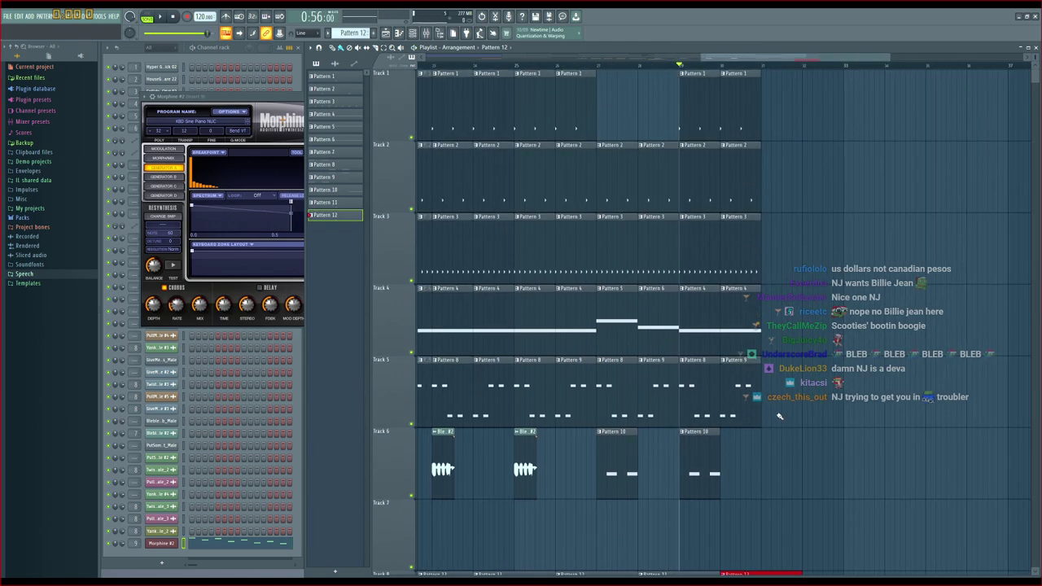
pyautogui.moveTo(801, 58); pyautogui.dragTo(833, 57)
pyautogui.scroll(-4, 842, 100)
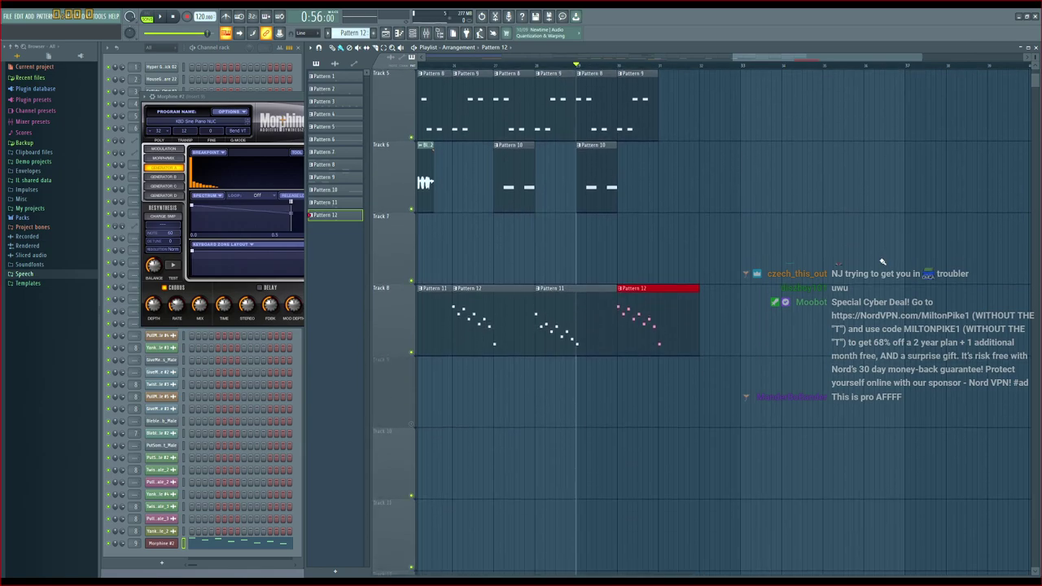
pyautogui.scroll(4, 883, 264)
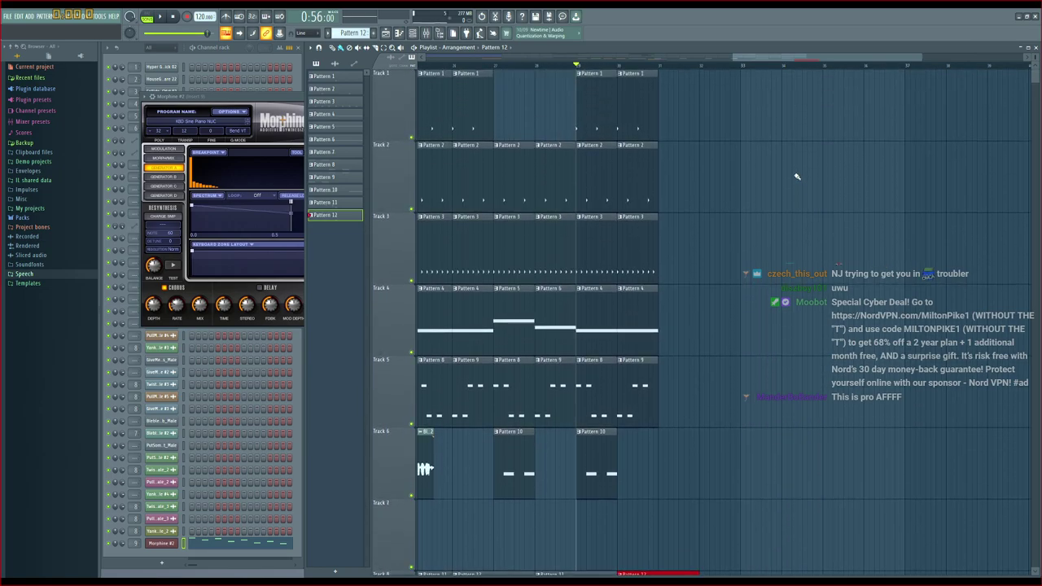
pyautogui.scroll(-3, 757, 151)
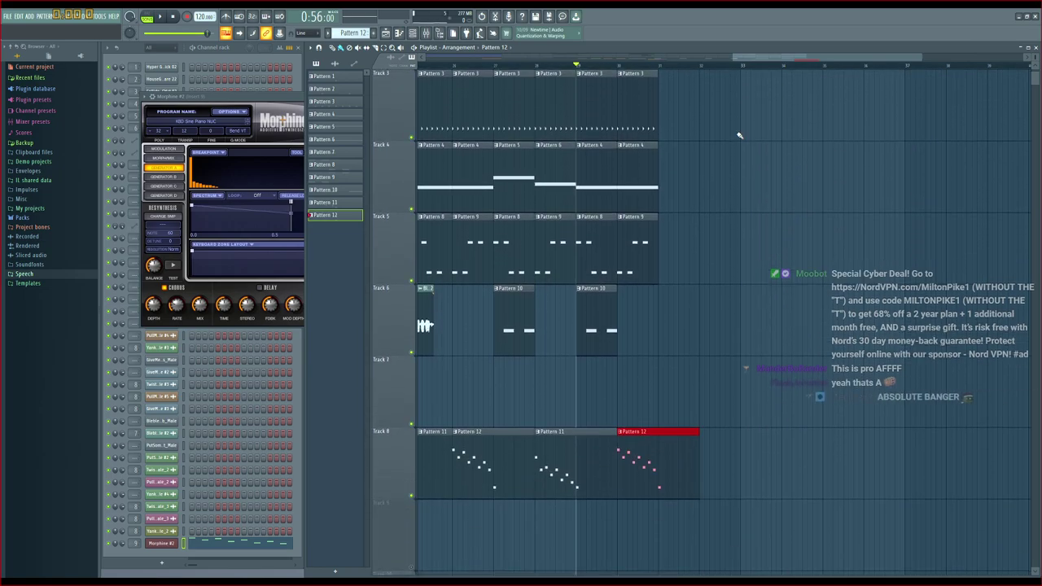
pyautogui.scroll(3, 741, 138)
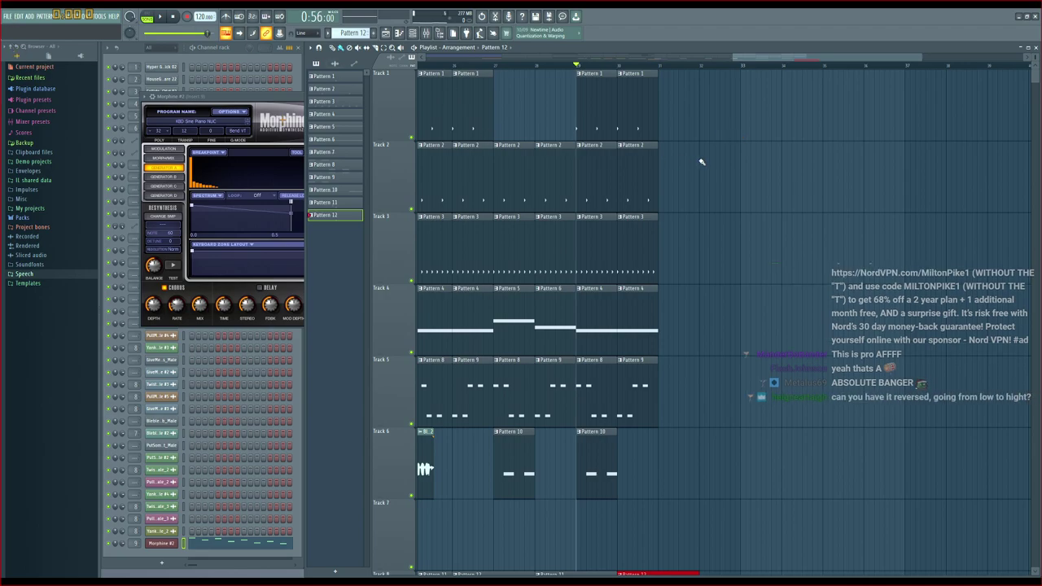
pyautogui.scroll(-1, 708, 161)
pyautogui.press('space')
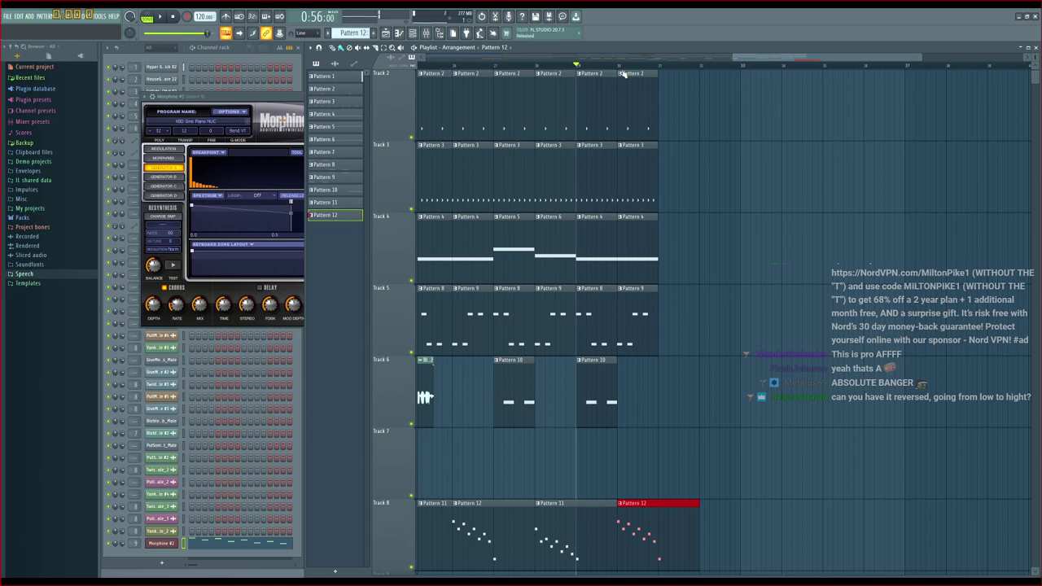
pyautogui.scroll(1, 717, 163)
pyautogui.scroll(-2, 772, 235)
pyautogui.scroll(2, 772, 236)
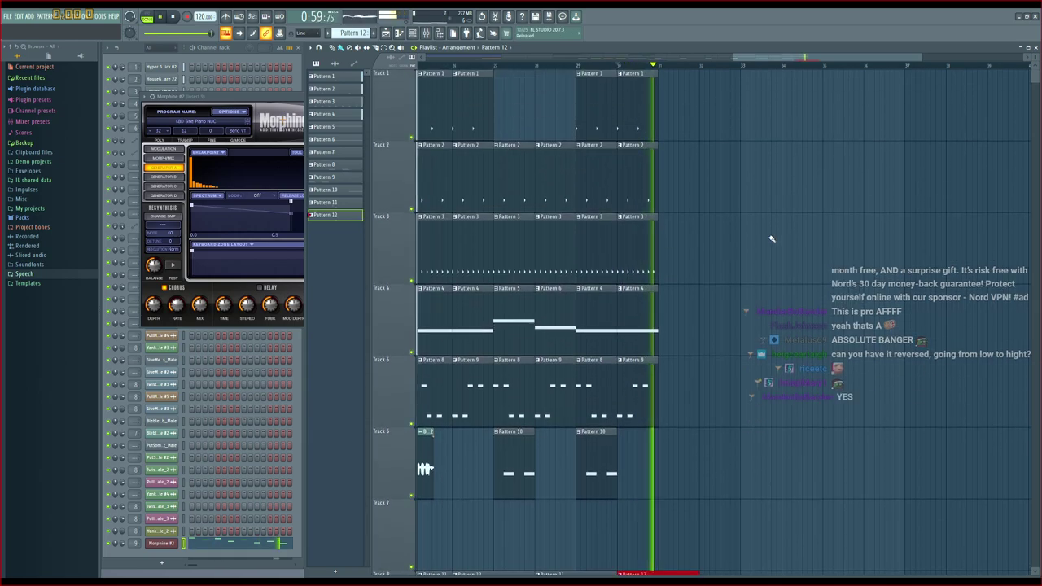
pyautogui.scroll(-2, 773, 238)
pyautogui.press('space')
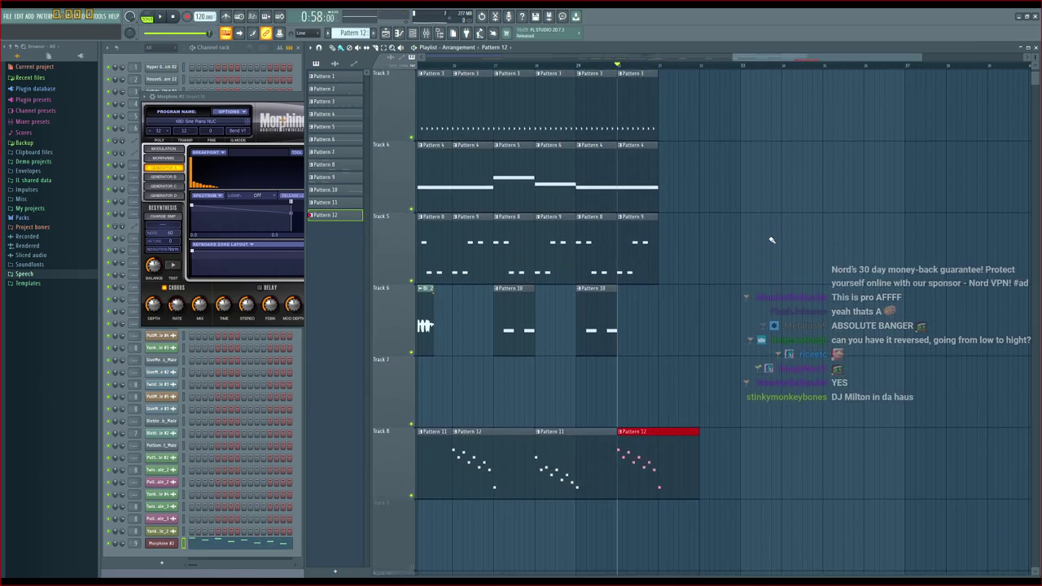
pyautogui.doubleClick(682, 452)
pyautogui.moveTo(697, 161); pyautogui.dragTo(615, 162)
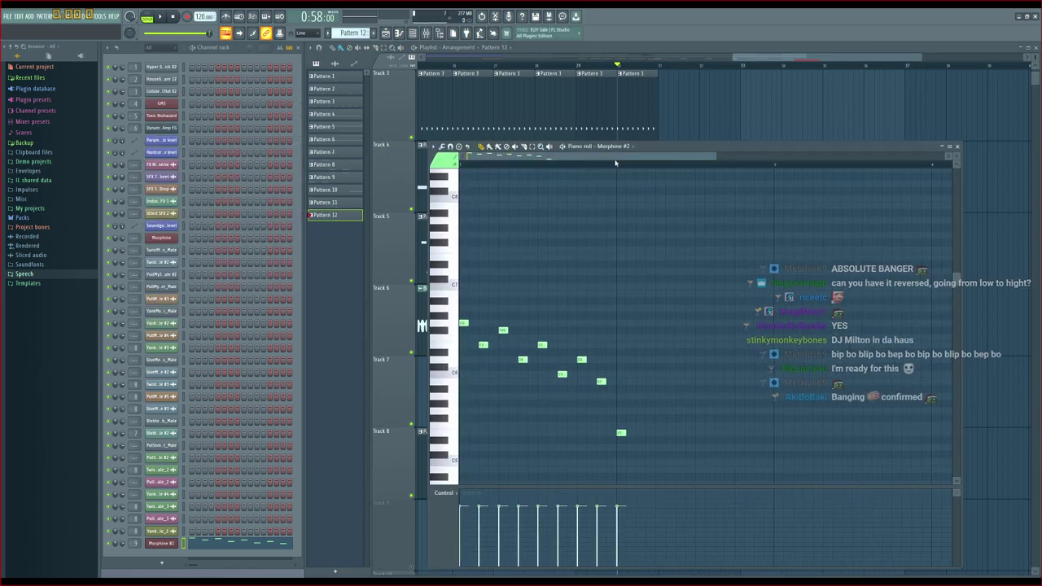
pyautogui.click(958, 147)
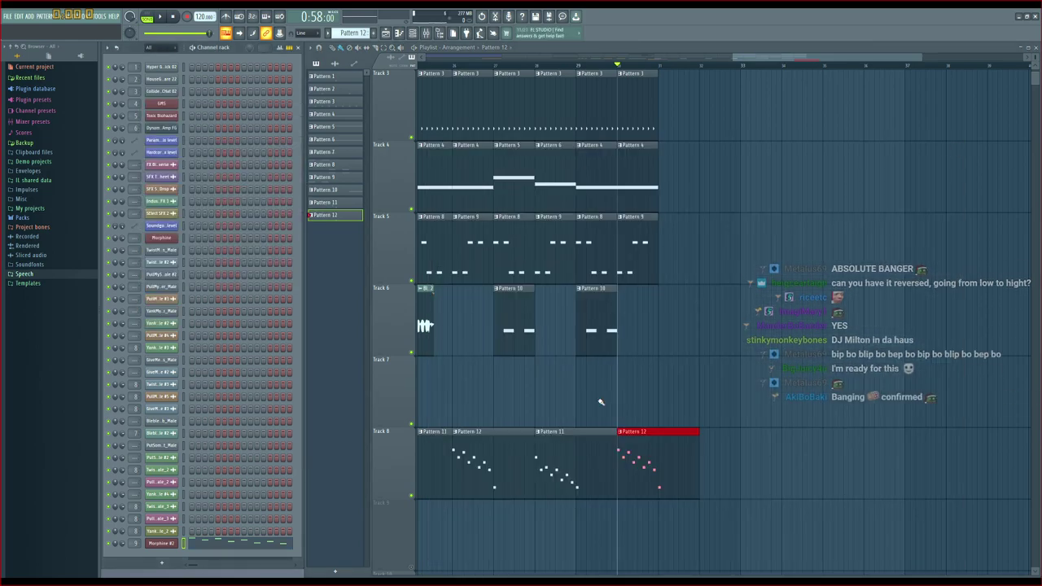
# In a unique copy of the bar 30 melody, stretch the last note to one bar, add a short higher note halfway through it, and audition
pyautogui.doubleClick(644, 460)
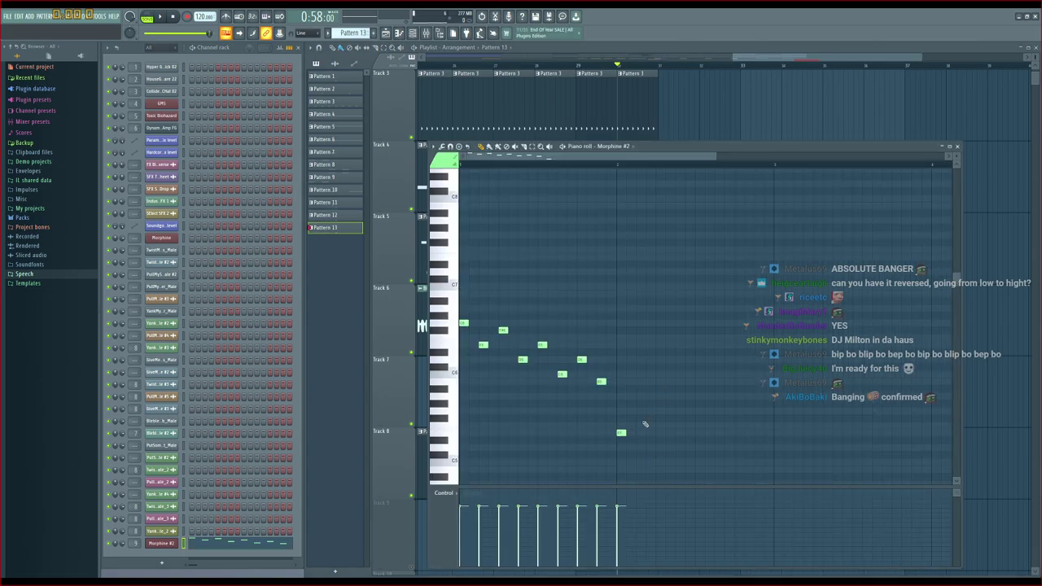
pyautogui.moveTo(651, 433); pyautogui.dragTo(773, 438)
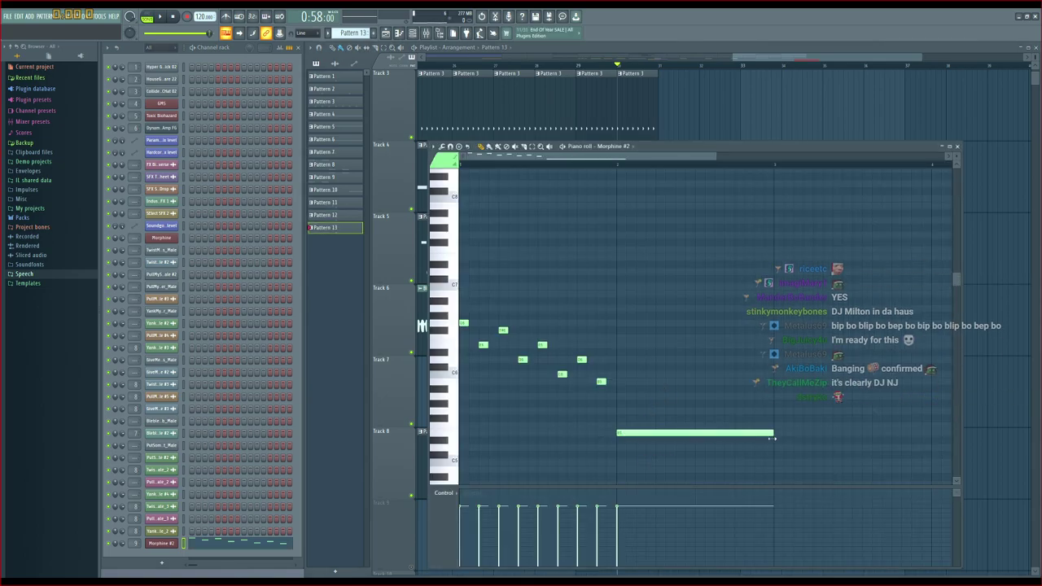
pyautogui.click(696, 380)
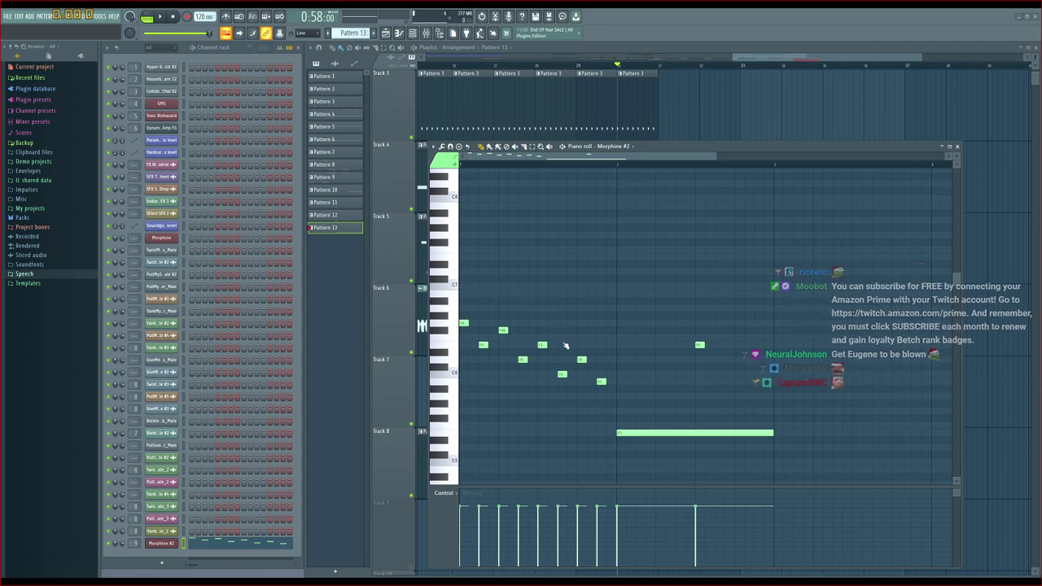
pyautogui.press('space')
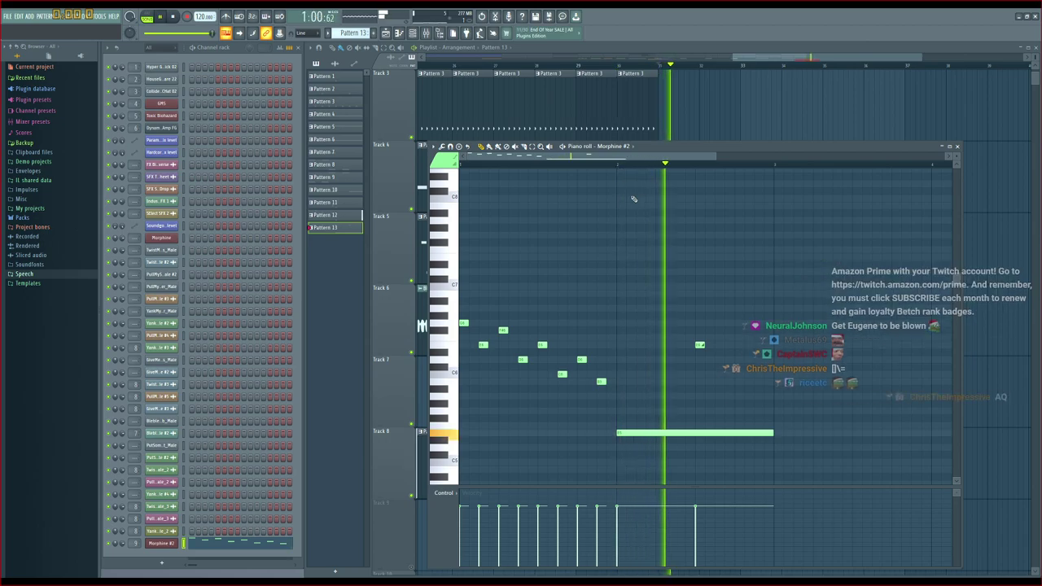
pyautogui.press('space')
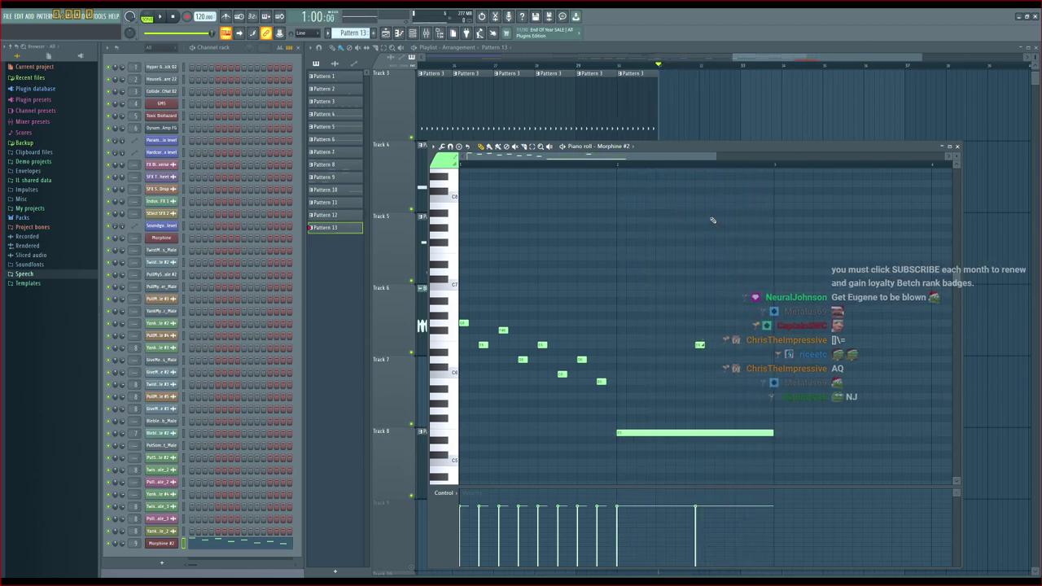
# Extend the long low Morphine #2 note to two bars, ending at bar 4 of the pattern, and audition it from song bar 31
pyautogui.hscroll(3, 708, 228)
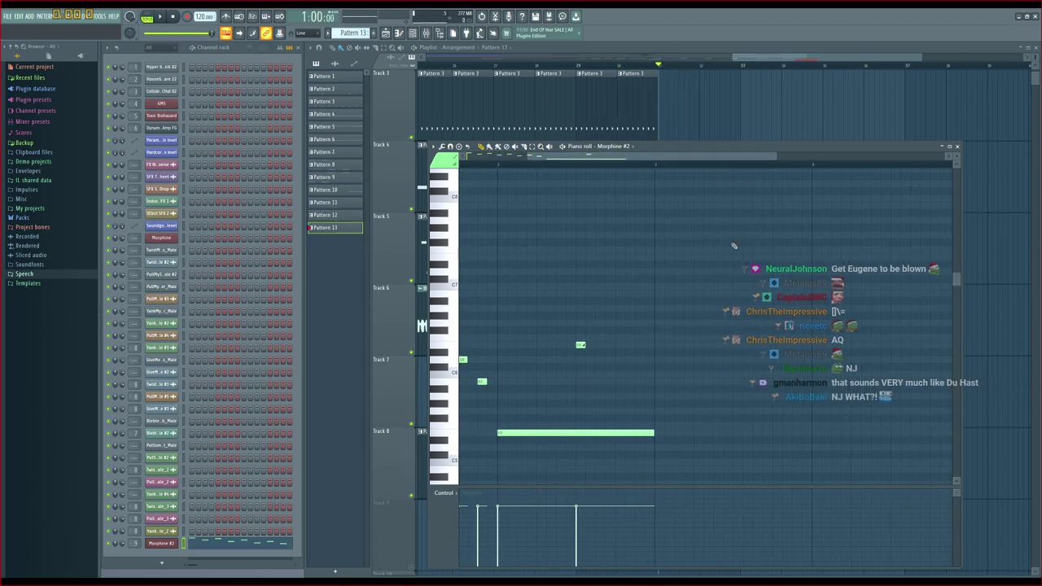
pyautogui.moveTo(656, 434); pyautogui.dragTo(816, 441)
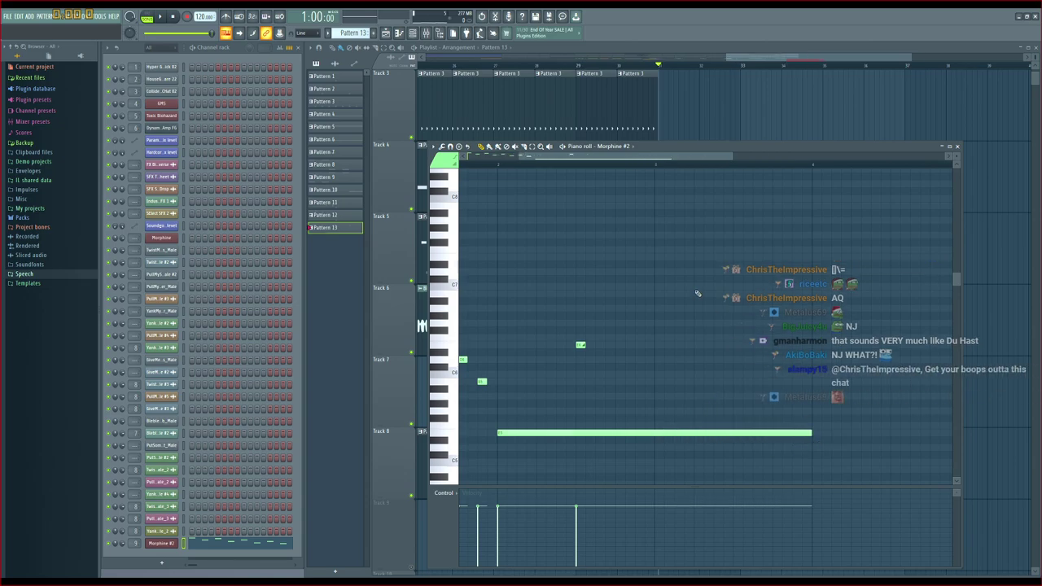
pyautogui.press('space')
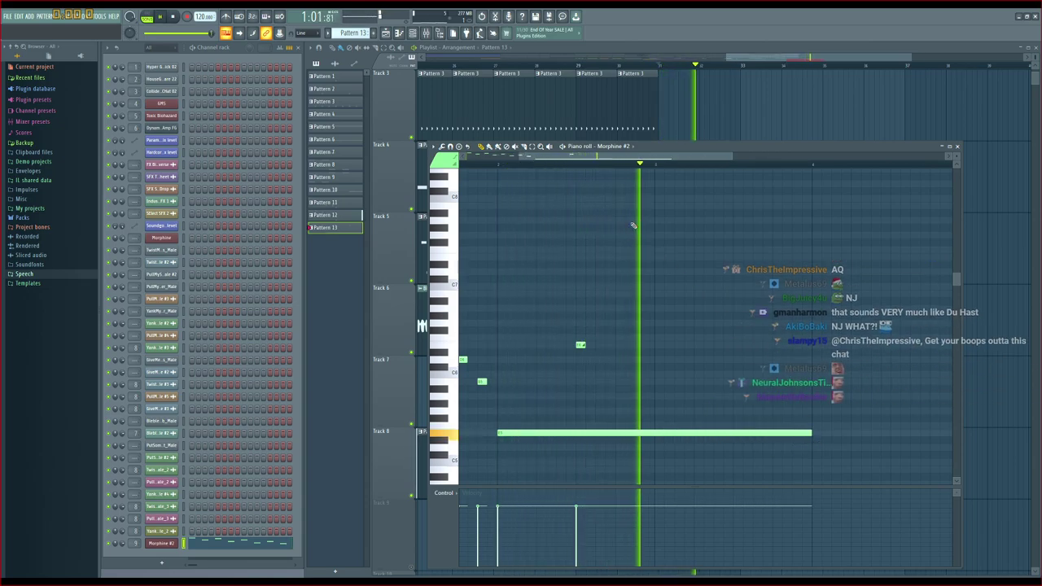
pyautogui.press('space')
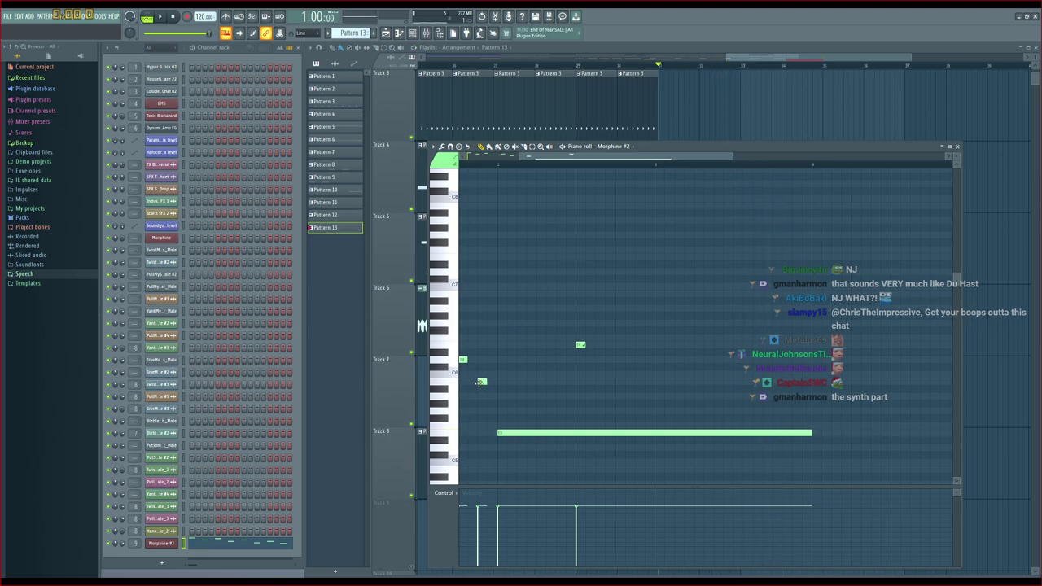
pyautogui.moveTo(676, 158); pyautogui.dragTo(735, 212)
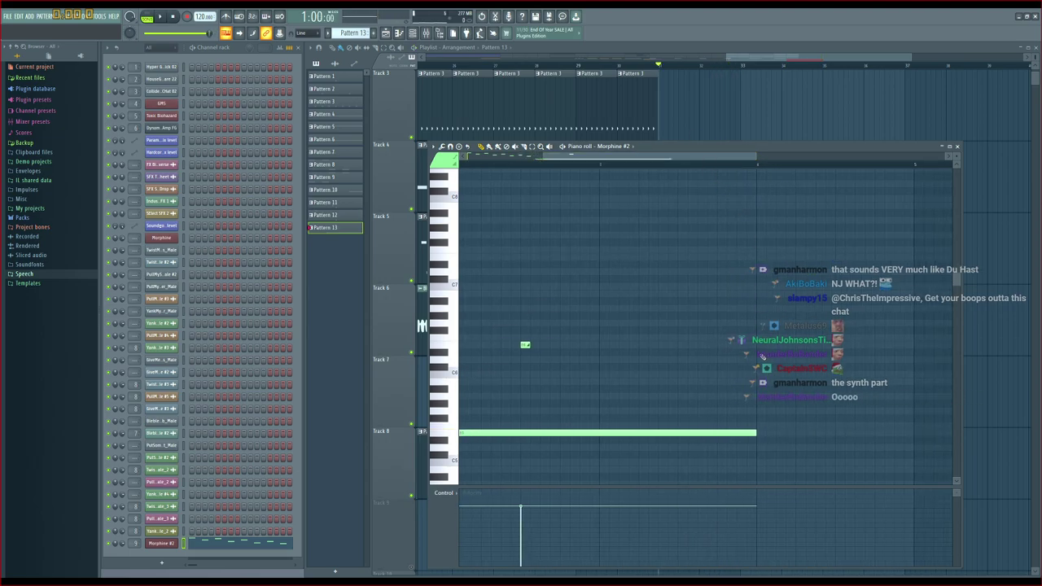
# Play back the extended Pattern 13 melody ending in the playlist from song bar 31
pyautogui.click(737, 56)
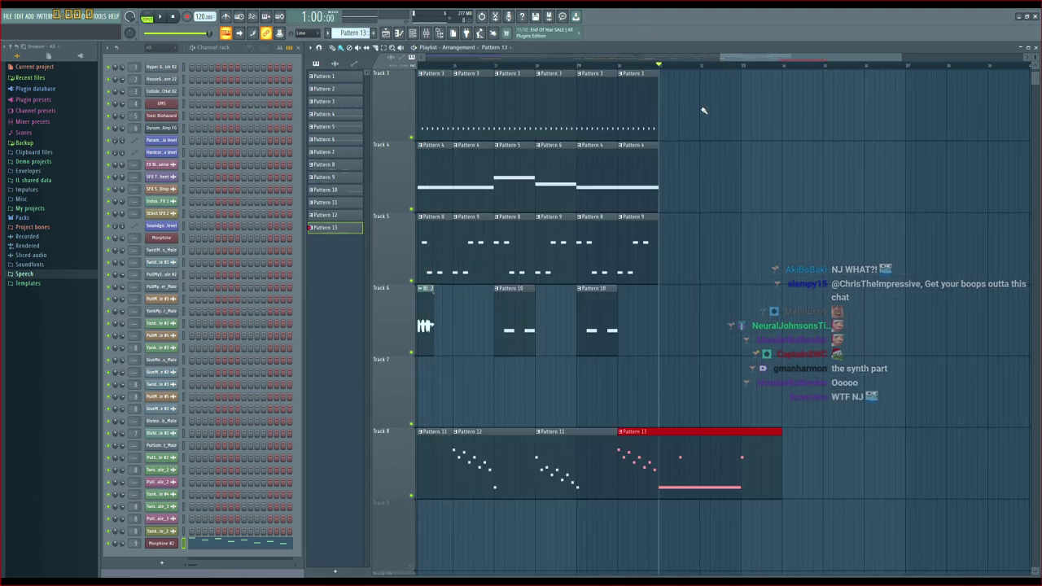
pyautogui.press('space')
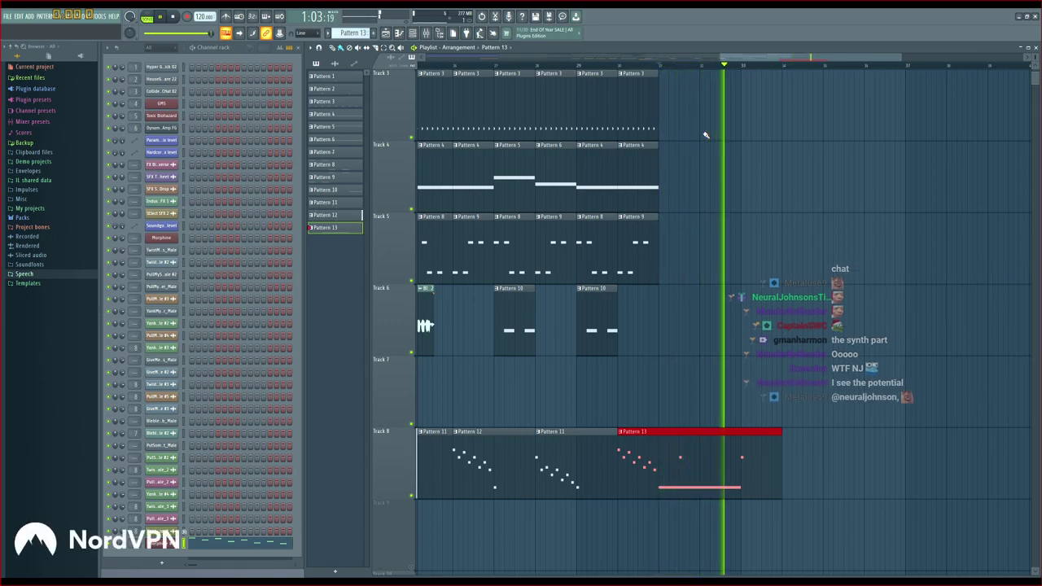
pyautogui.press('space')
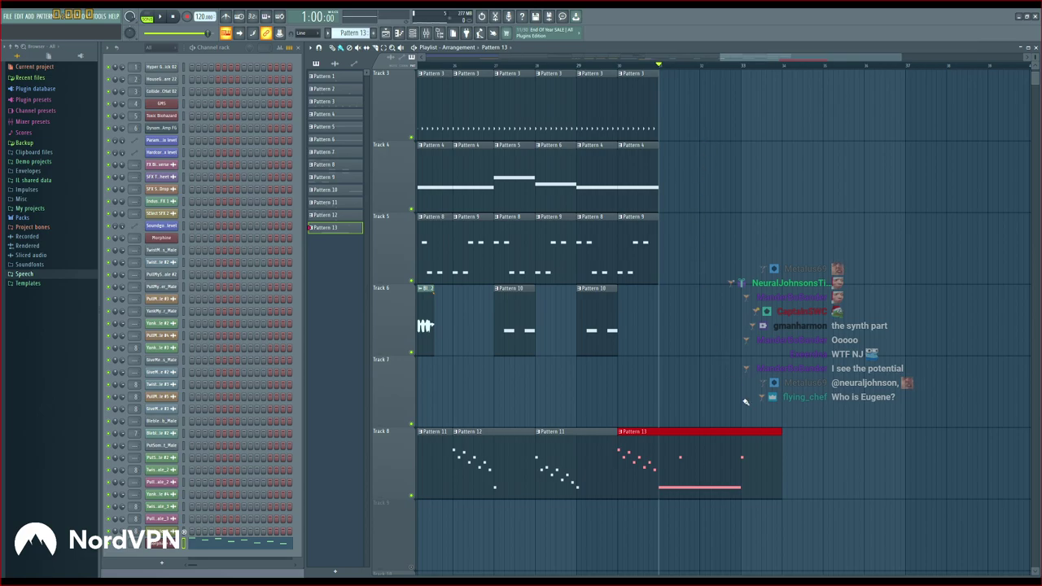
# Copy the bar 29–30 clips on Tracks 1 to 5 to bars 33–34 and audition them
pyautogui.scroll(1, 635, 106)
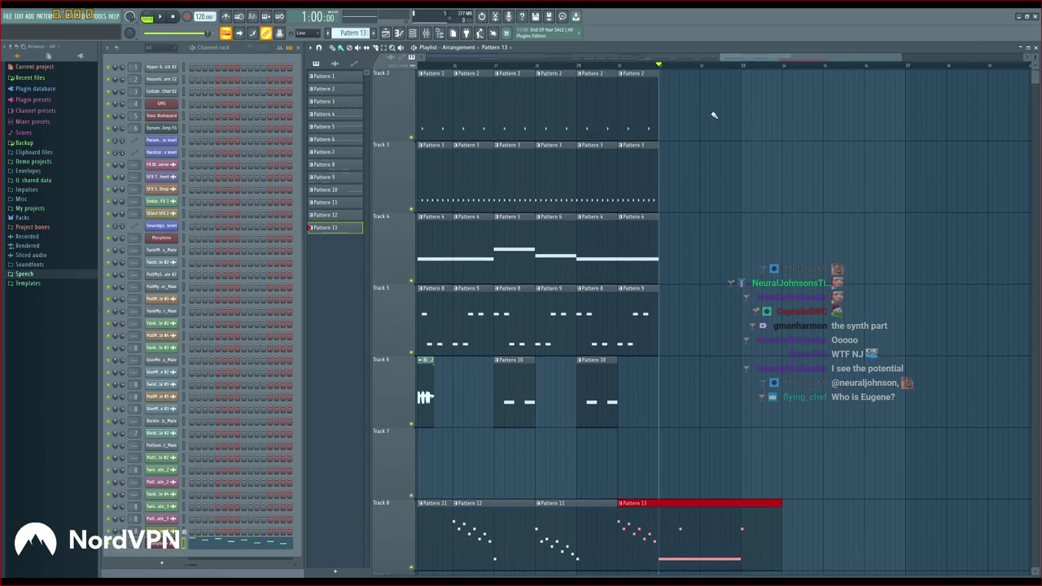
pyautogui.scroll(1, 716, 120)
pyautogui.scroll(-1, 765, 151)
pyautogui.scroll(1, 723, 102)
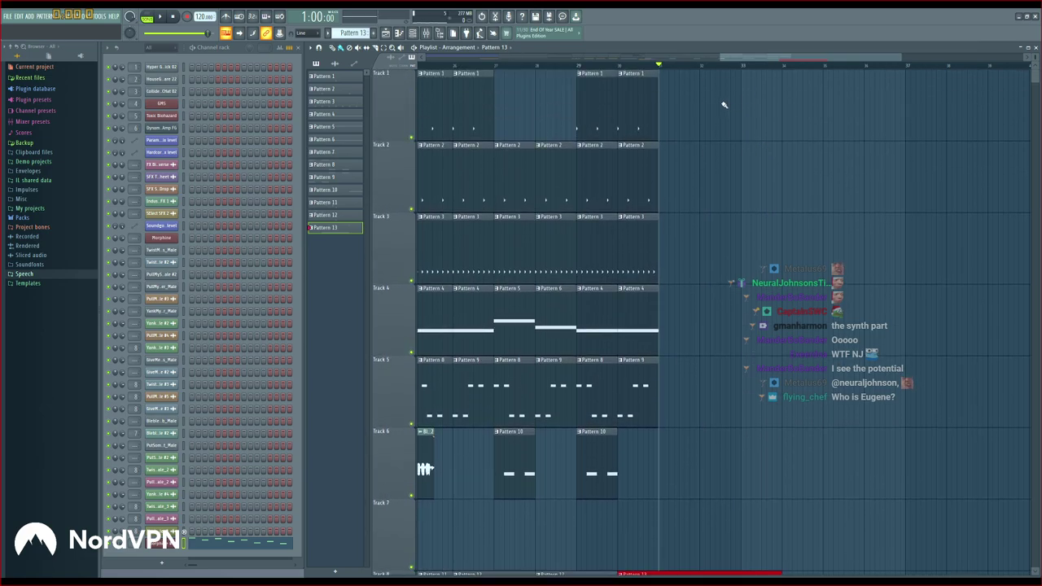
pyautogui.moveTo(723, 102); pyautogui.dragTo(584, 408)
pyautogui.moveTo(593, 273); pyautogui.dragTo(758, 276)
pyautogui.scroll(-2, 758, 275)
pyautogui.press('space')
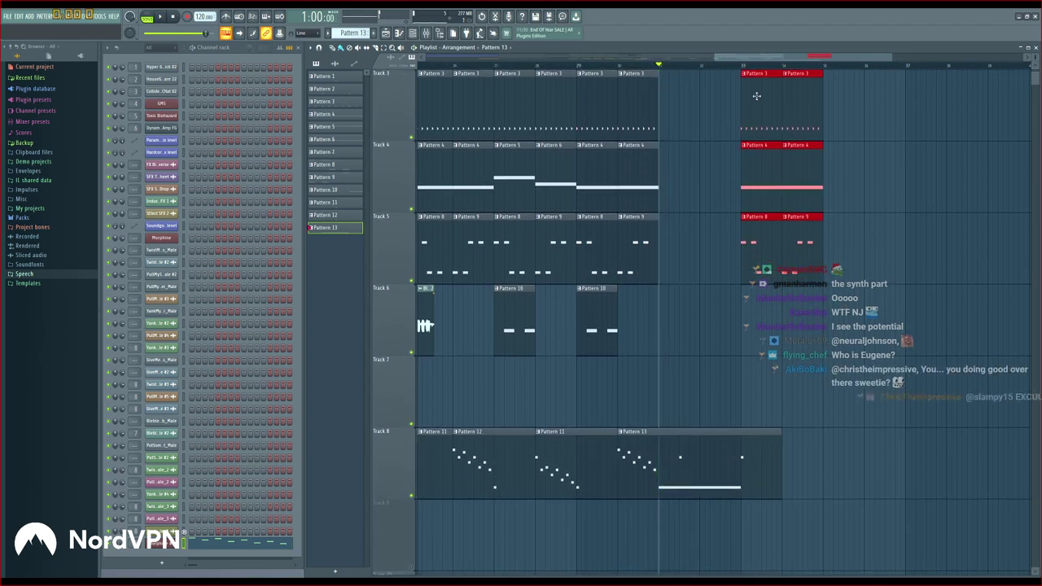
pyautogui.scroll(2, 805, 203)
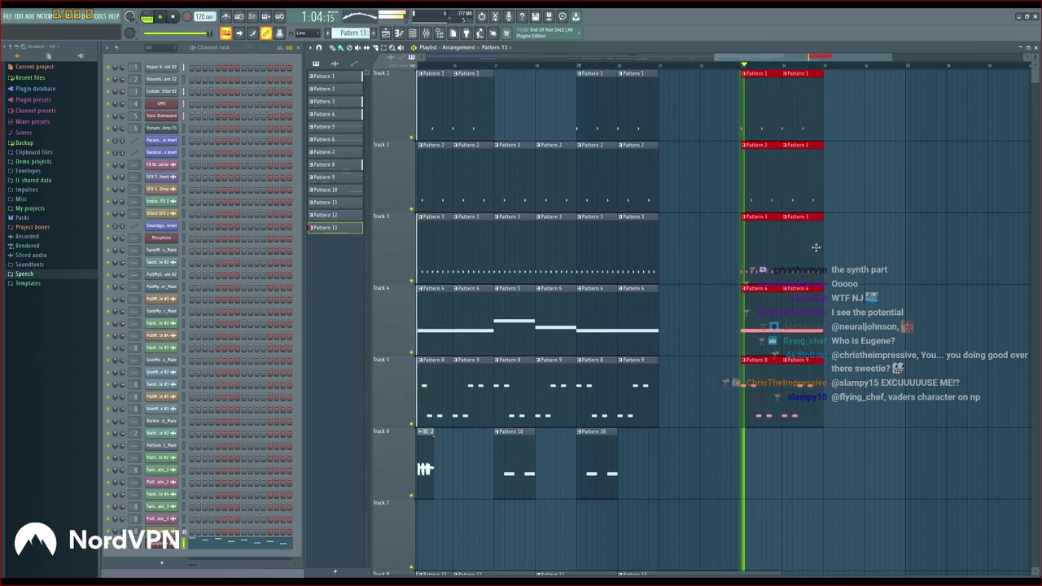
pyautogui.keyDown('ctrl'); pyautogui.click(865, 250); pyautogui.keyUp('ctrl')
pyautogui.scroll(-2, 865, 250)
pyautogui.press('space')
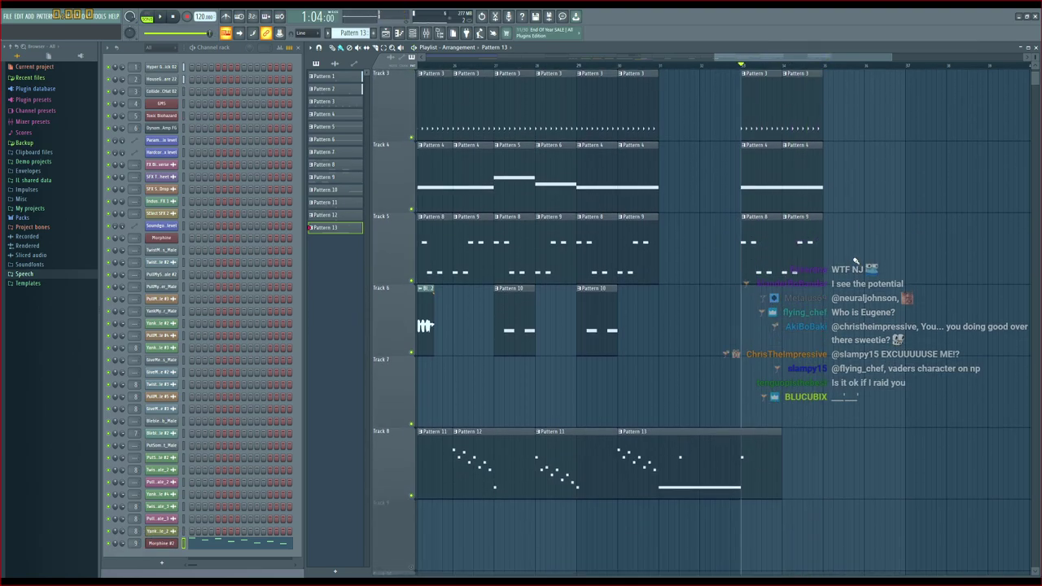
# Delete the copied Pattern 8 and Pattern 9 clips on Track 5 at bars 33–34 and audition the section
pyautogui.rightClick(802, 258)
pyautogui.rightClick(761, 259)
pyautogui.press('space')
pyautogui.press('space')
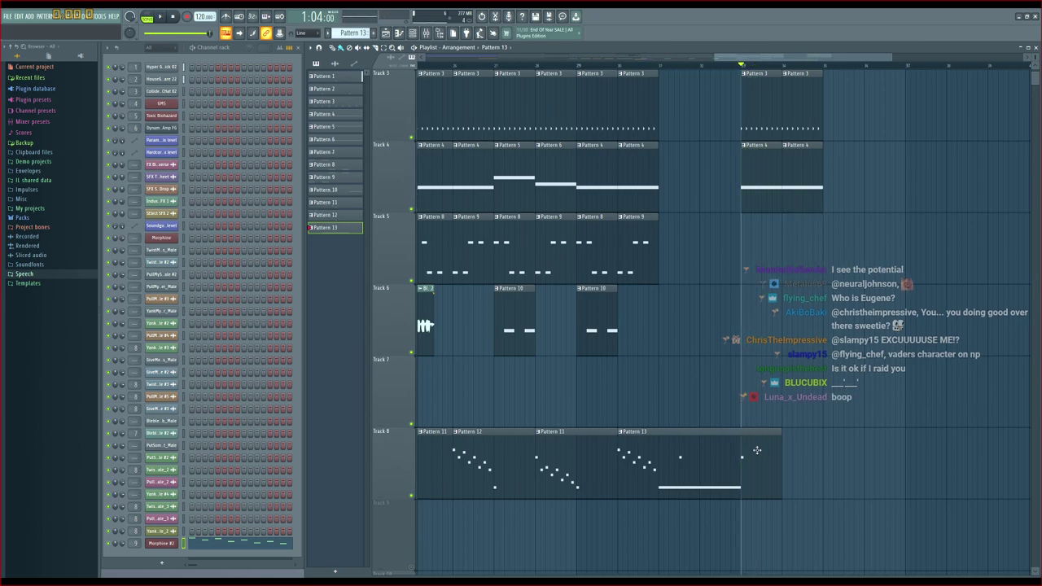
pyautogui.press('space')
pyautogui.press('space')
# In Pattern 13, write a run of short, mostly descending Morphine #2 note groups from bar 4 to just past bar 5, and audition it
pyautogui.doubleClick(755, 453)
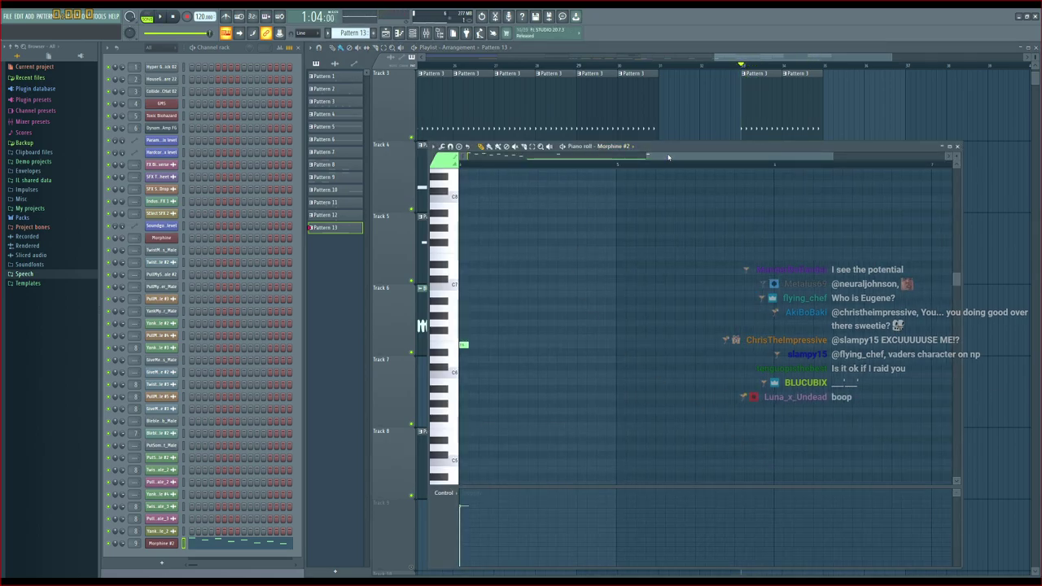
pyautogui.moveTo(669, 157); pyautogui.dragTo(611, 169)
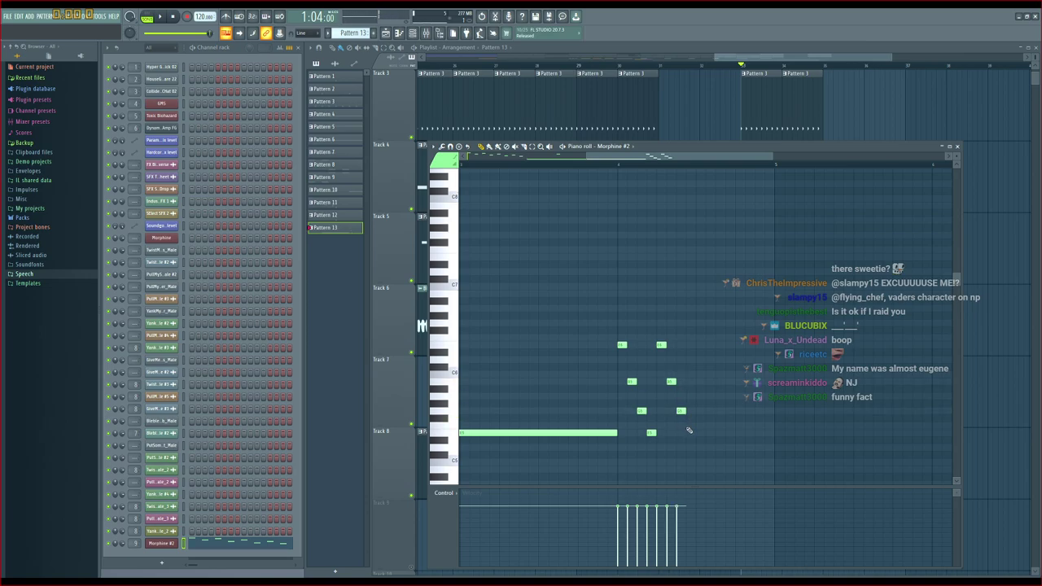
pyautogui.click(700, 316)
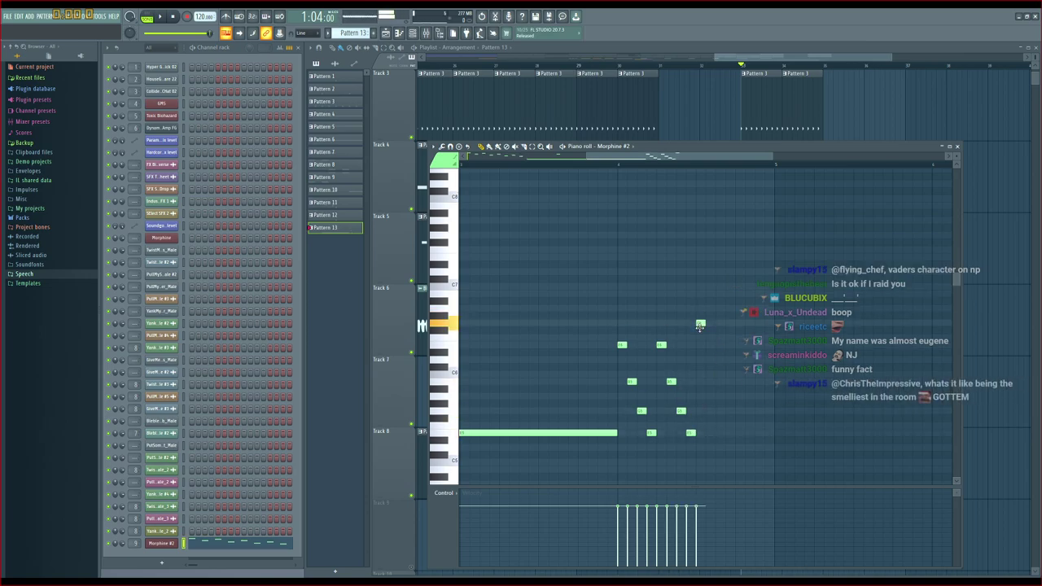
pyautogui.click(716, 368)
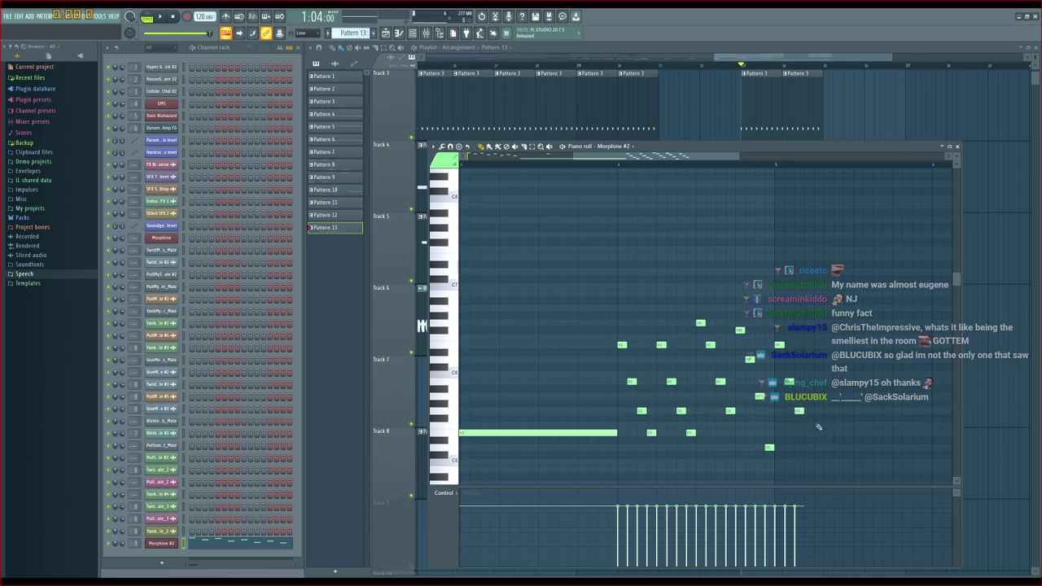
pyautogui.hscroll(4, 700, 175)
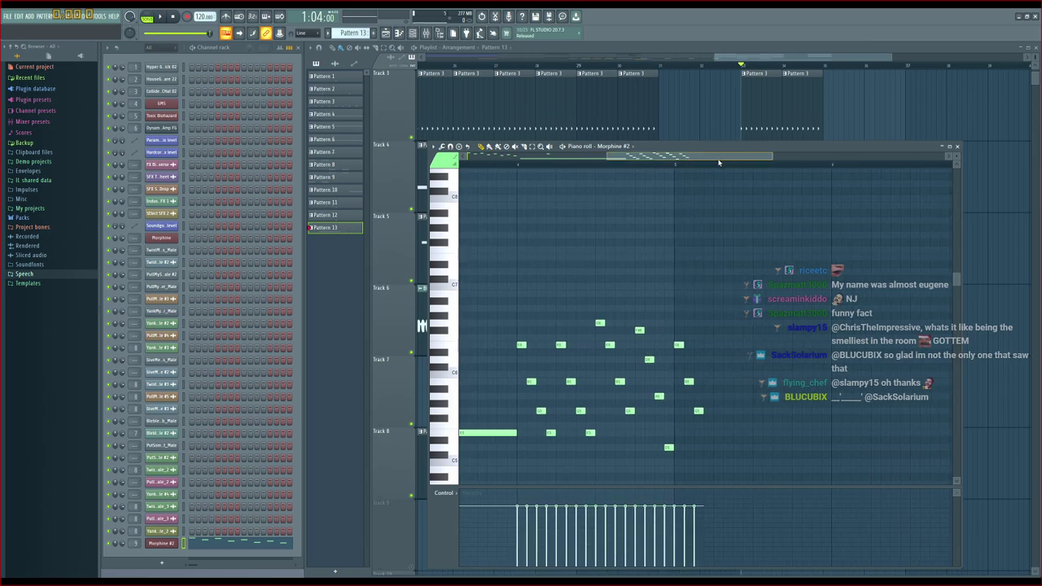
pyautogui.scroll(-2, 718, 192)
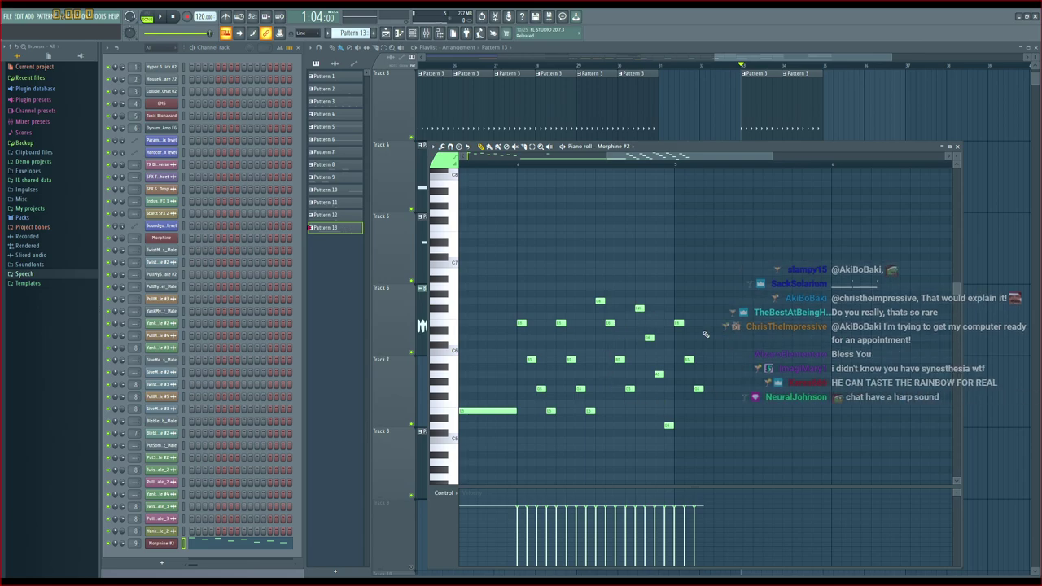
pyautogui.press('space')
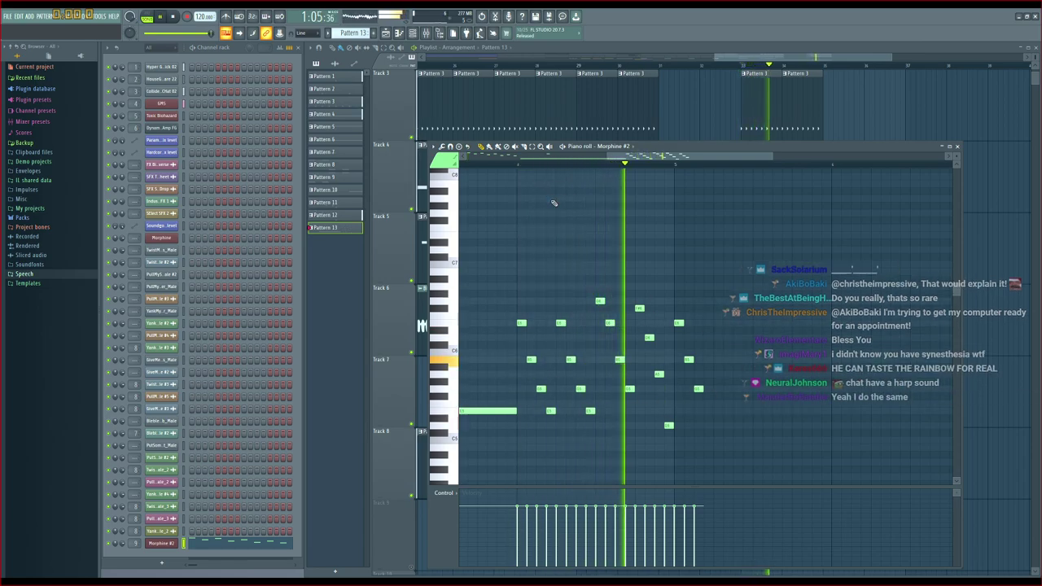
pyautogui.press('space')
# Continue the run after bar 5 with a short E5 note, then a descending group of D6, B5, F#5 and D5
pyautogui.click(715, 403)
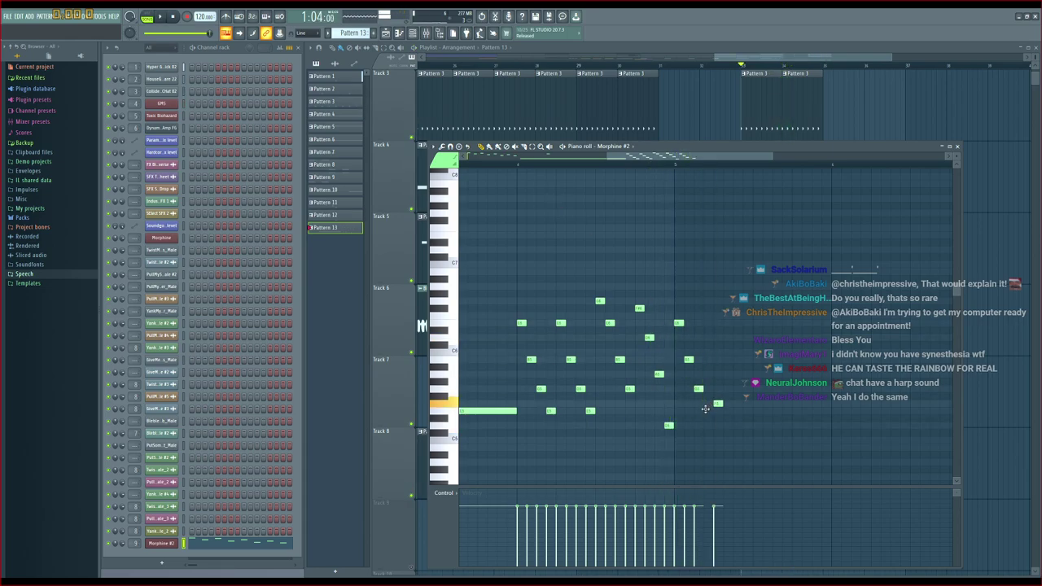
pyautogui.moveTo(705, 409); pyautogui.dragTo(706, 410)
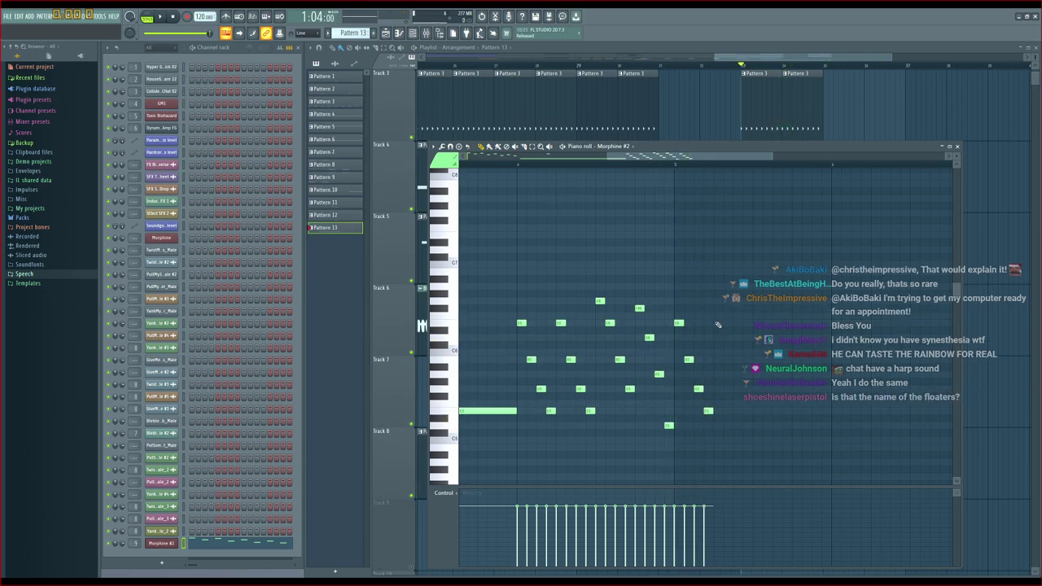
pyautogui.moveTo(717, 331); pyautogui.dragTo(718, 338)
pyautogui.click(736, 396)
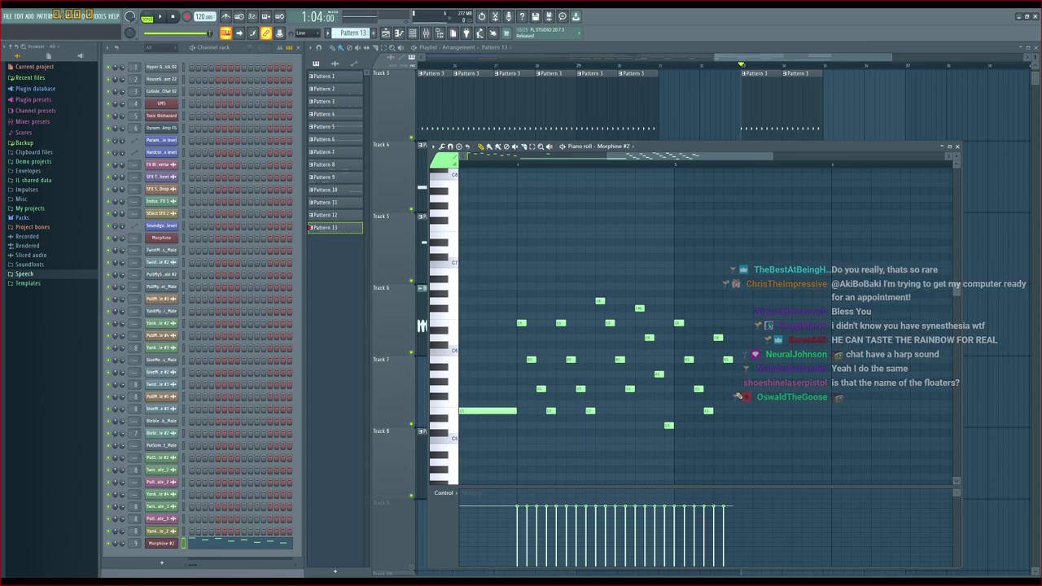
pyautogui.click(745, 426)
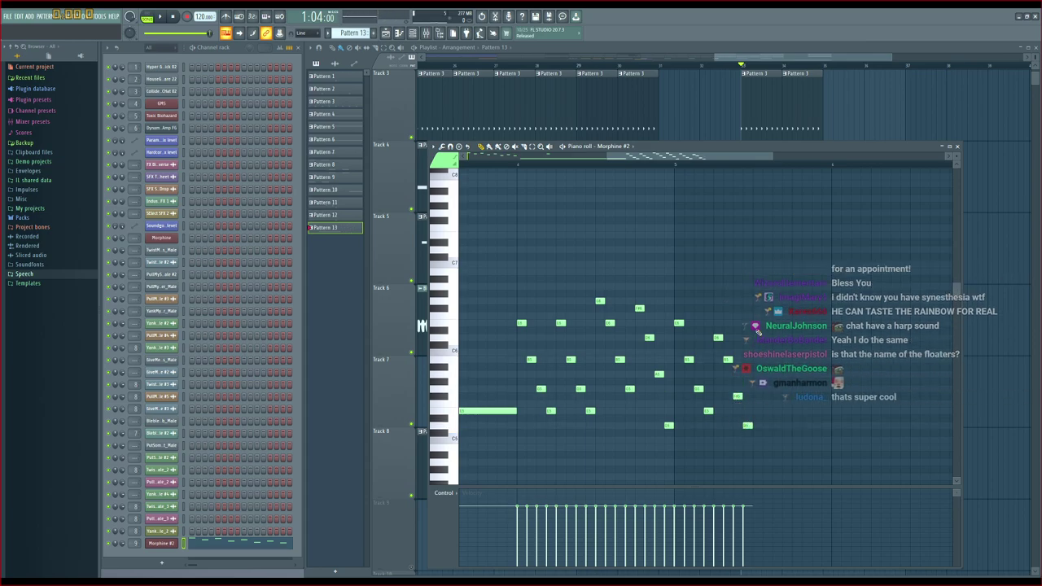
# Add two descending groups of short E6, B5, G5 and E5 notes up to pattern bar 6, and audition the run
pyautogui.click(757, 323)
pyautogui.click(766, 359)
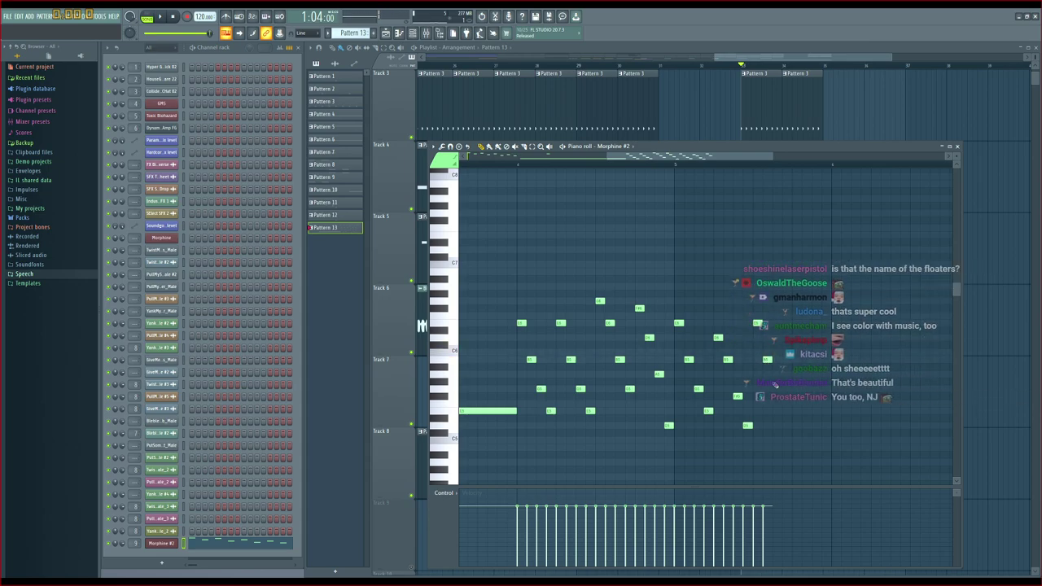
pyautogui.click(777, 390)
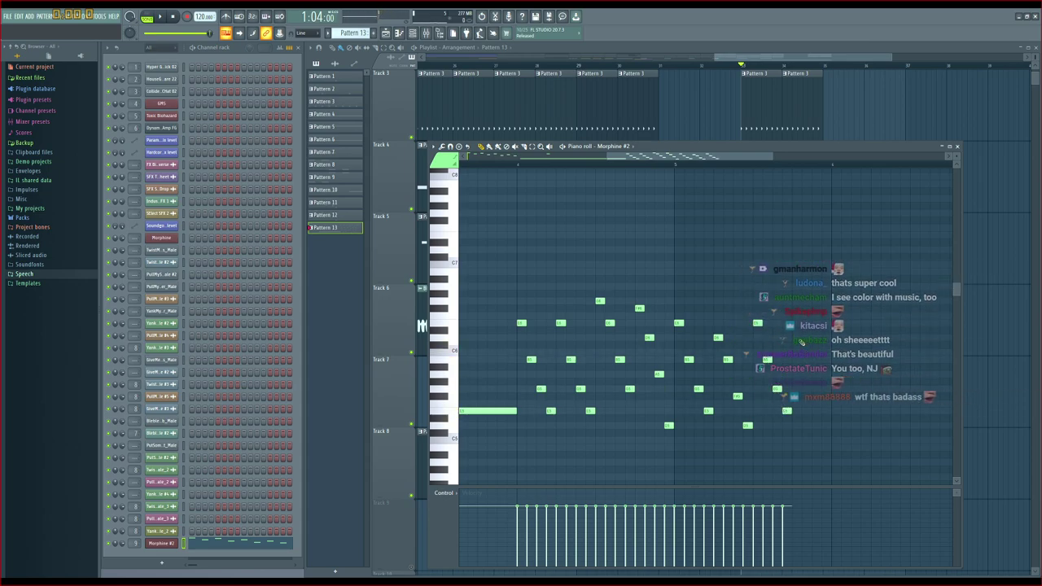
pyautogui.click(796, 323)
pyautogui.click(805, 360)
pyautogui.click(813, 389)
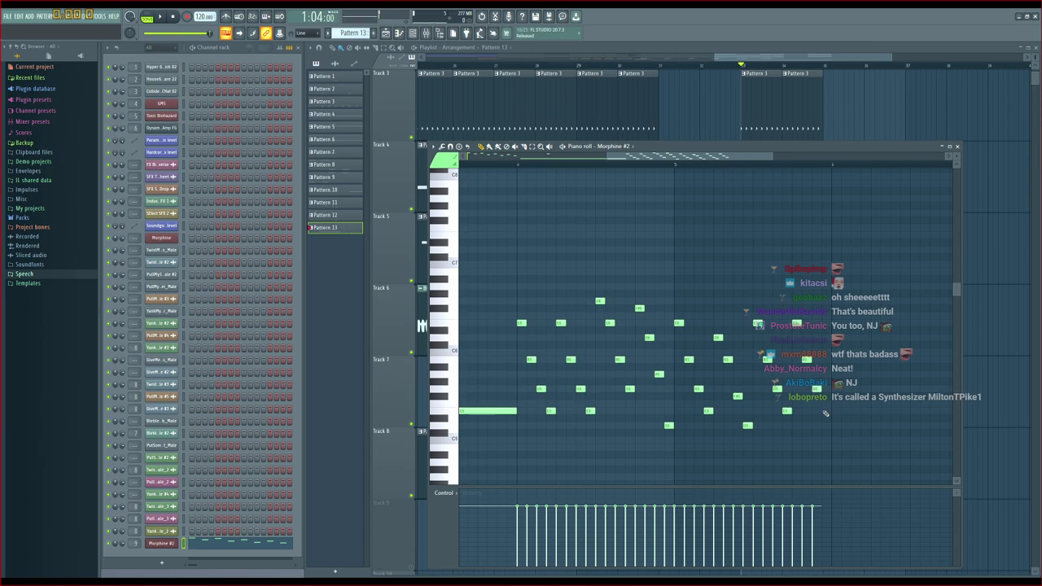
pyautogui.click(825, 411)
pyautogui.press('space')
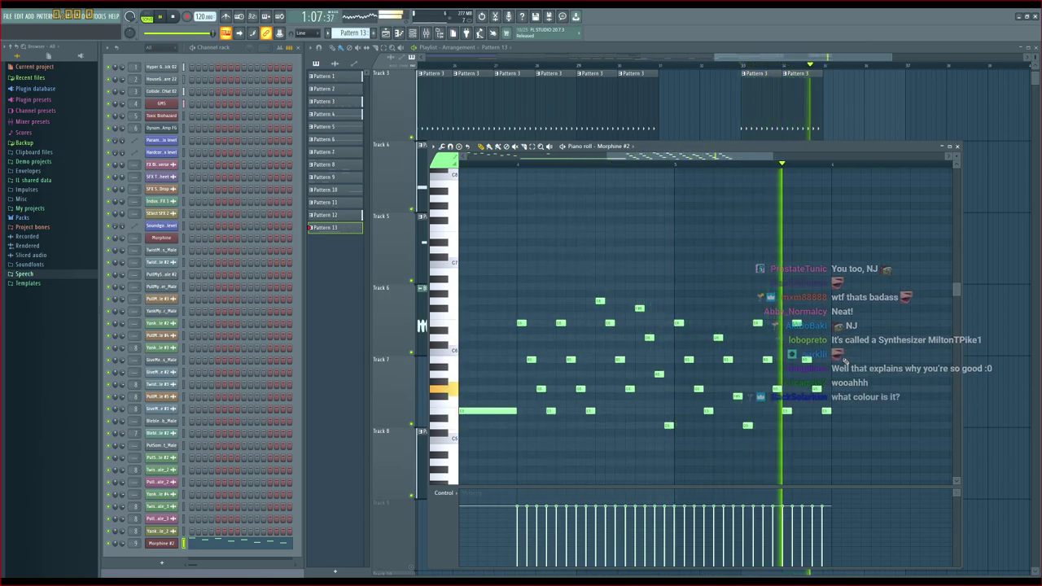
pyautogui.press('space')
# Add a one-beat E6 note at pattern bar 6 and audition the melody from song bar 33
pyautogui.moveTo(727, 161); pyautogui.dragTo(776, 203)
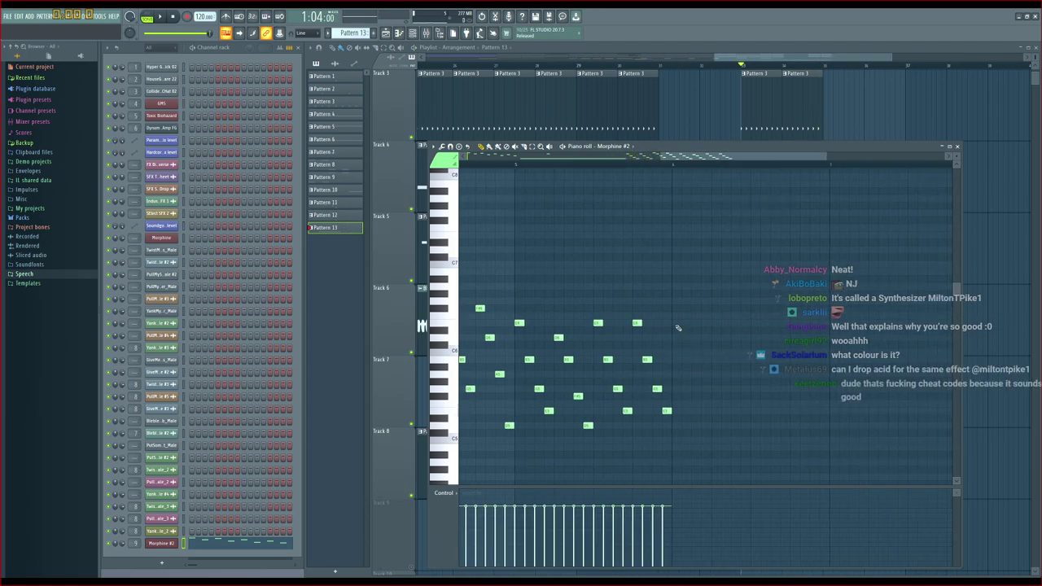
pyautogui.moveTo(675, 324); pyautogui.dragTo(707, 324)
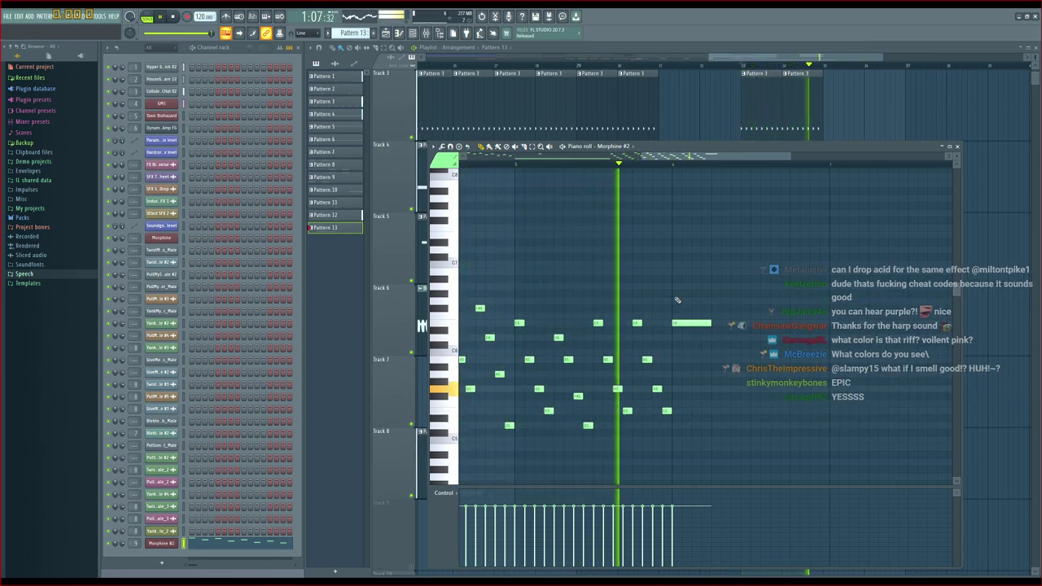
pyautogui.press('space')
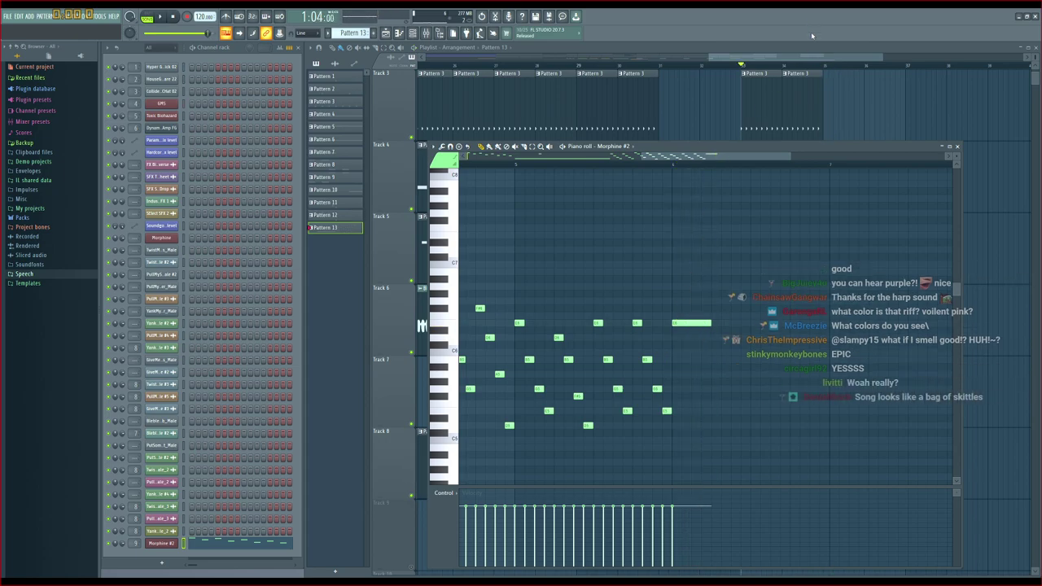
# Duplicate the bar 33–34 clips on Tracks 1 to 4 to bars 35–36 in the playlist
pyautogui.click(814, 59)
pyautogui.moveTo(813, 60); pyautogui.dragTo(823, 59)
pyautogui.scroll(1, 895, 166)
pyautogui.scroll(1, 876, 146)
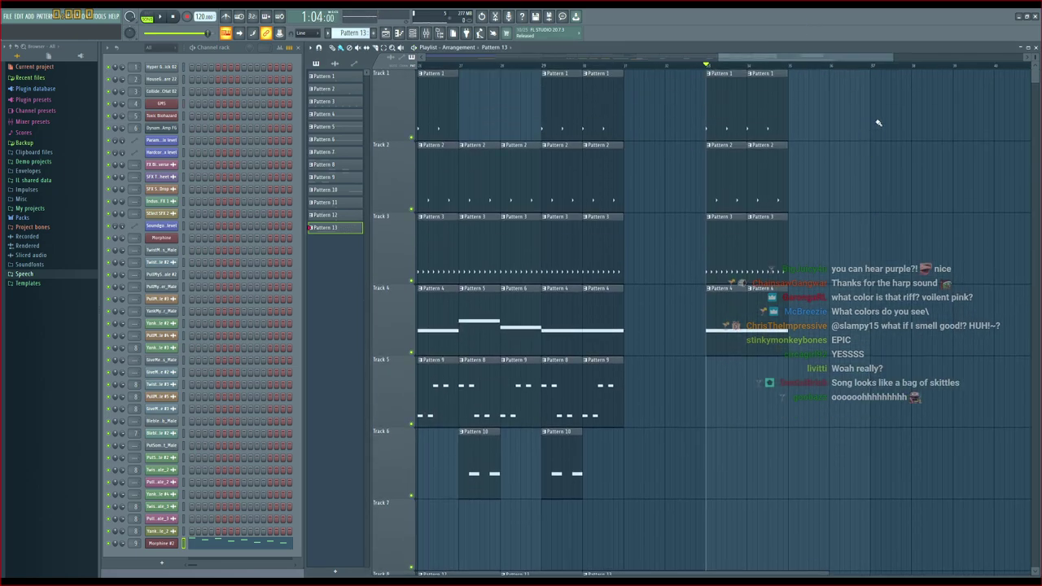
pyautogui.scroll(1, 876, 121)
pyautogui.moveTo(830, 125)
pyautogui.mouseDown()
pyautogui.moveTo(788, 137)
pyautogui.moveTo(677, 309)
pyautogui.mouseUp()
pyautogui.moveTo(711, 265); pyautogui.dragTo(804, 263)
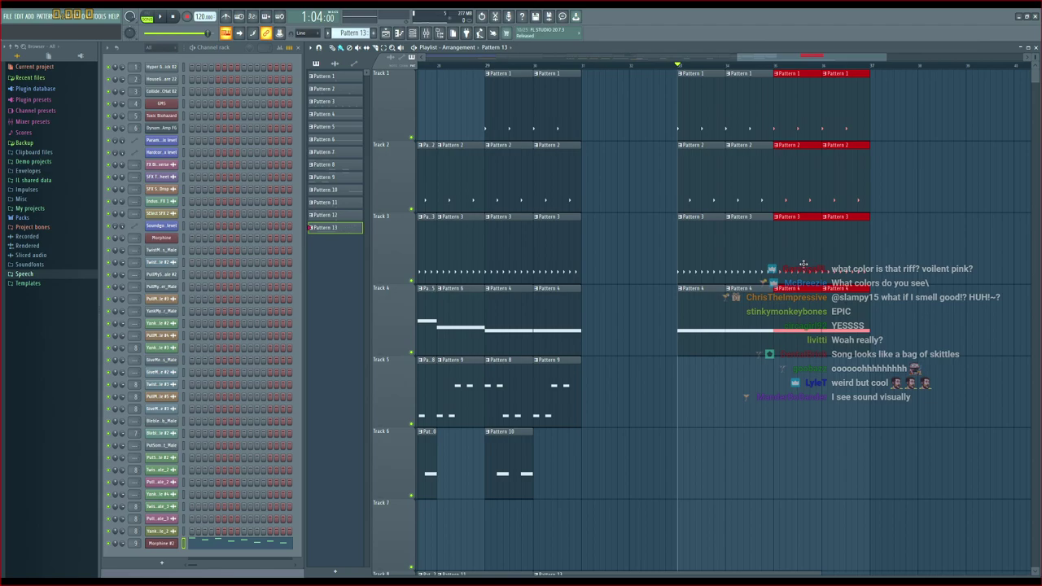
# In Pattern 13, add a short C6 slide note halfway through the held E6 note and a one-beat B5 note after it
pyautogui.scroll(-4, 889, 338)
pyautogui.scroll(2, 847, 293)
pyautogui.doubleClick(594, 288)
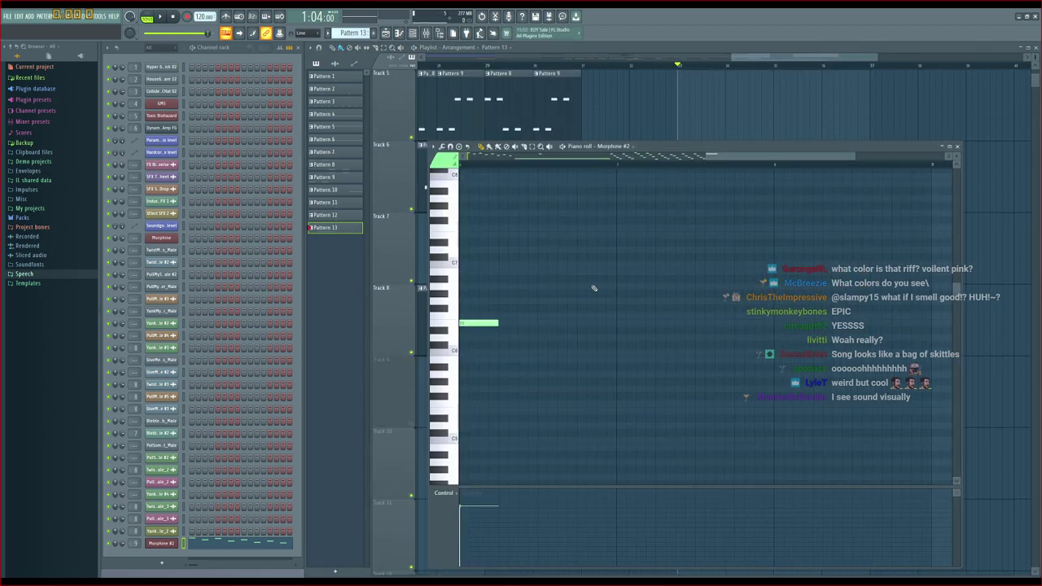
pyautogui.moveTo(735, 155); pyautogui.dragTo(686, 155)
pyautogui.press('space')
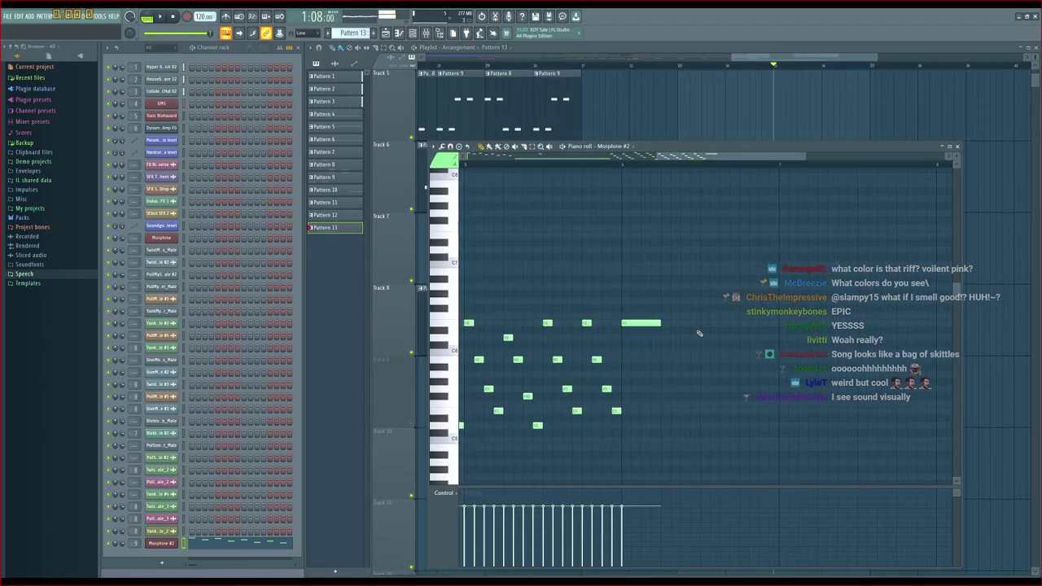
pyautogui.click(643, 352)
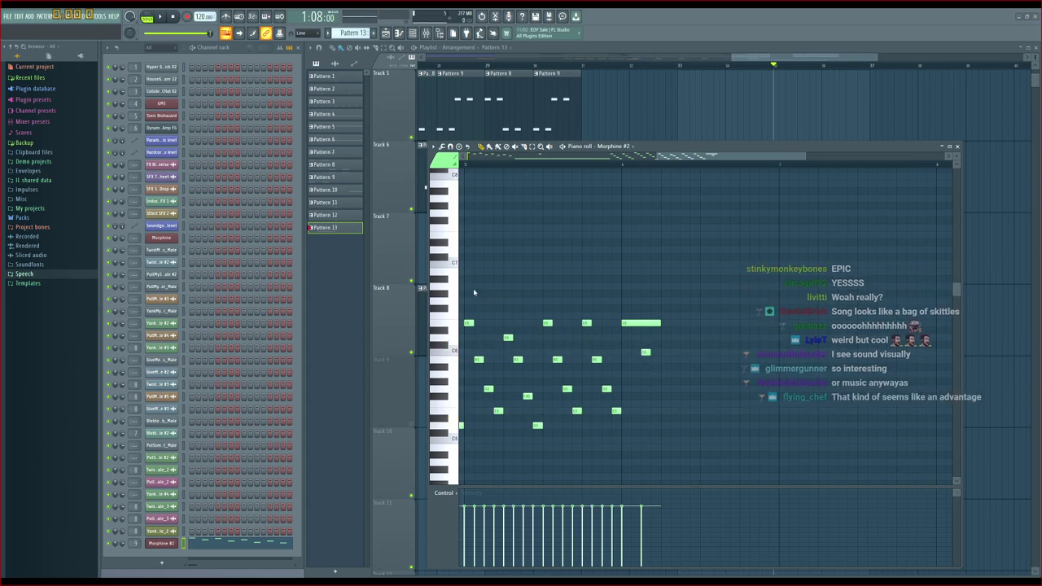
pyautogui.click(666, 359)
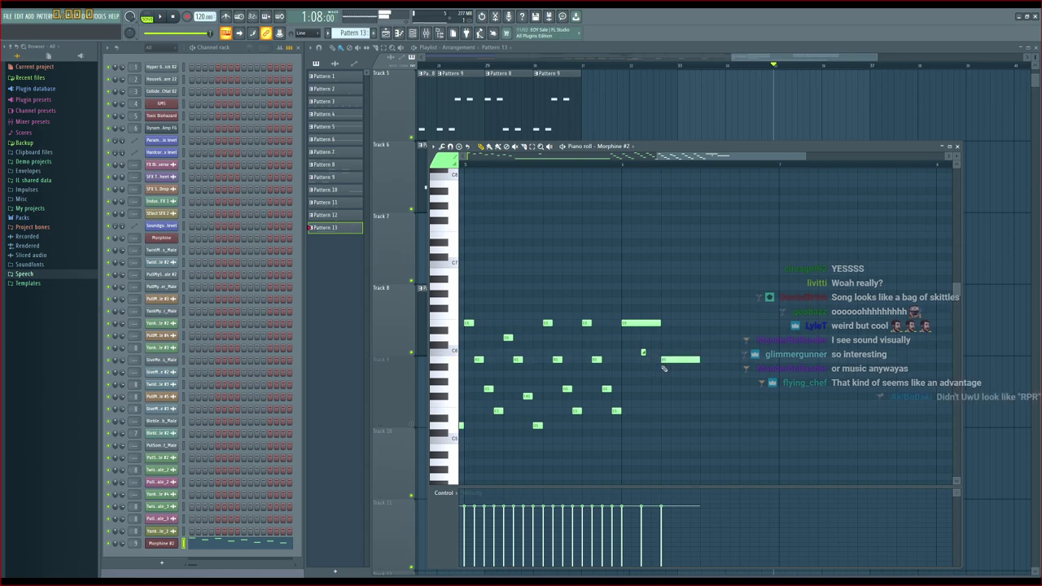
# Add a short G5 slide note halfway through the held B5 note and audition the melody
pyautogui.click(681, 388)
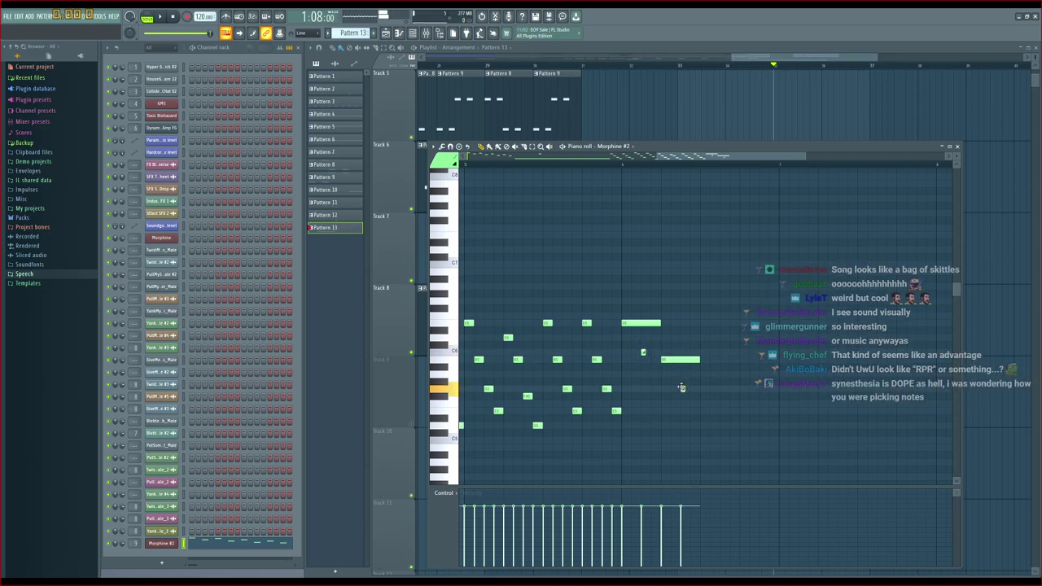
pyautogui.press('space')
pyautogui.press('space')
pyautogui.click(692, 364)
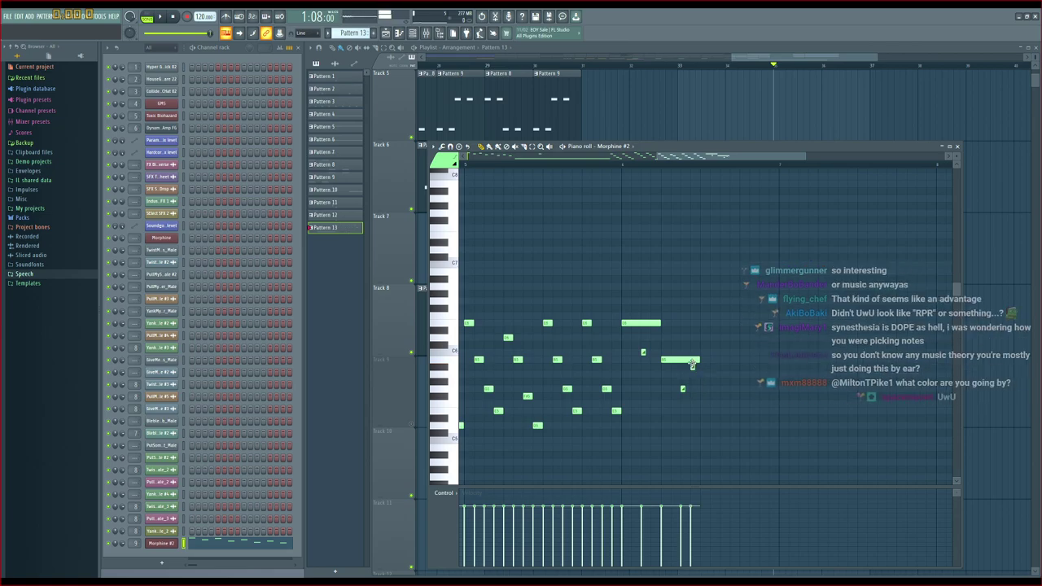
# Add a one-beat F#5 note after the B5, bend it with short G5 and F#5 slide notes, and audition it
pyautogui.click(704, 396)
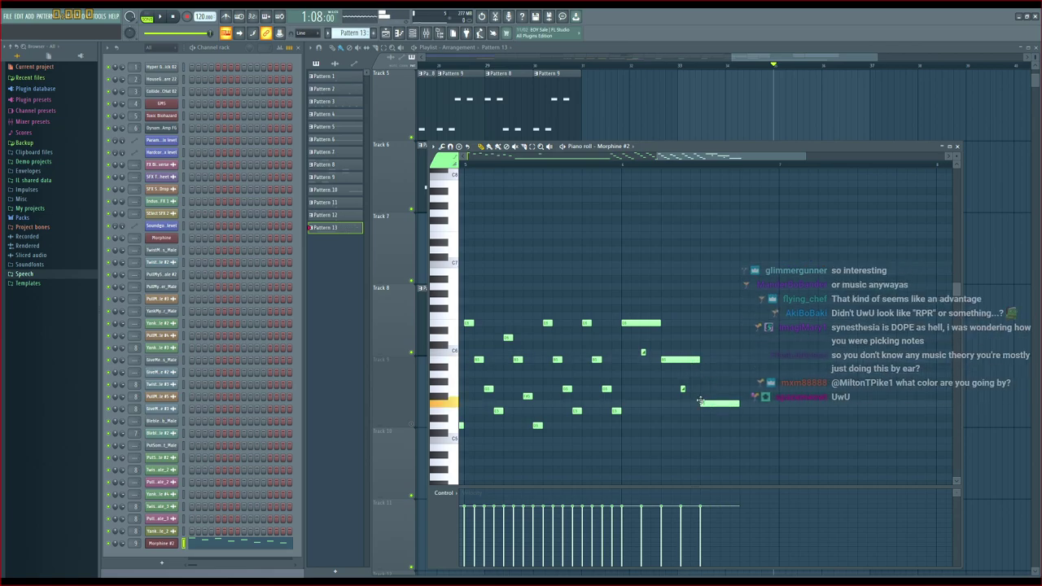
pyautogui.click(711, 389)
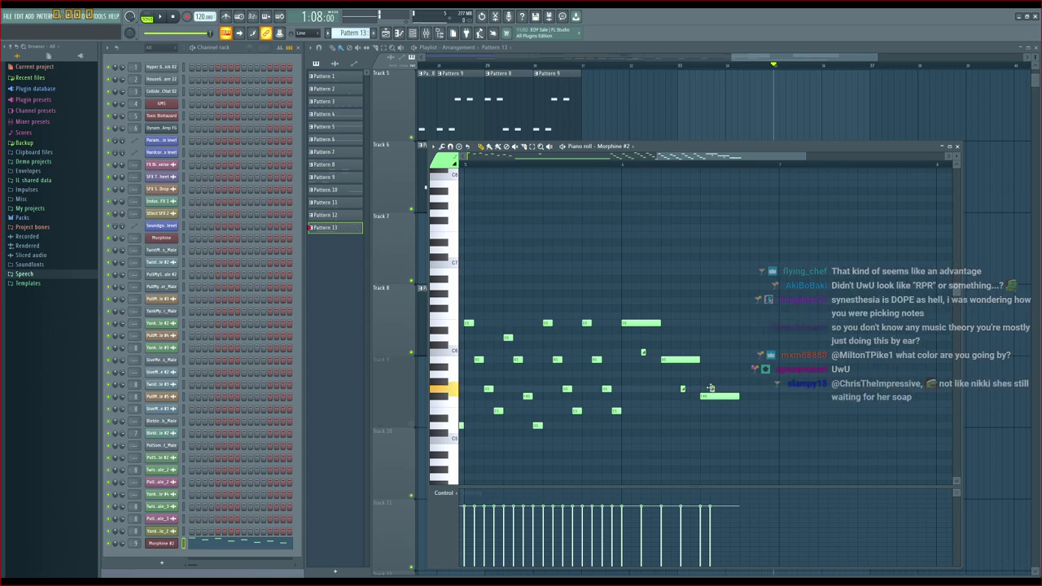
pyautogui.press('space')
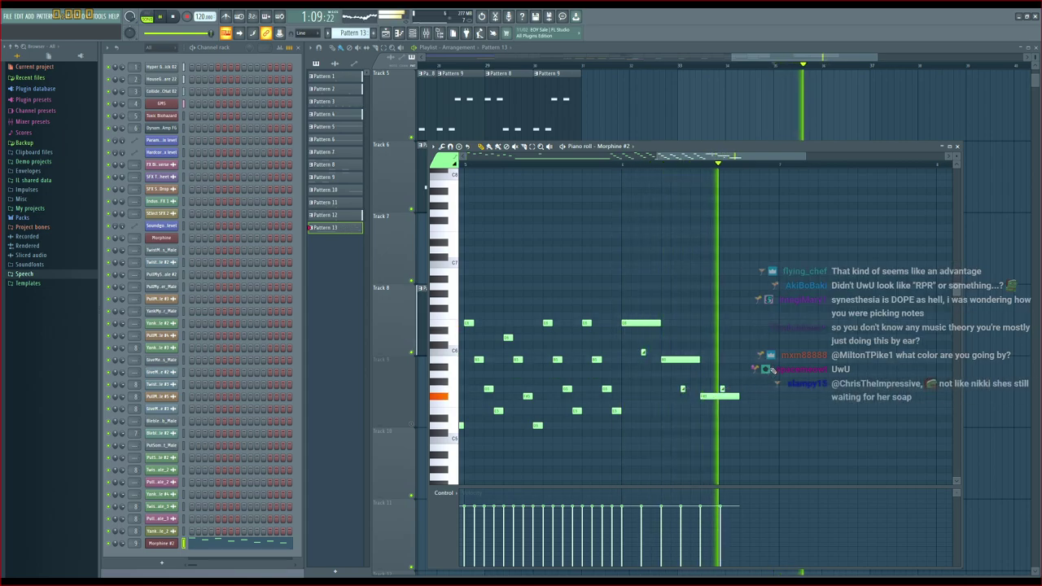
pyautogui.press('space')
pyautogui.moveTo(721, 389); pyautogui.dragTo(712, 388)
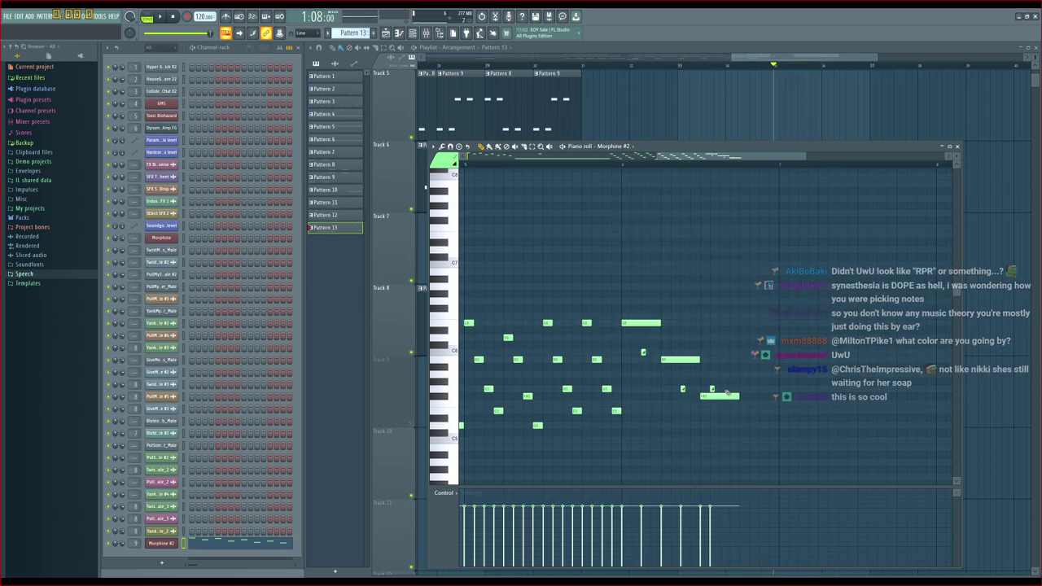
pyautogui.press('space')
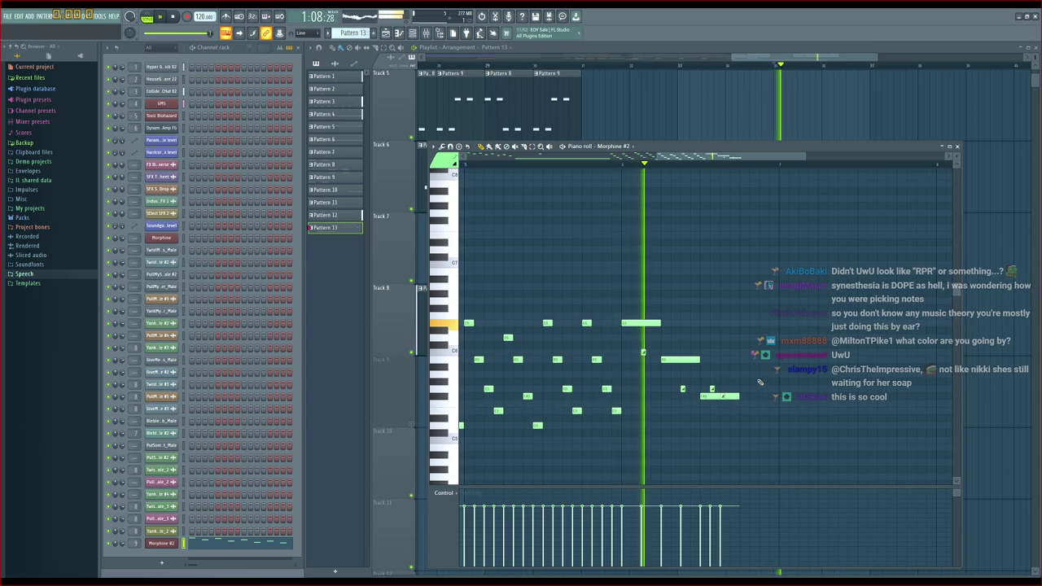
pyautogui.press('space')
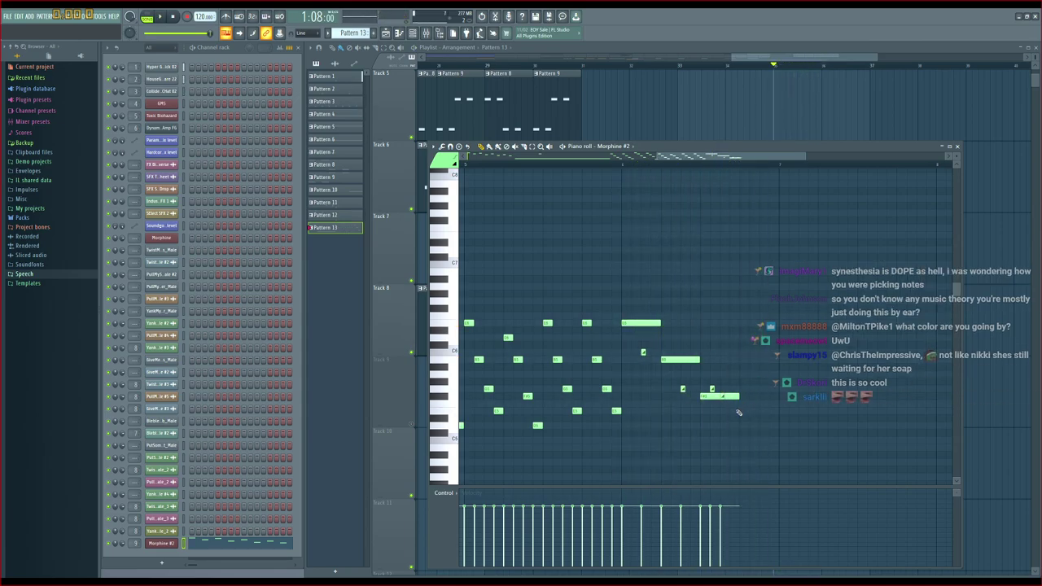
# Add a short D5 slide note near the end of the F#5, follow it with a one-beat E5 note, and audition
pyautogui.moveTo(731, 426); pyautogui.dragTo(734, 425)
pyautogui.click(742, 410)
pyautogui.press('space')
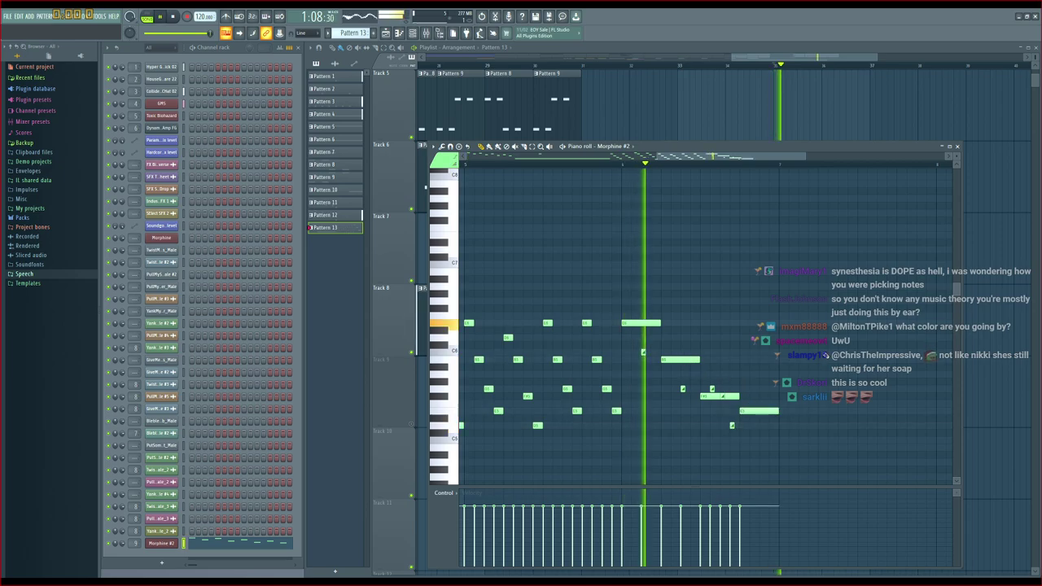
pyautogui.press('space')
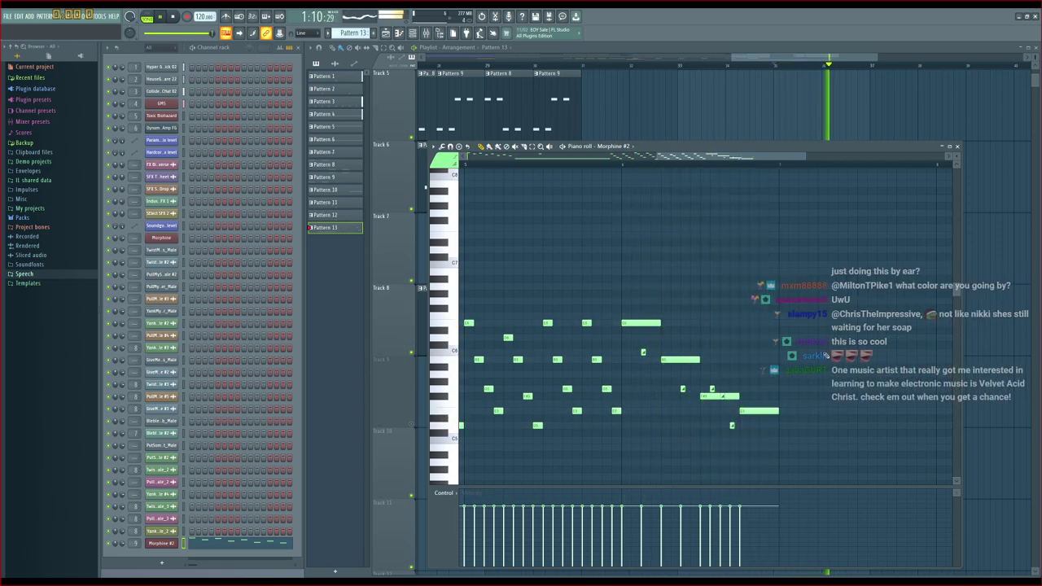
# From pattern bar 7, add rising quarter-beat groups: B4, E5, G5, B5; E5, G5, B5, E6; and G5, B5, E6, G6
pyautogui.moveTo(686, 159); pyautogui.dragTo(698, 159)
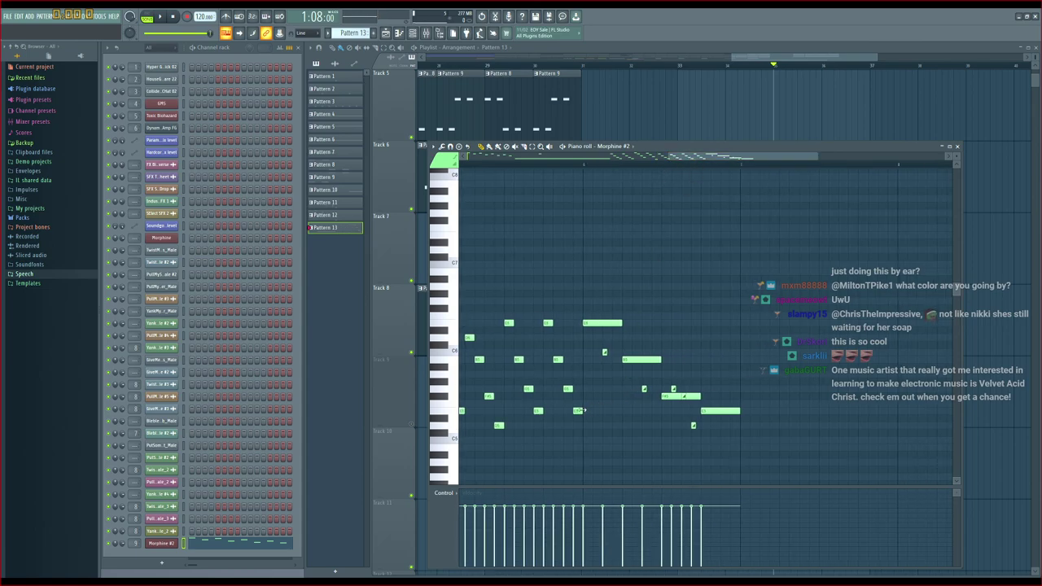
pyautogui.click(744, 447)
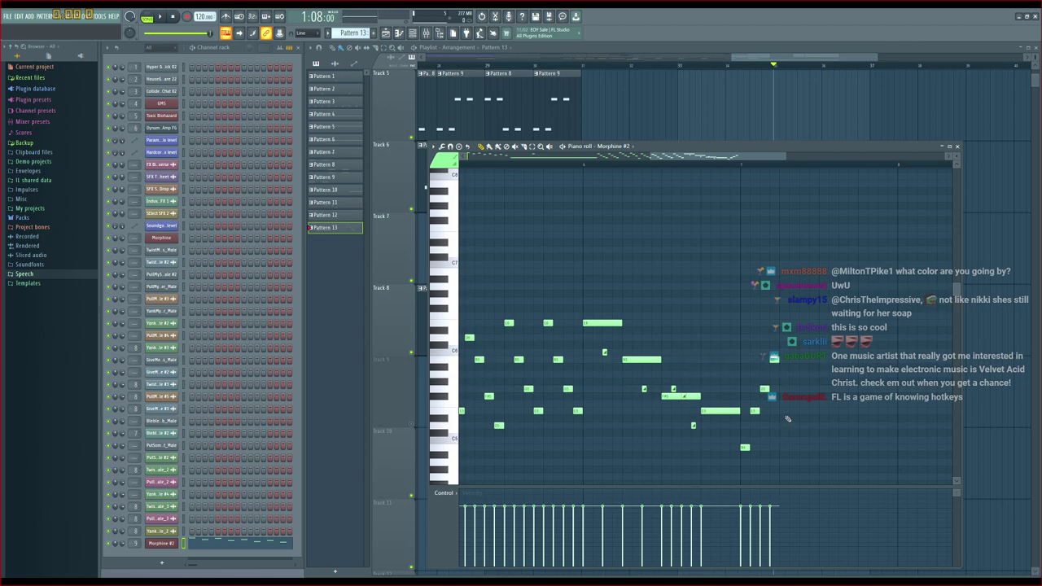
pyautogui.click(783, 410)
pyautogui.click(791, 389)
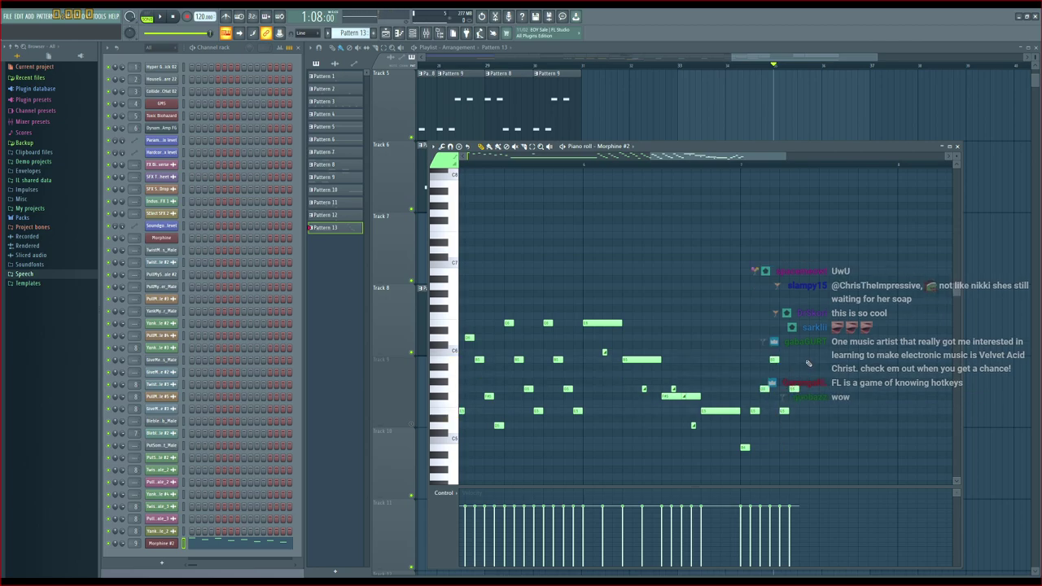
pyautogui.click(813, 360)
pyautogui.click(803, 360)
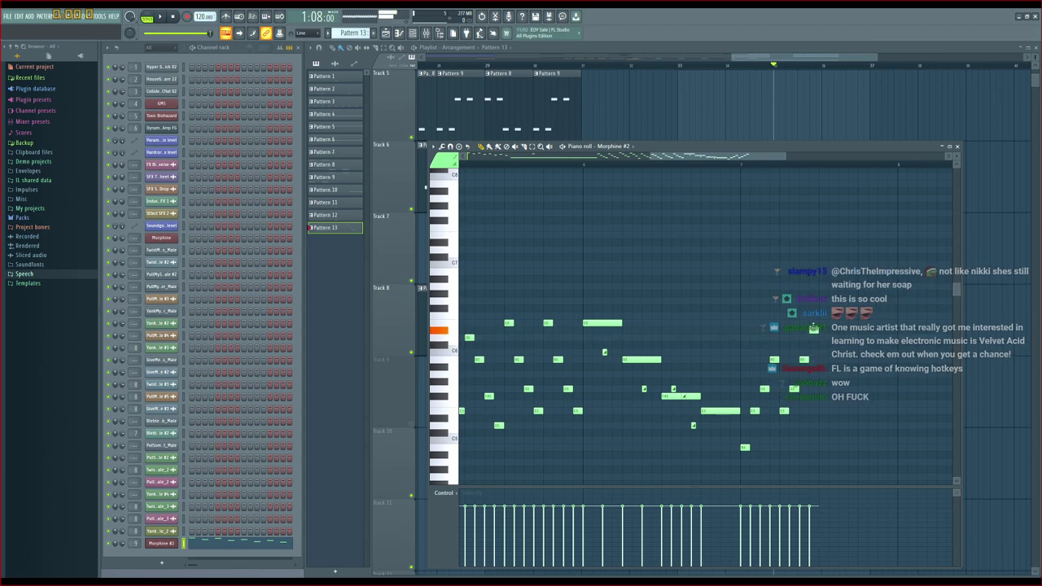
pyautogui.click(823, 388)
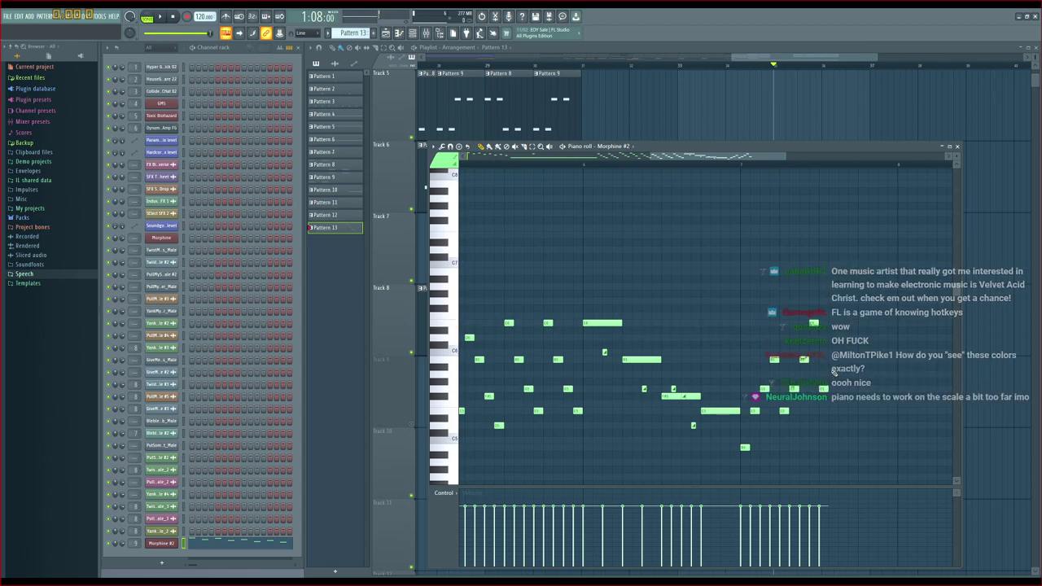
pyautogui.click(853, 300)
pyautogui.hscroll(3, 760, 300)
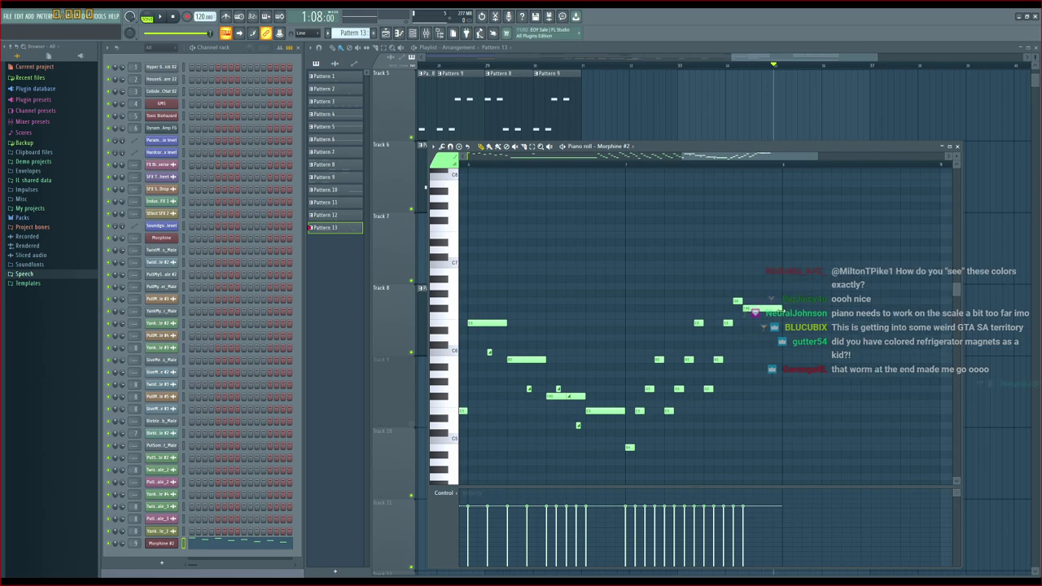
# End the rising run with a one-beat F#6 note, a D6 slide halfway through it, and a one-beat E6 at pattern bar 8
pyautogui.moveTo(780, 310)
pyautogui.mouseDown()
pyautogui.moveTo(763, 313)
pyautogui.moveTo(783, 312)
pyautogui.mouseUp()
pyautogui.click(767, 324)
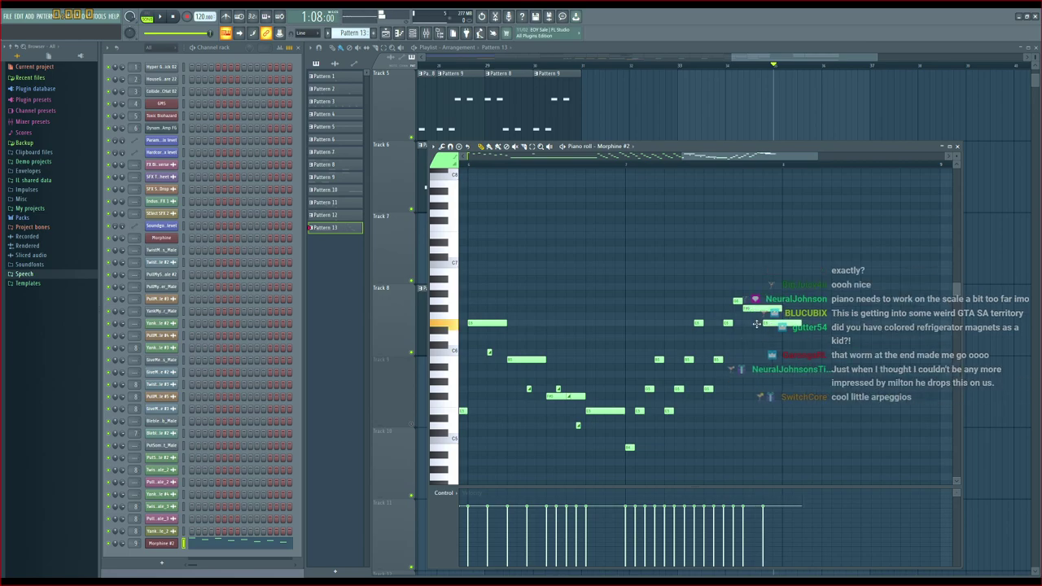
pyautogui.rightClick(783, 328)
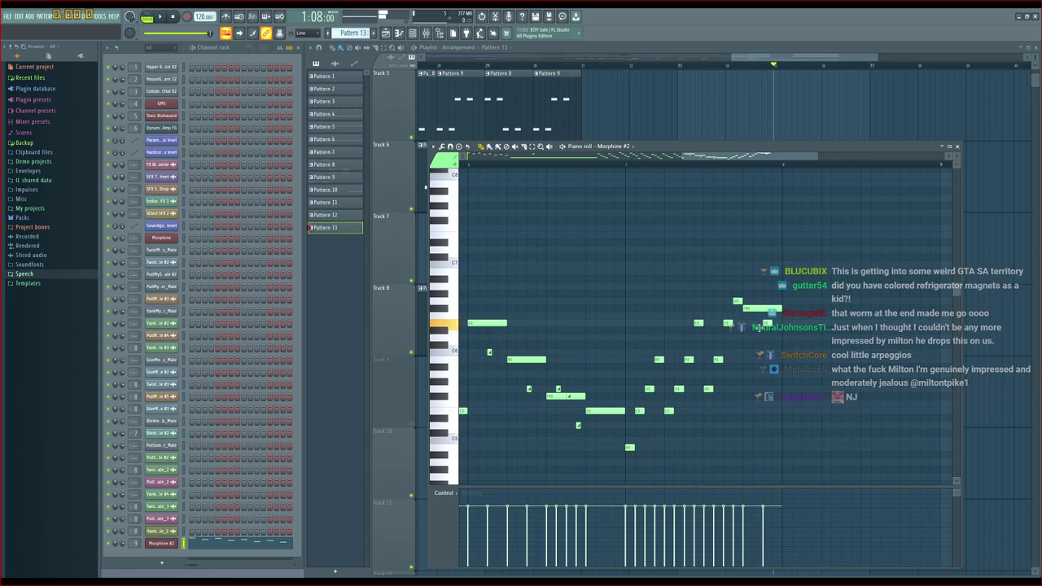
pyautogui.moveTo(760, 328); pyautogui.dragTo(756, 343)
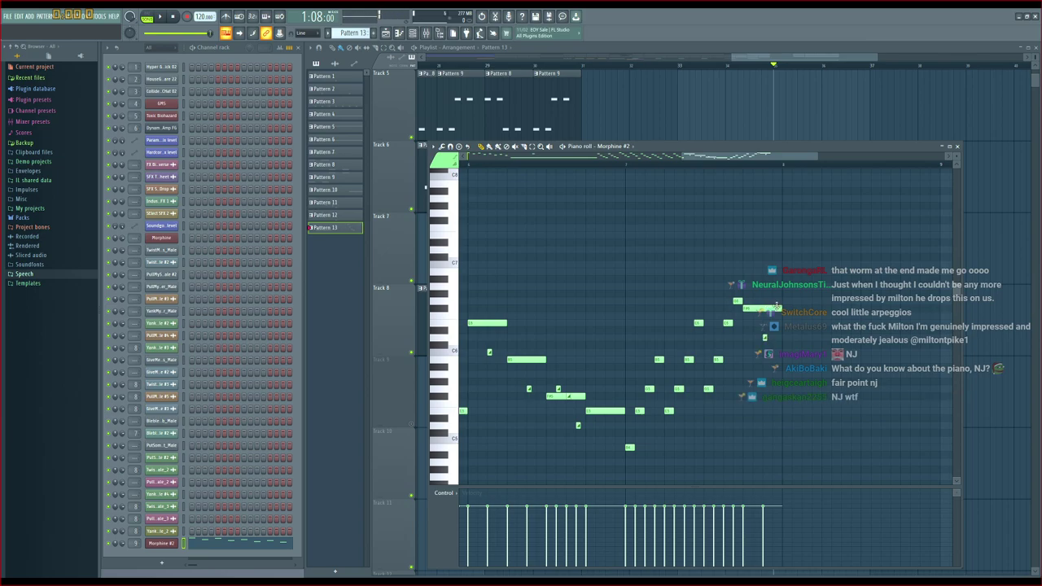
pyautogui.press('space')
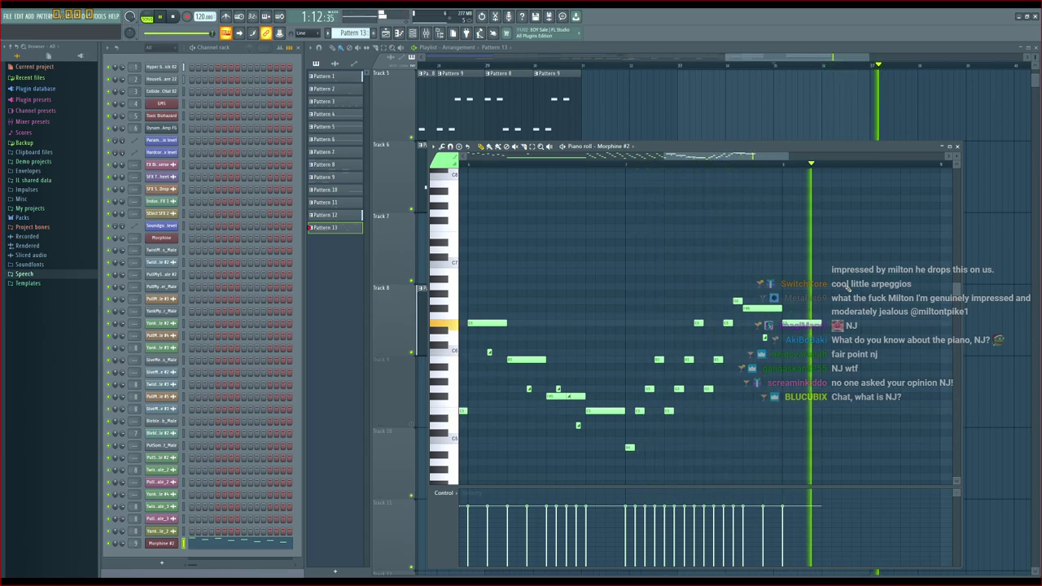
pyautogui.press('space')
# Duplicate the bar 33–36 clips on Tracks 1 to 4 to bars 37–40 in the playlist
pyautogui.moveTo(758, 60); pyautogui.dragTo(731, 62)
pyautogui.scroll(4, 756, 134)
pyautogui.scroll(-1, 914, 166)
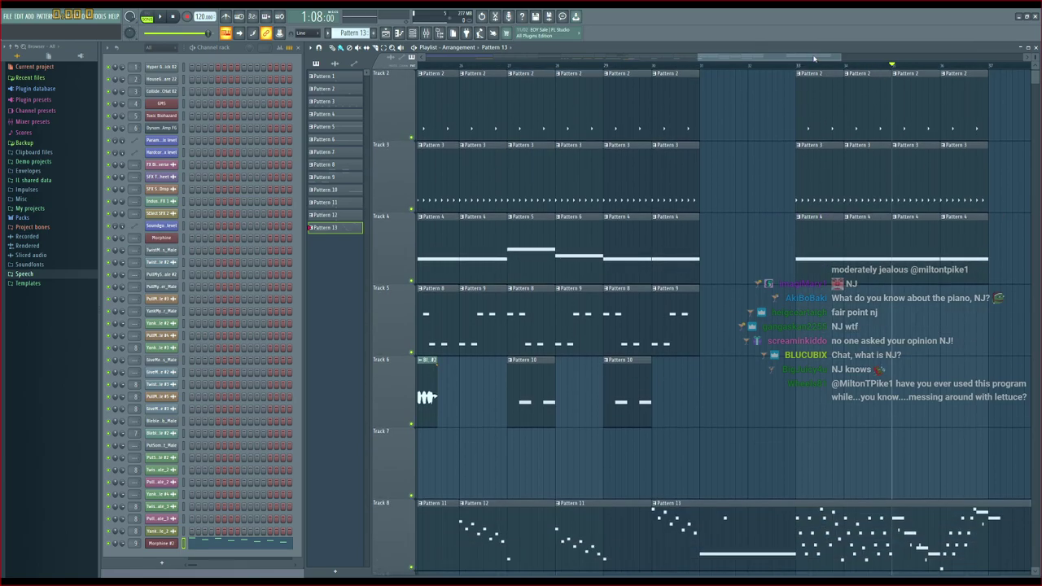
pyautogui.moveTo(814, 59); pyautogui.dragTo(877, 59)
pyautogui.scroll(1, 866, 152)
pyautogui.moveTo(808, 133); pyautogui.dragTo(521, 376)
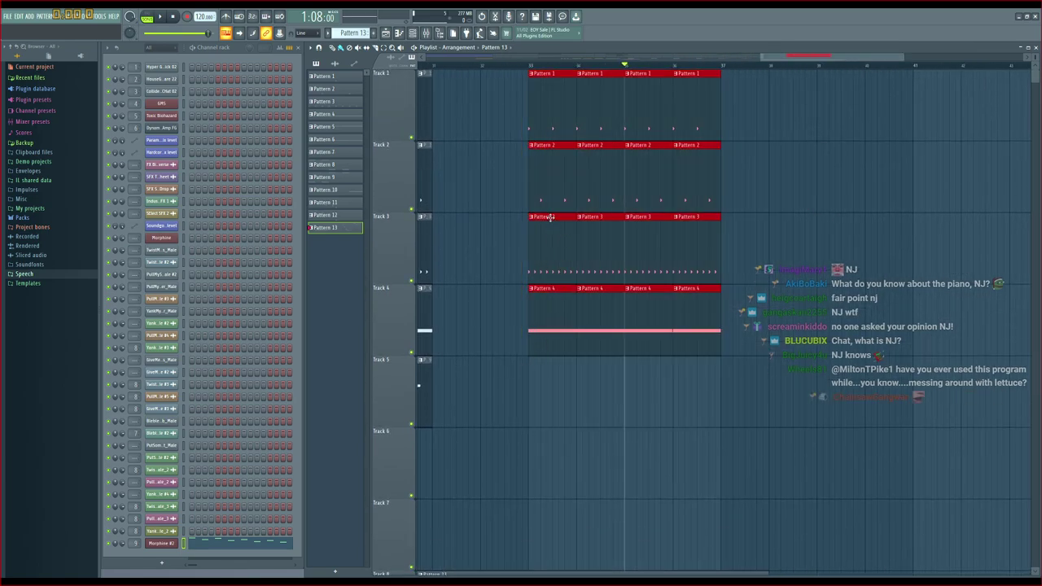
pyautogui.hotkey('ctrl', 'b')
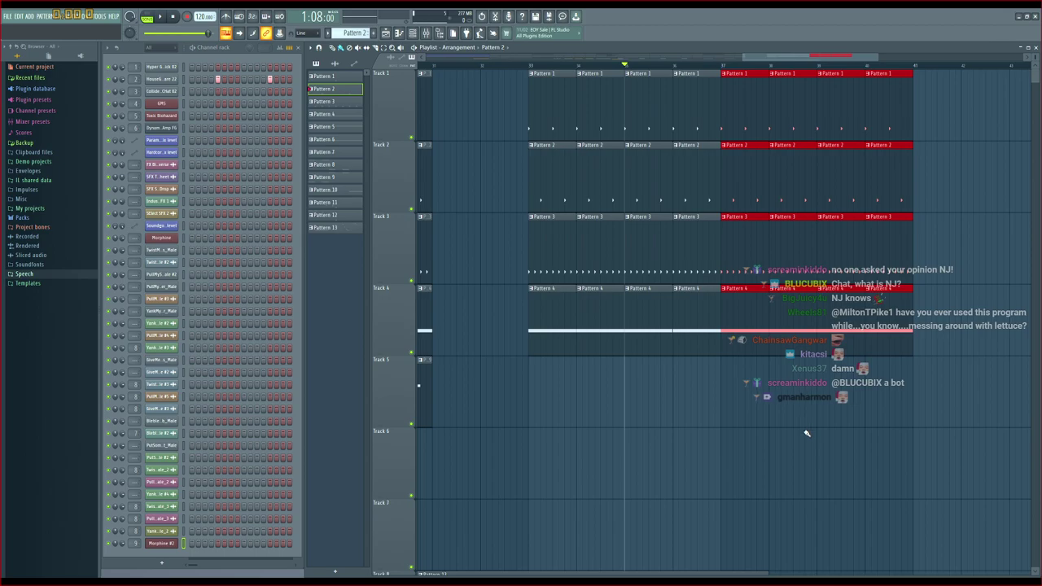
pyautogui.click(801, 429)
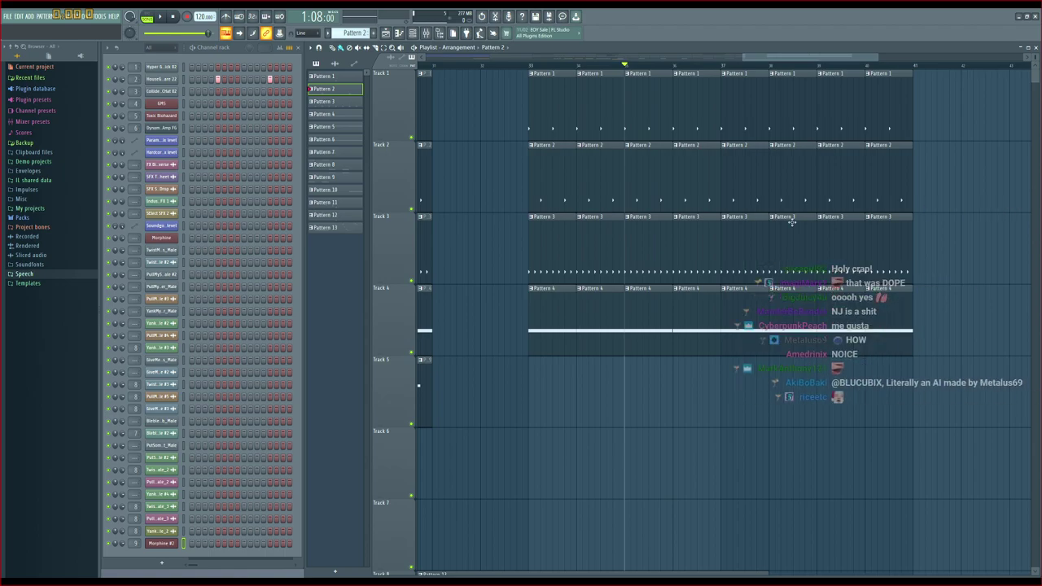
# Audition the song from bar 33 through the new Pattern 13 melody
pyautogui.hscroll(-3, 708, 126)
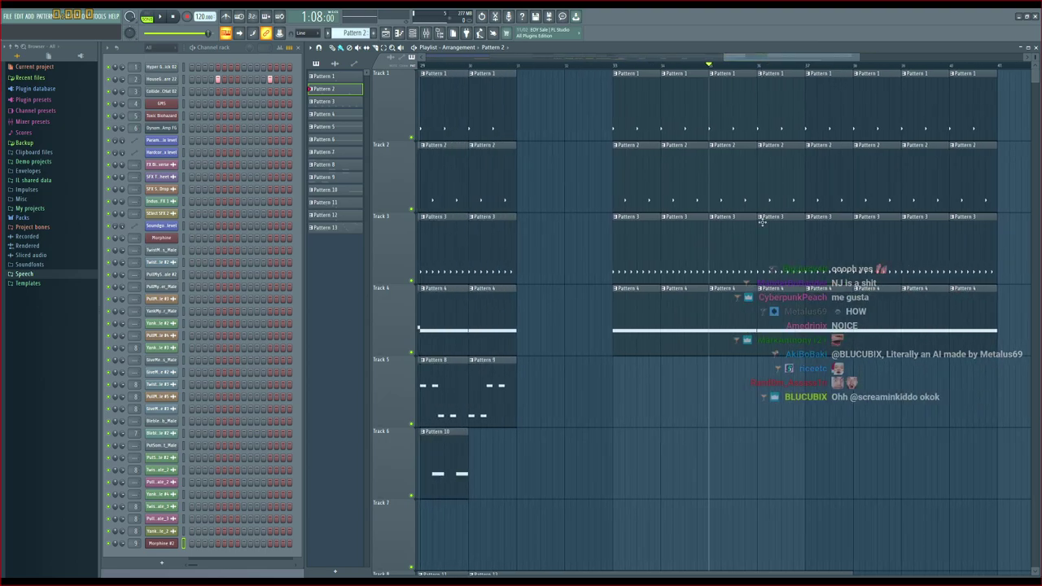
pyautogui.click(617, 65)
pyautogui.press('space')
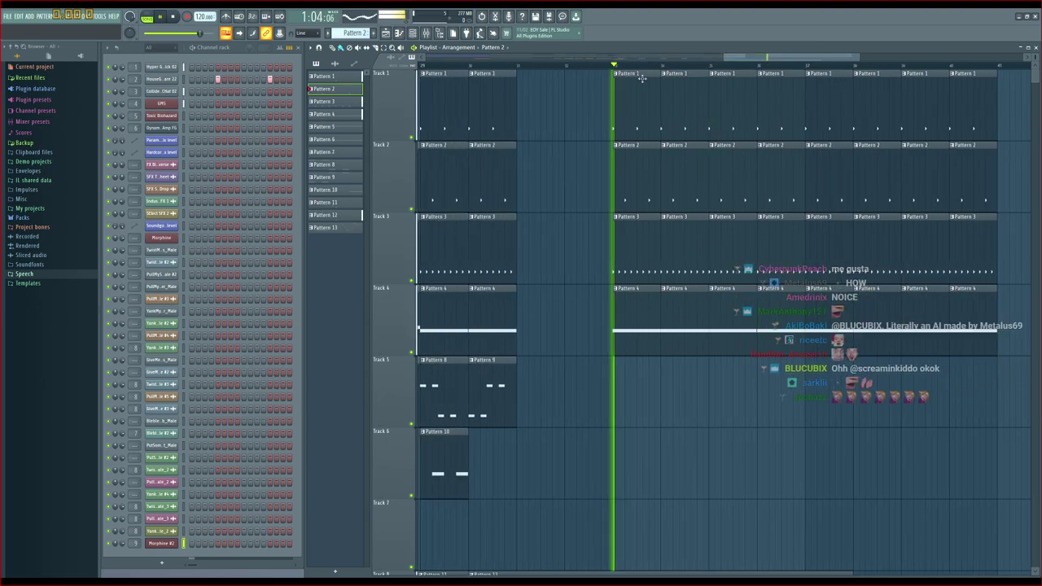
pyautogui.scroll(-3, 851, 319)
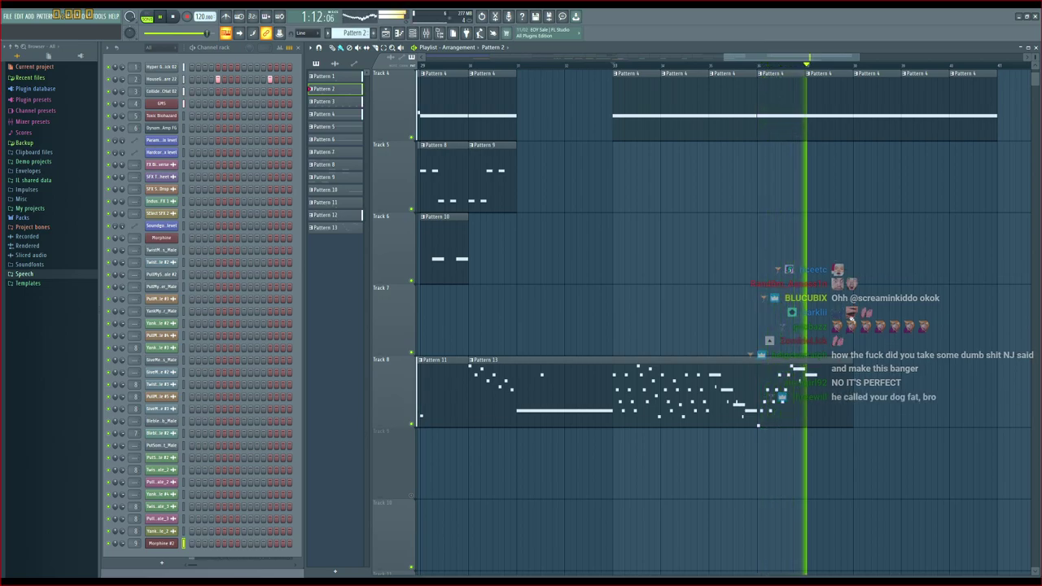
pyautogui.press('space')
# Open Pattern 13's Morphine #2 notes and audition the start of the fast run at pattern bar 4
pyautogui.moveTo(783, 58); pyautogui.dragTo(808, 60)
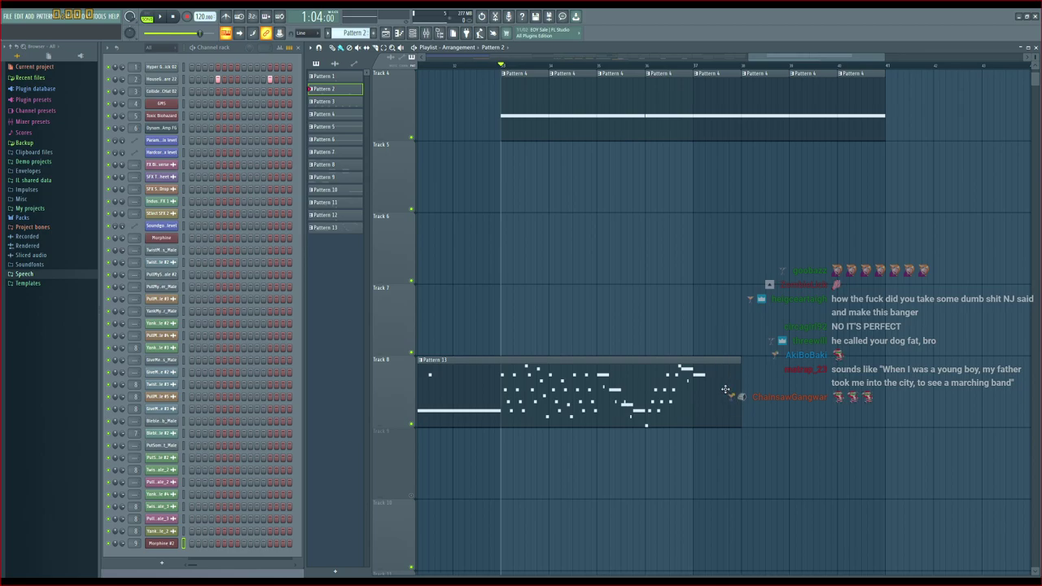
pyautogui.scroll(2, 785, 373)
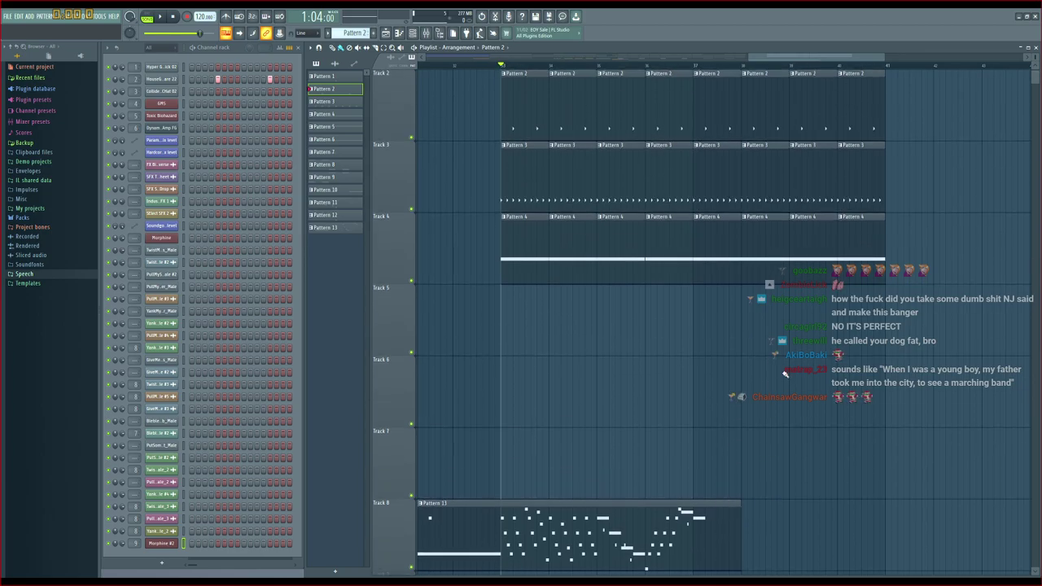
pyautogui.doubleClick(723, 510)
pyautogui.moveTo(770, 157); pyautogui.dragTo(557, 166)
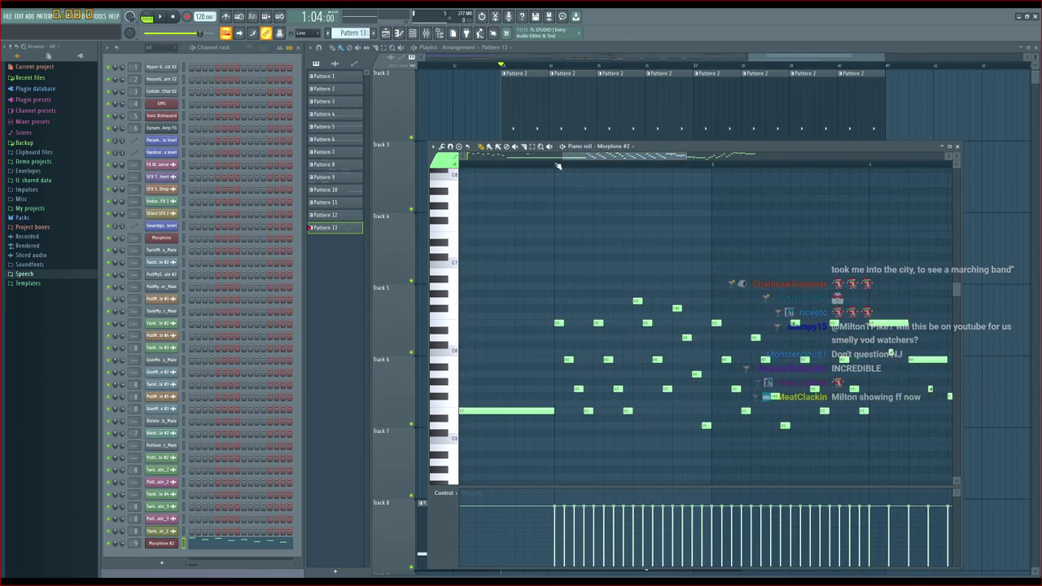
pyautogui.press('space')
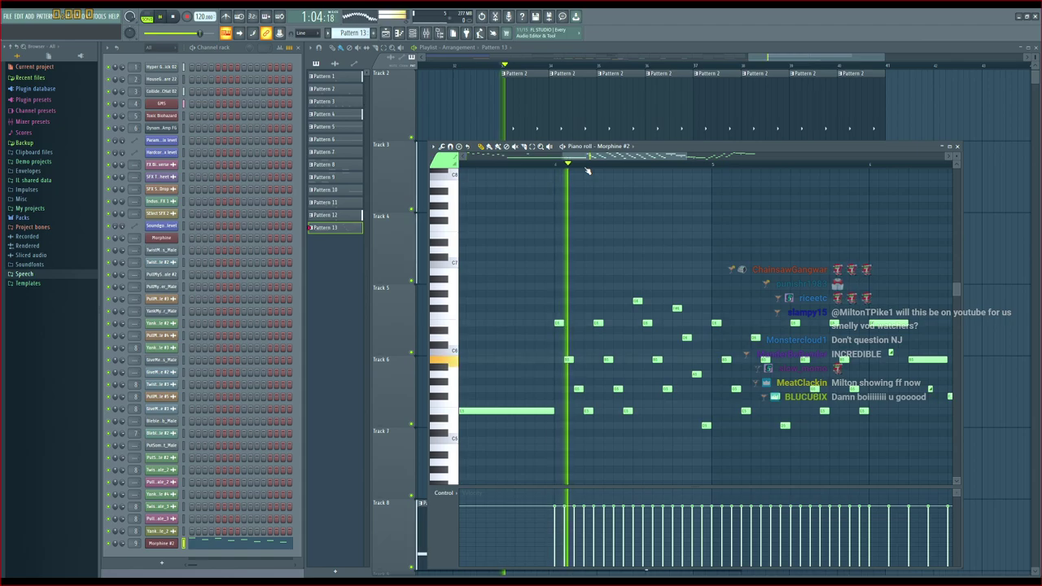
pyautogui.press('space')
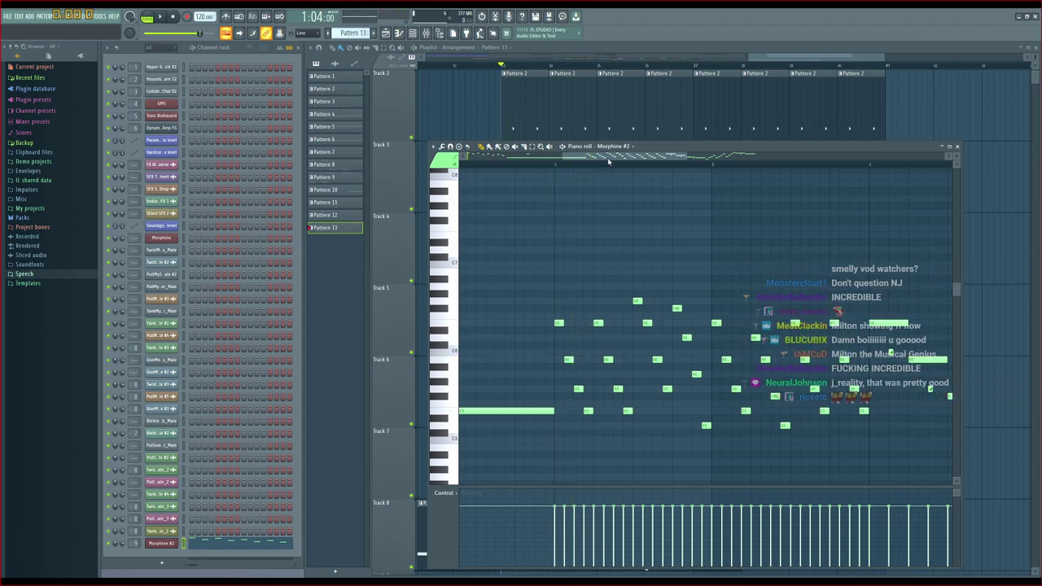
# Audition the melody into its rising run, and extend the final E6 note to fill pattern bar 8
pyautogui.press('space')
pyautogui.moveTo(608, 160); pyautogui.dragTo(716, 186)
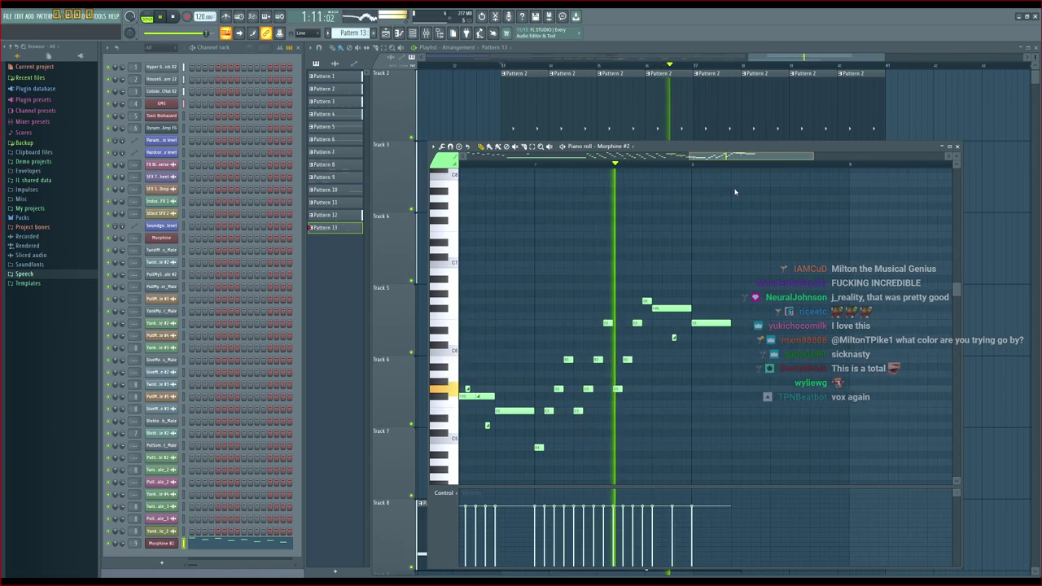
pyautogui.press('space')
pyautogui.scroll(2, 682, 255)
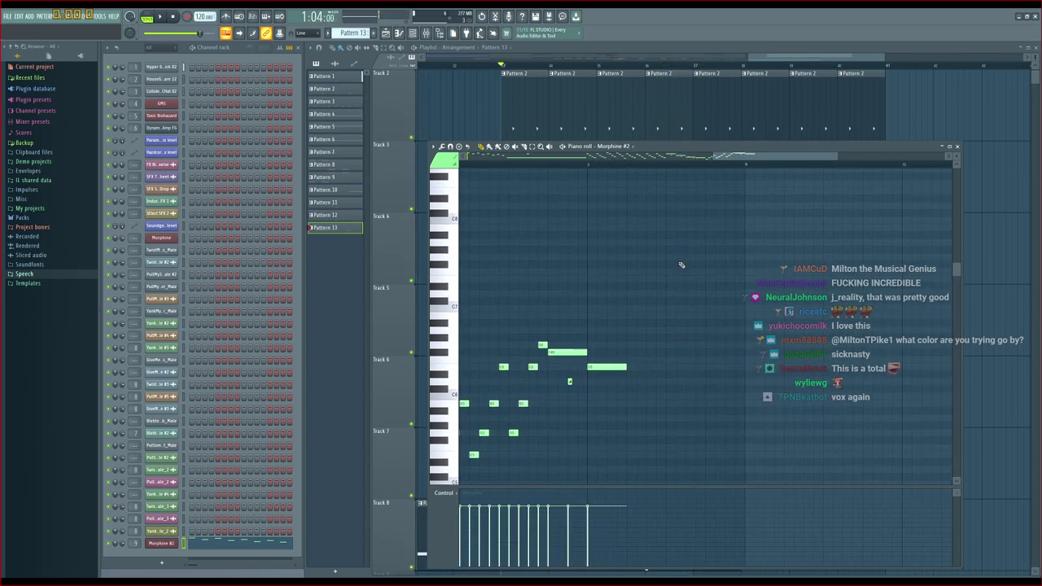
pyautogui.moveTo(626, 367); pyautogui.dragTo(735, 369)
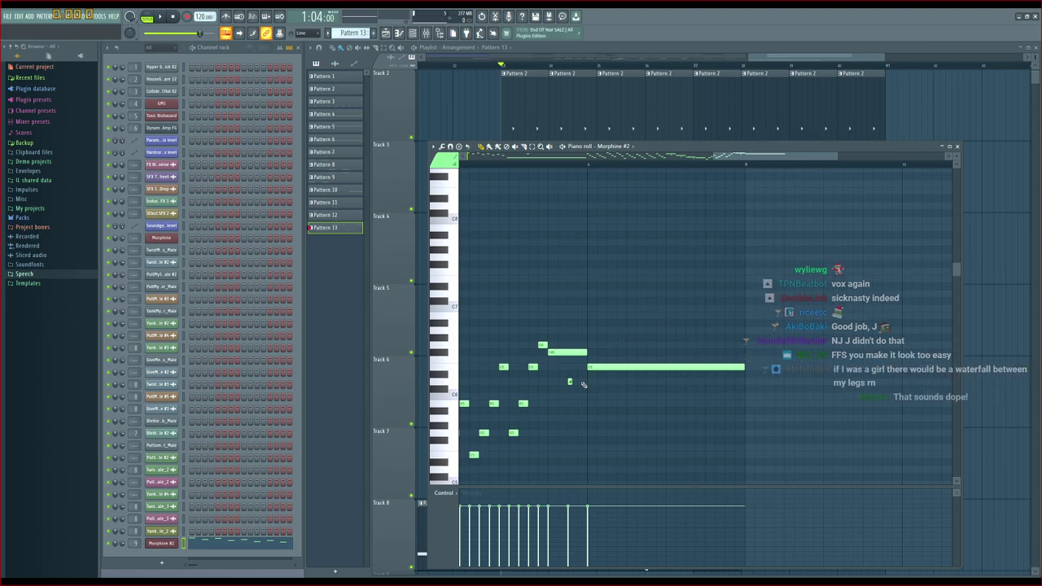
# Add a B6 note across the second half of pattern bar 8 above the sustained E6, and audition the passage
pyautogui.moveTo(666, 297); pyautogui.dragTo(665, 315)
pyautogui.press('space')
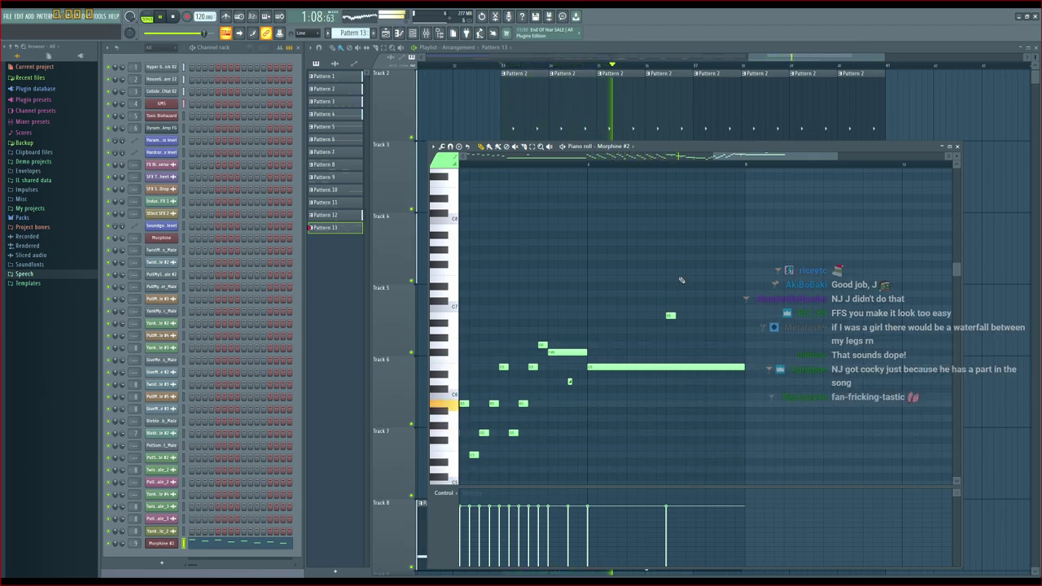
pyautogui.moveTo(744, 162)
pyautogui.mouseDown()
pyautogui.moveTo(722, 159)
pyautogui.moveTo(748, 160)
pyautogui.mouseUp()
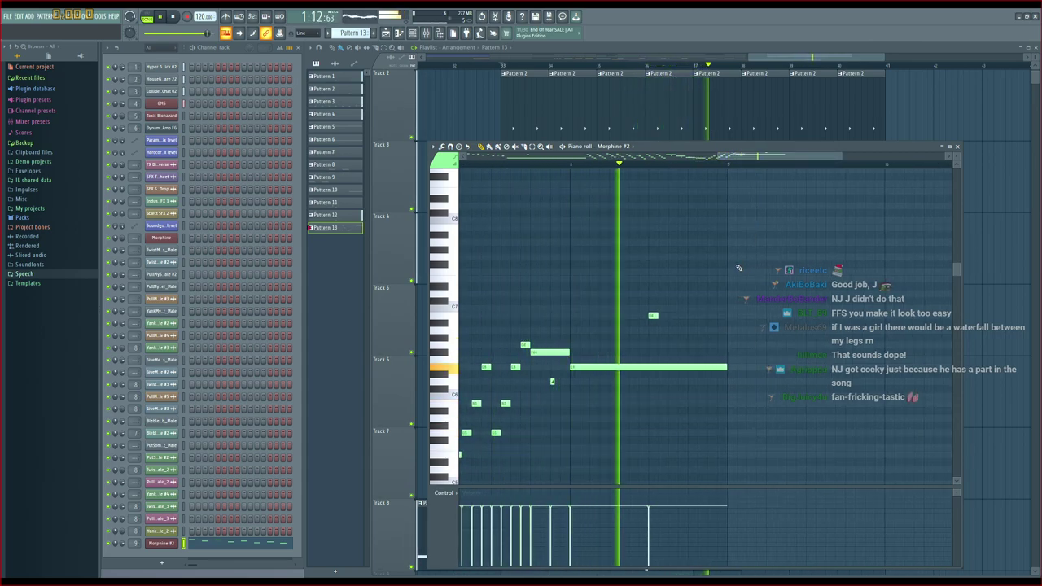
pyautogui.press('space')
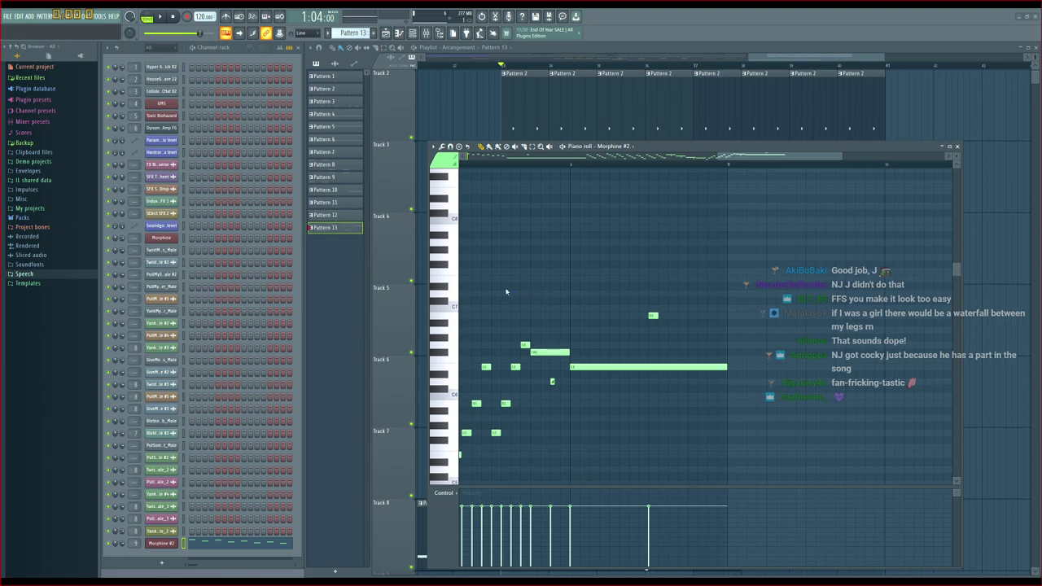
pyautogui.moveTo(656, 315); pyautogui.dragTo(722, 317)
pyautogui.press('space')
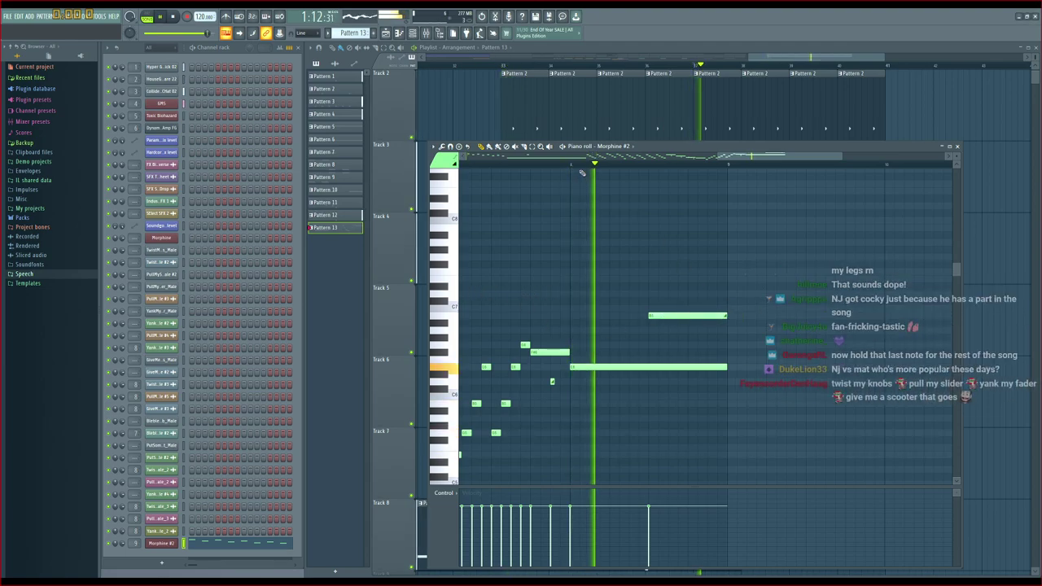
pyautogui.press('space')
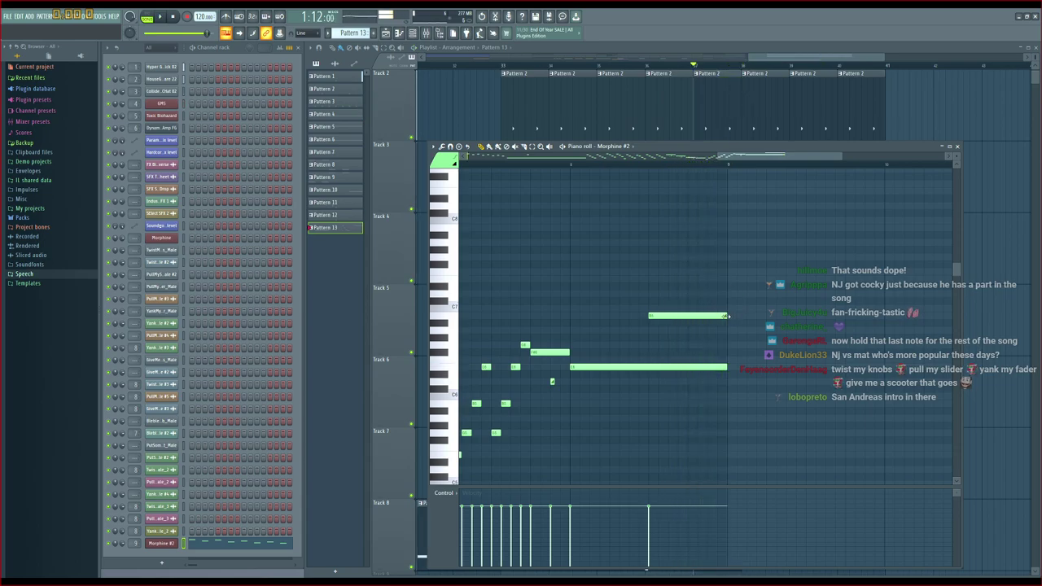
# Extend the sustained E6 note to the end of pattern bar 9 and audition it
pyautogui.hscroll(2, 716, 293)
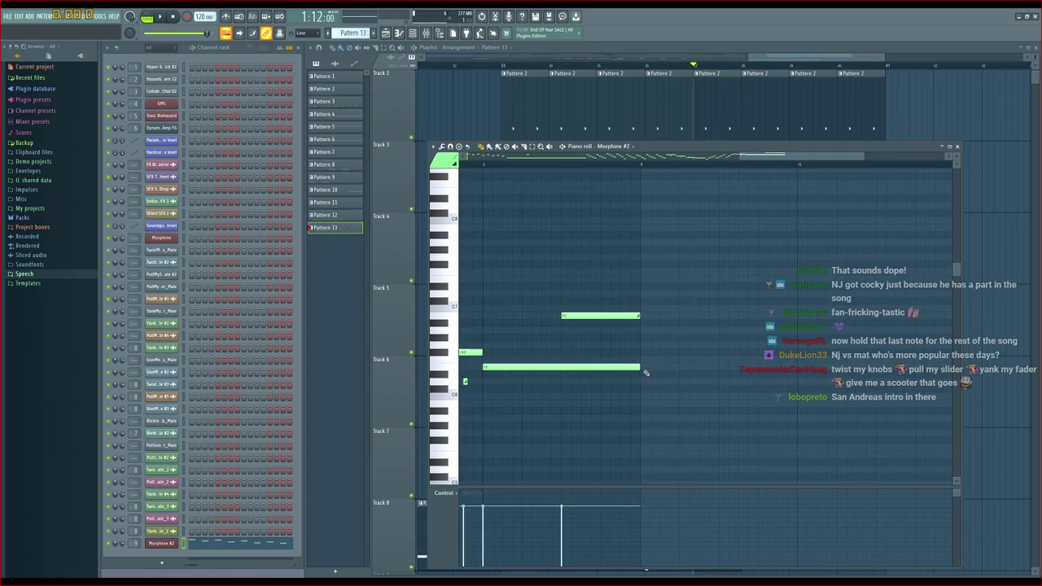
pyautogui.moveTo(643, 368); pyautogui.dragTo(796, 368)
pyautogui.press('space')
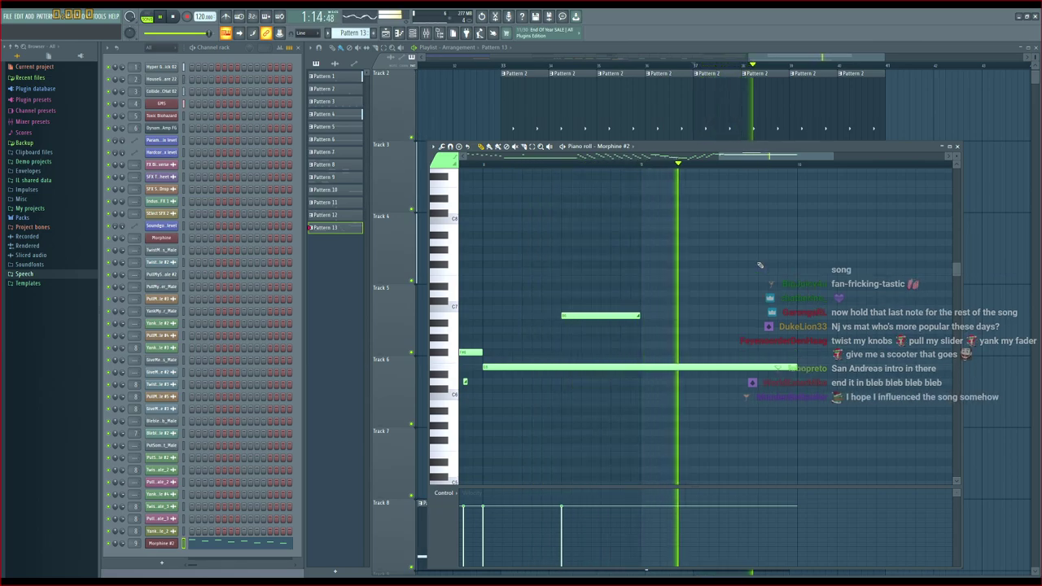
pyautogui.press('space')
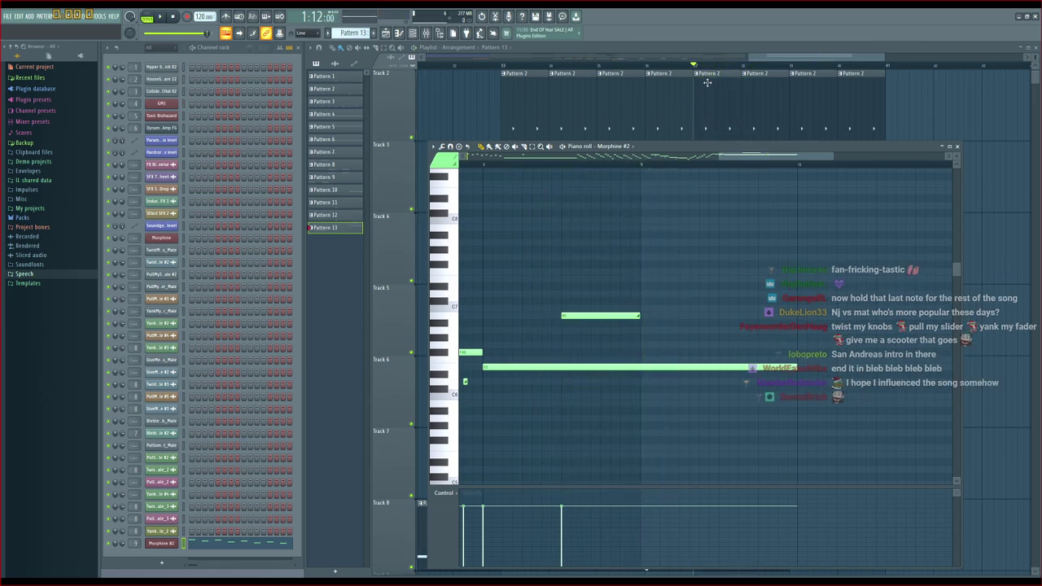
pyautogui.press('space')
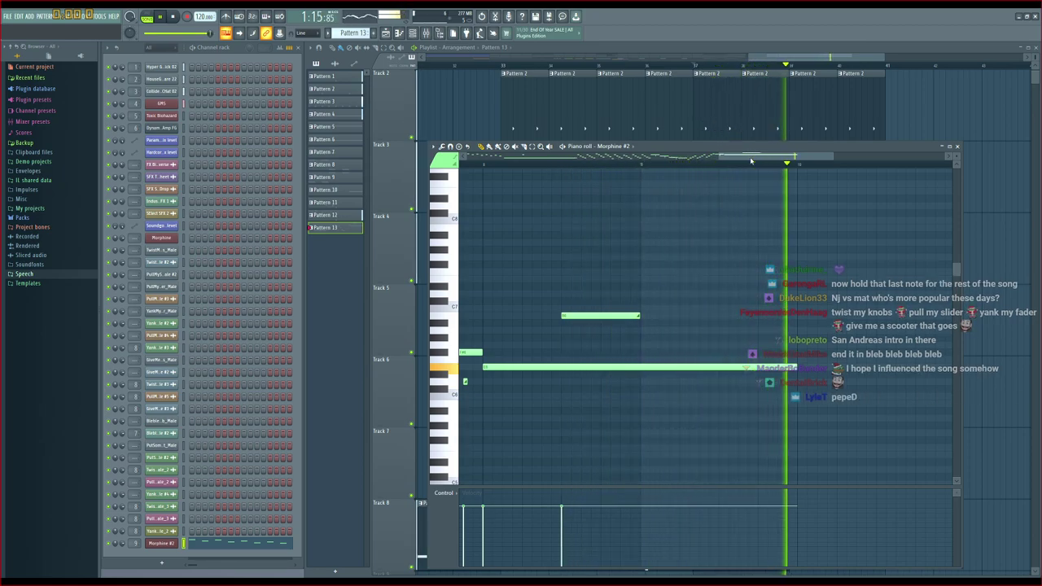
pyautogui.press('space')
# Place a descending C7, A6, E6, A5 figure twice in sixteenth notes from the start of pattern bar 10
pyautogui.moveTo(750, 160); pyautogui.dragTo(712, 161)
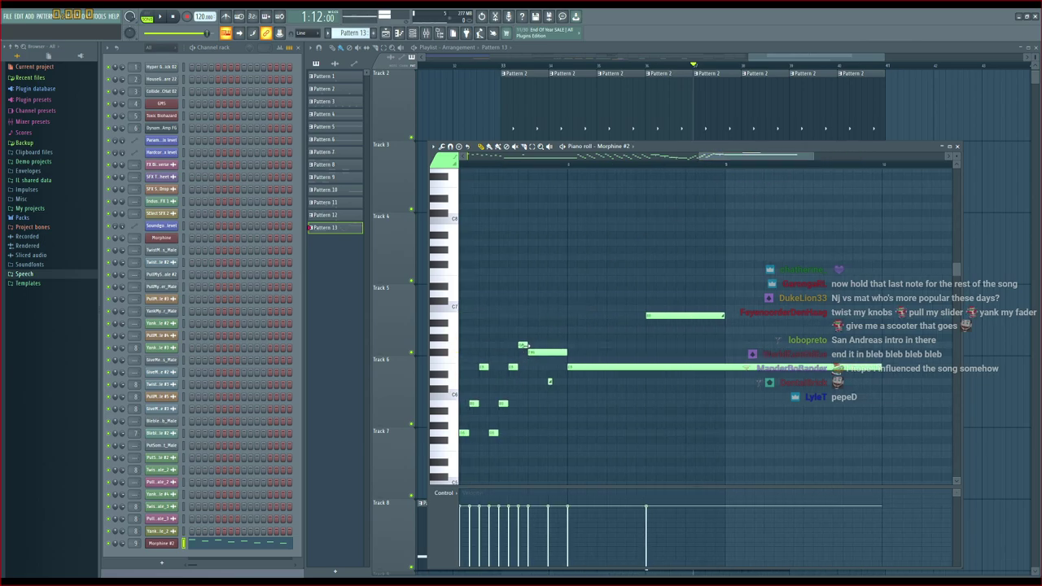
pyautogui.moveTo(794, 155); pyautogui.dragTo(826, 155)
pyautogui.click(705, 309)
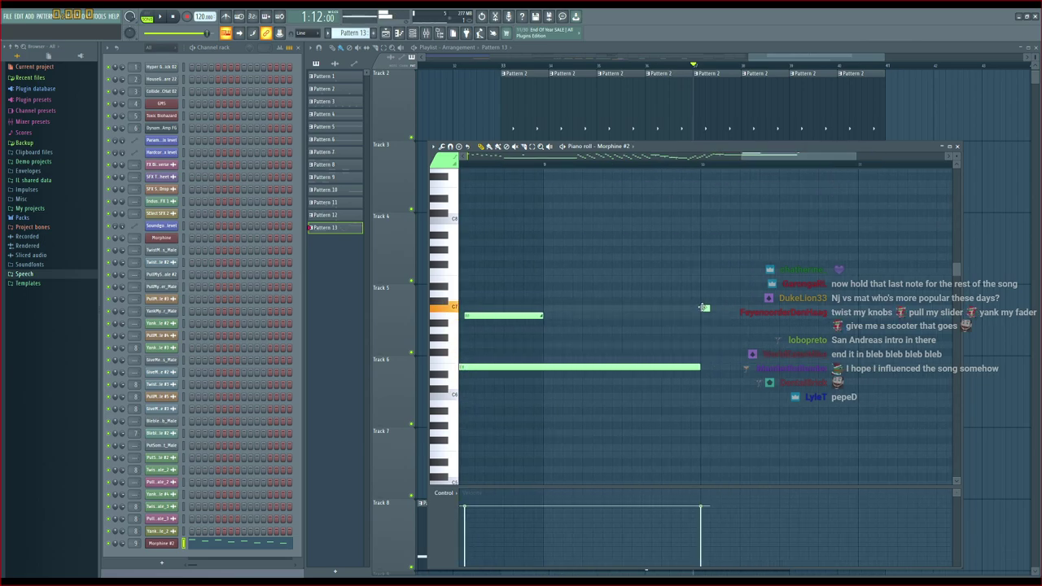
pyautogui.click(710, 330)
pyautogui.moveTo(723, 361); pyautogui.dragTo(724, 367)
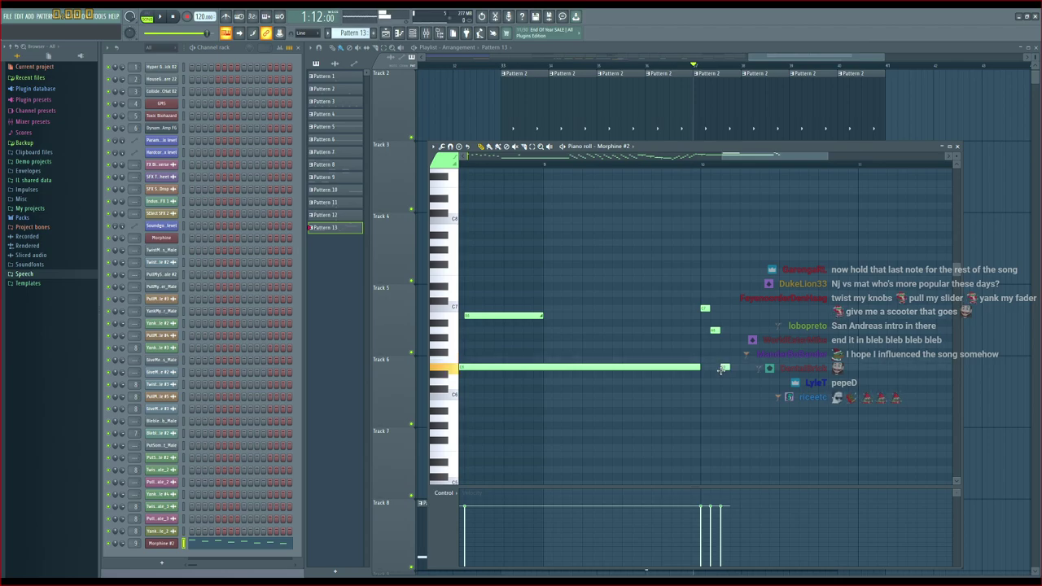
pyautogui.click(735, 419)
pyautogui.click(744, 308)
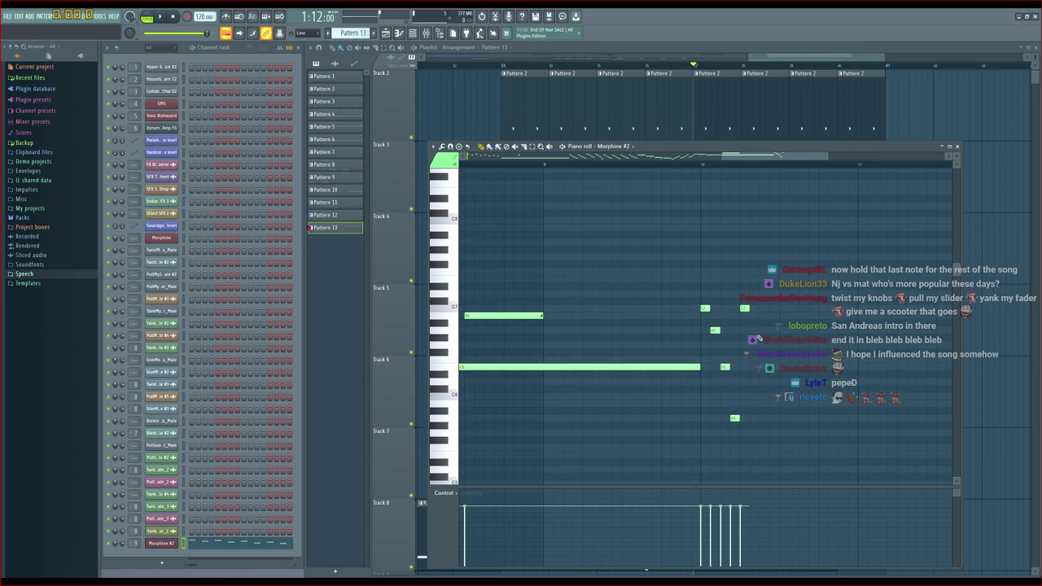
pyautogui.click(754, 331)
pyautogui.click(765, 368)
pyautogui.click(774, 419)
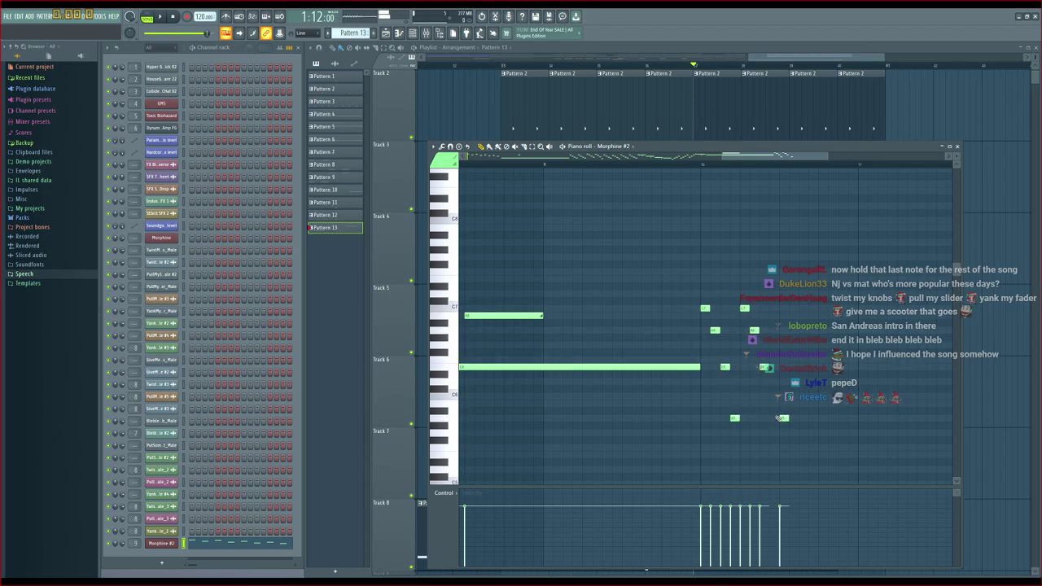
# Compress the eight-note descending run at pattern bar 10 into evenly spaced notes of half the length
pyautogui.moveTo(792, 304); pyautogui.dragTo(697, 443)
pyautogui.click(745, 360)
pyautogui.moveTo(747, 360); pyautogui.dragTo(698, 406)
pyautogui.rightClick(697, 405)
pyautogui.moveTo(824, 276); pyautogui.dragTo(706, 469)
pyautogui.moveTo(791, 365); pyautogui.dragTo(752, 365)
pyautogui.keyDown('ctrl'); pyautogui.click(768, 346); pyautogui.keyUp('ctrl')
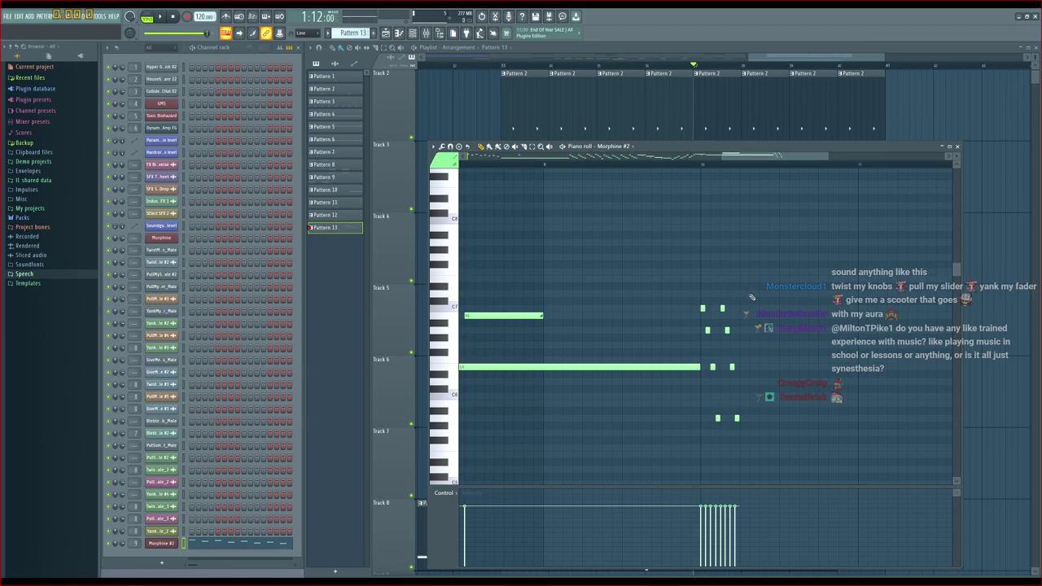
pyautogui.press('space')
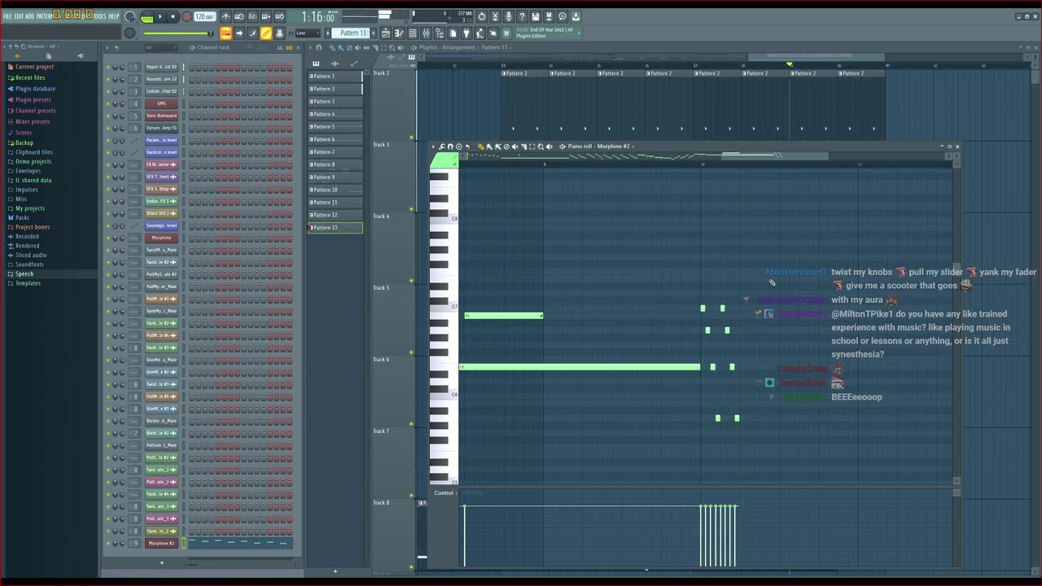
# Add sixteenth notes B6, A6 and E6 in sequence directly after the fast run in pattern bar 10
pyautogui.click(746, 316)
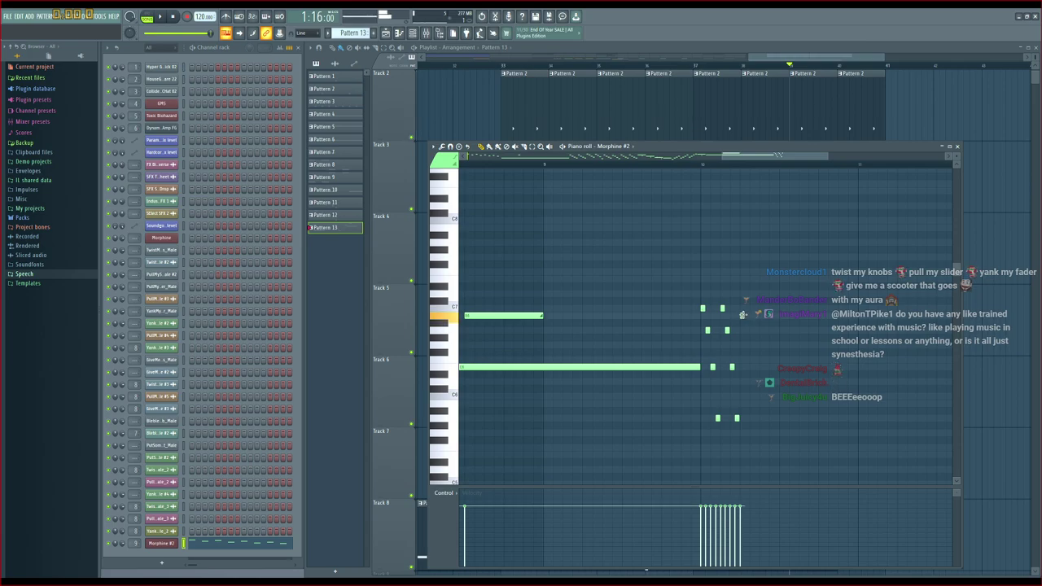
pyautogui.scroll(5, 761, 237)
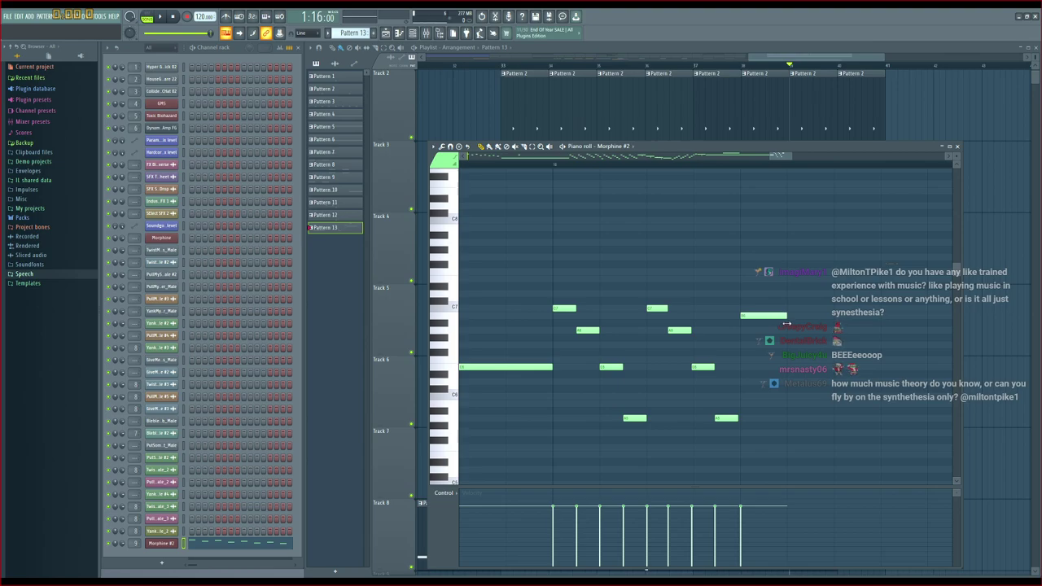
pyautogui.scroll(-5, 810, 171)
pyautogui.moveTo(779, 157); pyautogui.dragTo(794, 157)
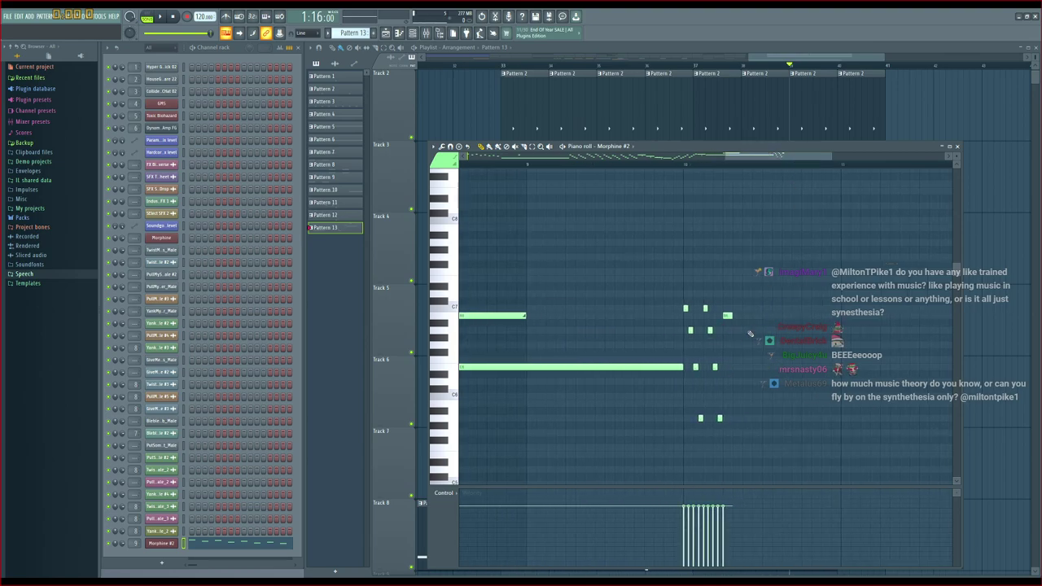
pyautogui.click(734, 328)
pyautogui.click(746, 368)
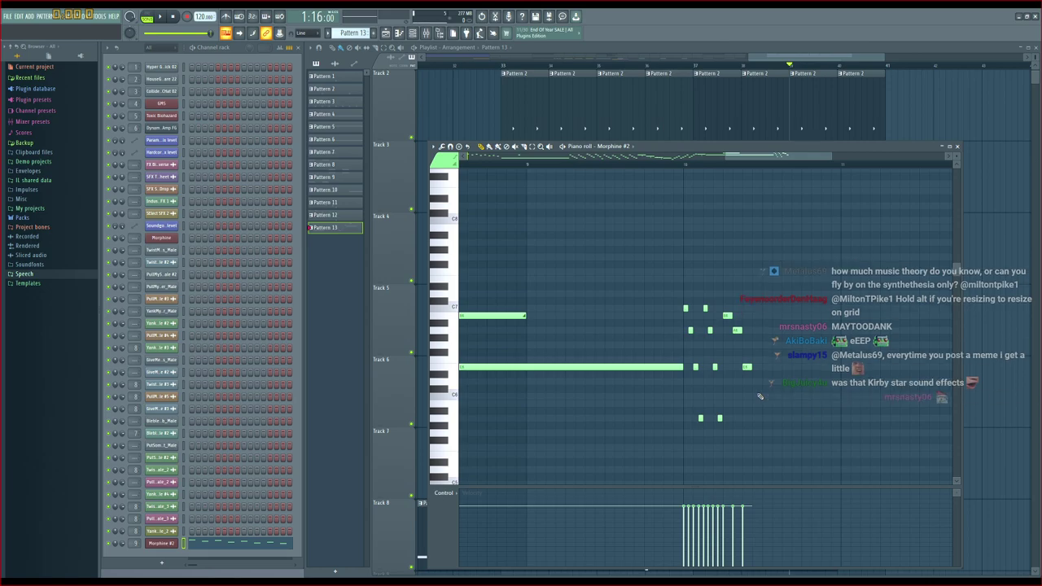
# Switch to Pattern 12 and examine its Morphine #2 notes from the start of the pattern
pyautogui.press('KP_Subtract')
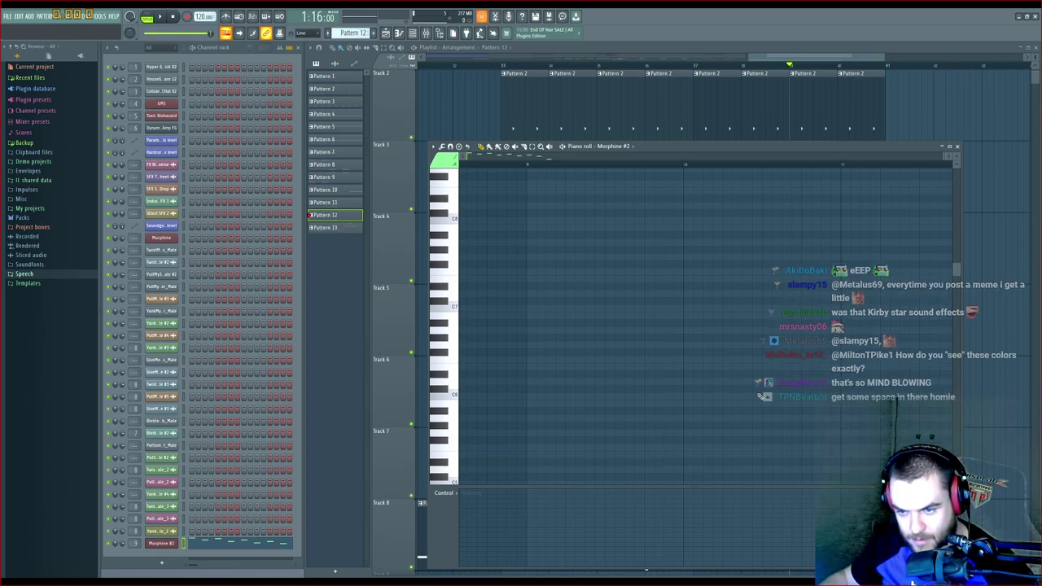
pyautogui.scroll(-4, 760, 396)
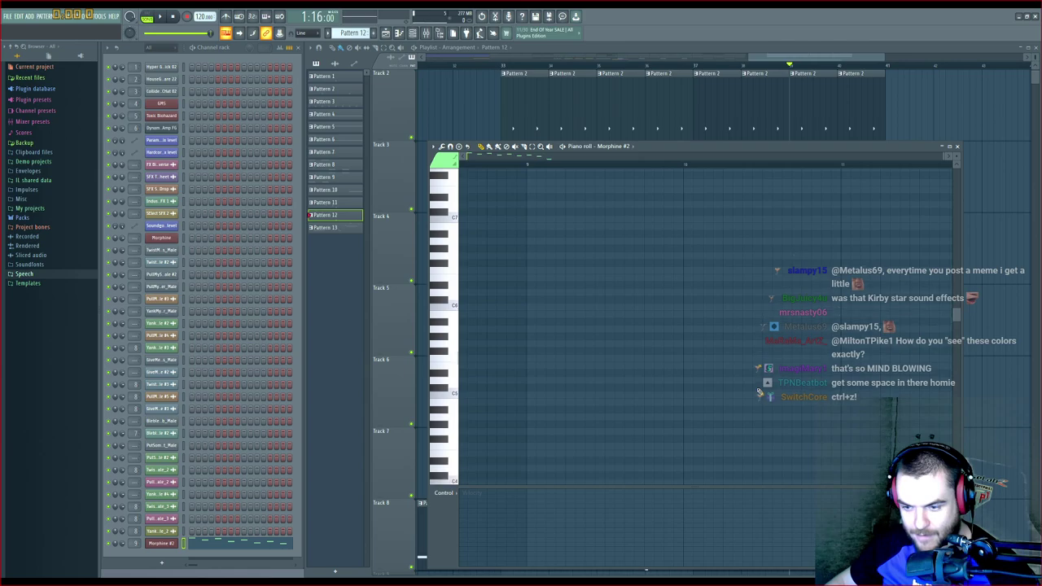
pyautogui.scroll(12, 547, 179)
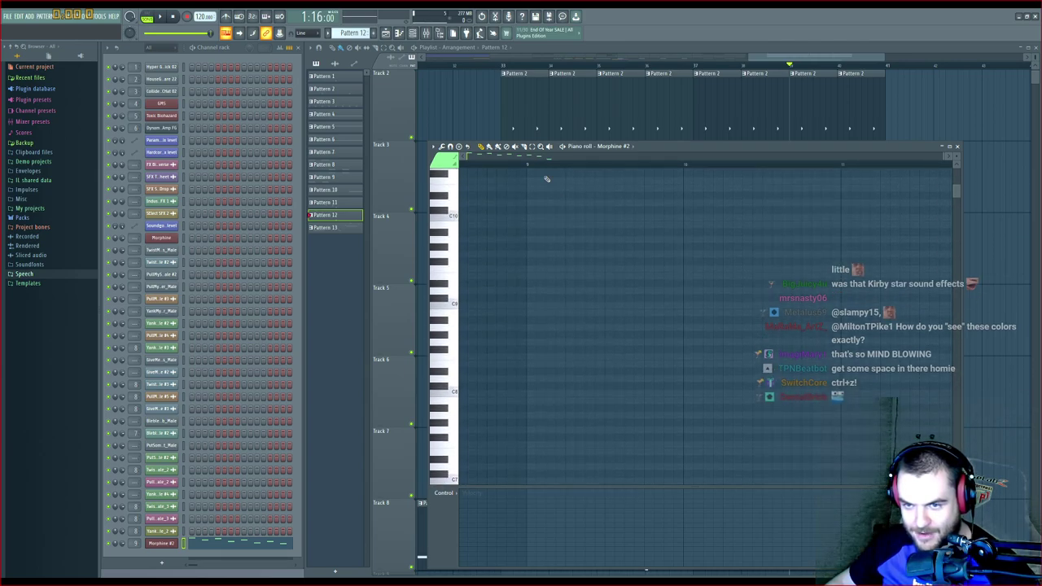
pyautogui.hscroll(-6, 525, 157)
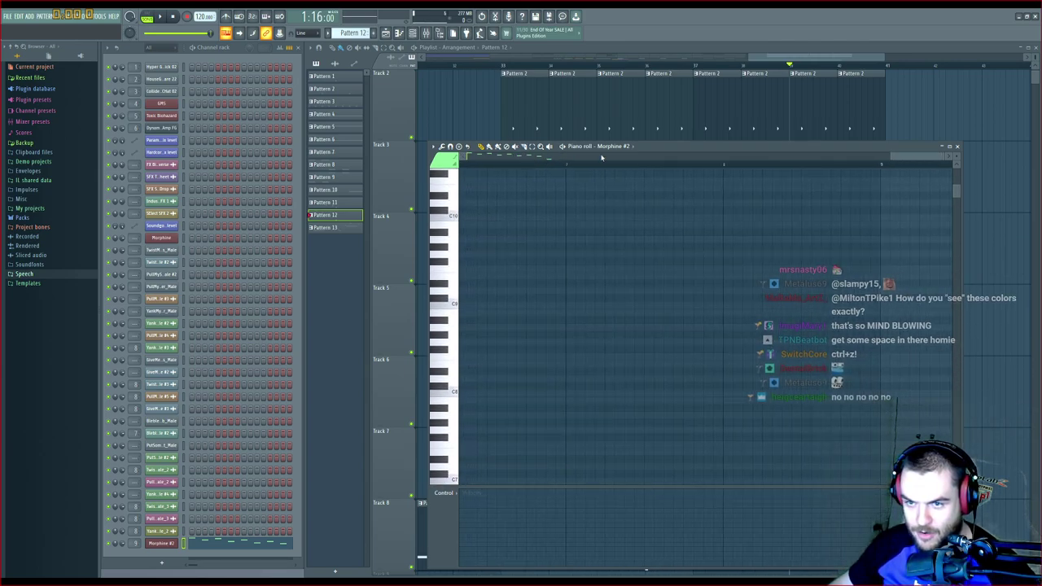
pyautogui.moveTo(878, 158); pyautogui.dragTo(471, 179)
pyautogui.scroll(-10, 569, 272)
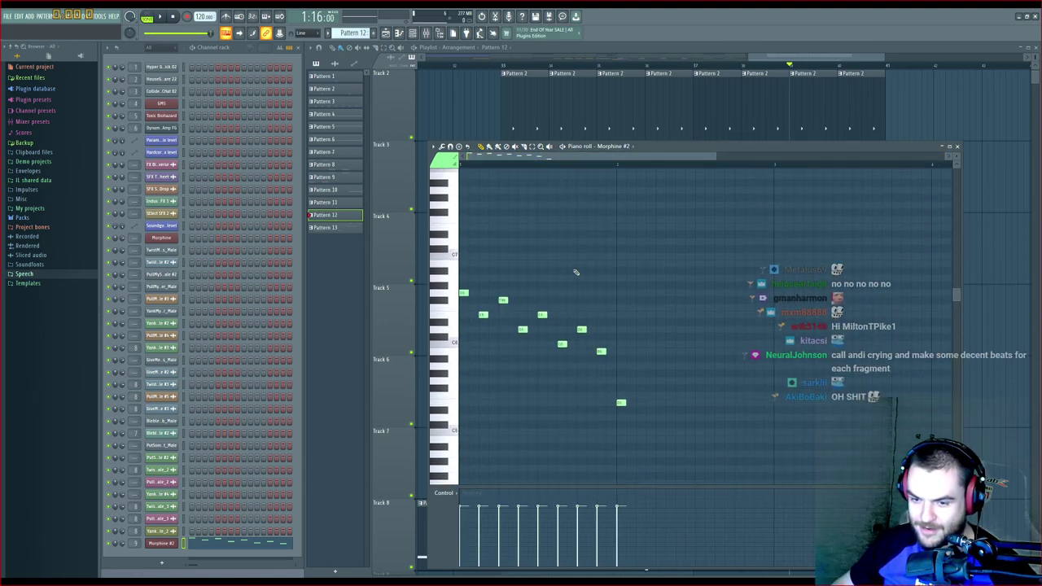
# Audition the song from bar 39, and reopen Pattern 13's Morphine #2 notes at the pattern bar 10 run
pyautogui.press('space')
pyautogui.press('space')
pyautogui.click(807, 63)
pyautogui.press('space')
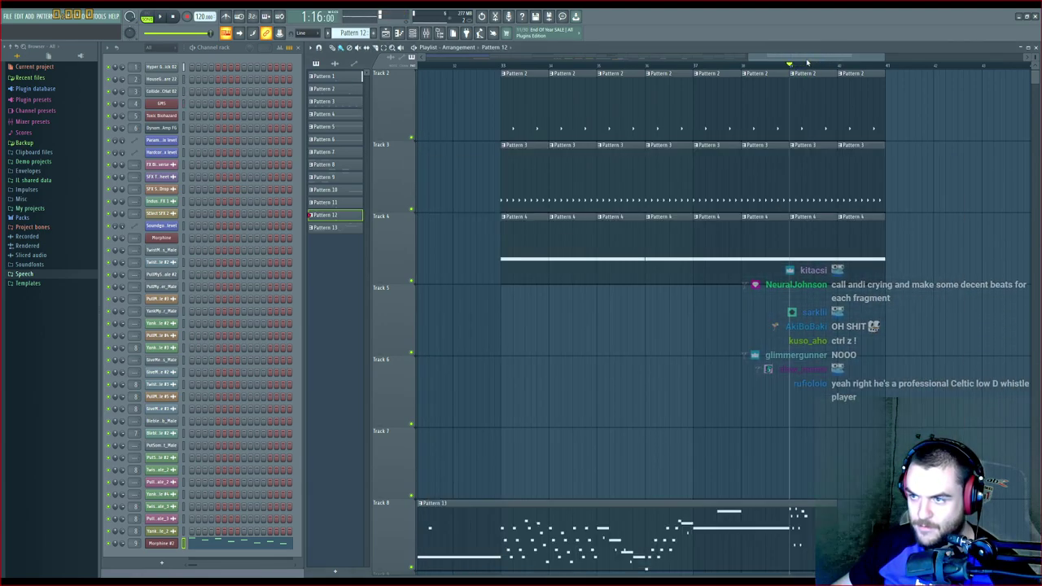
pyautogui.scroll(-3, 809, 419)
pyautogui.doubleClick(807, 314)
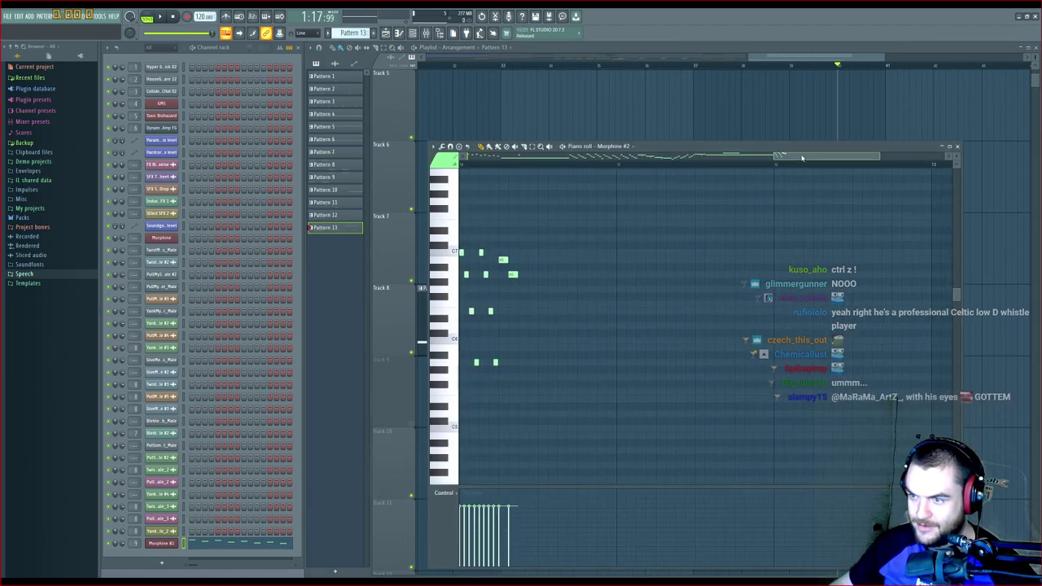
pyautogui.moveTo(814, 163); pyautogui.dragTo(740, 161)
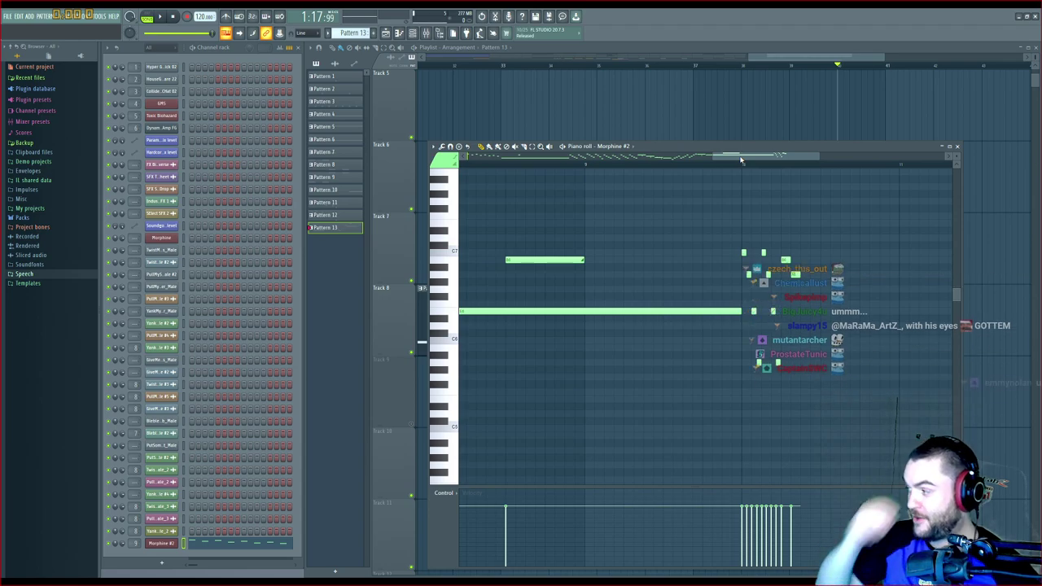
pyautogui.scroll(3, 816, 168)
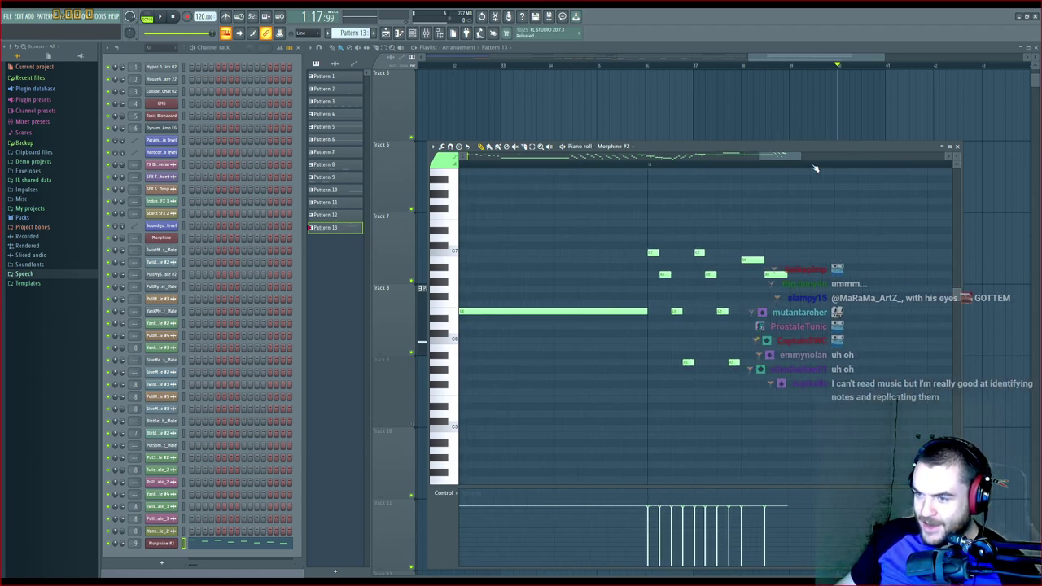
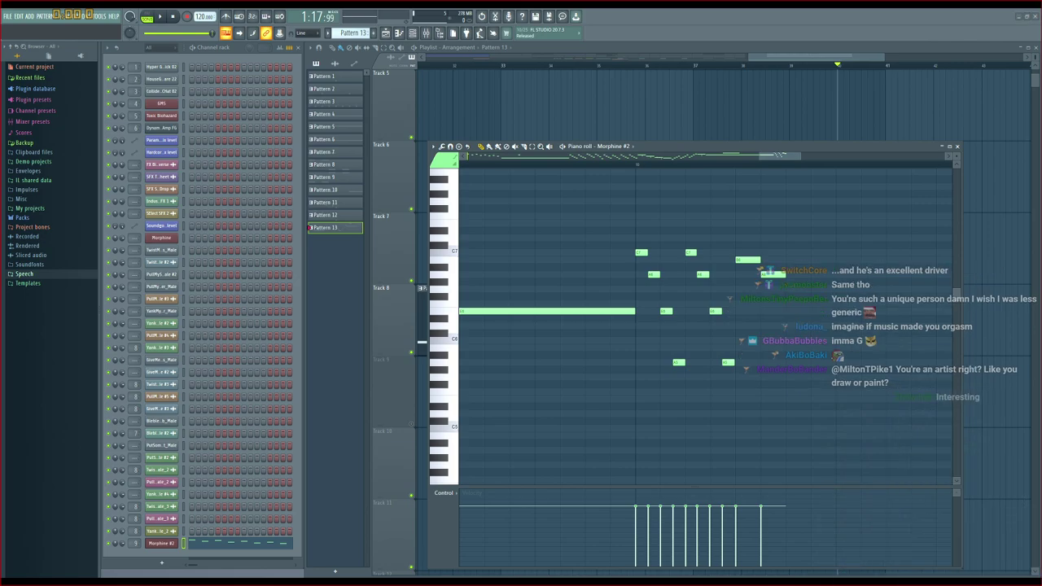
# Continue Pattern 13's run in pattern bar 10 with sixteenth notes E6, A5, B6, A6, E6 and A5
pyautogui.press('space')
pyautogui.press('space')
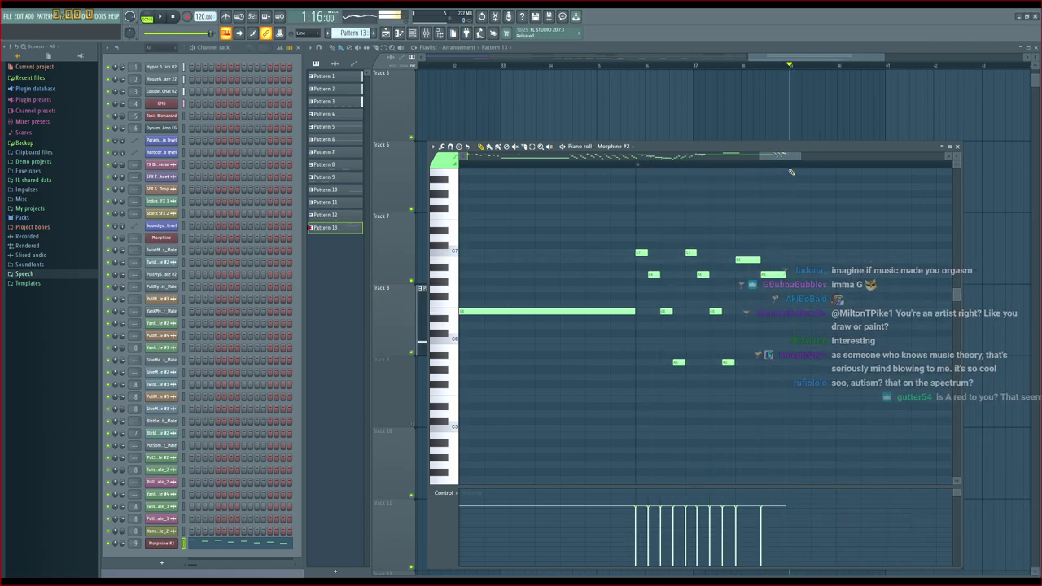
pyautogui.moveTo(783, 156); pyautogui.dragTo(790, 161)
pyautogui.scroll(1, 786, 302)
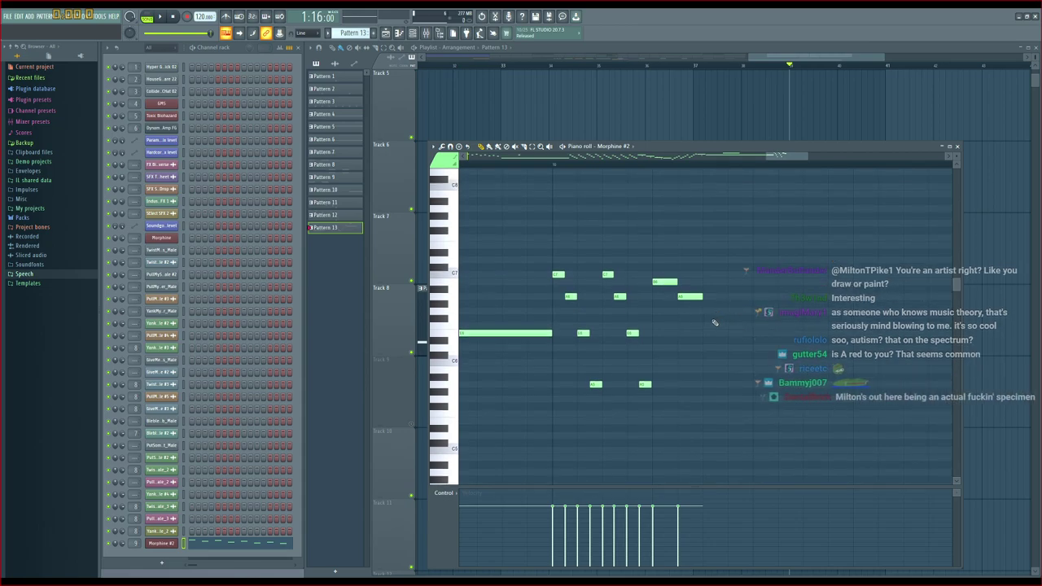
pyautogui.moveTo(705, 318); pyautogui.dragTo(705, 333)
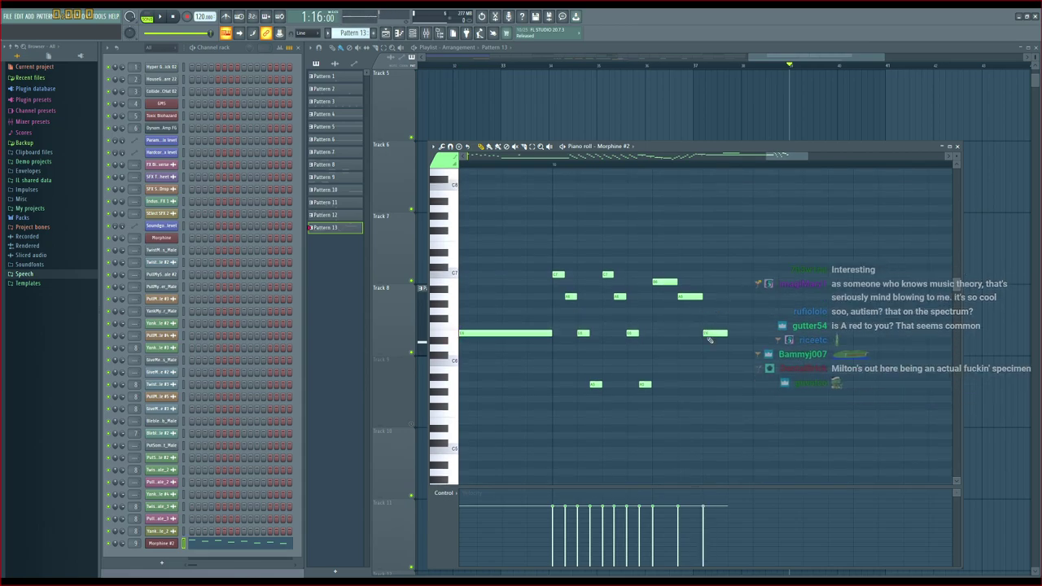
pyautogui.moveTo(727, 393); pyautogui.dragTo(730, 385)
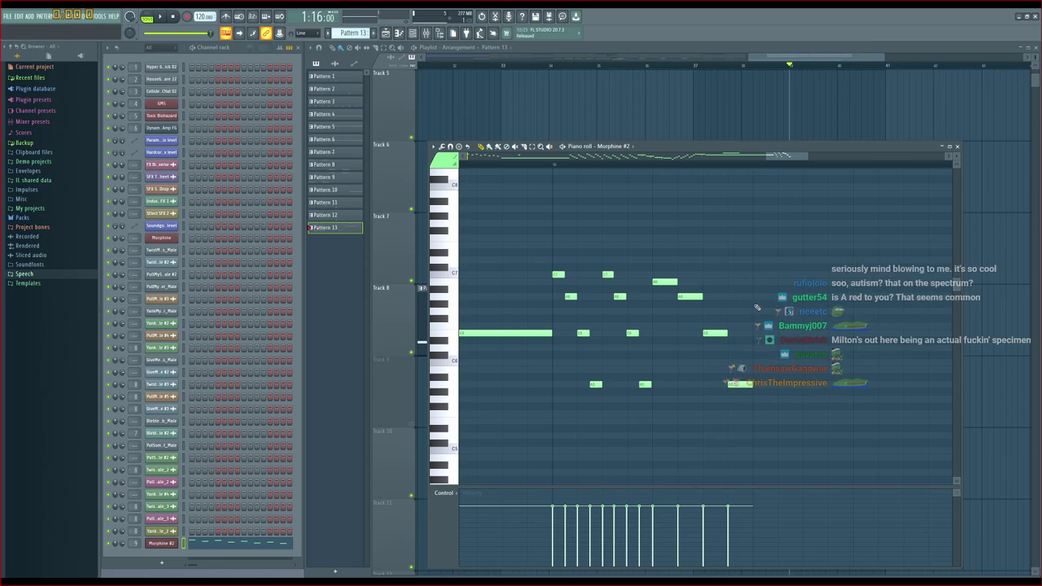
pyautogui.click(757, 283)
pyautogui.click(782, 297)
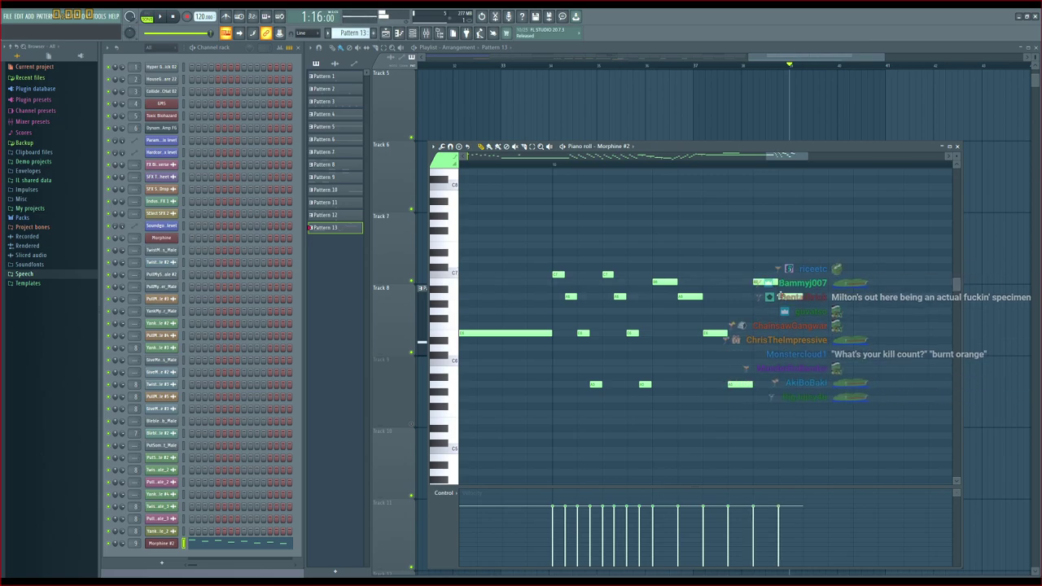
pyautogui.click(808, 332)
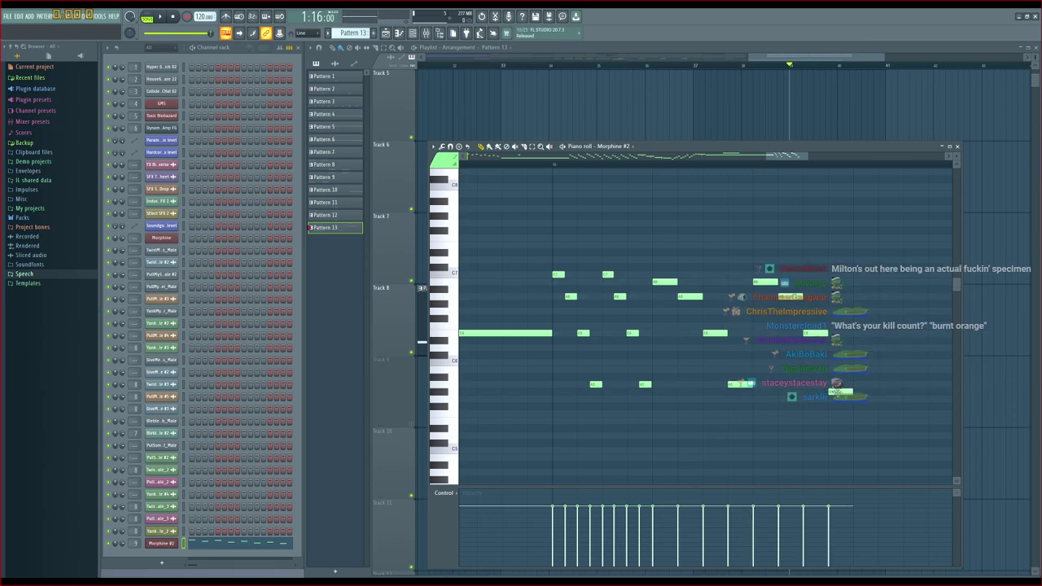
# Compress the last eight notes of the run to half length and duplicate the resulting sixteen-note run directly after it
pyautogui.moveTo(899, 264); pyautogui.dragTo(669, 402)
pyautogui.moveTo(865, 333); pyautogui.dragTo(759, 333)
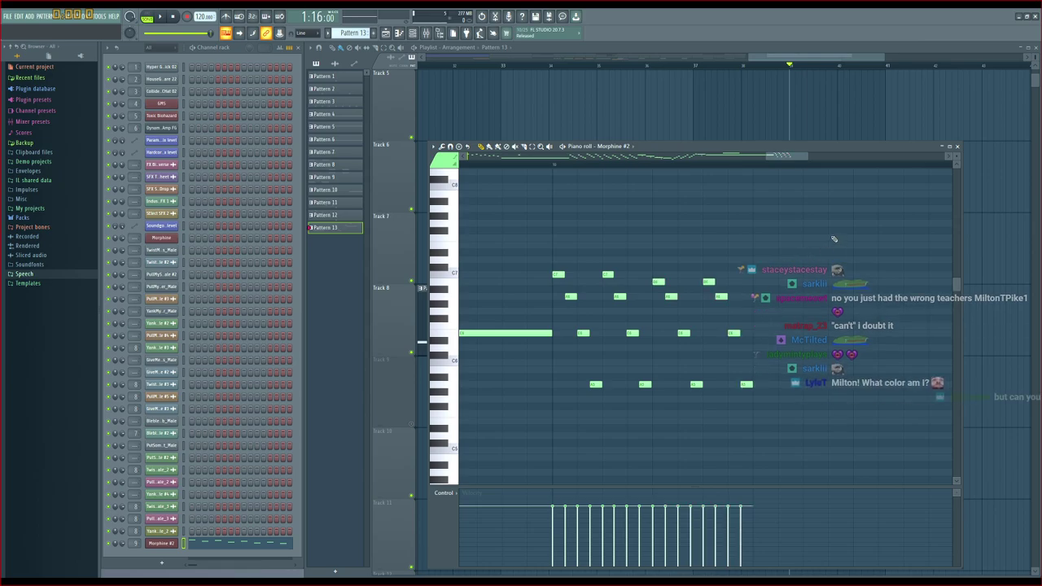
pyautogui.moveTo(832, 234); pyautogui.dragTo(553, 421)
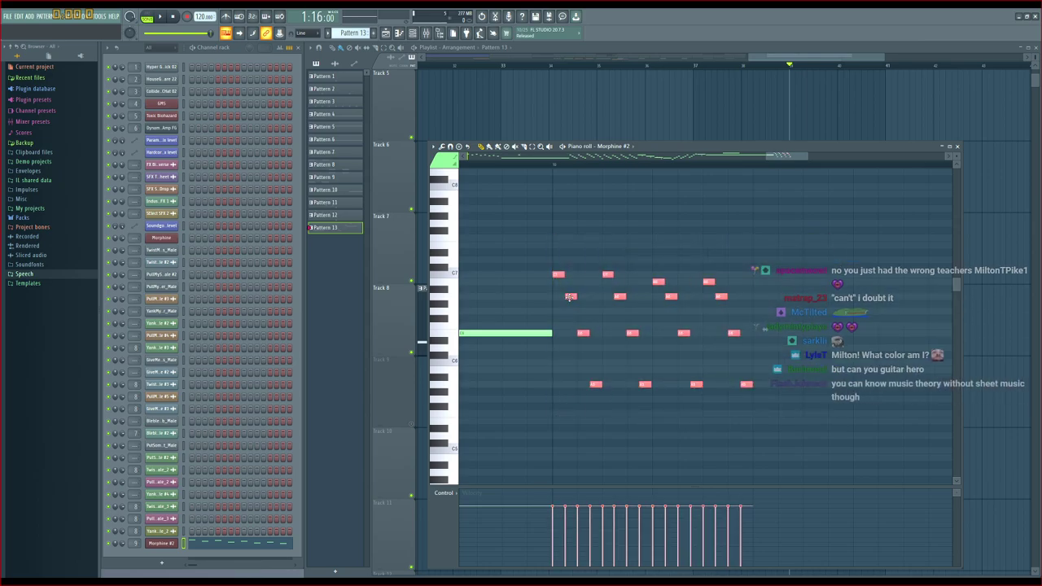
pyautogui.hotkey('ctrl', 'b')
# Raise the last two B6 notes of the duplicated run to D7 and audition the change
pyautogui.press('space')
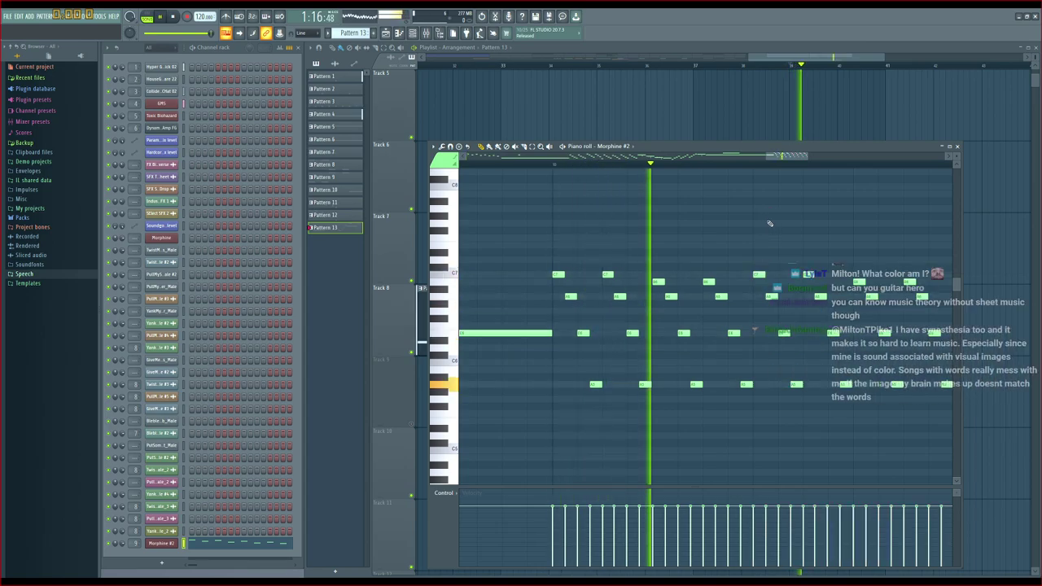
pyautogui.moveTo(774, 158)
pyautogui.mouseDown()
pyautogui.moveTo(804, 160)
pyautogui.moveTo(775, 162)
pyautogui.moveTo(787, 167)
pyautogui.mouseUp()
pyautogui.press('space')
pyautogui.press('space')
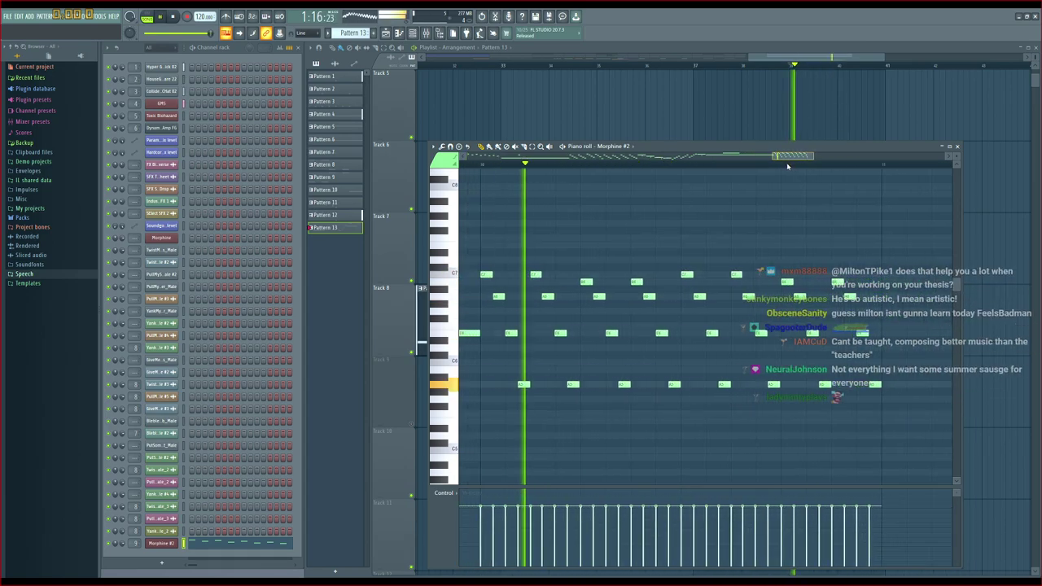
pyautogui.press('space')
pyautogui.scroll(2, 779, 310)
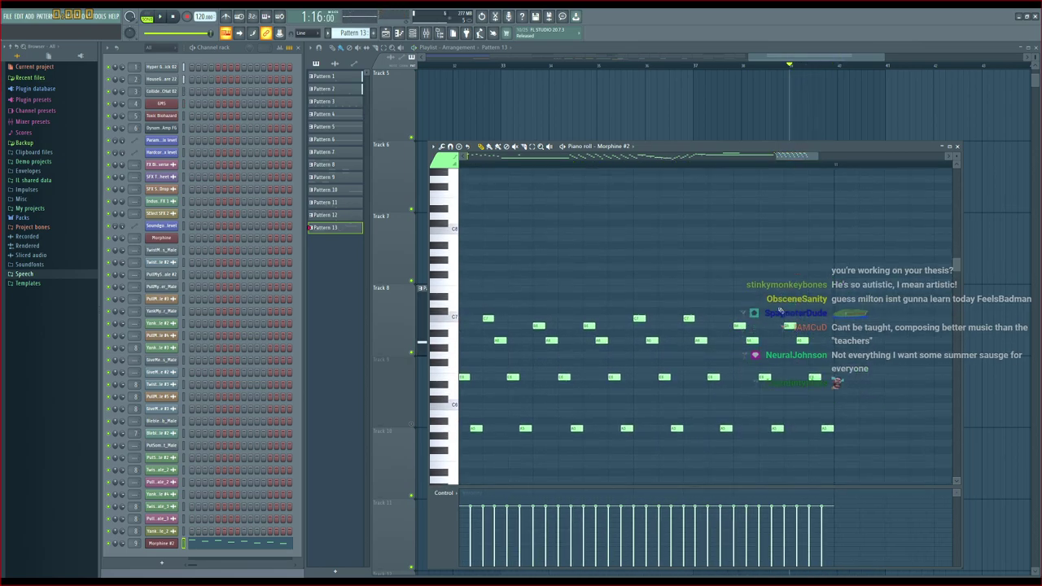
pyautogui.moveTo(739, 325); pyautogui.dragTo(739, 304)
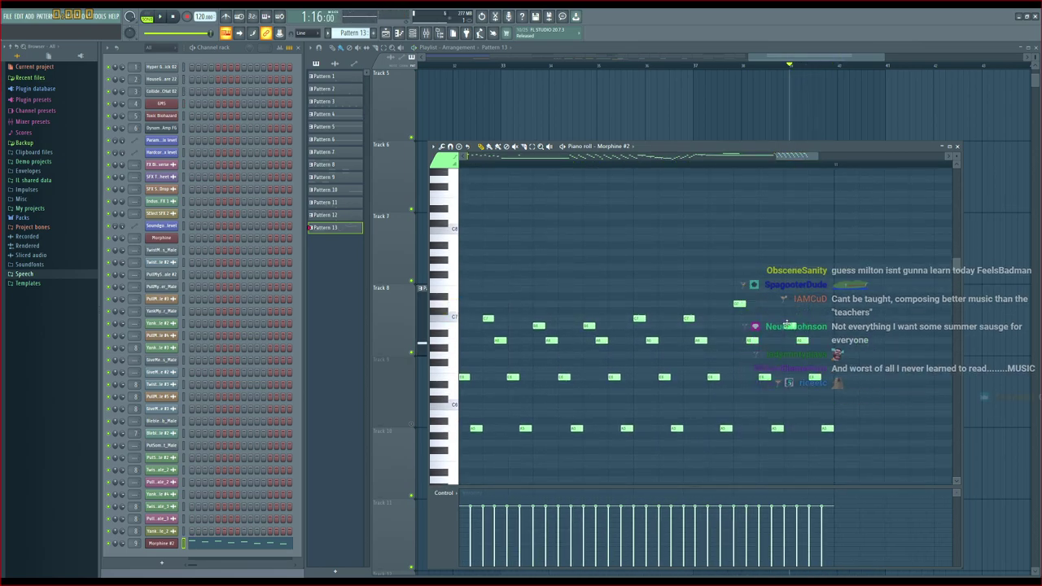
pyautogui.press('space')
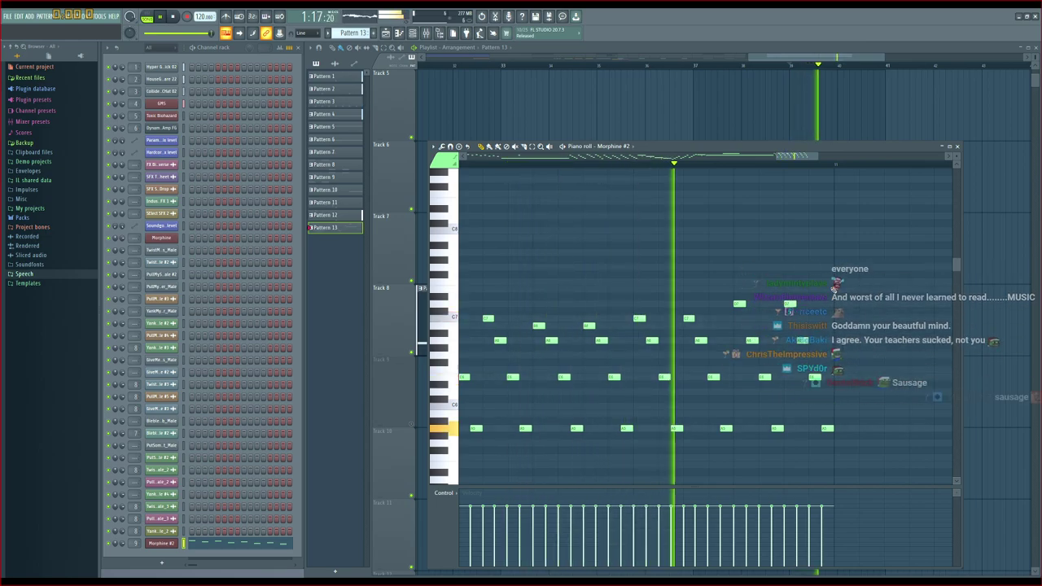
pyautogui.press('space')
# Add descending sixteenth notes B6, G6, D6 and G5 from the start of pattern bar 11
pyautogui.moveTo(794, 156); pyautogui.dragTo(809, 158)
pyautogui.click(680, 328)
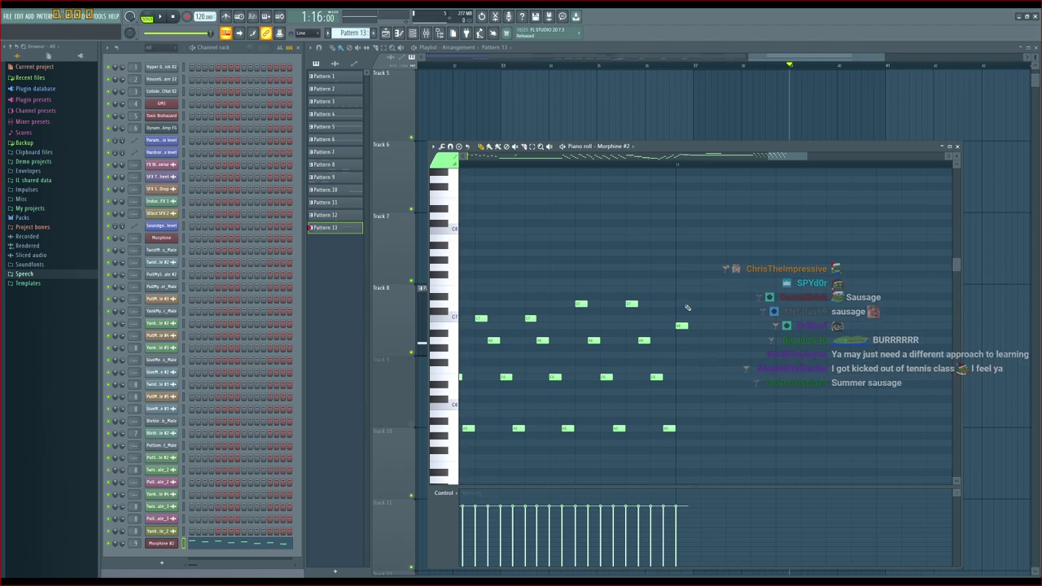
pyautogui.rightClick(682, 325)
pyautogui.moveTo(805, 159)
pyautogui.mouseDown()
pyautogui.moveTo(790, 161)
pyautogui.moveTo(801, 160)
pyautogui.mouseUp()
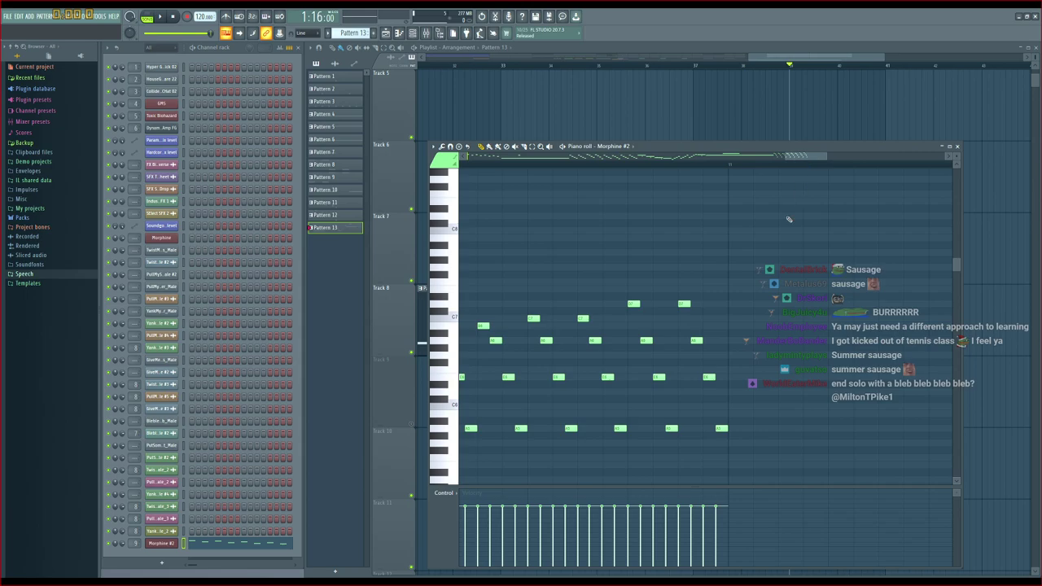
pyautogui.click(745, 303)
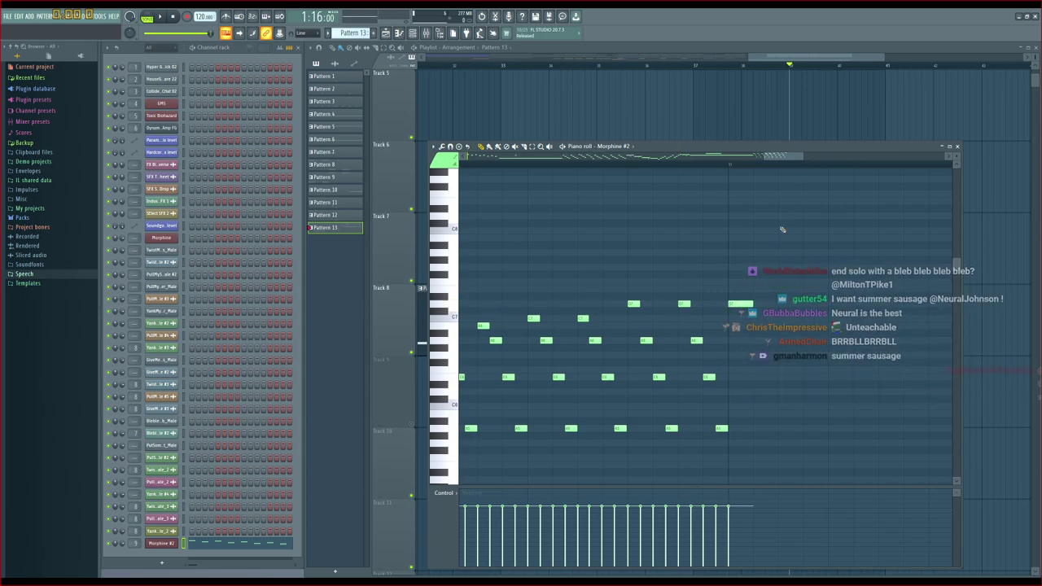
pyautogui.press('space')
pyautogui.moveTo(792, 160)
pyautogui.mouseDown()
pyautogui.moveTo(775, 161)
pyautogui.moveTo(785, 161)
pyautogui.mouseUp()
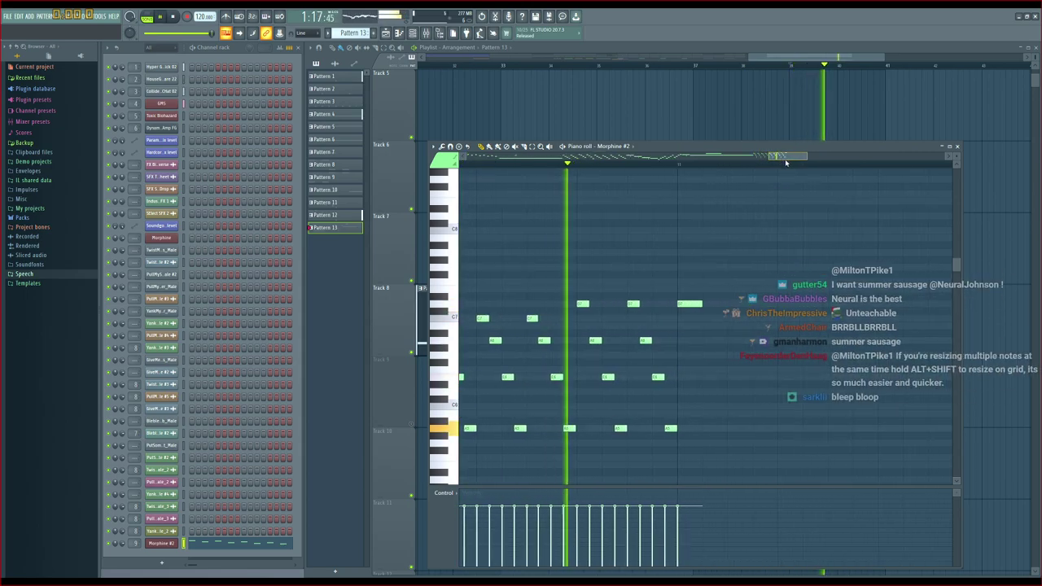
pyautogui.press('space')
pyautogui.moveTo(678, 305); pyautogui.dragTo(678, 328)
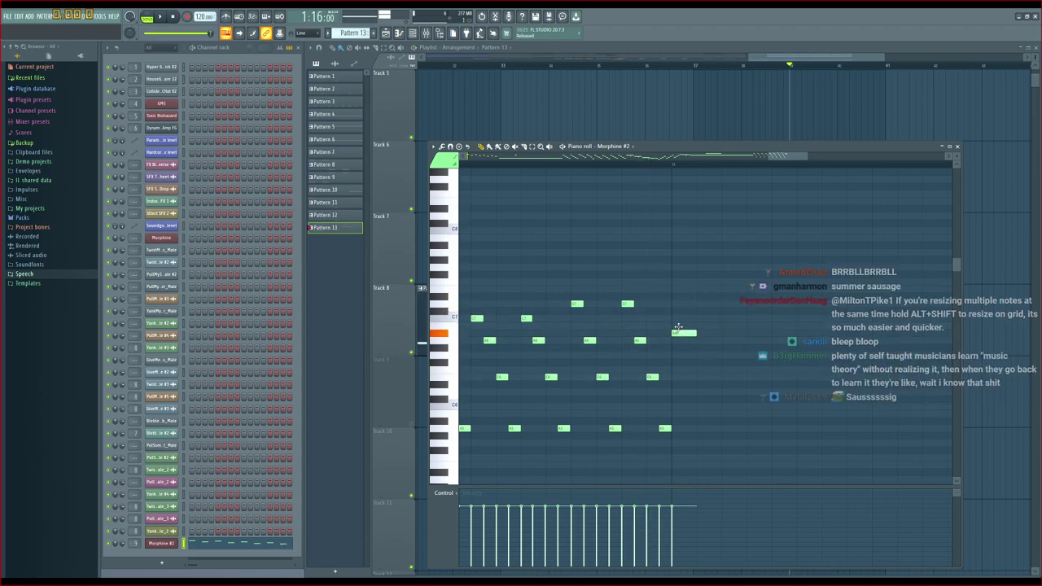
pyautogui.click(698, 356)
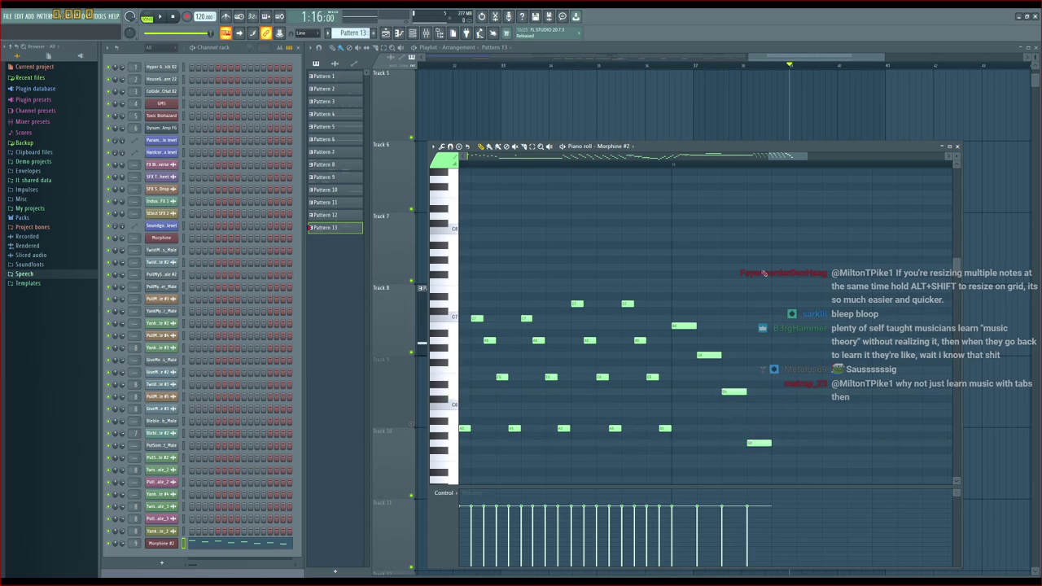
# Add an E5 note twice as long after the descending notes, with a short G5 slide note over its second half
pyautogui.press('space')
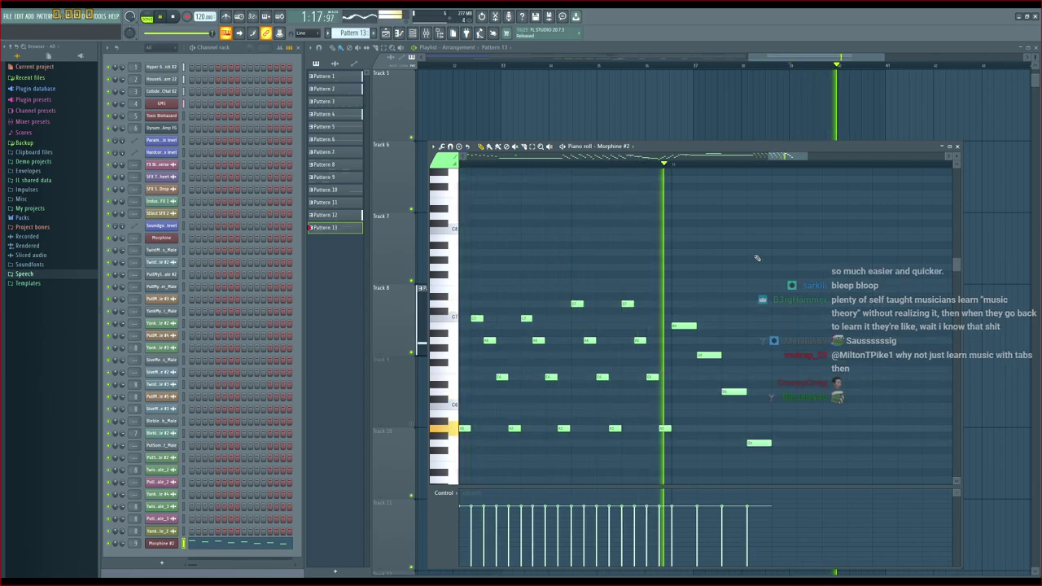
pyautogui.press('space')
pyautogui.moveTo(781, 157); pyautogui.dragTo(789, 157)
pyautogui.scroll(-1, 697, 368)
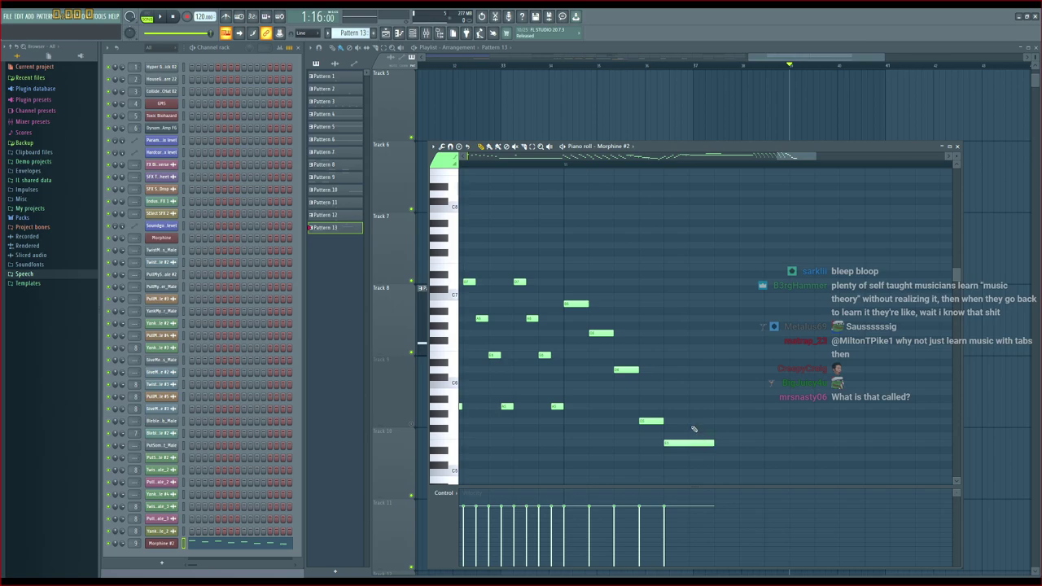
pyautogui.moveTo(743, 432); pyautogui.dragTo(718, 431)
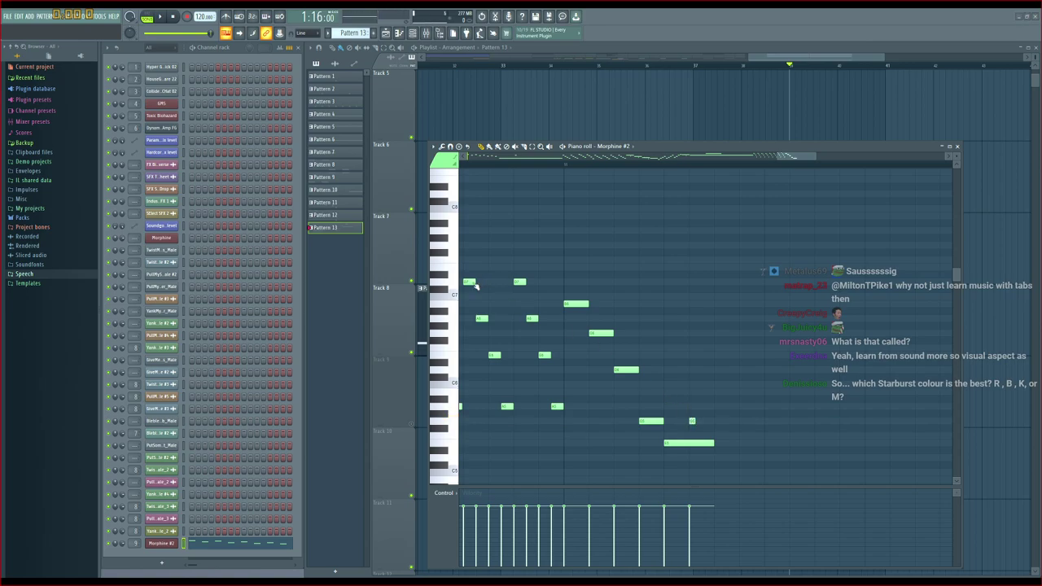
# Follow the E5 slide with a B5 sixteenth and a sustained C6, placing a short A5 slide note beneath the C6
pyautogui.press('space')
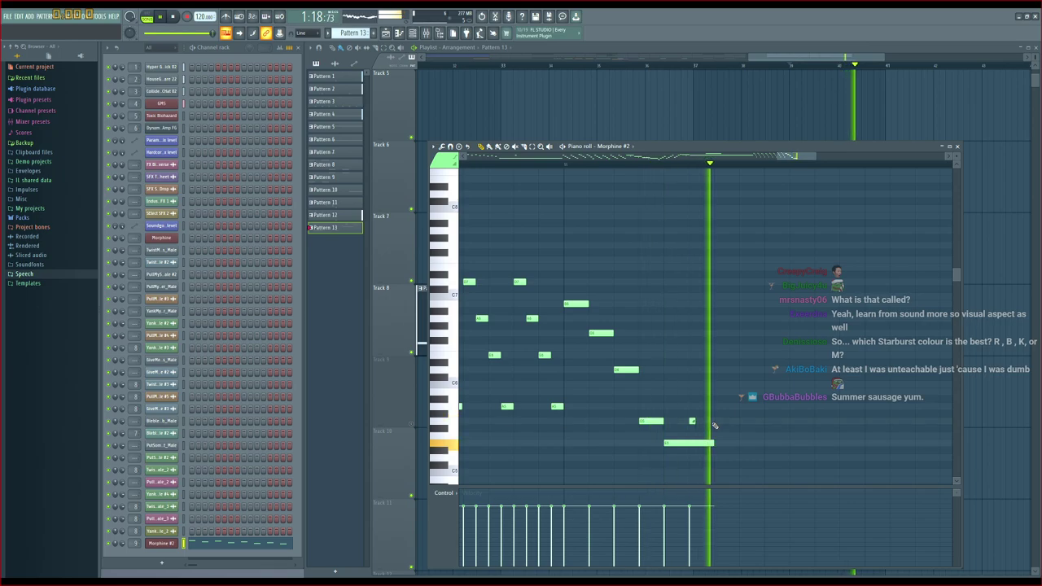
pyautogui.press('space')
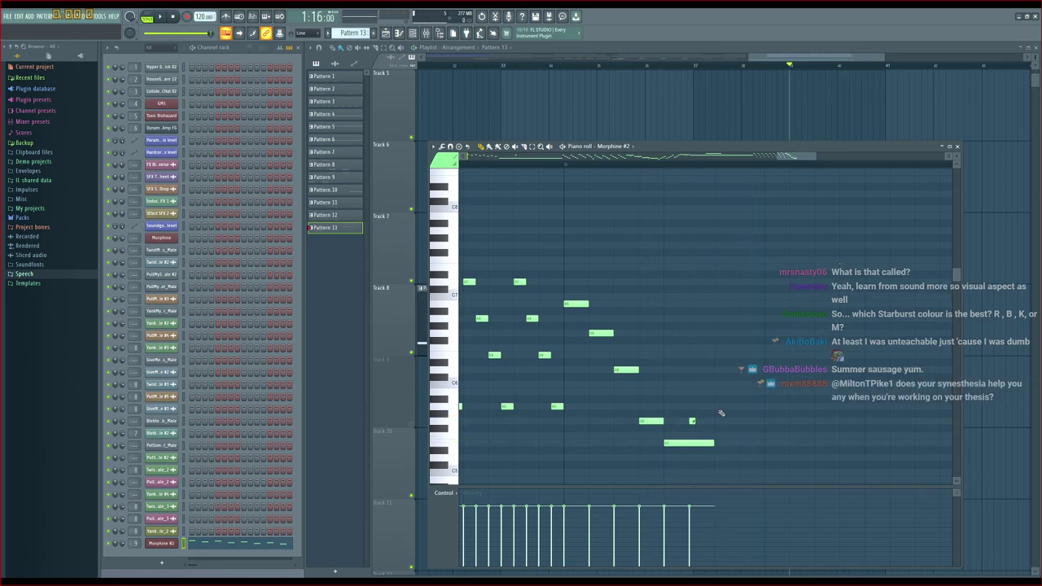
pyautogui.moveTo(717, 398); pyautogui.dragTo(717, 392)
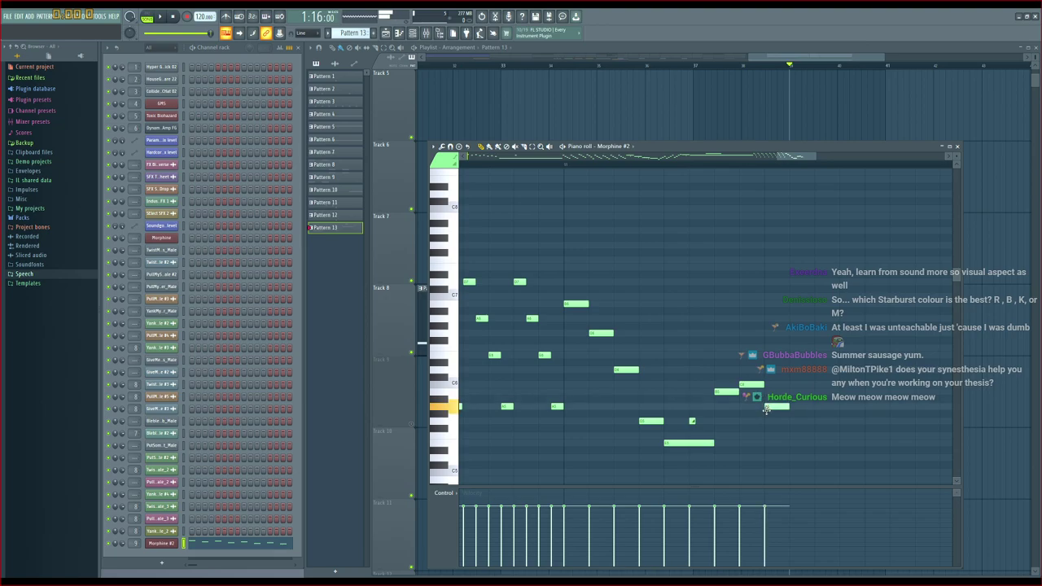
pyautogui.moveTo(787, 407); pyautogui.dragTo(854, 407)
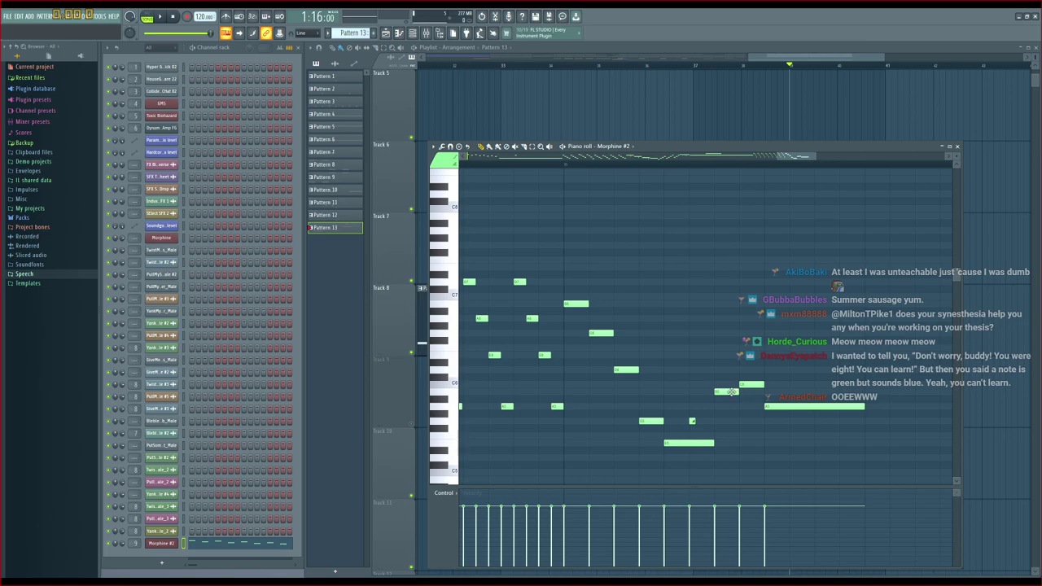
pyautogui.click(691, 420)
pyautogui.rightClick(766, 406)
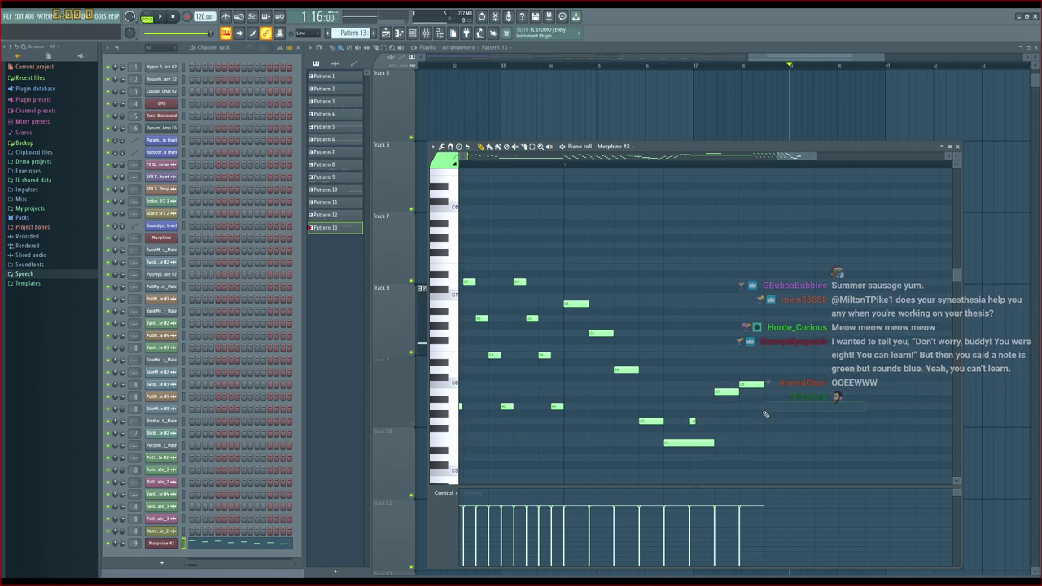
pyautogui.moveTo(848, 388); pyautogui.dragTo(849, 395)
# Audition the extended melody in the playlist from bar 39, from bar 33, and once more from bar 39
pyautogui.press('space')
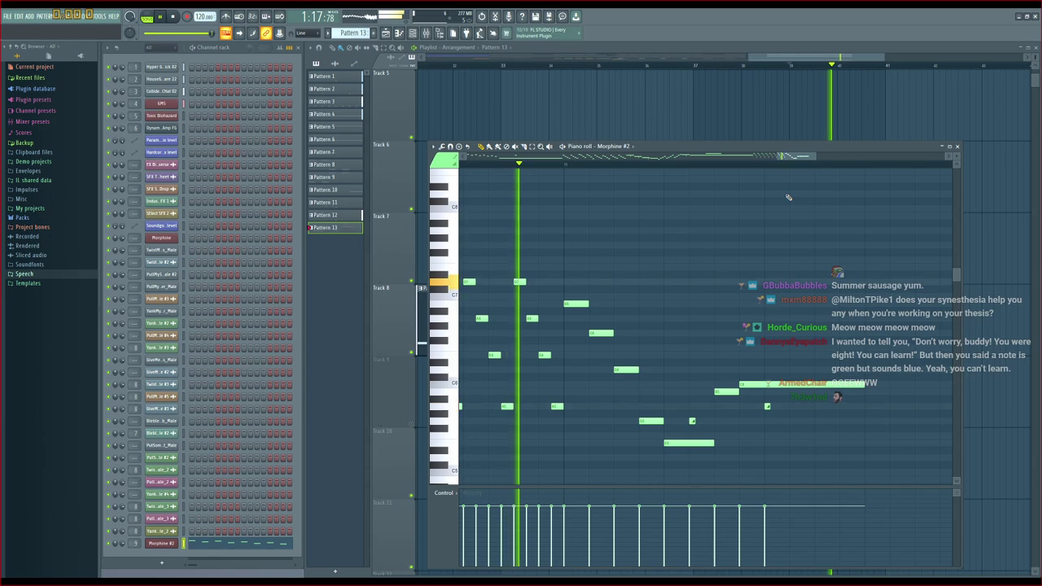
pyautogui.press('space')
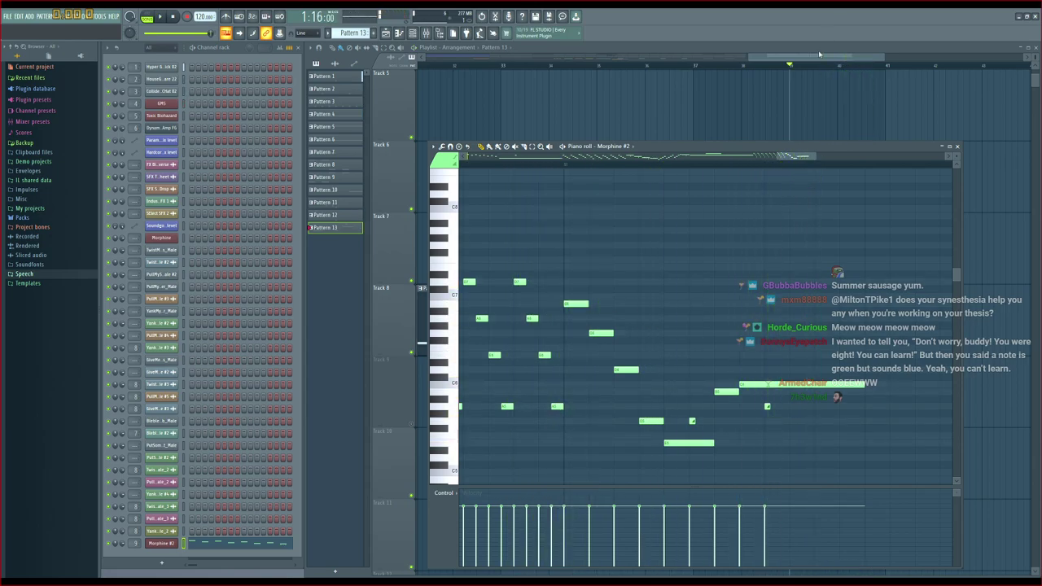
pyautogui.click(792, 60)
pyautogui.scroll(4, 811, 235)
pyautogui.press('space')
pyautogui.scroll(-2, 811, 233)
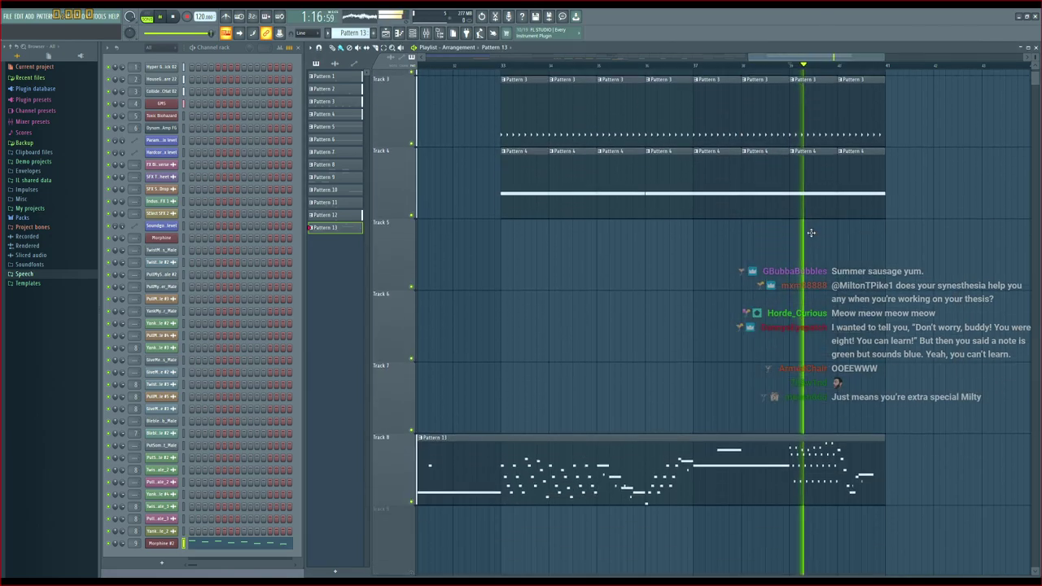
pyautogui.press('space')
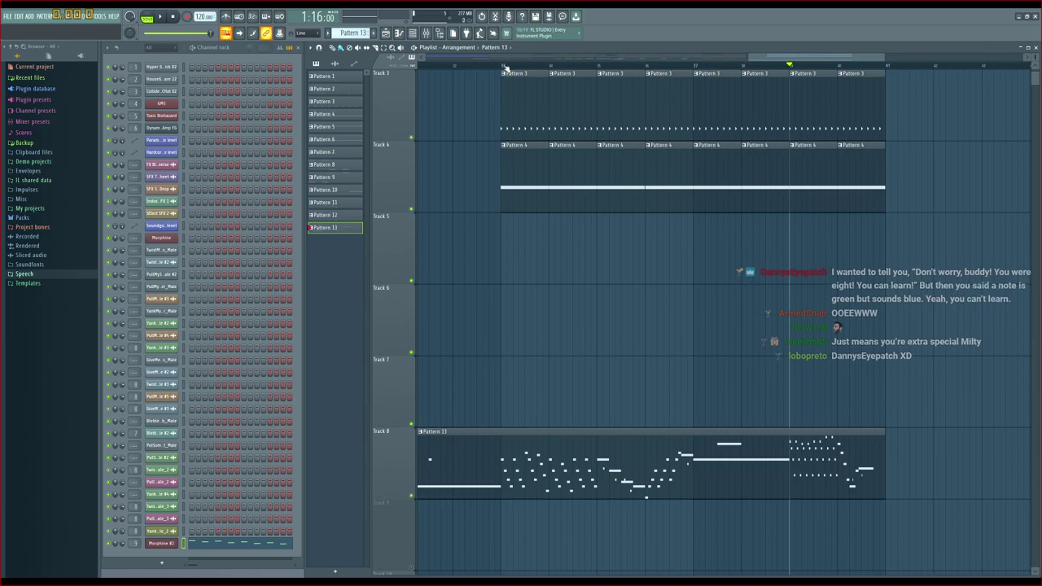
pyautogui.click(500, 65)
pyautogui.press('space')
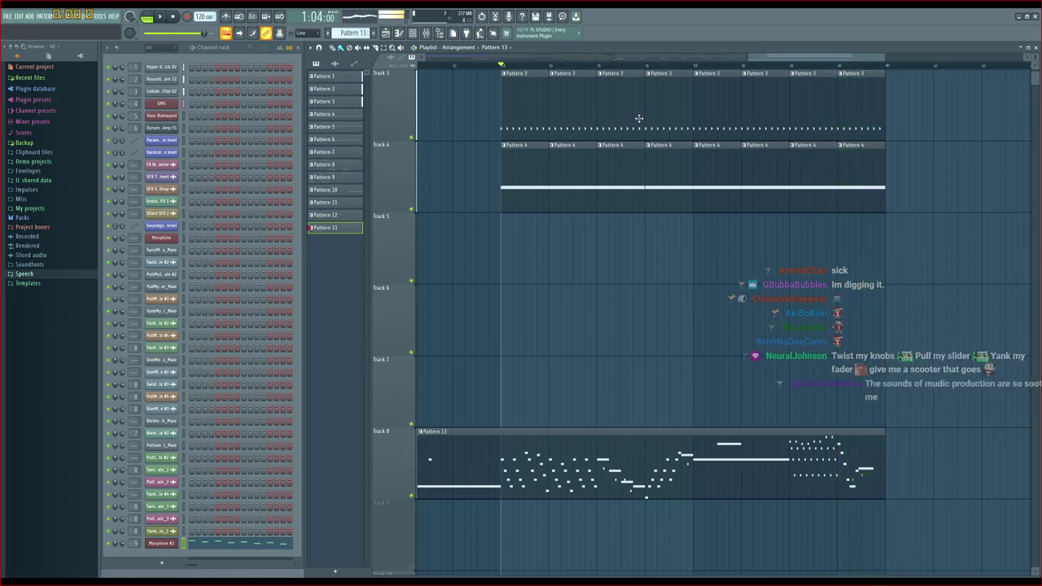
pyautogui.click(790, 64)
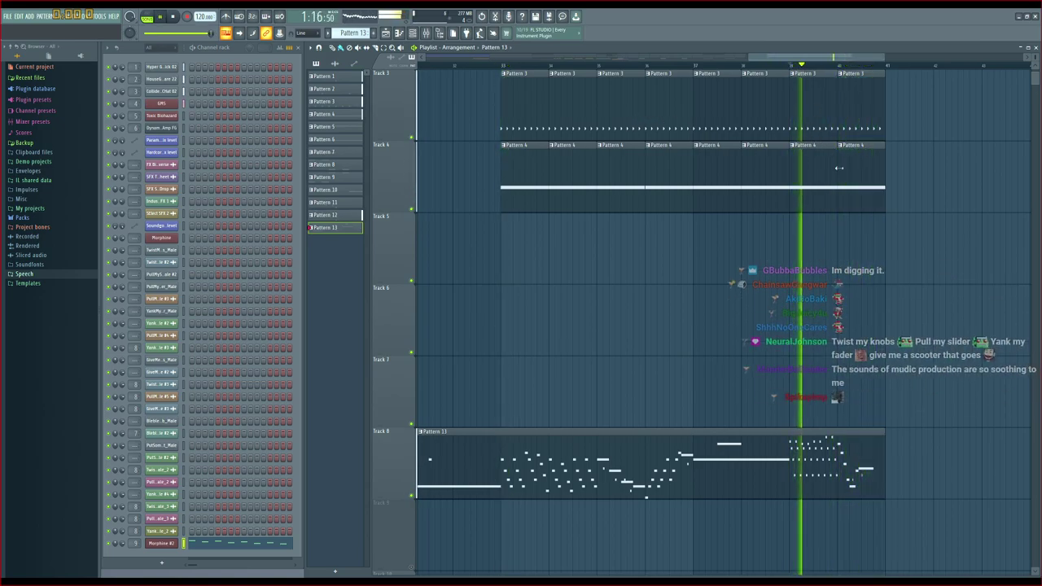
pyautogui.scroll(2, 791, 293)
pyautogui.press('space')
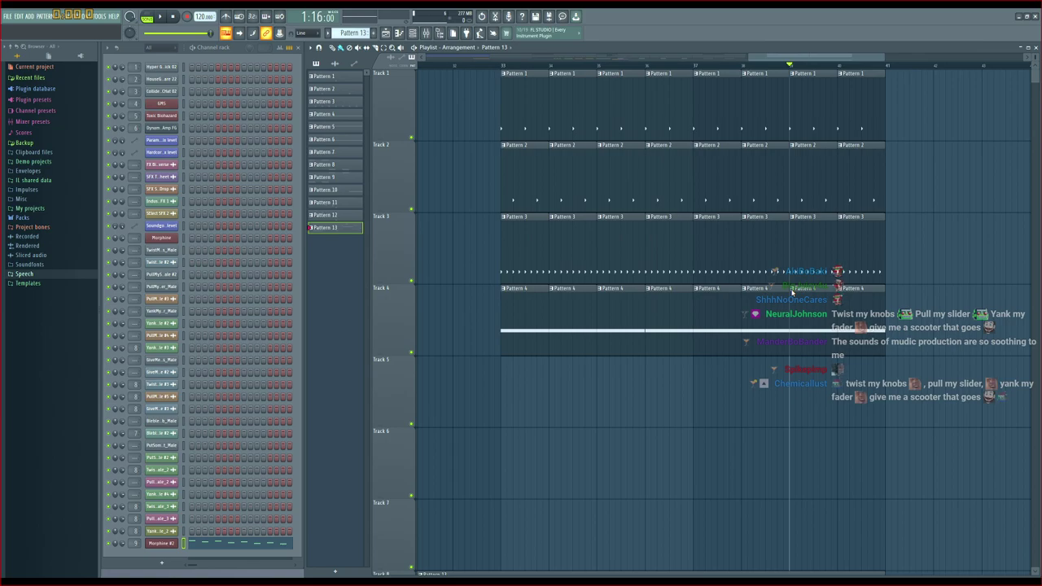
# Clone Pattern 4 from its clip at bar 39 and open the clone's GMS notes in the piano roll
pyautogui.click(816, 337)
pyautogui.hotkey('ctrl', 'shift', 'c')
pyautogui.press('F7')
pyautogui.scroll(-1, 538, 427)
pyautogui.scroll(-2, 491, 384)
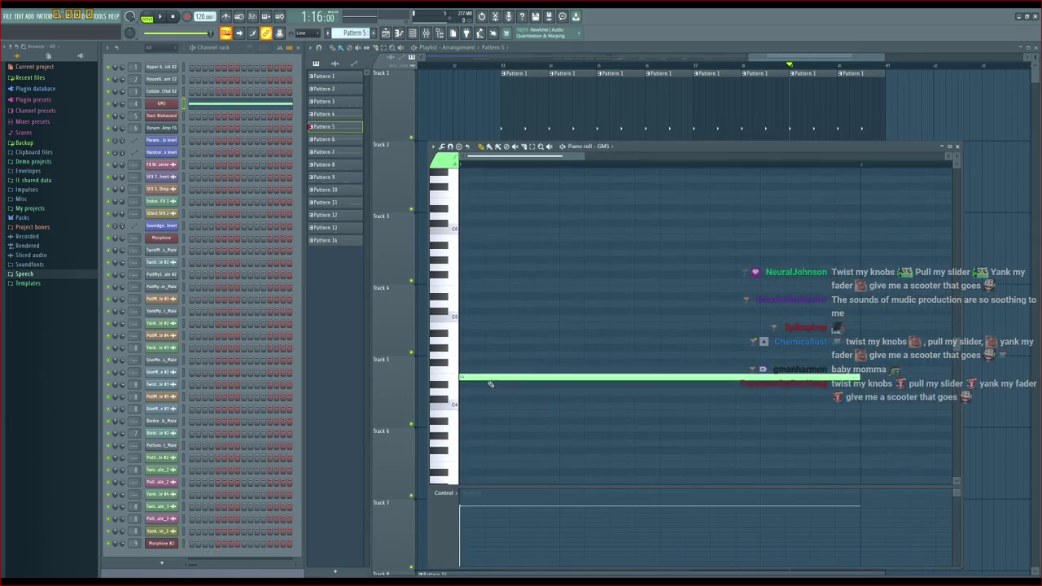
# Raise Pattern 5's held GMS note by about five semitones and audition the arrangement from bar 33
pyautogui.moveTo(481, 375); pyautogui.dragTo(479, 340)
pyautogui.click(958, 146)
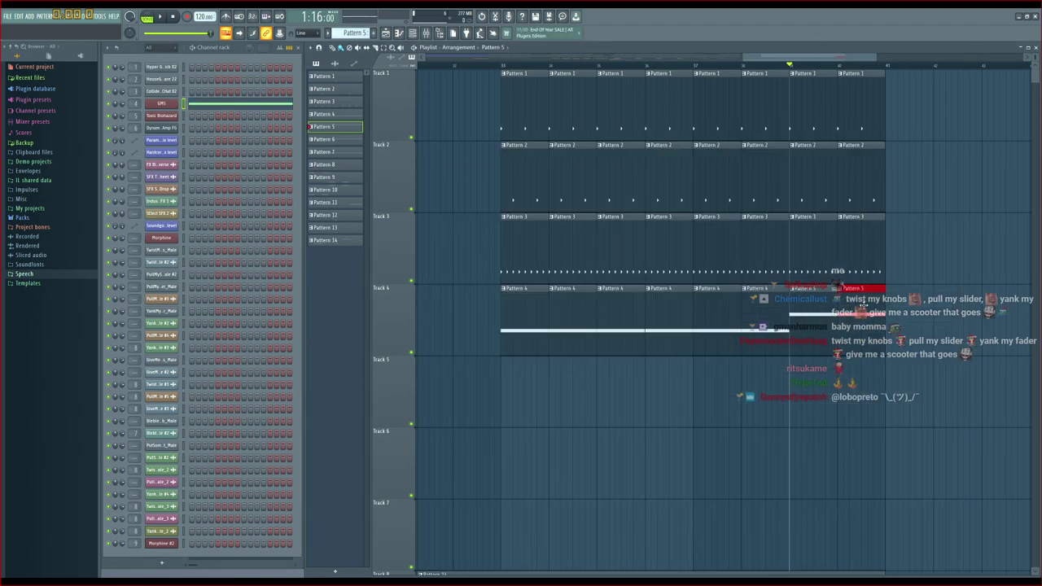
pyautogui.scroll(-1, 785, 194)
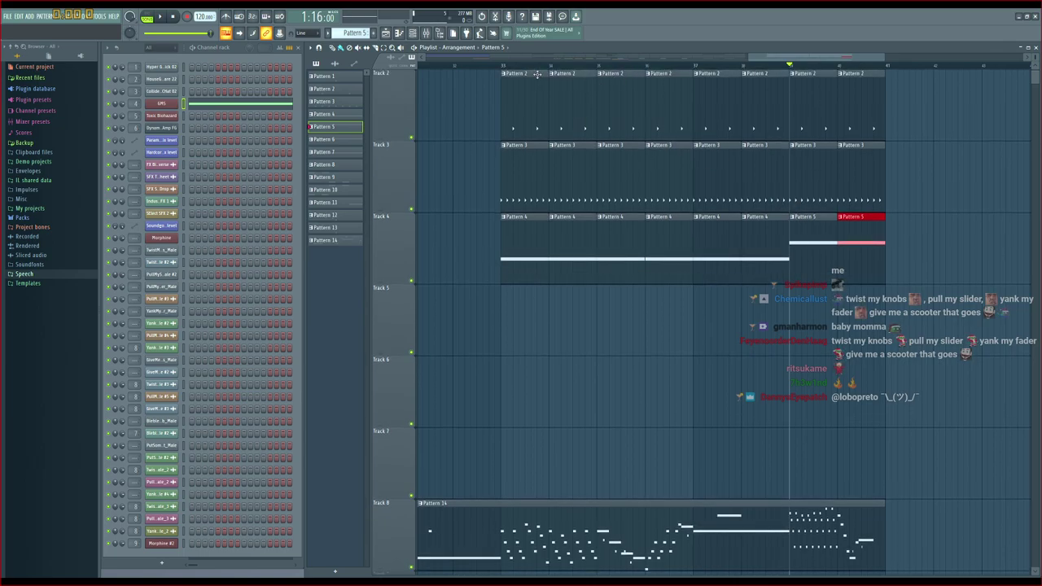
pyautogui.click(506, 65)
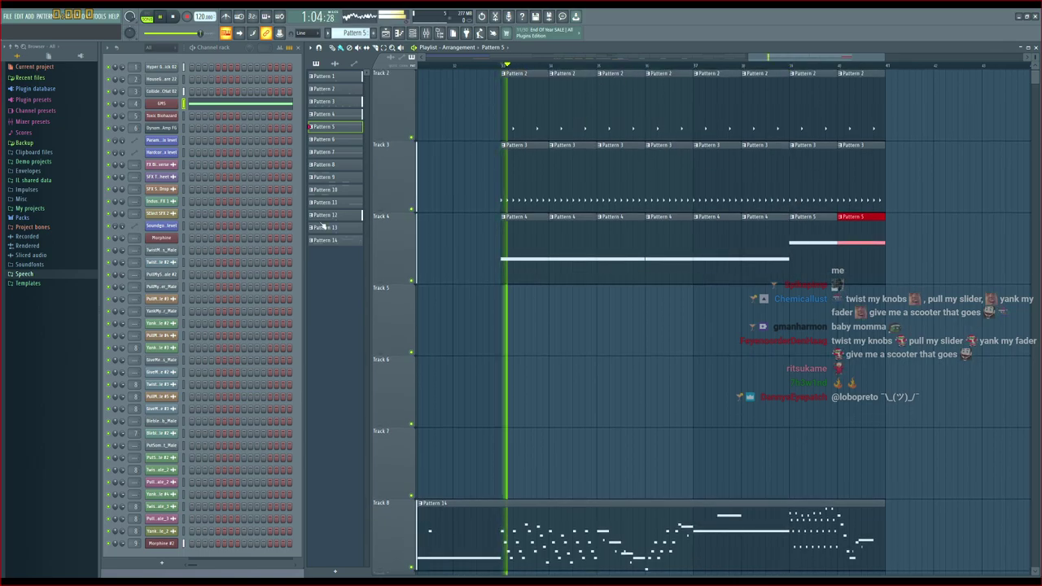
pyautogui.press('space')
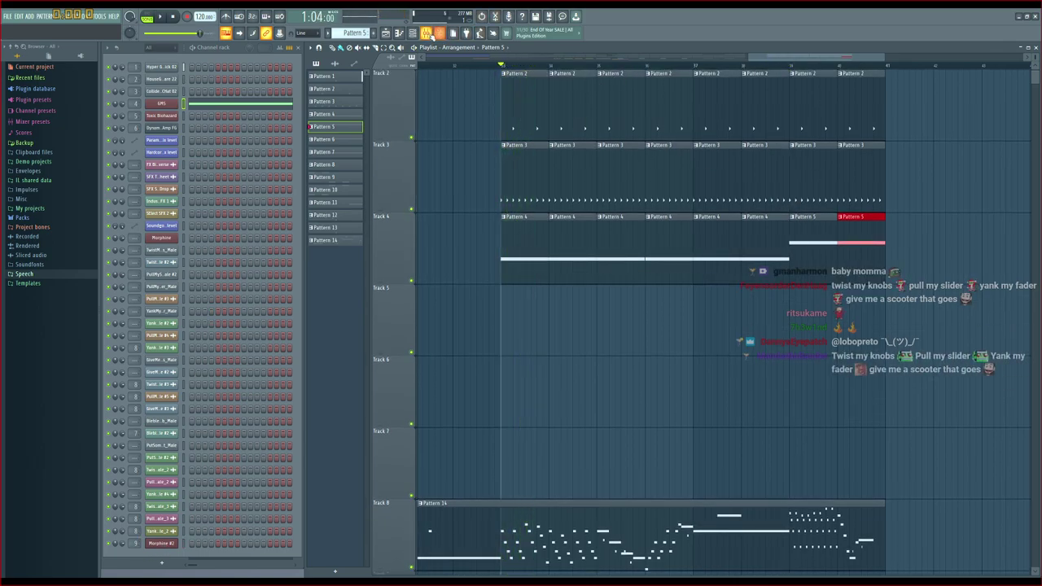
# Open Hardcore's preset library on mixer Insert 9 and load the Default preset while the song plays from bar 33
pyautogui.click(425, 33)
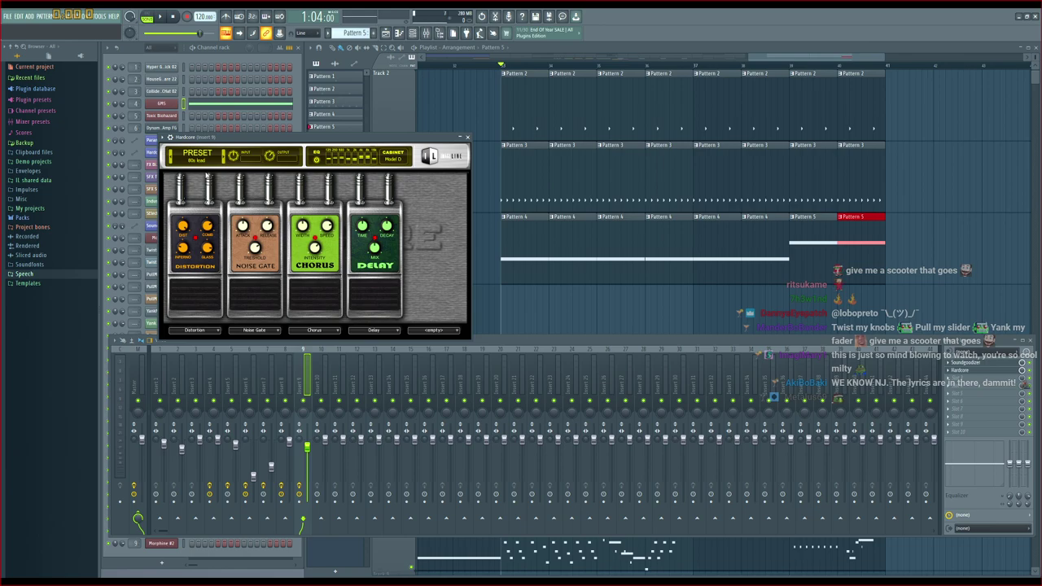
pyautogui.click(195, 160)
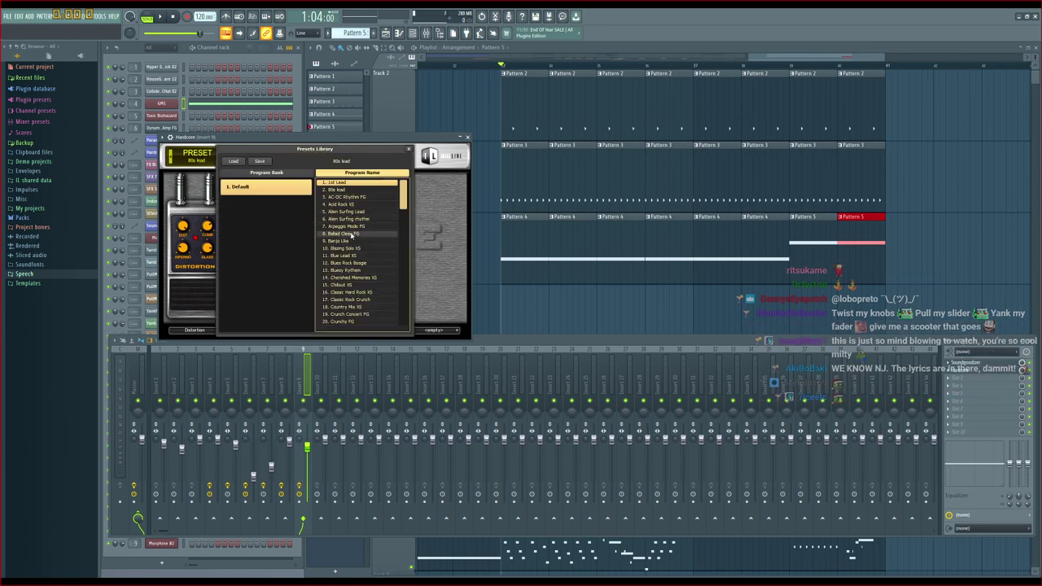
pyautogui.scroll(-2, 358, 256)
pyautogui.scroll(-2, 358, 260)
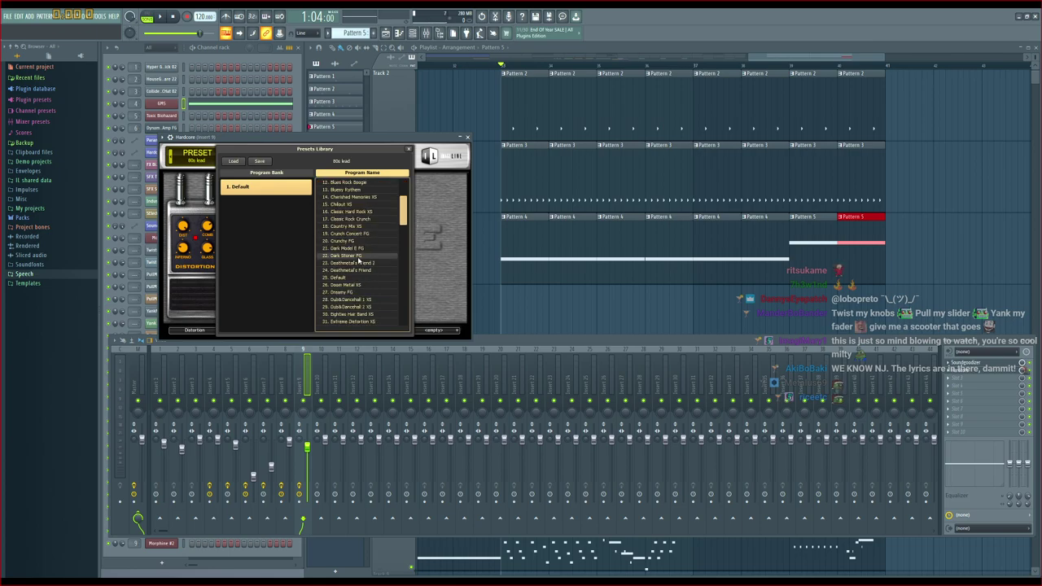
pyautogui.click(350, 279)
pyautogui.press('space')
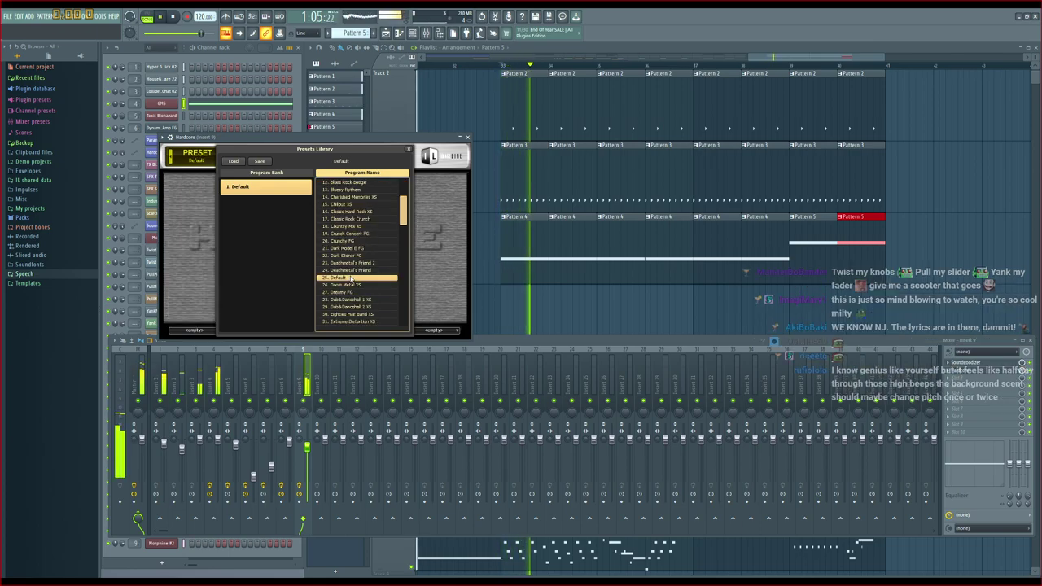
# Try the Hardcore presets Doom Metal XS, Dub&Dancehall 1 XS and Dark Model E FG during playback
pyautogui.click(358, 284)
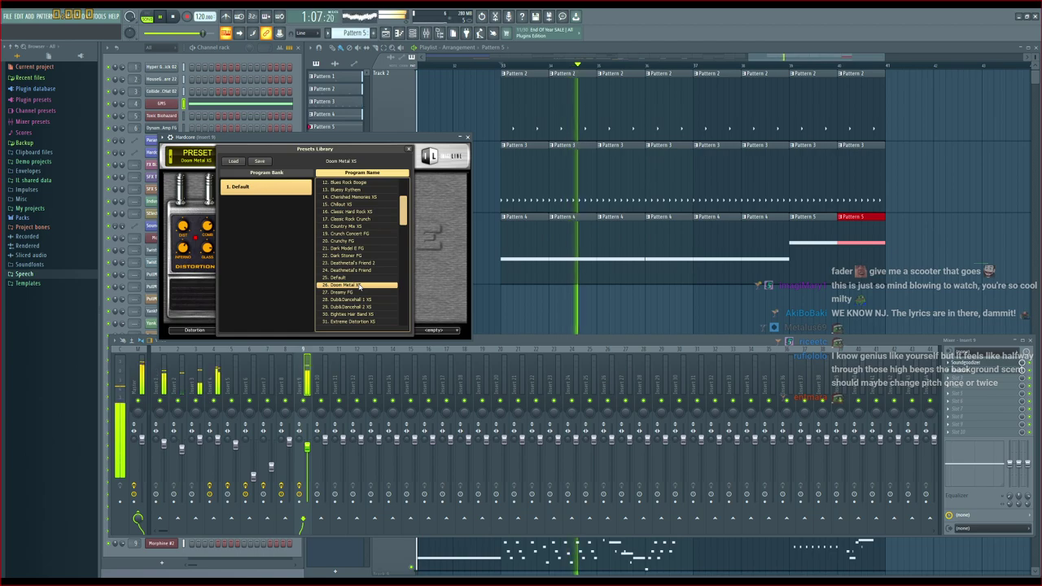
pyautogui.click(360, 292)
pyautogui.click(358, 285)
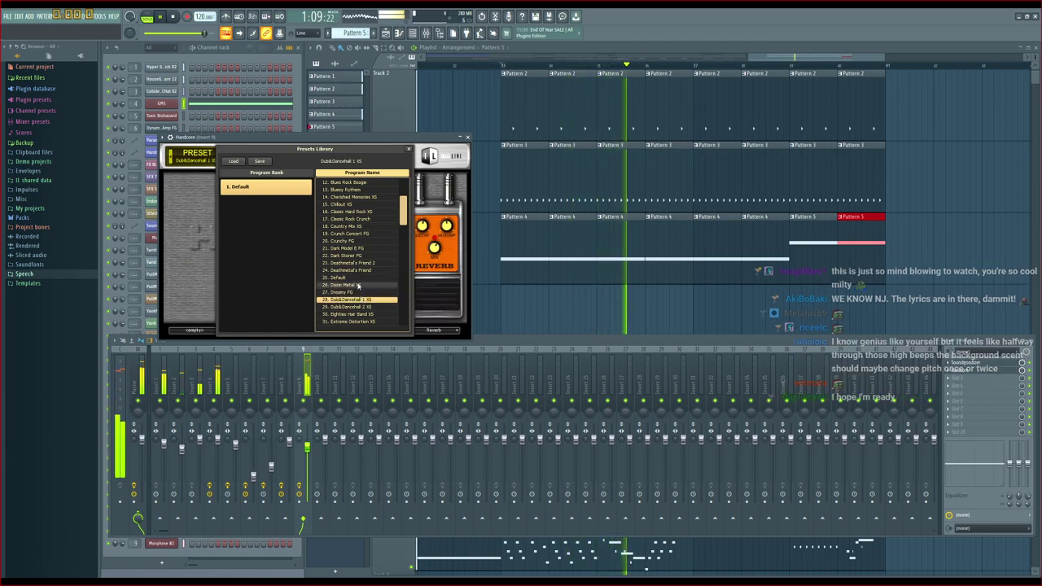
pyautogui.click(355, 255)
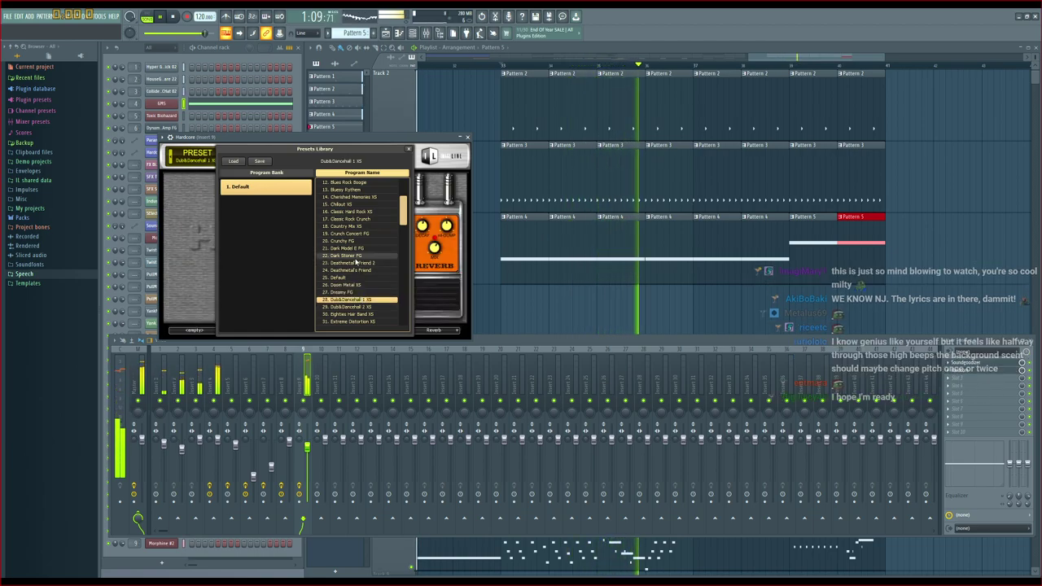
pyautogui.click(352, 247)
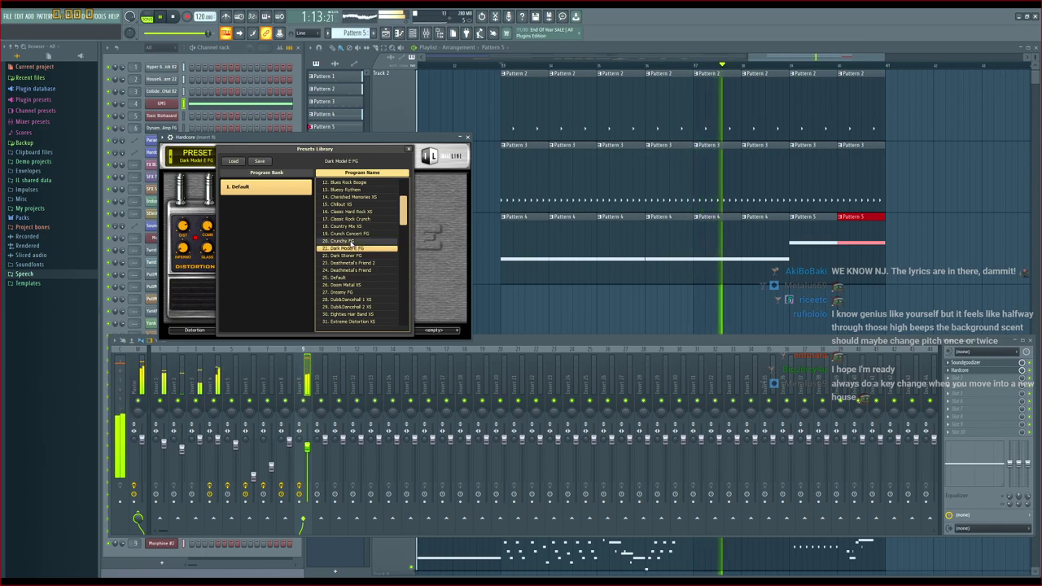
# Compare the neighbouring crunch presets in Hardcore and settle on Classic Rock Crunch, closing the preset library
pyautogui.click(352, 241)
pyautogui.click(354, 234)
pyautogui.scroll(1, 356, 239)
pyautogui.click(357, 234)
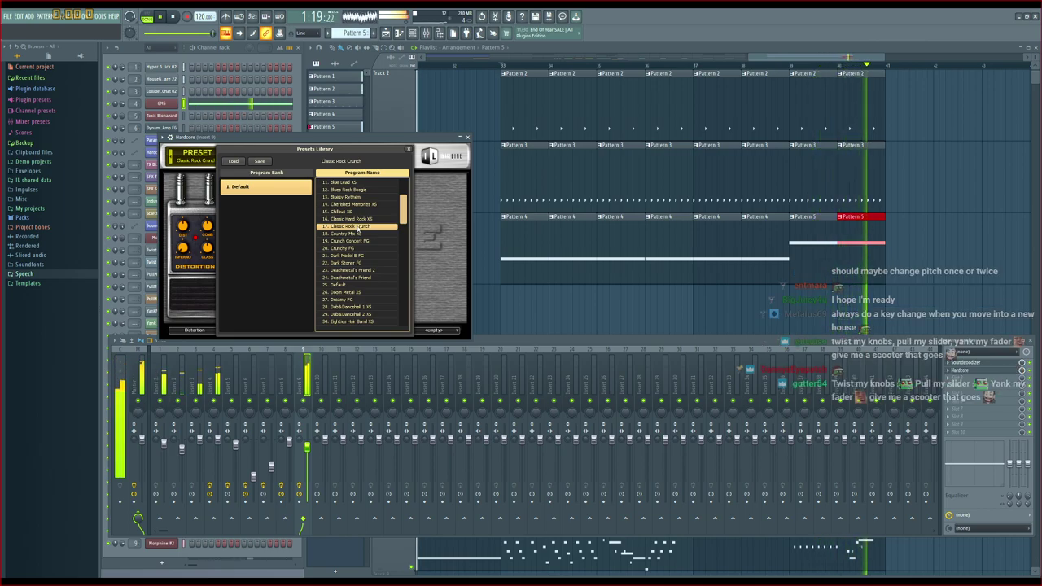
pyautogui.press('space')
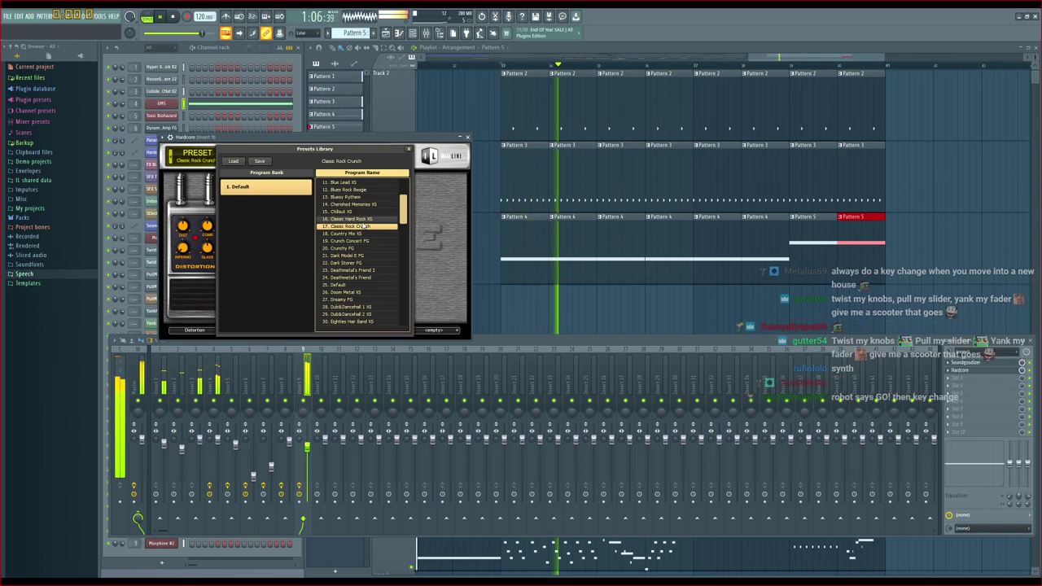
pyautogui.press('space')
pyautogui.click(453, 198)
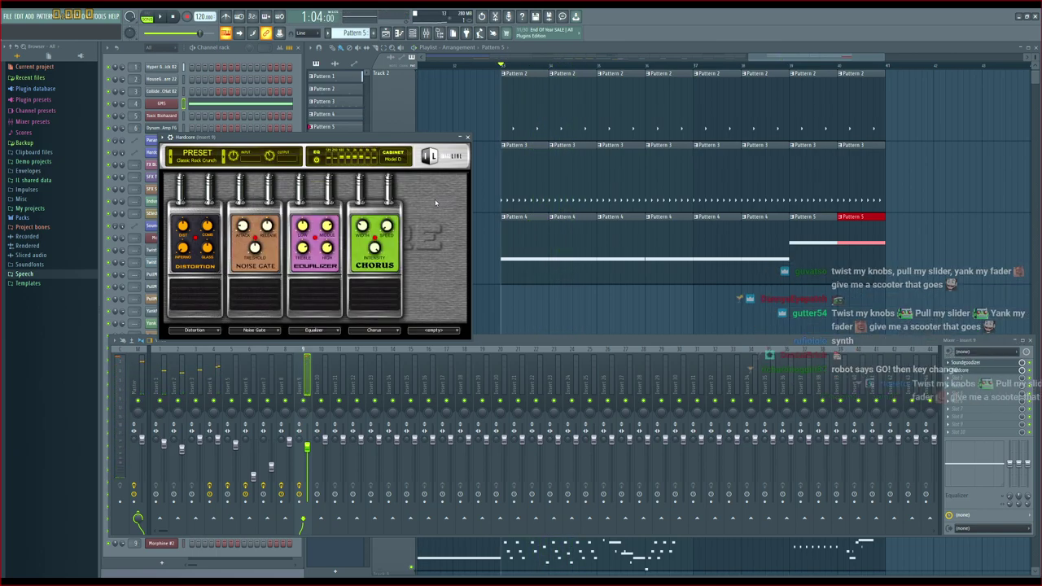
# Audition the Morphine #2 melody with the Classic Rock Crunch preset from bar 33 to its end
pyautogui.press('space')
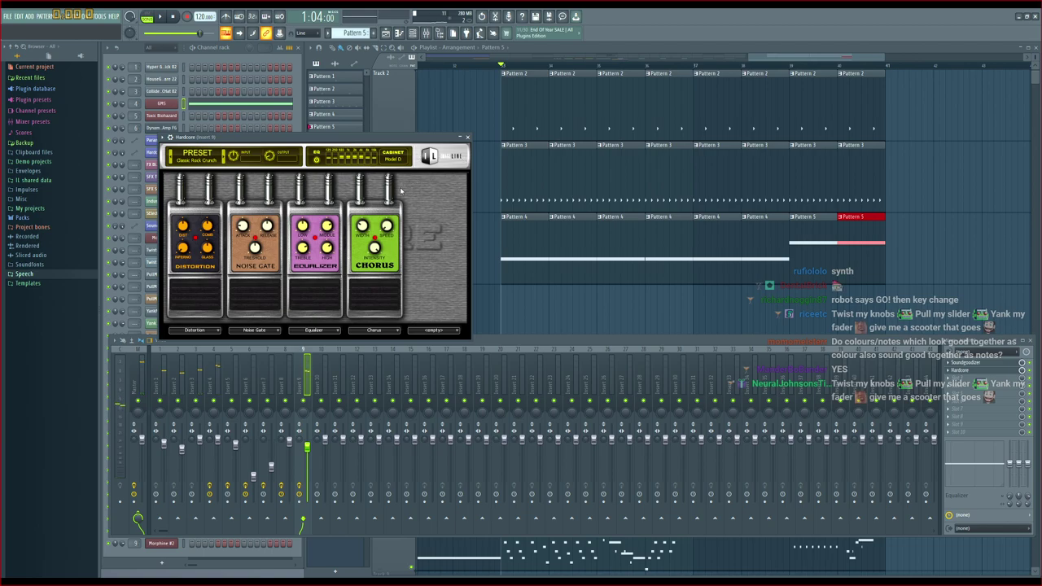
pyautogui.press('space')
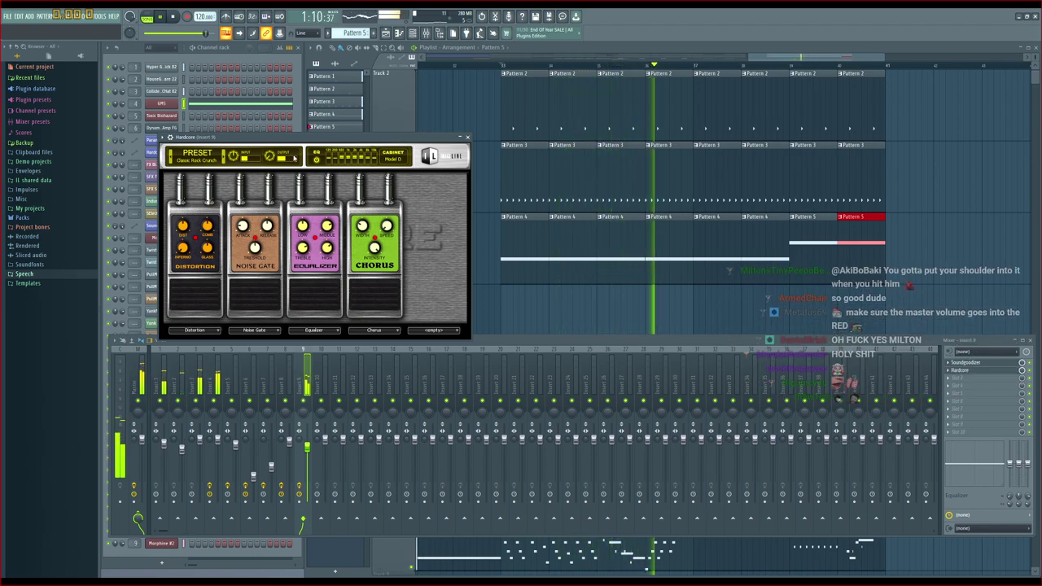
pyautogui.click(784, 63)
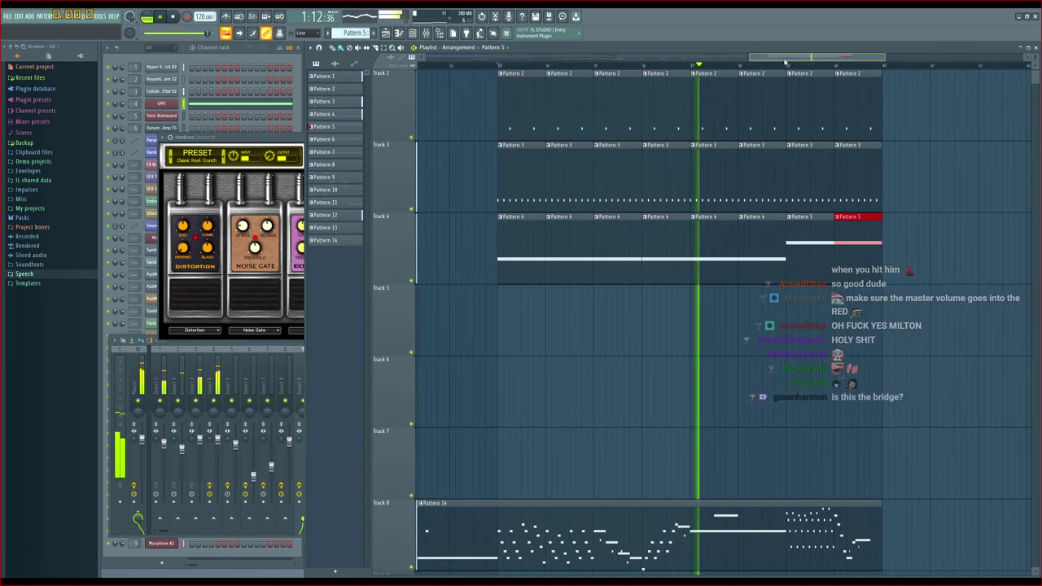
pyautogui.moveTo(789, 62); pyautogui.dragTo(805, 65)
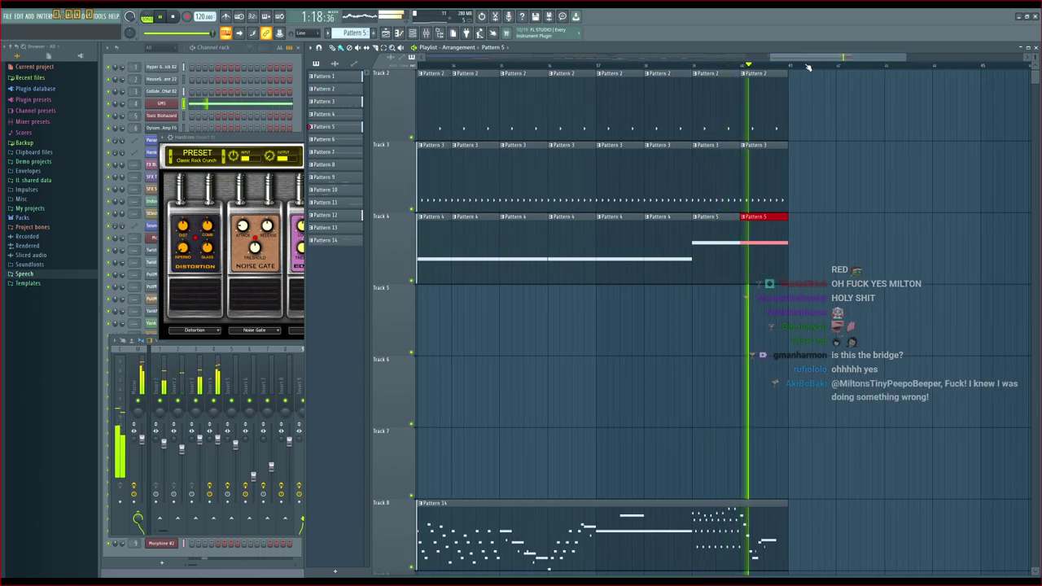
pyautogui.press('space')
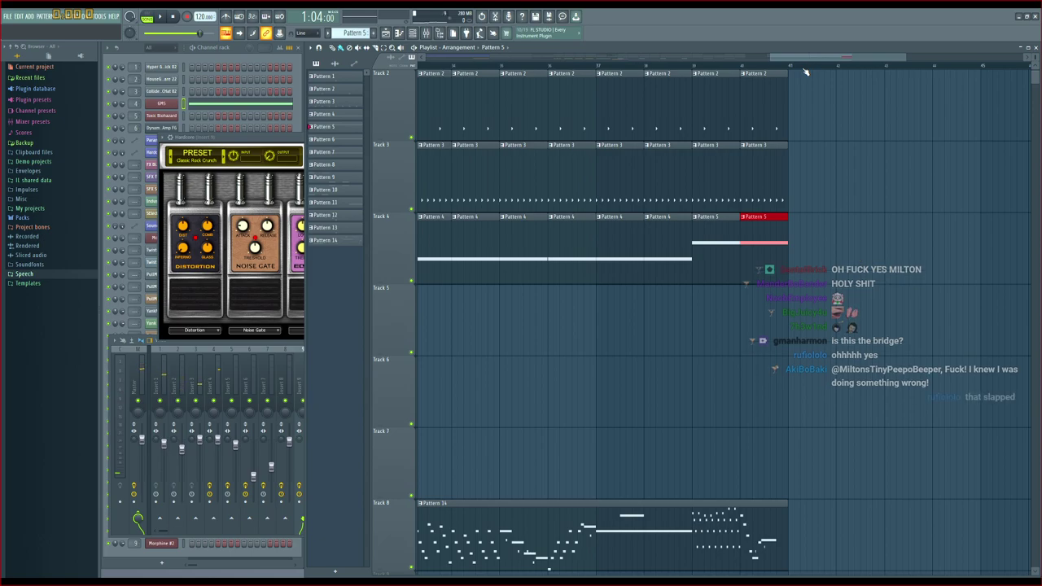
# Audition the transition into the melody section from bar 30 in the playlist
pyautogui.moveTo(790, 54); pyautogui.dragTo(702, 56)
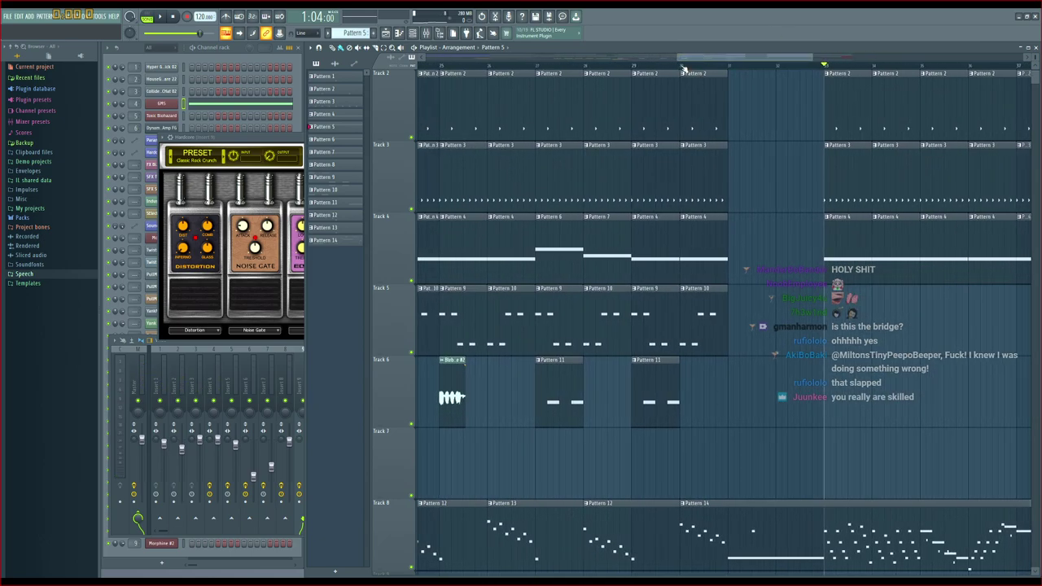
pyautogui.click(680, 65)
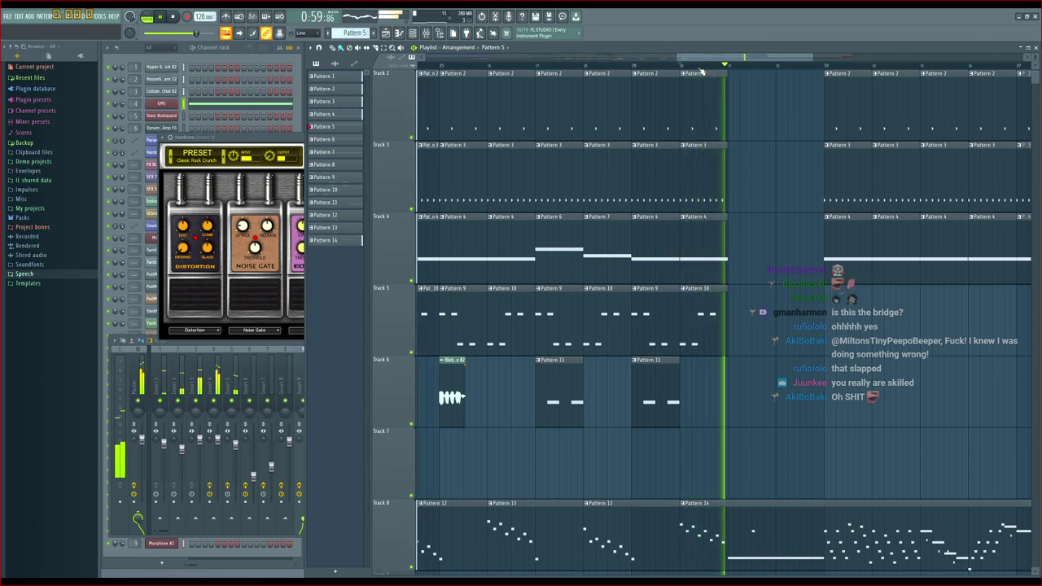
pyautogui.scroll(1, 786, 156)
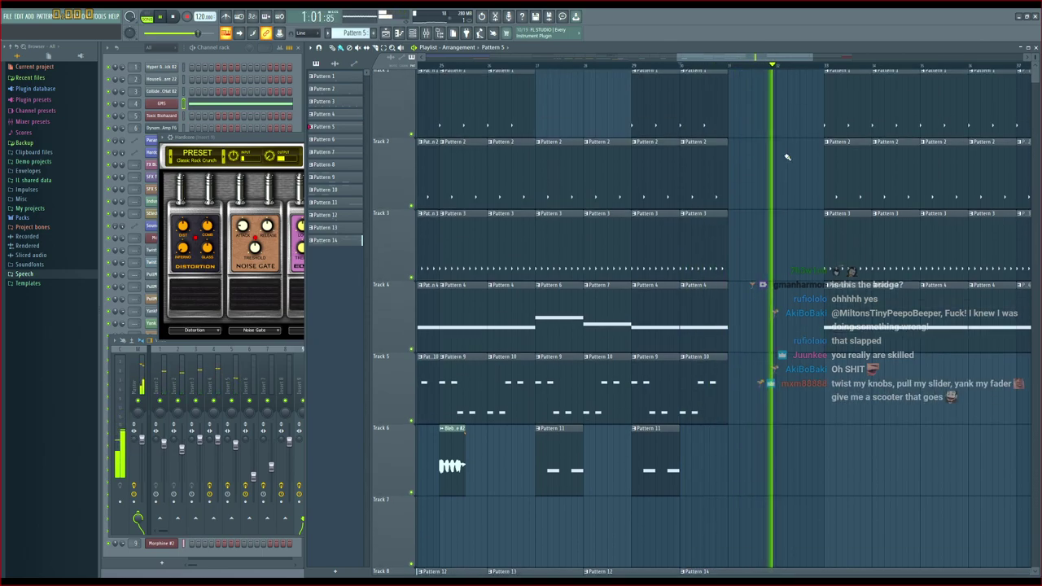
pyautogui.scroll(-1, 786, 157)
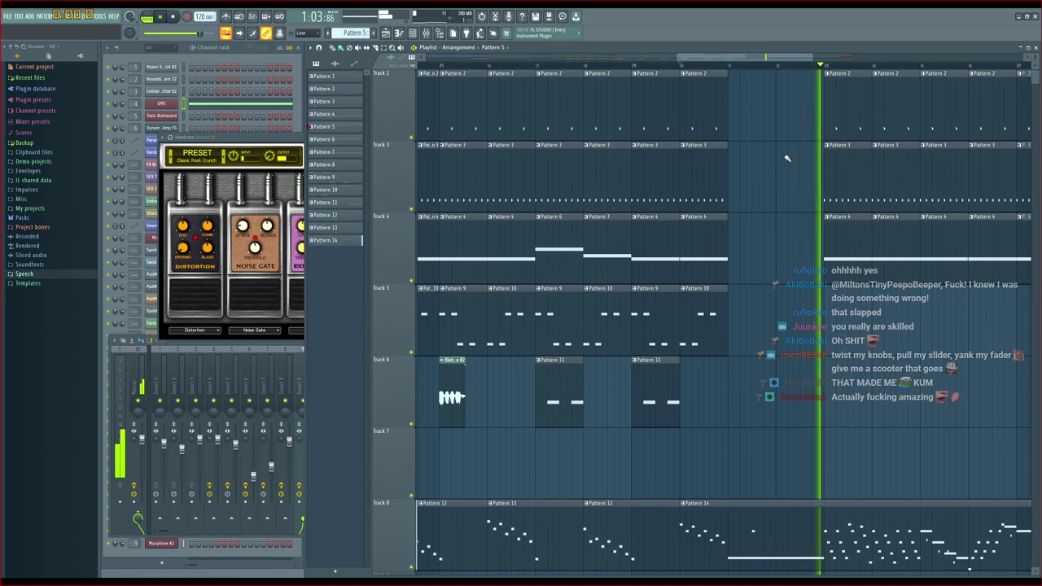
pyautogui.press('space')
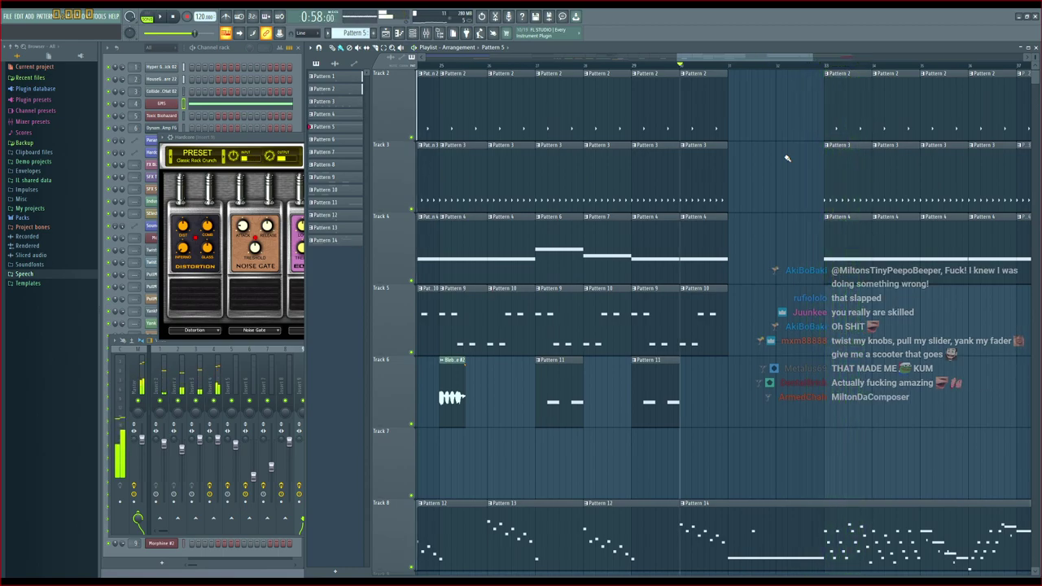
# Reposition the Hardcore window and audition the arrangement from bar 31 and again from bar 33
pyautogui.scroll(-2, 787, 156)
pyautogui.click(730, 65)
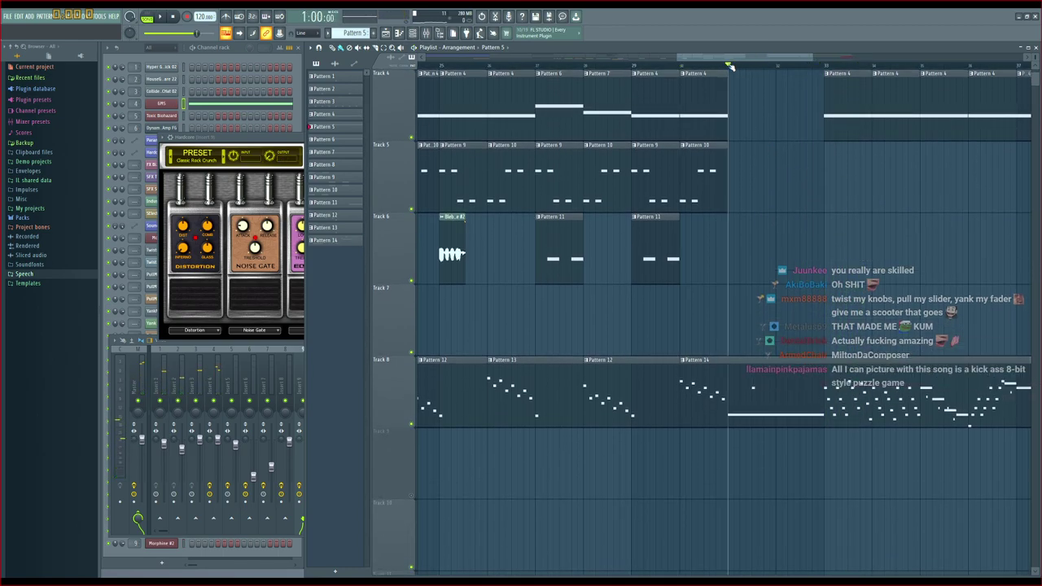
pyautogui.moveTo(280, 152); pyautogui.dragTo(222, 135)
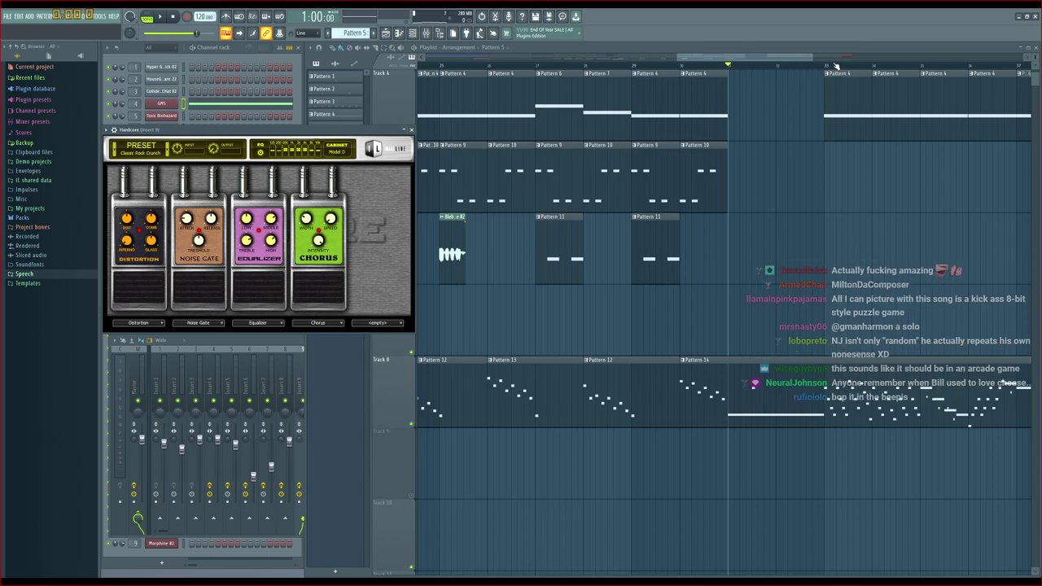
pyautogui.press('space')
pyautogui.press('space')
pyautogui.moveTo(782, 57); pyautogui.dragTo(812, 59)
pyautogui.click(688, 67)
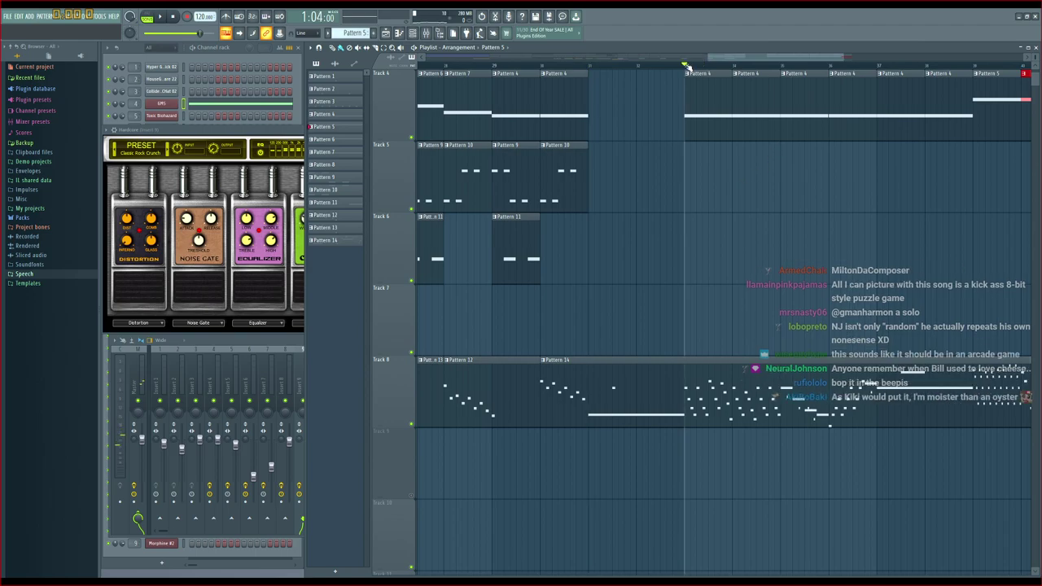
pyautogui.press('space')
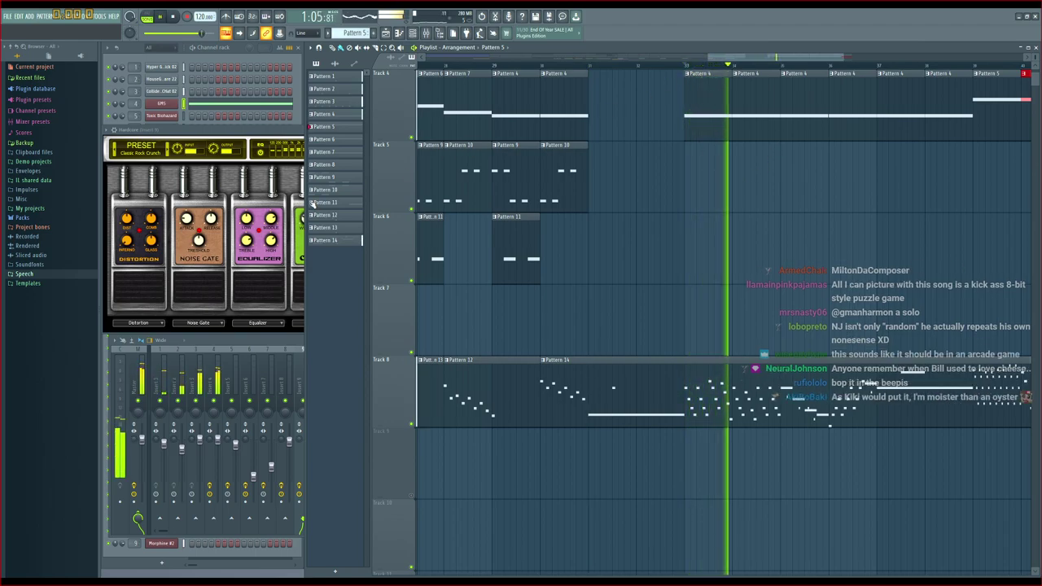
# Add Fruity Reverb after Hardcore on mixer Insert 9 and place its window beside the Hardcore window
pyautogui.click(272, 132)
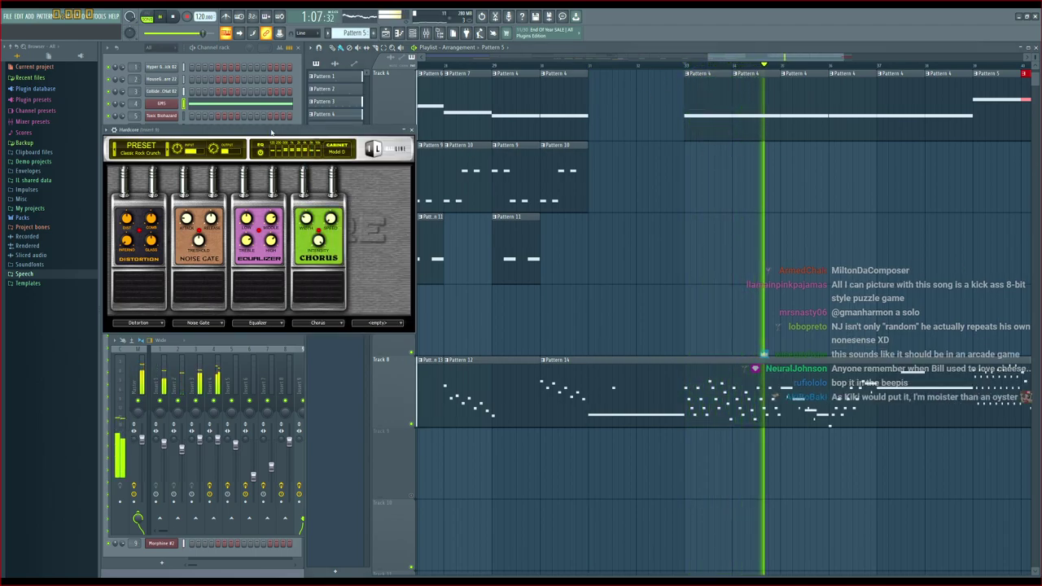
pyautogui.click(426, 34)
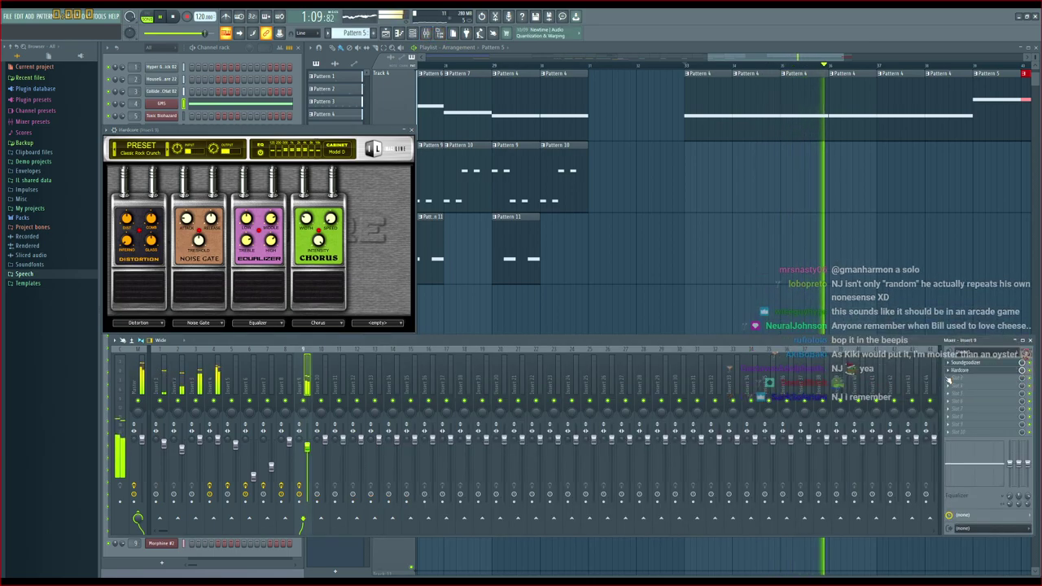
pyautogui.click(832, 37)
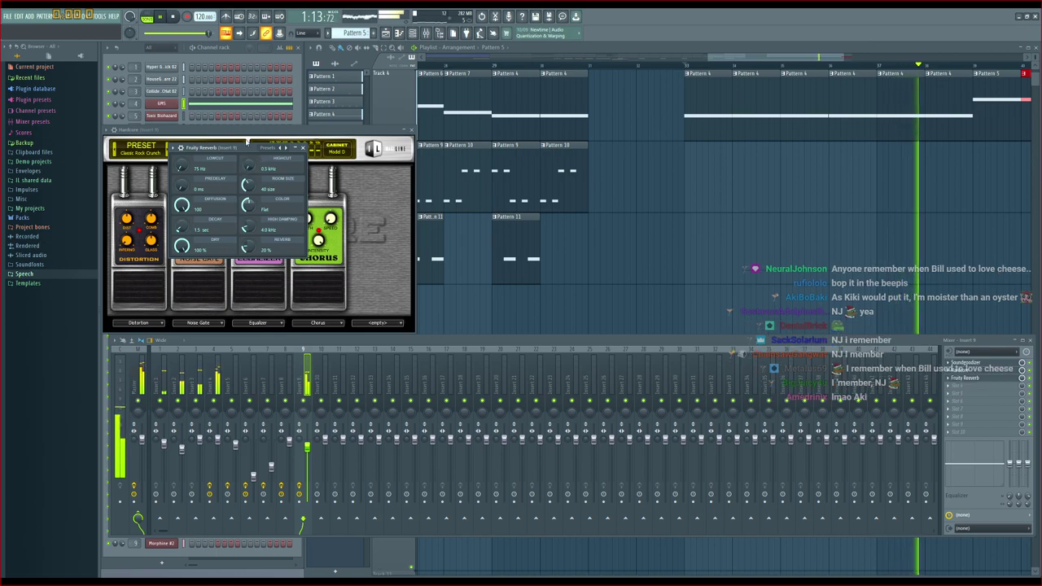
pyautogui.moveTo(249, 152); pyautogui.dragTo(522, 202)
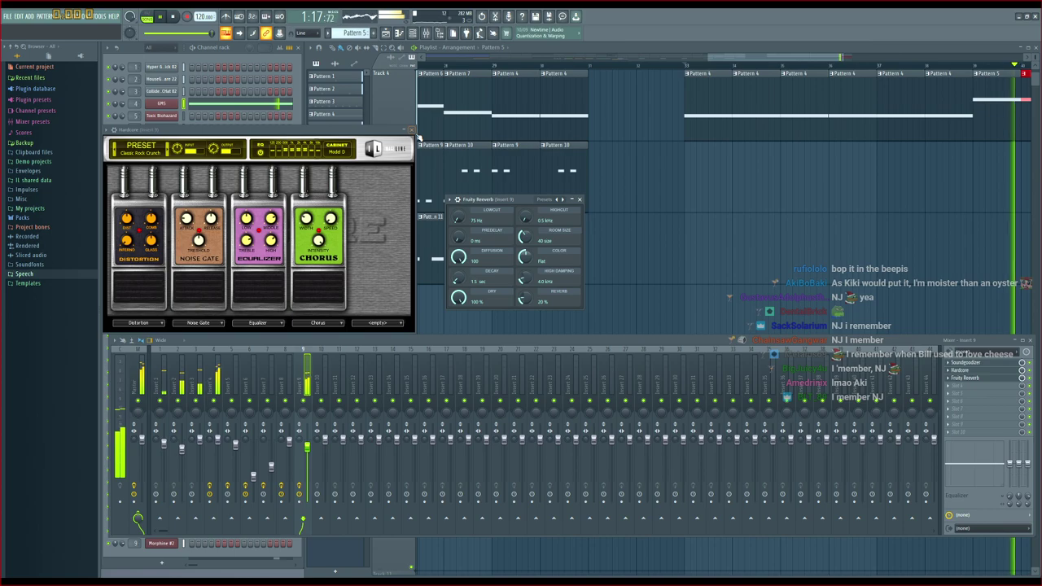
# Stop playback and open Pattern 14's Morphine #2 notes in the piano roll
pyautogui.moveTo(790, 57); pyautogui.dragTo(814, 57)
pyautogui.press('space')
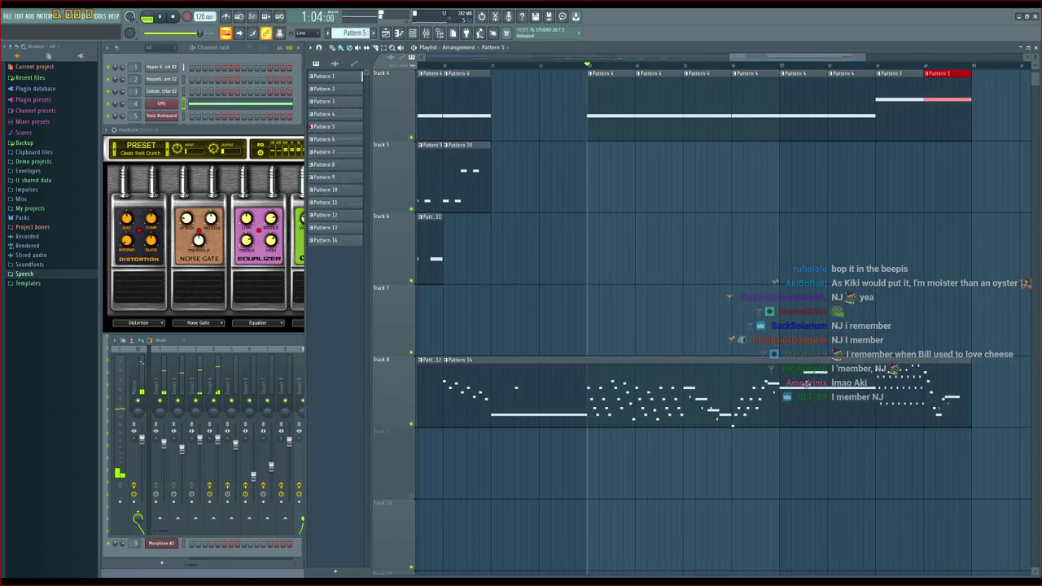
pyautogui.doubleClick(806, 384)
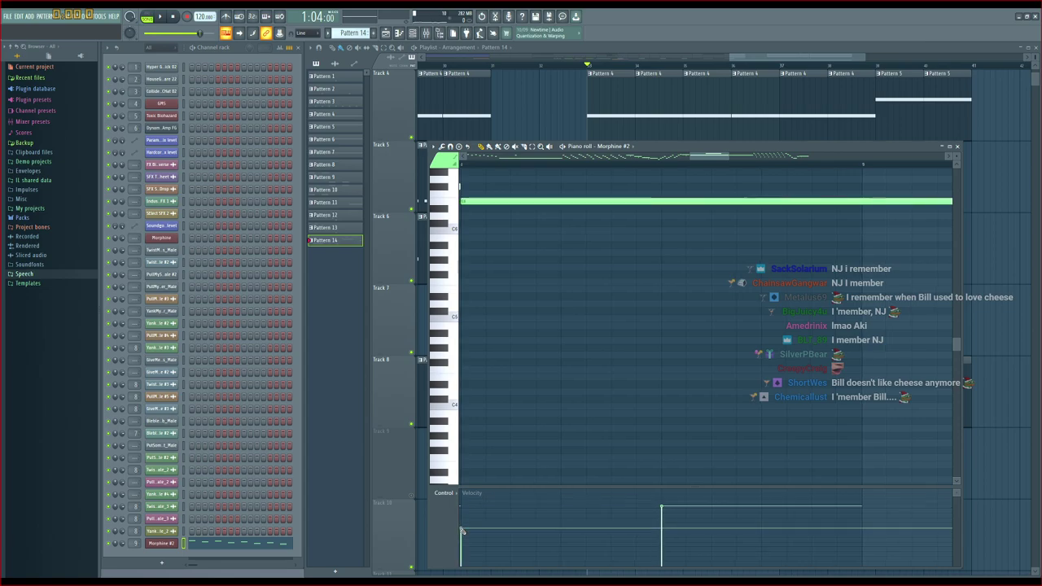
# Leave the Morphine #2 piano roll and audition the arrangement from bars 33, 36 and 31
pyautogui.click(663, 532)
pyautogui.click(770, 54)
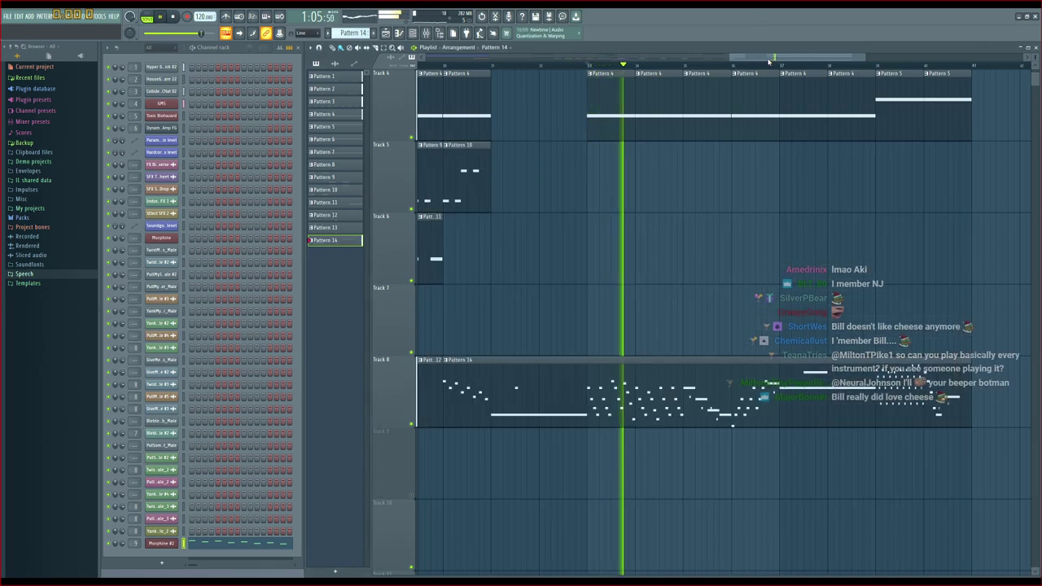
pyautogui.click(742, 68)
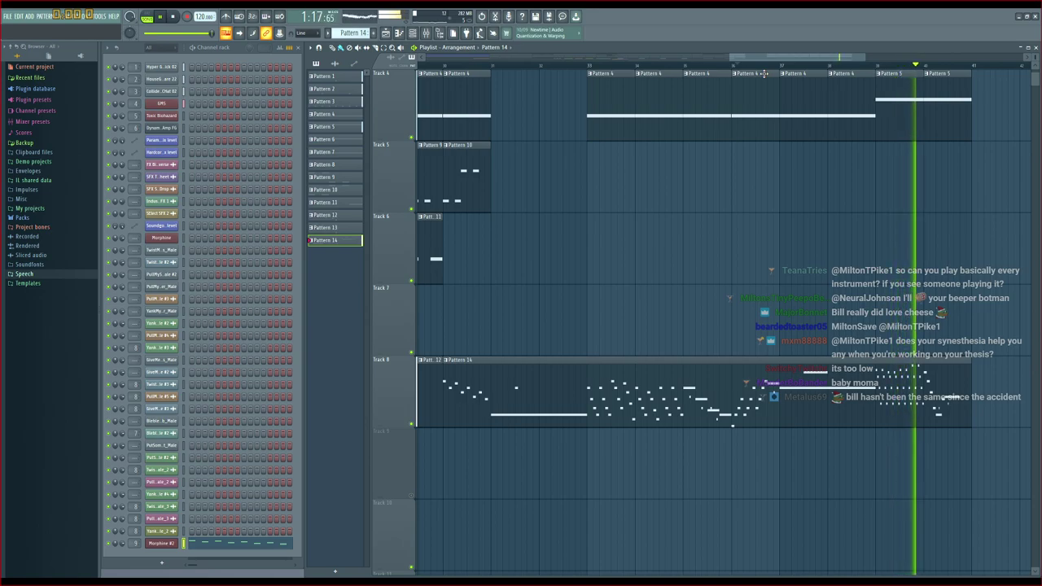
pyautogui.press('space')
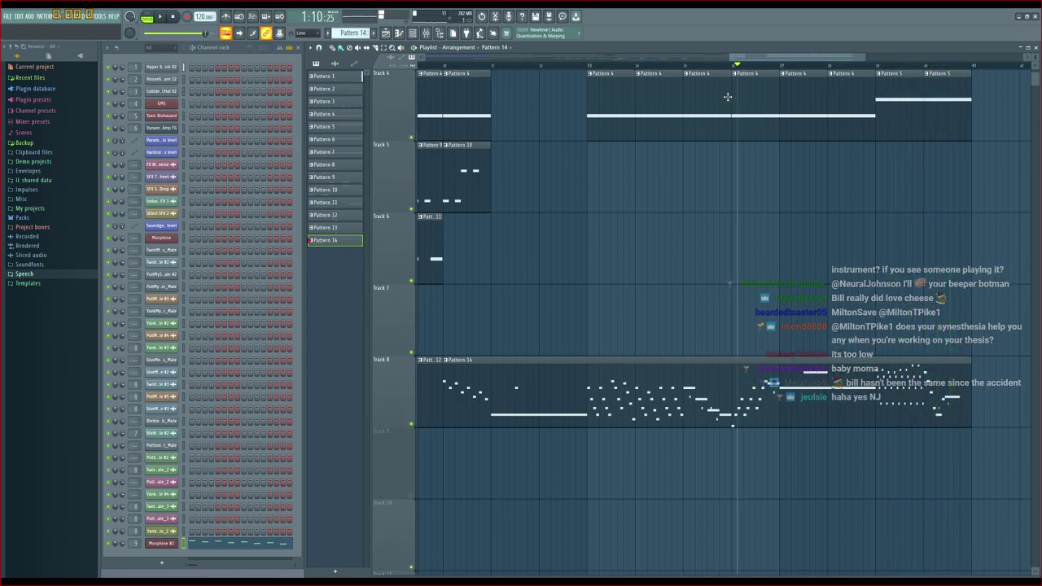
pyautogui.click(492, 66)
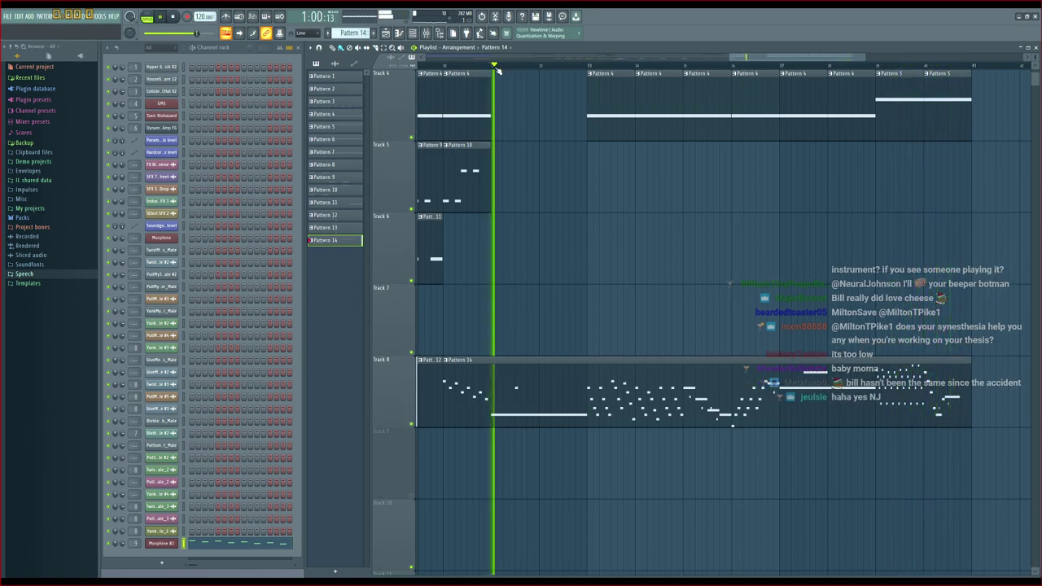
pyautogui.press('space')
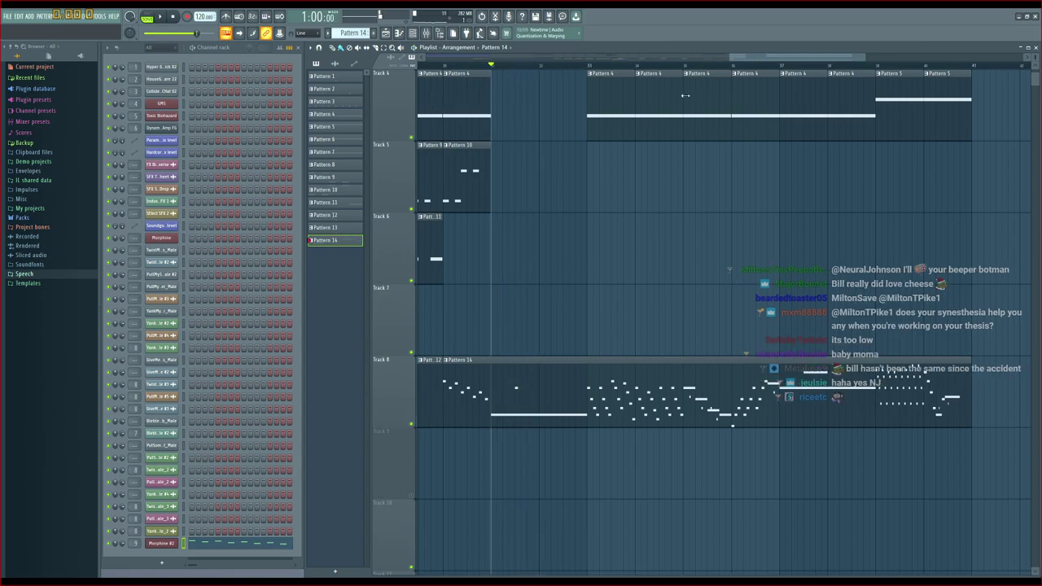
# Copy the Pattern 1, 2 and 3 clips from bars 29–30 into bars 31–32, deleting the Pattern 4 copies there
pyautogui.moveTo(799, 56); pyautogui.dragTo(768, 61)
pyautogui.scroll(3, 721, 211)
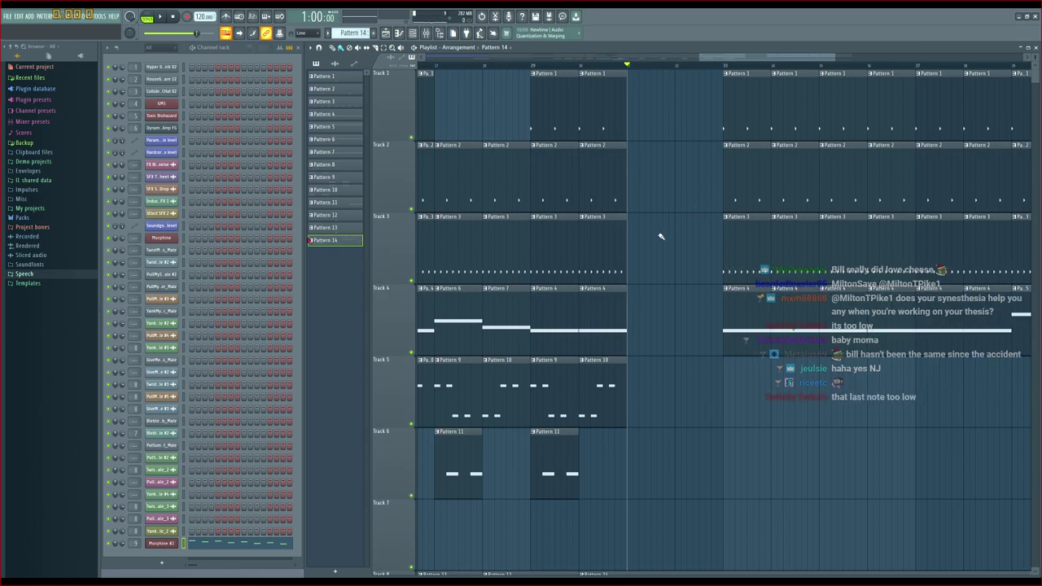
pyautogui.moveTo(682, 109); pyautogui.dragTo(544, 312)
pyautogui.moveTo(553, 267); pyautogui.dragTo(649, 279)
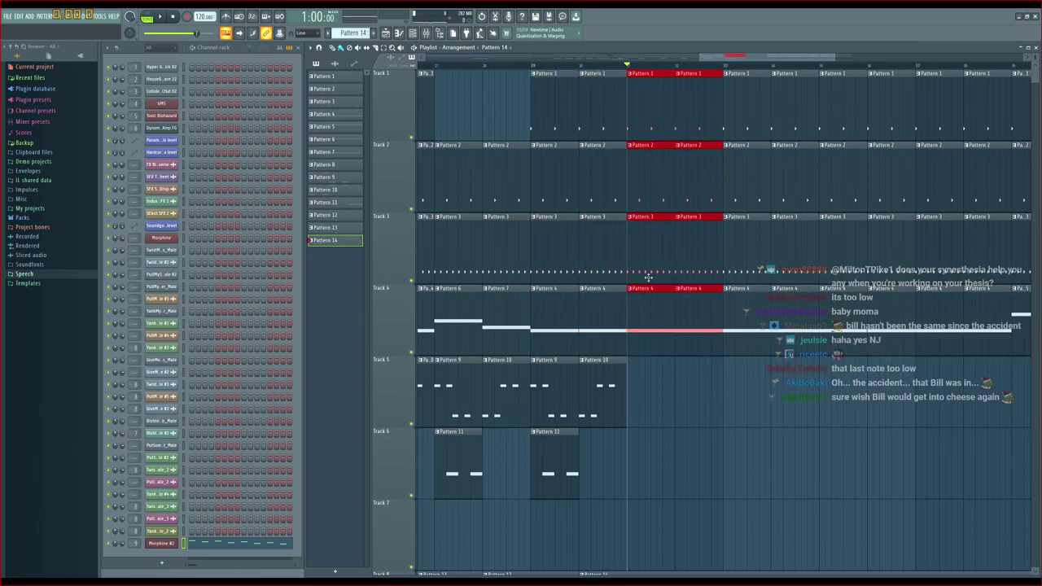
pyautogui.keyDown('ctrl'); pyautogui.click(690, 383); pyautogui.keyUp('ctrl')
pyautogui.rightClick(700, 336)
pyautogui.rightClick(672, 326)
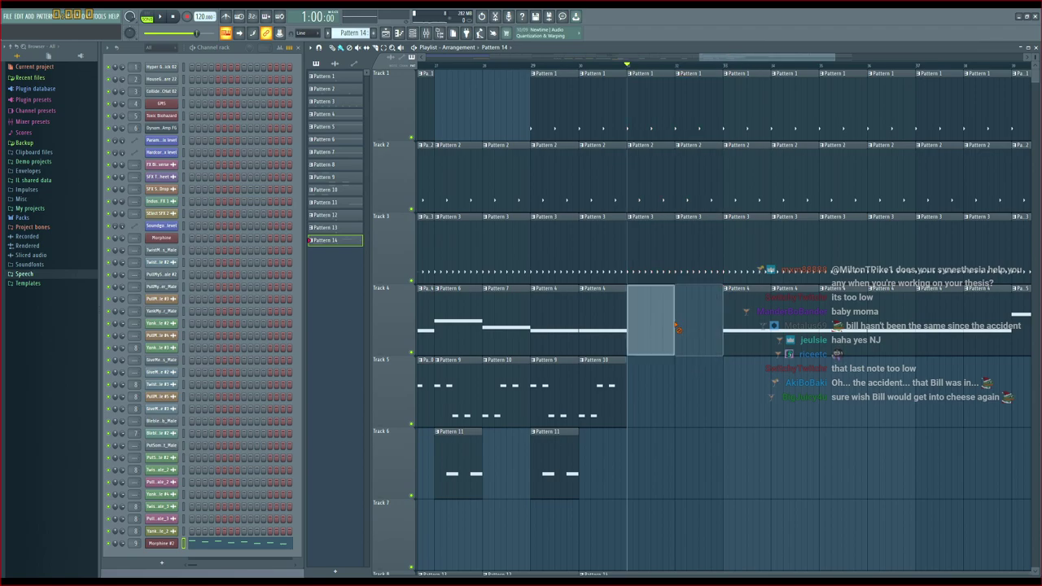
# Audition the break from bar 31 with the drum patterns filling bars 31–32
pyautogui.press('space')
pyautogui.scroll(-1, 669, 325)
pyautogui.scroll(-3, 669, 326)
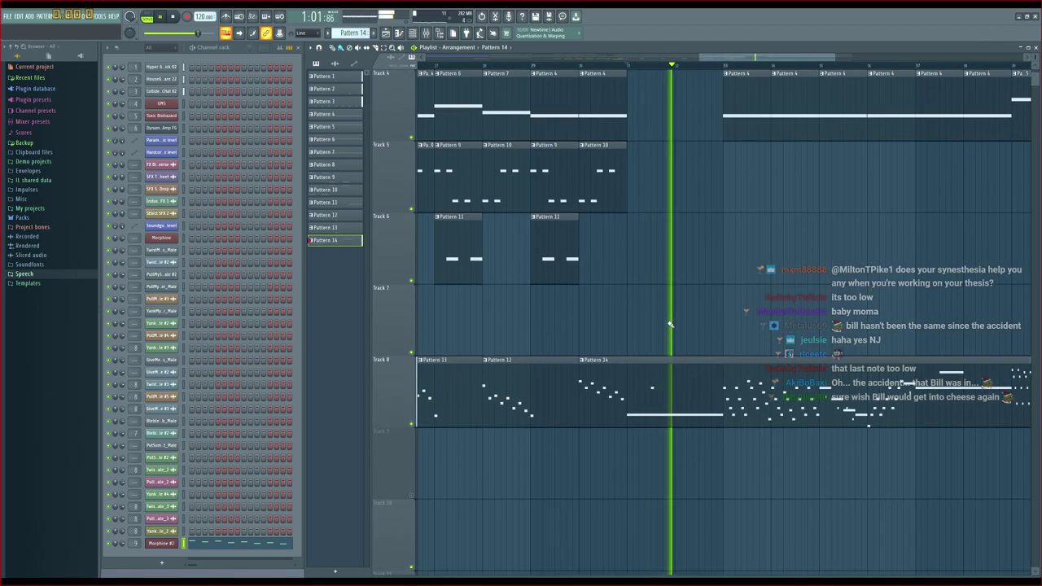
pyautogui.scroll(3, 677, 323)
pyautogui.scroll(1, 677, 323)
pyautogui.press('space')
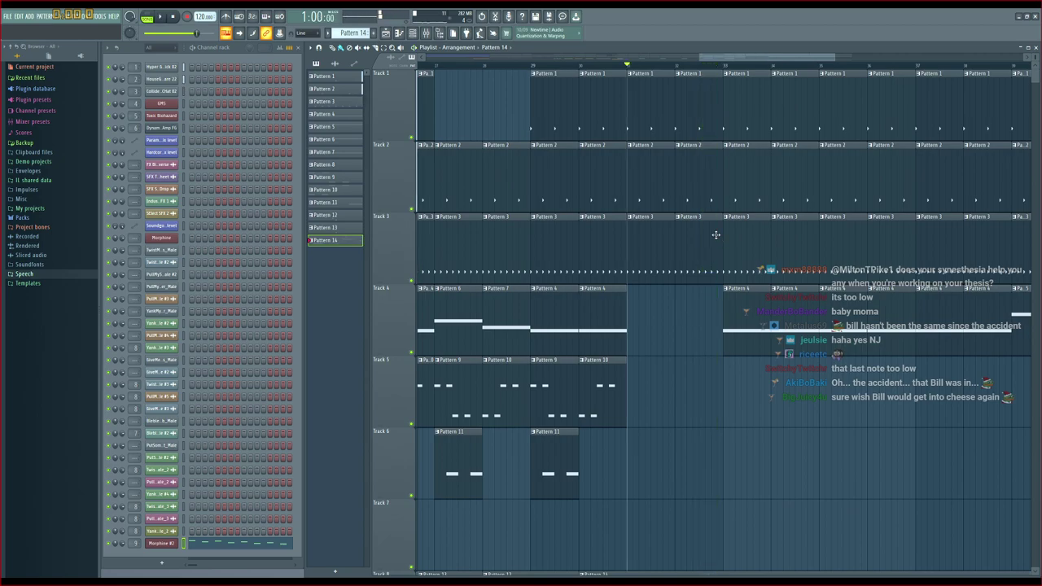
pyautogui.press('space')
pyautogui.press('space')
# Shorten the Pattern 1 clip in bar 32 on Track 1 to leave a gap before bar 33, and audition it
pyautogui.moveTo(721, 93); pyautogui.dragTo(693, 93)
pyautogui.press('space')
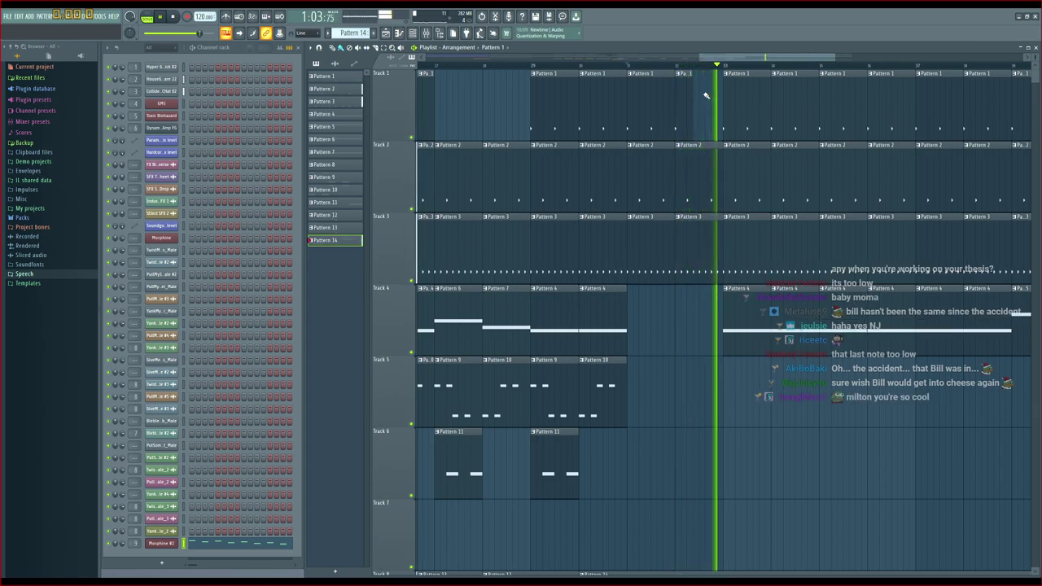
pyautogui.press('space')
# Try shortening the Pattern 3 clip in bar 32 to match the Pattern 1 cut, and audition from bar 31
pyautogui.moveTo(719, 229); pyautogui.dragTo(691, 229)
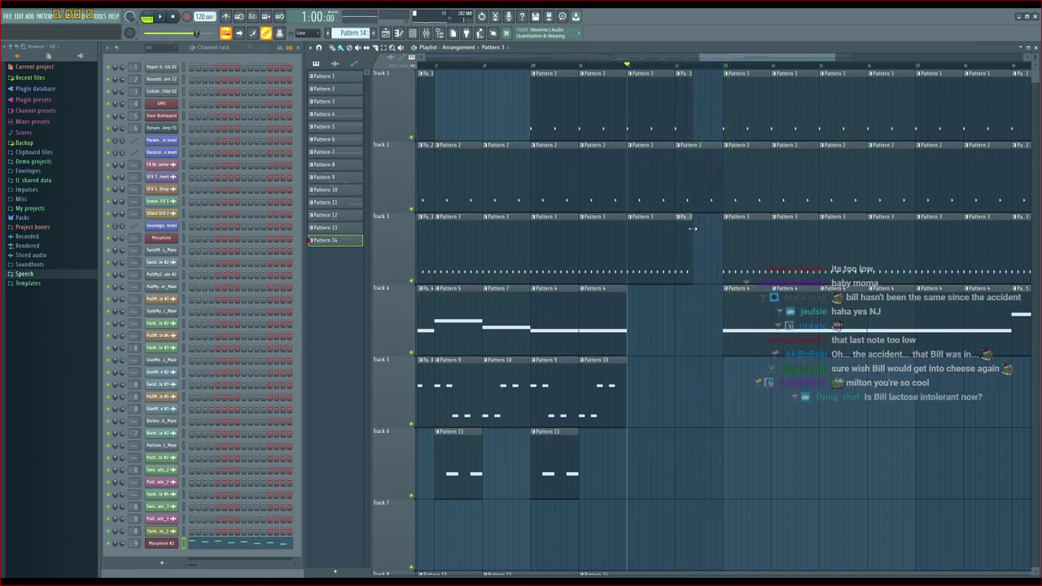
pyautogui.press('space')
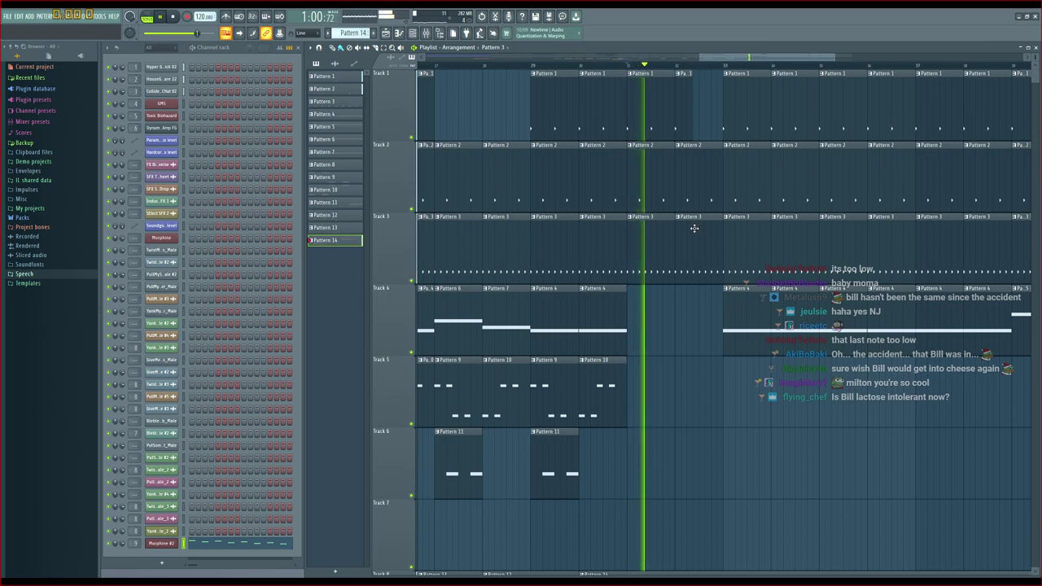
pyautogui.scroll(-5, 693, 228)
pyautogui.press('space')
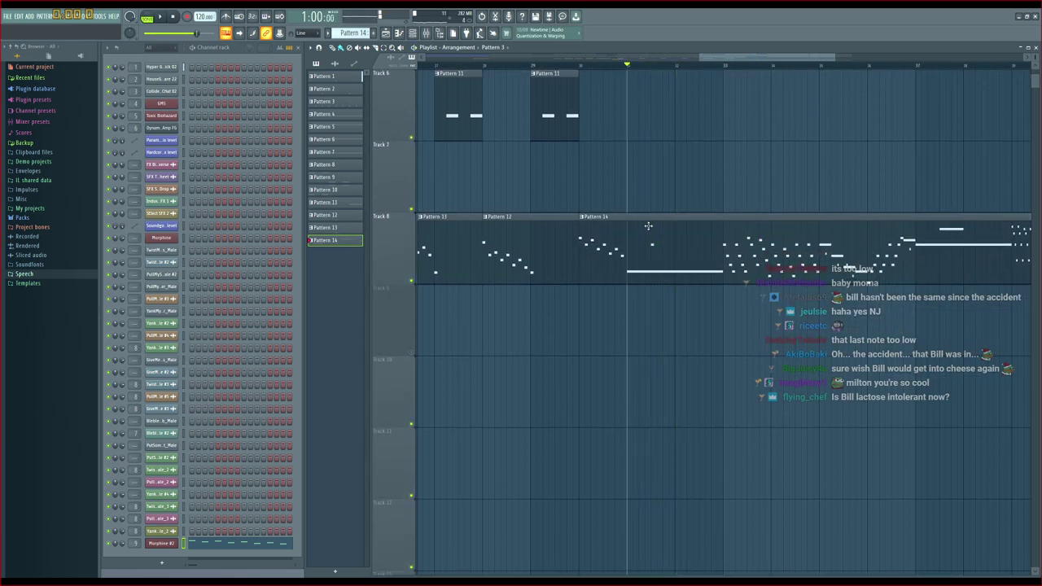
# Create an automation clip for Insert 9's Hardcore mix level from the middle of bar 31 to bar 33 and place it on Track 7
pyautogui.click(426, 32)
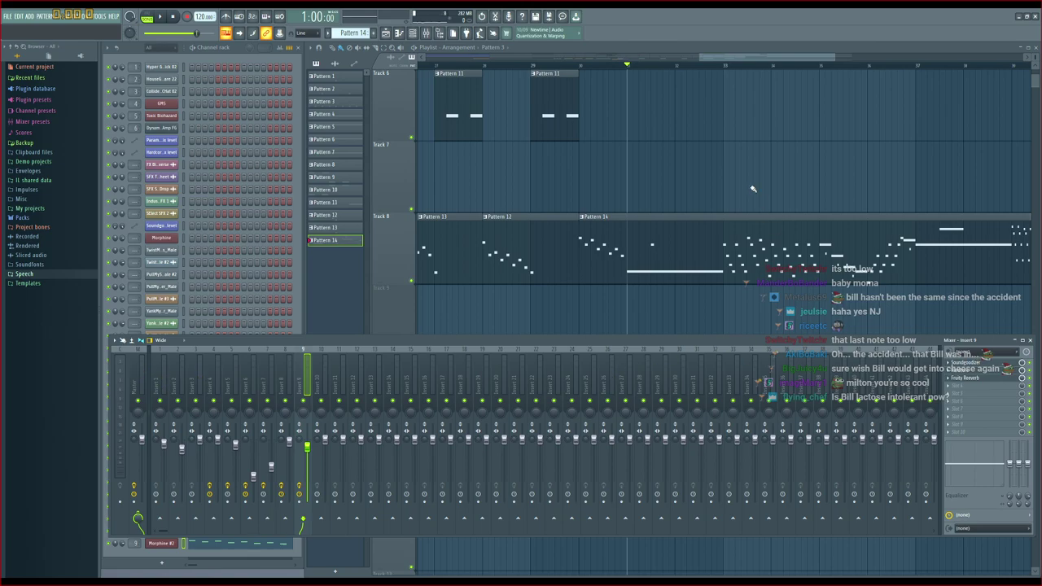
pyautogui.scroll(2, 721, 139)
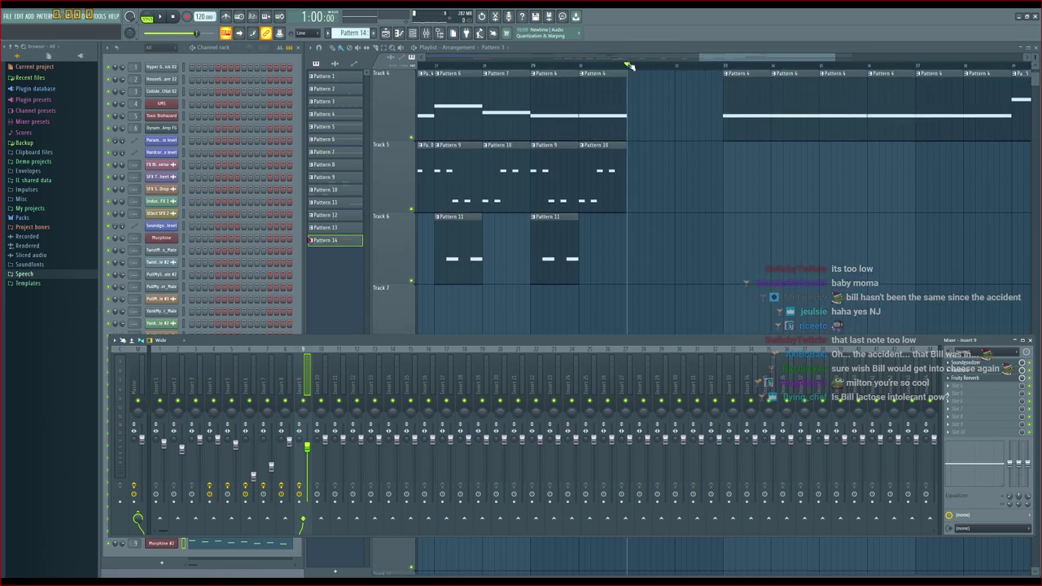
pyautogui.scroll(-2, 678, 93)
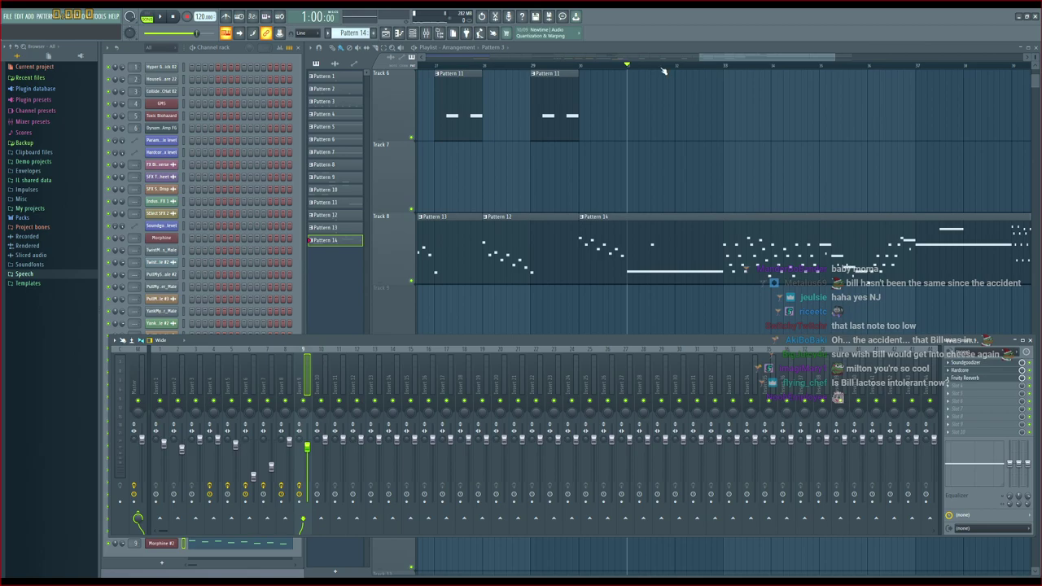
pyautogui.moveTo(650, 68); pyautogui.dragTo(723, 68)
pyautogui.scroll(3, 688, 124)
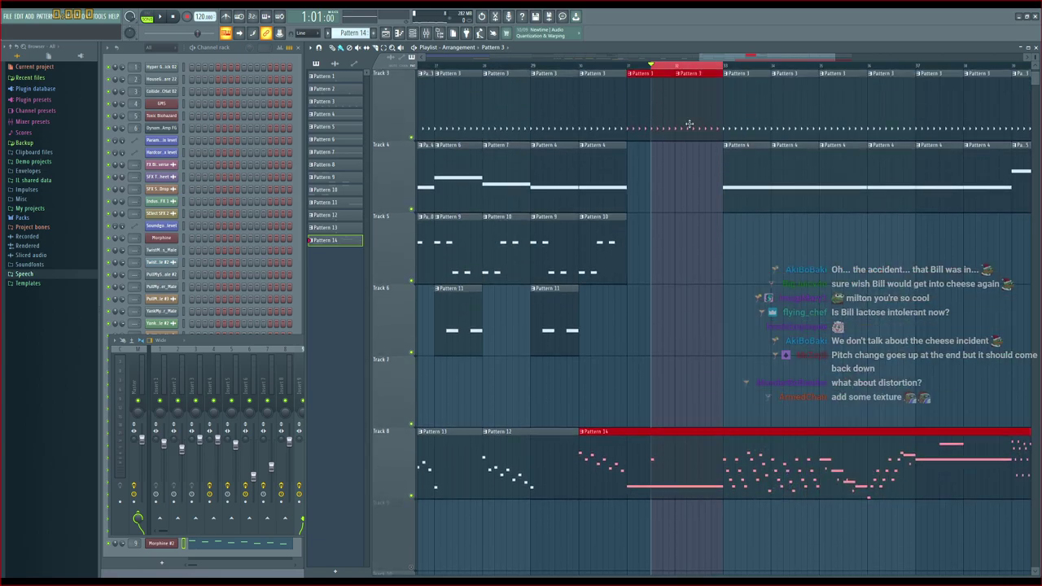
pyautogui.click(426, 34)
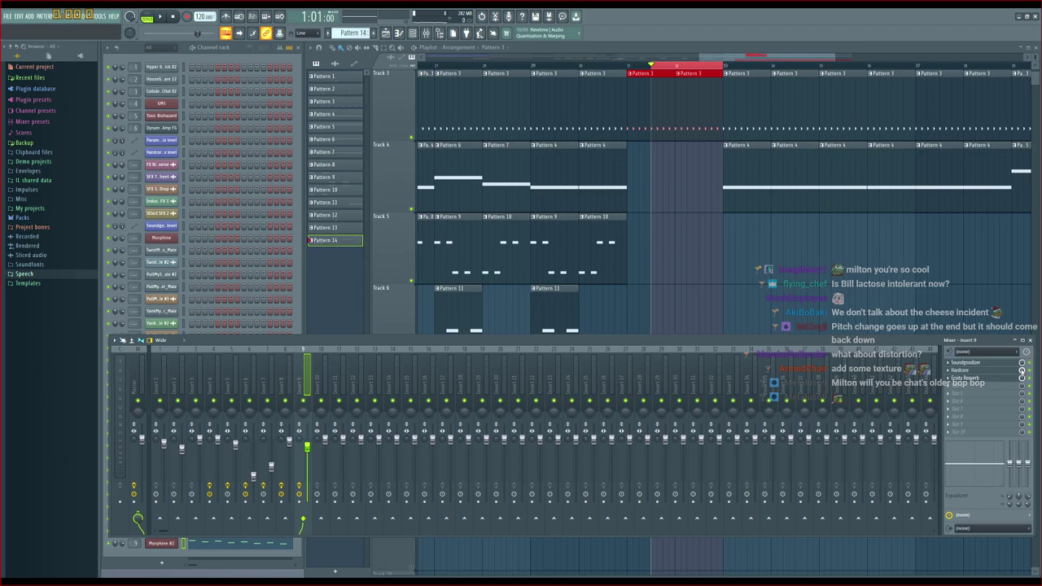
pyautogui.click(1023, 426)
pyautogui.moveTo(715, 160); pyautogui.dragTo(695, 396)
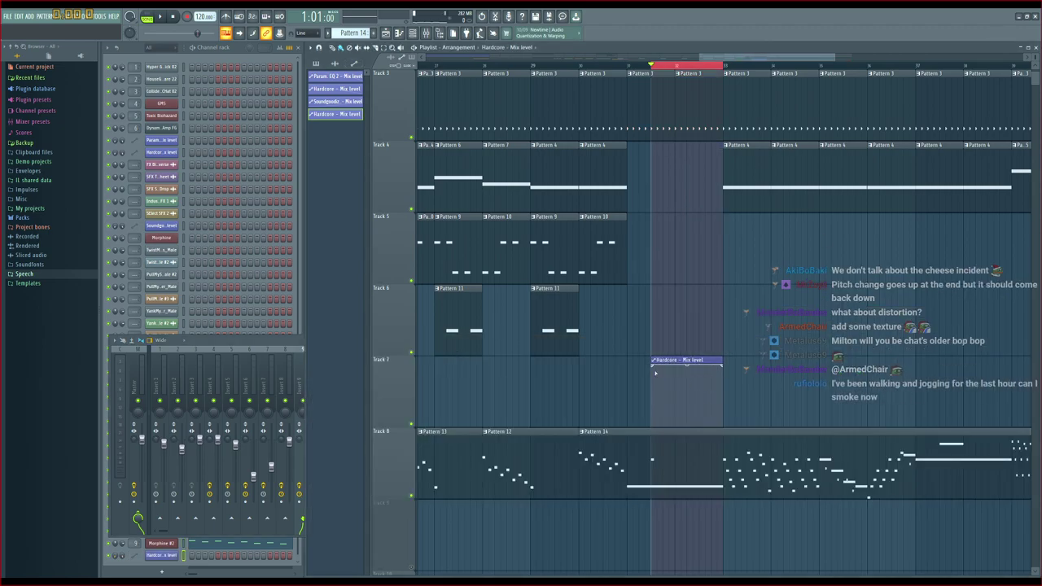
# Ramp the Hardcore mix level automation on Track 7 up from its minimum and play the arrangement from bar 12
pyautogui.moveTo(654, 367); pyautogui.dragTo(657, 409)
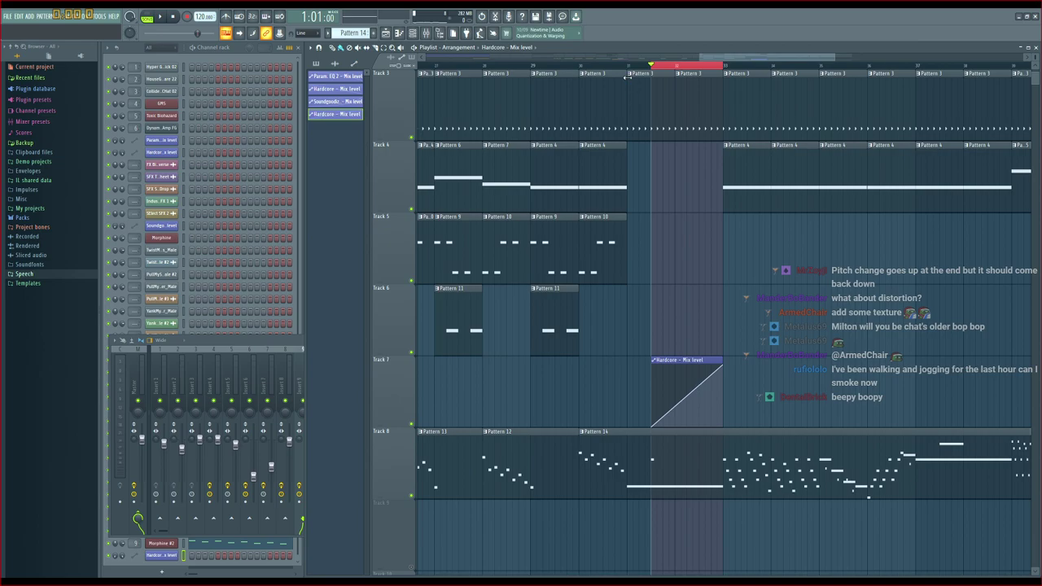
pyautogui.scroll(-5, 629, 71)
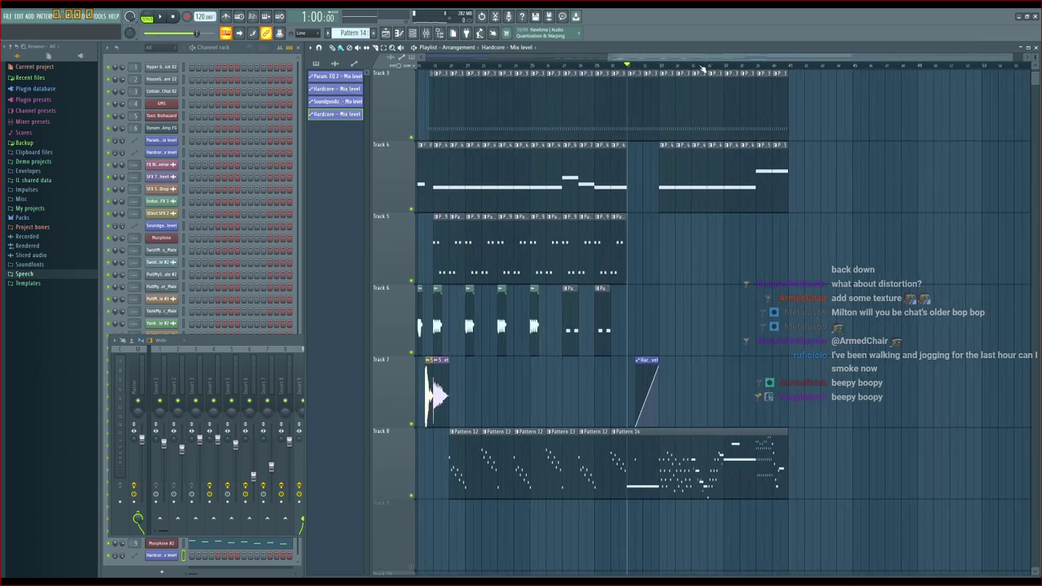
pyautogui.moveTo(708, 59); pyautogui.dragTo(655, 60)
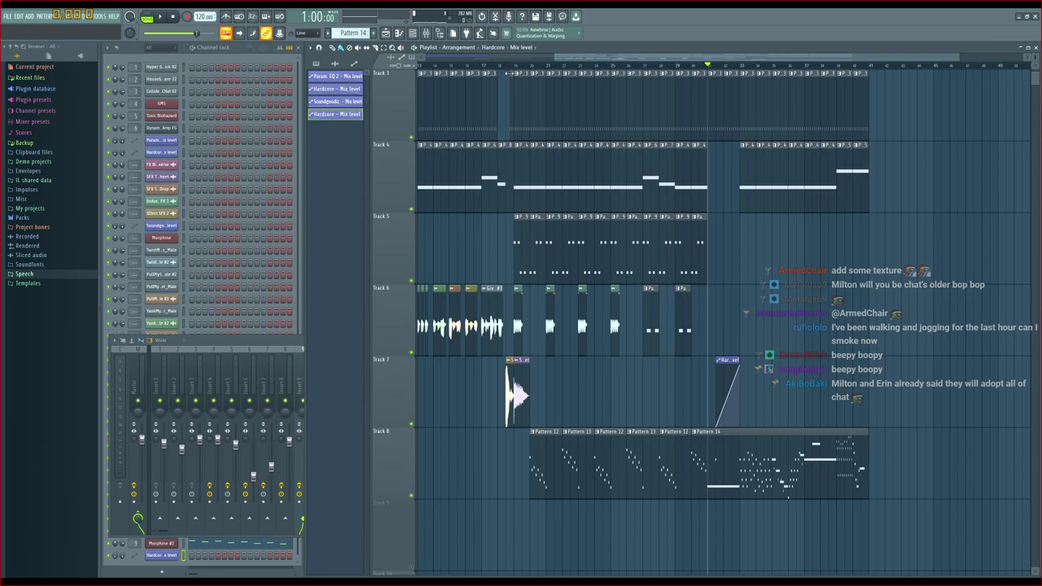
pyautogui.moveTo(591, 60); pyautogui.dragTo(493, 68)
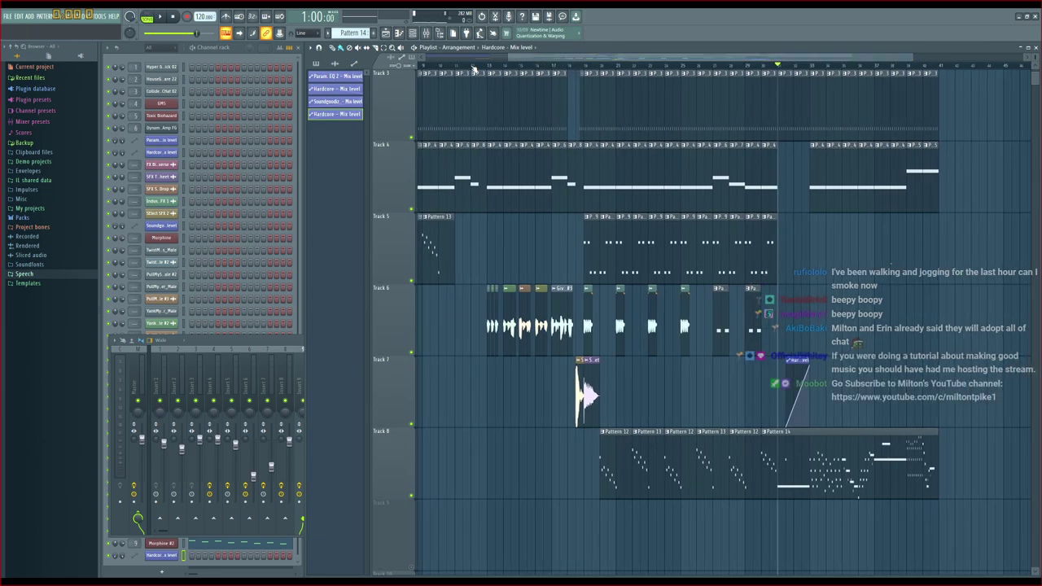
pyautogui.click(471, 69)
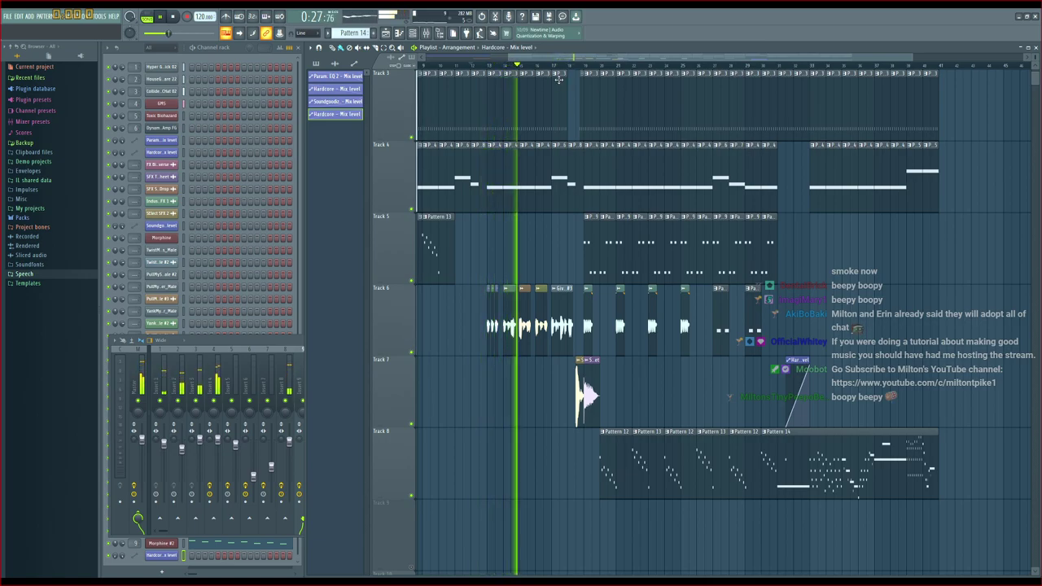
pyautogui.scroll(3, 570, 68)
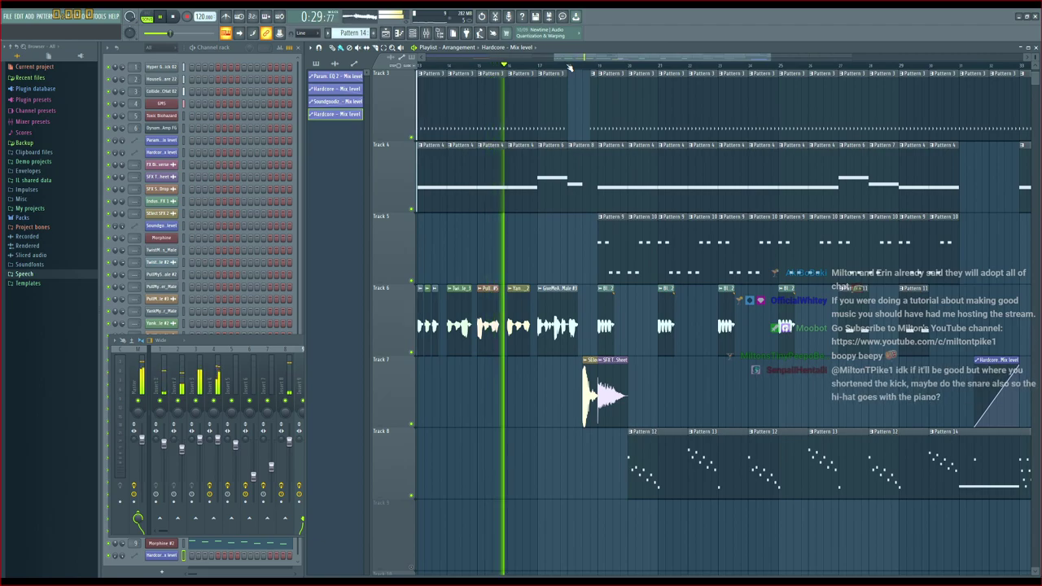
pyautogui.moveTo(625, 60); pyautogui.dragTo(661, 69)
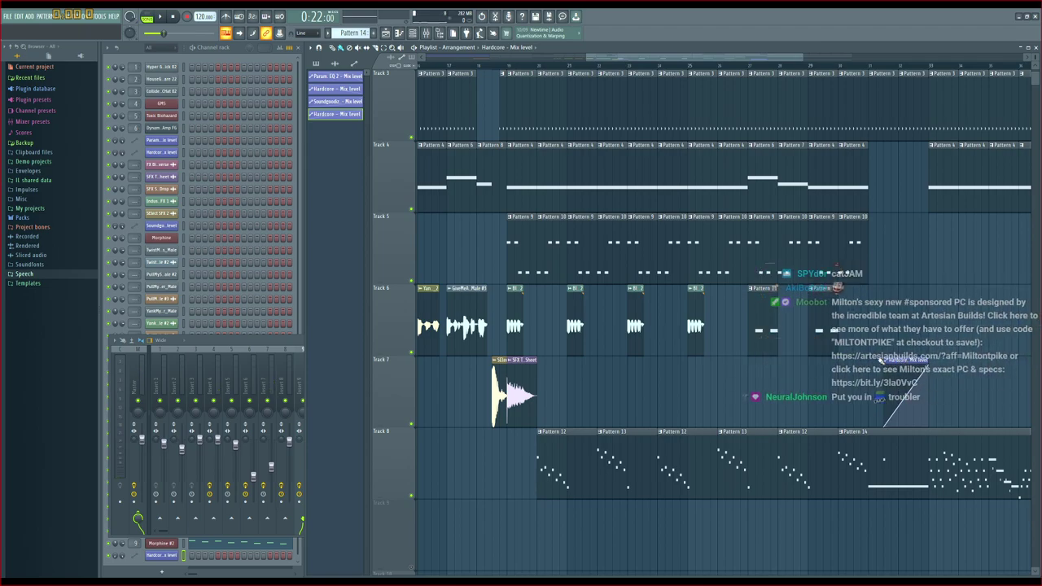
# Extend the start of Track 7's Hardcore mix level clip back to bar 20, keeping its rising ramp at the clip's end
pyautogui.click(237, 58)
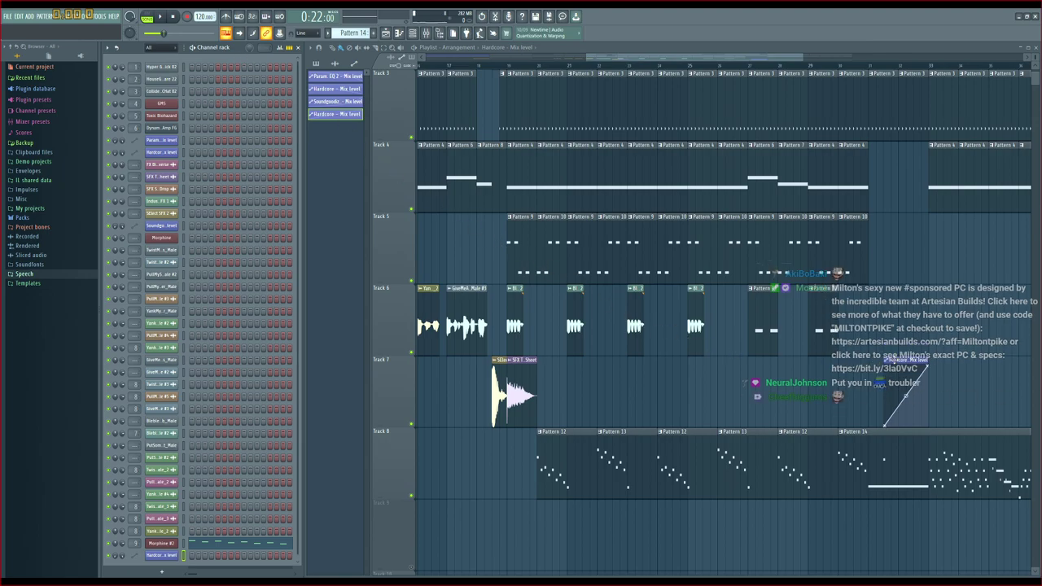
pyautogui.moveTo(632, 380); pyautogui.dragTo(918, 379)
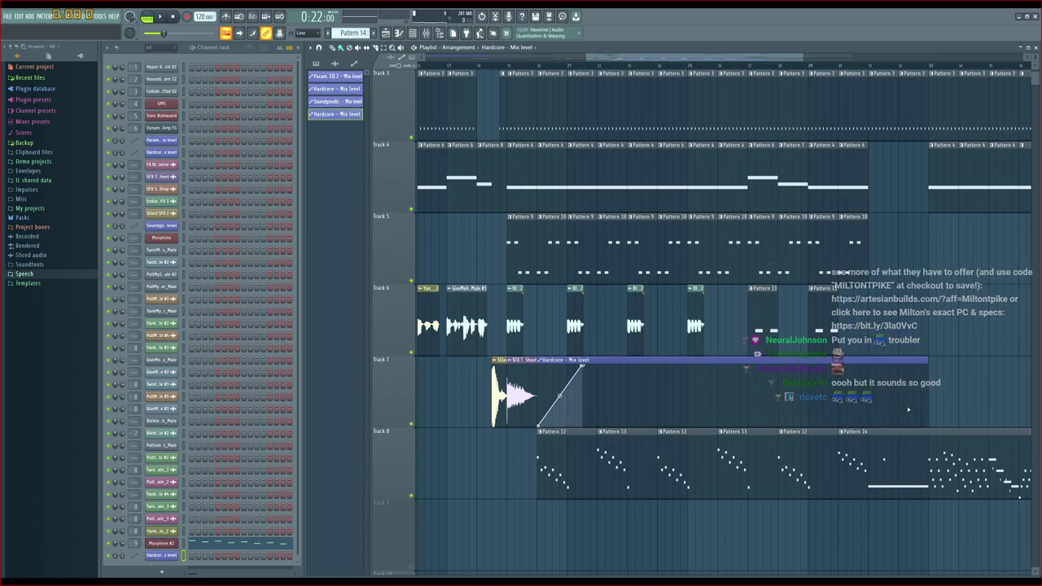
pyautogui.moveTo(582, 367); pyautogui.dragTo(893, 417)
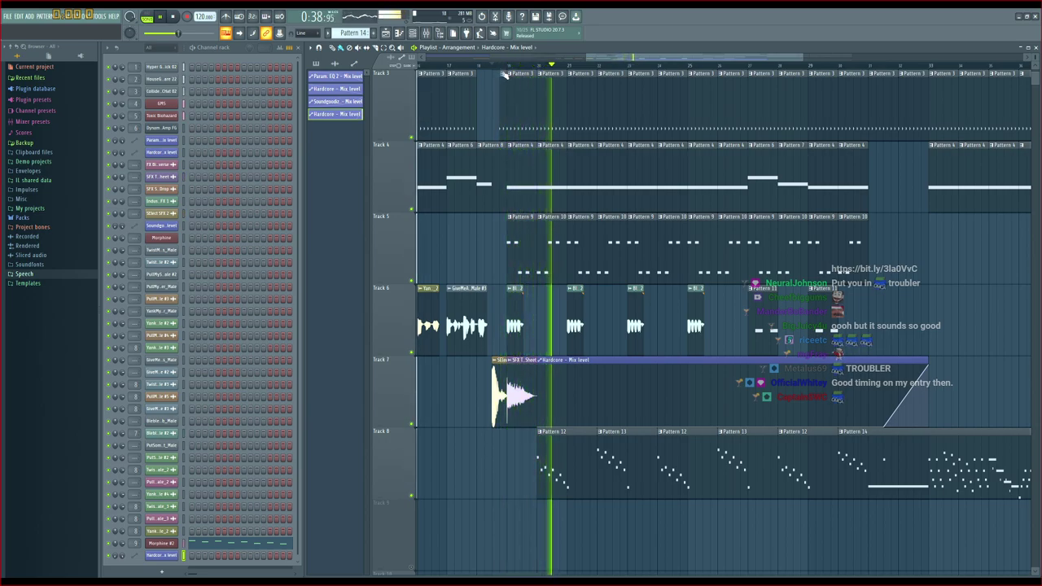
# Listen to the arrangement from the start of the extended automation clip through the closing section
pyautogui.moveTo(650, 59); pyautogui.dragTo(681, 60)
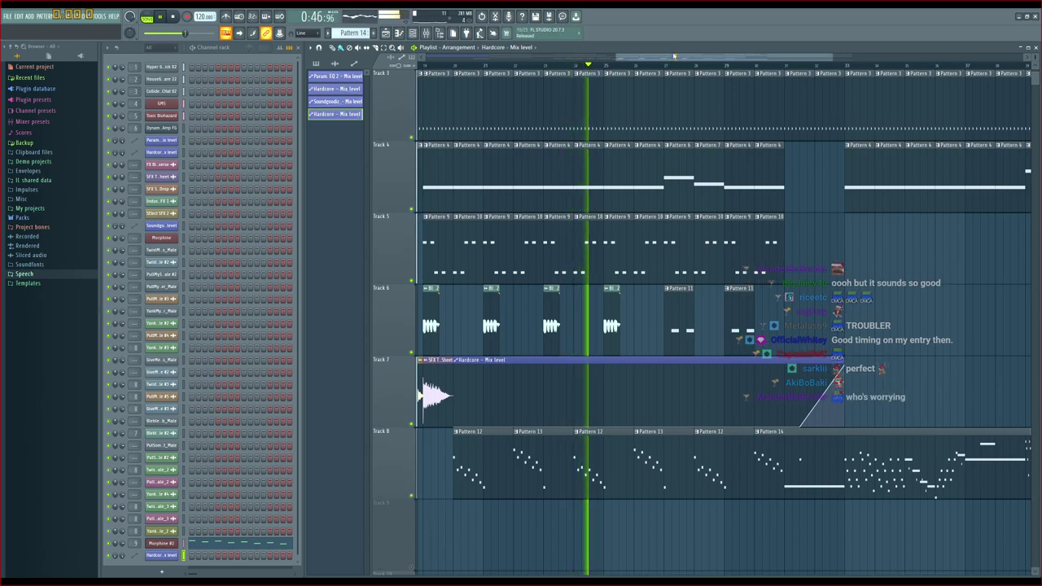
pyautogui.moveTo(673, 55); pyautogui.dragTo(742, 63)
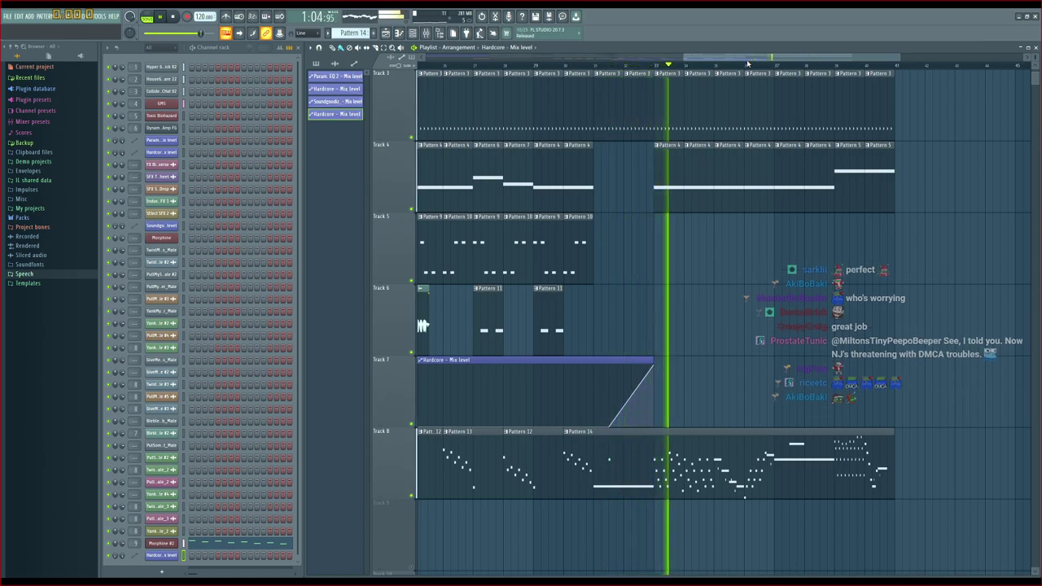
pyautogui.moveTo(725, 59); pyautogui.dragTo(718, 60)
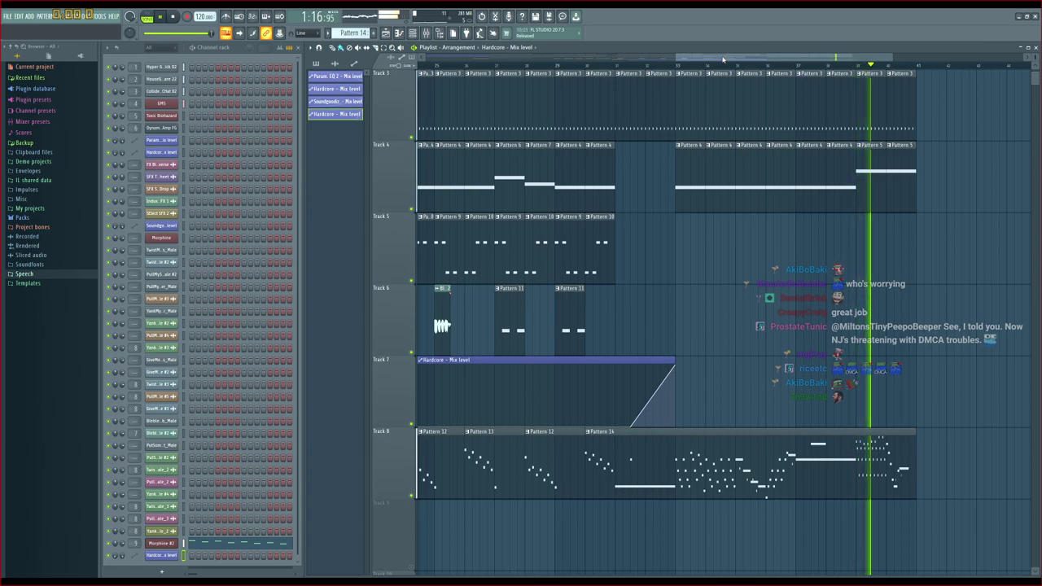
pyautogui.moveTo(777, 59); pyautogui.dragTo(796, 65)
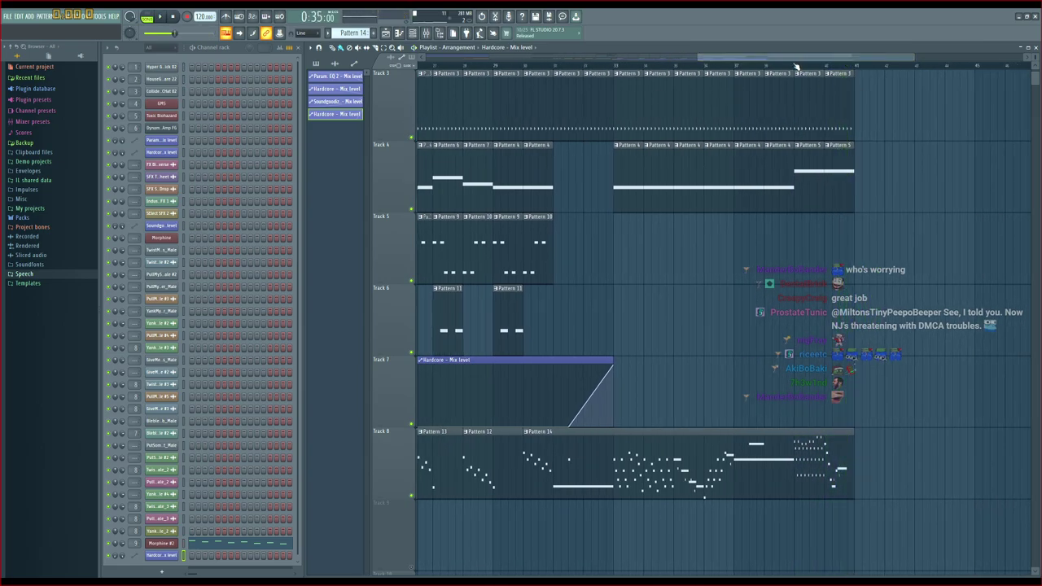
# Open Pattern 14's Morphine #2 notes in the piano roll and audition the two held notes from bar 37
pyautogui.doubleClick(761, 450)
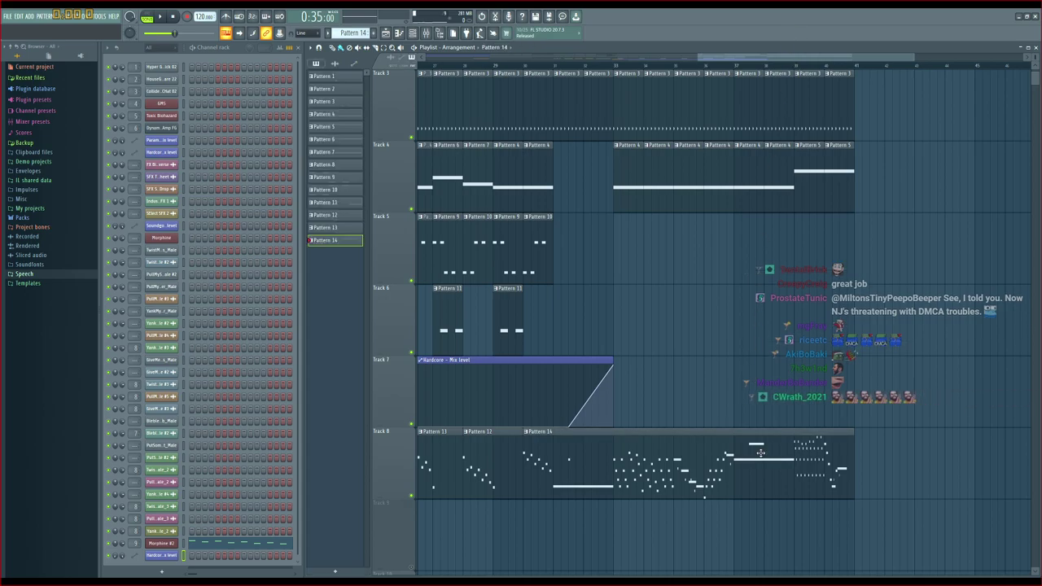
pyautogui.moveTo(717, 165)
pyautogui.mouseDown()
pyautogui.moveTo(682, 158)
pyautogui.moveTo(721, 164)
pyautogui.moveTo(700, 166)
pyautogui.mouseUp()
pyautogui.scroll(2, 667, 193)
pyautogui.press('space')
pyautogui.press('space')
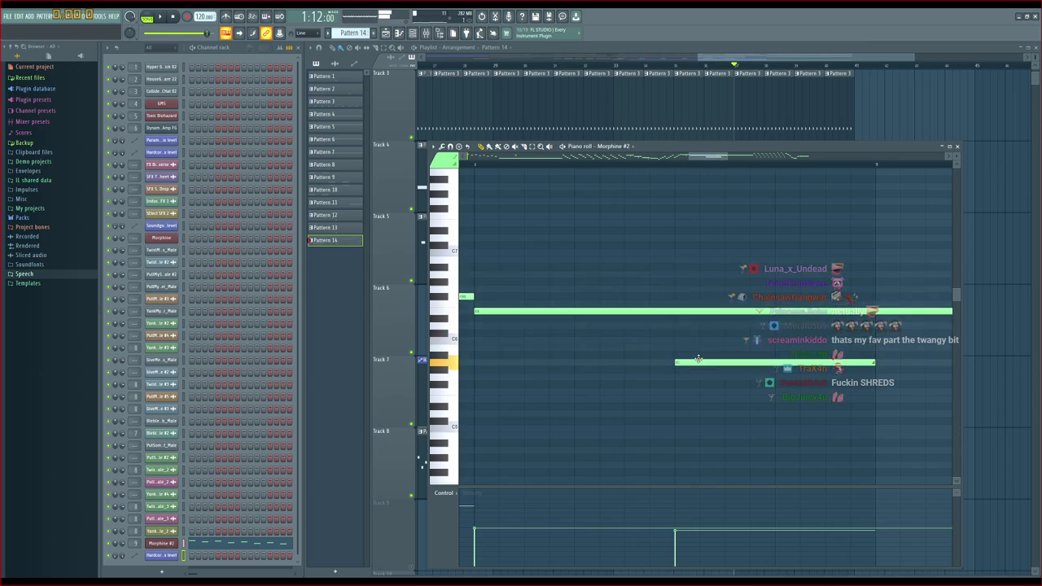
# Try the shorter held note at B5 and listen to the closing passage
pyautogui.press('space')
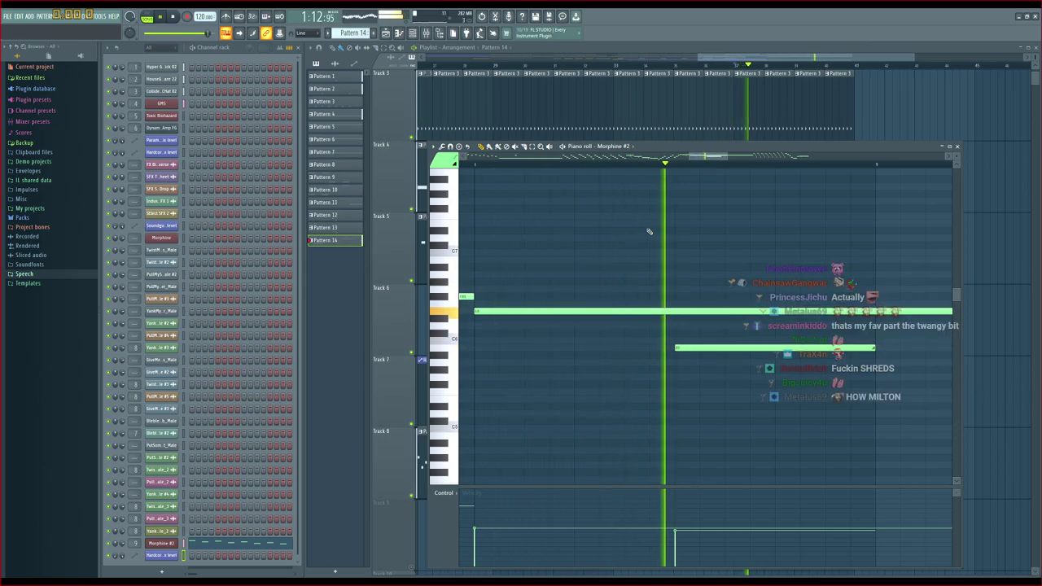
pyautogui.moveTo(702, 159); pyautogui.dragTo(710, 183)
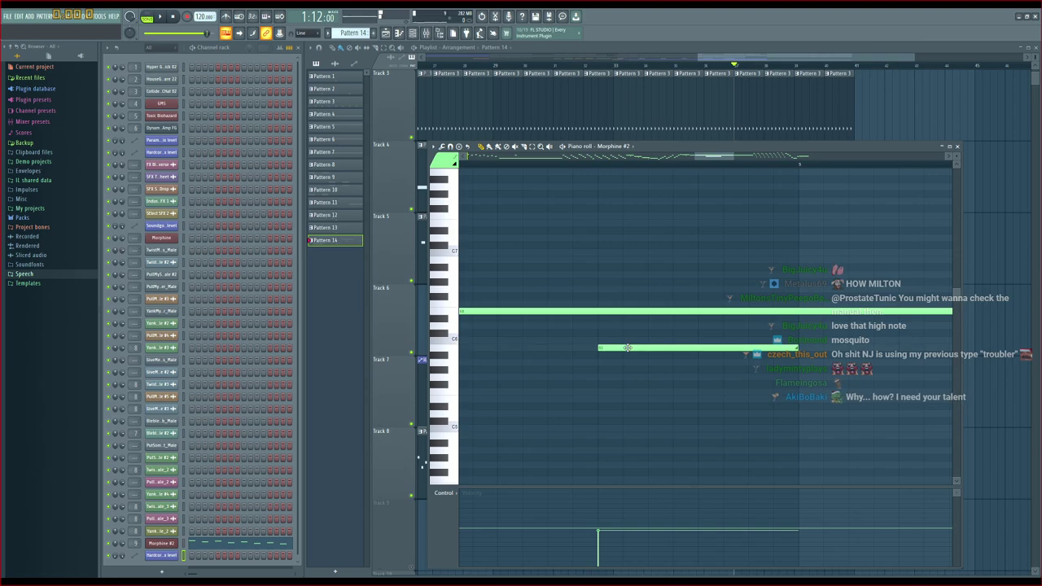
pyautogui.scroll(-1, 623, 358)
pyautogui.press('space')
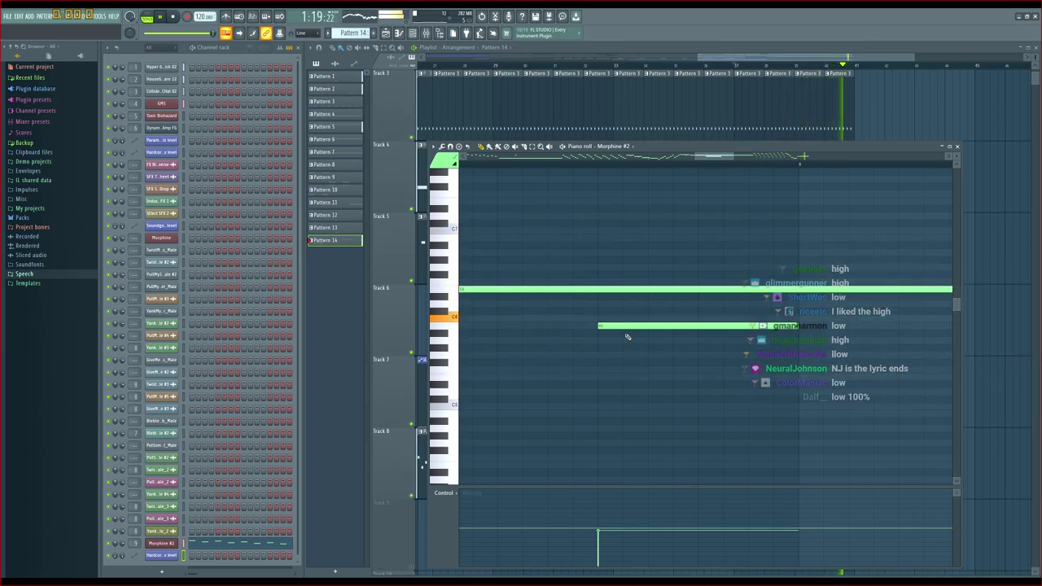
pyautogui.press('space')
pyautogui.scroll(-1, 606, 307)
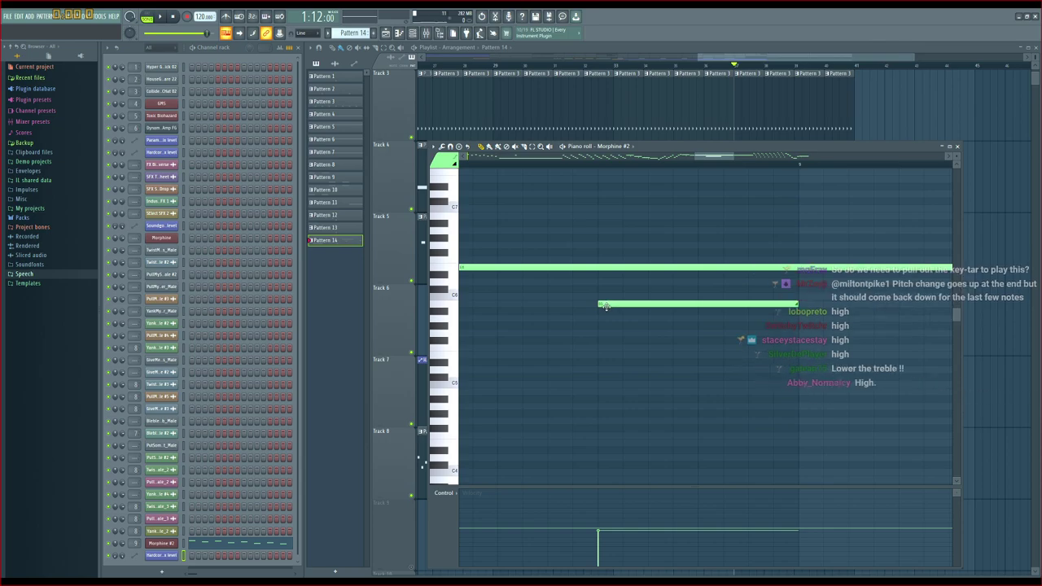
# Try the shorter held note at G5 and again at B5, replaying the passage for comparison
pyautogui.moveTo(603, 313); pyautogui.dragTo(600, 332)
pyautogui.press('space')
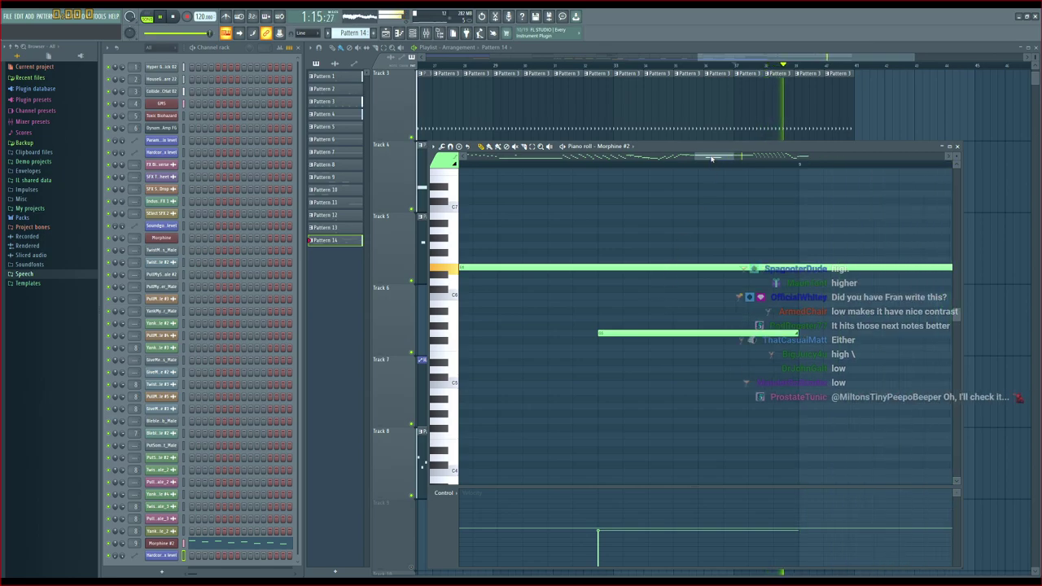
pyautogui.moveTo(712, 159)
pyautogui.mouseDown()
pyautogui.moveTo(731, 159)
pyautogui.moveTo(717, 159)
pyautogui.mouseUp()
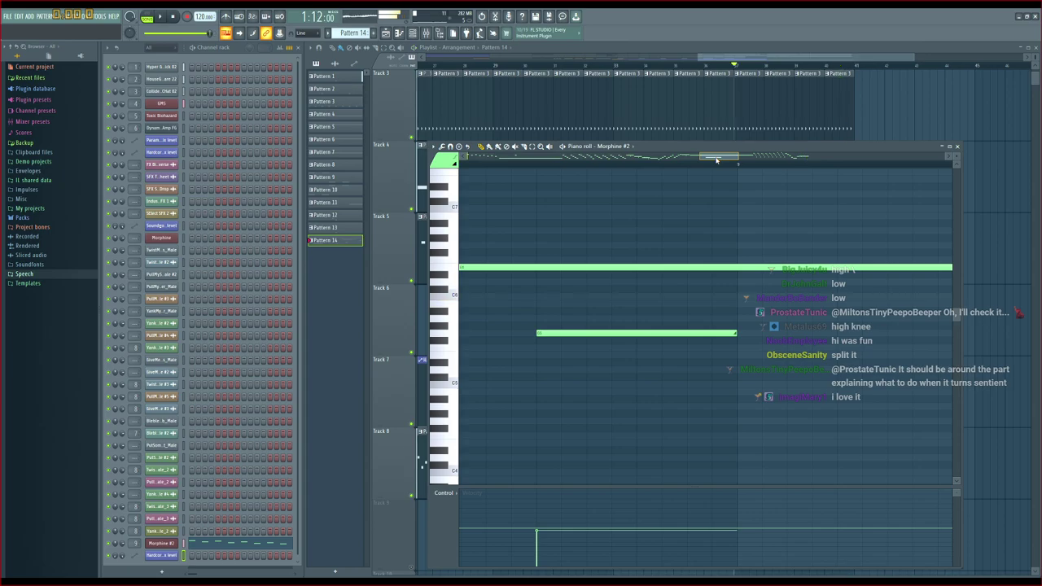
pyautogui.scroll(1, 655, 267)
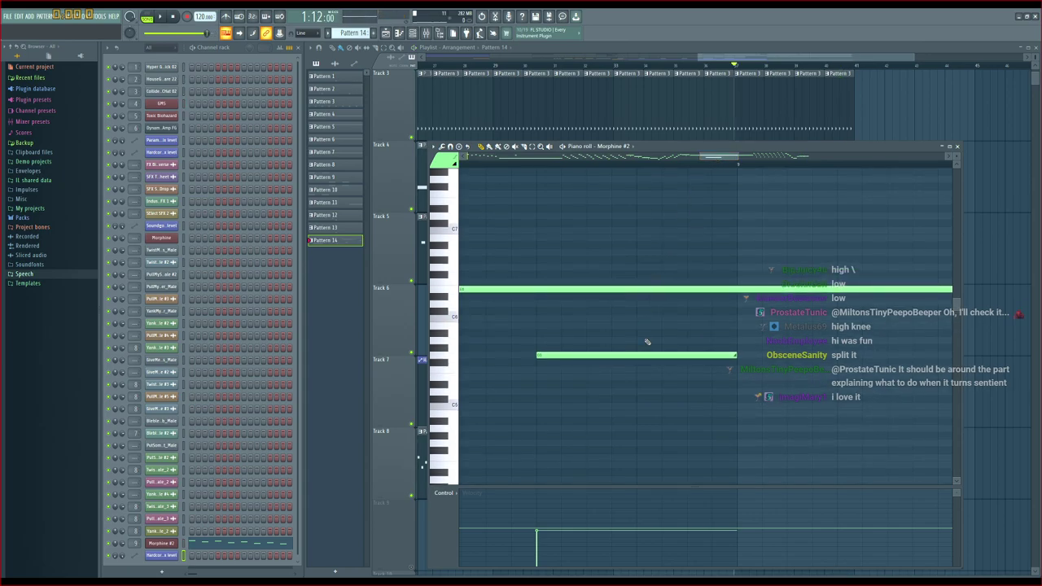
pyautogui.press('space')
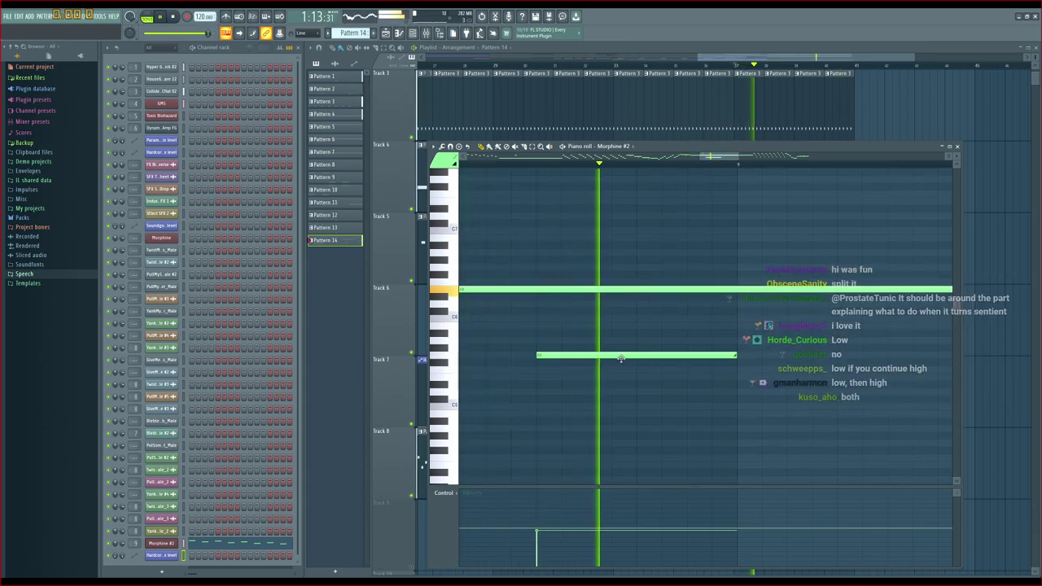
pyautogui.moveTo(604, 335); pyautogui.dragTo(604, 324)
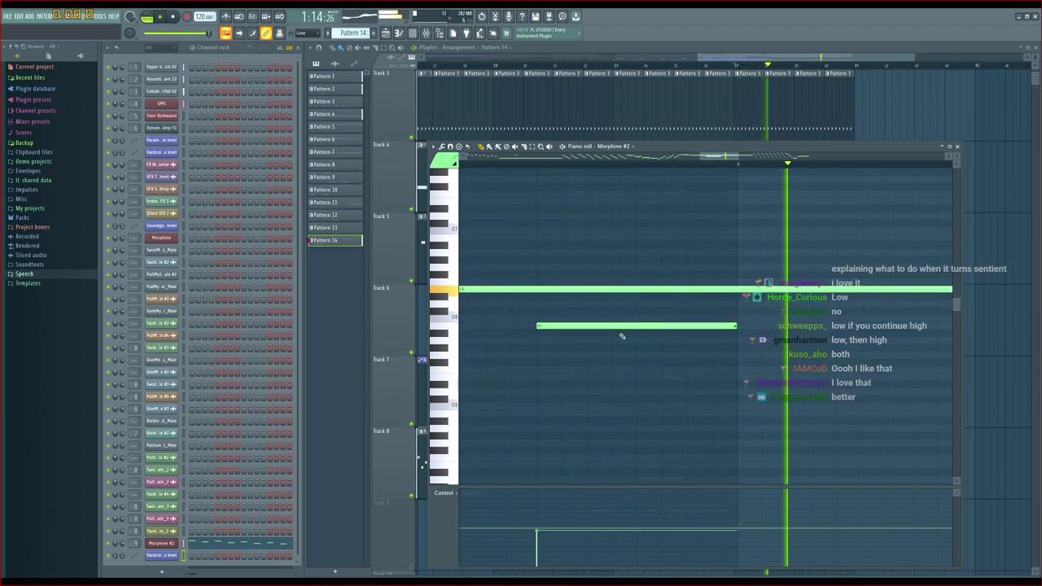
pyautogui.moveTo(718, 157); pyautogui.dragTo(788, 157)
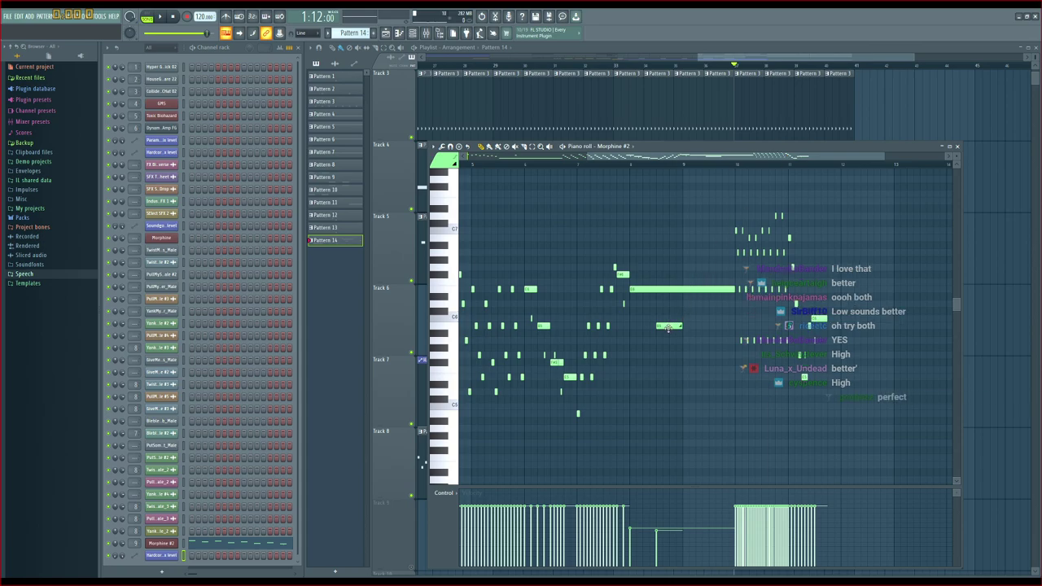
# Raise the shorter held note to B6, reduce the velocity of both held notes and replay the passage
pyautogui.moveTo(666, 306); pyautogui.dragTo(668, 267)
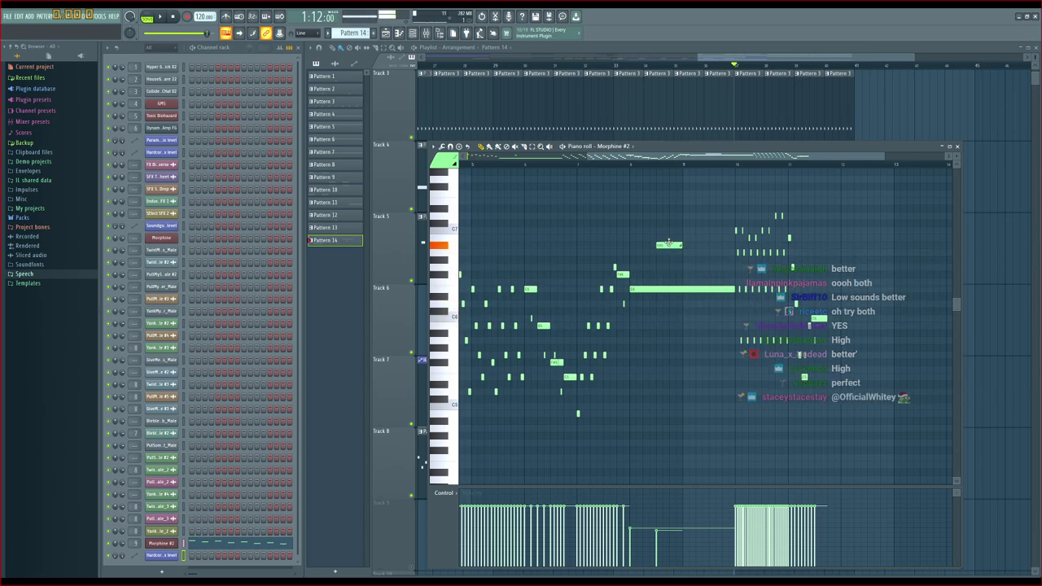
pyautogui.press('space')
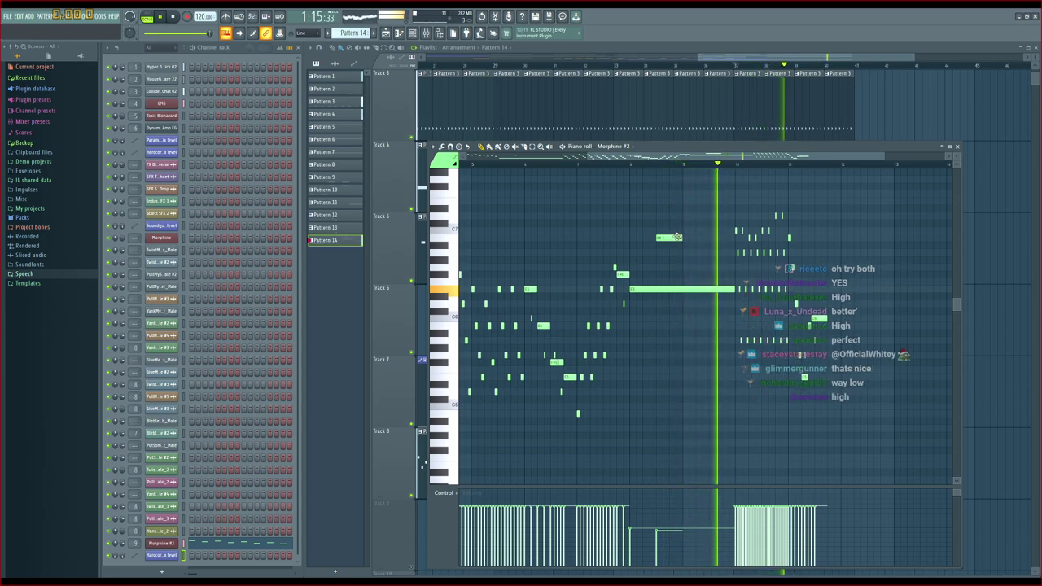
pyautogui.press('space')
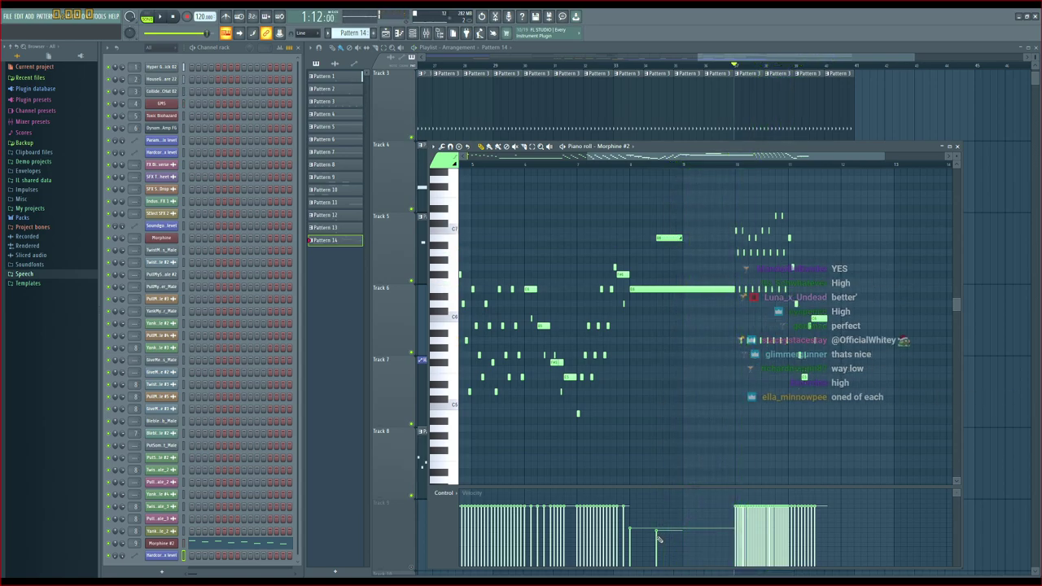
pyautogui.press('space')
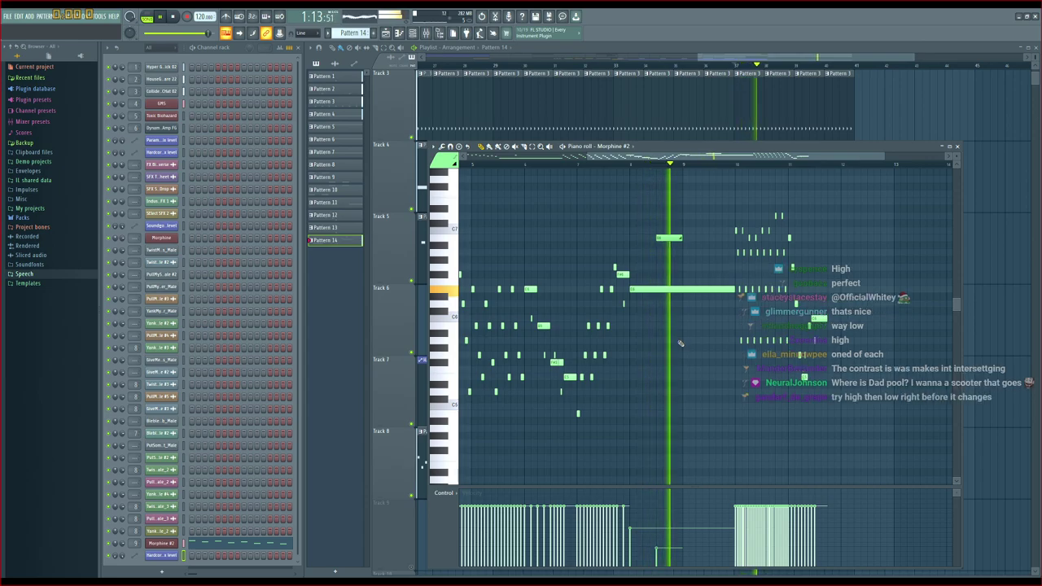
pyautogui.press('space')
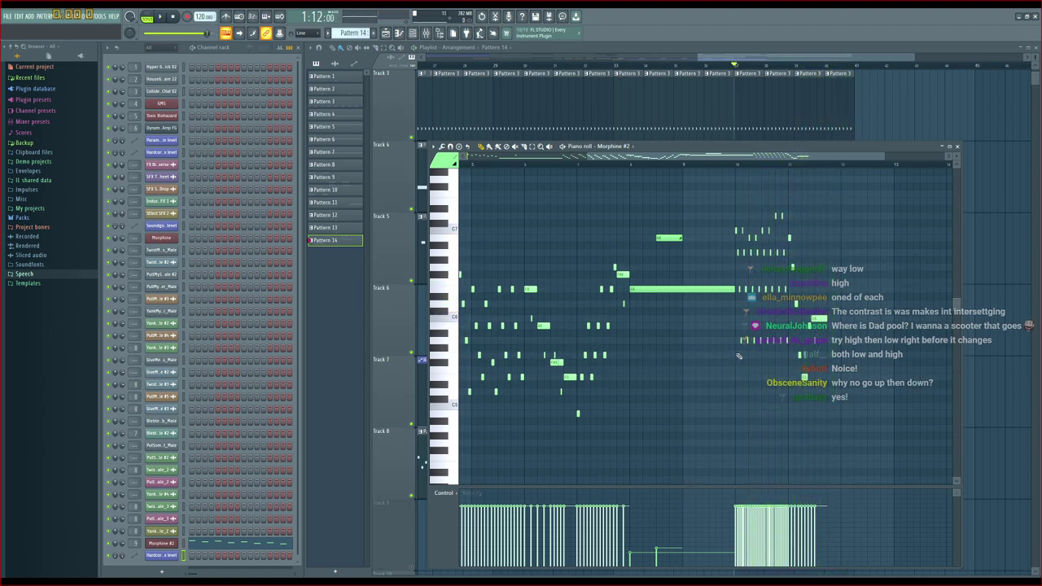
# Play the lead melody from its fast run into the held notes to check the balance
pyautogui.moveTo(694, 161); pyautogui.dragTo(545, 166)
pyautogui.press('space')
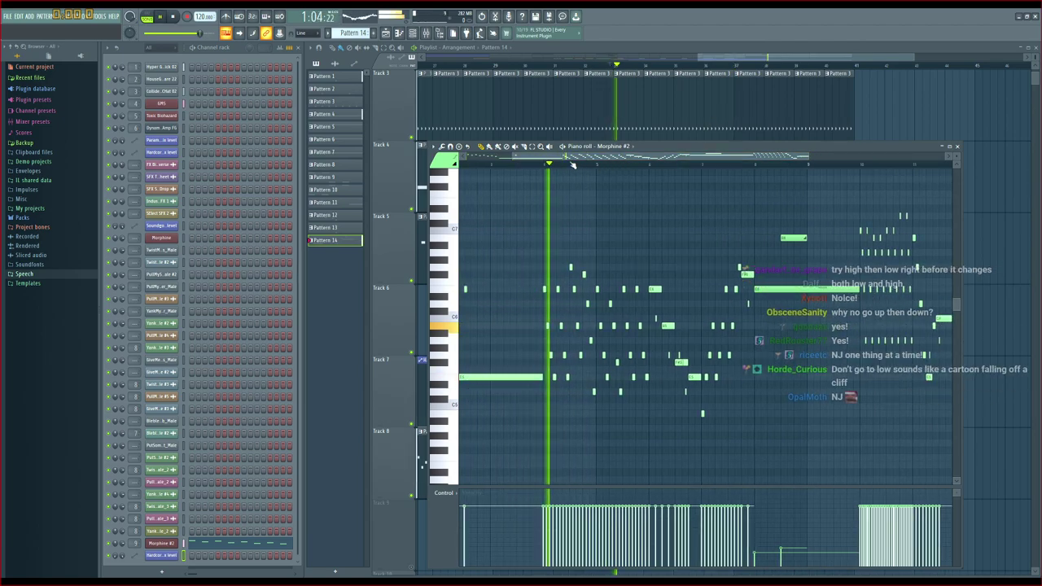
pyautogui.moveTo(726, 59); pyautogui.dragTo(707, 60)
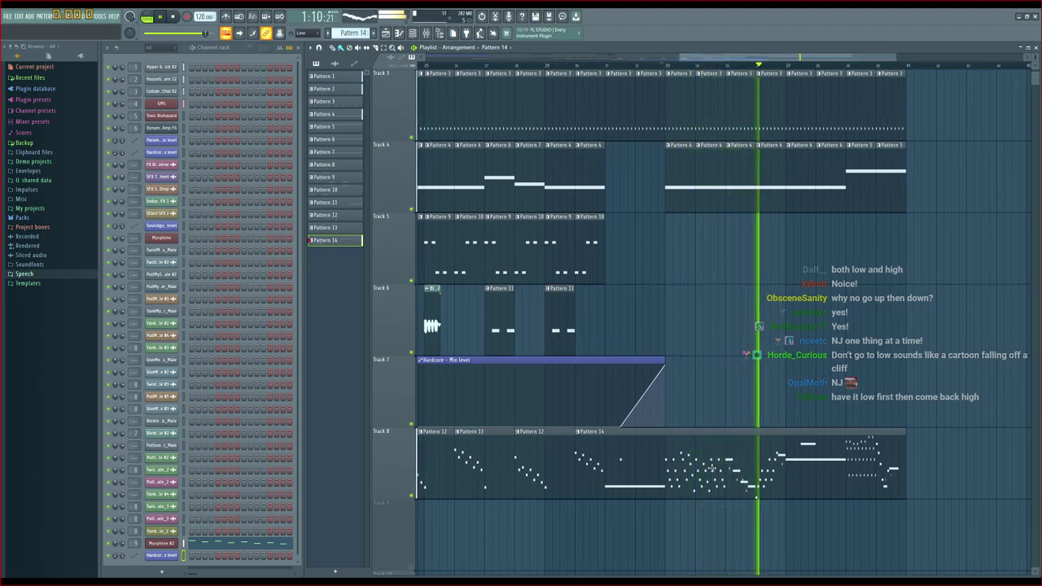
# Slightly lower the velocities of the fast lead notes before and after the two held notes in Pattern 14
pyautogui.doubleClick(702, 480)
pyautogui.moveTo(622, 156); pyautogui.dragTo(513, 158)
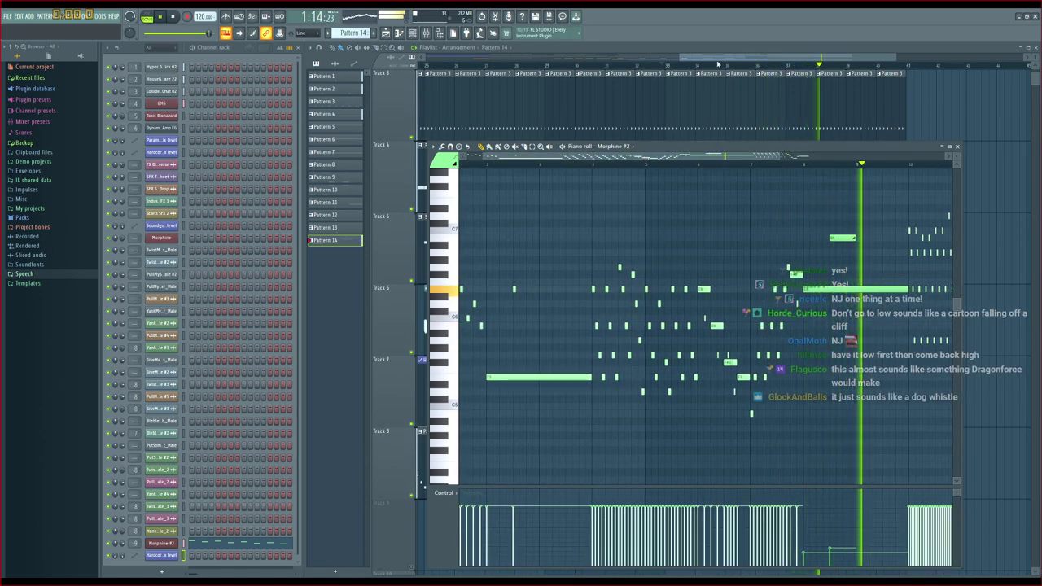
pyautogui.scroll(-2, 730, 385)
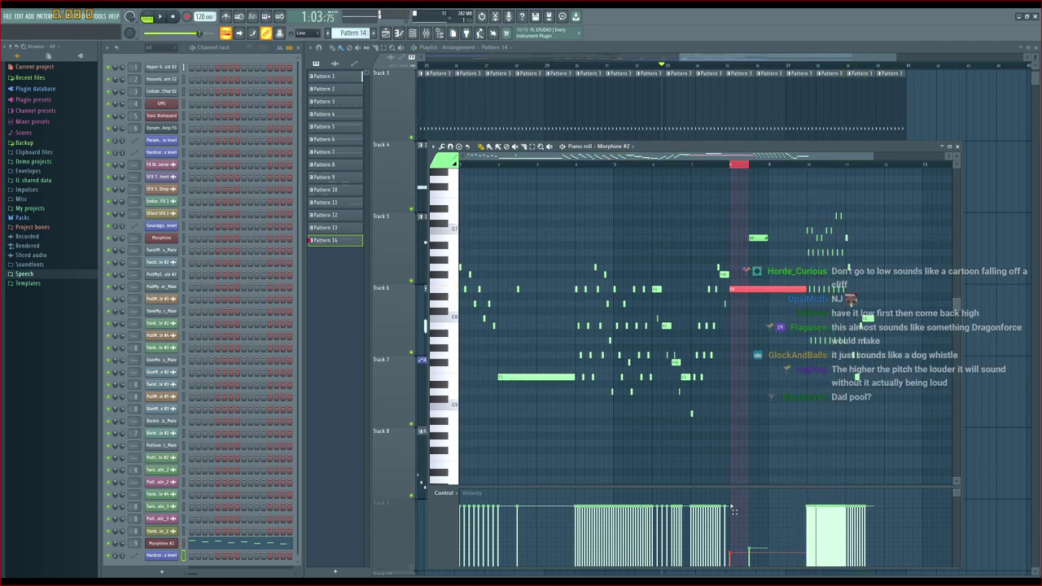
pyautogui.moveTo(732, 510); pyautogui.dragTo(460, 569)
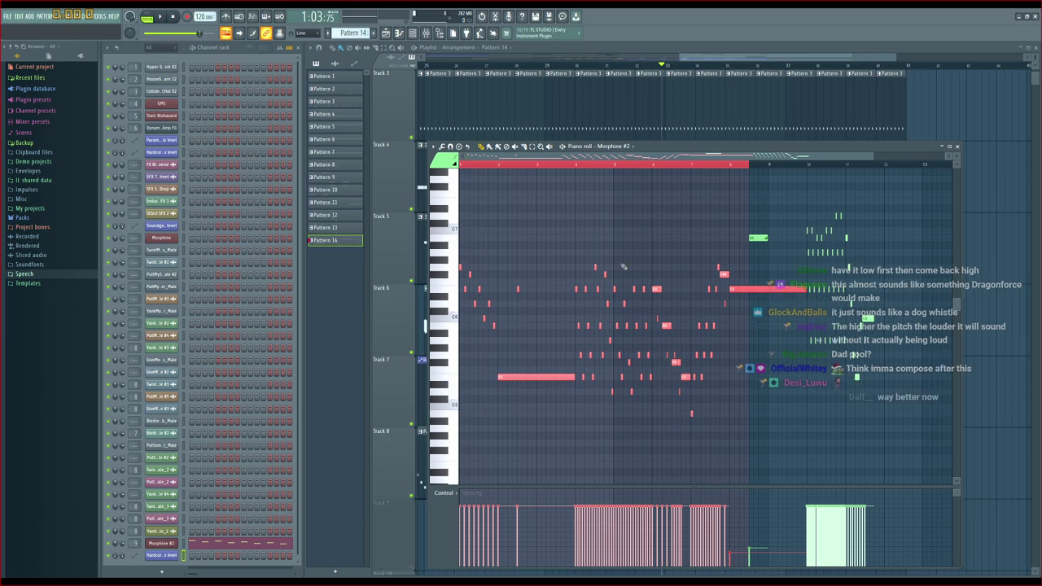
pyautogui.click(572, 165)
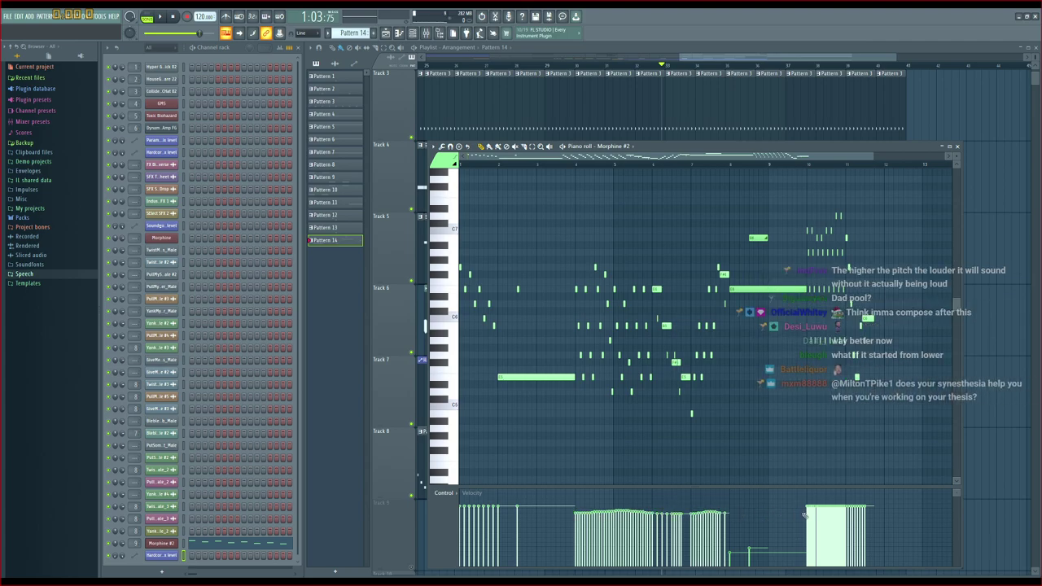
# Play the arrangement from the held lead notes through the final run to hear the new velocities
pyautogui.press('space')
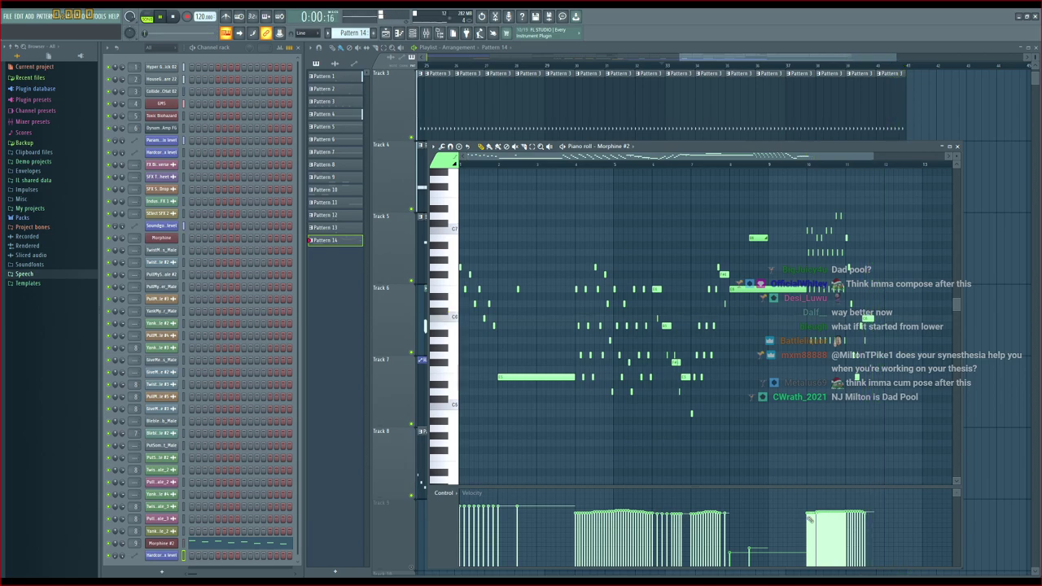
pyautogui.moveTo(709, 58); pyautogui.dragTo(735, 58)
pyautogui.click(755, 66)
pyautogui.press('space')
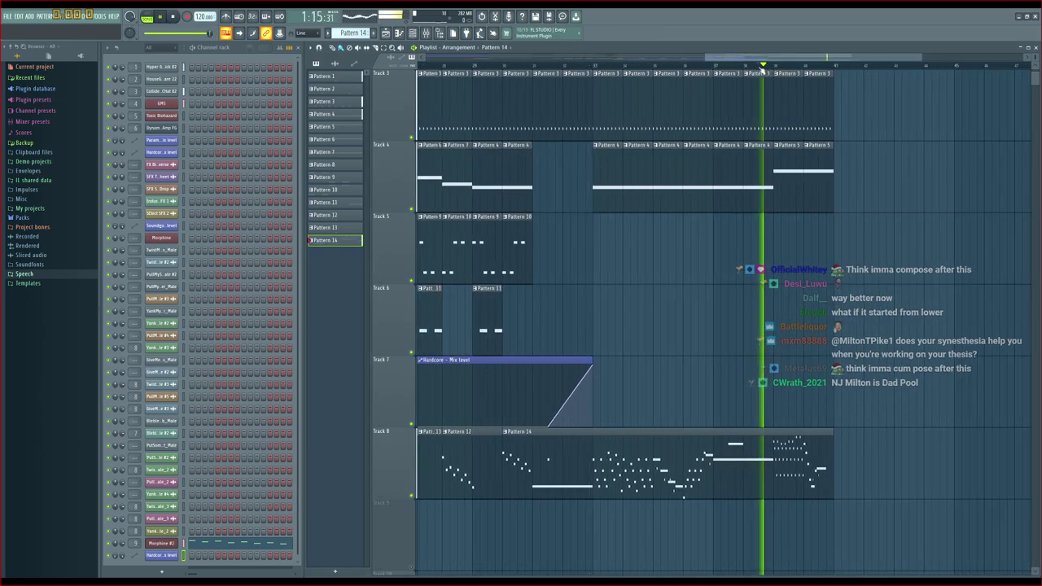
pyautogui.scroll(2, 865, 149)
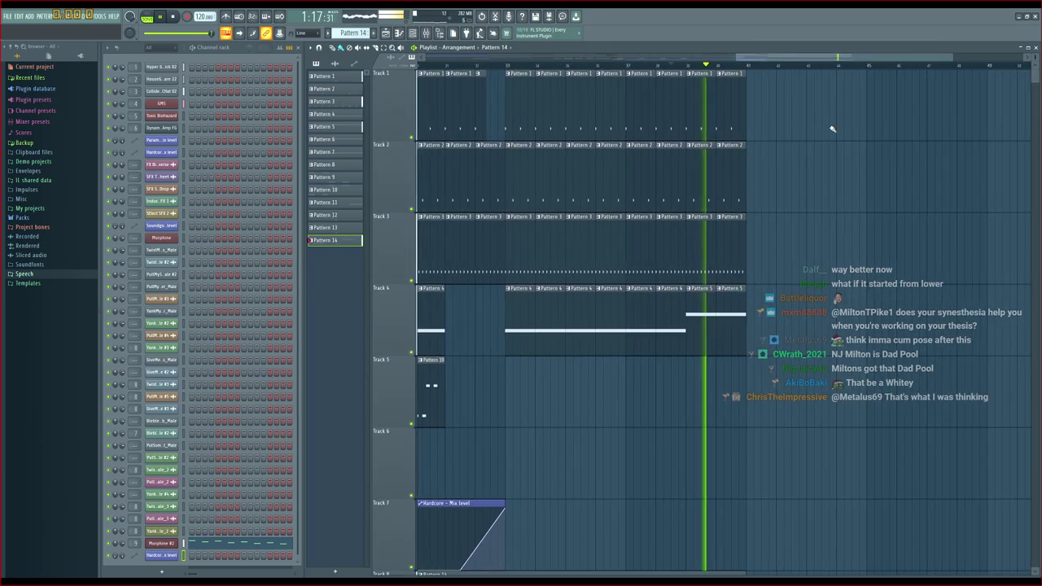
pyautogui.scroll(-5, 851, 217)
pyautogui.scroll(3, 851, 216)
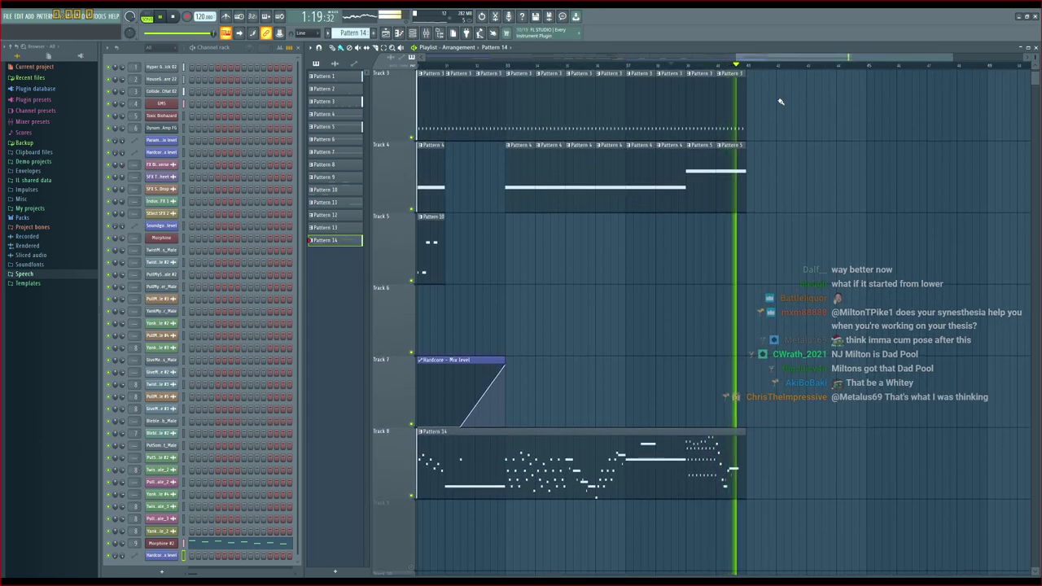
pyautogui.press('space')
# Duplicate the last two bars of Patterns 1, 2, 3 and 5 on tracks 1 to 4 directly after the song's end
pyautogui.scroll(3, 742, 73)
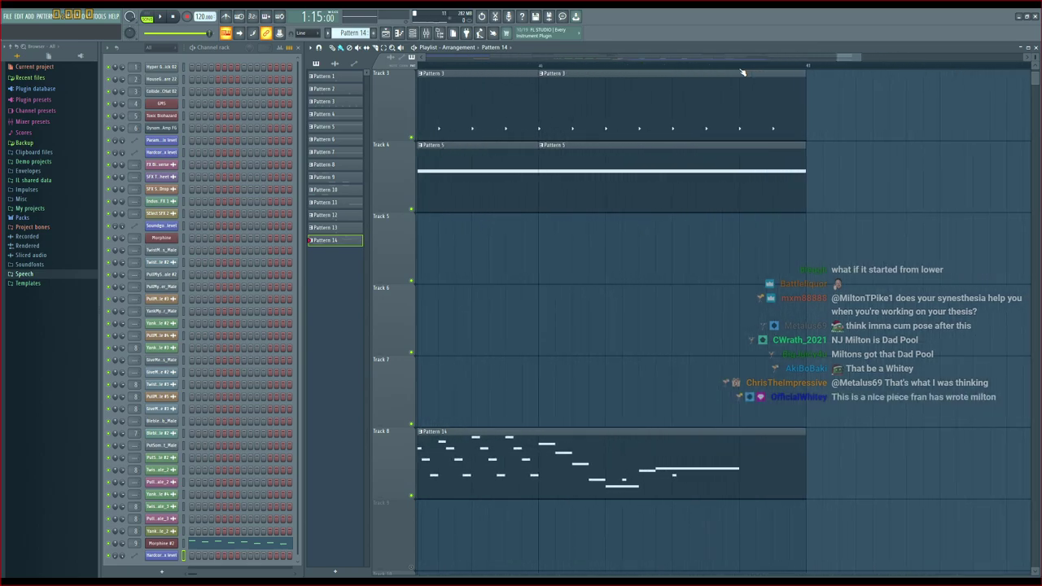
pyautogui.scroll(2, 819, 128)
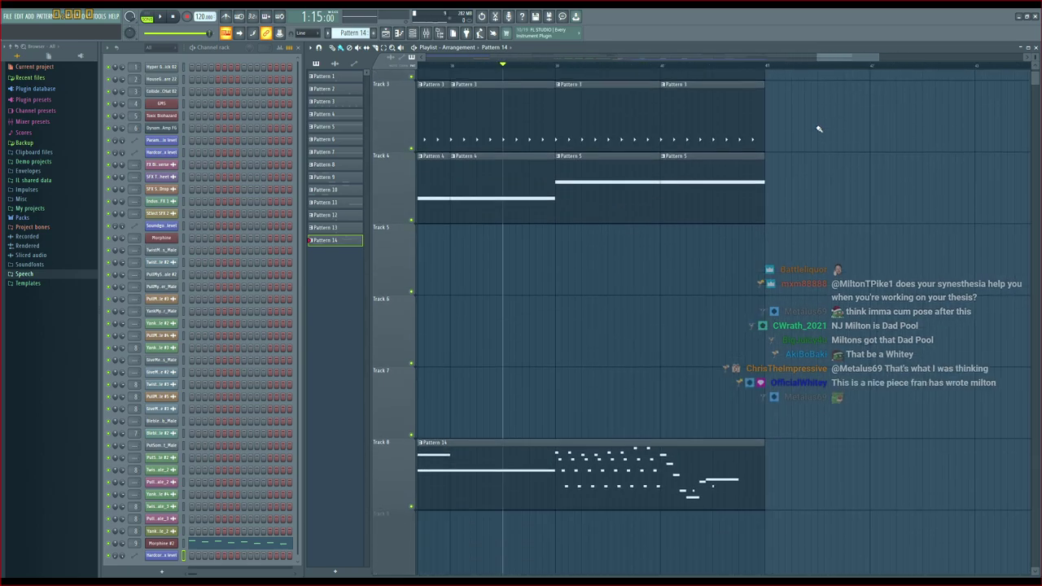
pyautogui.scroll(1, 838, 166)
pyautogui.moveTo(831, 123); pyautogui.dragTo(621, 328)
pyautogui.hotkey('ctrl', 'b')
pyautogui.moveTo(748, 275); pyautogui.dragTo(790, 265)
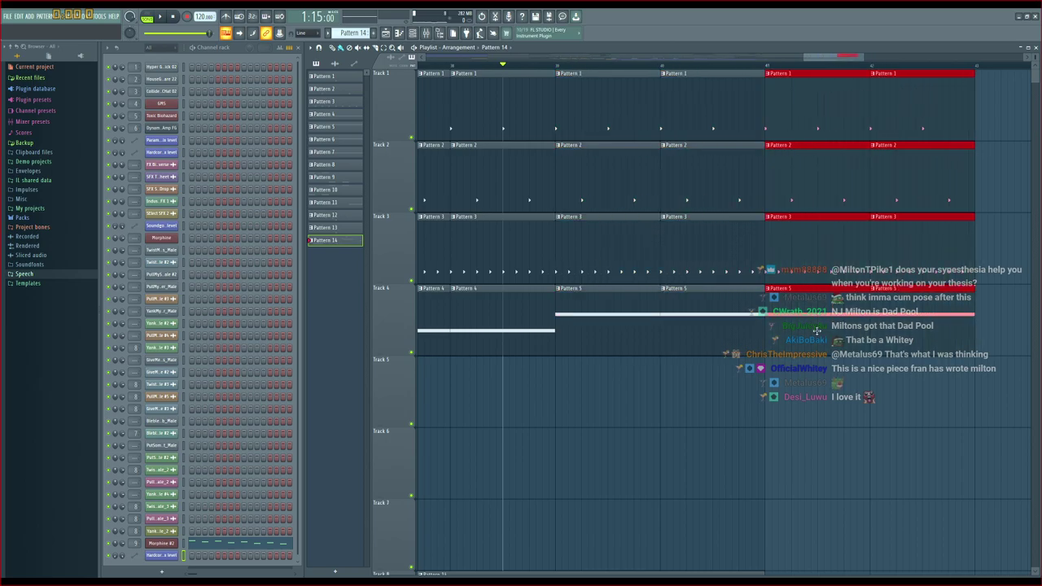
pyautogui.hotkey('ctrl', 'd')
pyautogui.click(823, 65)
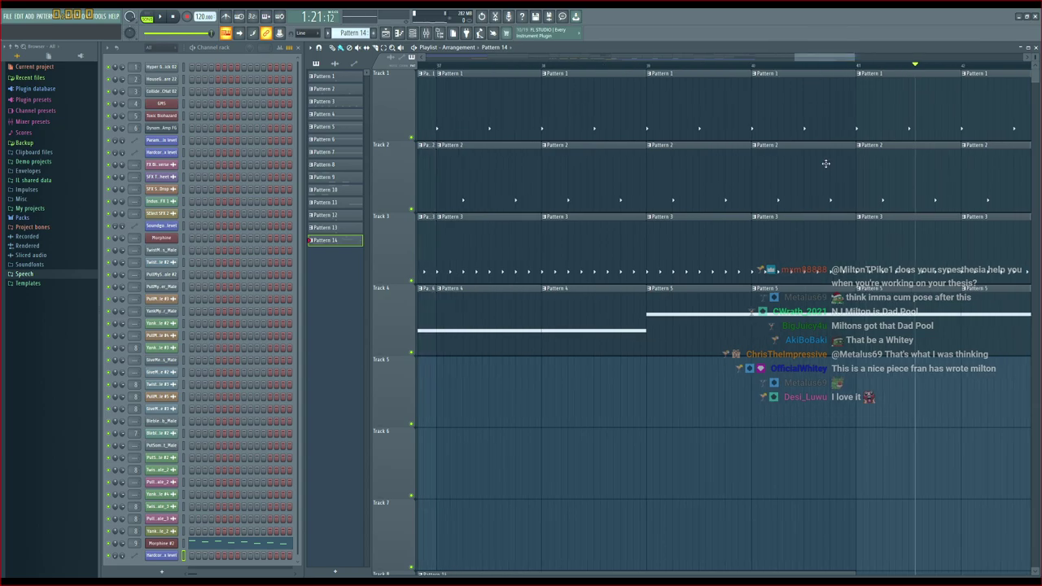
pyautogui.scroll(-3, 827, 167)
pyautogui.scroll(-2, 830, 193)
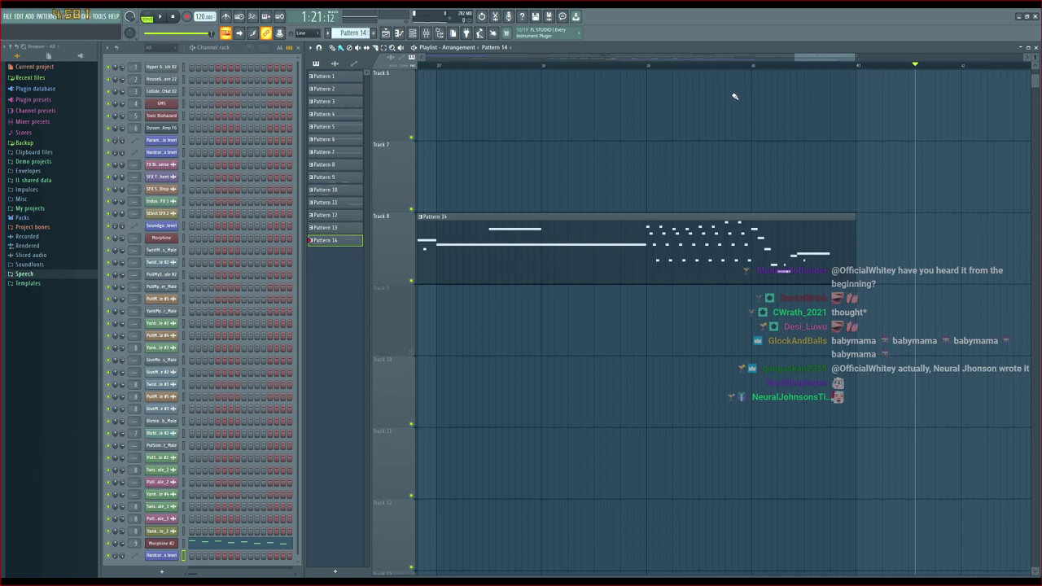
pyautogui.scroll(1, 737, 114)
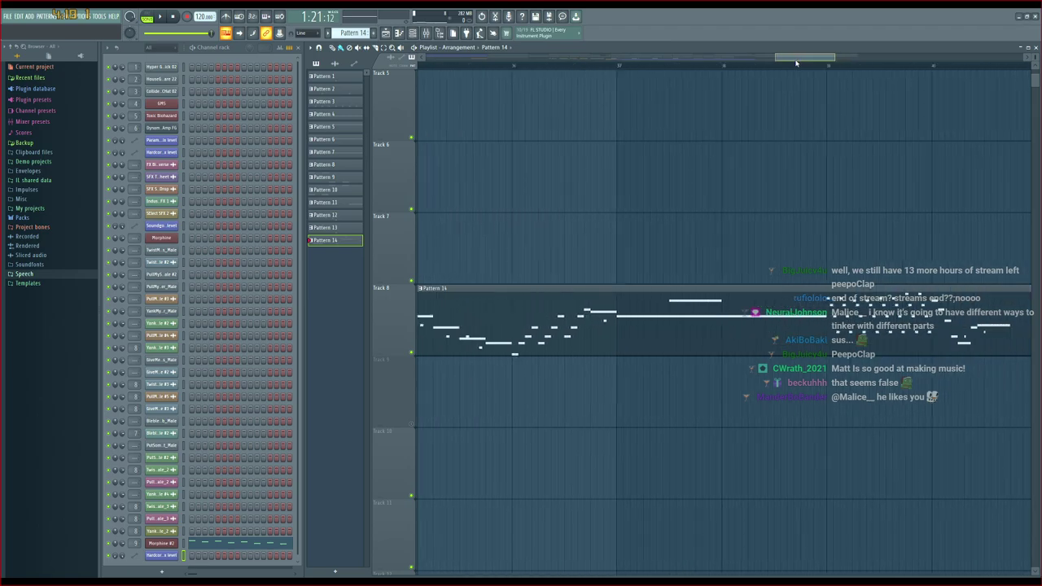
pyautogui.scroll(3, 779, 108)
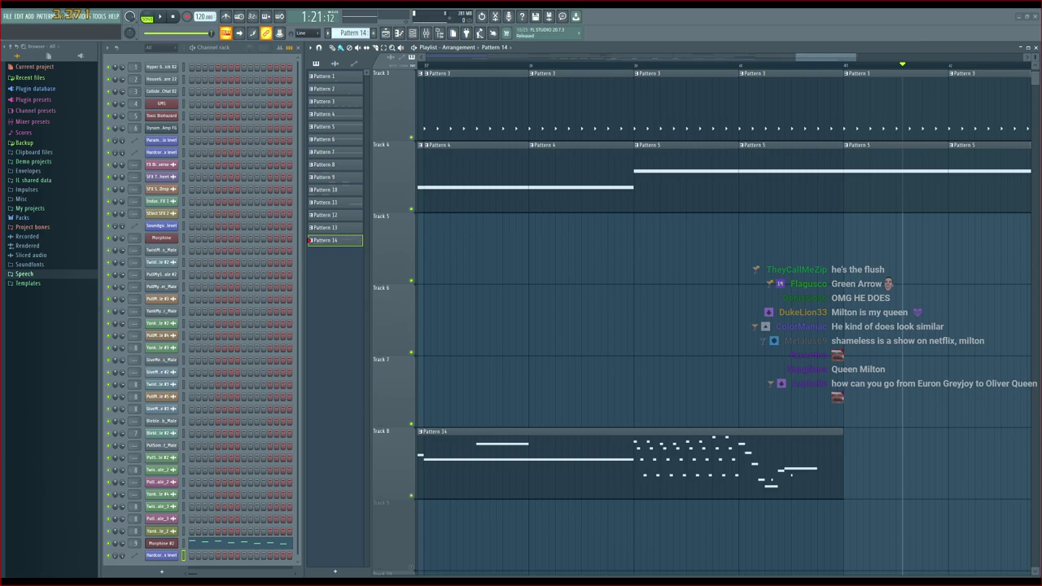
# Play the fast closing run from the bar where Pattern 5 starts
pyautogui.moveTo(830, 58); pyautogui.dragTo(824, 60)
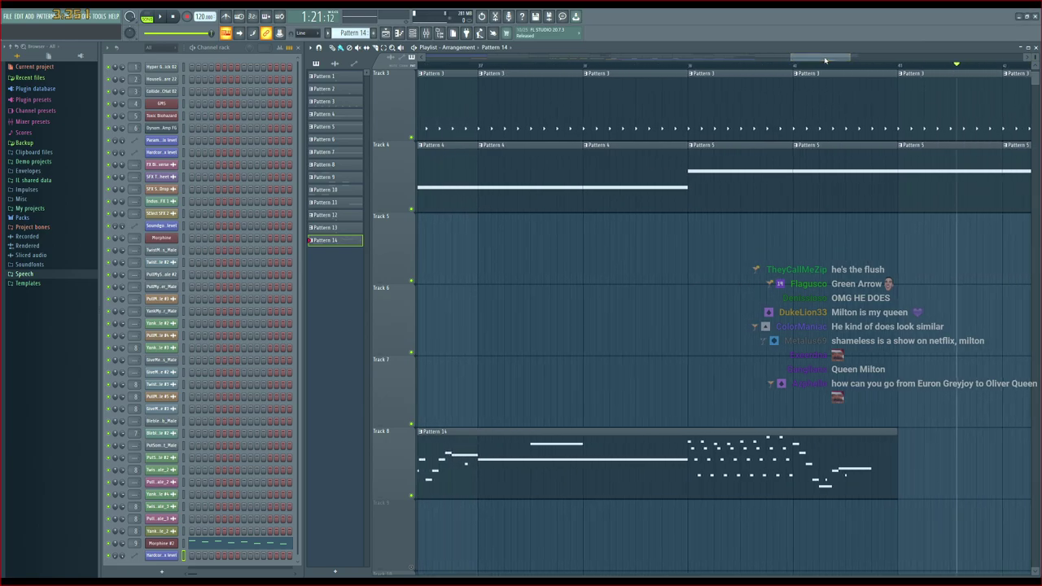
pyautogui.click(689, 66)
pyautogui.press('space')
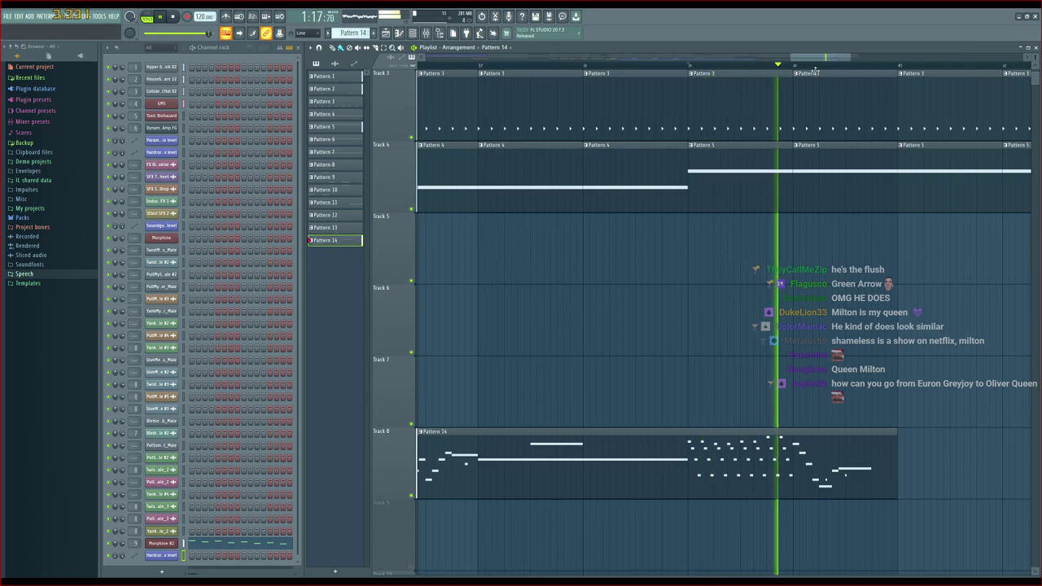
pyautogui.moveTo(814, 59); pyautogui.dragTo(833, 59)
pyautogui.press('space')
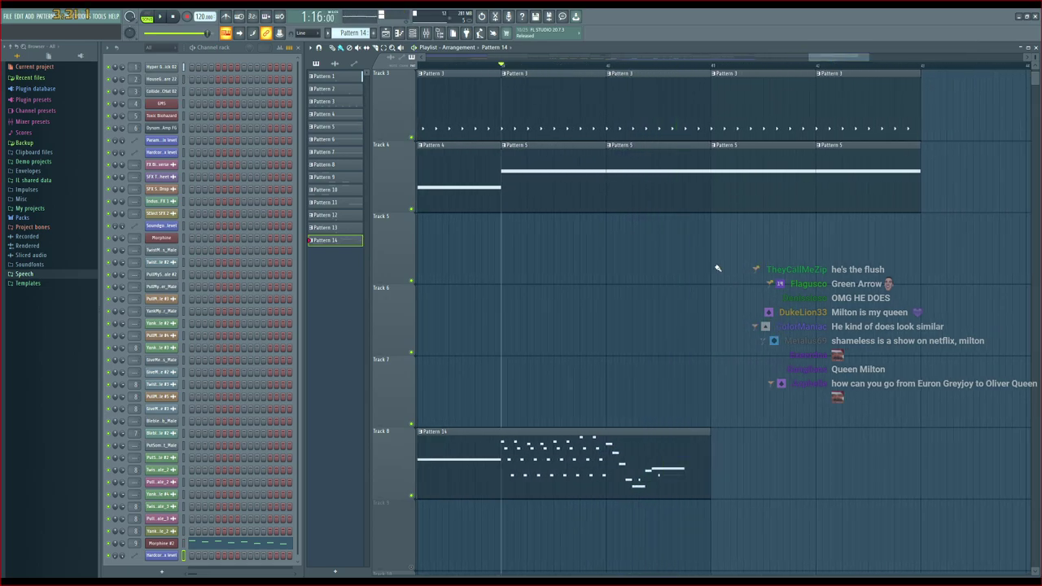
# Lengthen Pattern 14's final C6 note so it lasts until the end of its bar
pyautogui.doubleClick(691, 436)
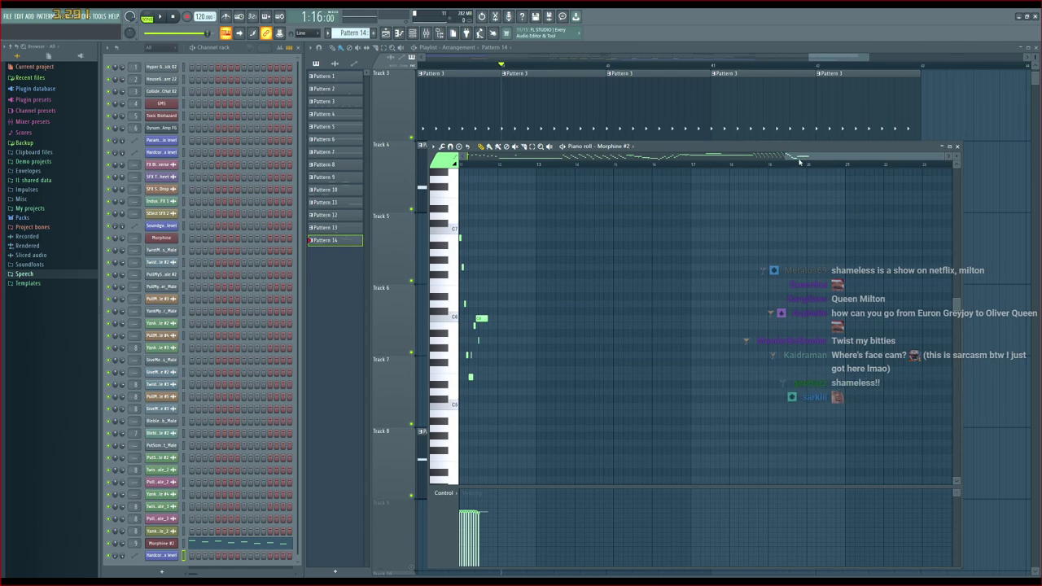
pyautogui.scroll(6, 798, 162)
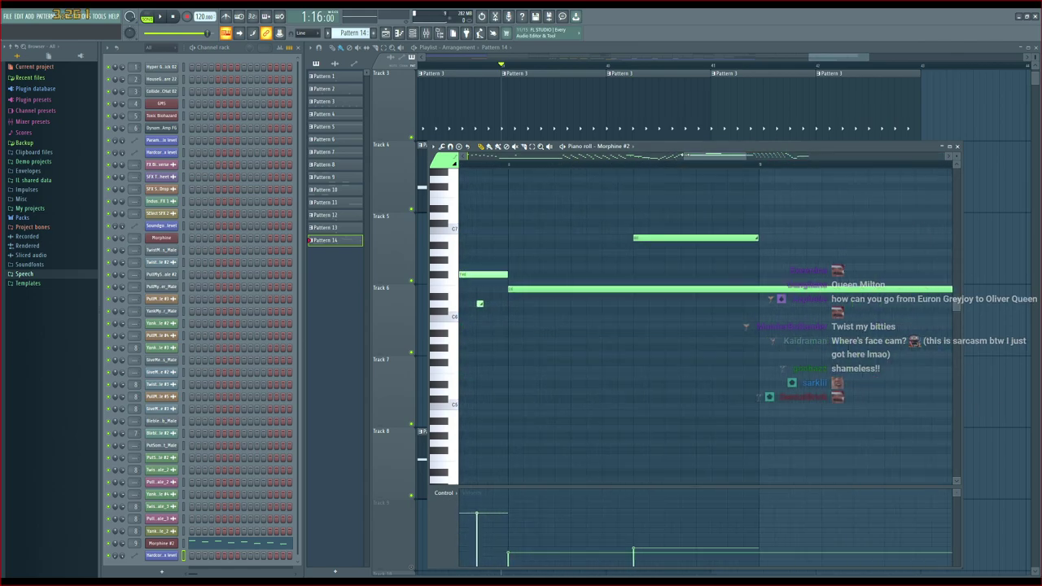
pyautogui.moveTo(728, 156); pyautogui.dragTo(825, 165)
pyautogui.scroll(3, 680, 166)
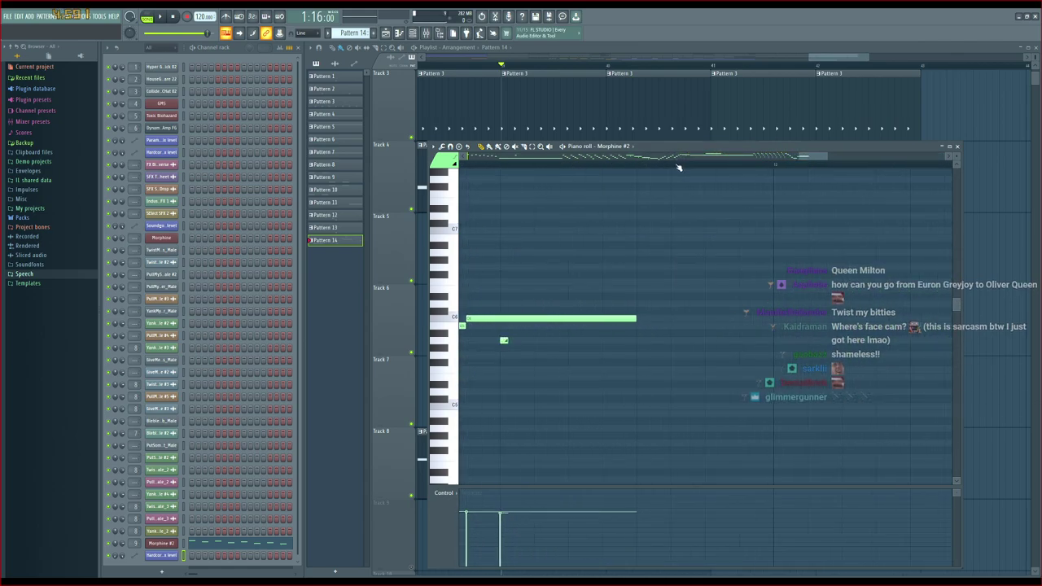
pyautogui.scroll(-5, 806, 162)
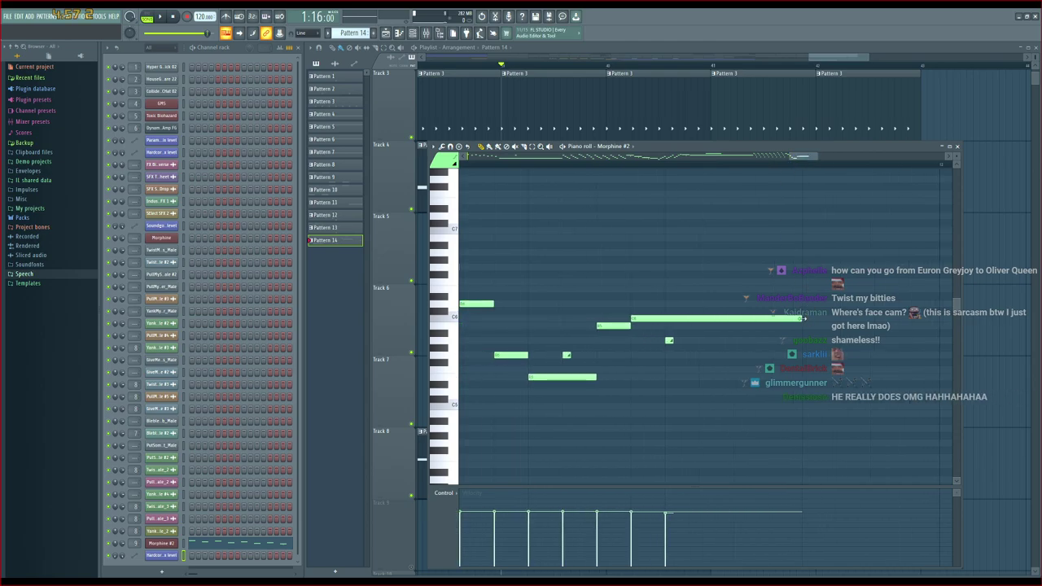
pyautogui.moveTo(804, 318); pyautogui.dragTo(936, 327)
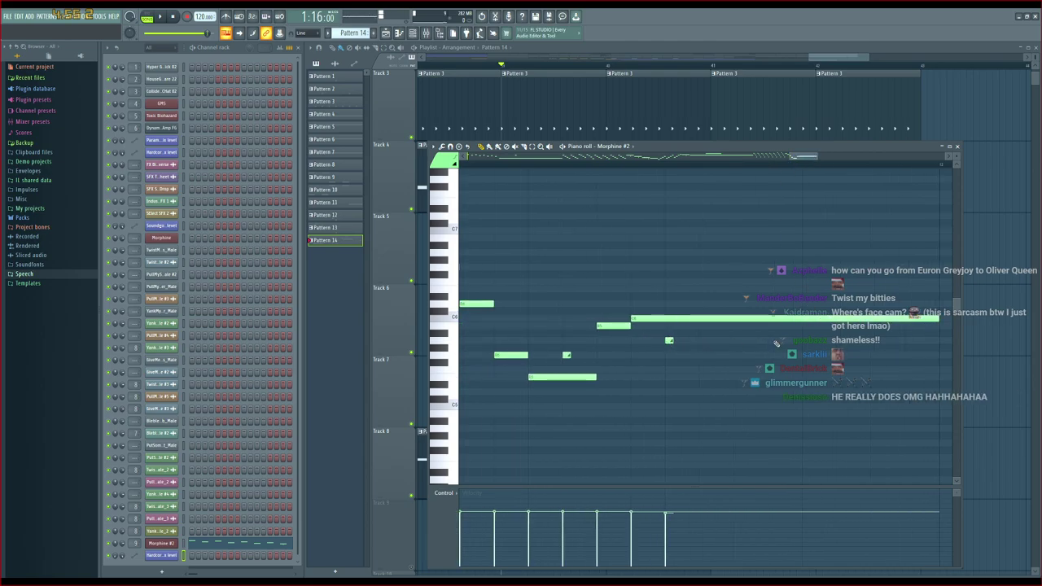
# Add four short notes alternating G5 and A5 beneath the end of the held C6 and play them back
pyautogui.click(804, 340)
pyautogui.moveTo(804, 345); pyautogui.dragTo(805, 357)
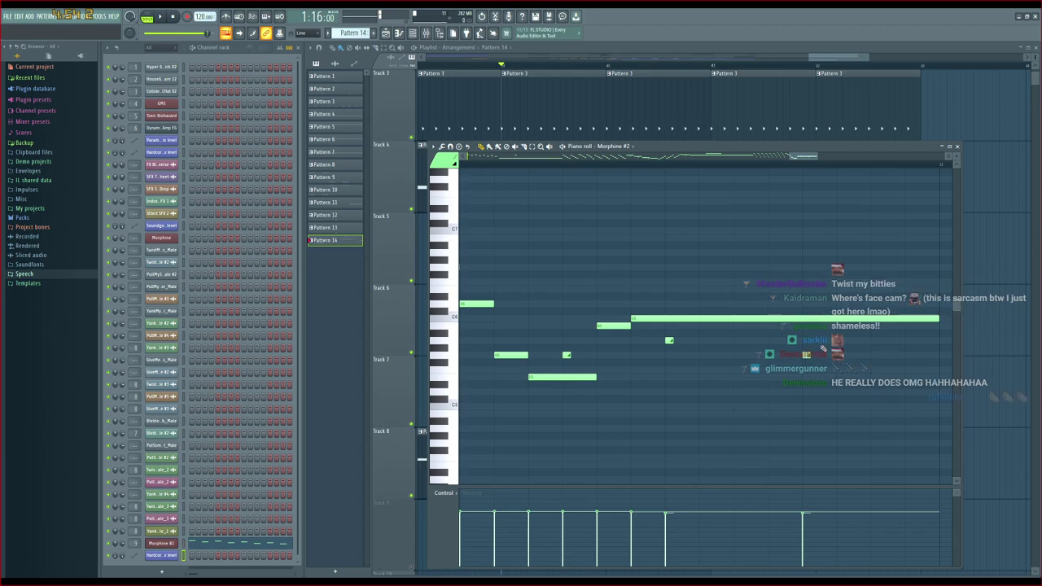
pyautogui.click(840, 341)
pyautogui.click(875, 355)
pyautogui.click(908, 341)
pyautogui.press('space')
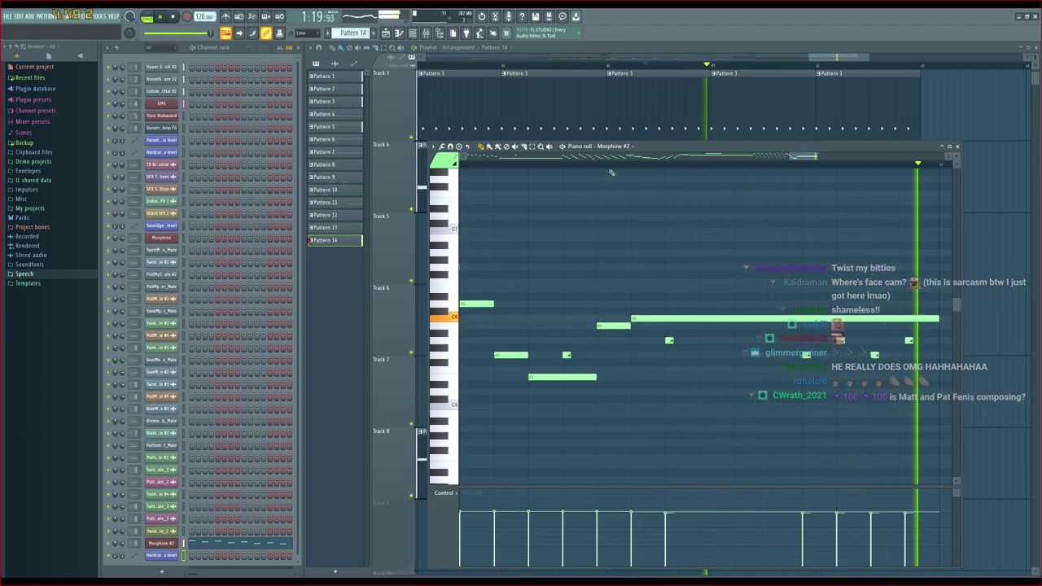
pyautogui.press('space')
# Replay the descending lead phrase with its held C6 up to the start of the duplicated bars
pyautogui.moveTo(806, 158); pyautogui.dragTo(823, 164)
pyautogui.scroll(-3, 748, 166)
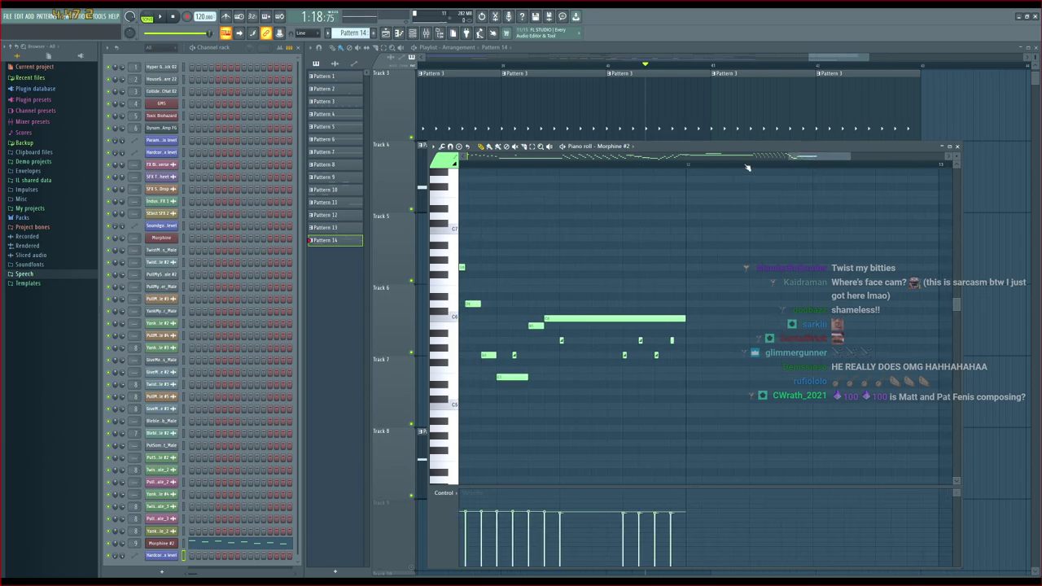
pyautogui.click(828, 65)
pyautogui.press('space')
pyautogui.press('space')
pyautogui.click(609, 66)
pyautogui.press('space')
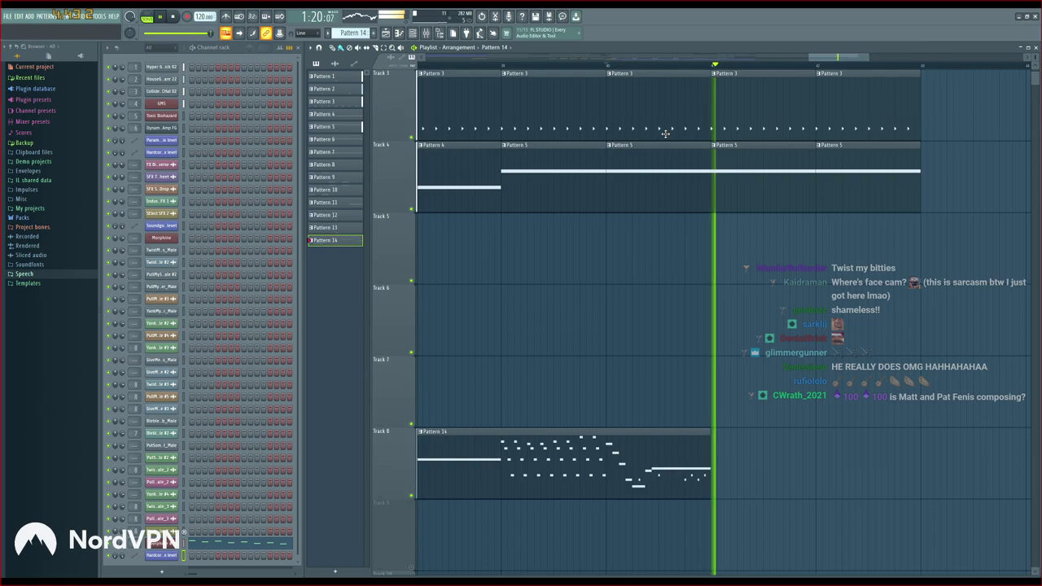
pyautogui.press('space')
pyautogui.scroll(3, 823, 182)
pyautogui.scroll(-3, 822, 182)
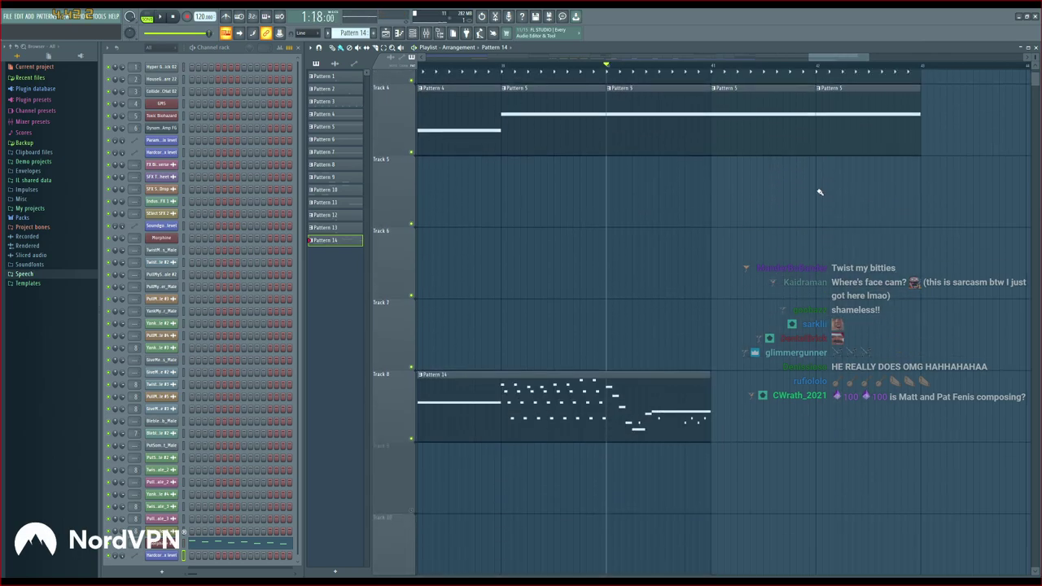
# Add a C6 note in Pattern 14 at the start of the bar following the long held C6
pyautogui.doubleClick(704, 366)
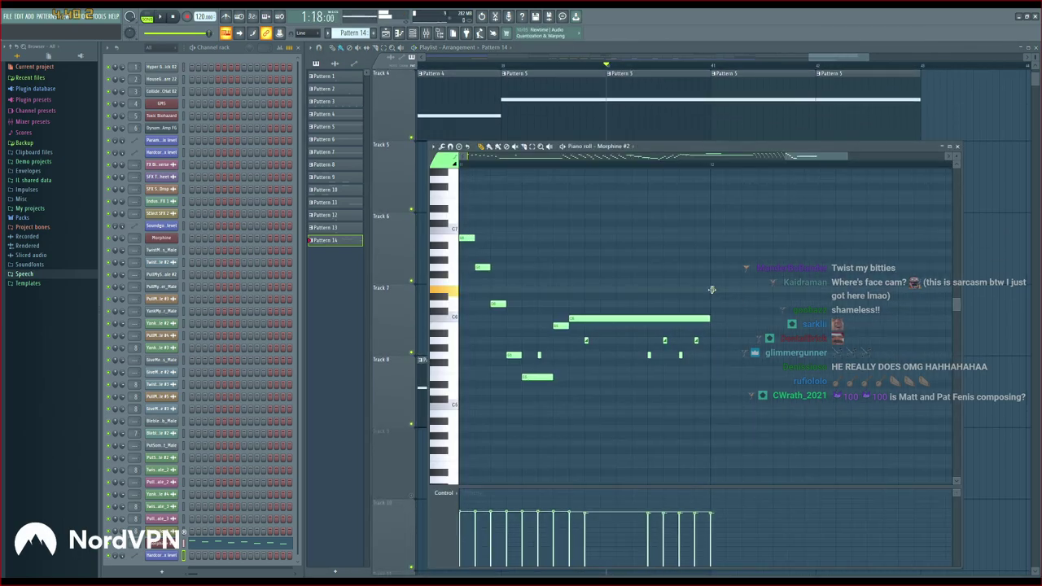
pyautogui.moveTo(714, 310); pyautogui.dragTo(715, 318)
pyautogui.scroll(1, 762, 309)
pyautogui.scroll(2, 762, 308)
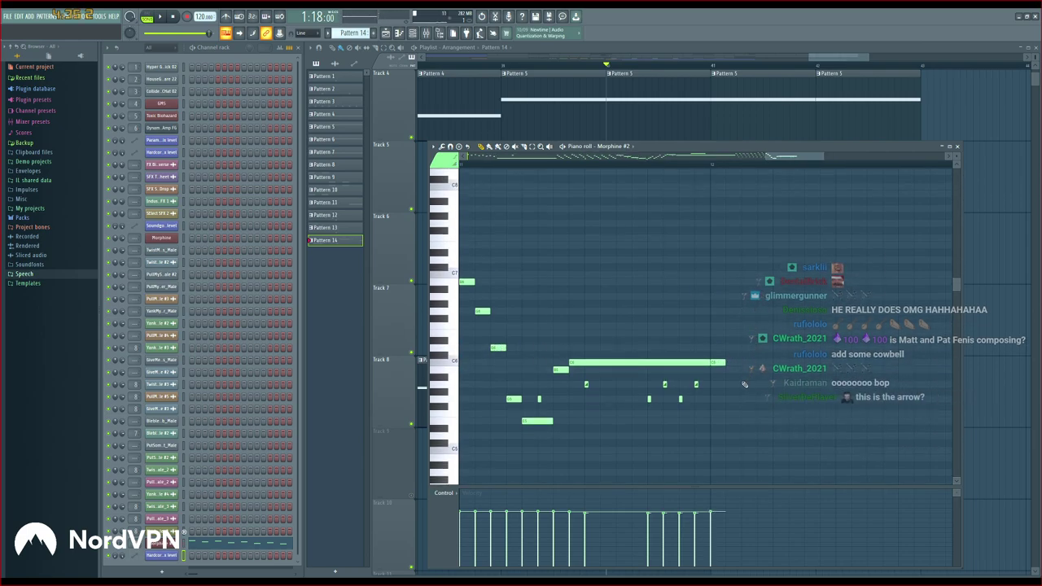
# Continue the lead melody after the new C6 with consecutive notes E5, A5, C6, E6 and C6
pyautogui.scroll(-3, 728, 382)
pyautogui.click(730, 384)
pyautogui.moveTo(730, 383); pyautogui.dragTo(745, 340)
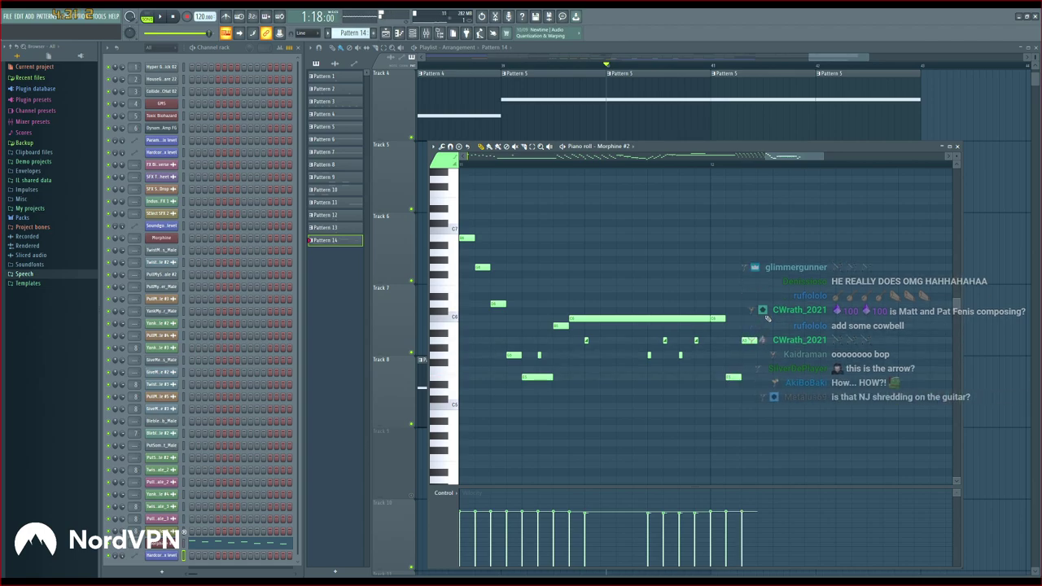
pyautogui.click(764, 318)
pyautogui.click(778, 291)
pyautogui.click(795, 319)
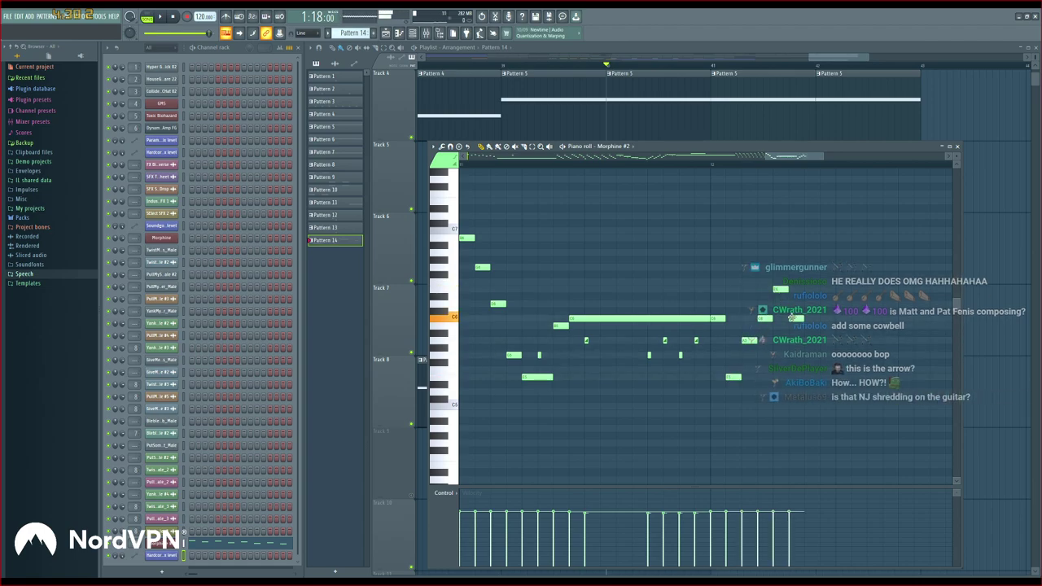
# Play the extended phrase briefly and shift the new E5 and A5 notes one note length later
pyautogui.press('space')
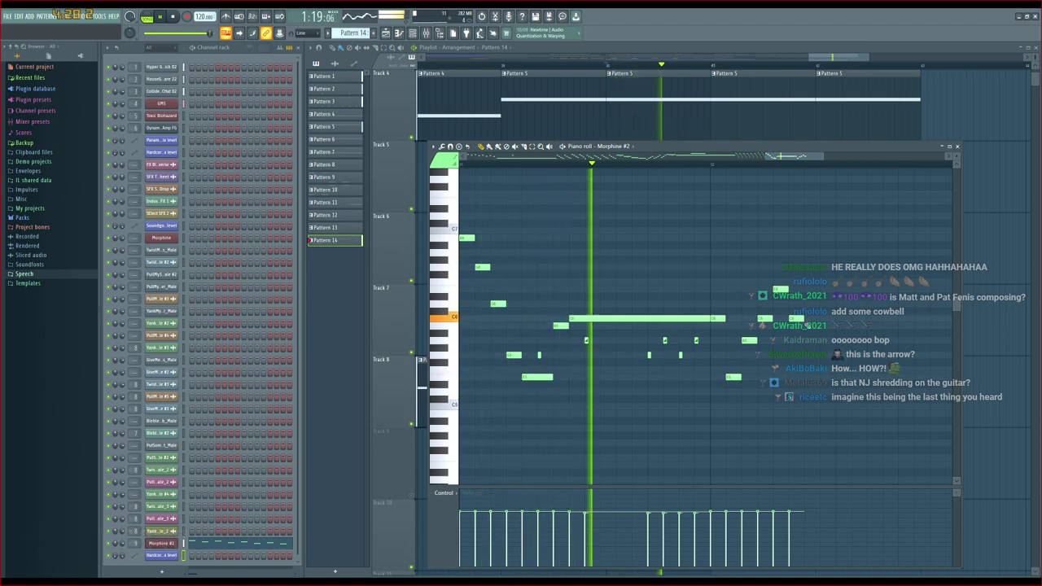
pyautogui.press('space')
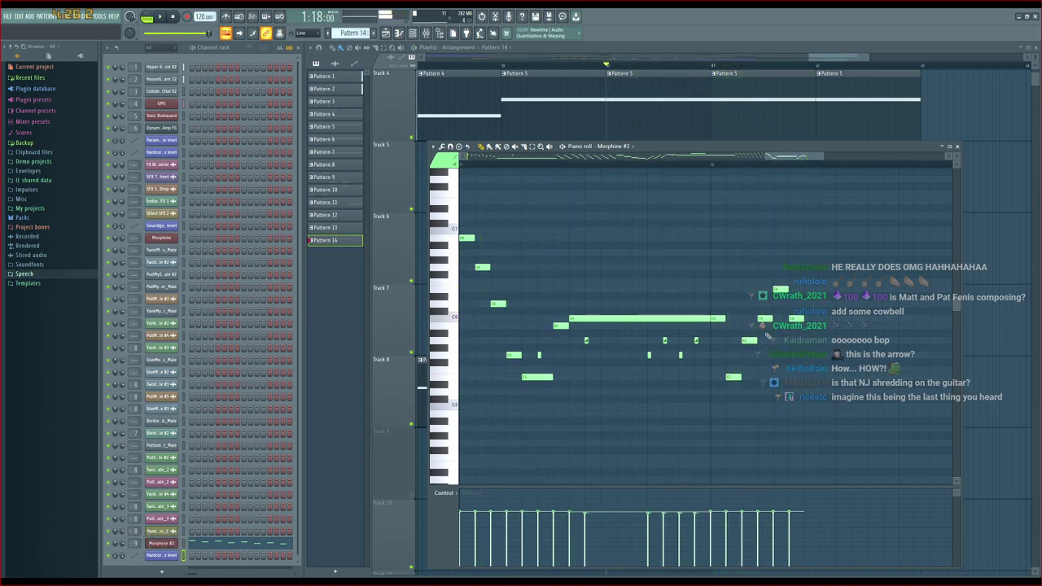
pyautogui.moveTo(731, 377)
pyautogui.mouseDown()
pyautogui.moveTo(764, 377)
pyautogui.moveTo(751, 377)
pyautogui.mouseUp()
pyautogui.moveTo(750, 340); pyautogui.dragTo(766, 340)
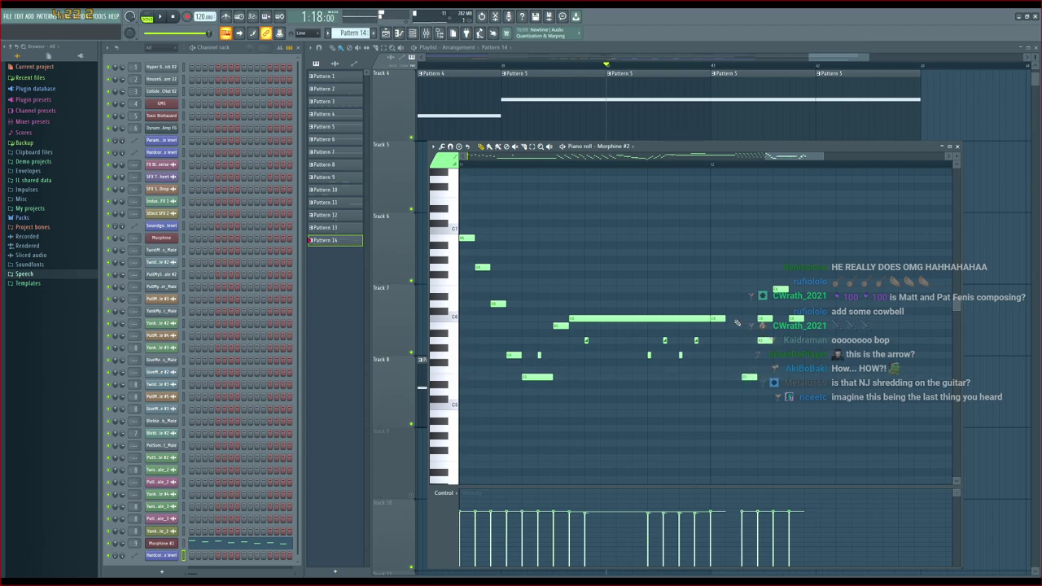
# Replay the phrase, lengthen the C6 at the start of bar 12 and shift the last two C6 notes one note length later
pyautogui.press('space')
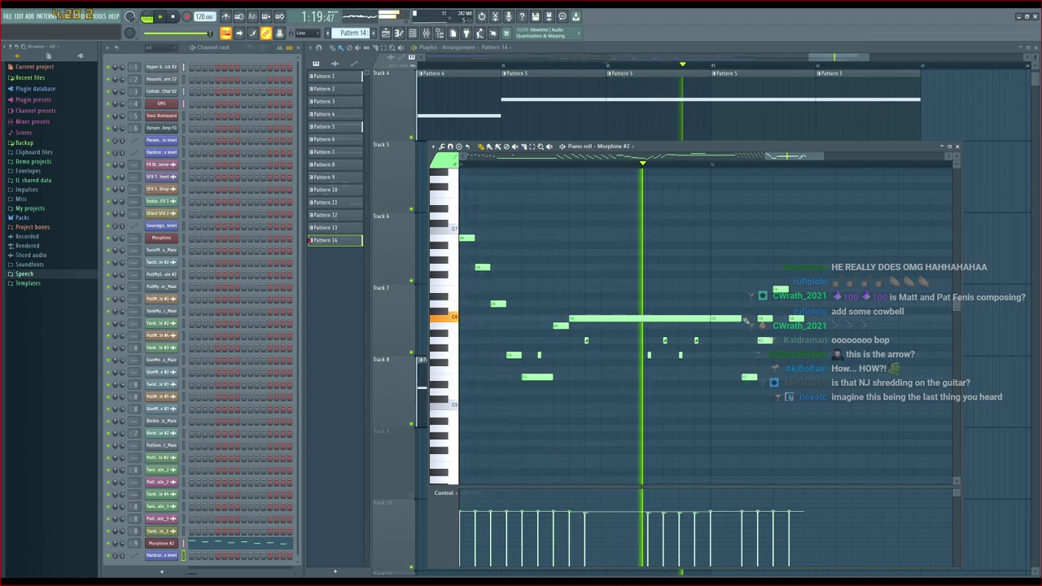
pyautogui.press('space')
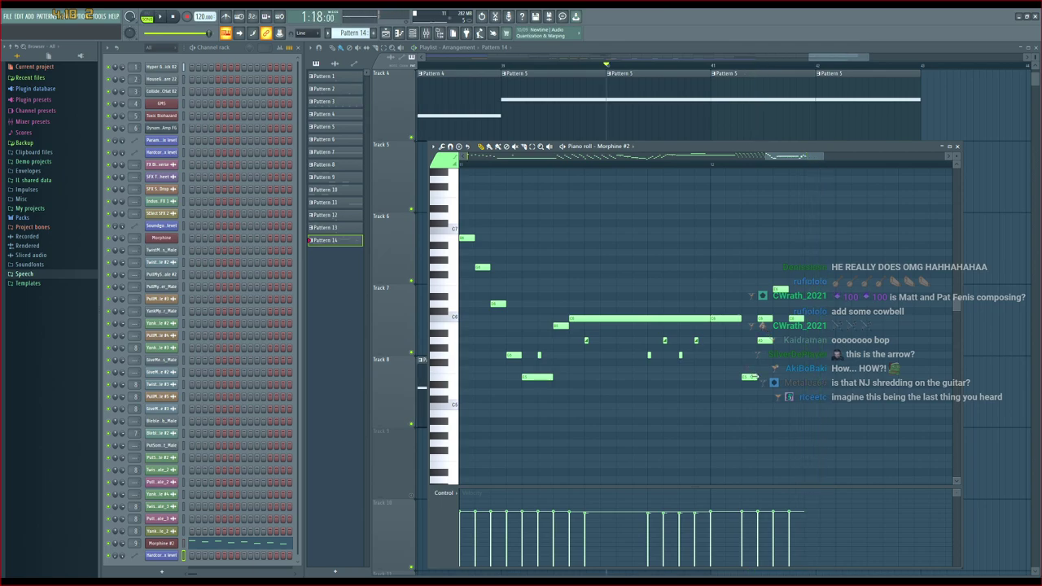
pyautogui.moveTo(764, 318); pyautogui.dragTo(811, 319)
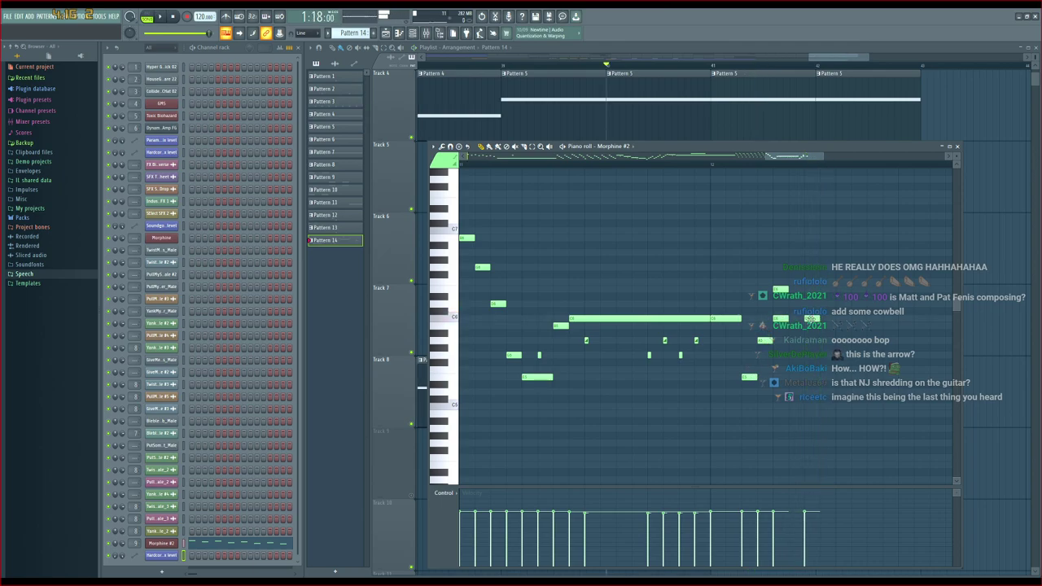
# Try the C6 at the start of bar 12 as an A5, play it, and return the note to C6
pyautogui.moveTo(726, 320); pyautogui.dragTo(723, 345)
pyautogui.press('space')
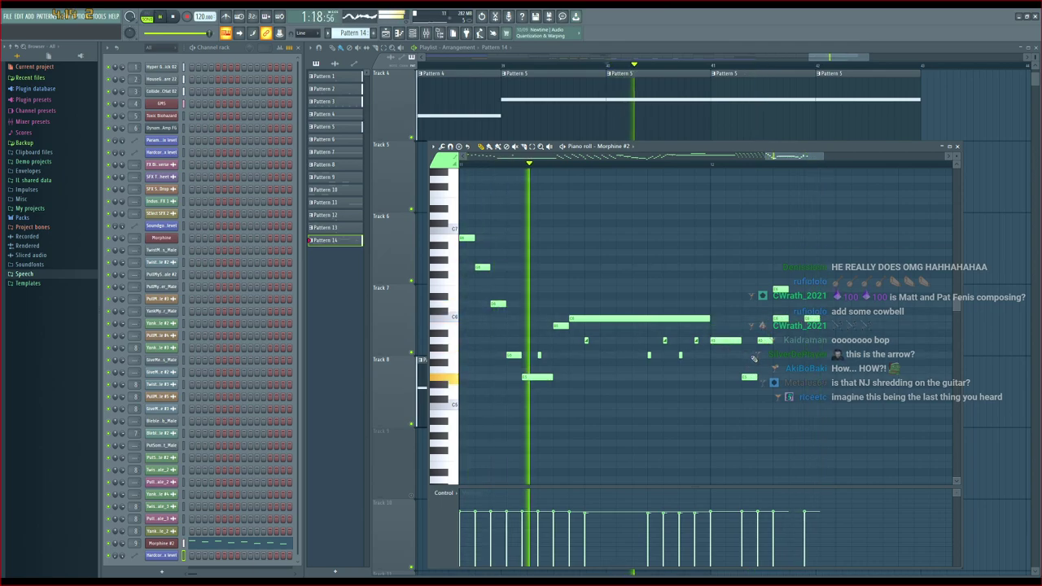
pyautogui.press('space')
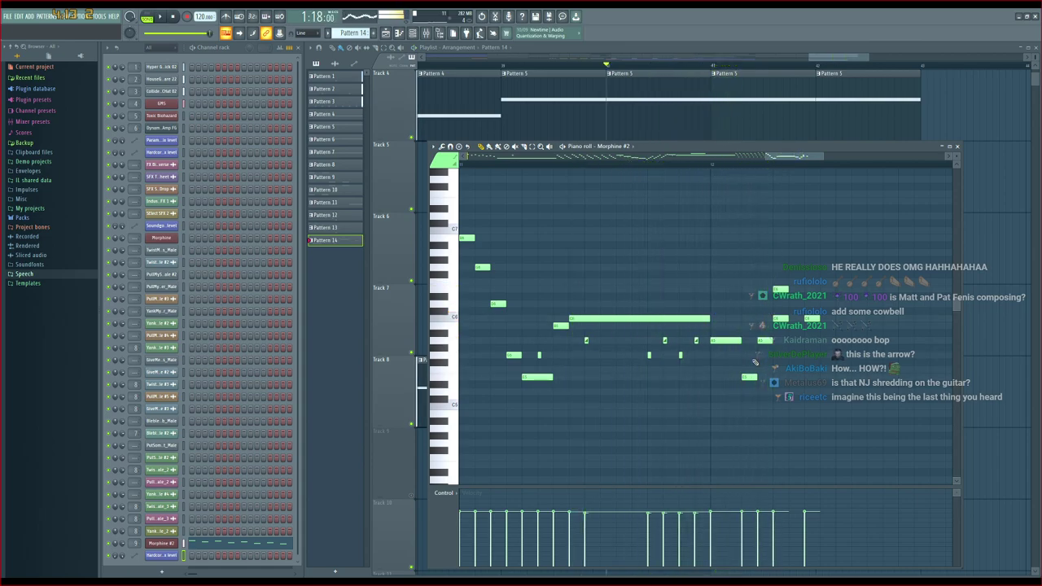
pyautogui.moveTo(726, 340); pyautogui.dragTo(725, 319)
pyautogui.click(749, 376)
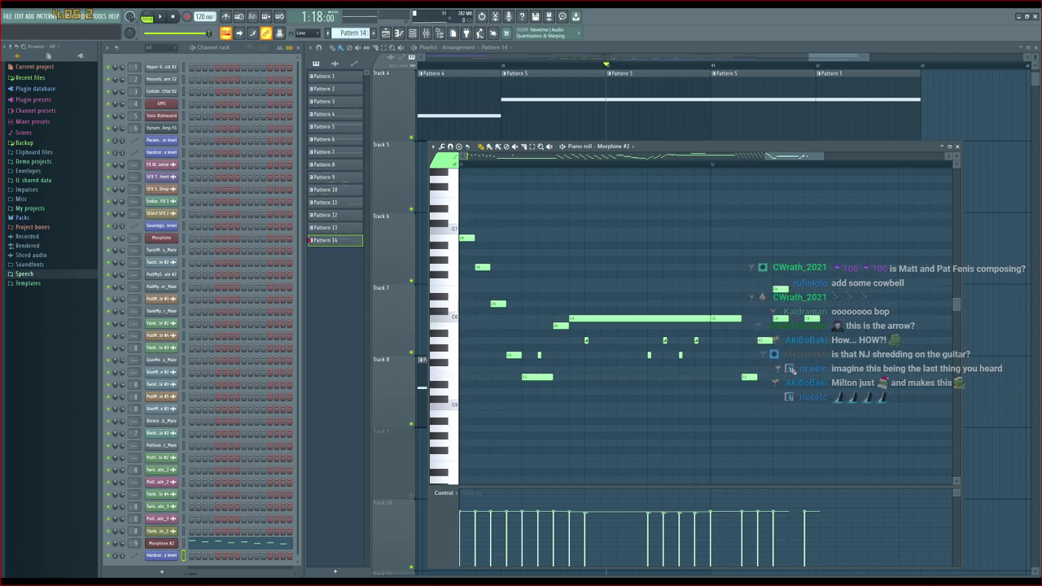
# Add a G5 note just before the phrase's last note, lower that last note to A5 and play the result
pyautogui.moveTo(796, 363); pyautogui.dragTo(796, 356)
pyautogui.moveTo(809, 319); pyautogui.dragTo(810, 339)
pyautogui.press('space')
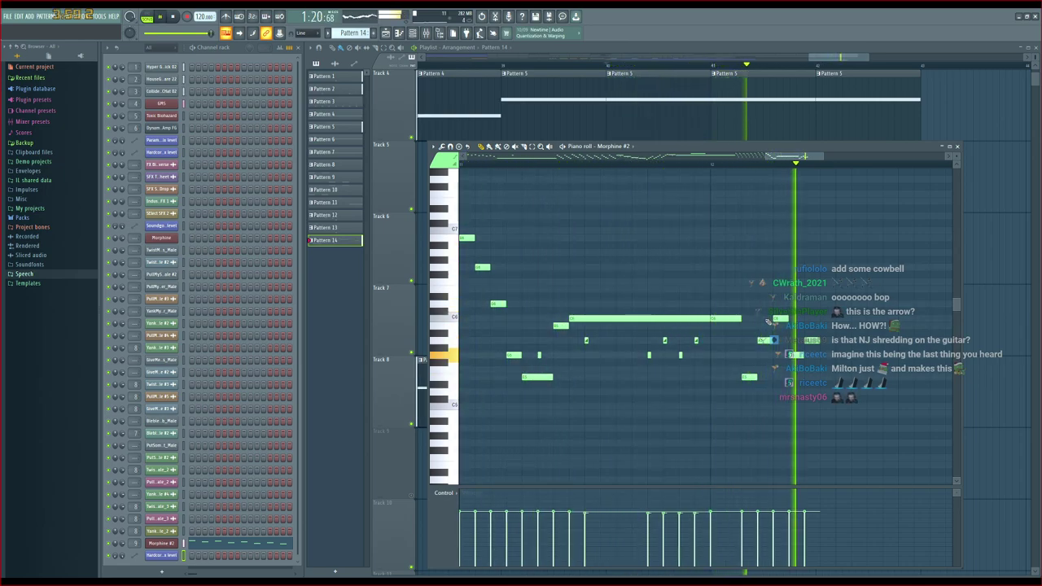
pyautogui.press('space')
# Rearrange the closing notes into consecutive E5, A5, C6 and G5, extend bar 12's opening C6 up to them and play the phrase
pyautogui.moveTo(750, 376); pyautogui.dragTo(781, 376)
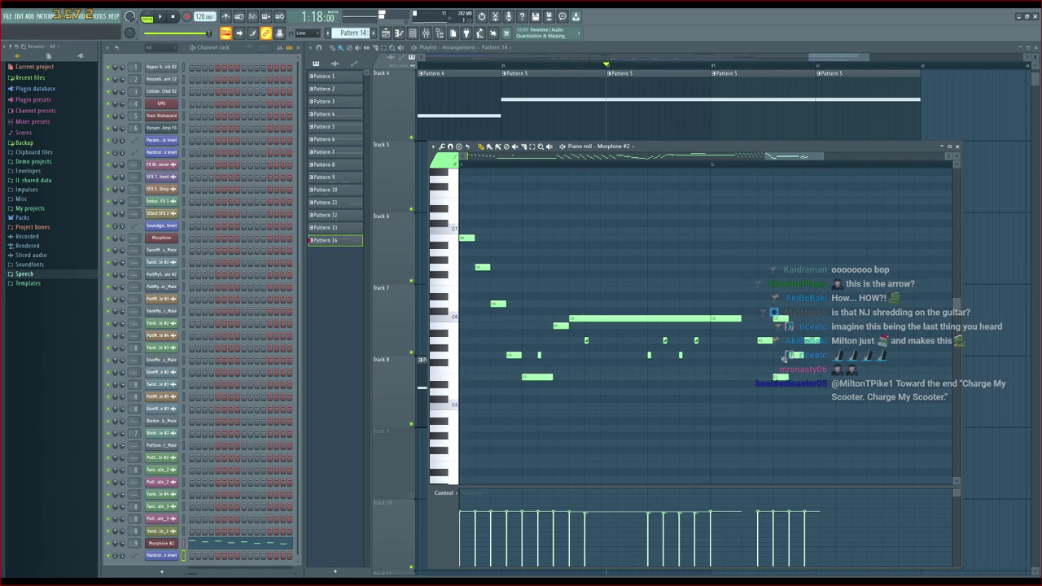
pyautogui.moveTo(768, 341); pyautogui.dragTo(810, 320)
pyautogui.moveTo(796, 356); pyautogui.dragTo(823, 358)
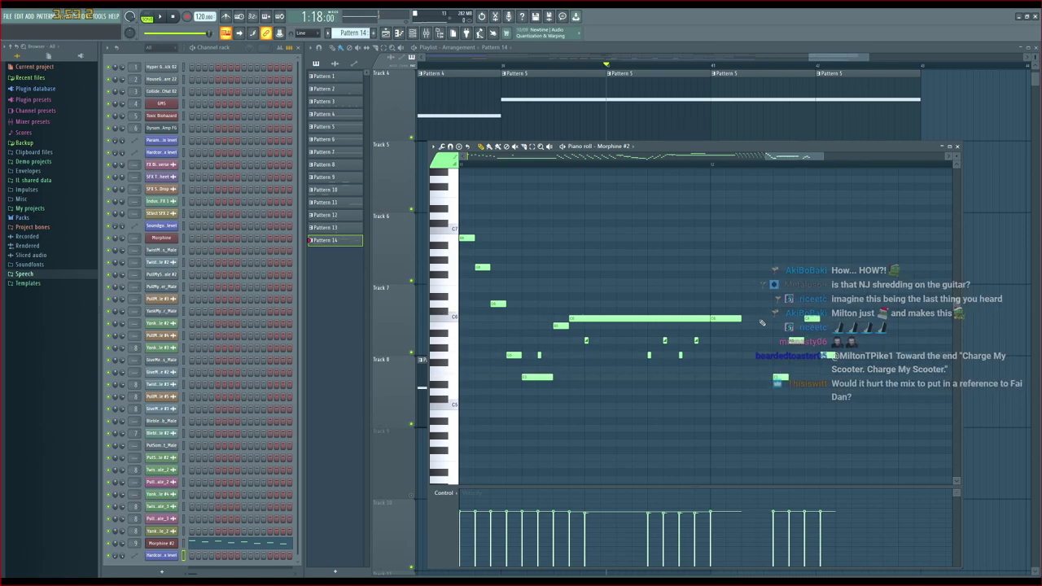
pyautogui.press('space')
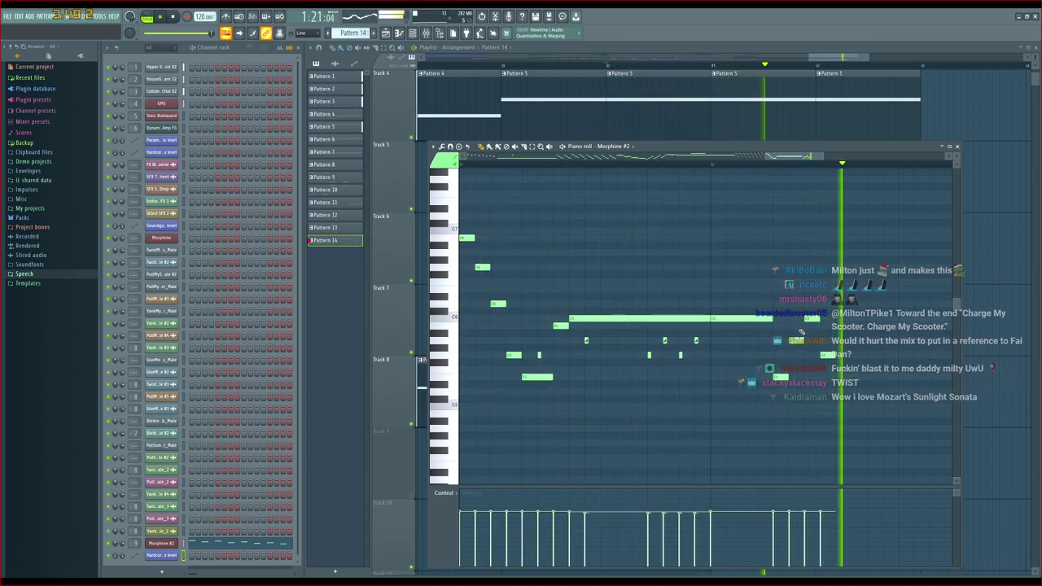
pyautogui.press('space')
# Set the playback start to bar 12, lower the sustained note there from C6 to A5 and play it back
pyautogui.moveTo(775, 160); pyautogui.dragTo(783, 159)
pyautogui.click(648, 164)
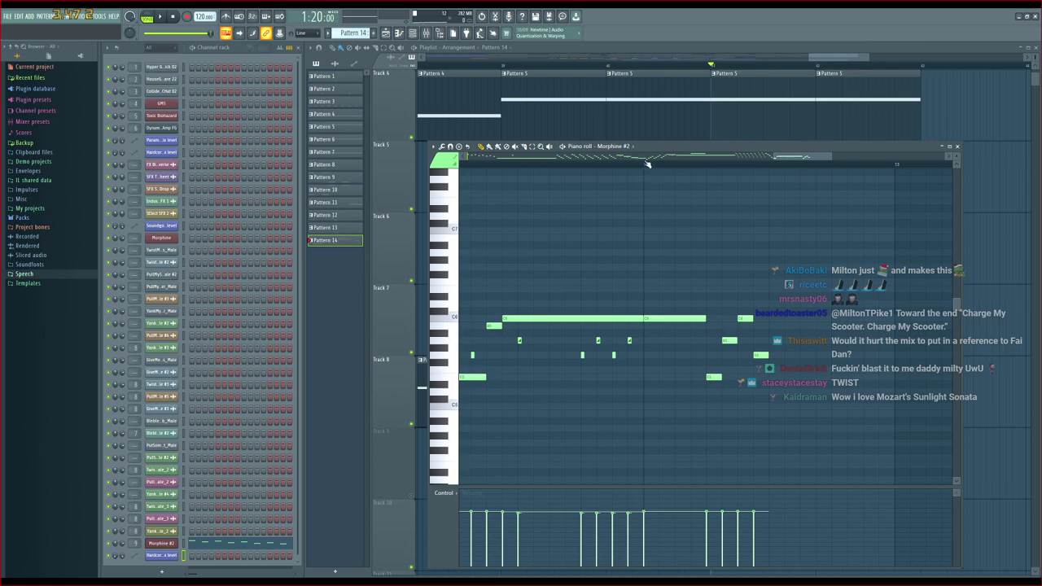
pyautogui.press('space')
pyautogui.press('space')
pyautogui.moveTo(659, 346); pyautogui.dragTo(659, 339)
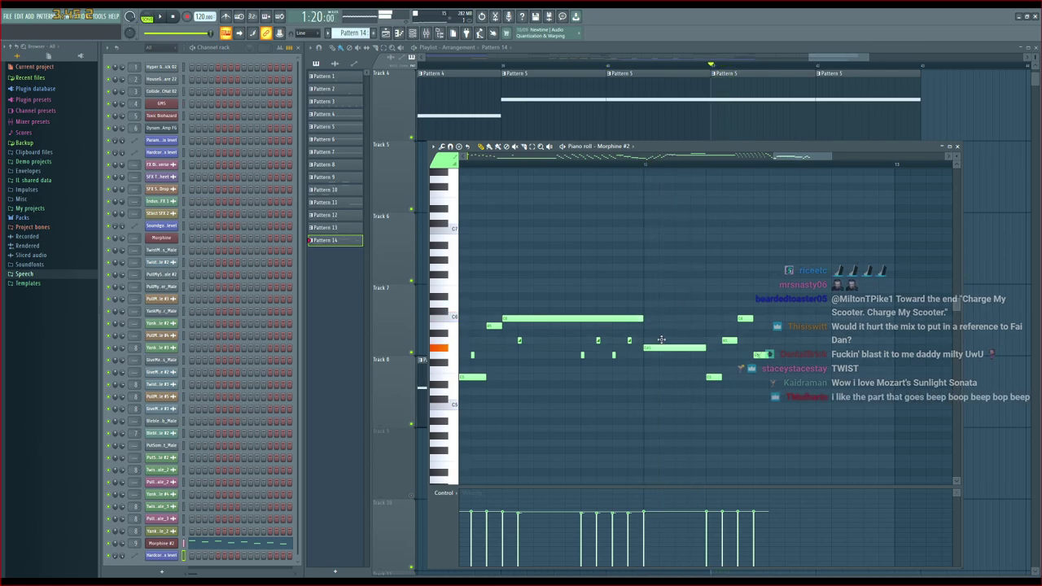
pyautogui.press('space')
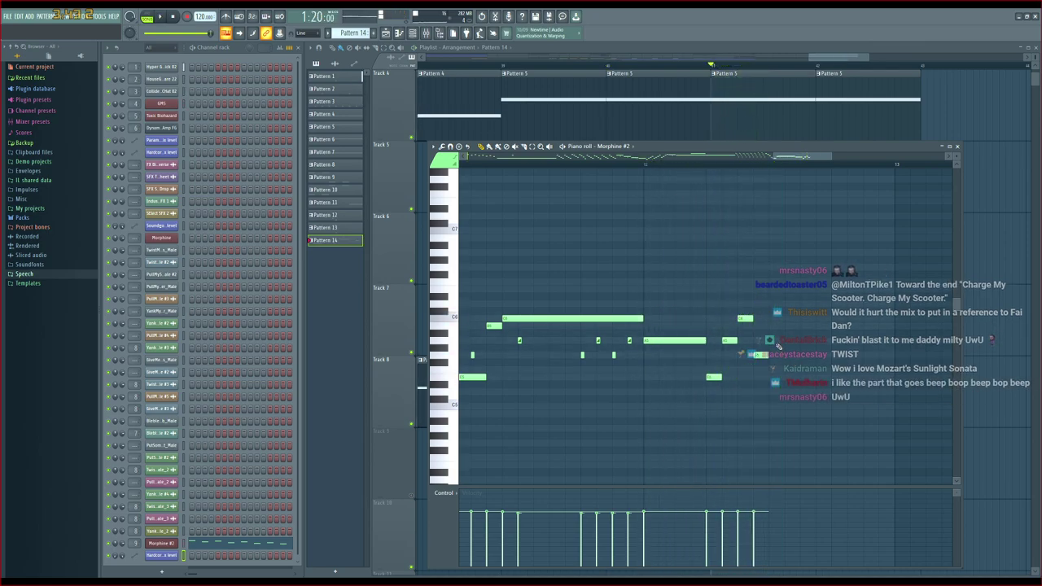
pyautogui.press('space')
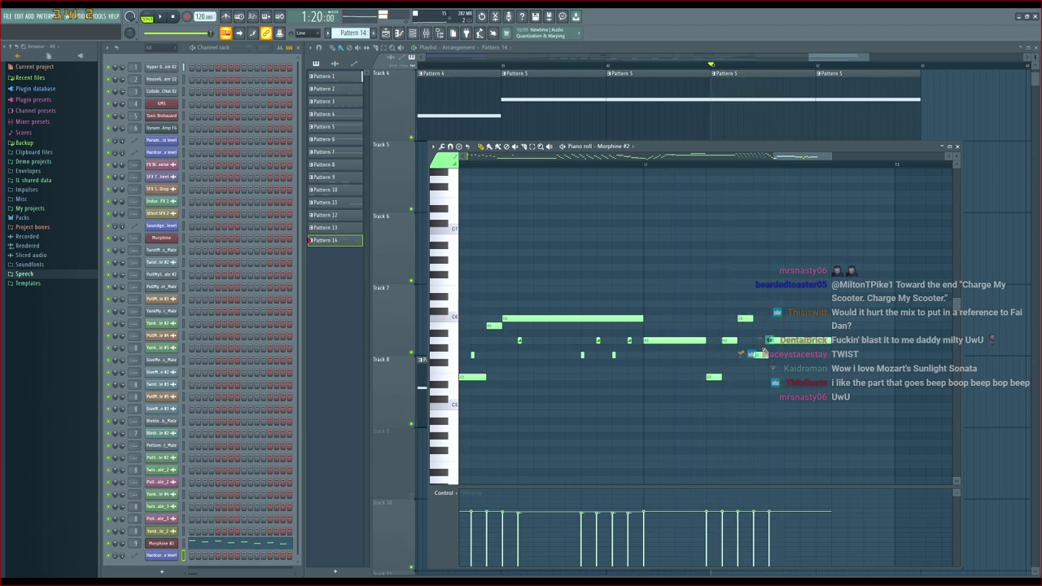
# Sustain the last G5, place a very short A5 just after its start, and play the phrase from bar 12
pyautogui.moveTo(761, 357); pyautogui.dragTo(763, 350)
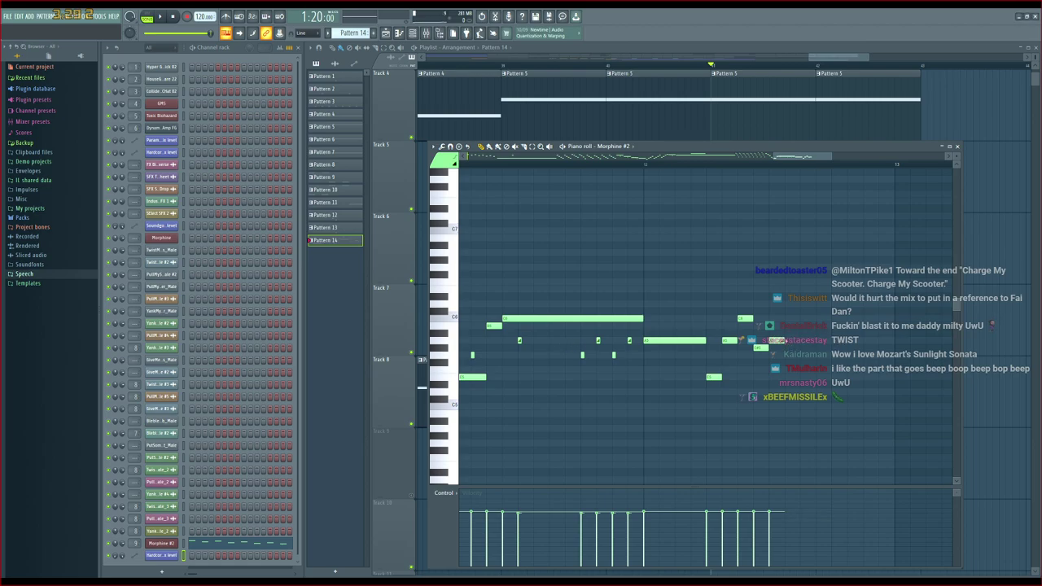
pyautogui.moveTo(765, 348)
pyautogui.mouseDown()
pyautogui.moveTo(831, 347)
pyautogui.moveTo(777, 356)
pyautogui.mouseUp()
pyautogui.press('space')
pyautogui.press('space')
pyautogui.press('space')
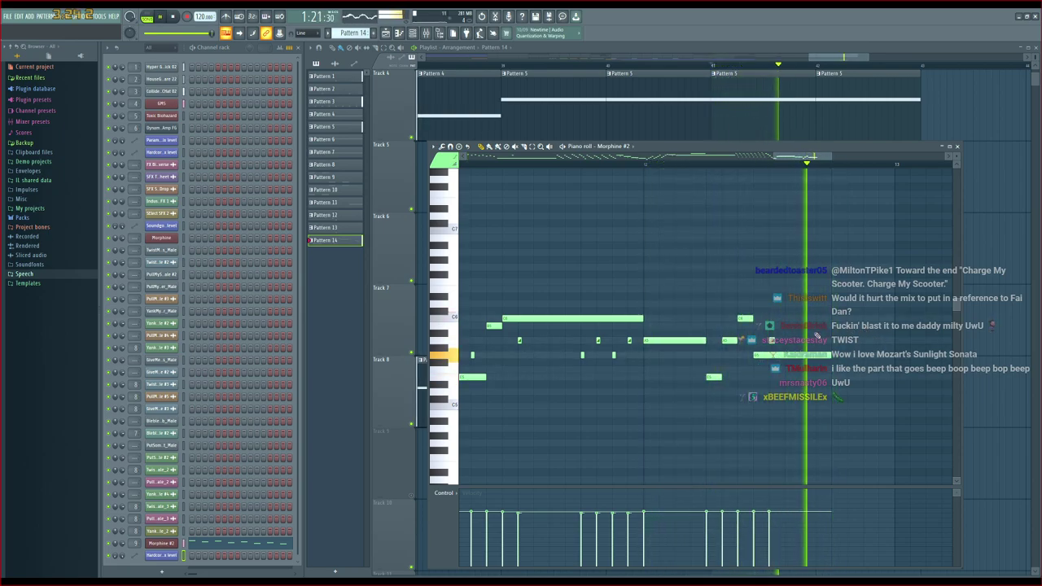
pyautogui.press('space')
# Continue the lead after the sustained G5 with consecutive E5, A5, E6 and G5 notes and a long A5 at bar 13, and play it
pyautogui.moveTo(790, 159); pyautogui.dragTo(806, 160)
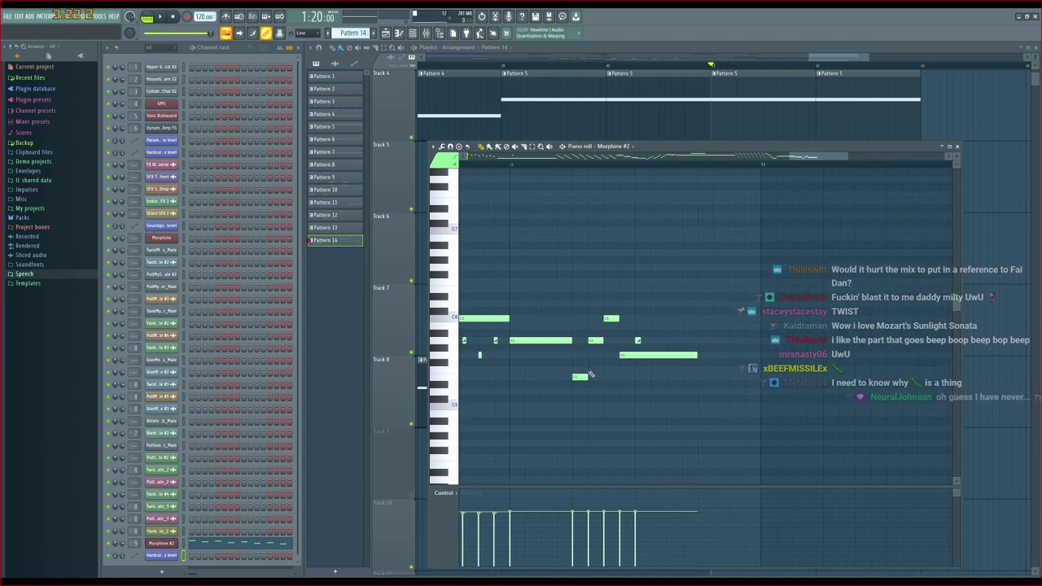
pyautogui.click(704, 342)
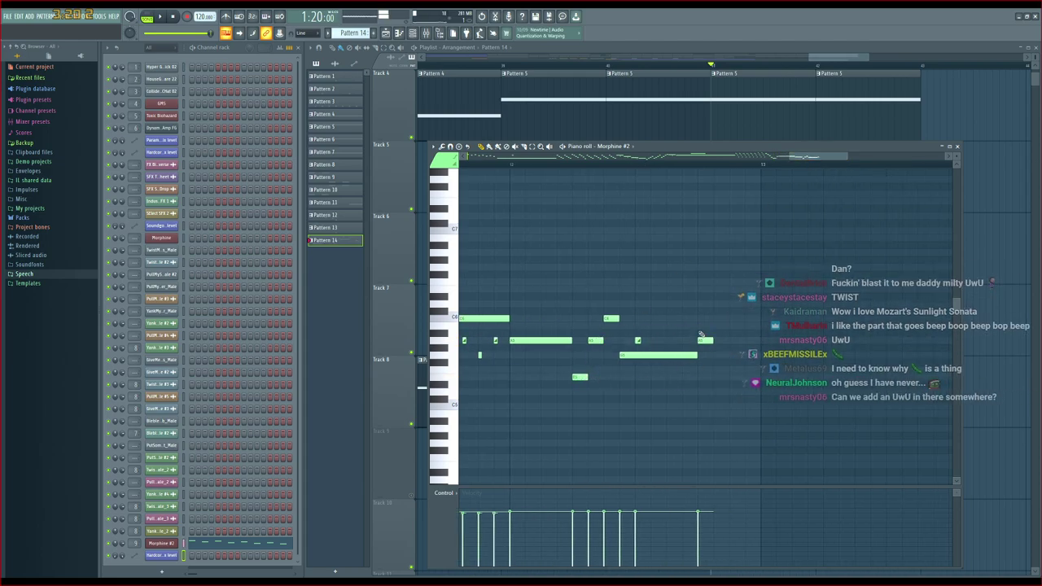
pyautogui.click(700, 376)
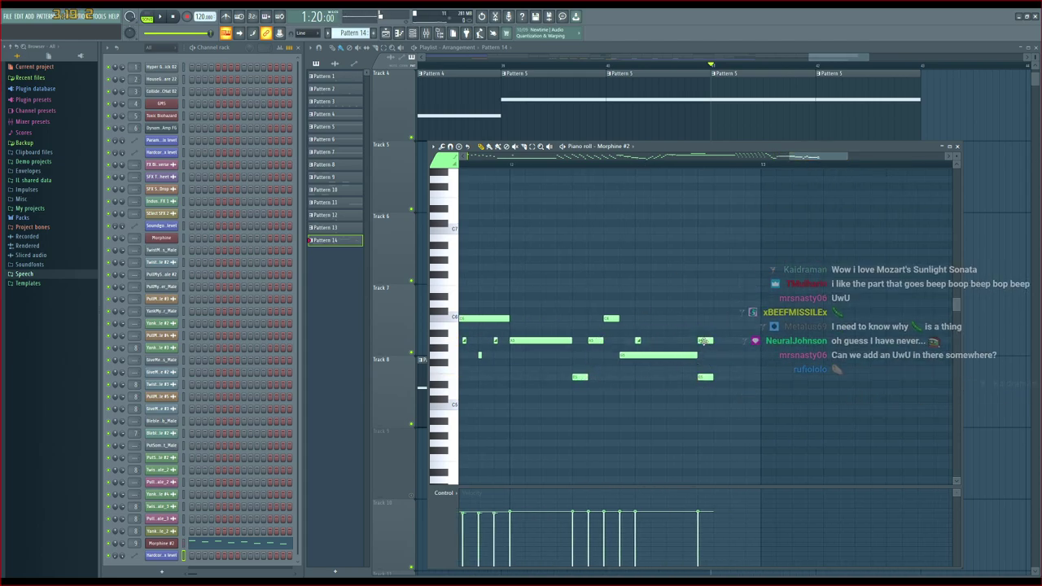
pyautogui.rightClick(705, 341)
pyautogui.click(718, 340)
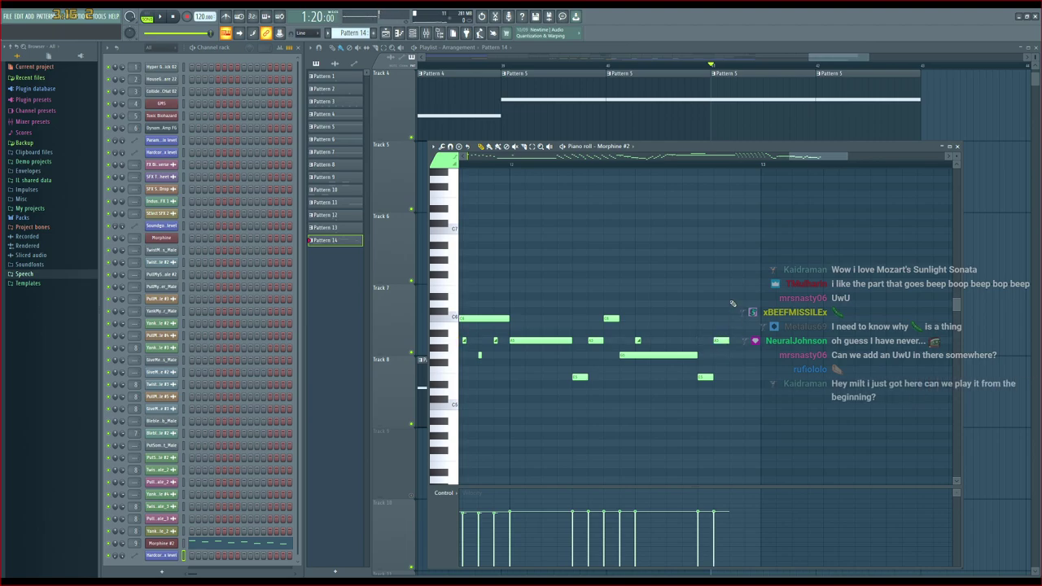
pyautogui.moveTo(733, 300); pyautogui.dragTo(733, 287)
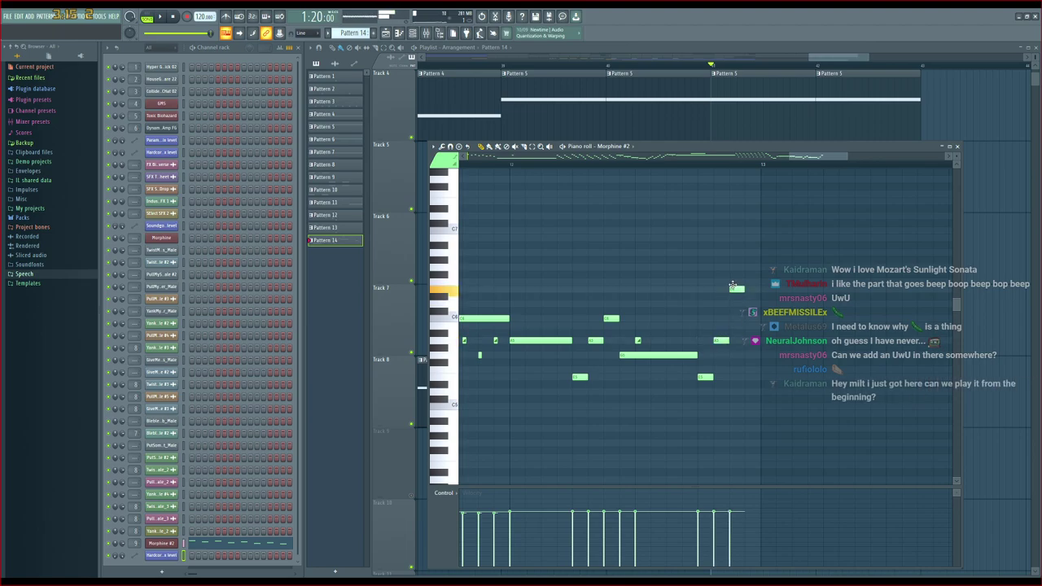
pyautogui.click(752, 356)
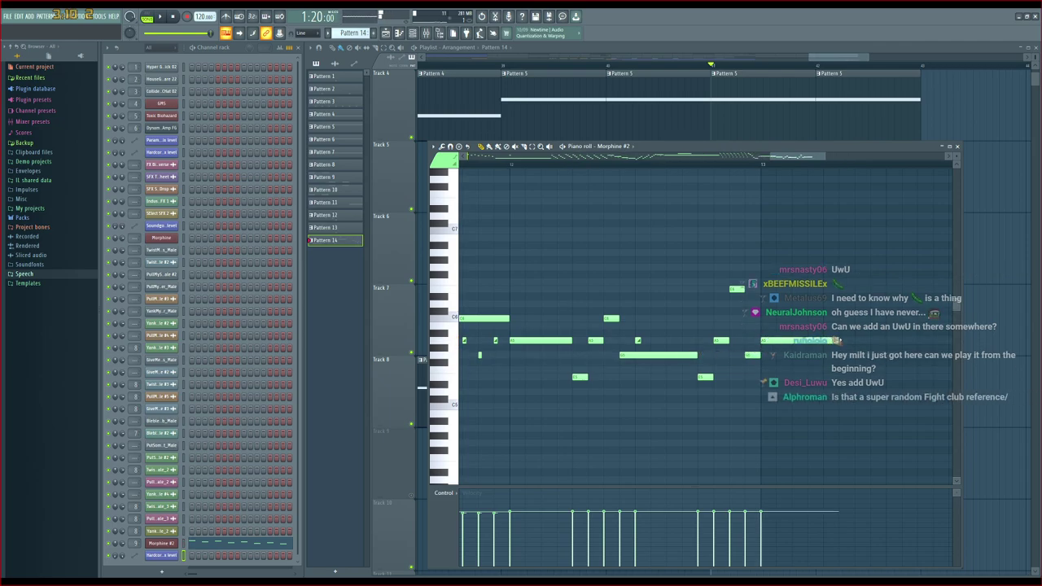
pyautogui.press('space')
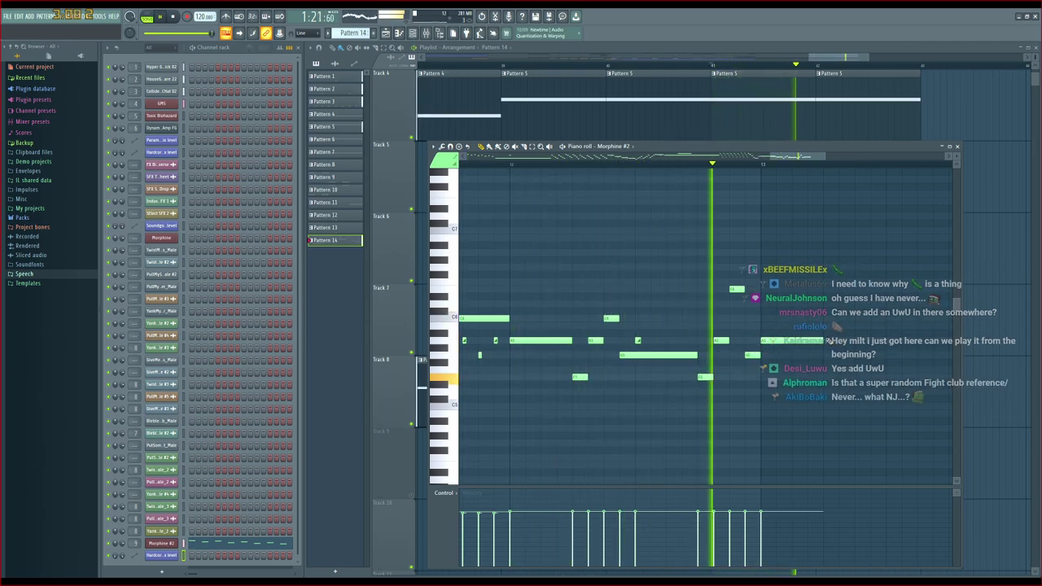
pyautogui.press('space')
# Play the lead against the backing patterns in the playlist and reopen the Pattern 14 clip in the piano roll
pyautogui.moveTo(782, 156); pyautogui.dragTo(810, 157)
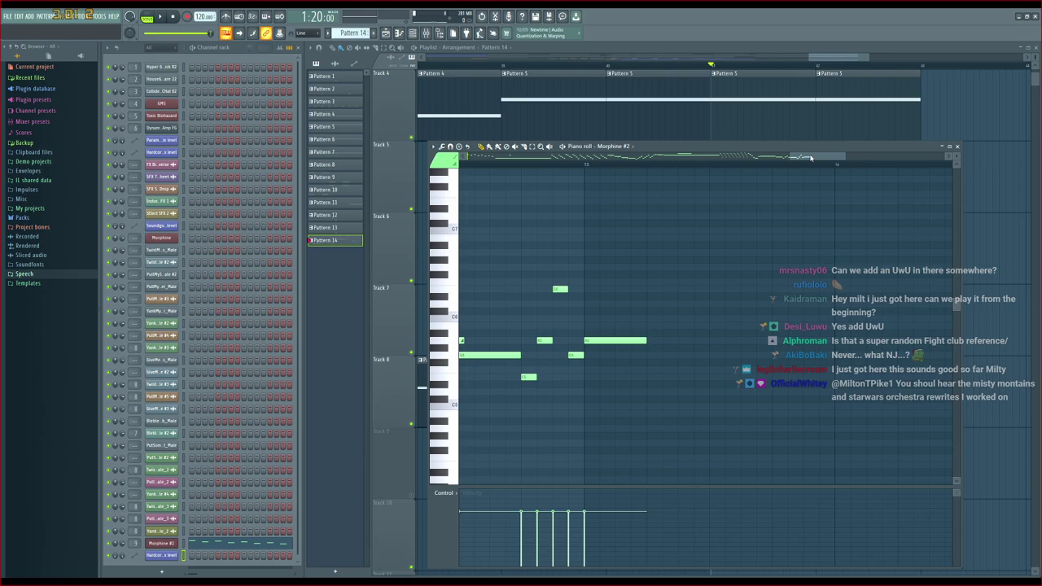
pyautogui.press('KP_Subtract')
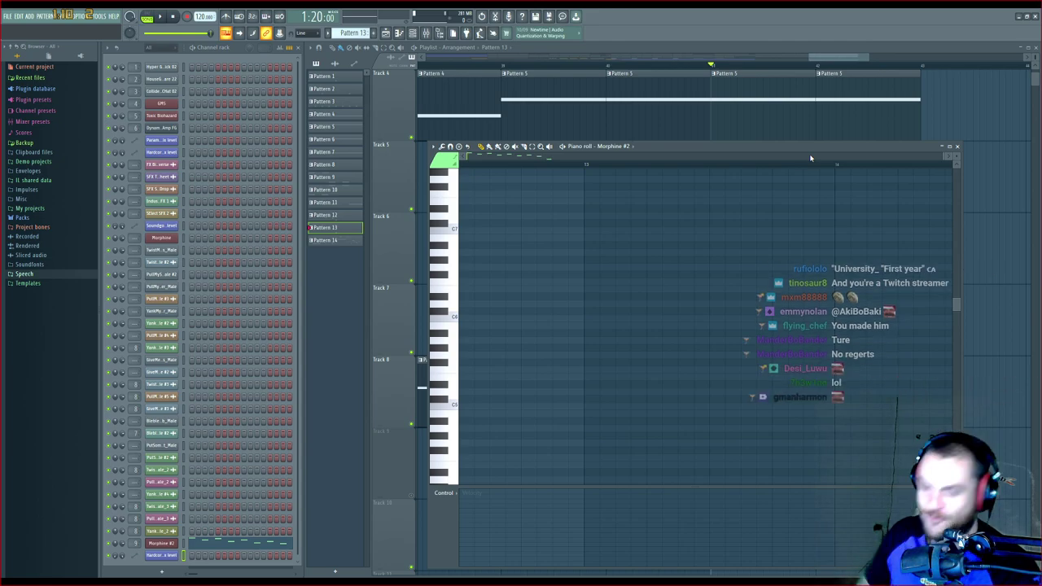
pyautogui.press('KP_Subtract')
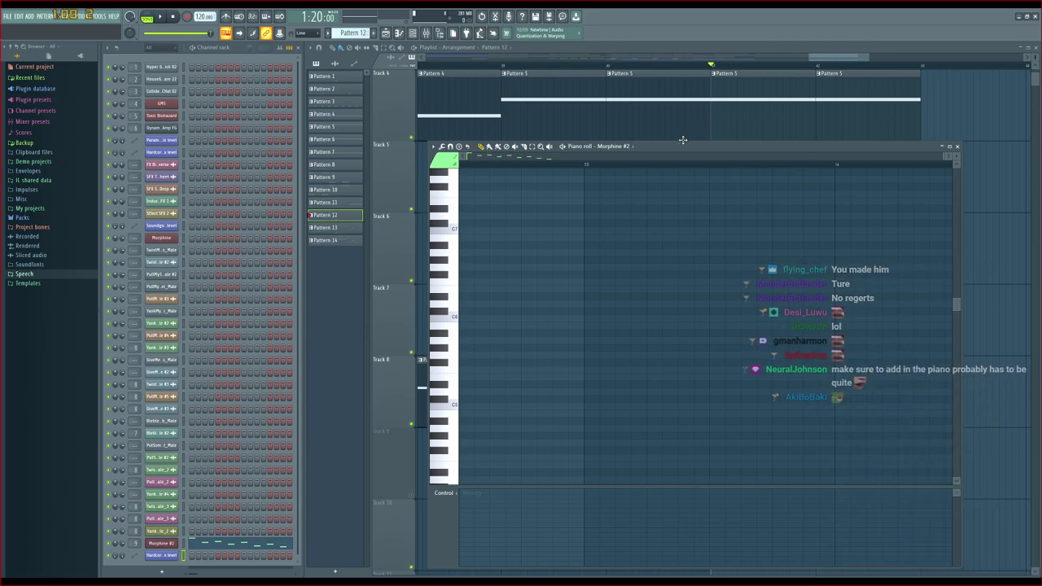
pyautogui.moveTo(824, 59); pyautogui.dragTo(819, 62)
pyautogui.press('space')
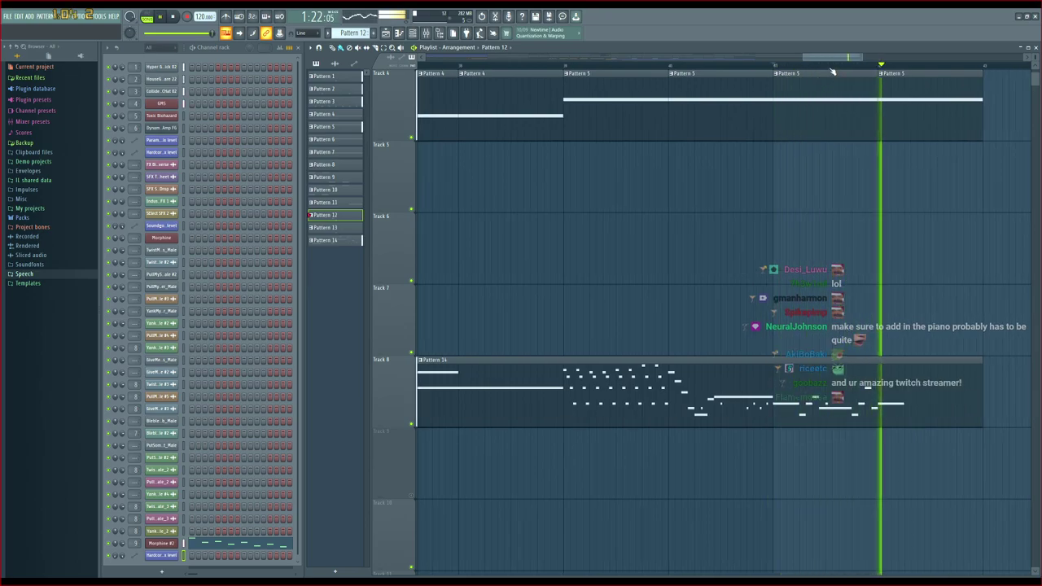
pyautogui.press('space')
pyautogui.doubleClick(703, 370)
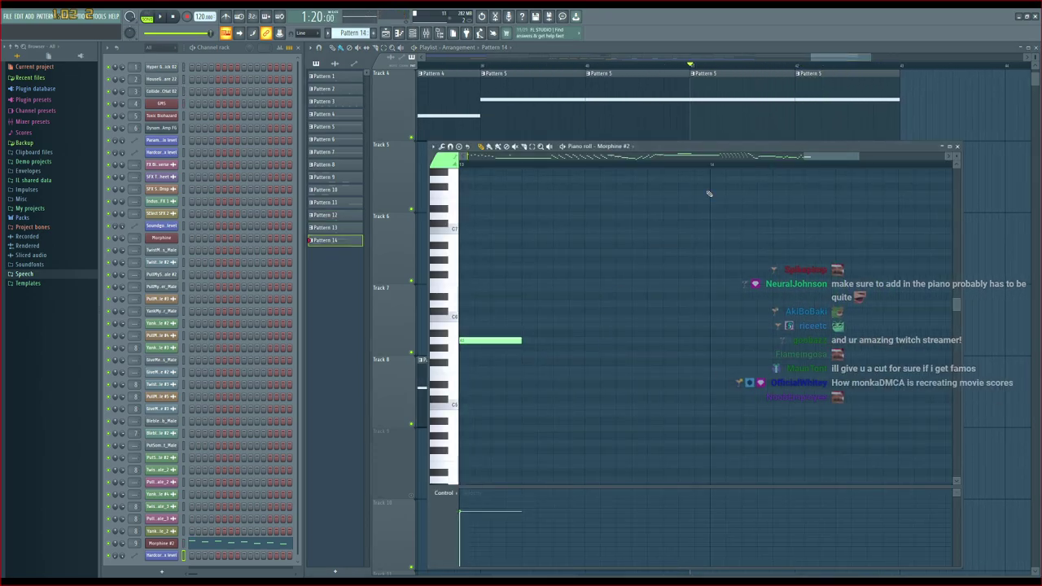
# Audition the E6 and G5 notes before bar 13, raise the long A5 at bar 13 to C6 and play the phrase
pyautogui.moveTo(819, 158); pyautogui.dragTo(788, 157)
pyautogui.click(717, 289)
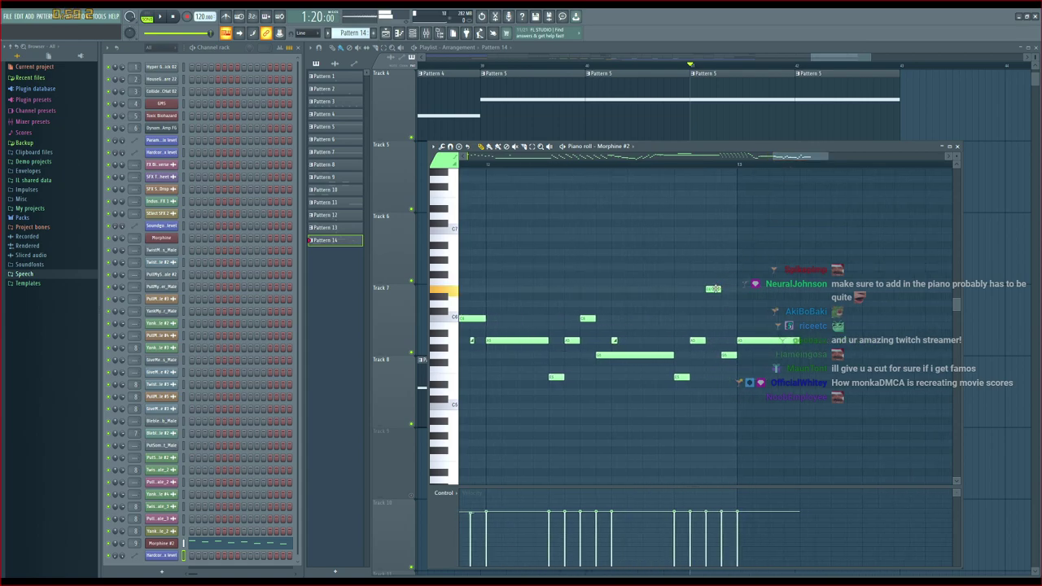
pyautogui.click(728, 356)
pyautogui.moveTo(754, 342); pyautogui.dragTo(756, 316)
pyautogui.press('space')
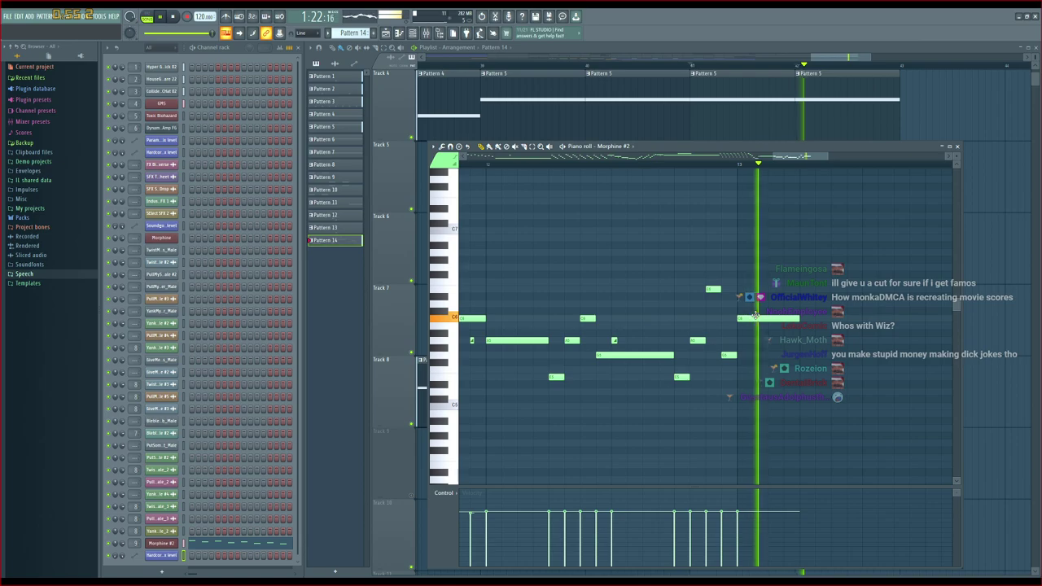
pyautogui.press('space')
# Extend the G5 before bar 13 into that bar, replace the long C6 with a short C6 at the bar's start and play the phrase
pyautogui.hscroll(3, 813, 173)
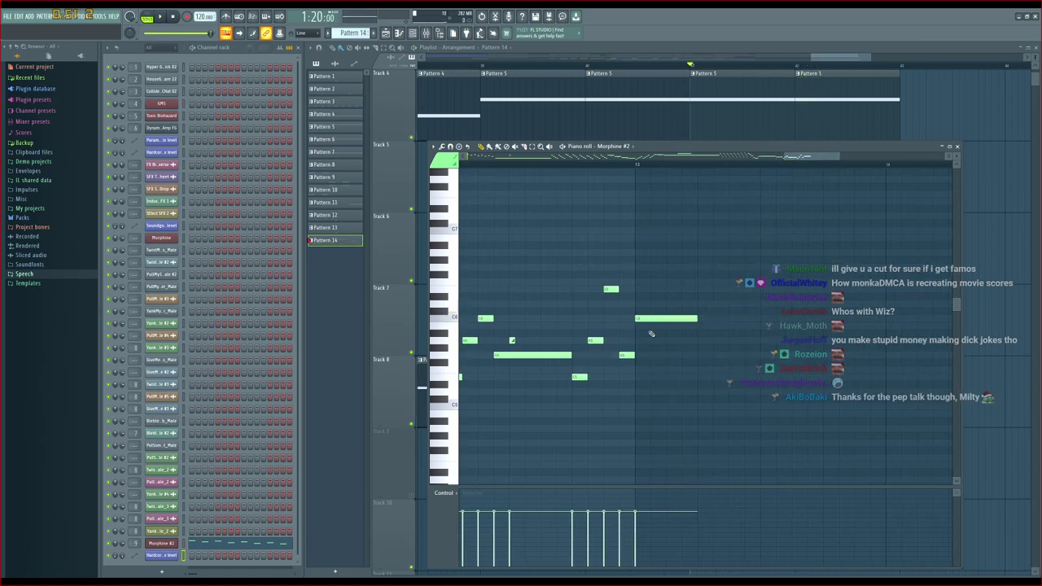
pyautogui.moveTo(636, 354); pyautogui.dragTo(698, 355)
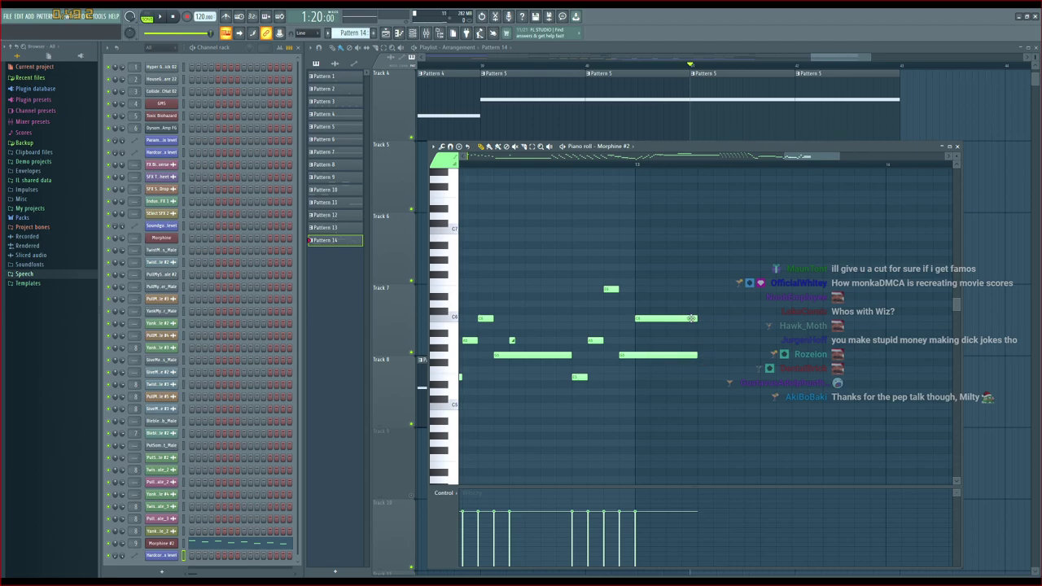
pyautogui.moveTo(698, 318); pyautogui.dragTo(649, 321)
pyautogui.rightClick(643, 319)
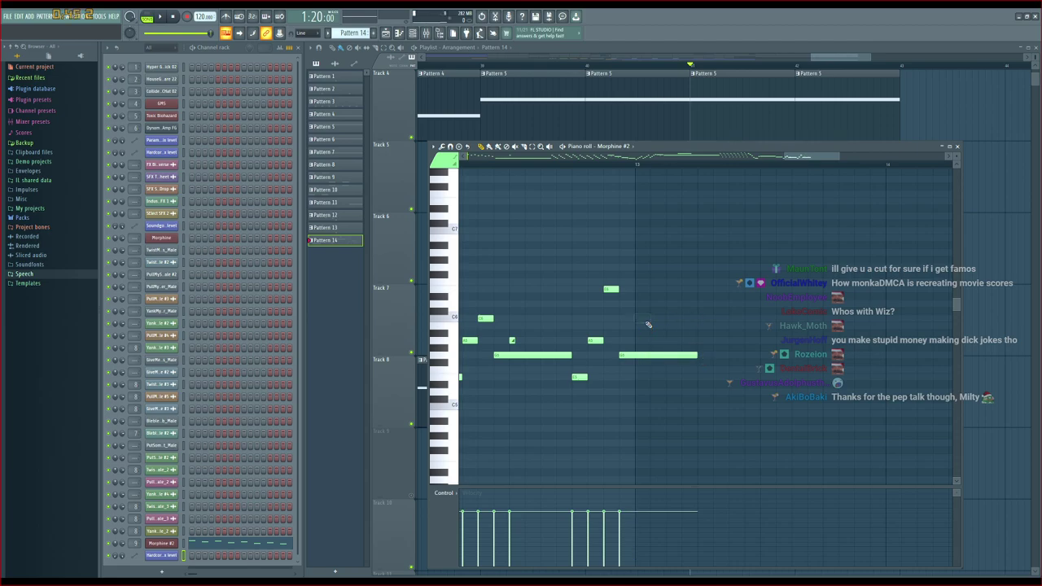
pyautogui.click(638, 319)
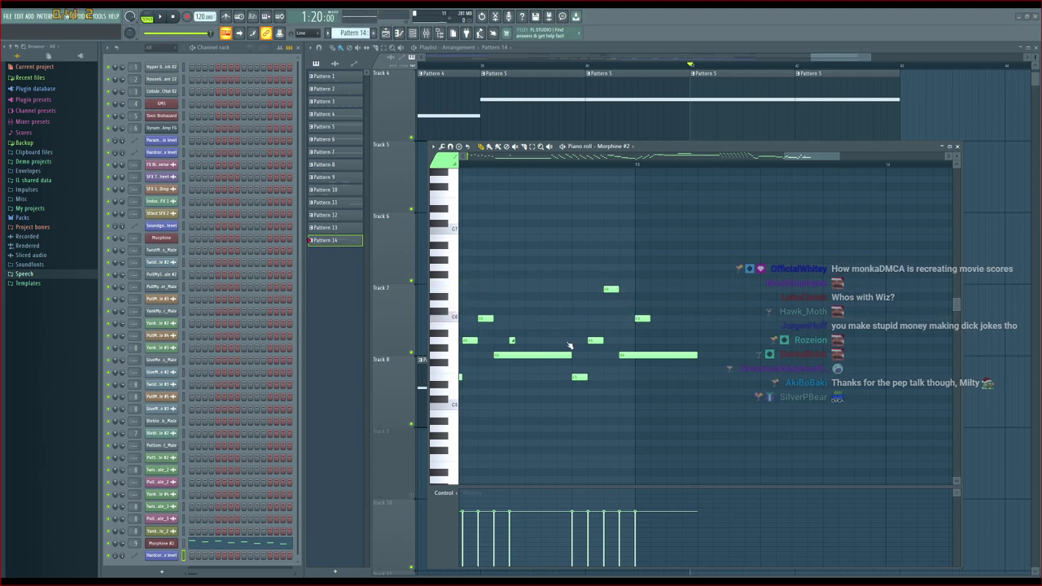
pyautogui.press('space')
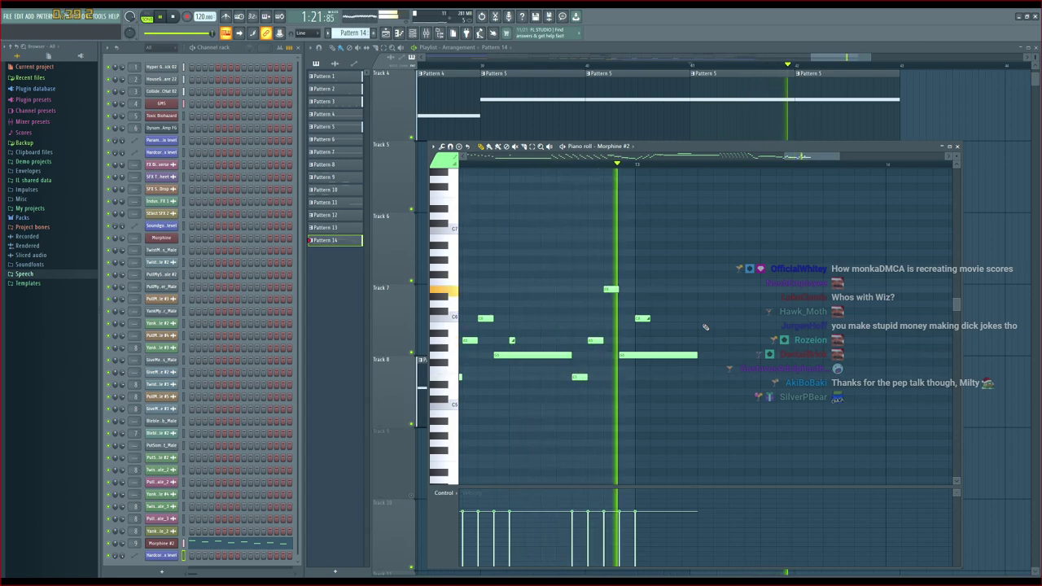
# Raise the long G5 leading into bar 13 to B5 and play the phrase
pyautogui.press('space')
pyautogui.moveTo(809, 167); pyautogui.dragTo(813, 168)
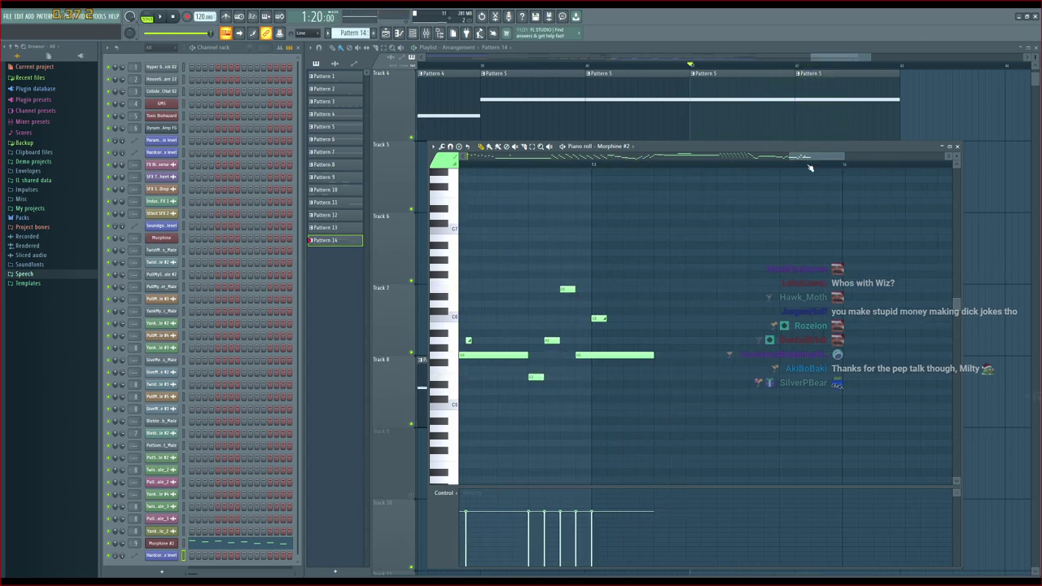
pyautogui.scroll(2, 646, 340)
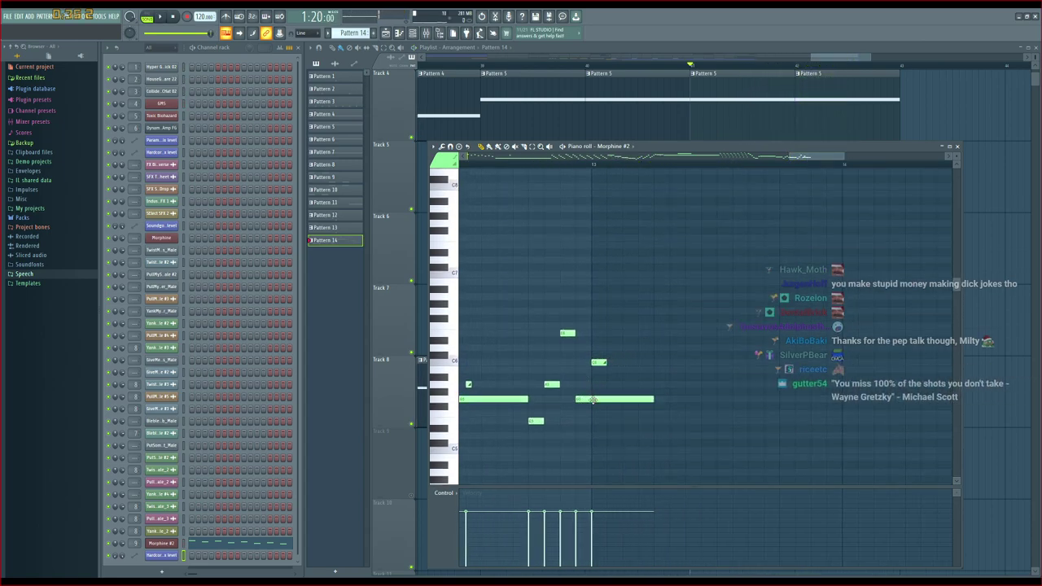
pyautogui.moveTo(578, 400); pyautogui.dragTo(579, 371)
pyautogui.press('space')
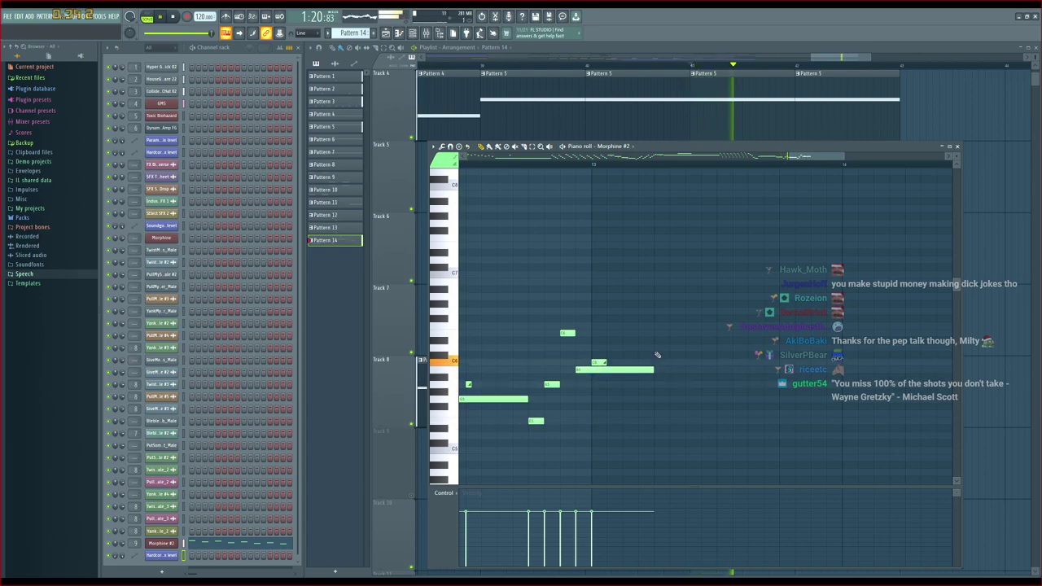
pyautogui.press('space')
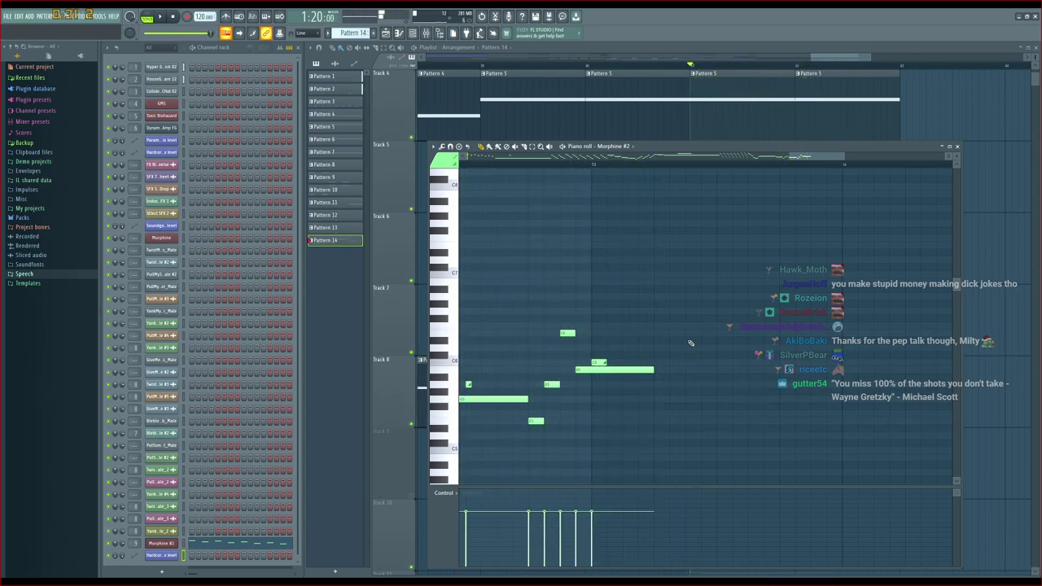
# Continue the lead after the long B5 with short D6, C6, B5, G5, C6, B5, A5 and E5 notes, and play it
pyautogui.click(568, 333)
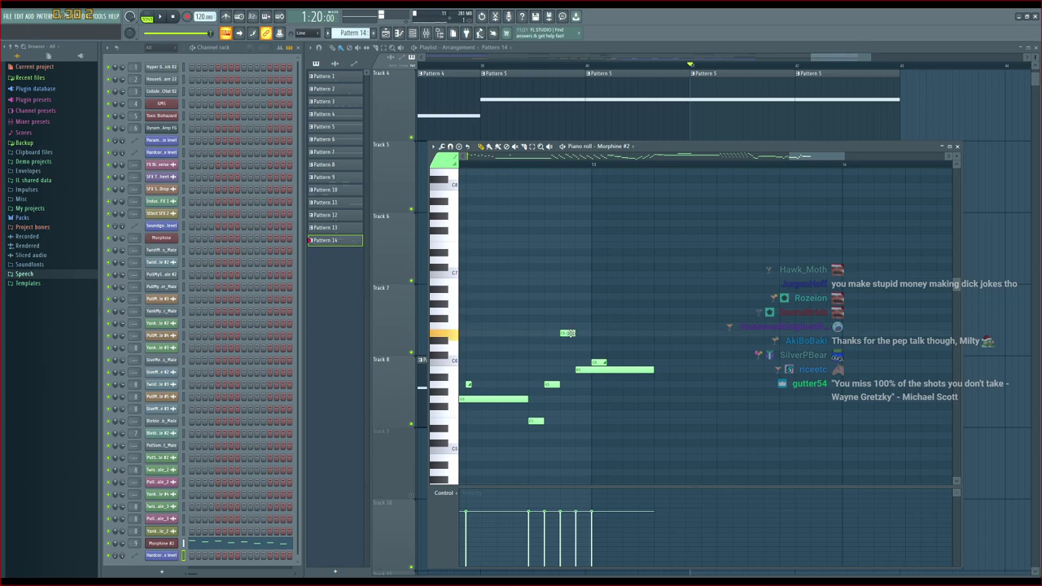
pyautogui.click(661, 348)
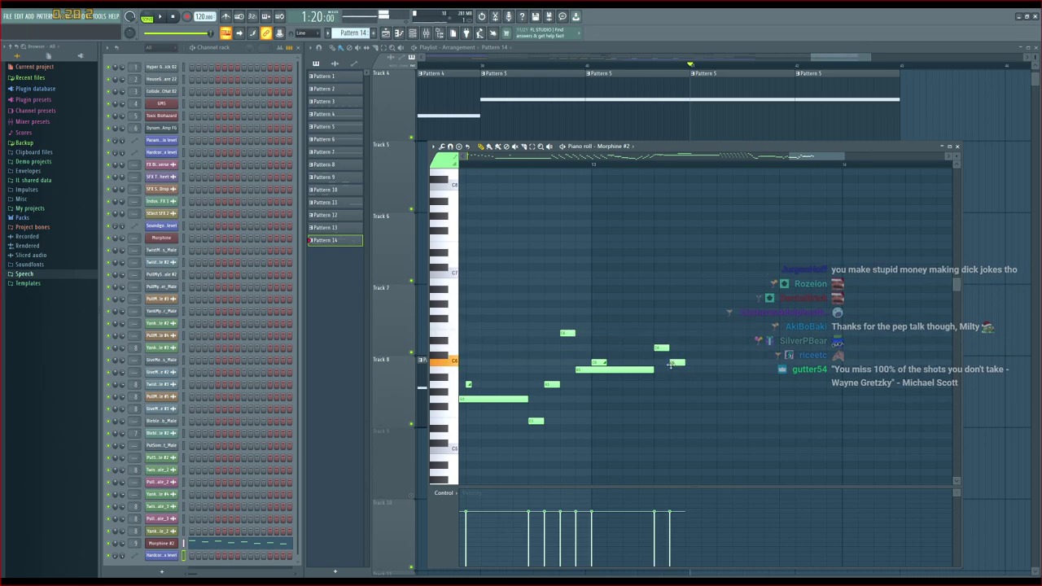
pyautogui.click(672, 362)
pyautogui.click(688, 376)
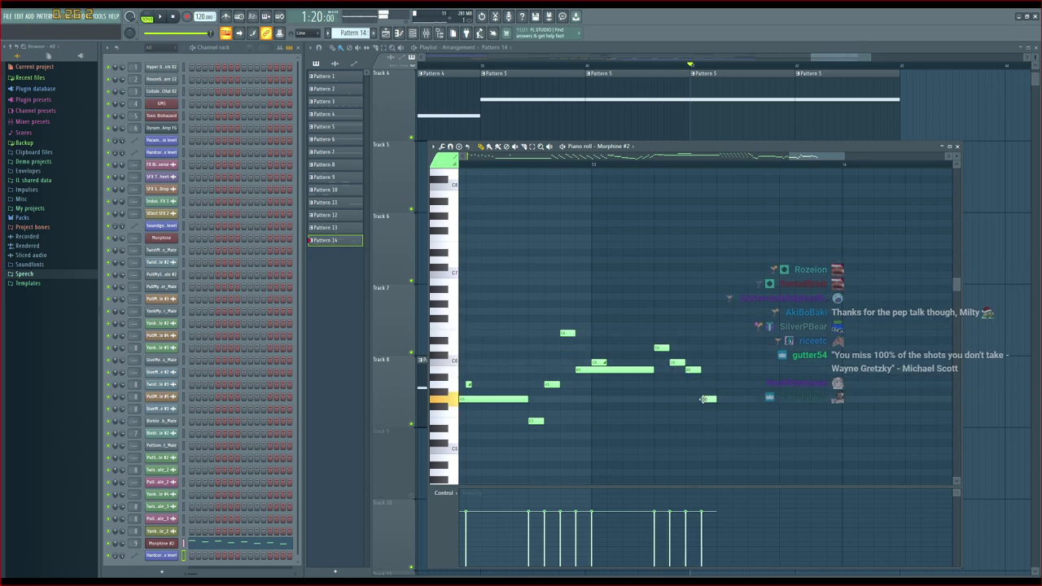
pyautogui.hscroll(2, 716, 289)
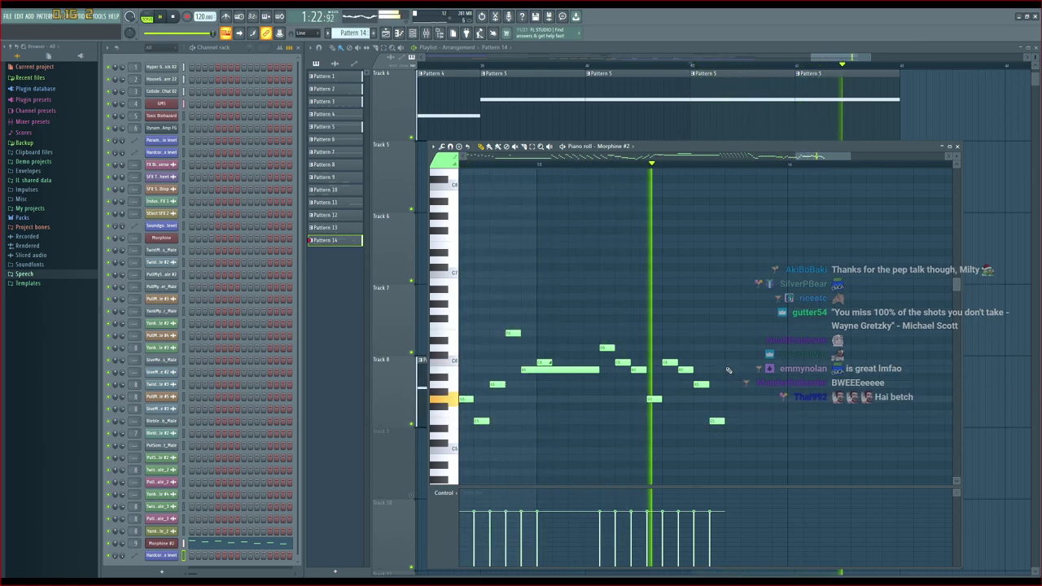
pyautogui.press('space')
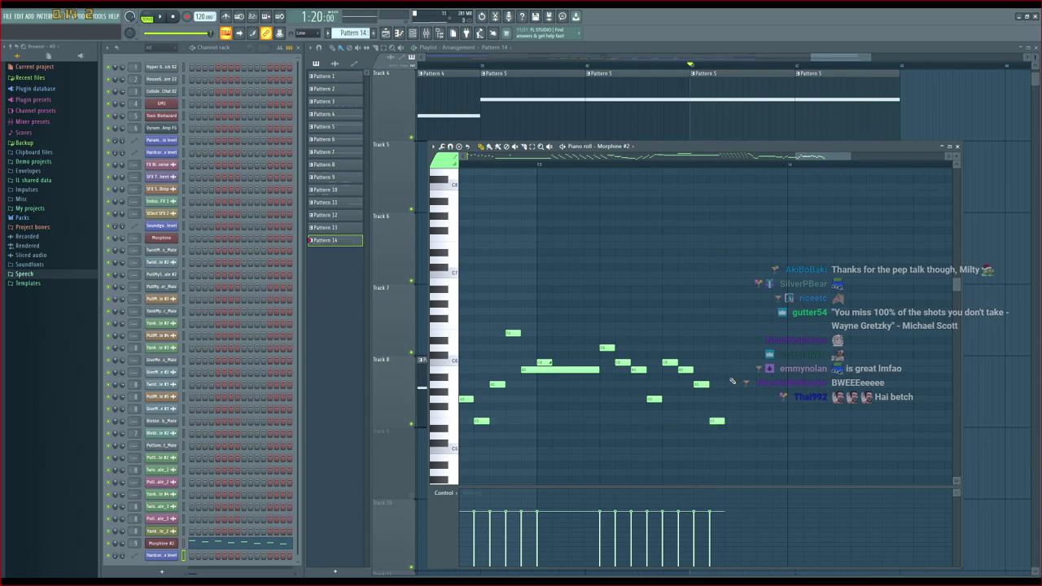
# Extend the lead after E5 with a descending run of C5, B4, A4, E4, C4, A3, E3 and A2 notes
pyautogui.scroll(-3, 732, 384)
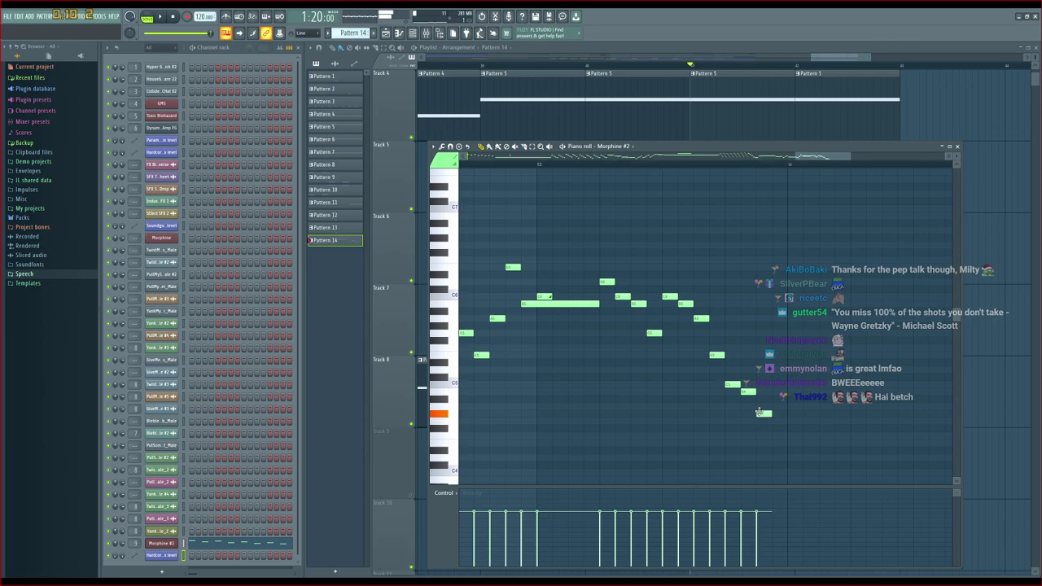
pyautogui.scroll(-2, 774, 442)
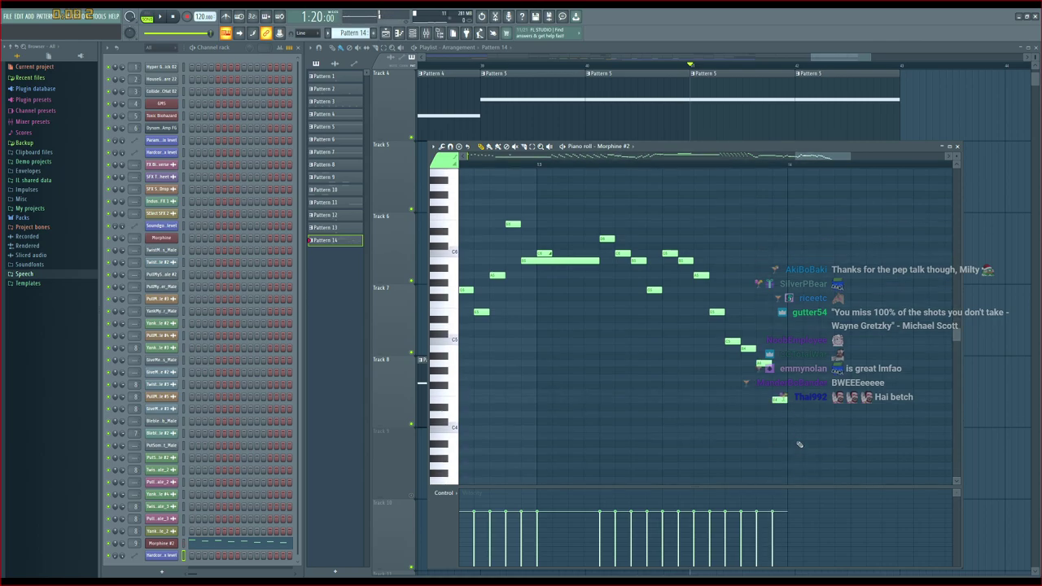
pyautogui.click(790, 421)
pyautogui.click(804, 450)
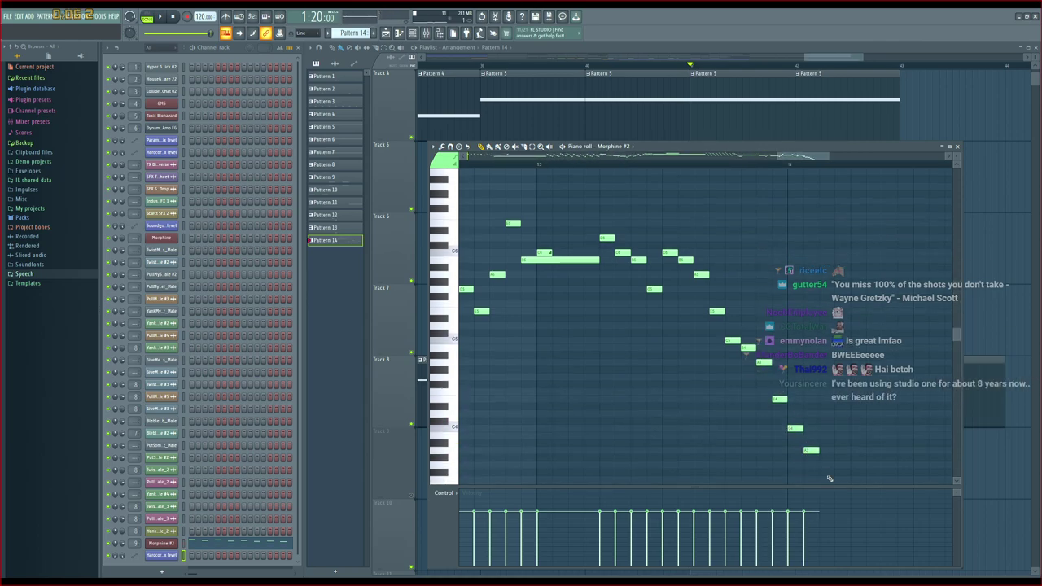
pyautogui.scroll(-1, 826, 472)
pyautogui.moveTo(827, 461)
pyautogui.mouseDown()
pyautogui.moveTo(839, 487)
pyautogui.moveTo(838, 474)
pyautogui.mouseUp()
pyautogui.scroll(-1, 838, 470)
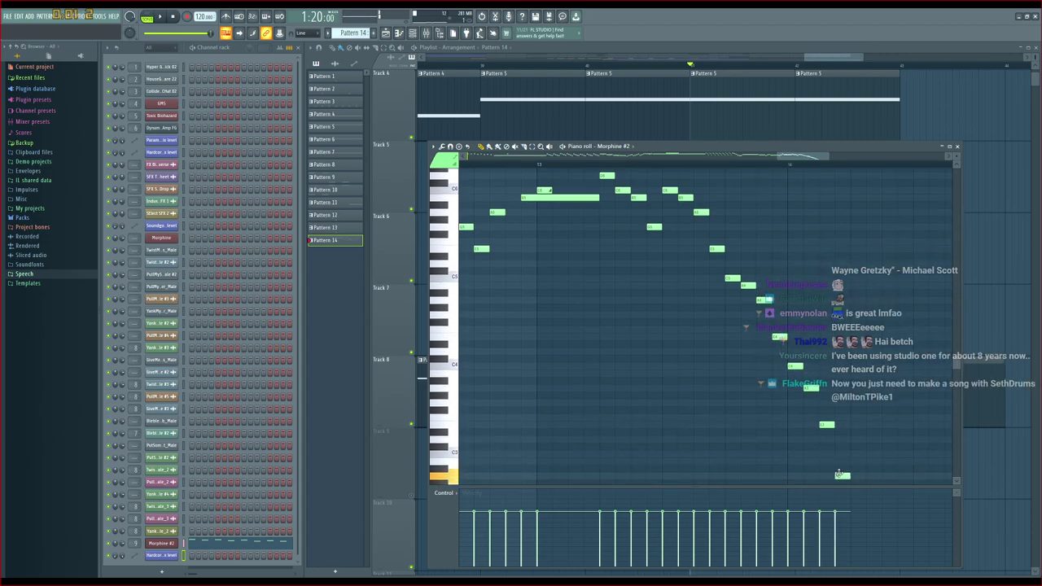
# Try compressing the descending run from E5 down to A2 so it ends at bar 14, play it, and undo the compression
pyautogui.scroll(1, 867, 445)
pyautogui.moveTo(884, 267); pyautogui.dragTo(724, 469)
pyautogui.scroll(1, 862, 367)
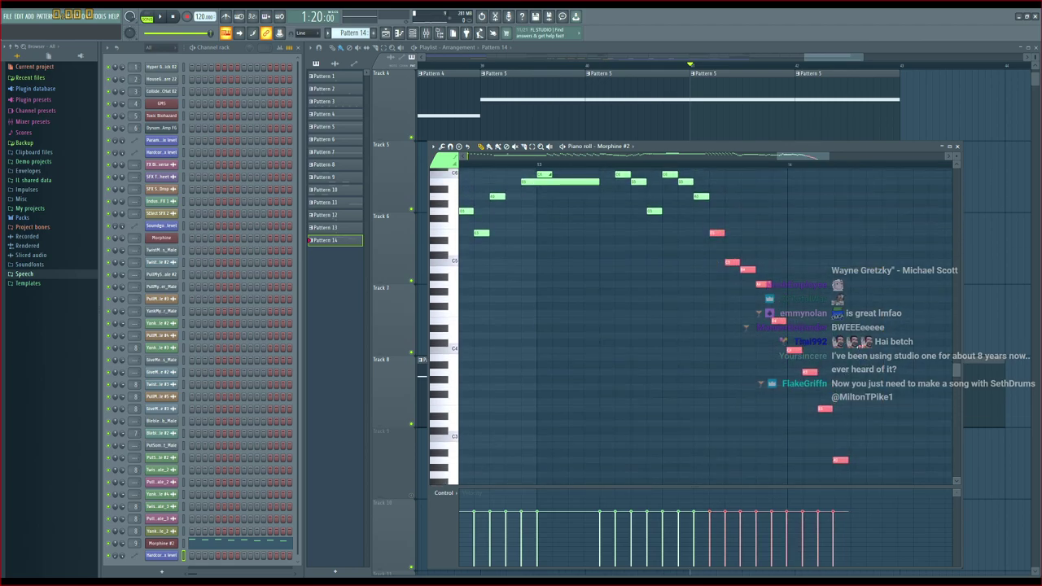
pyautogui.moveTo(860, 347); pyautogui.dragTo(799, 350)
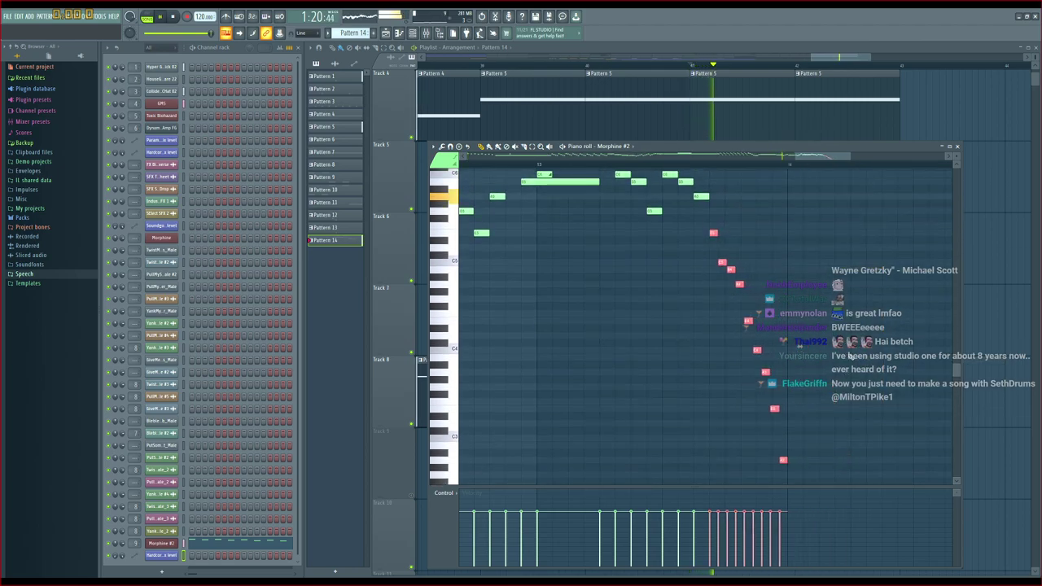
pyautogui.scroll(3, 849, 356)
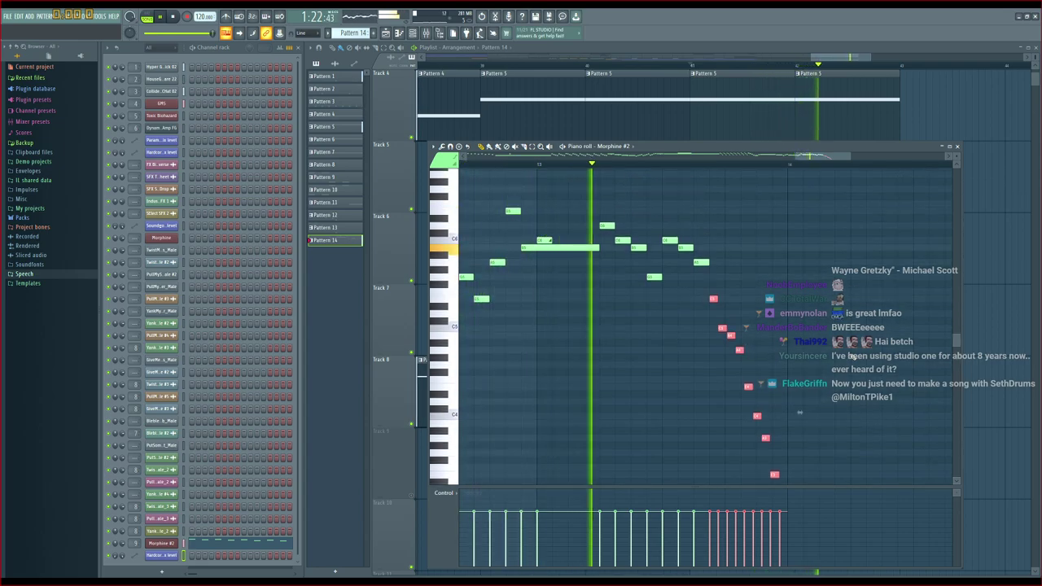
pyautogui.press('space')
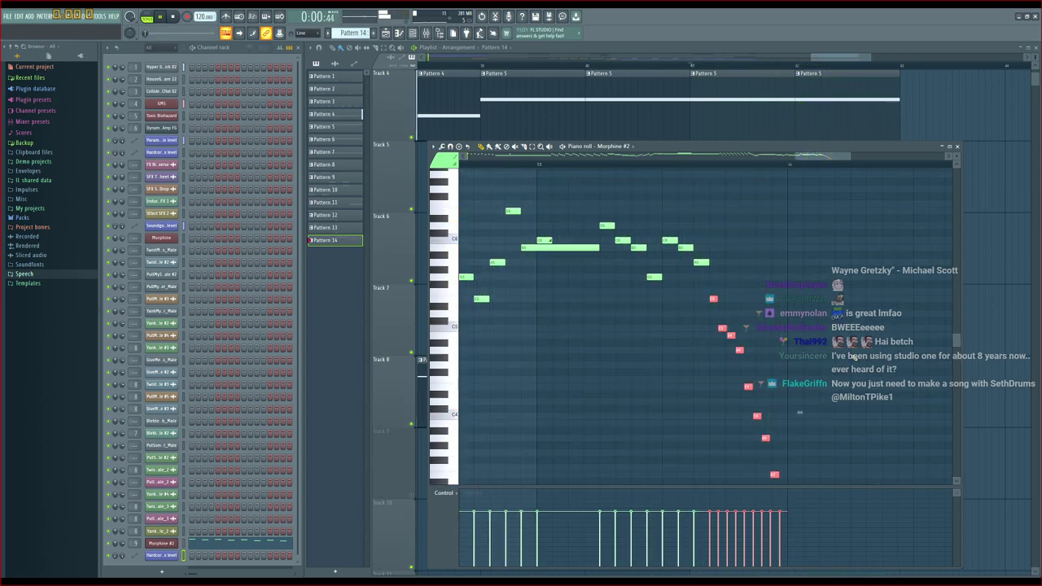
pyautogui.scroll(3, 785, 265)
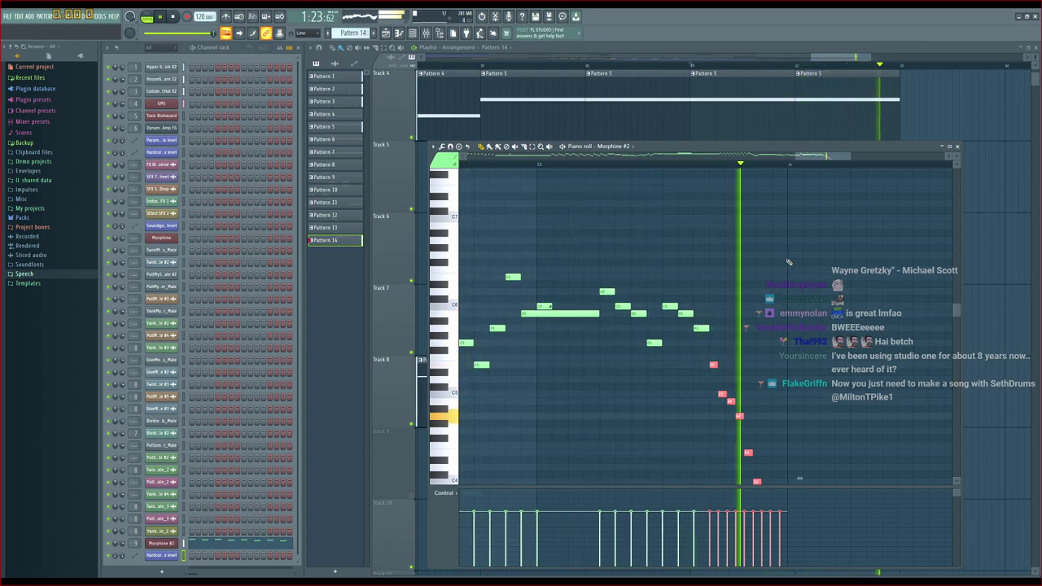
pyautogui.press('space')
pyautogui.scroll(-6, 788, 261)
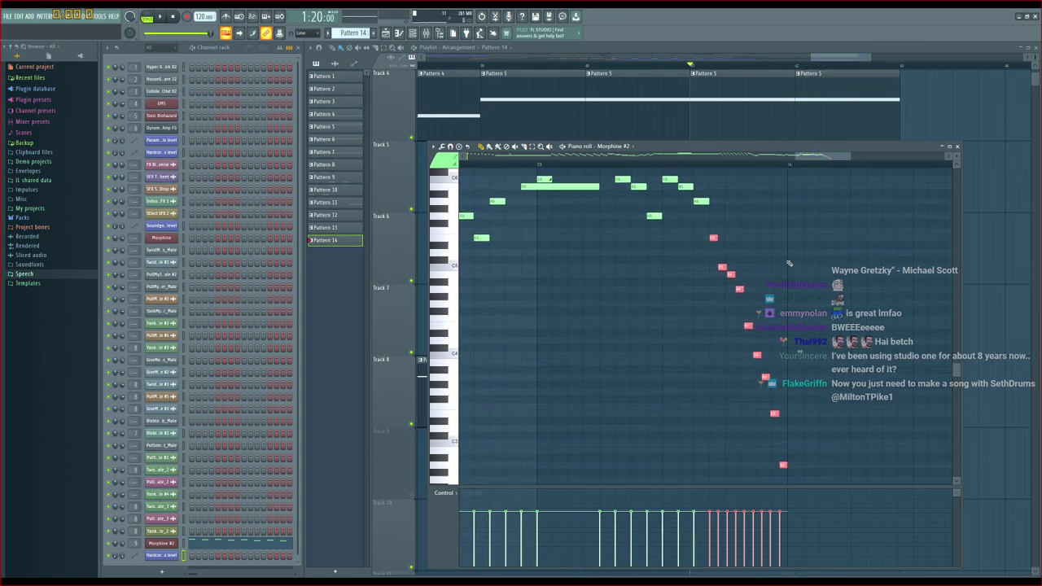
pyautogui.scroll(3, 789, 263)
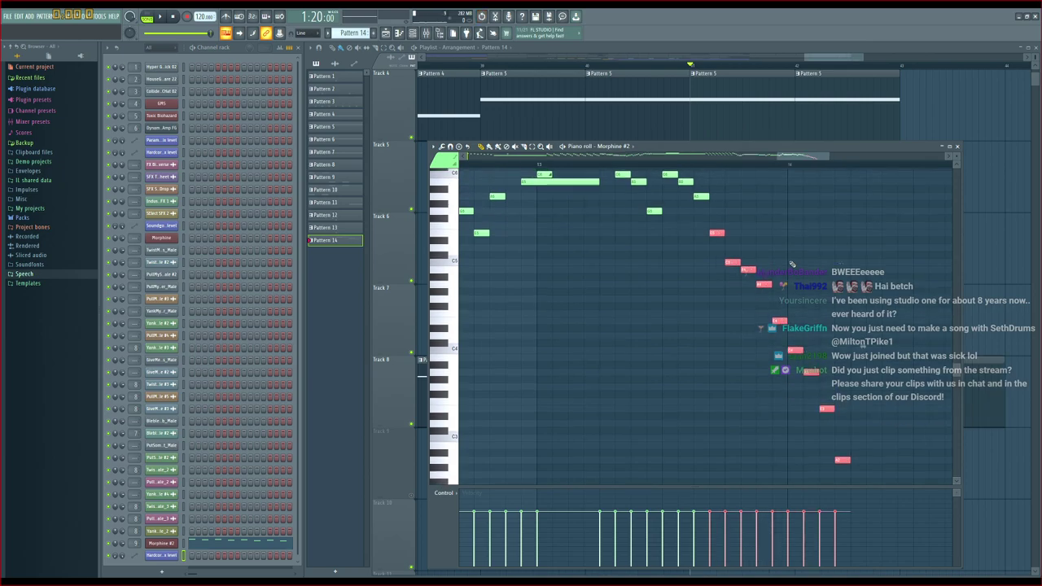
# Compress the descending run from C5 down to A2 so it ends at bar 14, keeping E5 at full length, and play it
pyautogui.scroll(-3, 861, 272)
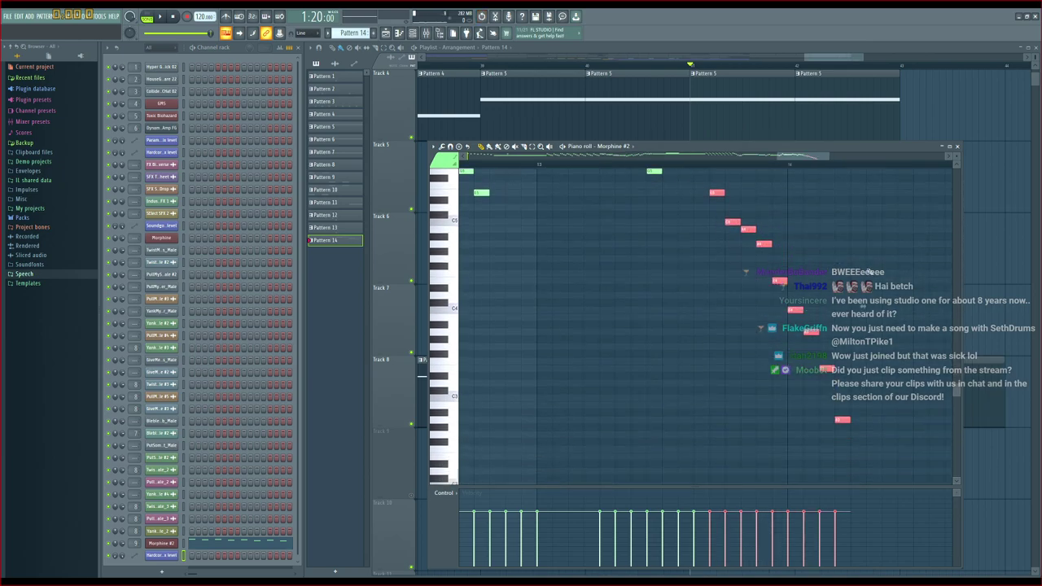
pyautogui.moveTo(879, 260); pyautogui.dragTo(727, 464)
pyautogui.moveTo(862, 340); pyautogui.dragTo(800, 348)
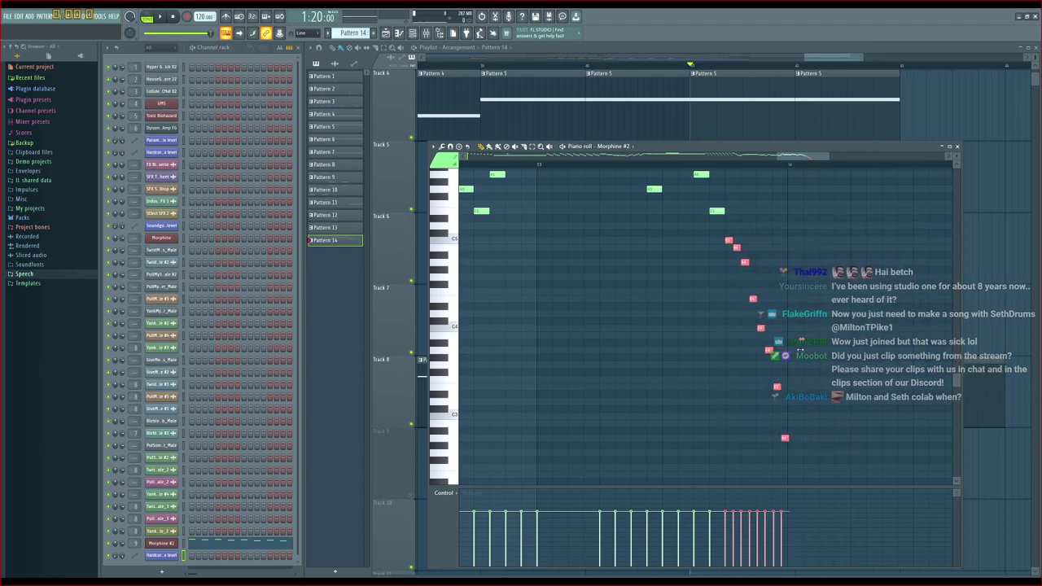
pyautogui.click(800, 351)
pyautogui.rightClick(810, 350)
pyautogui.press('space')
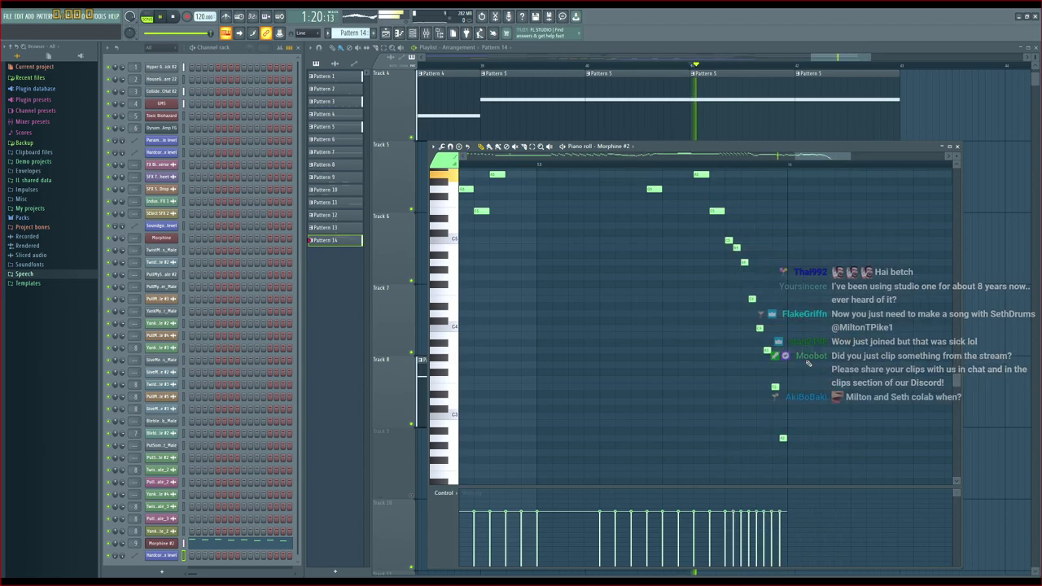
pyautogui.scroll(2, 814, 364)
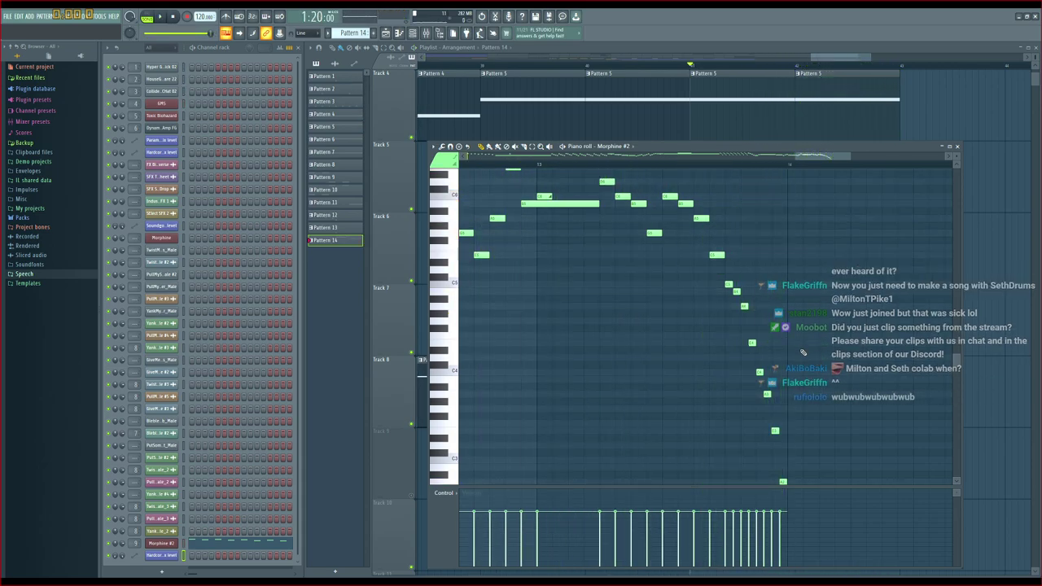
pyautogui.scroll(2, 770, 301)
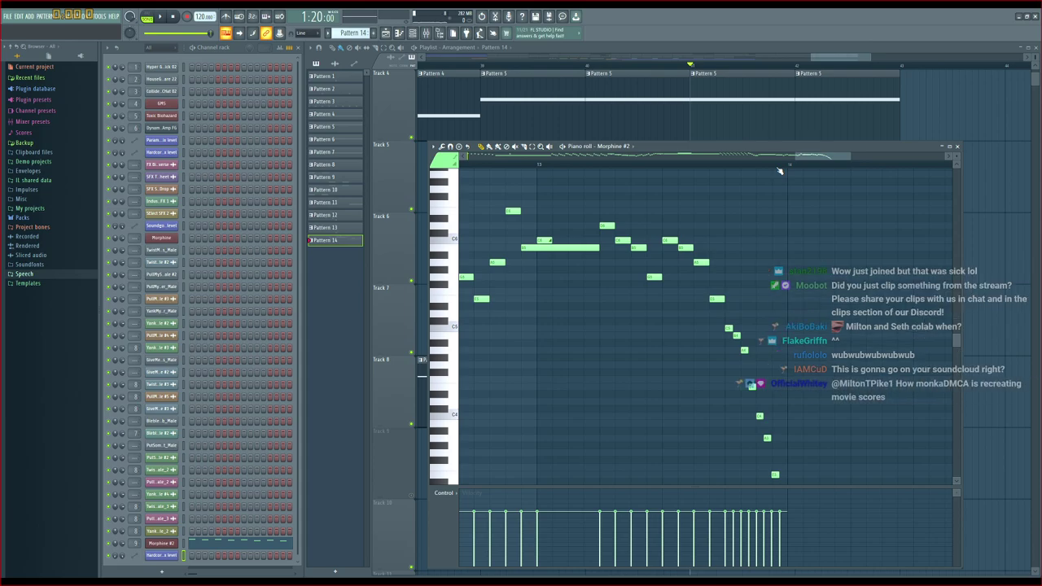
# Review the lead melody leading up to bar 14 and close the piano roll
pyautogui.scroll(-4, 755, 165)
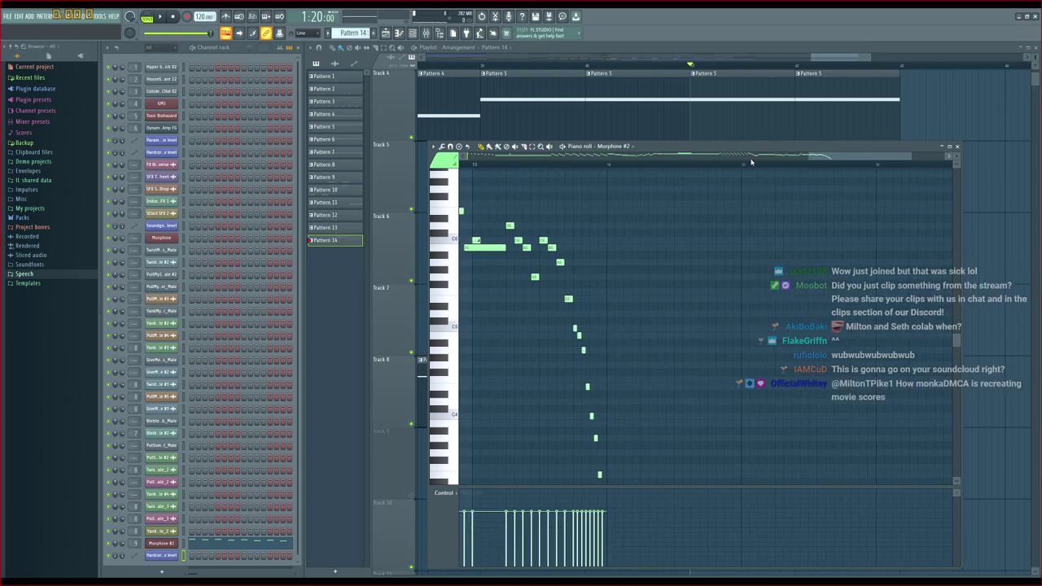
pyautogui.scroll(-1, 774, 171)
pyautogui.scroll(-2, 770, 168)
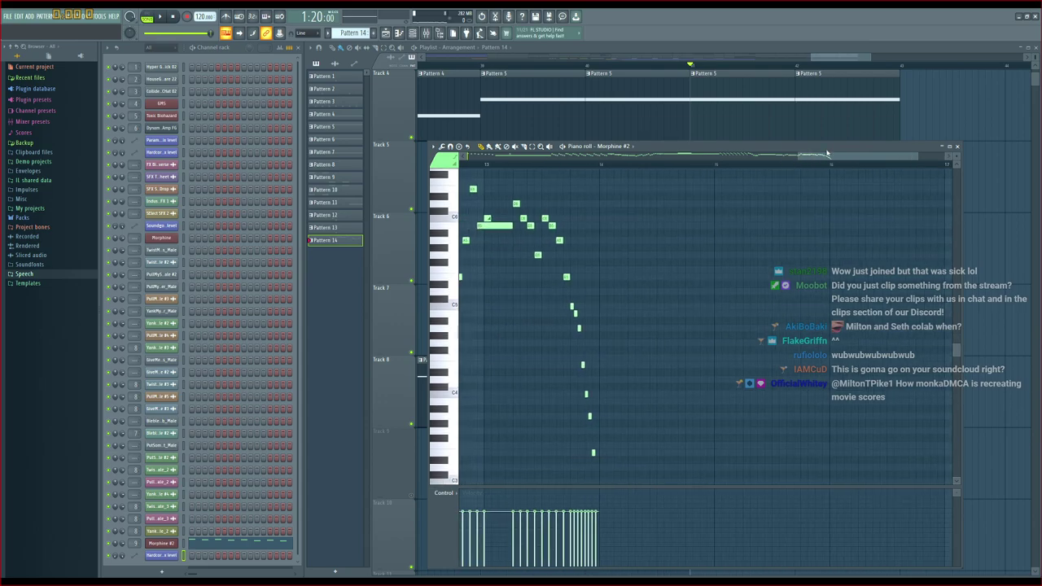
pyautogui.moveTo(838, 152); pyautogui.dragTo(788, 160)
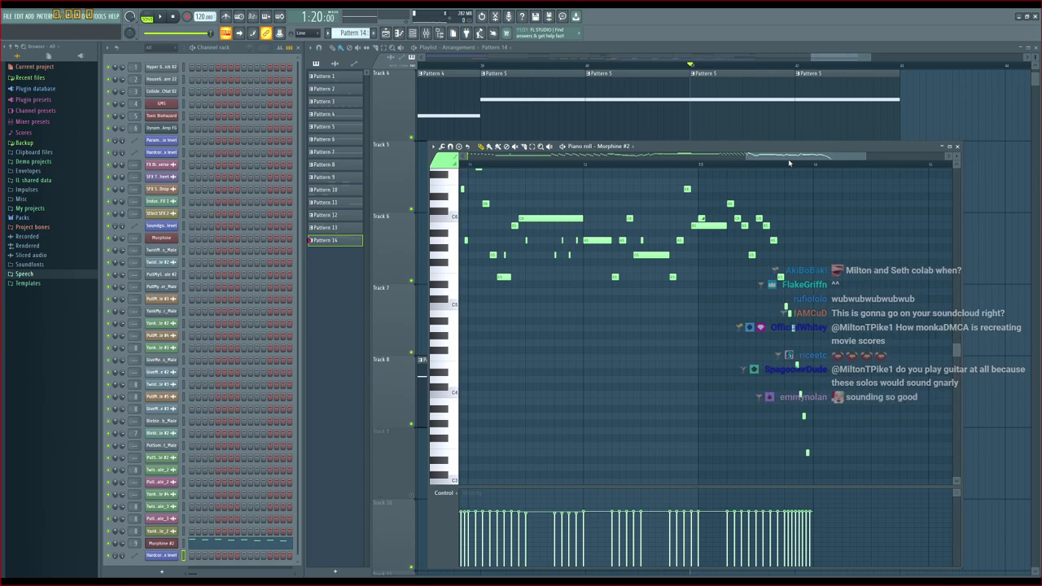
pyautogui.scroll(5, 786, 180)
pyautogui.scroll(-2, 786, 180)
pyautogui.moveTo(813, 159); pyautogui.dragTo(776, 150)
pyautogui.click(957, 146)
# Duplicate two bars of the Pattern 1, 2, 3 and 4 clips to bar 43 of the playlist and play the ending from bar 41
pyautogui.scroll(3, 874, 195)
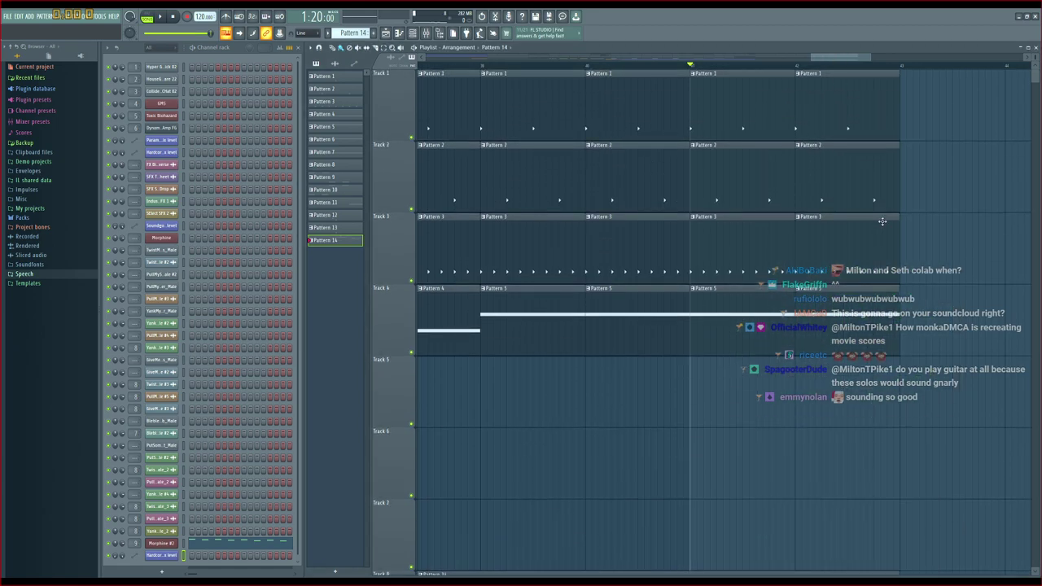
pyautogui.moveTo(844, 60); pyautogui.dragTo(808, 65)
pyautogui.scroll(-1, 809, 70)
pyautogui.scroll(-1, 811, 76)
pyautogui.scroll(1, 855, 130)
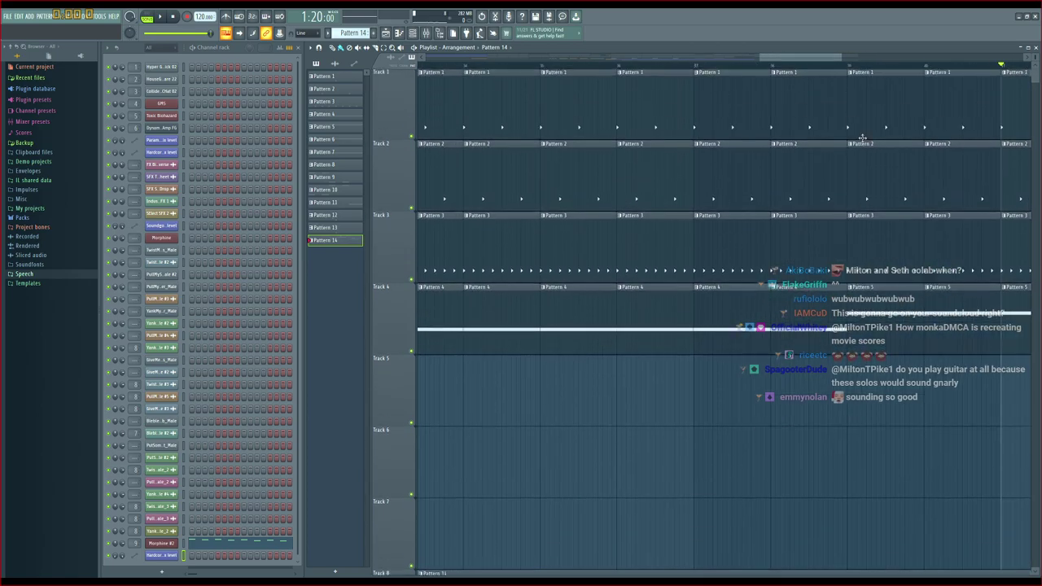
pyautogui.scroll(-2, 842, 69)
pyautogui.scroll(-1, 854, 244)
pyautogui.scroll(1, 872, 392)
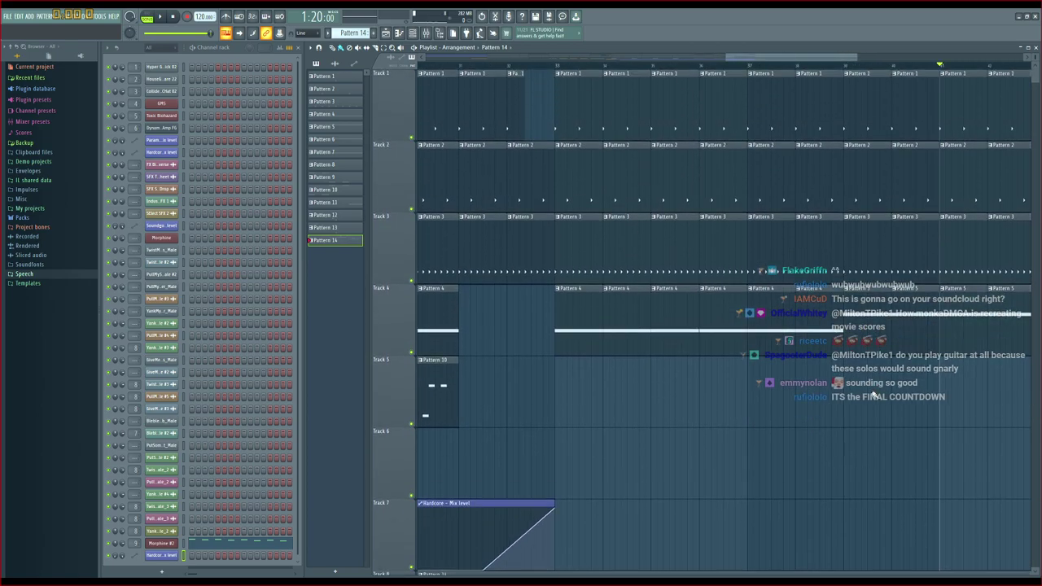
pyautogui.moveTo(772, 407); pyautogui.dragTo(834, 144)
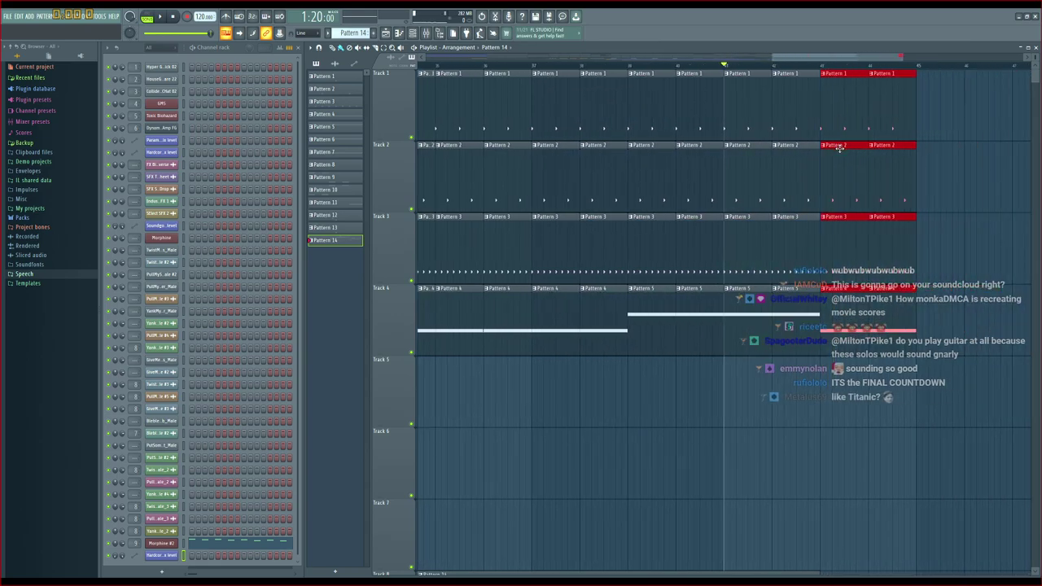
pyautogui.scroll(-1, 909, 282)
pyautogui.press('space')
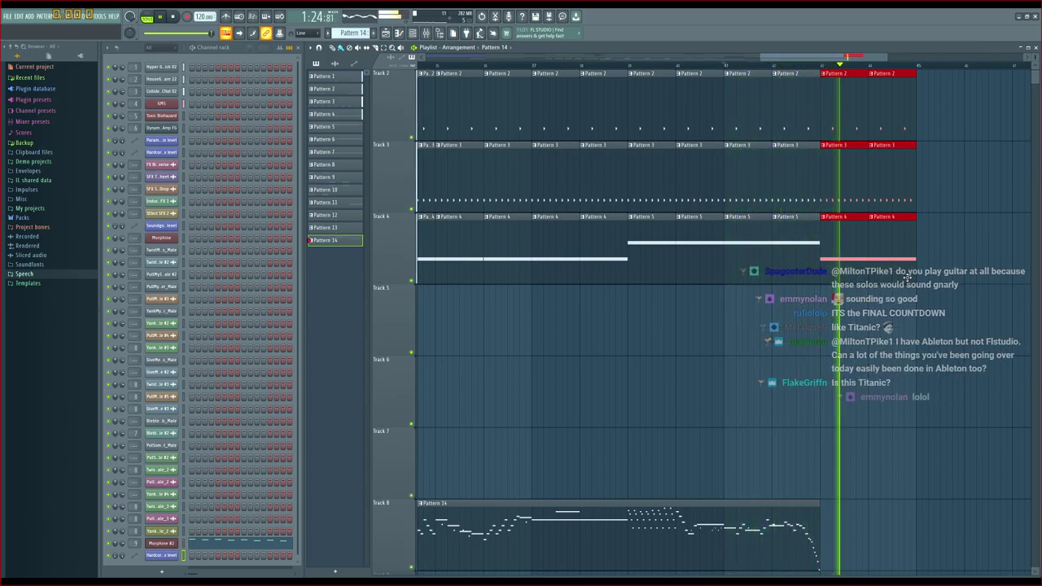
pyautogui.press('space')
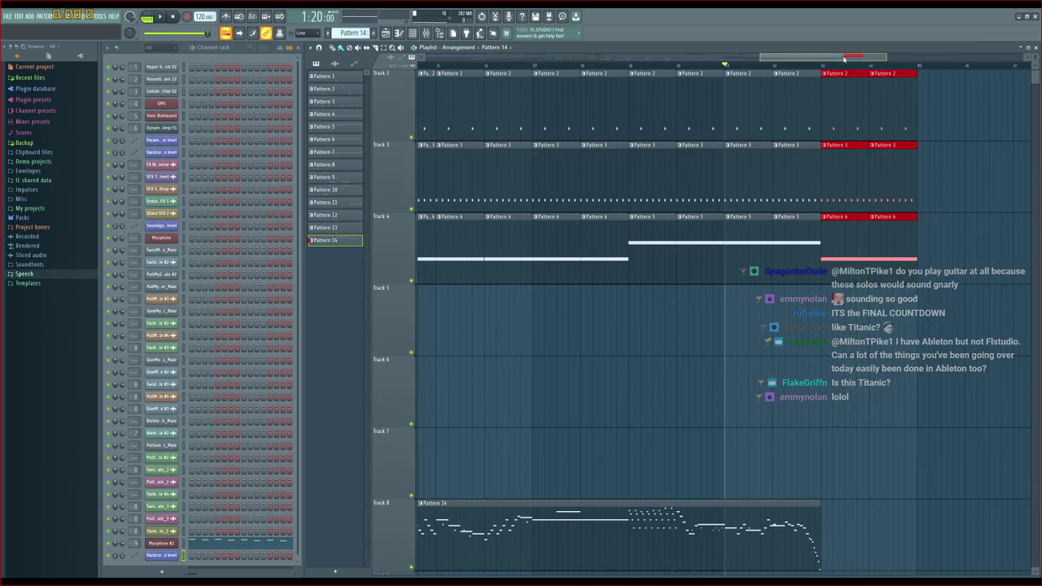
pyautogui.moveTo(845, 58); pyautogui.dragTo(816, 71)
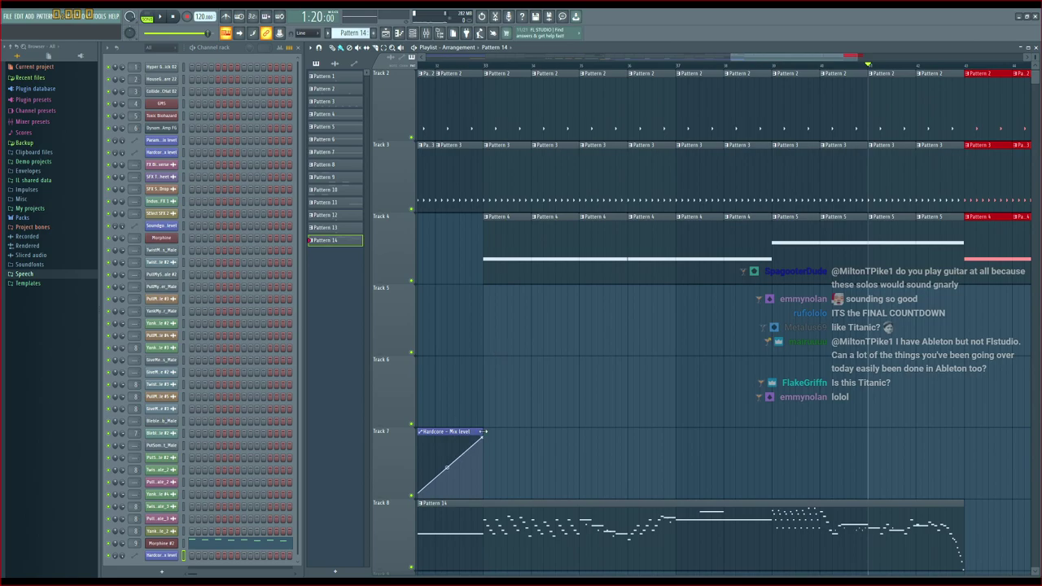
# Extend the Hardcore - Mix level automation clip on Track 7 to bar 43 and hold its level at maximum to the clip's end
pyautogui.moveTo(484, 431); pyautogui.dragTo(844, 440)
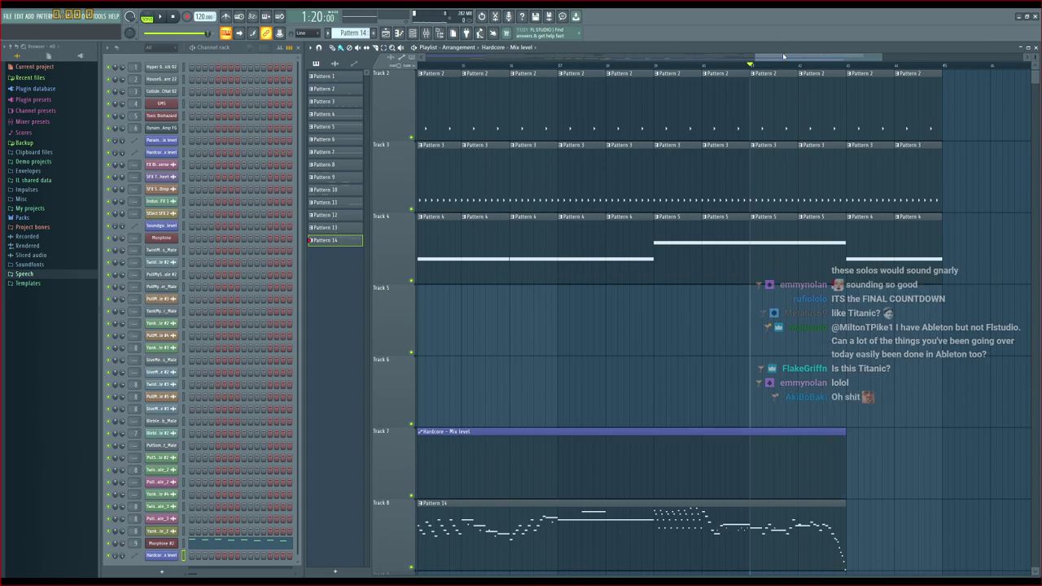
pyautogui.moveTo(783, 57); pyautogui.dragTo(757, 59)
pyautogui.moveTo(969, 439); pyautogui.dragTo(966, 438)
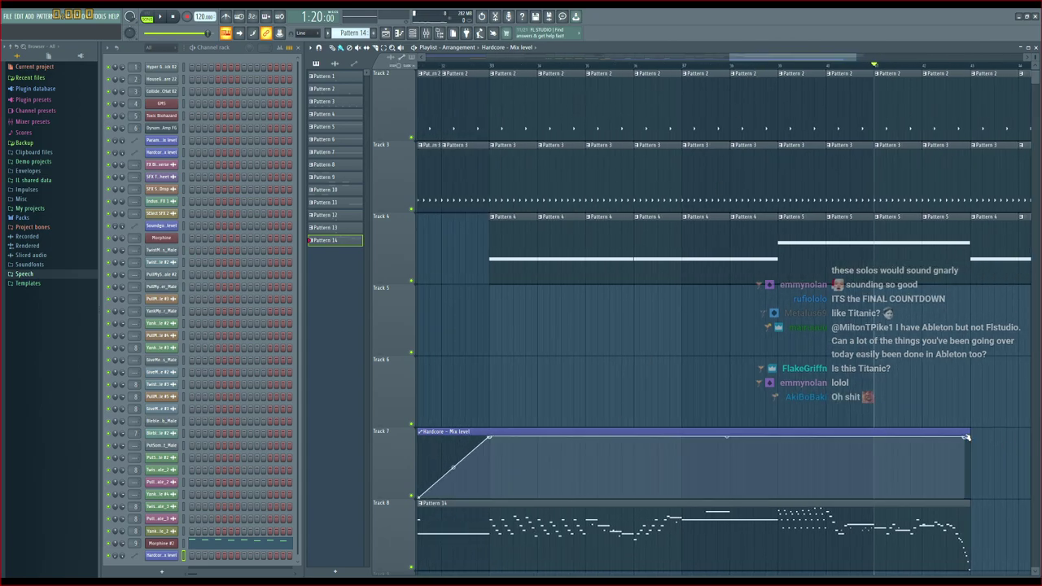
pyautogui.scroll(8, 975, 68)
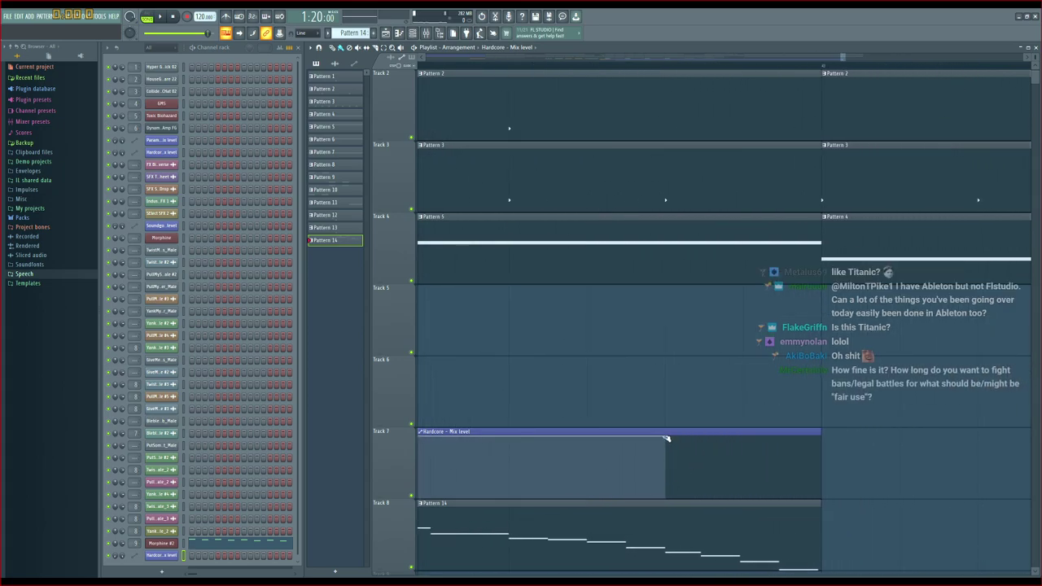
pyautogui.moveTo(819, 442); pyautogui.dragTo(821, 433)
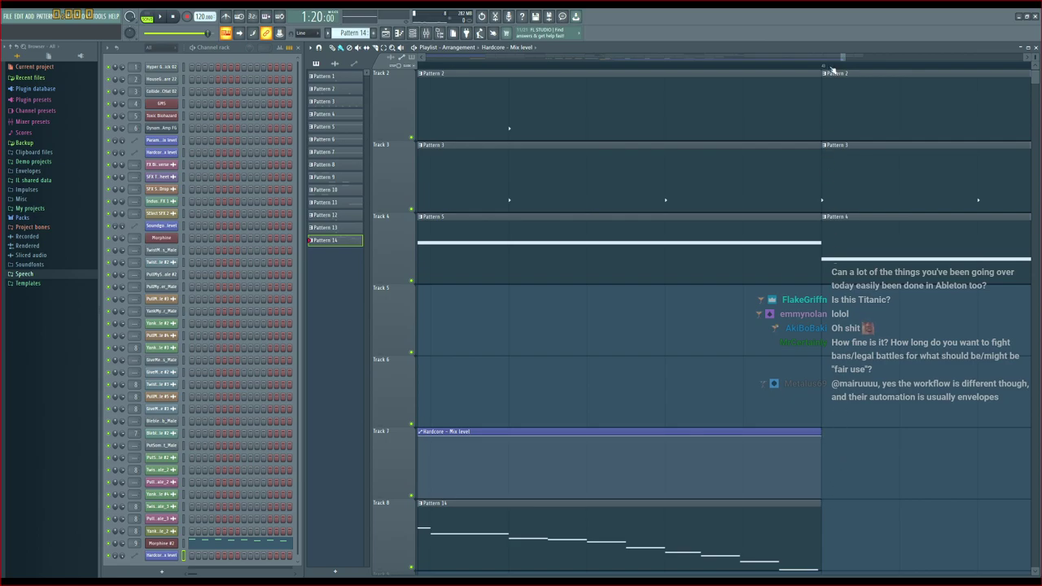
# Duplicate a Pattern 12 and Pattern 13 pair on Track 8 directly after Pattern 14 at bar 43 and play the ending from bar 41
pyautogui.scroll(-10, 831, 70)
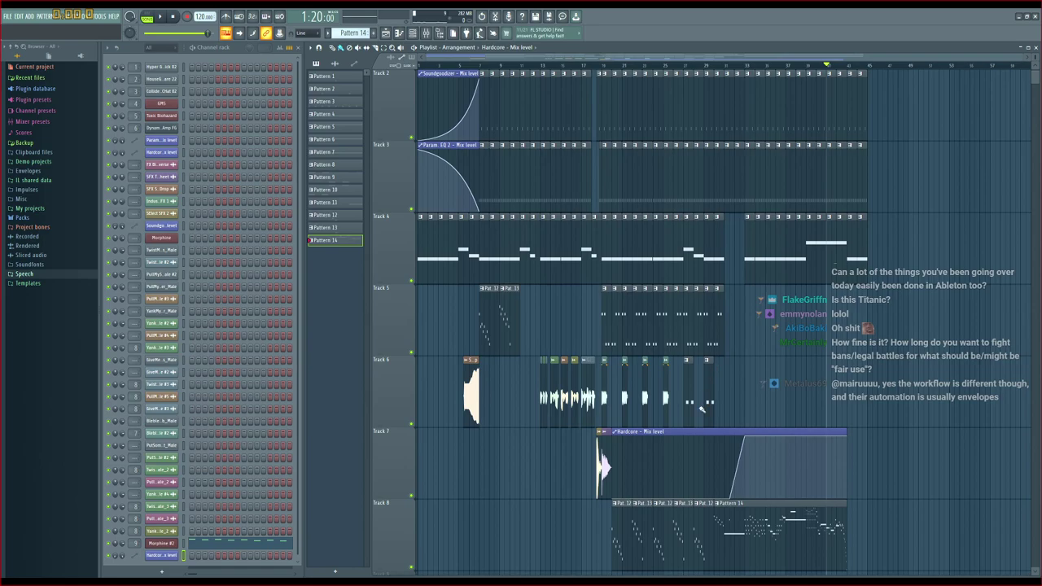
pyautogui.scroll(-3, 701, 408)
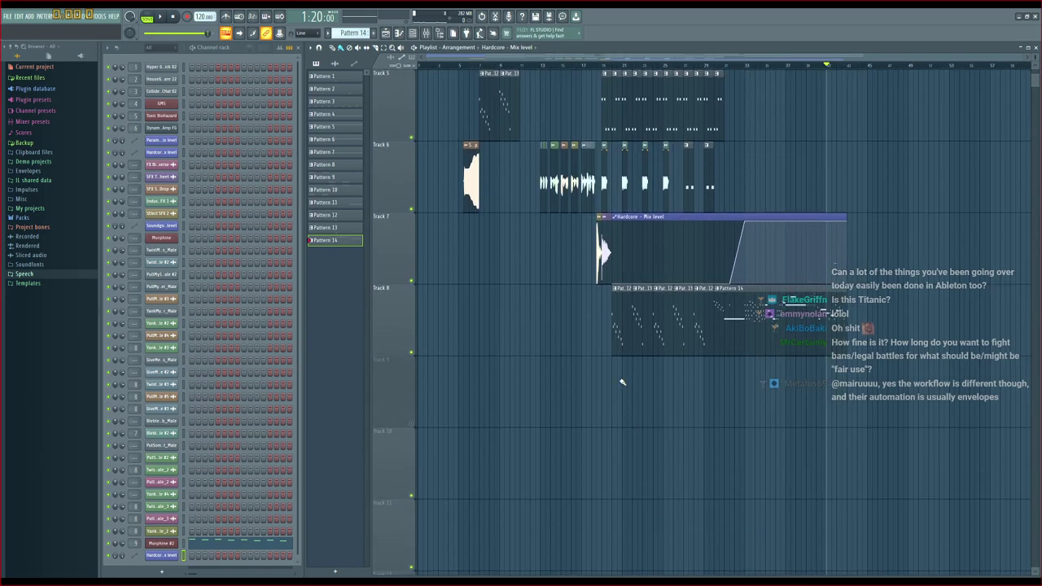
pyautogui.moveTo(628, 370); pyautogui.dragTo(647, 345)
pyautogui.press('space')
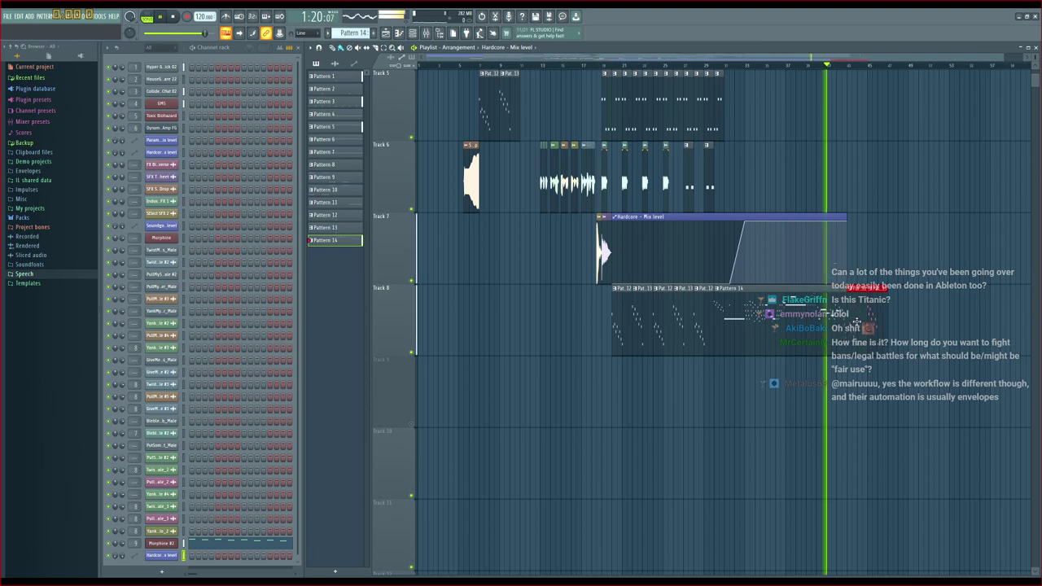
pyautogui.scroll(4, 867, 163)
pyautogui.scroll(6, 874, 71)
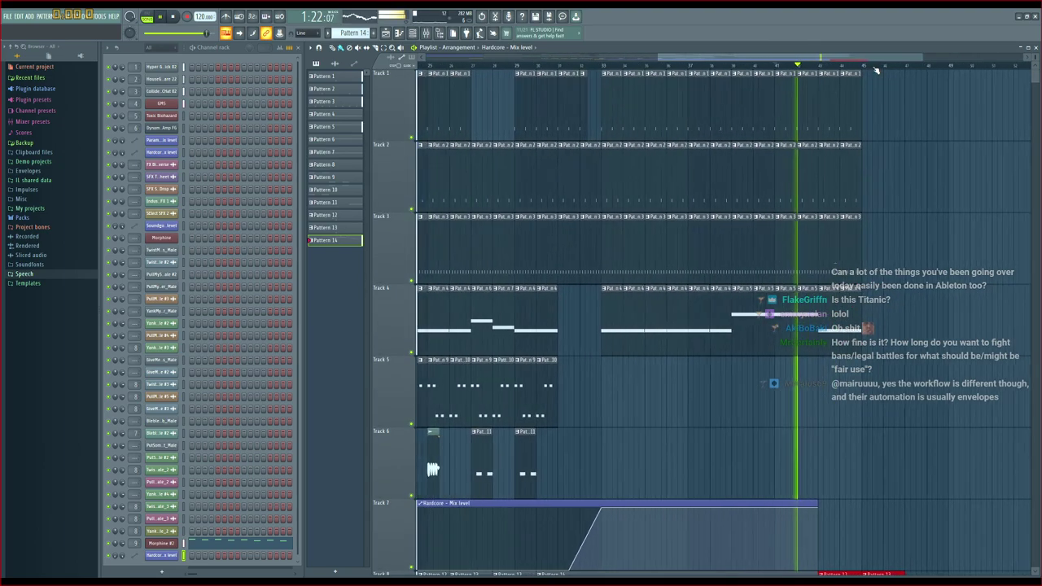
pyautogui.scroll(-3, 897, 230)
pyautogui.keyDown('ctrl'); pyautogui.click(905, 238); pyautogui.keyUp('ctrl')
pyautogui.scroll(2, 905, 238)
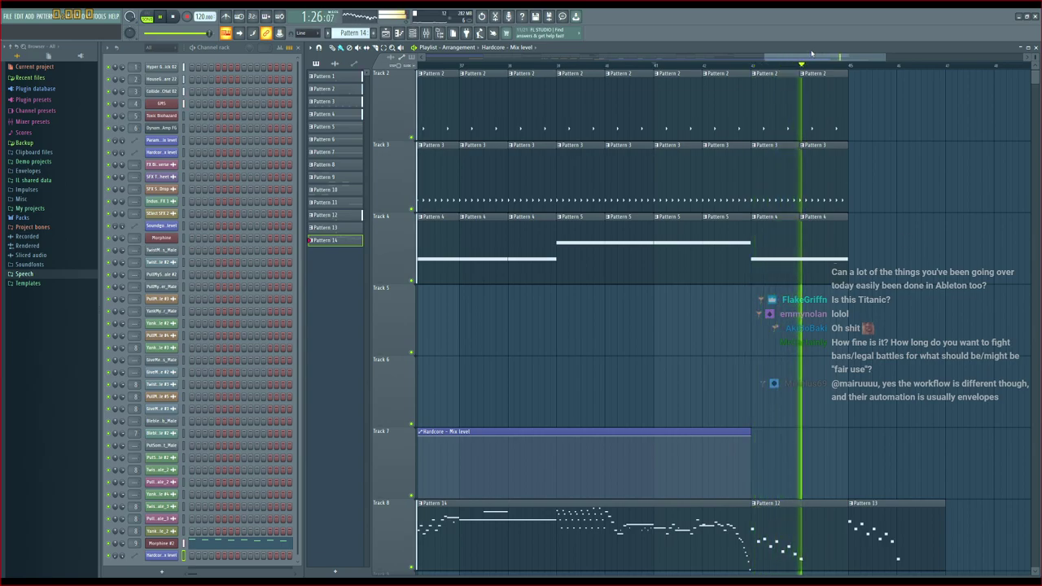
pyautogui.press('space')
# Place the Blebleblebleb_Male #2 vocal clip on Track 6 at bars 43 and 45 while playing the ending
pyautogui.moveTo(819, 57); pyautogui.dragTo(833, 74)
pyautogui.click(640, 384)
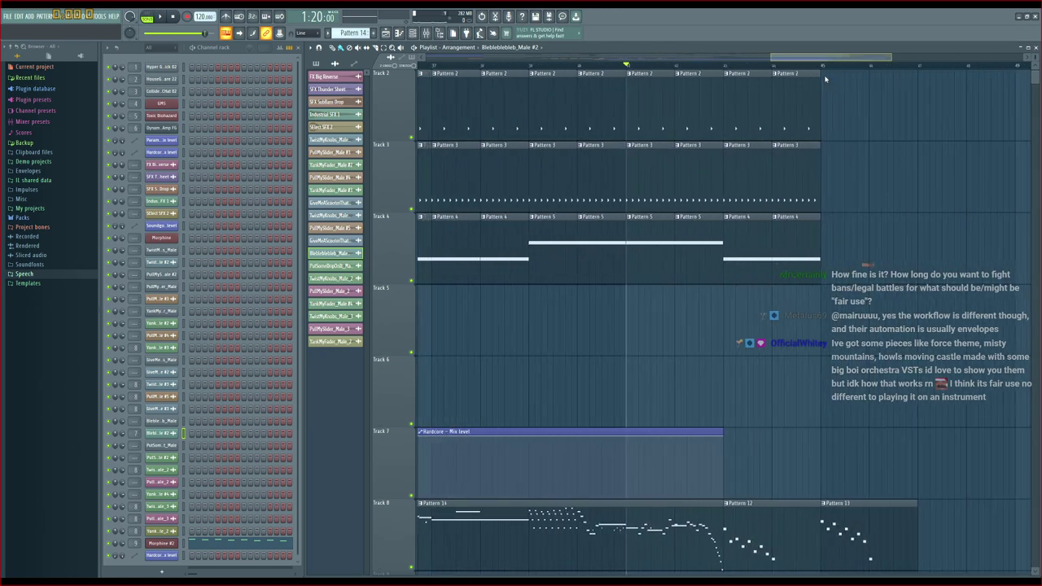
pyautogui.moveTo(734, 394); pyautogui.dragTo(728, 393)
pyautogui.press('space')
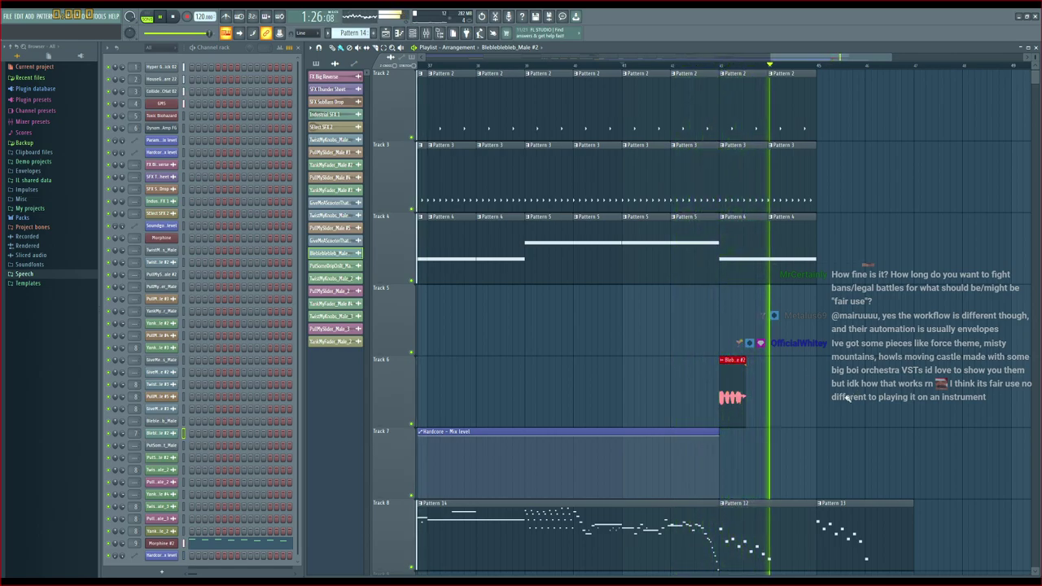
pyautogui.moveTo(828, 398); pyautogui.dragTo(826, 399)
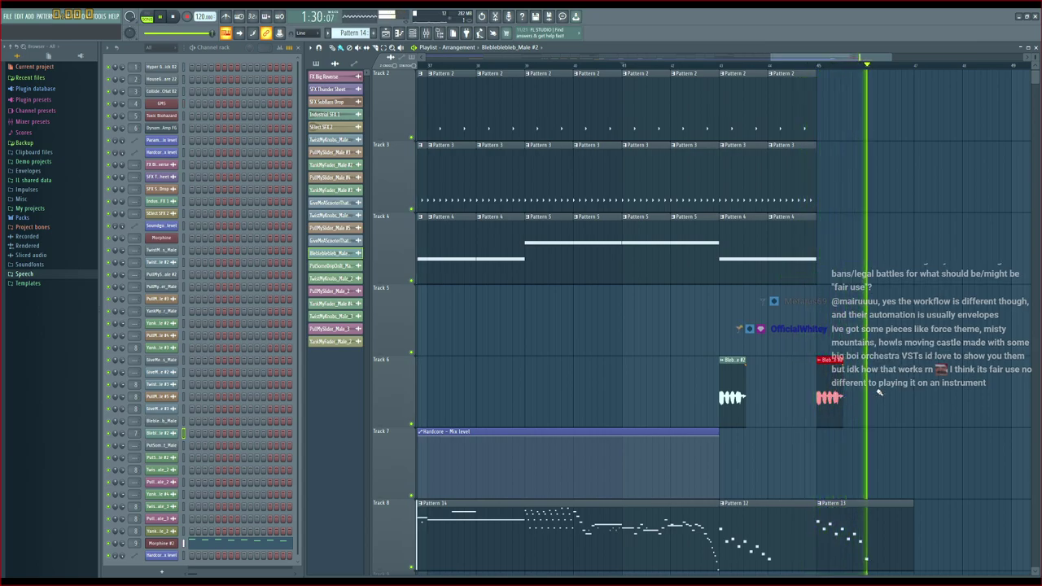
pyautogui.press('space')
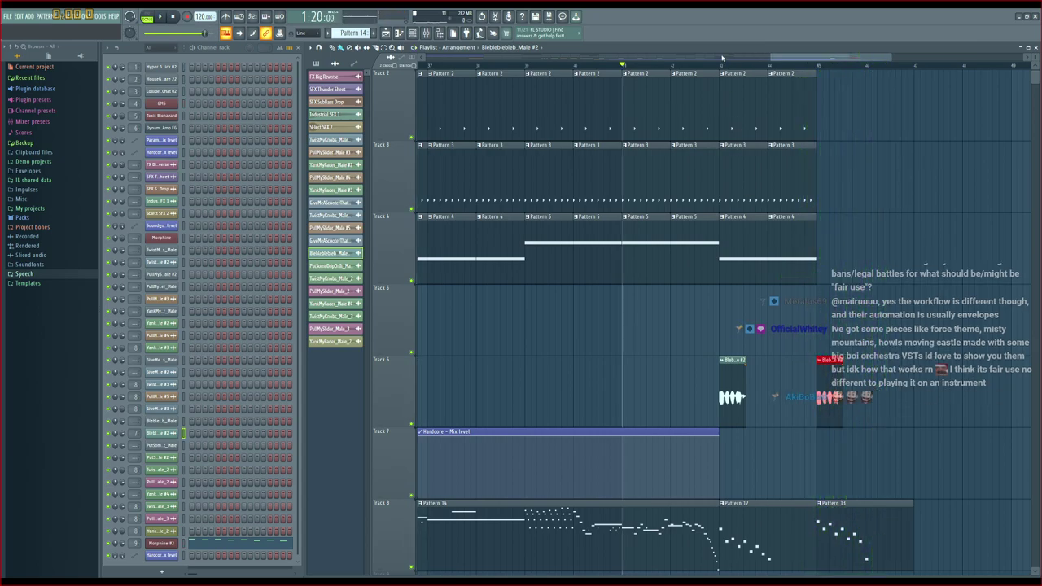
# Play the arrangement's intro up to the first Pattern 12 clip at bar 7 and stop
pyautogui.scroll(-5, 719, 62)
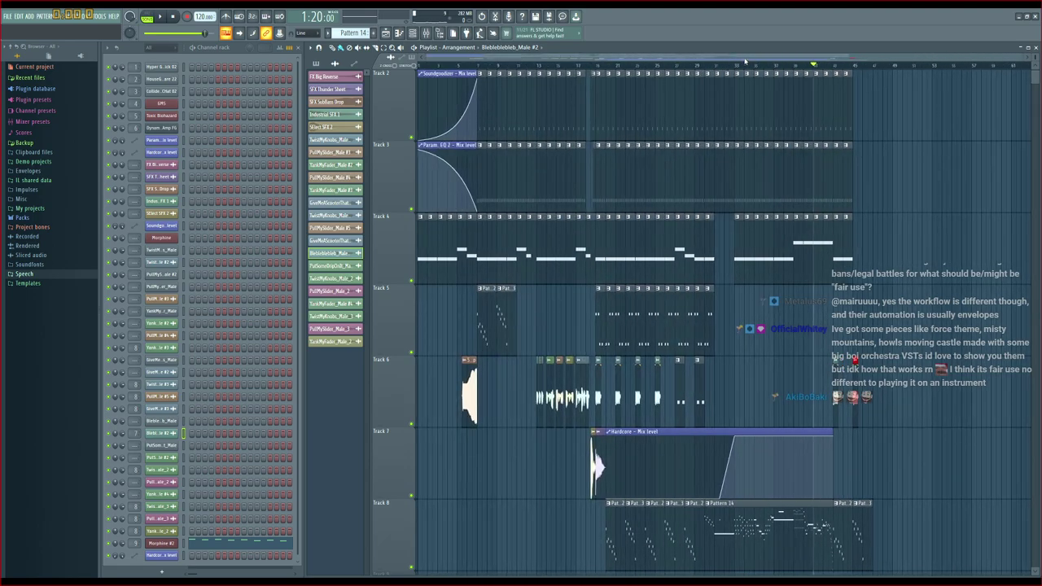
pyautogui.press('space')
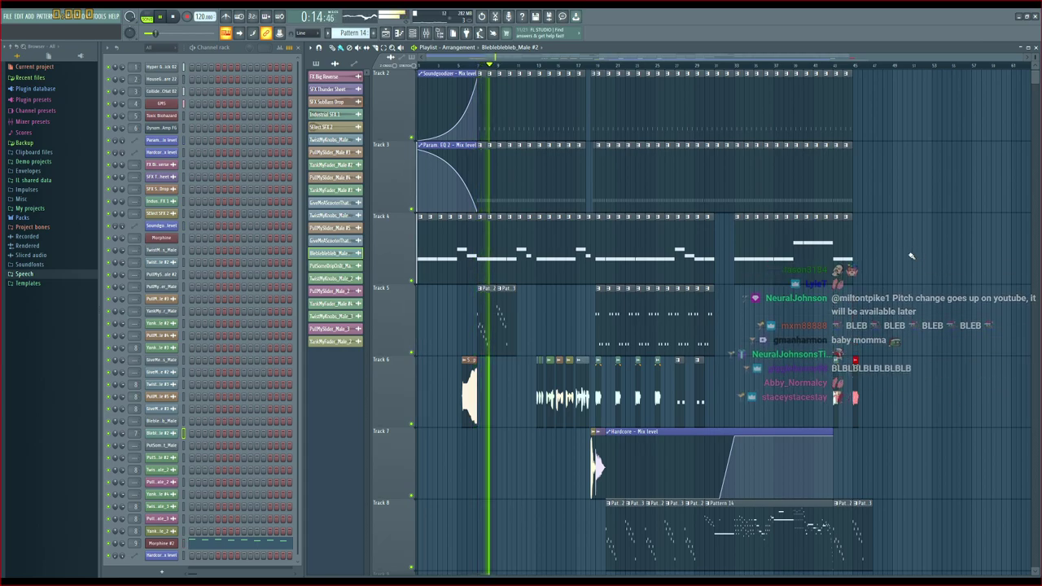
pyautogui.press('space')
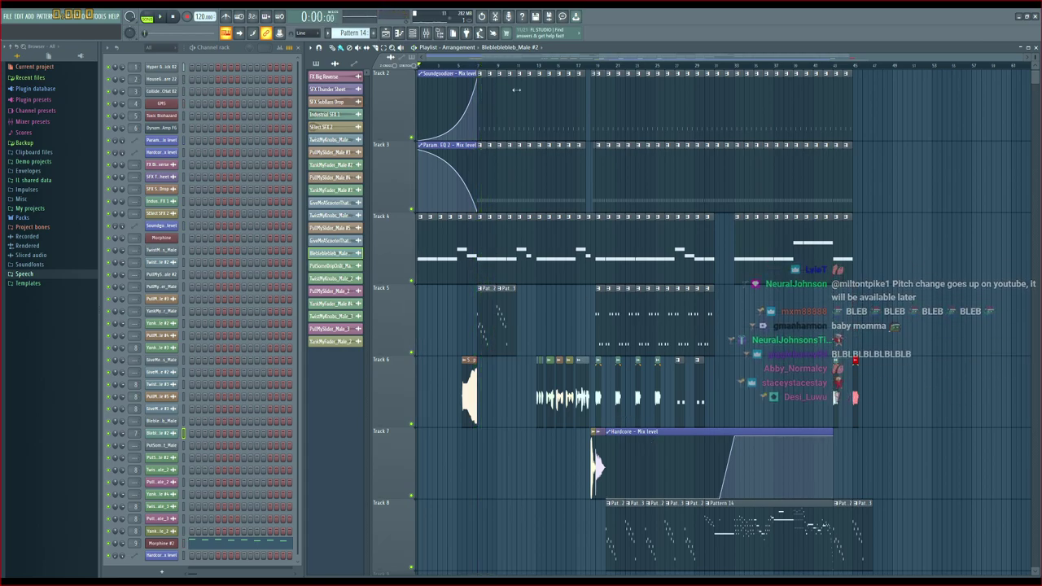
# Place a copy of the Hardcore - Mix level automation clip on Track 9 at bar 20 and slice it at about bar 22
pyautogui.scroll(5, 524, 68)
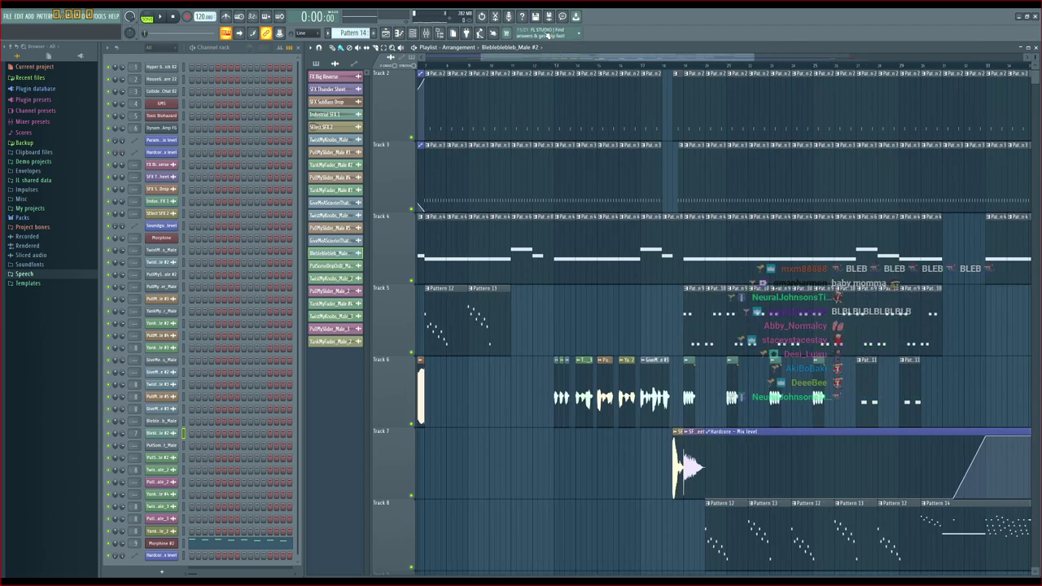
pyautogui.moveTo(535, 57); pyautogui.dragTo(557, 65)
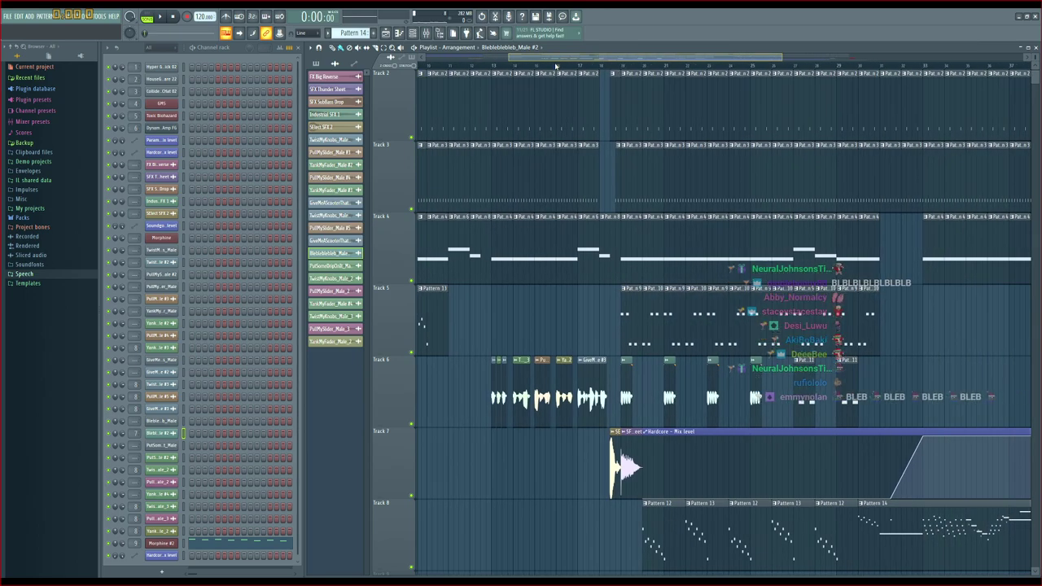
pyautogui.click(705, 434)
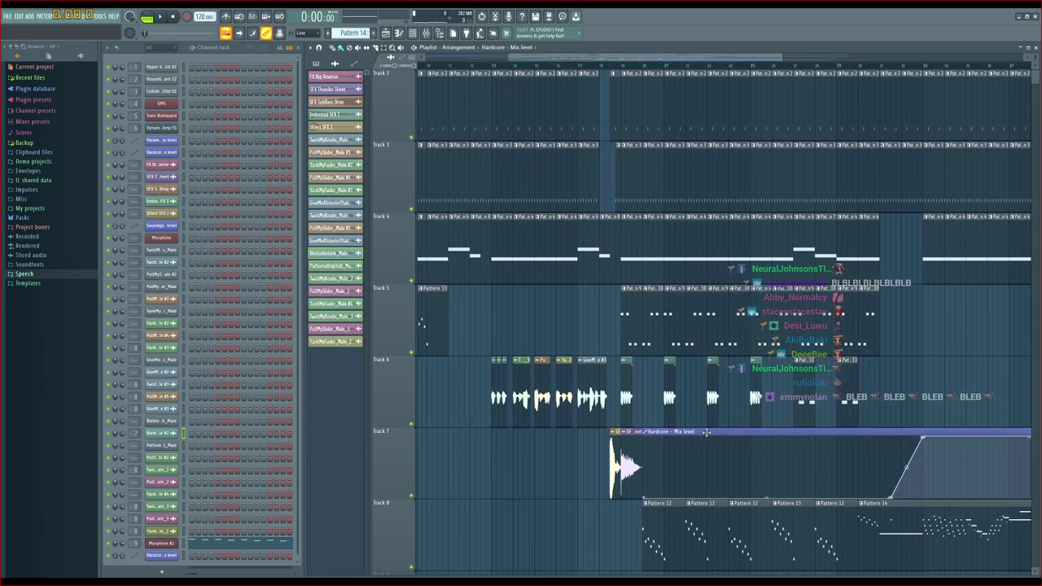
pyautogui.scroll(-2, 503, 315)
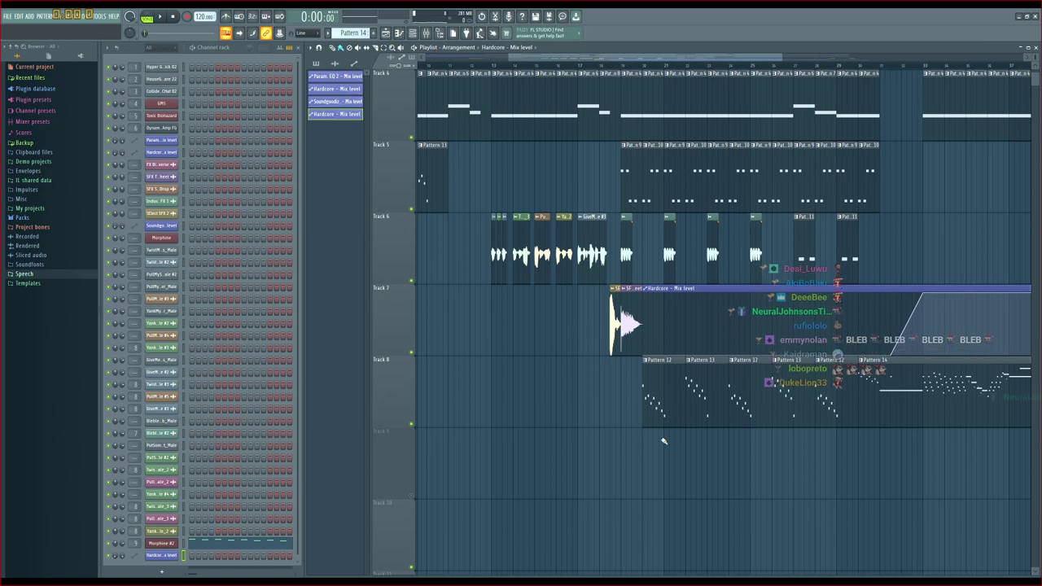
pyautogui.click(644, 475)
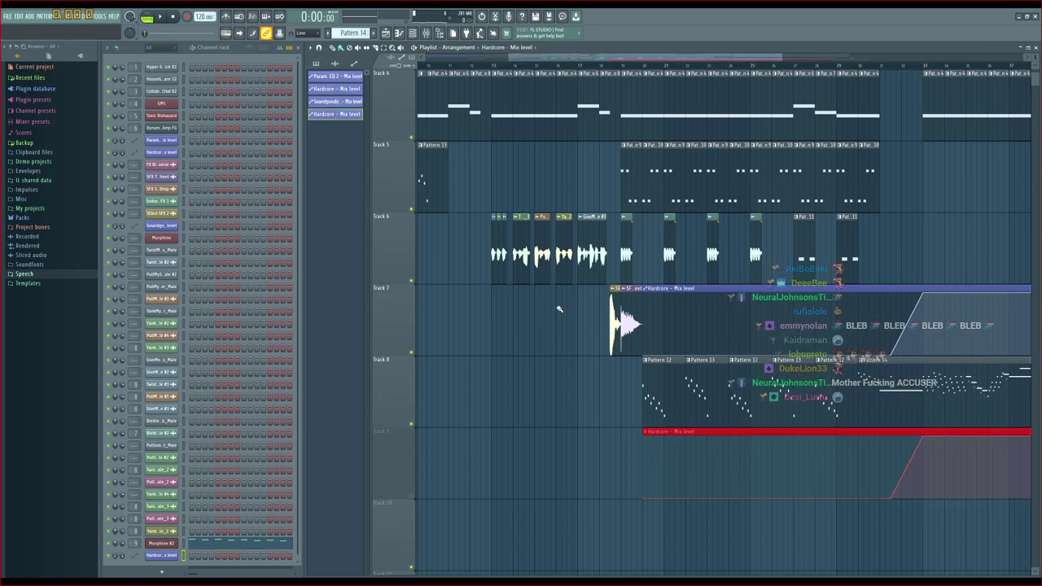
pyautogui.press('c')
pyautogui.moveTo(688, 433); pyautogui.dragTo(691, 432)
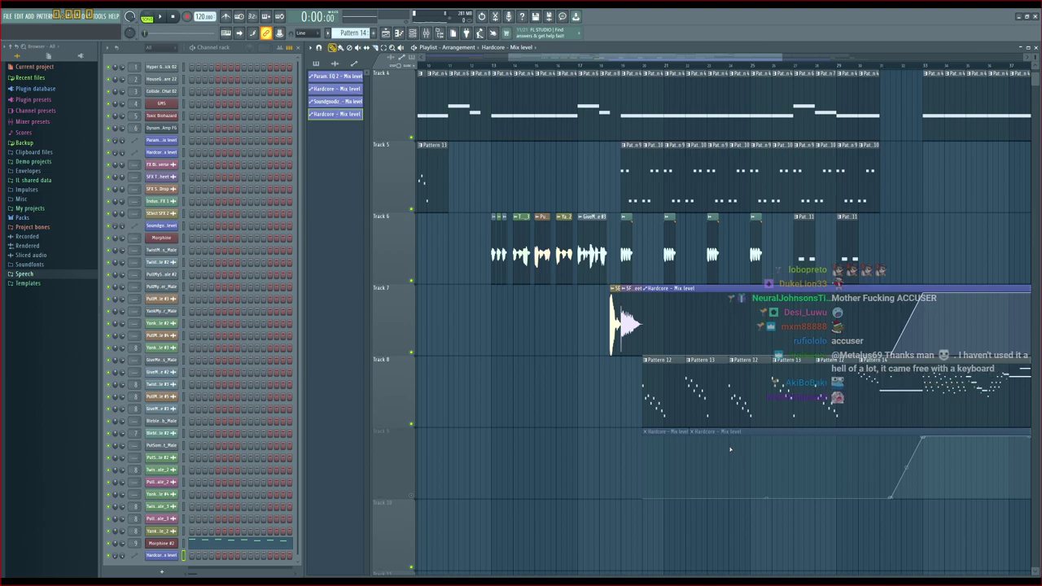
# Delete the long remainder of the sliced automation, move the short piece to Track 7 at bar 7 and extend it to bar 11
pyautogui.rightClick(732, 439)
pyautogui.hotkey('ctrl', 'z')
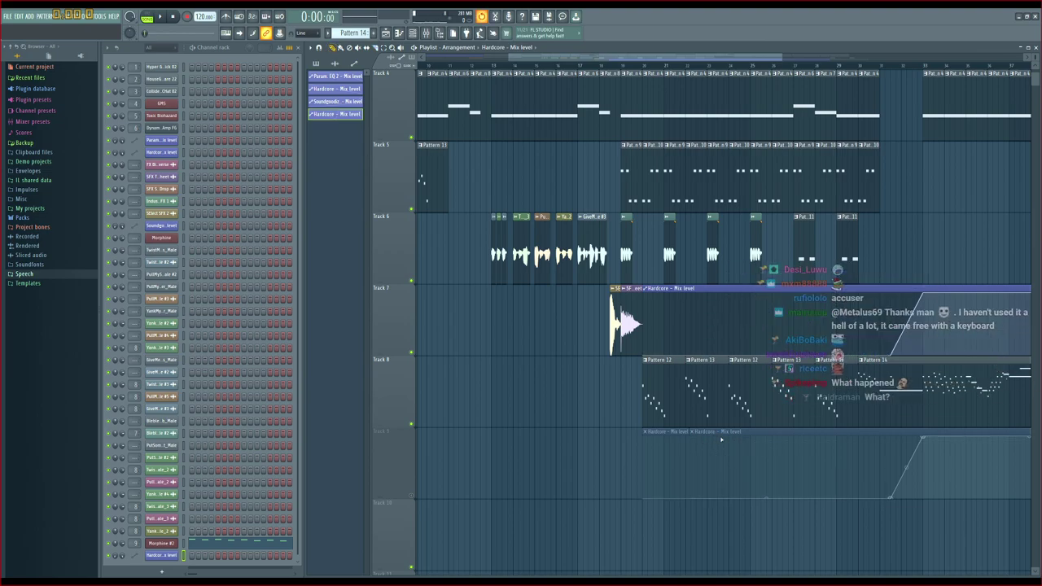
pyautogui.rightClick(730, 434)
pyautogui.moveTo(679, 432); pyautogui.dragTo(559, 271)
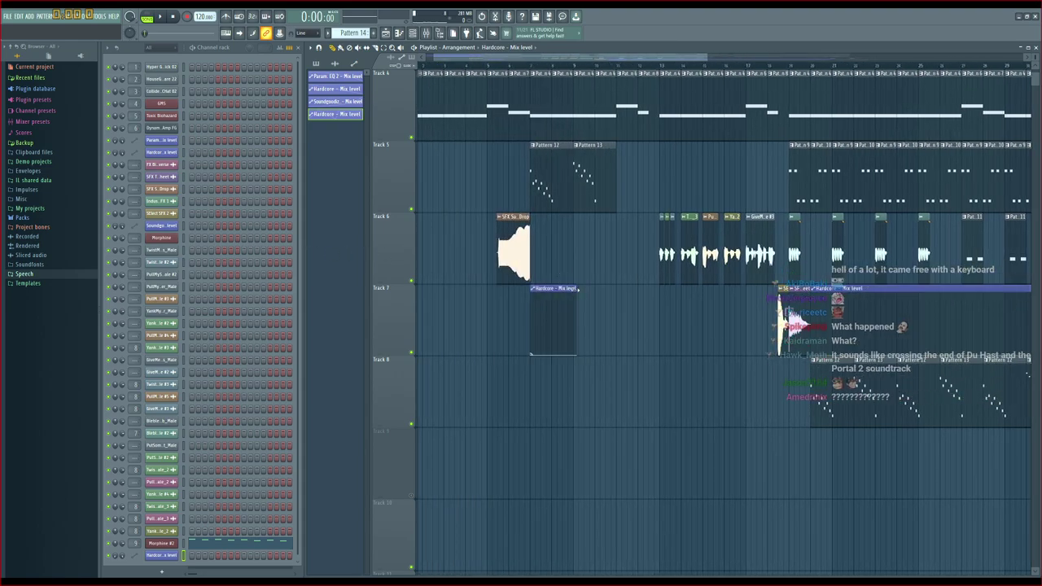
pyautogui.moveTo(578, 289); pyautogui.dragTo(617, 293)
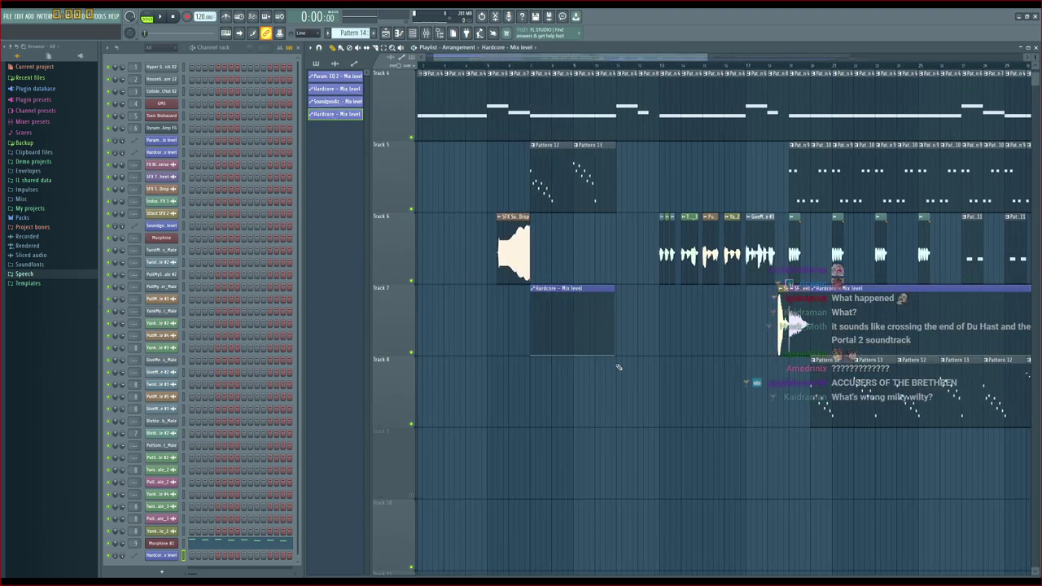
# Play the whole arrangement from the start, following the playhead to the final vocal clip at bar 45, and stop
pyautogui.press('space')
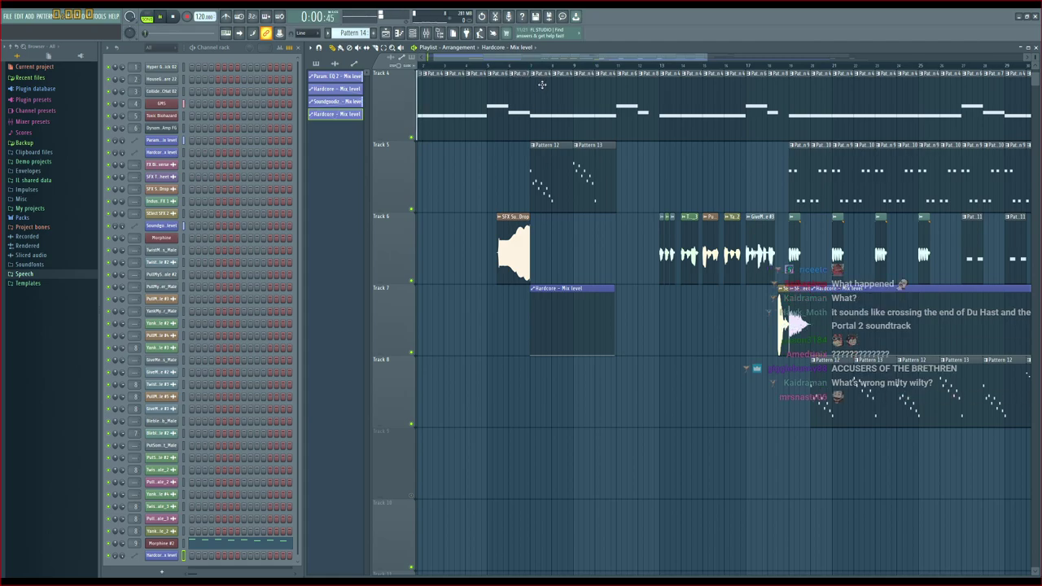
pyautogui.scroll(-4, 676, 68)
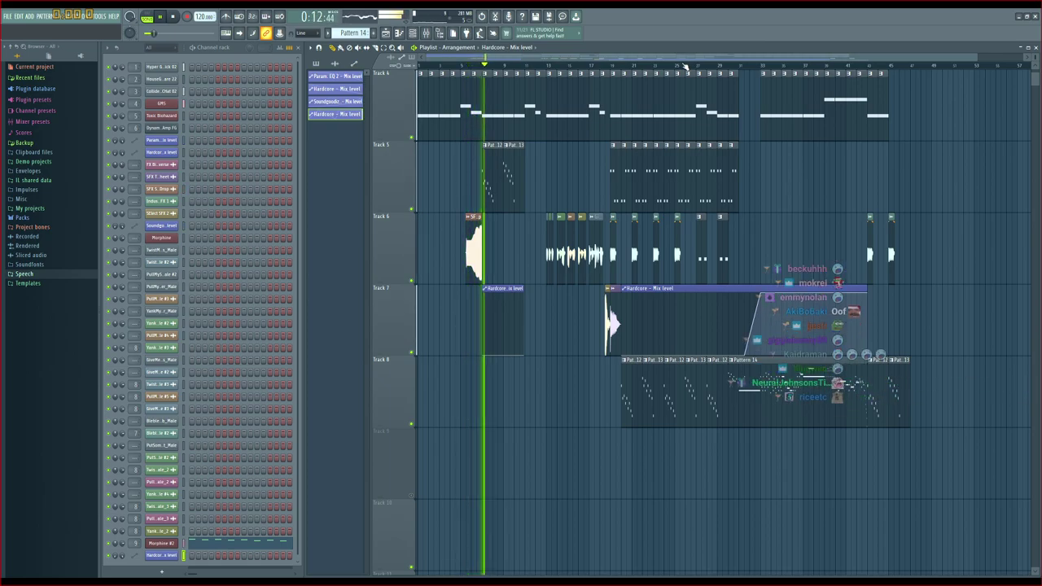
pyautogui.scroll(4, 741, 175)
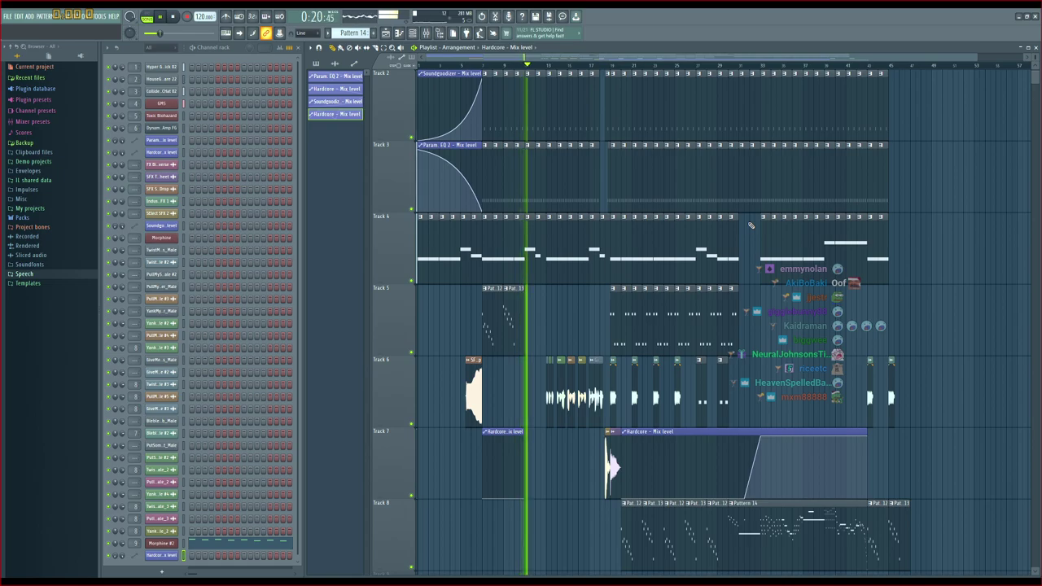
pyautogui.scroll(-1, 632, 75)
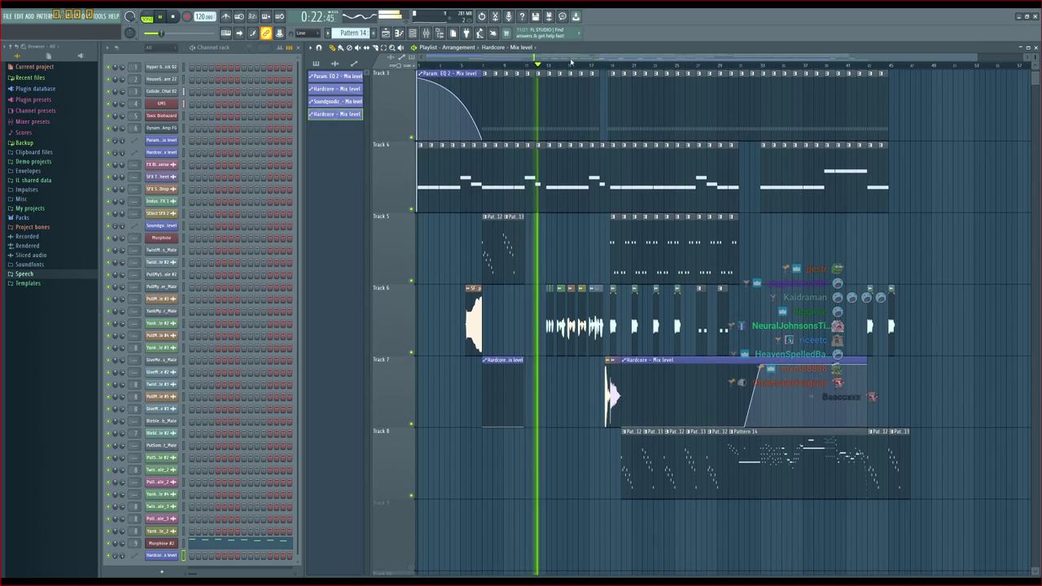
pyautogui.scroll(4, 575, 69)
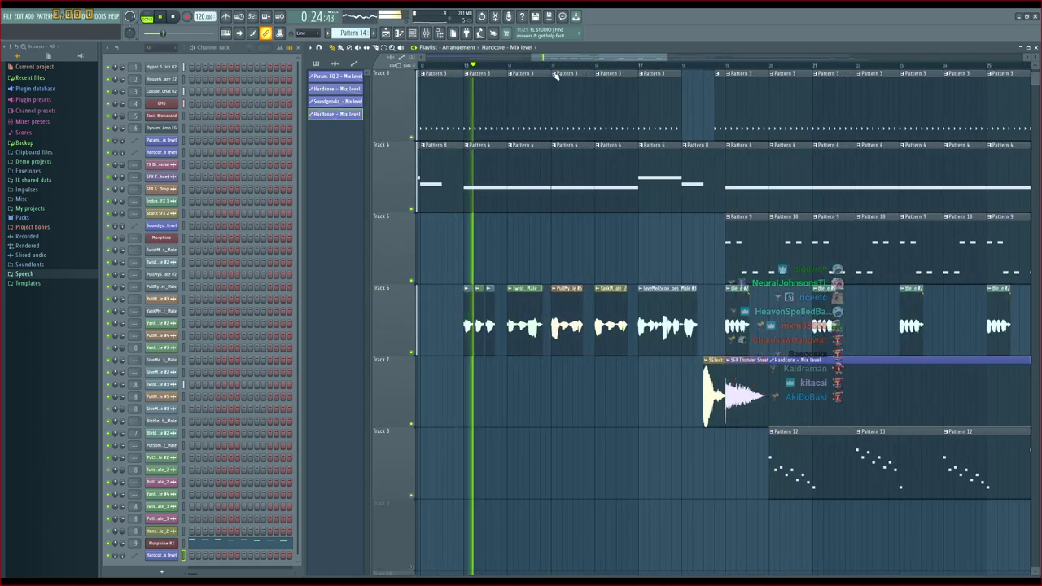
pyautogui.scroll(2, 564, 224)
pyautogui.scroll(-1, 564, 223)
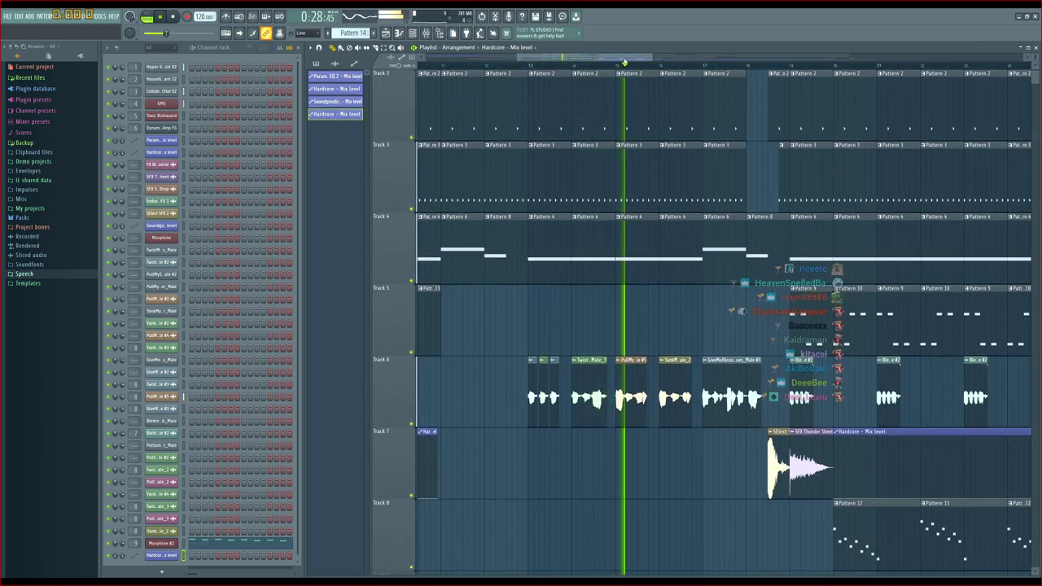
pyautogui.moveTo(623, 58); pyautogui.dragTo(693, 74)
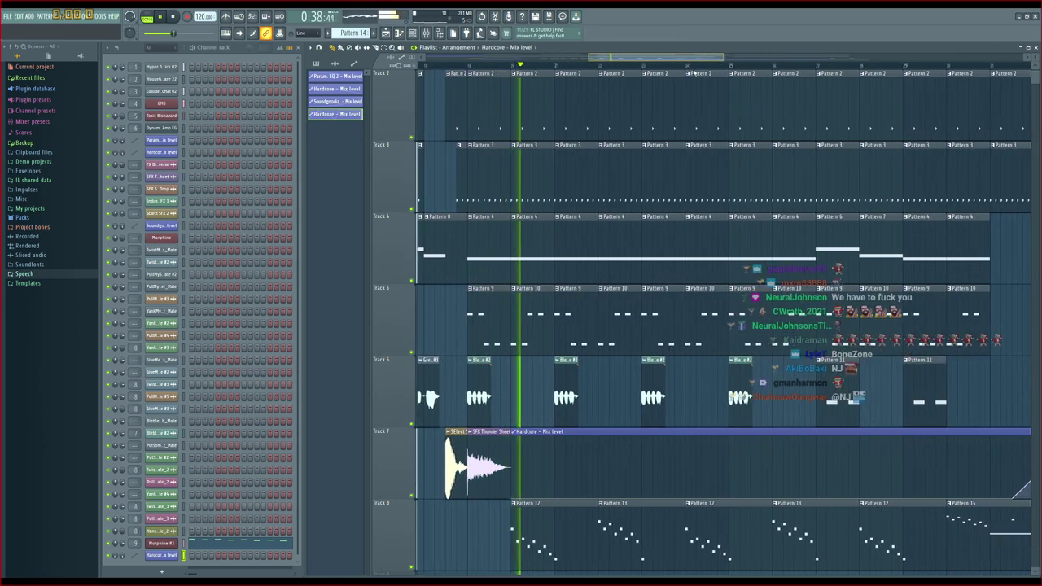
pyautogui.scroll(-2, 664, 194)
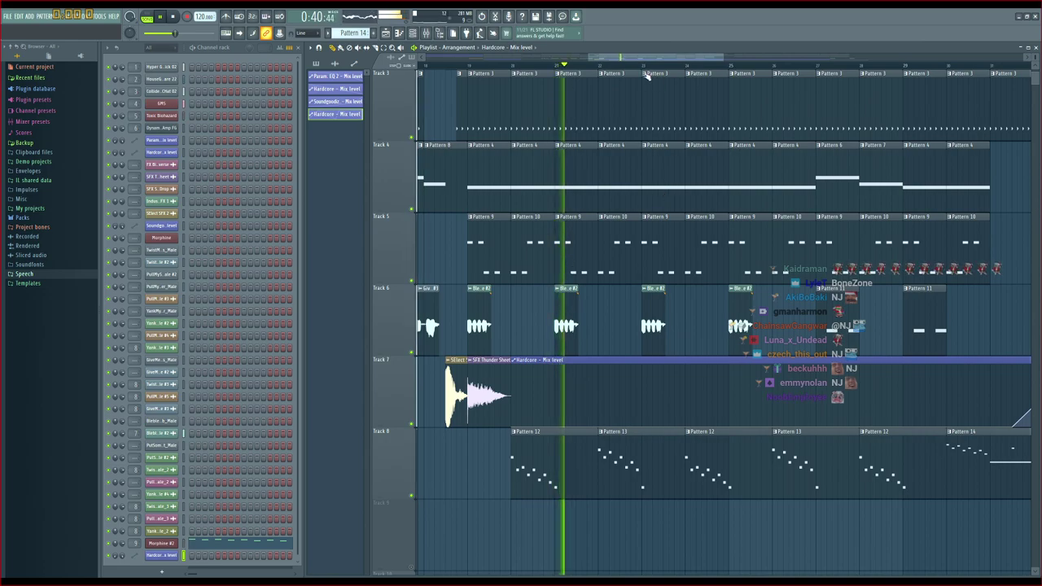
pyautogui.moveTo(645, 60); pyautogui.dragTo(708, 75)
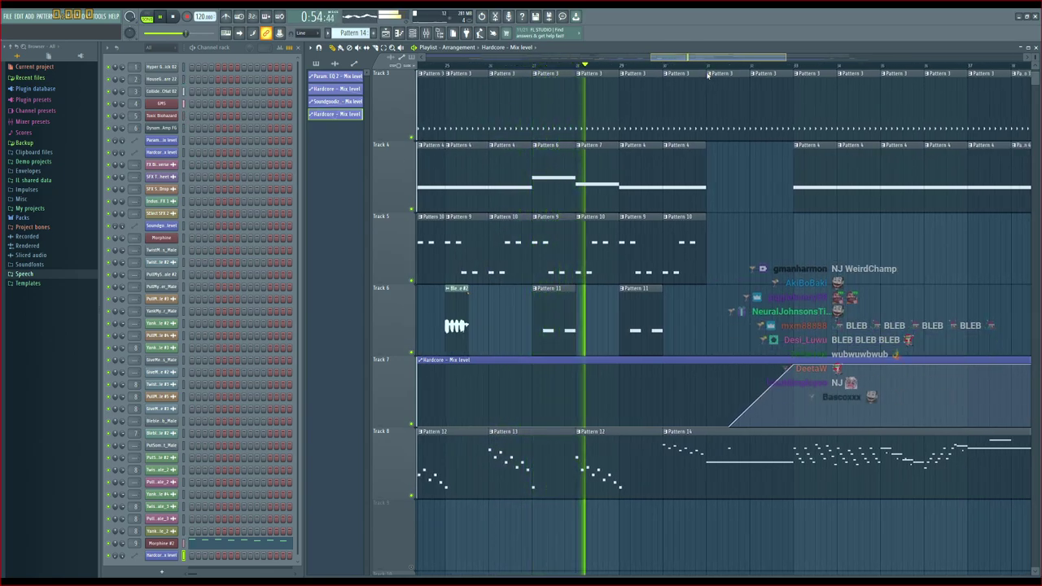
pyautogui.moveTo(708, 75)
pyautogui.mouseDown()
pyautogui.moveTo(729, 84)
pyautogui.moveTo(697, 77)
pyautogui.mouseUp()
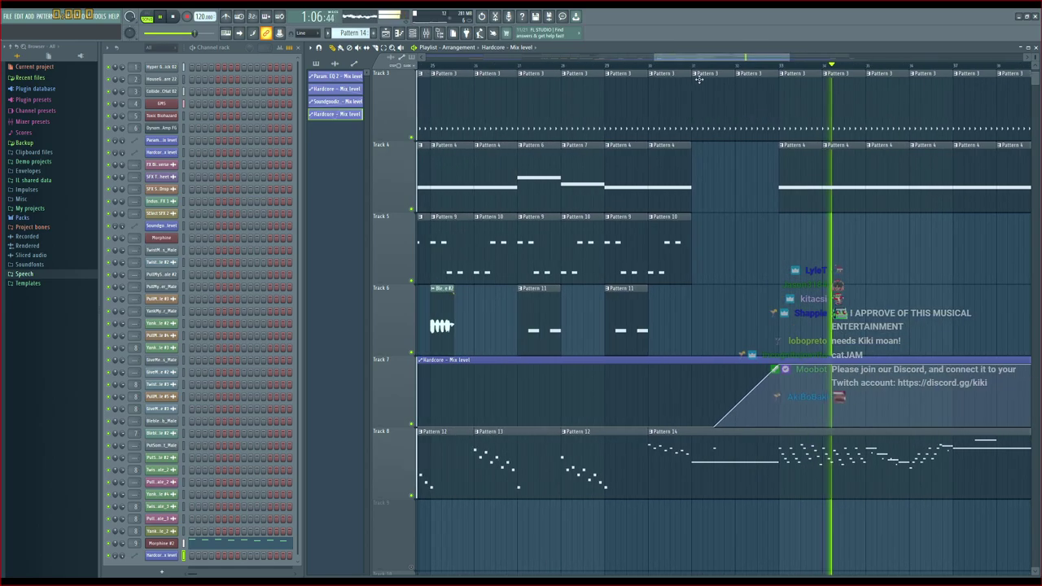
pyautogui.scroll(-5, 703, 67)
pyautogui.scroll(-2, 609, 347)
pyautogui.scroll(2, 609, 347)
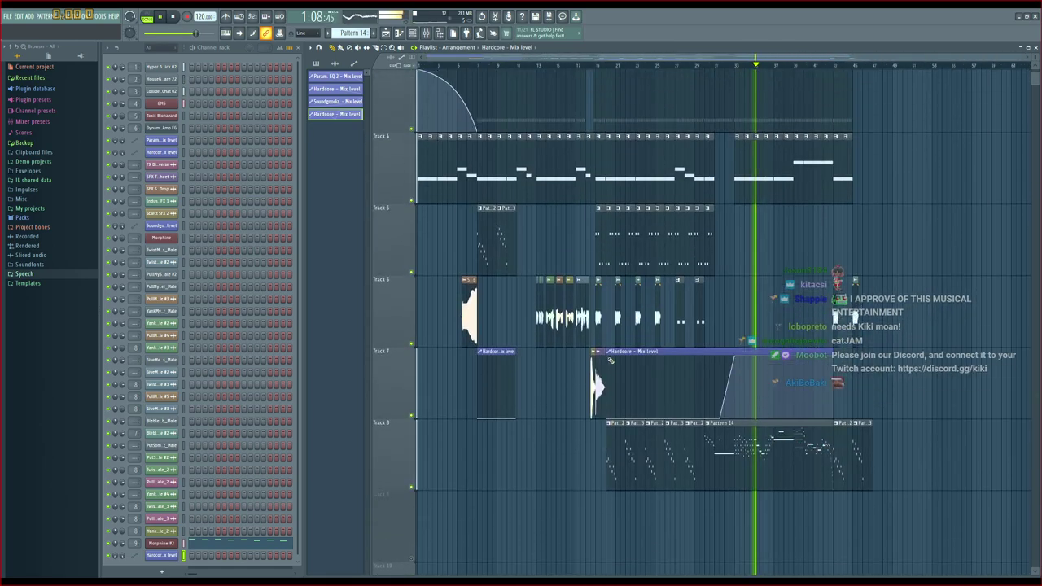
pyautogui.scroll(5, 773, 65)
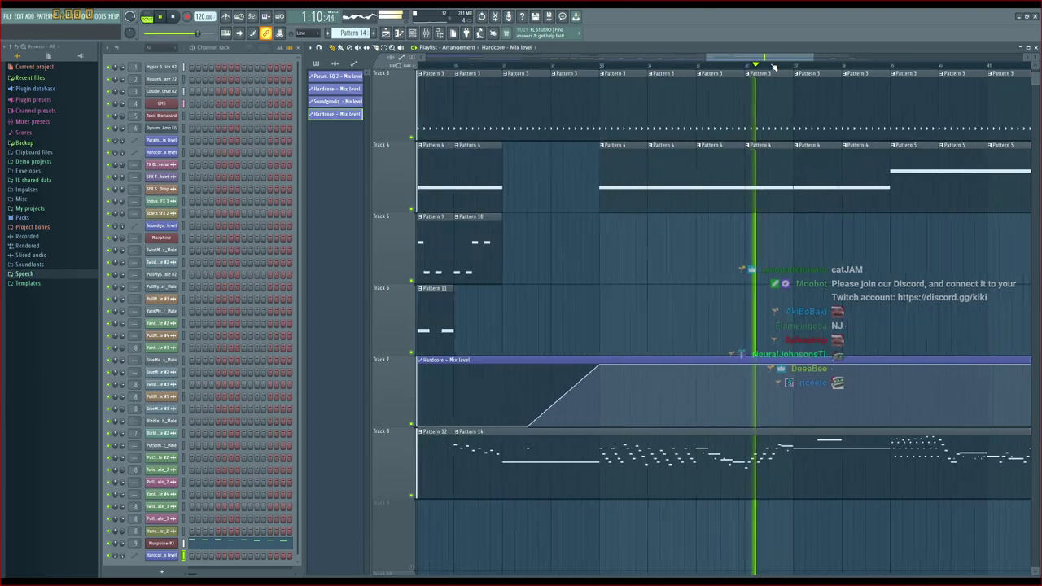
pyautogui.moveTo(754, 60); pyautogui.dragTo(830, 76)
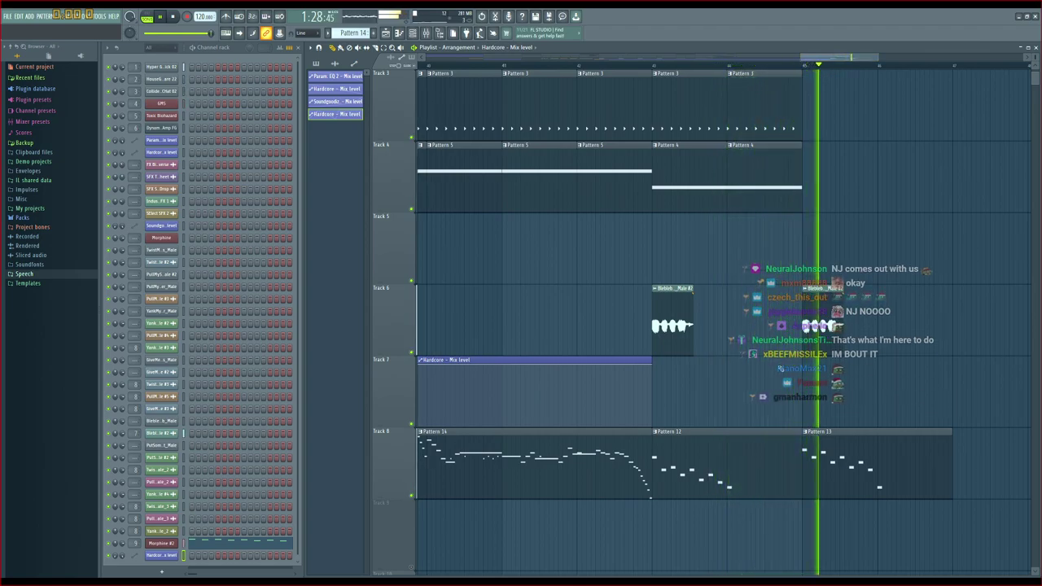
pyautogui.press('space')
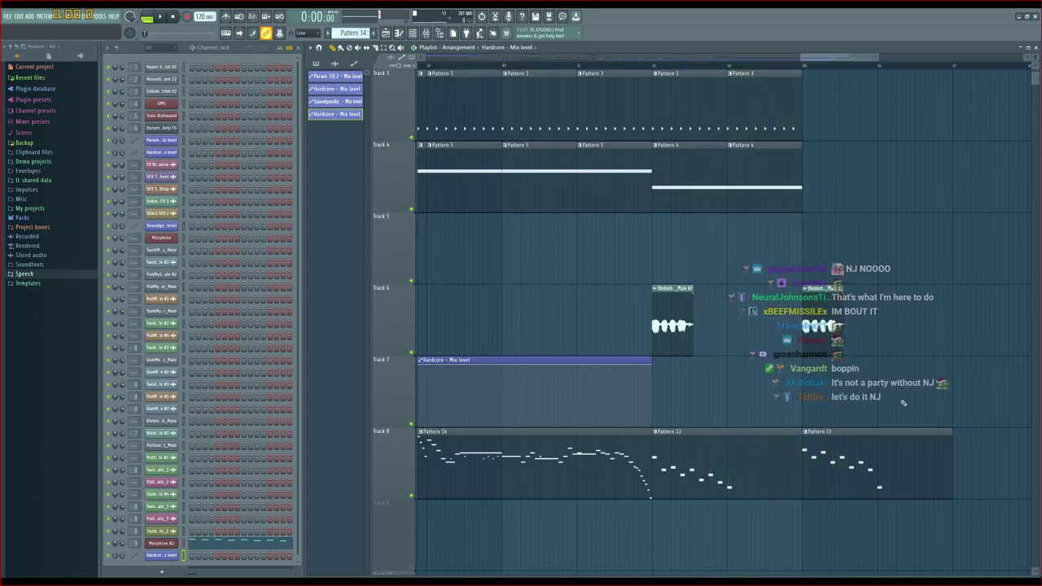
# Move the closing Pattern 12 and Pattern 13 clips on Track 8 one bar later, to start at bar 44
pyautogui.moveTo(728, 353); pyautogui.dragTo(933, 563)
pyautogui.moveTo(710, 478); pyautogui.dragTo(786, 478)
pyautogui.click(787, 477)
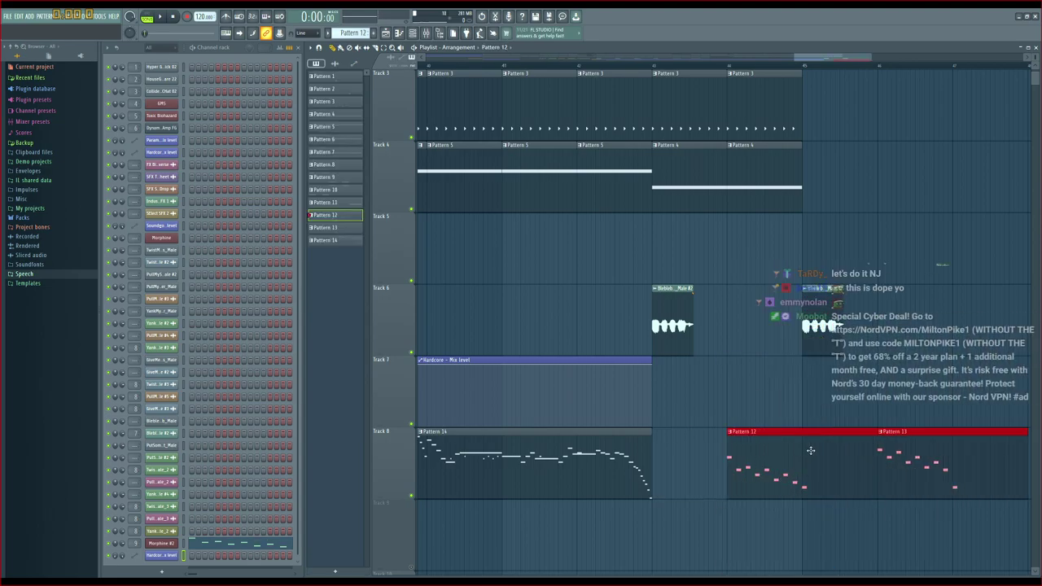
# Play the opening bars, restart playback from bar 13 and listen through the vocal section to about bar 21
pyautogui.moveTo(825, 58); pyautogui.dragTo(461, 98)
pyautogui.scroll(-6, 522, 67)
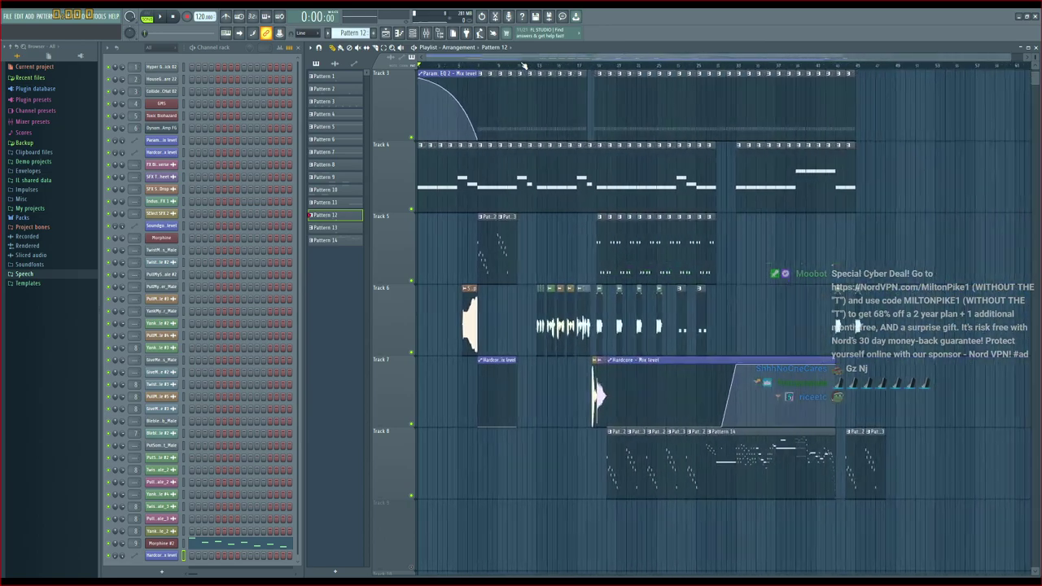
pyautogui.scroll(2, 666, 220)
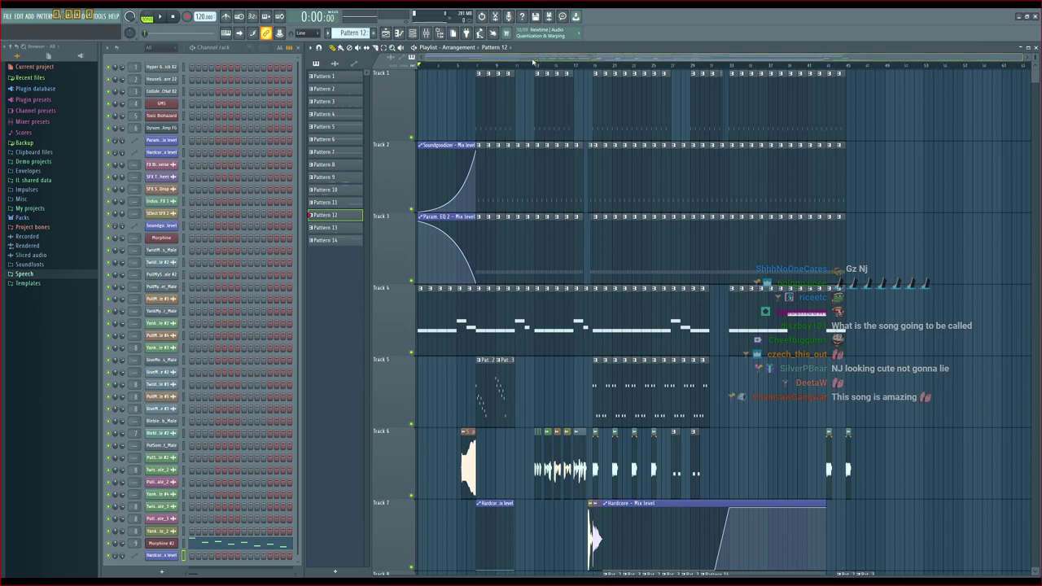
pyautogui.press('space')
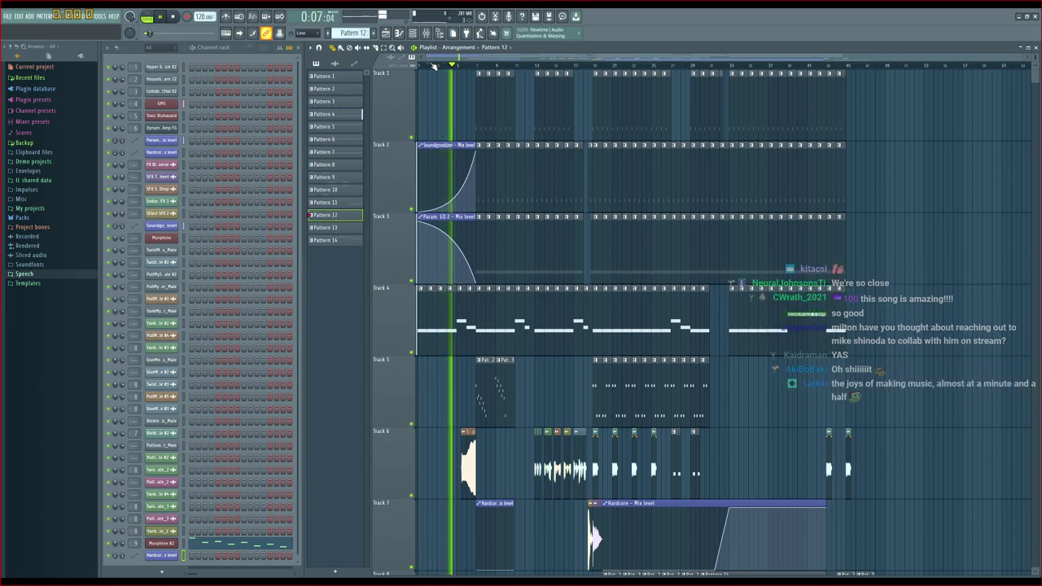
pyautogui.click(427, 64)
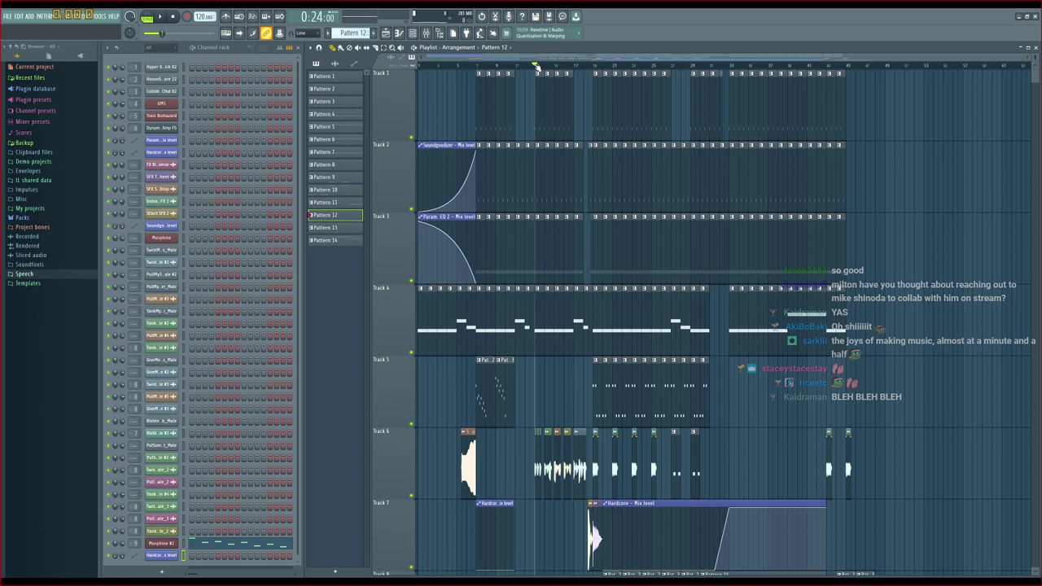
pyautogui.press('space')
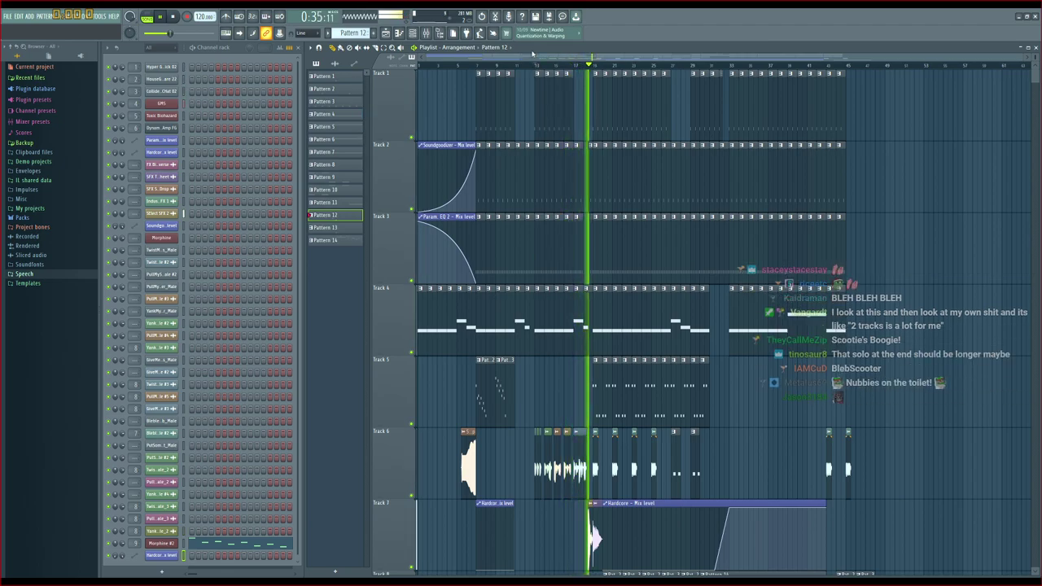
pyautogui.scroll(8, 577, 68)
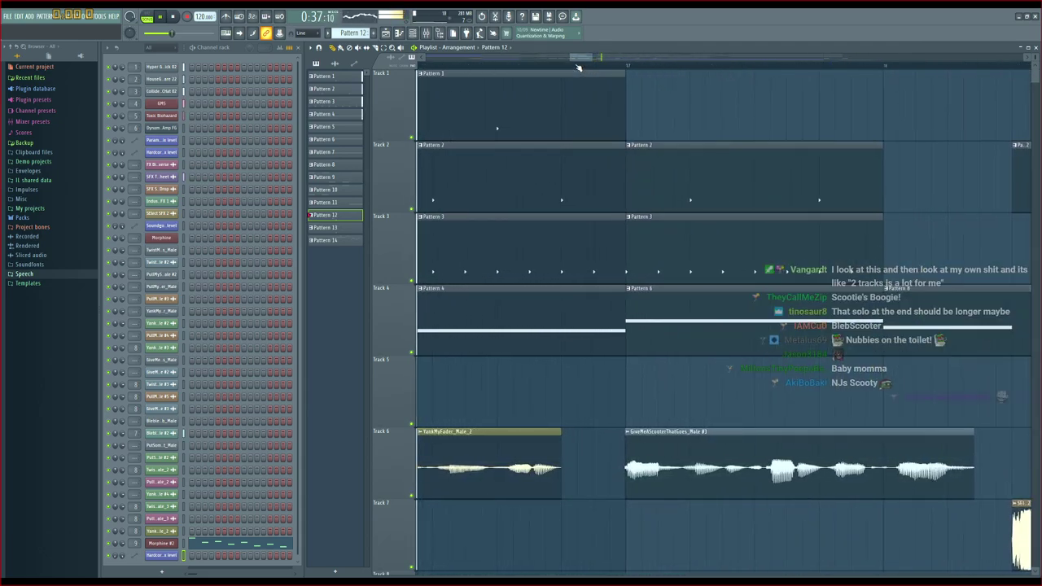
pyautogui.scroll(-8, 578, 67)
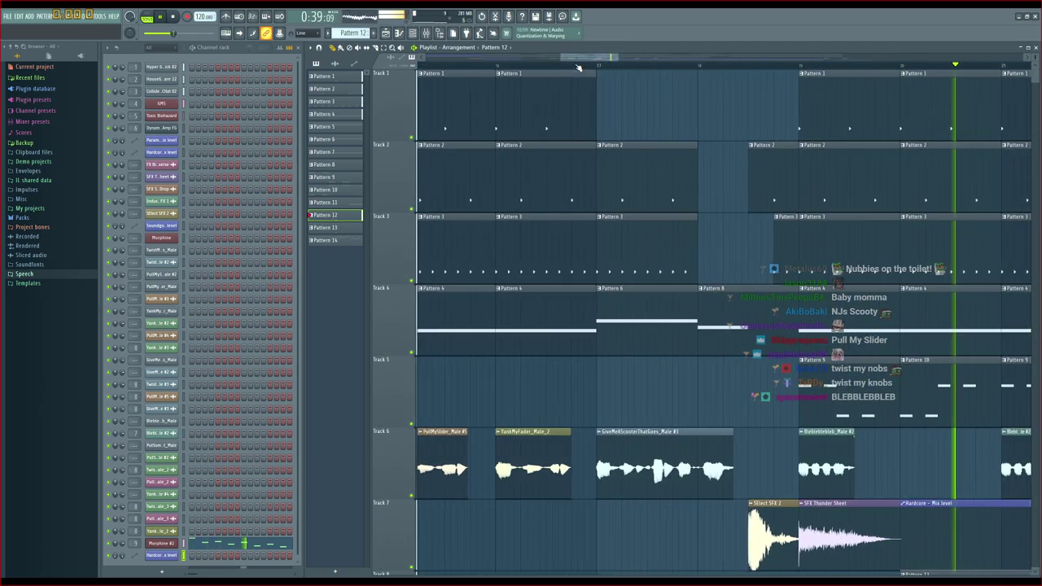
pyautogui.scroll(-6, 578, 67)
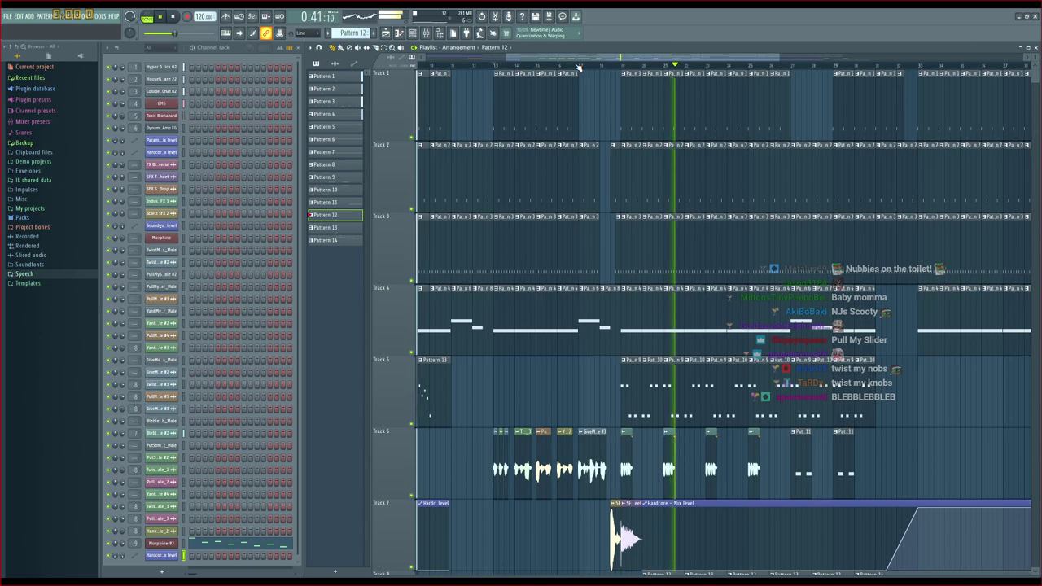
pyautogui.press('space')
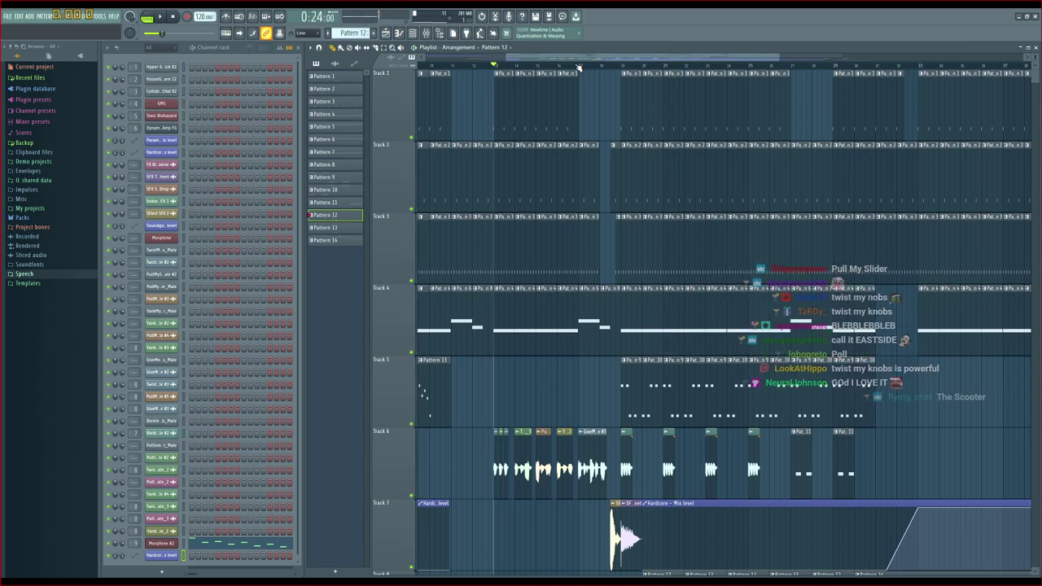
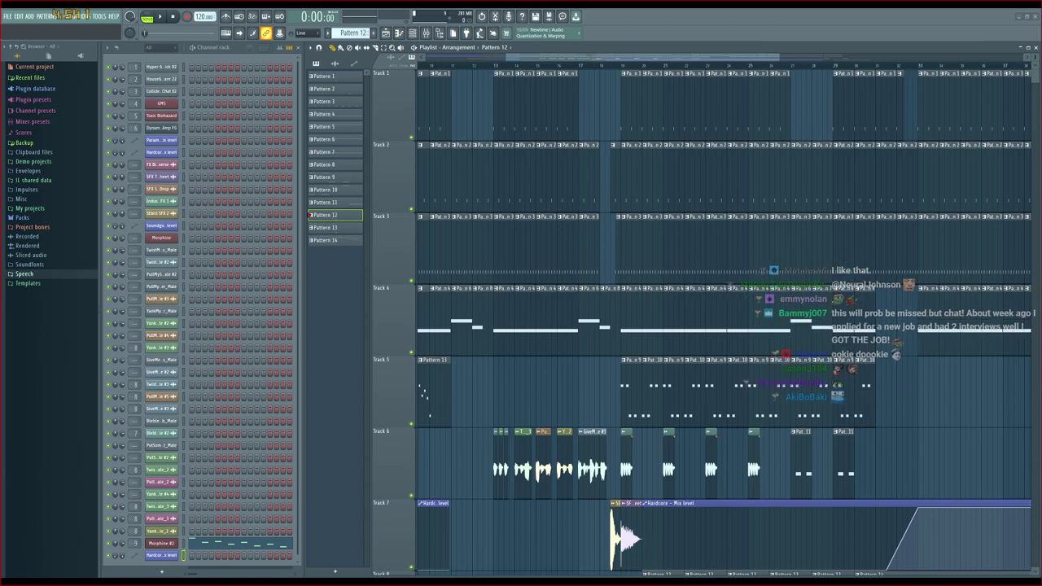
# Delete the intro's Pattern 12 and Pattern 13 clips on Track 5 and the Hardcore - Mix level clip at bar 7 on Track 7
pyautogui.moveTo(658, 58); pyautogui.dragTo(512, 68)
pyautogui.scroll(-2, 599, 144)
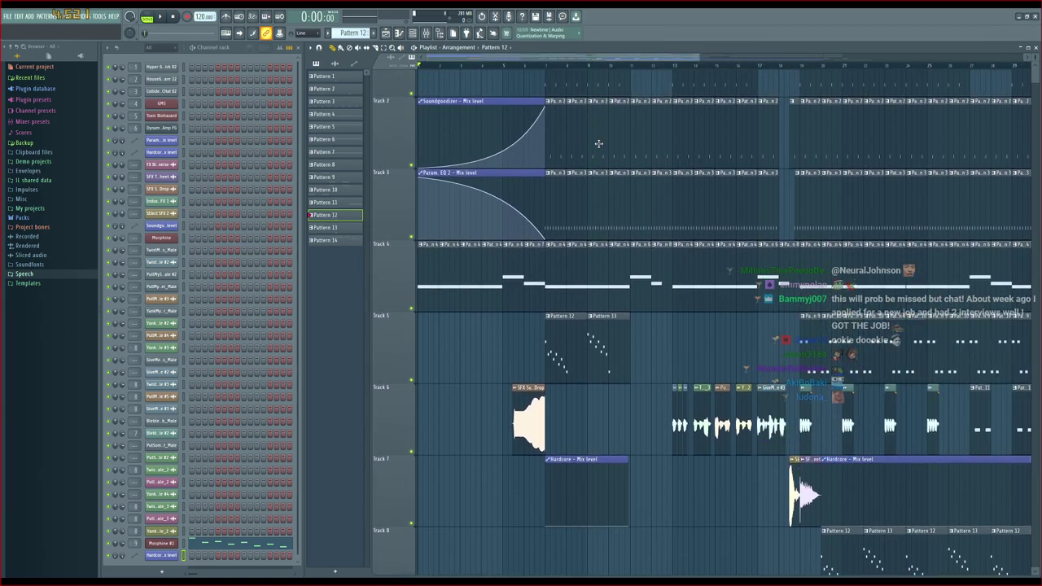
pyautogui.scroll(1, 599, 144)
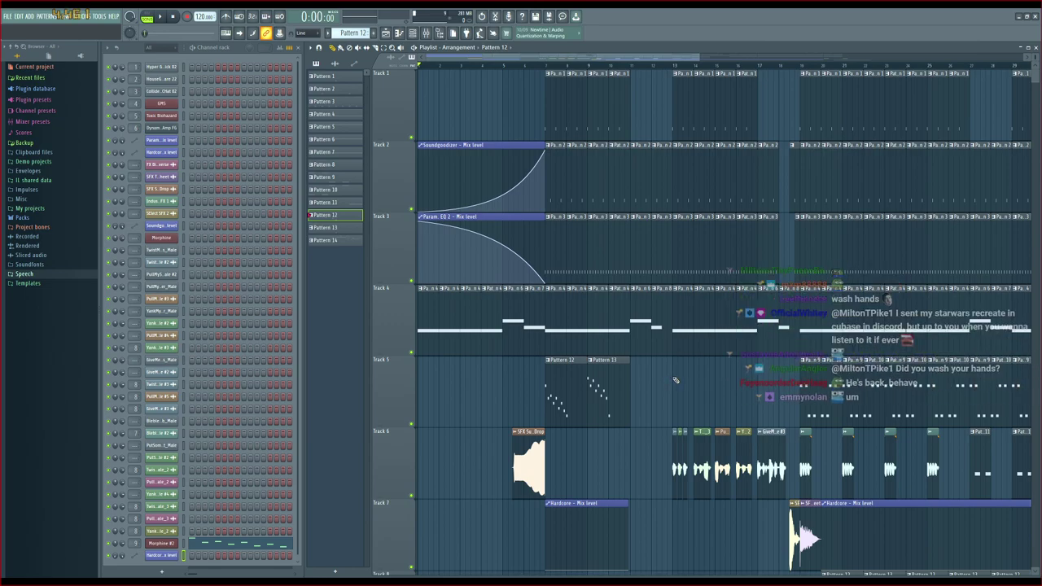
pyautogui.rightClick(620, 389)
pyautogui.rightClick(574, 388)
pyautogui.scroll(-2, 630, 385)
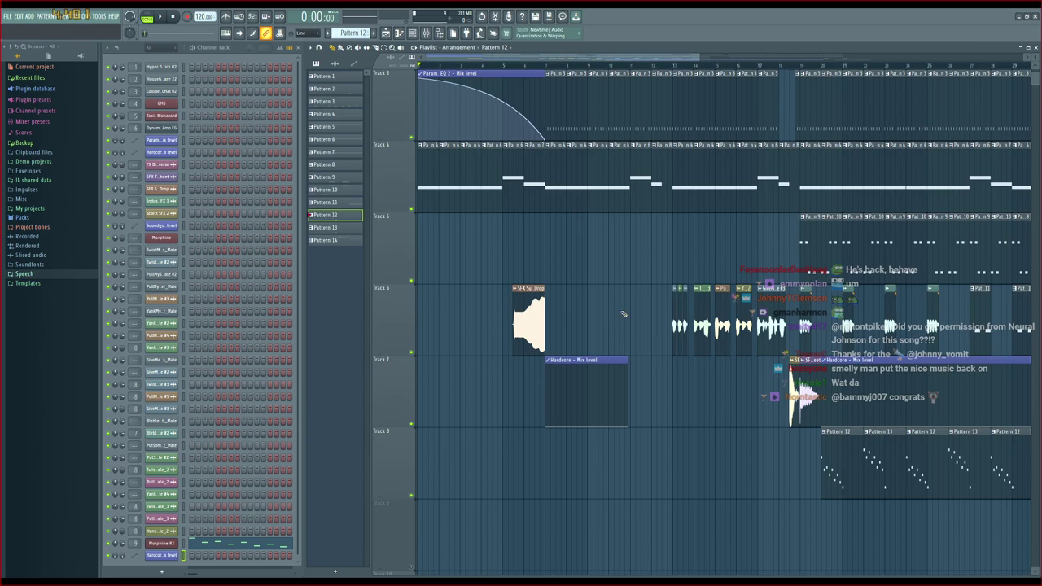
pyautogui.rightClick(582, 363)
# Play the arrangement briefly from bar 7 and stop
pyautogui.scroll(2, 574, 322)
pyautogui.click(548, 66)
pyautogui.press('space')
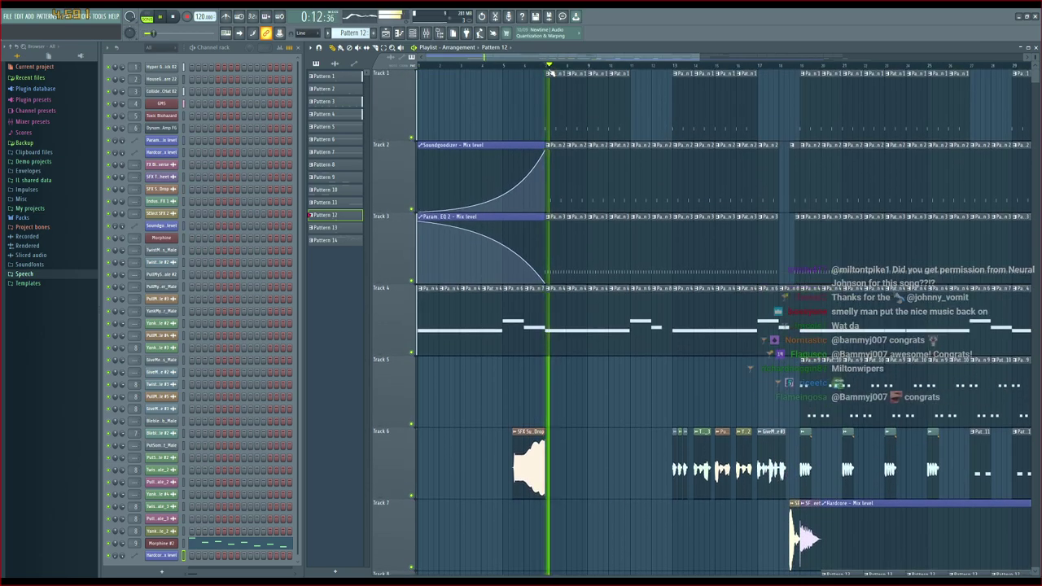
pyautogui.press('space')
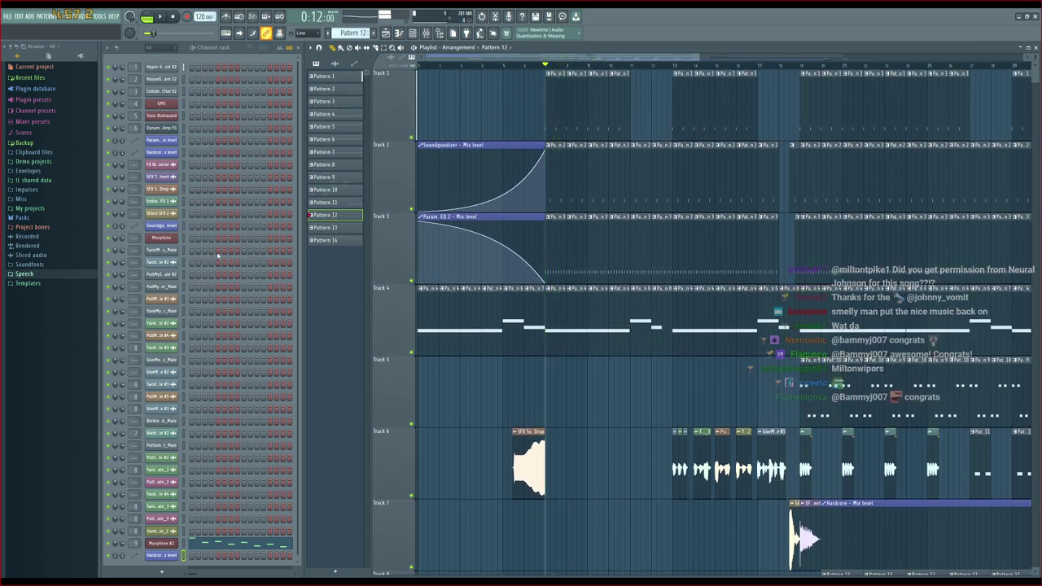
# Add a second GMS synth channel and open its preset library at the Leads & Synths bank
pyautogui.scroll(-2, 193, 465)
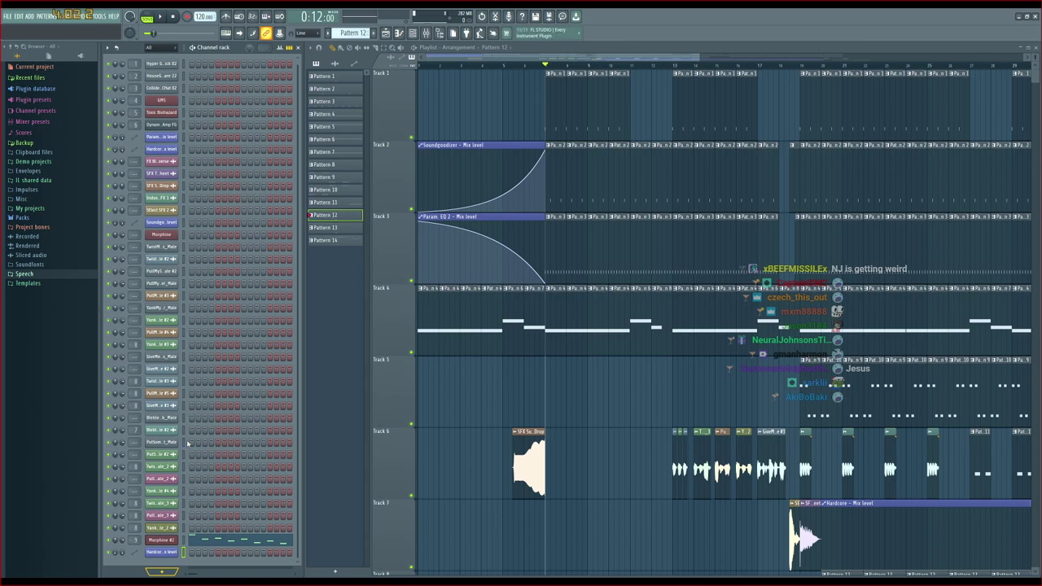
pyautogui.click(172, 401)
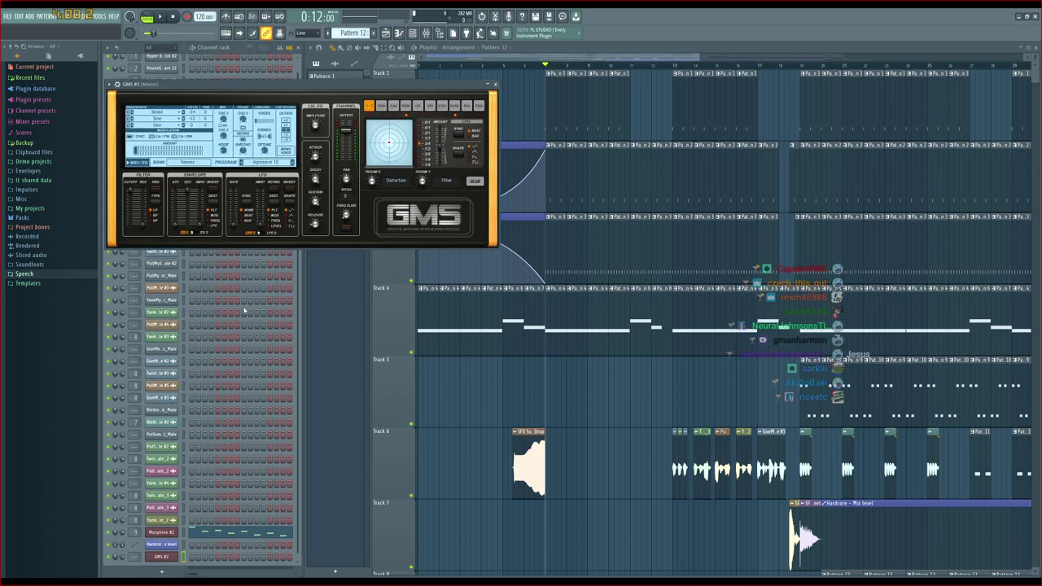
pyautogui.click(262, 166)
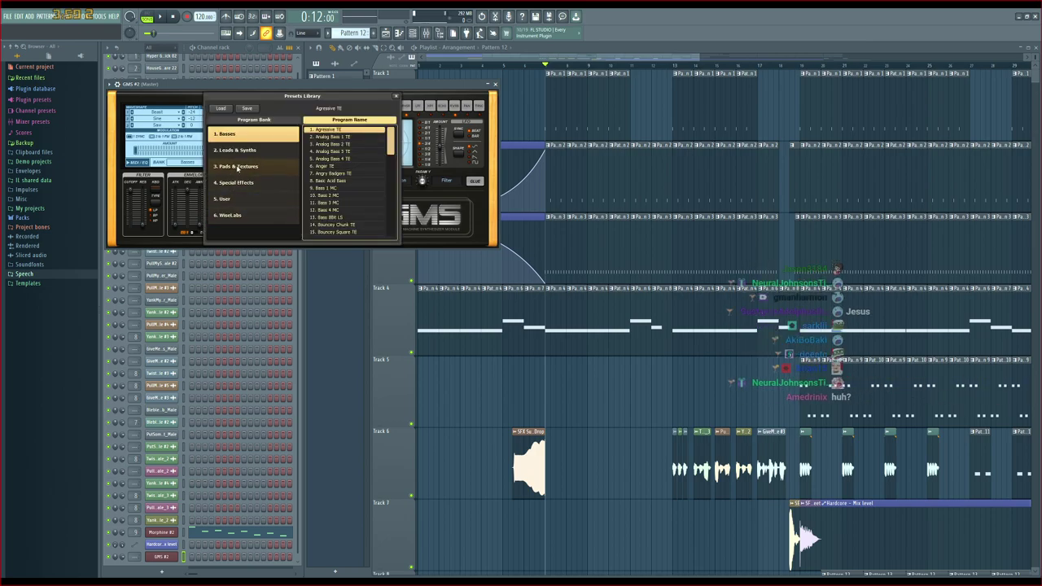
pyautogui.click(281, 150)
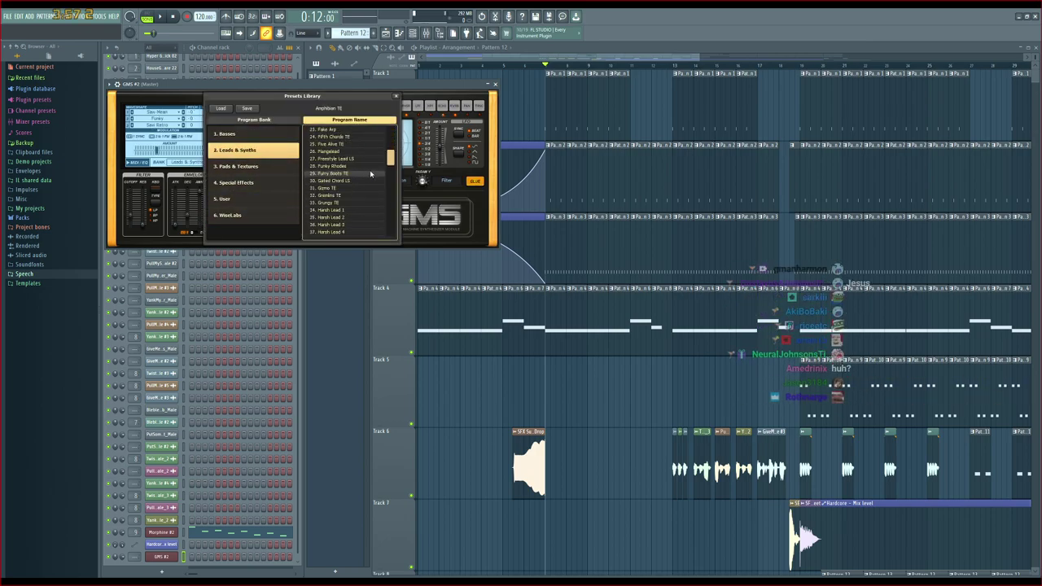
# Audition the Synth 8, Synth 7 and Synth 6 presets on the new GMS channel, playing along with the arrangement from bar 7
pyautogui.moveTo(390, 158); pyautogui.dragTo(391, 226)
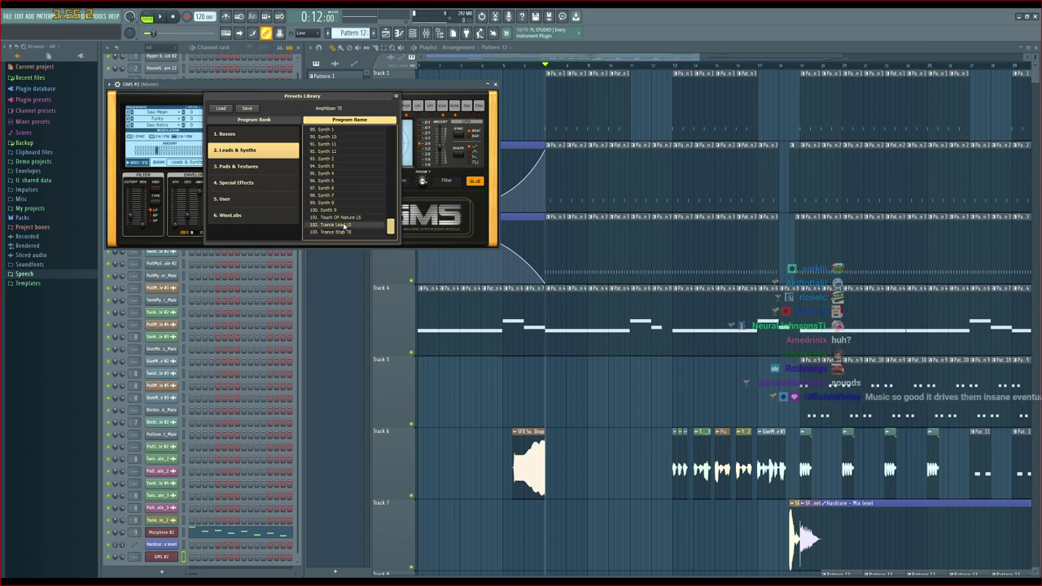
pyautogui.click(337, 203)
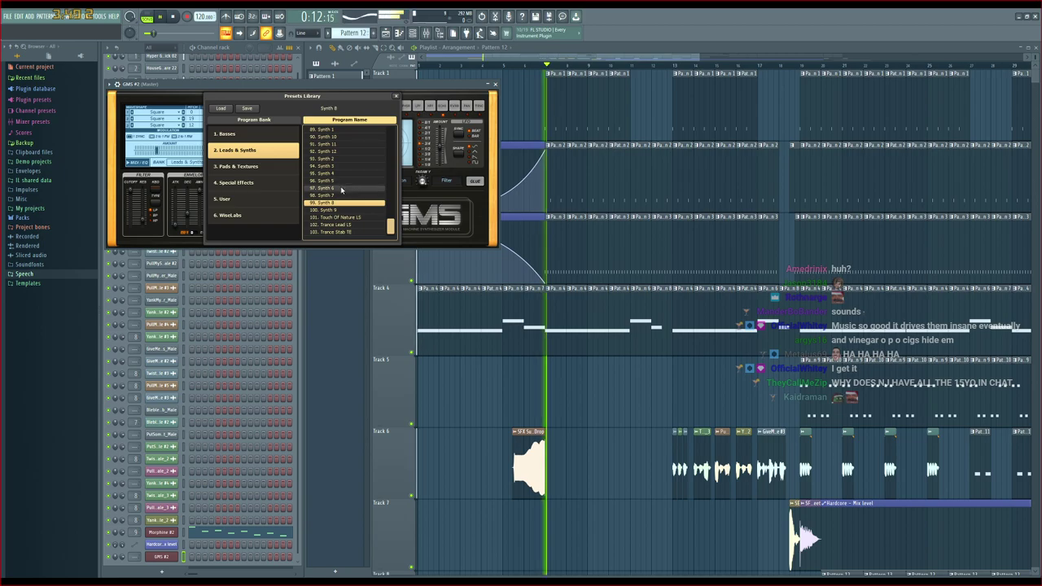
pyautogui.click(332, 196)
pyautogui.click(332, 189)
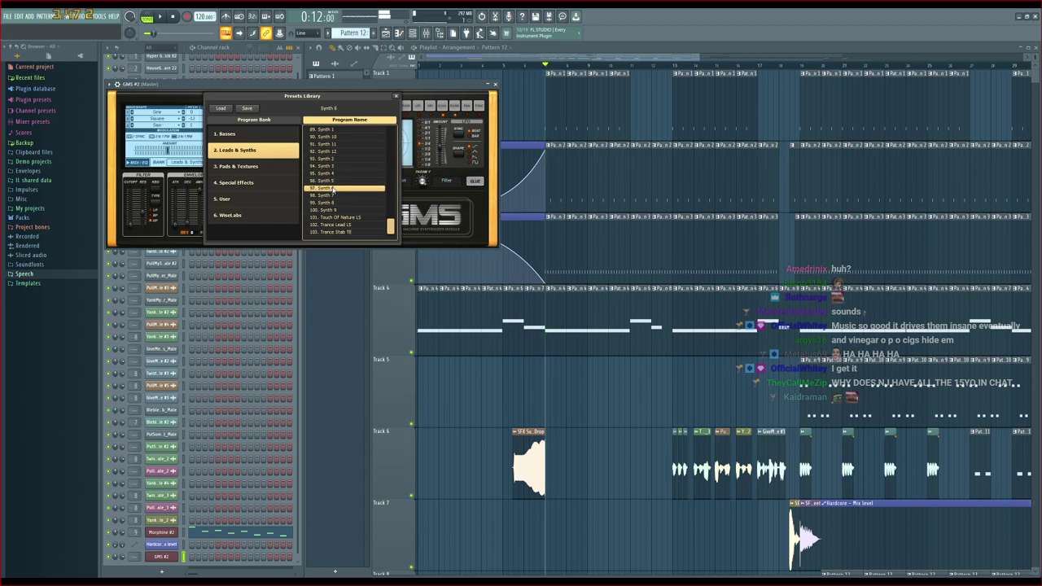
pyautogui.press('space')
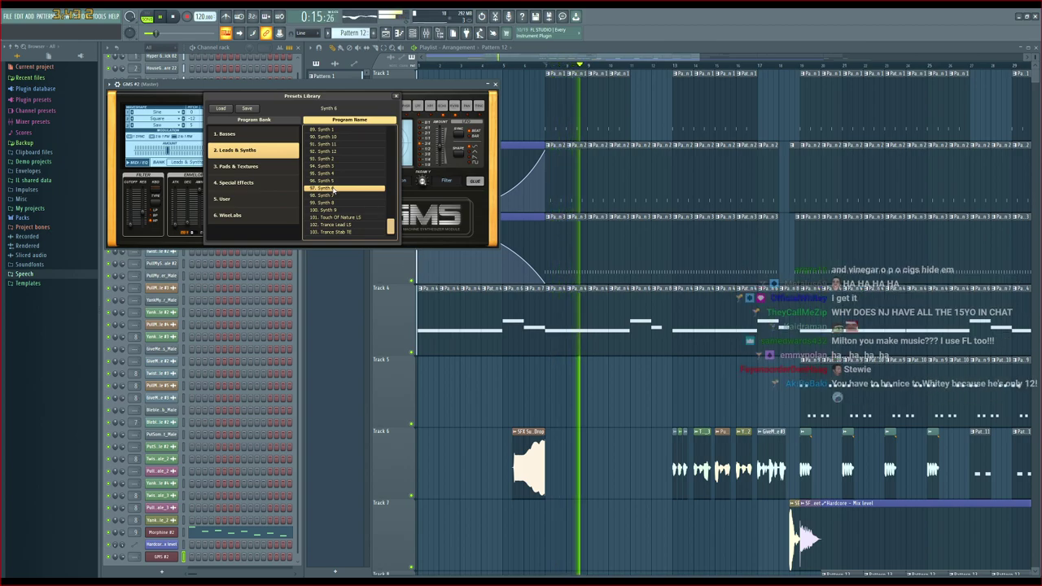
pyautogui.press('space')
# Audition the remaining numbered Synth presets, including Synth 4, 3, 2, 11 and 1, against the arrangement from bar 7
pyautogui.scroll(2, 326, 192)
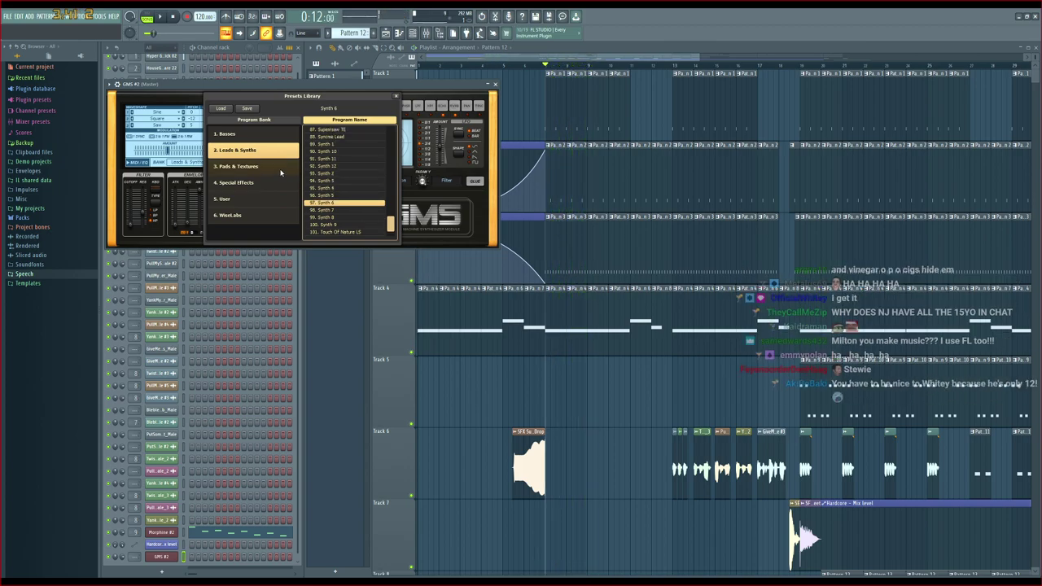
pyautogui.click(322, 195)
pyautogui.click(329, 188)
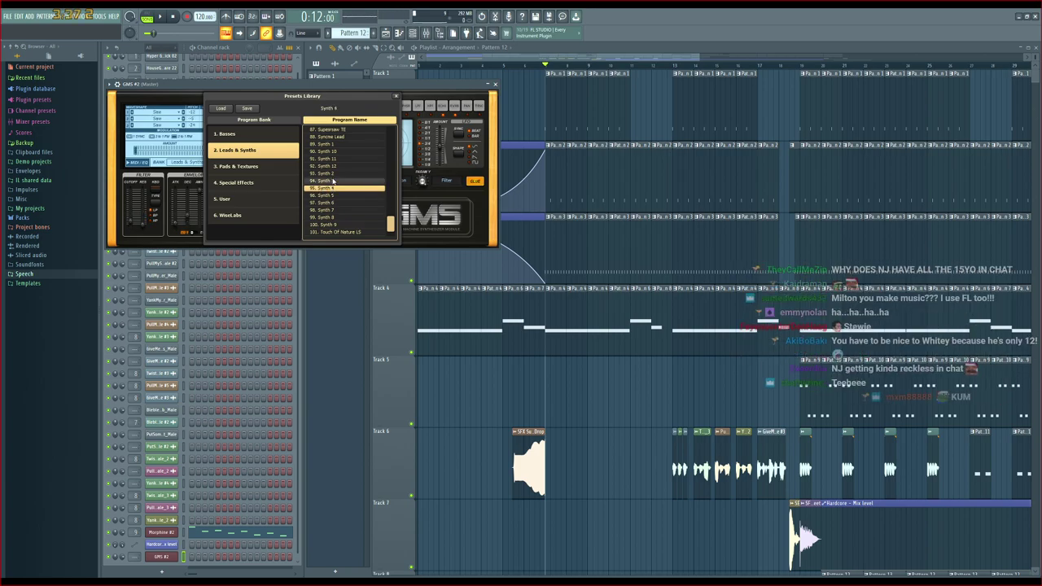
pyautogui.click(332, 182)
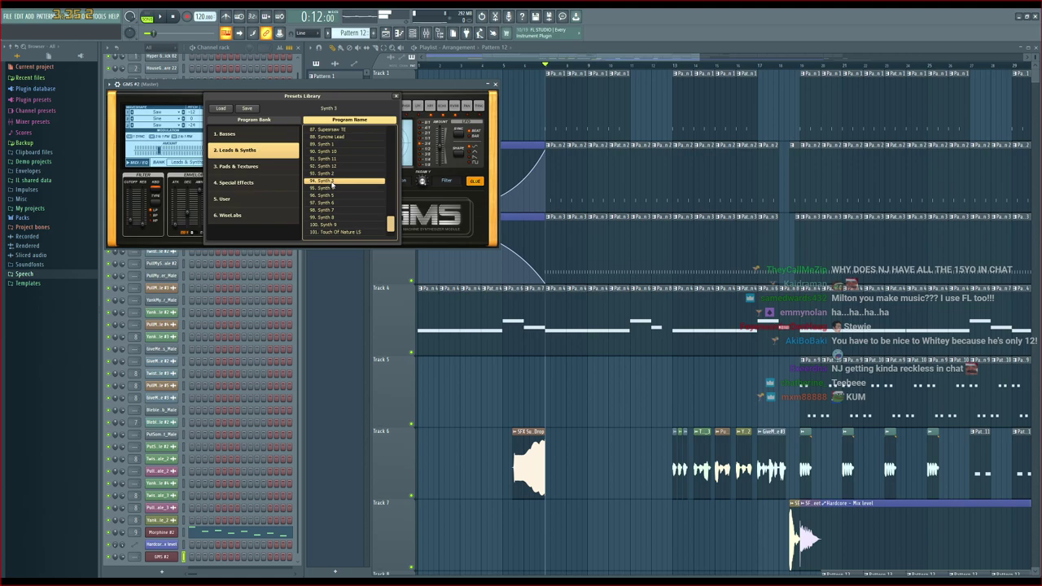
pyautogui.click(332, 174)
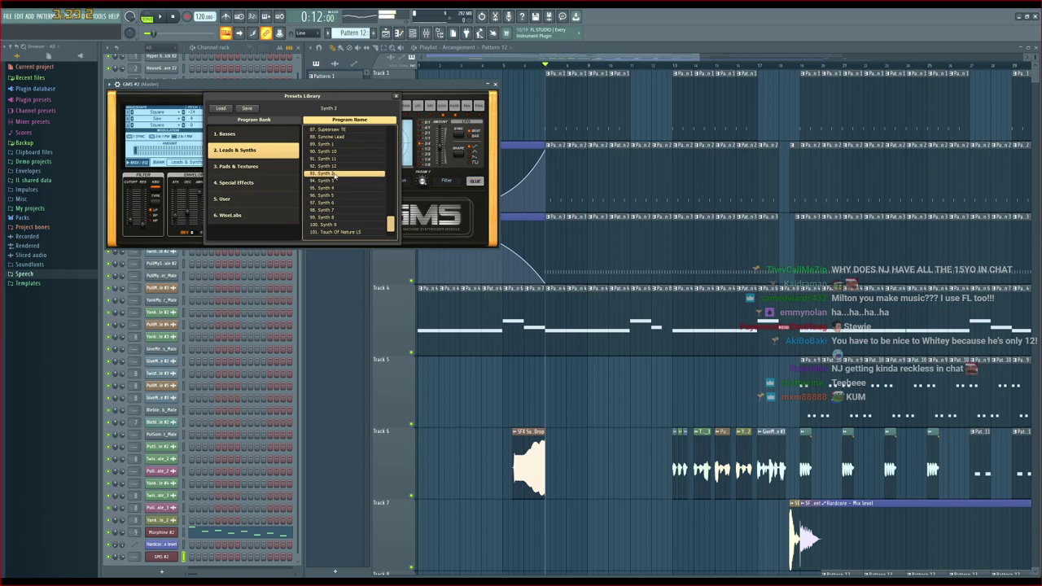
pyautogui.scroll(1, 333, 175)
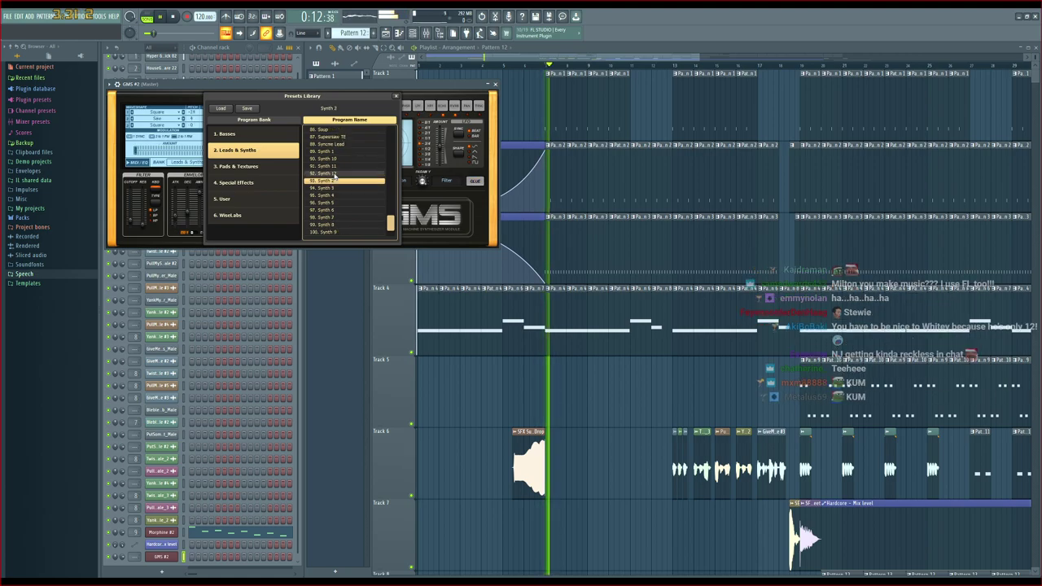
pyautogui.click(333, 175)
pyautogui.scroll(2, 333, 175)
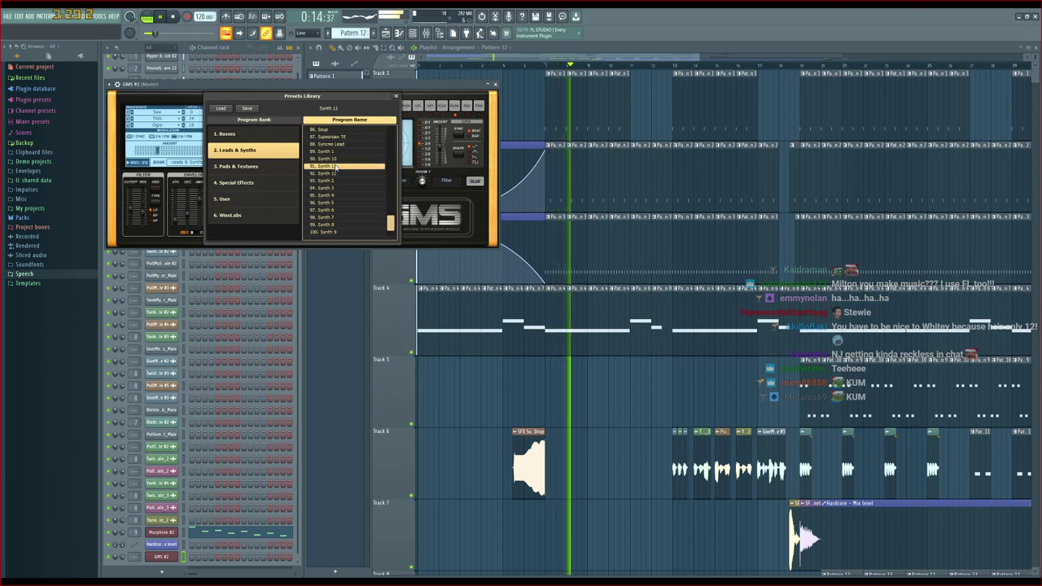
pyautogui.click(338, 173)
pyautogui.scroll(3, 339, 173)
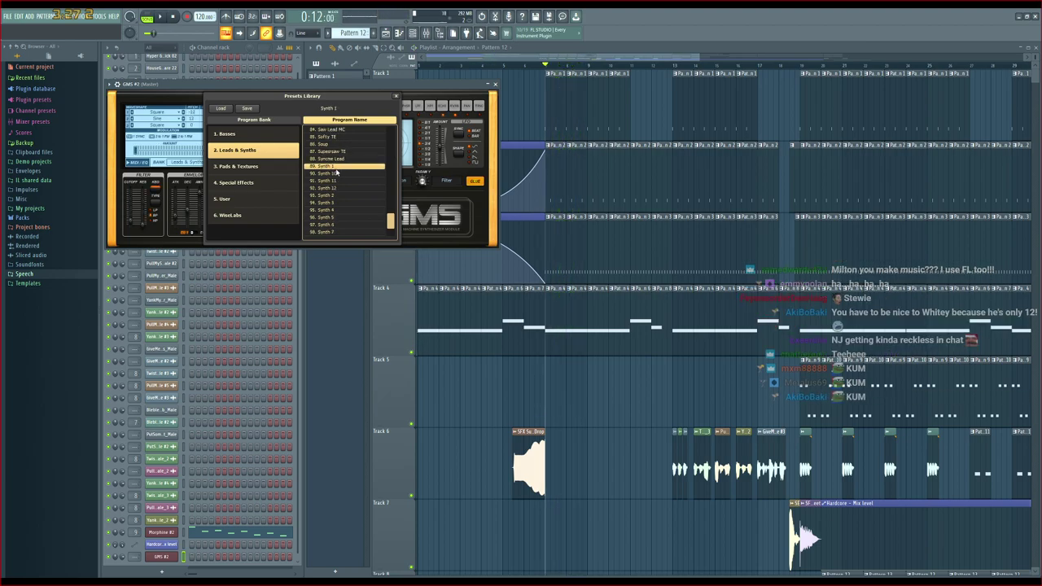
# Try the Syncme Lead preset and play the arrangement from bar 7 twice with it
pyautogui.click(344, 180)
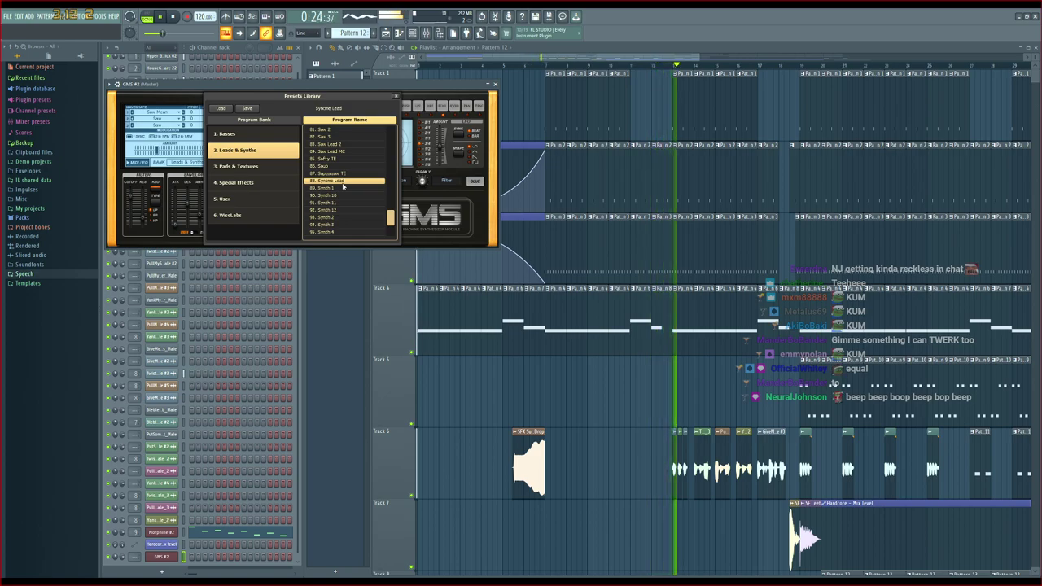
pyautogui.press('space')
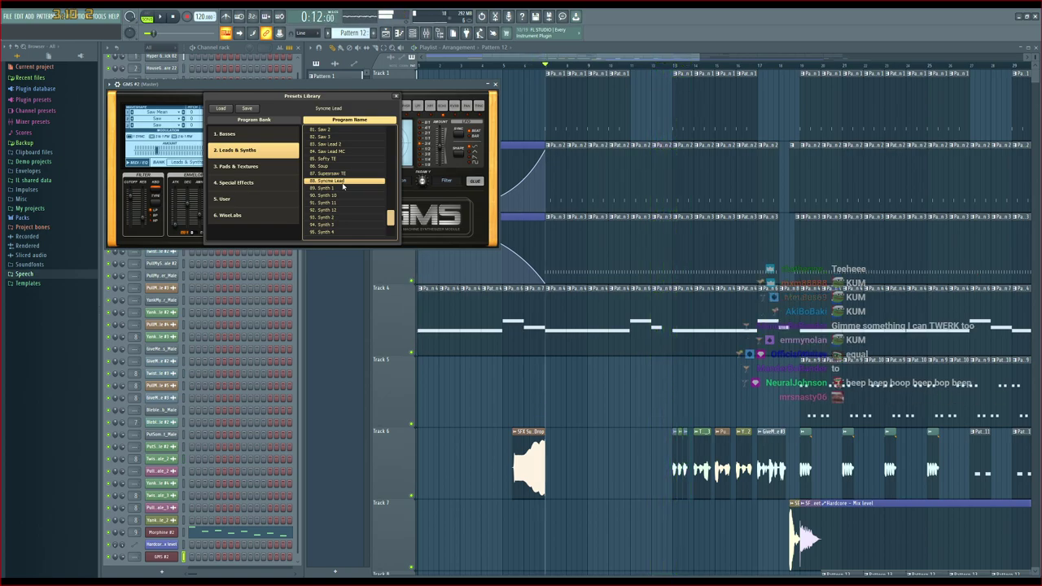
pyautogui.press('space')
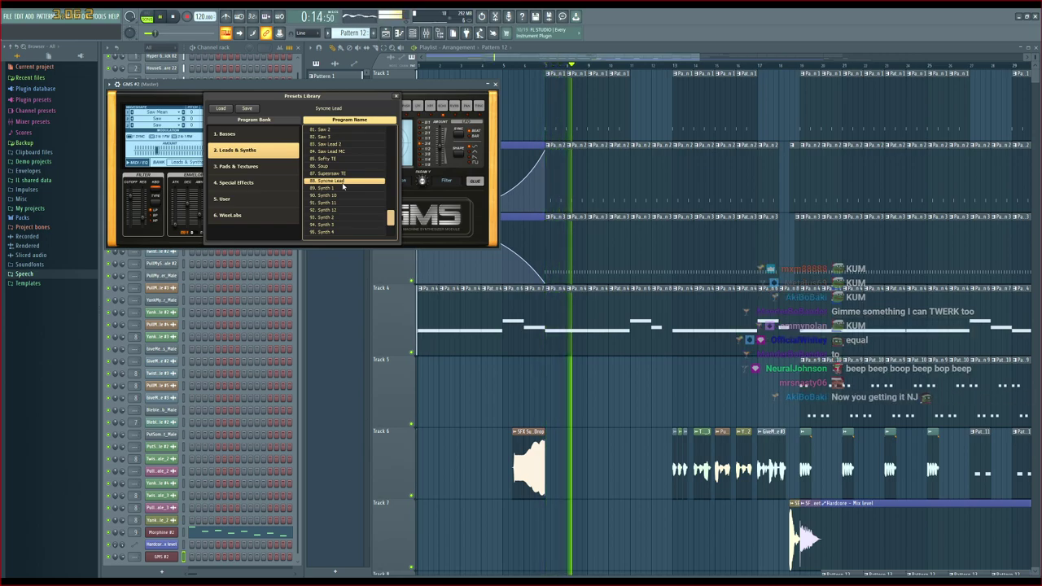
pyautogui.press('space')
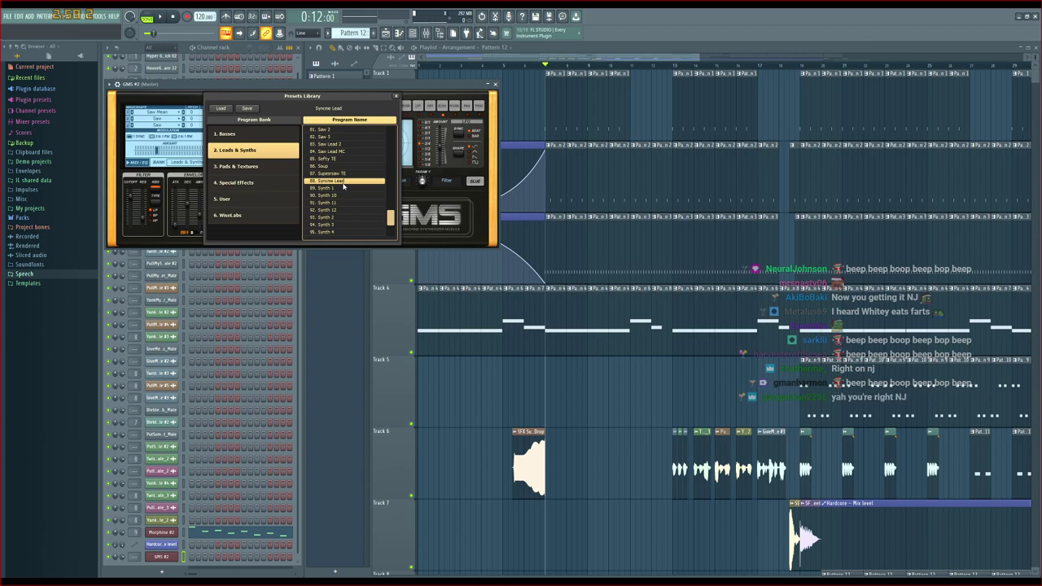
# Audition the Supersaw TE, Softy TE, Saw Lead 2 and Saw Lead MC presets, playing the arrangement briefly with Saw Lead MC
pyautogui.click(330, 174)
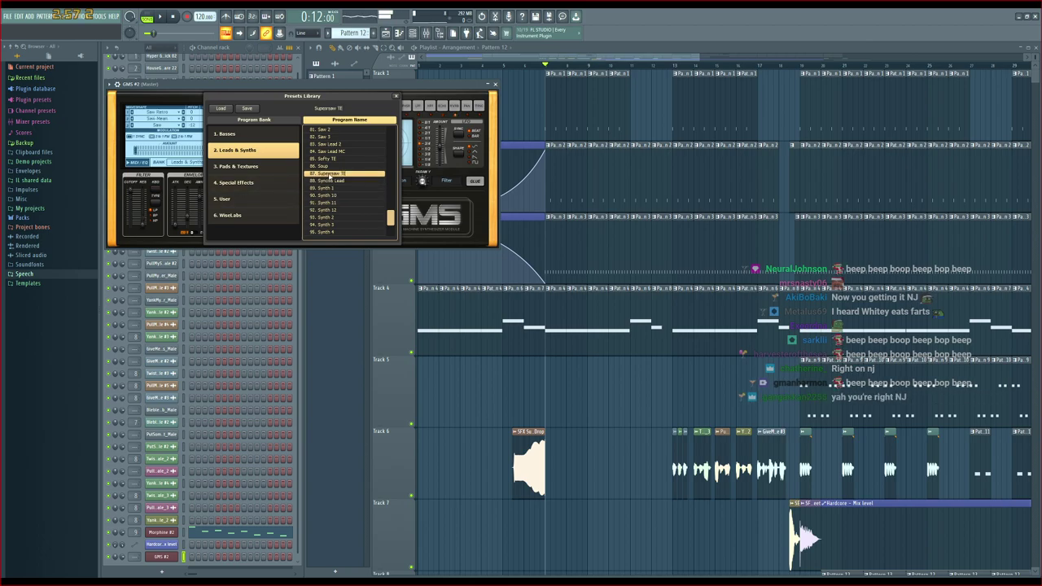
pyautogui.click(330, 167)
pyautogui.scroll(1, 337, 173)
pyautogui.click(338, 174)
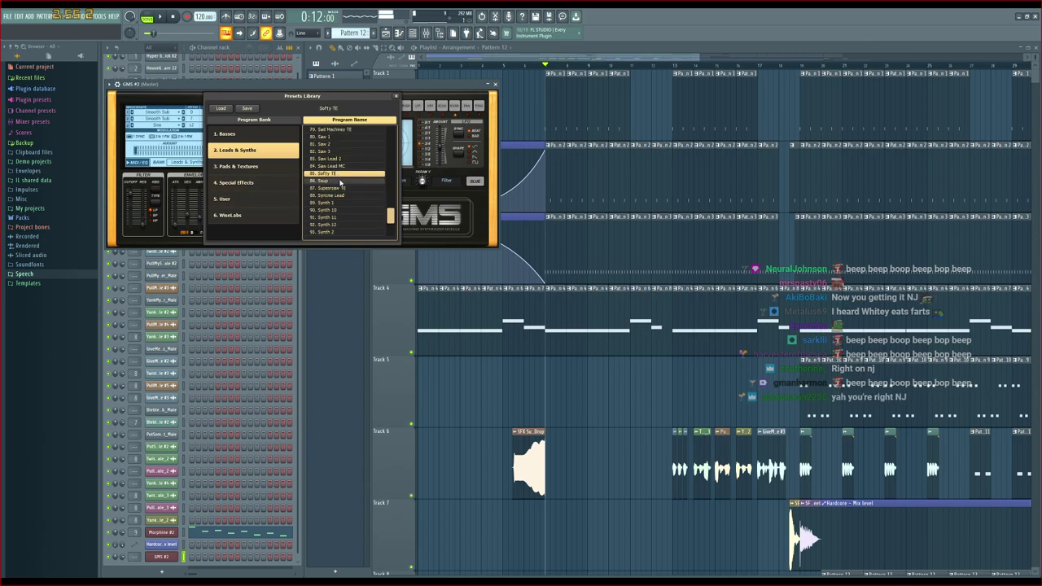
pyautogui.scroll(1, 340, 179)
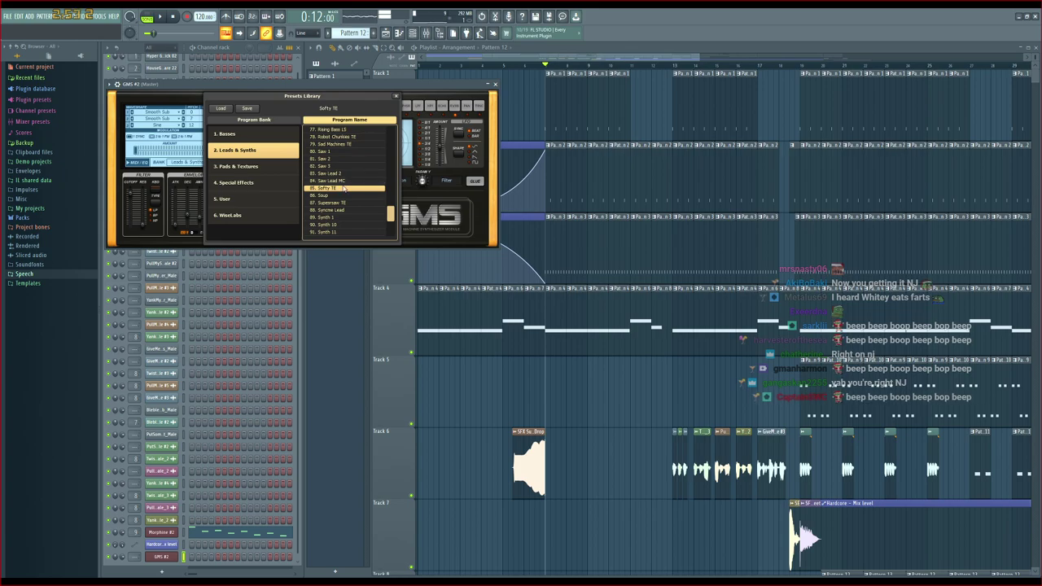
pyautogui.click(340, 174)
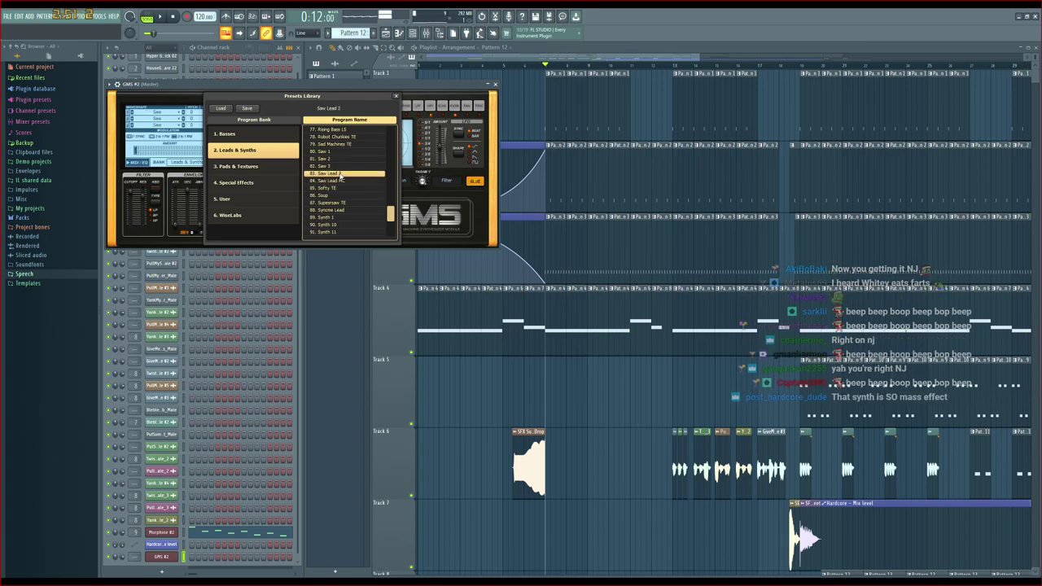
pyautogui.click(340, 182)
pyautogui.press('space')
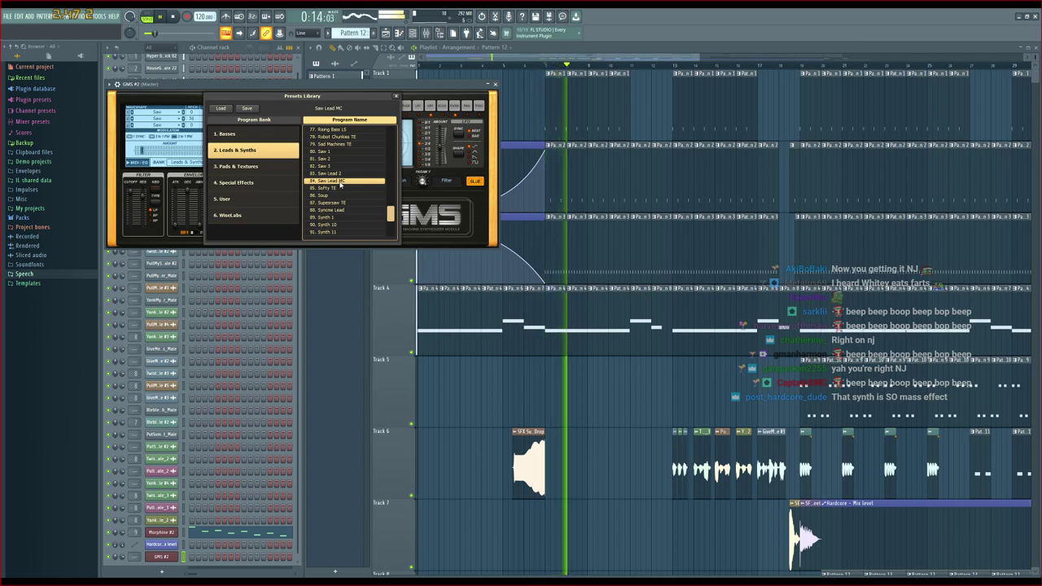
pyautogui.press('space')
# Audition the Saw 1, Rising Bass LS and Retro Lead LS presets, playing the arrangement from bar 7 with Retro Lead LS
pyautogui.click(328, 157)
pyautogui.scroll(2, 334, 163)
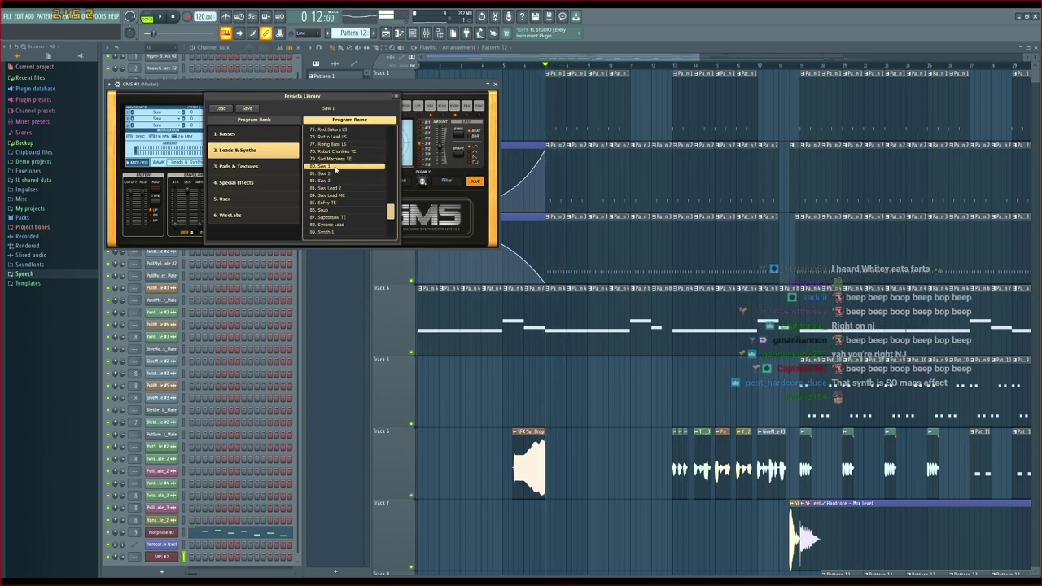
pyautogui.click(348, 173)
pyautogui.click(341, 166)
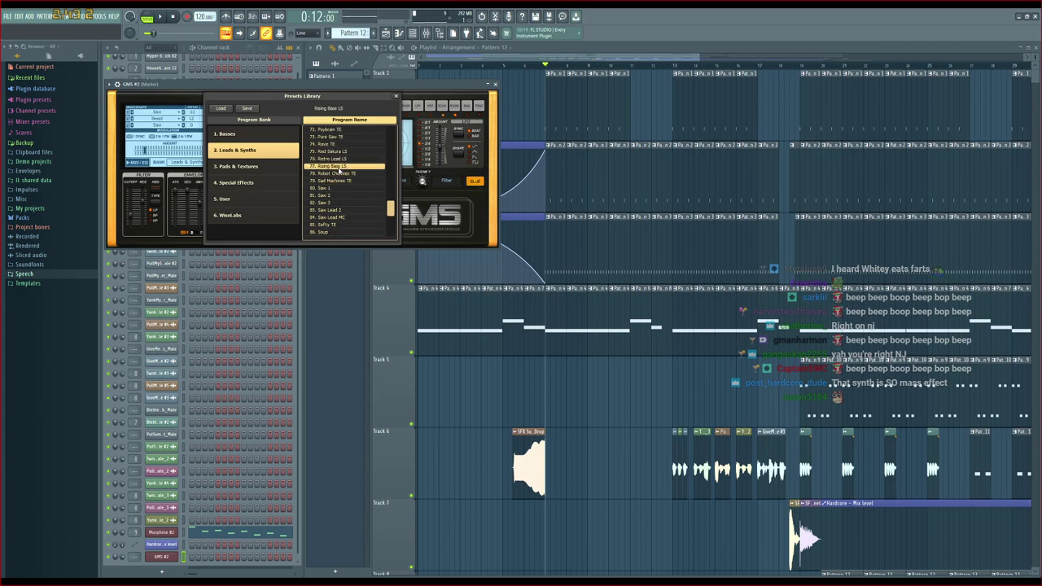
pyautogui.click(339, 160)
pyautogui.press('space')
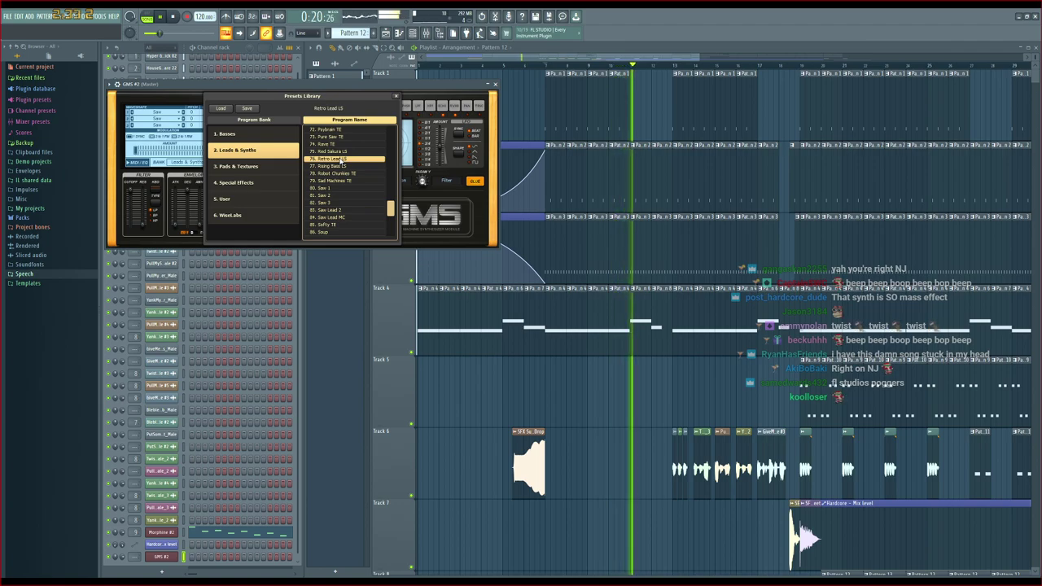
pyautogui.scroll(1, 343, 167)
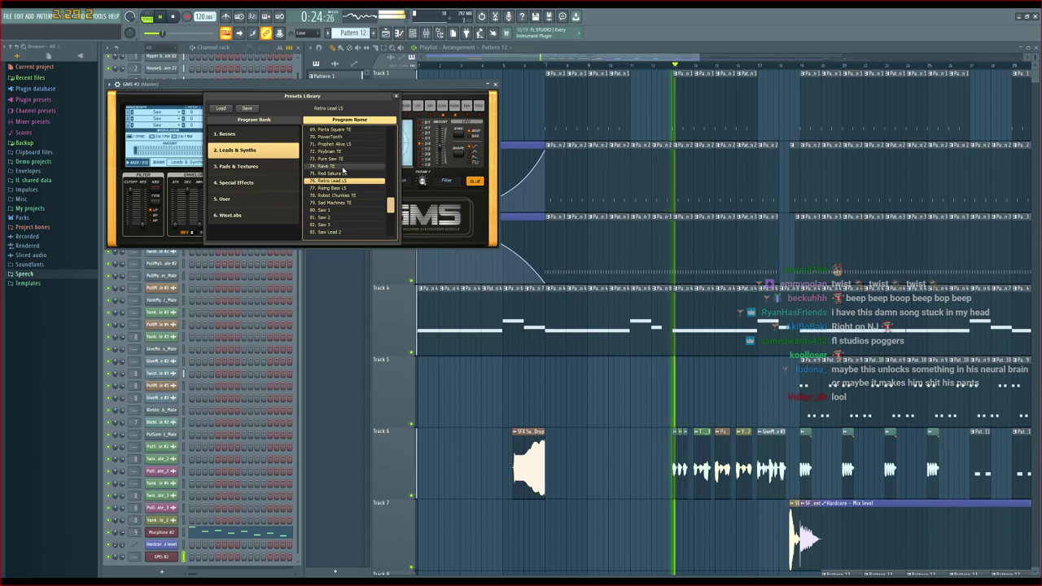
# Try the Rave TE and Prophet Alive LS presets, and load PowerTooth into the new GMS channel, closing the preset library
pyautogui.click(343, 174)
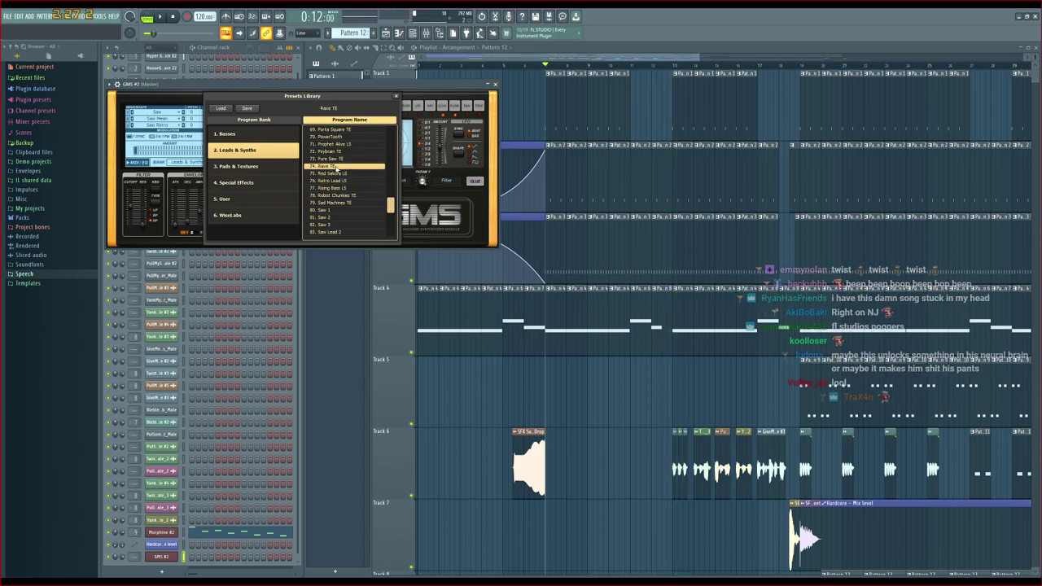
pyautogui.scroll(2, 341, 171)
pyautogui.click(337, 166)
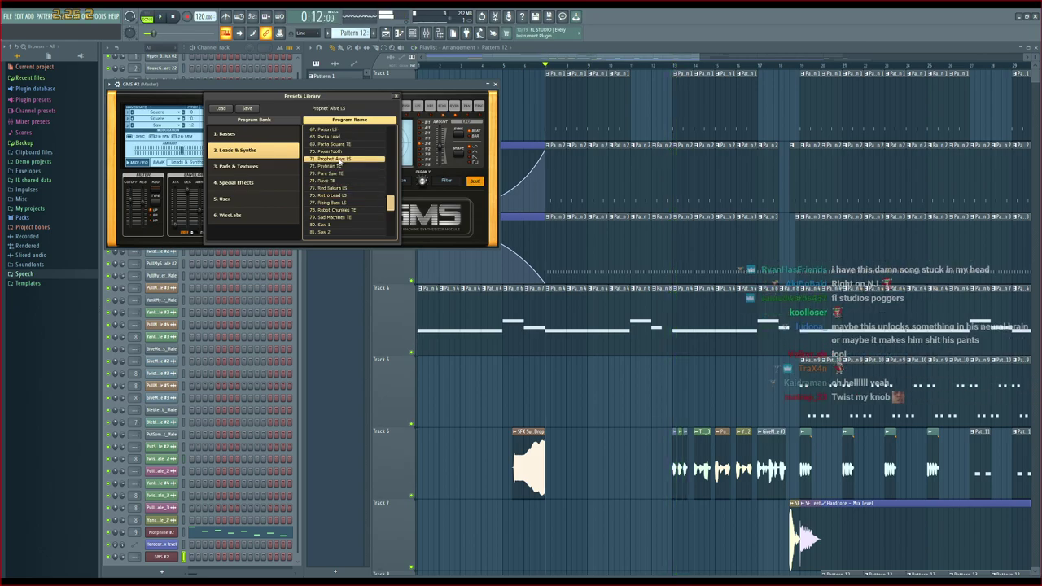
pyautogui.scroll(2, 340, 164)
pyautogui.click(341, 158)
pyautogui.click(337, 166)
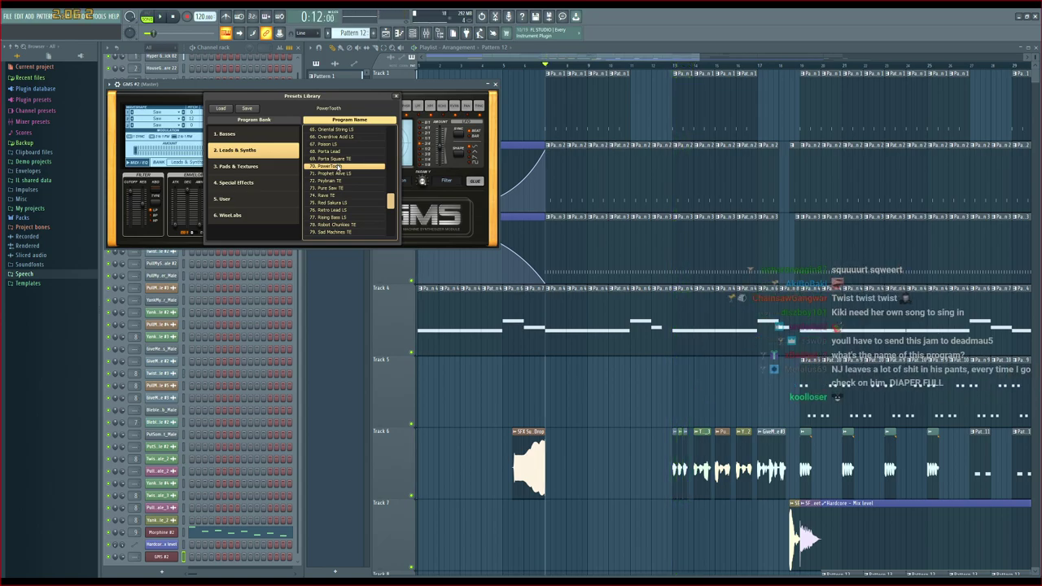
pyautogui.doubleClick(337, 166)
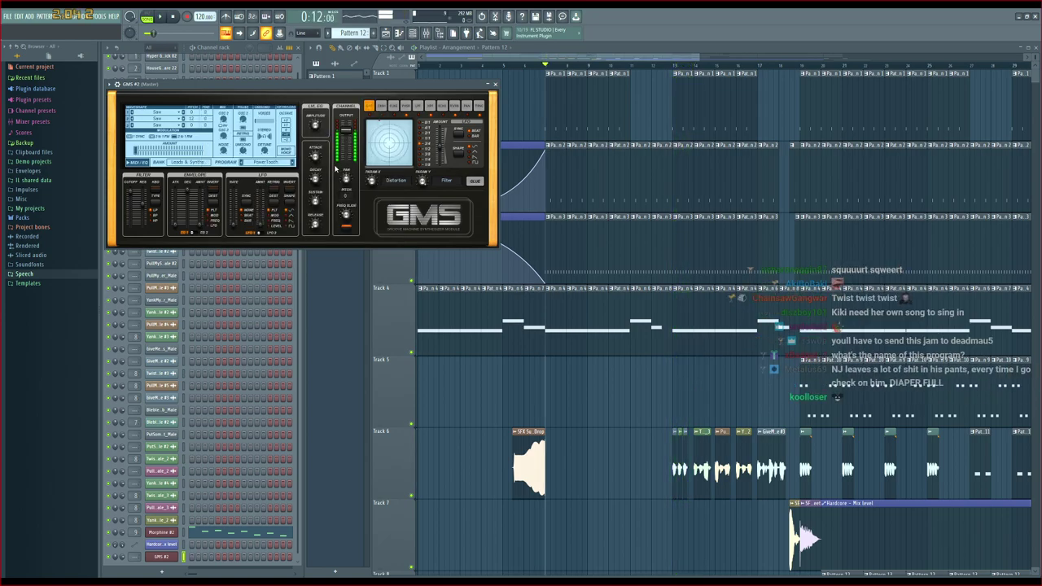
# Try the Digital waveform on the first GMS oscillator and settle on Crunch
pyautogui.click(166, 114)
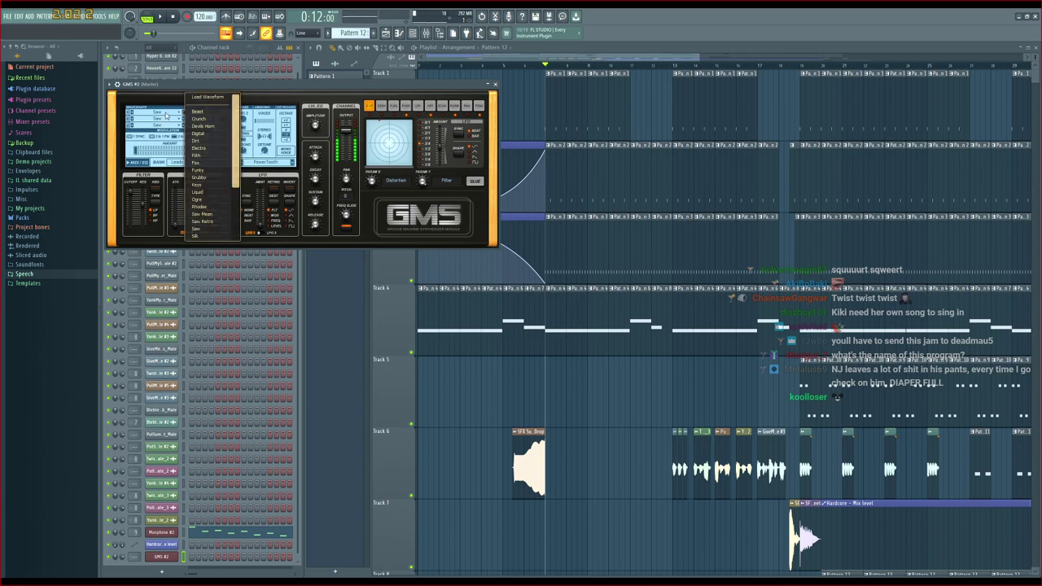
pyautogui.click(209, 134)
pyautogui.click(160, 119)
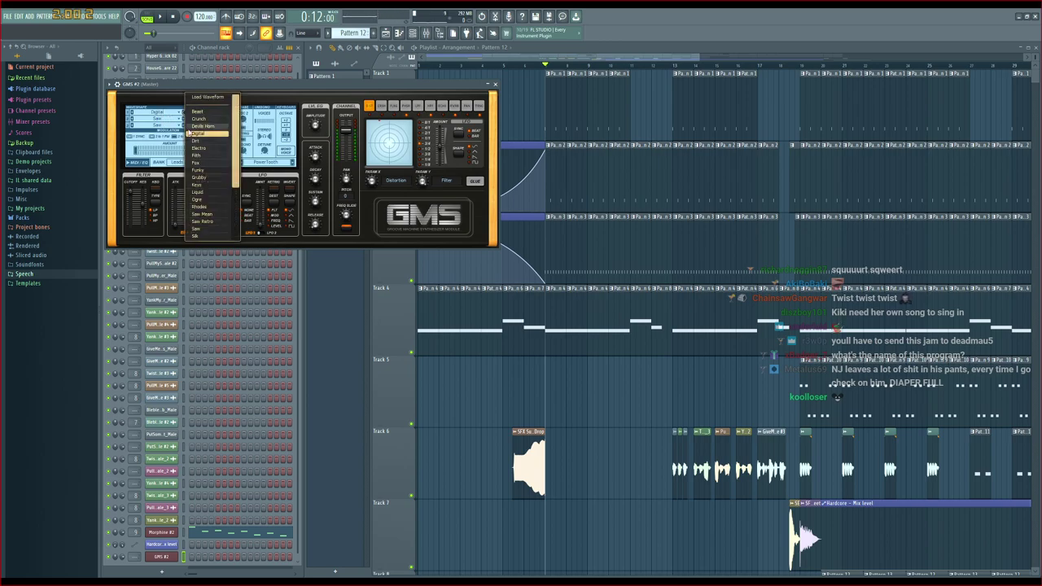
pyautogui.click(186, 122)
pyautogui.click(166, 115)
pyautogui.click(192, 123)
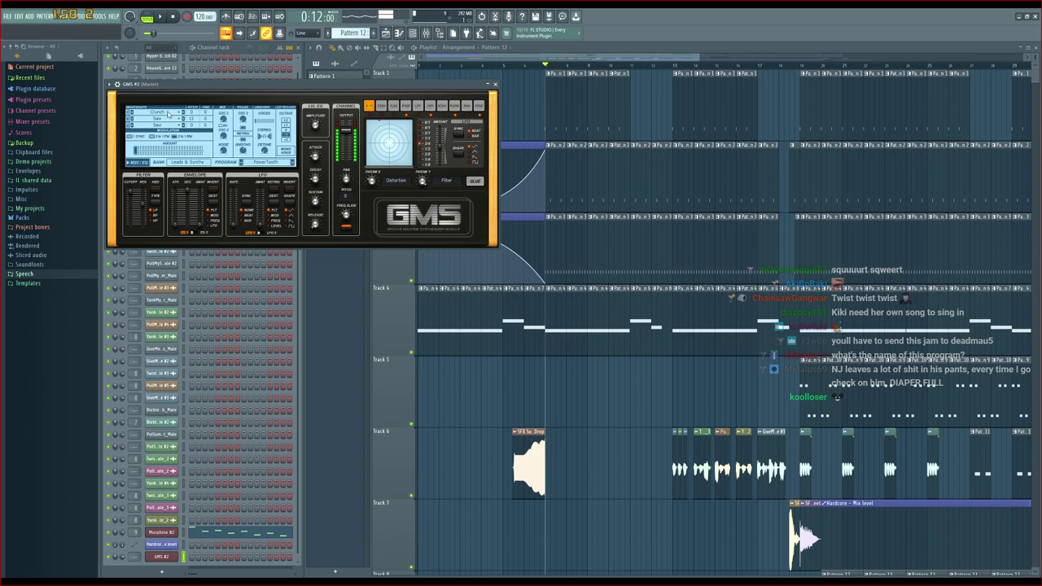
# Try the Liquid, Dirt and Silk waveforms on the first, second and third GMS oscillators
pyautogui.click(166, 116)
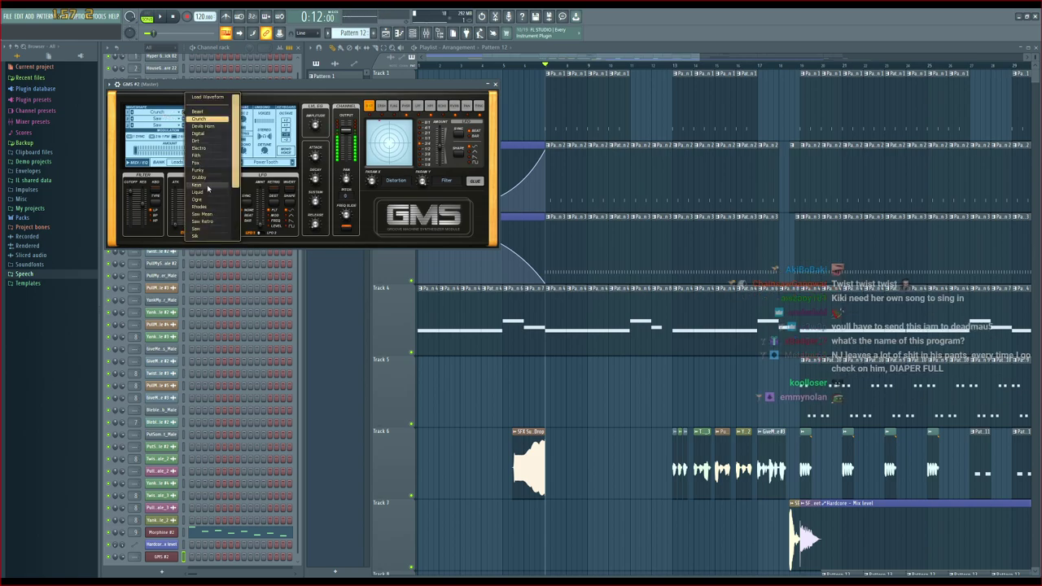
pyautogui.click(201, 183)
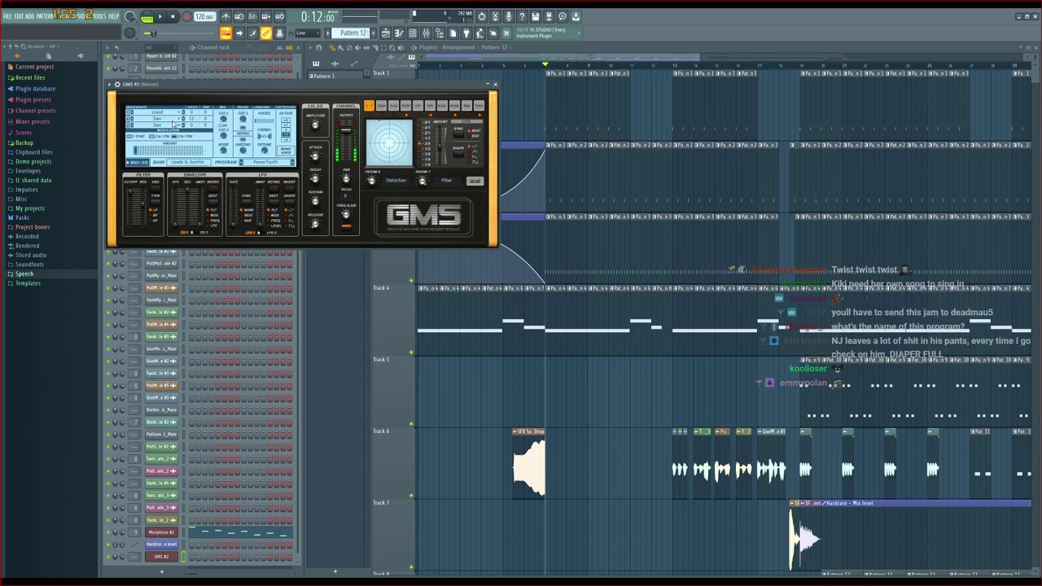
pyautogui.click(165, 116)
pyautogui.click(175, 128)
pyautogui.click(165, 116)
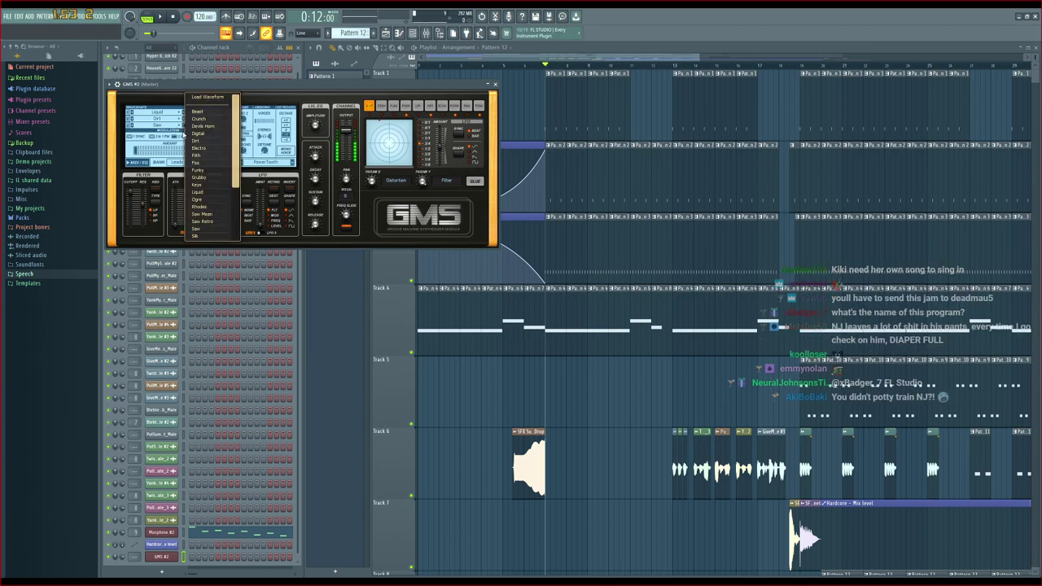
pyautogui.click(187, 165)
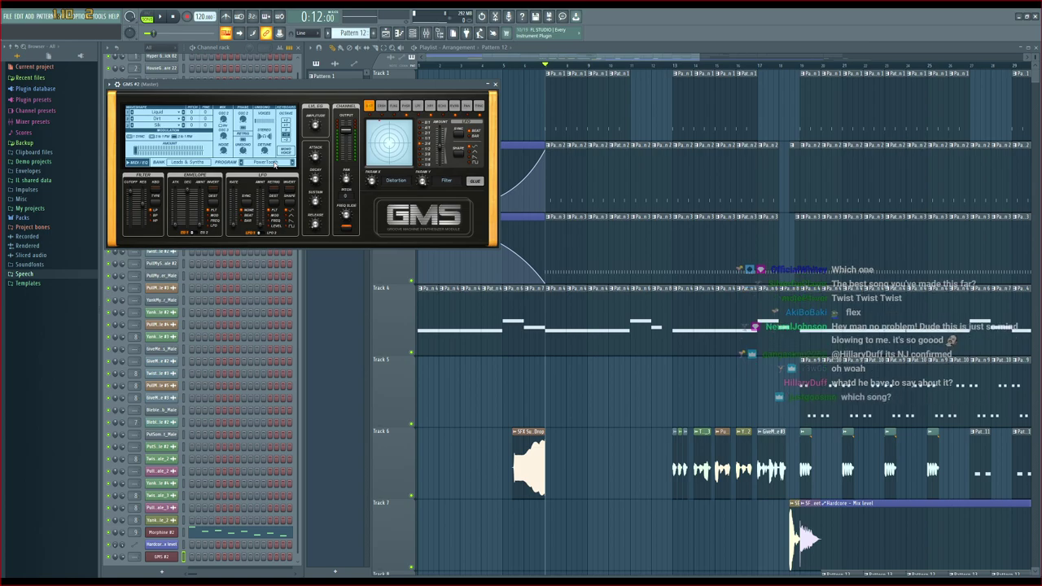
# Switch to Pattern 11 and reload the PowerTooth program in GMS to restore its original Saw oscillators
pyautogui.press('KP_Subtract')
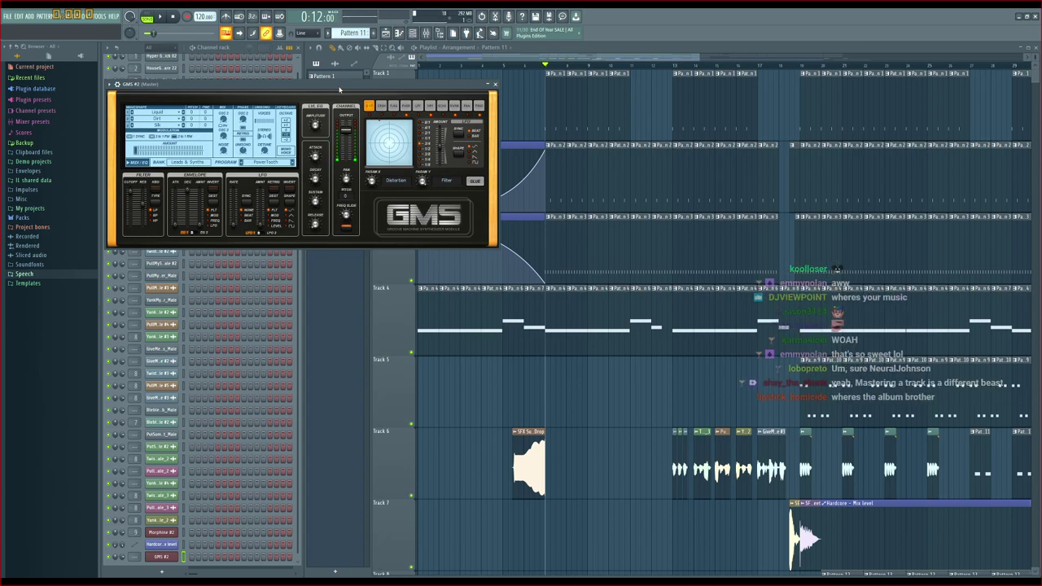
pyautogui.scroll(-1, 257, 163)
pyautogui.scroll(1, 256, 163)
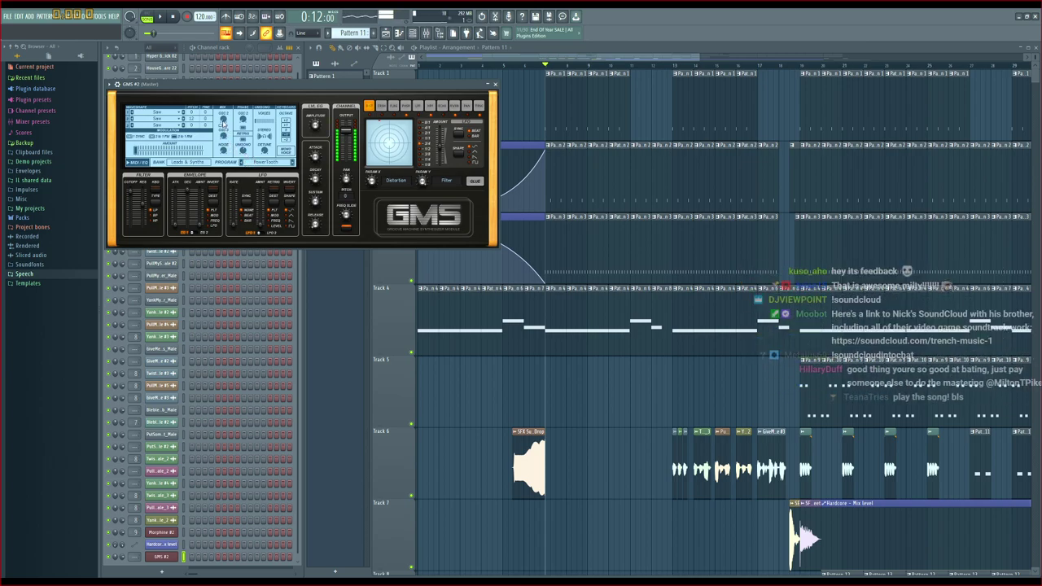
# Adjust the GMS oscillator mix, and try the modulation amount at maximum before bringing it back down to minimum
pyautogui.moveTo(223, 120); pyautogui.dragTo(223, 125)
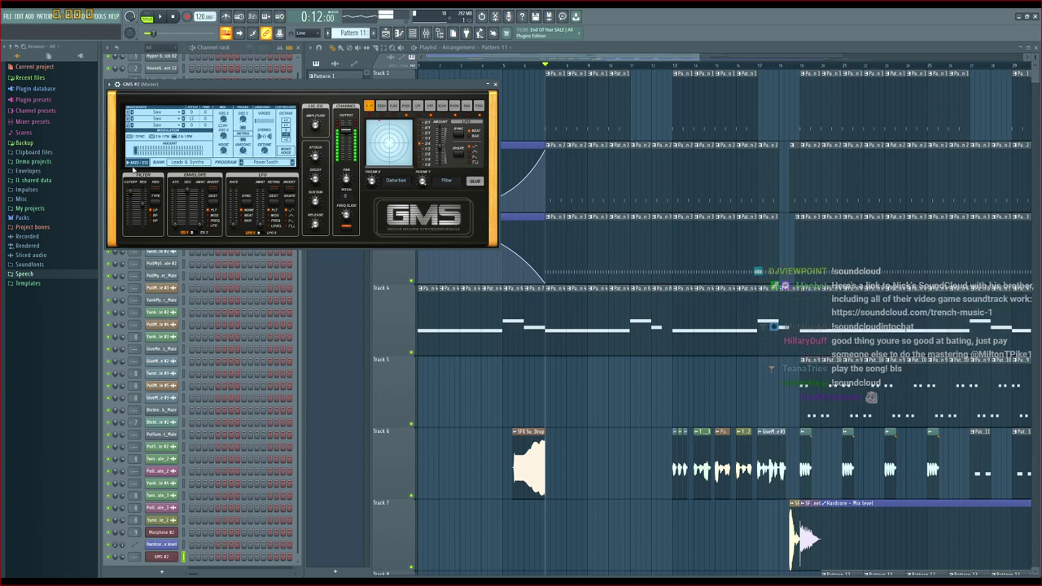
pyautogui.moveTo(136, 151)
pyautogui.mouseDown()
pyautogui.moveTo(202, 150)
pyautogui.moveTo(118, 146)
pyautogui.mouseUp()
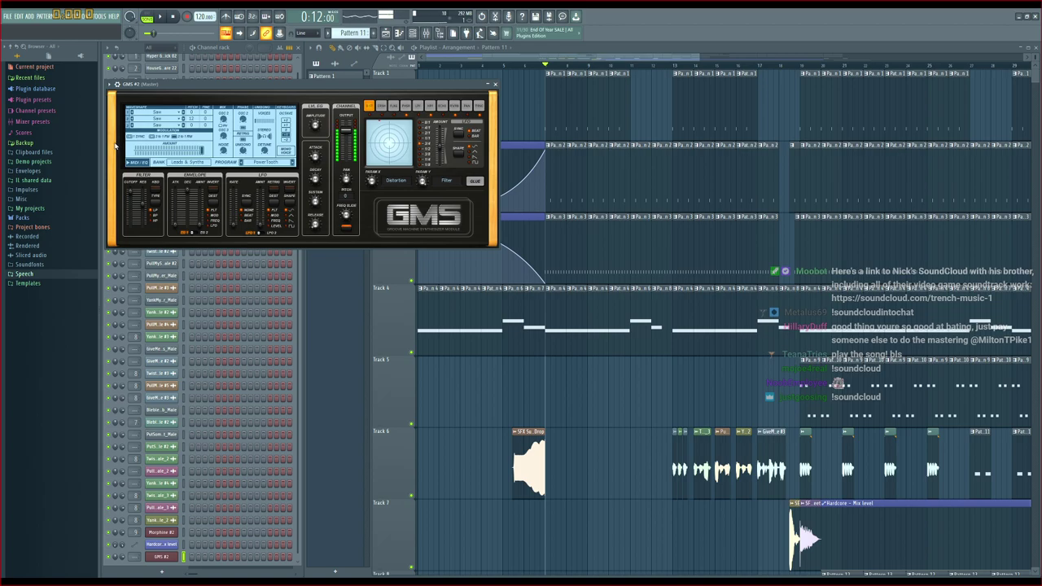
pyautogui.moveTo(203, 151); pyautogui.dragTo(135, 151)
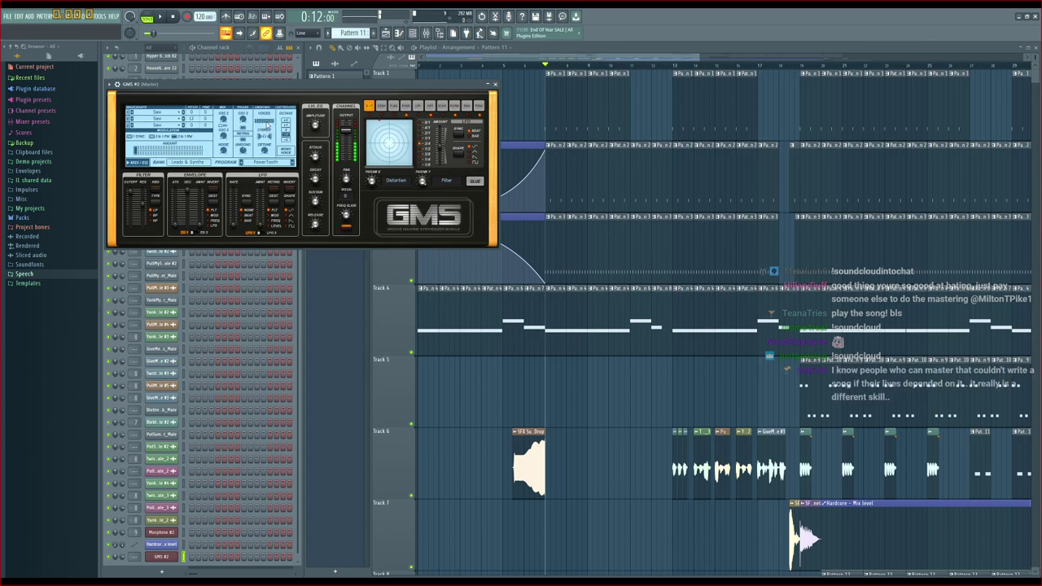
# Try several unison voice counts on the GMS patch while listening to the sound
pyautogui.moveTo(267, 123); pyautogui.dragTo(265, 122)
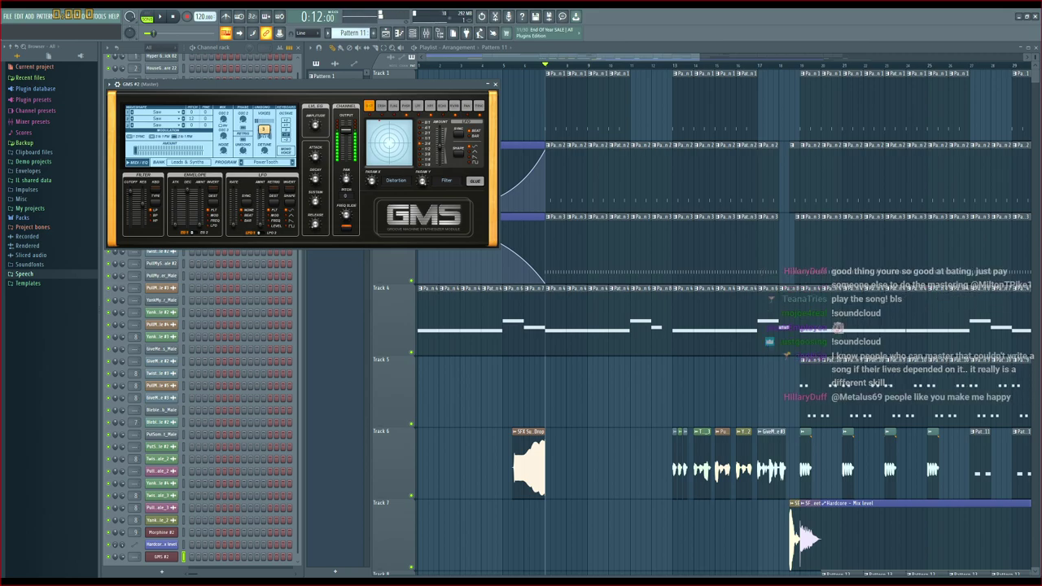
pyautogui.moveTo(265, 122); pyautogui.dragTo(259, 121)
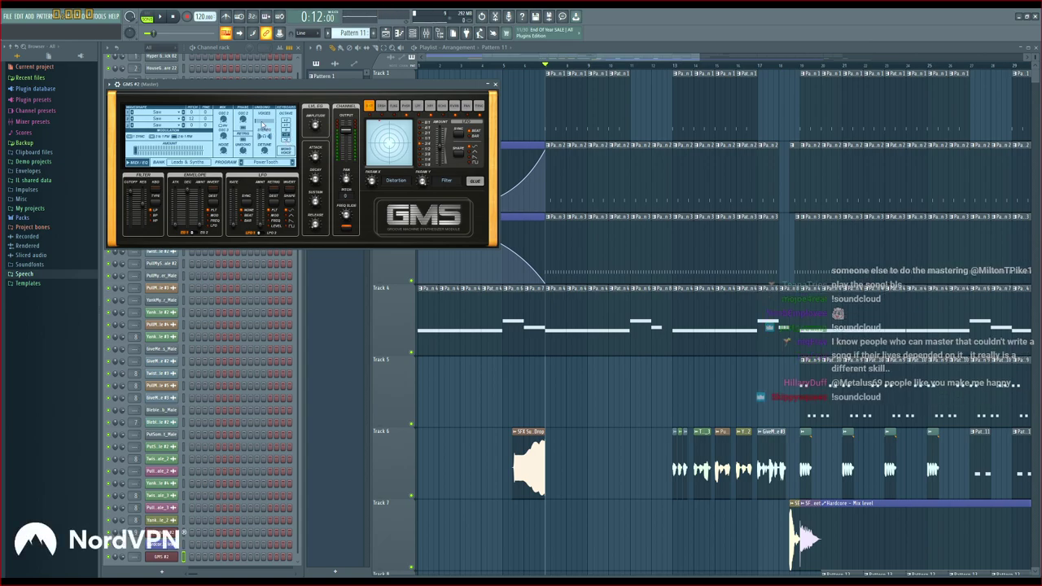
pyautogui.moveTo(262, 123); pyautogui.dragTo(263, 127)
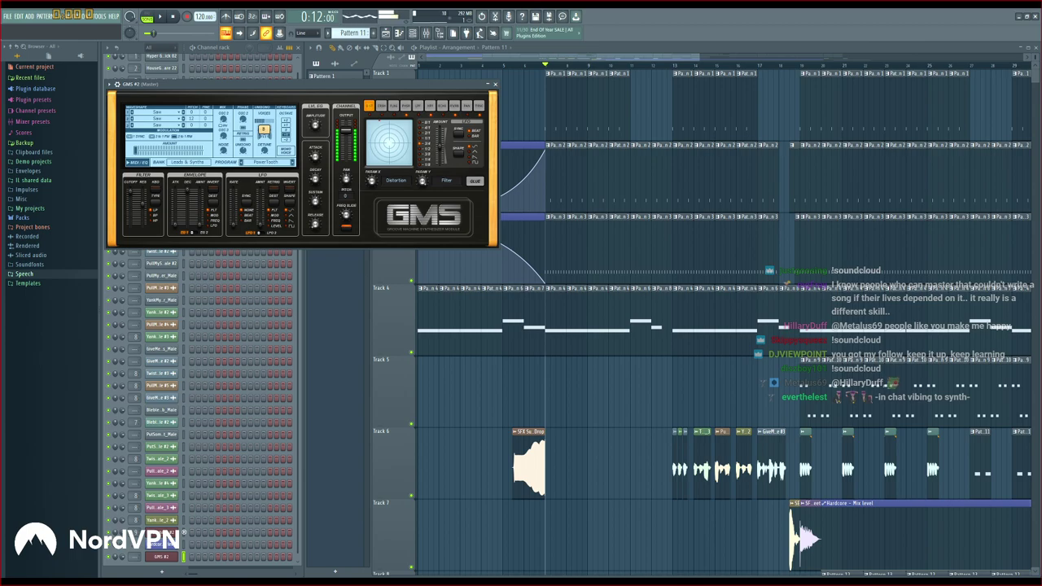
pyautogui.moveTo(262, 128); pyautogui.dragTo(265, 123)
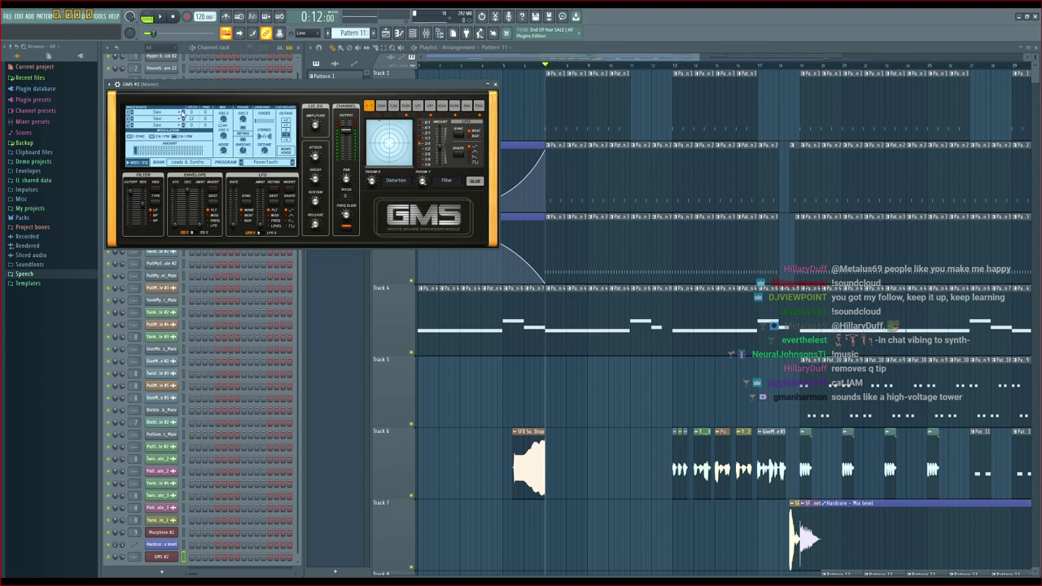
# Audition Saw Mean, Sine, Square Retro and Square Smooth on the first GMS oscillator and settle on Saw Retro
pyautogui.click(172, 114)
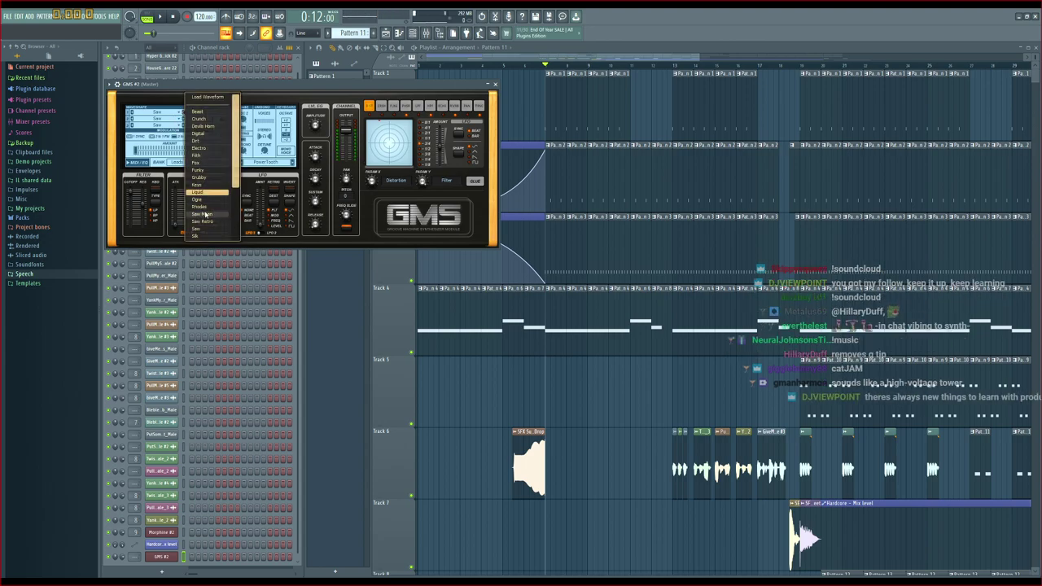
pyautogui.click(207, 208)
pyautogui.click(169, 114)
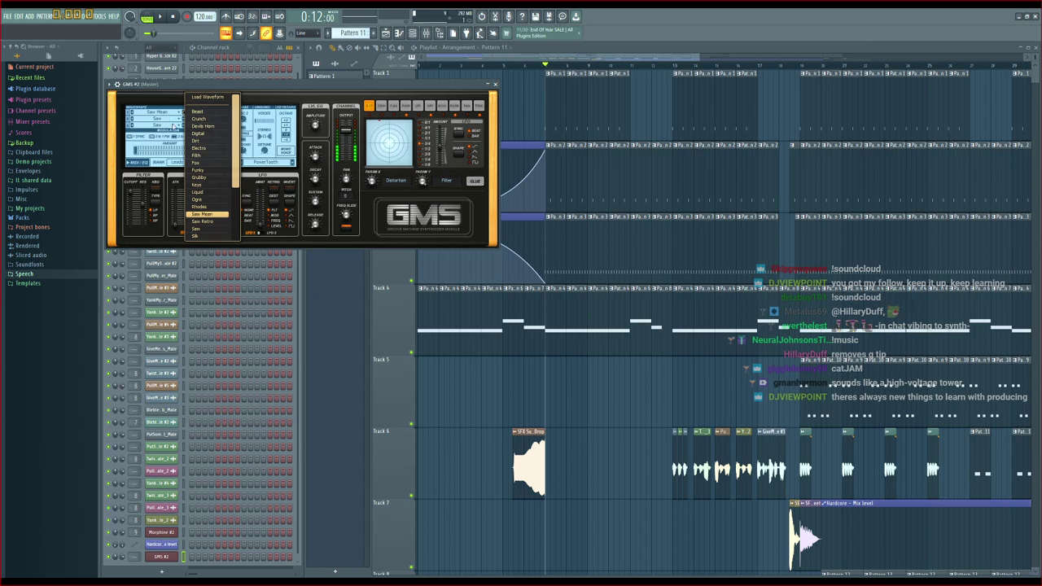
pyautogui.click(203, 186)
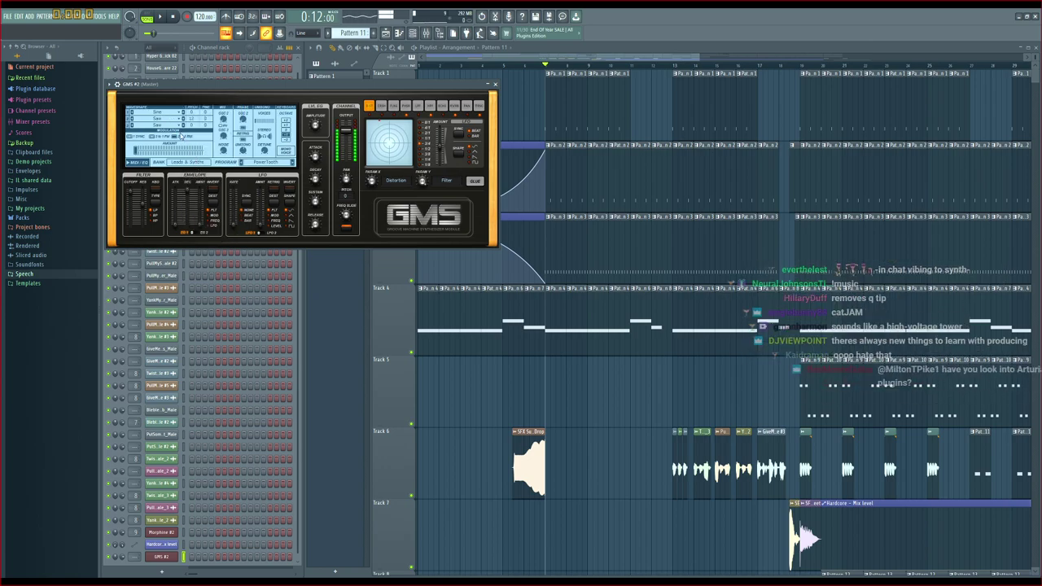
pyautogui.click(176, 119)
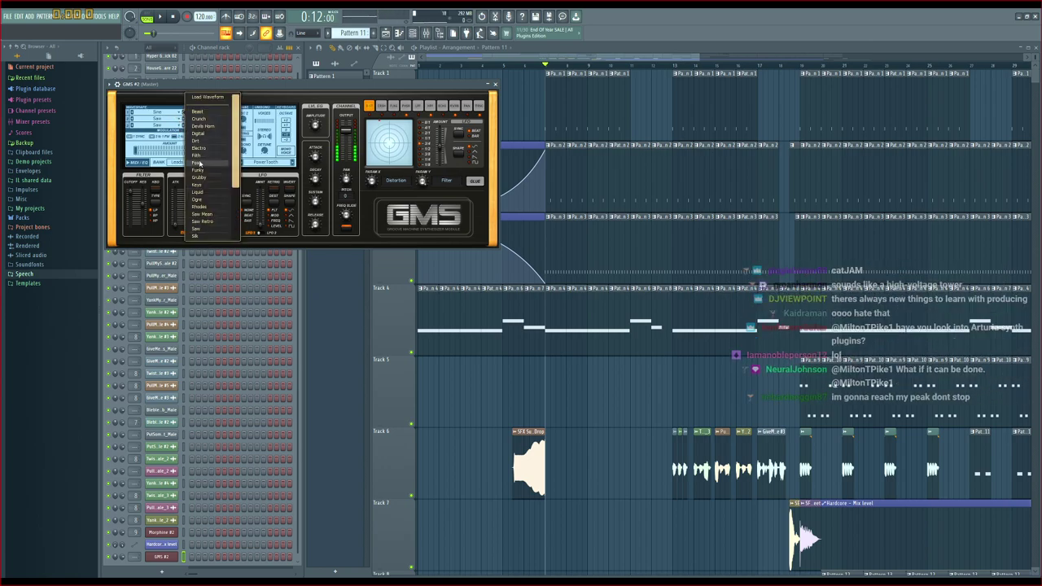
pyautogui.click(205, 231)
pyautogui.click(174, 118)
pyautogui.click(217, 177)
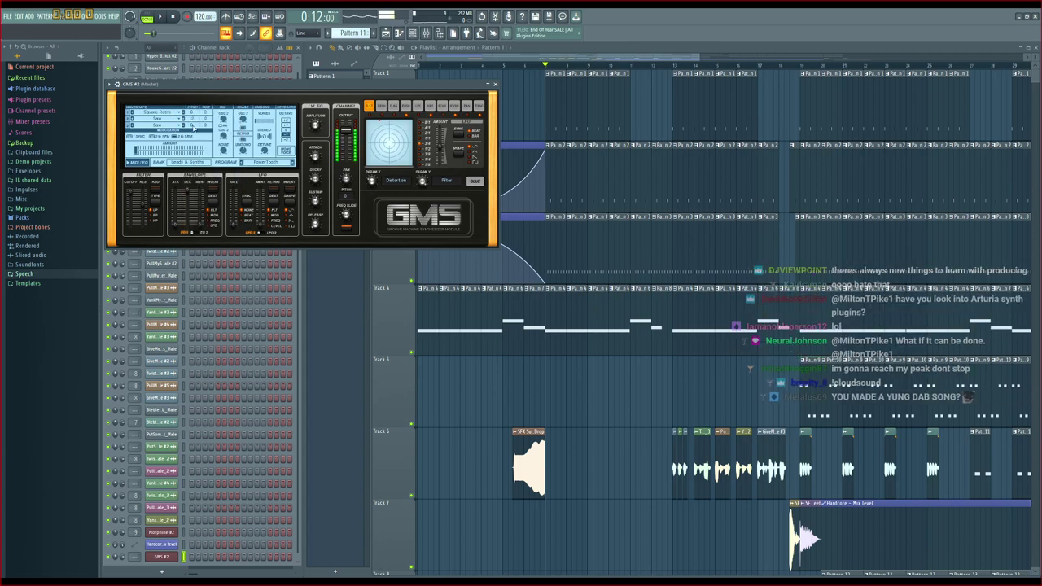
pyautogui.click(184, 113)
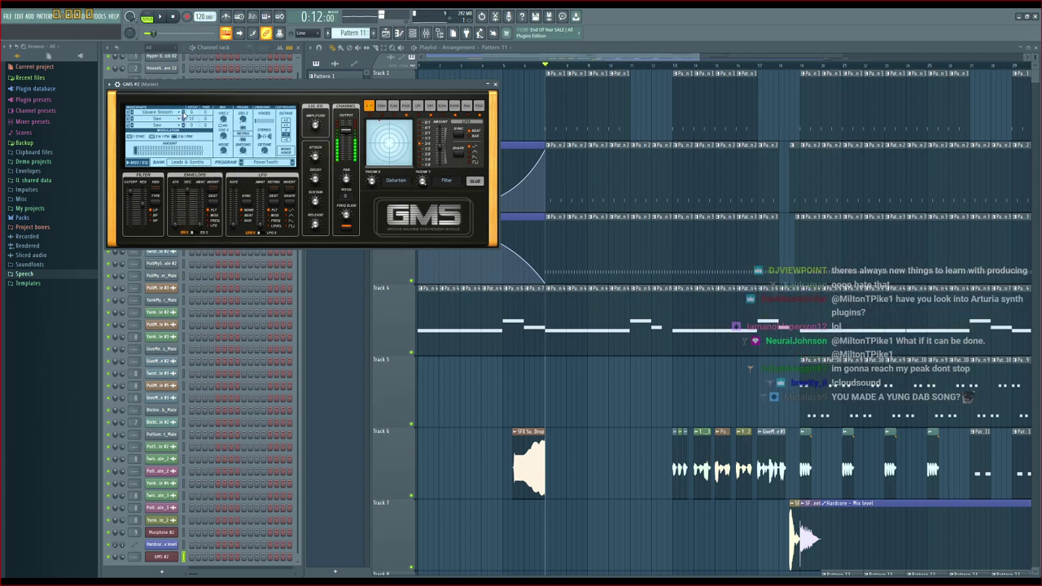
pyautogui.click(174, 115)
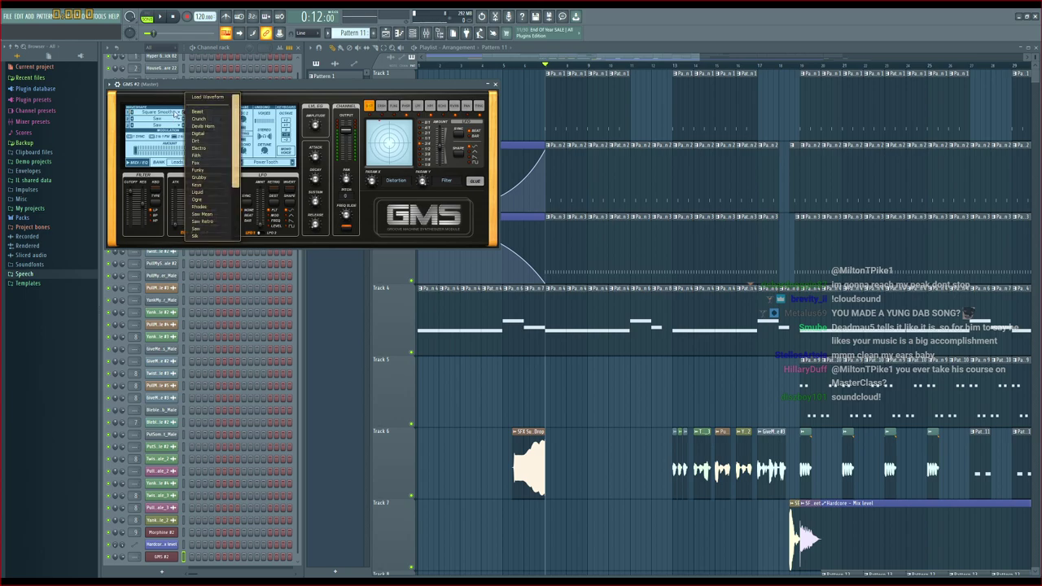
pyautogui.click(213, 170)
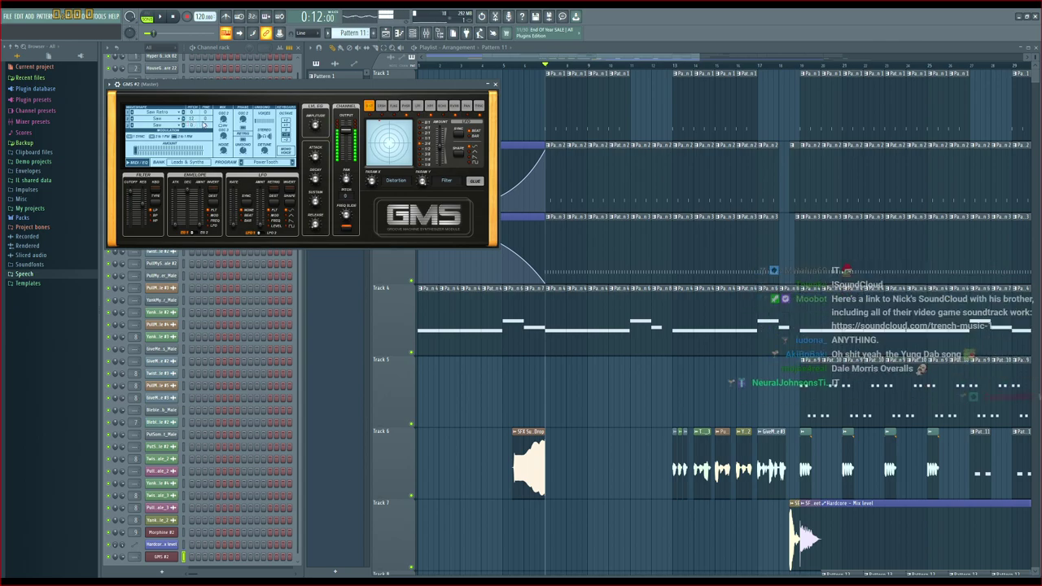
# Fine-tune the GMS oscillator mix, set the second oscillator's waveform to Digital, and close the synth
pyautogui.moveTo(224, 121); pyautogui.dragTo(224, 119)
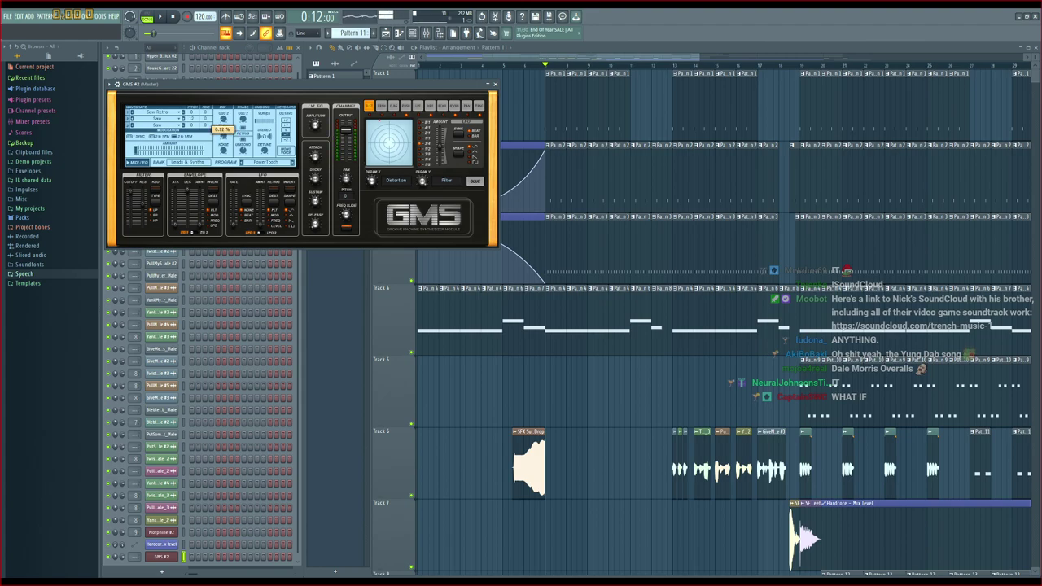
pyautogui.moveTo(224, 119); pyautogui.dragTo(224, 120)
pyautogui.click(183, 119)
pyautogui.click(200, 135)
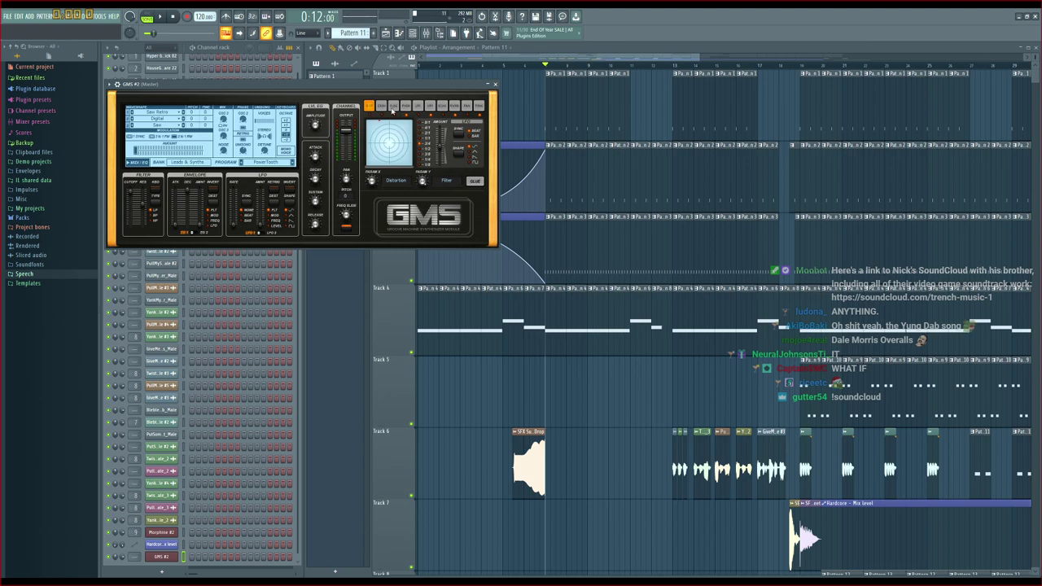
pyautogui.click(496, 85)
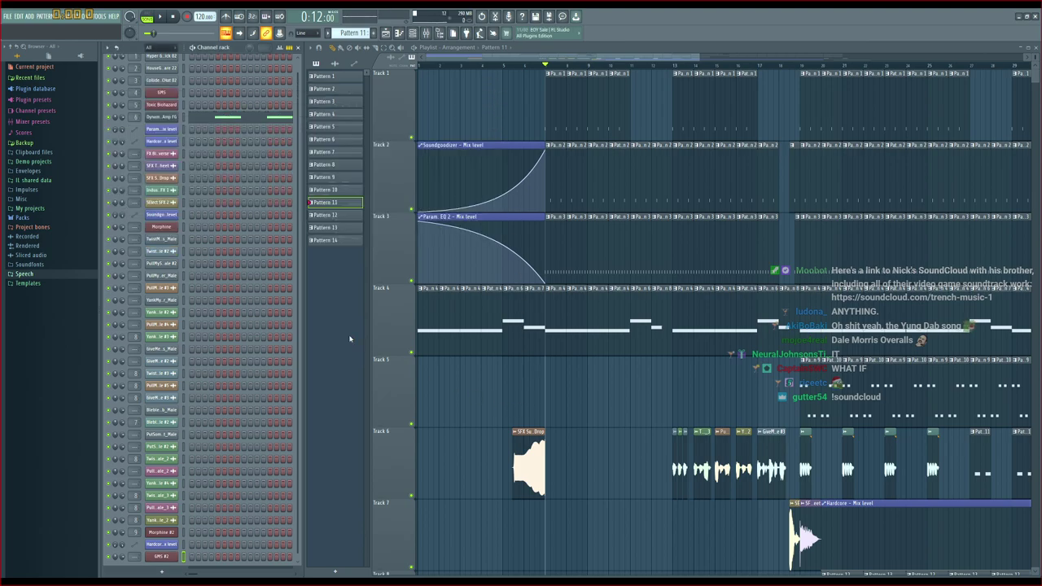
# Create Pattern 15 with one sustained note above C5 for the new GMS channel, lasting a full bar
pyautogui.scroll(-1, 209, 307)
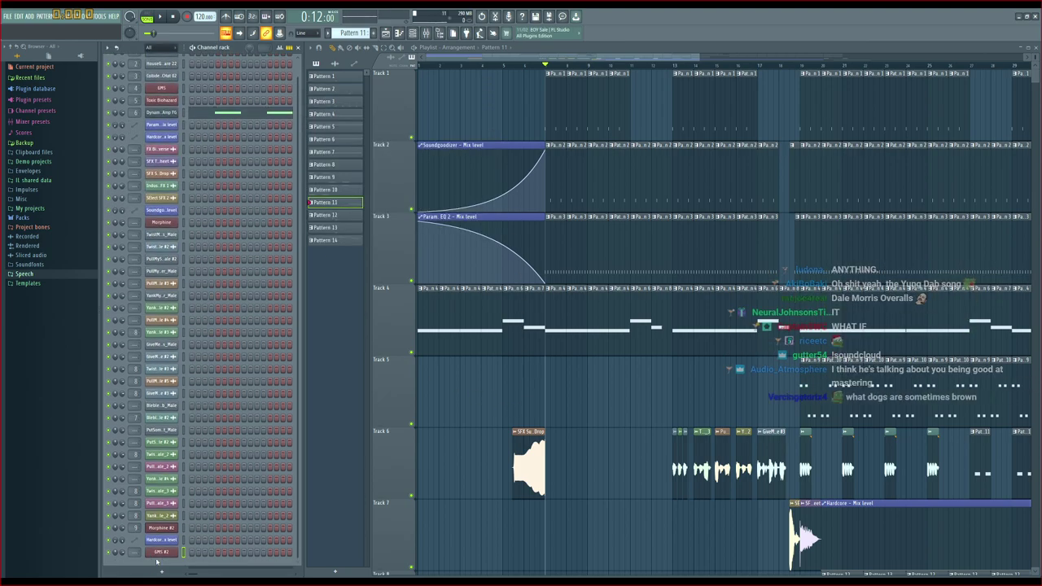
pyautogui.press('F7')
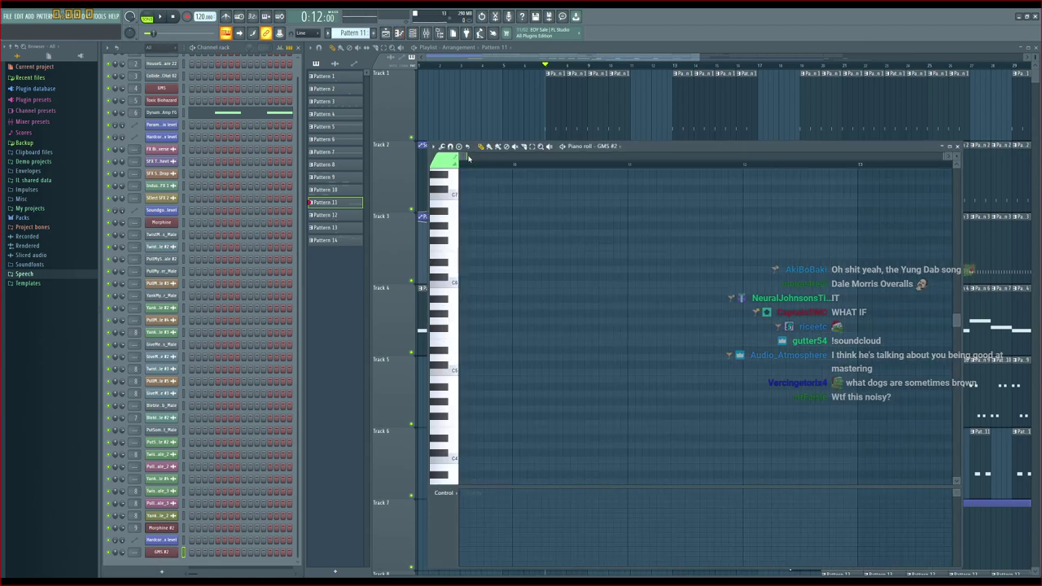
pyautogui.moveTo(823, 153); pyautogui.dragTo(602, 159)
pyautogui.scroll(-1, 353, 34)
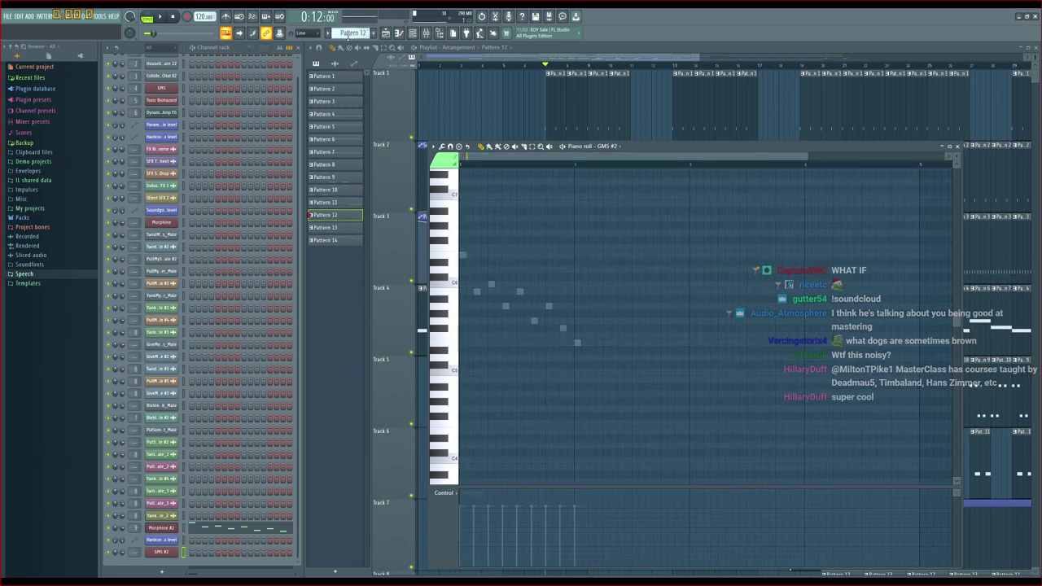
pyautogui.scroll(-3, 349, 35)
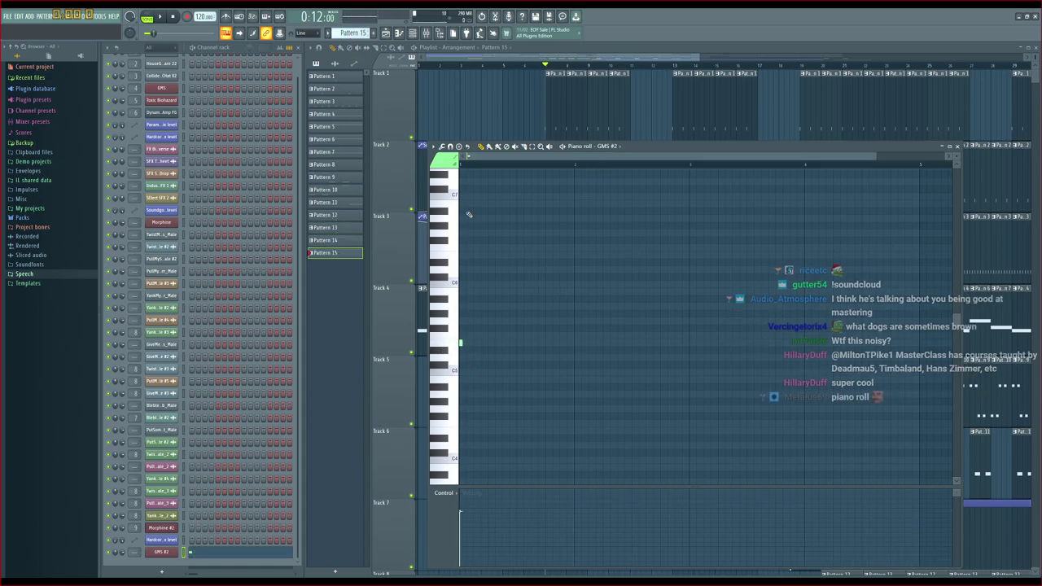
pyautogui.scroll(3, 468, 166)
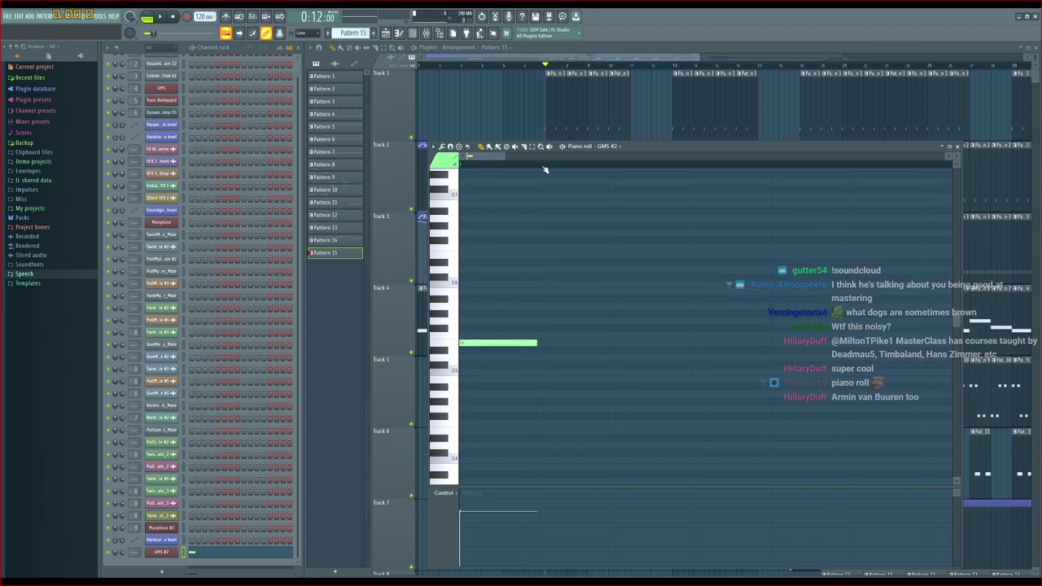
pyautogui.scroll(-2, 546, 168)
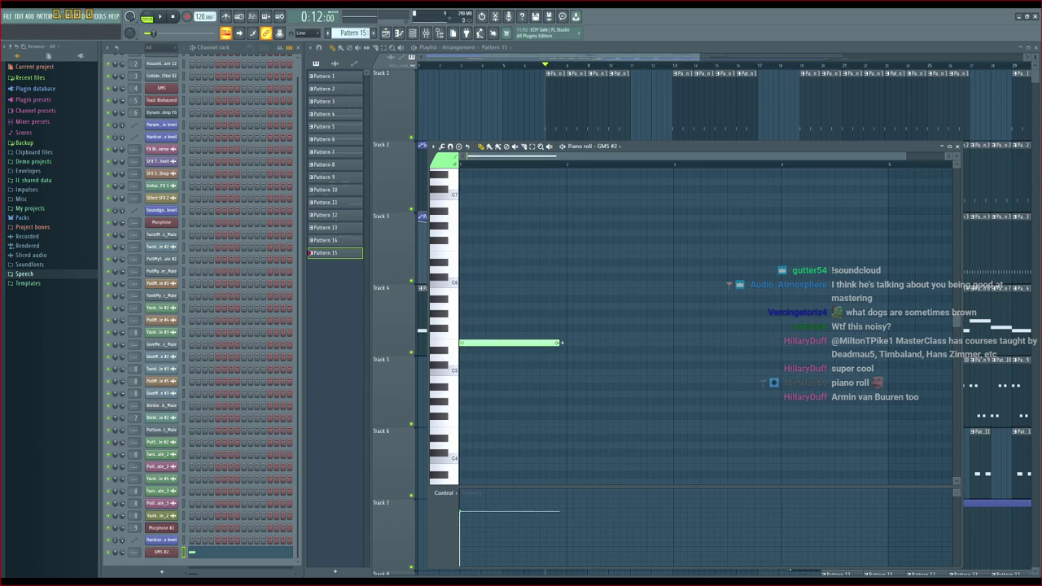
# Place Pattern 15 clips on Track 5 at bars 8, 10, 12 and 14 while playing the arrangement from bar 7
pyautogui.click(586, 52)
pyautogui.press('space')
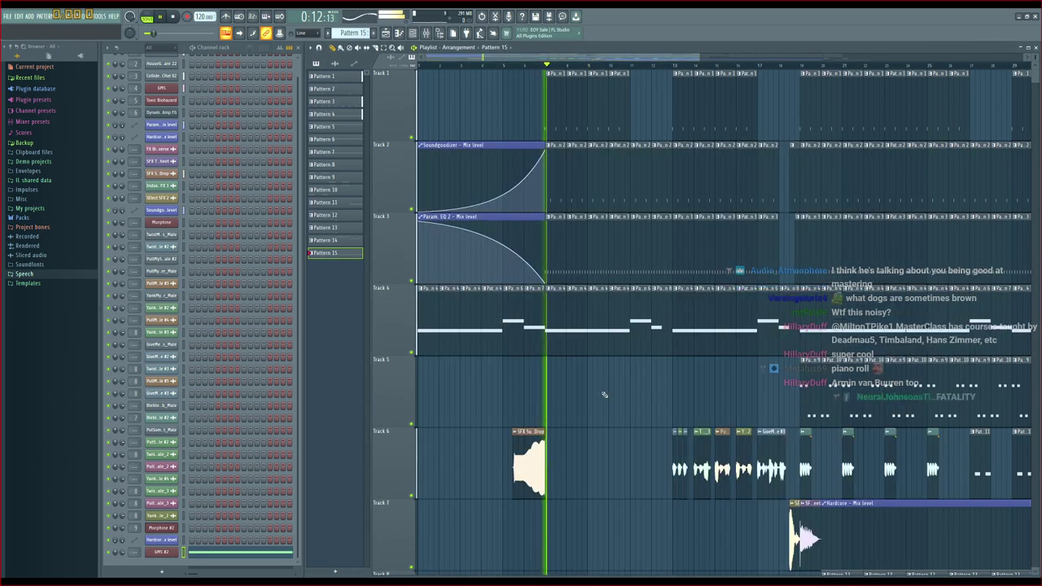
pyautogui.press('space')
pyautogui.click(571, 400)
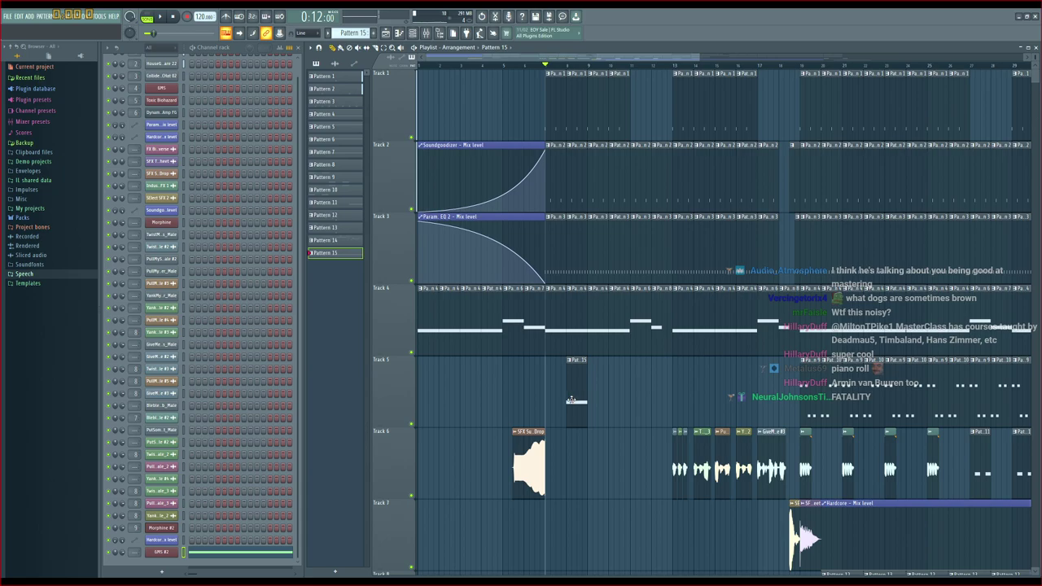
pyautogui.click(615, 400)
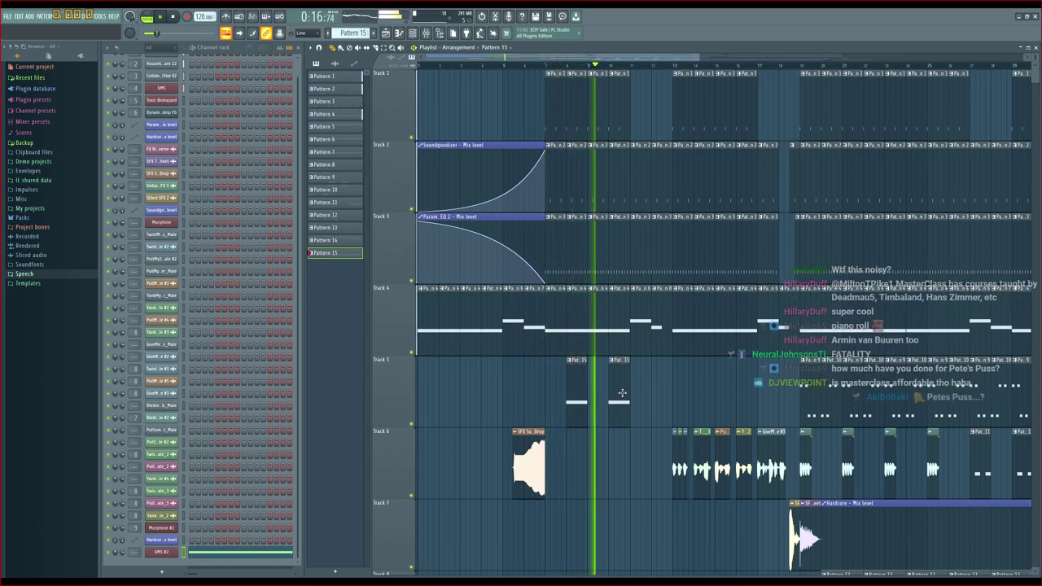
pyautogui.click(662, 401)
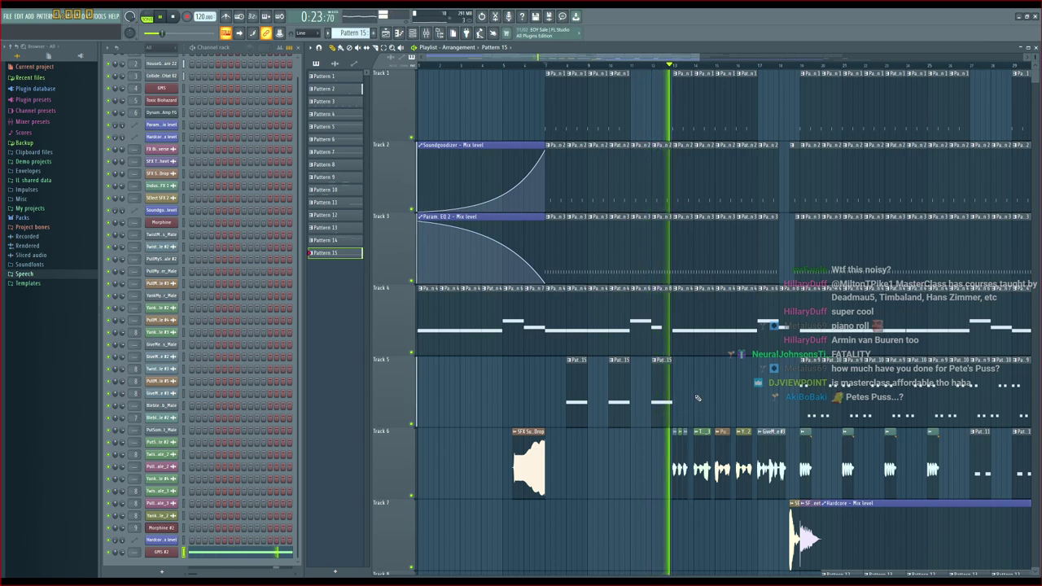
pyautogui.click(705, 396)
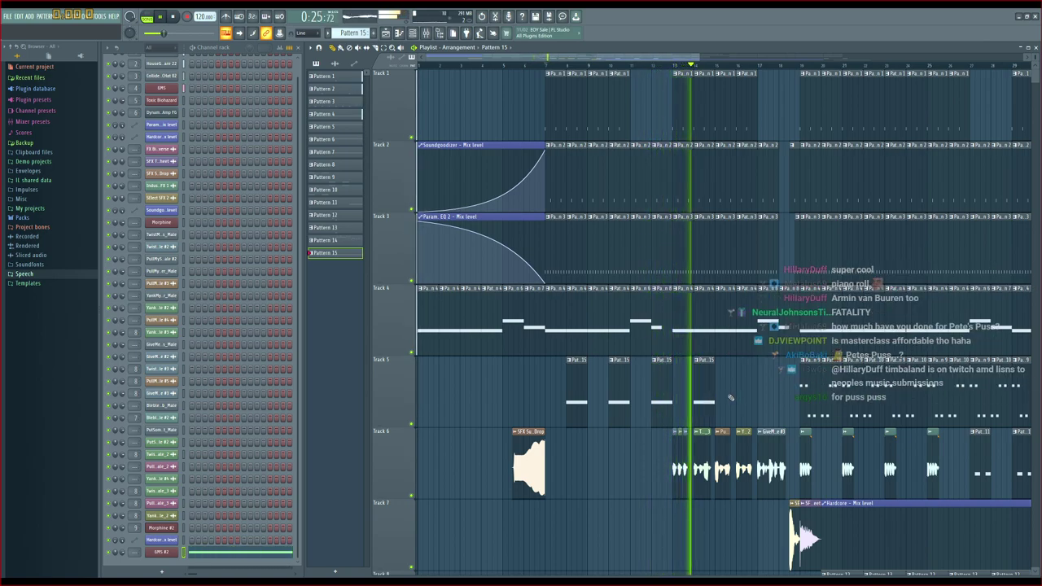
# Delete the Pattern 15 clip at bar 14 of Track 5, then solo that track for playback
pyautogui.rightClick(709, 397)
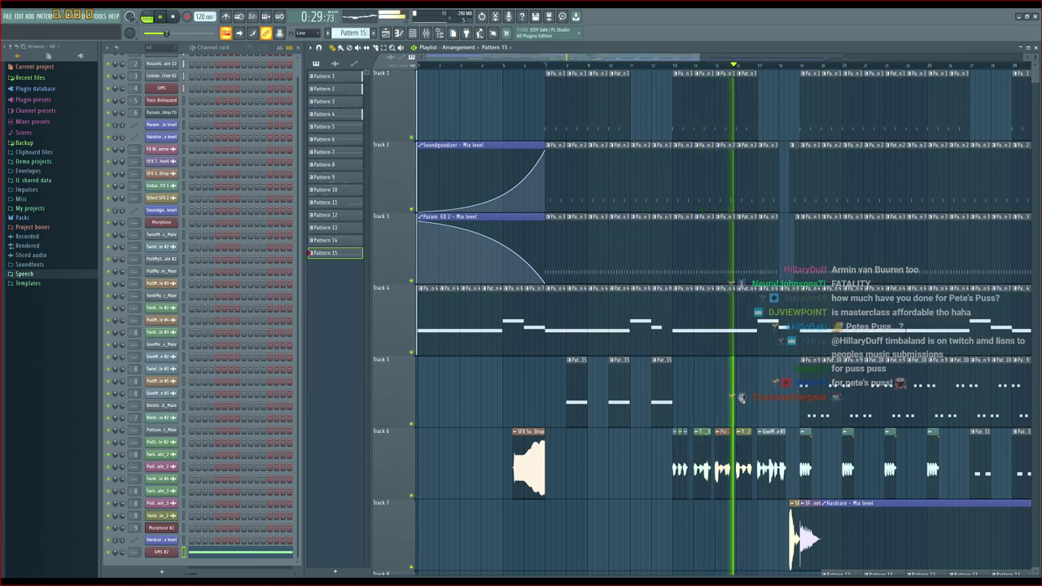
pyautogui.press('space')
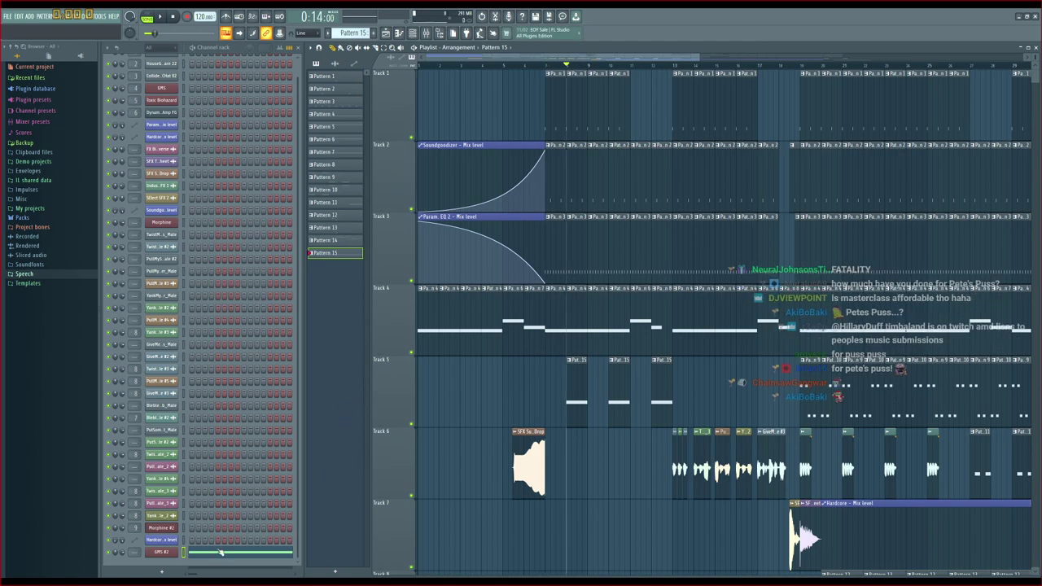
pyautogui.rightClick(413, 424)
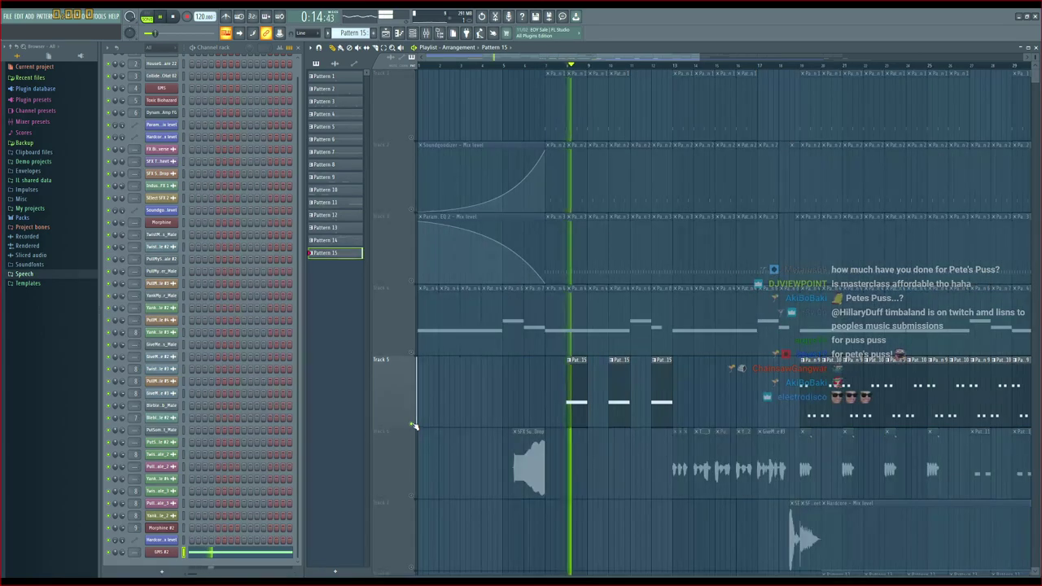
# Route the GMS #2 channel to mixer insert 10, load Fruity Phaser in its first effect slot, and audition it
pyautogui.click(426, 33)
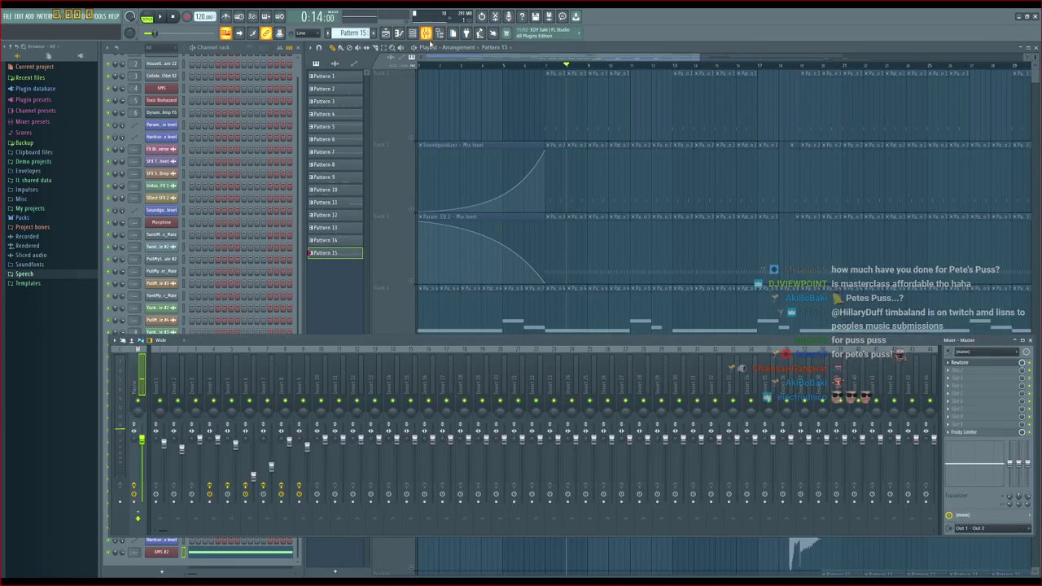
pyautogui.click(139, 50)
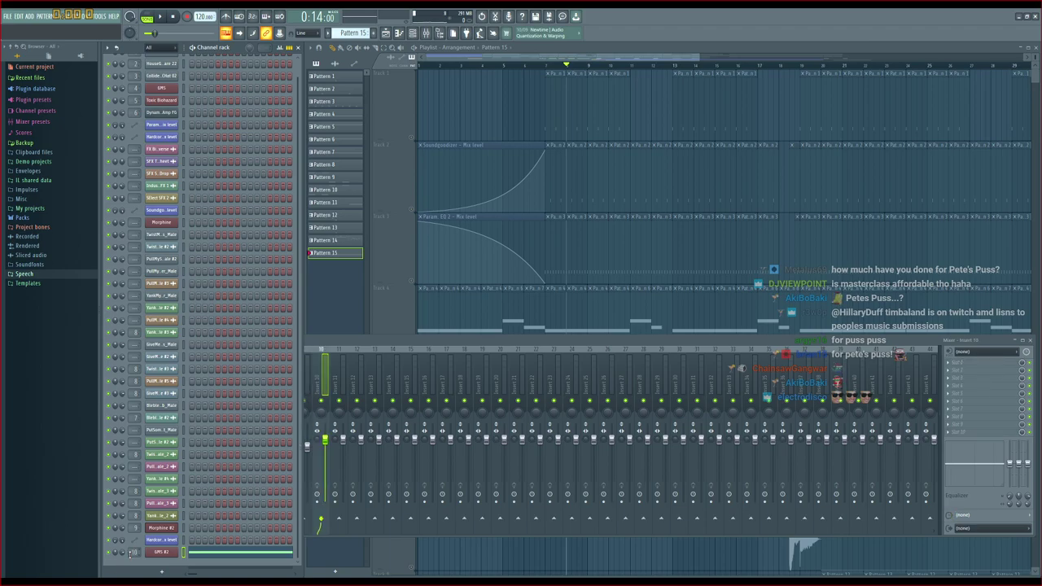
pyautogui.click(948, 367)
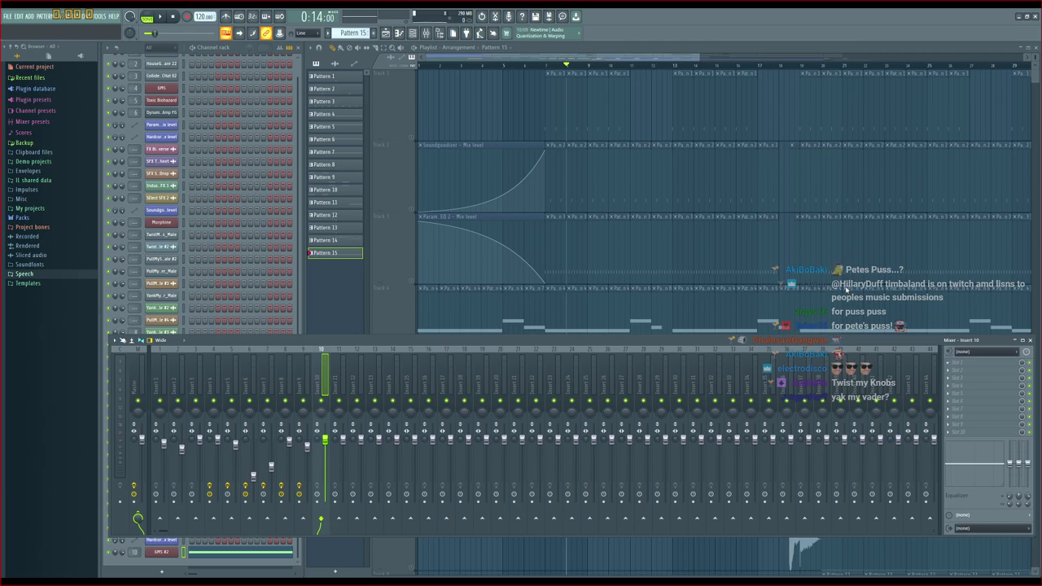
pyautogui.click(845, 332)
pyautogui.press('space')
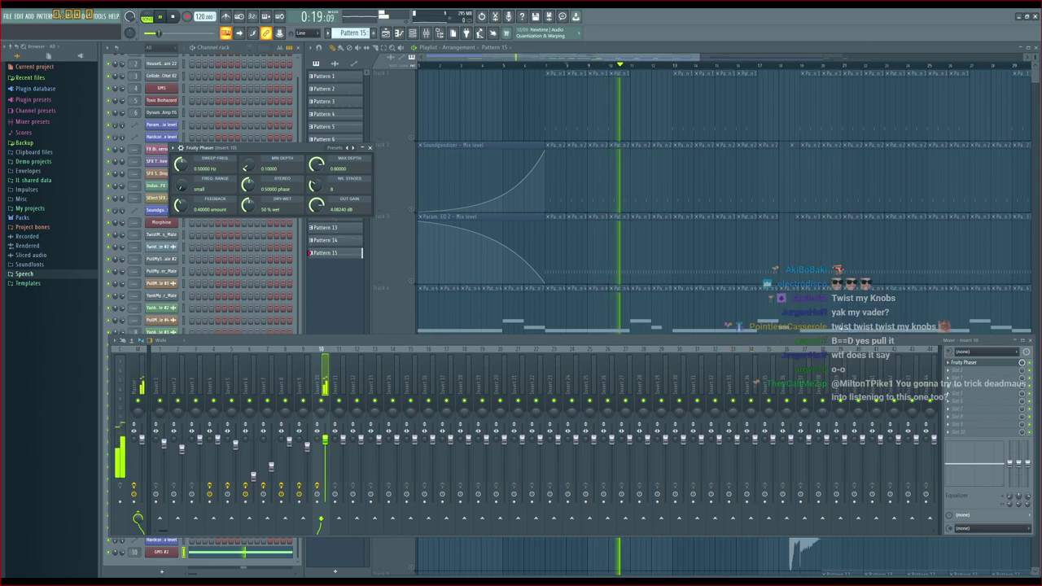
# Return to the playlist, unsolo Track 5 and play the full arrangement from bar 8
pyautogui.click(585, 58)
pyautogui.press('space')
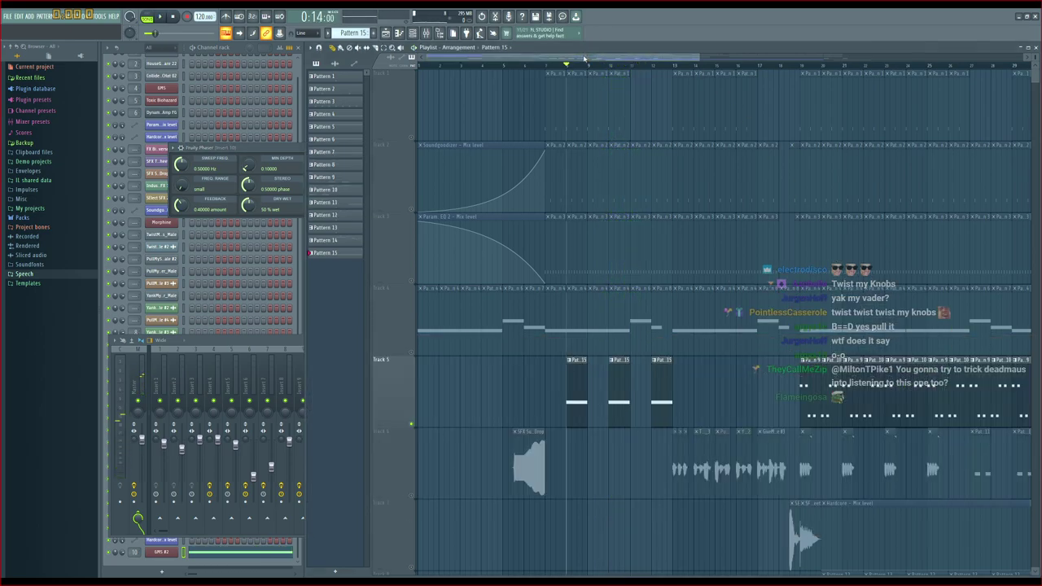
pyautogui.press('space')
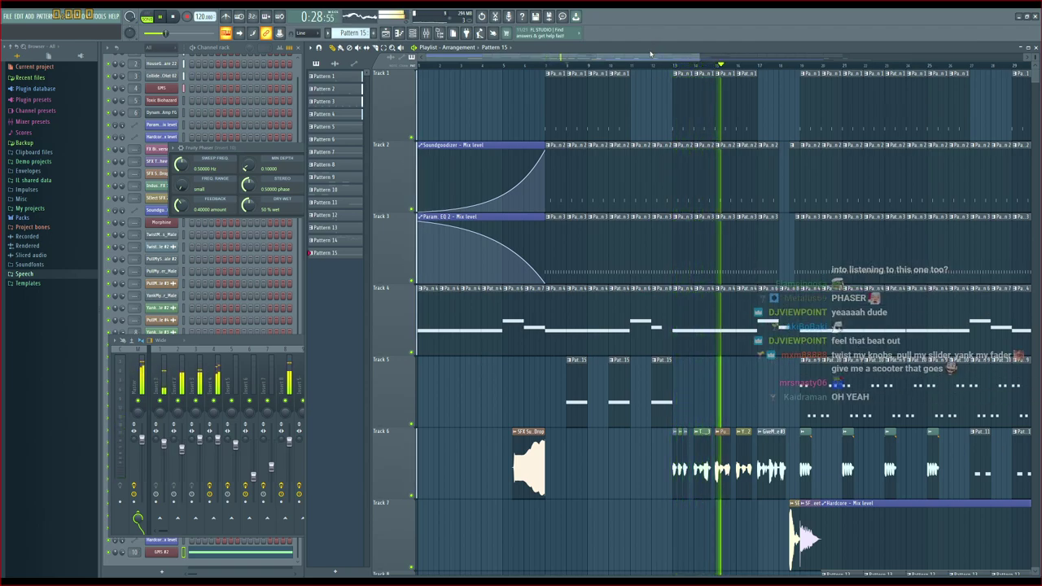
# Try a Pattern 15 clip on Track 5 at bar 18 during playback and remove it again
pyautogui.moveTo(648, 59); pyautogui.dragTo(711, 63)
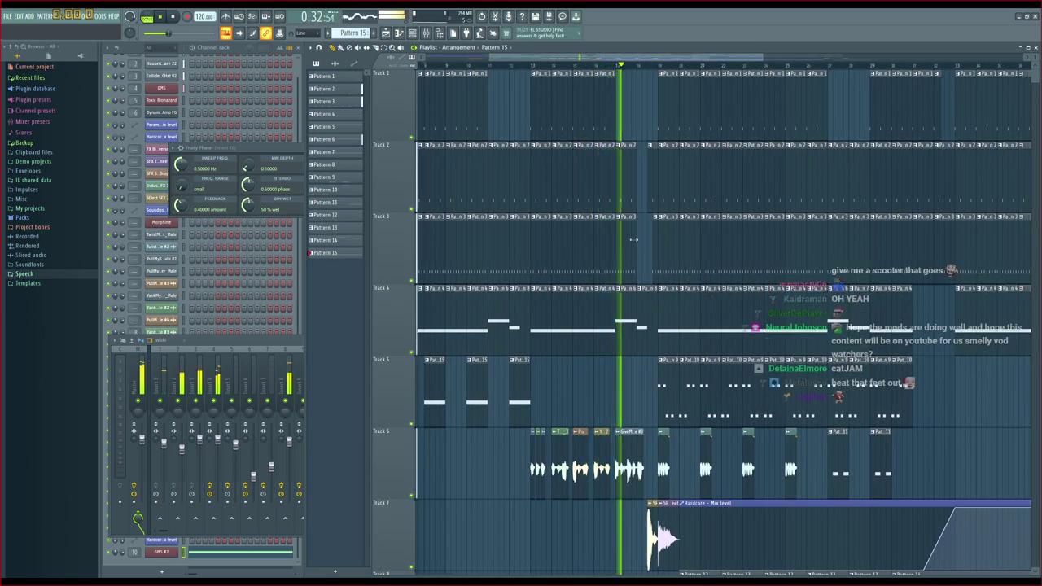
pyautogui.click(637, 397)
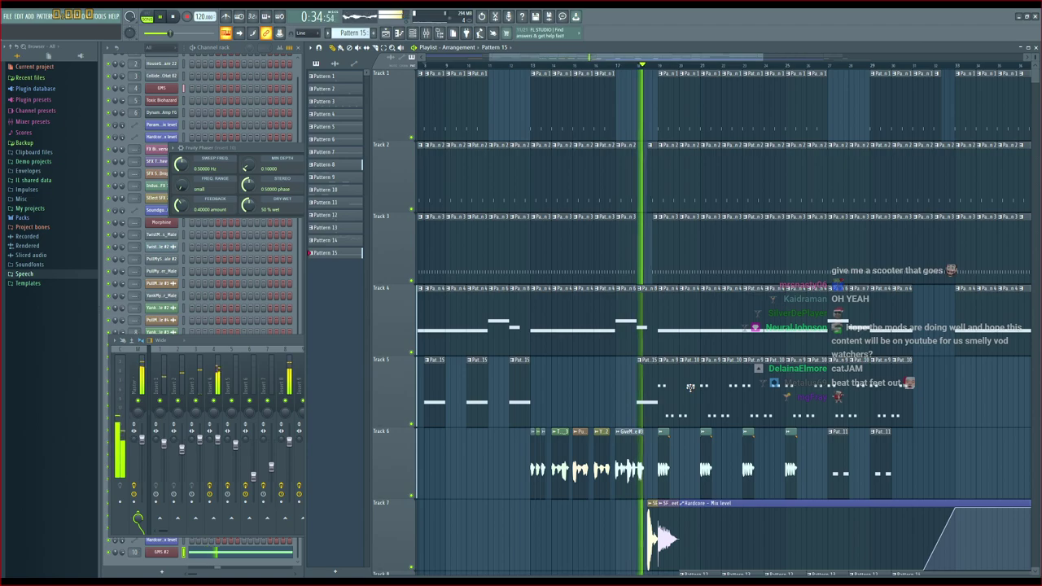
pyautogui.rightClick(648, 379)
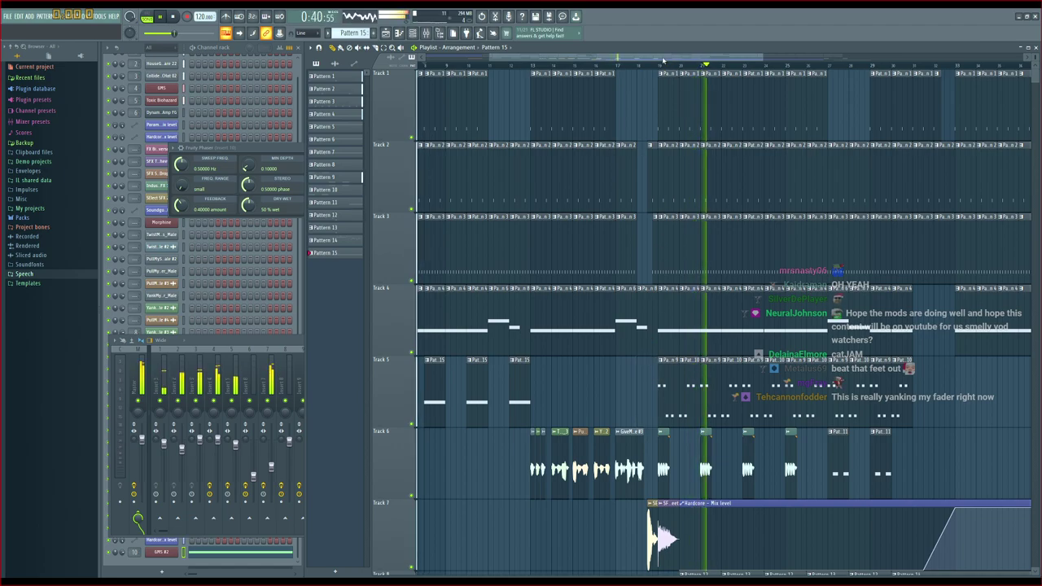
# Review the rest of the arrangement by playing it through to its ending
pyautogui.moveTo(664, 59); pyautogui.dragTo(726, 71)
pyautogui.scroll(-2, 844, 293)
pyautogui.scroll(1, 809, 270)
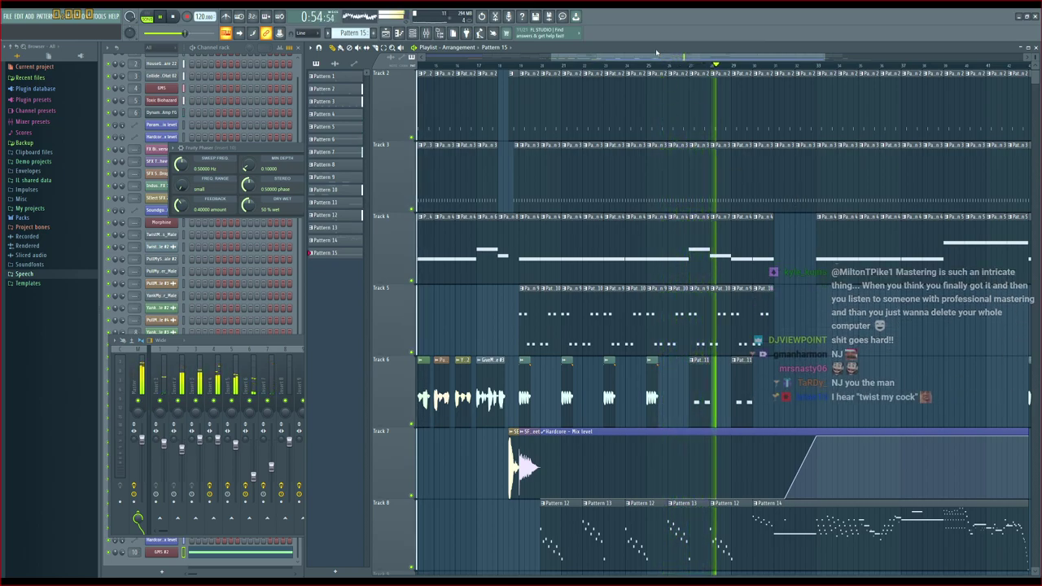
pyautogui.moveTo(656, 56); pyautogui.dragTo(709, 56)
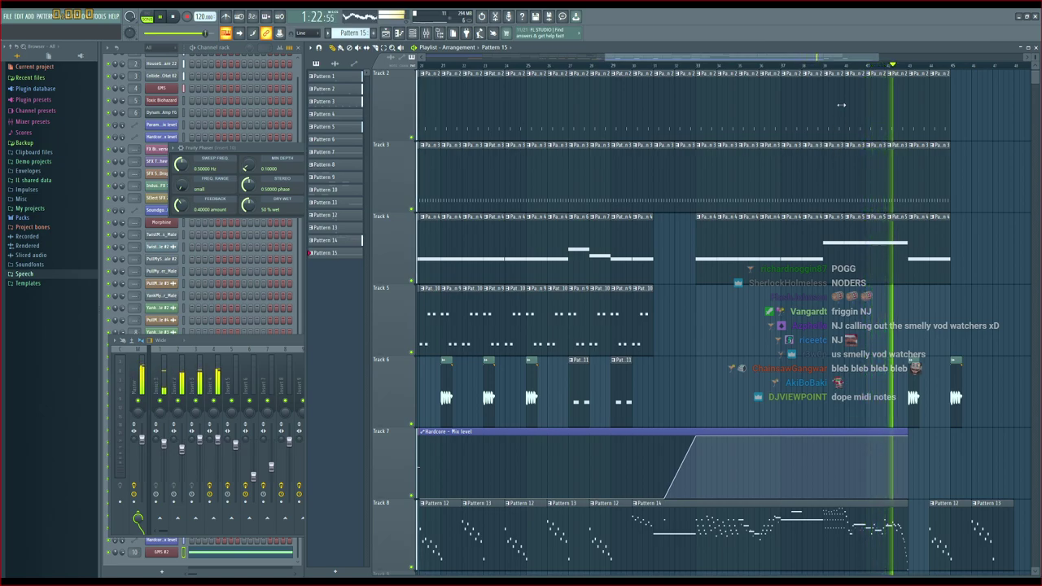
pyautogui.scroll(-2, 932, 155)
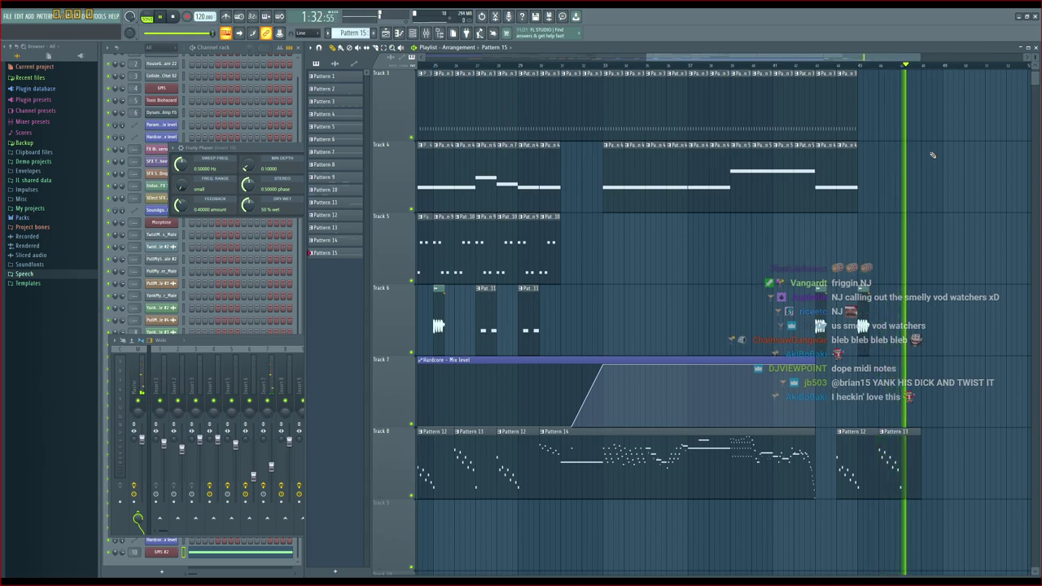
pyautogui.moveTo(879, 63); pyautogui.dragTo(798, 62)
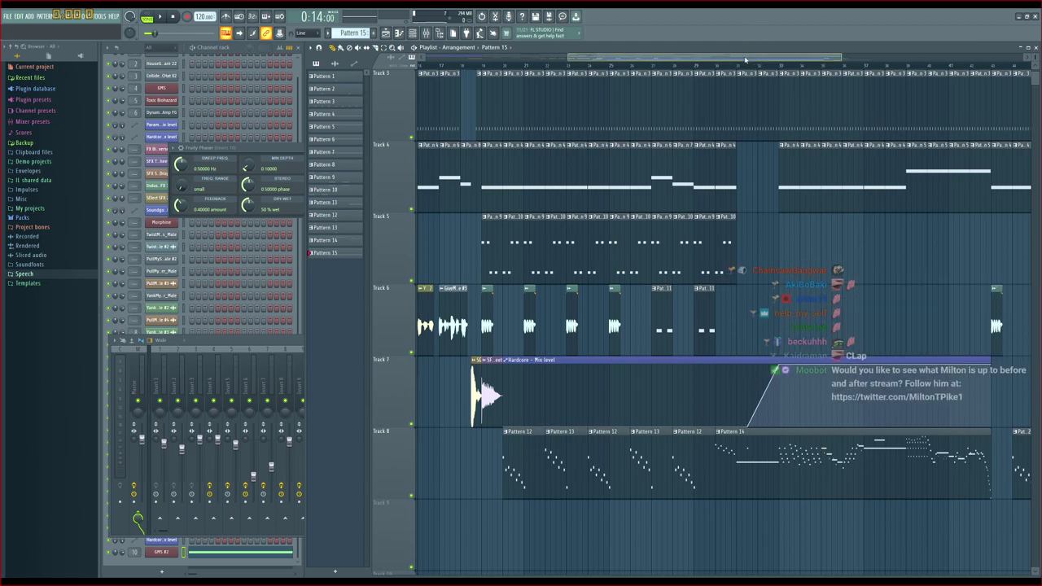
pyautogui.moveTo(745, 59); pyautogui.dragTo(610, 64)
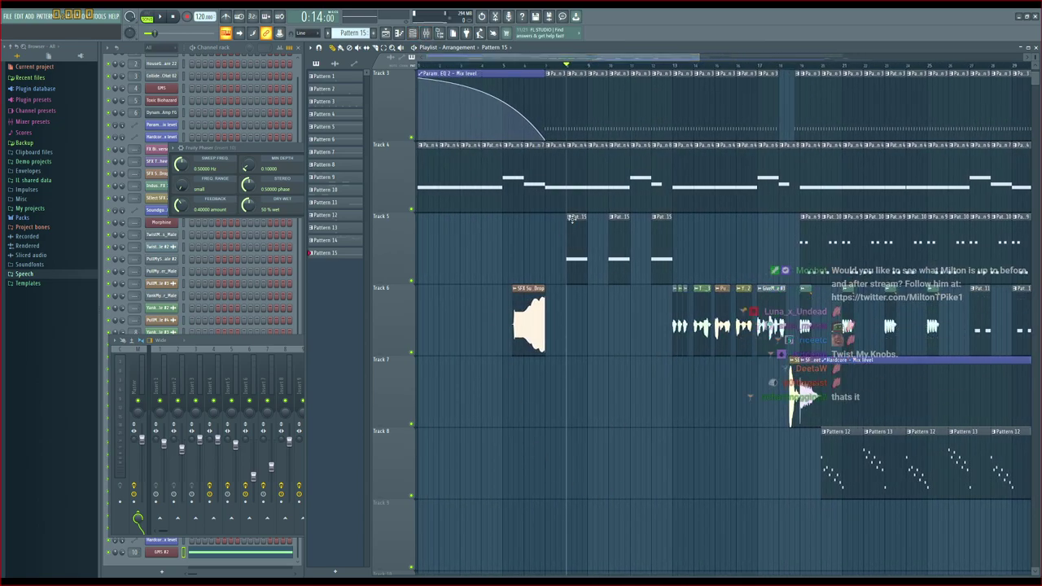
# Place a GiveMeAScooterThatGoes_Male #3 vocal clip on Track 5 at bar 31 and play from that bar
pyautogui.moveTo(616, 63); pyautogui.dragTo(788, 82)
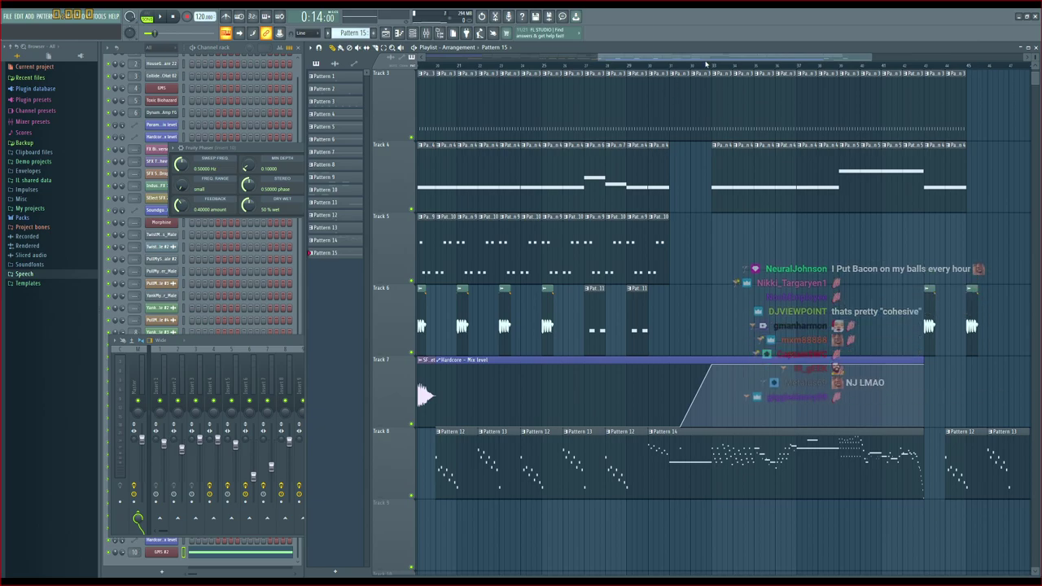
pyautogui.moveTo(706, 64); pyautogui.dragTo(632, 66)
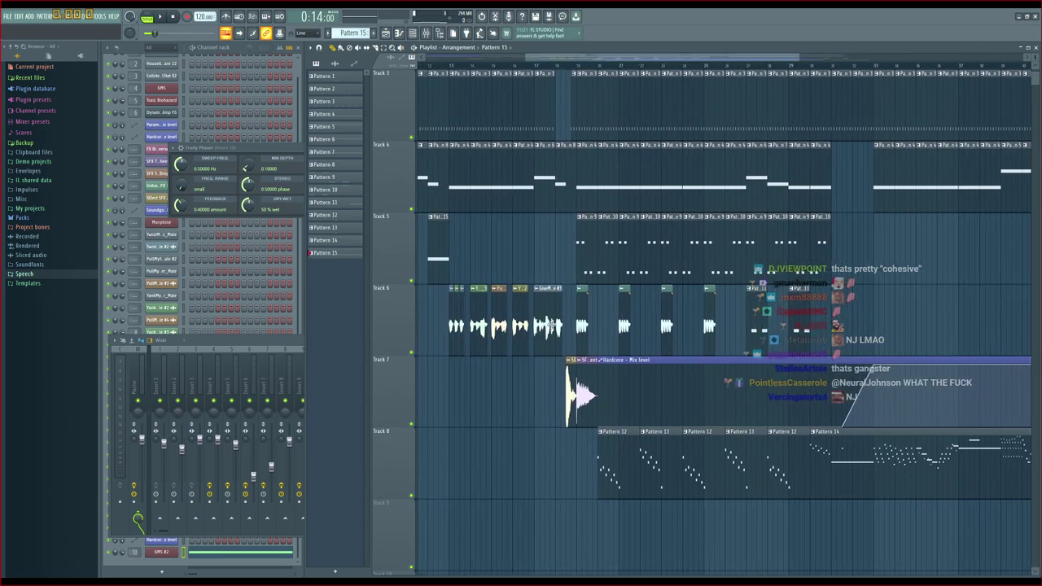
pyautogui.click(551, 324)
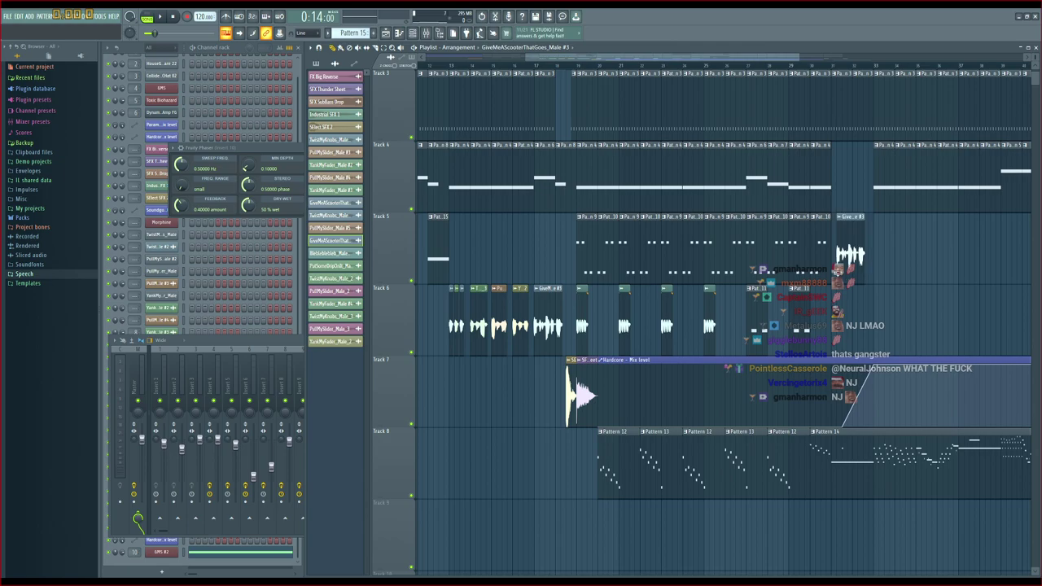
pyautogui.moveTo(859, 264); pyautogui.dragTo(848, 268)
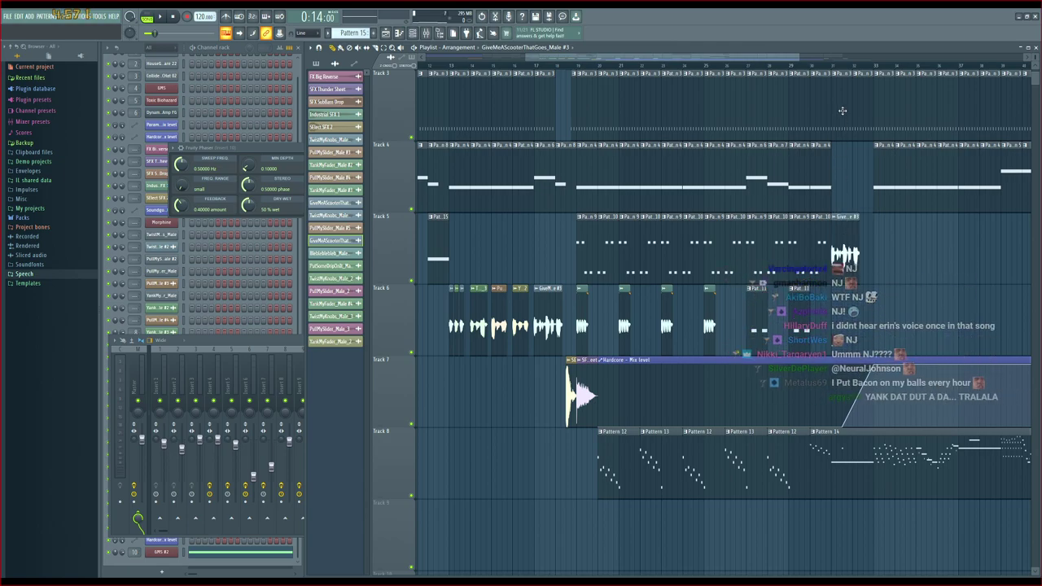
pyautogui.click(833, 67)
pyautogui.press('space')
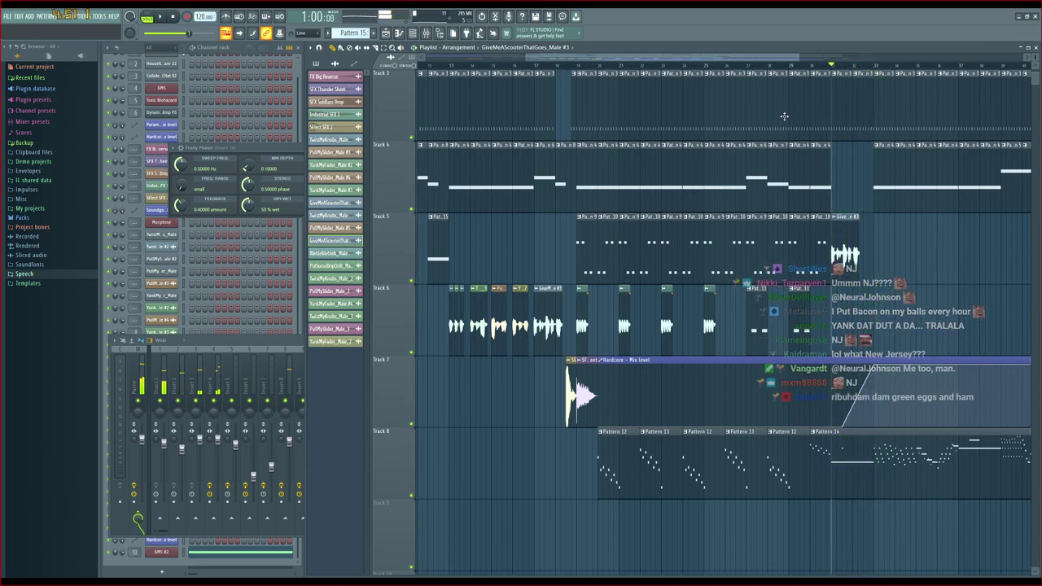
pyautogui.press('space')
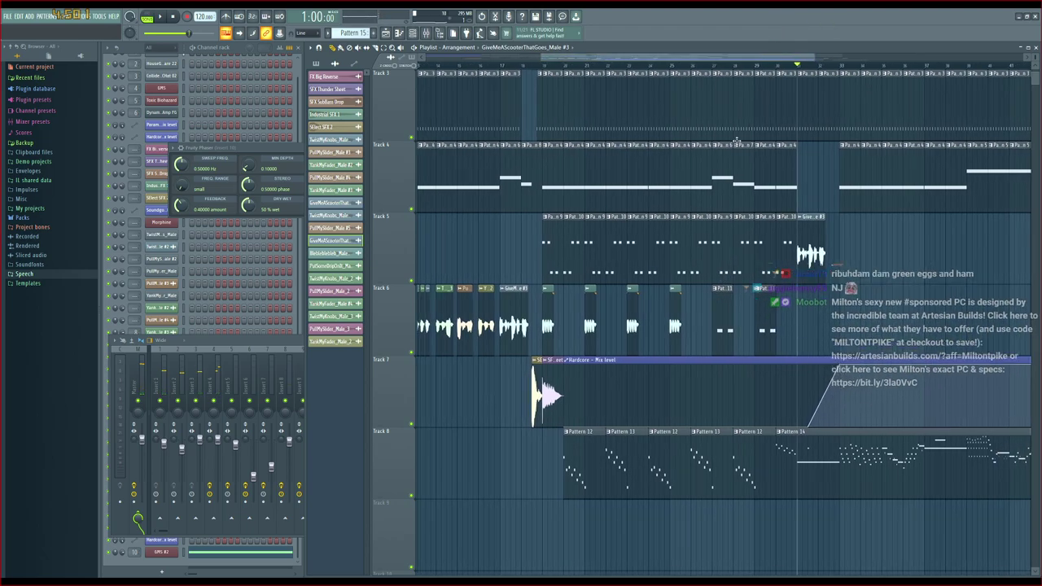
# Move the scooter vocal clip to Track 6 and add Blebleblebleb_Male #2 clips there at bars 33, 35, 37 and 39
pyautogui.click(549, 321)
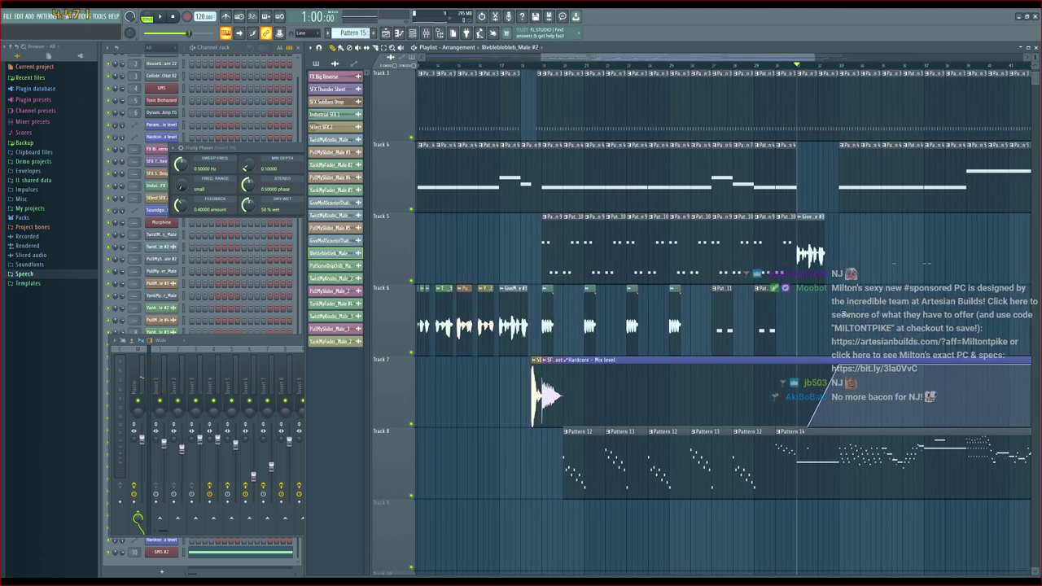
pyautogui.moveTo(809, 255); pyautogui.dragTo(810, 330)
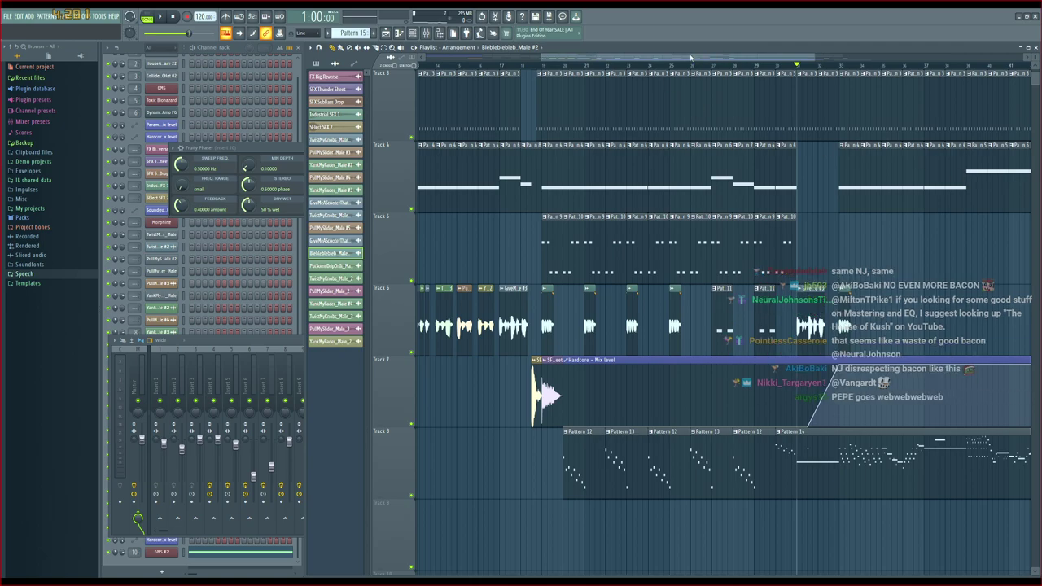
pyautogui.press('space')
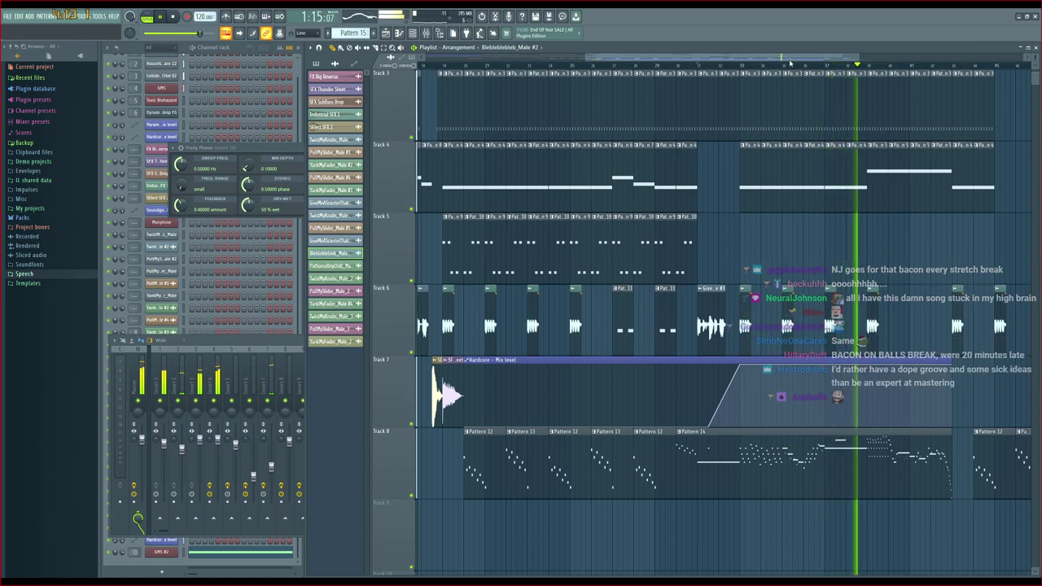
pyautogui.moveTo(790, 60); pyautogui.dragTo(818, 59)
pyautogui.press('space')
# Examine the added Blebleblebleb_Male #2 clips up close and open the Newtone effect on the Master mixer track
pyautogui.scroll(2, 879, 235)
pyautogui.scroll(-3, 879, 235)
pyautogui.scroll(3, 851, 232)
pyautogui.scroll(-1, 851, 232)
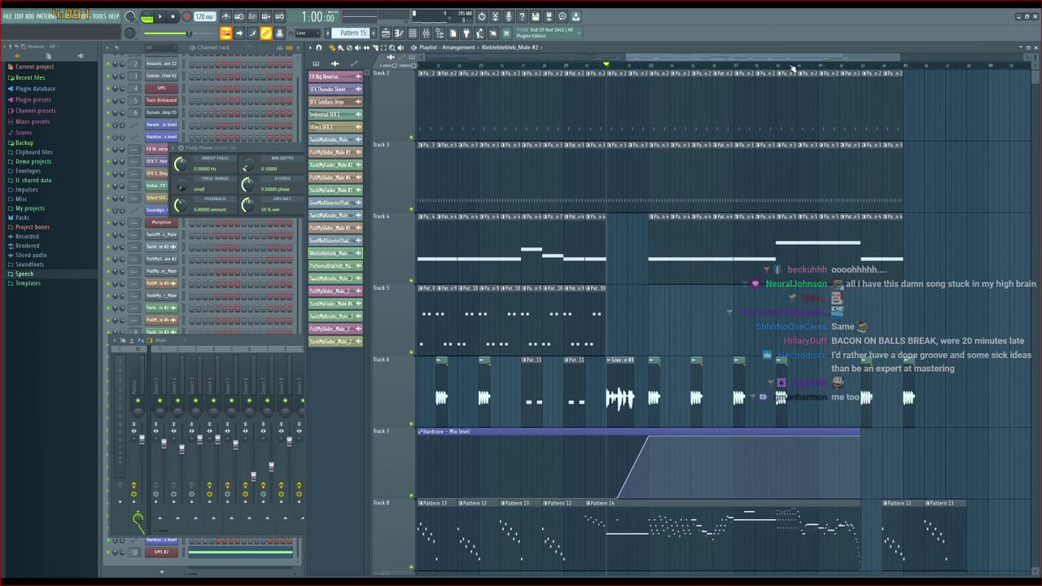
pyautogui.scroll(5, 792, 68)
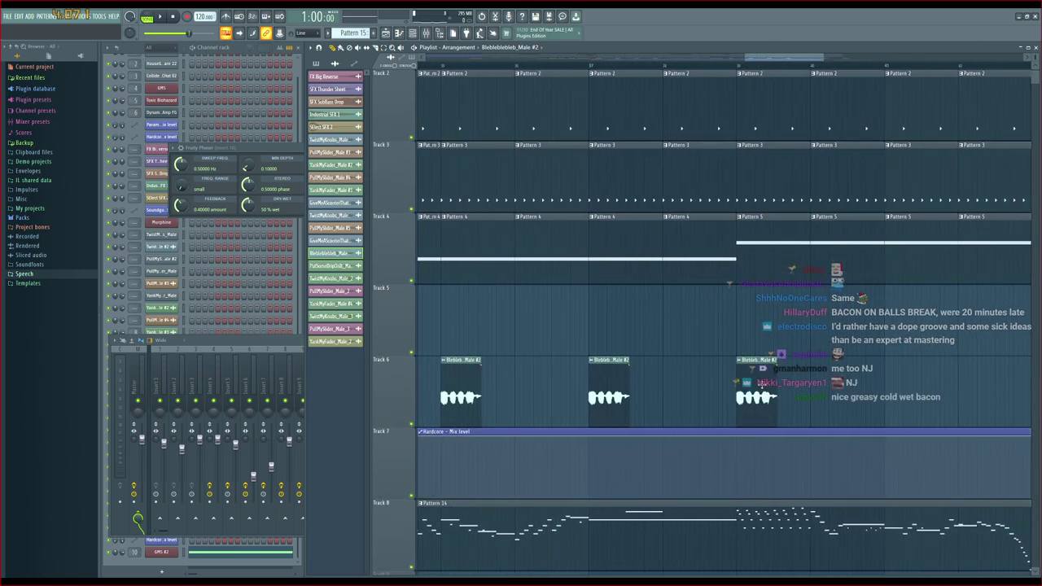
pyautogui.click(426, 33)
pyautogui.click(139, 382)
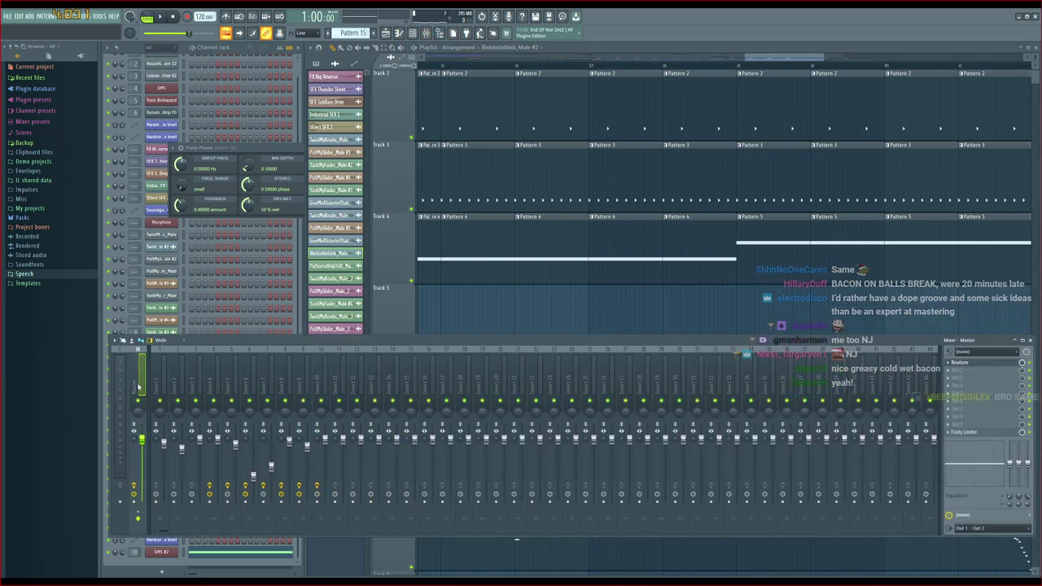
pyautogui.click(972, 365)
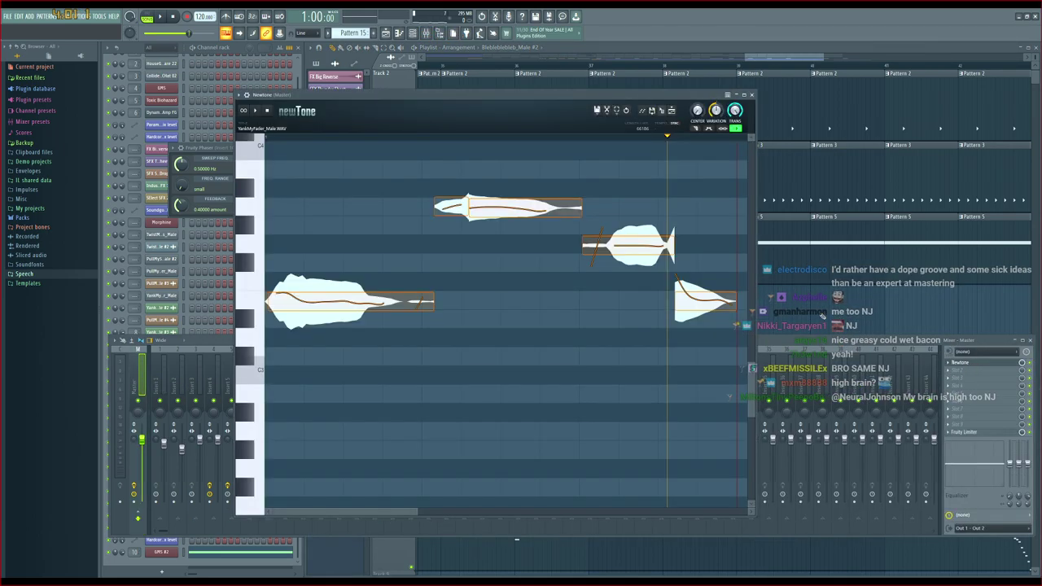
# Reposition the Newtone window and load the Blebleblebleb_Male sample from the Speech folder into it
pyautogui.moveTo(484, 101); pyautogui.dragTo(267, 93)
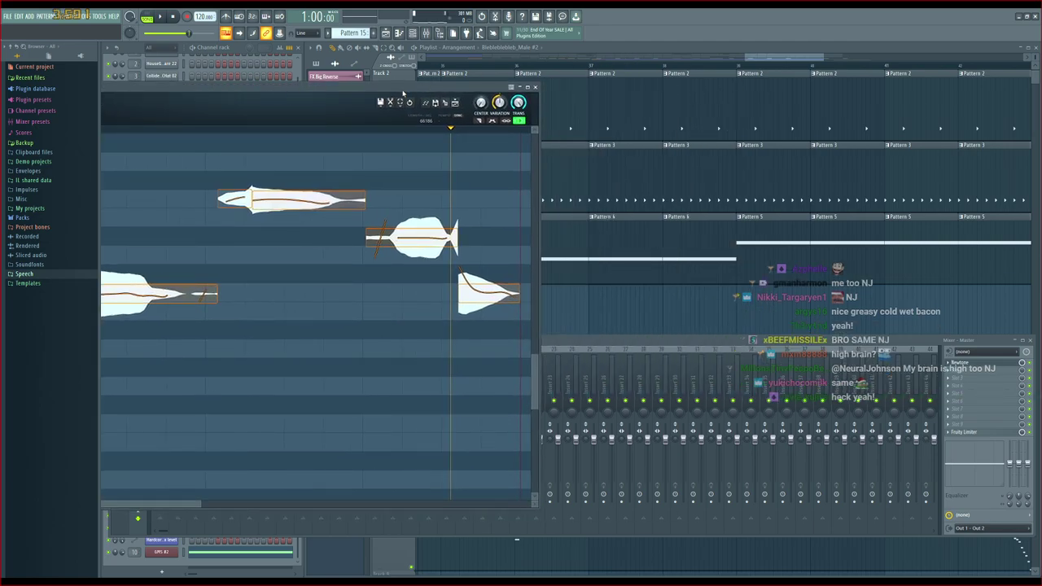
pyautogui.moveTo(402, 93); pyautogui.dragTo(761, 75)
pyautogui.click(51, 247)
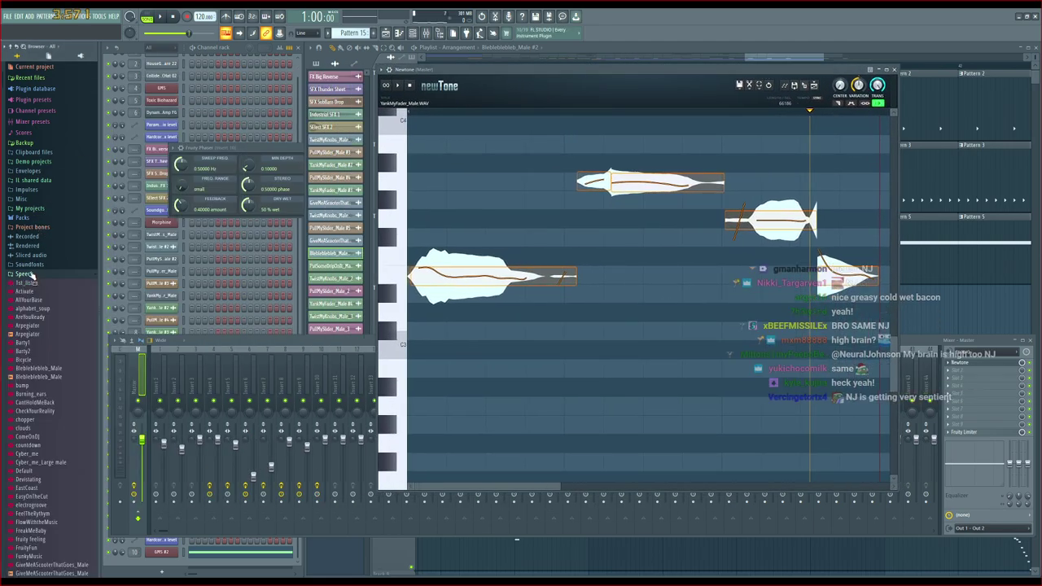
pyautogui.scroll(-6, 54, 293)
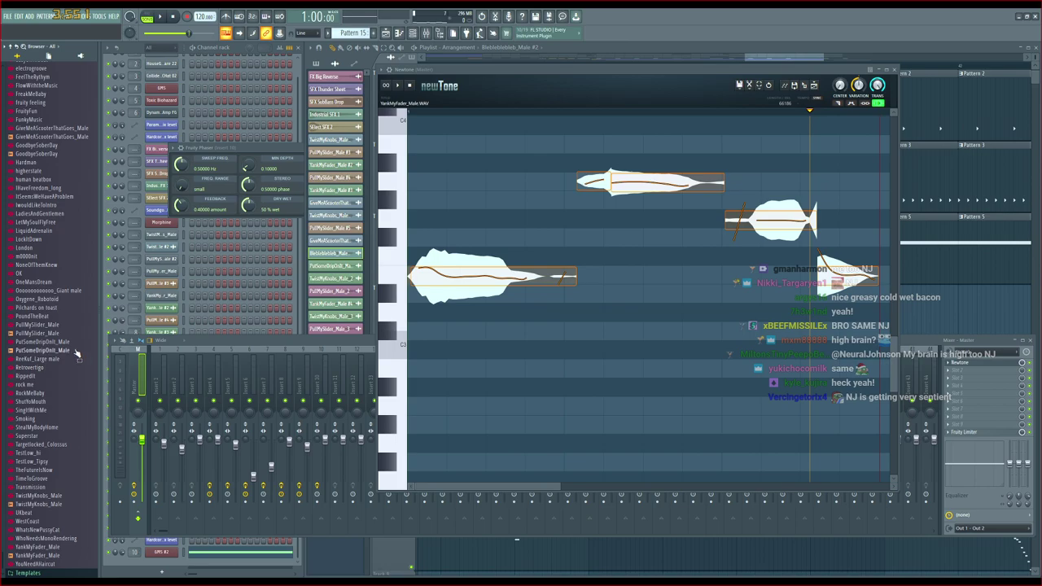
pyautogui.scroll(10, 77, 353)
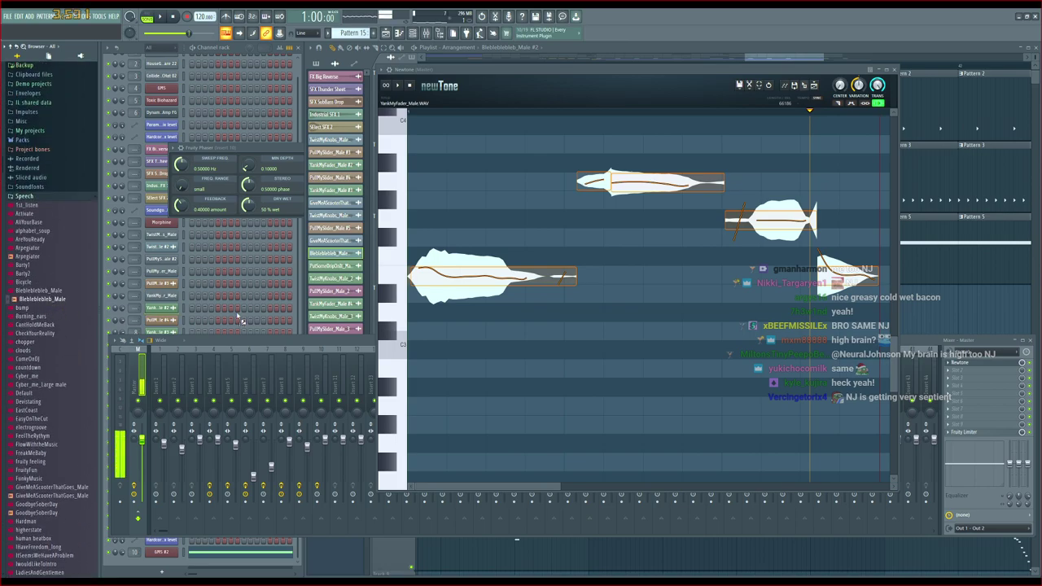
pyautogui.moveTo(237, 316); pyautogui.dragTo(483, 323)
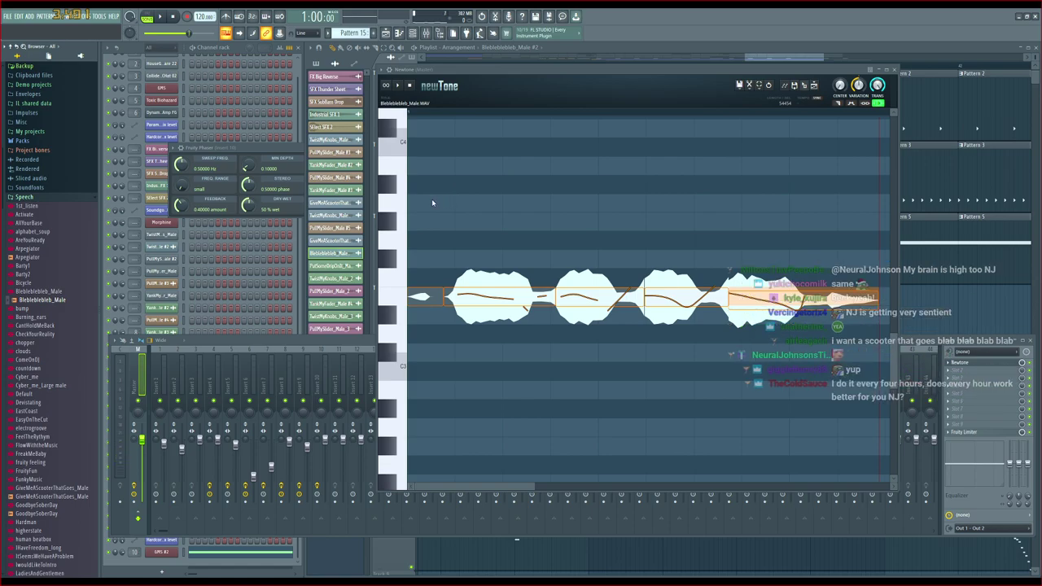
# Raise all the Blebleblebleb_Male notes in Newtone about five semitones and send the retuned audio to Track 5 of the playlist
pyautogui.moveTo(430, 192); pyautogui.dragTo(827, 405)
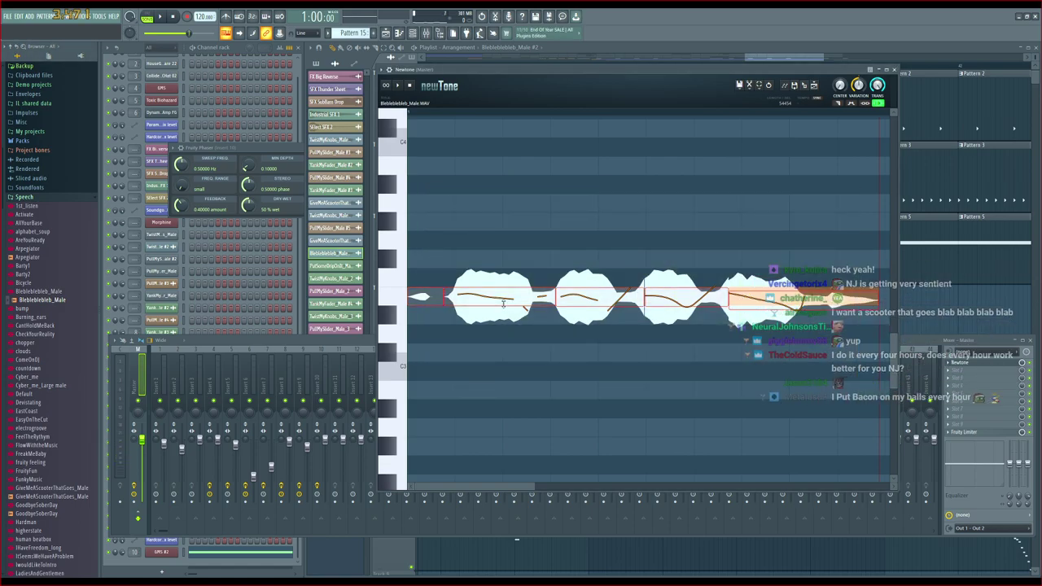
pyautogui.moveTo(503, 295); pyautogui.dragTo(486, 205)
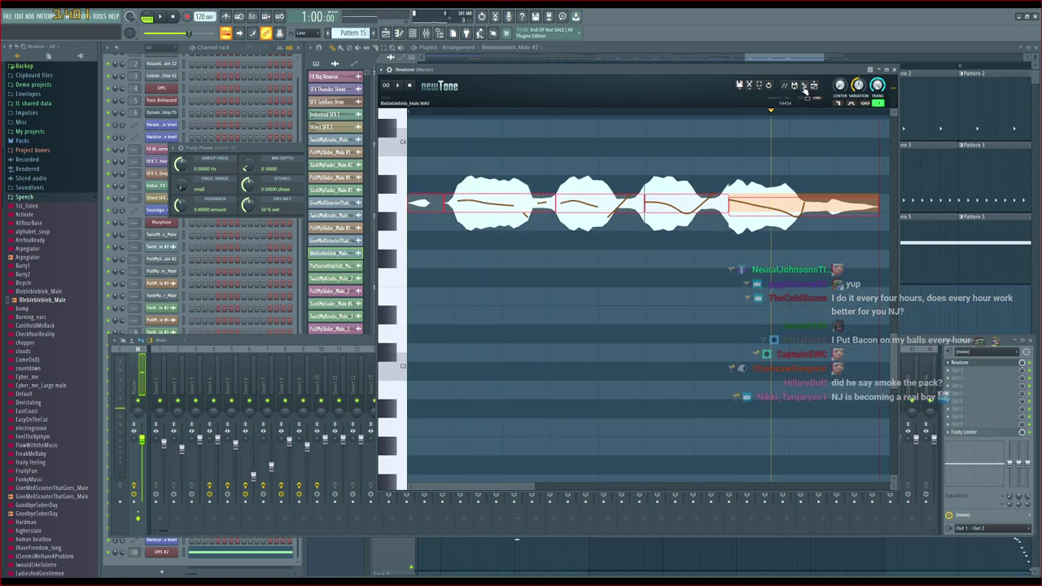
pyautogui.moveTo(804, 87); pyautogui.dragTo(799, 307)
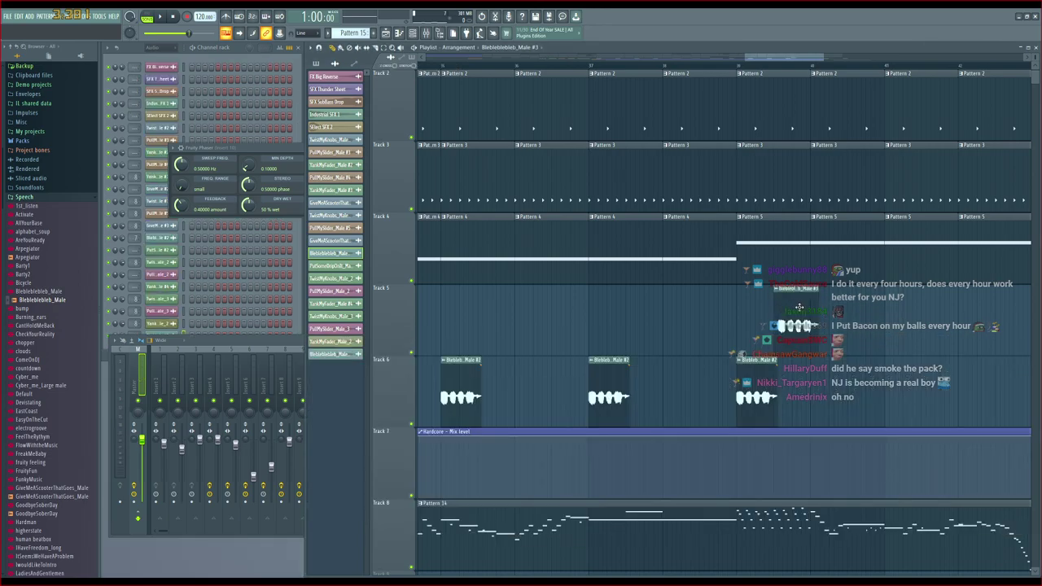
# Replace the Blebleblebleb_Male #2 clips on Track 6 at bars 39 and 41 with the retuned Blebleblebleb_Male #3 clip
pyautogui.scroll(-2, 859, 335)
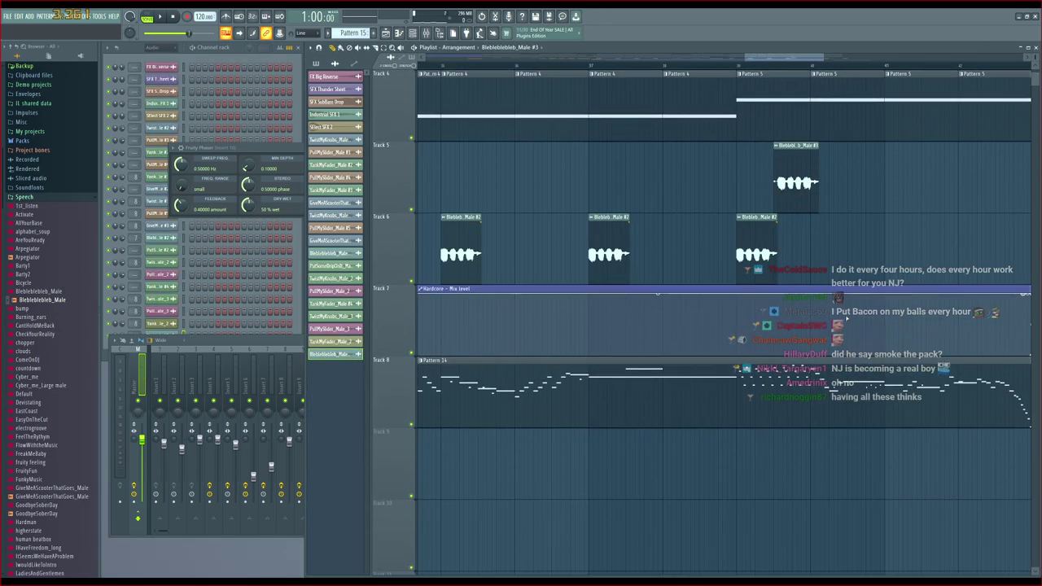
pyautogui.scroll(2, 859, 334)
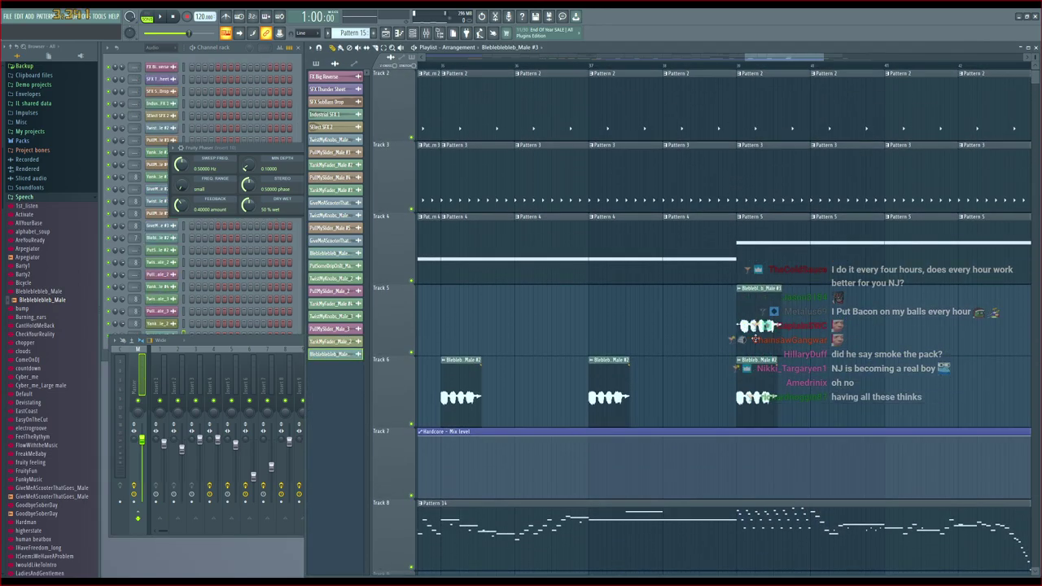
pyautogui.moveTo(778, 336); pyautogui.dragTo(752, 400)
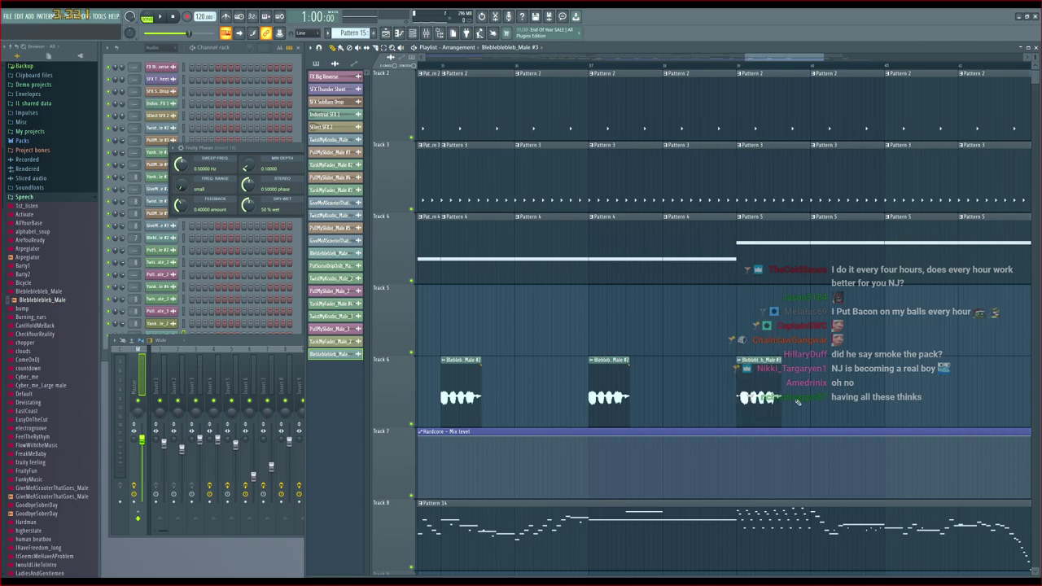
pyautogui.scroll(-2, 795, 62)
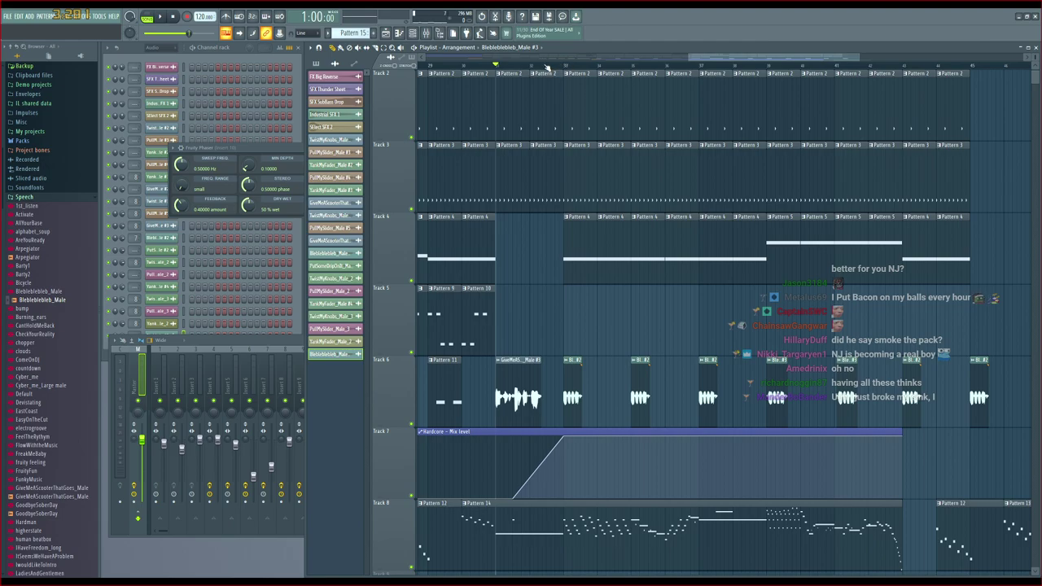
# Play the section from bar 31 and route the Blebleblebleb_Male #3 channel to mixer track 7, matching the #2 channel
pyautogui.press('space')
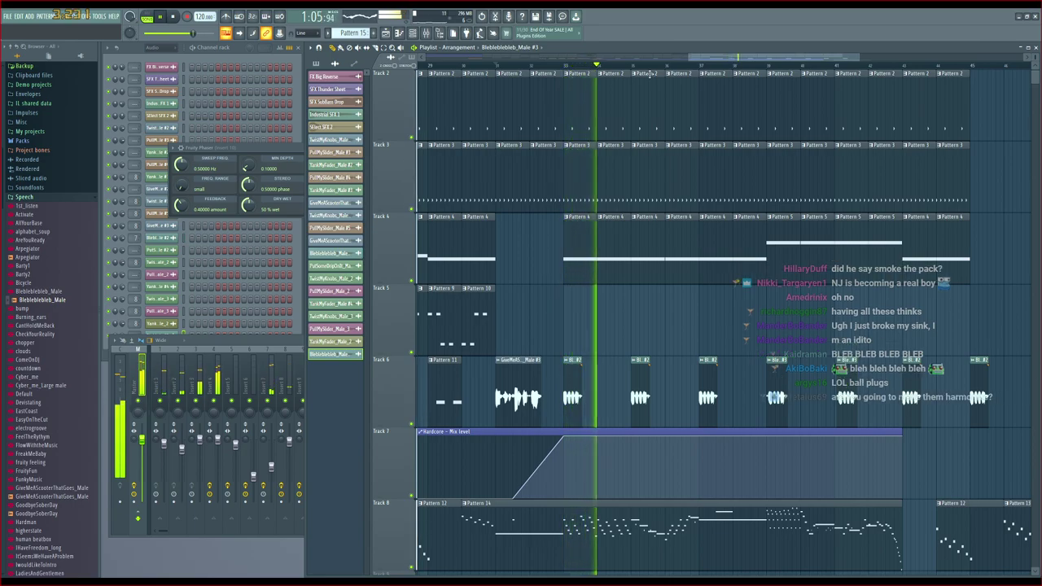
pyautogui.doubleClick(575, 389)
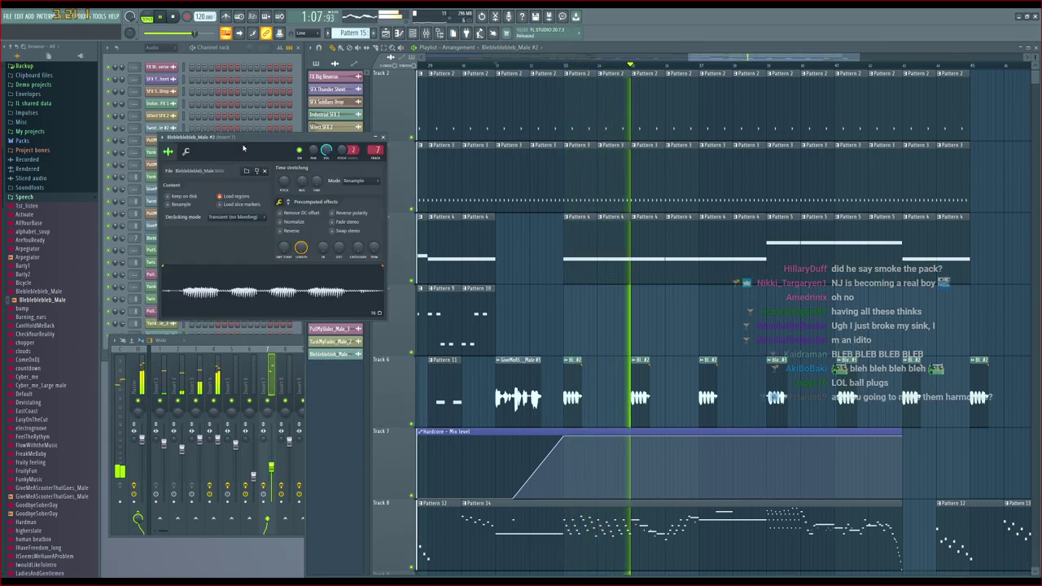
pyautogui.click(218, 49)
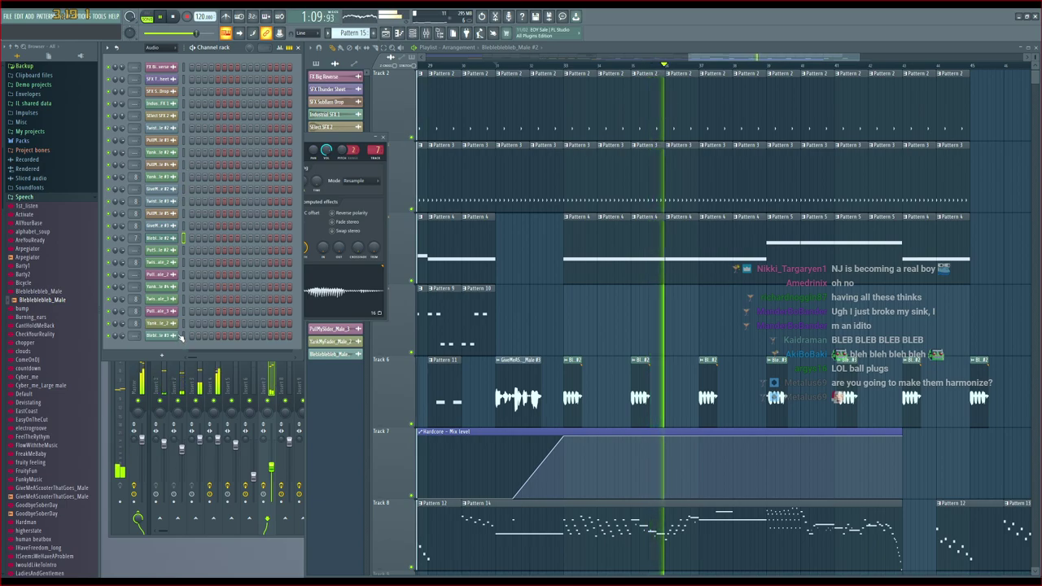
pyautogui.moveTo(135, 337); pyautogui.dragTo(134, 334)
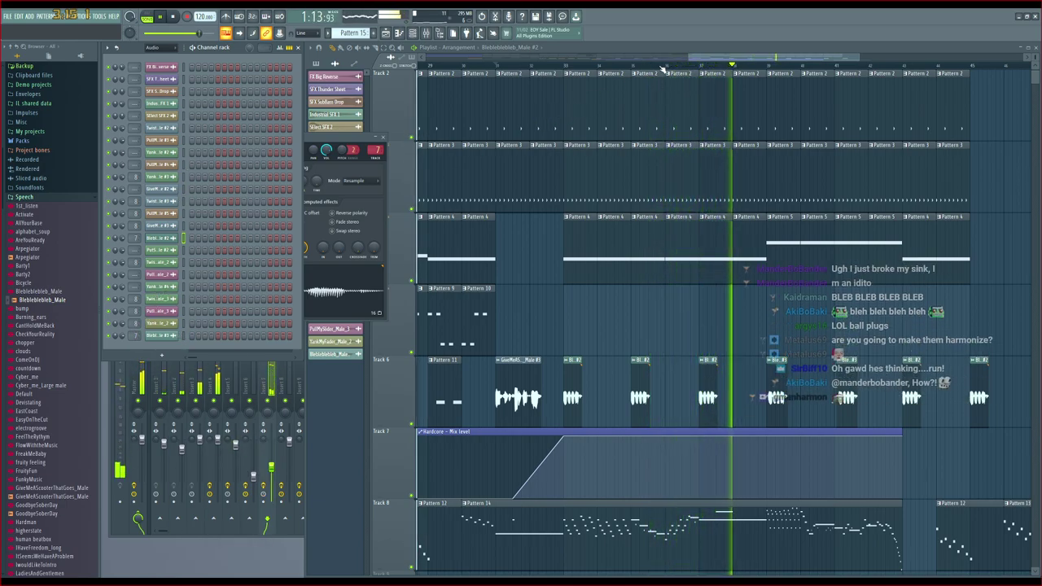
# Stop playback and trim the silent lead-in from the Blebleblebleb_Male #3 clips, aligning their starts to bars 39 and 41
pyautogui.moveTo(719, 58); pyautogui.dragTo(752, 59)
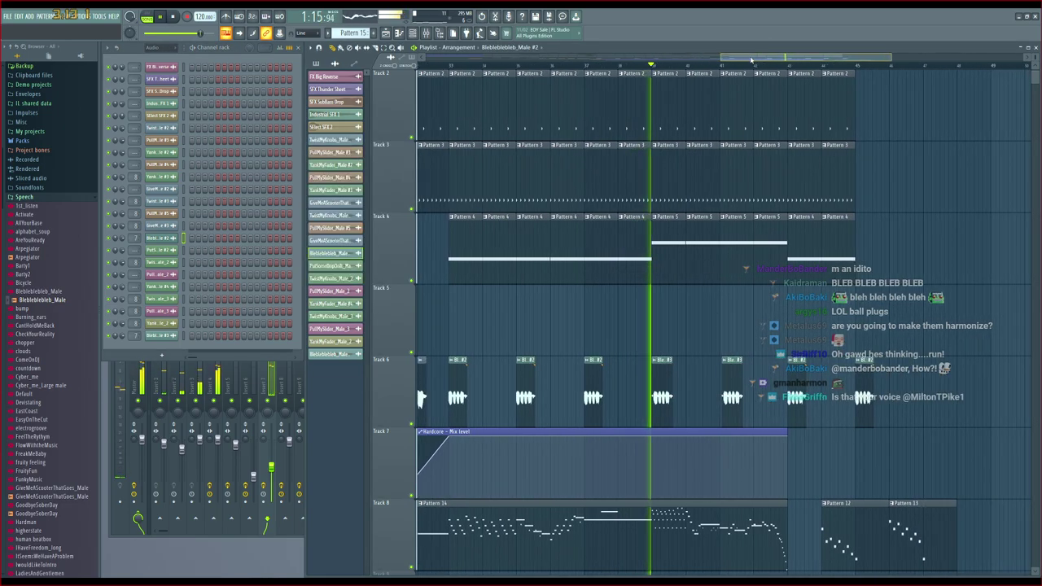
pyautogui.scroll(2, 686, 70)
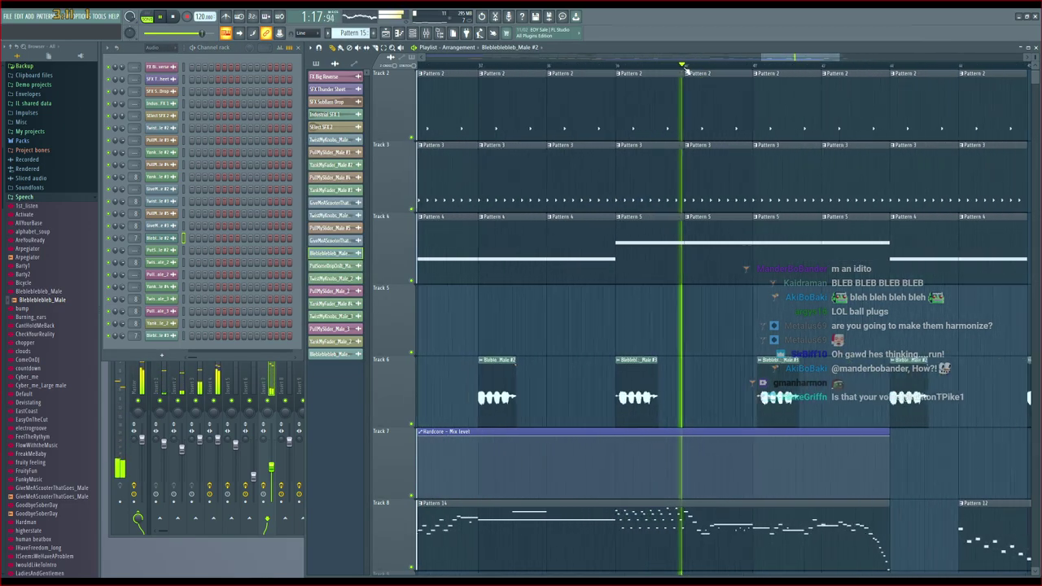
pyautogui.scroll(1, 686, 70)
pyautogui.press('space')
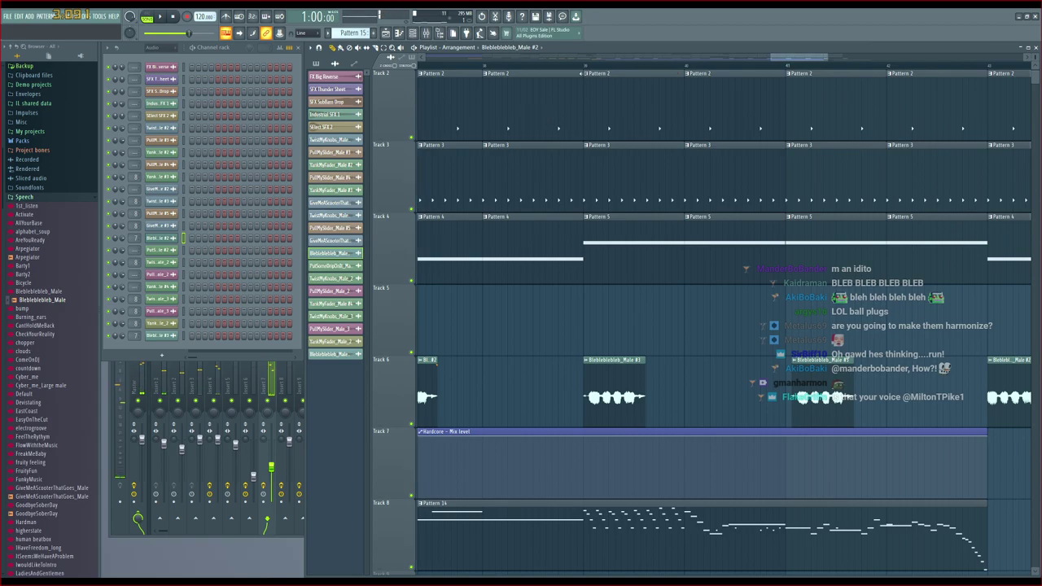
pyautogui.scroll(3, 636, 411)
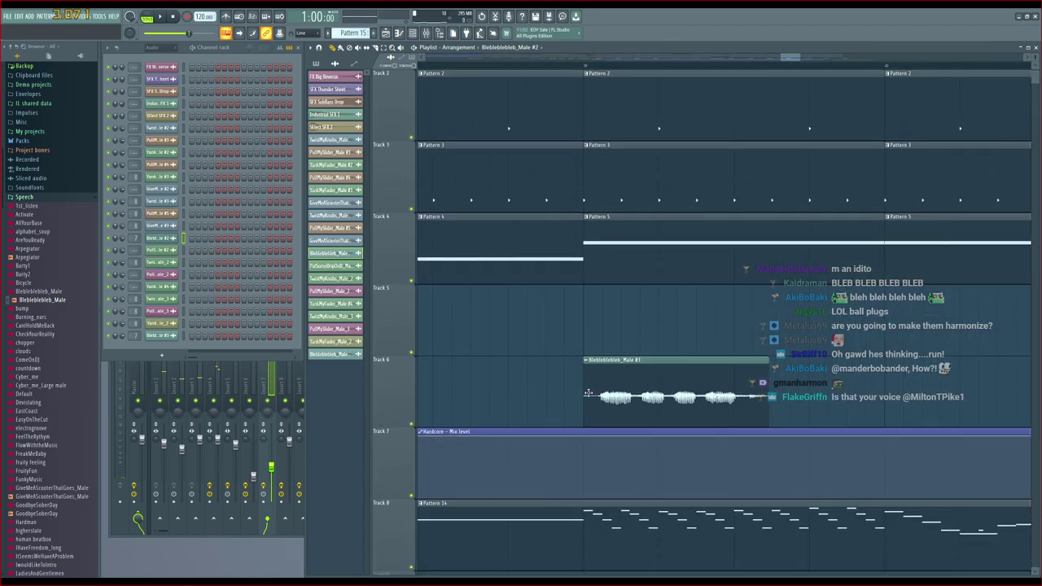
pyautogui.moveTo(584, 393); pyautogui.dragTo(601, 397)
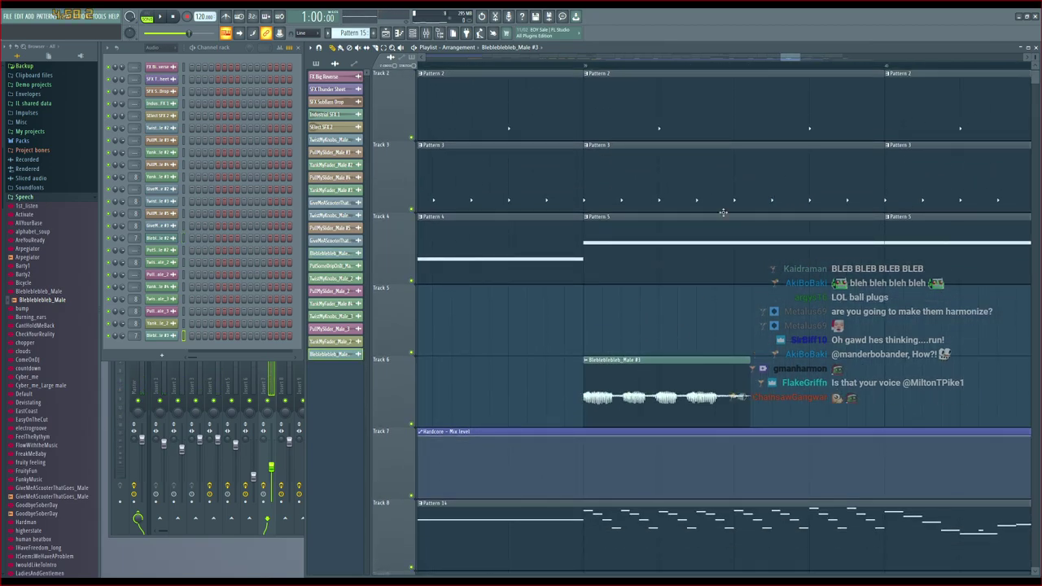
# Listen to the solo section with the retuned vocal clips, replaying it from bar 33
pyautogui.scroll(-4, 765, 68)
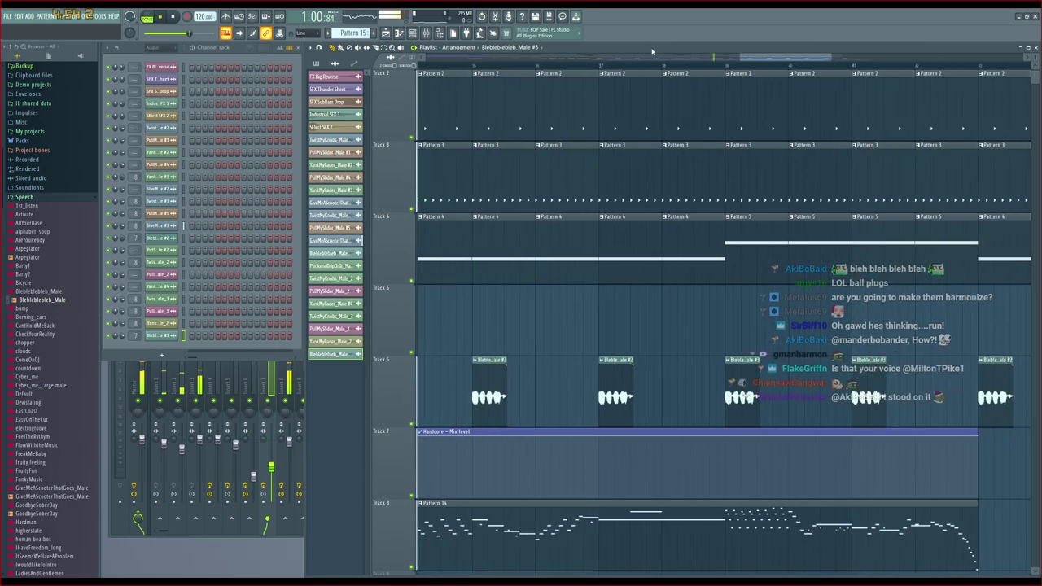
pyautogui.scroll(-3, 653, 64)
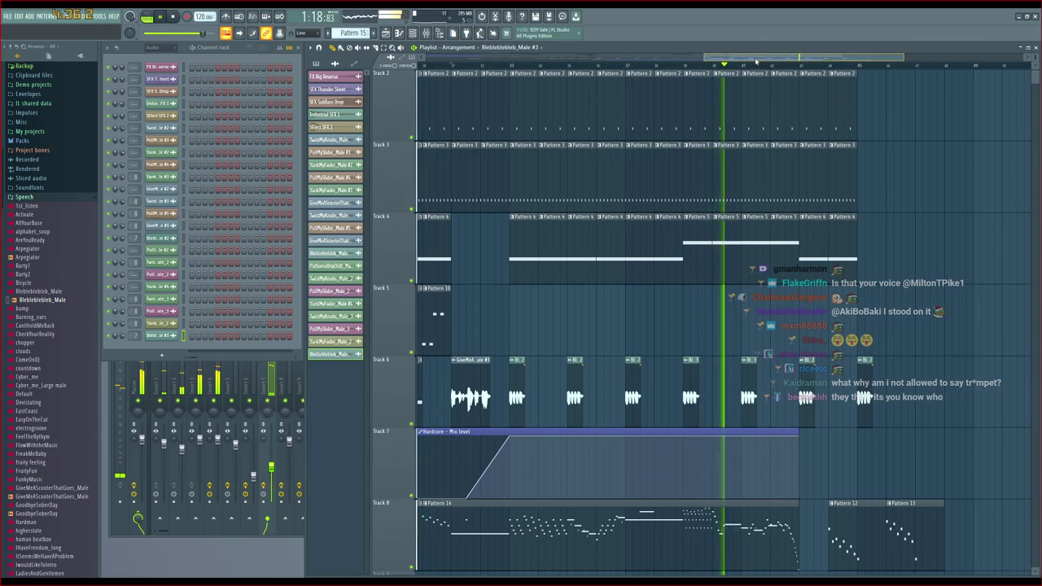
pyautogui.moveTo(750, 59); pyautogui.dragTo(807, 70)
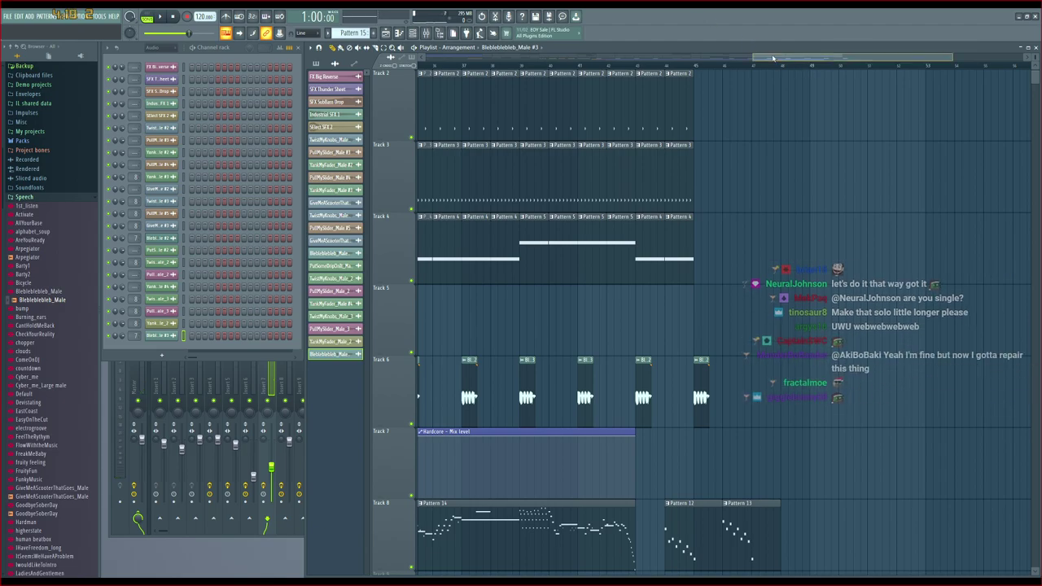
pyautogui.moveTo(773, 58); pyautogui.dragTo(695, 58)
pyautogui.click(584, 68)
pyautogui.press('space')
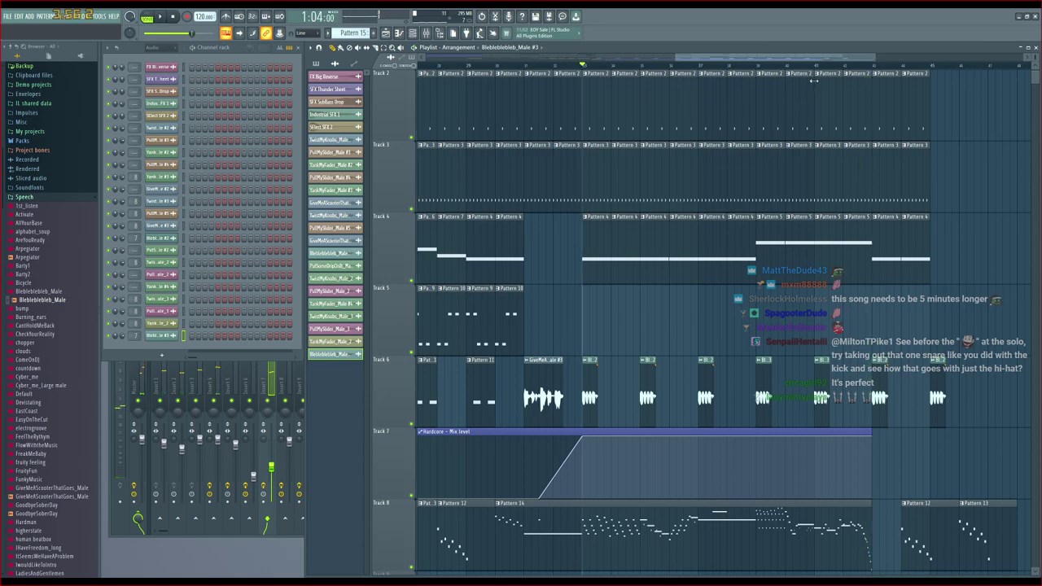
# Move all clips from bar 43 onward two bars later and extend the Hardcore - Mix level automation clip to bar 45
pyautogui.moveTo(800, 57); pyautogui.dragTo(879, 68)
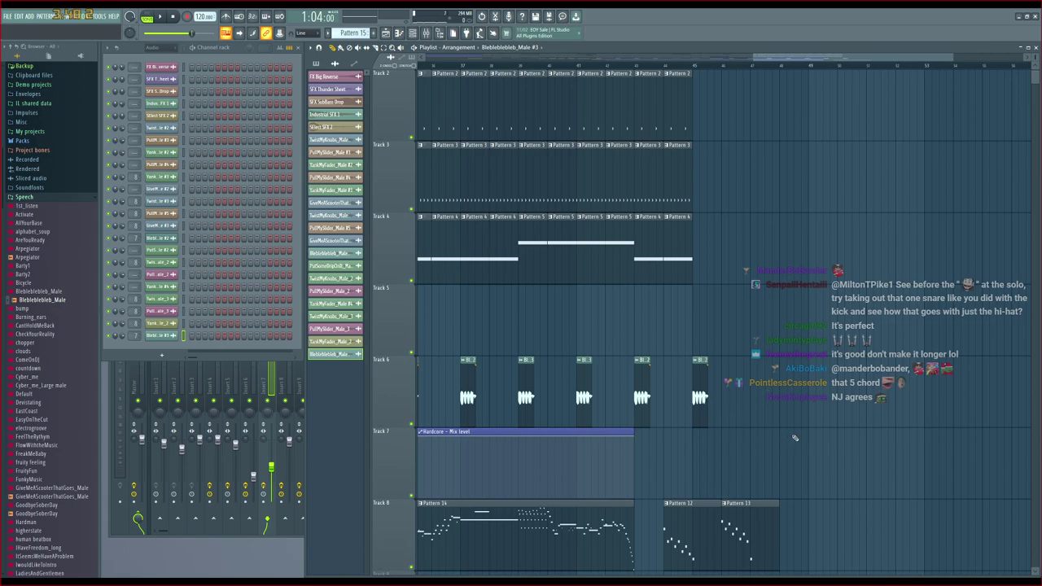
pyautogui.scroll(1, 810, 425)
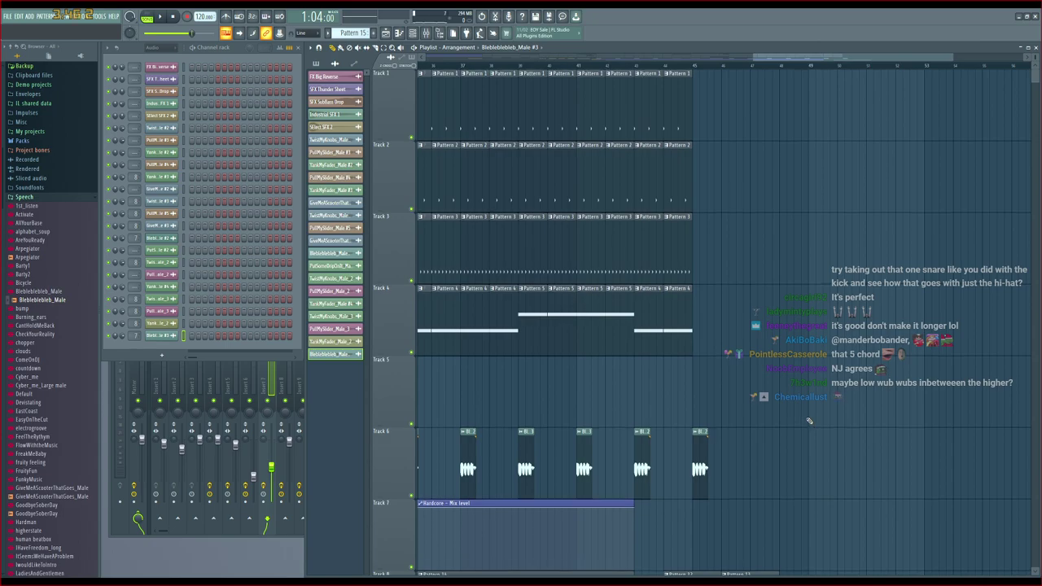
pyautogui.scroll(-3, 817, 426)
pyautogui.scroll(3, 821, 431)
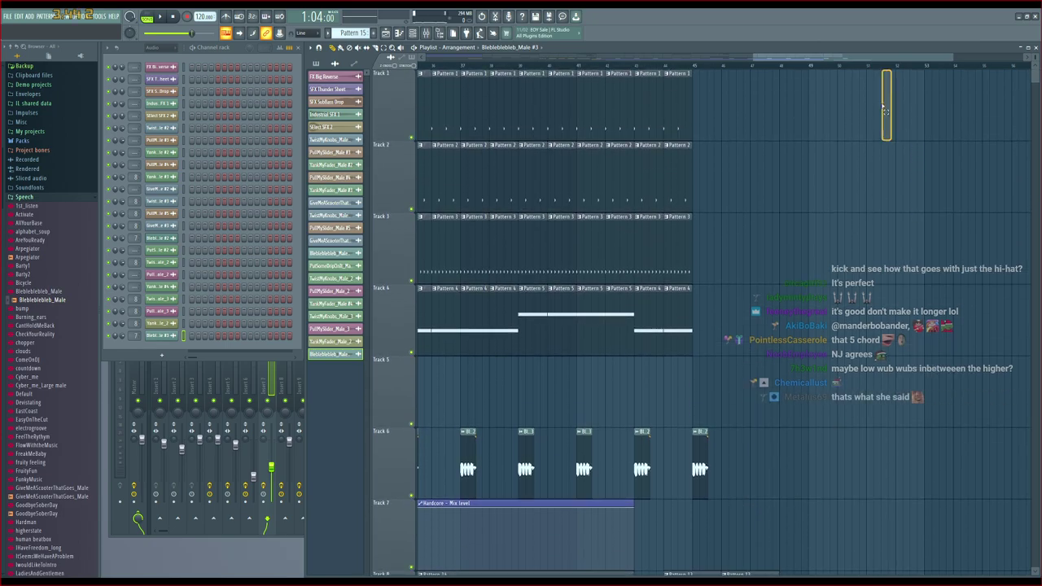
pyautogui.moveTo(884, 110); pyautogui.dragTo(647, 562)
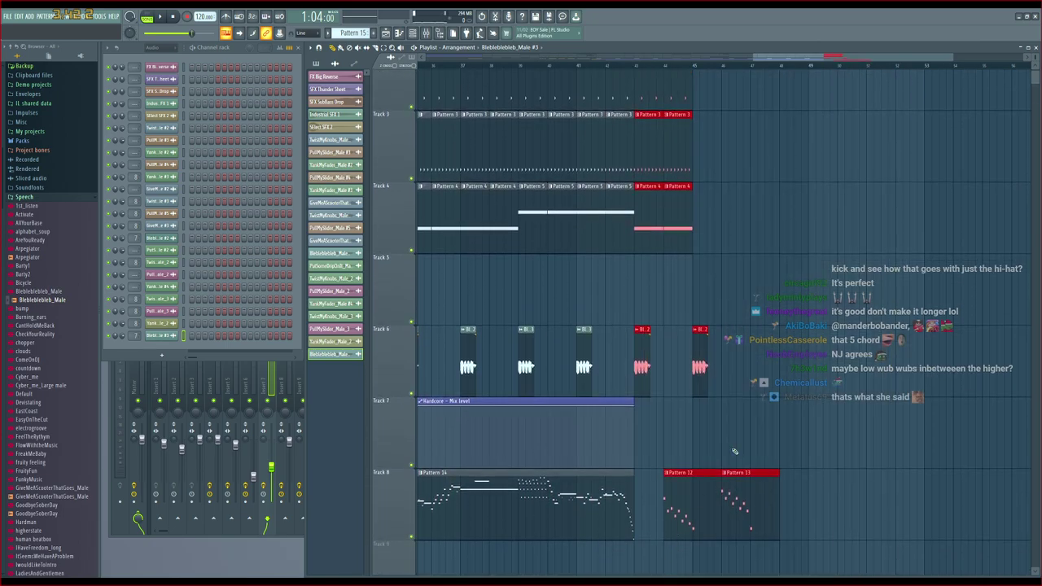
pyautogui.scroll(2, 725, 440)
pyautogui.moveTo(651, 310); pyautogui.dragTo(709, 318)
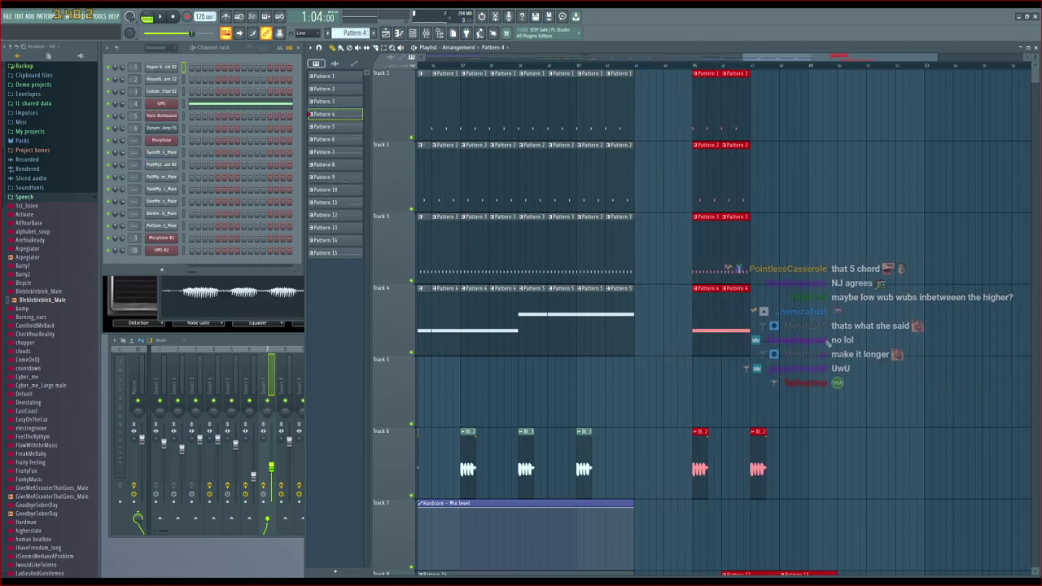
pyautogui.scroll(-3, 827, 344)
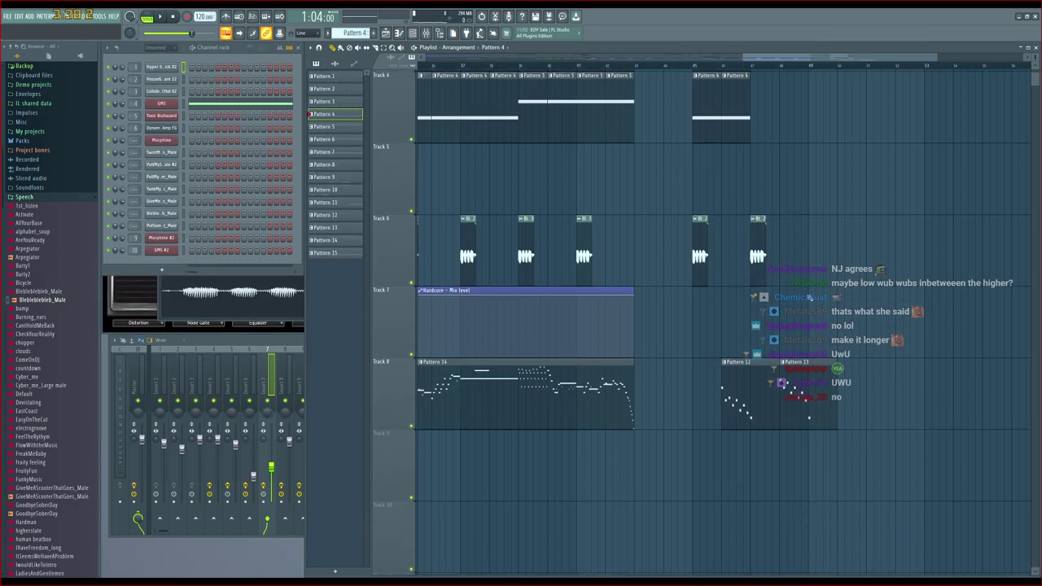
pyautogui.moveTo(634, 288); pyautogui.dragTo(691, 293)
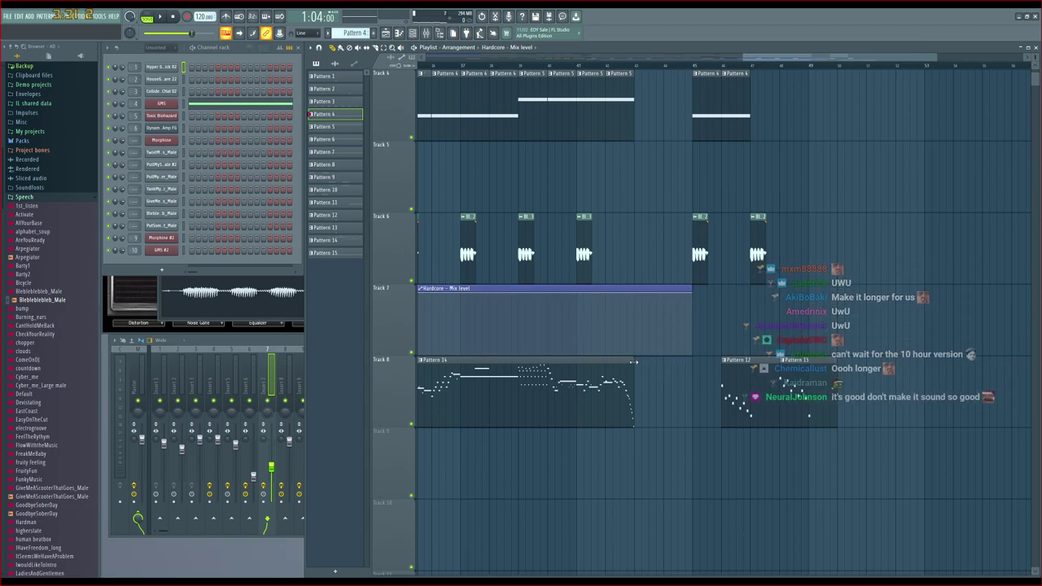
# Open Pattern 14's Morphine #2 part in the piano roll and play its closing phrase from bar 12
pyautogui.doubleClick(653, 366)
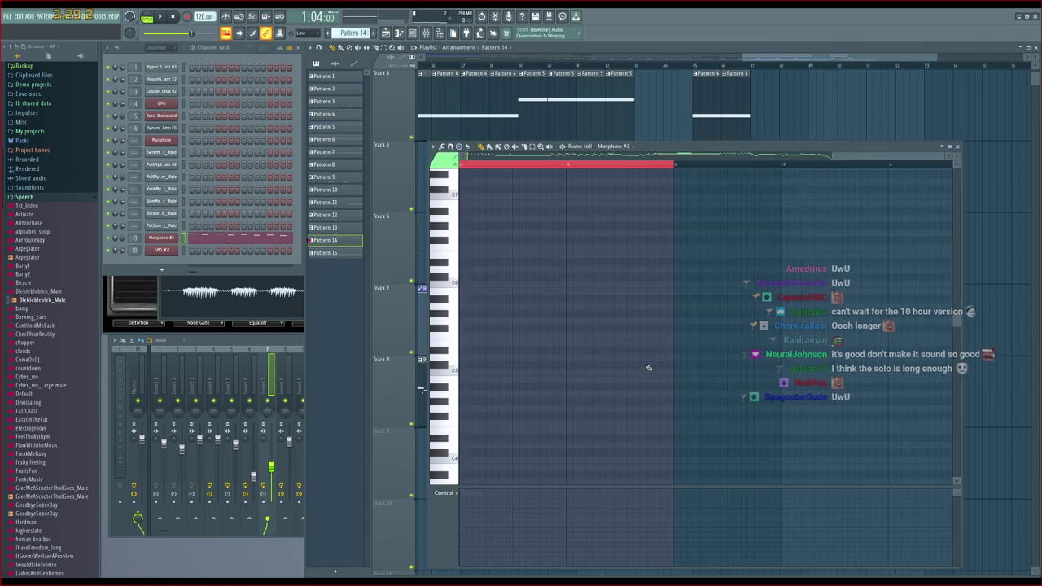
pyautogui.scroll(3, 684, 193)
pyautogui.click(825, 164)
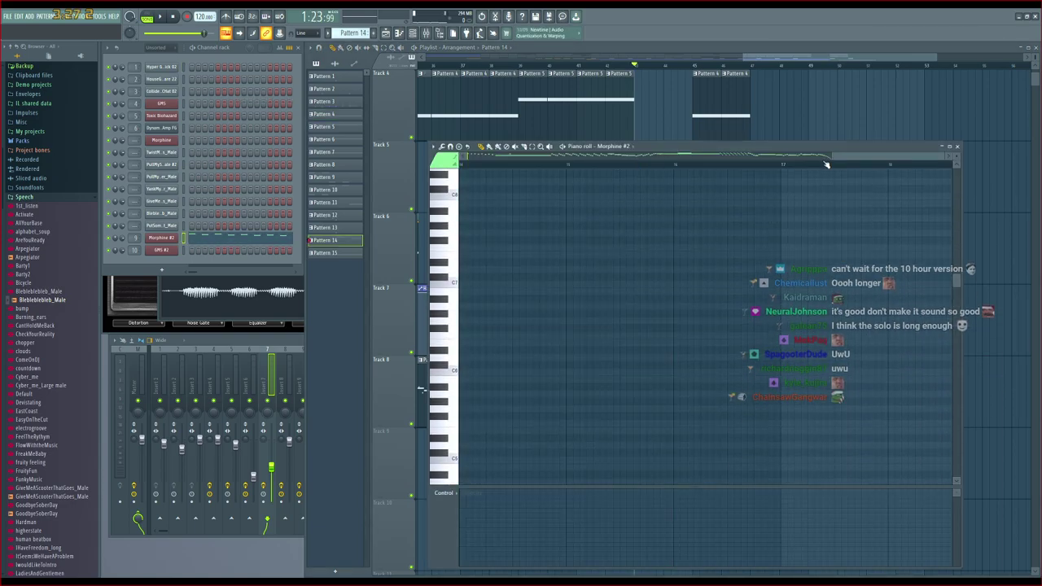
pyautogui.moveTo(825, 157); pyautogui.dragTo(790, 178)
pyautogui.scroll(-2, 798, 230)
pyautogui.scroll(-2, 720, 211)
pyautogui.click(534, 167)
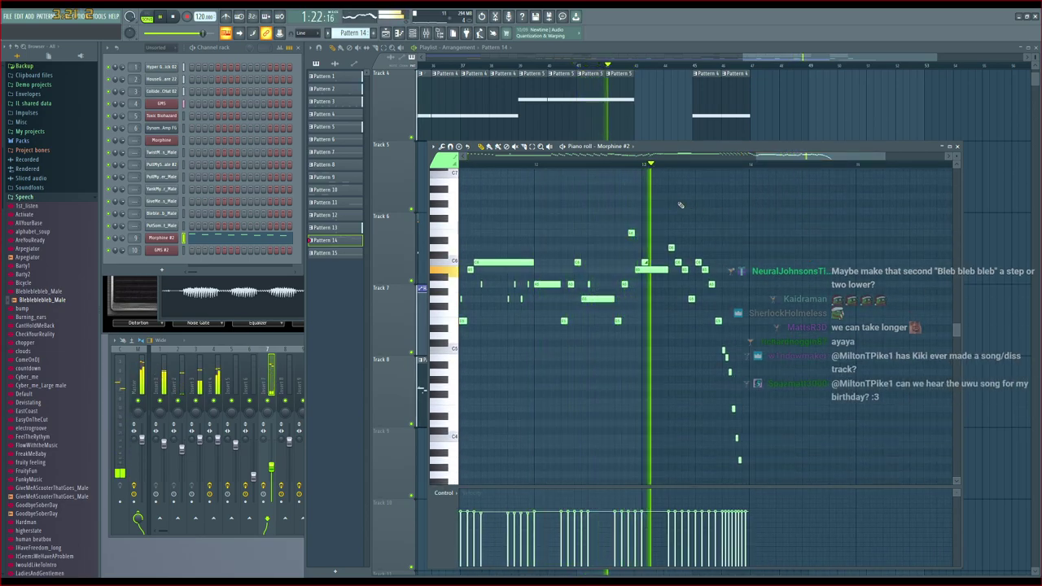
pyautogui.press('space')
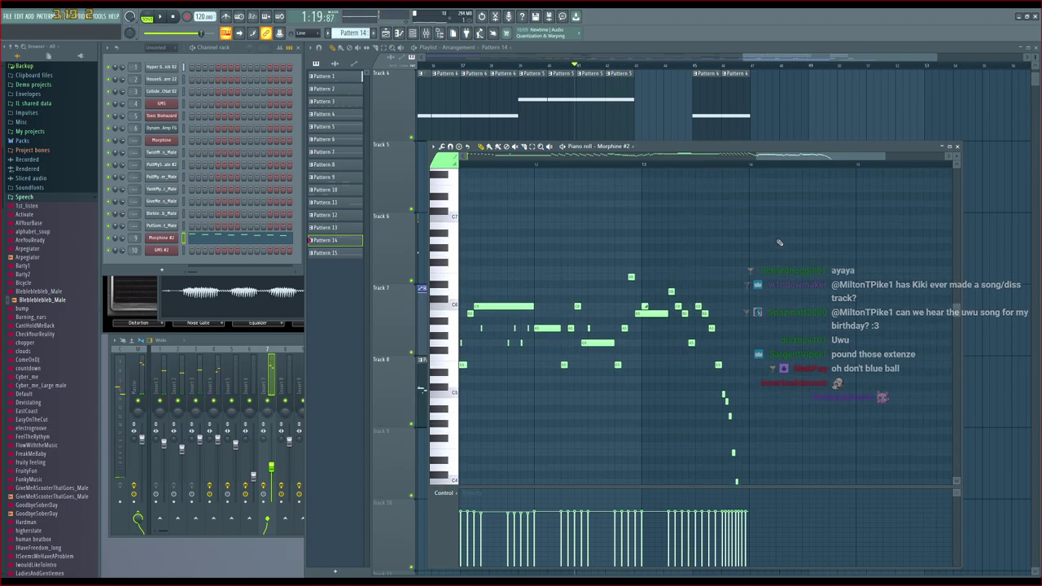
# Examine the descending run that ends the Morphine #2 melody and briefly replay the phrase before it
pyautogui.scroll(-4, 777, 240)
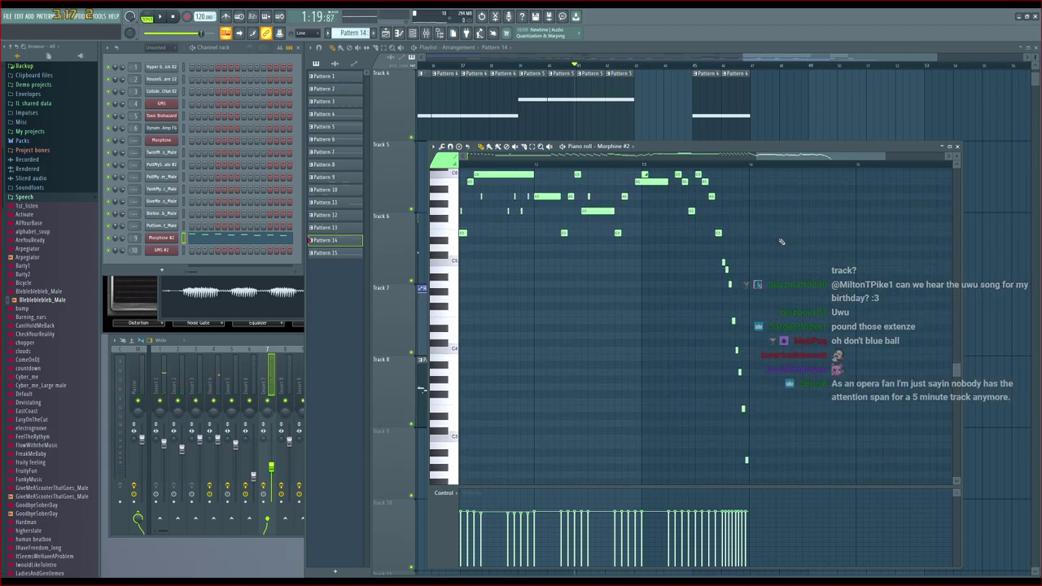
pyautogui.scroll(2, 779, 242)
pyautogui.scroll(1, 779, 242)
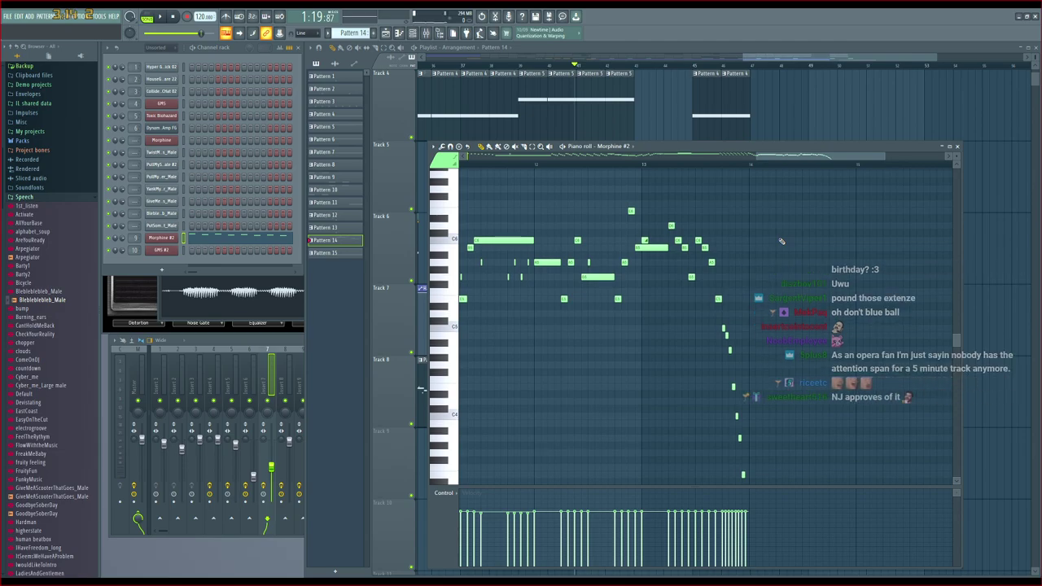
pyautogui.press('space')
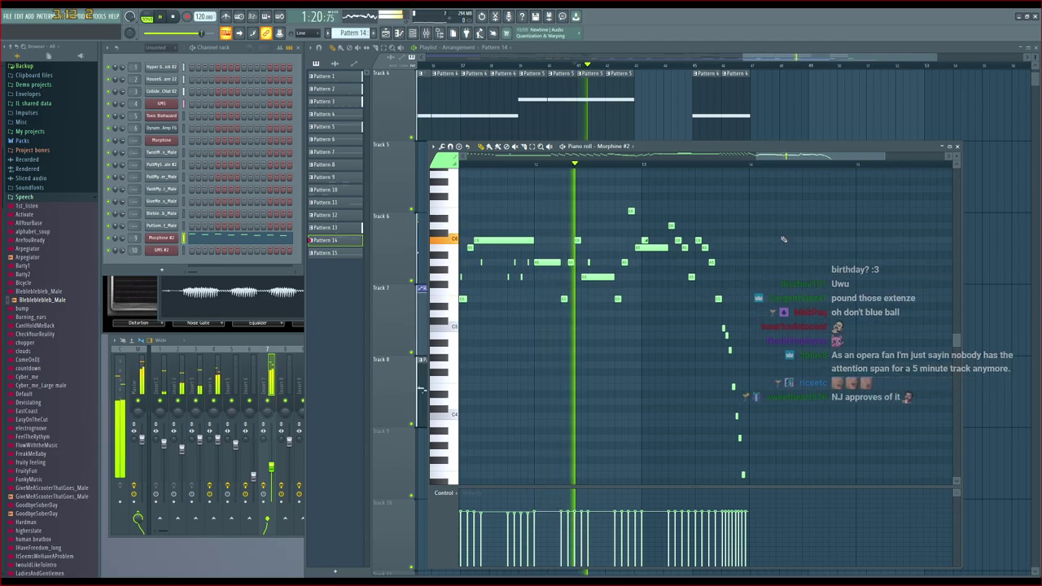
pyautogui.press('space')
pyautogui.scroll(1, 783, 240)
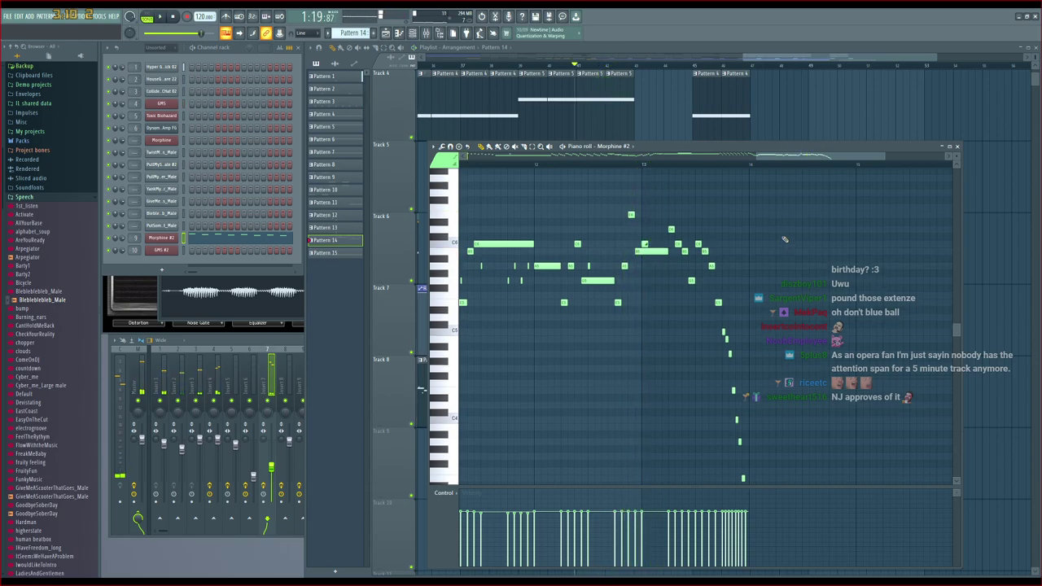
# Move the closing Morphine #2 run, from its high notes through the descent, one bar later and play the phrase before it
pyautogui.moveTo(801, 224); pyautogui.dragTo(666, 133)
pyautogui.moveTo(805, 191); pyautogui.dragTo(675, 498)
pyautogui.scroll(4, 682, 295)
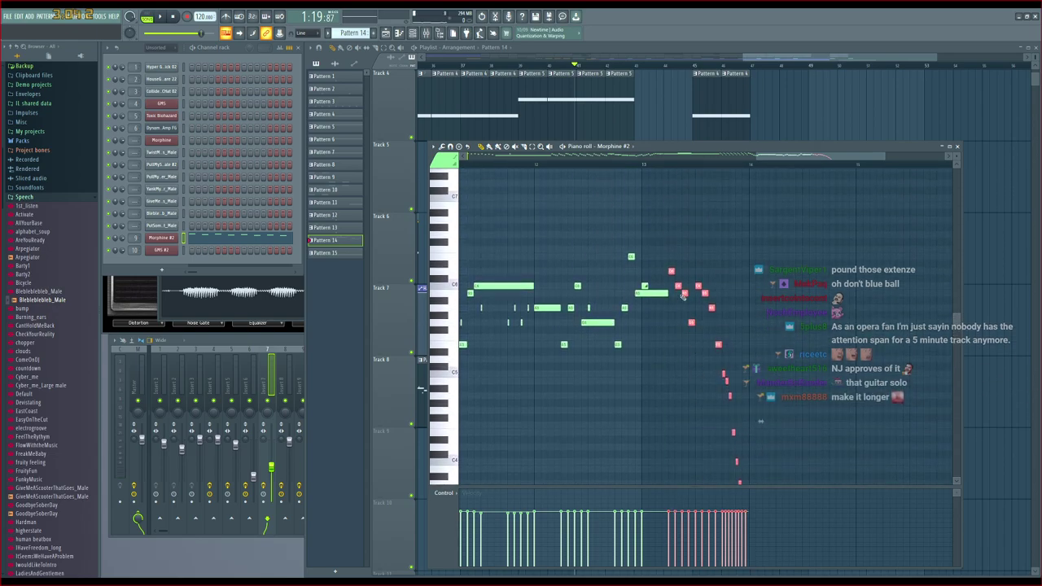
pyautogui.moveTo(670, 273); pyautogui.dragTo(785, 273)
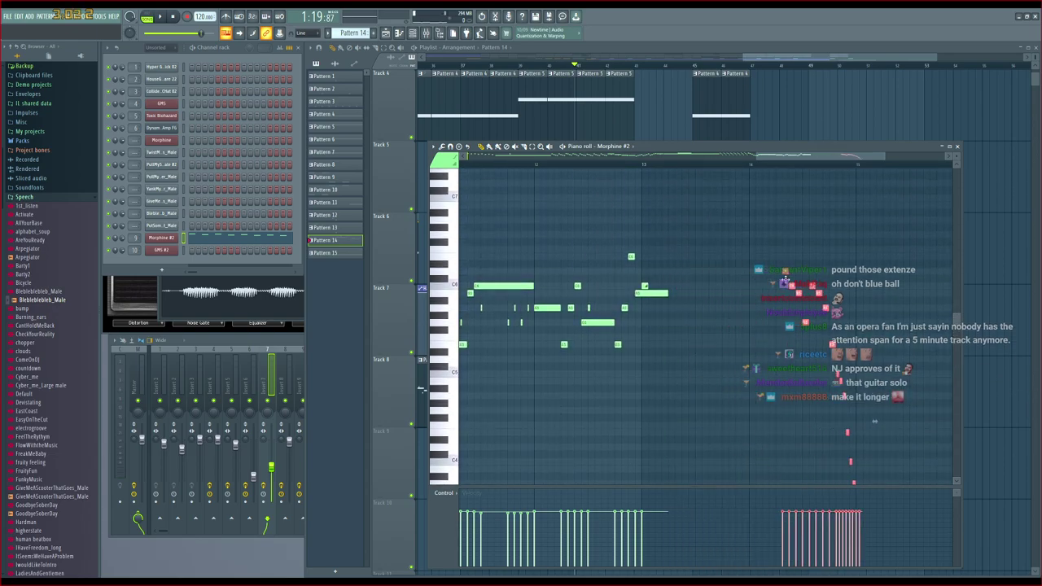
pyautogui.scroll(-3, 847, 326)
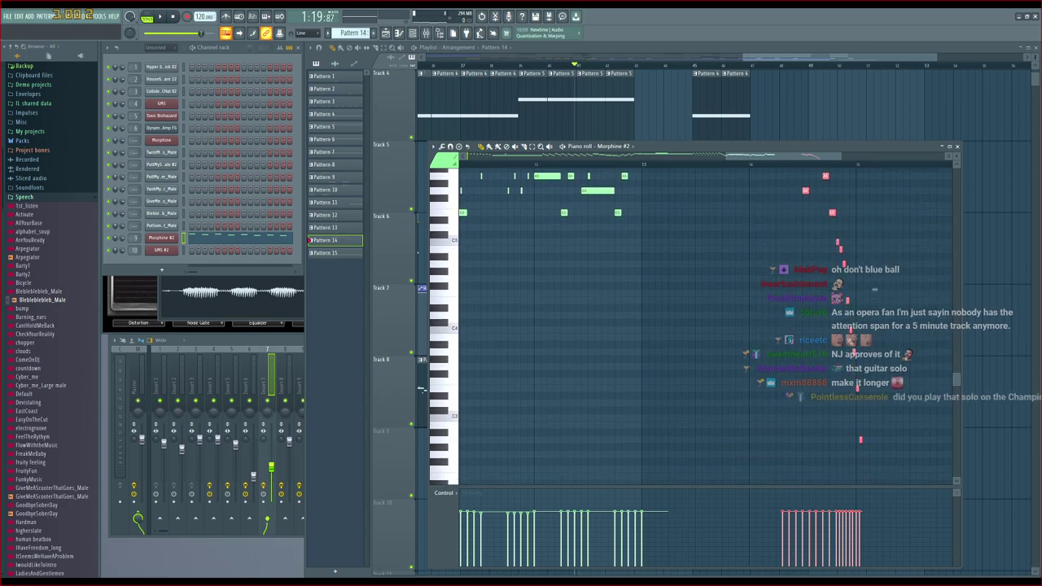
pyautogui.scroll(4, 813, 375)
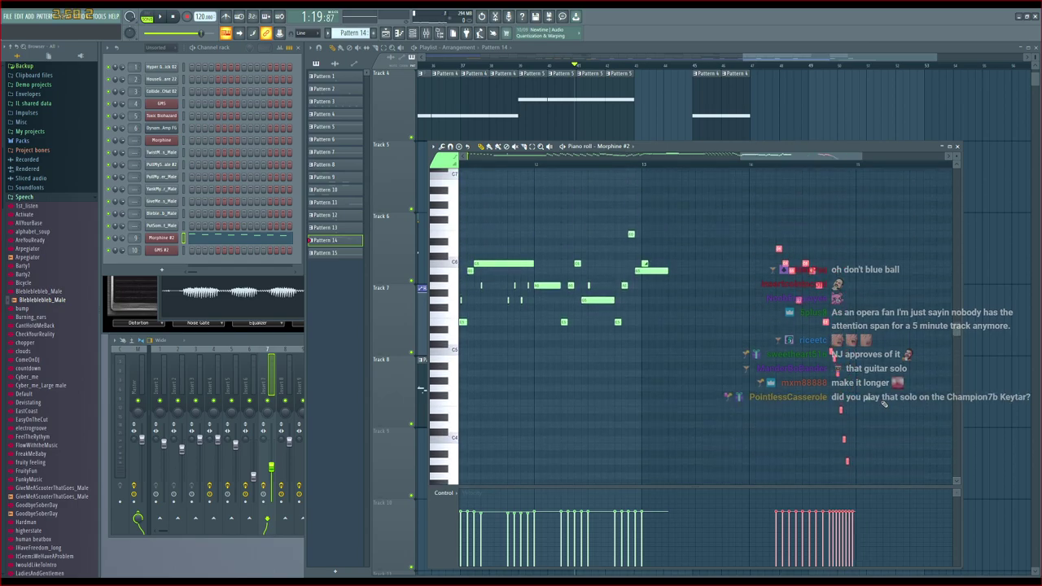
pyautogui.click(769, 320)
pyautogui.press('space')
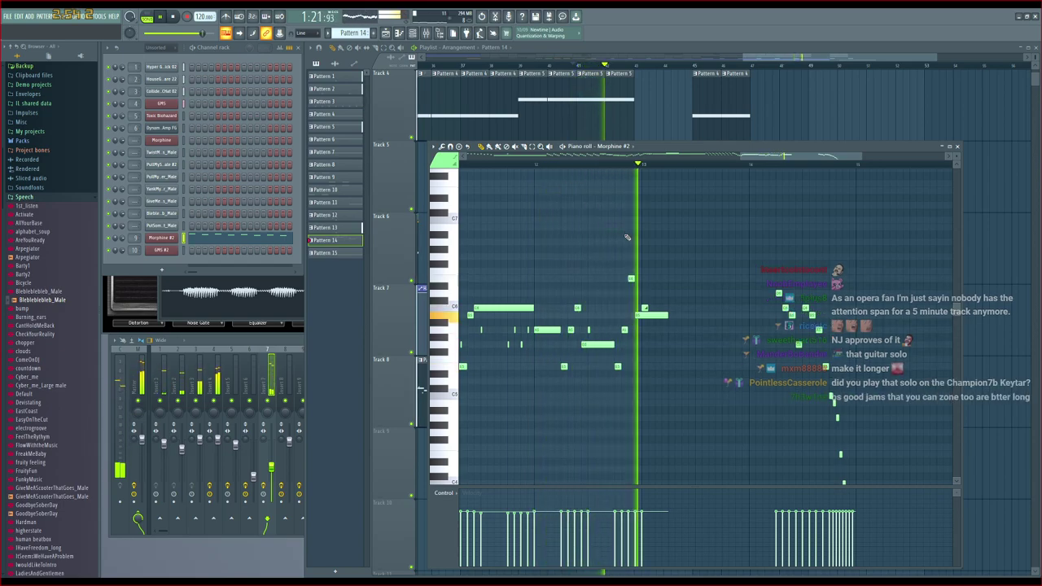
pyautogui.press('space')
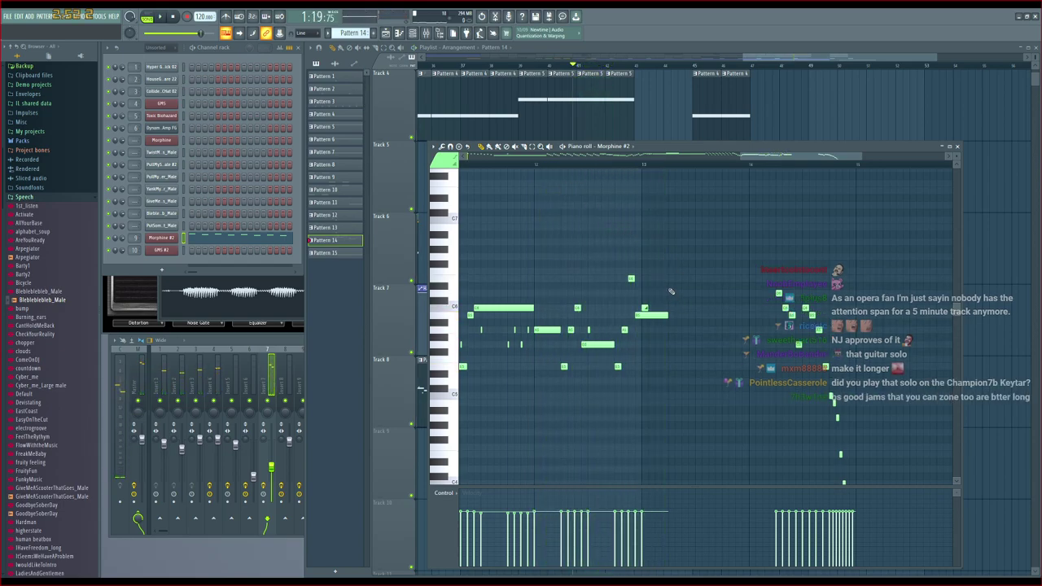
# Move the closing run further right so it starts around the middle of bar 15, then deselect its notes
pyautogui.scroll(1, 692, 325)
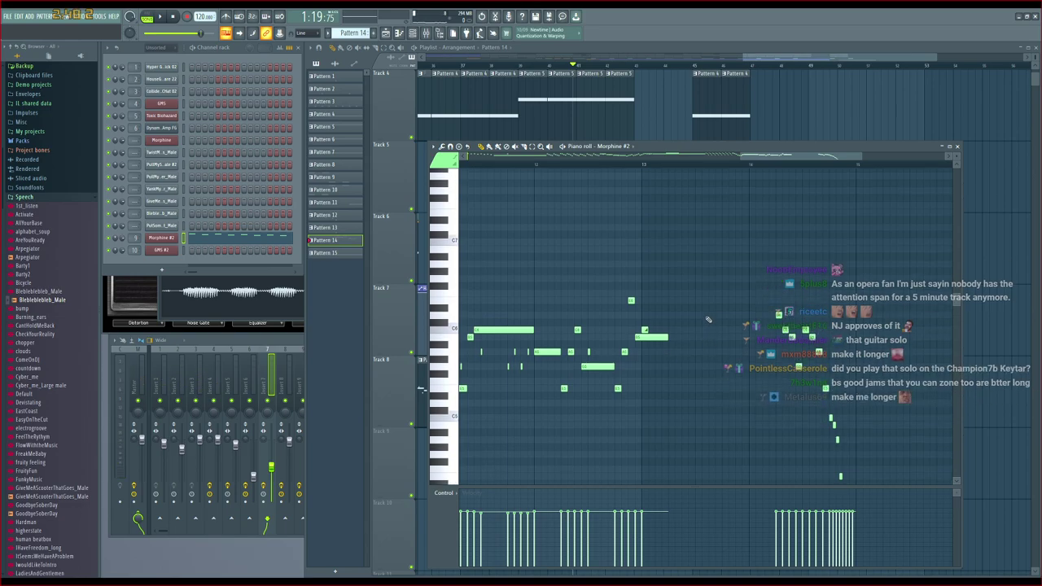
pyautogui.scroll(-3, 735, 300)
pyautogui.moveTo(889, 231); pyautogui.dragTo(773, 482)
pyautogui.scroll(10, 787, 383)
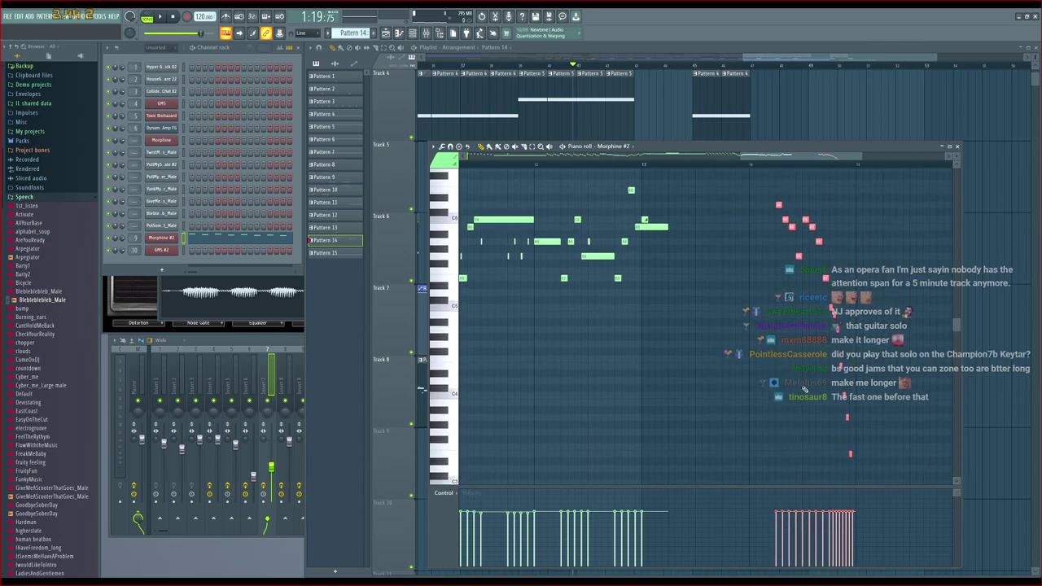
pyautogui.moveTo(784, 274); pyautogui.dragTo(920, 274)
pyautogui.click(726, 261)
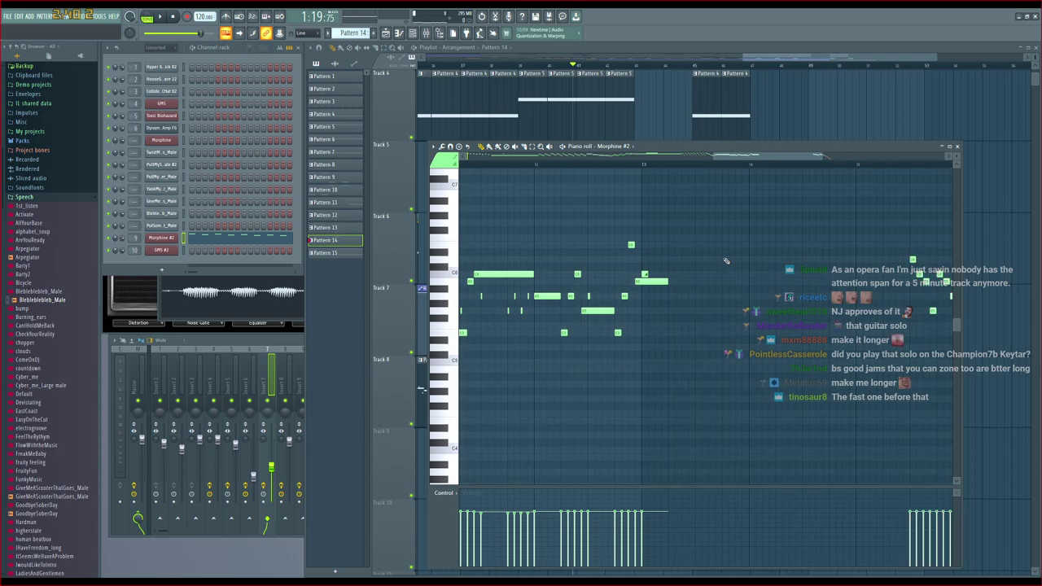
# In the playlist, copy the Pattern 1 to 4 clips at bar 45 into the empty gap from bar 43 to 45
pyautogui.click(762, 58)
pyautogui.scroll(3, 734, 122)
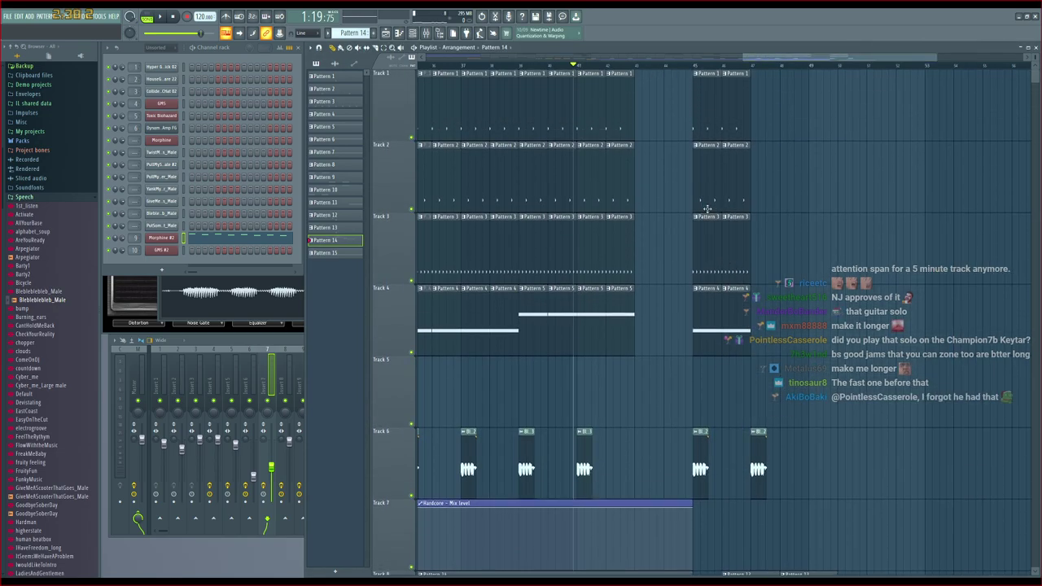
pyautogui.moveTo(659, 108); pyautogui.dragTo(753, 350)
pyautogui.moveTo(697, 224); pyautogui.dragTo(649, 195)
# Play the arrangement from bar 43 and again from bar 41 to hear the filled gap in the solo section
pyautogui.click(636, 66)
pyautogui.press('space')
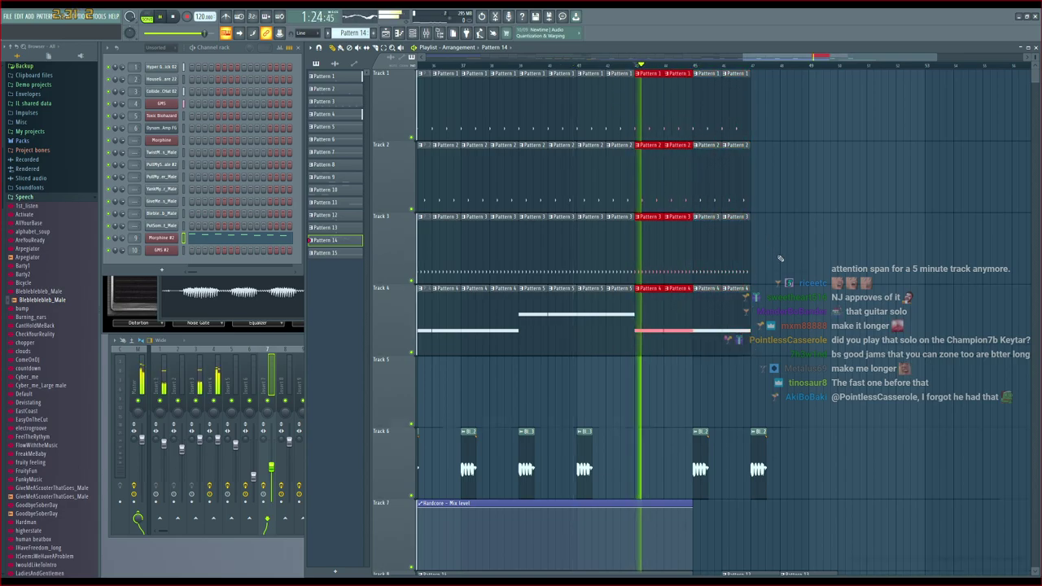
pyautogui.scroll(-3, 778, 259)
pyautogui.scroll(1, 777, 257)
pyautogui.press('space')
pyautogui.press('space')
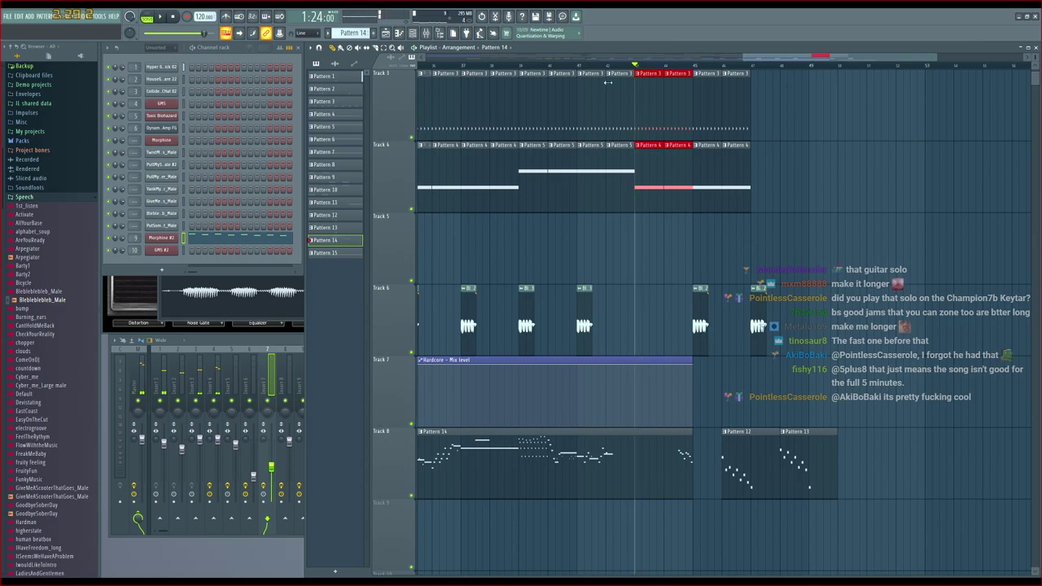
pyautogui.click(582, 67)
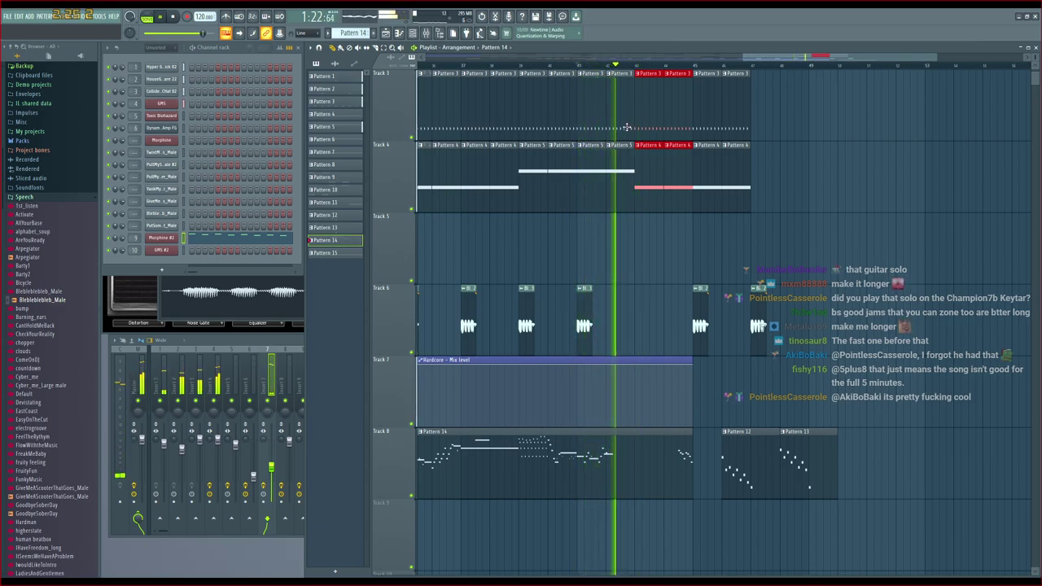
pyautogui.press('space')
# Open Pattern 14's Morphine #2 part in the piano roll and add short D6, B5, C6 and A5 notes after the held note in bar 13
pyautogui.doubleClick(621, 446)
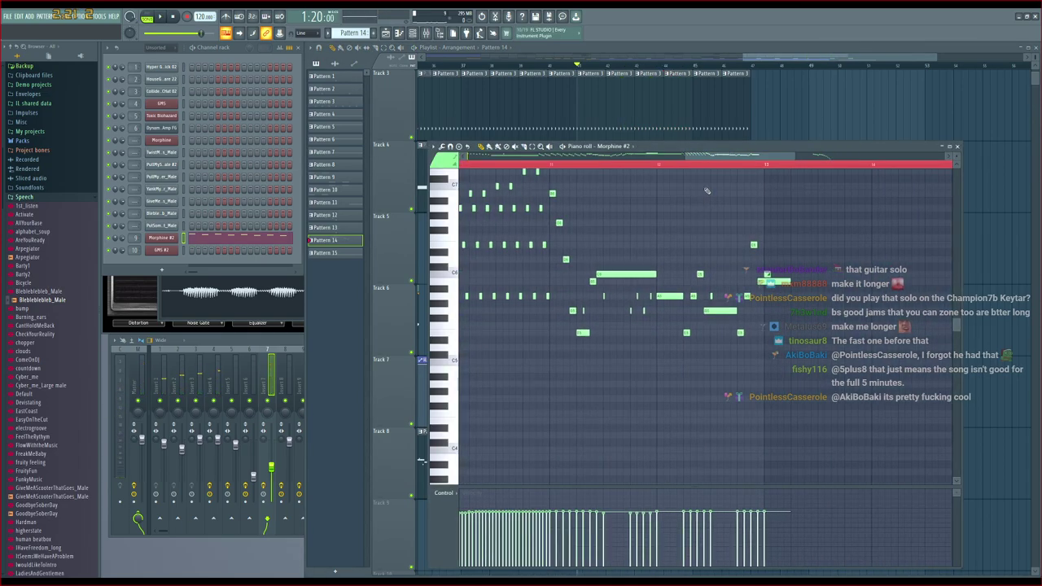
pyautogui.press('space')
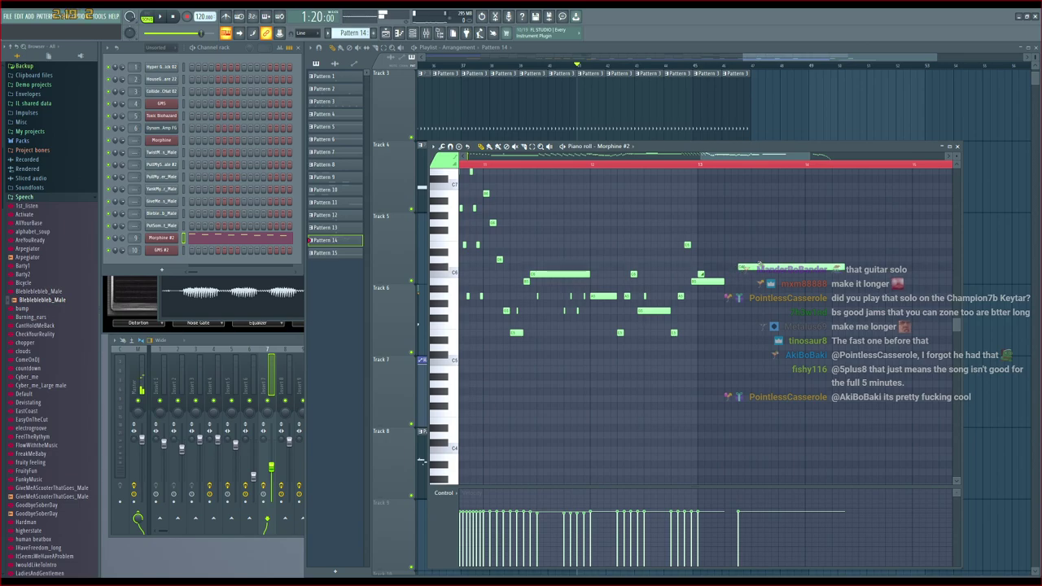
pyautogui.moveTo(724, 156); pyautogui.dragTo(741, 156)
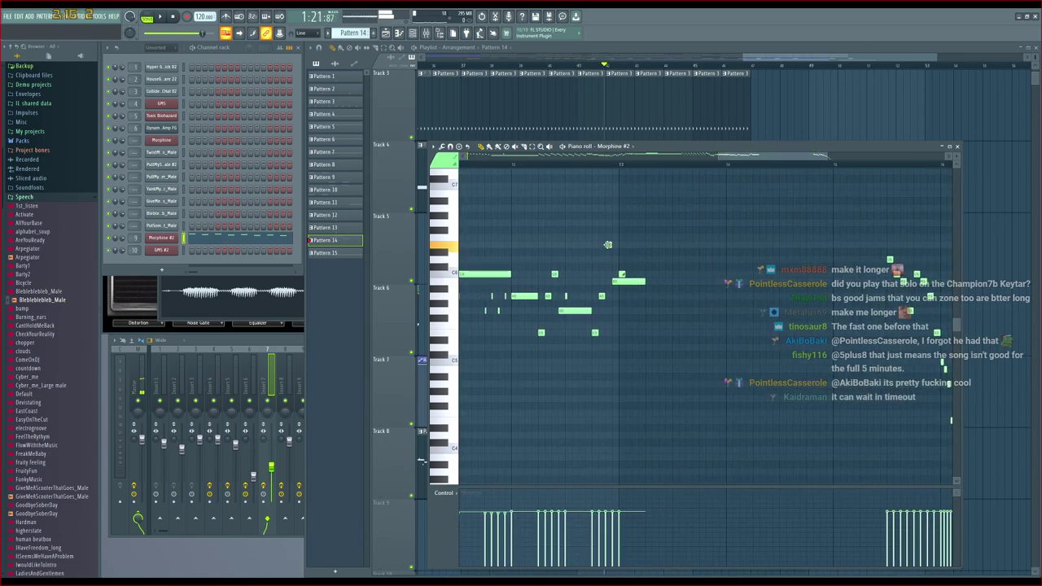
pyautogui.click(648, 260)
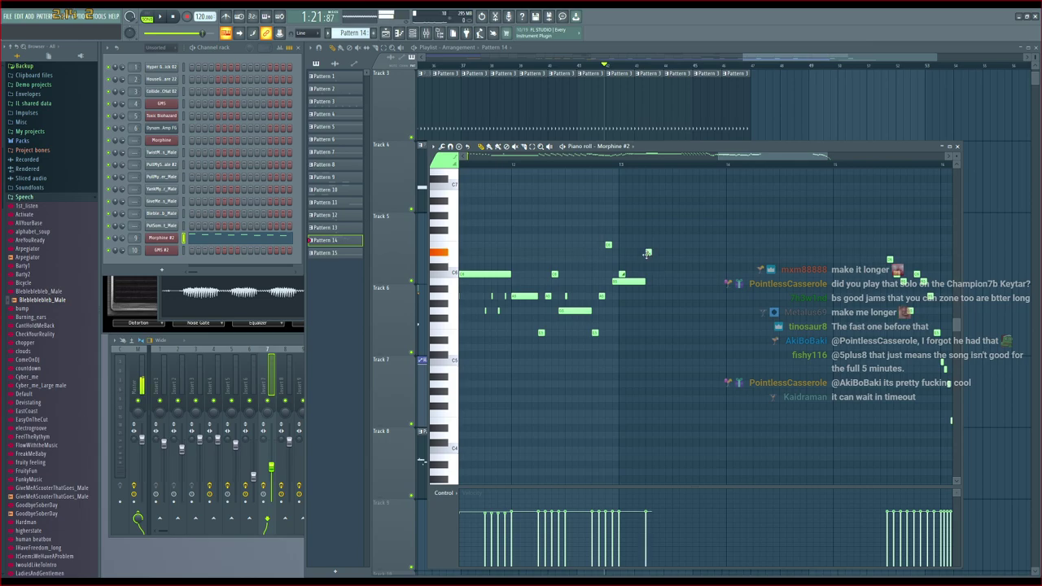
pyautogui.click(655, 282)
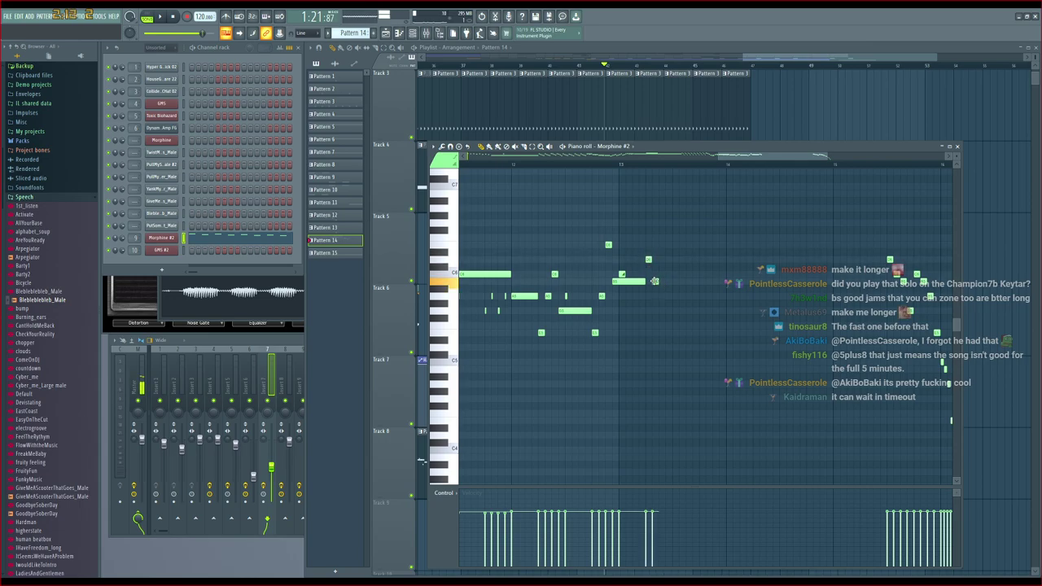
pyautogui.click(662, 274)
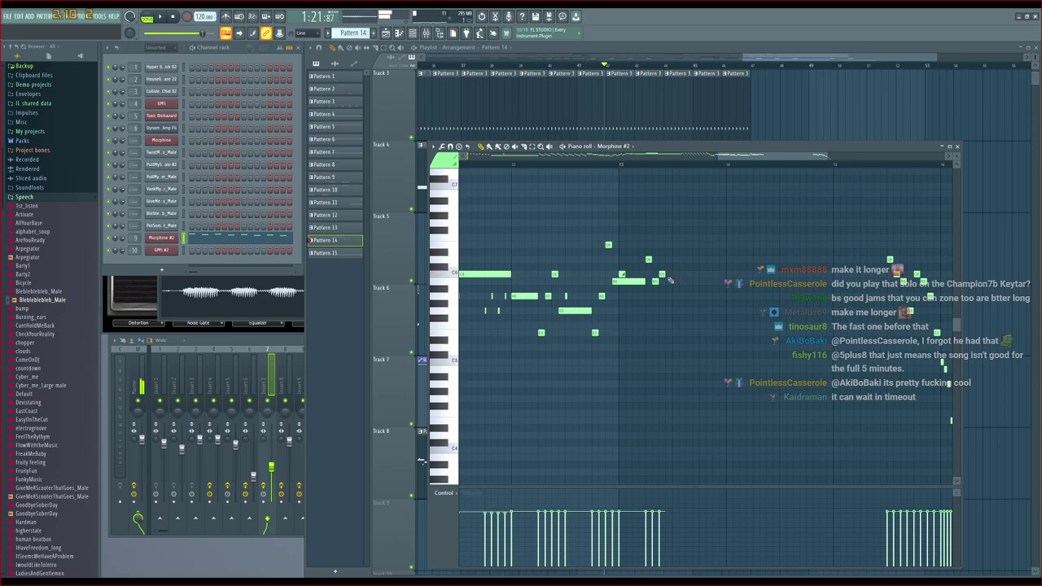
pyautogui.click(668, 296)
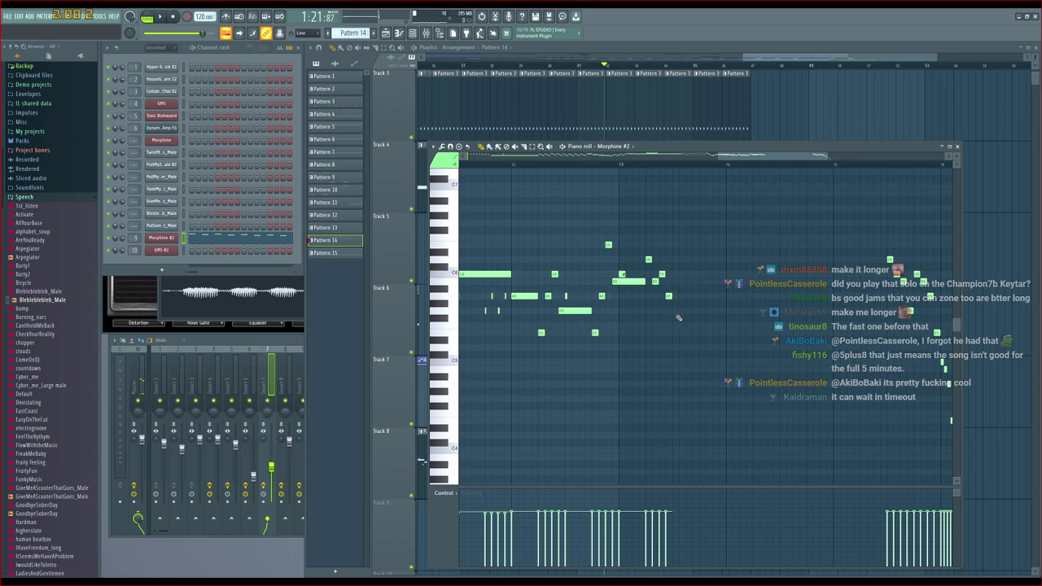
# Continue the bar 13 run with short D6, G5, C6 and A5 notes, playing the phrase back to check it
pyautogui.press('space')
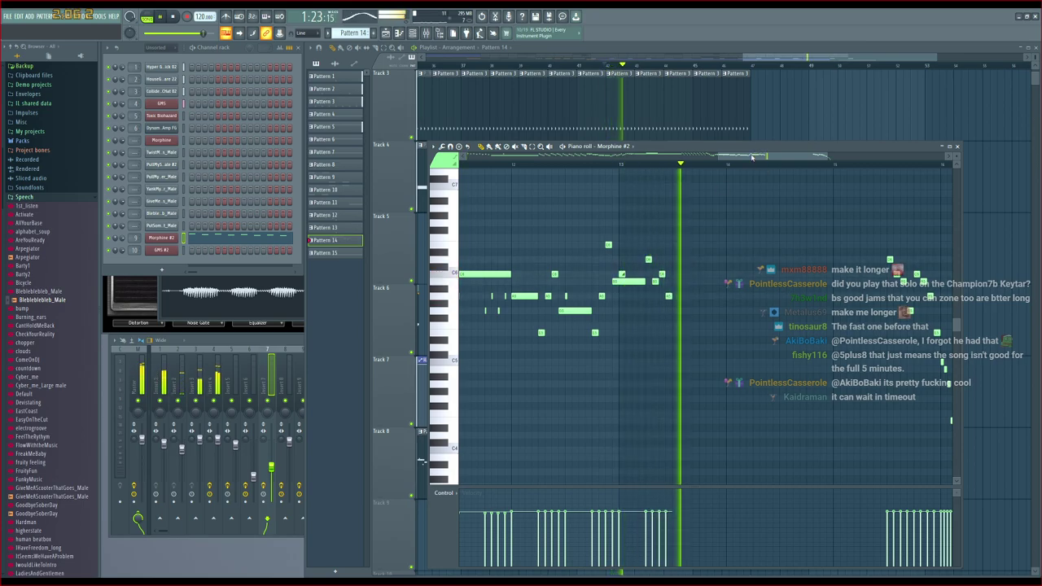
pyautogui.press('space')
pyautogui.moveTo(724, 287); pyautogui.dragTo(689, 298)
pyautogui.scroll(1, 688, 297)
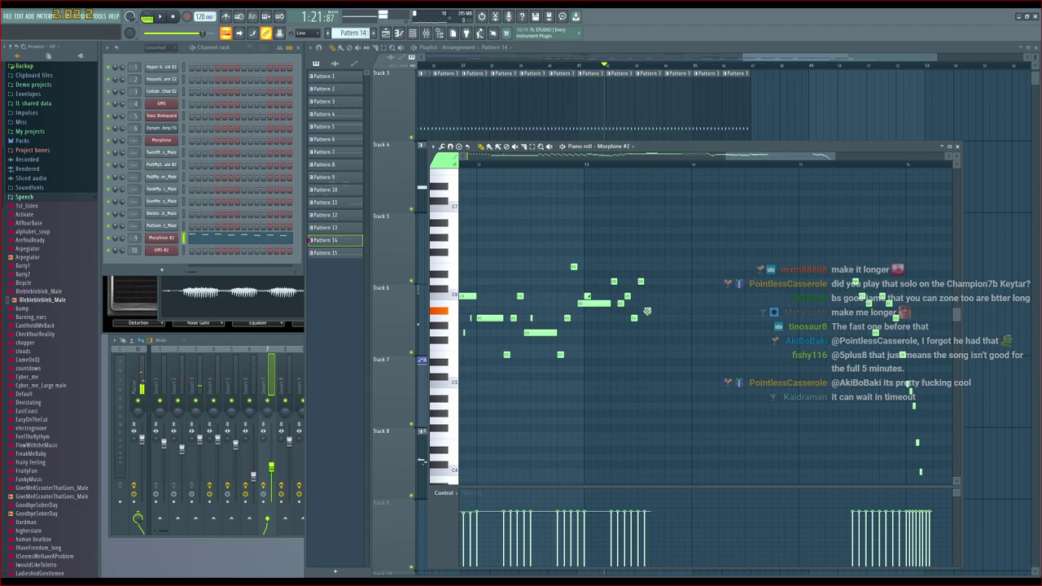
pyautogui.click(652, 296)
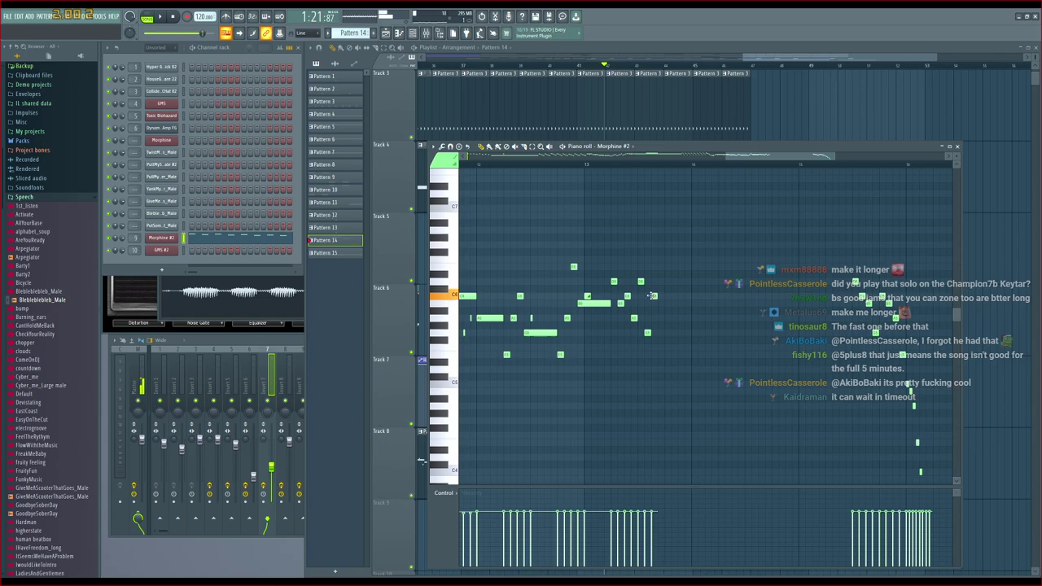
pyautogui.moveTo(662, 309); pyautogui.dragTo(659, 320)
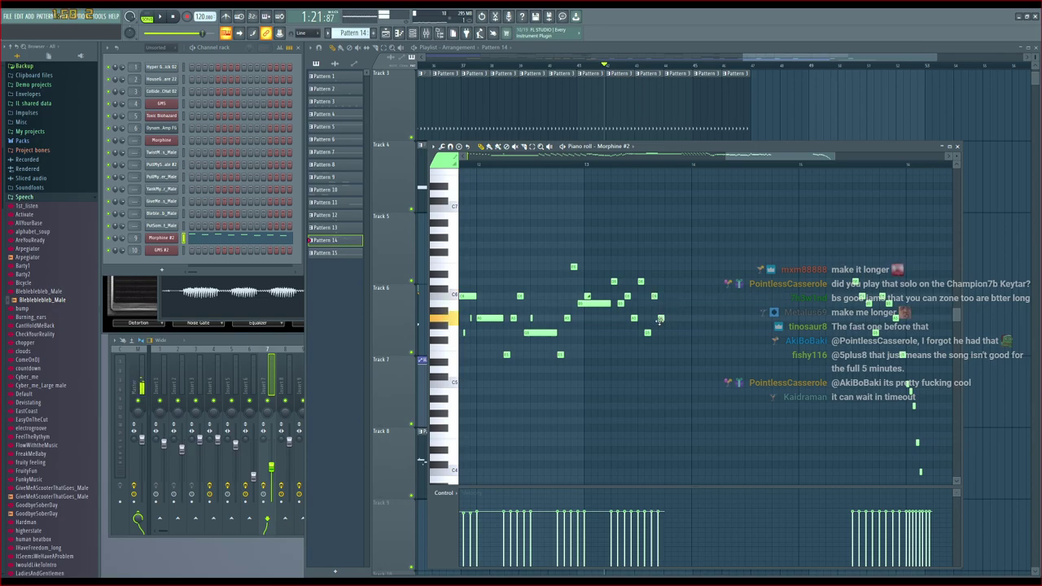
pyautogui.press('space')
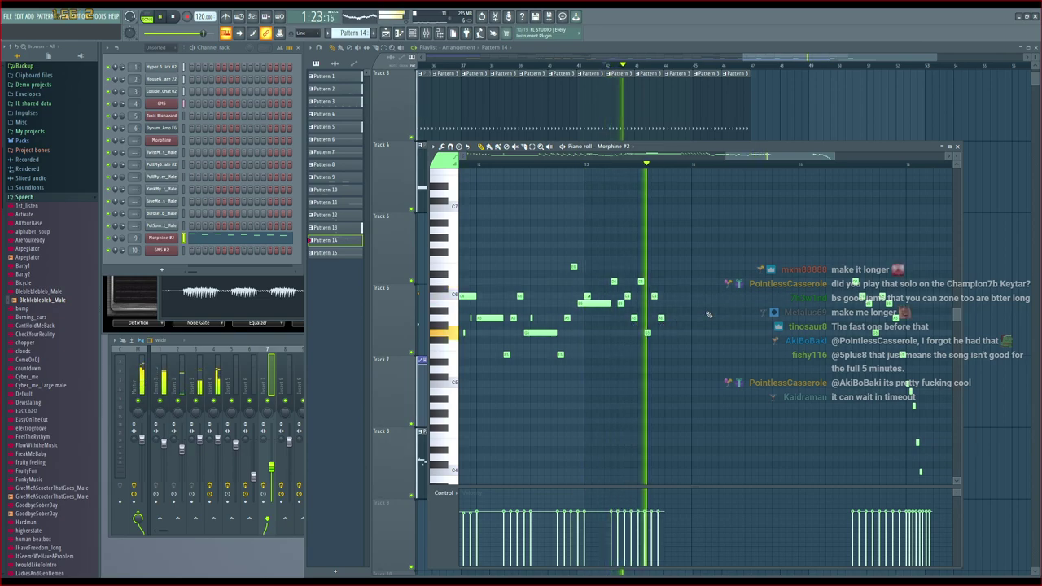
pyautogui.press('space')
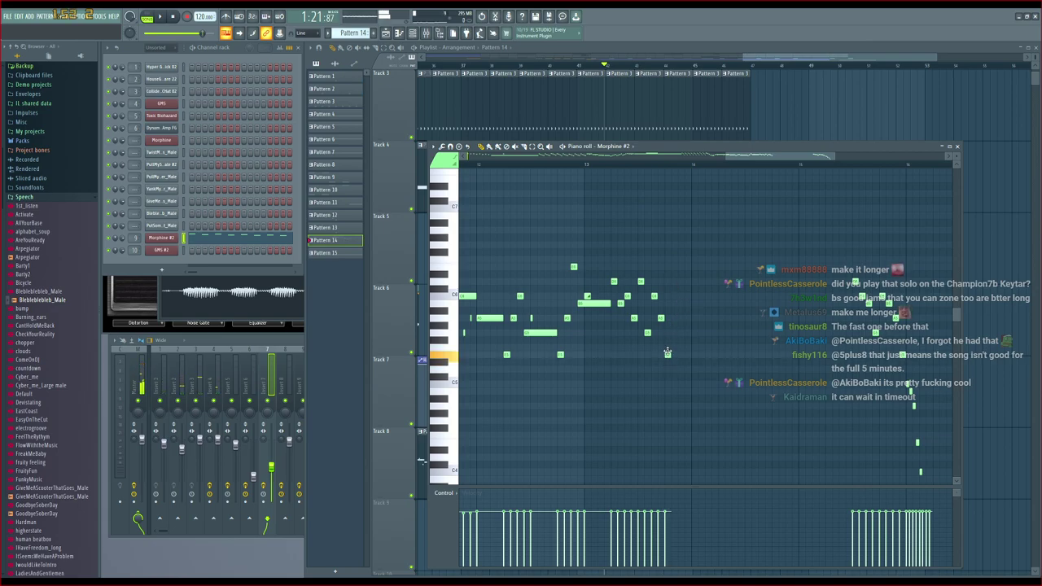
# Finish the run with short E5, A5 and C6 notes and a long A#5 just before bar 14, with a B5 slide note over it
pyautogui.click(674, 319)
pyautogui.click(681, 296)
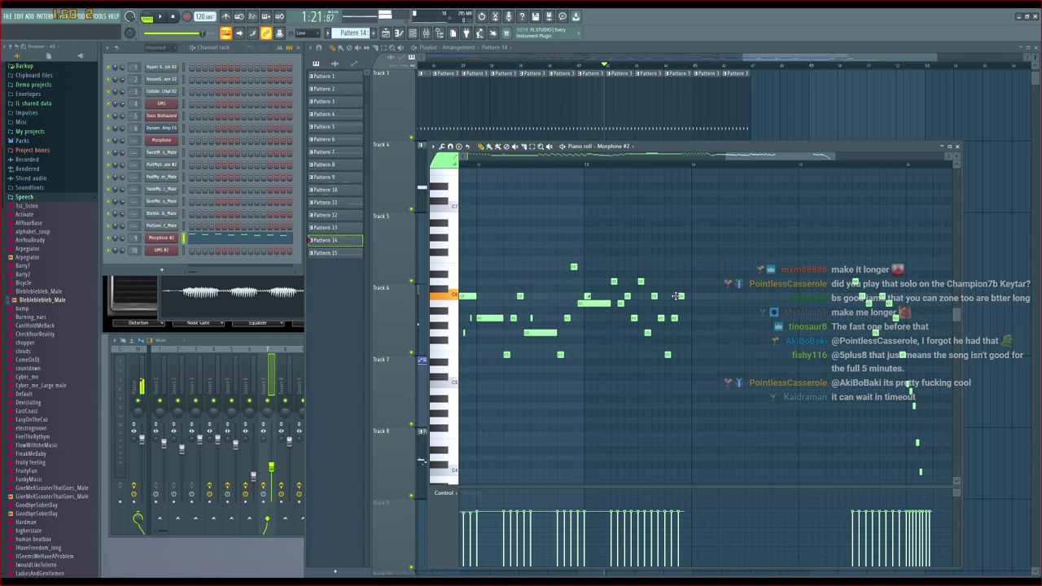
pyautogui.click(687, 311)
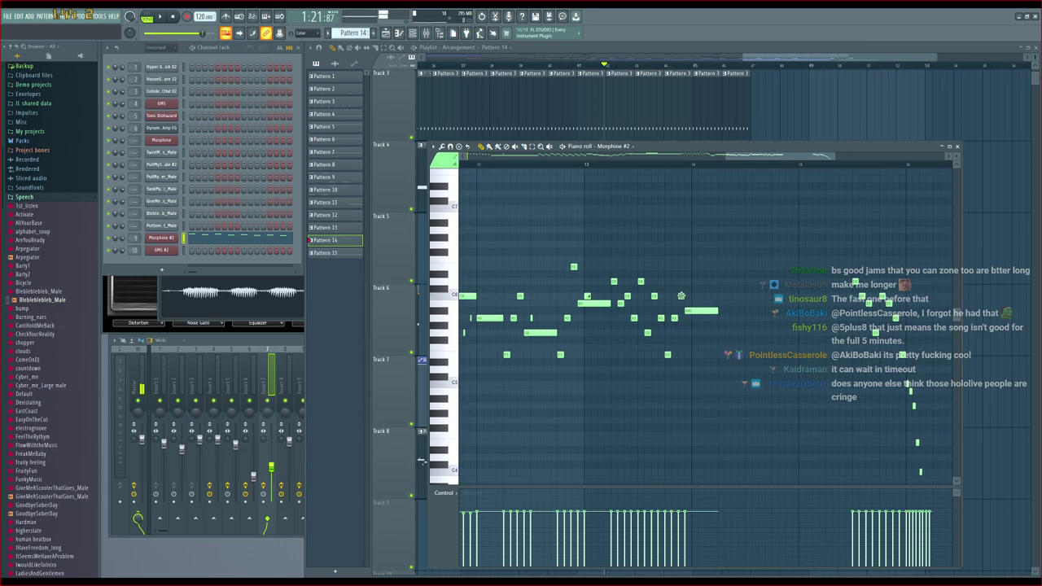
pyautogui.click(699, 304)
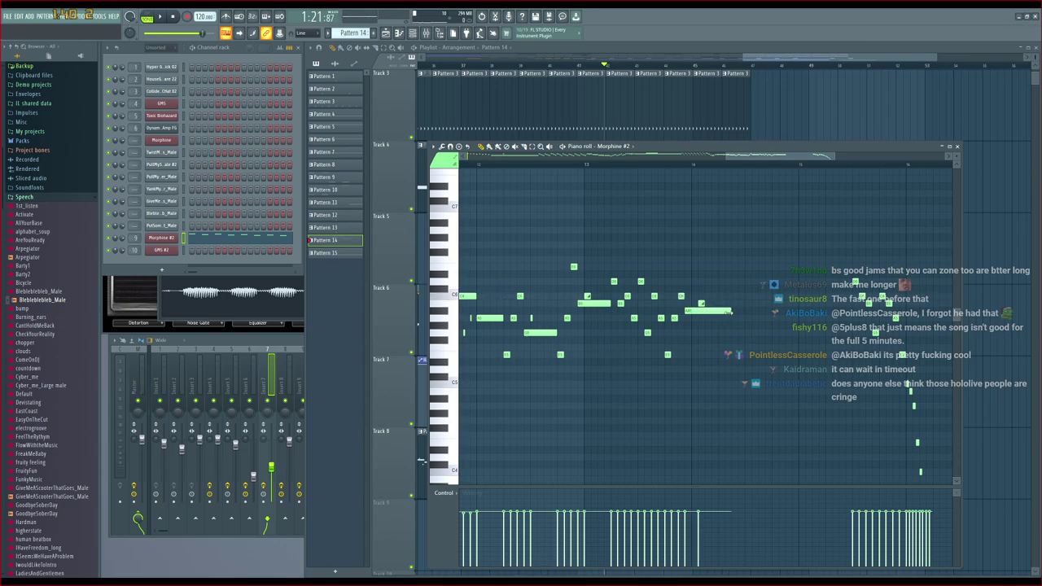
pyautogui.press('space')
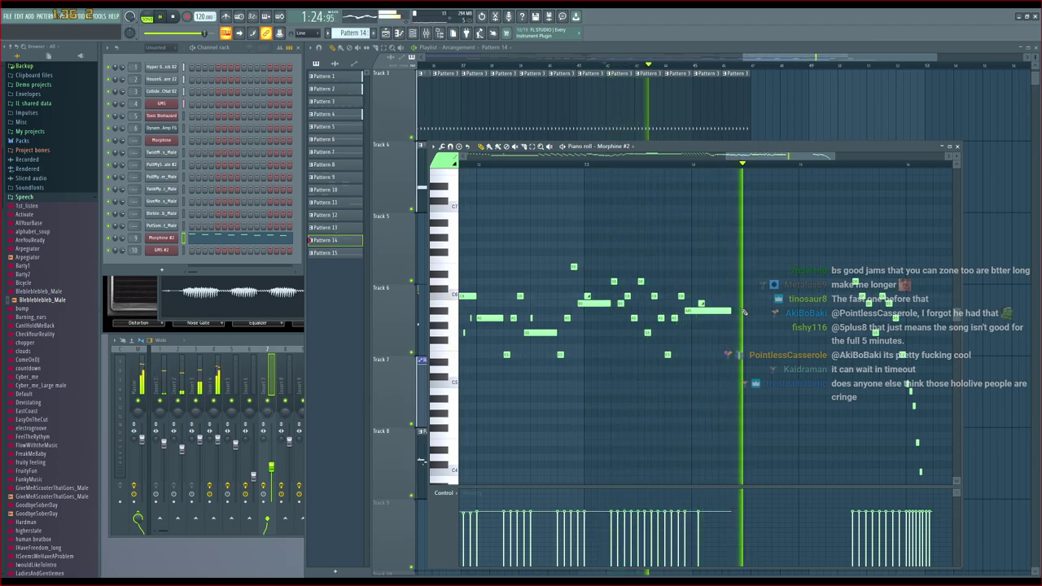
pyautogui.press('space')
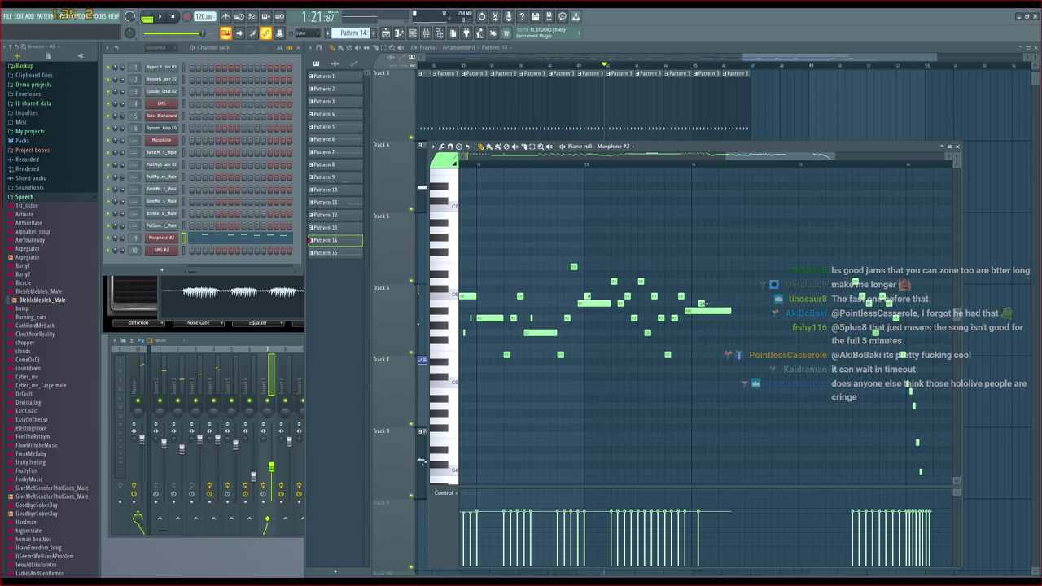
# Lengthen the held A#5 note near bar 14 and its B5 slide note, adjust the slide's start, and replay the phrase
pyautogui.press('space')
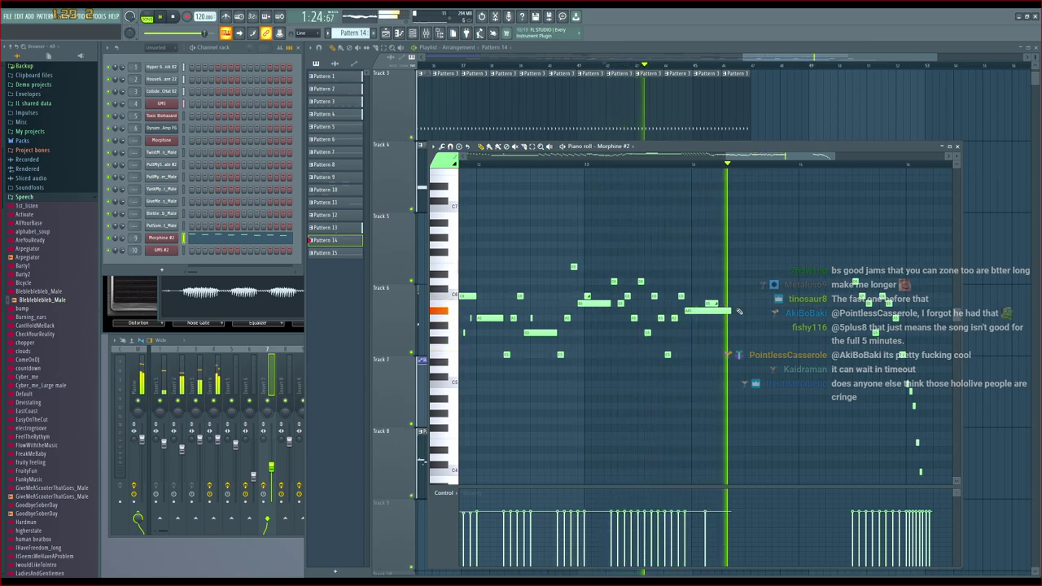
pyautogui.press('space')
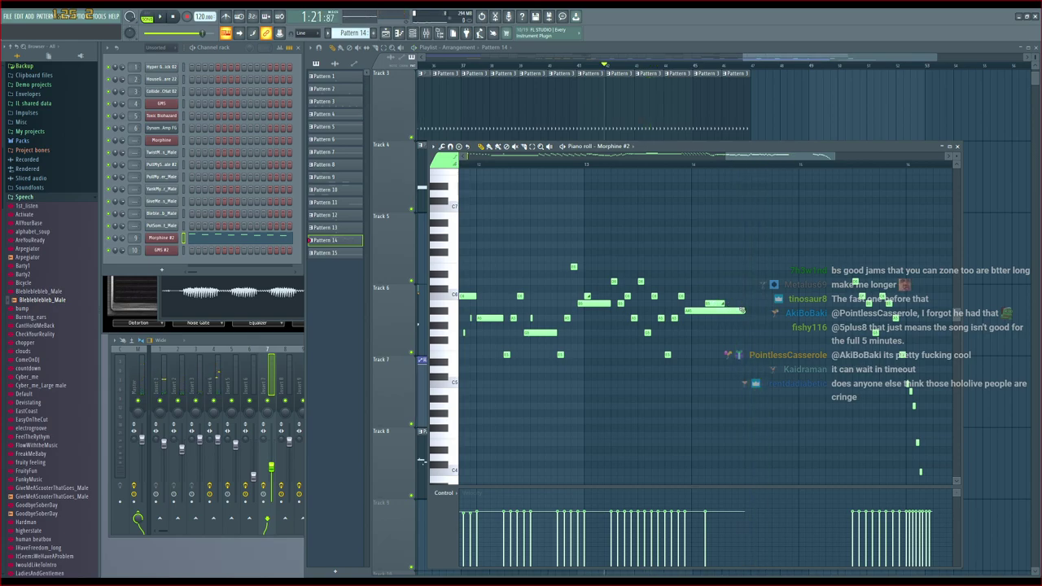
pyautogui.press('space')
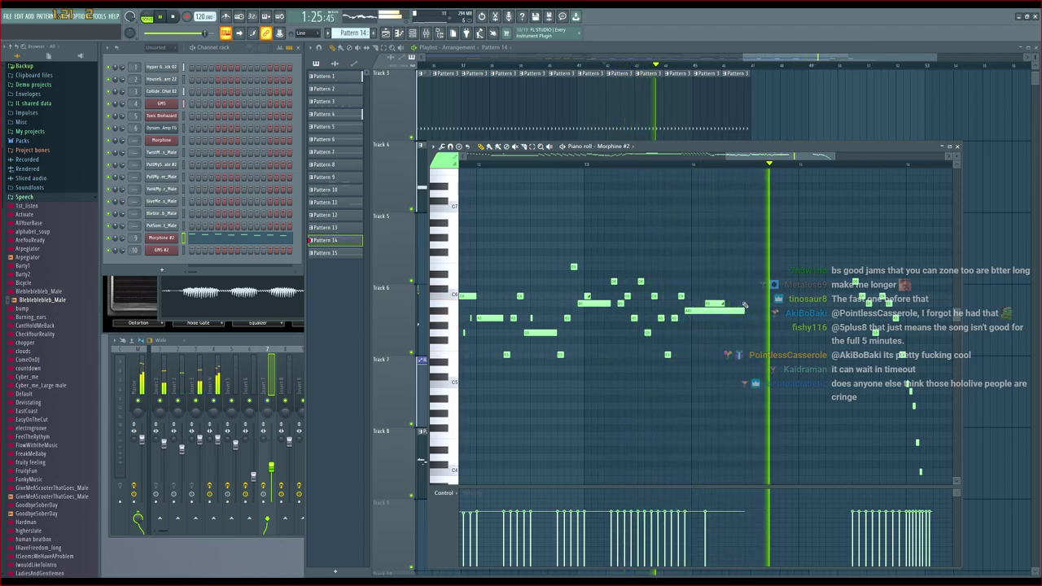
pyautogui.press('space')
pyautogui.moveTo(713, 304); pyautogui.dragTo(706, 304)
pyautogui.press('space')
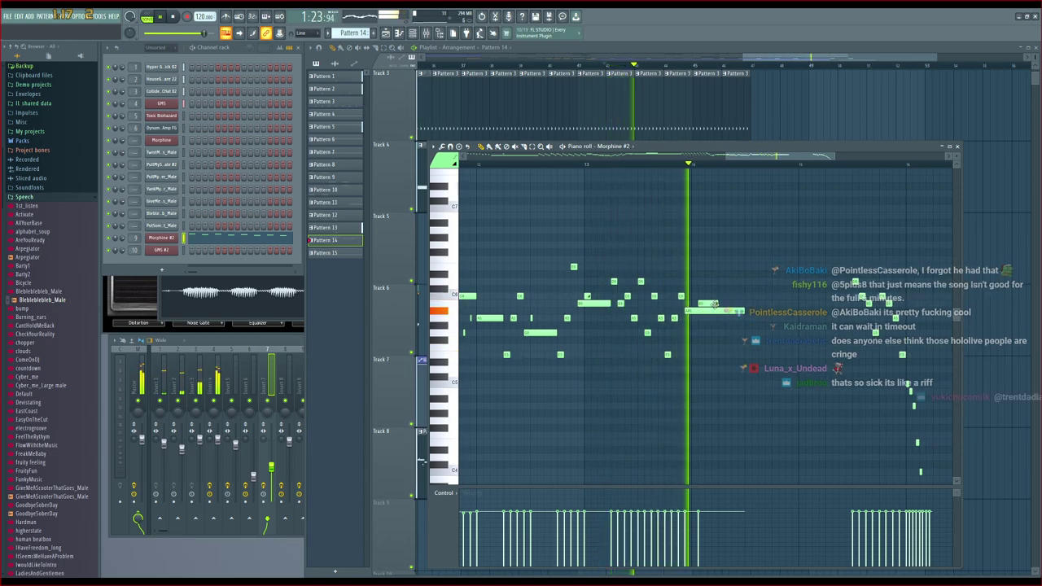
# Try the B5 slide note slightly earlier over the held A#5, move it back, and replay the phrase
pyautogui.press('space')
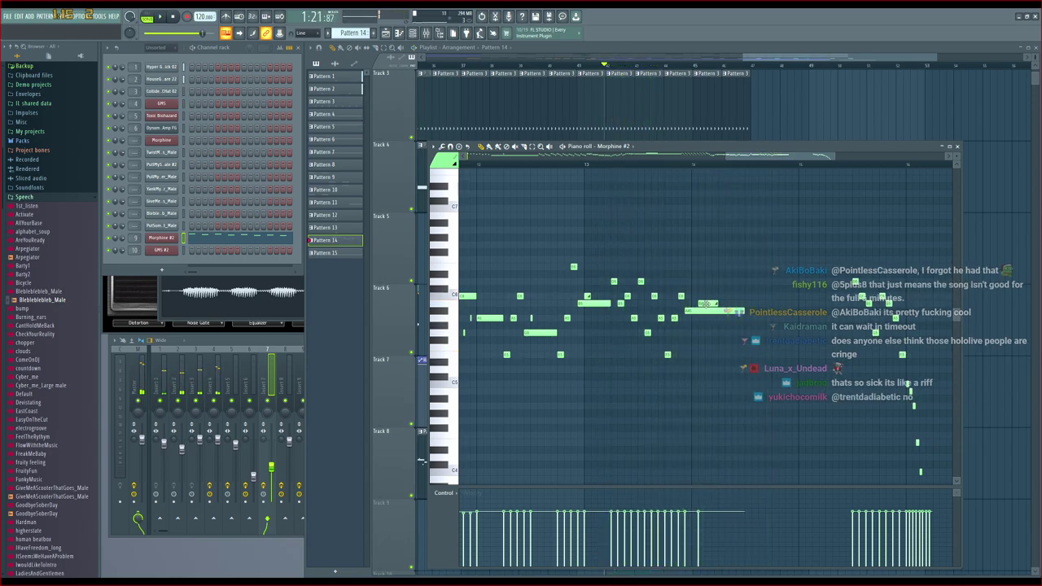
pyautogui.moveTo(713, 304); pyautogui.dragTo(705, 304)
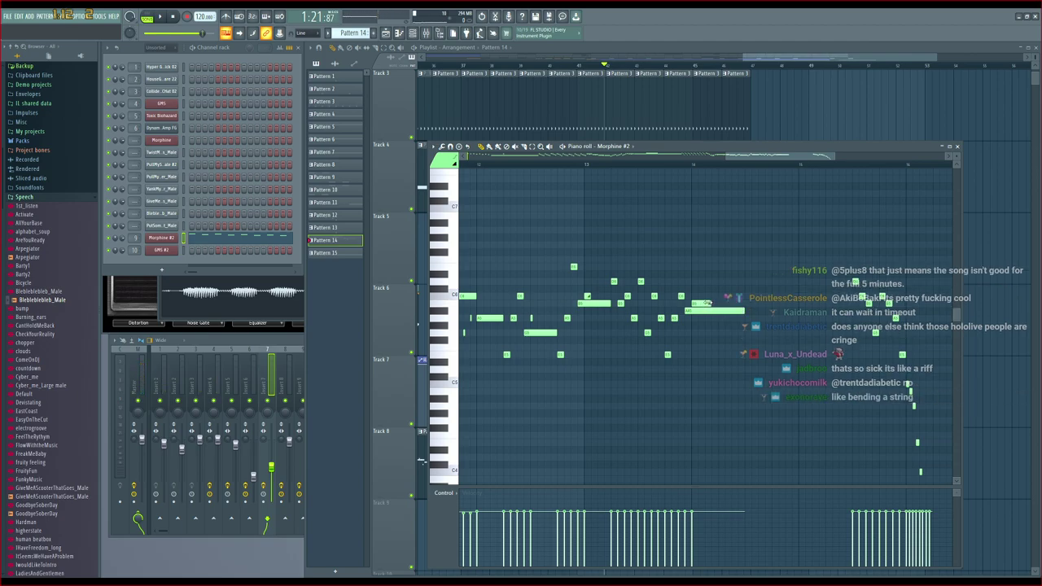
pyautogui.moveTo(702, 304); pyautogui.dragTo(717, 307)
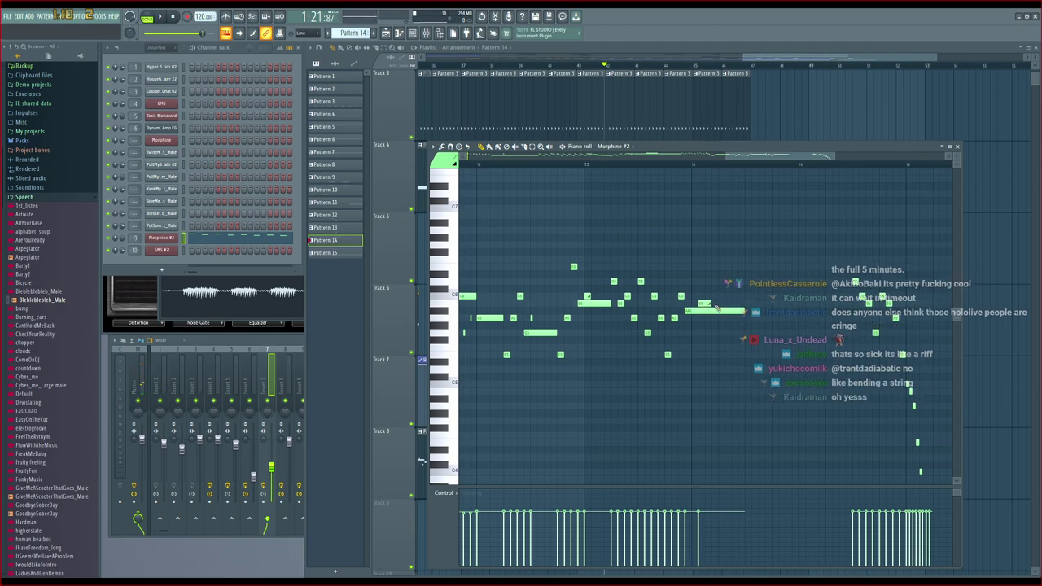
pyautogui.press('space')
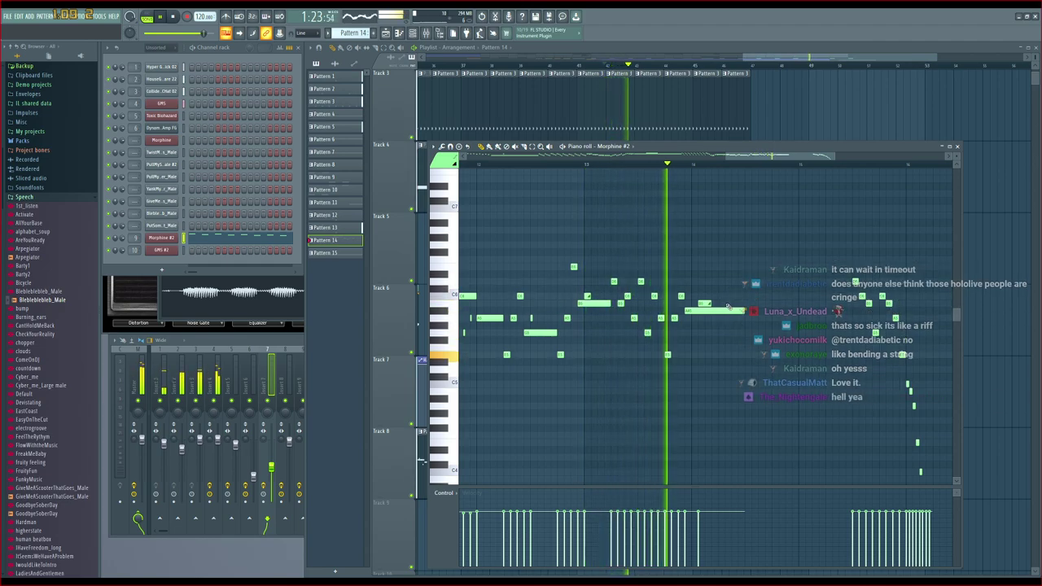
pyautogui.press('space')
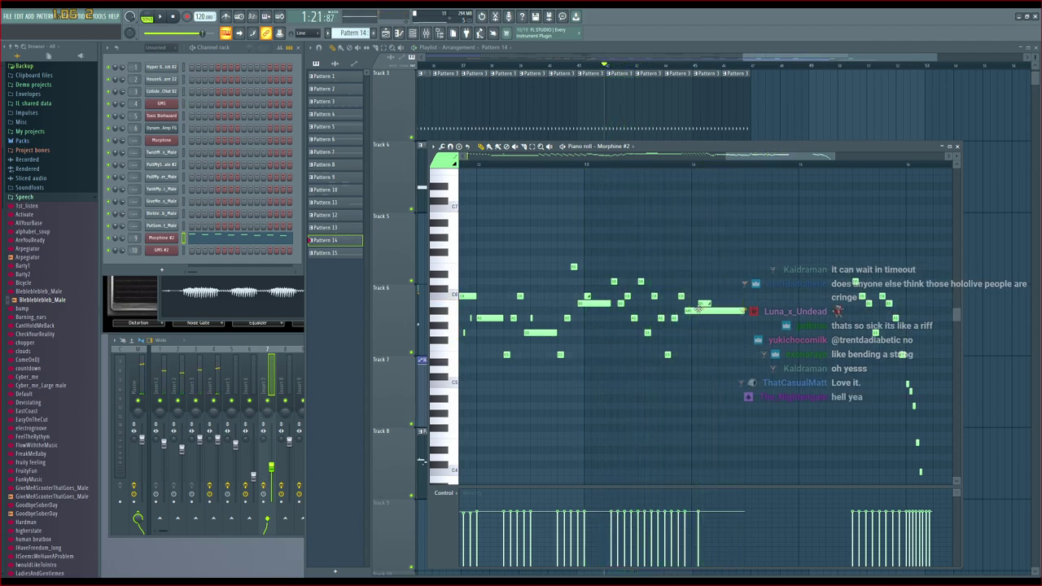
# Add a short A5 note just before bar 14, start the held A#5 right after it, and play the phrase back
pyautogui.moveTo(699, 310); pyautogui.dragTo(705, 317)
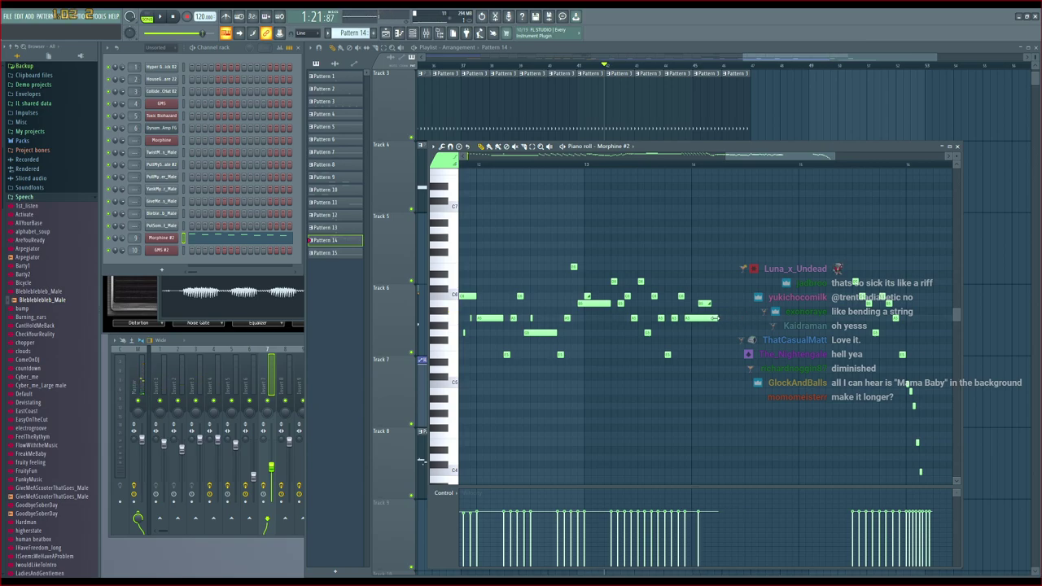
pyautogui.press('space')
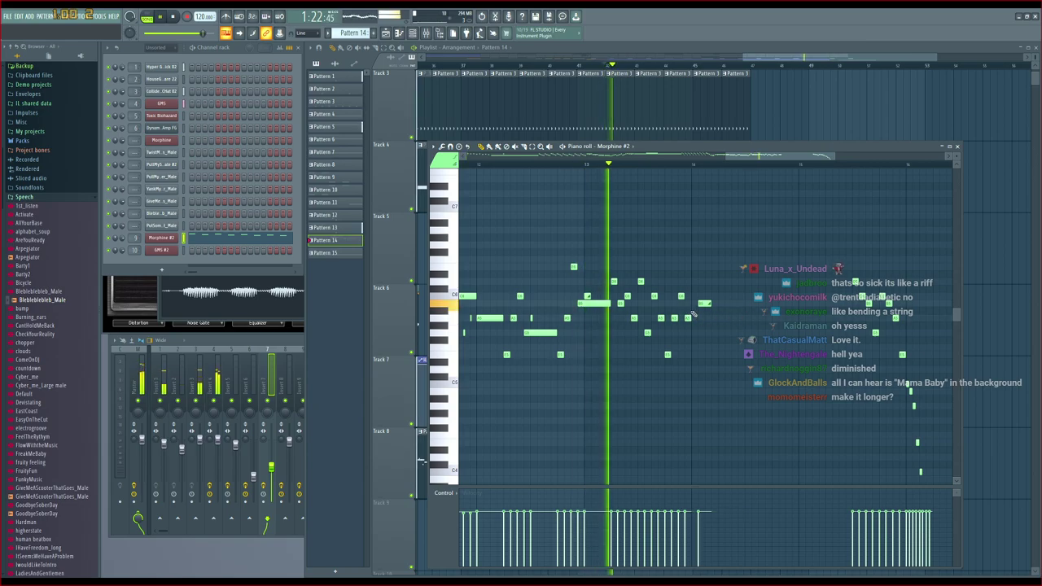
pyautogui.press('space')
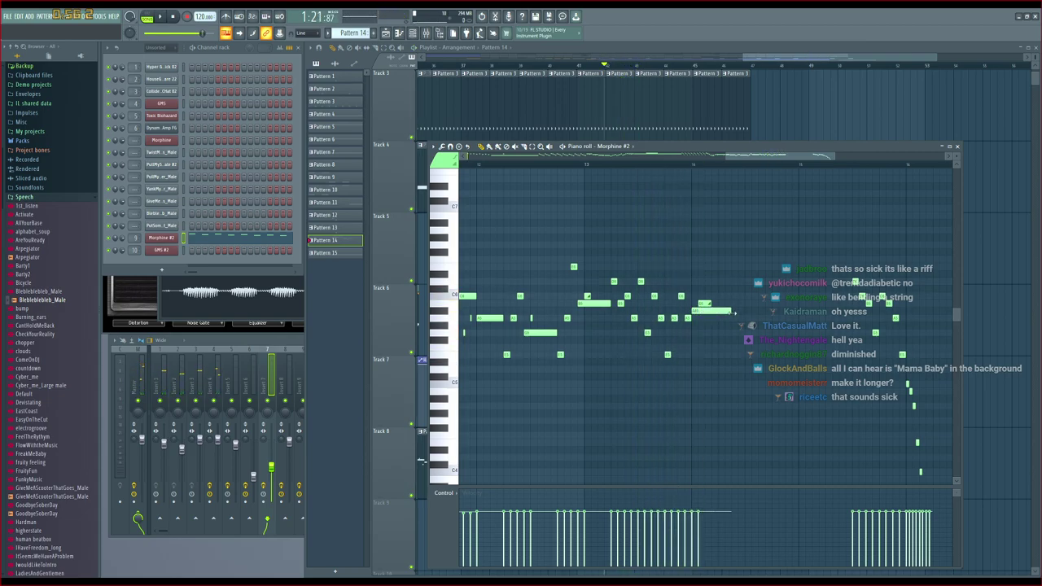
pyautogui.press('space')
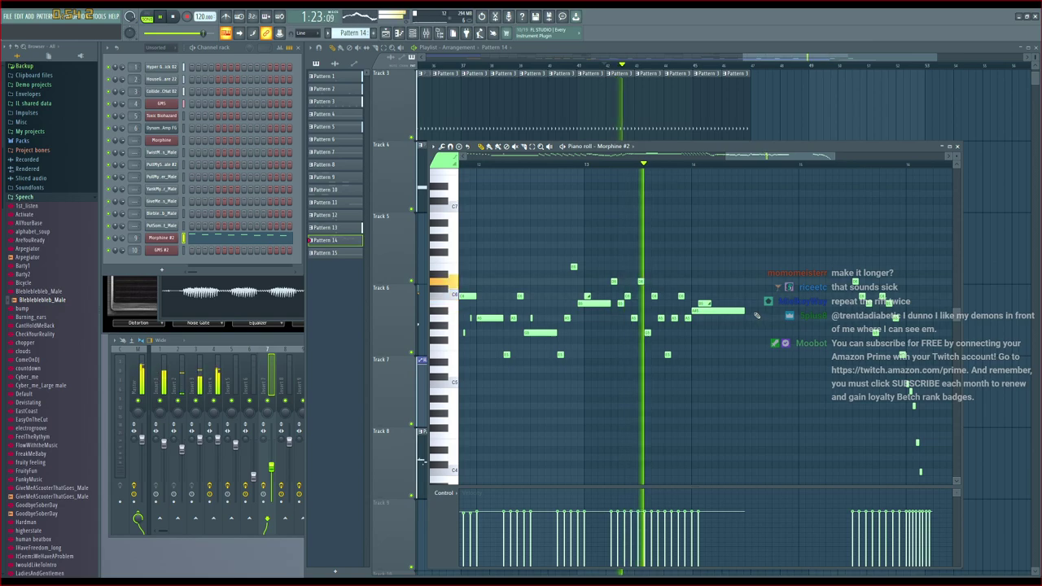
pyautogui.press('space')
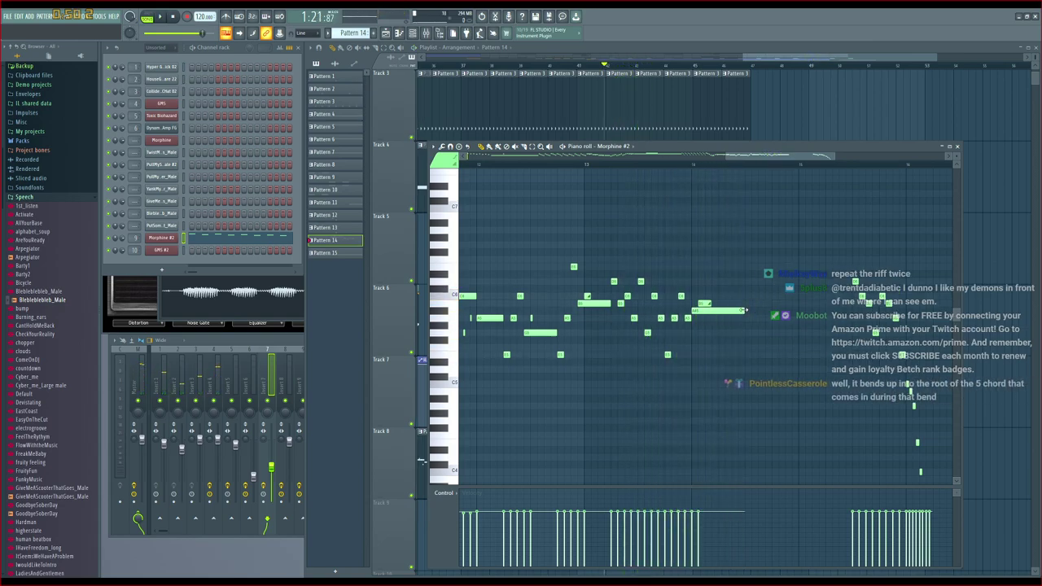
# Add short E5, B4, G5, E5, B5 and G5 notes in the second half of bar 14, right after the held A#5
pyautogui.moveTo(744, 152); pyautogui.dragTo(760, 155)
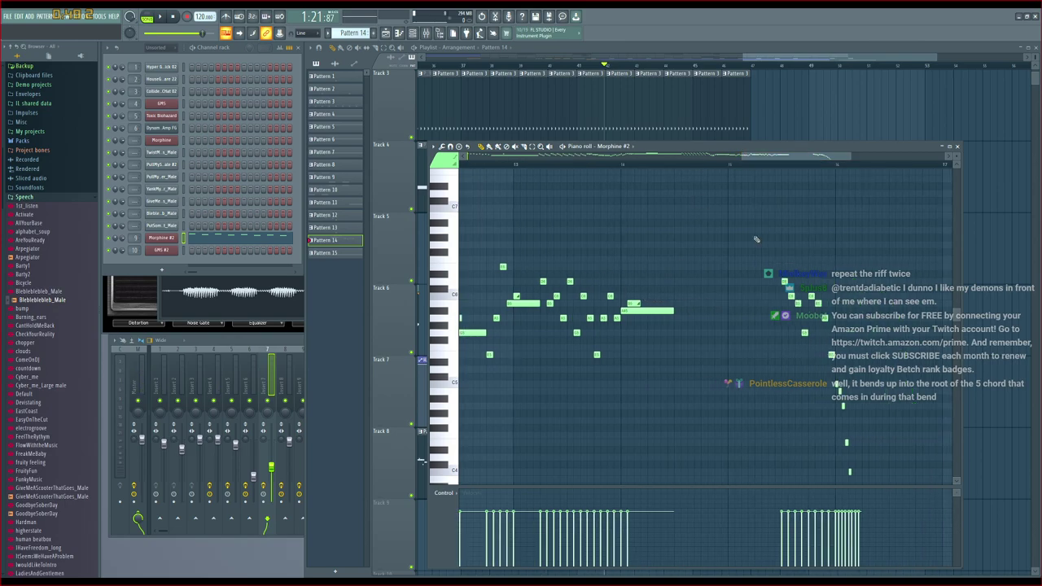
pyautogui.scroll(2, 716, 277)
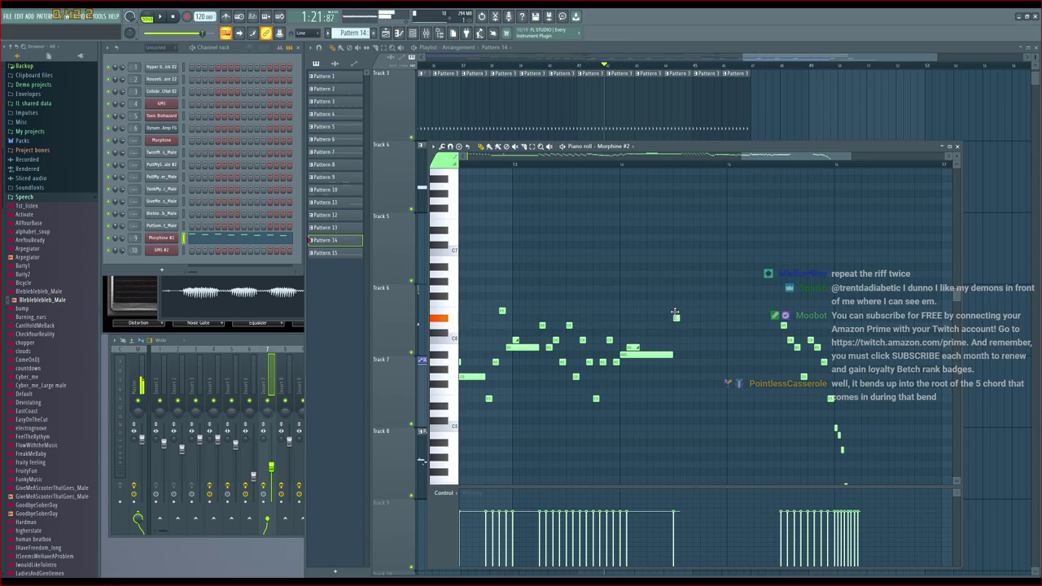
pyautogui.click(676, 398)
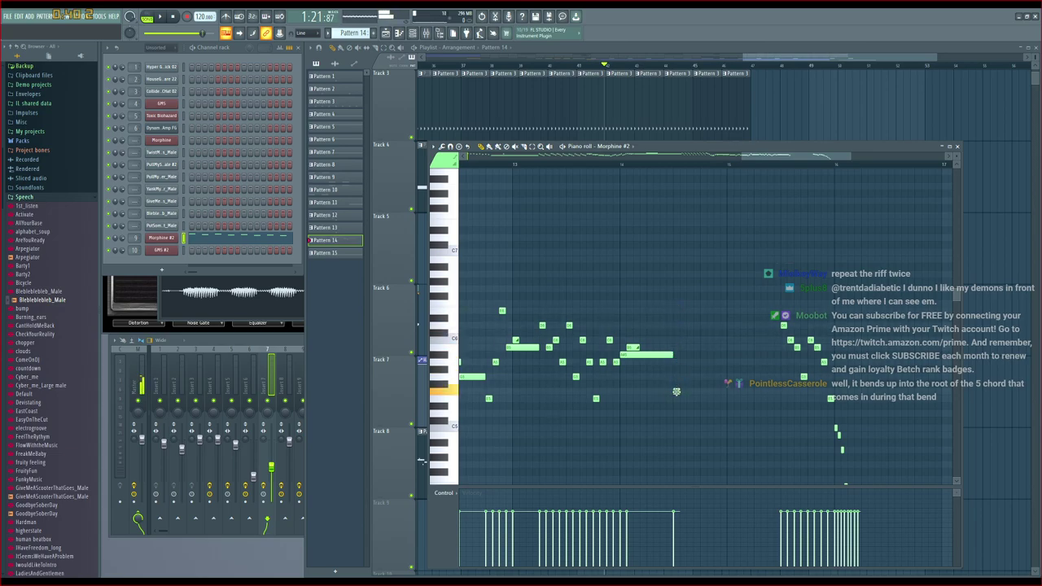
pyautogui.scroll(-2, 688, 384)
pyautogui.click(682, 393)
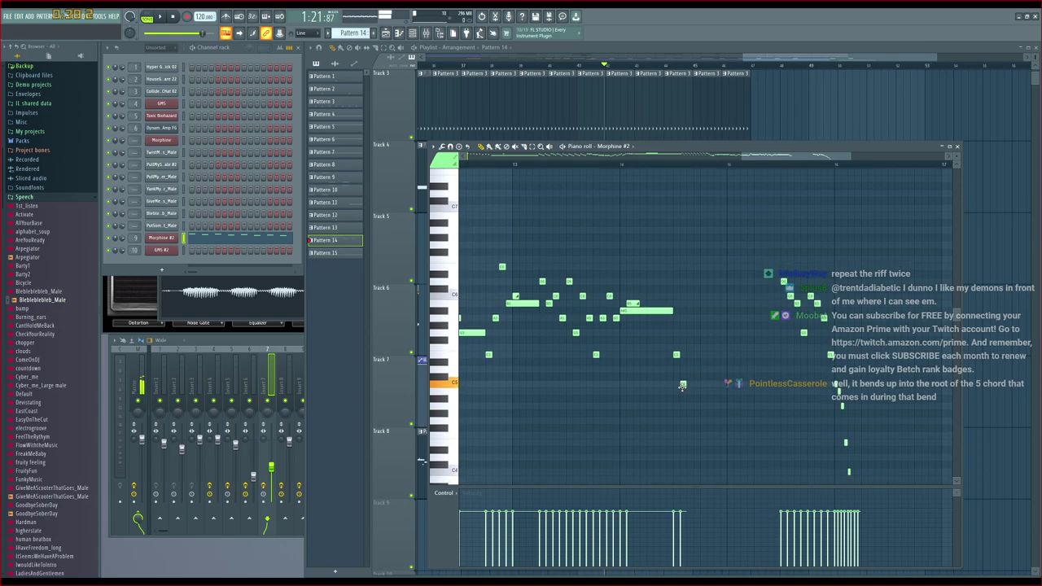
pyautogui.click(689, 332)
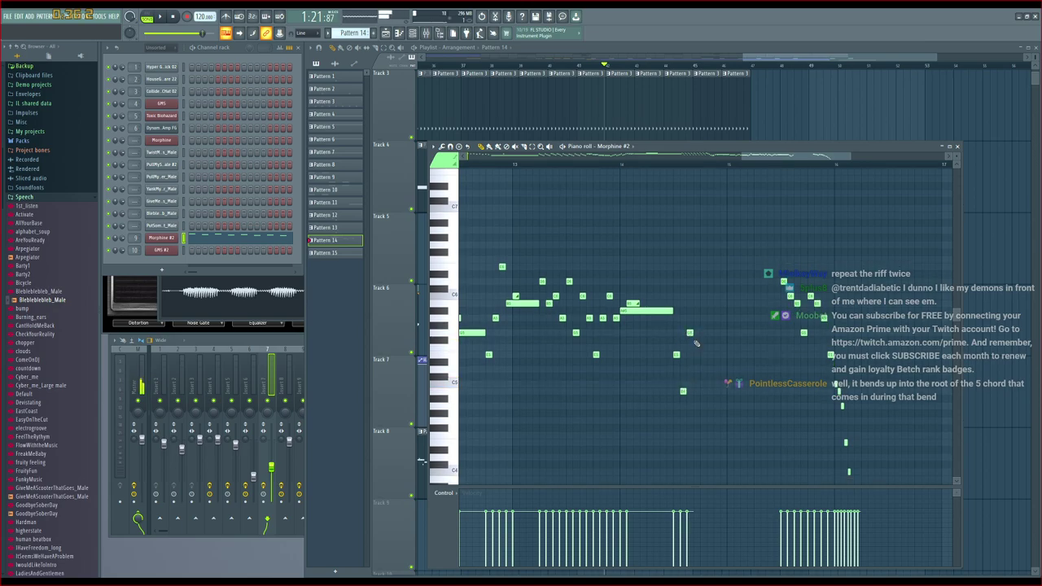
pyautogui.moveTo(702, 318); pyautogui.dragTo(704, 303)
pyautogui.click(709, 332)
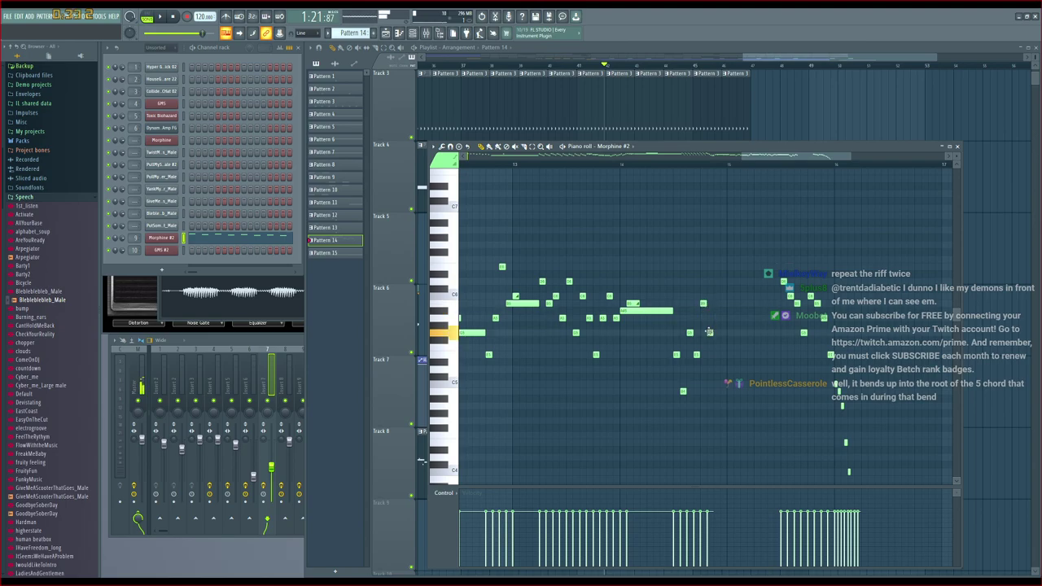
# Continue into bar 15 with short E6, B5, E5, G5, F#5, B5, G5, E6 and B5 notes, and play the run back
pyautogui.click(716, 267)
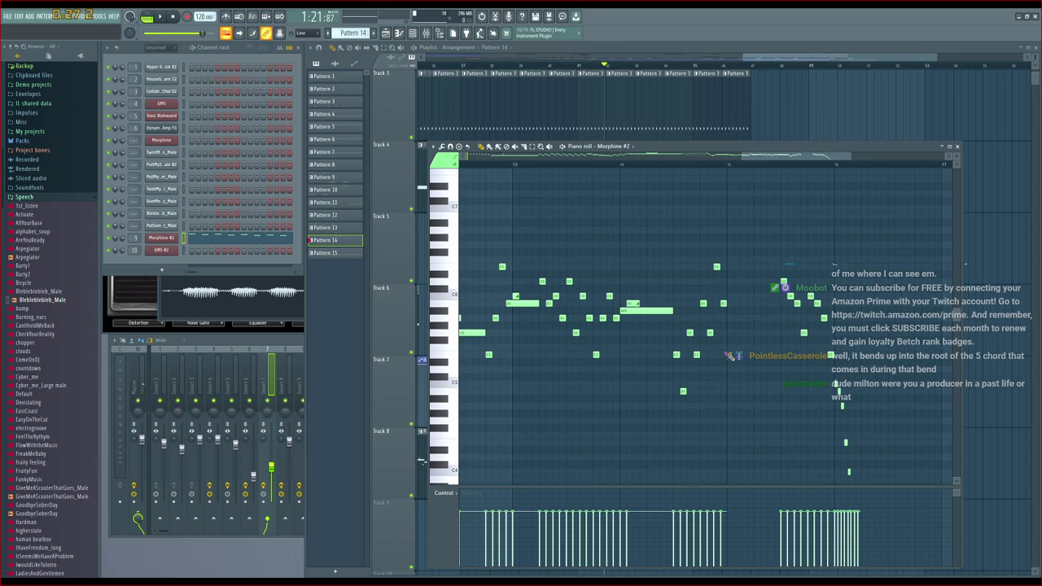
pyautogui.click(737, 333)
pyautogui.moveTo(746, 341)
pyautogui.mouseDown()
pyautogui.moveTo(747, 303)
pyautogui.moveTo(755, 335)
pyautogui.mouseUp()
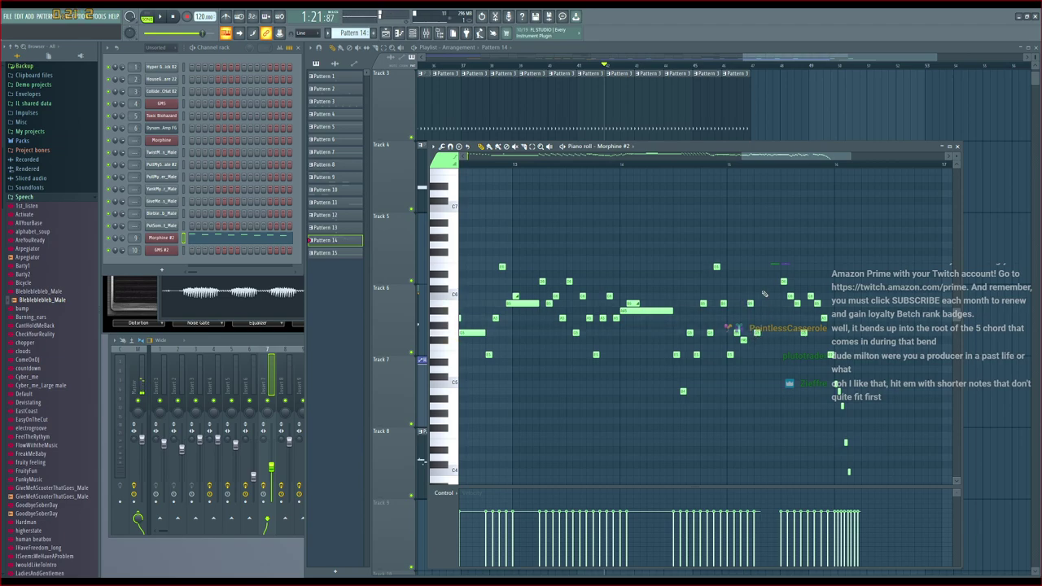
pyautogui.moveTo(761, 287); pyautogui.dragTo(763, 265)
pyautogui.press('space')
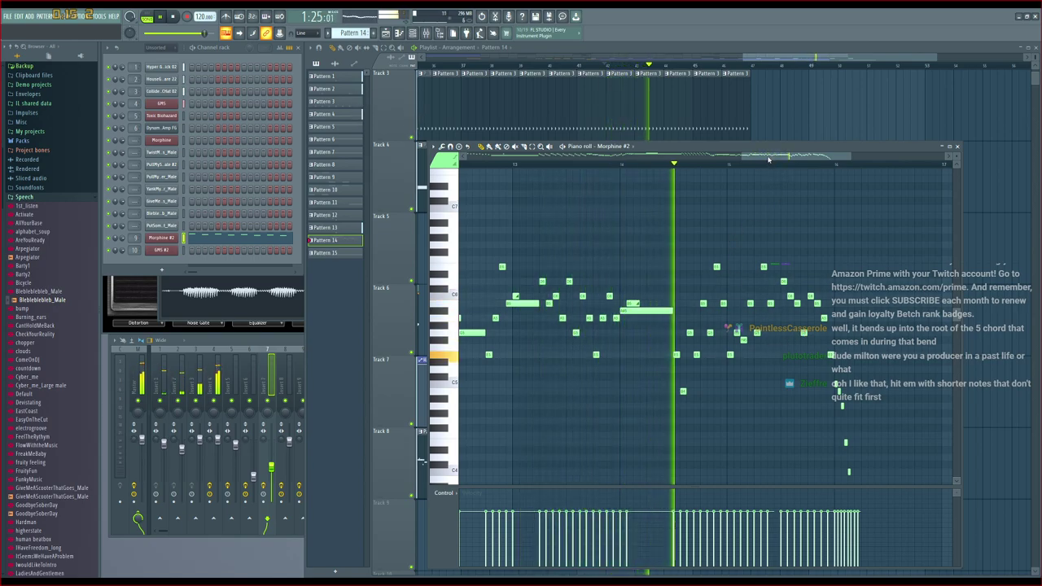
pyautogui.moveTo(768, 160); pyautogui.dragTo(806, 194)
pyautogui.scroll(-4, 790, 289)
pyautogui.press('space')
pyautogui.scroll(1, 783, 296)
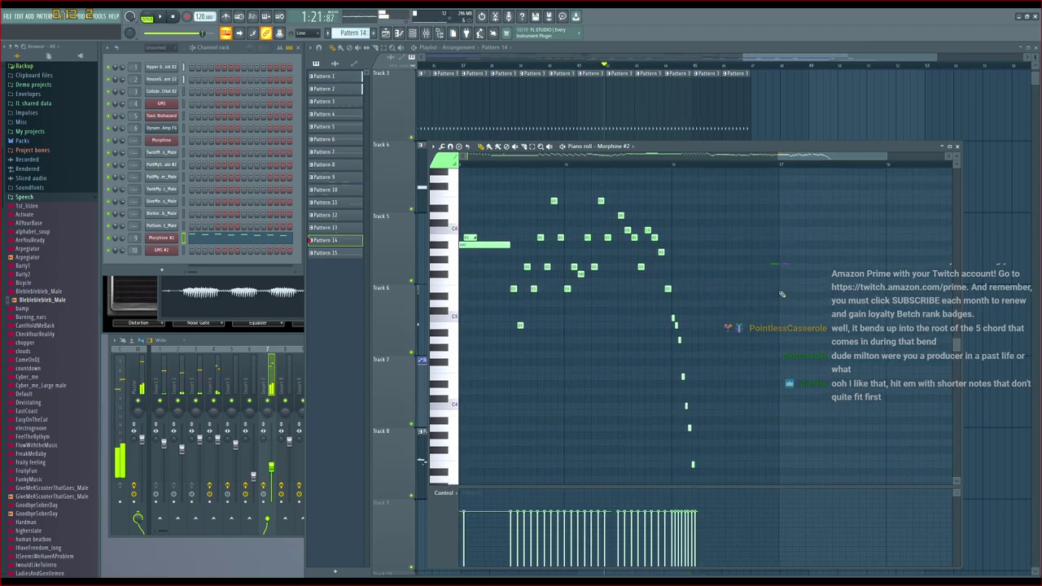
pyautogui.scroll(2, 706, 195)
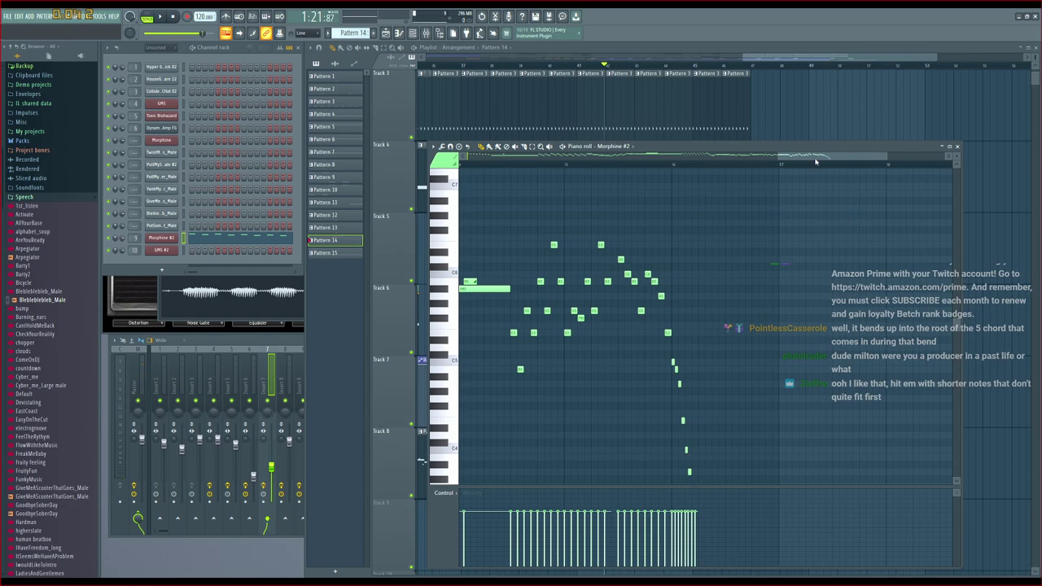
pyautogui.scroll(-7, 806, 203)
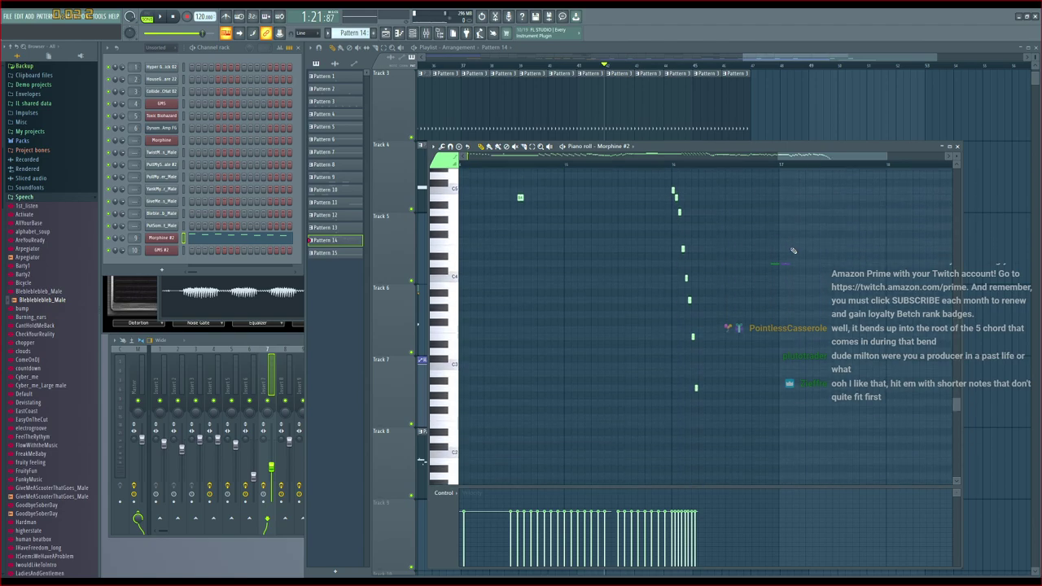
pyautogui.scroll(1, 793, 251)
pyautogui.scroll(2, 794, 251)
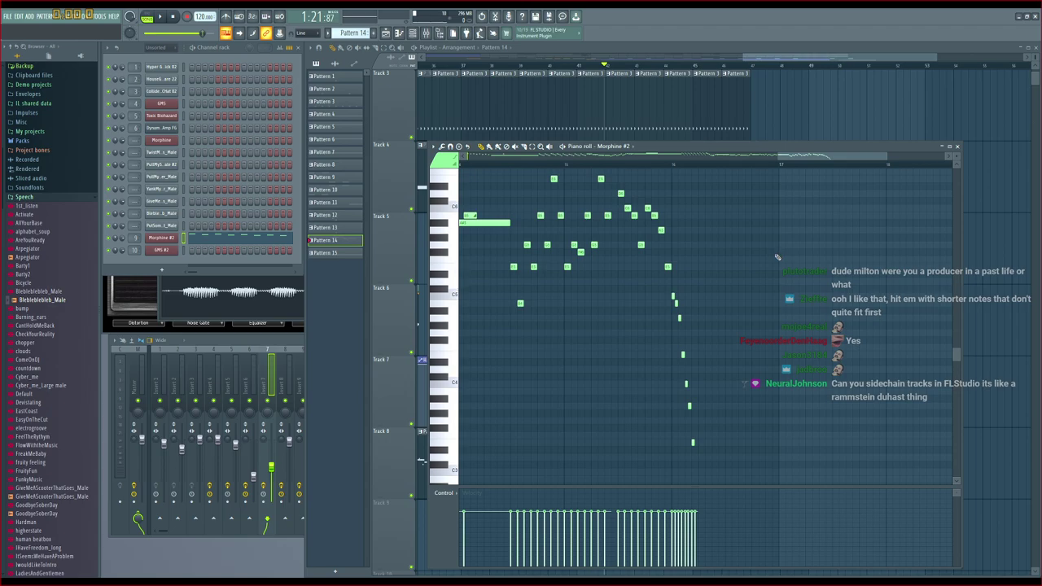
pyautogui.scroll(1, 778, 257)
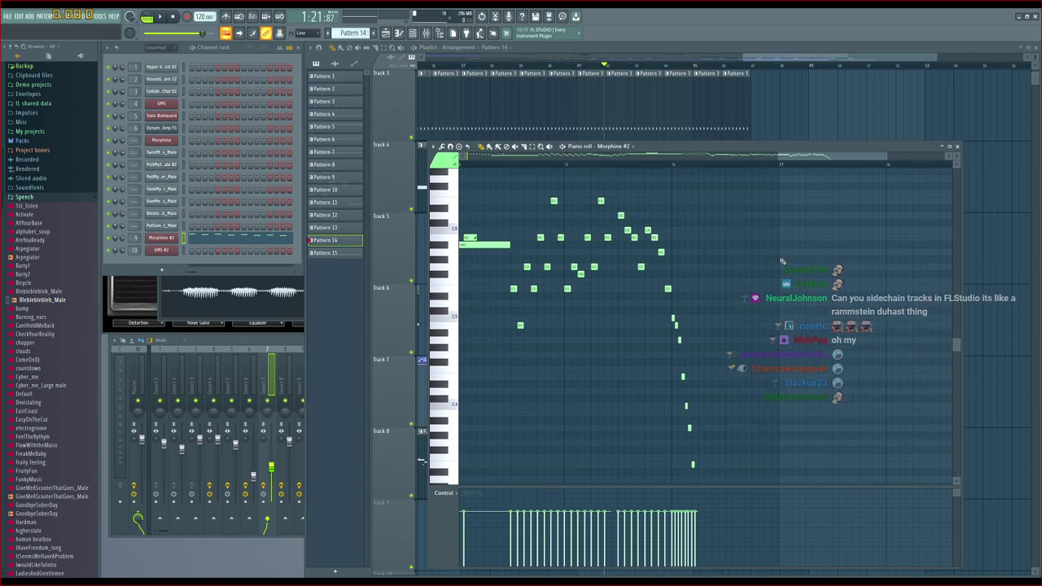
pyautogui.scroll(-6, 777, 260)
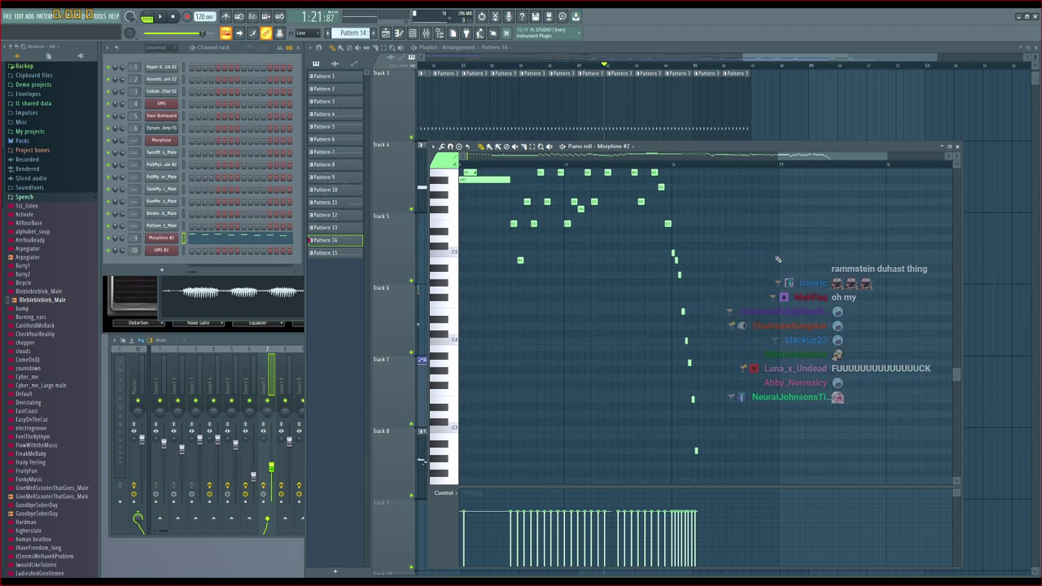
# Select the falling run that ends the Morphine #2 melody, and extend the Pattern 14 clip on track 8 to the start of Pattern 12
pyautogui.scroll(2, 773, 258)
pyautogui.moveTo(754, 225); pyautogui.dragTo(632, 480)
pyautogui.scroll(-4, 710, 244)
pyautogui.scroll(-5, 849, 99)
pyautogui.scroll(-1, 847, 101)
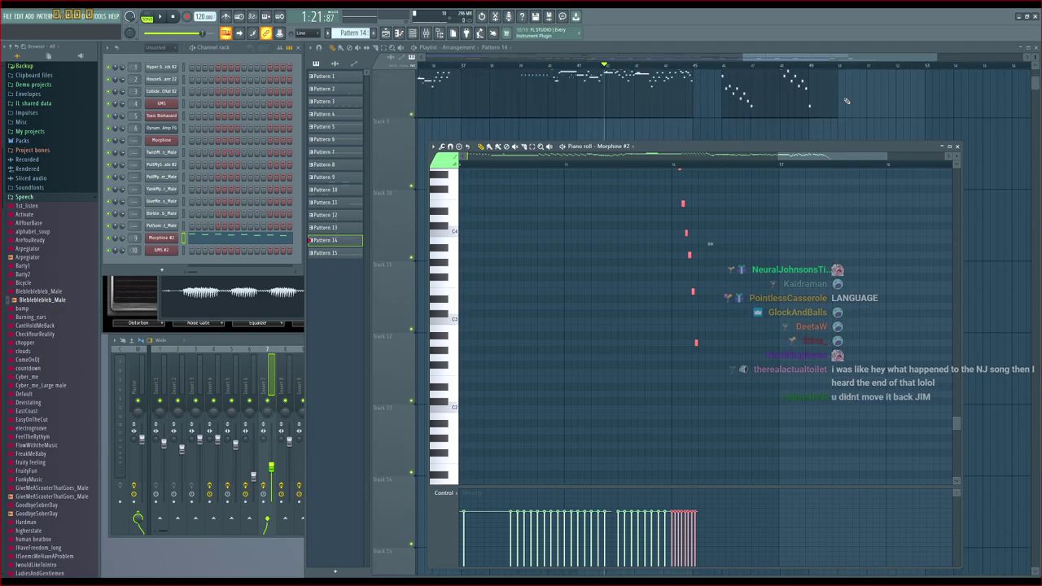
pyautogui.scroll(2, 846, 101)
pyautogui.scroll(-1, 846, 100)
pyautogui.click(690, 72)
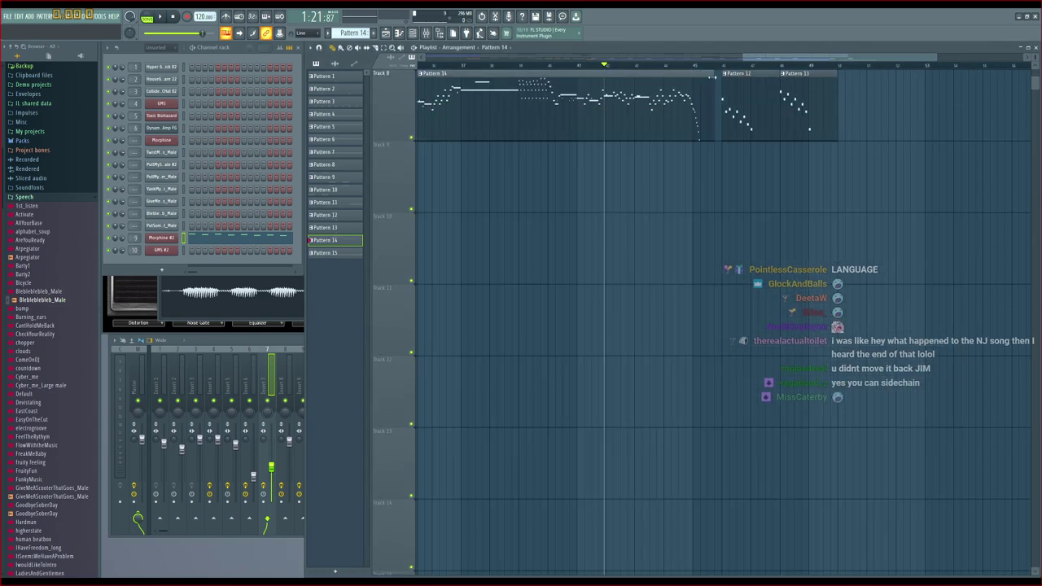
# Play the arrangement to listen to the last bars of the Pattern 14 melody
pyautogui.scroll(3, 770, 110)
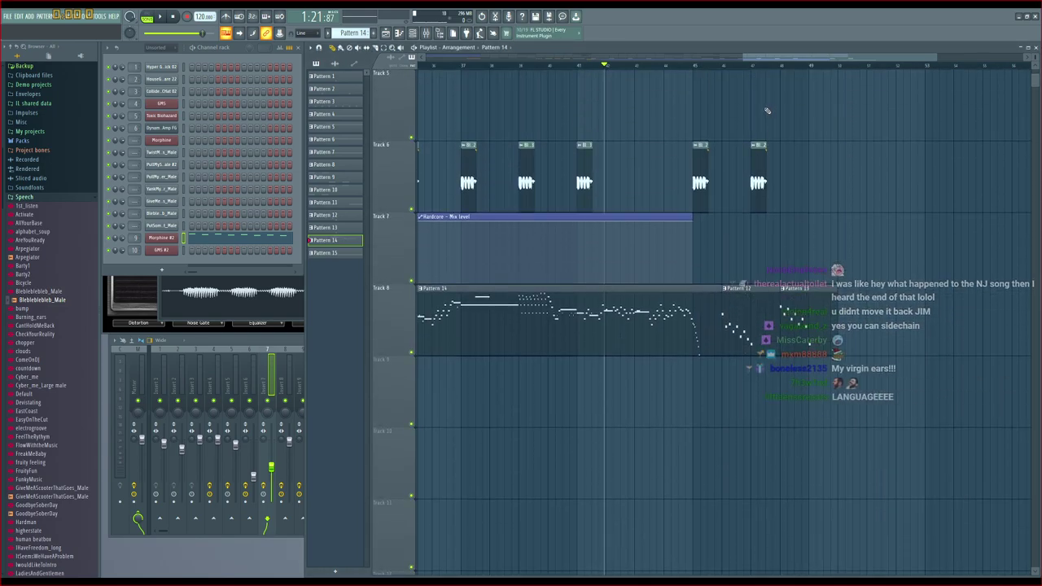
pyautogui.scroll(4, 770, 110)
pyautogui.scroll(-2, 766, 111)
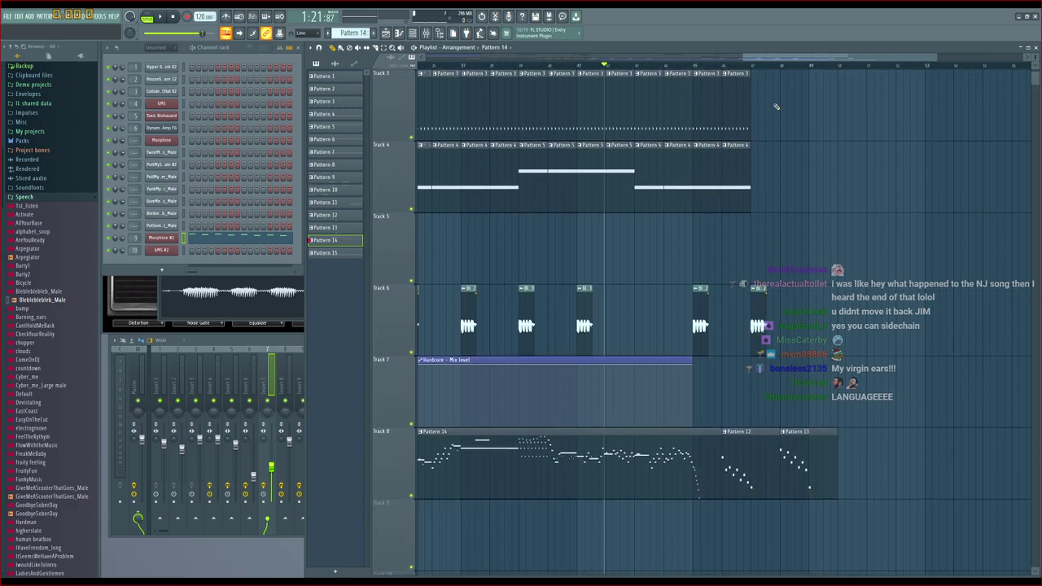
pyautogui.press('space')
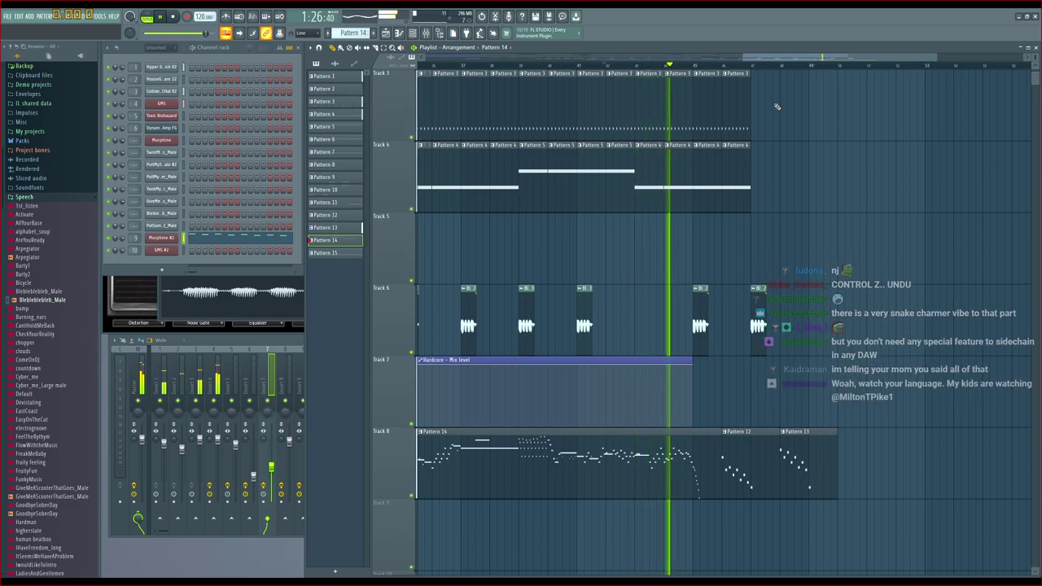
pyautogui.press('space')
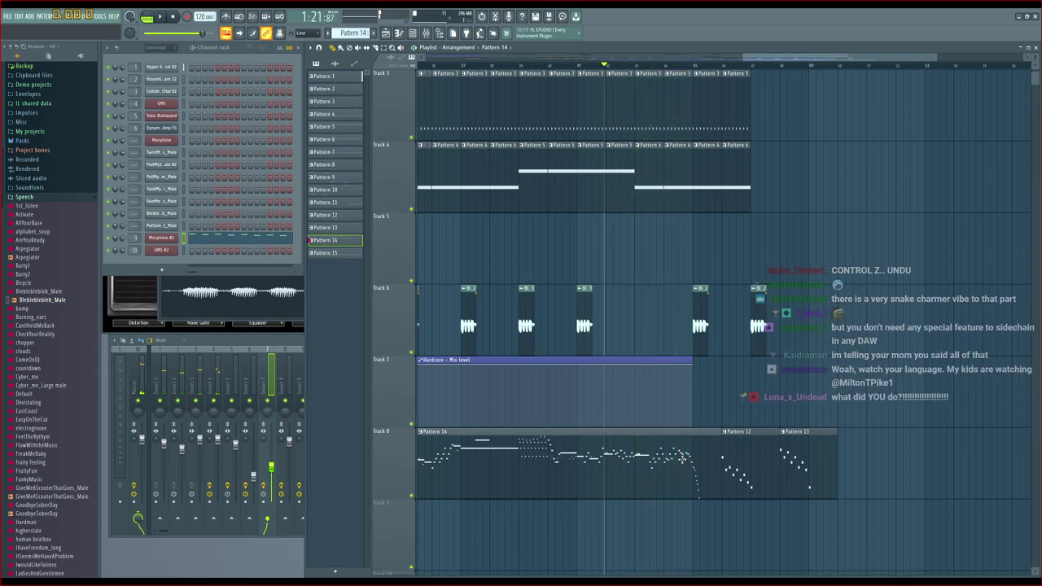
# Open Pattern 14's Morphine #2 notes, set the play position to 1:25:00 and play the closing passage of the melody
pyautogui.doubleClick(682, 450)
pyautogui.scroll(3, 645, 246)
pyautogui.moveTo(820, 157); pyautogui.dragTo(744, 158)
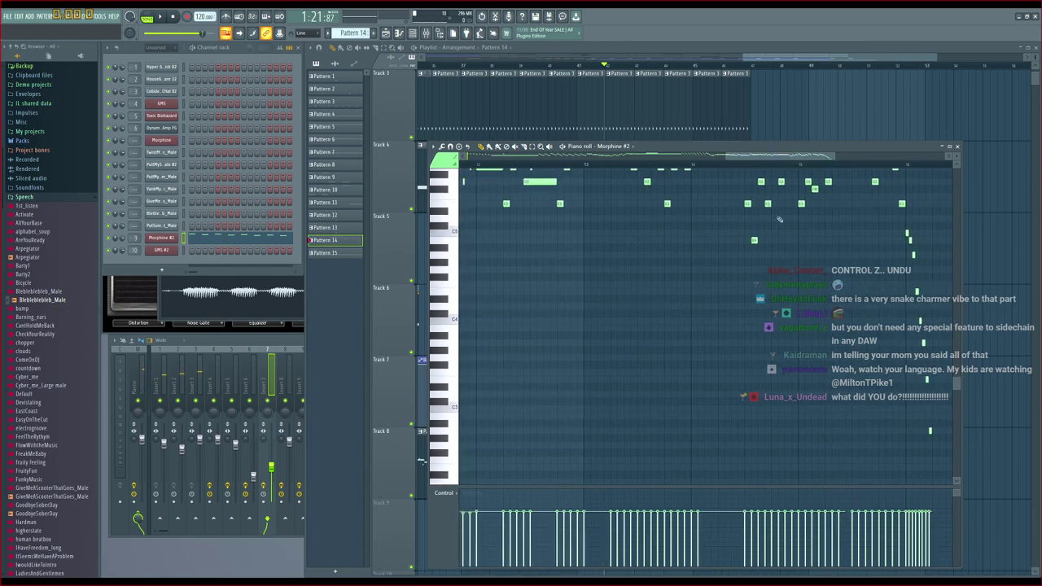
pyautogui.scroll(3, 814, 228)
pyautogui.scroll(5, 839, 167)
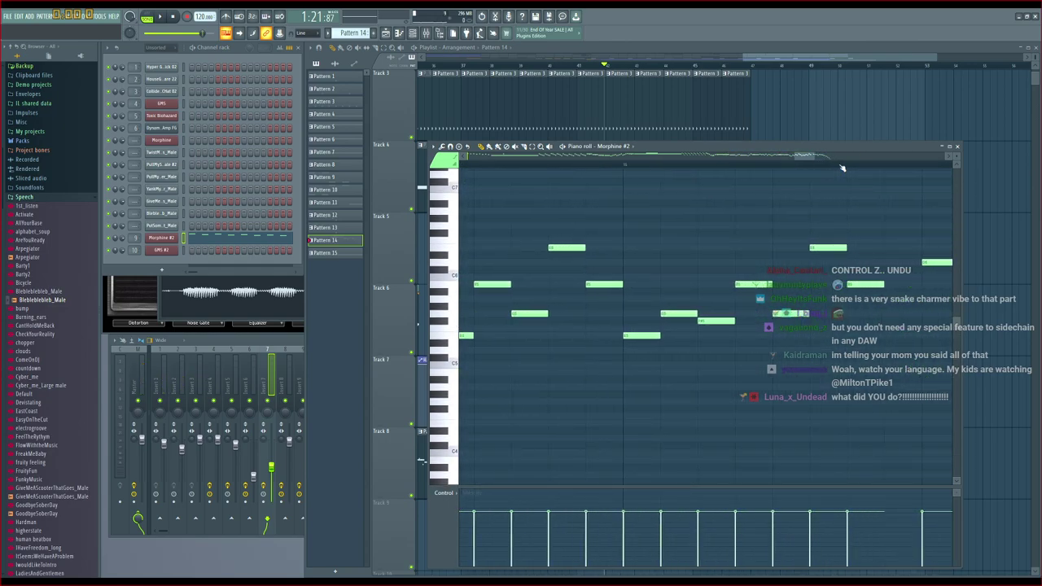
pyautogui.scroll(-3, 841, 168)
pyautogui.click(586, 166)
pyautogui.press('space')
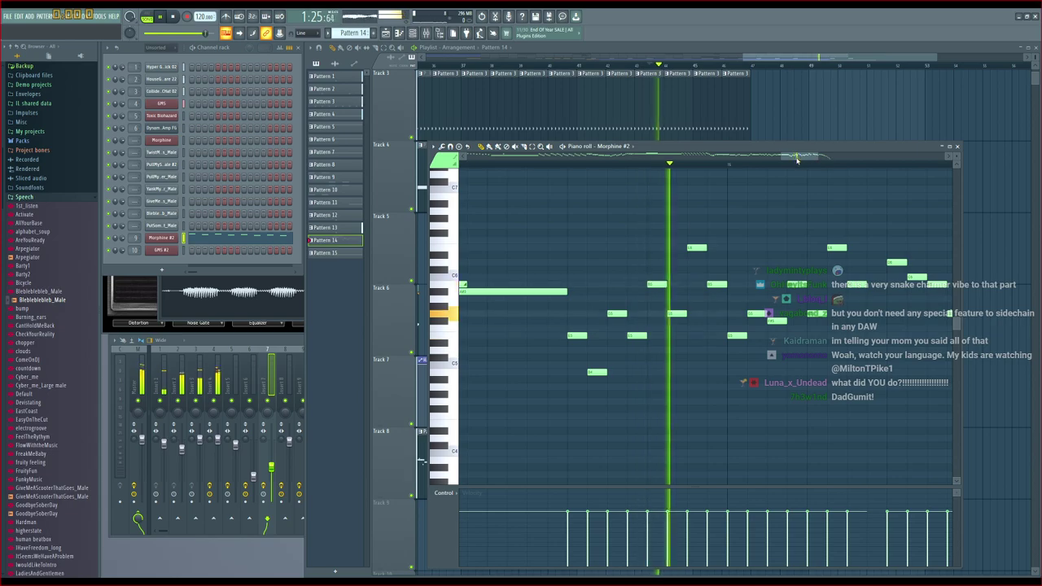
pyautogui.moveTo(797, 157); pyautogui.dragTo(814, 162)
pyautogui.press('space')
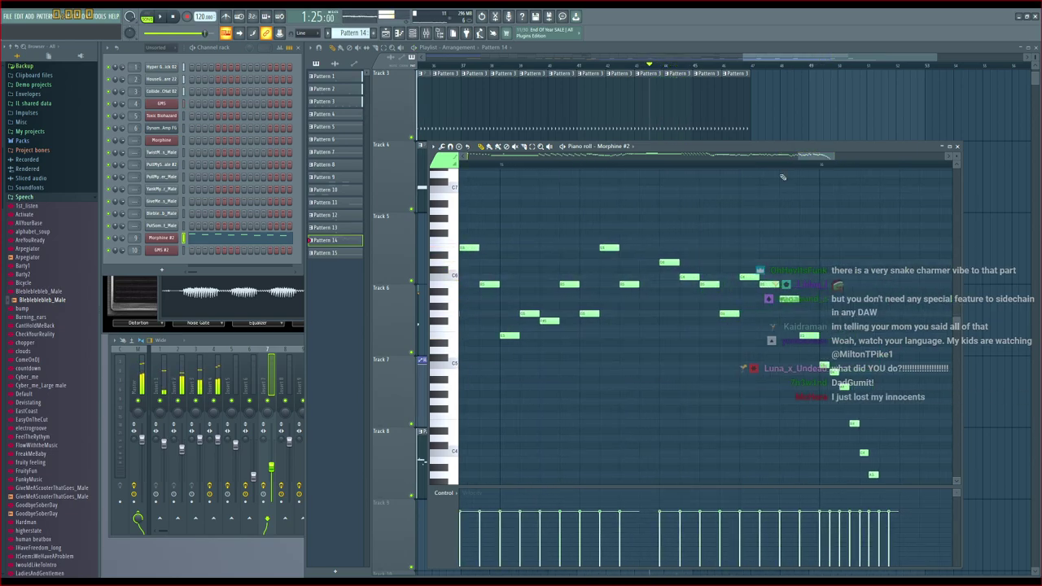
# Fill the one-note gap near the end of the Pattern 14 melody with an E5 note and play the passage
pyautogui.scroll(-1, 653, 246)
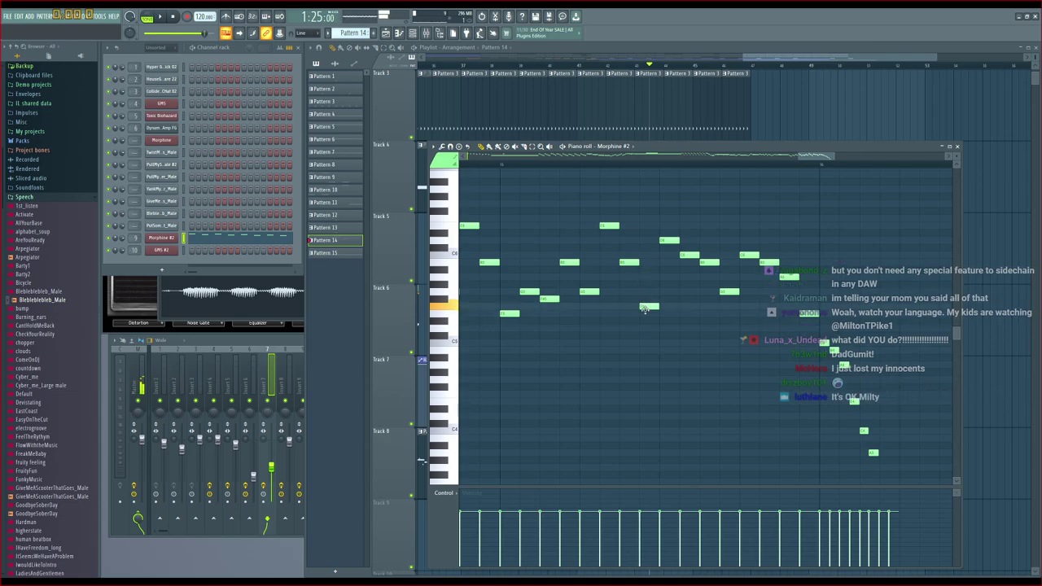
pyautogui.moveTo(645, 310); pyautogui.dragTo(645, 316)
pyautogui.press('space')
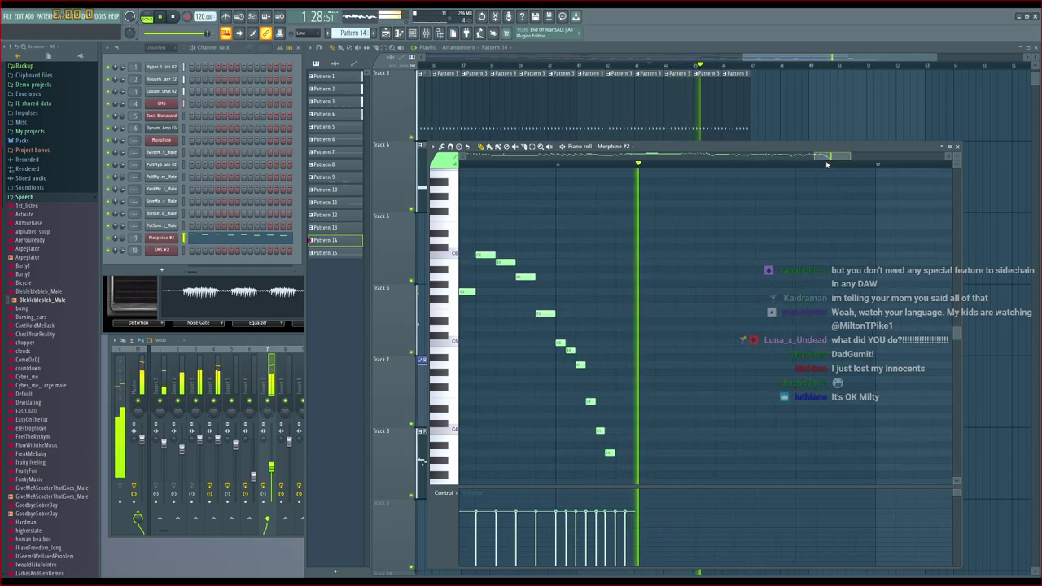
pyautogui.press('space')
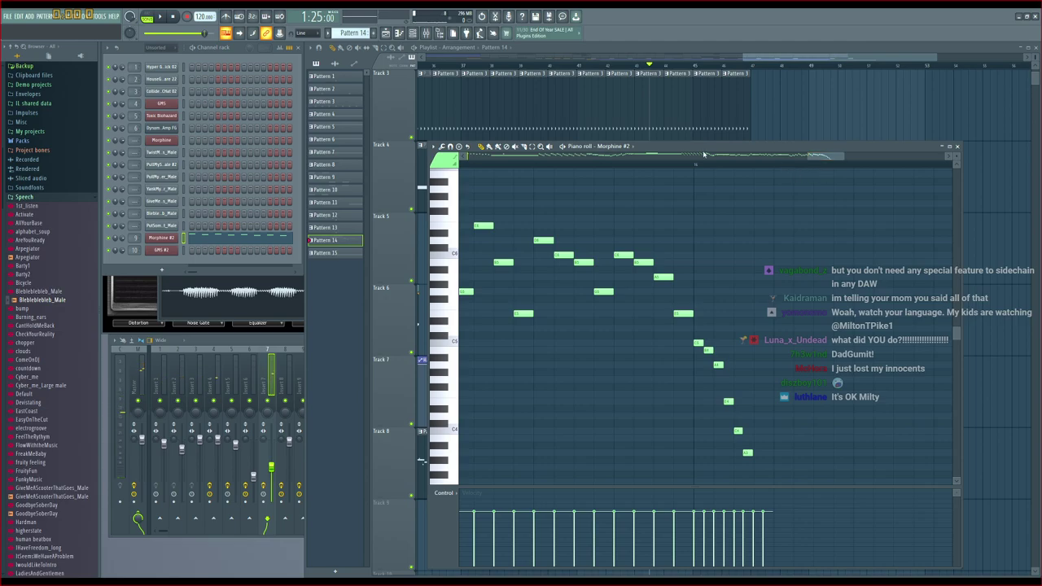
# Check in the playlist and in Pattern 14's piano roll where the final falling run ends within the clip
pyautogui.moveTo(778, 59)
pyautogui.mouseDown()
pyautogui.moveTo(752, 73)
pyautogui.moveTo(763, 74)
pyautogui.mouseUp()
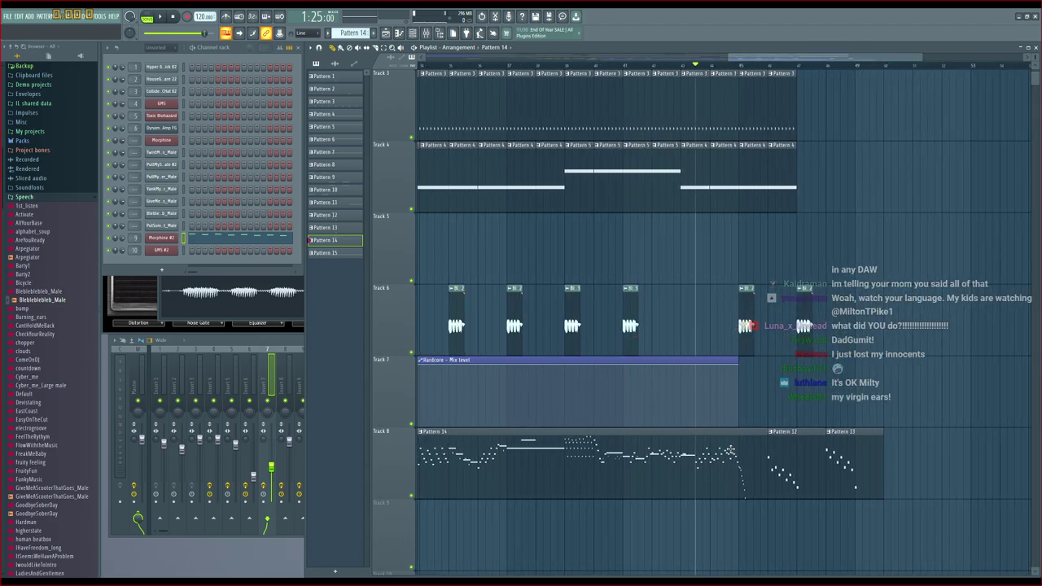
pyautogui.doubleClick(743, 457)
pyautogui.moveTo(835, 159)
pyautogui.mouseDown()
pyautogui.moveTo(804, 160)
pyautogui.moveTo(825, 165)
pyautogui.mouseUp()
pyautogui.scroll(-8, 825, 254)
pyautogui.scroll(5, 826, 255)
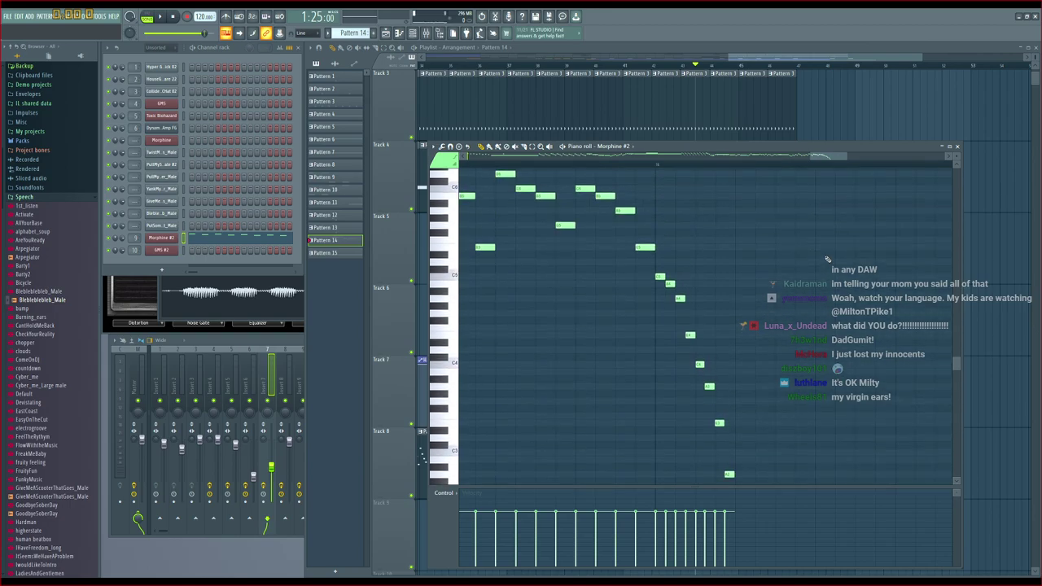
pyautogui.moveTo(806, 236); pyautogui.dragTo(661, 489)
pyautogui.moveTo(822, 161)
pyautogui.mouseDown()
pyautogui.moveTo(851, 162)
pyautogui.moveTo(834, 164)
pyautogui.mouseUp()
pyautogui.click(764, 59)
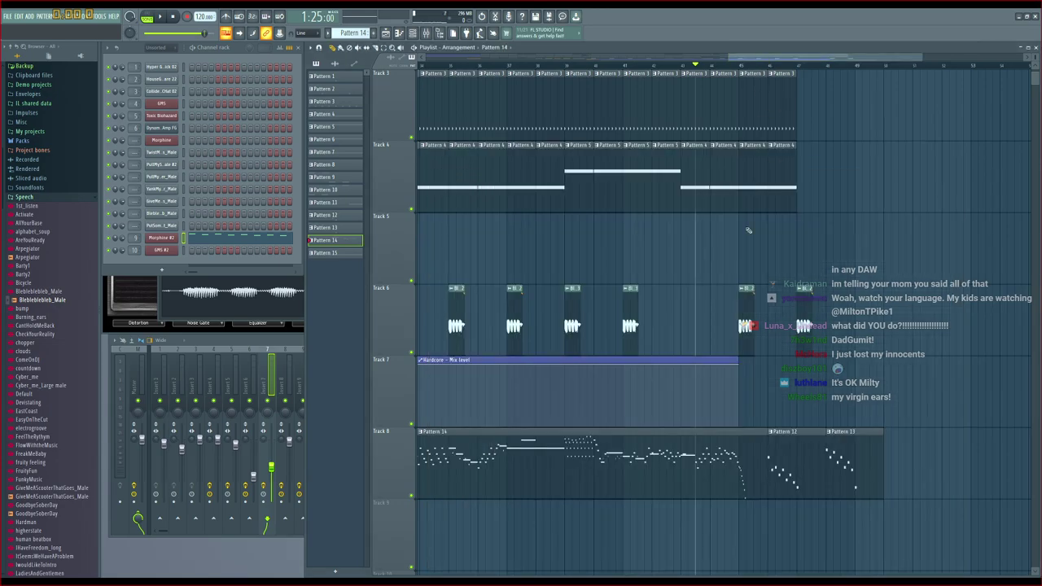
# Move the eight short falling notes at the end of Pattern 14 later so the run finishes at bar 17, and check the gap
pyautogui.doubleClick(739, 464)
pyautogui.moveTo(830, 161)
pyautogui.mouseDown()
pyautogui.moveTo(821, 161)
pyautogui.moveTo(831, 162)
pyautogui.mouseUp()
pyautogui.scroll(-1, 836, 228)
pyautogui.scroll(1, 836, 229)
pyautogui.moveTo(776, 204); pyautogui.dragTo(537, 472)
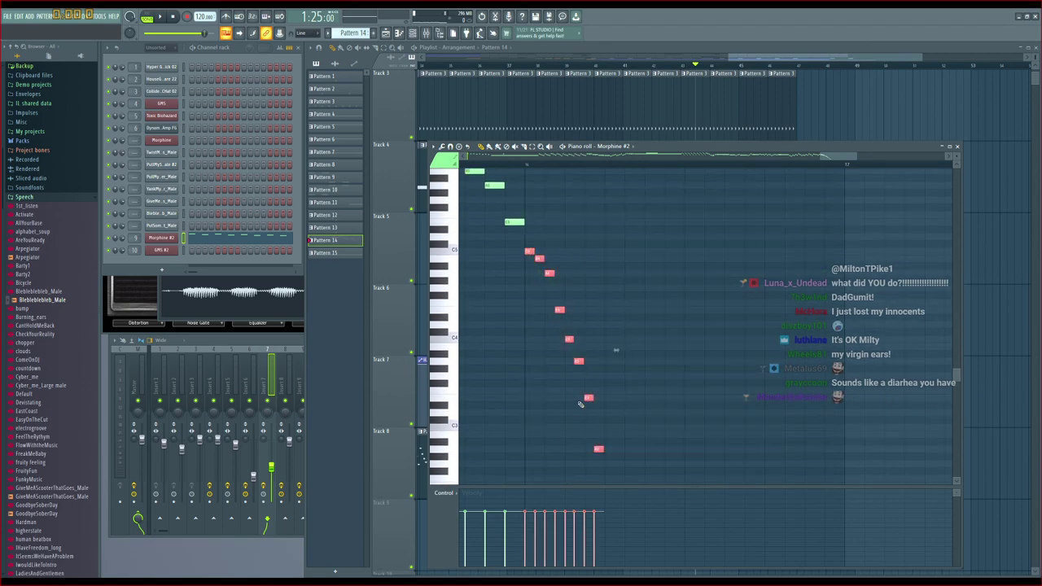
pyautogui.moveTo(578, 361); pyautogui.dragTo(816, 361)
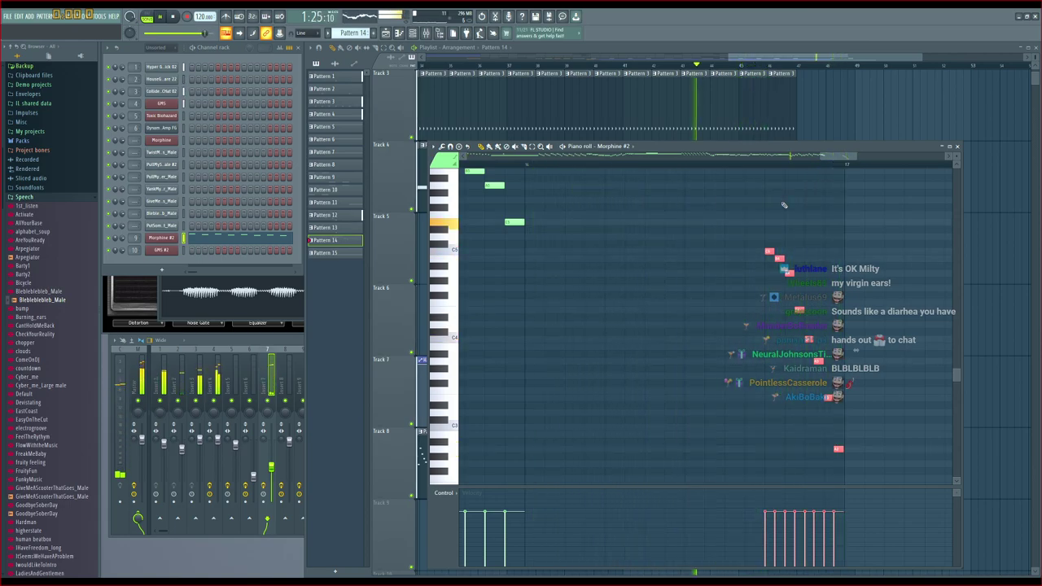
pyautogui.hscroll(-4, 834, 161)
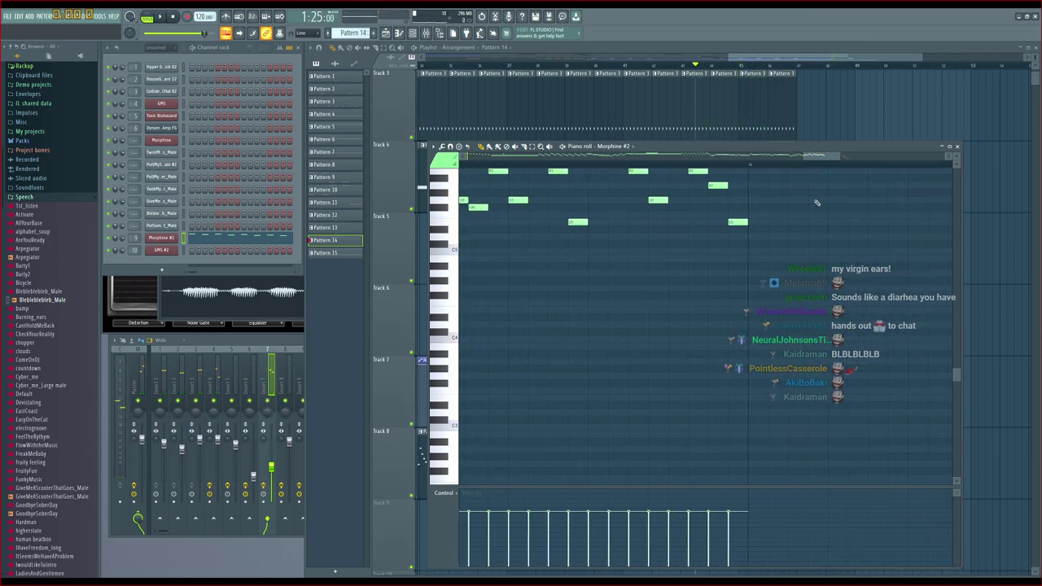
pyautogui.scroll(1, 816, 201)
pyautogui.hscroll(3, 818, 158)
pyautogui.scroll(1, 816, 106)
# Extend the Hardcore - Mix level automation clip on track 7 by one bar to the end of the Pattern 14 clip
pyautogui.click(807, 57)
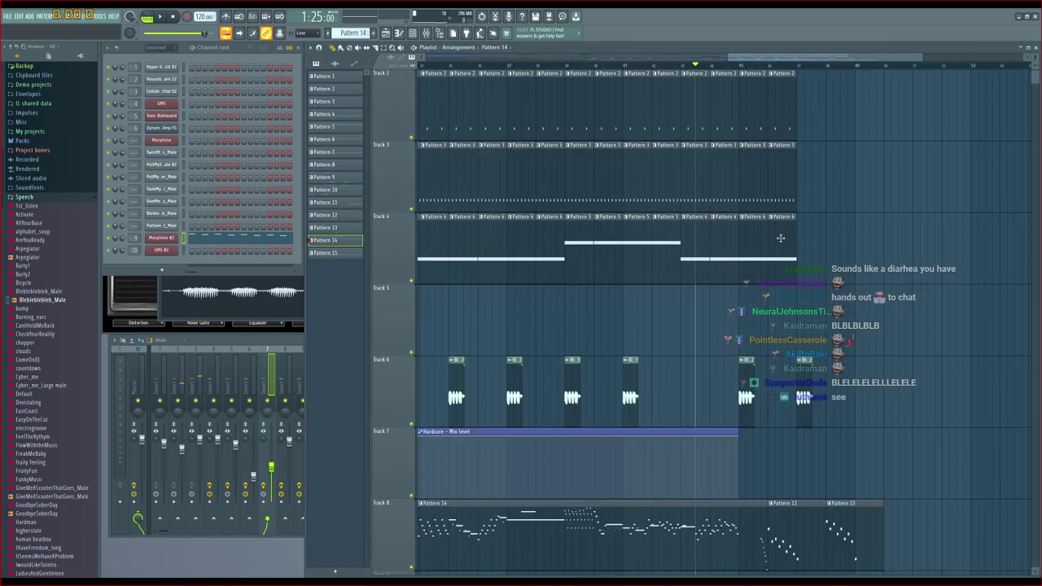
pyautogui.scroll(-2, 781, 238)
pyautogui.moveTo(739, 288); pyautogui.dragTo(768, 289)
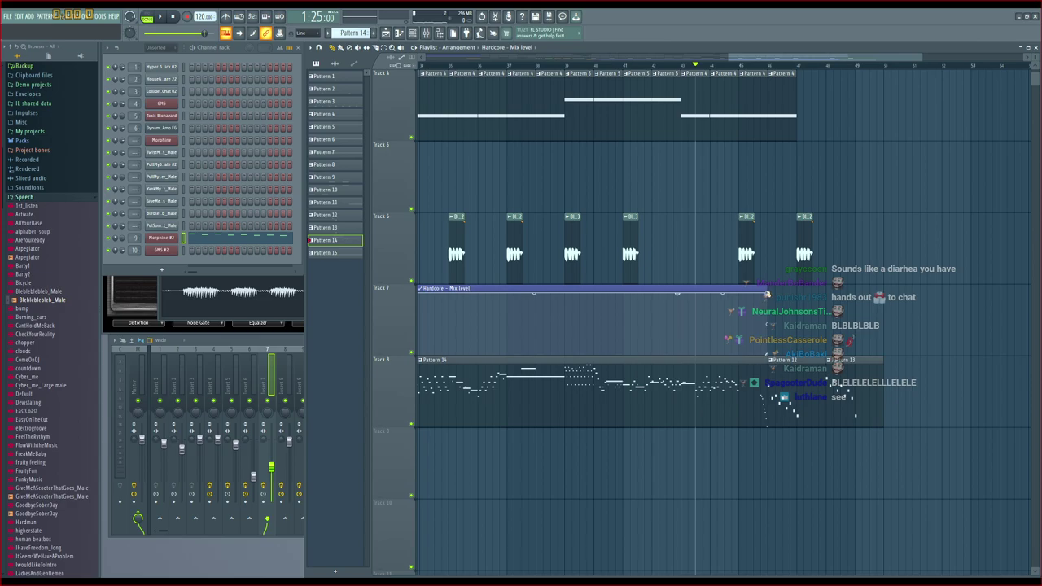
# Move the last two vocal clips on track 6 and the Pattern 12 and 13 clips on track 8 one bar later
pyautogui.scroll(3, 828, 283)
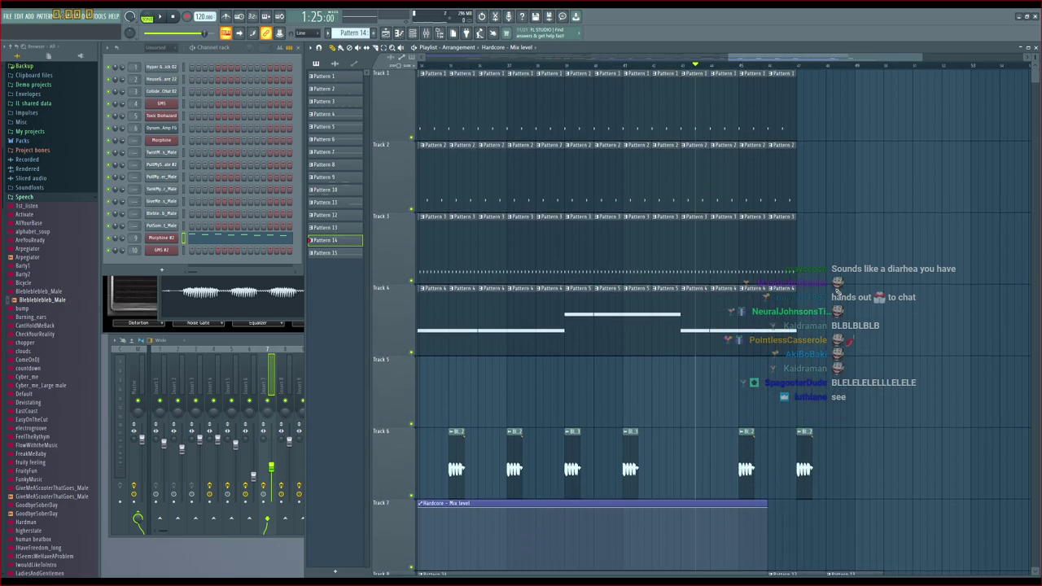
pyautogui.scroll(-2, 822, 367)
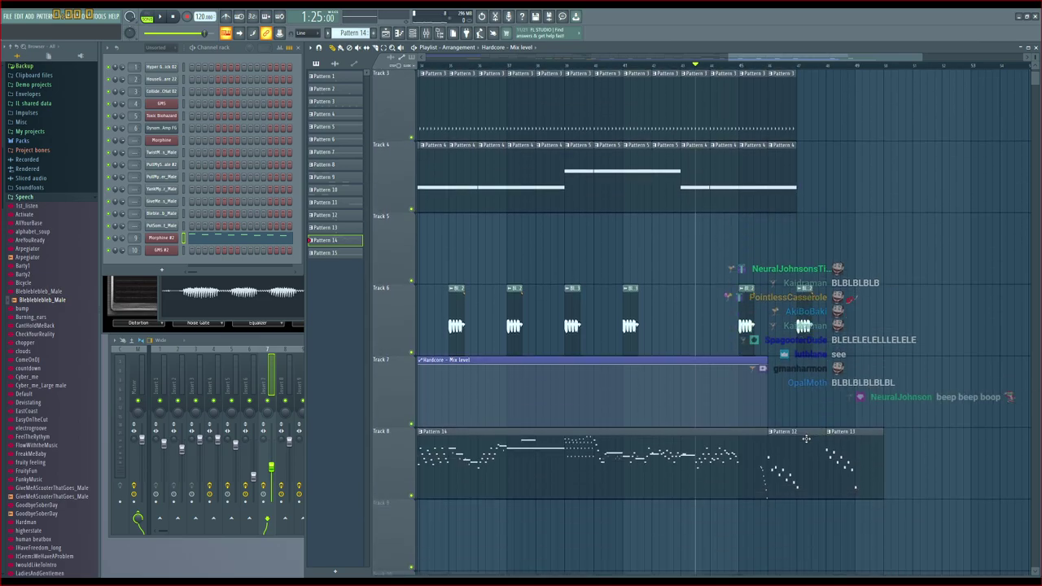
pyautogui.moveTo(909, 399); pyautogui.dragTo(821, 460)
pyautogui.moveTo(887, 283); pyautogui.dragTo(778, 327)
pyautogui.keyDown('ctrl'); pyautogui.click(868, 252); pyautogui.keyUp('ctrl')
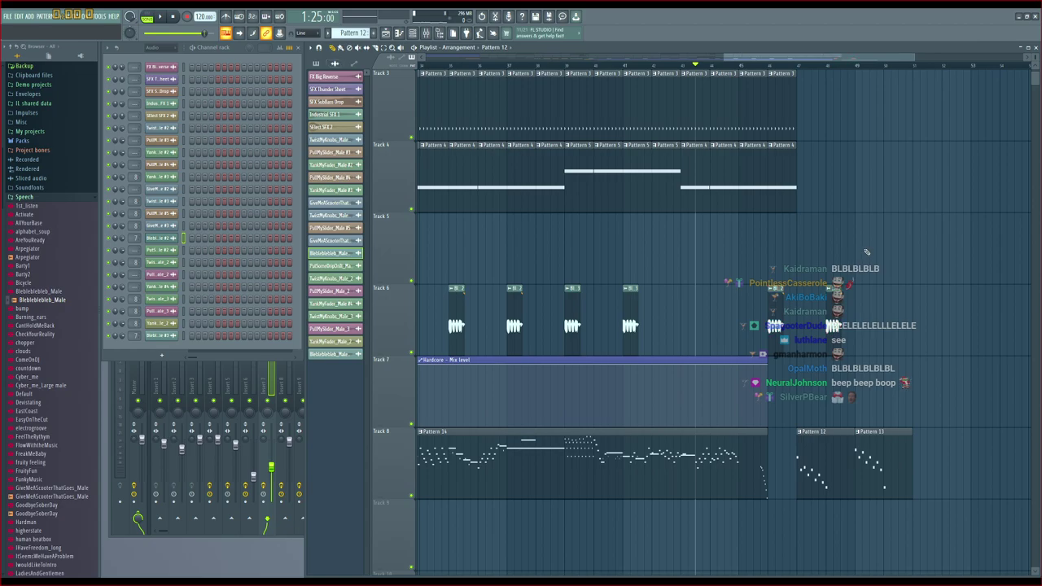
# Duplicate the last two bars of pattern clips on tracks 1 to 4 directly after the originals
pyautogui.scroll(2, 869, 203)
pyautogui.moveTo(851, 99); pyautogui.dragTo(744, 317)
pyautogui.moveTo(747, 252); pyautogui.dragTo(805, 259)
pyautogui.keyDown('ctrl'); pyautogui.click(884, 260); pyautogui.keyUp('ctrl')
# Play the rearranged section from 1:25:00 up to the gap in the Pattern 14 melody
pyautogui.scroll(-4, 885, 263)
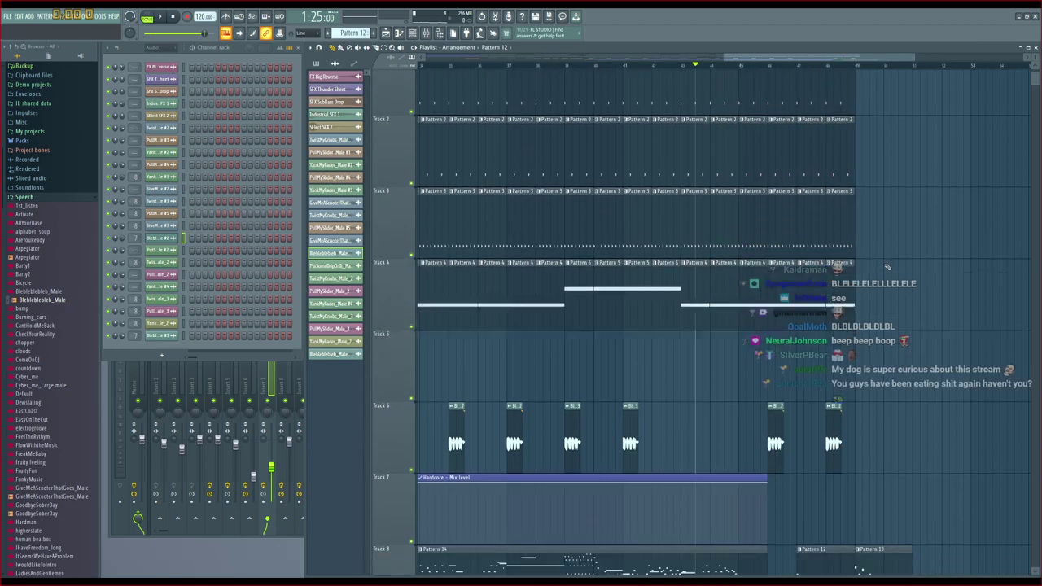
pyautogui.press('space')
pyautogui.scroll(1, 886, 267)
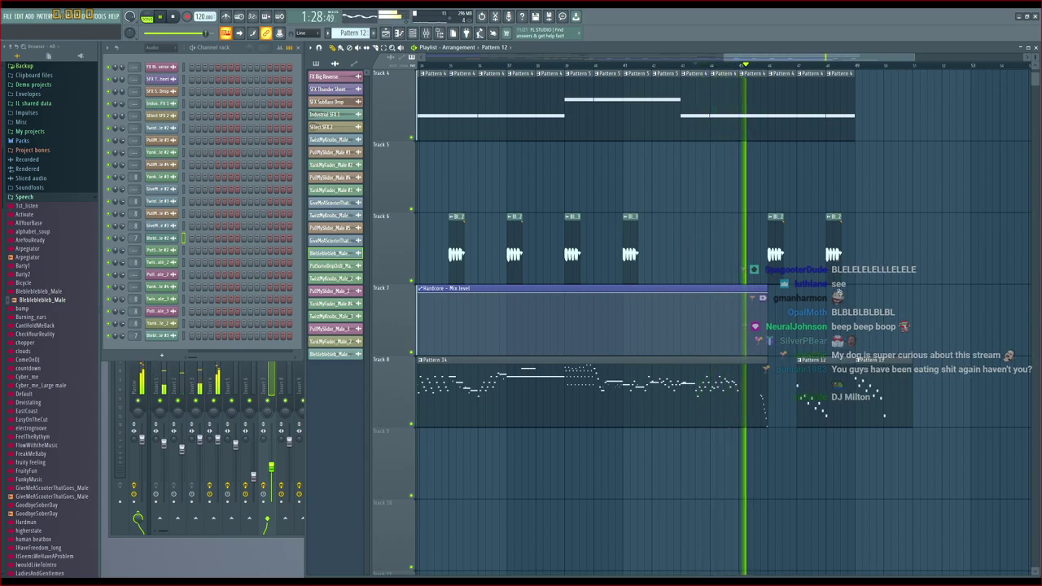
pyautogui.press('space')
# Add the notes B5, G5, E5, B4, E6, B5, G5 and E5 from bar 16 in Pattern 14's gap before the falling run
pyautogui.doubleClick(737, 391)
pyautogui.moveTo(817, 156); pyautogui.dragTo(826, 157)
pyautogui.scroll(5, 687, 326)
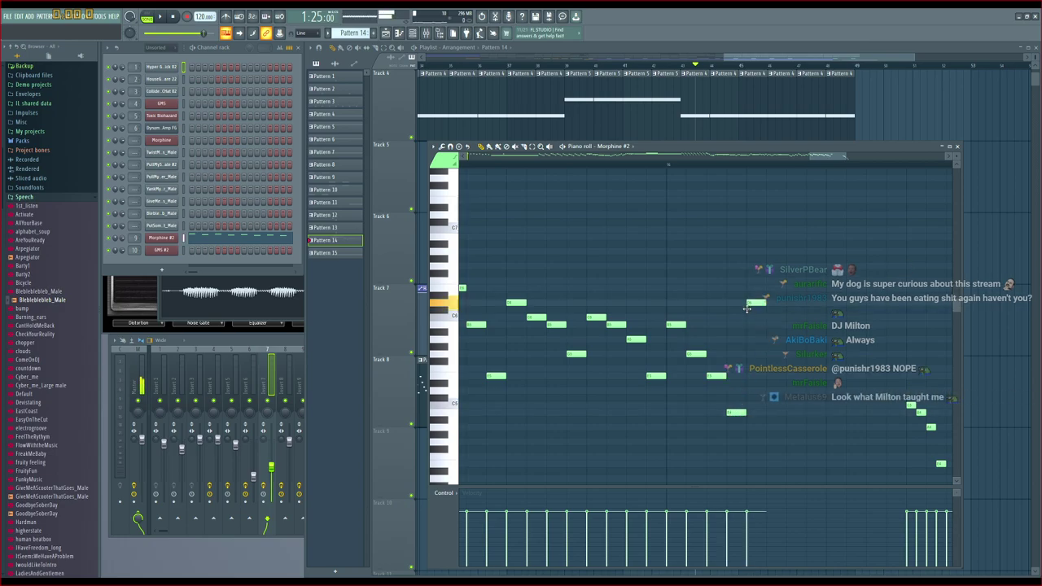
pyautogui.moveTo(746, 308); pyautogui.dragTo(746, 326)
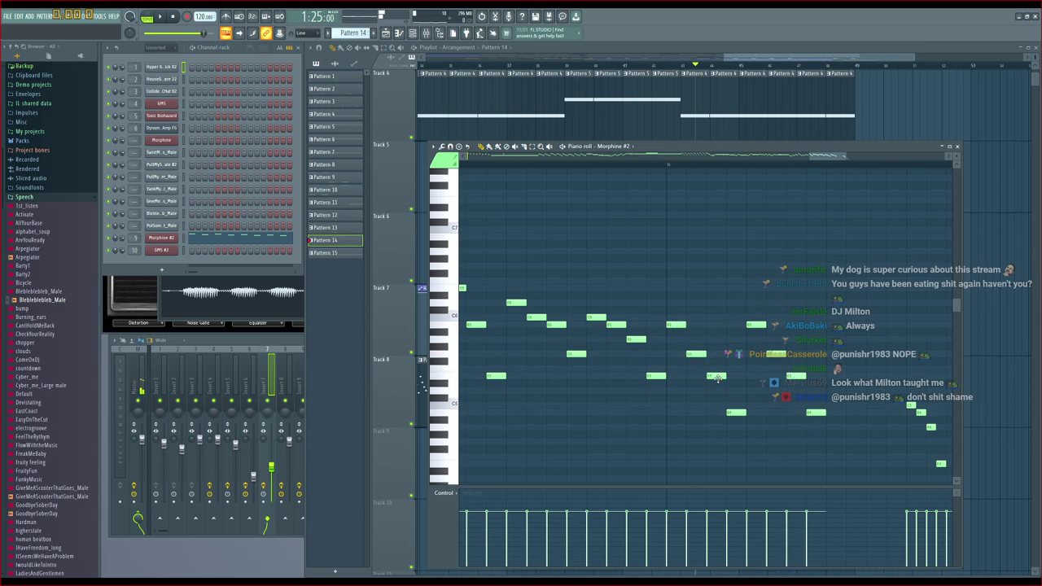
pyautogui.moveTo(731, 380); pyautogui.dragTo(720, 375)
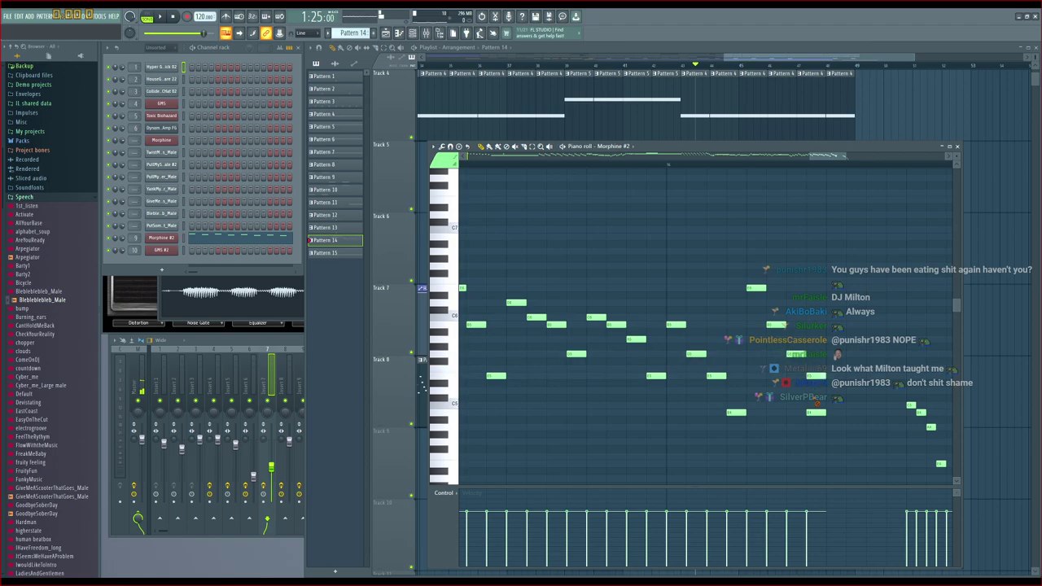
# Compress the eight new notes to half their length and duplicate the phrase twice to fill the gap before the falling run
pyautogui.moveTo(852, 262); pyautogui.dragTo(667, 448)
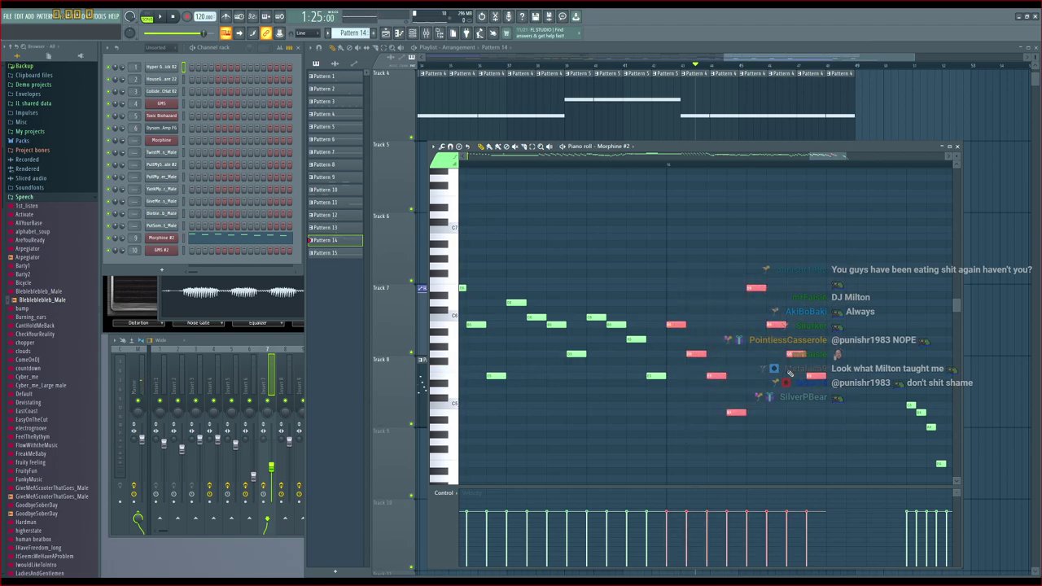
pyautogui.moveTo(840, 352); pyautogui.dragTo(758, 353)
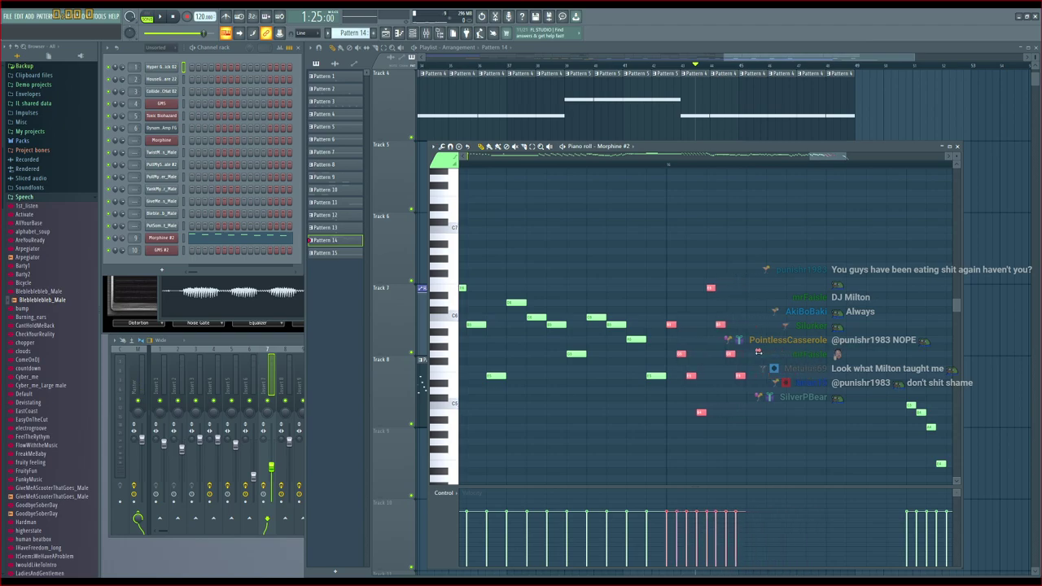
pyautogui.moveTo(720, 323); pyautogui.dragTo(881, 324)
# Deselect the copied notes and play the filled-in passage of Pattern 14 from 1:25:00
pyautogui.press('space')
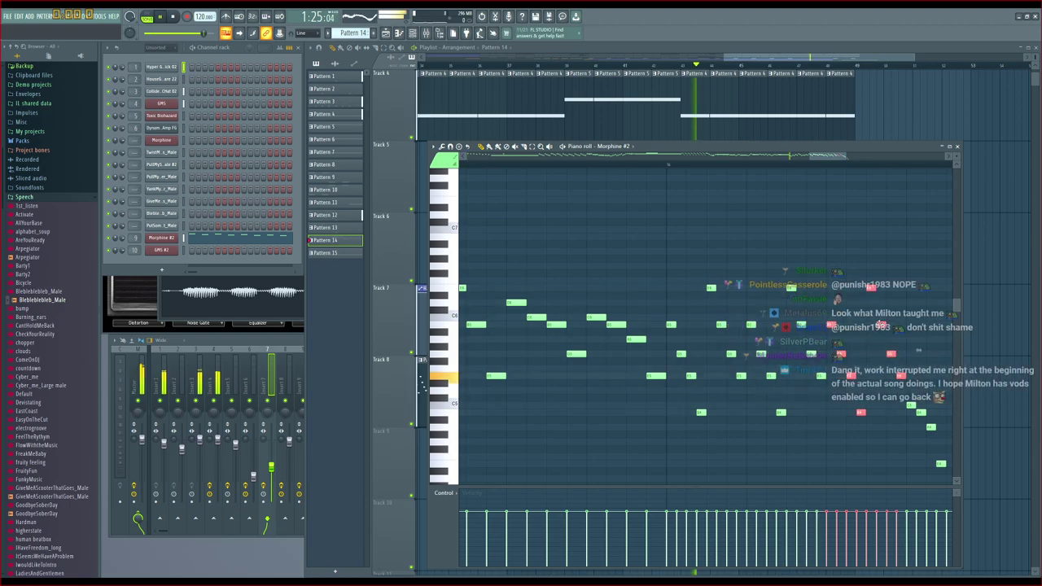
pyautogui.keyDown('ctrl'); pyautogui.click(883, 249); pyautogui.keyUp('ctrl')
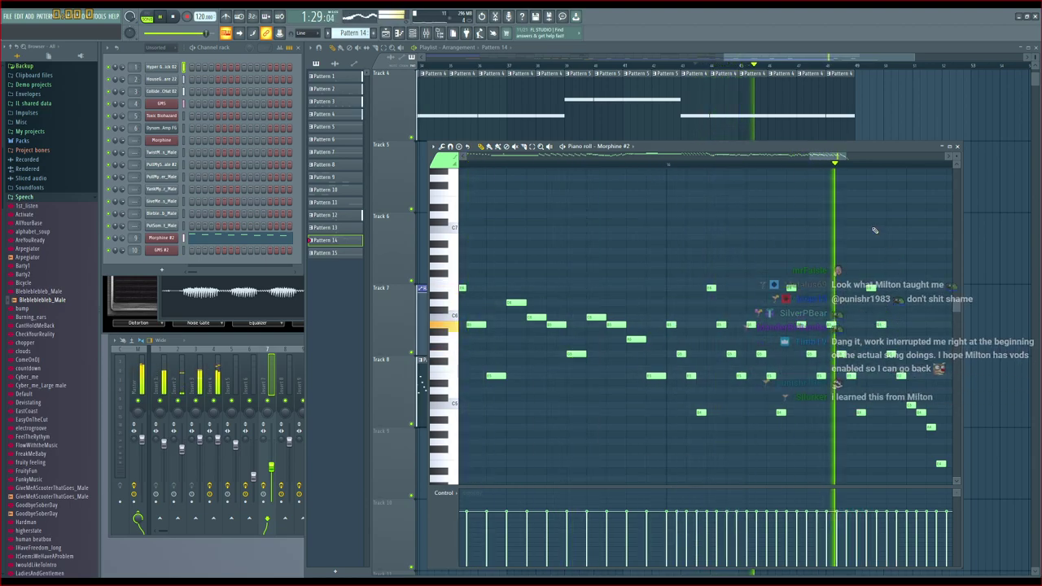
pyautogui.moveTo(858, 162); pyautogui.dragTo(839, 167)
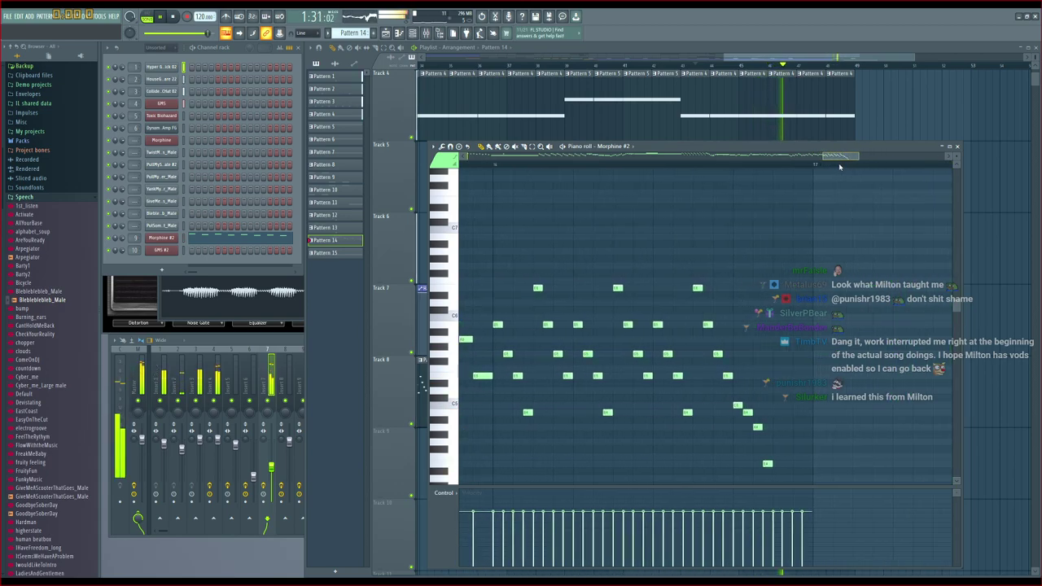
pyautogui.press('space')
pyautogui.scroll(-3, 856, 216)
pyautogui.press('space')
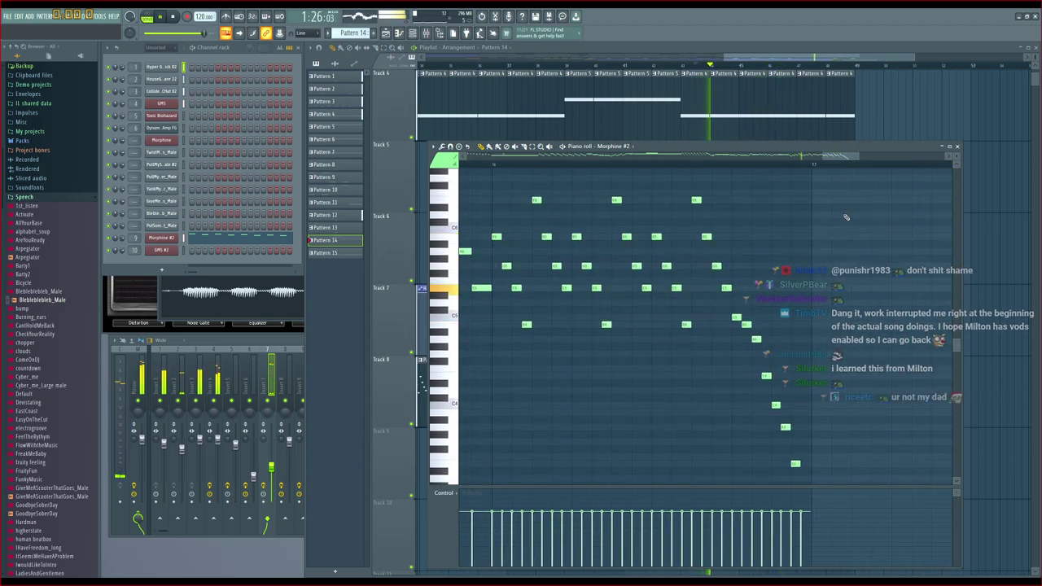
# Stop playback and delete the seven-note falling run at the end of Pattern 14's Morphine #2 melody
pyautogui.scroll(2, 806, 191)
pyautogui.scroll(-3, 761, 166)
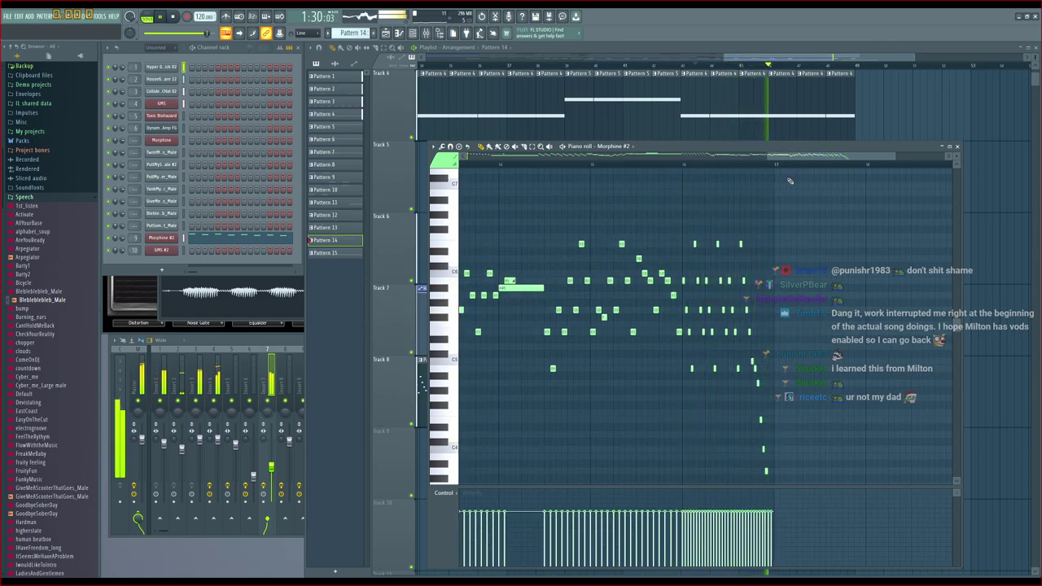
pyautogui.press('space')
pyautogui.scroll(-3, 810, 214)
pyautogui.scroll(5, 776, 162)
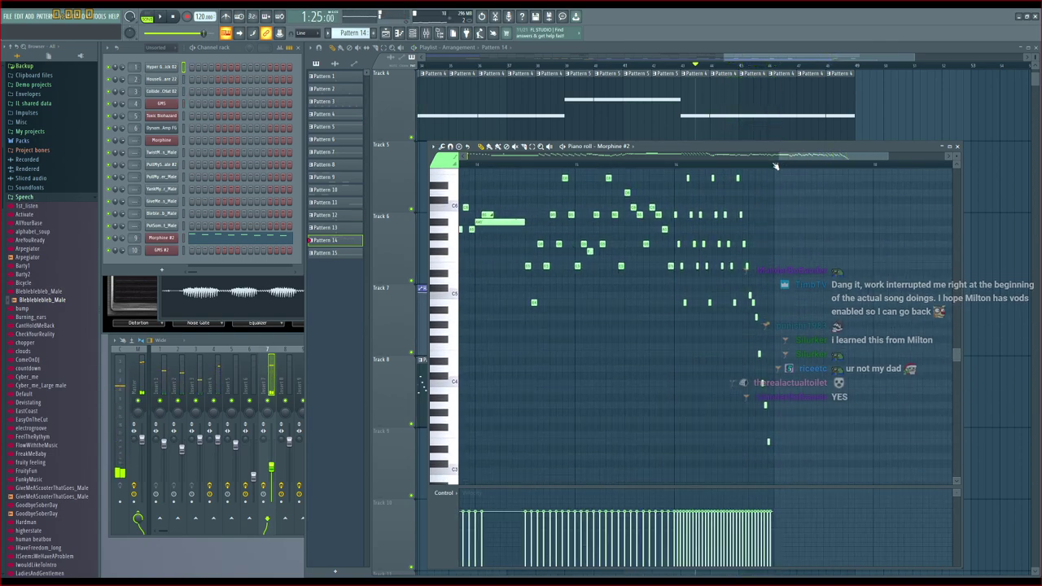
pyautogui.scroll(1, 725, 209)
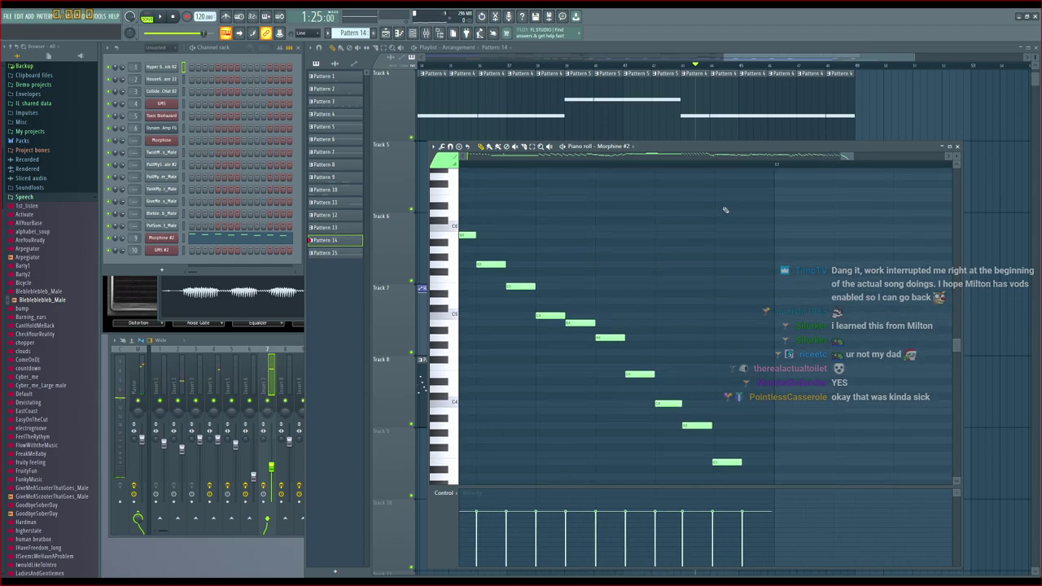
pyautogui.moveTo(844, 159); pyautogui.dragTo(842, 164)
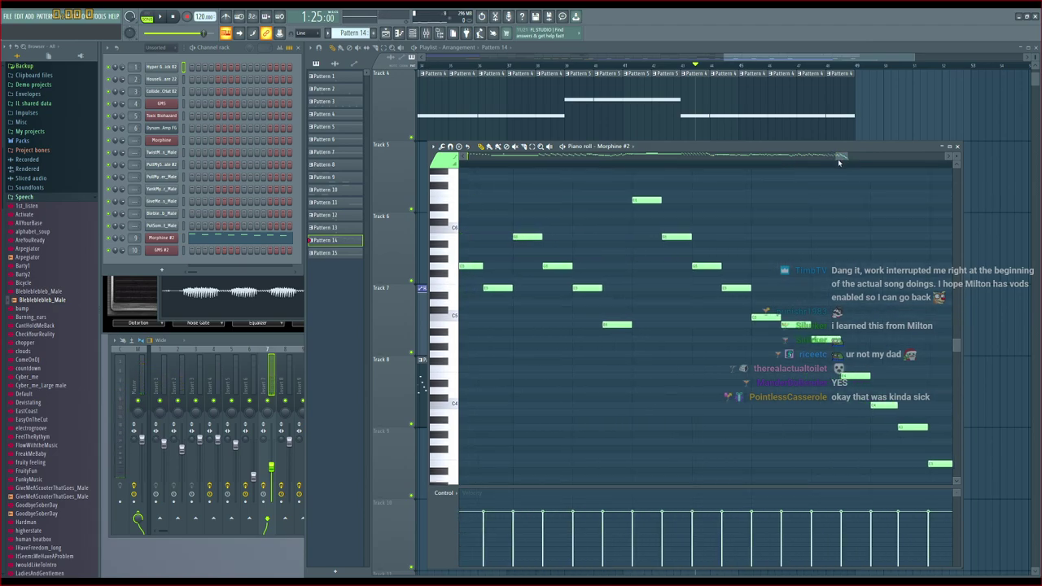
pyautogui.scroll(-3, 841, 163)
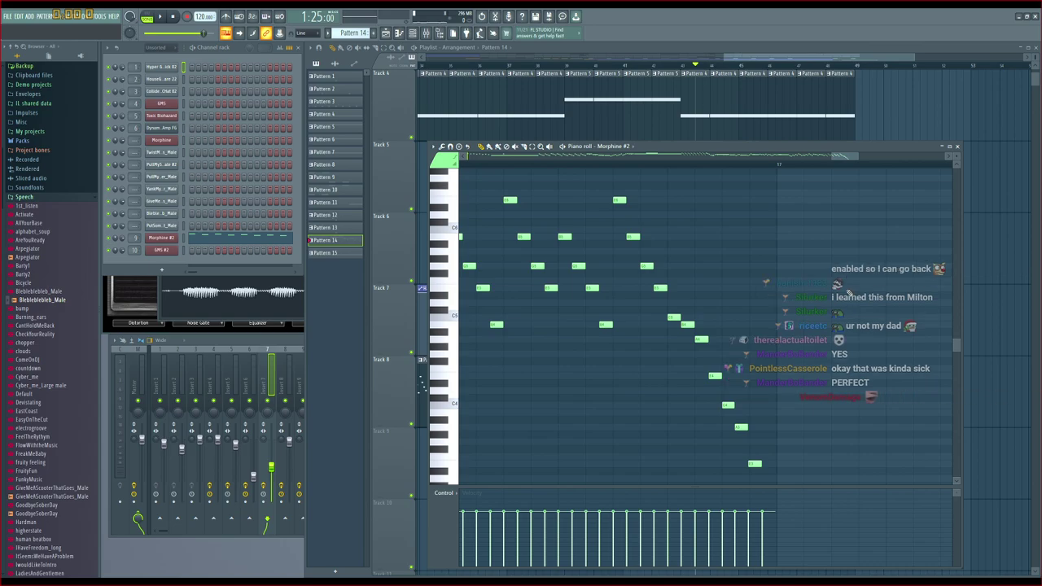
pyautogui.scroll(1, 847, 291)
pyautogui.moveTo(863, 297); pyautogui.dragTo(674, 485)
pyautogui.scroll(1, 778, 393)
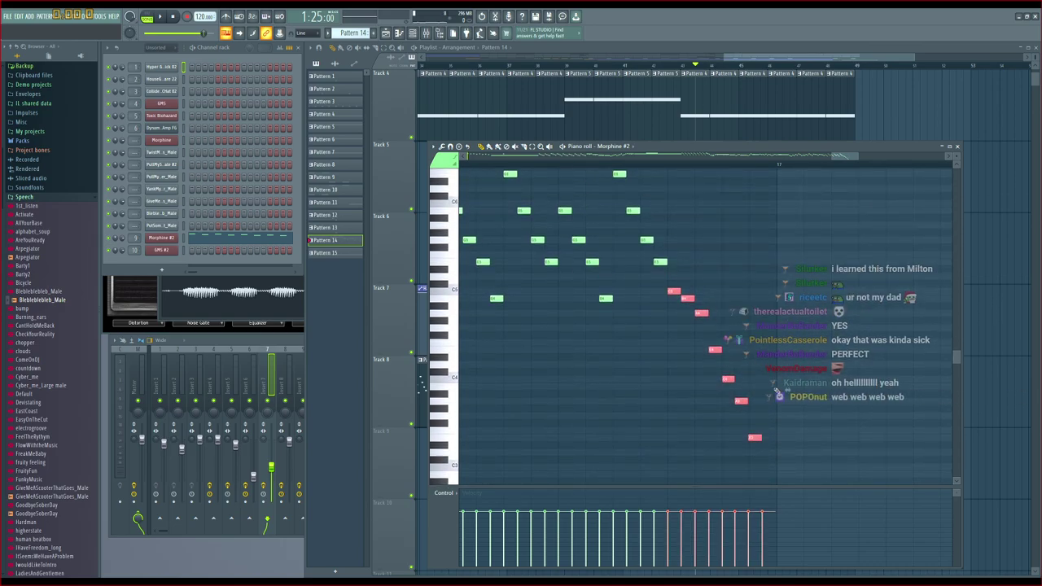
pyautogui.press('Delete')
# Add a descending run G5, E5, B4, G4, E4, B3, G3, E3 at Pattern 14's end and compress it to half length, ending at bar 17
pyautogui.scroll(3, 763, 388)
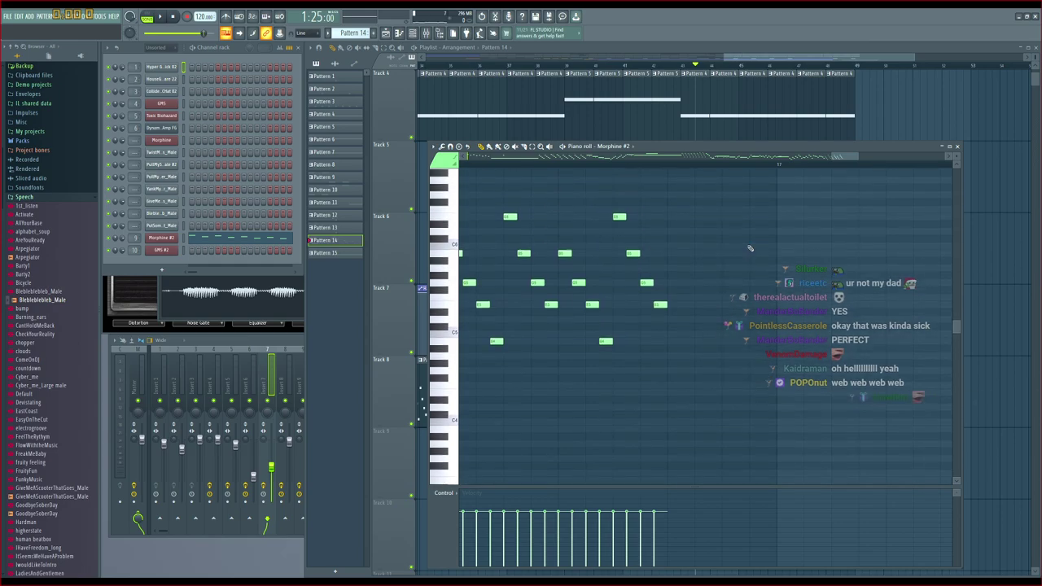
pyautogui.scroll(2, 750, 248)
pyautogui.hscroll(-3, 665, 267)
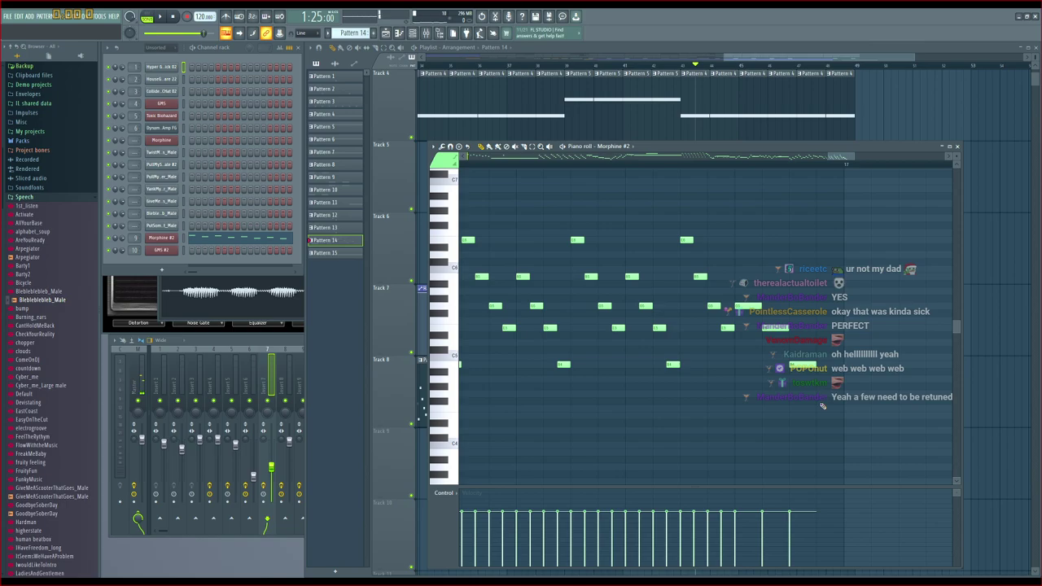
pyautogui.moveTo(832, 157); pyautogui.dragTo(842, 159)
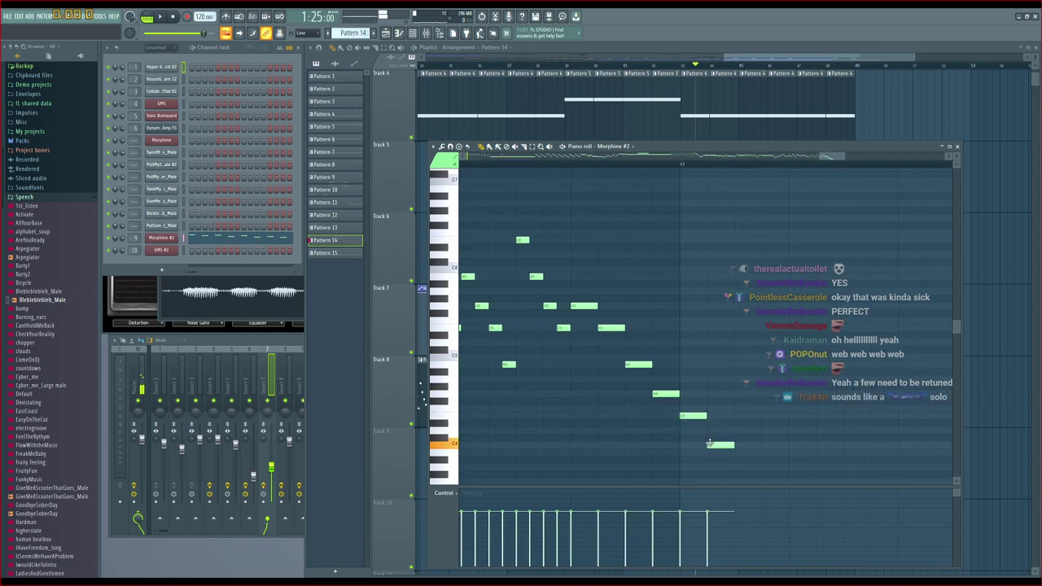
pyautogui.scroll(-2, 716, 448)
pyautogui.click(736, 437)
pyautogui.scroll(-1, 741, 437)
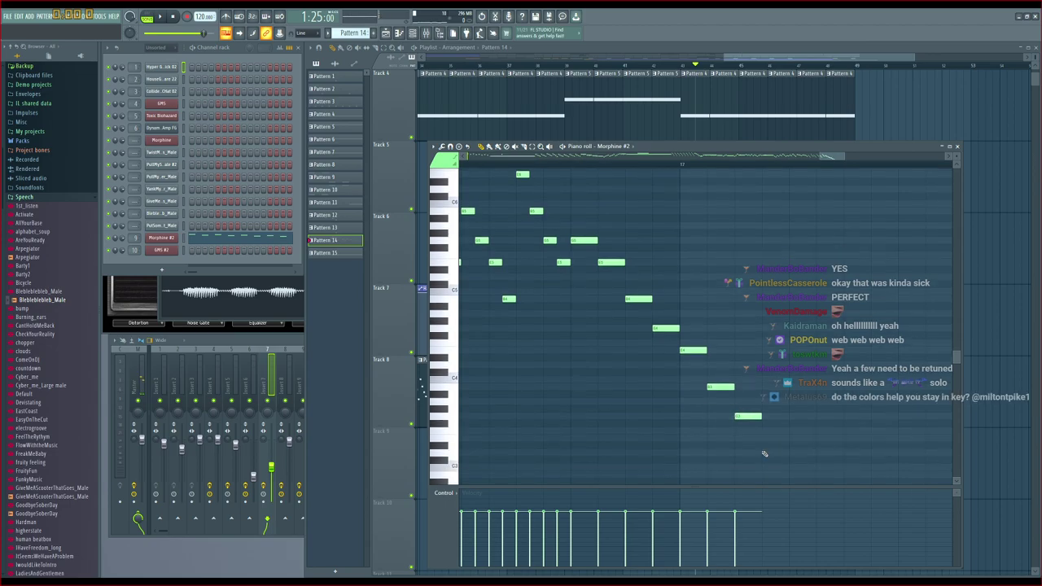
pyautogui.click(765, 438)
pyautogui.scroll(1, 764, 438)
pyautogui.moveTo(893, 221); pyautogui.dragTo(593, 463)
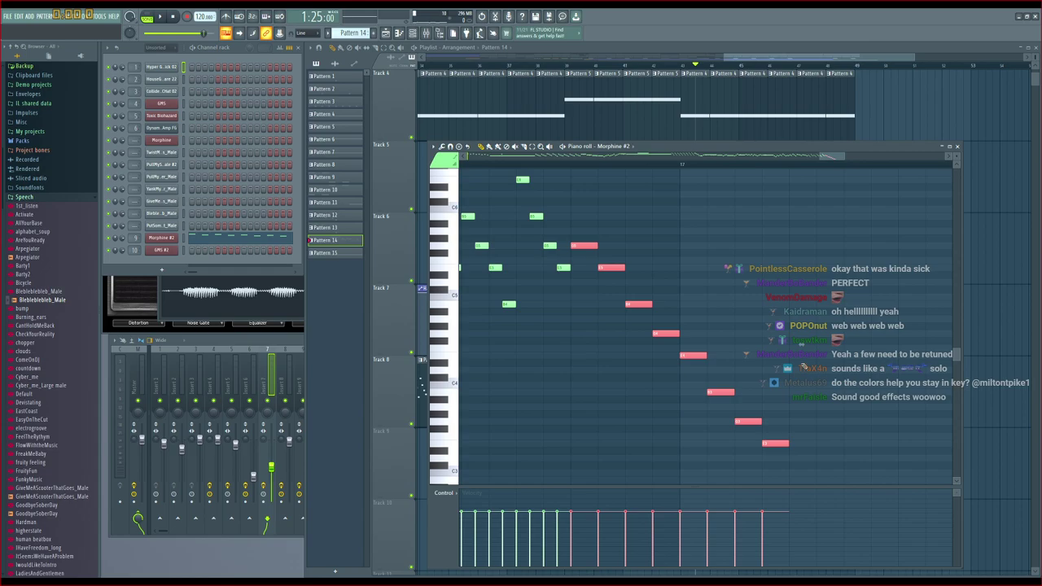
pyautogui.moveTo(801, 342); pyautogui.dragTo(694, 346)
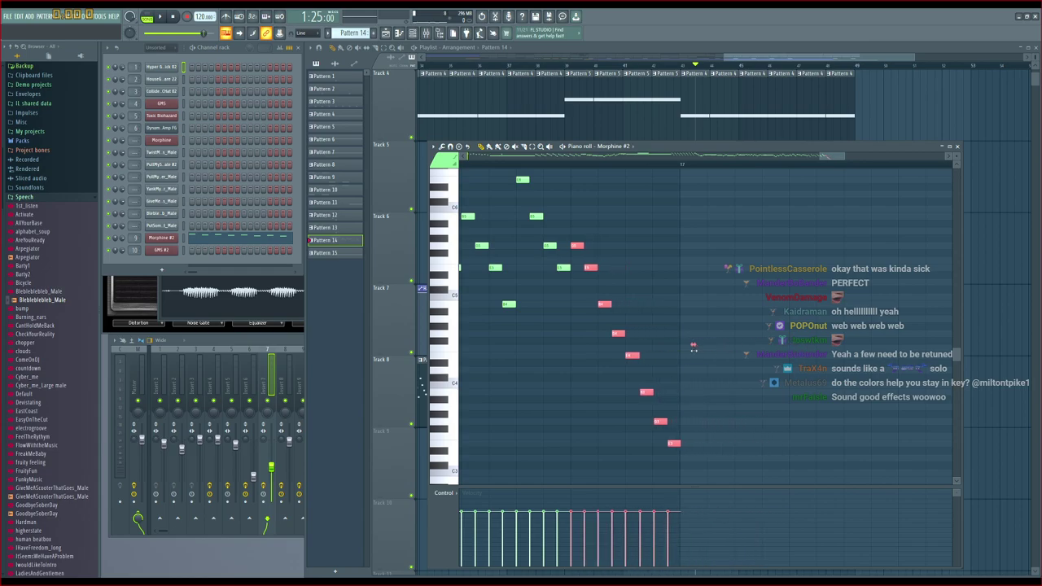
# Play the arrangement from 1:25:00 with the new run, close the piano roll, and stop playback past the last clips
pyautogui.press('space')
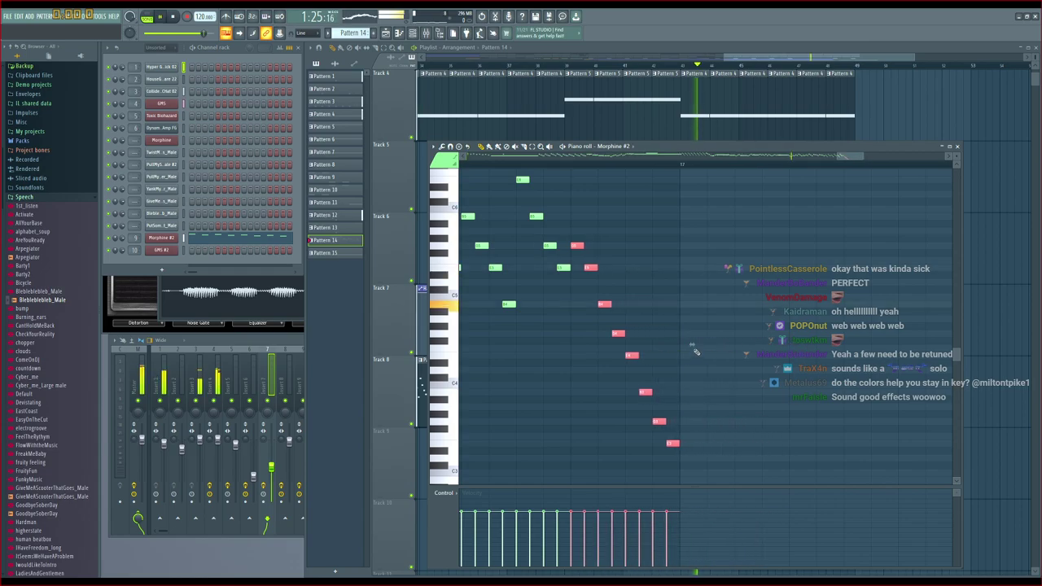
pyautogui.click(759, 61)
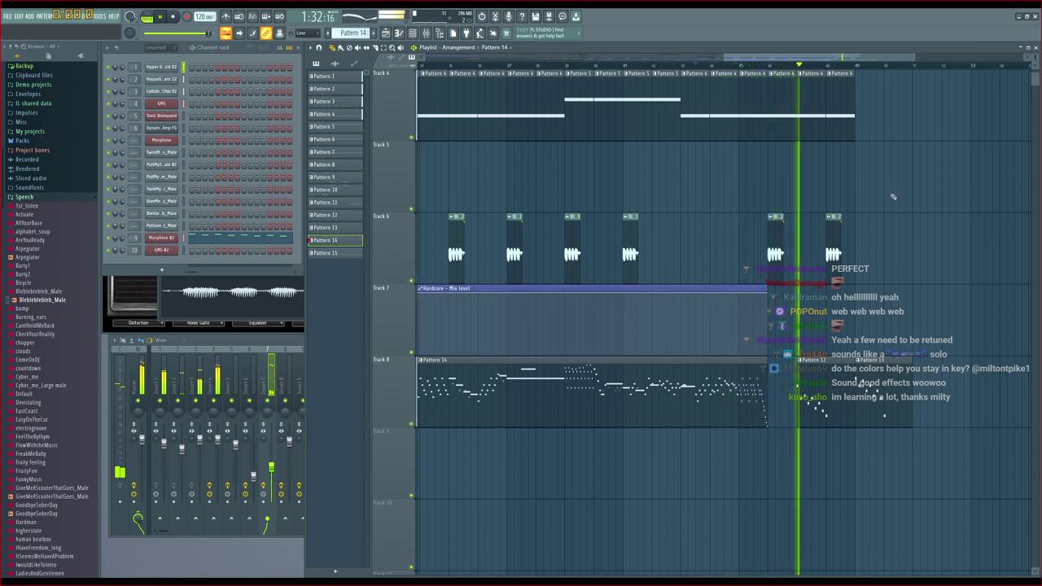
pyautogui.scroll(1, 895, 200)
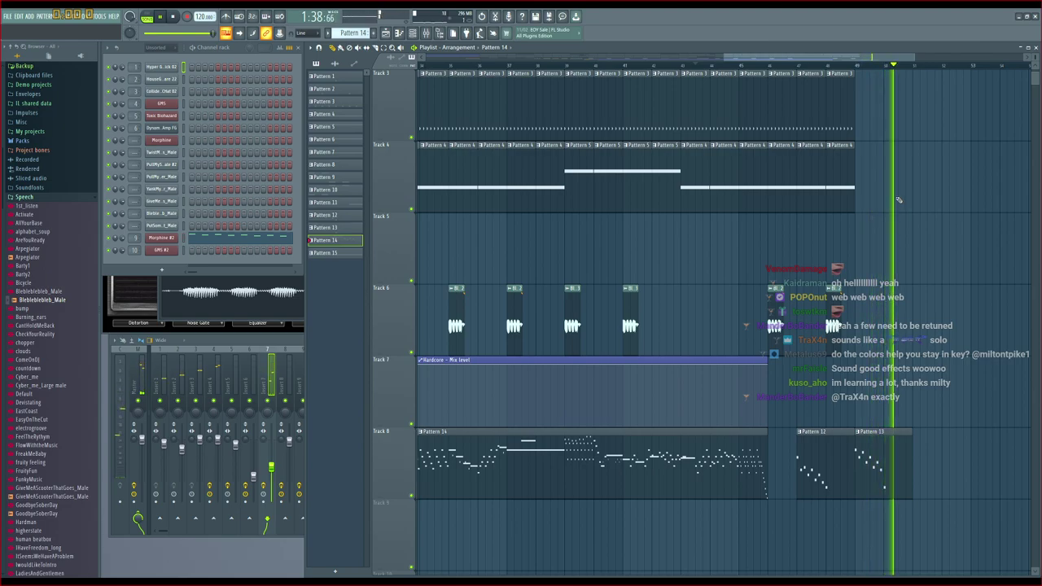
pyautogui.press('space')
pyautogui.click(172, 17)
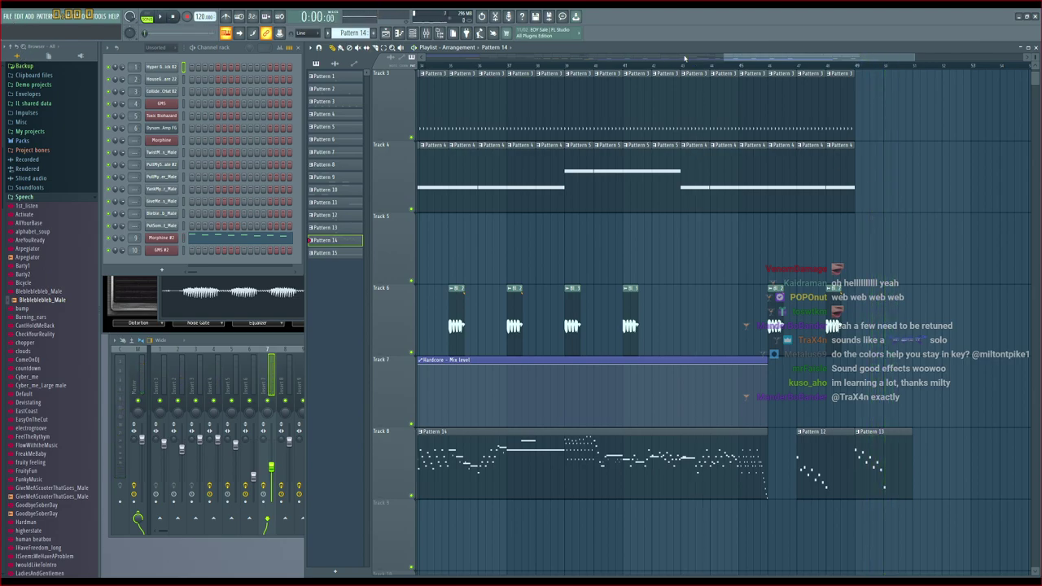
# Play the arrangement from 1:00:00 through the beginning of the Pattern 14 melody, and stop
pyautogui.moveTo(684, 57); pyautogui.dragTo(686, 88)
pyautogui.click(624, 66)
pyautogui.press('space')
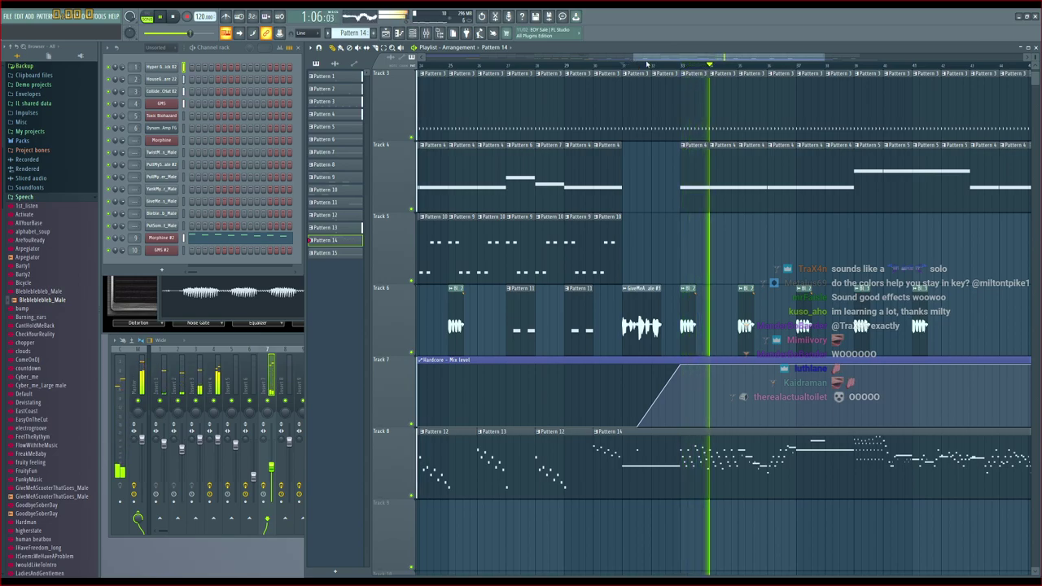
pyautogui.press('space')
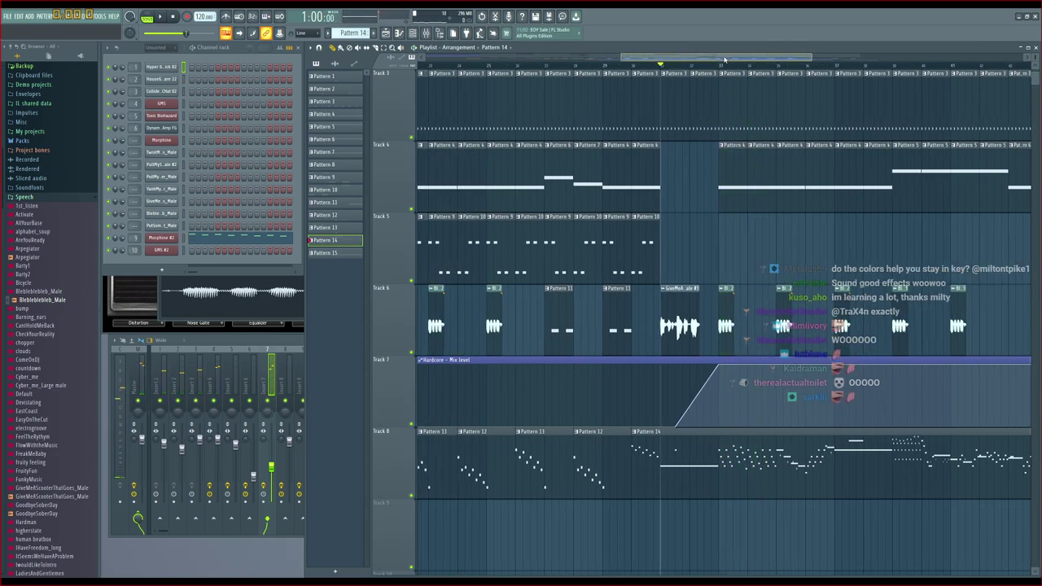
# Pick the TwistMyKnobs_Male #3 clip and place it on Track 6 at 1:00:00 in place of the GiveMeAScooterThatGoes_Male clip
pyautogui.moveTo(725, 60); pyautogui.dragTo(638, 62)
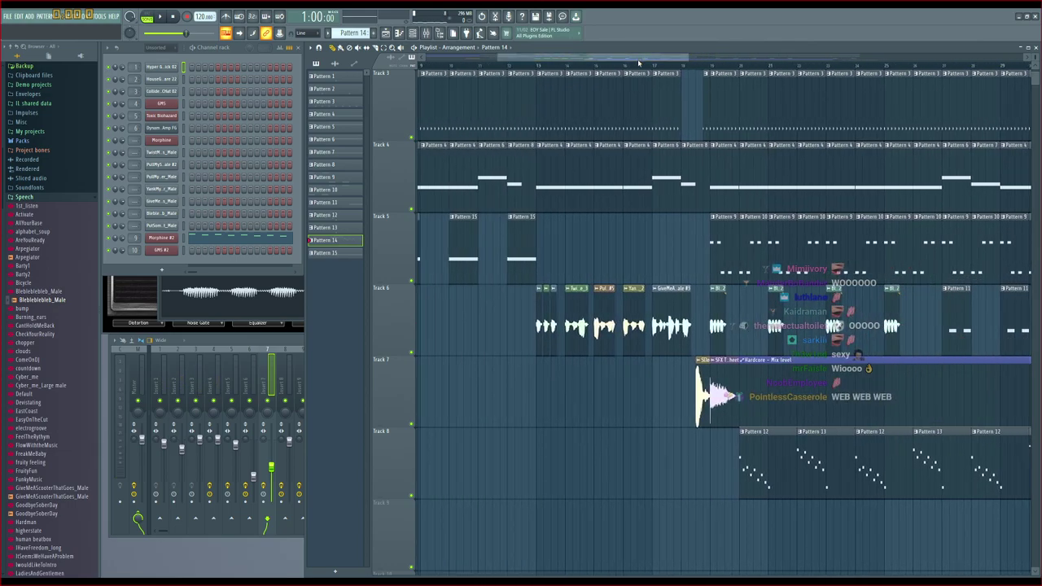
pyautogui.click(538, 310)
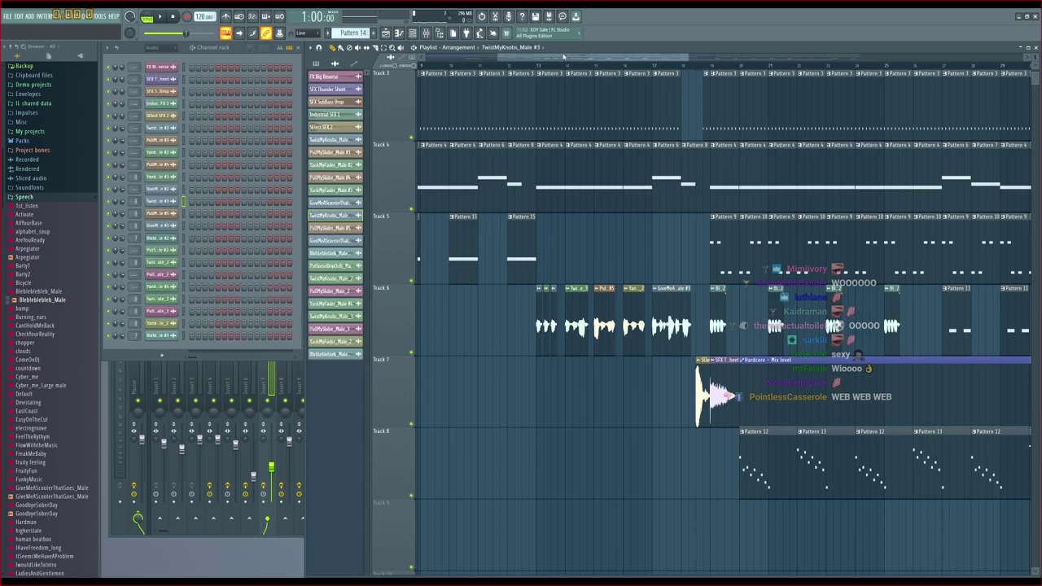
pyautogui.moveTo(563, 57); pyautogui.dragTo(648, 59)
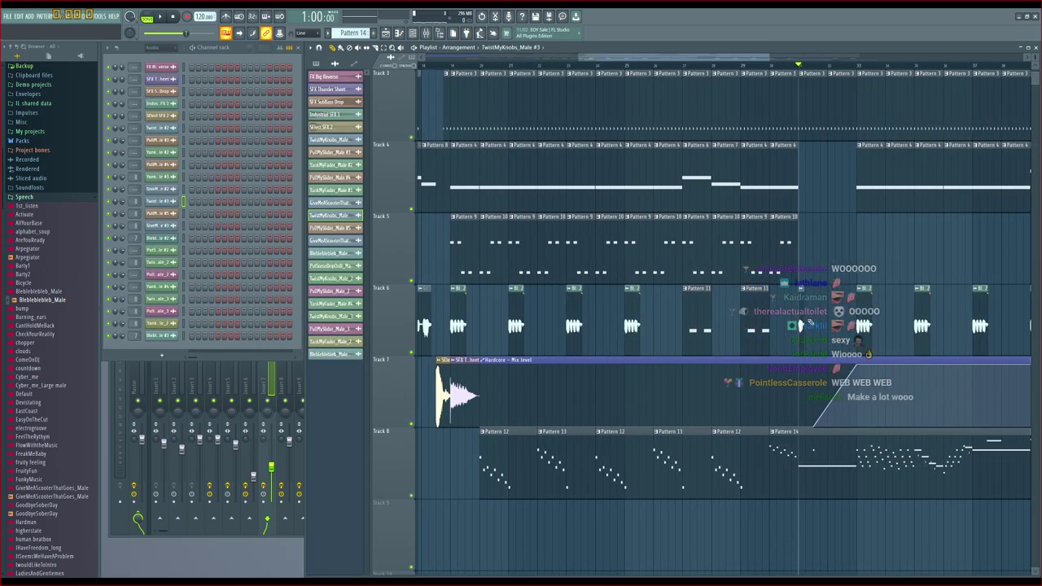
pyautogui.scroll(4, 842, 70)
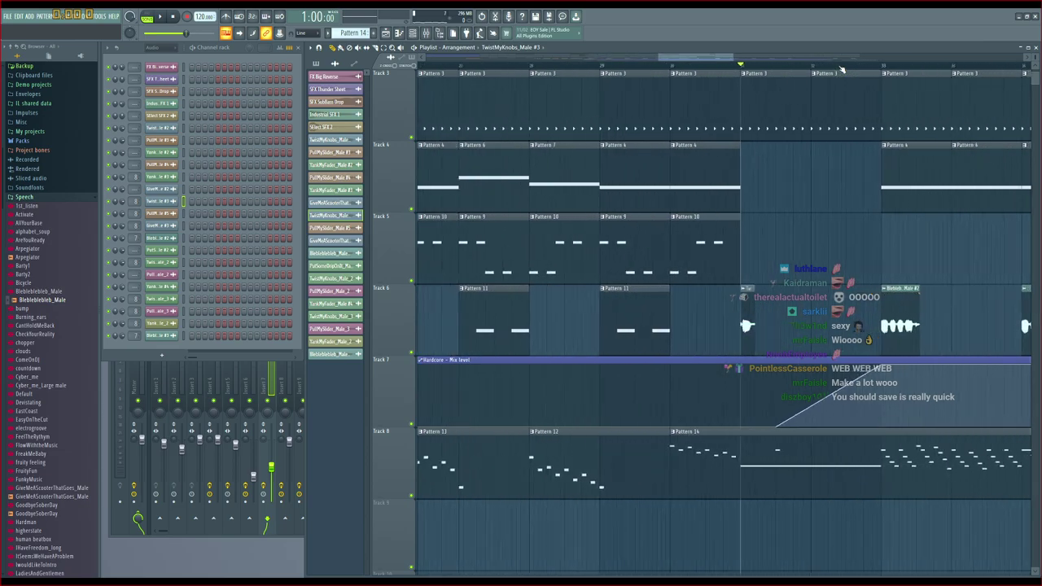
# Add seven more evenly spaced TwistMyKnobs_Male #3 clips on Track 6 to fill the gap up to the Blebleblebleb_Male clip
pyautogui.click(686, 328)
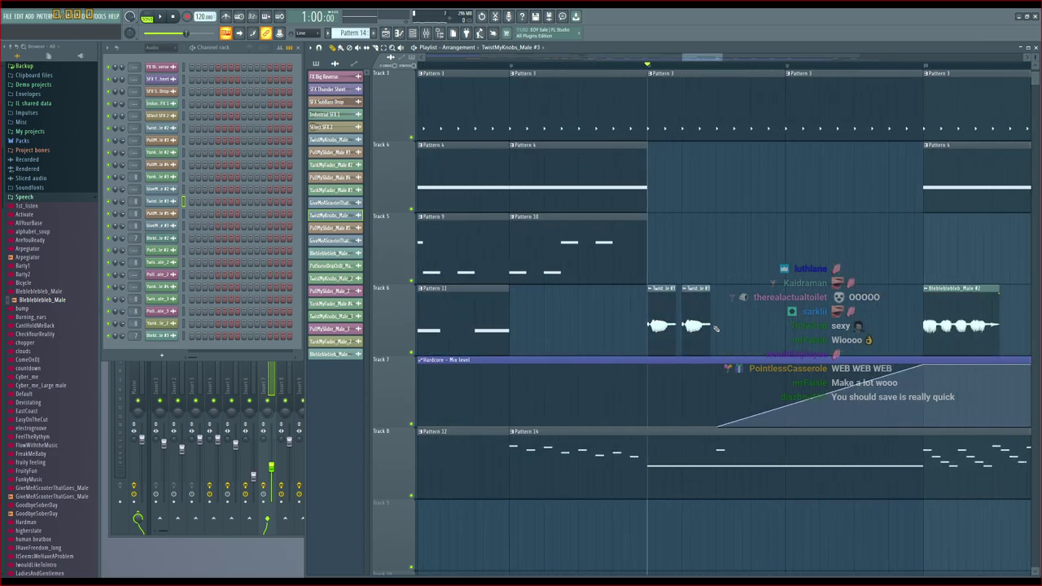
pyautogui.click(720, 328)
pyautogui.click(754, 328)
pyautogui.click(792, 328)
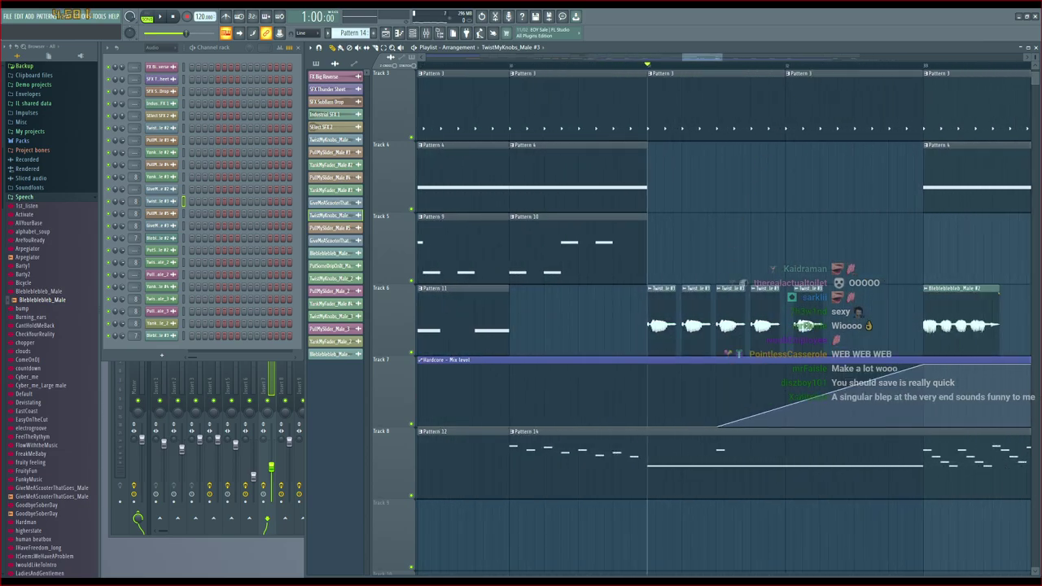
pyautogui.click(826, 328)
pyautogui.click(858, 328)
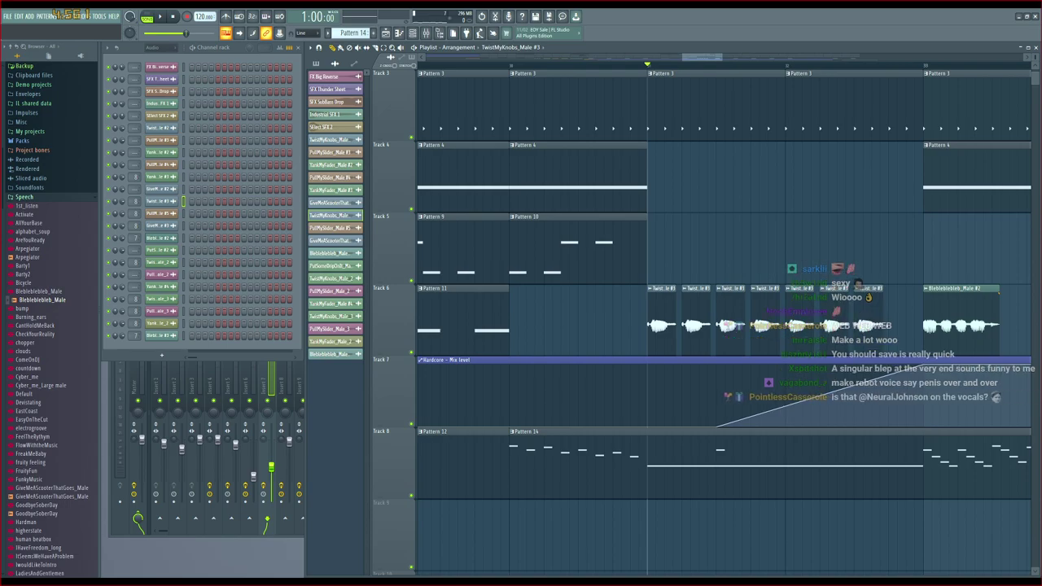
pyautogui.click(891, 310)
# Check the mixer routing in the TwistMyKnobs_Male #3 channel settings and close them
pyautogui.moveTo(712, 58); pyautogui.dragTo(724, 58)
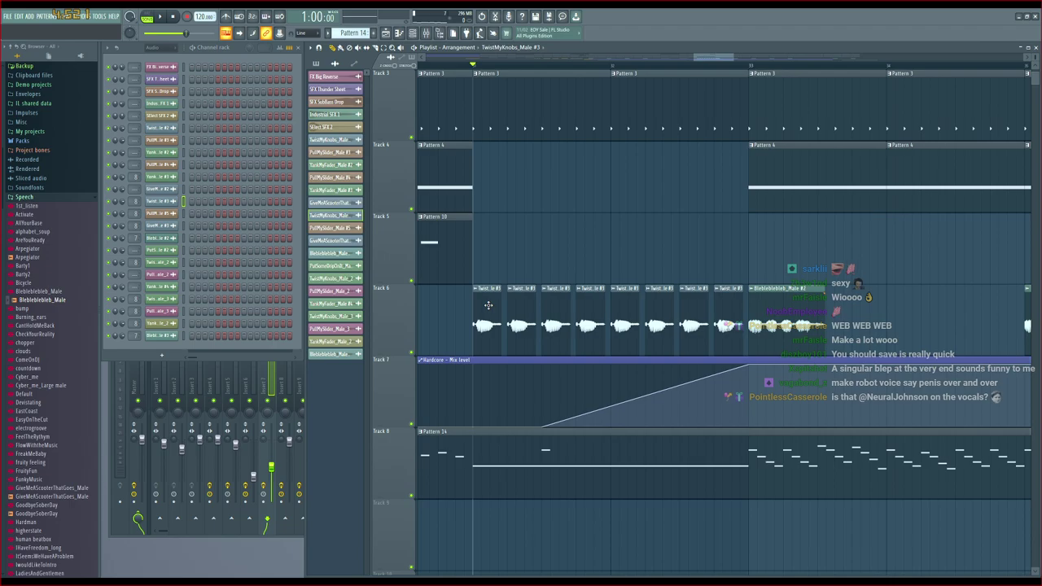
pyautogui.doubleClick(488, 305)
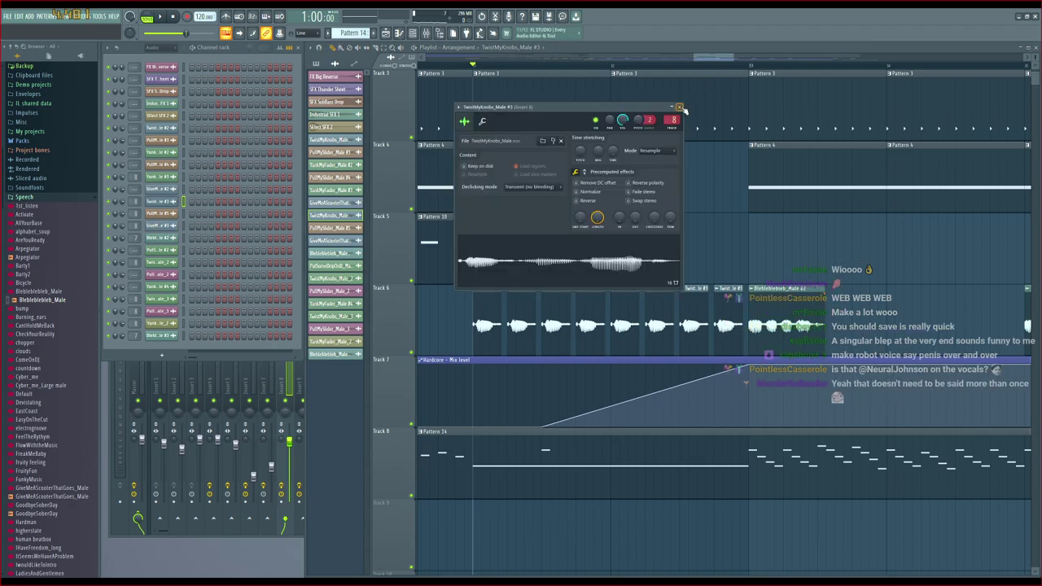
pyautogui.click(679, 108)
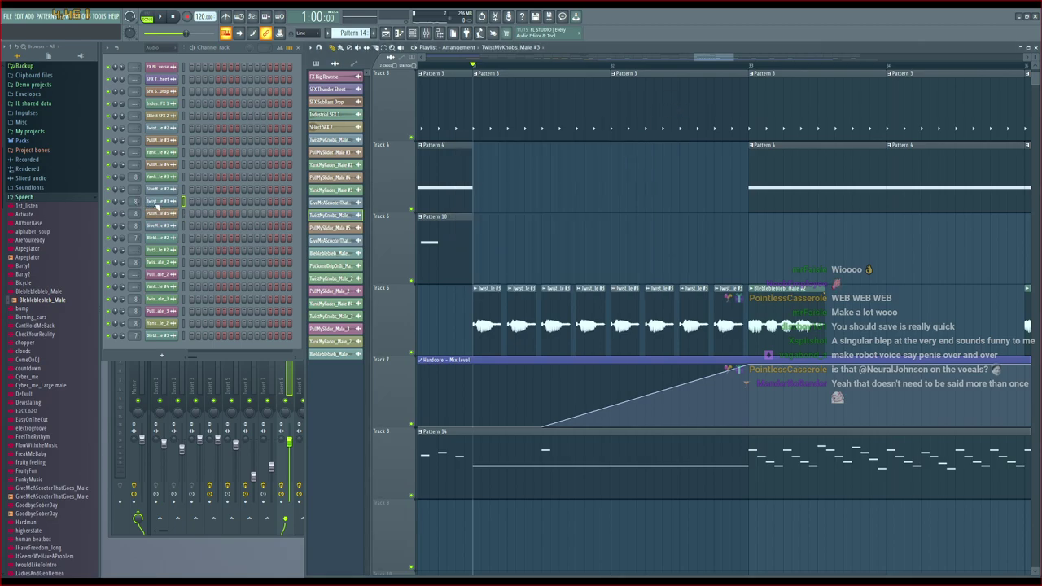
# Create a volume automation clip for mixer Insert 8 and inspect it on Track 9 of the playlist
pyautogui.click(425, 34)
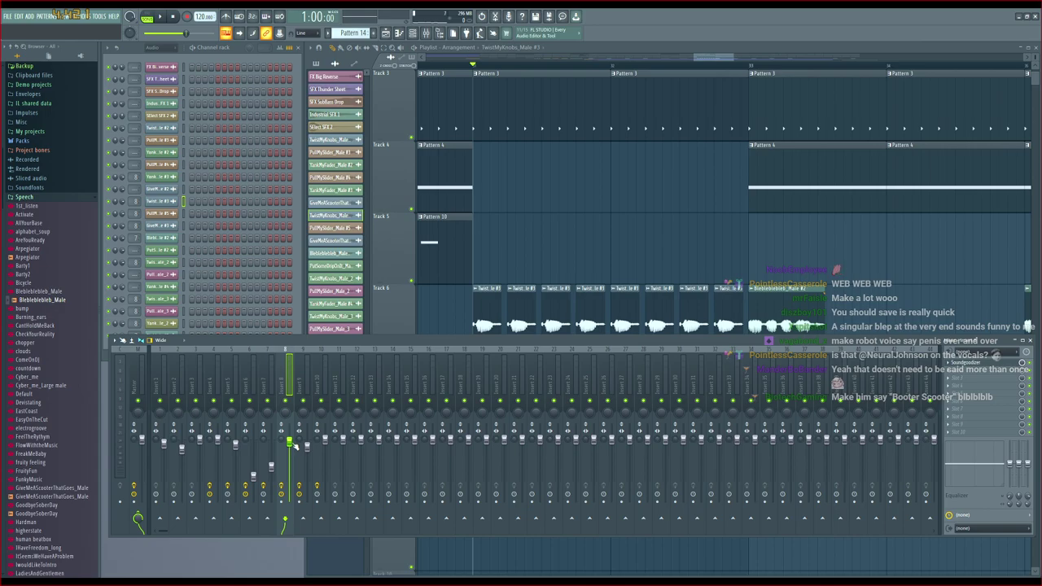
pyautogui.click(330, 486)
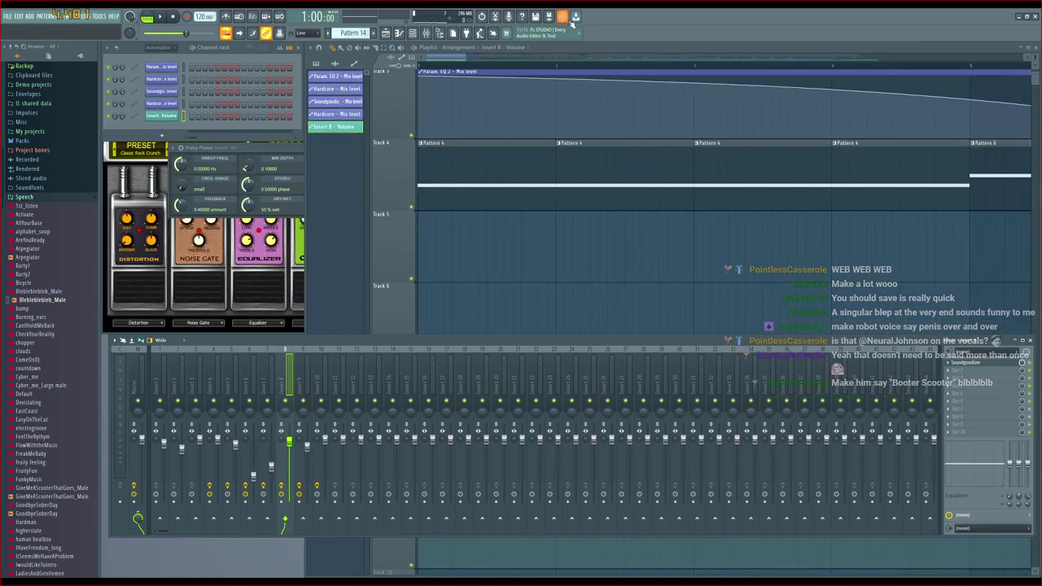
pyautogui.rightClick(775, 246)
pyautogui.scroll(-2, 775, 246)
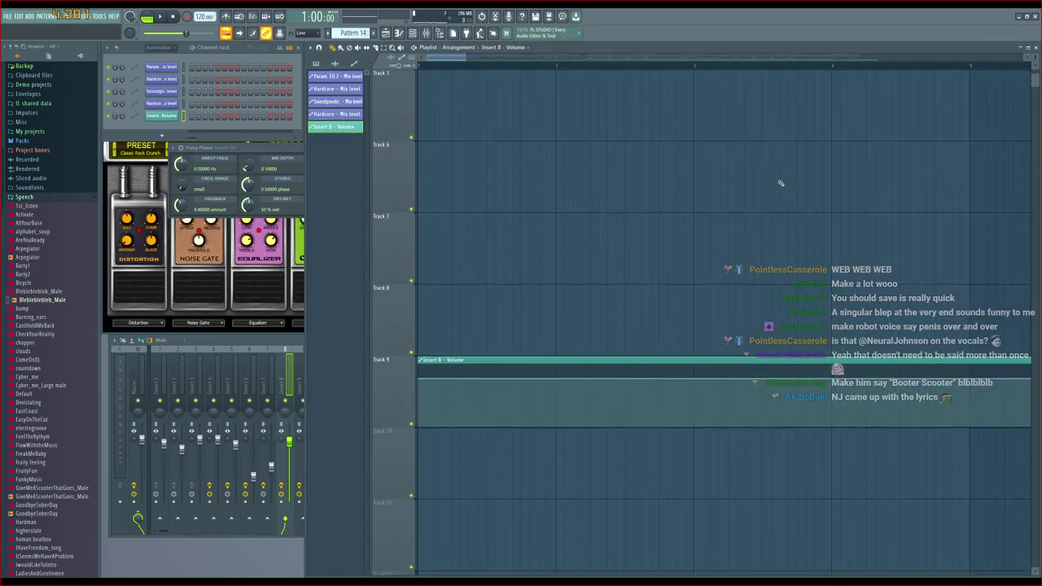
pyautogui.scroll(-8, 814, 73)
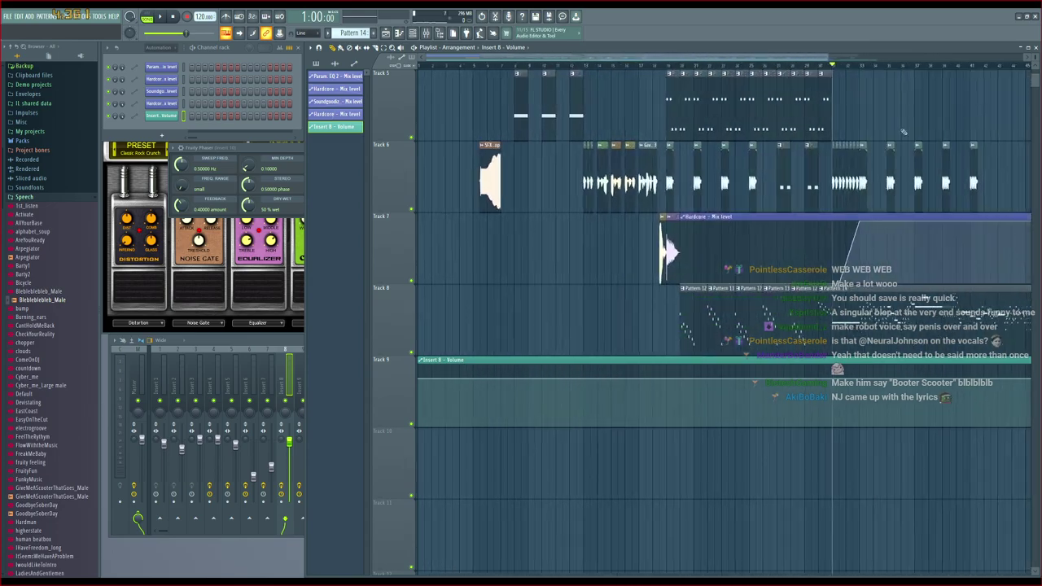
pyautogui.moveTo(734, 60); pyautogui.dragTo(871, 74)
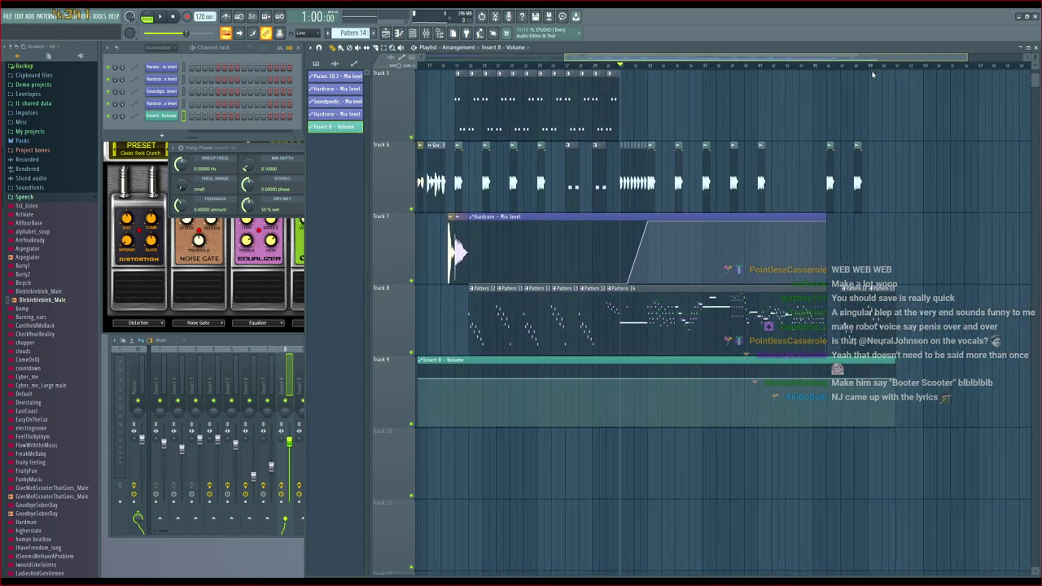
pyautogui.scroll(3, 782, 101)
pyautogui.scroll(-5, 636, 116)
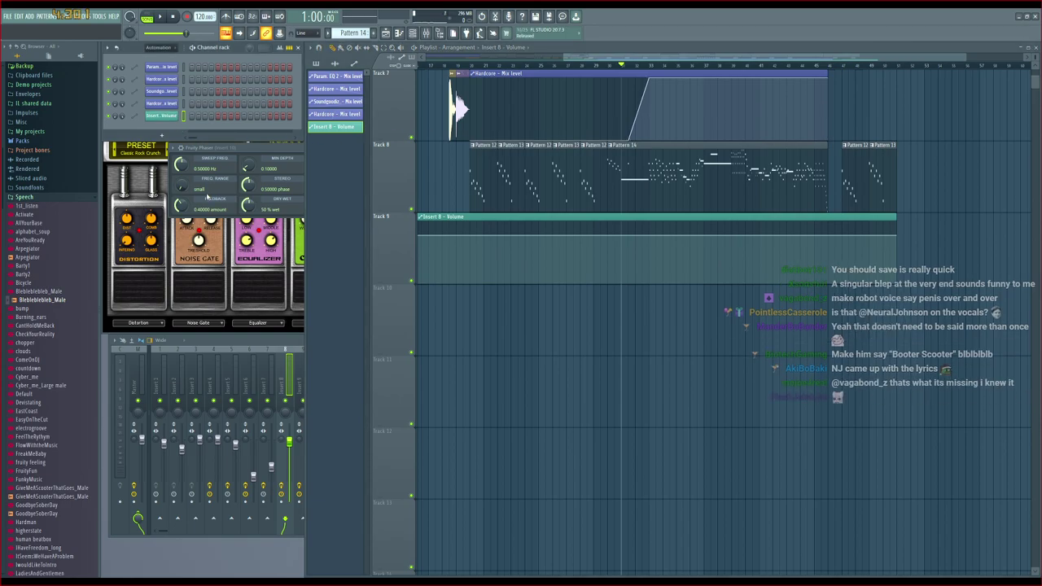
# Undo the creation of the Insert 8 volume automation clip
pyautogui.hotkey('ctrl', 'z')
pyautogui.scroll(6, 504, 151)
pyautogui.scroll(-2, 530, 133)
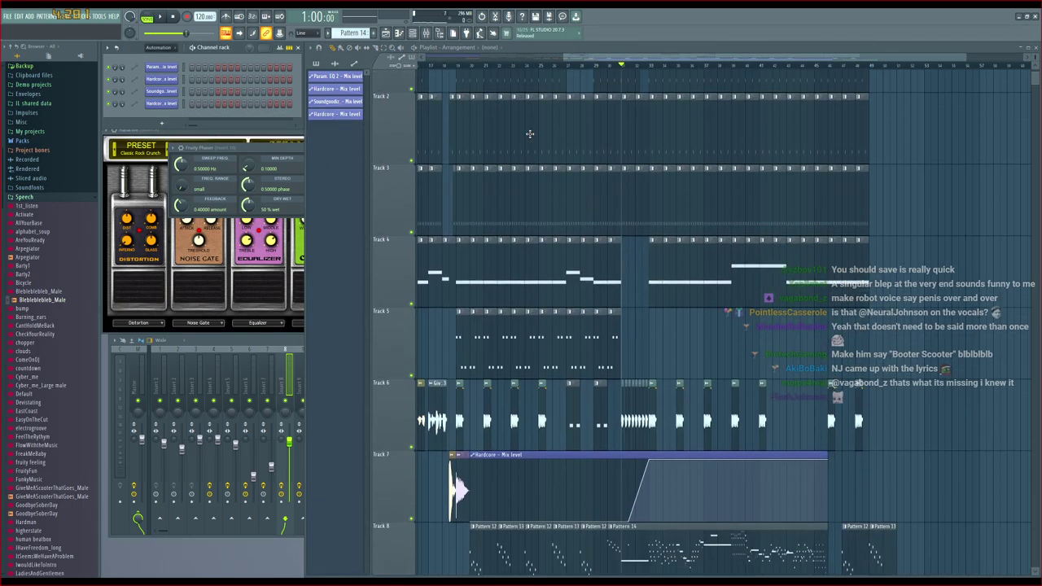
# Play the TwistMyKnobs build-up and its transition into the drop to judge how it sounds
pyautogui.press('space')
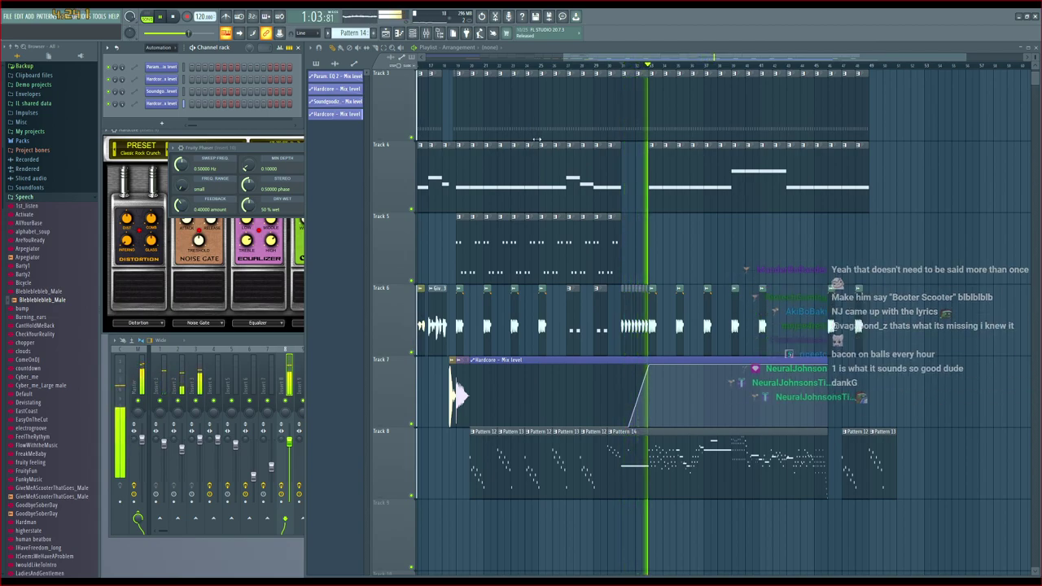
pyautogui.press('space')
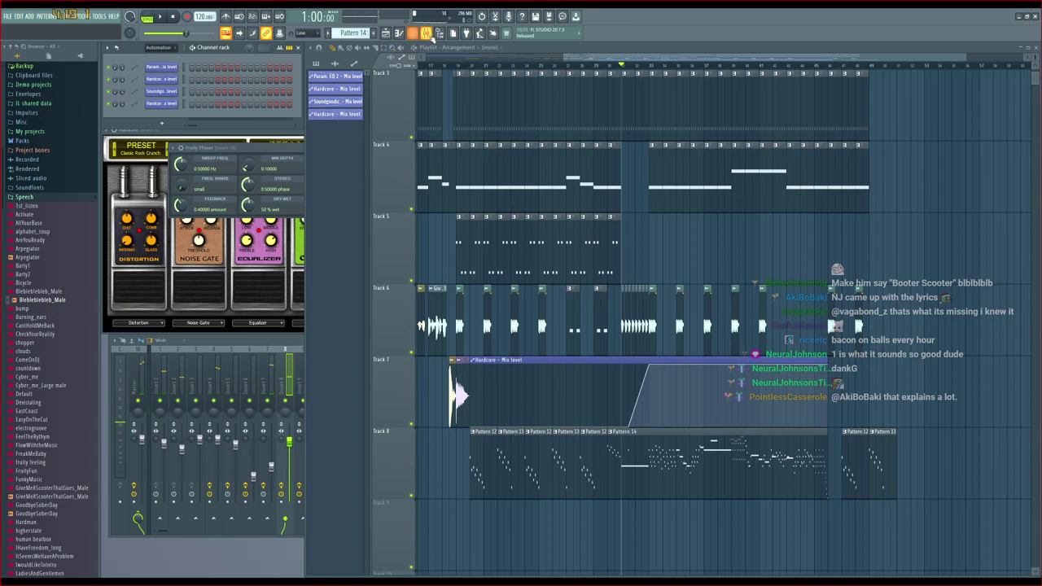
pyautogui.scroll(5, 634, 62)
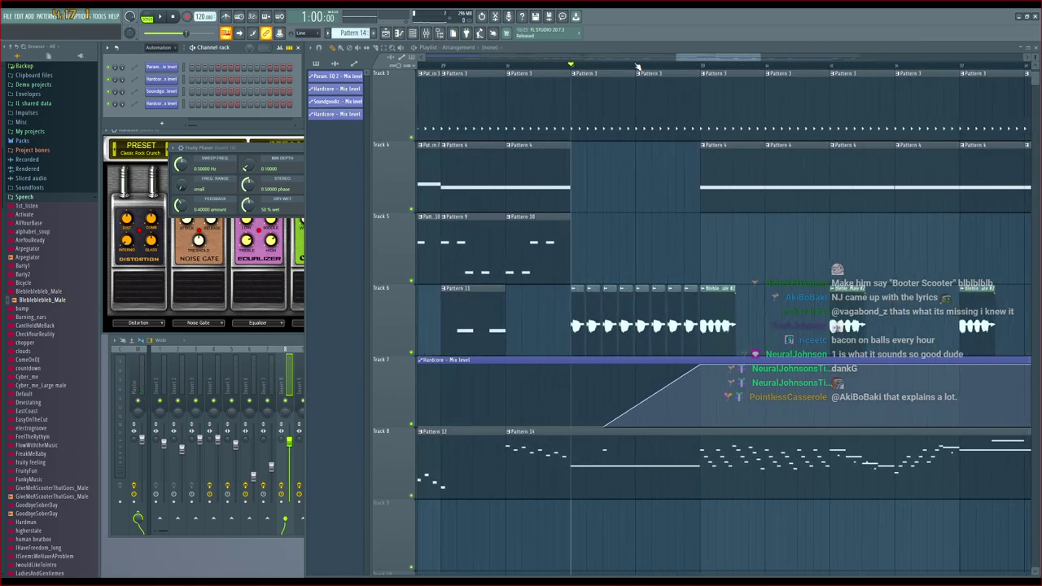
pyautogui.press('space')
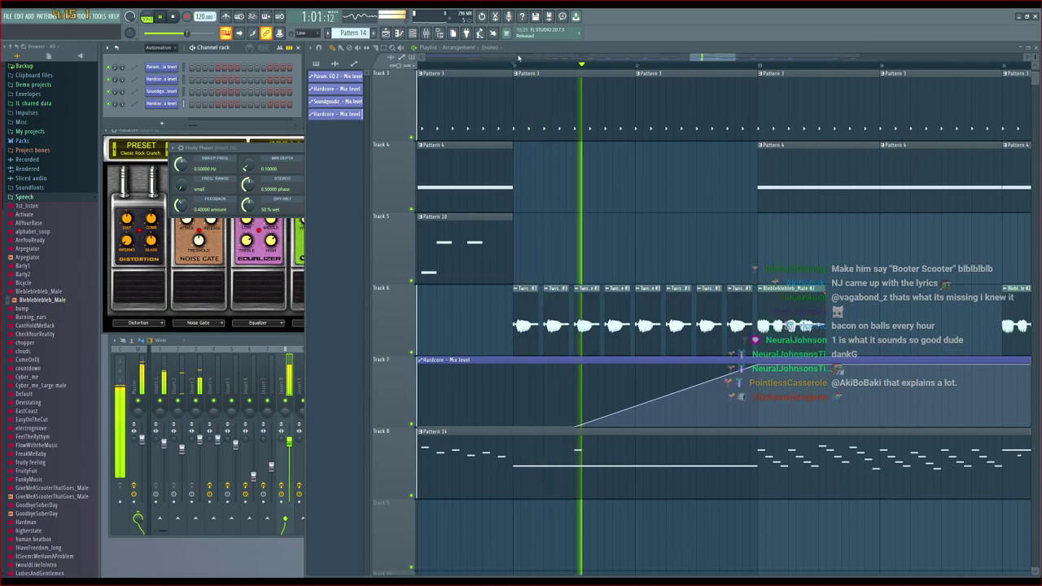
pyautogui.press('space')
# Add a Fruity Free Filter after the Soundgoodizer on mixer Insert 8 and audition it on the build-up vocals
pyautogui.press('F9')
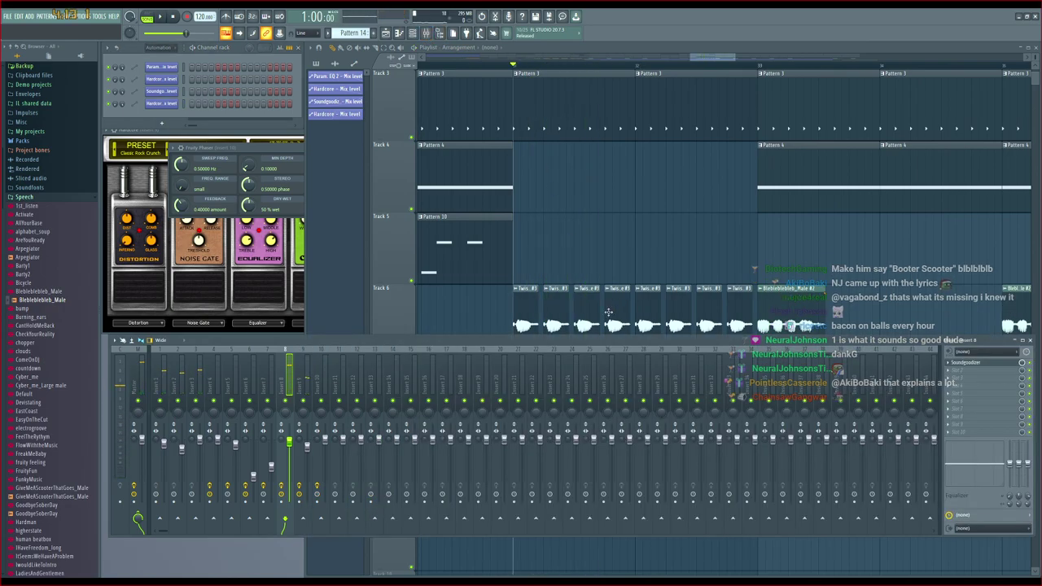
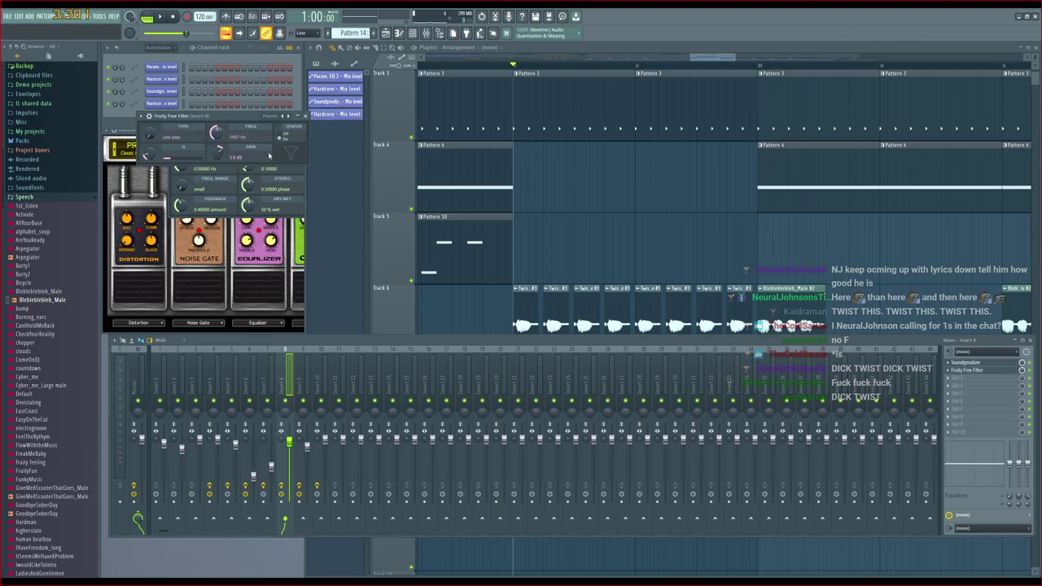
pyautogui.moveTo(226, 120); pyautogui.dragTo(407, 223)
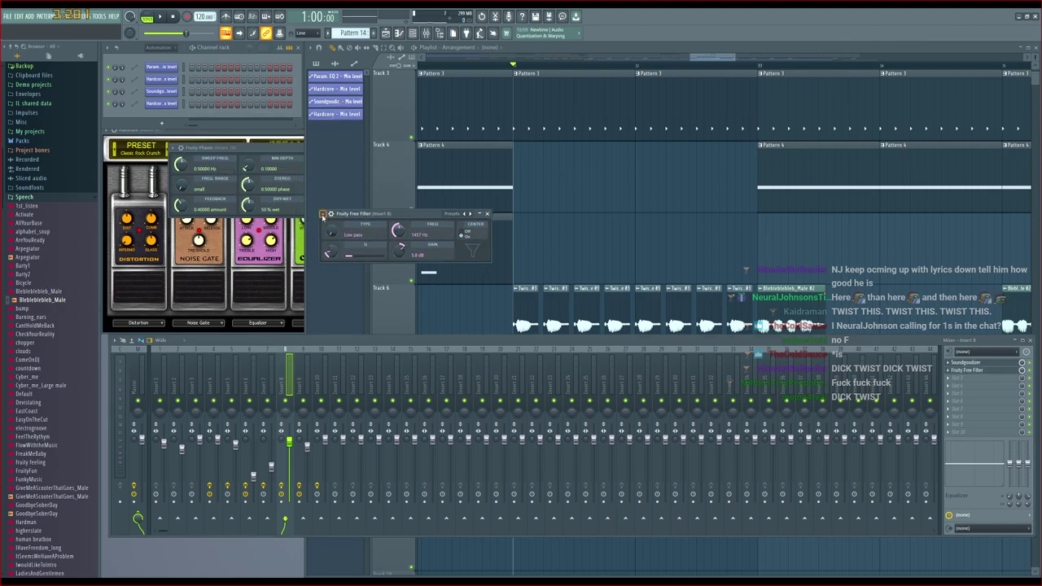
pyautogui.press('space')
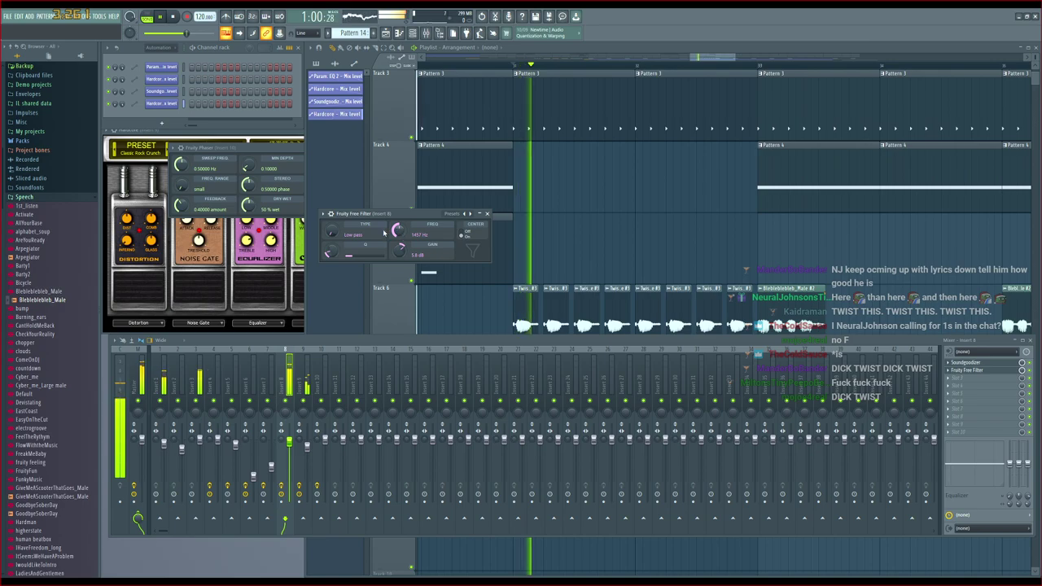
pyautogui.press('space')
# Switch the Insert 8 Free Filter to High pass and raise its frequency to 16000 Hz while auditioning the build-up
pyautogui.moveTo(334, 232); pyautogui.dragTo(334, 199)
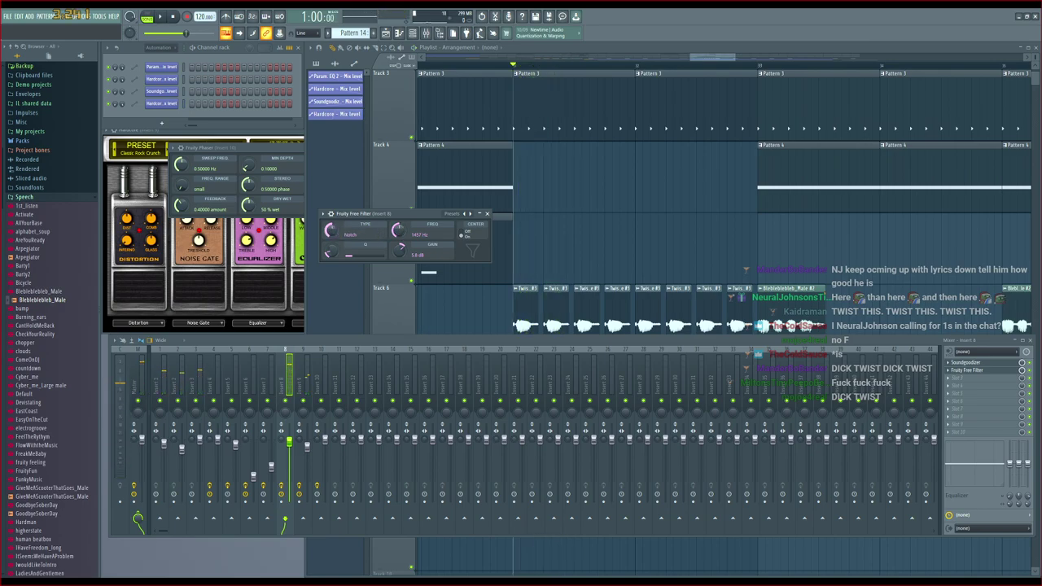
pyautogui.press('space')
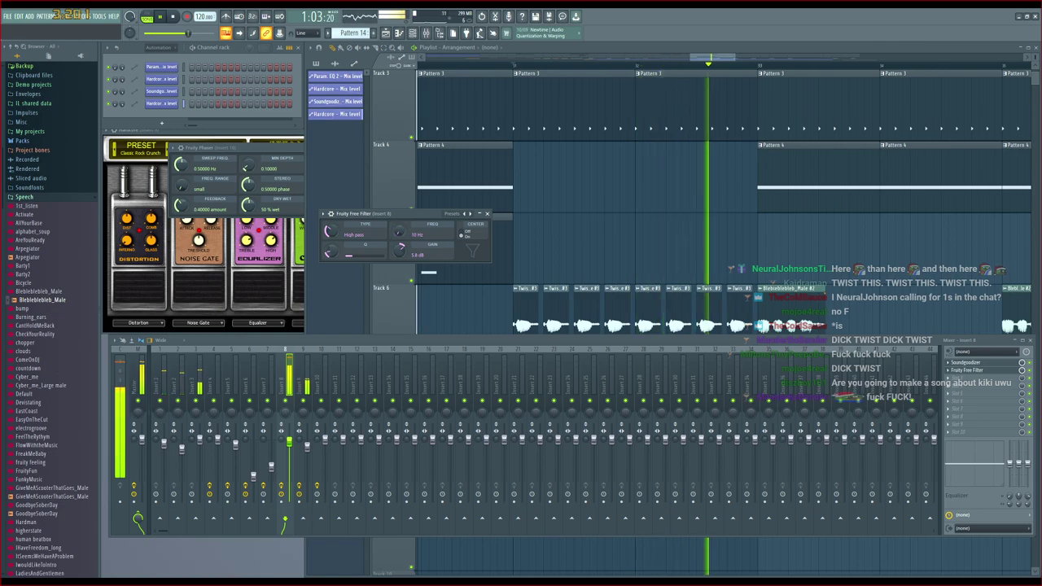
pyautogui.press('space')
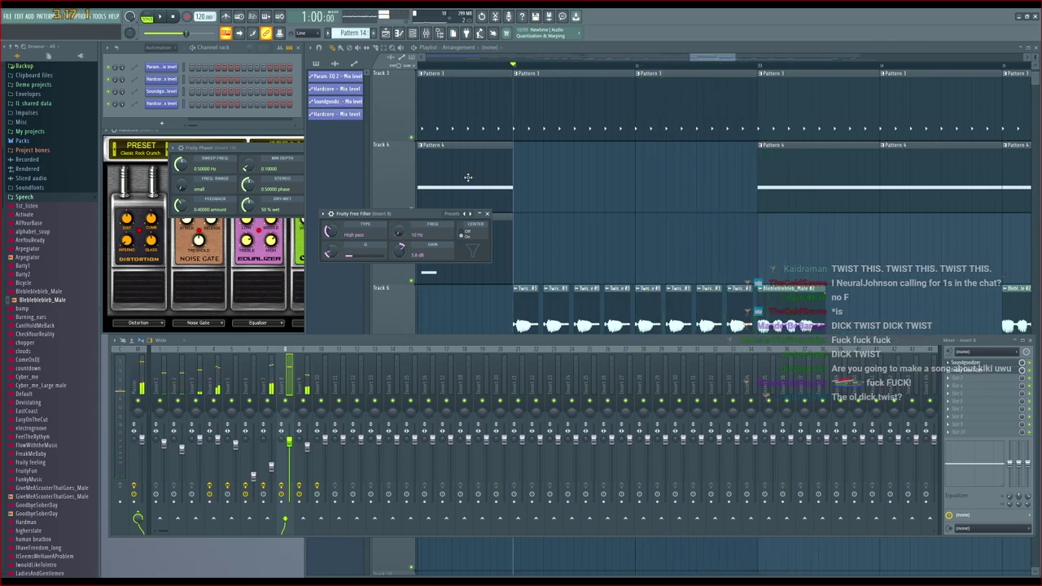
pyautogui.press('space')
pyautogui.press('space')
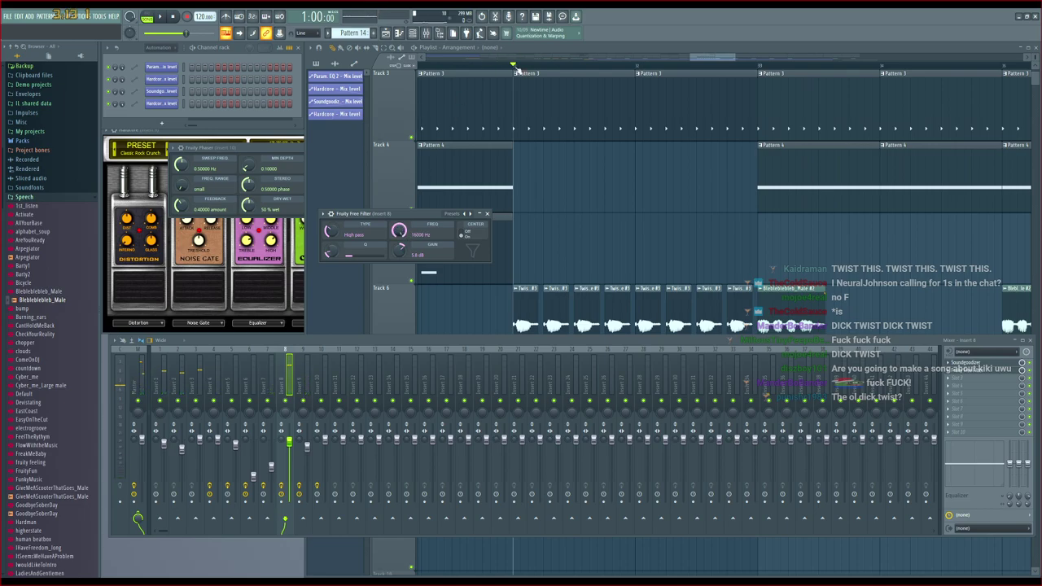
# Select the TwistMyKnobs build-up range in the playlist and create an automation clip for the Insert 8 Free Filter frequency
pyautogui.moveTo(516, 71); pyautogui.dragTo(754, 91)
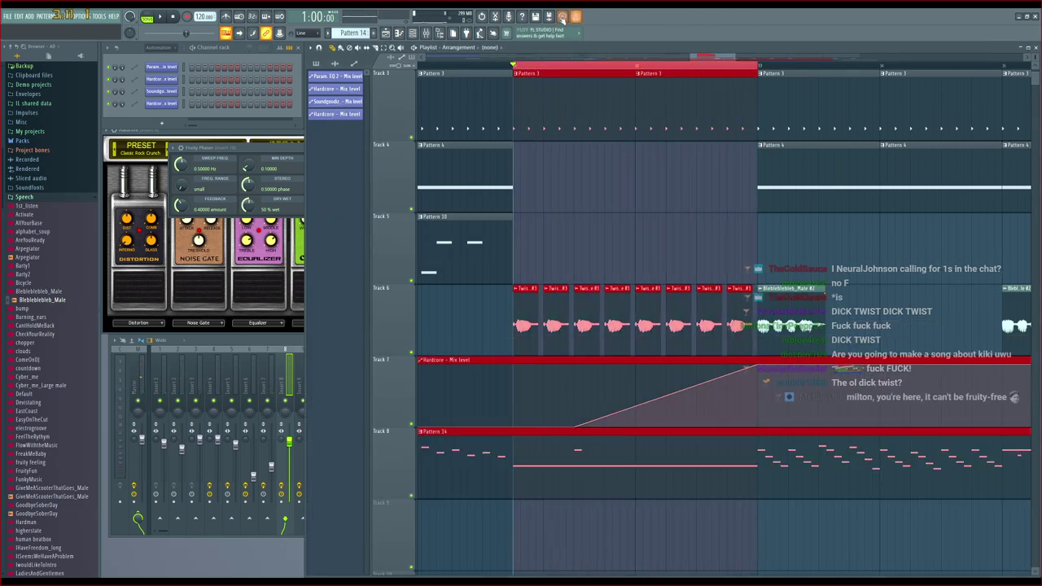
pyautogui.press('F9')
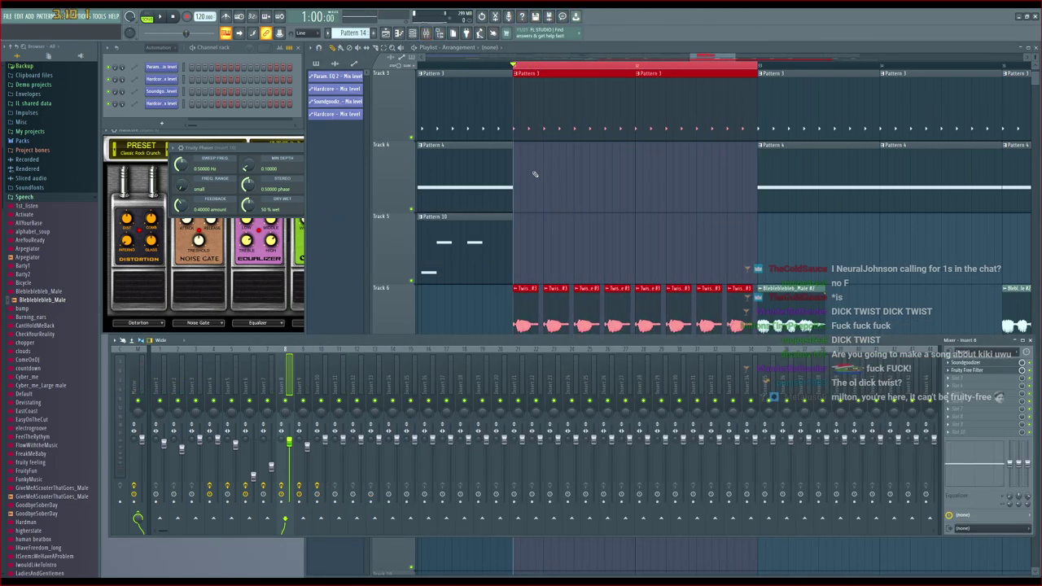
pyautogui.click(979, 371)
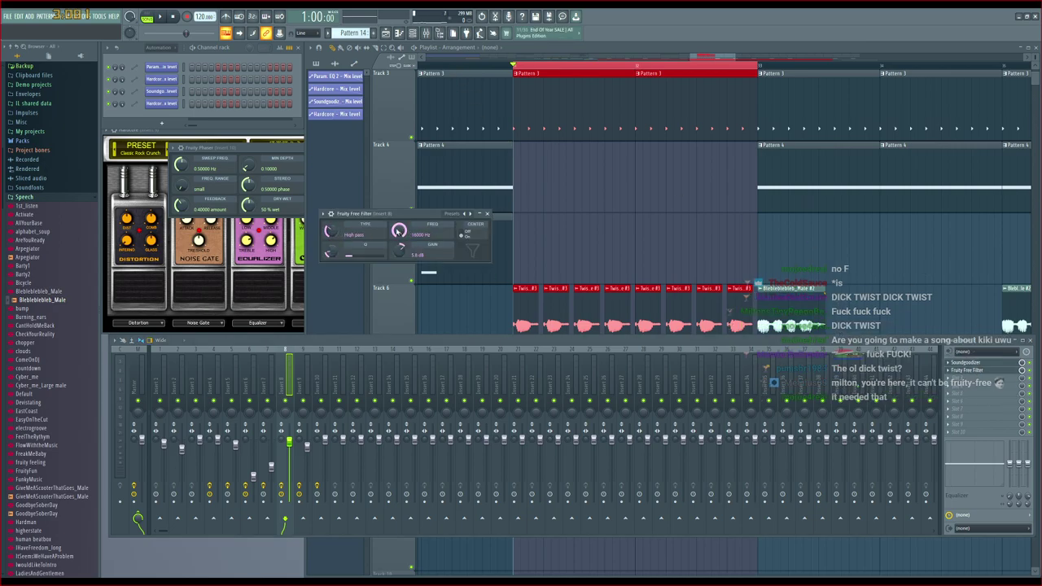
pyautogui.click(422, 286)
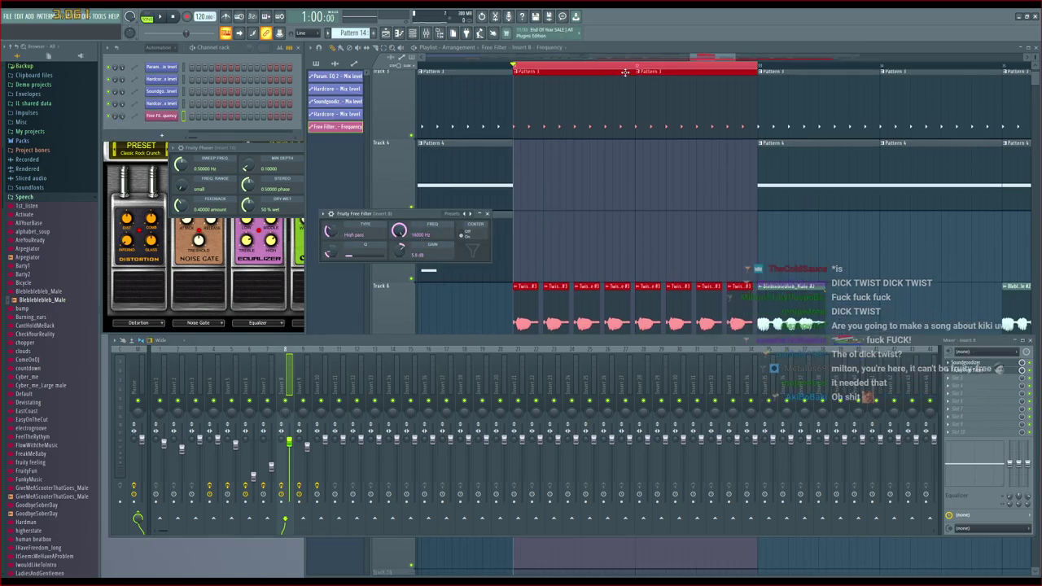
# Move the Free Filter frequency clip into the Track 5 gap and lower its end point to minimum for a falling ramp
pyautogui.click(705, 58)
pyautogui.moveTo(610, 503); pyautogui.dragTo(610, 195)
pyautogui.moveTo(760, 218); pyautogui.dragTo(760, 283)
pyautogui.click(516, 65)
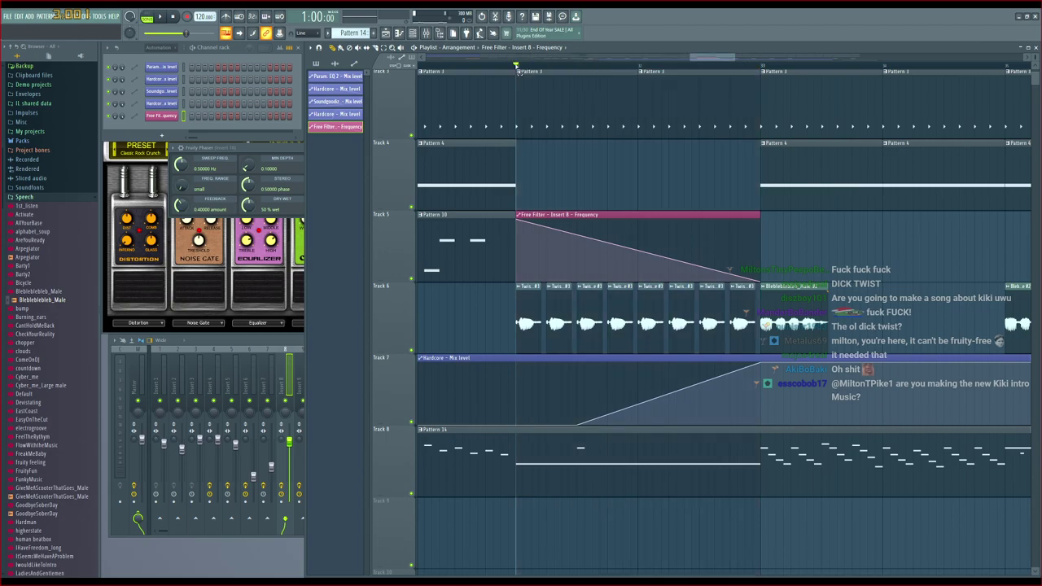
# Play the filtered build-up and the rest of the arrangement, then replay the transition into the drop
pyautogui.press('space')
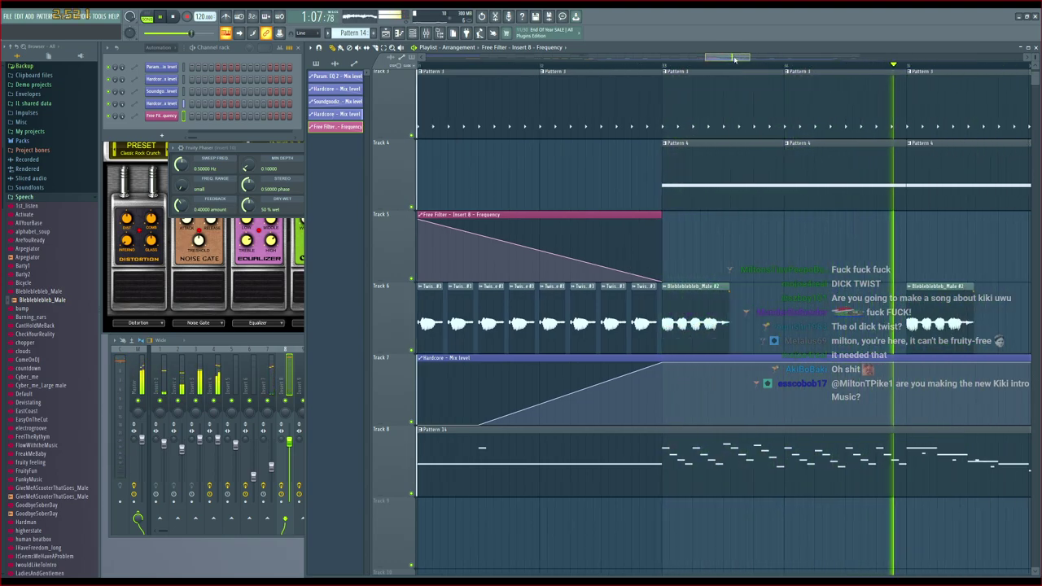
pyautogui.scroll(-5, 746, 72)
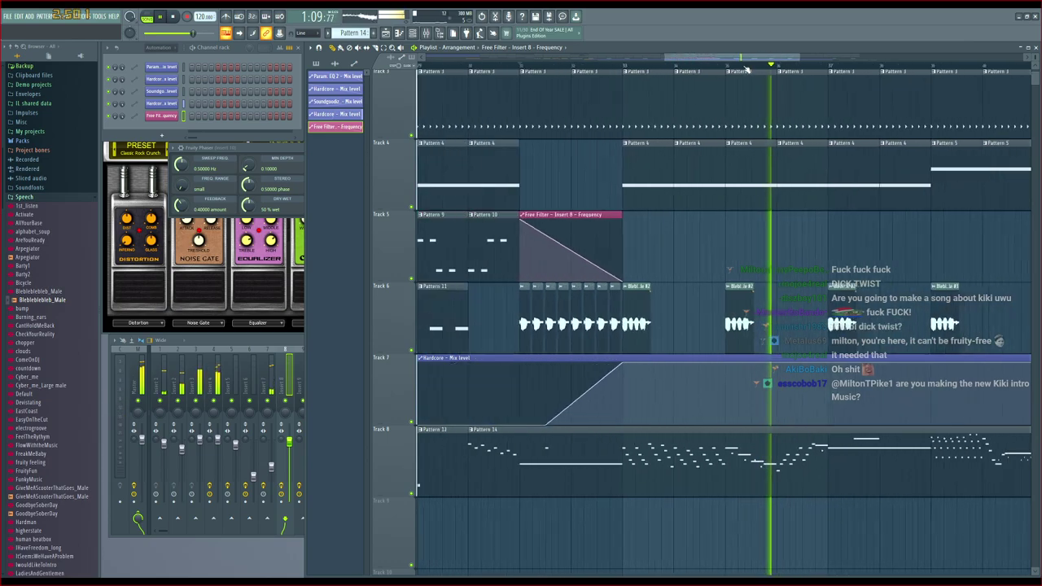
pyautogui.moveTo(744, 60); pyautogui.dragTo(757, 60)
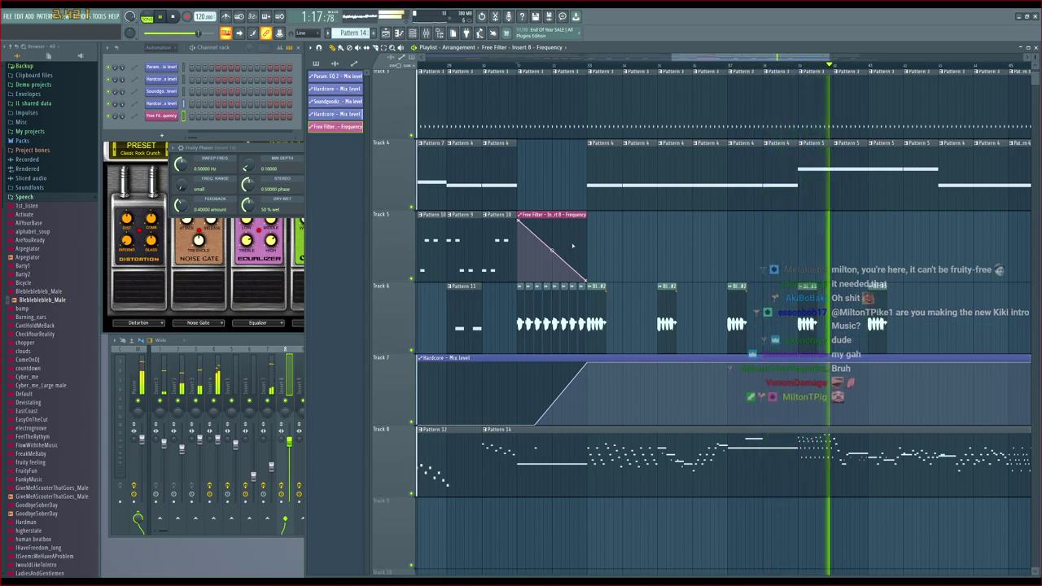
pyautogui.moveTo(790, 60); pyautogui.dragTo(880, 84)
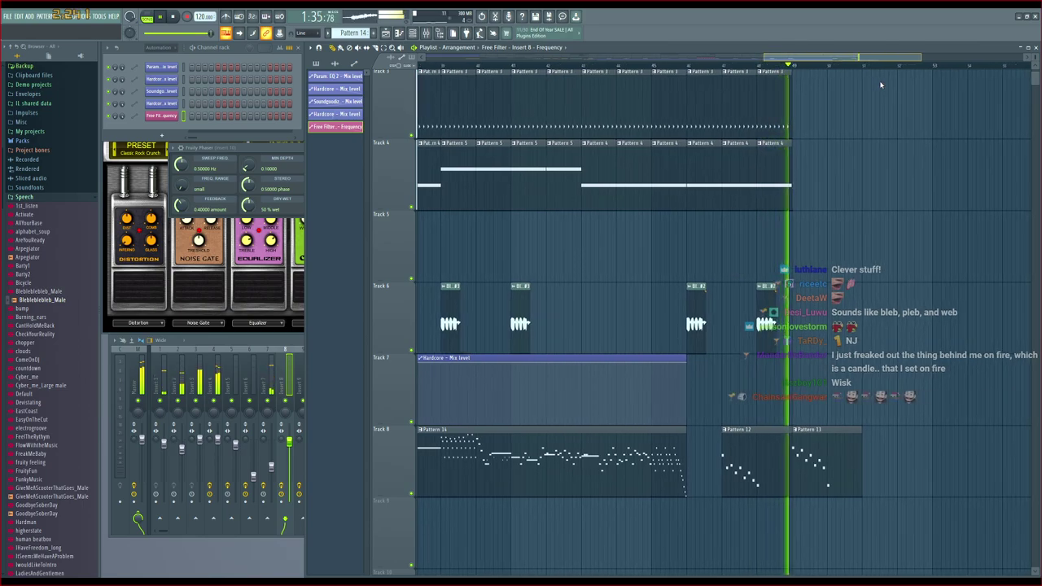
pyautogui.moveTo(873, 85); pyautogui.dragTo(769, 84)
pyautogui.press('space')
pyautogui.press('space')
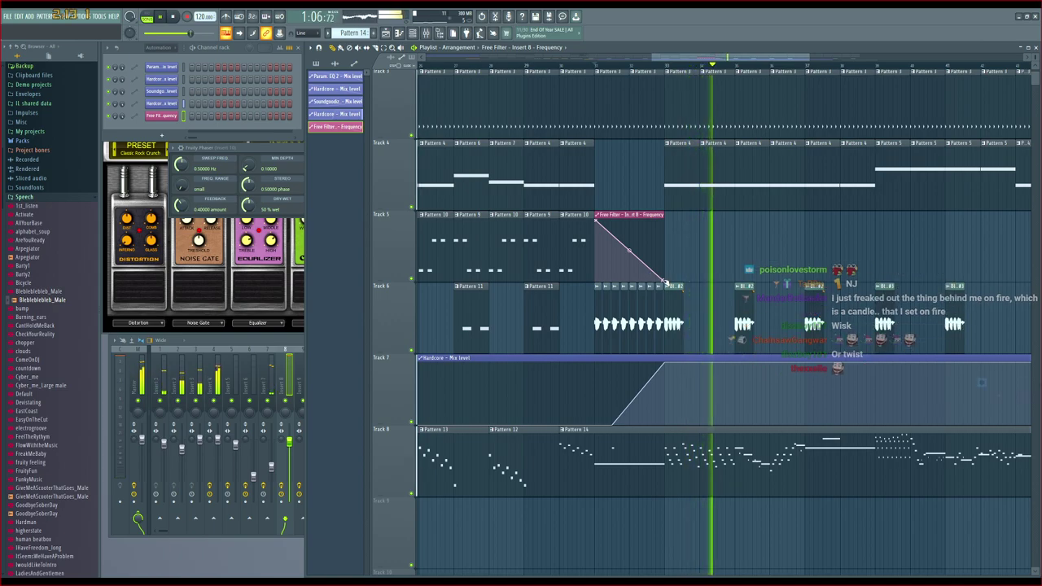
# Try to shorten the Free Filter frequency clip on Track 5 so it ends just before the drop
pyautogui.moveTo(666, 281); pyautogui.dragTo(657, 283)
pyautogui.press('space')
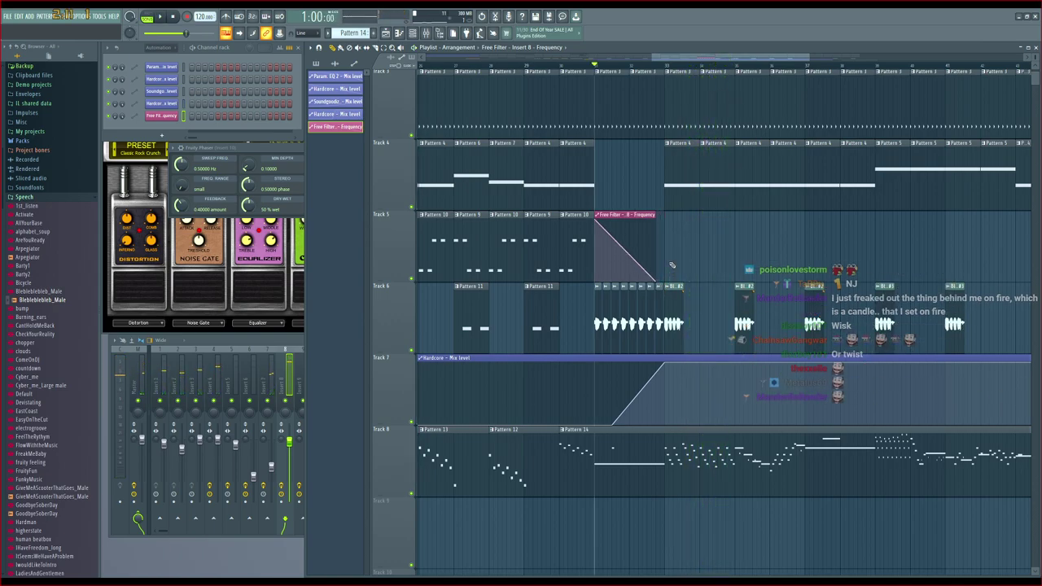
pyautogui.press('space')
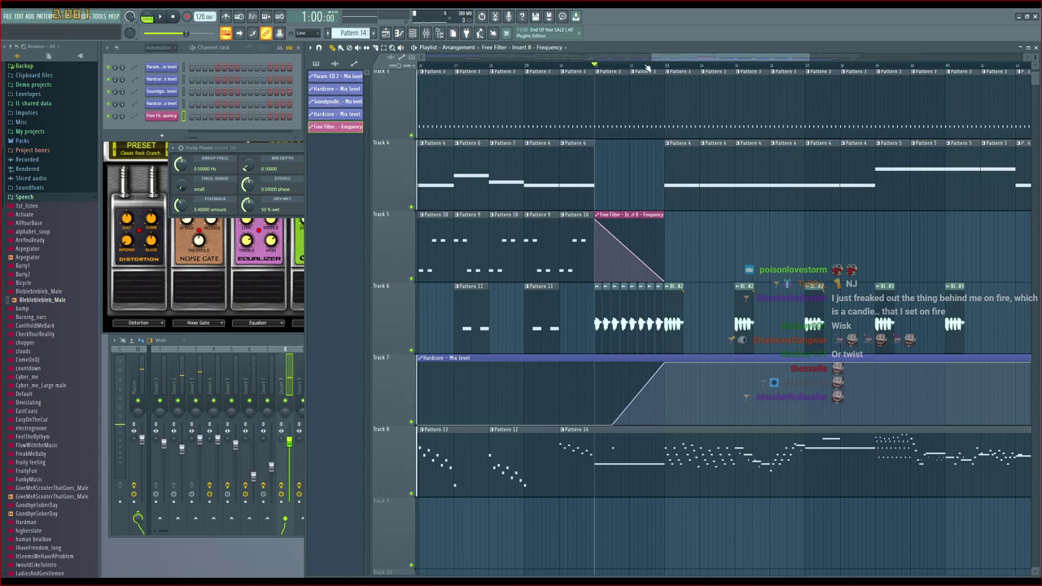
# Add control points to the filter frequency automation so it falls straight to minimum at the seventh TwistMyKnobs clip
pyautogui.scroll(5, 647, 65)
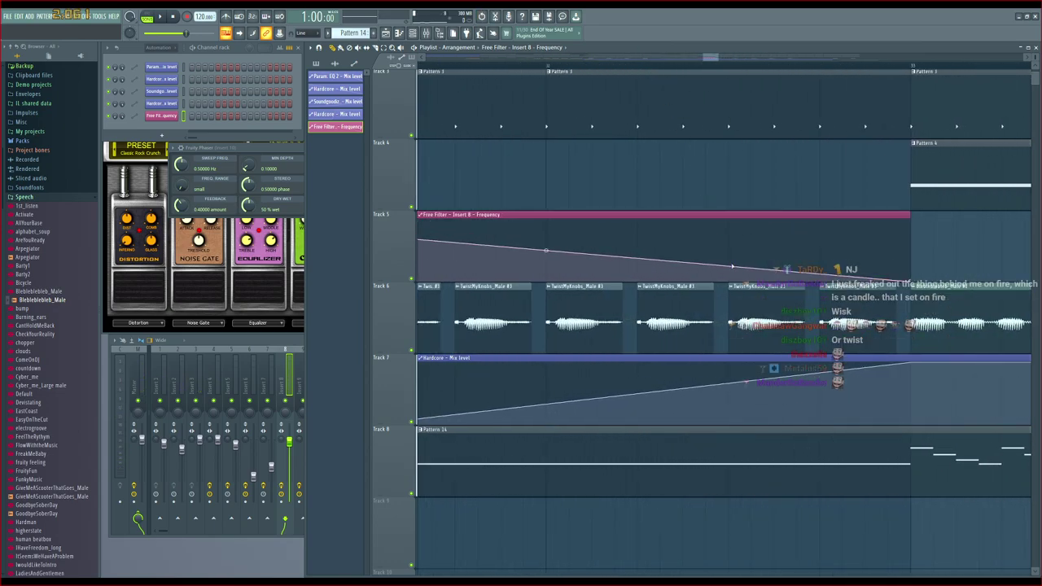
pyautogui.rightClick(729, 268)
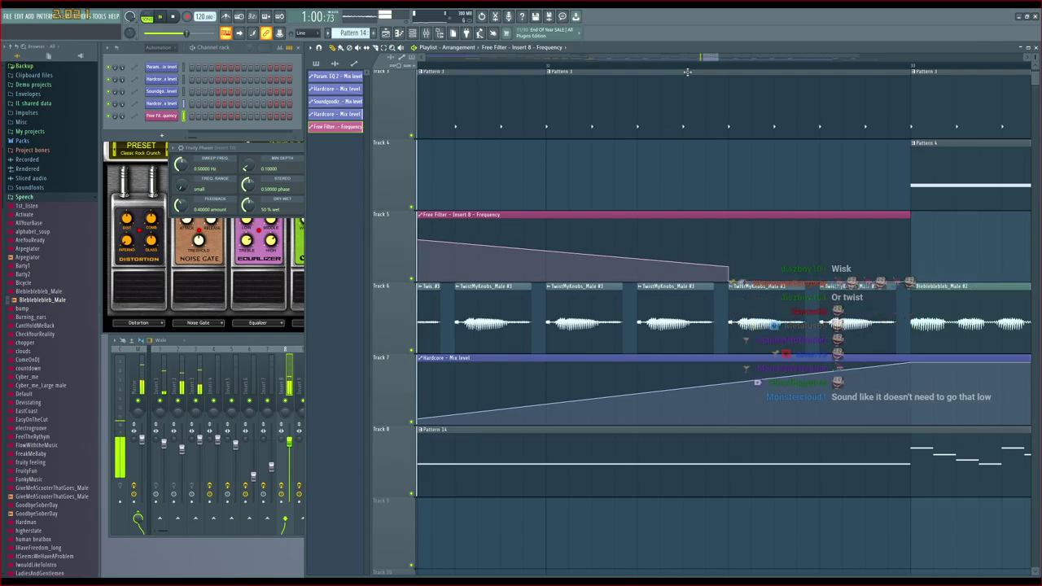
pyautogui.scroll(-3, 687, 71)
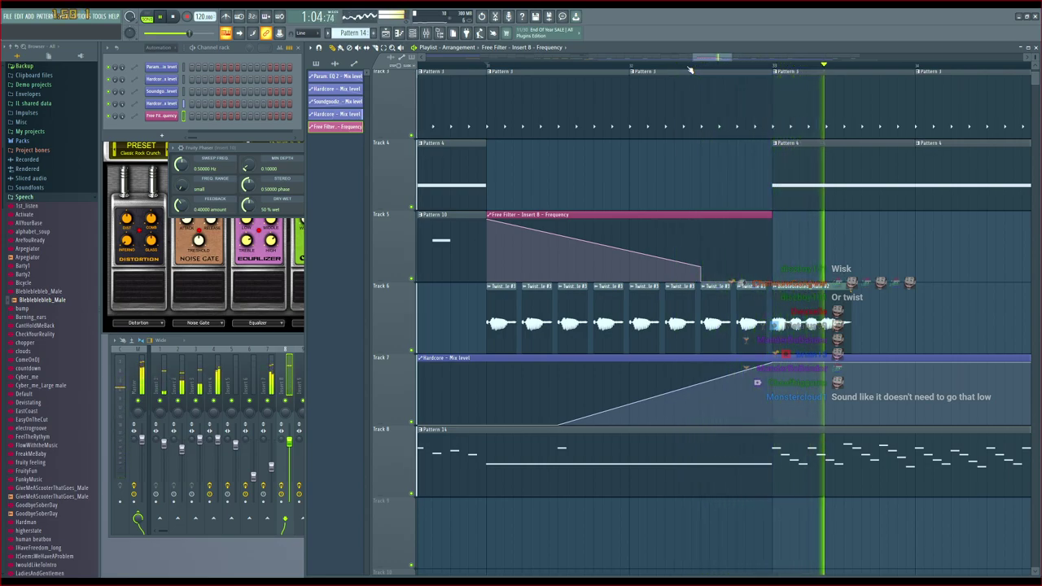
# Fine-tune the level of the control point before the sudden fall in the filter frequency automation while replaying the build-up
pyautogui.scroll(-2, 690, 71)
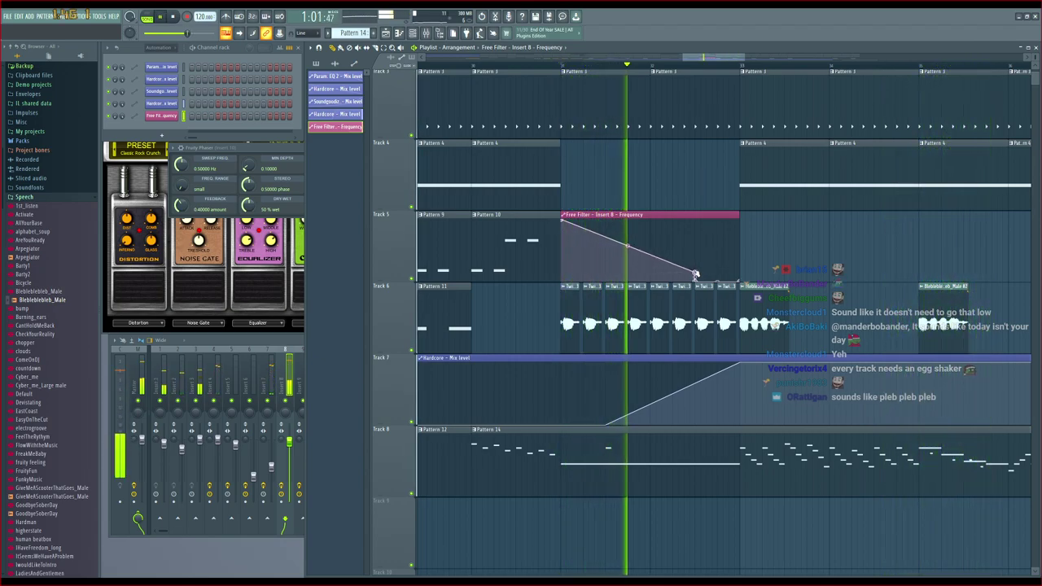
pyautogui.press('space')
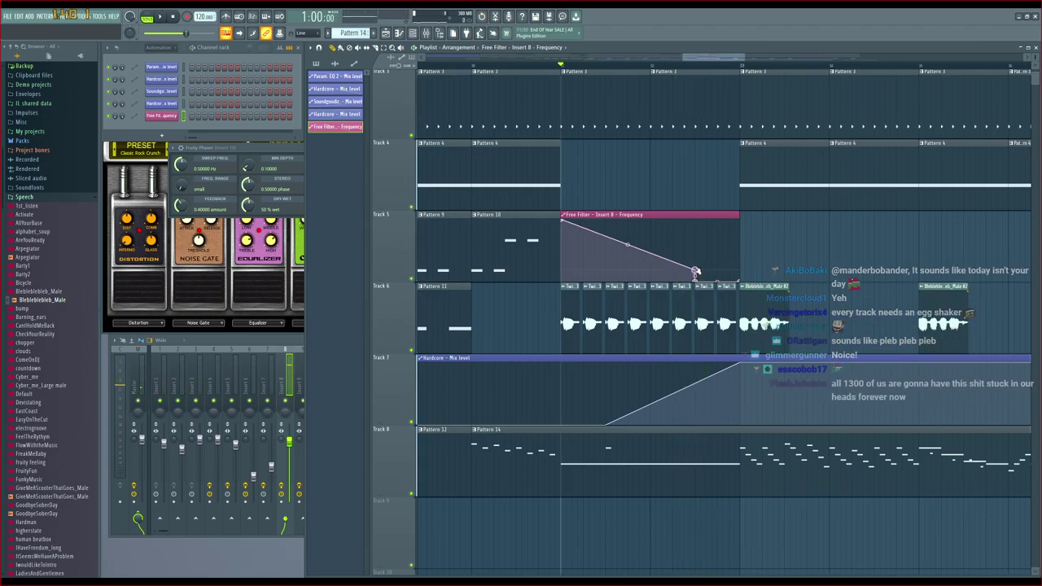
pyautogui.press('space')
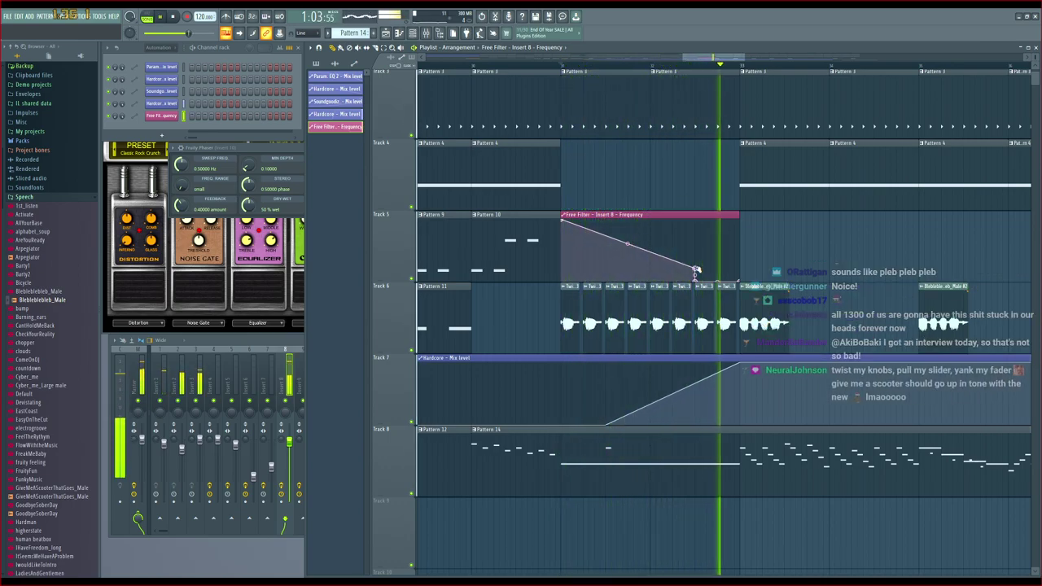
pyautogui.press('space')
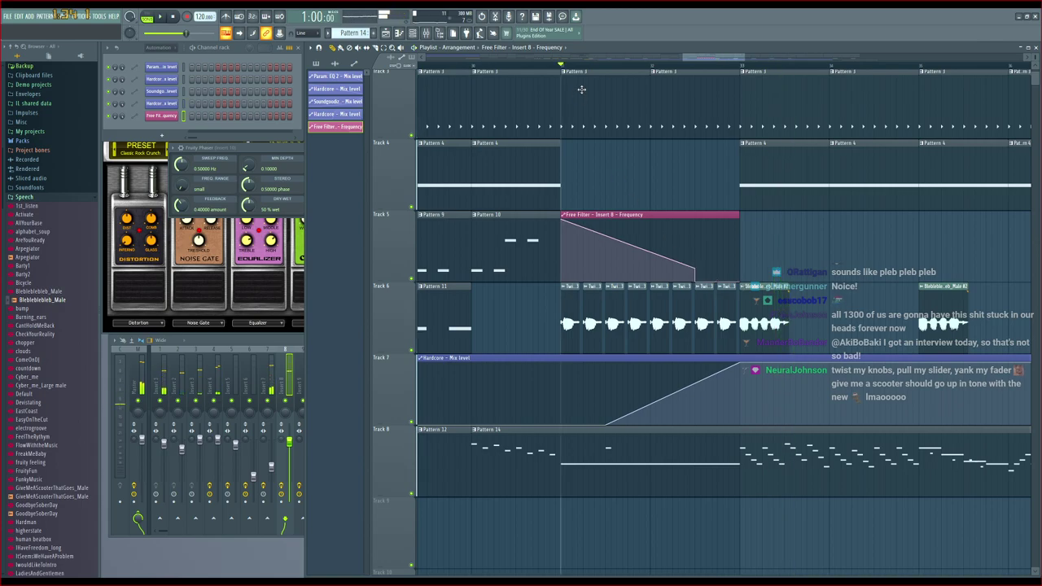
# Play from a few bars before the build-up through the drop to check the filter automation in context
pyautogui.hscroll(-2, 705, 68)
pyautogui.scroll(-4, 688, 67)
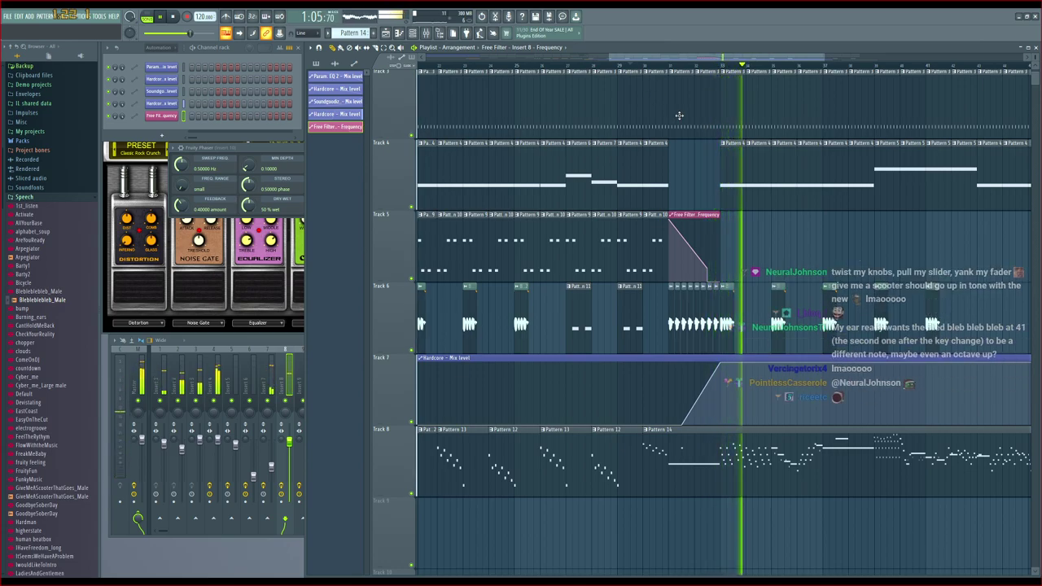
pyautogui.press('space')
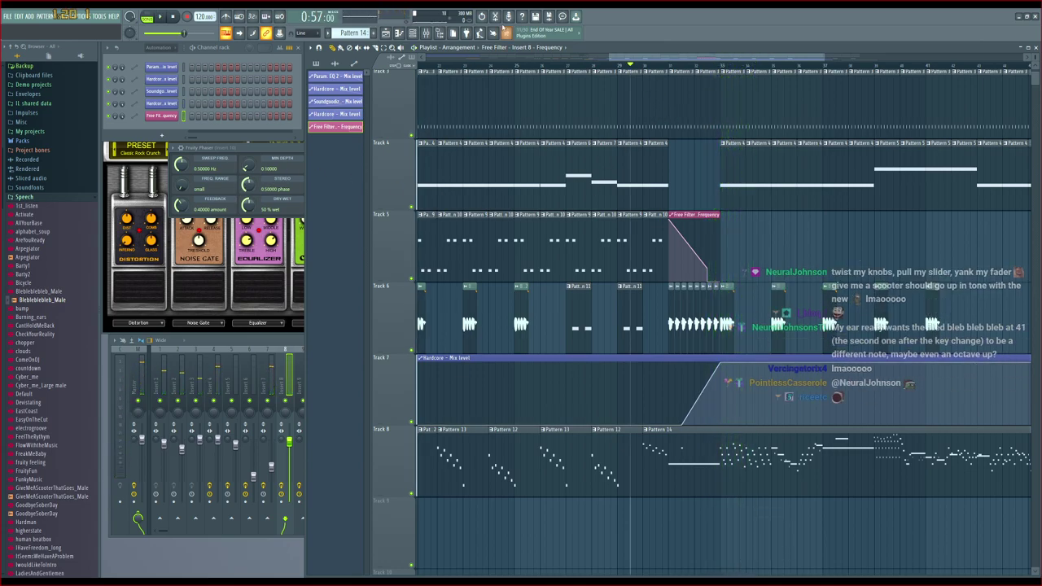
# Open the Fruity Free Filter on mixer Insert 8 and reduce its gain to -0.2 dB
pyautogui.click(424, 34)
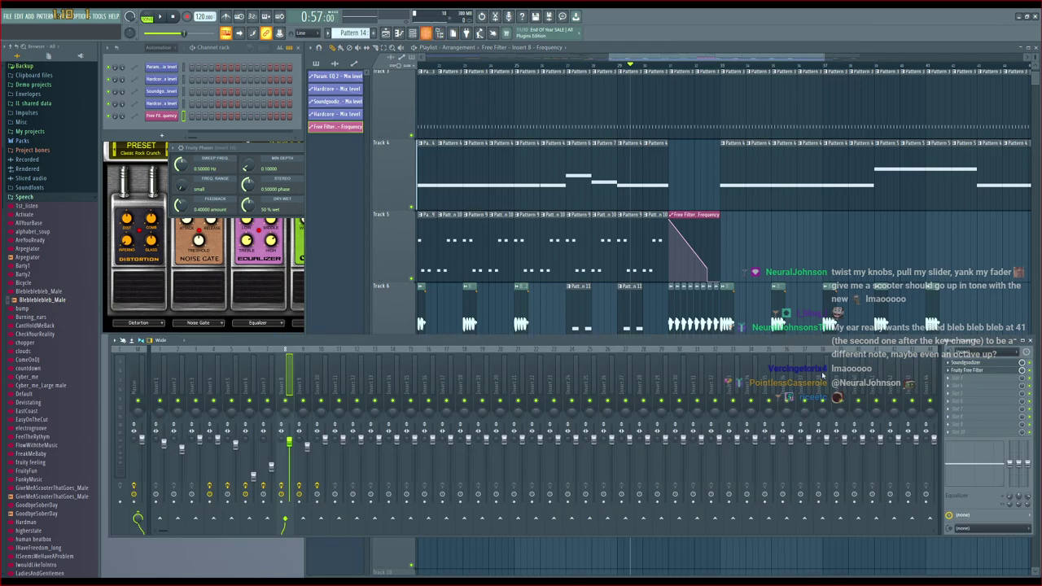
pyautogui.click(965, 371)
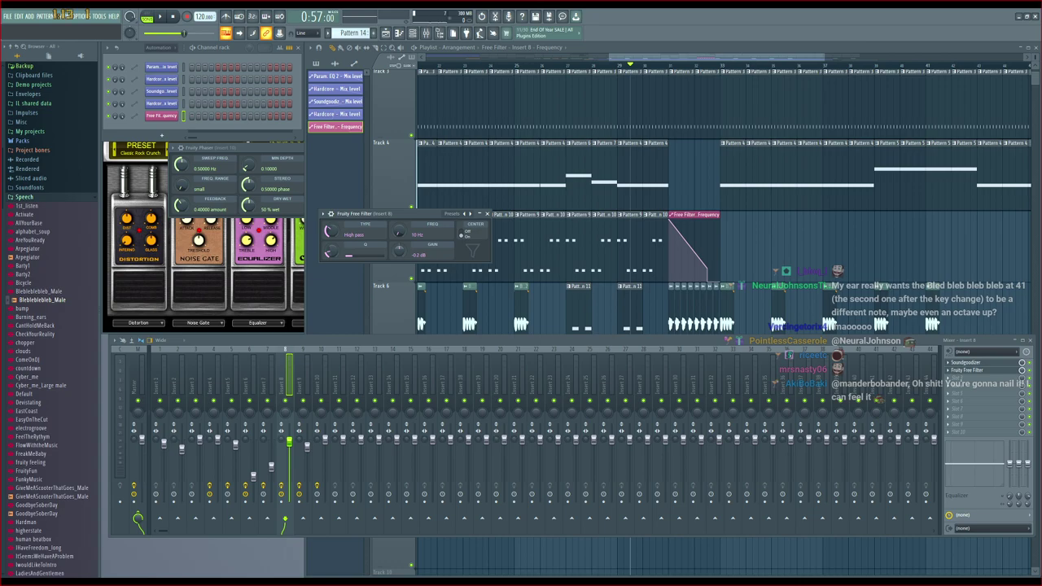
# Play the build-up through the drop, and replay the earlier vocal phrases from around bar 16 to compare their sound
pyautogui.press('space')
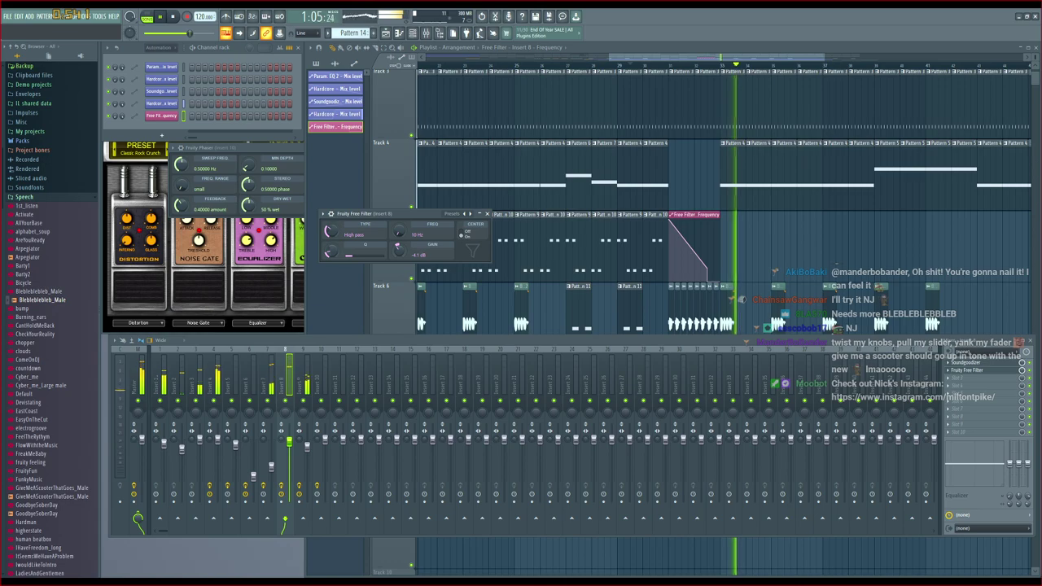
pyautogui.click(633, 66)
pyautogui.press('space')
pyautogui.moveTo(640, 59); pyautogui.dragTo(562, 65)
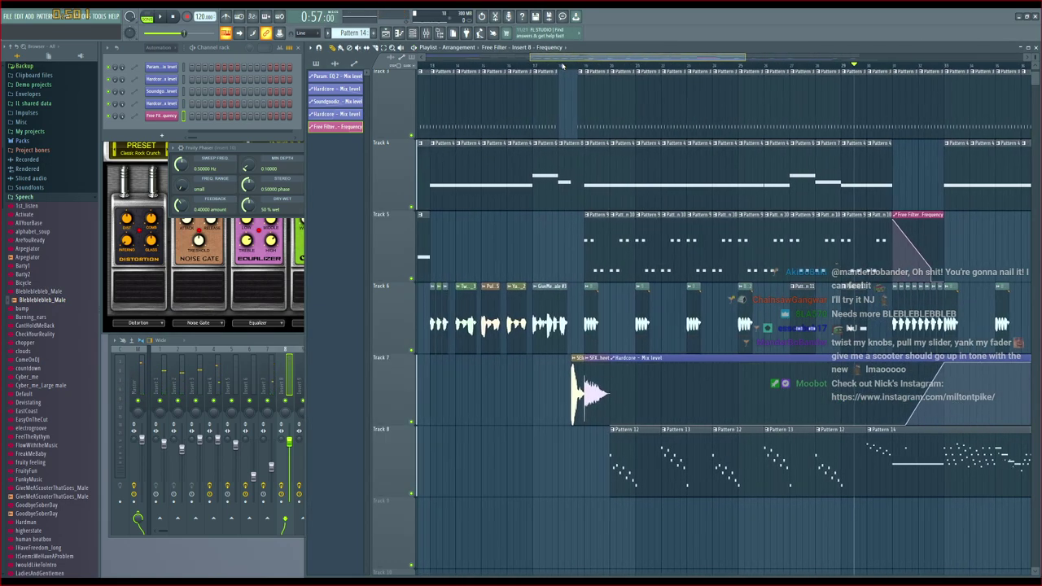
pyautogui.press('space')
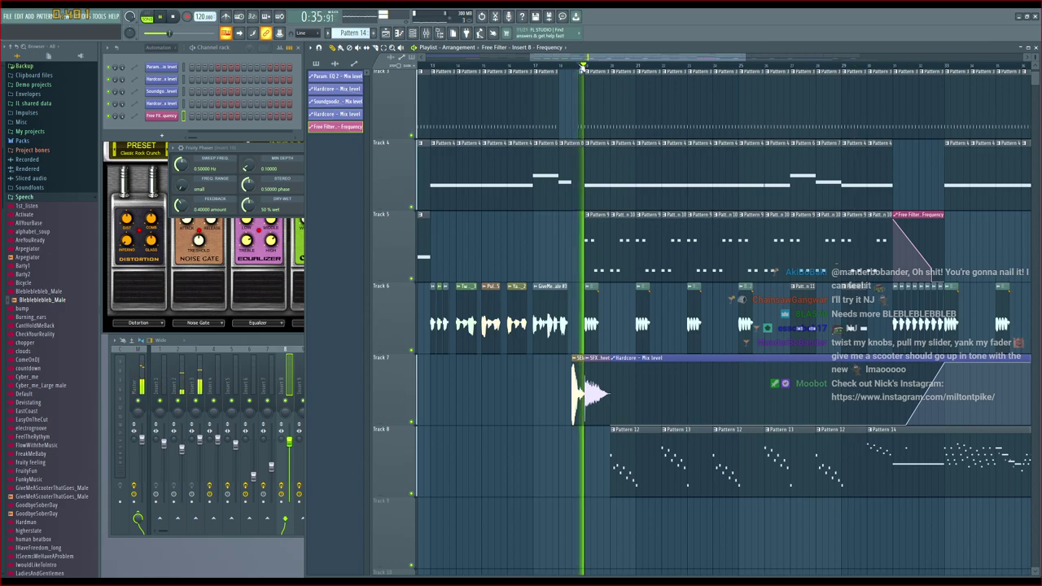
pyautogui.click(514, 65)
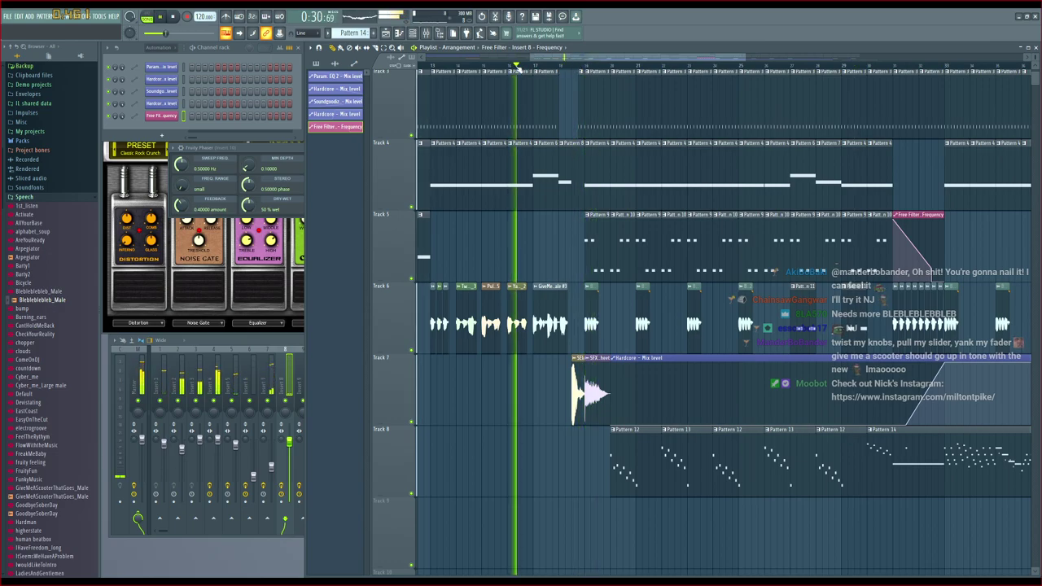
pyautogui.press('space')
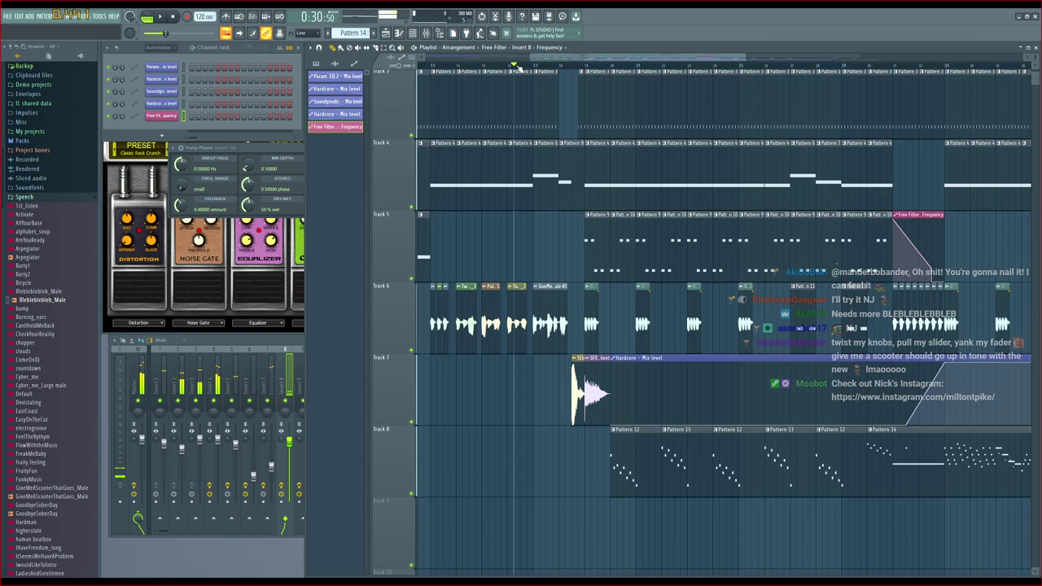
# Move the Insert 8 filter frequency automation clip down to Track 9, keeping it aligned with the TwistMyKnobs build-up
pyautogui.scroll(-5, 903, 204)
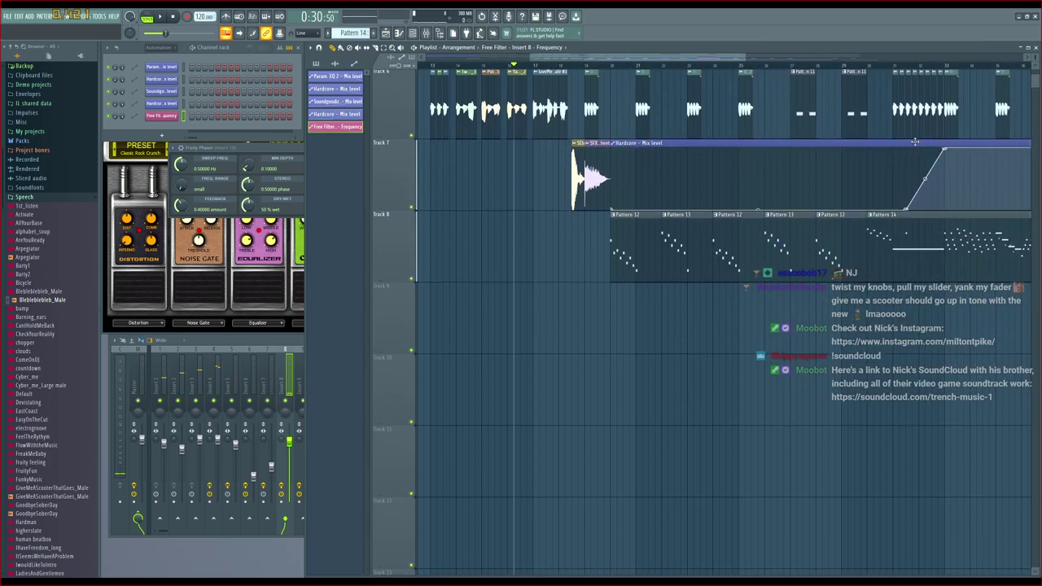
pyautogui.scroll(5, 928, 156)
pyautogui.moveTo(906, 257); pyautogui.dragTo(907, 537)
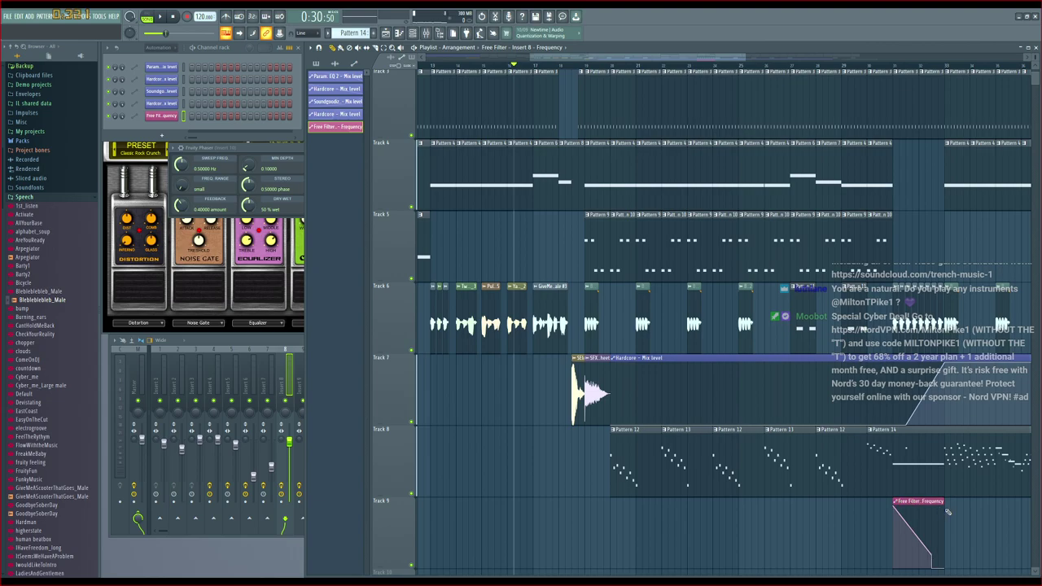
# Place a unique copy of the filter frequency automation on Track 8 from bar 13, flattened at minimum and extended across the first vocal phrases
pyautogui.scroll(6, 918, 66)
pyautogui.scroll(-3, 918, 67)
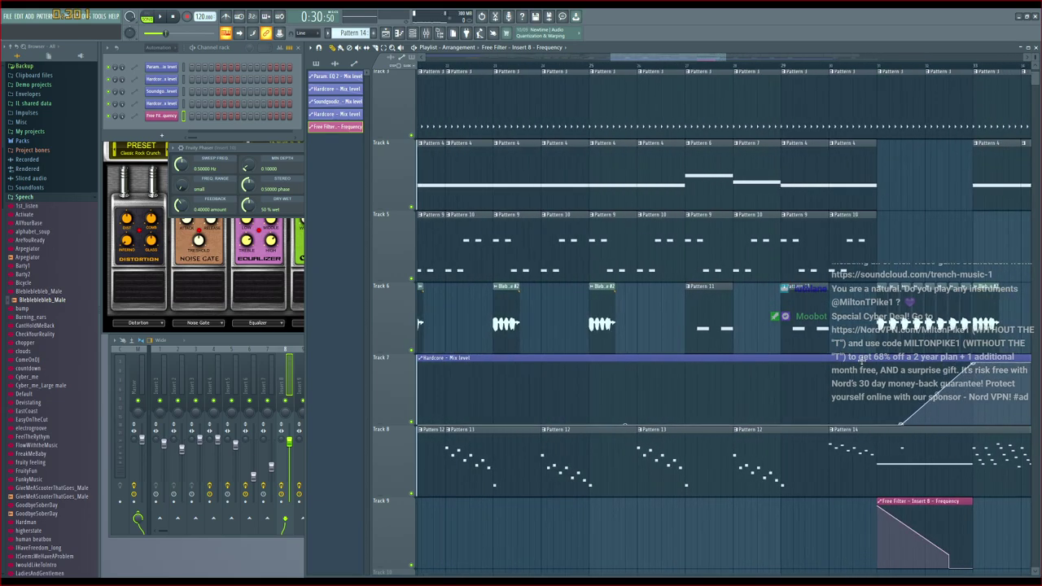
pyautogui.moveTo(670, 58); pyautogui.dragTo(555, 60)
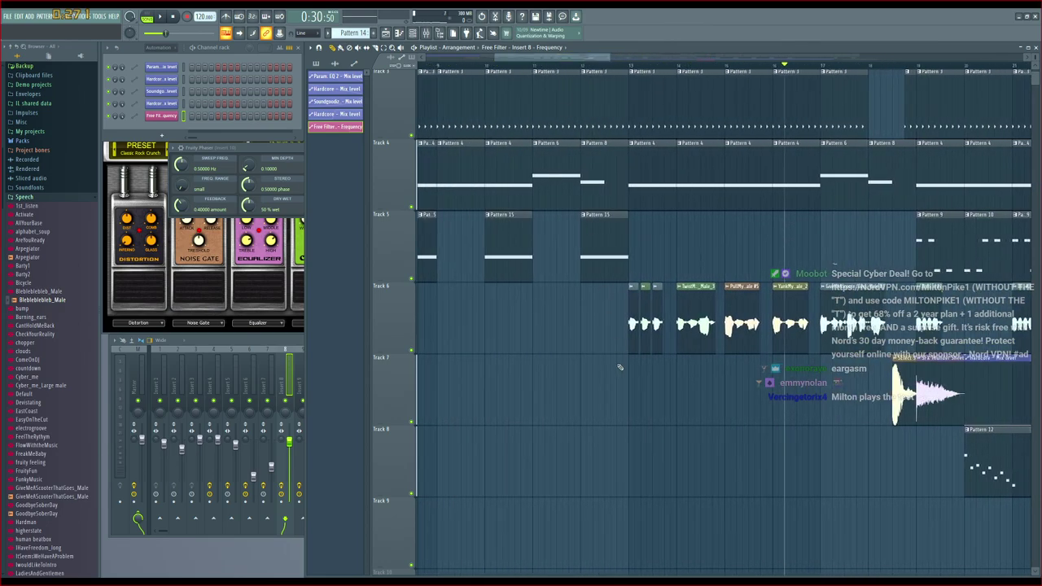
pyautogui.click(634, 466)
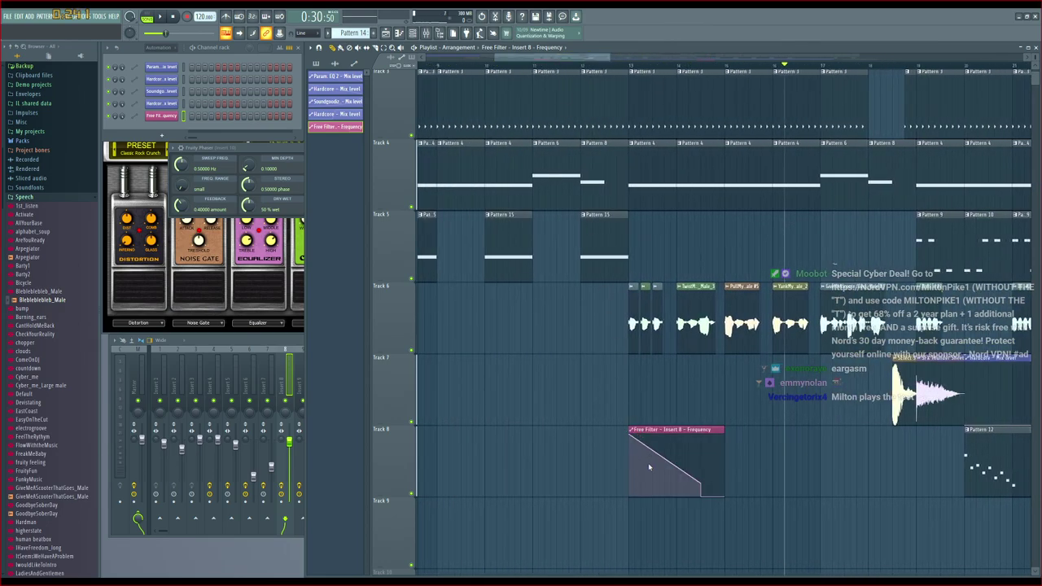
pyautogui.click(652, 498)
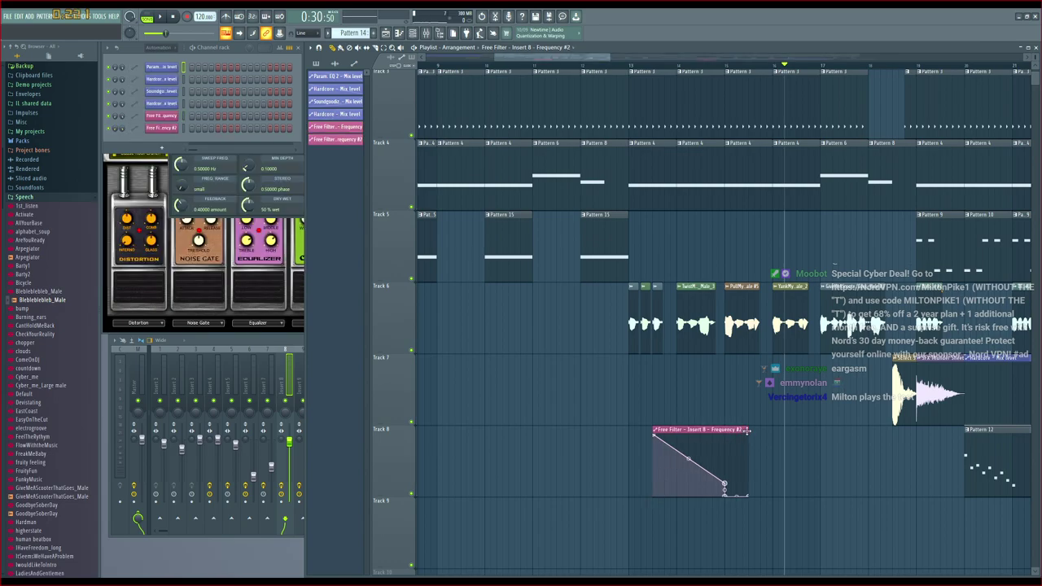
pyautogui.moveTo(746, 431); pyautogui.dragTo(872, 431)
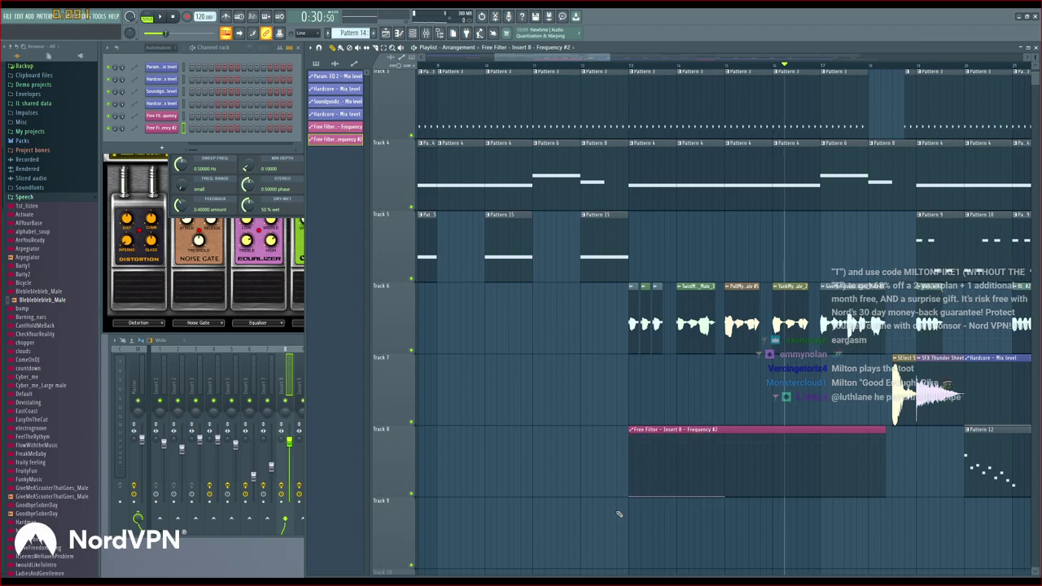
# Play from the first vocal phrases through the build-up and drop to check both filter automation clips in context
pyautogui.press('space')
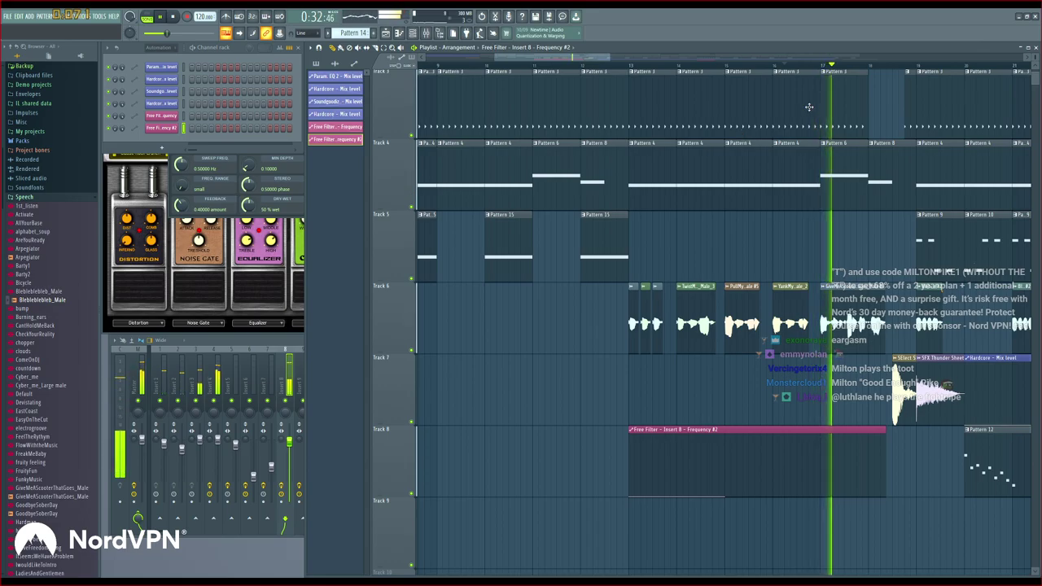
pyautogui.scroll(-4, 805, 94)
pyautogui.scroll(5, 816, 106)
pyautogui.scroll(-1, 803, 69)
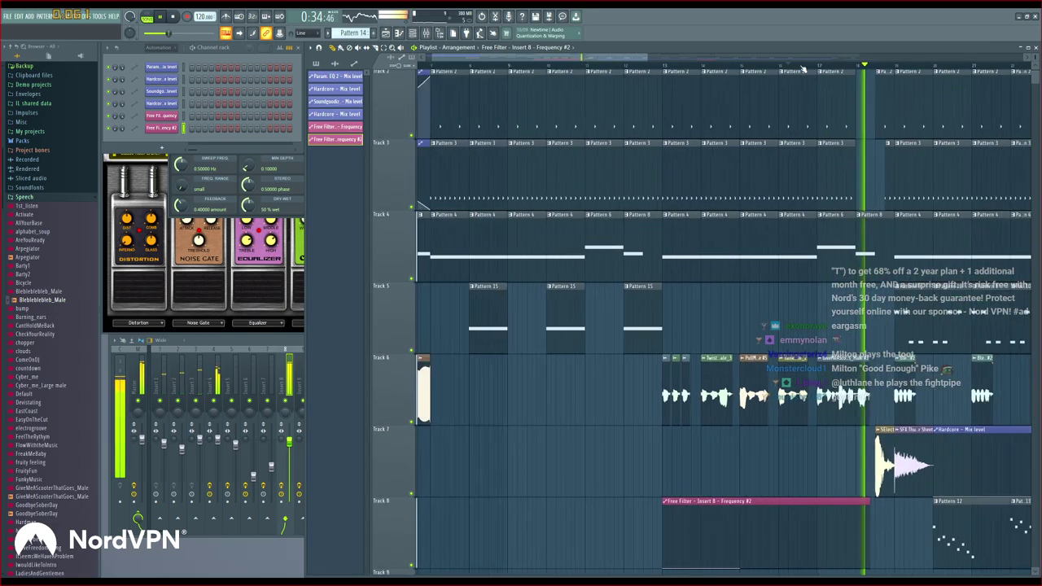
pyautogui.scroll(-3, 802, 68)
pyautogui.moveTo(675, 57); pyautogui.dragTo(747, 64)
pyautogui.scroll(-4, 697, 186)
pyautogui.scroll(3, 696, 187)
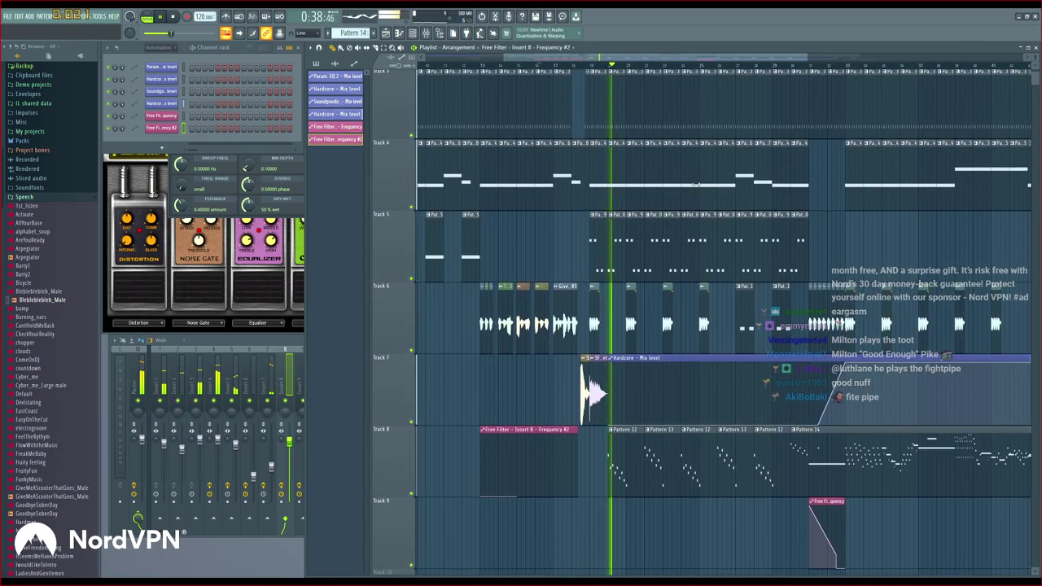
pyautogui.scroll(1, 696, 186)
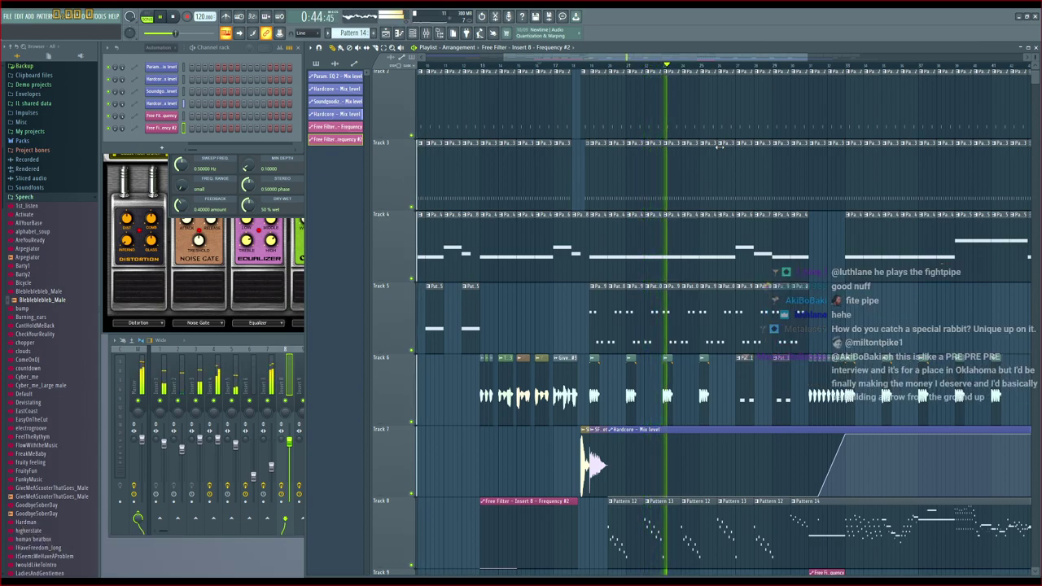
pyautogui.moveTo(694, 60); pyautogui.dragTo(740, 60)
pyautogui.scroll(-3, 776, 185)
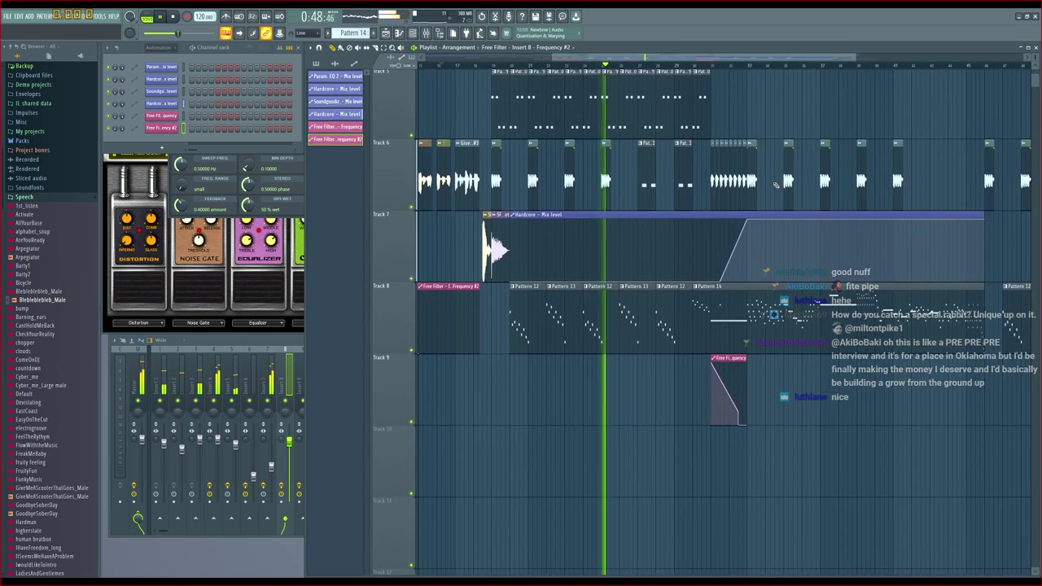
pyautogui.scroll(1, 776, 185)
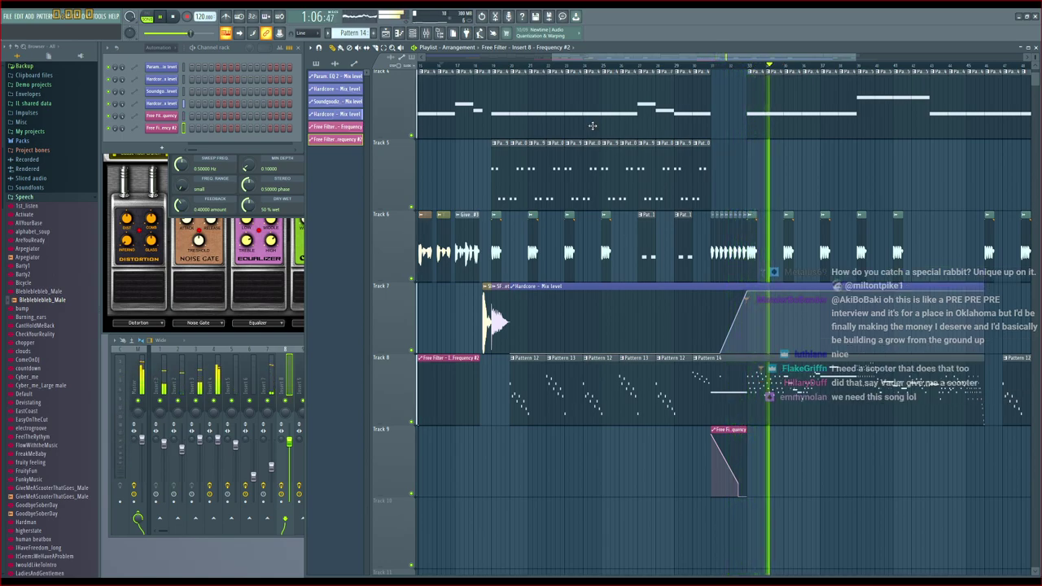
# Select the time range around the TwistMyKnobs build-up and create an automation clip for the Insert 8 volume across it
pyautogui.moveTo(827, 57); pyautogui.dragTo(797, 57)
pyautogui.scroll(4, 789, 69)
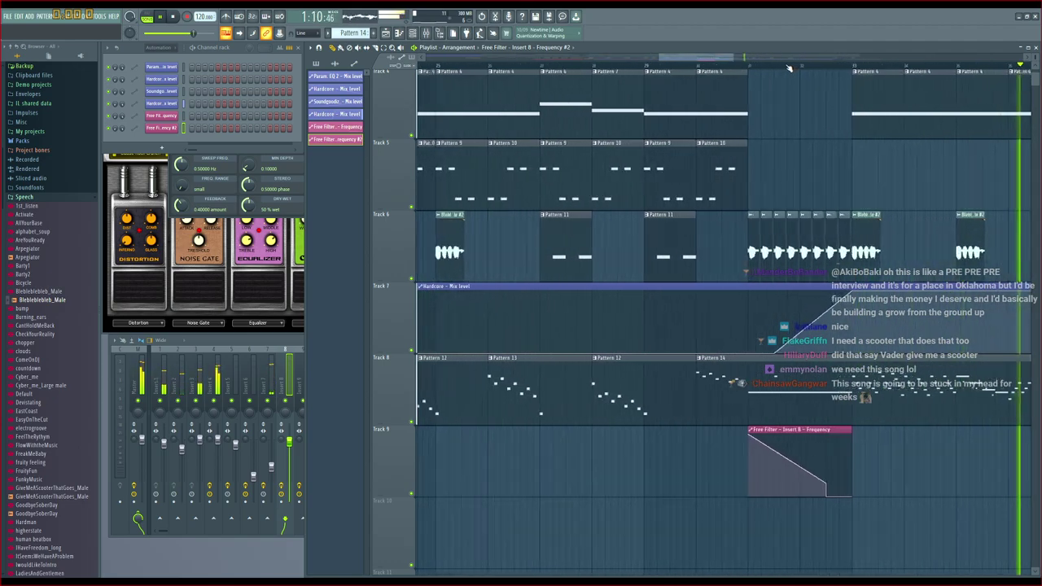
pyautogui.scroll(2, 789, 69)
pyautogui.moveTo(711, 60); pyautogui.dragTo(725, 60)
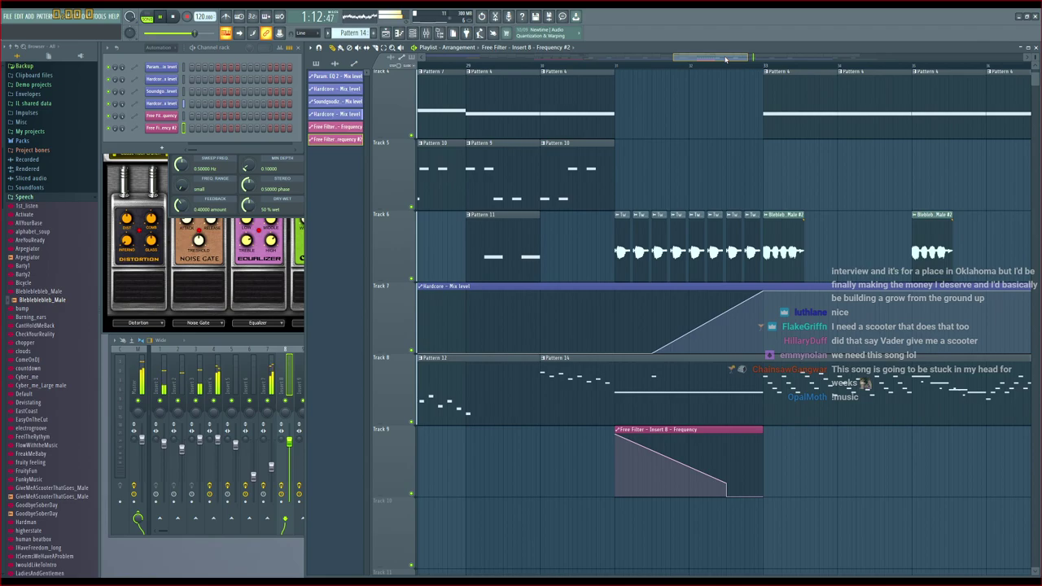
pyautogui.moveTo(598, 67); pyautogui.dragTo(785, 72)
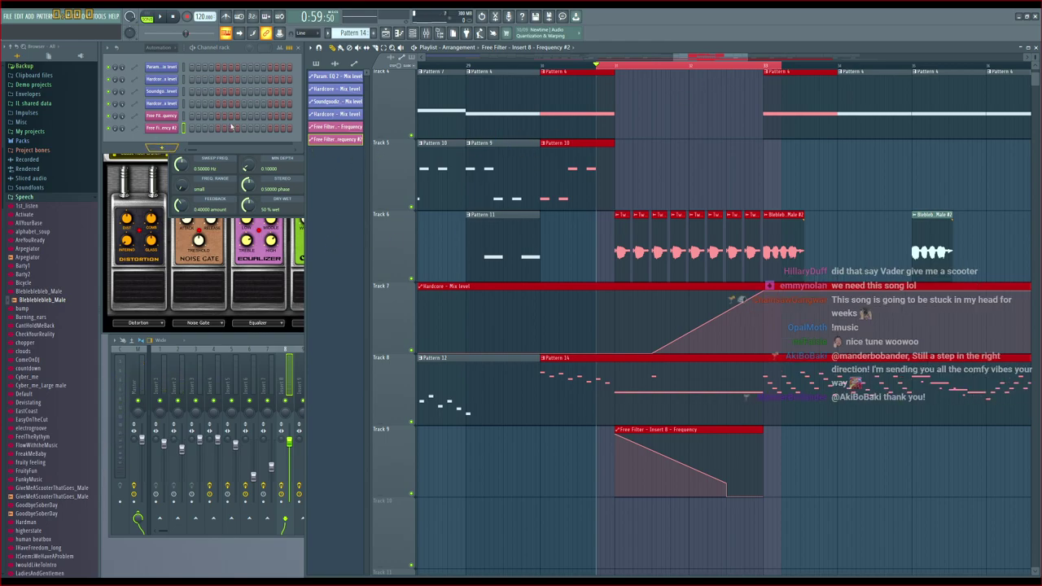
pyautogui.press('F9')
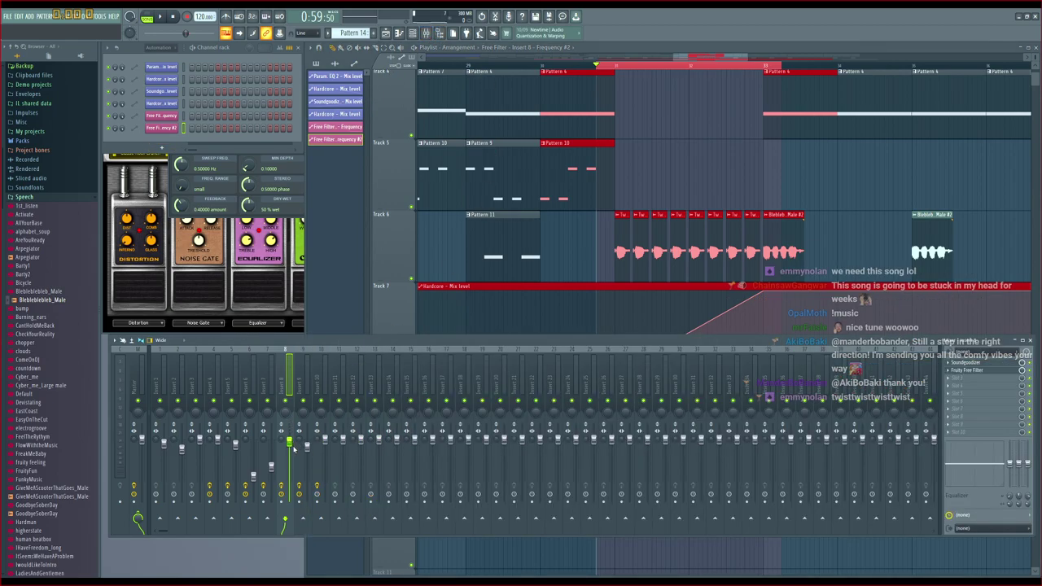
pyautogui.click(320, 499)
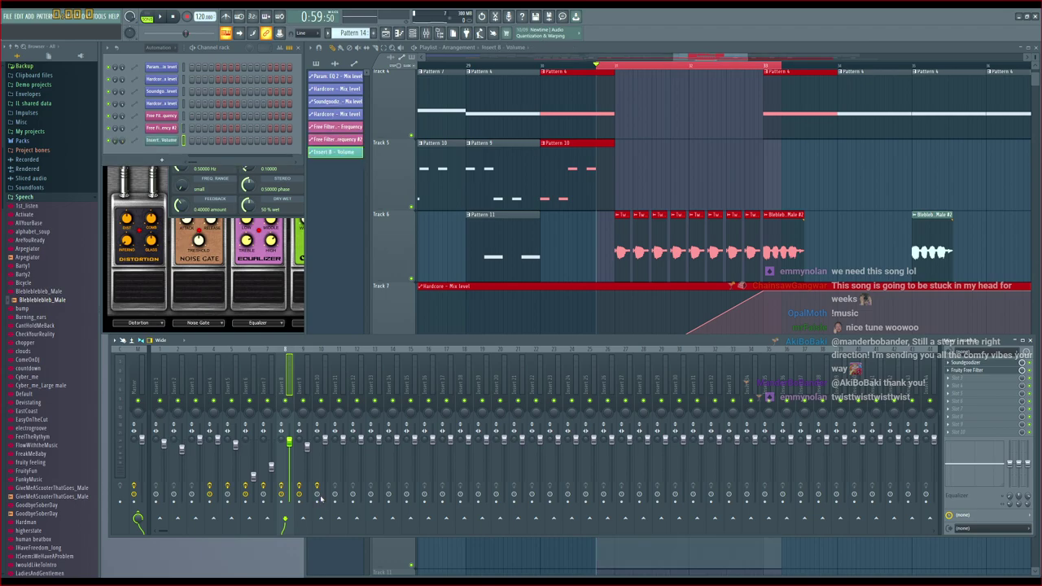
pyautogui.click(698, 58)
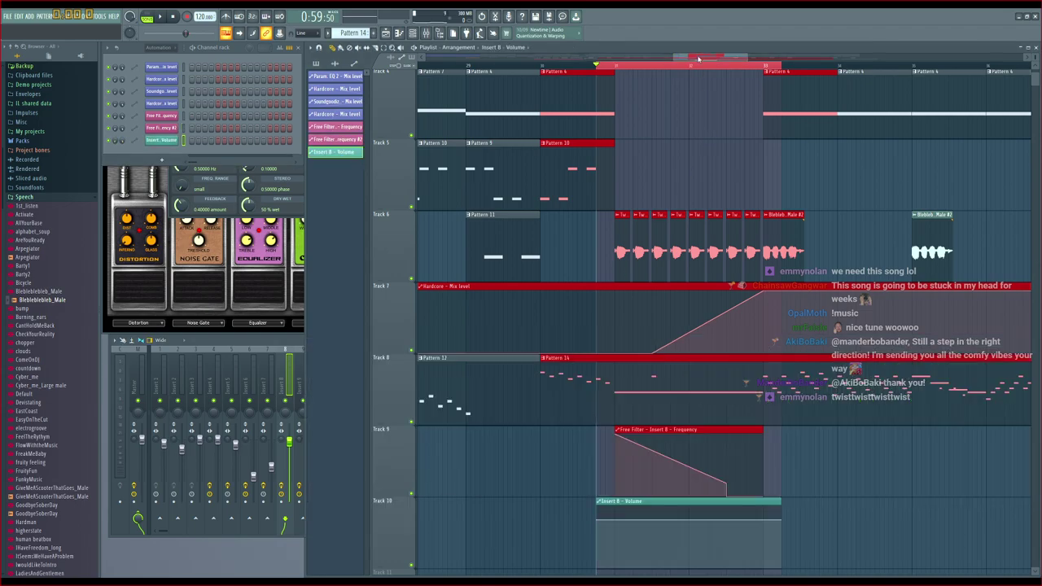
# Shape the Insert 8 volume automation into a dip across the TwistMyKnobs clips with ramps at both ends, and clear the time selection
pyautogui.click(599, 522)
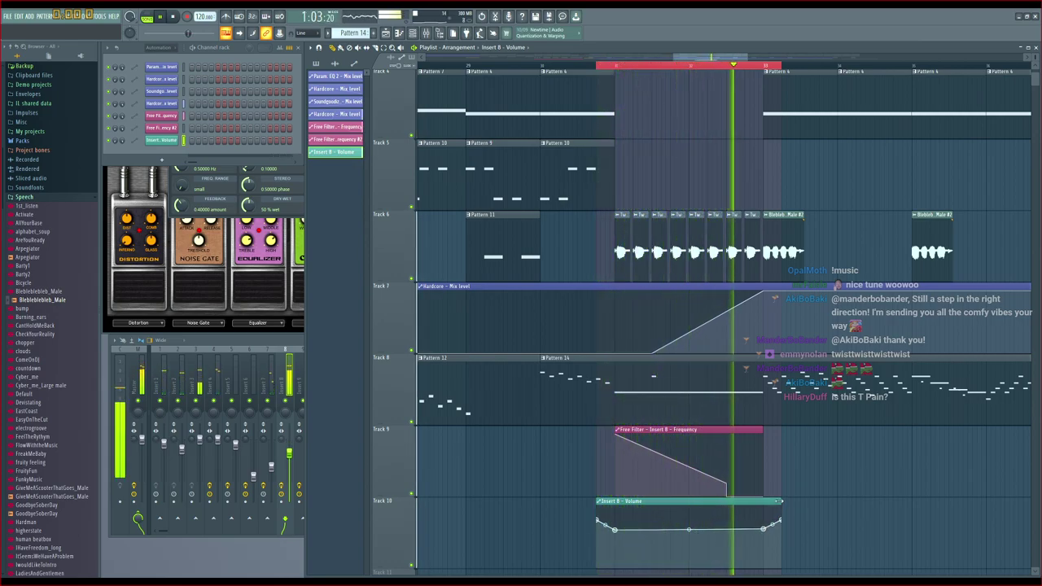
pyautogui.press('space')
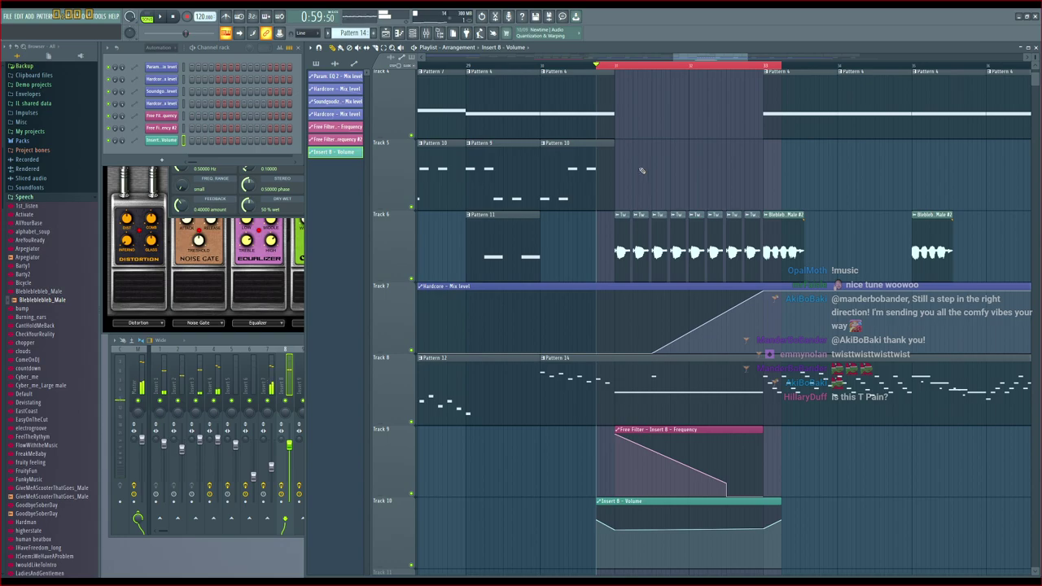
pyautogui.rightClick(600, 69)
# Play from just before the build-up into the drop to check the lowered vocal volume
pyautogui.press('space')
pyautogui.scroll(2, 686, 128)
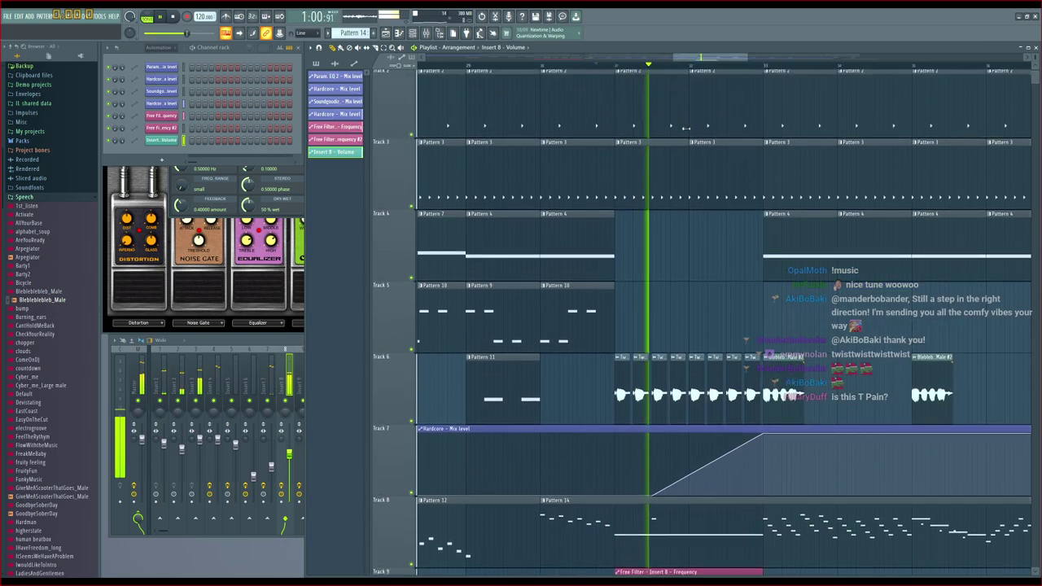
pyautogui.scroll(-3, 699, 68)
pyautogui.scroll(-2, 771, 167)
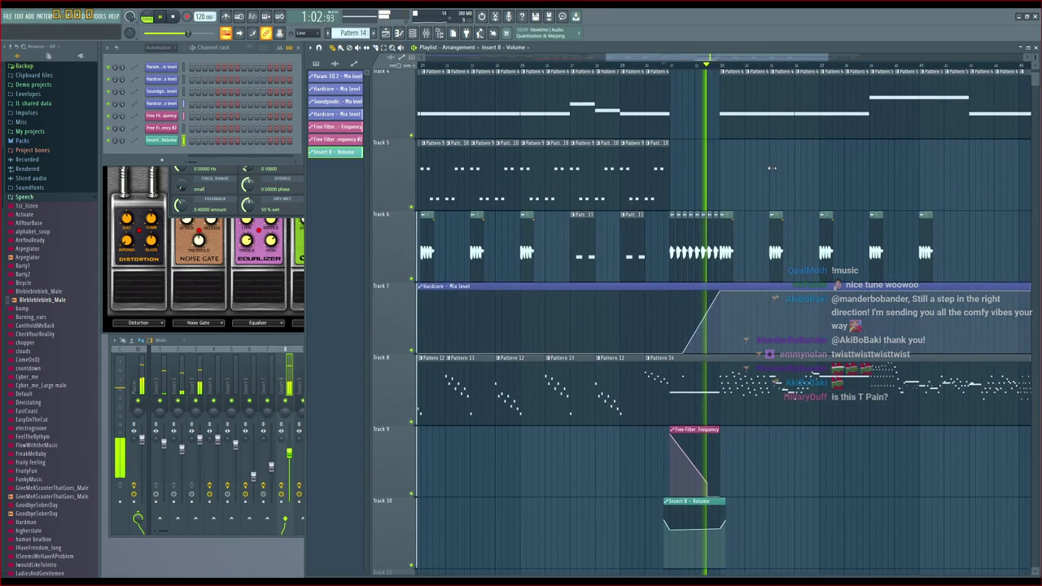
pyautogui.scroll(-1, 775, 167)
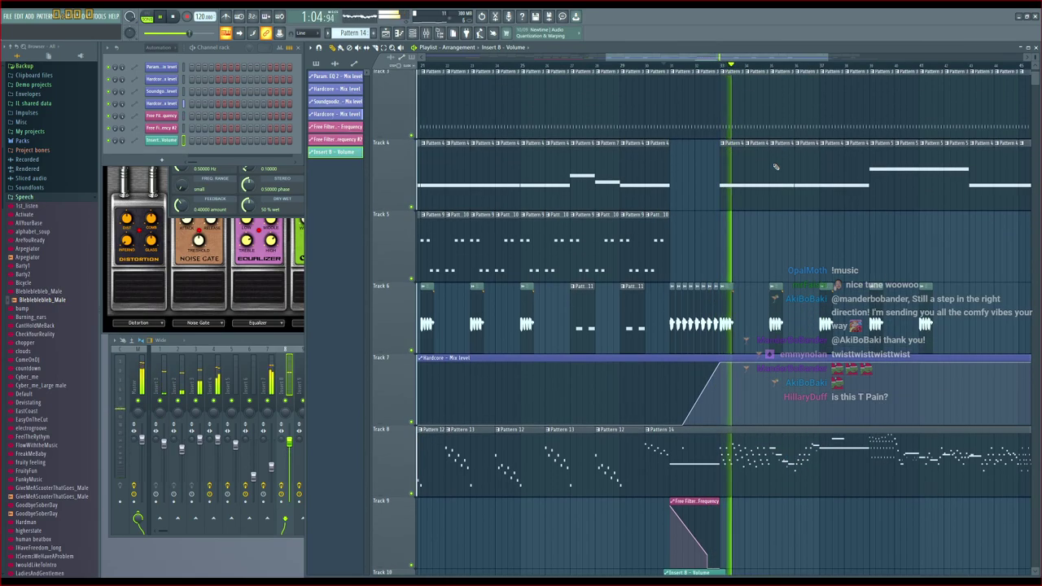
pyautogui.scroll(2, 773, 164)
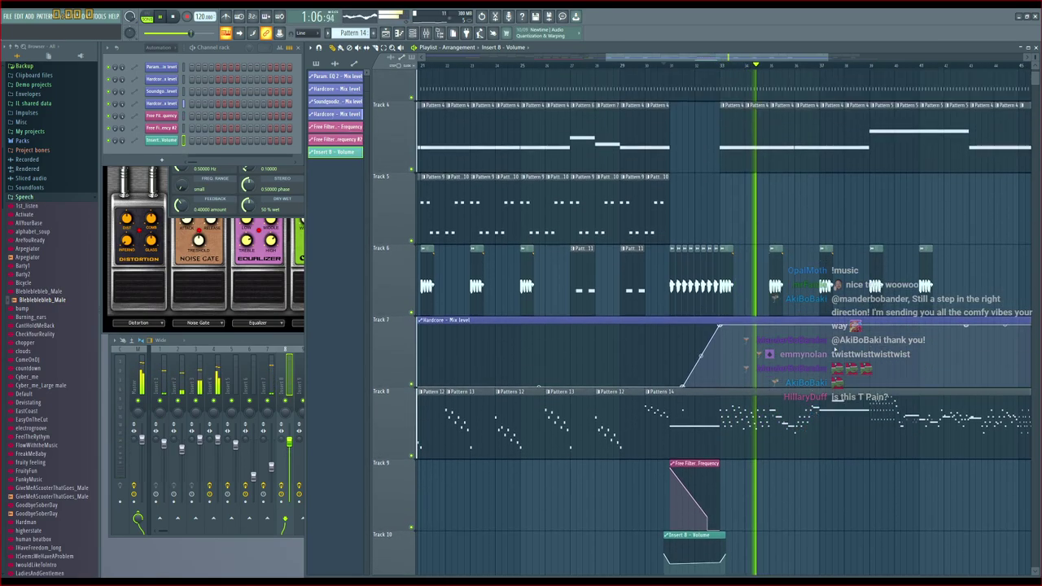
pyautogui.scroll(2, 813, 188)
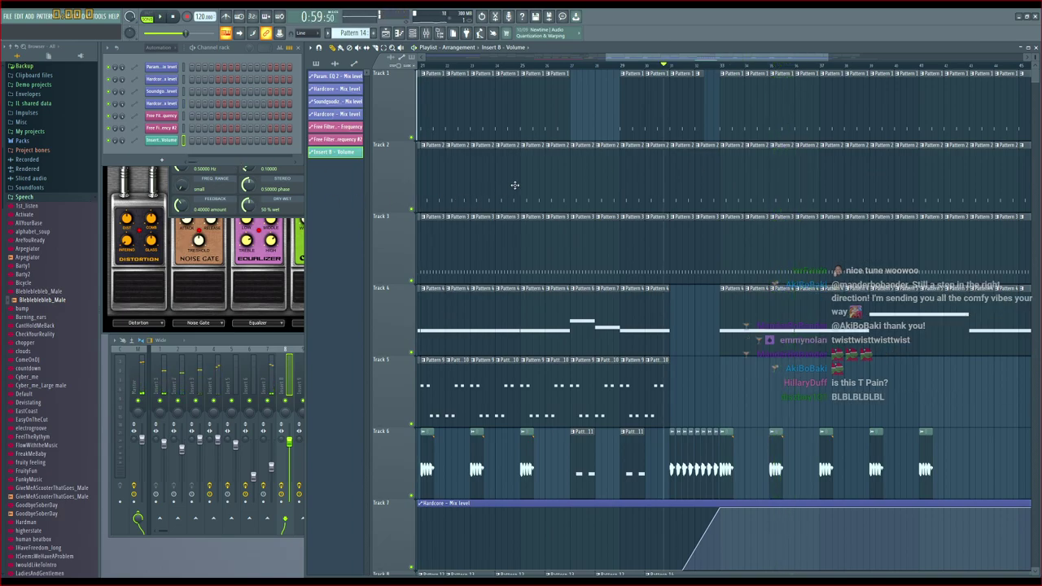
# Play the end of the intro from bar 5 into the first beat section
pyautogui.moveTo(661, 58); pyautogui.dragTo(419, 58)
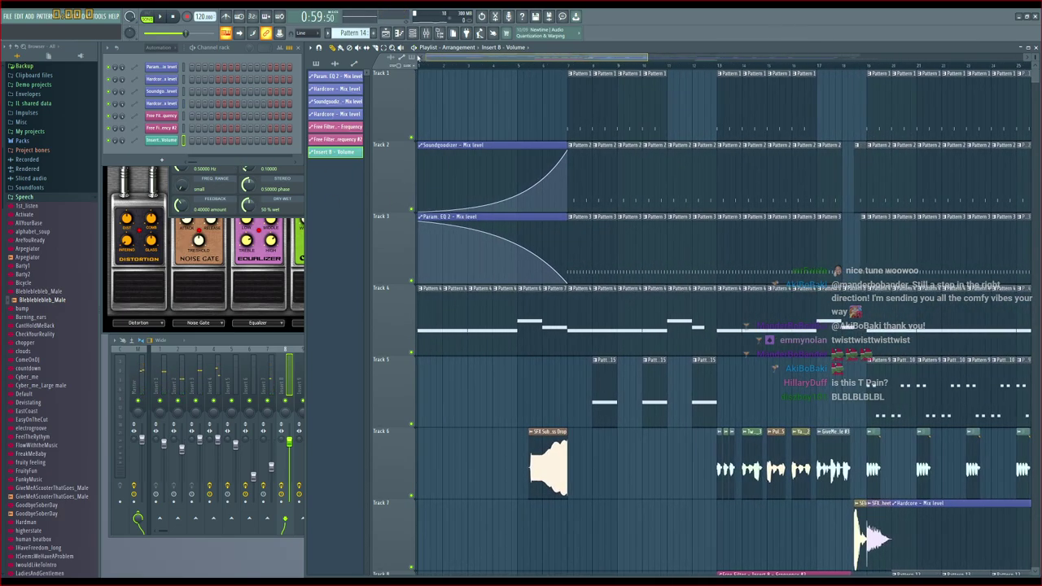
pyautogui.click(514, 65)
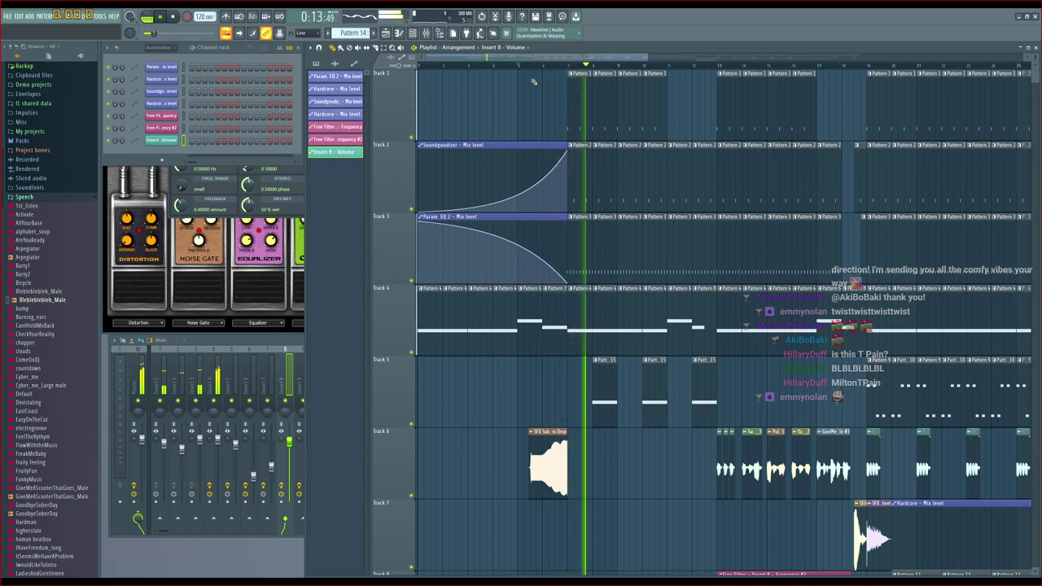
pyautogui.press('space')
# Audition drop effects in the SFX sample pack and place SFX Wobble Drop on Track 5 around bar 5
pyautogui.scroll(3, 73, 269)
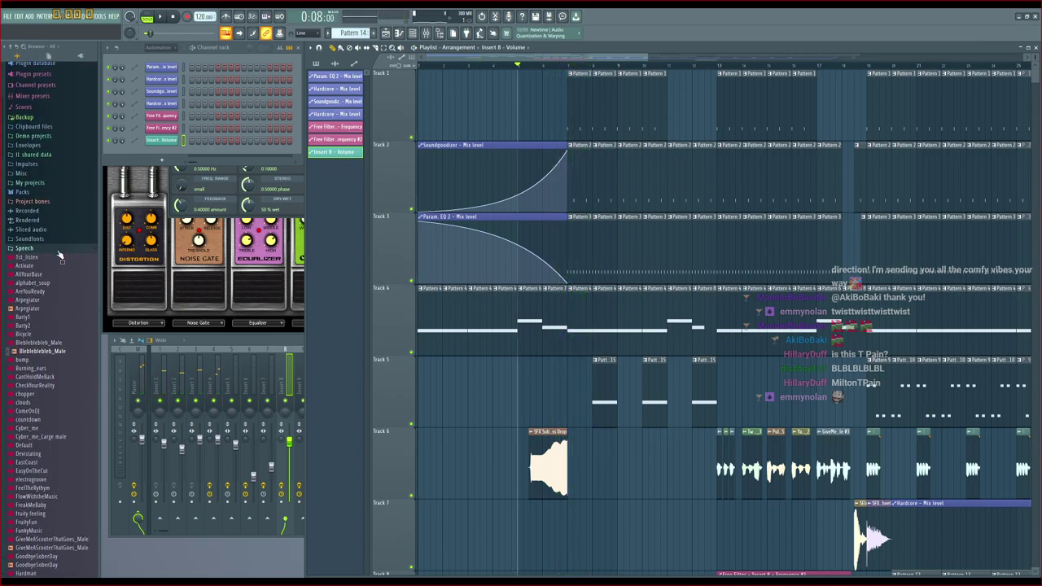
pyautogui.click(57, 249)
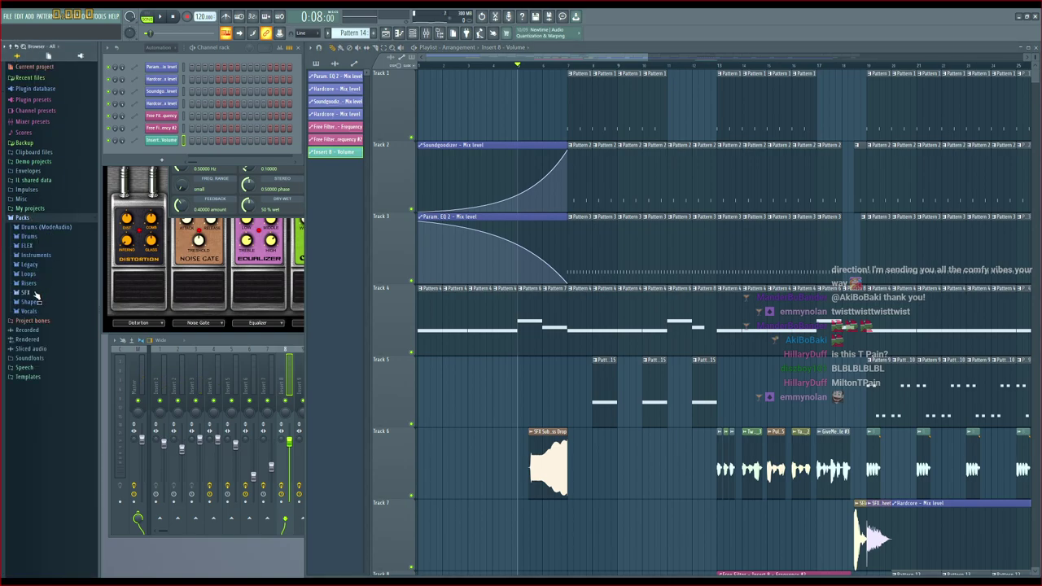
pyautogui.click(25, 292)
pyautogui.scroll(-4, 45, 269)
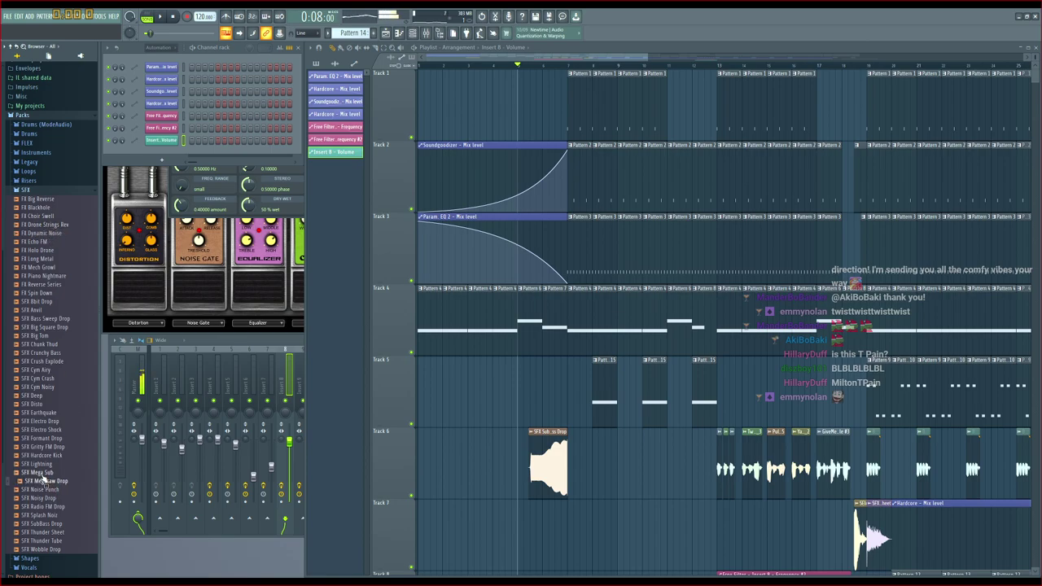
pyautogui.click(54, 515)
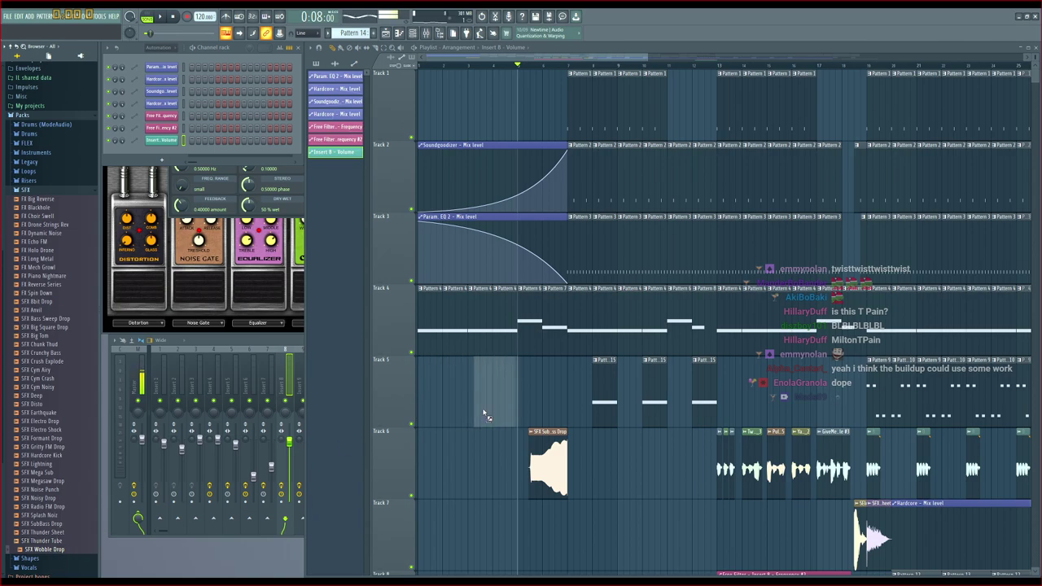
pyautogui.moveTo(485, 415); pyautogui.dragTo(515, 403)
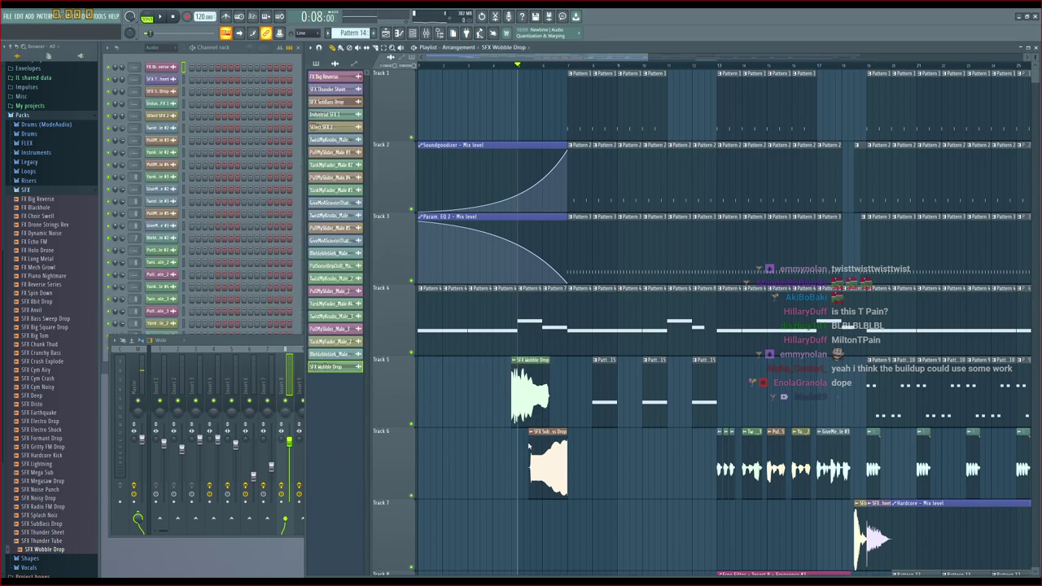
# Reverse the SFX Wobble Drop sample, use it in place of the SFX SubBass Drop clip before bar 7, and play the transition
pyautogui.doubleClick(529, 378)
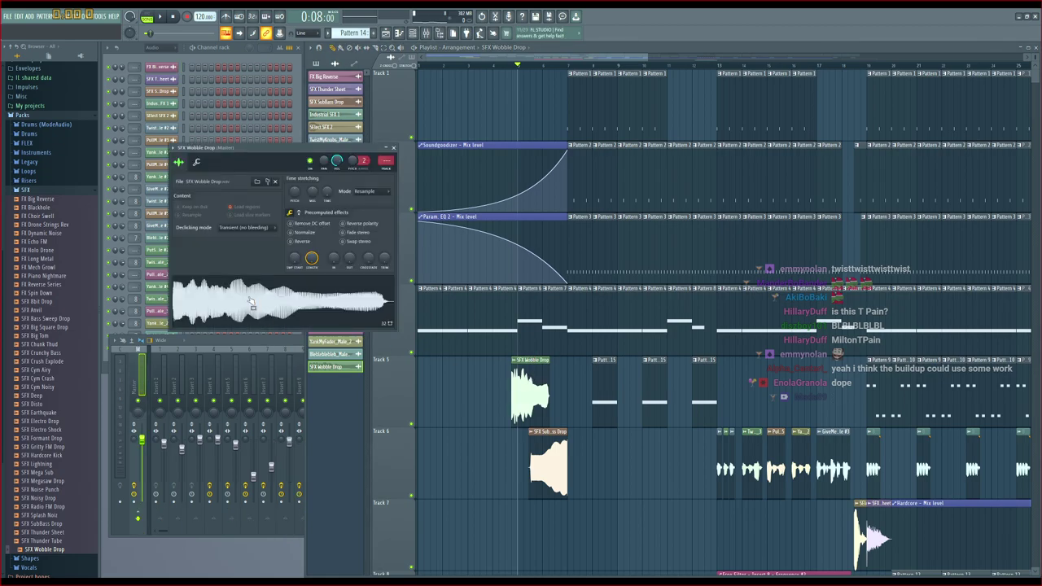
pyautogui.click(292, 242)
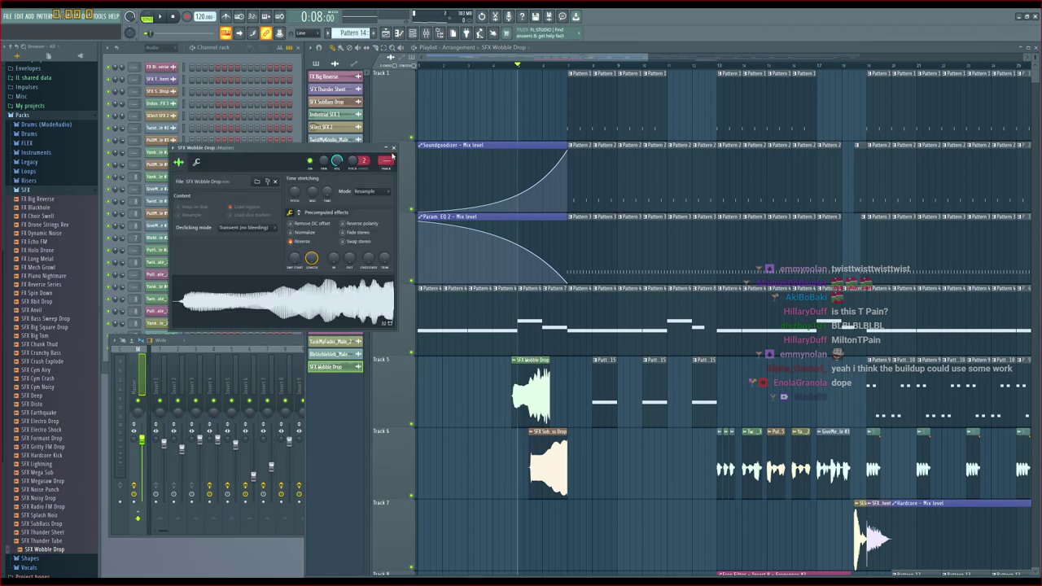
pyautogui.click(393, 148)
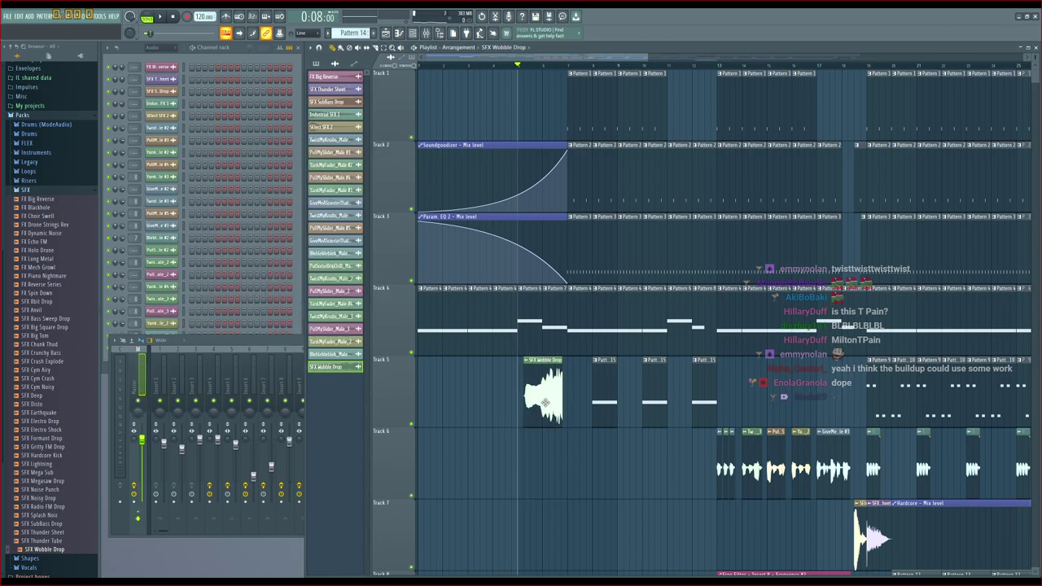
pyautogui.click(193, 66)
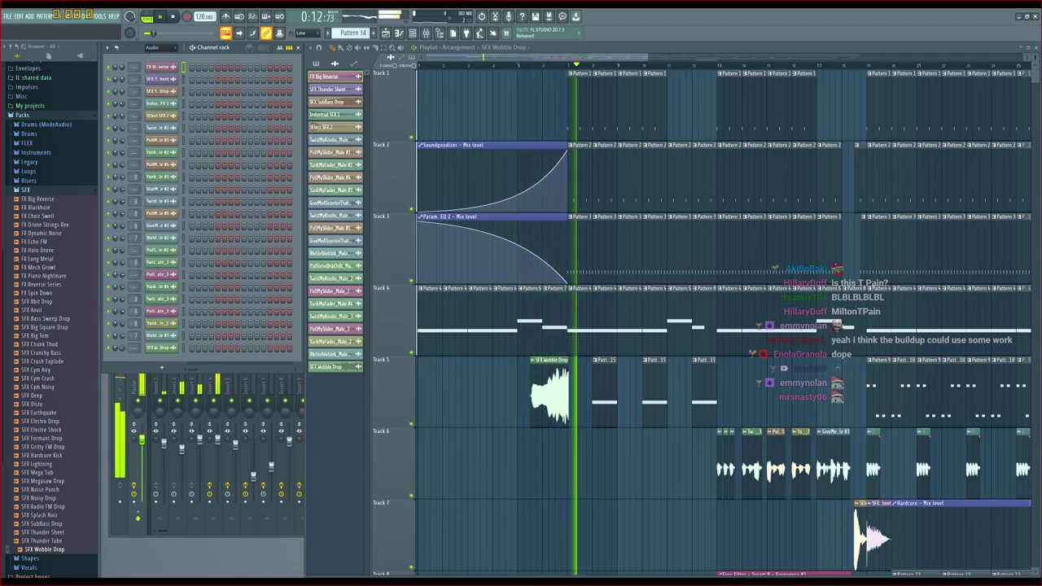
pyautogui.press('space')
# Align the end of the reversed SFX Wobble Drop clip exactly with the start of bar 7 and play into the beat
pyautogui.scroll(6, 551, 64)
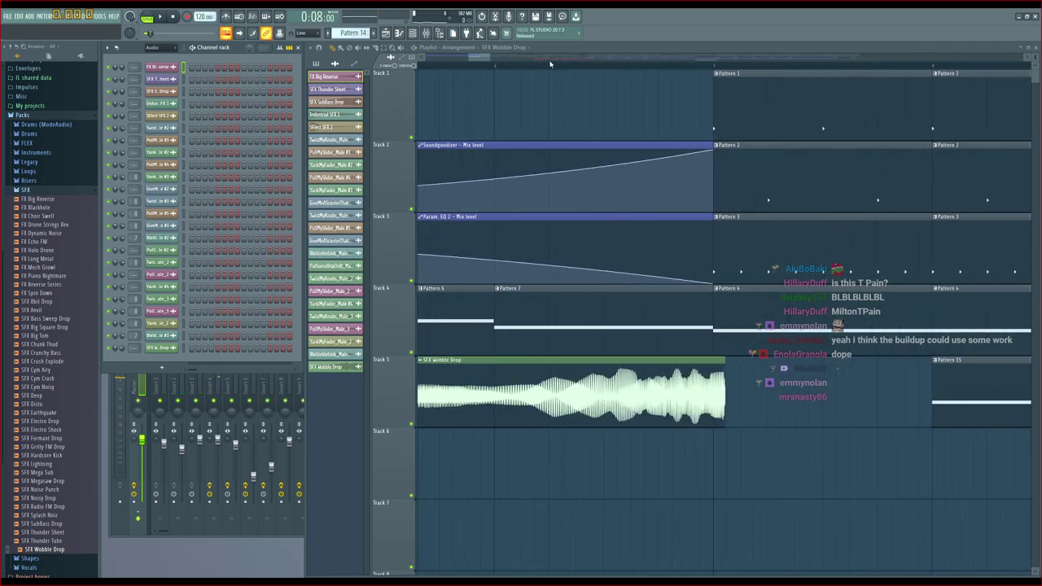
pyautogui.moveTo(440, 220); pyautogui.dragTo(809, 271)
pyautogui.moveTo(475, 56); pyautogui.dragTo(481, 61)
pyautogui.moveTo(683, 383); pyautogui.dragTo(670, 385)
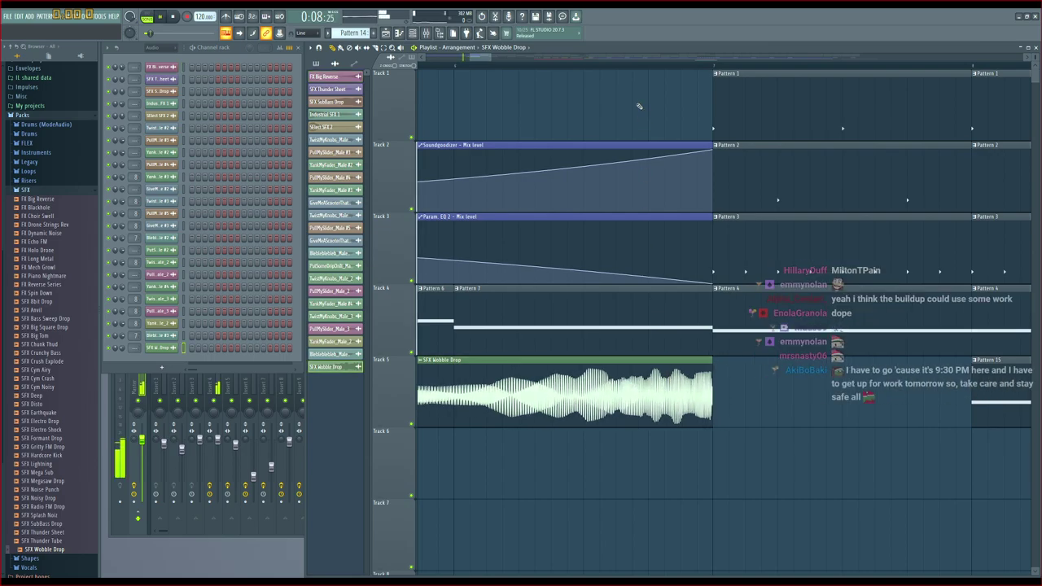
pyautogui.scroll(-5, 629, 68)
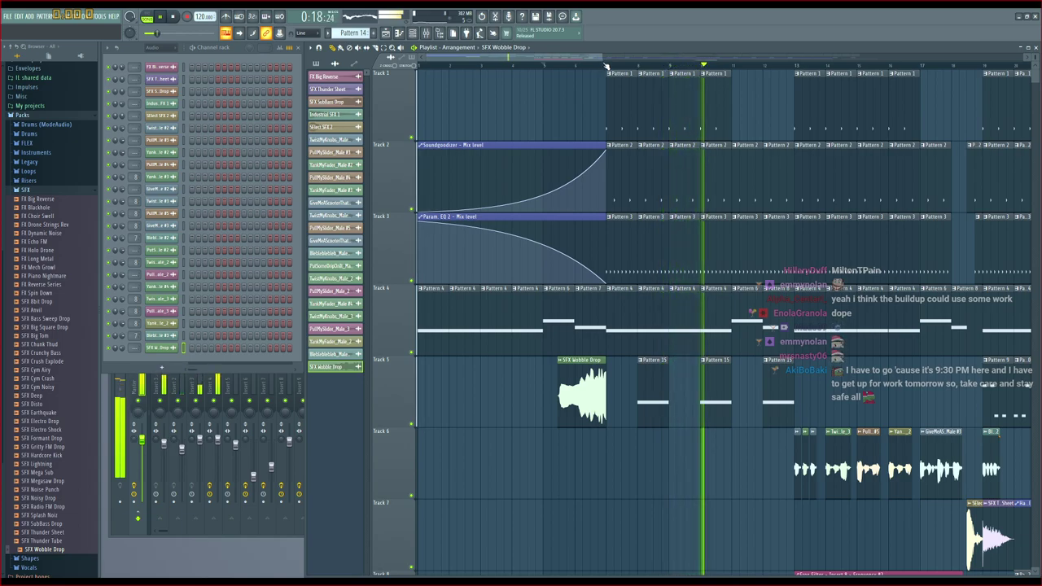
# Pick Pattern 15 for placing, play on through the arrangement, and try it on Track 5 in the TwistMyKnobs build-up from bar 31
pyautogui.moveTo(575, 59); pyautogui.dragTo(637, 65)
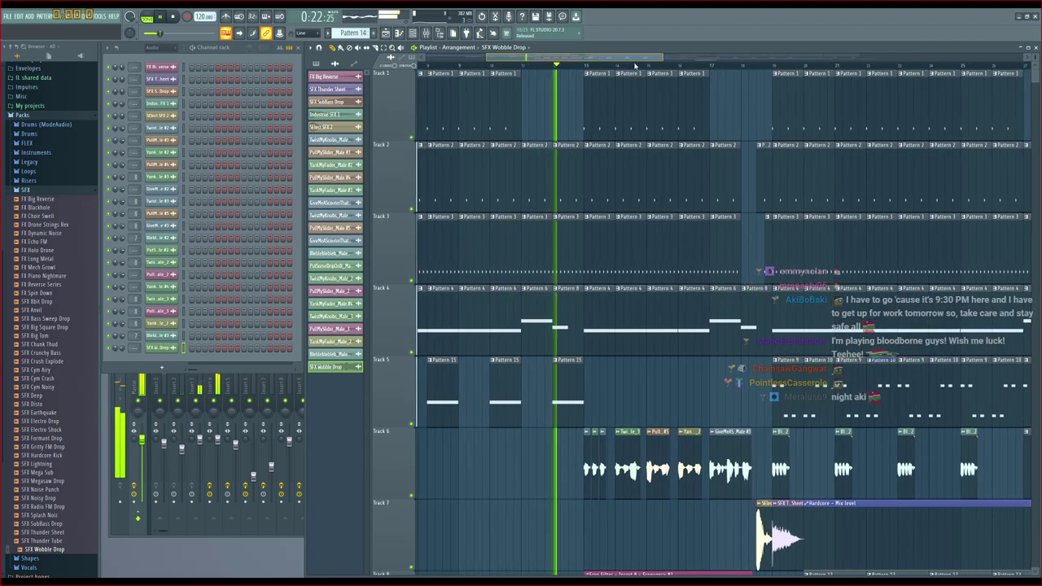
pyautogui.click(568, 396)
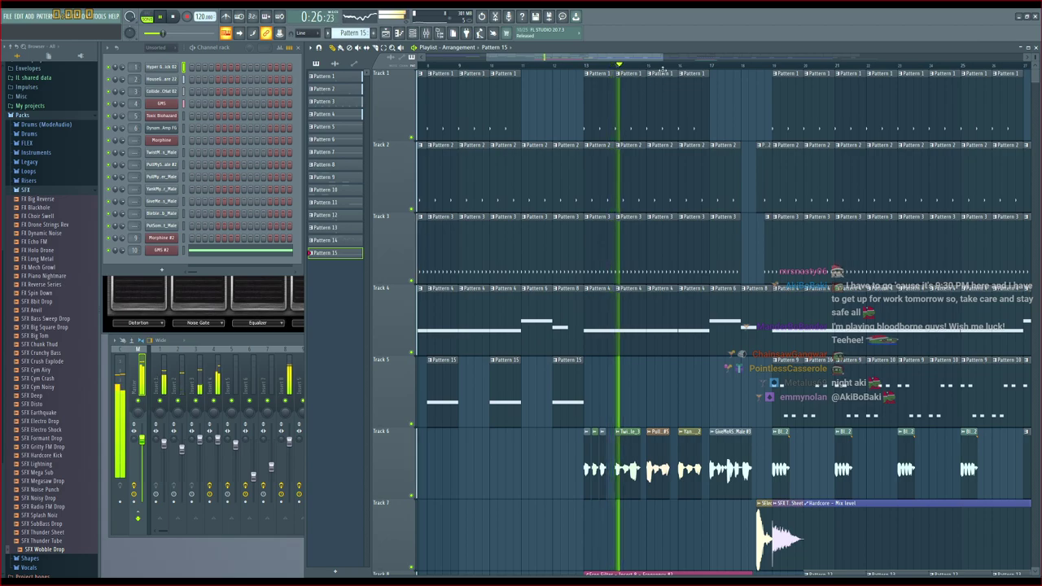
pyautogui.moveTo(628, 70); pyautogui.dragTo(706, 71)
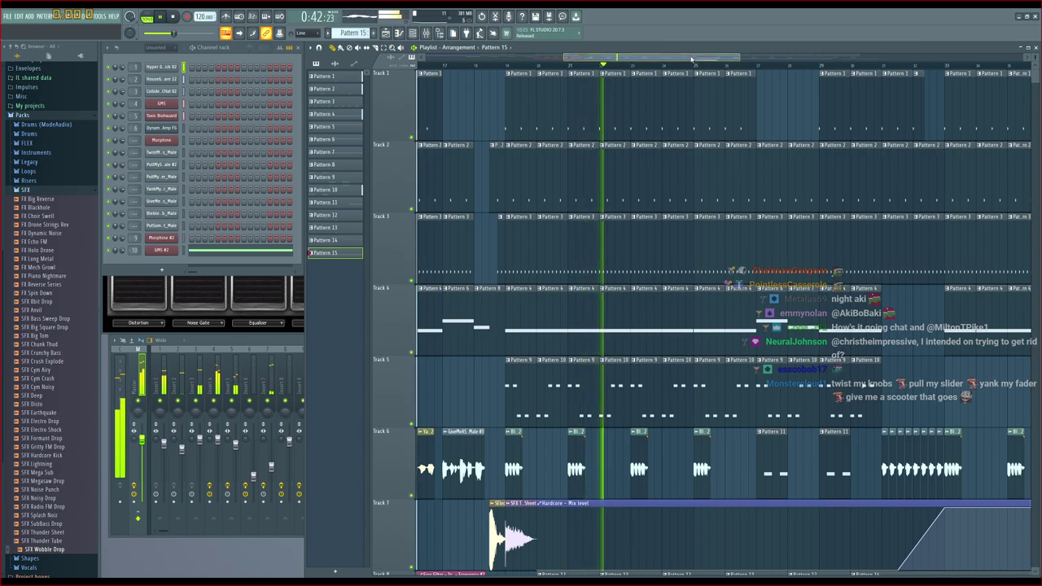
pyautogui.moveTo(692, 59); pyautogui.dragTo(712, 61)
pyautogui.scroll(-2, 724, 91)
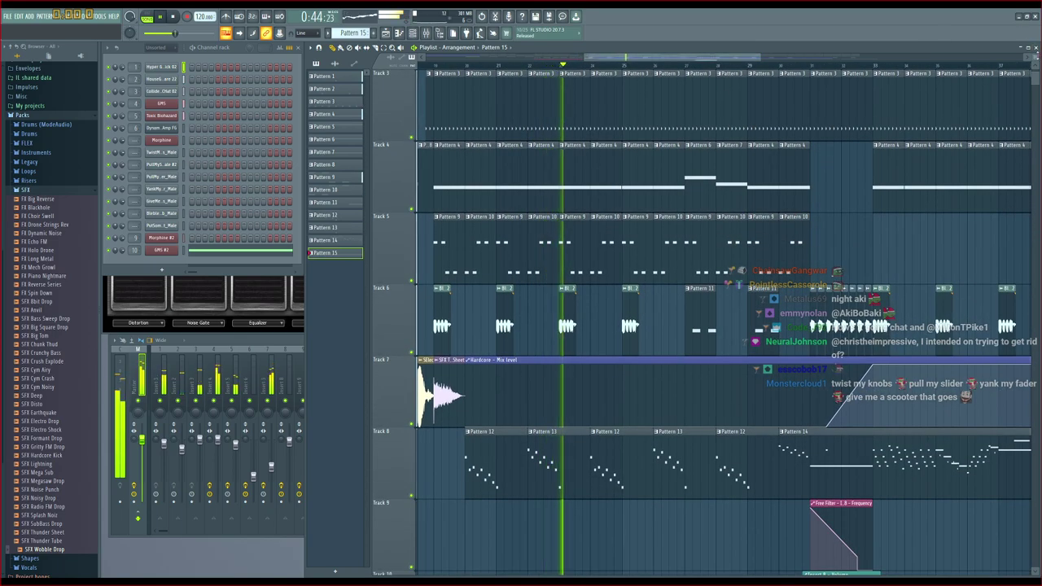
pyautogui.moveTo(1036, 57); pyautogui.dragTo(1035, 59)
pyautogui.scroll(2, 897, 136)
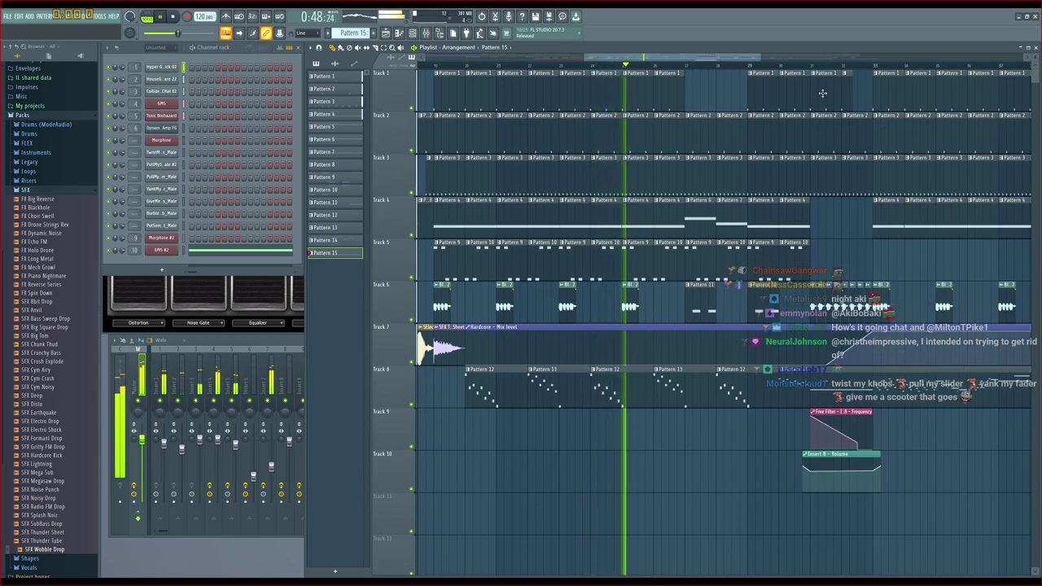
pyautogui.moveTo(699, 62); pyautogui.dragTo(760, 73)
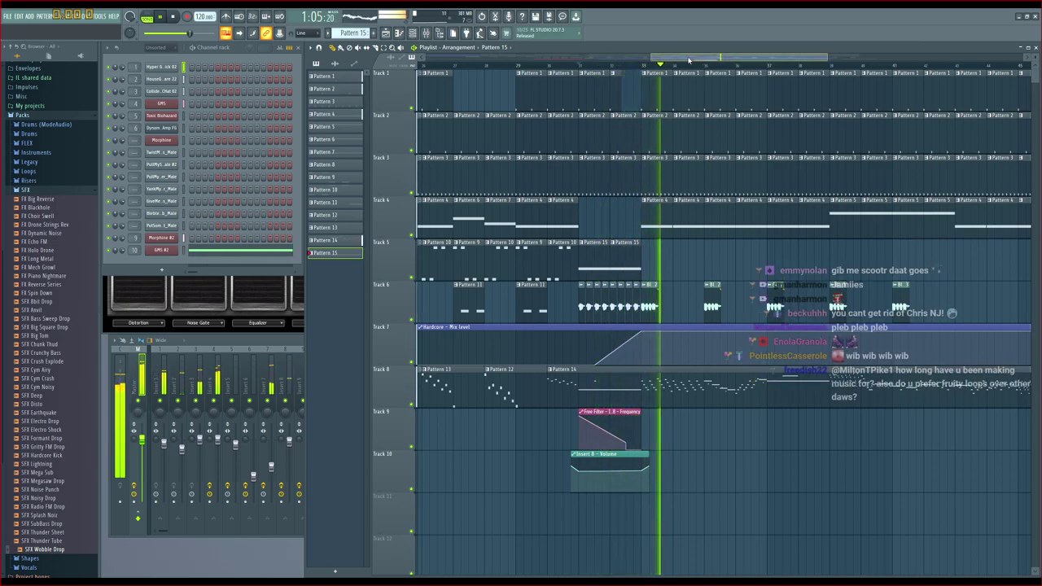
pyautogui.moveTo(688, 60); pyautogui.dragTo(713, 62)
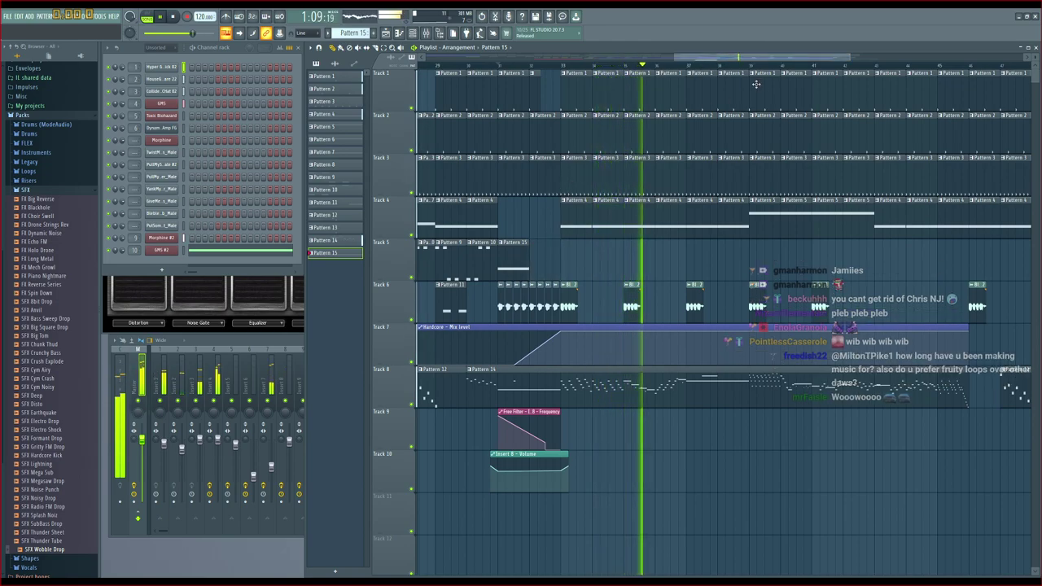
# Place Pattern 15 clips on Track 5 at bars 40, 42, 44 and 47, try one at bar 50, remove it, and stop playback
pyautogui.moveTo(735, 60); pyautogui.dragTo(778, 65)
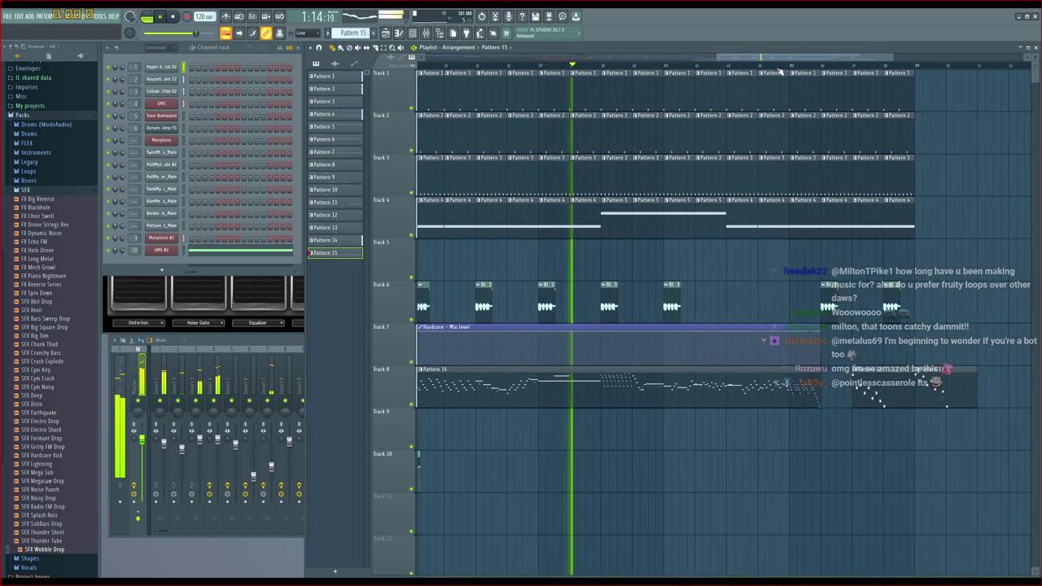
pyautogui.click(633, 267)
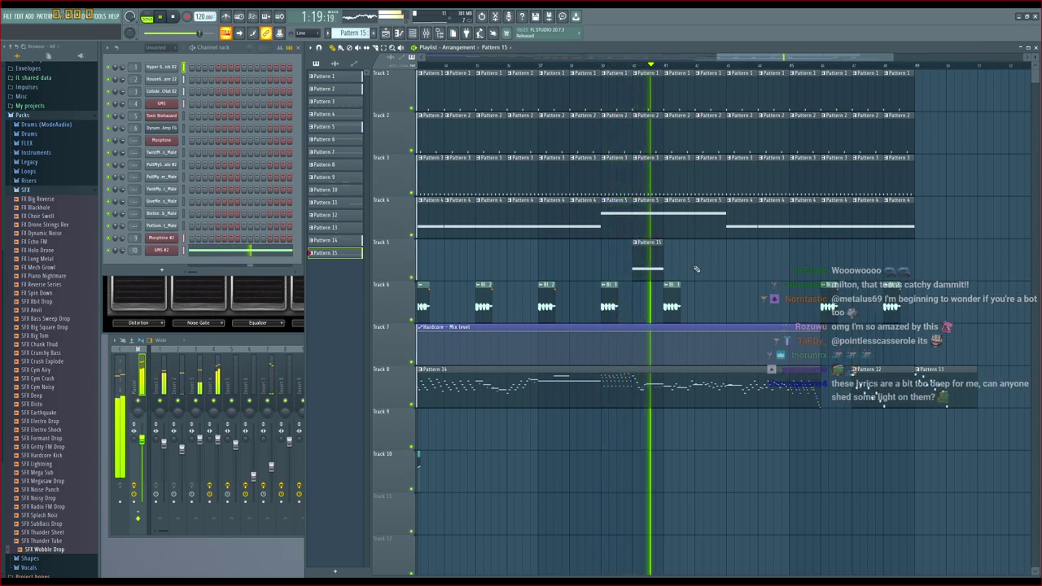
pyautogui.click(697, 269)
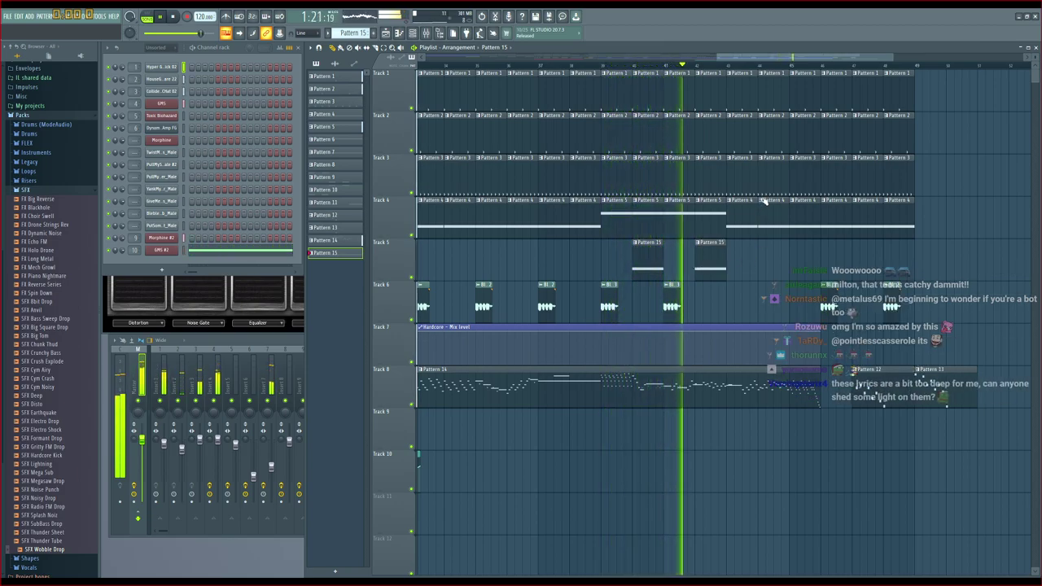
pyautogui.moveTo(752, 59); pyautogui.dragTo(772, 62)
pyautogui.click(701, 269)
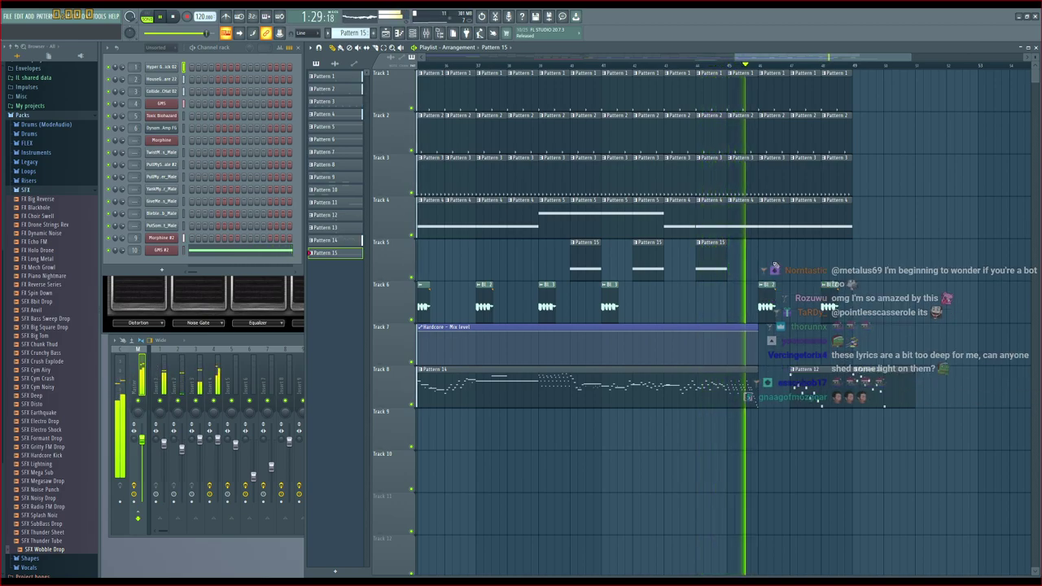
pyautogui.click(793, 254)
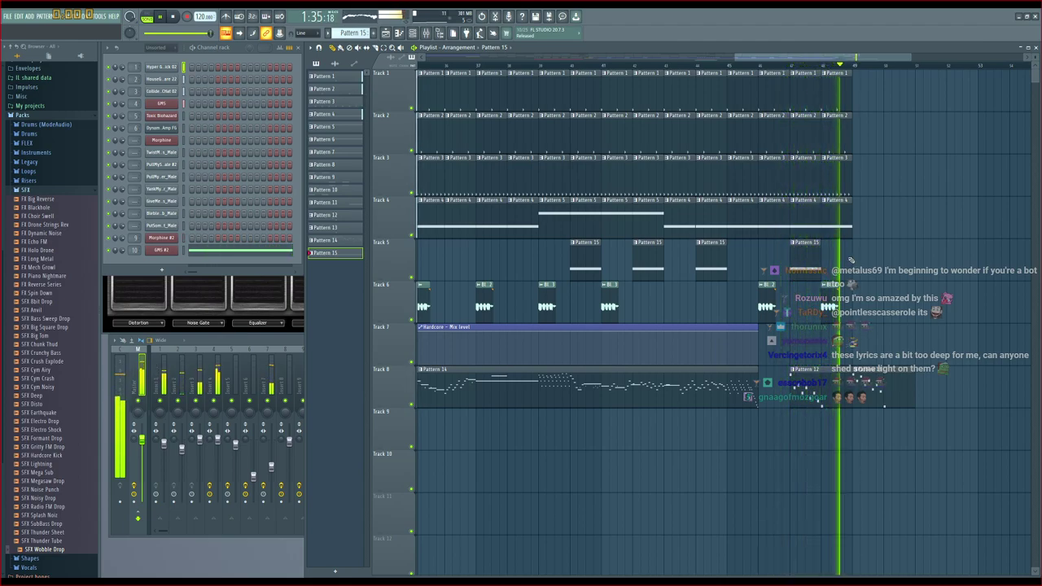
pyautogui.click(900, 261)
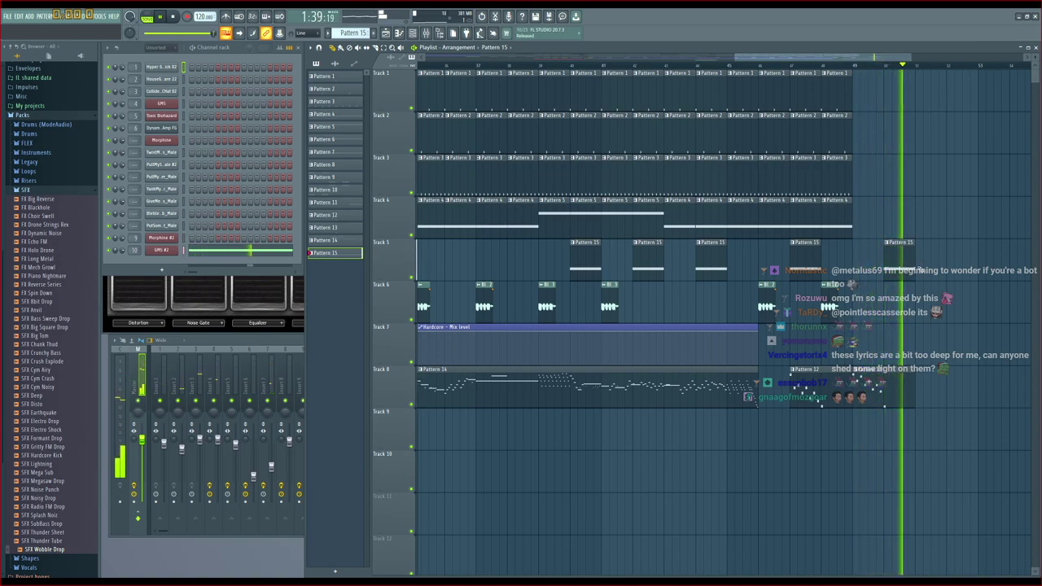
pyautogui.press('space')
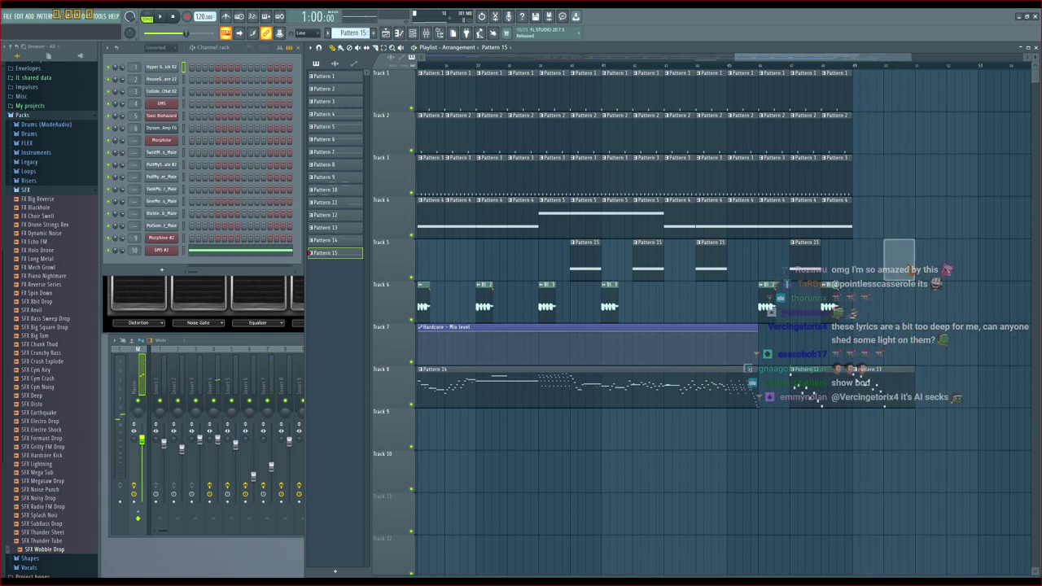
# Remove the Pattern 15 clip from the TwistMyKnobs build-up, add Pattern 15 on Track 5 at bars 34, 36 and 38, and play on
pyautogui.moveTo(869, 61); pyautogui.dragTo(795, 67)
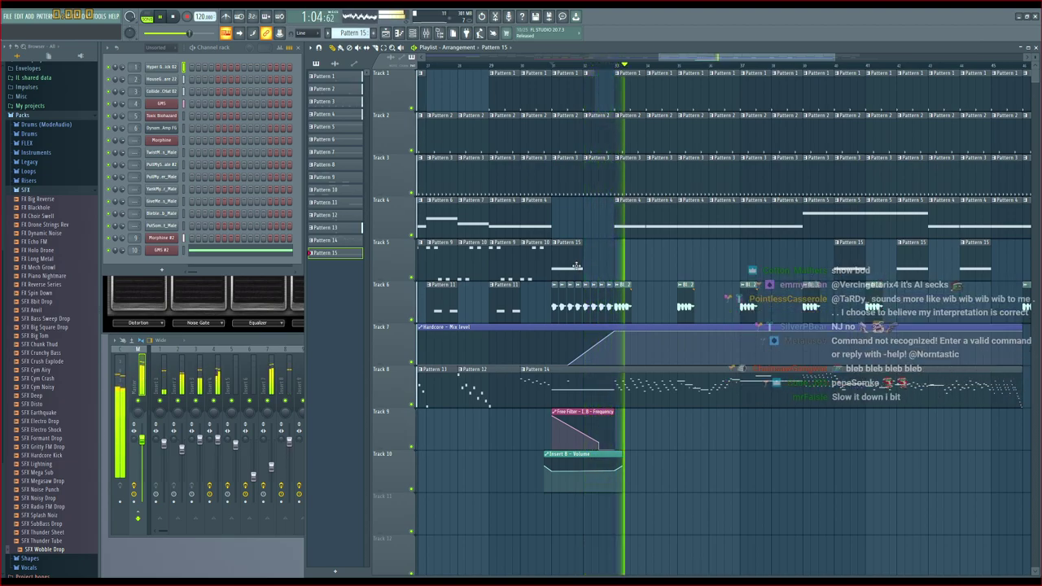
pyautogui.click(711, 268)
pyautogui.click(774, 267)
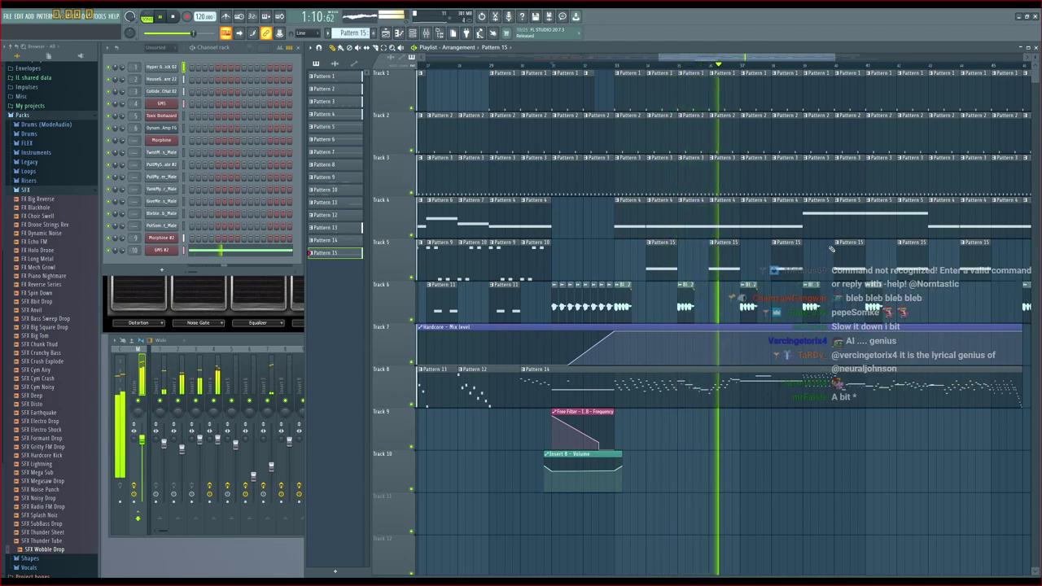
pyautogui.moveTo(750, 59); pyautogui.dragTo(769, 59)
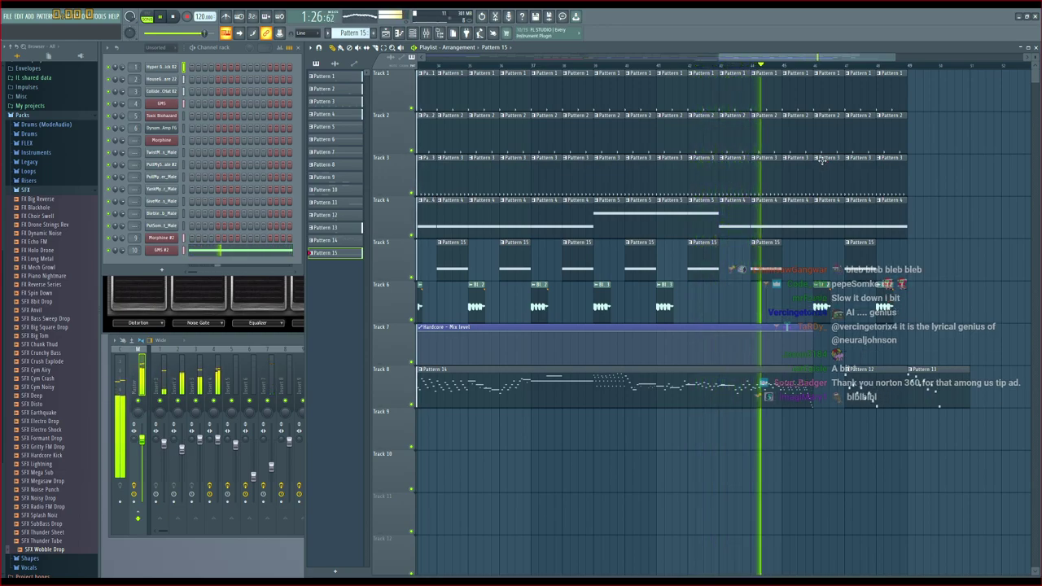
# Try an extra Bleblebleb vocal clip on Track 6 at bar 43 and remove it again
pyautogui.click(666, 301)
pyautogui.click(722, 301)
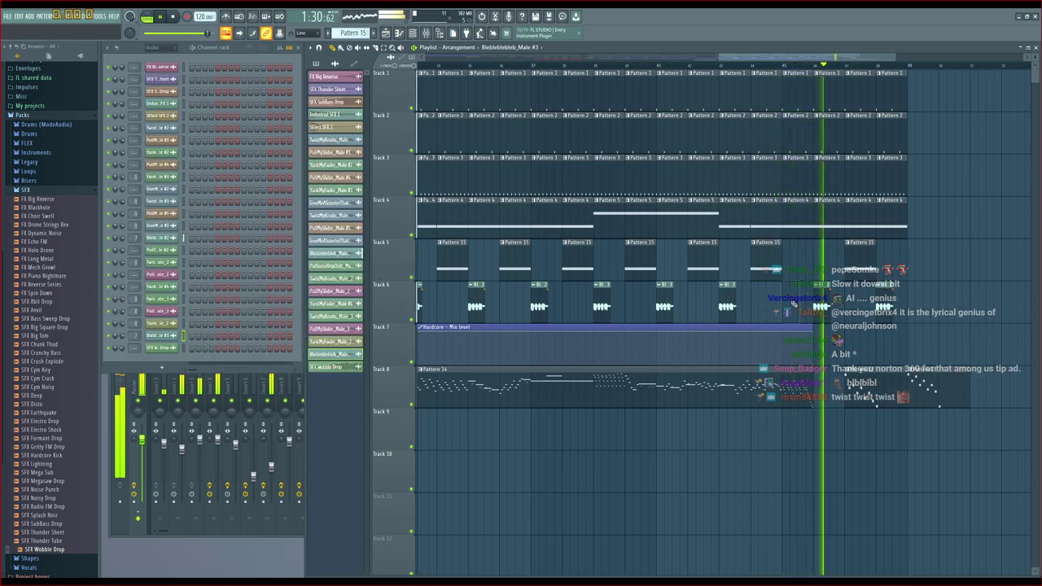
pyautogui.rightClick(730, 300)
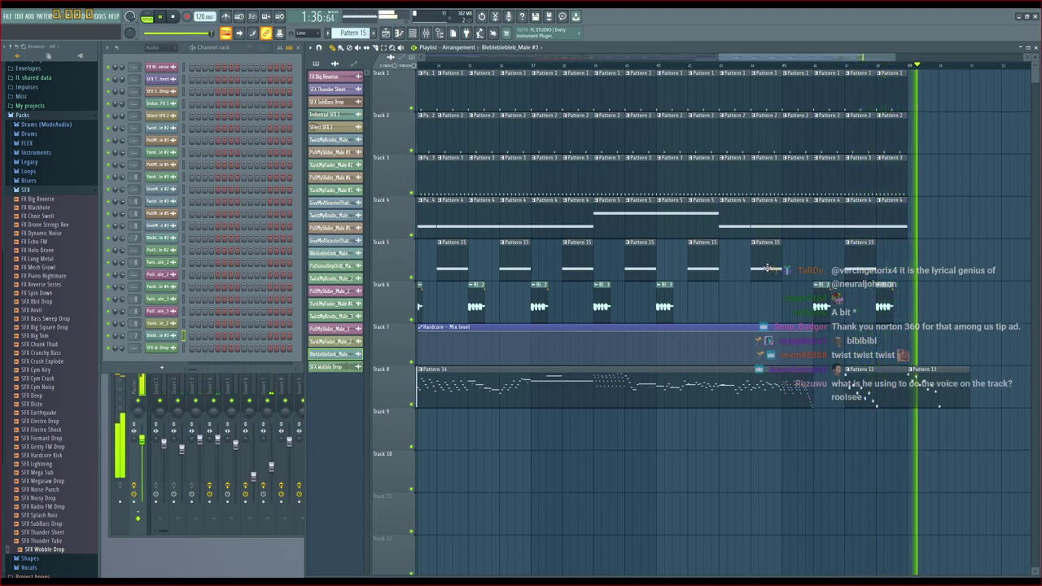
# Delete the Pattern 15 clip at bar 44 on Track 5 and replay the closing section from bar 43
pyautogui.rightClick(764, 267)
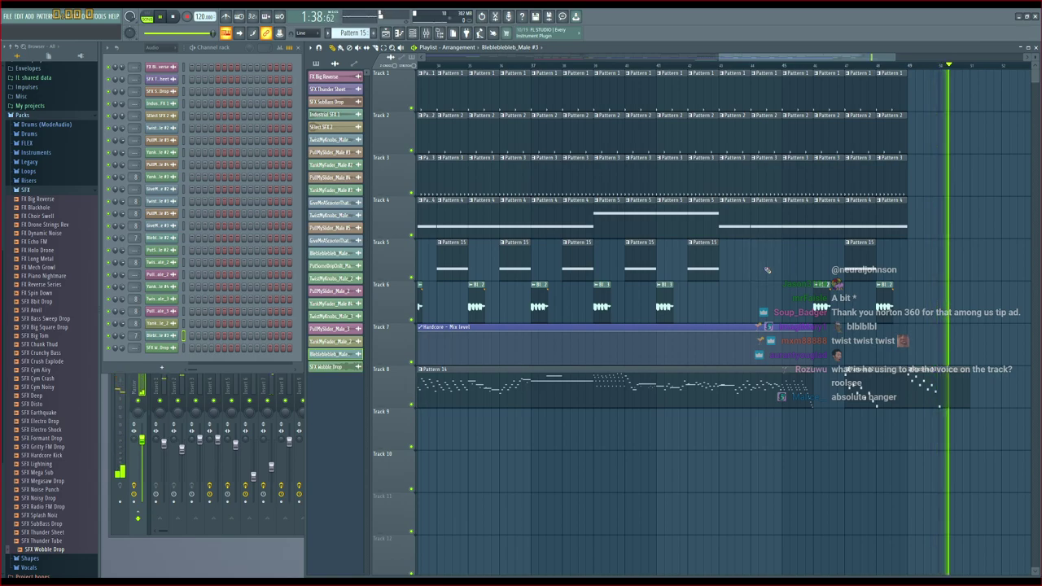
pyautogui.press('space')
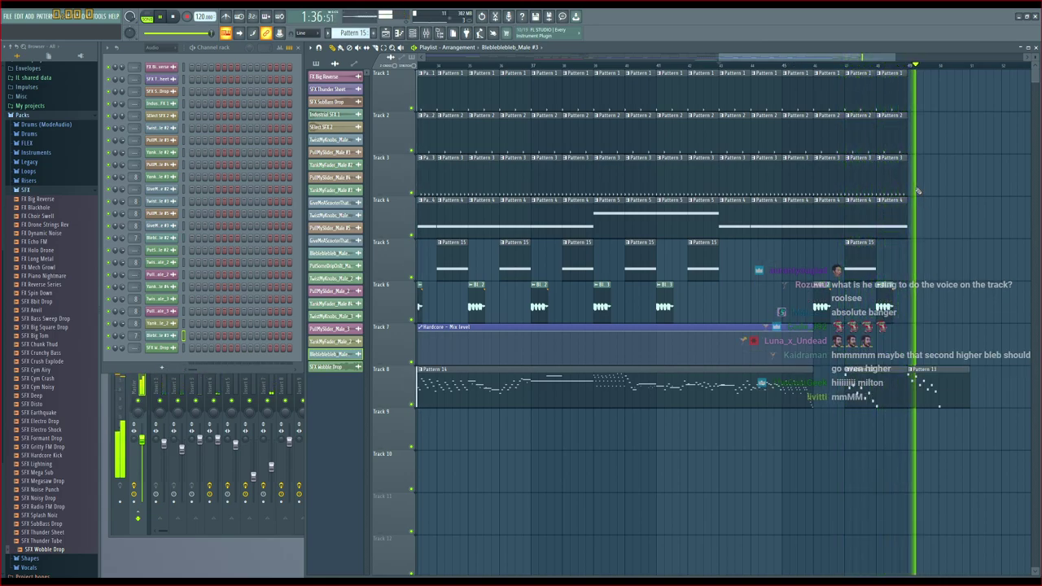
pyautogui.press('space')
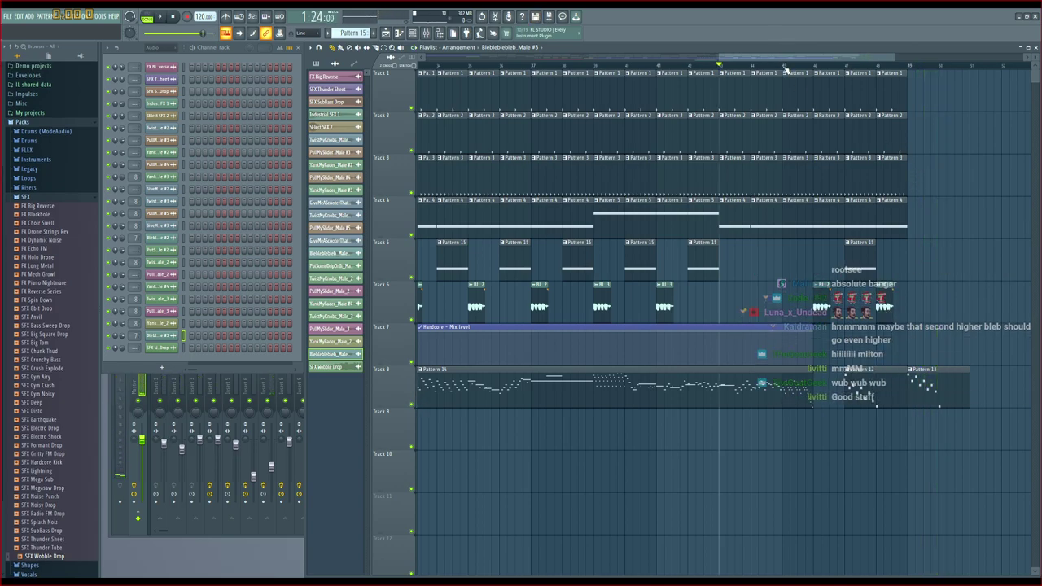
pyautogui.press('space')
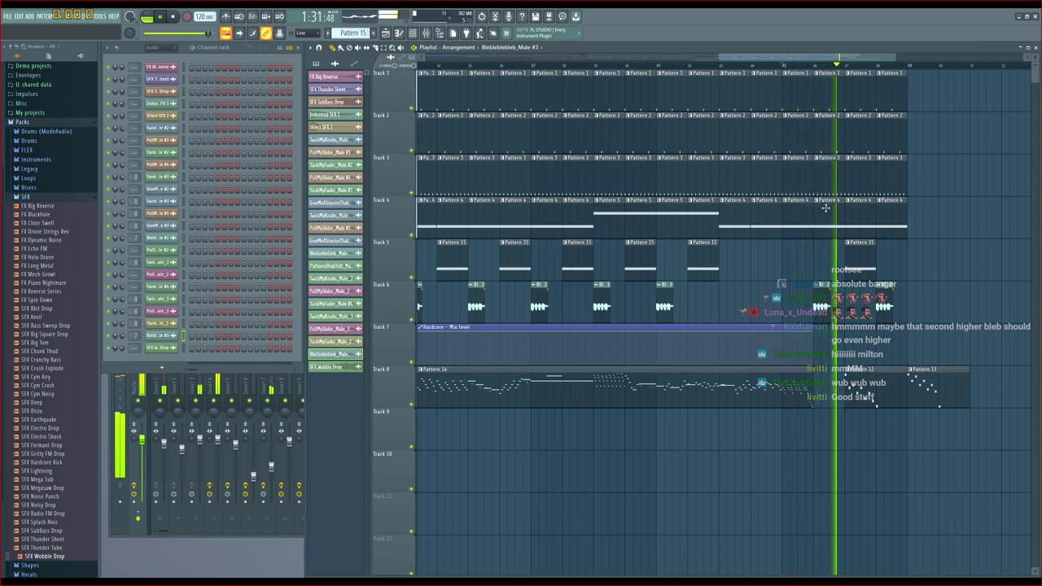
# Delete the Pattern 4 clips from bar 46 onward on Track 4 and the bar 48 clips of Pattern 1 and Pattern 2 during playback
pyautogui.press('space')
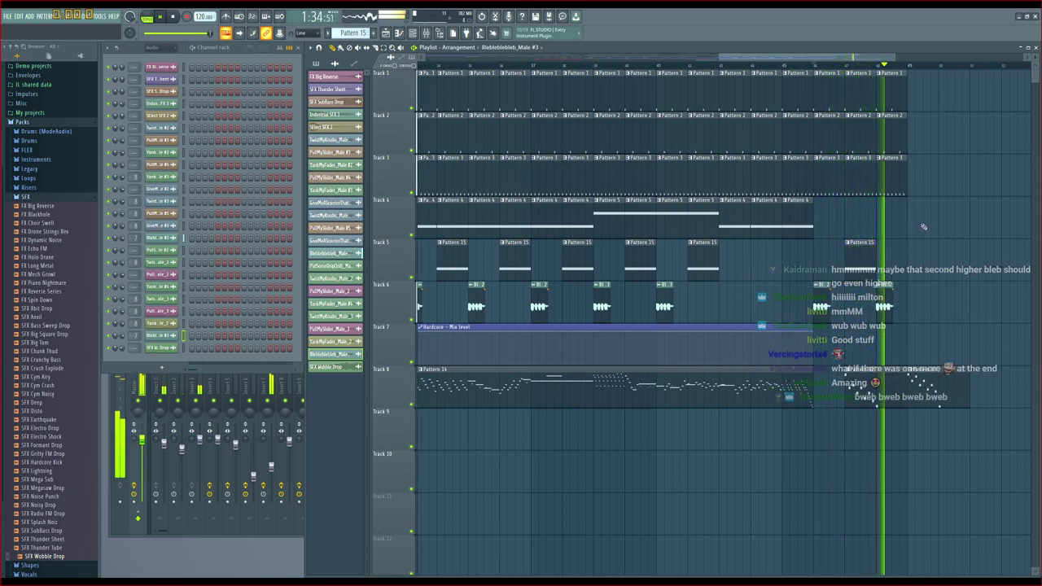
pyautogui.rightClick(896, 141)
pyautogui.rightClick(888, 105)
pyautogui.press('space')
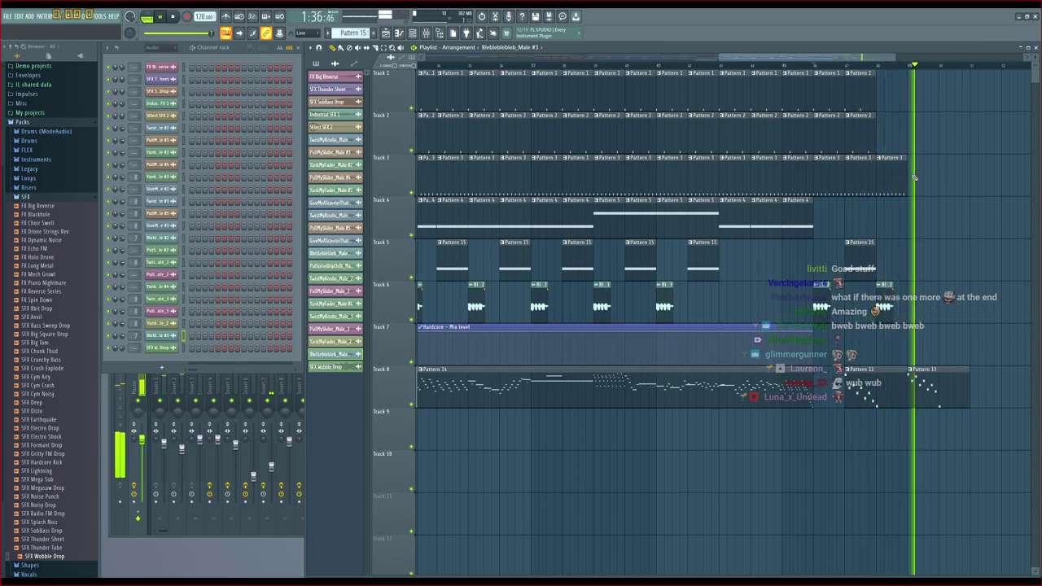
# Try a Pattern 2 clip on Track 2 at bar 48, remove it again, and delete the Pattern 1 clip at bar 47 on Track 1
pyautogui.click(864, 140)
pyautogui.click(883, 141)
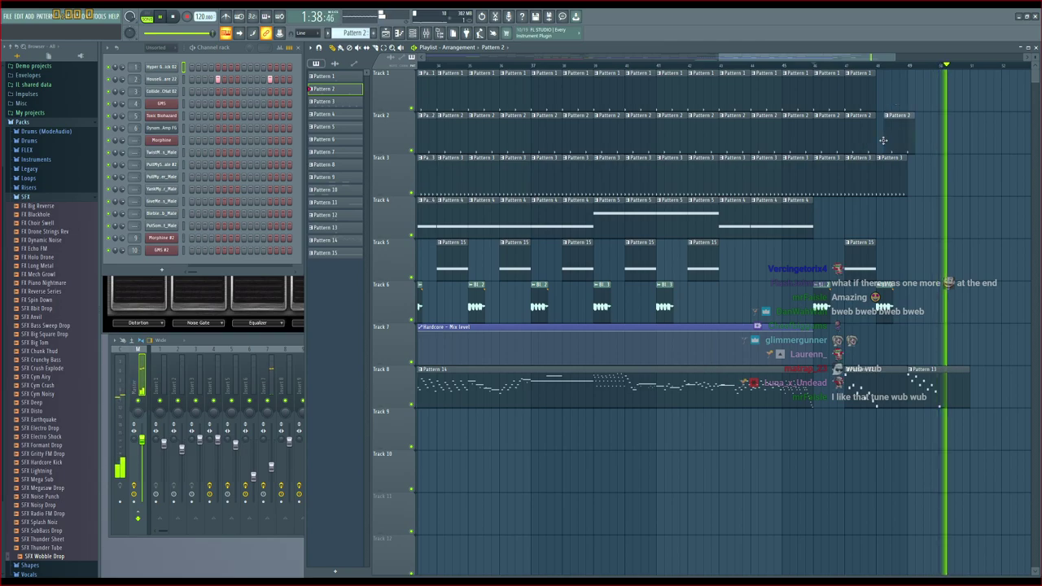
pyautogui.moveTo(883, 140); pyautogui.dragTo(879, 132)
pyautogui.press('space')
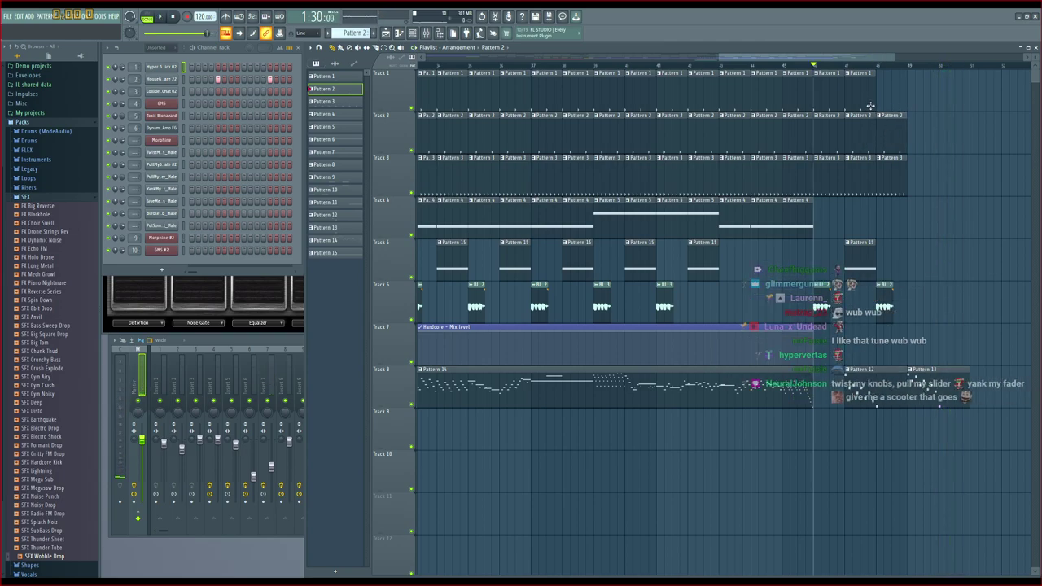
pyautogui.rightClick(893, 130)
pyautogui.press('space')
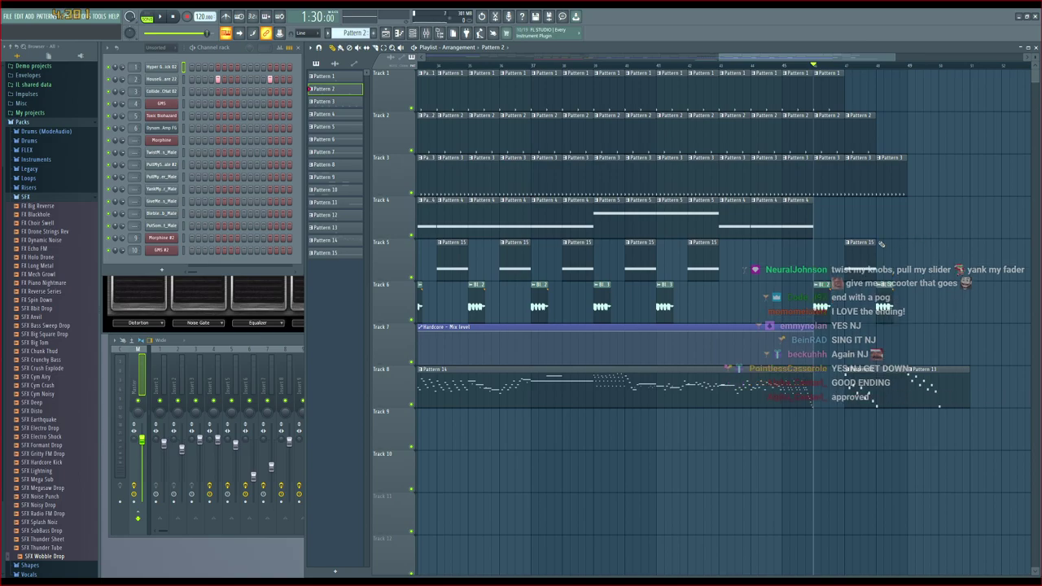
# Replay the track from the intro around bar 5 and review the arrangement through the middle section
pyautogui.moveTo(766, 60); pyautogui.dragTo(429, 84)
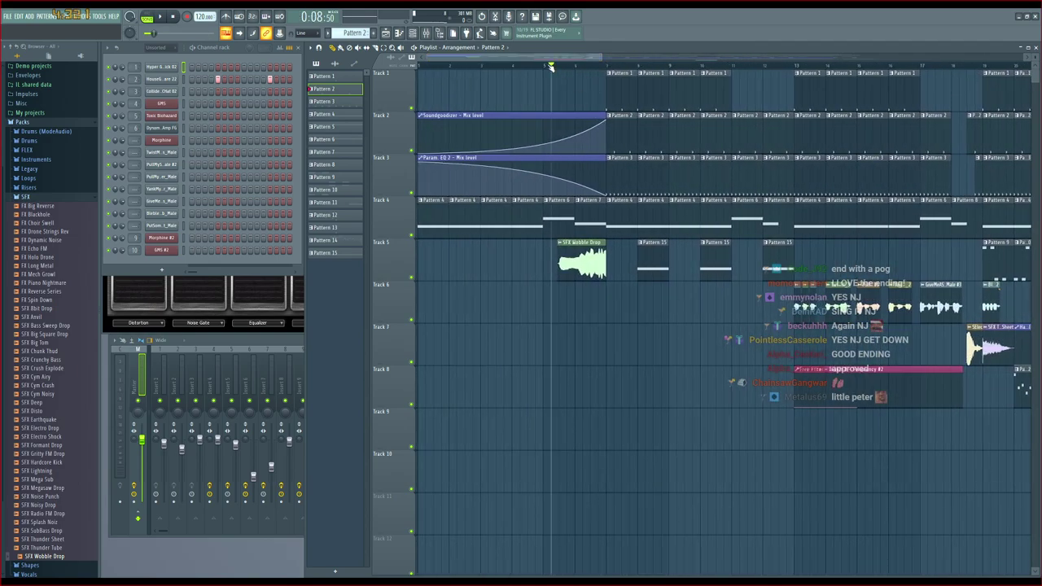
pyautogui.press('space')
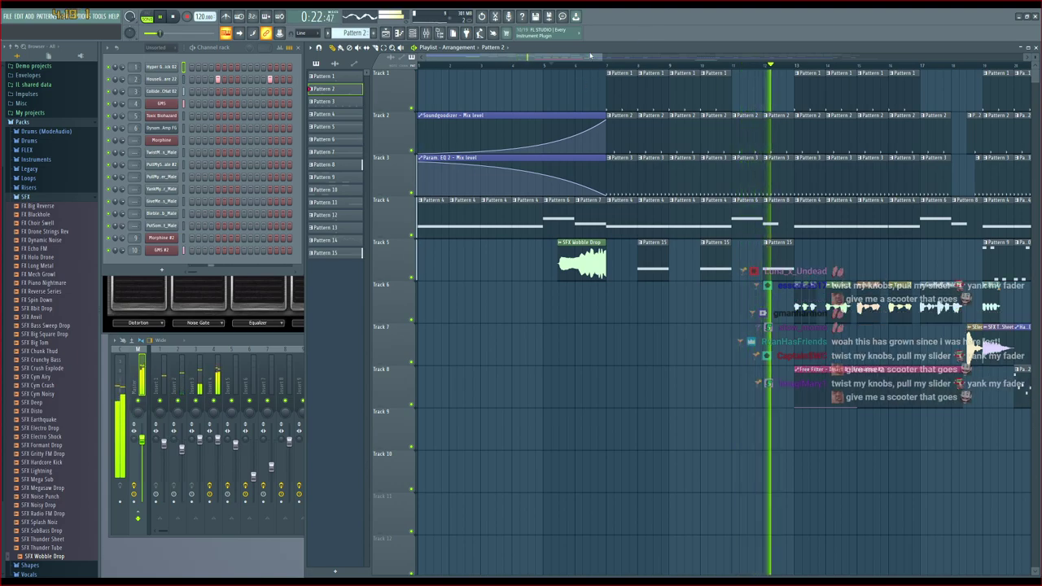
pyautogui.moveTo(591, 56); pyautogui.dragTo(795, 116)
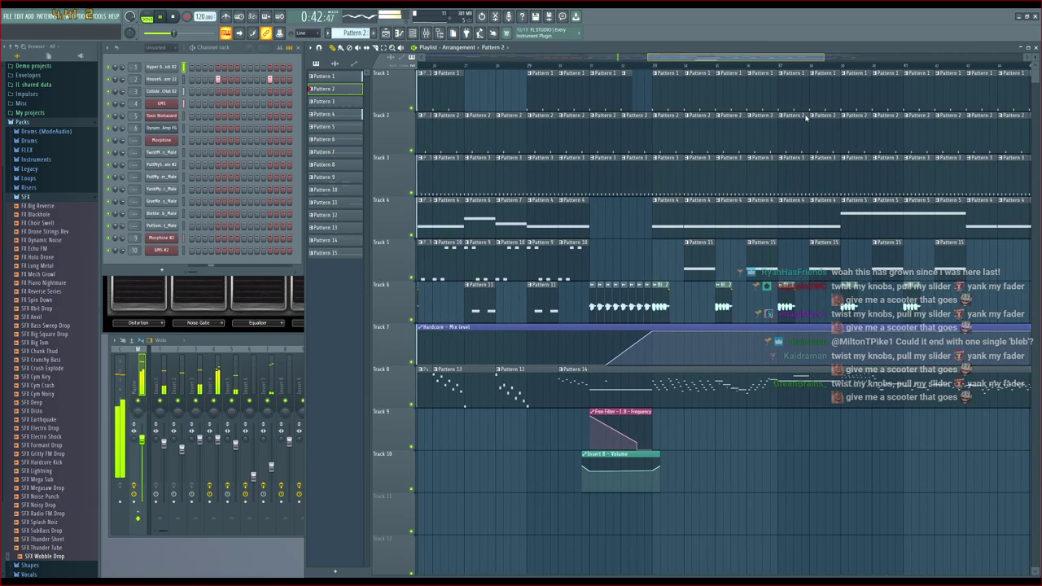
pyautogui.moveTo(806, 119); pyautogui.dragTo(765, 115)
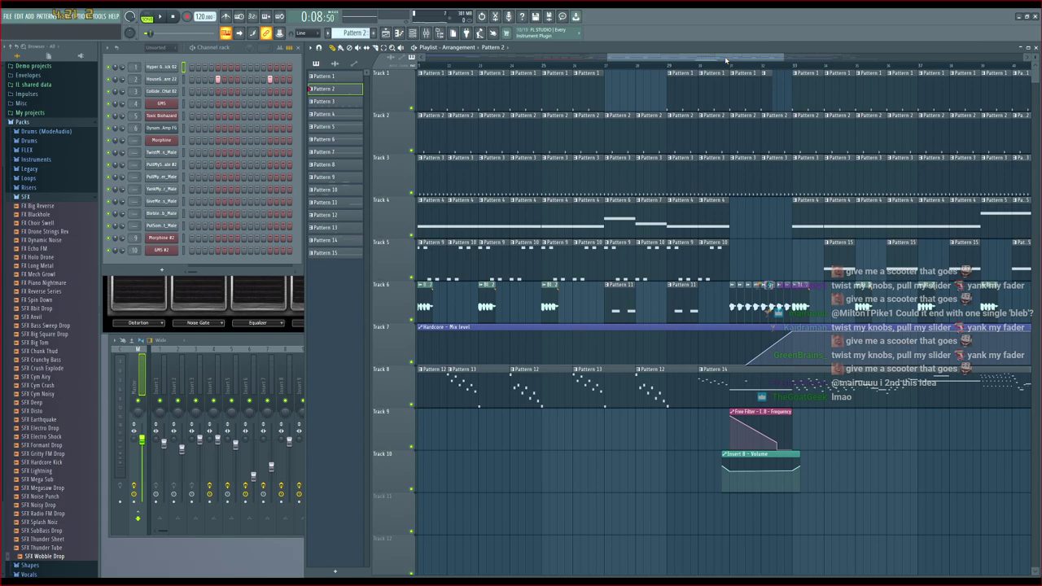
pyautogui.moveTo(726, 59); pyautogui.dragTo(529, 67)
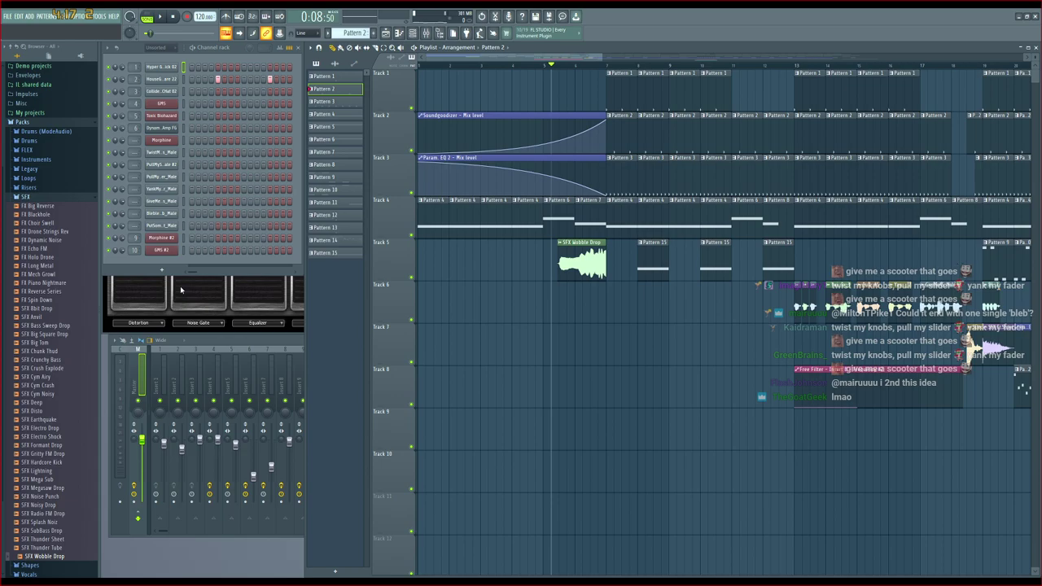
# Add the SFX Big Square Drop sample on Track 6 ending at bar 7 and reverse it
pyautogui.click(41, 334)
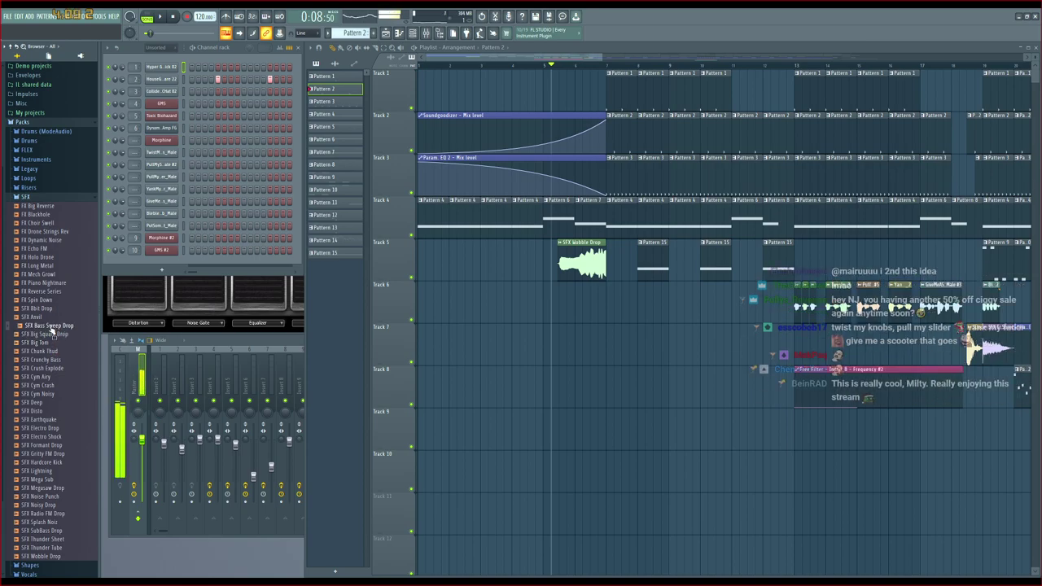
pyautogui.moveTo(52, 340); pyautogui.dragTo(552, 304)
pyautogui.doubleClick(531, 293)
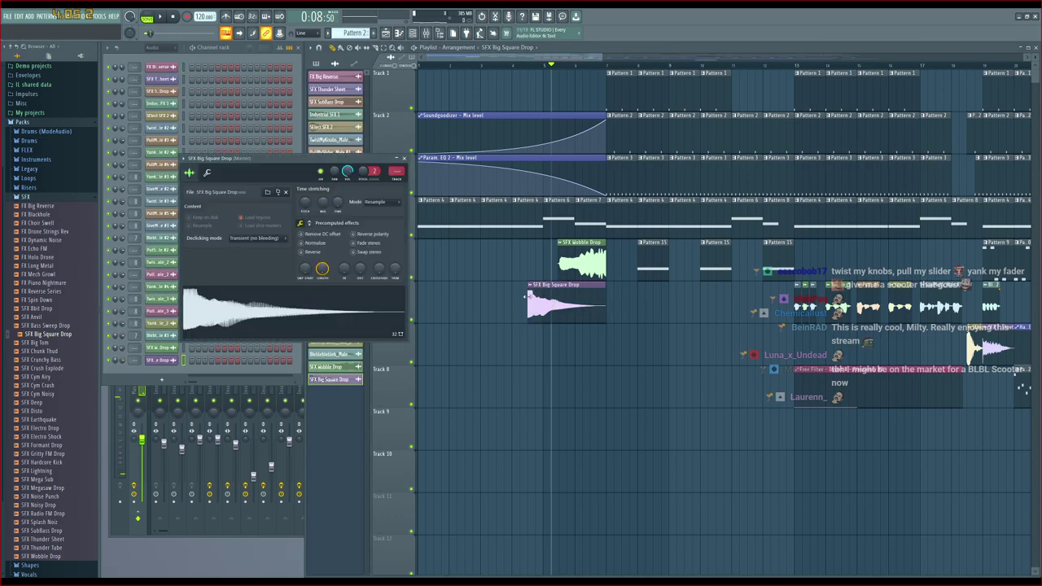
pyautogui.click(302, 253)
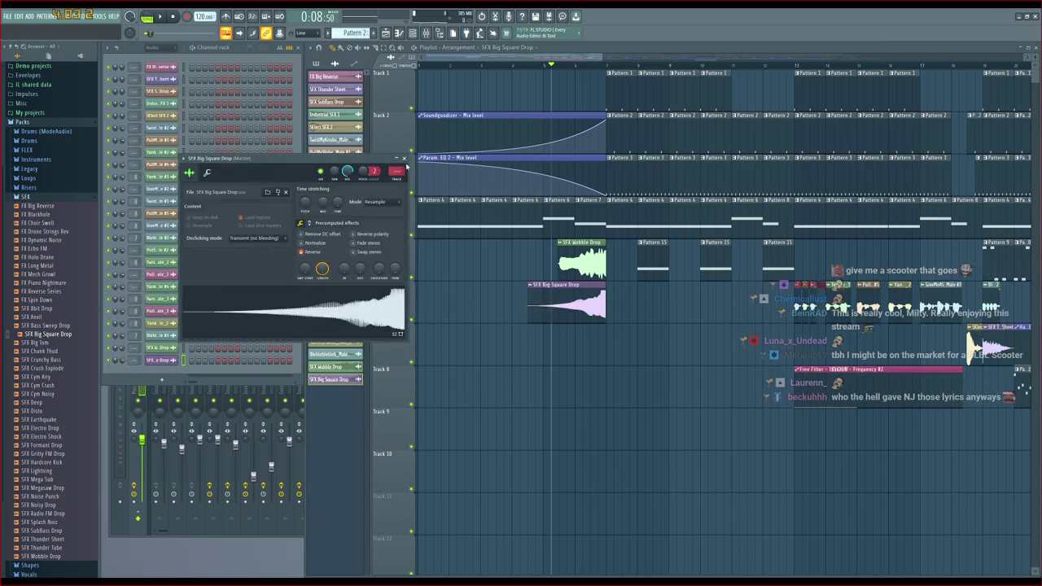
pyautogui.click(405, 159)
# Move the SFX Wobble Drop clip out of the intro to Track 9 and replay the lead-up to bar 7
pyautogui.press('space')
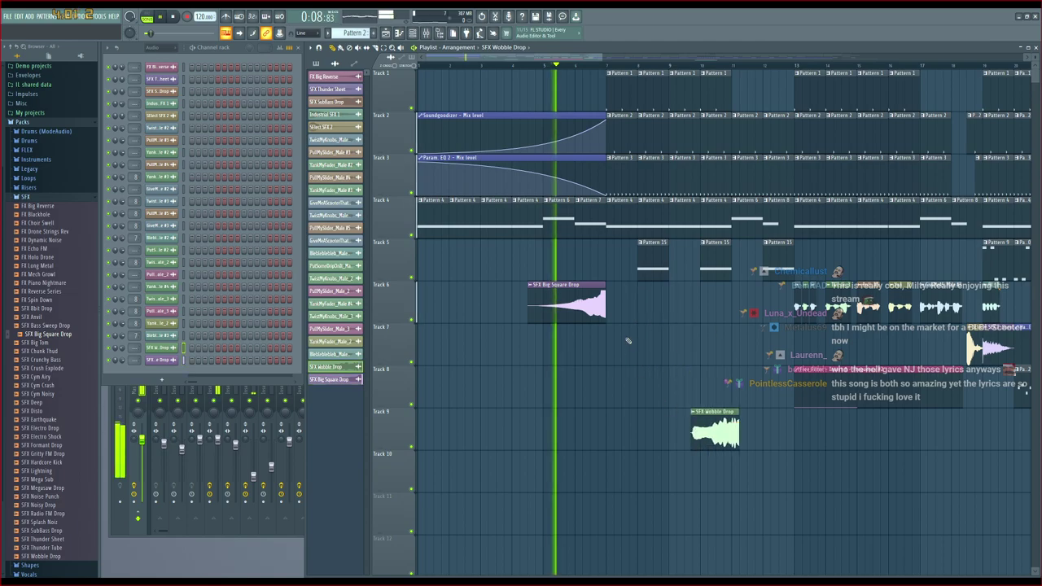
pyautogui.press('space')
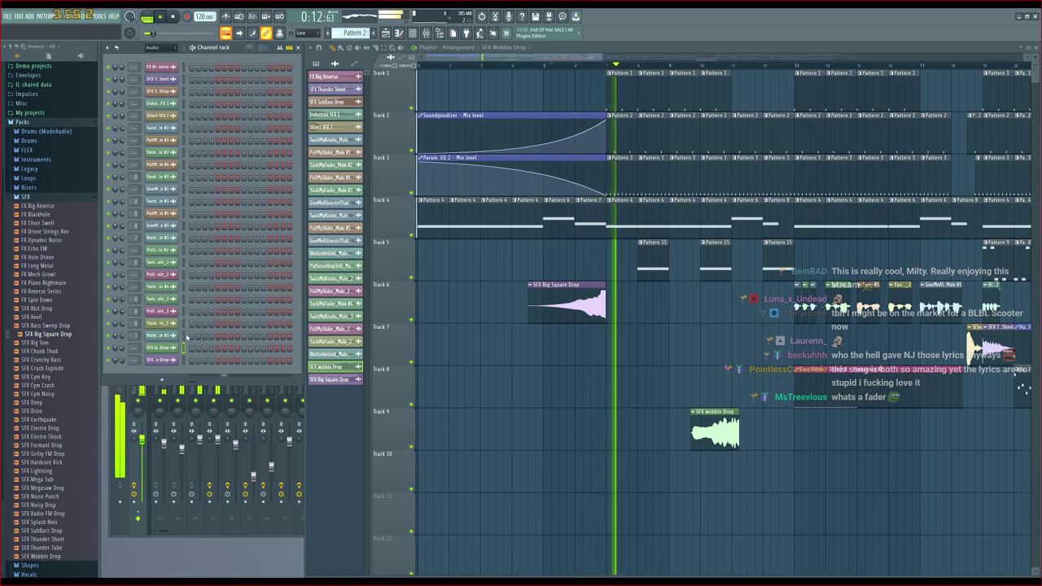
pyautogui.press('space')
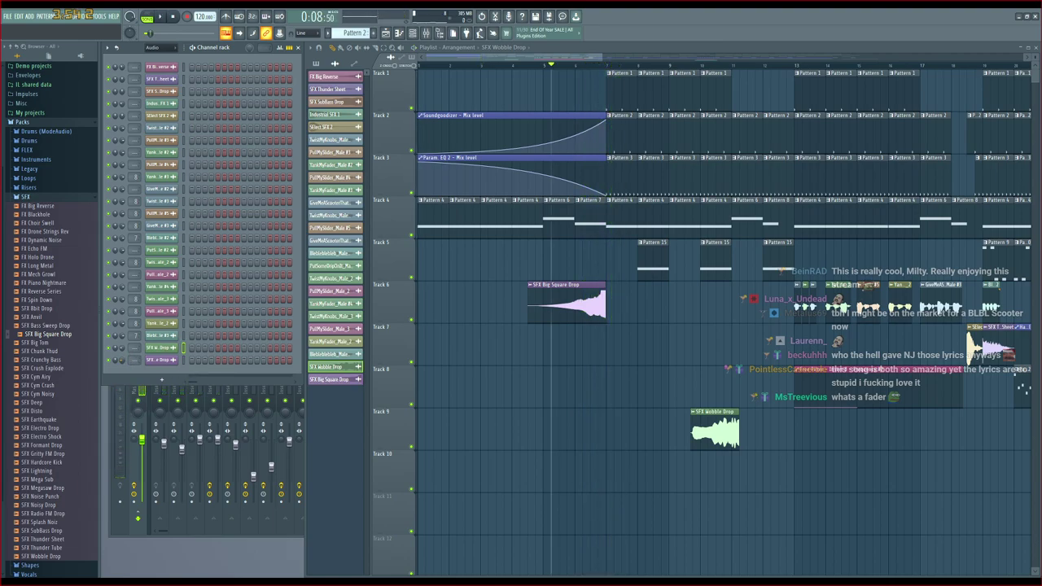
pyautogui.press('space')
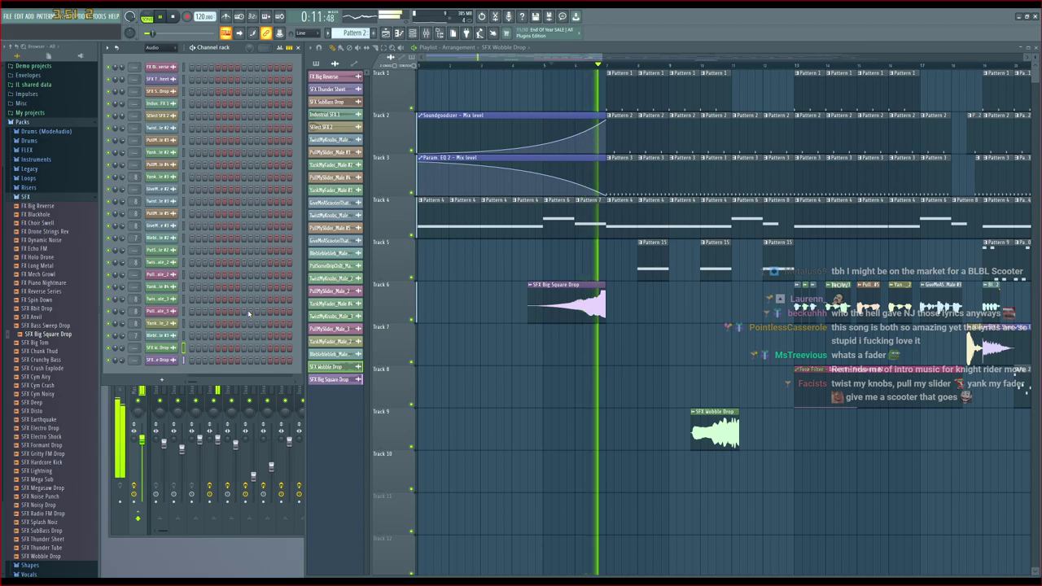
pyautogui.press('space')
# Place the IMP Cathedral Waldsassen - Clear impulse from Real Spaces on Track 6 at bar 7 and play the transition
pyautogui.click(56, 197)
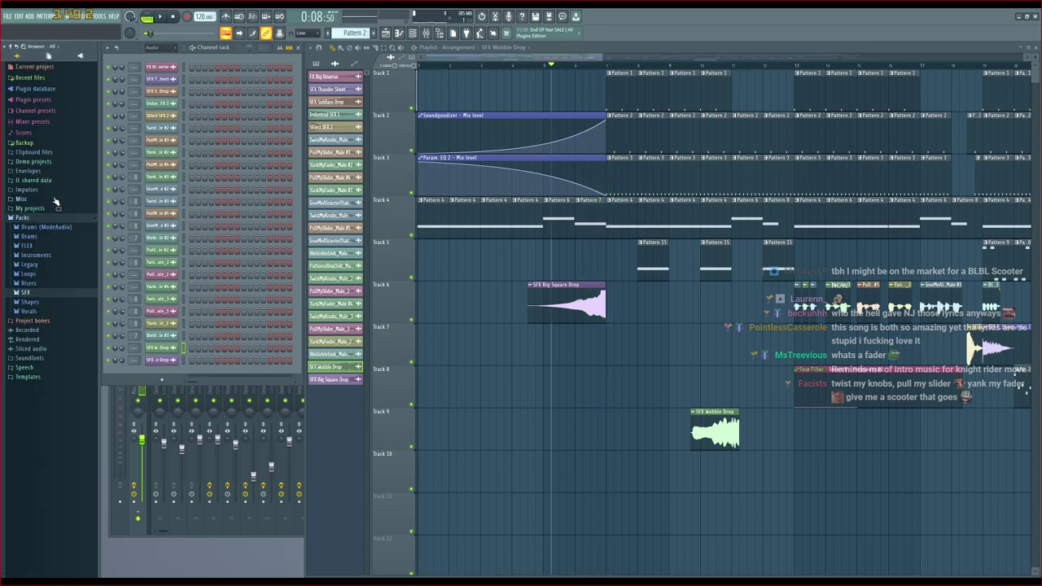
pyautogui.click(32, 189)
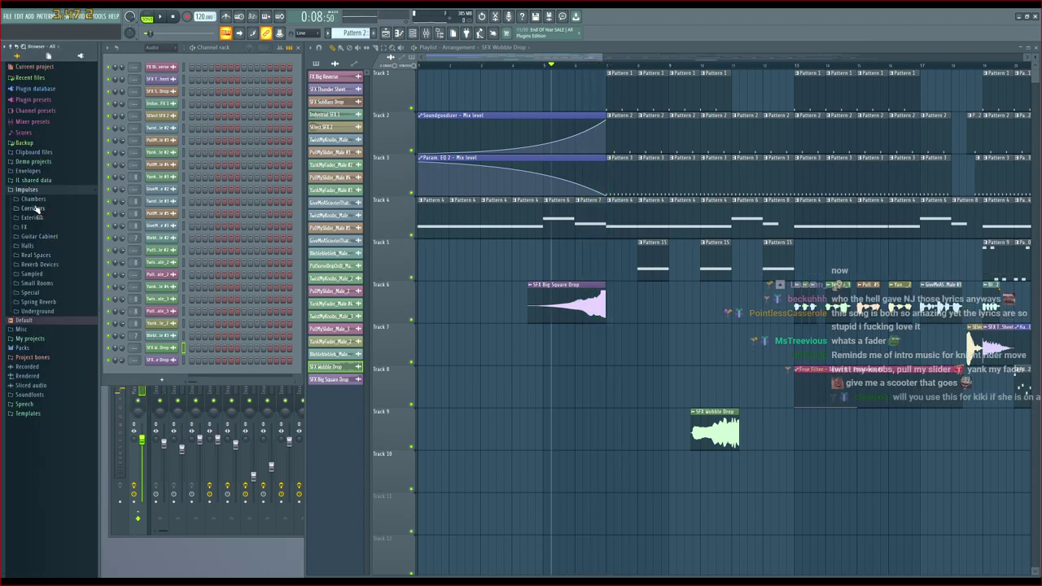
pyautogui.click(39, 264)
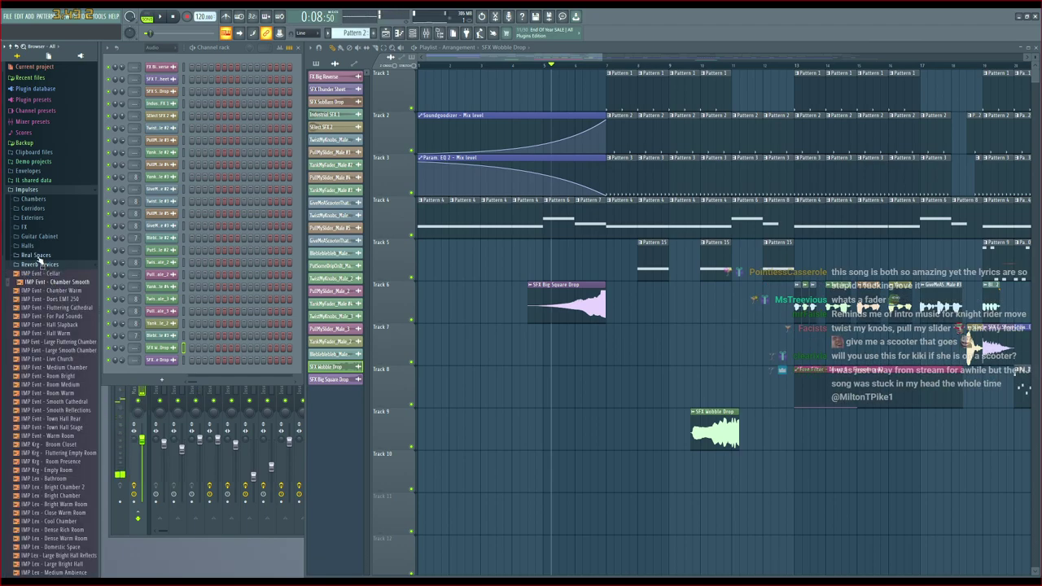
pyautogui.click(37, 256)
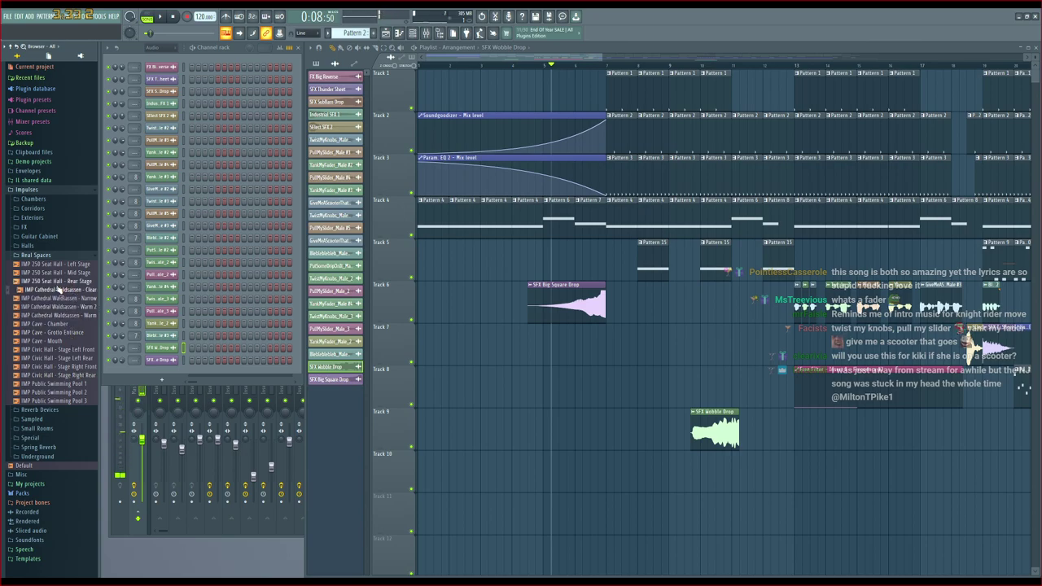
pyautogui.moveTo(606, 307); pyautogui.dragTo(606, 308)
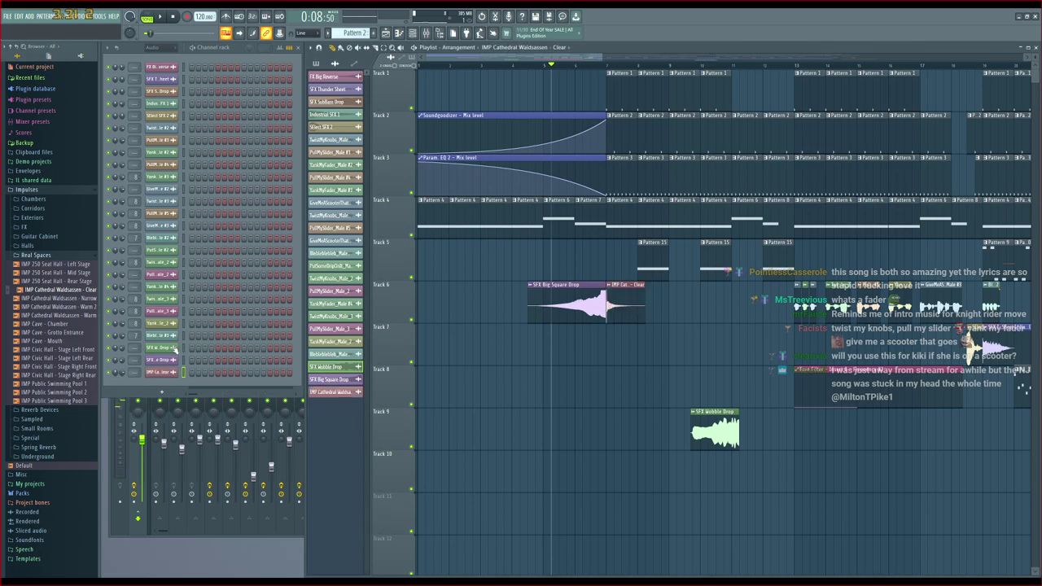
pyautogui.press('space')
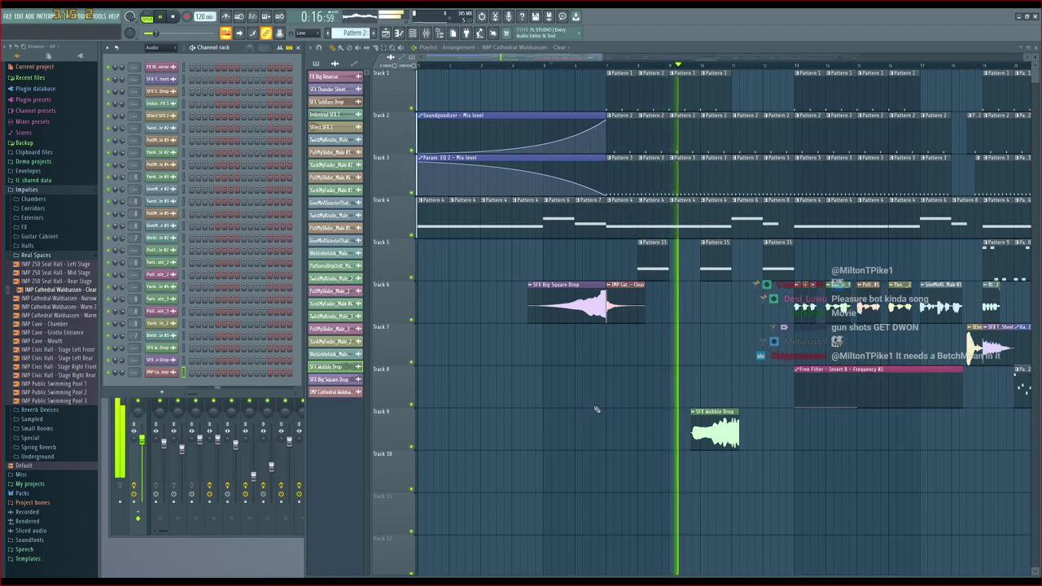
pyautogui.press('space')
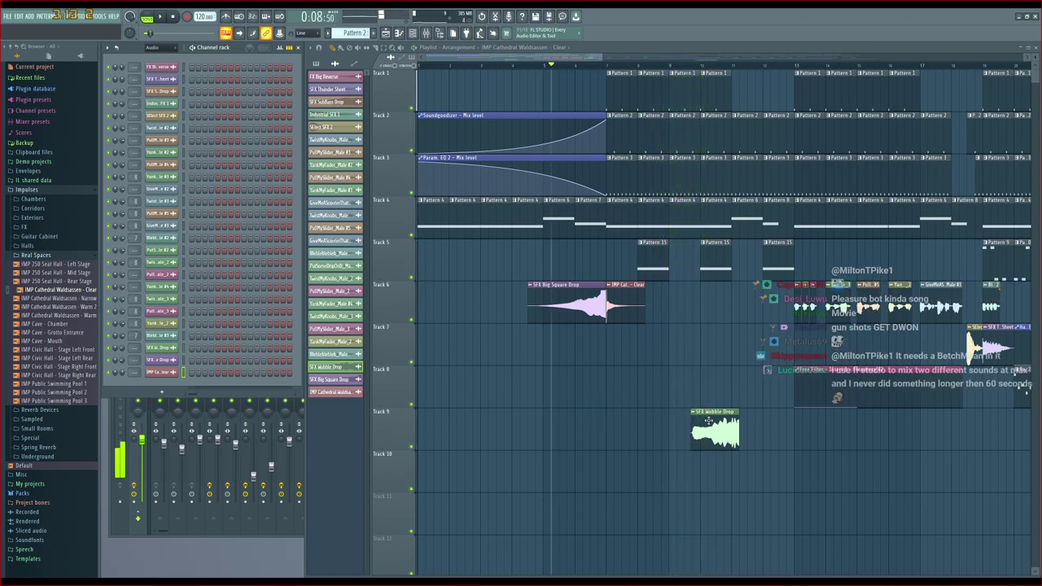
# Delete the SFX Wobble Drop clip from Track 9 and replay the transition into bar 7
pyautogui.rightClick(714, 429)
pyautogui.press('space')
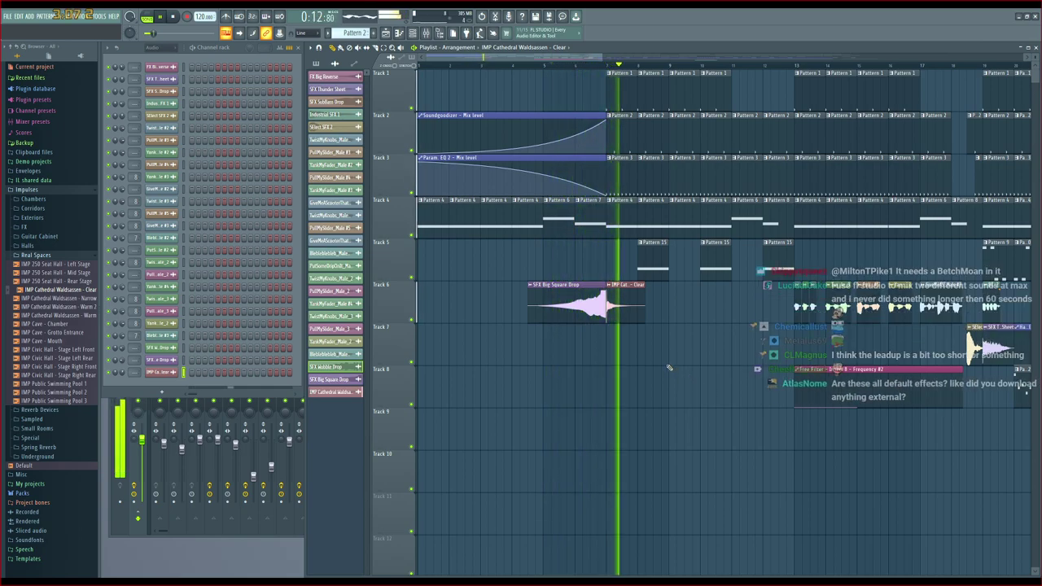
pyautogui.press('space')
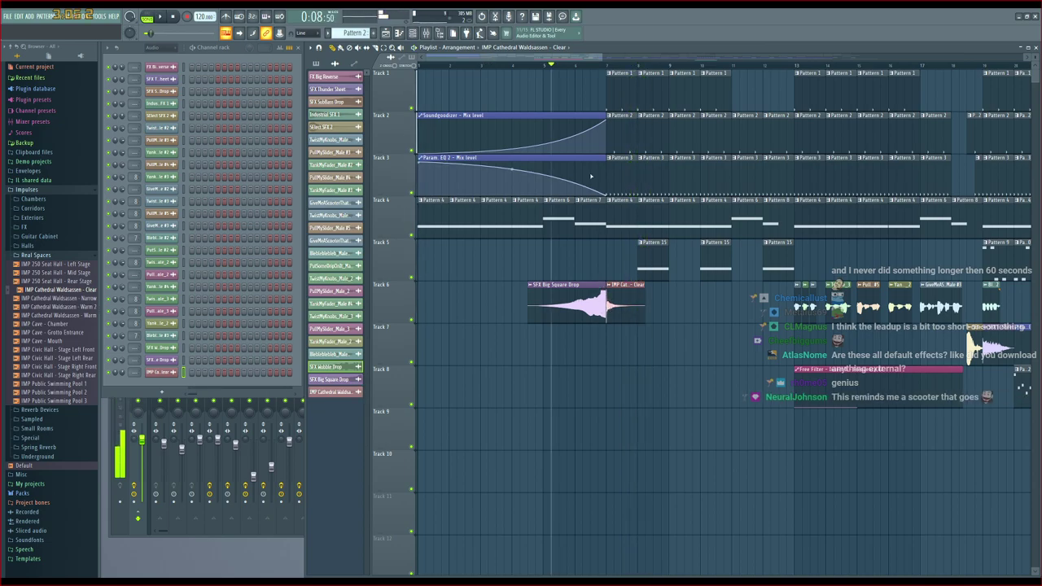
pyautogui.scroll(4, 612, 72)
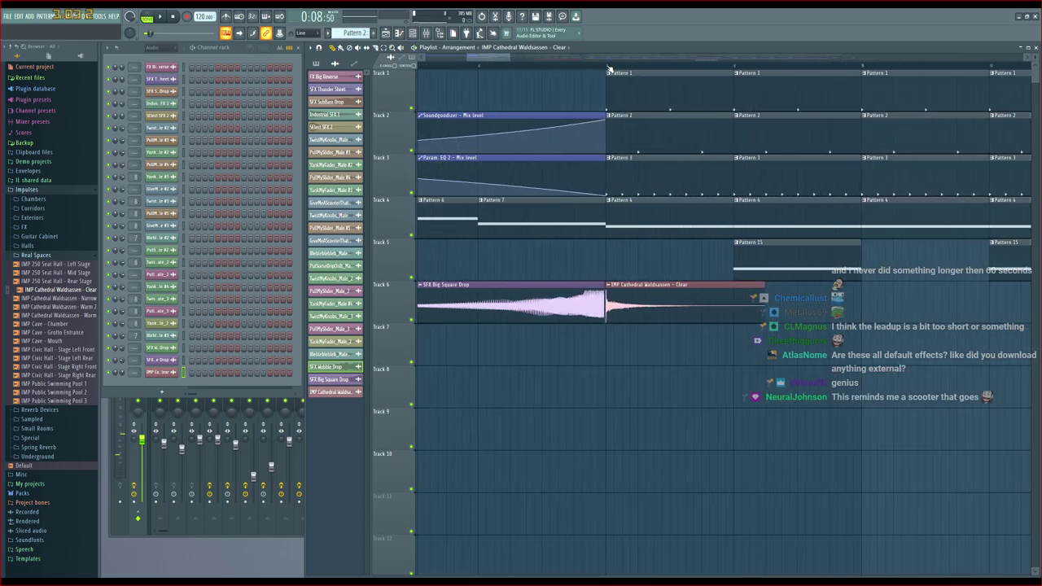
pyautogui.scroll(-4, 710, 70)
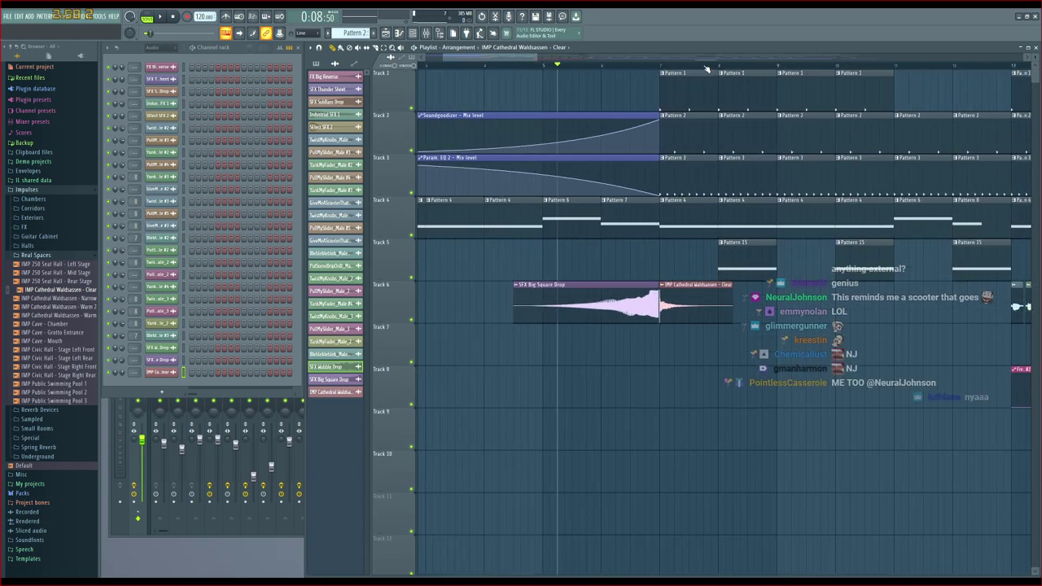
pyautogui.press('space')
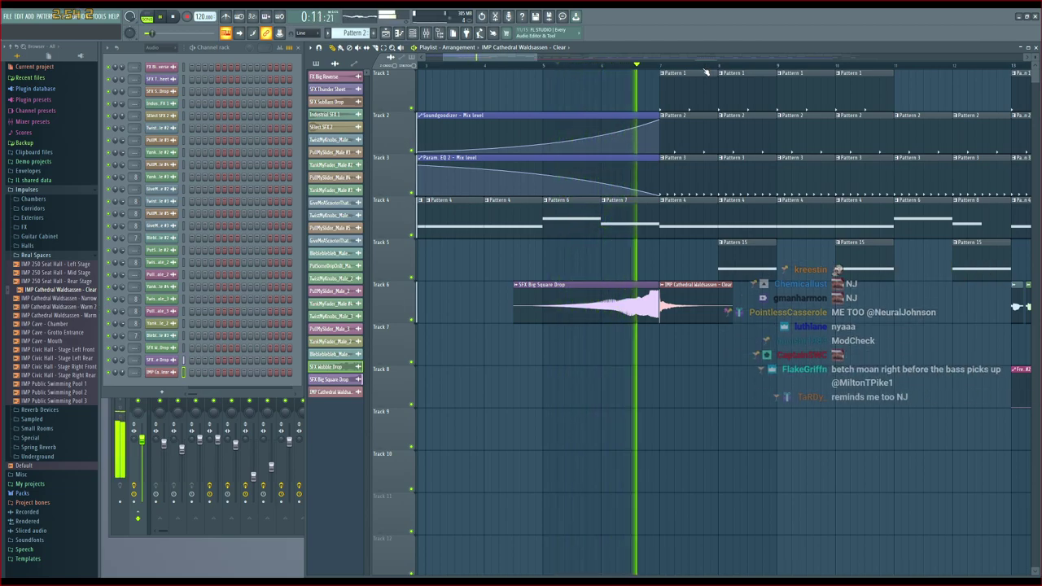
pyautogui.press('space')
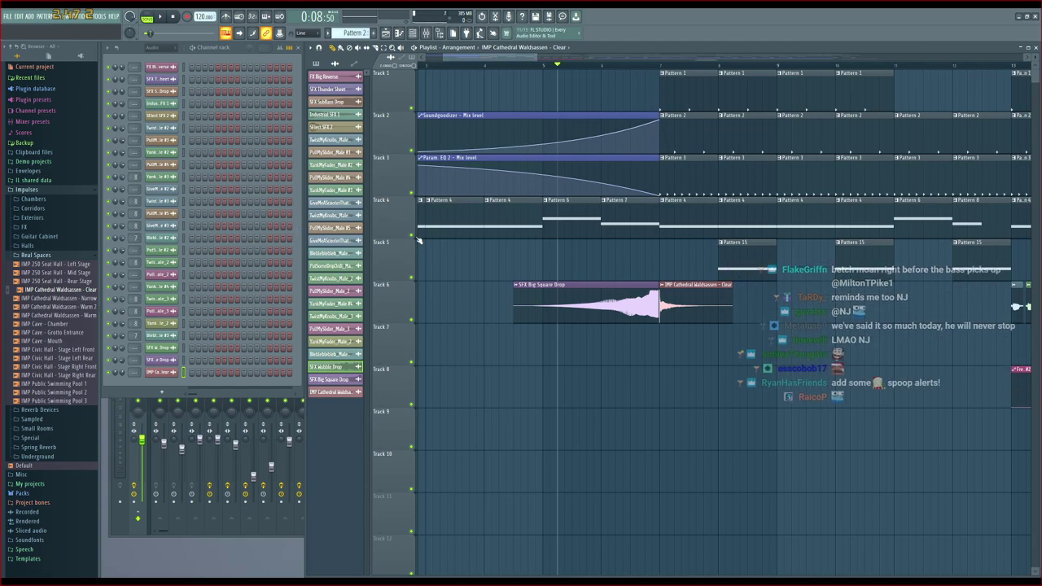
# Preview the GiveMeAScooterThatGoes_Male and PullMySlider_Male speech samples and load PullMySlider_Male as a new channel
pyautogui.click(49, 255)
pyautogui.click(24, 404)
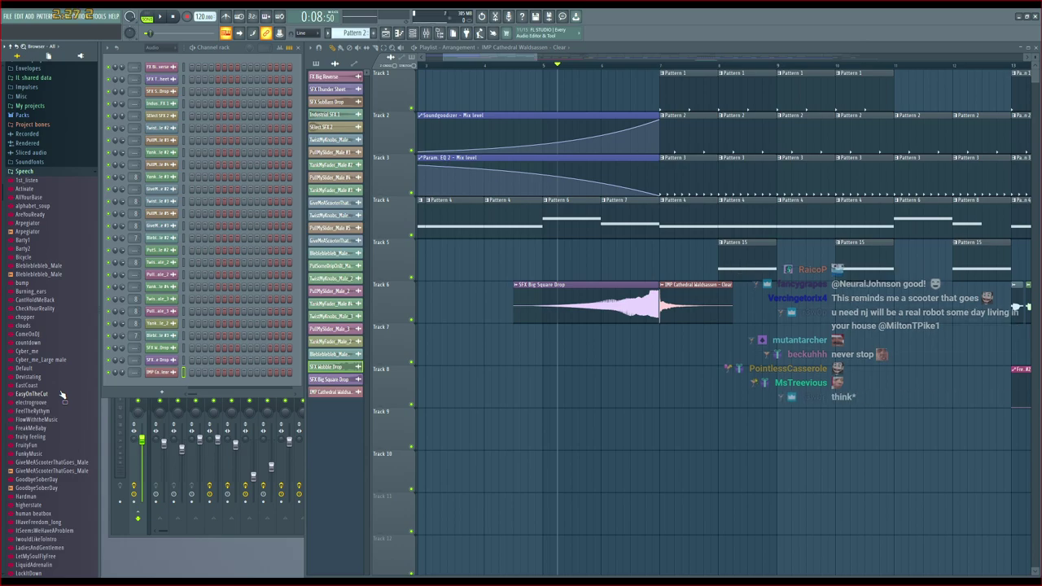
pyautogui.click(59, 471)
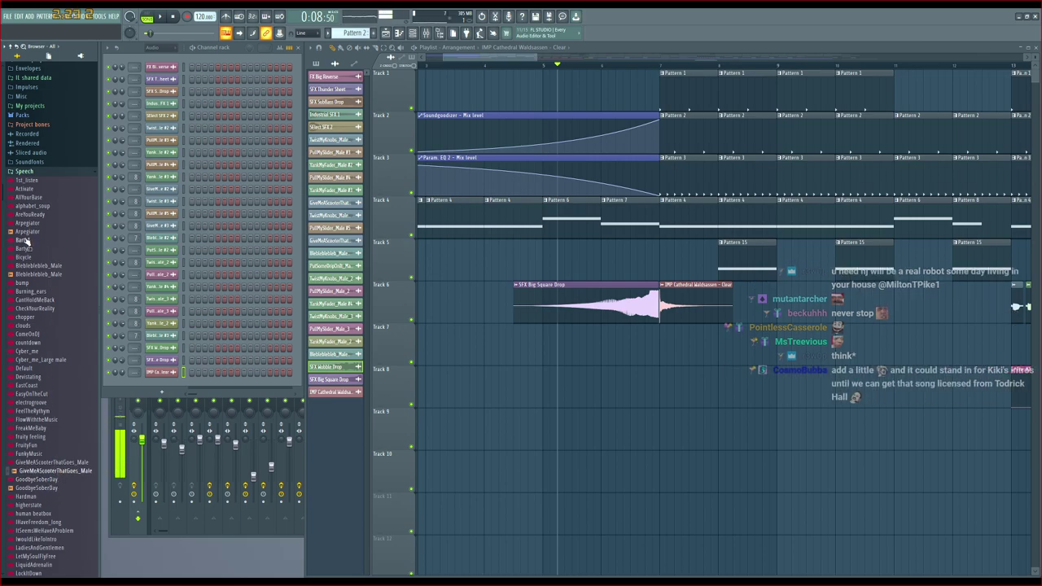
pyautogui.scroll(-8, 49, 407)
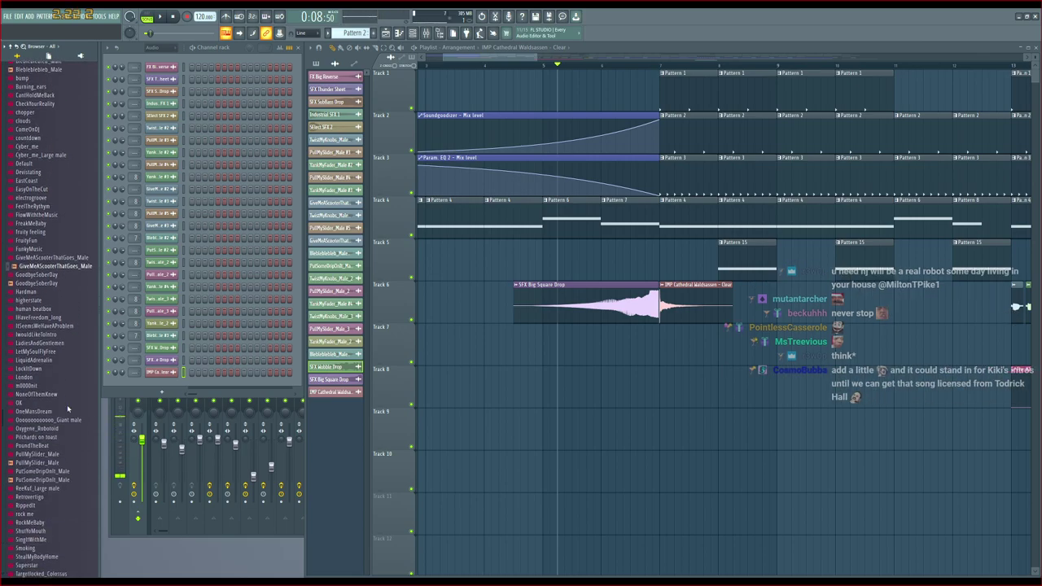
pyautogui.click(45, 462)
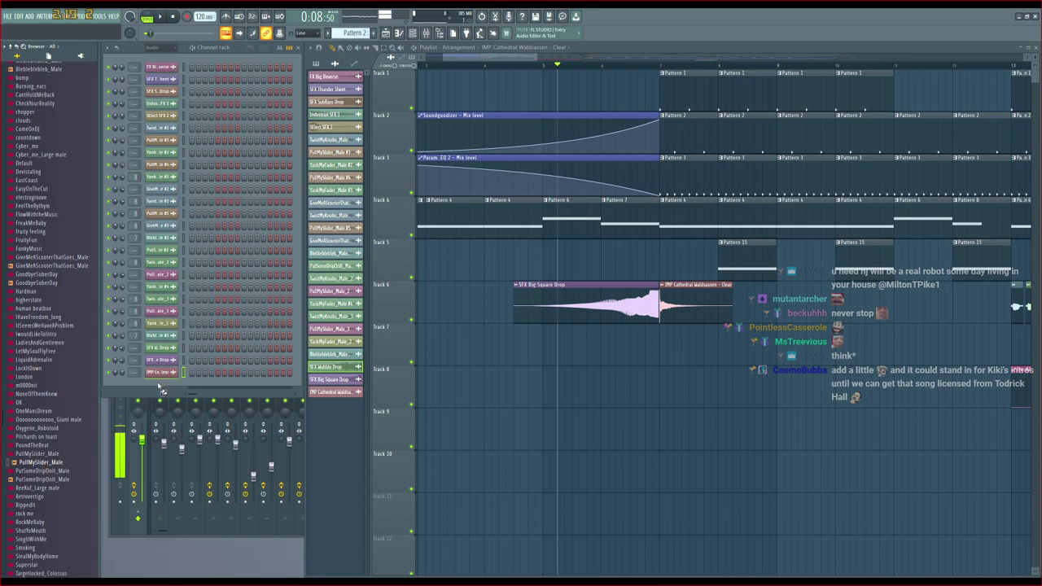
pyautogui.moveTo(159, 386); pyautogui.dragTo(159, 386)
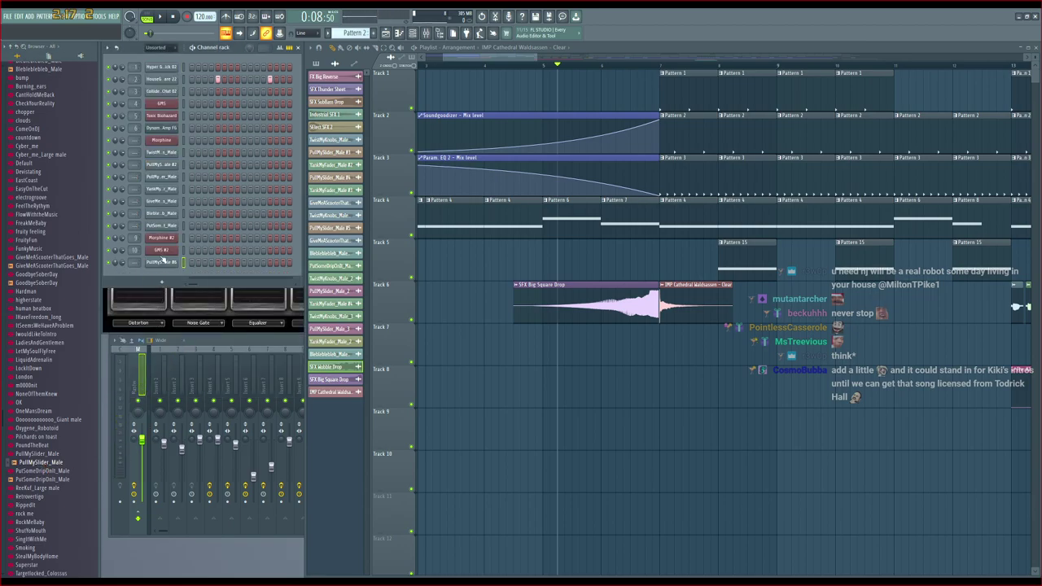
# Inspect the new PullMySlider_Male channel's envelope and sample settings and audition the sample
pyautogui.click(162, 261)
pyautogui.click(149, 112)
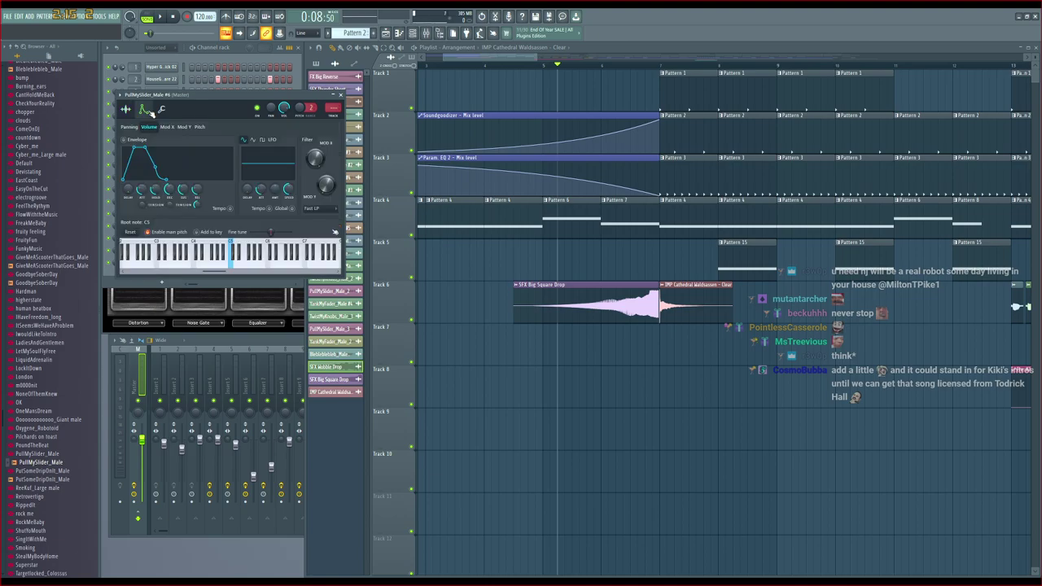
pyautogui.click(161, 110)
pyautogui.click(124, 111)
pyautogui.moveTo(194, 98); pyautogui.dragTo(497, 174)
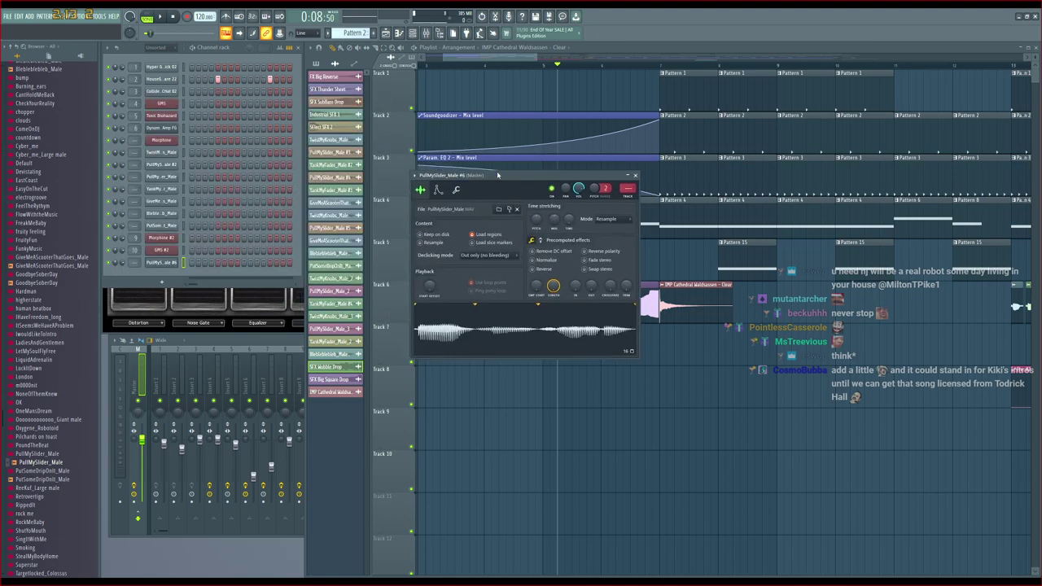
pyautogui.click(175, 263)
pyautogui.click(175, 262)
pyautogui.click(163, 264)
pyautogui.click(163, 264)
pyautogui.click(53, 462)
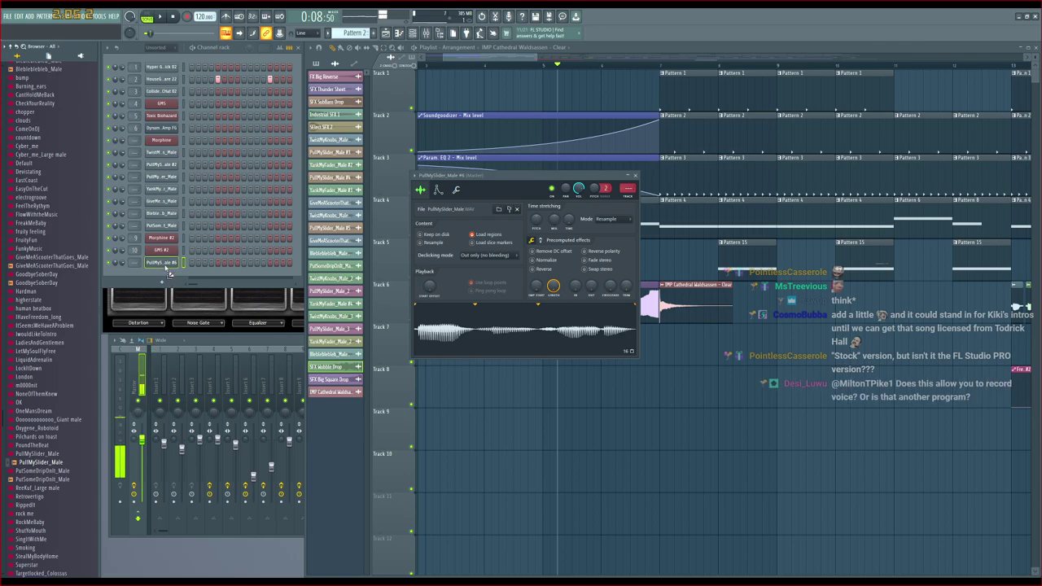
# Replace the PullMySlider_Male sample in the last channel with a new Go_Male speech sample and close its settings
pyautogui.press('Up')
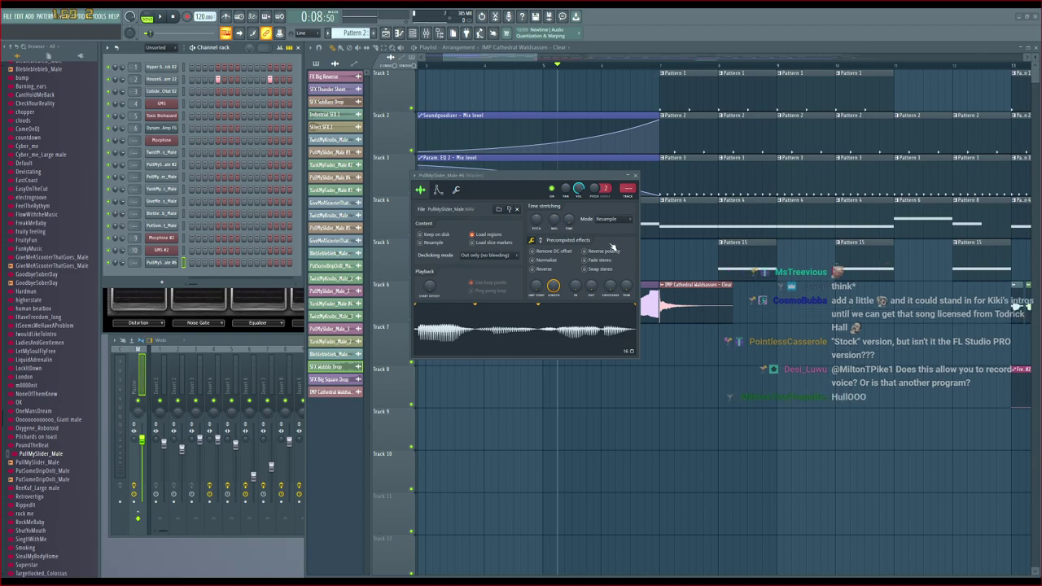
pyautogui.press('q')
pyautogui.click(845, 511)
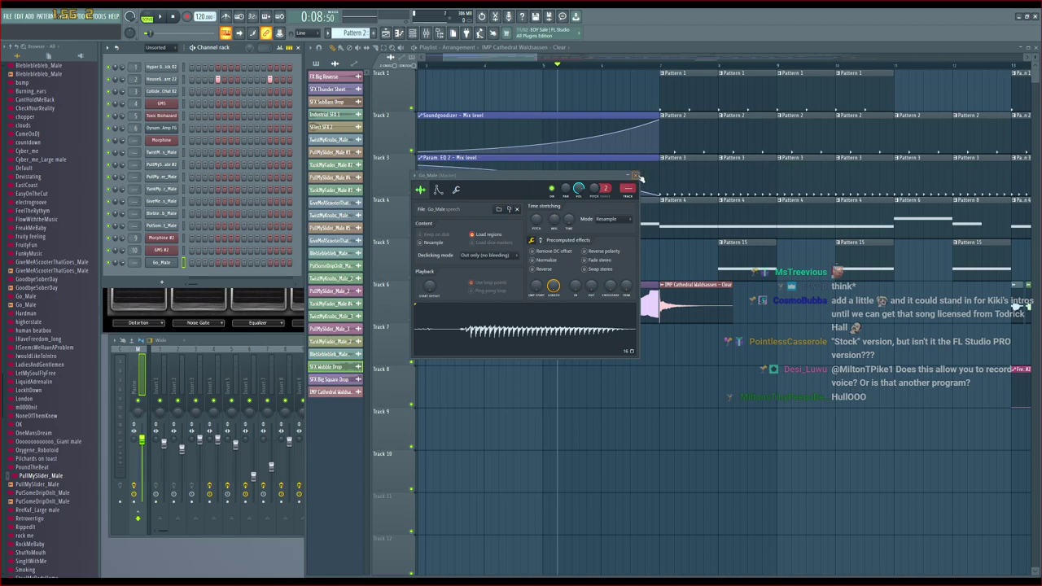
pyautogui.click(638, 176)
# Place the Go_Male speech sample on Track 5 just before bar 7 and play the transition
pyautogui.scroll(8, 50, 458)
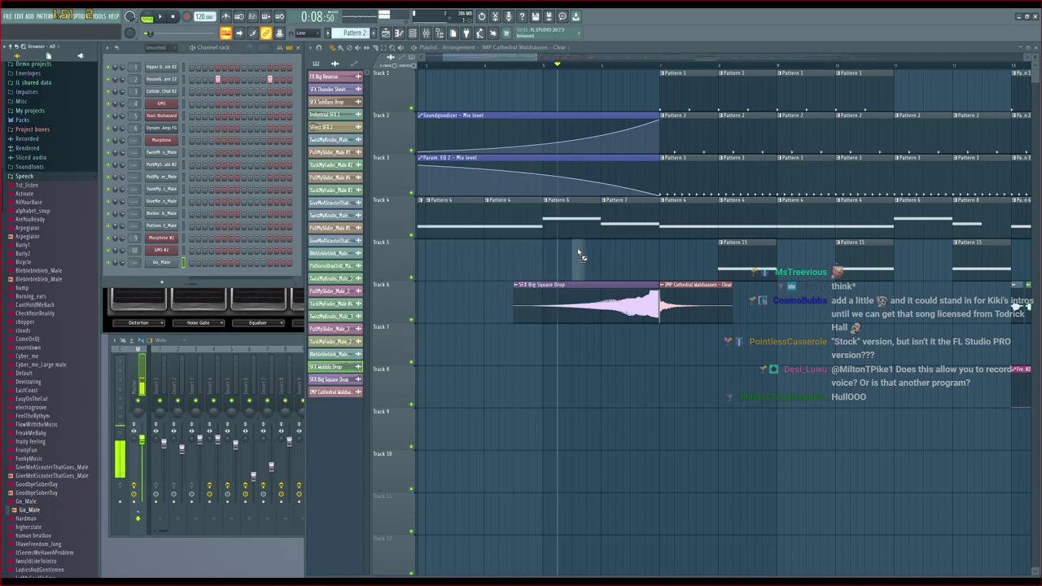
pyautogui.click(643, 246)
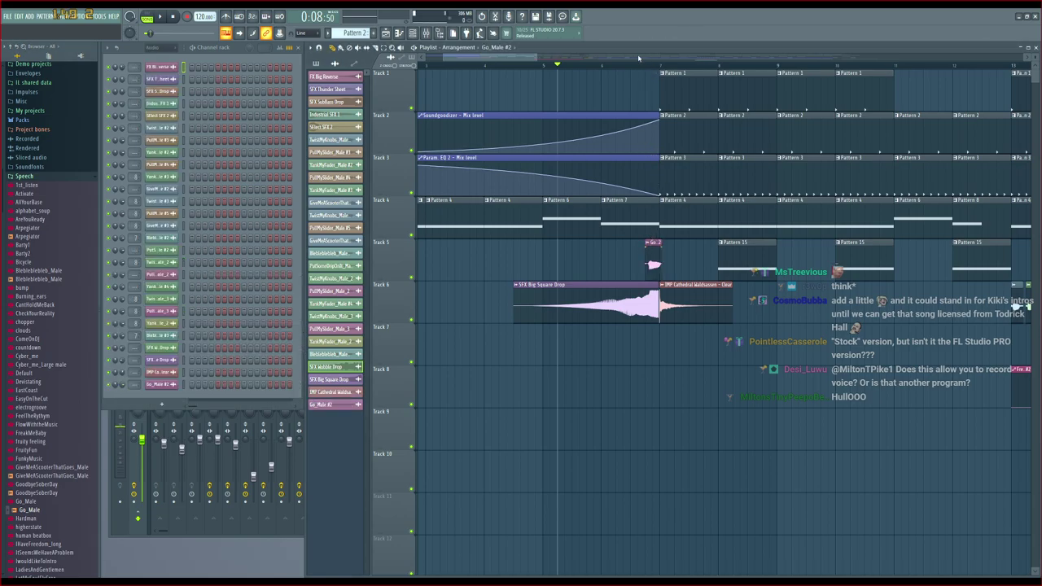
pyautogui.press('space')
pyautogui.scroll(5, 639, 58)
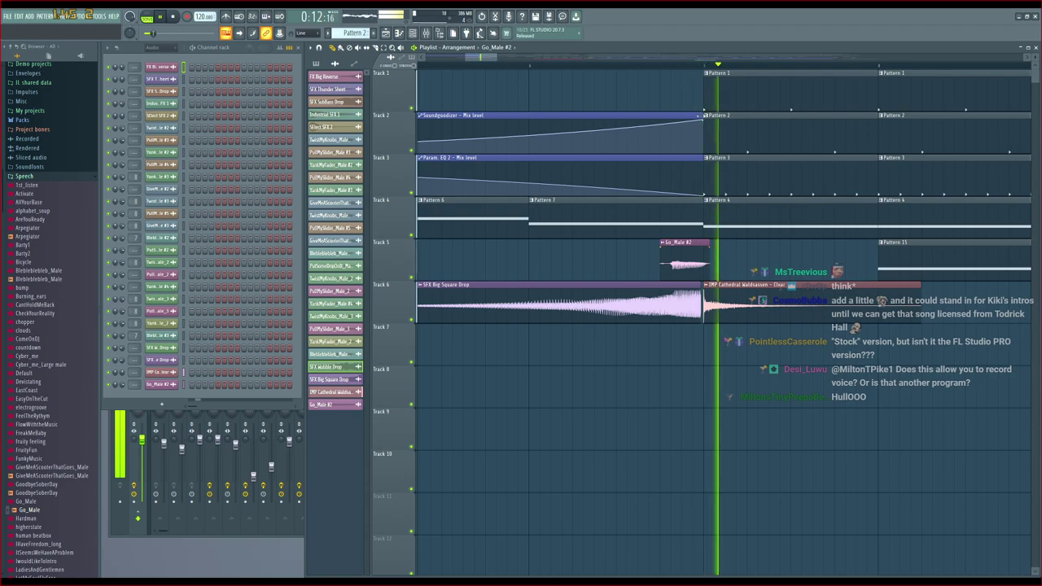
pyautogui.press('space')
# Trim the silent start off the Go_Male clip, keep it just before bar 7, and replay the drop
pyautogui.scroll(3, 674, 64)
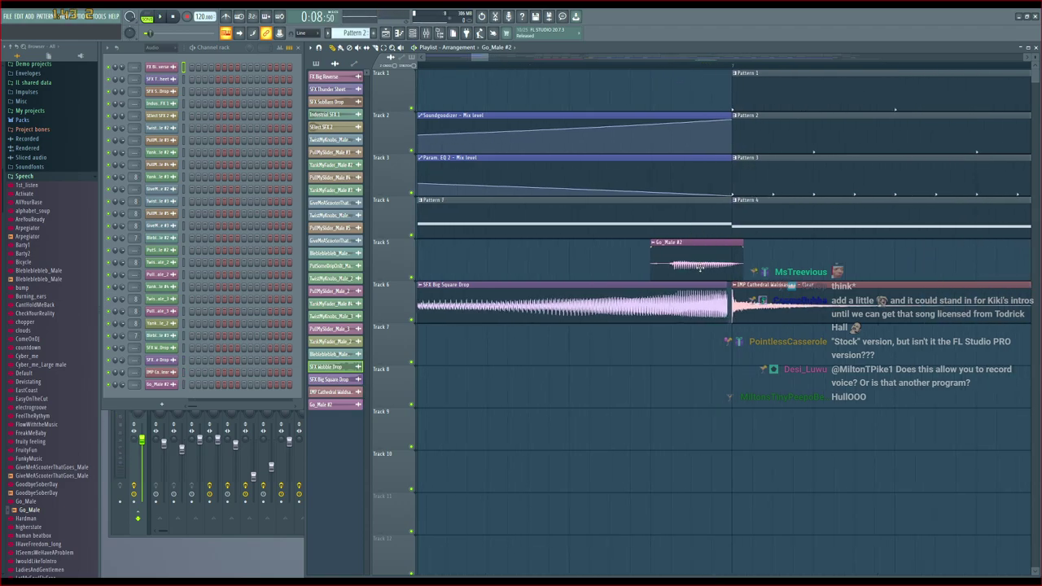
pyautogui.moveTo(702, 267); pyautogui.dragTo(674, 267)
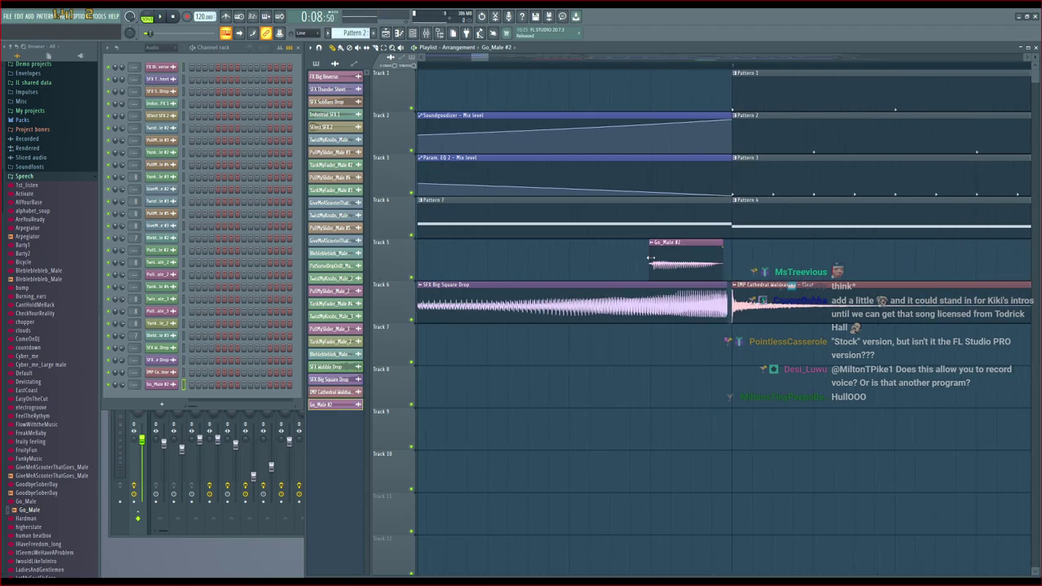
pyautogui.press('space')
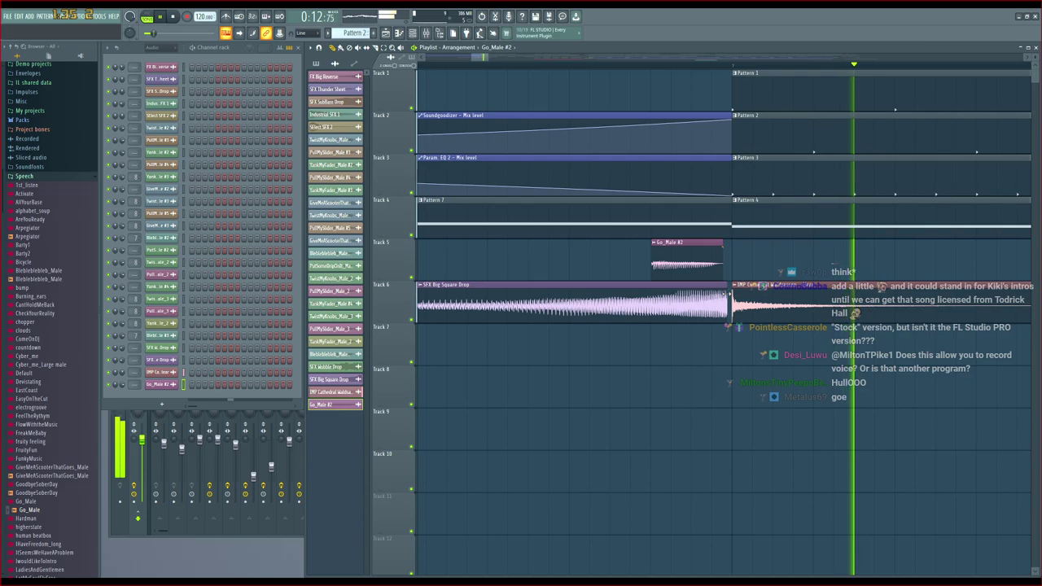
pyautogui.press('space')
# Shorten the SFX Big Square Drop clip on Track 6 so it ends where the Go_Male clip starts
pyautogui.moveTo(729, 296); pyautogui.dragTo(650, 295)
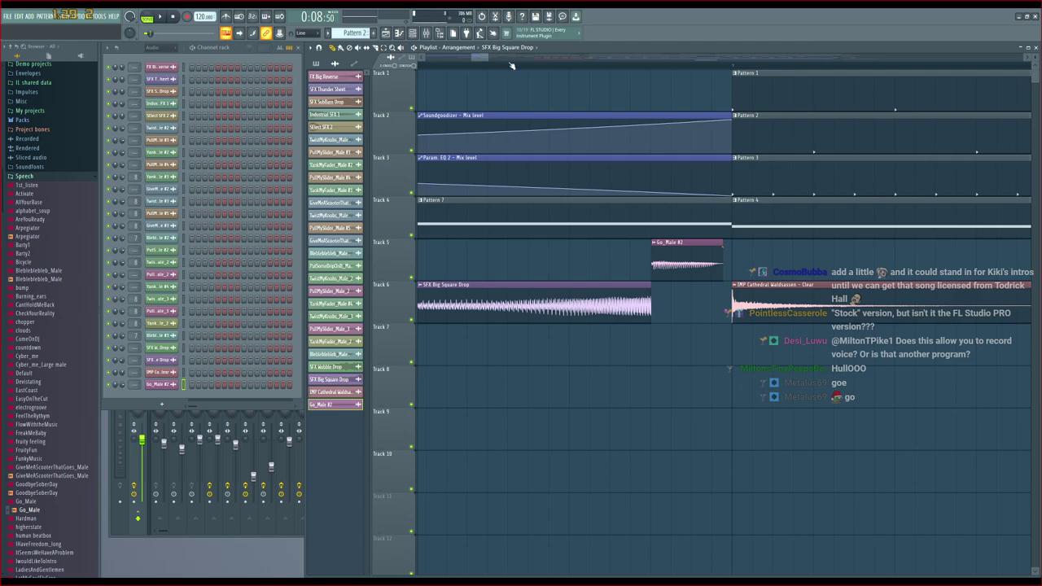
pyautogui.scroll(-6, 511, 65)
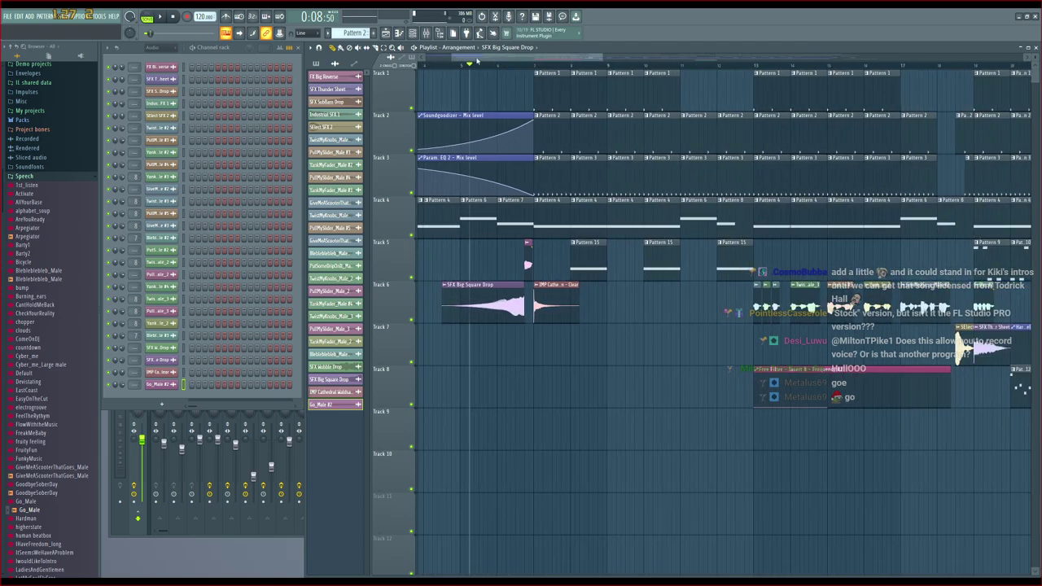
pyautogui.click(423, 33)
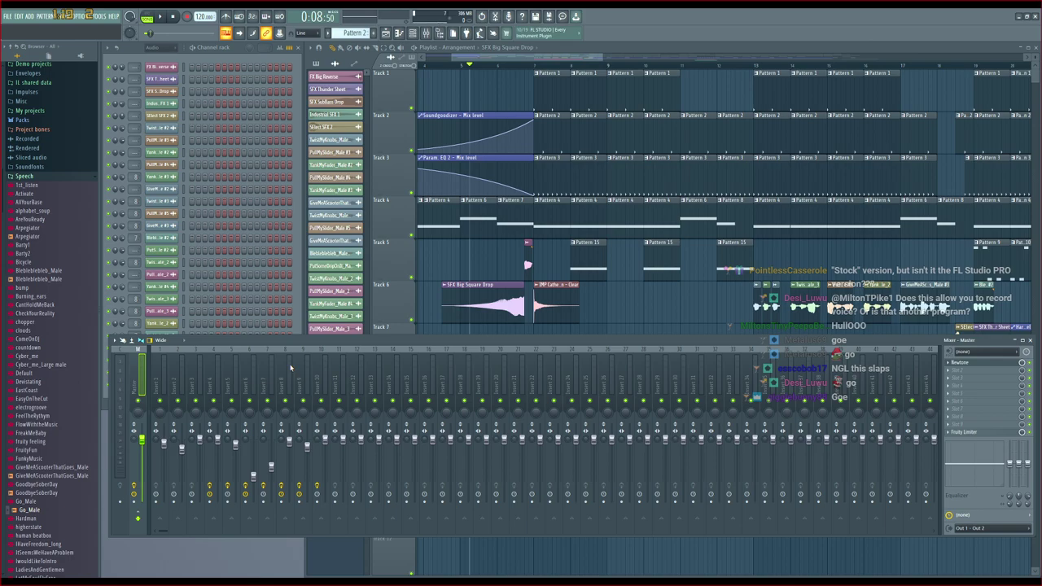
pyautogui.click(506, 57)
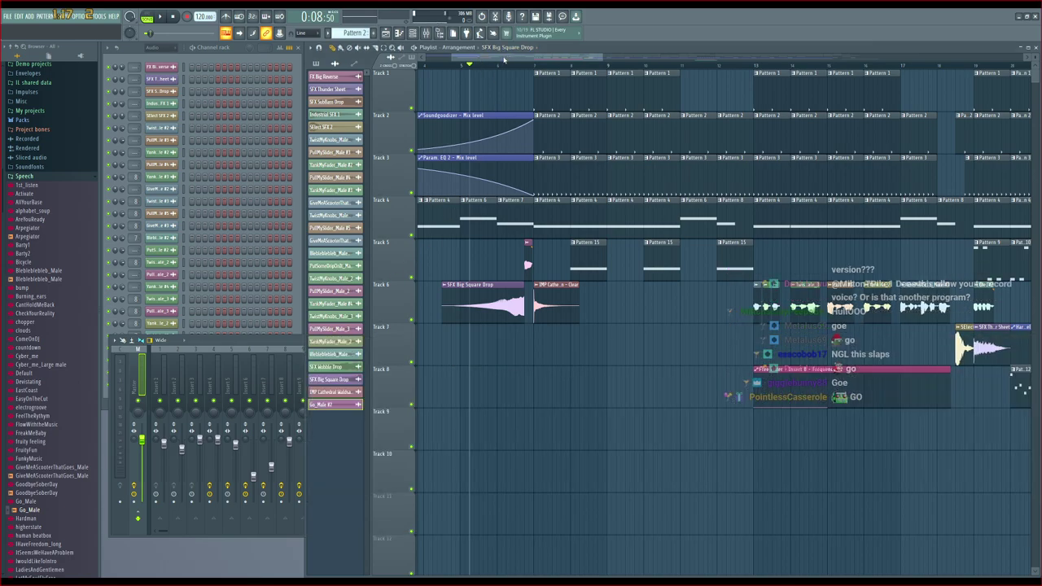
# Make the Track 4 pattern before bar 7 unique and shorten its GMS note to end where the Go_Male clip starts
pyautogui.scroll(5, 497, 63)
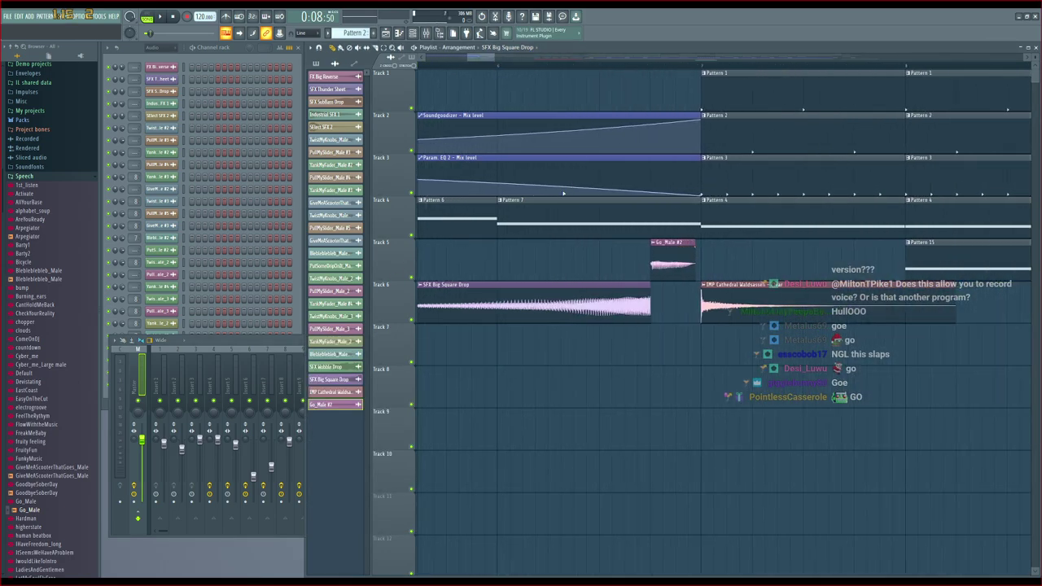
pyautogui.click(526, 259)
pyautogui.doubleClick(686, 204)
pyautogui.moveTo(773, 154); pyautogui.dragTo(391, 74)
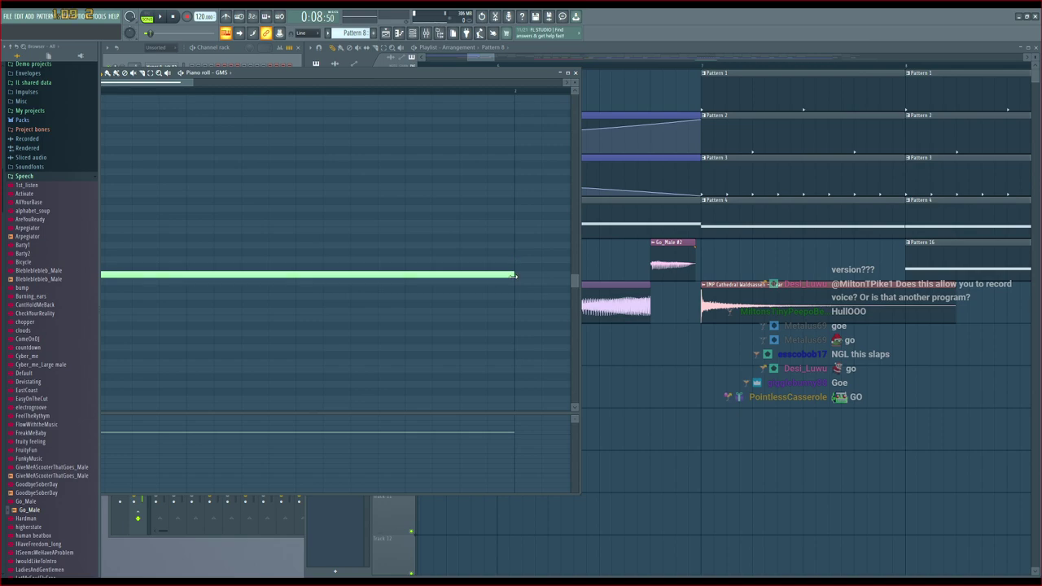
pyautogui.click(577, 73)
pyautogui.scroll(-5, 523, 62)
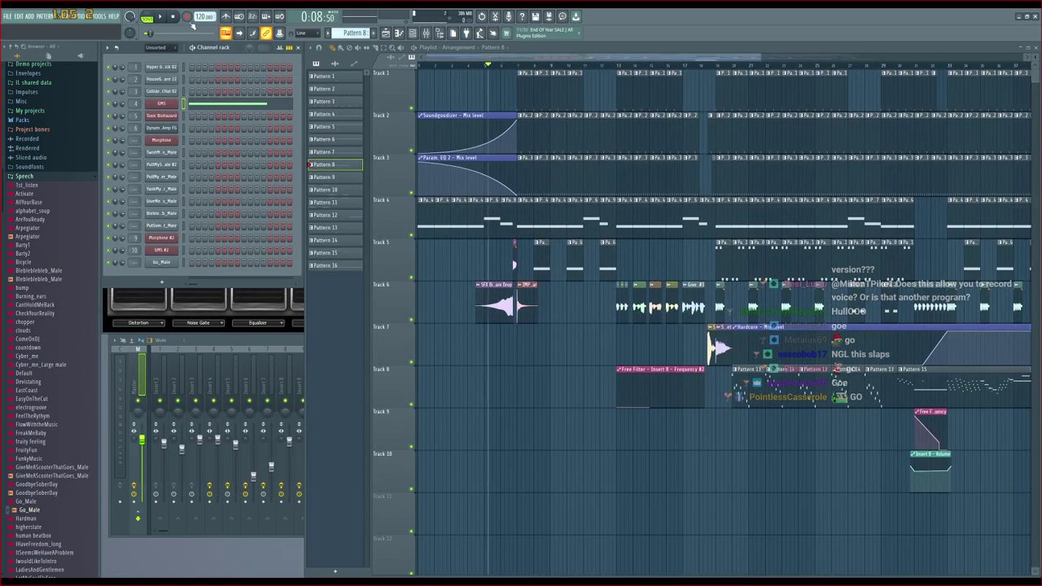
# Open the Go_Male clip's channel settings and route it to mixer track 8
pyautogui.scroll(5, 506, 68)
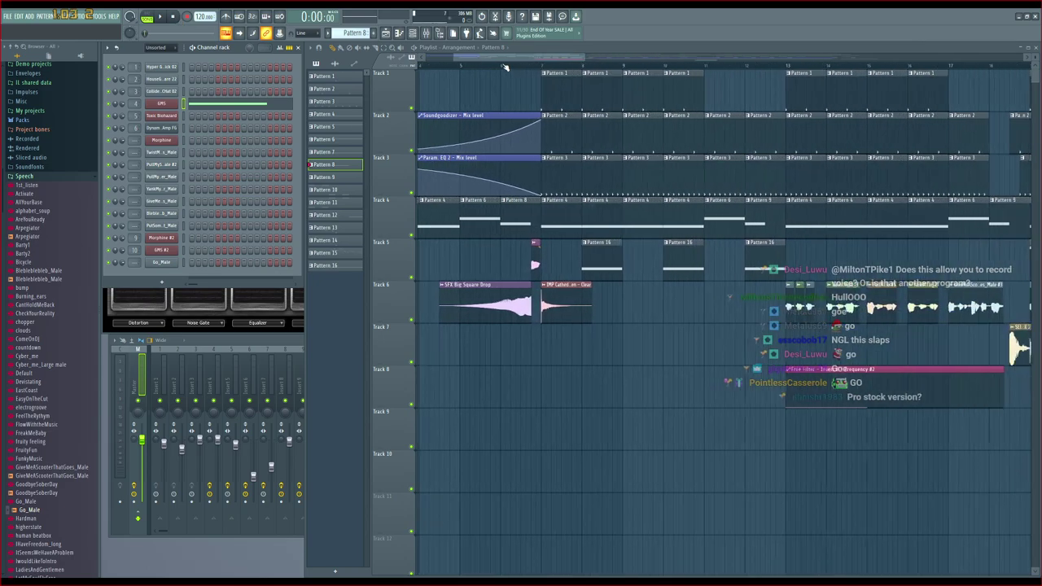
pyautogui.doubleClick(677, 266)
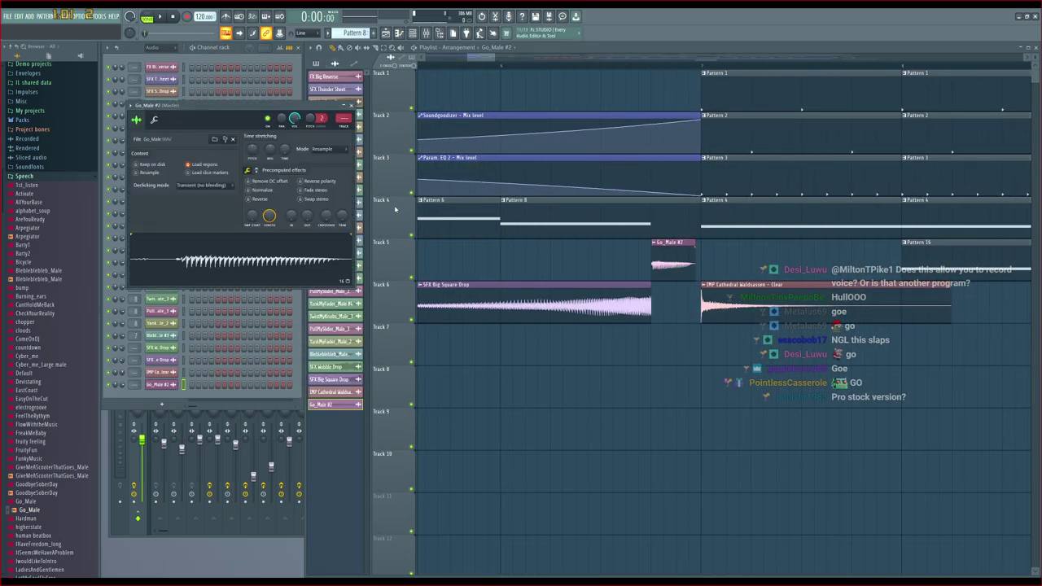
pyautogui.moveTo(186, 112); pyautogui.dragTo(326, 112)
pyautogui.scroll(6, 133, 383)
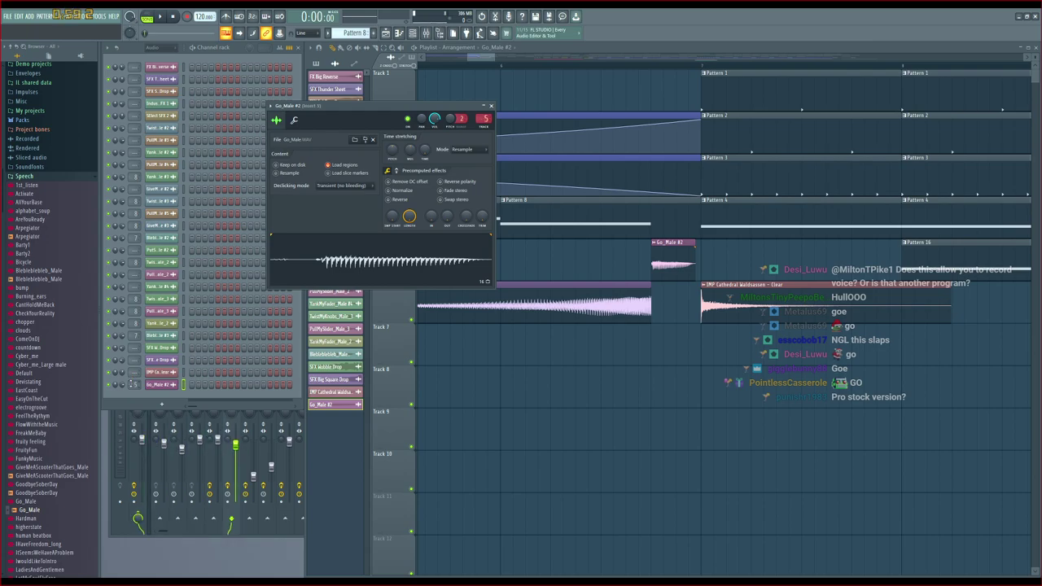
pyautogui.scroll(2, 133, 384)
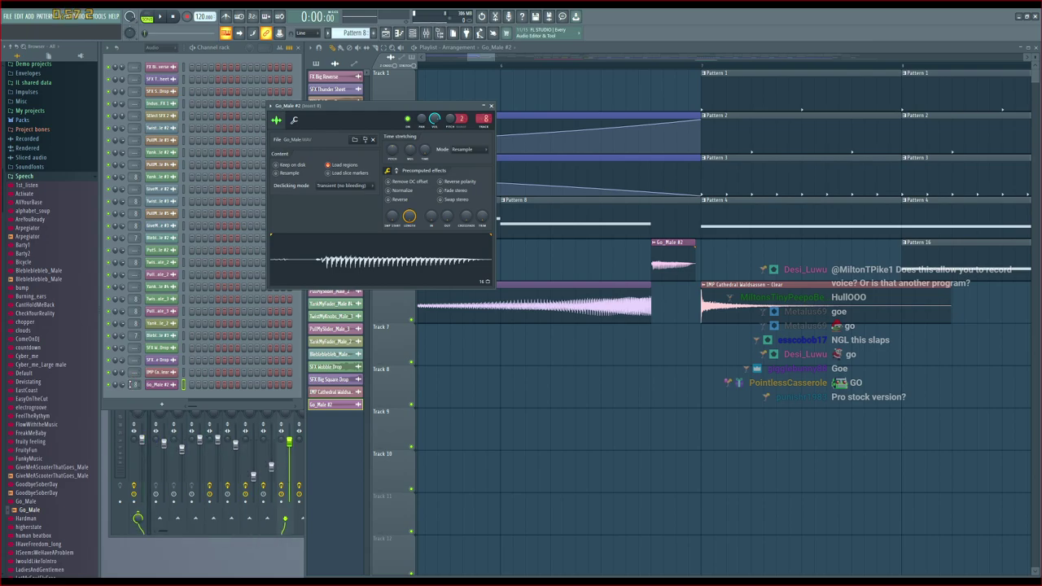
# Play the intro from the start through the Go_Male vocal to the drop at bar 7
pyautogui.click(480, 60)
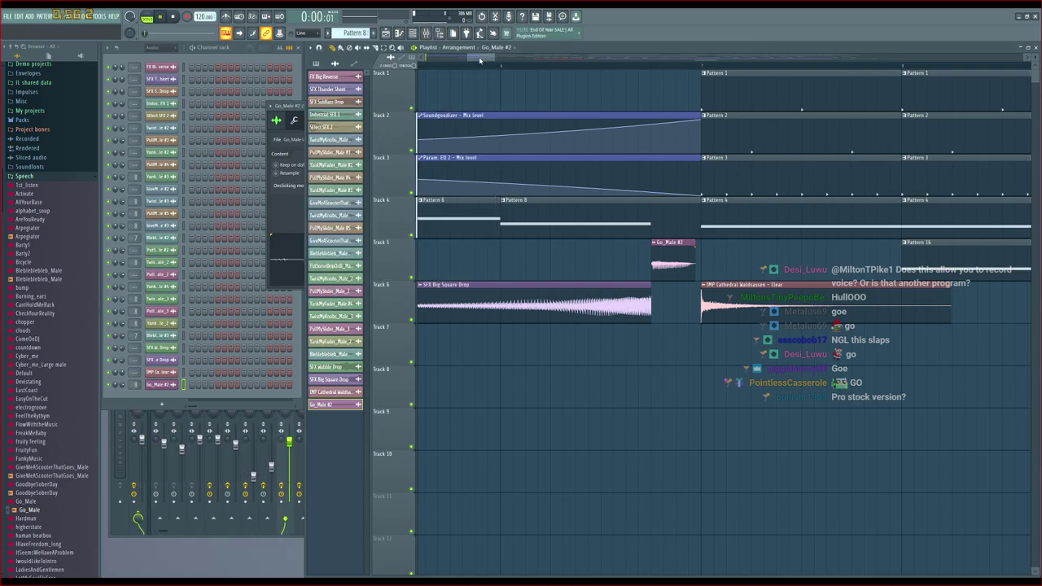
pyautogui.scroll(-5, 494, 68)
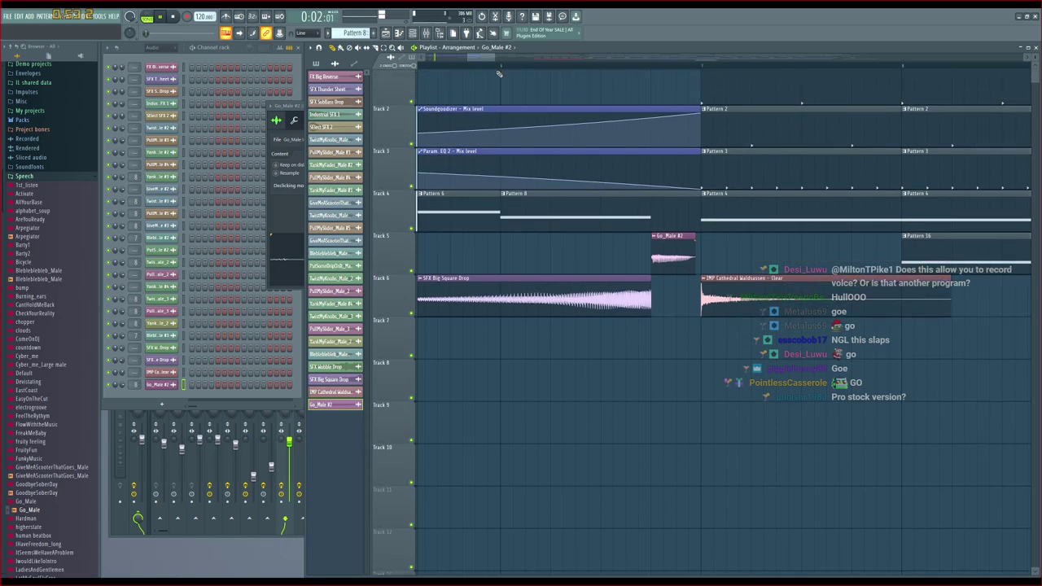
pyautogui.scroll(3, 503, 68)
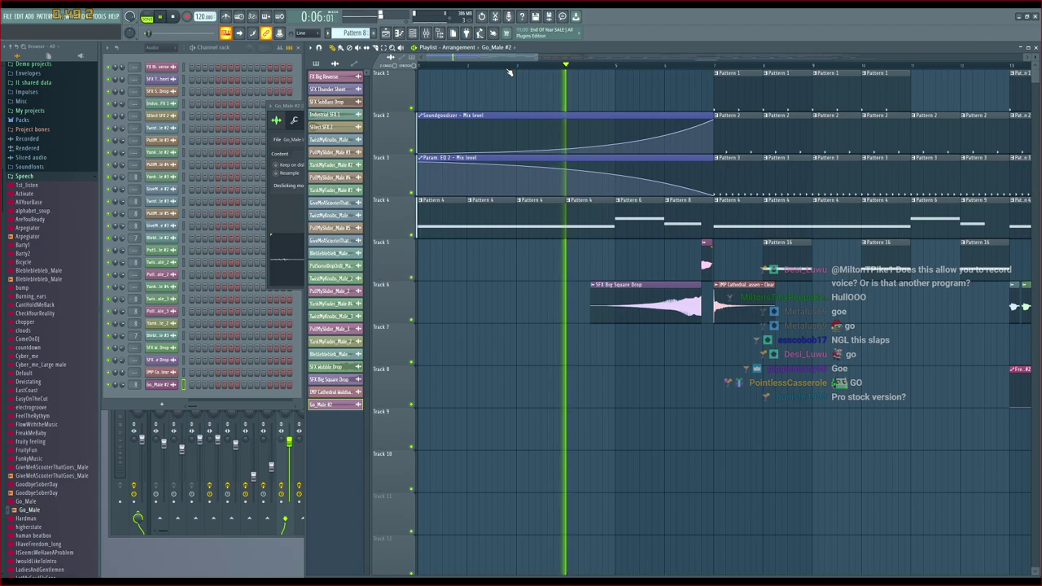
pyautogui.moveTo(530, 58); pyautogui.dragTo(543, 60)
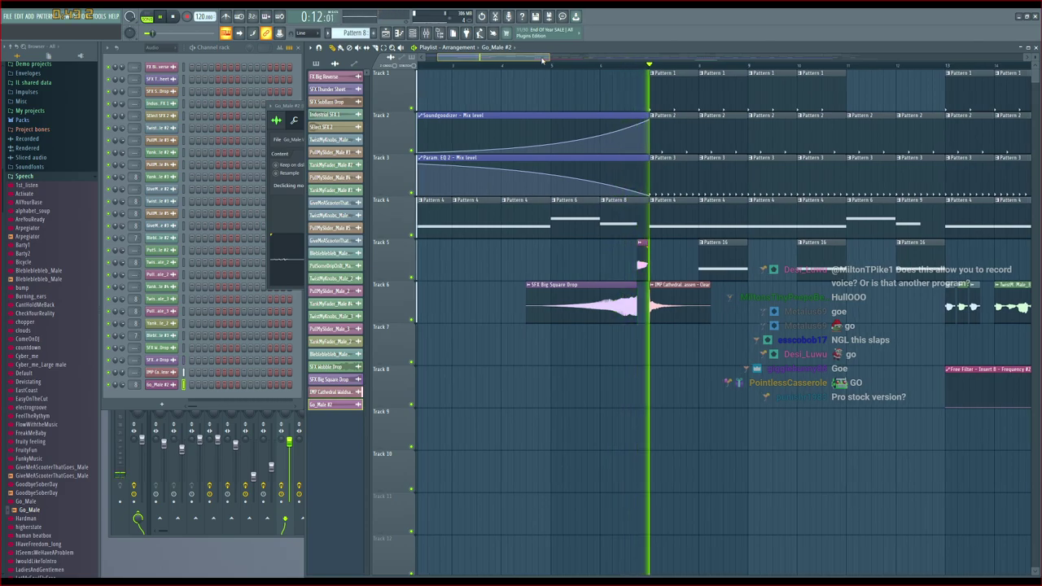
pyautogui.press('space')
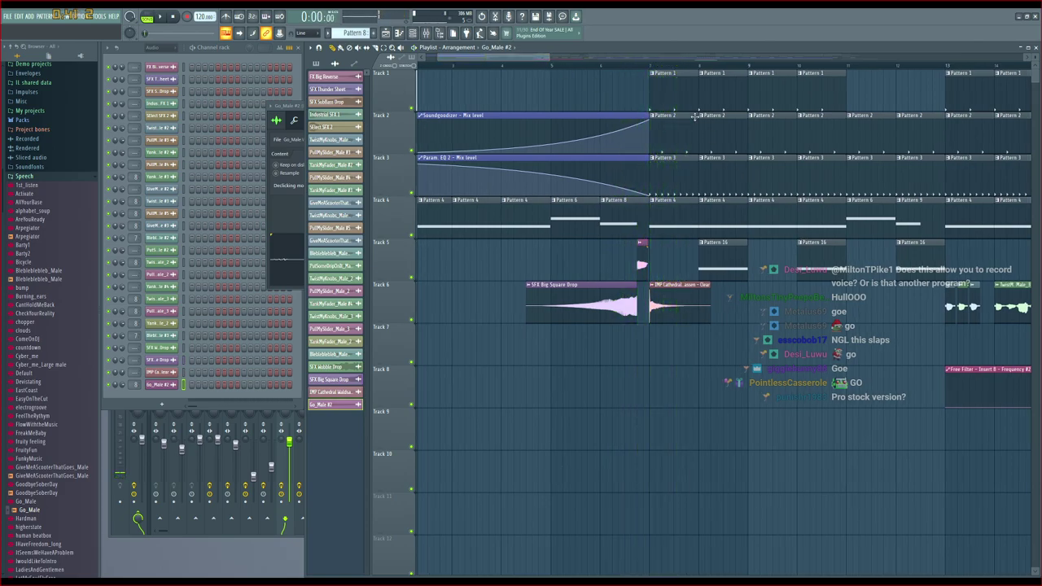
# Copy the Free Filter - Insert 8 - Frequency #2 automation clip on Track 8 to start shortly before bar 6
pyautogui.moveTo(559, 59); pyautogui.dragTo(587, 59)
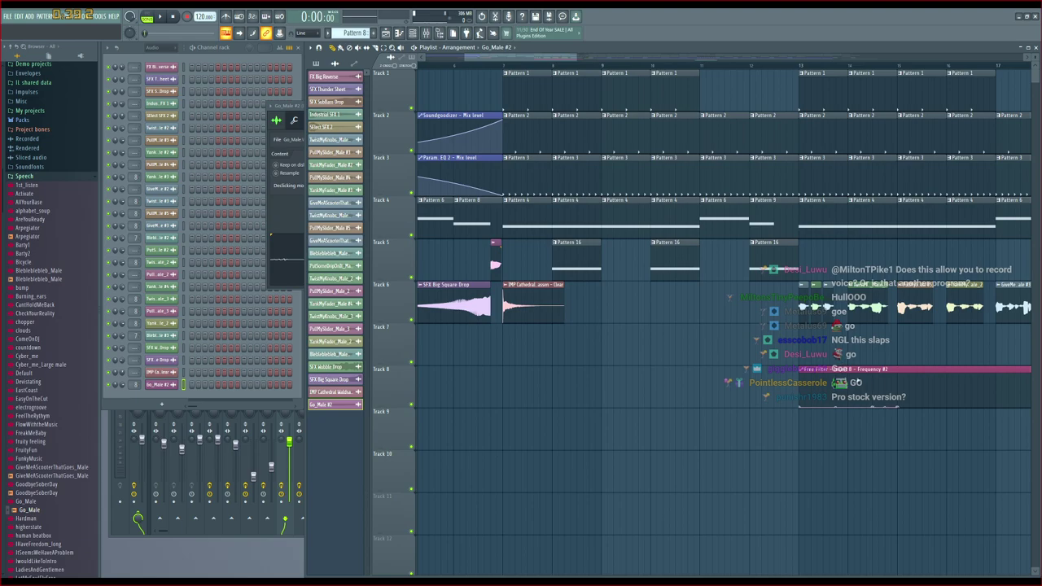
pyautogui.click(909, 370)
pyautogui.click(502, 387)
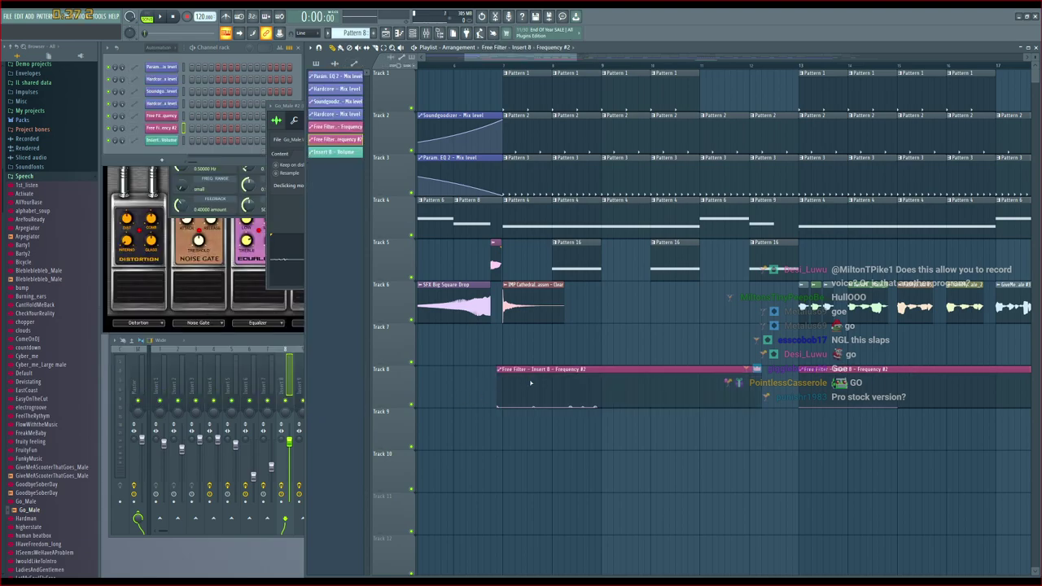
pyautogui.moveTo(615, 367); pyautogui.dragTo(557, 366)
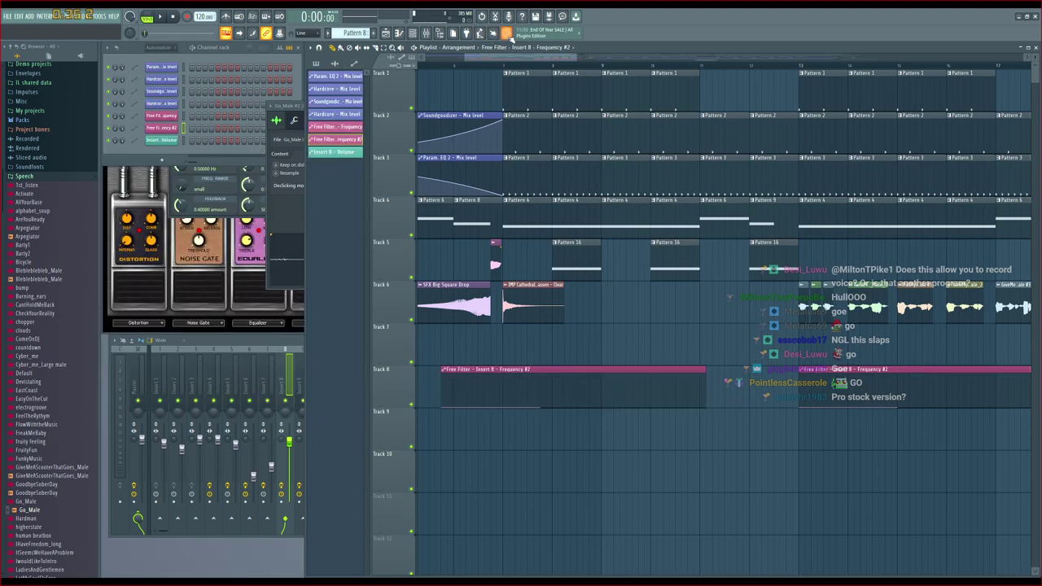
# Play the arrangement from the start through the later sections to check the revised intro and drop
pyautogui.press('space')
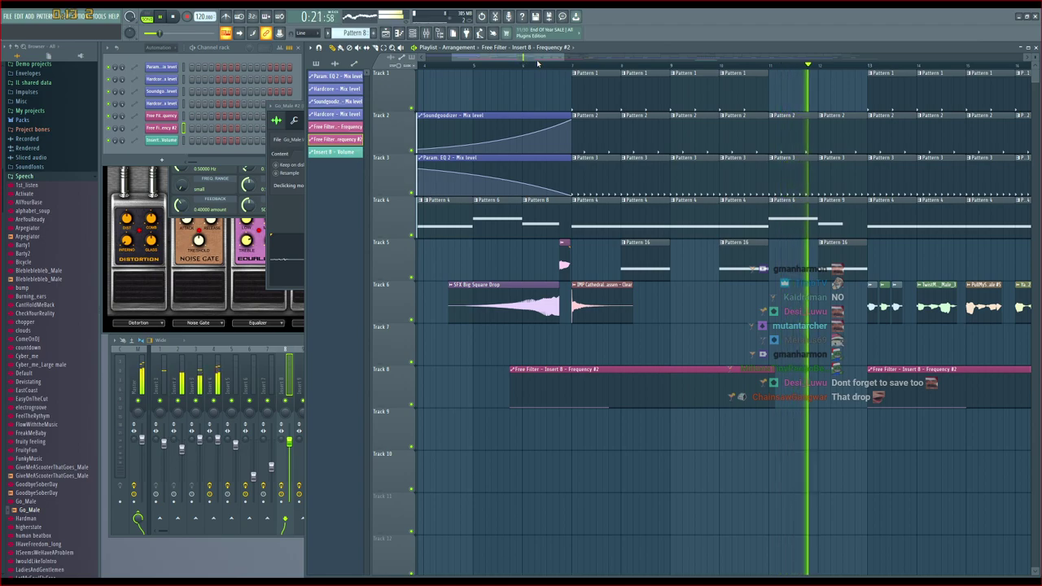
pyautogui.moveTo(537, 62); pyautogui.dragTo(631, 81)
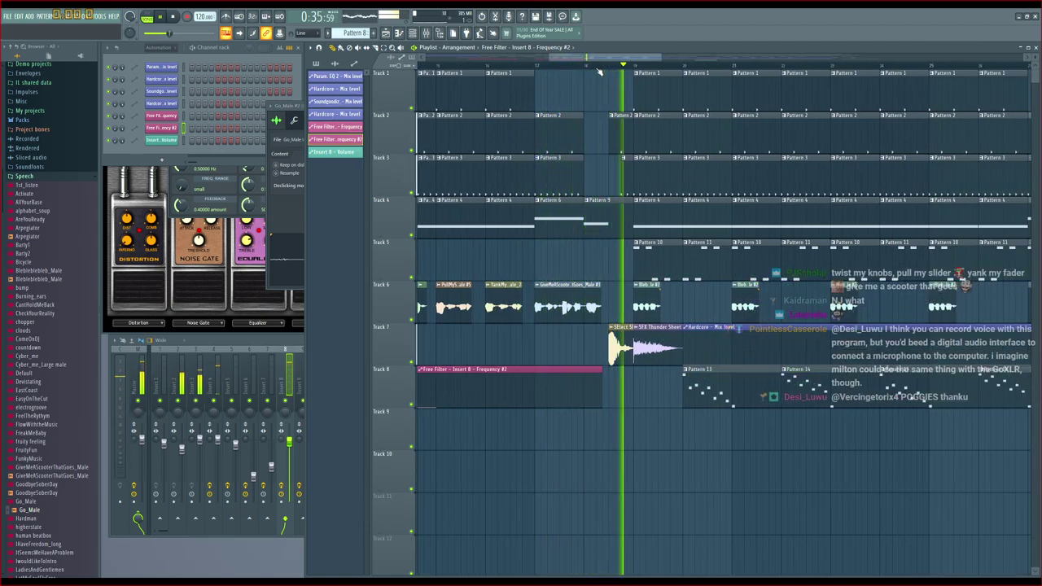
pyautogui.moveTo(602, 57); pyautogui.dragTo(625, 58)
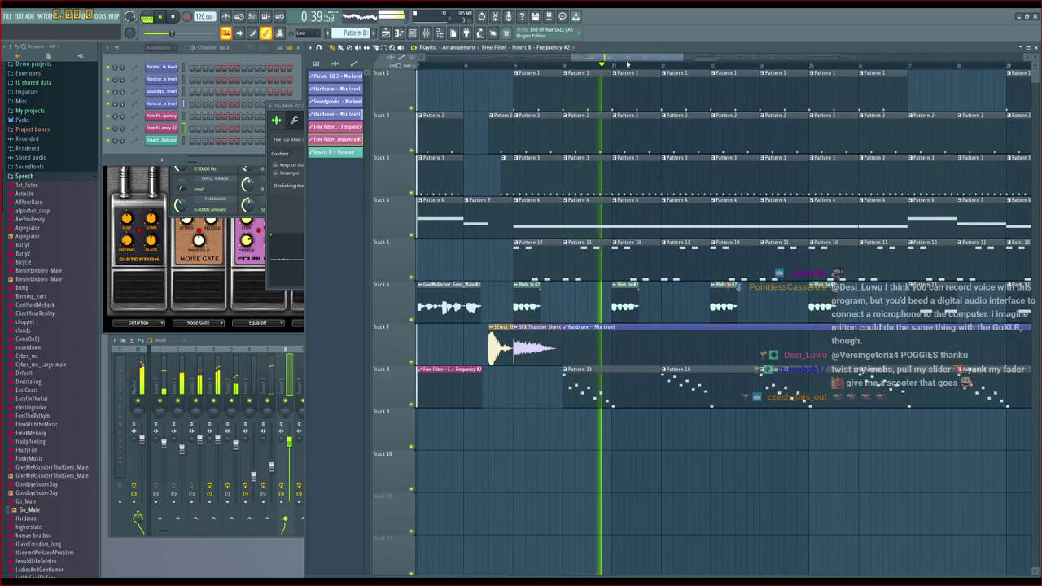
pyautogui.moveTo(626, 63); pyautogui.dragTo(633, 60)
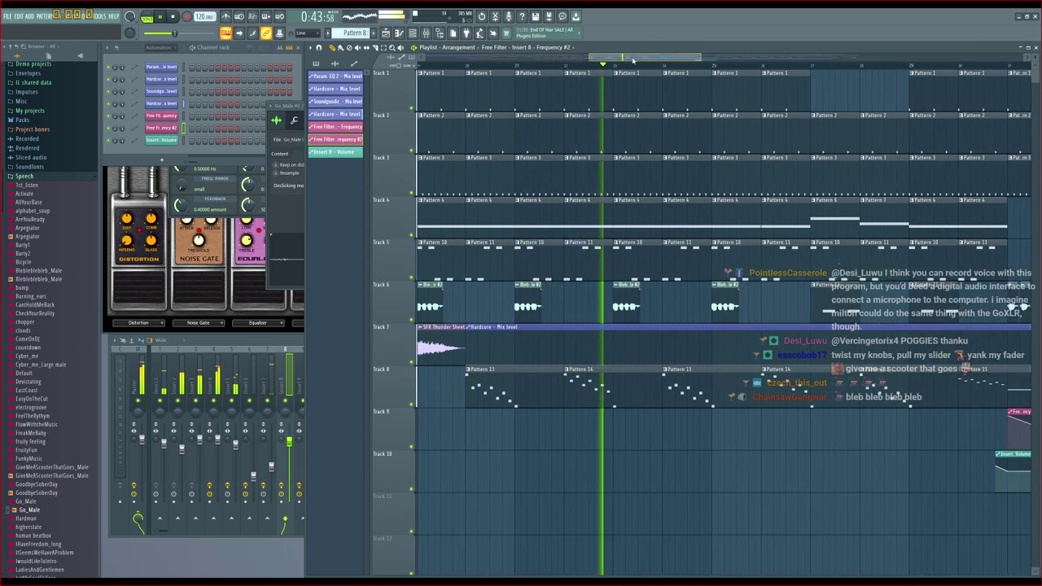
pyautogui.moveTo(634, 60); pyautogui.dragTo(743, 74)
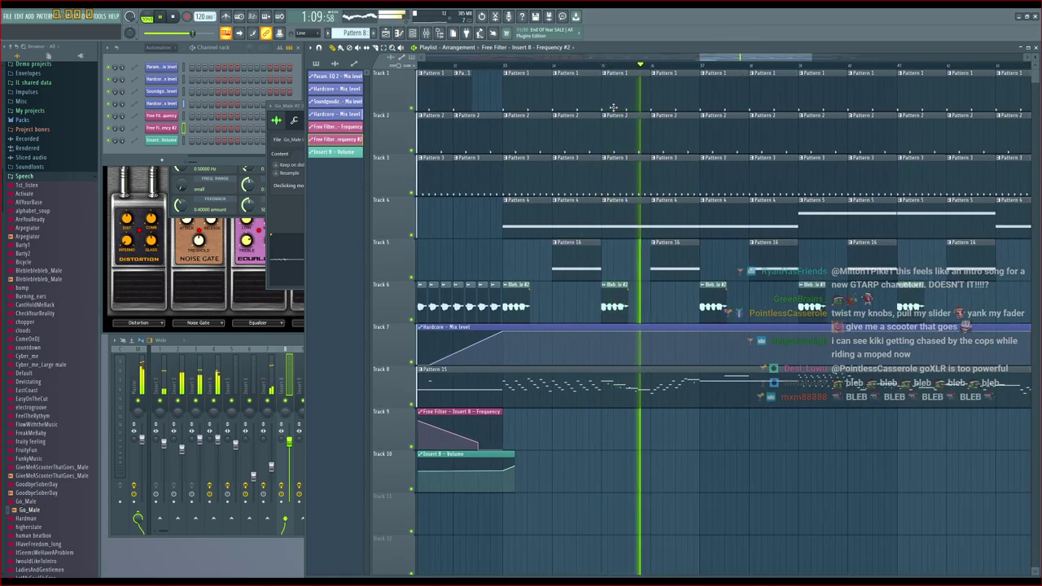
# Play through the later sections to the end of the arrangement and stop playback
pyautogui.moveTo(722, 62); pyautogui.dragTo(682, 60)
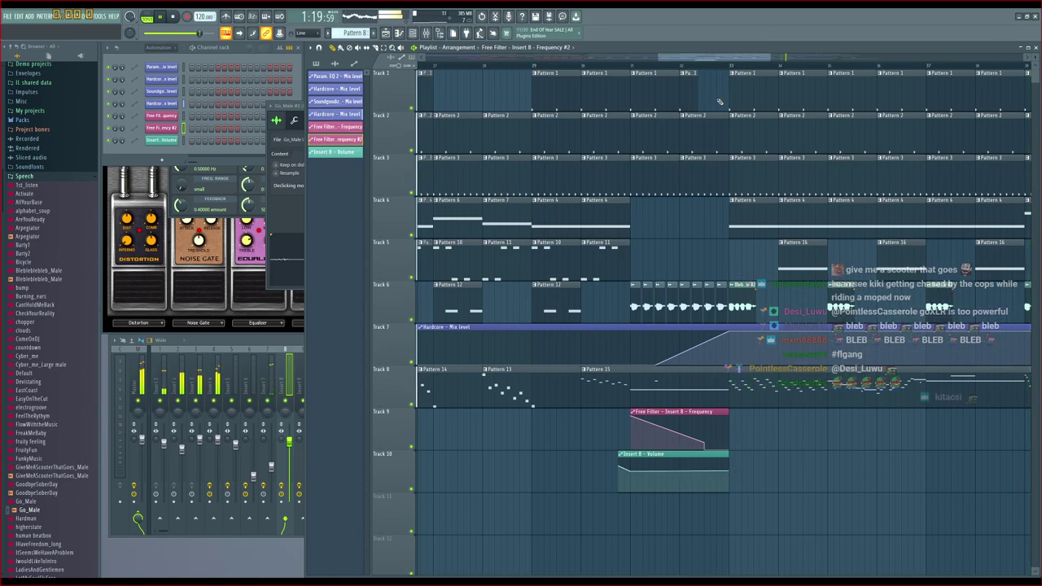
pyautogui.moveTo(731, 61); pyautogui.dragTo(848, 75)
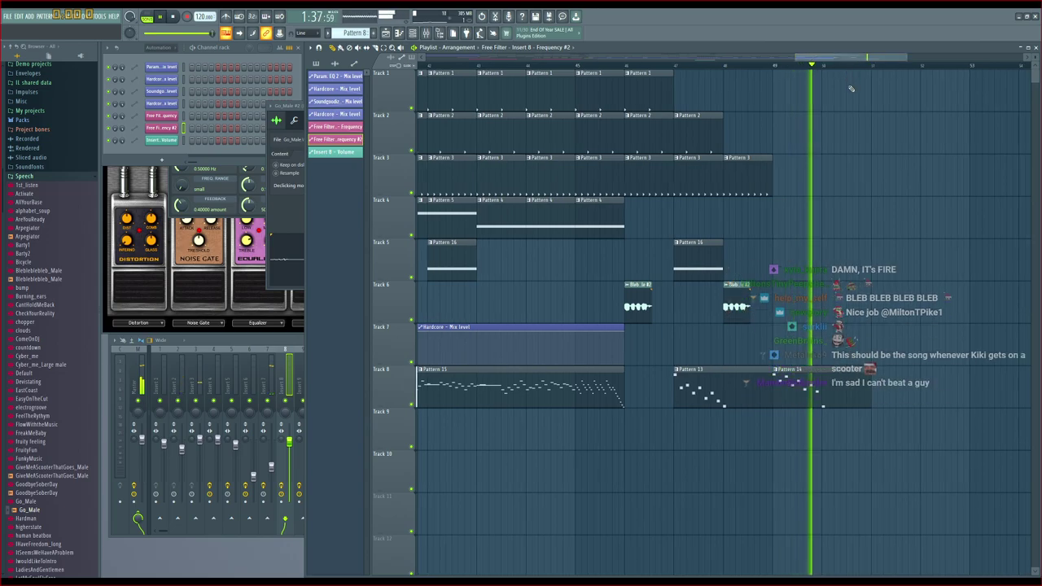
pyautogui.press('space')
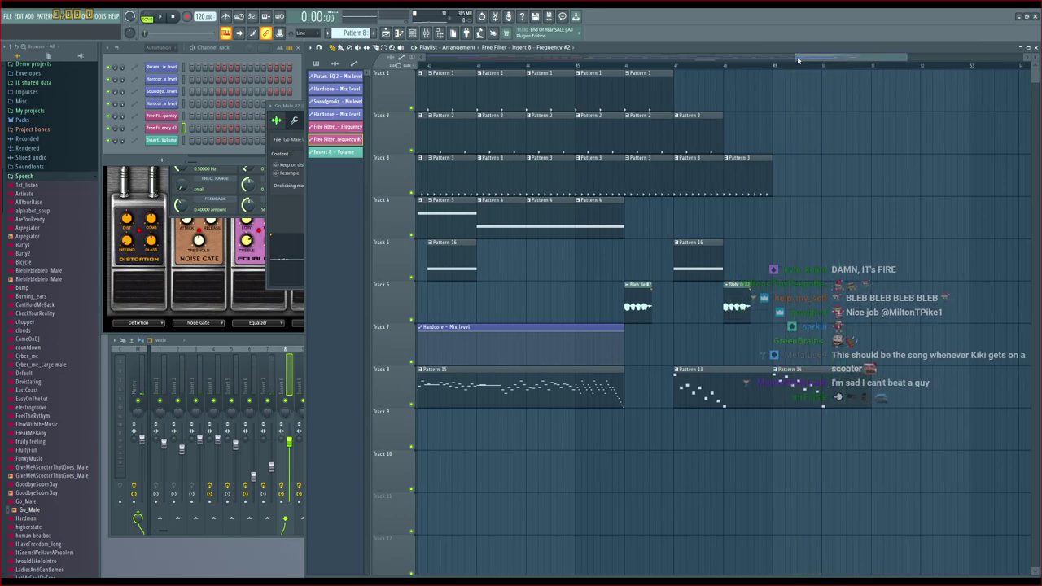
# Play the arrangement from the start through the intro and into the drop at bar 7
pyautogui.moveTo(828, 59); pyautogui.dragTo(420, 64)
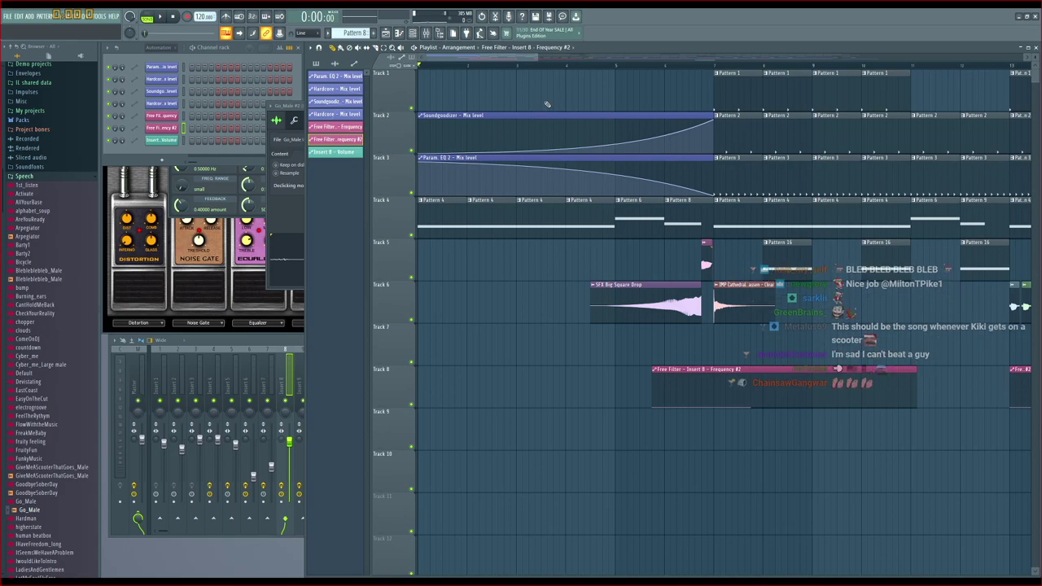
pyautogui.moveTo(523, 57)
pyautogui.mouseDown()
pyautogui.moveTo(629, 63)
pyautogui.moveTo(512, 65)
pyautogui.mouseUp()
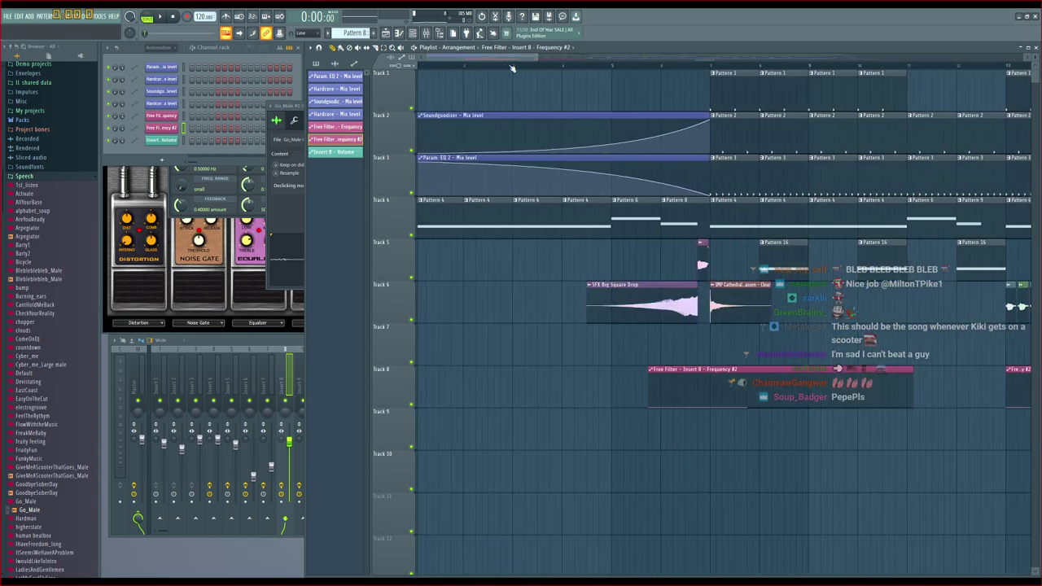
pyautogui.scroll(-3, 513, 65)
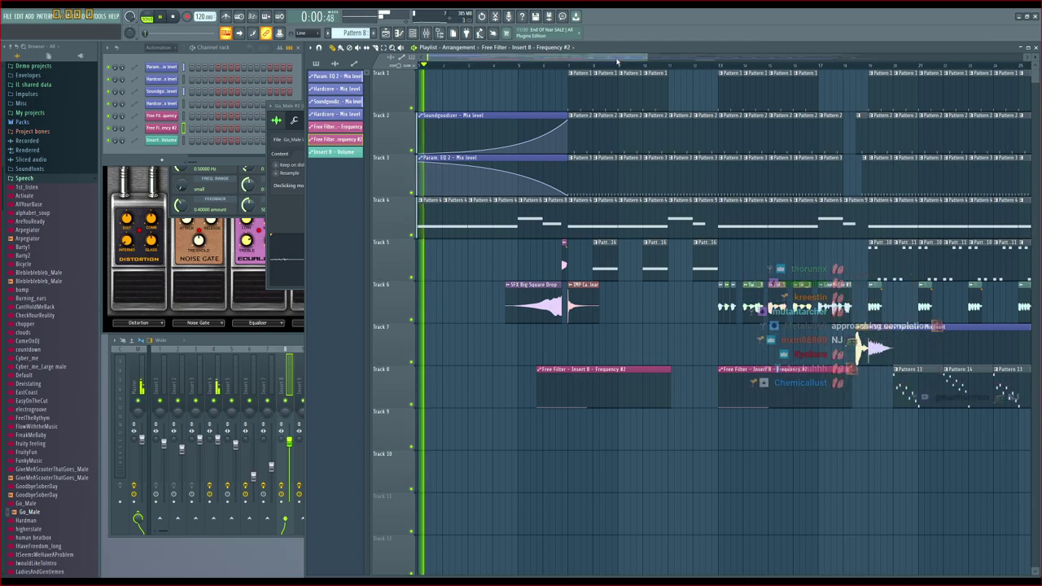
pyautogui.press('space')
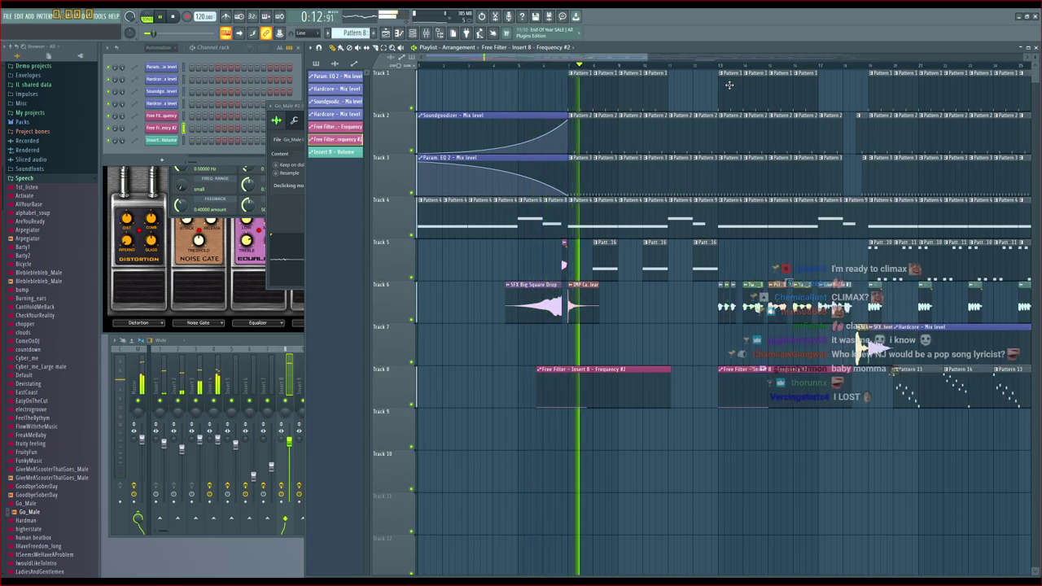
# Place the SFX Crunchy Bass sample from the SFX pack on Track 7 at the bar 7 drop
pyautogui.click(36, 178)
pyautogui.click(22, 217)
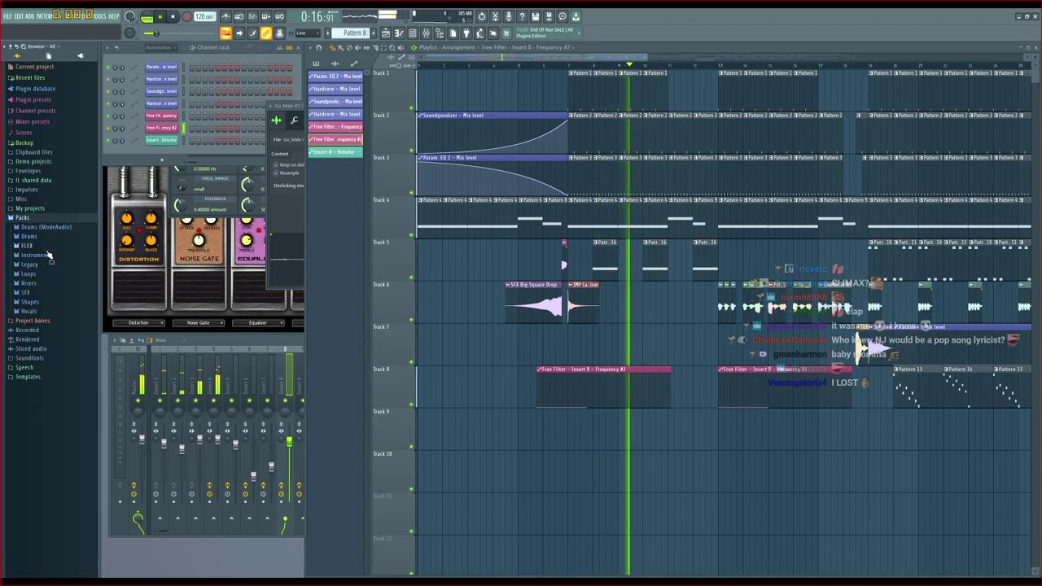
pyautogui.click(29, 294)
pyautogui.press('space')
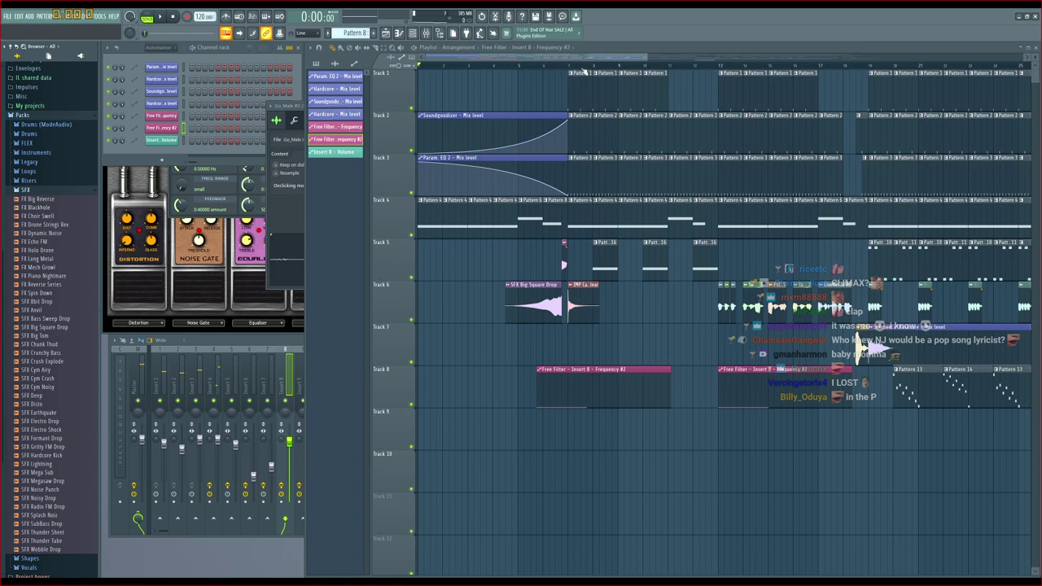
pyautogui.scroll(5, 583, 71)
pyautogui.moveTo(498, 60); pyautogui.dragTo(496, 61)
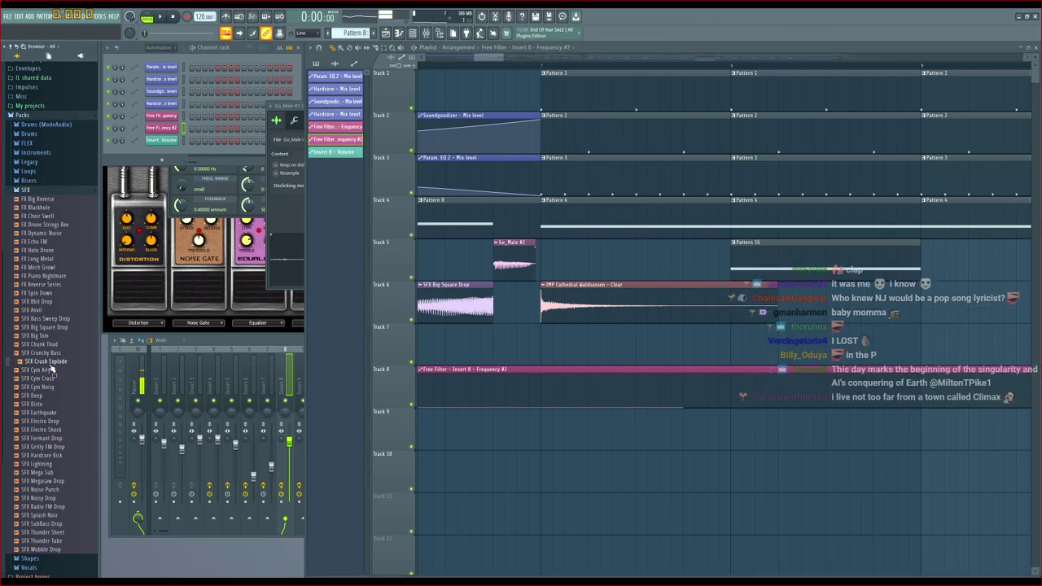
pyautogui.moveTo(48, 356); pyautogui.dragTo(529, 340)
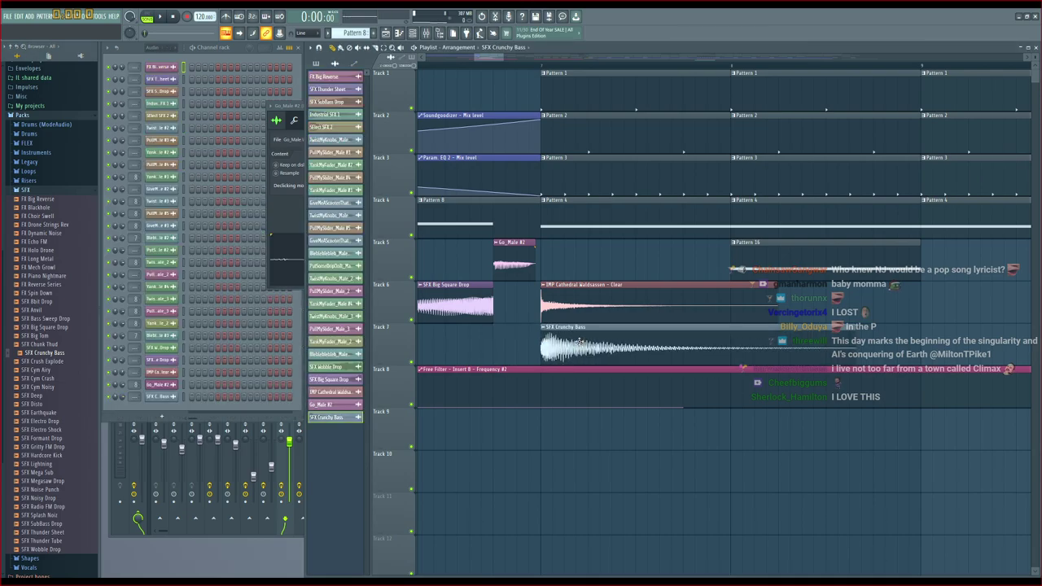
# Select the SFX Crunchy Bass channel and play the drop and the bars after it to check the added sample
pyautogui.click(130, 398)
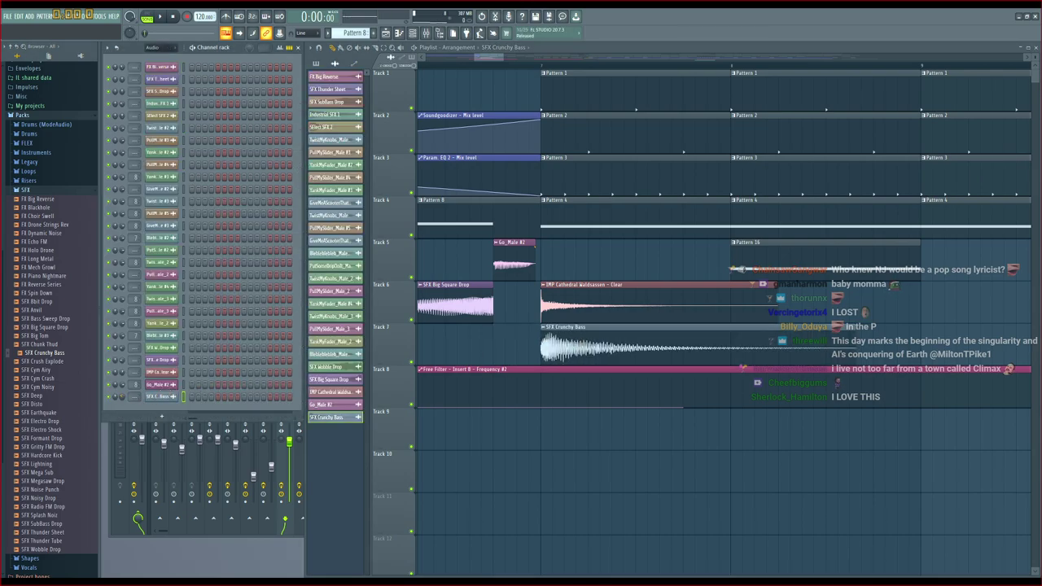
pyautogui.press('space')
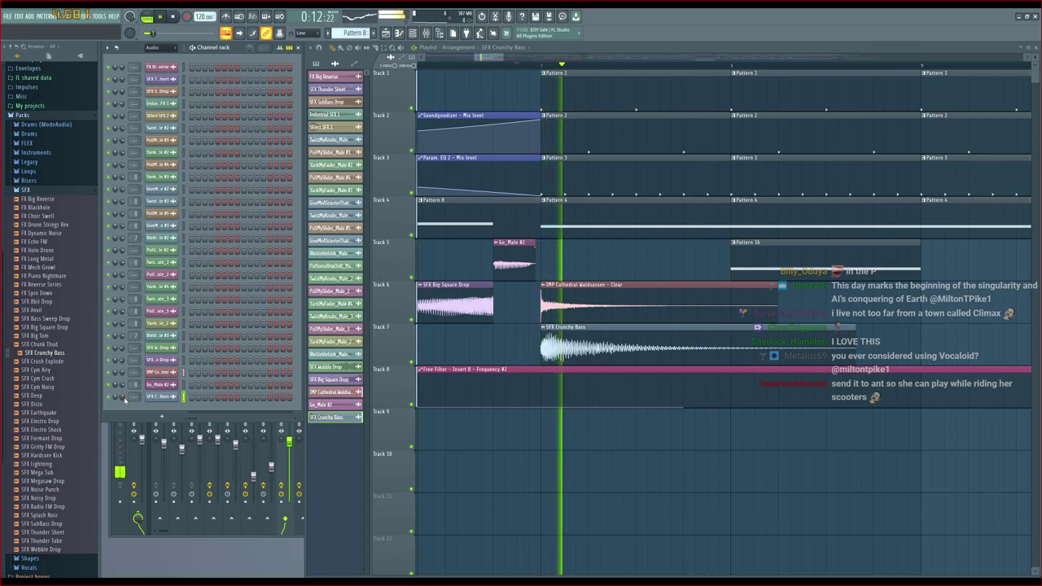
pyautogui.scroll(-5, 503, 67)
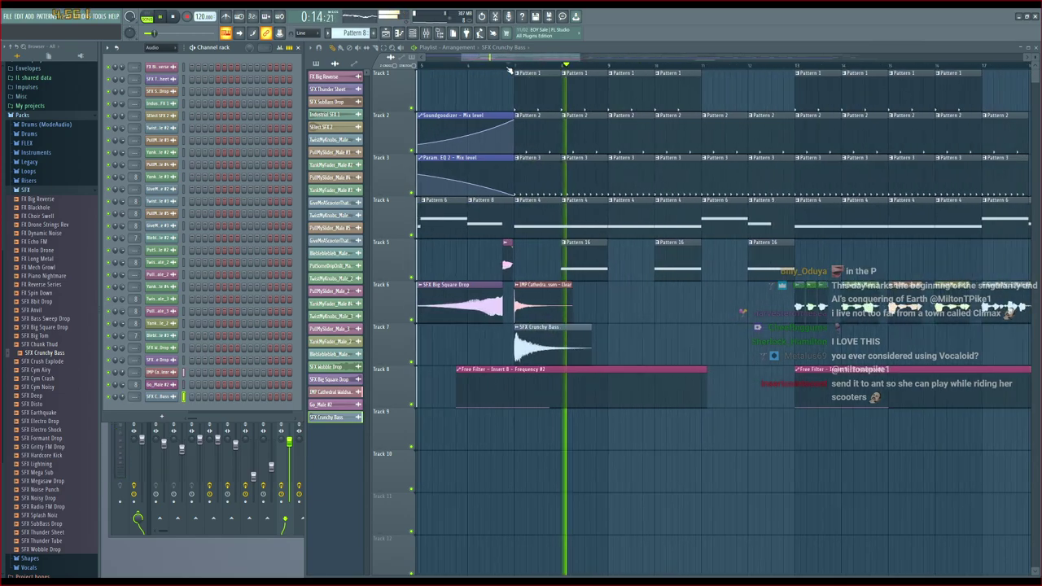
pyautogui.click(457, 67)
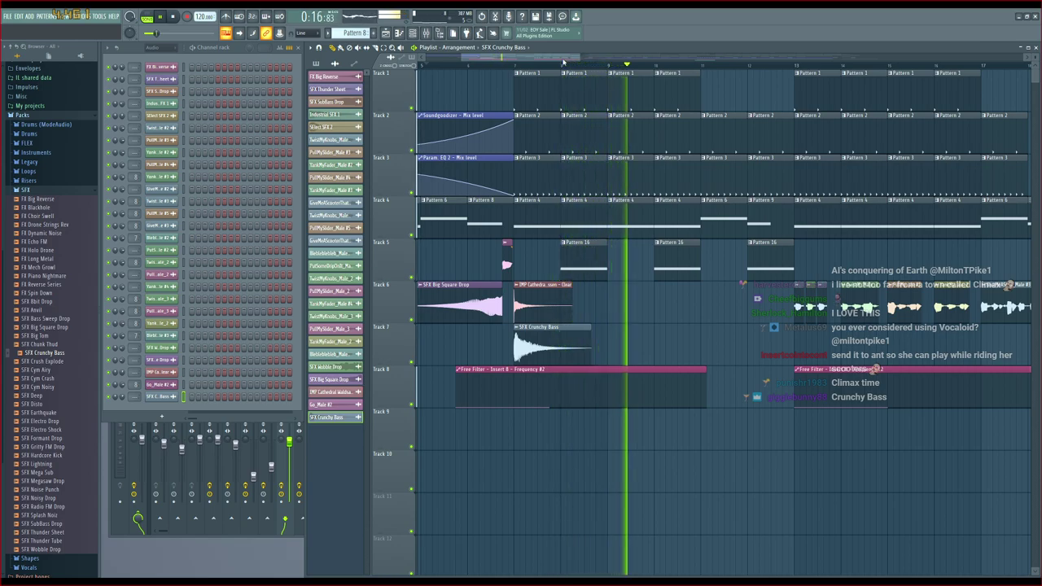
pyautogui.moveTo(559, 58); pyautogui.dragTo(578, 62)
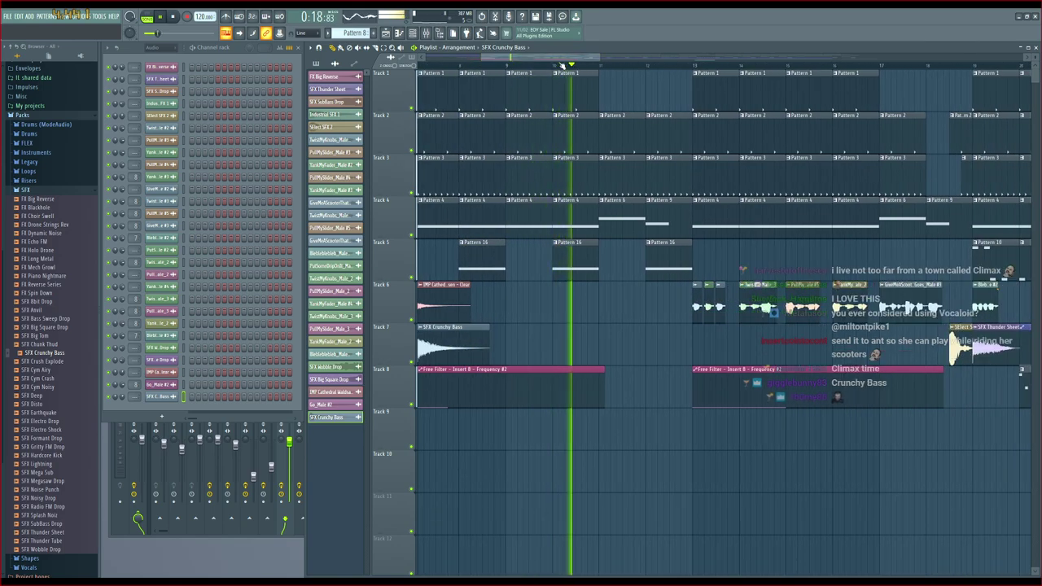
pyautogui.press('space')
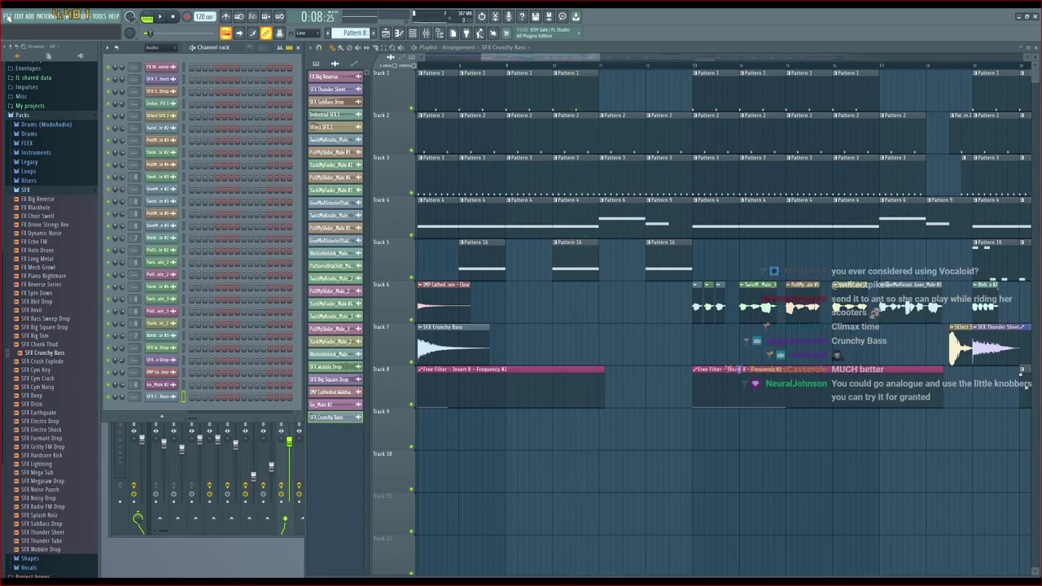
# Add a second Toxic Biohazard instrument and load the AnotherSaw preset from its Sequences bank
pyautogui.scroll(1, 45, 71)
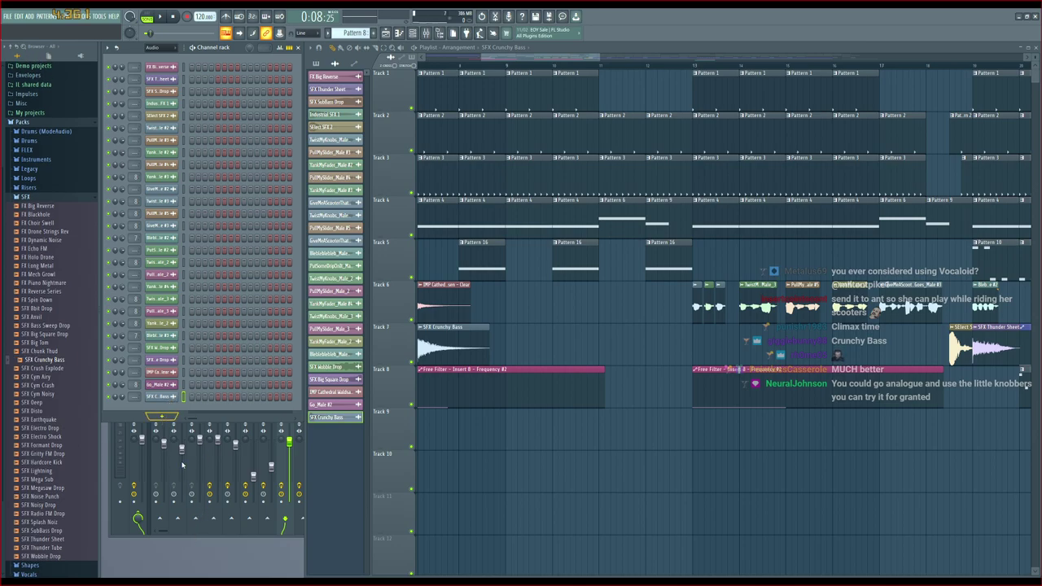
pyautogui.click(181, 450)
pyautogui.click(341, 150)
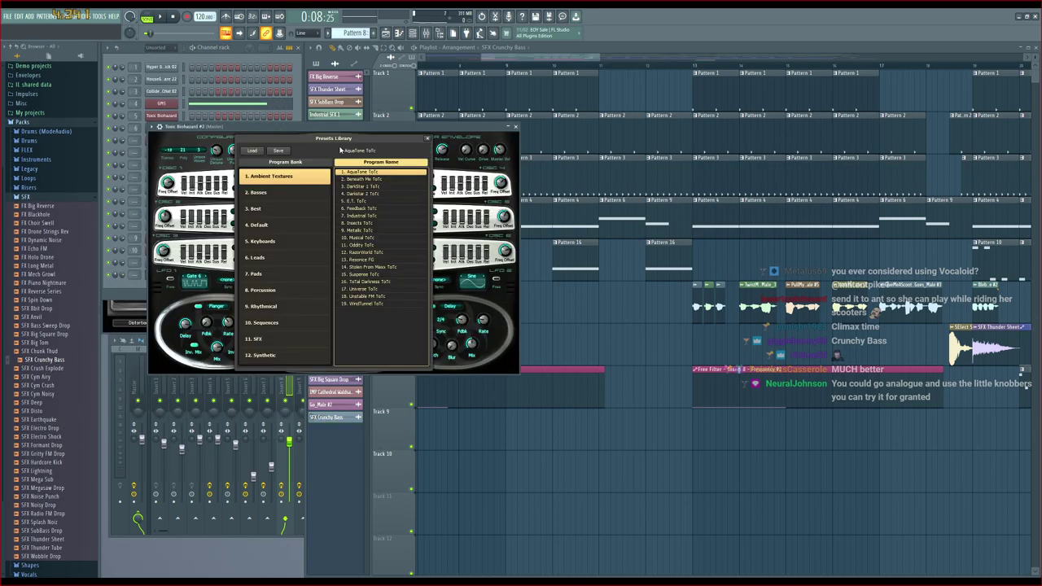
pyautogui.click(269, 323)
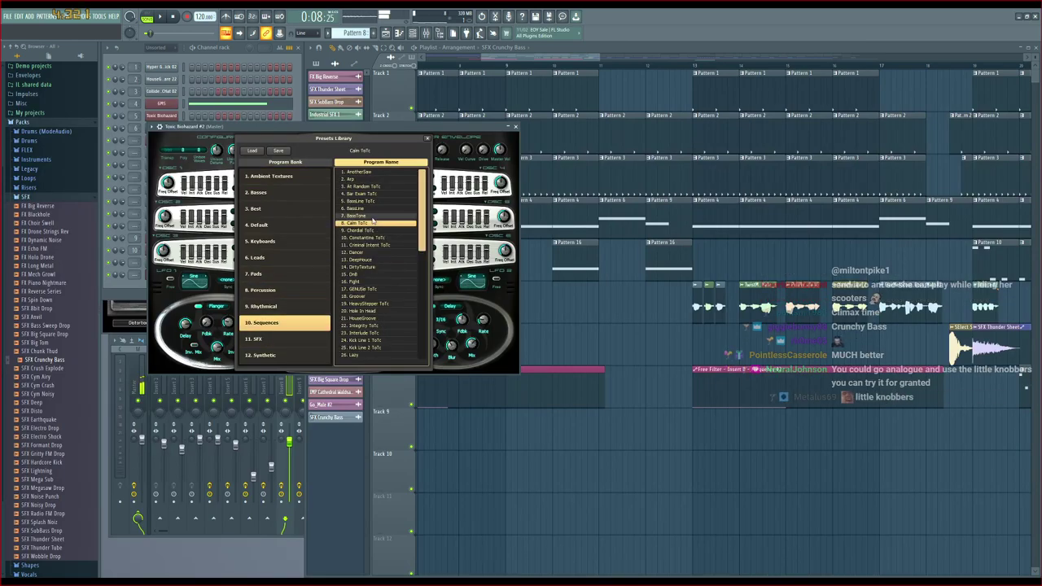
pyautogui.click(364, 202)
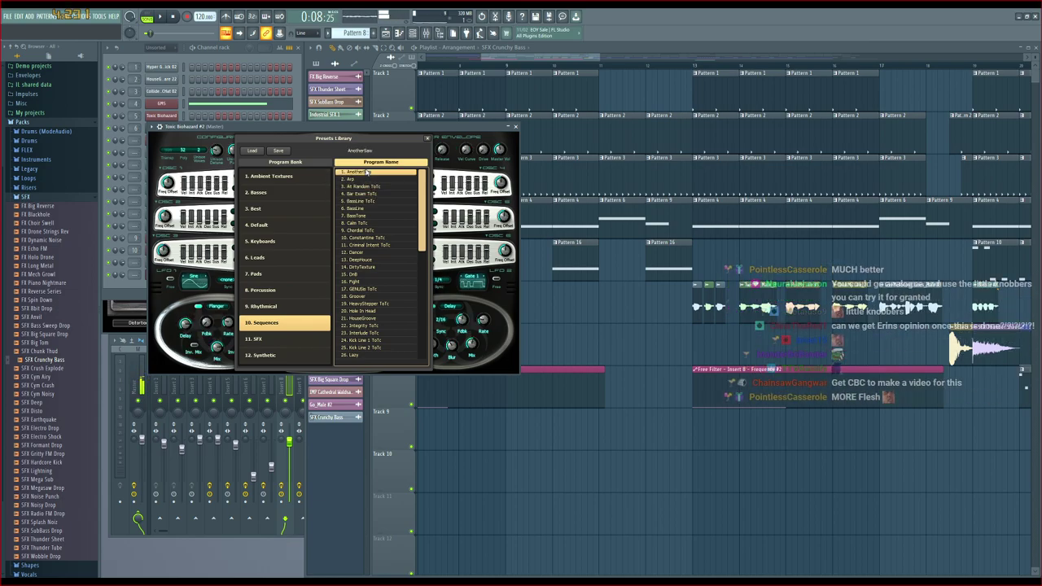
# Play the arrangement from bar 9 to judge the AnotherSaw preset against it, and move the Toxic Biohazard window aside
pyautogui.click(515, 73)
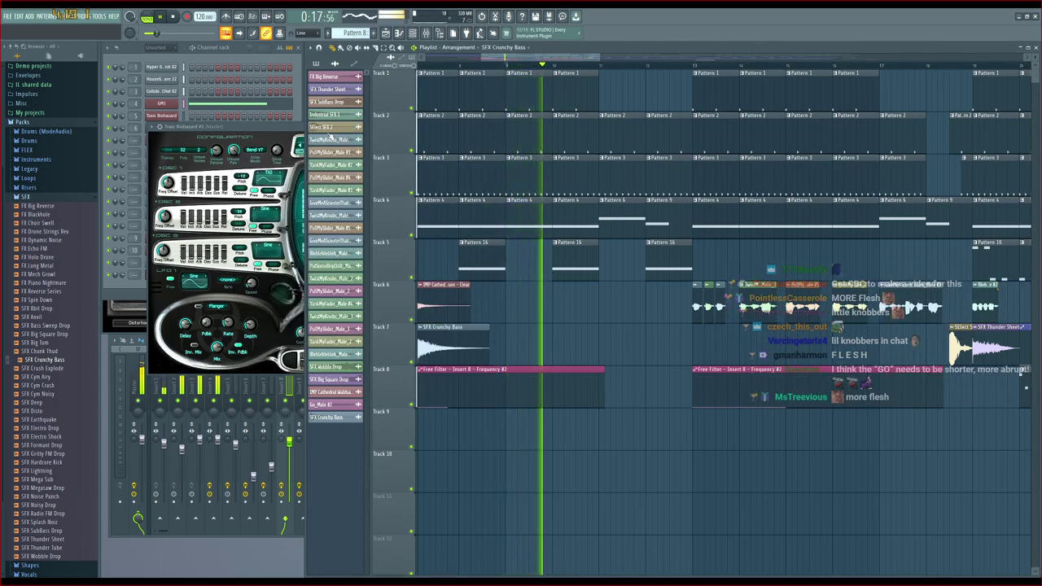
pyautogui.click(281, 128)
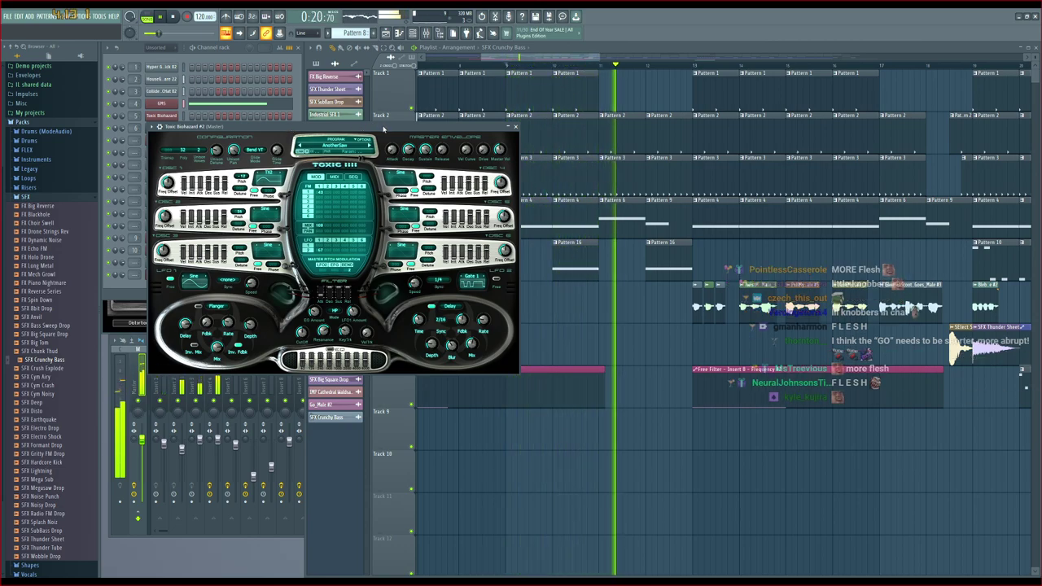
pyautogui.press('space')
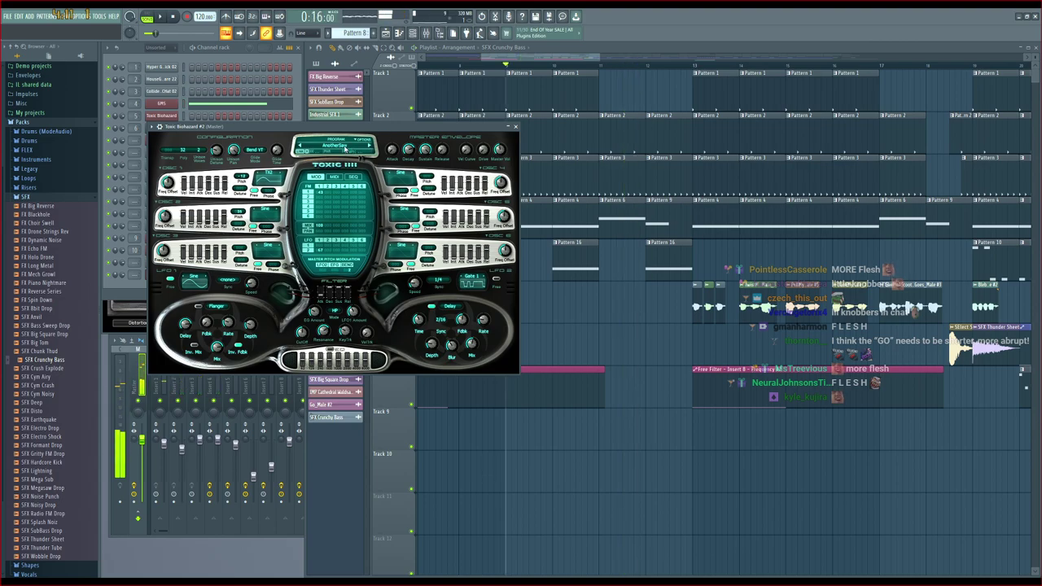
pyautogui.moveTo(330, 125); pyautogui.dragTo(359, 178)
pyautogui.moveTo(437, 186); pyautogui.dragTo(771, 178)
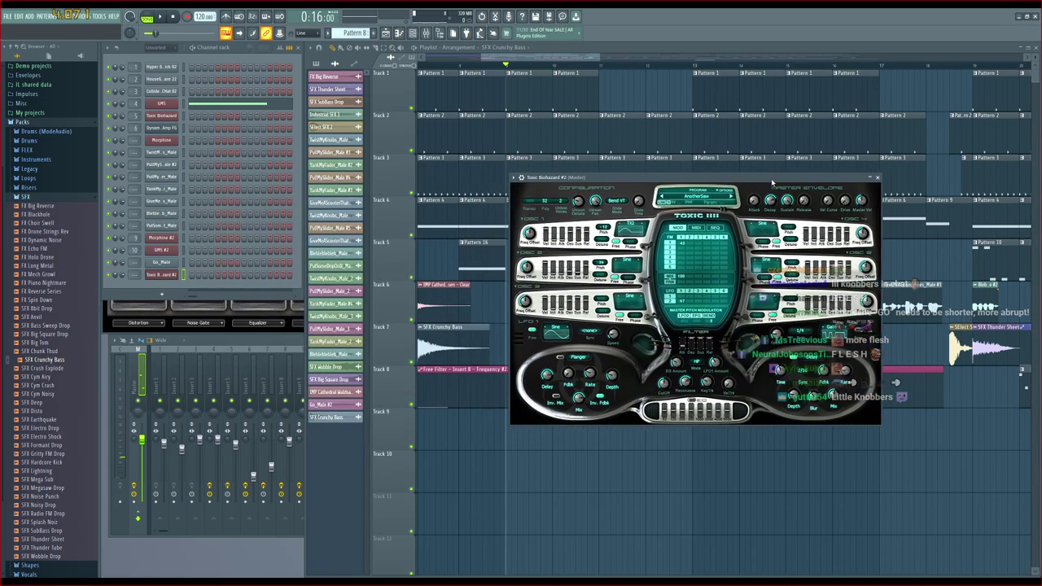
# Create Pattern 17 and draw one note just above C5 for Toxic Biohazard #2, about three quarters of a bar long
pyautogui.click(165, 63)
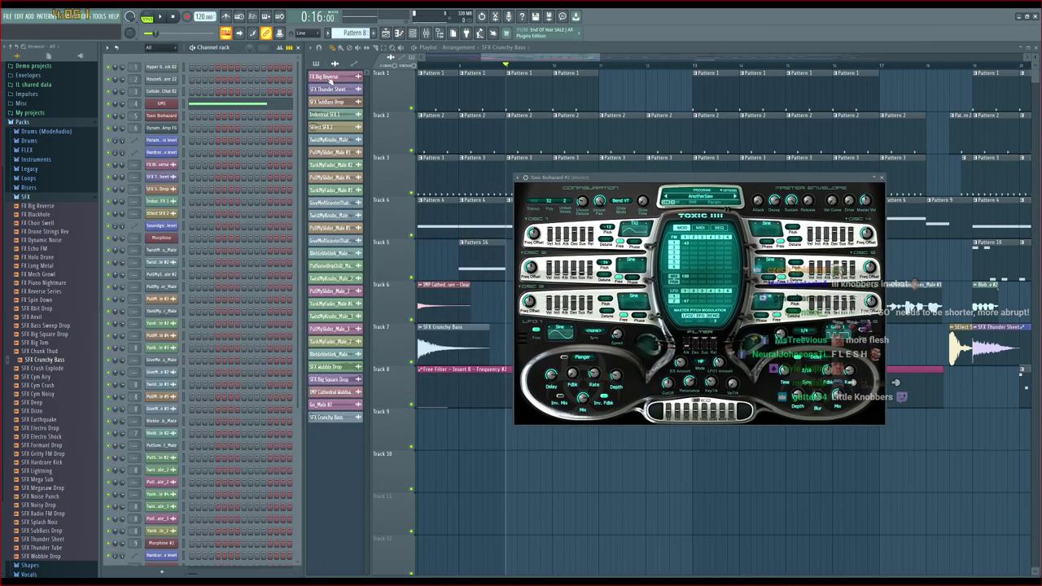
pyautogui.scroll(-1, 359, 34)
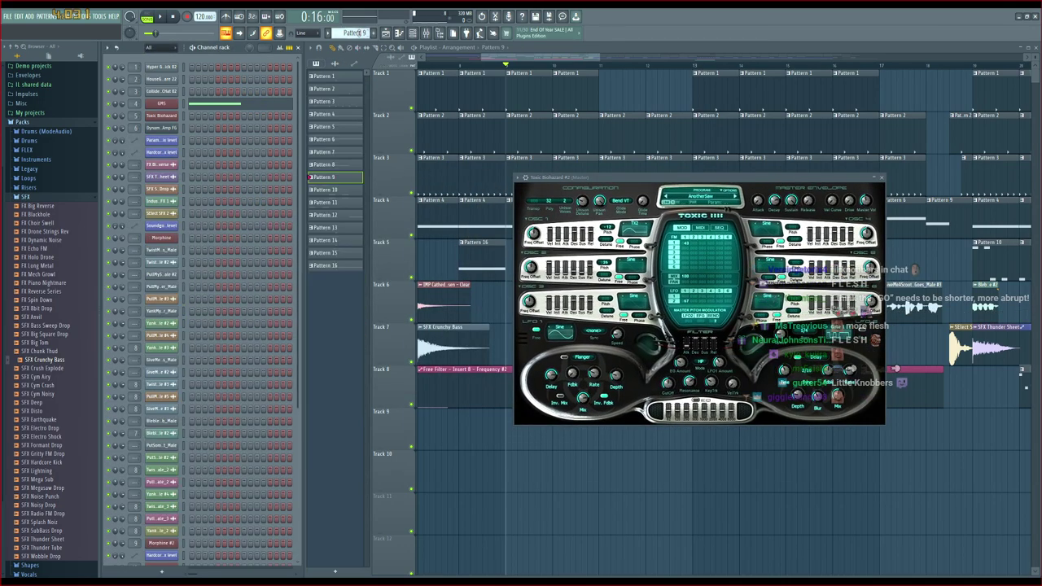
pyautogui.scroll(-5, 217, 296)
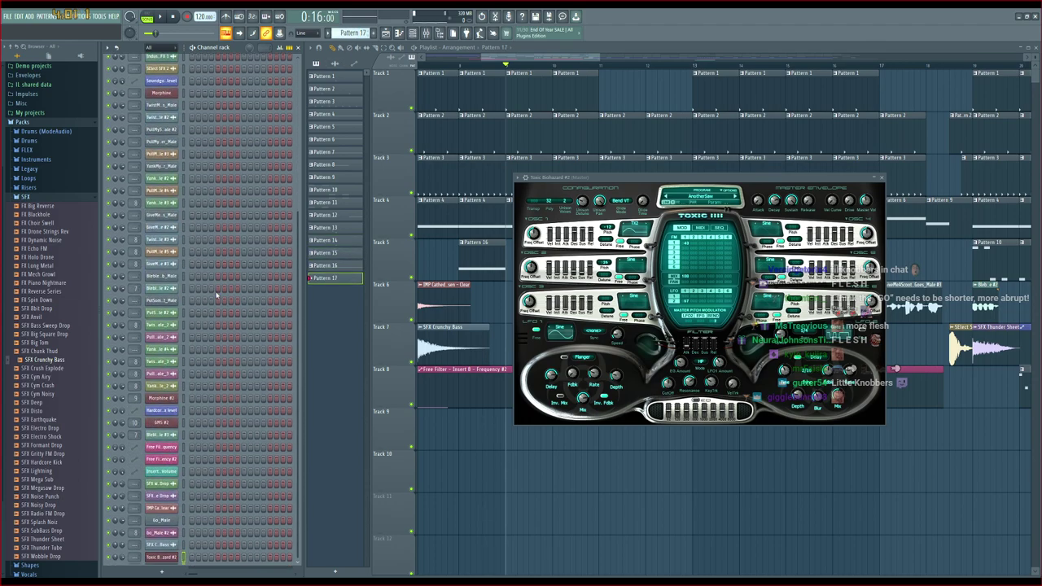
pyautogui.click(400, 34)
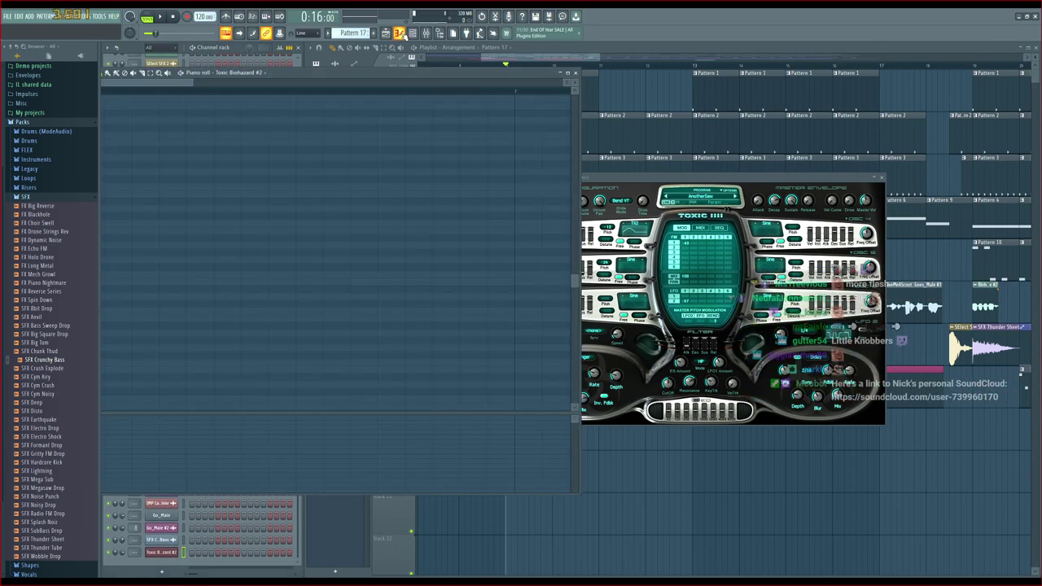
pyautogui.moveTo(311, 74); pyautogui.dragTo(528, 73)
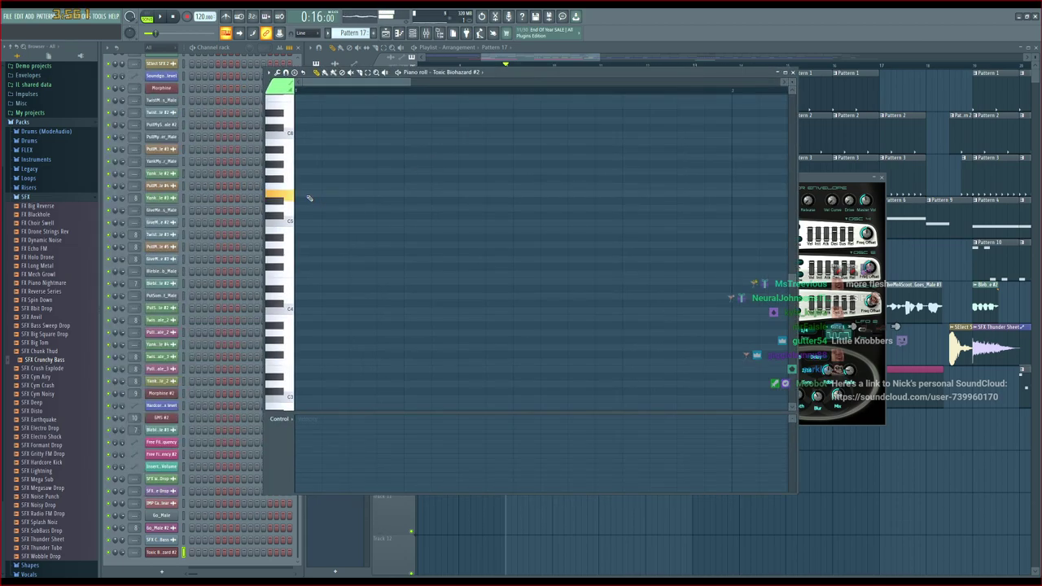
pyautogui.click(310, 197)
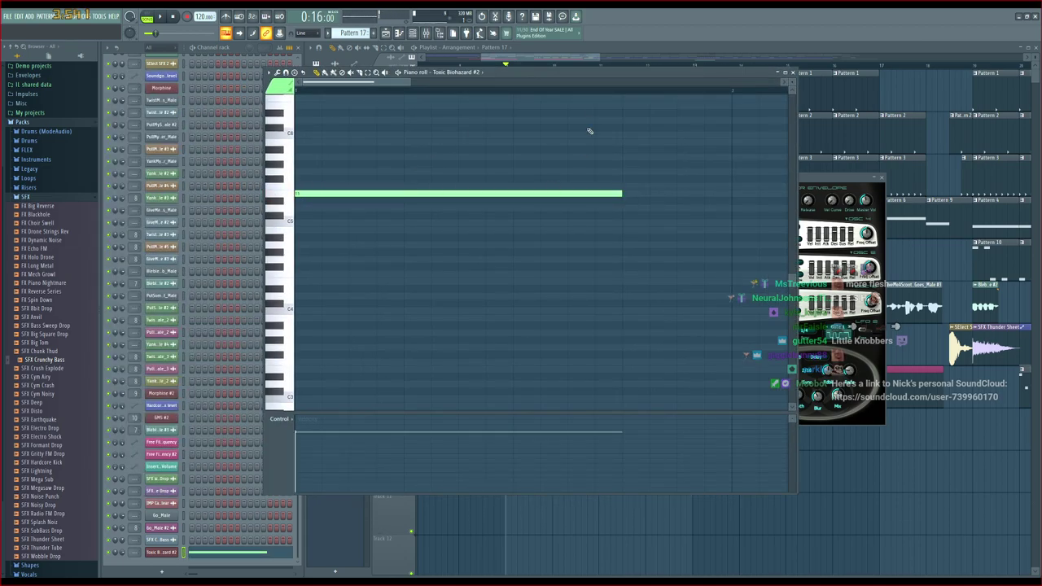
# Place Pattern 17 on Track 5 at bar 9, in the gap between two Pattern 16 clips, and play it
pyautogui.click(582, 60)
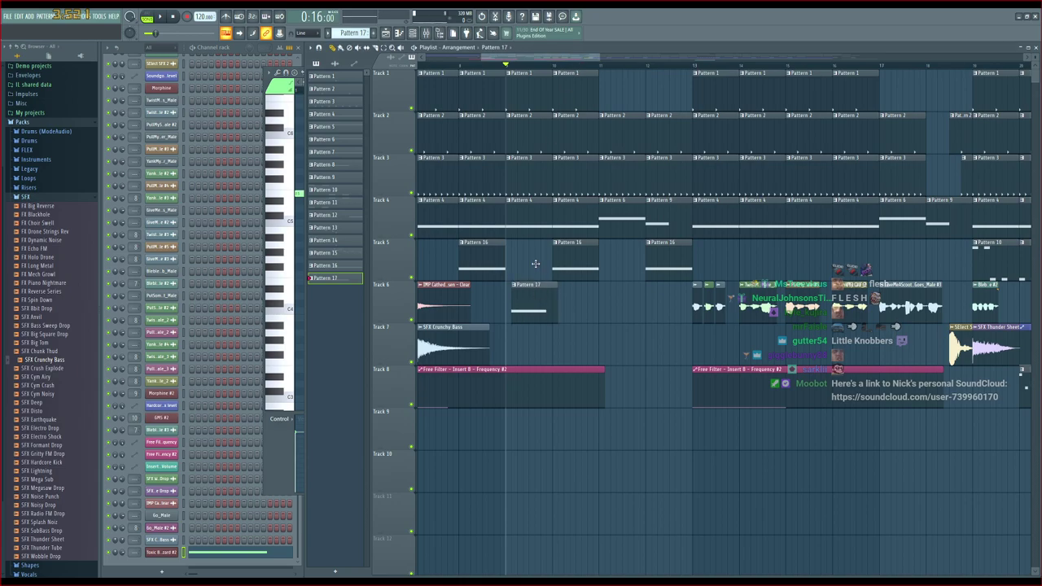
pyautogui.moveTo(536, 287); pyautogui.dragTo(530, 242)
pyautogui.press('space')
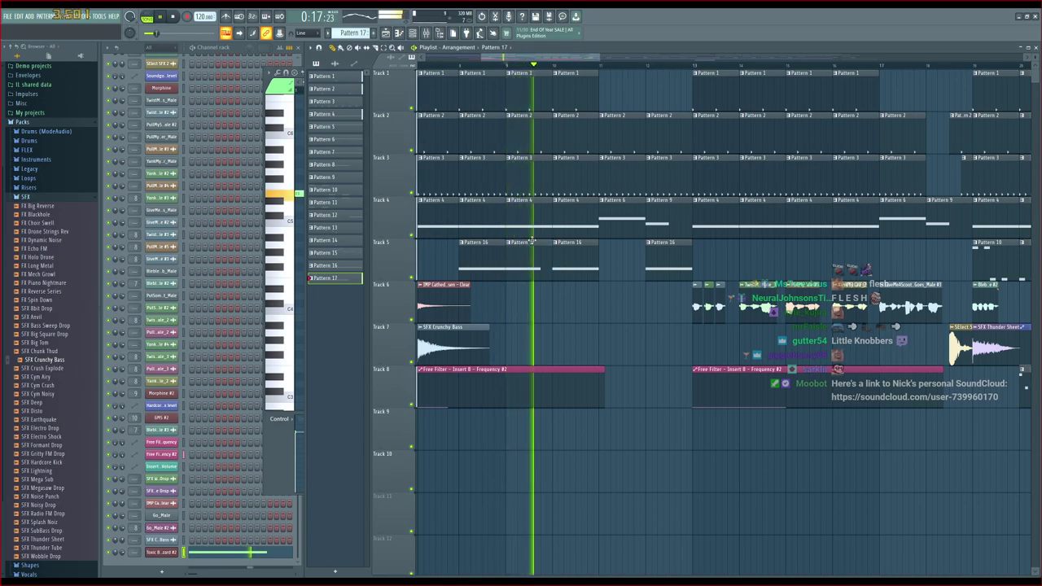
# Extend the Toxic Biohazard #2 note in Pattern 17 to a full bar
pyautogui.doubleClick(535, 261)
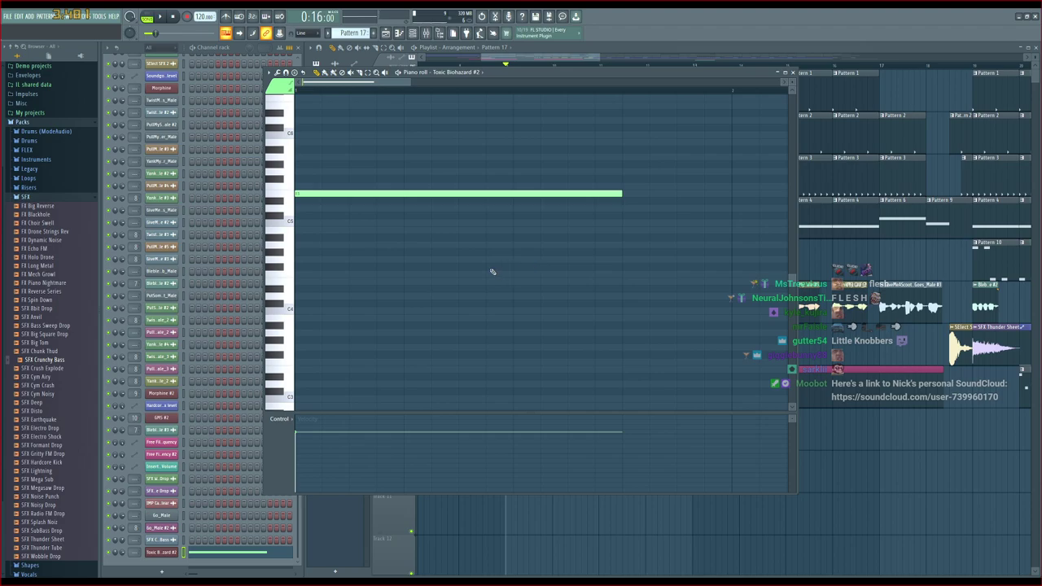
pyautogui.moveTo(621, 193); pyautogui.dragTo(730, 193)
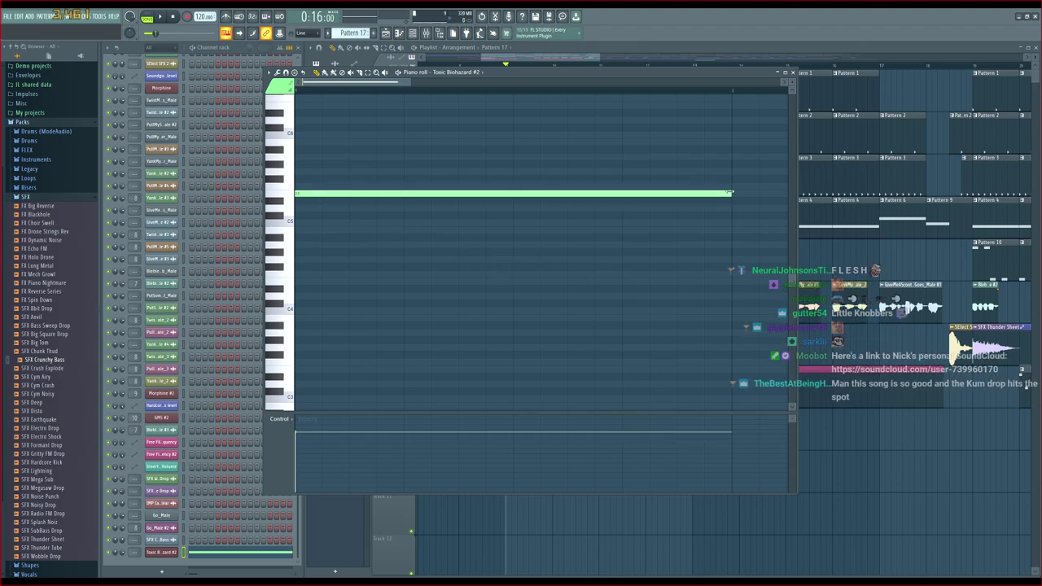
# Add Soundgoodizer to the Toxic Biohazard #2 mixer track, Insert 11, and play the arrangement from bar 9
pyautogui.click(530, 59)
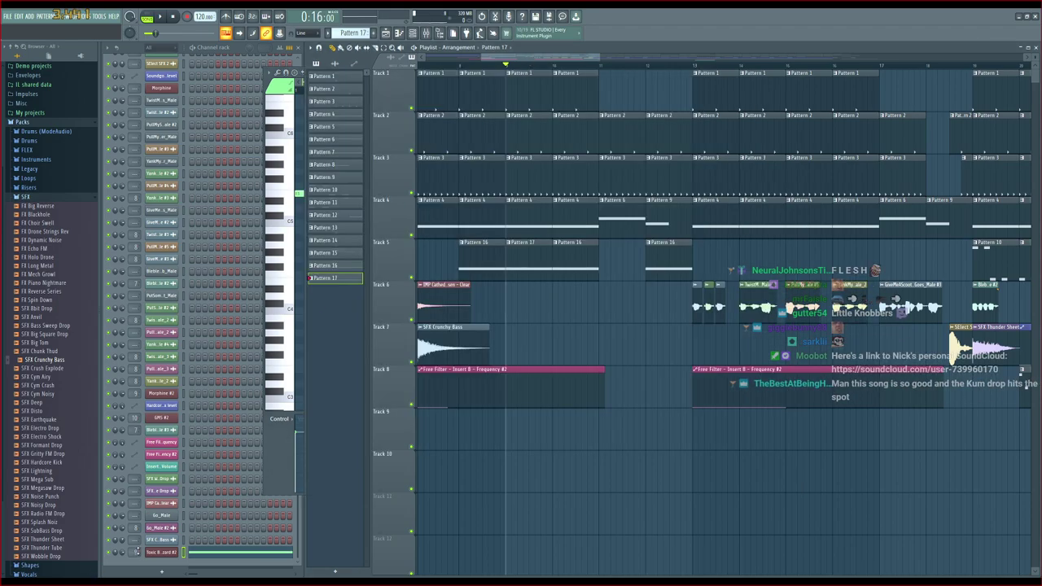
pyautogui.click(426, 33)
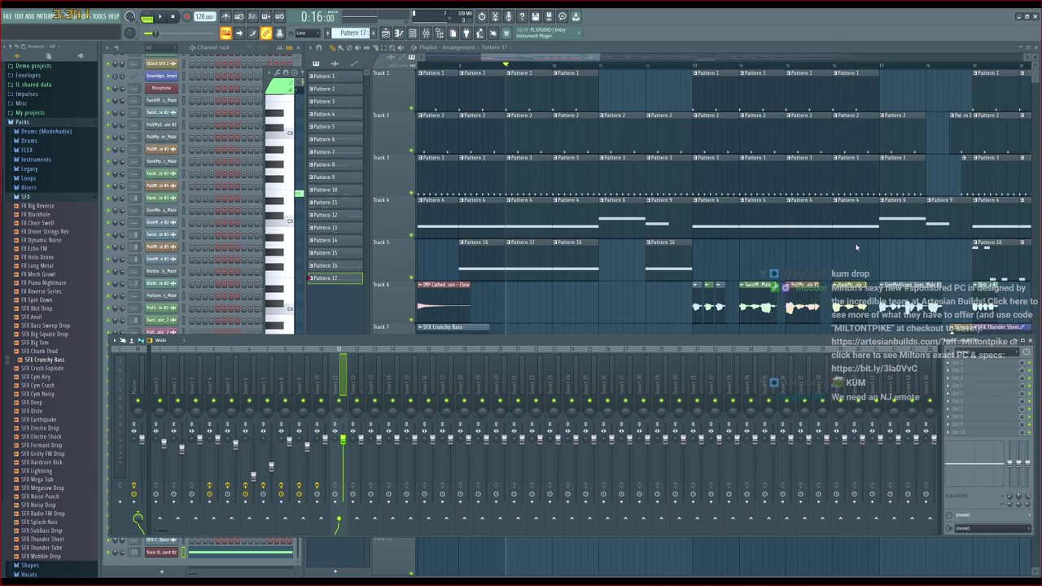
pyautogui.press('space')
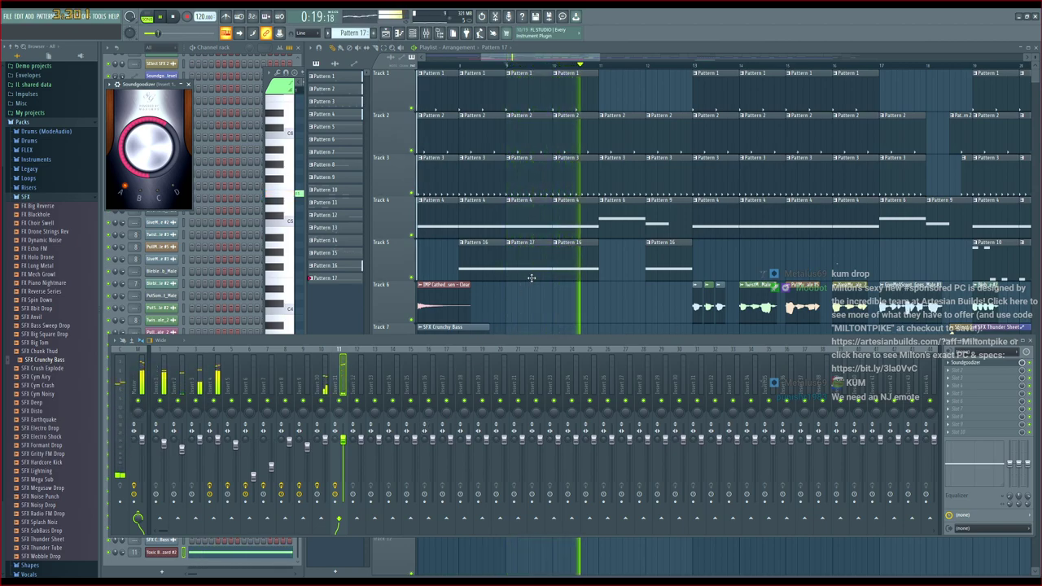
pyautogui.press('space')
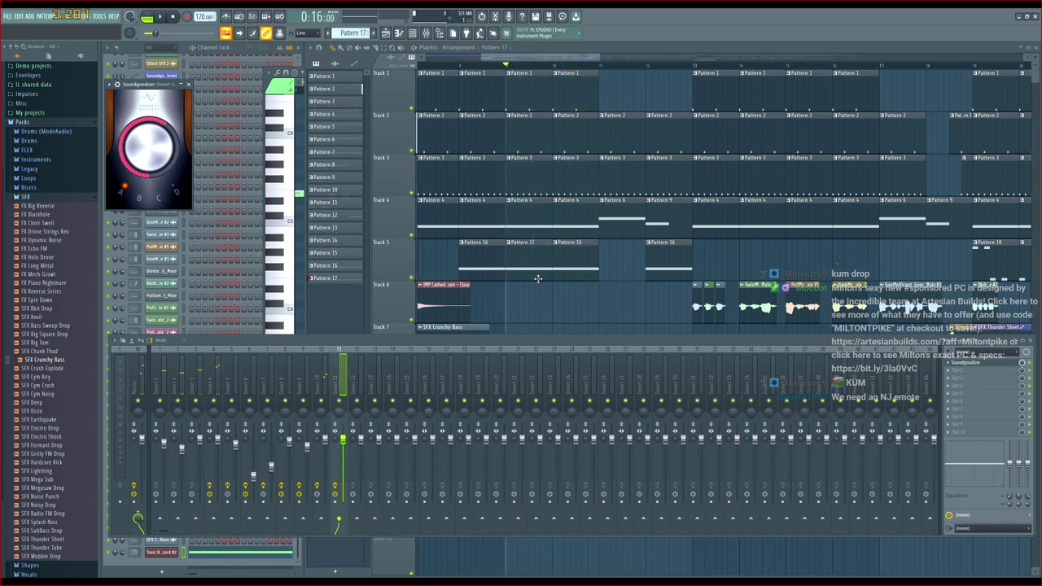
# Try an extra Pattern 17 clip on Track 5 at bar 7, play it across the drop, and remove it
pyautogui.click(551, 50)
pyautogui.hscroll(-2, 554, 133)
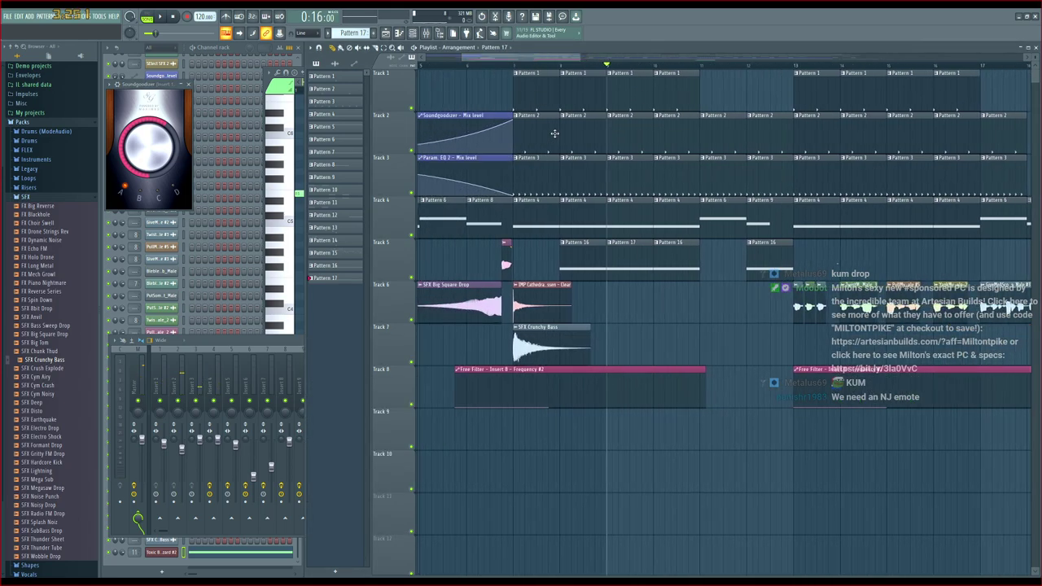
pyautogui.click(526, 257)
pyautogui.press('space')
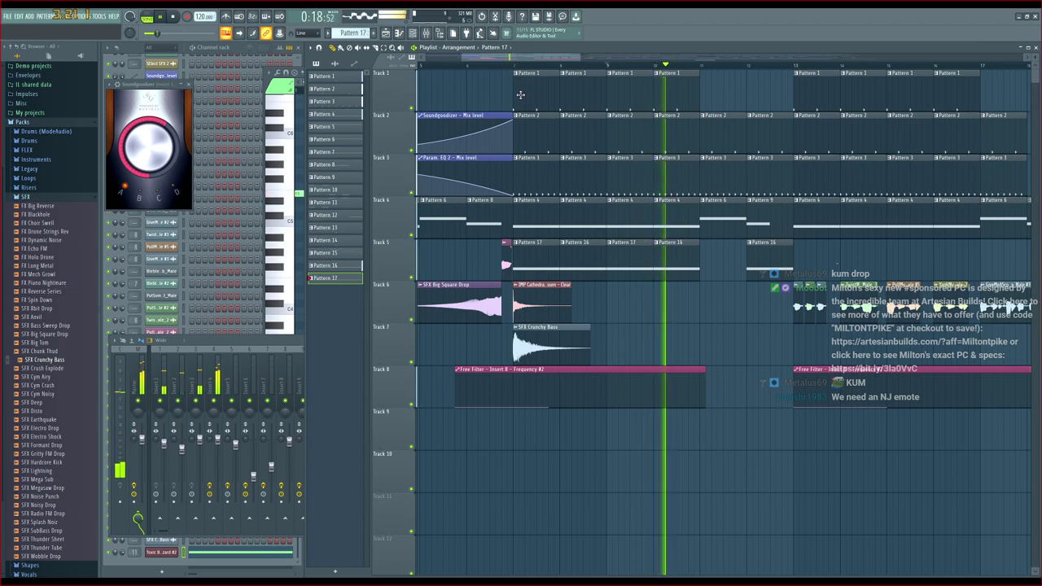
pyautogui.press('space')
pyautogui.click(456, 65)
pyautogui.press('space')
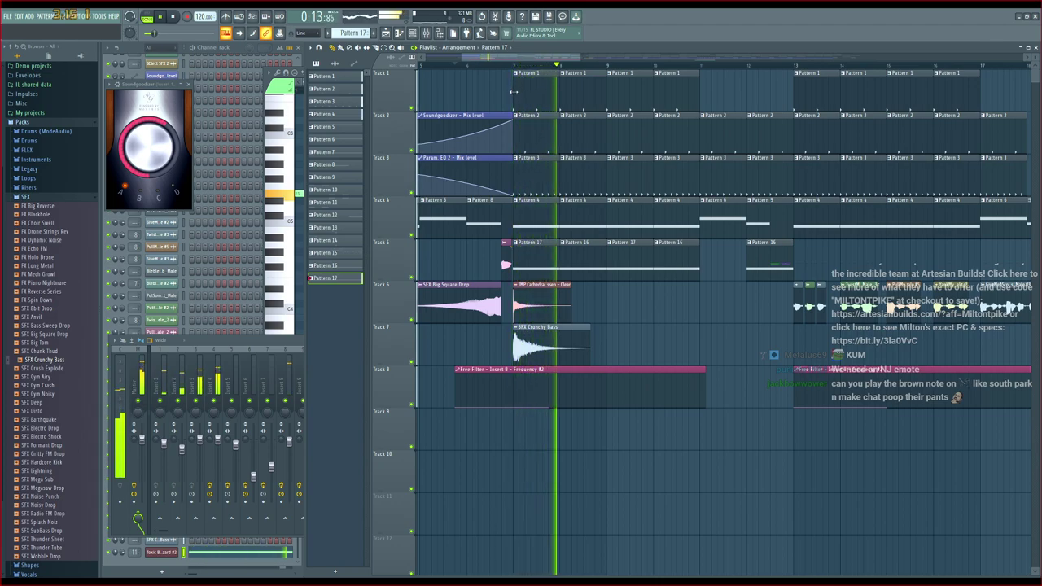
pyautogui.press('space')
pyautogui.rightClick(538, 261)
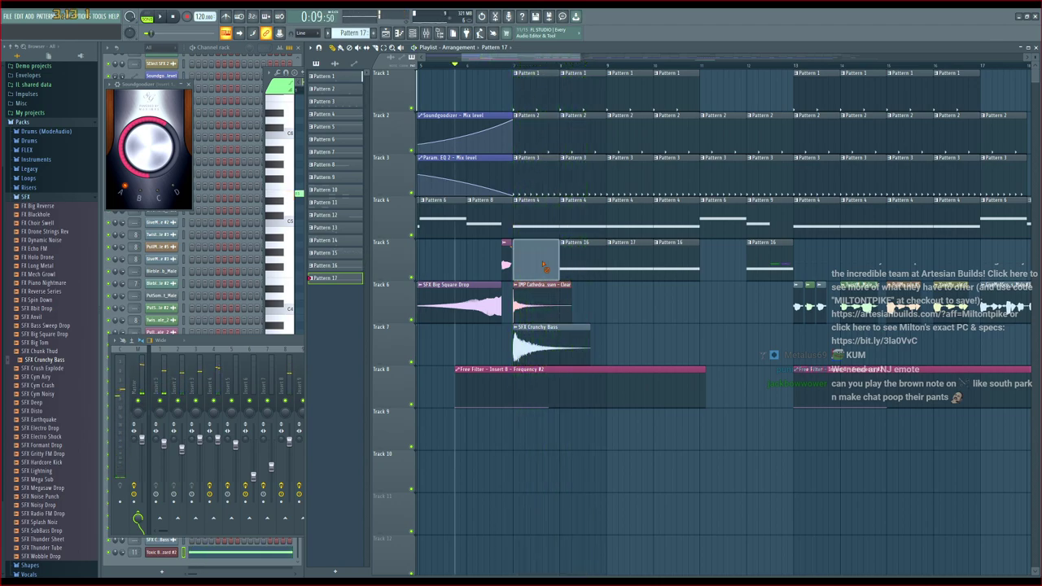
# Audition Toxic Biohazard #2 presets in the Sequences bank from Arp onward and load Dancer
pyautogui.doubleClick(621, 265)
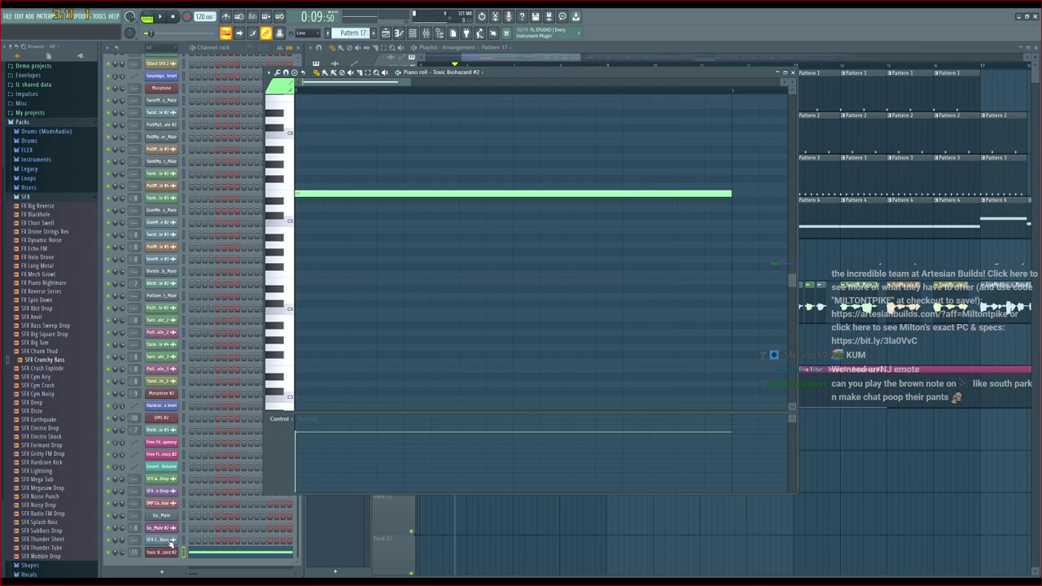
pyautogui.click(167, 553)
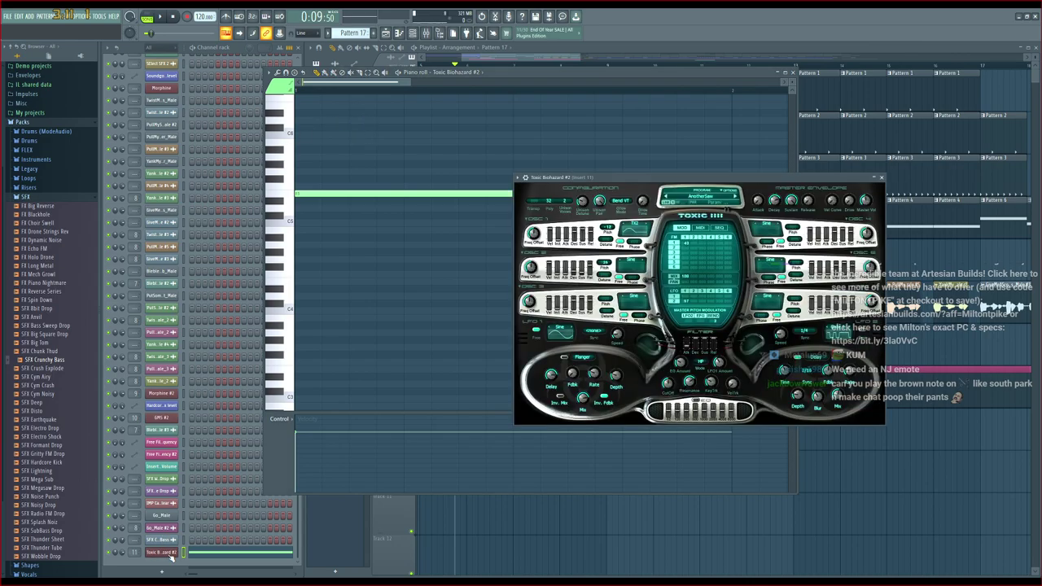
pyautogui.click(701, 197)
pyautogui.click(721, 235)
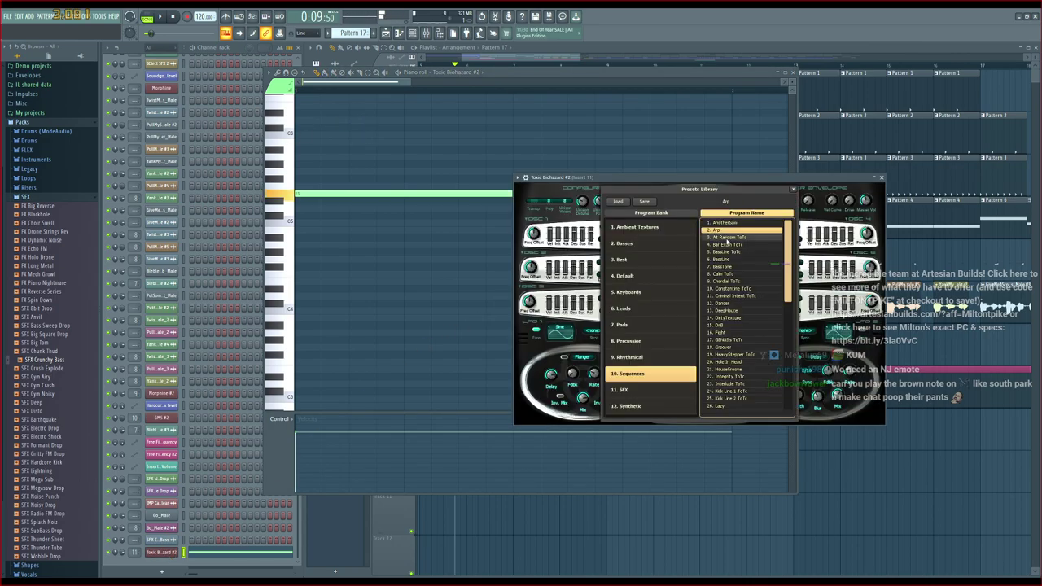
pyautogui.click(726, 260)
pyautogui.click(728, 267)
pyautogui.click(729, 274)
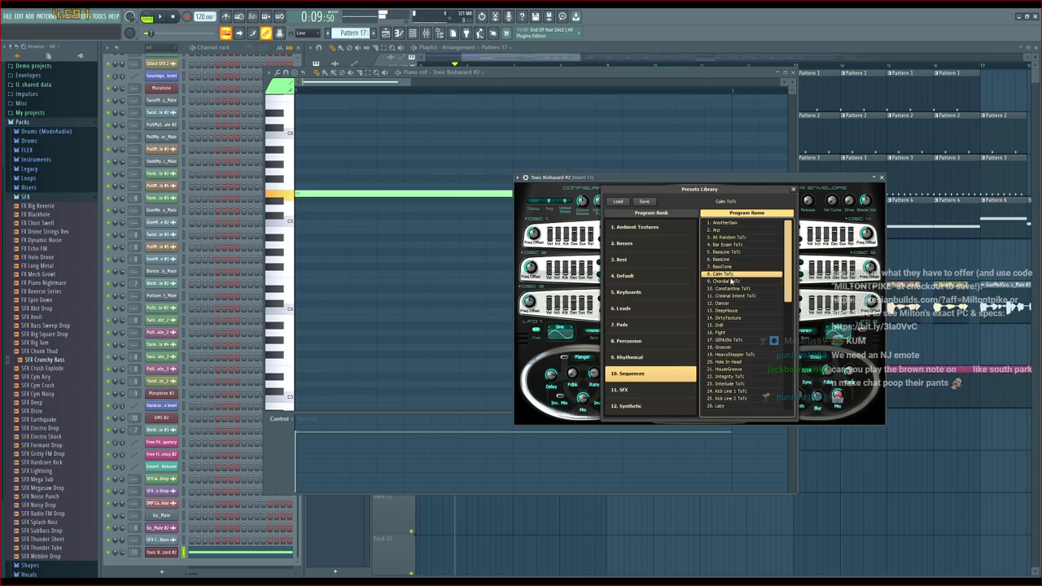
pyautogui.click(731, 282)
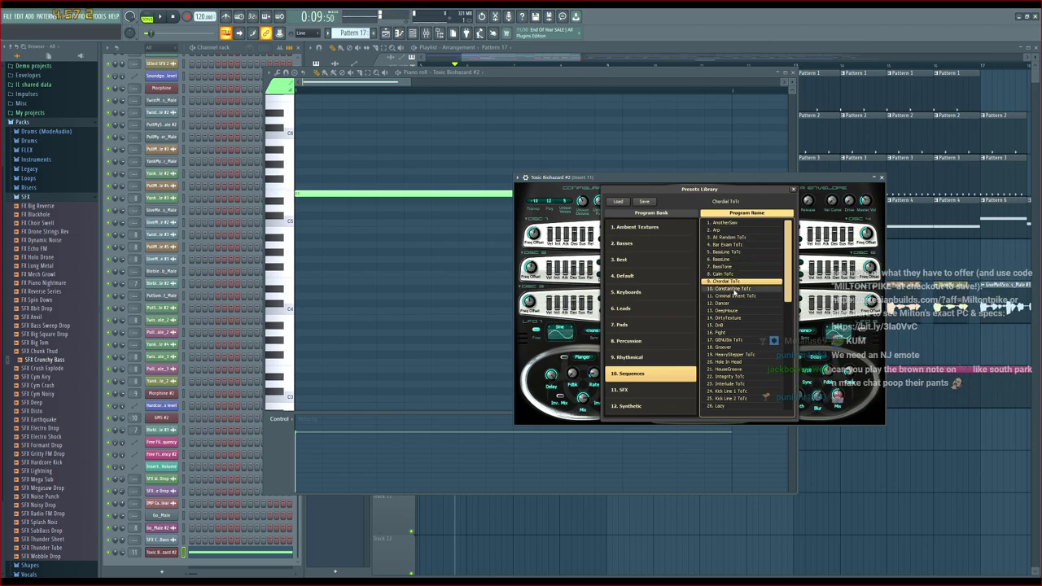
pyautogui.click(732, 288)
pyautogui.click(736, 296)
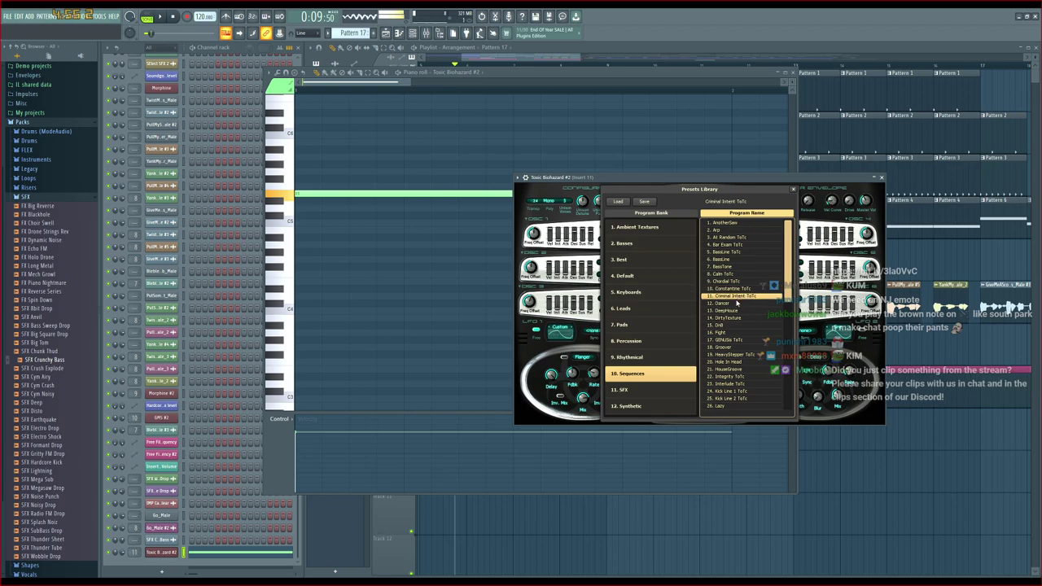
pyautogui.click(733, 304)
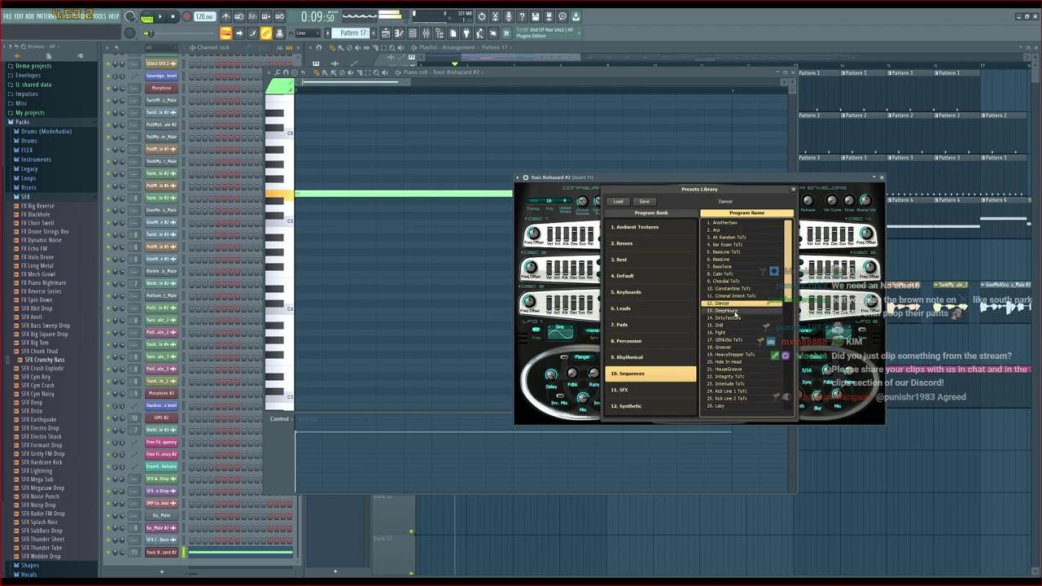
# Play the arrangement through the drop to judge the Dancer preset in Pattern 17
pyautogui.click(545, 54)
pyautogui.press('space')
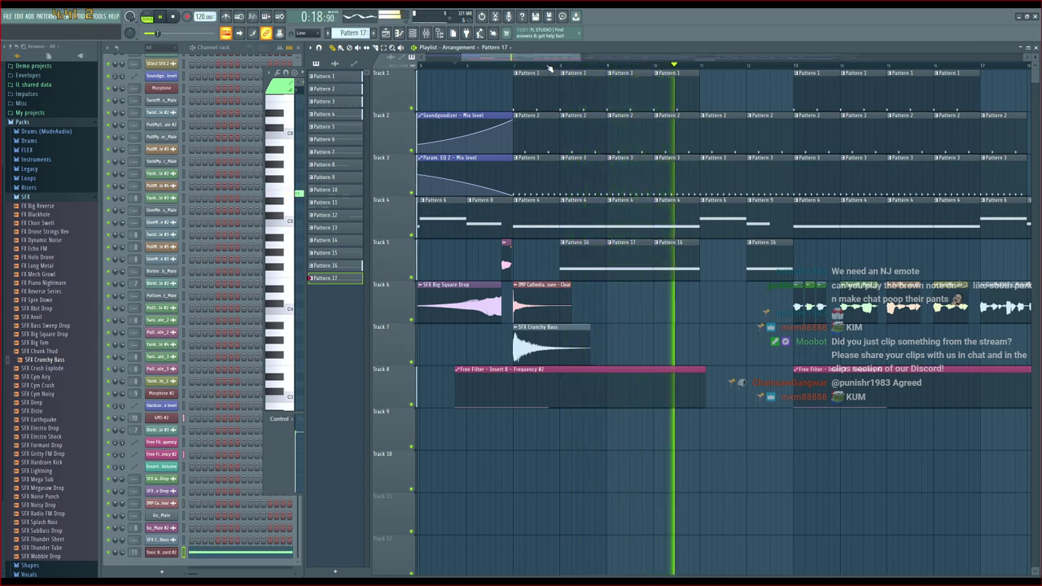
pyautogui.press('space')
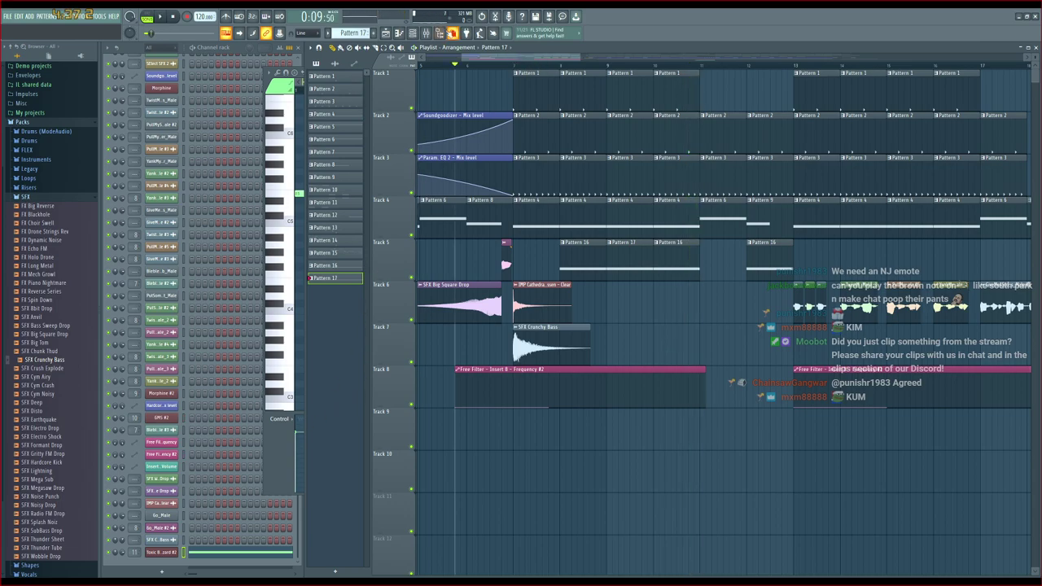
# Lower the Insert 11 mixer fader and replay the arrangement around bar 9 to check the level
pyautogui.click(426, 33)
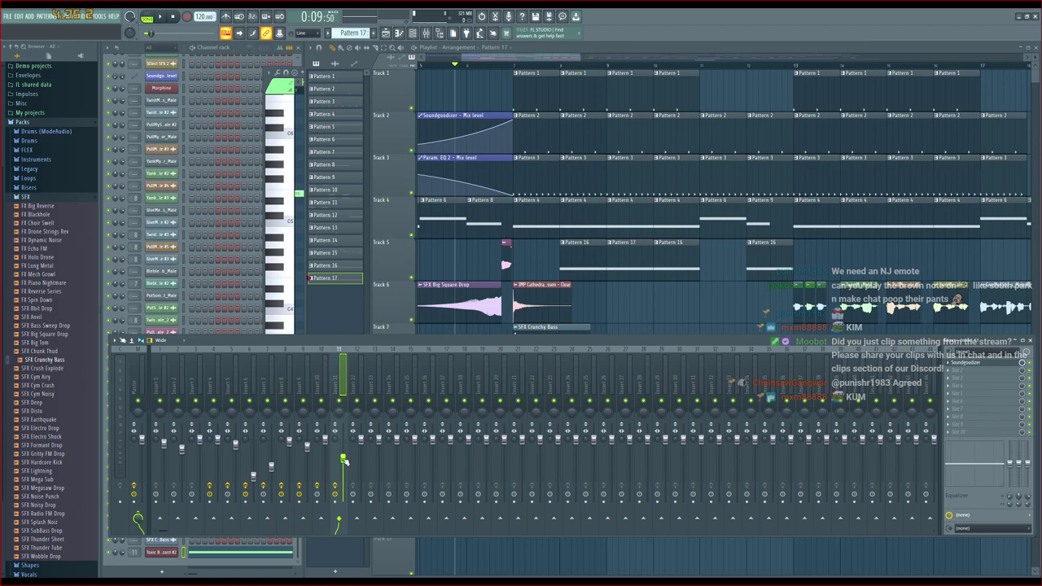
pyautogui.click(514, 66)
pyautogui.press('space')
pyautogui.press('space')
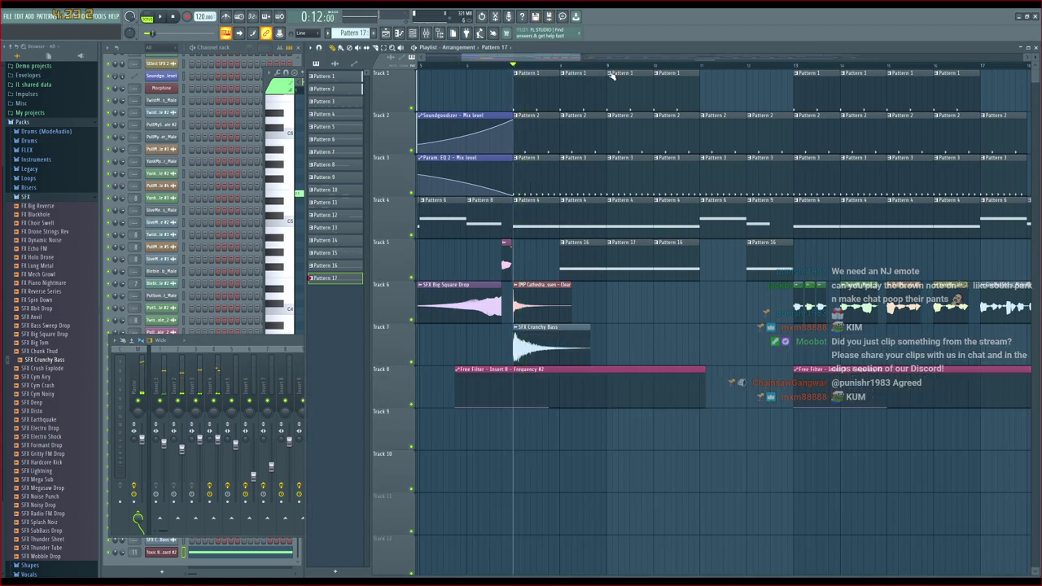
pyautogui.click(613, 67)
pyautogui.press('space')
pyautogui.click(603, 66)
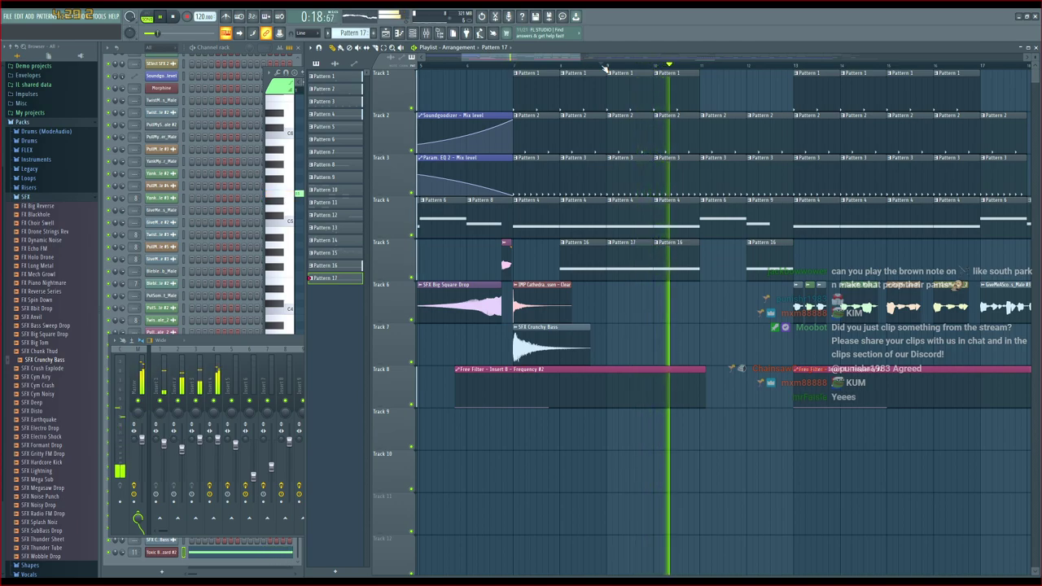
pyautogui.press('space')
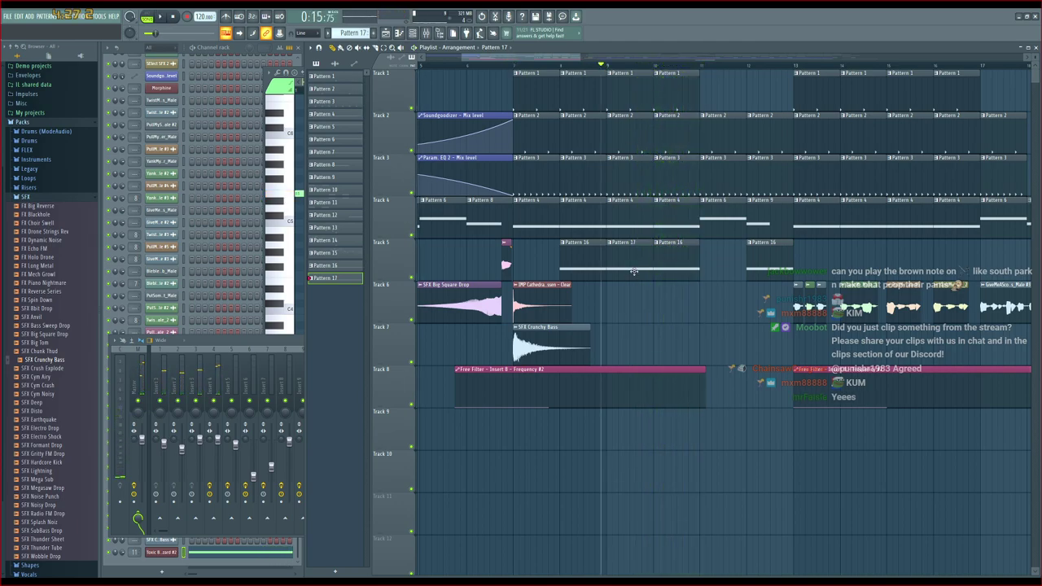
# Move the Pattern 17 clip at bar 9 from Track 5 to Track 6 and play the arrangement from there
pyautogui.moveTo(633, 304); pyautogui.dragTo(643, 300)
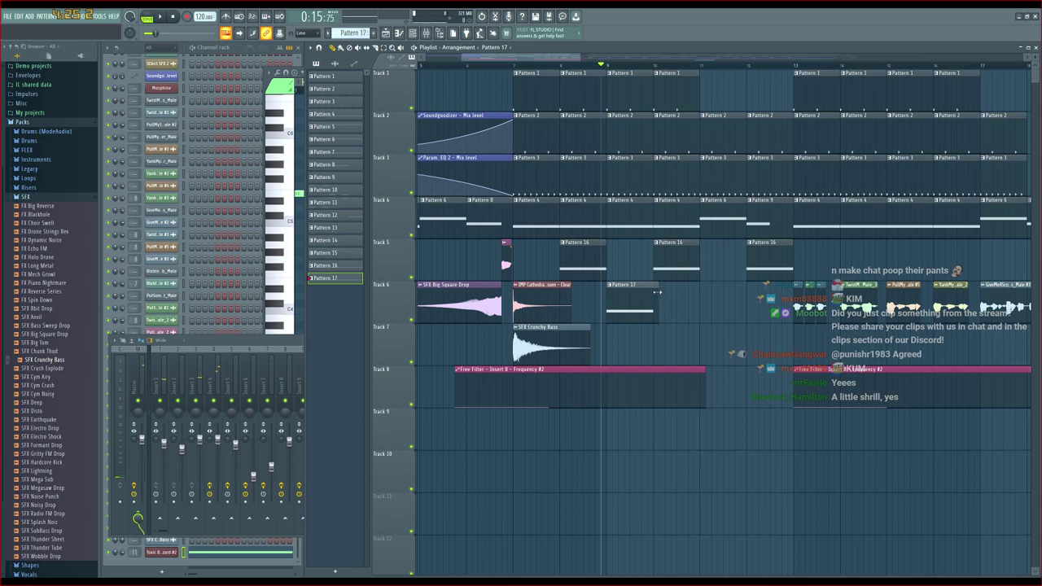
pyautogui.doubleClick(653, 293)
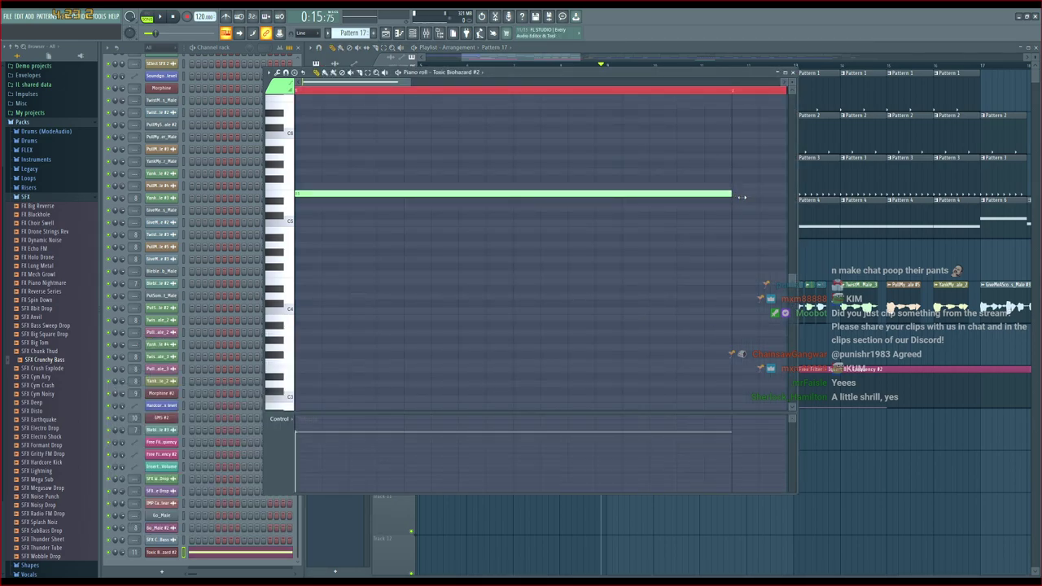
pyautogui.click(563, 59)
pyautogui.press('space')
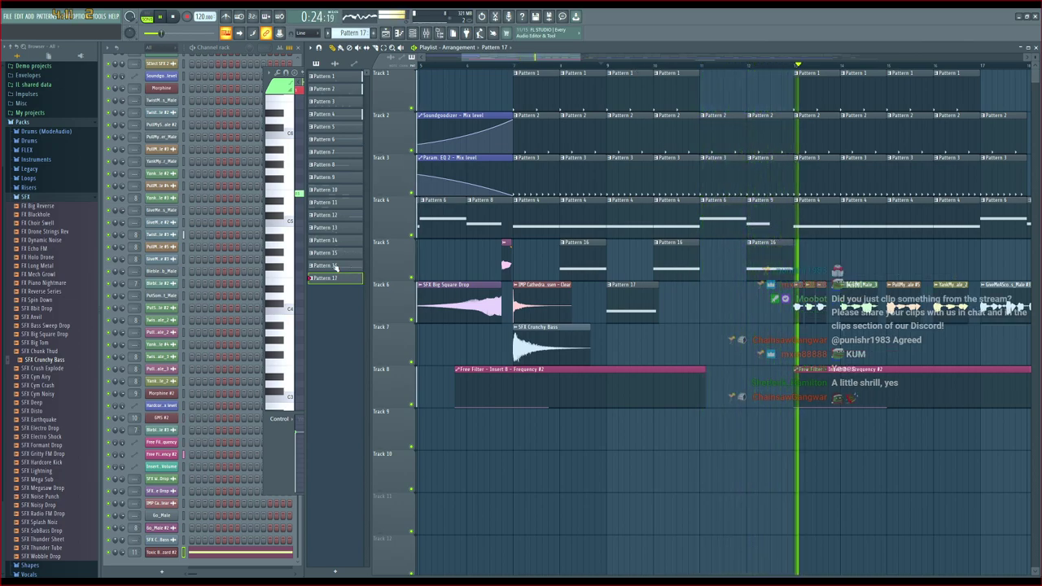
pyautogui.press('space')
# Audition the Toxic Biohazard #2 presets in the Sequences bank from DeepHouse through Kick Line 1 ToTc
pyautogui.click(163, 553)
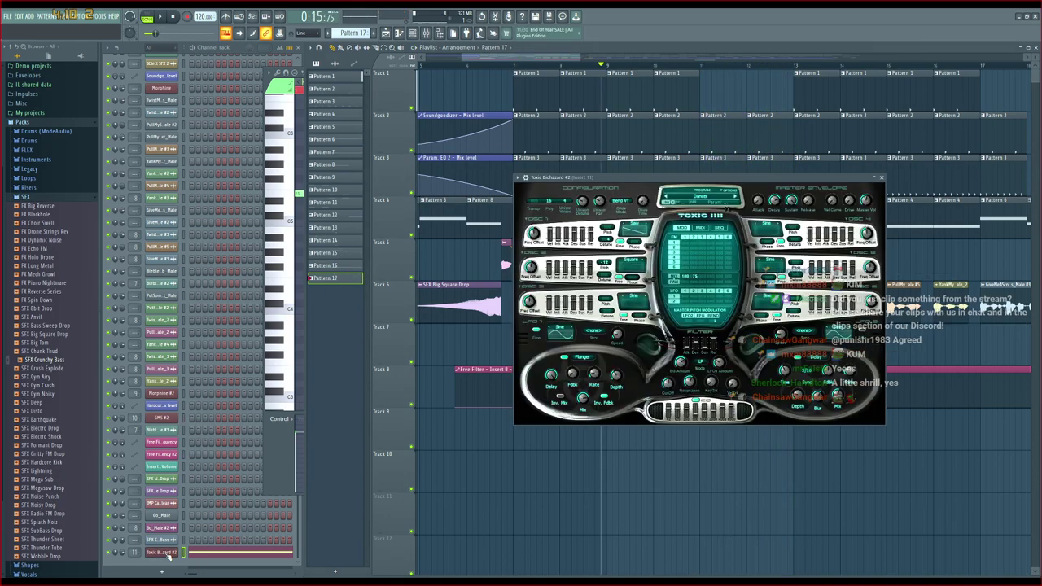
pyautogui.click(702, 198)
pyautogui.click(726, 311)
pyautogui.click(728, 318)
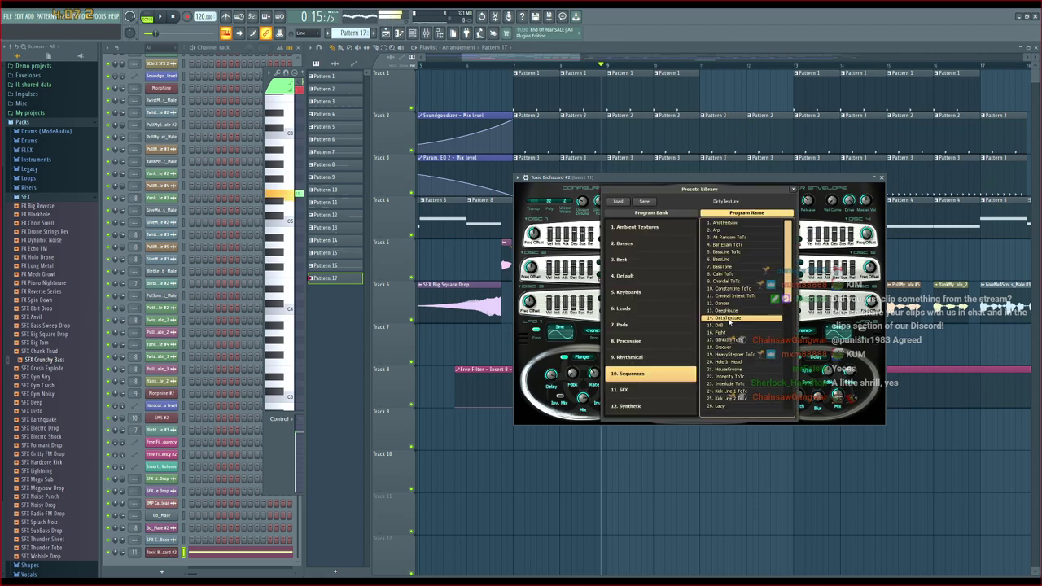
pyautogui.click(725, 326)
pyautogui.click(720, 332)
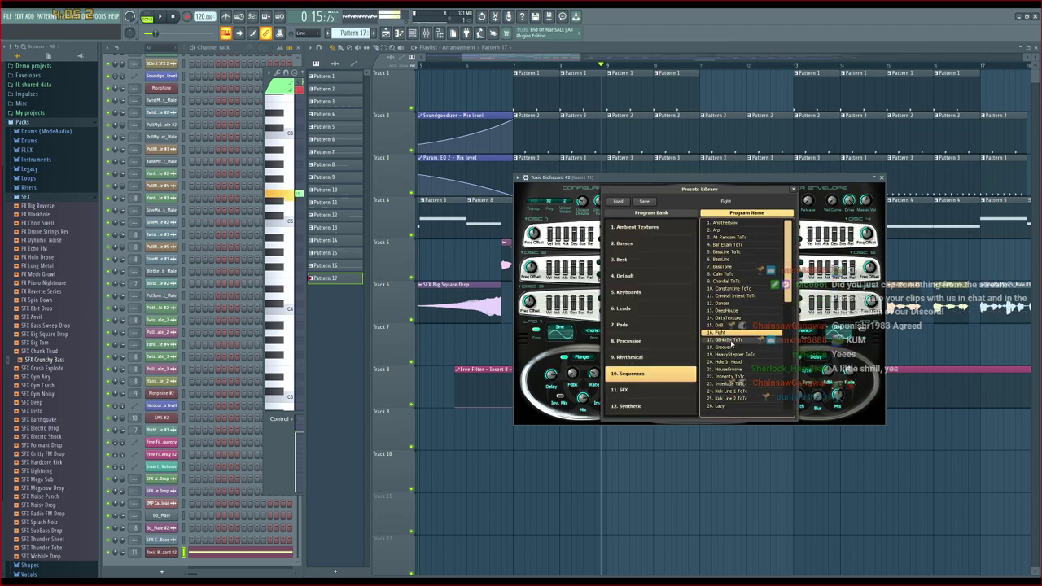
pyautogui.click(730, 340)
pyautogui.click(728, 347)
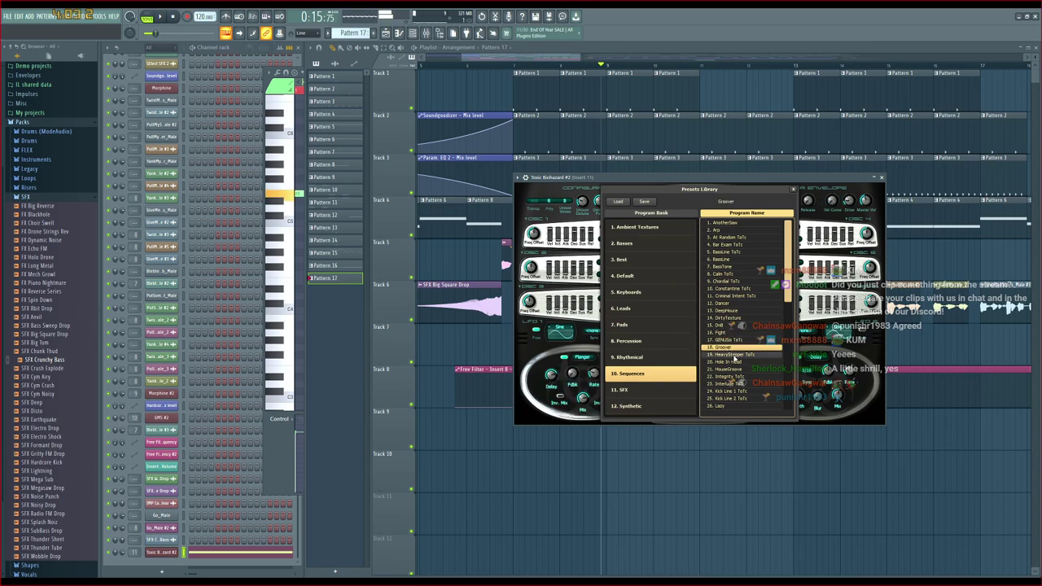
pyautogui.click(735, 356)
pyautogui.click(735, 363)
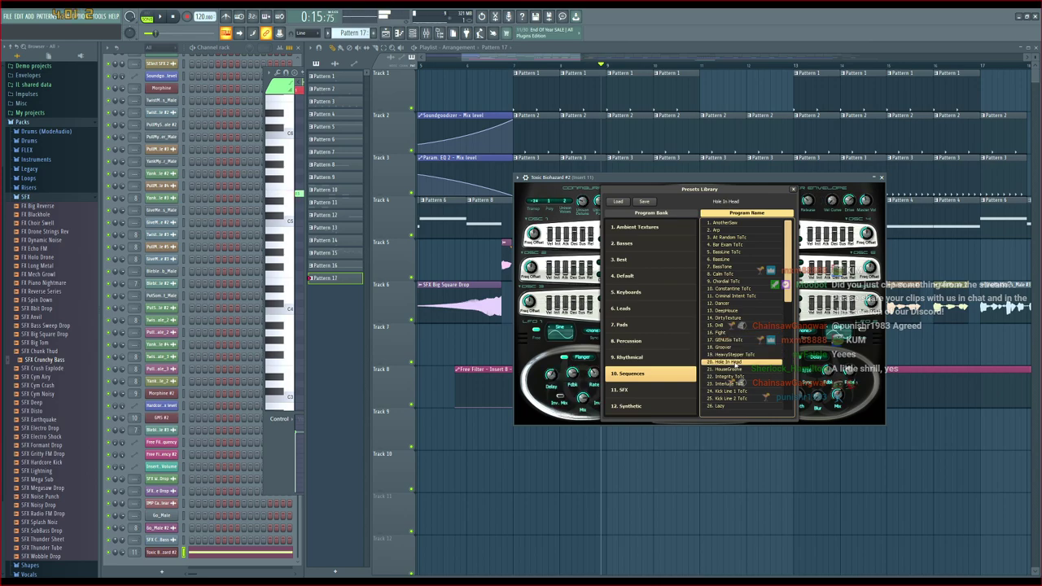
pyautogui.click(735, 370)
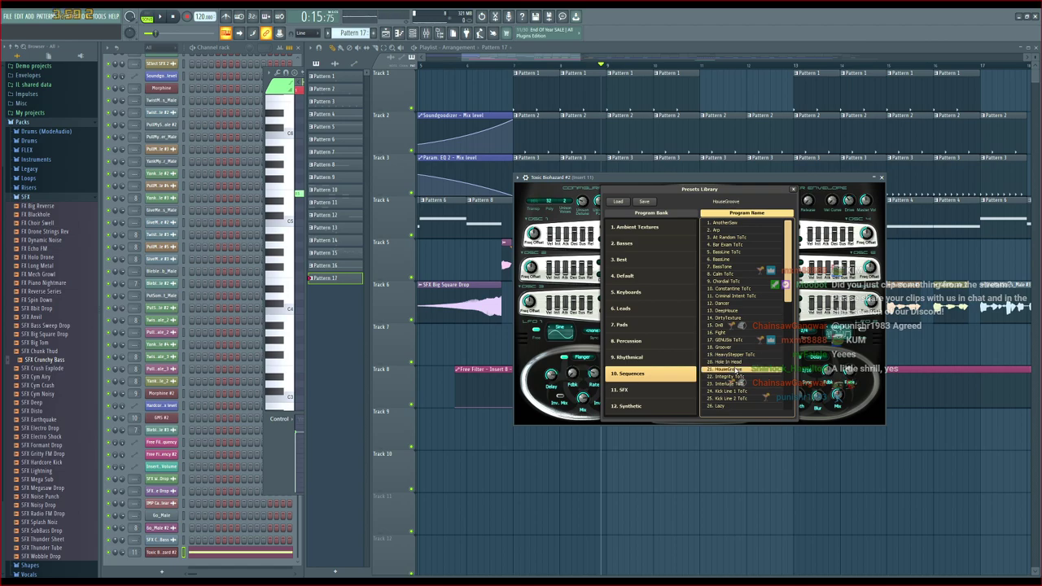
pyautogui.click(740, 379)
pyautogui.click(740, 384)
pyautogui.click(740, 391)
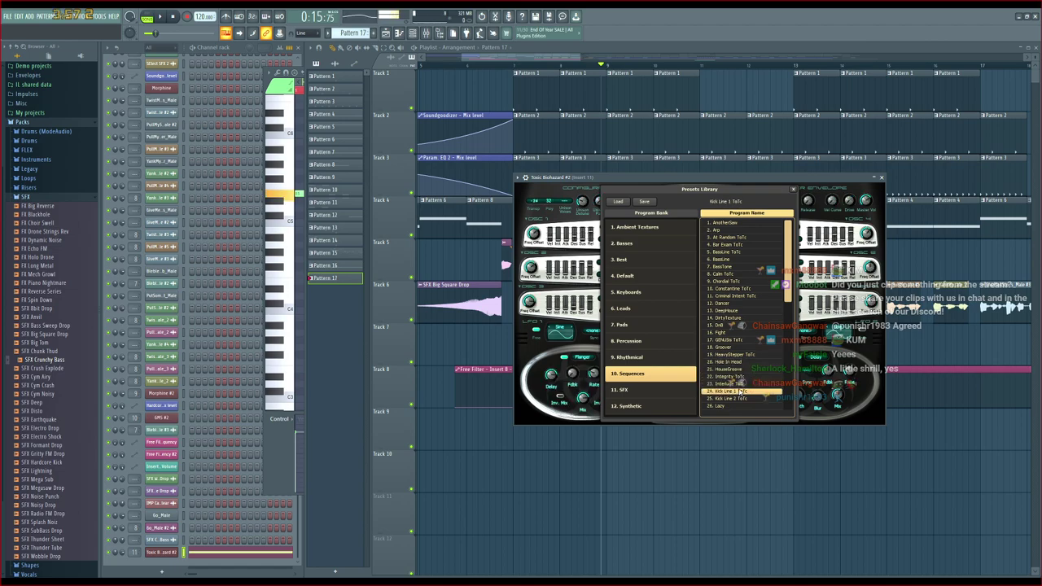
# Continue auditioning the Sequences presets from Kick Line 2 ToTc through On Display ToTc
pyautogui.scroll(-2, 740, 390)
pyautogui.click(739, 348)
pyautogui.scroll(-1, 736, 341)
pyautogui.click(731, 334)
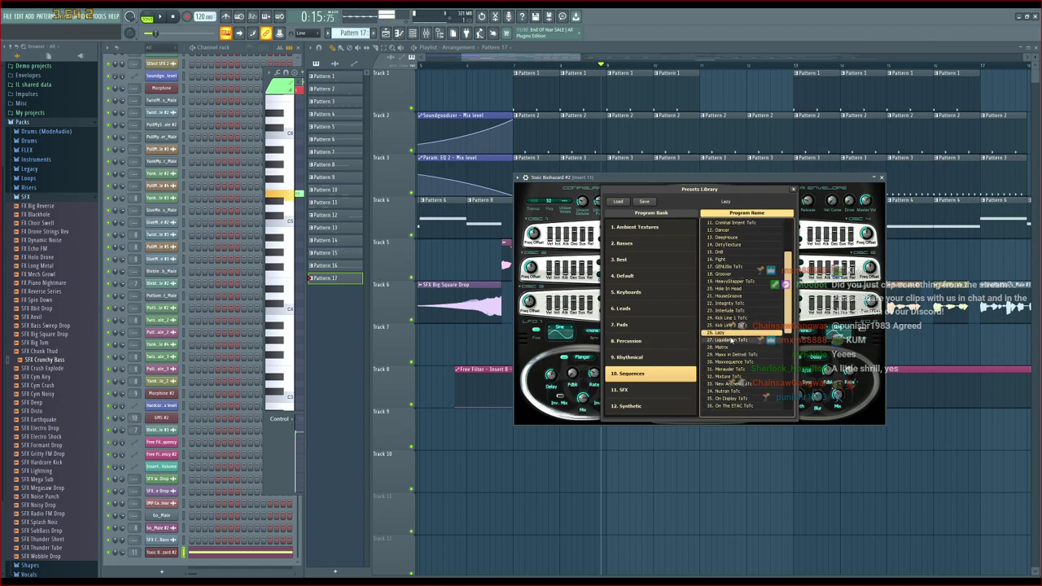
pyautogui.click(732, 341)
pyautogui.click(732, 349)
pyautogui.scroll(-1, 738, 350)
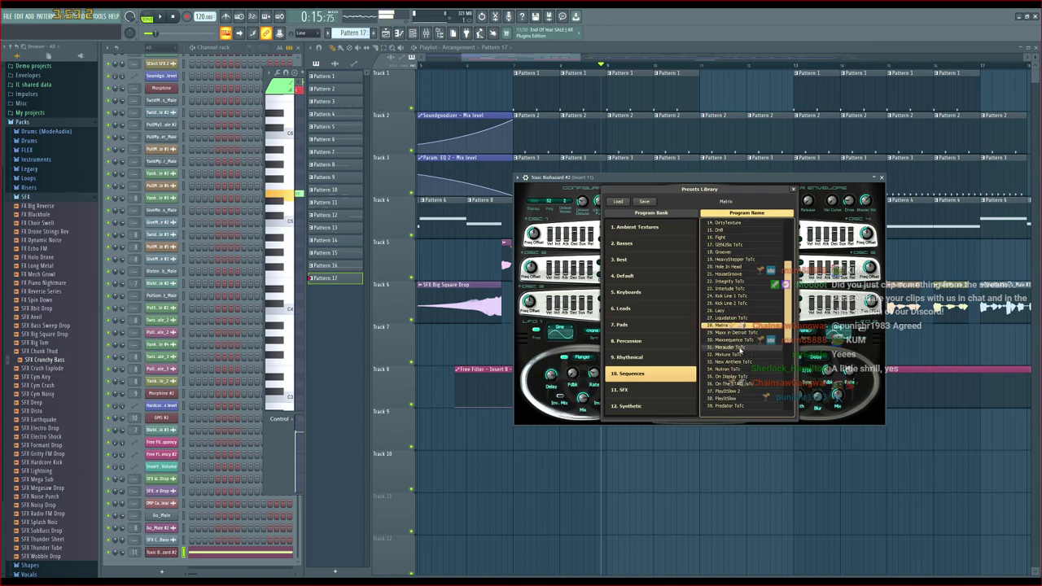
pyautogui.click(739, 333)
pyautogui.click(743, 347)
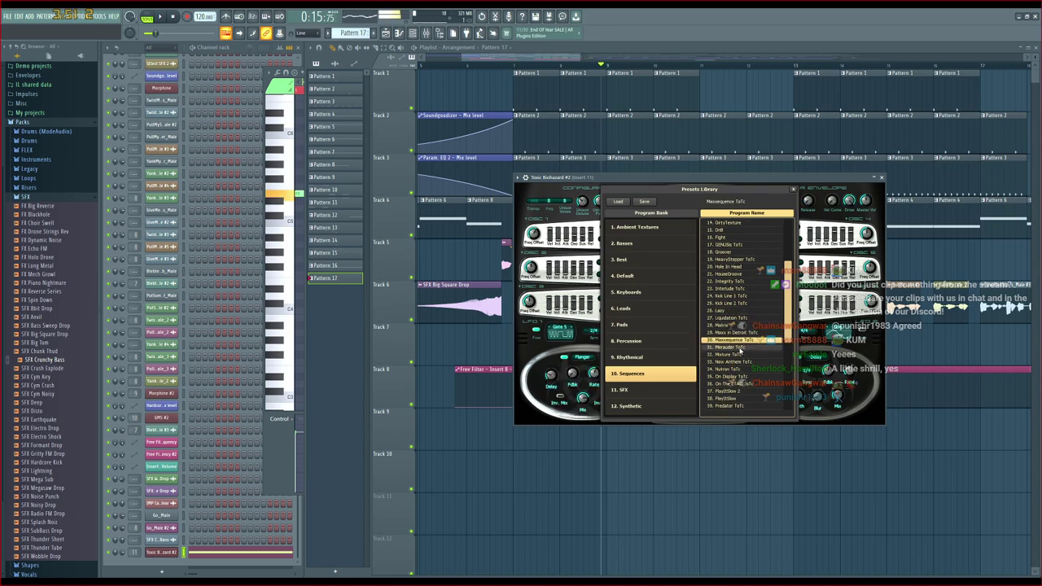
pyautogui.click(739, 350)
pyautogui.scroll(-1, 741, 351)
pyautogui.click(740, 328)
pyautogui.click(740, 333)
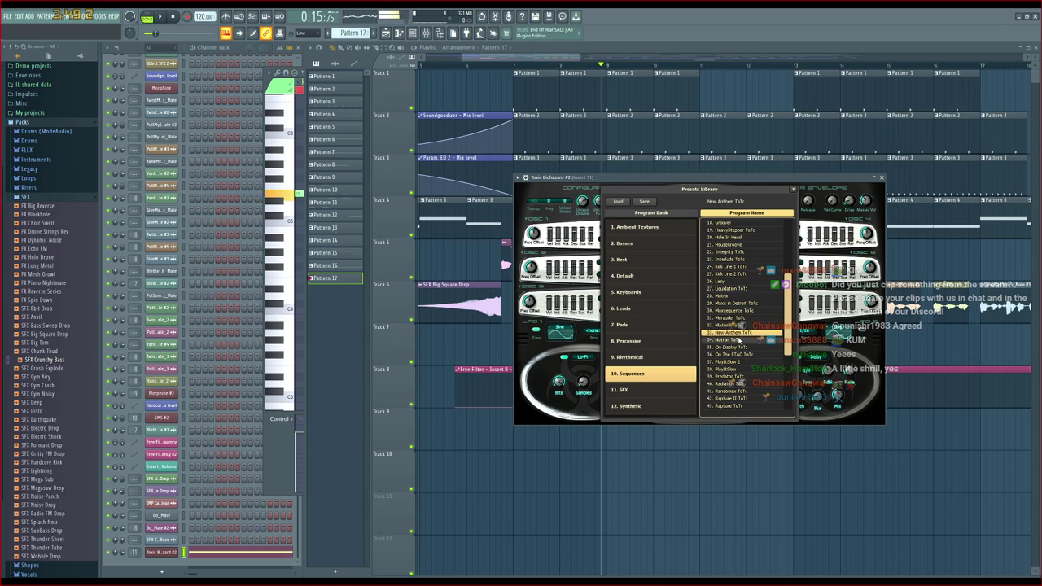
pyautogui.click(736, 342)
pyautogui.click(739, 347)
pyautogui.scroll(-3, 743, 348)
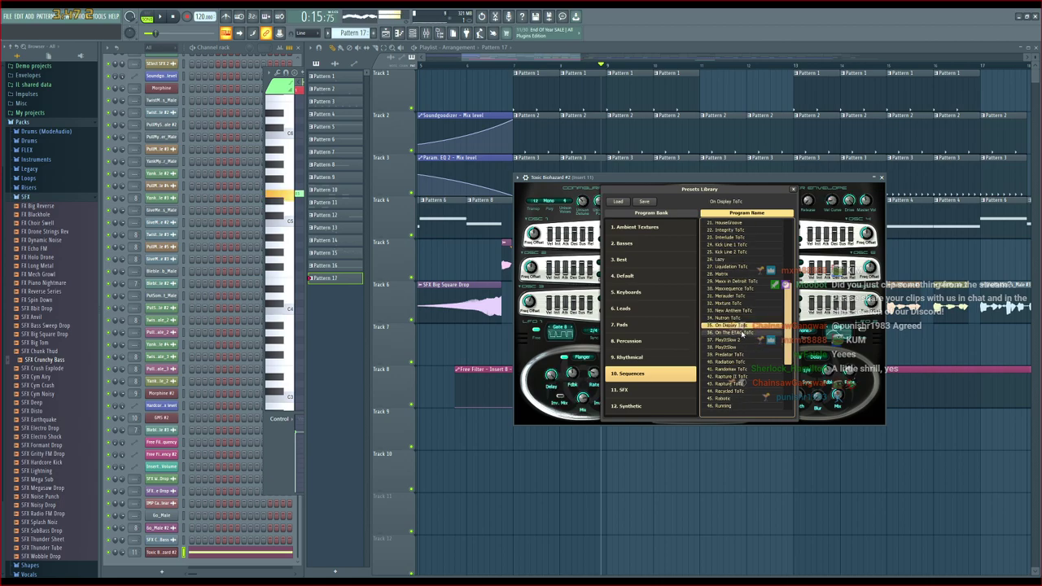
# Audition the Sequences presets from On The ETAC ToTc onward, load Robotic in Toxic Biohazard #2 and close the plugin
pyautogui.click(741, 332)
pyautogui.scroll(-3, 742, 332)
pyautogui.click(740, 319)
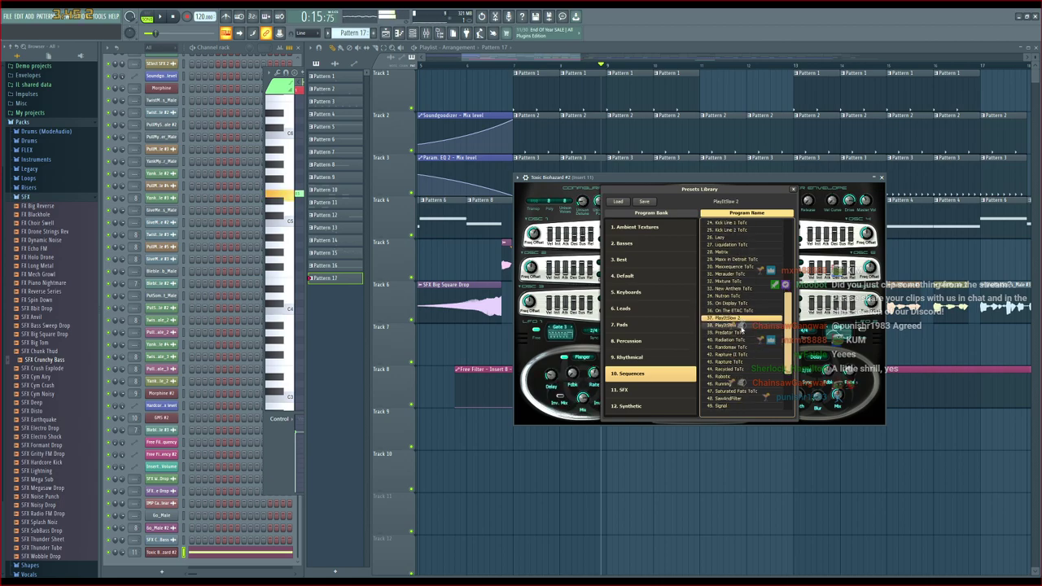
pyautogui.click(741, 327)
pyautogui.scroll(-4, 742, 326)
pyautogui.click(740, 304)
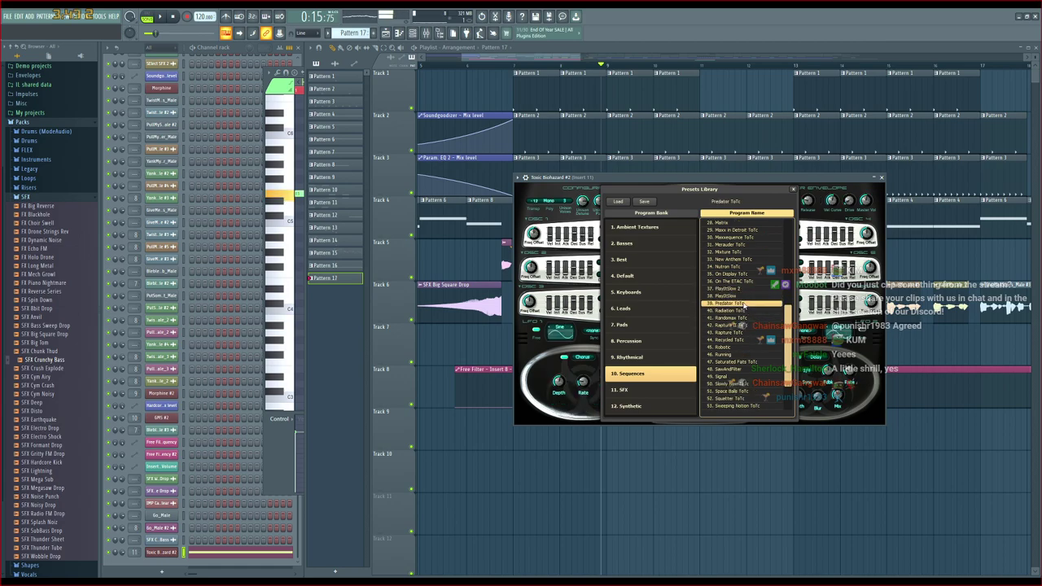
pyautogui.click(740, 312)
pyautogui.click(739, 318)
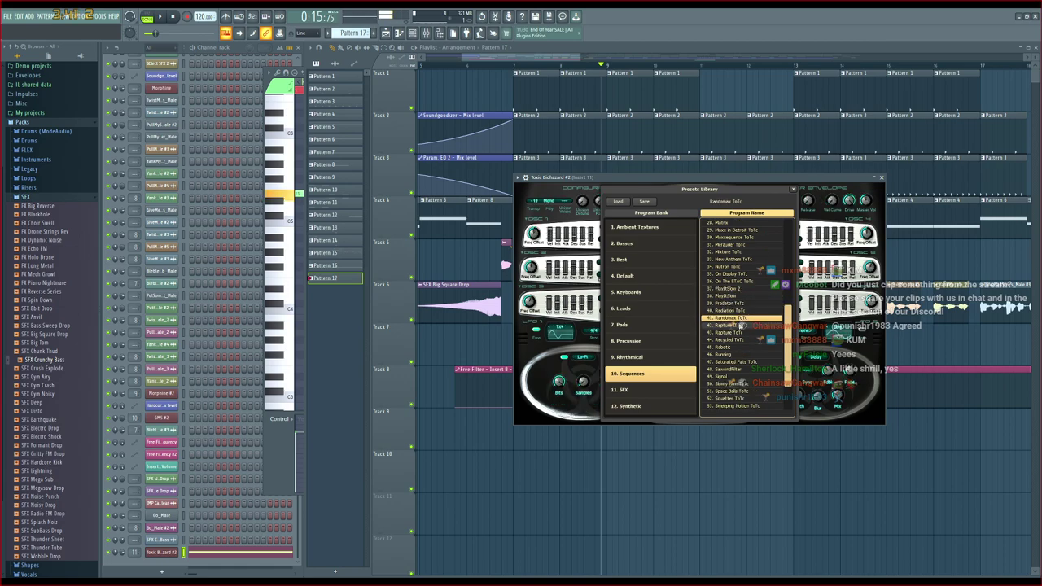
pyautogui.click(739, 324)
pyautogui.scroll(-6, 741, 326)
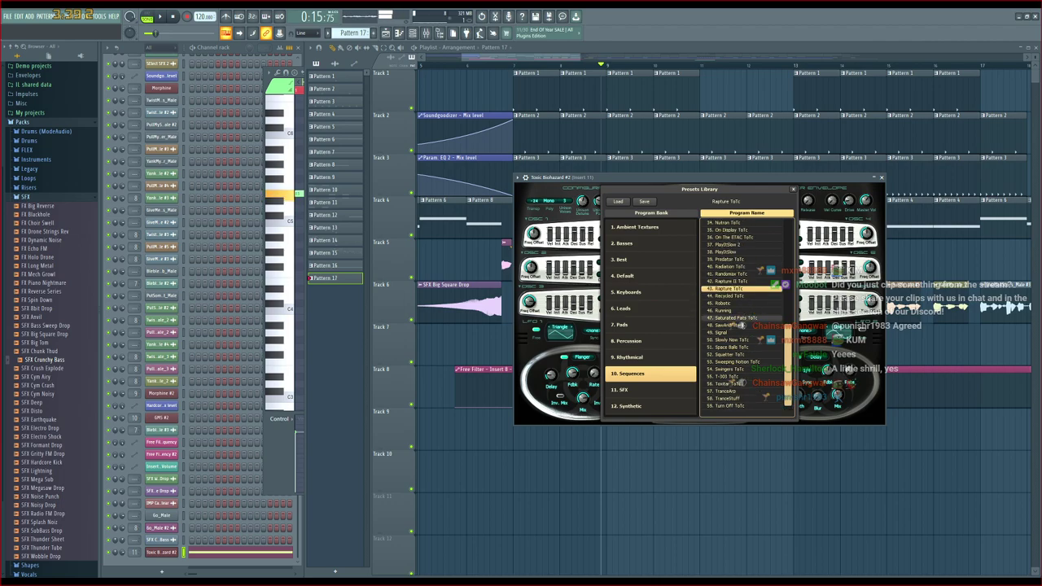
pyautogui.click(738, 298)
pyautogui.scroll(-1, 735, 307)
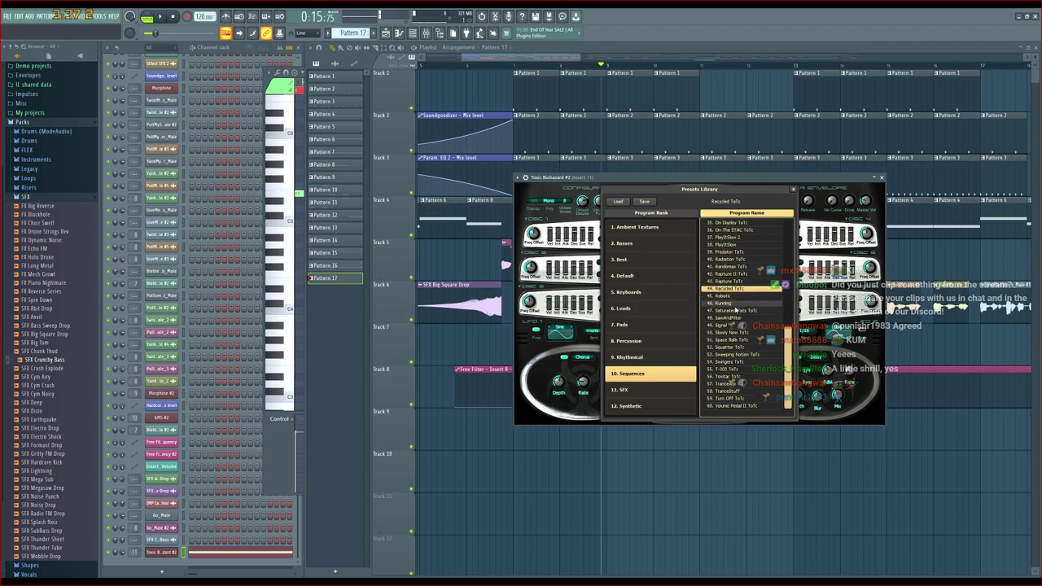
pyautogui.press('Down')
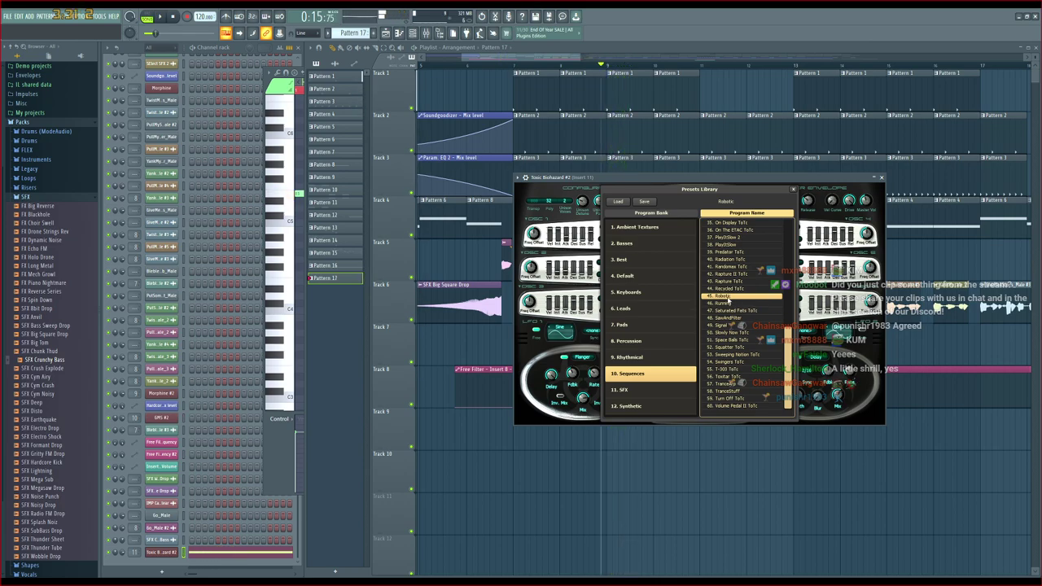
pyautogui.click(866, 183)
pyautogui.click(882, 178)
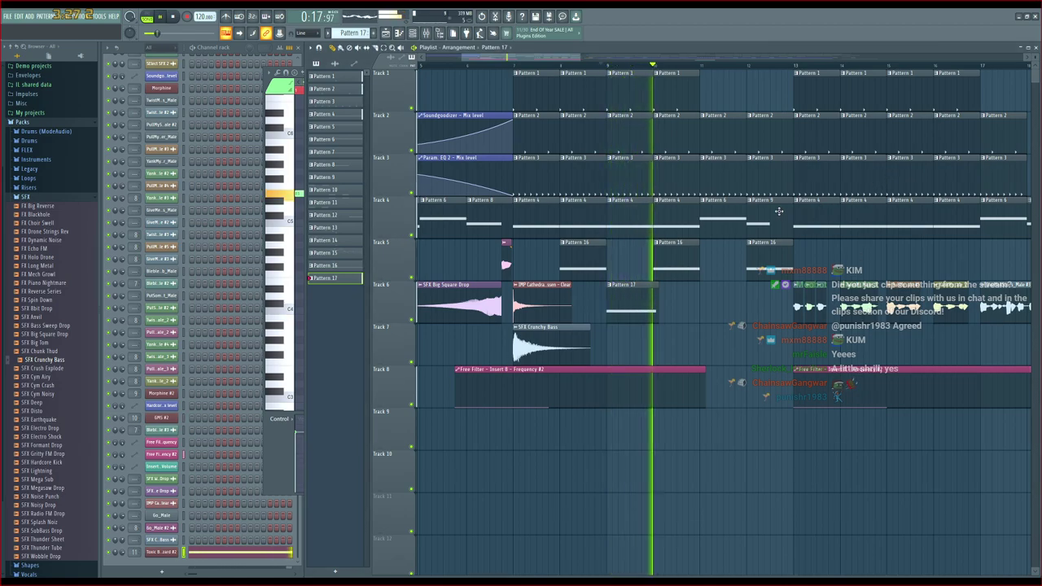
# Stop playback and shorten the Toxic Biohazard #2 note in Pattern 17 to end at bar 2 of the piano roll
pyautogui.press('space')
pyautogui.doubleClick(643, 304)
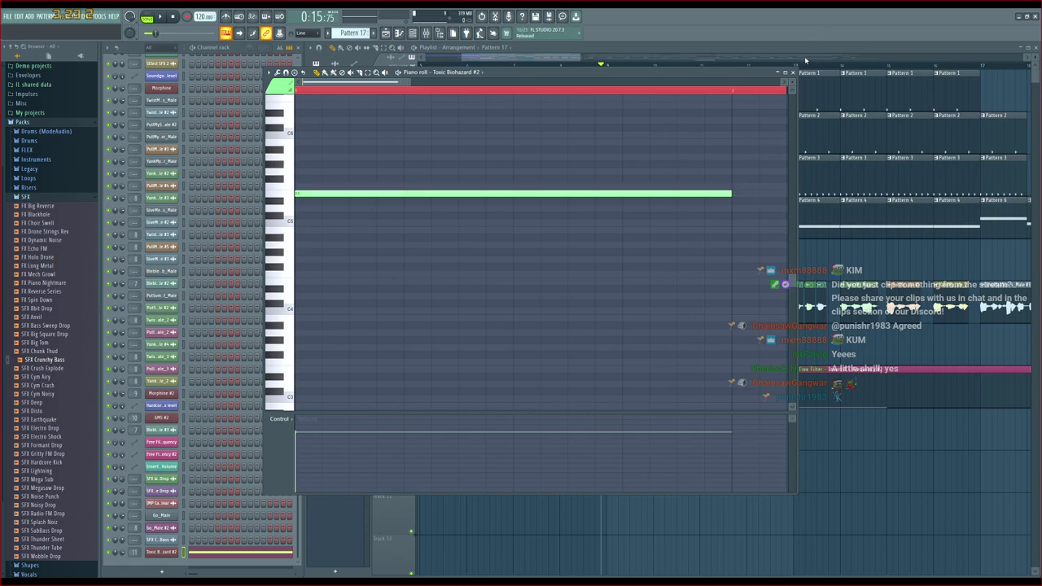
pyautogui.click(792, 71)
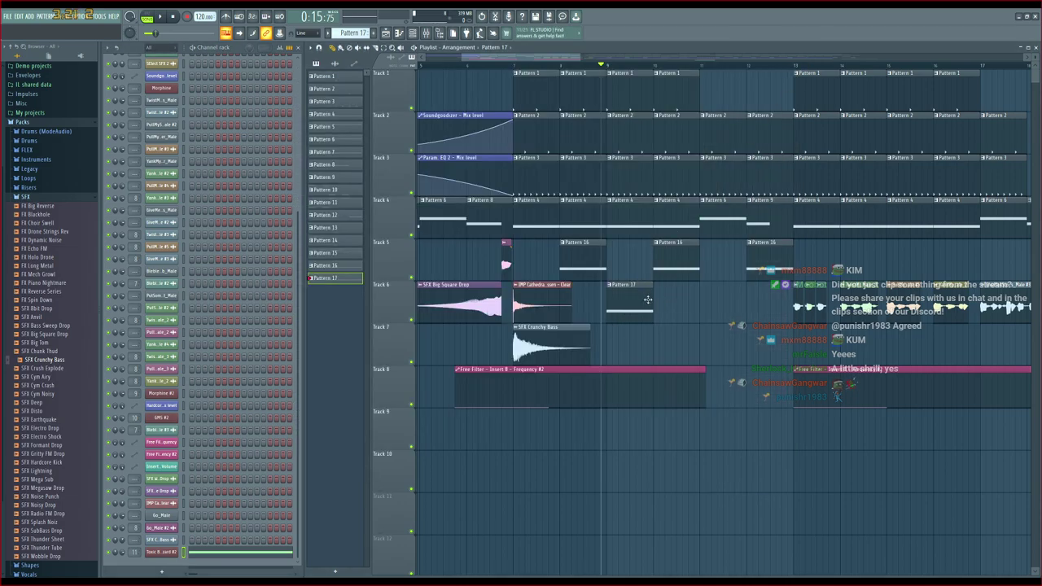
# Play the arrangement and add a second Pattern 17 clip on Track 6 at bar 11
pyautogui.press('space')
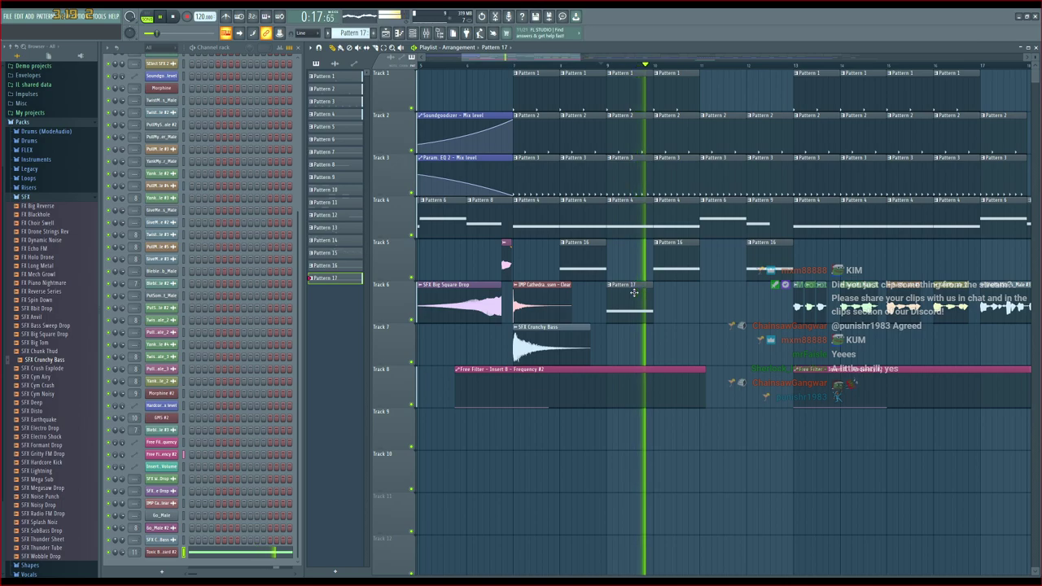
pyautogui.click(733, 300)
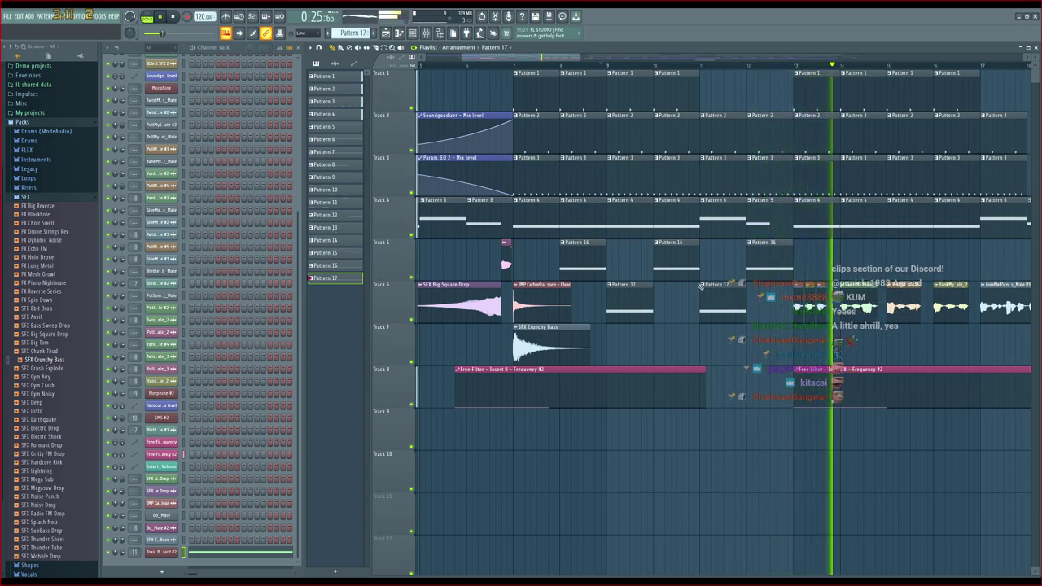
pyautogui.moveTo(694, 228); pyautogui.dragTo(700, 229)
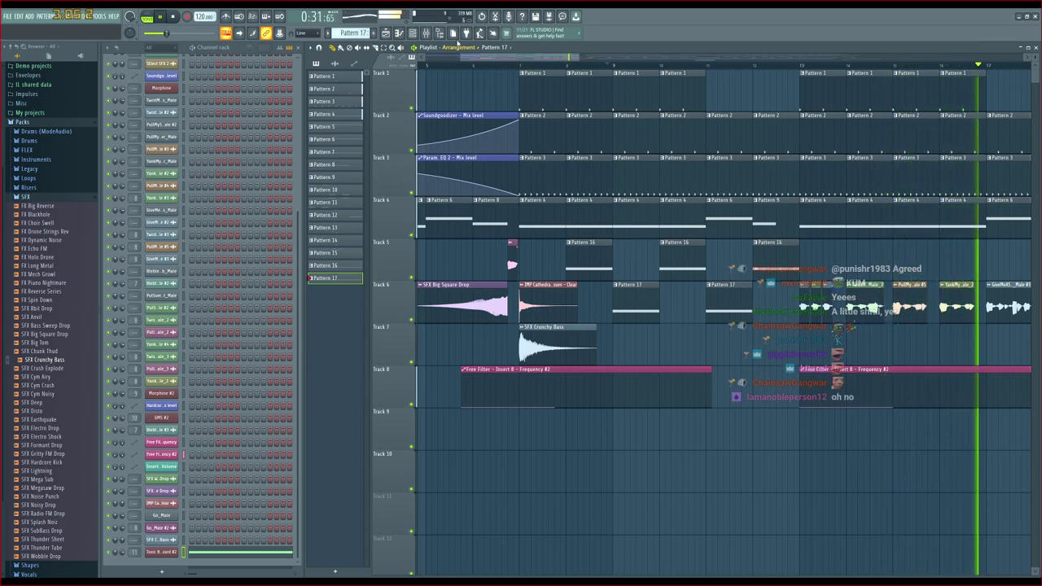
# Raise the Insert 11 mixer fader level with the default faders and replay the arrangement from around bar 9
pyautogui.click(454, 33)
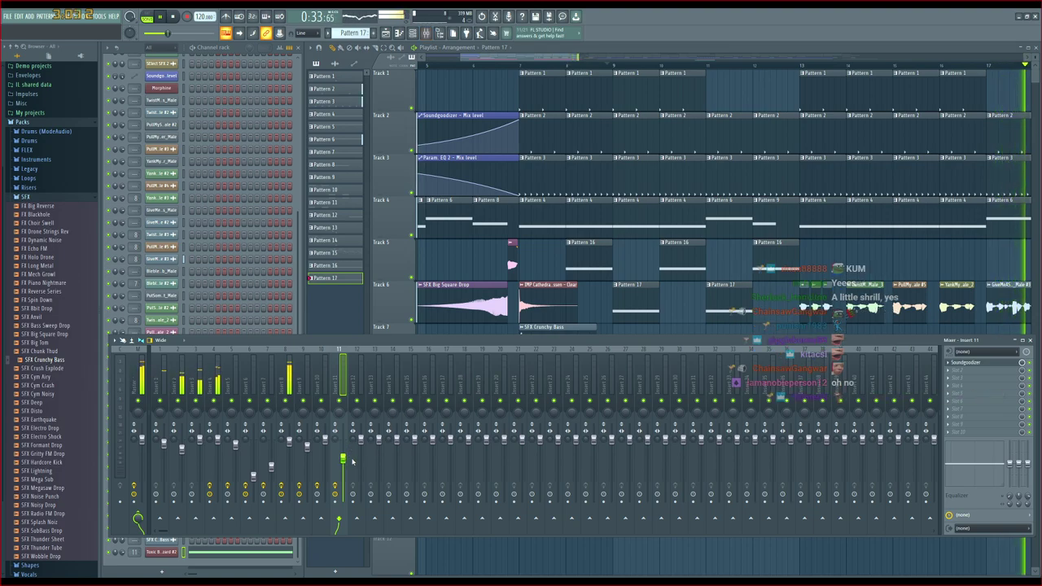
pyautogui.moveTo(351, 462); pyautogui.dragTo(351, 443)
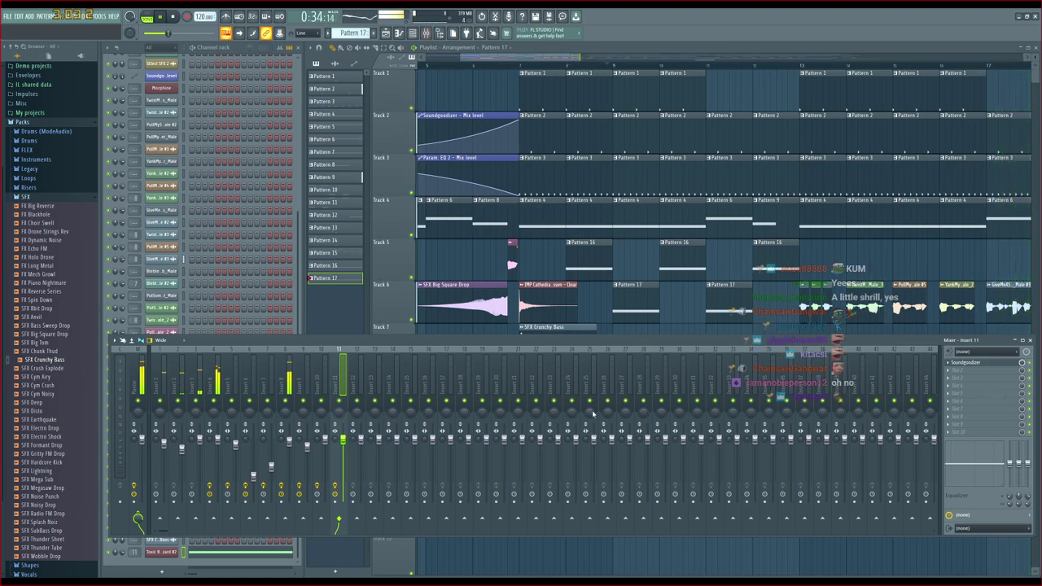
pyautogui.click(1030, 363)
pyautogui.press('space')
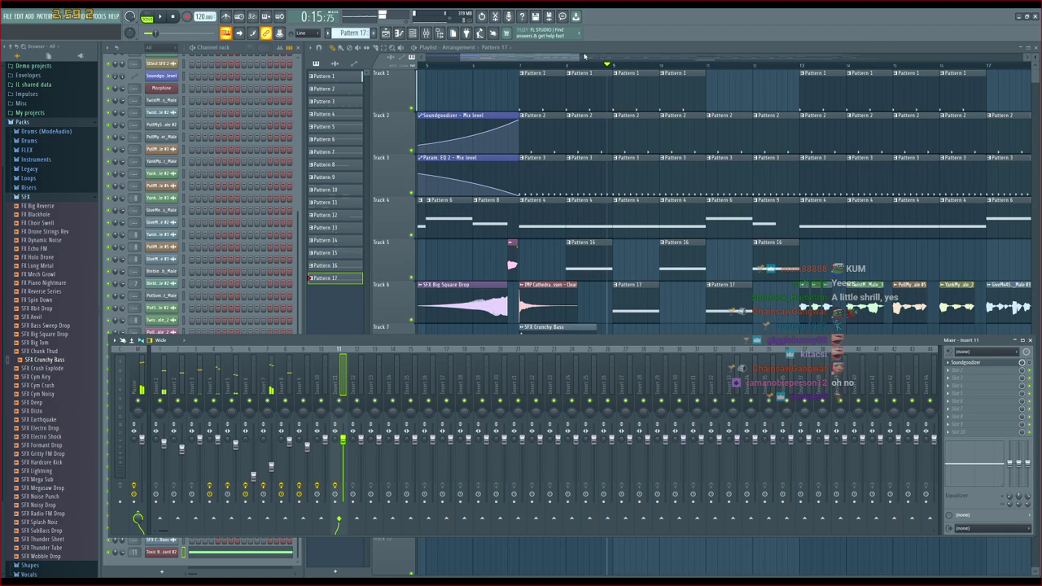
pyautogui.click(583, 57)
pyautogui.press('space')
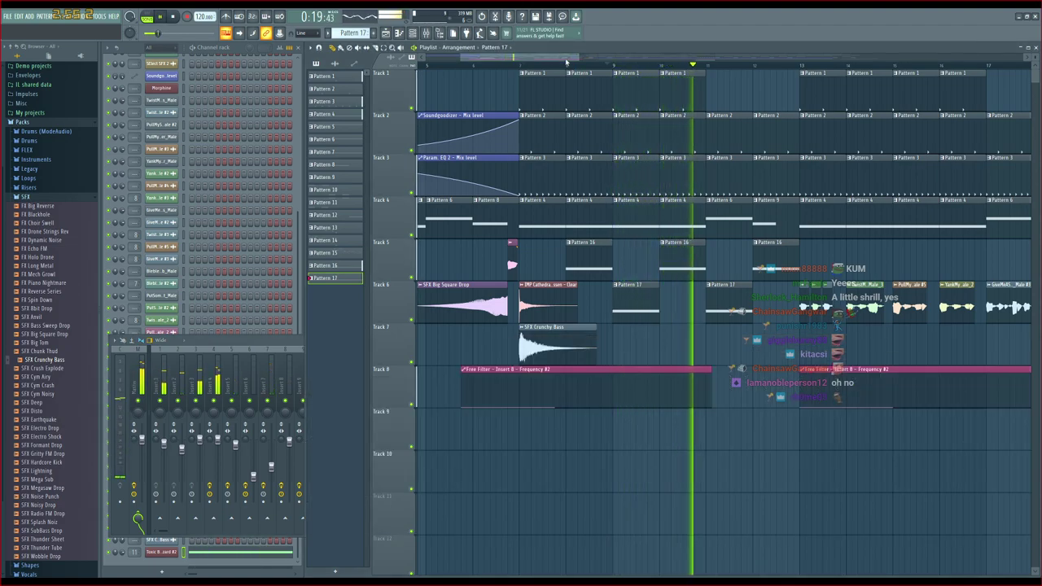
pyautogui.press('space')
# Inspect Pattern 16's GMS #2 note in the piano roll, along with the mixer and the Toxic Biohazard #2 settings
pyautogui.doubleClick(596, 258)
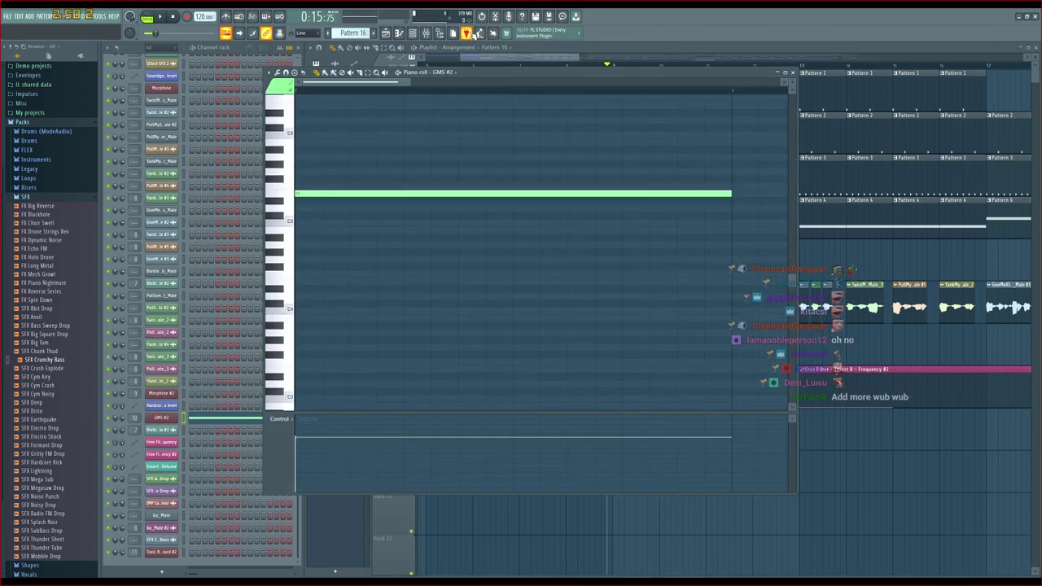
pyautogui.click(429, 36)
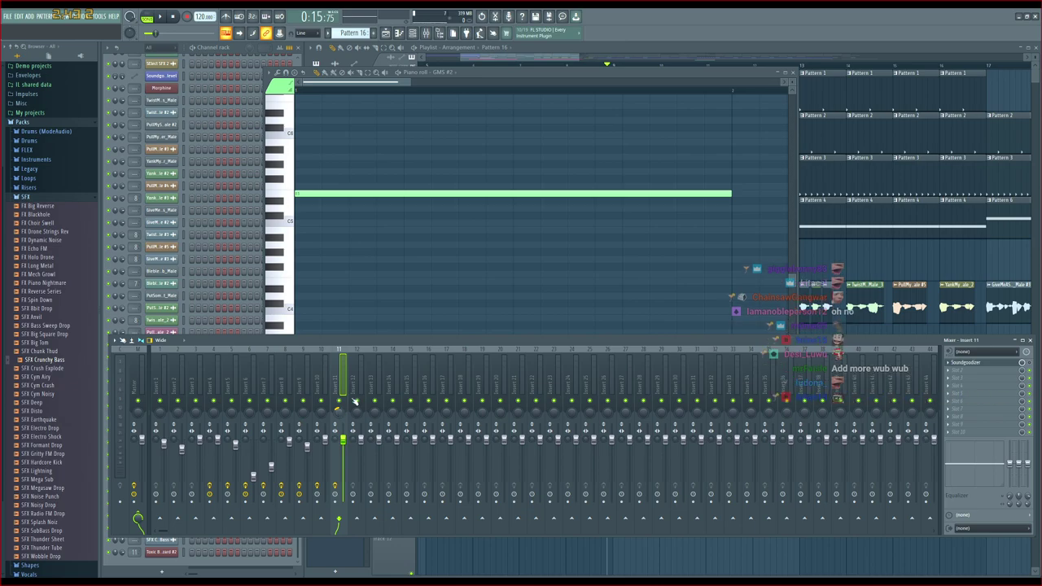
pyautogui.click(129, 53)
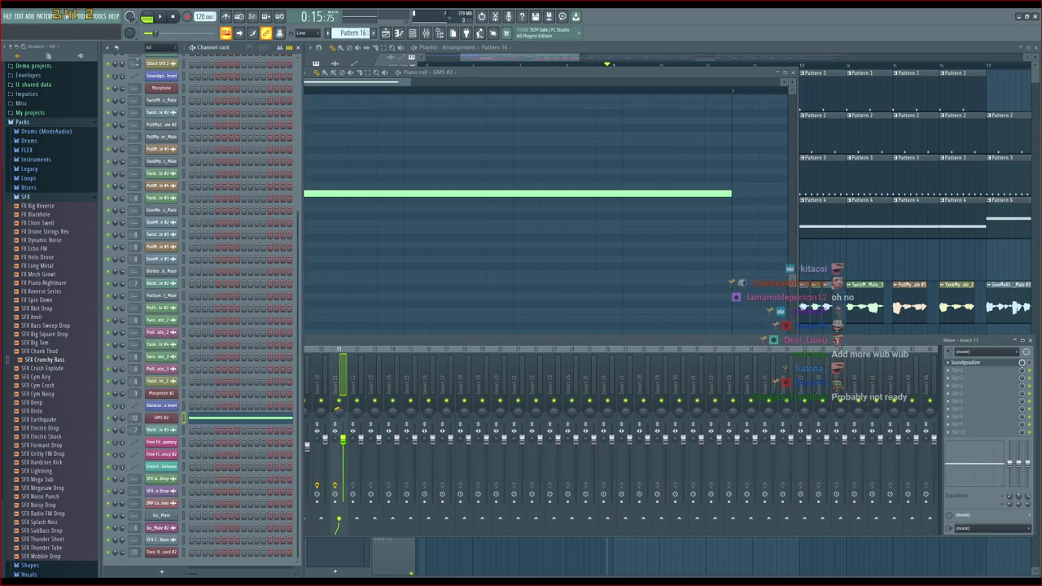
pyautogui.click(164, 552)
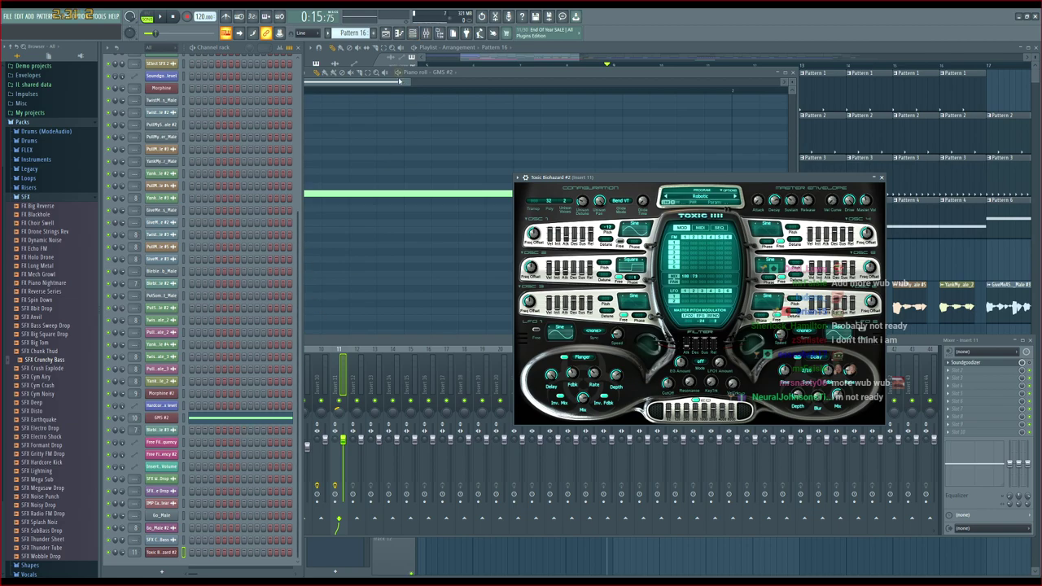
pyautogui.click(521, 55)
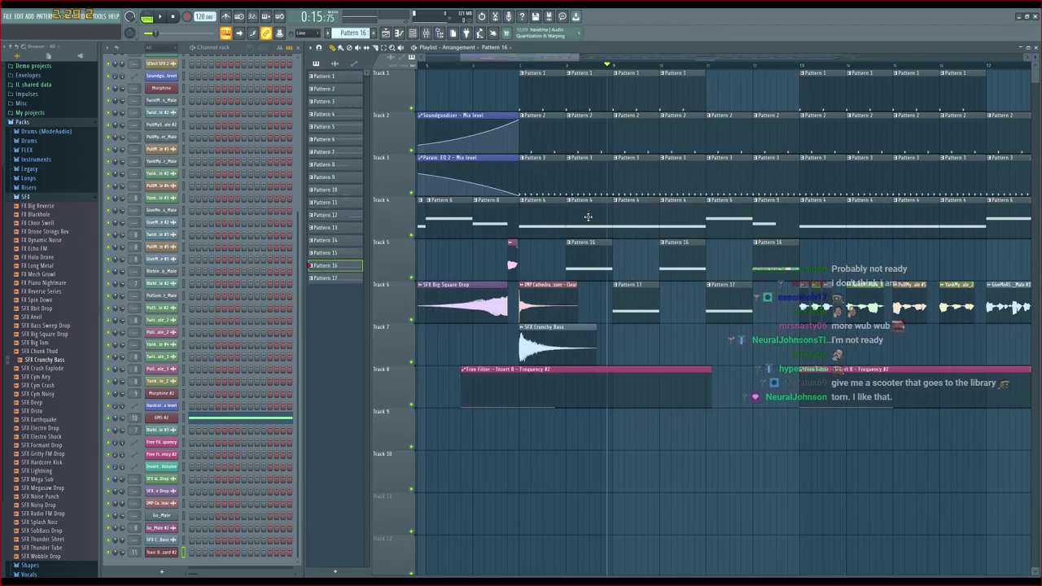
pyautogui.doubleClick(585, 256)
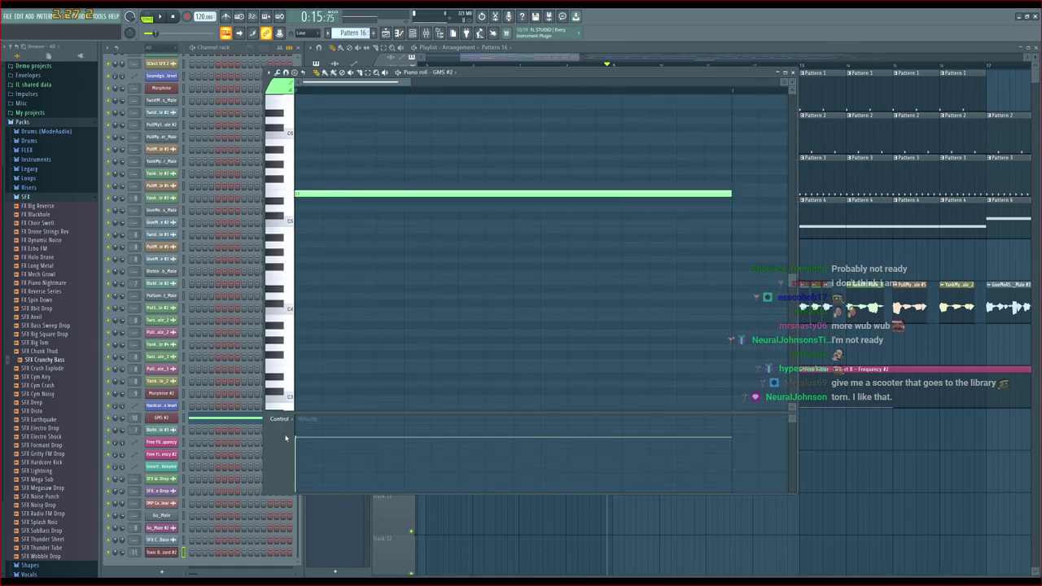
pyautogui.press('space')
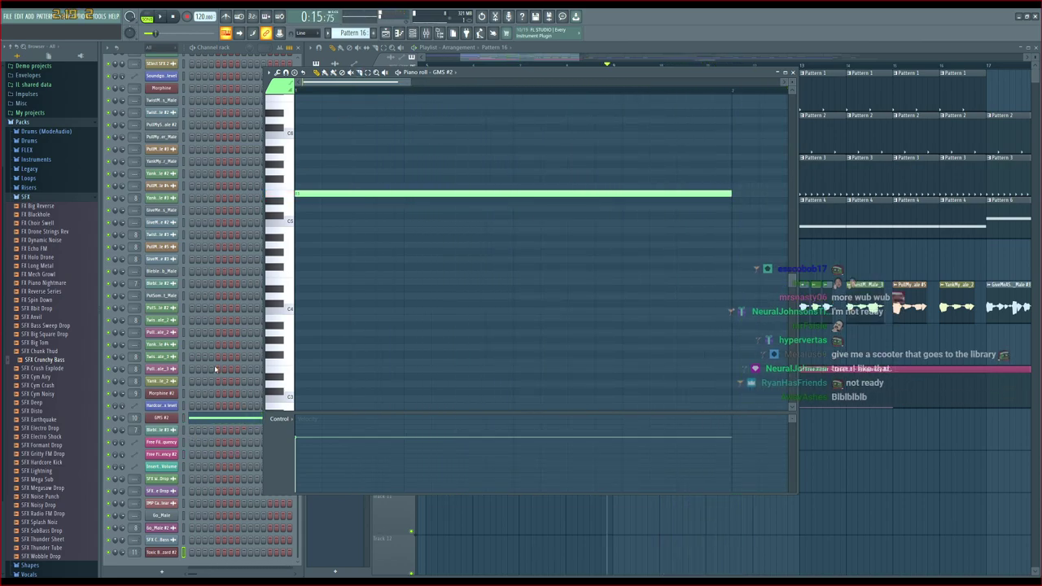
# Show the playlist and play the arrangement from around bar 9 to about bar 19, following the Pattern 16 and 17 section
pyautogui.click(425, 34)
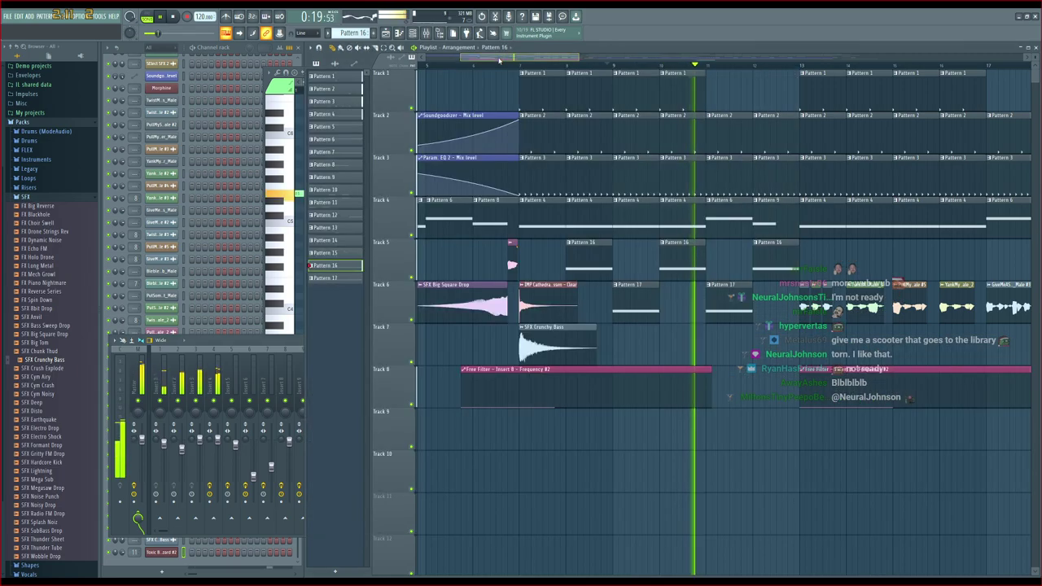
pyautogui.click(460, 57)
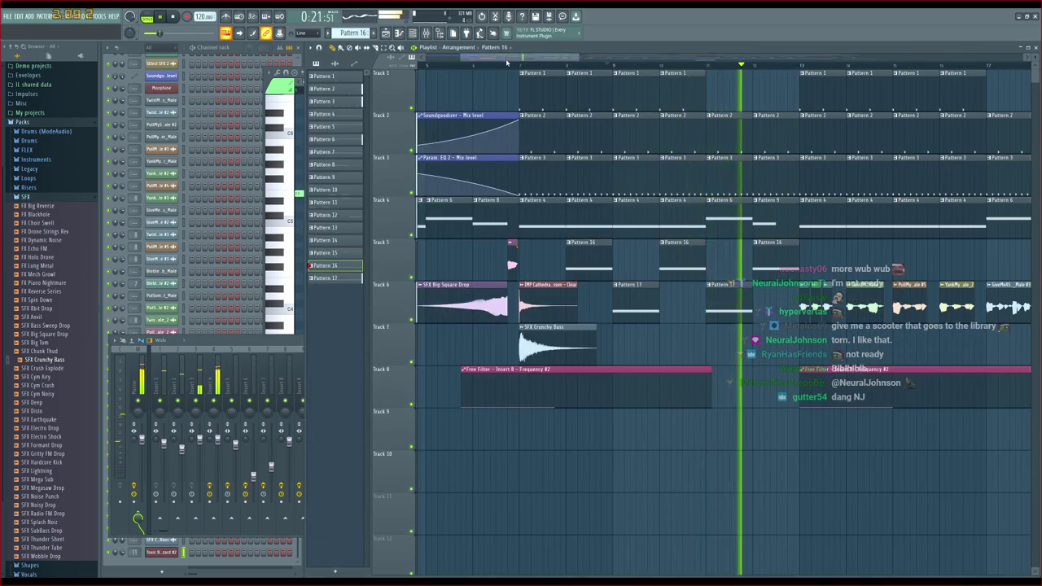
pyautogui.moveTo(526, 59); pyautogui.dragTo(568, 65)
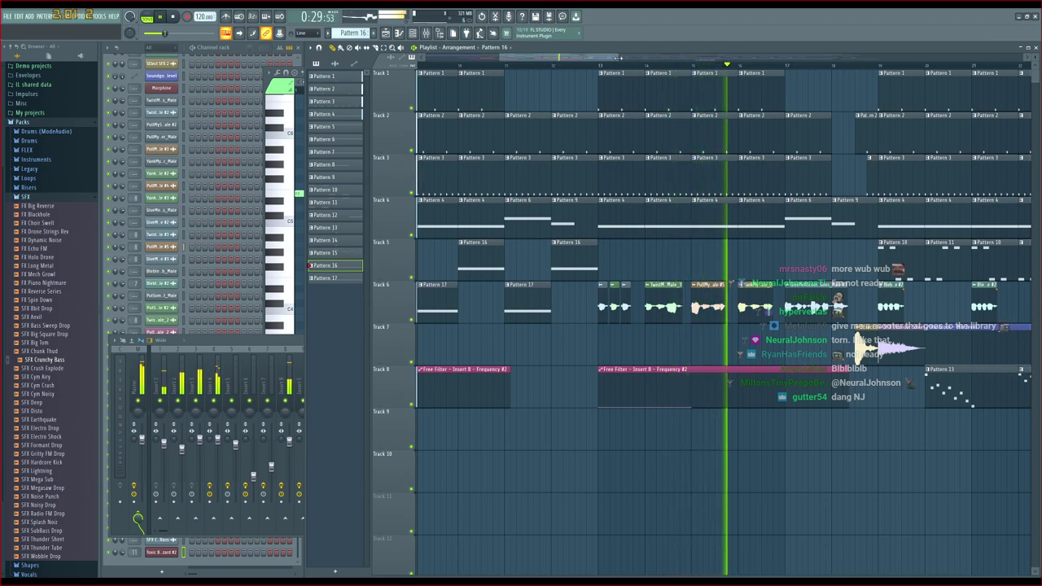
pyautogui.moveTo(606, 59)
pyautogui.mouseDown()
pyautogui.moveTo(644, 61)
pyautogui.moveTo(617, 60)
pyautogui.mouseUp()
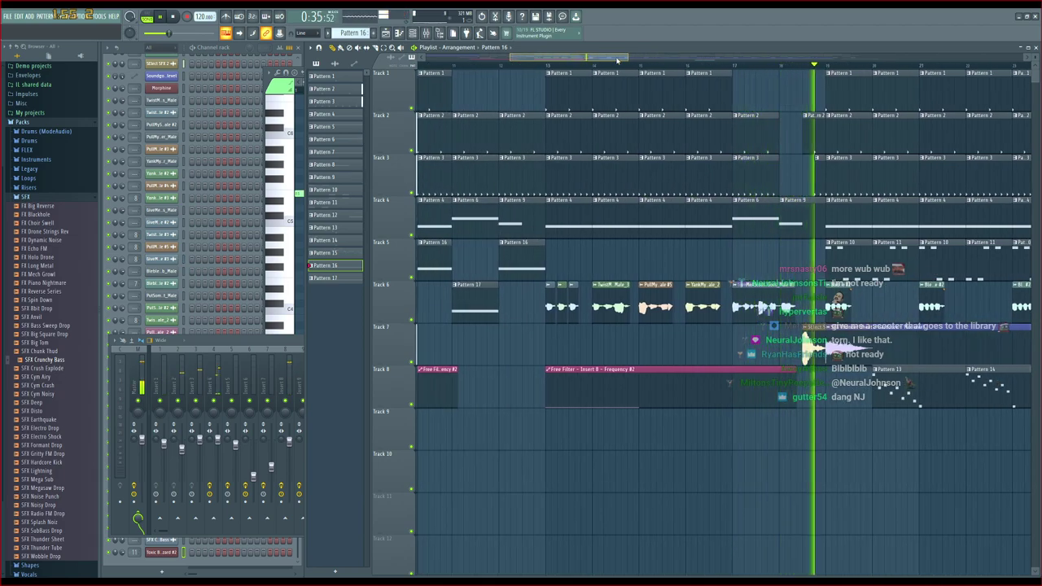
pyautogui.moveTo(617, 60); pyautogui.dragTo(562, 67)
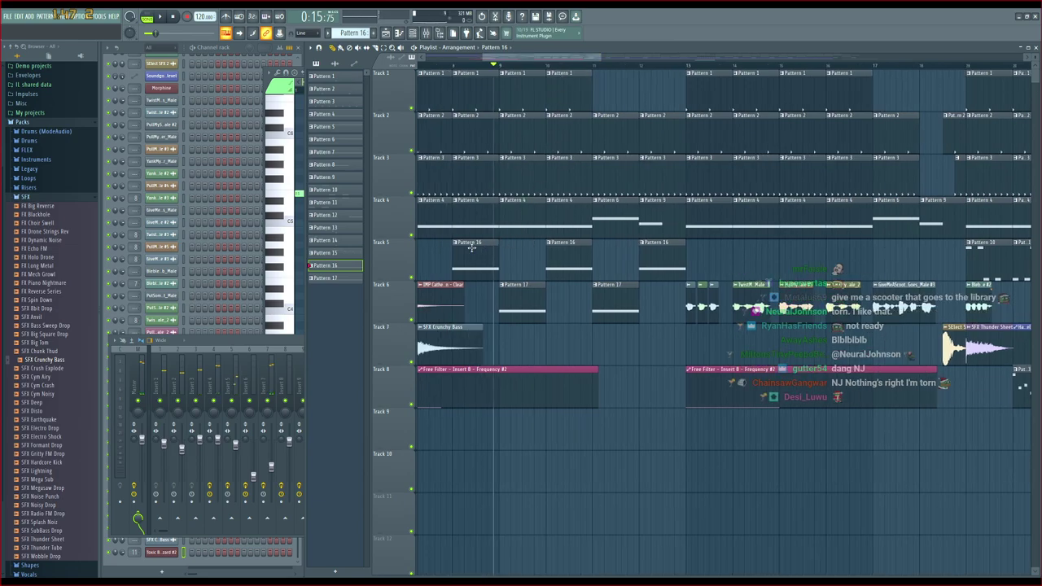
# Copy the alternating Pattern 16 and Pattern 17 clips after the intro drop to Tracks 9 and 10, starting at bar 20
pyautogui.moveTo(470, 247); pyautogui.dragTo(652, 311)
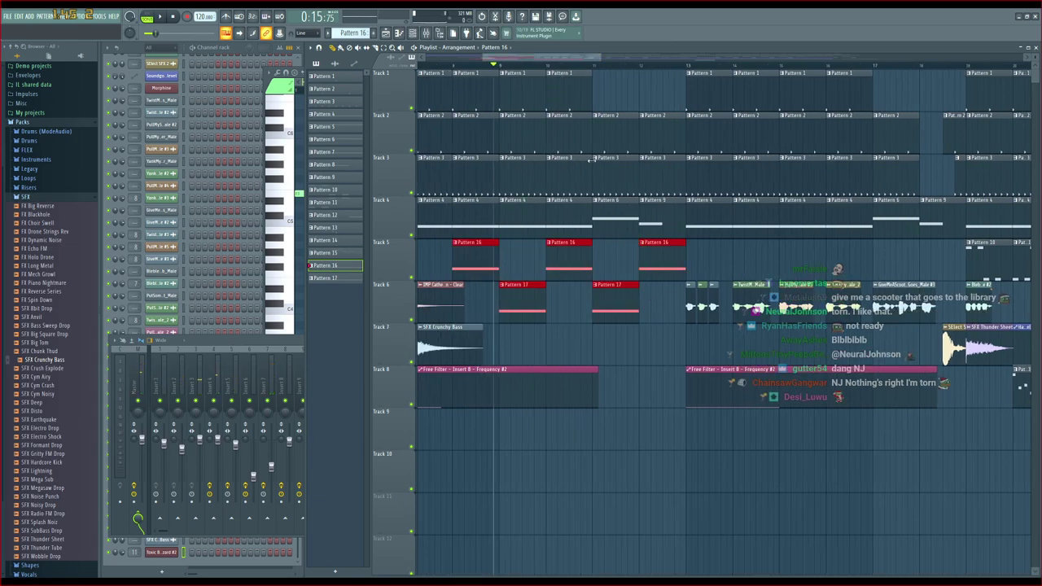
pyautogui.moveTo(521, 59)
pyautogui.mouseDown()
pyautogui.moveTo(557, 59)
pyautogui.moveTo(539, 61)
pyautogui.mouseUp()
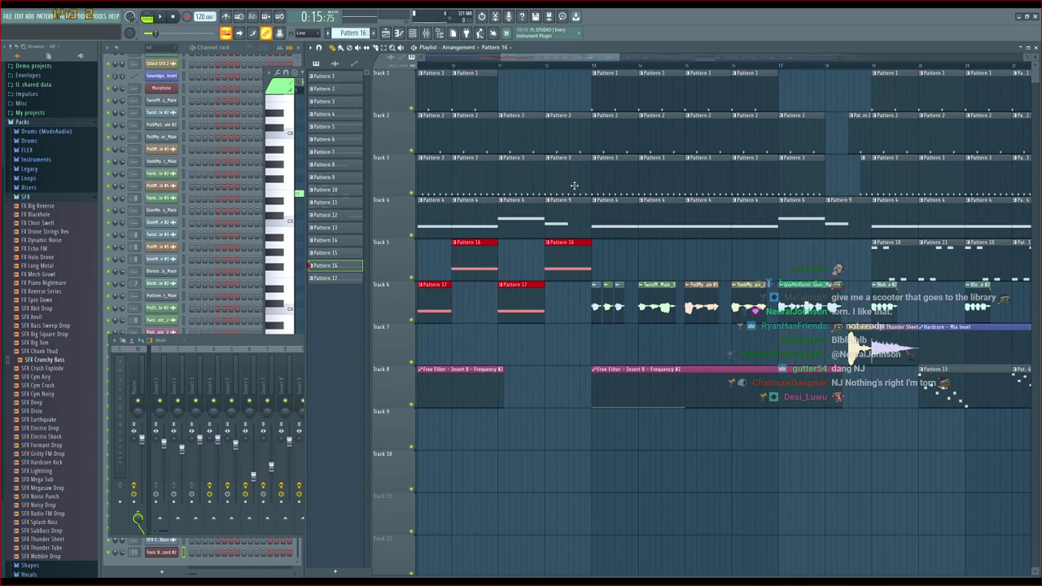
pyautogui.moveTo(505, 267); pyautogui.dragTo(721, 426)
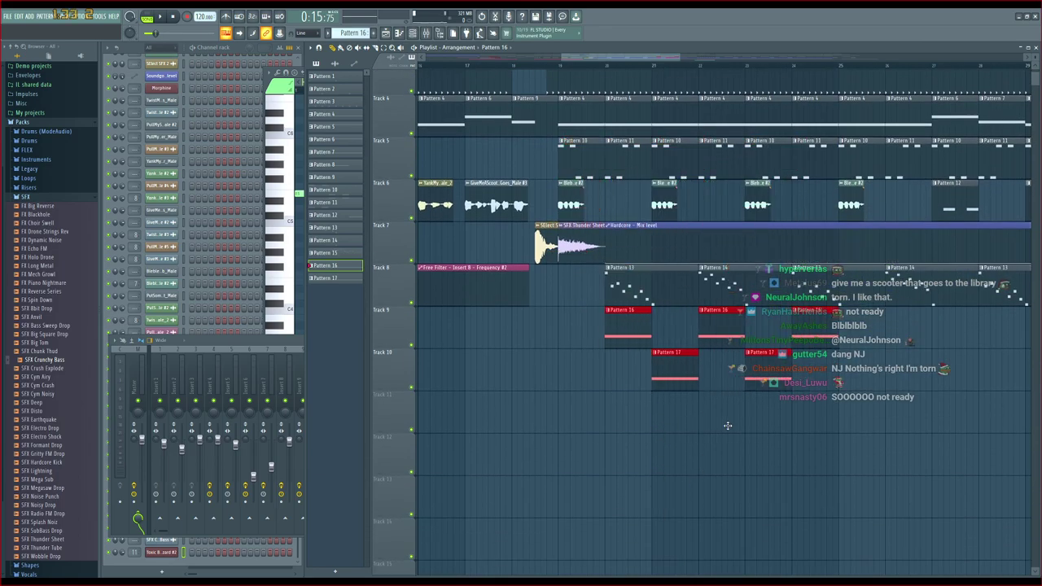
# Space the copied clips two bars apart, with Pattern 16 at bars 20, 24 and 28 and Pattern 17 at bars 22 and 26
pyautogui.moveTo(625, 57); pyautogui.dragTo(649, 60)
pyautogui.moveTo(779, 308); pyautogui.dragTo(562, 432)
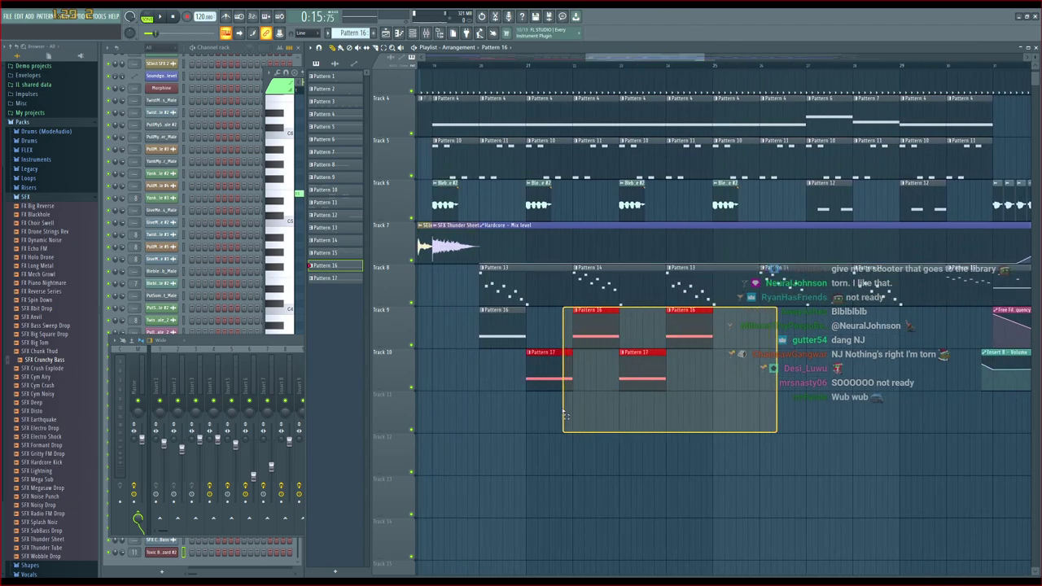
pyautogui.moveTo(607, 341); pyautogui.dragTo(642, 340)
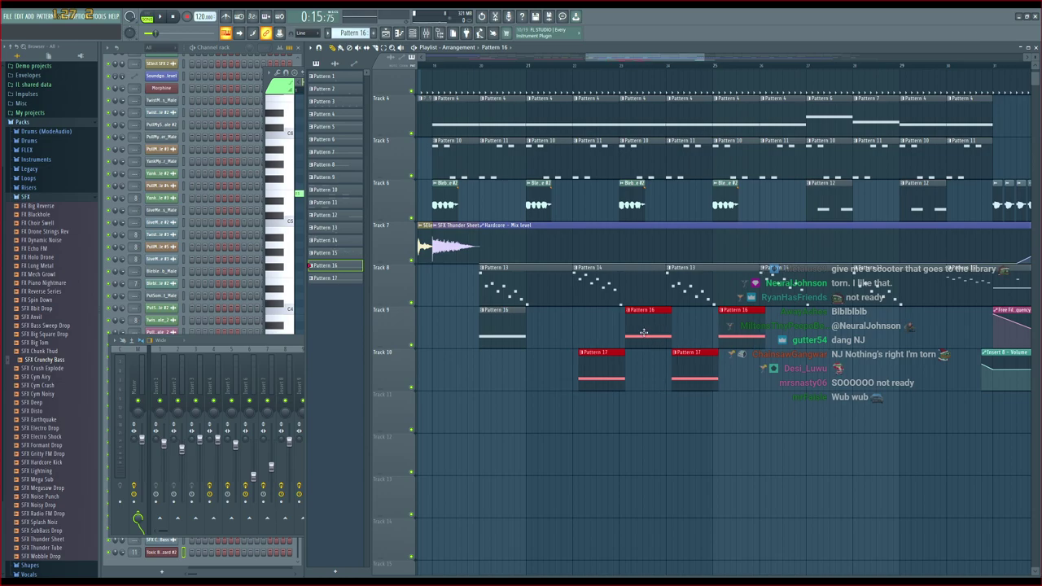
pyautogui.moveTo(827, 307); pyautogui.dragTo(651, 387)
pyautogui.moveTo(646, 336); pyautogui.dragTo(680, 334)
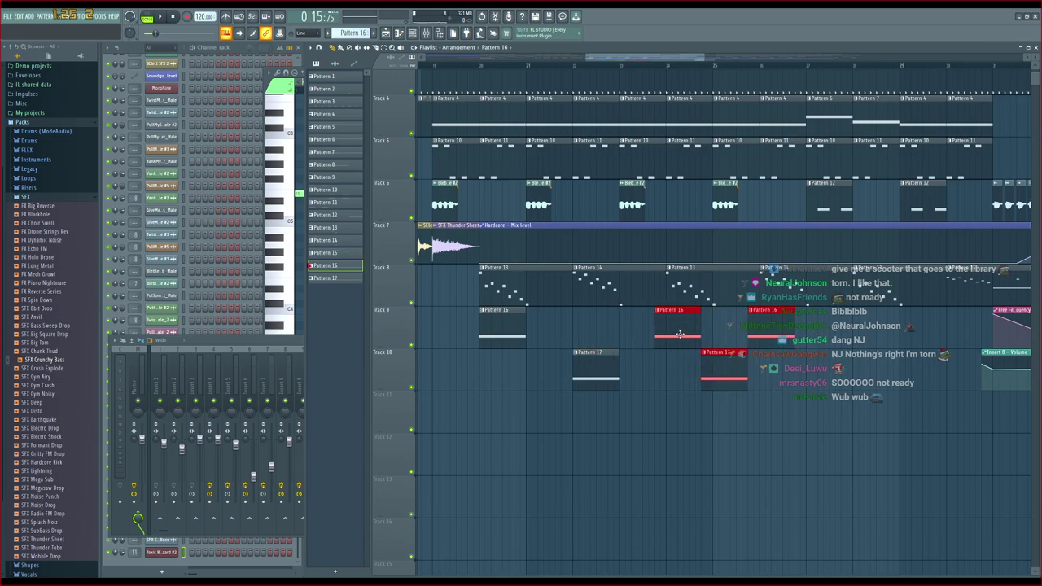
pyautogui.moveTo(751, 392); pyautogui.dragTo(749, 391)
pyautogui.moveTo(730, 369); pyautogui.dragTo(788, 367)
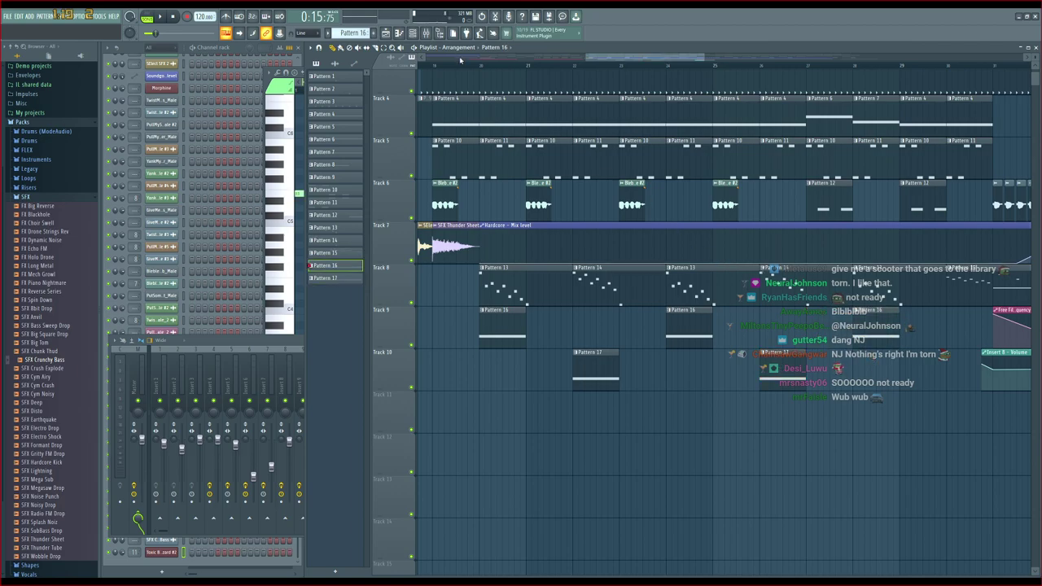
# Play the section from around bar 19 and move the two Track 10 Pattern 17 clips to bars 21 and 25
pyautogui.press('space')
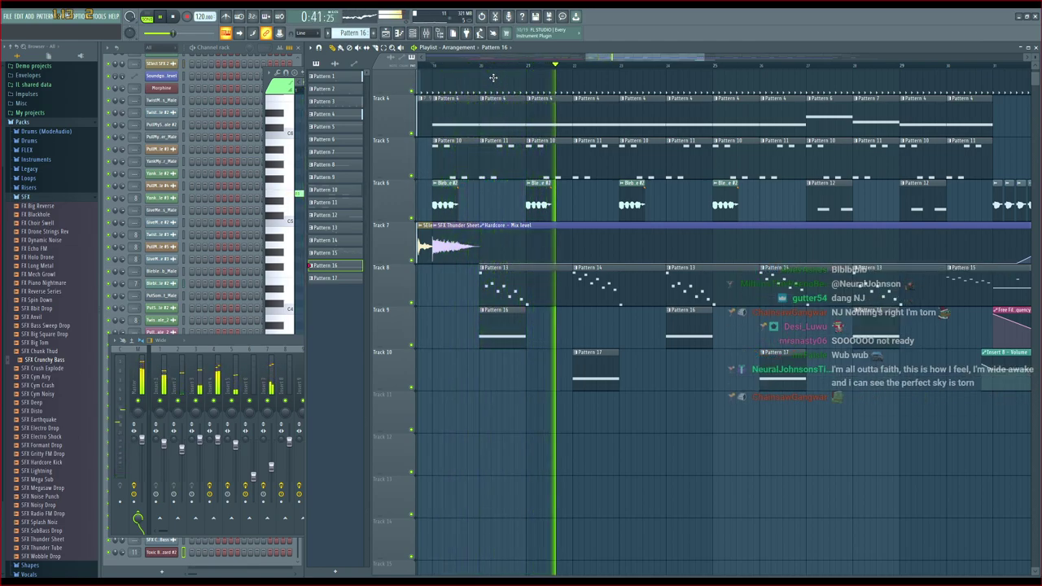
pyautogui.moveTo(619, 58); pyautogui.dragTo(613, 60)
pyautogui.scroll(3, 710, 248)
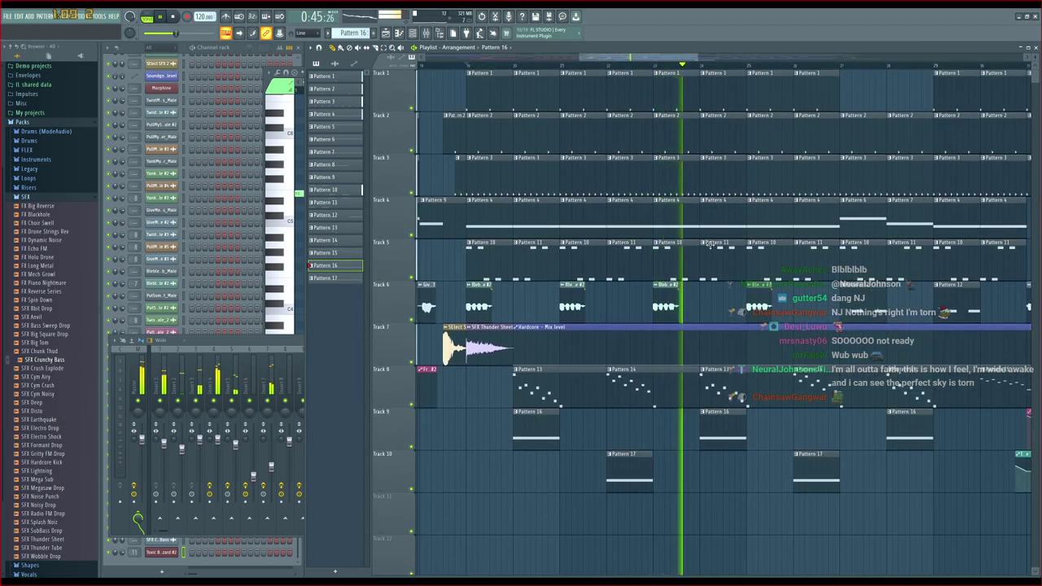
pyautogui.scroll(-1, 711, 248)
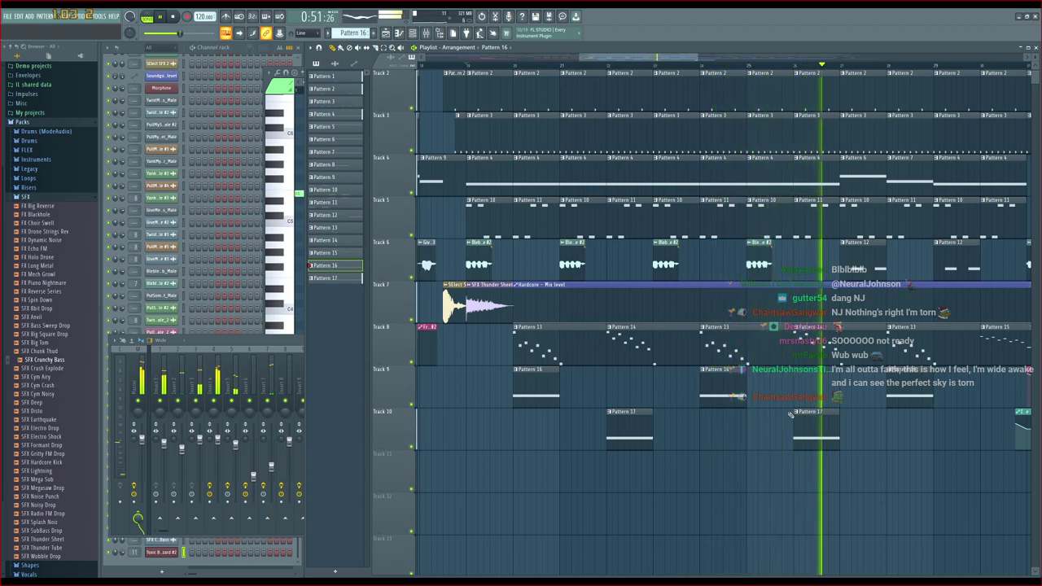
pyautogui.moveTo(810, 424); pyautogui.dragTo(765, 425)
pyautogui.moveTo(637, 422); pyautogui.dragTo(587, 422)
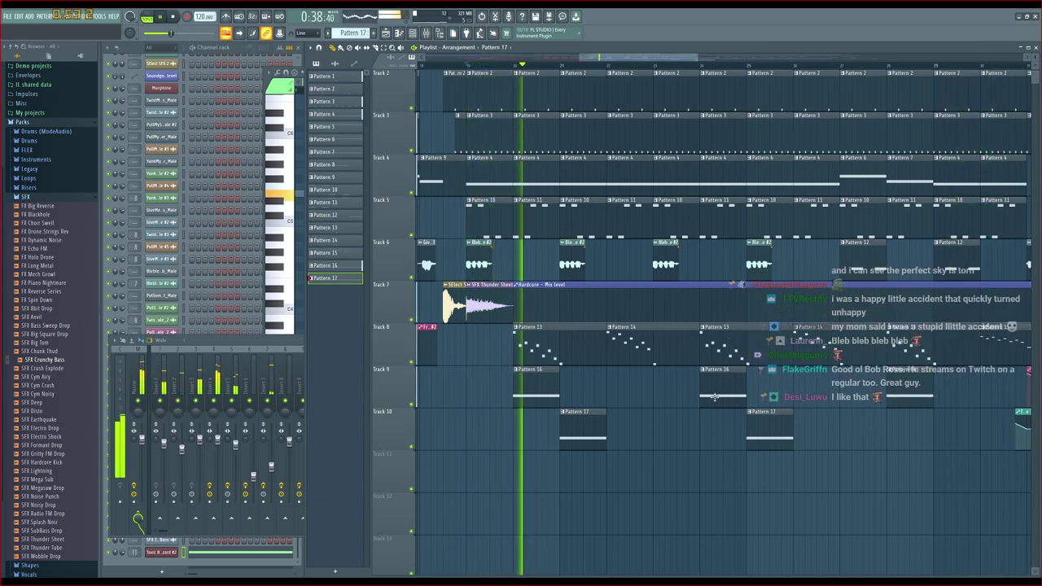
# Delete the first Pattern 16 clip on Track 9, shift the next one to bar 23, and replay the section
pyautogui.moveTo(549, 390); pyautogui.dragTo(535, 389)
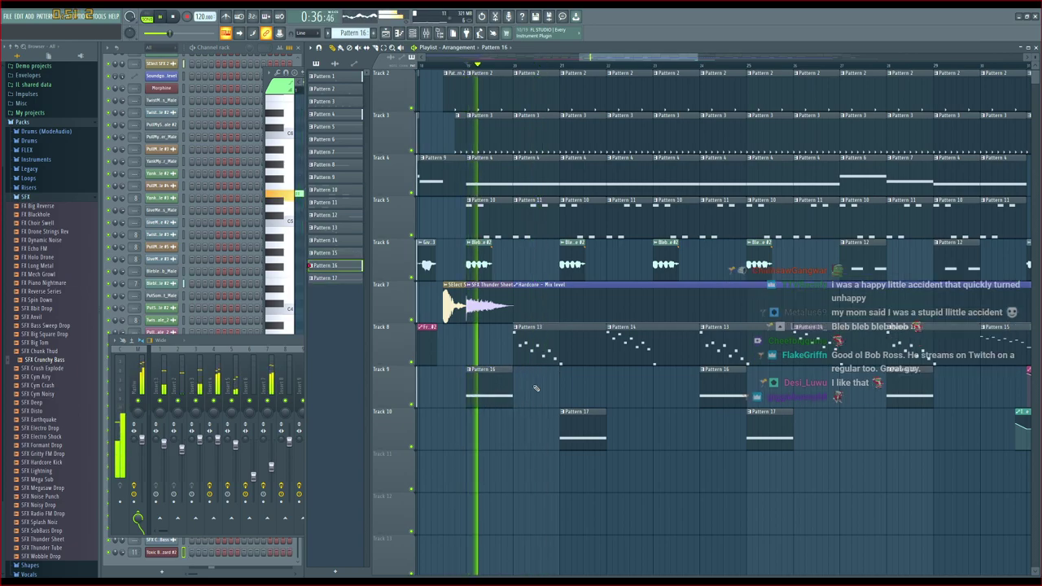
pyautogui.rightClick(497, 389)
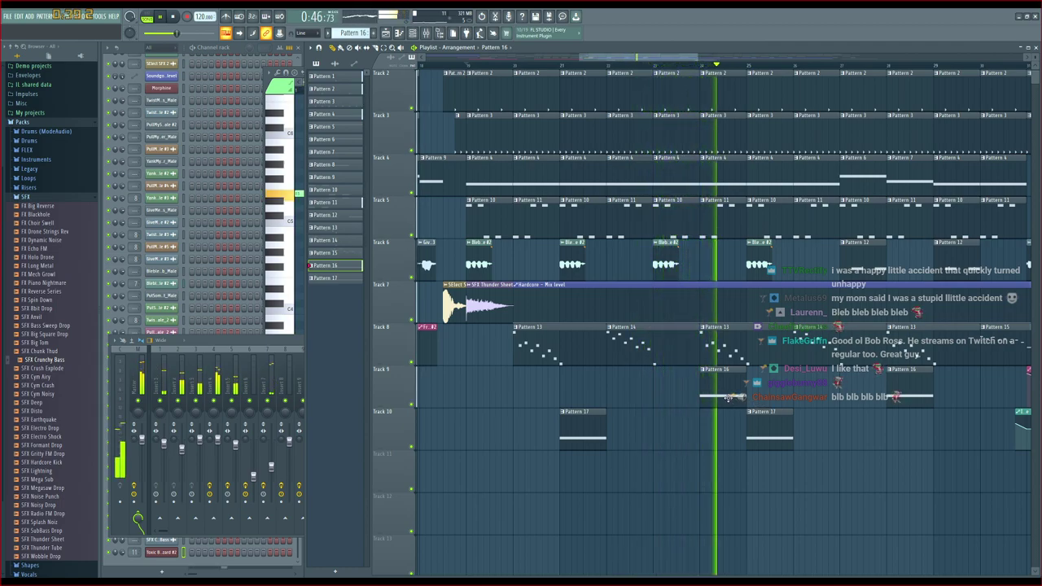
pyautogui.press('space')
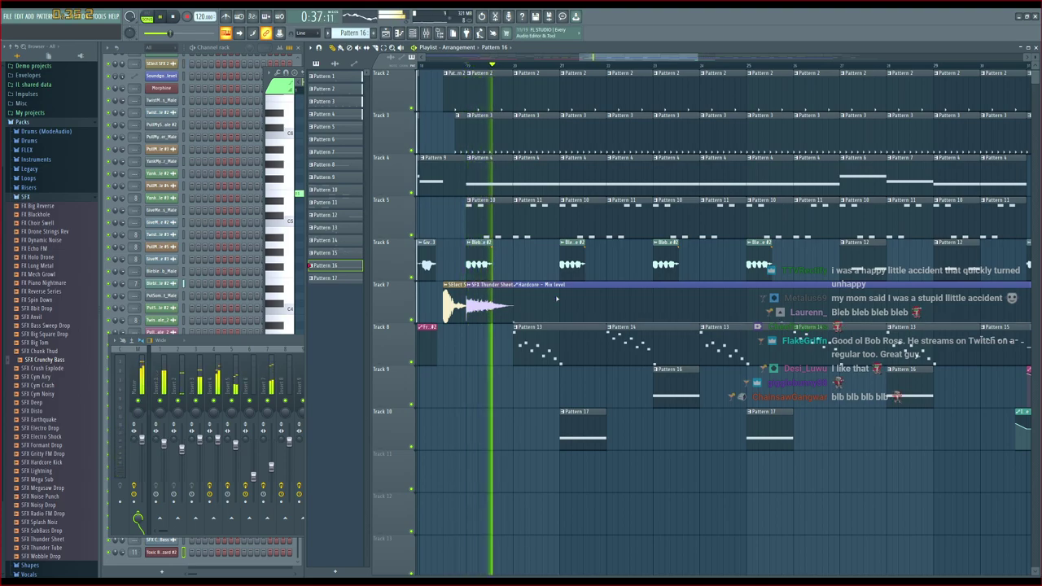
# Follow playback past the build-up, place a Pattern 17 clip on Track 10 at bar 33, and stop playback
pyautogui.scroll(1, 715, 267)
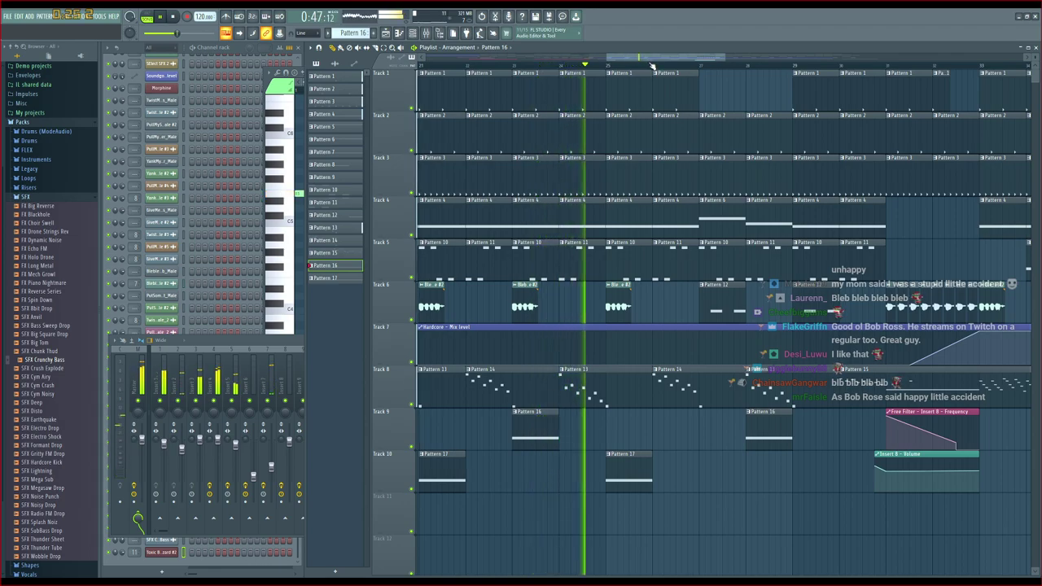
pyautogui.moveTo(645, 61); pyautogui.dragTo(662, 61)
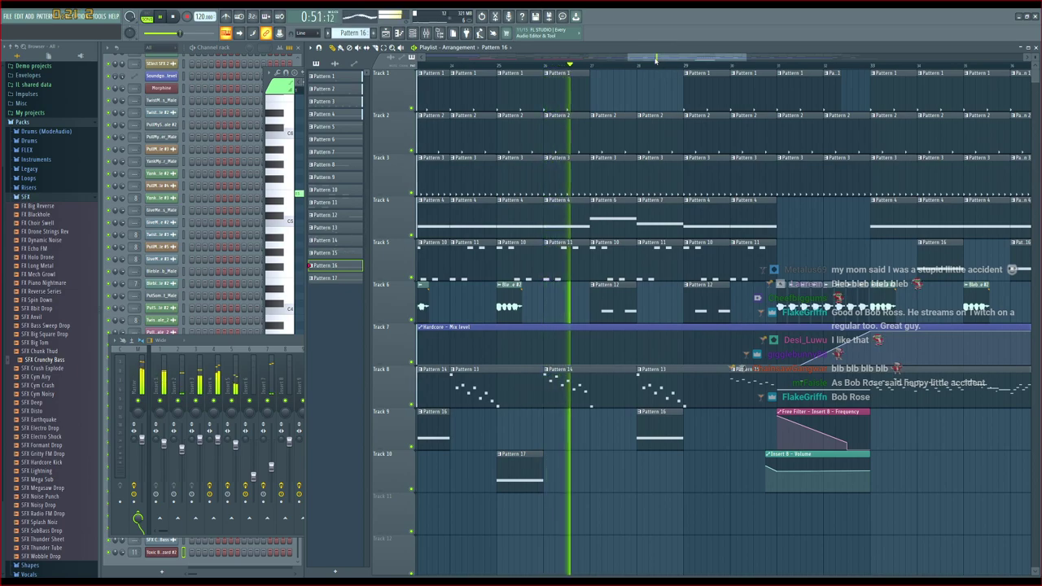
pyautogui.moveTo(663, 60); pyautogui.dragTo(738, 64)
pyautogui.click(557, 461)
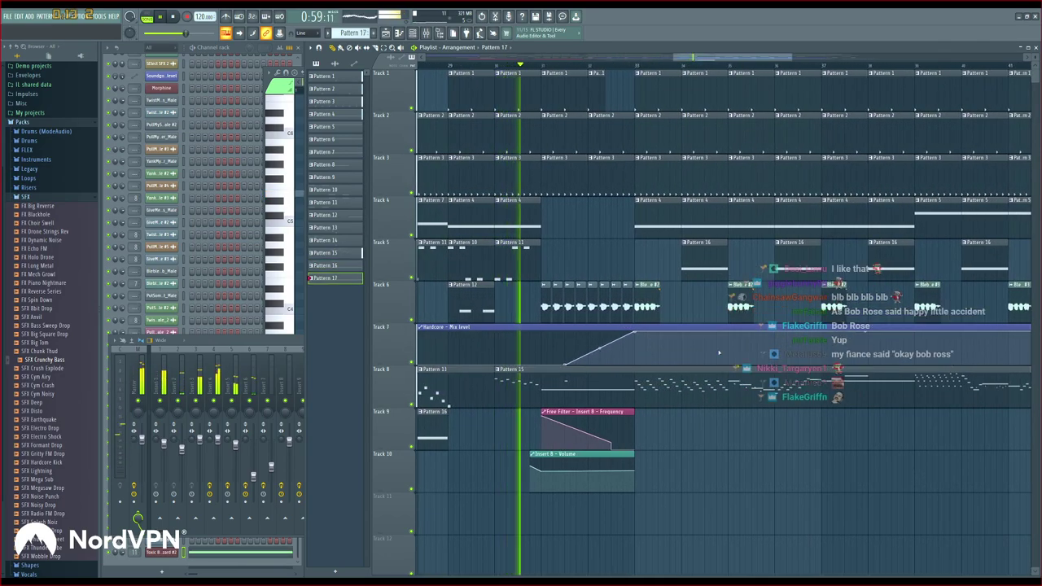
pyautogui.click(692, 465)
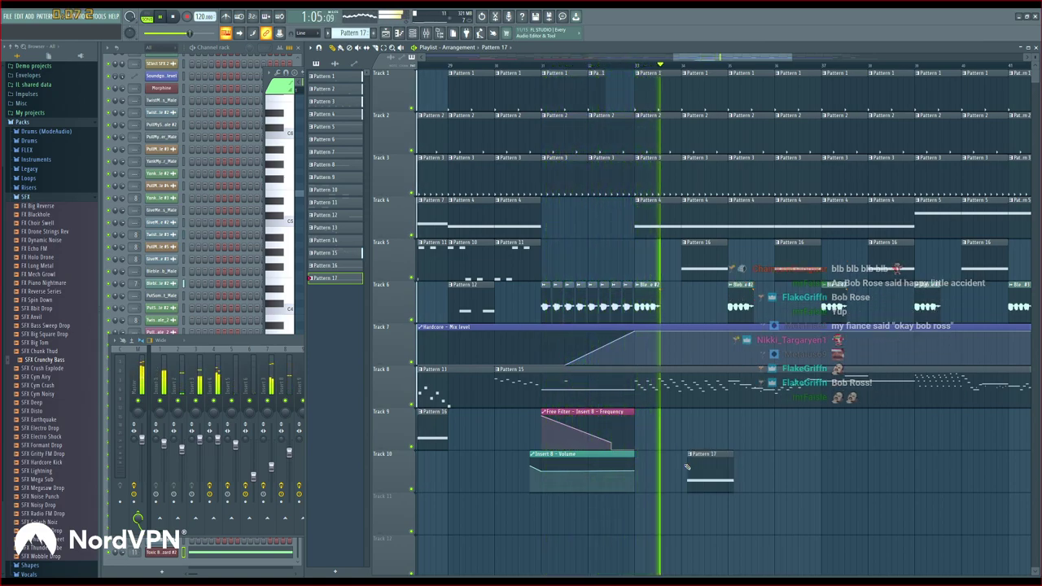
pyautogui.moveTo(700, 467); pyautogui.dragTo(693, 470)
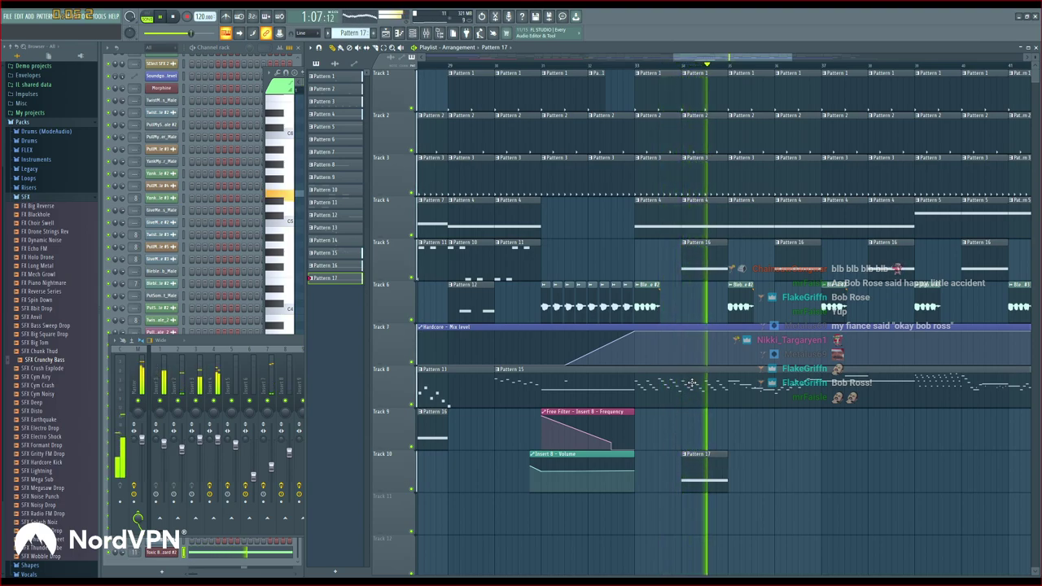
pyautogui.press('space')
pyautogui.moveTo(707, 468); pyautogui.dragTo(722, 470)
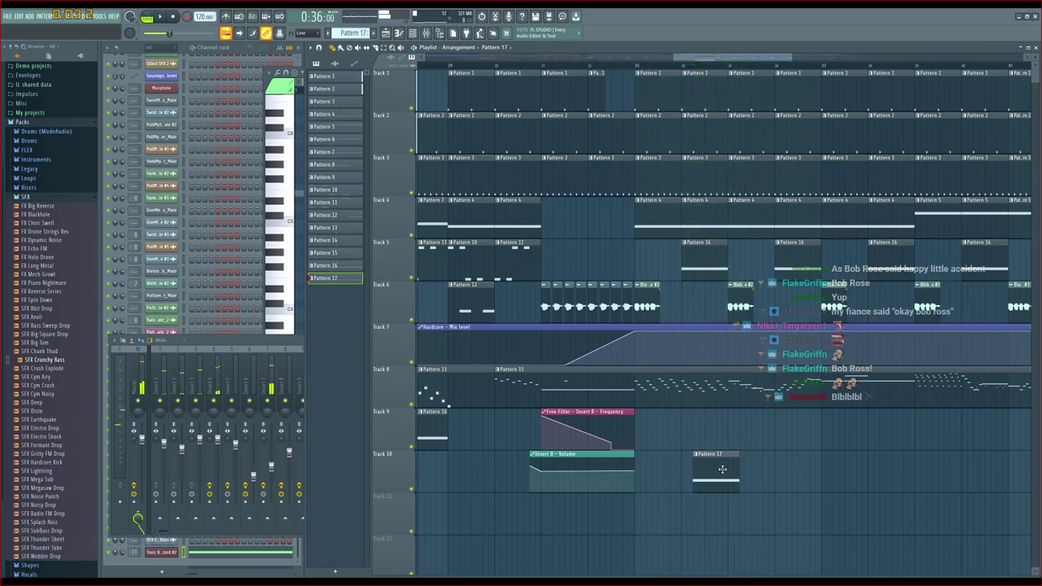
# Copy the IMP Cathedral and SFX Crunchy Bass clips from the intro drop to Tracks 11 and 12 at bar 33
pyautogui.moveTo(692, 59); pyautogui.dragTo(495, 72)
pyautogui.moveTo(721, 244); pyautogui.dragTo(824, 377)
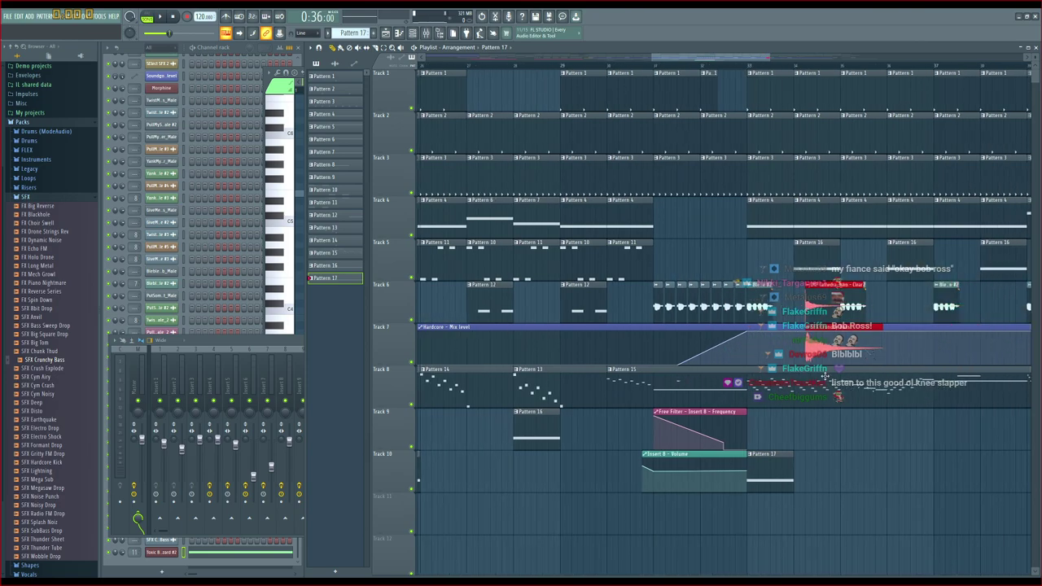
pyautogui.moveTo(839, 503); pyautogui.dragTo(768, 567)
# Play the second drop and move the Track 10 Pattern 17 clip from the drop's start to bar 44
pyautogui.scroll(2, 737, 78)
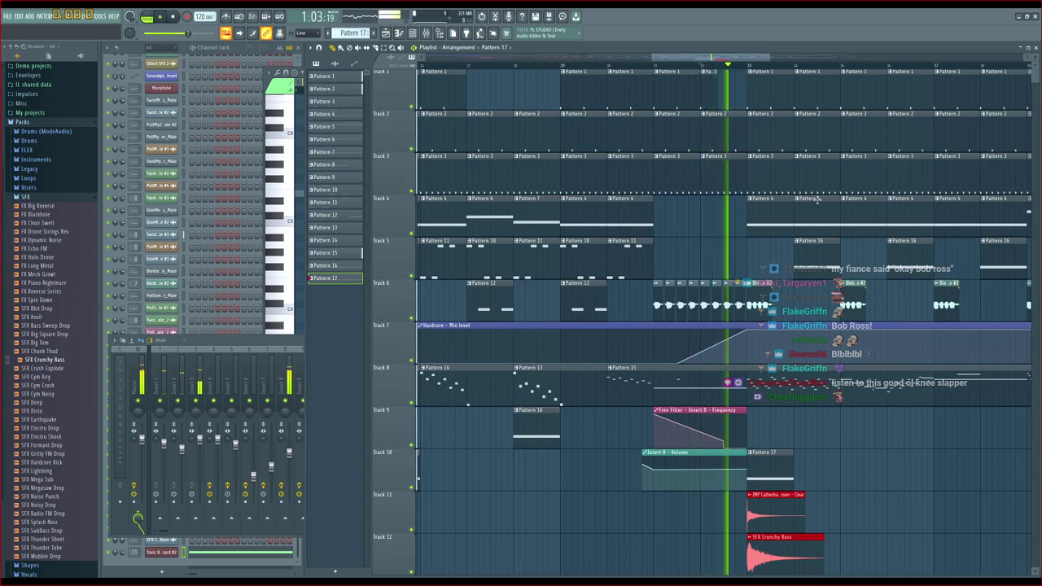
pyautogui.scroll(-1, 893, 448)
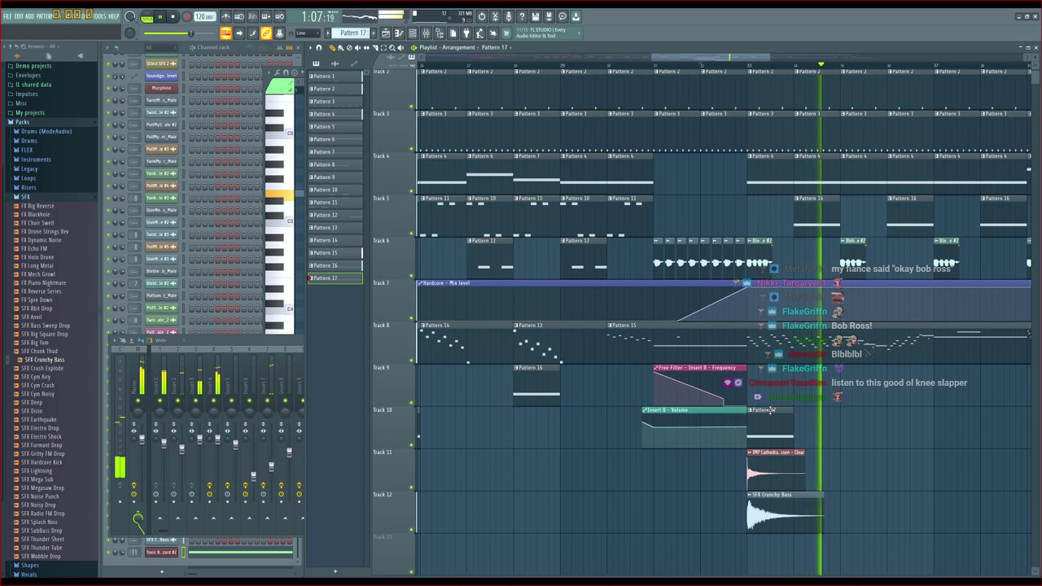
pyautogui.moveTo(776, 412); pyautogui.dragTo(839, 415)
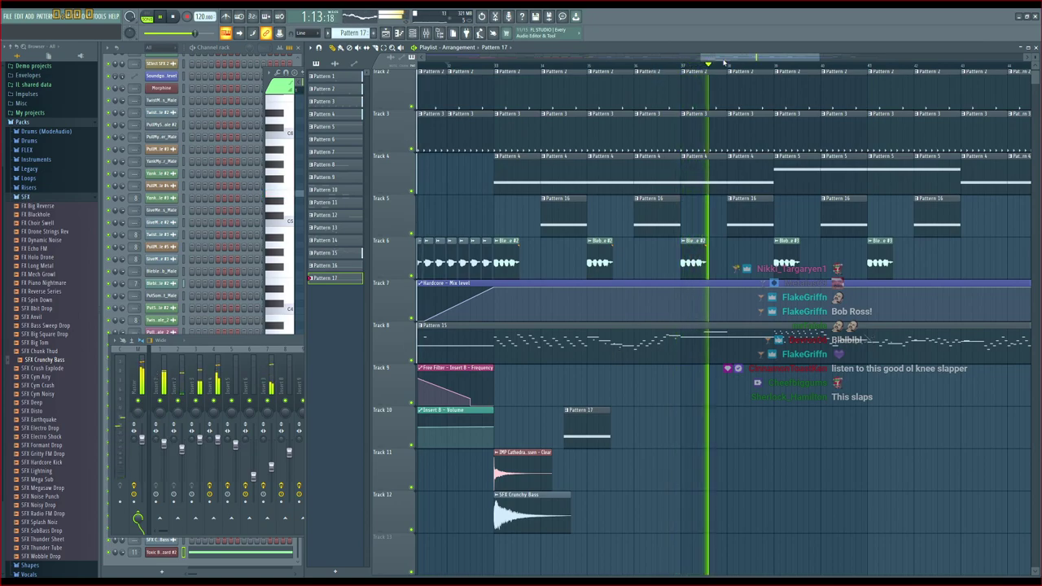
pyautogui.moveTo(536, 415); pyautogui.dragTo(932, 417)
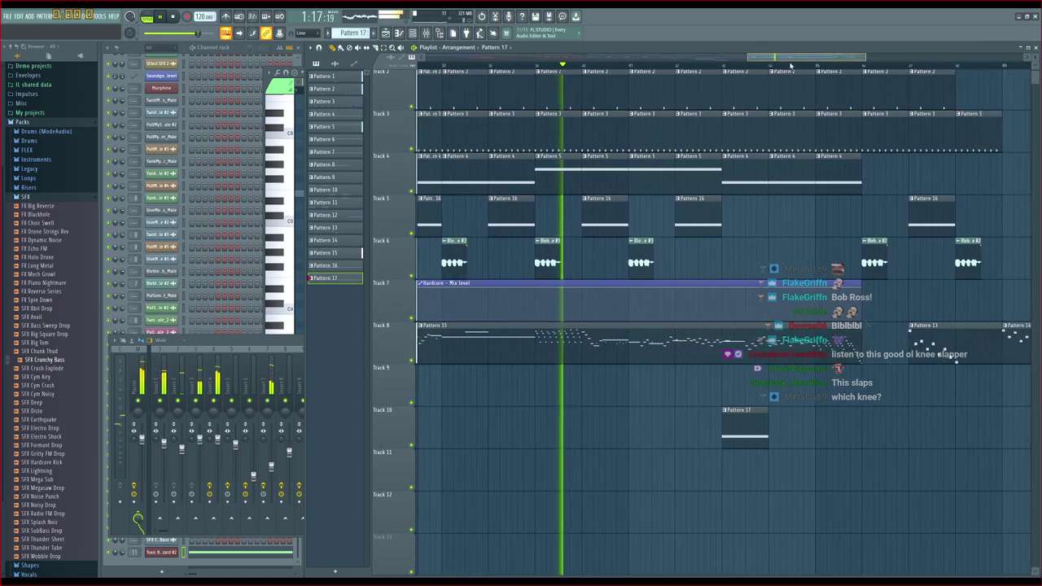
pyautogui.moveTo(773, 411); pyautogui.dragTo(820, 411)
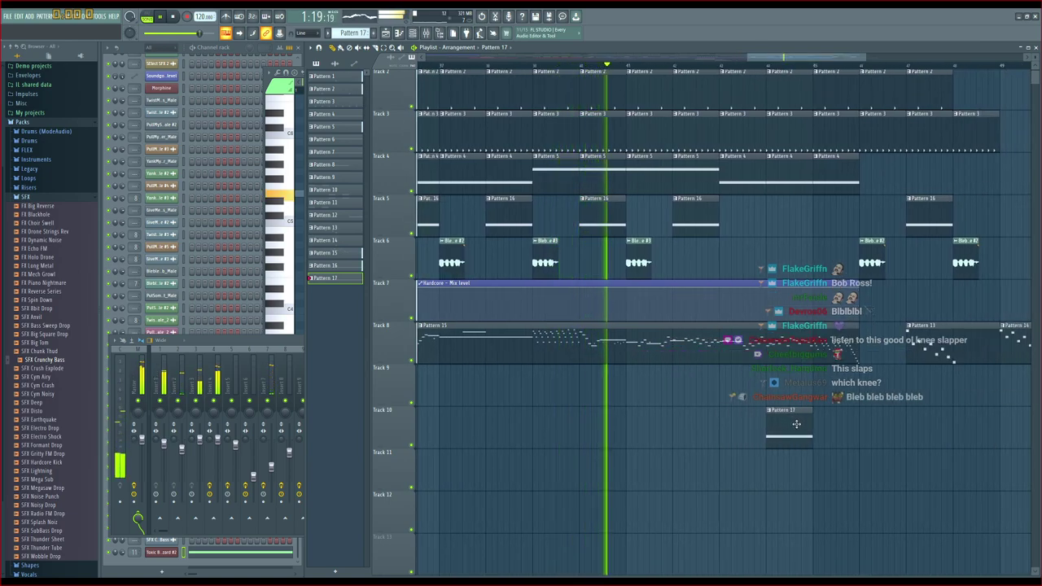
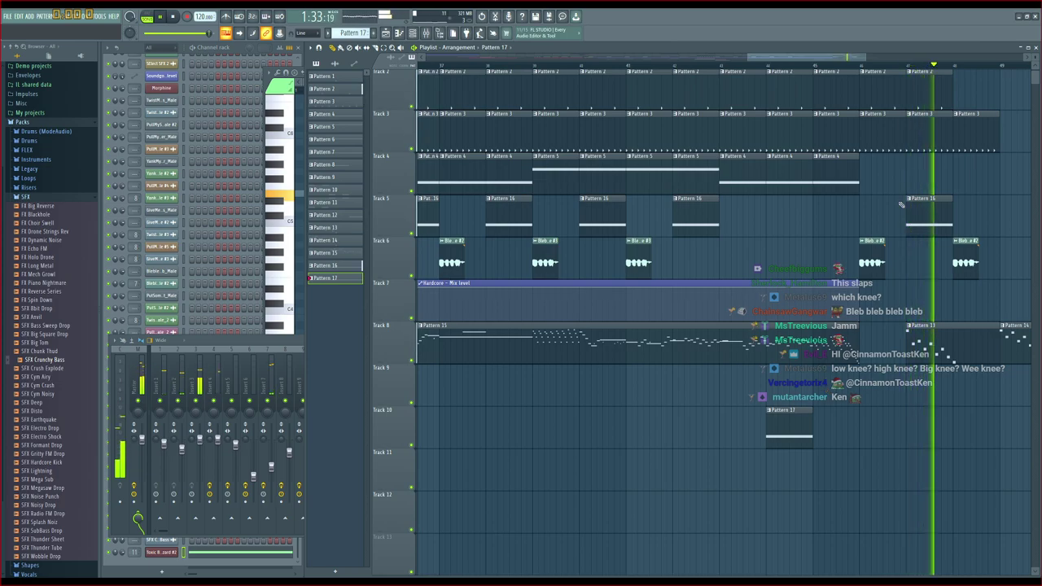
# Listen through the end of the arrangement, stop playback, and return to the start of the song
pyautogui.moveTo(818, 58); pyautogui.dragTo(872, 64)
pyautogui.scroll(1, 880, 164)
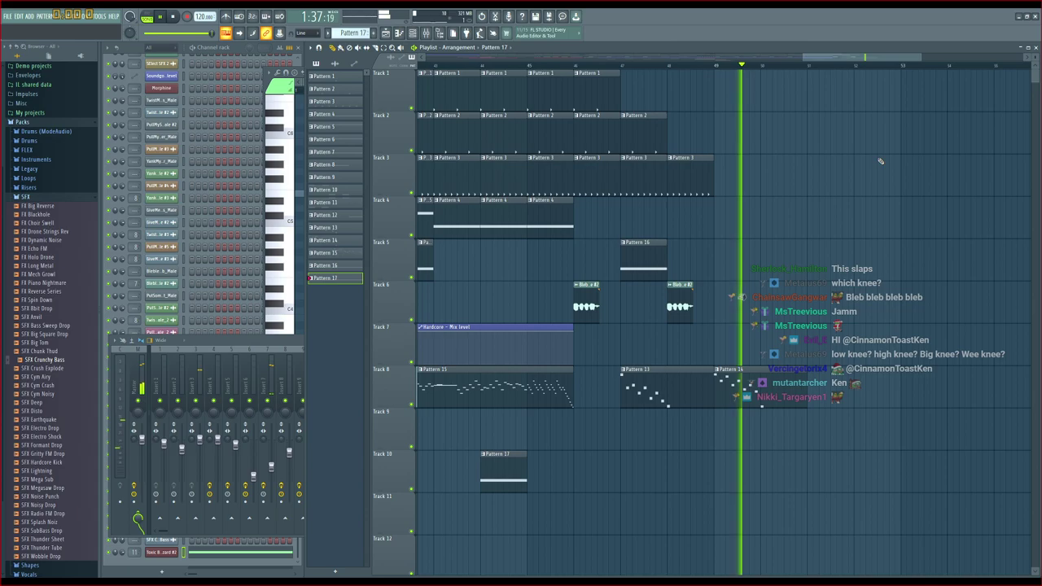
pyautogui.press('space')
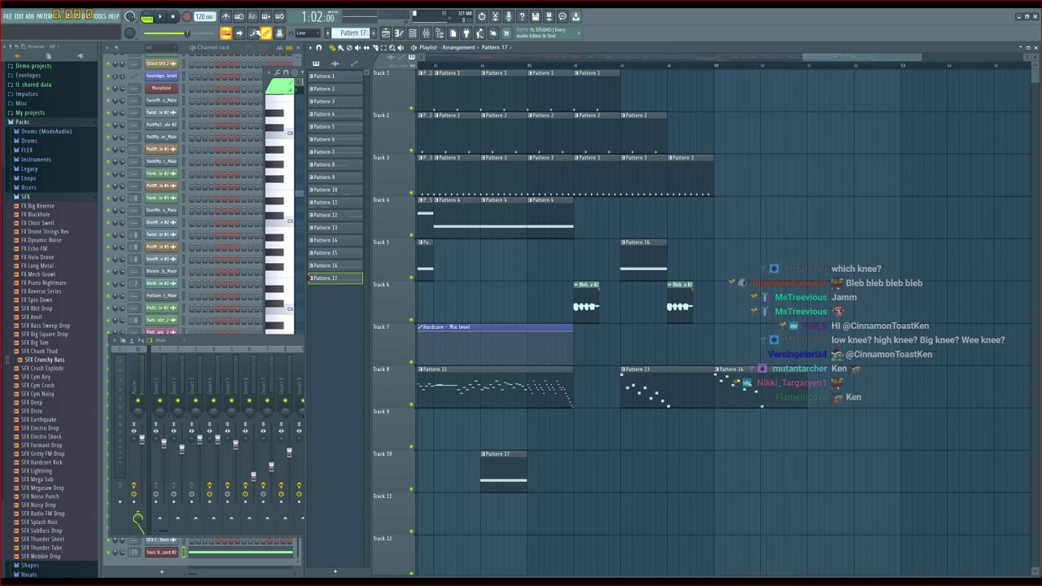
pyautogui.moveTo(825, 62); pyautogui.dragTo(444, 62)
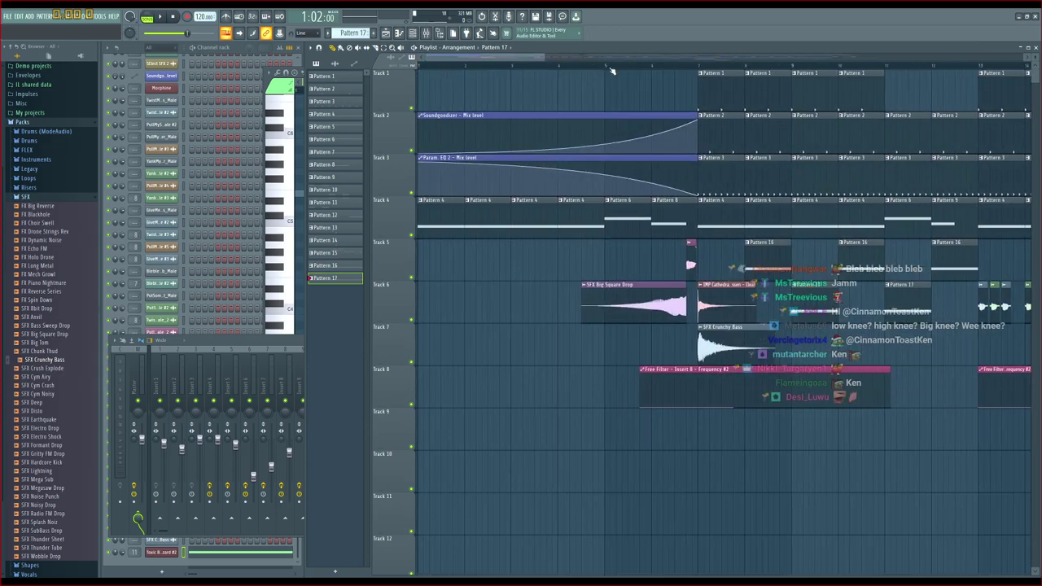
# Move the IMP Cathedral and SFX Crunchy Bass clips at bar 33 up from Tracks 11 and 12 to Tracks 9 and 10
pyautogui.scroll(-3, 613, 68)
pyautogui.scroll(-4, 613, 68)
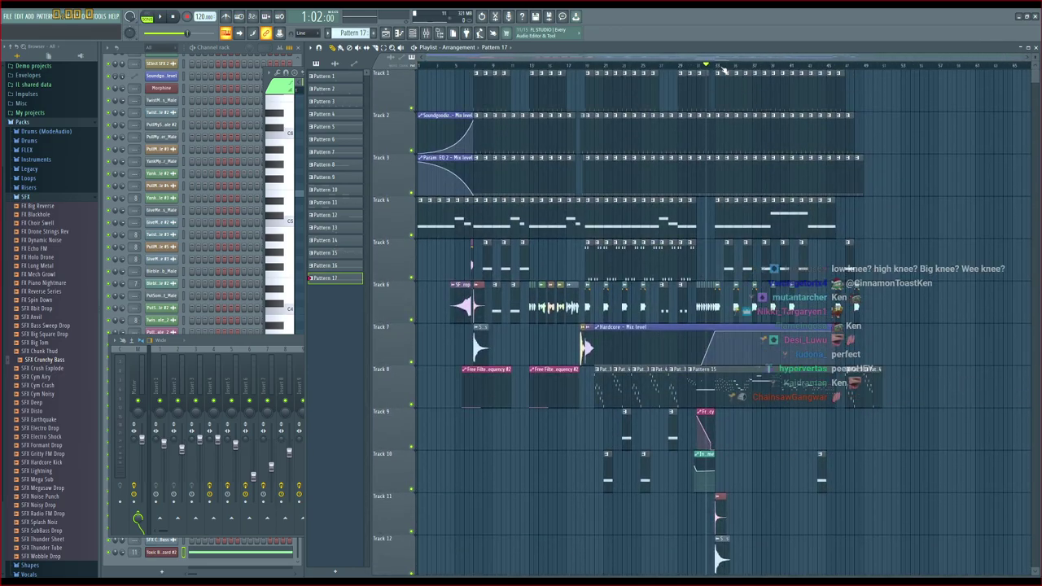
pyautogui.scroll(8, 724, 70)
pyautogui.scroll(-2, 846, 432)
pyautogui.moveTo(911, 390); pyautogui.dragTo(739, 513)
pyautogui.hotkey('shift', 'Up')
pyautogui.hotkey('shift', 'Up')
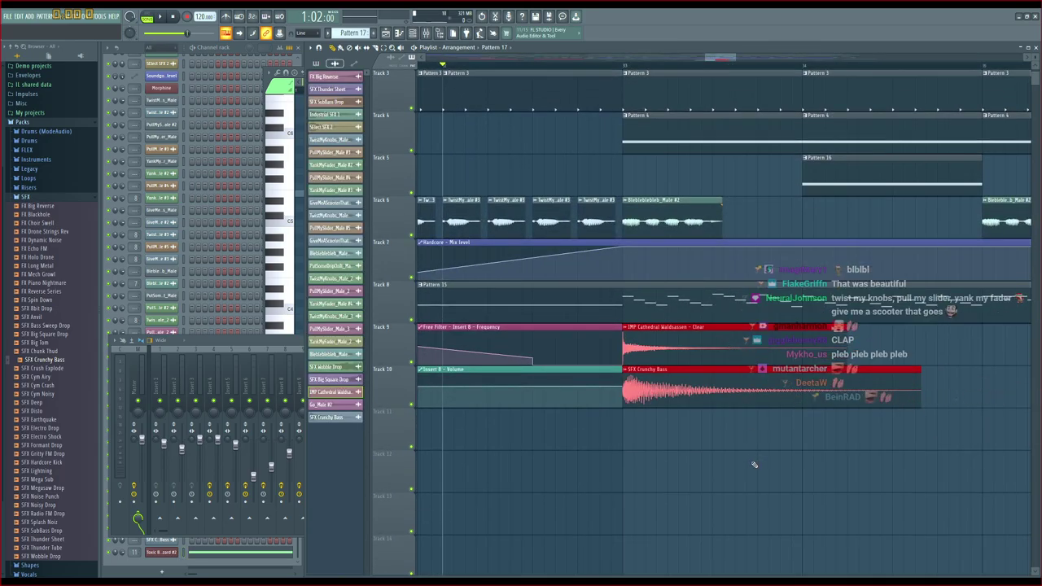
pyautogui.hotkey('ctrl', 'd')
# Review the full arrangement across all ten used tracks and return the song position to the start
pyautogui.scroll(2, 716, 326)
pyautogui.scroll(1, 655, 68)
pyautogui.scroll(-9, 656, 67)
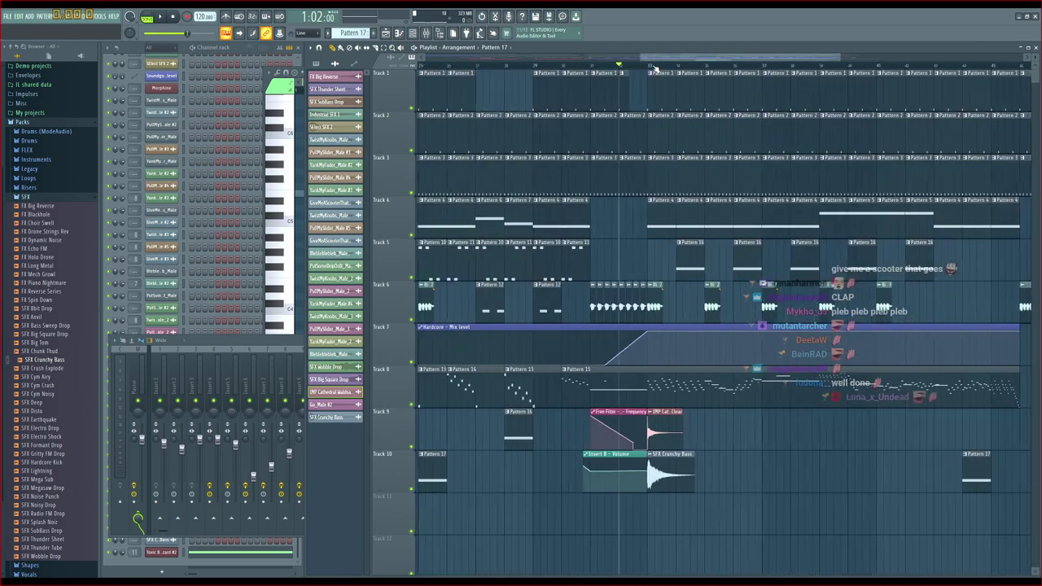
pyautogui.scroll(-4, 649, 69)
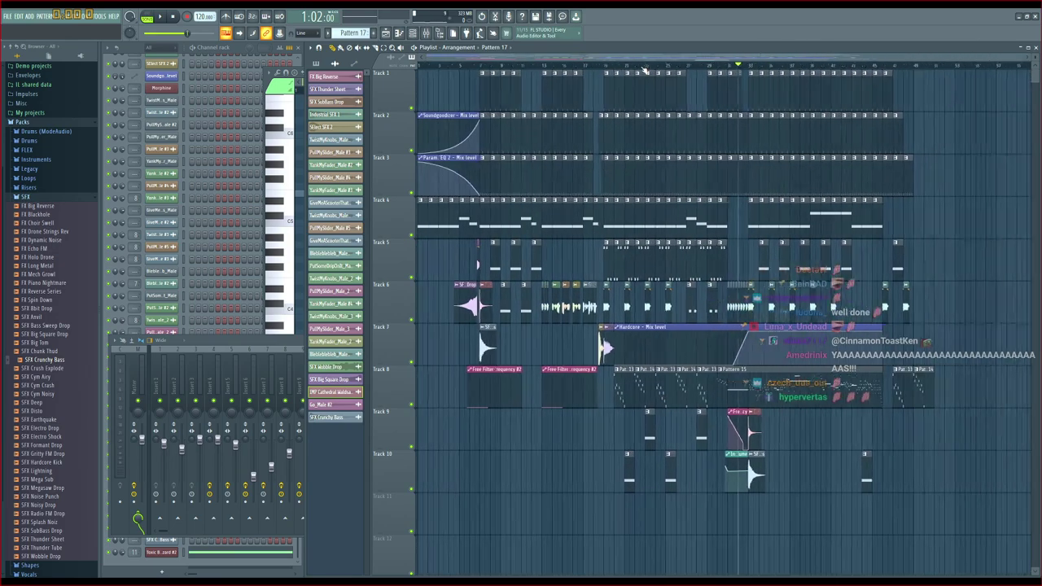
pyautogui.scroll(-1, 645, 71)
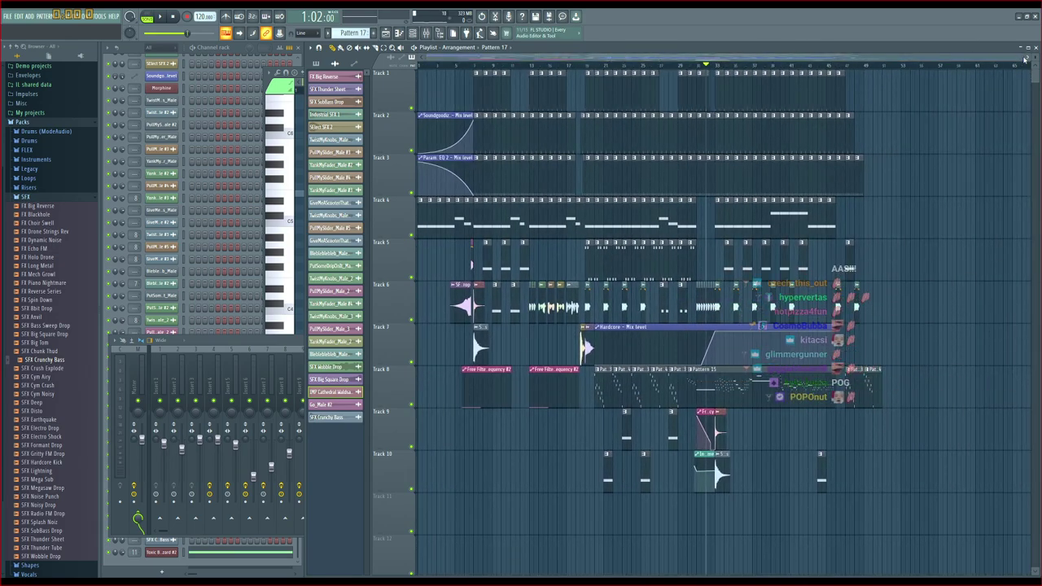
pyautogui.scroll(3, 1024, 58)
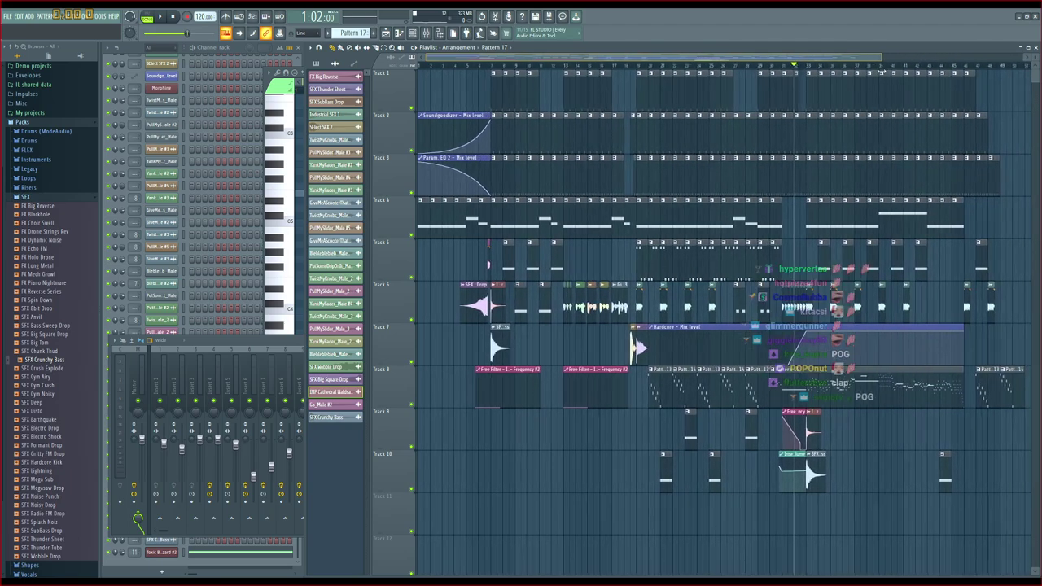
pyautogui.scroll(1, 989, 69)
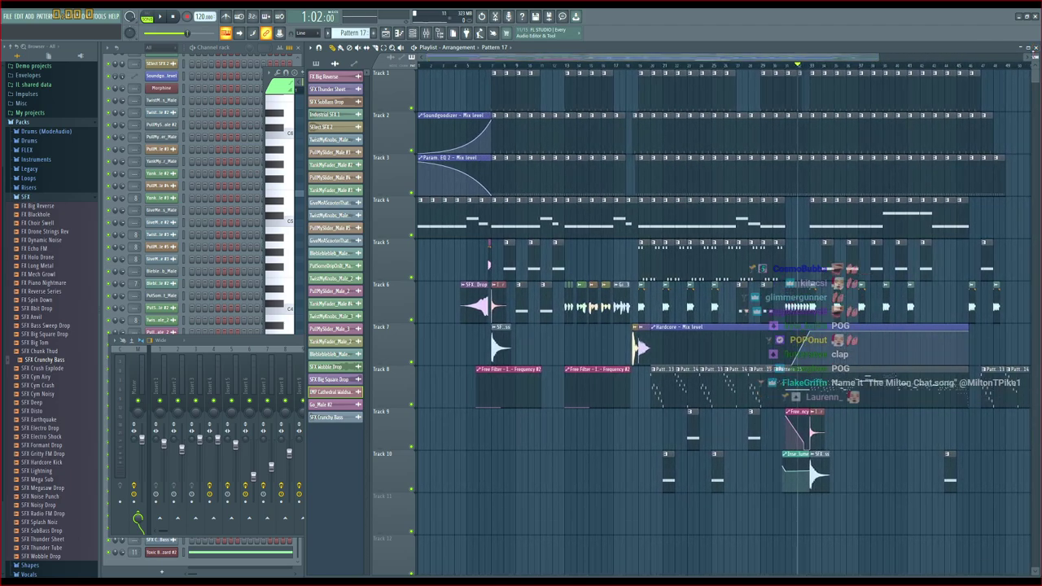
pyautogui.scroll(2, 1035, 53)
pyautogui.scroll(1, 1036, 53)
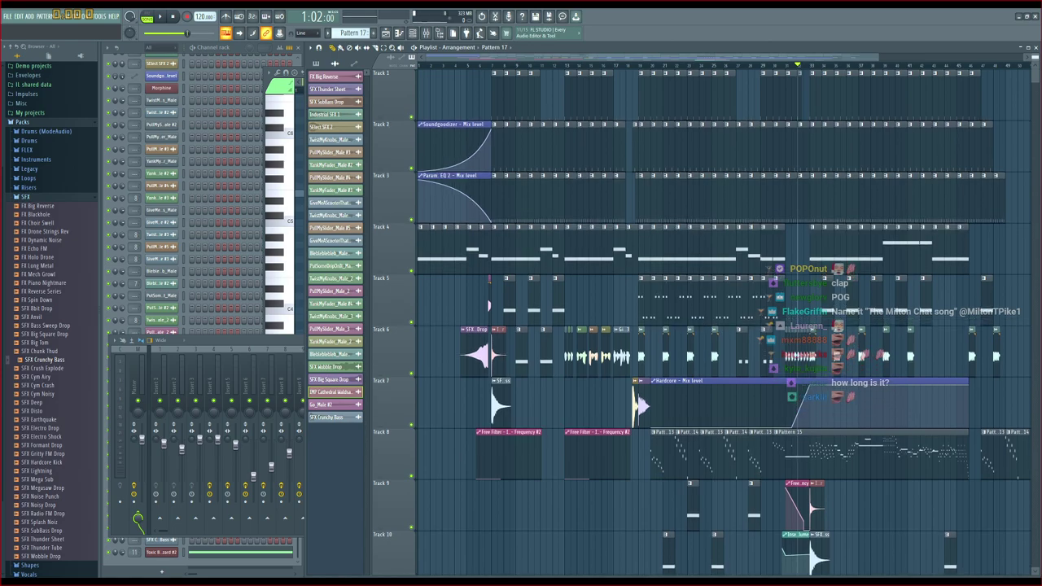
pyautogui.click(173, 17)
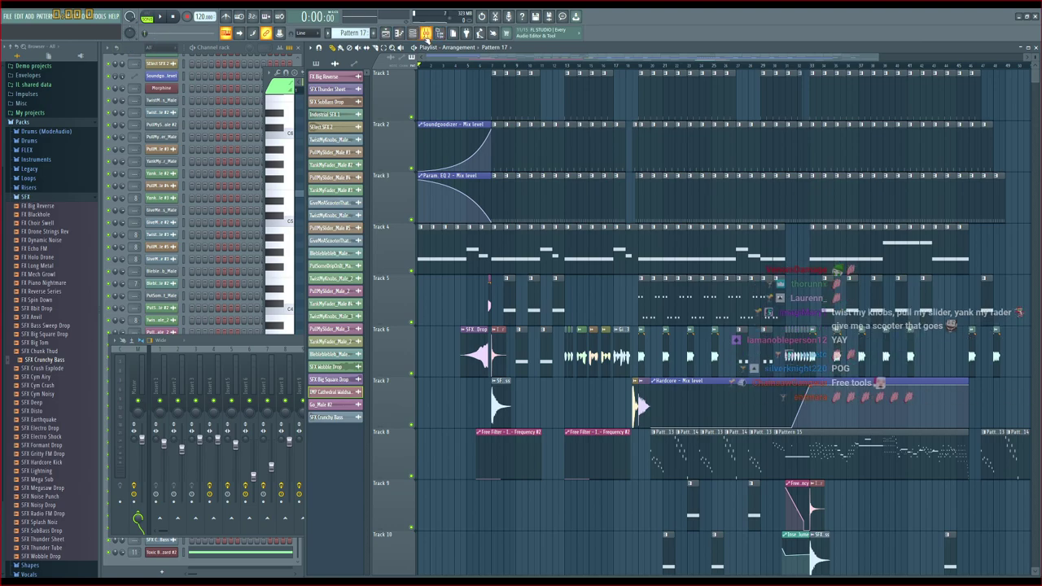
# Add ZGameEditor Visualizer to the Master mixer track's second effect slot, below Newtone
pyautogui.click(424, 35)
pyautogui.click(136, 383)
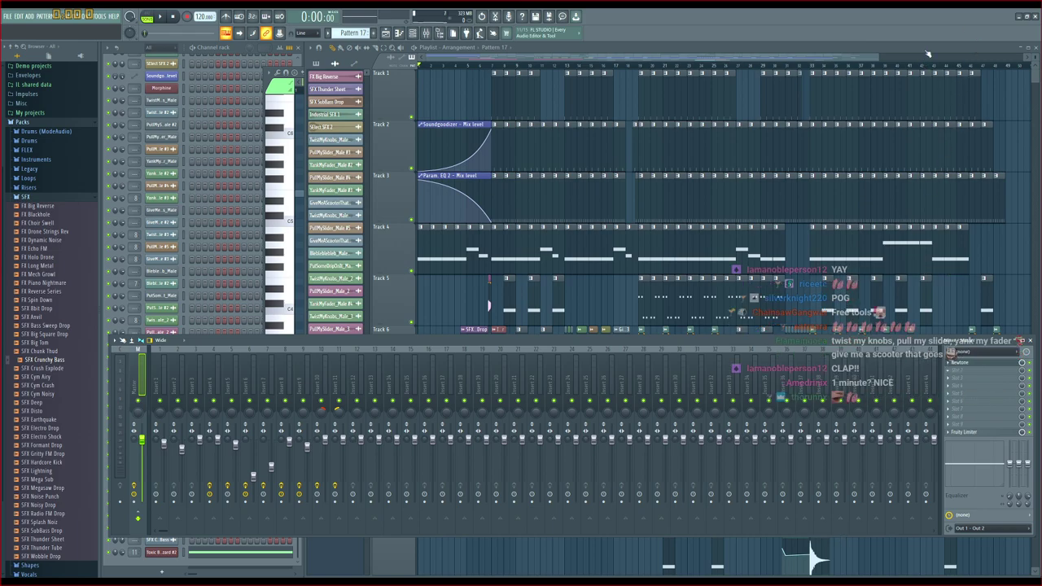
pyautogui.click(875, 88)
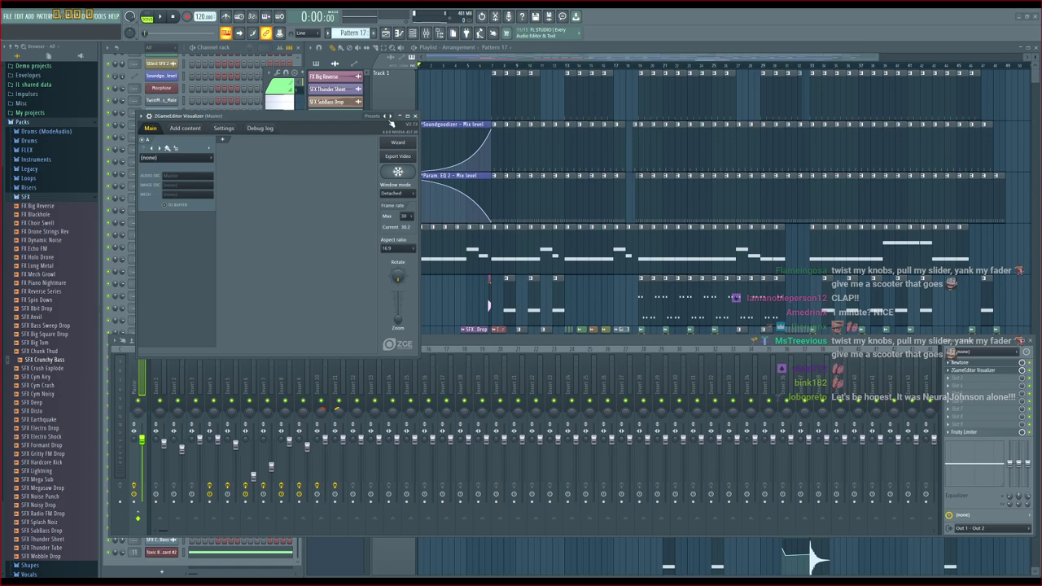
# Reopen ZGameEditor Visualizer in Attached window mode and maximize its window
pyautogui.click(414, 115)
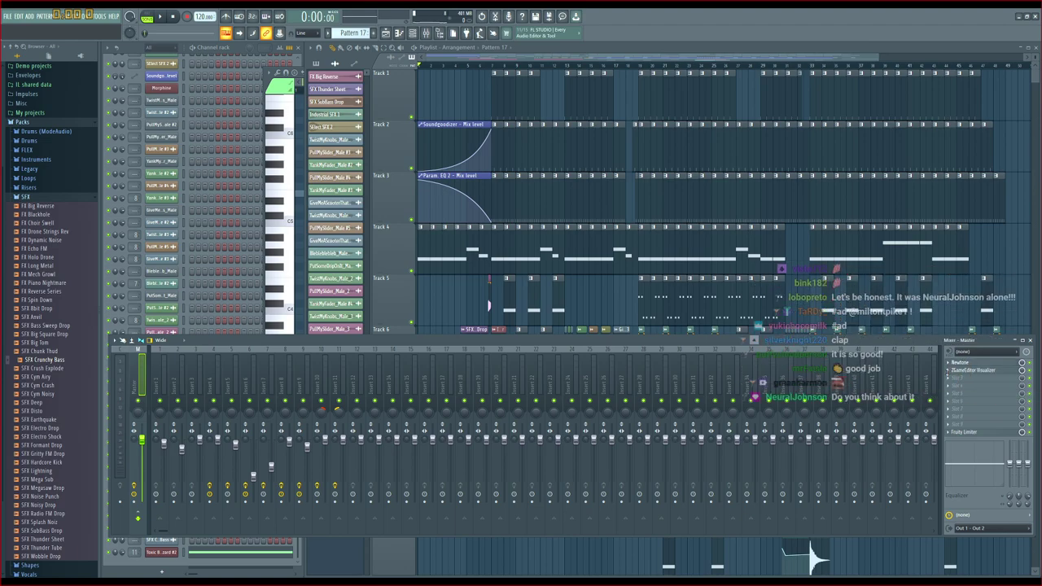
pyautogui.click(950, 371)
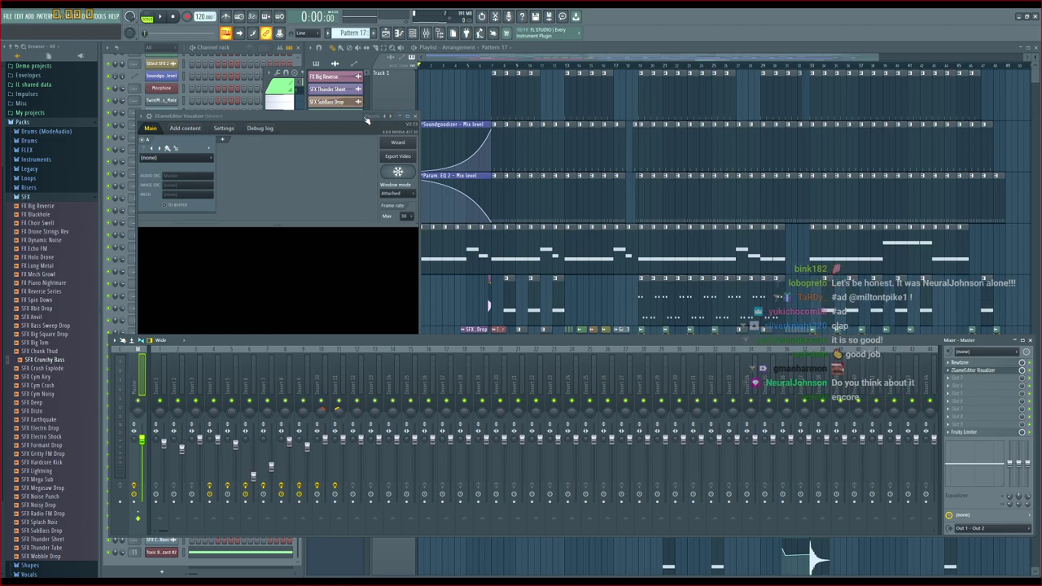
pyautogui.moveTo(367, 120); pyautogui.dragTo(472, 119)
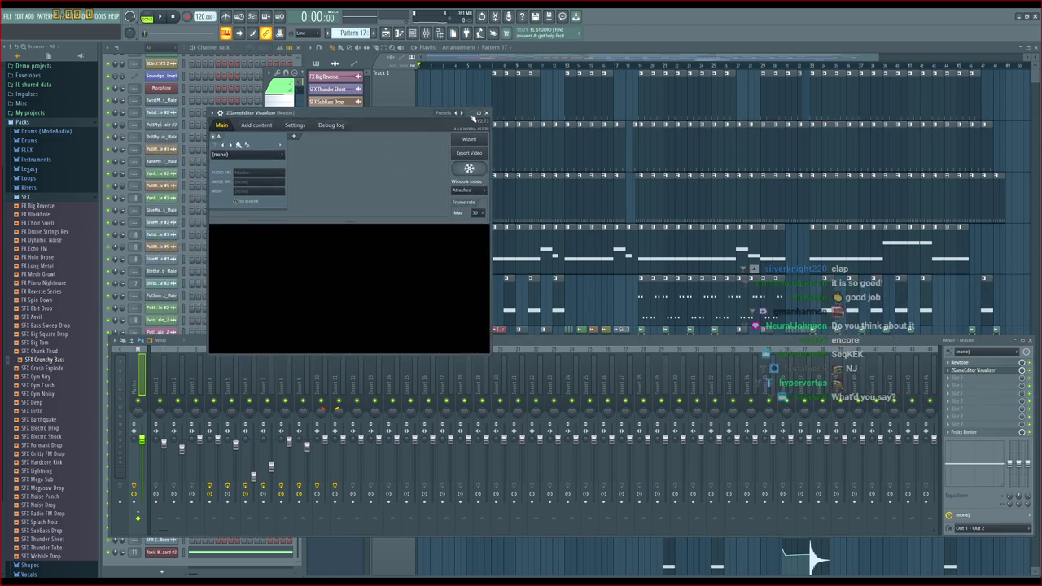
pyautogui.click(479, 113)
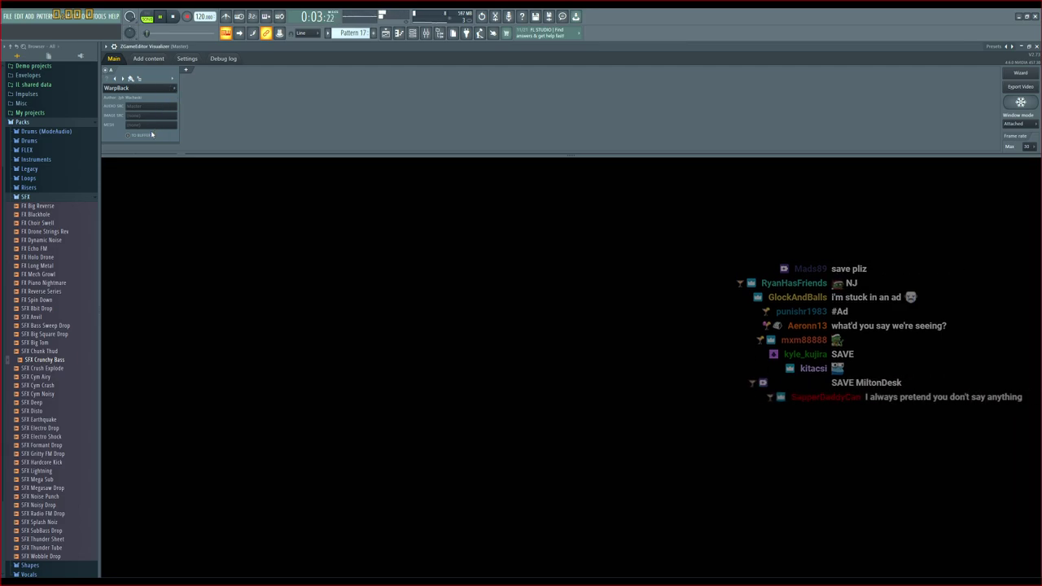
# Load the Columns effect in the visualizer's layer A, preview it with the song playing, and return to the playlist
pyautogui.press('space')
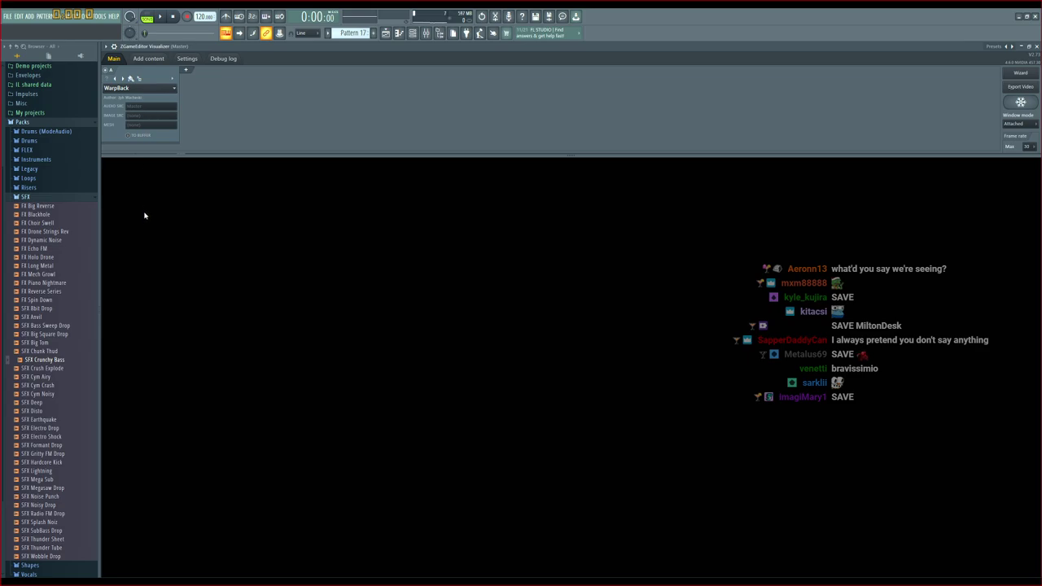
pyautogui.click(186, 221)
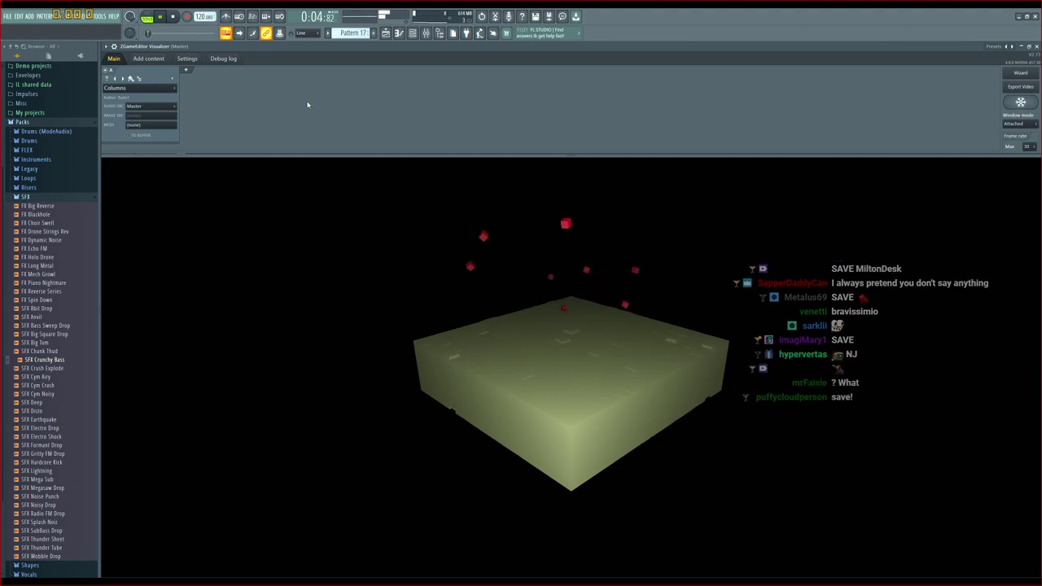
pyautogui.press('space')
pyautogui.click(1036, 46)
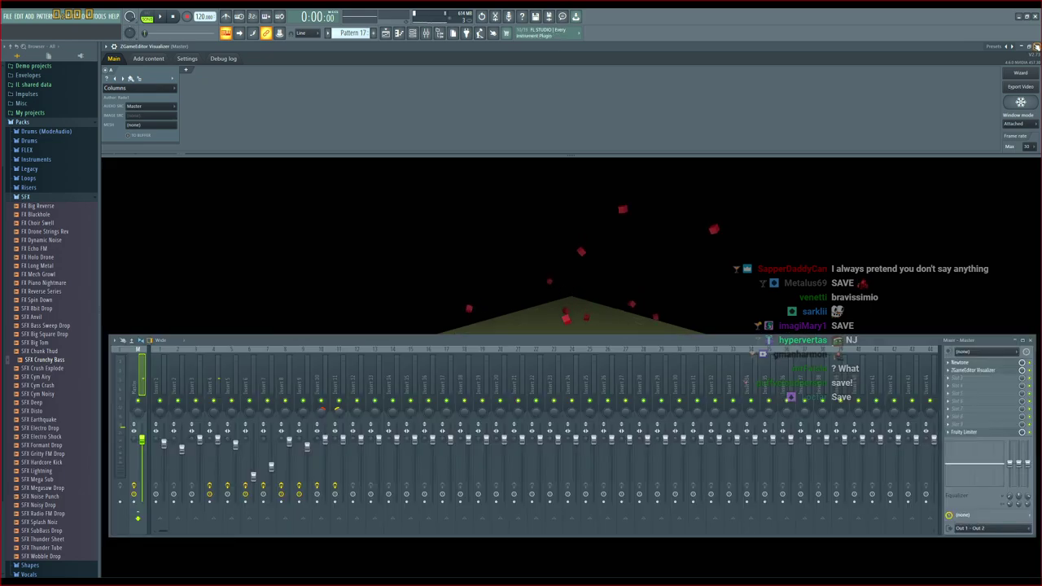
pyautogui.click(667, 50)
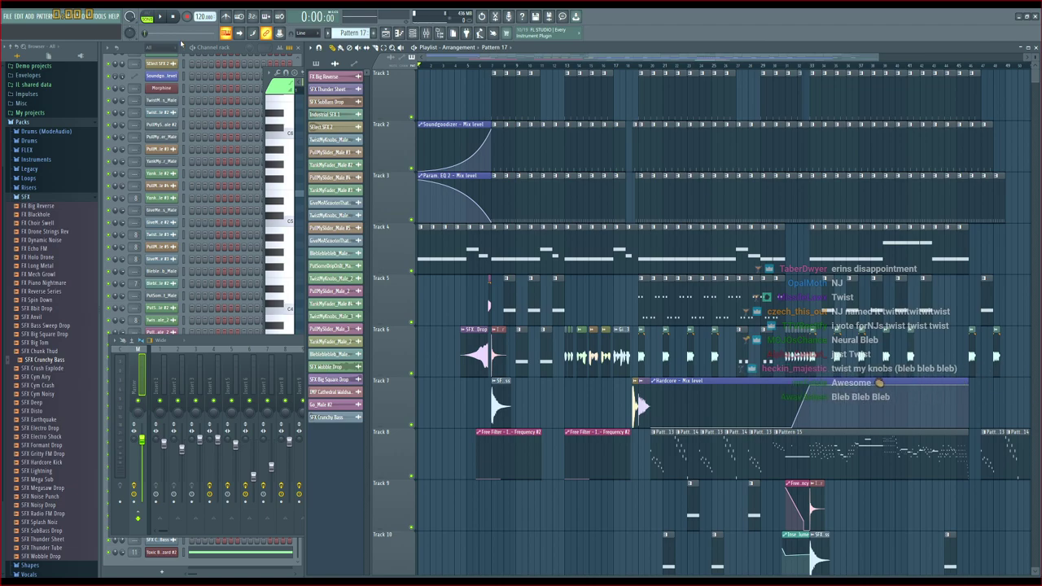
# Play the song from the start for a moment and stop playback
pyautogui.press('space')
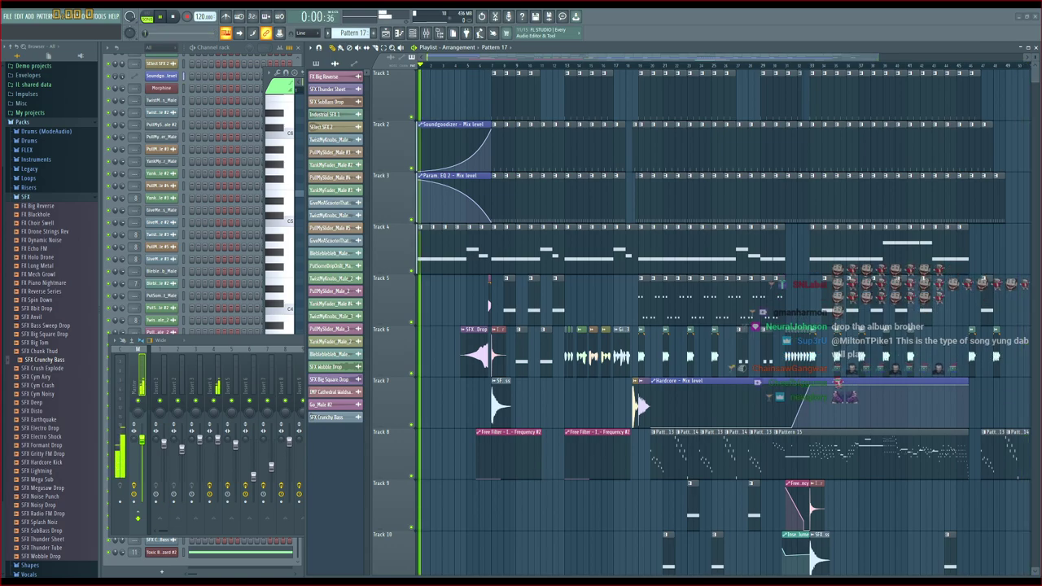
pyautogui.press('space')
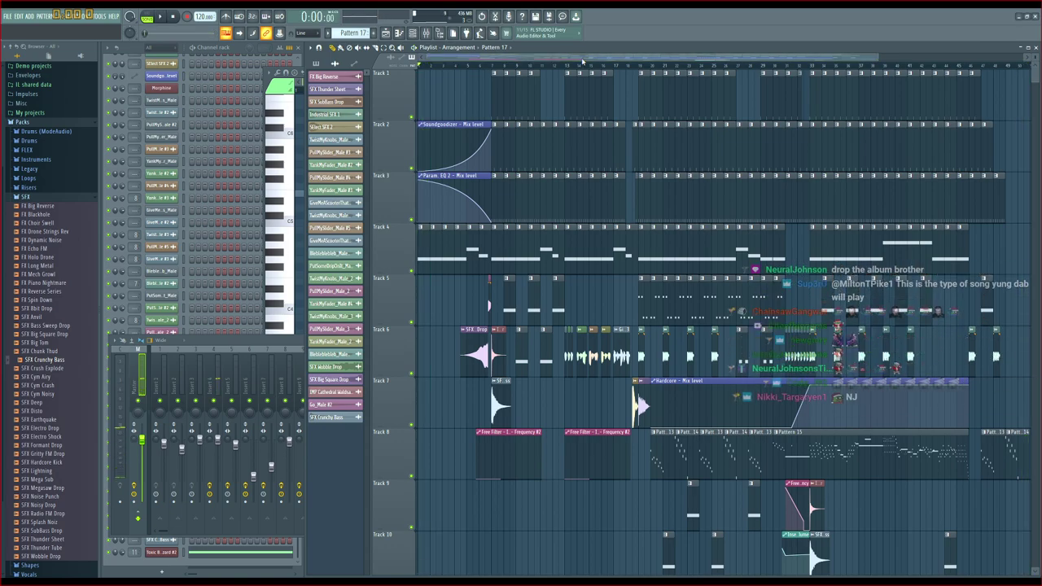